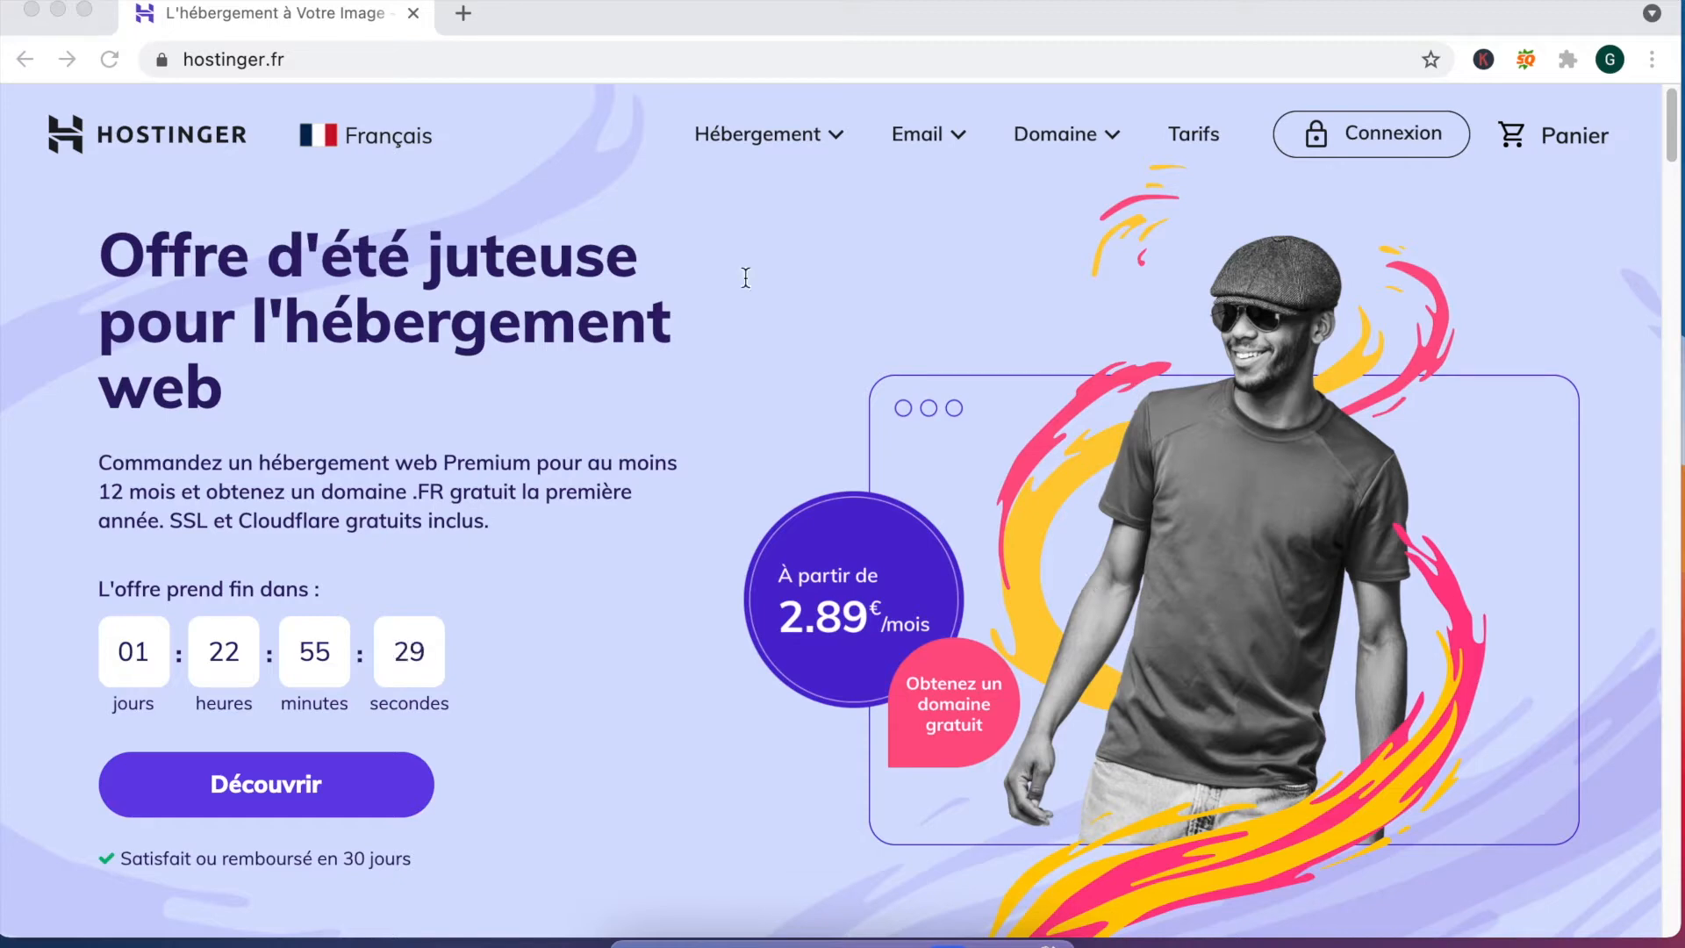
Step: Write the red plan lines 'NDD : guide-wordpress.com' and 'Hebergement' over the homepage
{"action": "left_click", "coordinate": [747, 278]}
{"action": "type", "text": "NDD : guide"}
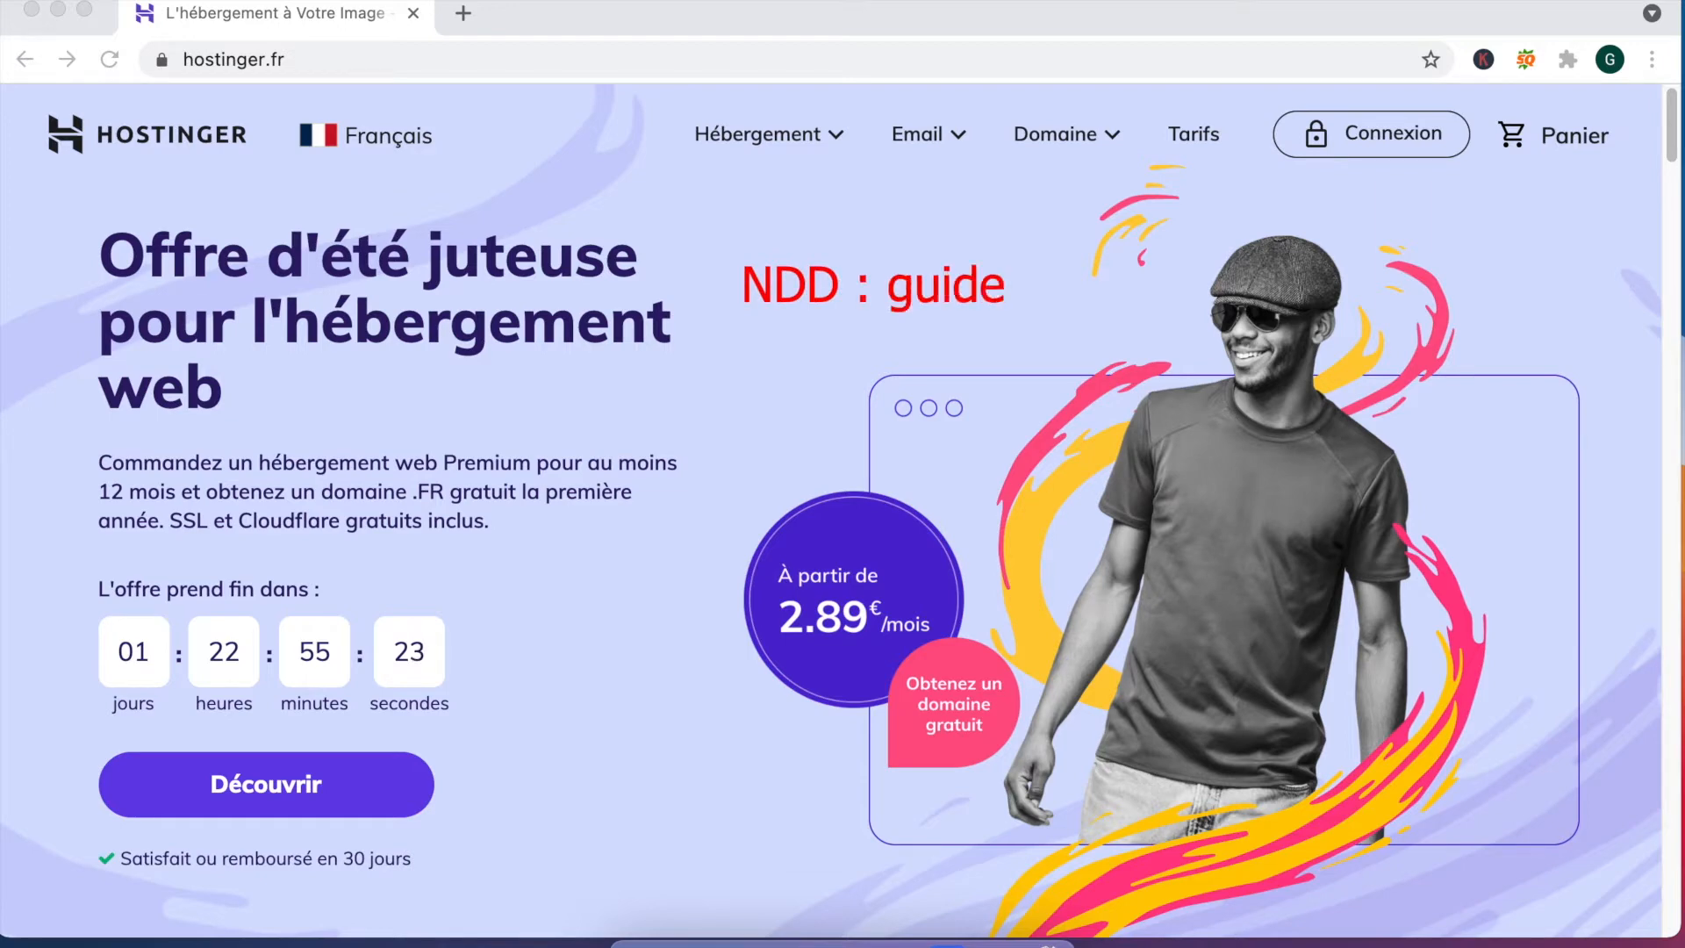
{"action": "type", "text": "-wordpress.com"}
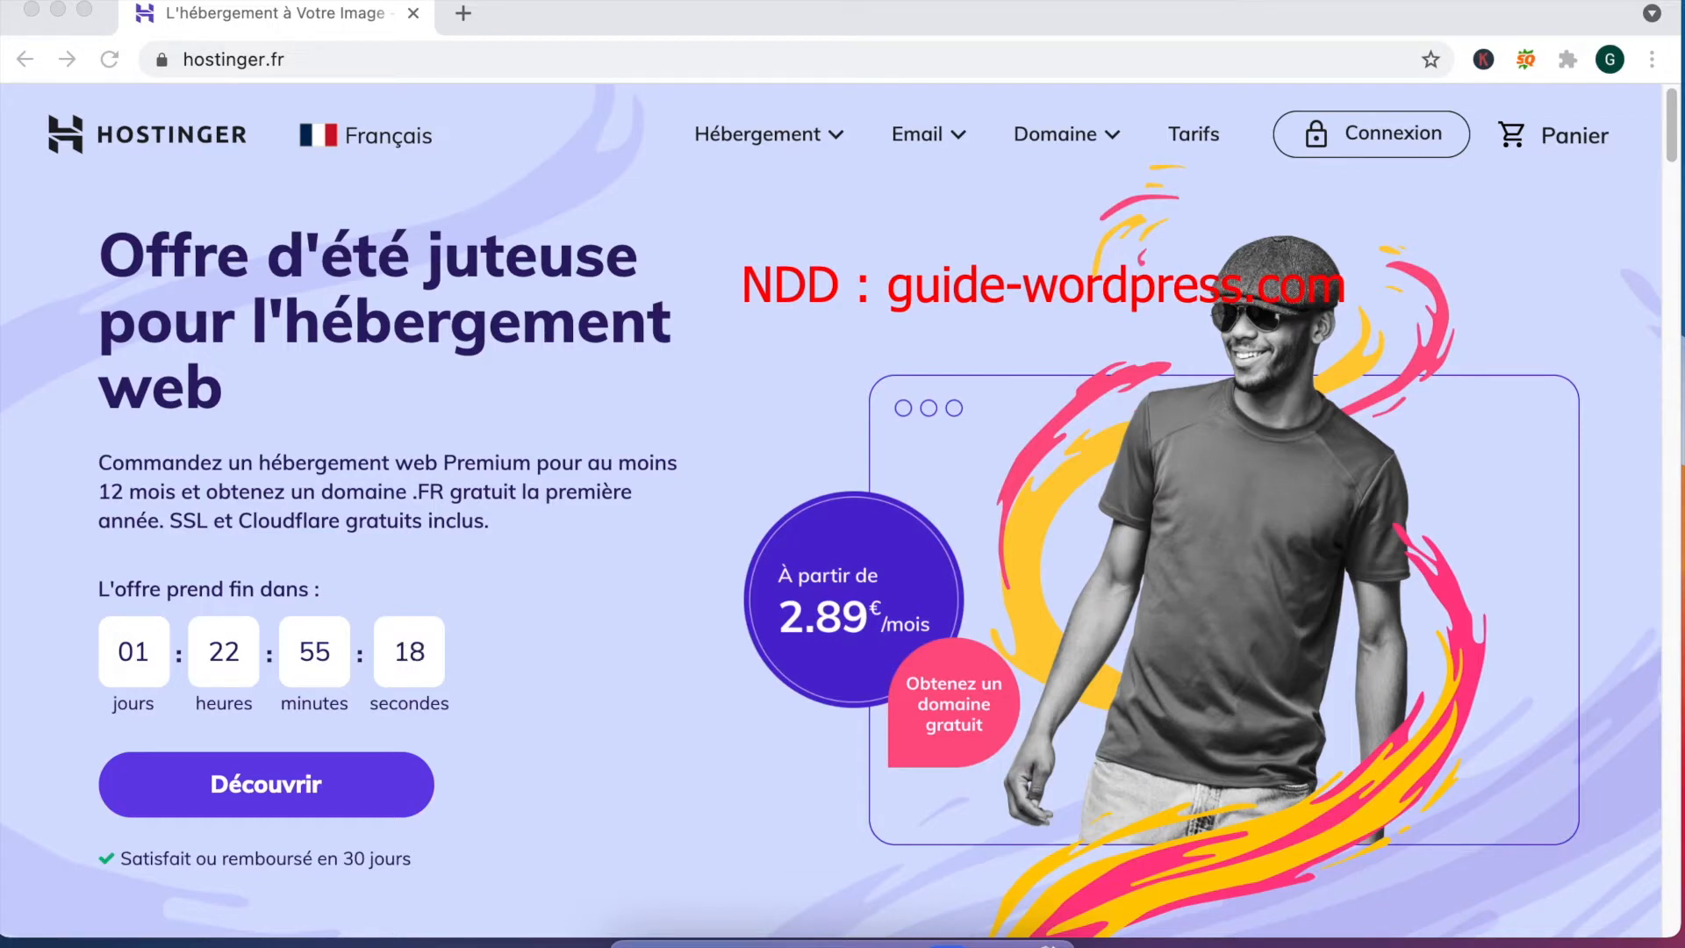
{"action": "key", "text": "Return"}
{"action": "type", "text": "Hebergement : Hostinger"}
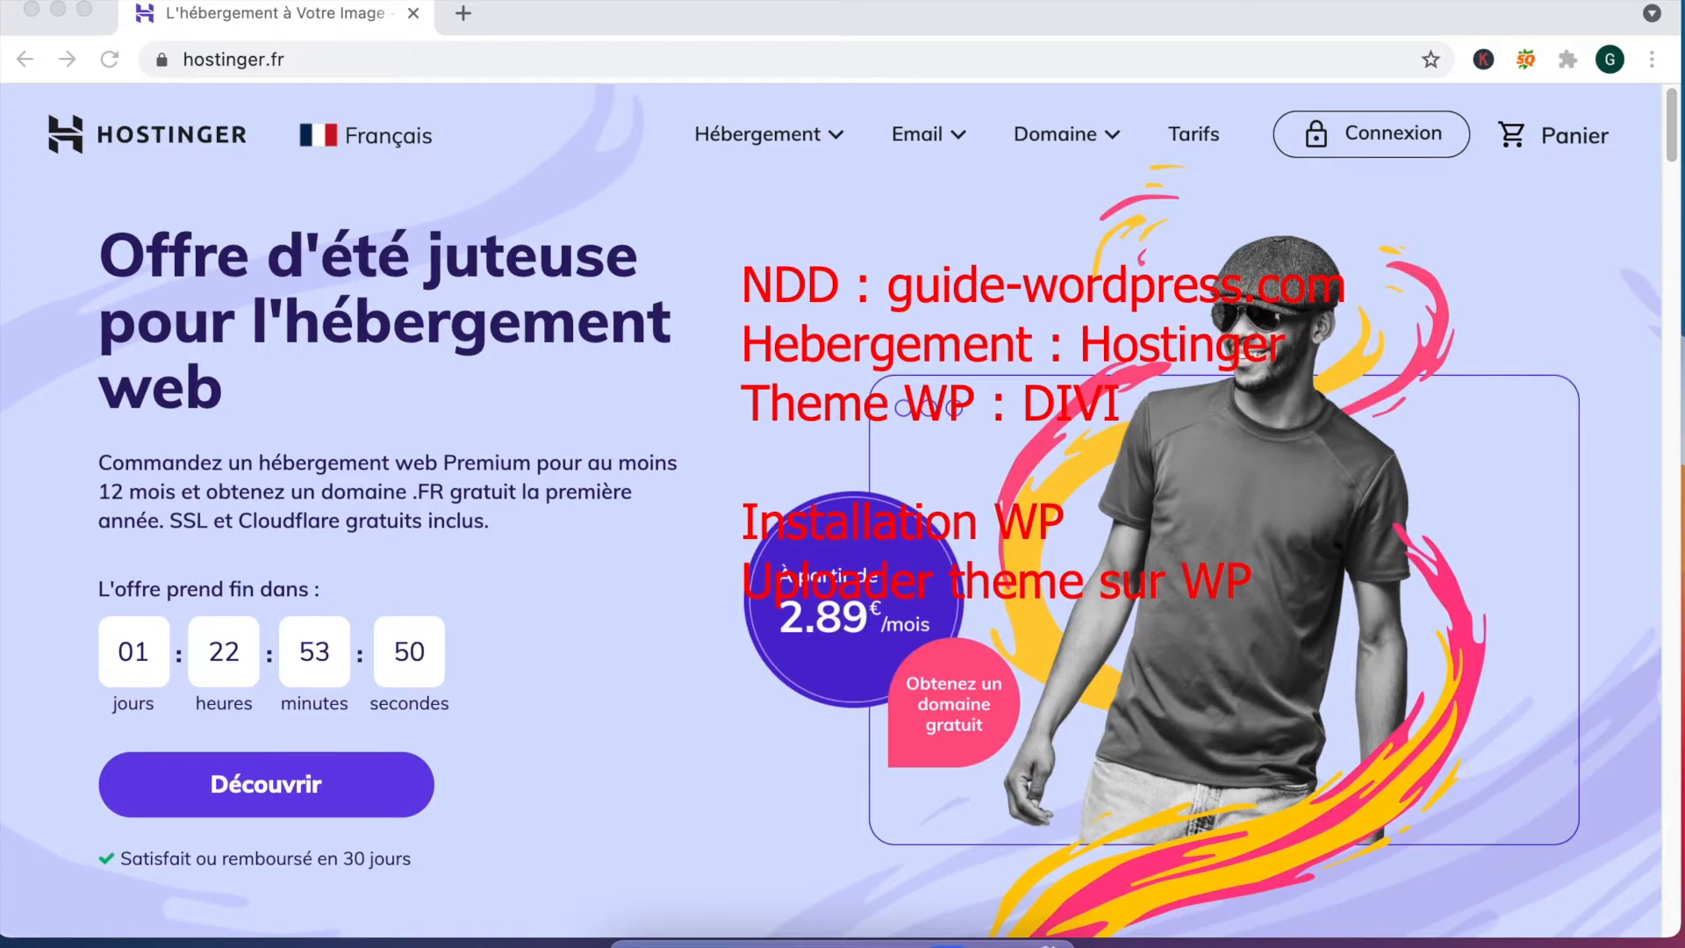
Step: Add plan lines 'Template theme DIVI', 'Plugin', 'Créer des pages' and 'Permaliens, seo, homepage'
{"action": "type", "text": "Tempalte de"}
{"action": "key", "text": "BackSpace"}
{"action": "key", "text": "BackSpace"}
{"action": "key", "text": "BackSpace"}
{"action": "key", "text": "BackSpace"}
{"action": "key", "text": "BackSpace"}
{"action": "key", "text": "BackSpace"}
{"action": "key", "text": "BackSpace"}
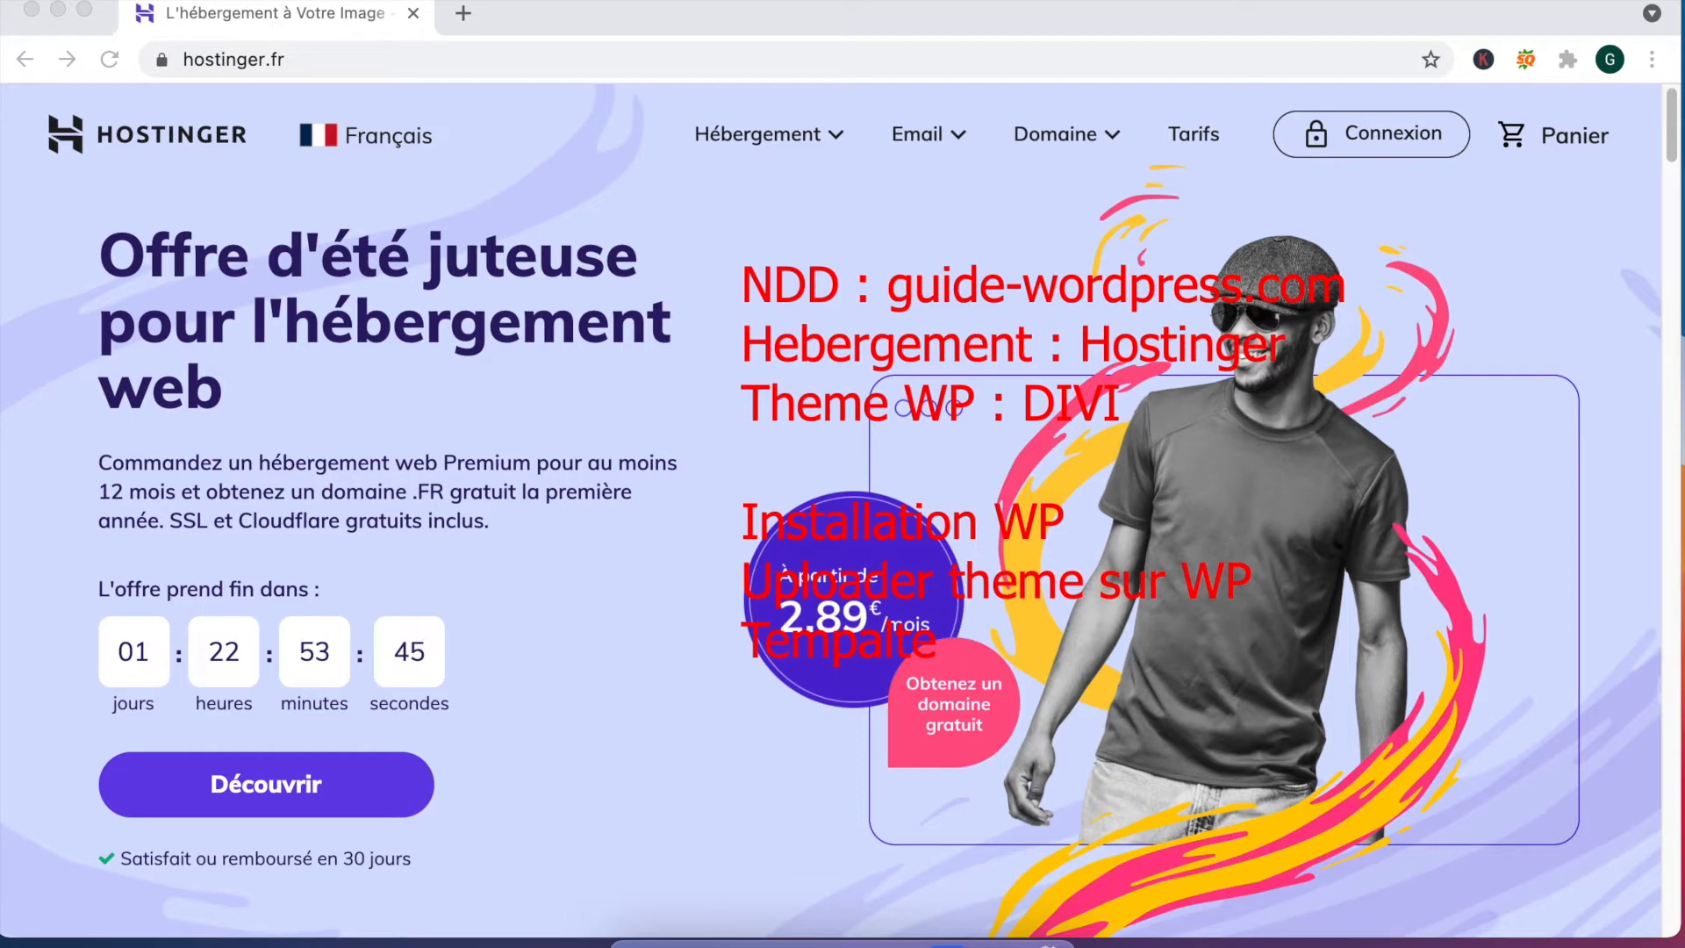
{"action": "type", "text": "late theme DIVI"}
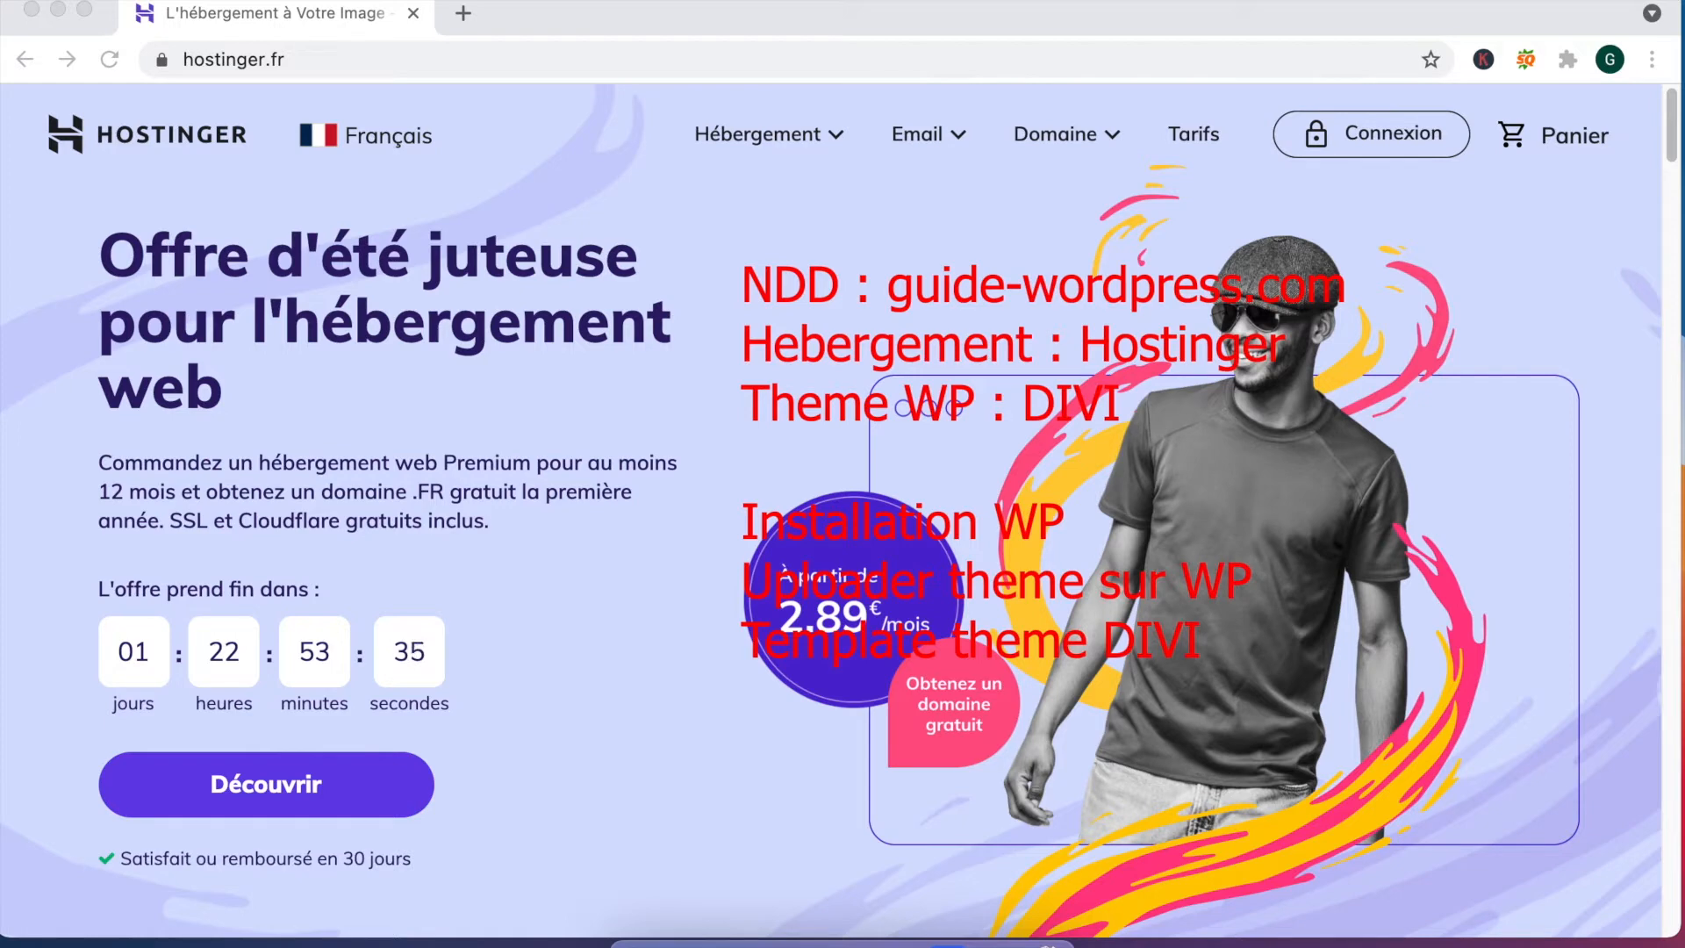
{"action": "key", "text": "Return"}
{"action": "type", "text": "Plugin"}
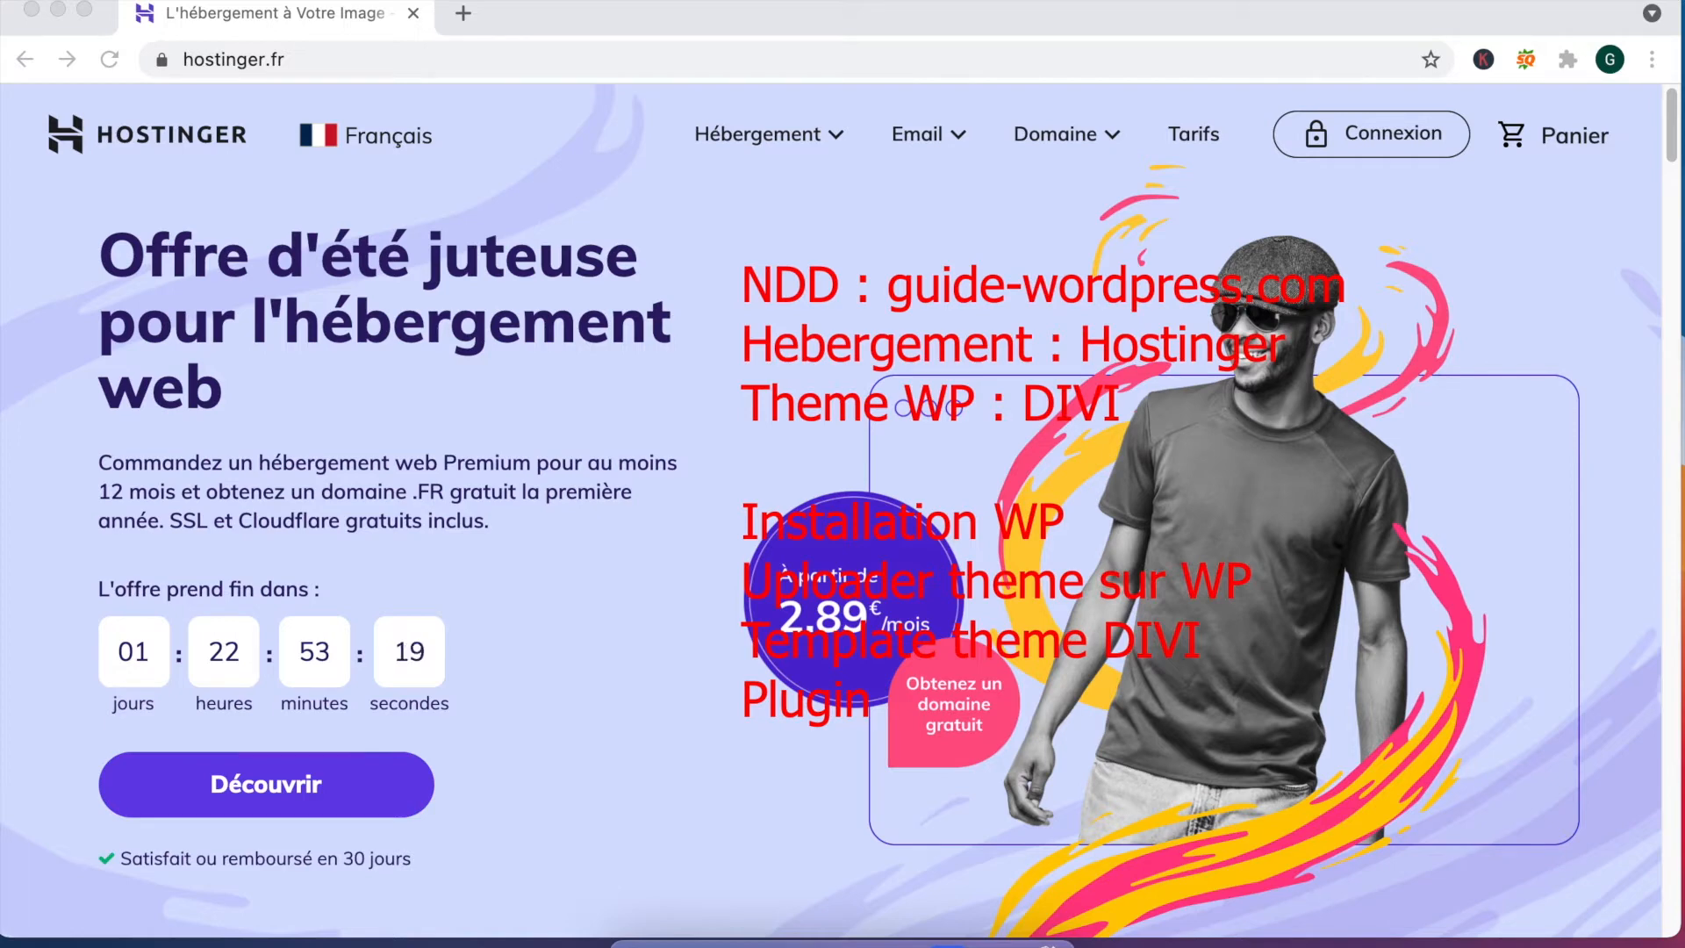
{"action": "type", "text": "Créer"}
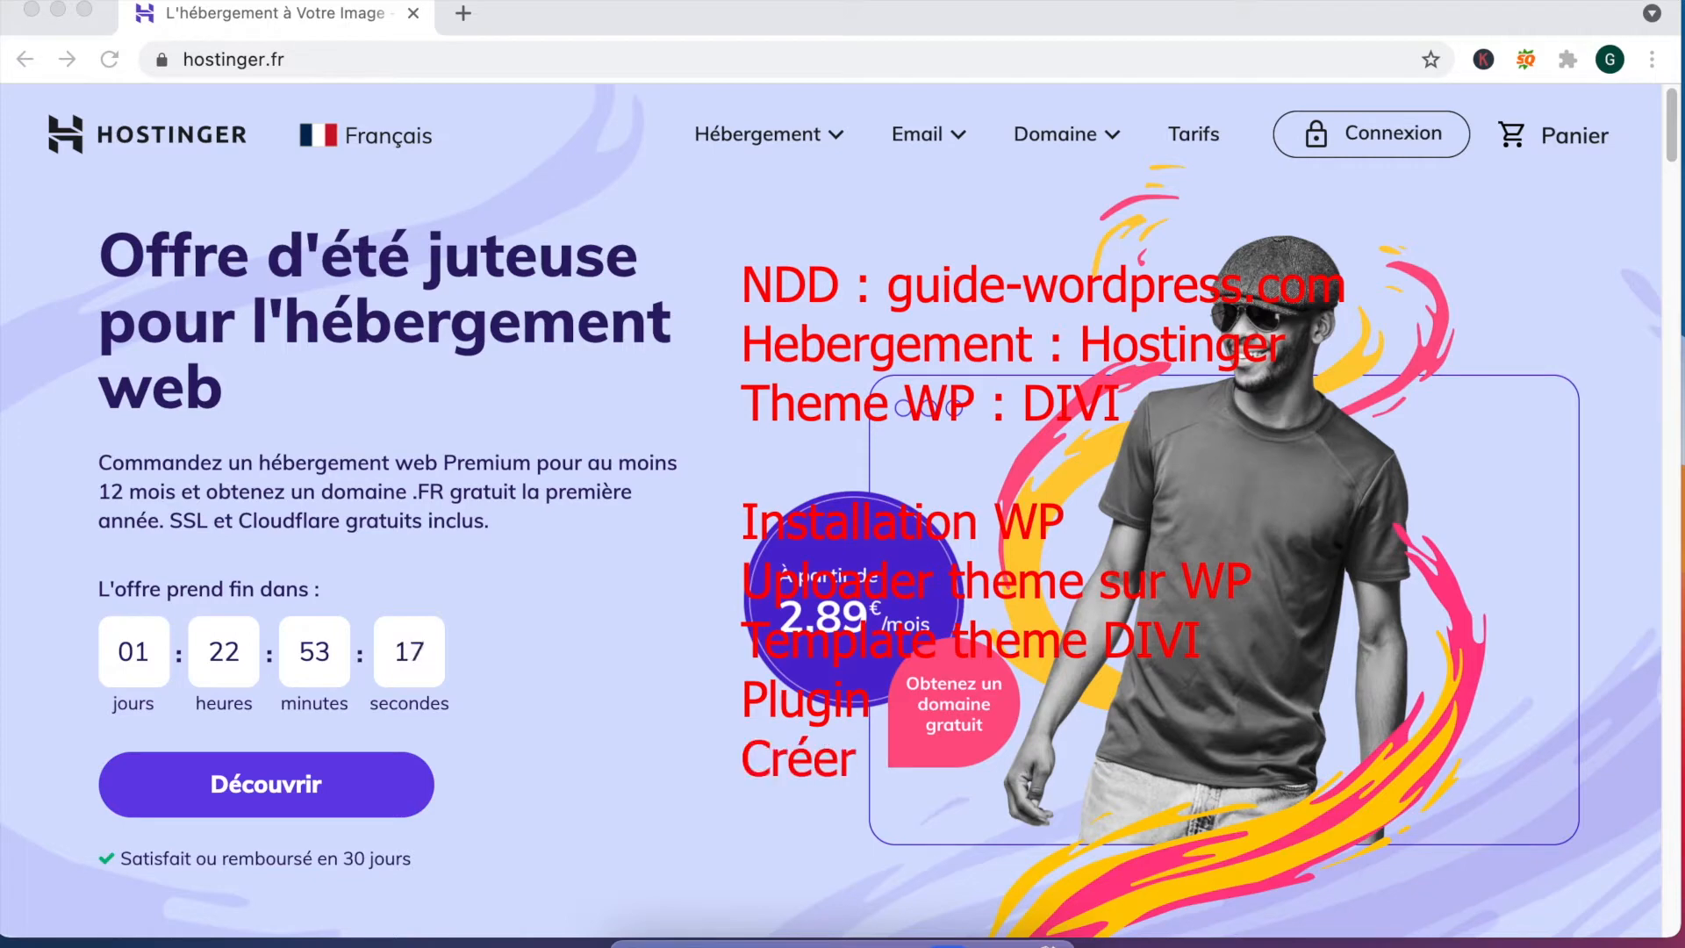
{"action": "type", "text": " des pages"}
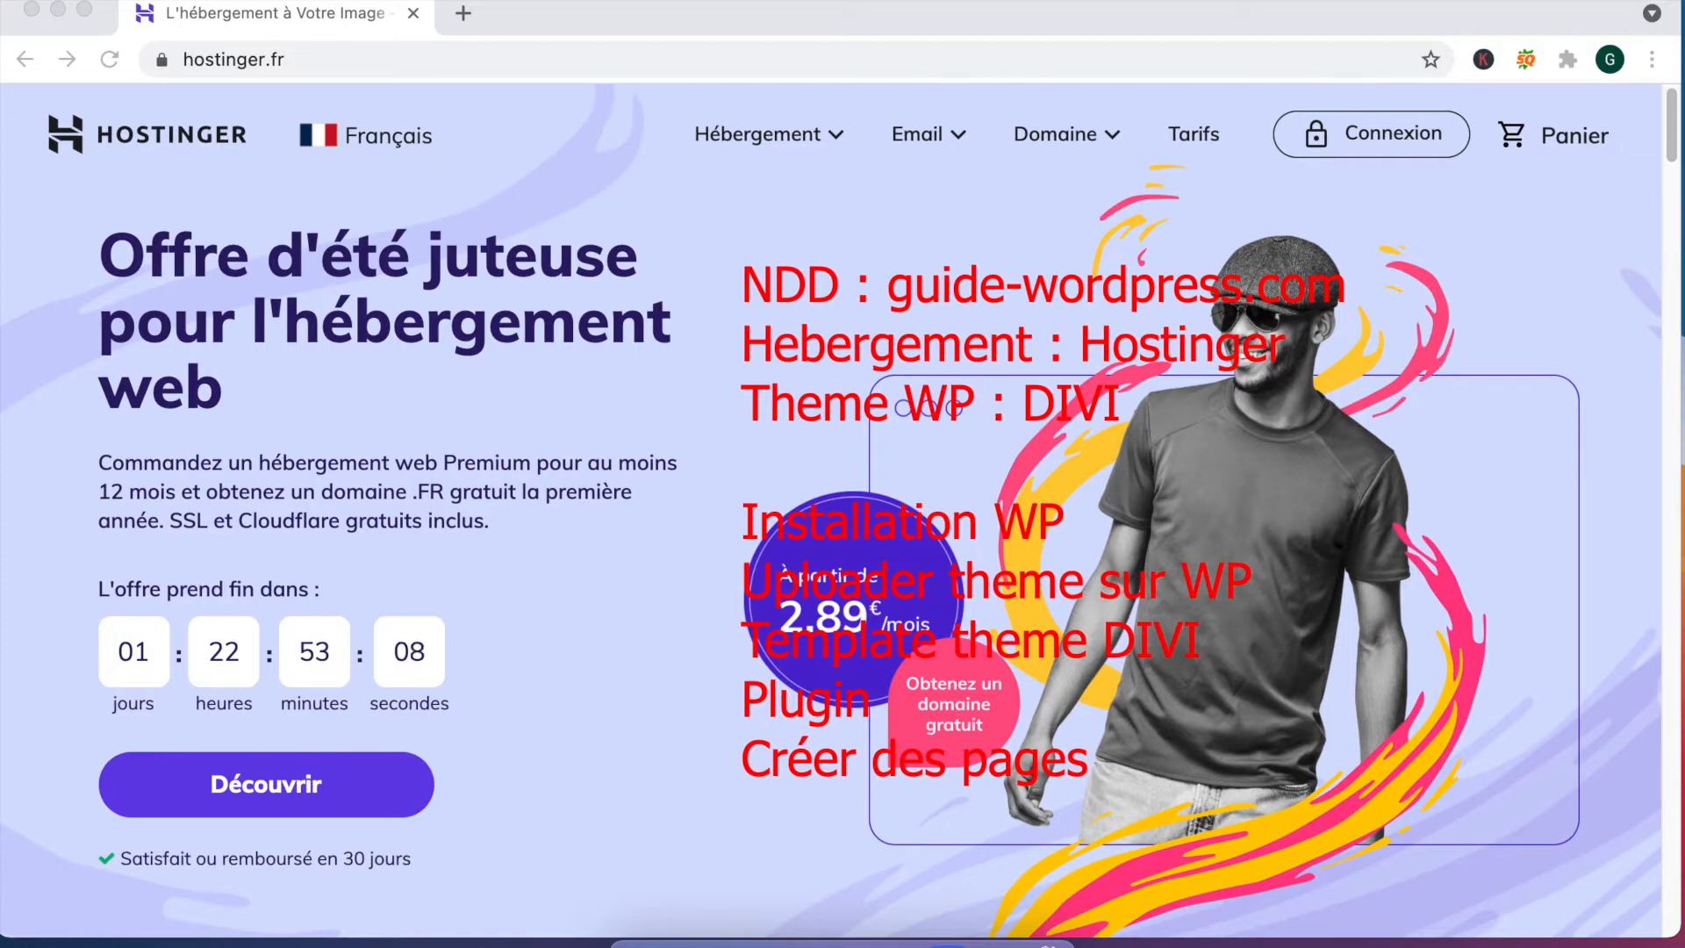
{"action": "type", "text": "Perma"}
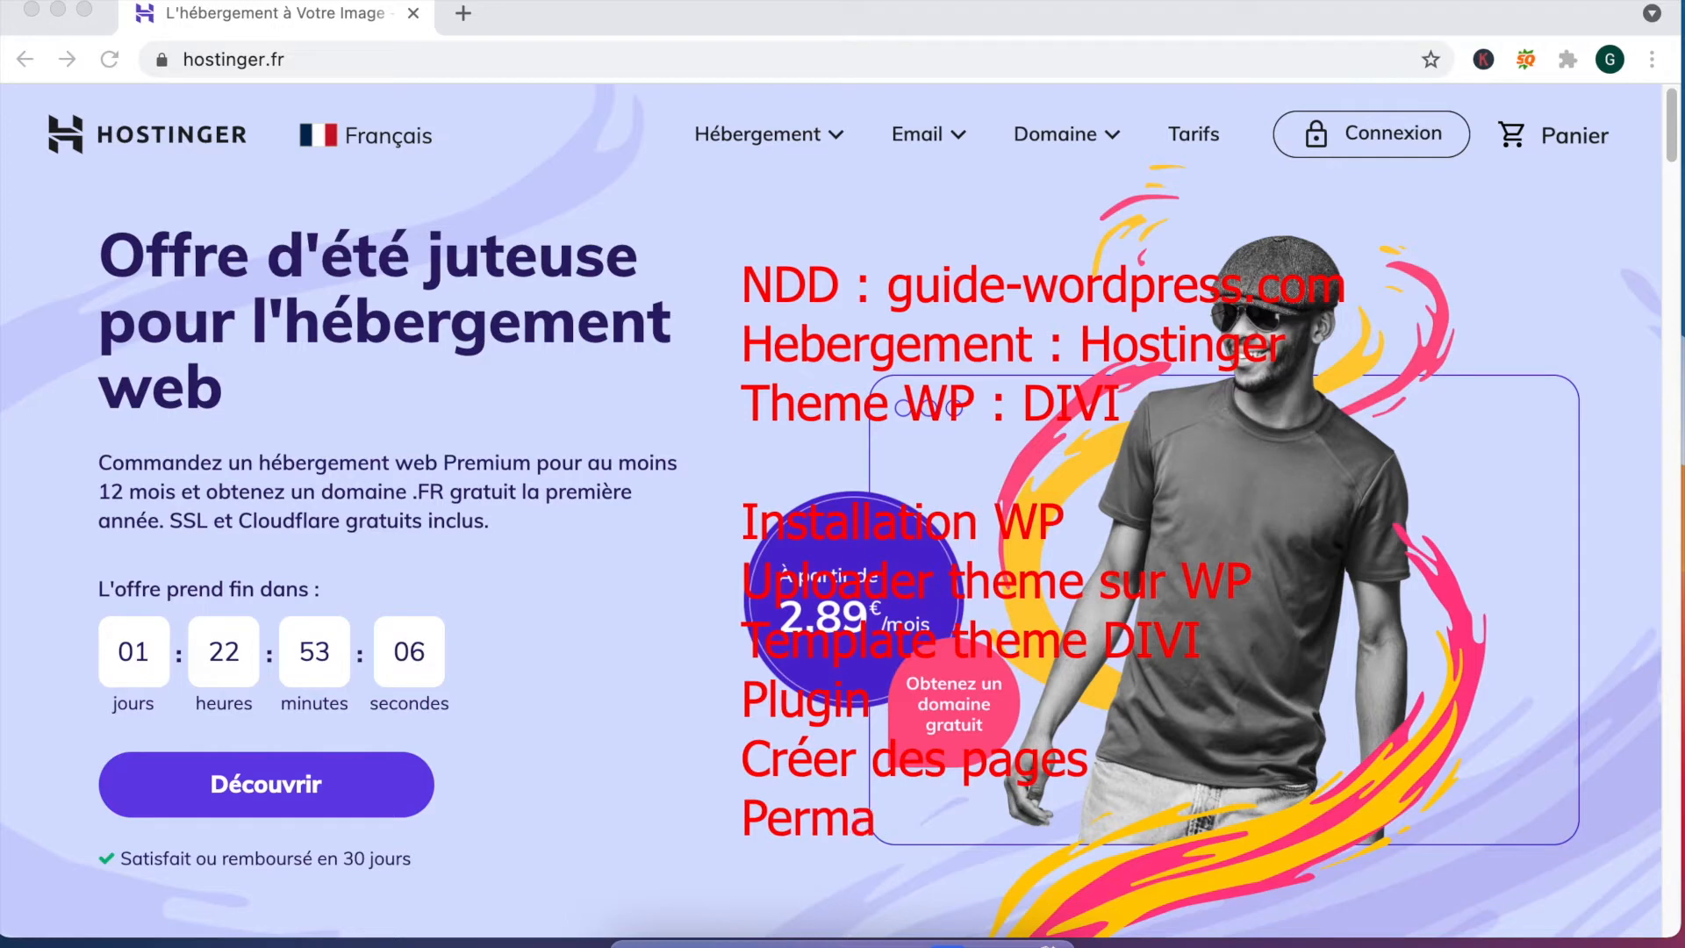
{"action": "type", "text": "liens, seo,"}
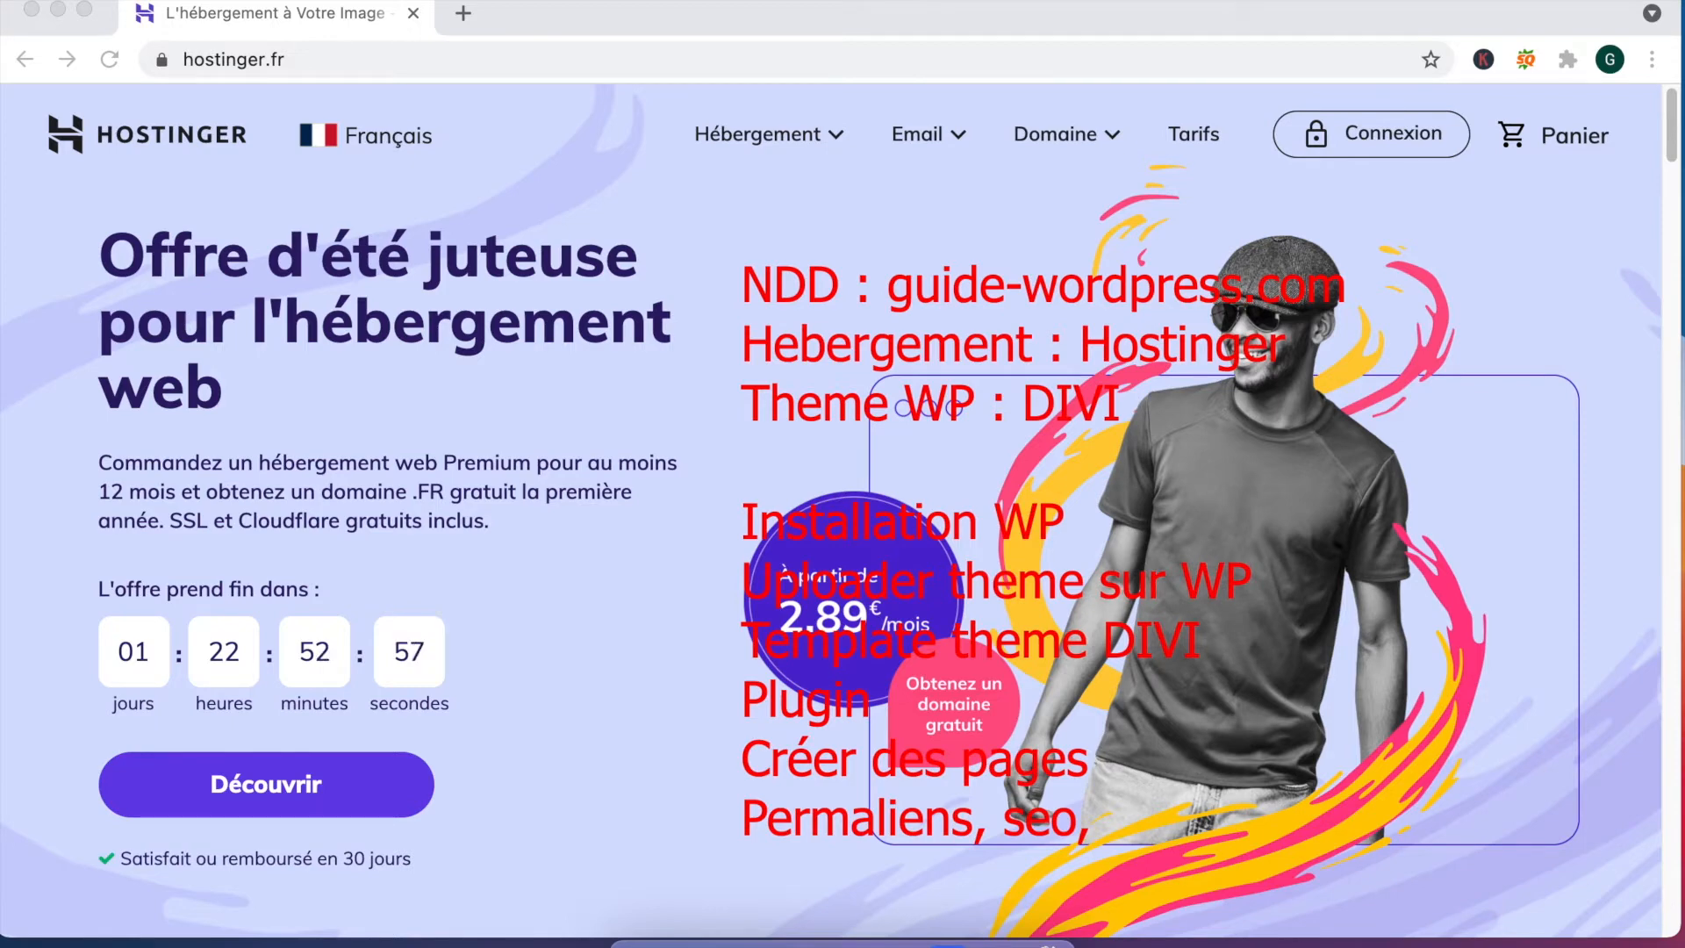
{"action": "type", "text": "homepage"}
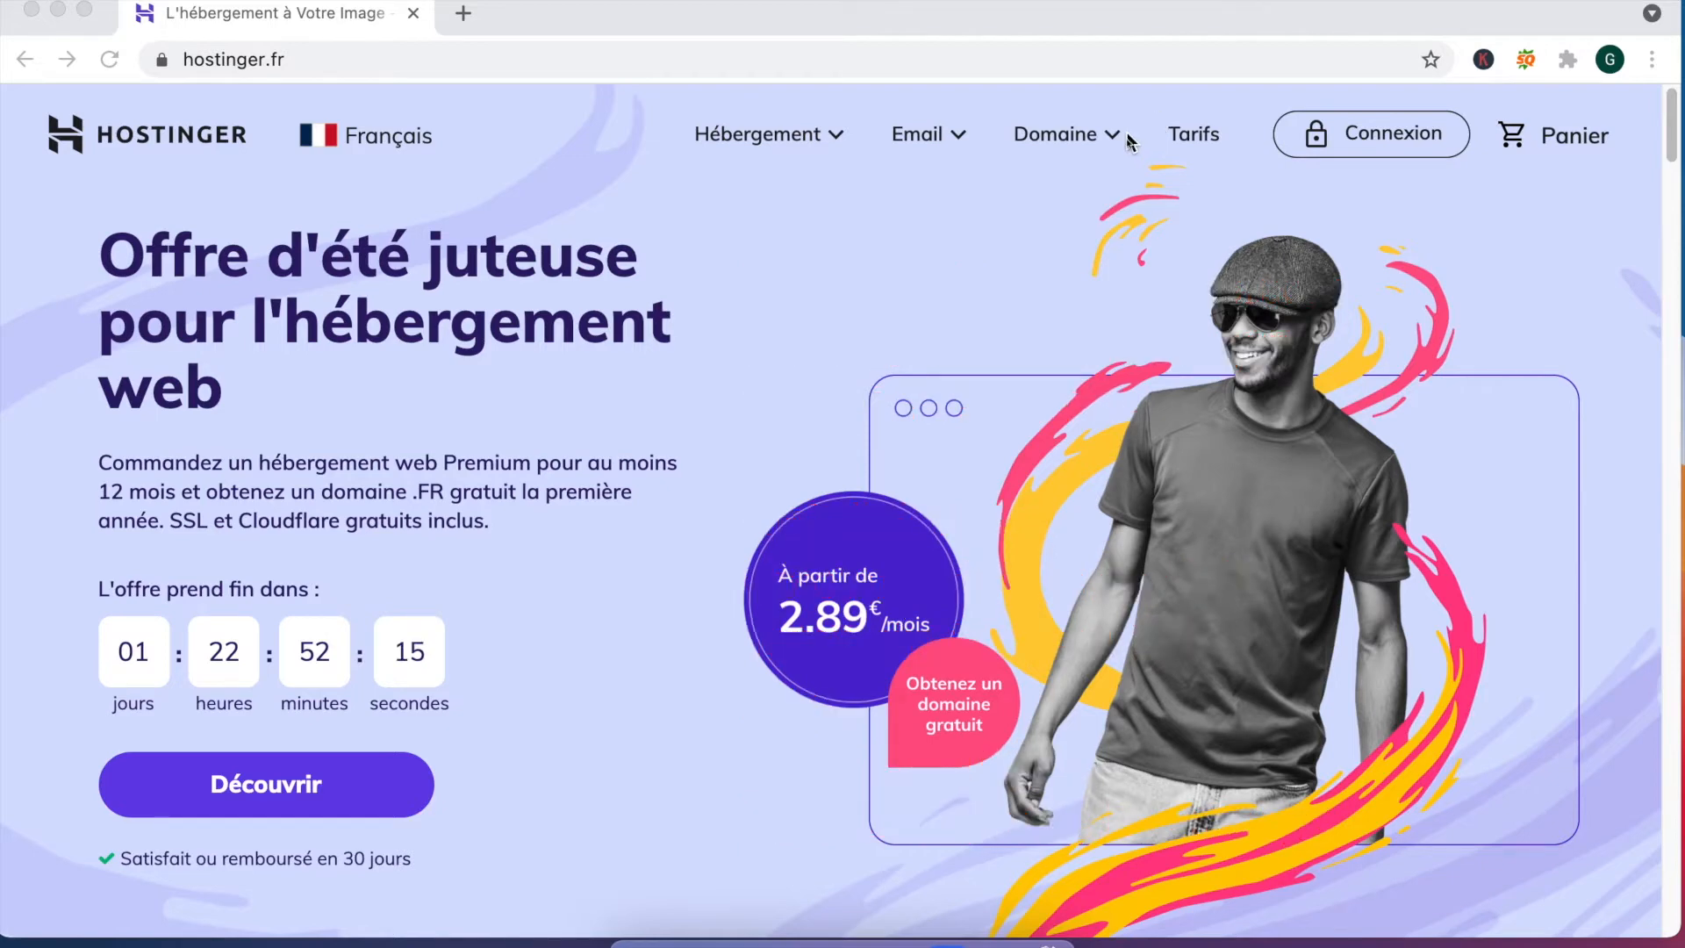
Step: Go to the Hébergement Web Mutualisé page through the Hébergement menu
{"action": "left_click", "coordinate": [785, 142]}
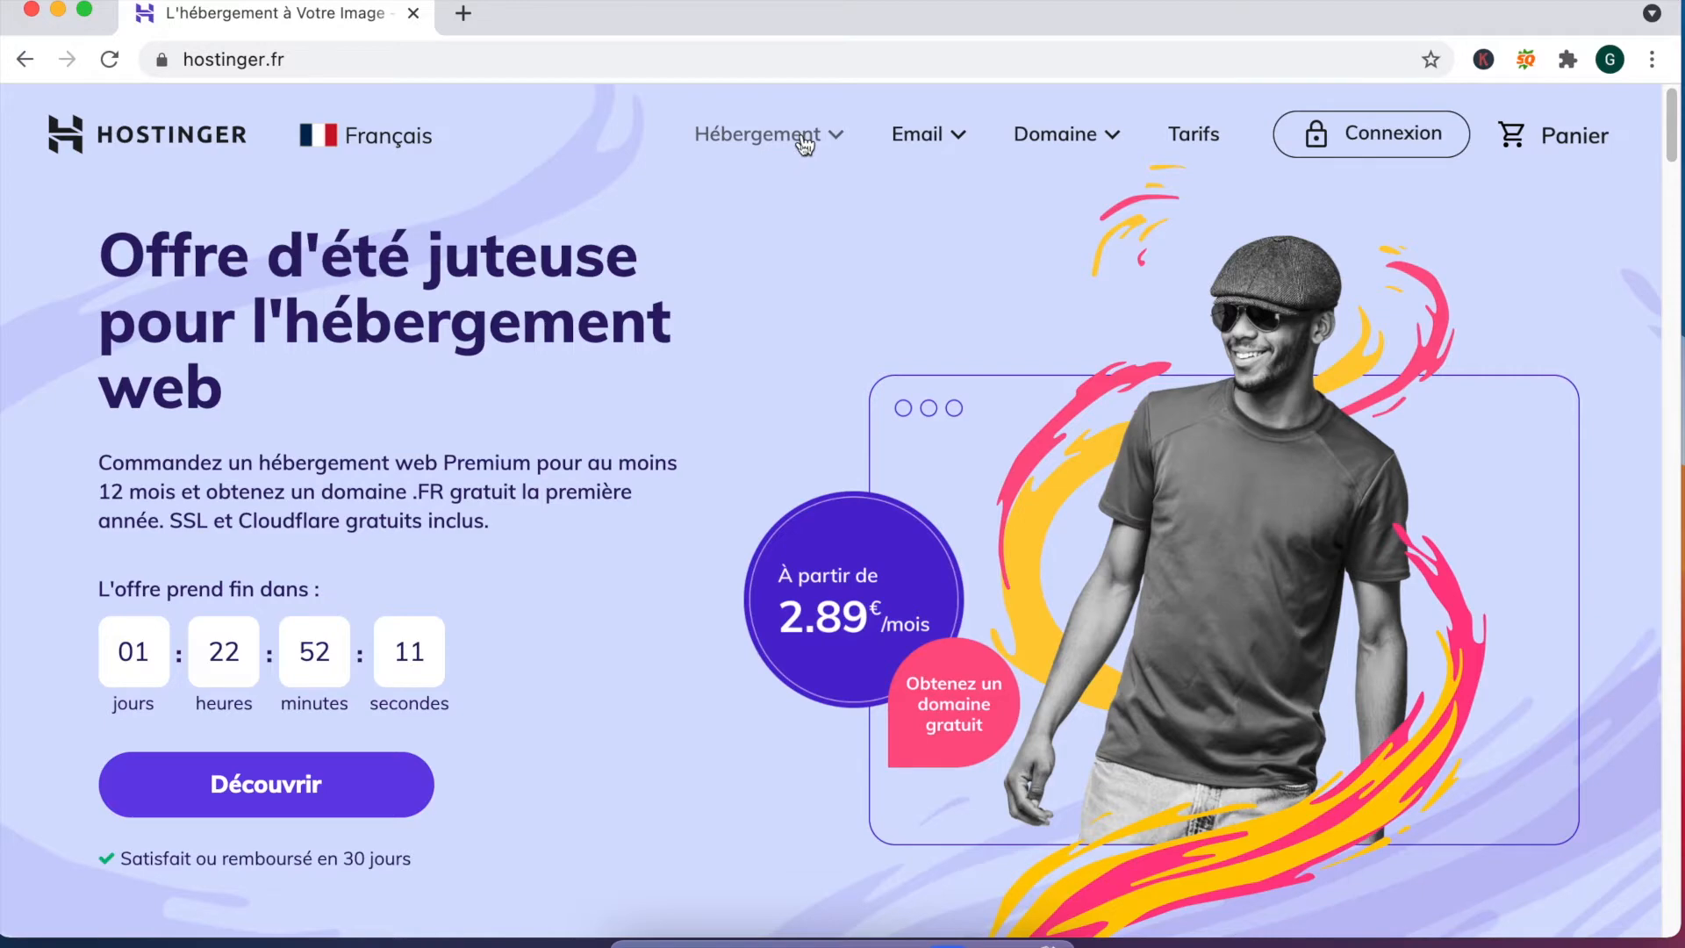
{"action": "left_click", "coordinate": [804, 143]}
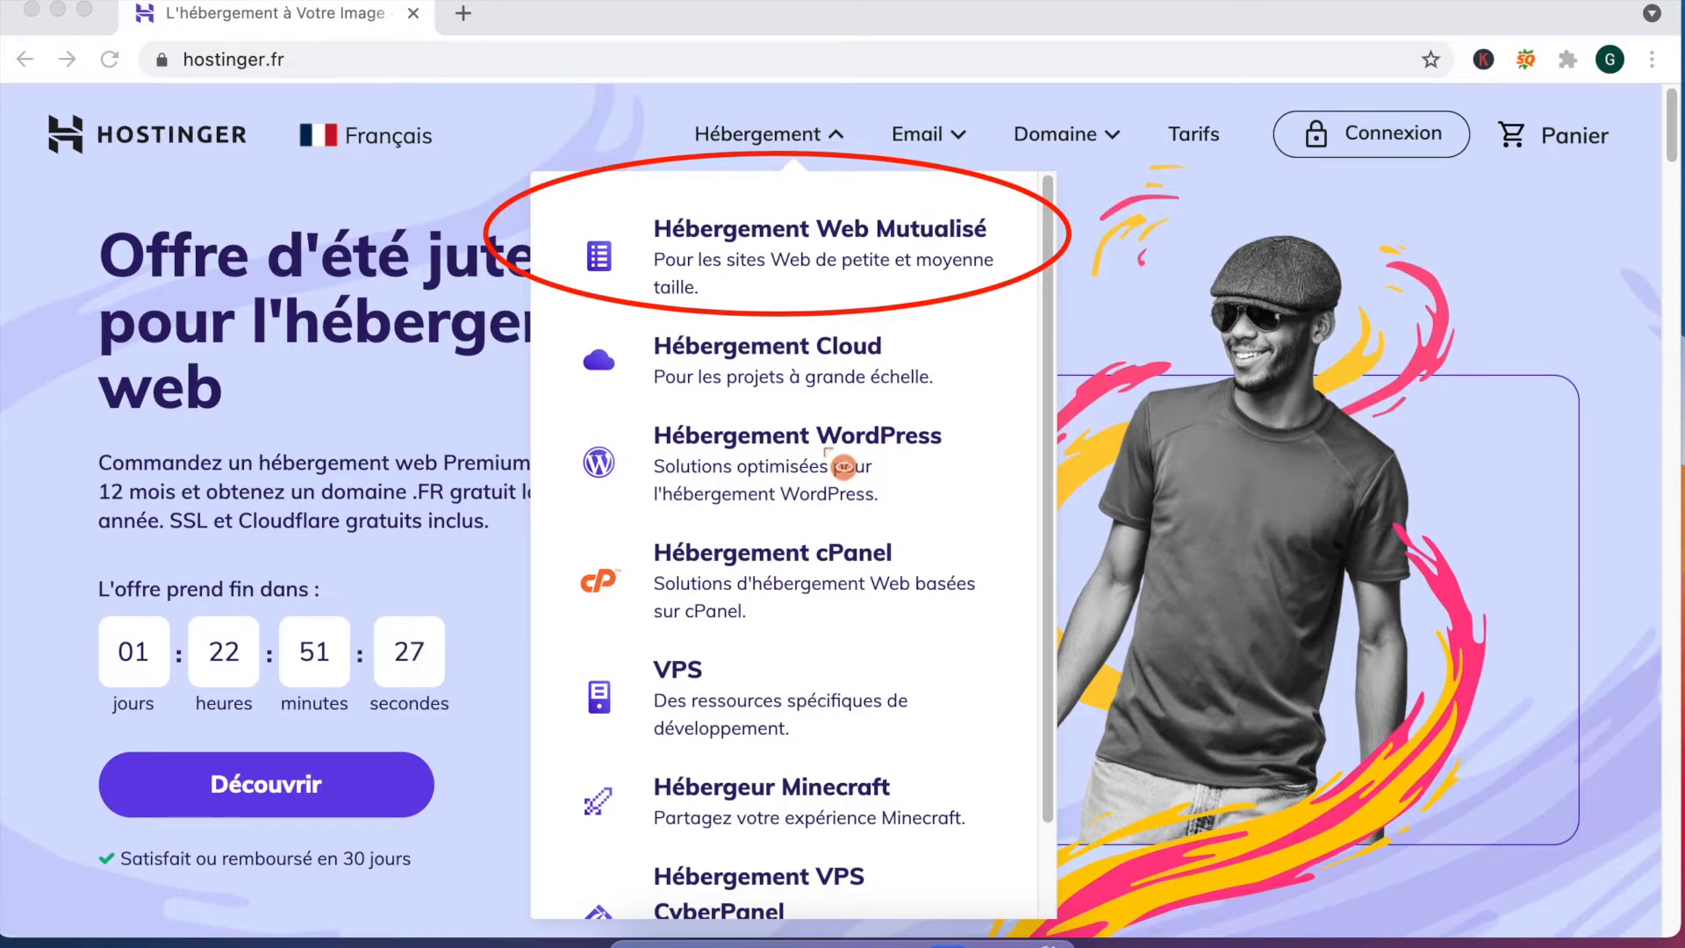
{"action": "left_click", "coordinate": [677, 268]}
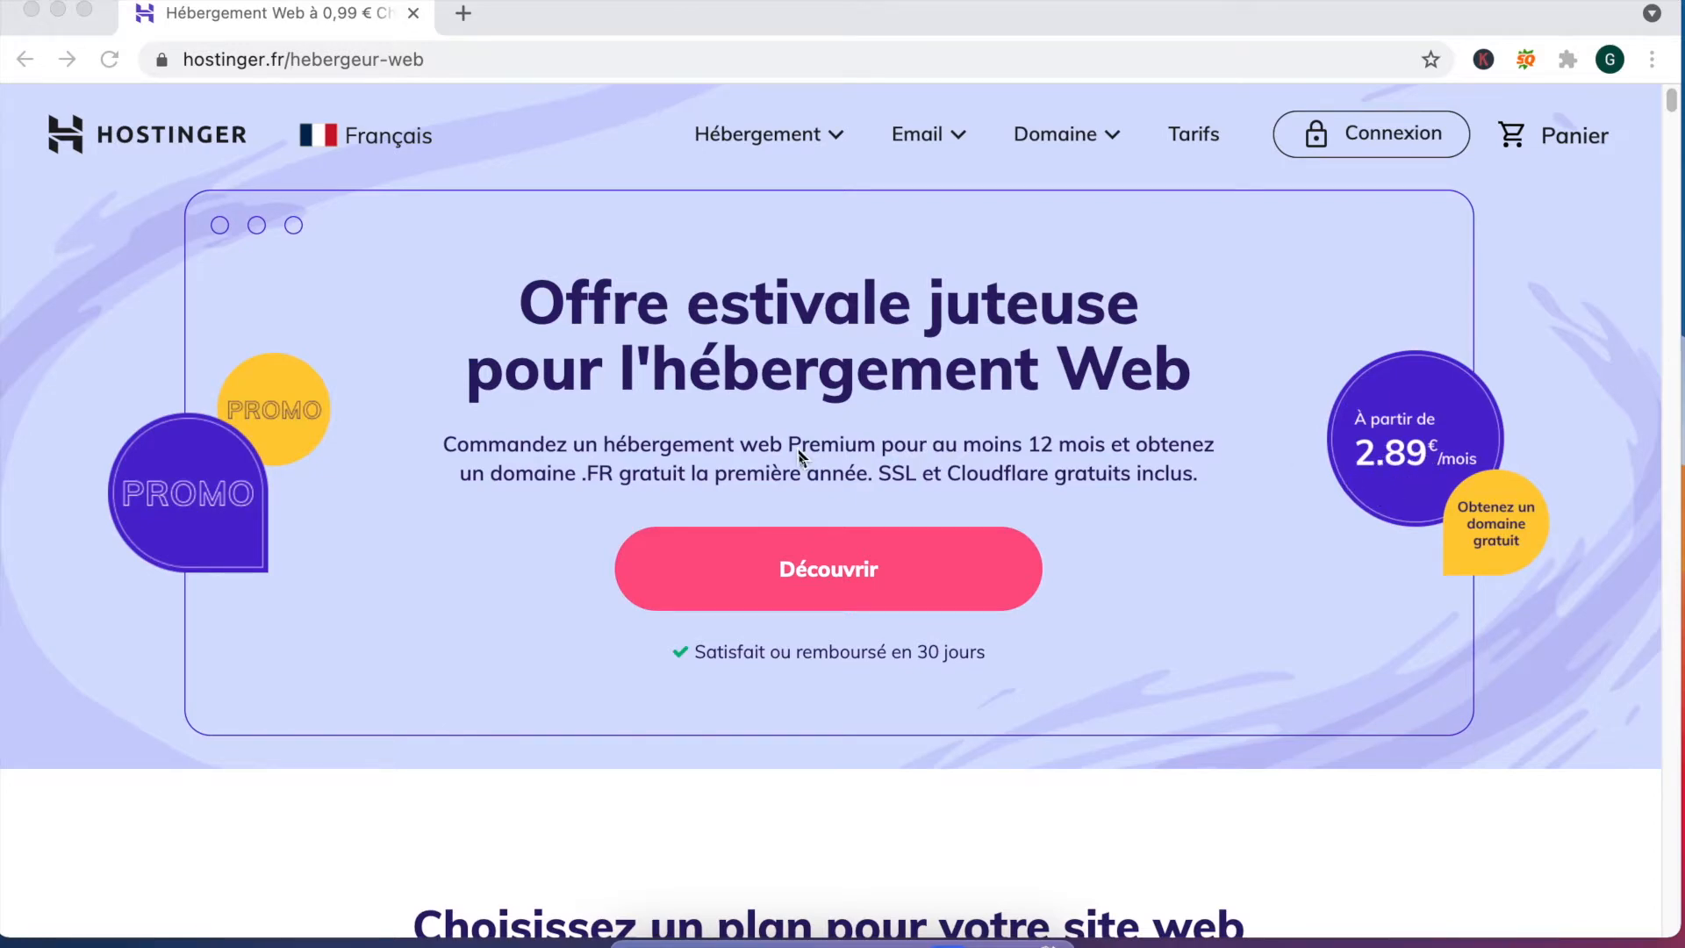
Step: Scroll to the plan cards and highlight the single-site plan's name and description
{"action": "scroll", "coordinate": [799, 452], "scroll_direction": "down", "scroll_amount": 10}
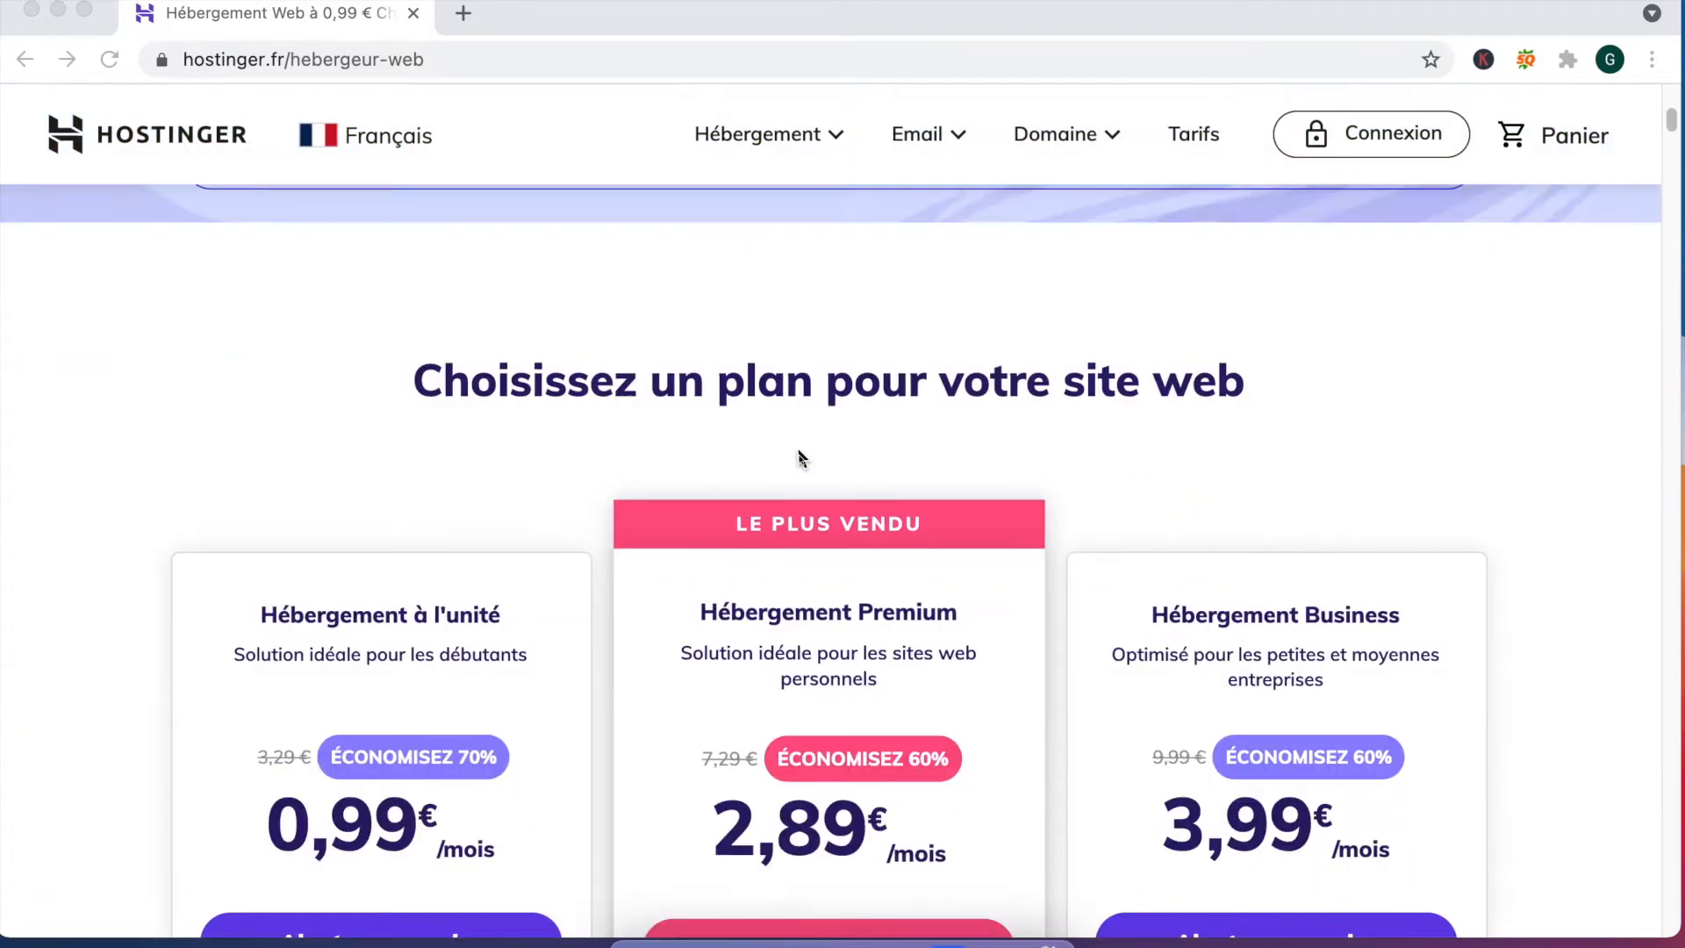
{"action": "scroll", "coordinate": [798, 457], "scroll_direction": "down", "scroll_amount": 2}
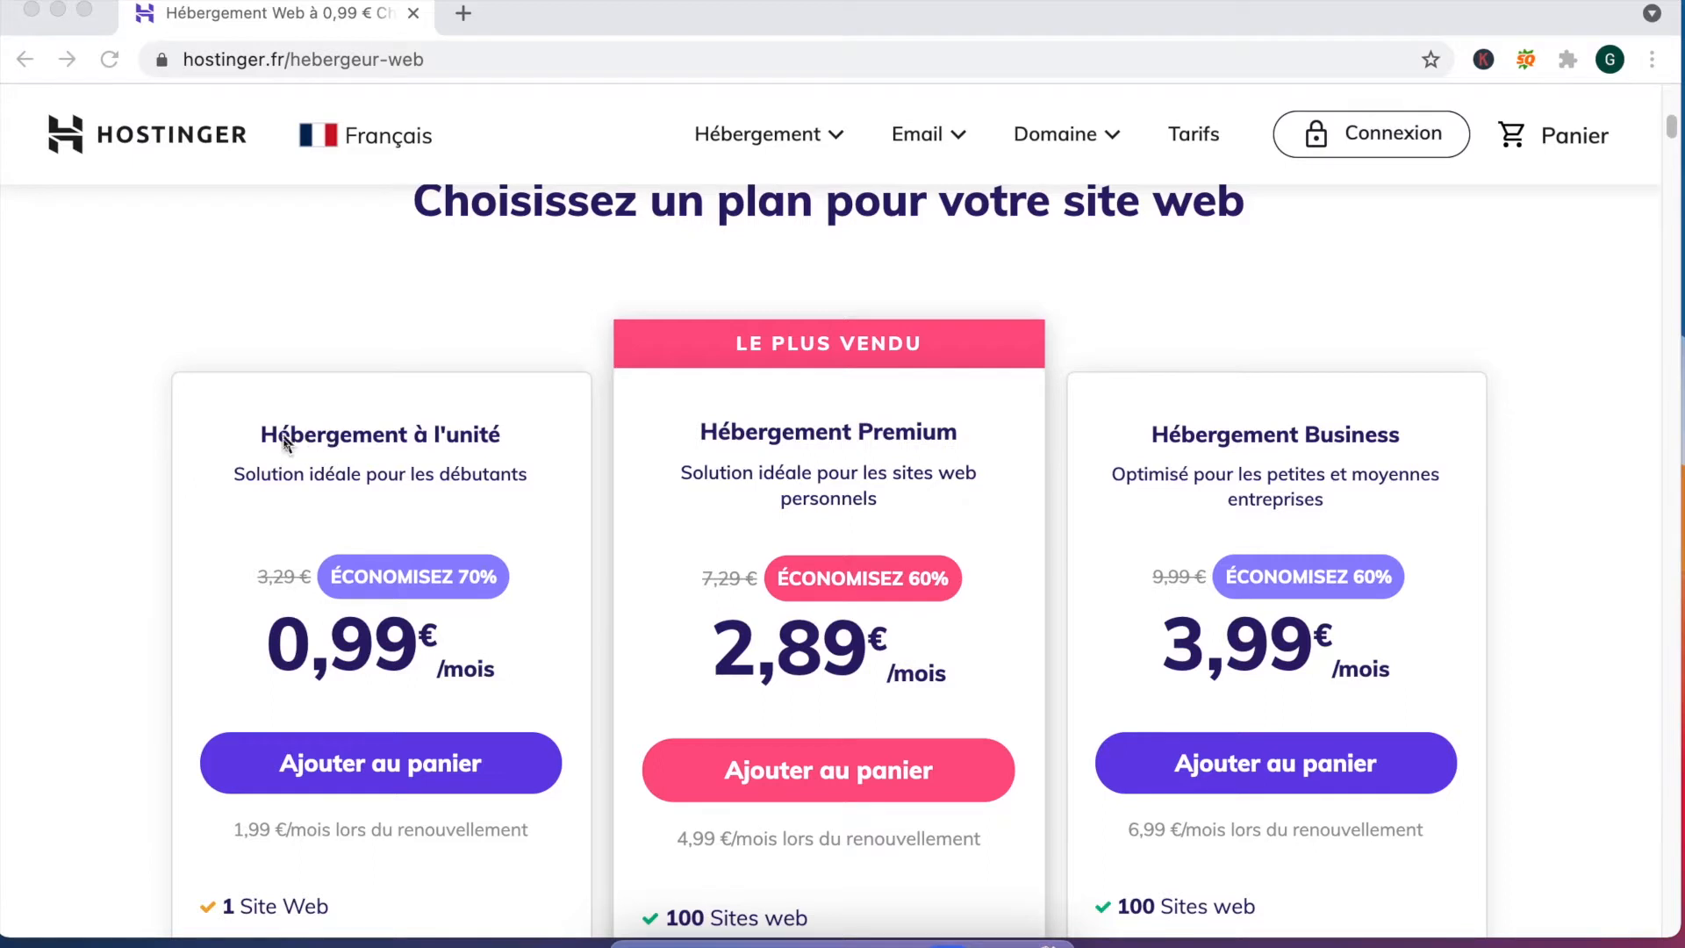
{"action": "left_click", "coordinate": [327, 488]}
{"action": "left_click_drag", "start_coordinate": [260, 420], "coordinate": [990, 512]}
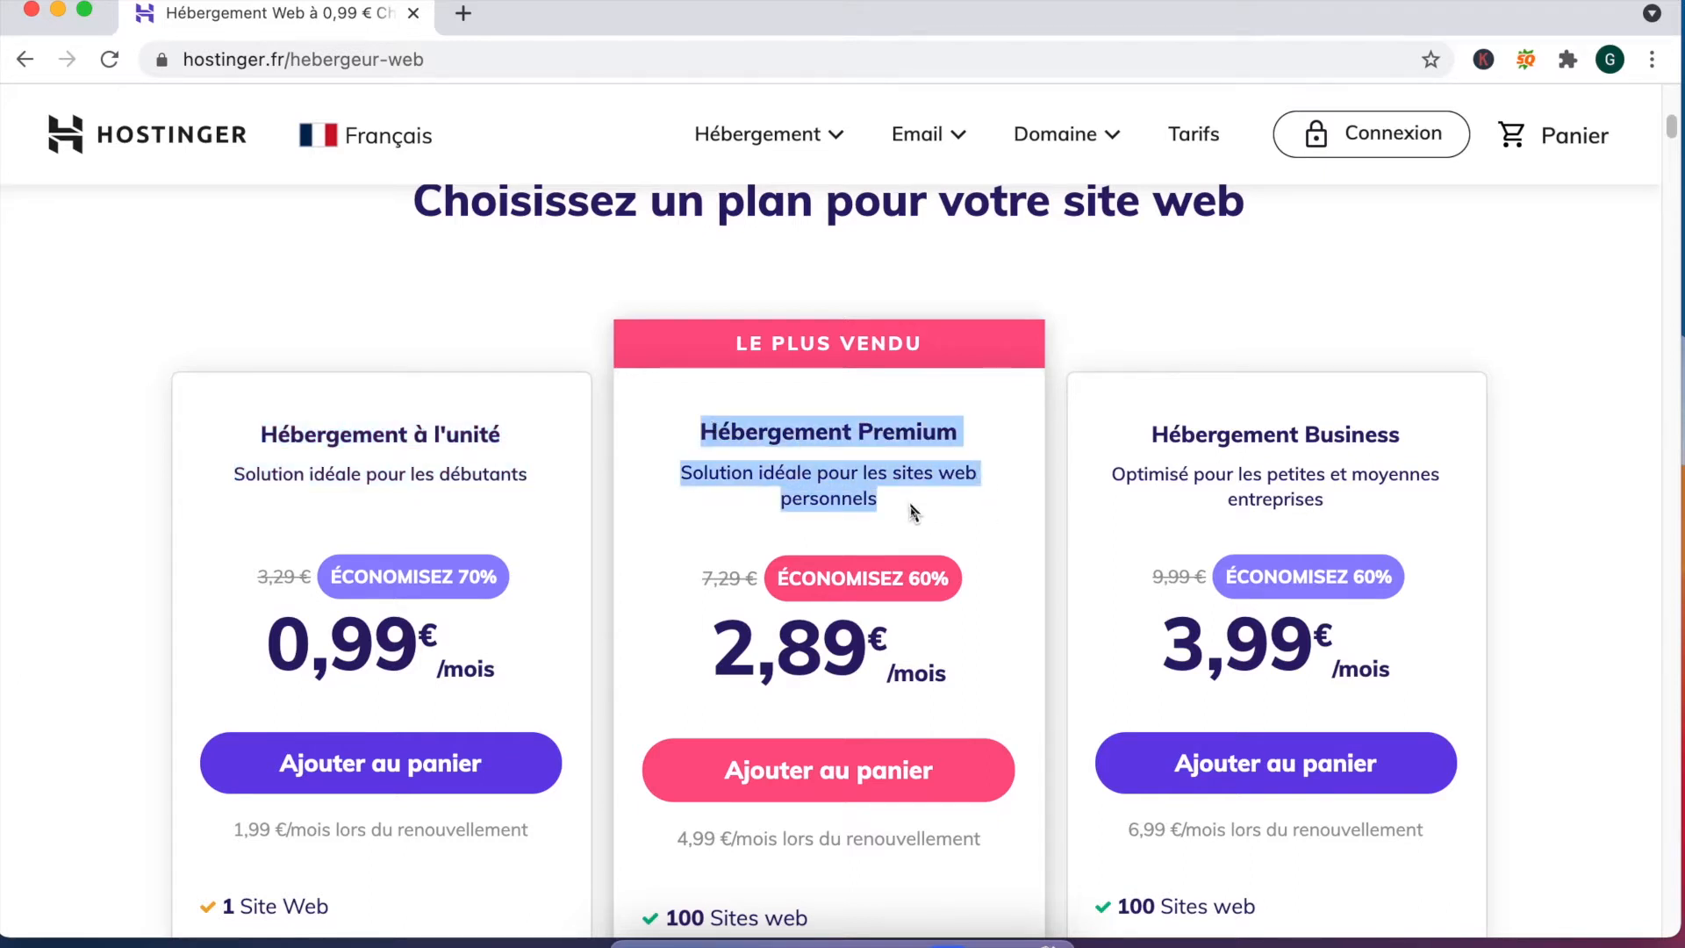
Step: Highlight the Premium plan's storage figure and other features further down the comparison
{"action": "scroll", "coordinate": [911, 511], "scroll_direction": "down", "scroll_amount": 4}
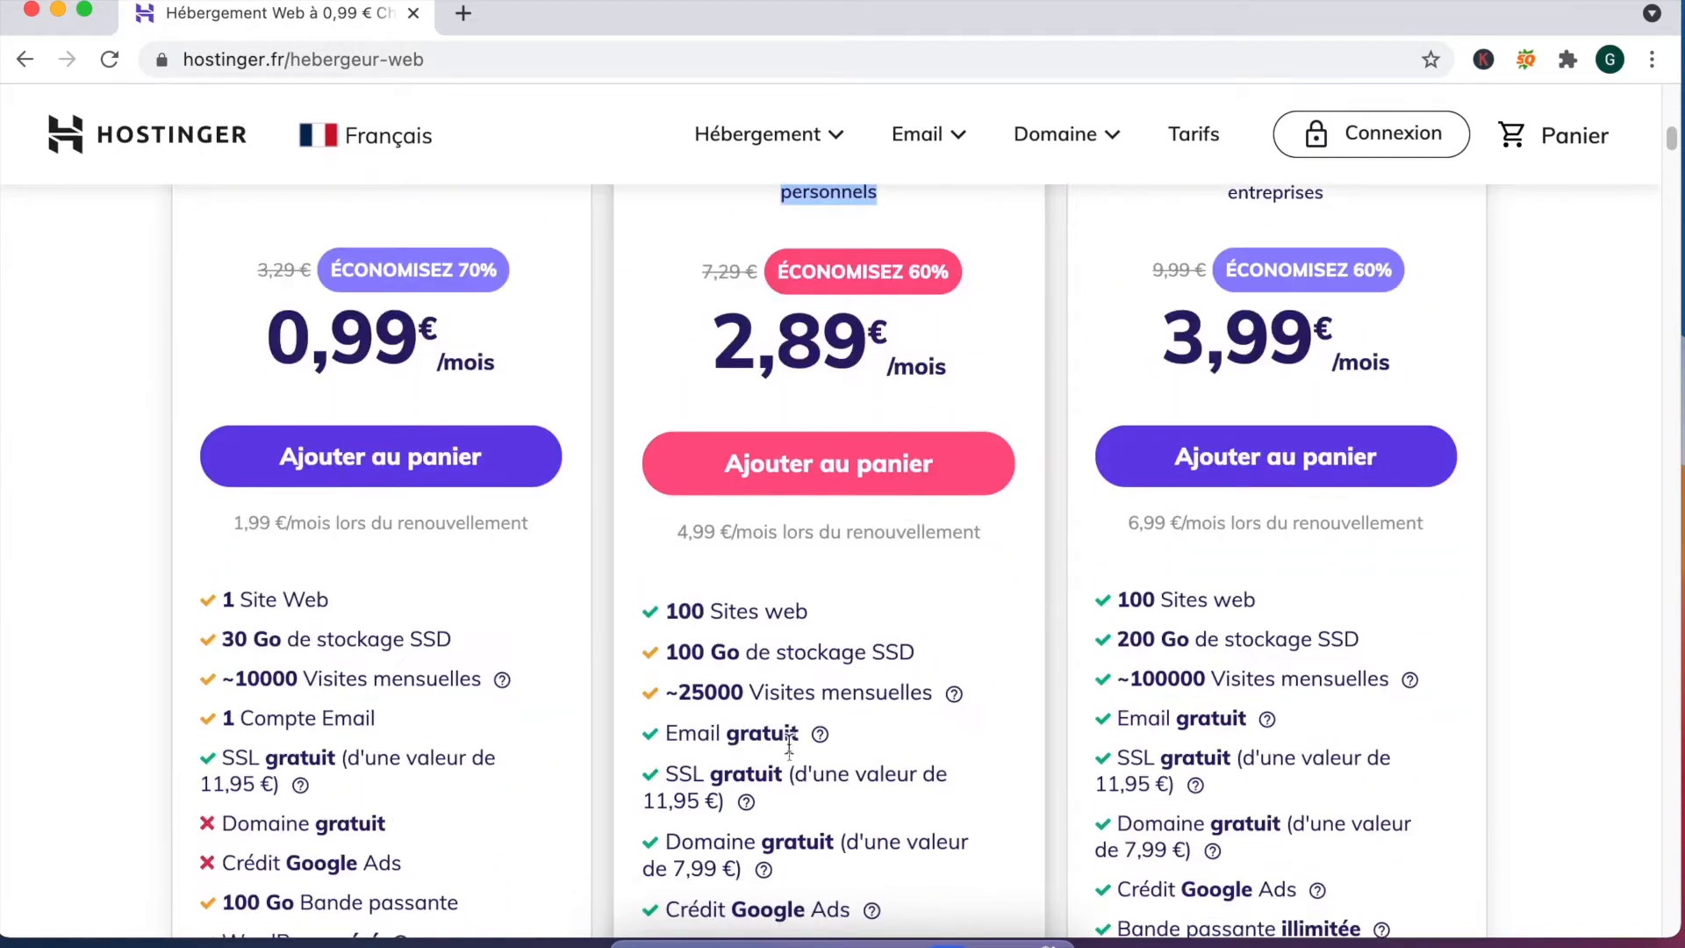
{"action": "double_click", "coordinate": [672, 653]}
{"action": "left_click_drag", "start_coordinate": [737, 652], "coordinate": [812, 667]}
{"action": "scroll", "coordinate": [718, 753], "scroll_direction": "down", "scroll_amount": 6}
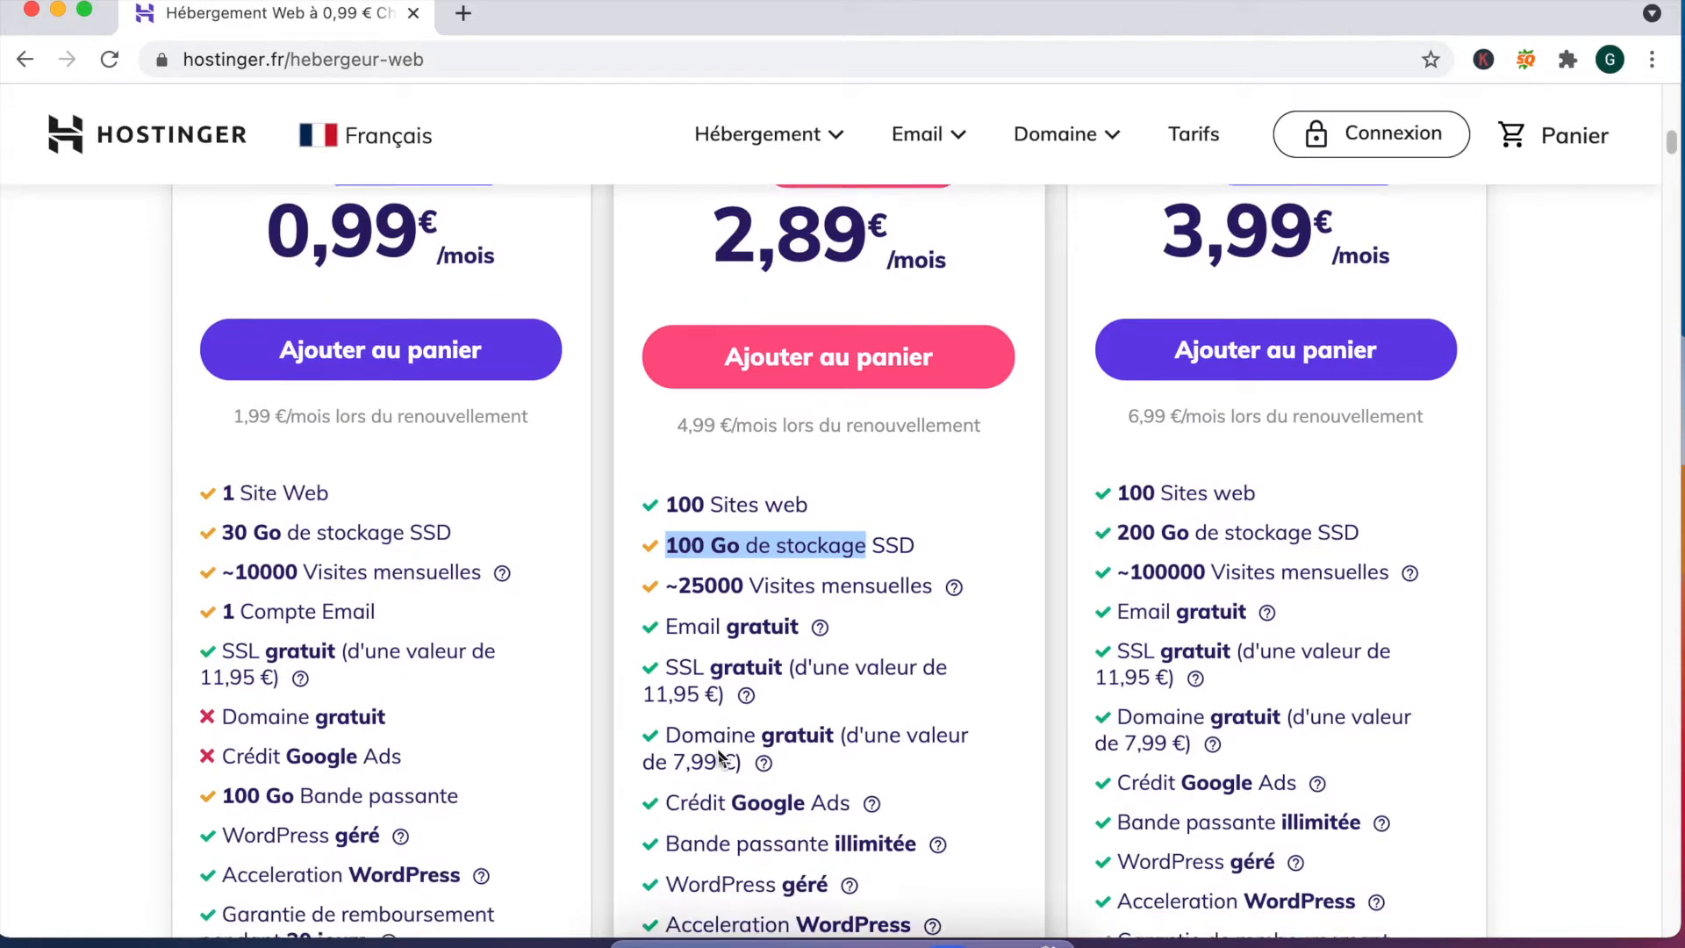
{"action": "scroll", "coordinate": [718, 754], "scroll_direction": "up", "scroll_amount": 4}
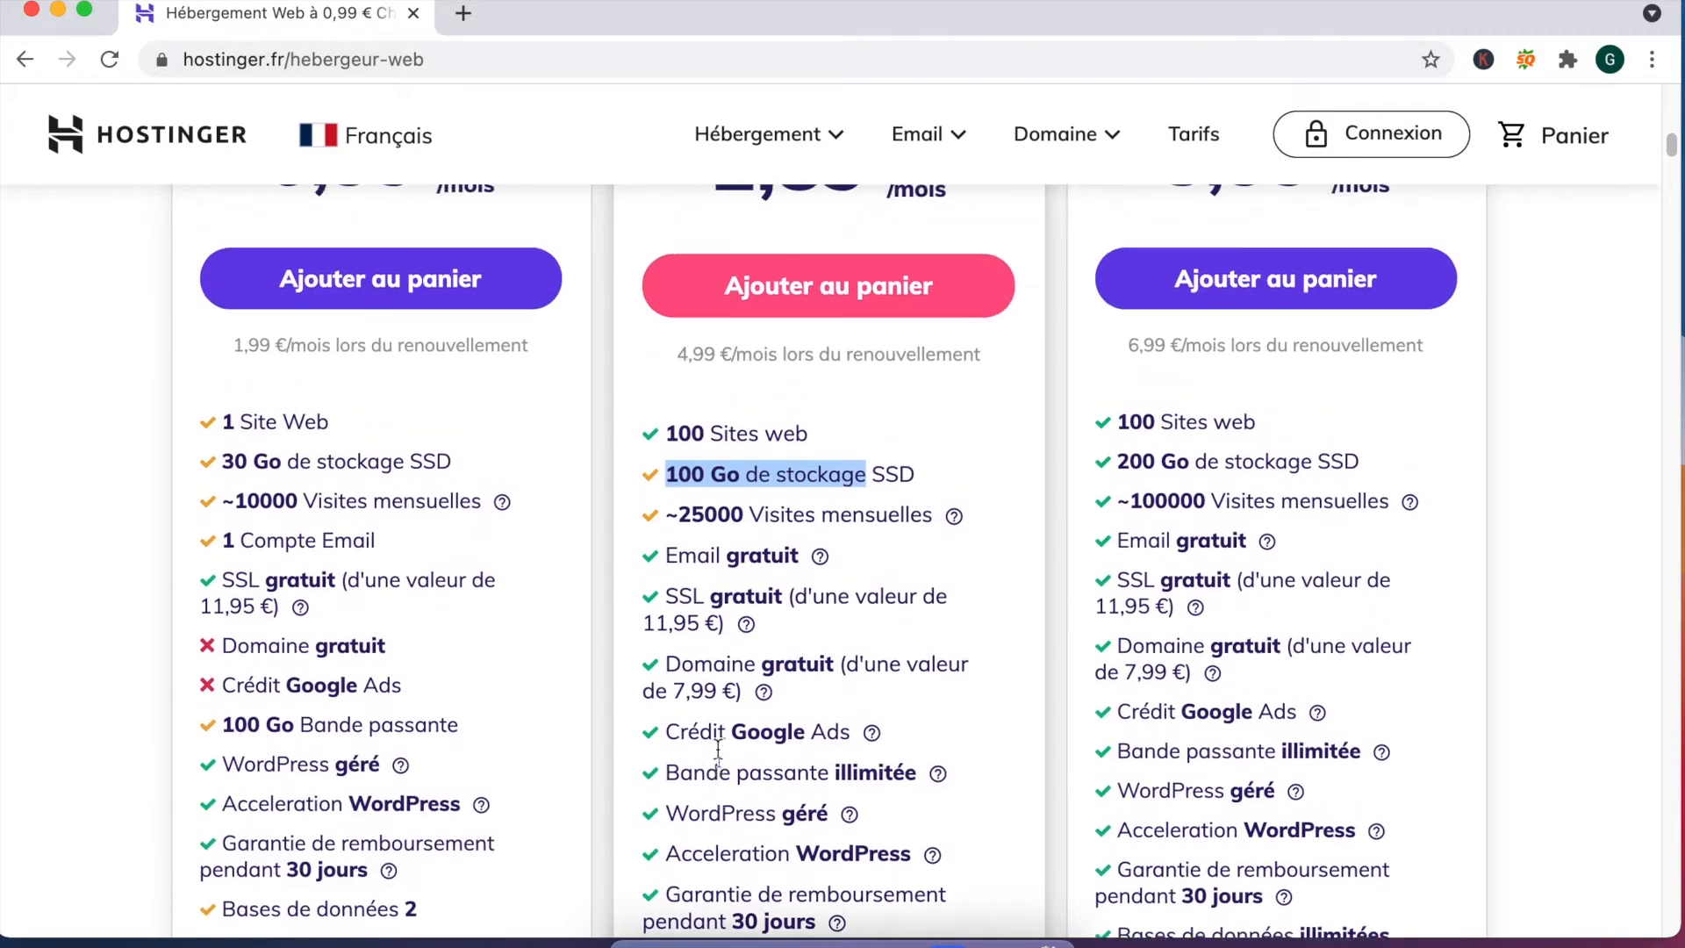
{"action": "scroll", "coordinate": [483, 801], "scroll_direction": "down", "scroll_amount": 2}
{"action": "left_click_drag", "start_coordinate": [231, 614], "coordinate": [428, 614]}
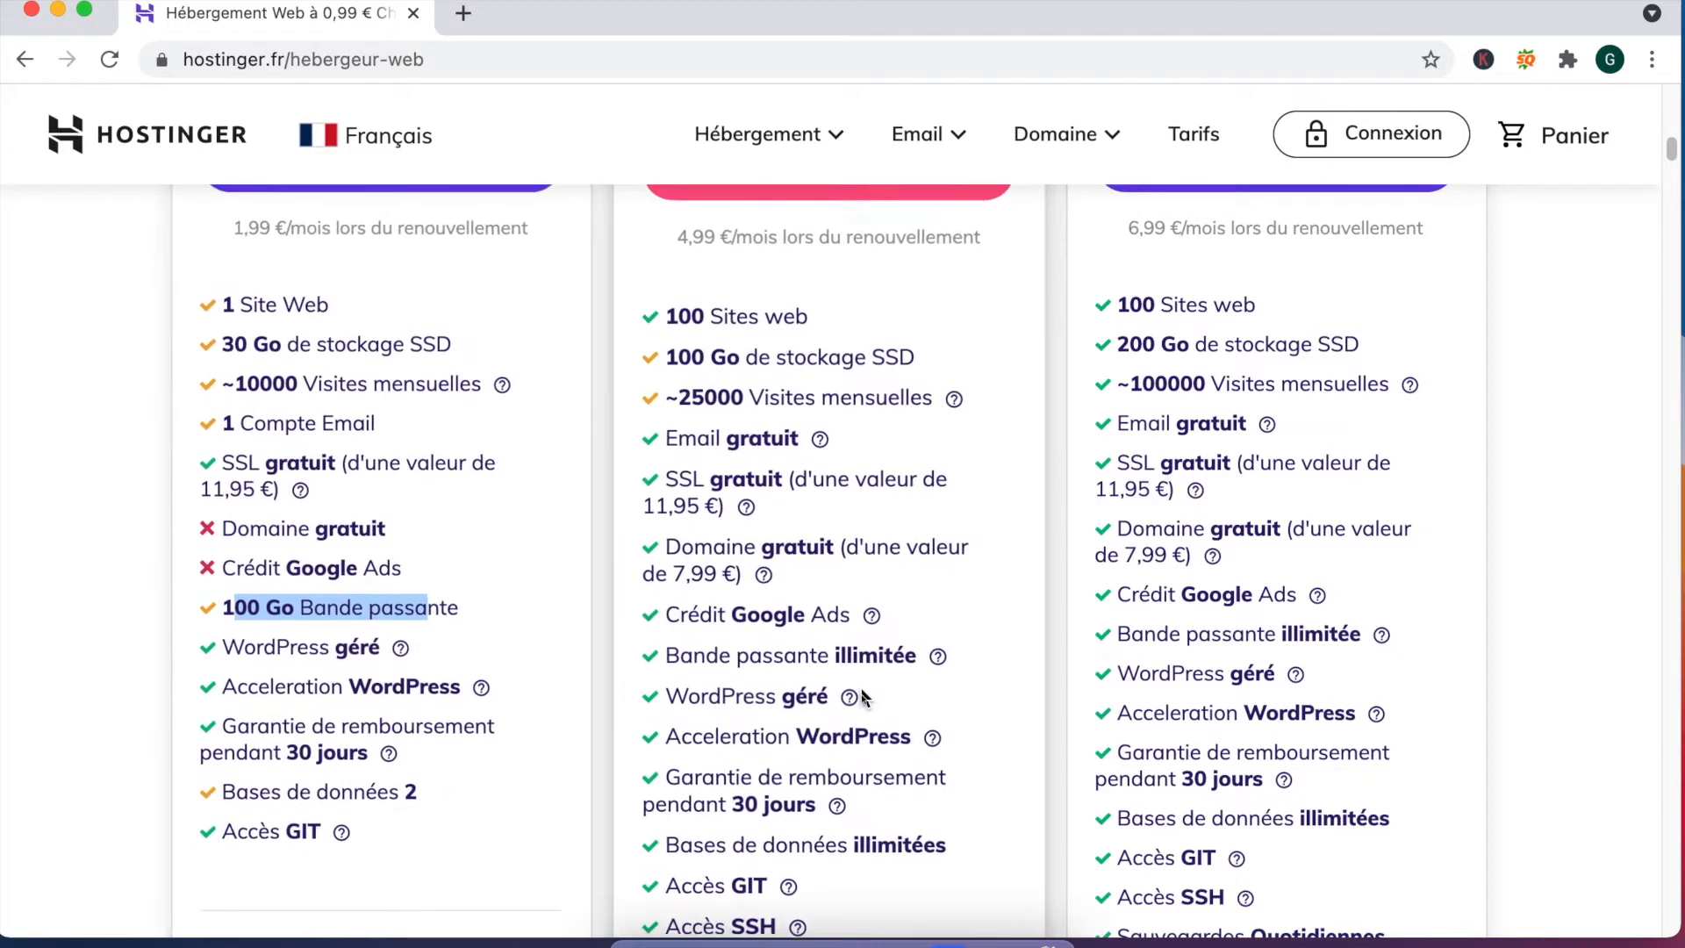
{"action": "scroll", "coordinate": [865, 695], "scroll_direction": "down", "scroll_amount": 2}
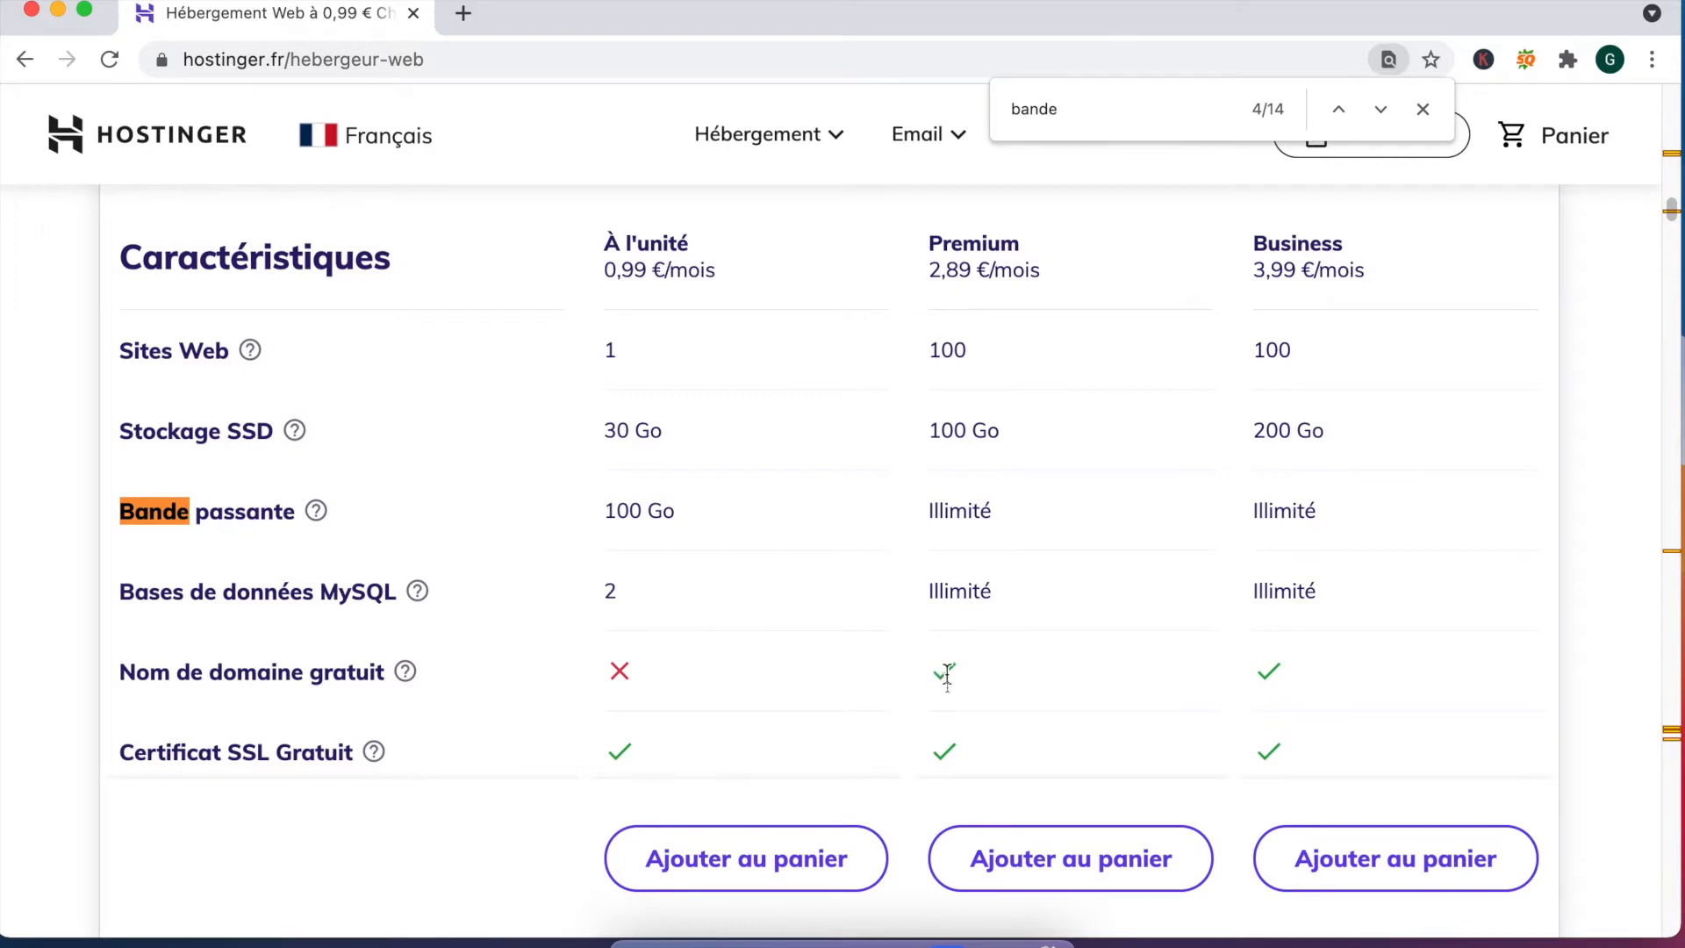
Step: Scroll back to the pricing cards and highlight Premium's 4,99 € renewal price
{"action": "scroll", "coordinate": [947, 678], "scroll_direction": "up", "scroll_amount": 20}
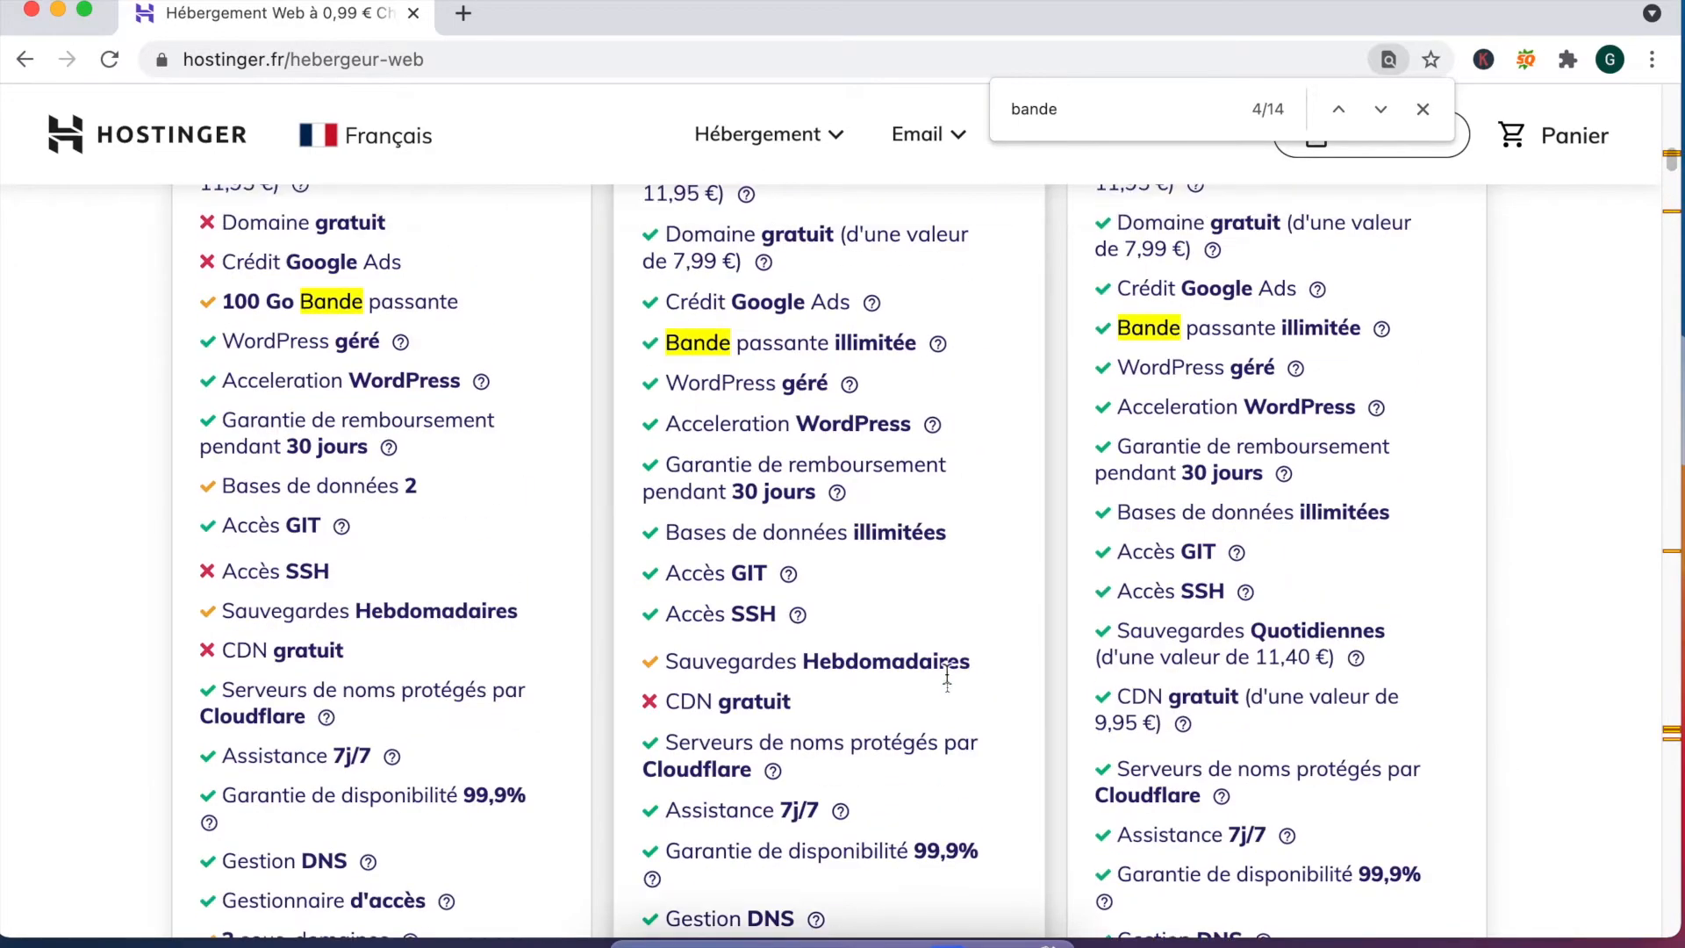
{"action": "scroll", "coordinate": [947, 678], "scroll_direction": "down", "scroll_amount": 10}
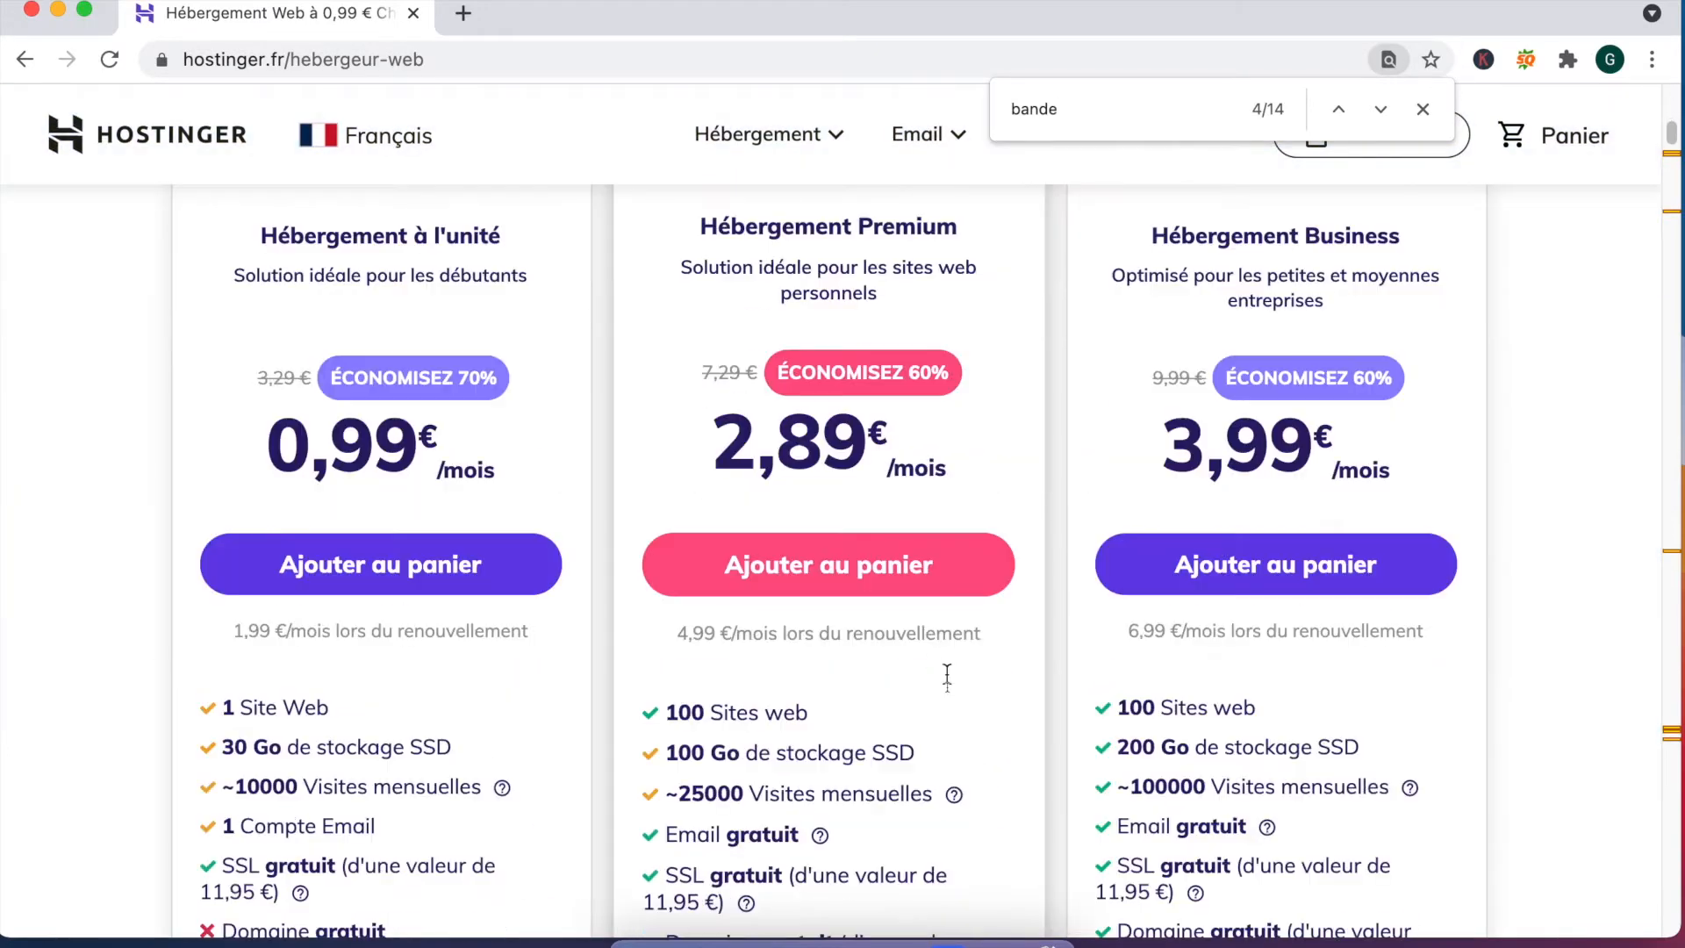
{"action": "scroll", "coordinate": [865, 641], "scroll_direction": "up", "scroll_amount": 1}
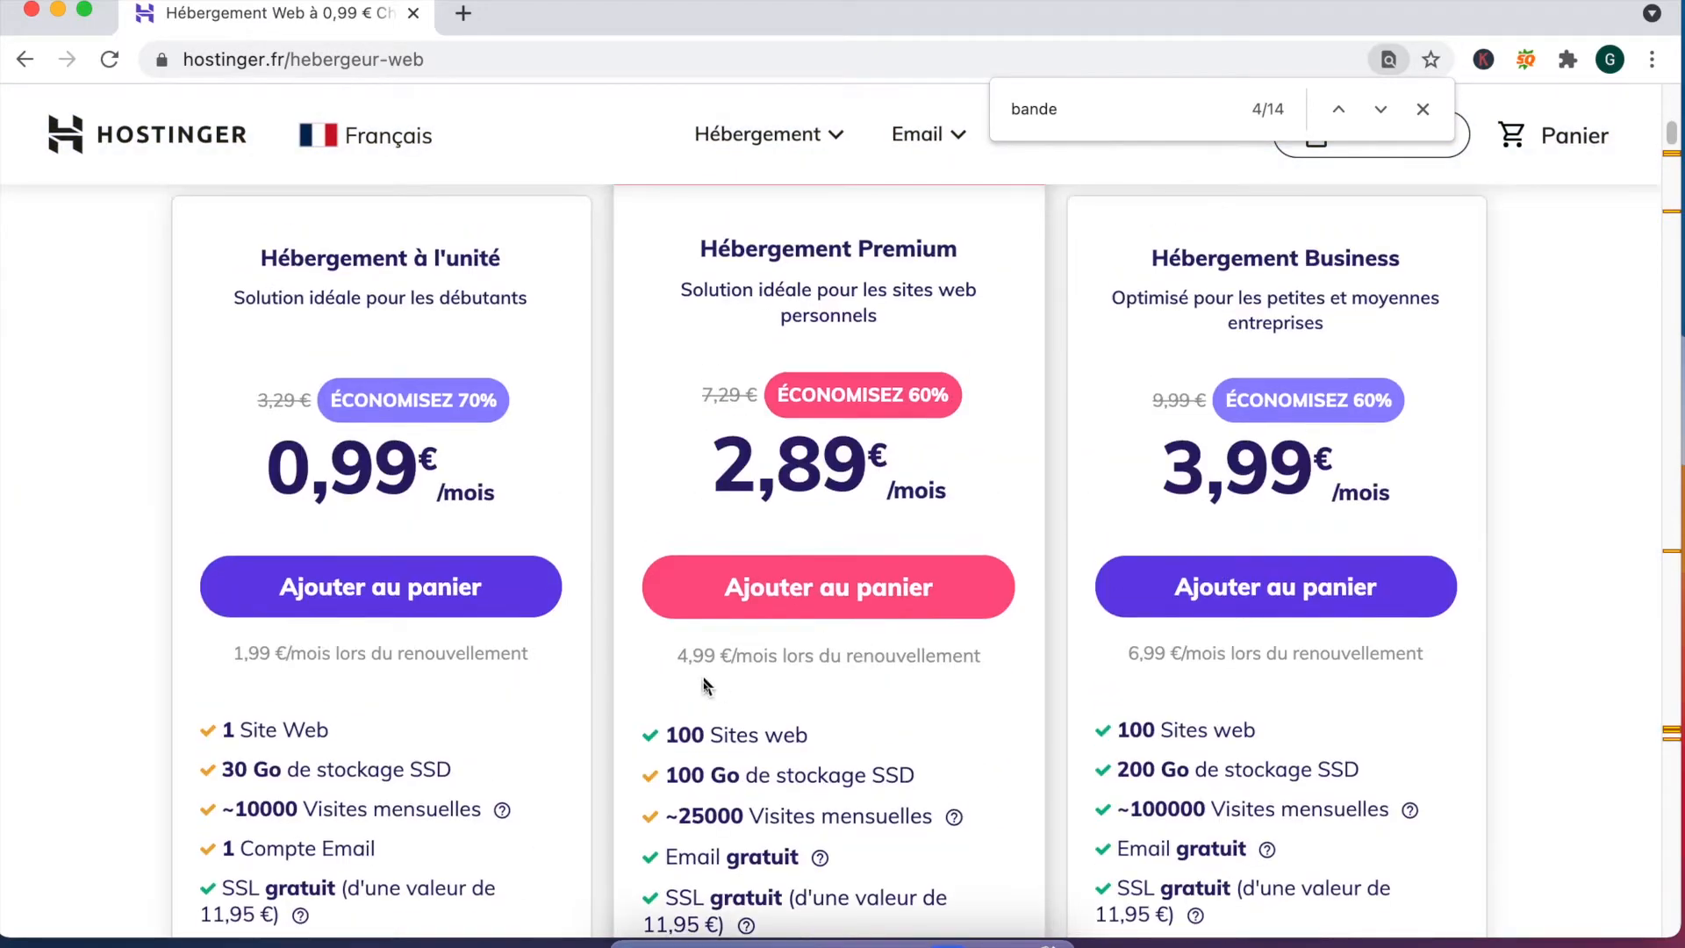
{"action": "left_click_drag", "start_coordinate": [677, 657], "coordinate": [743, 660]}
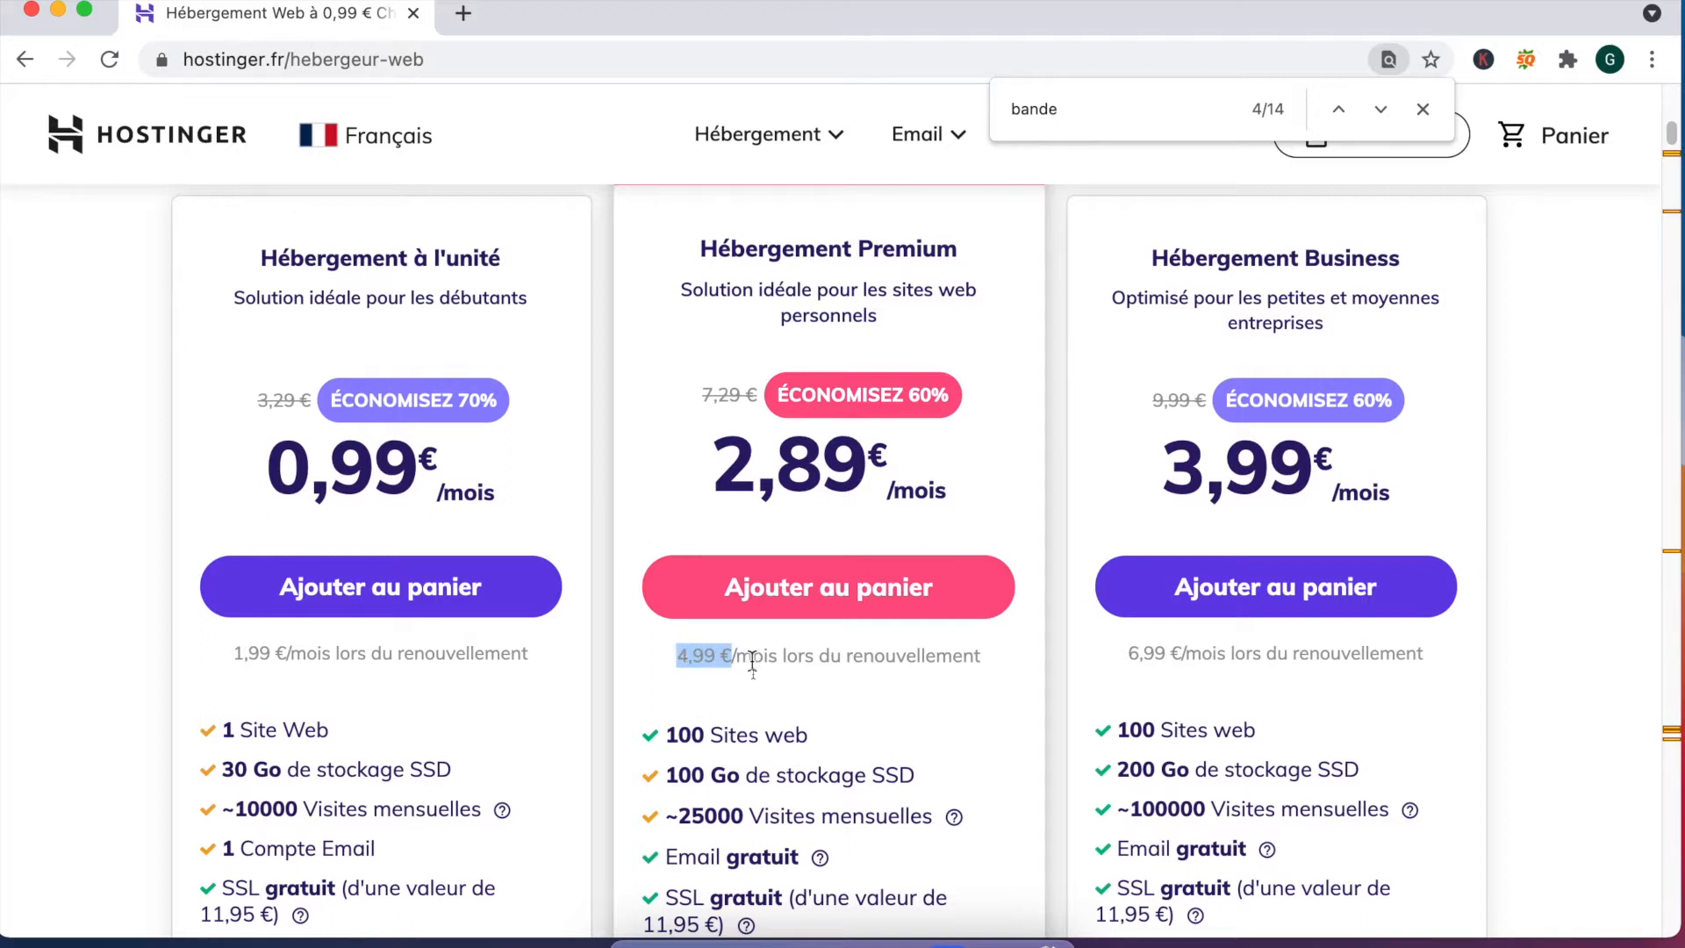
Step: Add the Premium plan to the cart and review its 127,62 € total with the free domain
{"action": "left_click", "coordinate": [827, 599]}
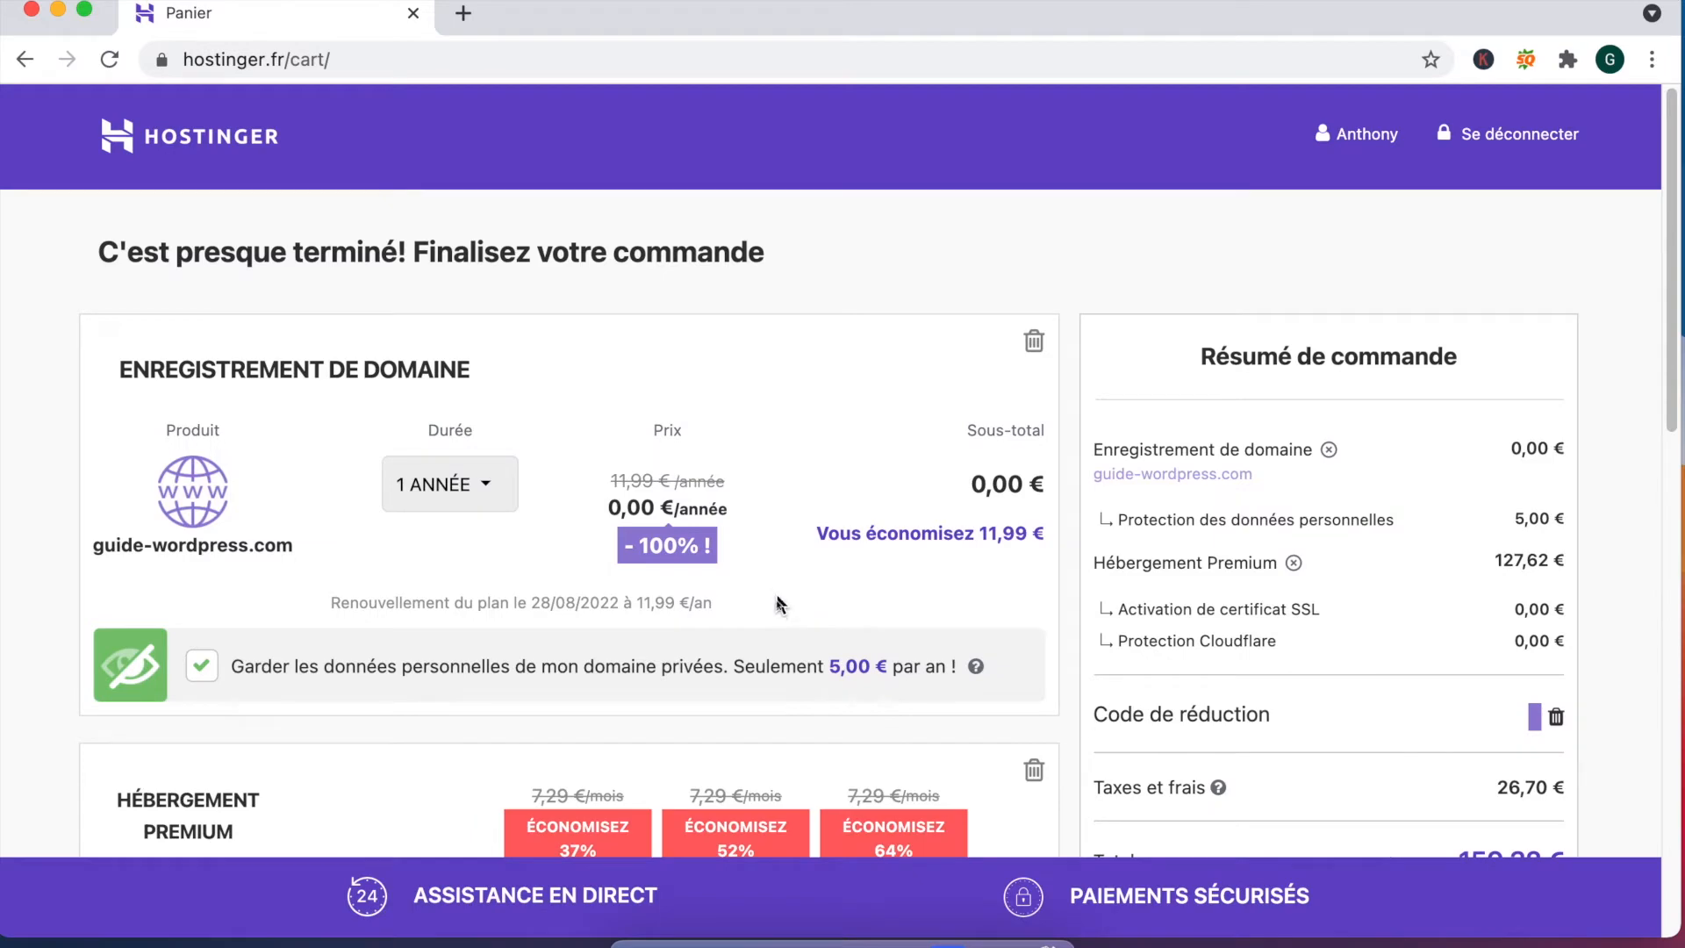
{"action": "scroll", "coordinate": [777, 603], "scroll_direction": "down", "scroll_amount": 5}
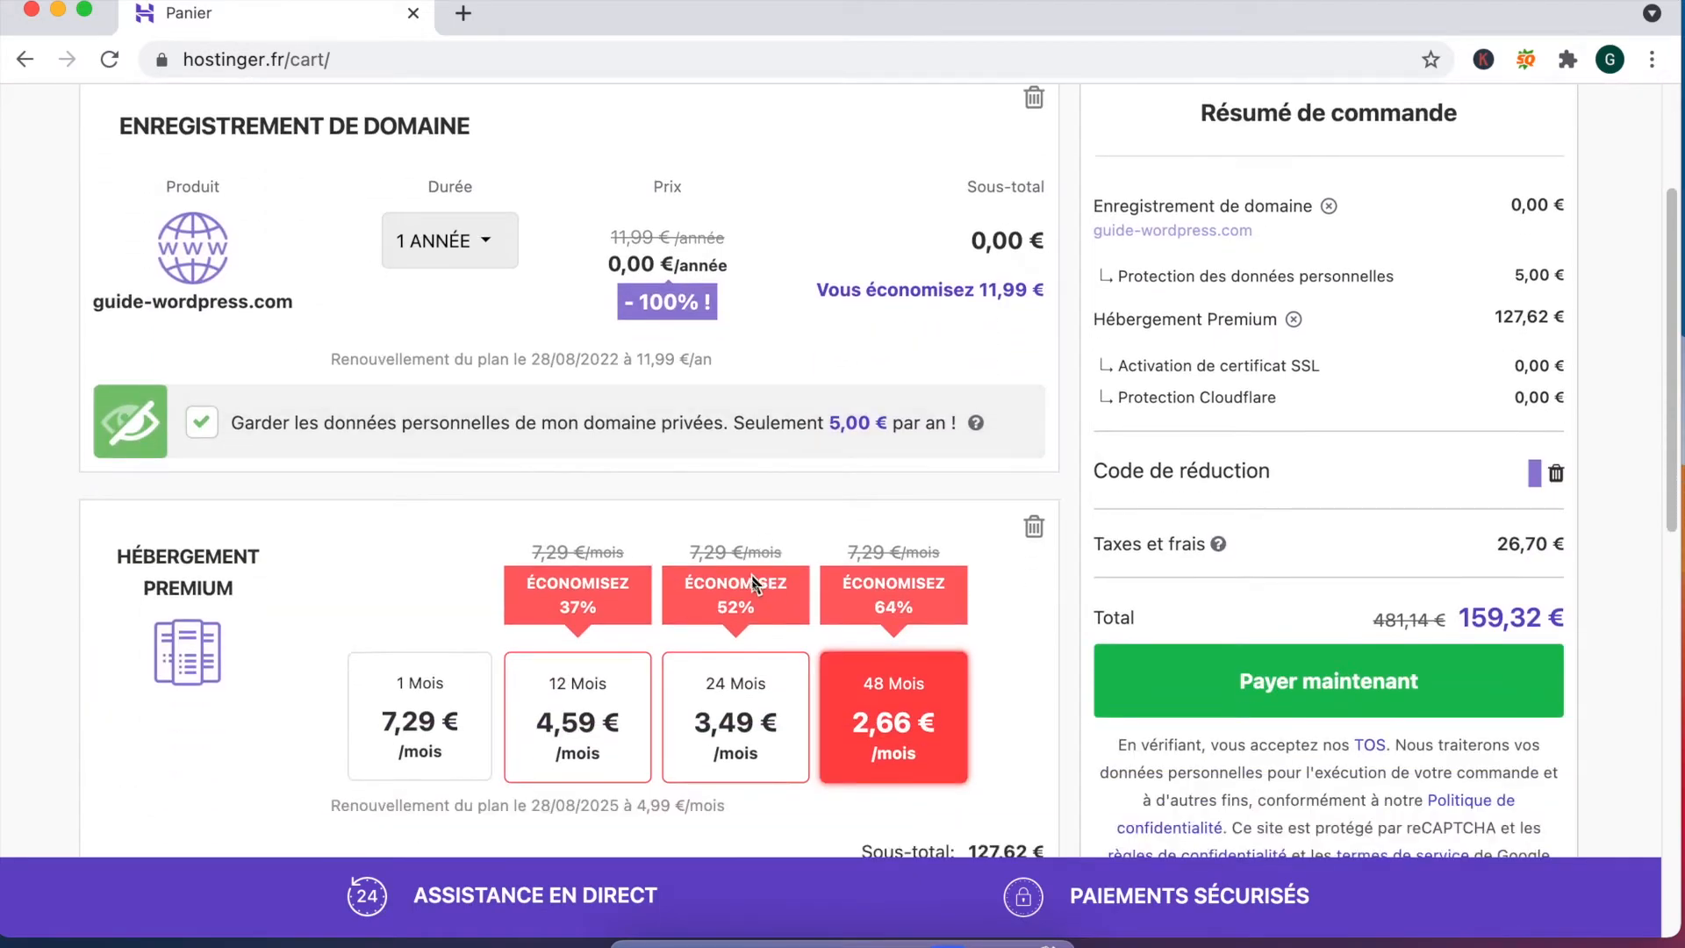
{"action": "scroll", "coordinate": [751, 583], "scroll_direction": "down", "scroll_amount": 3}
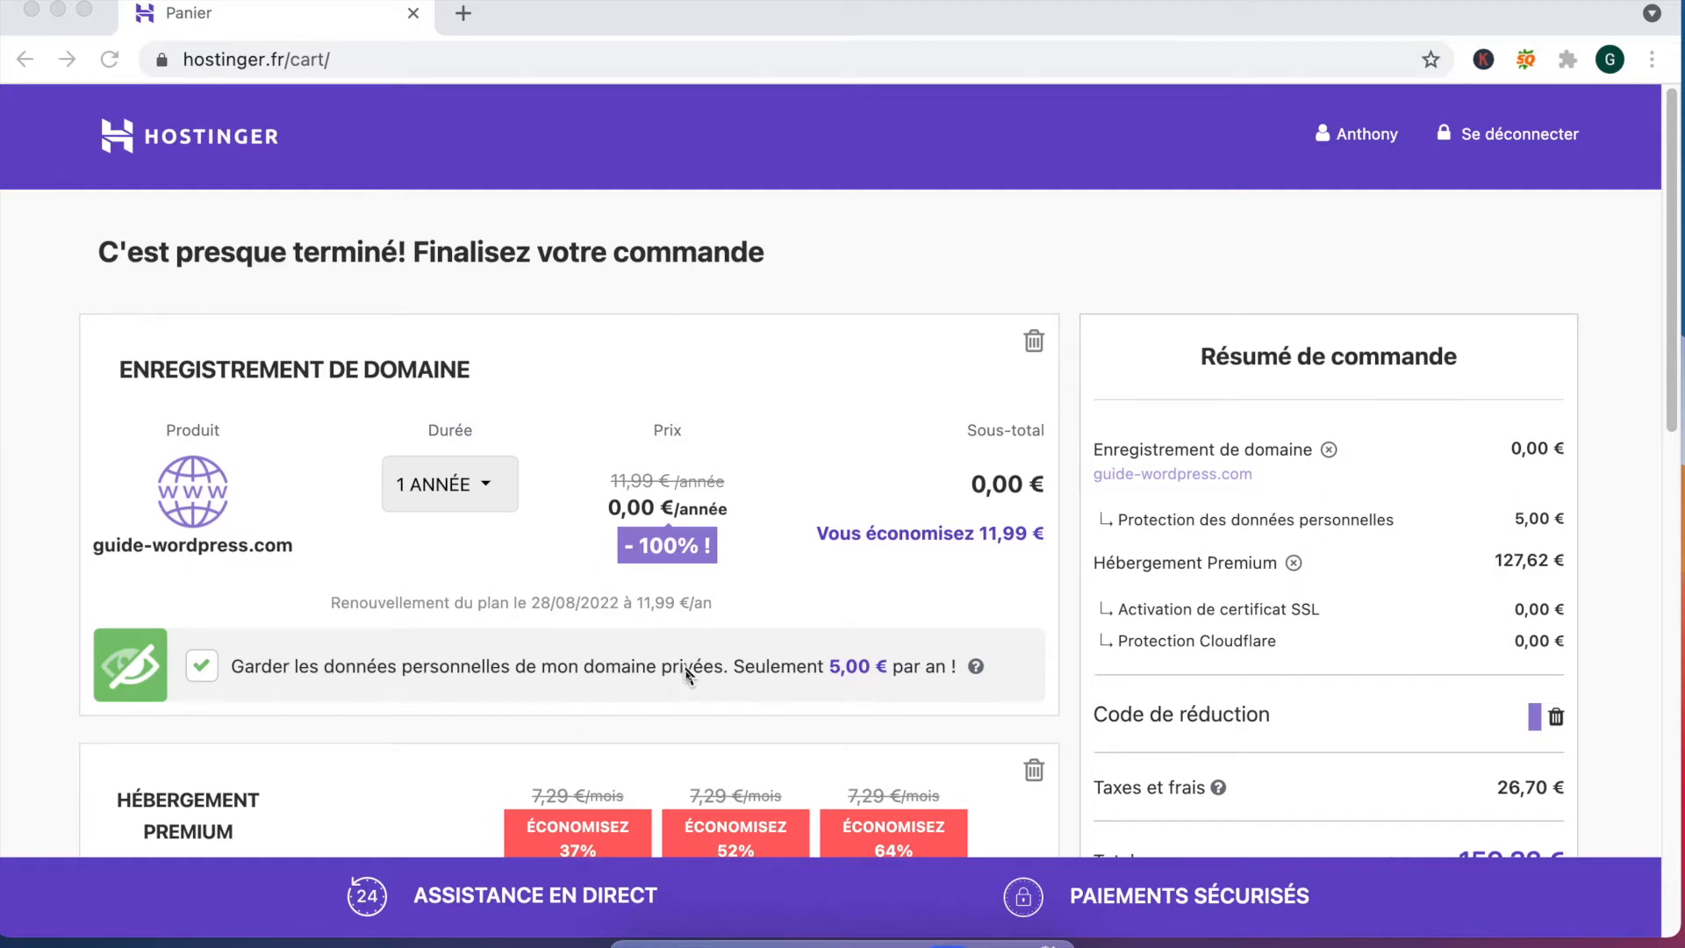
{"action": "scroll", "coordinate": [687, 674], "scroll_direction": "down", "scroll_amount": 3}
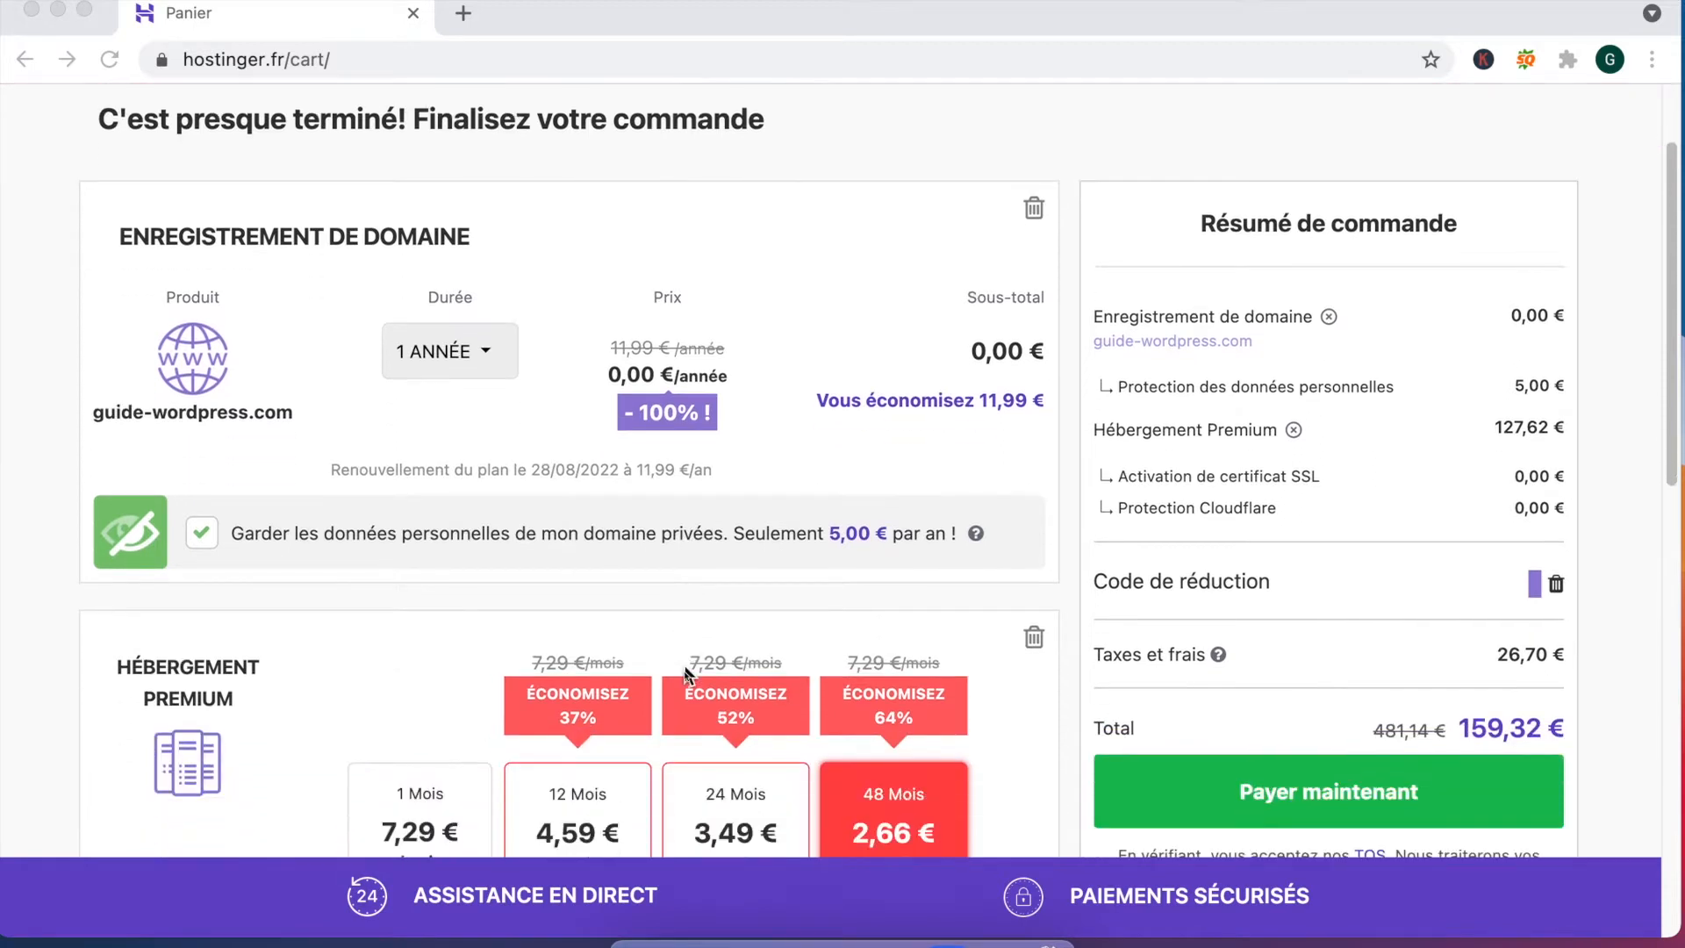
{"action": "left_click", "coordinate": [197, 534]}
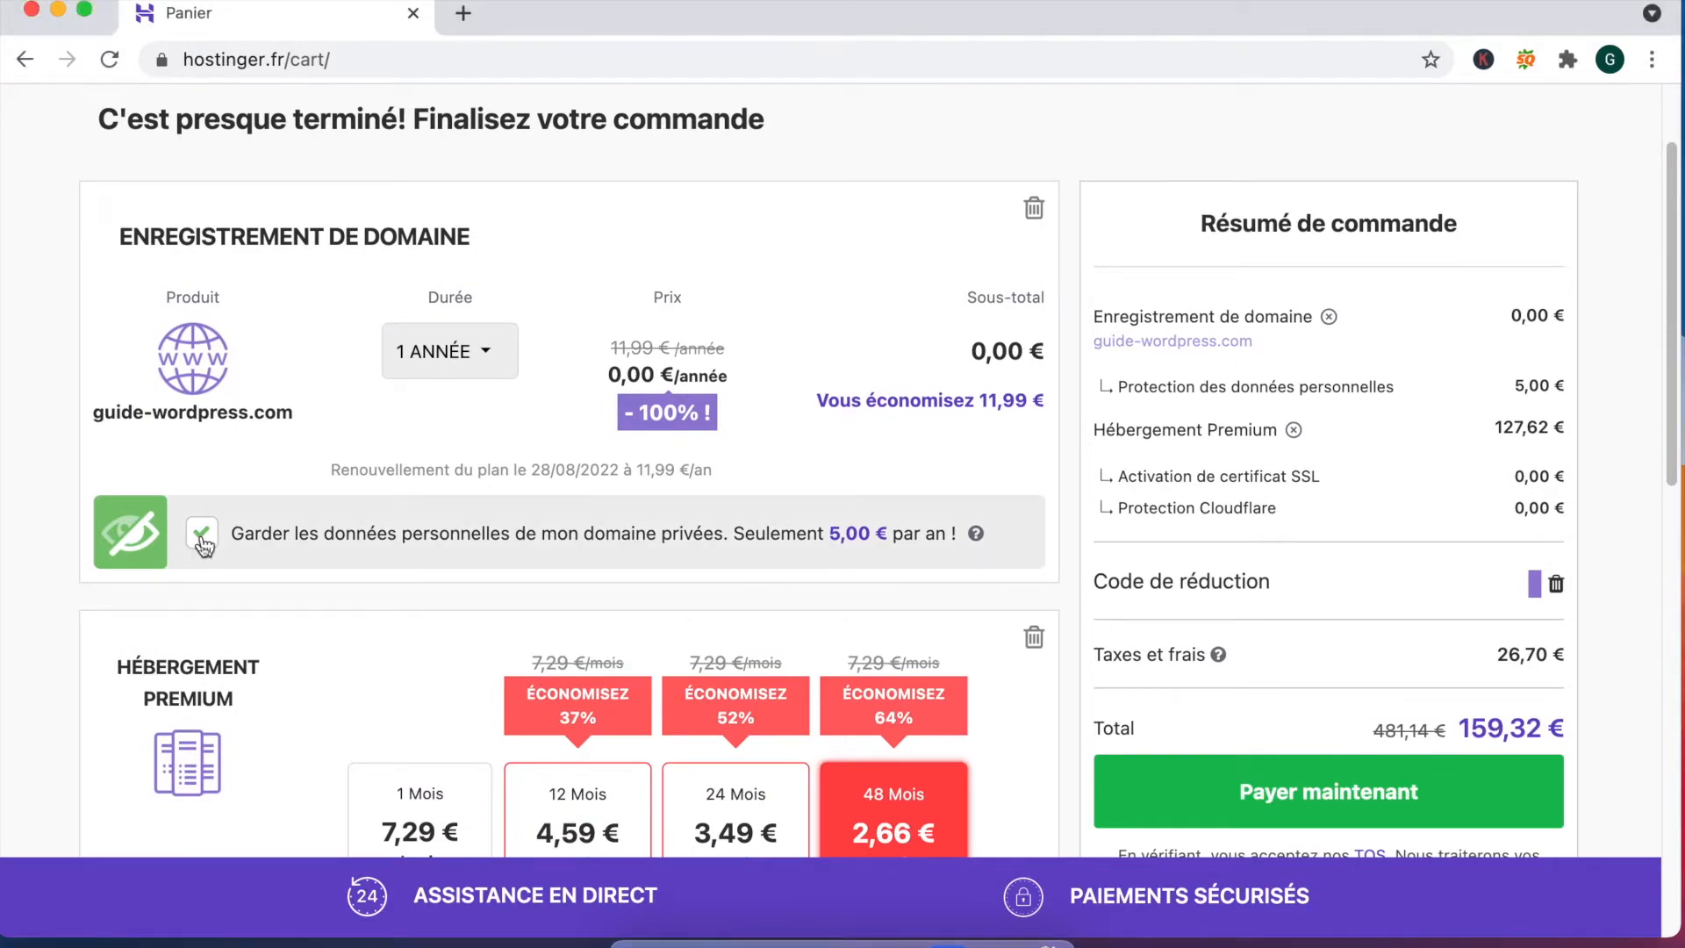
{"action": "scroll", "coordinate": [262, 469], "scroll_direction": "down", "scroll_amount": 7}
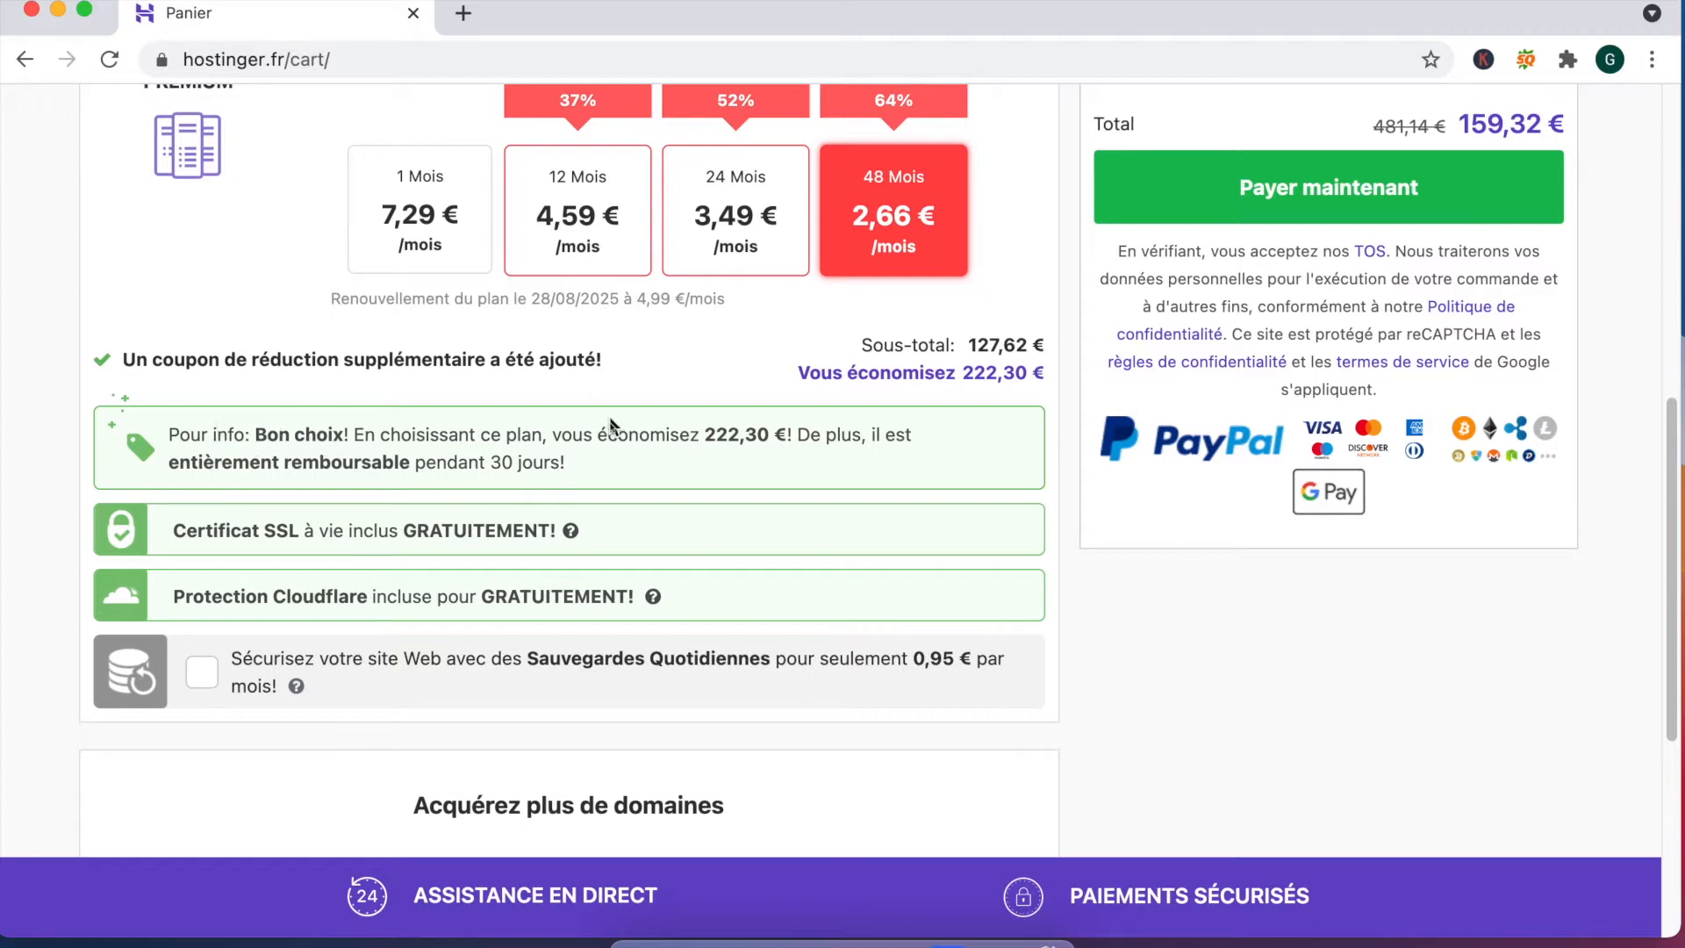
{"action": "left_click_drag", "start_coordinate": [703, 436], "coordinate": [781, 442]}
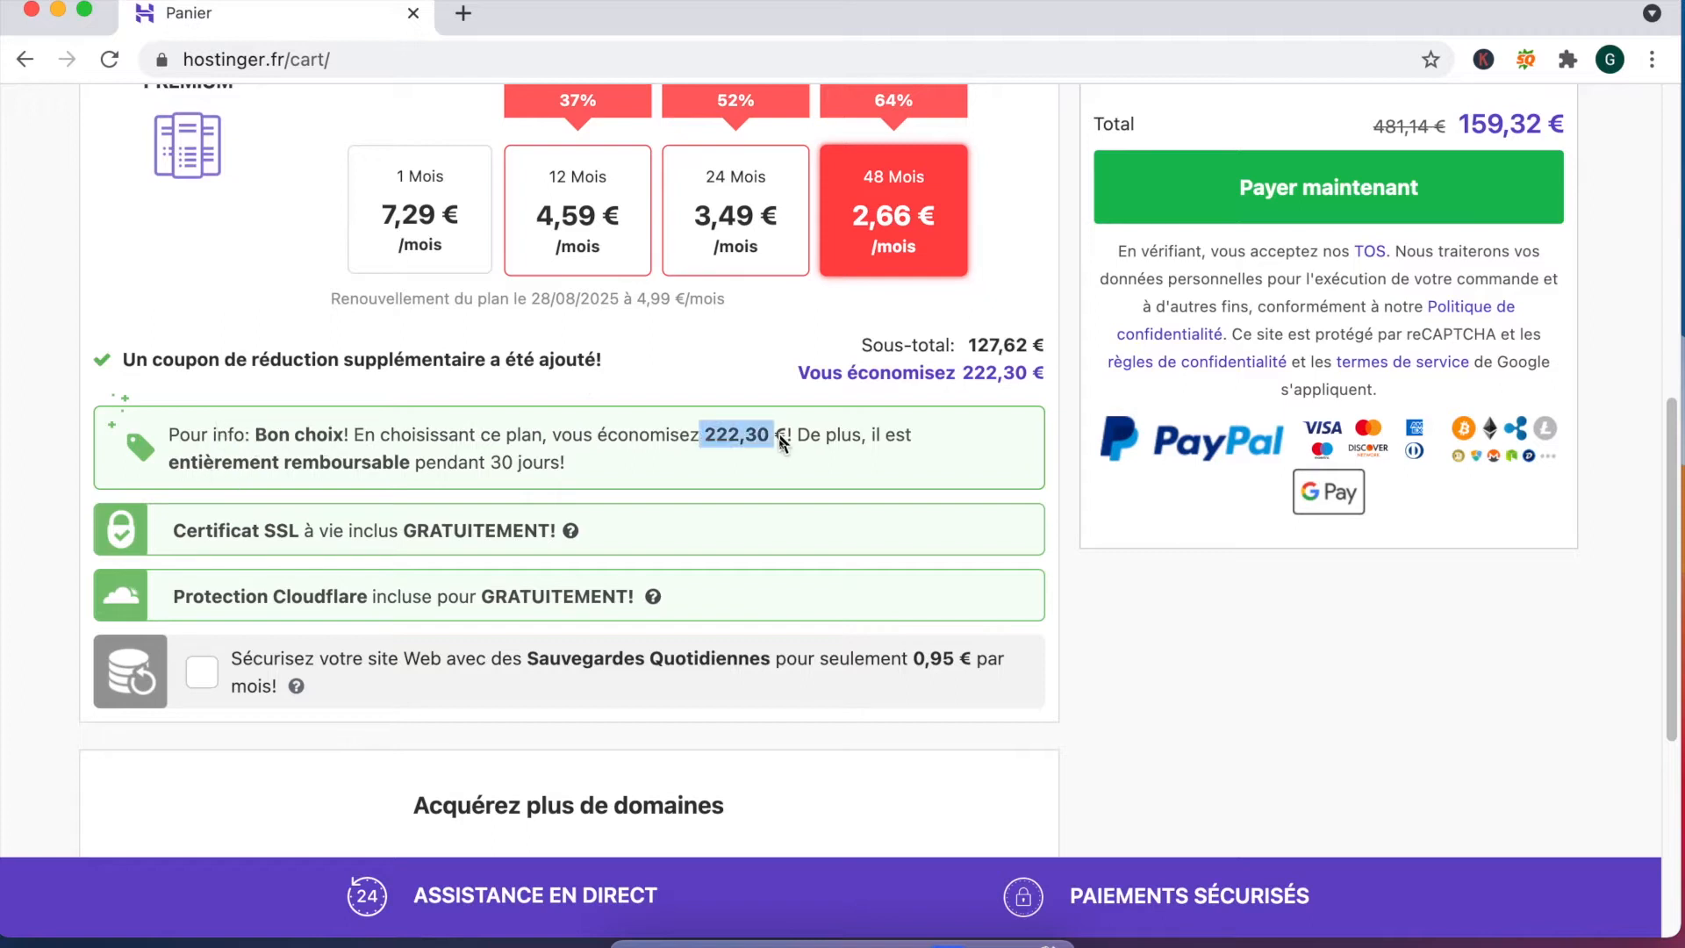
{"action": "left_click", "coordinate": [181, 534]}
{"action": "left_click_drag", "start_coordinate": [181, 537], "coordinate": [615, 533]}
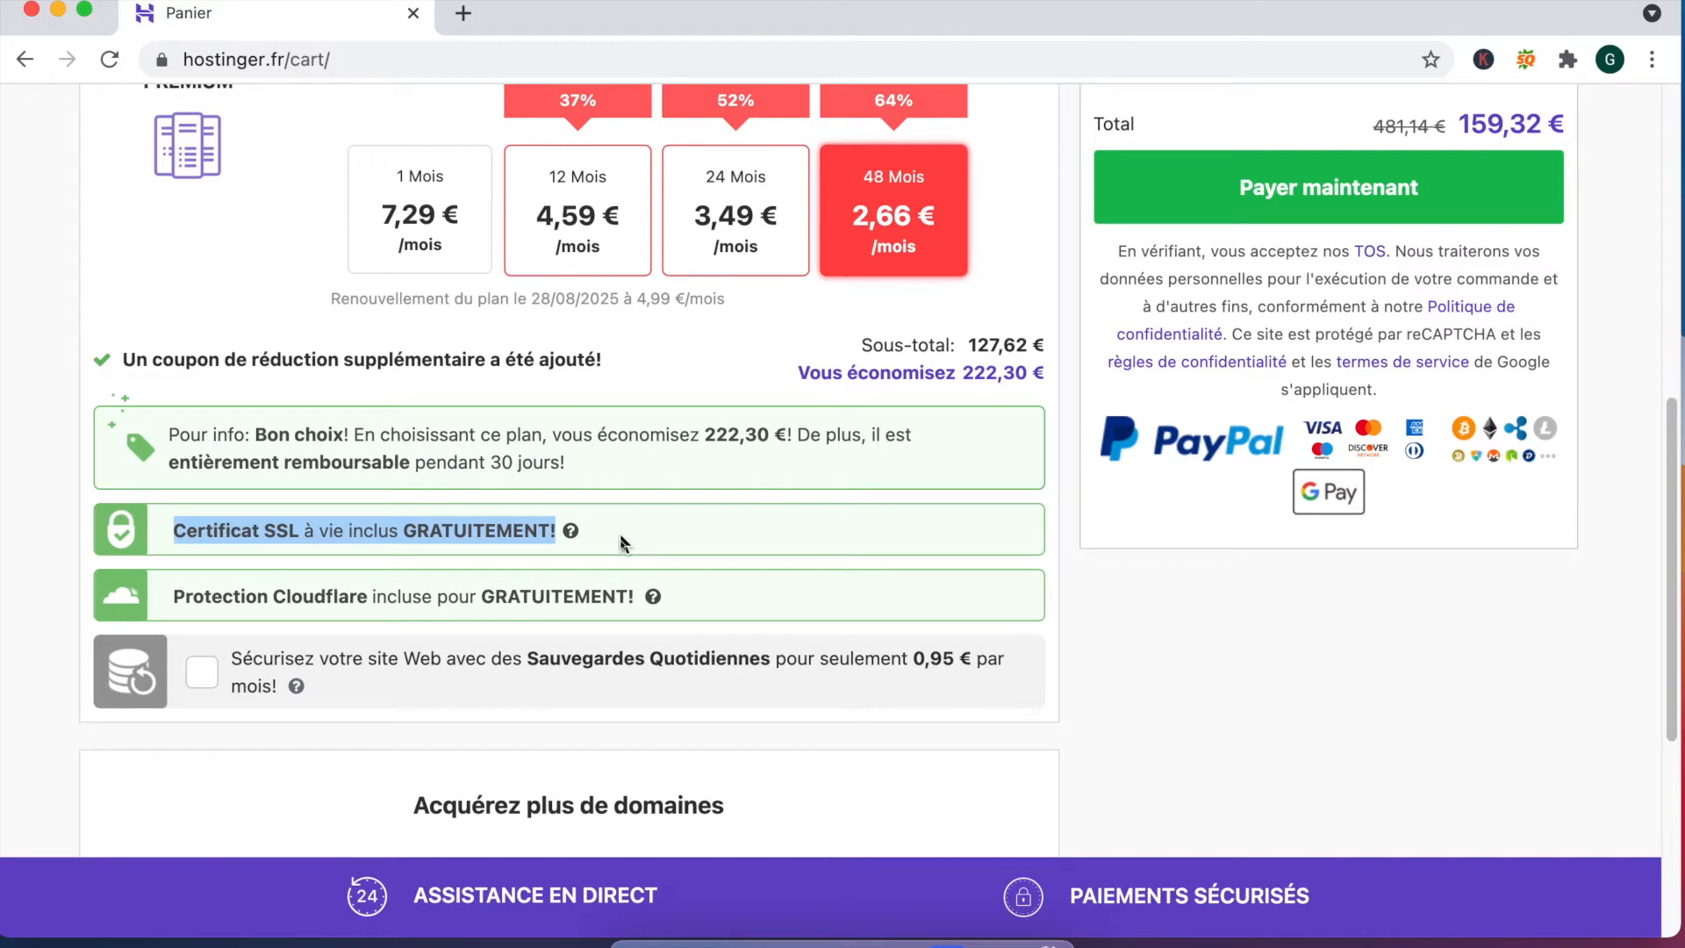
{"action": "scroll", "coordinate": [621, 544], "scroll_direction": "down", "scroll_amount": 2}
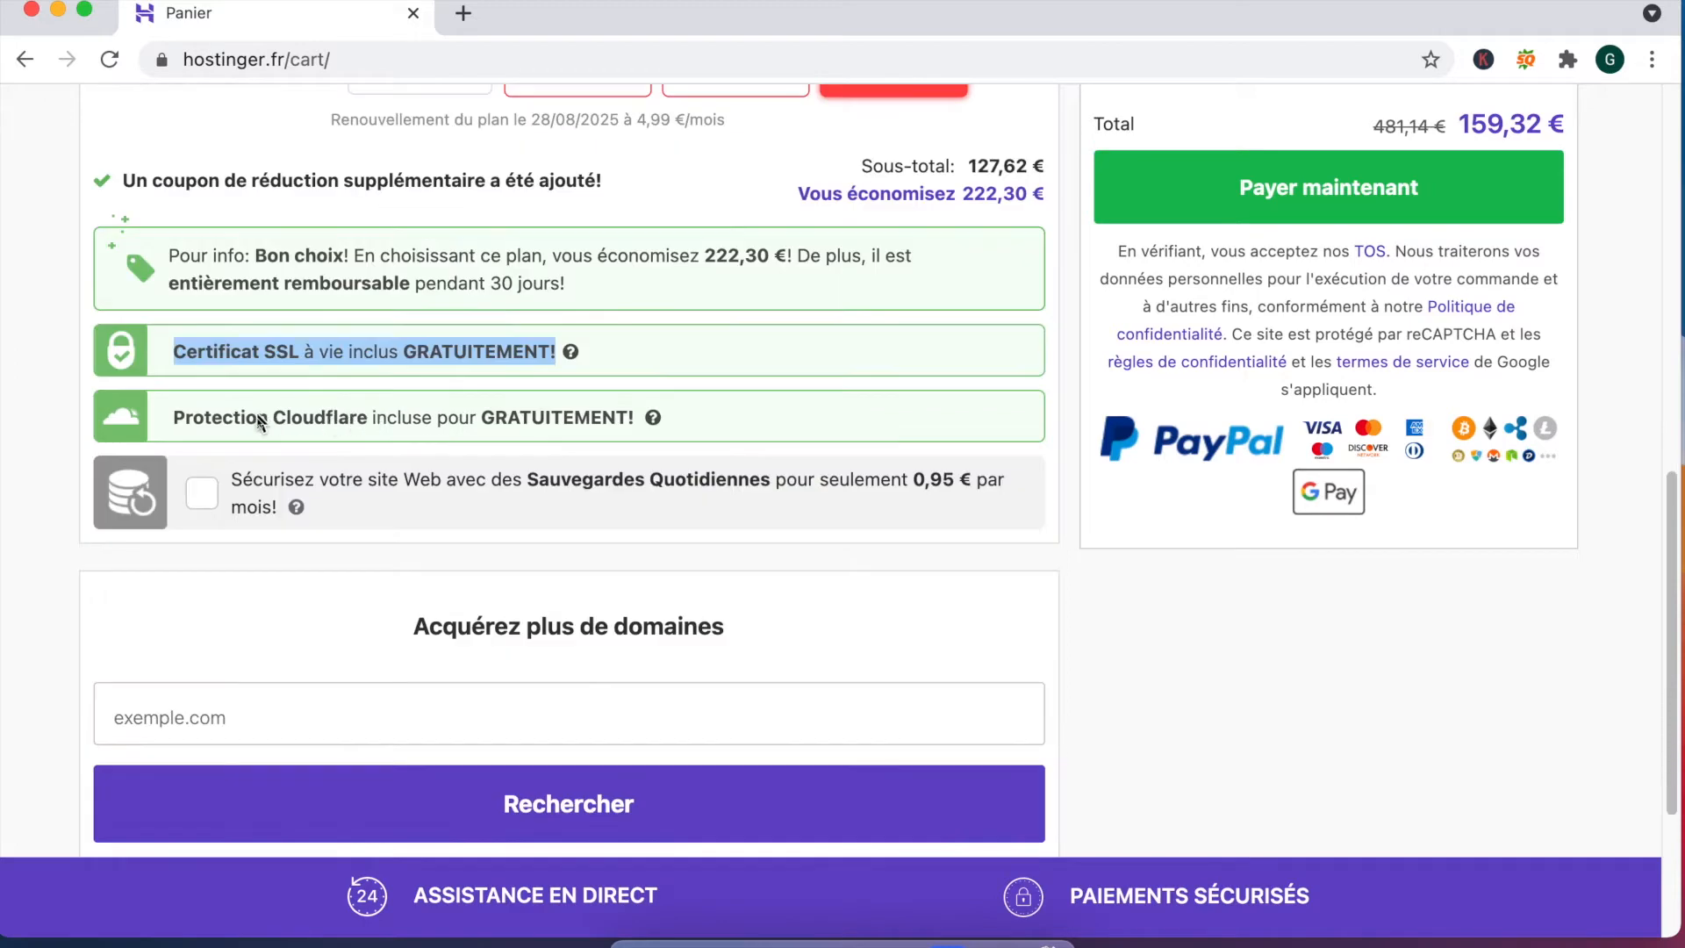
{"action": "mouse_move", "coordinate": [654, 422]}
{"action": "scroll", "coordinate": [650, 413], "scroll_direction": "down", "scroll_amount": 3}
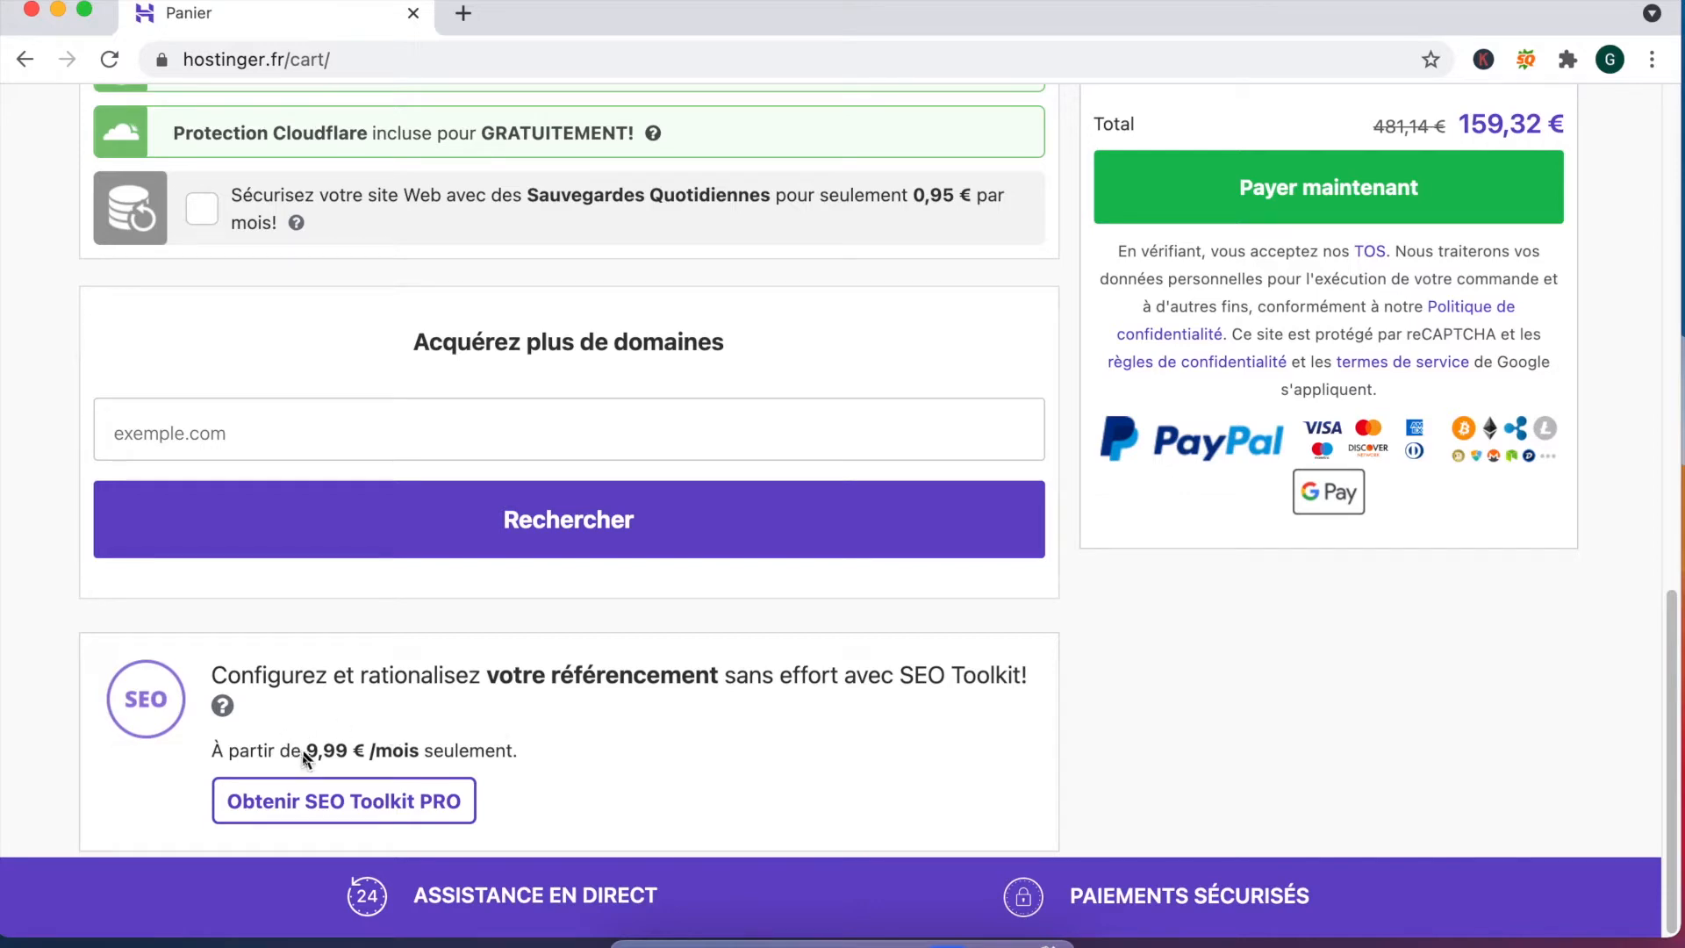
{"action": "scroll", "coordinate": [1072, 688], "scroll_direction": "up", "scroll_amount": 10}
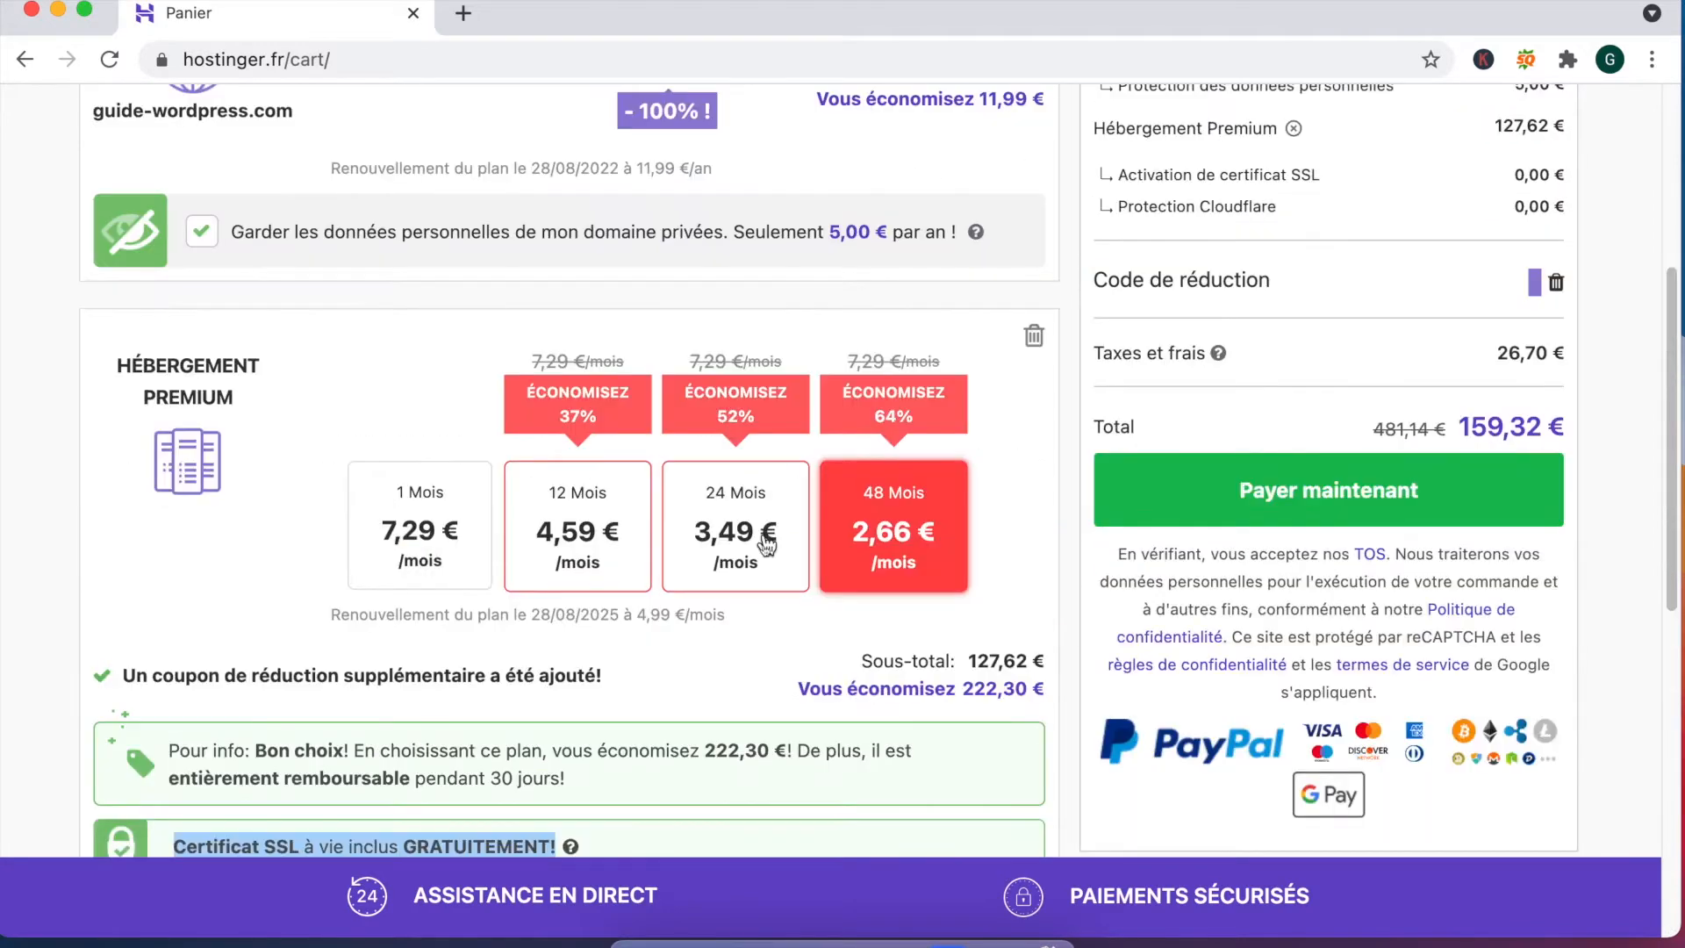
{"action": "scroll", "coordinate": [1465, 448], "scroll_direction": "up", "scroll_amount": 3}
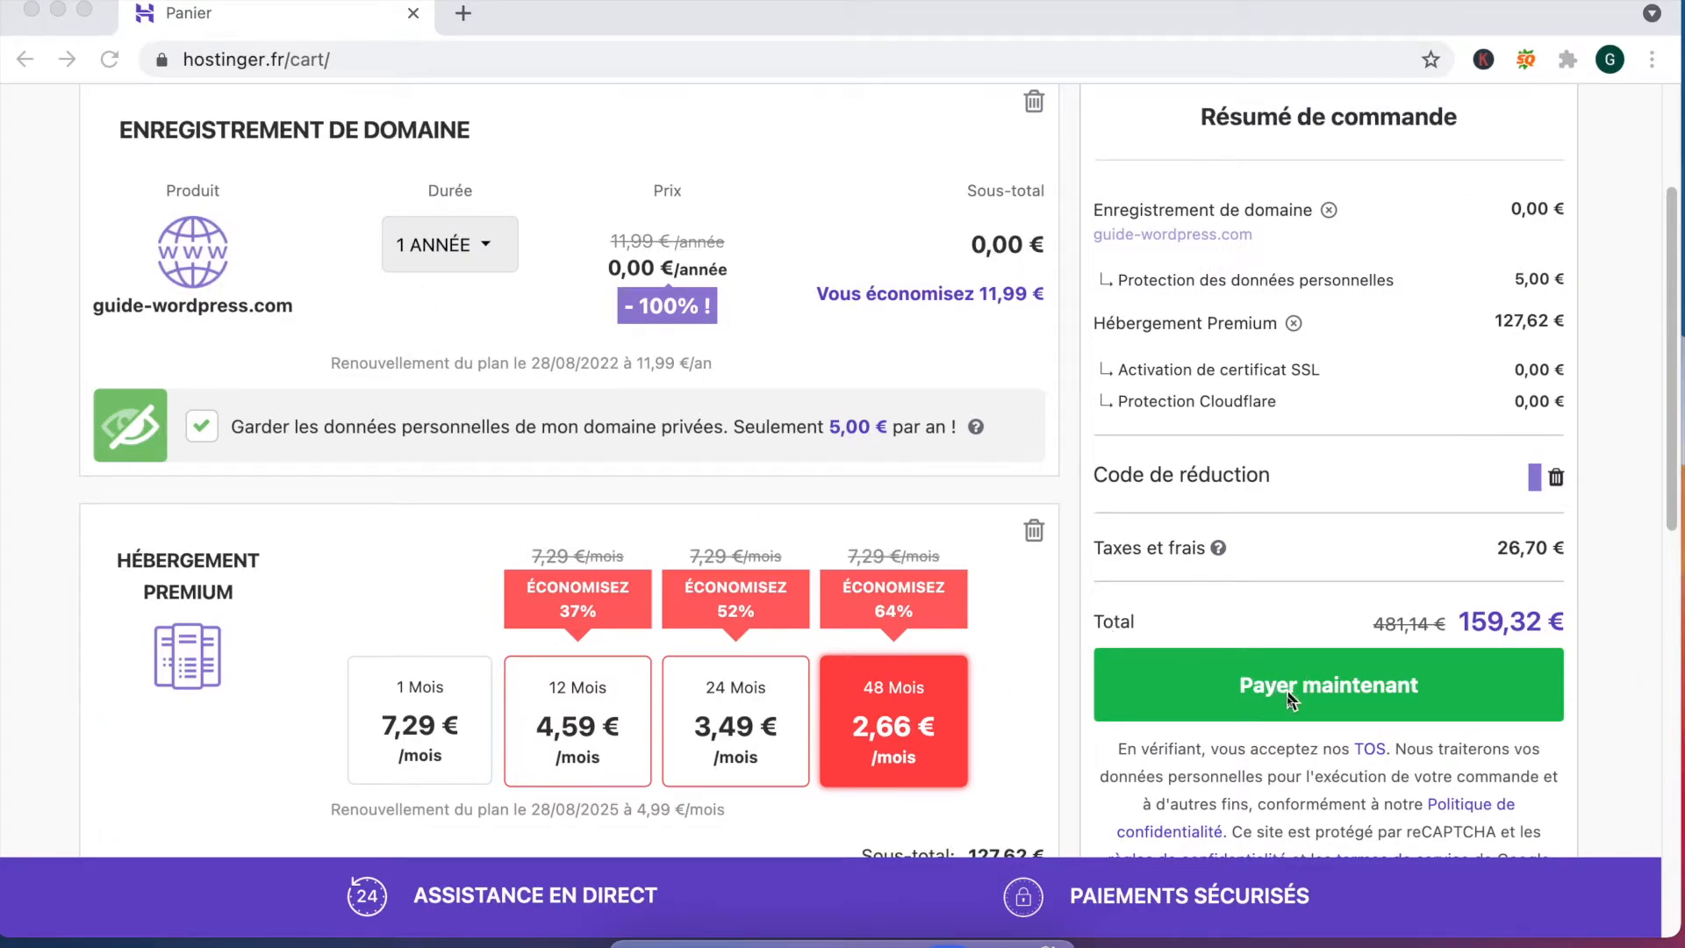
Step: Proceed to checkout with Payer maintenant and choose card payment
{"action": "left_click", "coordinate": [1341, 684]}
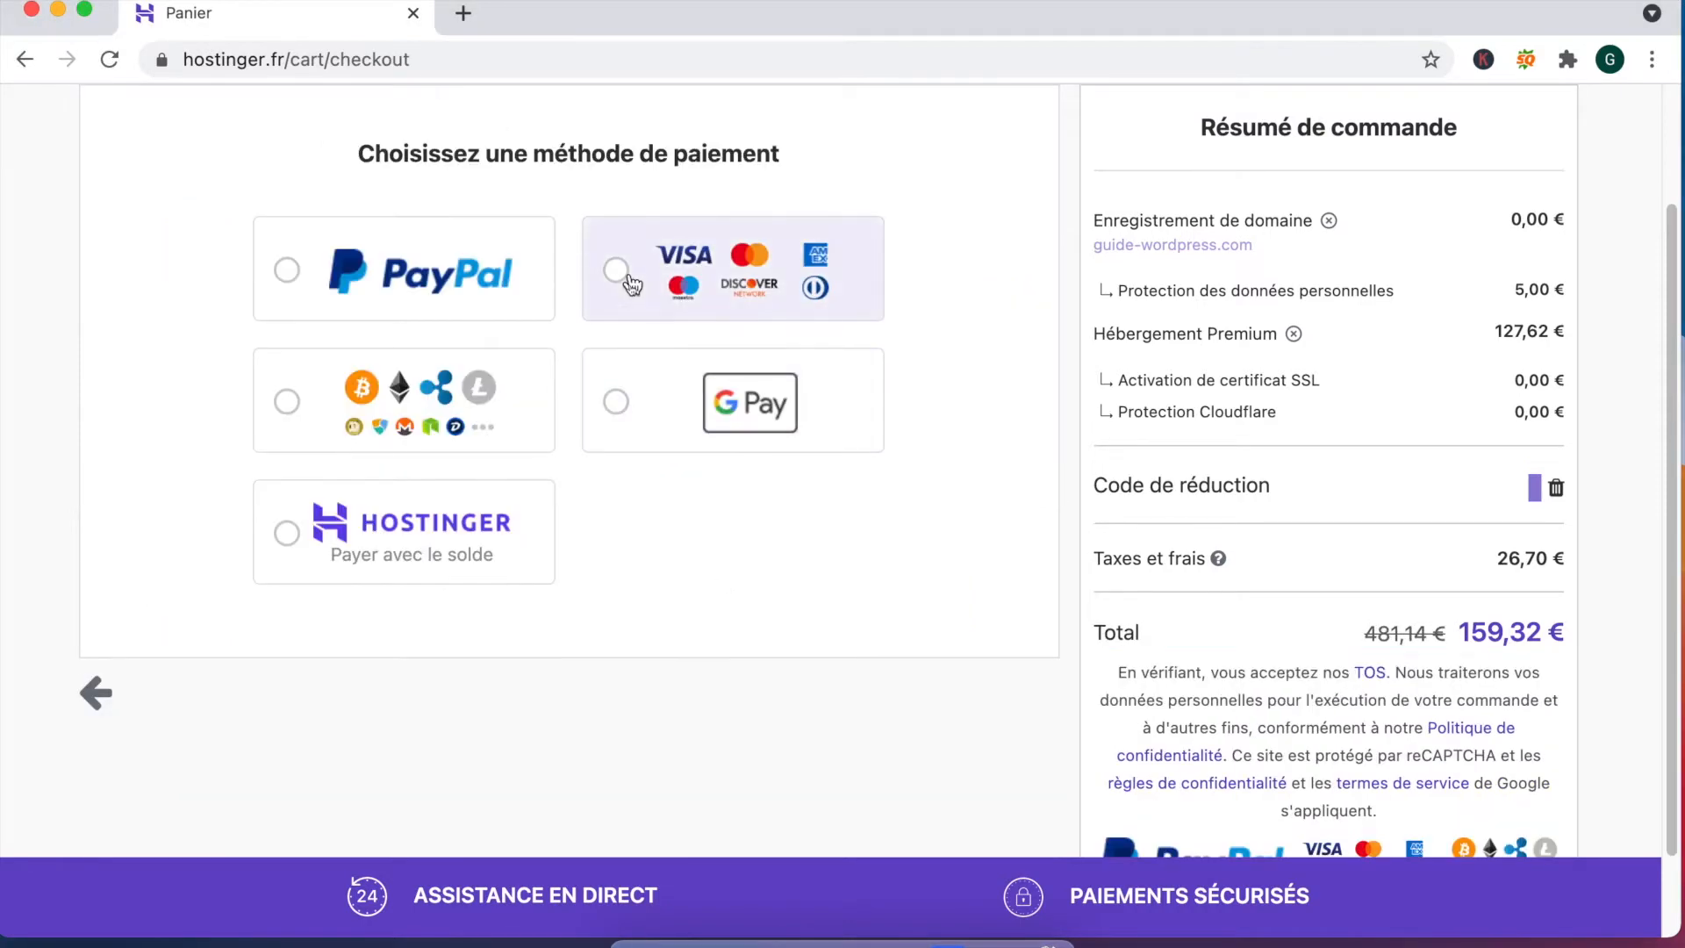
{"action": "scroll", "coordinate": [632, 281], "scroll_direction": "up", "scroll_amount": 2}
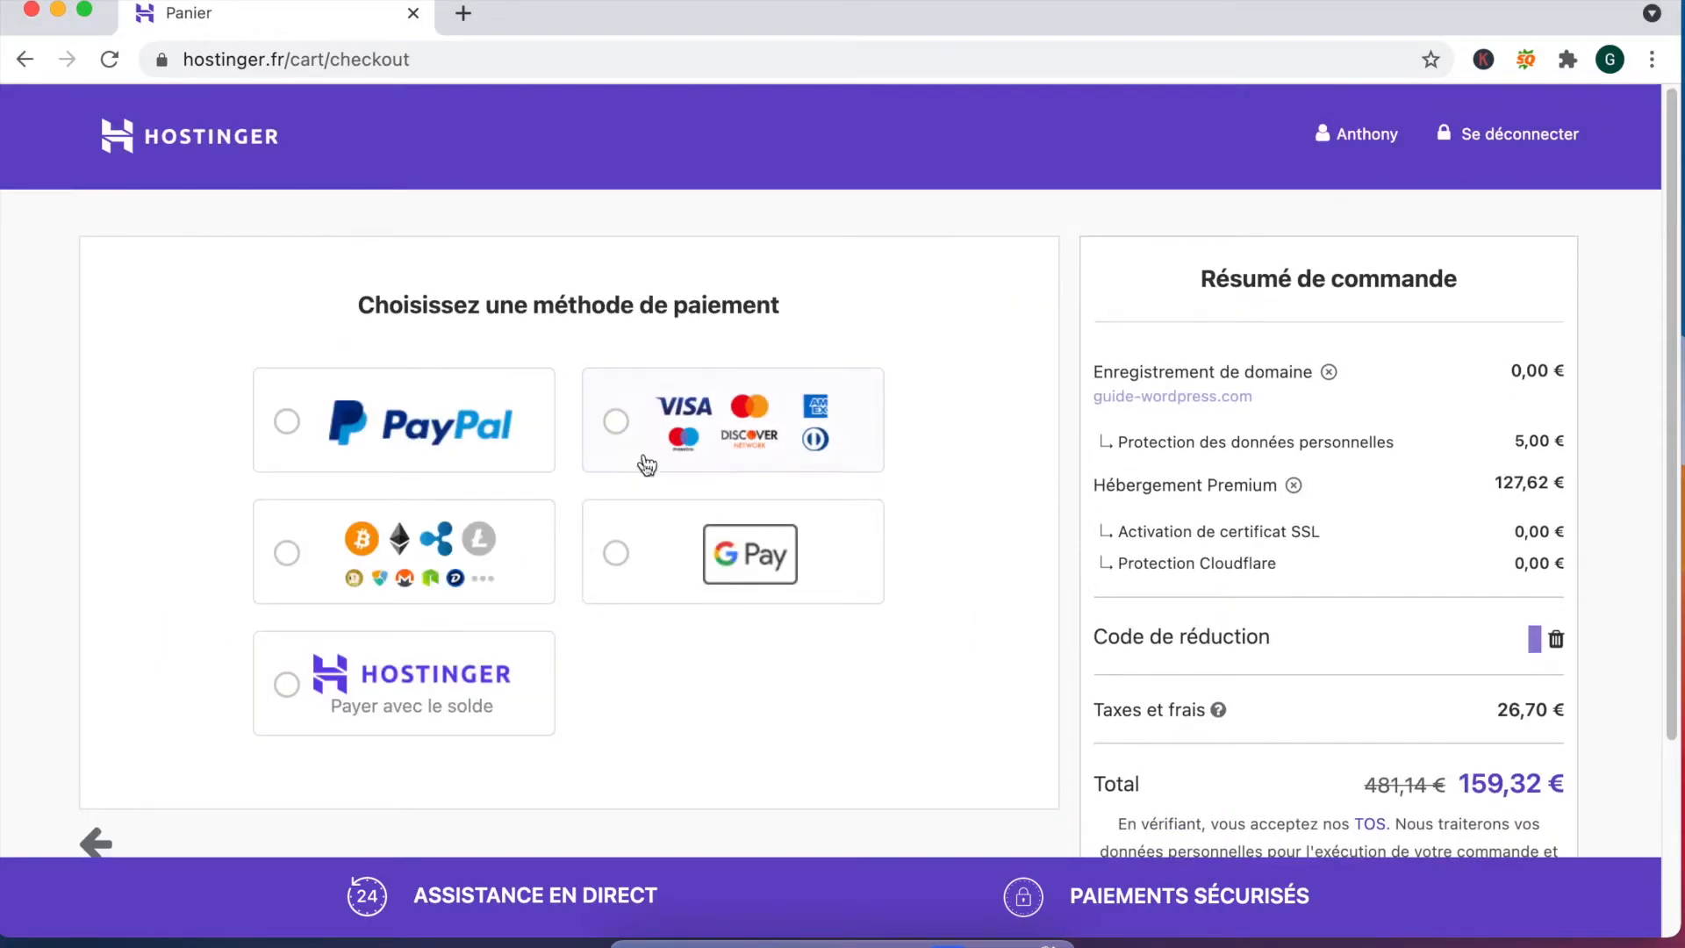
{"action": "left_click", "coordinate": [618, 422]}
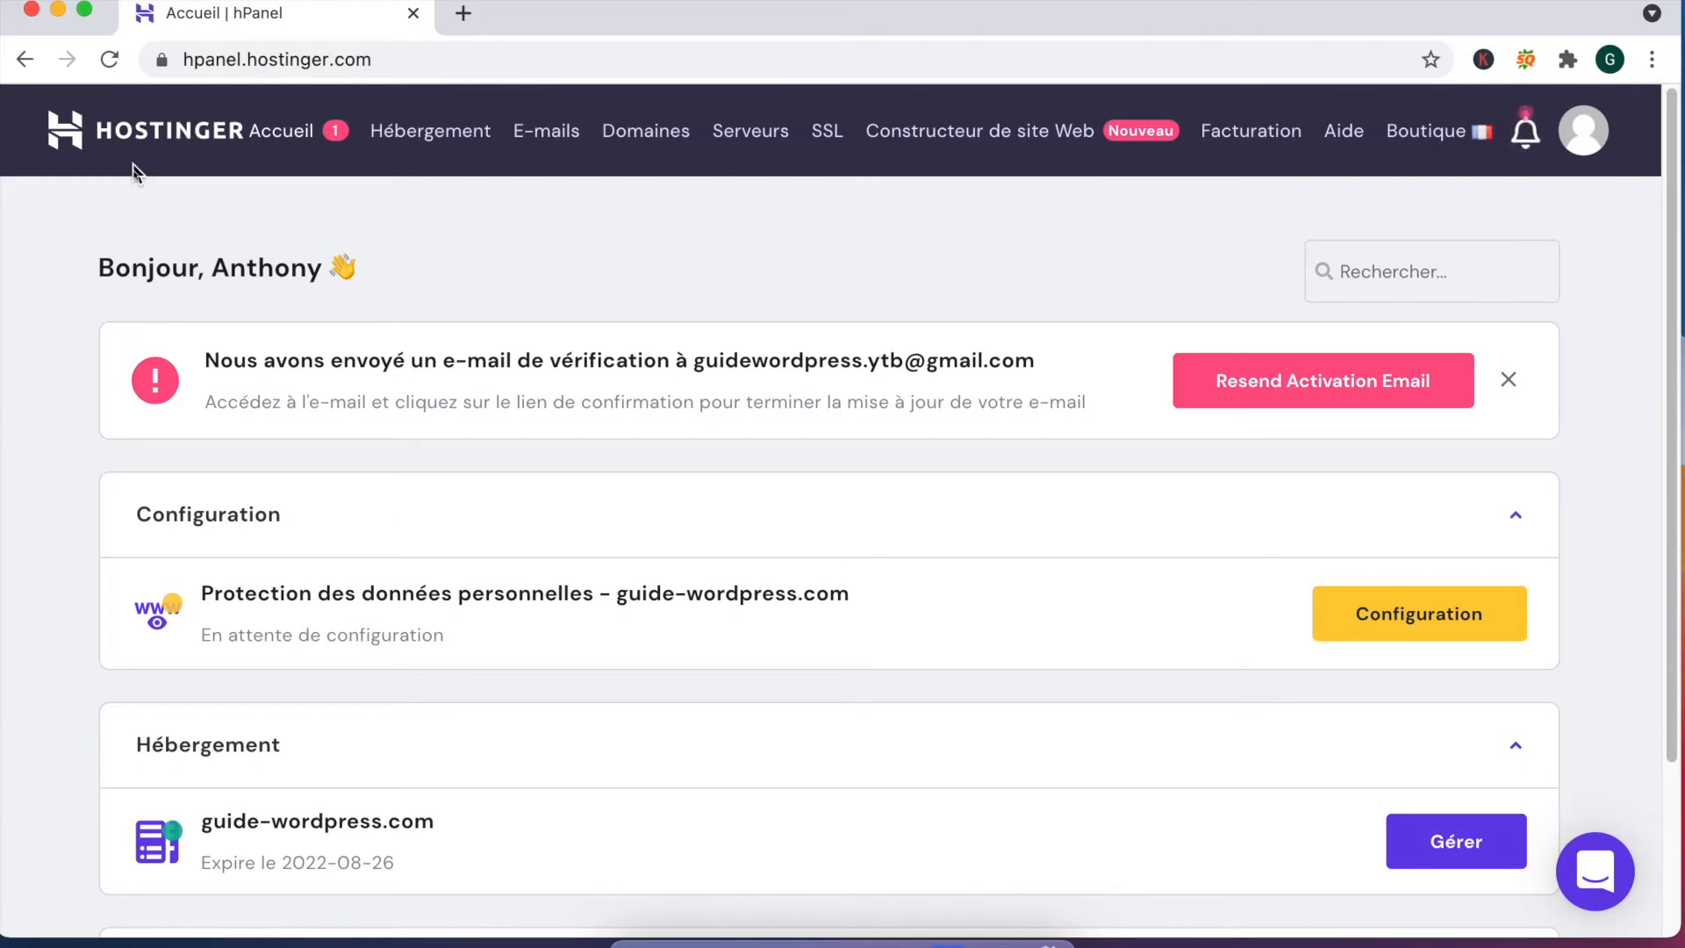
Step: Highlight the verification e-mail notice and other details on the dashboard
{"action": "left_click_drag", "start_coordinate": [260, 393], "coordinate": [987, 402]}
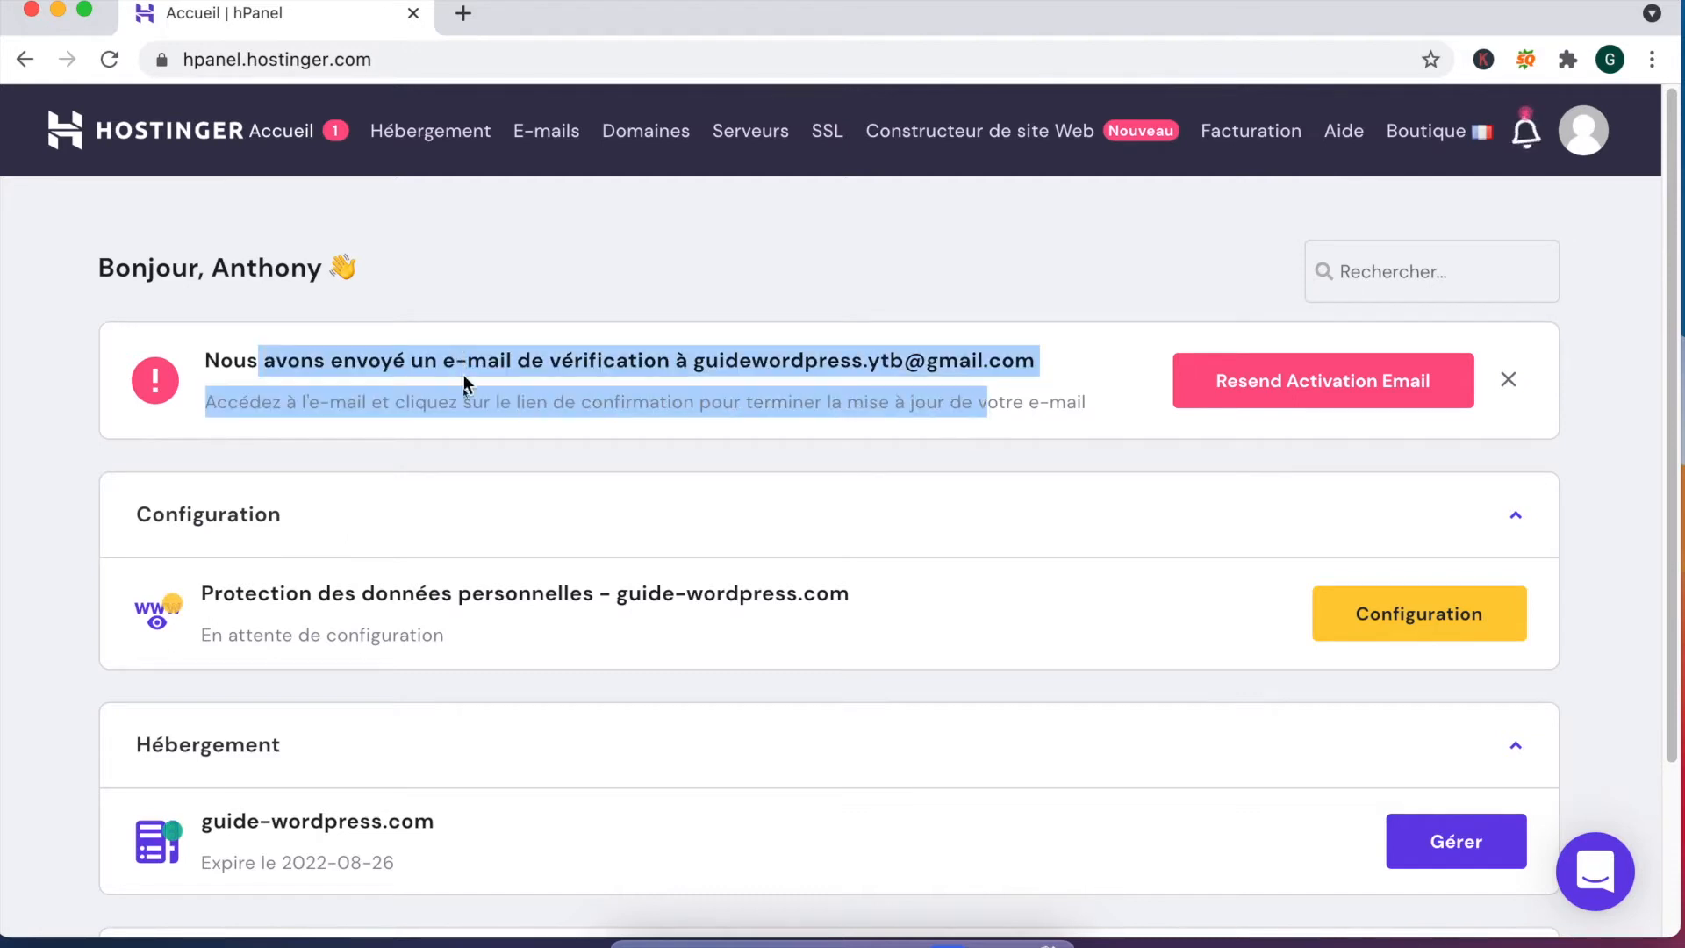
{"action": "scroll", "coordinate": [464, 383], "scroll_direction": "down", "scroll_amount": 2}
{"action": "left_click_drag", "start_coordinate": [397, 803], "coordinate": [327, 805]}
{"action": "scroll", "coordinate": [320, 766], "scroll_direction": "down", "scroll_amount": 4}
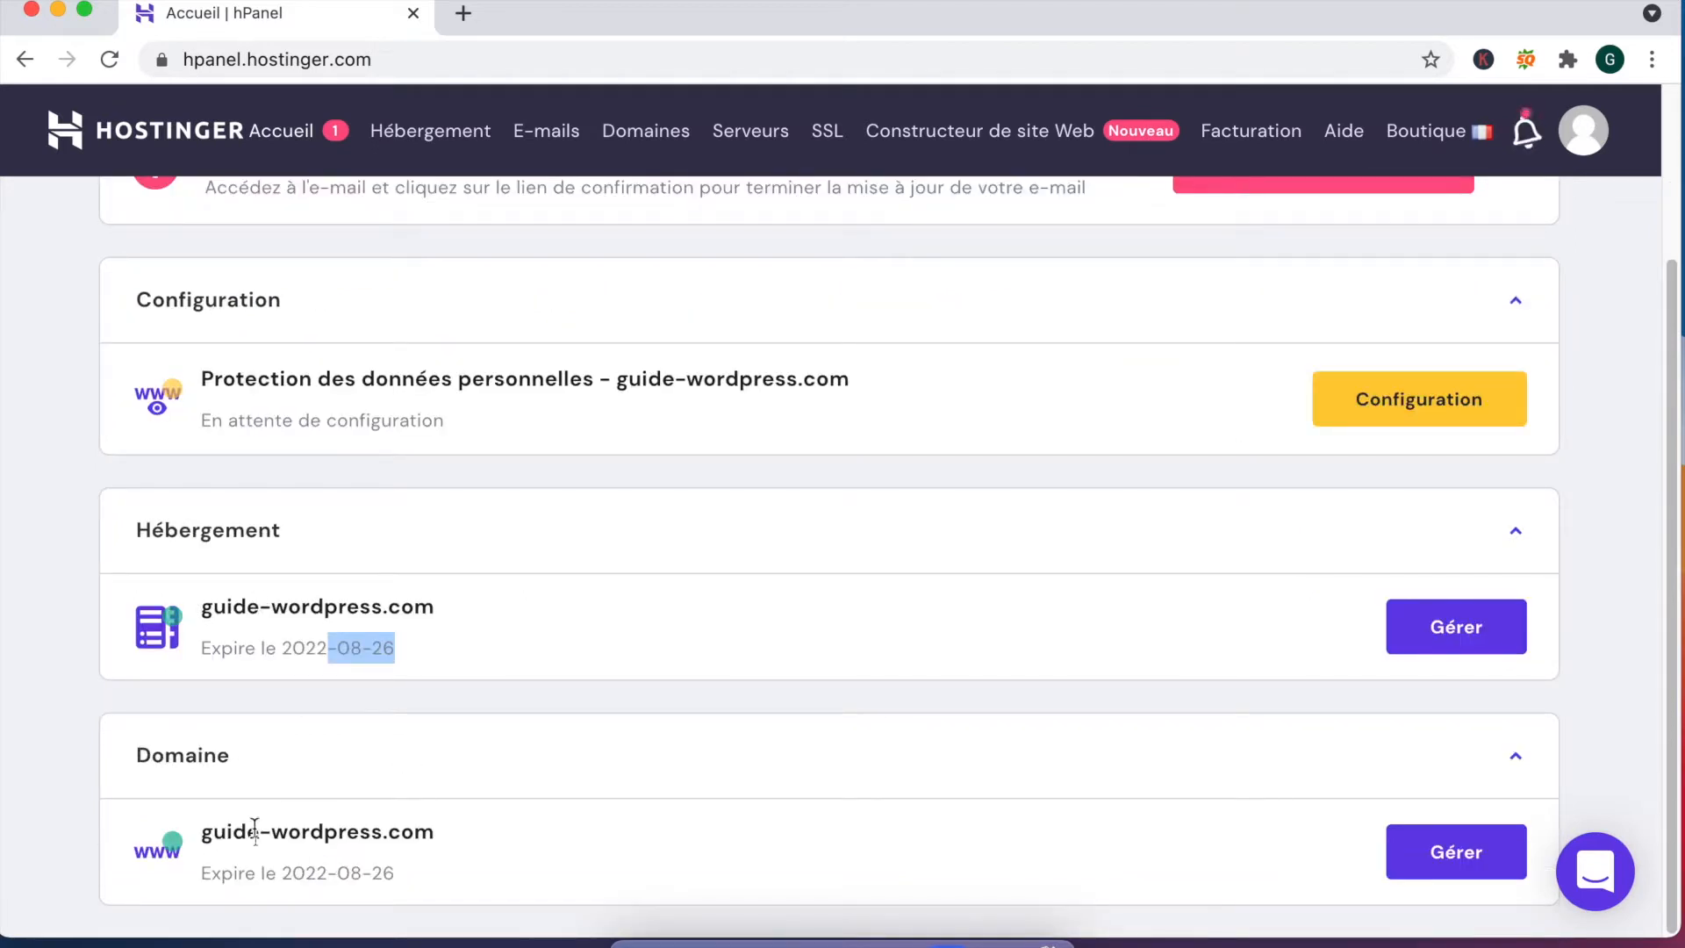
{"action": "left_click_drag", "start_coordinate": [214, 832], "coordinate": [202, 832]}
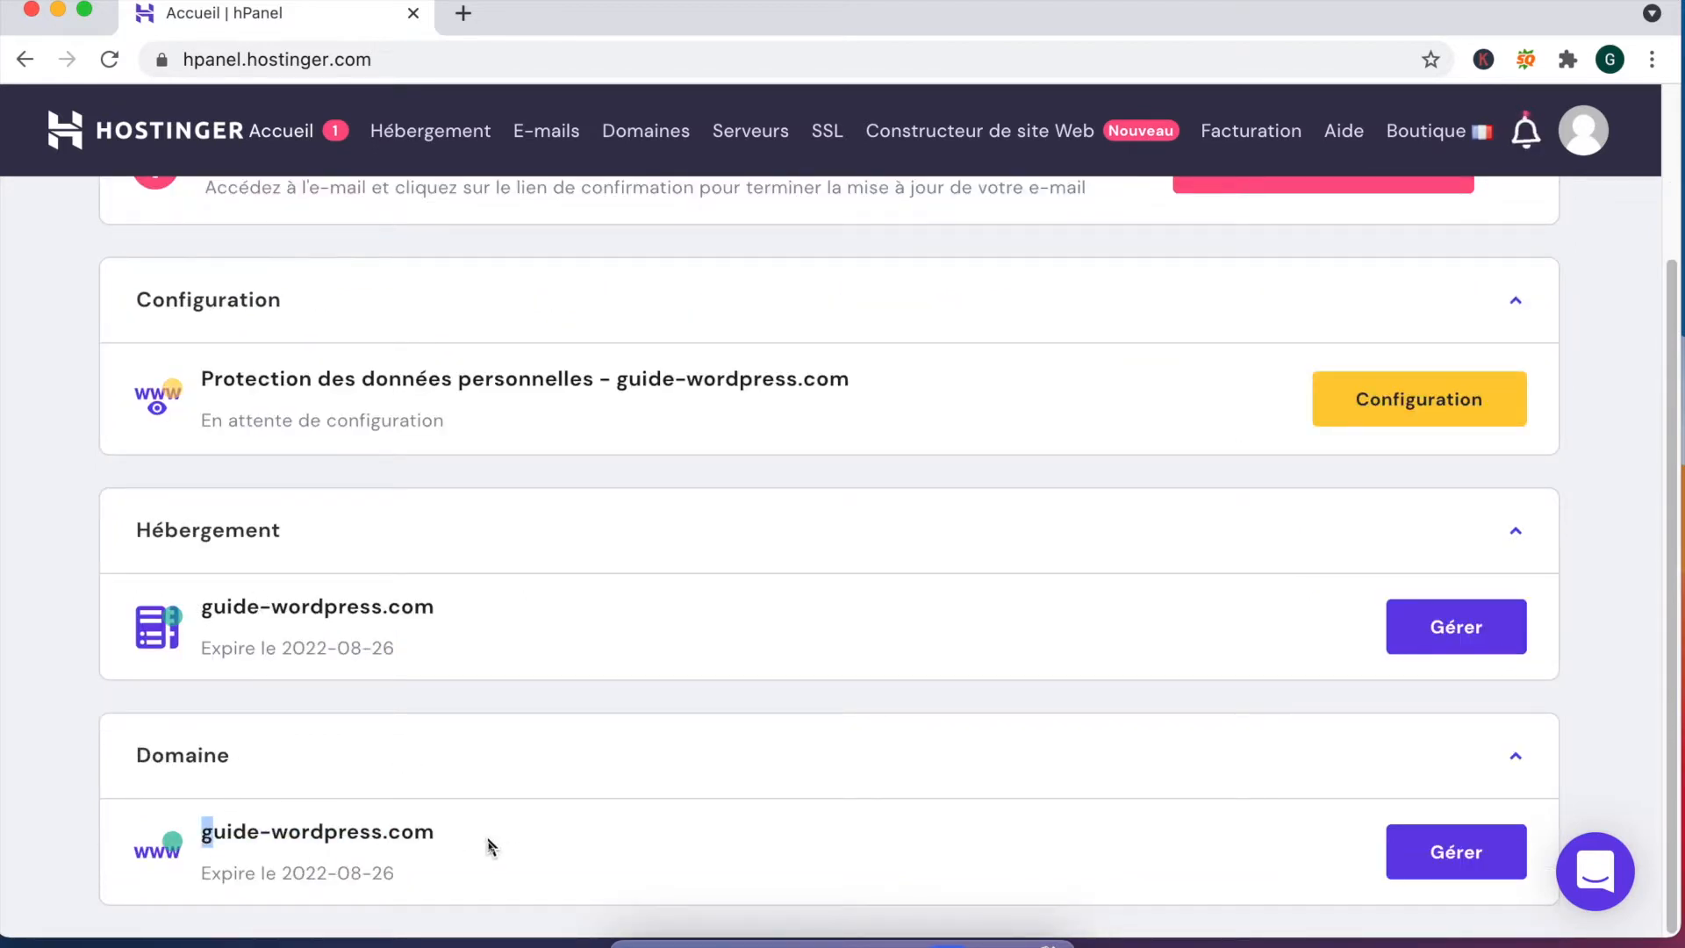
Step: Open the guide-wordpress.com domain overview, then the Hébergement plan list
{"action": "left_click", "coordinate": [1455, 869]}
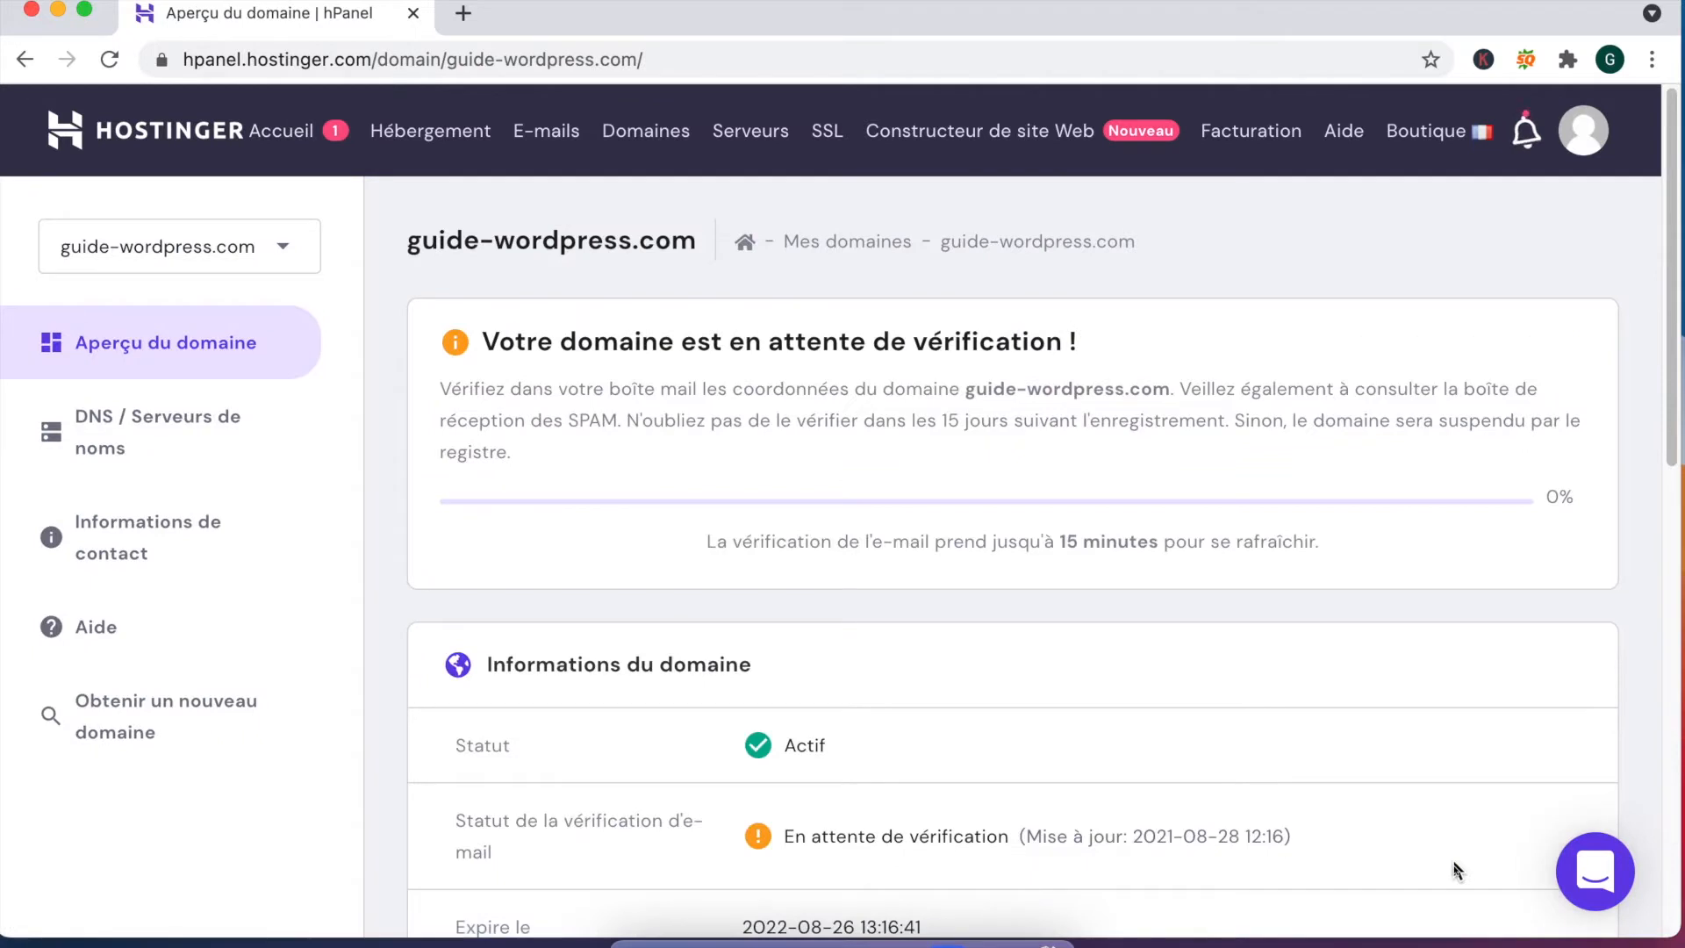
{"action": "left_click", "coordinate": [439, 135]}
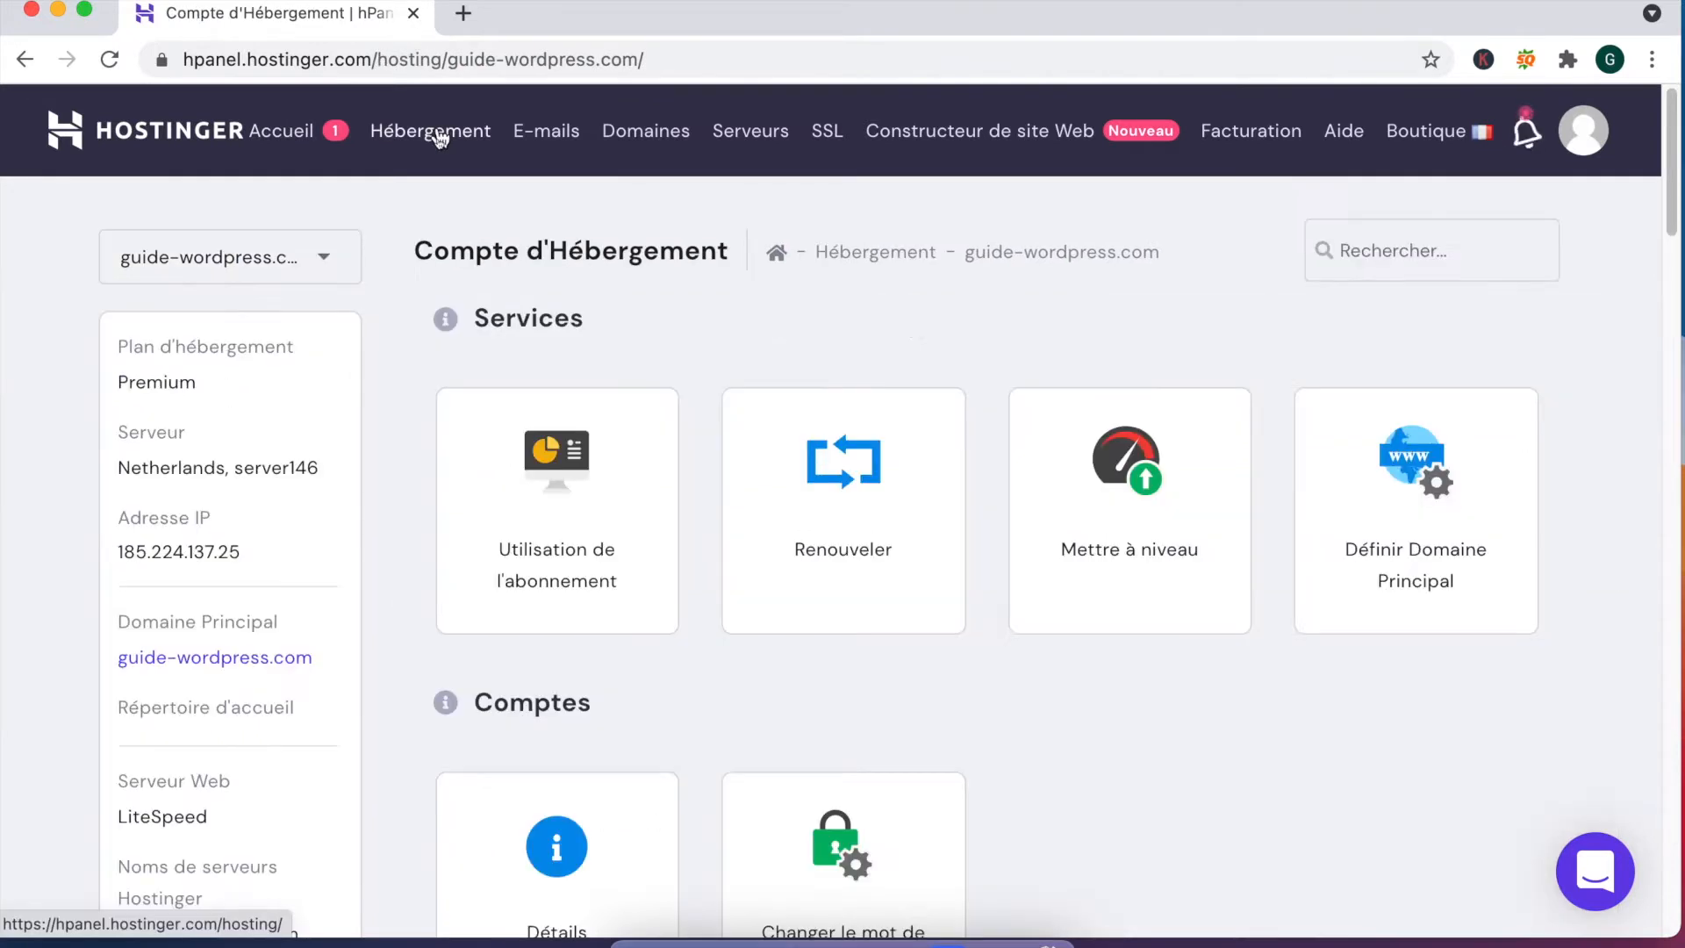
{"action": "left_click", "coordinate": [439, 135]}
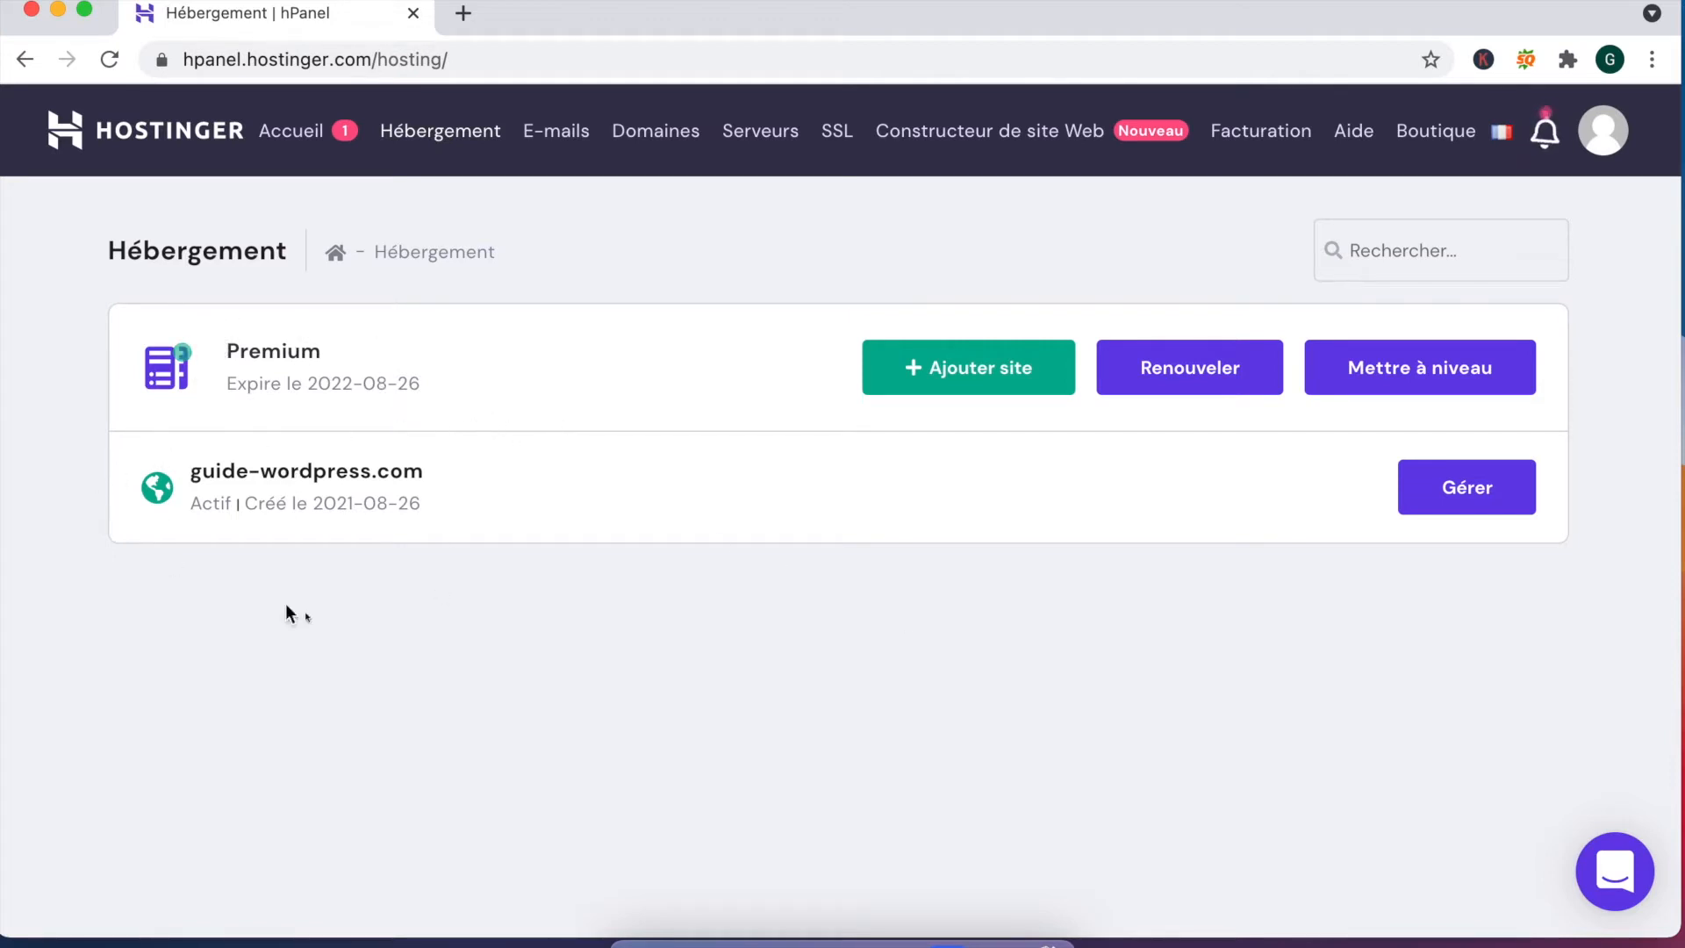
Step: Manage guide-wordpress.com and scroll past Comptes, E-mails and Domaines to the Site web tools
{"action": "left_click", "coordinate": [1473, 507]}
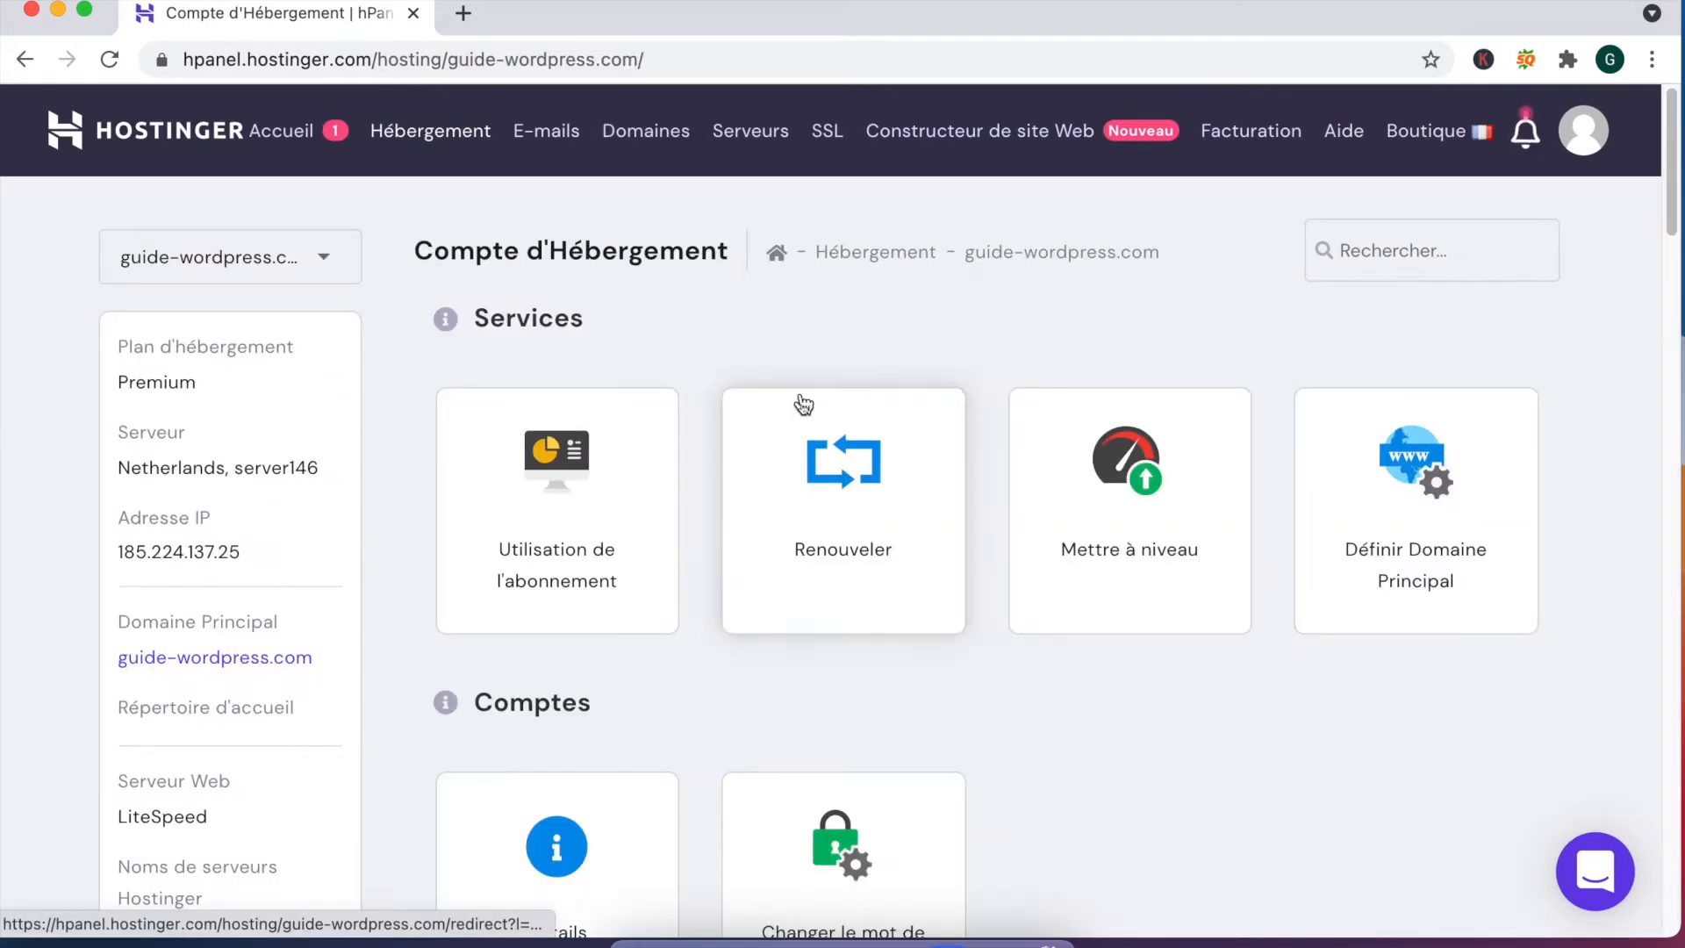
{"action": "scroll", "coordinate": [729, 430], "scroll_direction": "down", "scroll_amount": 3}
{"action": "scroll", "coordinate": [693, 413], "scroll_direction": "up", "scroll_amount": 3}
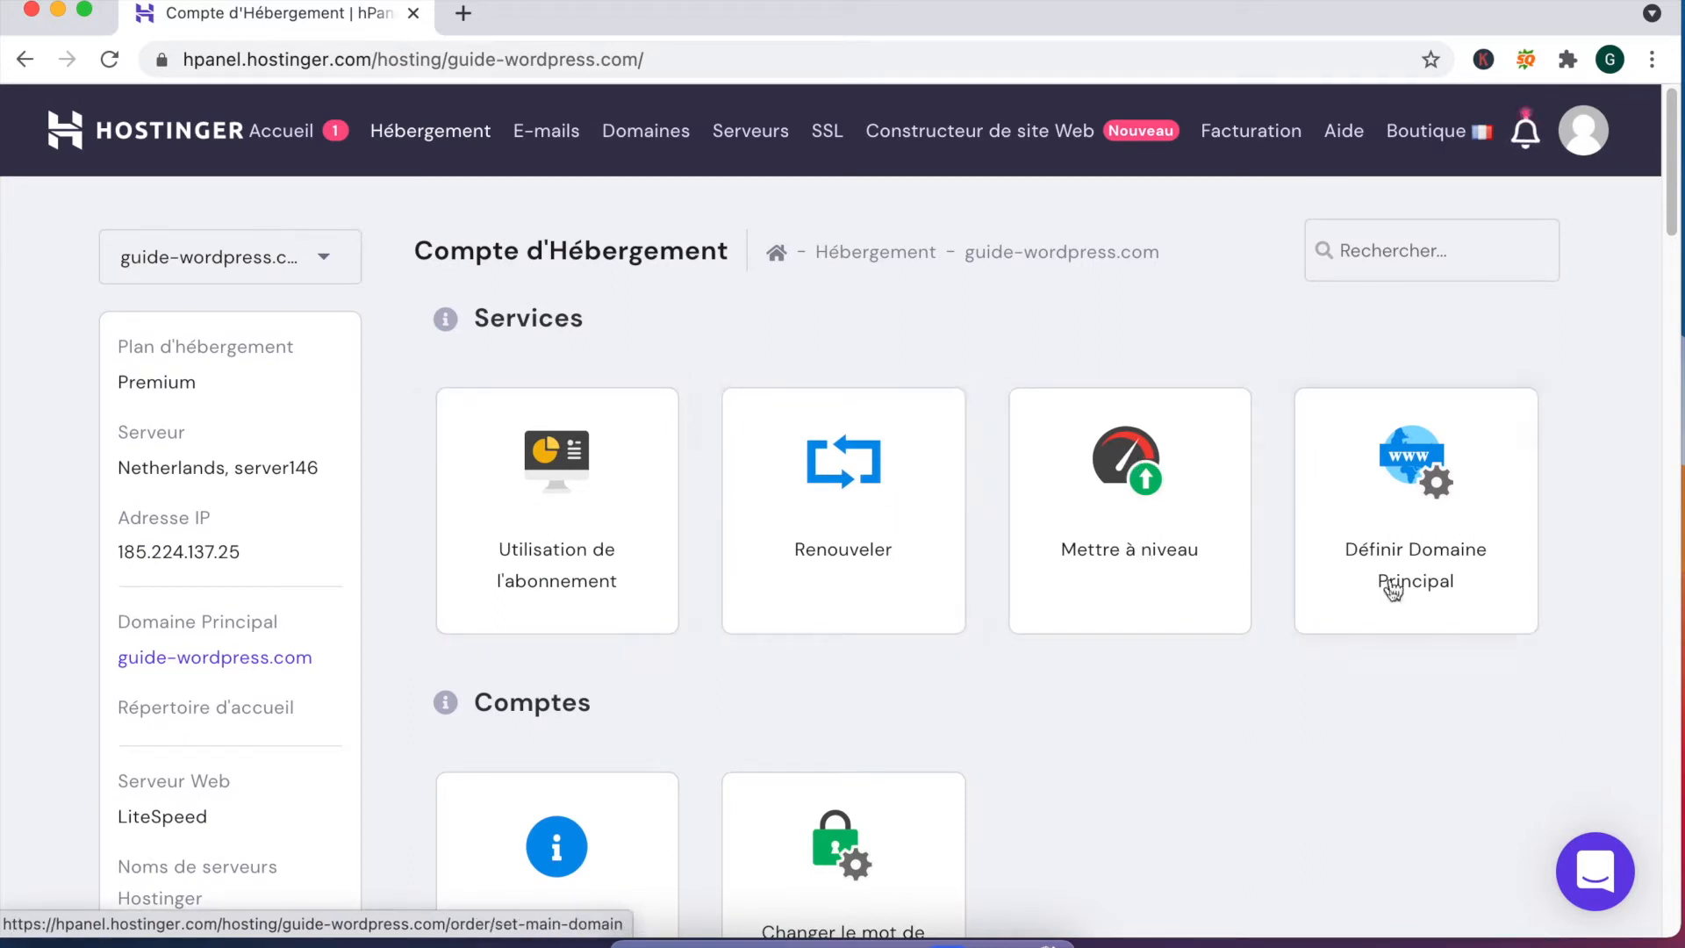
{"action": "scroll", "coordinate": [578, 406], "scroll_direction": "down", "scroll_amount": 5}
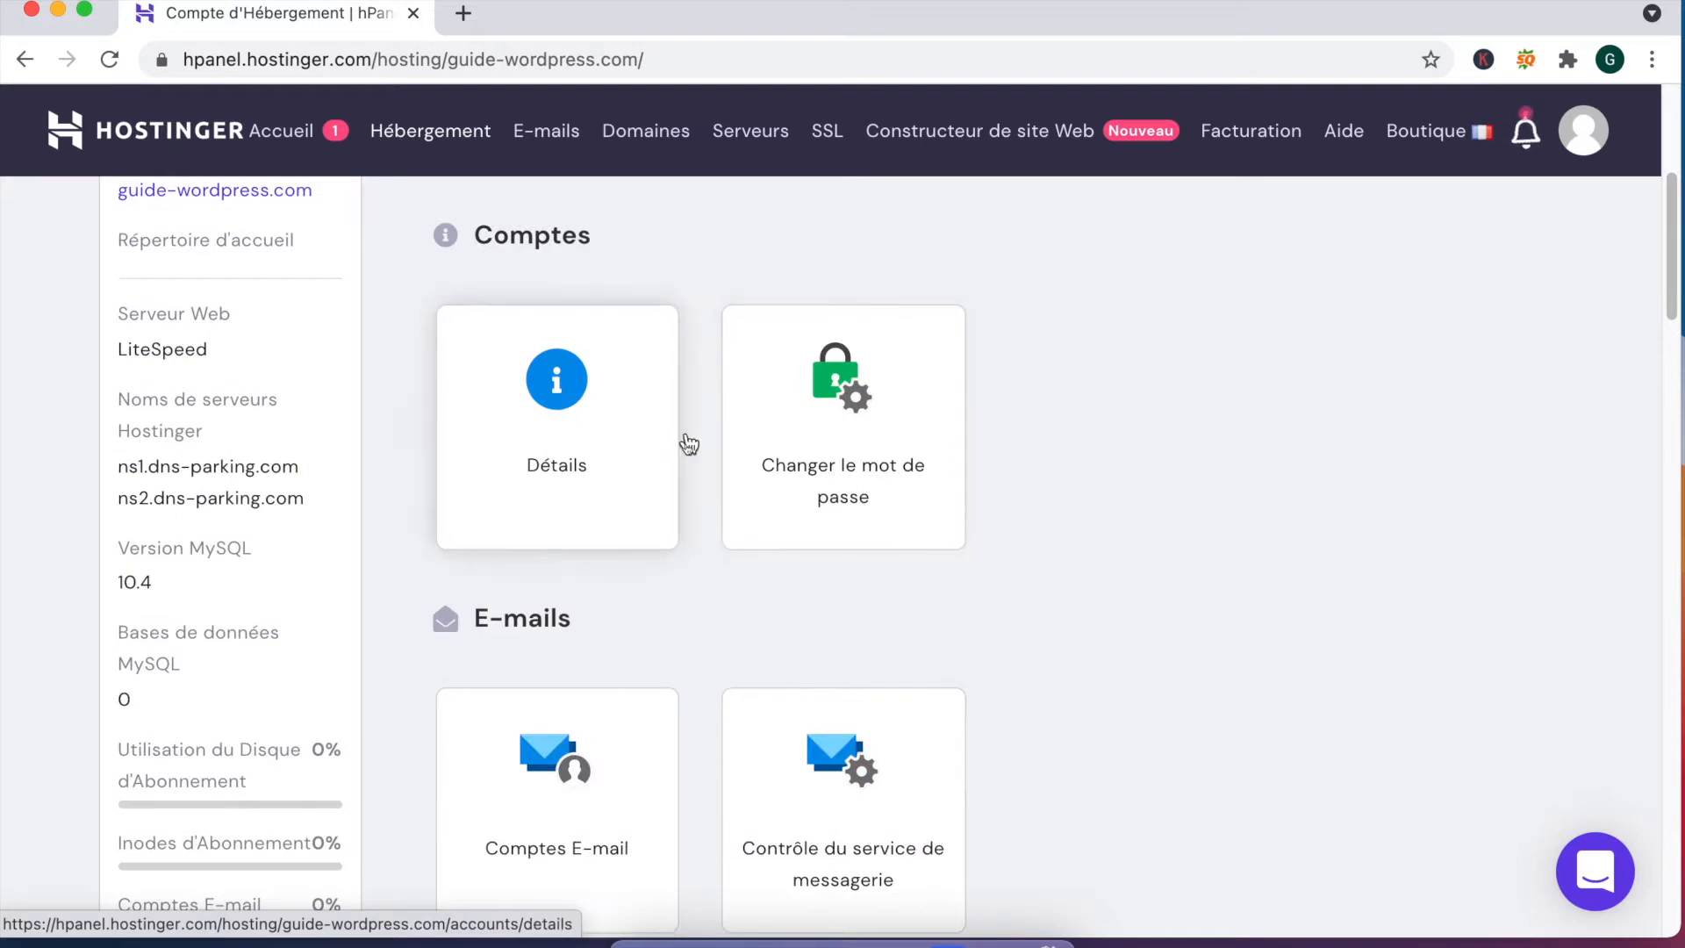
{"action": "scroll", "coordinate": [580, 457], "scroll_direction": "down", "scroll_amount": 2}
{"action": "scroll", "coordinate": [588, 485], "scroll_direction": "down", "scroll_amount": 2}
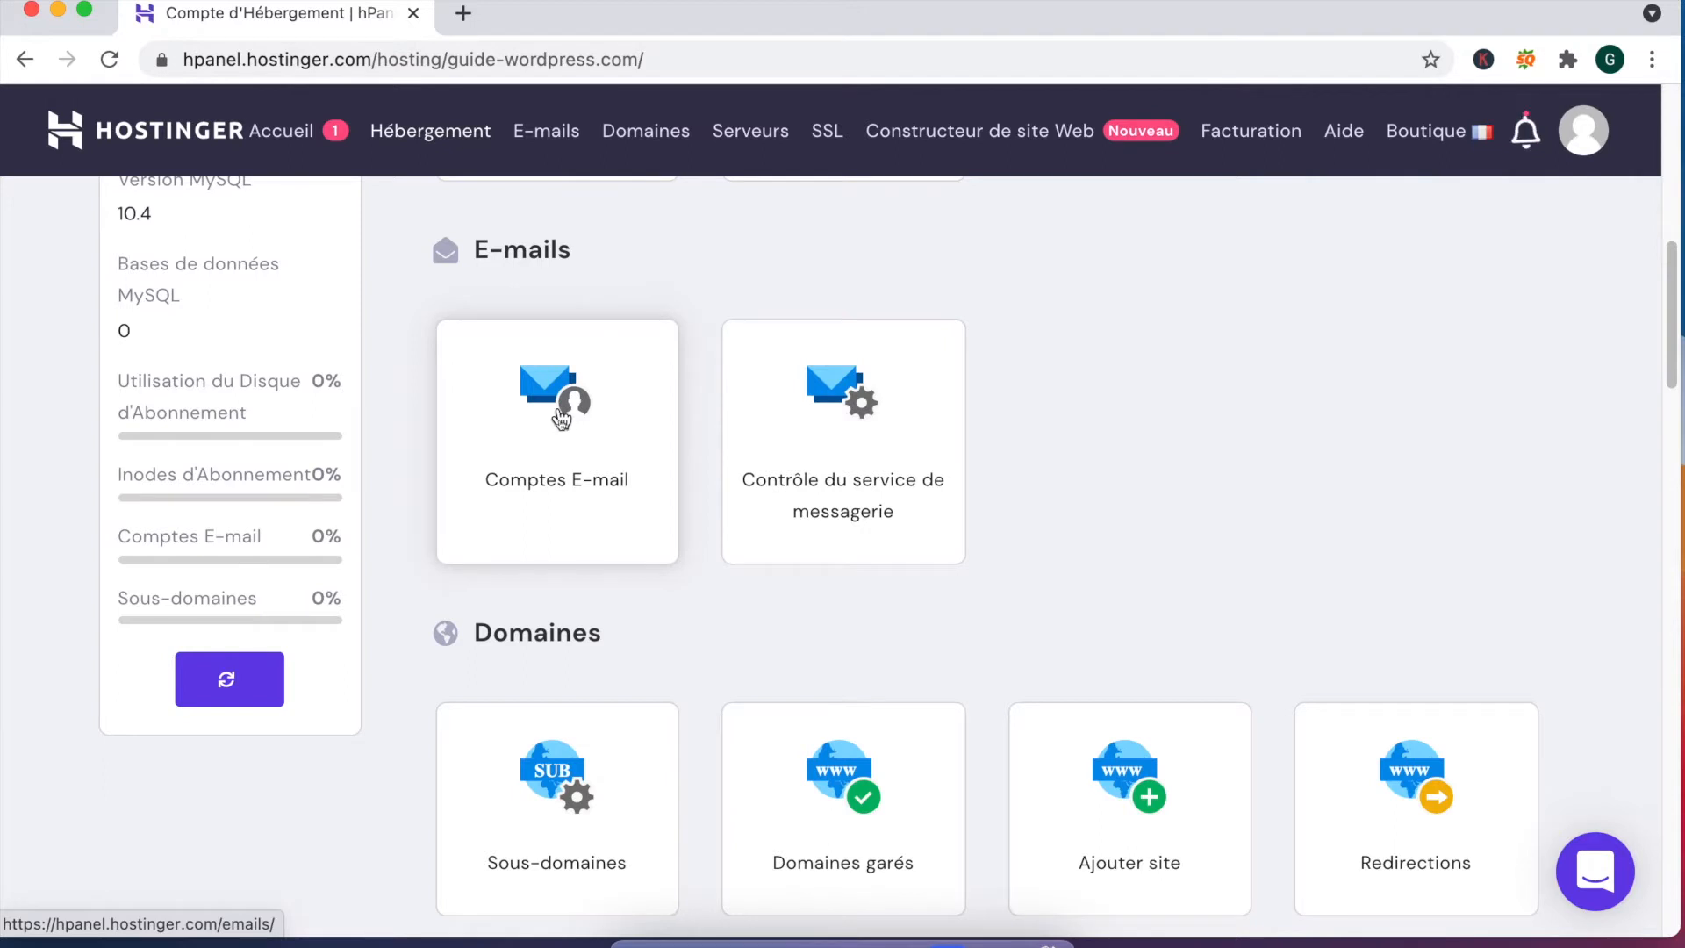
{"action": "scroll", "coordinate": [570, 563], "scroll_direction": "down", "scroll_amount": 3}
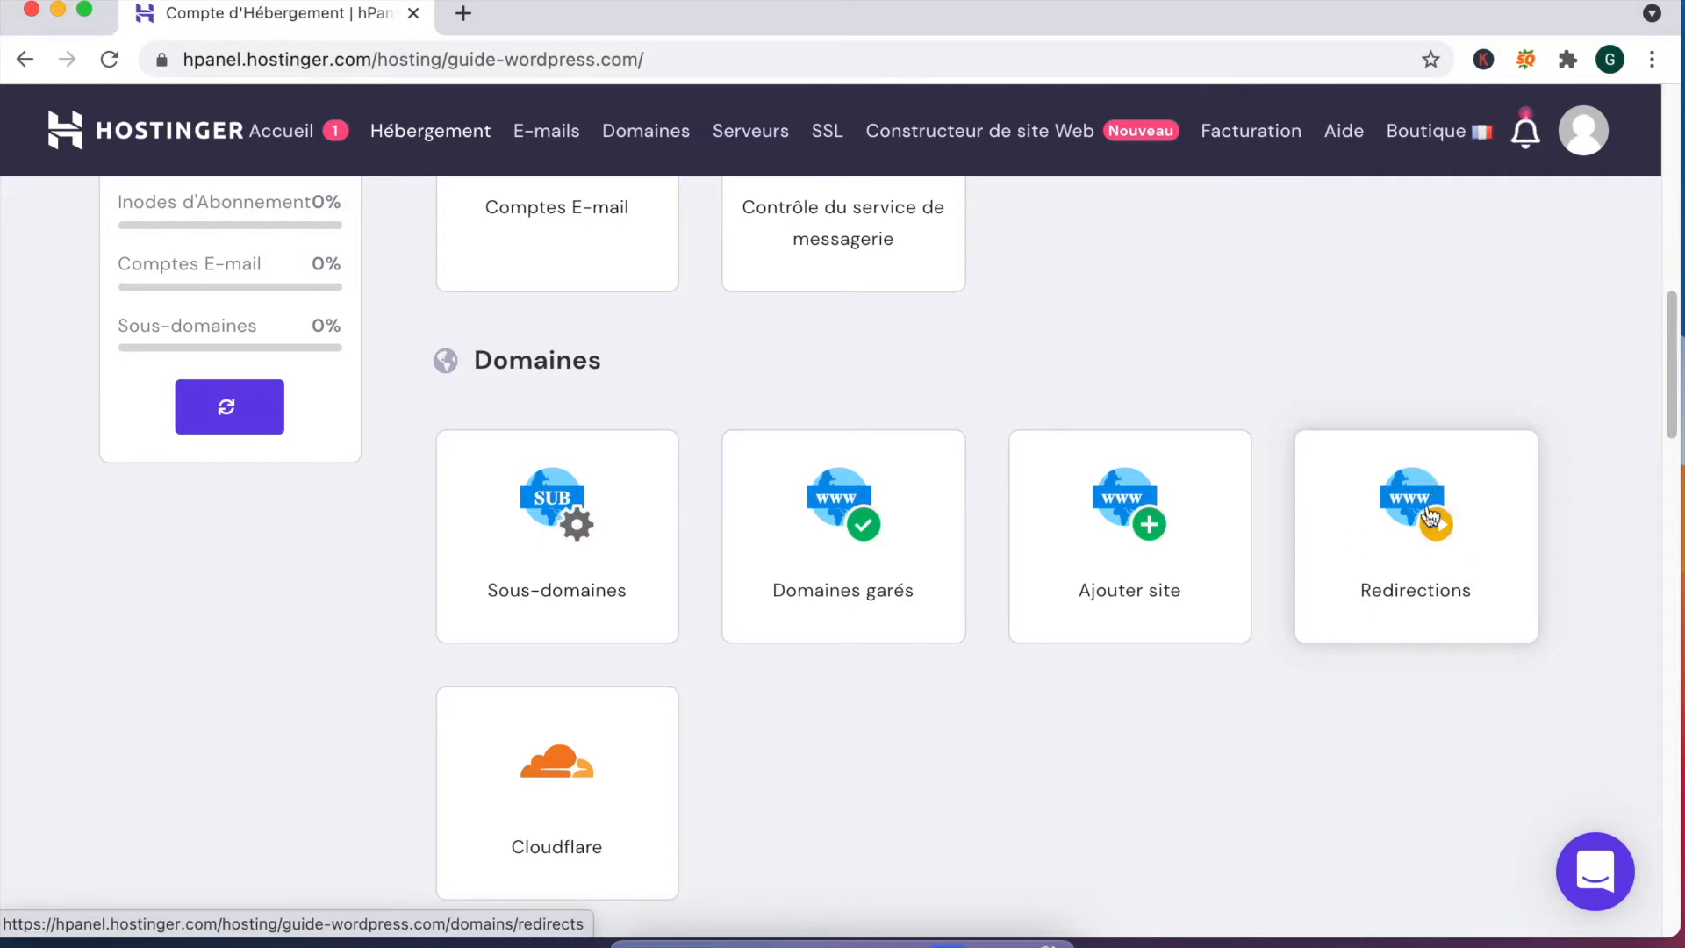
{"action": "scroll", "coordinate": [1053, 571], "scroll_direction": "down", "scroll_amount": 3}
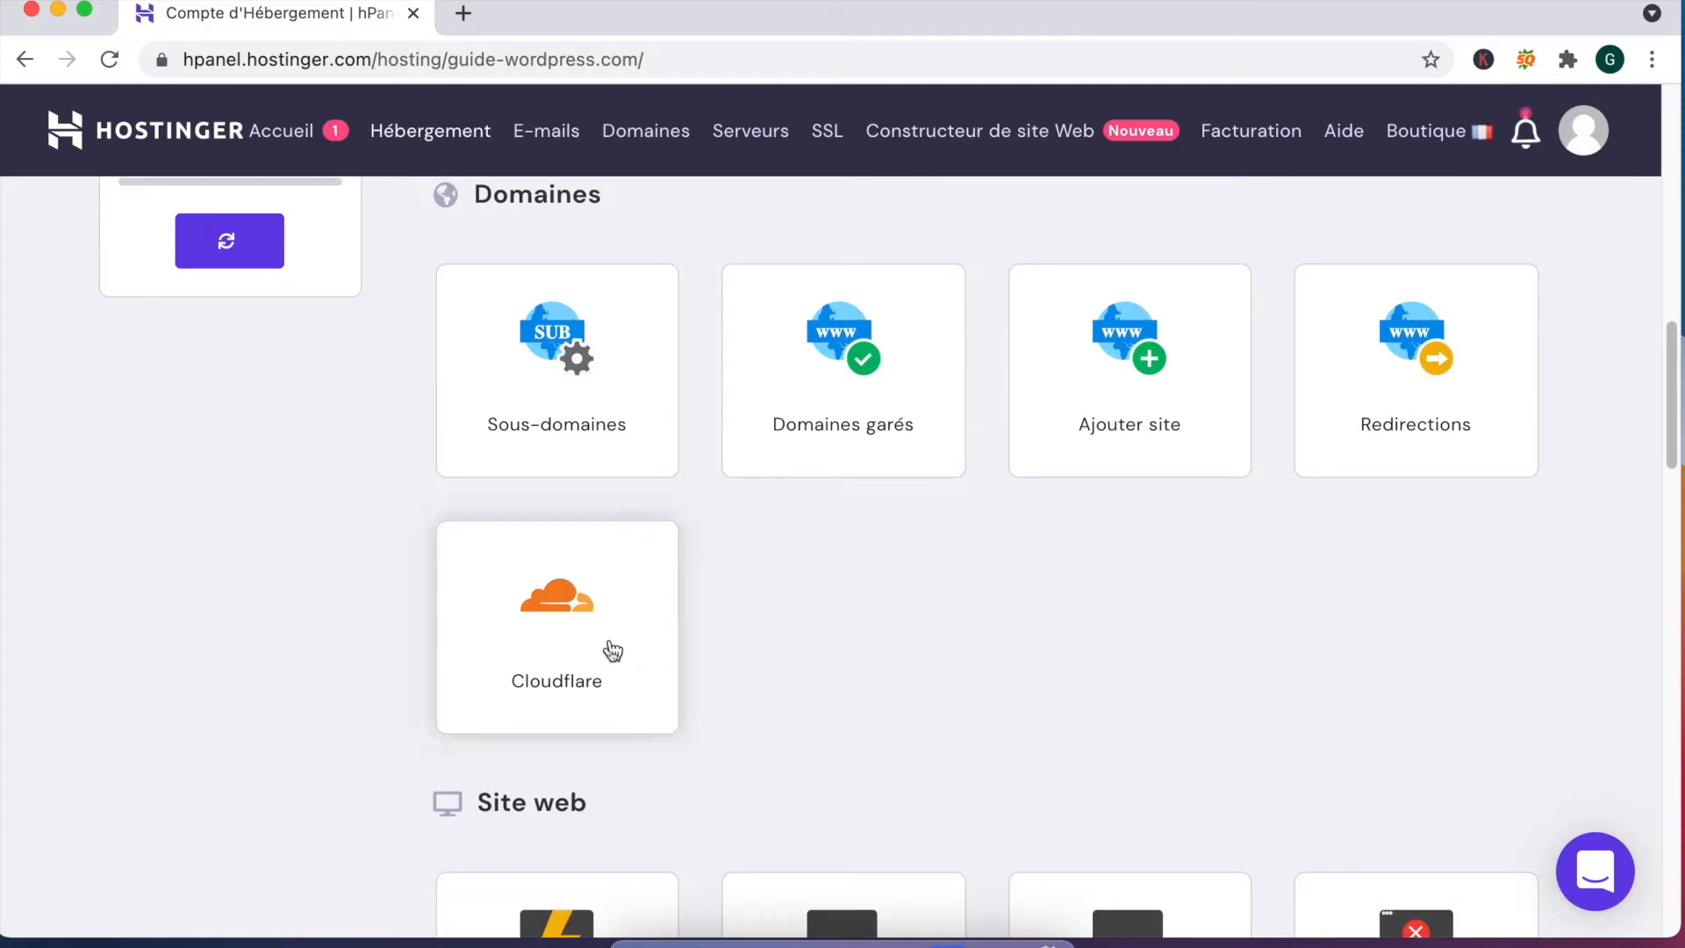
{"action": "scroll", "coordinate": [579, 644], "scroll_direction": "down", "scroll_amount": 1}
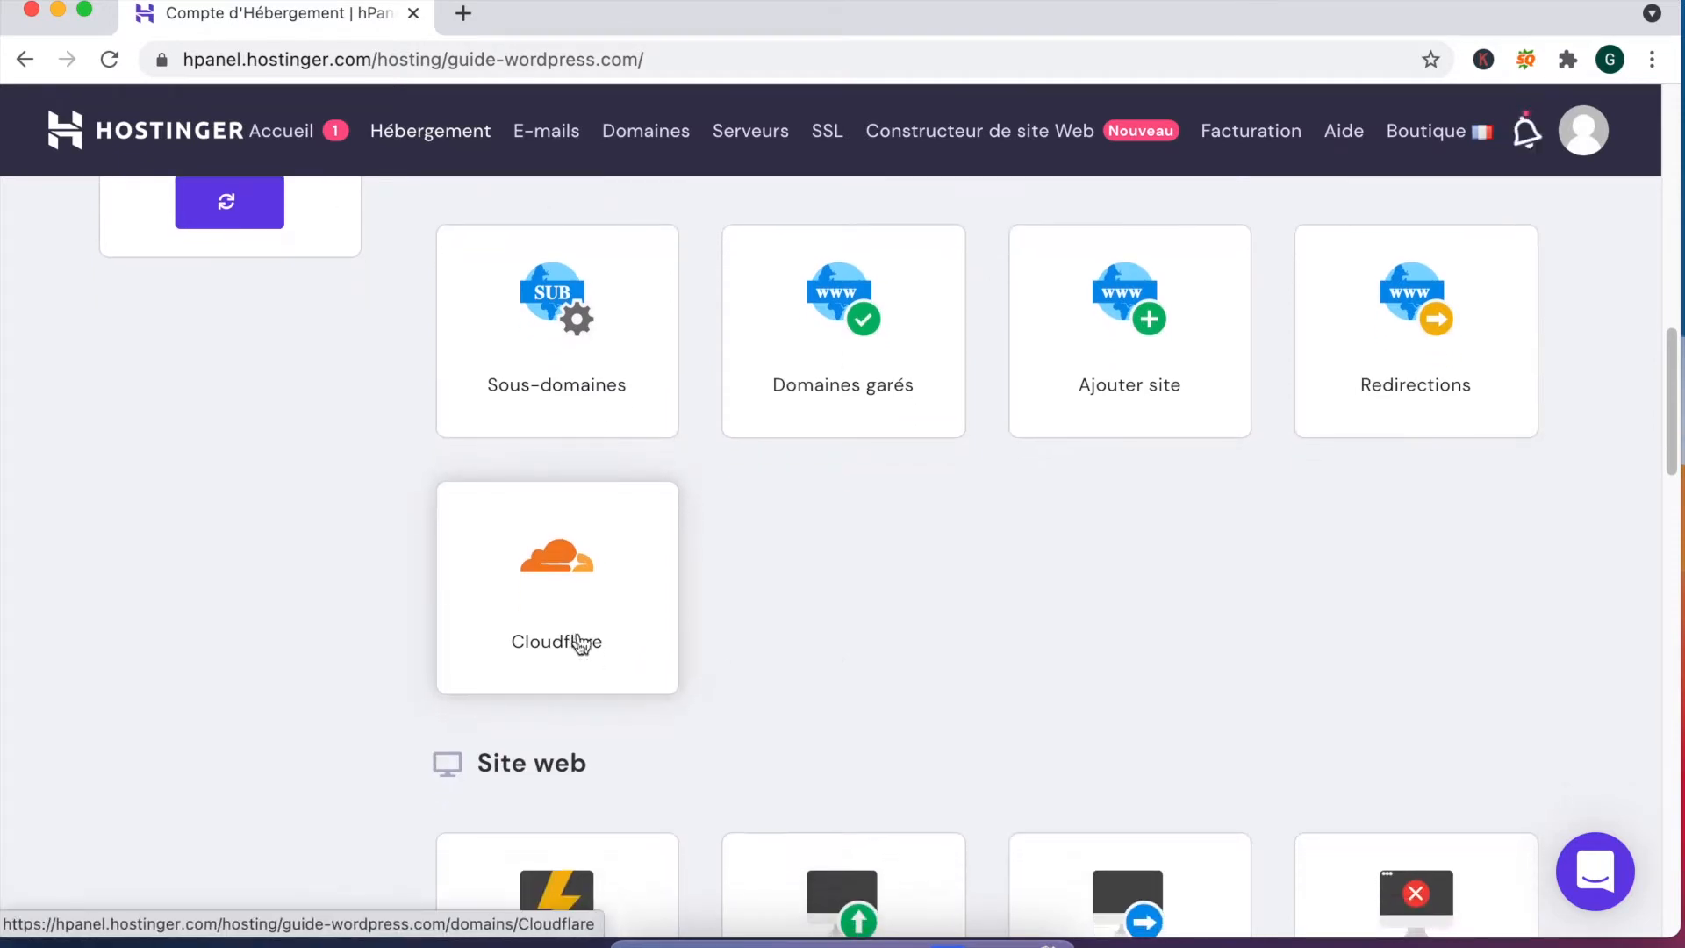
{"action": "scroll", "coordinate": [579, 644], "scroll_direction": "down", "scroll_amount": 6}
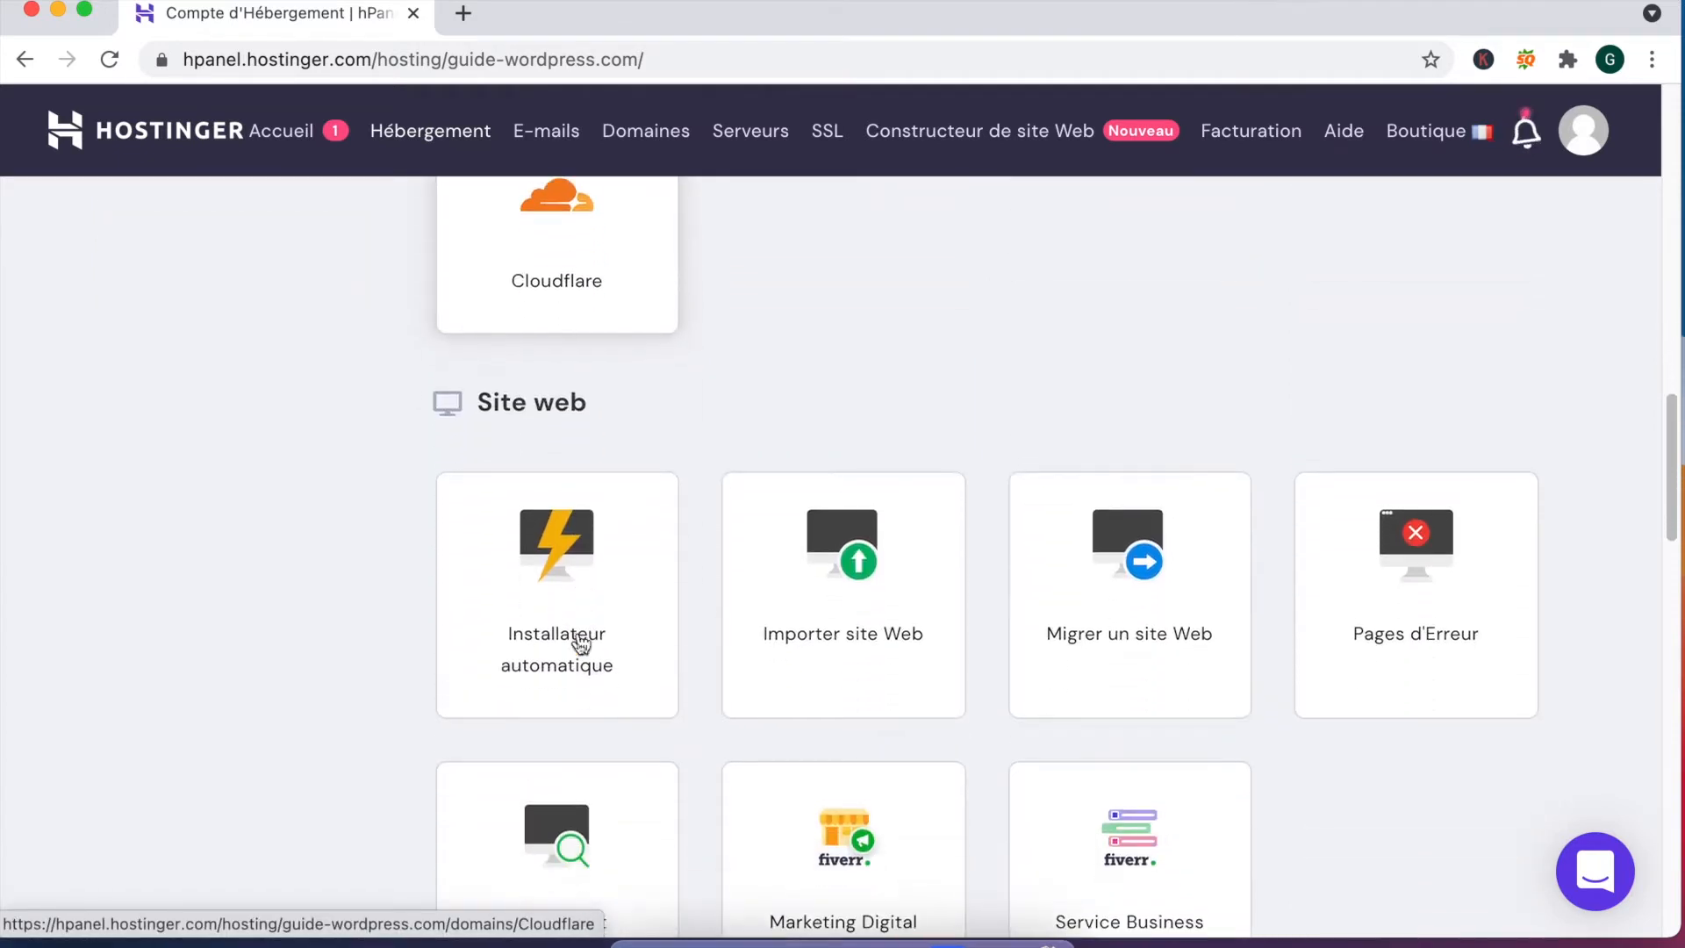
{"action": "scroll", "coordinate": [579, 644], "scroll_direction": "down", "scroll_amount": 2}
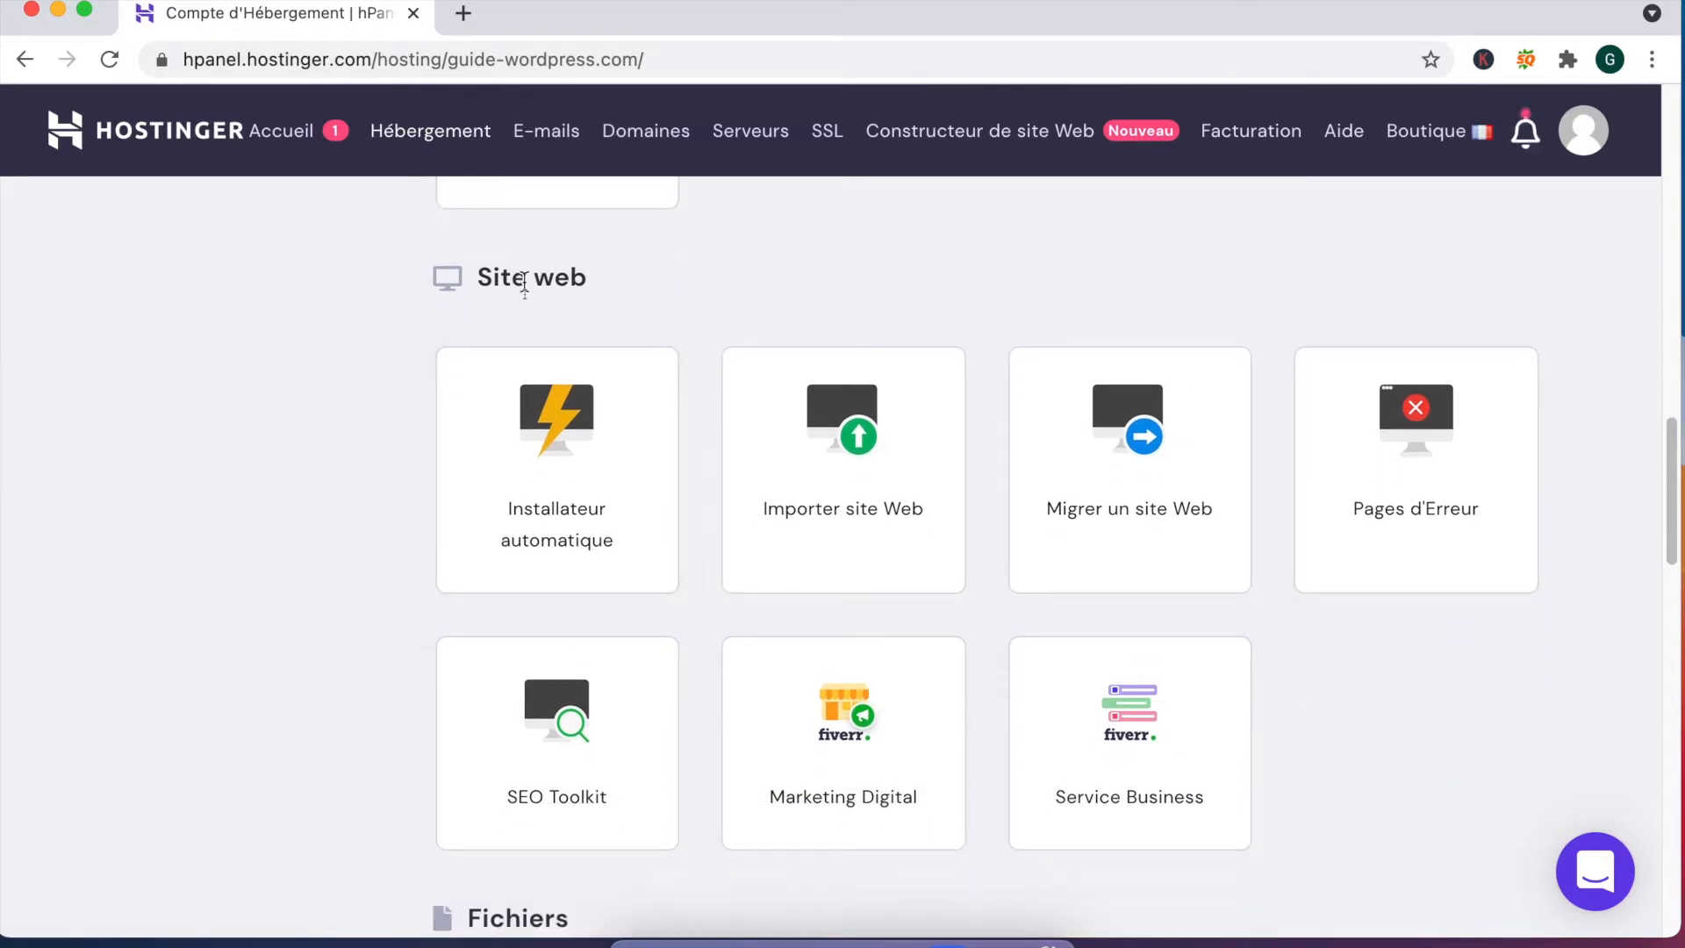
{"action": "left_click", "coordinate": [497, 451]}
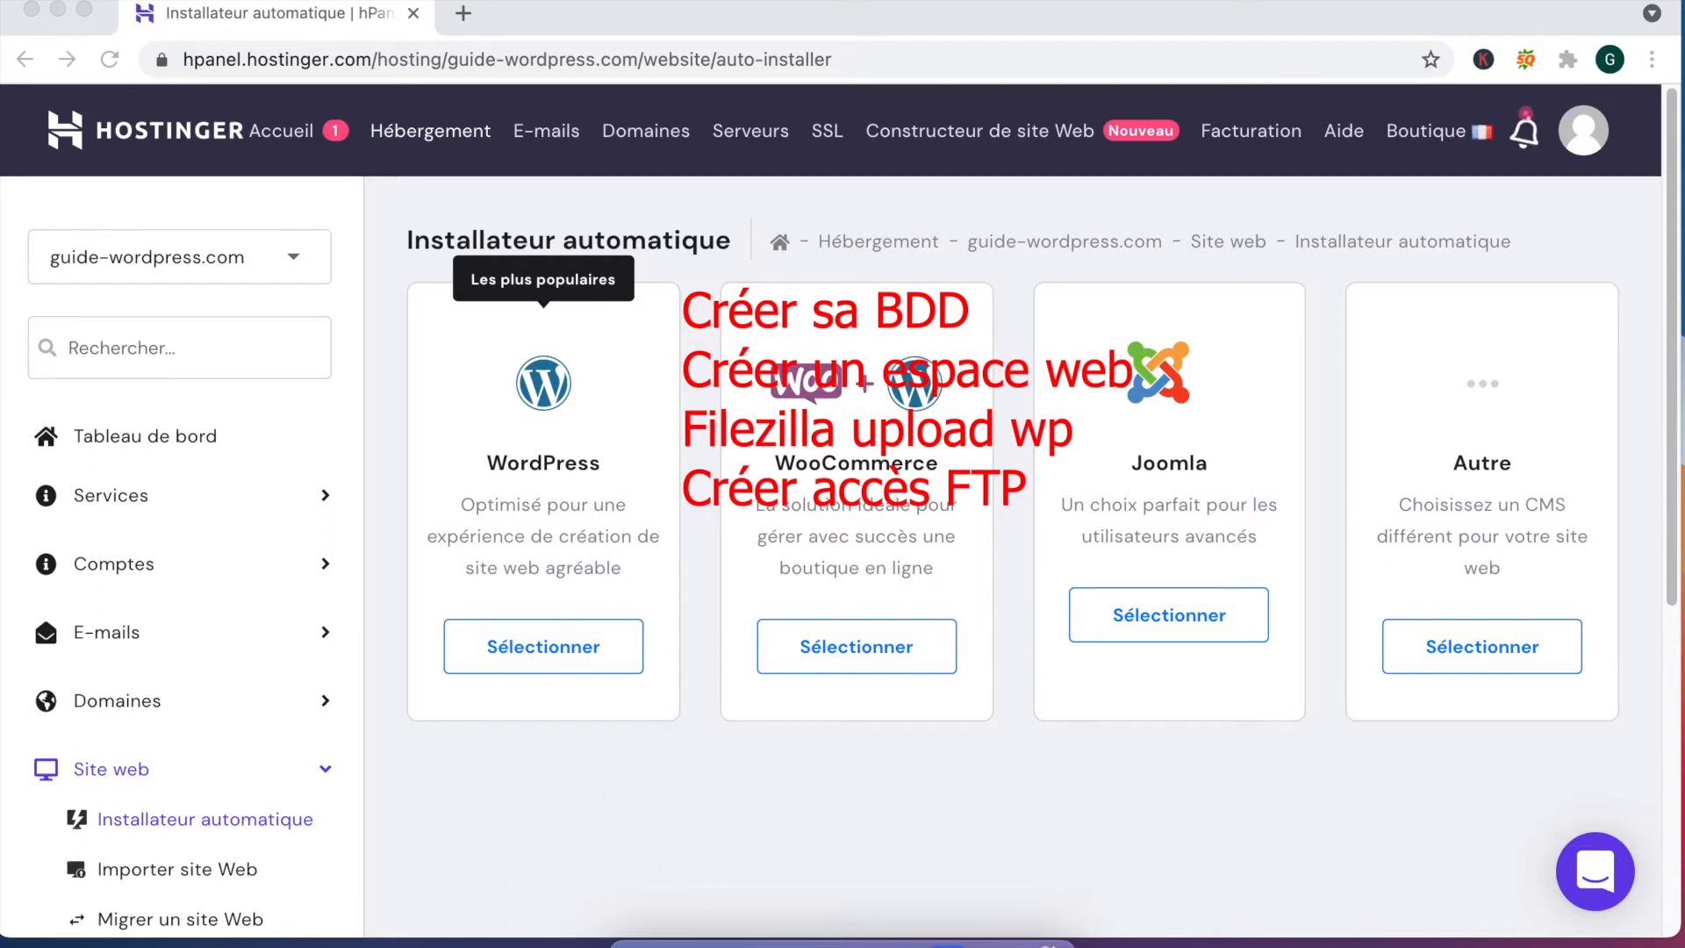
{"action": "type", "text": "Lie"}
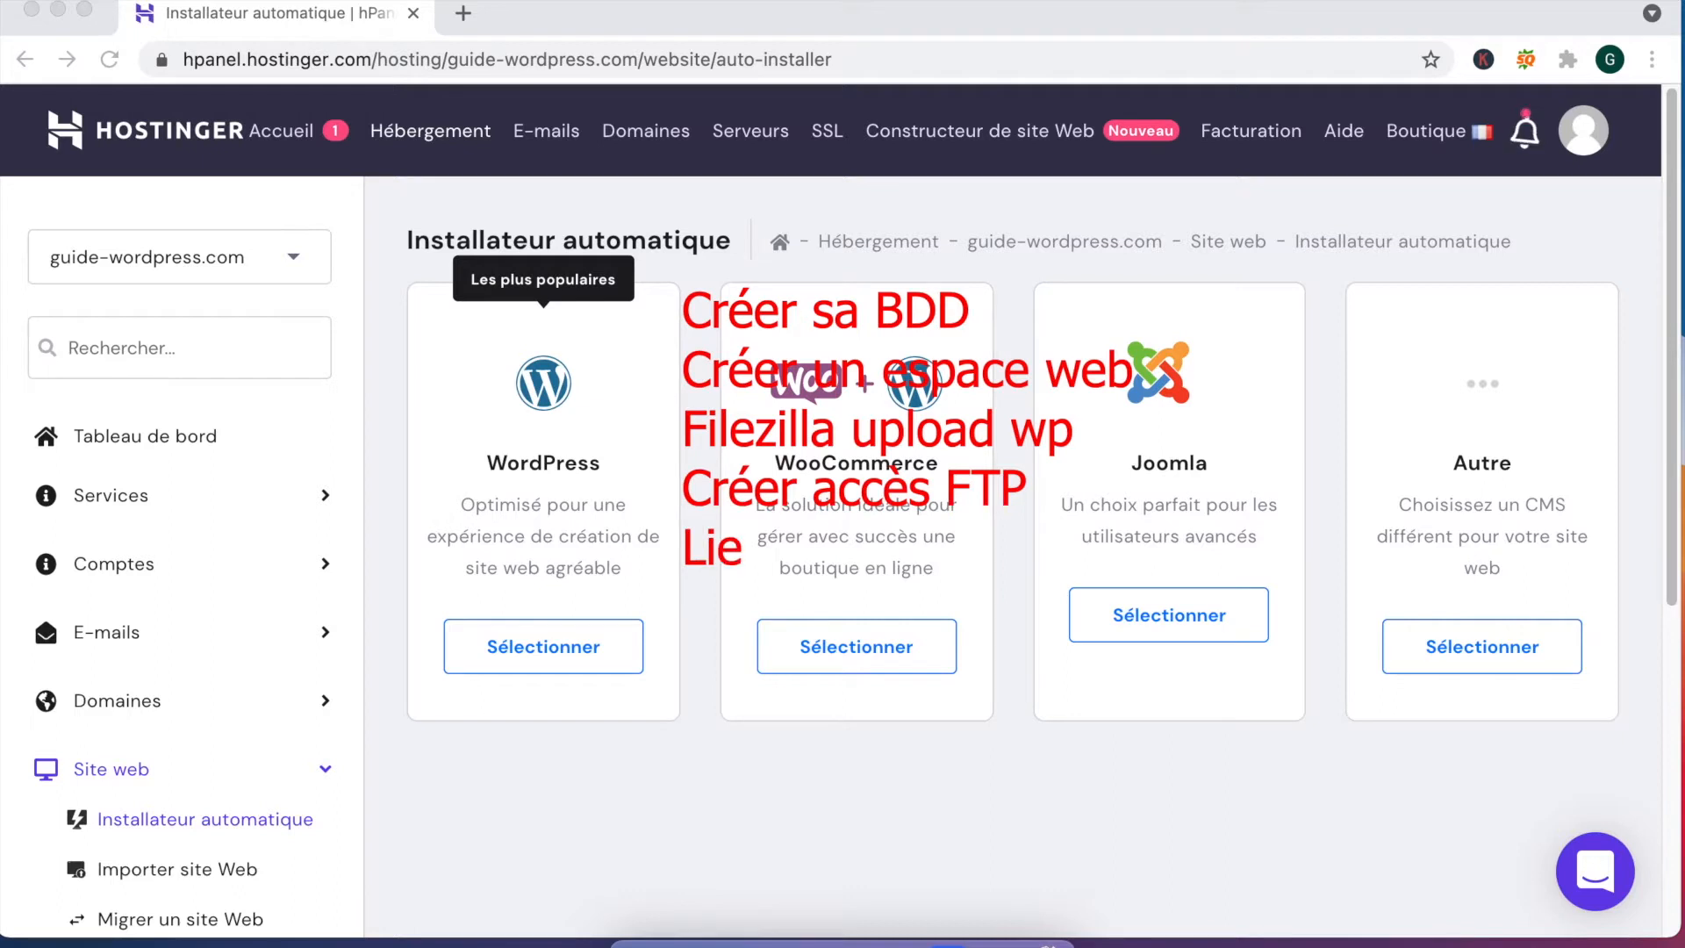
{"action": "type", "text": "r l'espace web à"}
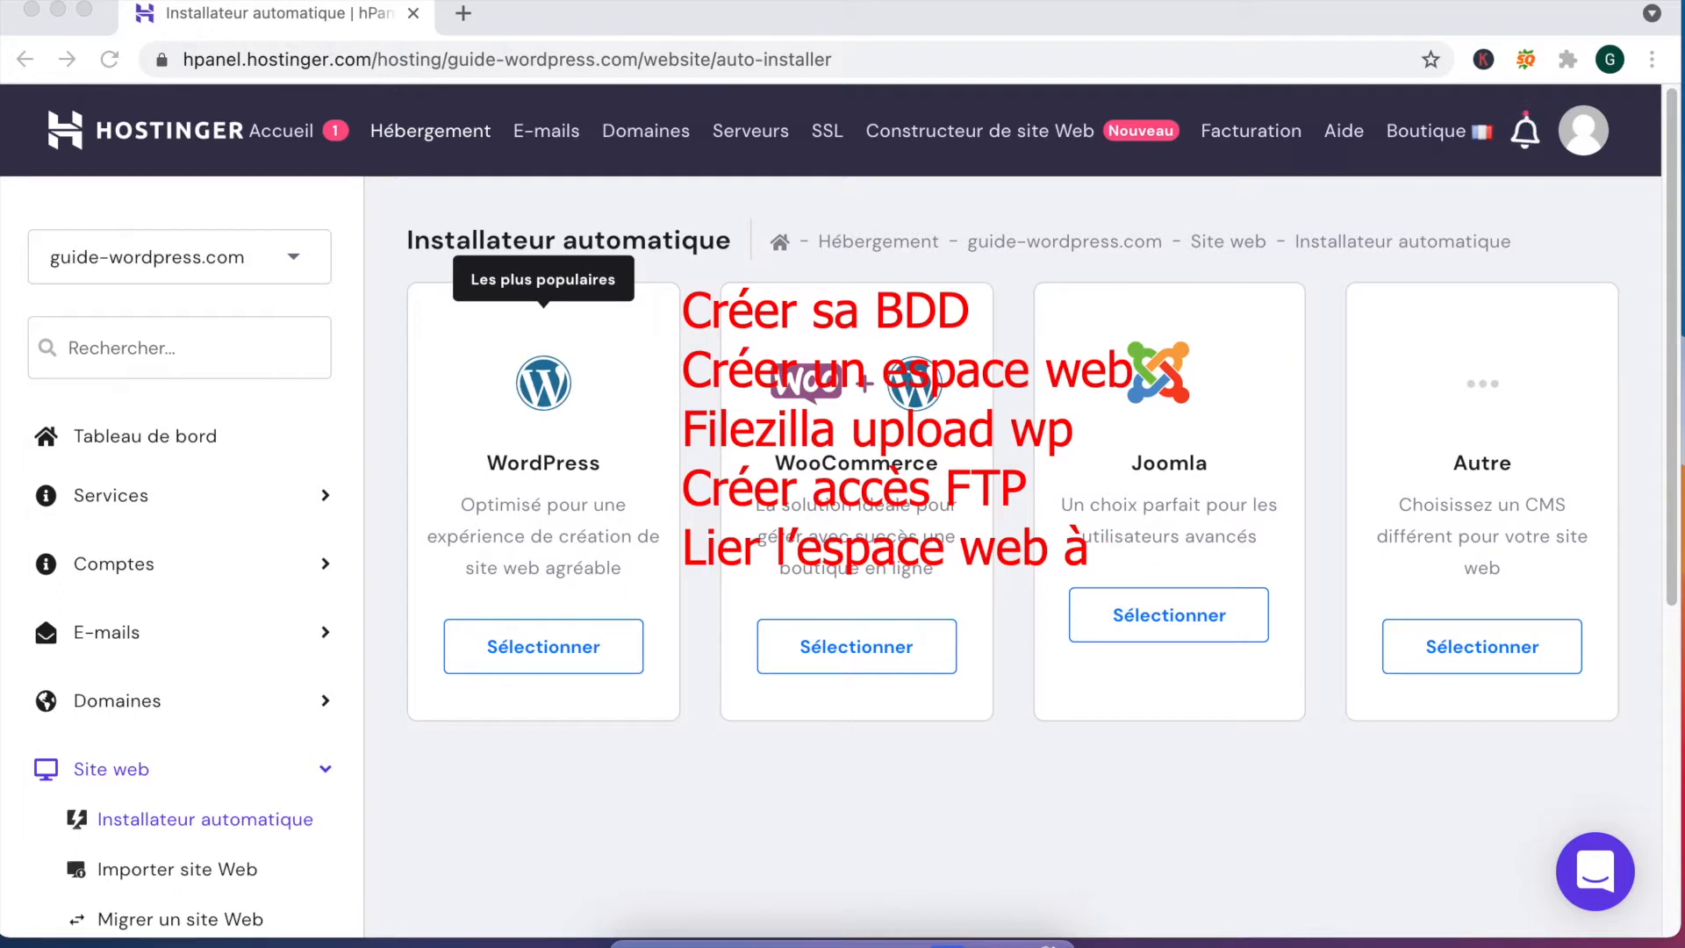
{"action": "type", "text": " NDD"}
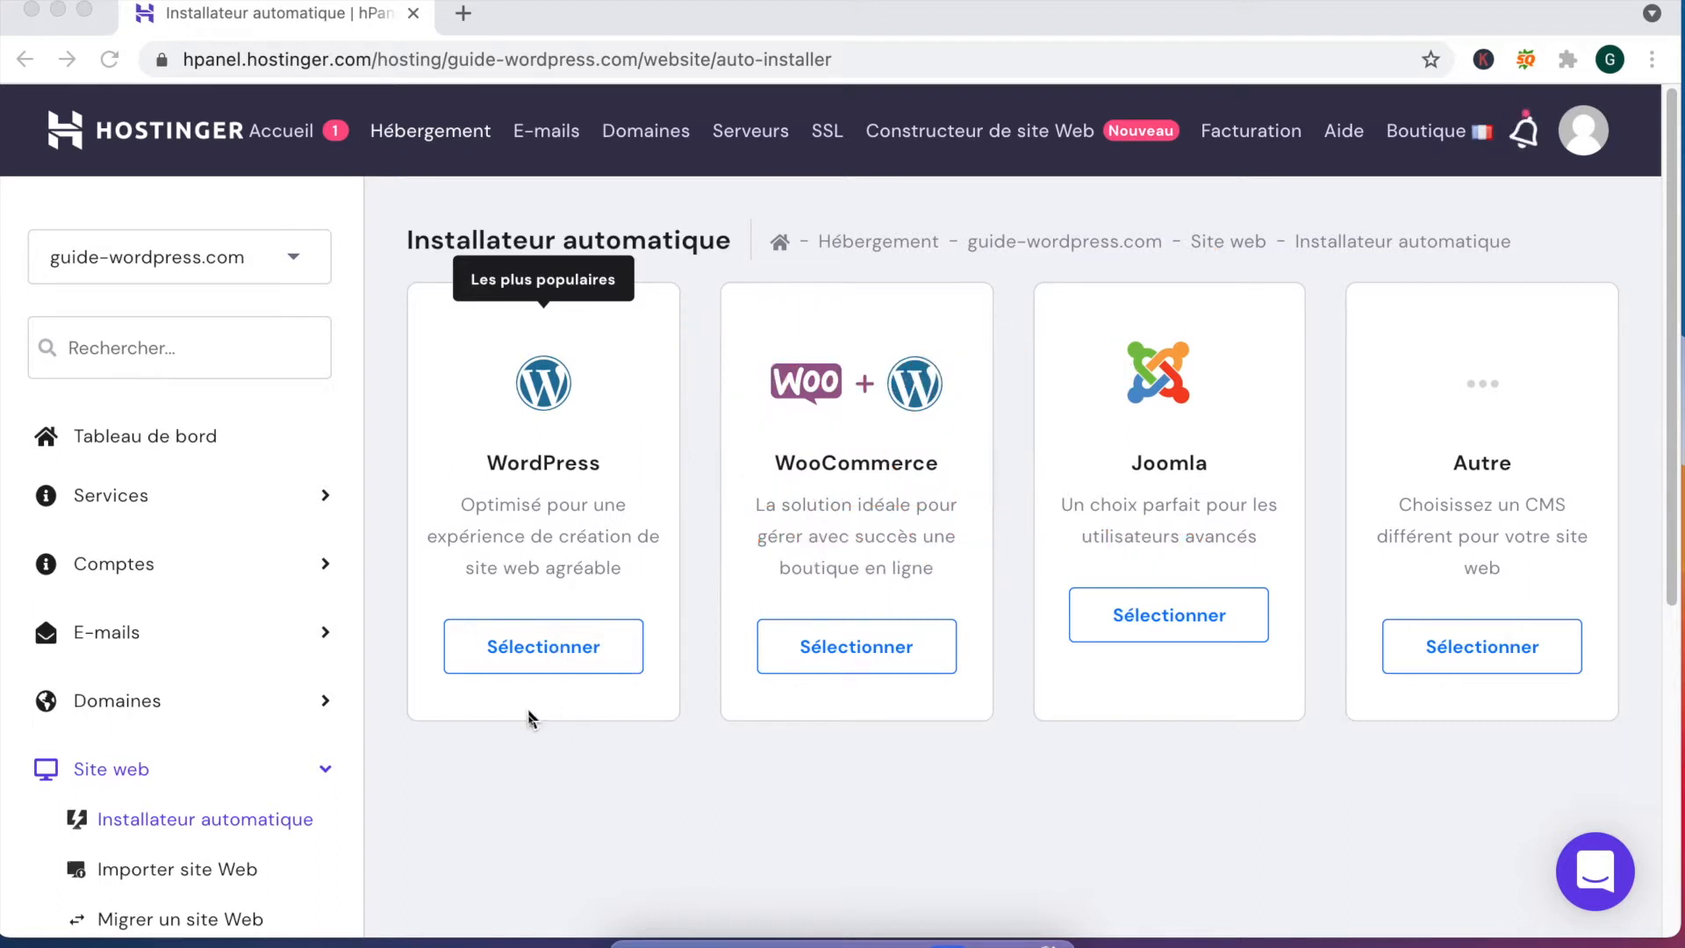
{"action": "left_click", "coordinate": [527, 745]}
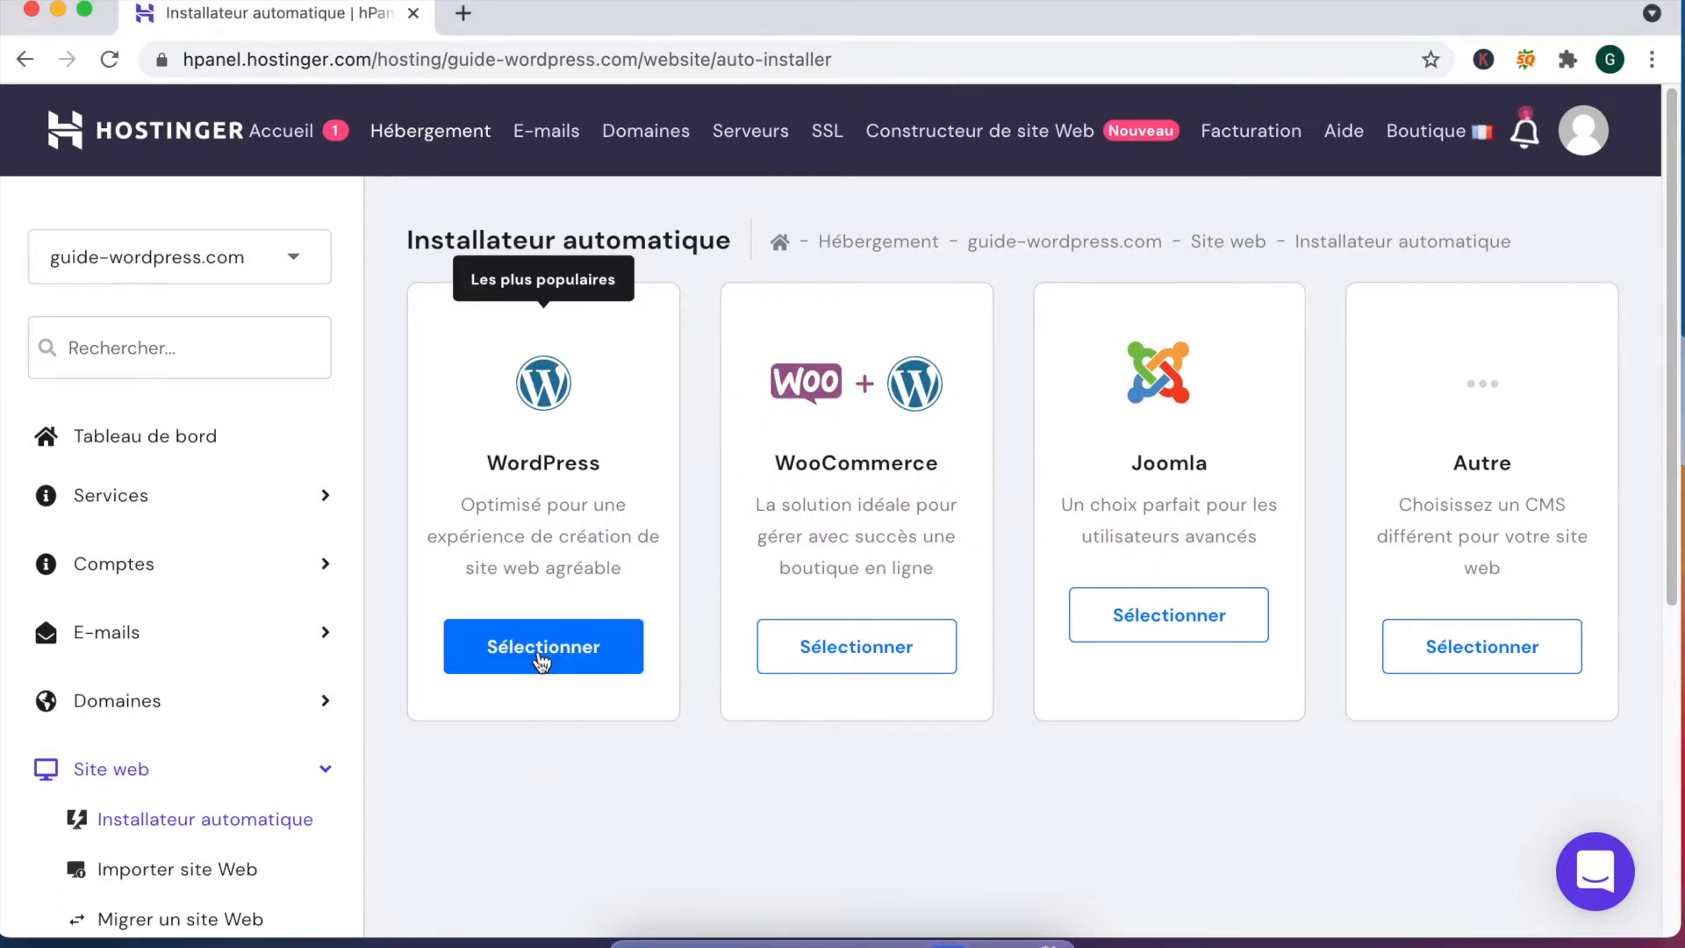
{"action": "left_click", "coordinate": [543, 649]}
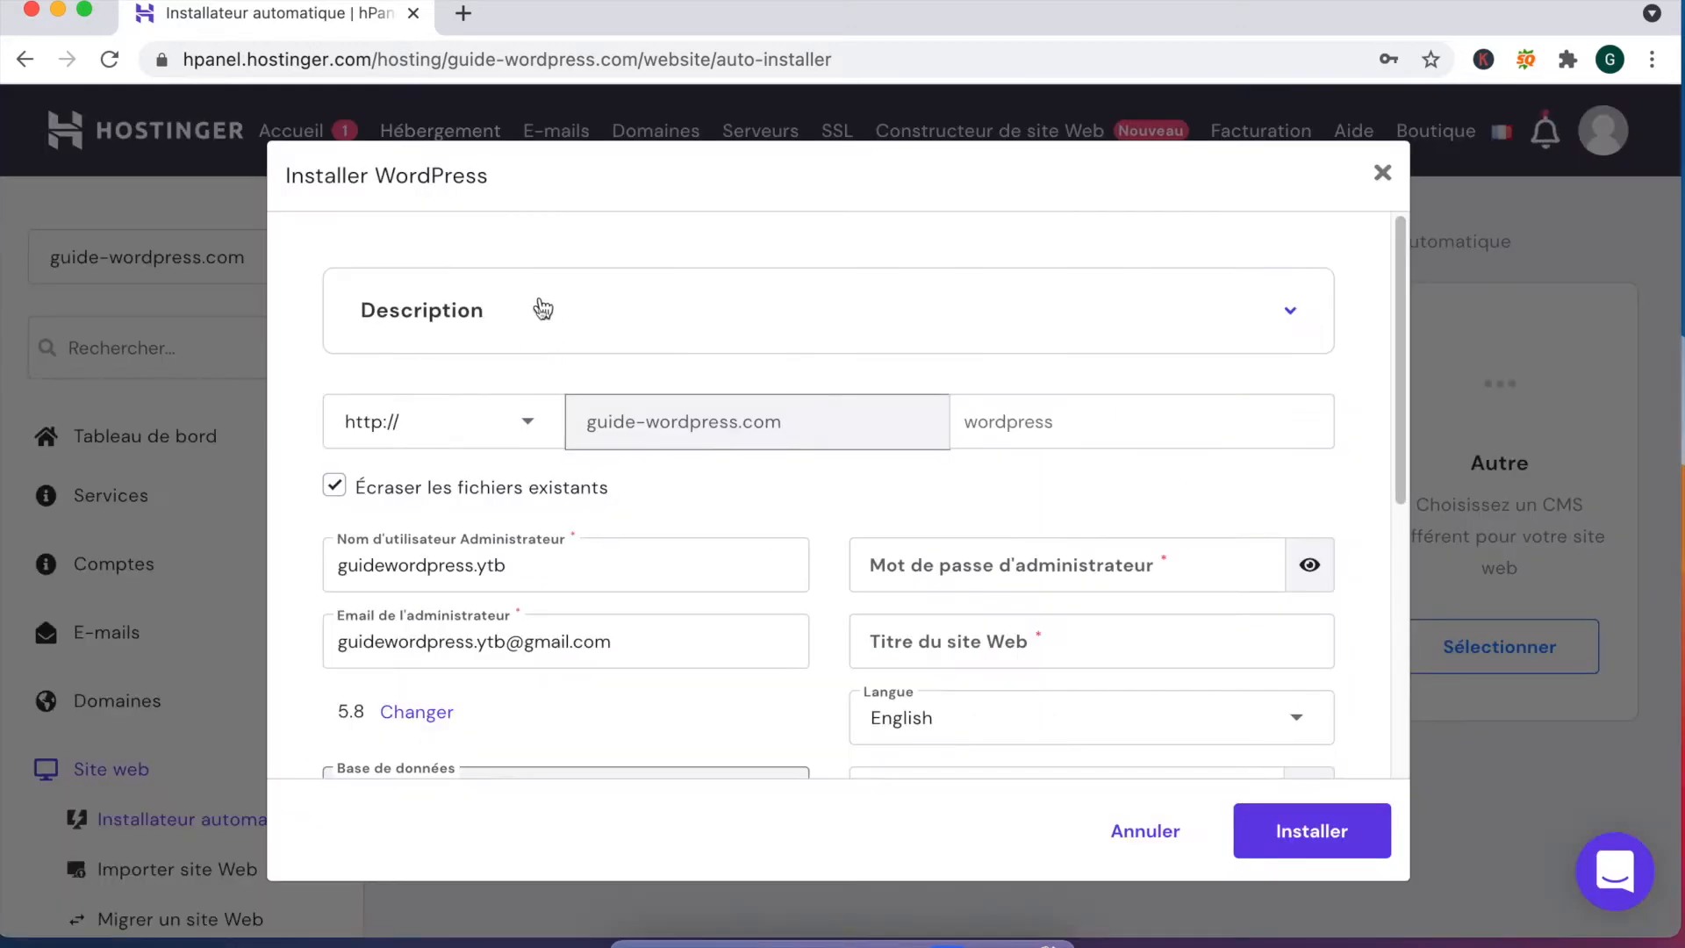
{"action": "left_click", "coordinate": [539, 309]}
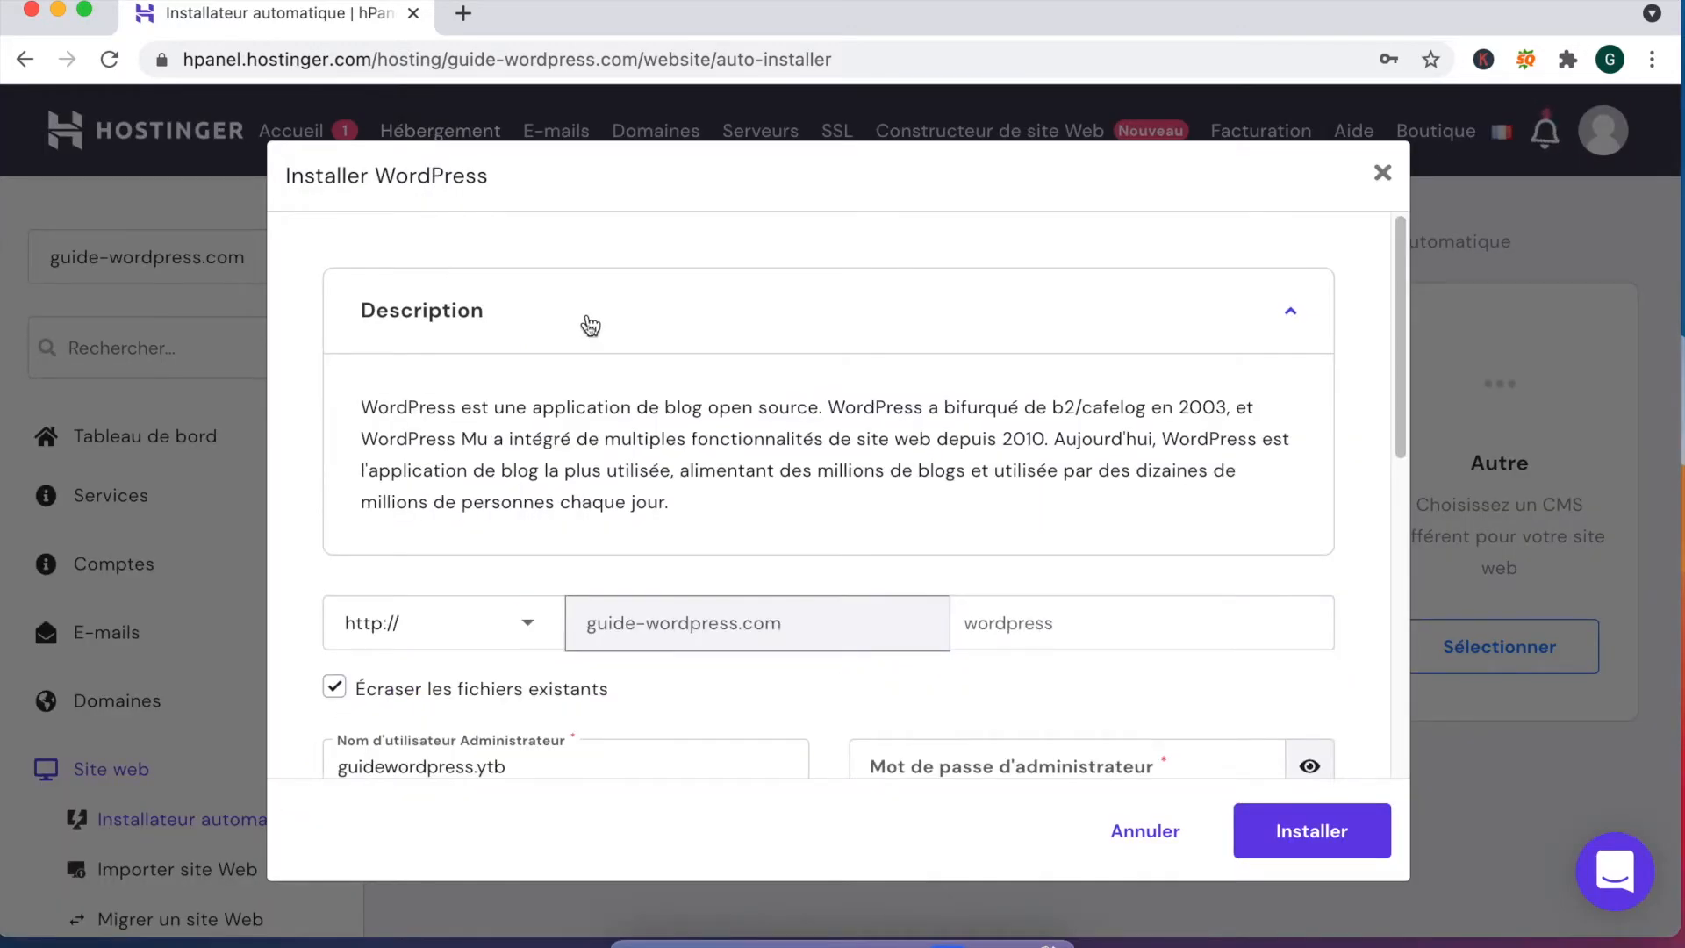
{"action": "left_click", "coordinate": [612, 329]}
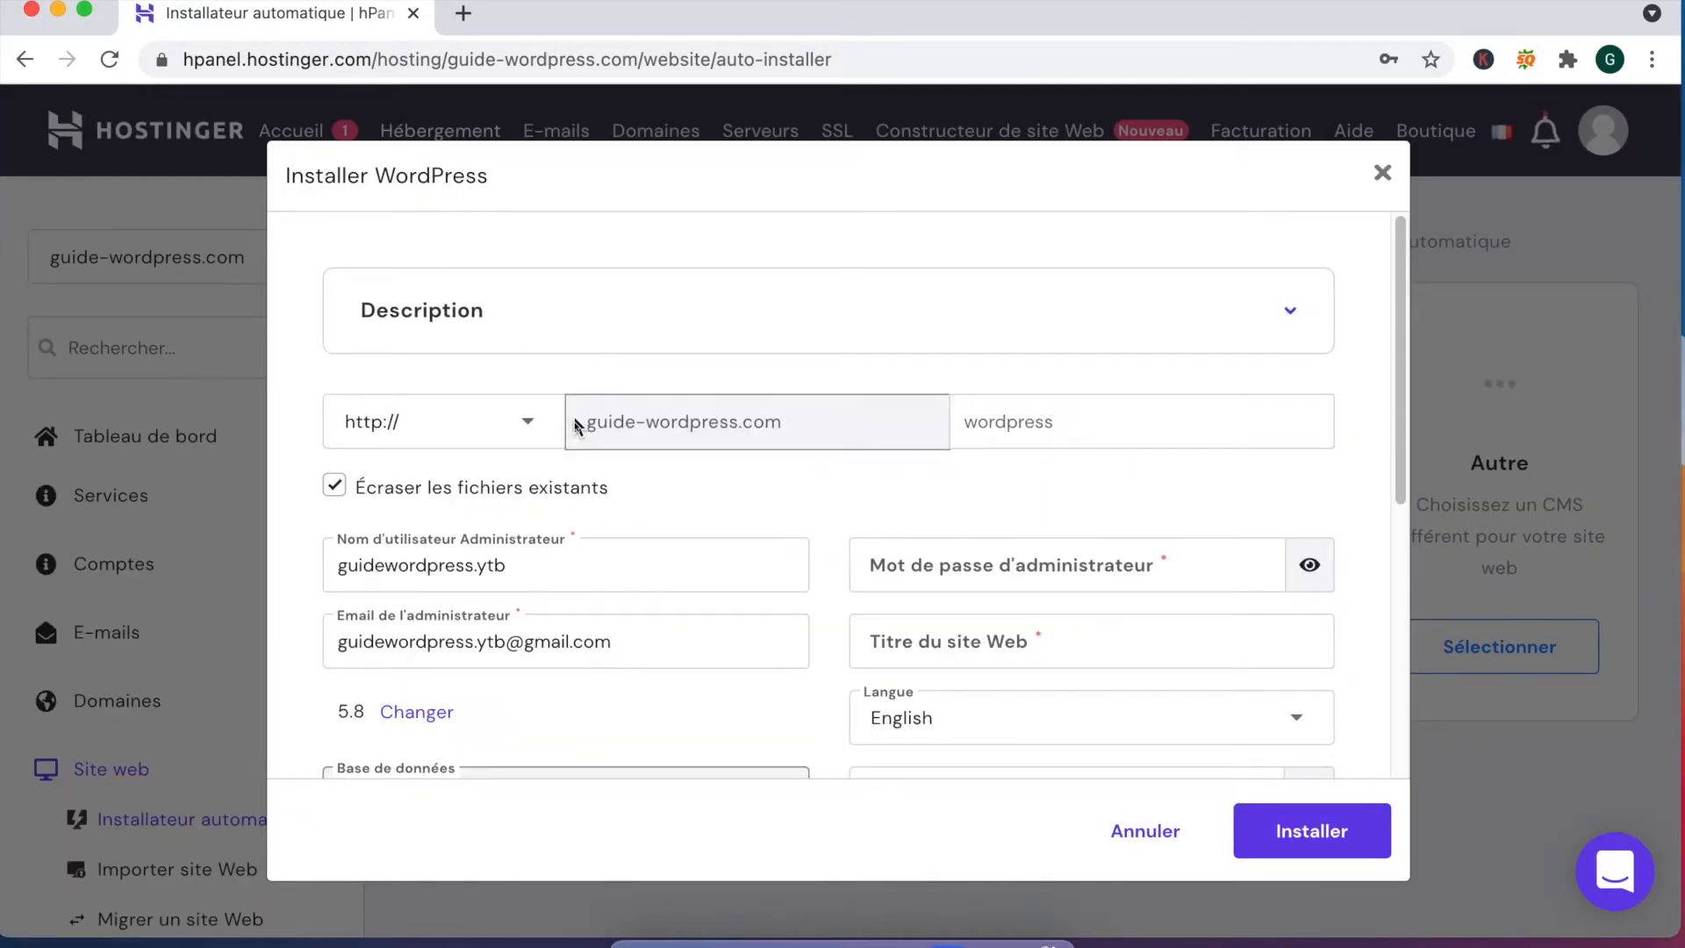
{"action": "left_click", "coordinate": [528, 421]}
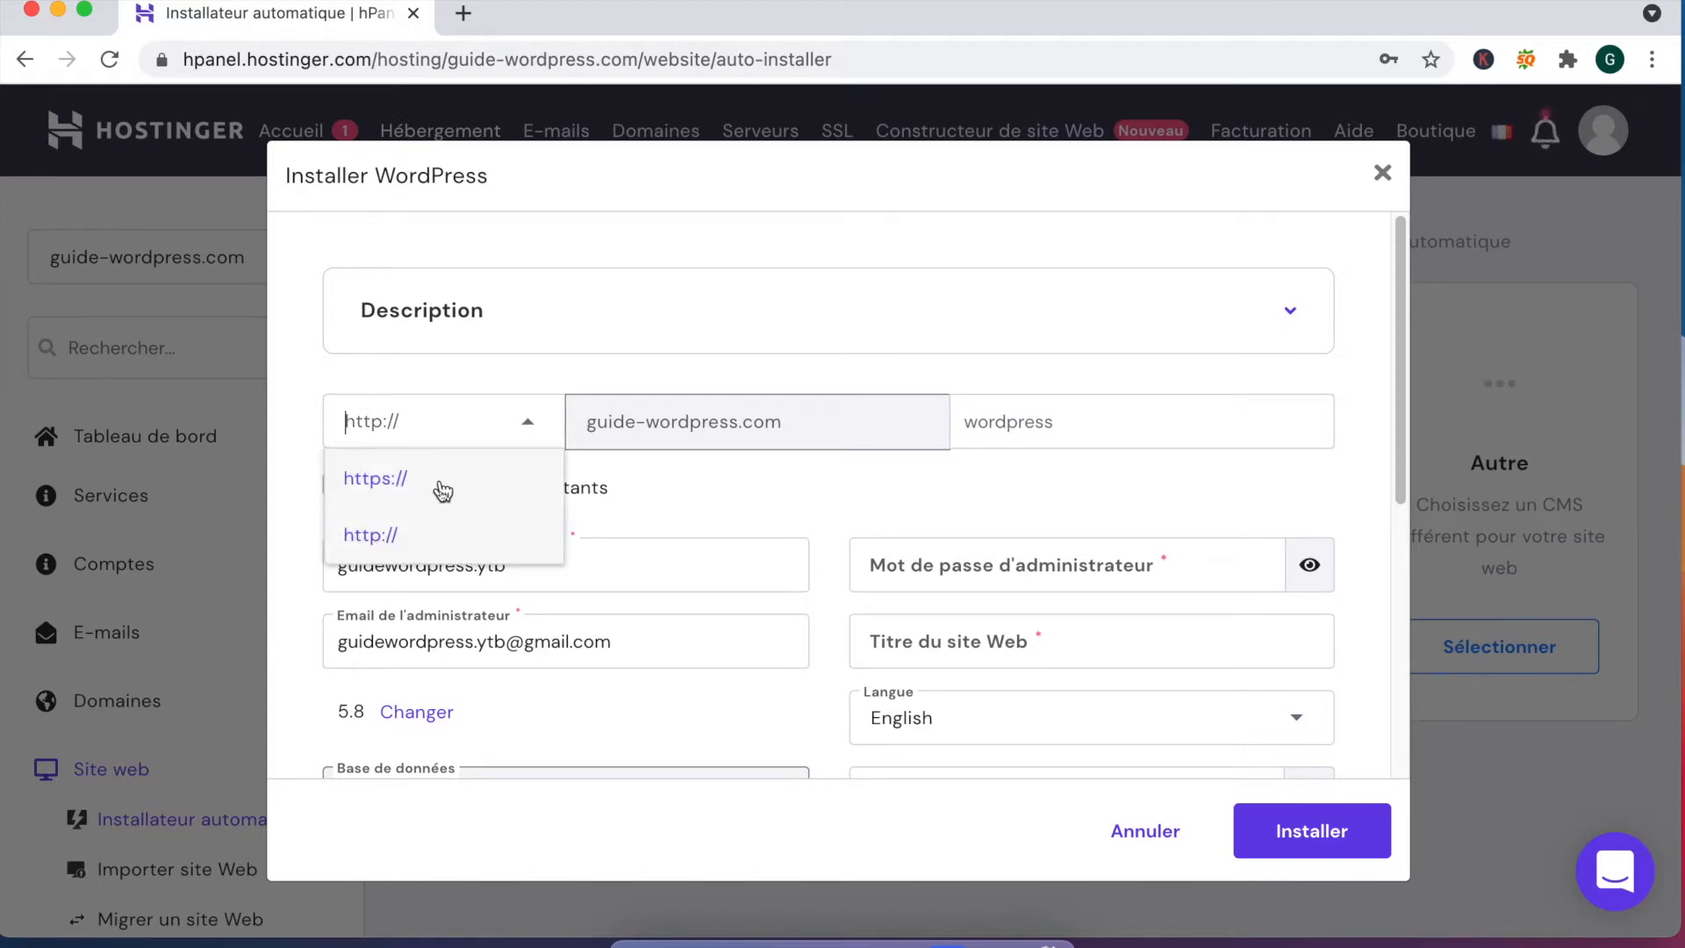
{"action": "left_click", "coordinate": [444, 489]}
{"action": "scroll", "coordinate": [462, 439], "scroll_direction": "down", "scroll_amount": 1}
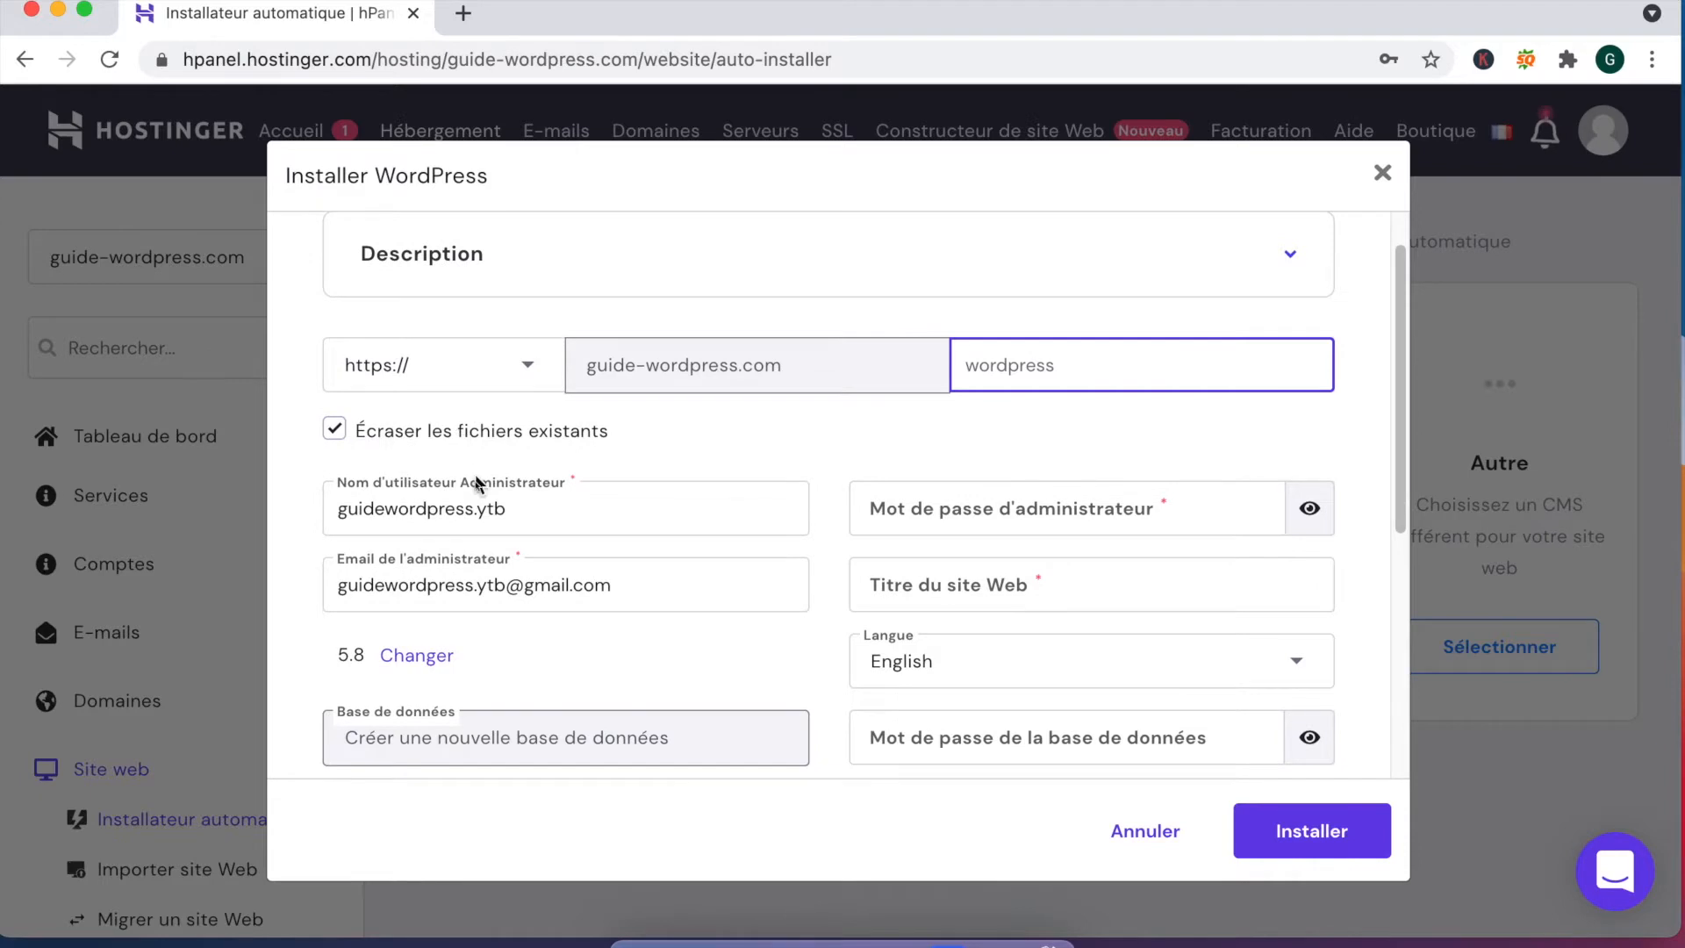
{"action": "scroll", "coordinate": [519, 534], "scroll_direction": "down", "scroll_amount": 5}
{"action": "scroll", "coordinate": [560, 538], "scroll_direction": "up", "scroll_amount": 2}
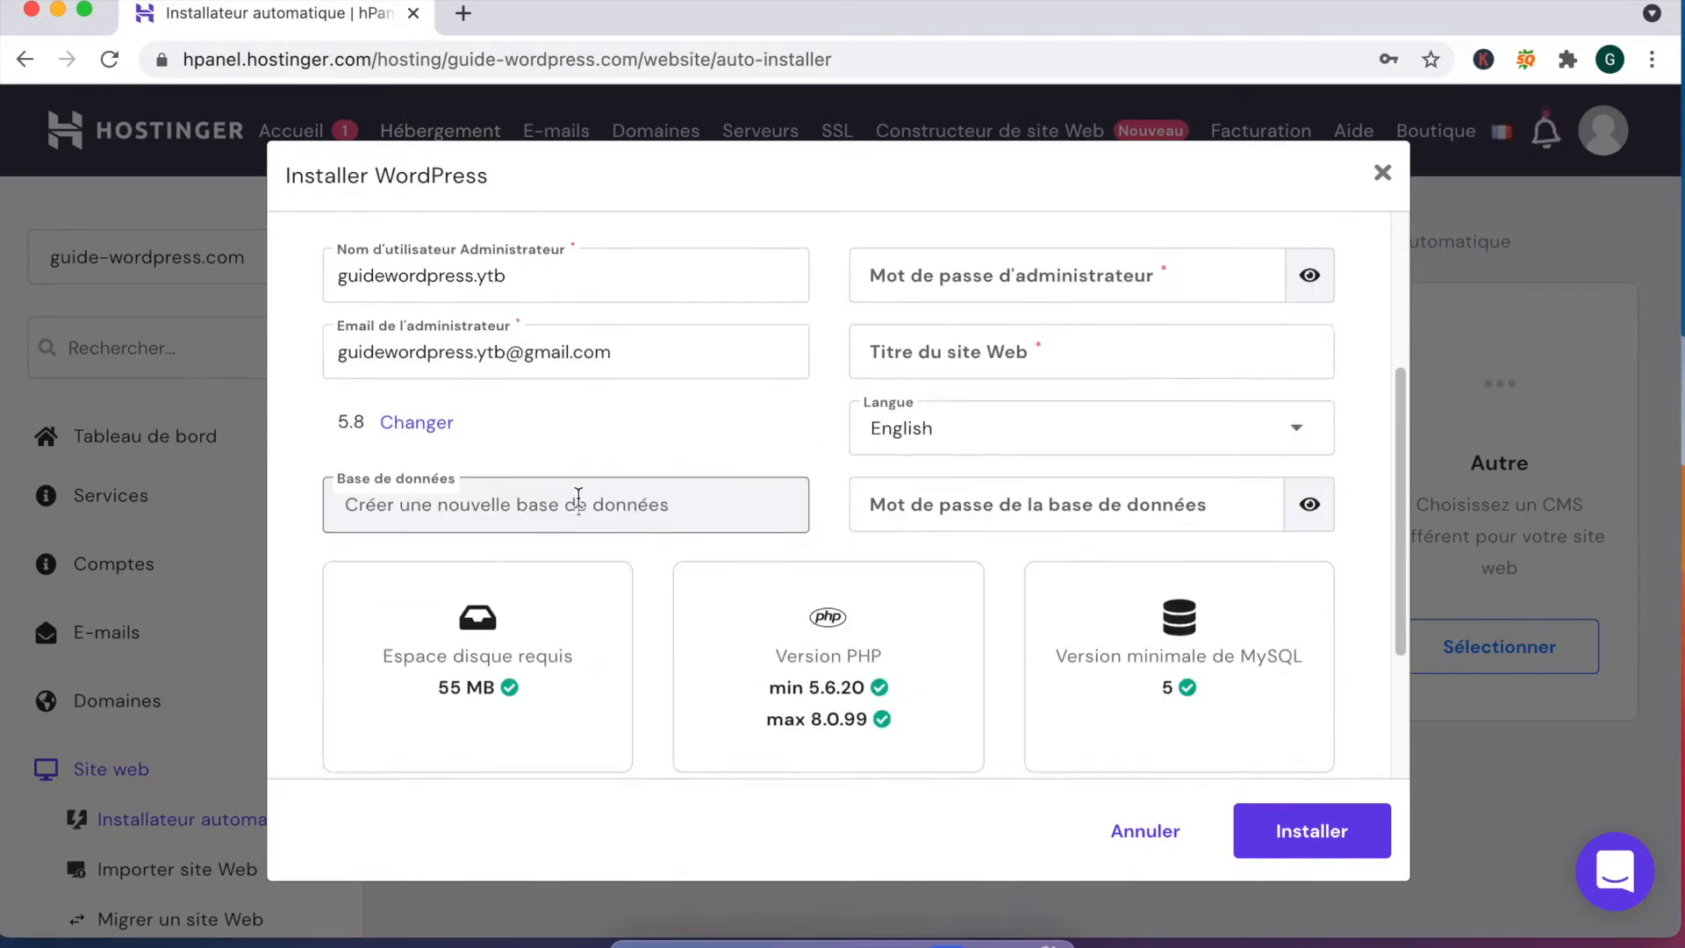
Step: Set the site language to French (France) and enter the administrator password
{"action": "left_click", "coordinate": [988, 498]}
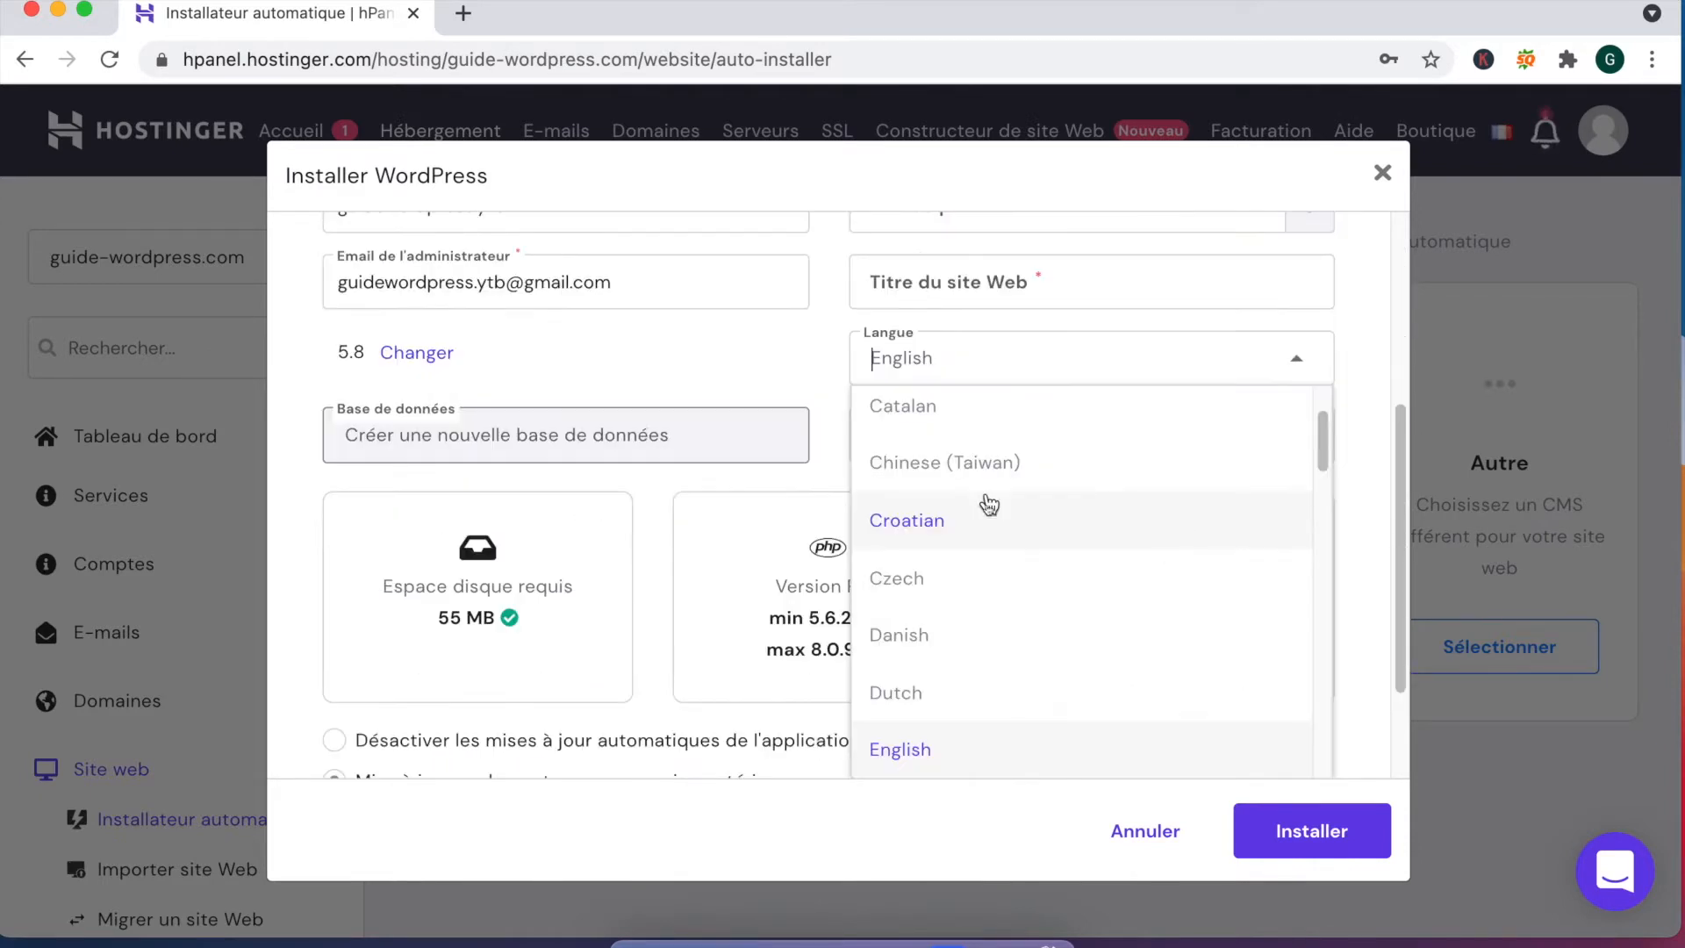
{"action": "type", "text": "fr"}
{"action": "left_click", "coordinate": [977, 422]}
{"action": "scroll", "coordinate": [977, 426], "scroll_direction": "up", "scroll_amount": 3}
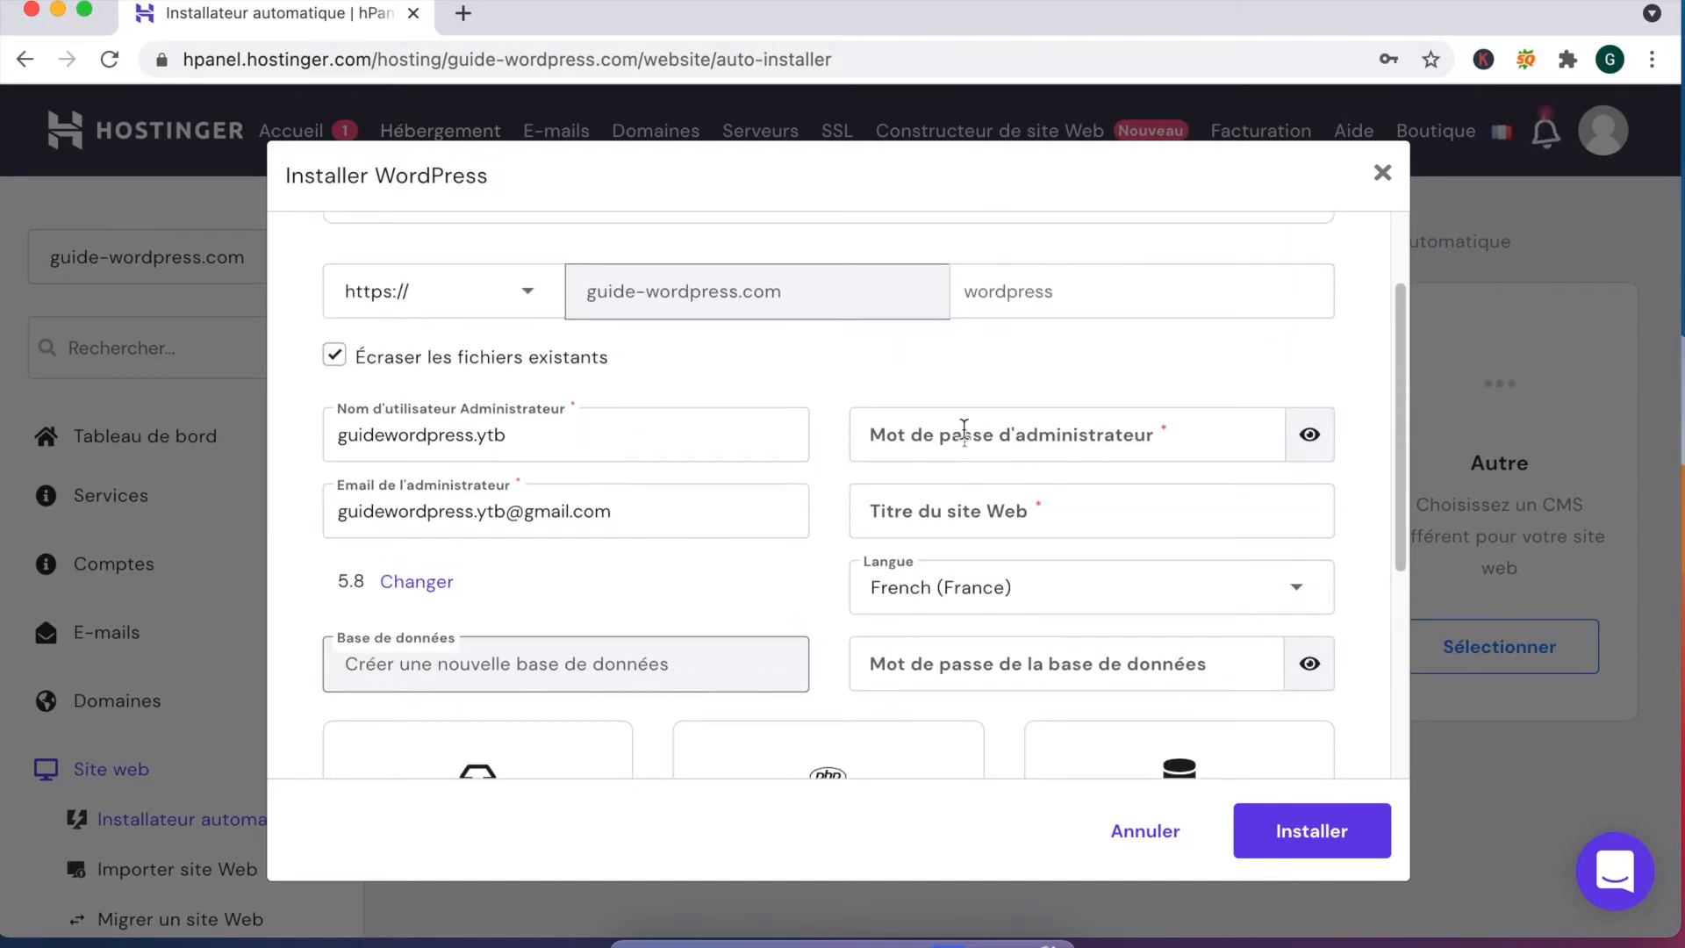
{"action": "left_click", "coordinate": [965, 434]}
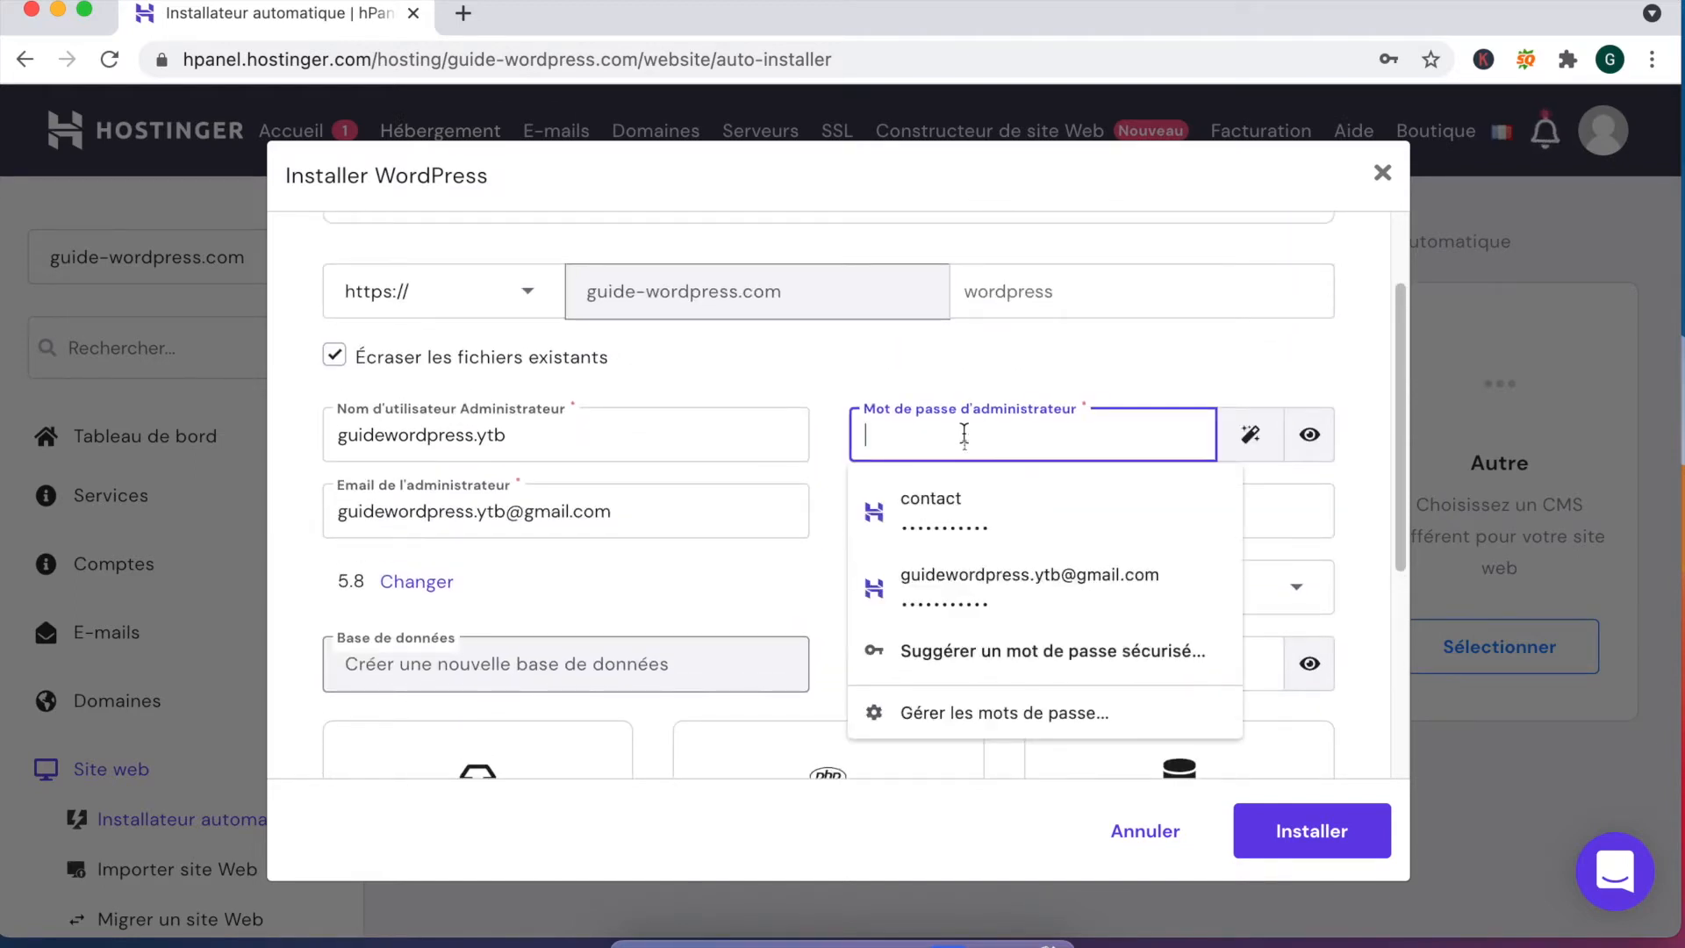
{"action": "left_click", "coordinate": [985, 386]}
{"action": "left_click", "coordinate": [956, 434]}
{"action": "type", "text": "•••••••••••"}
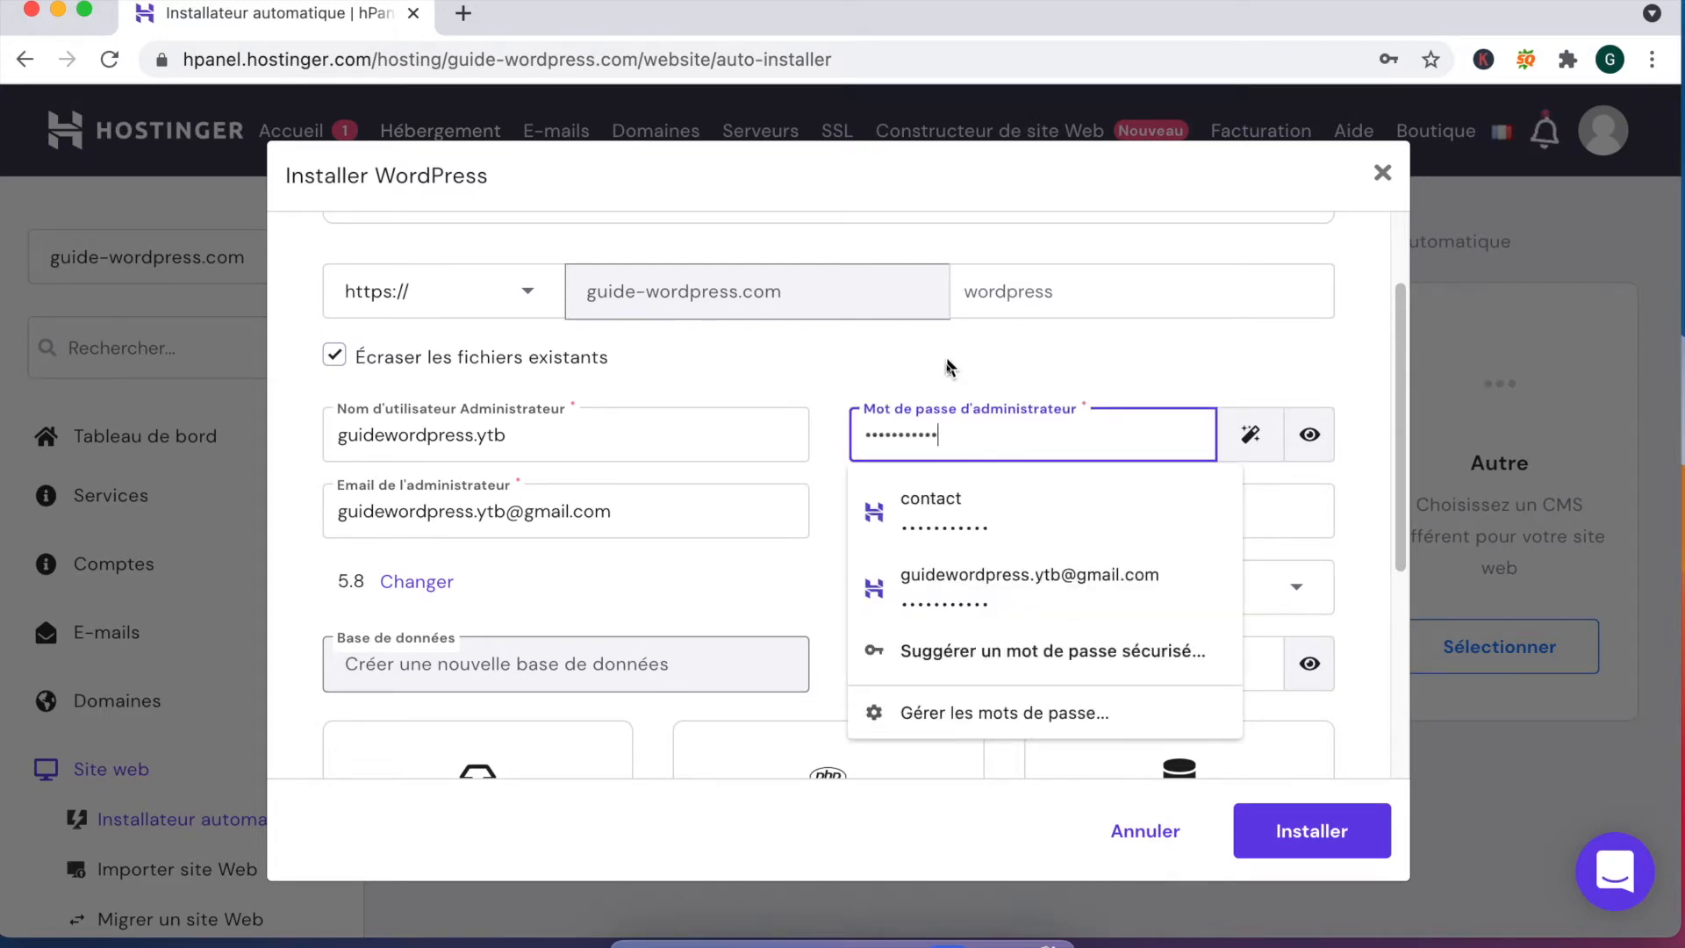
{"action": "left_click", "coordinate": [946, 362]}
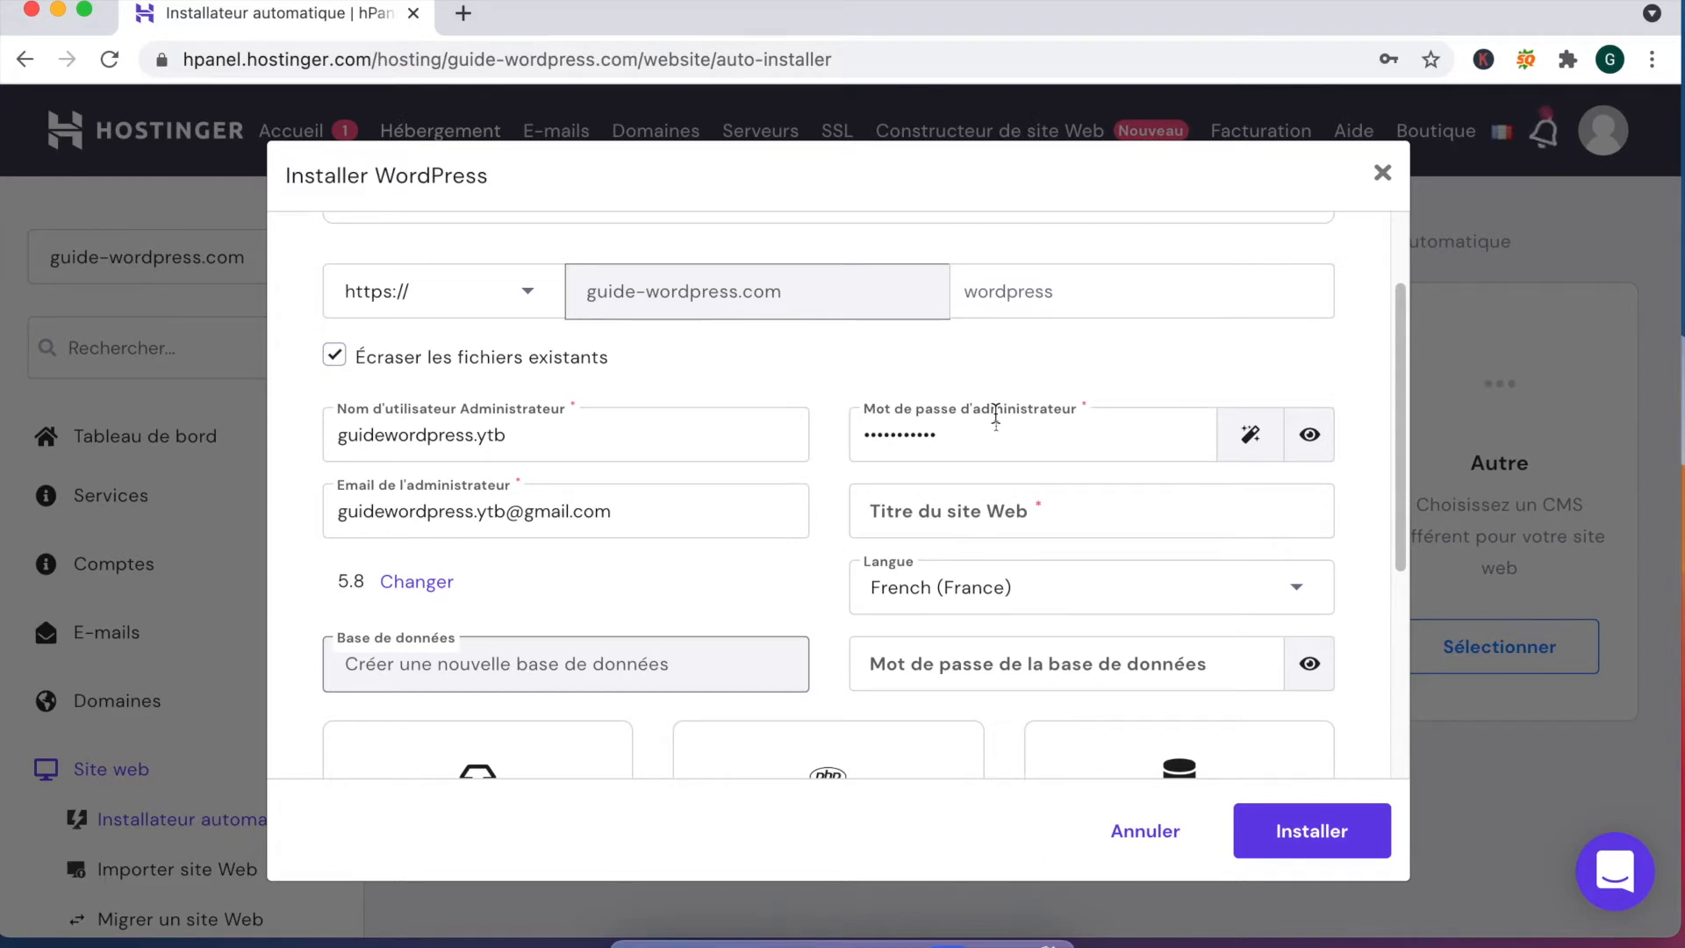
Step: Title the site 'Guide Wordpress tuto pour créer son site internet', set the database password, choose always-update, and install
{"action": "left_click", "coordinate": [974, 506]}
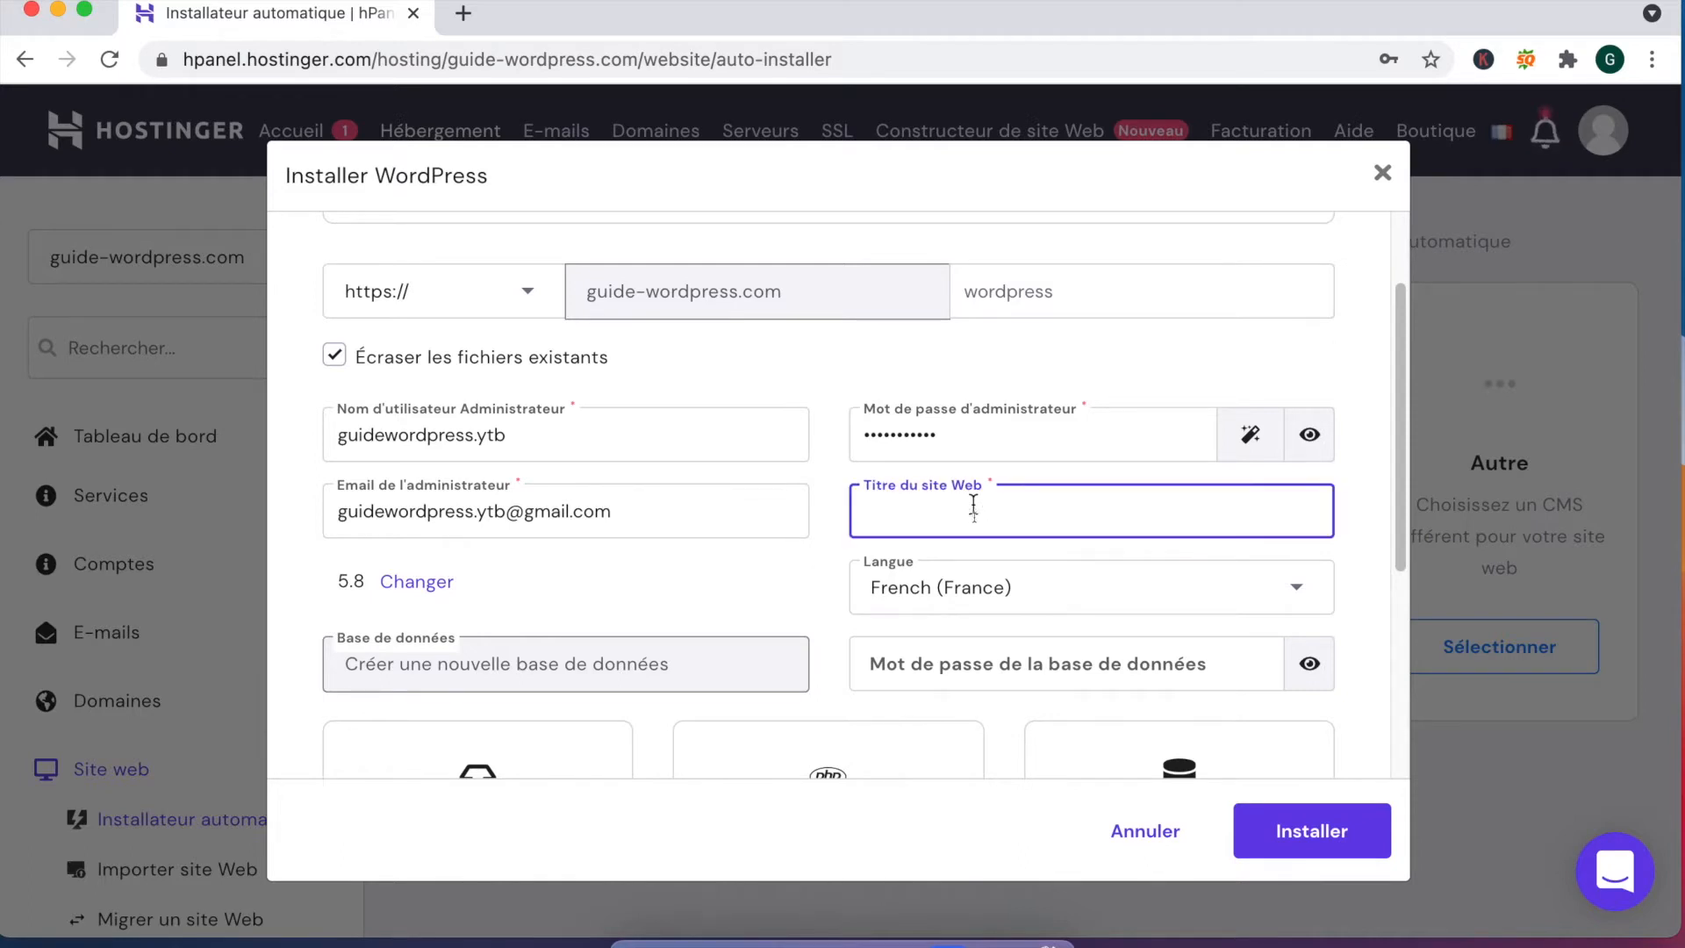
{"action": "type", "text": "Guide Wordpress tuto po"}
{"action": "type", "text": "son site internet"}
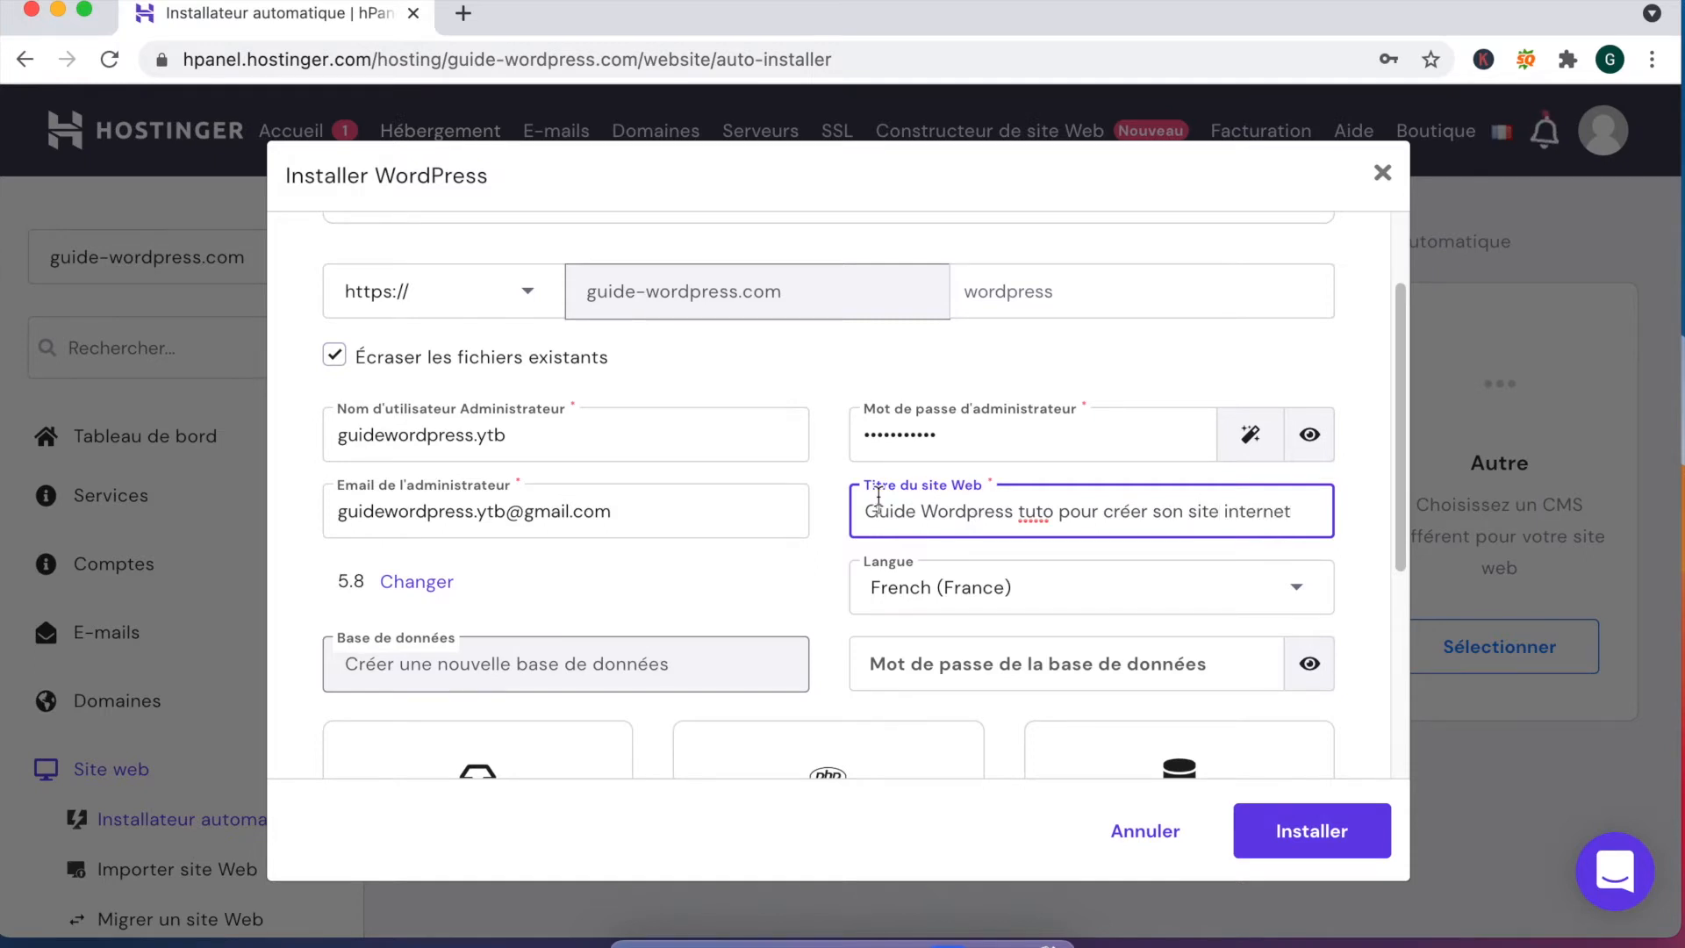
{"action": "scroll", "coordinate": [929, 478], "scroll_direction": "down", "scroll_amount": 3}
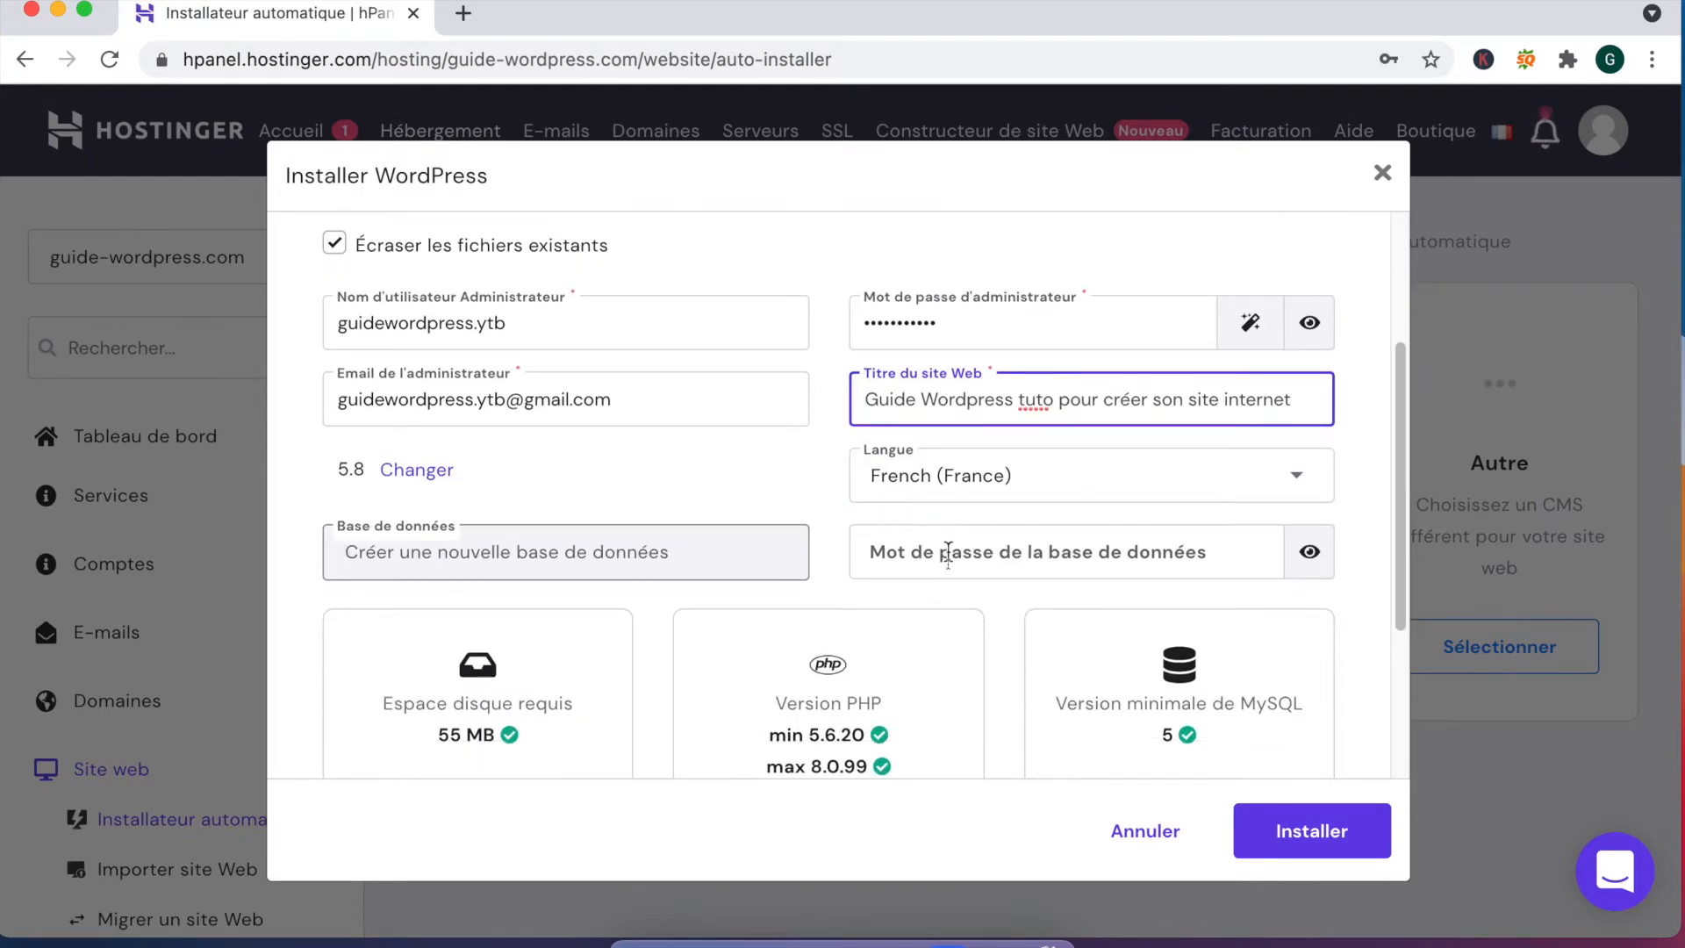
{"action": "left_click", "coordinate": [948, 554]}
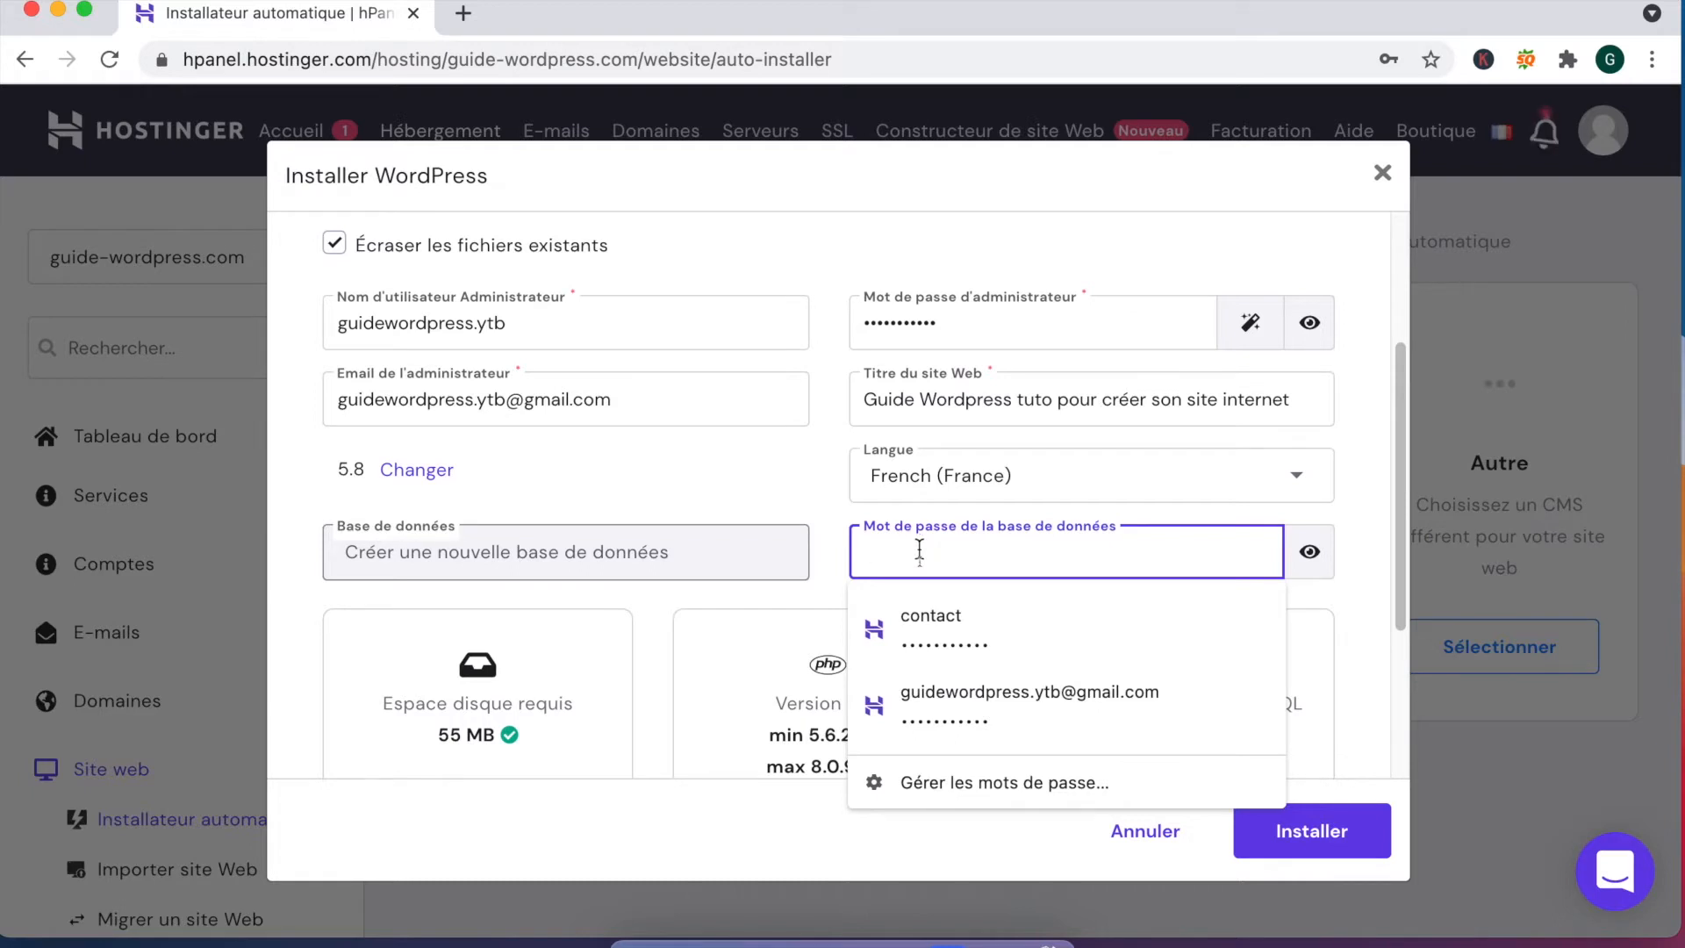
{"action": "type", "text": "••"}
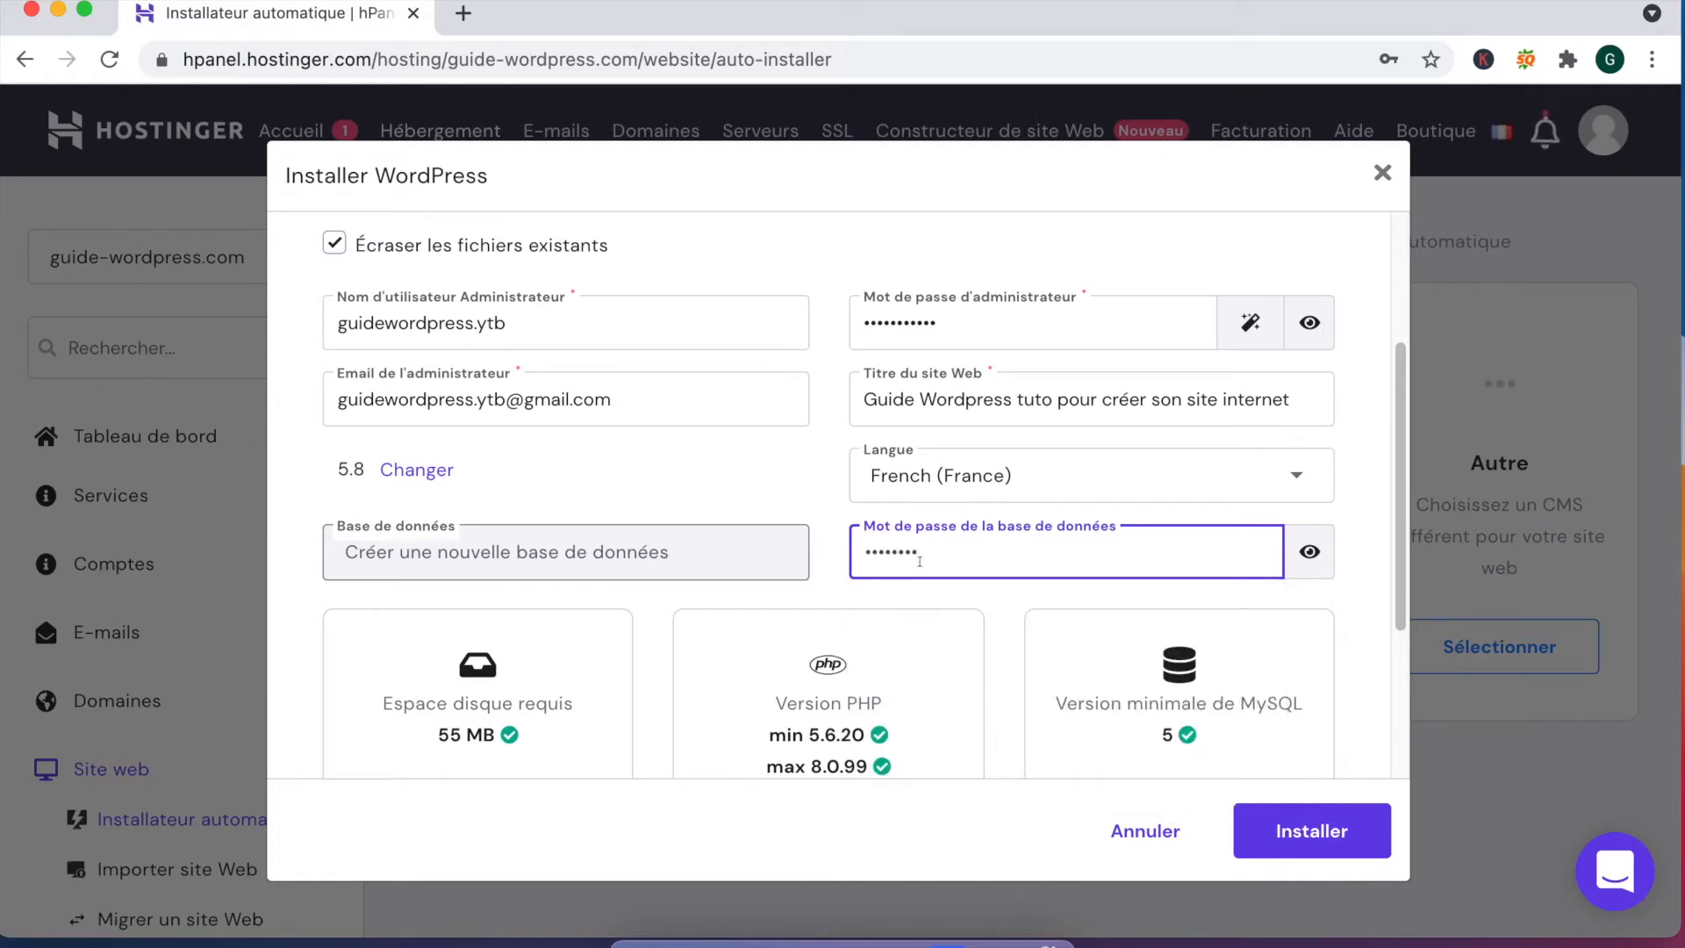
{"action": "scroll", "coordinate": [664, 596], "scroll_direction": "down", "scroll_amount": 3}
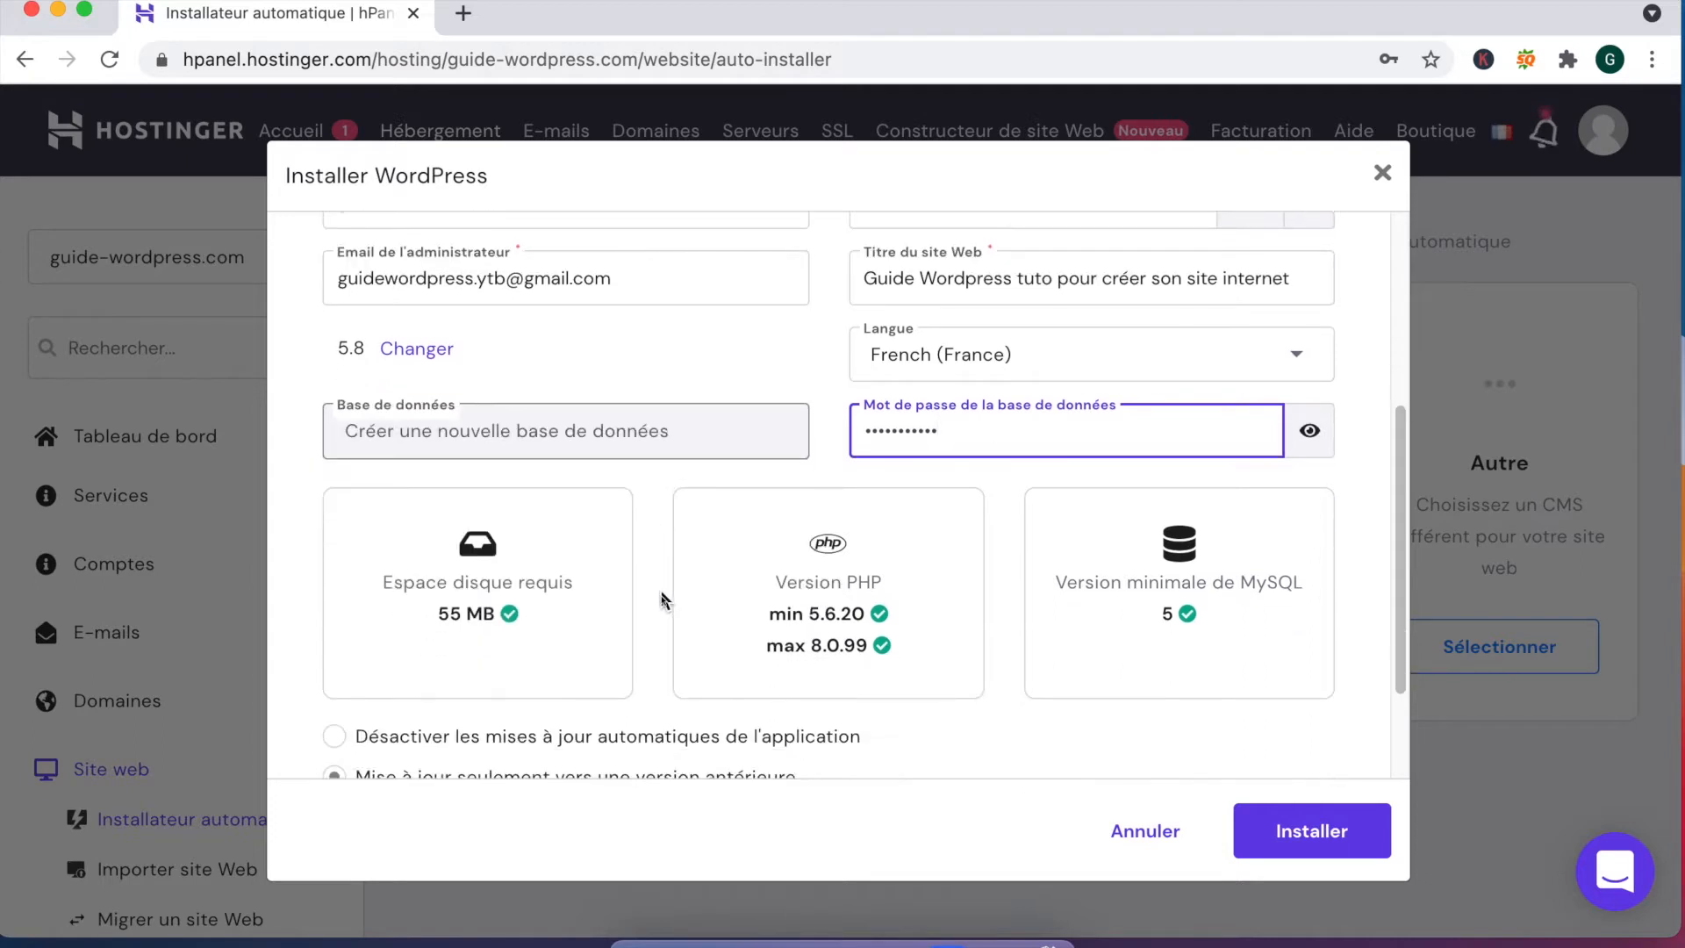
{"action": "scroll", "coordinate": [481, 587], "scroll_direction": "down", "scroll_amount": 4}
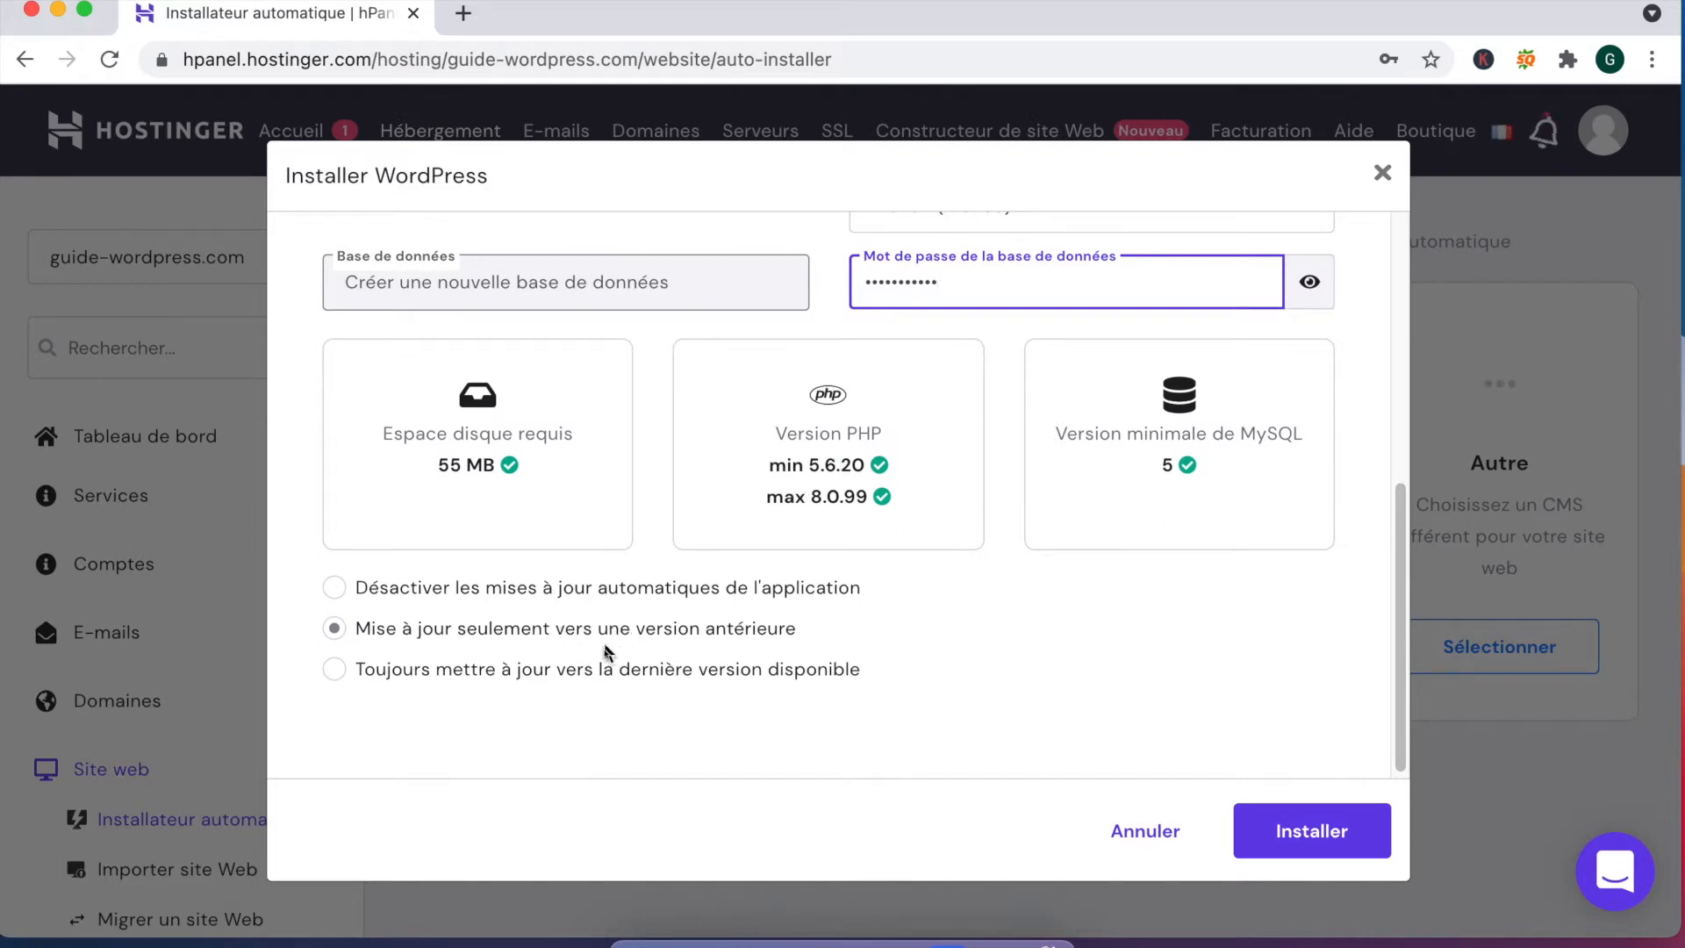
{"action": "left_click", "coordinate": [612, 674]}
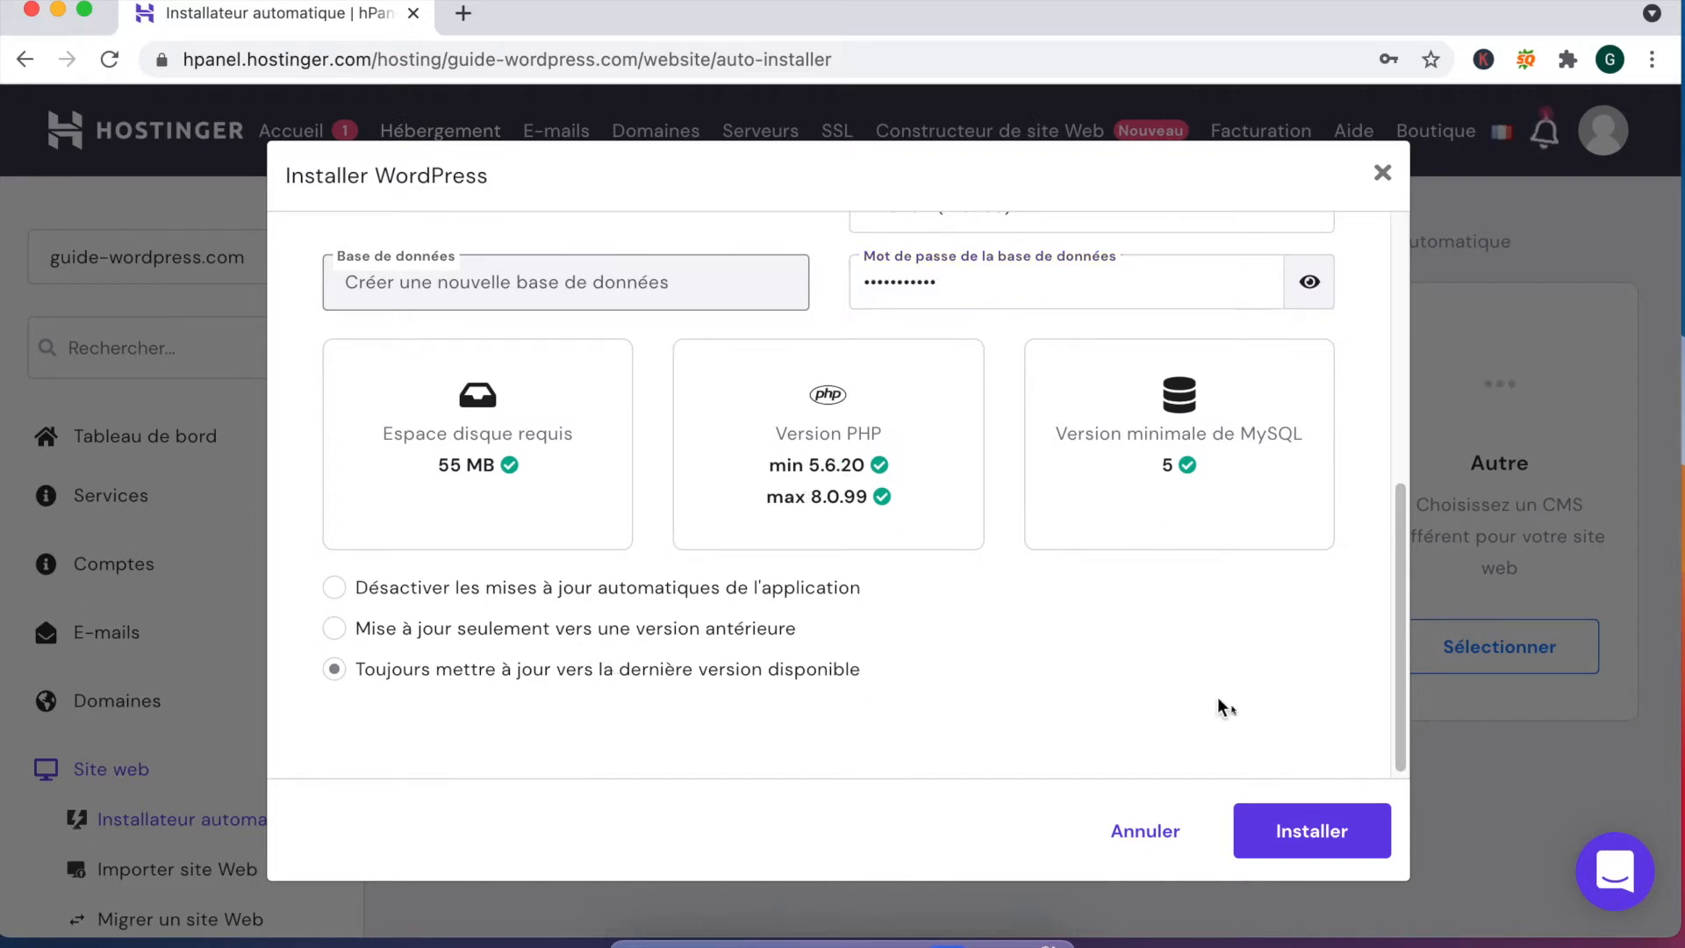
{"action": "left_click", "coordinate": [1321, 844]}
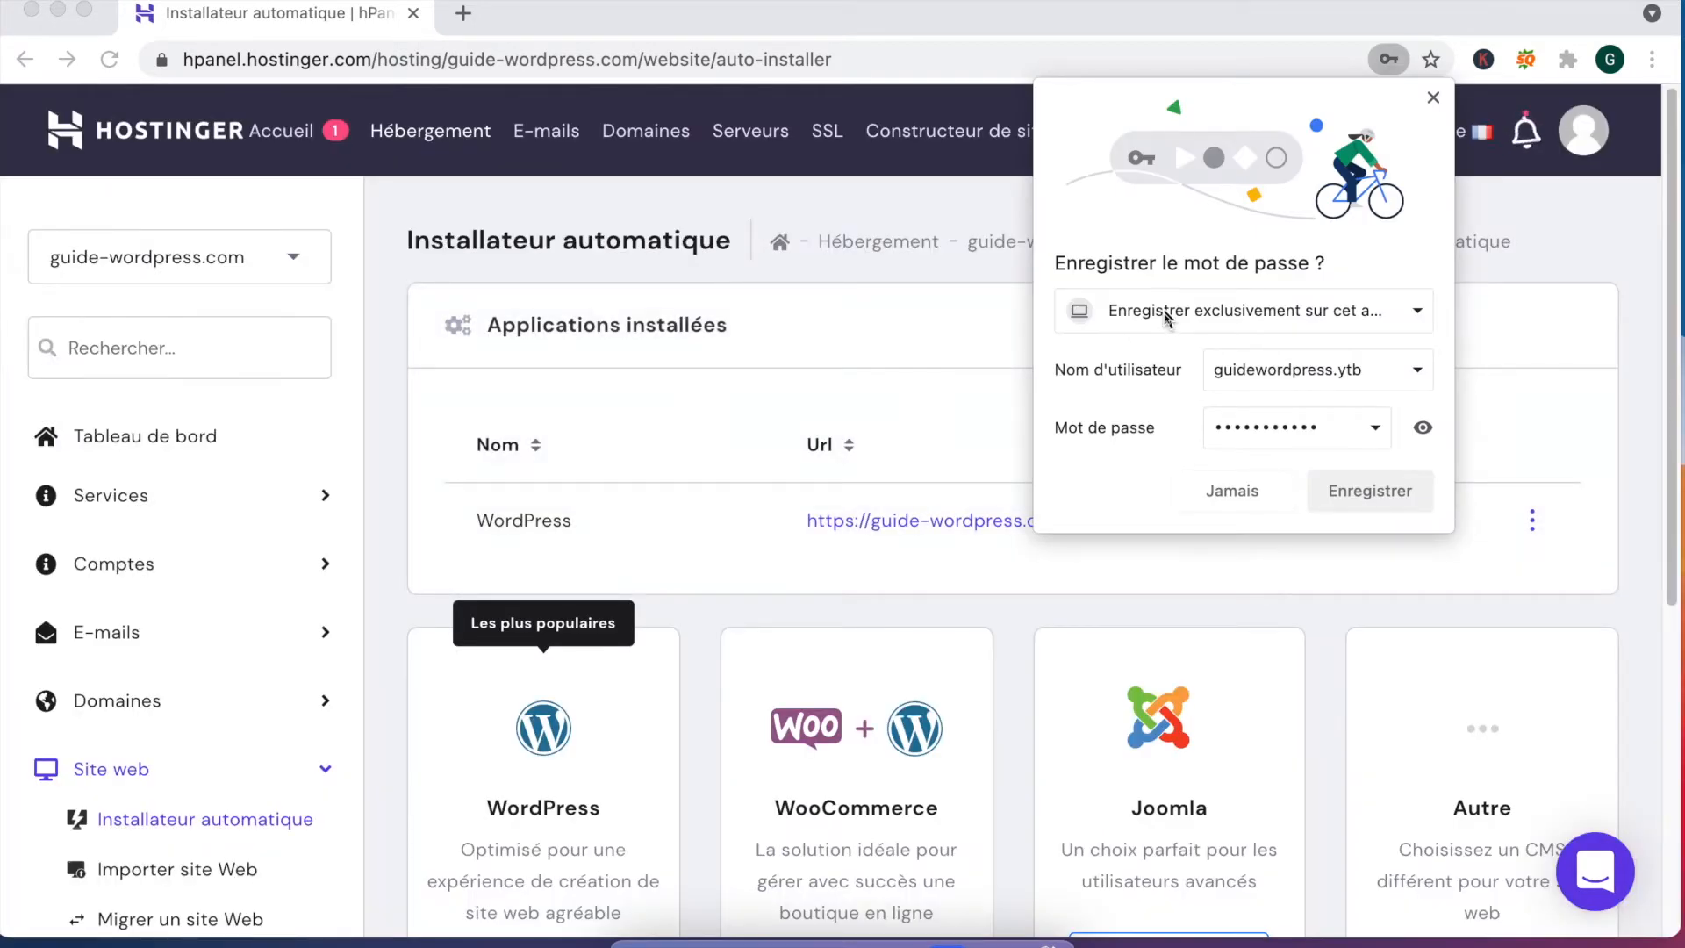
{"action": "left_click", "coordinate": [1353, 485]}
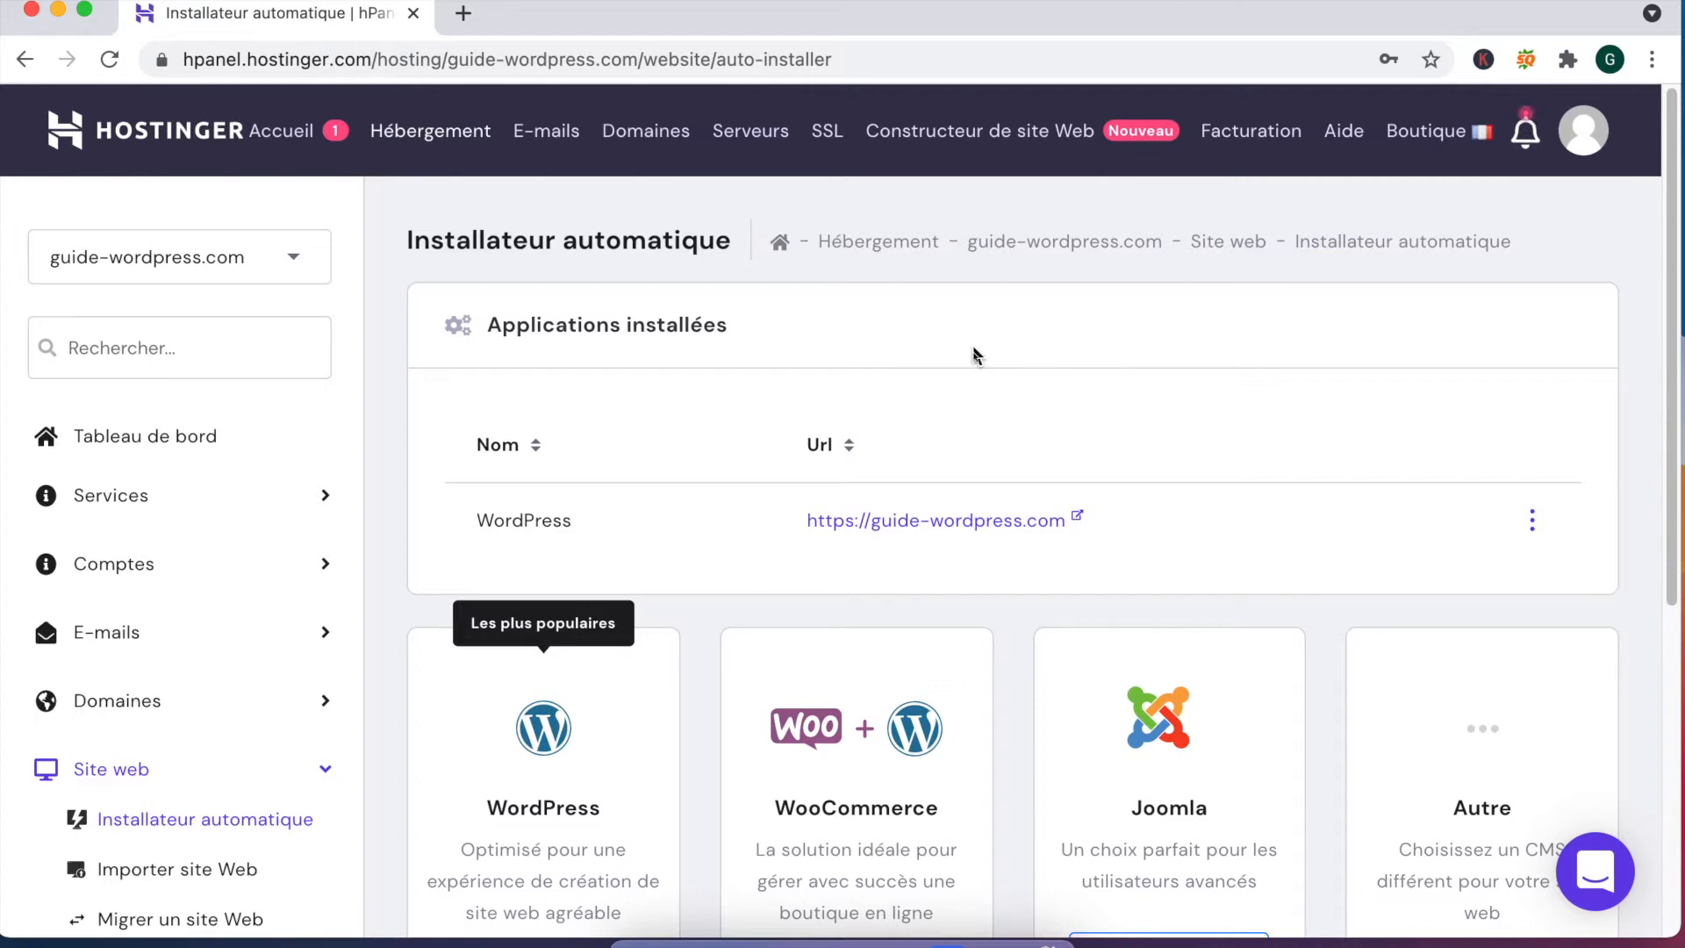
{"action": "left_click", "coordinate": [1528, 136]}
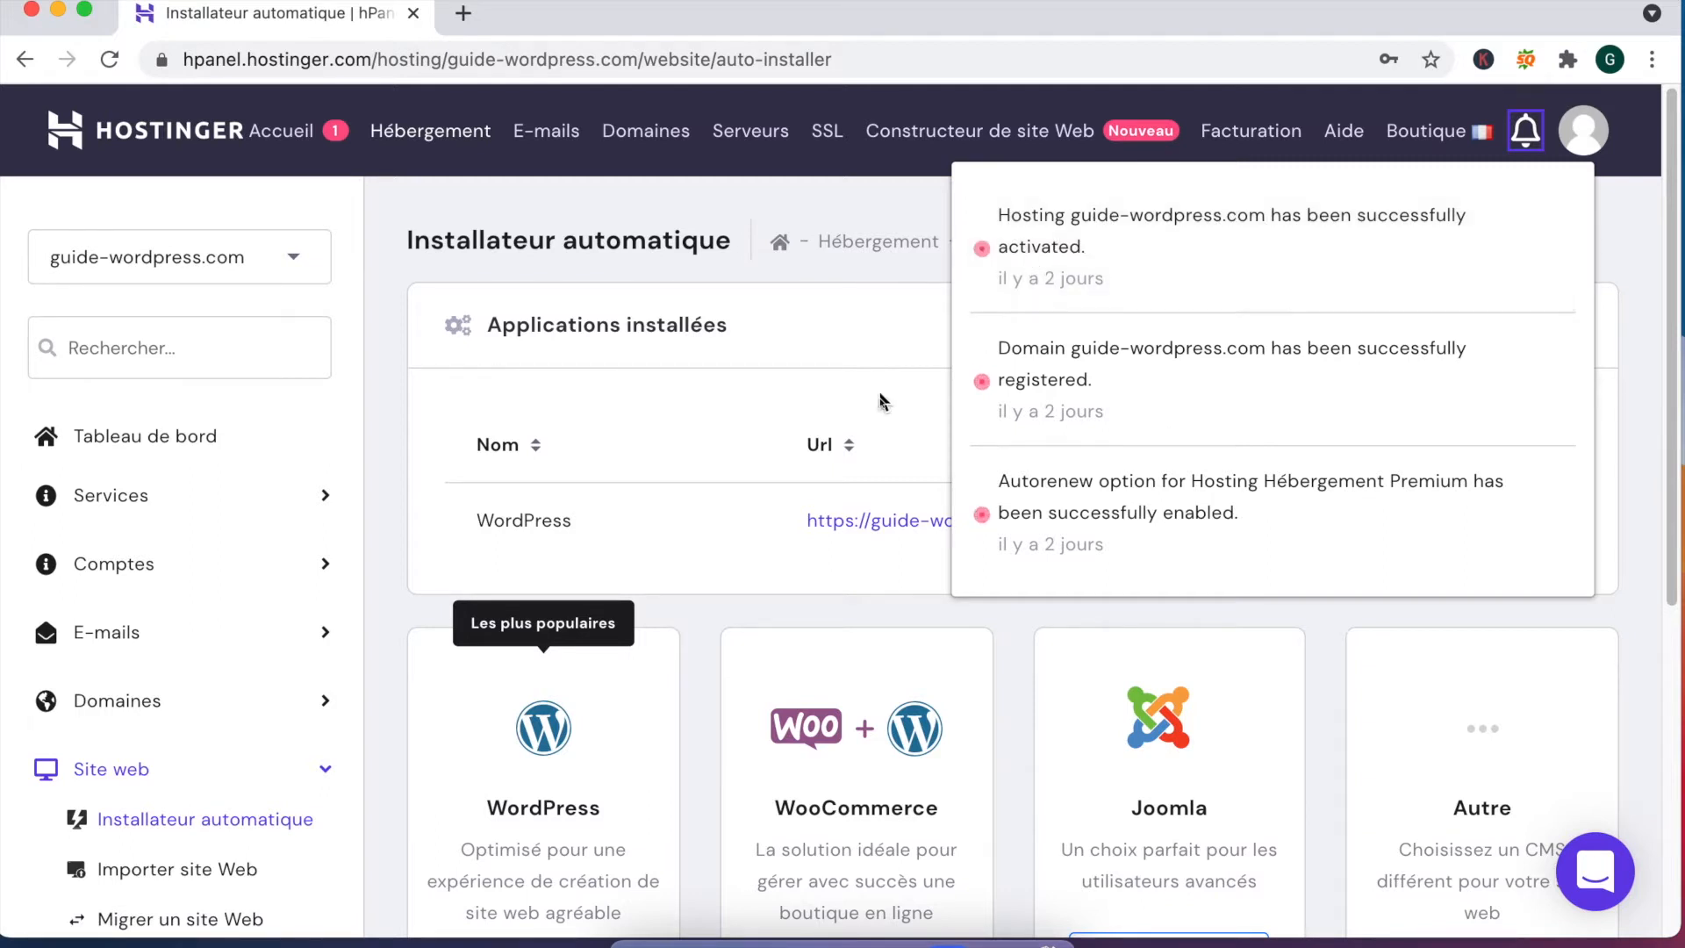
{"action": "left_click", "coordinate": [862, 330]}
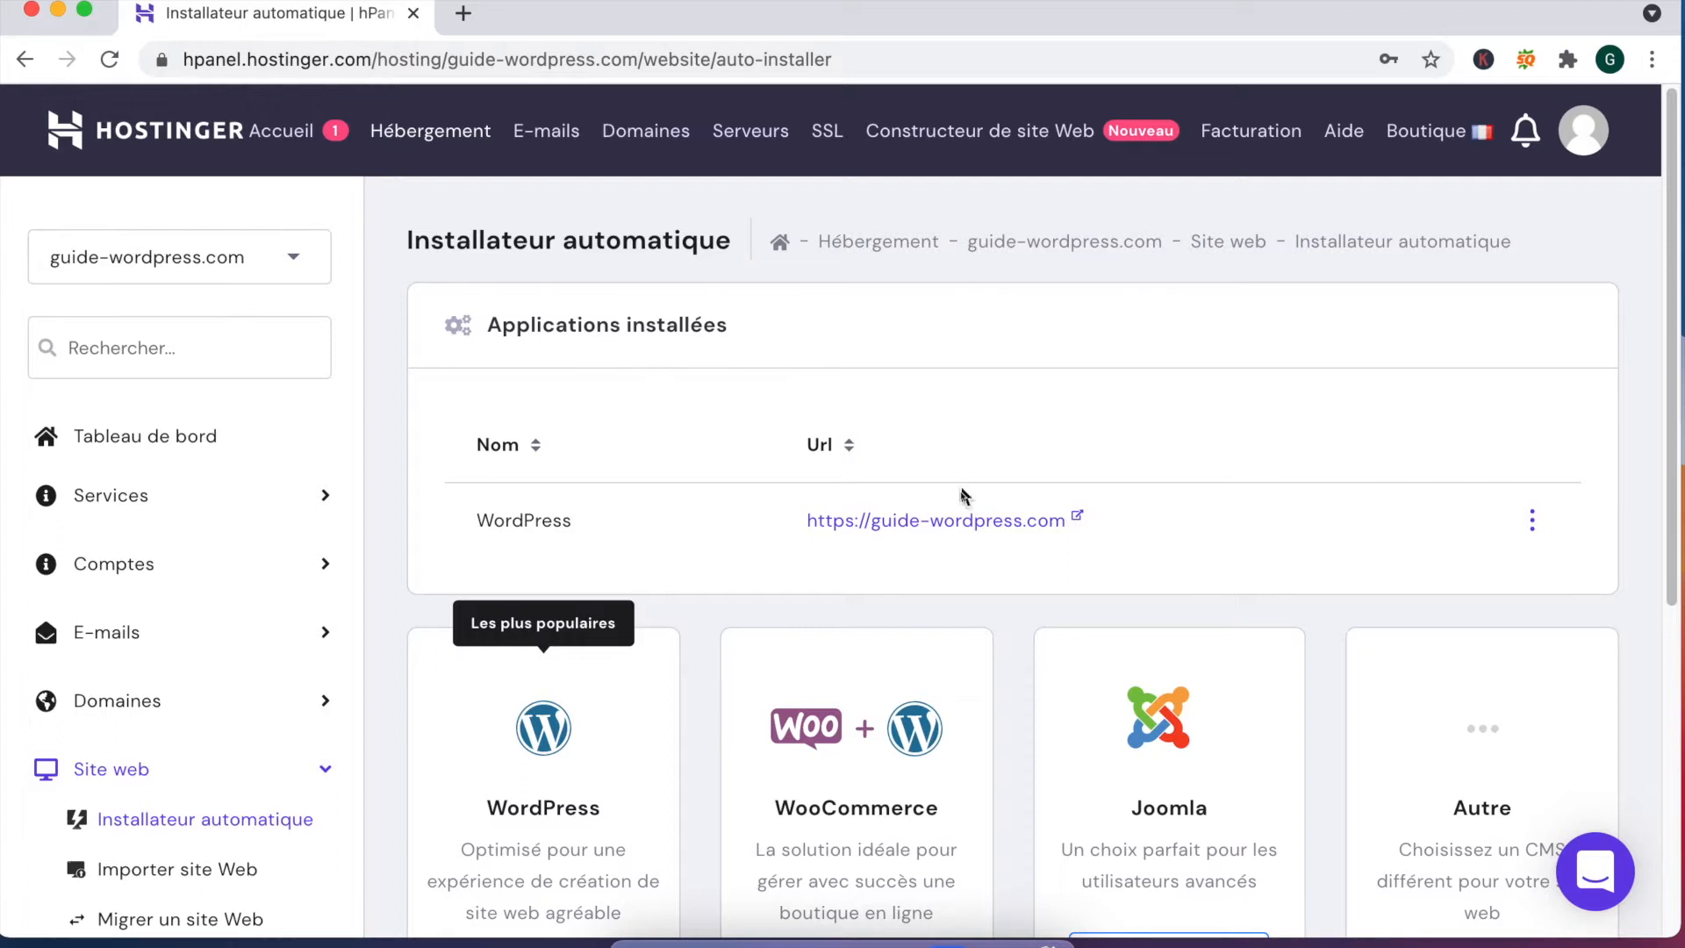
{"action": "left_click", "coordinate": [950, 523]}
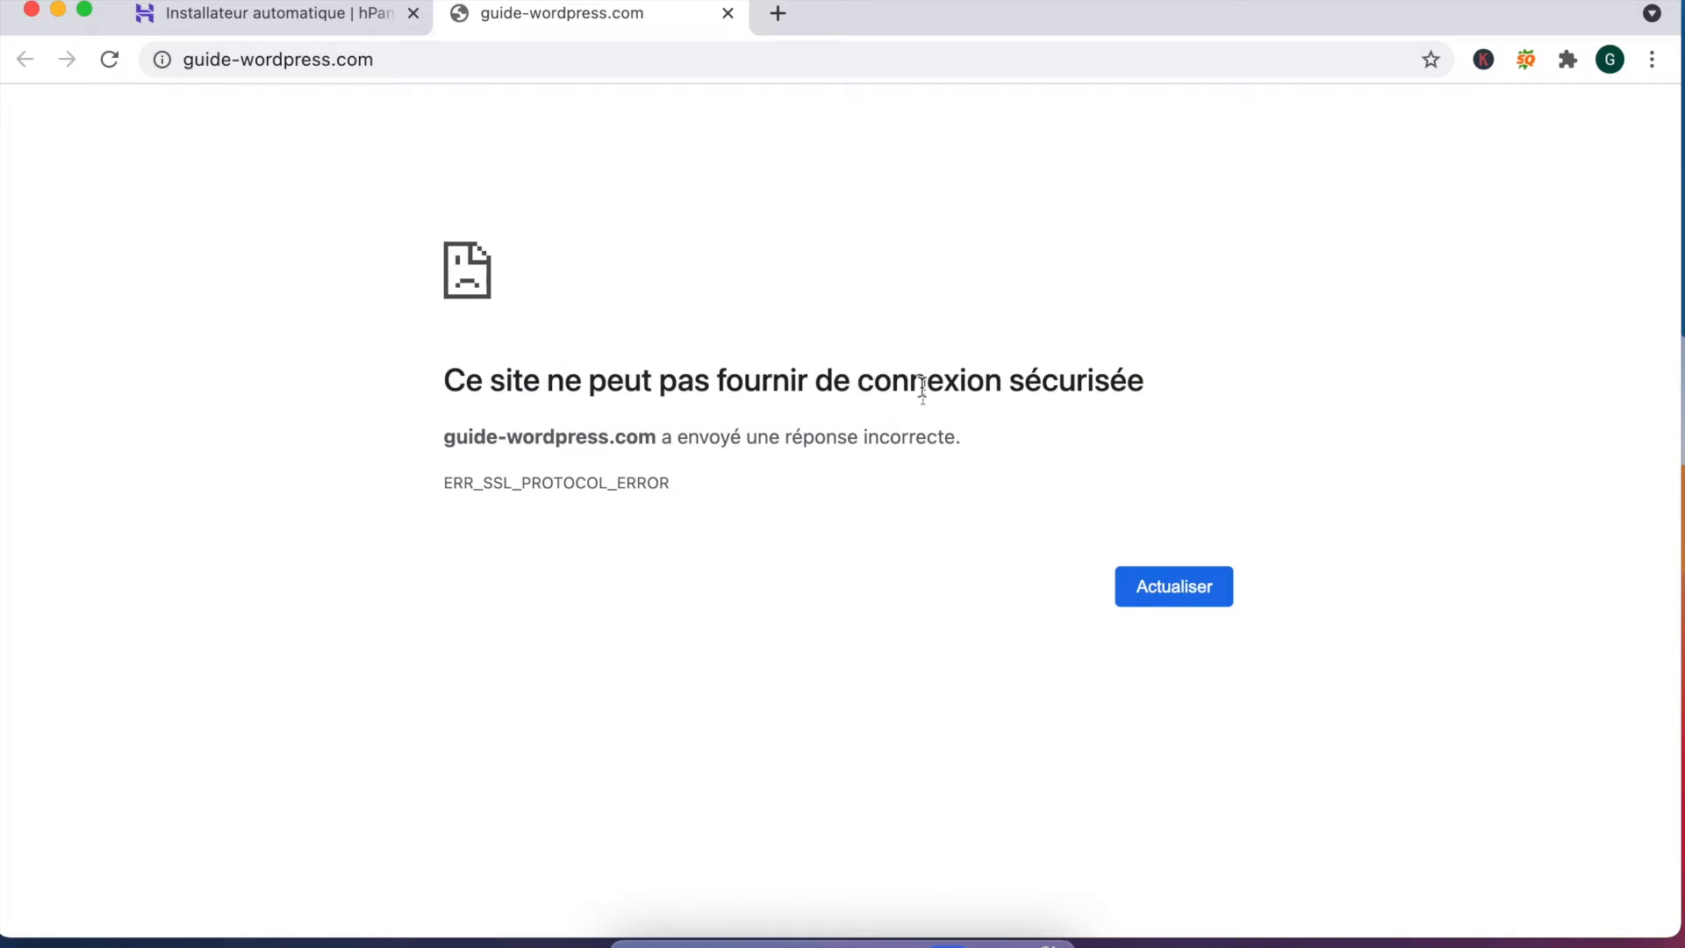
Step: Highlight the ERR_SSL_PROTOCOL_ERROR message on the error page, then go back to the hPanel tab
{"action": "left_click_drag", "start_coordinate": [1177, 388], "coordinate": [406, 398]}
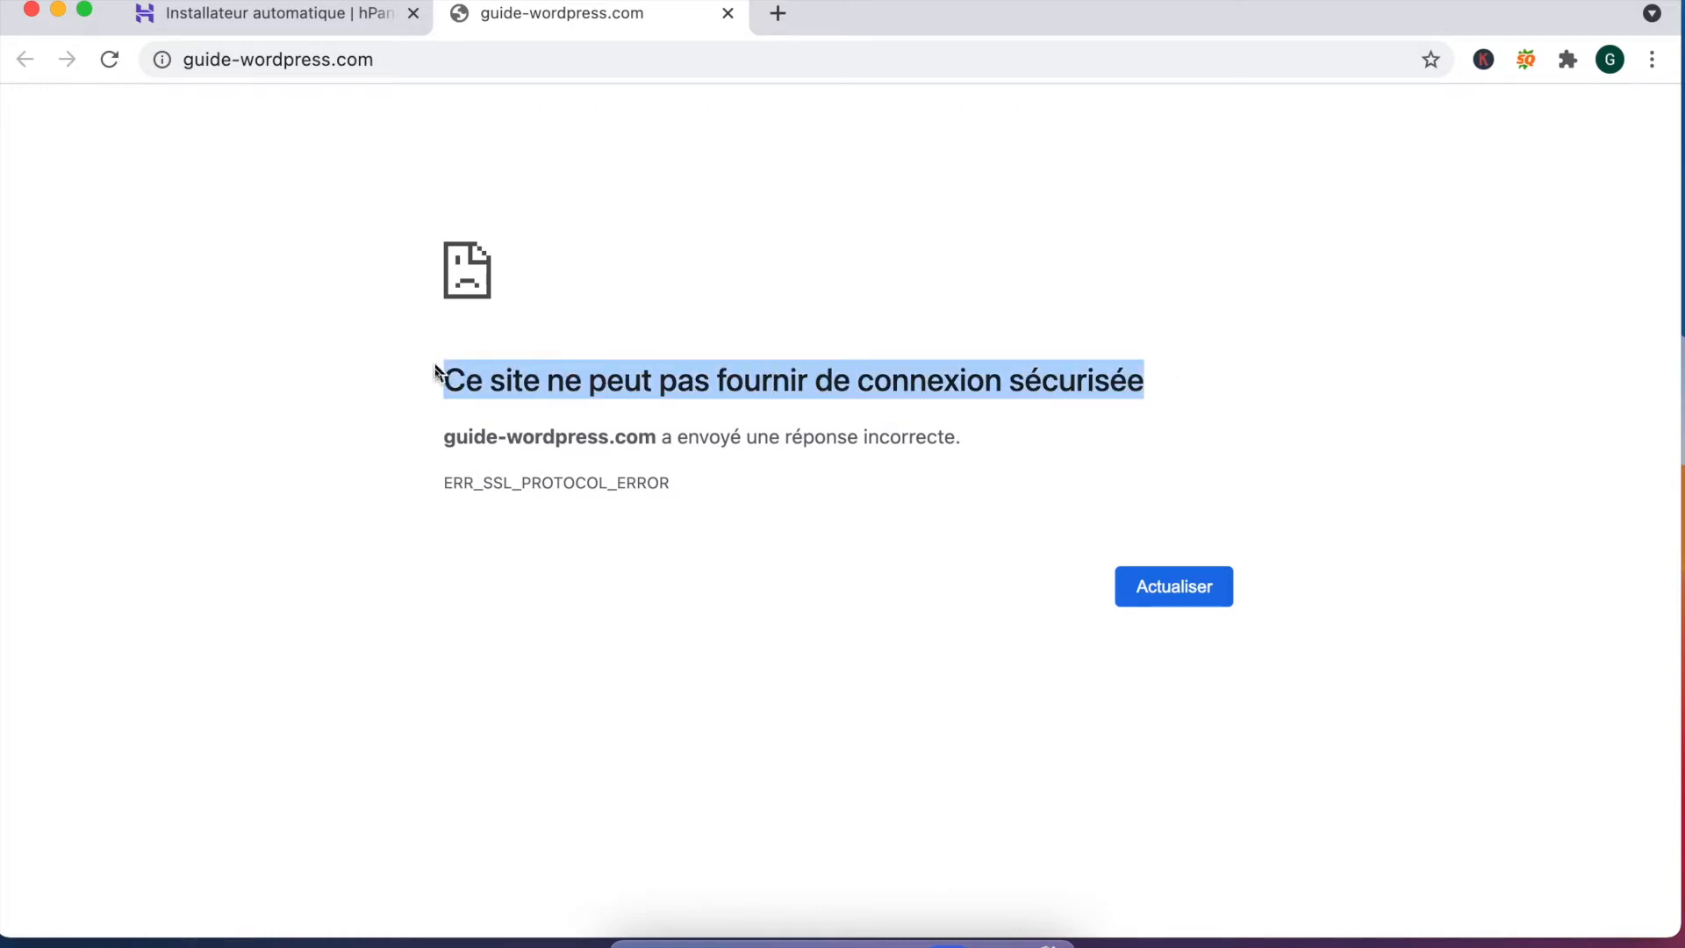
{"action": "left_click", "coordinate": [923, 381]}
{"action": "left_click_drag", "start_coordinate": [694, 487], "coordinate": [497, 413]}
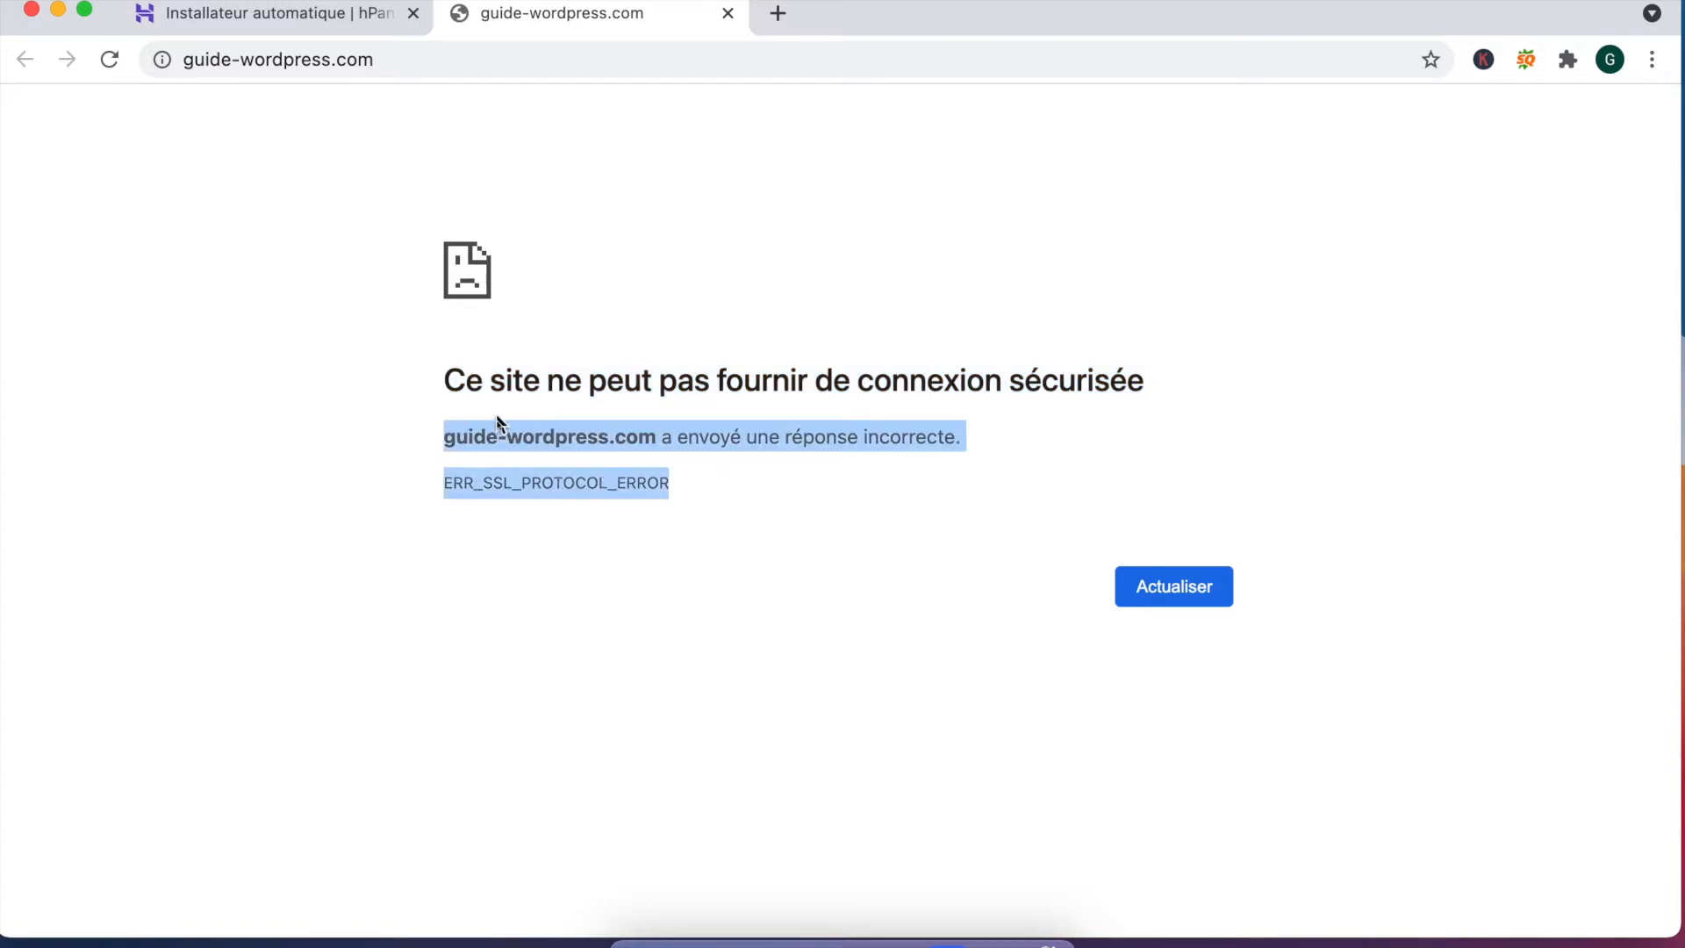
{"action": "left_click", "coordinate": [497, 485]}
{"action": "left_click_drag", "start_coordinate": [678, 386], "coordinate": [1160, 393]}
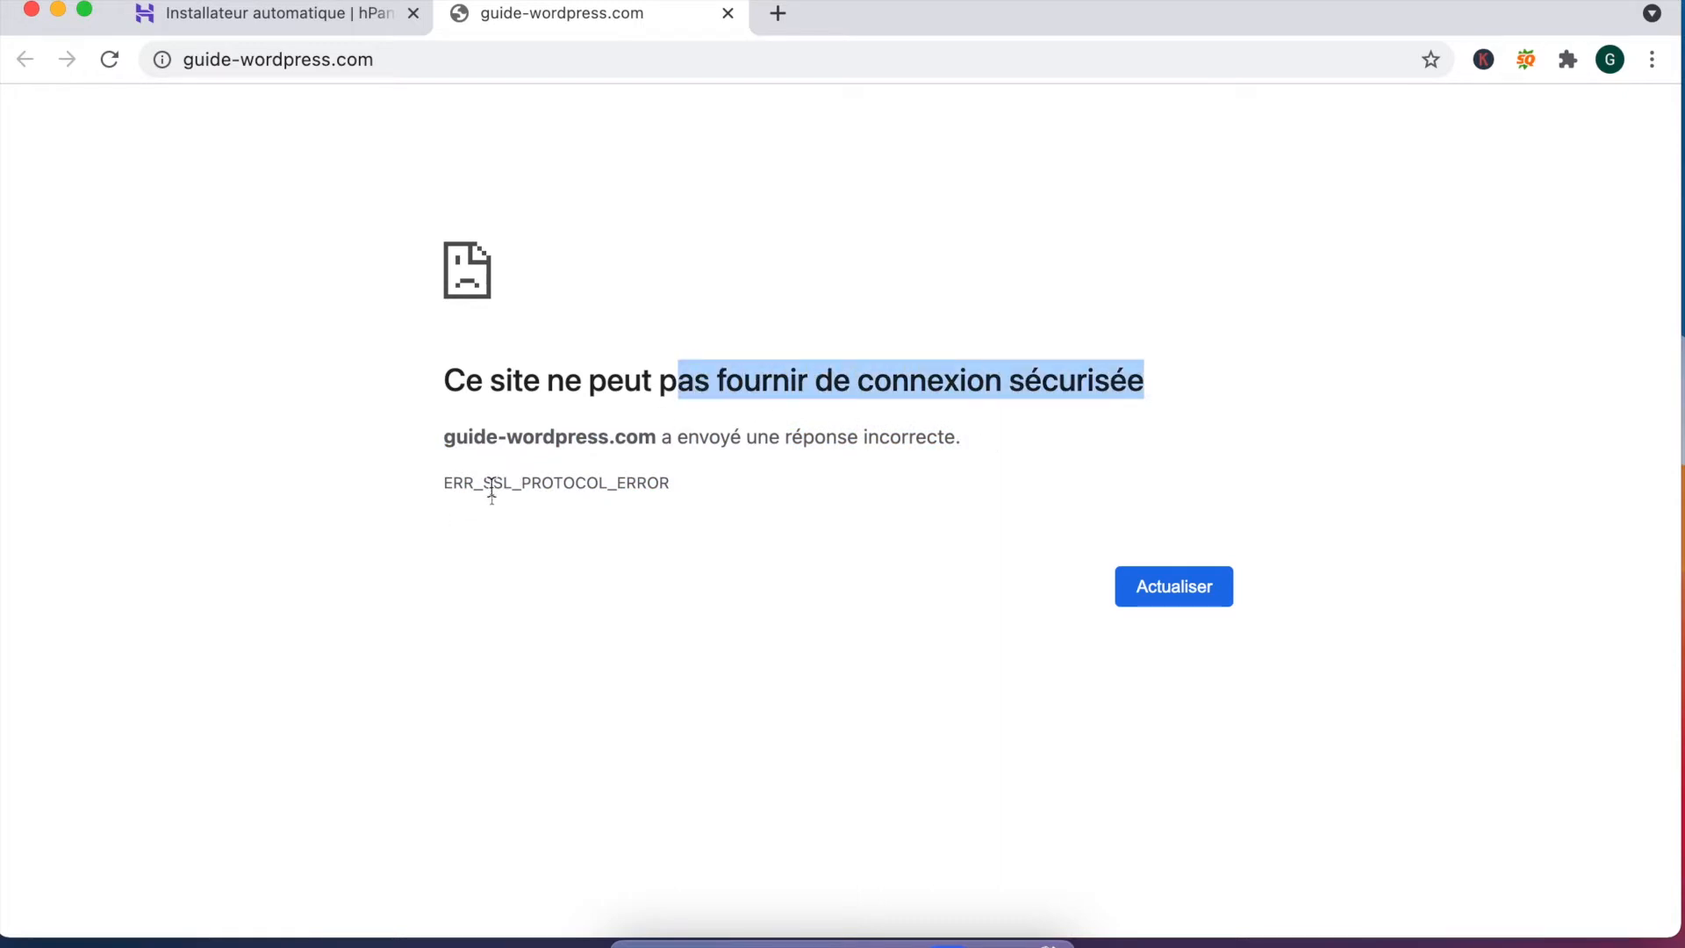
{"action": "left_click_drag", "start_coordinate": [492, 488], "coordinate": [612, 483]}
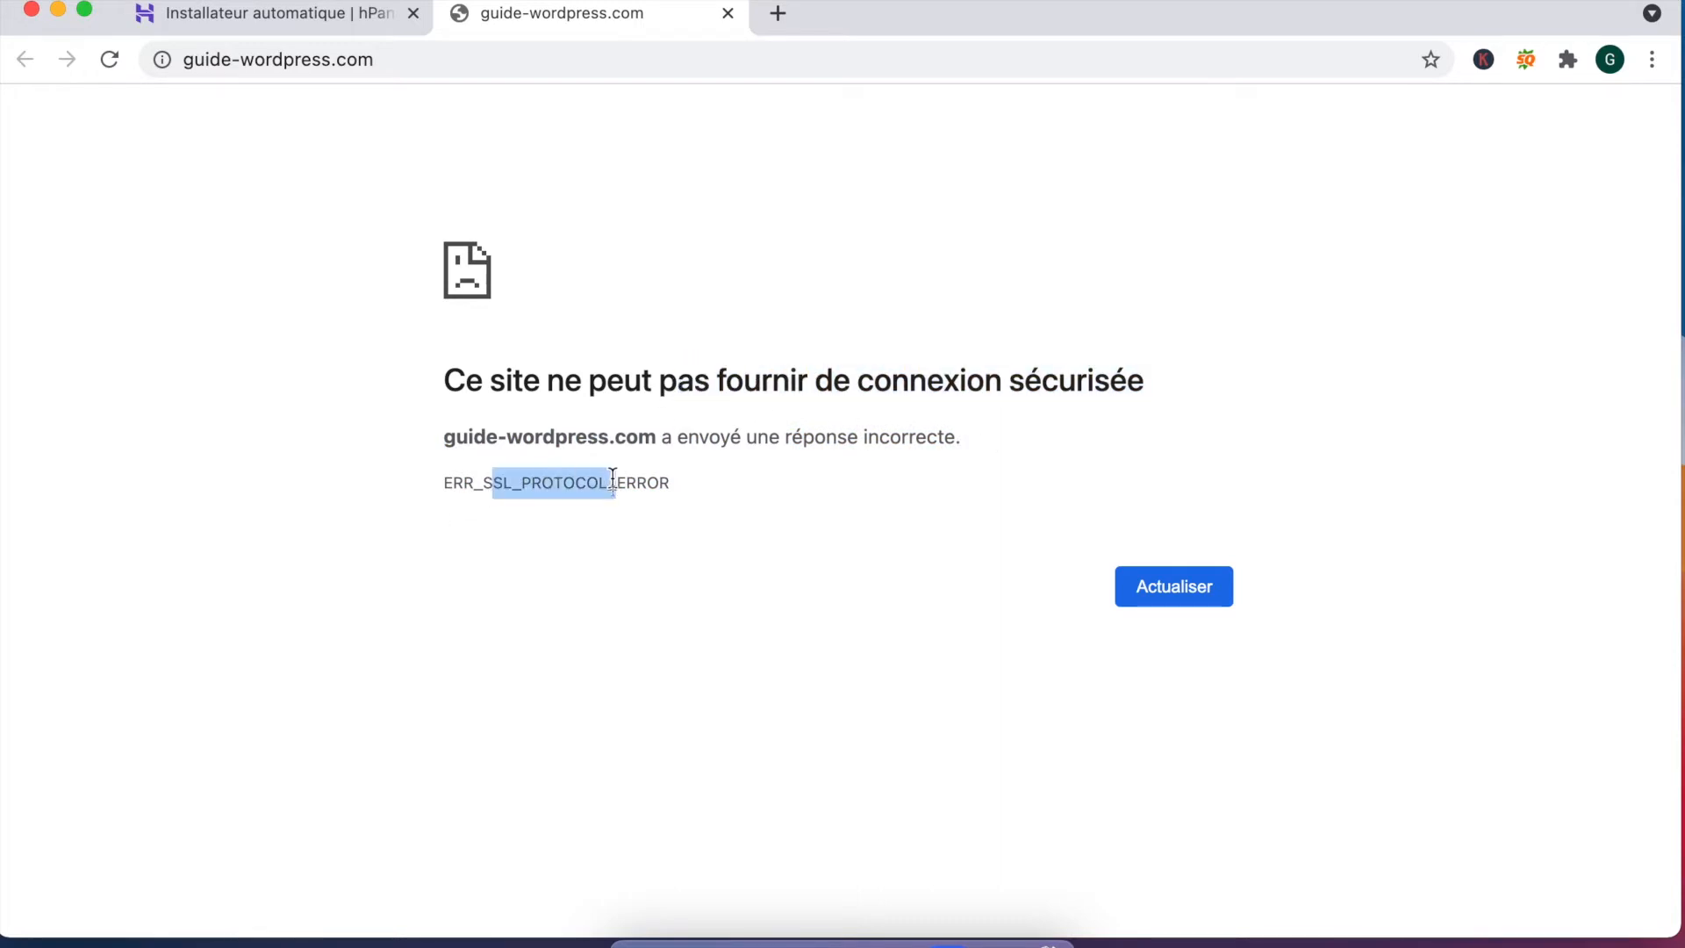
{"action": "left_click", "coordinate": [286, 19]}
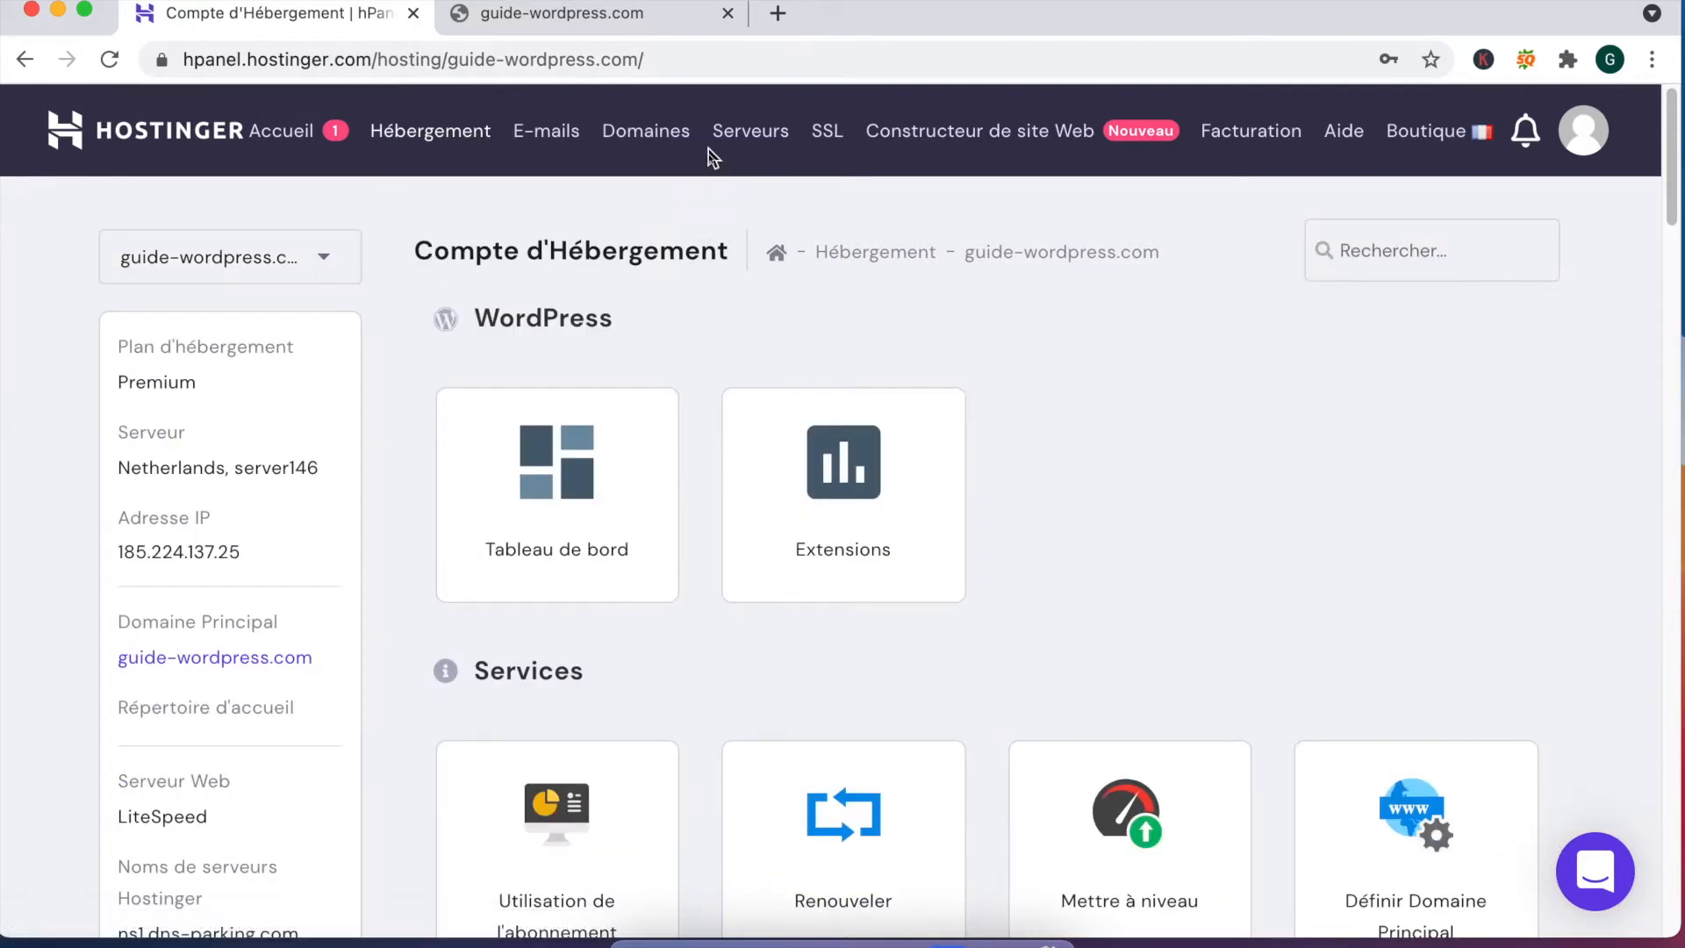
Step: Reinstall the guide-wordpress.com Lifetime SSL certificate, dismissing the failure messages until it shows Actif
{"action": "left_click", "coordinate": [829, 133]}
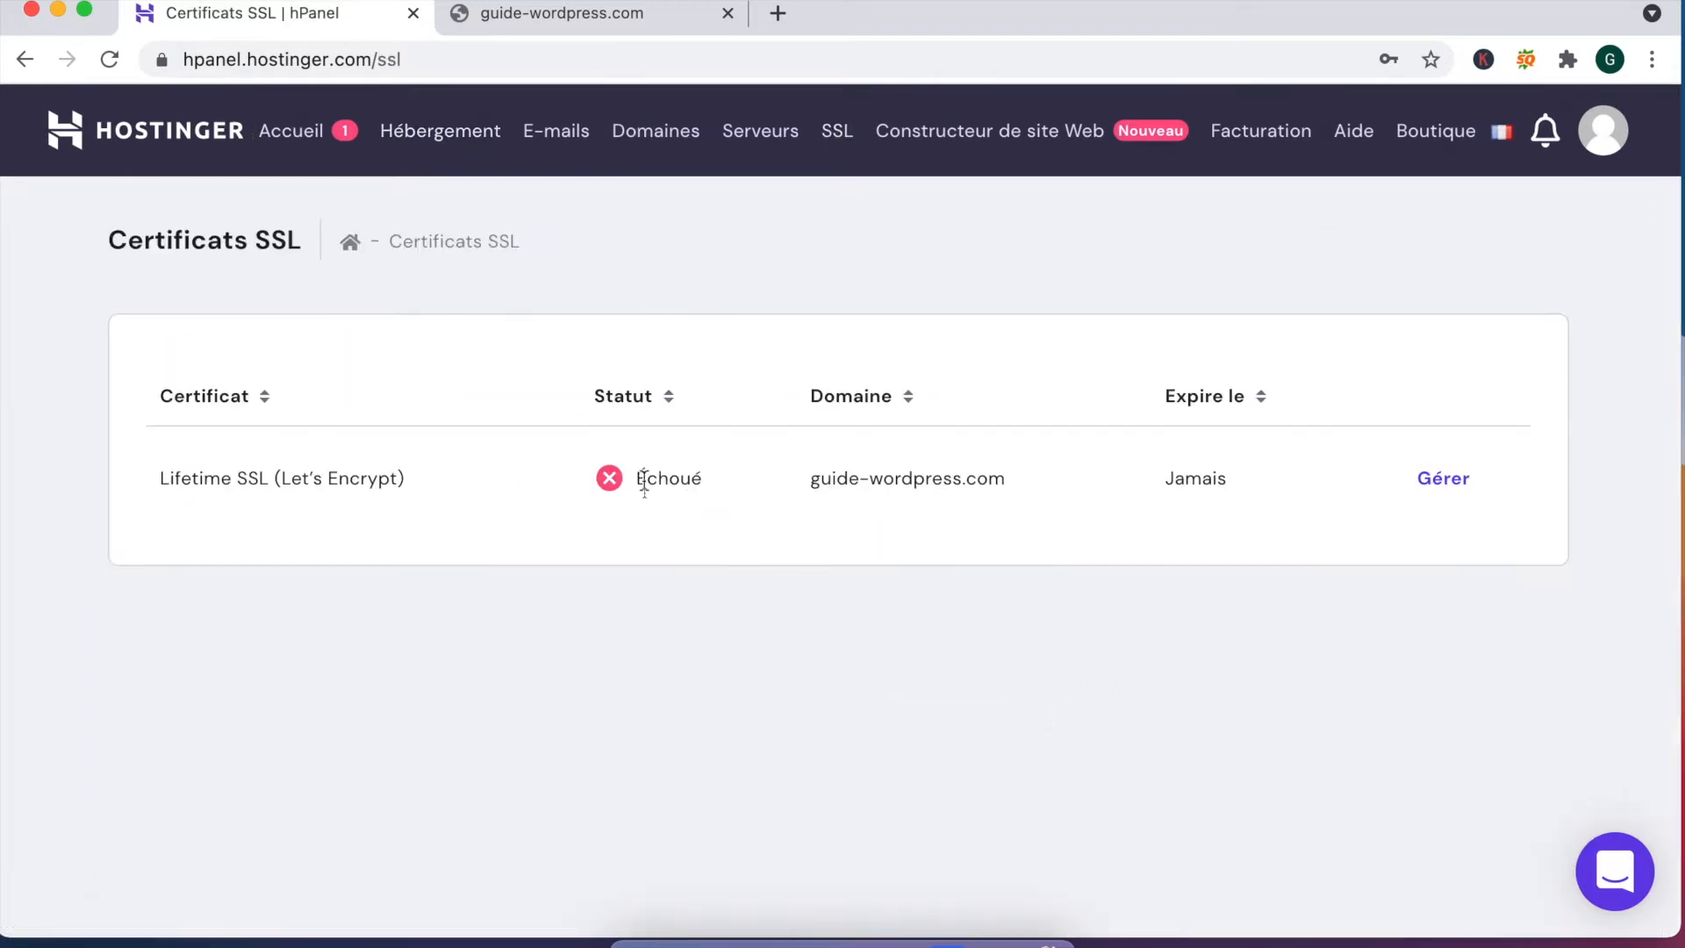
{"action": "left_click", "coordinate": [1445, 488]}
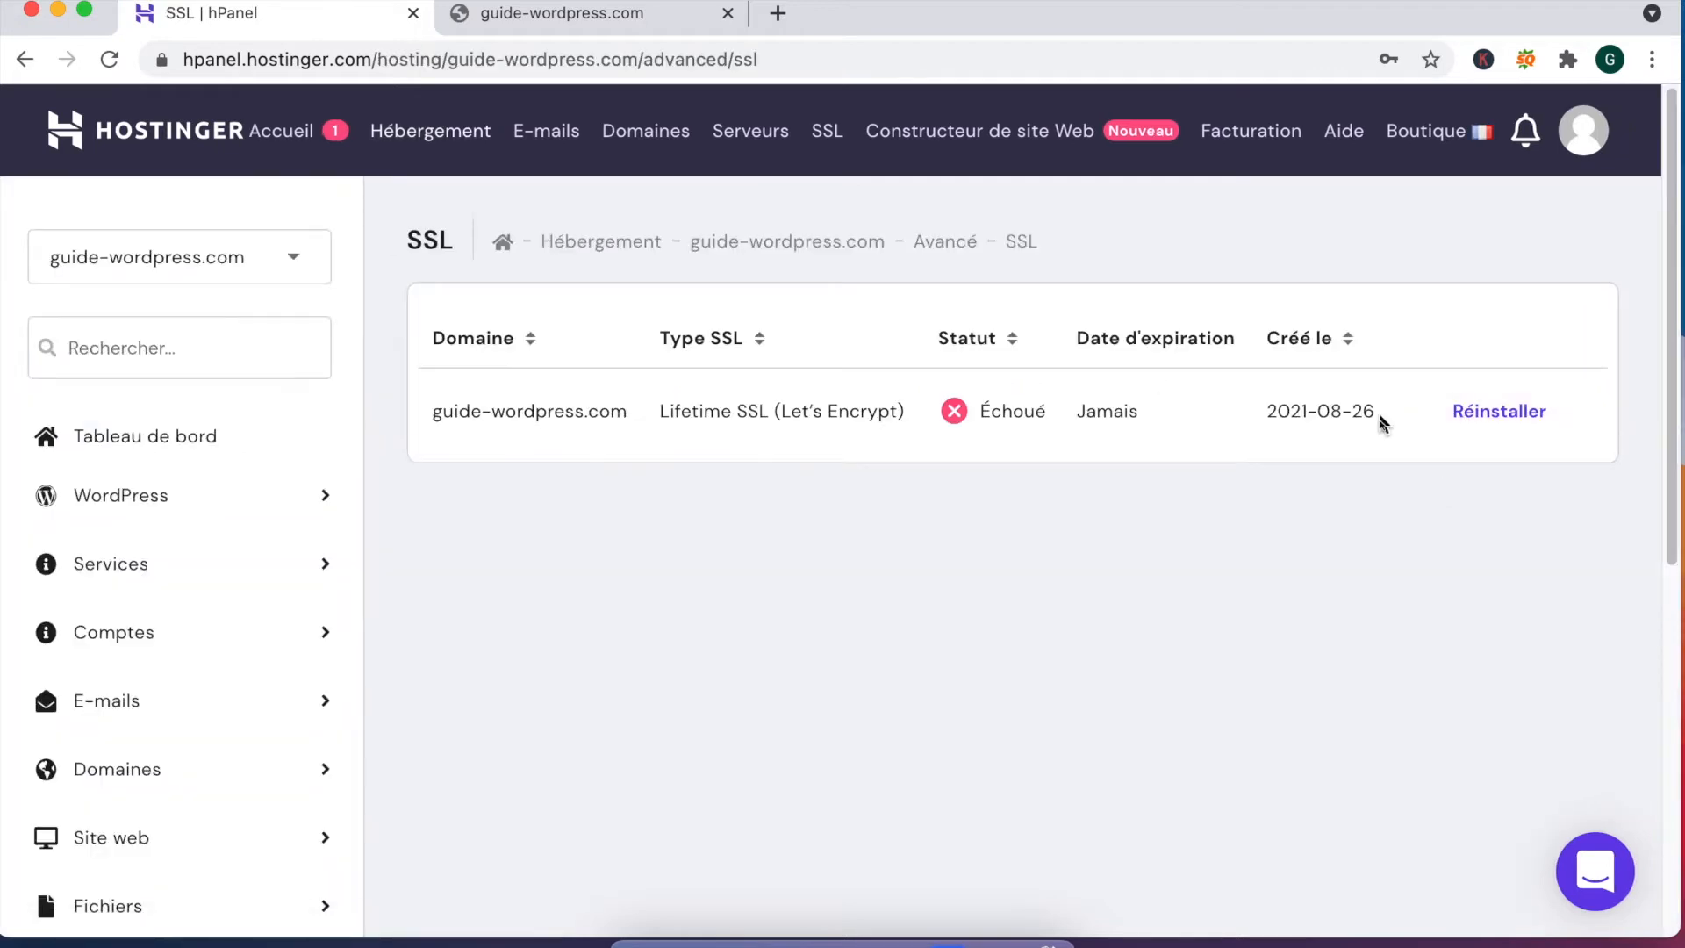
{"action": "left_click", "coordinate": [1508, 422]}
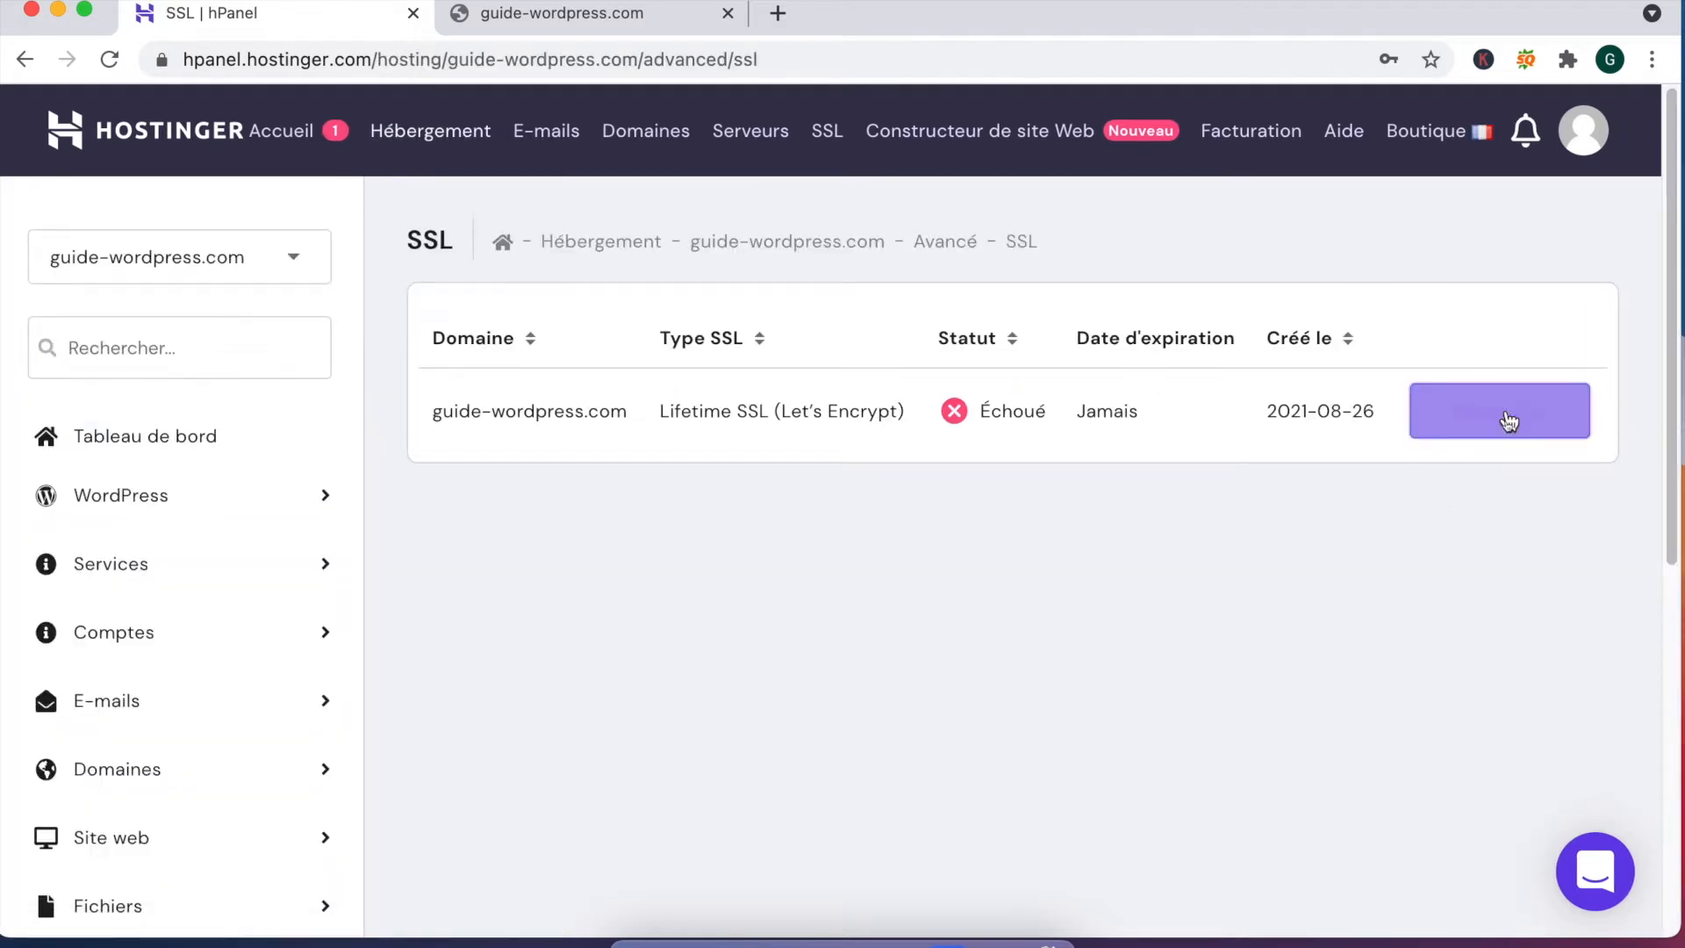
{"action": "left_click", "coordinate": [1014, 582]}
{"action": "left_click", "coordinate": [1616, 339]}
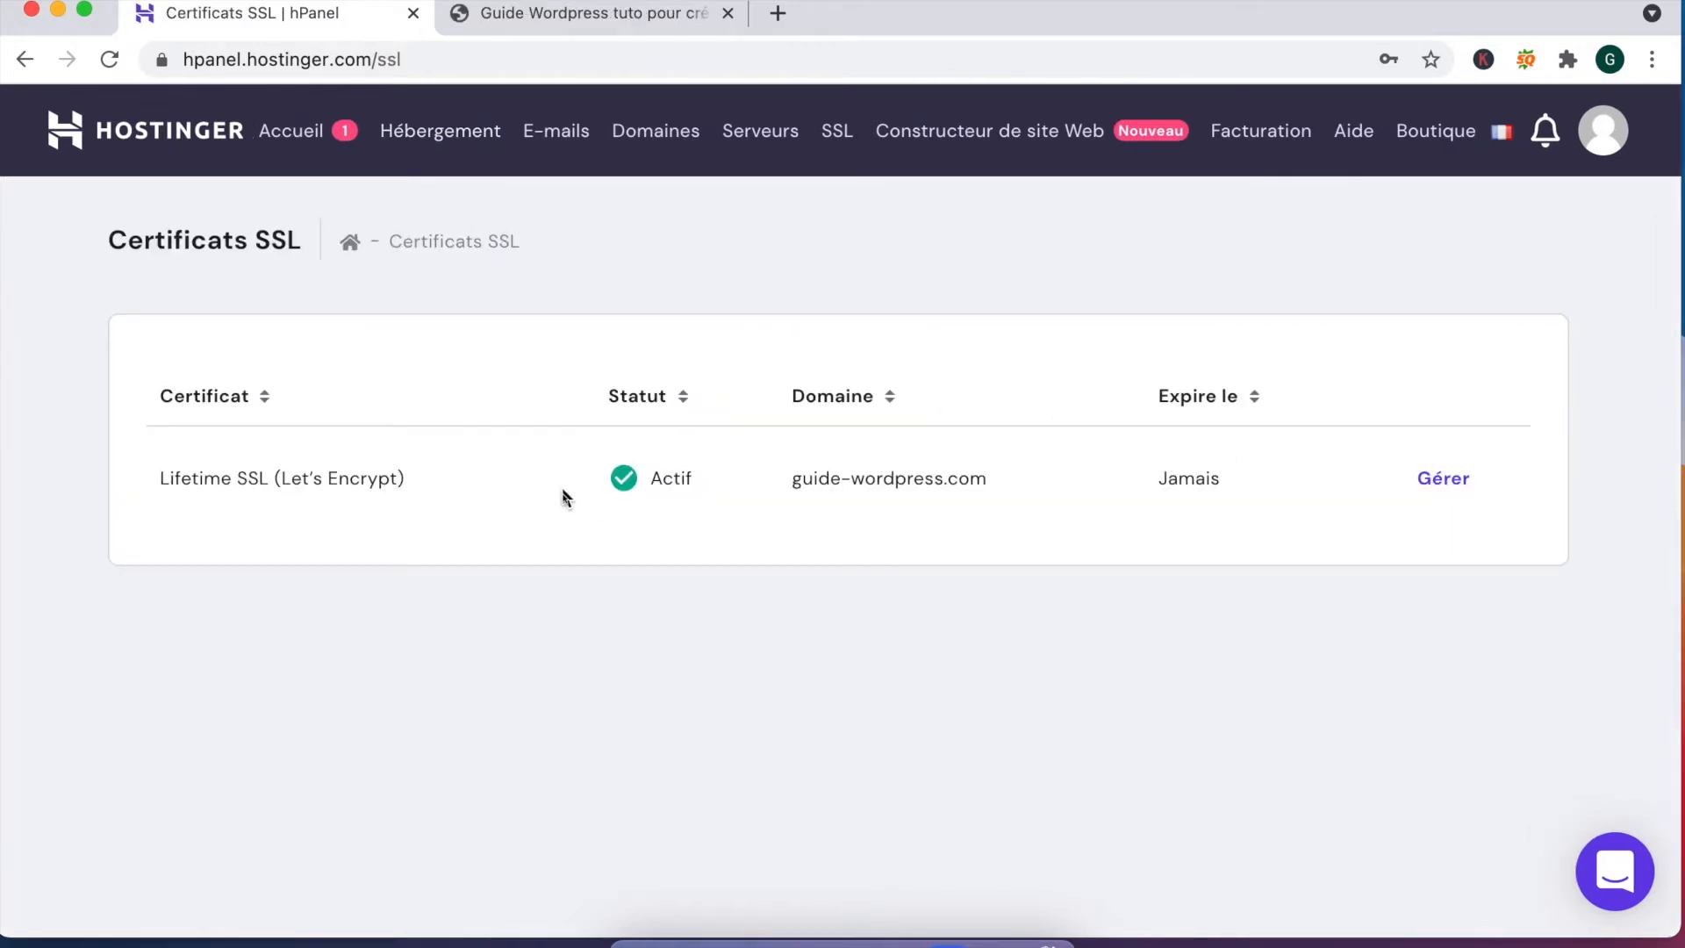
{"action": "left_click", "coordinate": [1457, 482]}
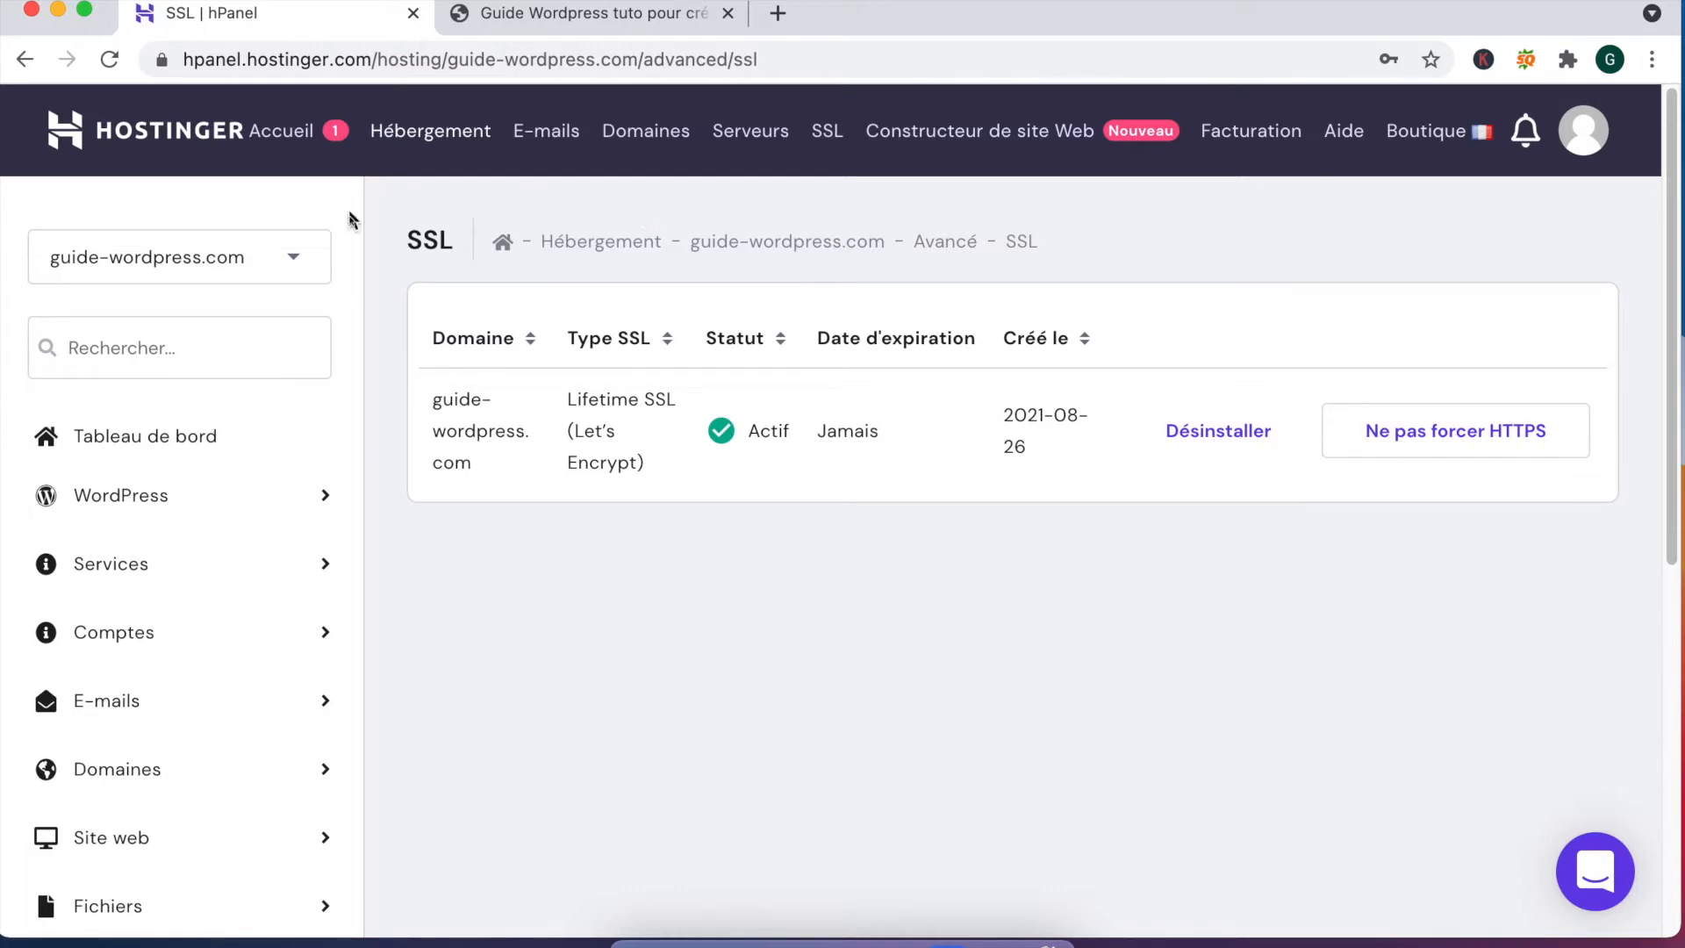
Step: Open the guide-wordpress.com WordPress dashboard from the overview and clear its cache
{"action": "left_click", "coordinate": [135, 441]}
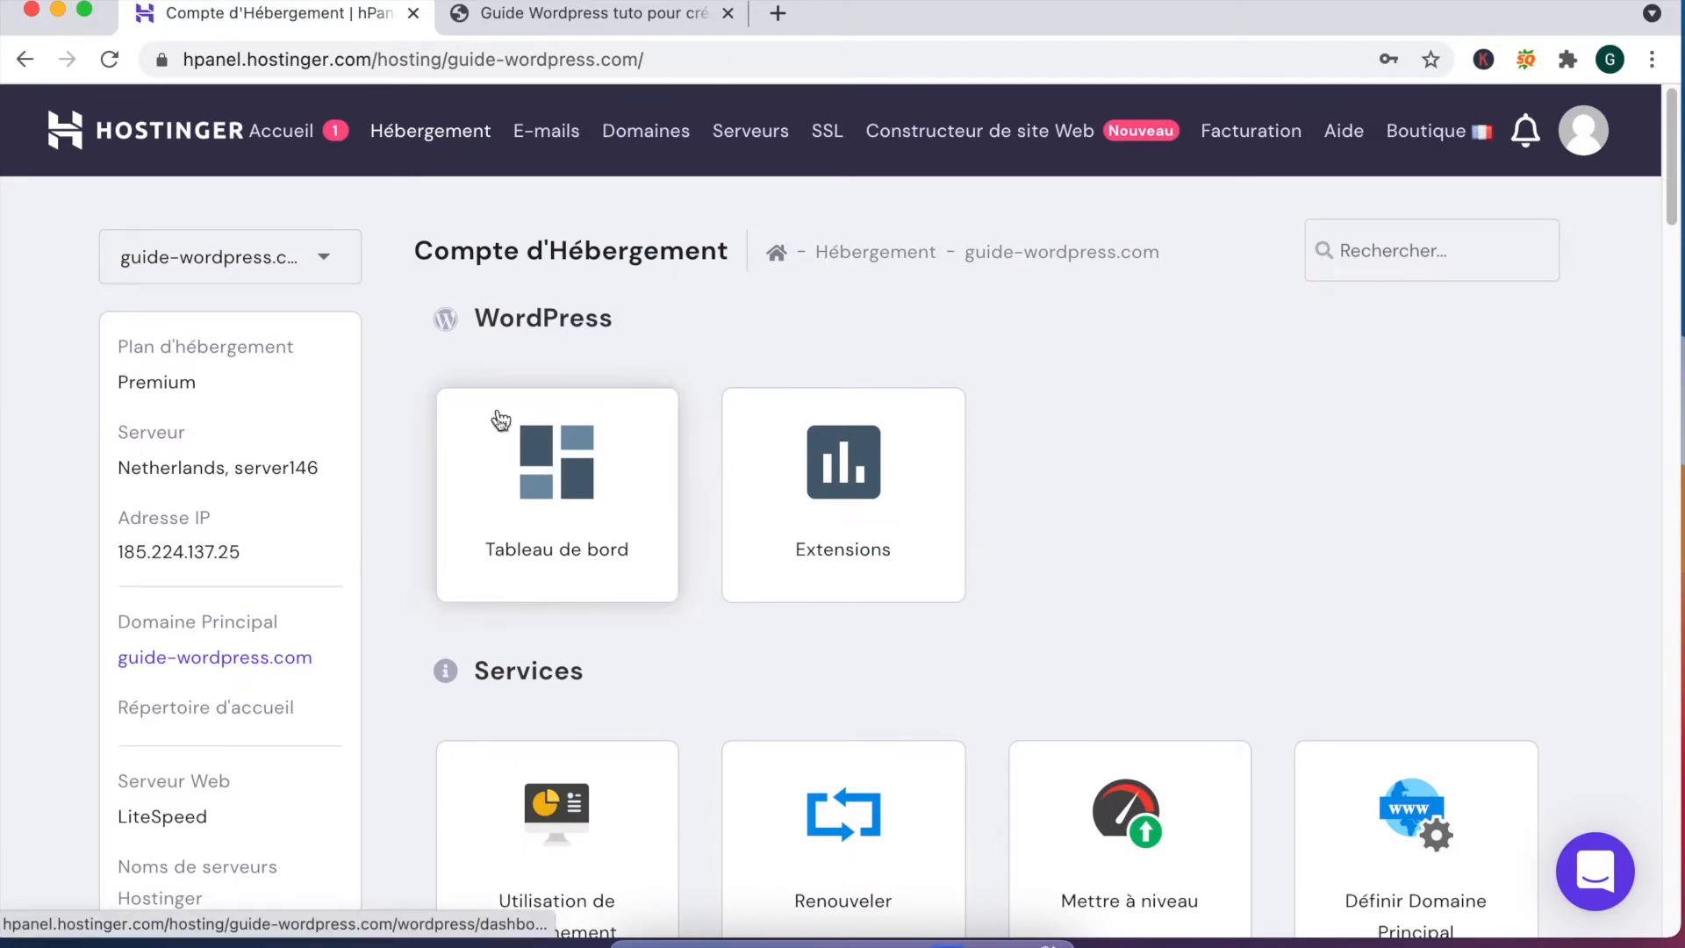
{"action": "left_click", "coordinate": [575, 531]}
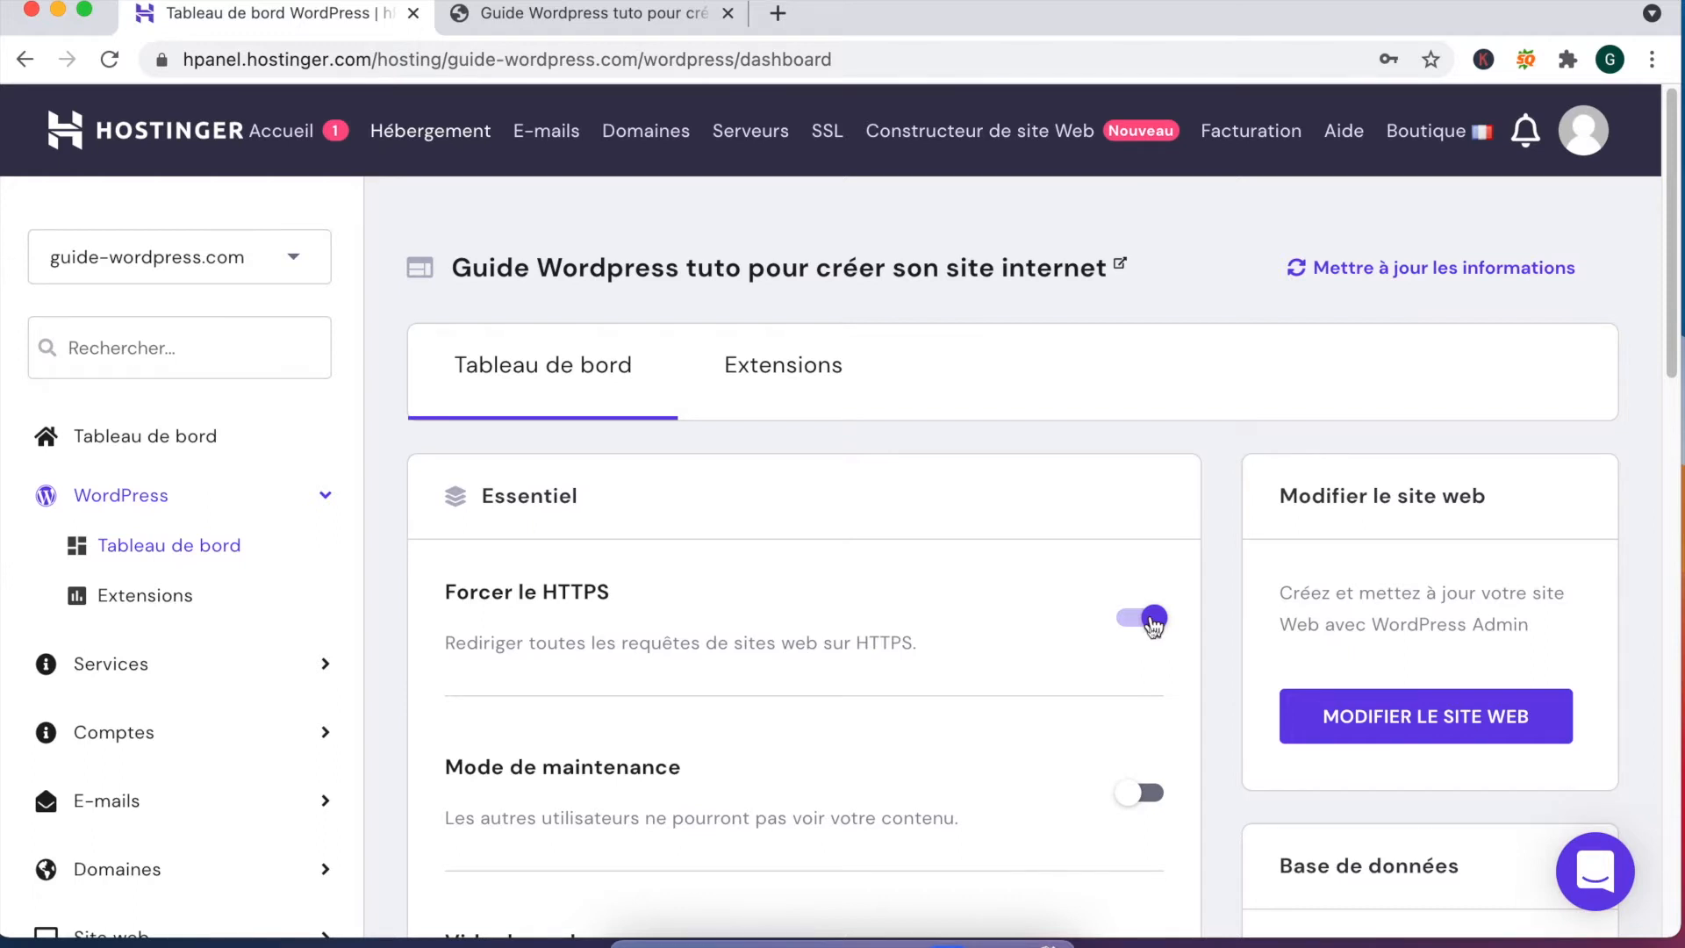
{"action": "scroll", "coordinate": [1010, 615], "scroll_direction": "down", "scroll_amount": 3}
{"action": "left_click", "coordinate": [1045, 651]}
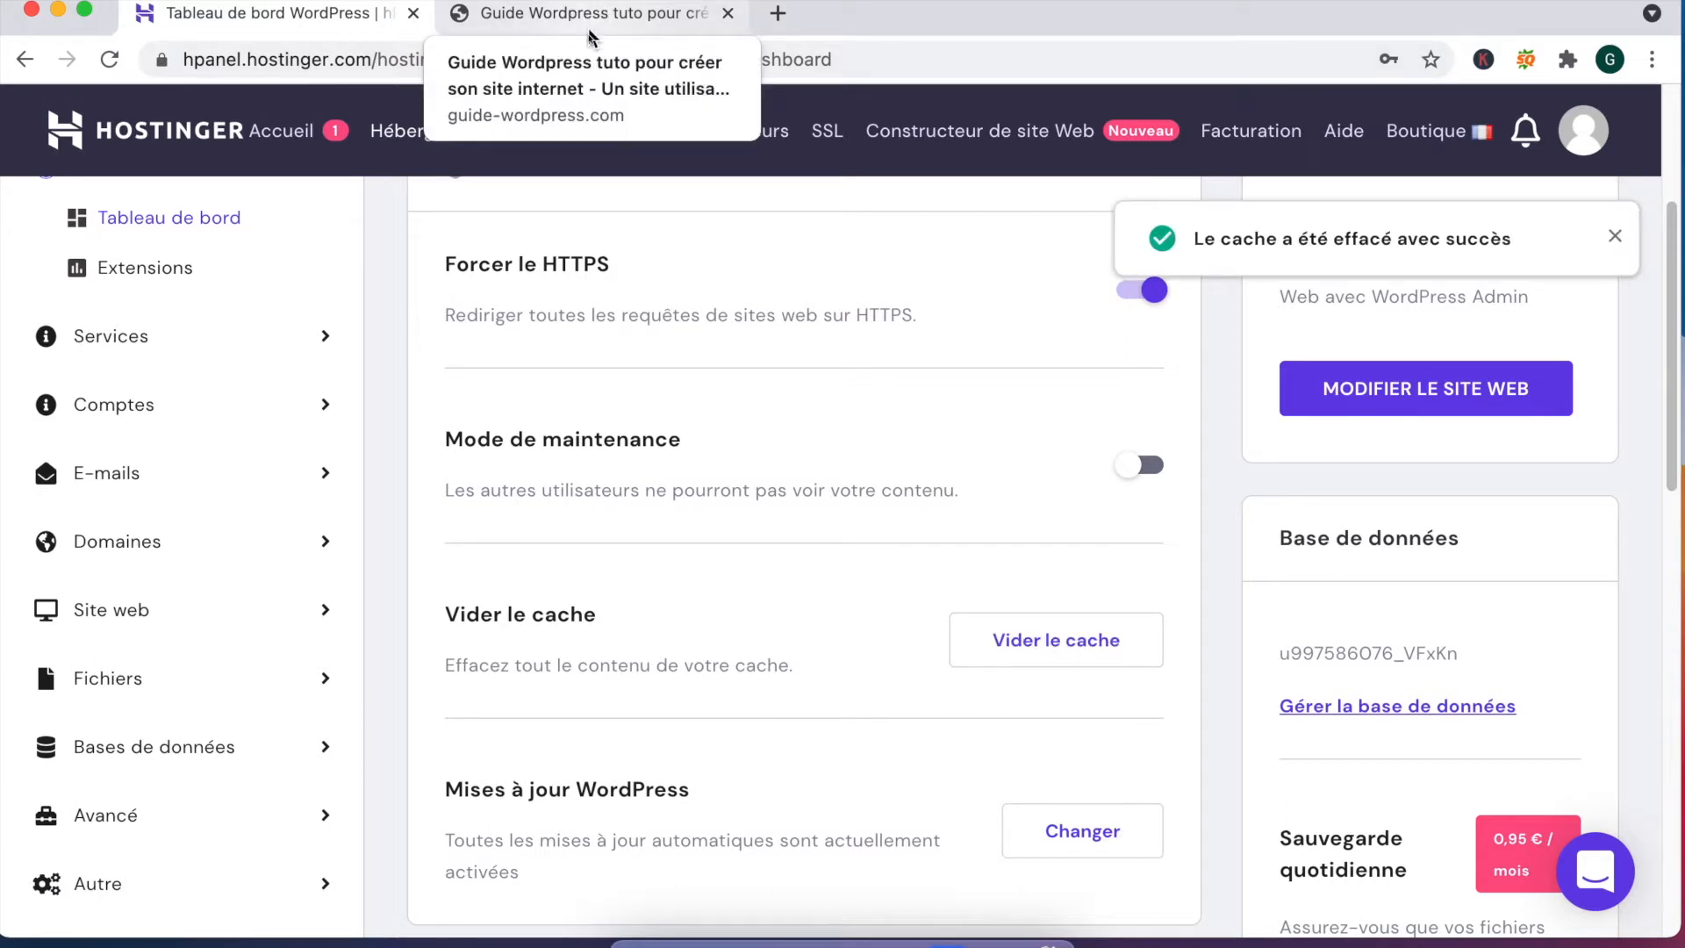
{"action": "left_click", "coordinate": [588, 34]}
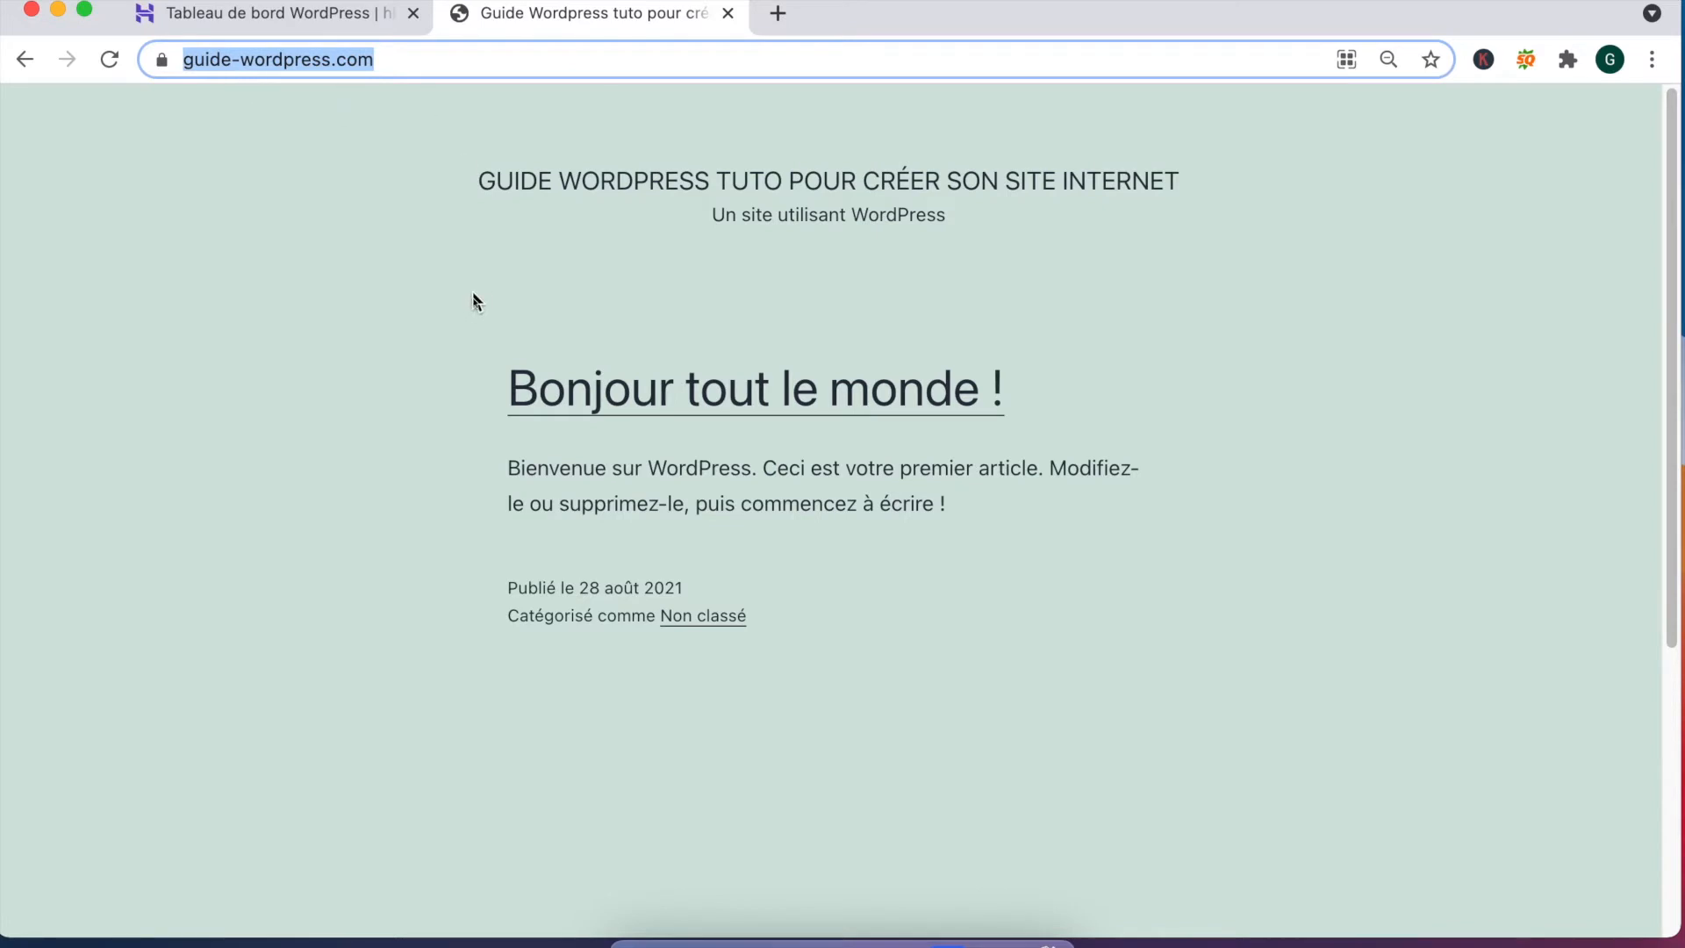
{"action": "left_click", "coordinate": [450, 95]}
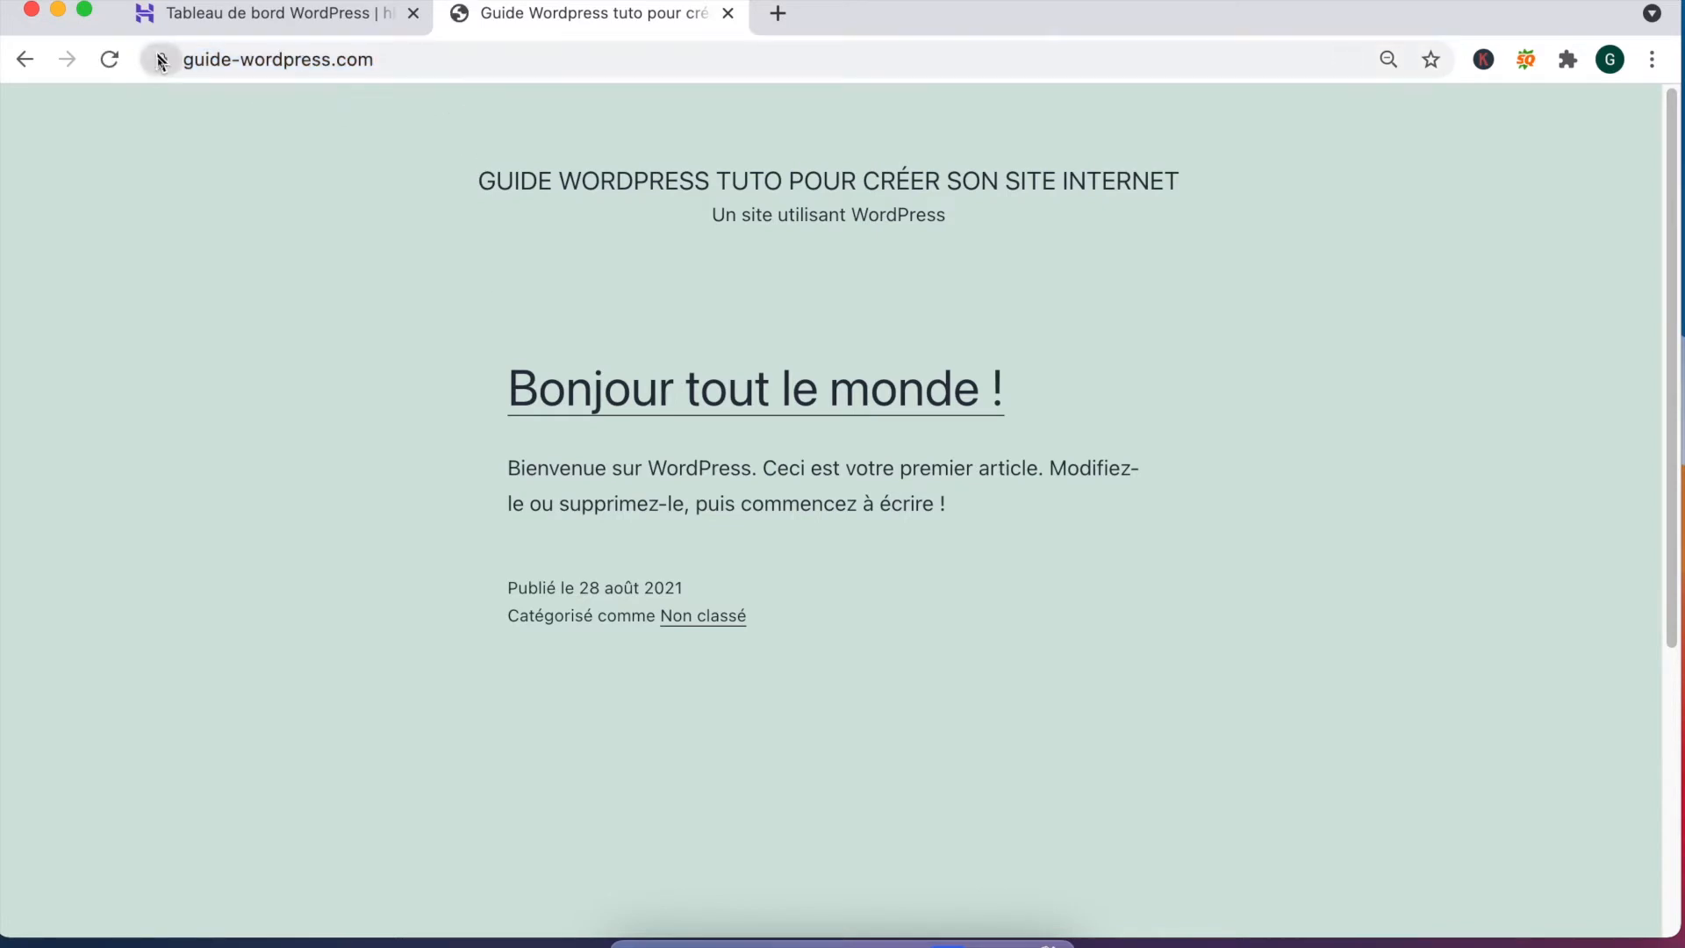
{"action": "left_click", "coordinate": [161, 59]}
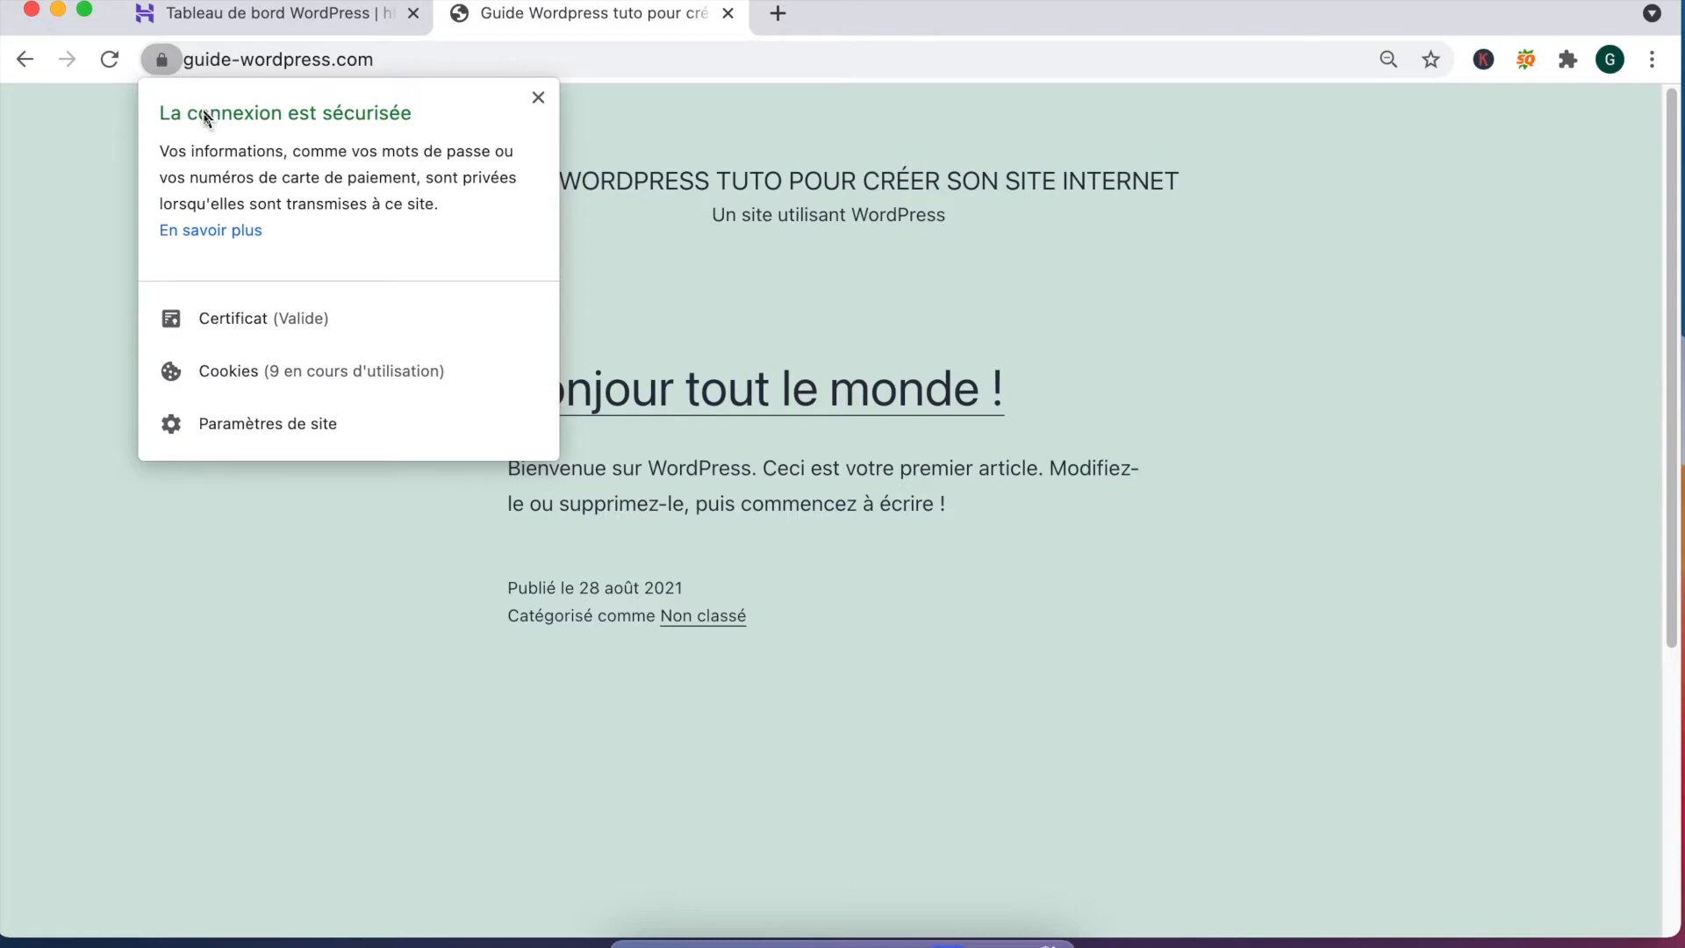
{"action": "left_click", "coordinate": [232, 61]}
{"action": "left_click", "coordinate": [234, 60]}
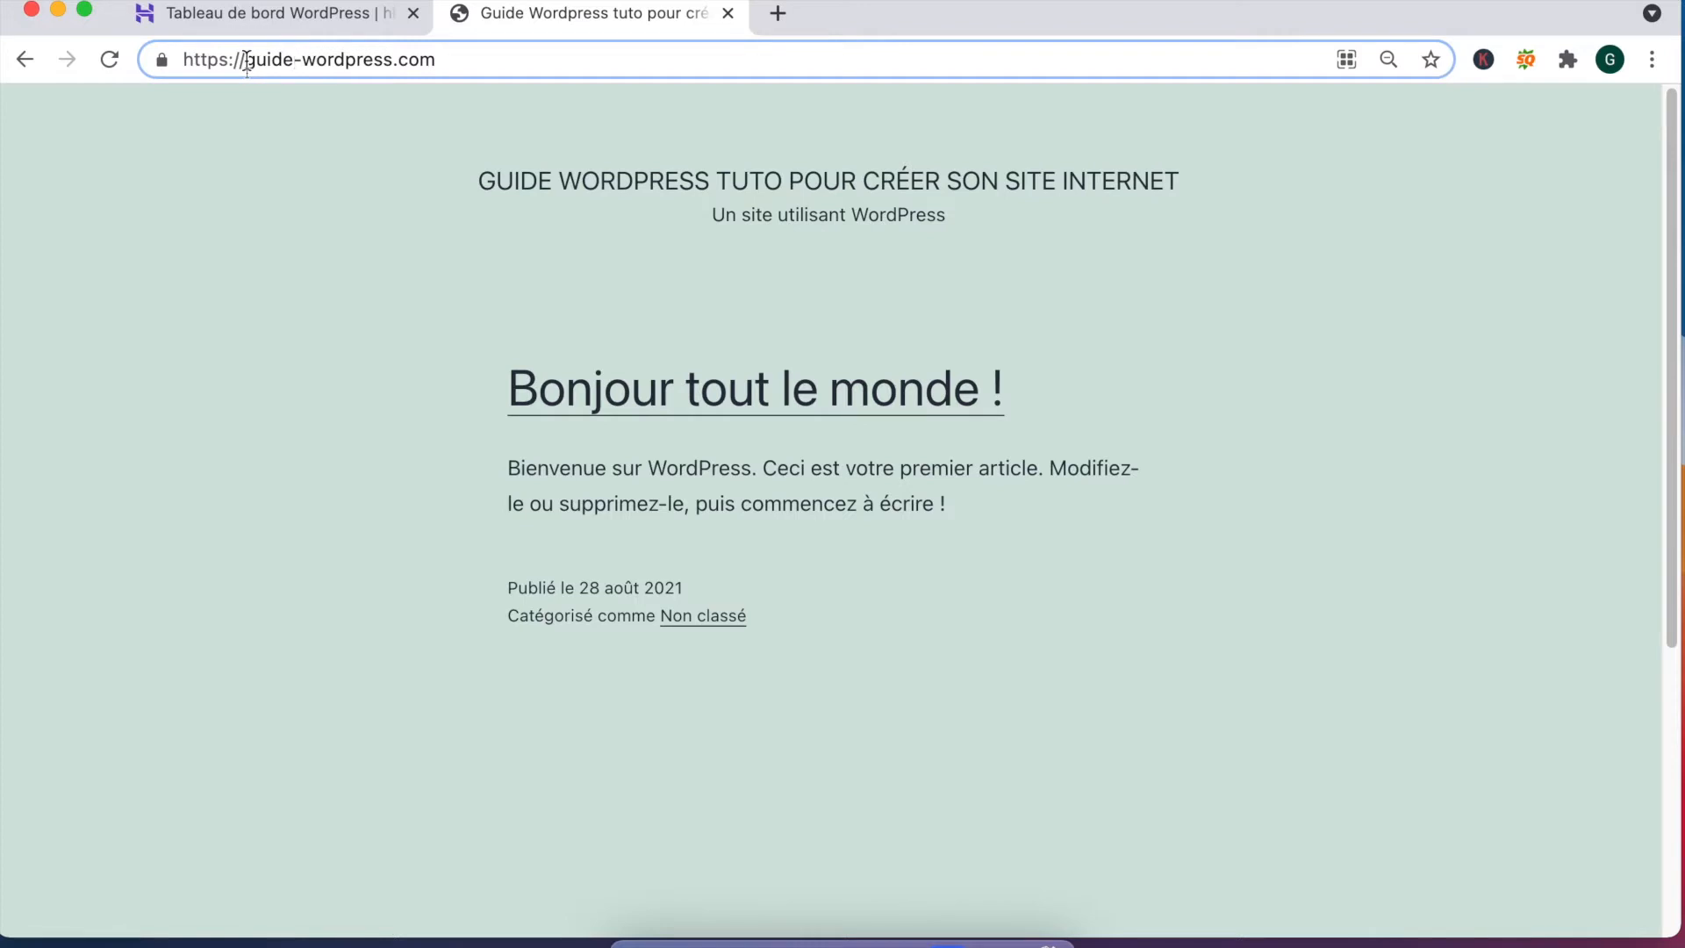
{"action": "left_click", "coordinate": [293, 18]}
Step: Confirm the SSL certificate is Actif, then reopen the WordPress dashboard and scroll through its settings
{"action": "left_click", "coordinate": [829, 133]}
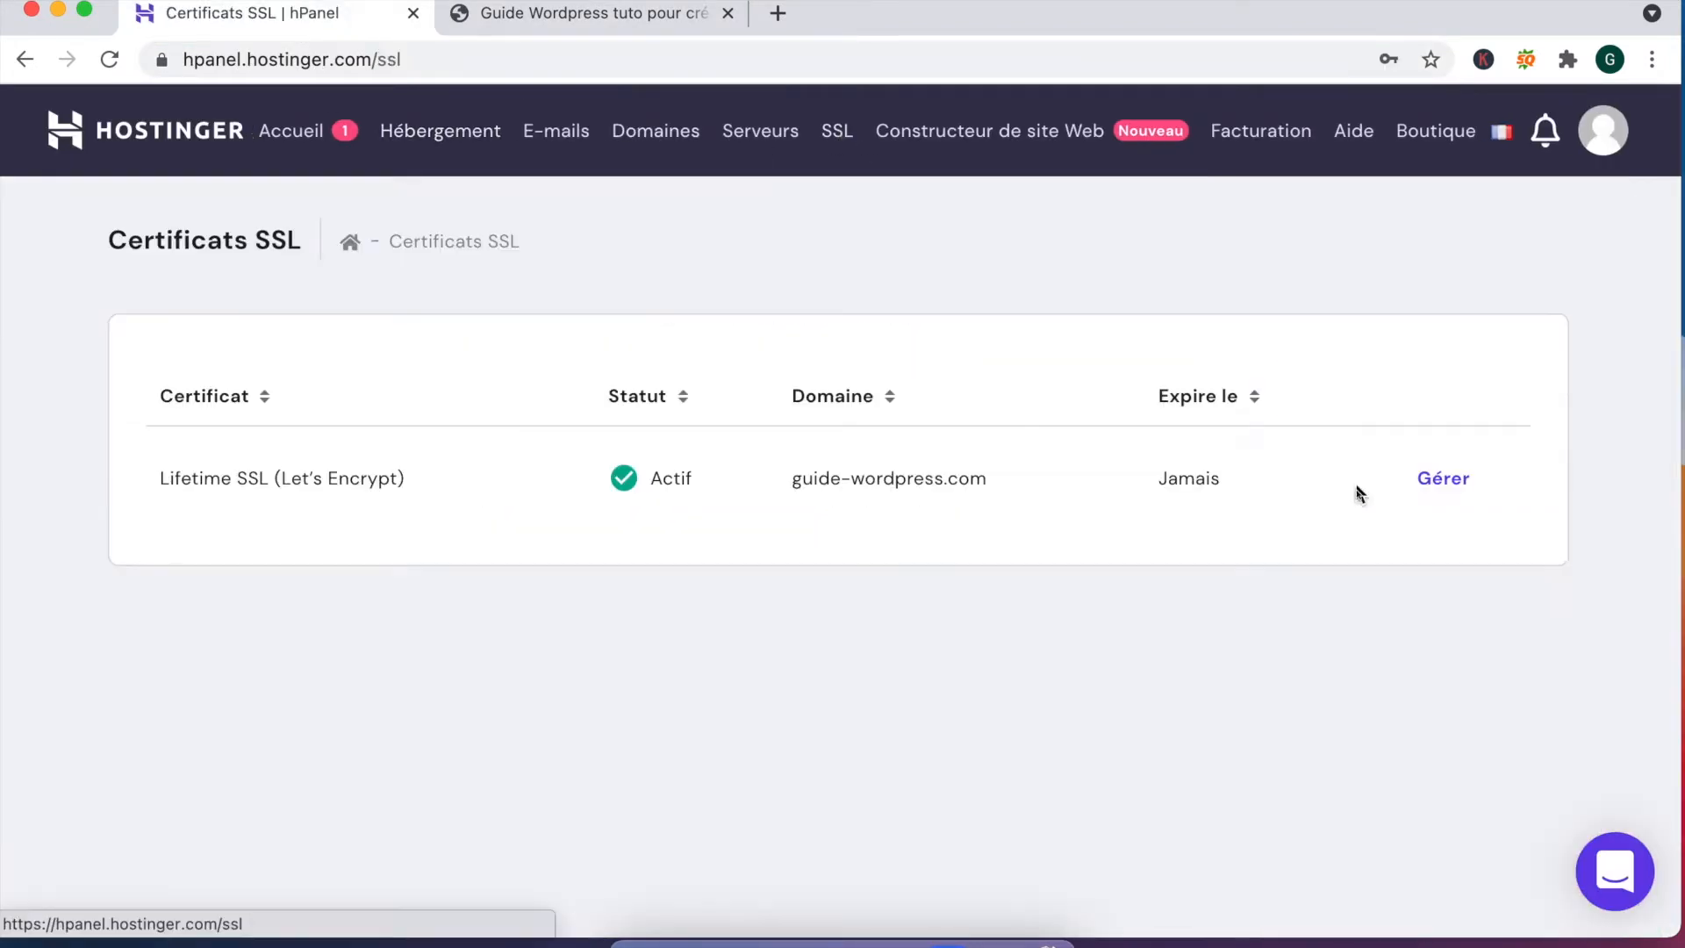
{"action": "left_click", "coordinate": [1433, 488]}
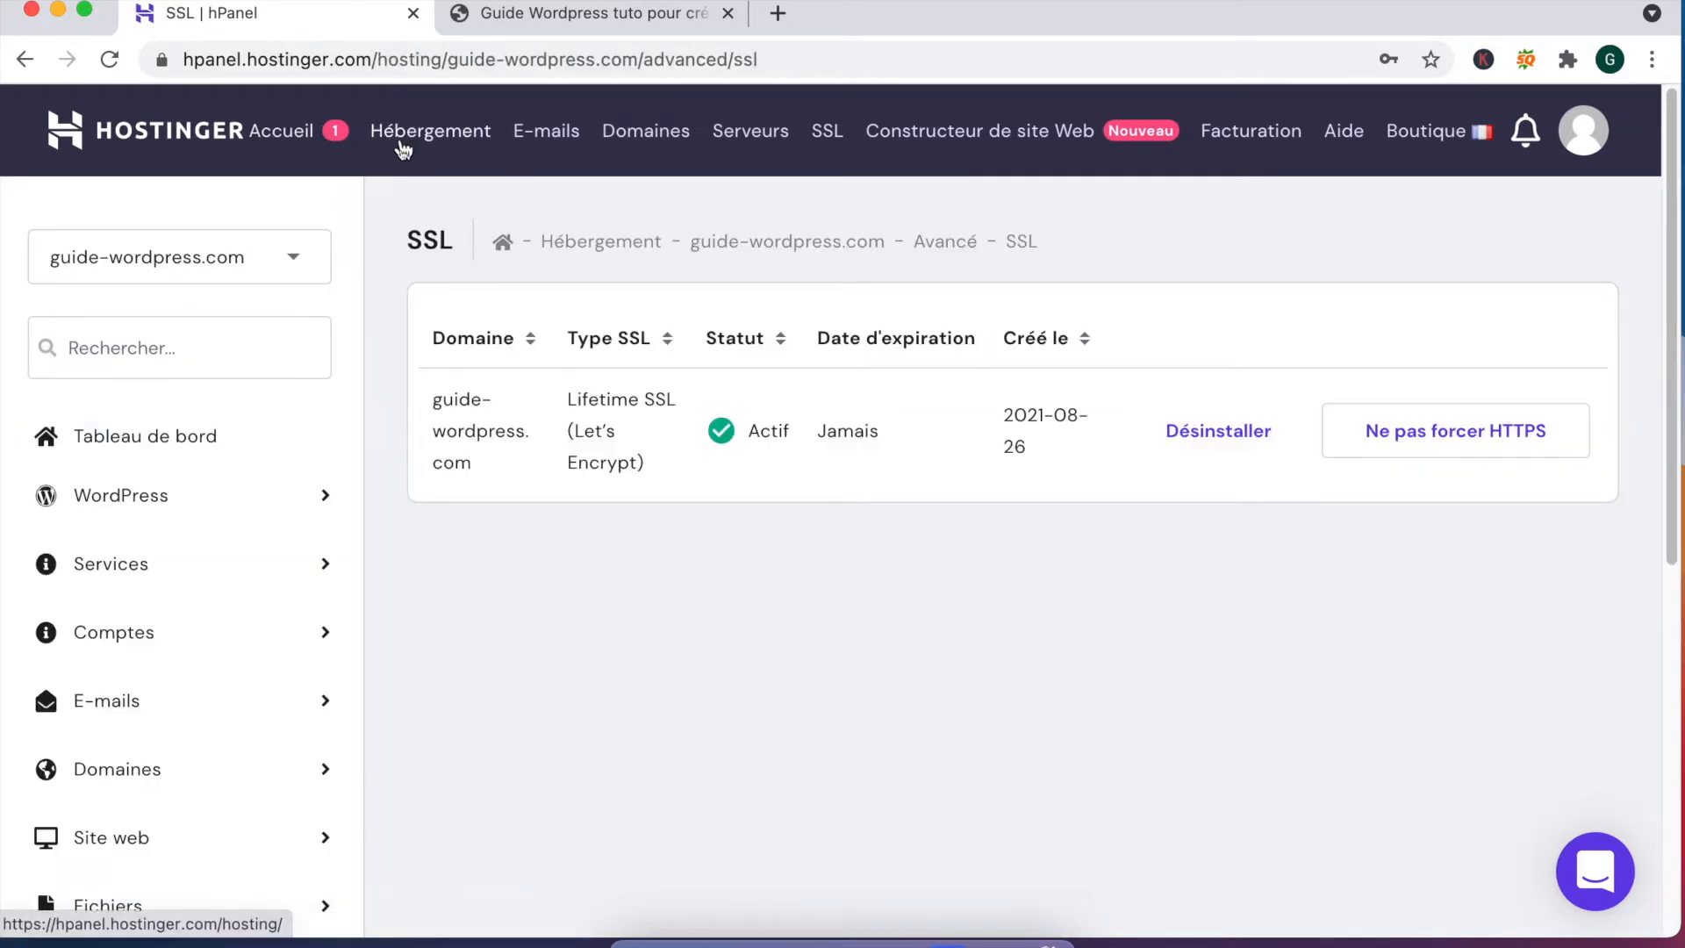
{"action": "left_click", "coordinate": [183, 437]}
{"action": "left_click", "coordinate": [674, 515]}
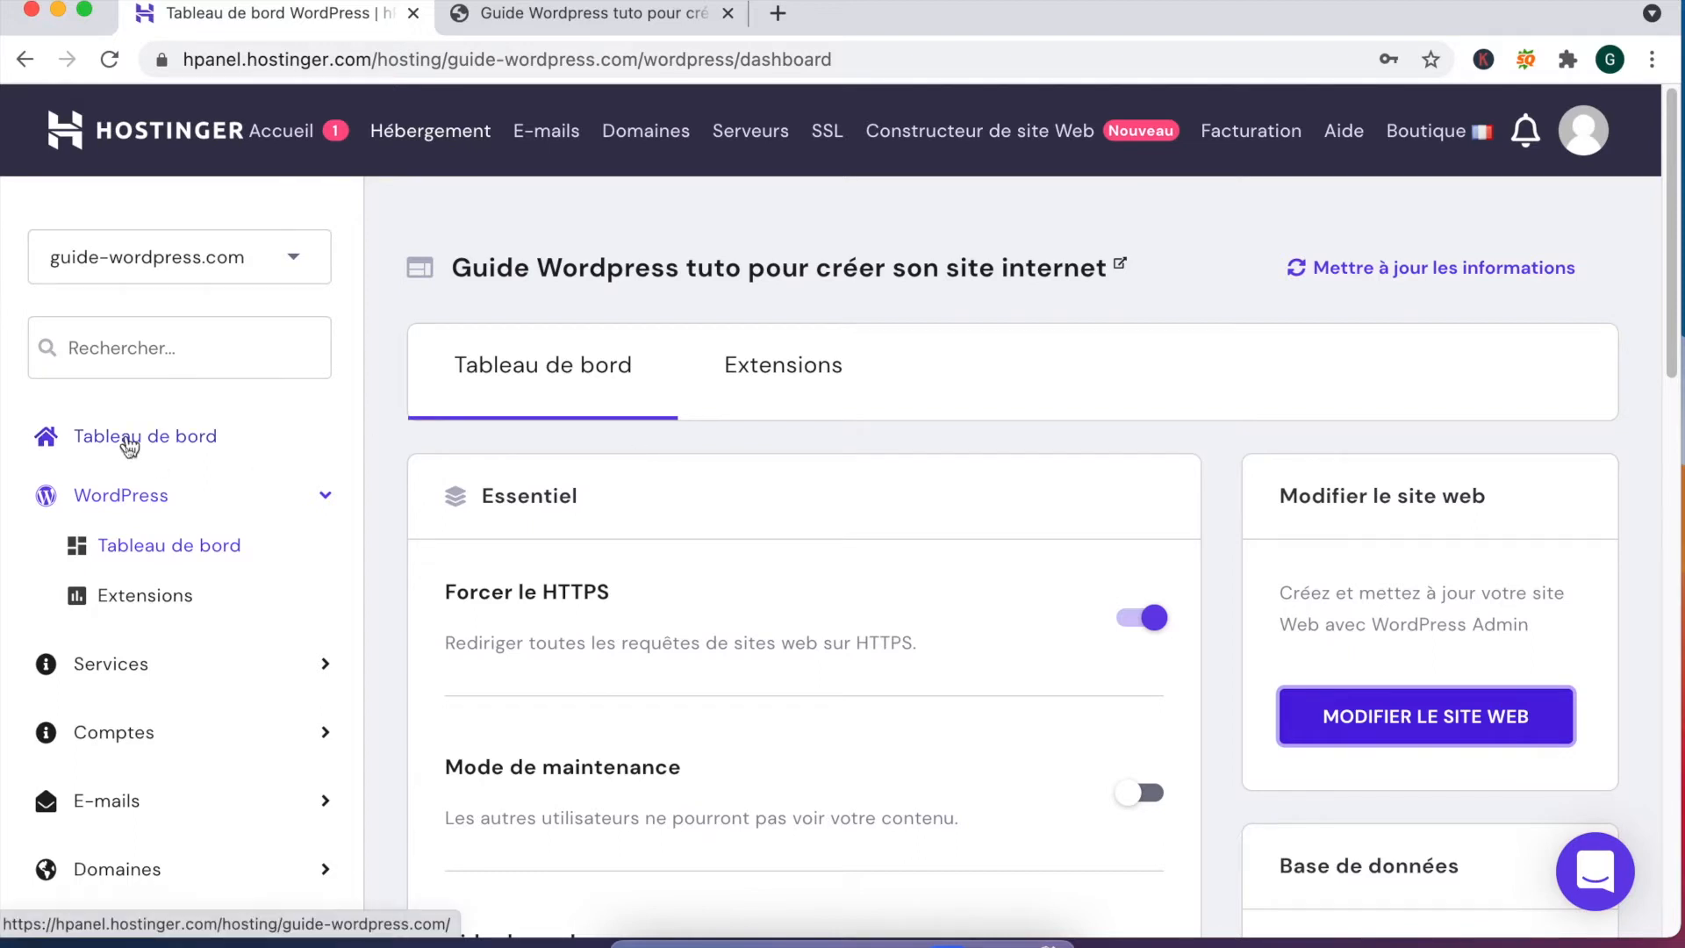
{"action": "scroll", "coordinate": [202, 492], "scroll_direction": "down", "scroll_amount": 2}
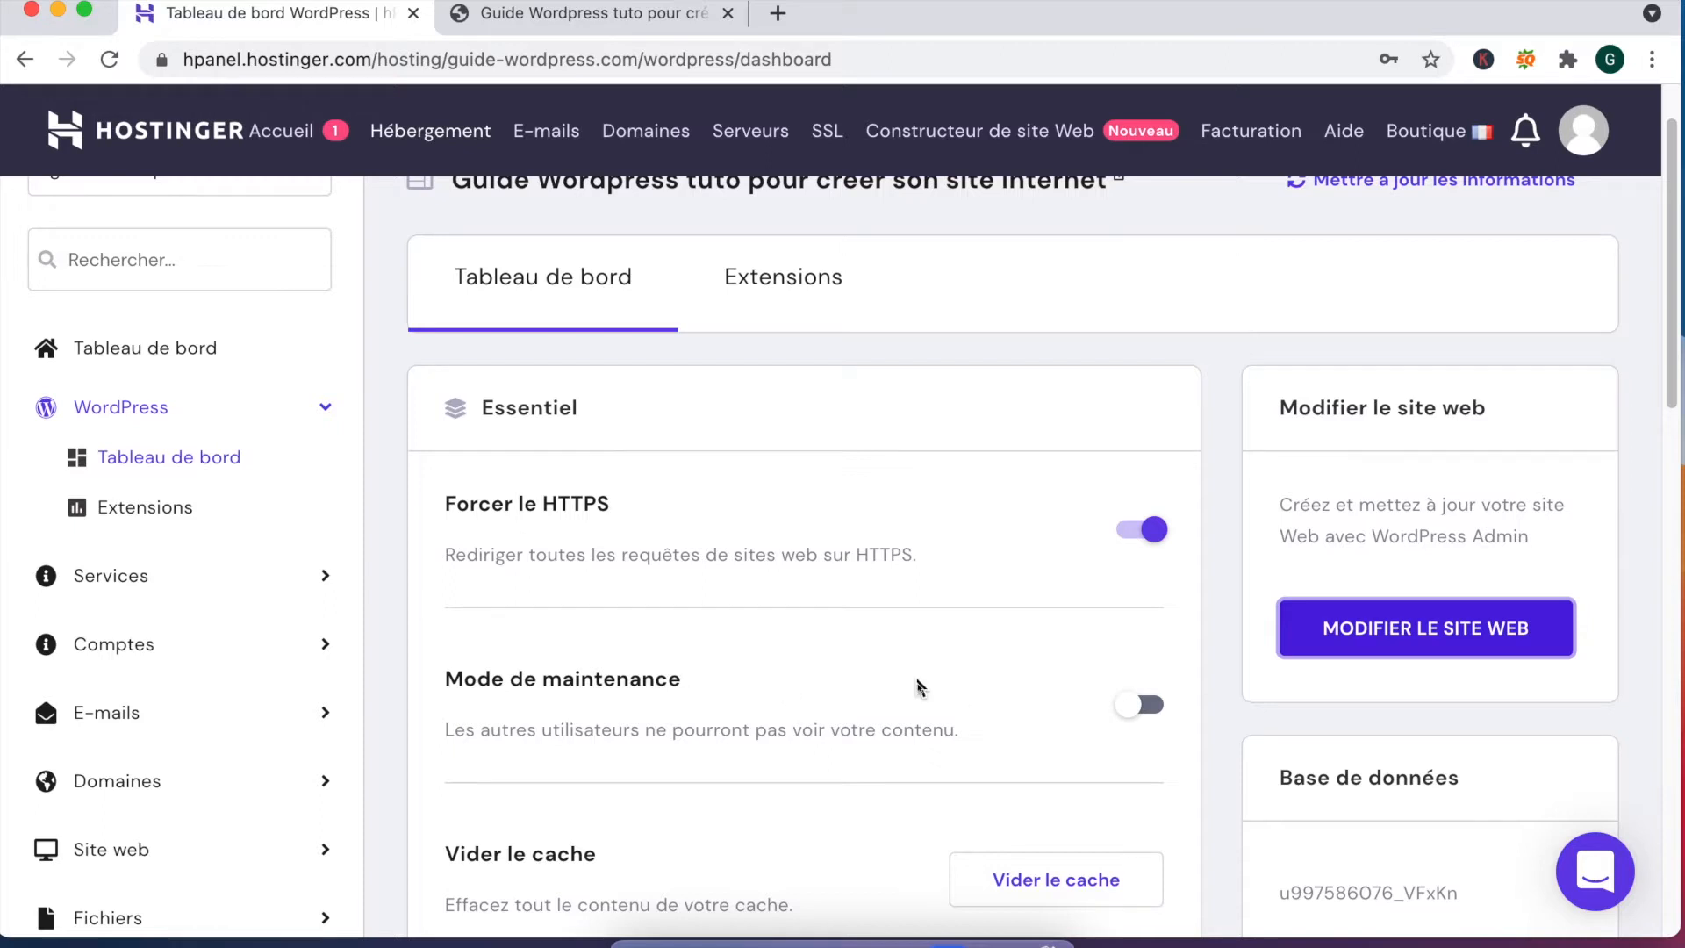
{"action": "scroll", "coordinate": [570, 676], "scroll_direction": "down", "scroll_amount": 1}
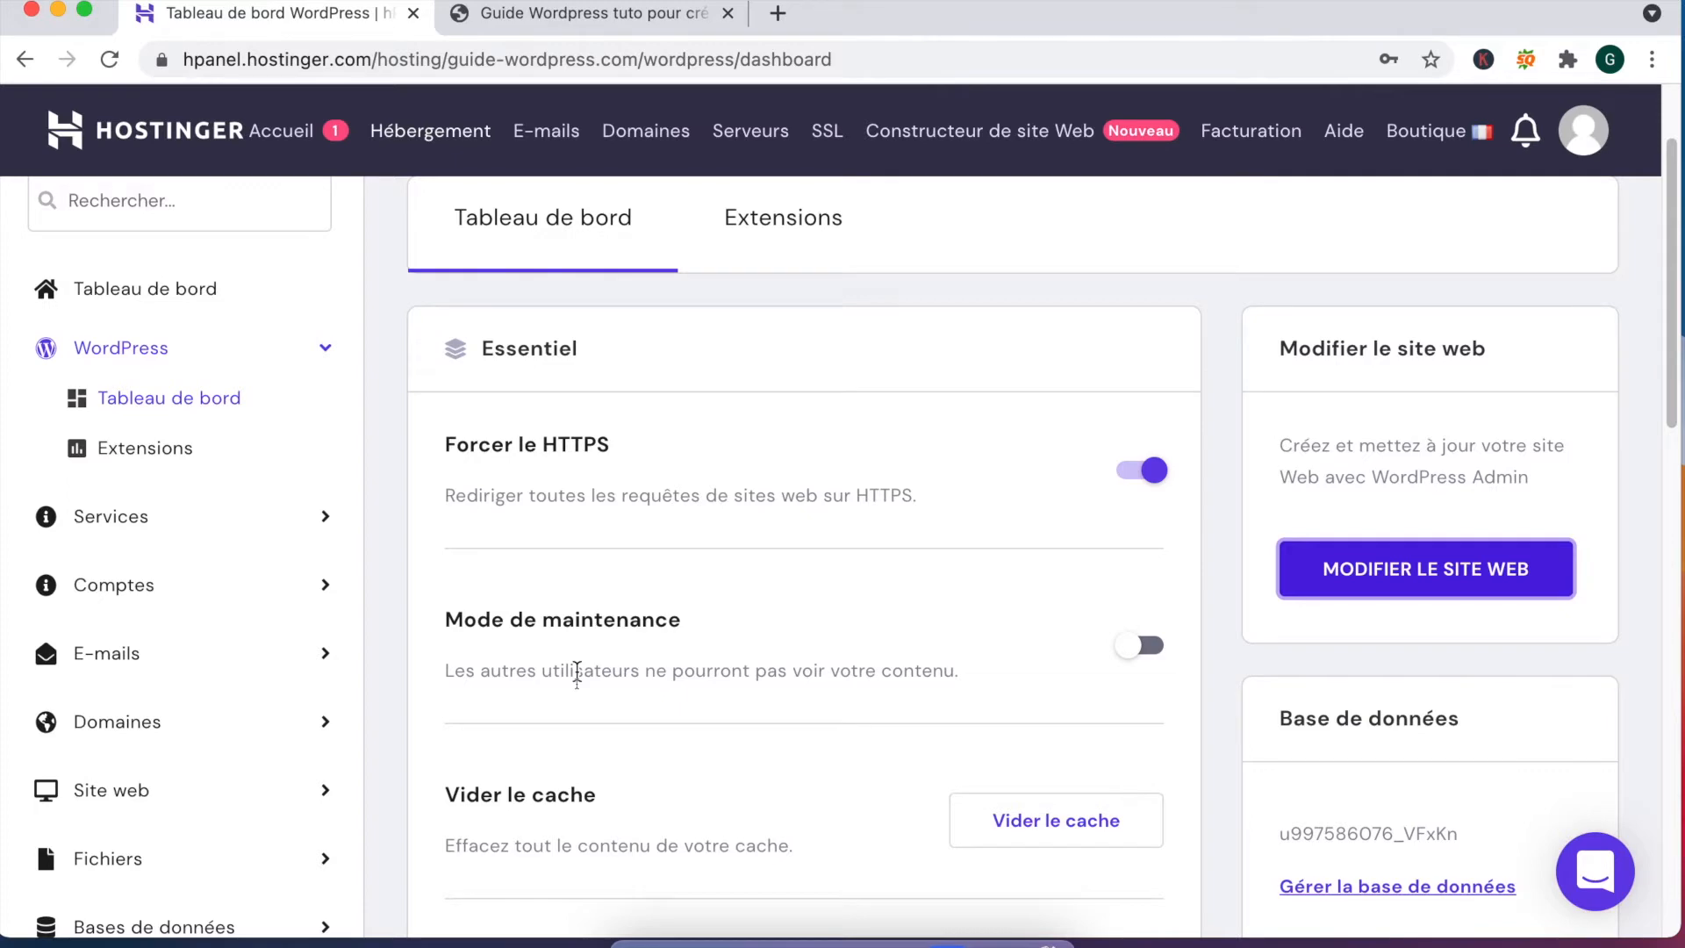
{"action": "scroll", "coordinate": [577, 674], "scroll_direction": "down", "scroll_amount": 4}
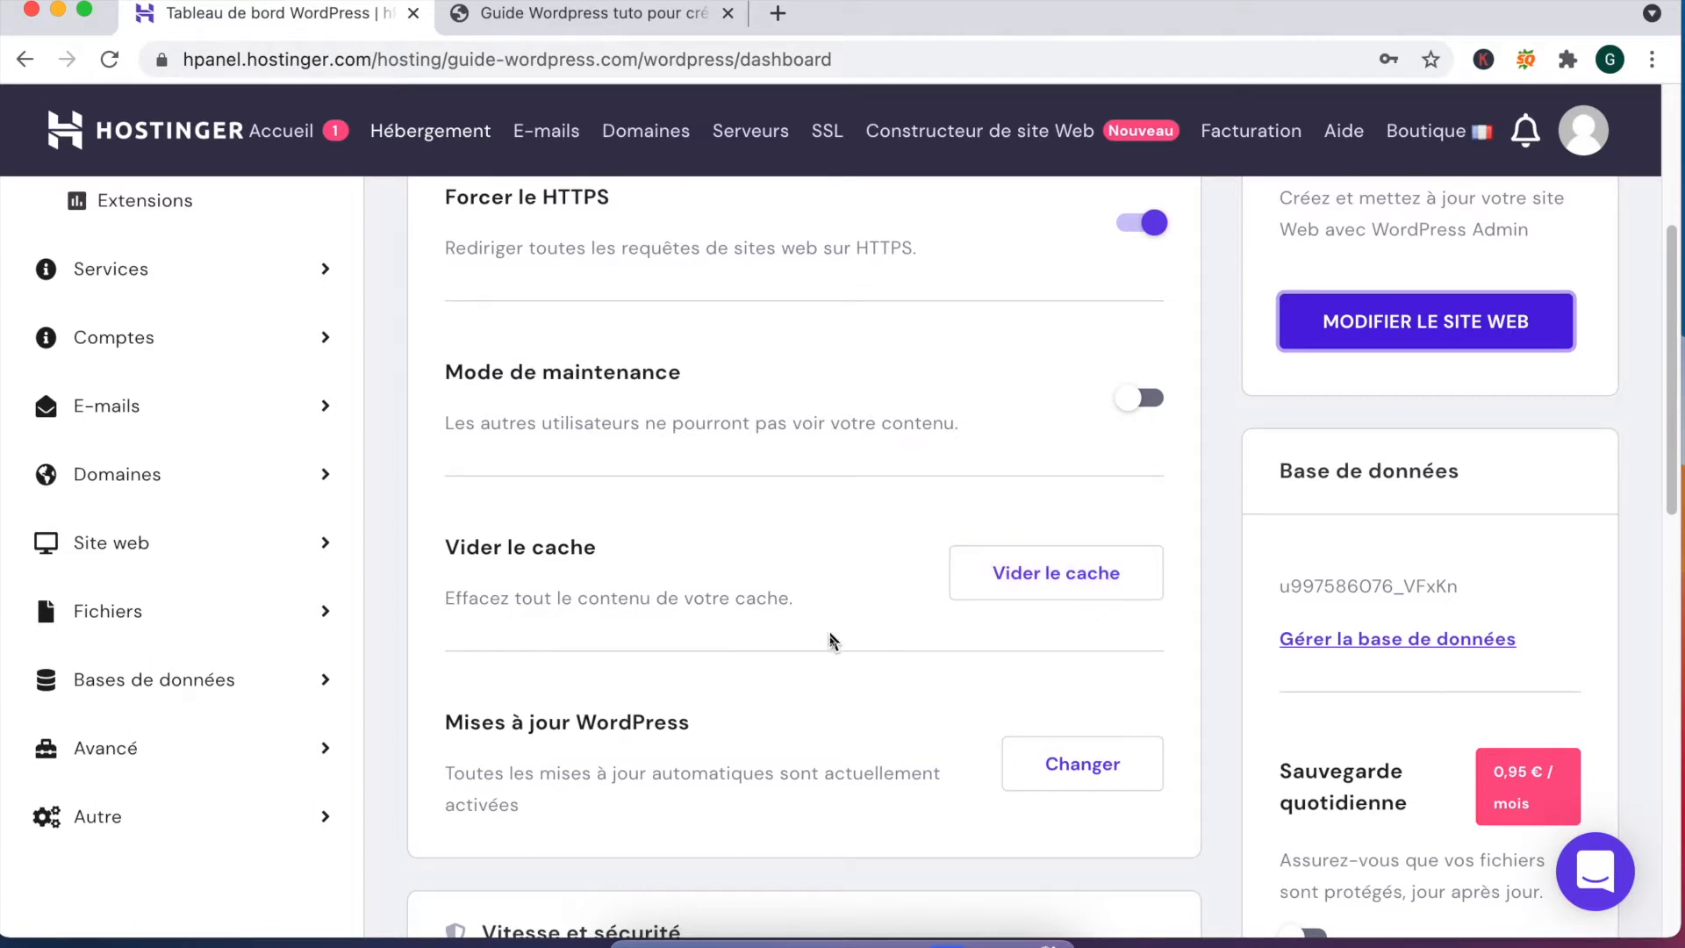
{"action": "scroll", "coordinate": [832, 640], "scroll_direction": "down", "scroll_amount": 1}
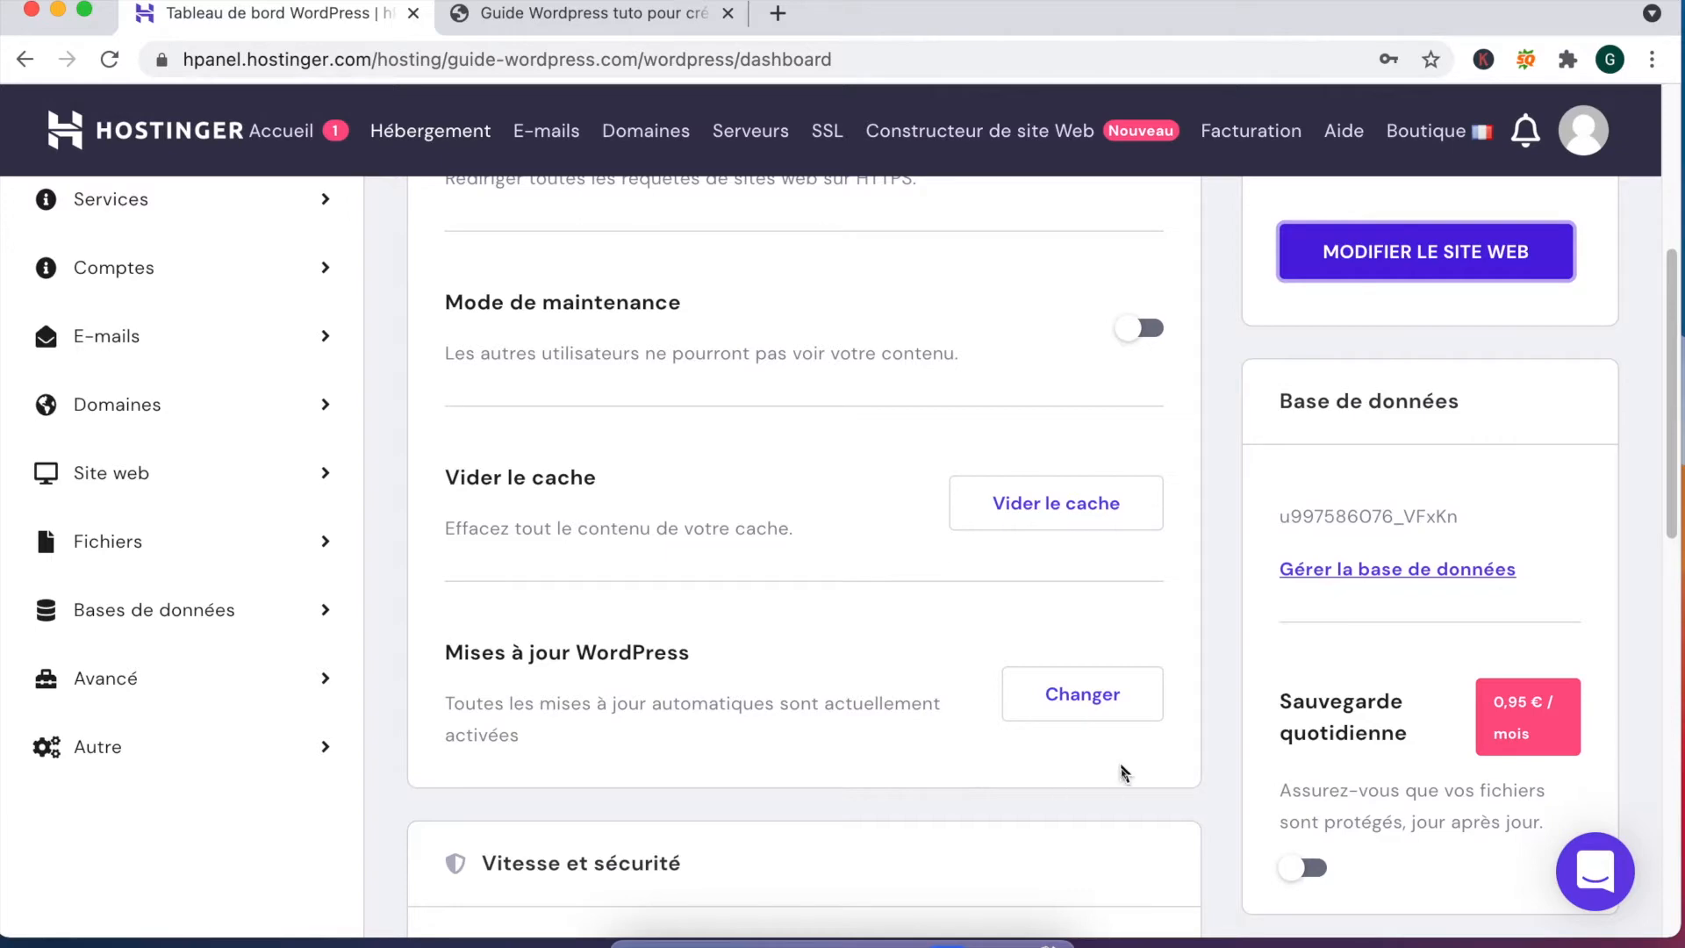
Step: Keep WordPress updates on 'Toujours mettre à jour' to the latest version and save
{"action": "left_click", "coordinate": [1117, 721]}
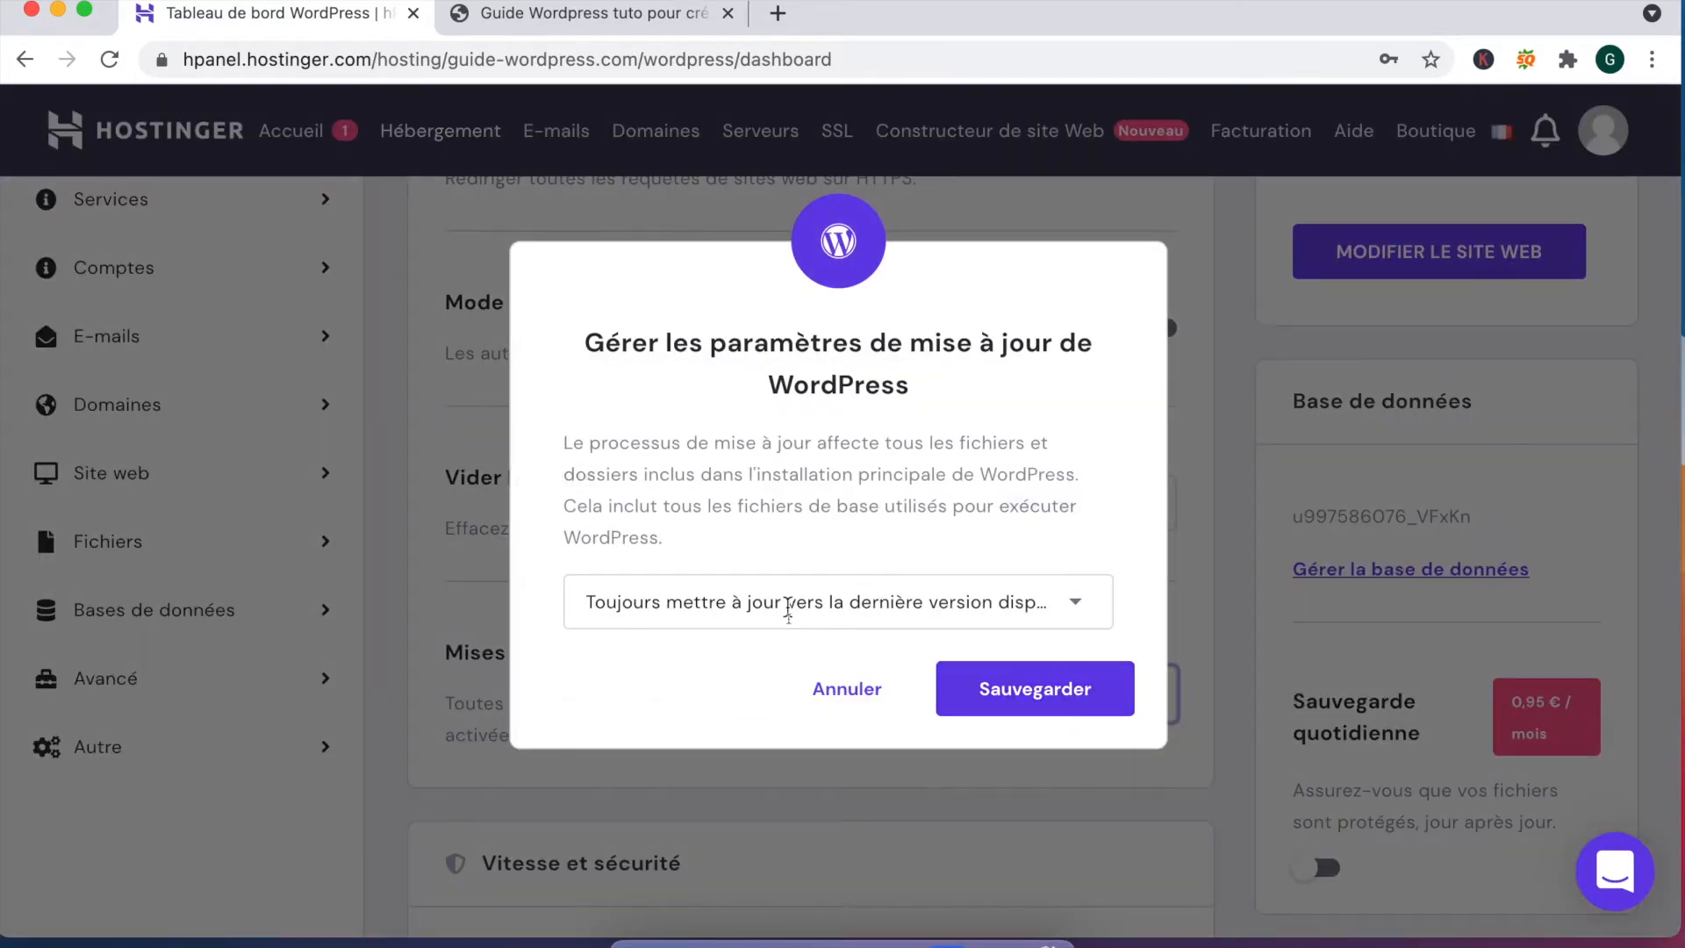
{"action": "left_click", "coordinate": [789, 606]}
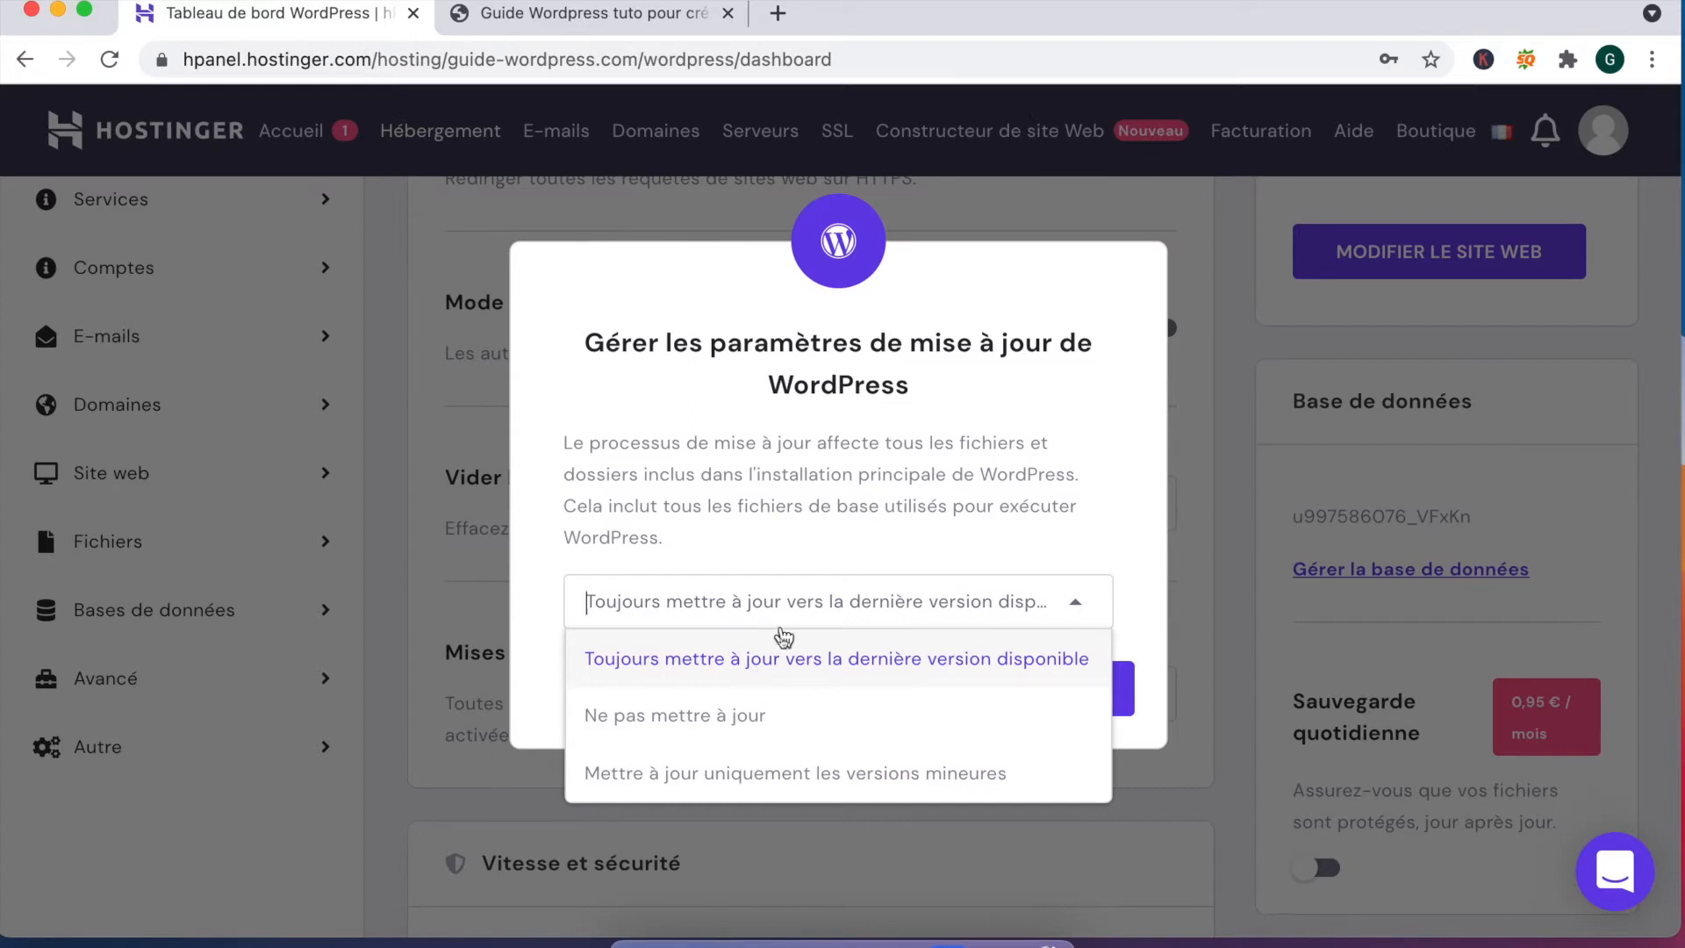
{"action": "left_click", "coordinate": [827, 604]}
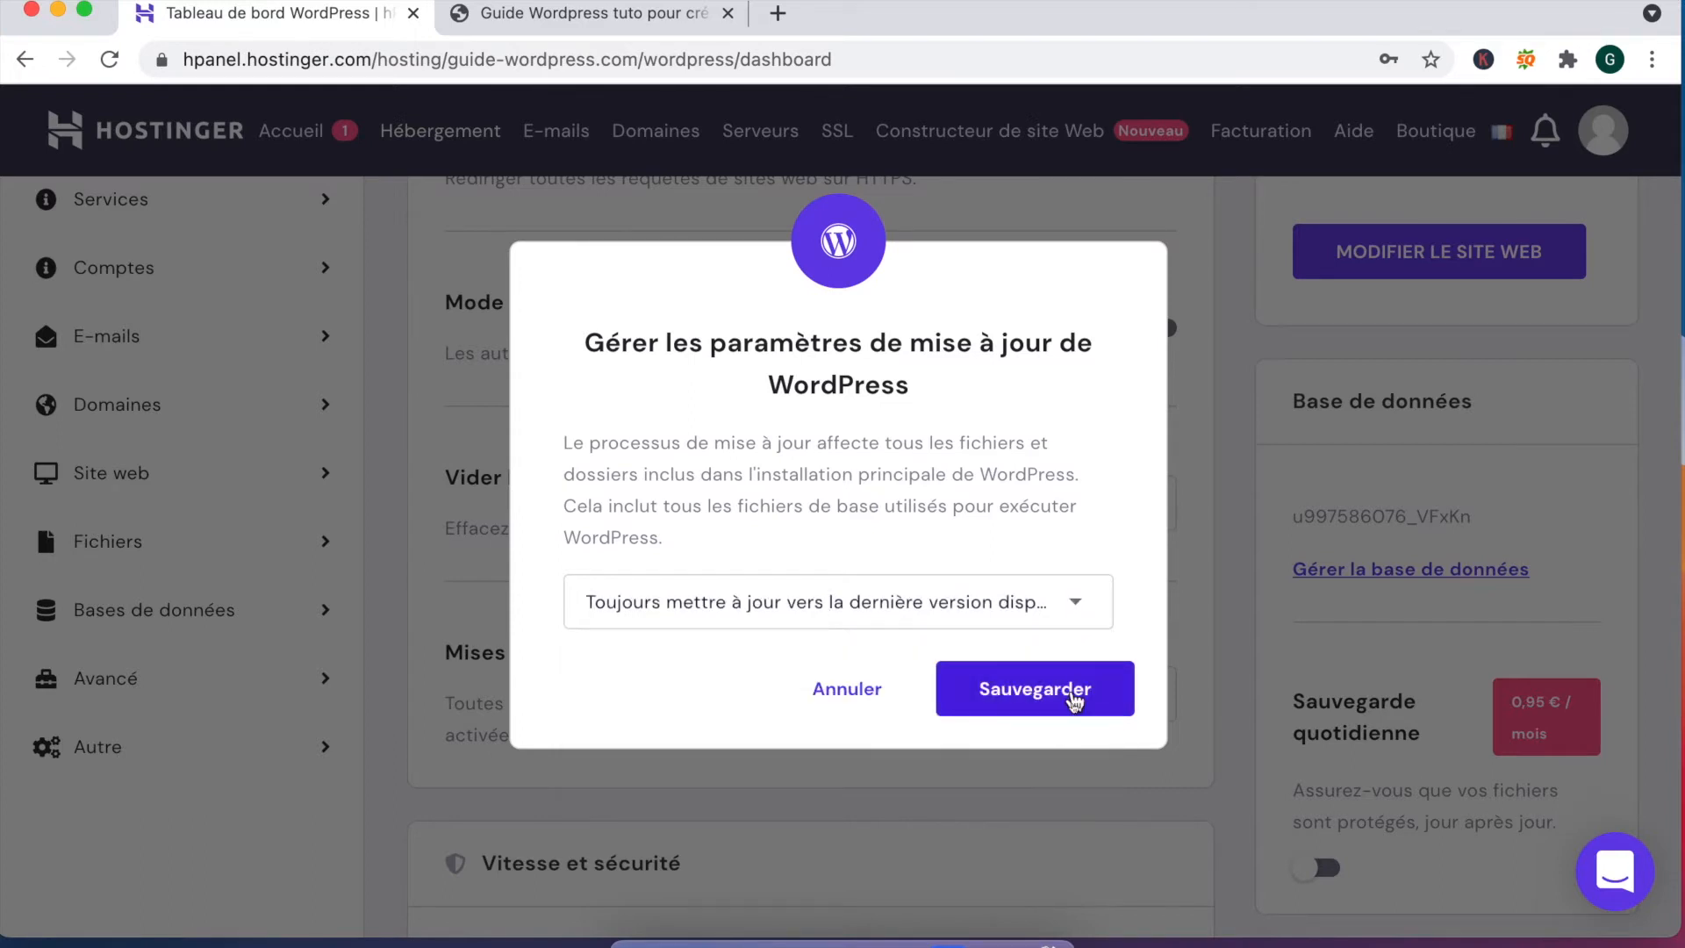
{"action": "left_click", "coordinate": [1072, 694]}
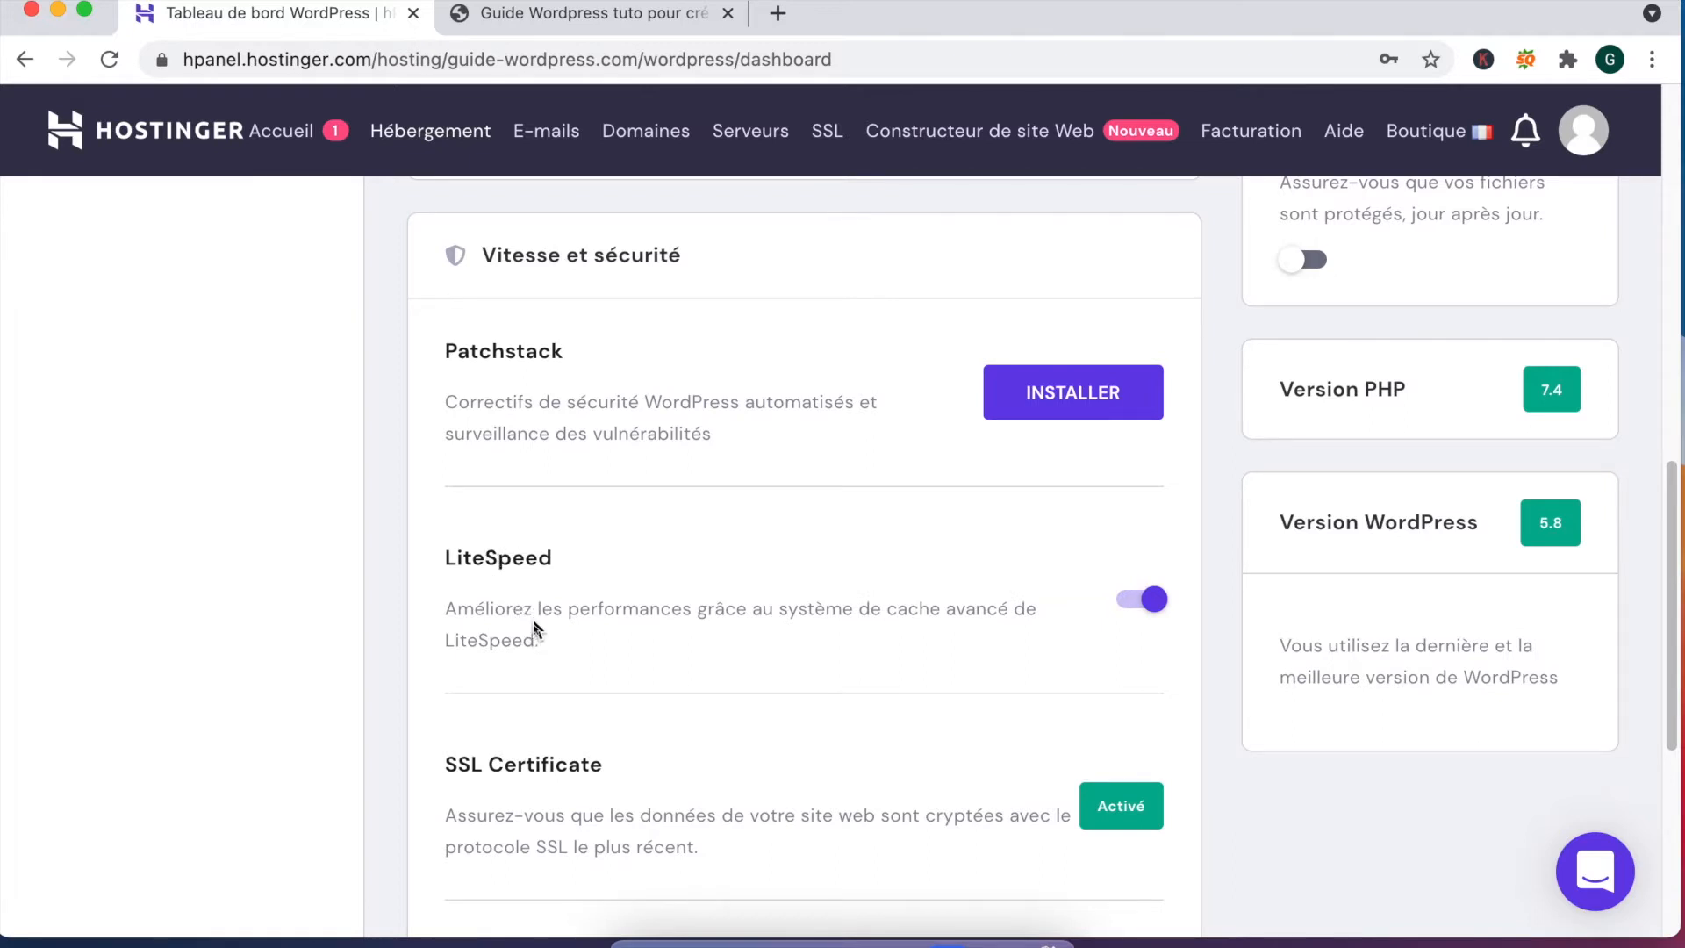
Step: Switch off the LiteSpeed cache and scroll down to the Extensions list
{"action": "left_click", "coordinate": [1148, 602]}
{"action": "scroll", "coordinate": [716, 624], "scroll_direction": "down", "scroll_amount": 2}
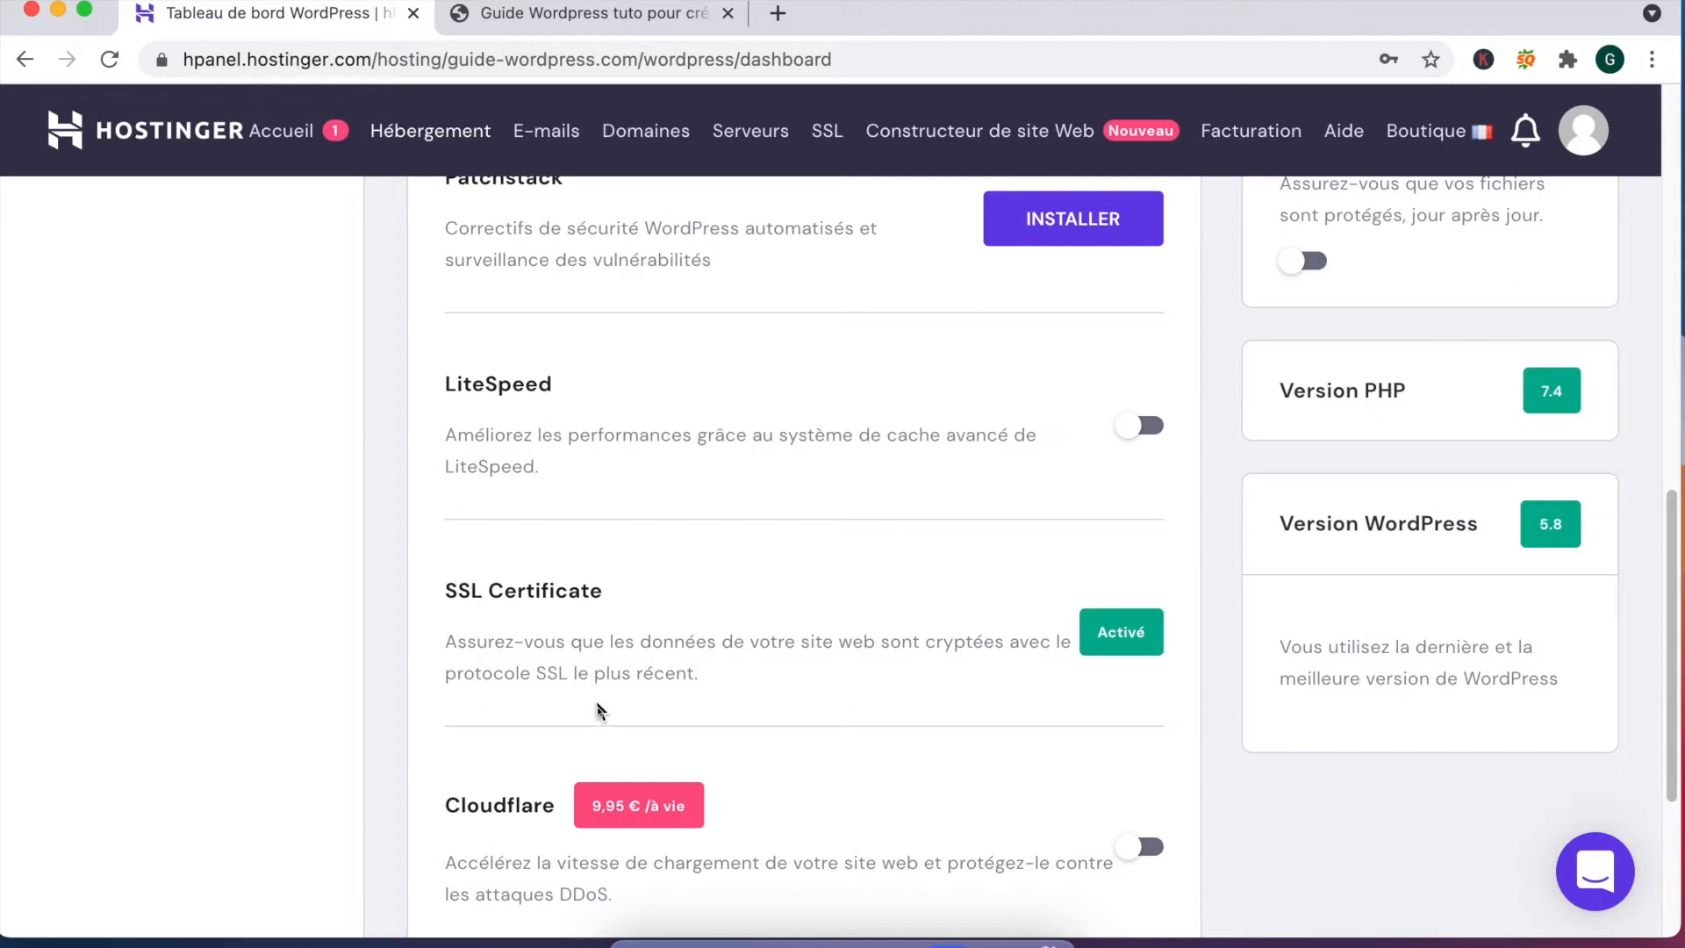
{"action": "scroll", "coordinate": [597, 702], "scroll_direction": "down", "scroll_amount": 4}
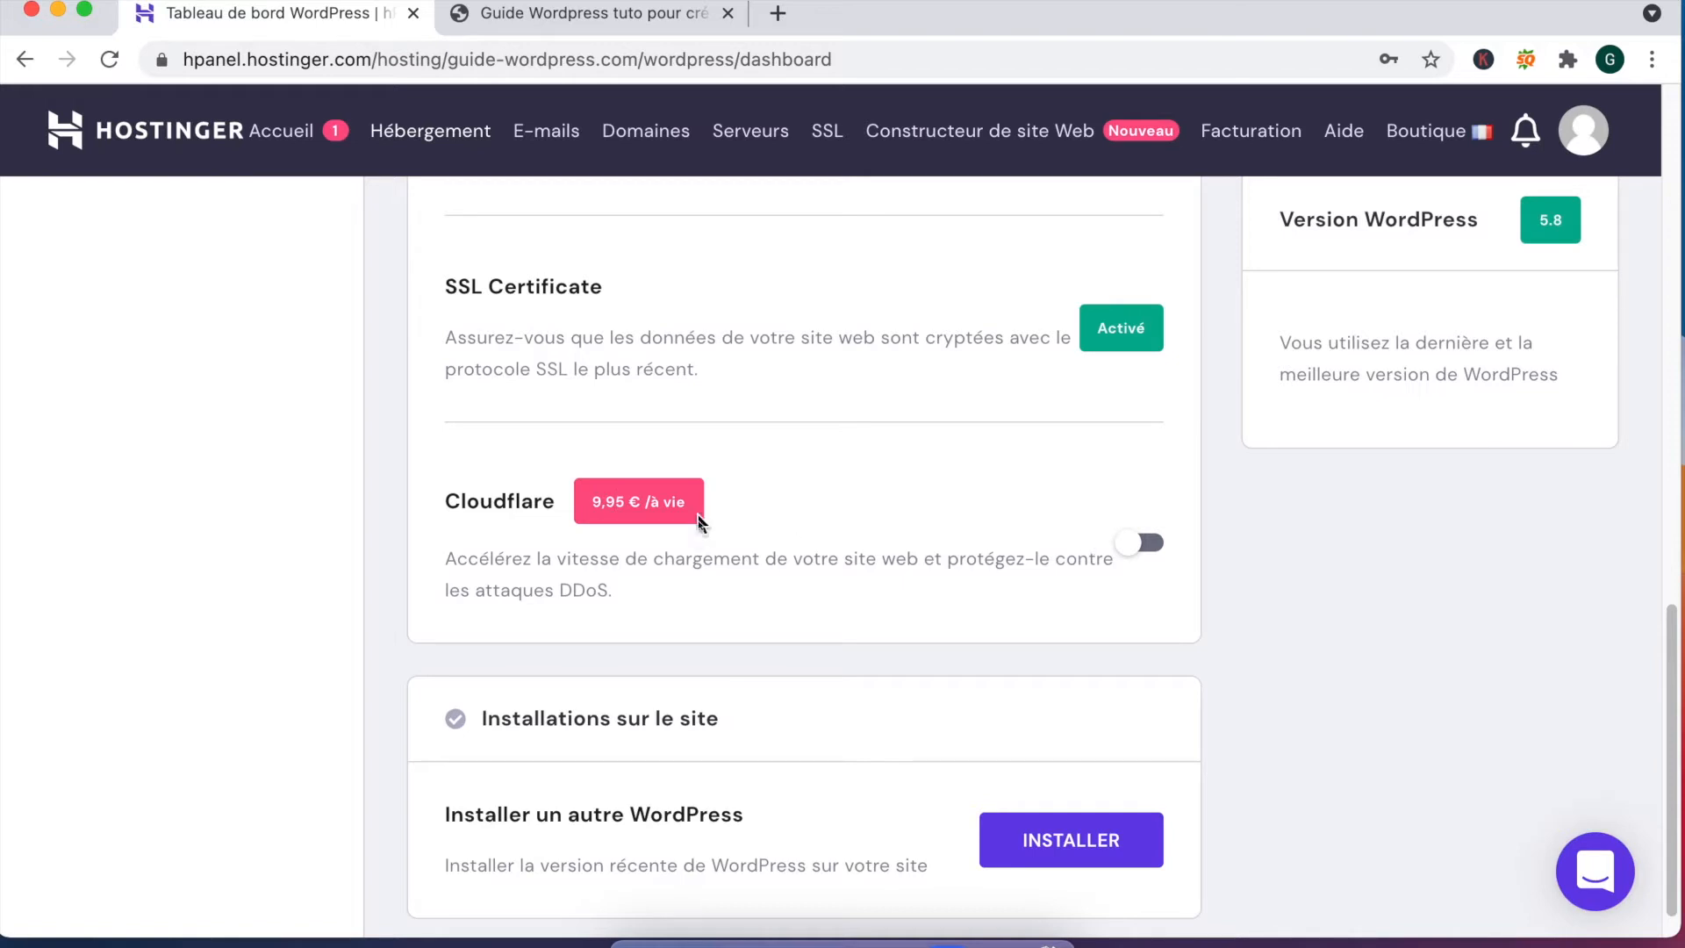
{"action": "scroll", "coordinate": [624, 698], "scroll_direction": "down", "scroll_amount": 1}
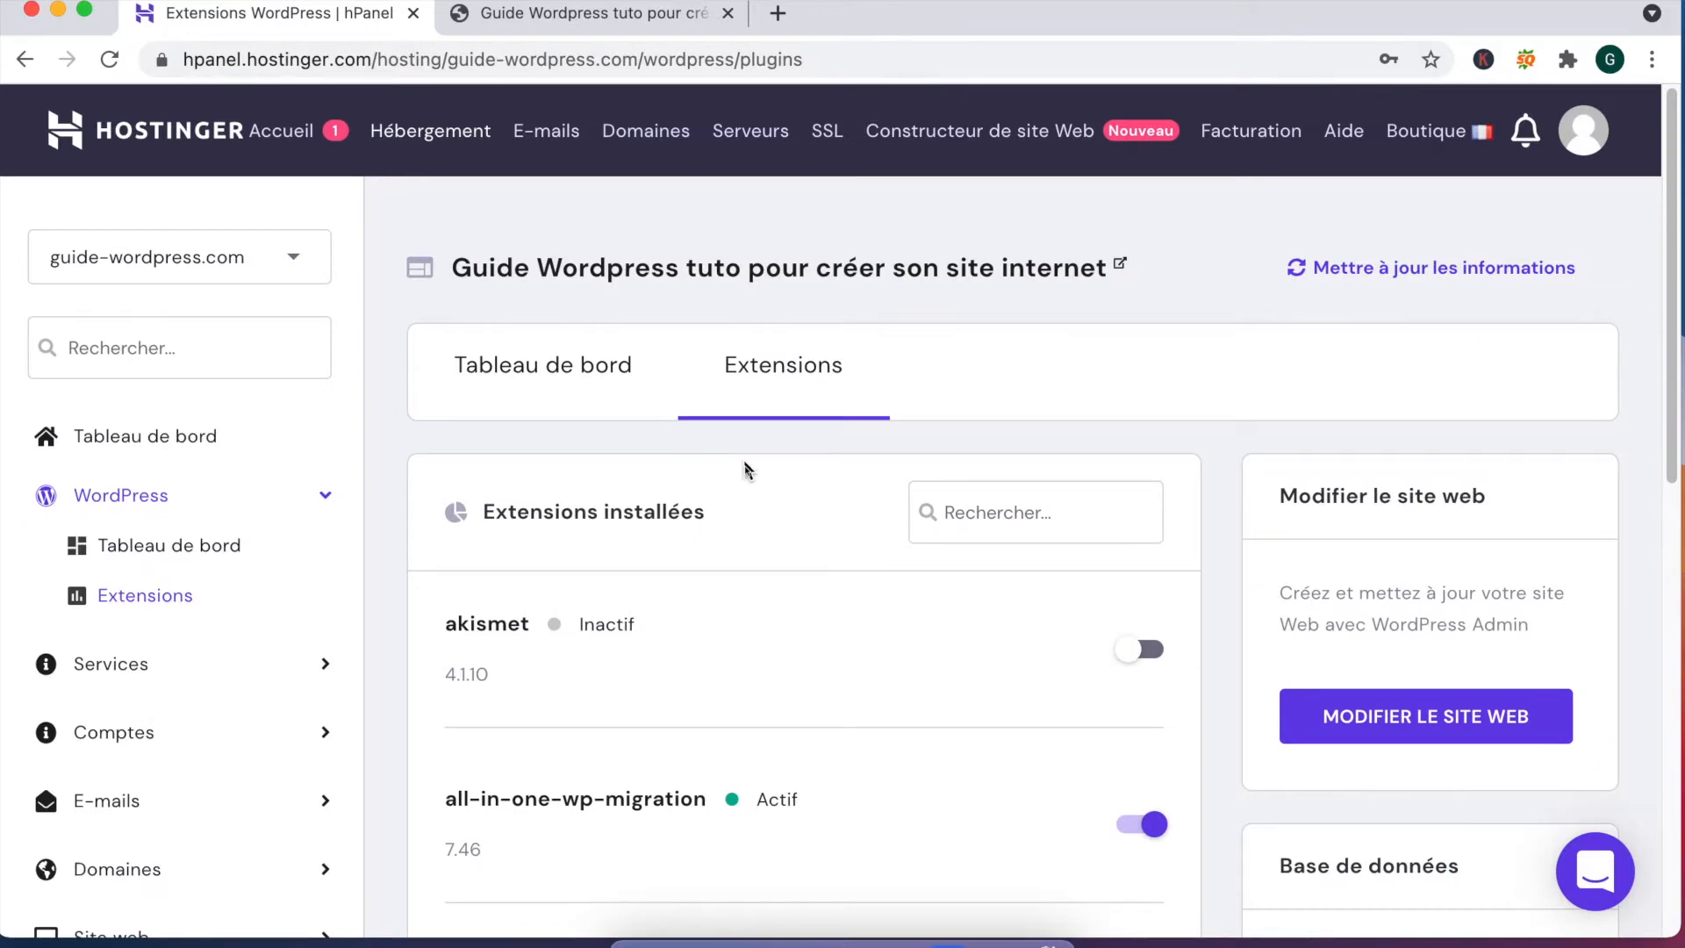
{"action": "scroll", "coordinate": [739, 466], "scroll_direction": "down", "scroll_amount": 2}
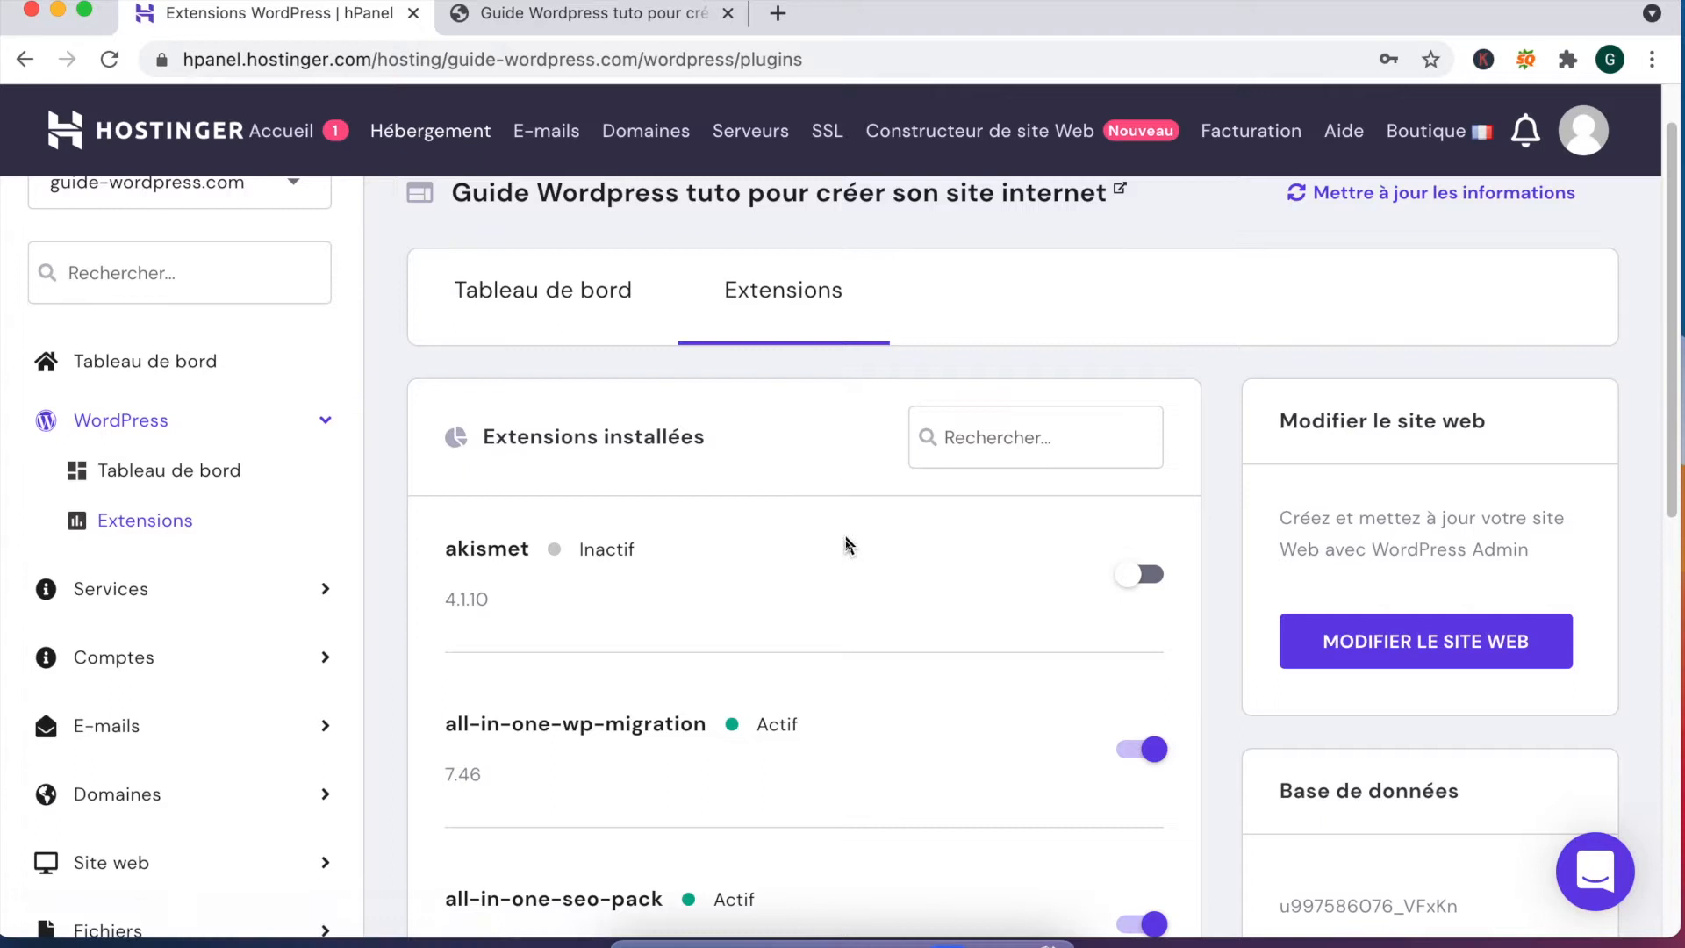
Step: Switch off the all-in-one-wp-migration, all-in-one-seo-pack and google-analytics-for-wordpress plugin toggles
{"action": "scroll", "coordinate": [799, 715], "scroll_direction": "down", "scroll_amount": 3}
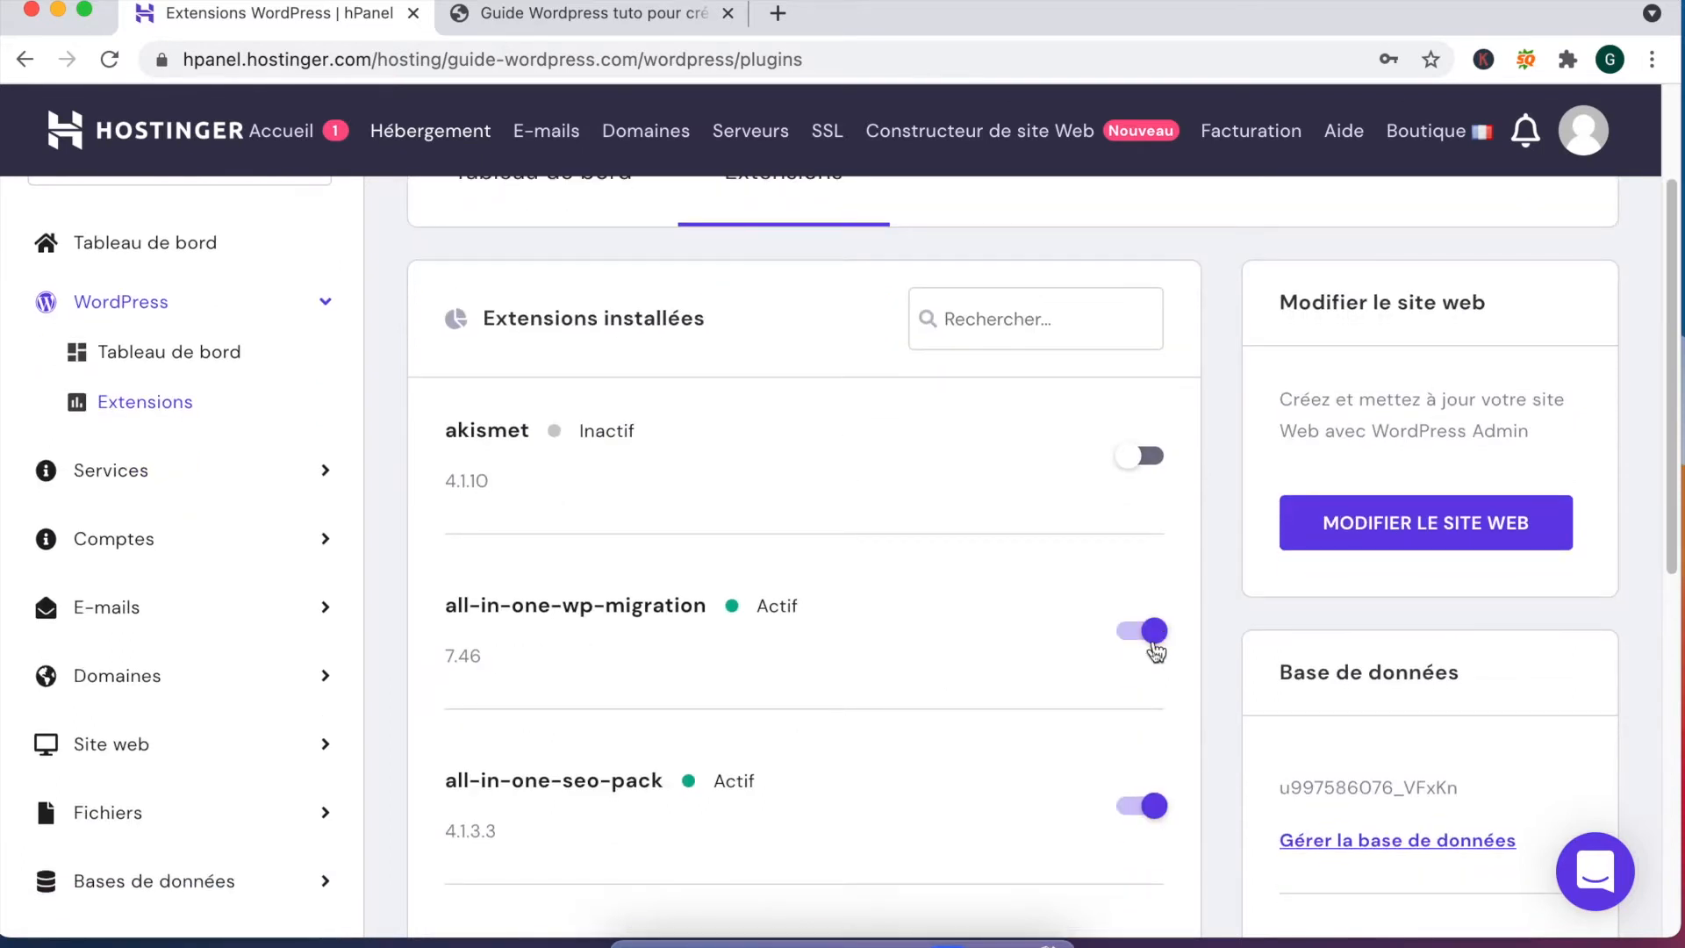
{"action": "left_click", "coordinate": [1153, 632]}
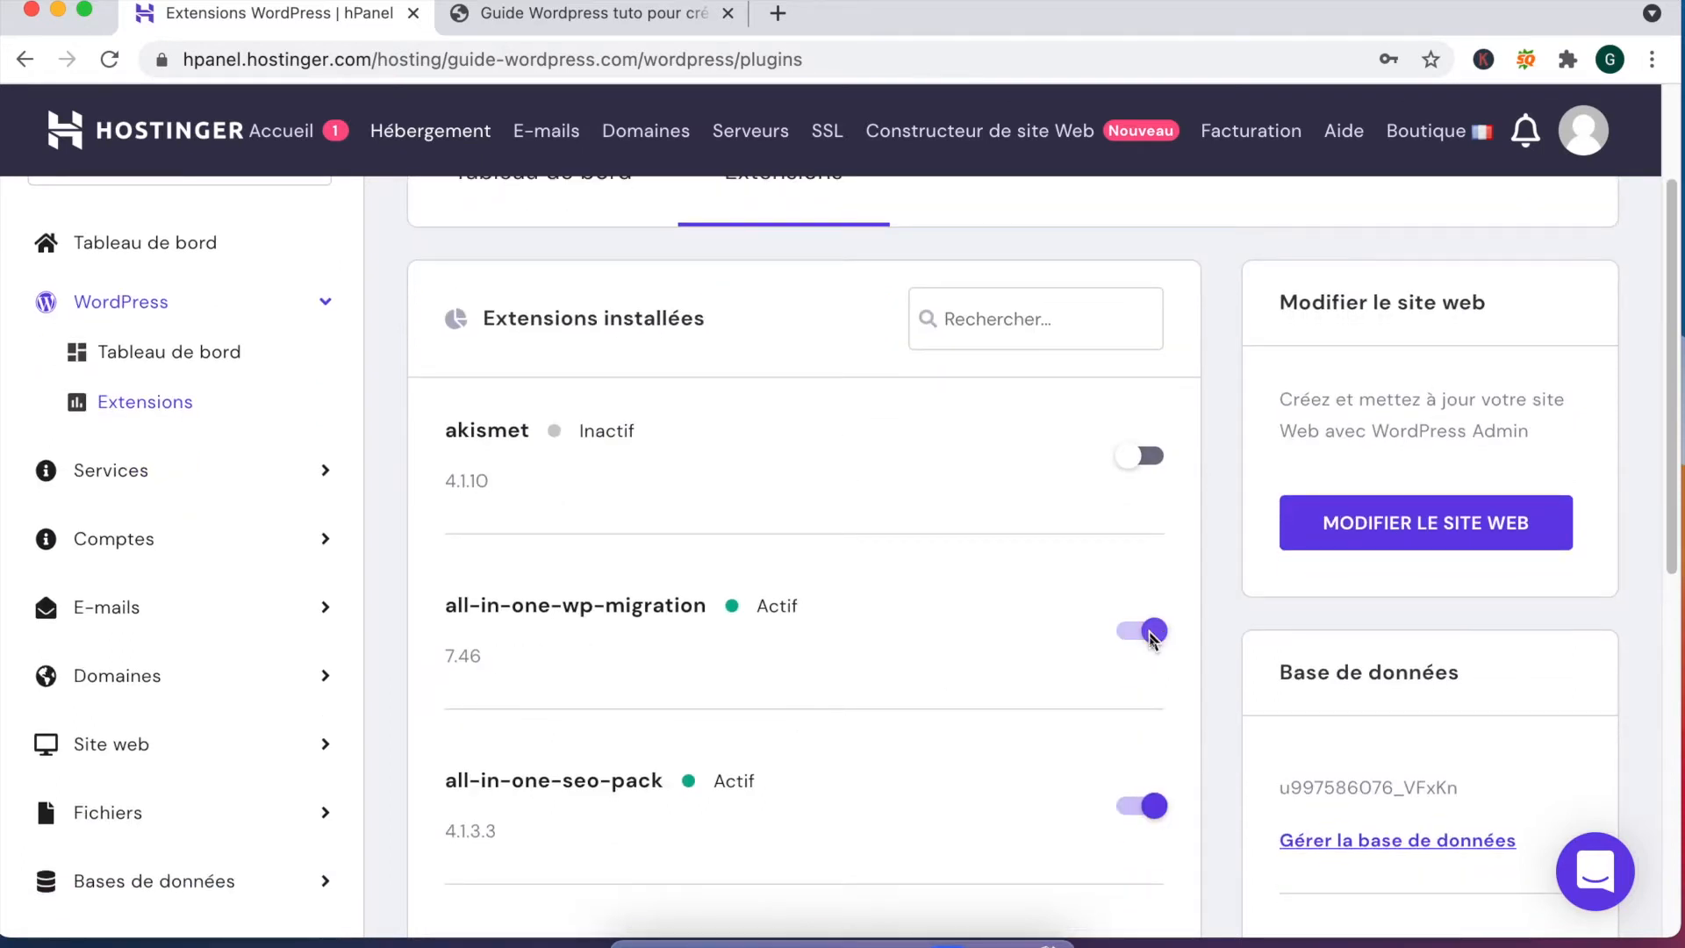
{"action": "left_click", "coordinate": [1125, 805]}
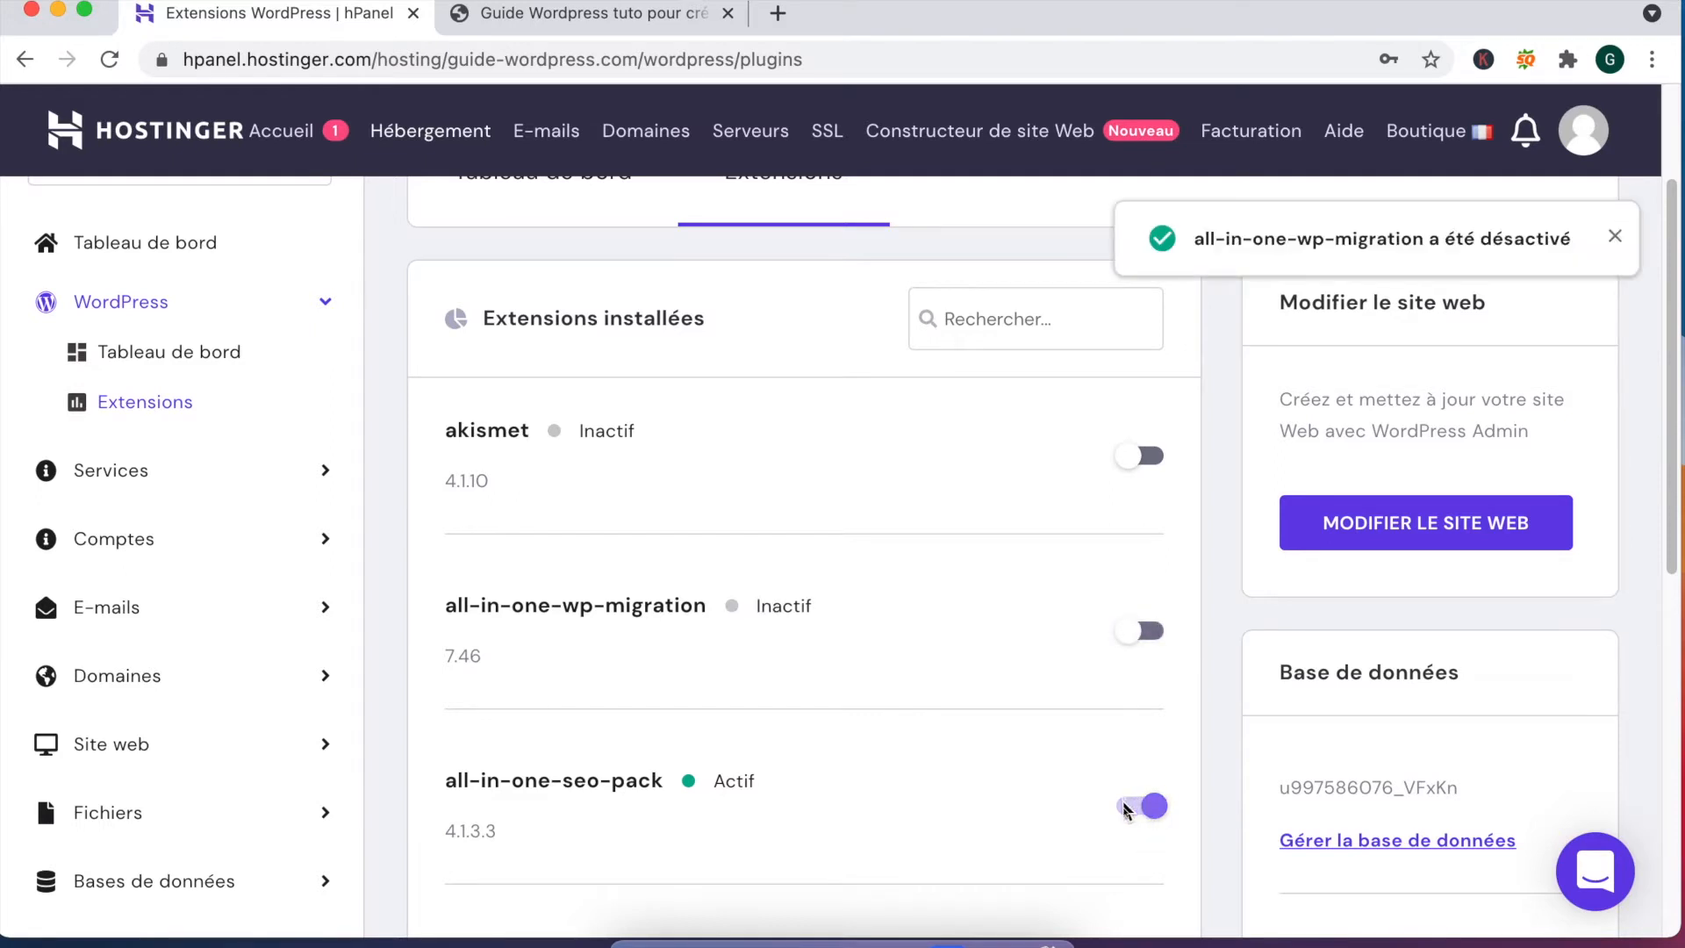
{"action": "scroll", "coordinate": [1110, 742], "scroll_direction": "down", "scroll_amount": 3}
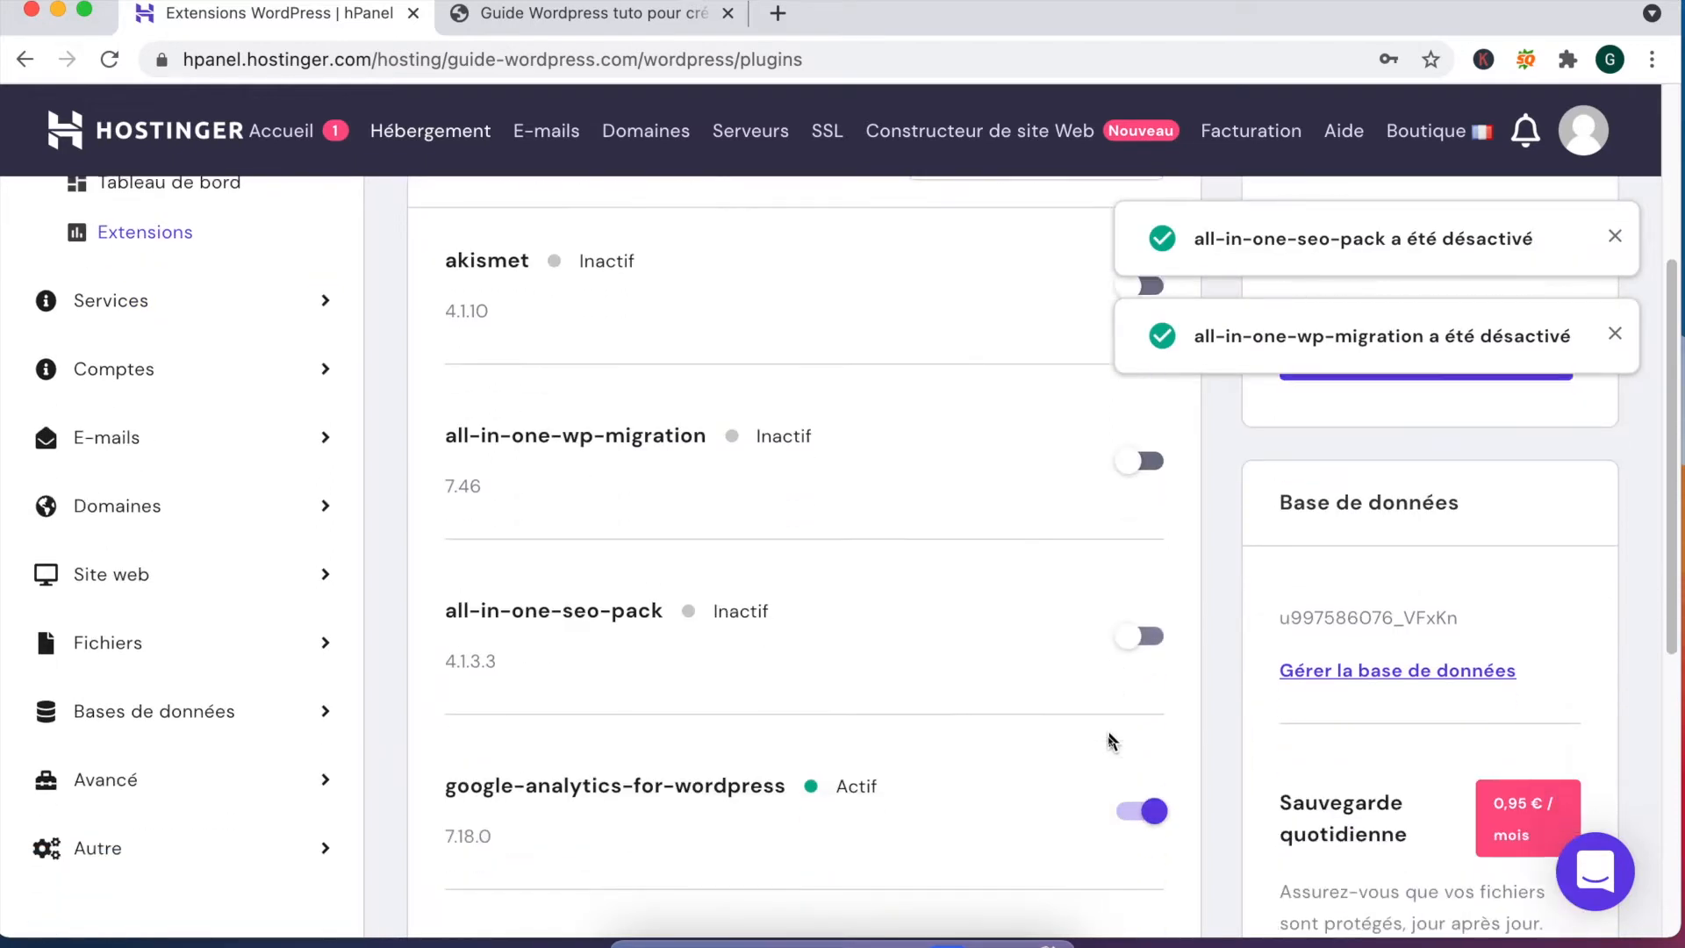
{"action": "scroll", "coordinate": [1110, 741], "scroll_direction": "down", "scroll_amount": 2}
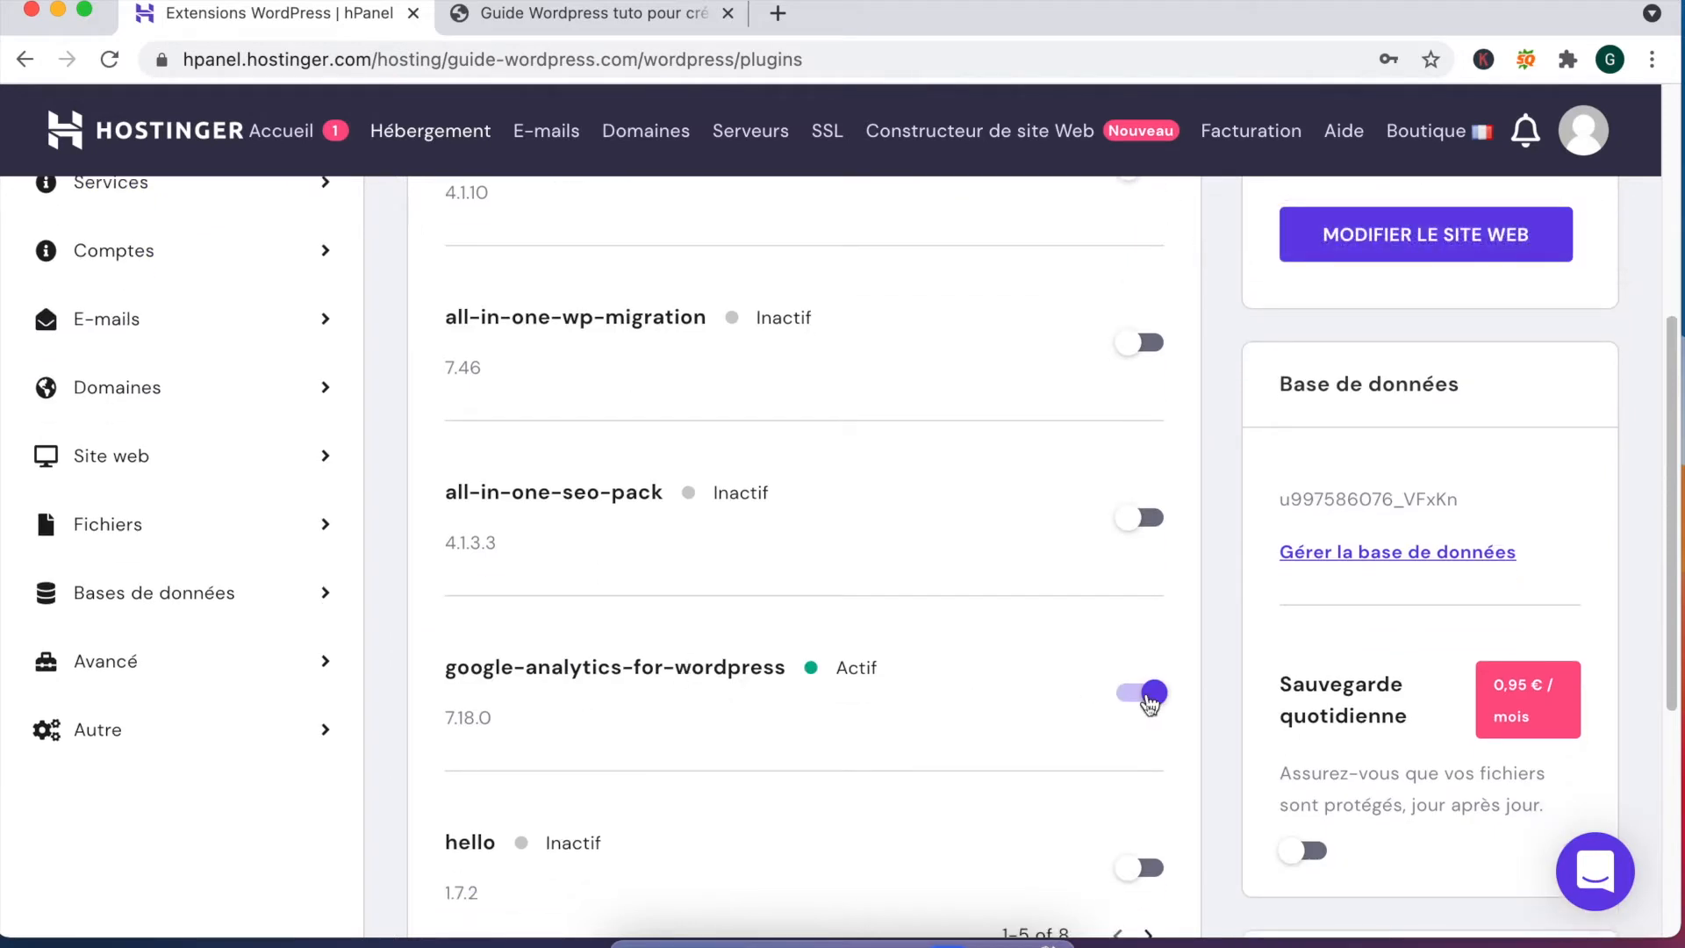
{"action": "left_click", "coordinate": [1148, 695]}
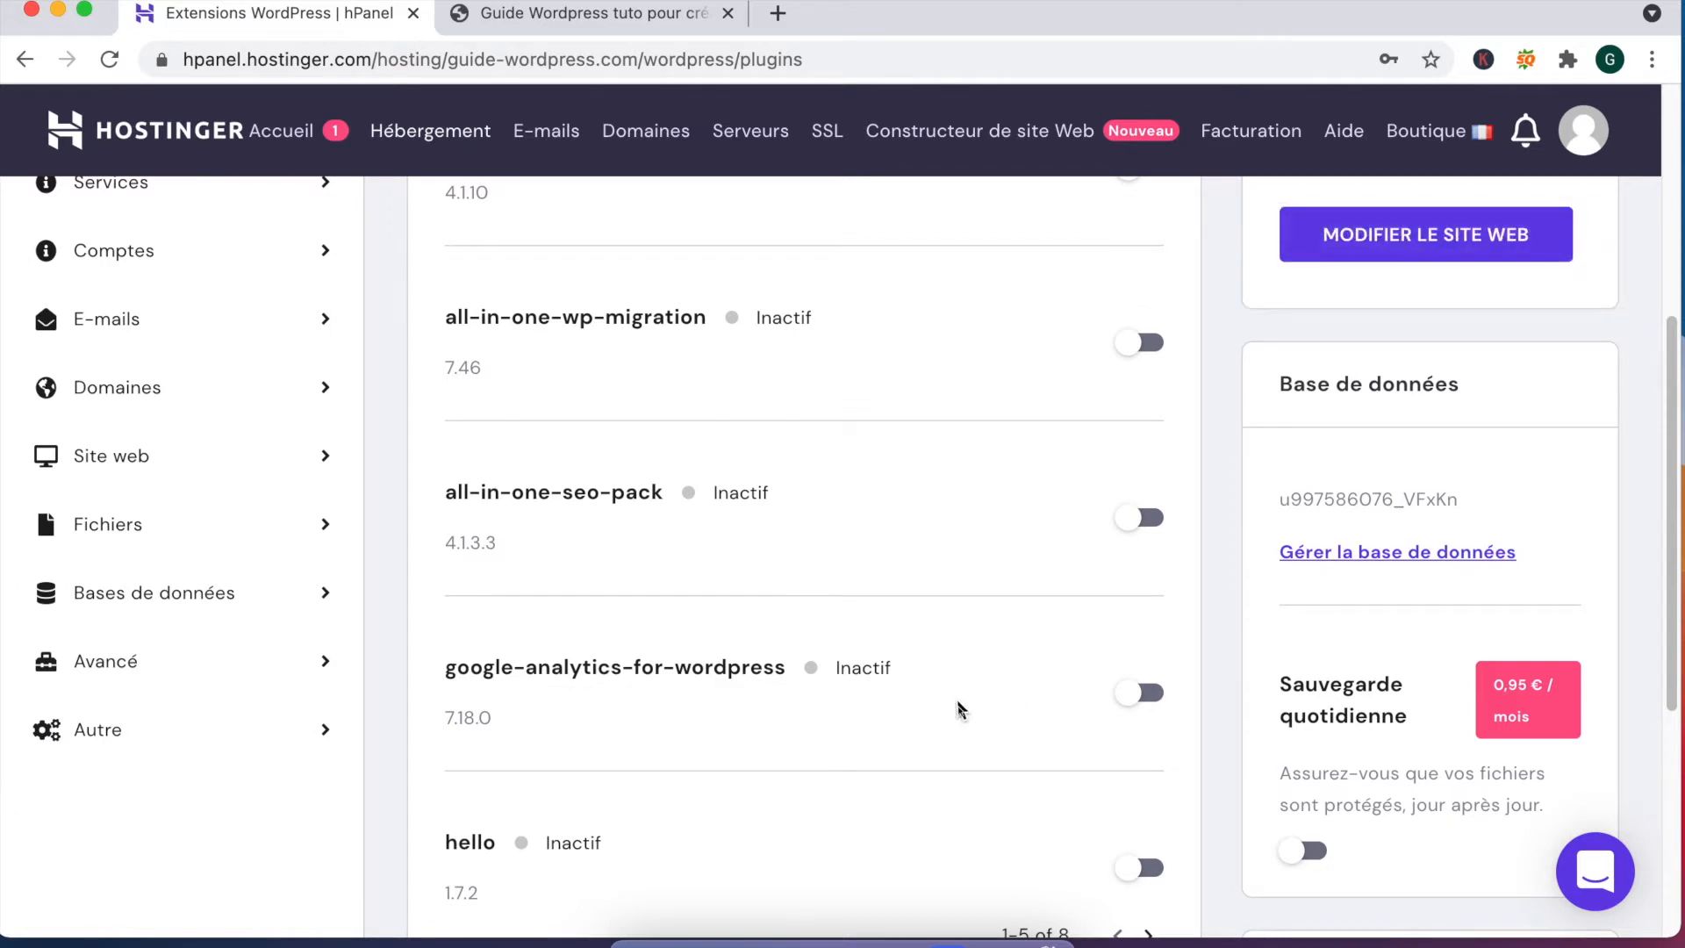
{"action": "scroll", "coordinate": [959, 708], "scroll_direction": "down", "scroll_amount": 2}
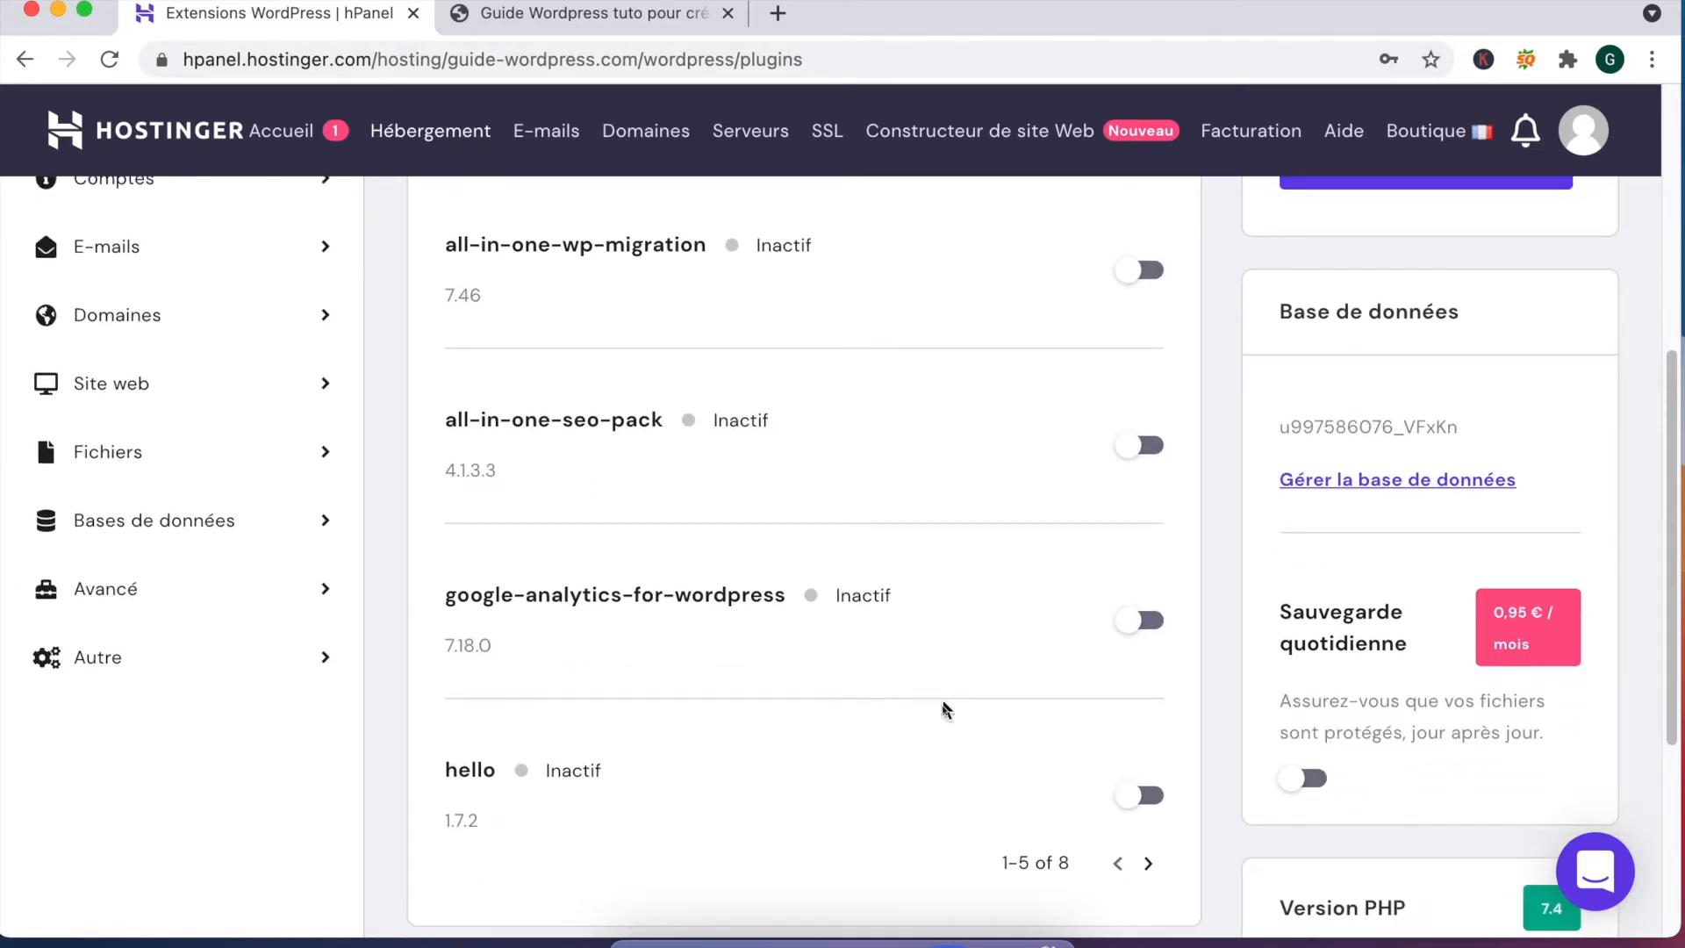
{"action": "scroll", "coordinate": [903, 752], "scroll_direction": "up", "scroll_amount": 4}
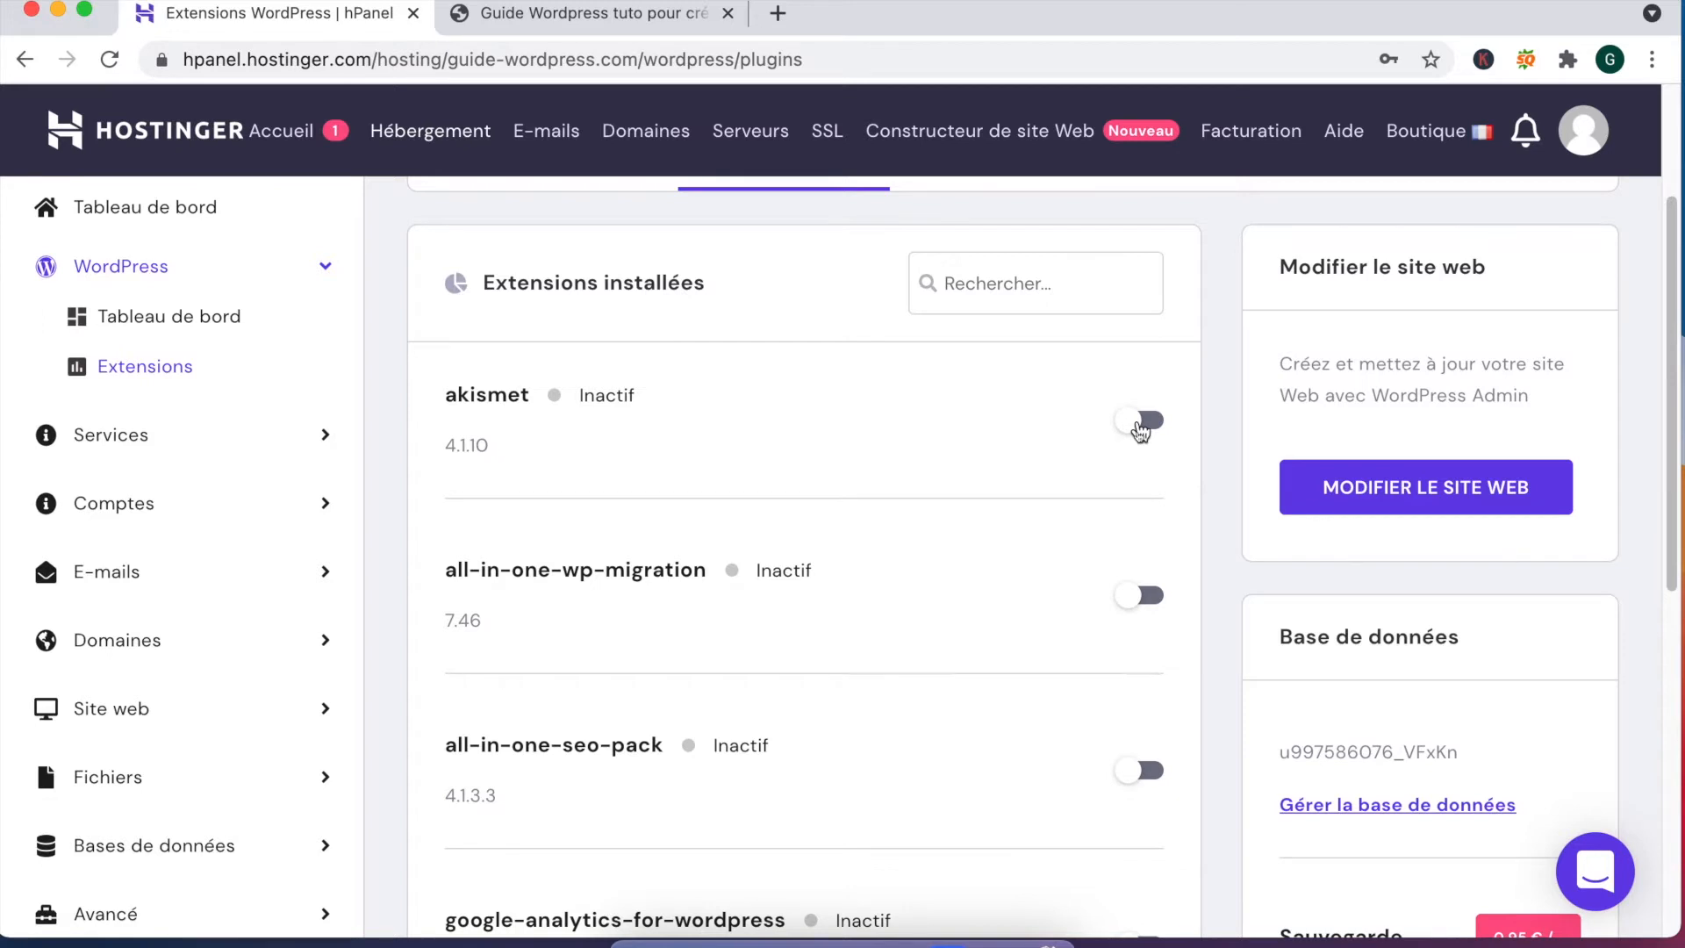
{"action": "left_click", "coordinate": [111, 434]}
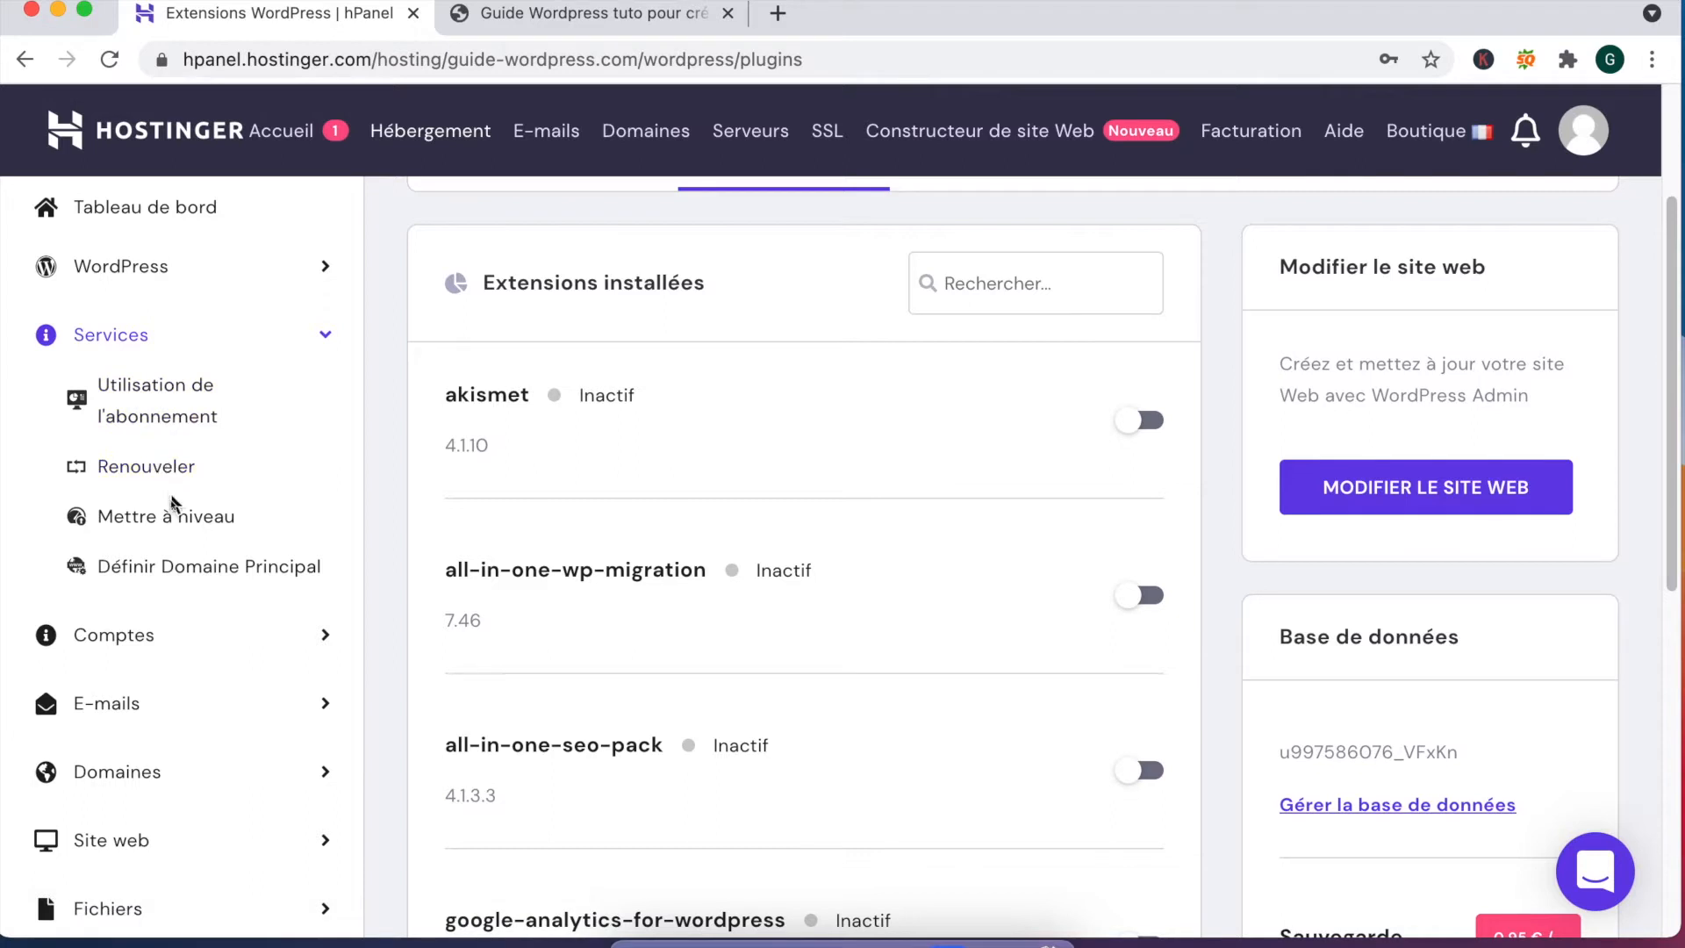
Step: Go from hosting account details back to the overview and open the Comptes E-mail card
{"action": "scroll", "coordinate": [182, 579], "scroll_direction": "down", "scroll_amount": 1}
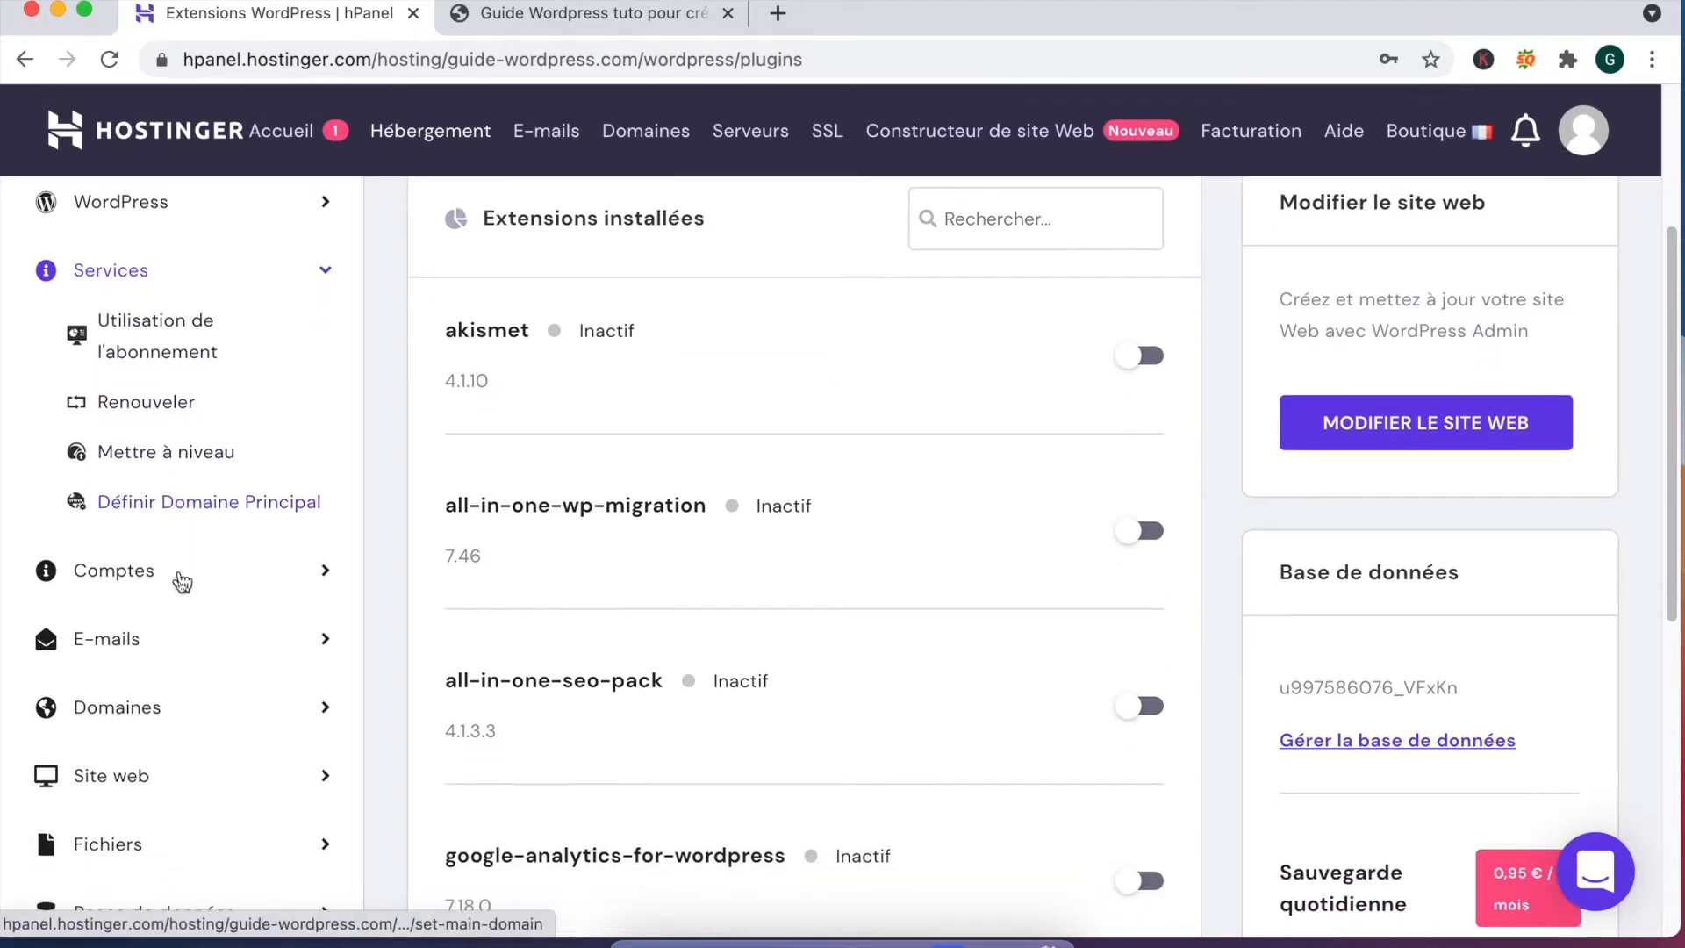
{"action": "left_click", "coordinate": [167, 579]}
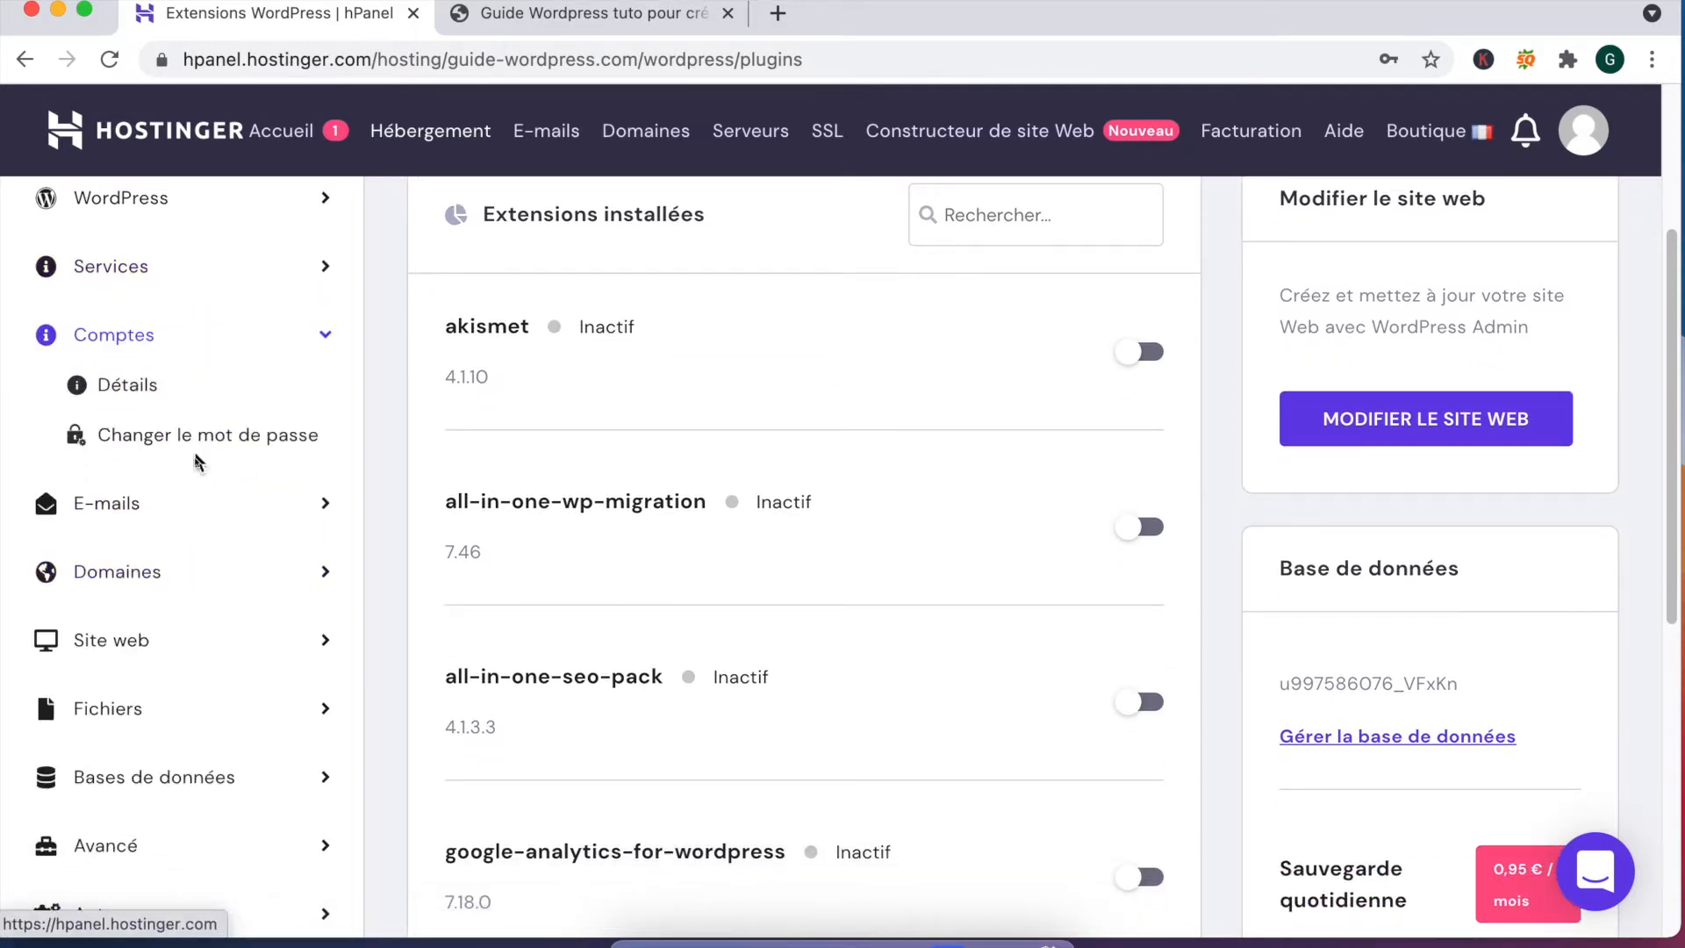
{"action": "left_click", "coordinate": [190, 401]}
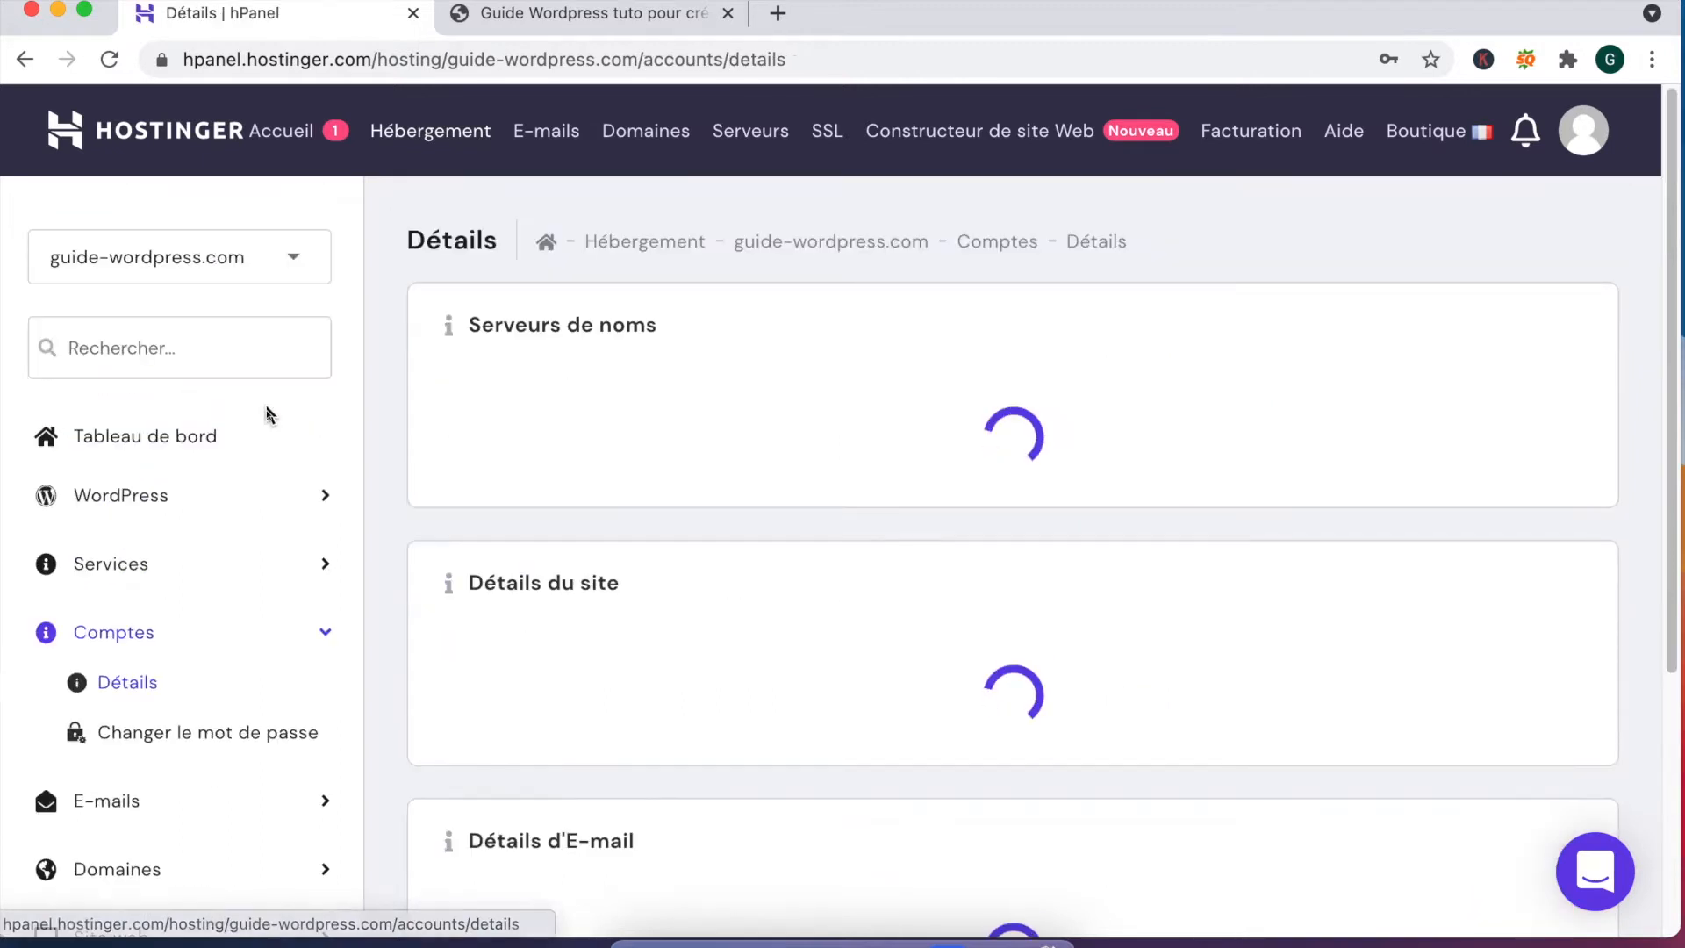
{"action": "left_click", "coordinate": [397, 137]}
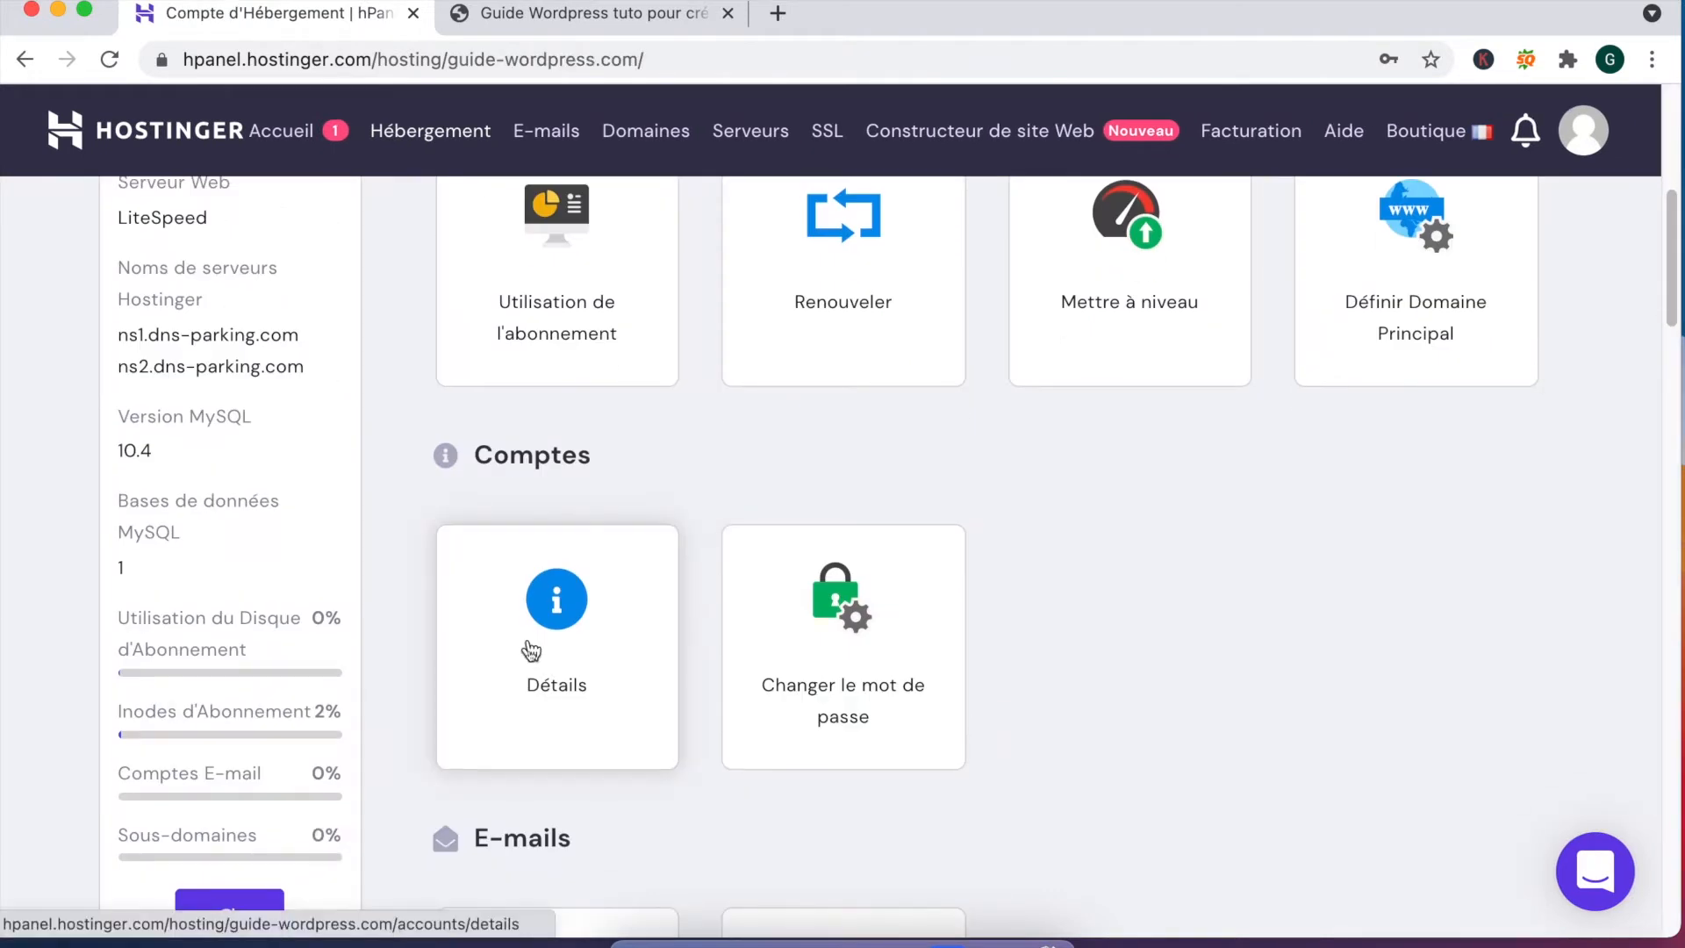
{"action": "scroll", "coordinate": [531, 650], "scroll_direction": "down", "scroll_amount": 3}
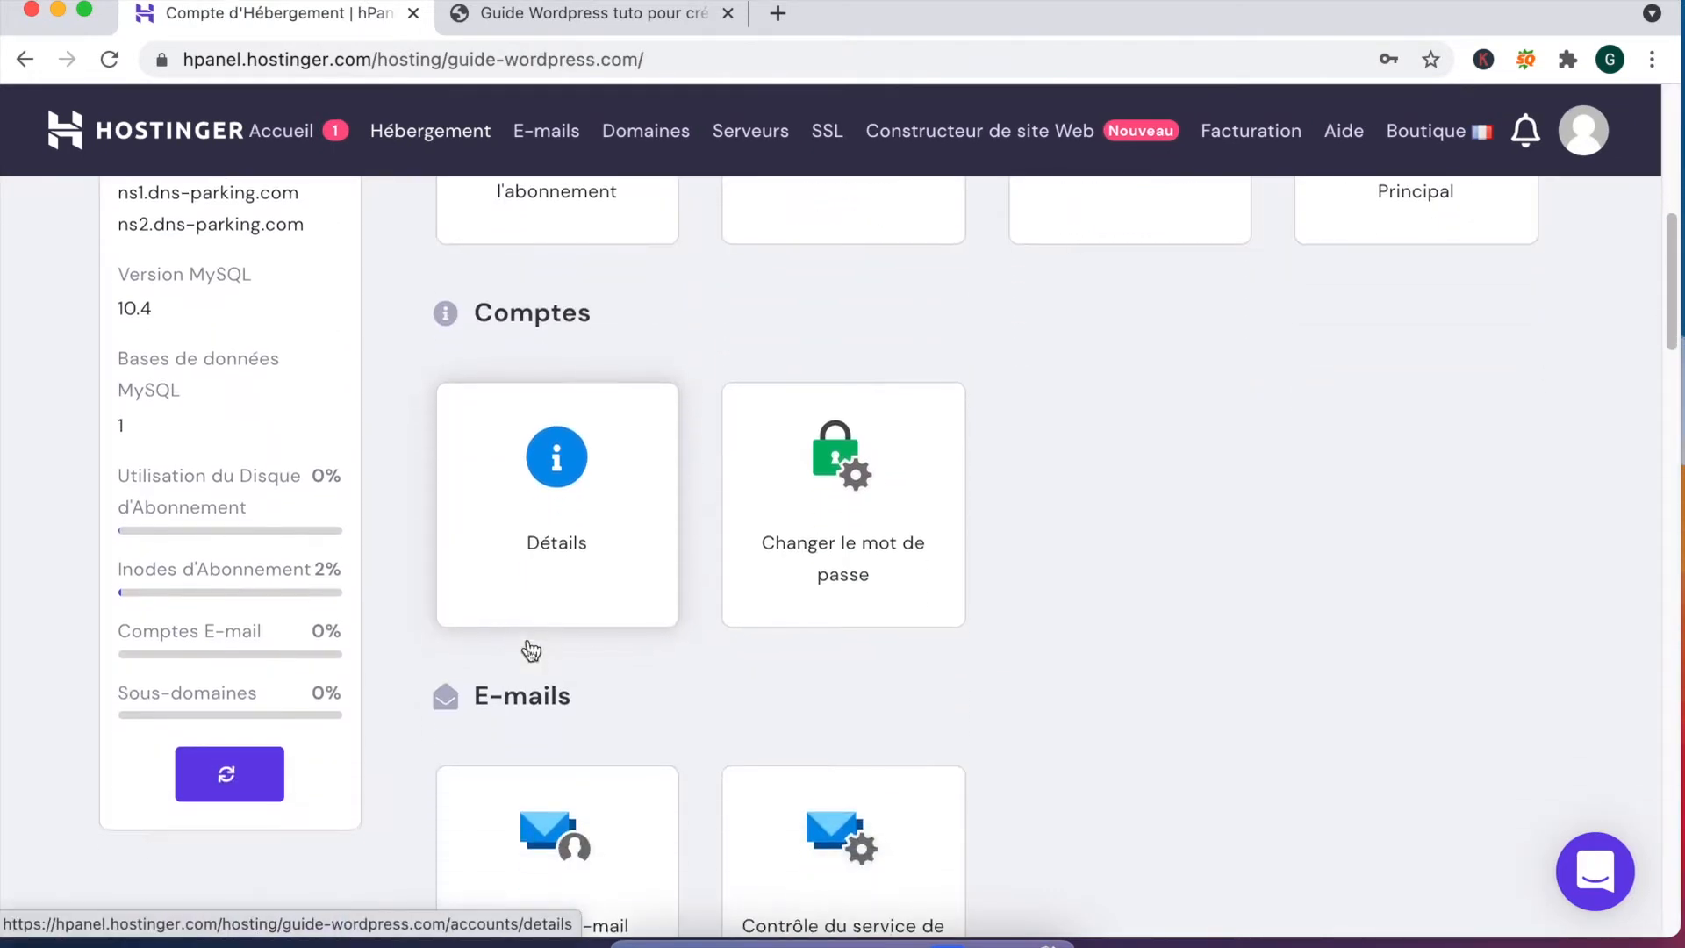
{"action": "scroll", "coordinate": [713, 691], "scroll_direction": "down", "scroll_amount": 5}
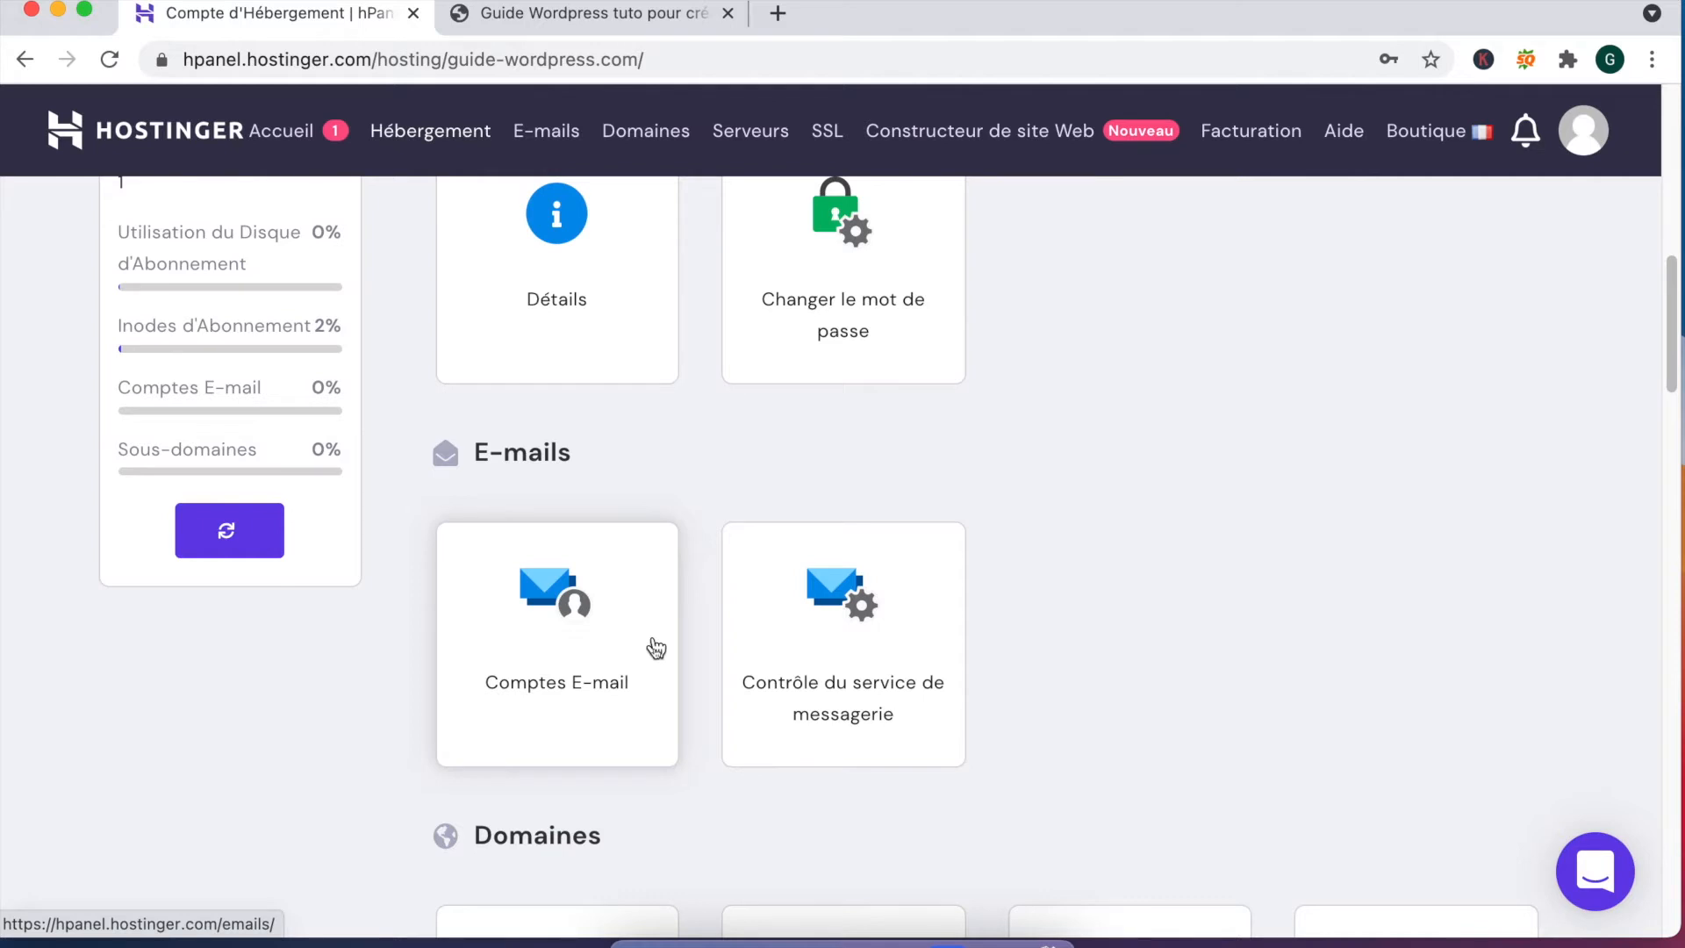
{"action": "left_click", "coordinate": [656, 649]}
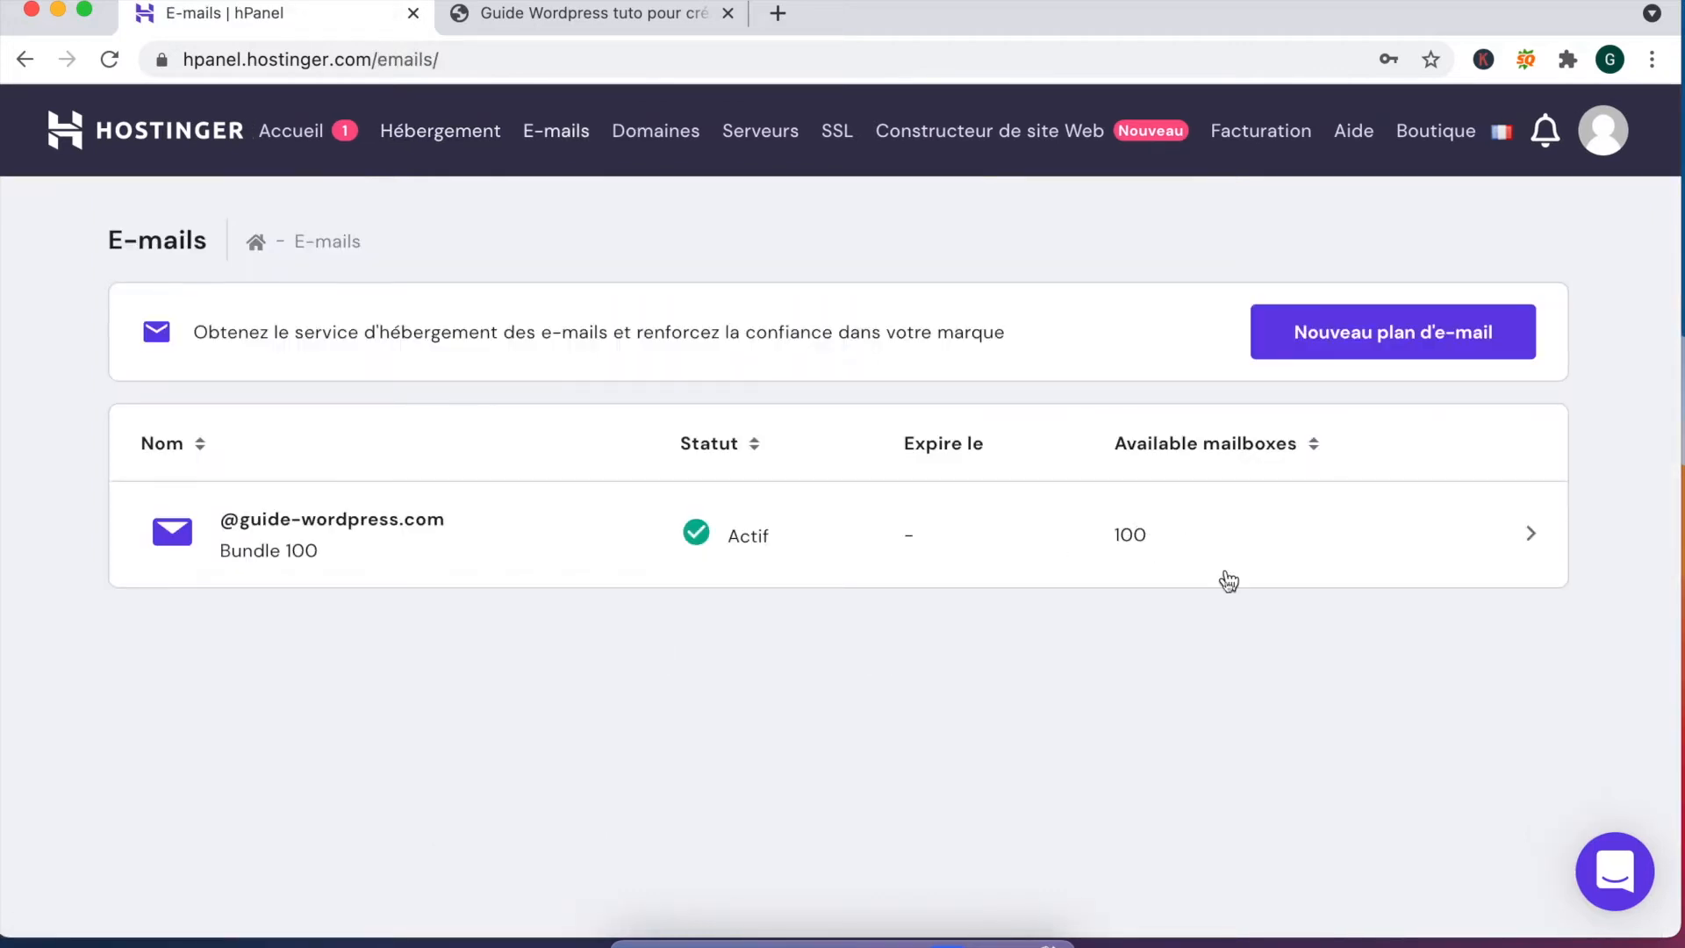
{"action": "left_click", "coordinate": [1271, 536]}
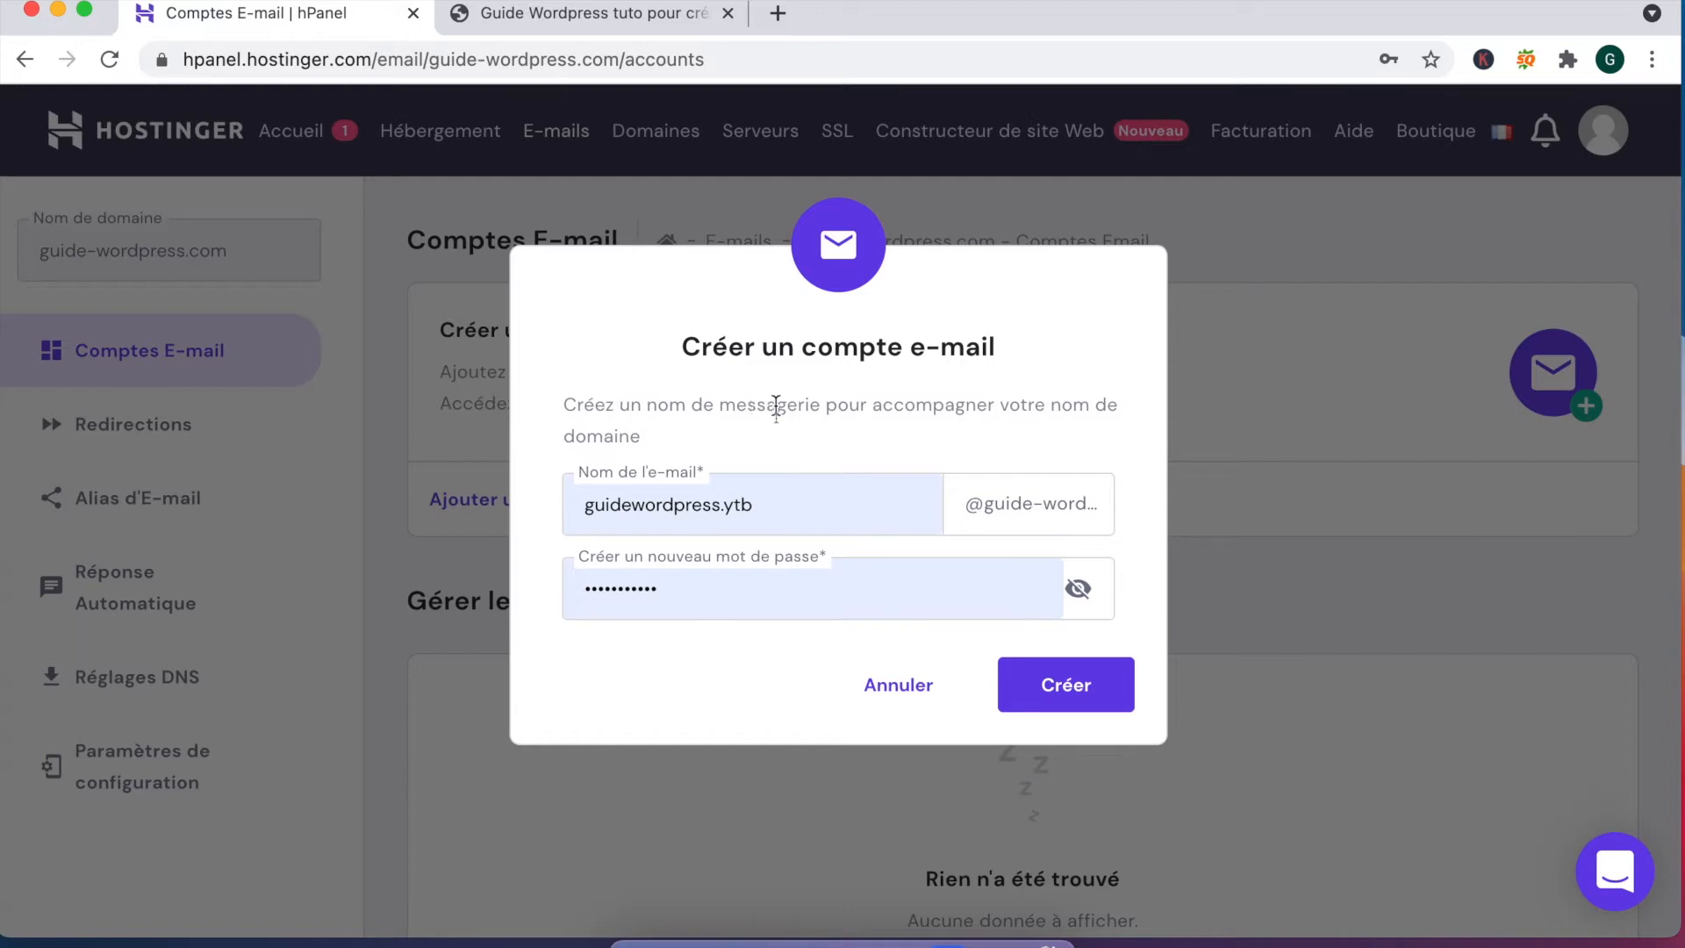
{"action": "left_click", "coordinate": [792, 510]}
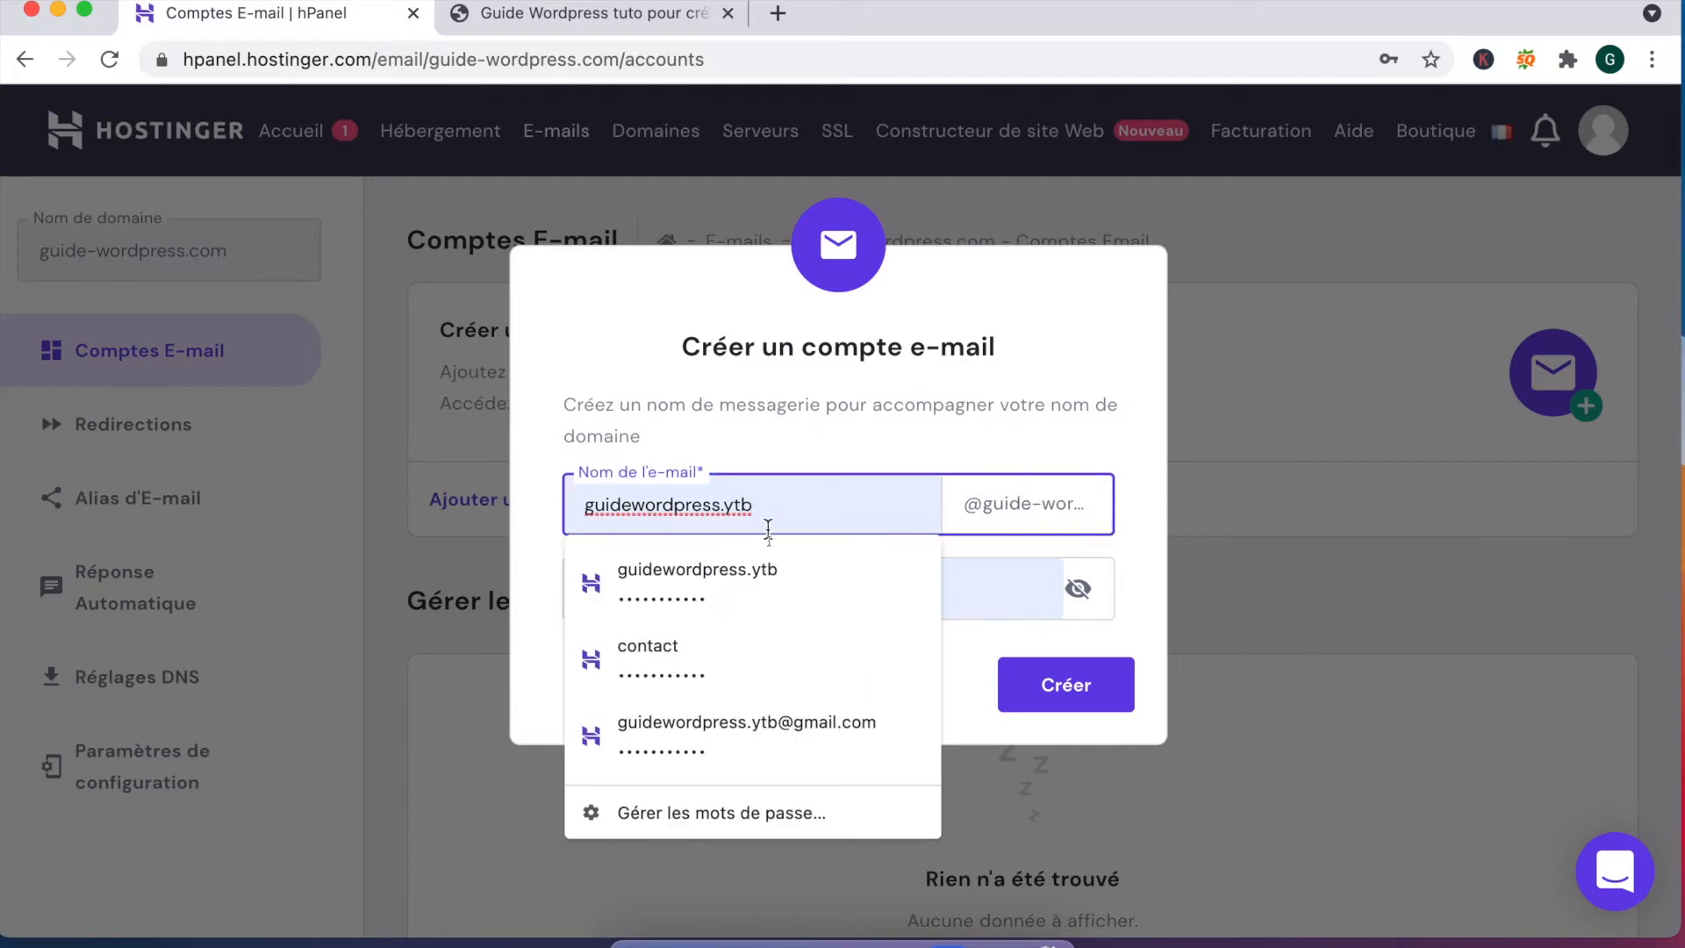
{"action": "left_click_drag", "start_coordinate": [778, 509], "coordinate": [580, 509]}
{"action": "key", "text": "BackSpace"}
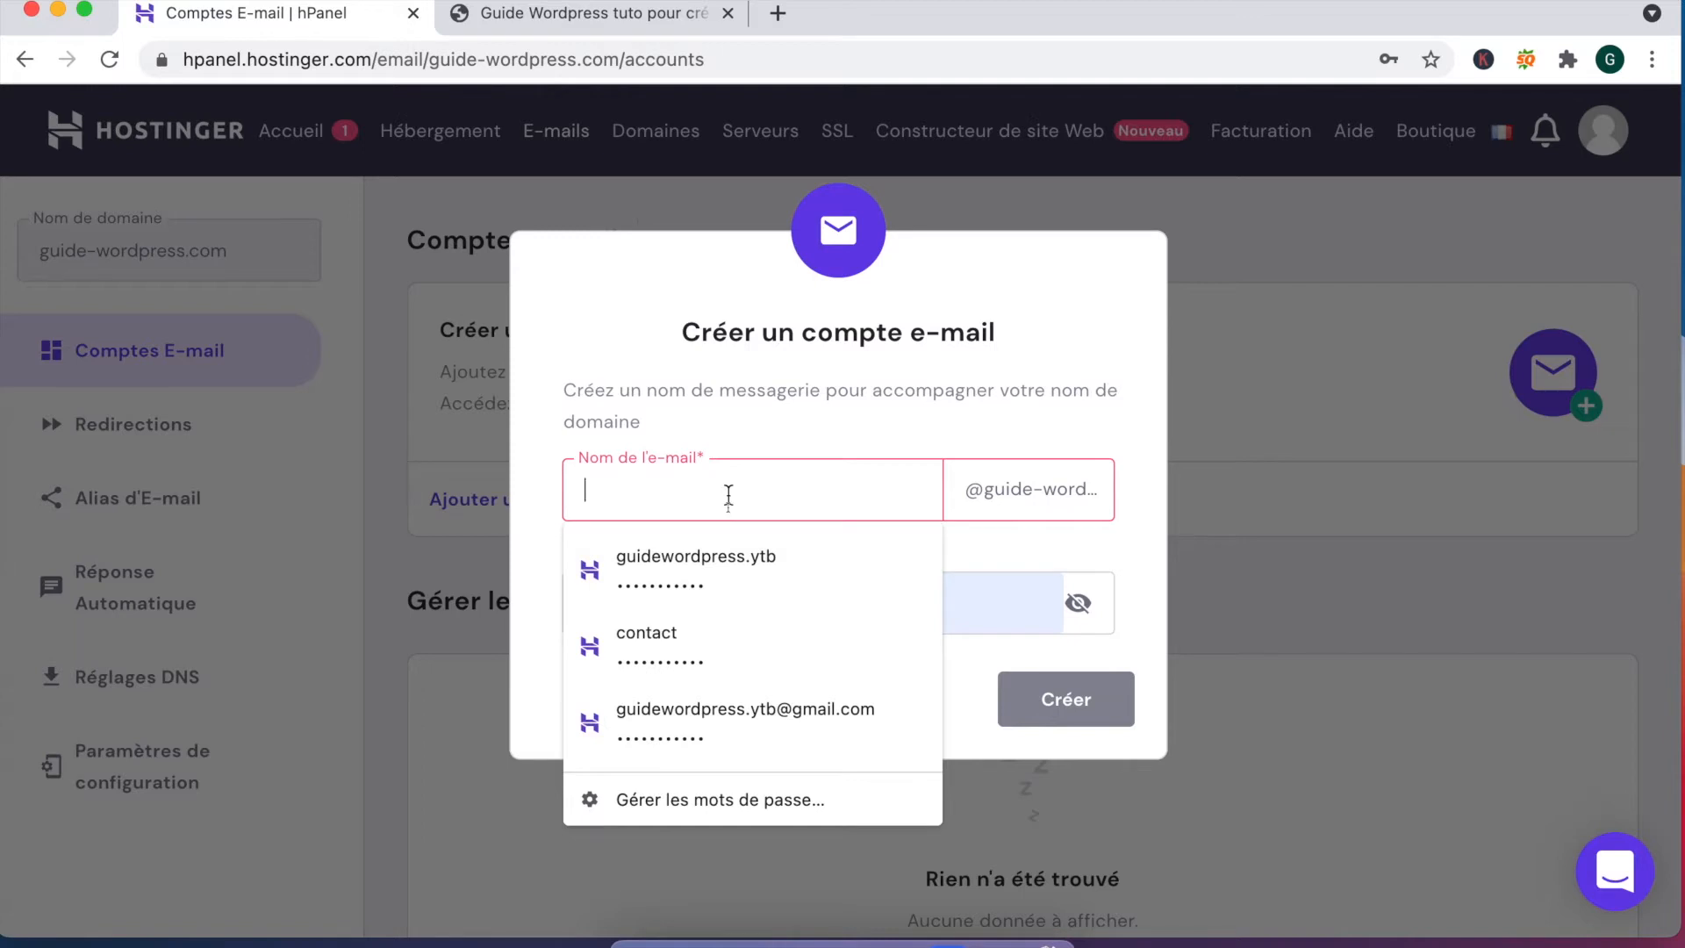
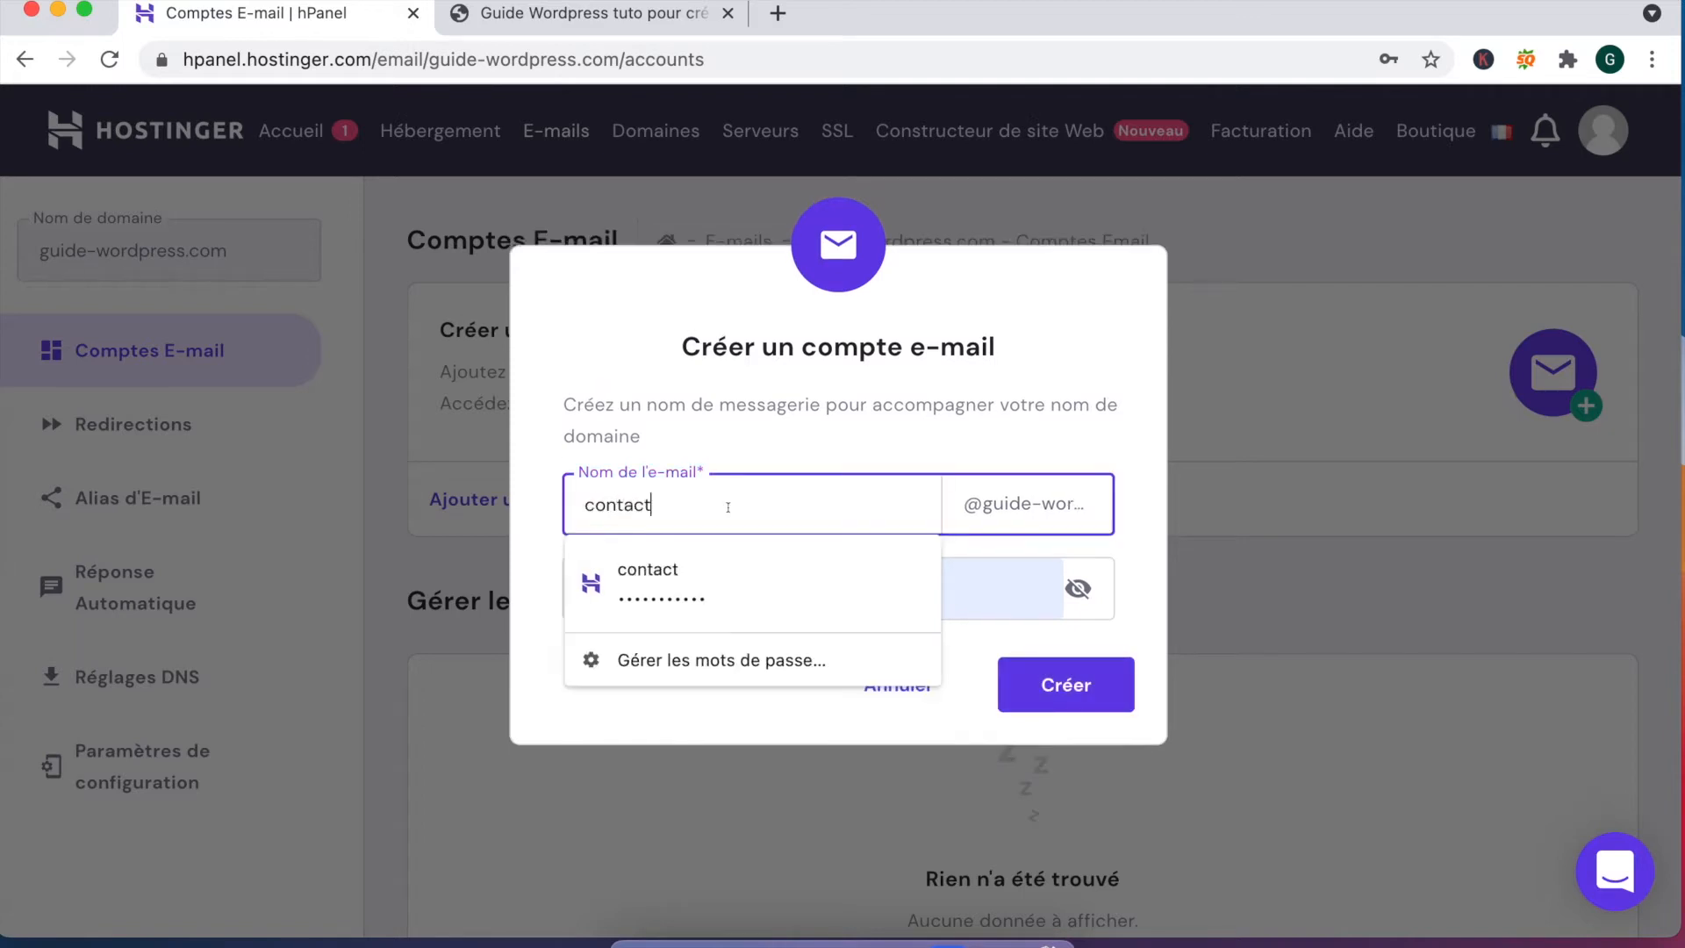
{"action": "left_click", "coordinate": [763, 392]}
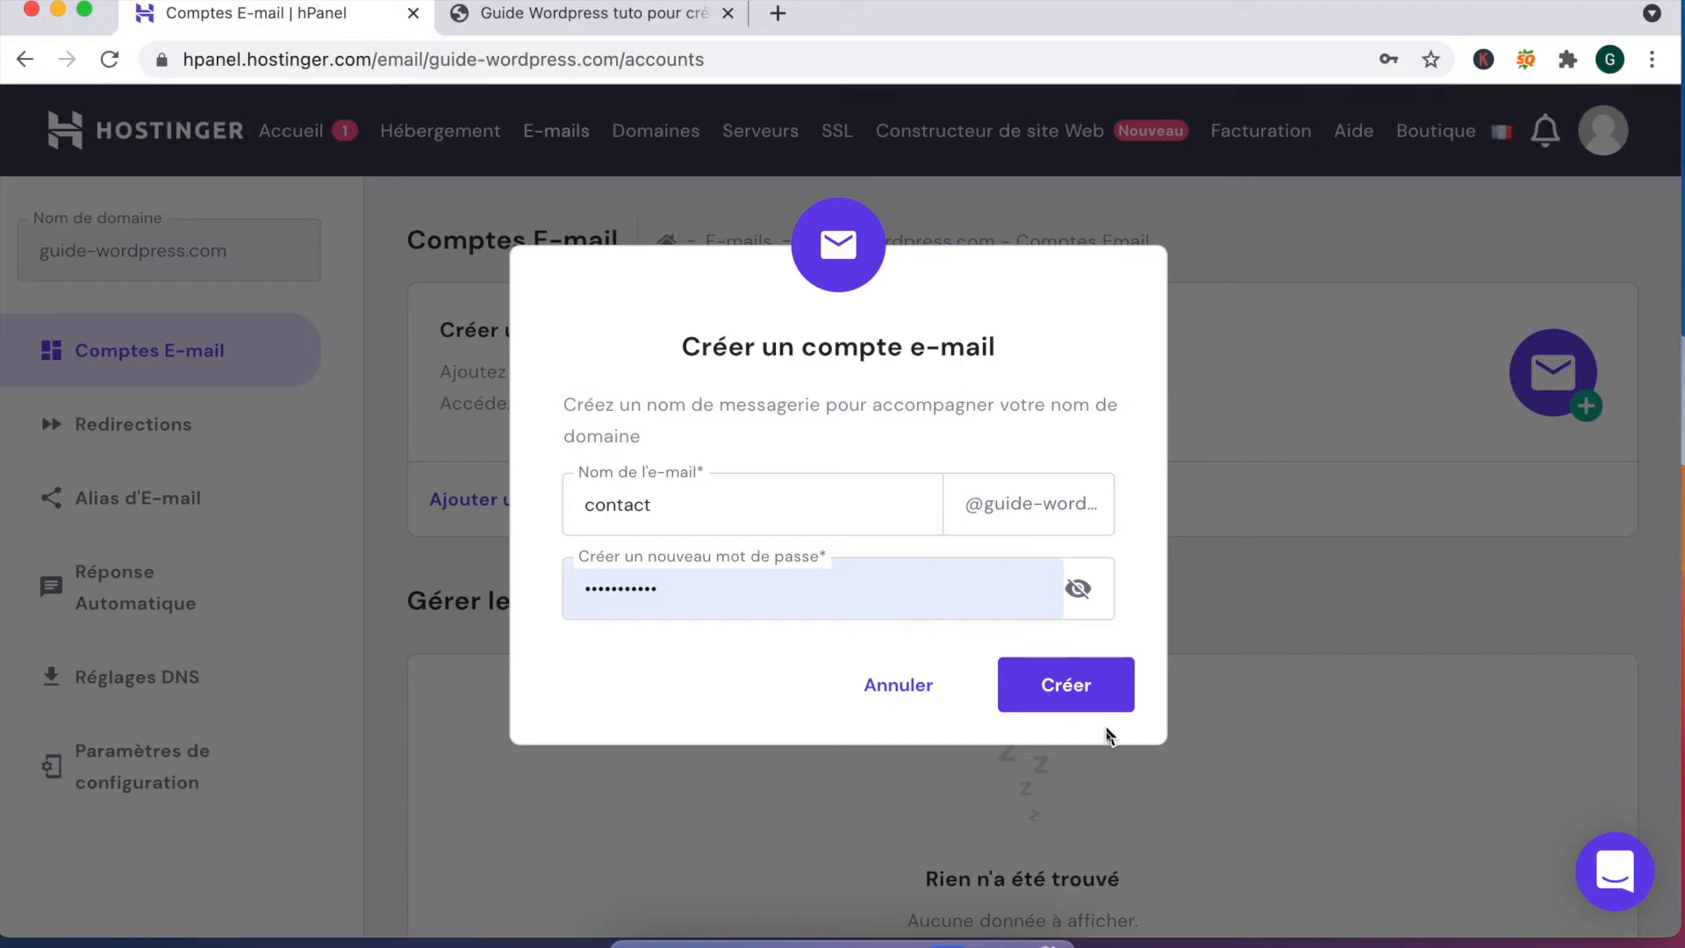
{"action": "left_click", "coordinate": [1089, 694]}
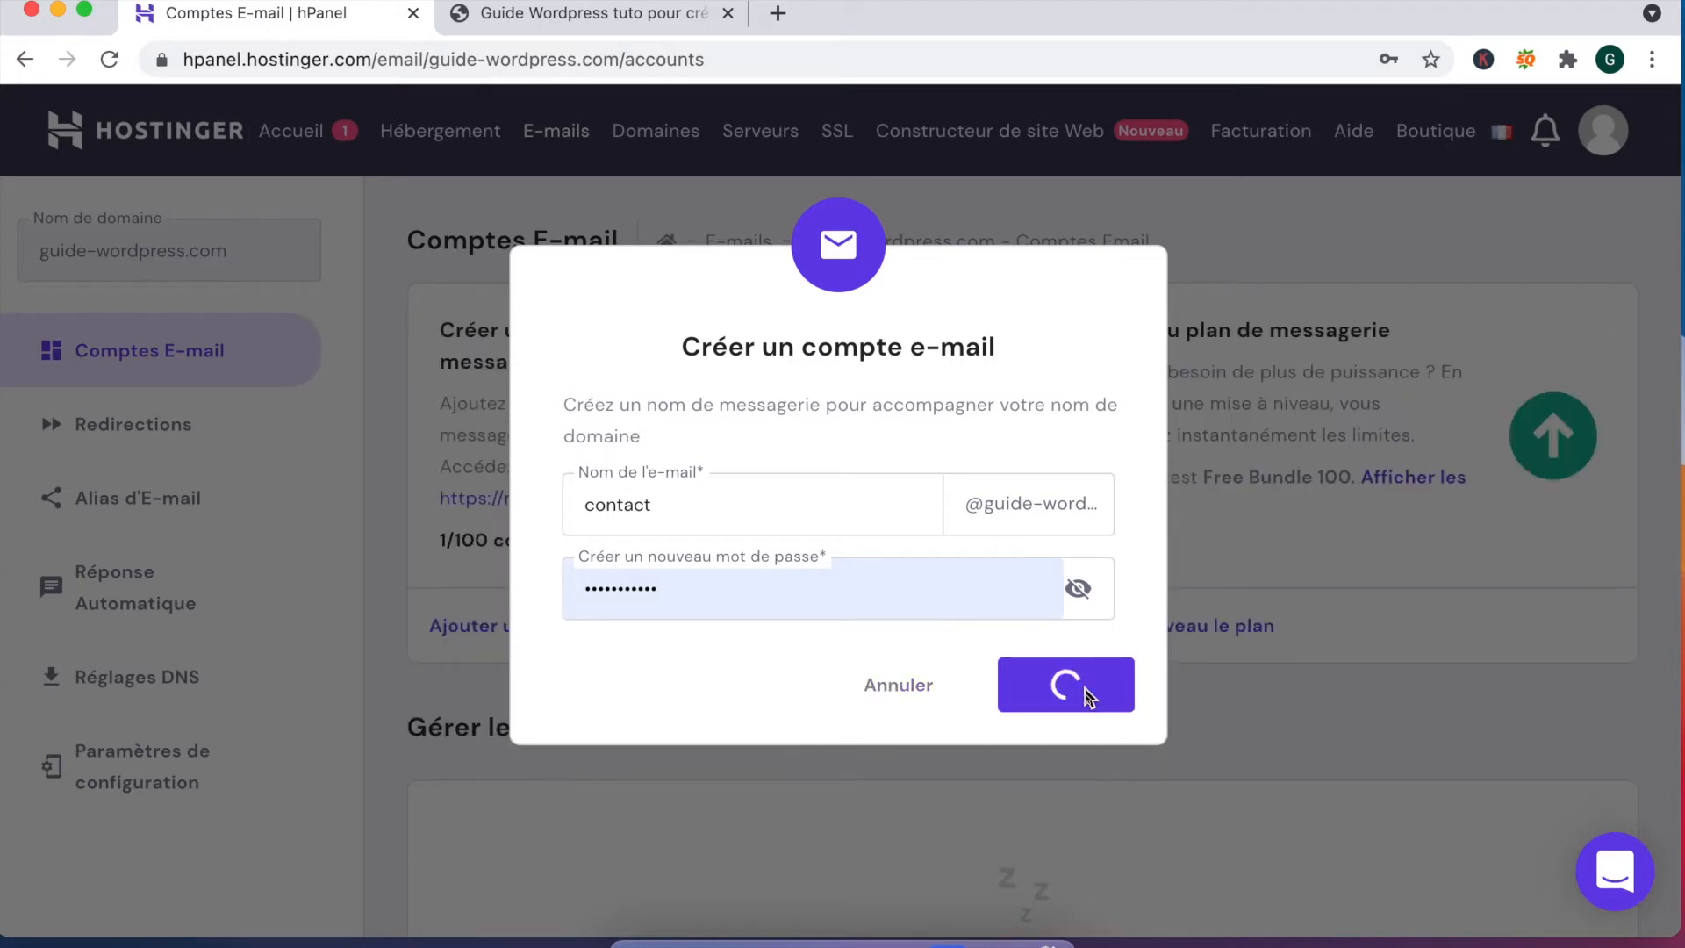
{"action": "scroll", "coordinate": [952, 689], "scroll_direction": "down", "scroll_amount": 4}
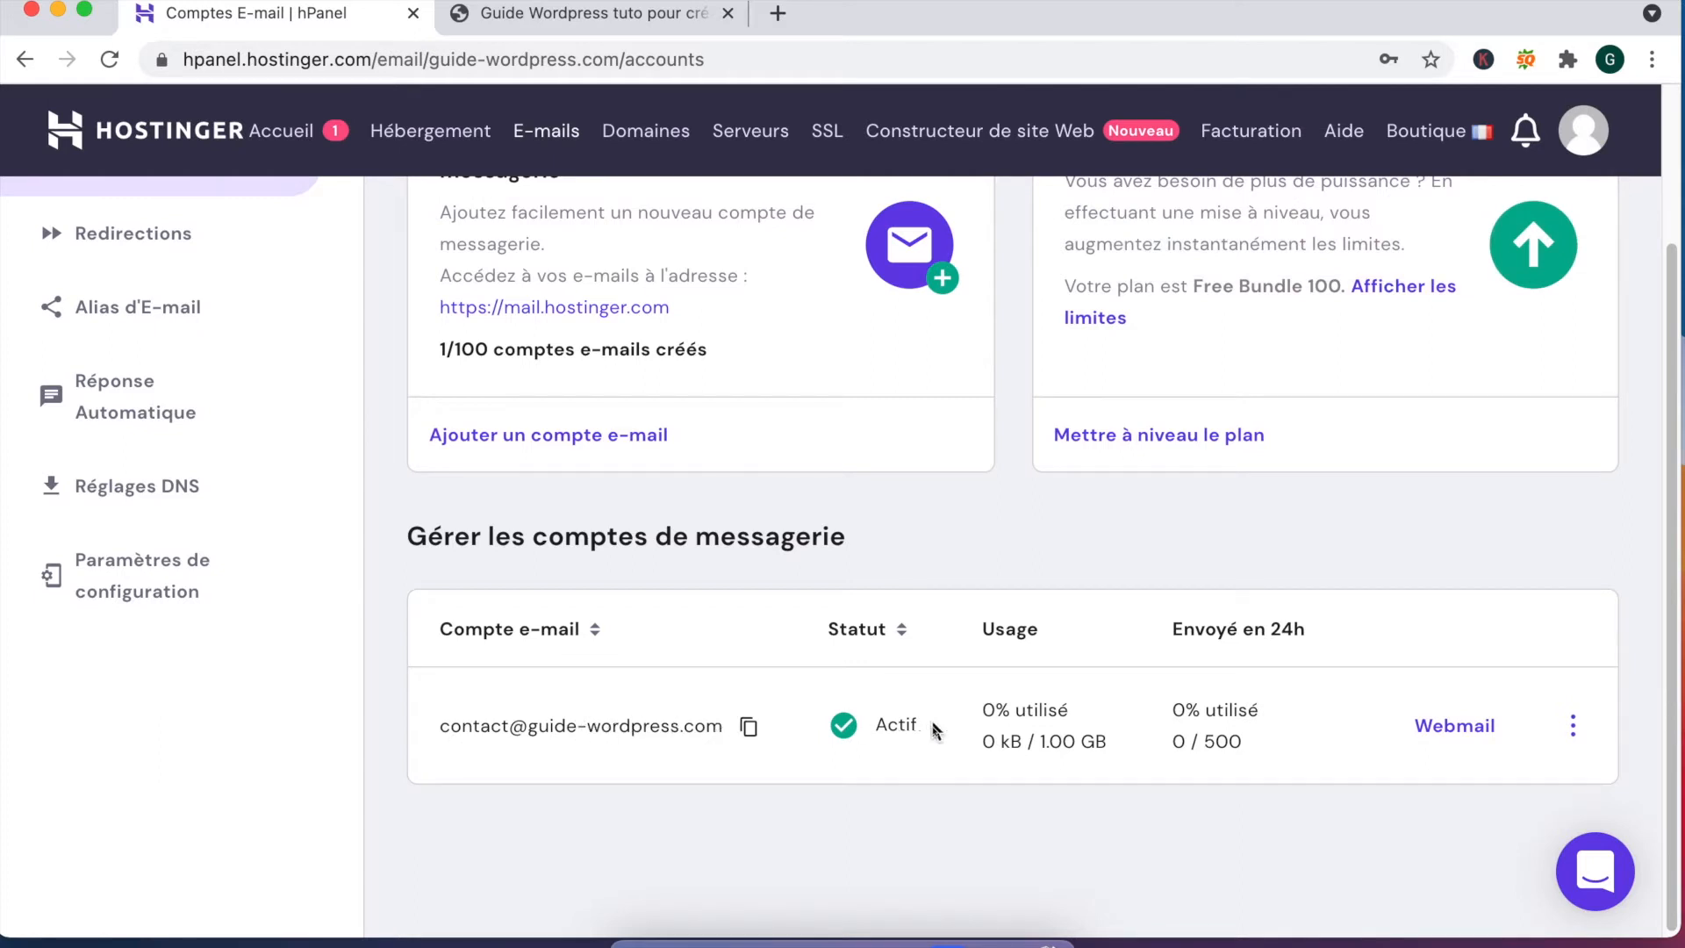
{"action": "mouse_move", "coordinate": [1010, 715]}
{"action": "left_click_drag", "start_coordinate": [1039, 742], "coordinate": [1133, 750]}
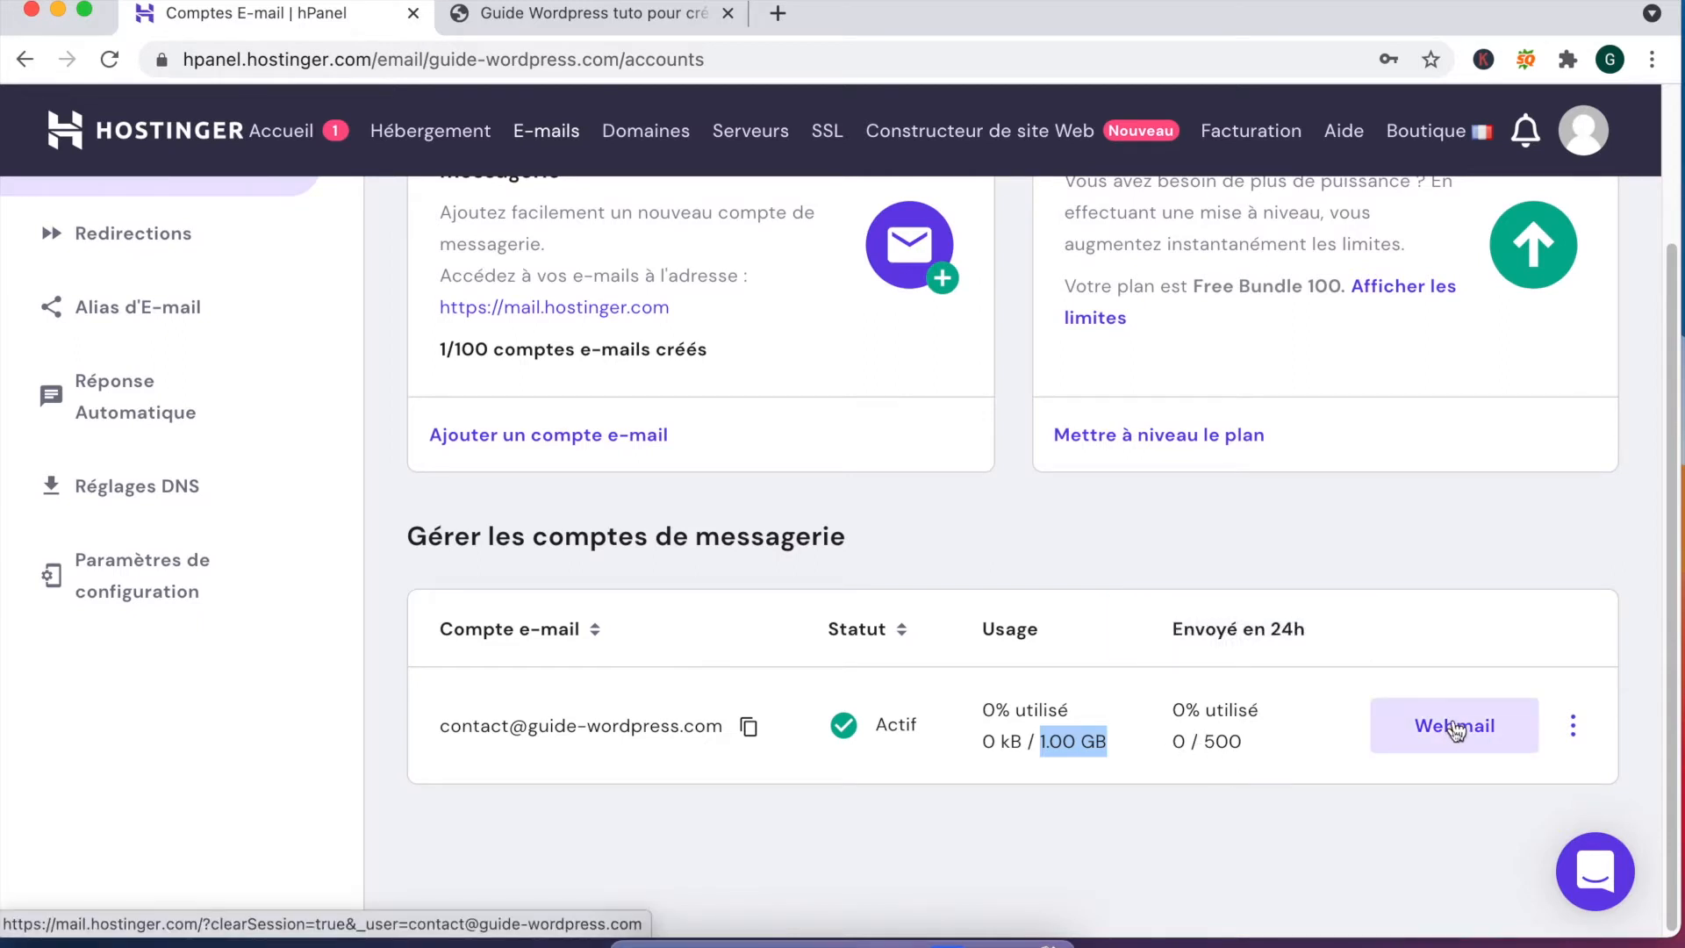
{"action": "left_click", "coordinate": [1456, 729]}
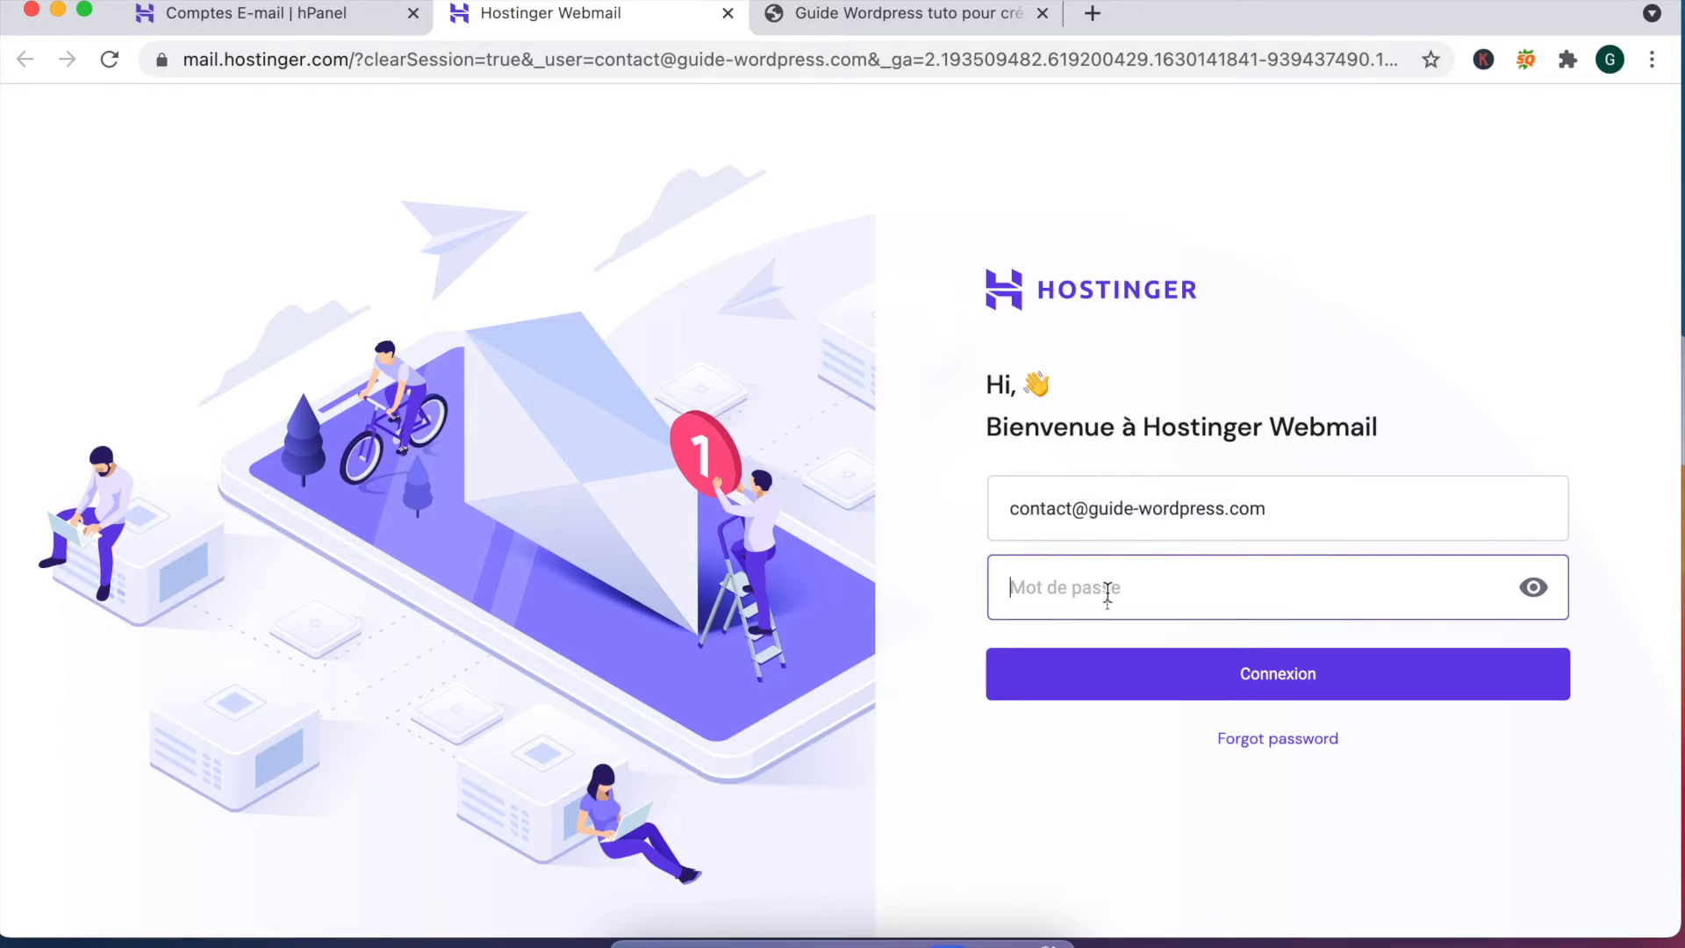
Step: Sign in to the contact mailbox in Webmail and save its password in Chrome
{"action": "key", "text": "super+v"}
{"action": "key", "text": "Return"}
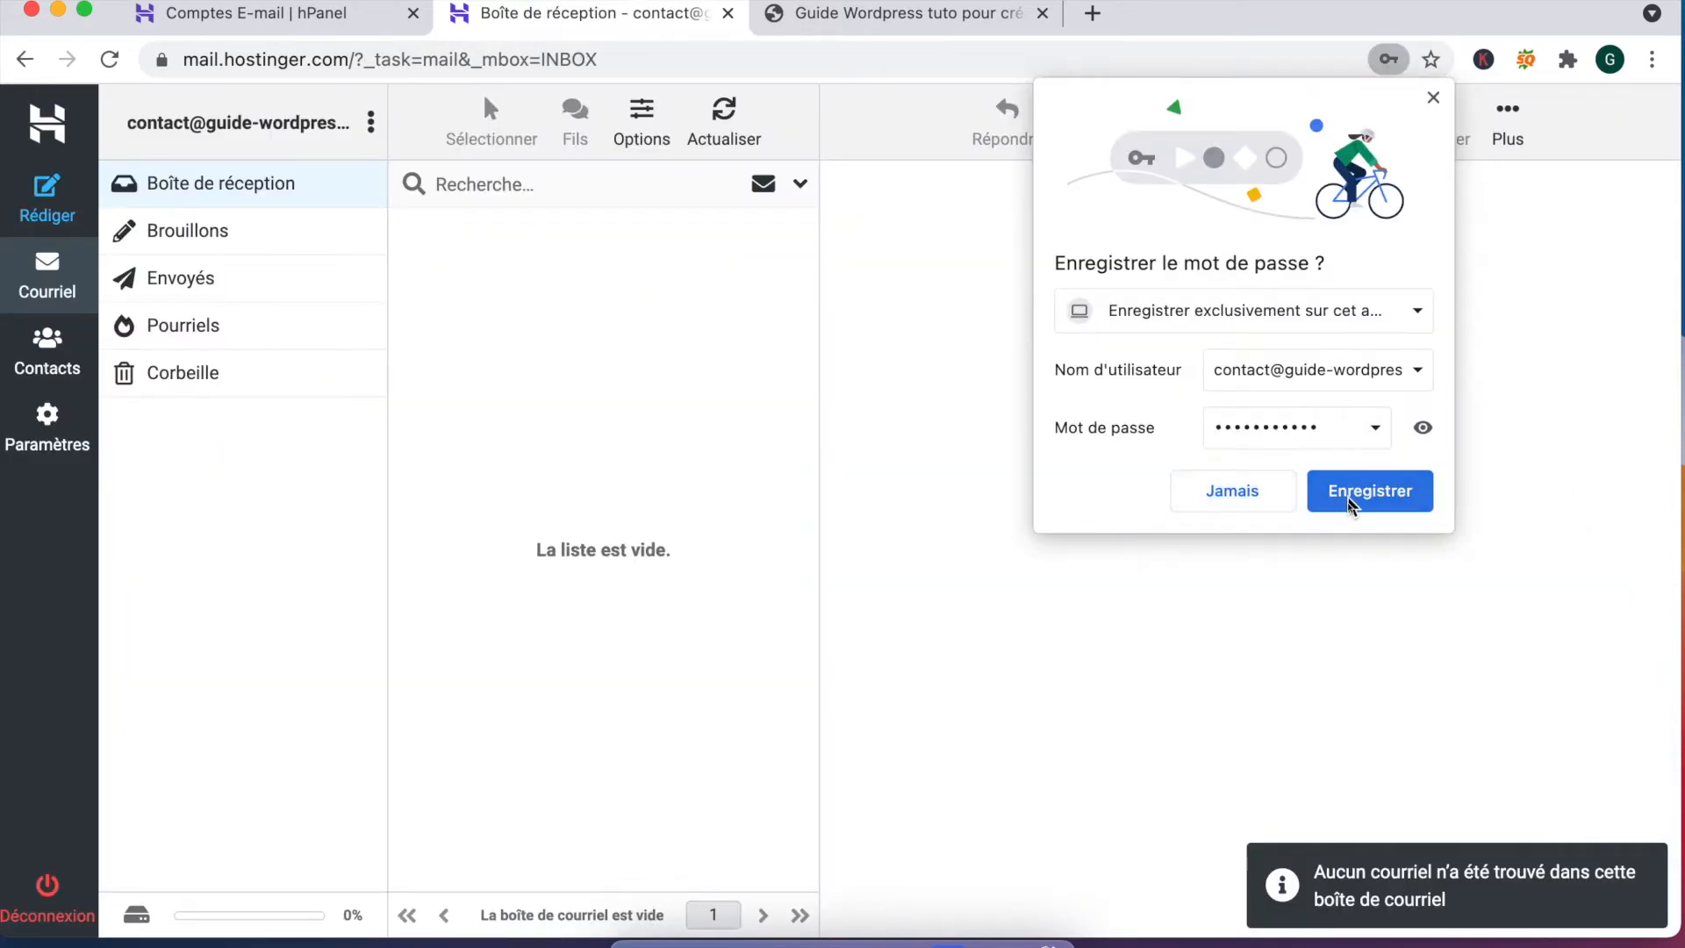
{"action": "left_click", "coordinate": [1350, 502]}
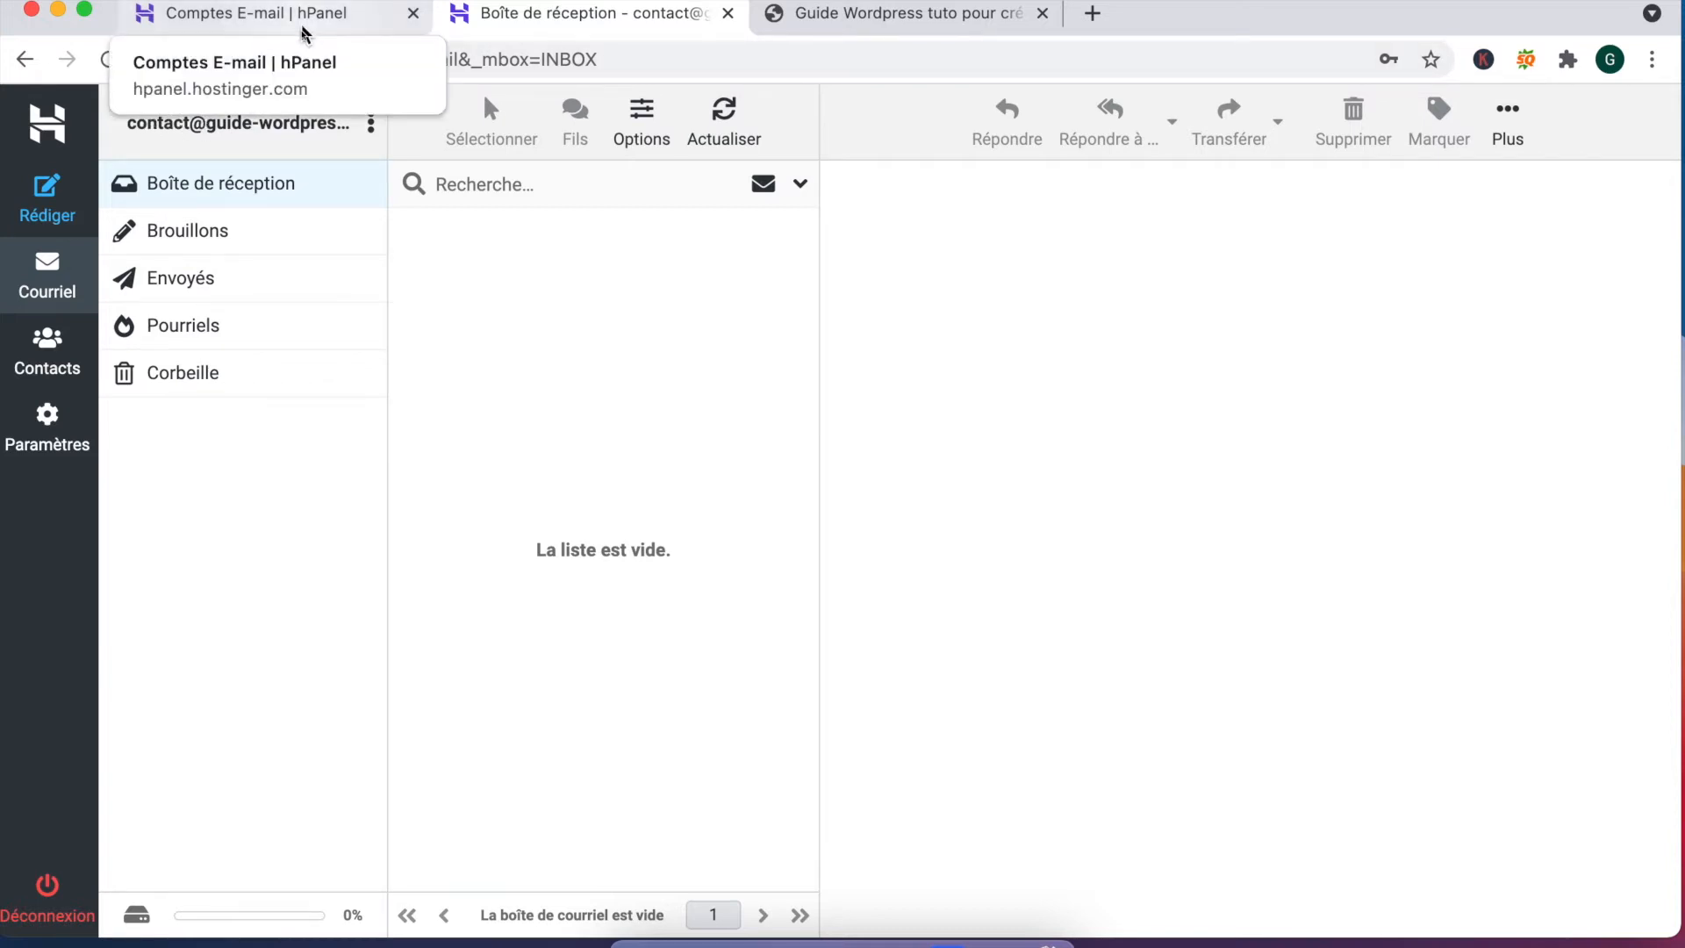
Step: Return to the hPanel email accounts tab and highlight the webmail login address
{"action": "left_click_drag", "start_coordinate": [214, 120], "coordinate": [292, 93]}
{"action": "left_click", "coordinate": [263, 13]}
{"action": "left_click_drag", "start_coordinate": [439, 457], "coordinate": [714, 444]}
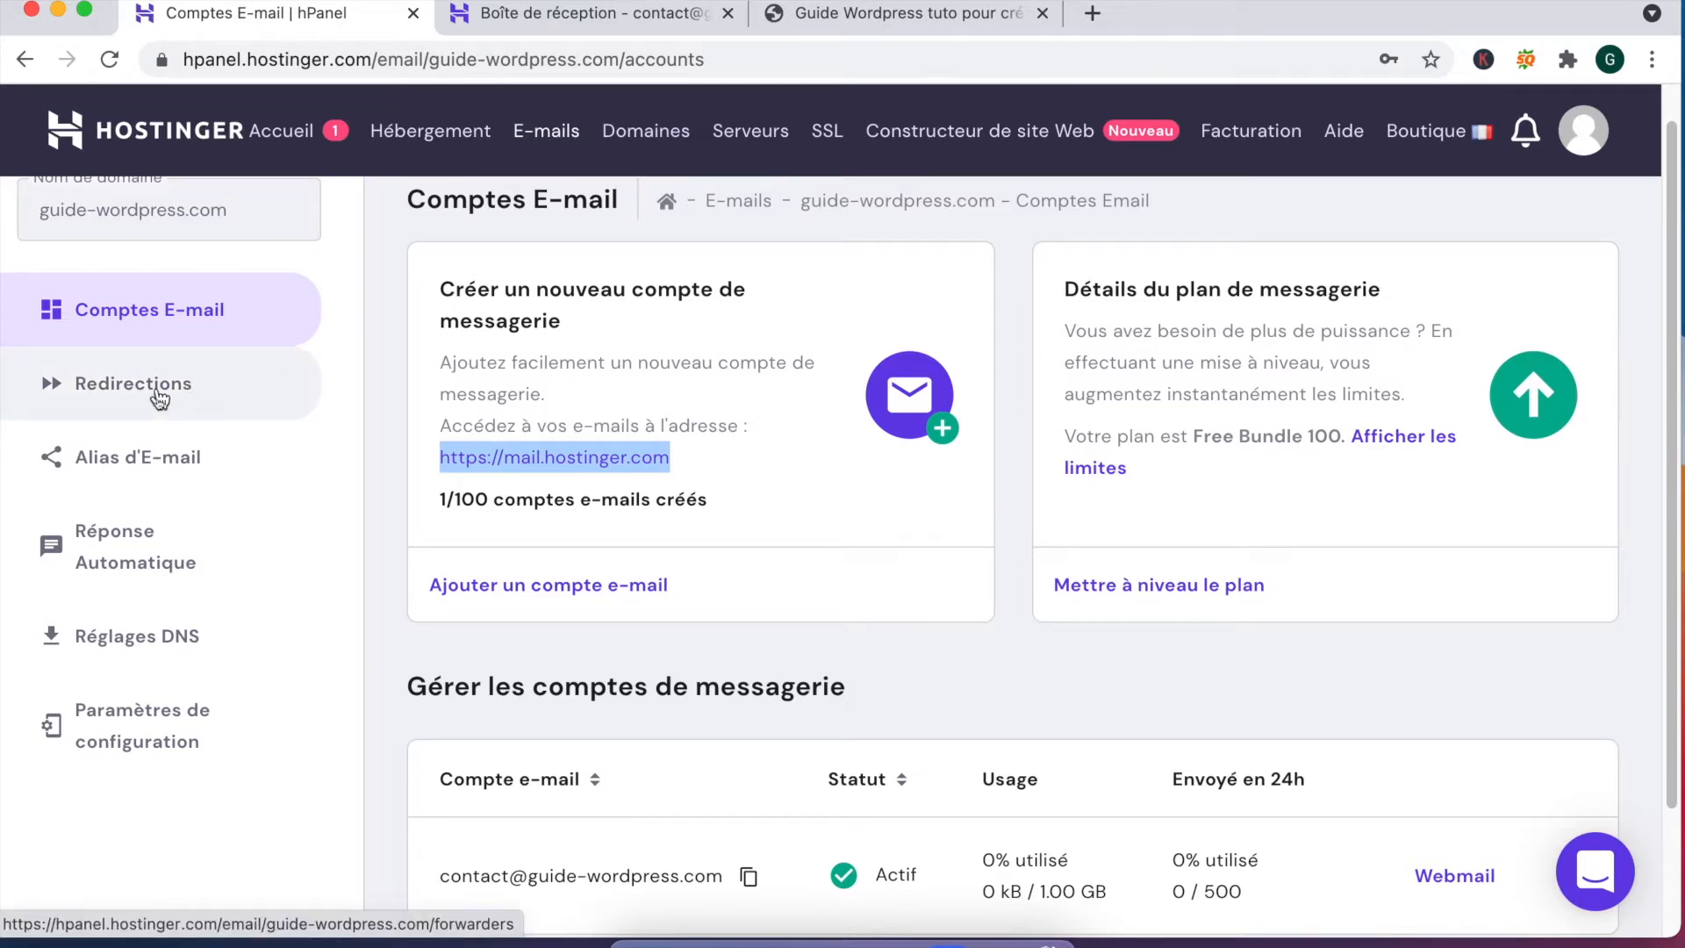
Step: Add a second mailbox on guide-wordpress.com with the colleague's first name and a password
{"action": "left_click", "coordinate": [632, 585]}
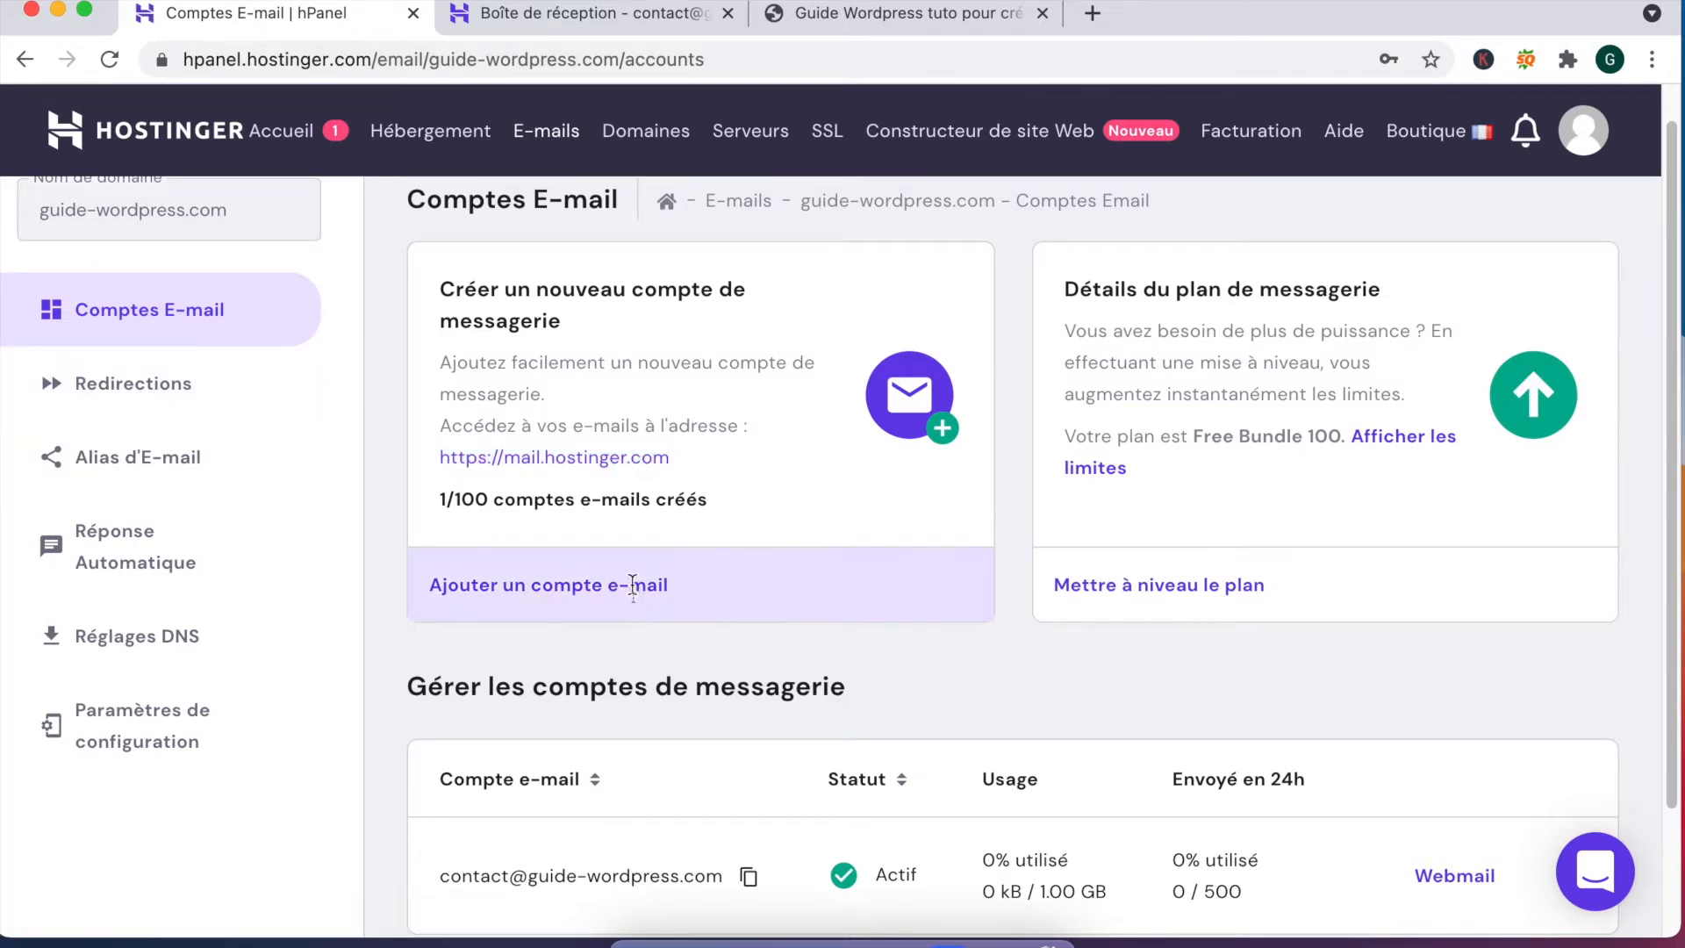
{"action": "left_click", "coordinate": [626, 509]}
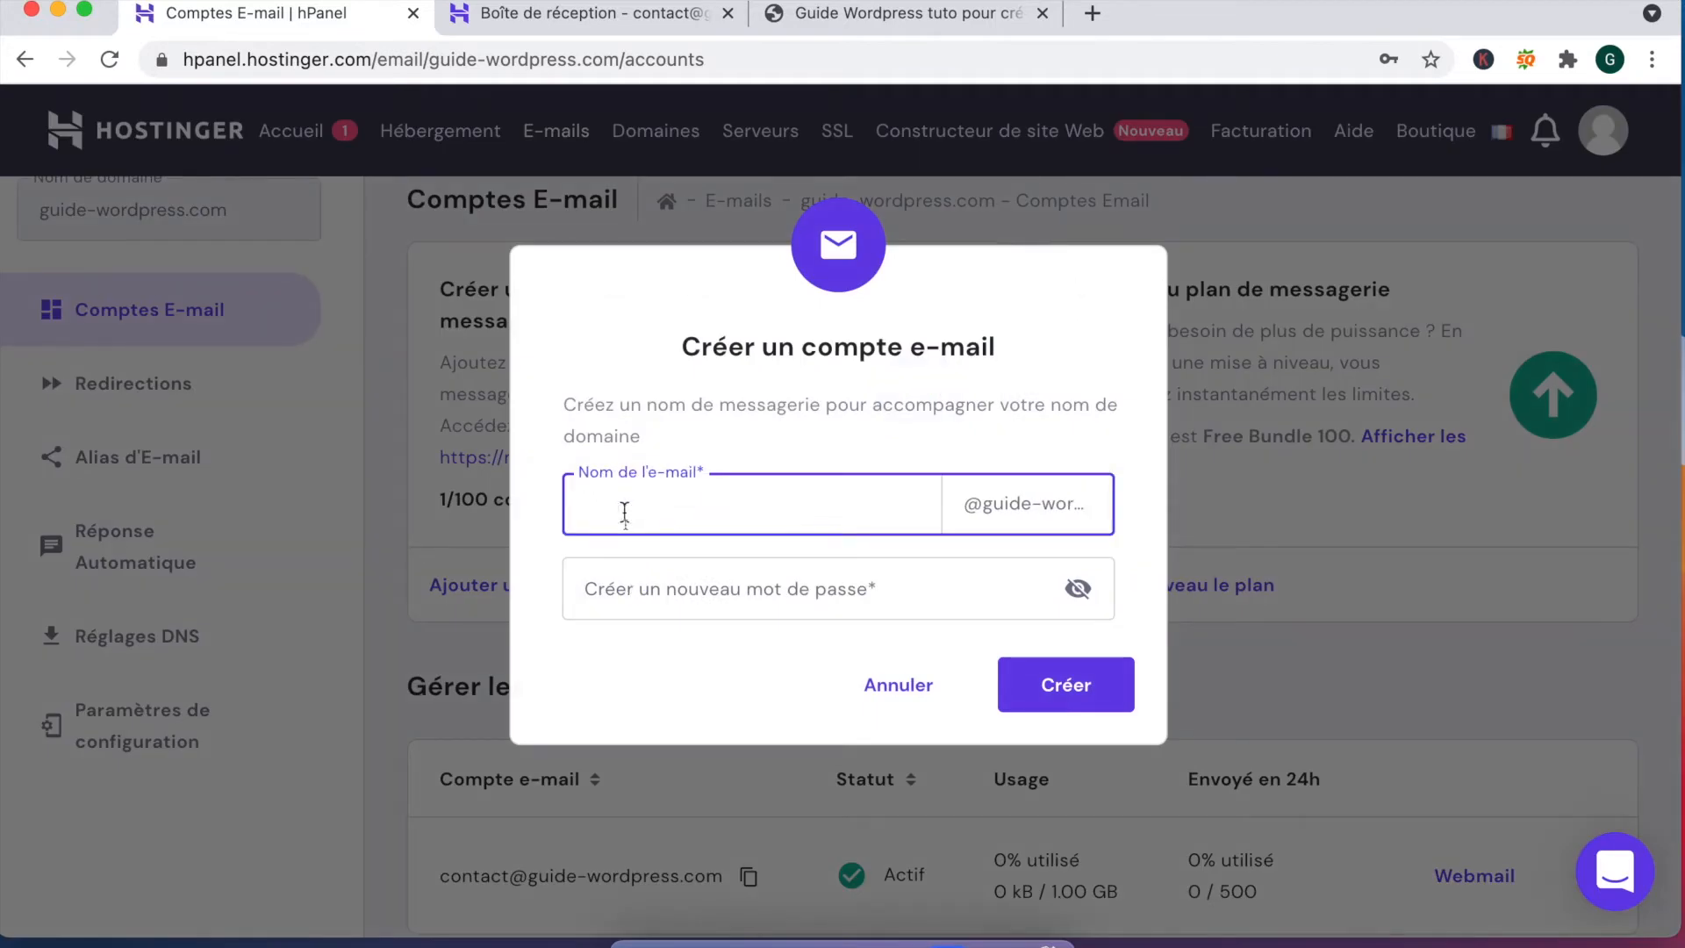
{"action": "left_click", "coordinate": [669, 597]}
{"action": "type", "text": "aaaaaaaaaa"}
{"action": "left_click", "coordinate": [1050, 681]}
Step: Dismiss Chrome's save-password prompt and go to the Redirections page
{"action": "scroll", "coordinate": [925, 630], "scroll_direction": "down", "scroll_amount": 3}
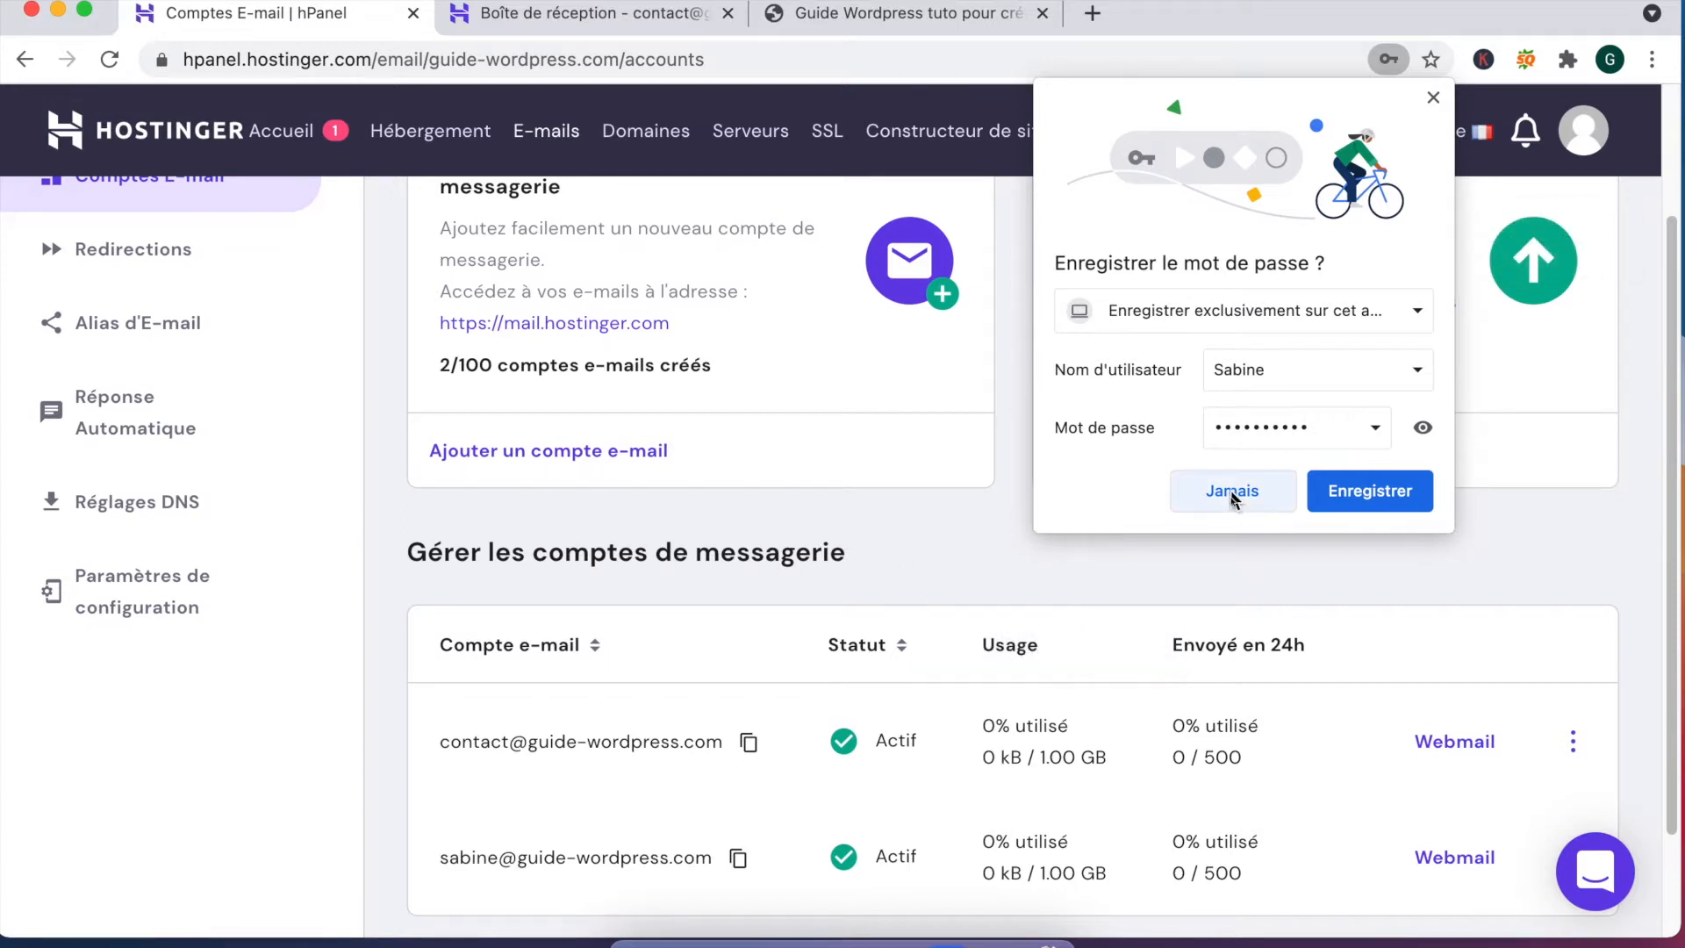
{"action": "left_click", "coordinate": [1359, 503]}
{"action": "scroll", "coordinate": [1088, 548], "scroll_direction": "up", "scroll_amount": 2}
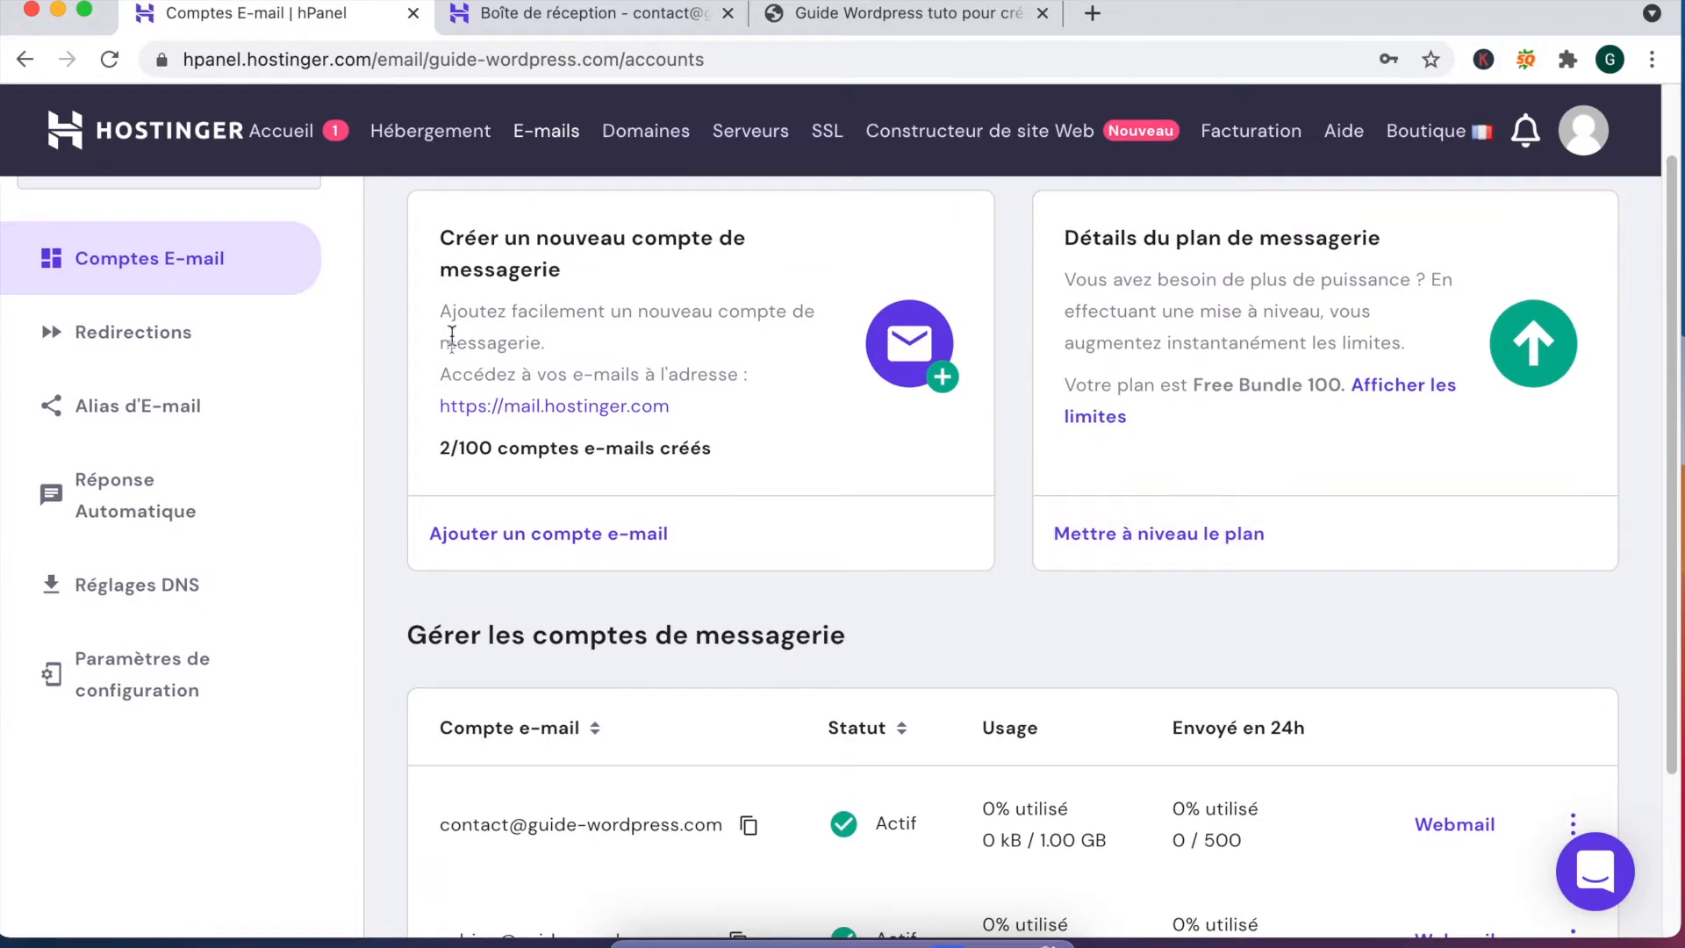
{"action": "left_click", "coordinate": [167, 338]}
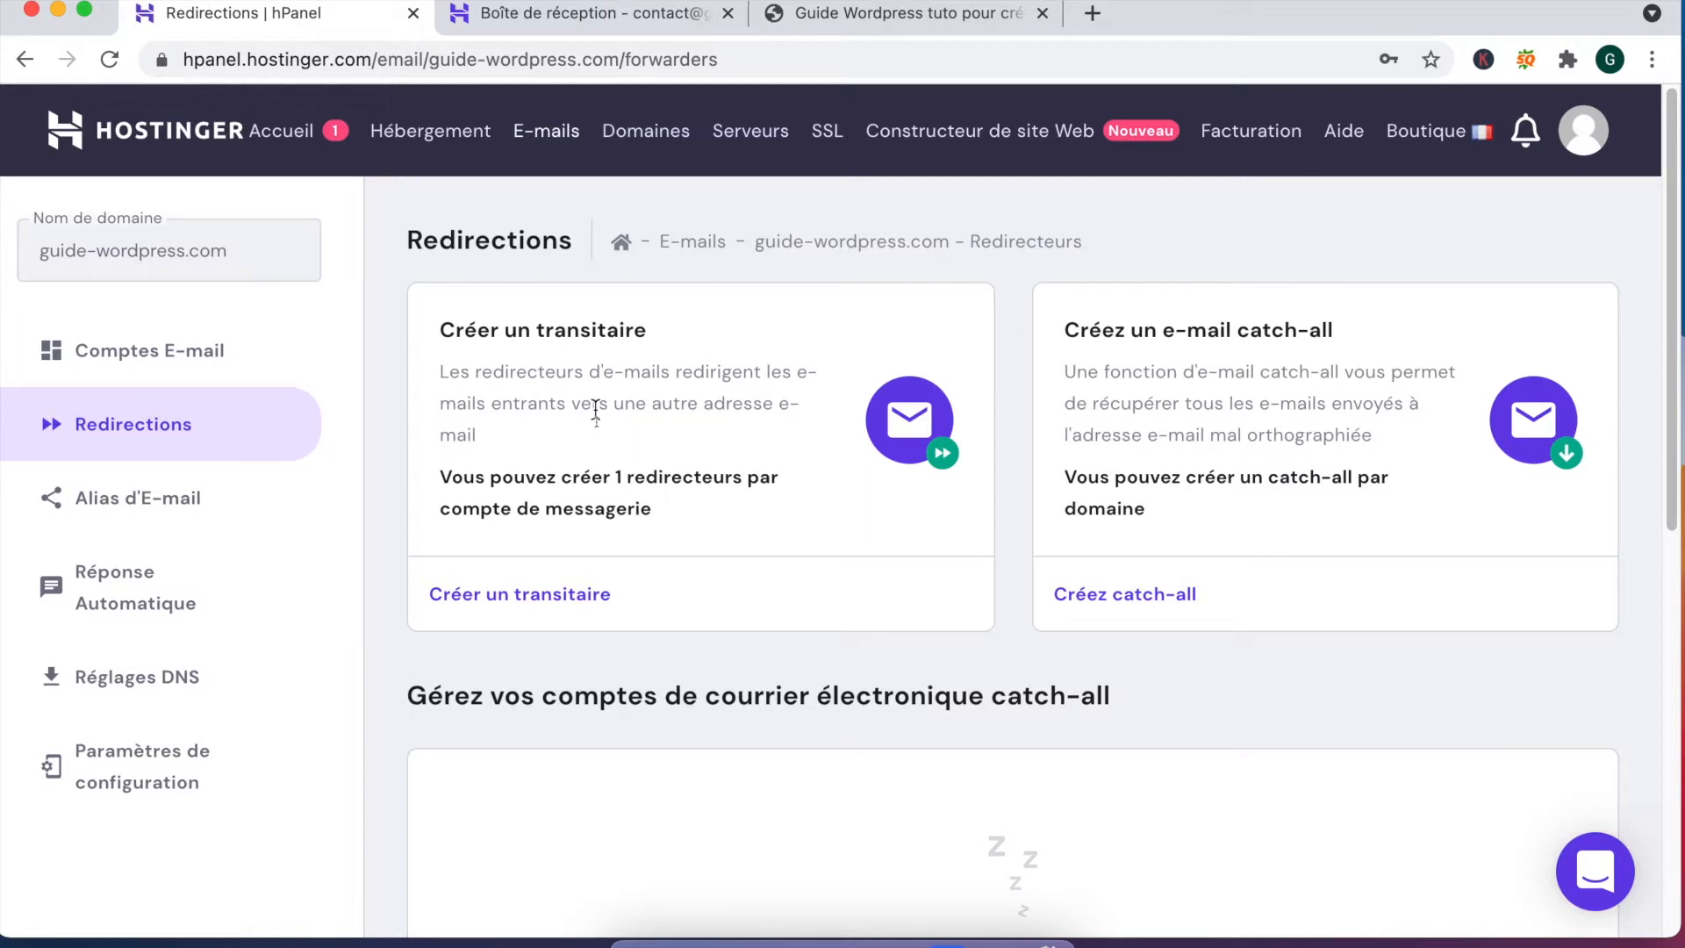
{"action": "scroll", "coordinate": [555, 470], "scroll_direction": "down", "scroll_amount": 3}
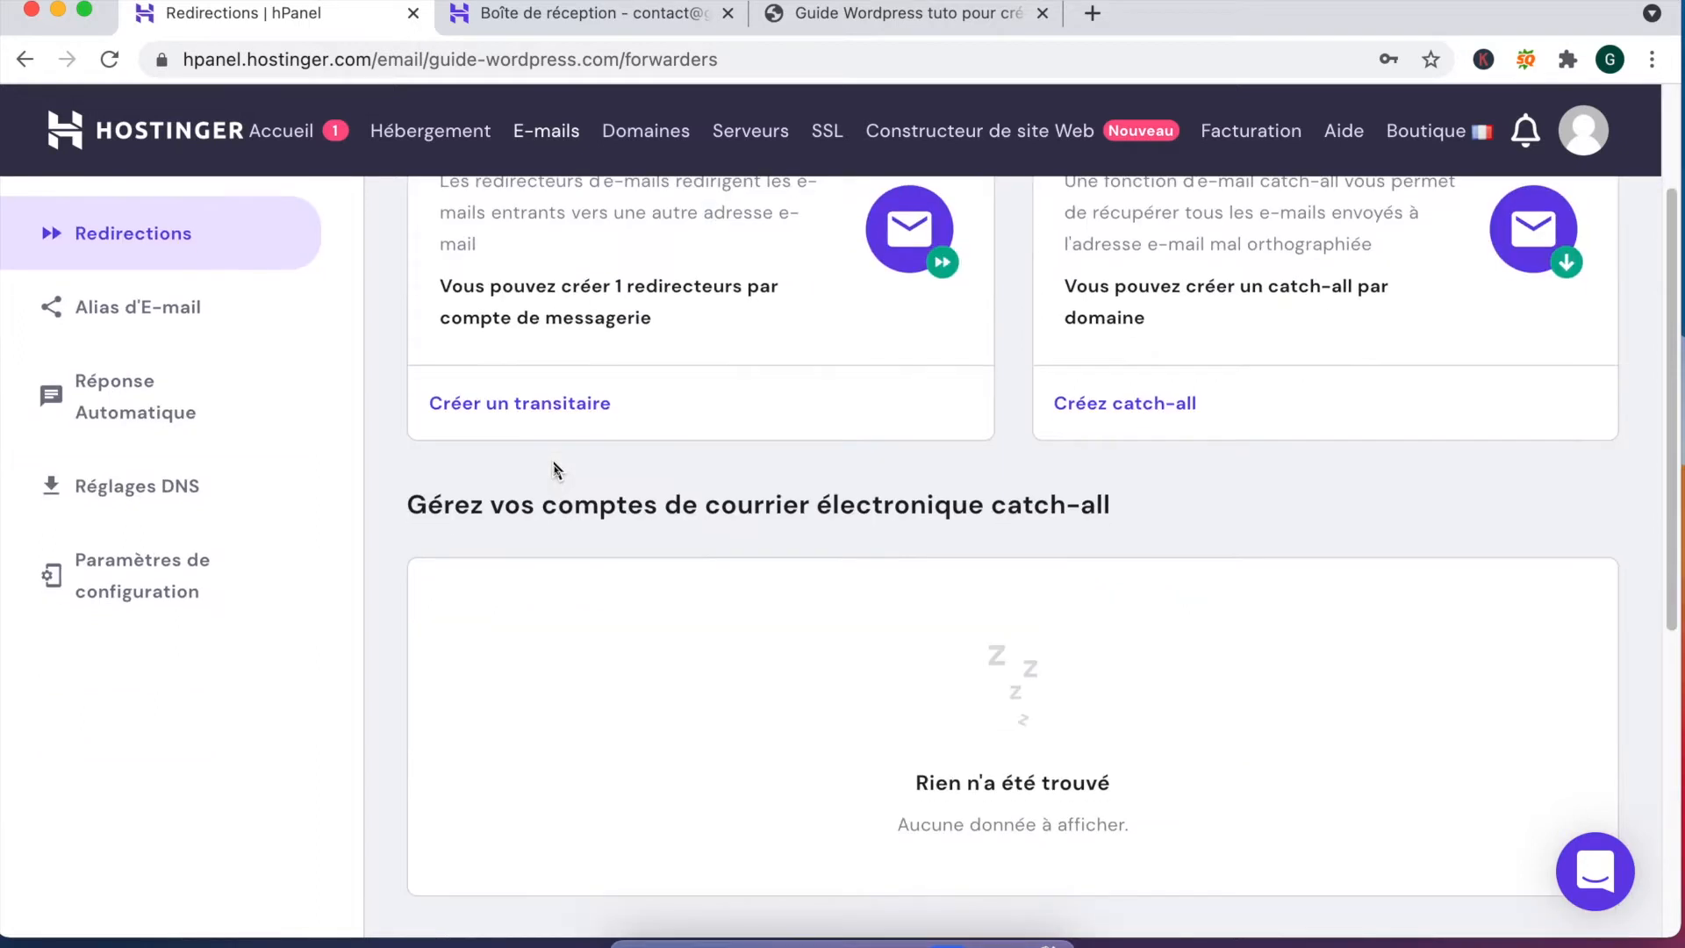
{"action": "scroll", "coordinate": [555, 469], "scroll_direction": "up", "scroll_amount": 1}
{"action": "scroll", "coordinate": [554, 469], "scroll_direction": "up", "scroll_amount": 2}
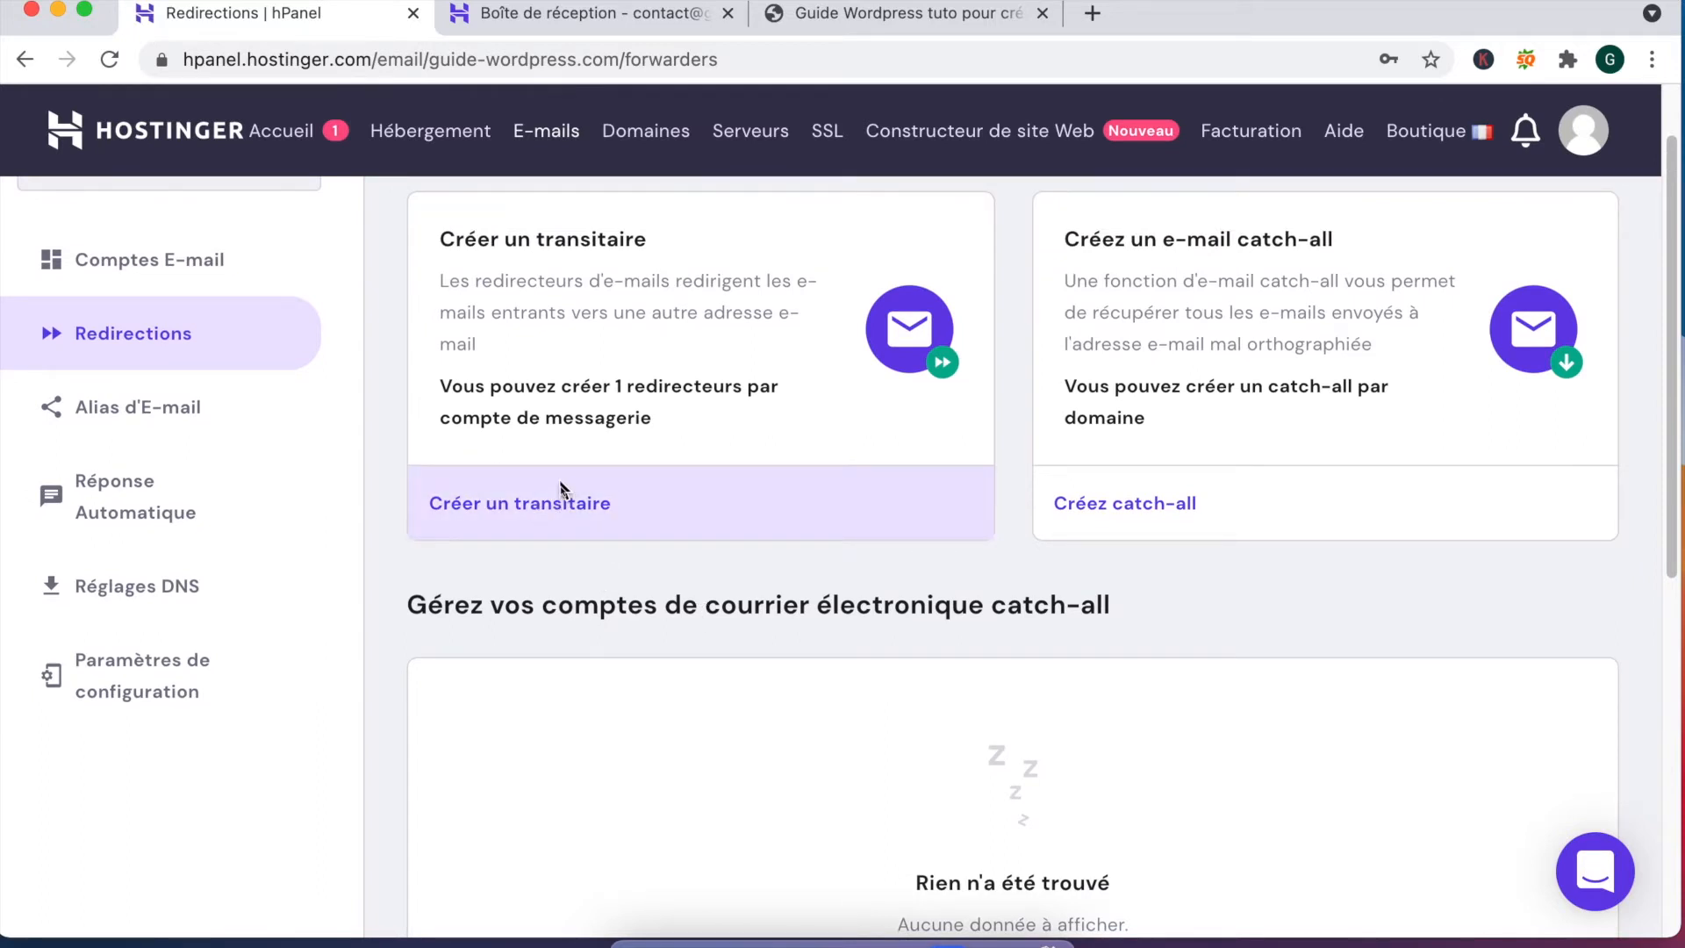
{"action": "left_click", "coordinate": [562, 489]}
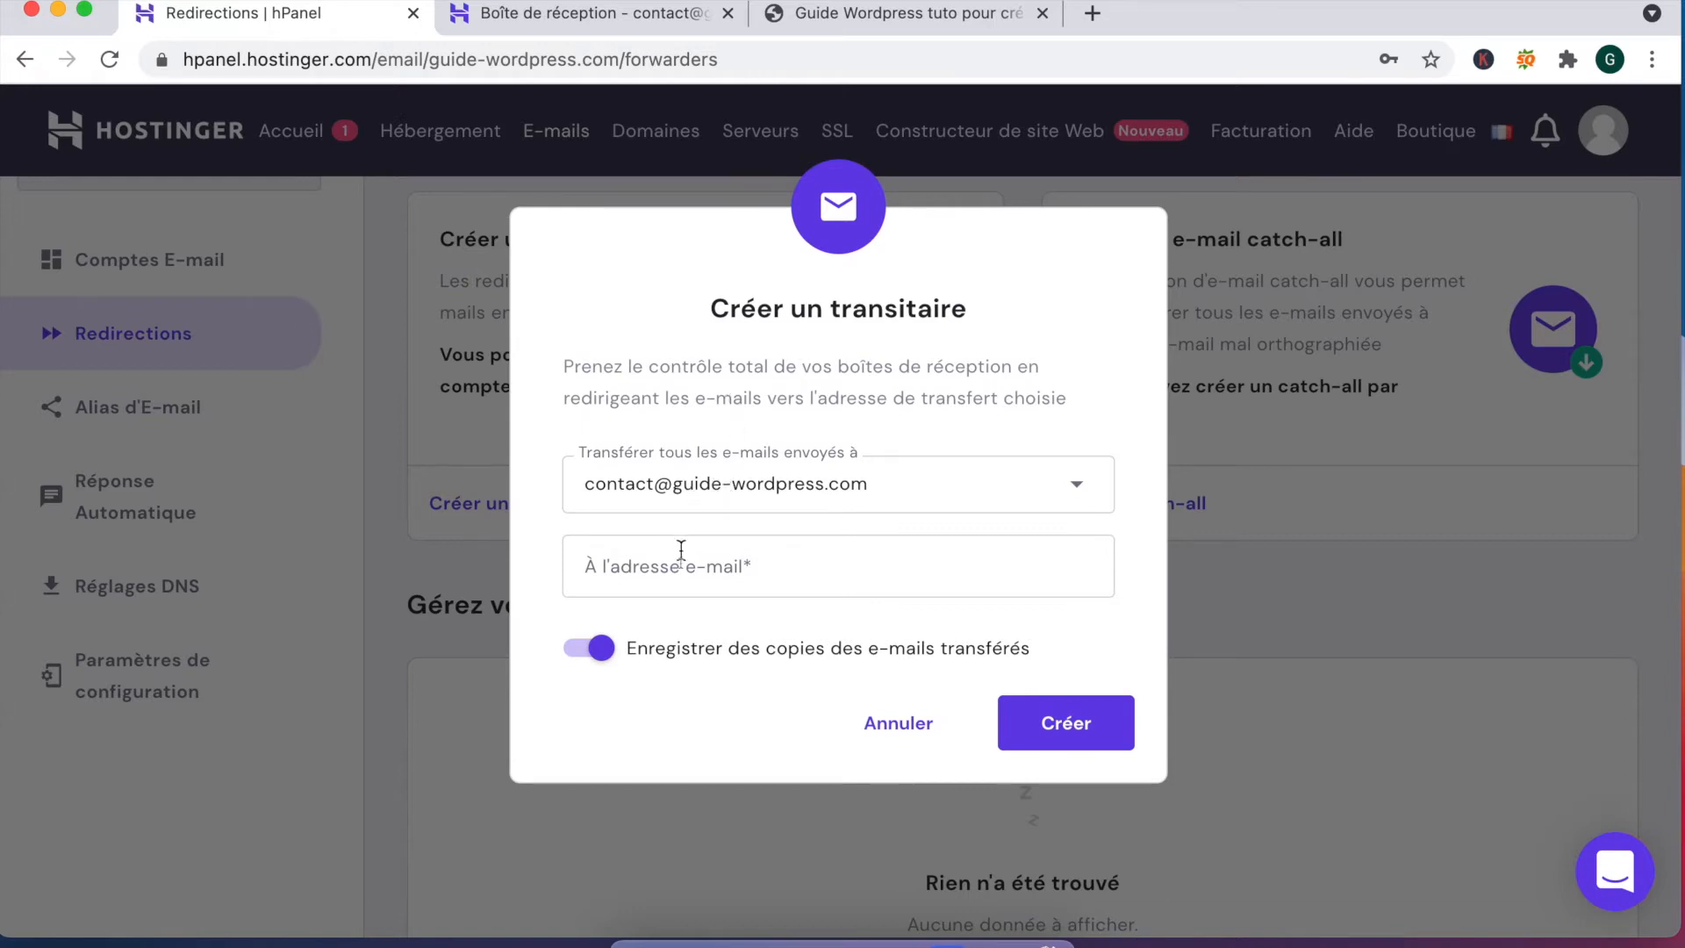
{"action": "left_click", "coordinate": [780, 560]}
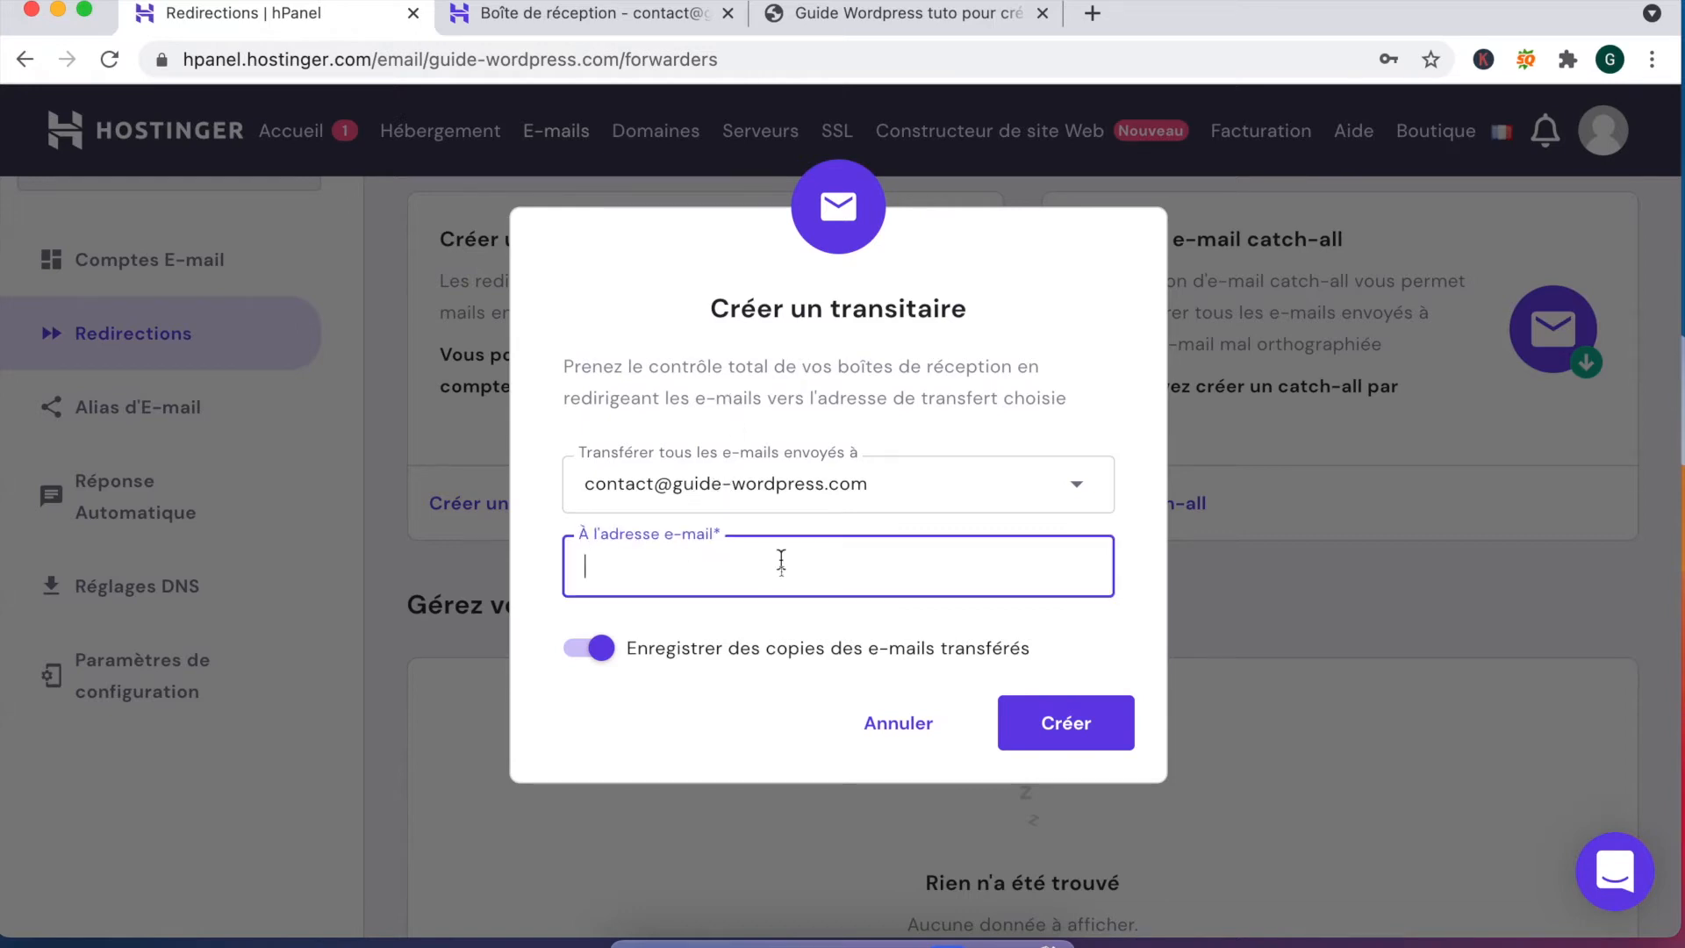
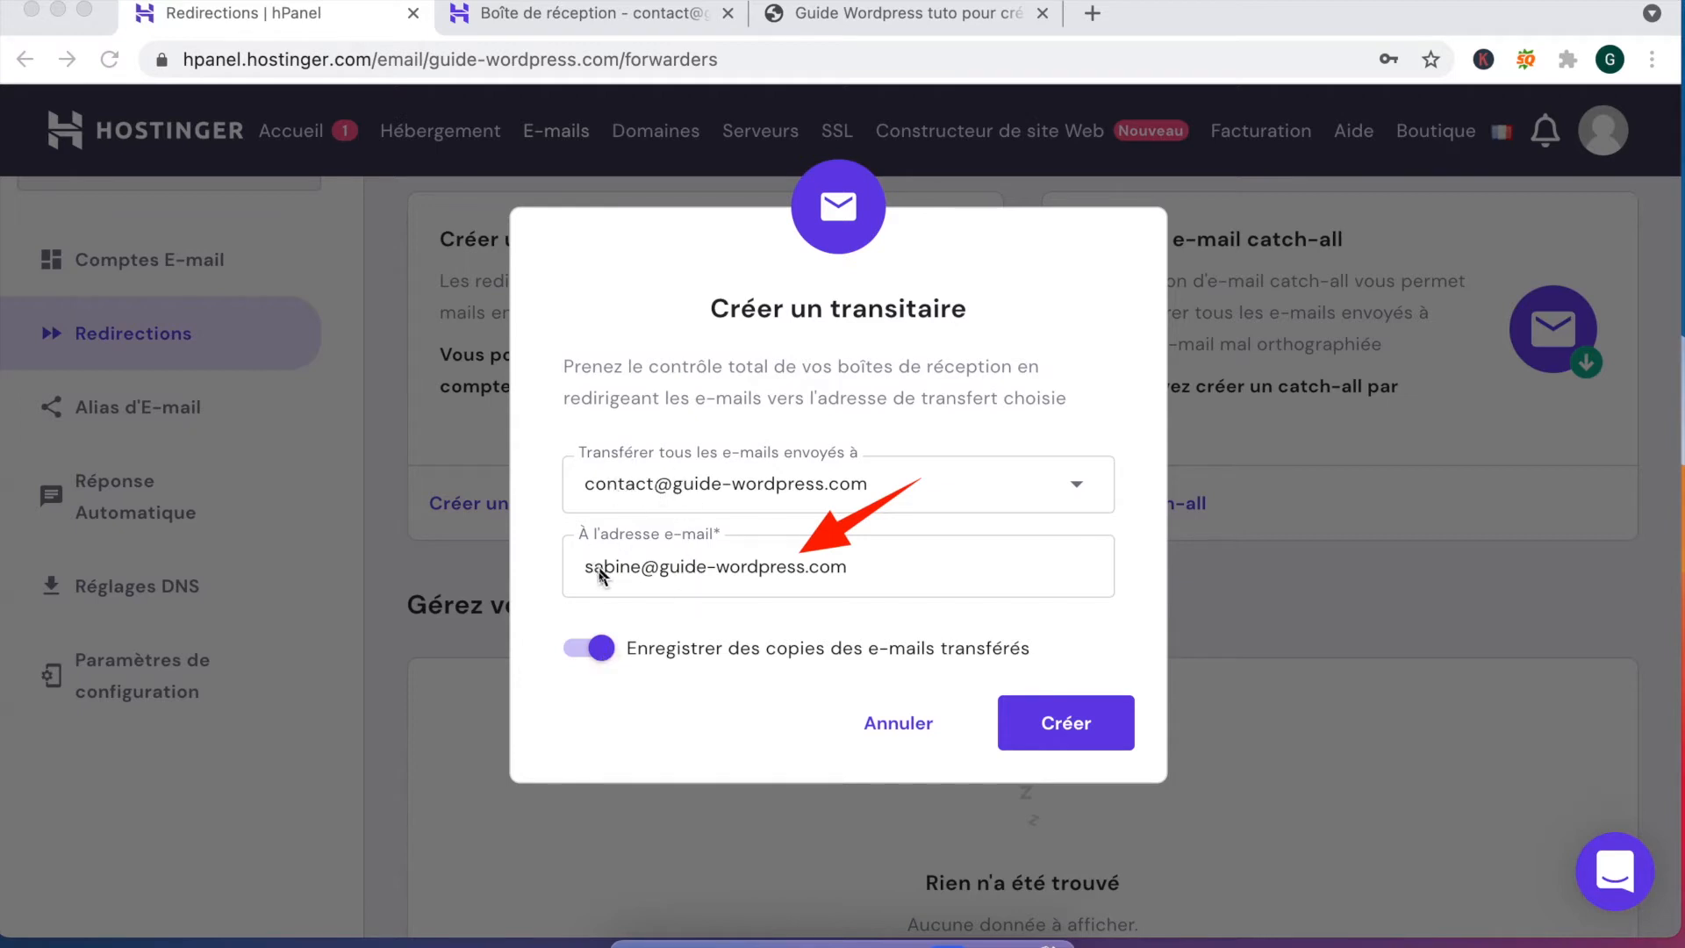
{"action": "left_click", "coordinate": [1081, 729]}
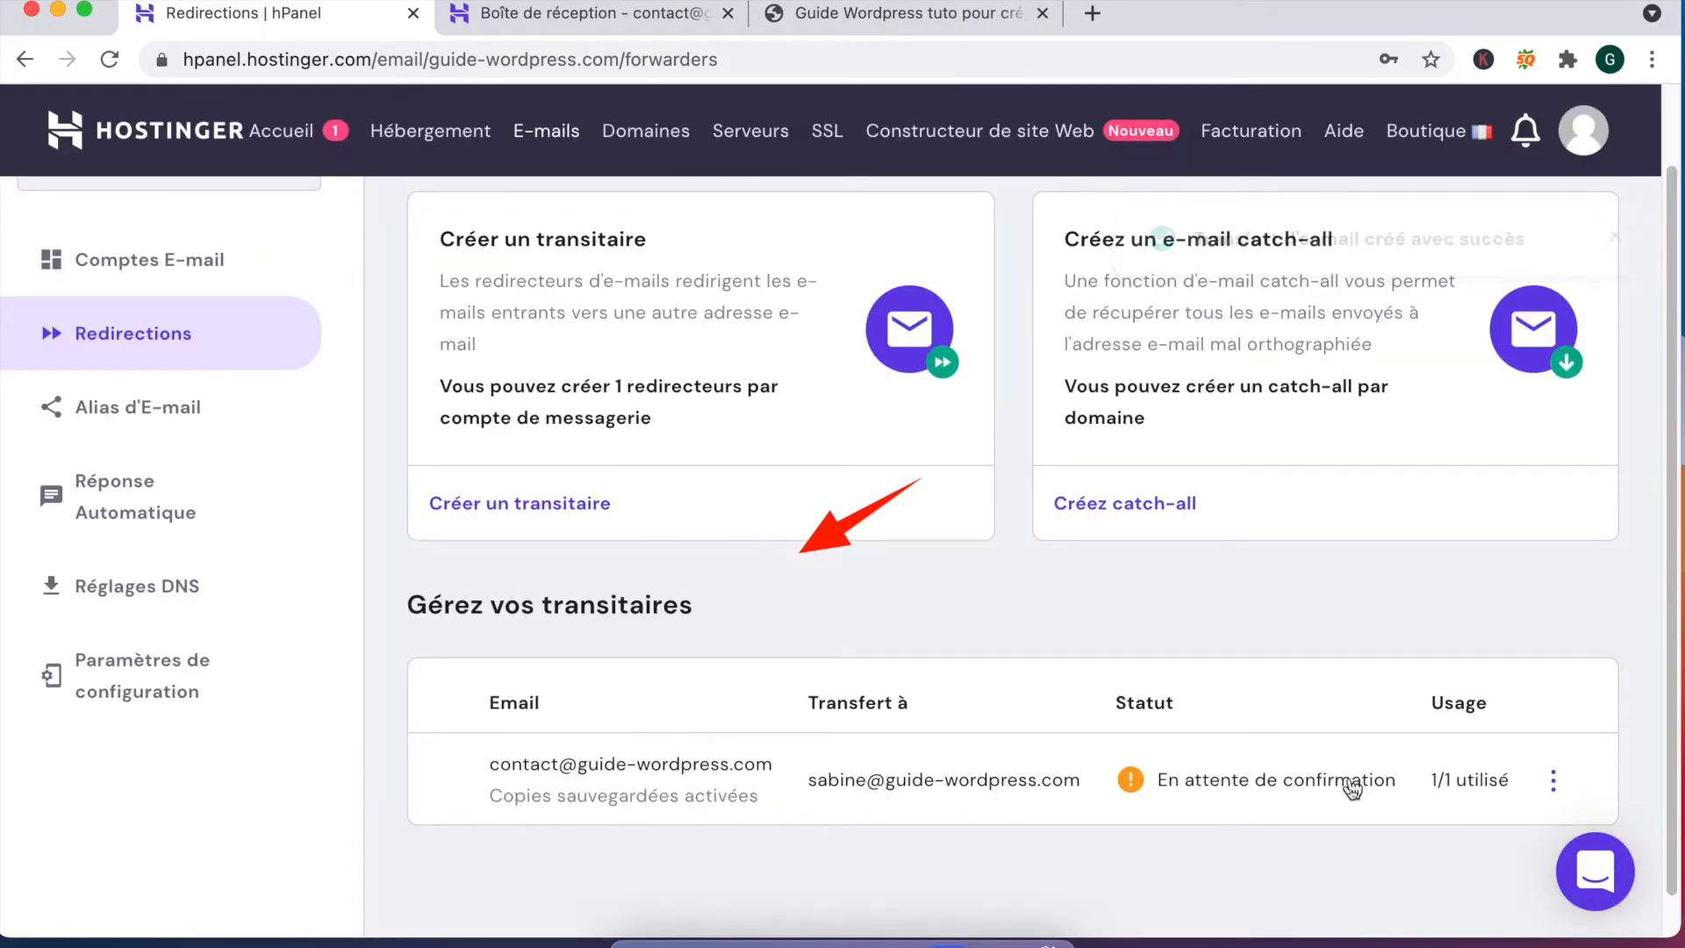
Step: Check the new forwarder's options menu, then move to the Alias d'E-mail page
{"action": "left_click", "coordinate": [1555, 784]}
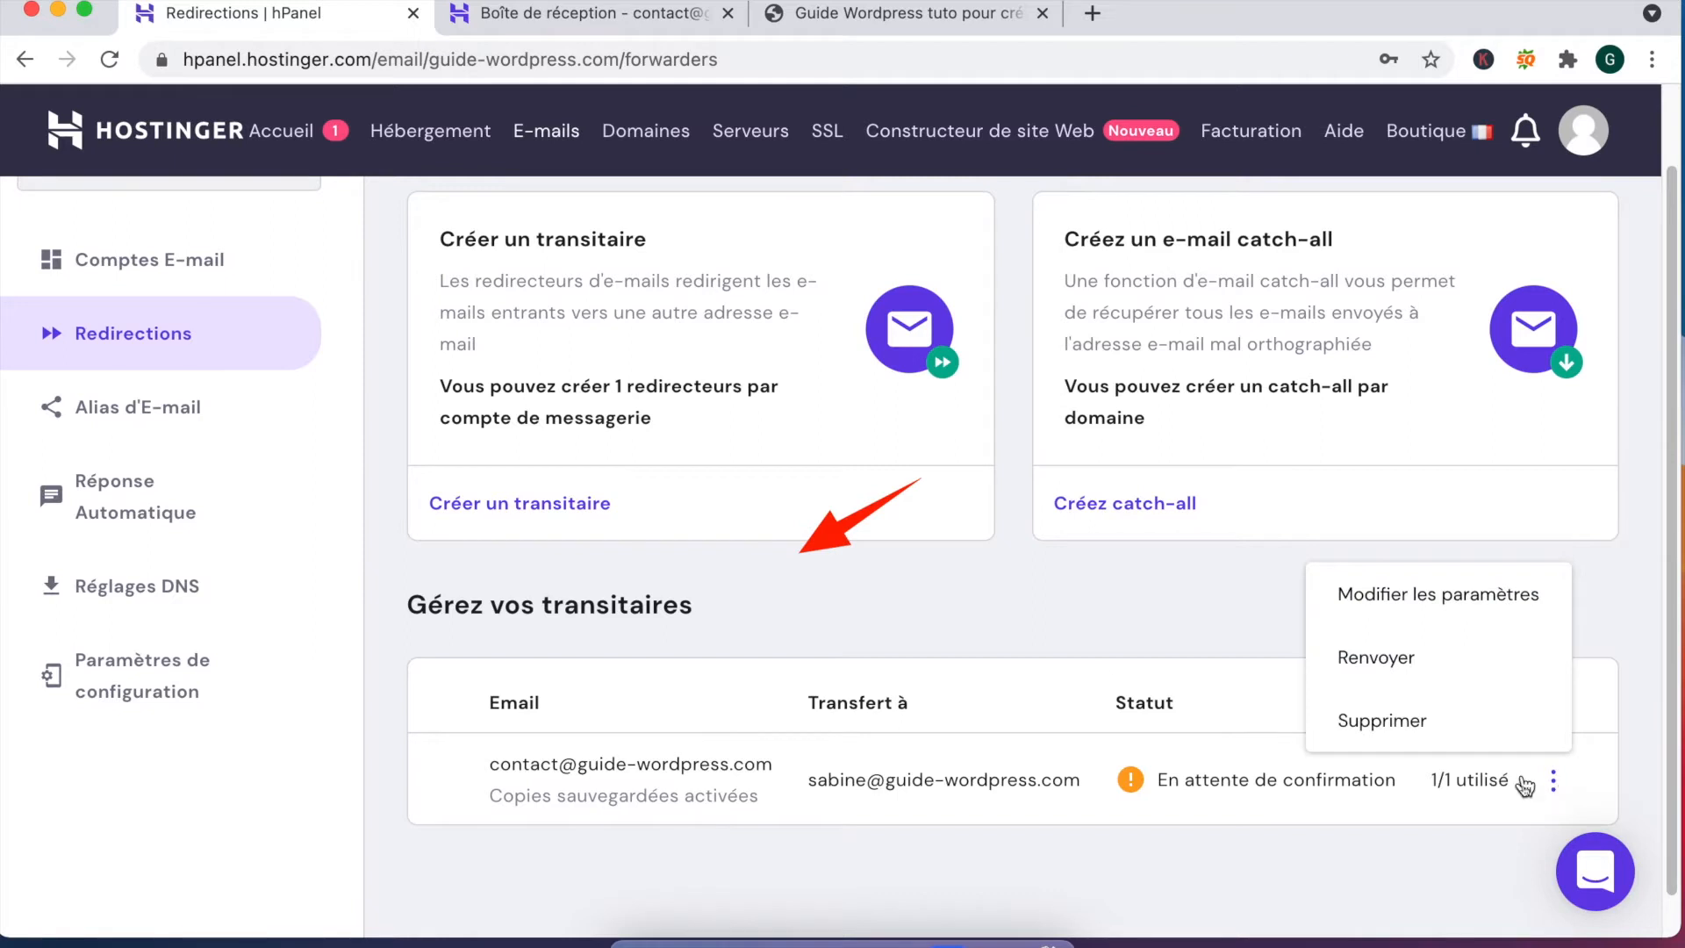
{"action": "left_click", "coordinate": [935, 599]}
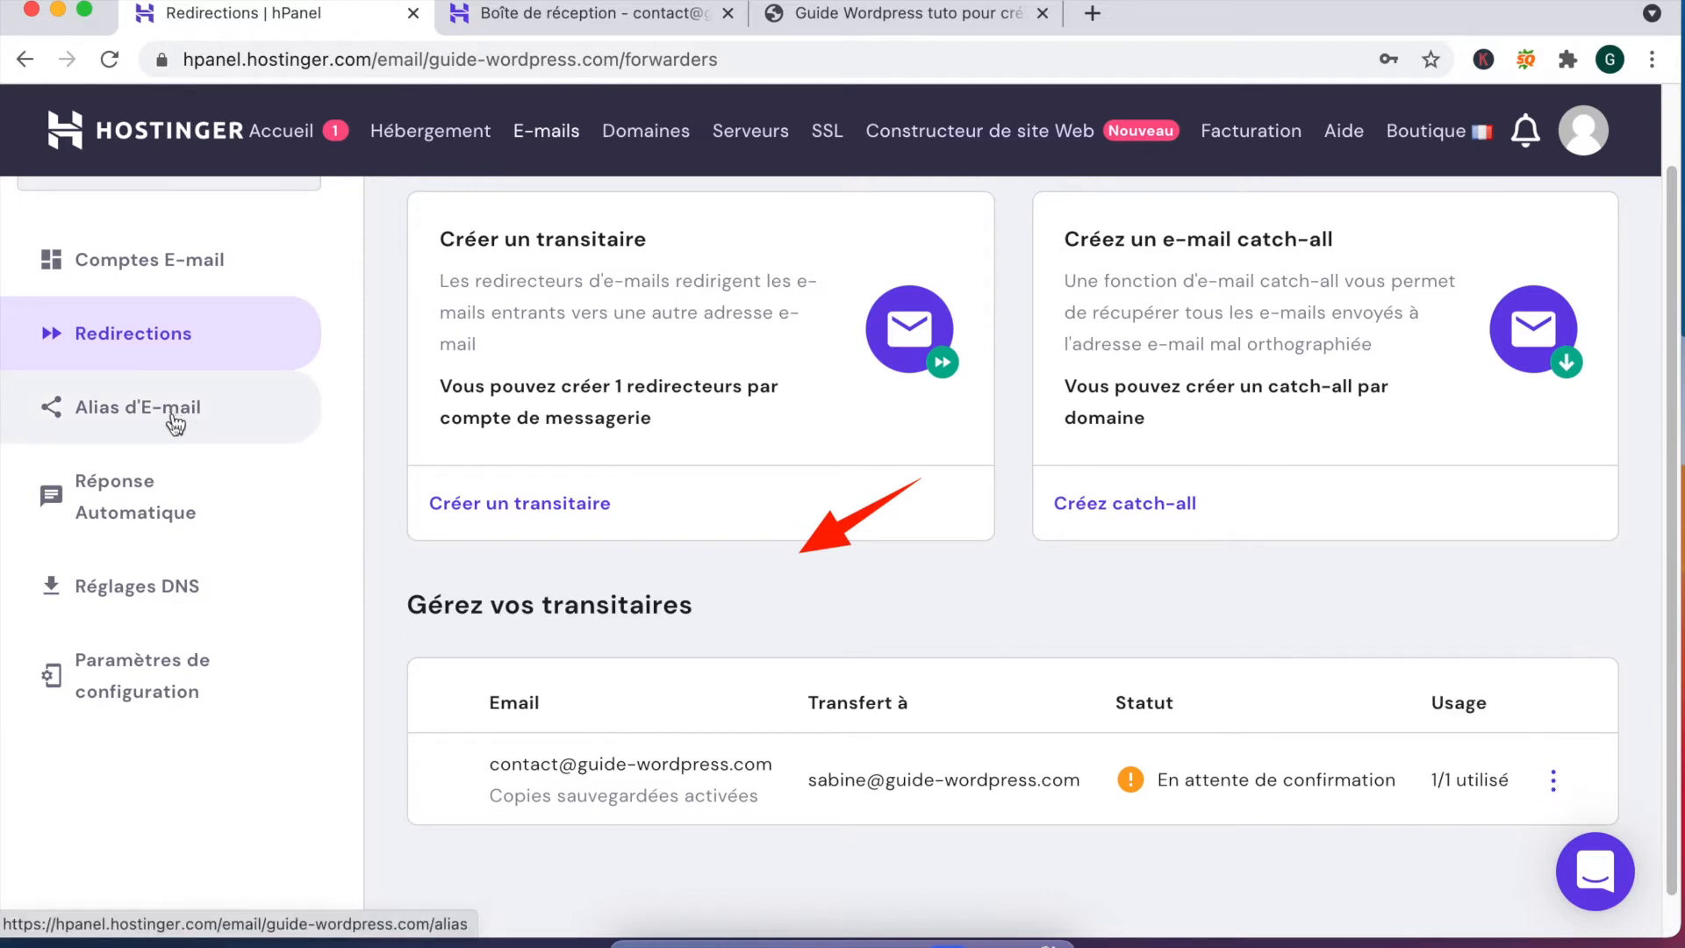
{"action": "left_click", "coordinate": [159, 415]}
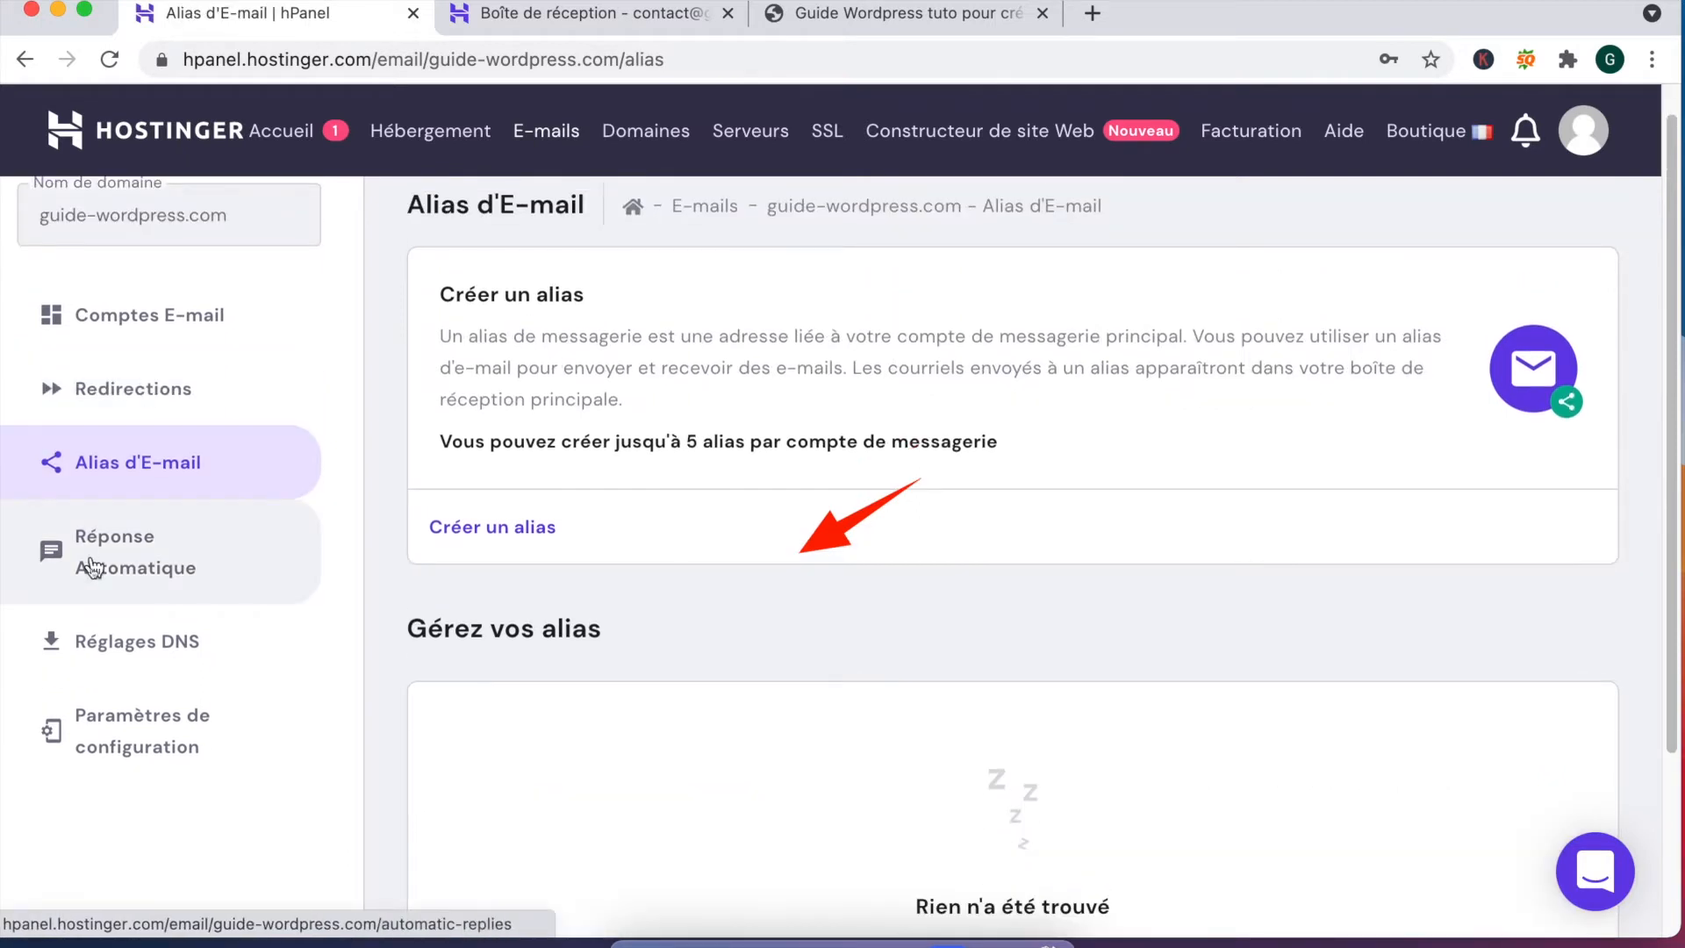
{"action": "left_click", "coordinate": [92, 568]}
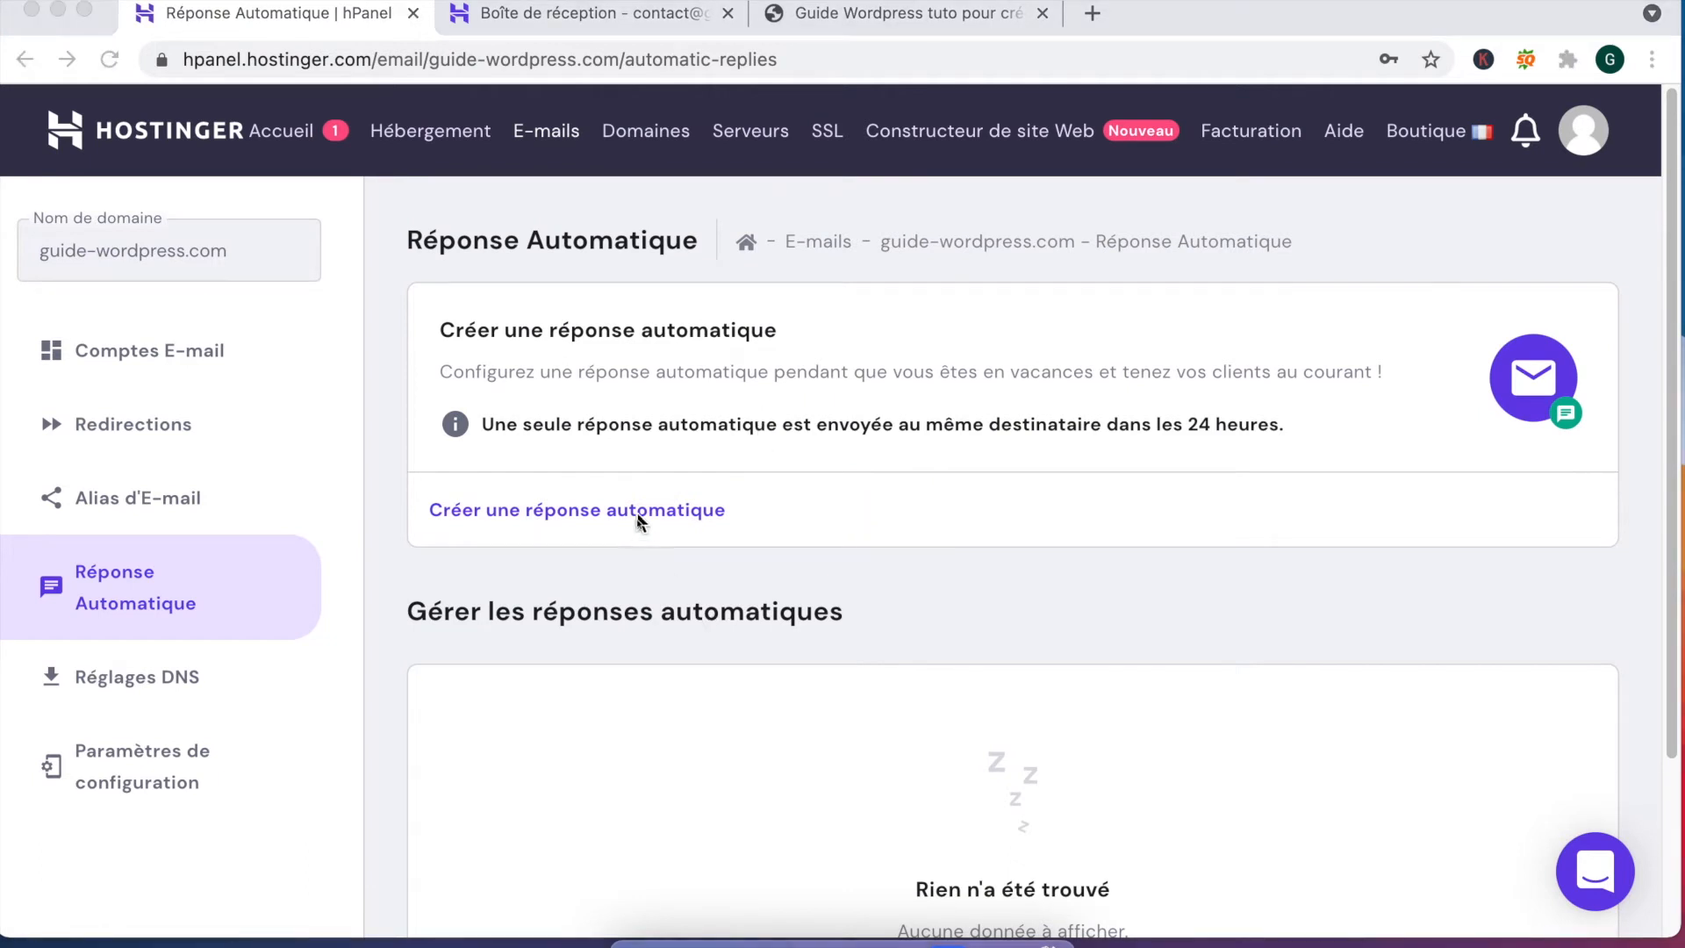
{"action": "left_click", "coordinate": [630, 514]}
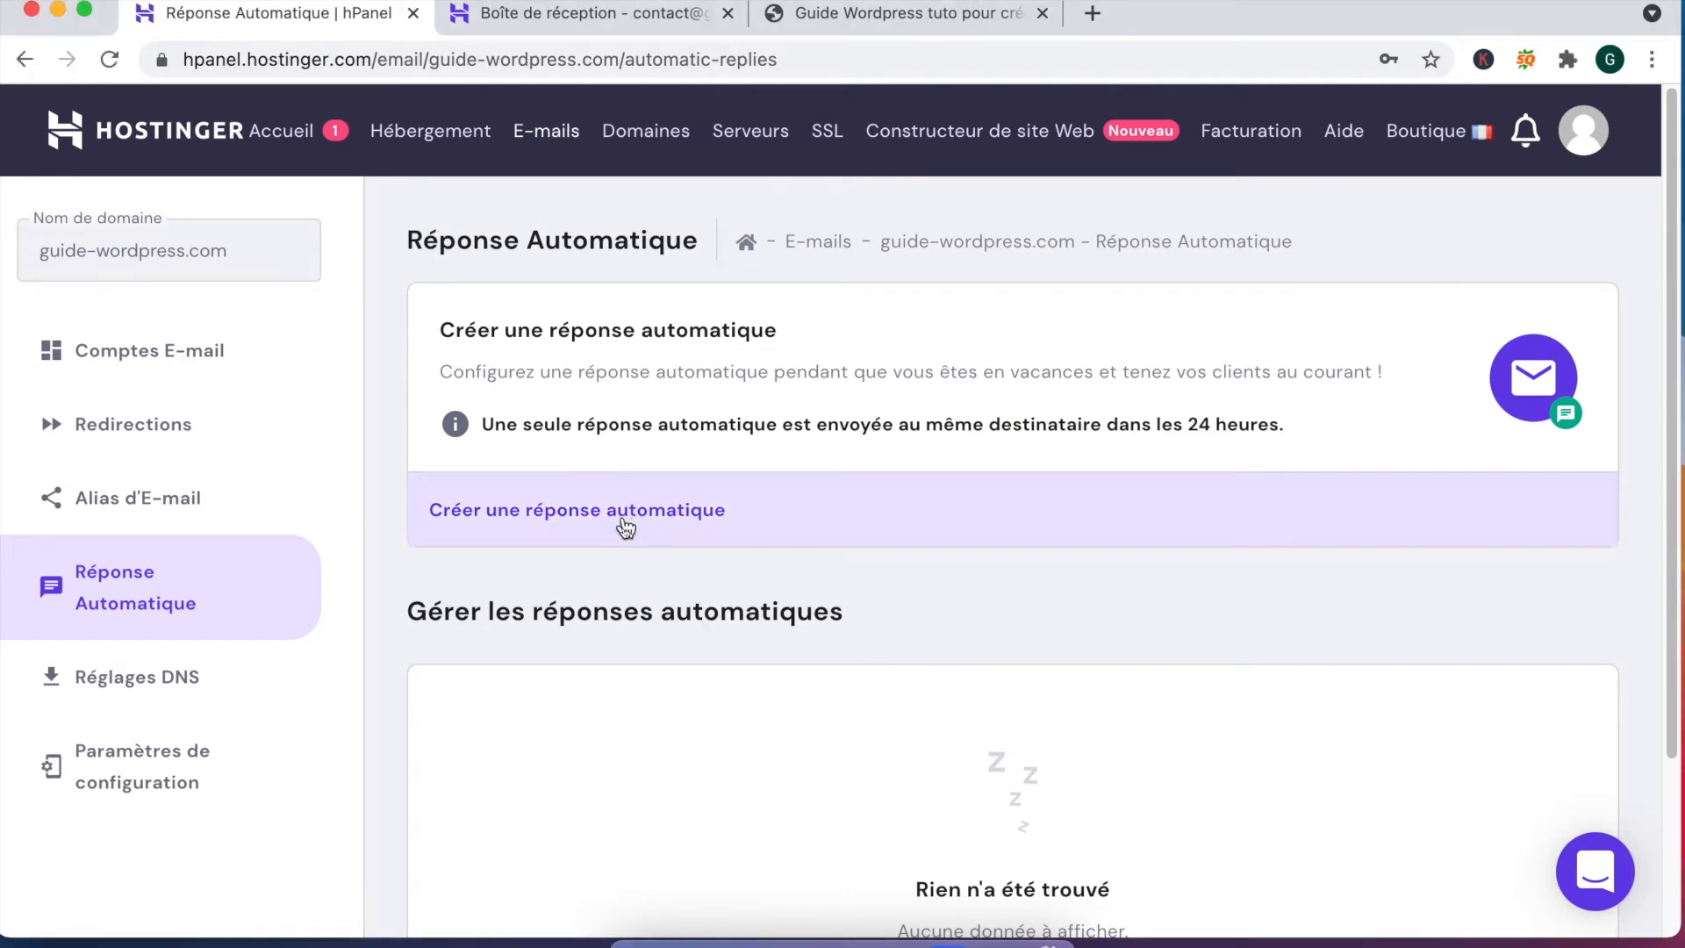
{"action": "left_click", "coordinate": [610, 525]}
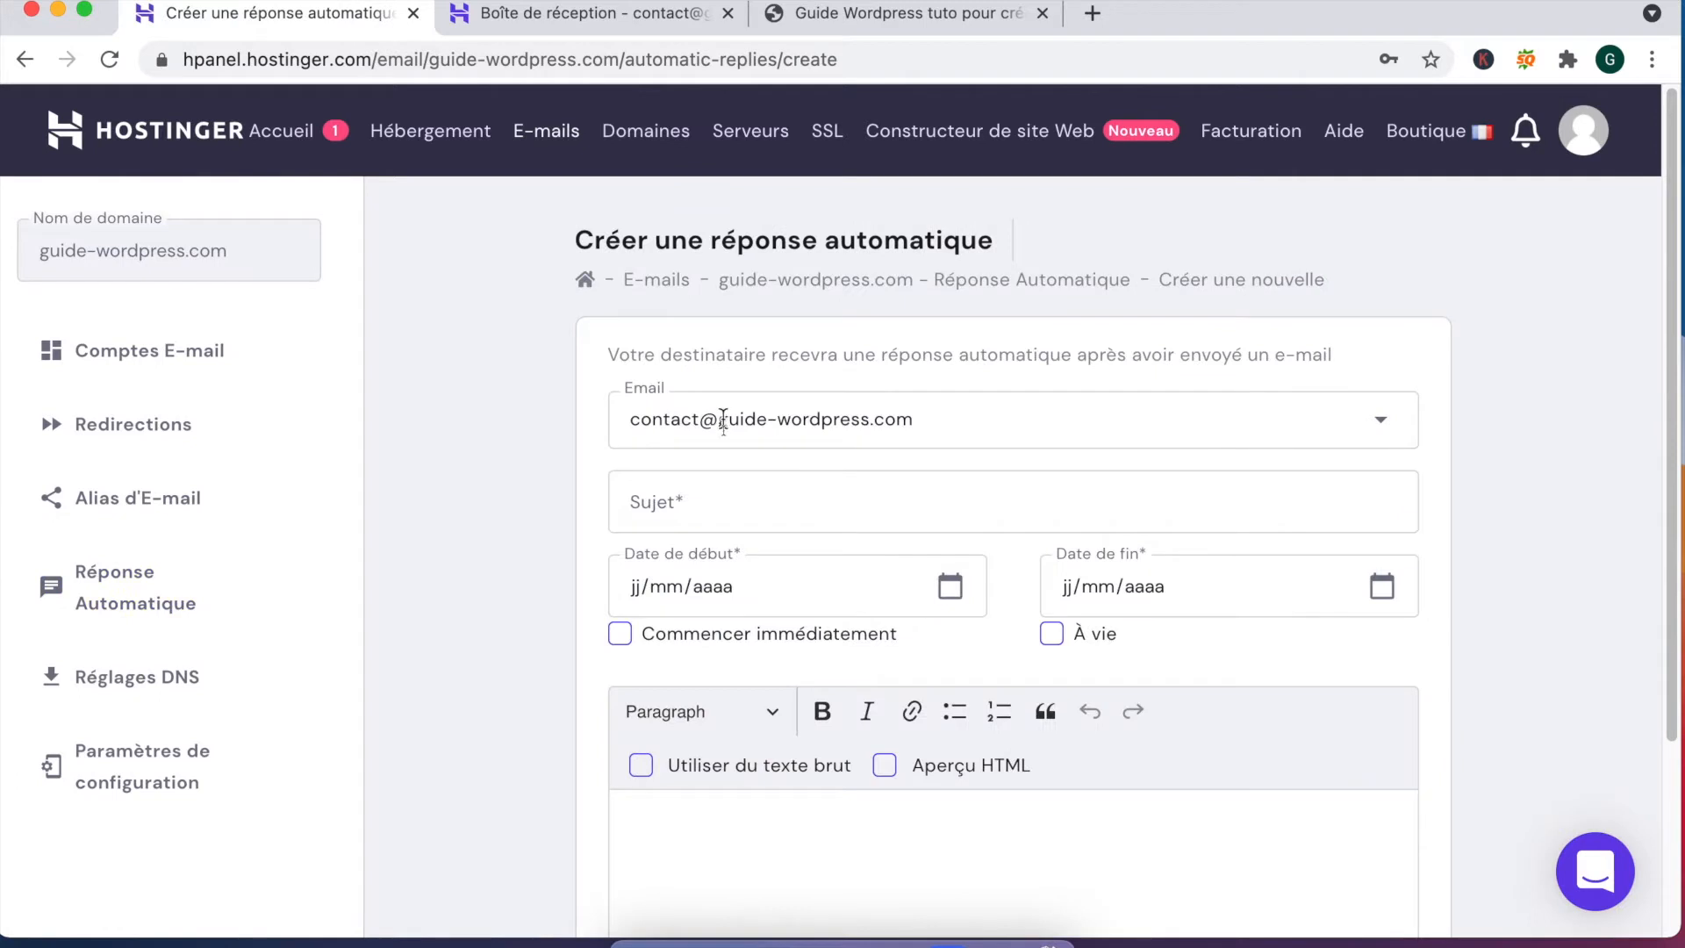
{"action": "left_click", "coordinate": [724, 421]}
{"action": "left_click", "coordinate": [712, 532]}
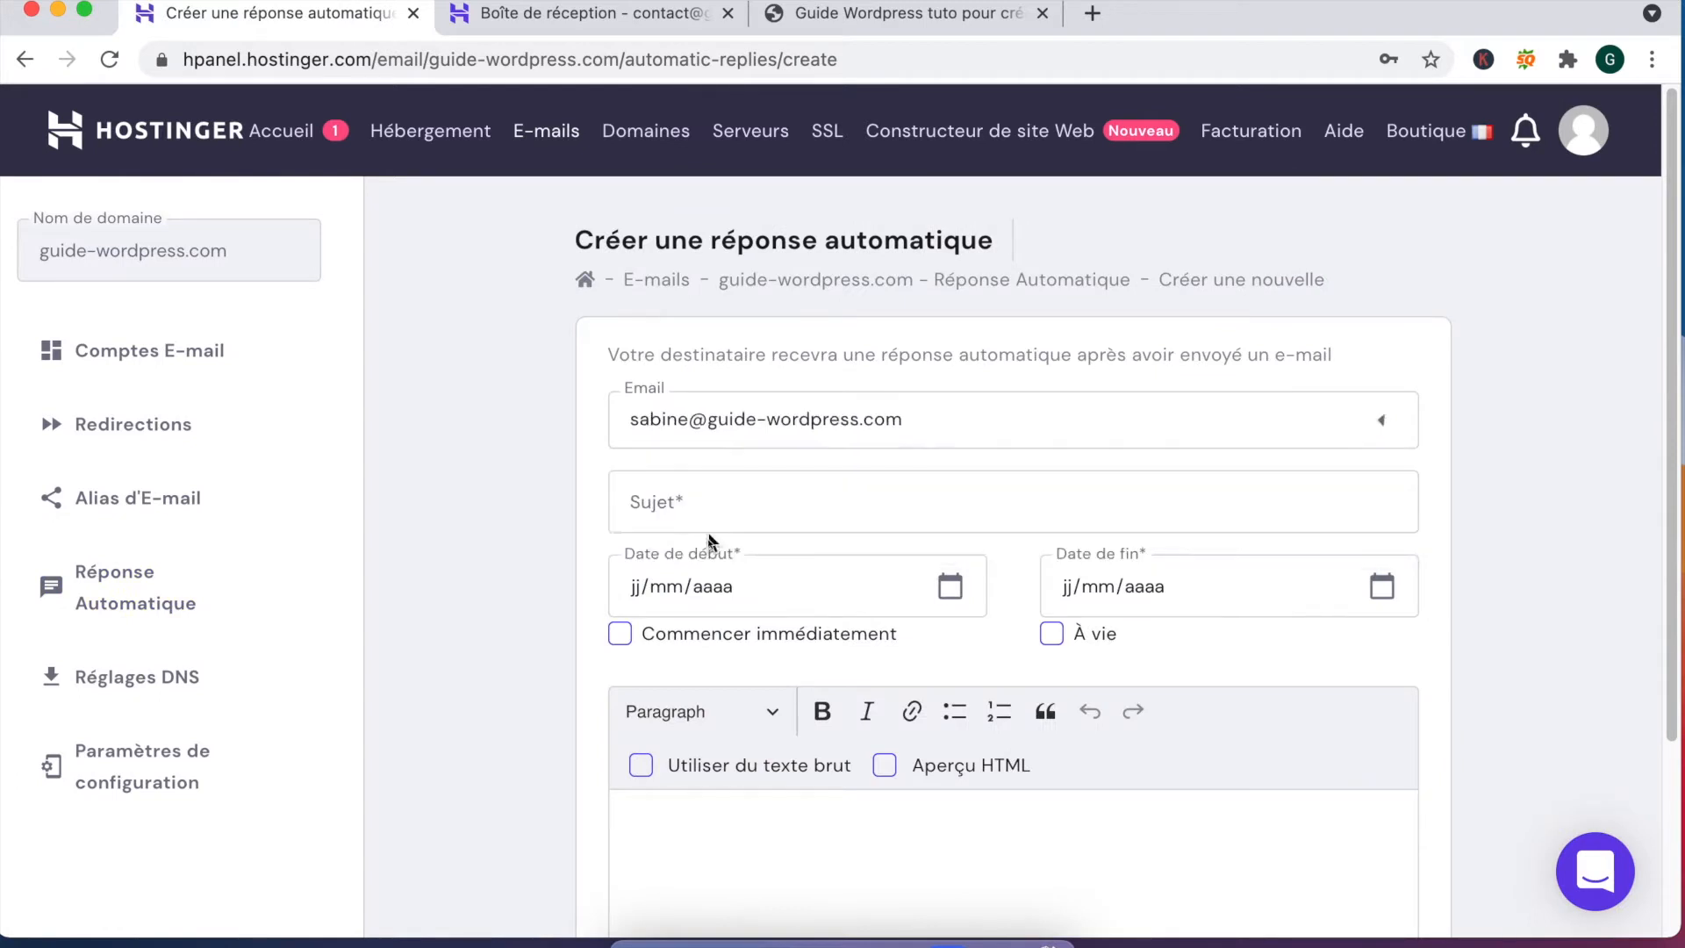
{"action": "left_click", "coordinate": [738, 418]}
{"action": "left_click", "coordinate": [722, 481]}
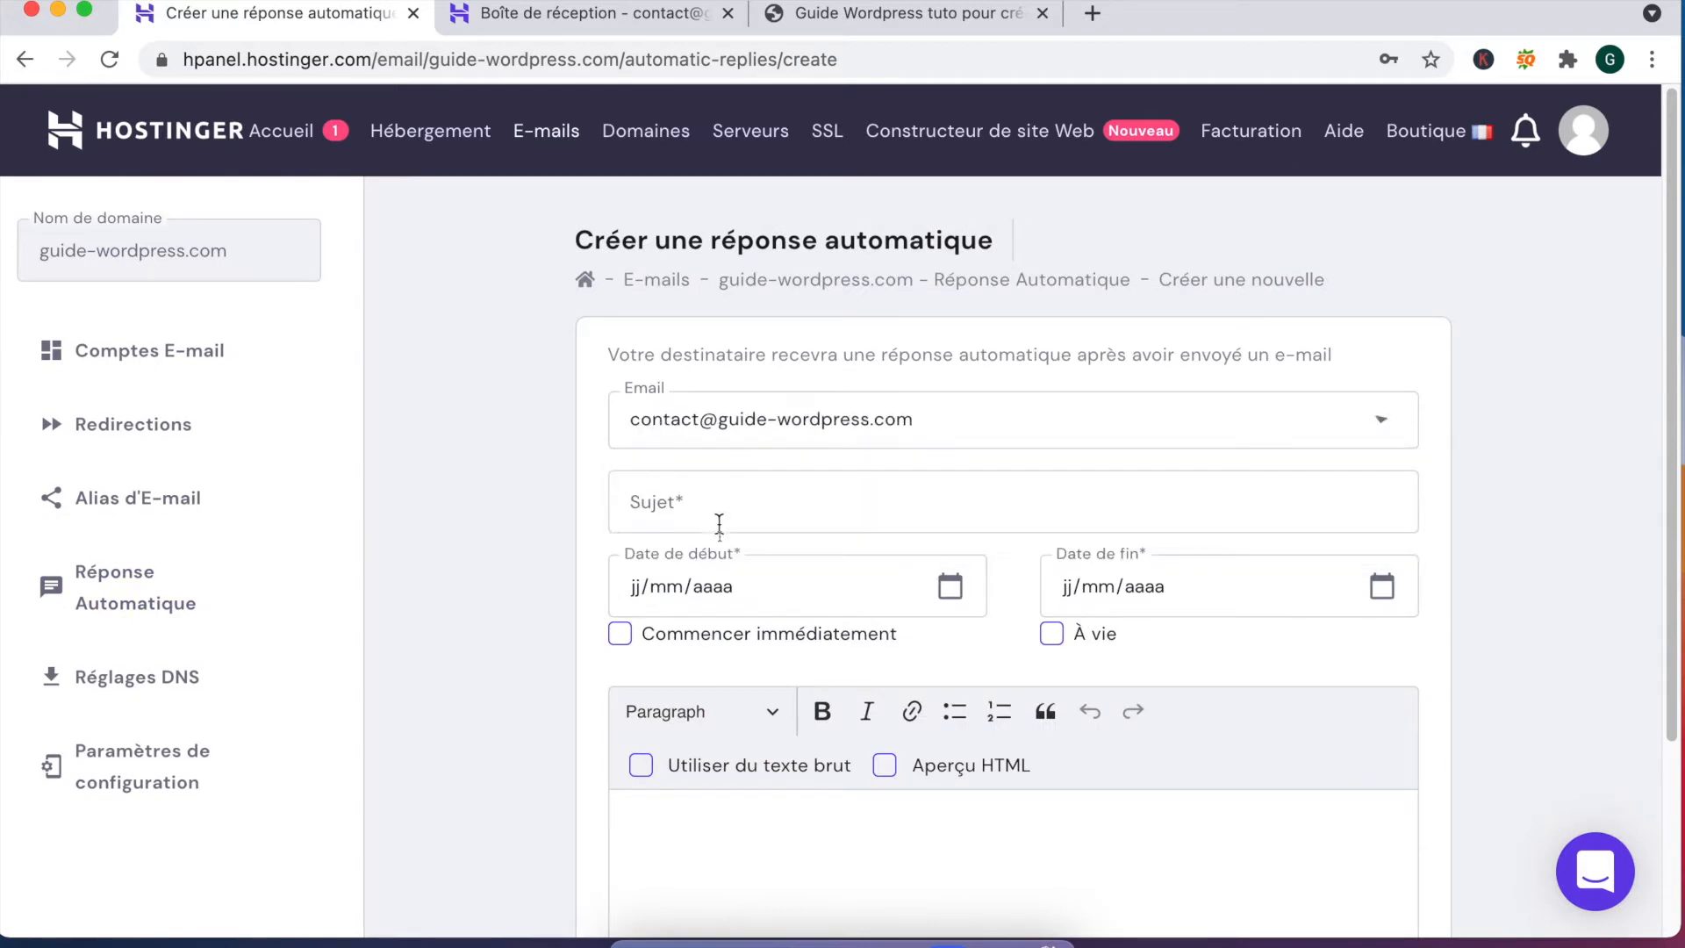
Step: Enter 'Départ vacances' as the auto-reply subject
{"action": "left_click", "coordinate": [713, 515]}
{"action": "type", "text": "D'pai"}
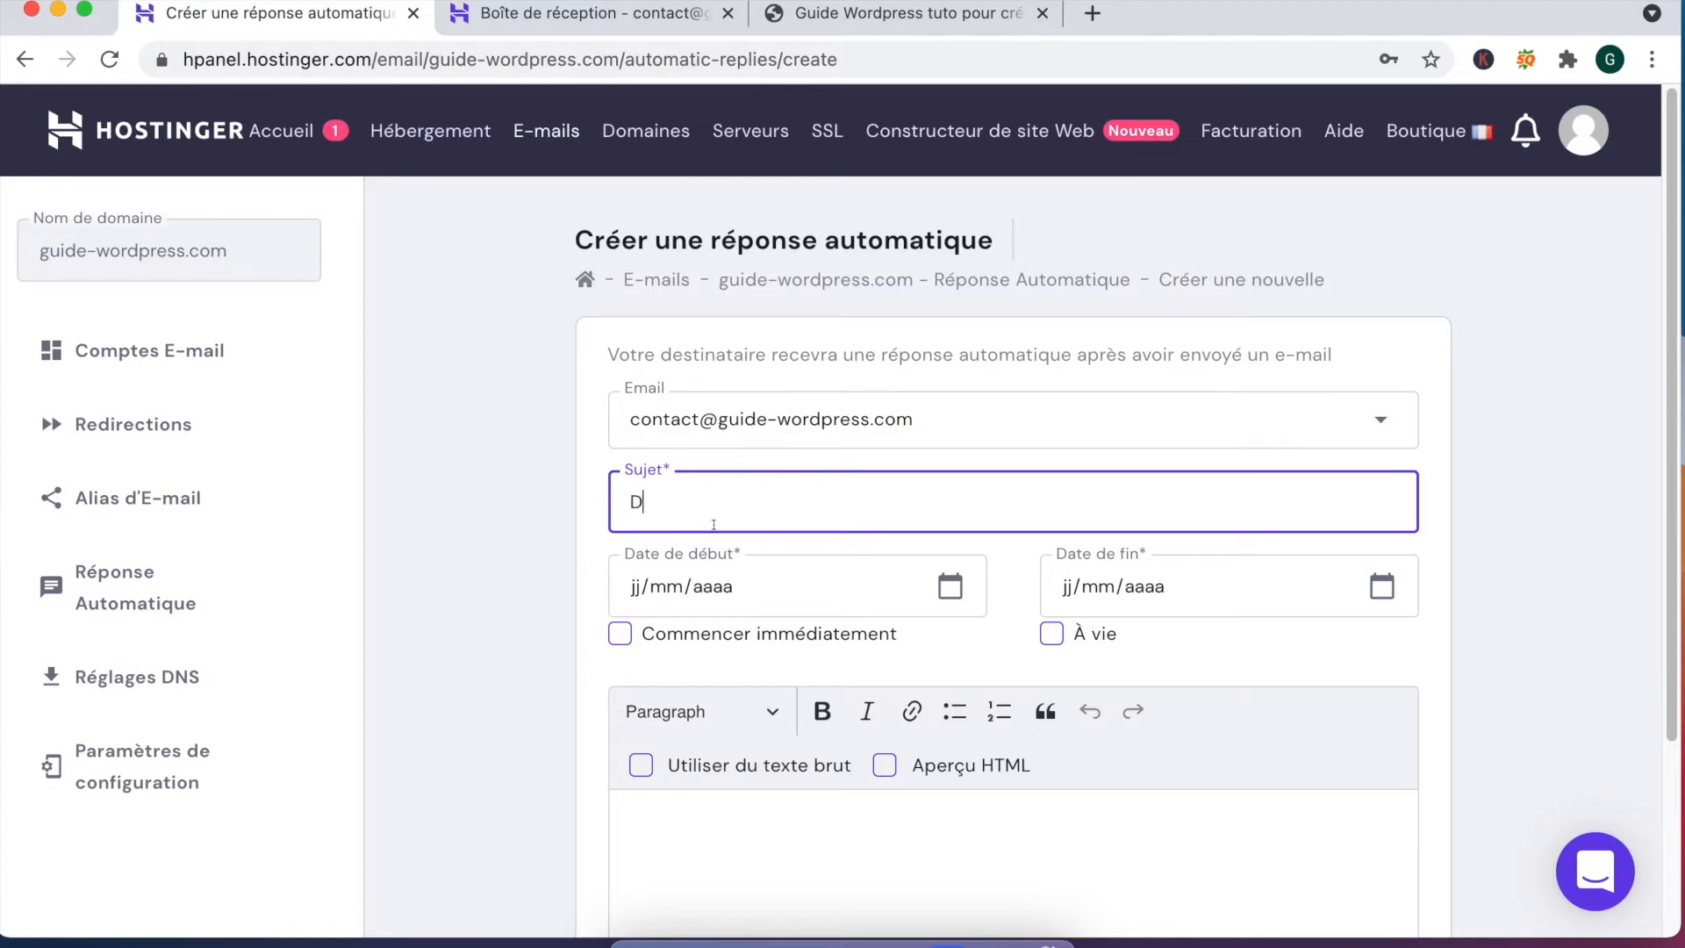
{"action": "key", "text": "BackSpace"}
{"action": "key", "text": "BackSpace"}
{"action": "key", "text": "BackSpace"}
{"action": "key", "text": "BackSpace"}
{"action": "type", "text": "épart vacances"}
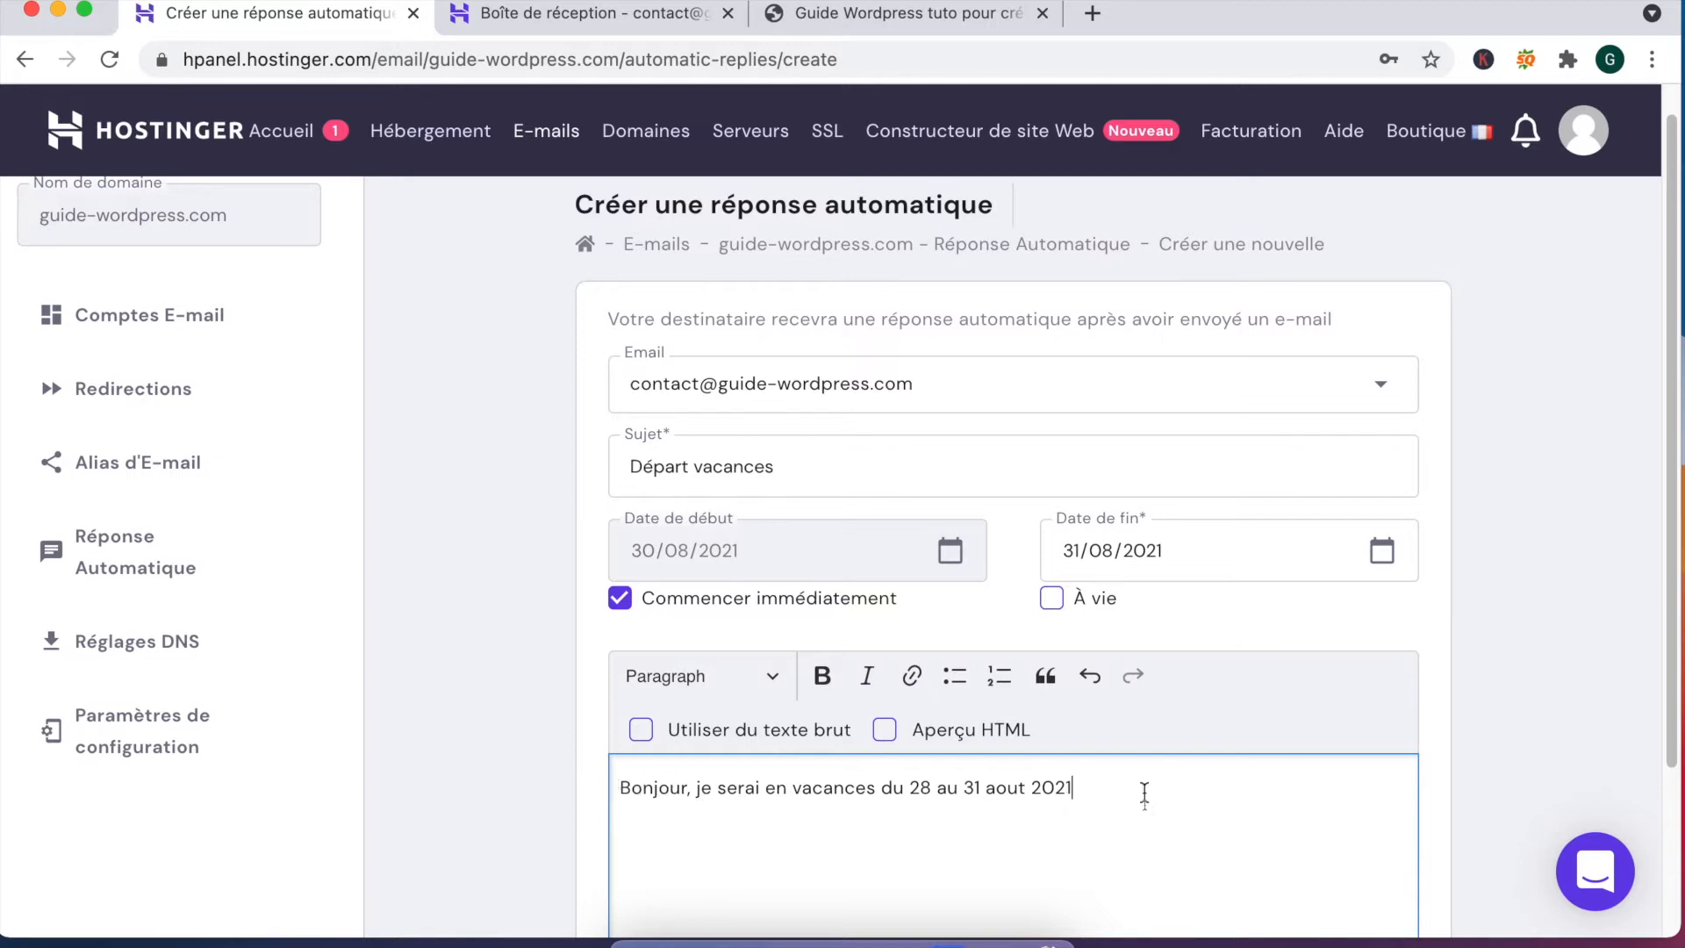
Step: Bold the dates '28 au 31 aout 2021' in the message and save the auto-reply
{"action": "left_click_drag", "start_coordinate": [1067, 787], "coordinate": [909, 787]}
{"action": "left_click", "coordinate": [821, 676]}
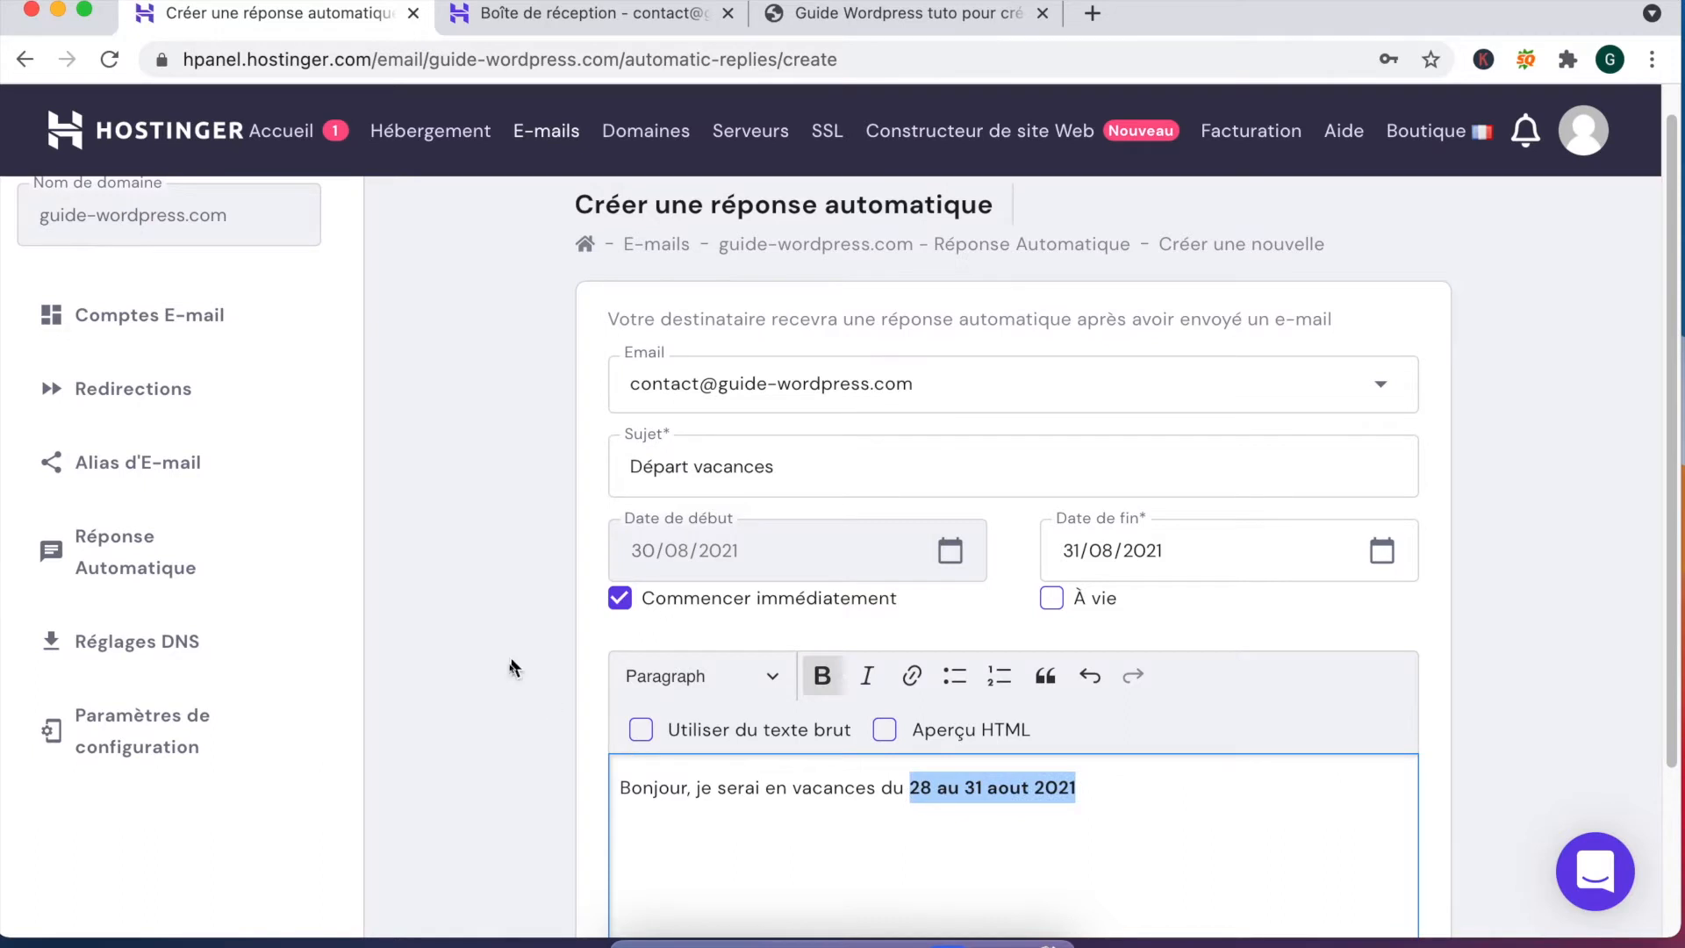
{"action": "scroll", "coordinate": [507, 663], "scroll_direction": "down", "scroll_amount": 3}
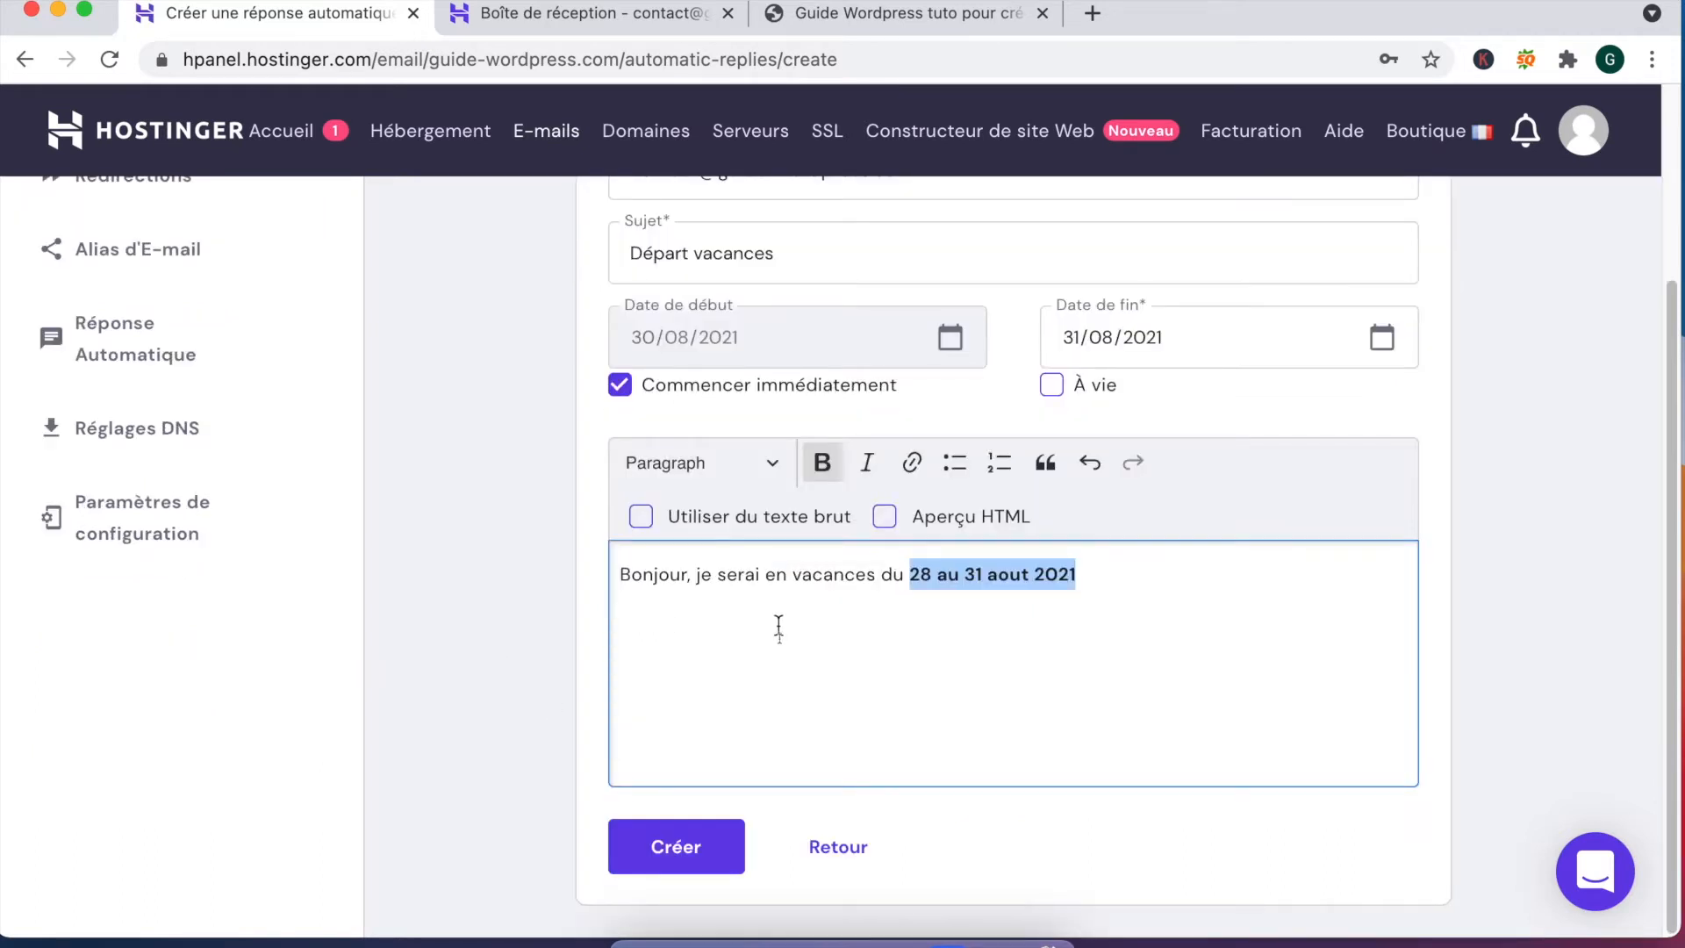
{"action": "left_click", "coordinate": [672, 844]}
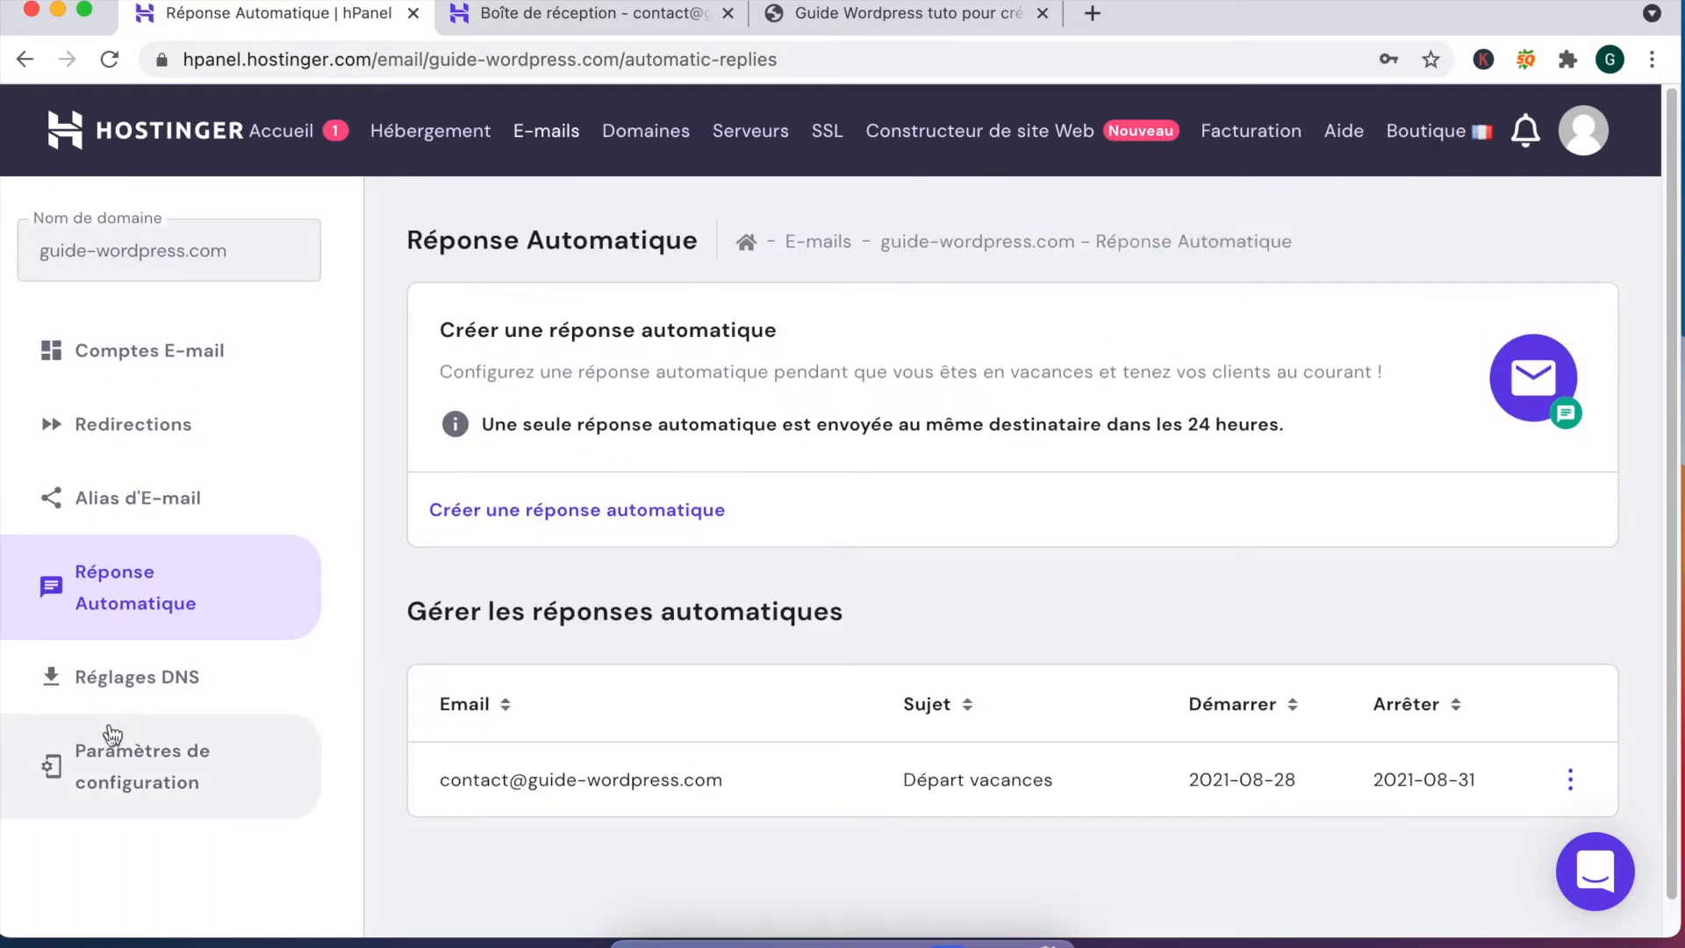
Step: Look through the email Réglages DNS records and the Paramètres de configuration device settings
{"action": "left_click", "coordinate": [164, 691]}
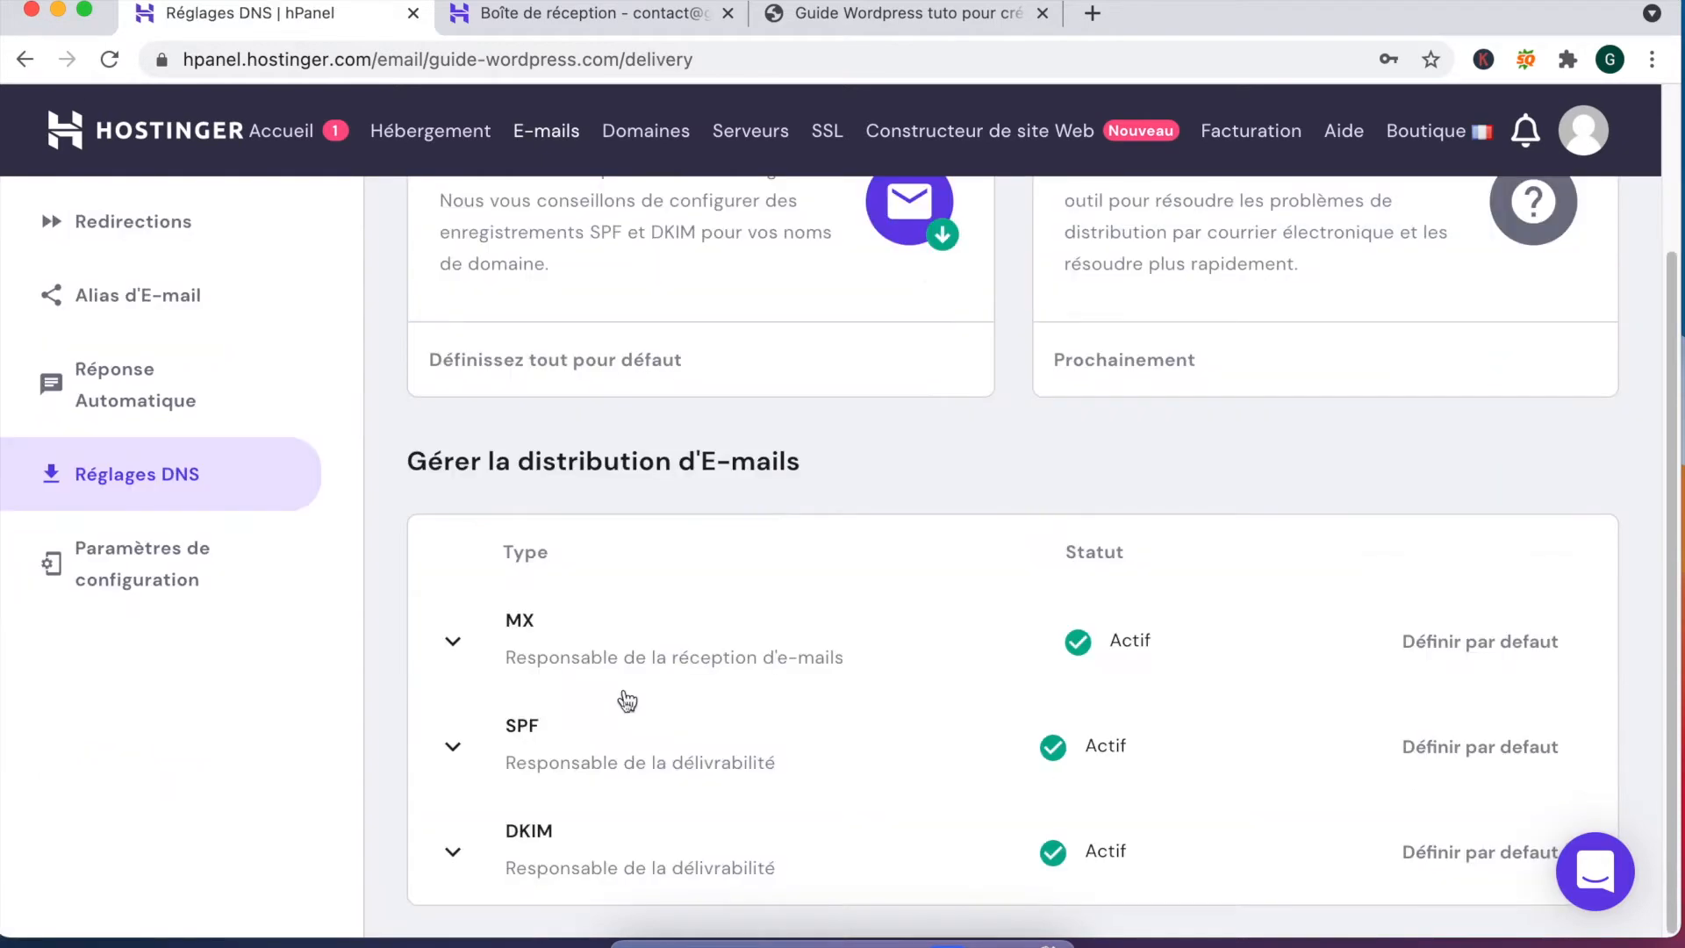
{"action": "scroll", "coordinate": [604, 758], "scroll_direction": "down", "scroll_amount": 5}
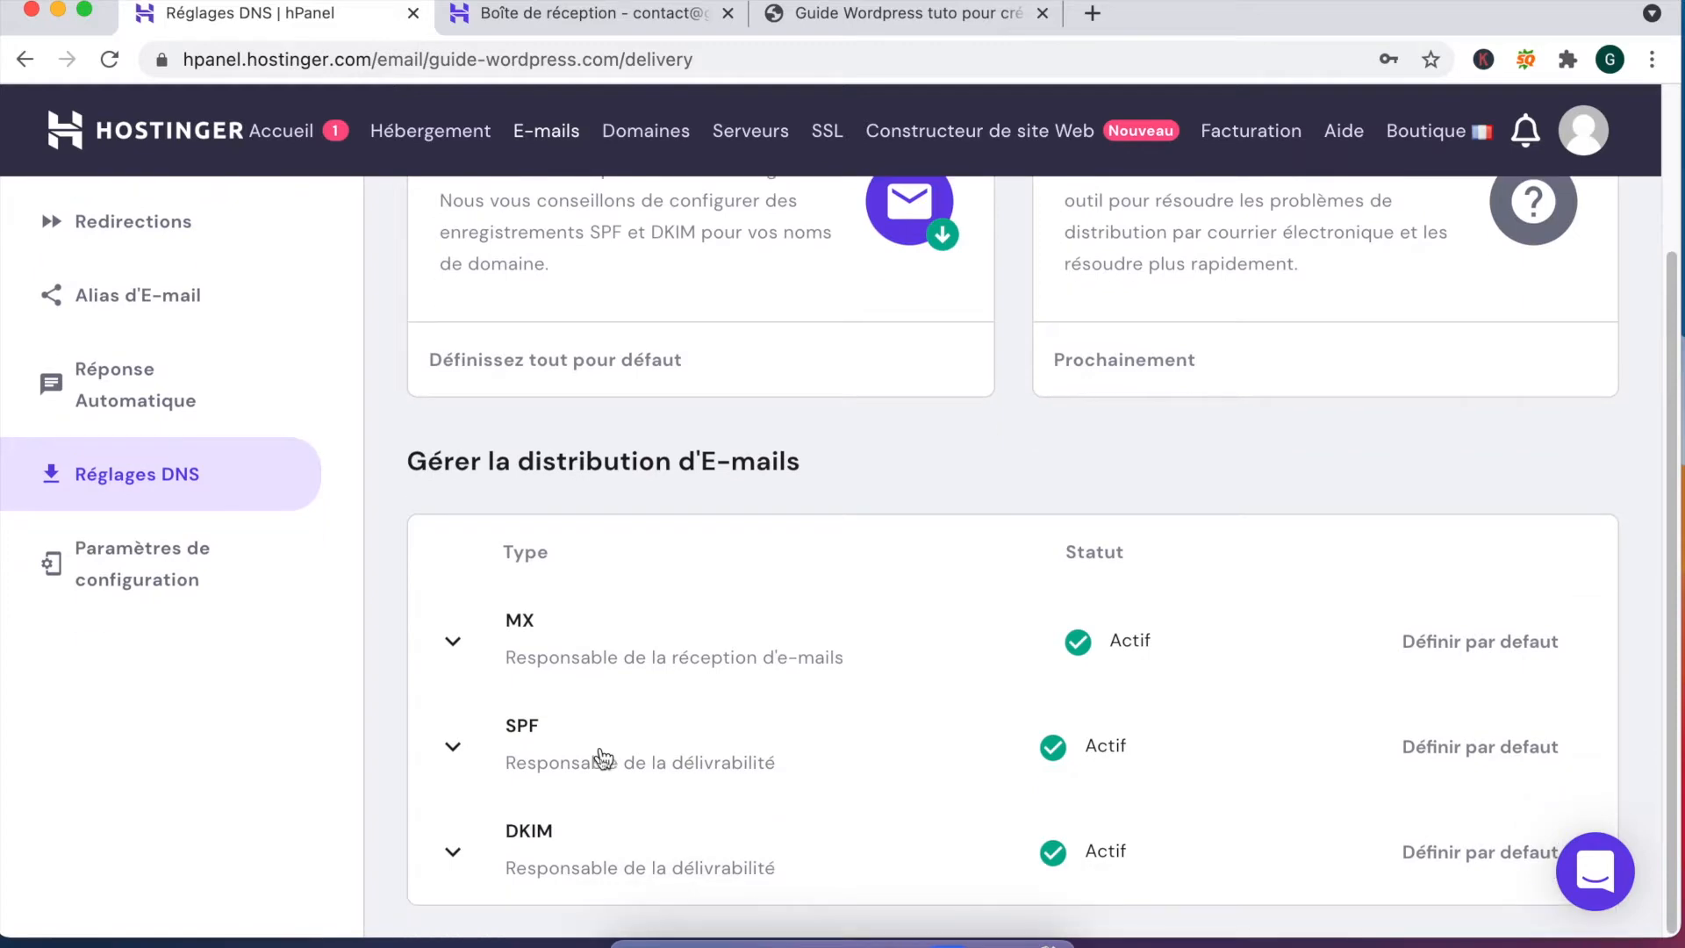
{"action": "left_click", "coordinate": [124, 591]}
{"action": "scroll", "coordinate": [735, 526], "scroll_direction": "down", "scroll_amount": 4}
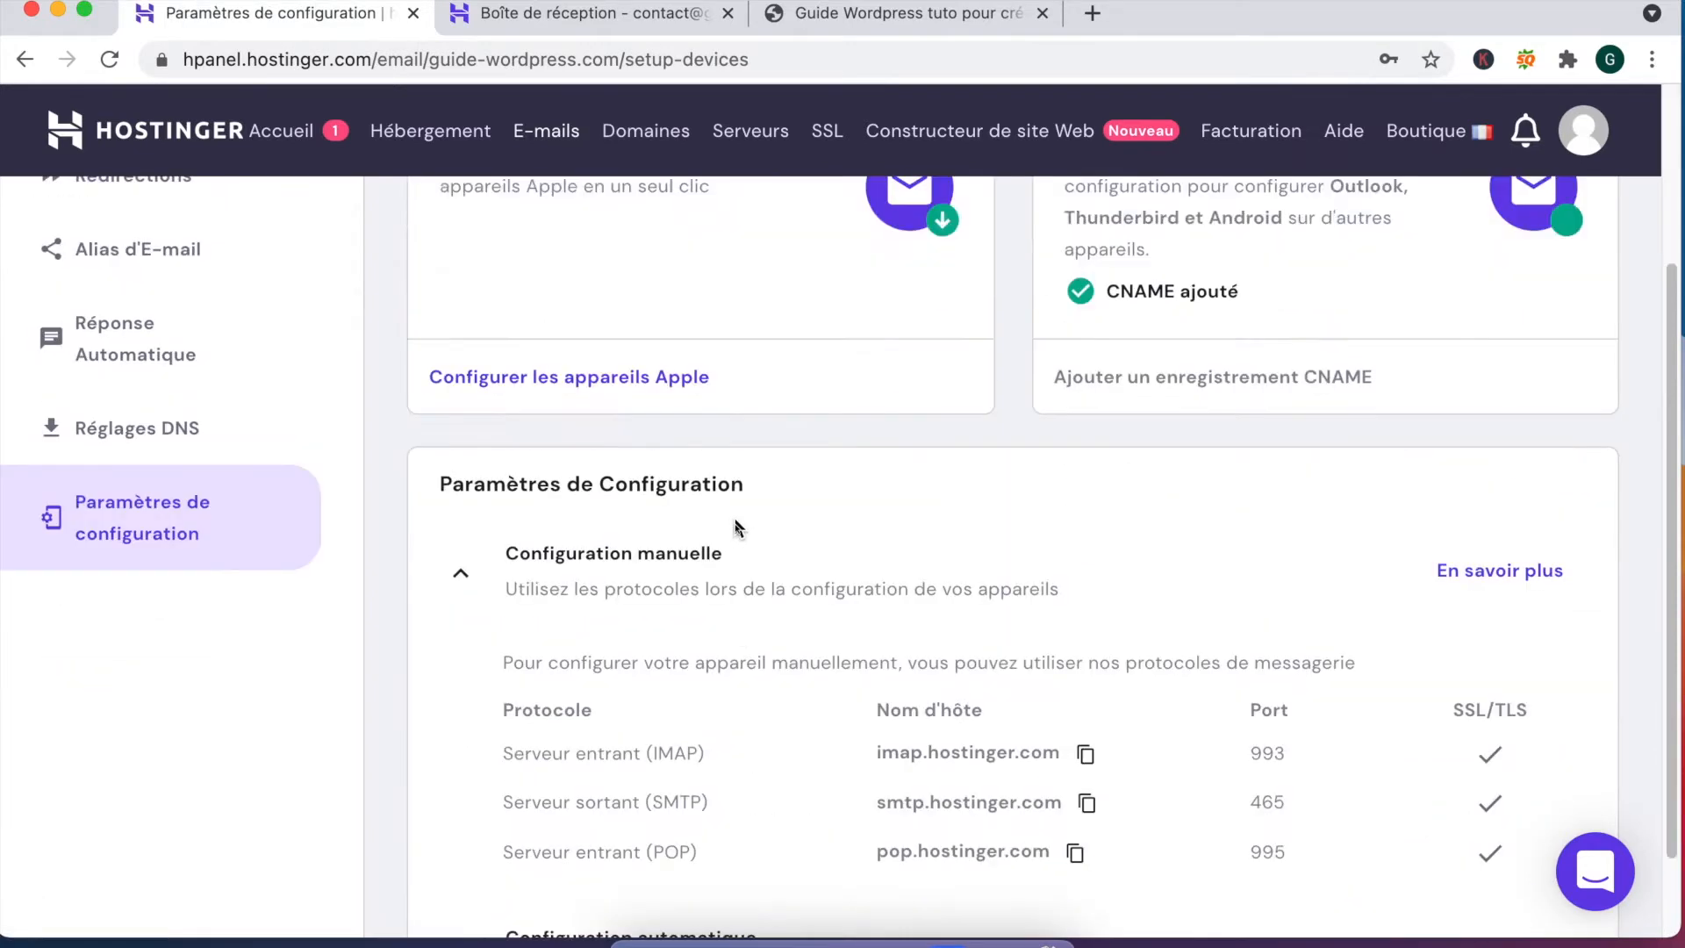
{"action": "scroll", "coordinate": [822, 705], "scroll_direction": "up", "scroll_amount": 4}
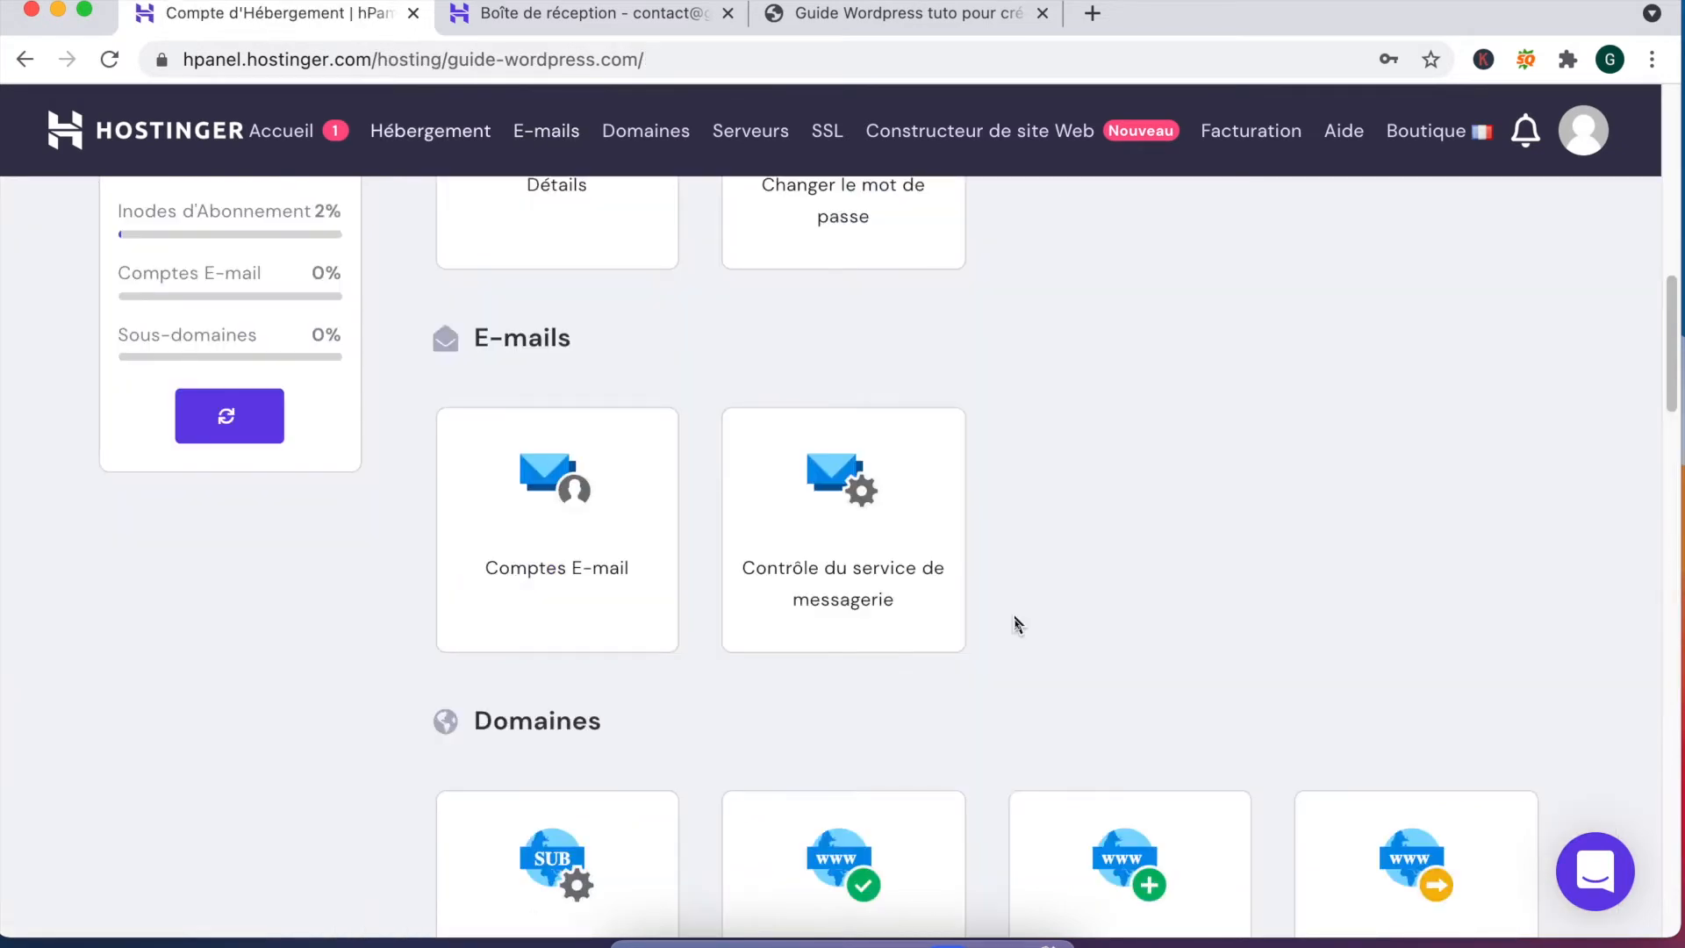
{"action": "scroll", "coordinate": [1017, 623], "scroll_direction": "down", "scroll_amount": 5}
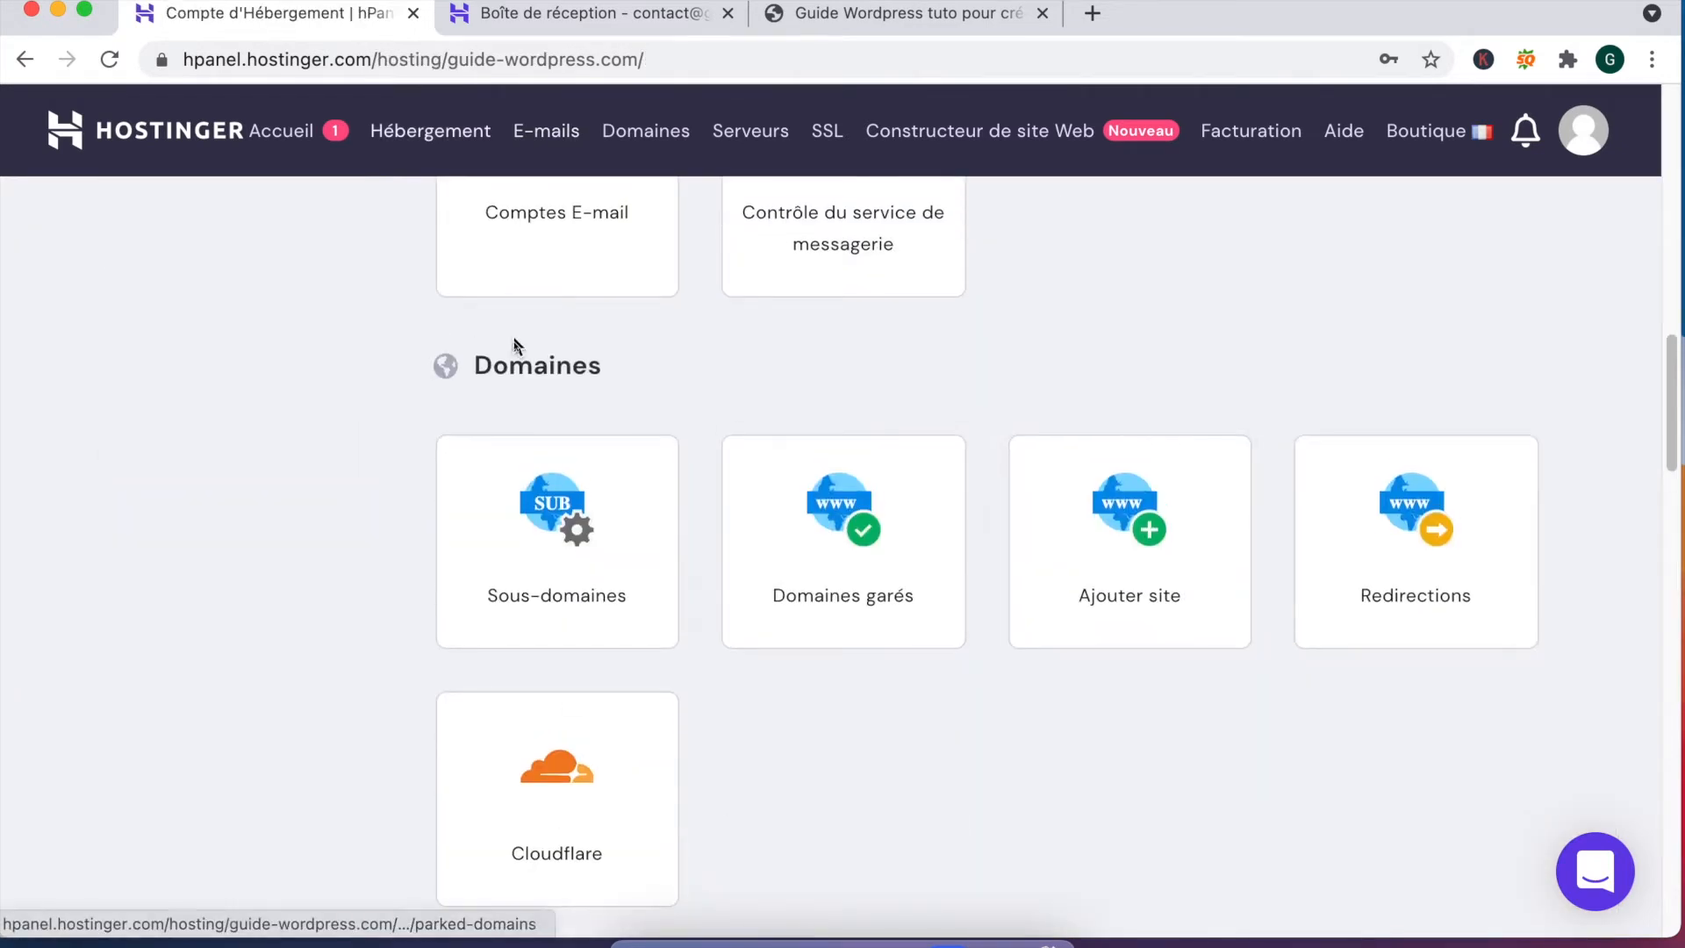
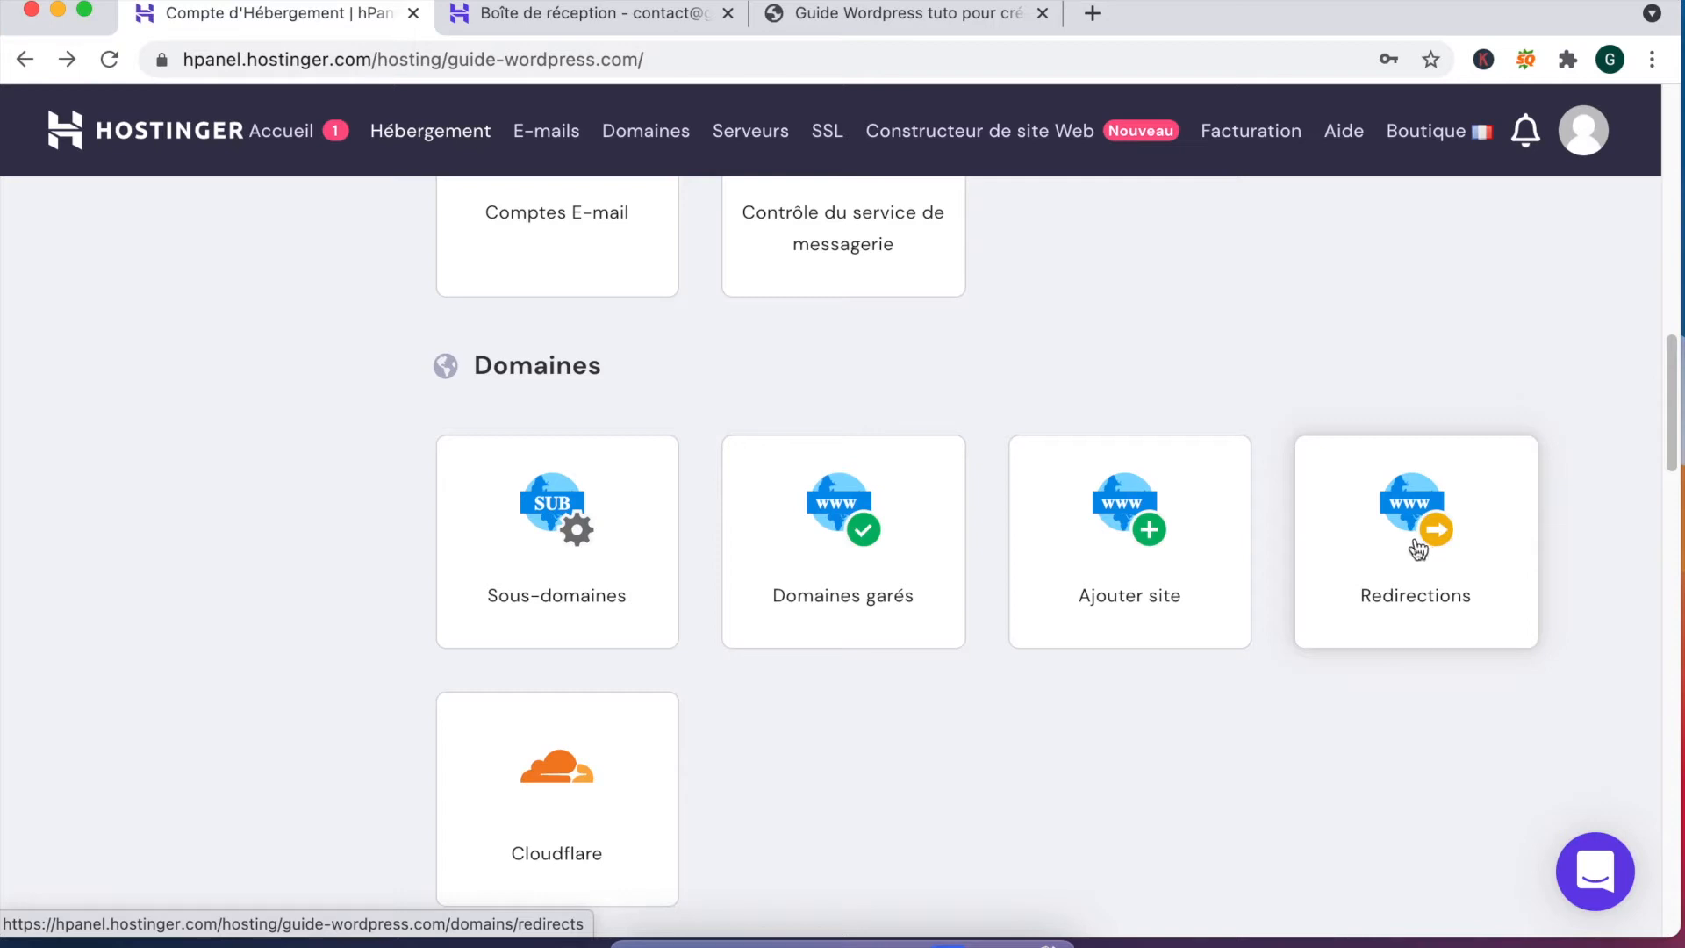
{"action": "left_click", "coordinate": [1419, 546]}
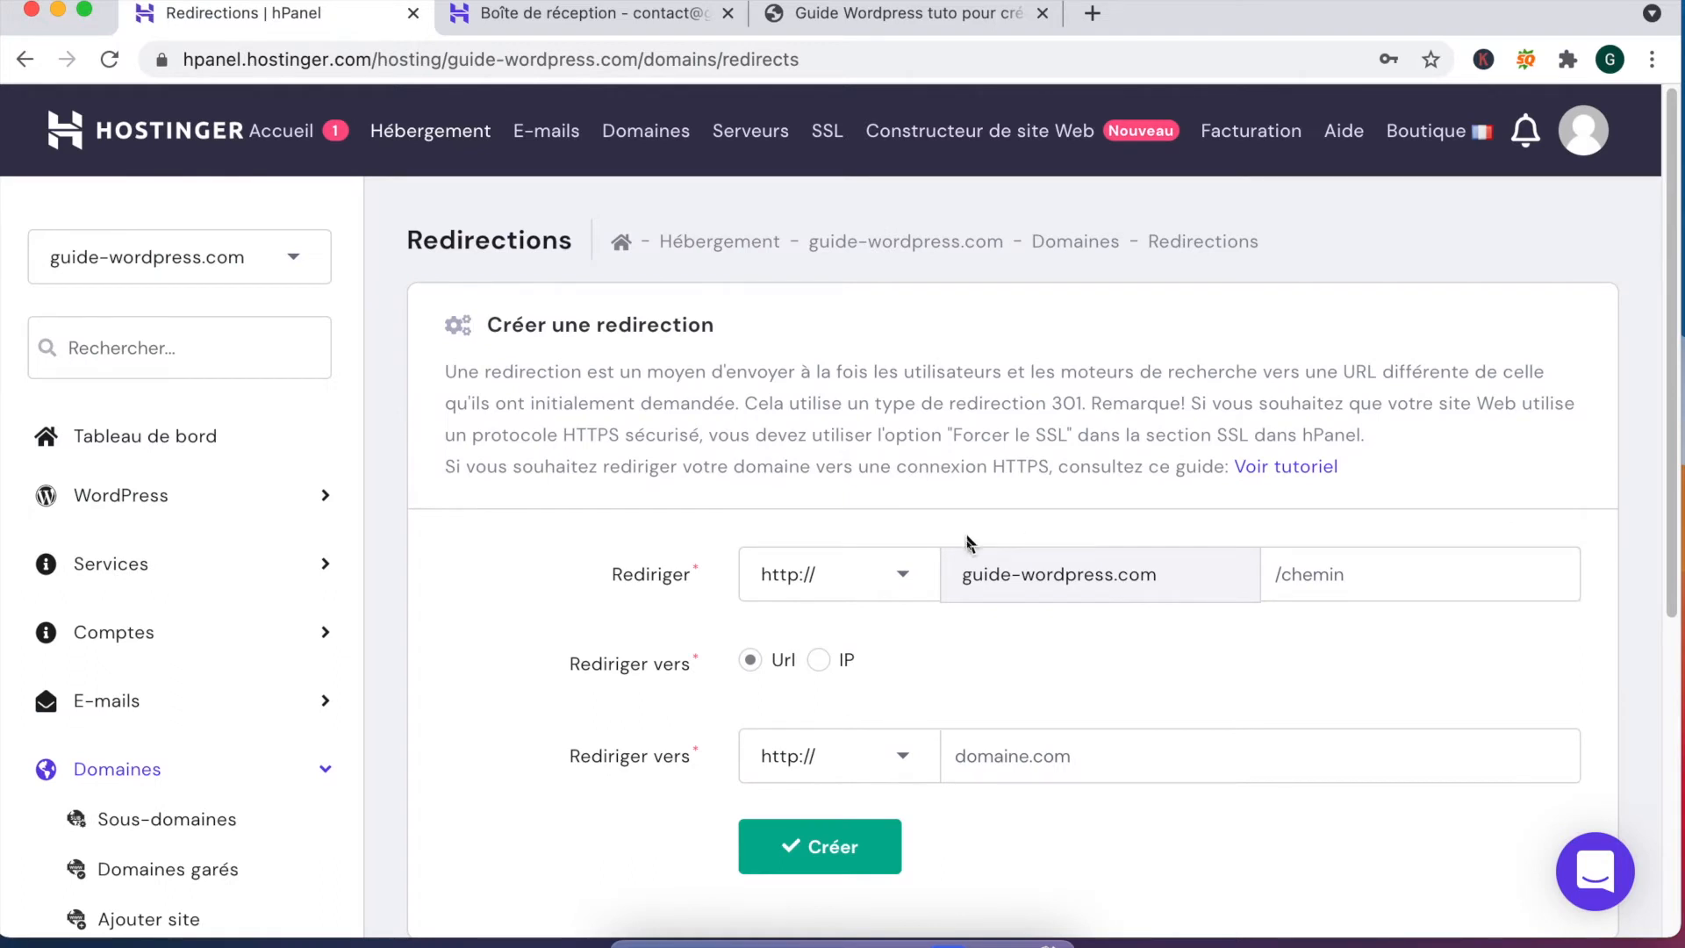
{"action": "left_click", "coordinate": [907, 579]}
{"action": "left_click", "coordinate": [850, 635]}
{"action": "left_click", "coordinate": [887, 755]}
{"action": "left_click", "coordinate": [858, 809]}
Step: Enter guide-wordpress.com as the redirect destination, changing the .fr ending to .com
{"action": "left_click", "coordinate": [998, 757]}
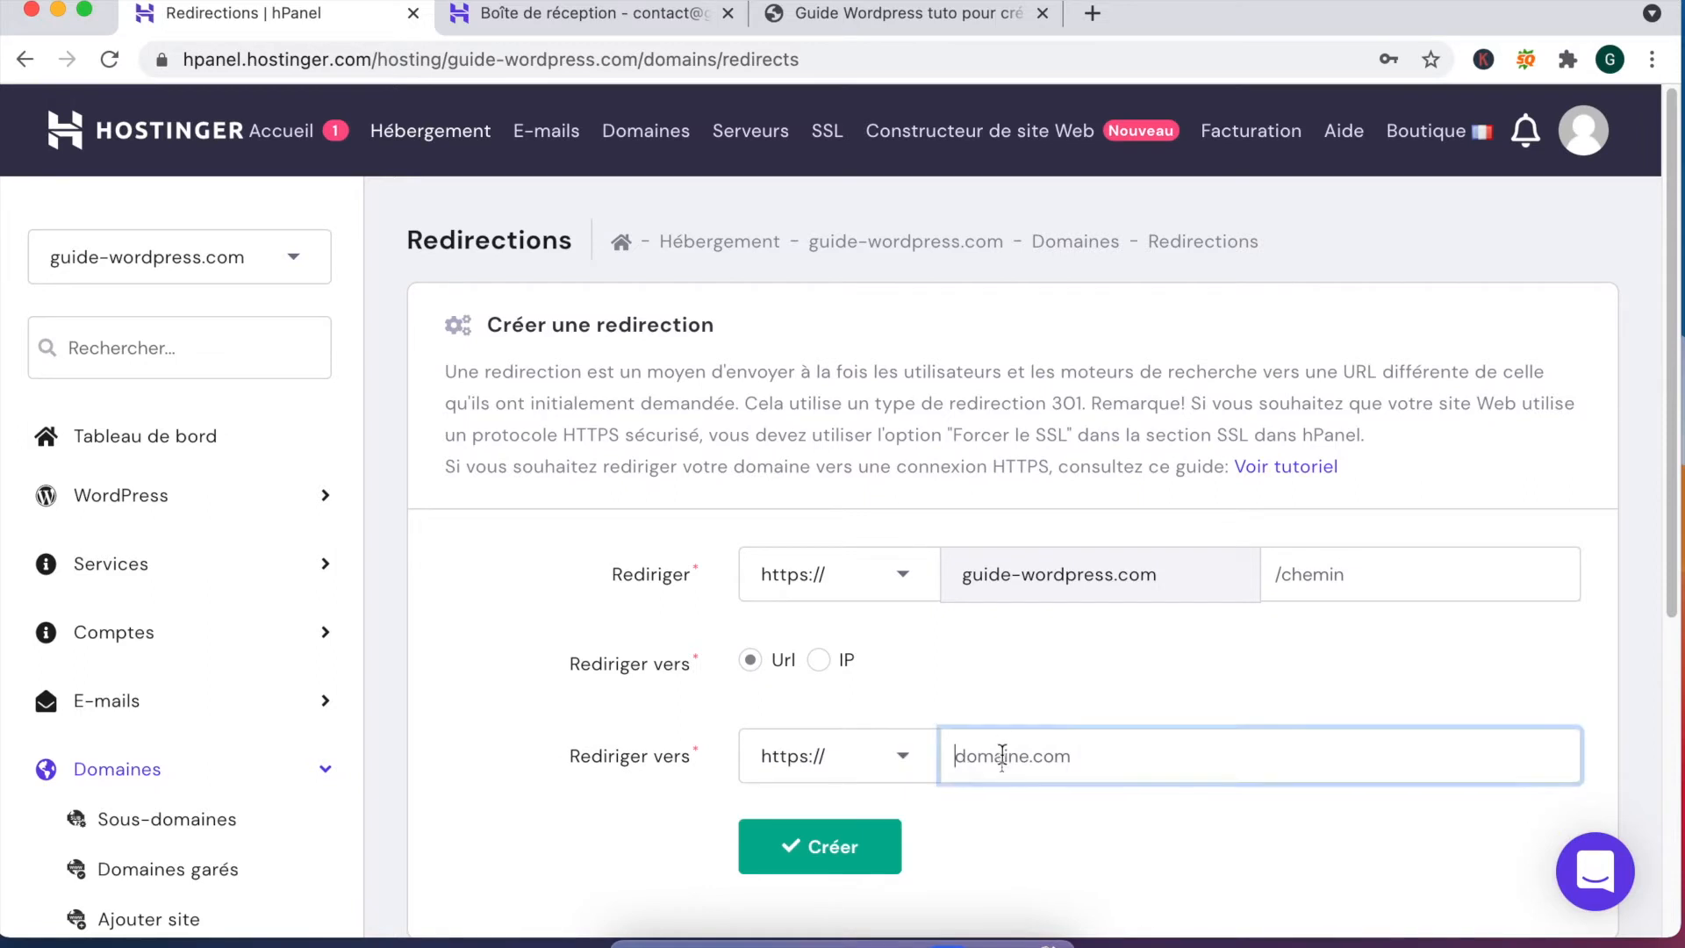
{"action": "type", "text": "guide-wordpress.fr"}
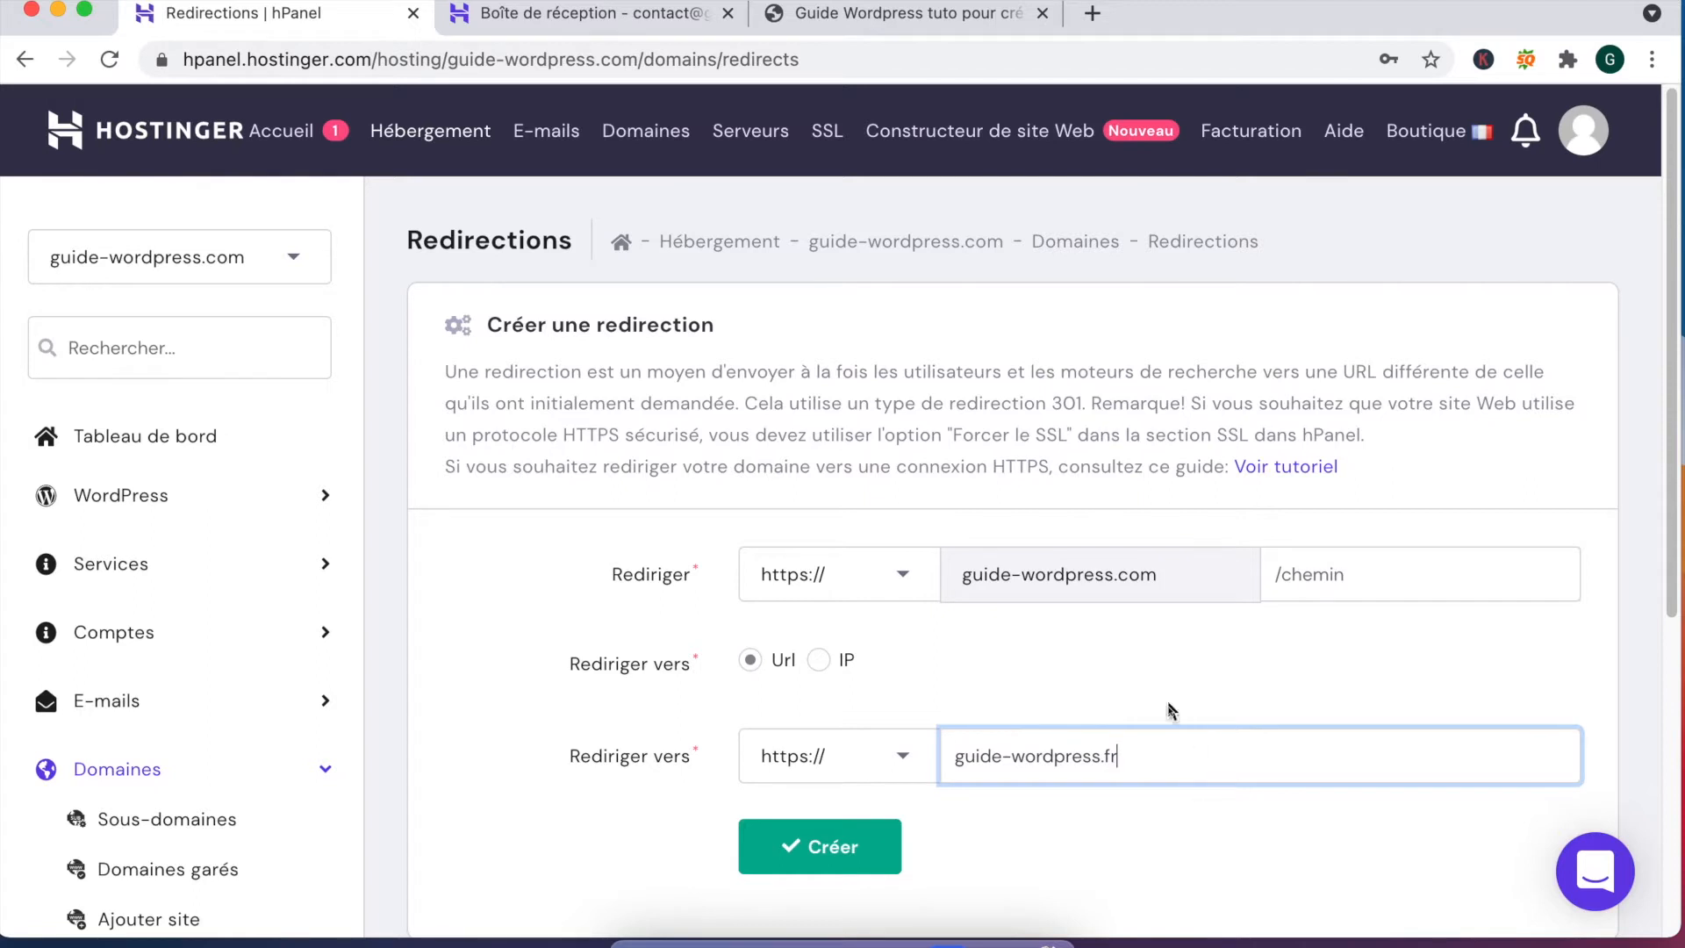
{"action": "left_click_drag", "start_coordinate": [990, 576], "coordinate": [1164, 586]}
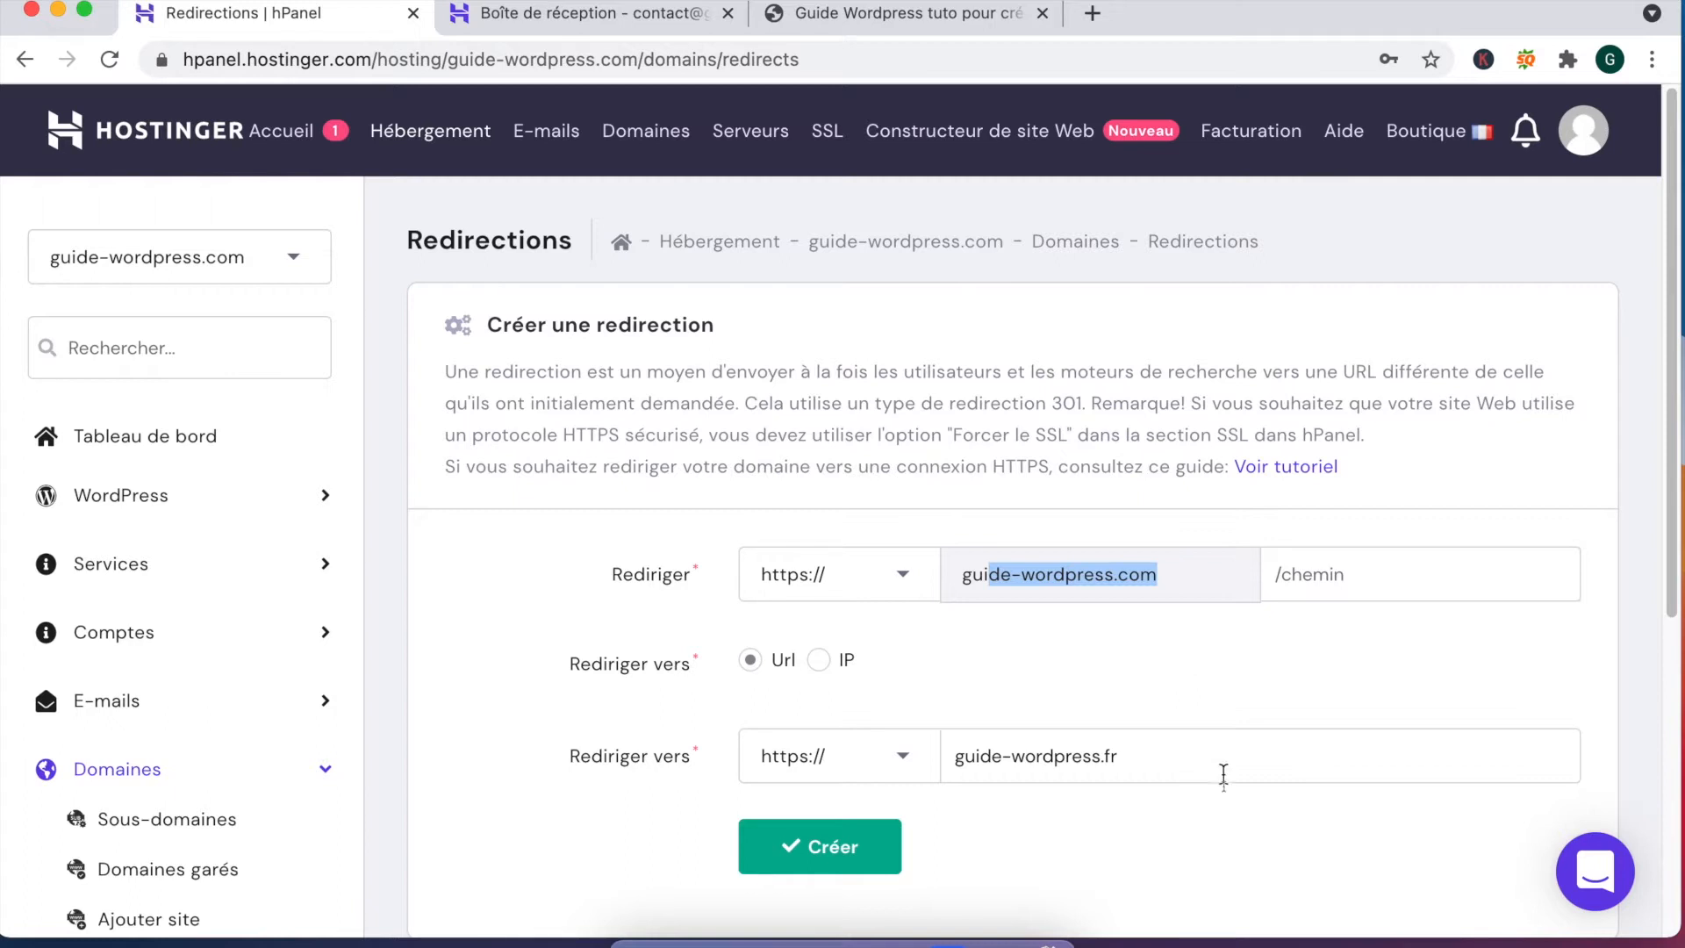
{"action": "left_click_drag", "start_coordinate": [1103, 757], "coordinate": [1147, 757]}
{"action": "type", "text": "com"}
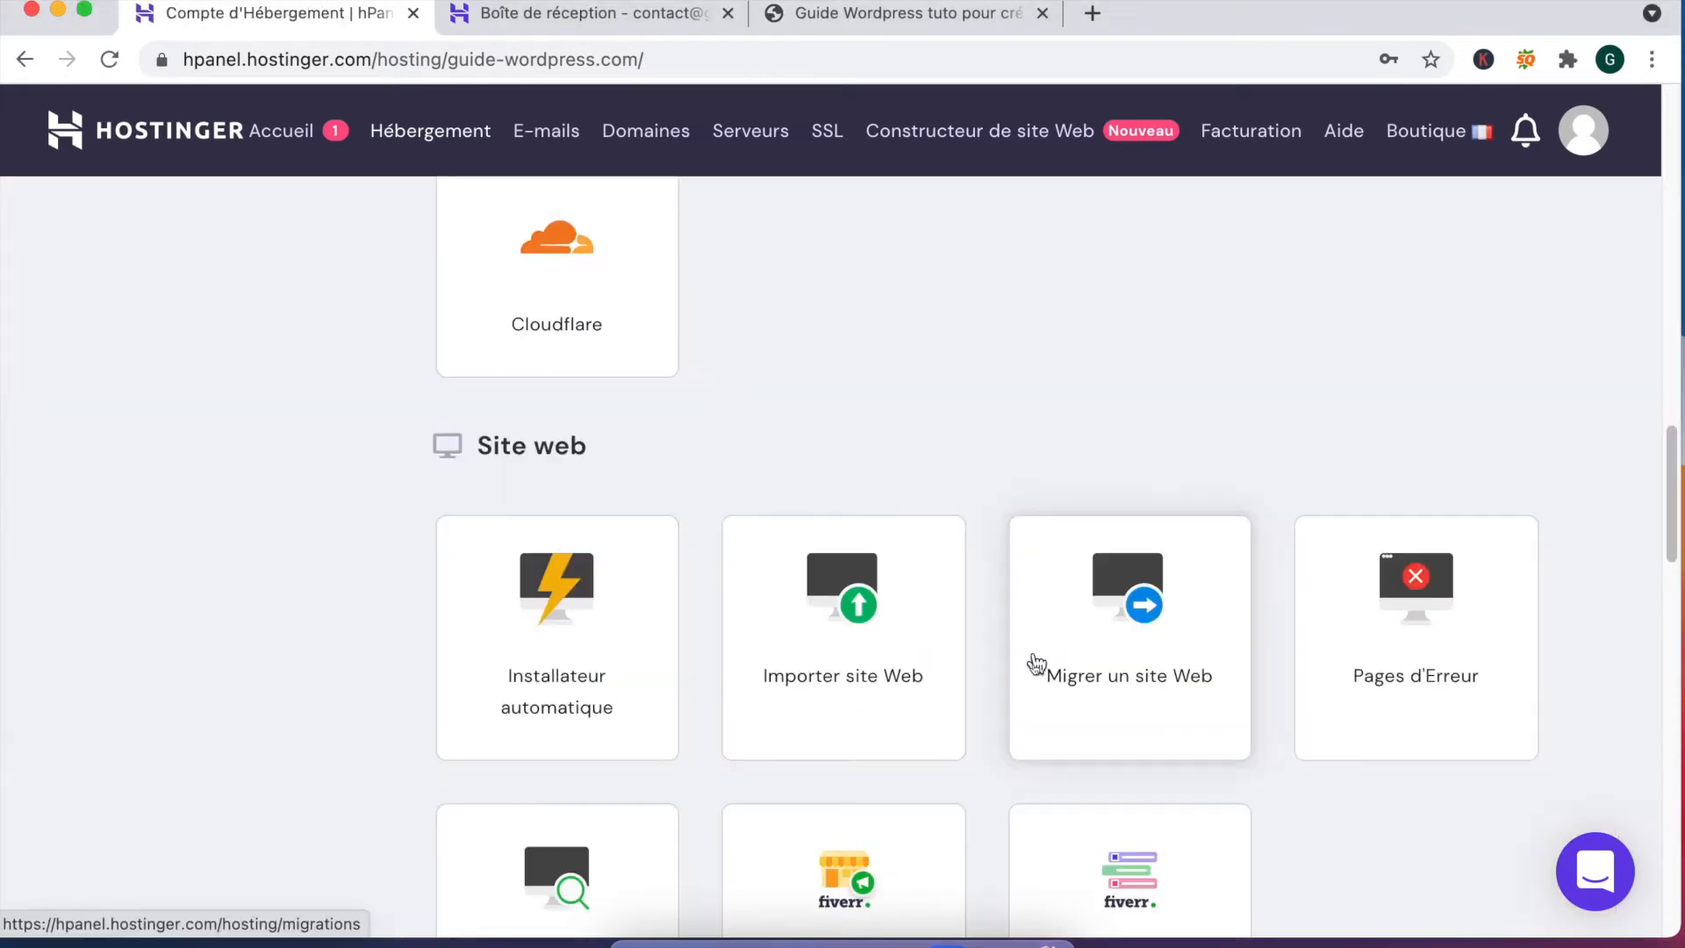
Step: Scroll through the Fichiers, Bases de données, Avancé and Autre tools, ending back at Site web
{"action": "scroll", "coordinate": [1035, 662], "scroll_direction": "down", "scroll_amount": 3}
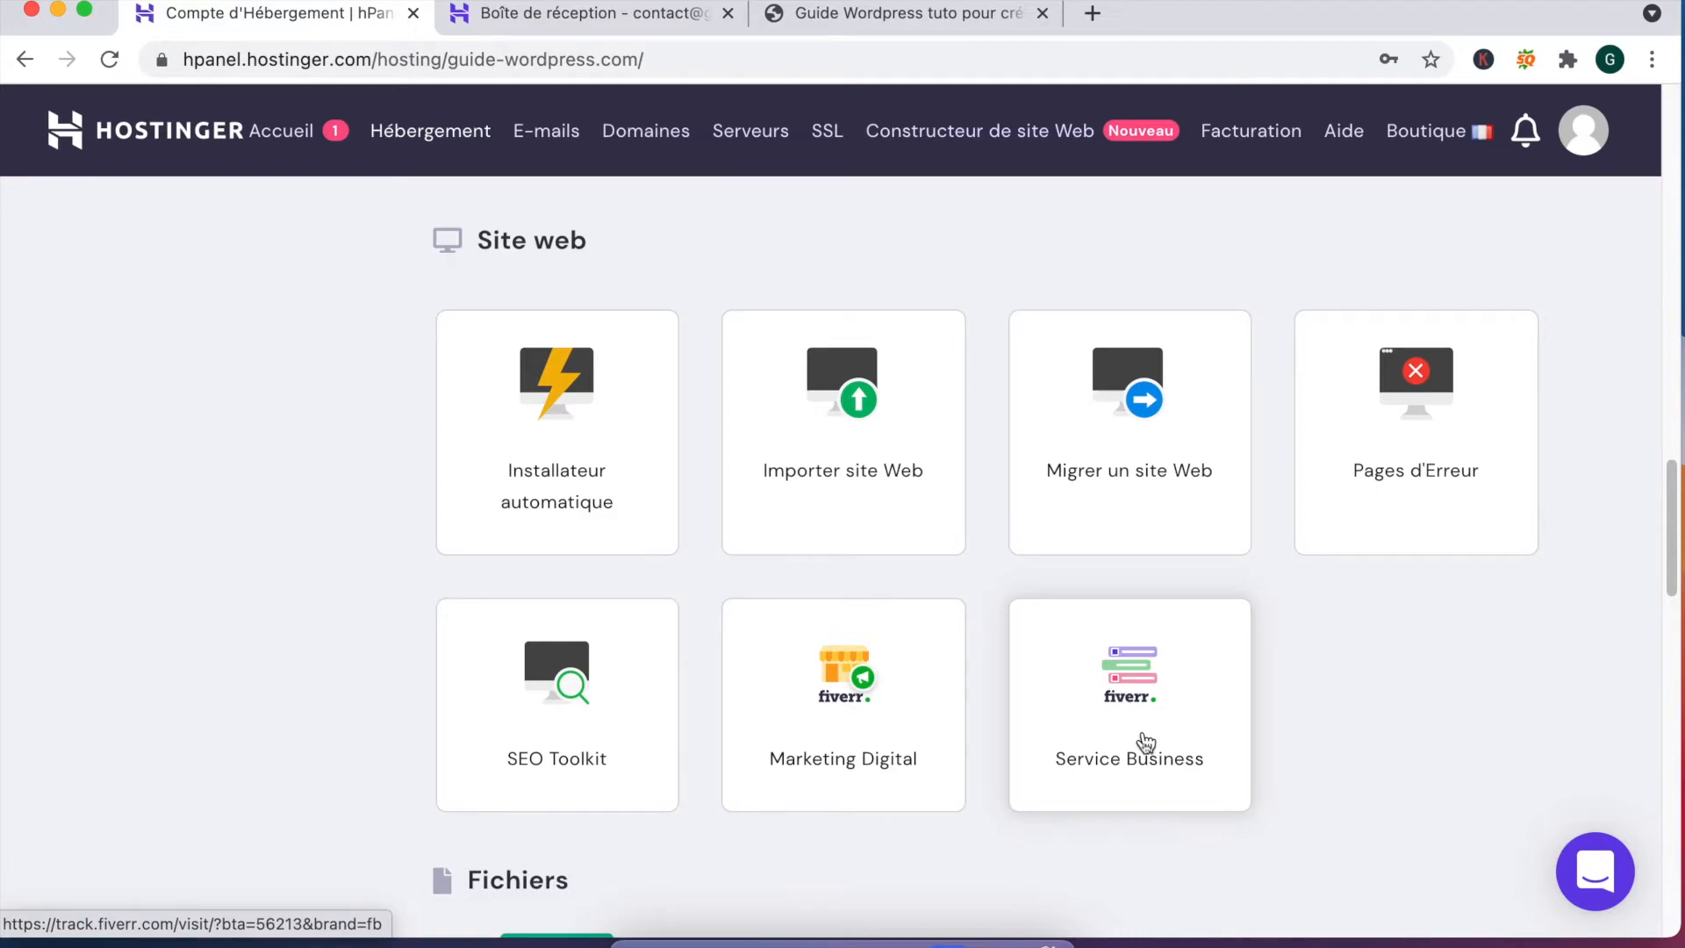
{"action": "scroll", "coordinate": [1145, 742], "scroll_direction": "down", "scroll_amount": 7}
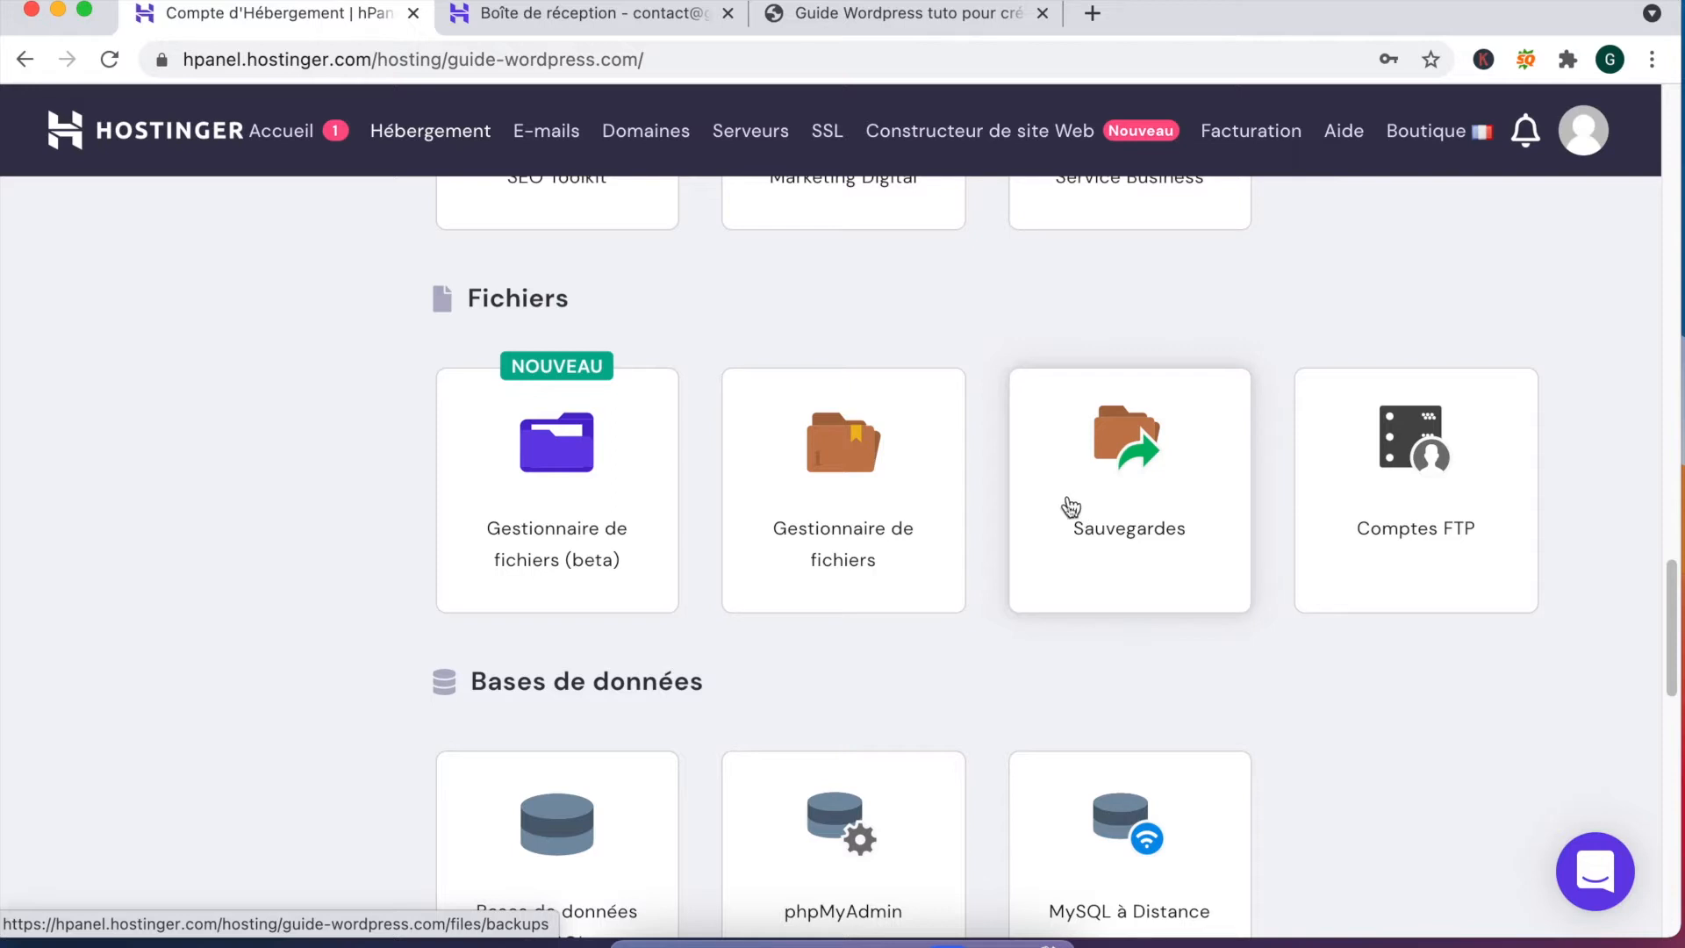
{"action": "scroll", "coordinate": [1072, 505], "scroll_direction": "down", "scroll_amount": 8}
{"action": "scroll", "coordinate": [500, 647], "scroll_direction": "up", "scroll_amount": 4}
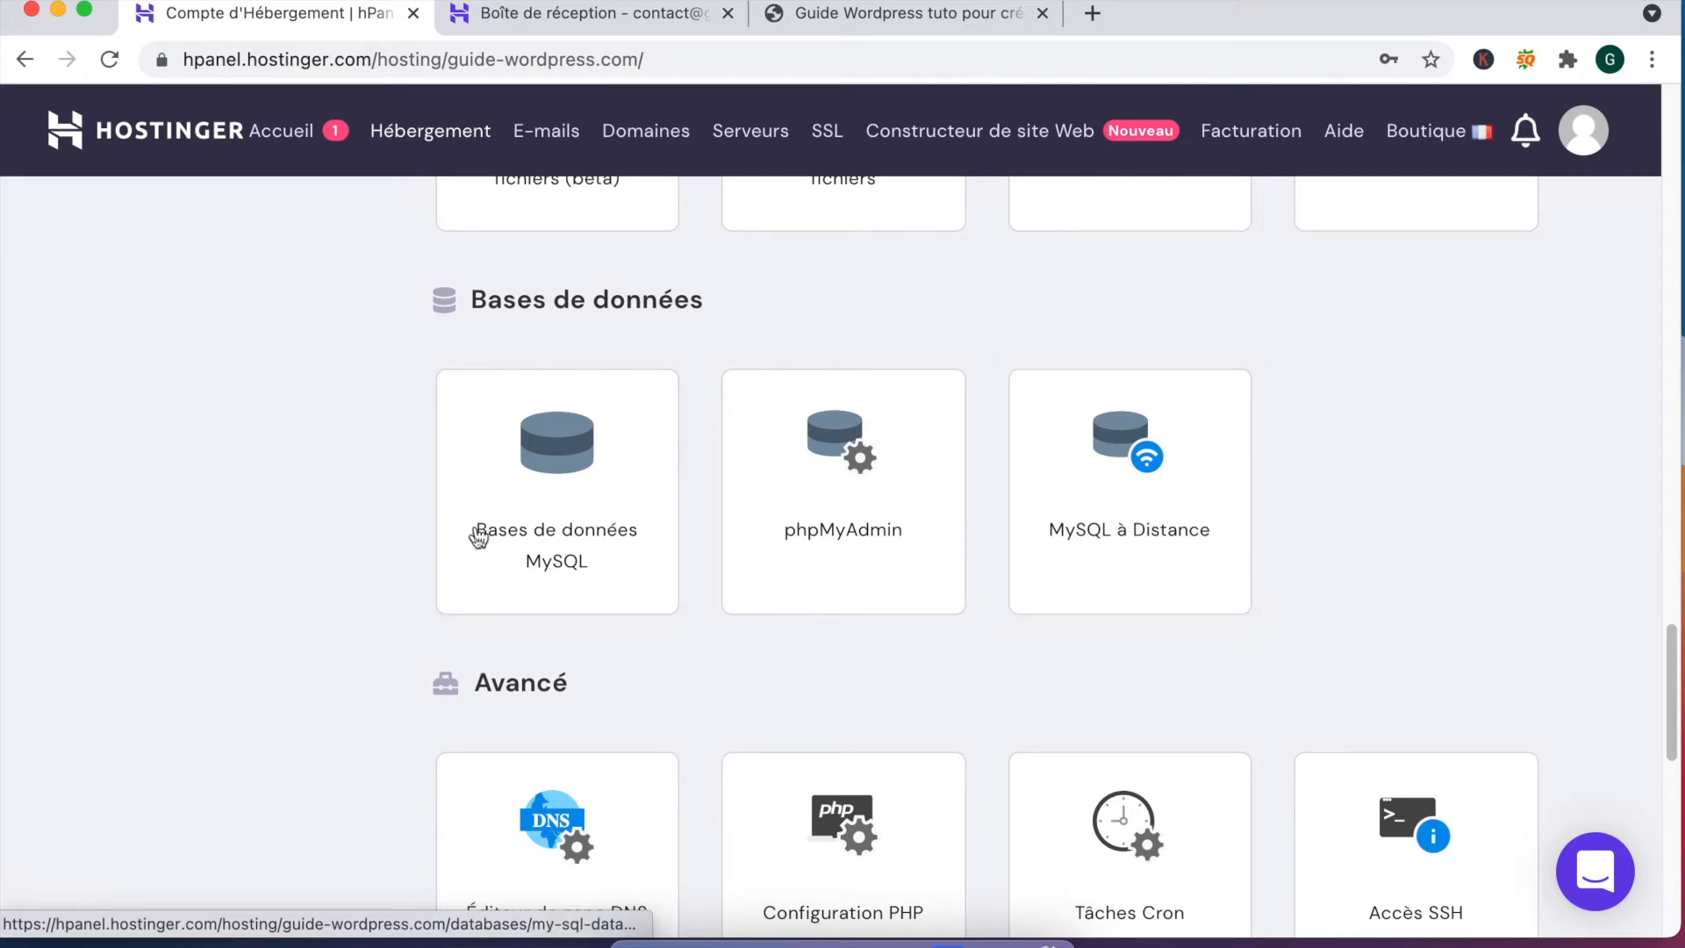
{"action": "scroll", "coordinate": [1048, 509], "scroll_direction": "down", "scroll_amount": 5}
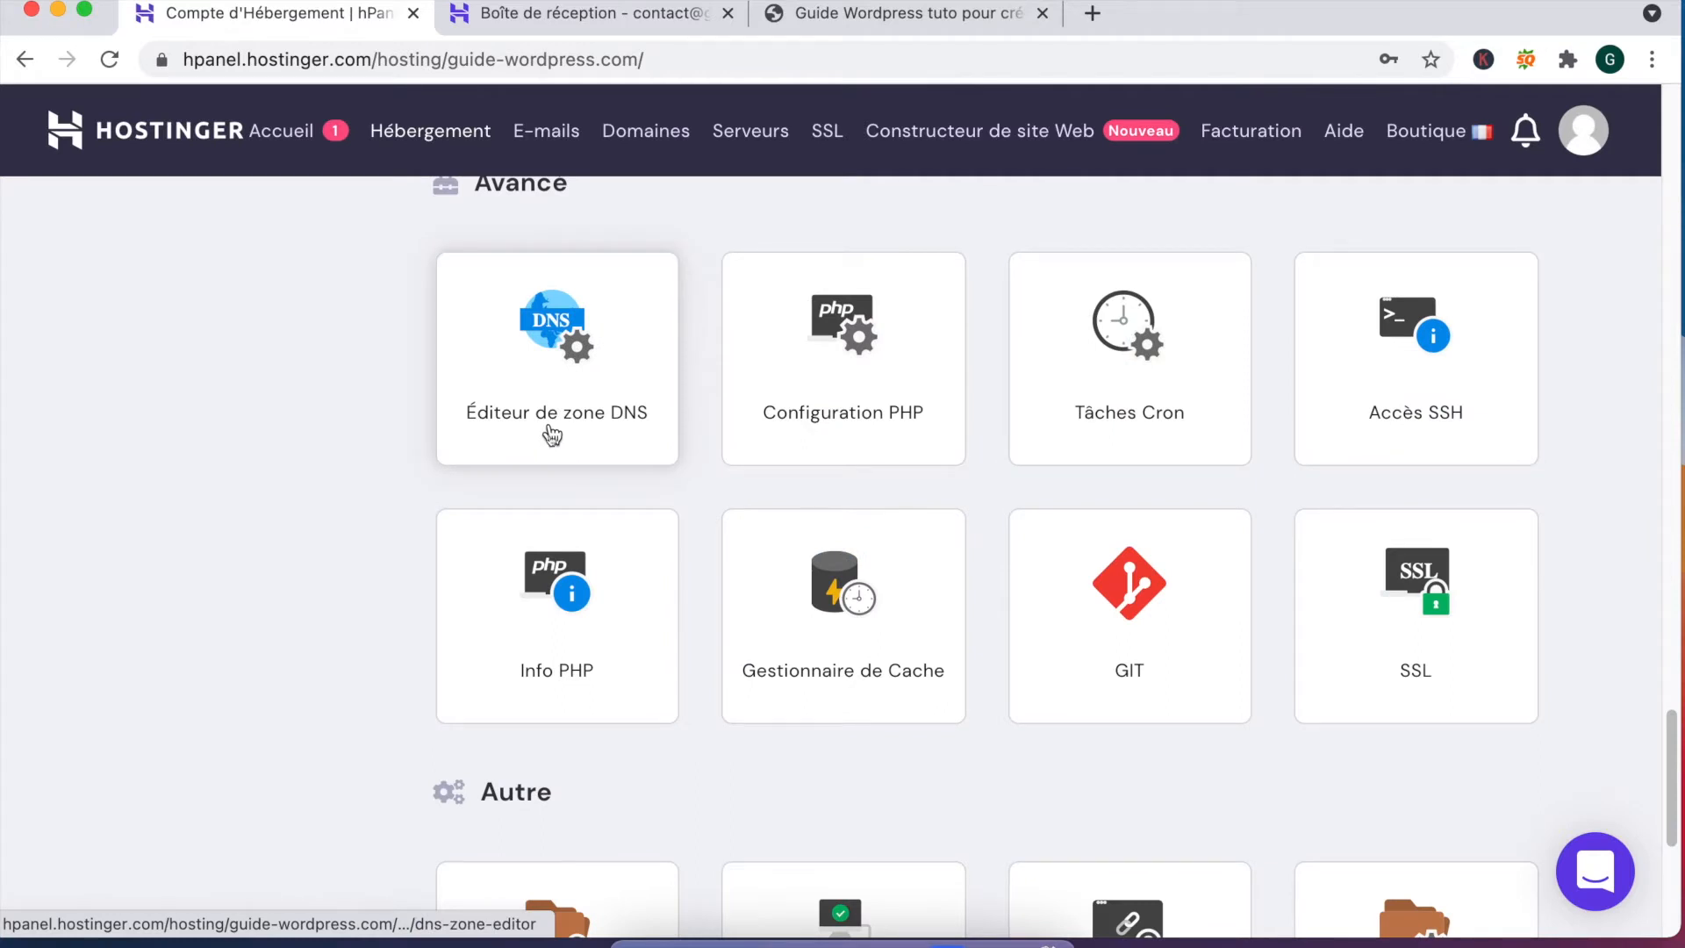
{"action": "scroll", "coordinate": [551, 433], "scroll_direction": "up", "scroll_amount": 1}
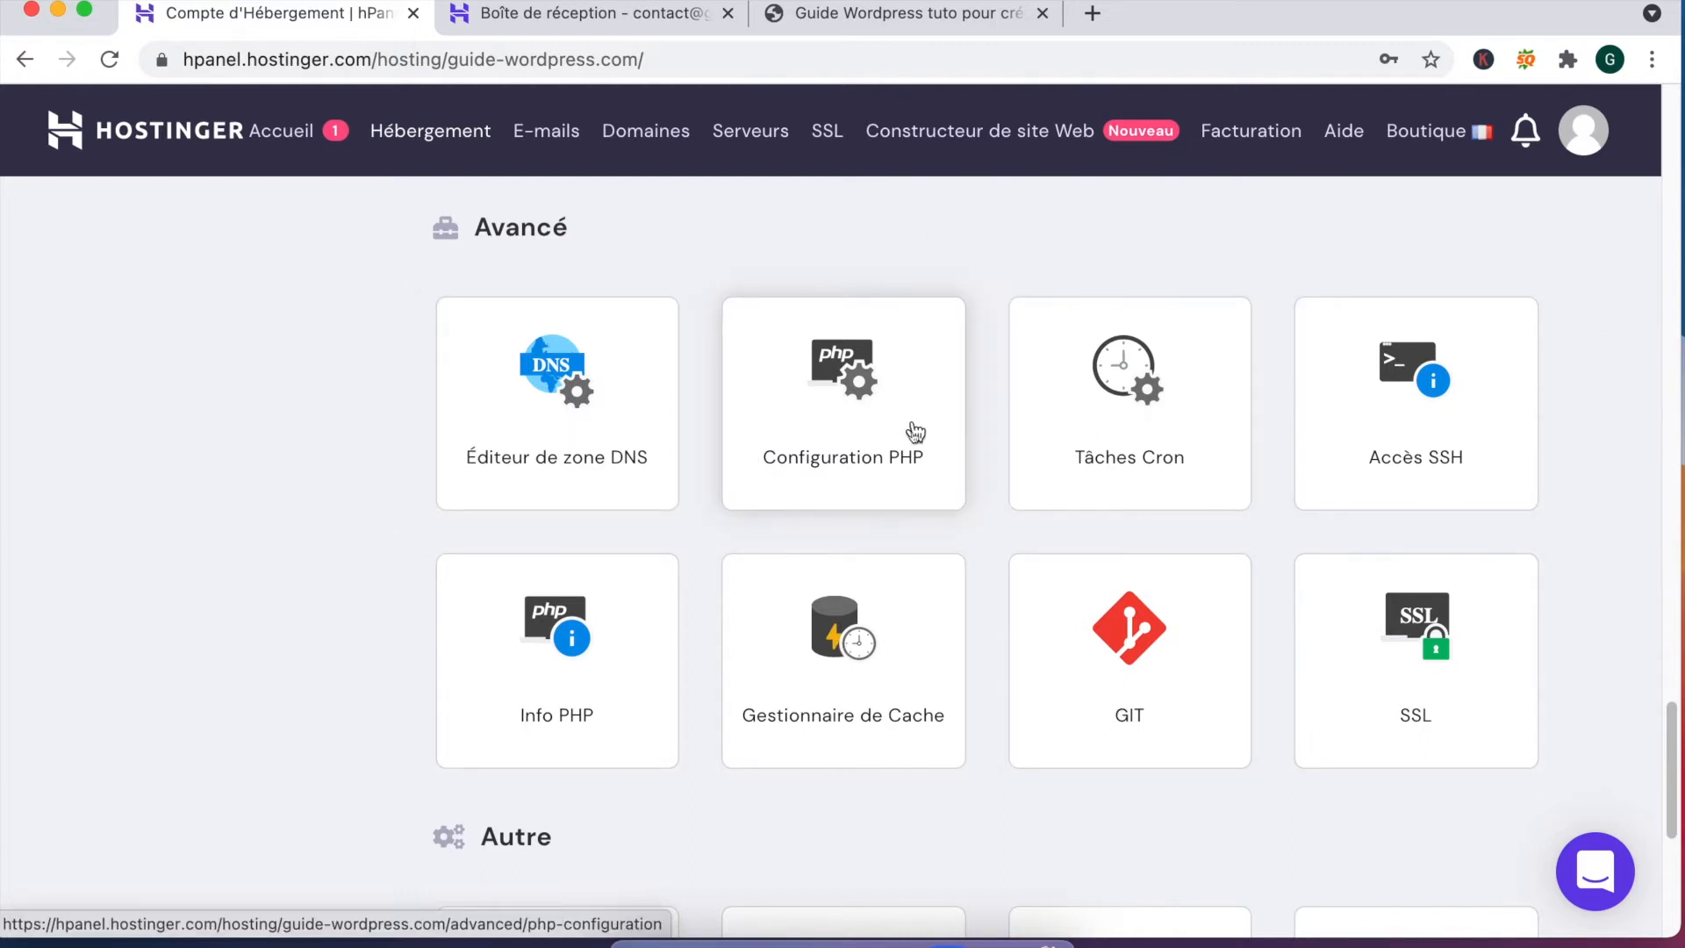
{"action": "scroll", "coordinate": [904, 426], "scroll_direction": "down", "scroll_amount": 6}
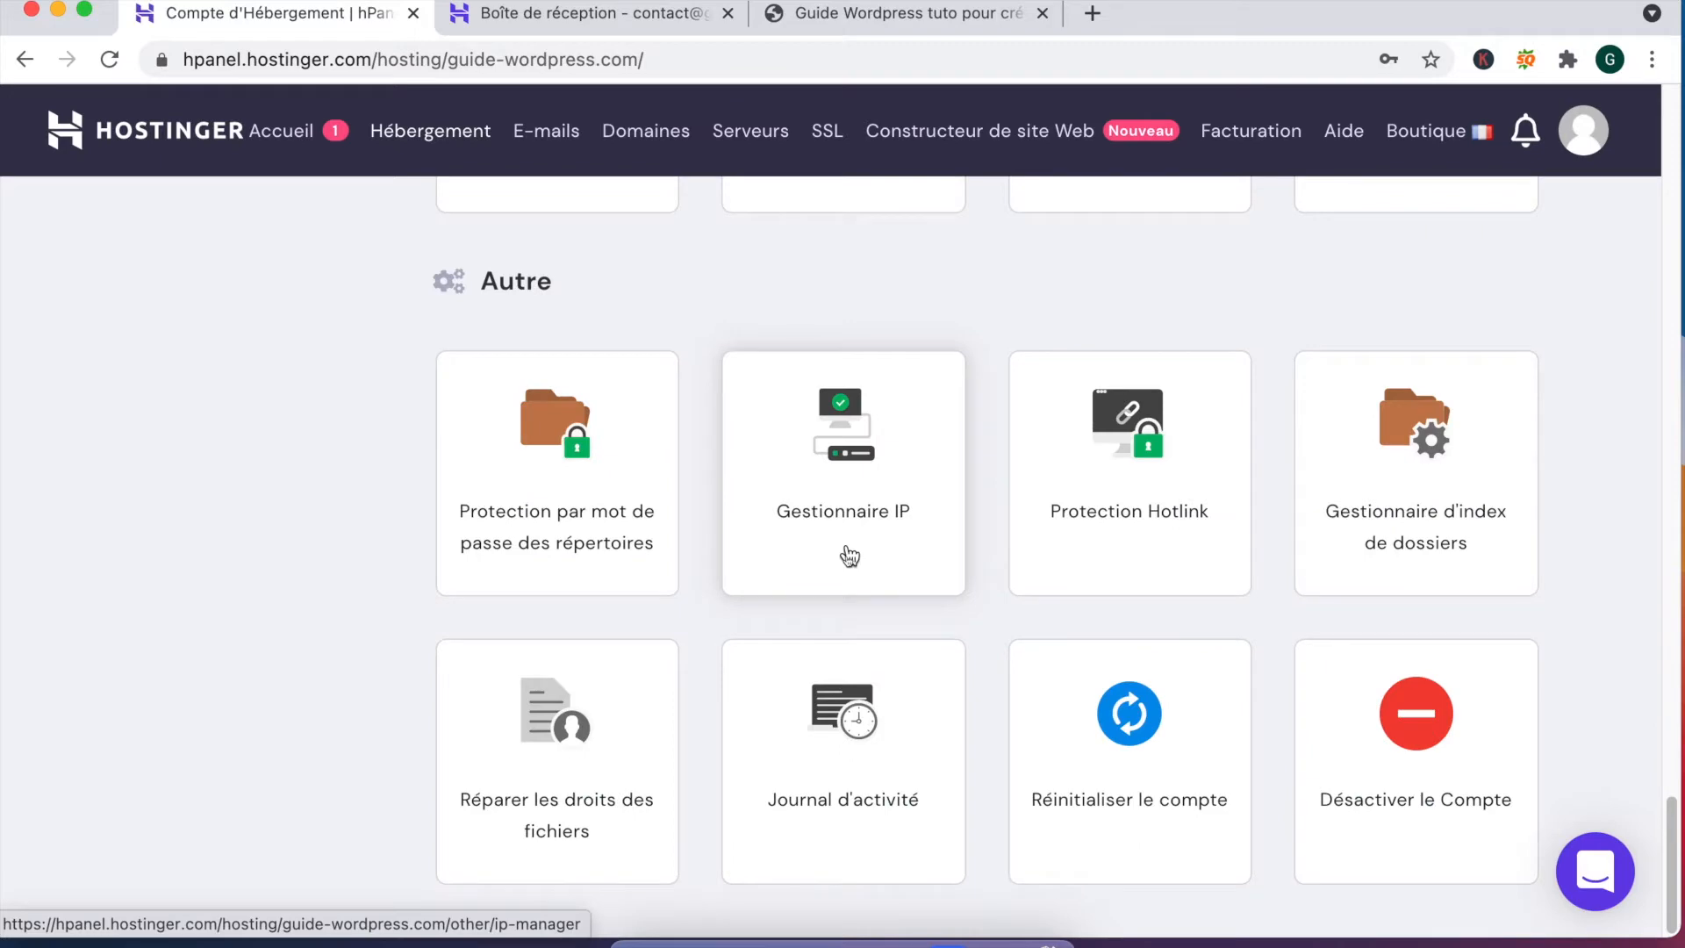
{"action": "scroll", "coordinate": [855, 553], "scroll_direction": "up", "scroll_amount": 10}
{"action": "scroll", "coordinate": [862, 550], "scroll_direction": "up", "scroll_amount": 11}
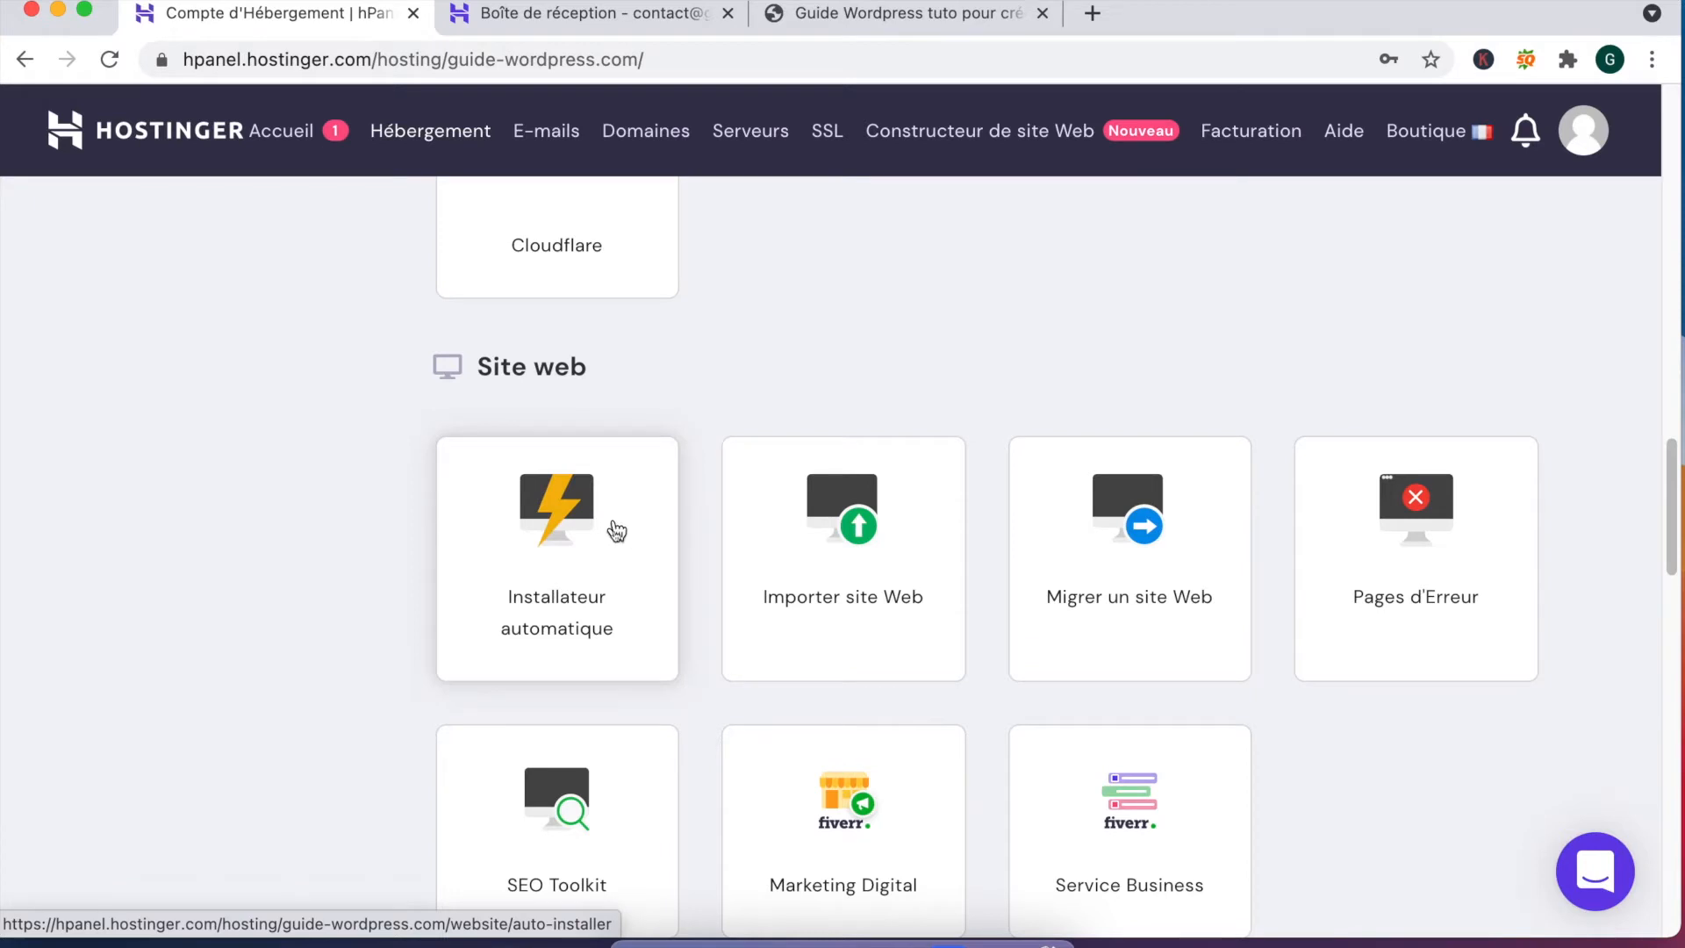
{"action": "left_click", "coordinate": [561, 538]}
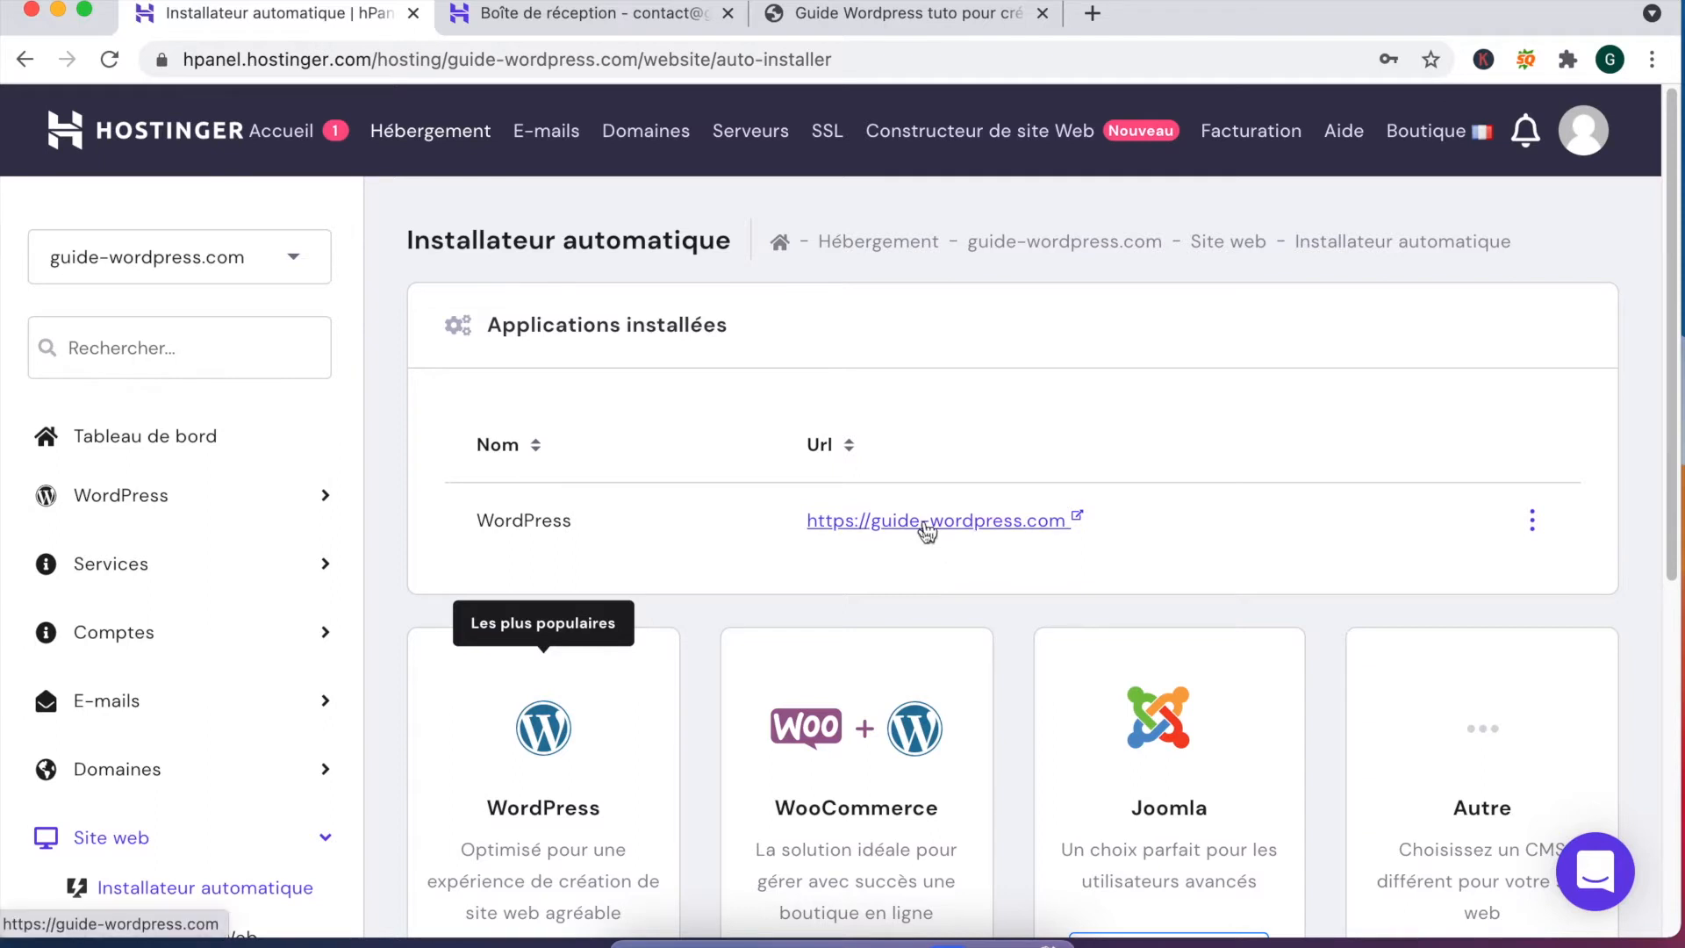
{"action": "left_click", "coordinate": [878, 531]}
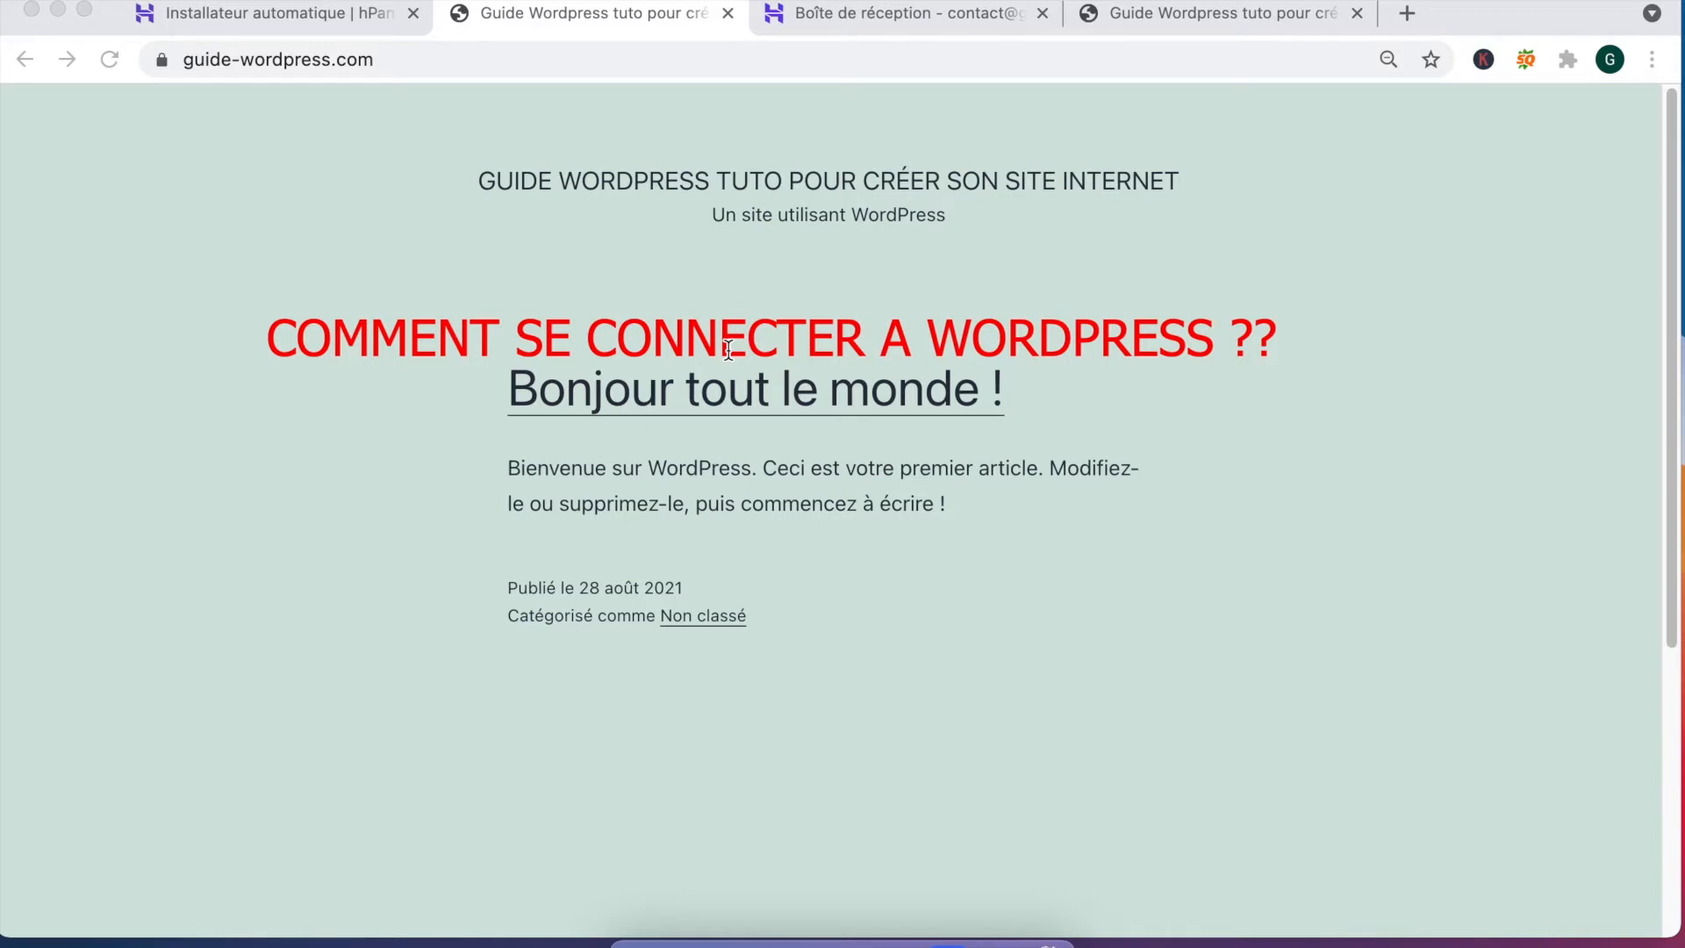
Step: Go to the site's /wp-login.php login page by appending it to the address
{"action": "left_click", "coordinate": [470, 58]}
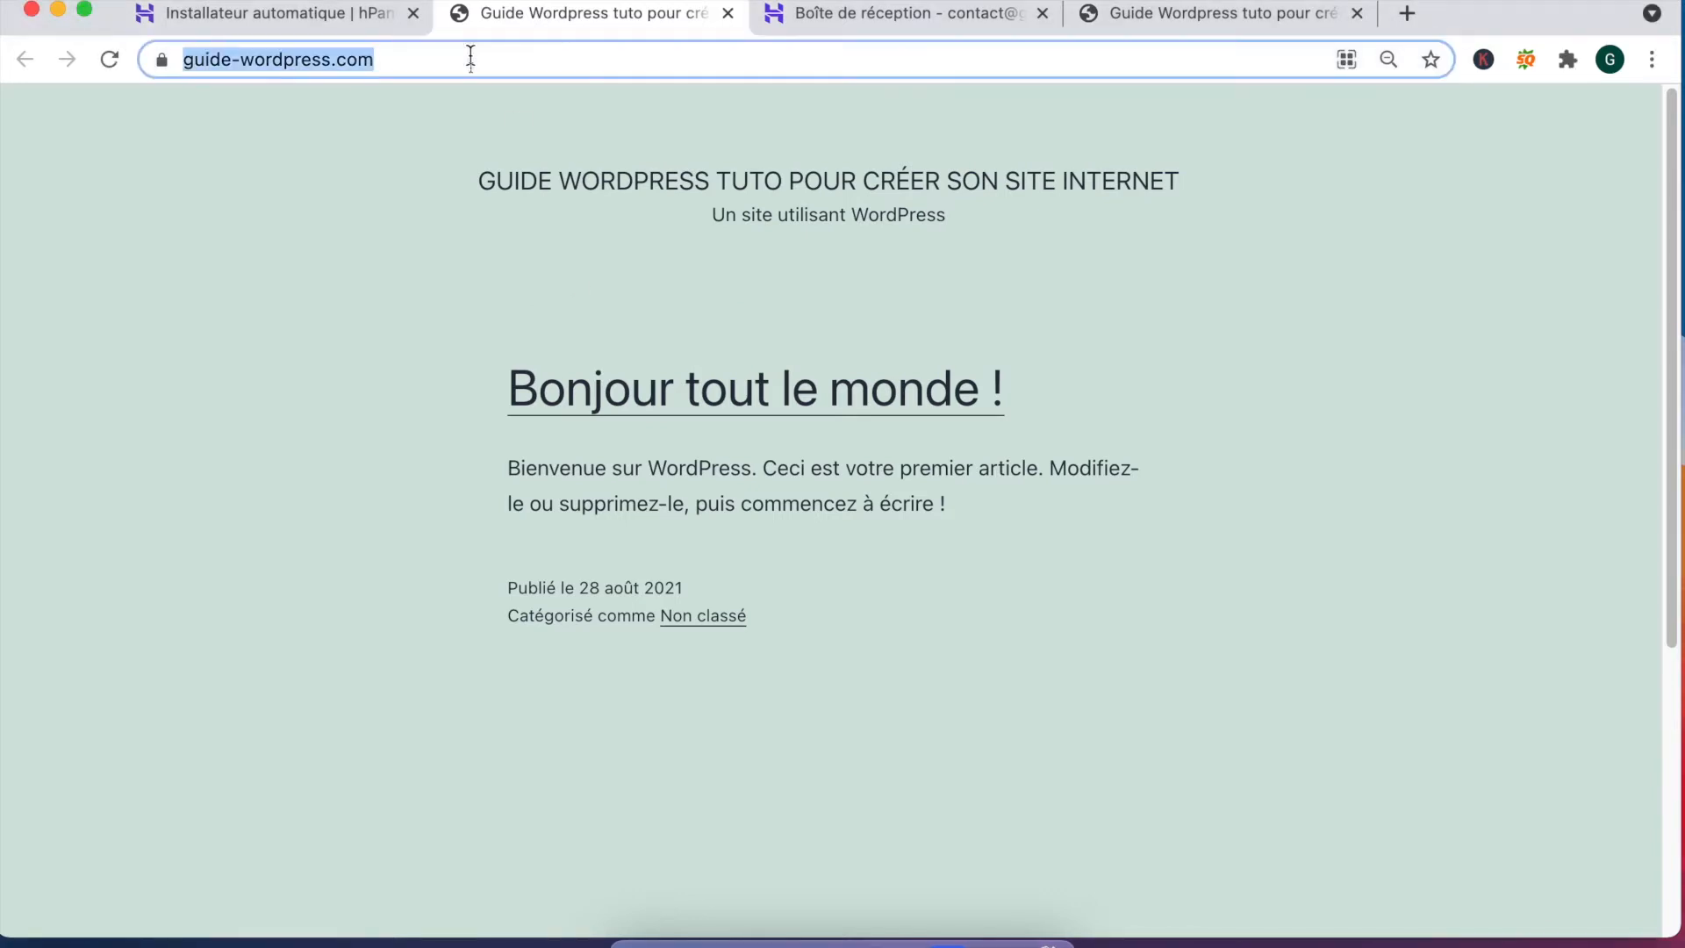
{"action": "left_click", "coordinate": [470, 58]}
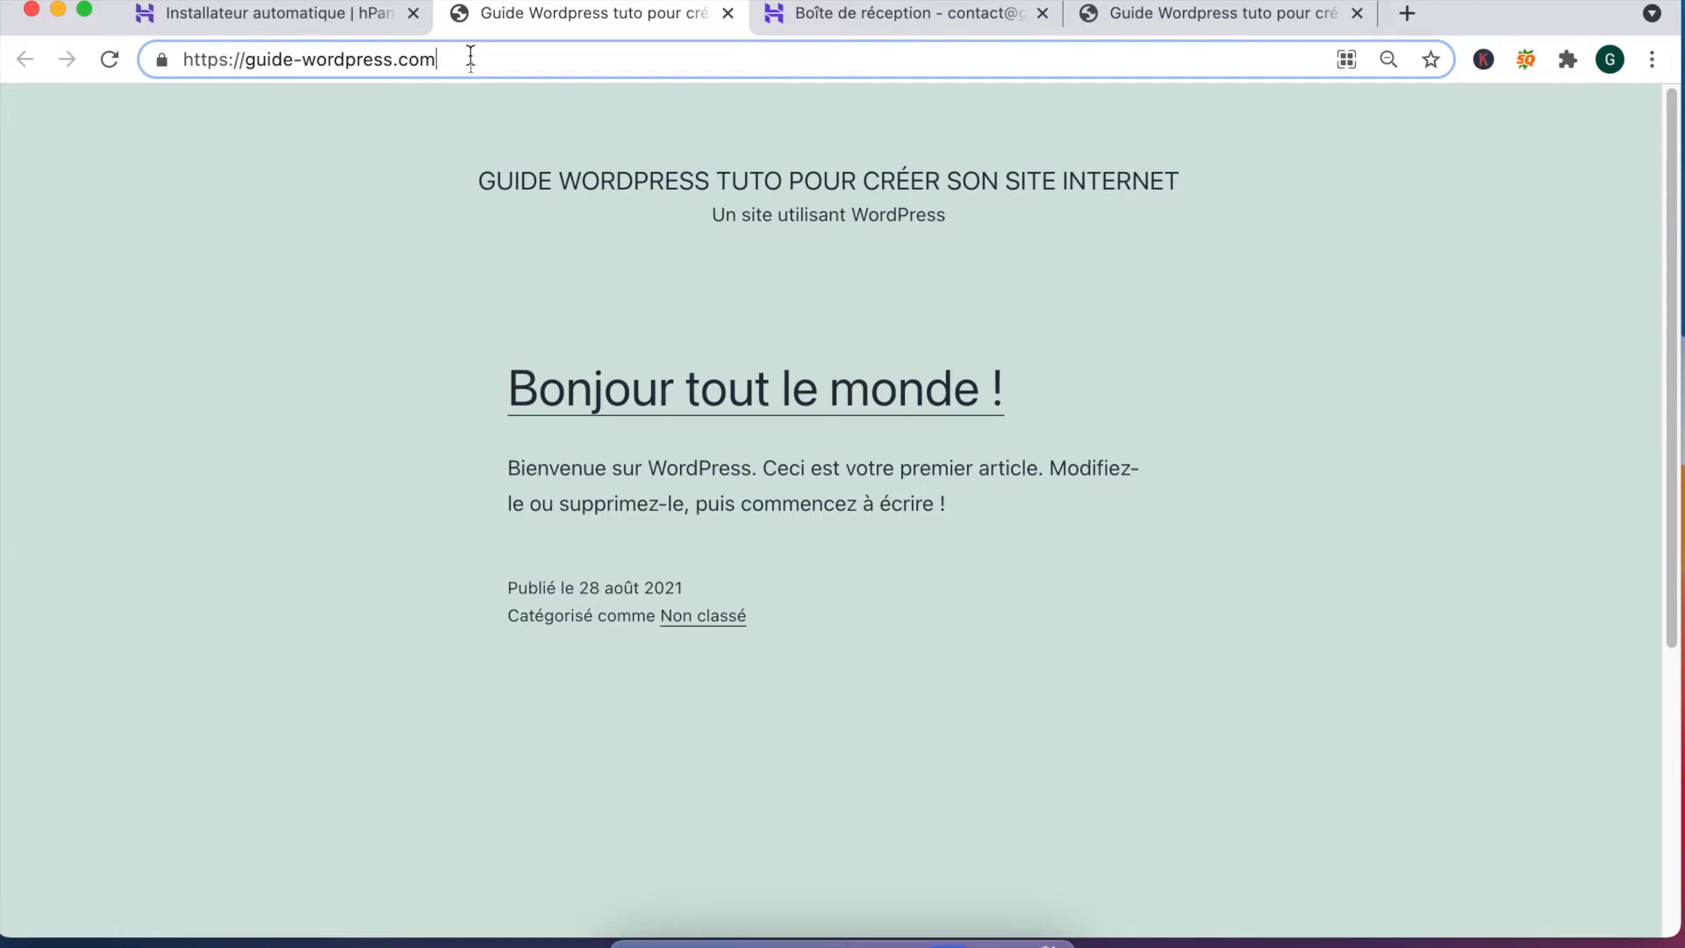
{"action": "type", "text": "/"}
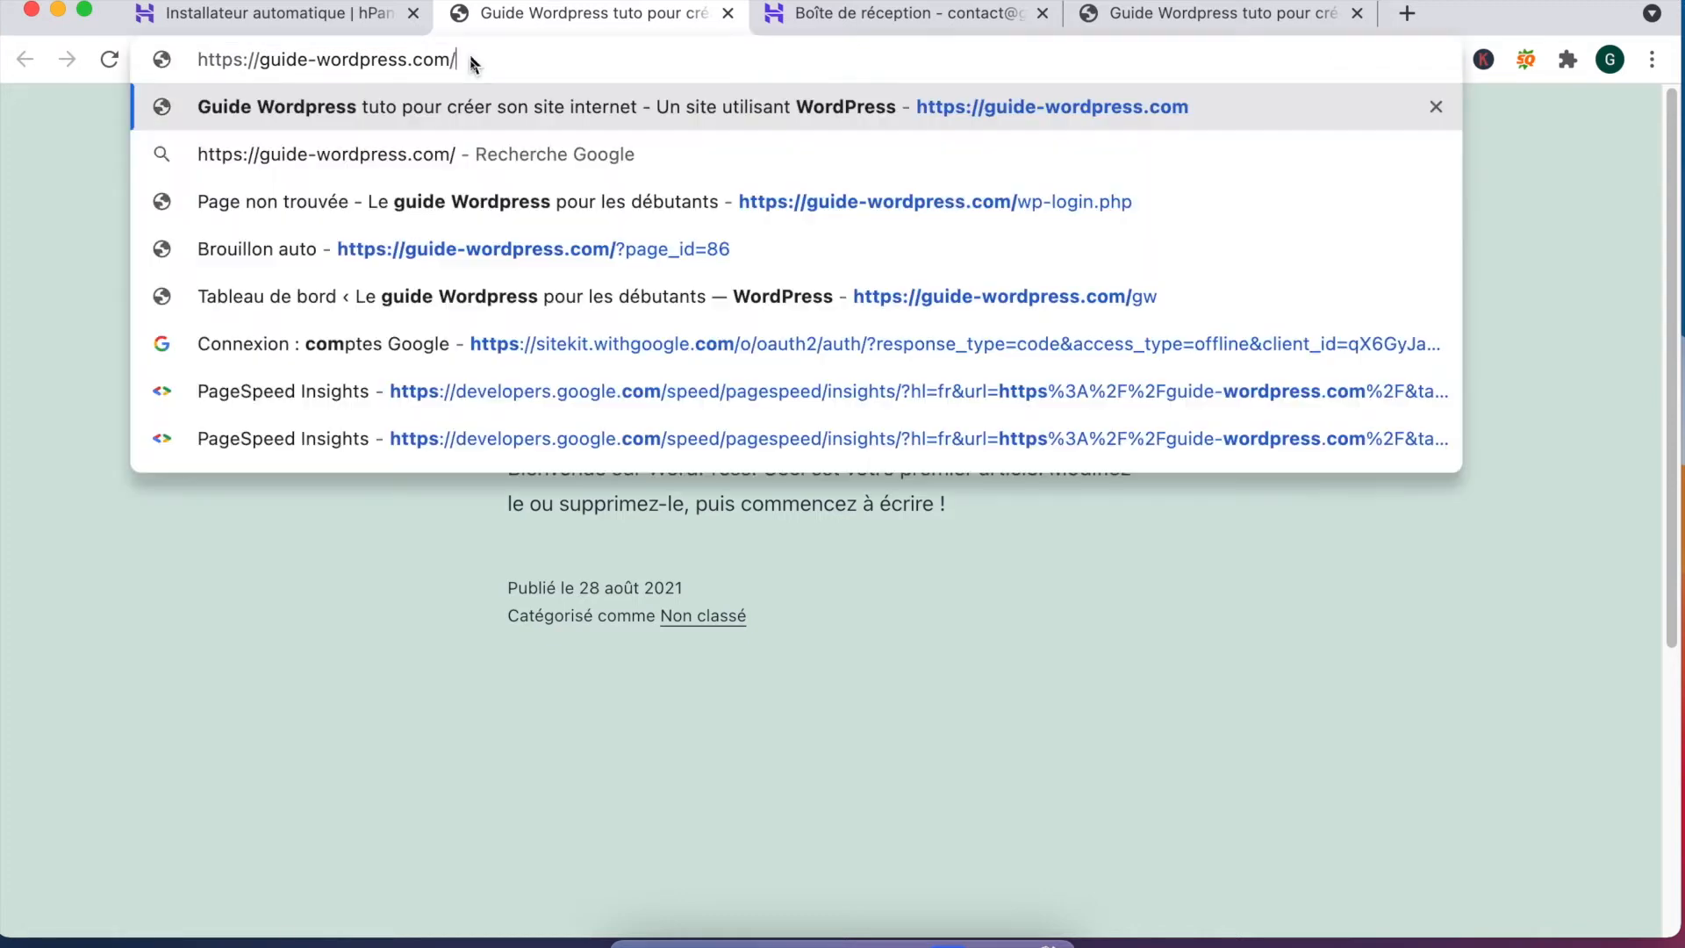
{"action": "type", "text": "wp"}
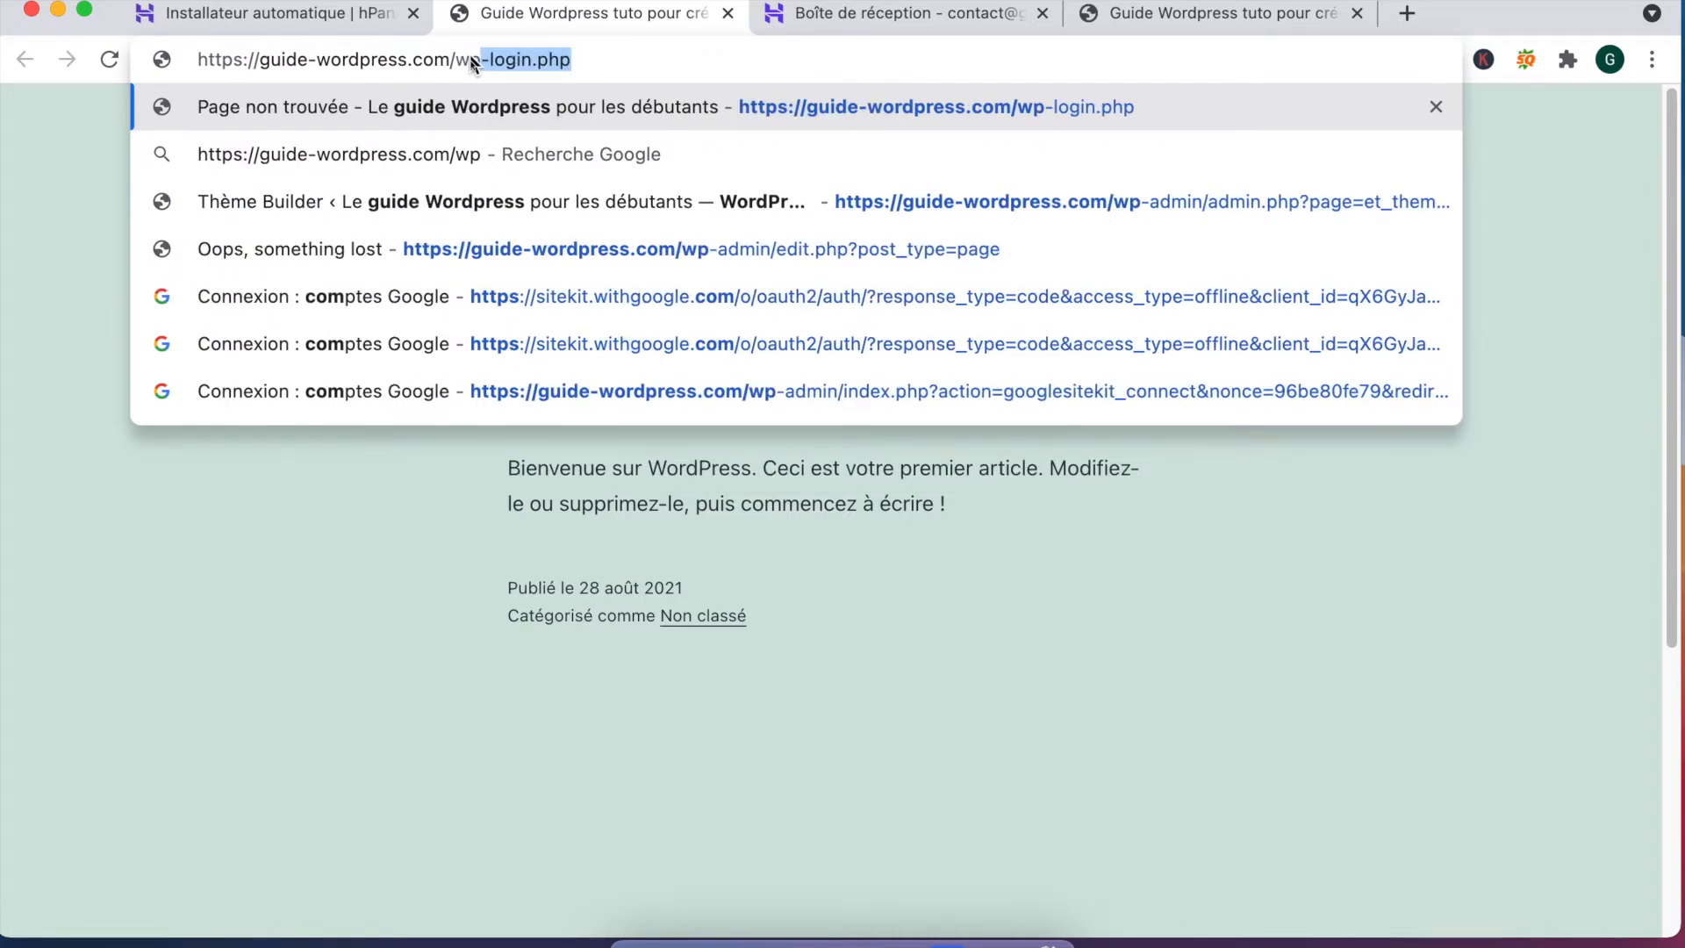
{"action": "type", "text": "-lo"}
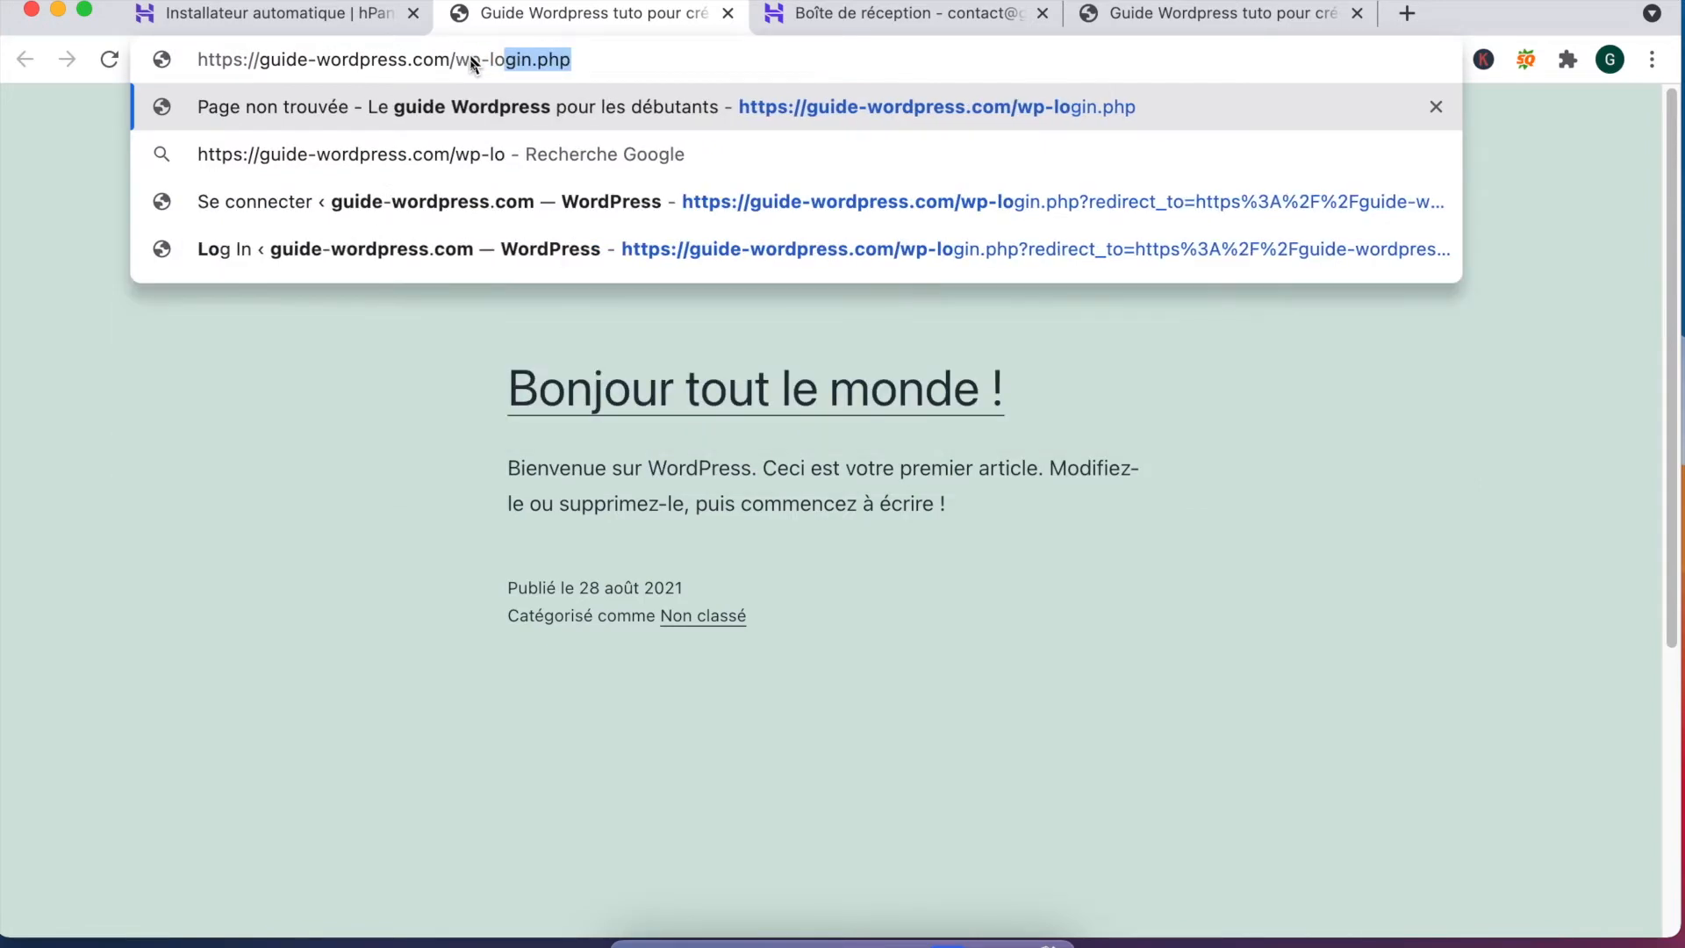
{"action": "type", "text": "gin."}
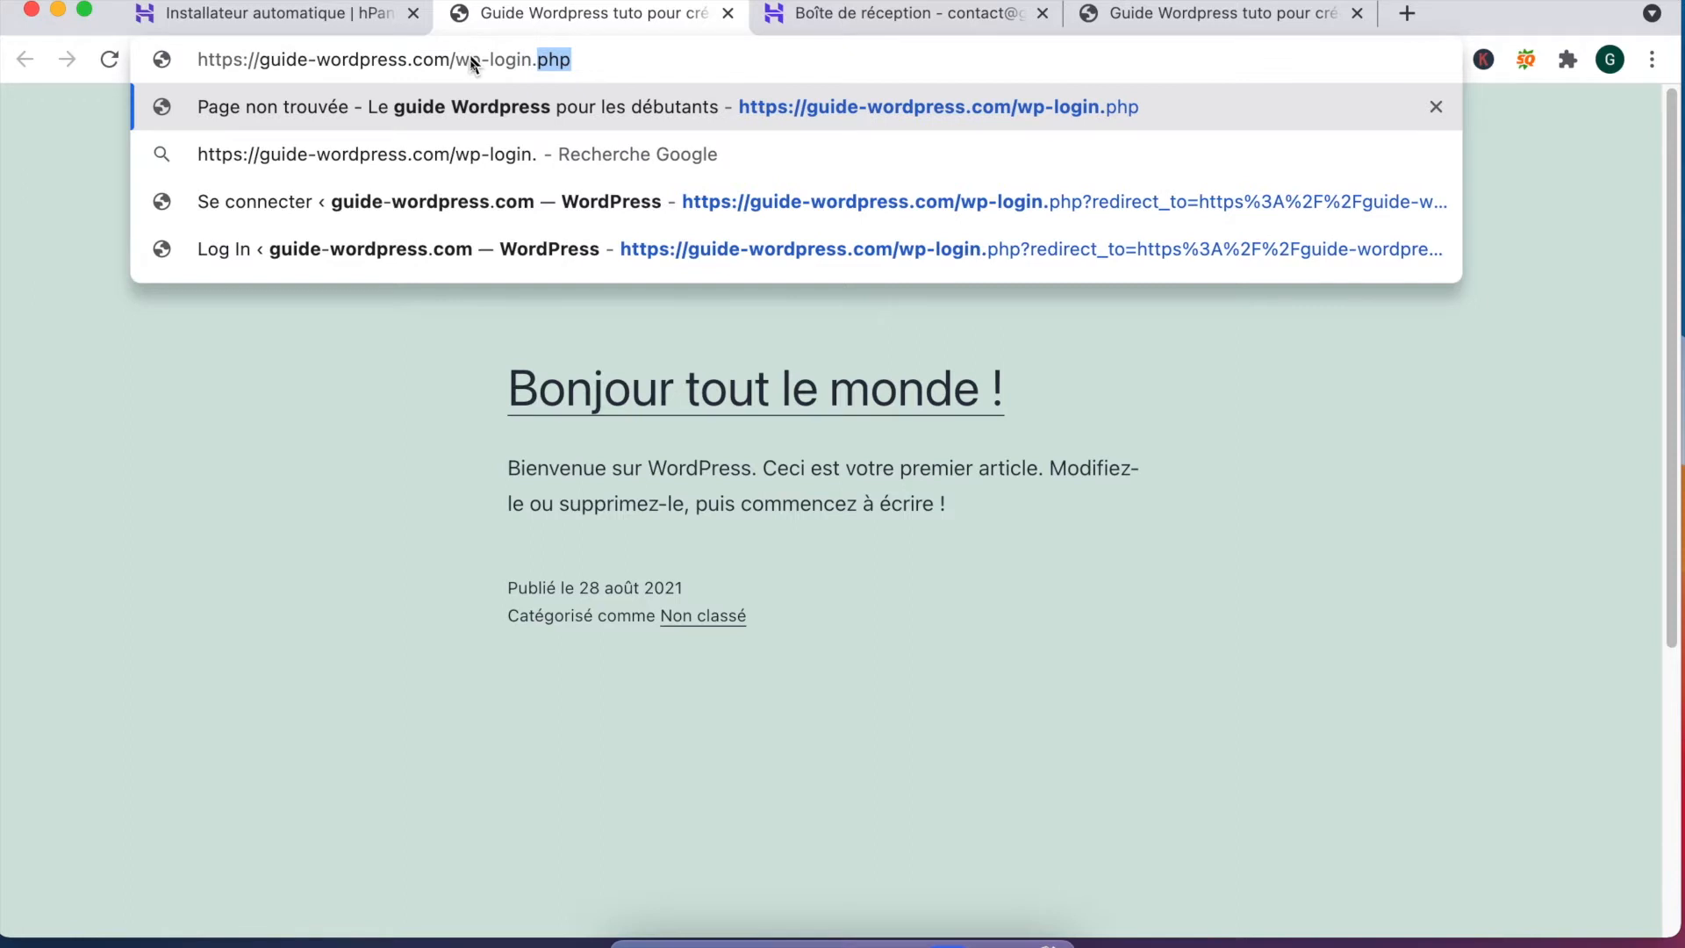
{"action": "type", "text": "php"}
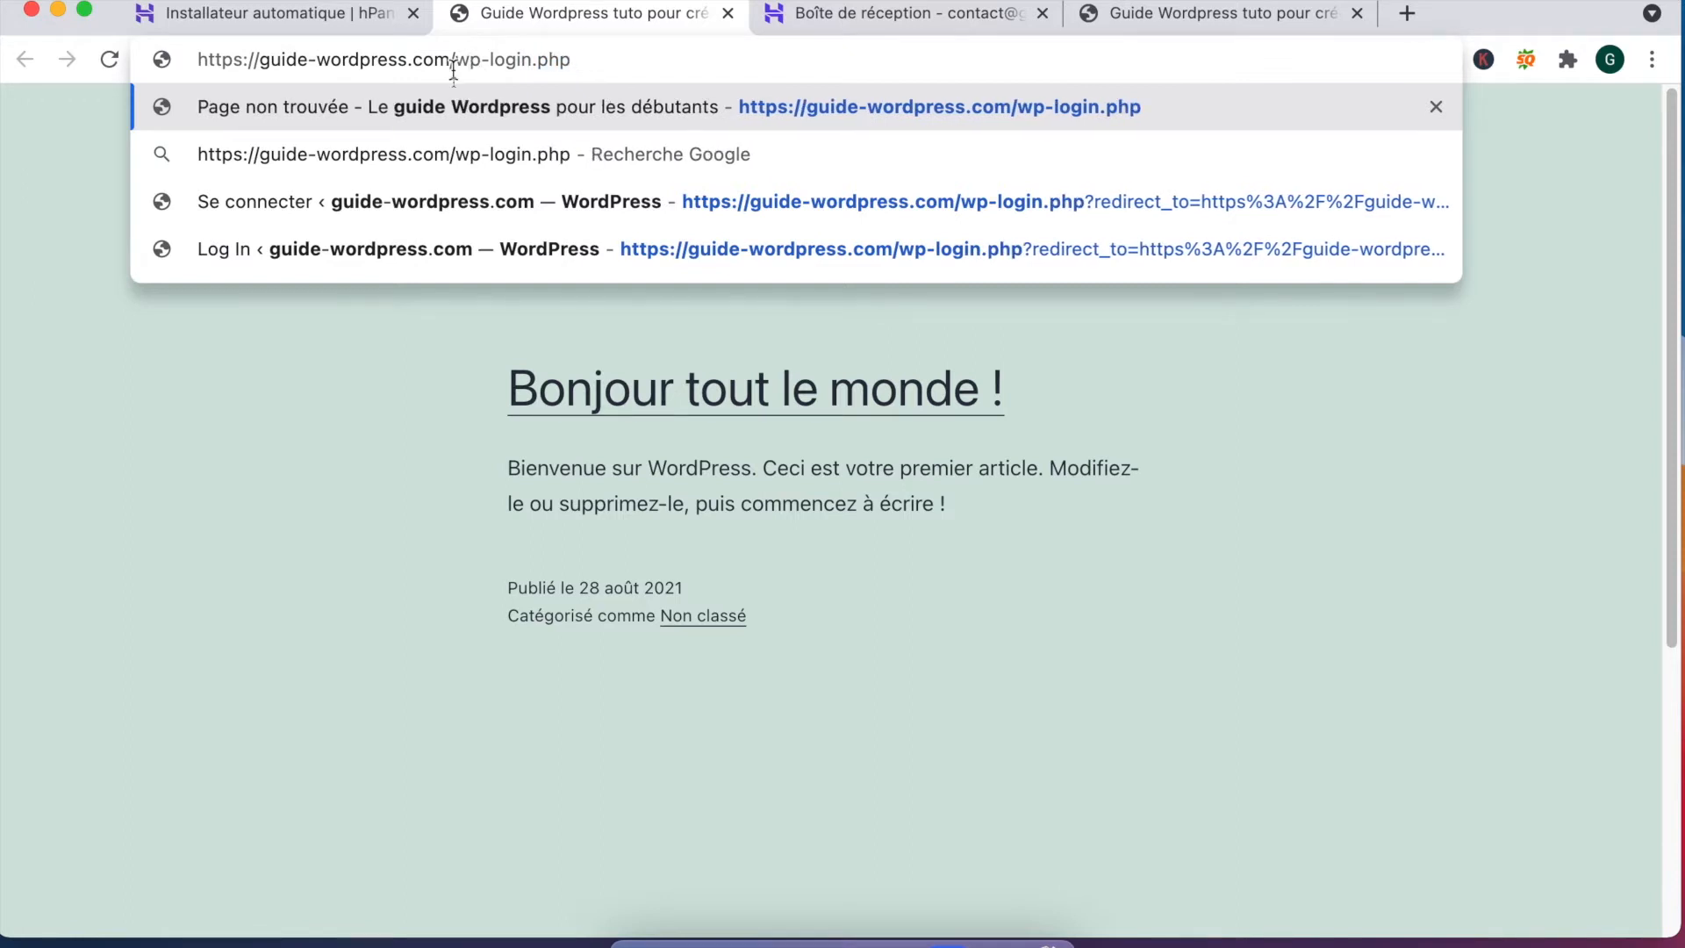
{"action": "left_click_drag", "start_coordinate": [449, 59], "coordinate": [587, 61]}
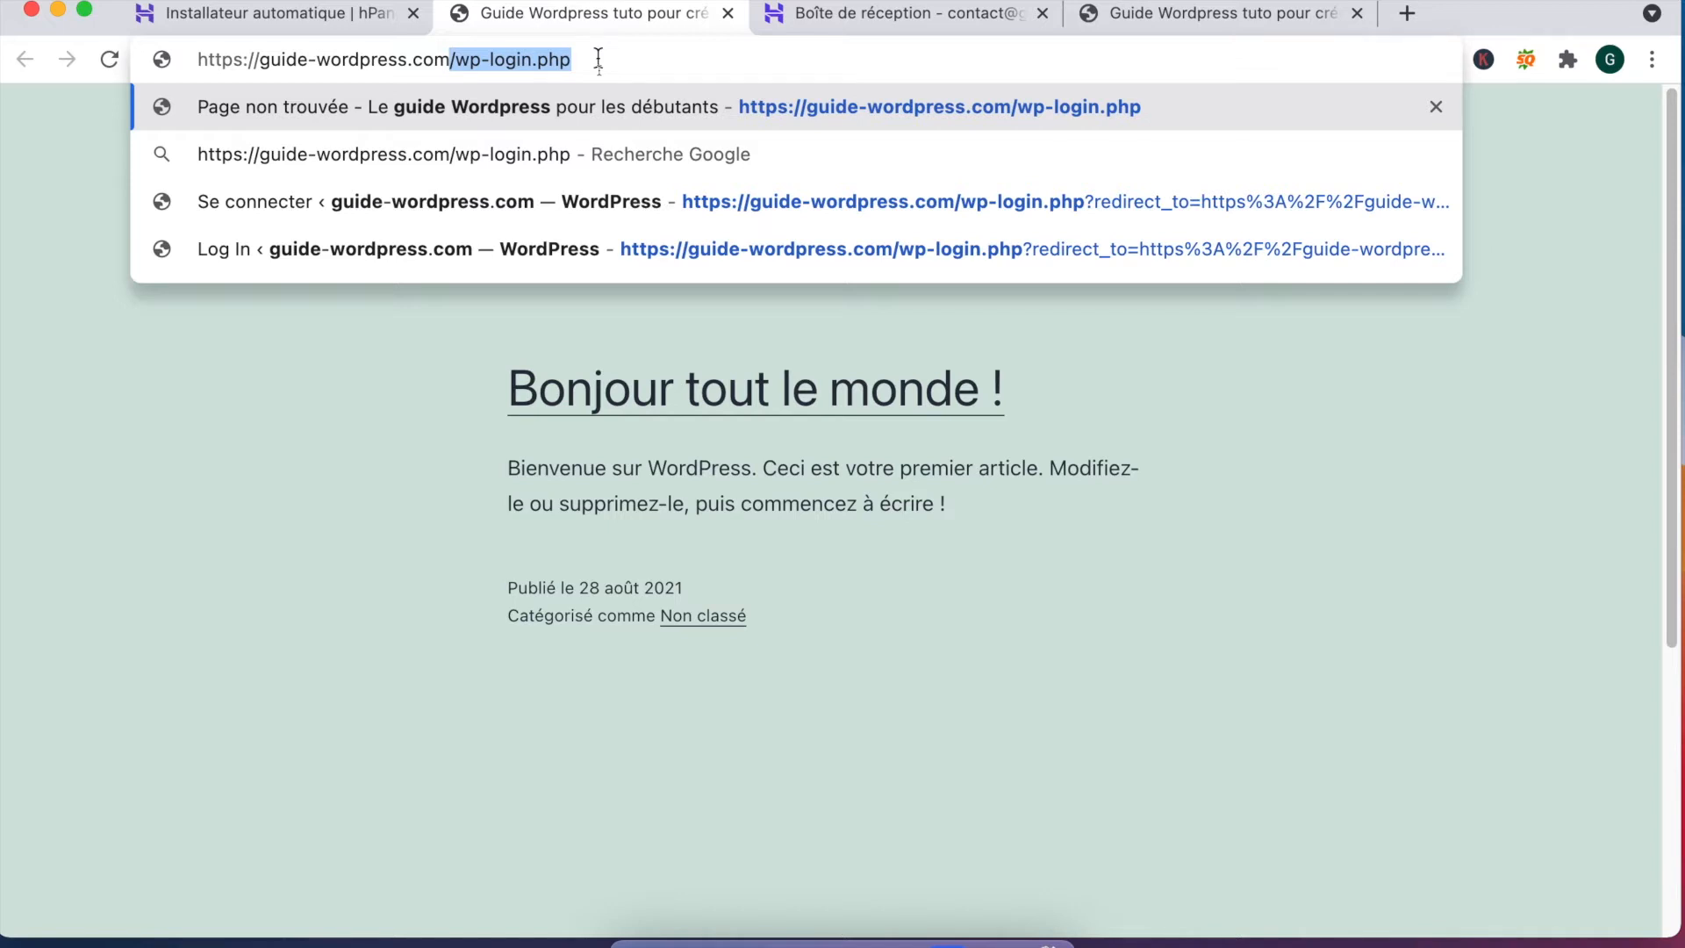
{"action": "key", "text": "Return"}
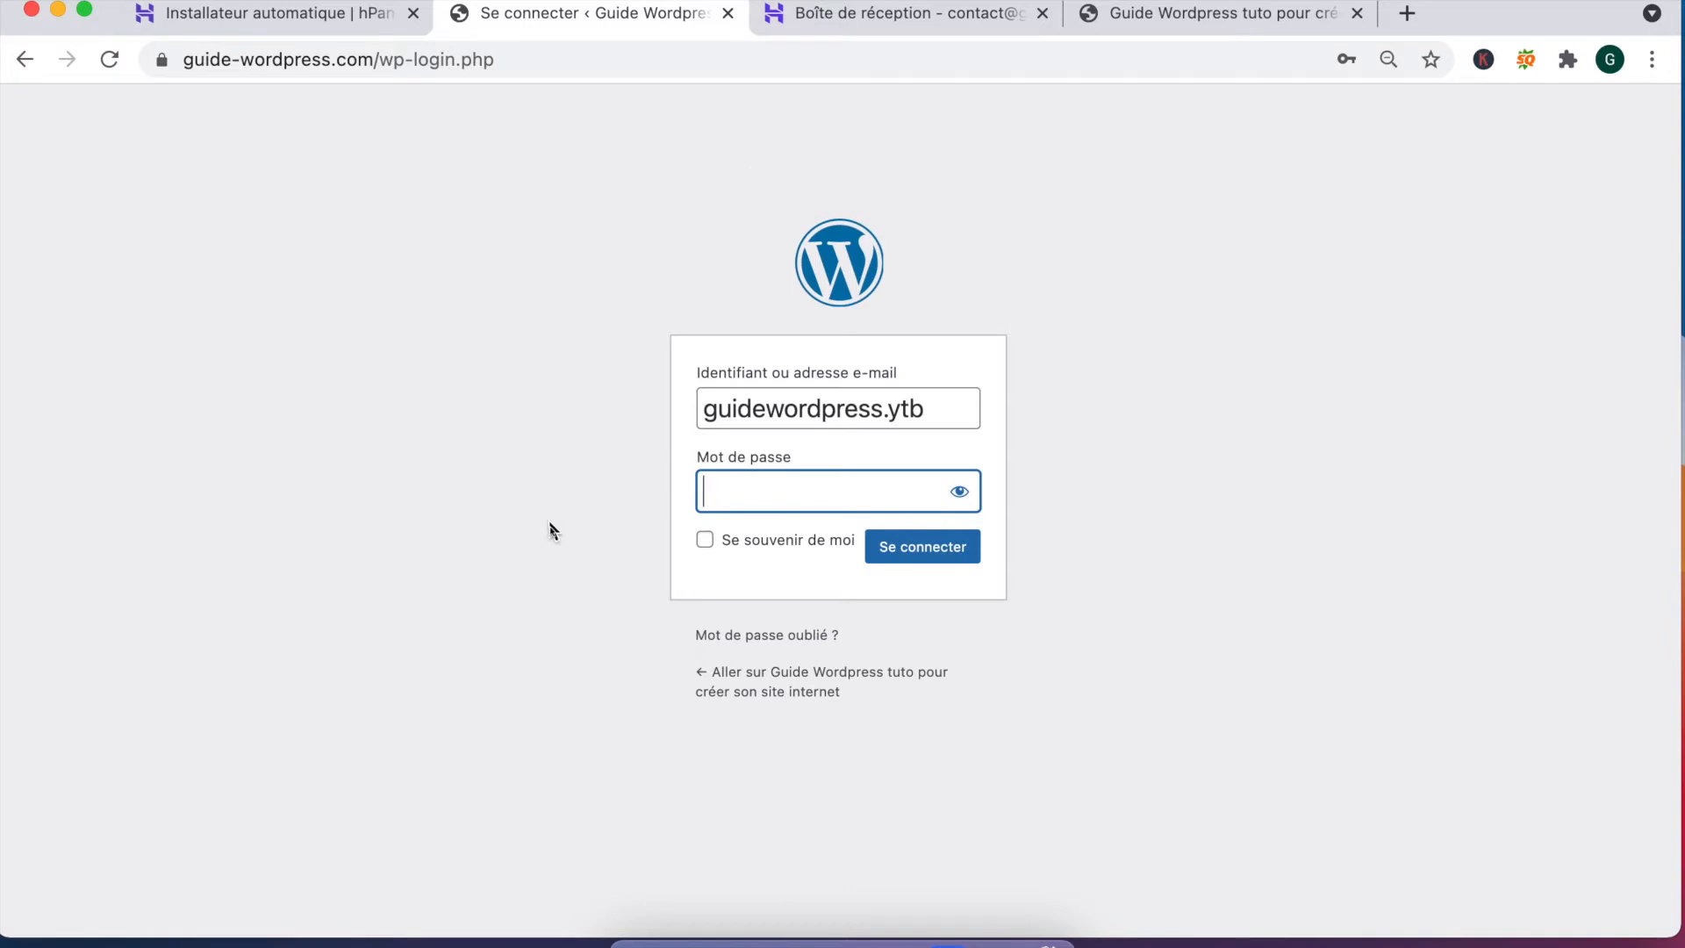
Step: Enter the account password, tick Se souvenir de moi, and sign in
{"action": "left_click", "coordinate": [734, 492]}
{"action": "type", "text": "••••••••••••"}
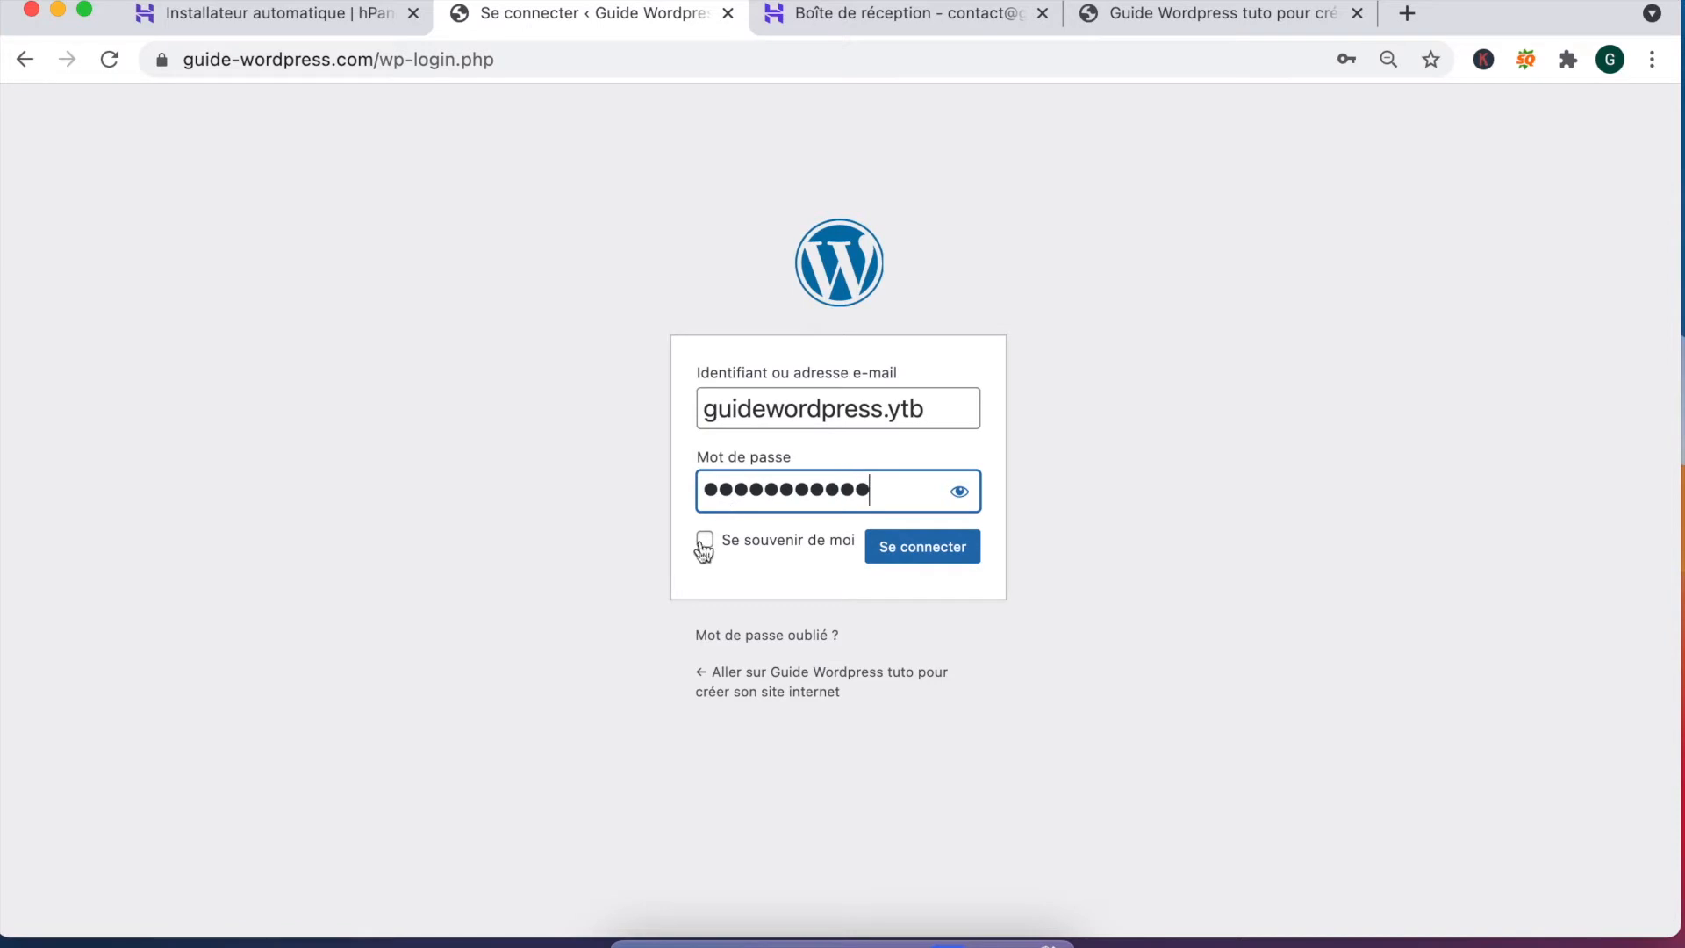
{"action": "left_click", "coordinate": [705, 539]}
{"action": "left_click", "coordinate": [923, 553]}
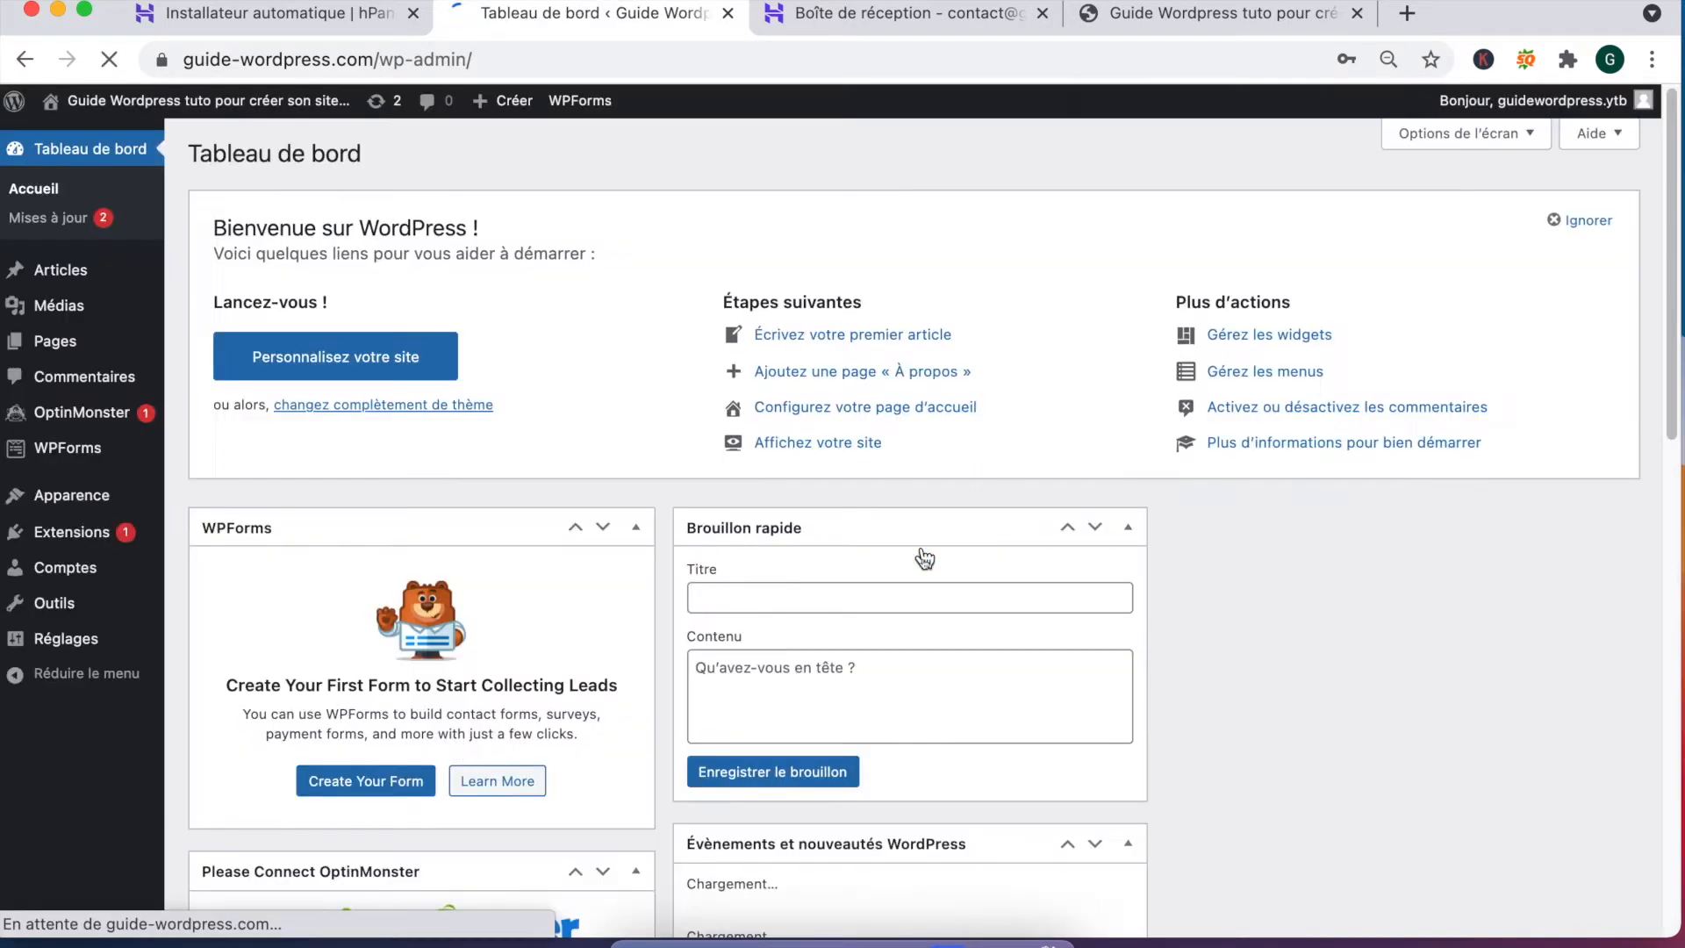
Step: Dismiss the browser's save-password prompt while the Tableau de bord loads
{"action": "left_click", "coordinate": [1357, 489]}
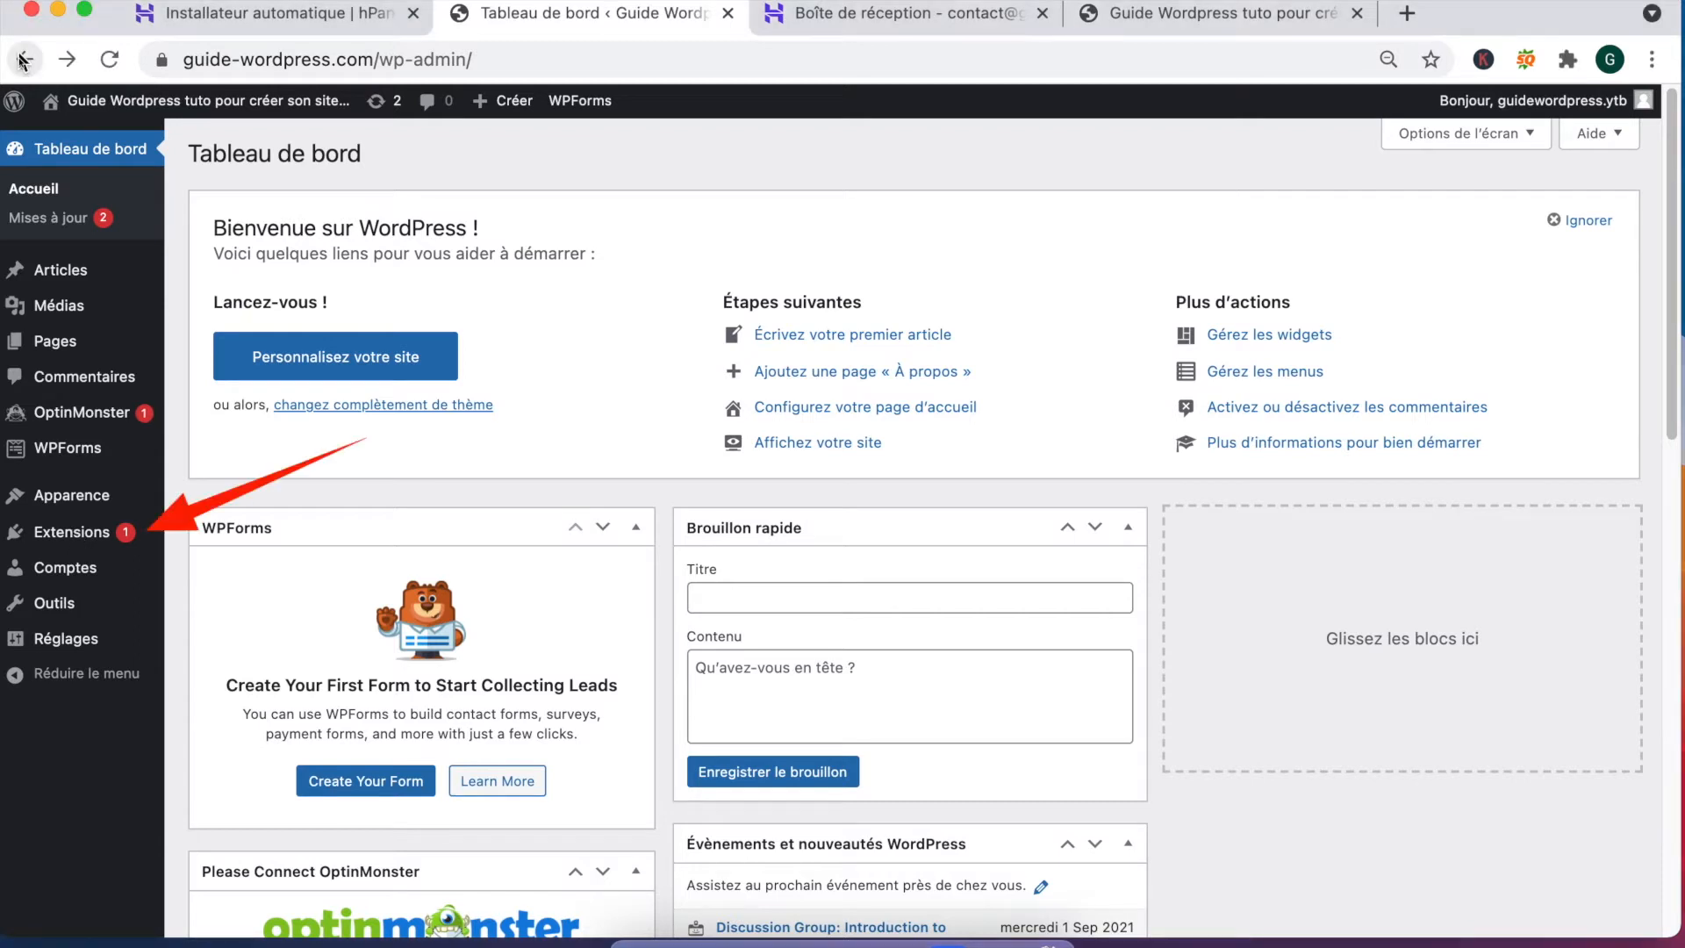
Step: Open Extensions and scroll through the eight installed plugins
{"action": "left_click", "coordinate": [65, 532]}
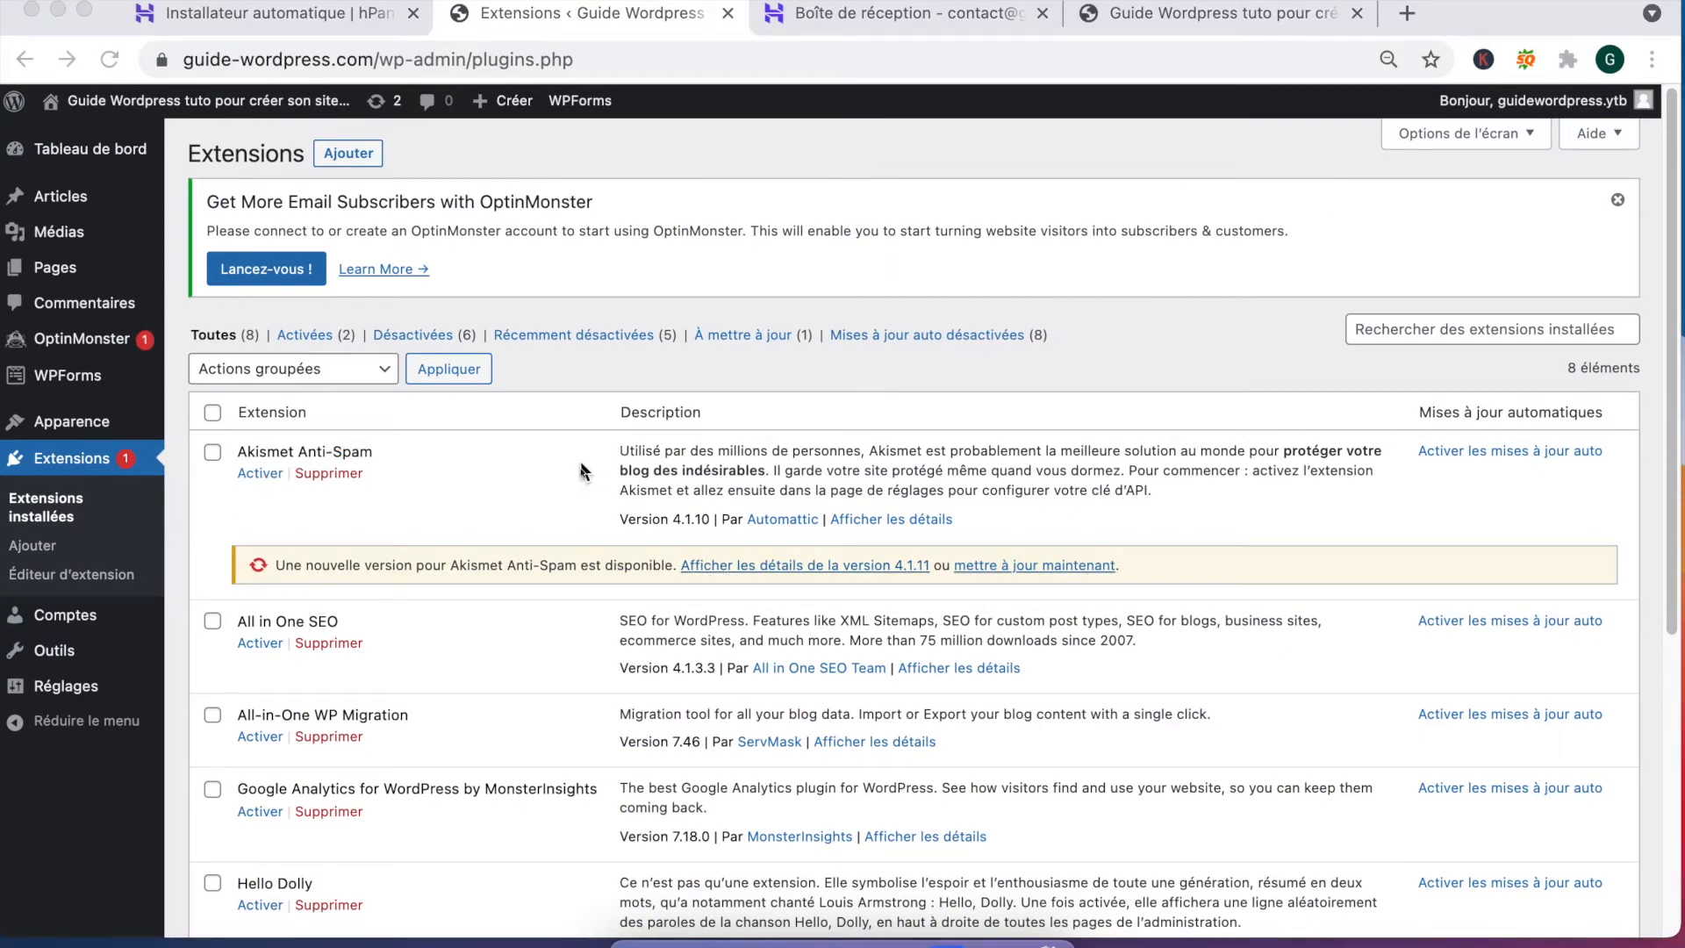
{"action": "scroll", "coordinate": [549, 506], "scroll_direction": "down", "scroll_amount": 5}
{"action": "scroll", "coordinate": [548, 506], "scroll_direction": "down", "scroll_amount": 3}
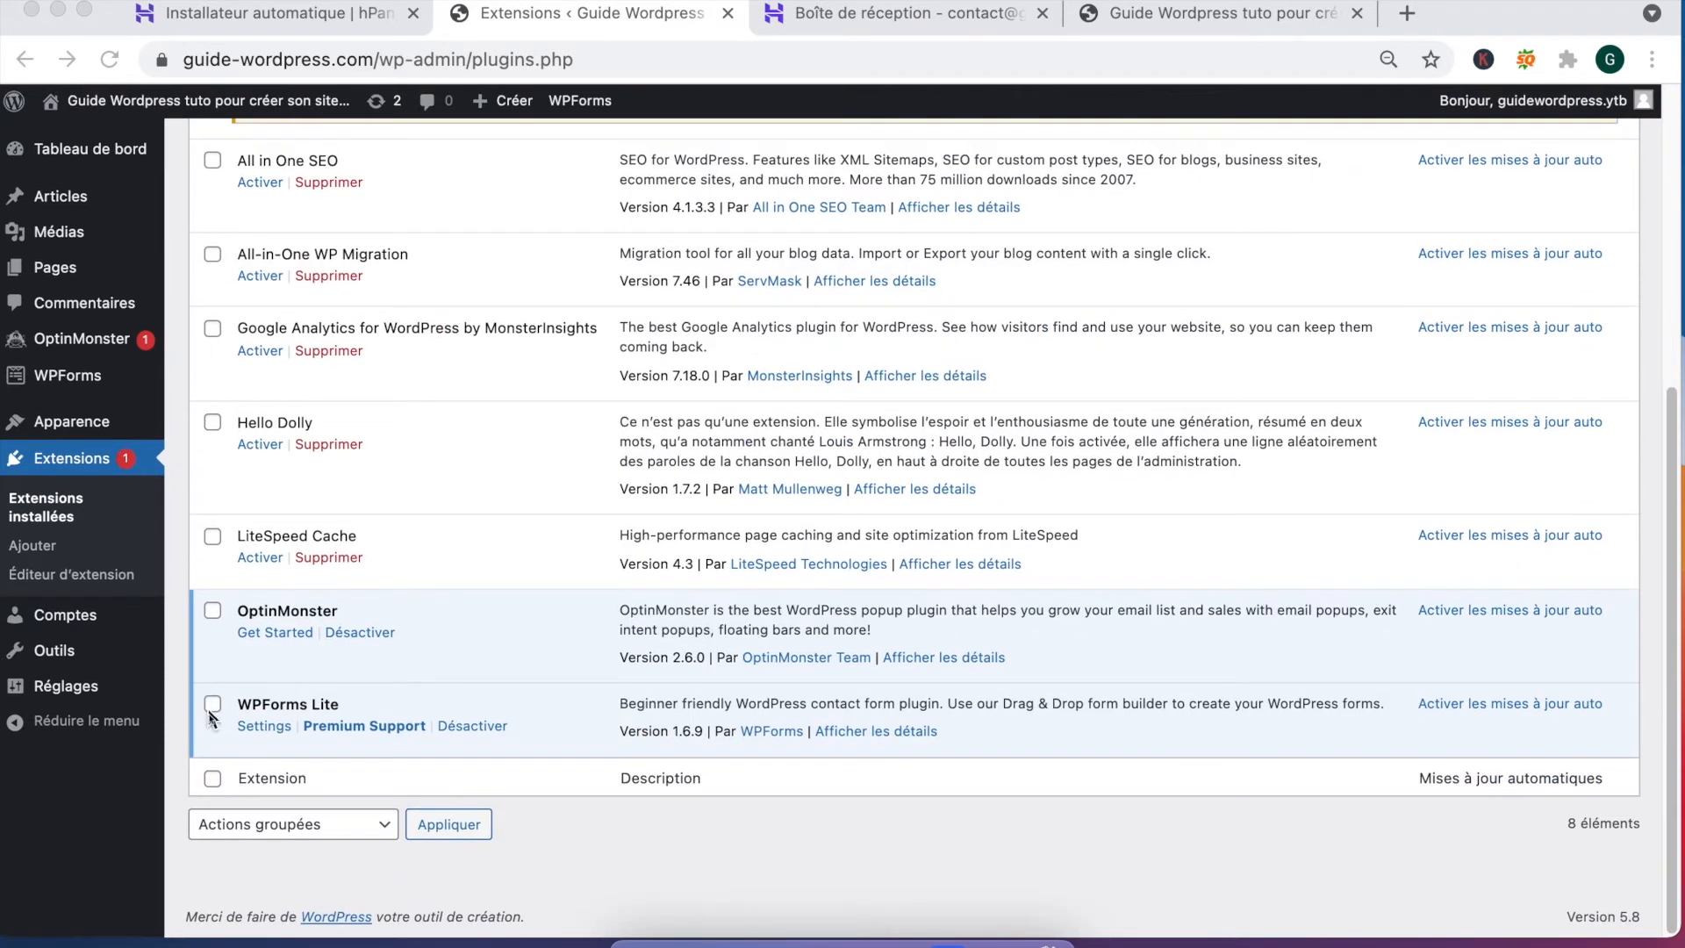
{"action": "scroll", "coordinate": [261, 486], "scroll_direction": "up", "scroll_amount": 4}
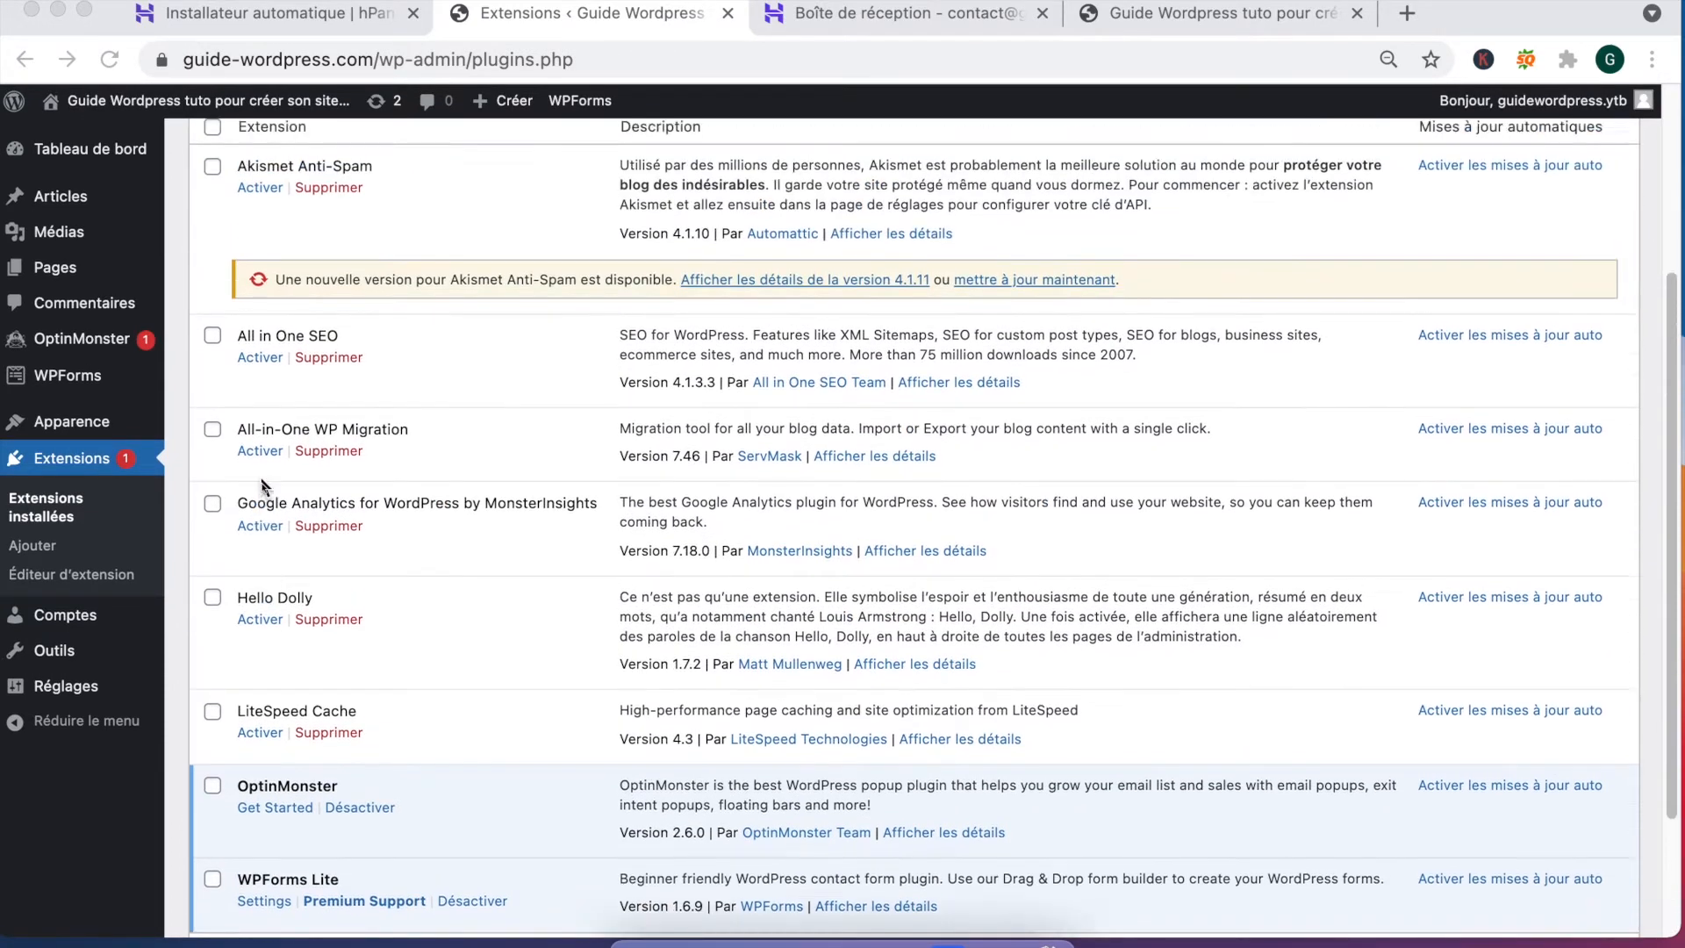
{"action": "scroll", "coordinate": [261, 485], "scroll_direction": "up", "scroll_amount": 3}
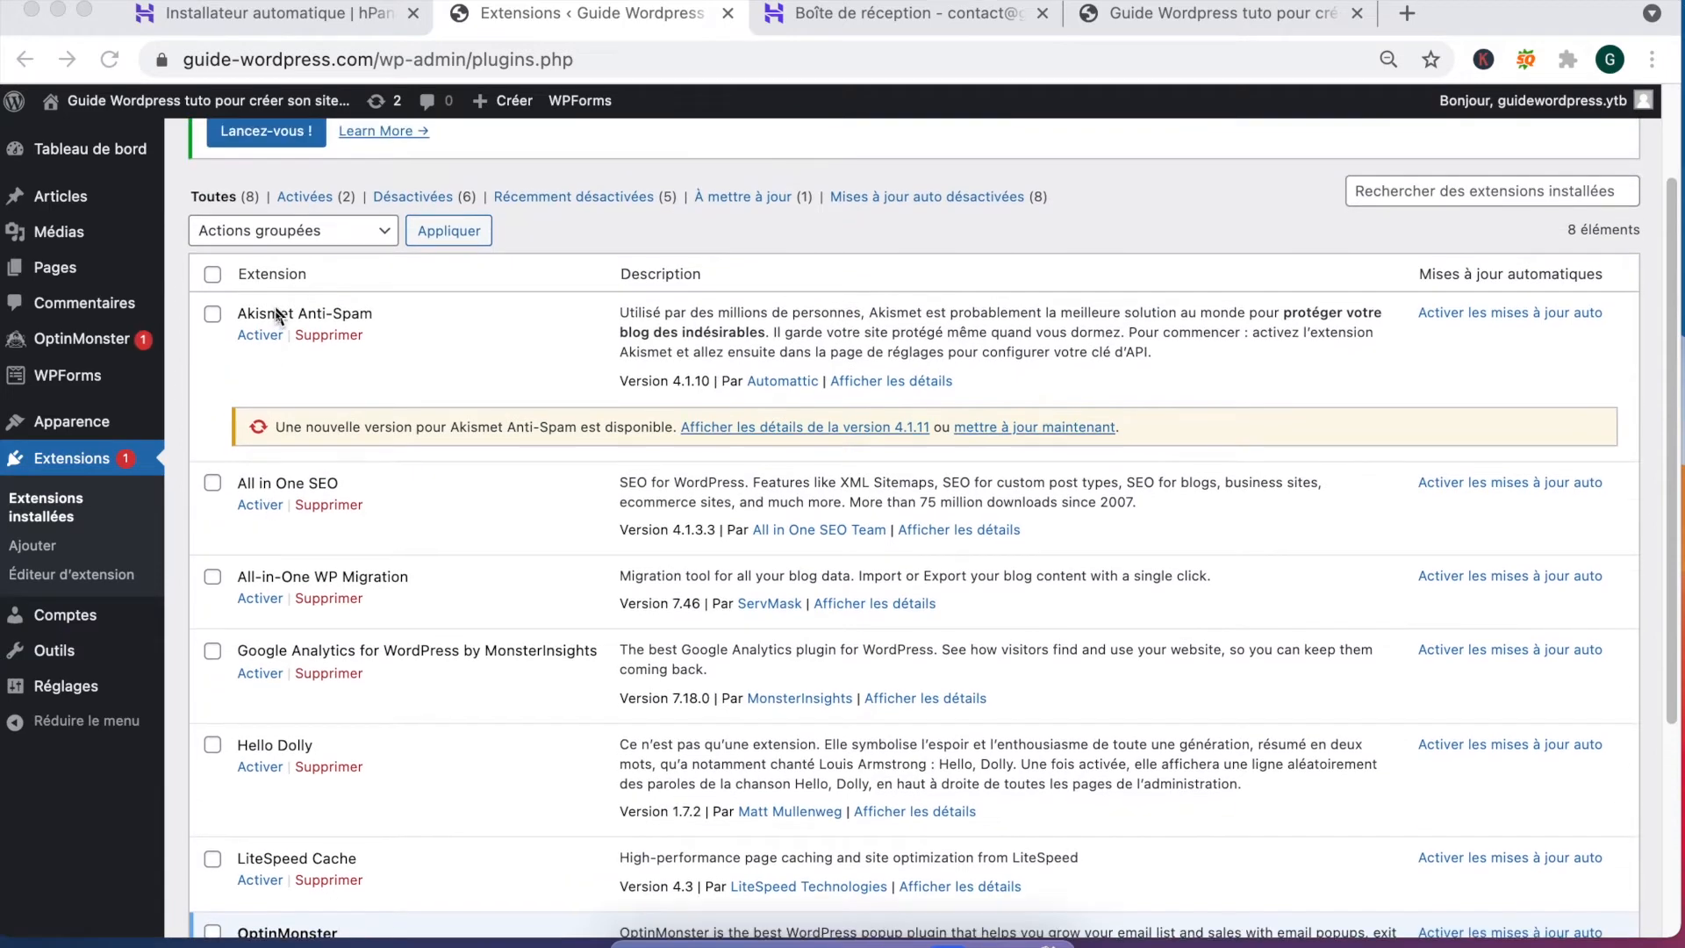
{"action": "left_click", "coordinate": [213, 278]}
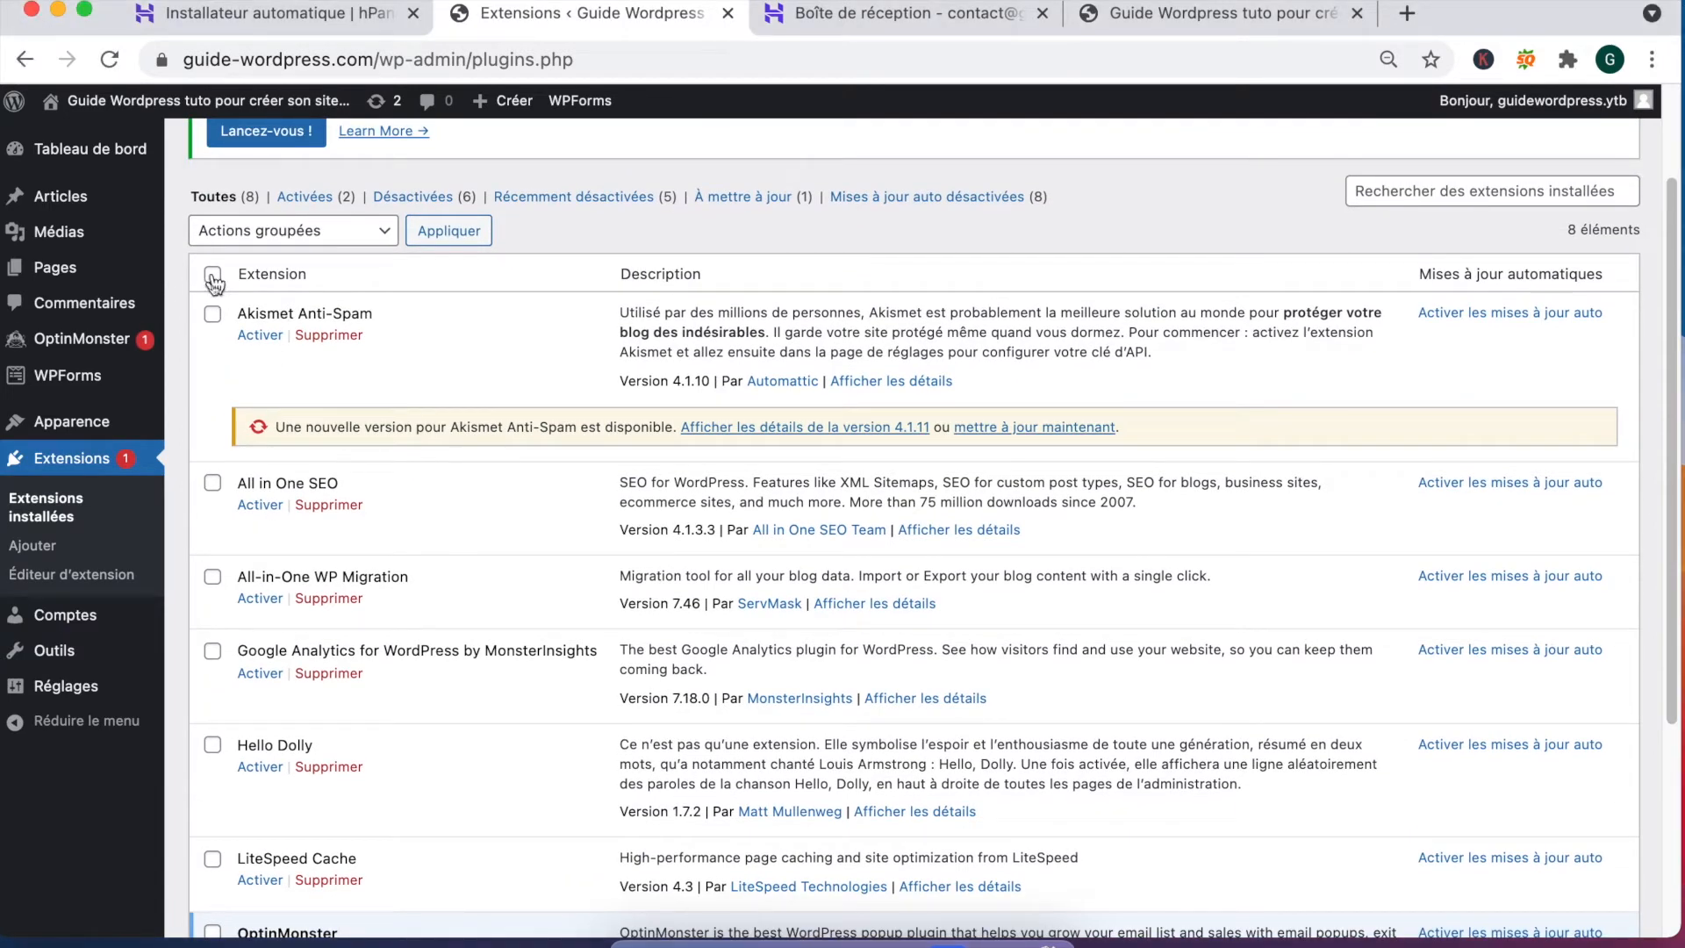
Step: Bulk-delete all plugins except Akismet using Supprimer in Actions groupées
{"action": "left_click", "coordinate": [213, 275]}
{"action": "left_click", "coordinate": [290, 231]}
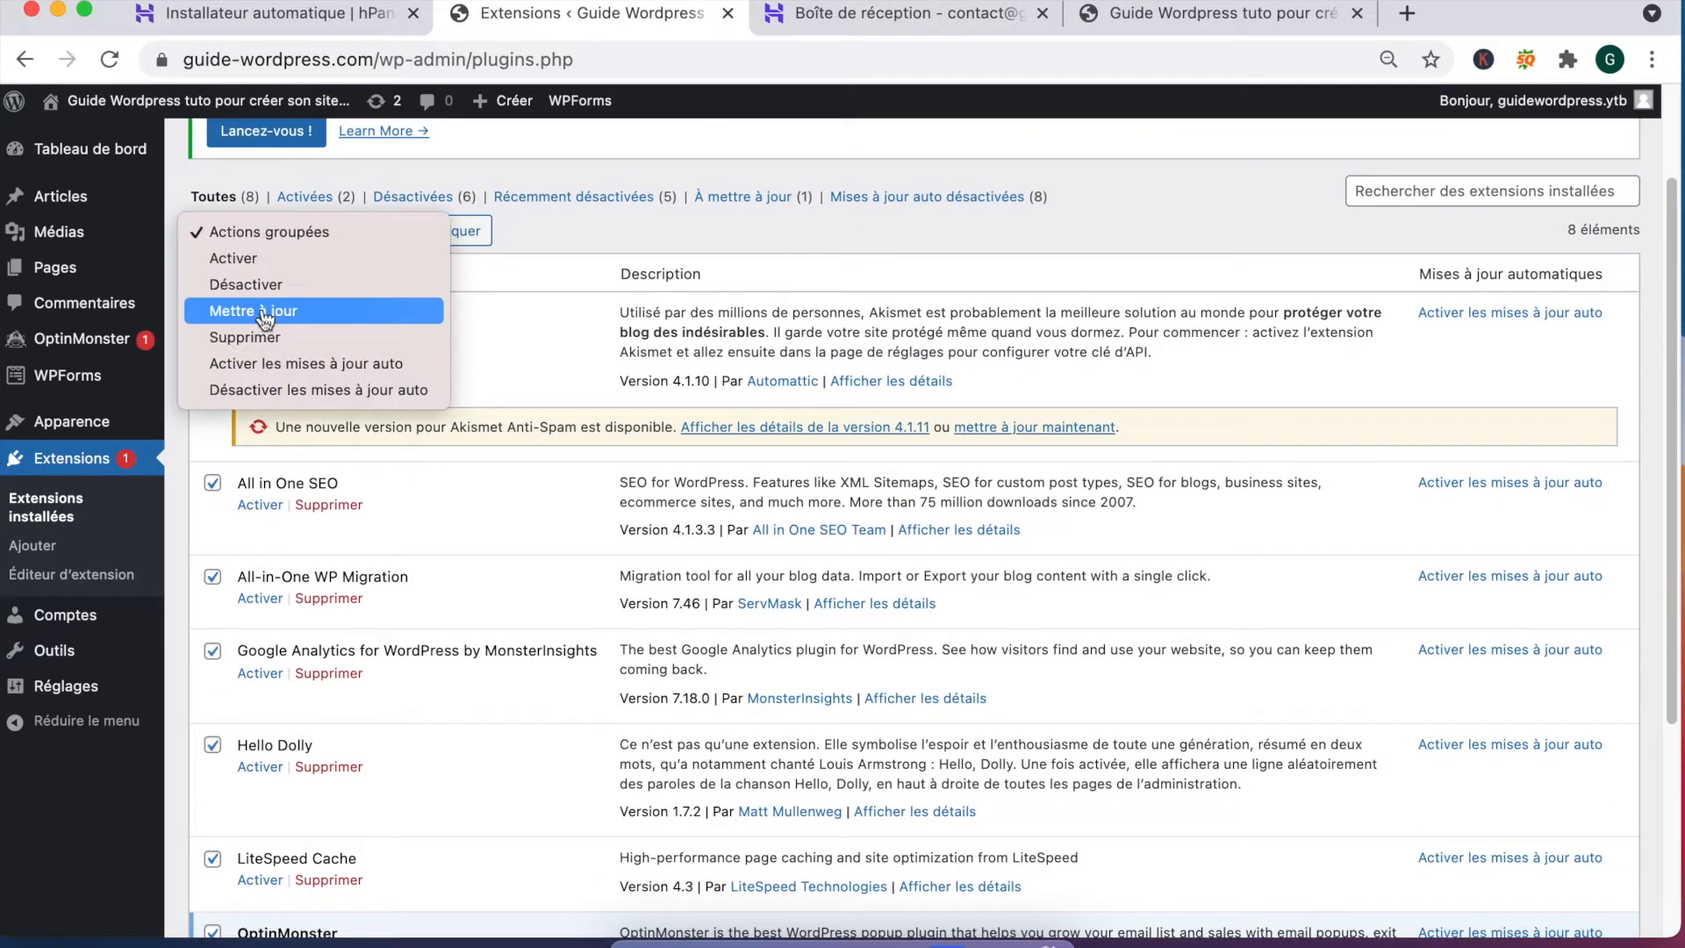
{"action": "left_click", "coordinate": [277, 340]}
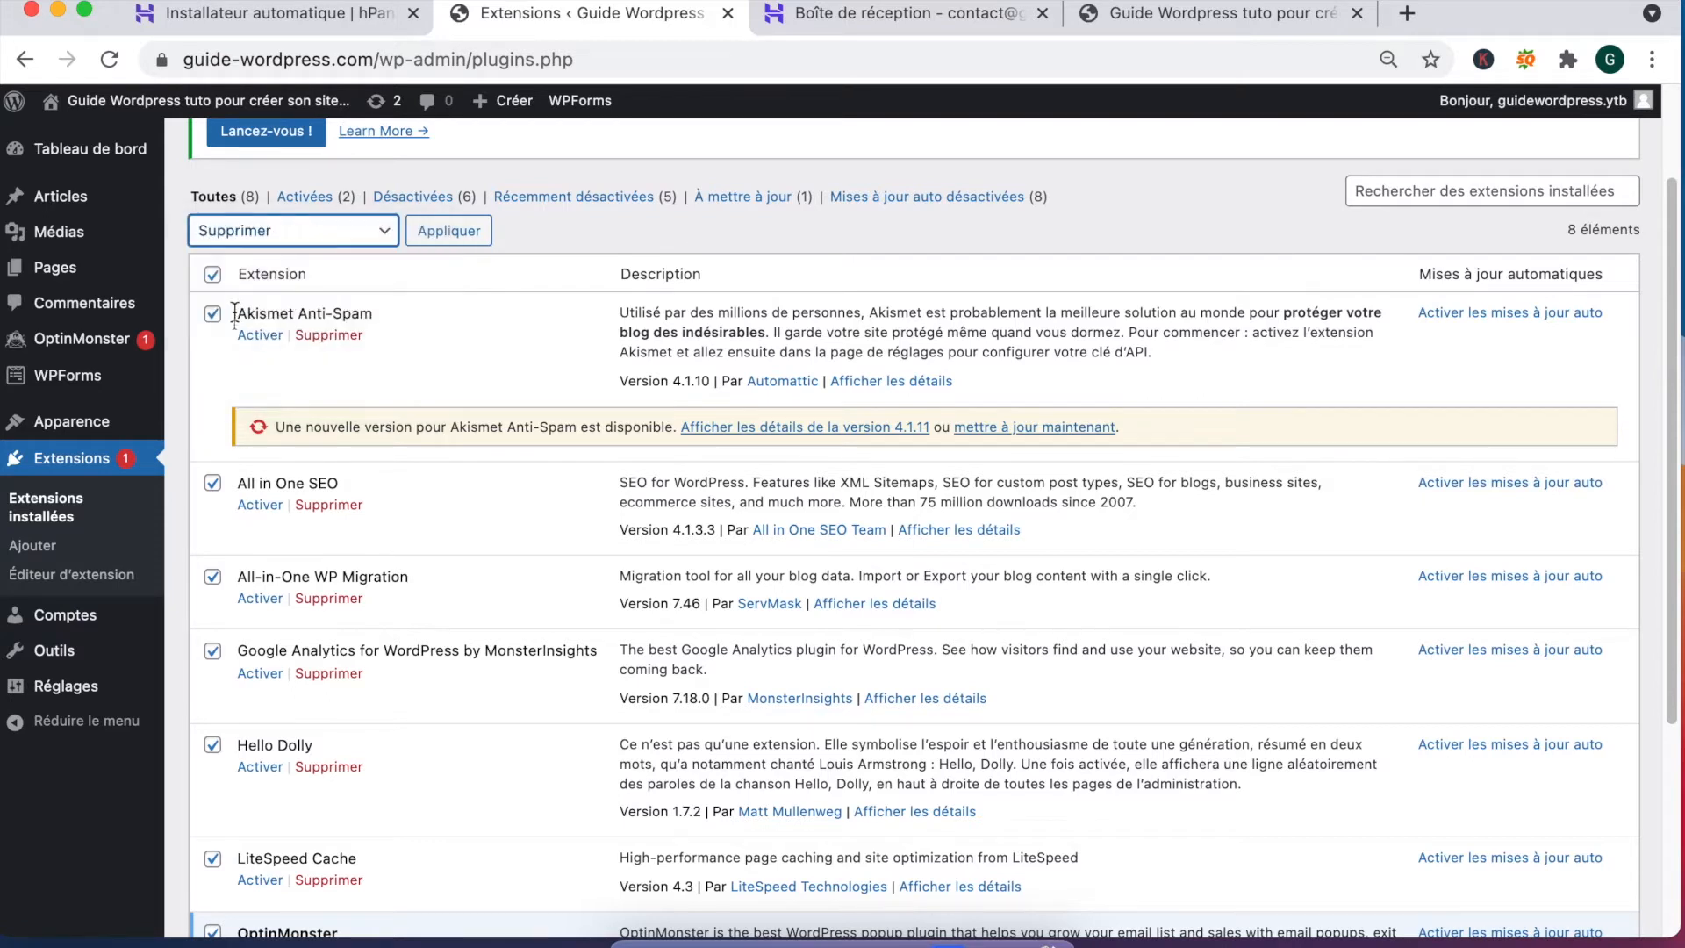
{"action": "left_click", "coordinate": [455, 231]}
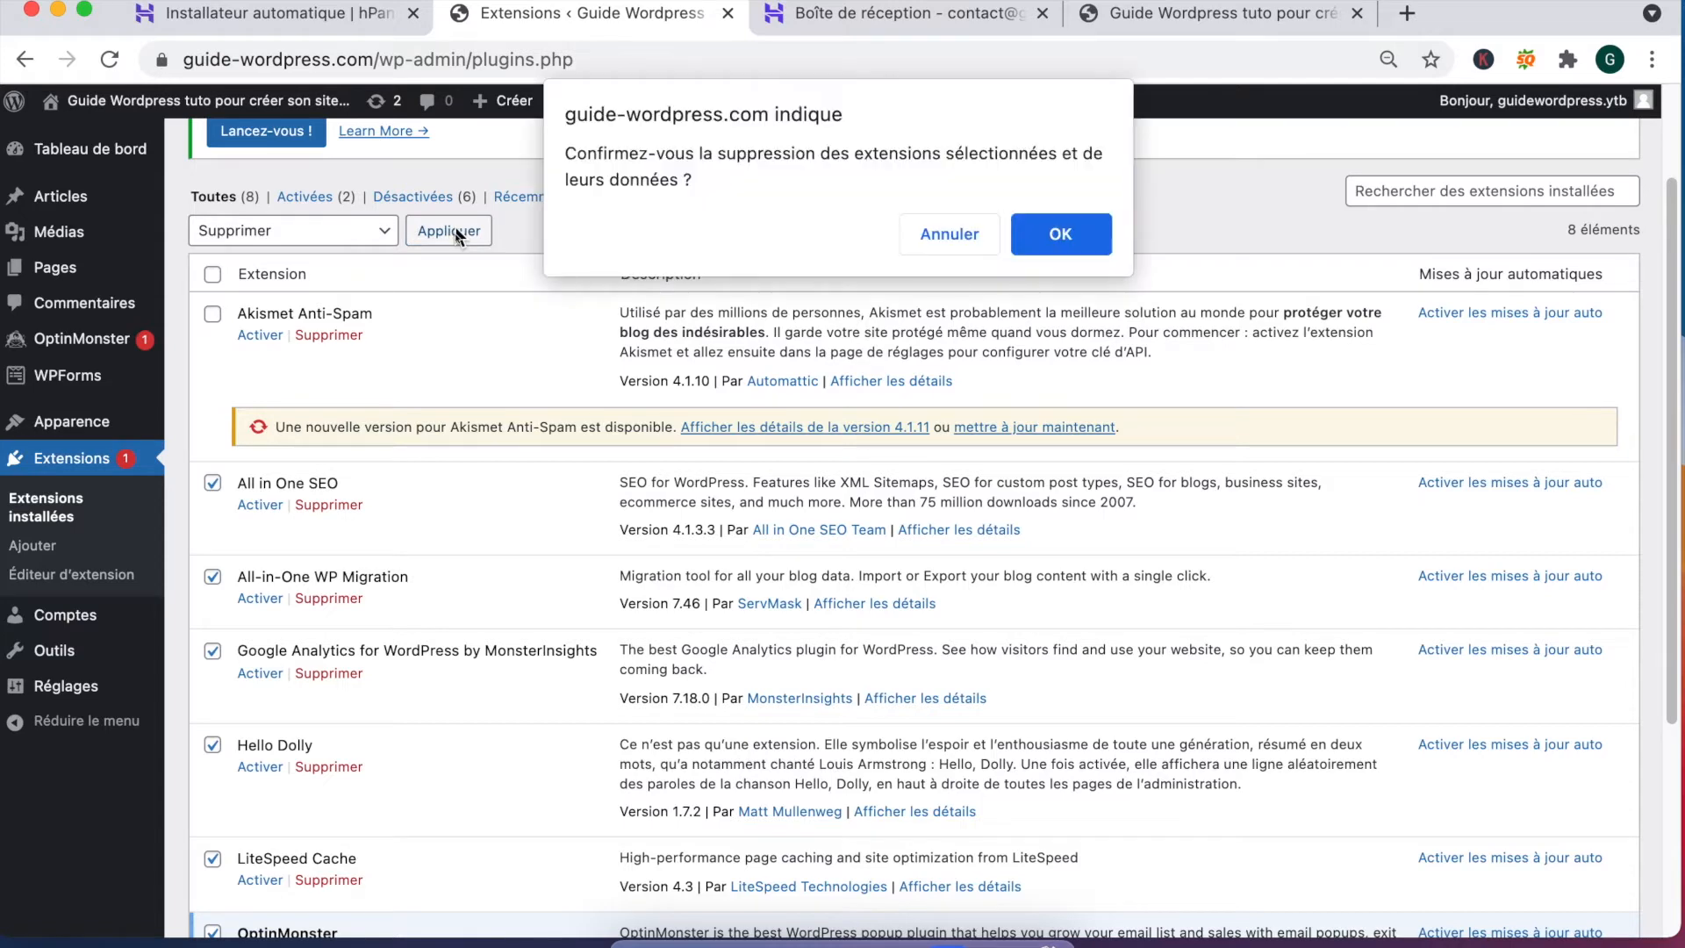
{"action": "left_click", "coordinate": [1060, 235]}
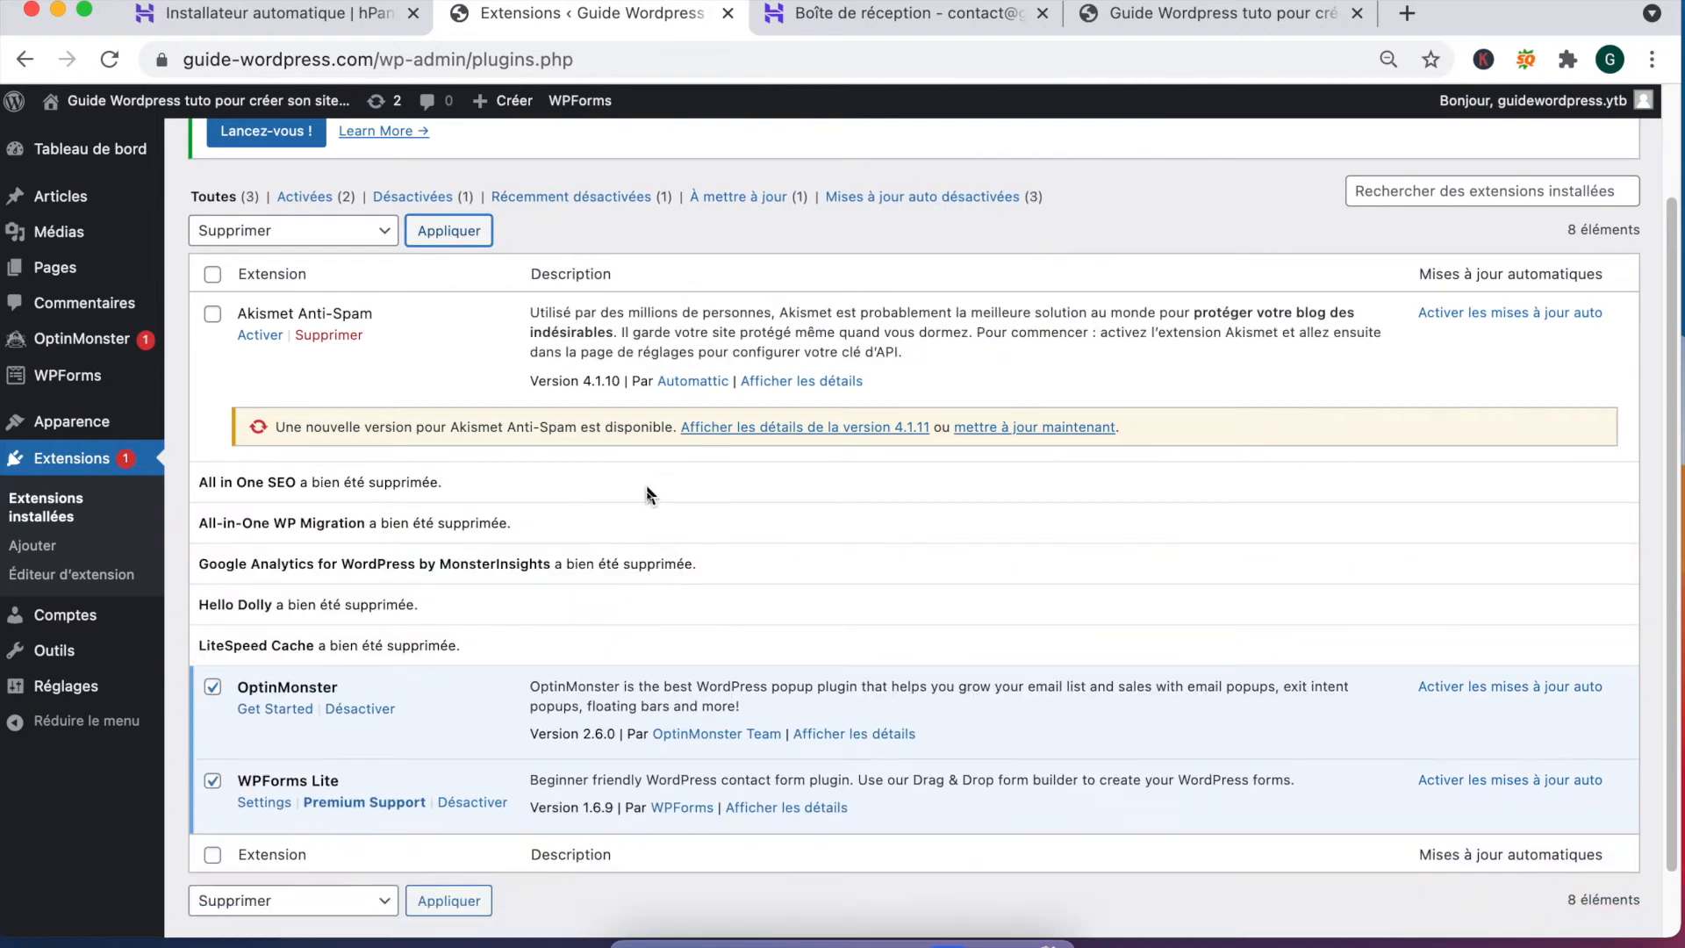
Step: Deactivate and delete OptinMonster and WPForms Lite
{"action": "left_click", "coordinate": [362, 710]}
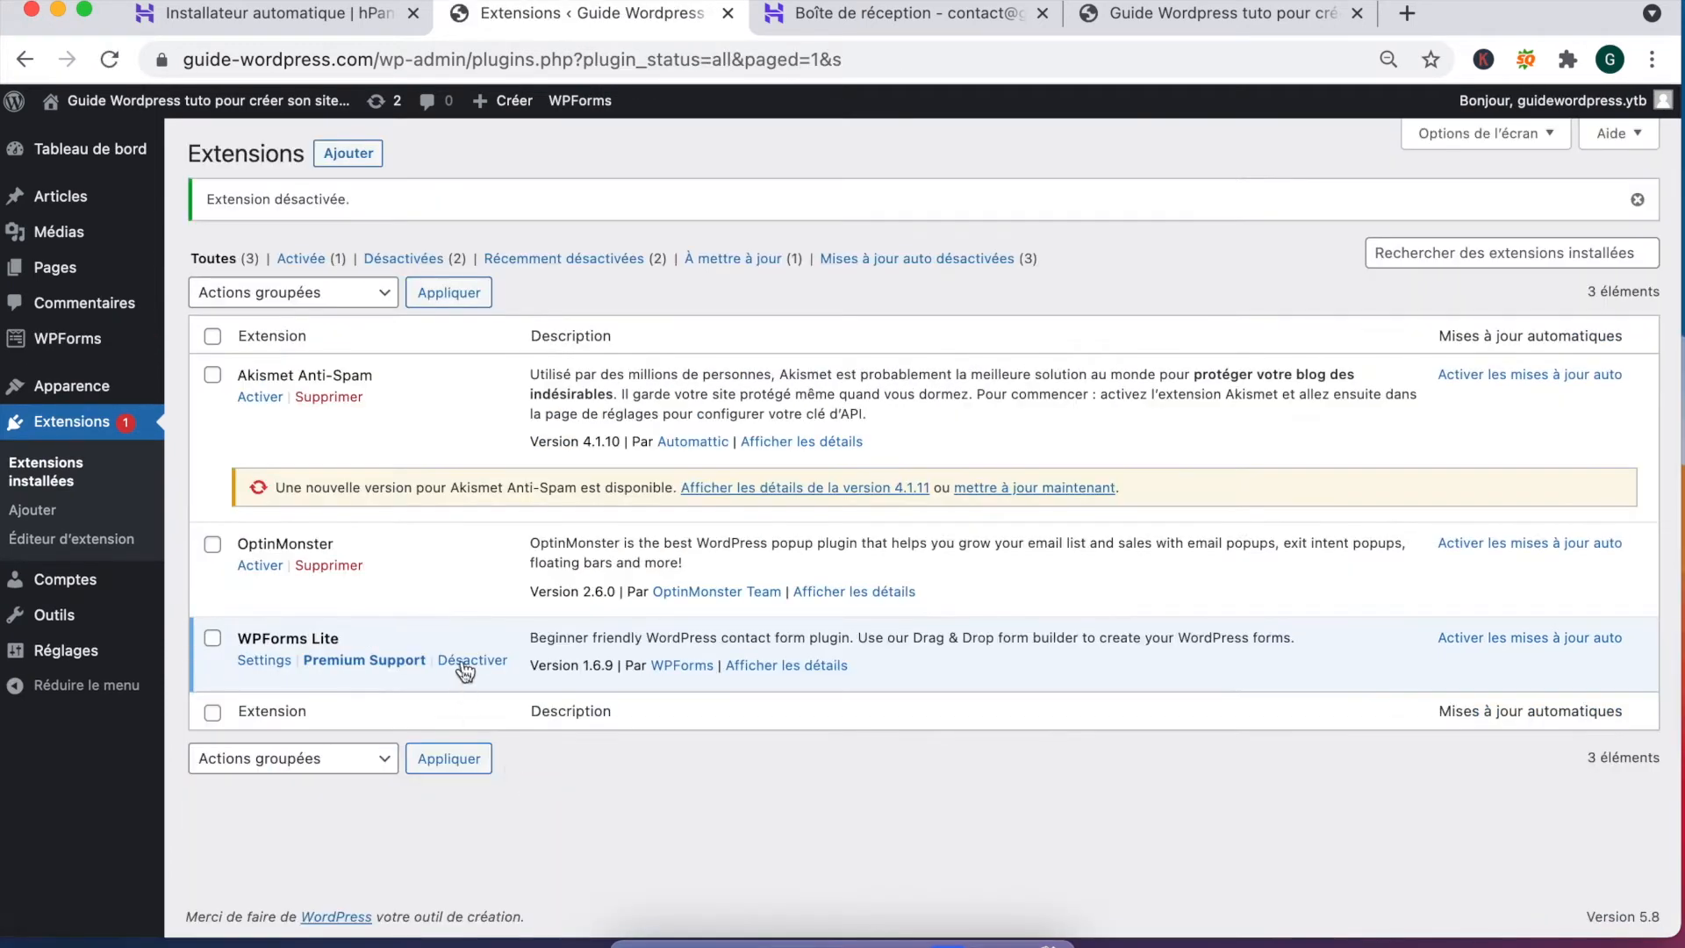
{"action": "left_click", "coordinate": [471, 663]}
{"action": "left_click", "coordinate": [330, 565]}
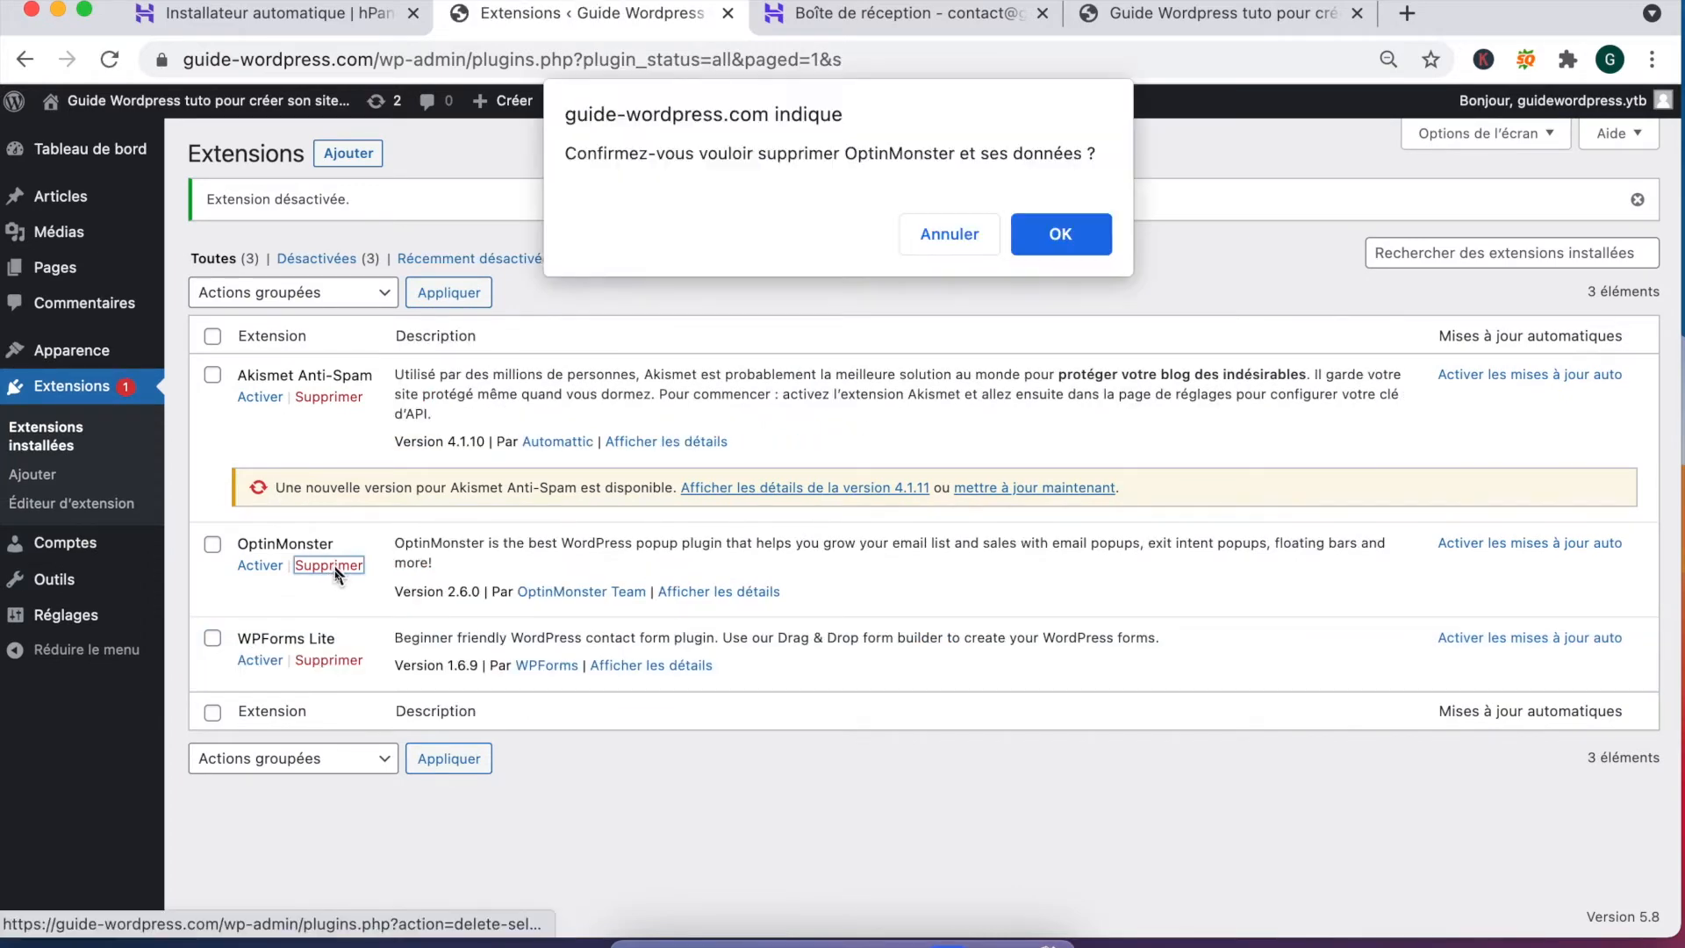
{"action": "left_click", "coordinate": [1034, 251]}
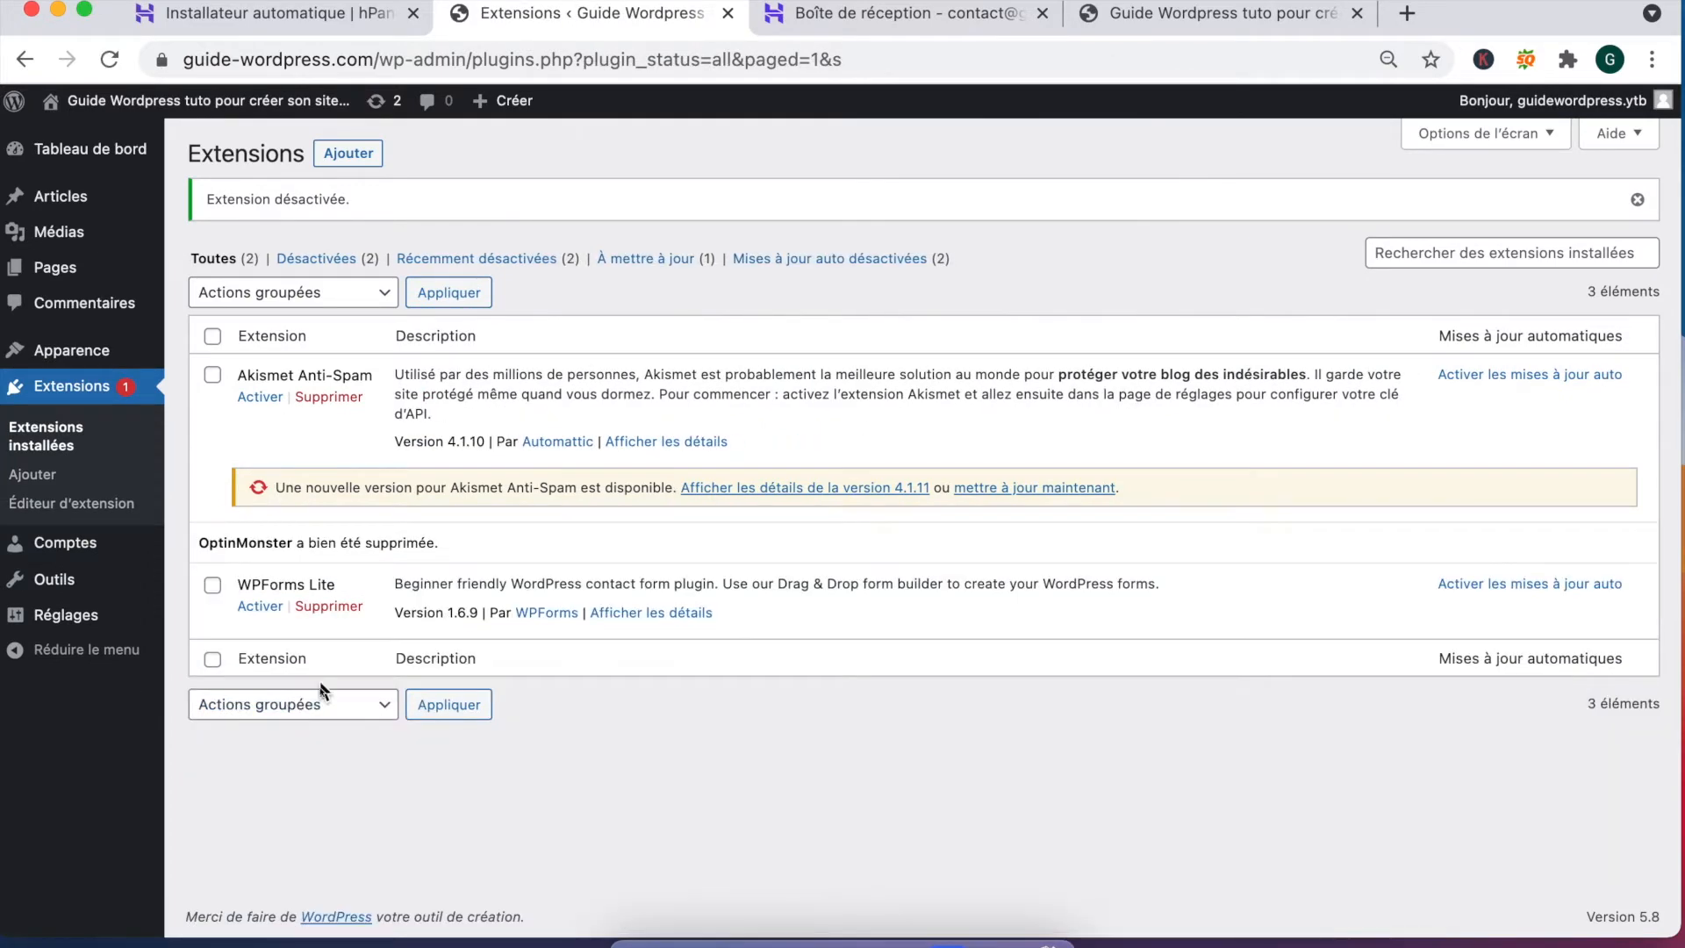
{"action": "left_click", "coordinate": [328, 606]}
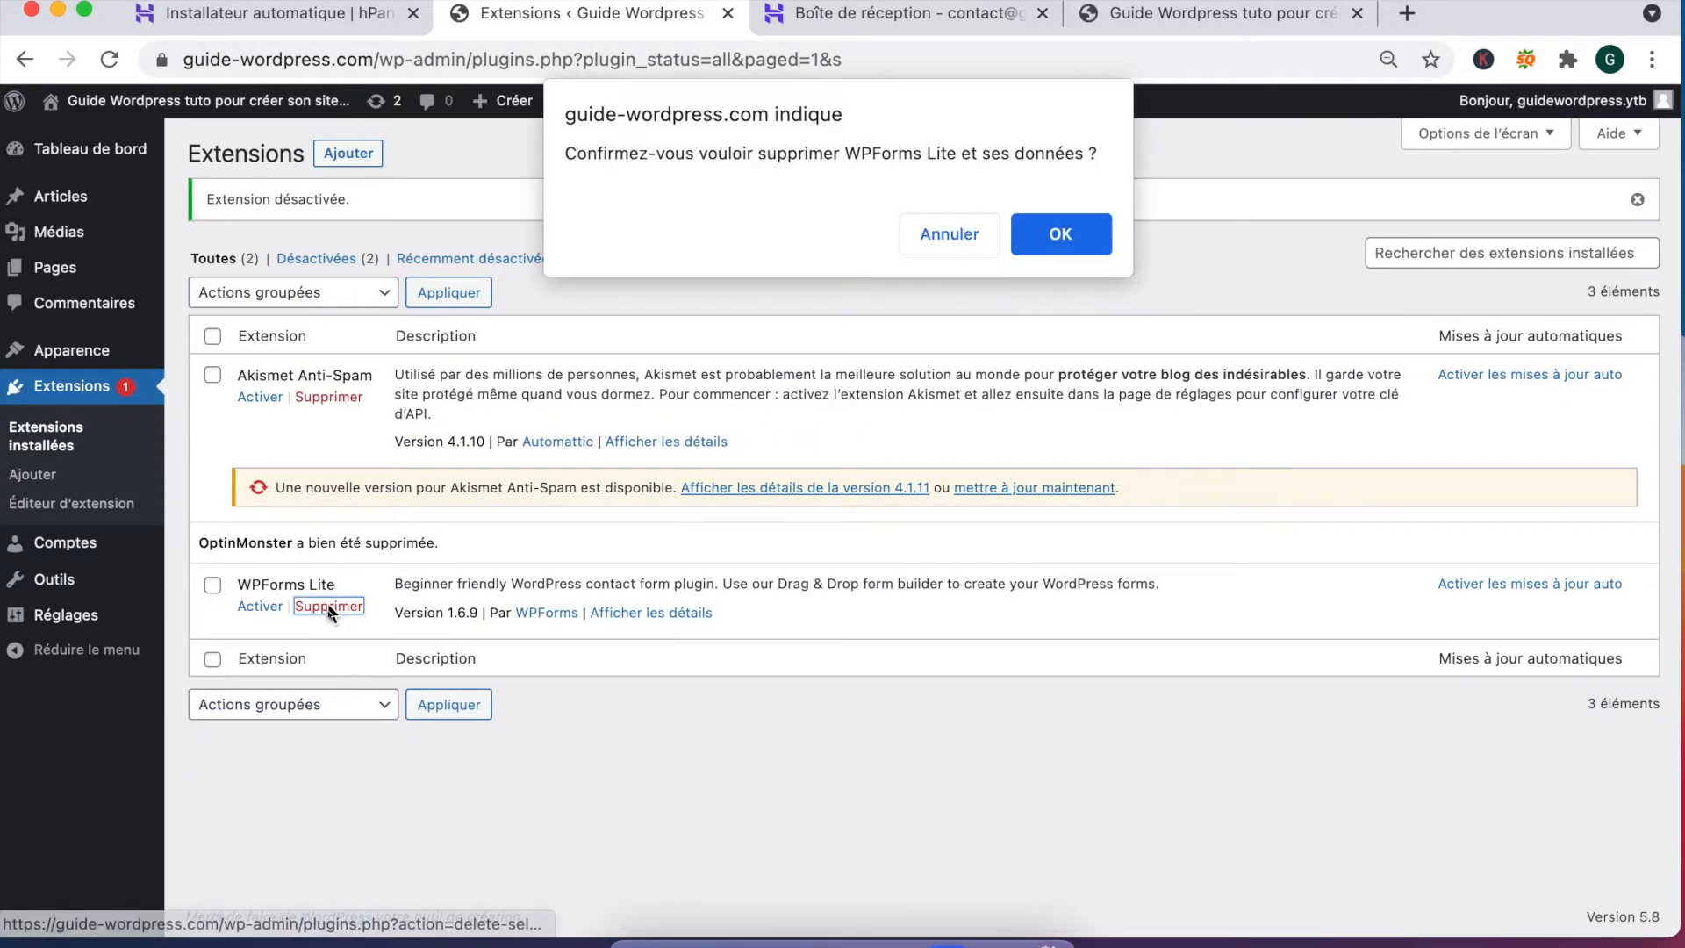
{"action": "left_click", "coordinate": [1060, 234]}
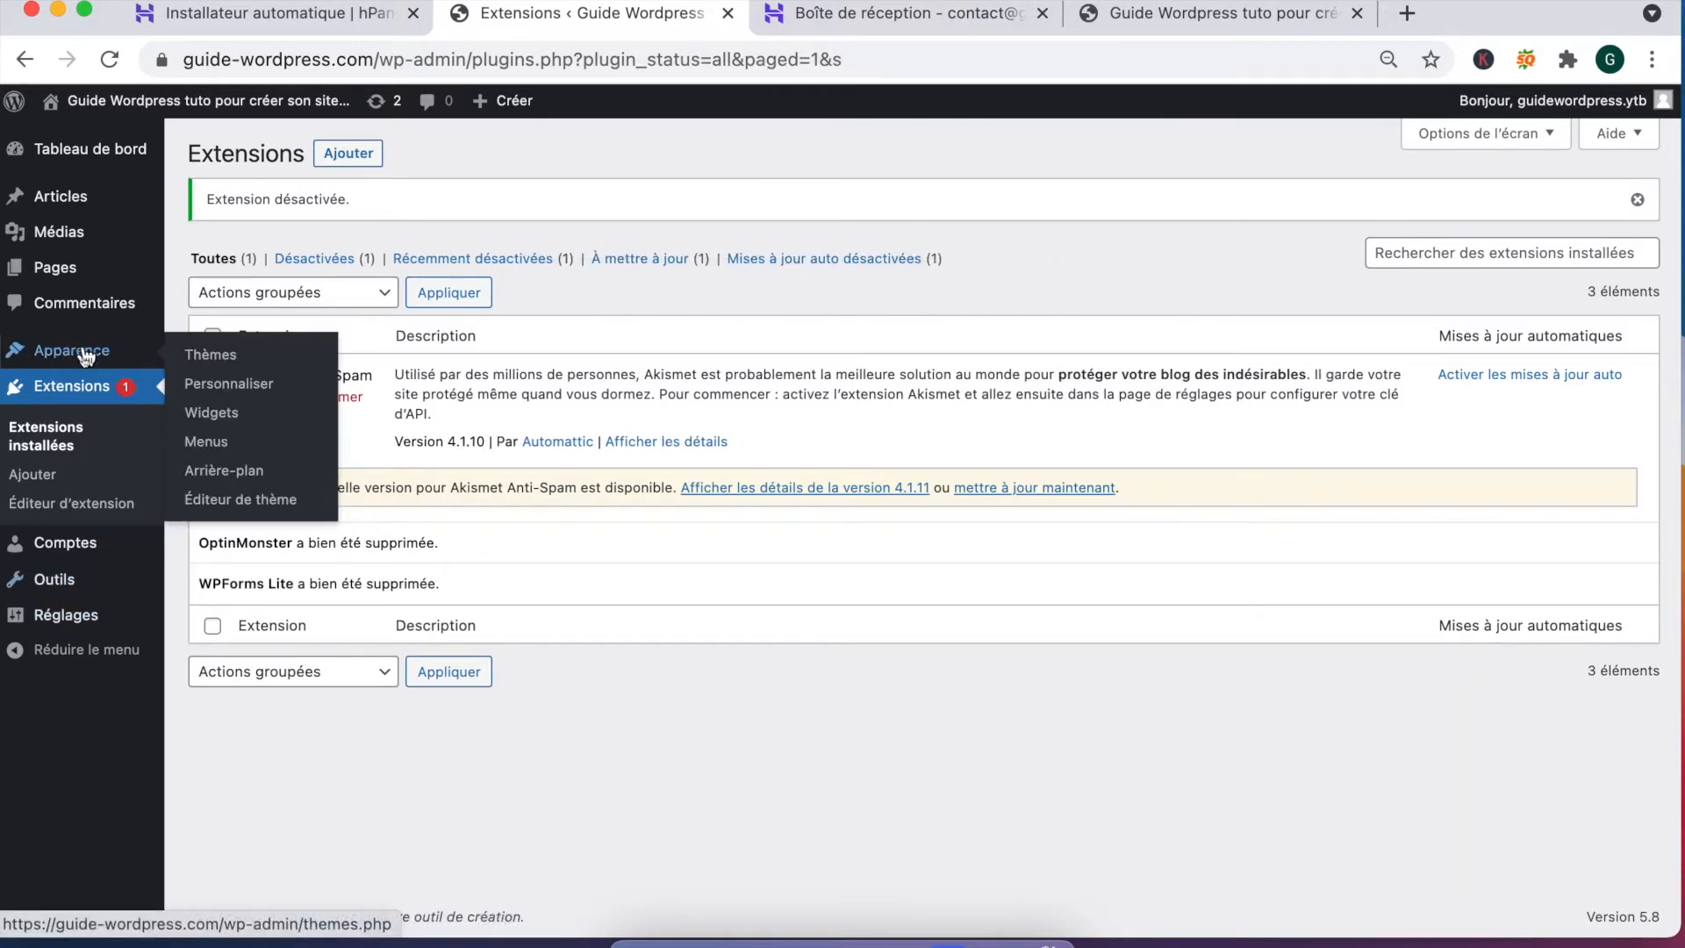
Step: From Extensions > Ajouter, install Classic Editor, update Akismet, and start installing Jetpack
{"action": "left_click", "coordinate": [62, 481]}
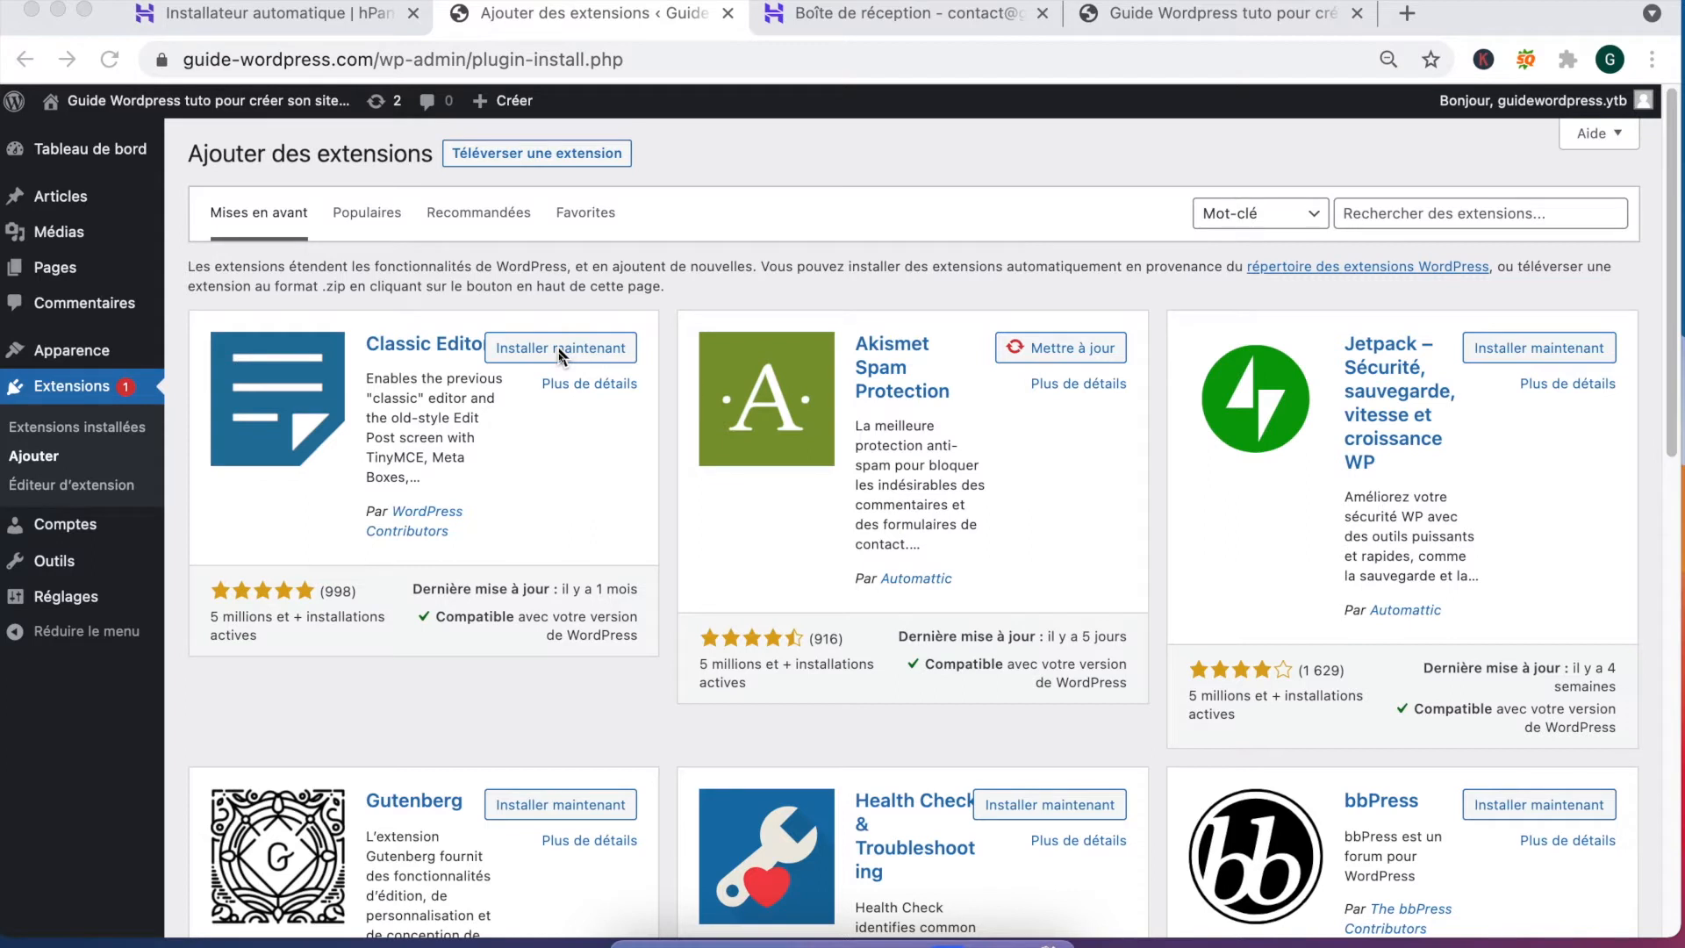
{"action": "left_click", "coordinate": [571, 290]}
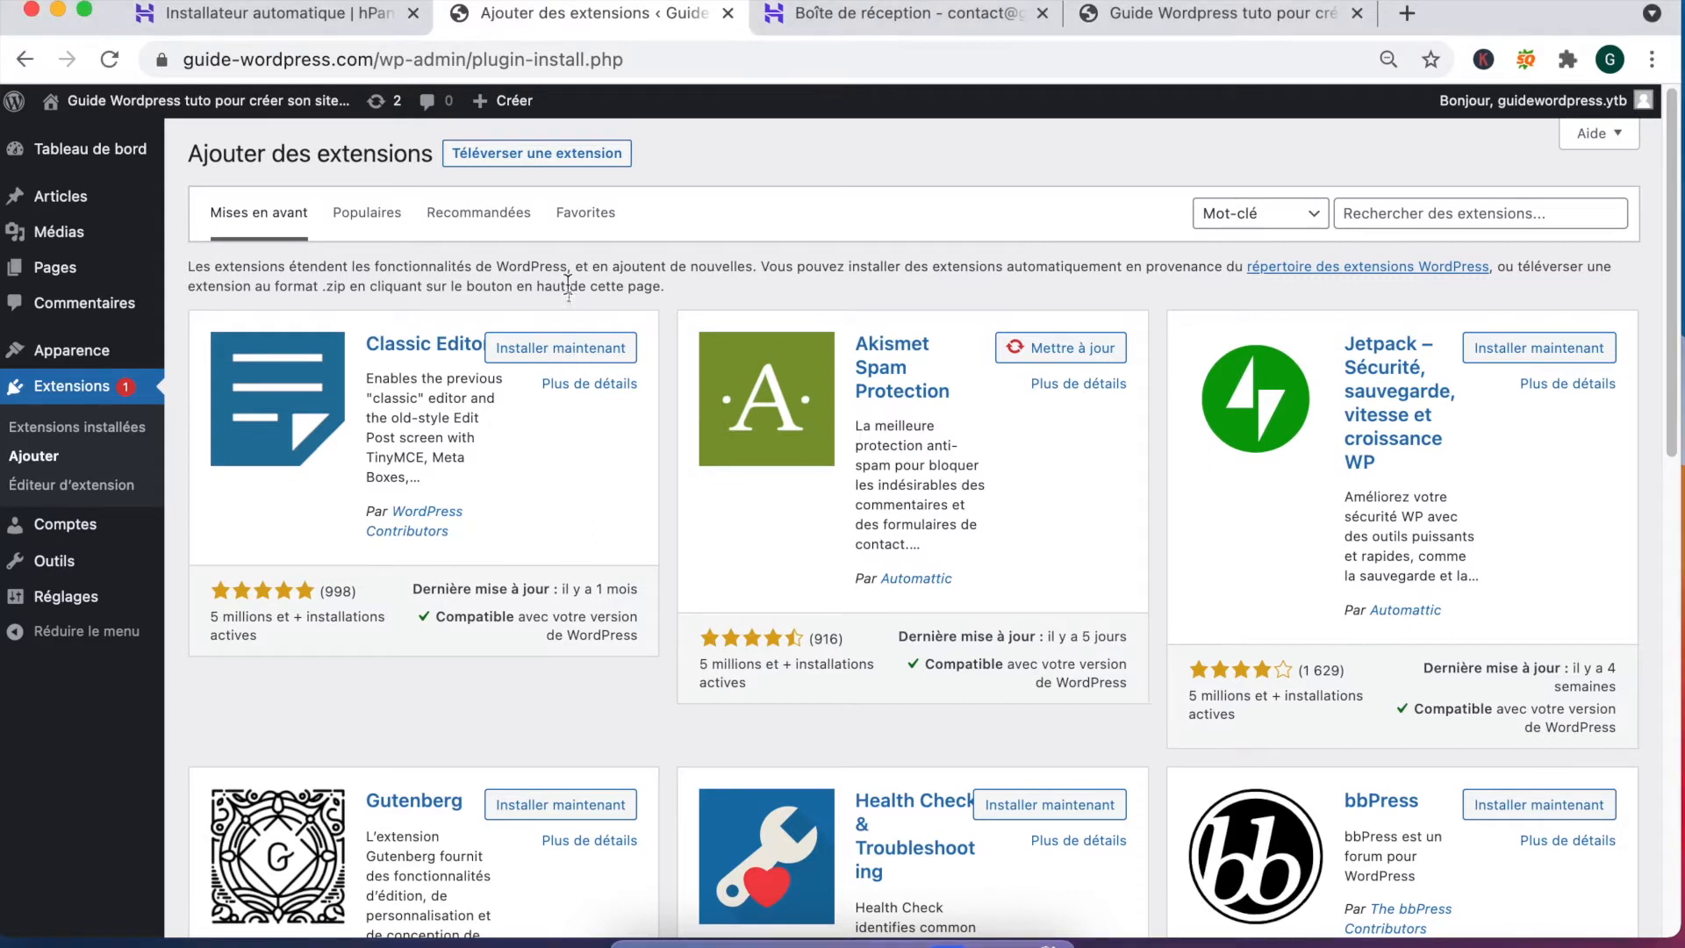
{"action": "left_click", "coordinate": [551, 355]}
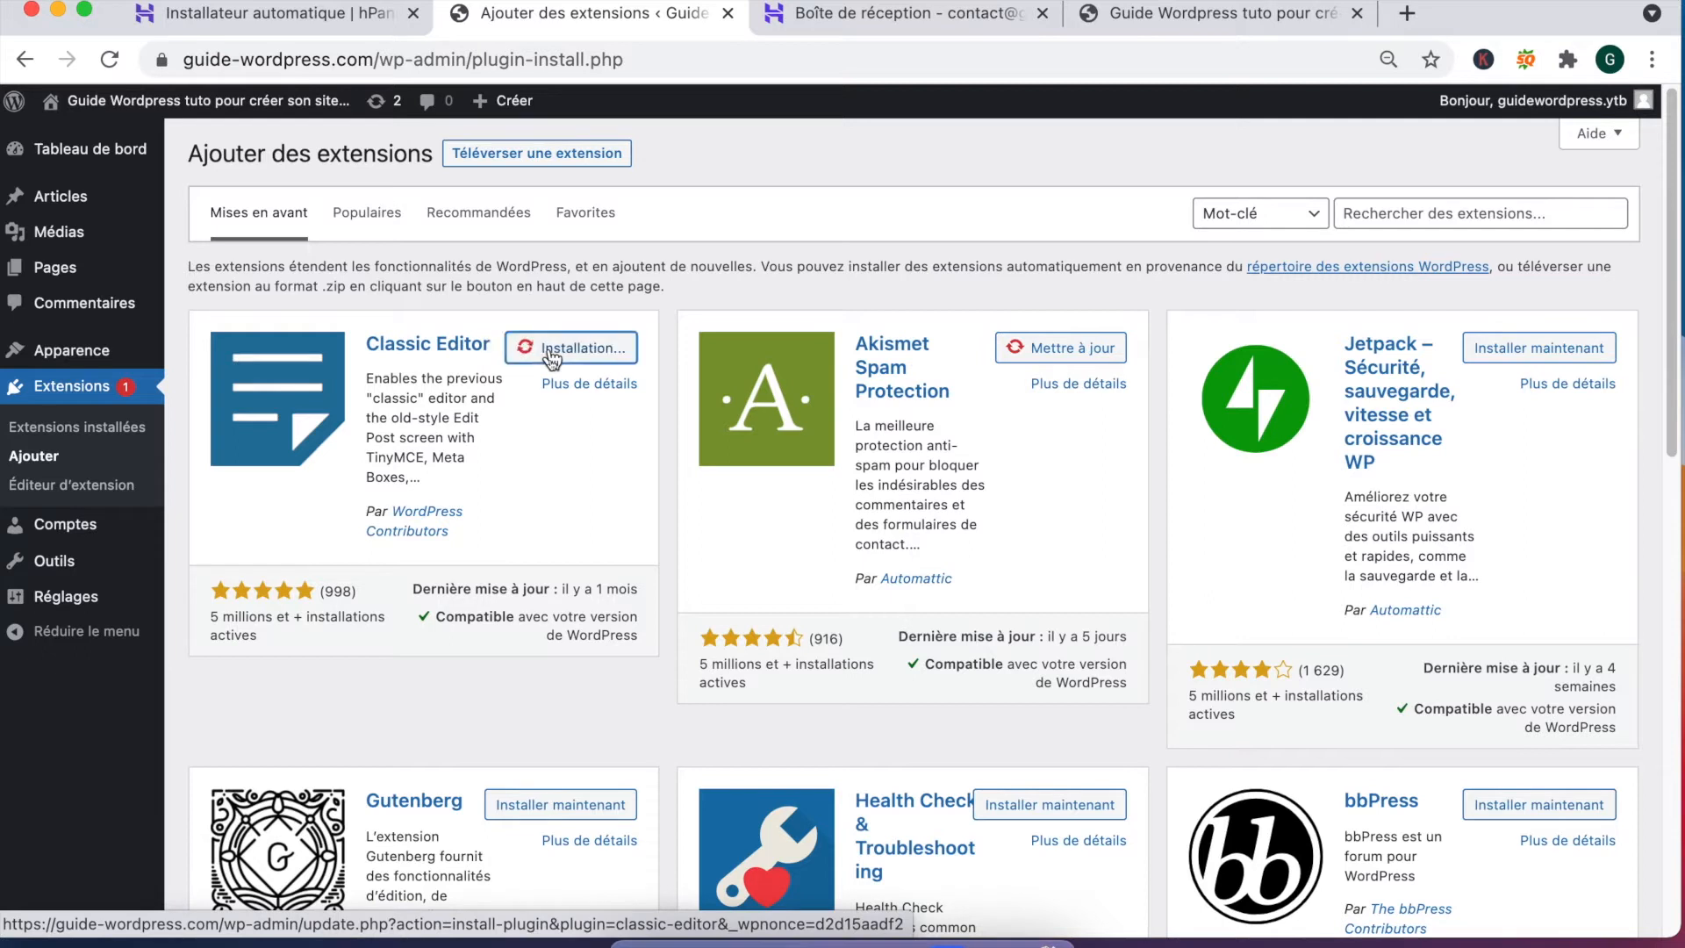
{"action": "mouse_move", "coordinate": [74, 200]}
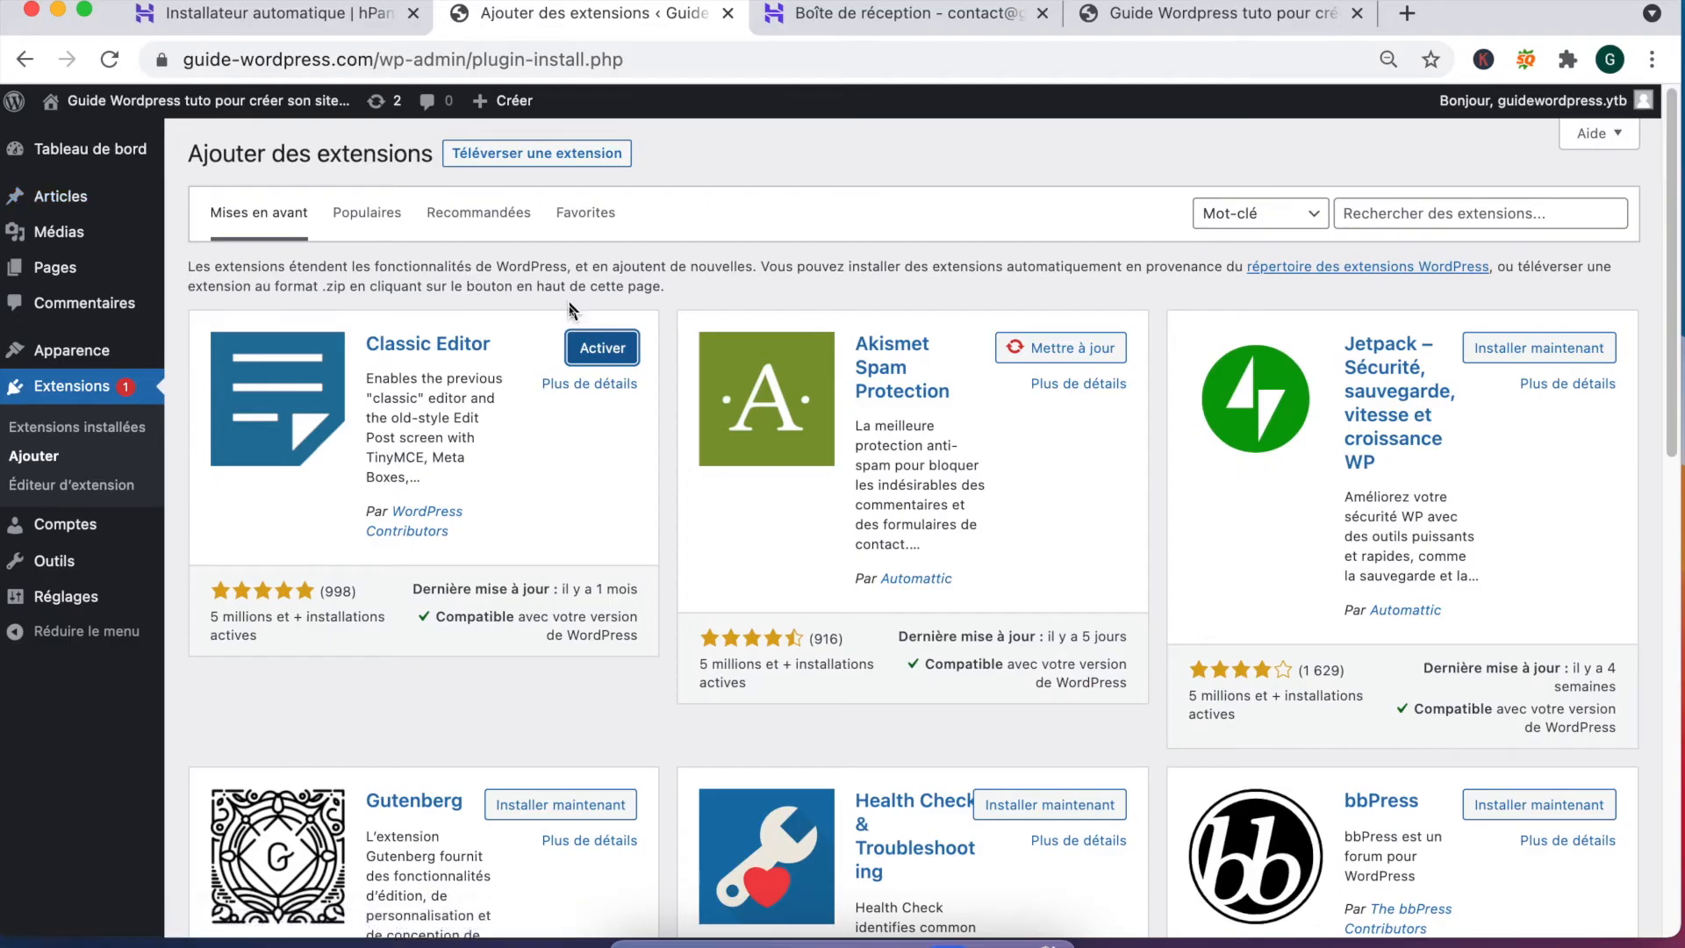
{"action": "left_click", "coordinate": [1087, 355]}
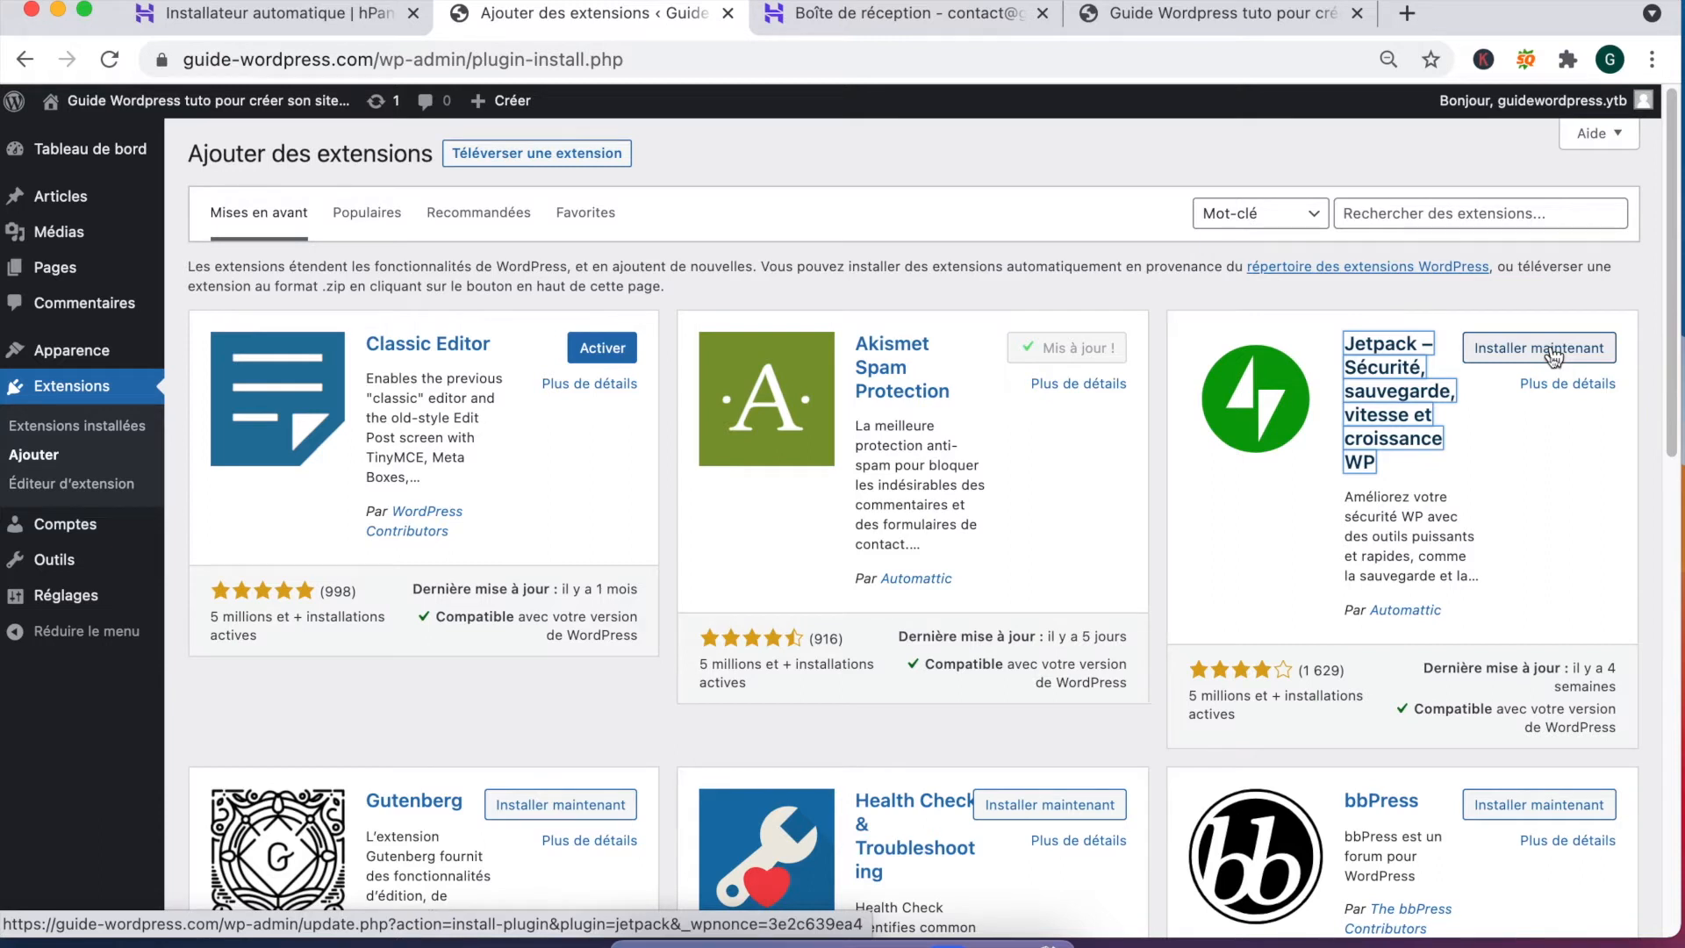
{"action": "left_click", "coordinate": [1554, 351]}
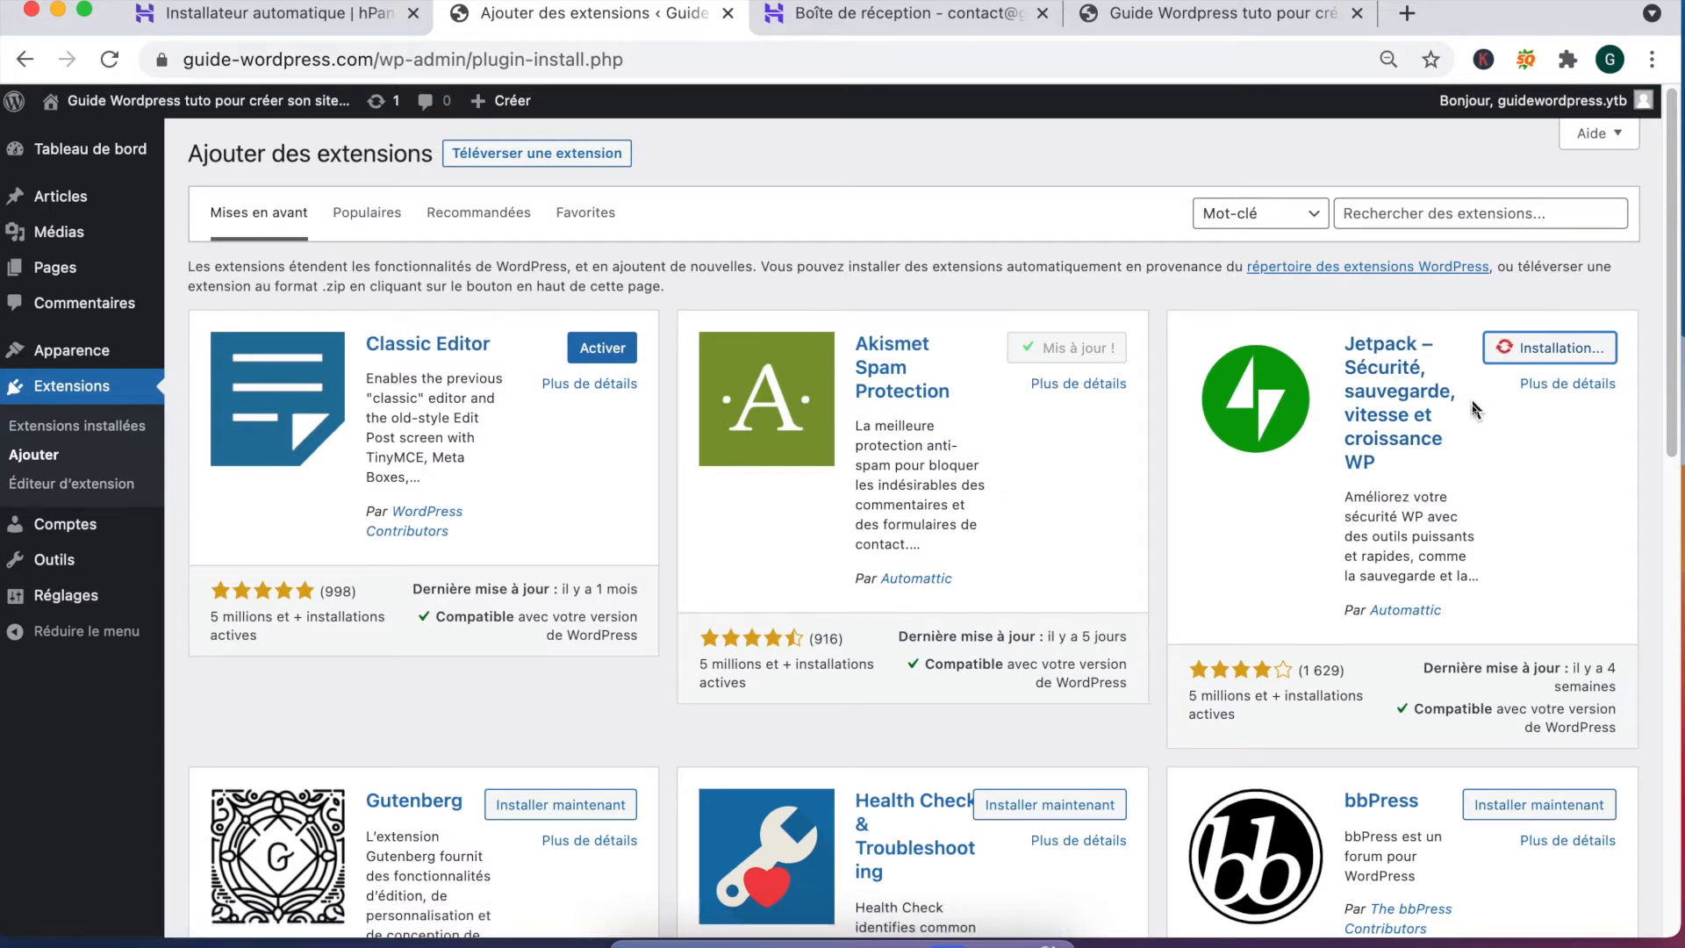
Step: Scroll the Mises en avant plugins, then open the Populaires list with Contact Form 7 and Yoast SEO
{"action": "scroll", "coordinate": [1454, 417], "scroll_direction": "down", "scroll_amount": 4}
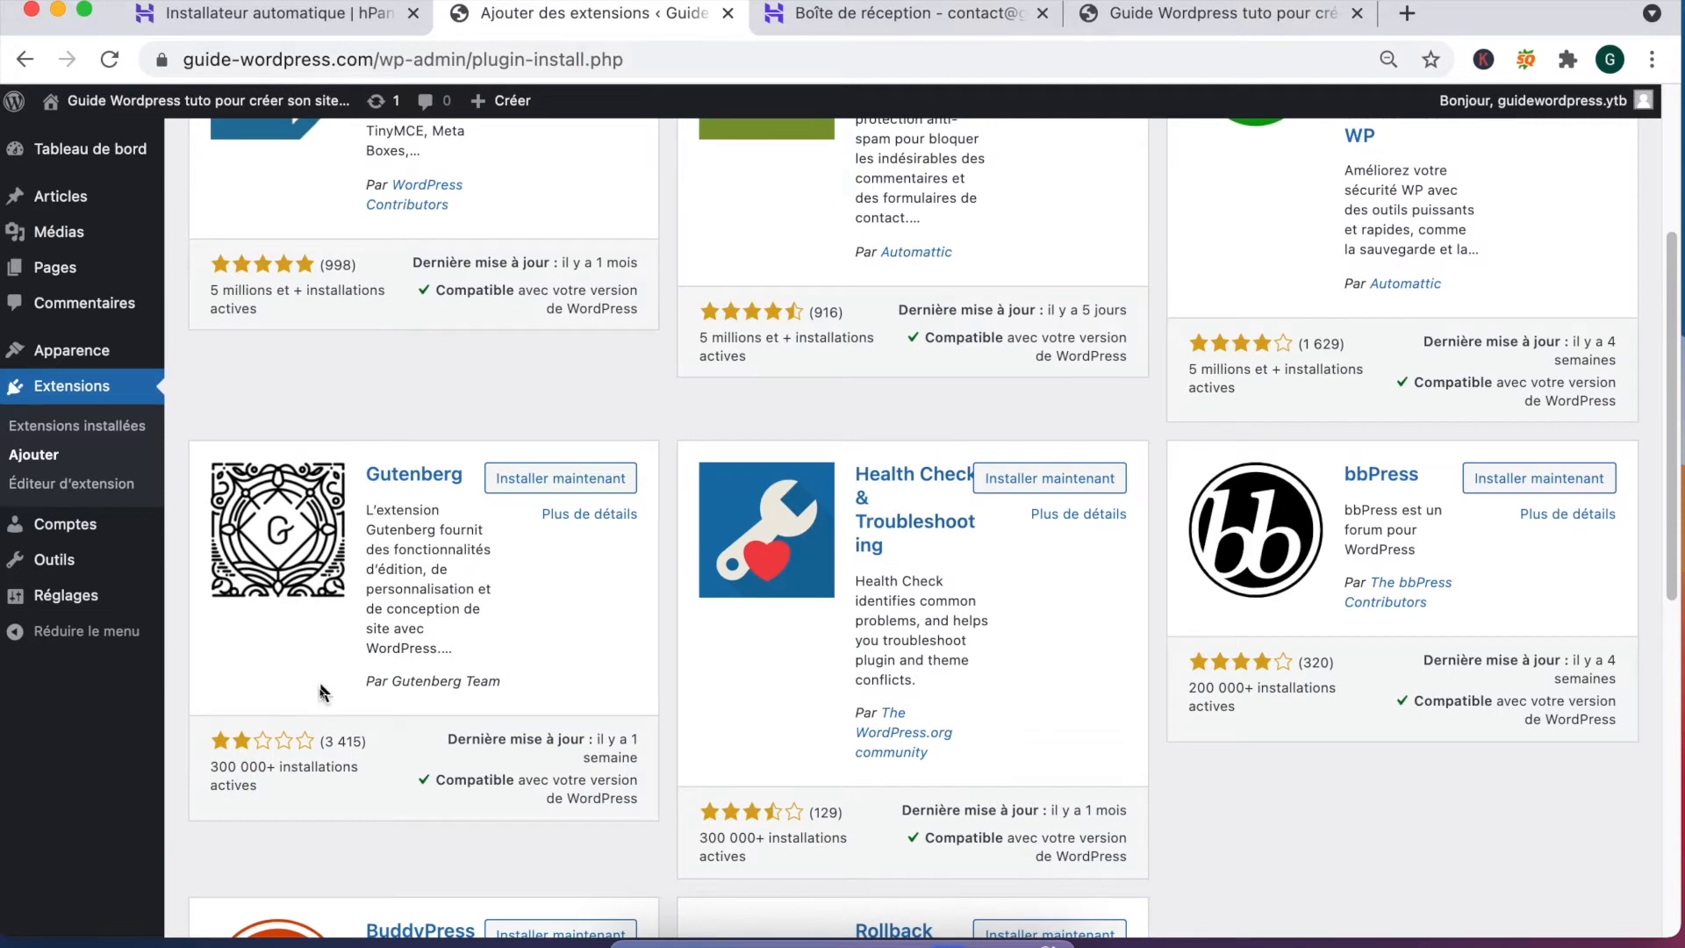
{"action": "scroll", "coordinate": [1126, 555], "scroll_direction": "down", "scroll_amount": 4}
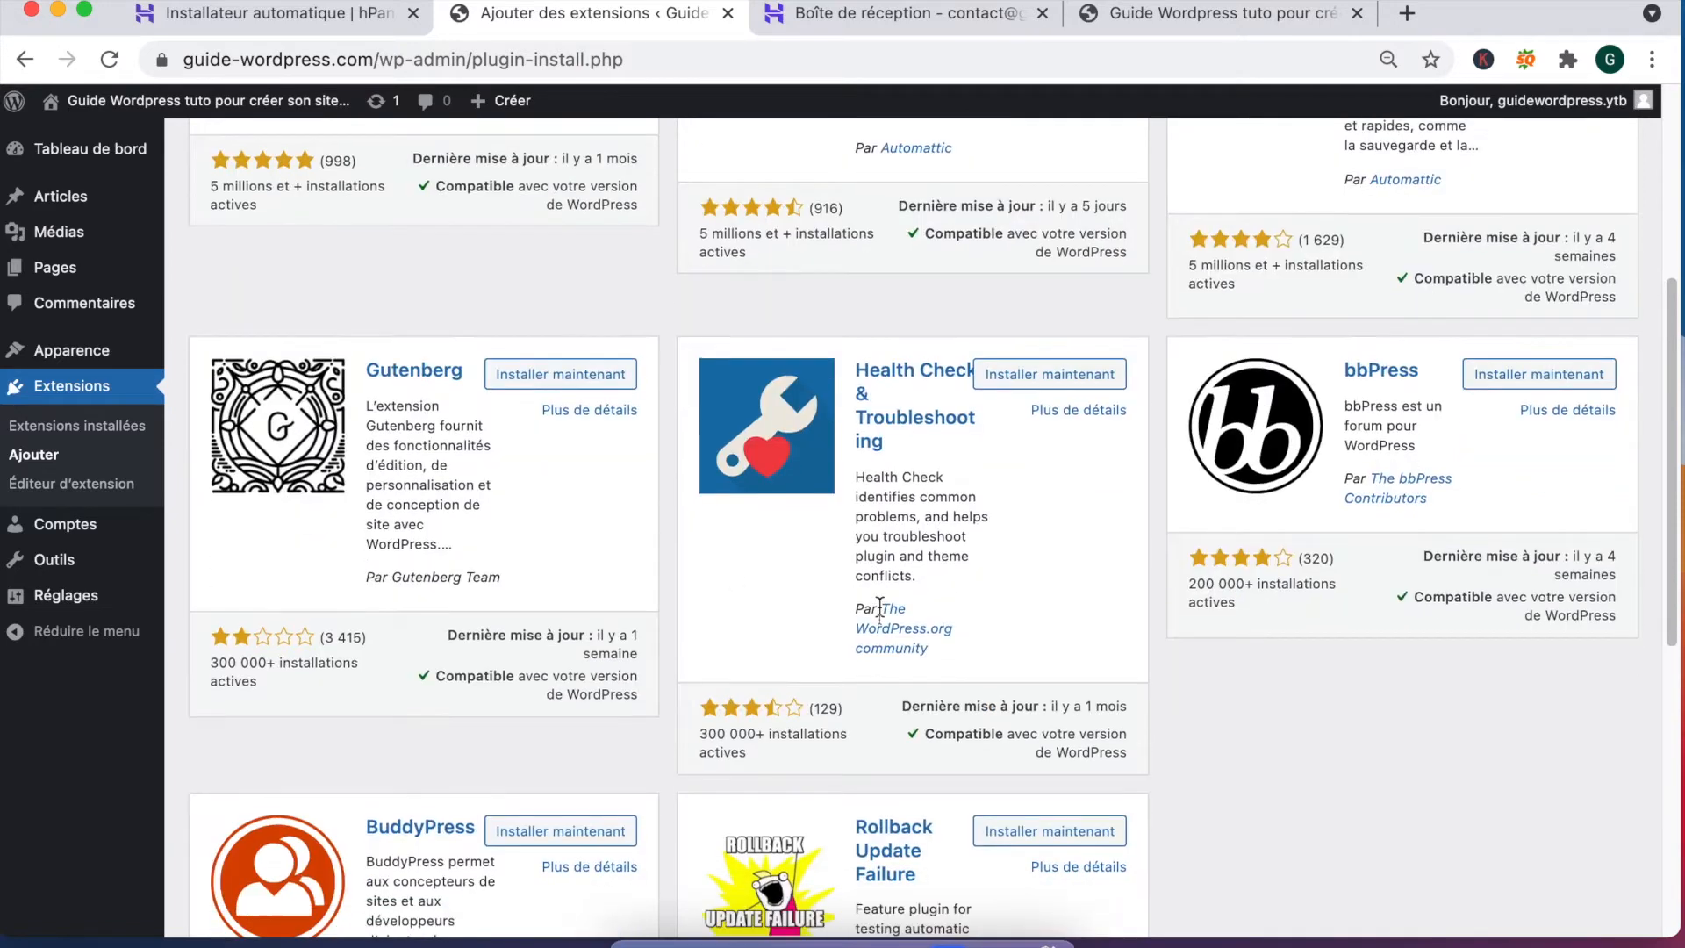
{"action": "scroll", "coordinate": [1126, 555], "scroll_direction": "up", "scroll_amount": 1}
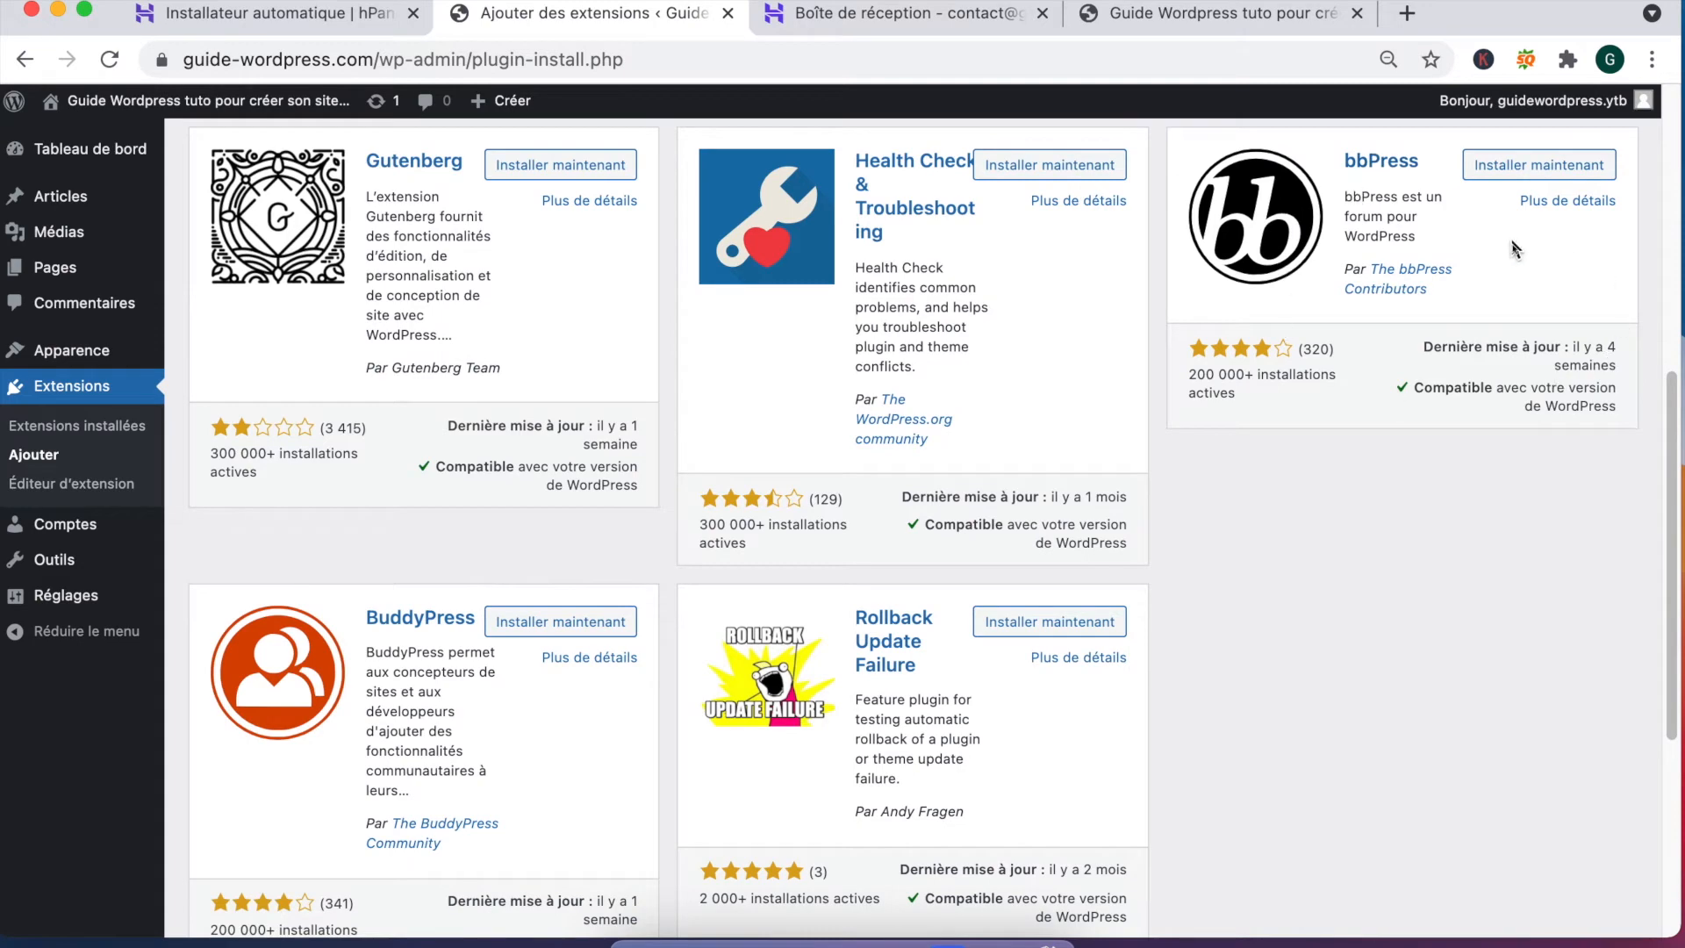
{"action": "scroll", "coordinate": [1102, 453], "scroll_direction": "up", "scroll_amount": 7}
{"action": "left_click", "coordinate": [375, 229]}
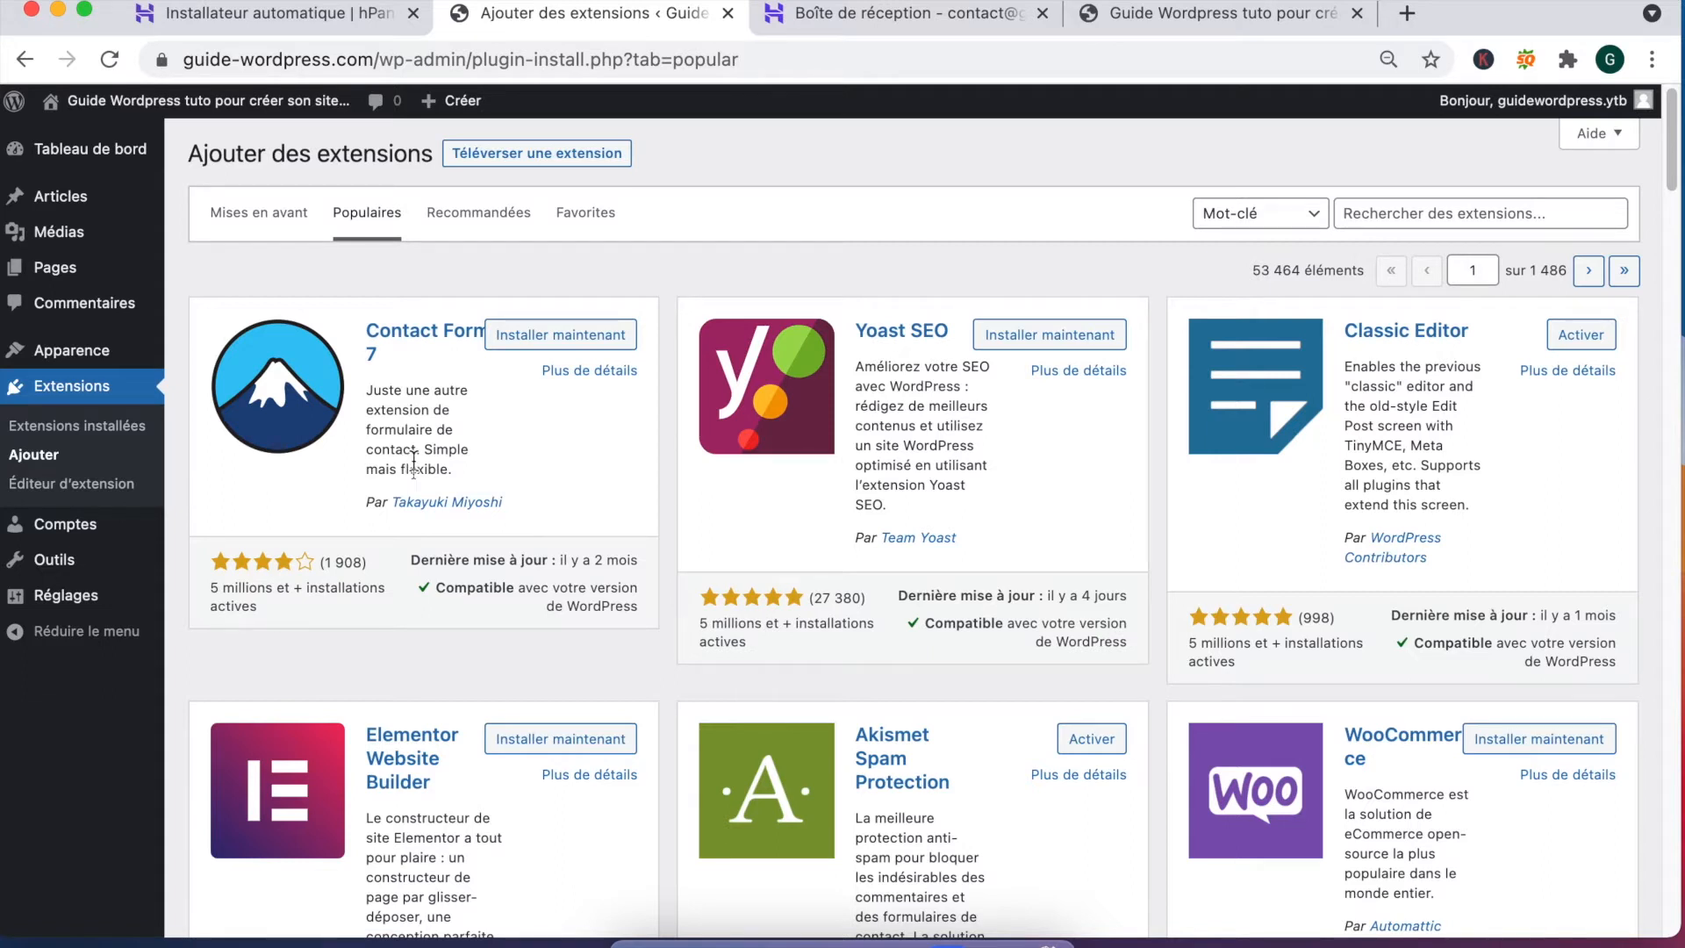
Step: Install Contact Form 7 and Yoast SEO from Populaires, then activate Yoast SEO
{"action": "left_click", "coordinate": [584, 338]}
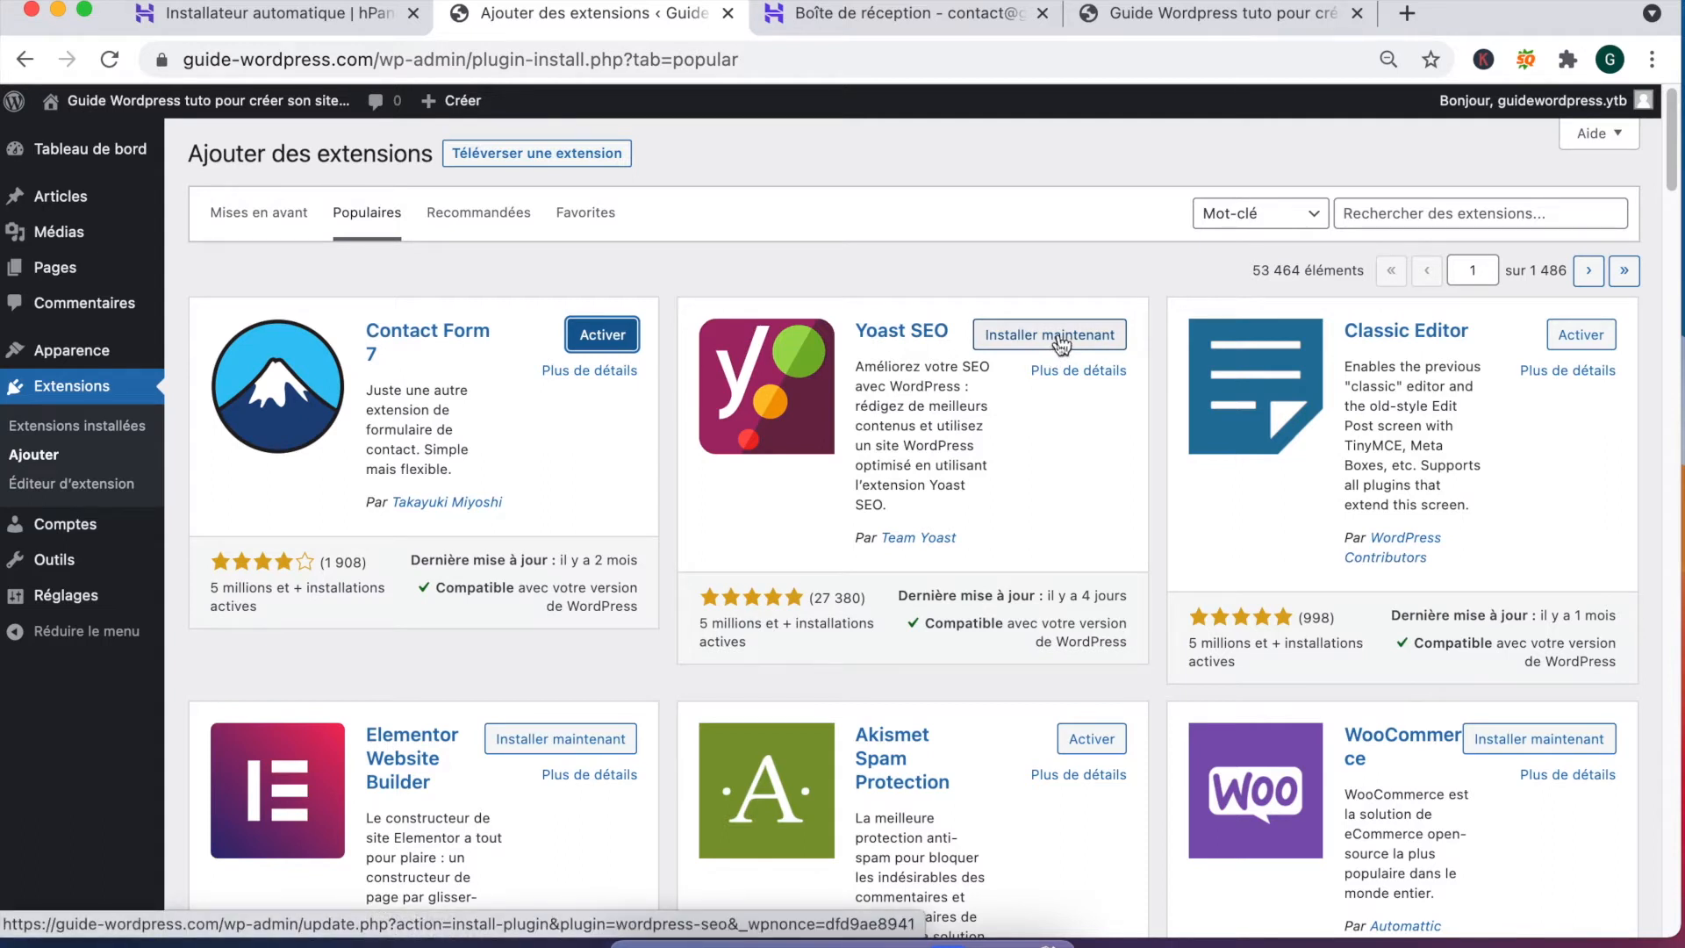
{"action": "left_click", "coordinate": [1063, 343]}
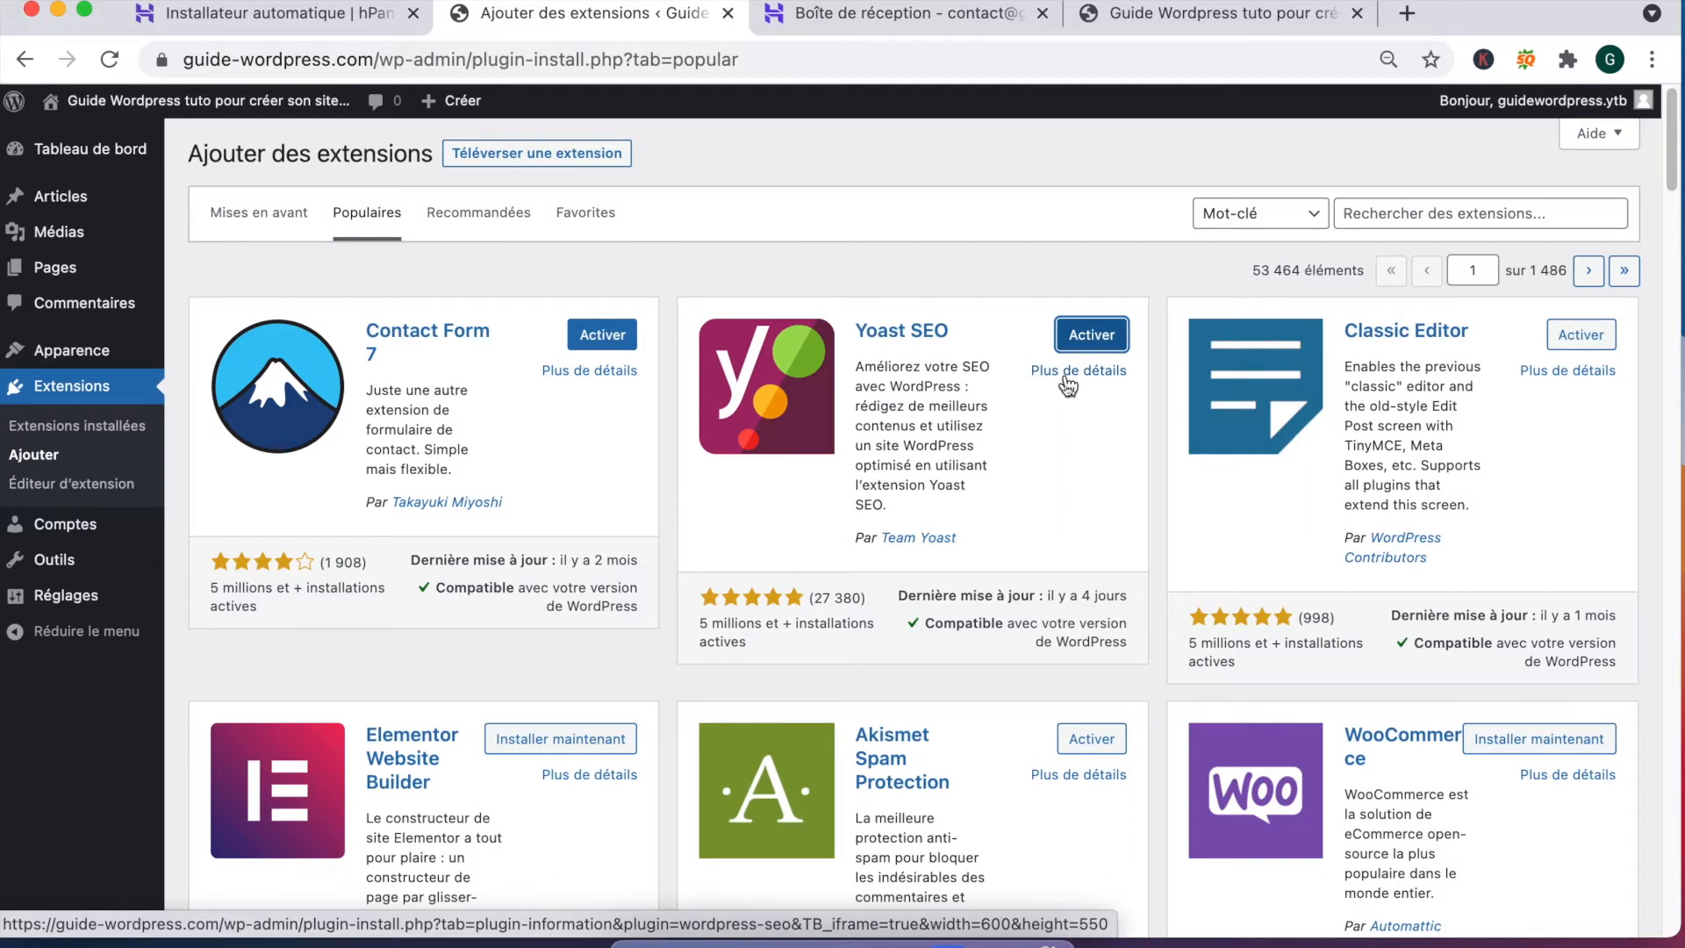
{"action": "left_click", "coordinate": [1091, 335]}
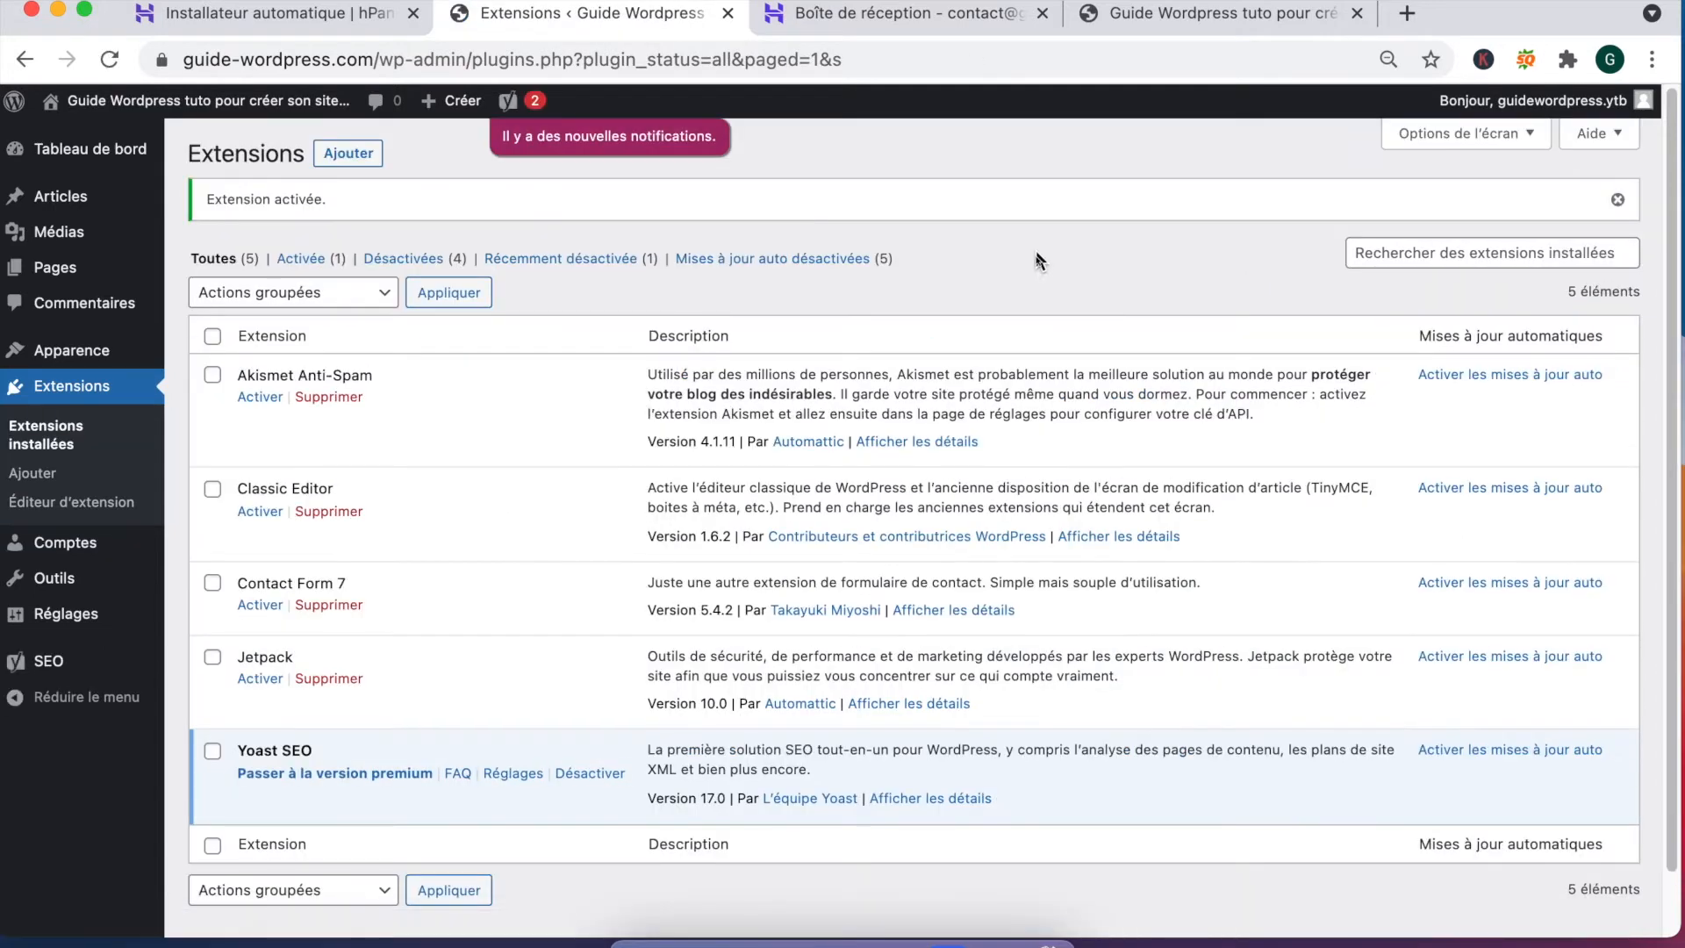
Step: Go back to the Populaires tab of Ajouter des extensions to browse plugins
{"action": "left_click", "coordinate": [25, 59]}
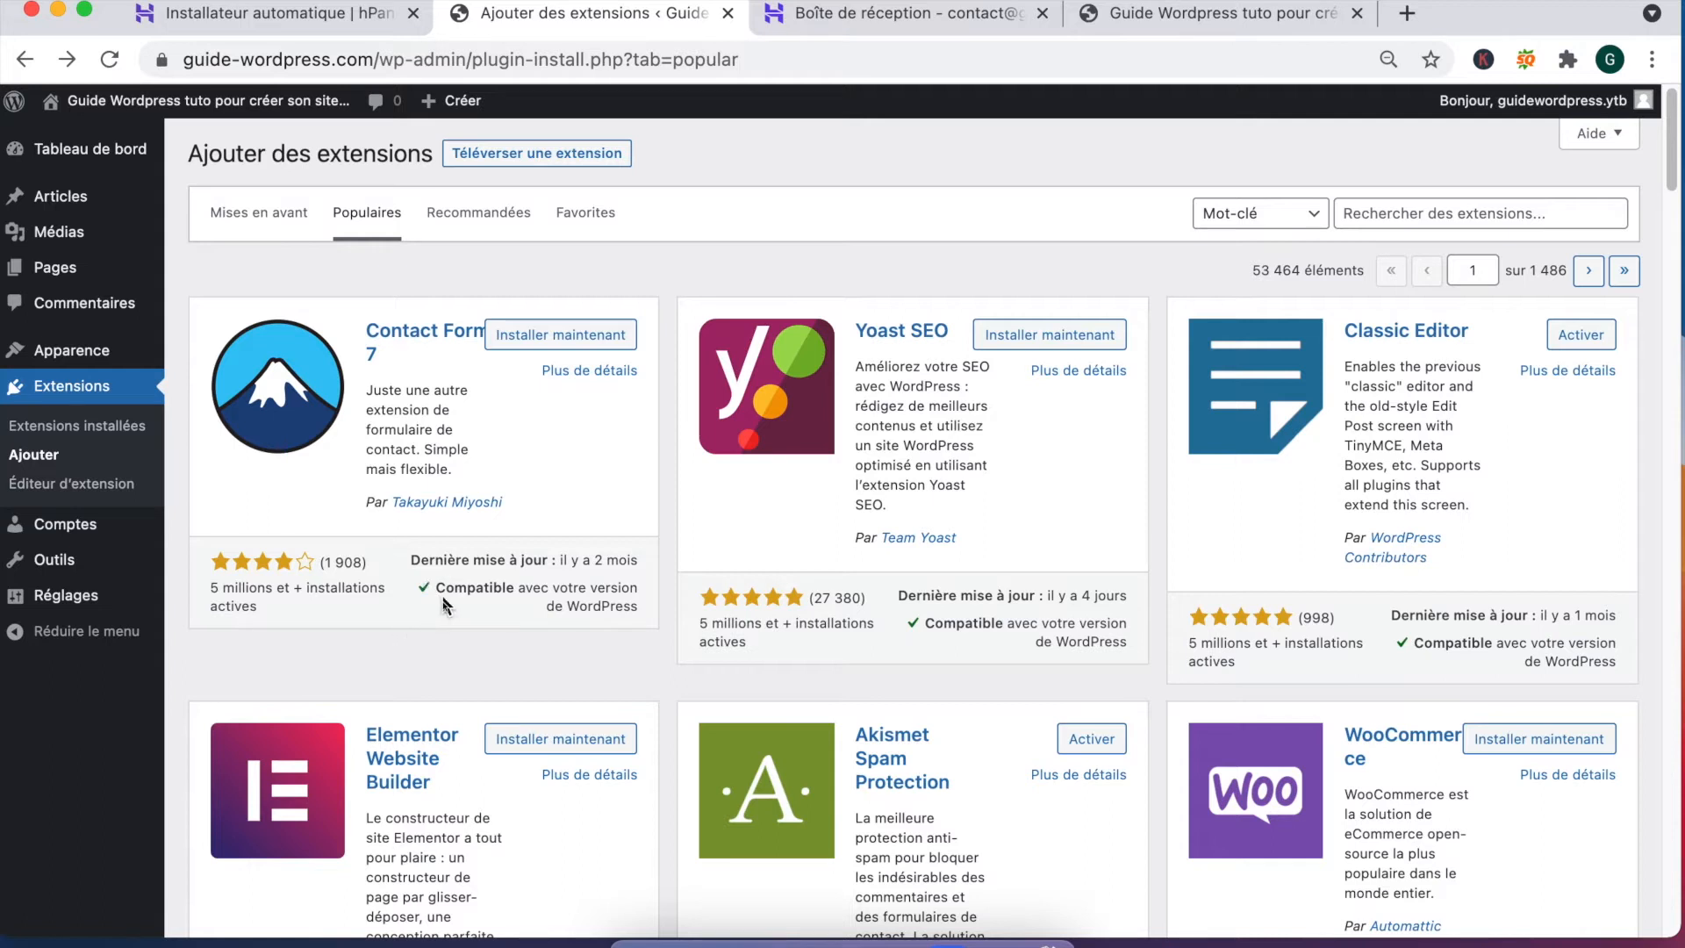
Step: Scroll through the Populaires plugin list down to the Redirection card
{"action": "scroll", "coordinate": [785, 645], "scroll_direction": "down", "scroll_amount": 3}
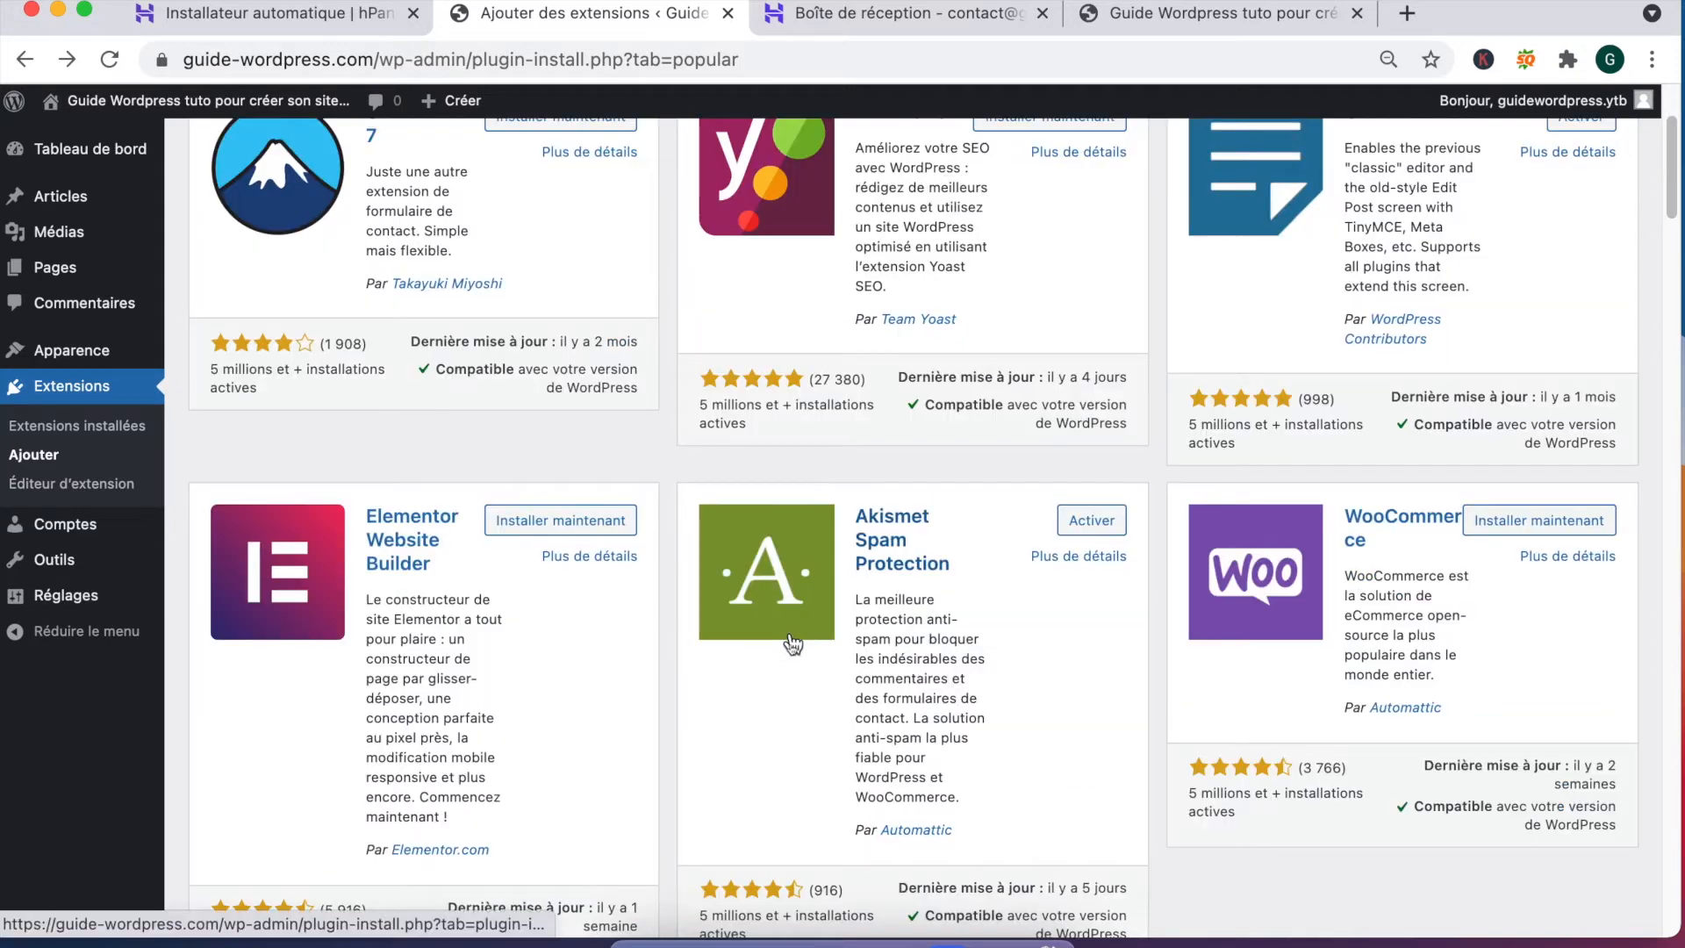
{"action": "scroll", "coordinate": [389, 562], "scroll_direction": "down", "scroll_amount": 3}
{"action": "scroll", "coordinate": [391, 564], "scroll_direction": "up", "scroll_amount": 3}
{"action": "scroll", "coordinate": [426, 580], "scroll_direction": "down", "scroll_amount": 2}
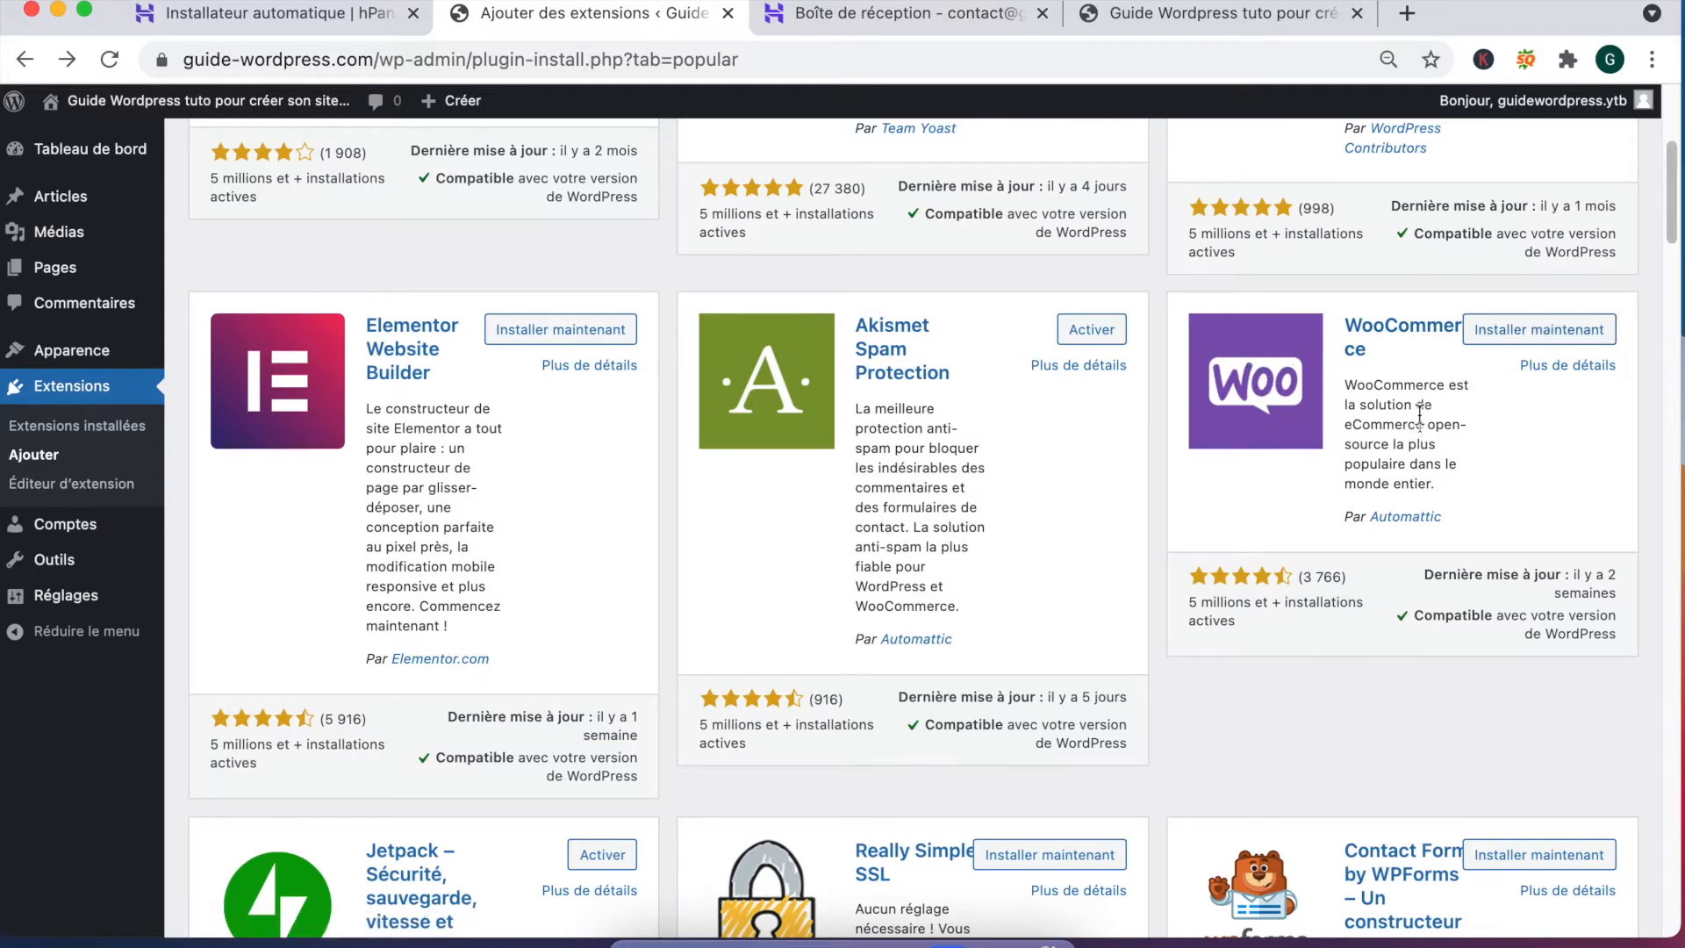
{"action": "scroll", "coordinate": [1420, 420], "scroll_direction": "down", "scroll_amount": 1}
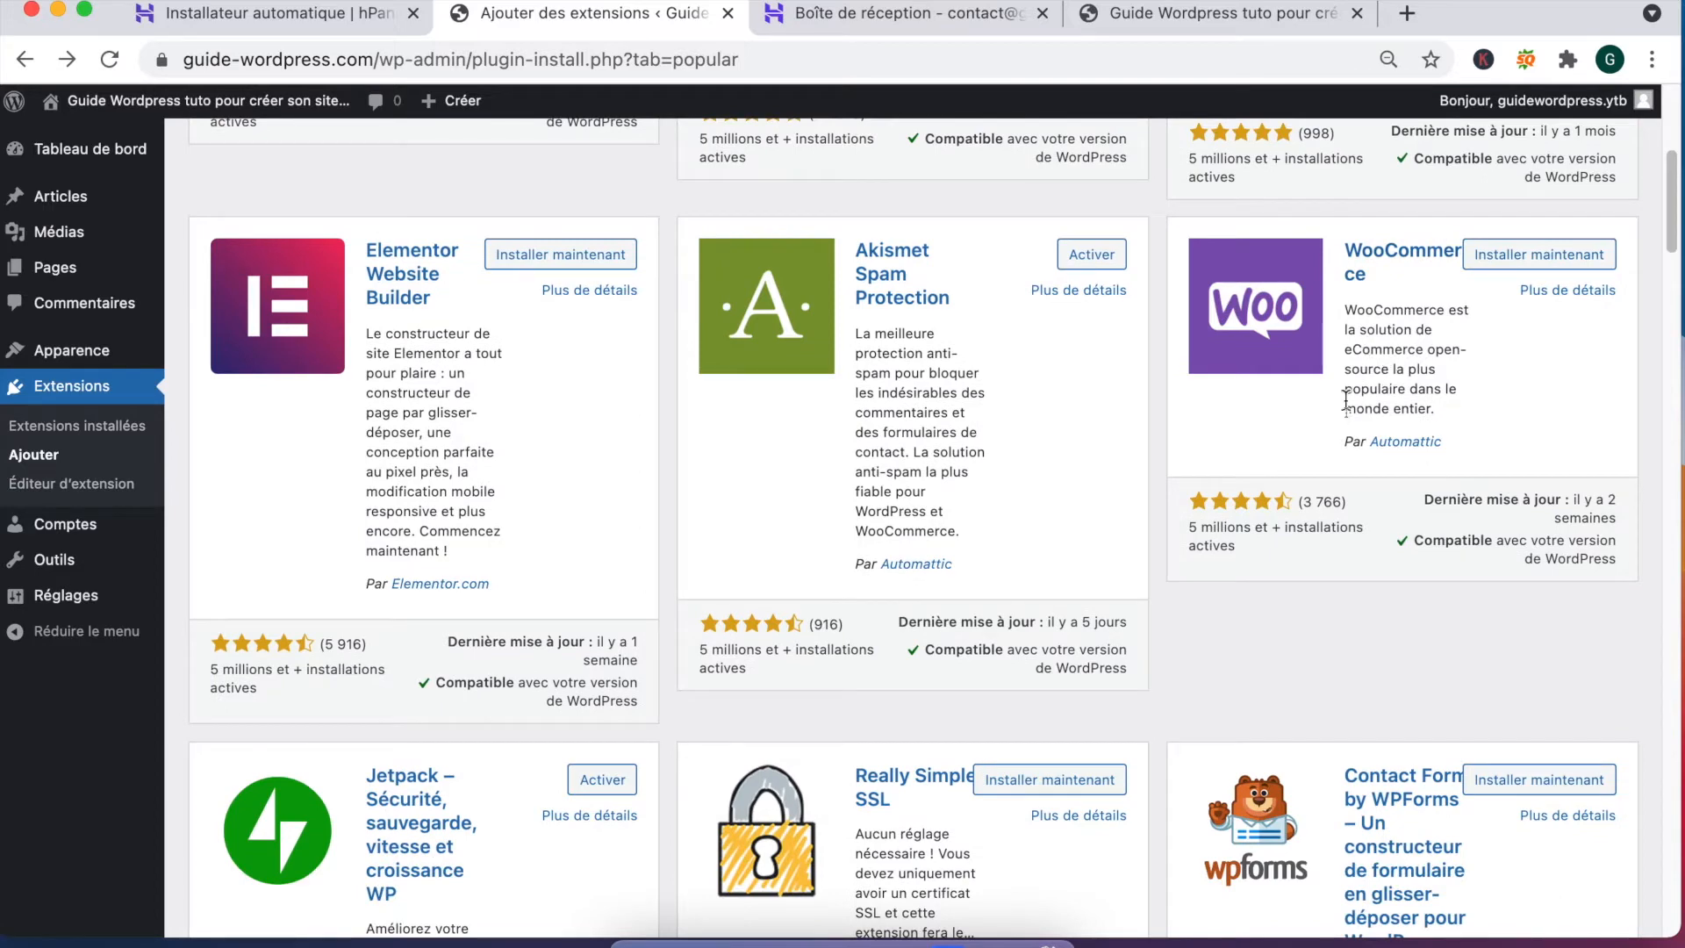
{"action": "scroll", "coordinate": [1177, 470], "scroll_direction": "down", "scroll_amount": 3}
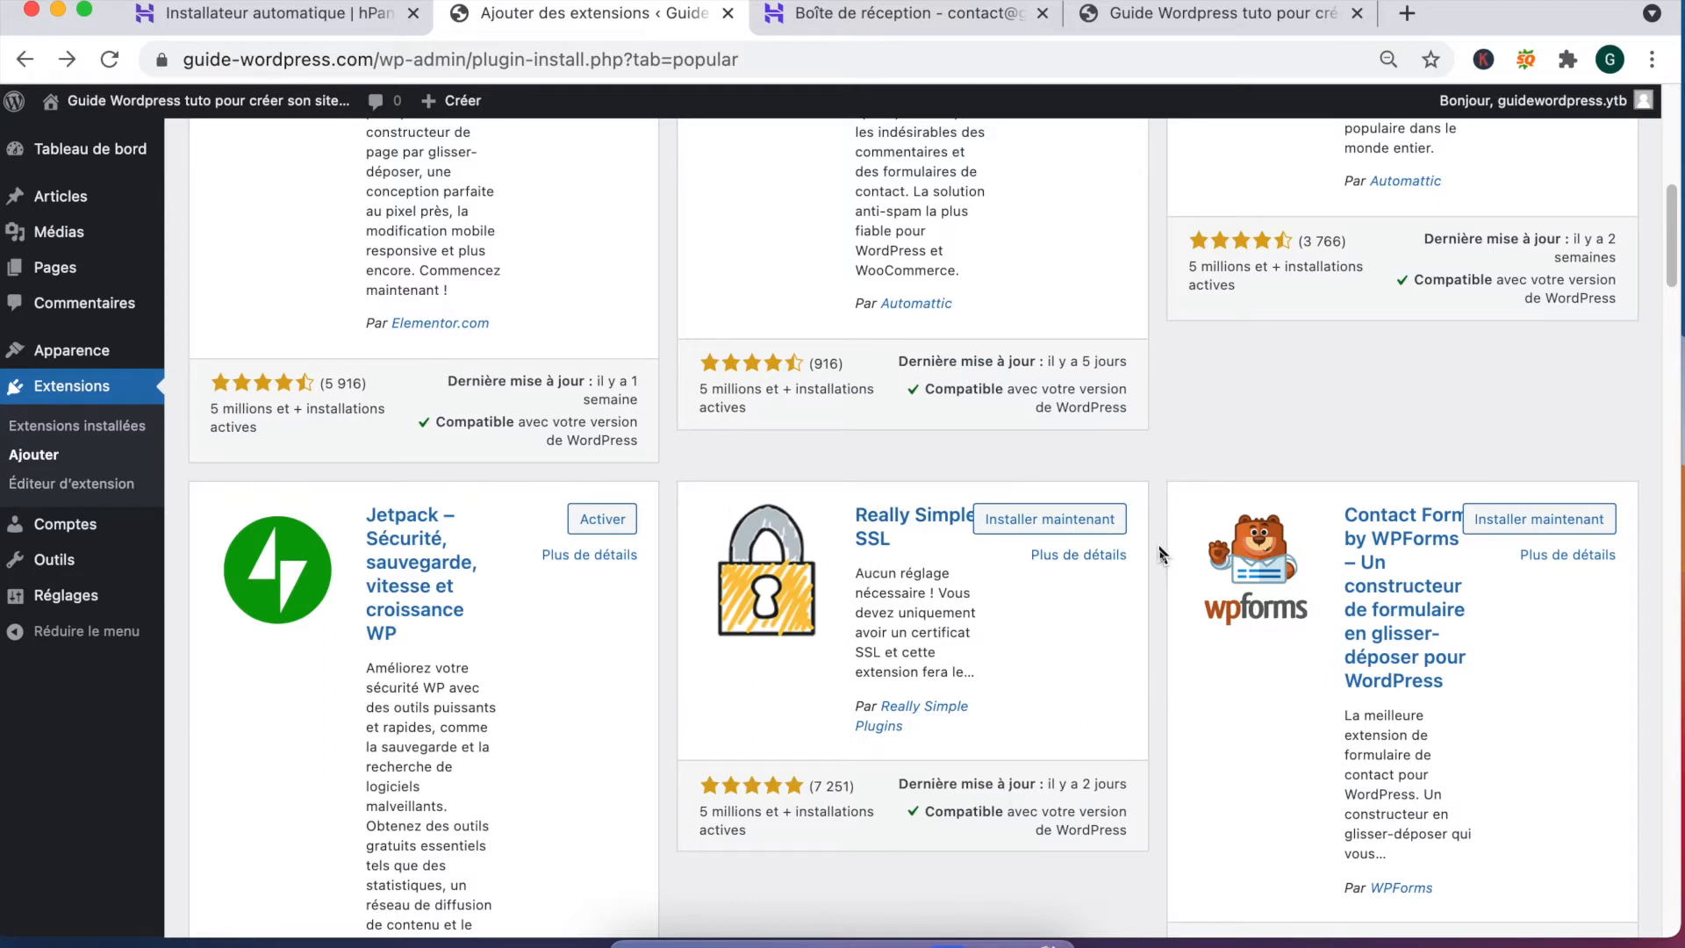
{"action": "scroll", "coordinate": [1150, 548], "scroll_direction": "down", "scroll_amount": 3}
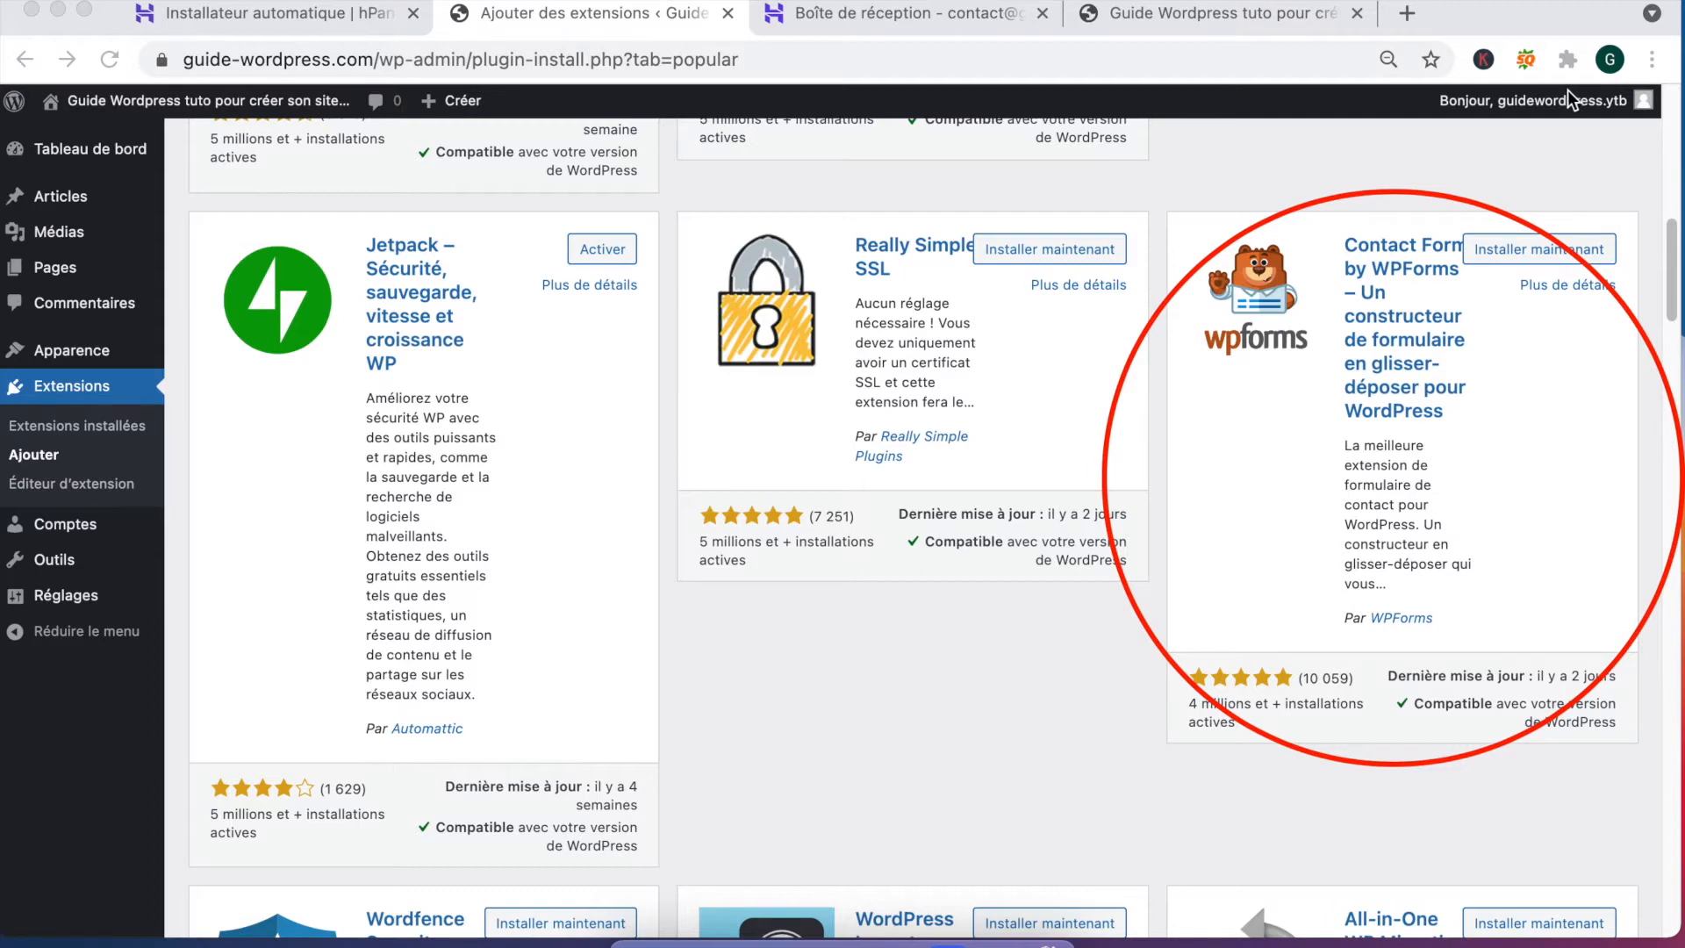
{"action": "scroll", "coordinate": [393, 313], "scroll_direction": "down", "scroll_amount": 7}
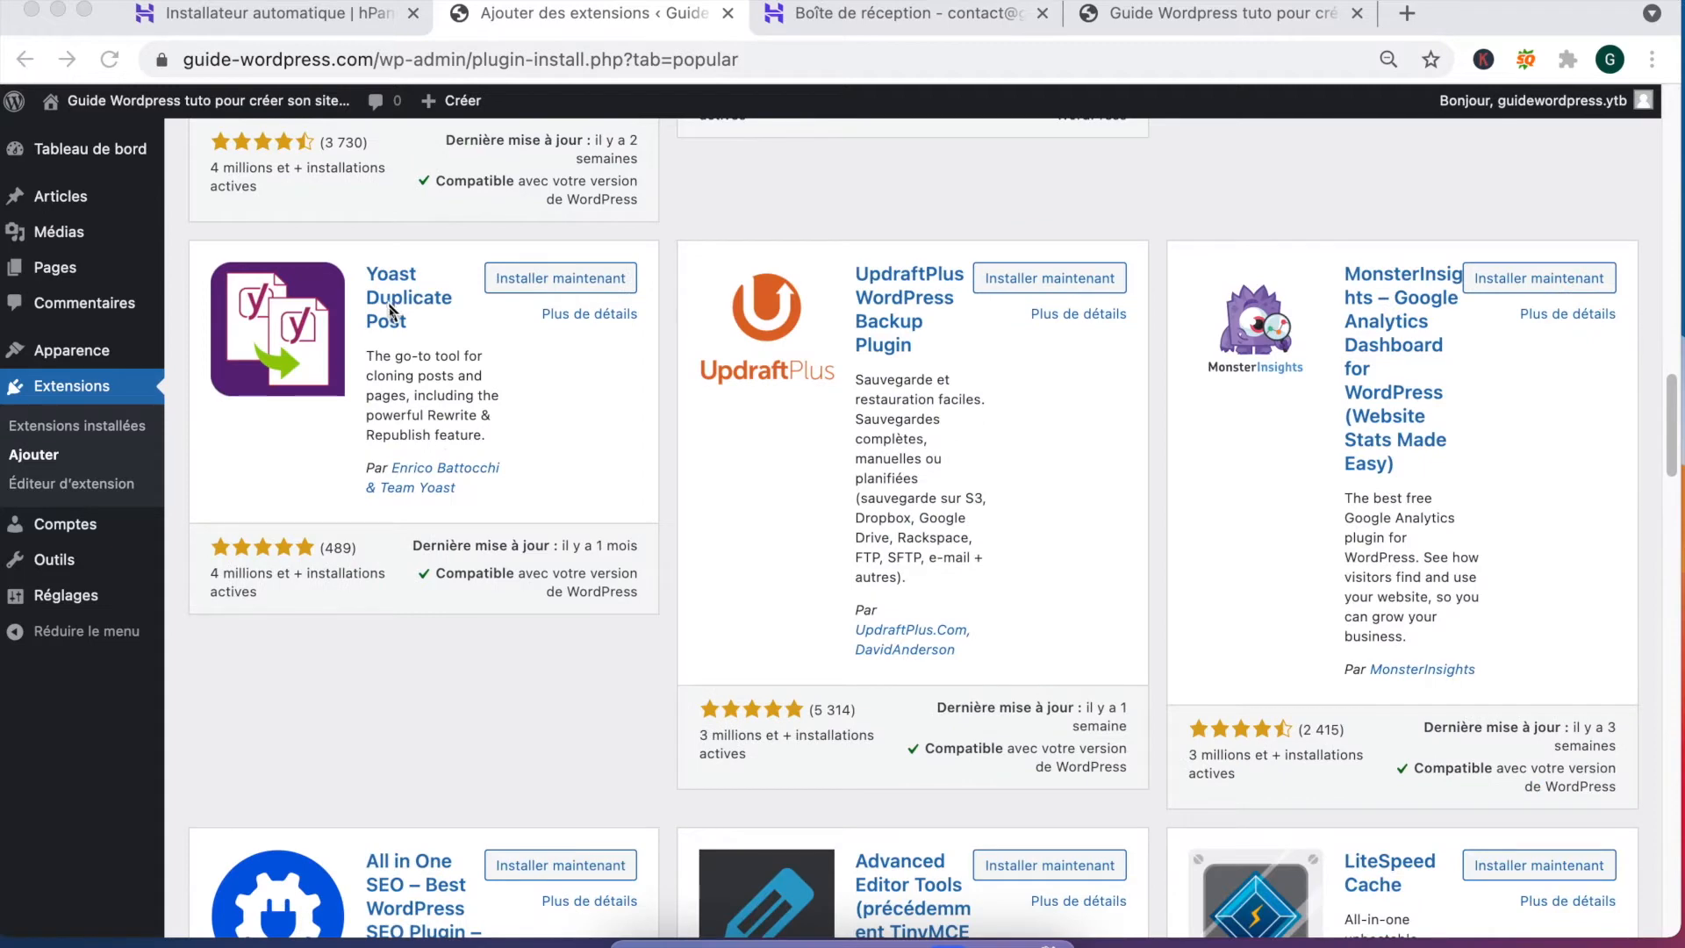
{"action": "scroll", "coordinate": [898, 505], "scroll_direction": "down", "scroll_amount": 4}
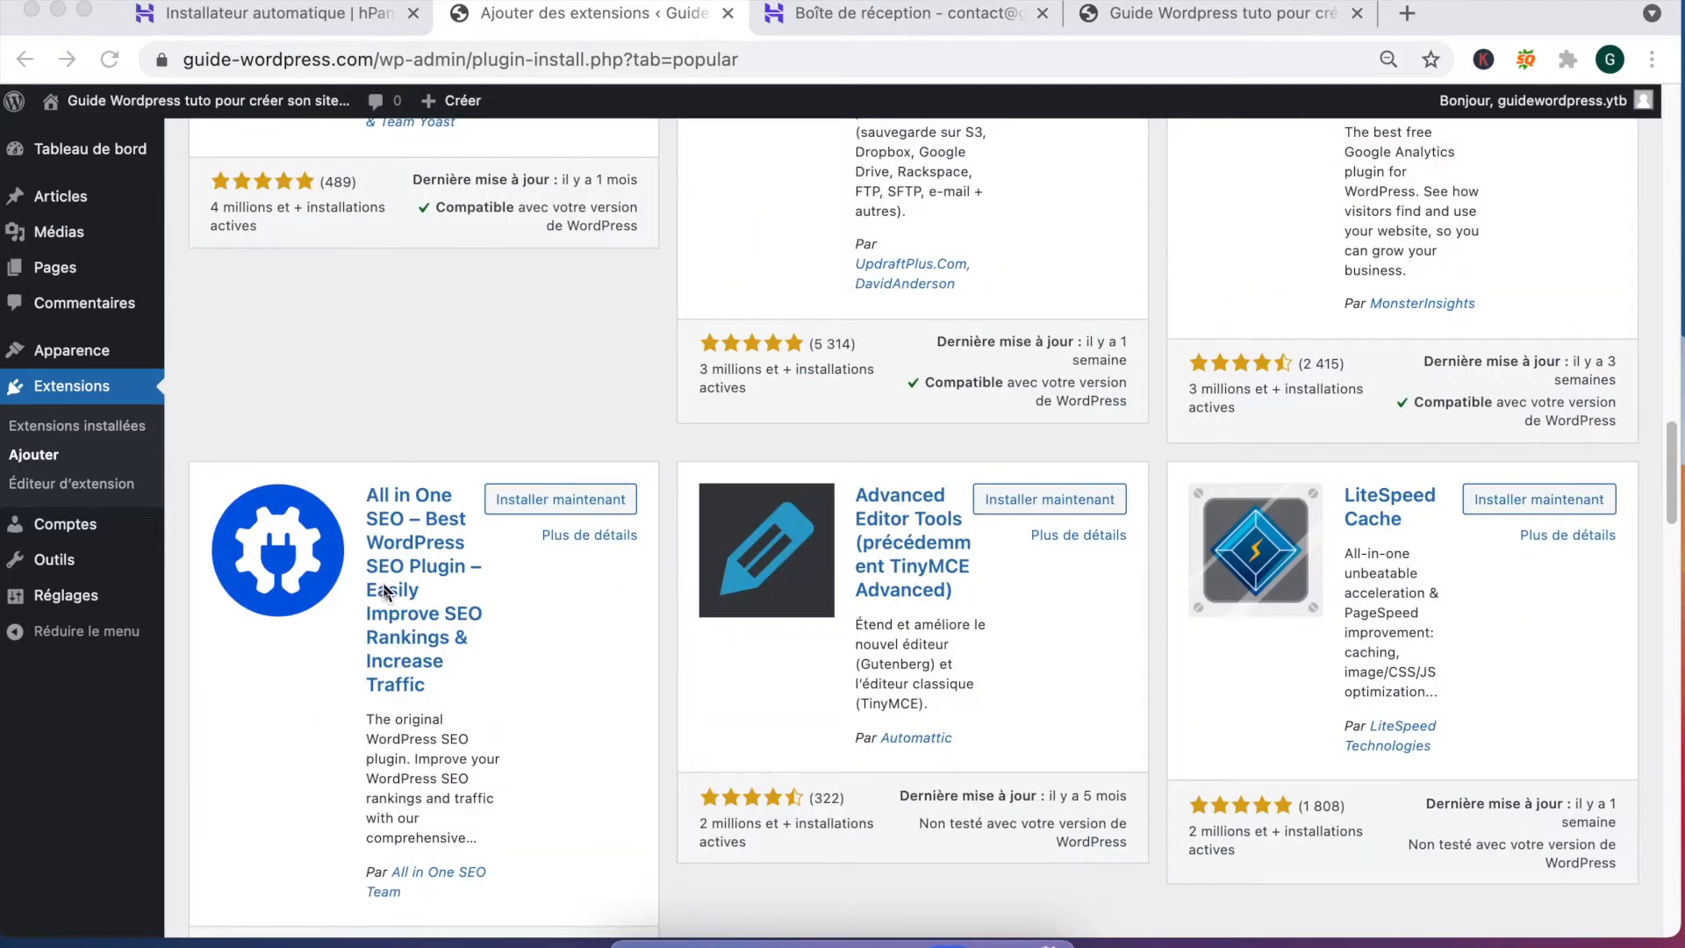
{"action": "scroll", "coordinate": [382, 582], "scroll_direction": "down", "scroll_amount": 2}
{"action": "scroll", "coordinate": [339, 403], "scroll_direction": "up", "scroll_amount": 1}
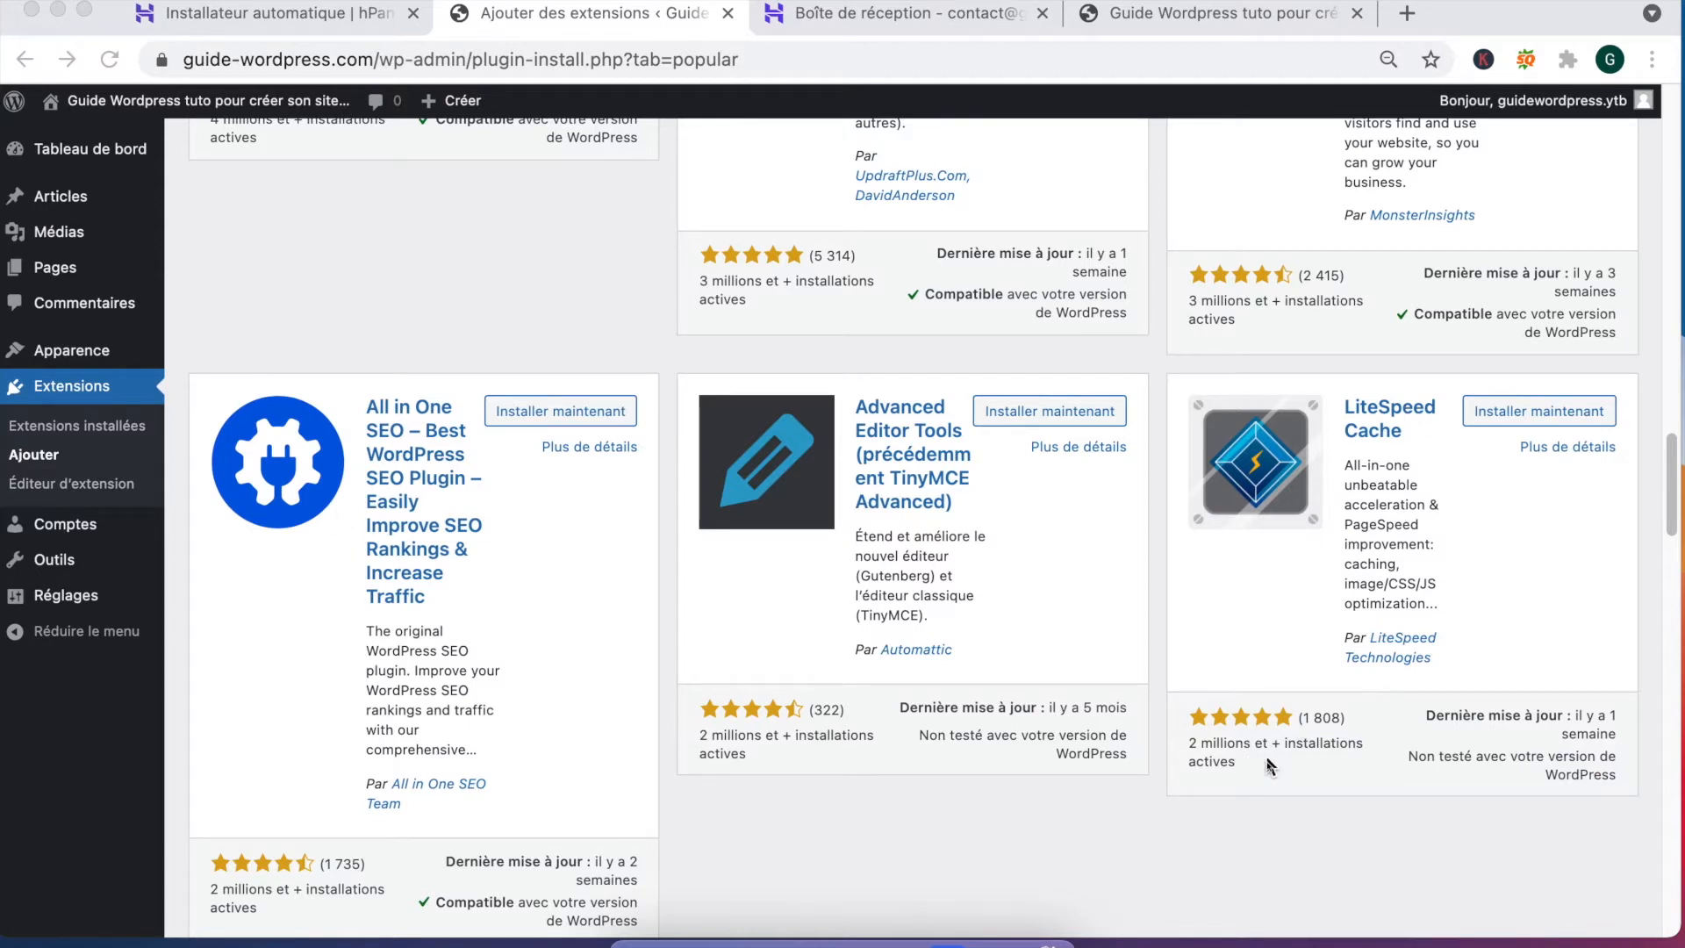
{"action": "scroll", "coordinate": [1269, 756], "scroll_direction": "down", "scroll_amount": 10}
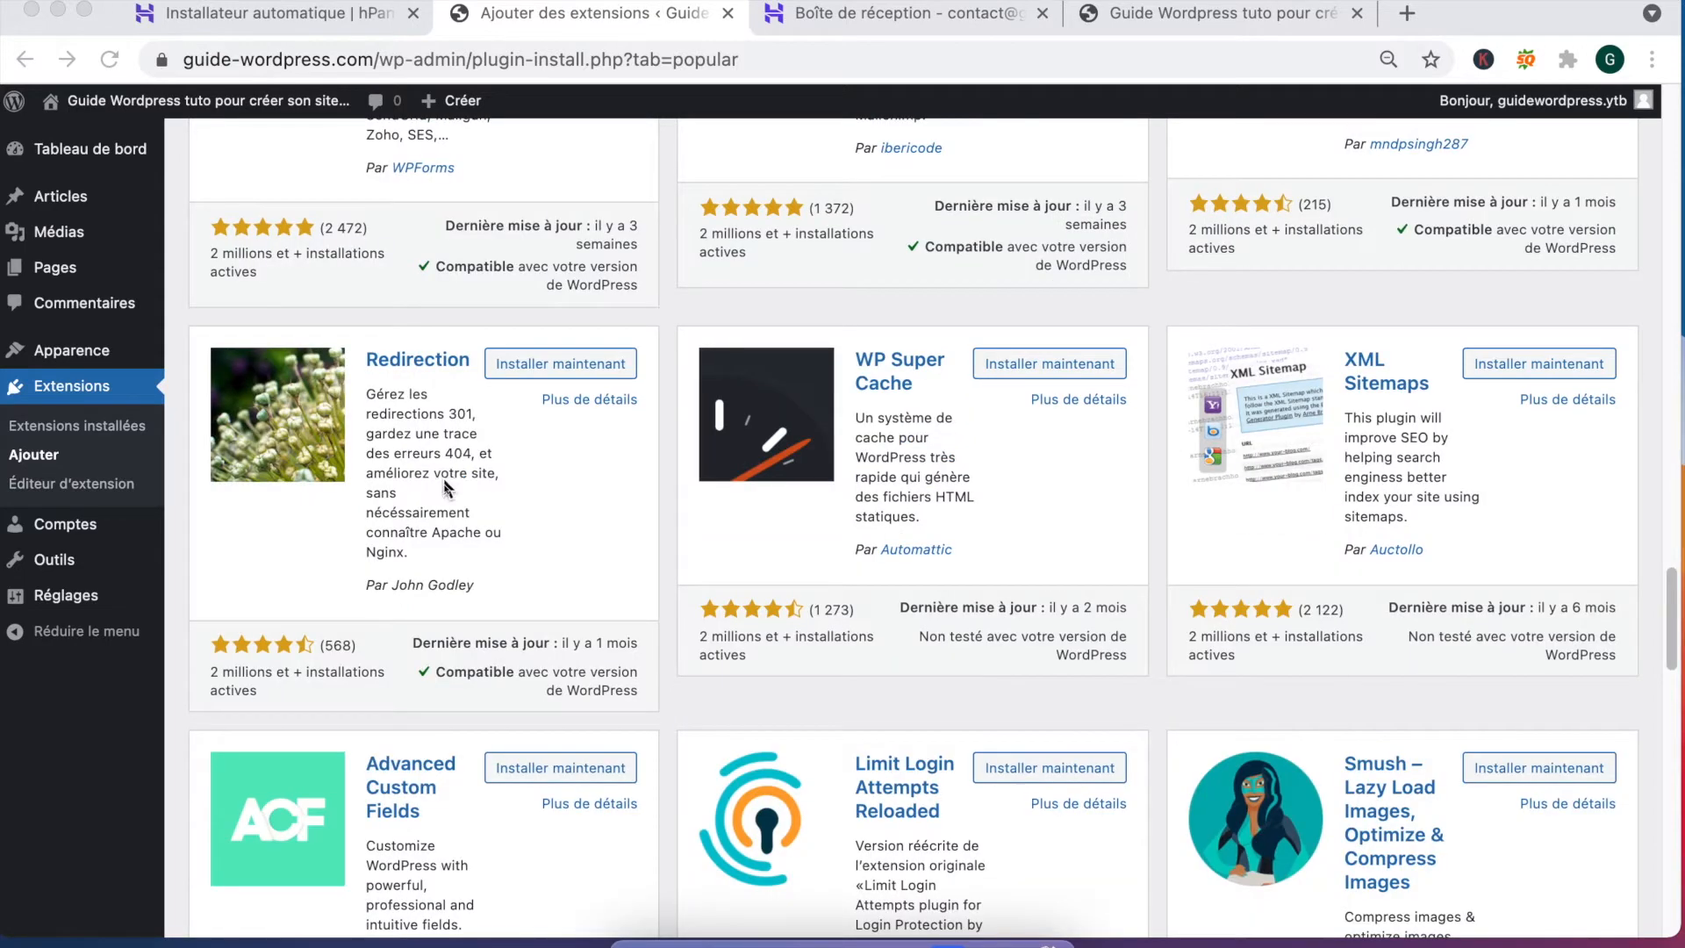
Step: Start installing the Redirection plugin with Installer maintenant
{"action": "left_click", "coordinate": [572, 367]}
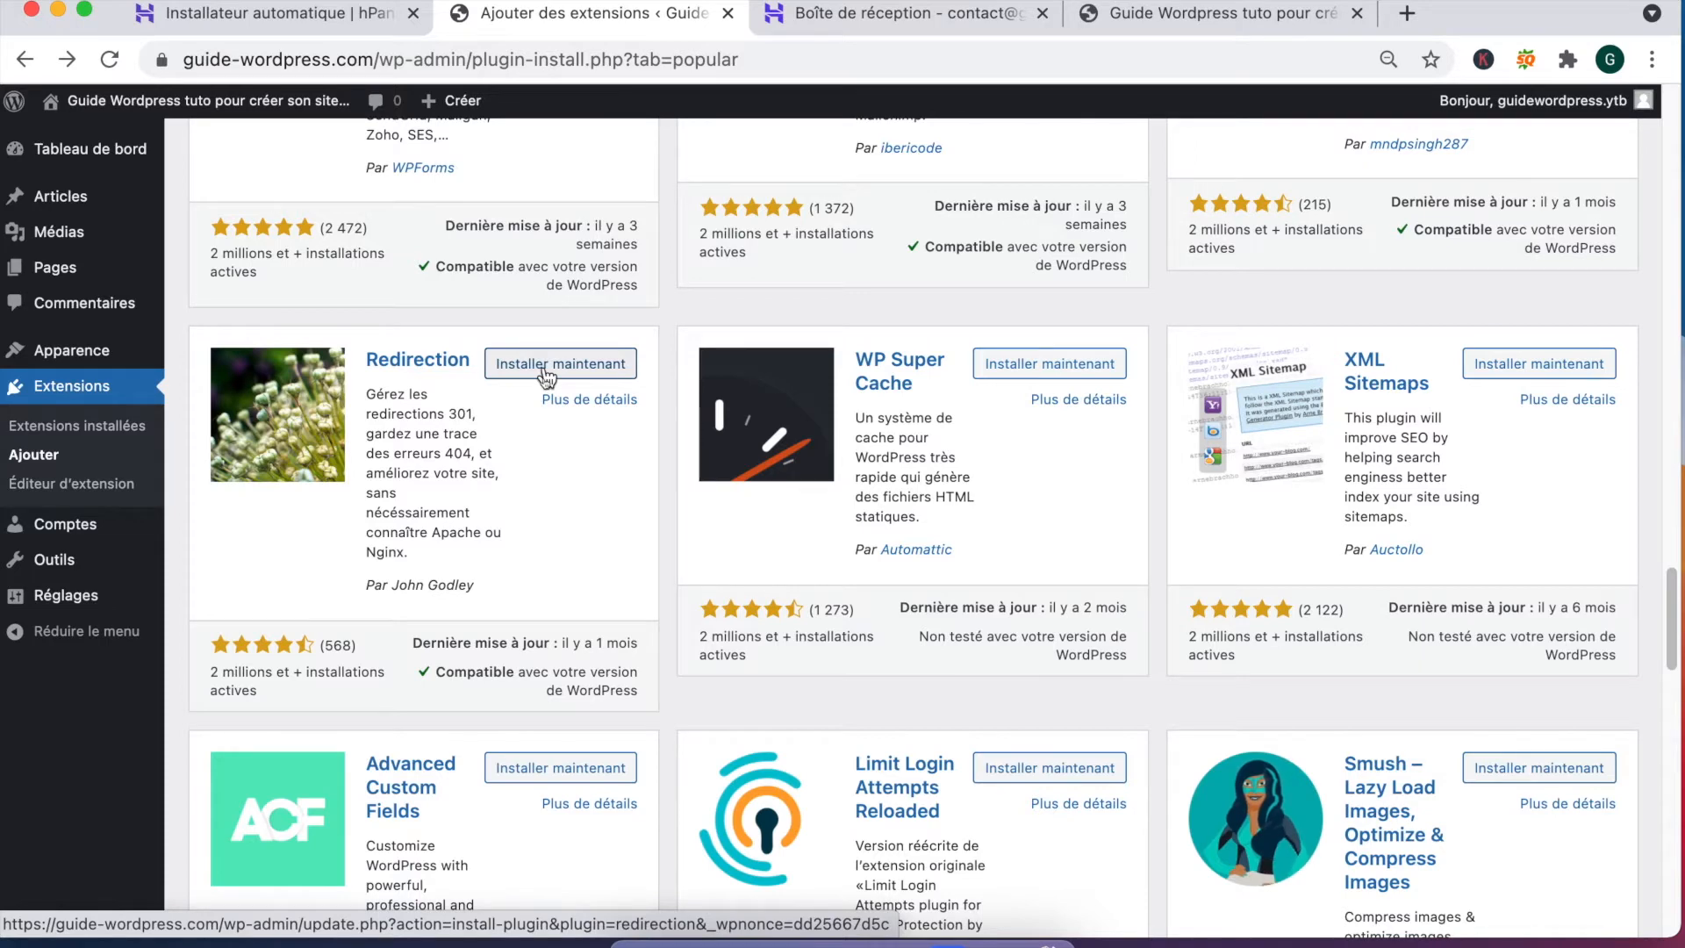
{"action": "key", "text": "ctrl+a"}
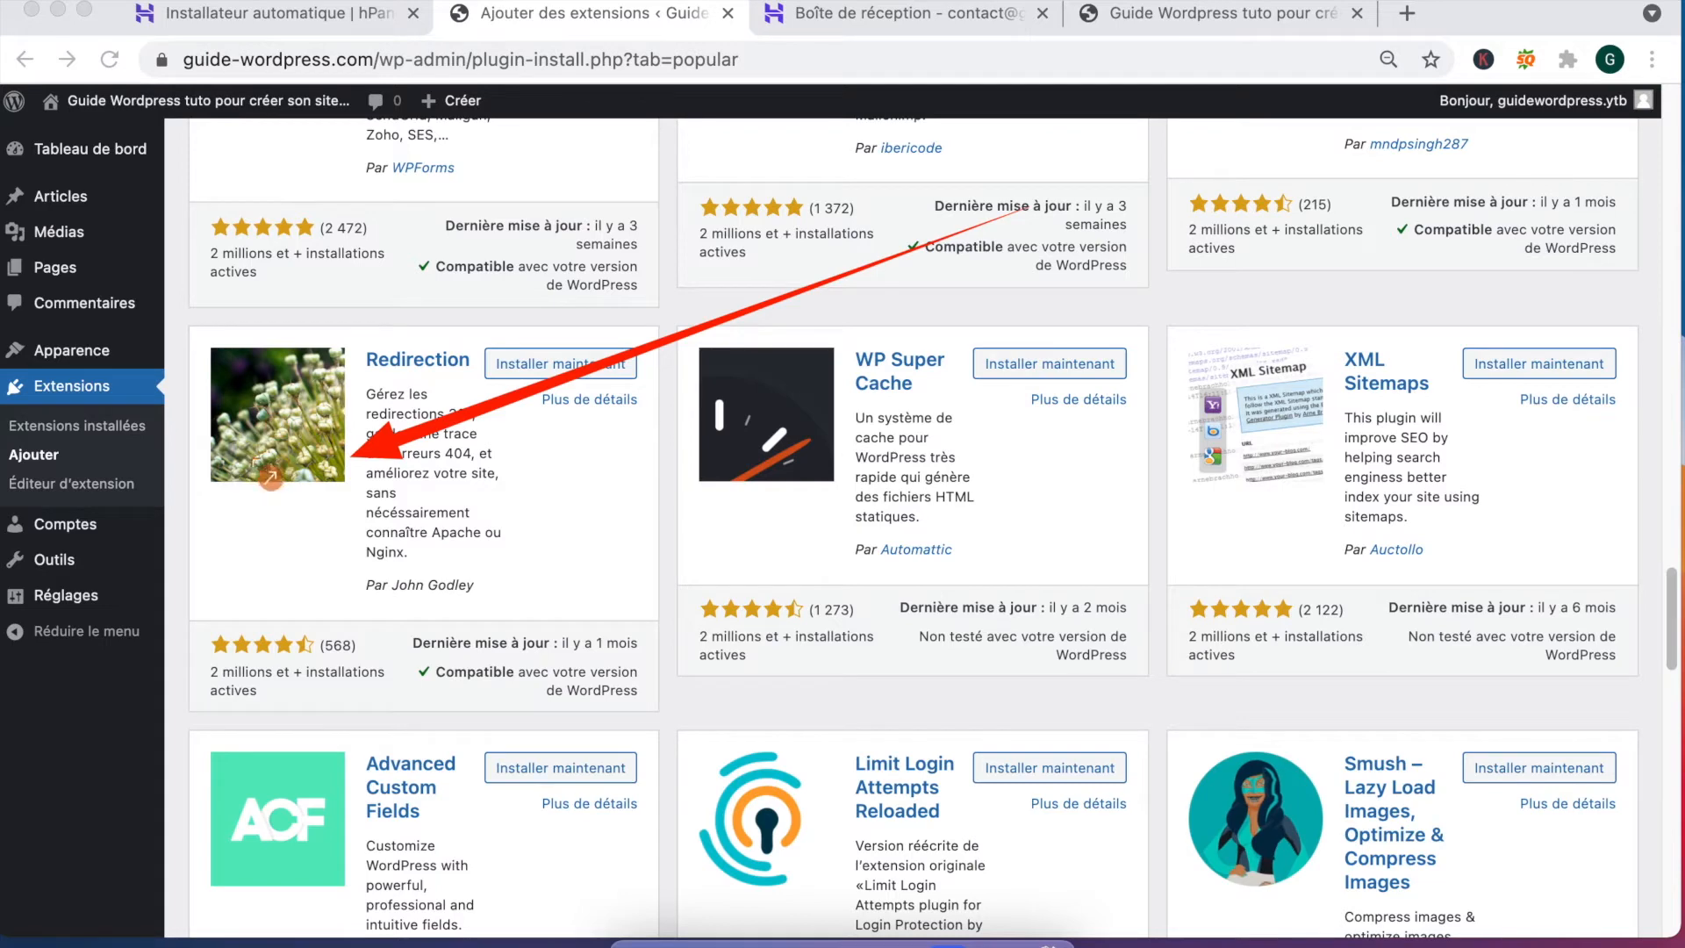
{"action": "key", "text": "Escape"}
{"action": "left_click", "coordinate": [560, 363]}
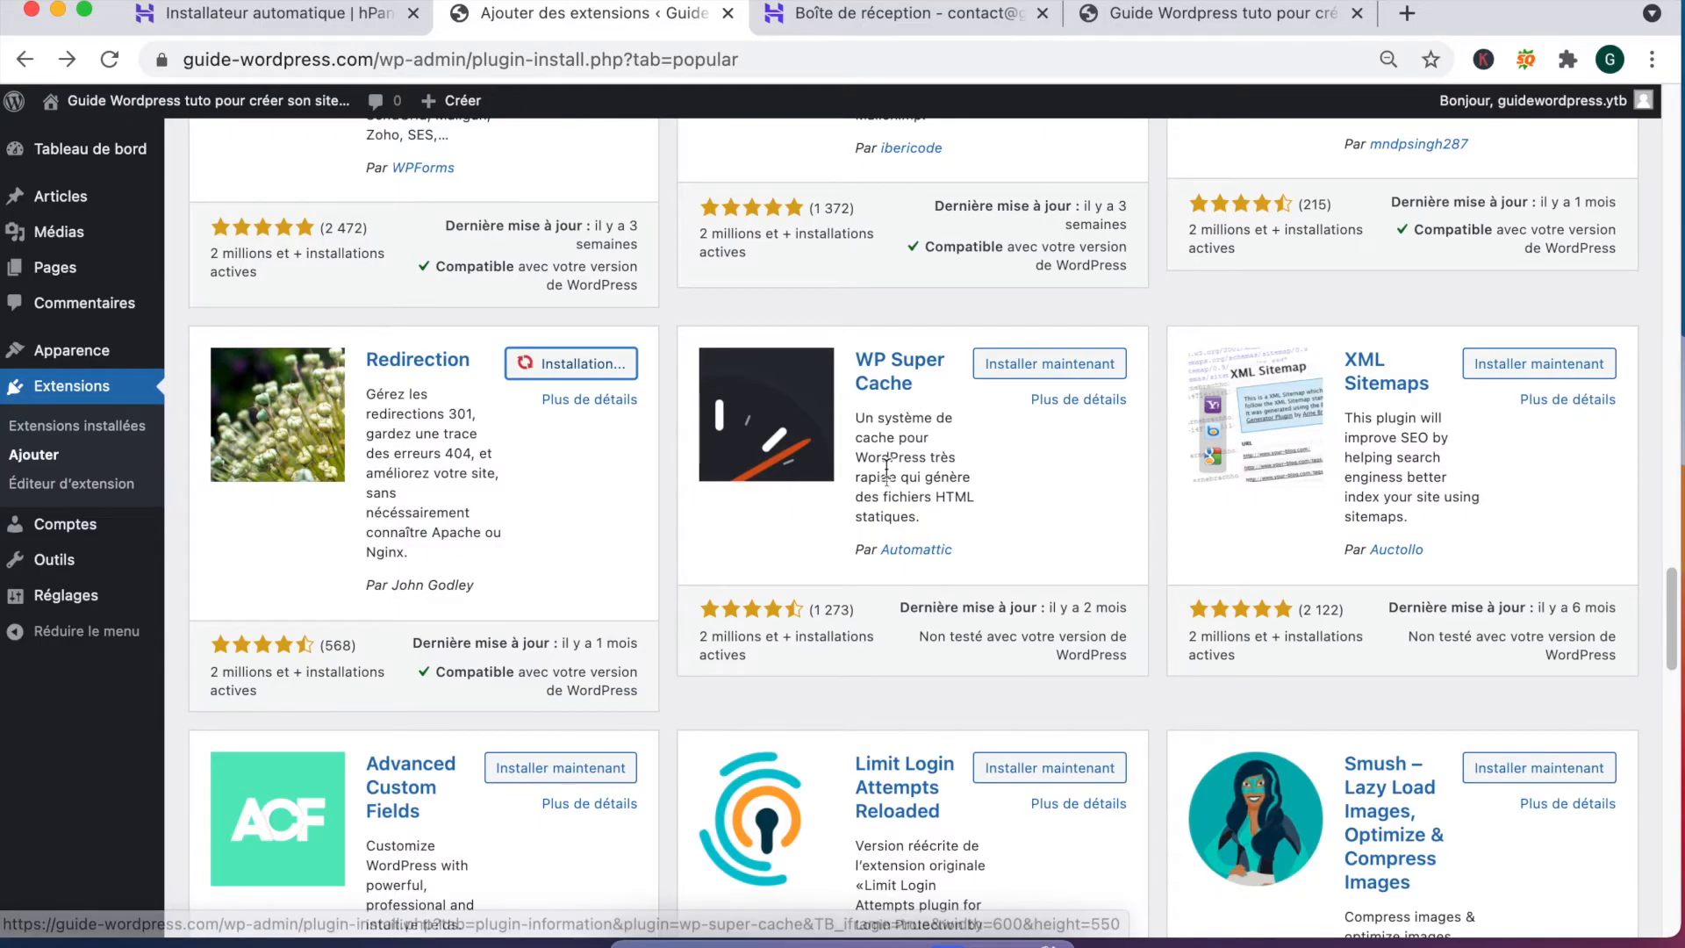
{"action": "scroll", "coordinate": [869, 625], "scroll_direction": "down", "scroll_amount": 3}
{"action": "scroll", "coordinate": [878, 627], "scroll_direction": "down", "scroll_amount": 2}
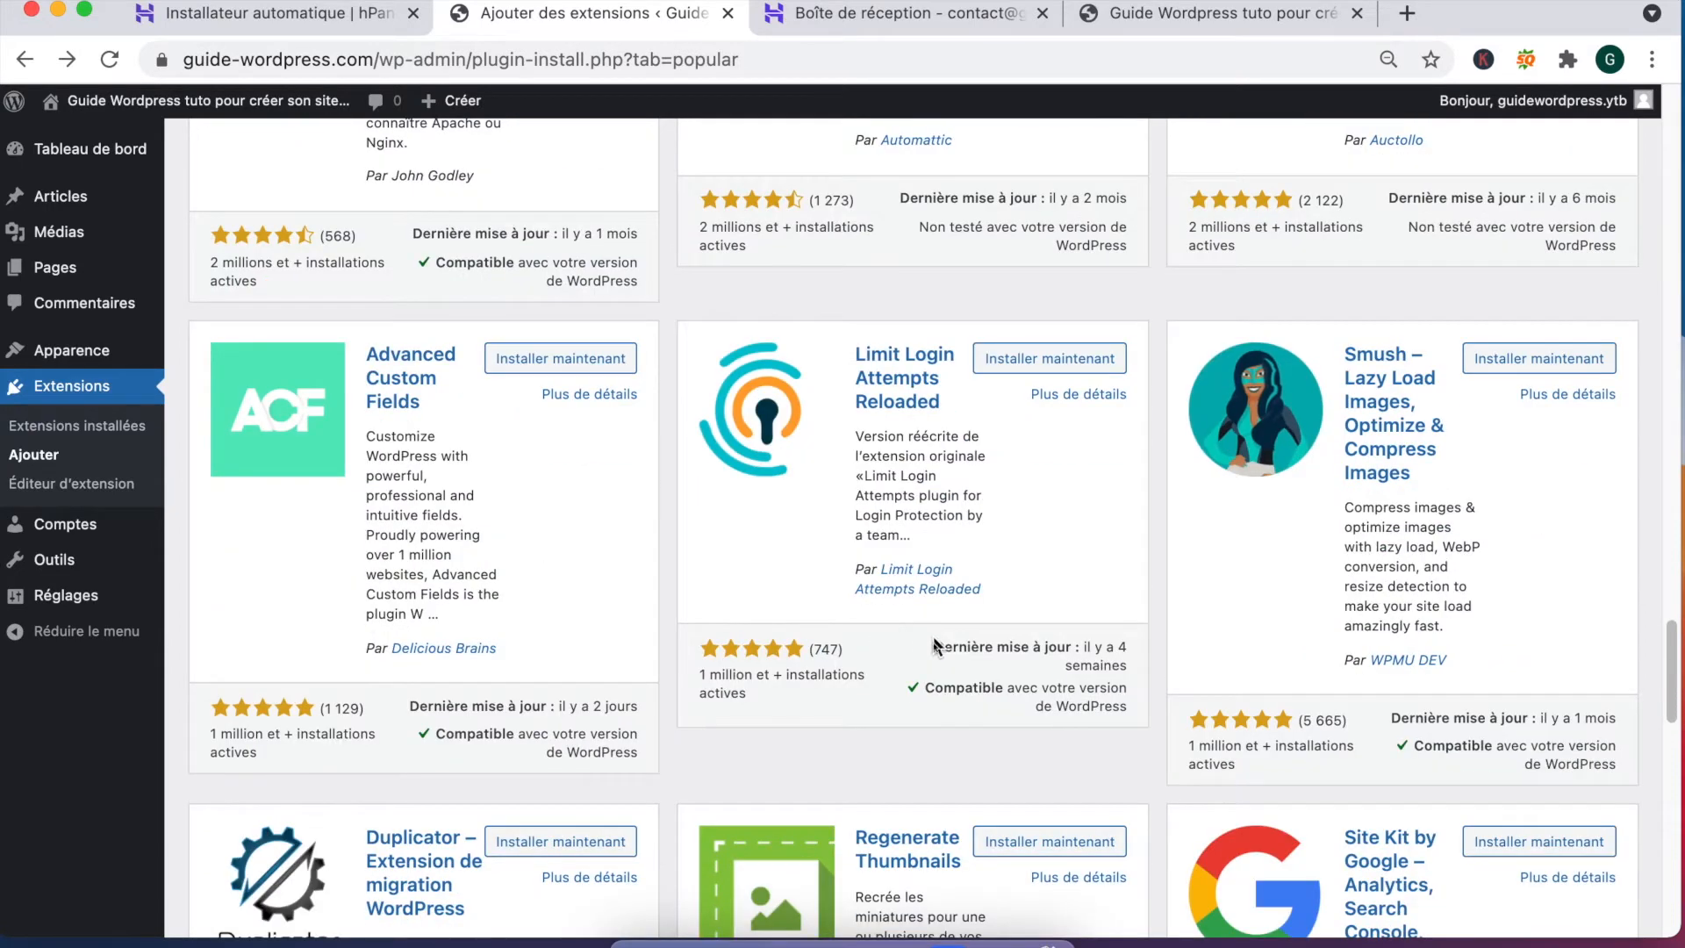
Step: Install Smush – Lazy Load Images from the Populaires list
{"action": "scroll", "coordinate": [1529, 387], "scroll_direction": "up", "scroll_amount": 5}
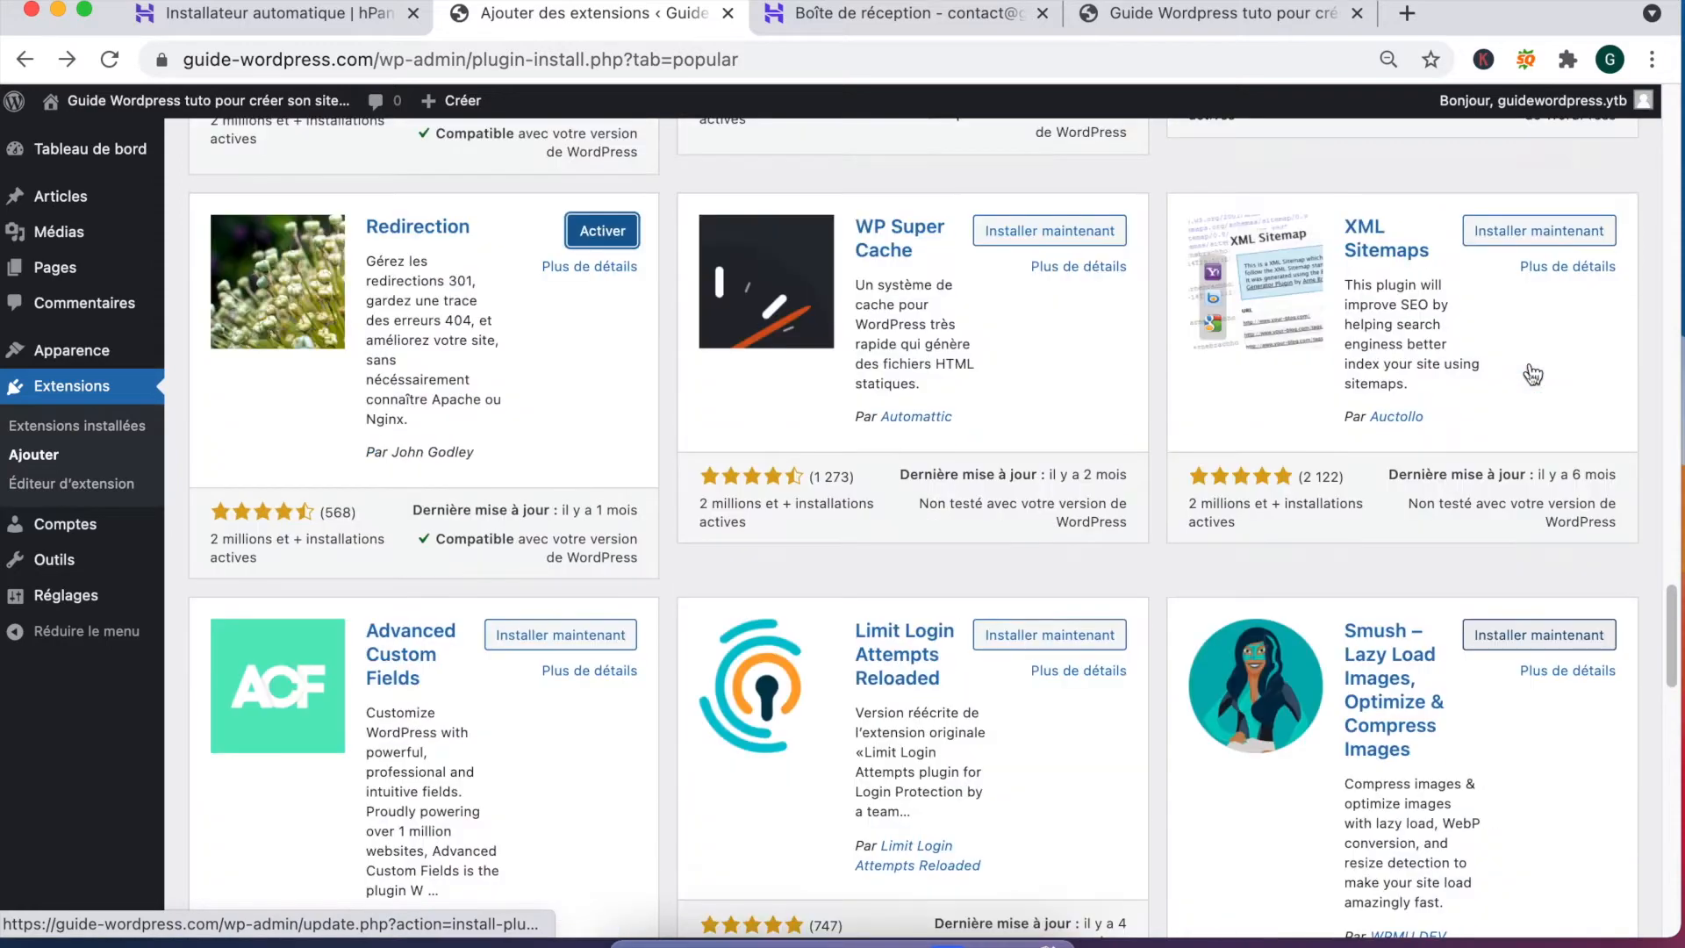
{"action": "scroll", "coordinate": [1529, 416], "scroll_direction": "down", "scroll_amount": 7}
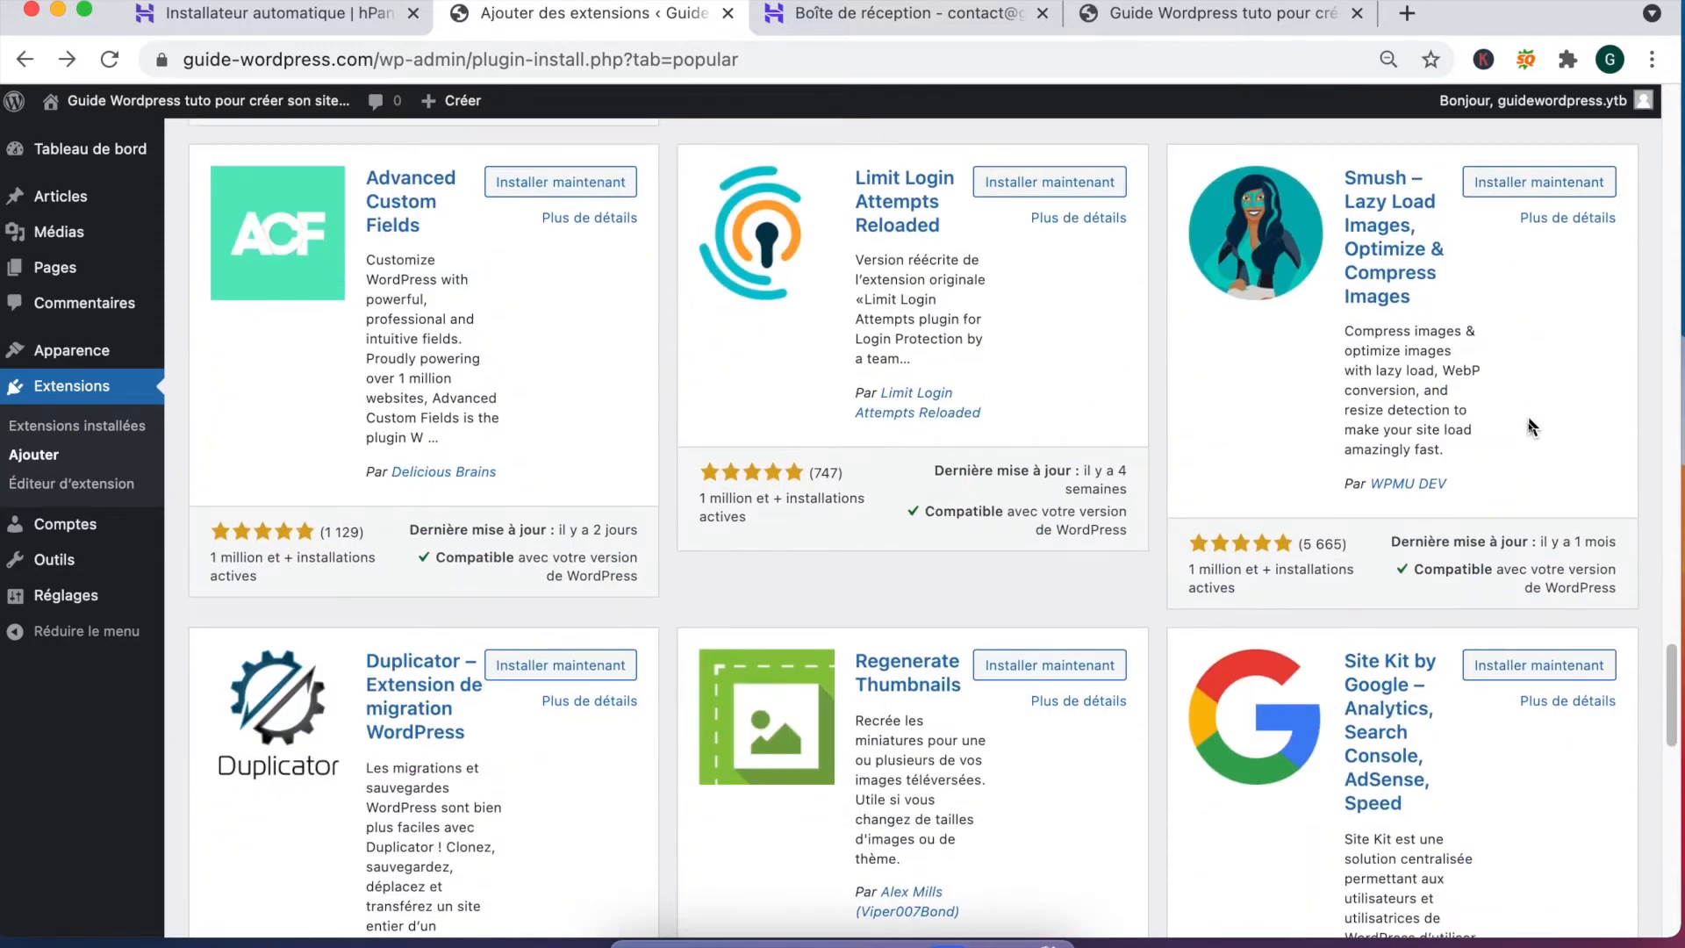
{"action": "left_click", "coordinate": [1541, 189]}
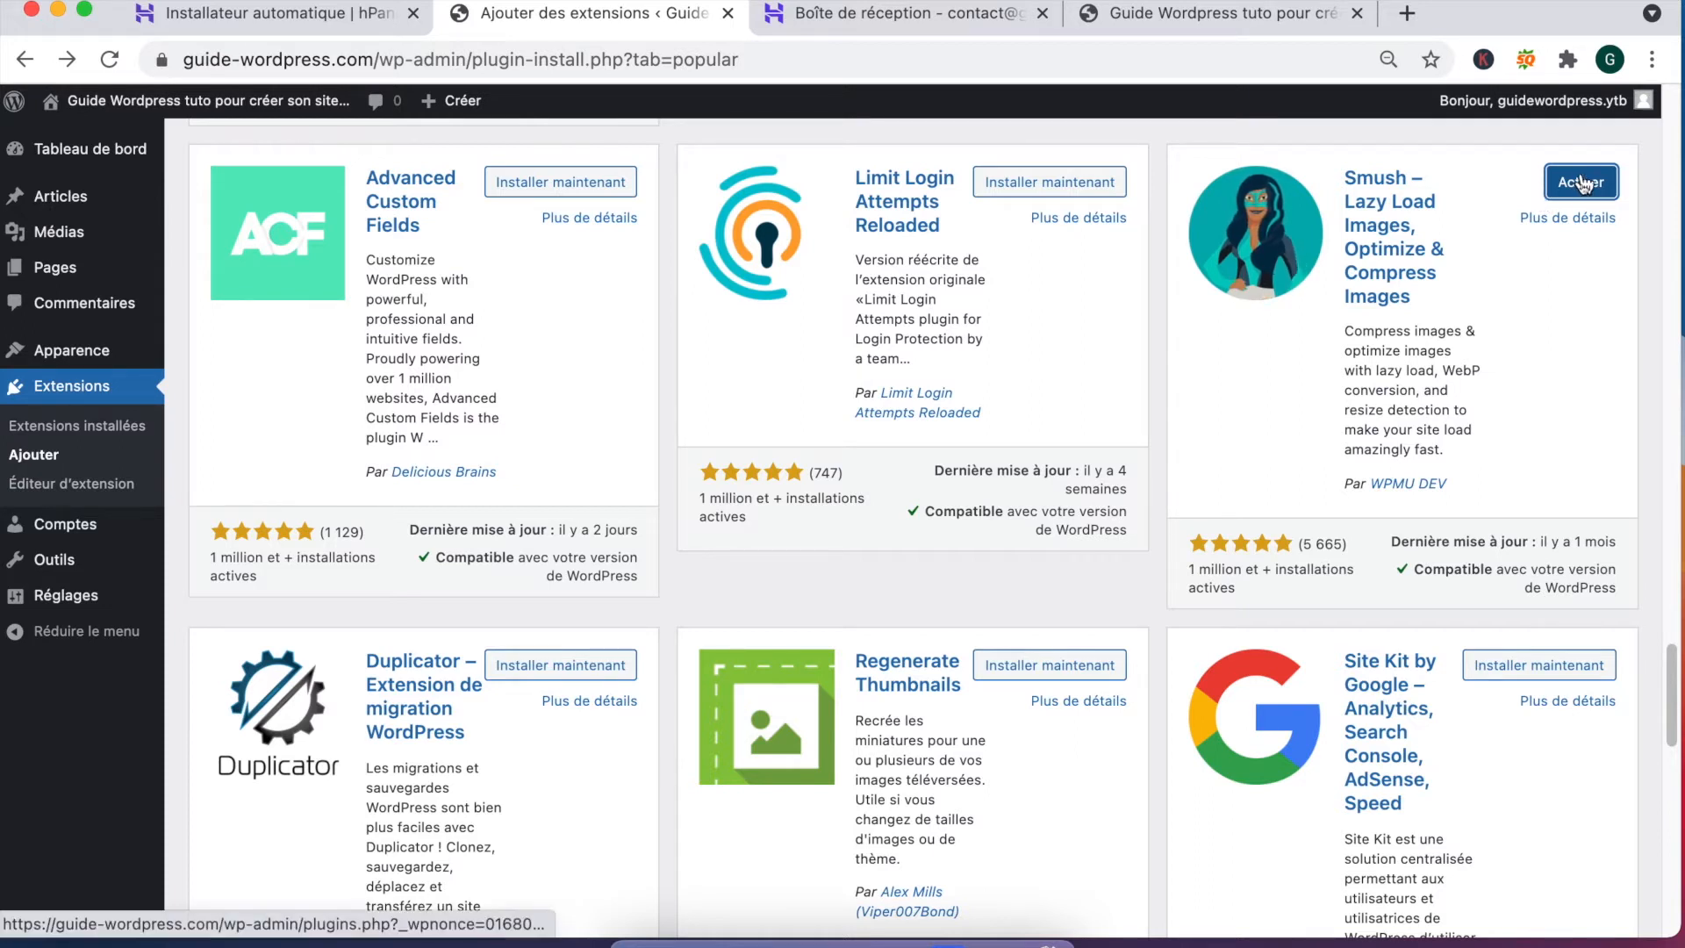
{"action": "scroll", "coordinate": [1305, 662], "scroll_direction": "down", "scroll_amount": 3}
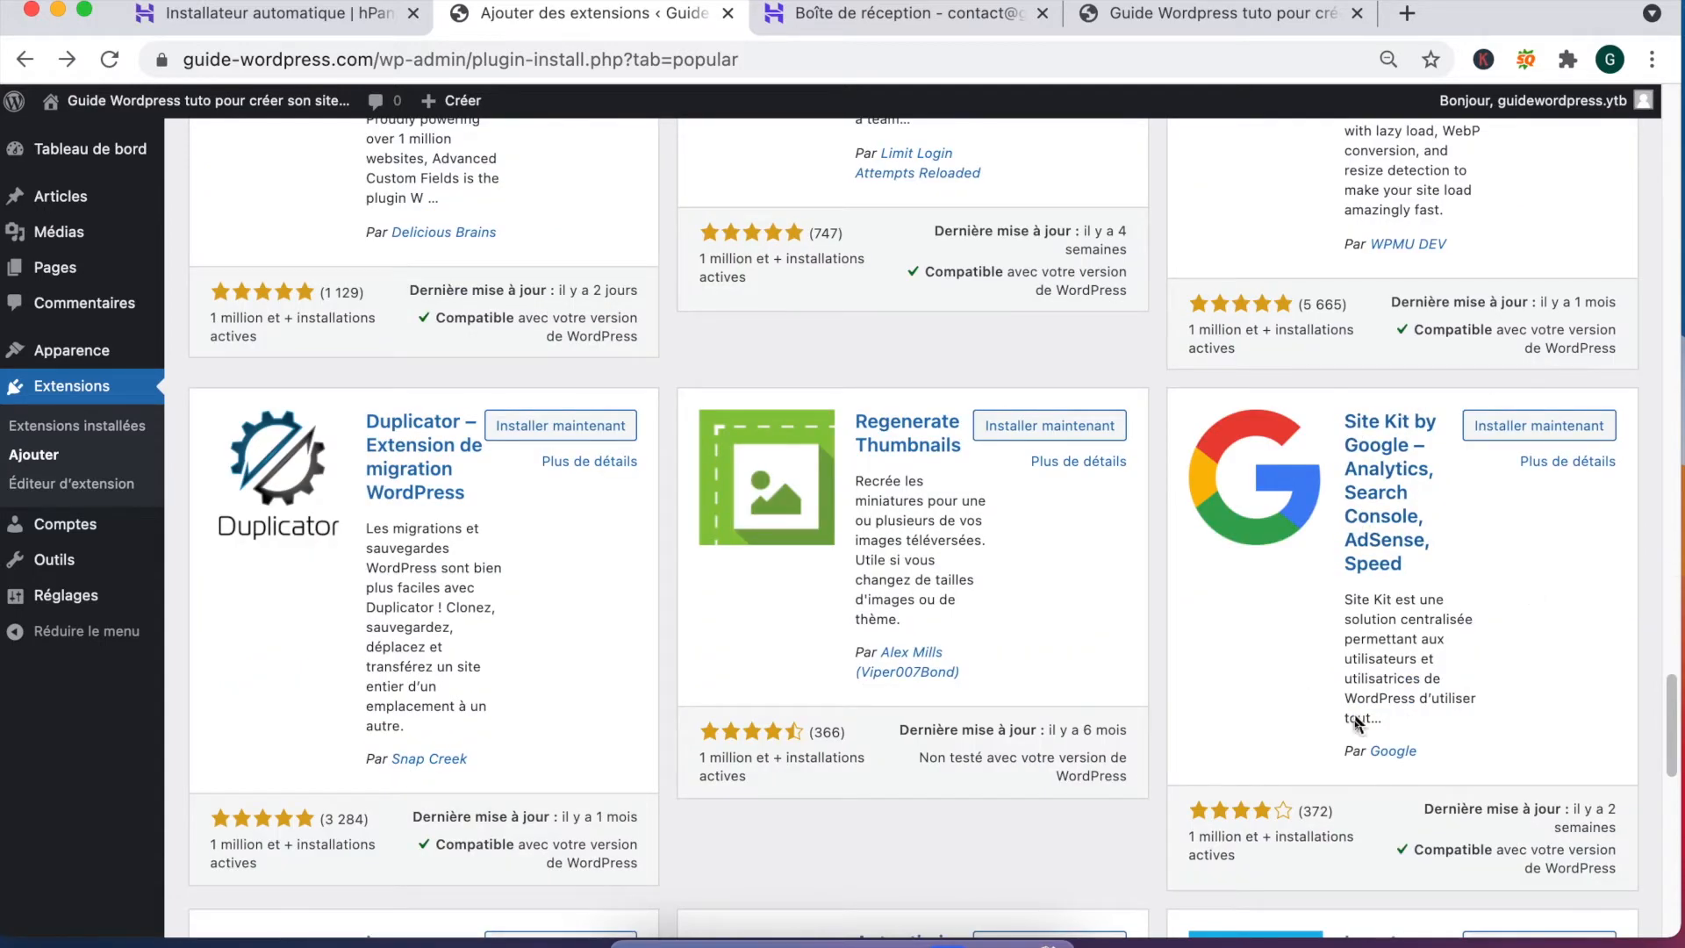
Step: Move to page 2 of the Populaires list, showing Ninja Forms and WPS Hide Login
{"action": "key", "text": "ctrl+a"}
{"action": "mouse_move", "coordinate": [1030, 524]}
{"action": "left_mouse_down"}
{"action": "mouse_move", "coordinate": [1142, 559]}
{"action": "mouse_move", "coordinate": [1321, 571]}
{"action": "left_mouse_up"}
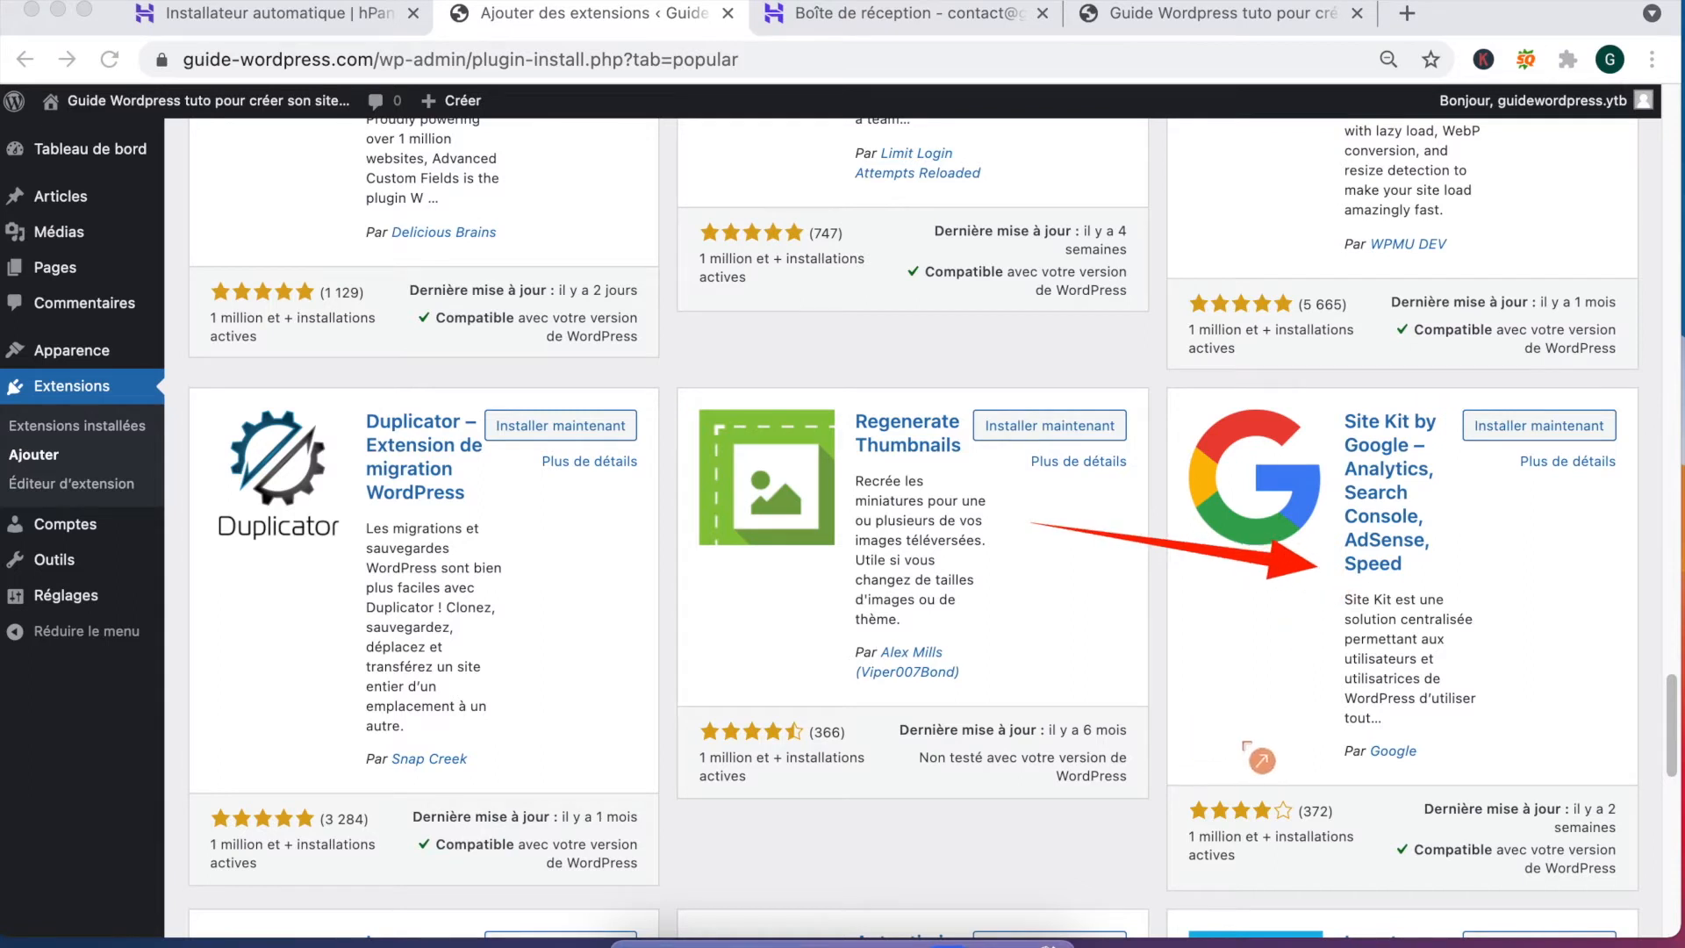
{"action": "left_click_drag", "start_coordinate": [1242, 665], "coordinate": [1343, 753]}
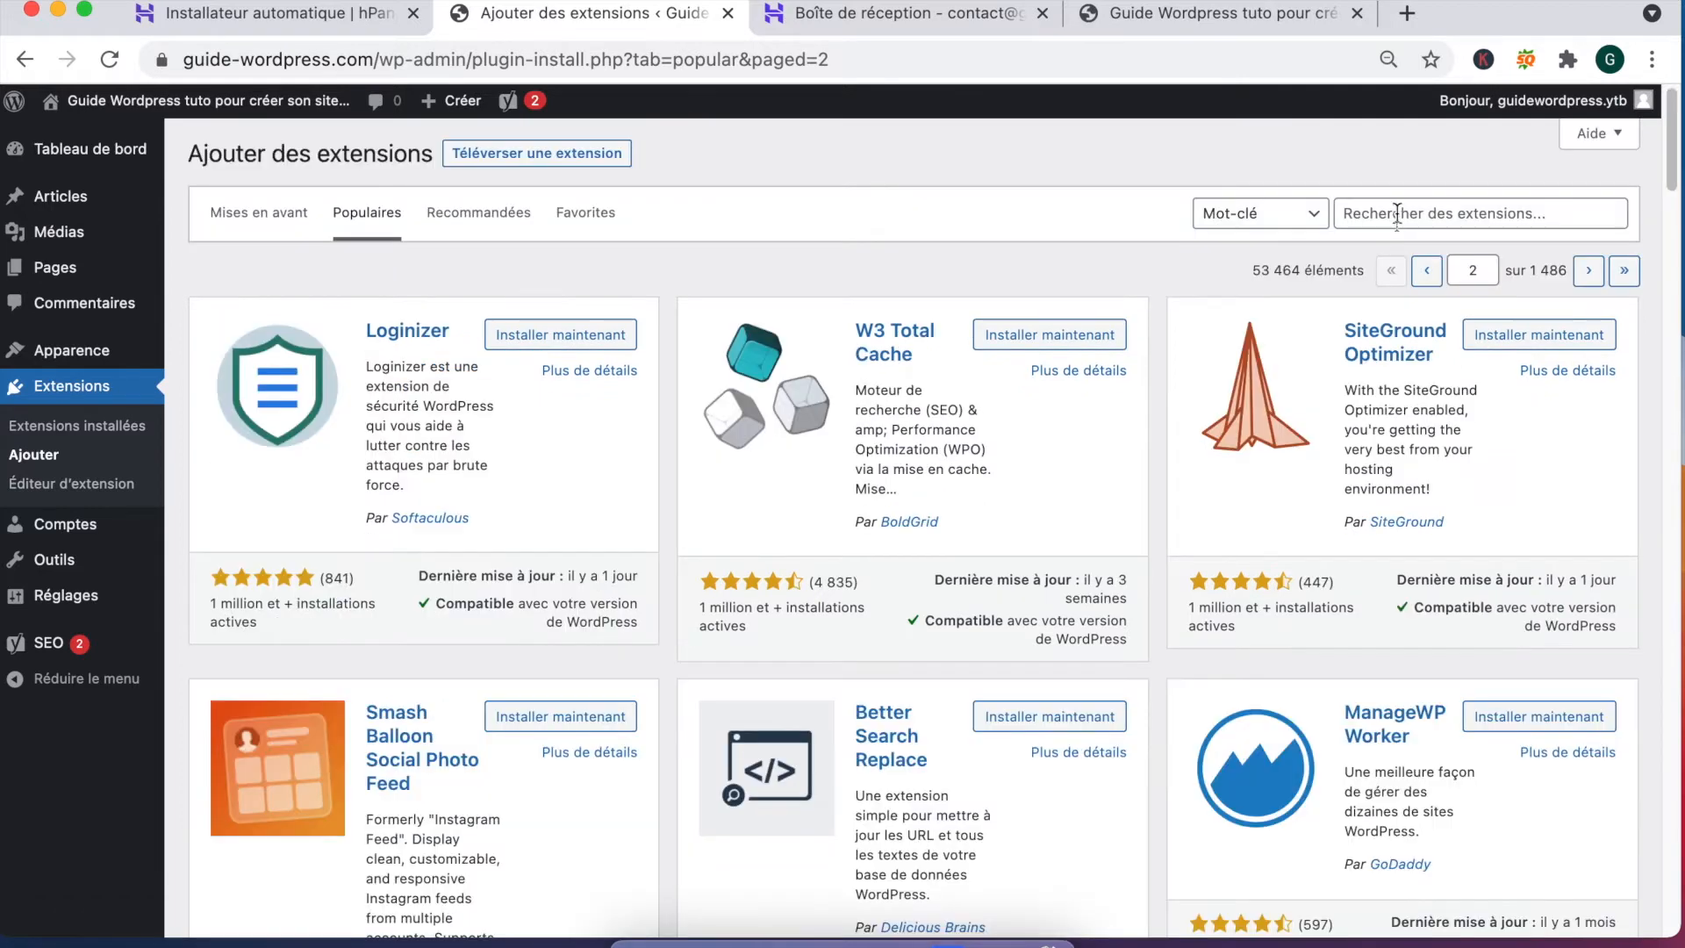
Step: Search the plugin directory for 'backwpup' and install BackWPup
{"action": "left_click", "coordinate": [1397, 214]}
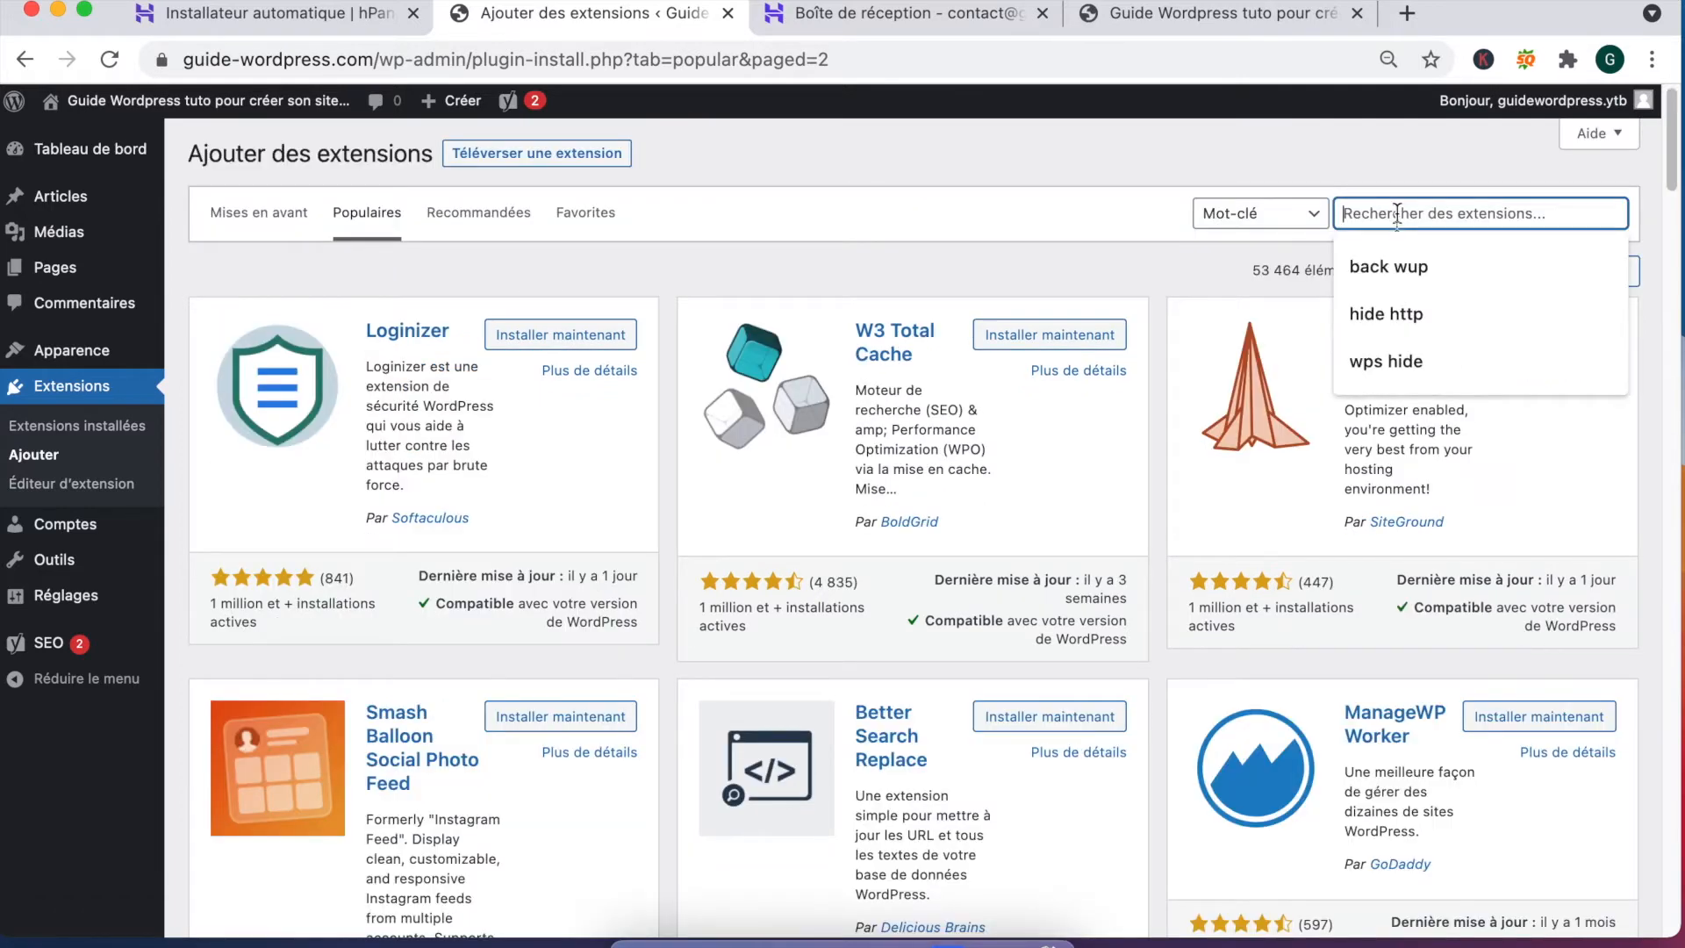
{"action": "type", "text": "b"}
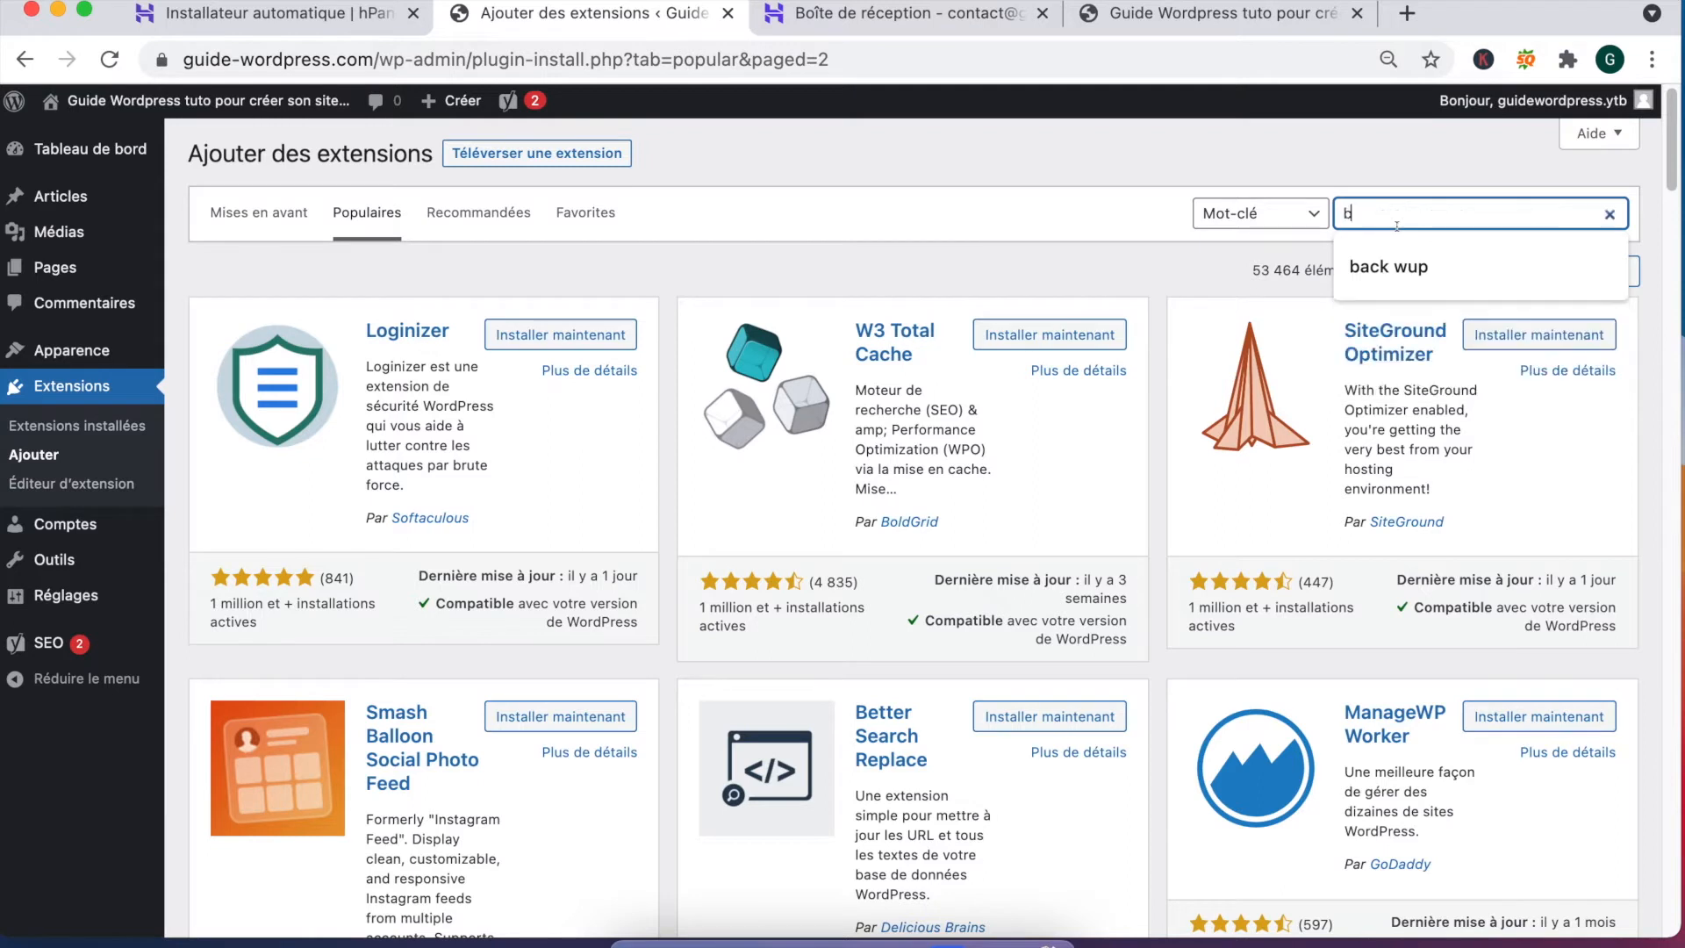
{"action": "type", "text": "ackwp"}
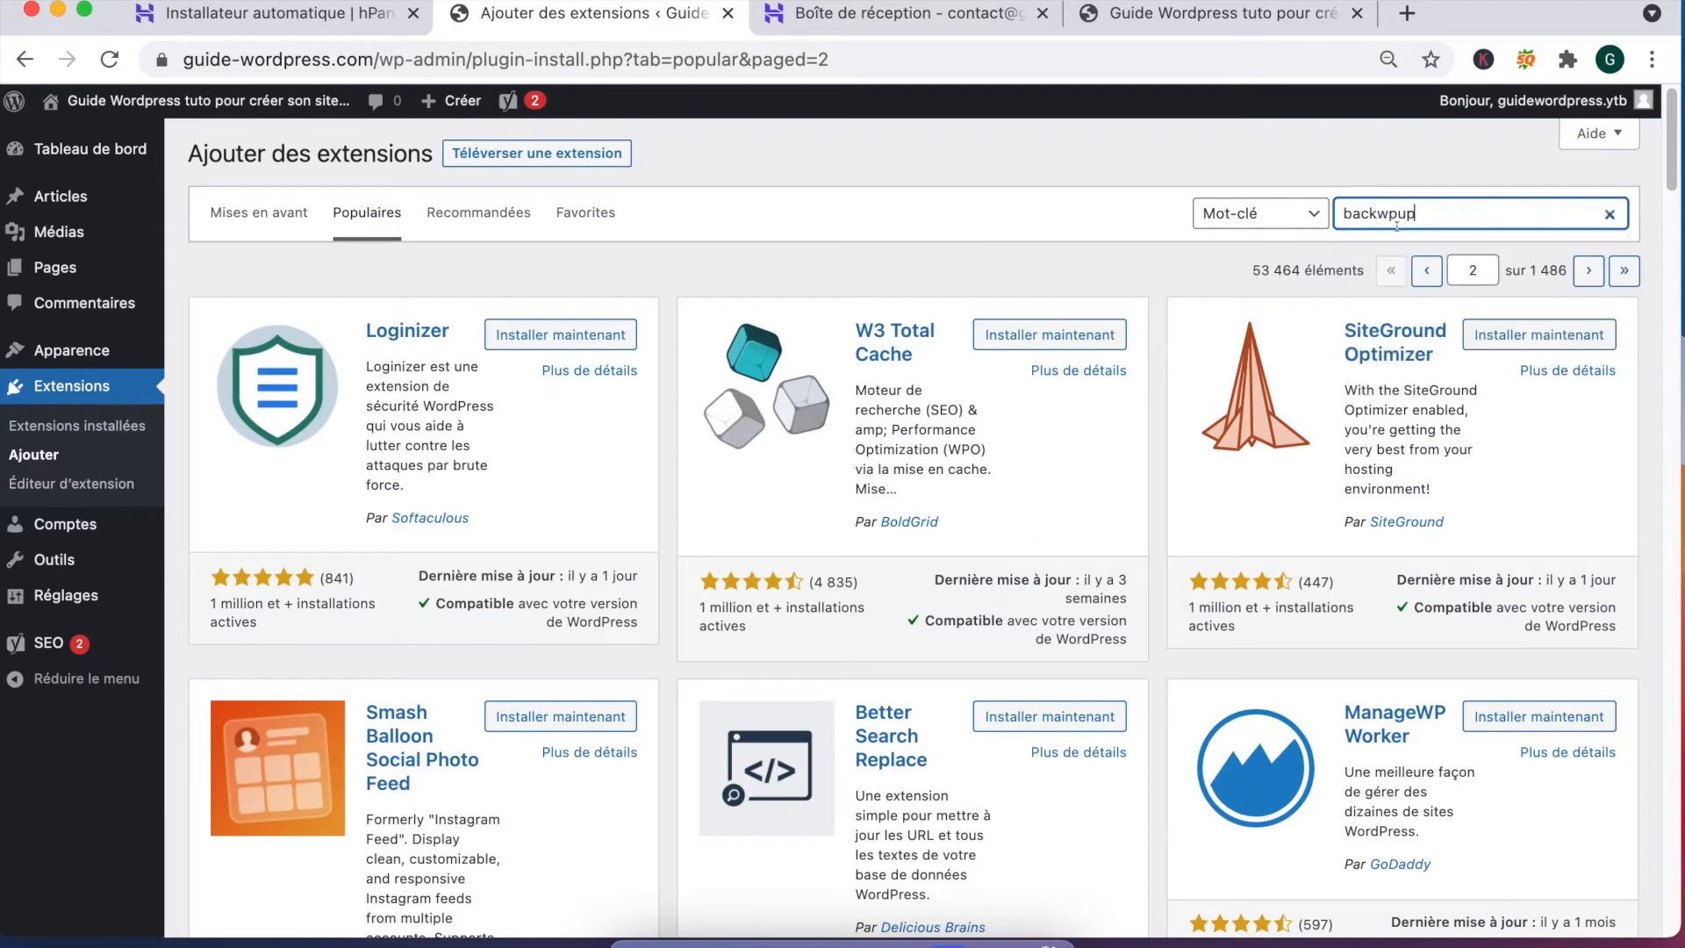
{"action": "type", "text": "up"}
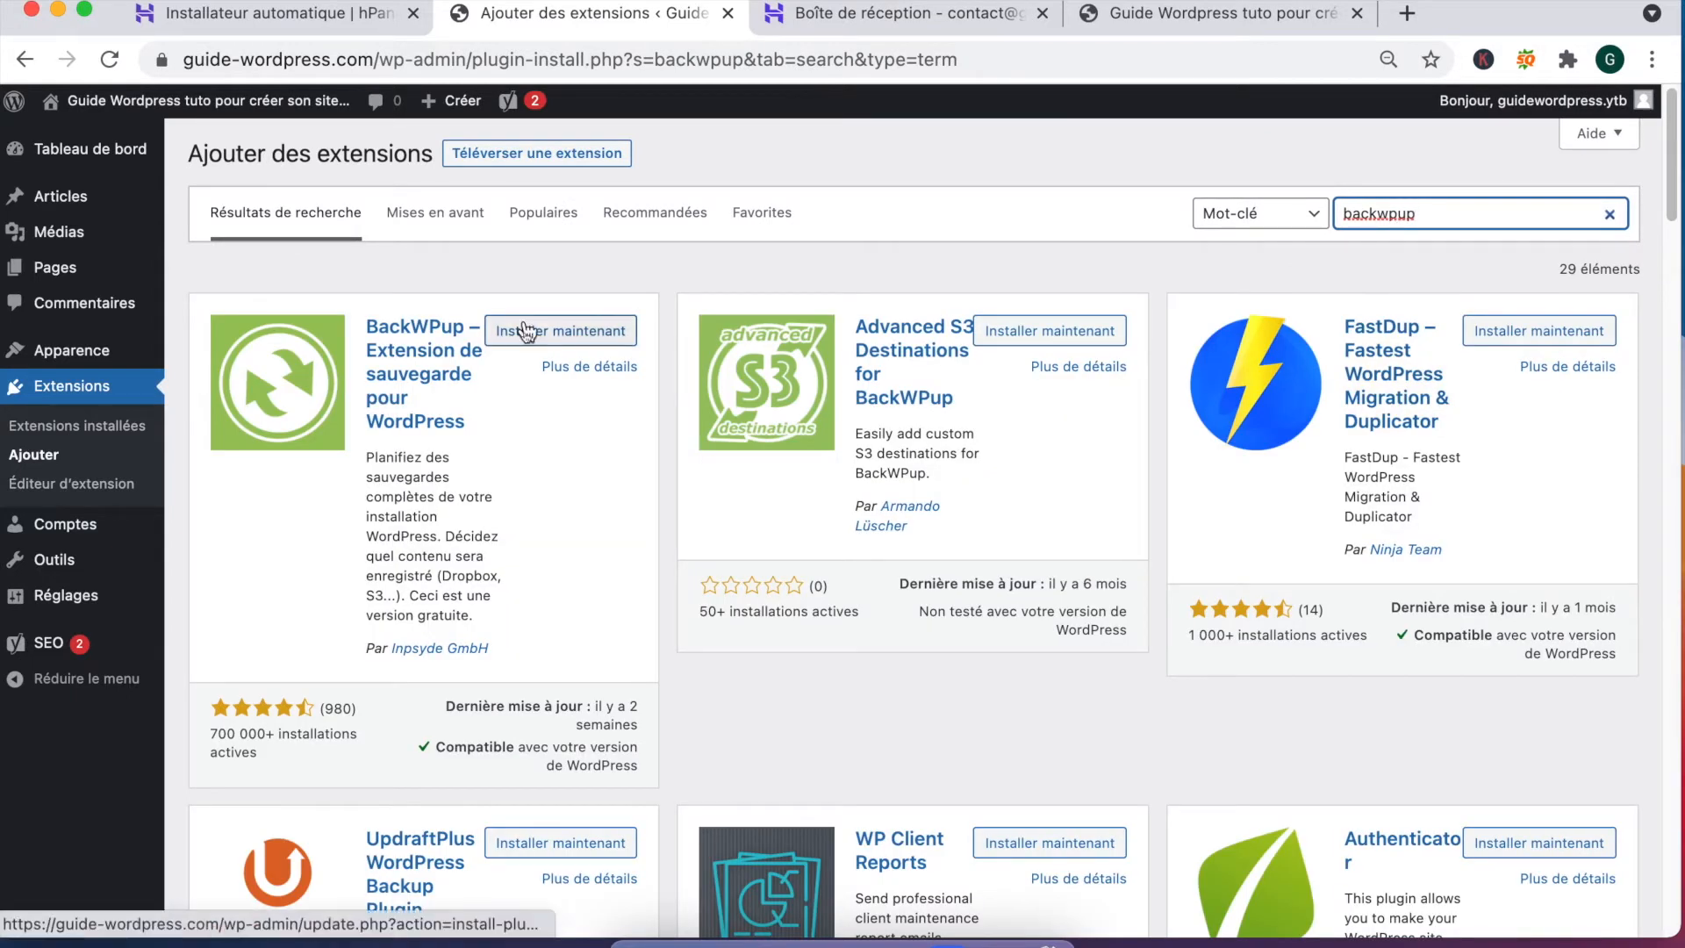
{"action": "left_click_drag", "start_coordinate": [373, 650], "coordinate": [524, 650]}
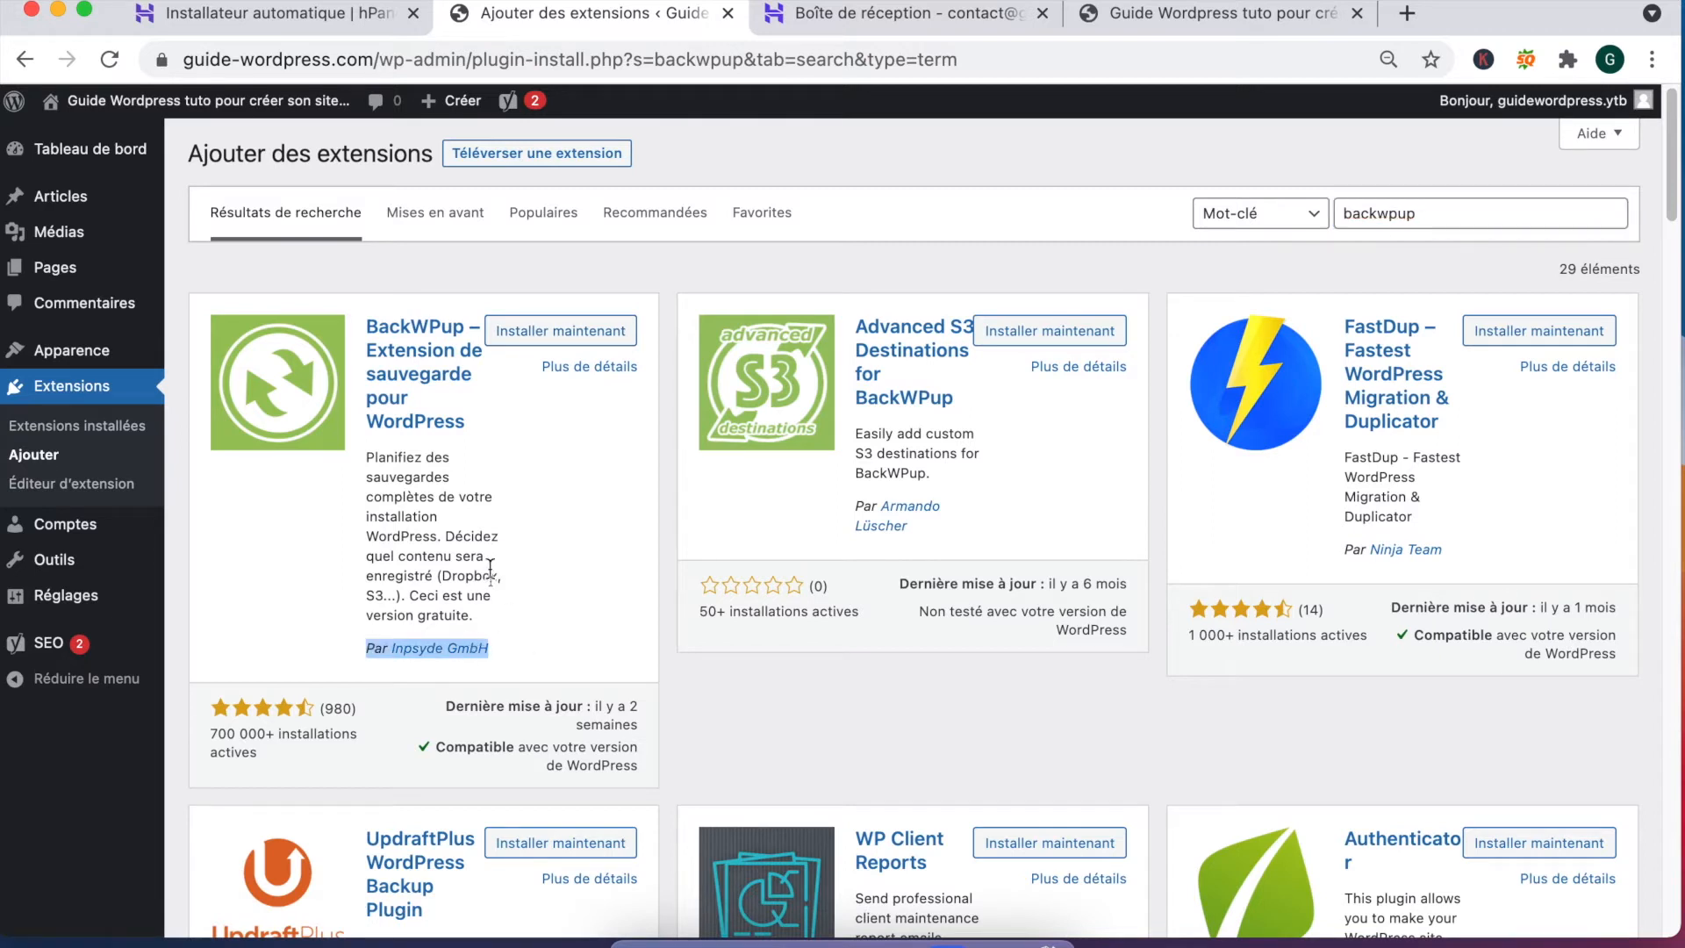
{"action": "left_click", "coordinate": [562, 334]}
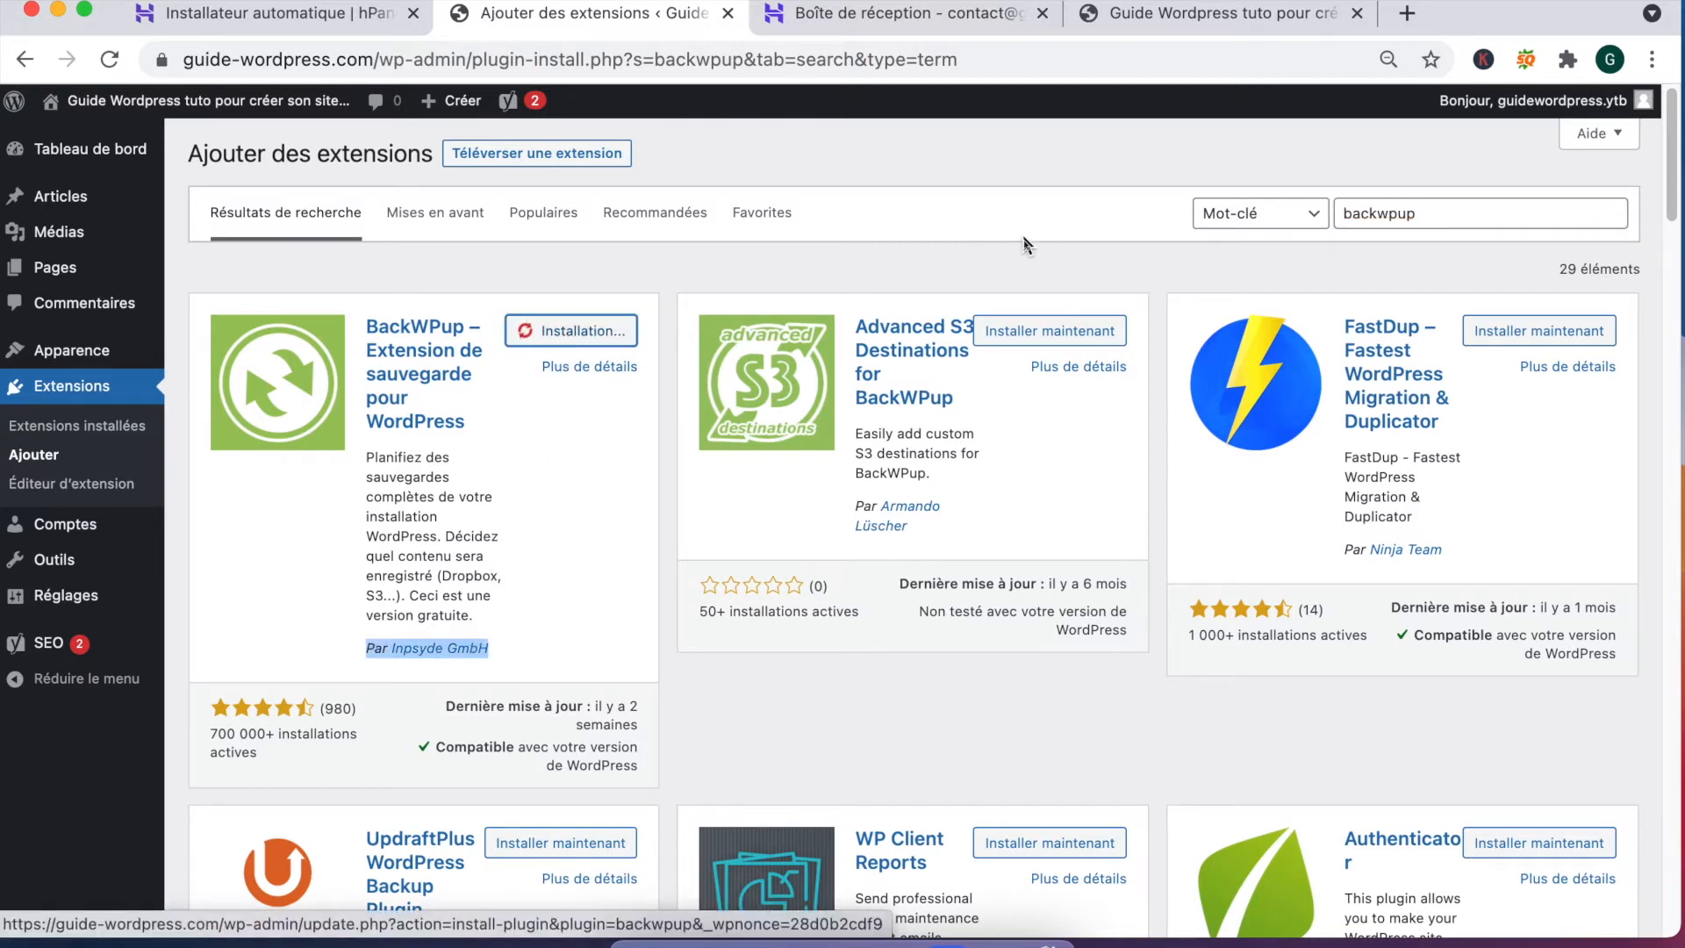
{"action": "left_click", "coordinate": [1388, 215]}
Step: Search for 'broken link checker' and install the Broken Link Checker plugin
{"action": "double_click", "coordinate": [1388, 215]}
{"action": "type", "text": "b"}
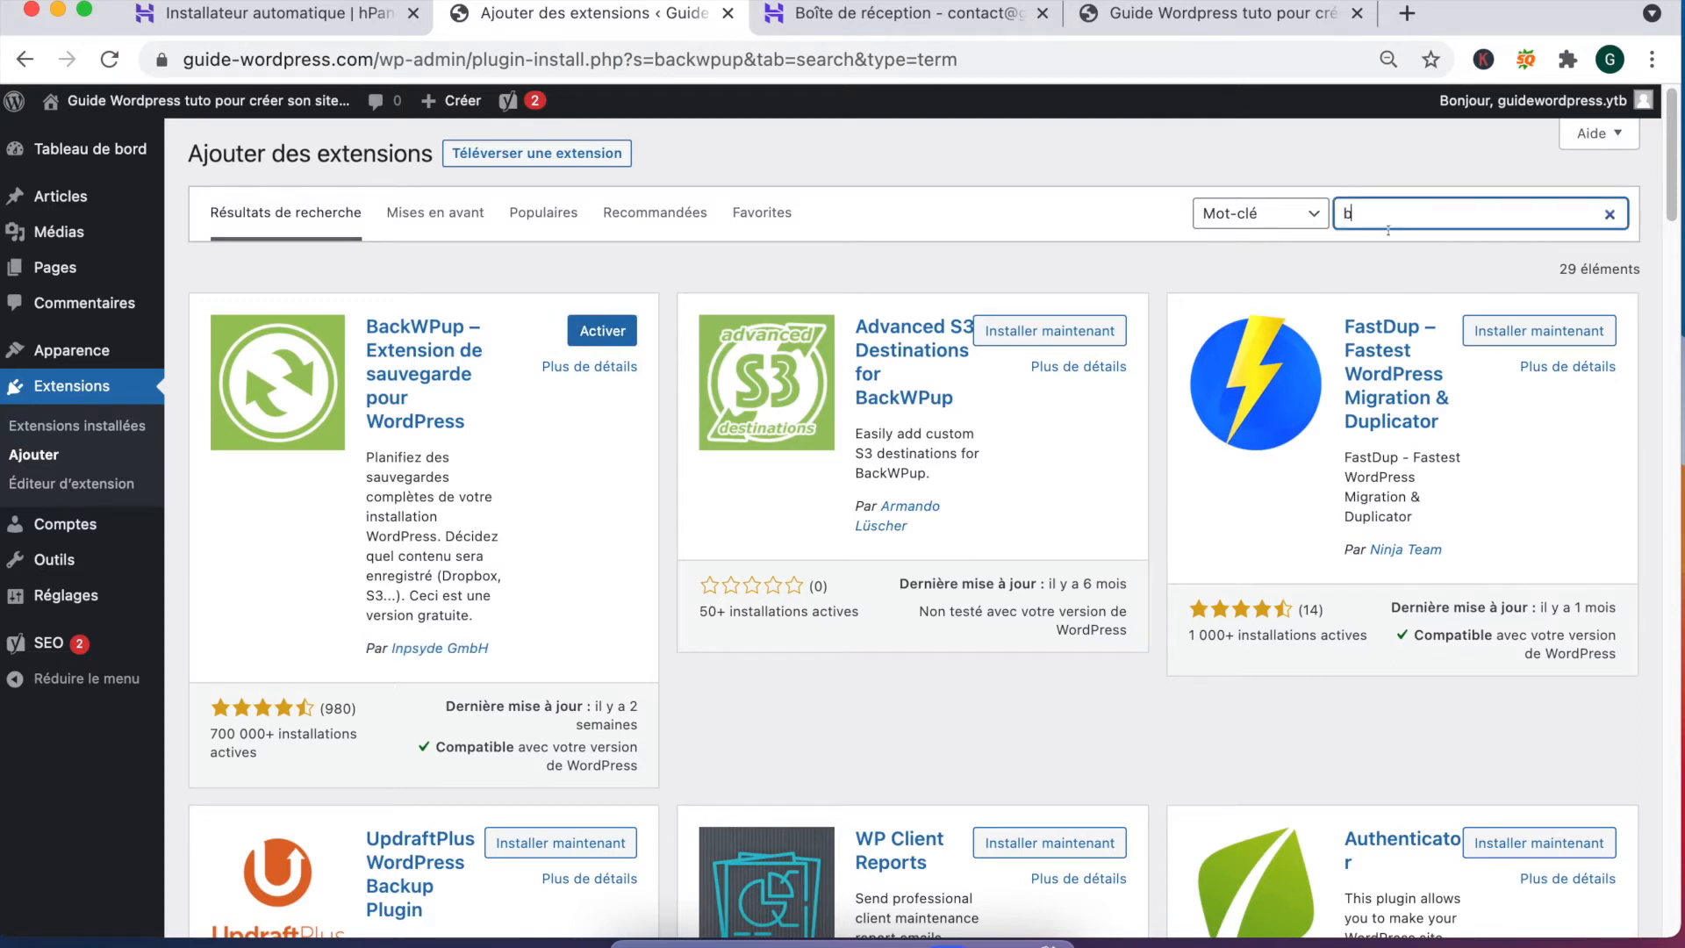
{"action": "type", "text": "roken link checker"}
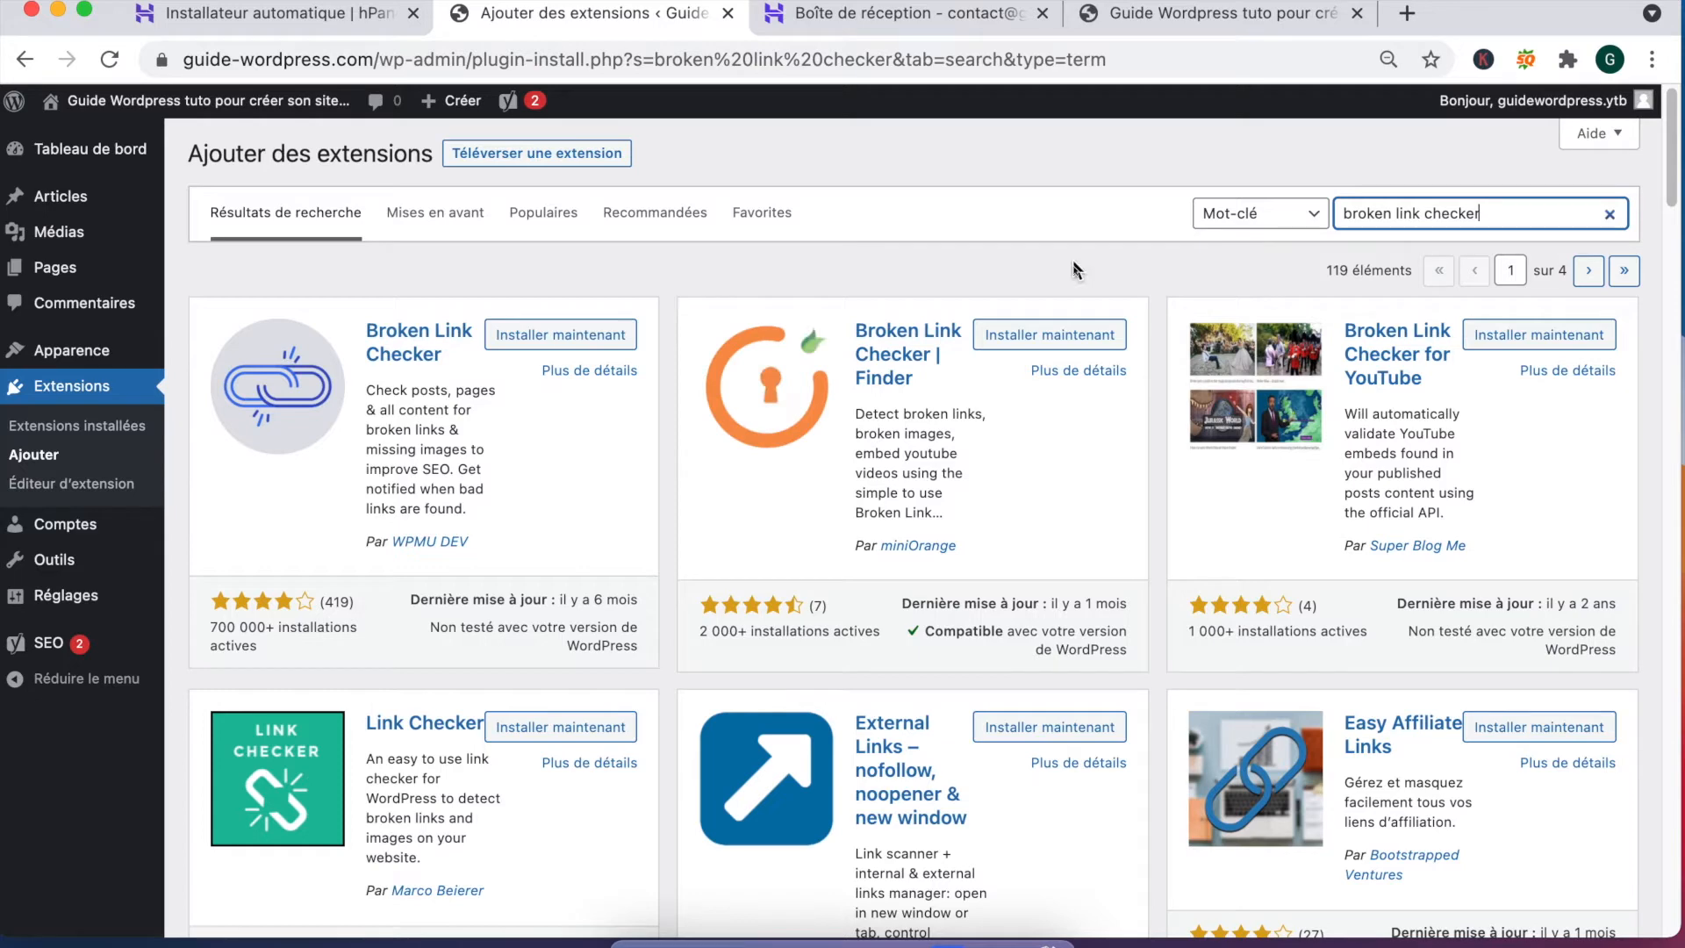
{"action": "left_click", "coordinate": [538, 336]}
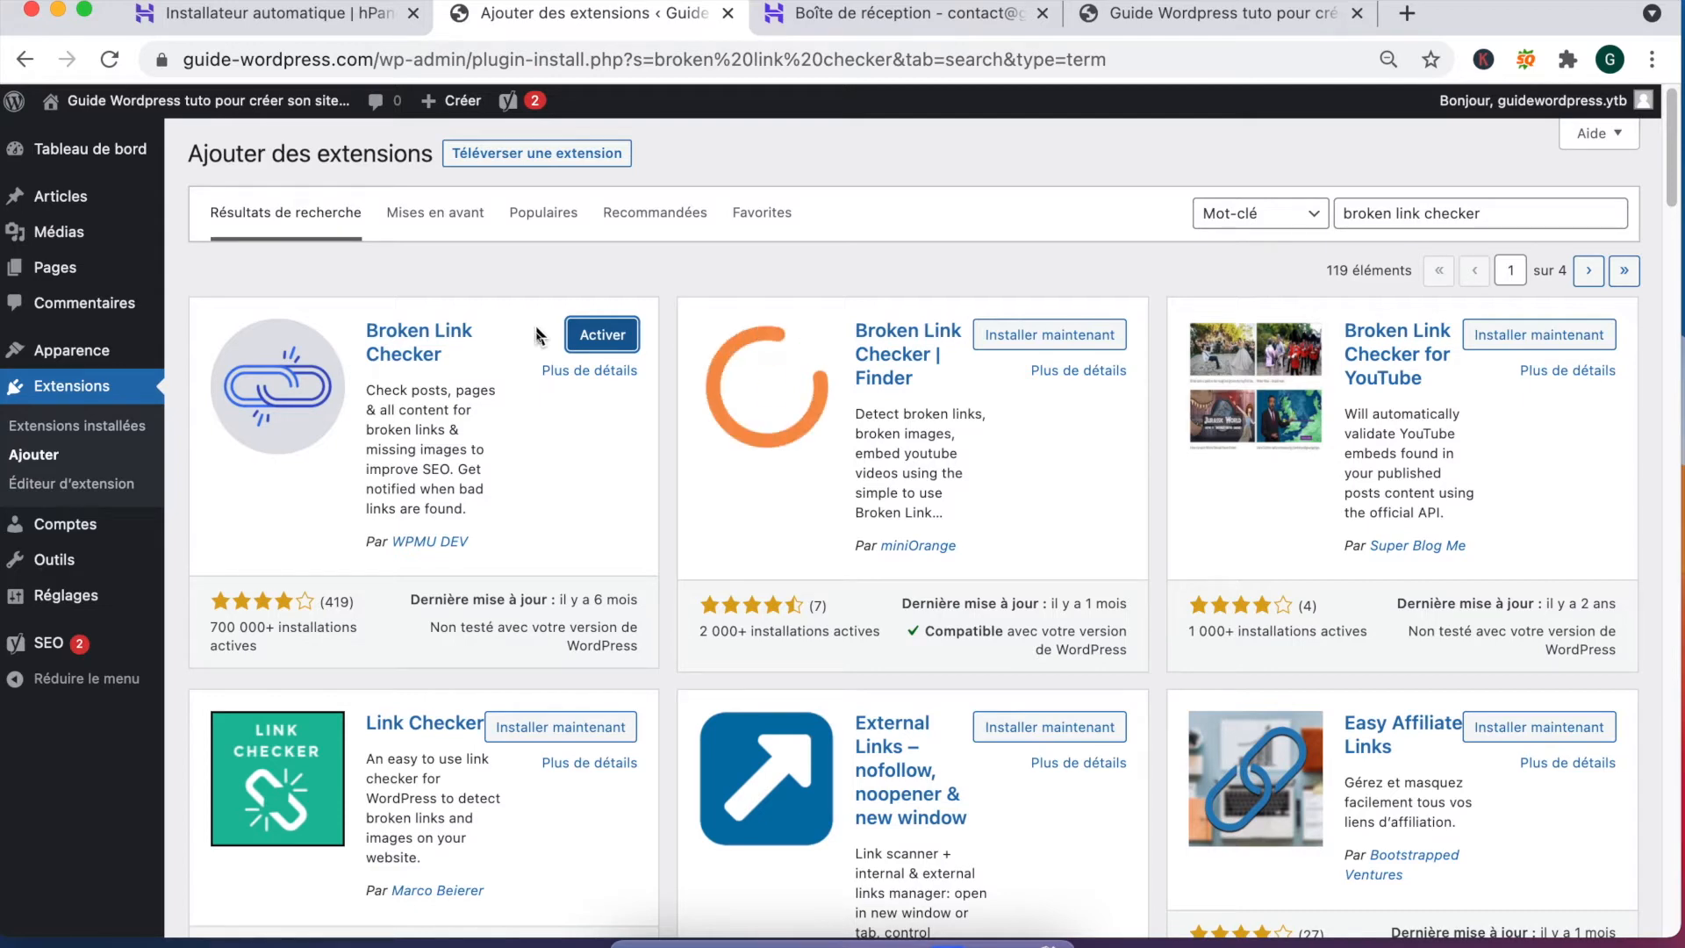
{"action": "double_click", "coordinate": [1379, 212]}
Step: Search 'wordpress popular posts', install it, then show the installed plugins list
{"action": "triple_click", "coordinate": [1379, 212]}
{"action": "type", "text": "w"}
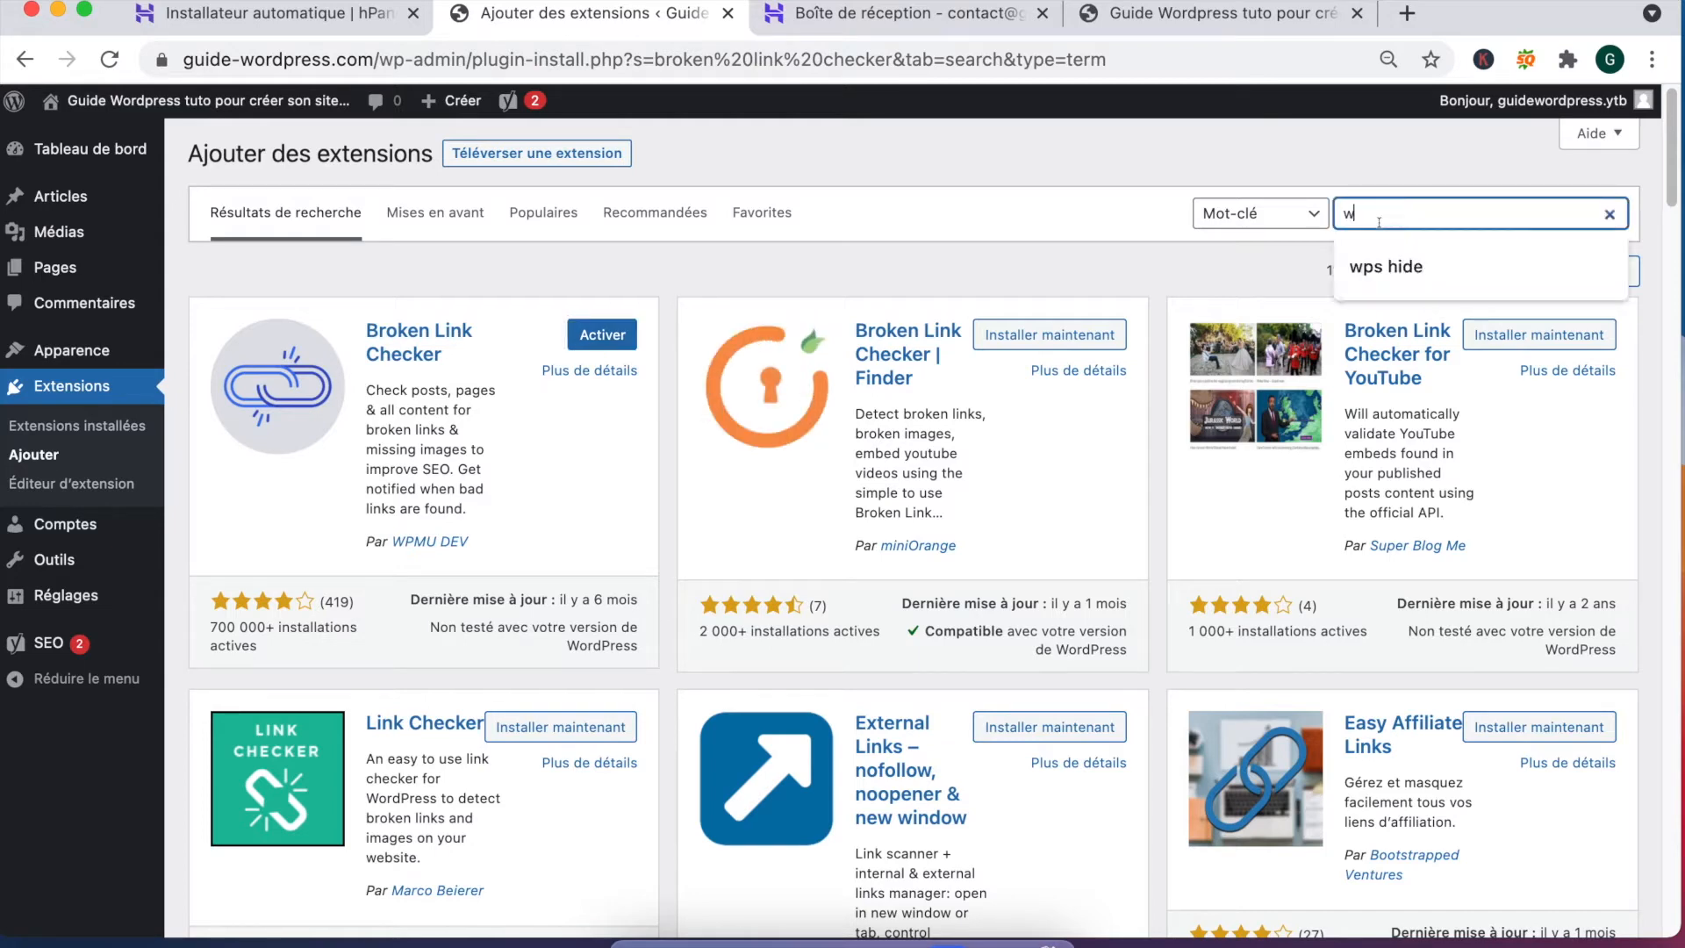
{"action": "type", "text": "ordpress popular post"}
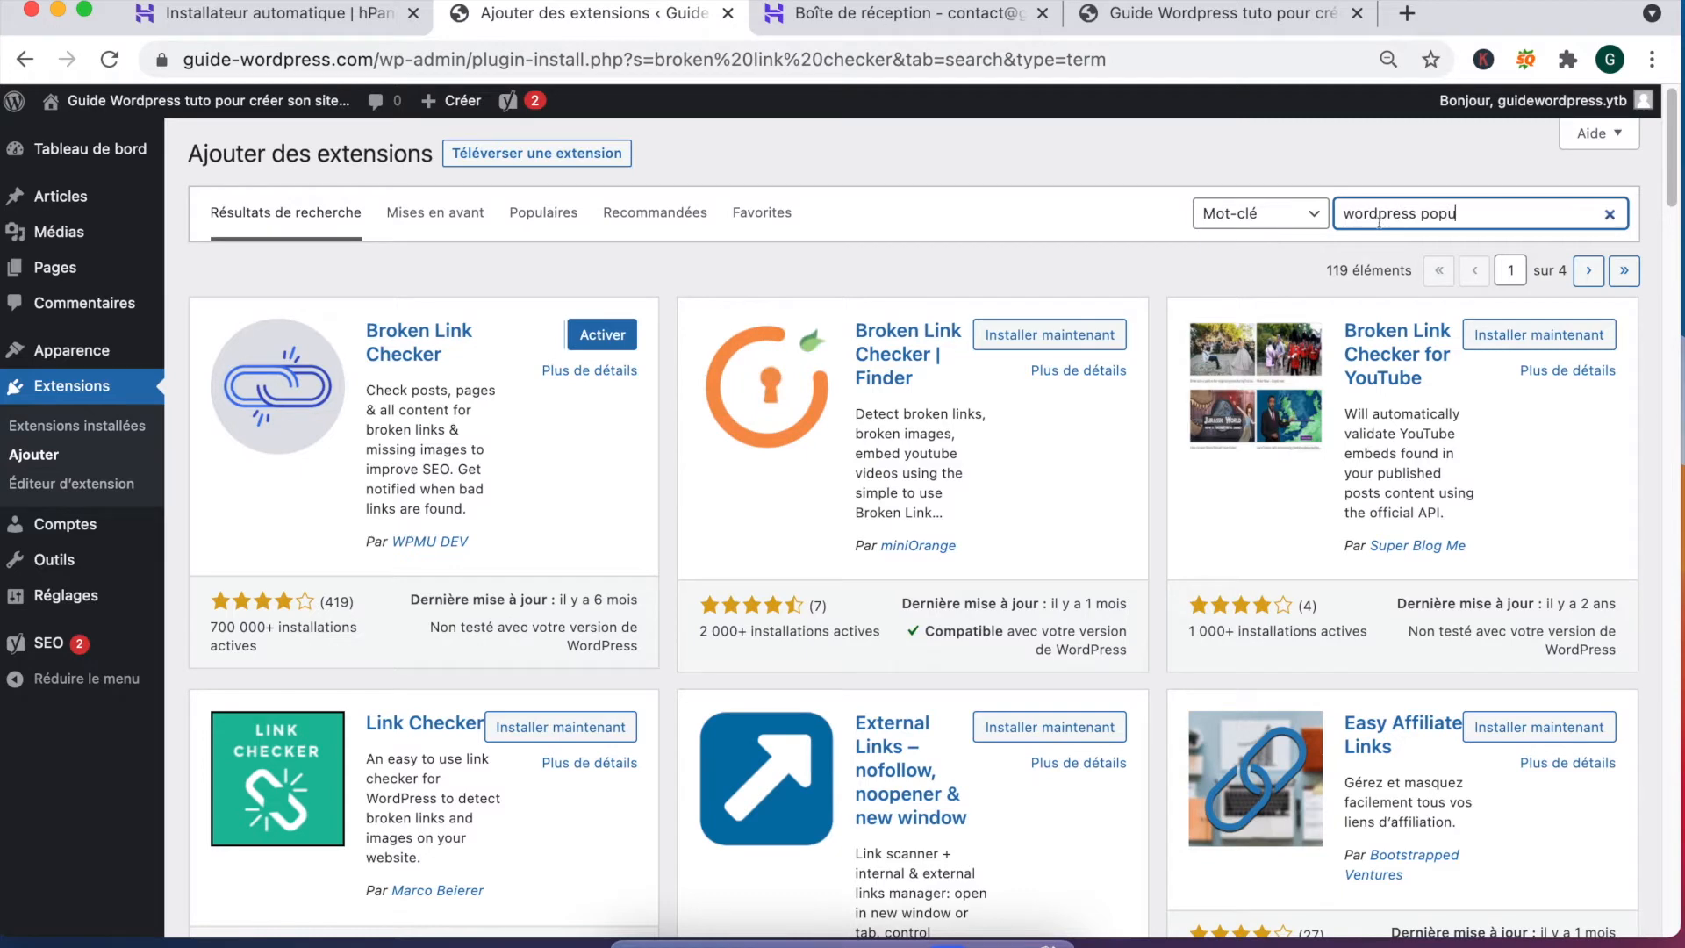
{"action": "type", "text": "s"}
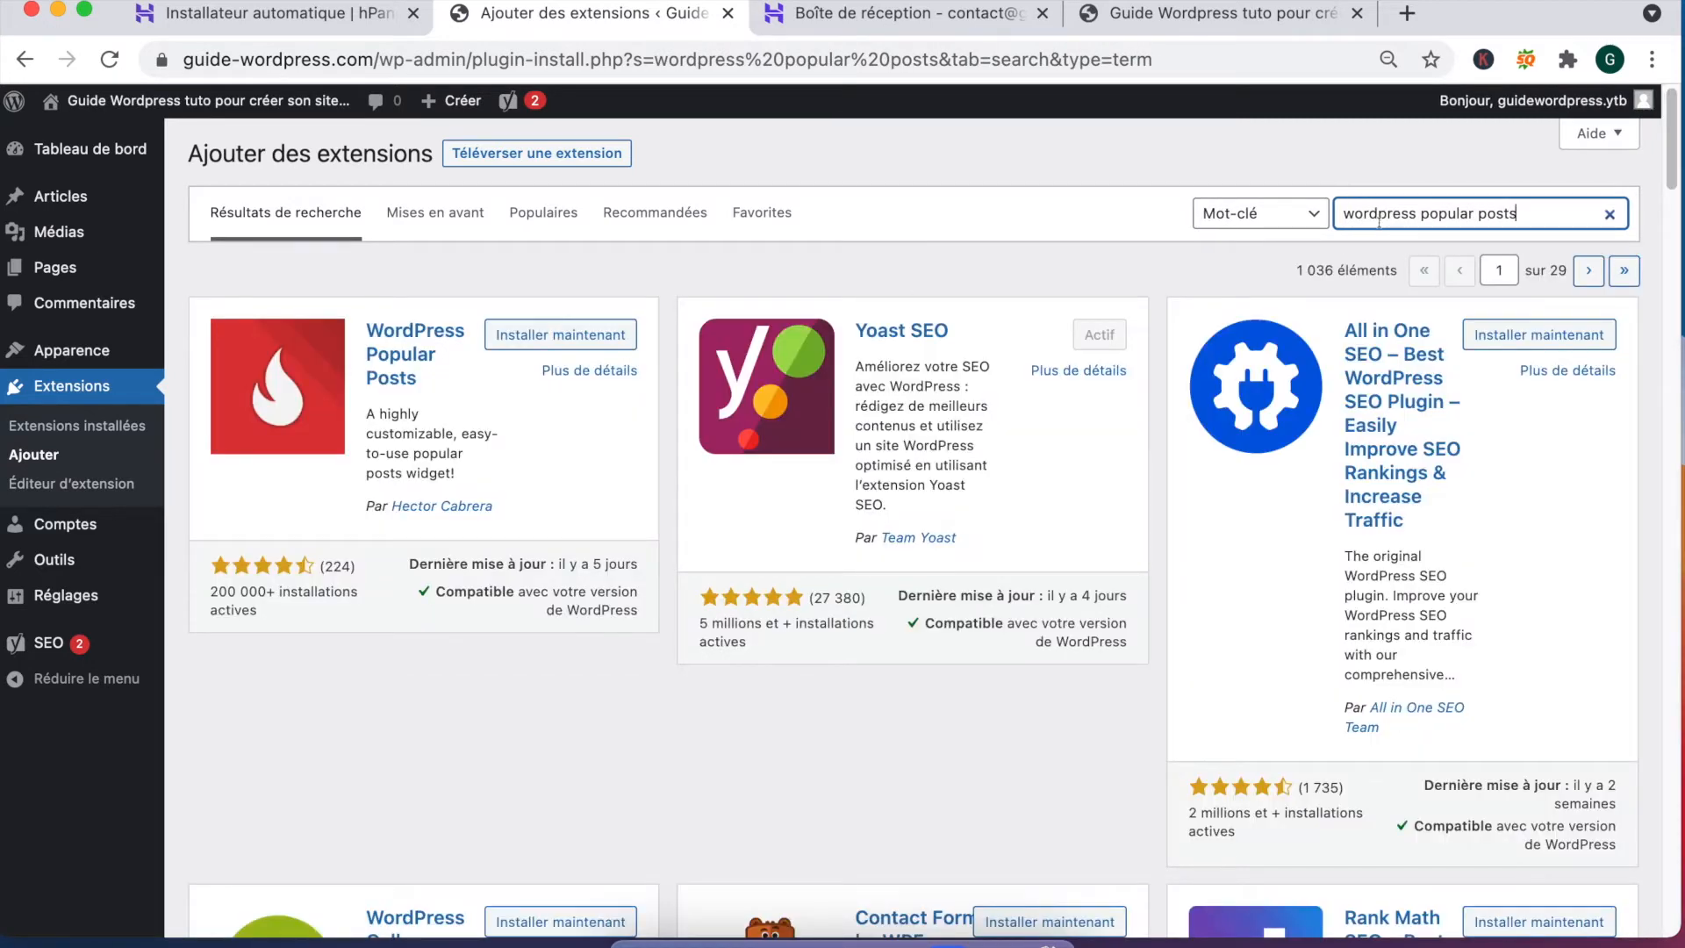
{"action": "left_click", "coordinate": [531, 335]}
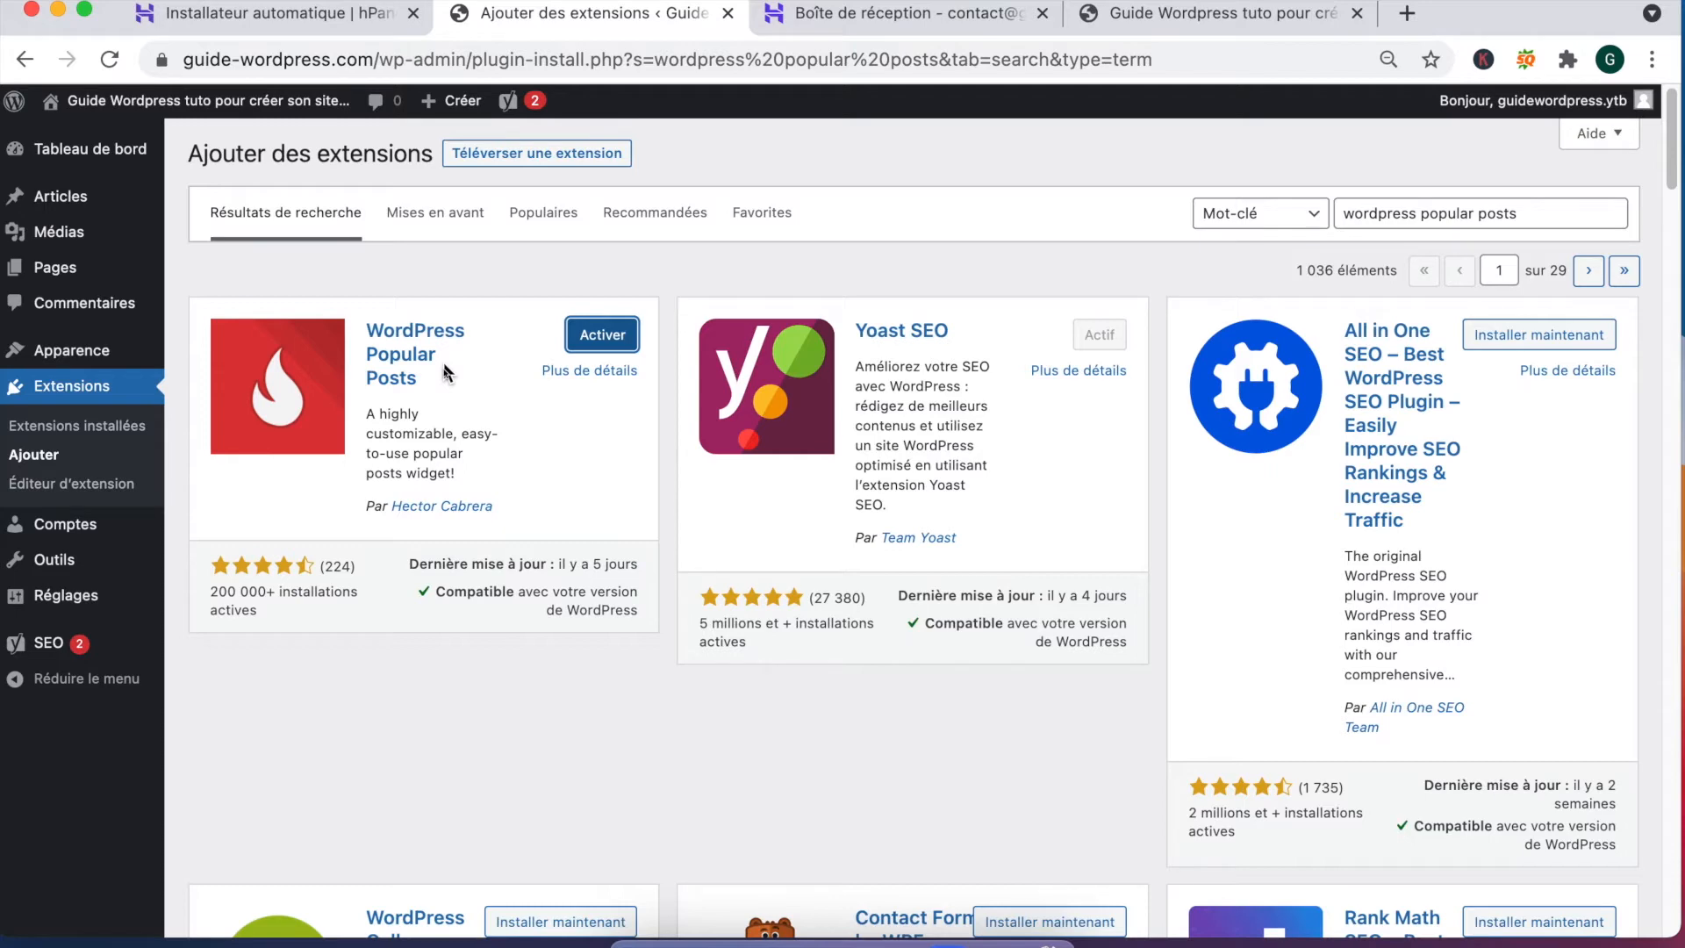
{"action": "scroll", "coordinate": [497, 525], "scroll_direction": "down", "scroll_amount": 4}
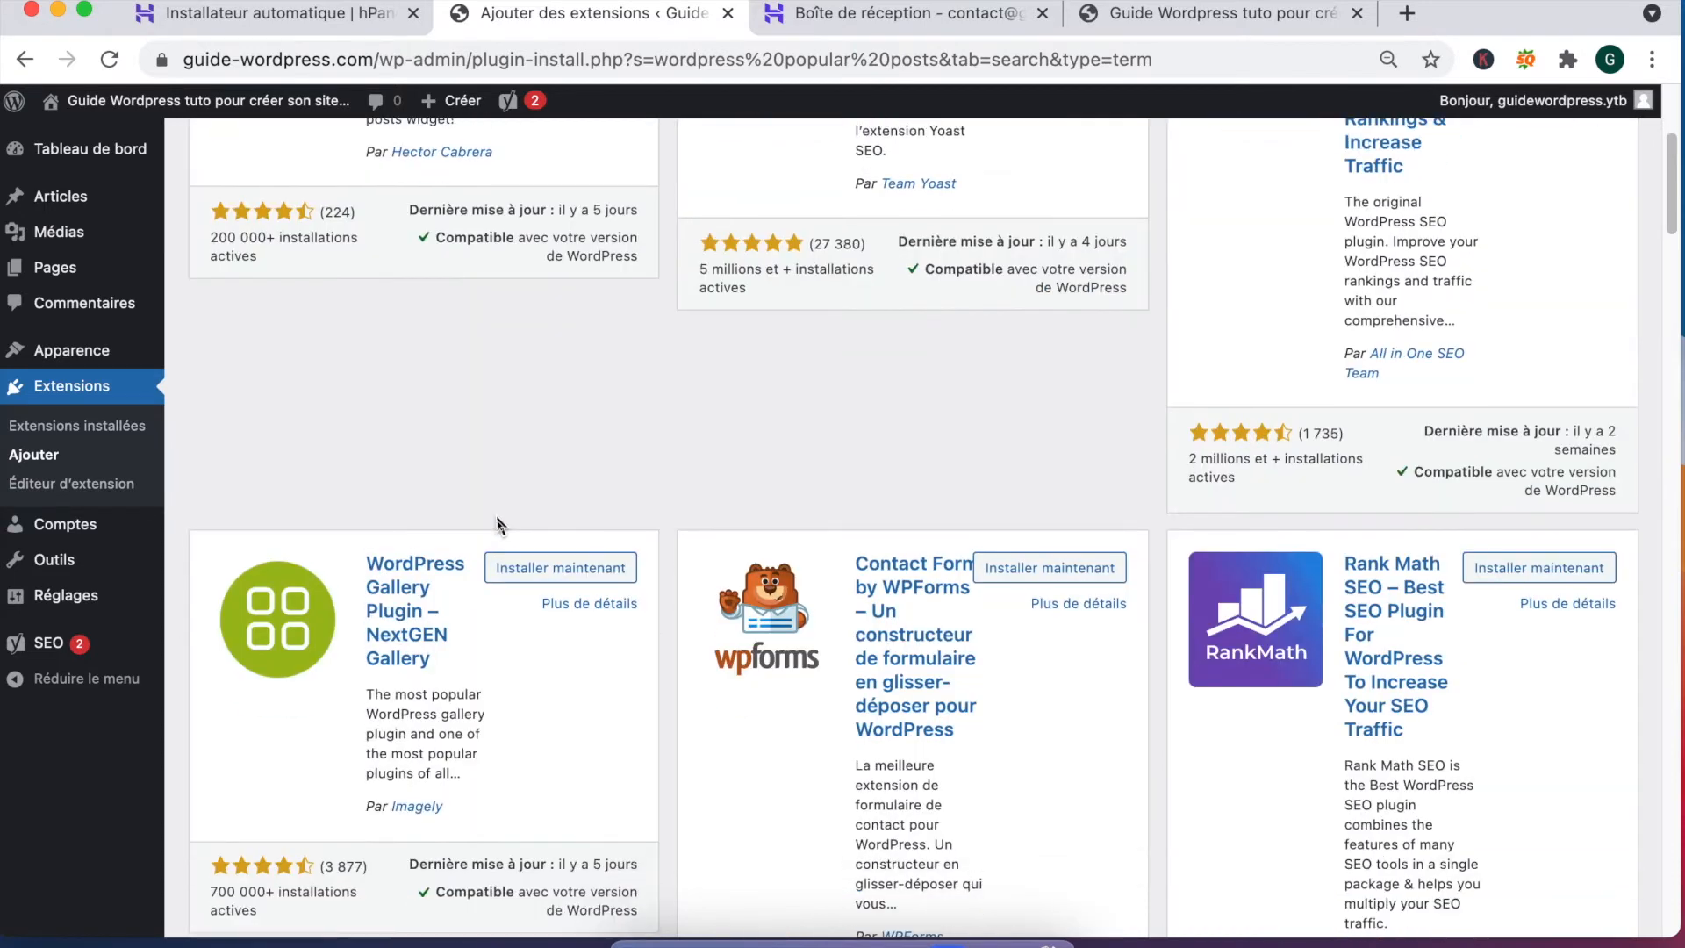
{"action": "scroll", "coordinate": [509, 475], "scroll_direction": "up", "scroll_amount": 4}
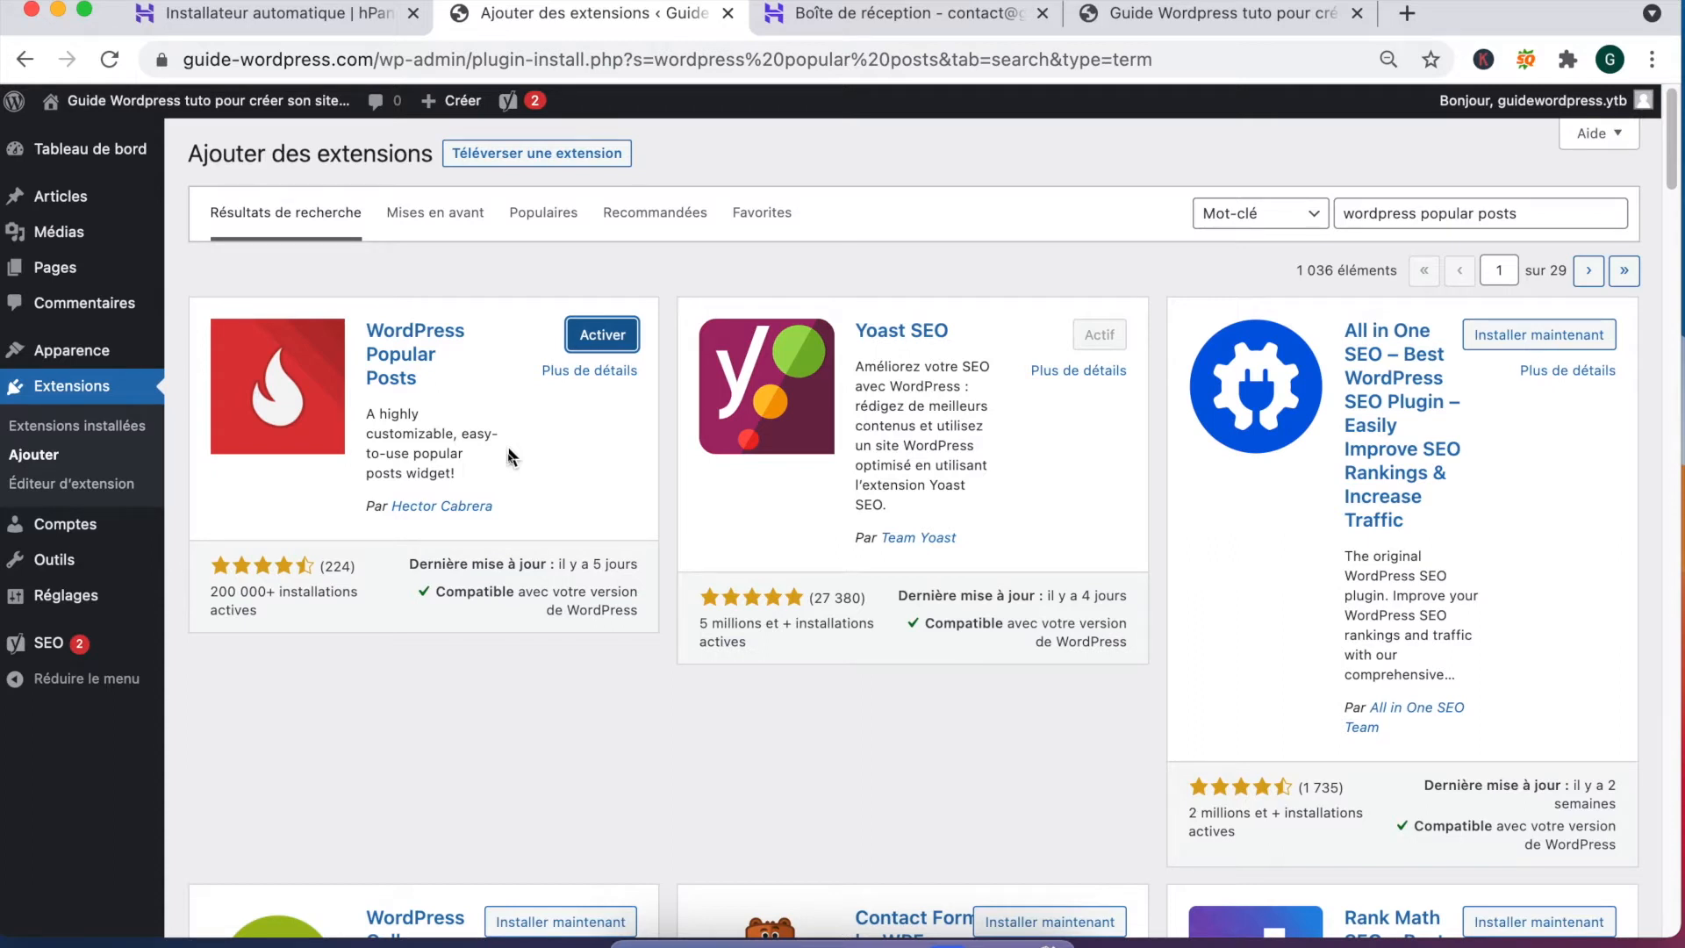
{"action": "left_click", "coordinate": [45, 424]}
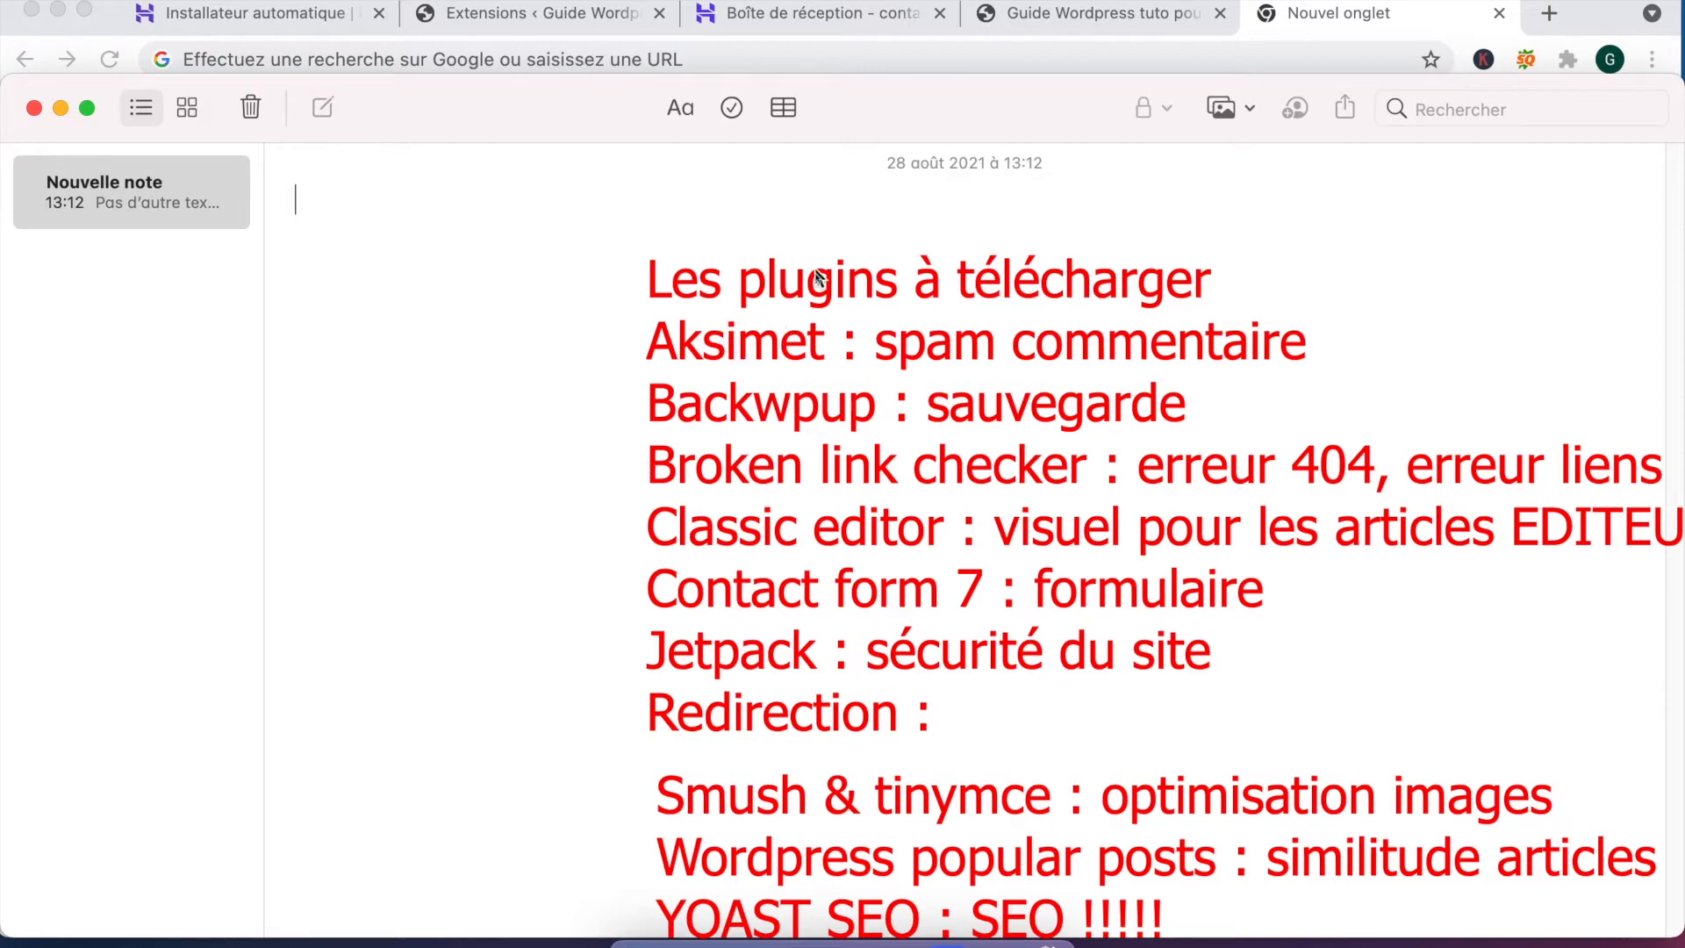
Step: Close the Notes window plus the mailbox and WordPress guide tabs
{"action": "left_click", "coordinate": [35, 108]}
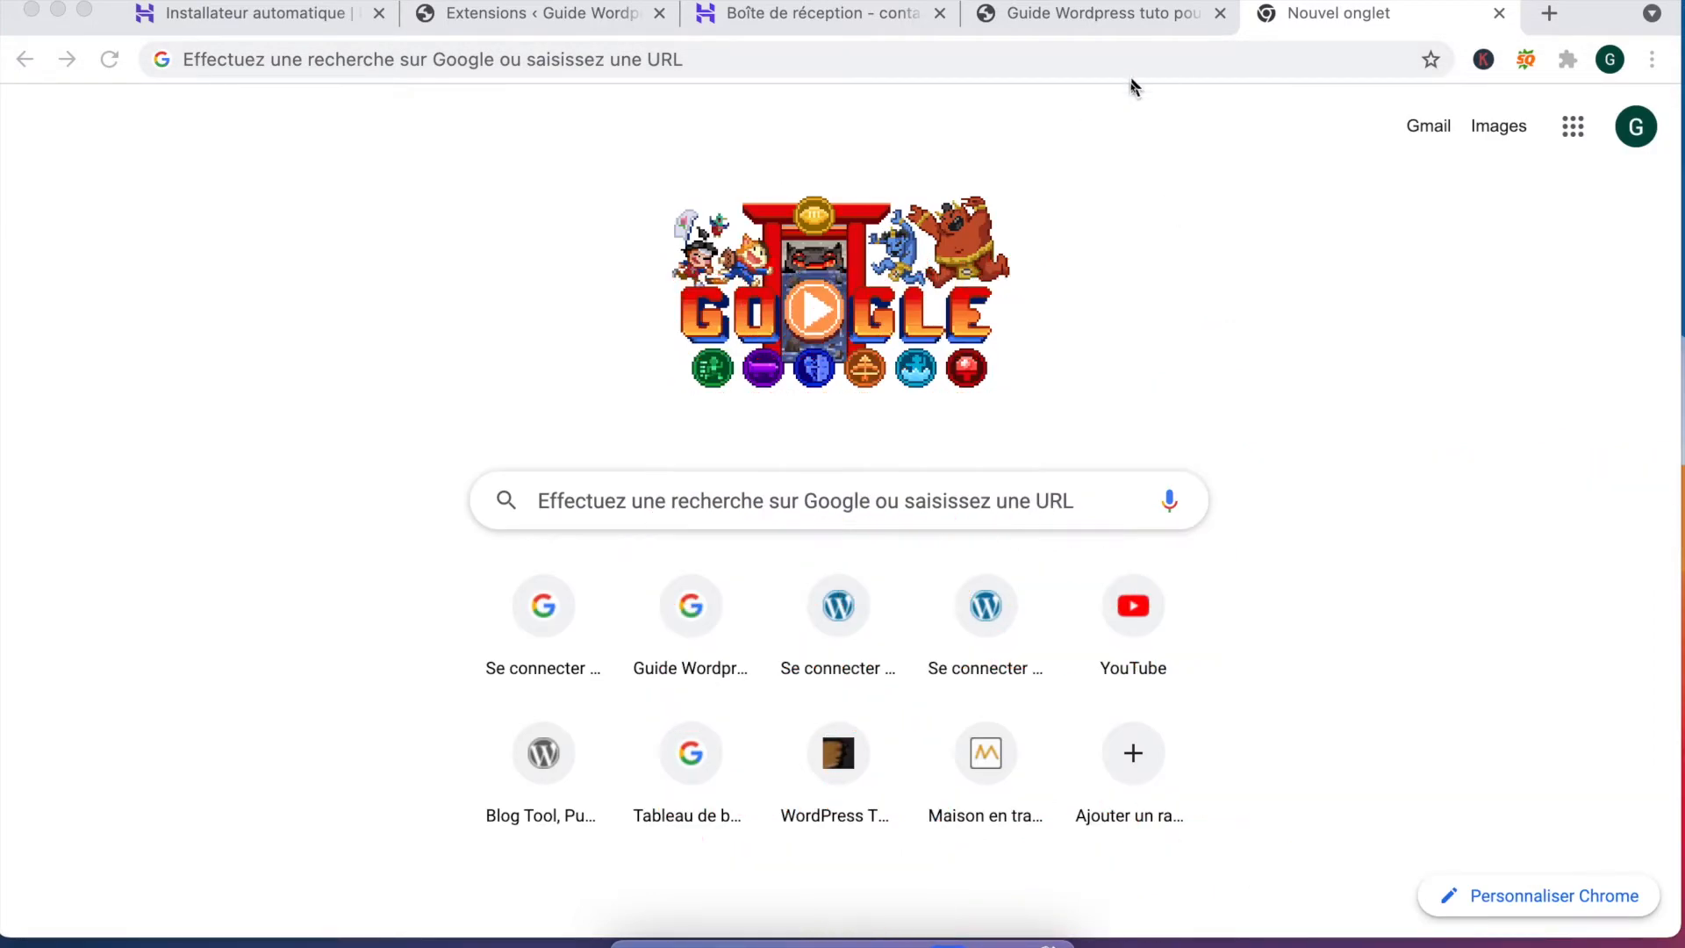
{"action": "left_click", "coordinate": [1059, 62]}
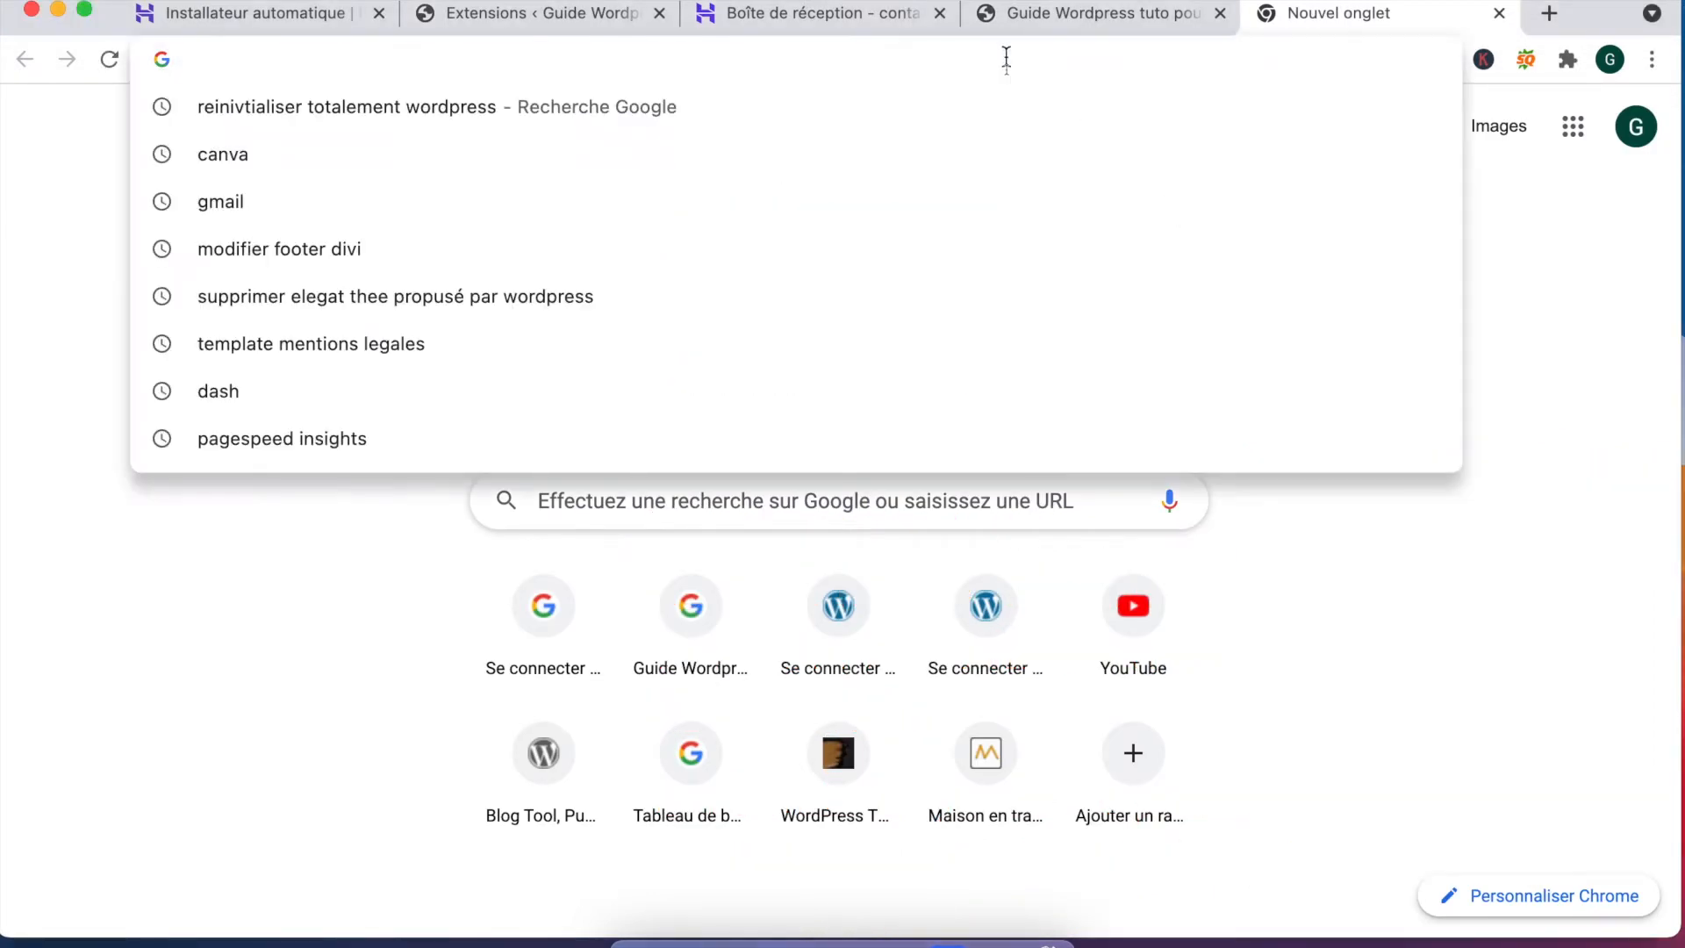
{"action": "left_click", "coordinate": [939, 13]}
{"action": "left_click", "coordinate": [939, 13]}
Step: Search Google for 'wp rocket' and open the French WP Rocket website
{"action": "type", "text": "wp rocket"}
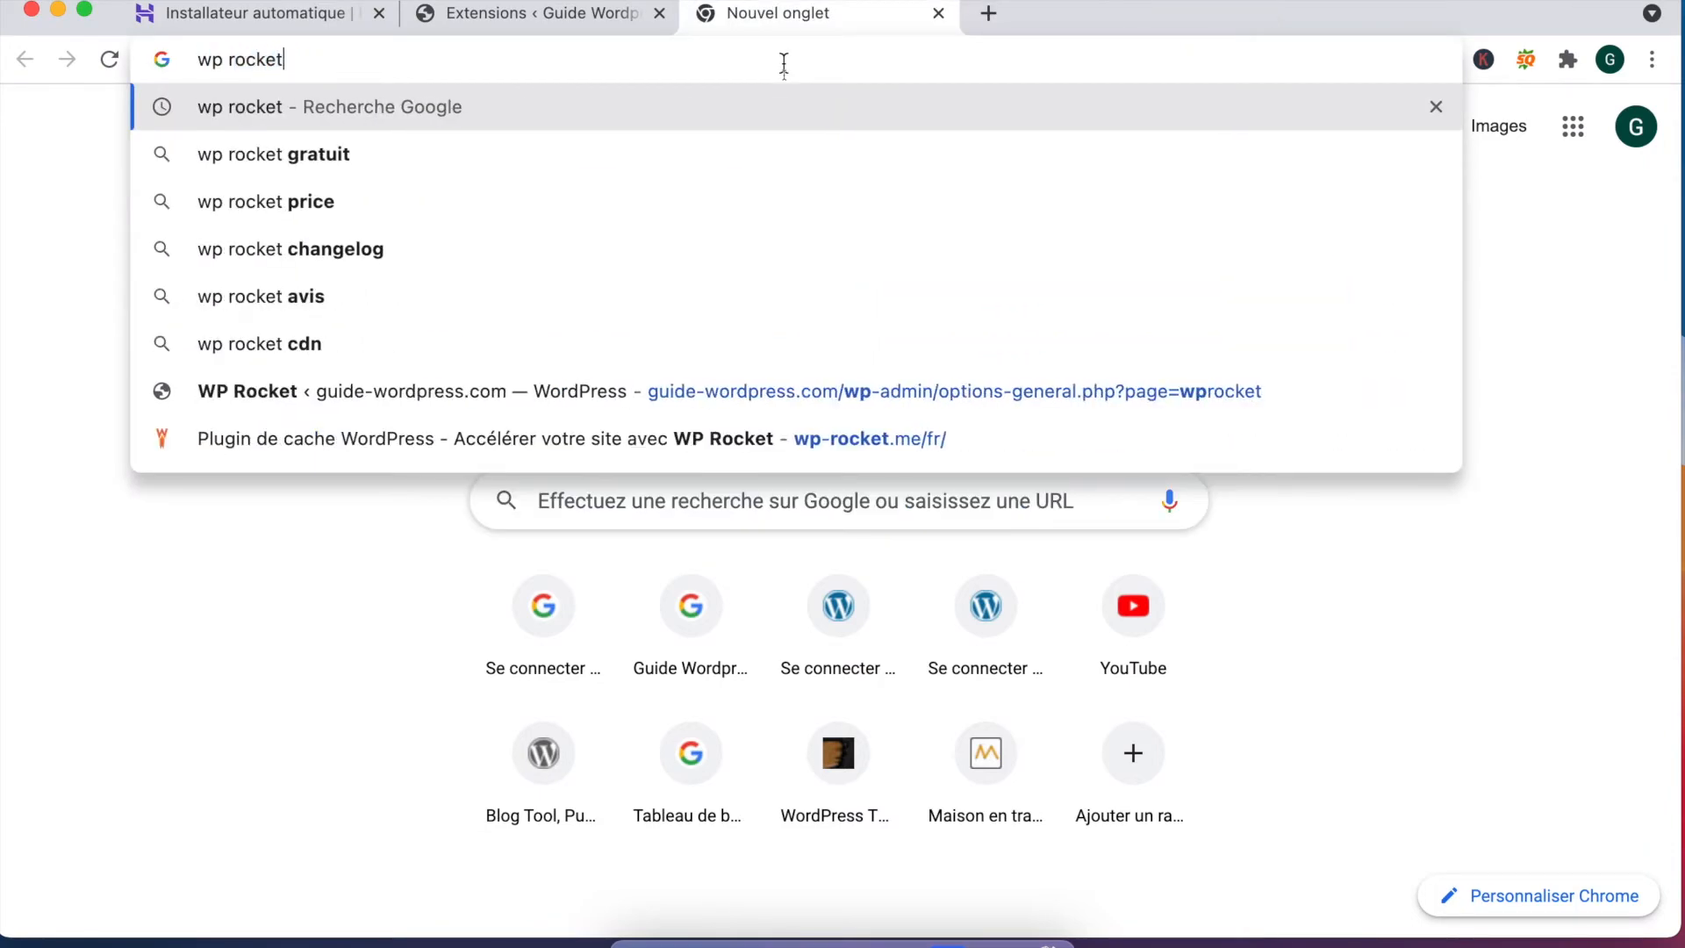
{"action": "key", "text": "Return"}
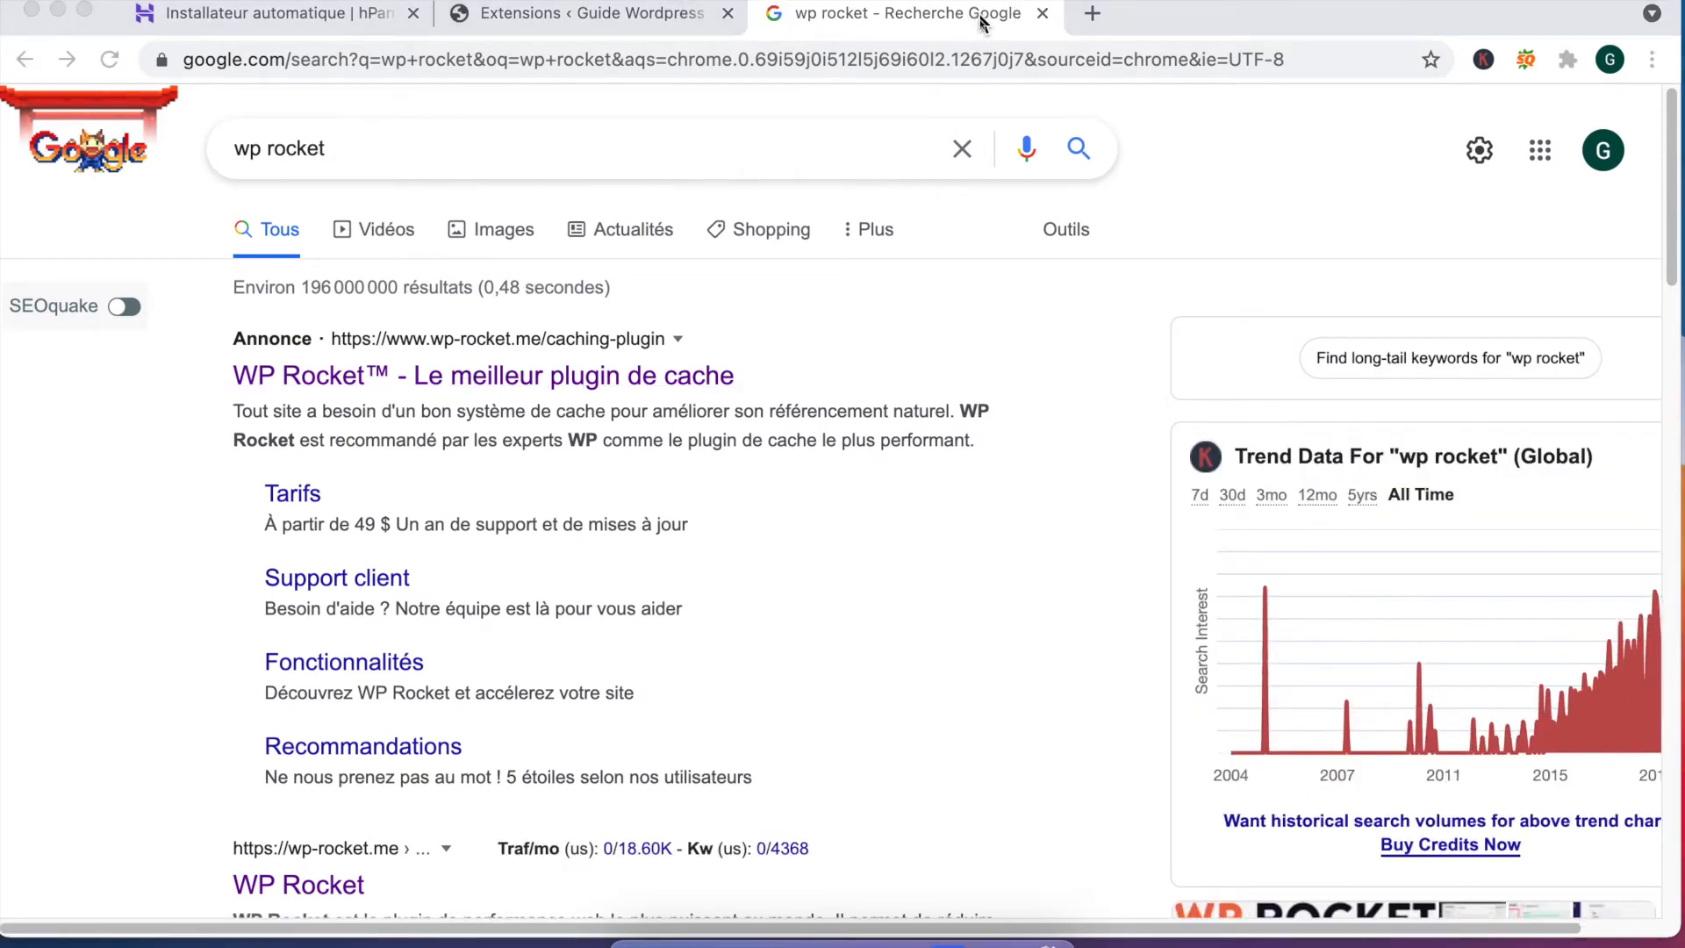
{"action": "left_click", "coordinate": [540, 379]}
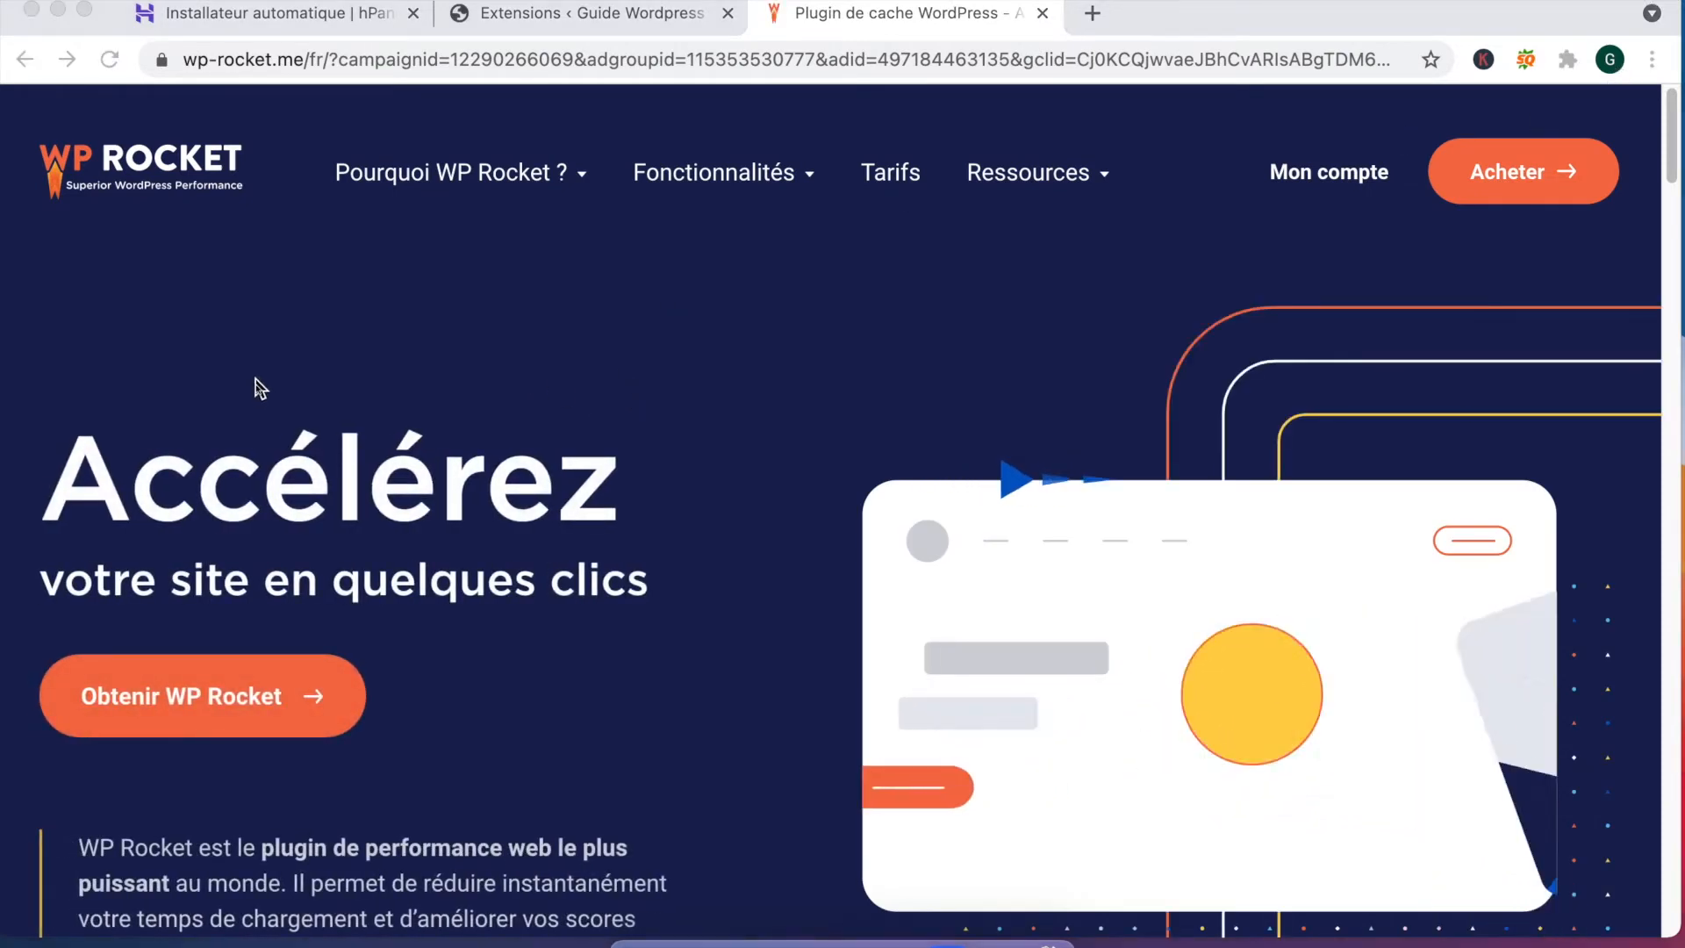
{"action": "left_click_drag", "start_coordinate": [44, 478], "coordinate": [643, 577]}
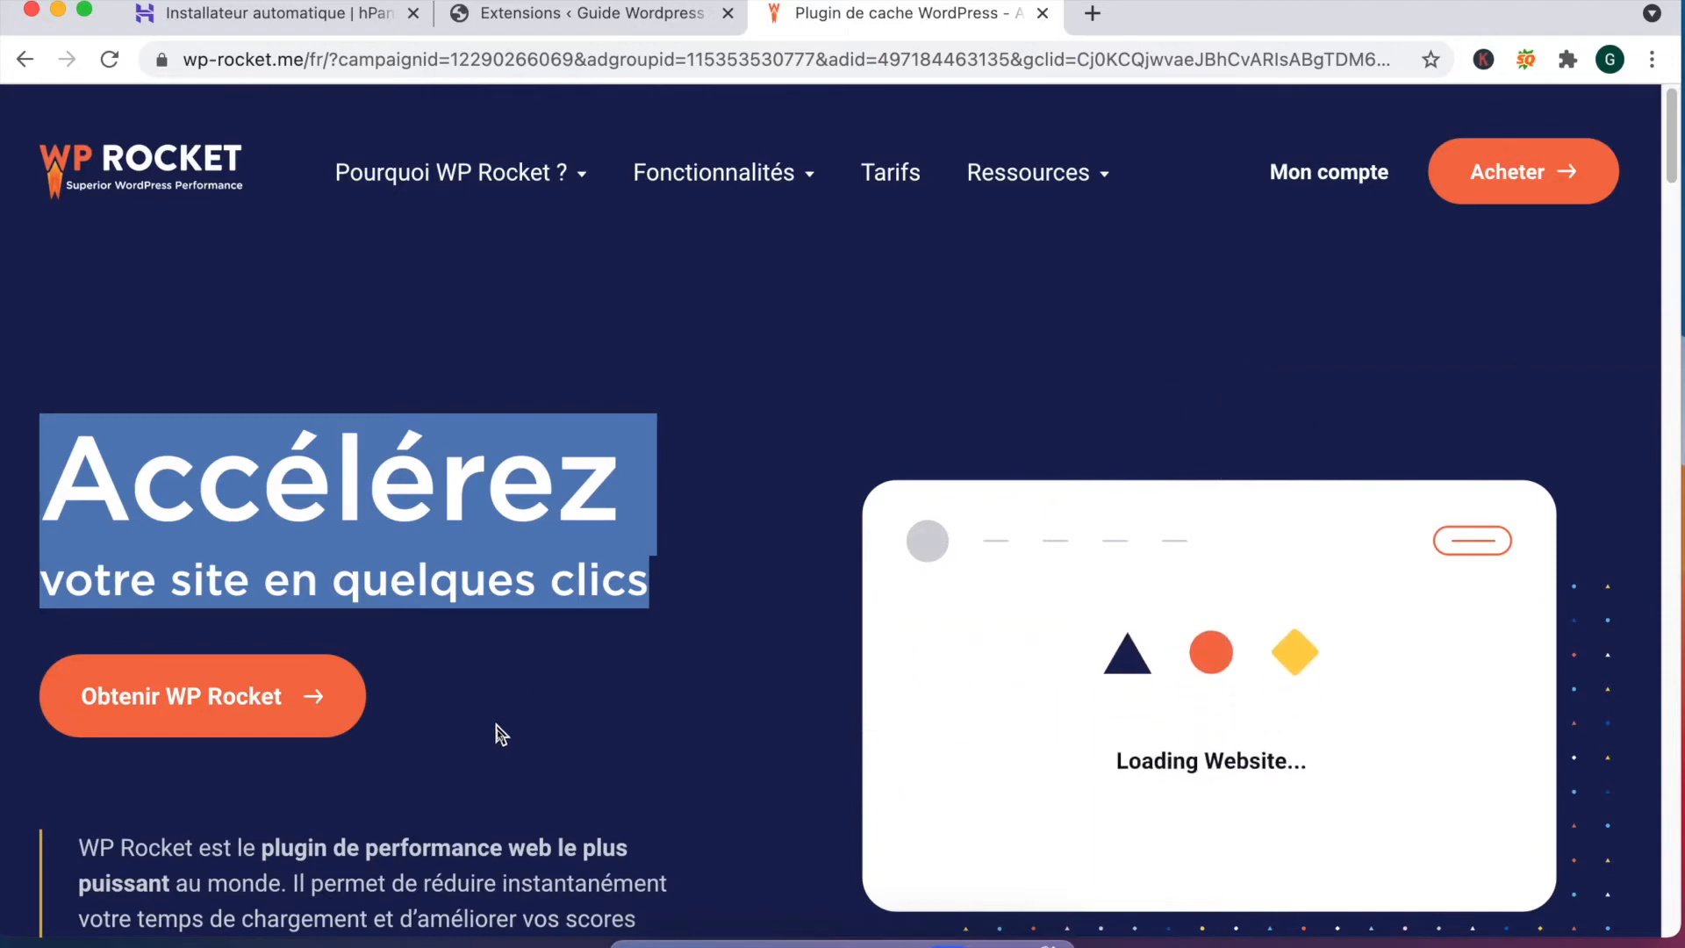
{"action": "scroll", "coordinate": [495, 725], "scroll_direction": "down", "scroll_amount": 3}
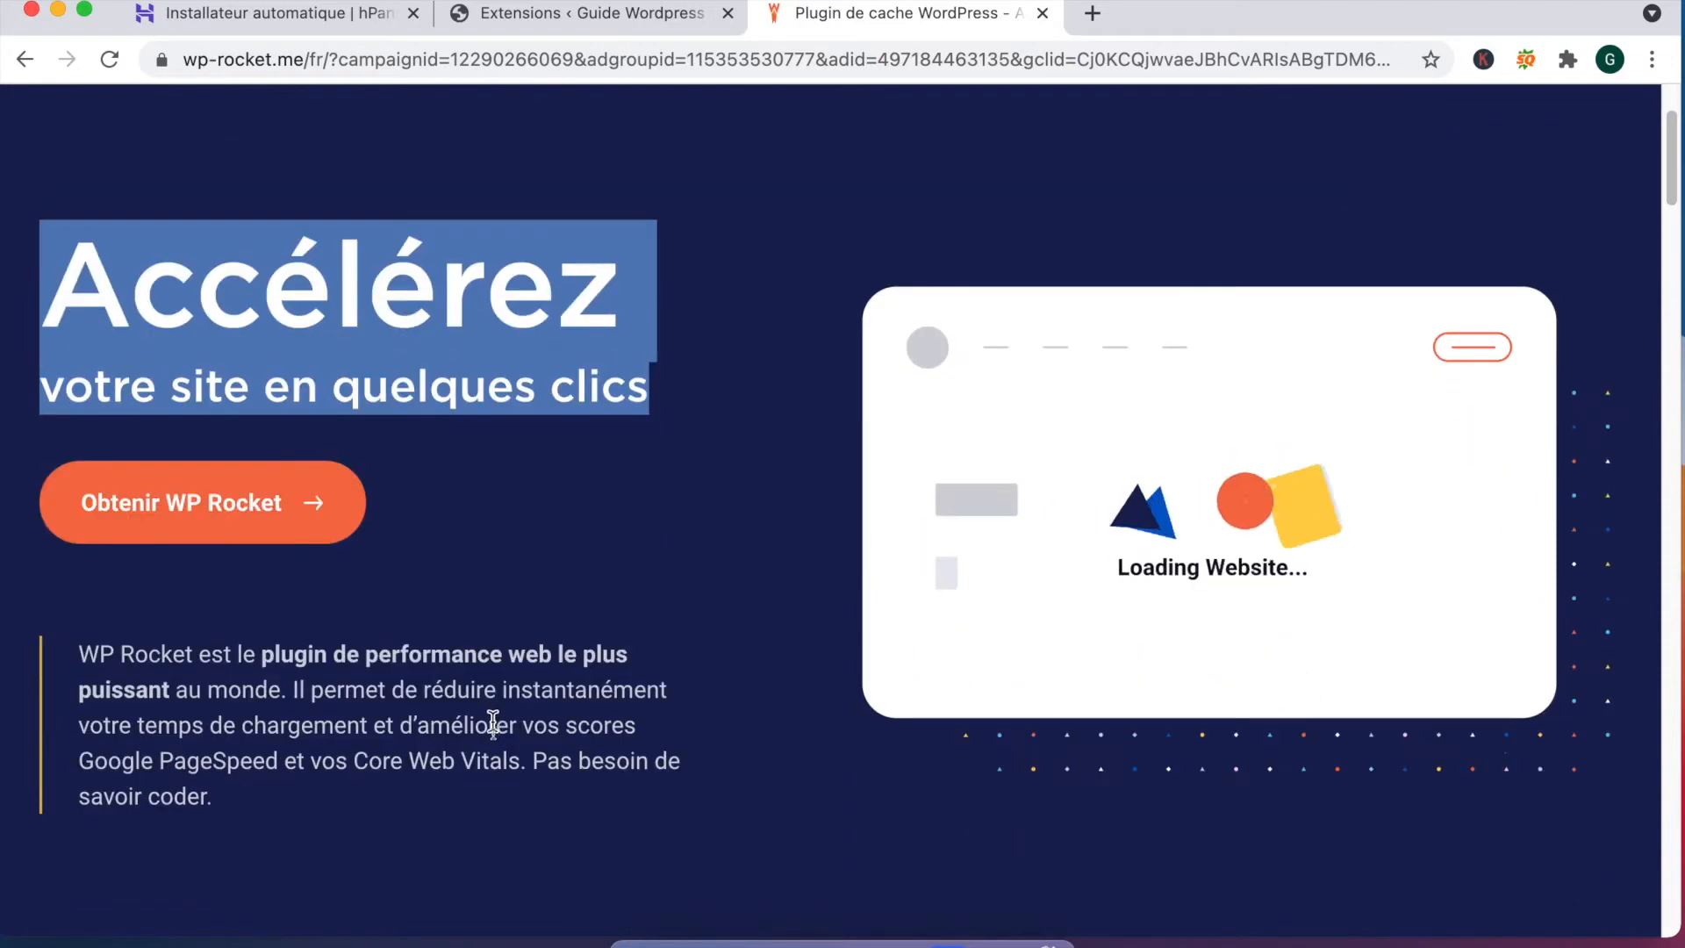
{"action": "scroll", "coordinate": [494, 723], "scroll_direction": "down", "scroll_amount": 4}
{"action": "left_click_drag", "start_coordinate": [1068, 368], "coordinate": [1506, 437]}
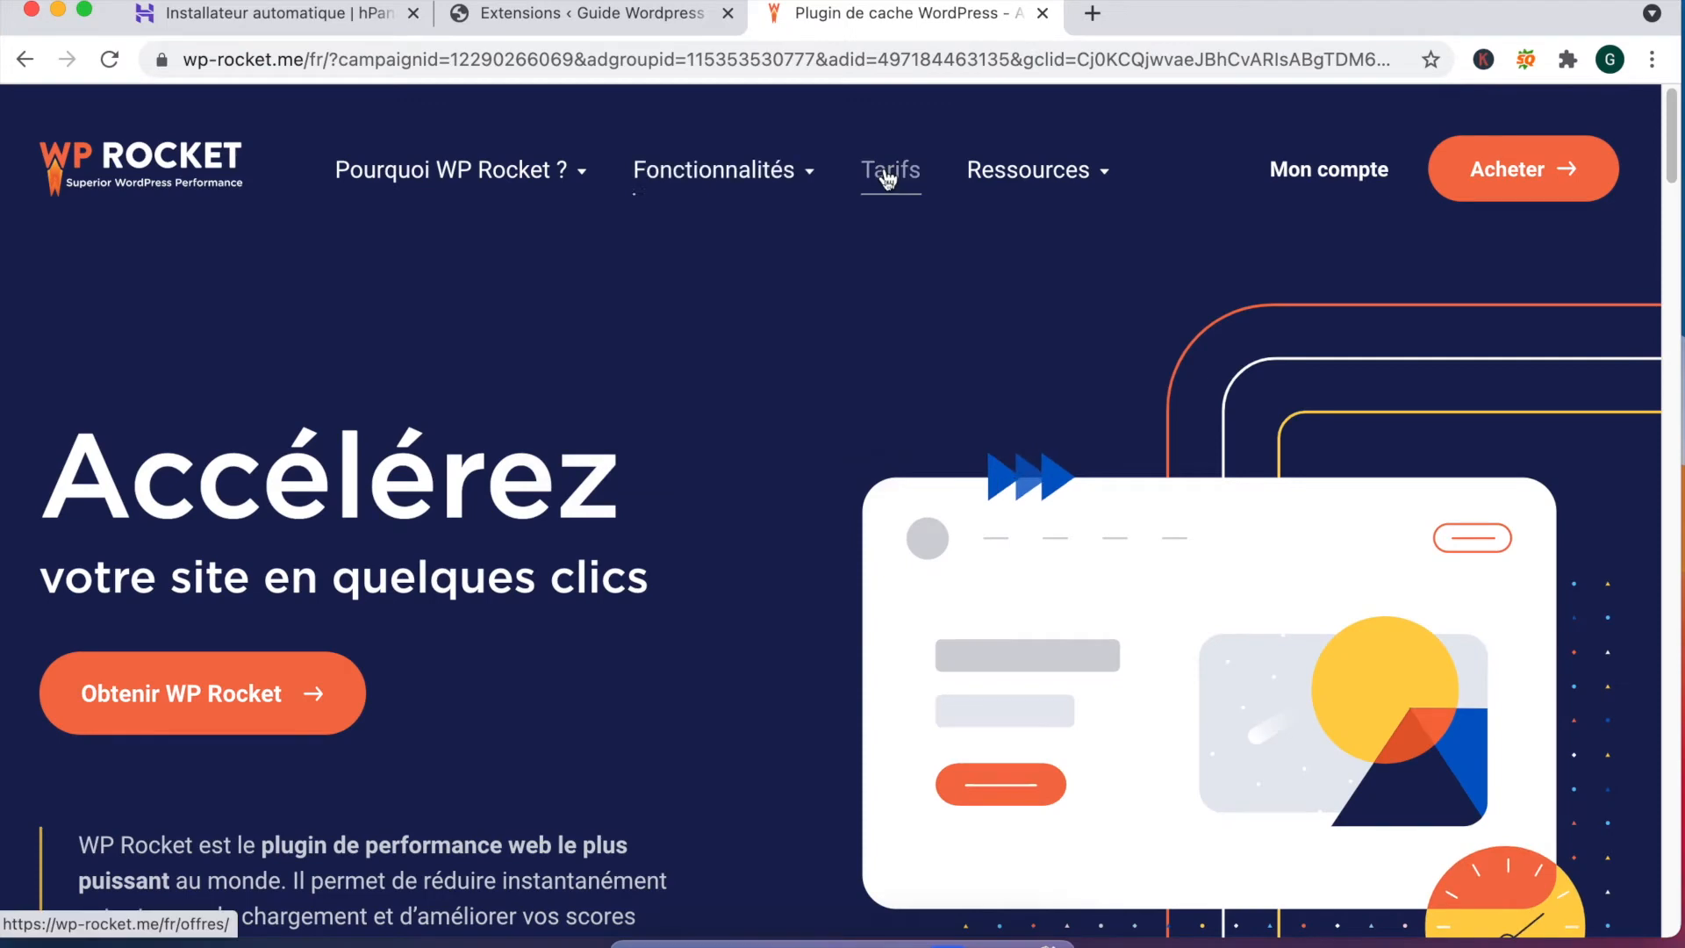
Step: View WP Rocket prices in euros (Single €44, Plus €88, Infinite €222), then return home
{"action": "left_click", "coordinate": [889, 174]}
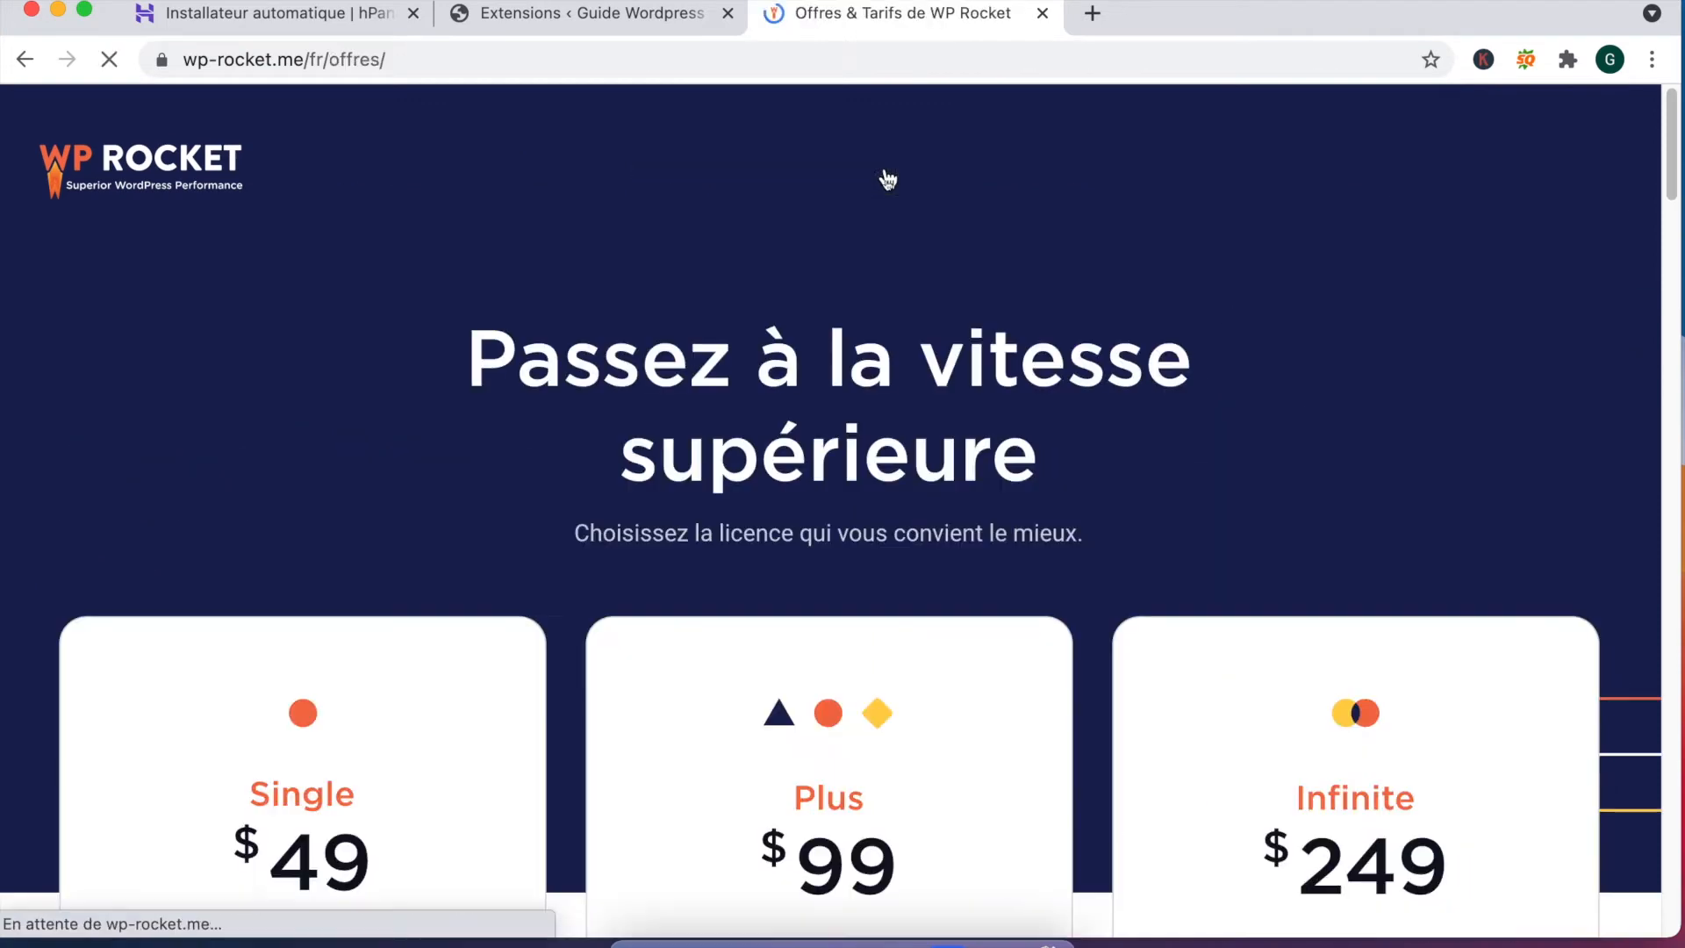
{"action": "scroll", "coordinate": [762, 342], "scroll_direction": "down", "scroll_amount": 7}
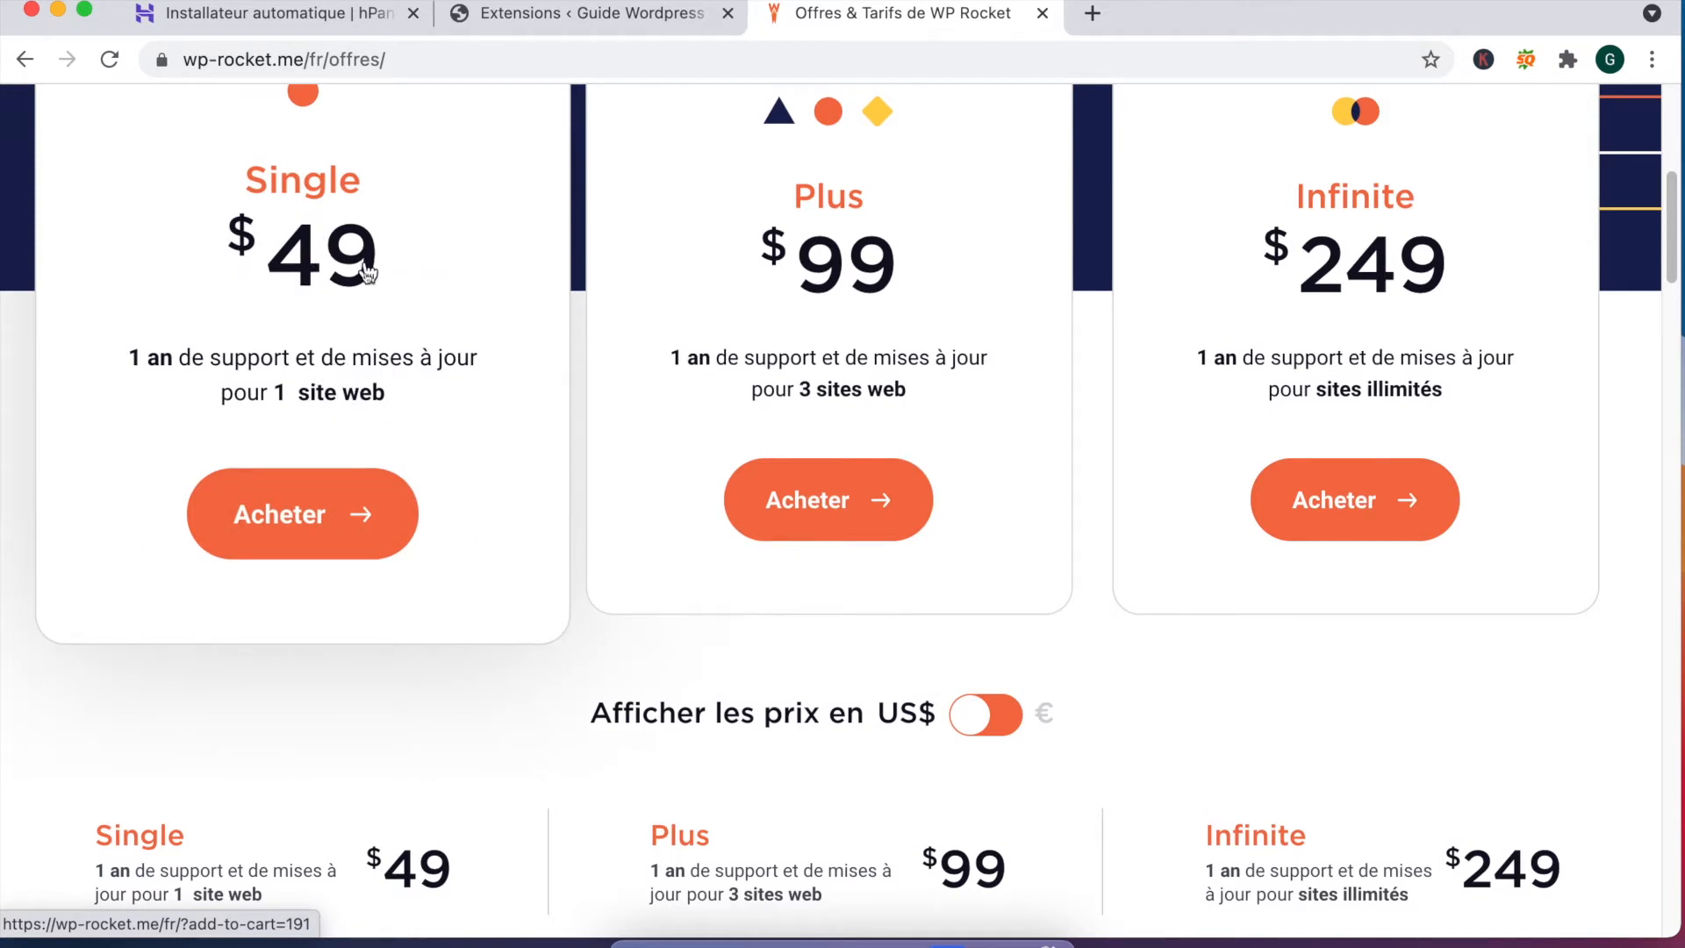
{"action": "scroll", "coordinate": [372, 273], "scroll_direction": "up", "scroll_amount": 1}
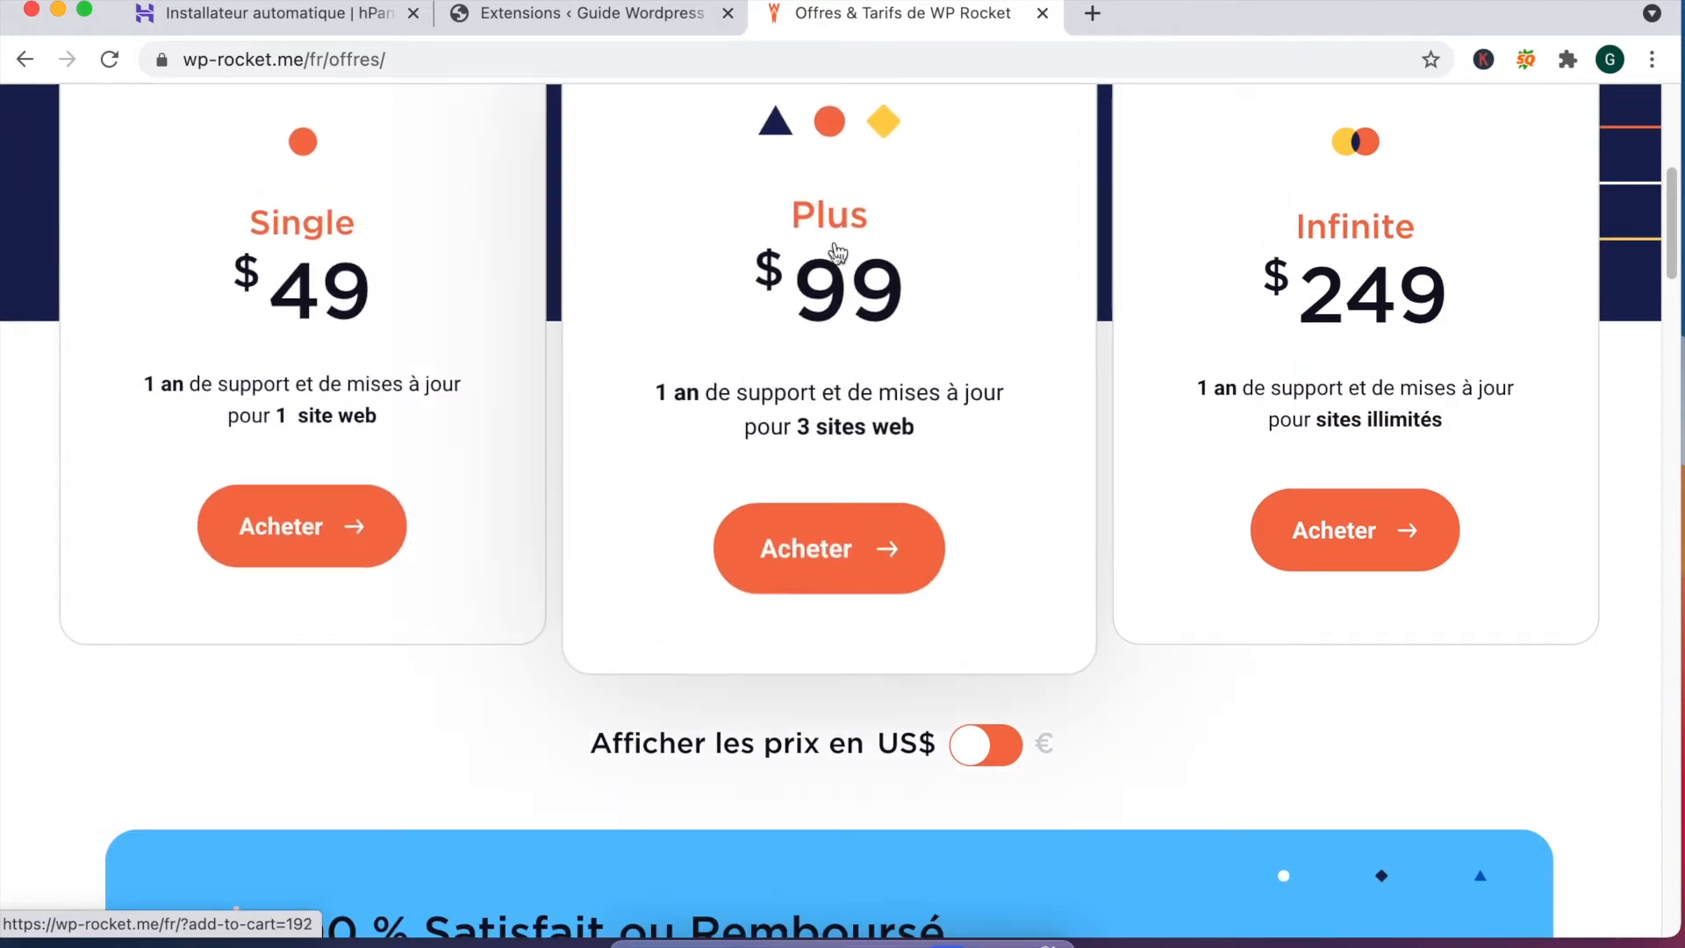
{"action": "scroll", "coordinate": [1290, 413], "scroll_direction": "up", "scroll_amount": 5}
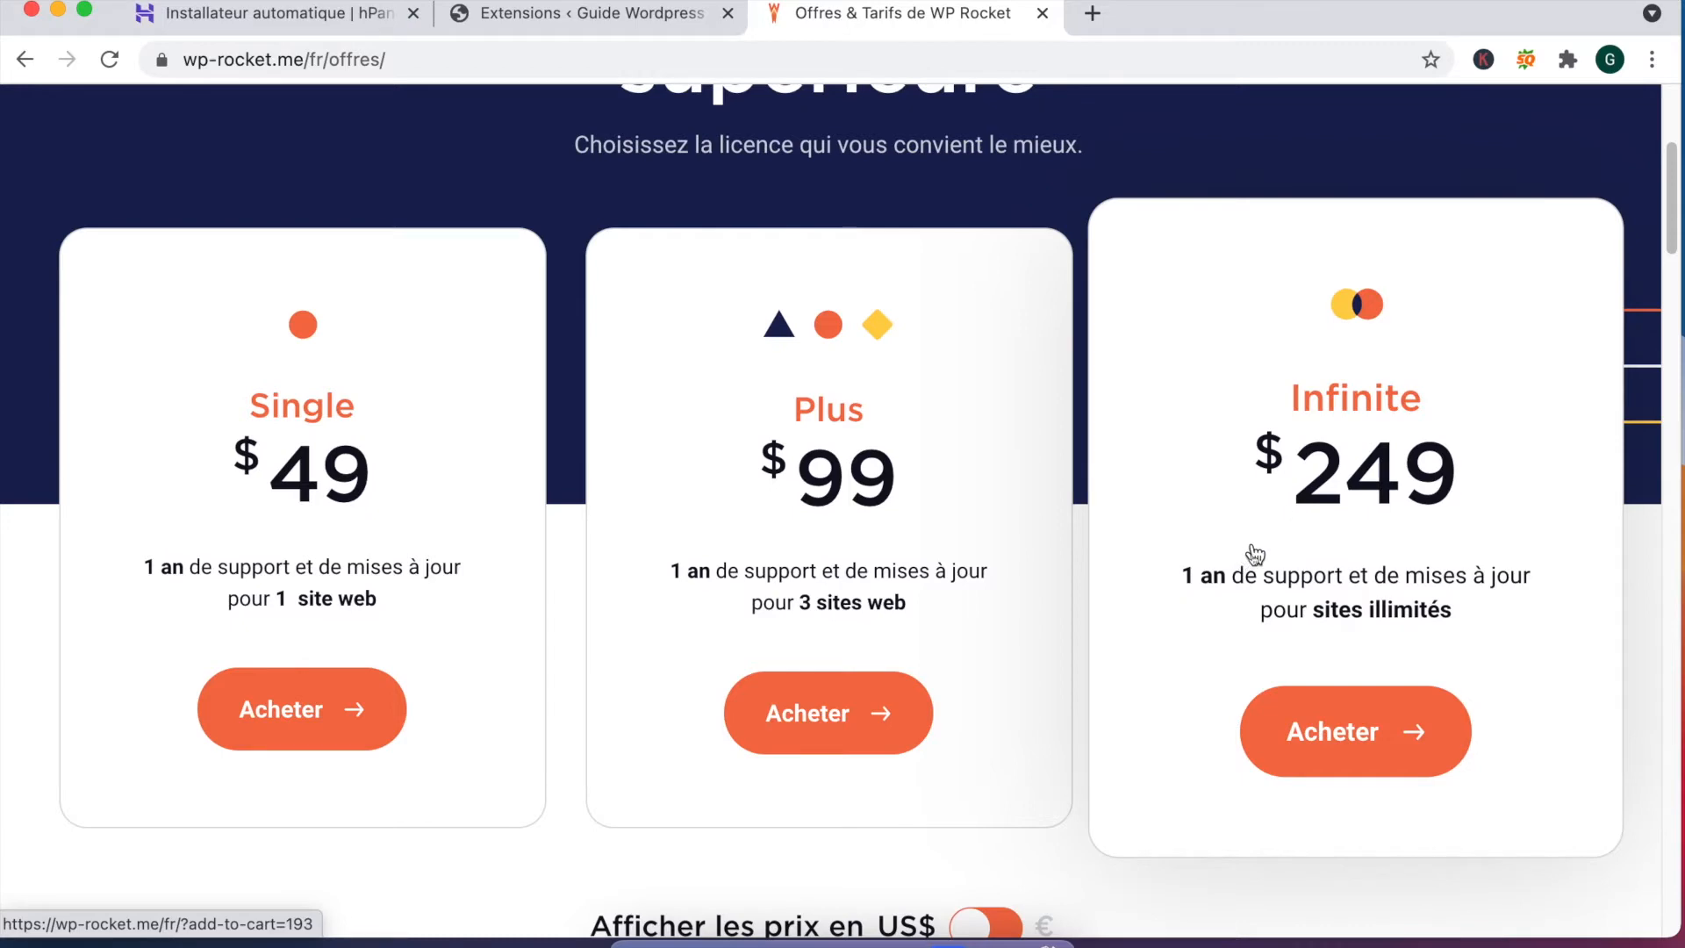
{"action": "scroll", "coordinate": [1255, 553], "scroll_direction": "down", "scroll_amount": 4}
{"action": "left_click", "coordinate": [983, 555]}
{"action": "scroll", "coordinate": [1010, 378], "scroll_direction": "up", "scroll_amount": 2}
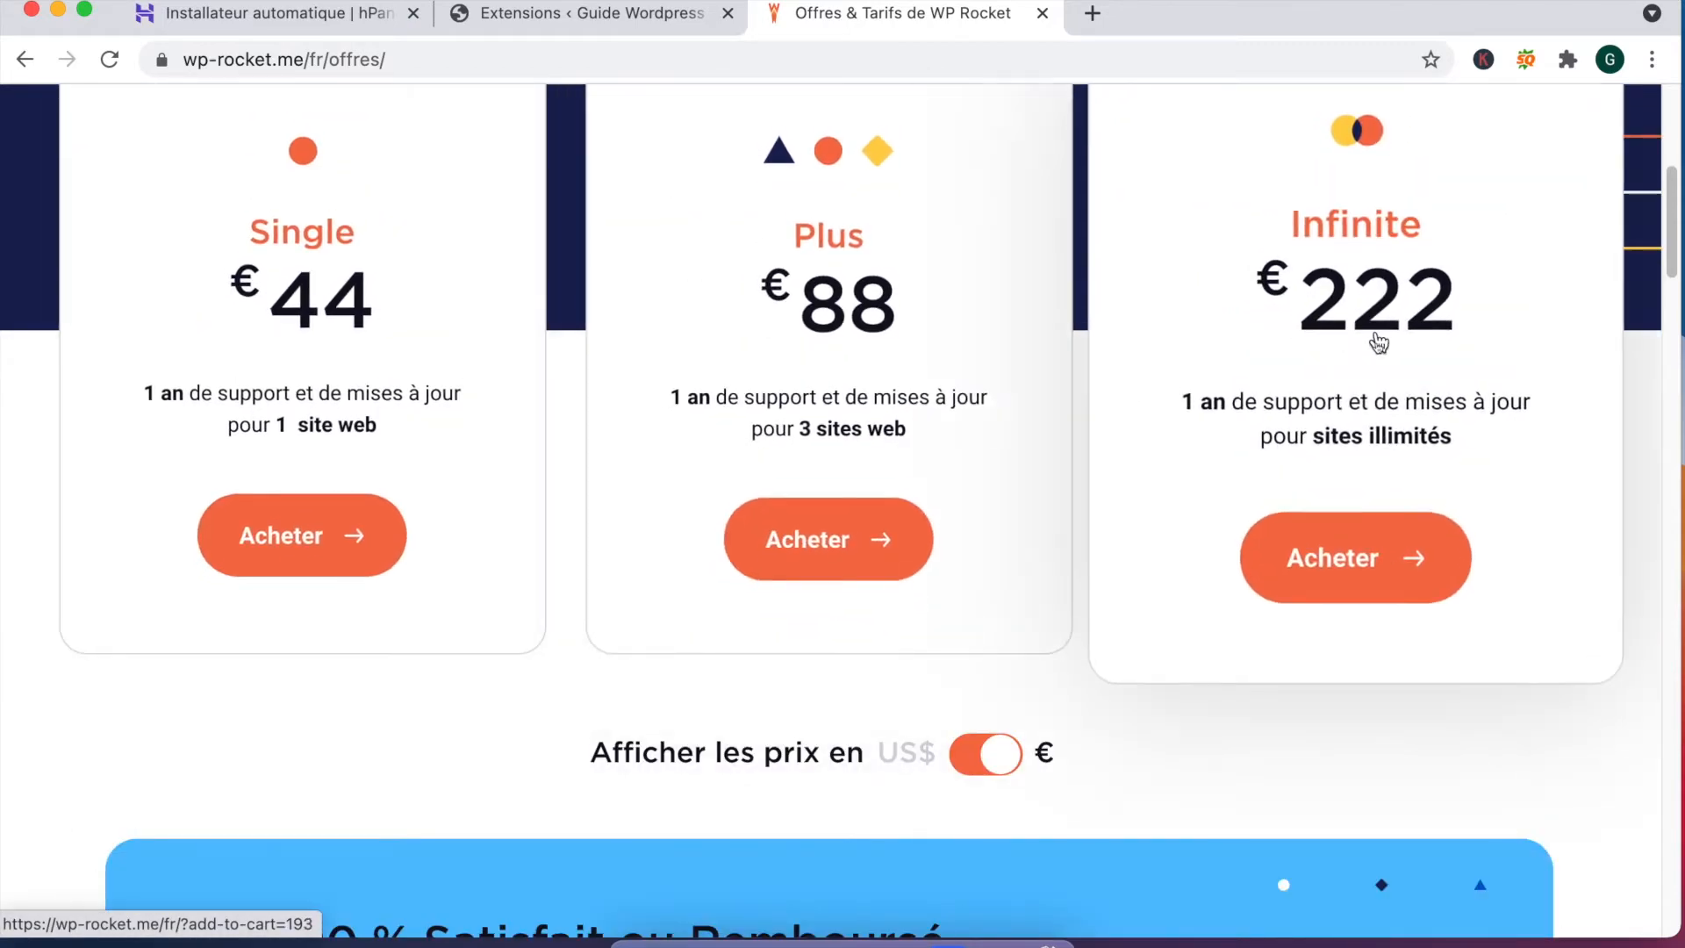
{"action": "scroll", "coordinate": [1410, 339], "scroll_direction": "up", "scroll_amount": 2}
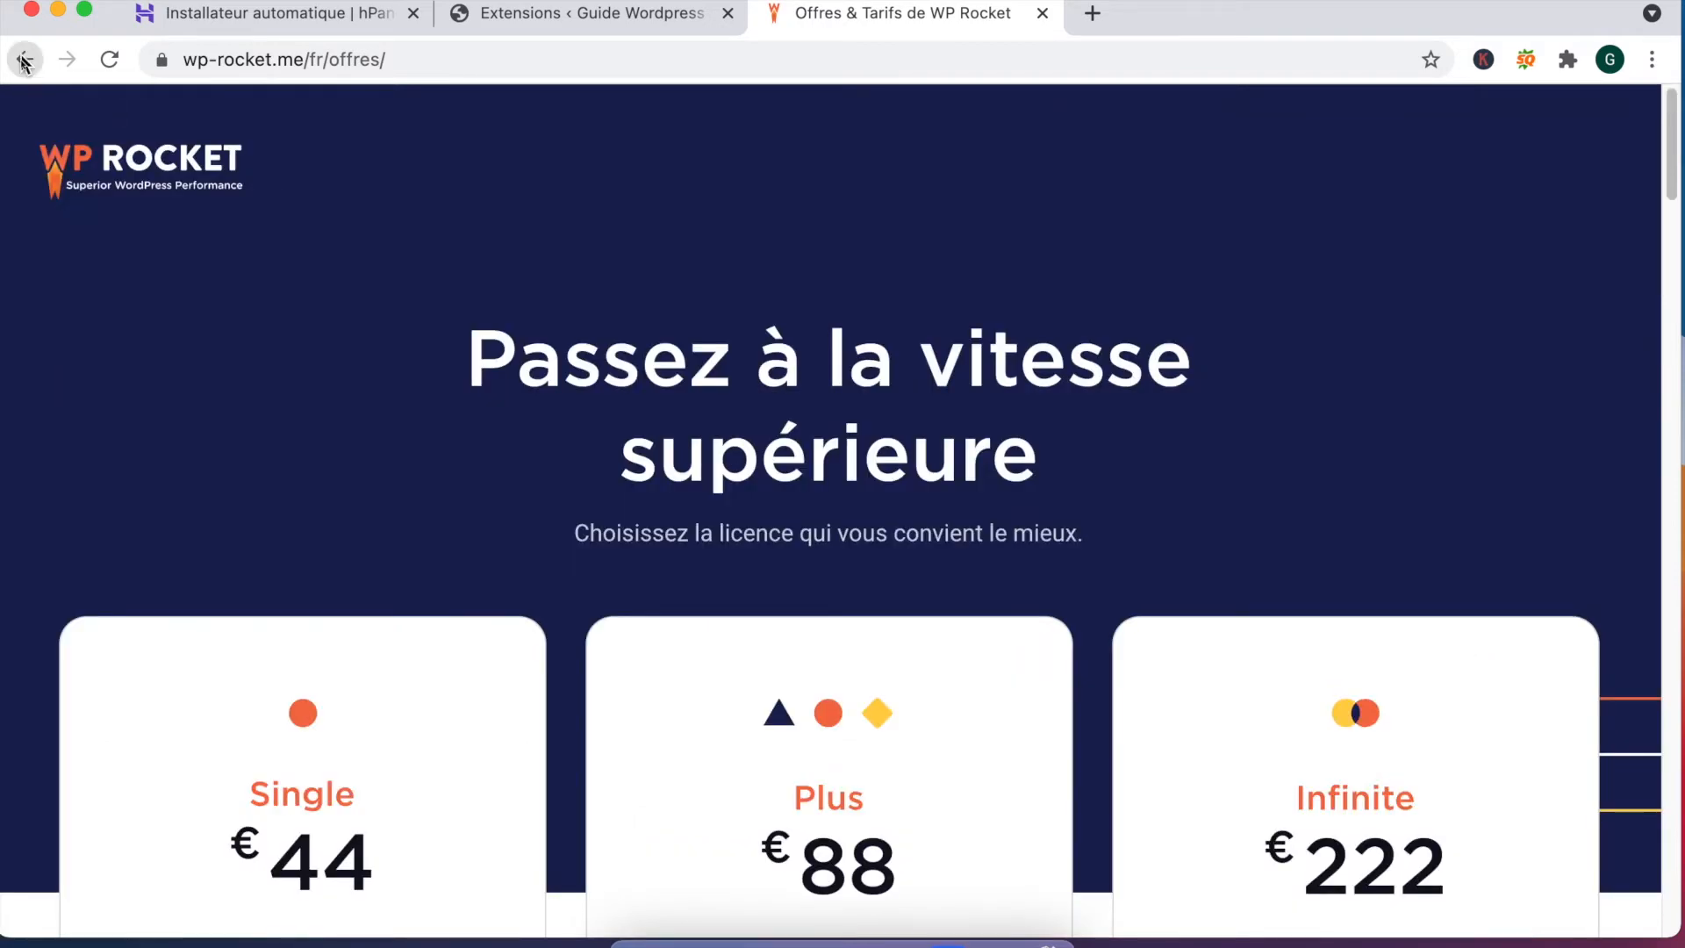
{"action": "left_click", "coordinate": [24, 62]}
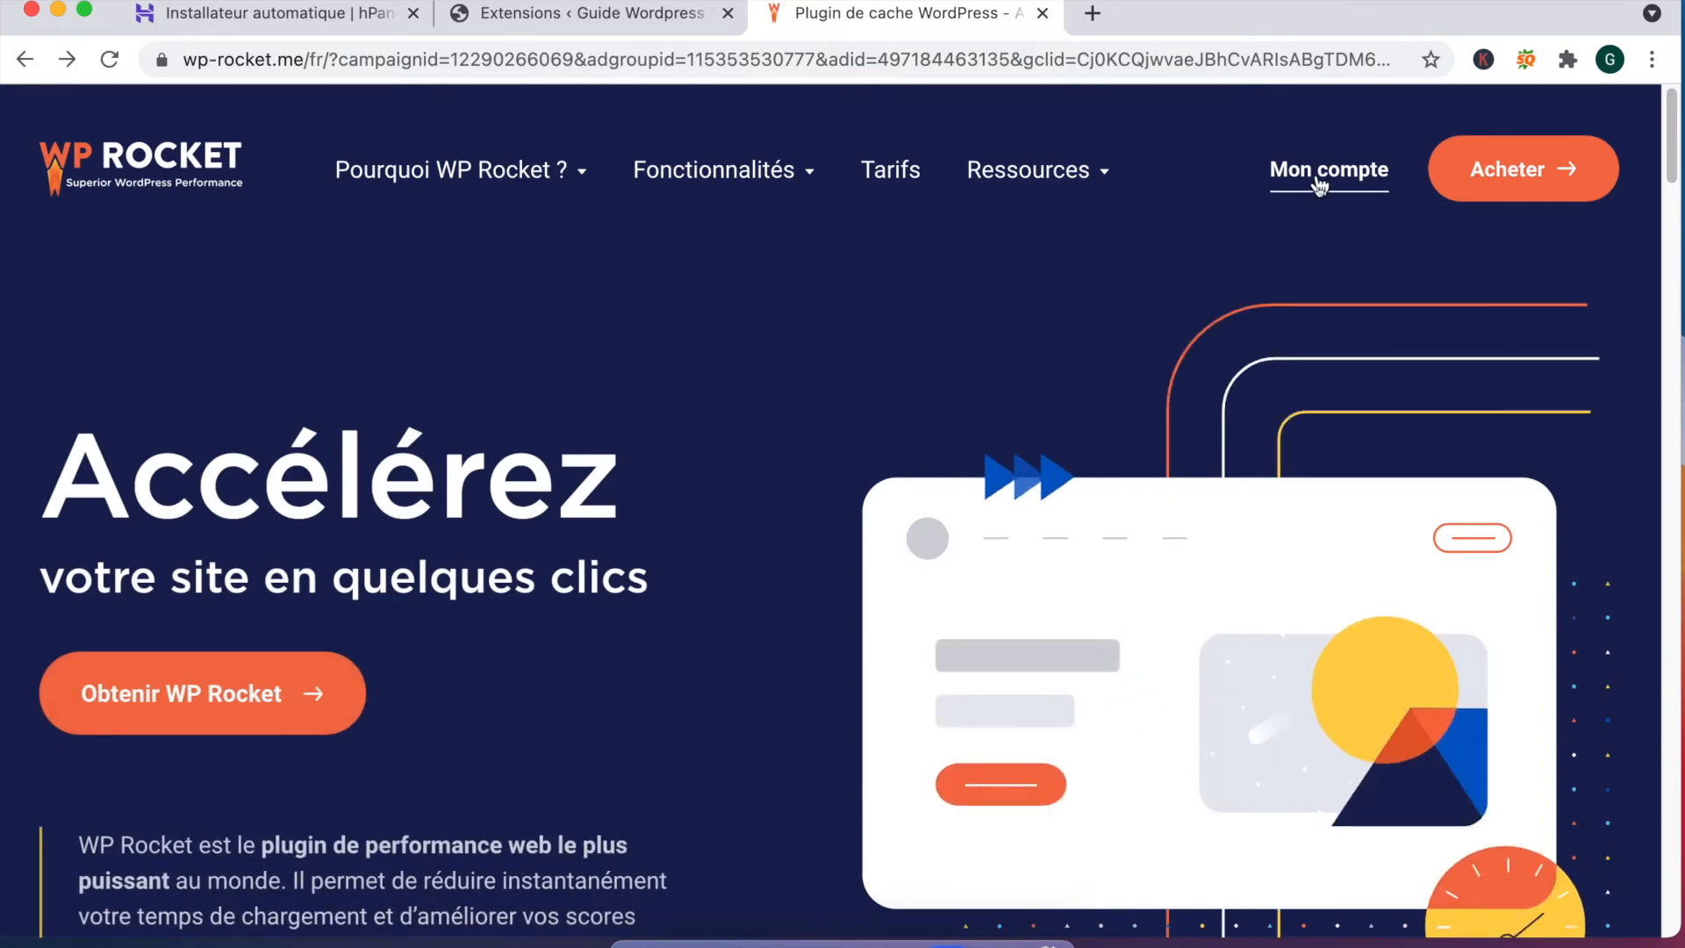
Step: Download the wp-rocket_3.9.2 zip from the account page and return to WordPress Extensions
{"action": "left_click", "coordinate": [1320, 184]}
{"action": "scroll", "coordinate": [755, 519], "scroll_direction": "down", "scroll_amount": 3}
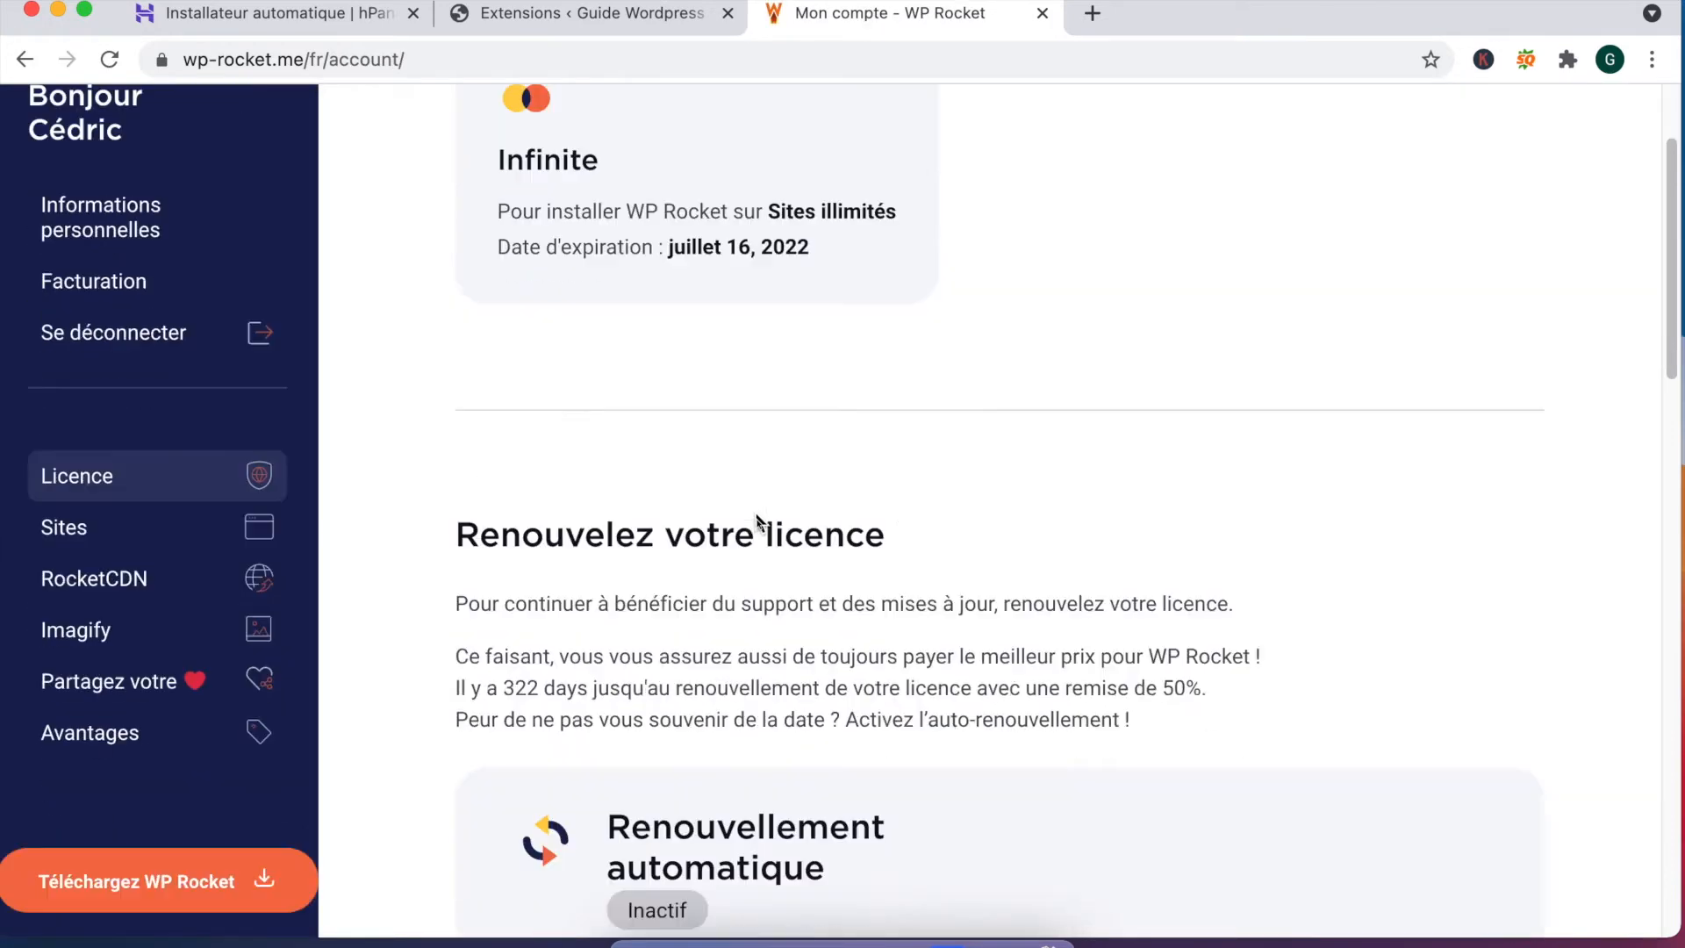
{"action": "scroll", "coordinate": [615, 562], "scroll_direction": "down", "scroll_amount": 2}
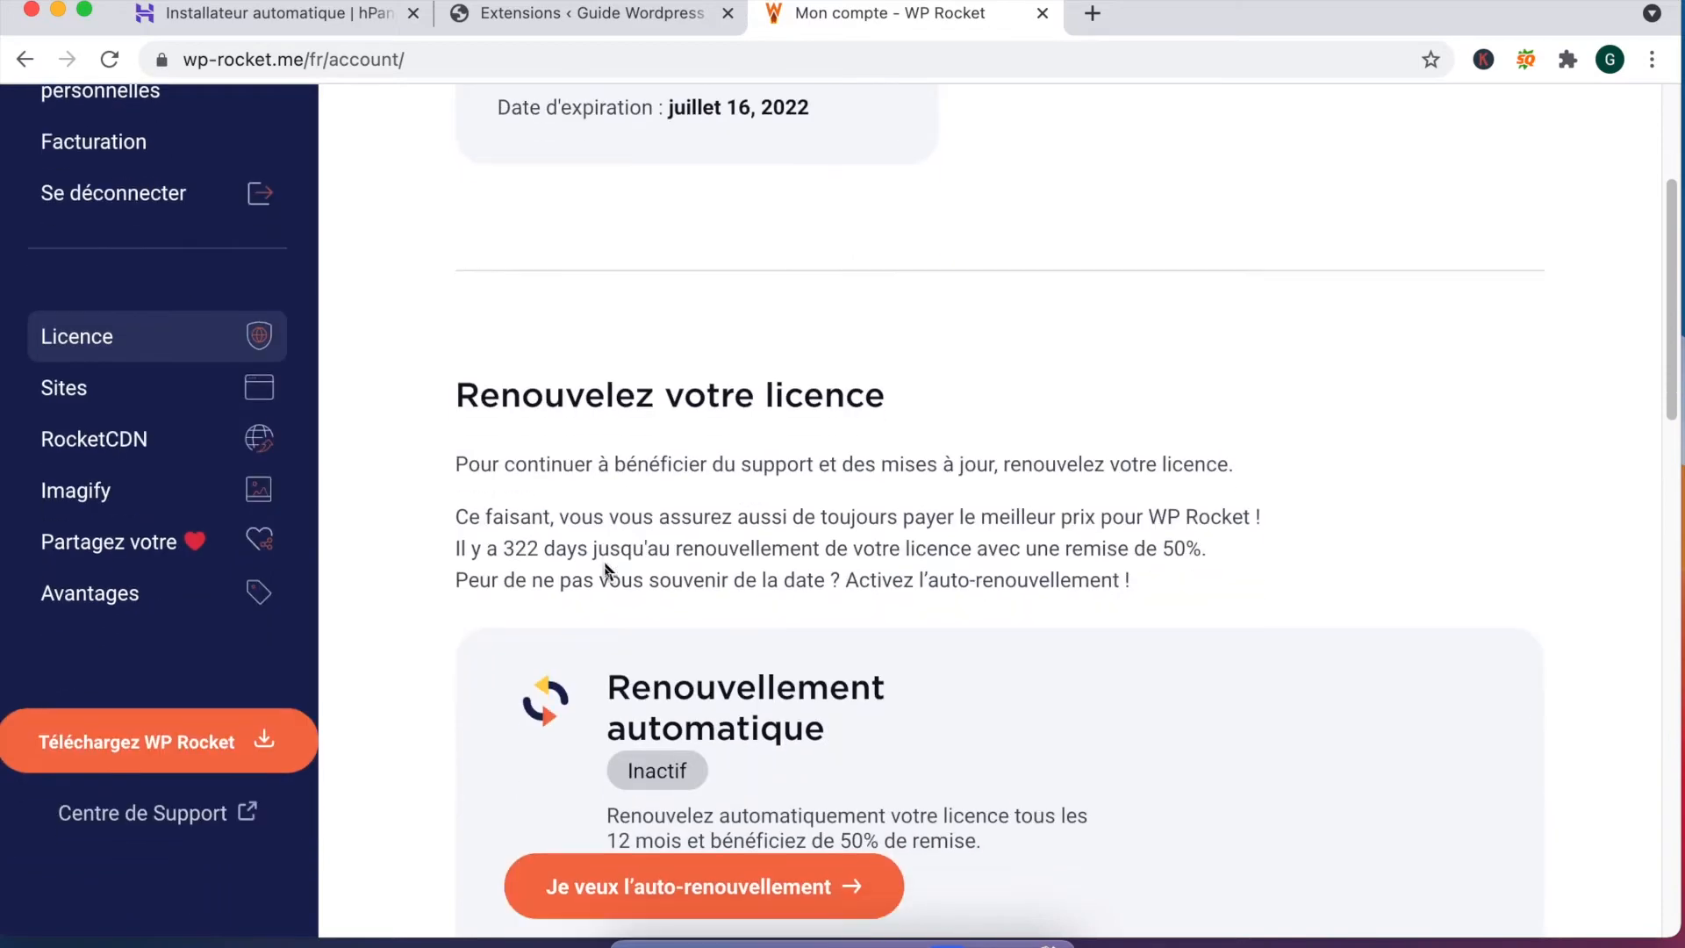
{"action": "scroll", "coordinate": [708, 575], "scroll_direction": "down", "scroll_amount": 5}
{"action": "left_click_drag", "start_coordinate": [642, 384], "coordinate": [964, 387]}
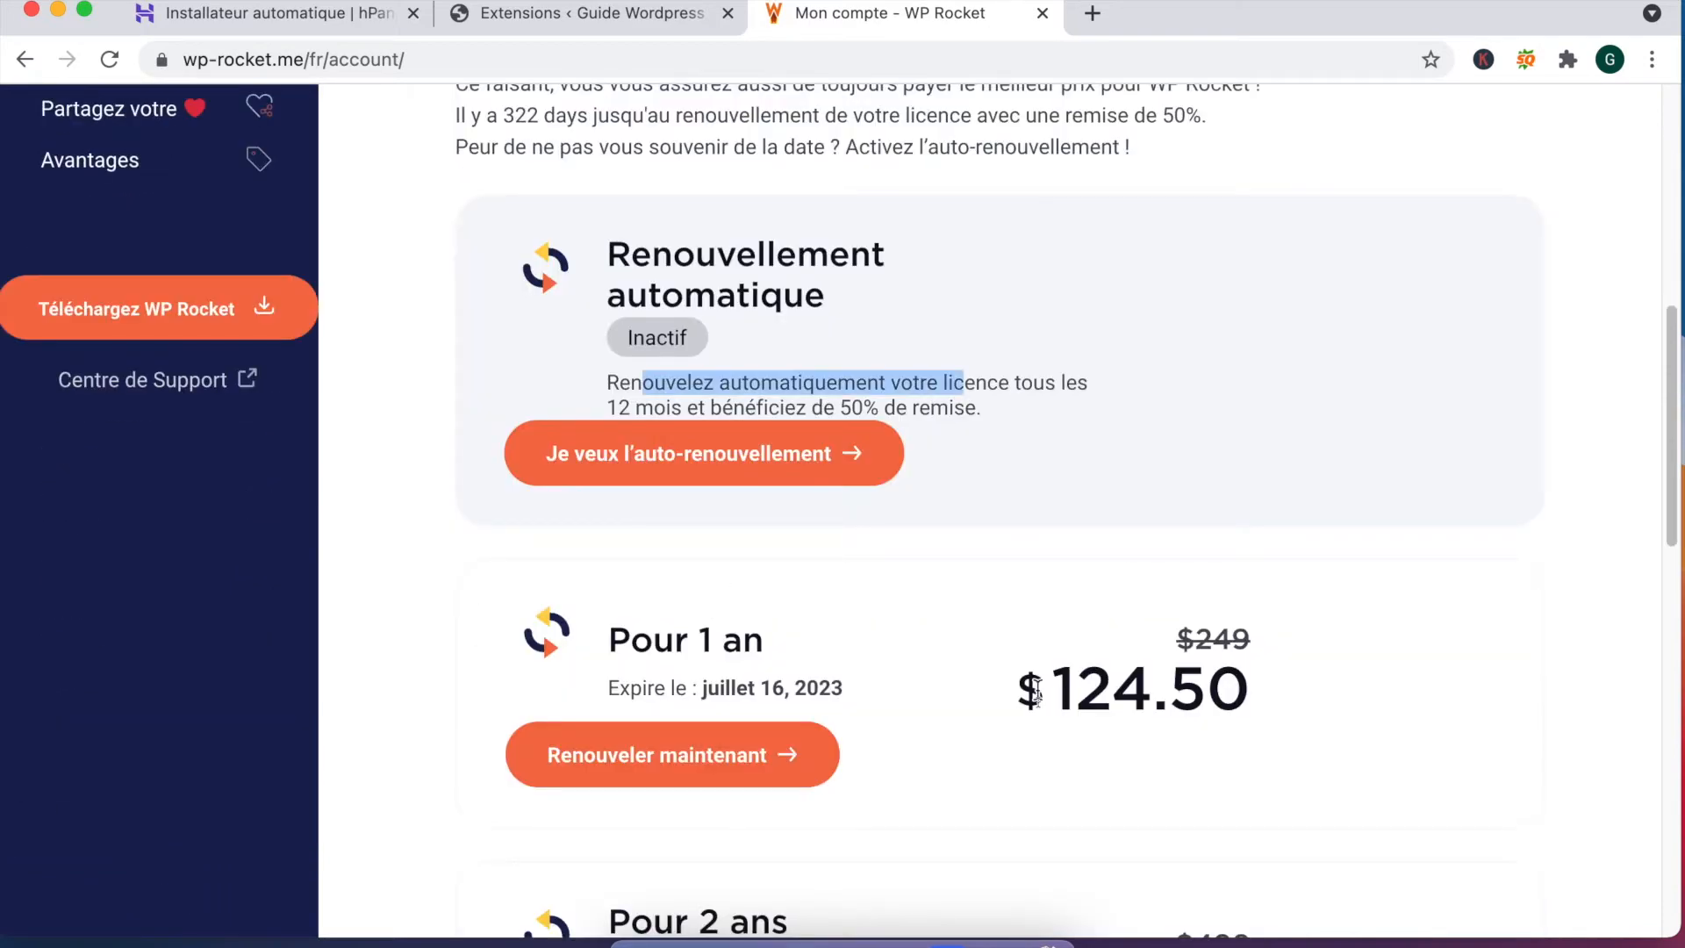
{"action": "left_click_drag", "start_coordinate": [1295, 707], "coordinate": [1150, 698]}
{"action": "left_click", "coordinate": [1317, 693]}
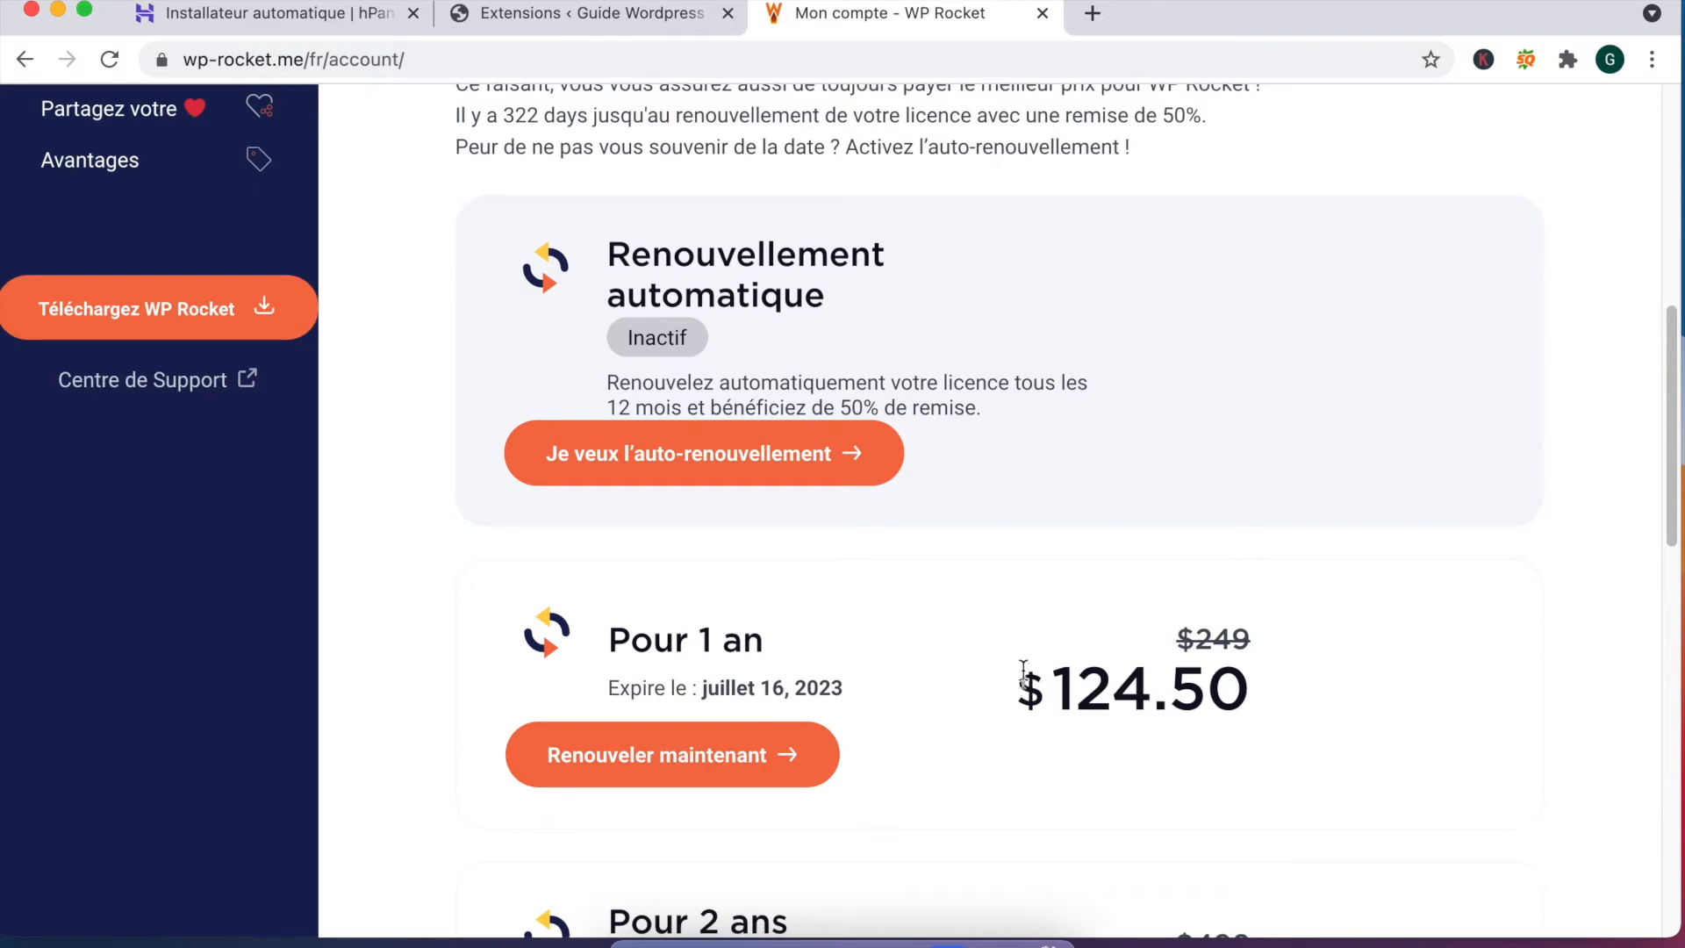
{"action": "scroll", "coordinate": [1179, 655], "scroll_direction": "down", "scroll_amount": 2}
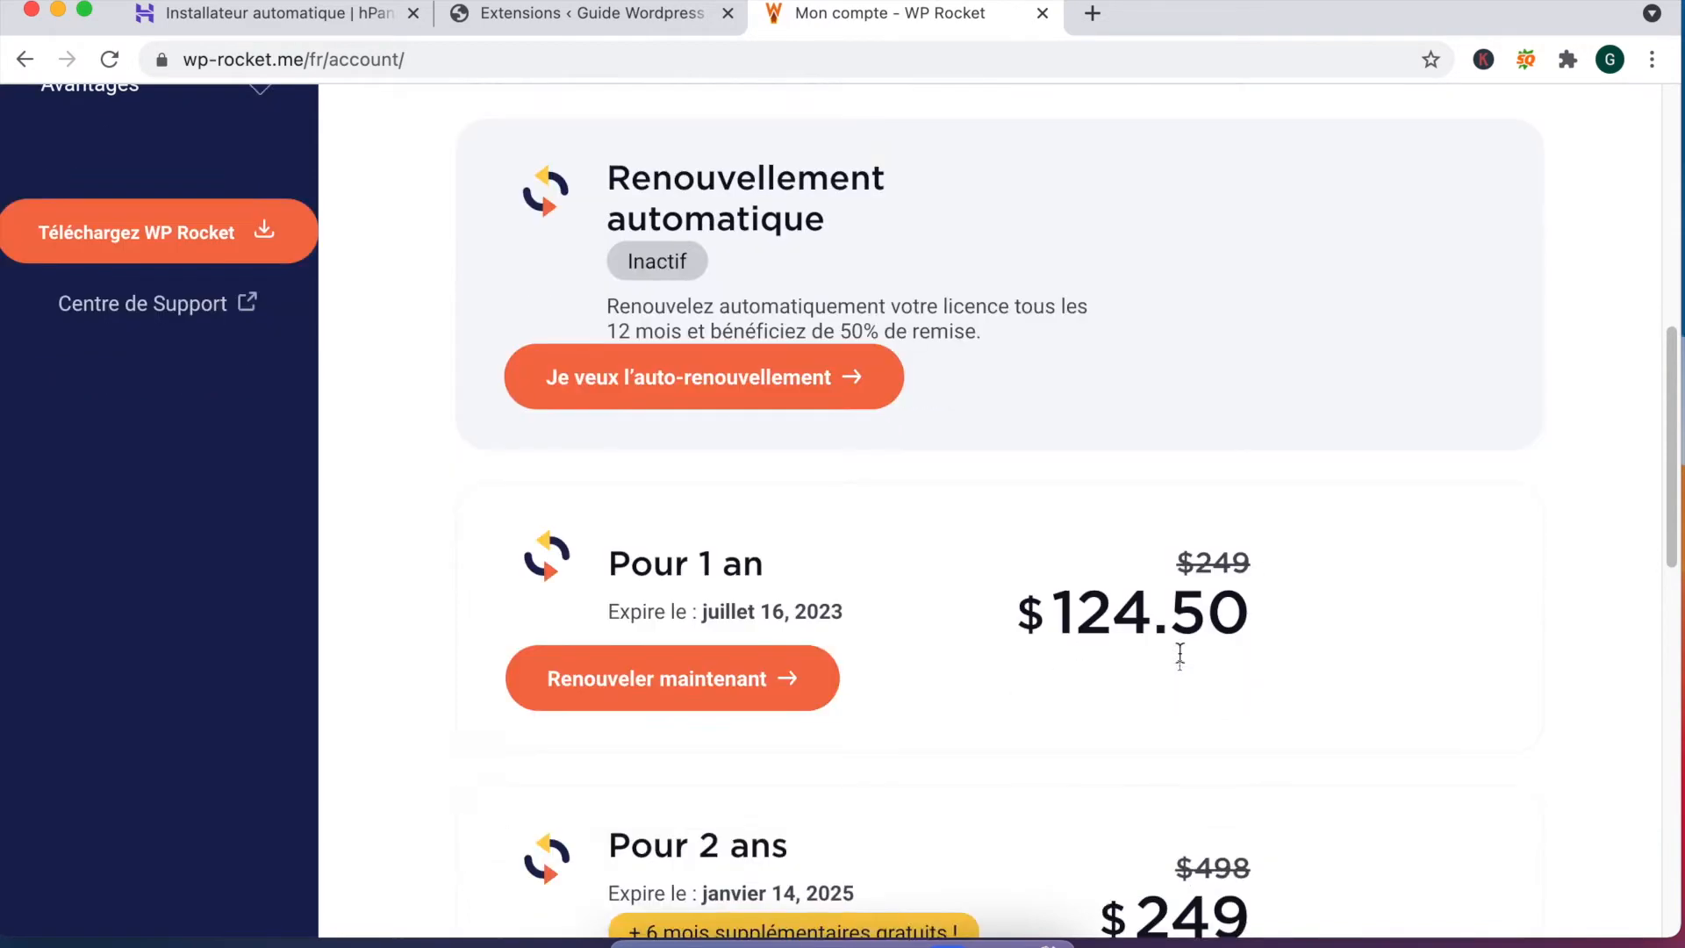
{"action": "scroll", "coordinate": [176, 439], "scroll_direction": "up", "scroll_amount": 3}
{"action": "left_click", "coordinate": [176, 438]}
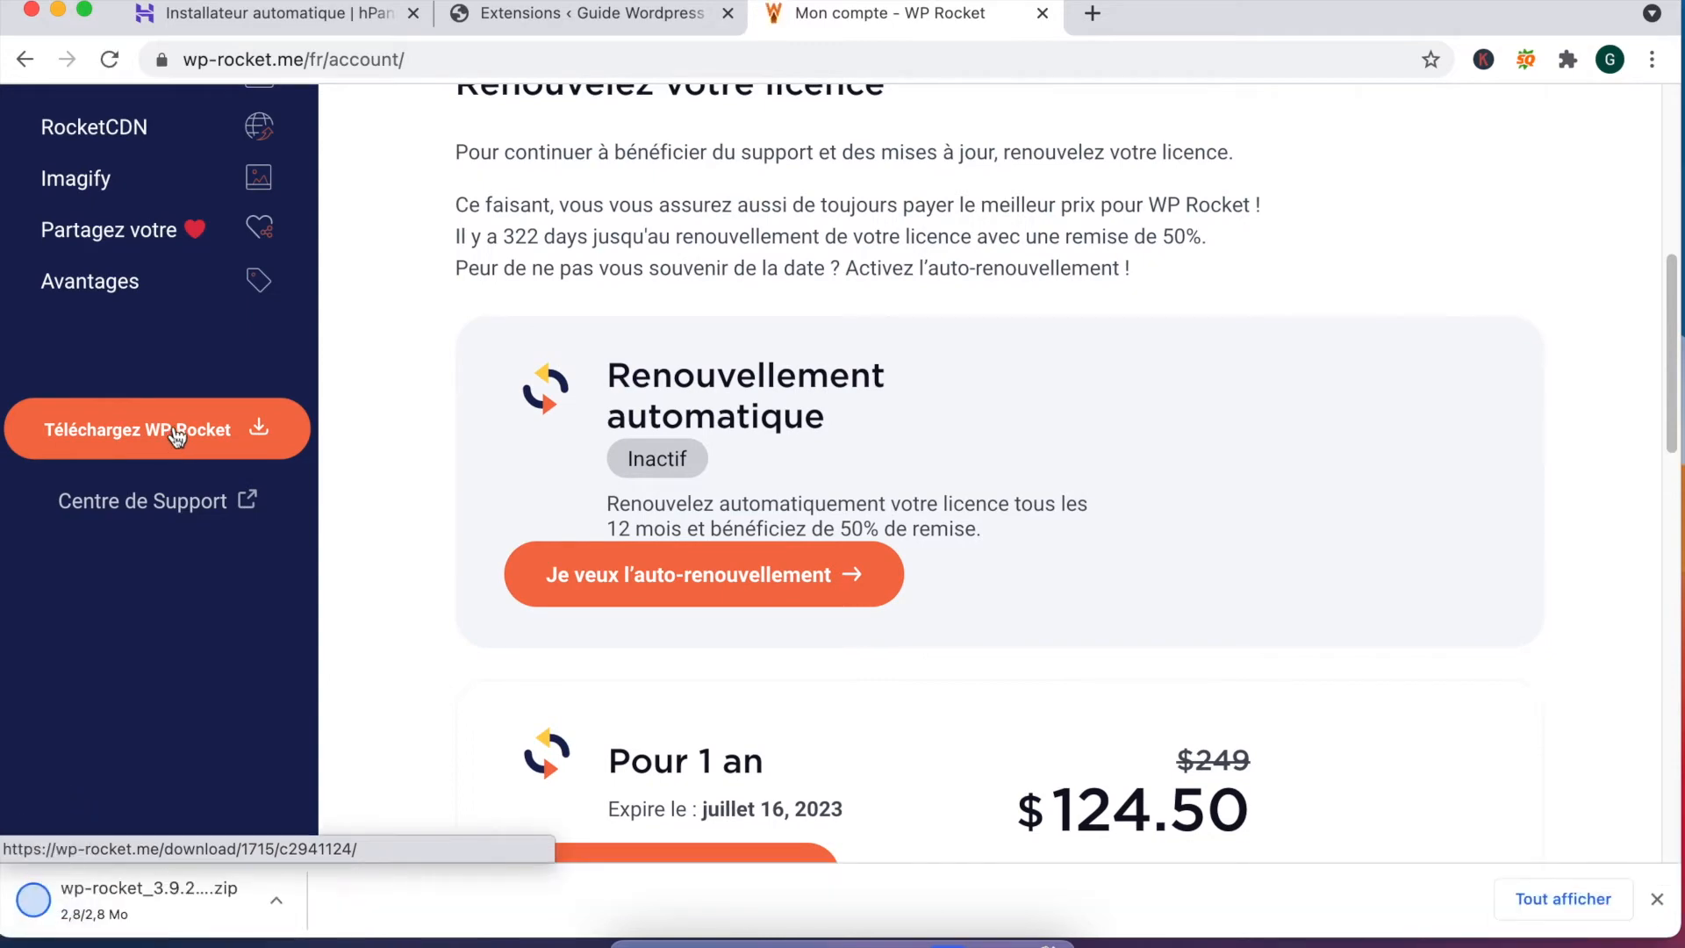
{"action": "left_click", "coordinate": [576, 17]}
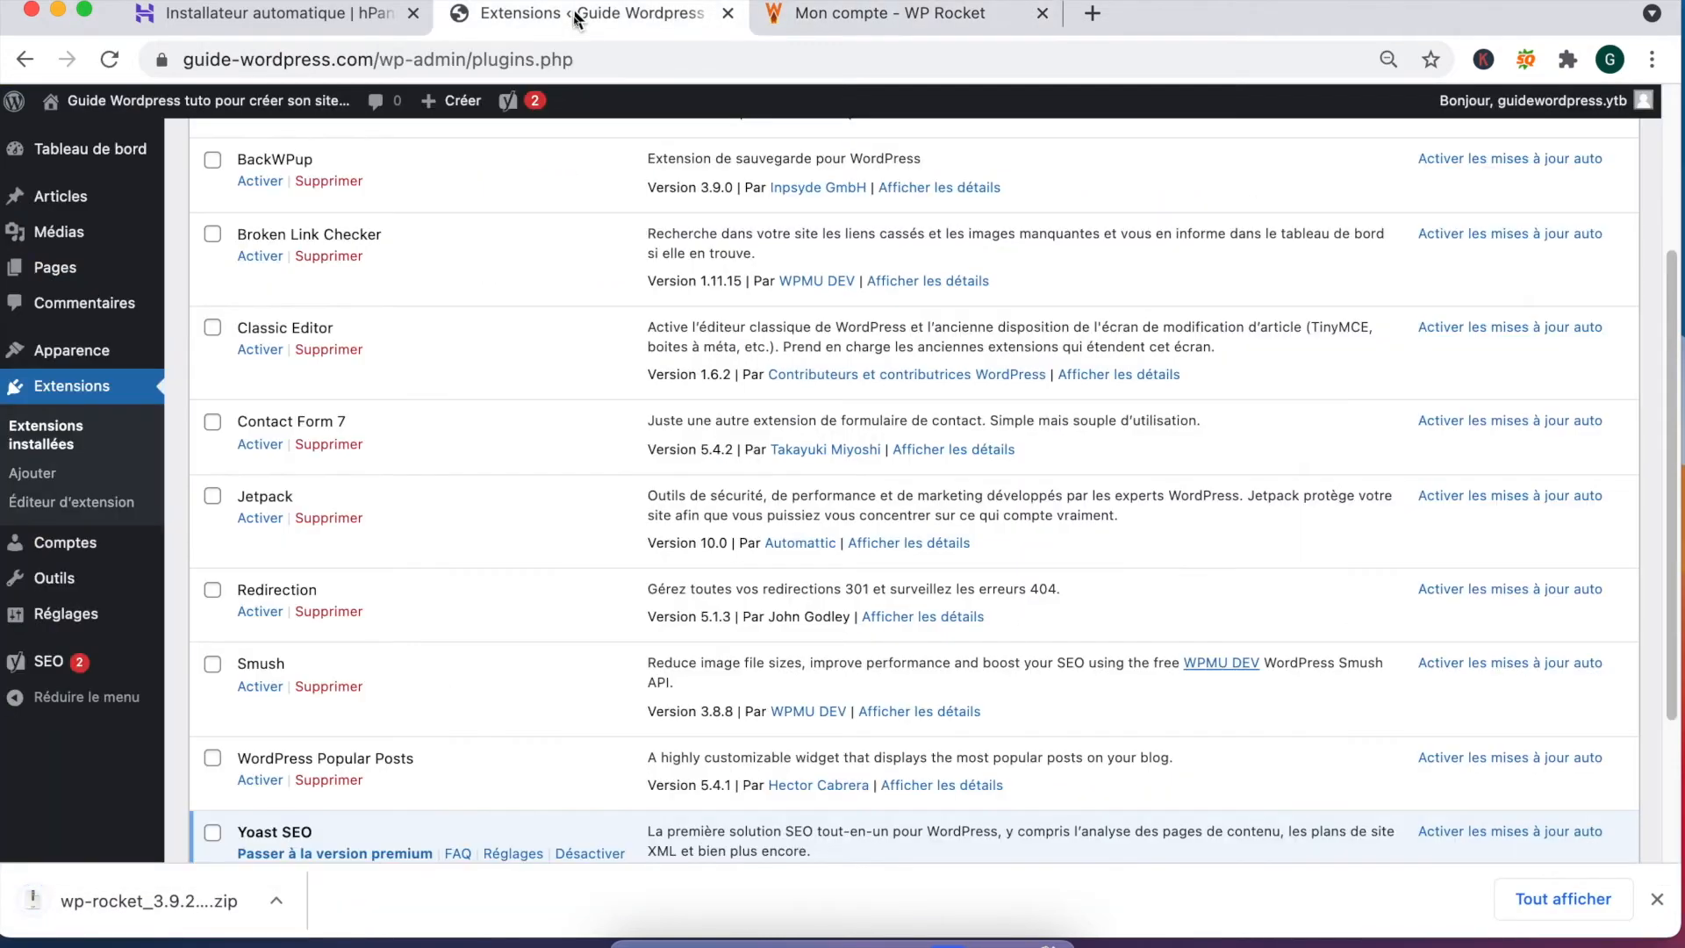
Step: Go from the installed plugins list to the Ajouter des extensions page
{"action": "left_click", "coordinate": [25, 58]}
{"action": "left_click", "coordinate": [25, 60]}
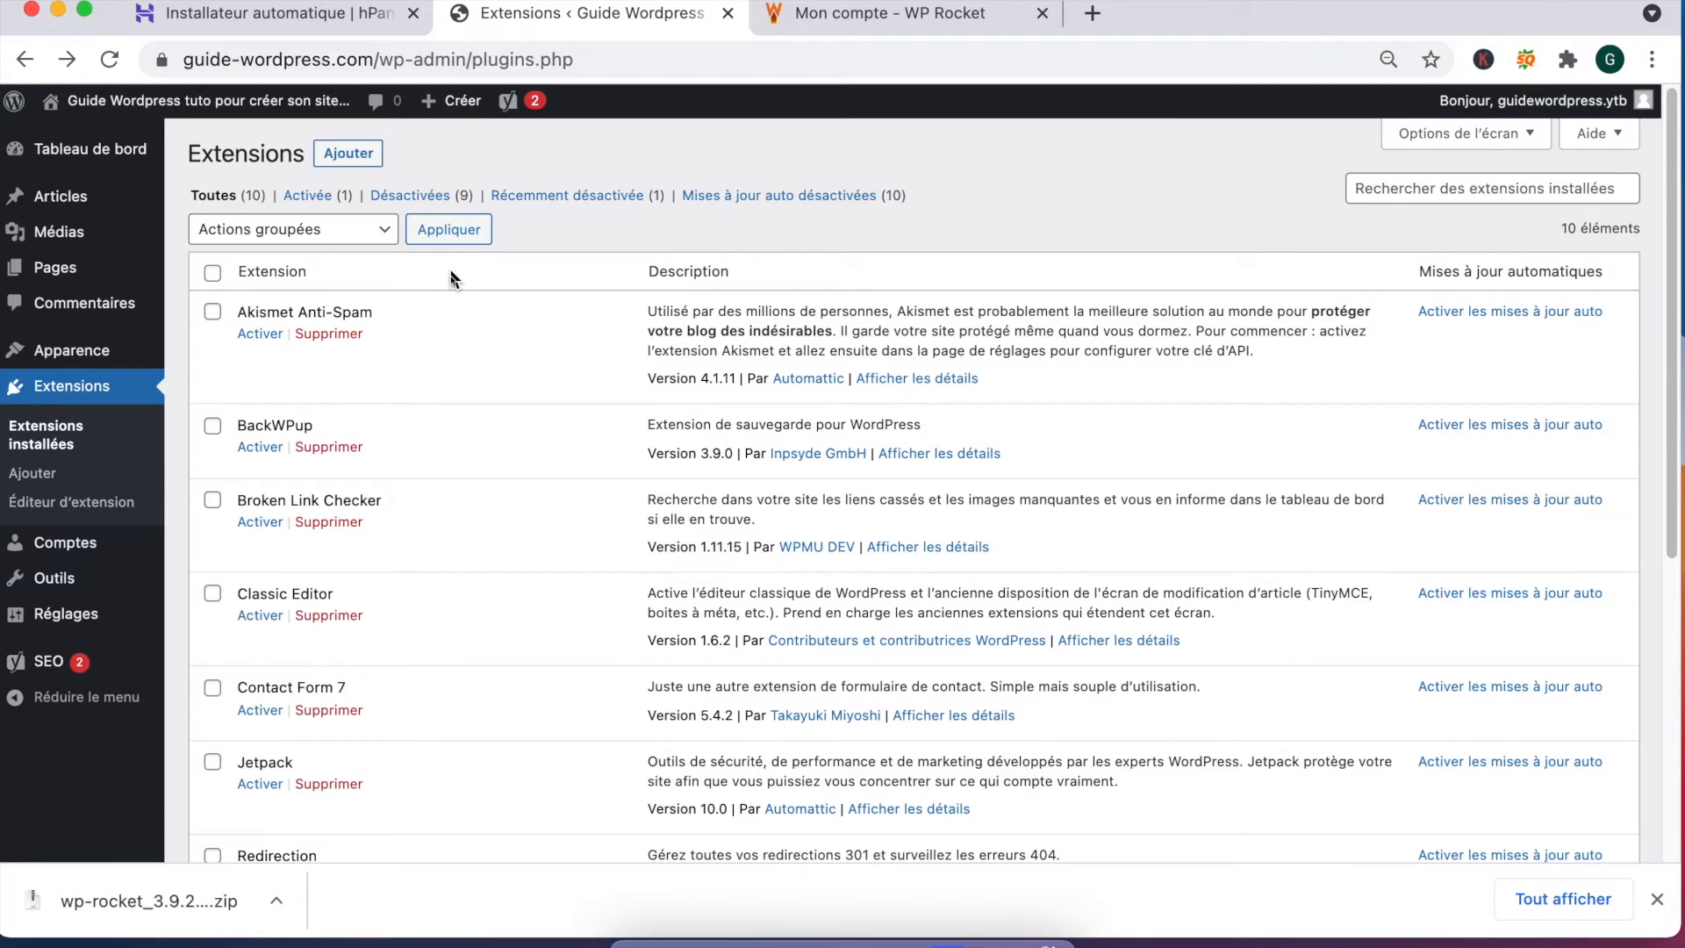
{"action": "left_click", "coordinate": [365, 167]}
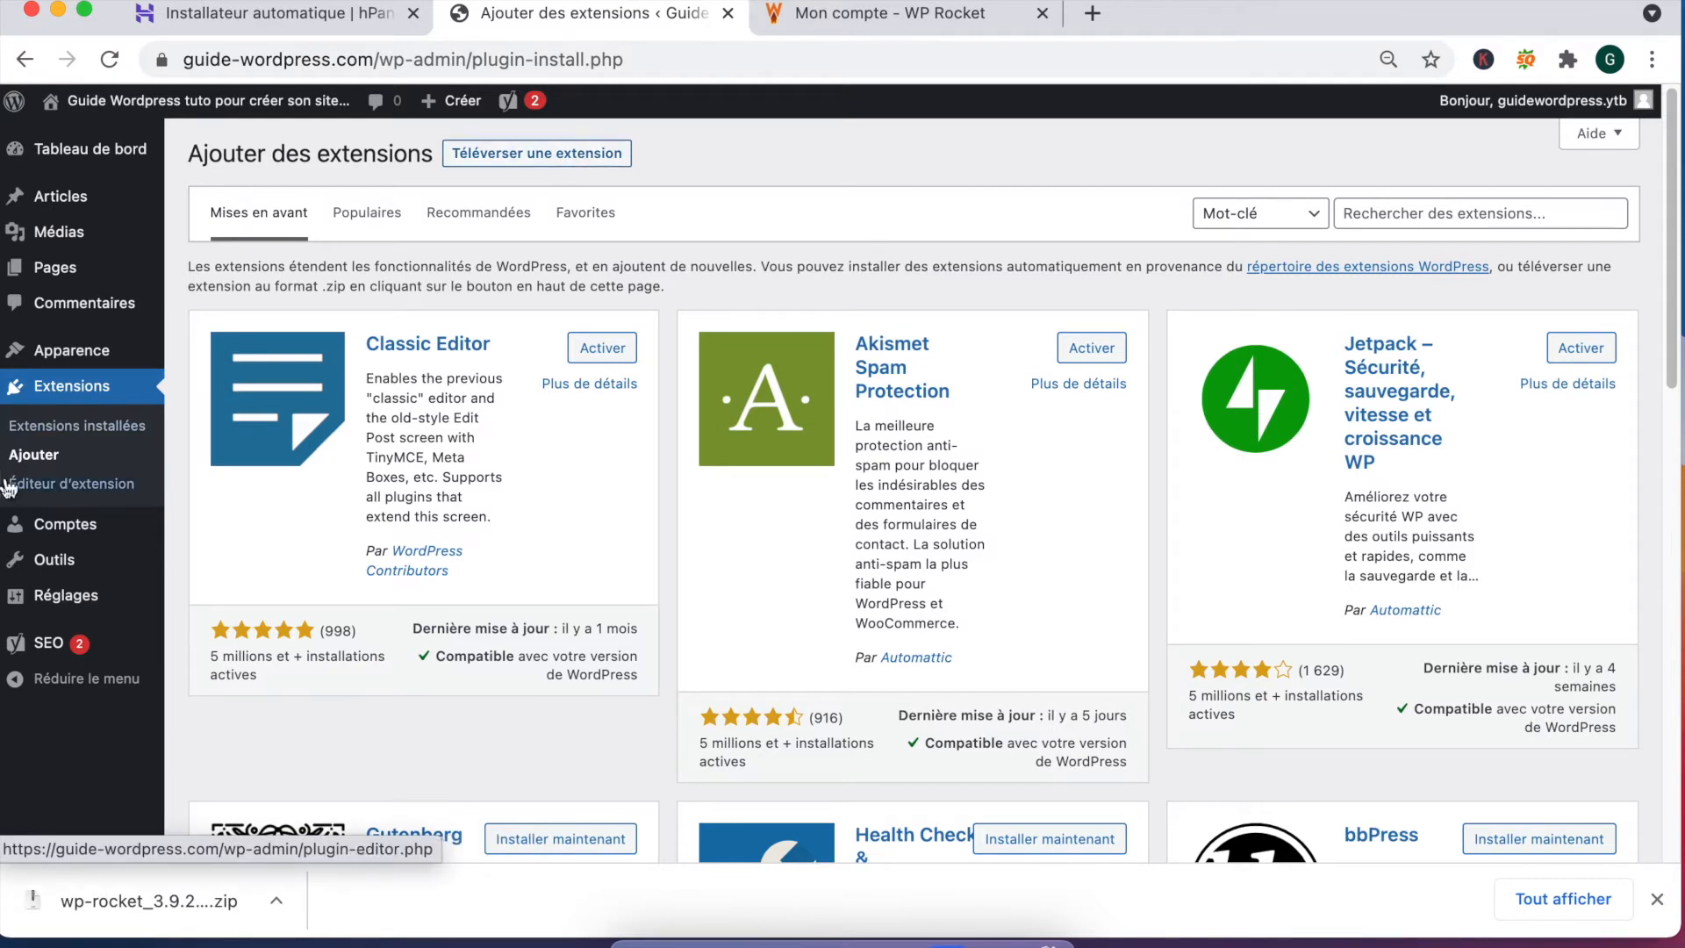
Step: Upload the downloaded wp-rocket_3.9.2 zip file and install WP Rocket
{"action": "left_click", "coordinate": [524, 159]}
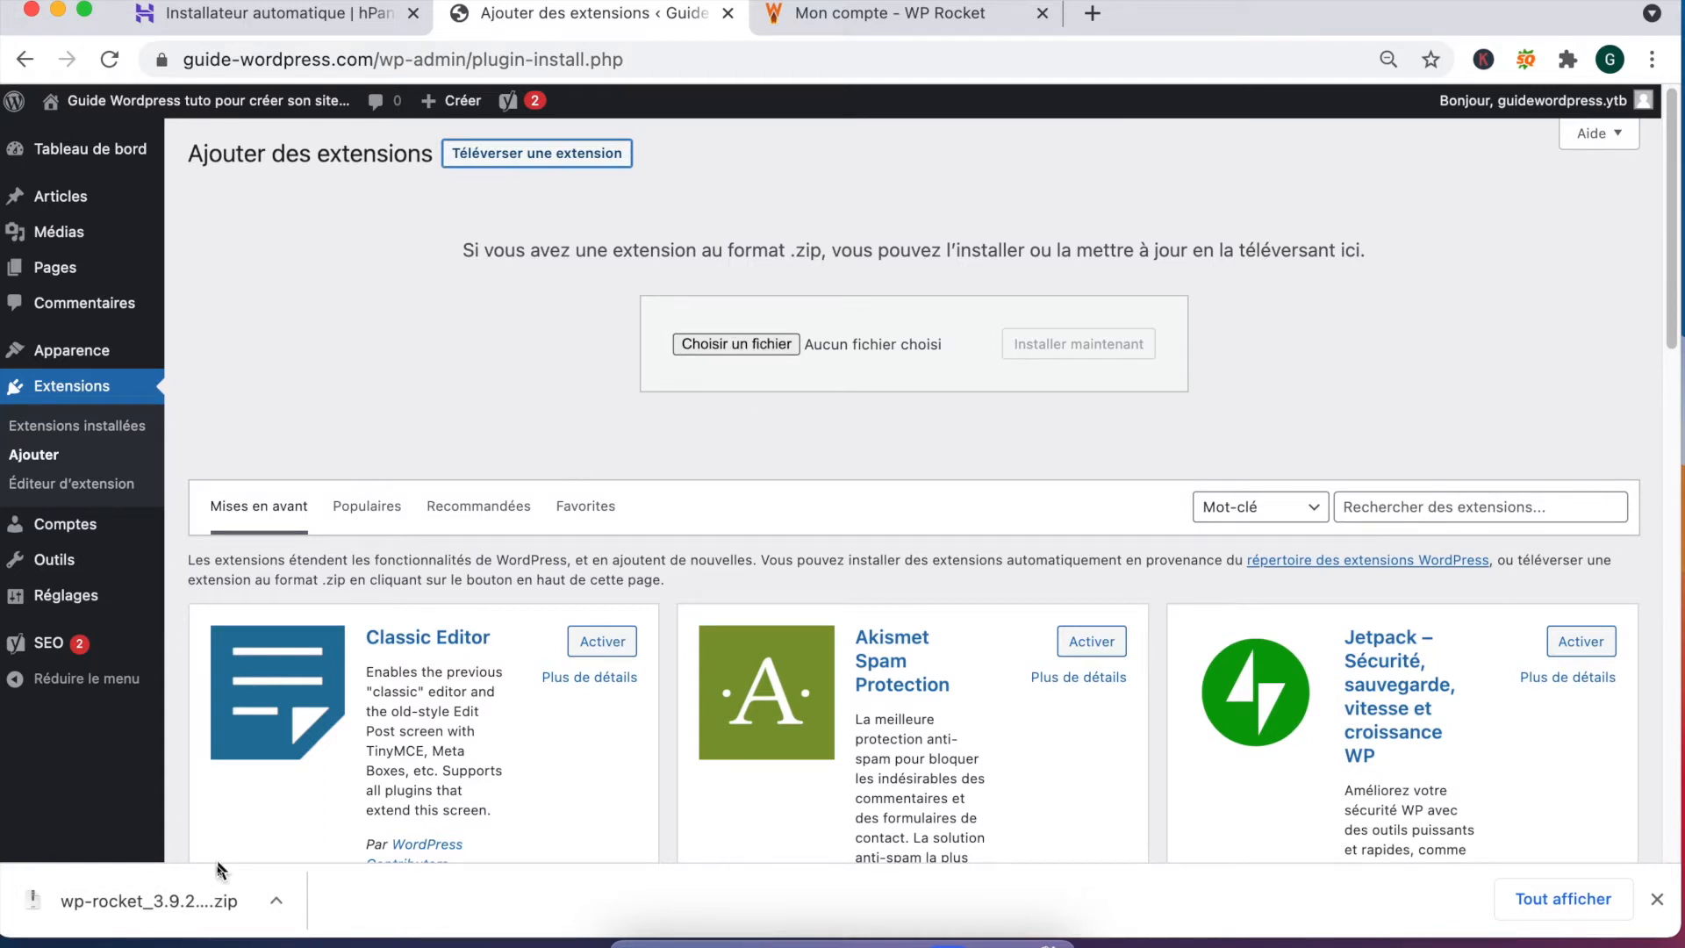
{"action": "left_click_drag", "start_coordinate": [123, 917], "coordinate": [773, 344]}
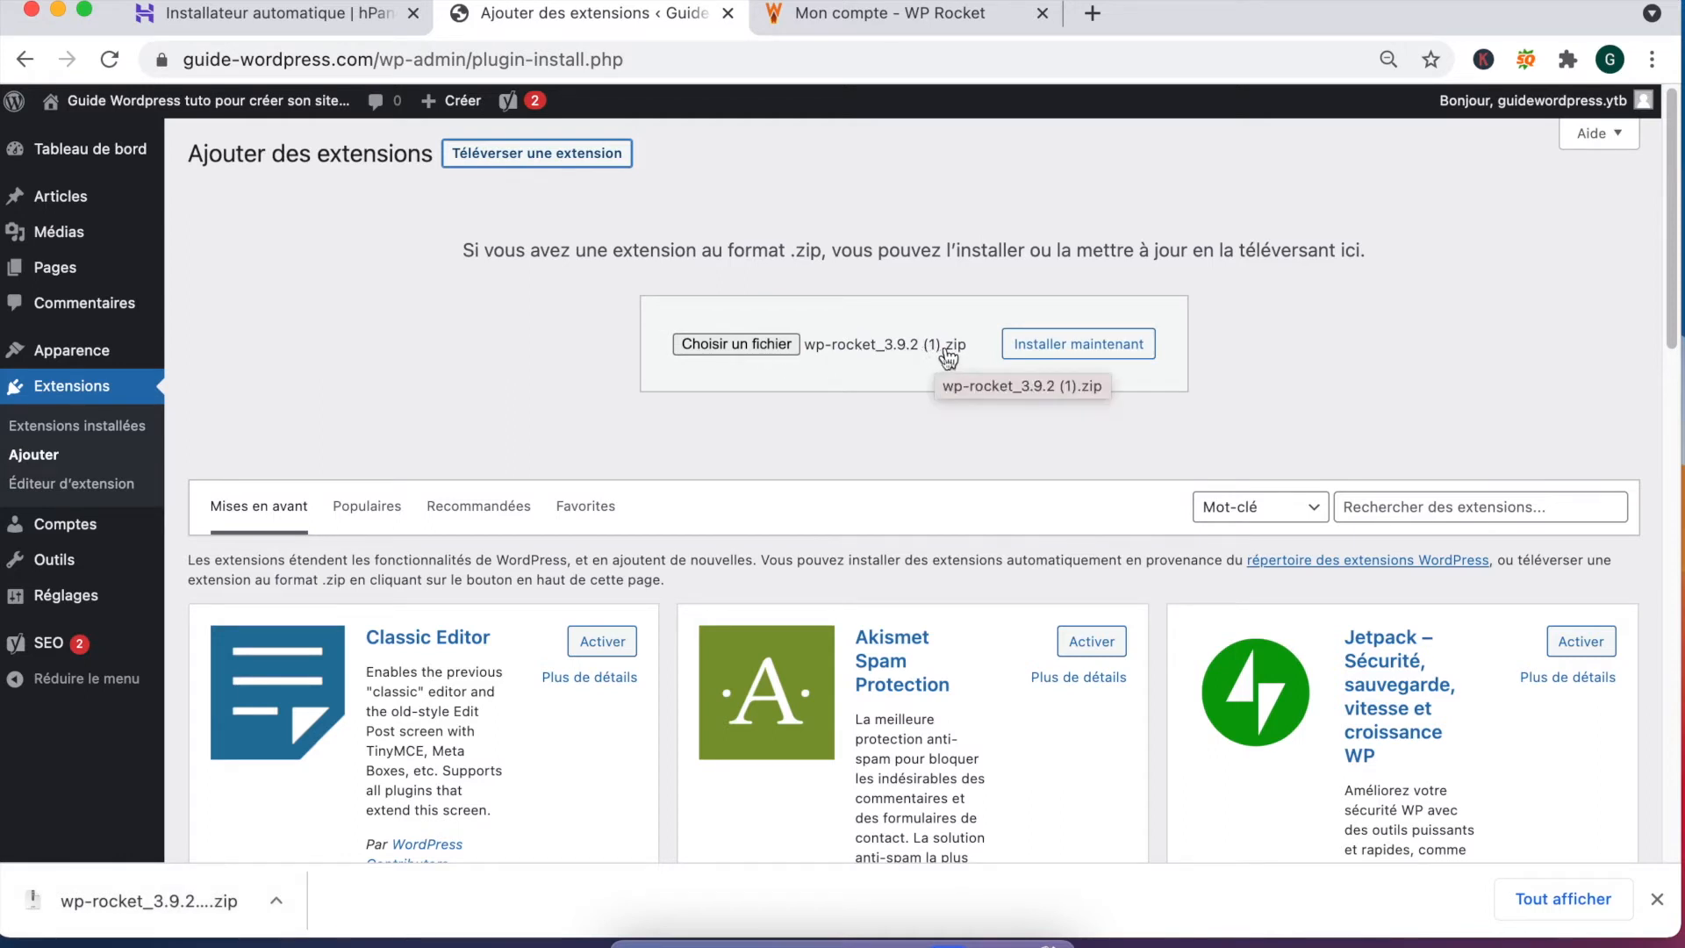
{"action": "left_click_drag", "start_coordinate": [493, 250], "coordinate": [1406, 253]}
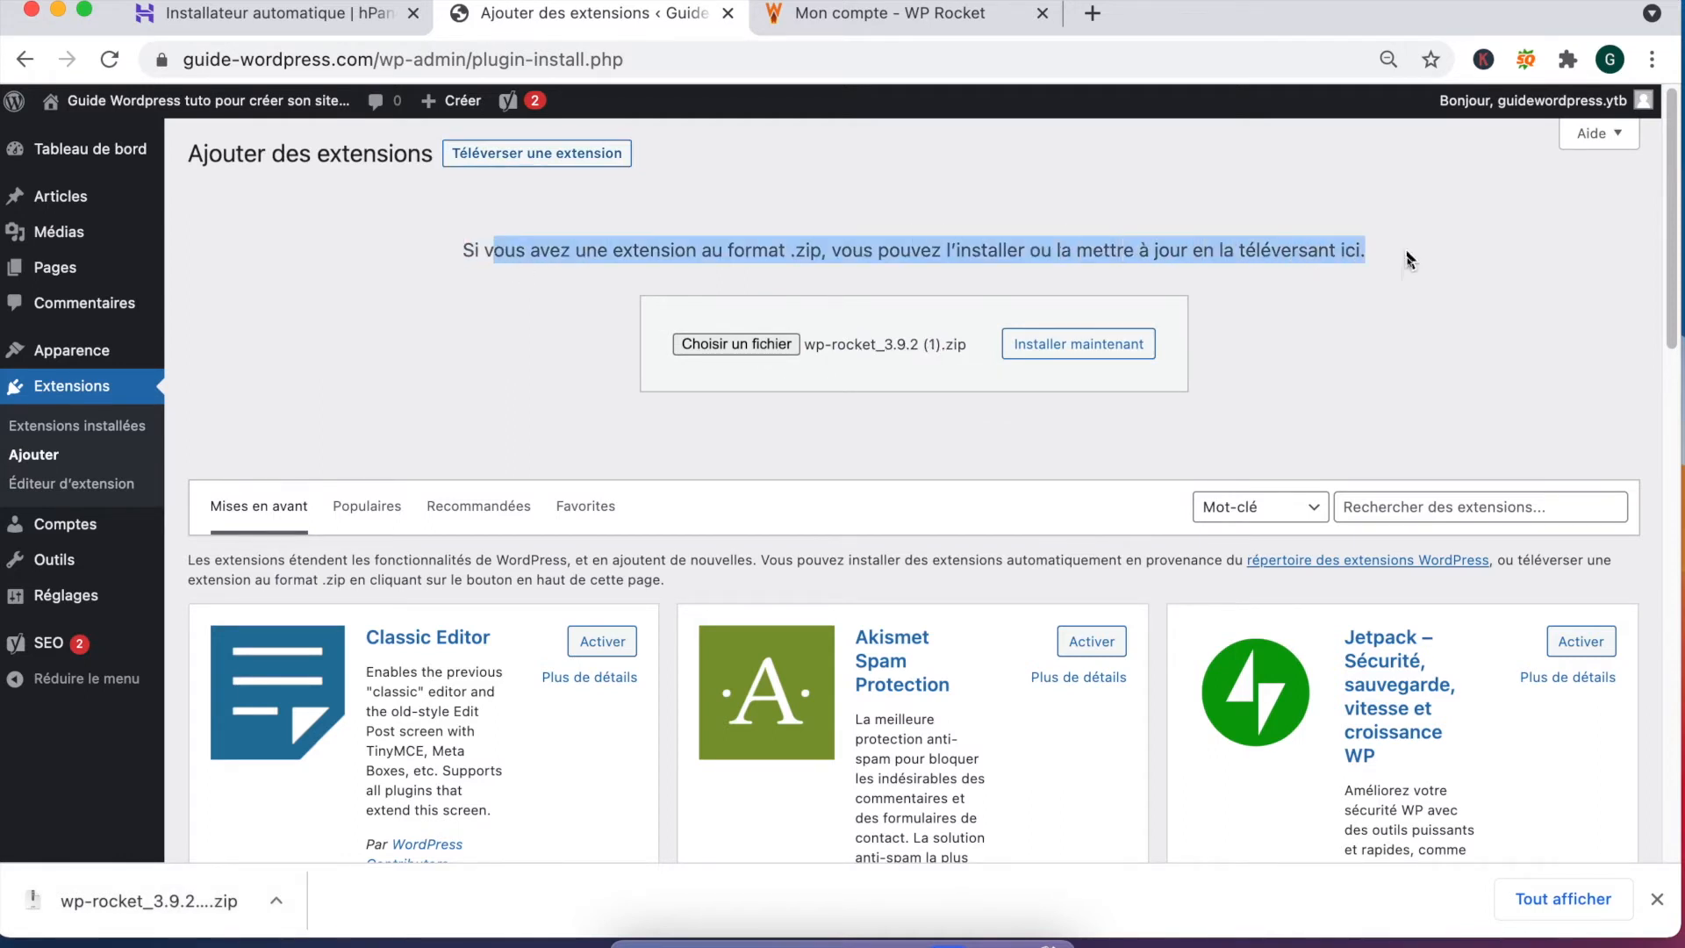
{"action": "left_click", "coordinate": [1103, 361]}
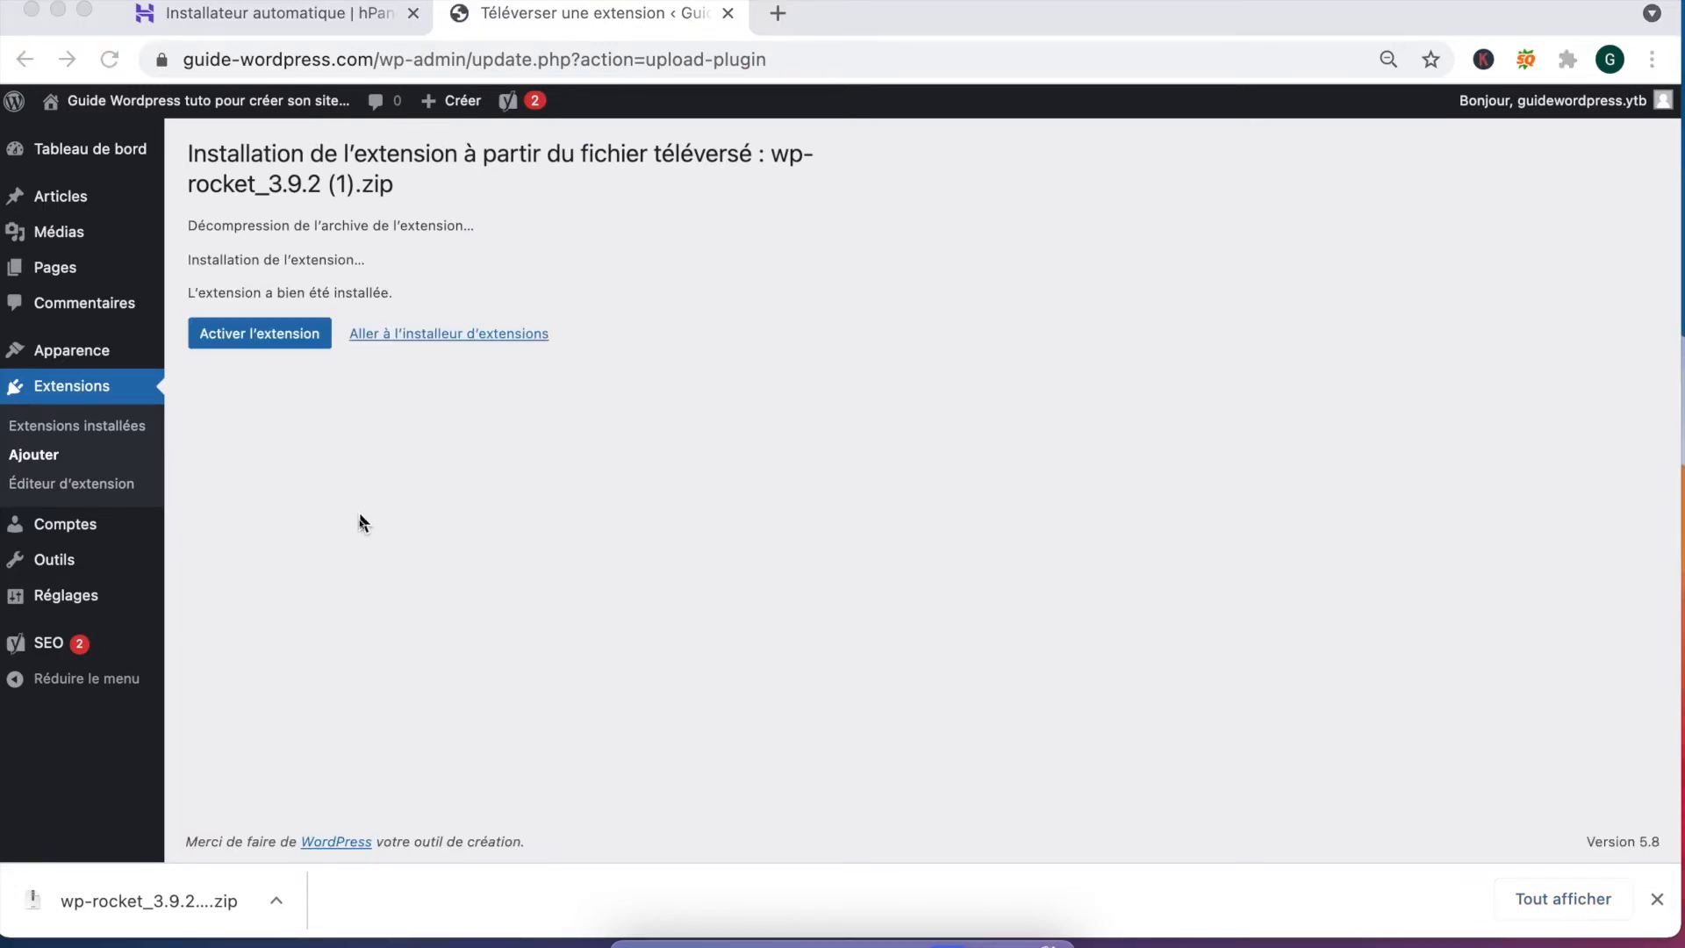
Step: Activate WP Rocket, then tick all plugins and choose Activer as the bulk action
{"action": "left_click", "coordinate": [257, 341]}
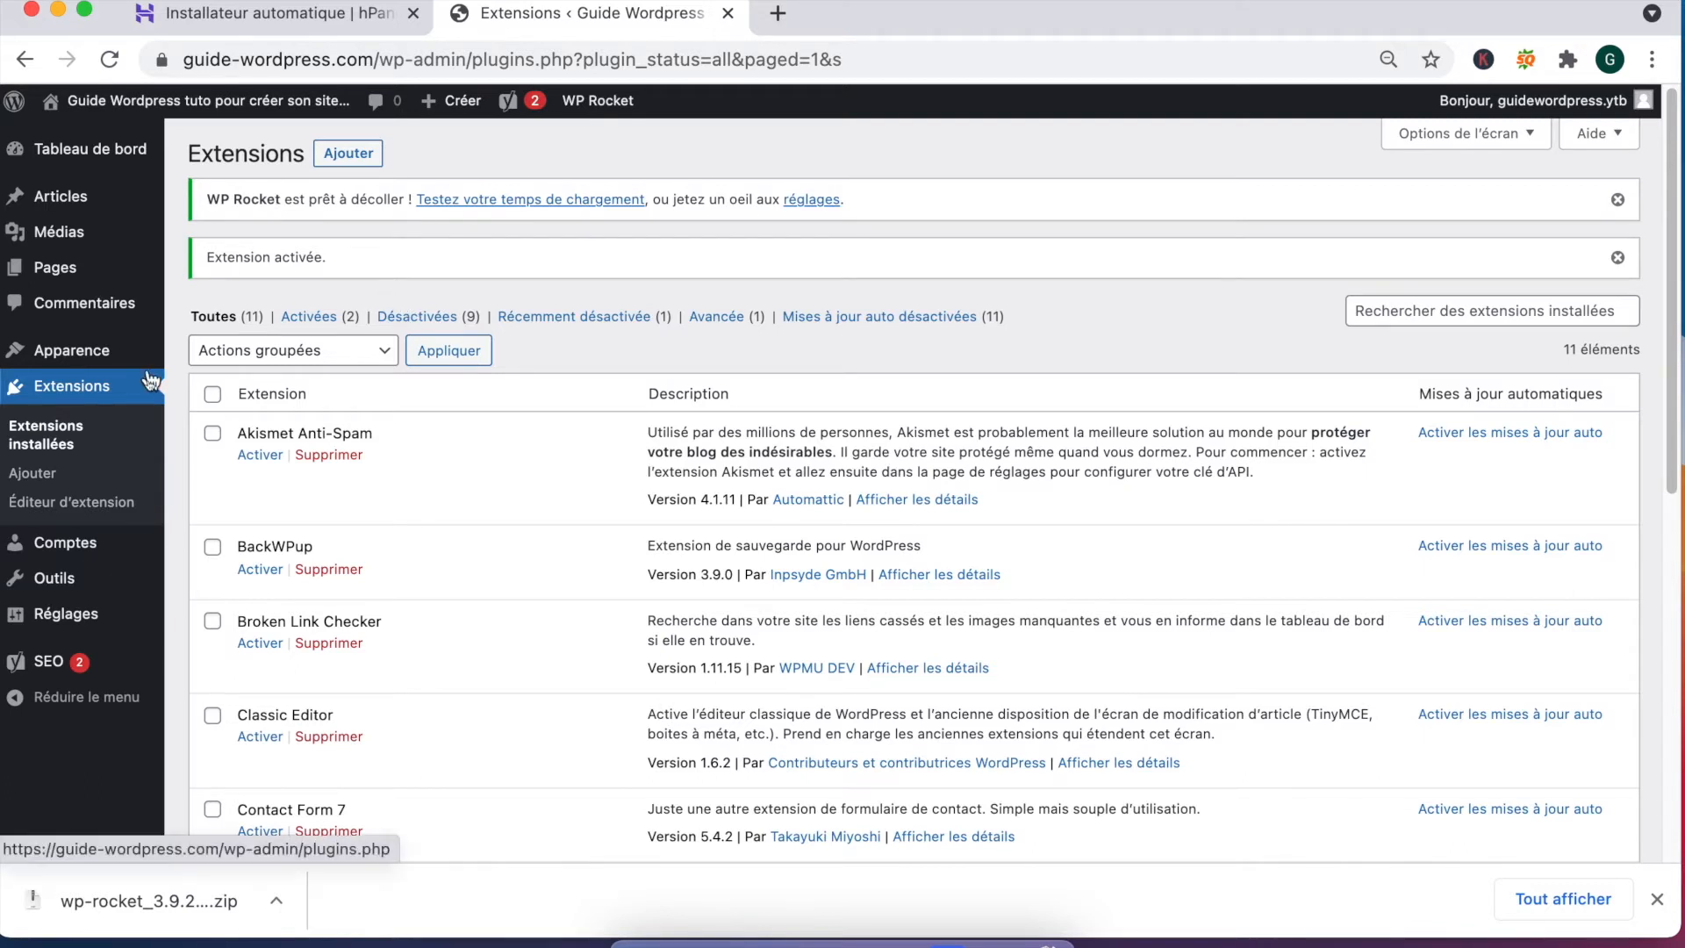
{"action": "left_click", "coordinate": [213, 397]}
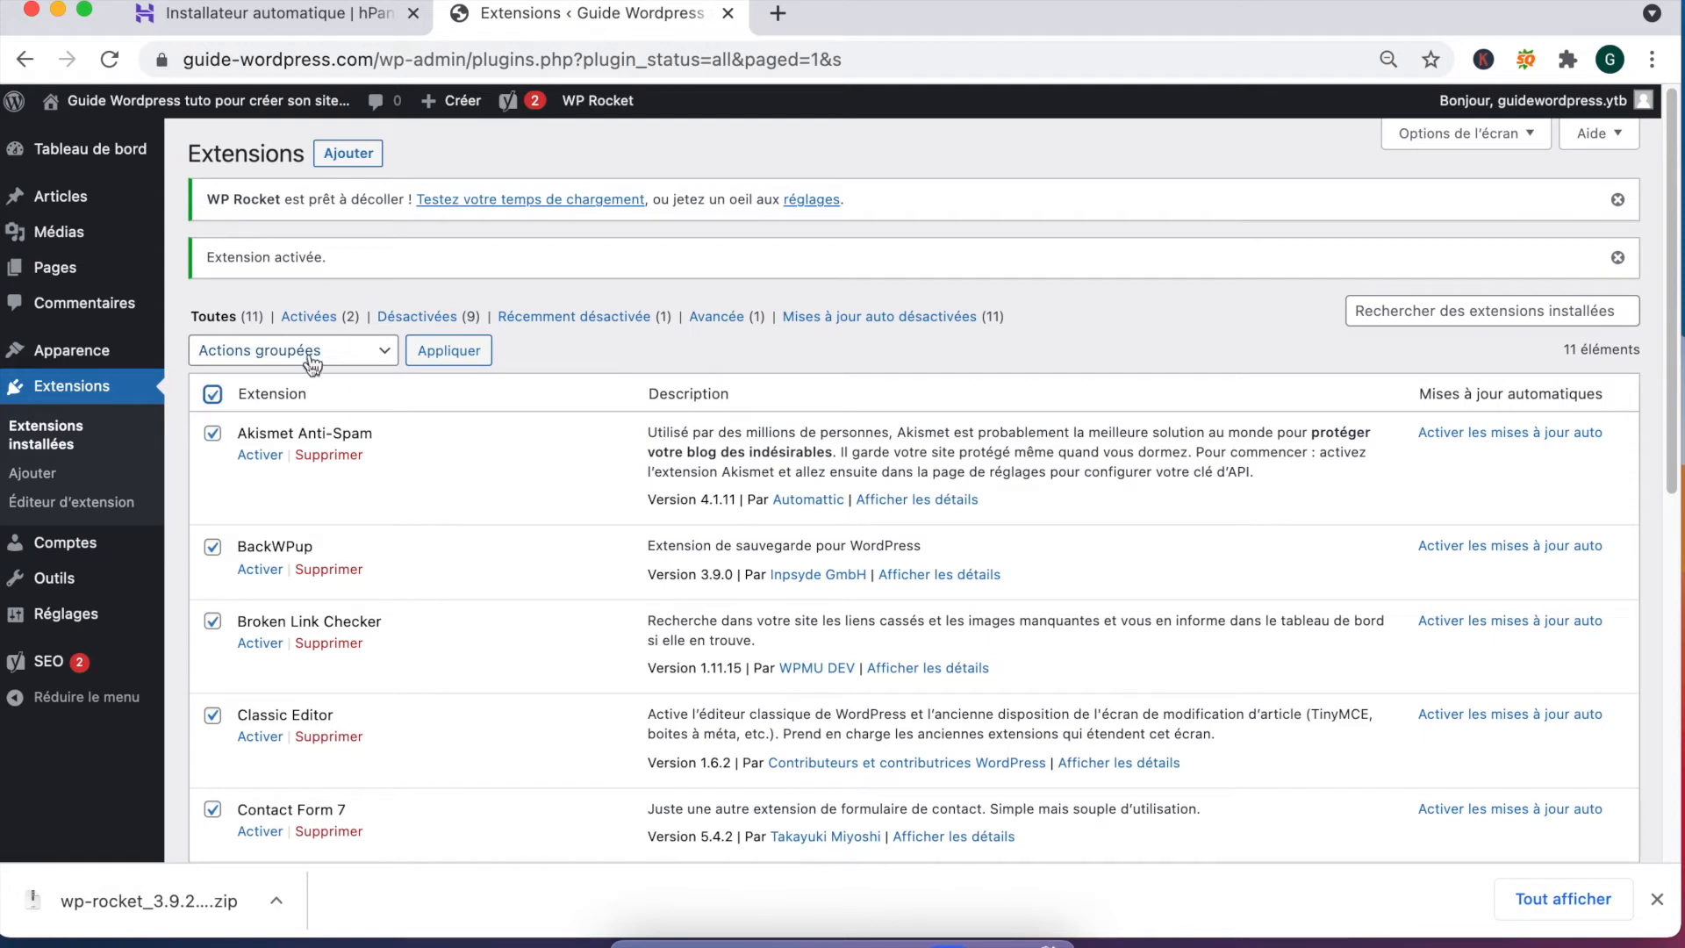
{"action": "left_click", "coordinate": [308, 354]}
{"action": "left_click", "coordinate": [246, 377]}
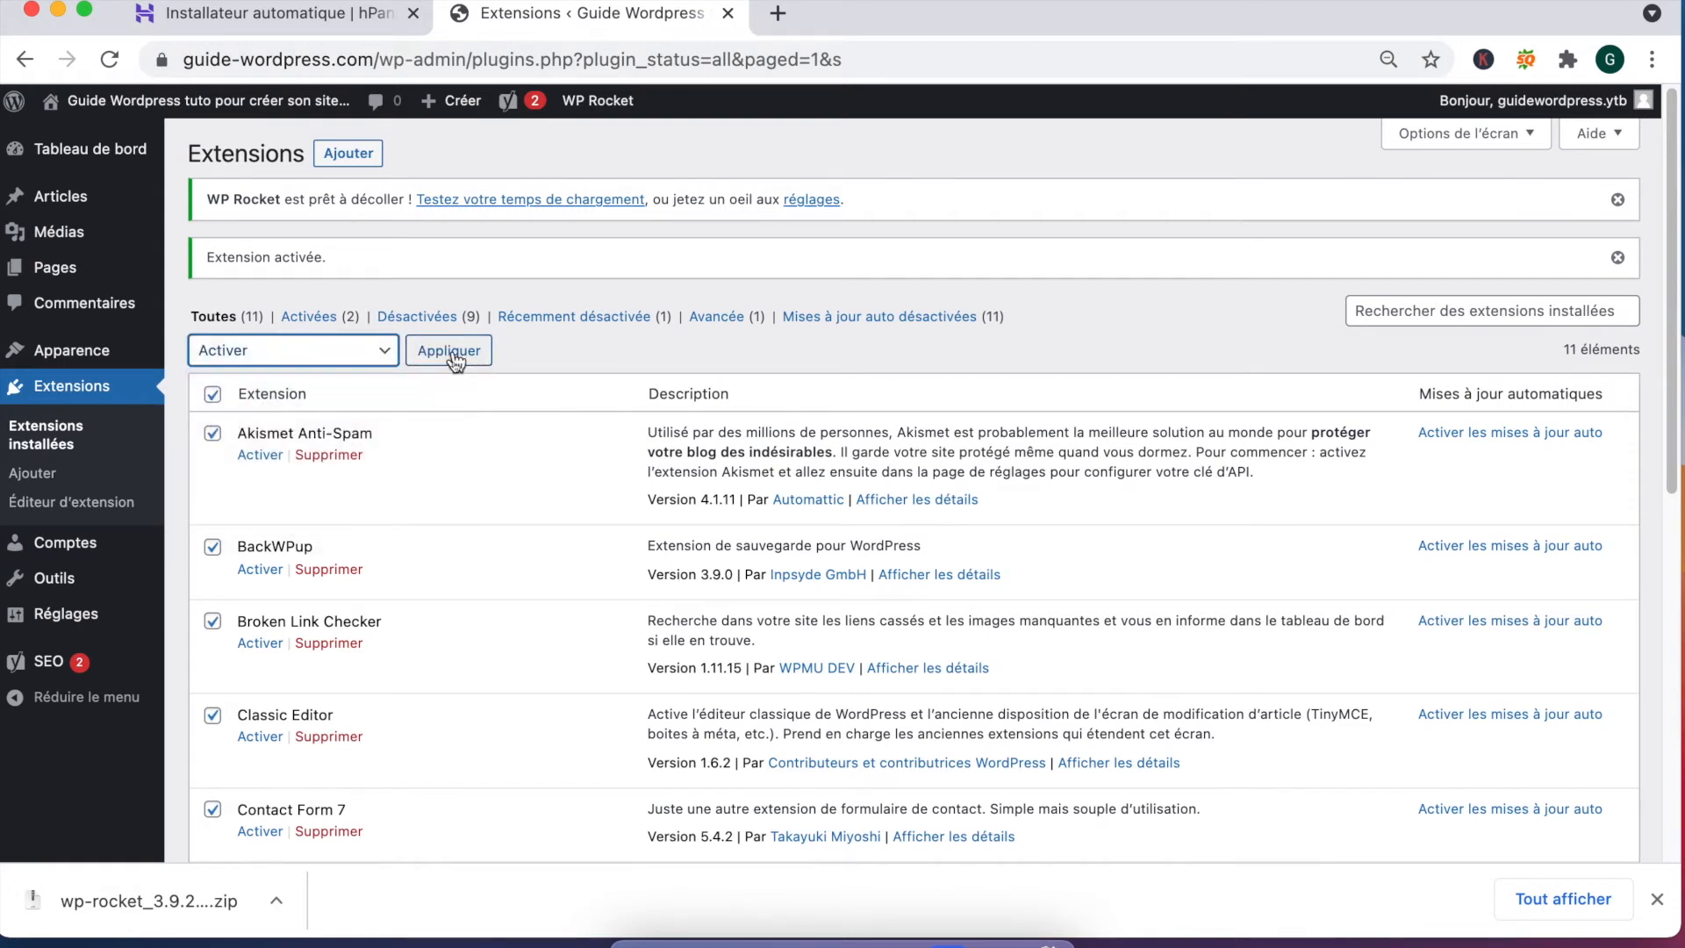
Step: Apply the bulk Activer action to all ticked plugins, which opens the Akismet setup page
{"action": "left_click", "coordinate": [454, 355]}
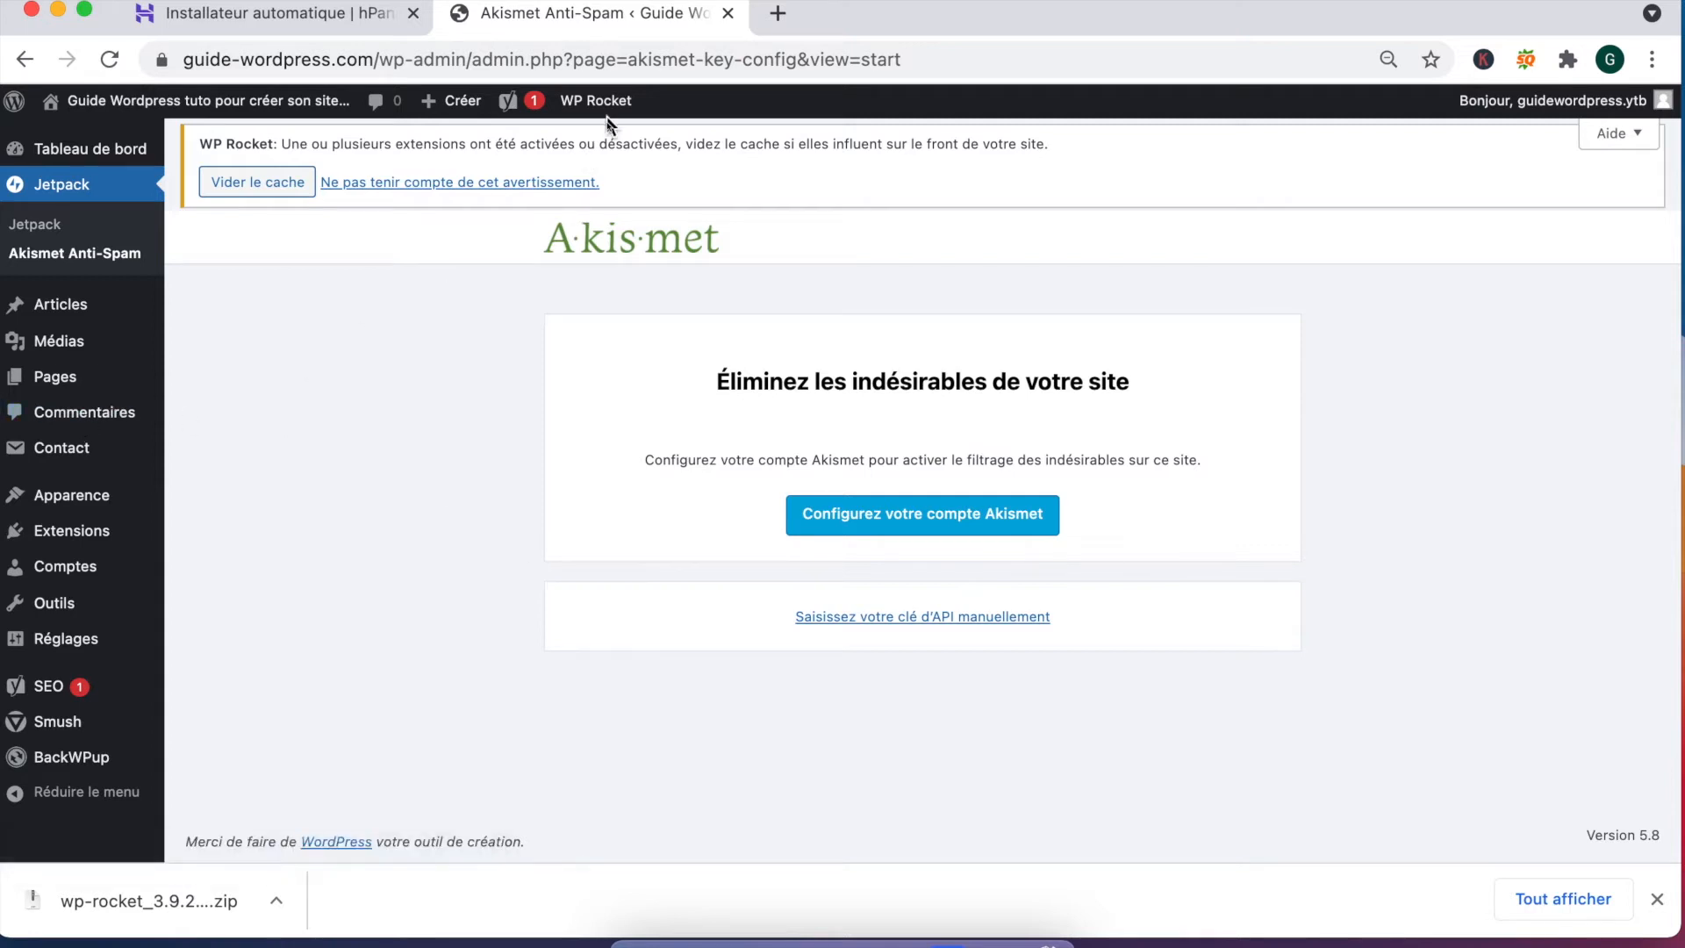
{"action": "mouse_move", "coordinate": [620, 106]}
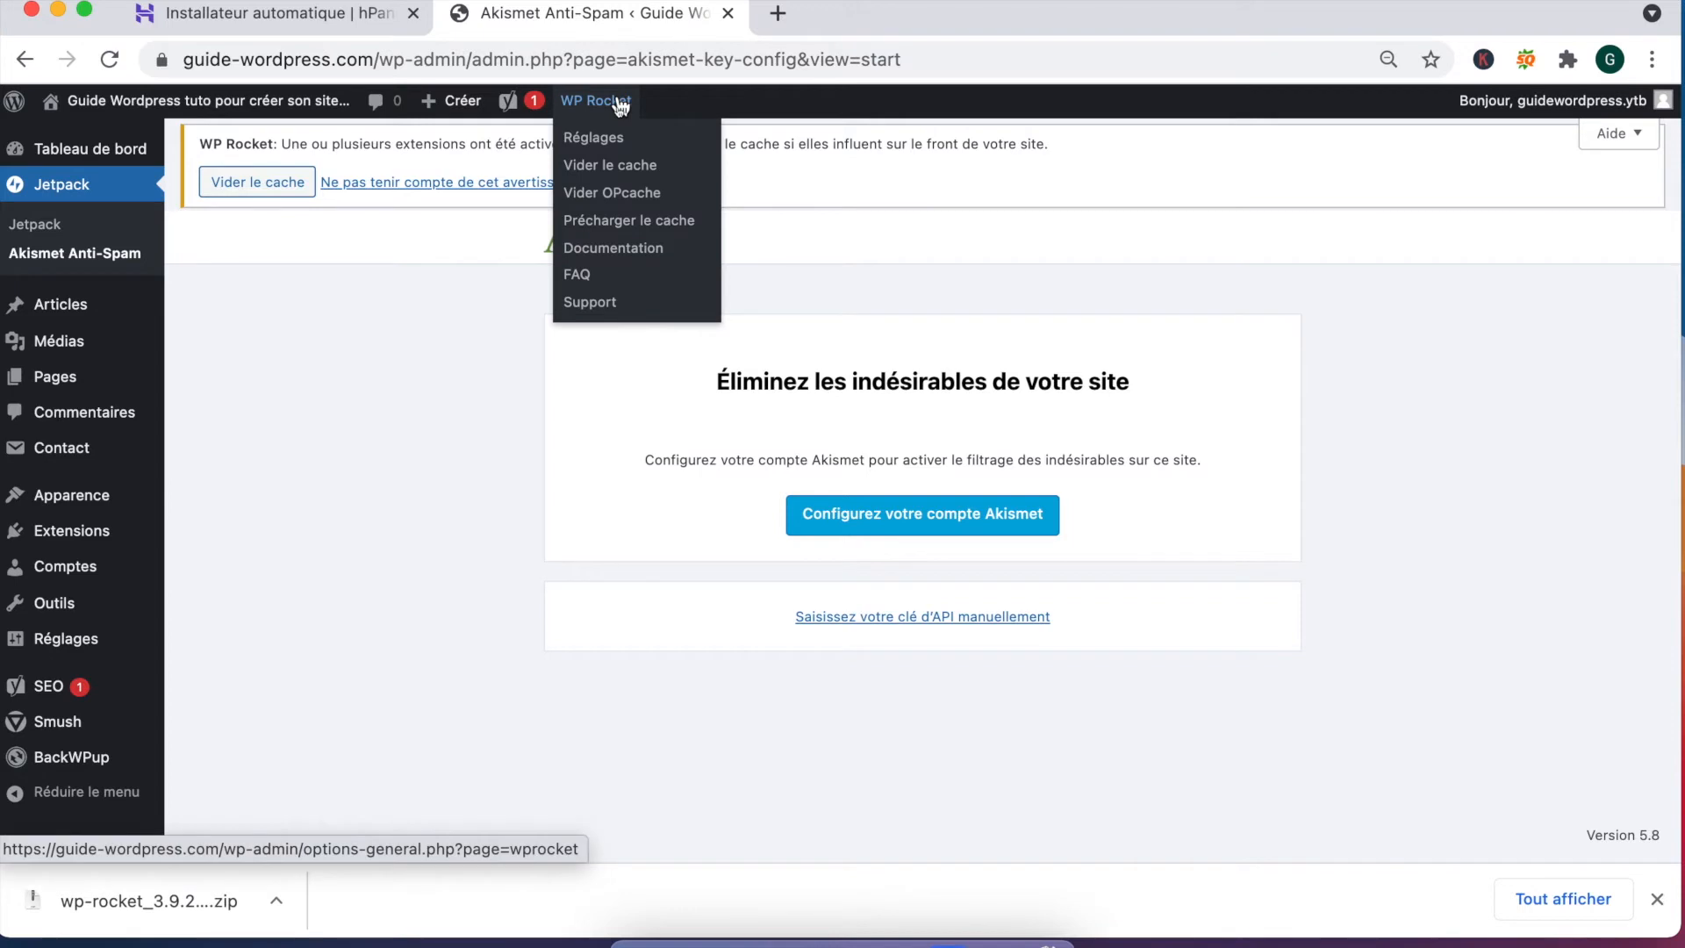
{"action": "mouse_move", "coordinate": [154, 595]}
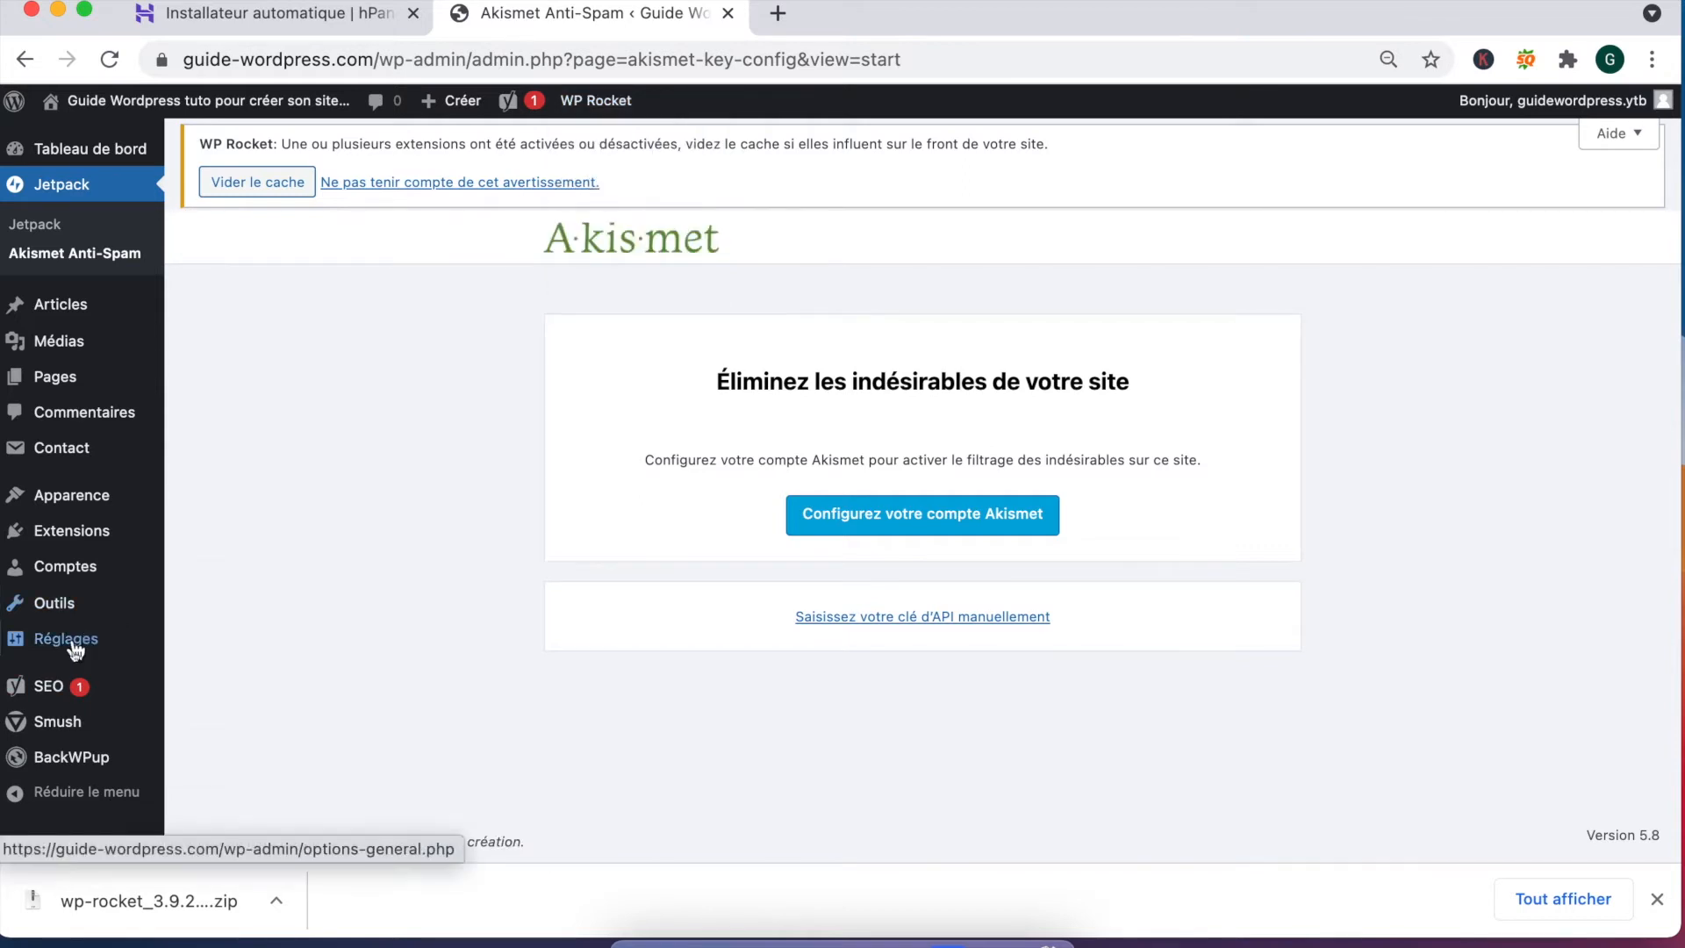
{"action": "mouse_move", "coordinate": [73, 645]}
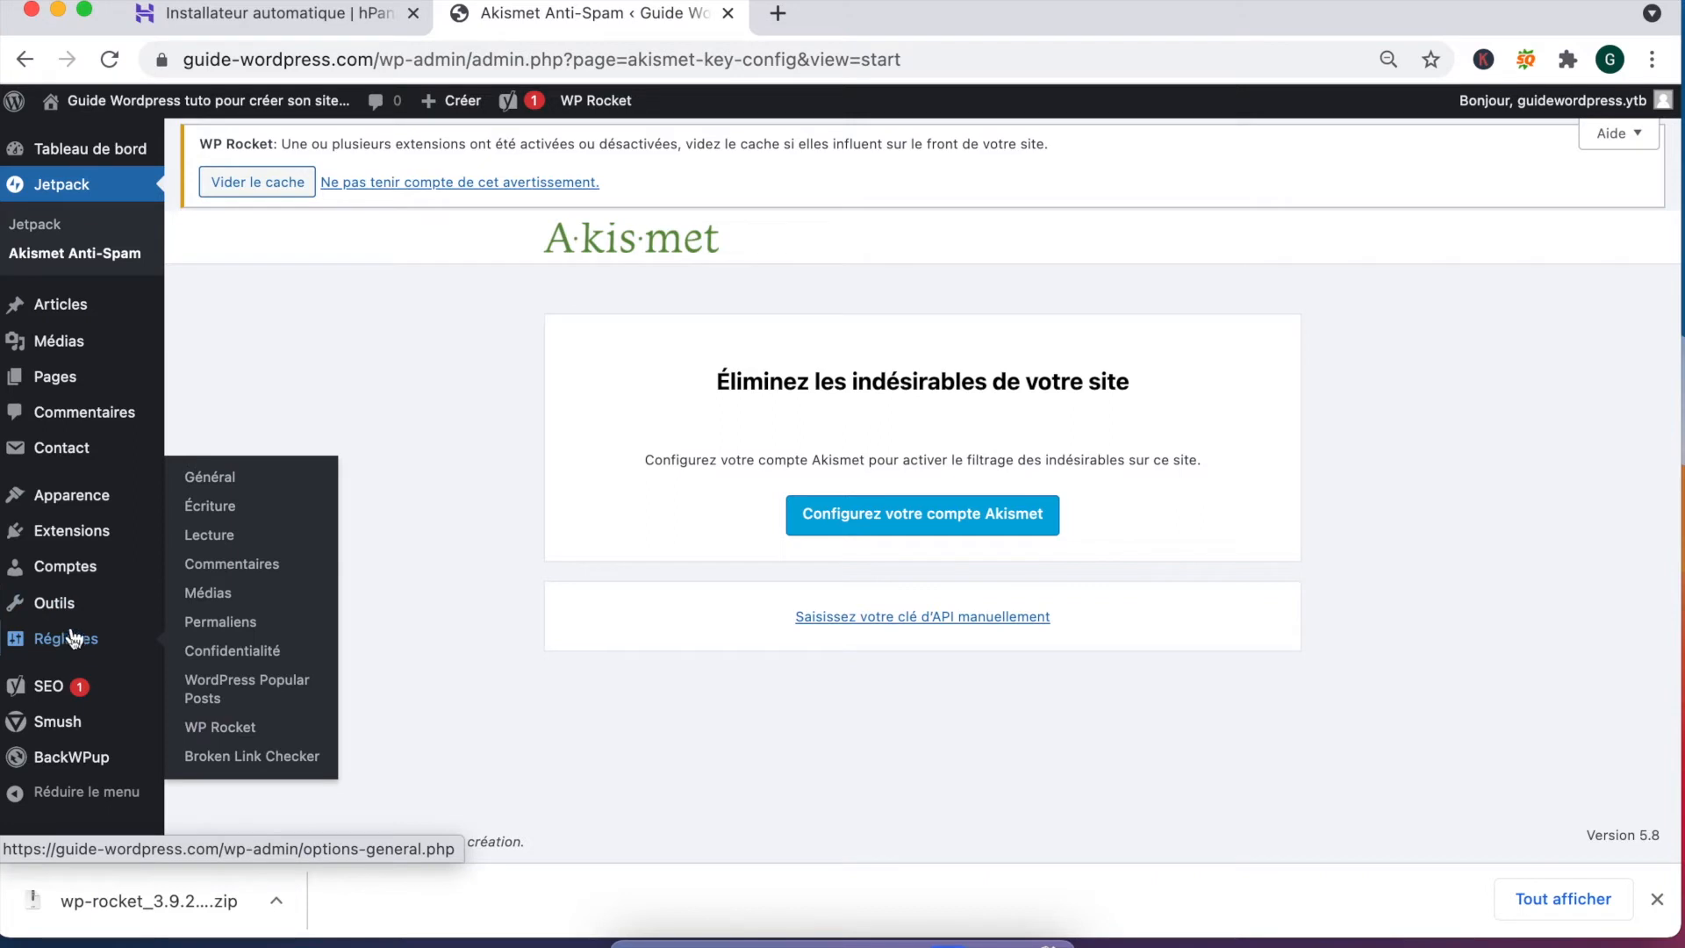
{"action": "mouse_move", "coordinate": [75, 608]}
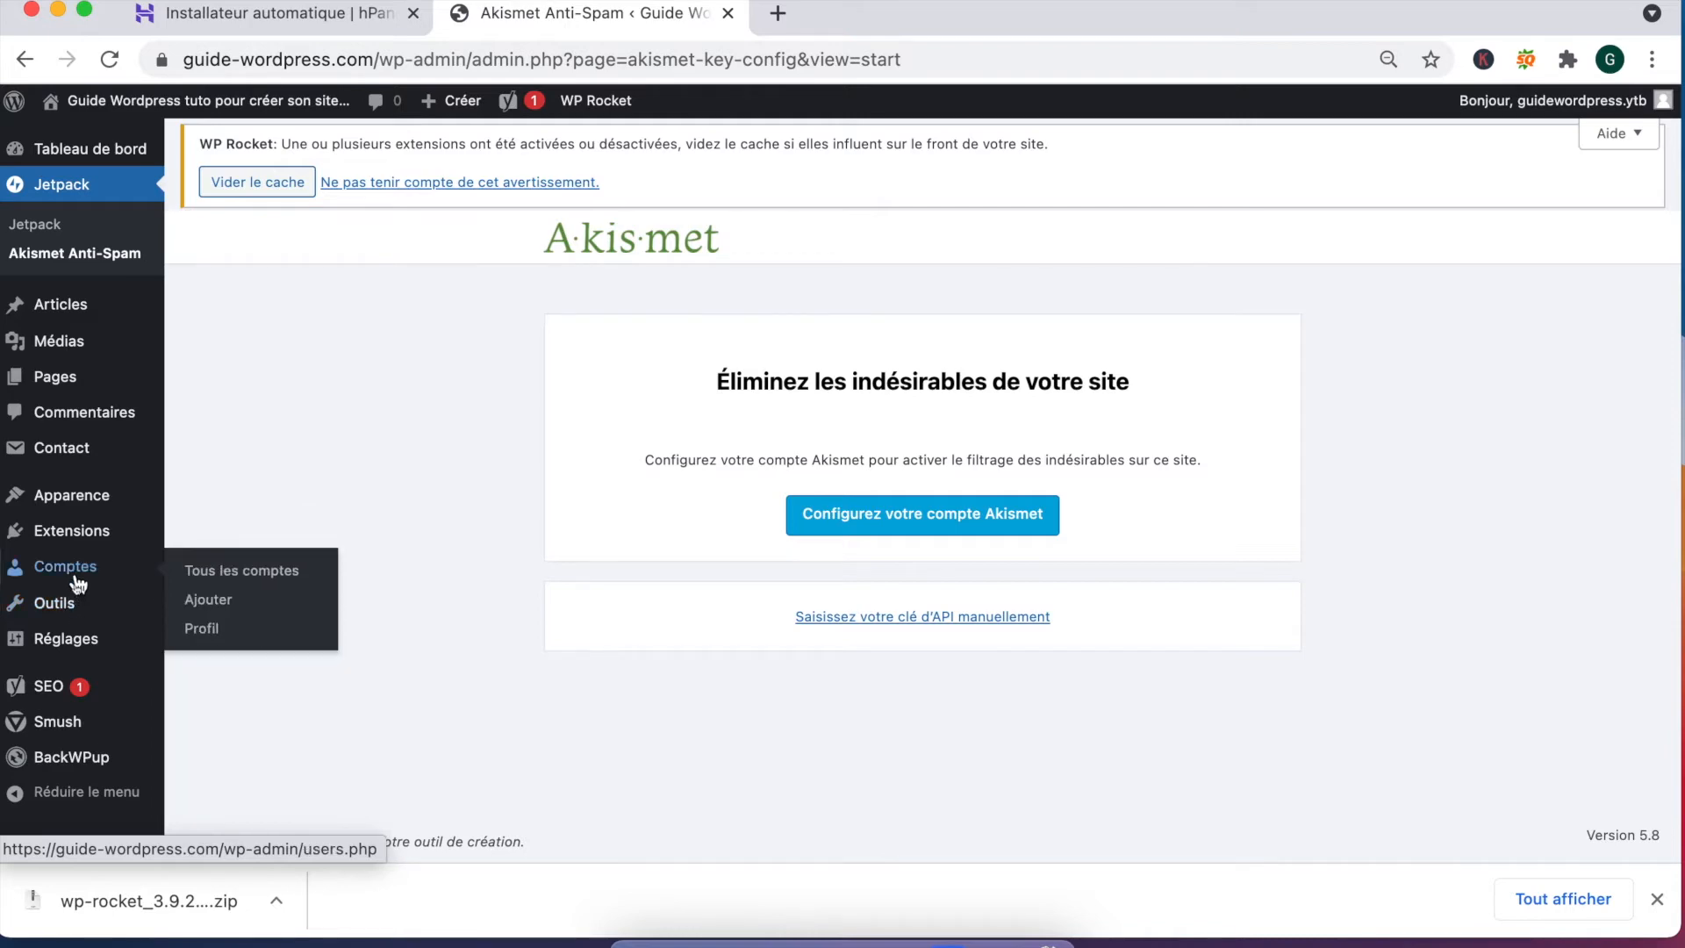
Step: Scroll through the Extensions list to confirm all 11 plugins are active
{"action": "scroll", "coordinate": [434, 560], "scroll_direction": "down", "scroll_amount": 10}
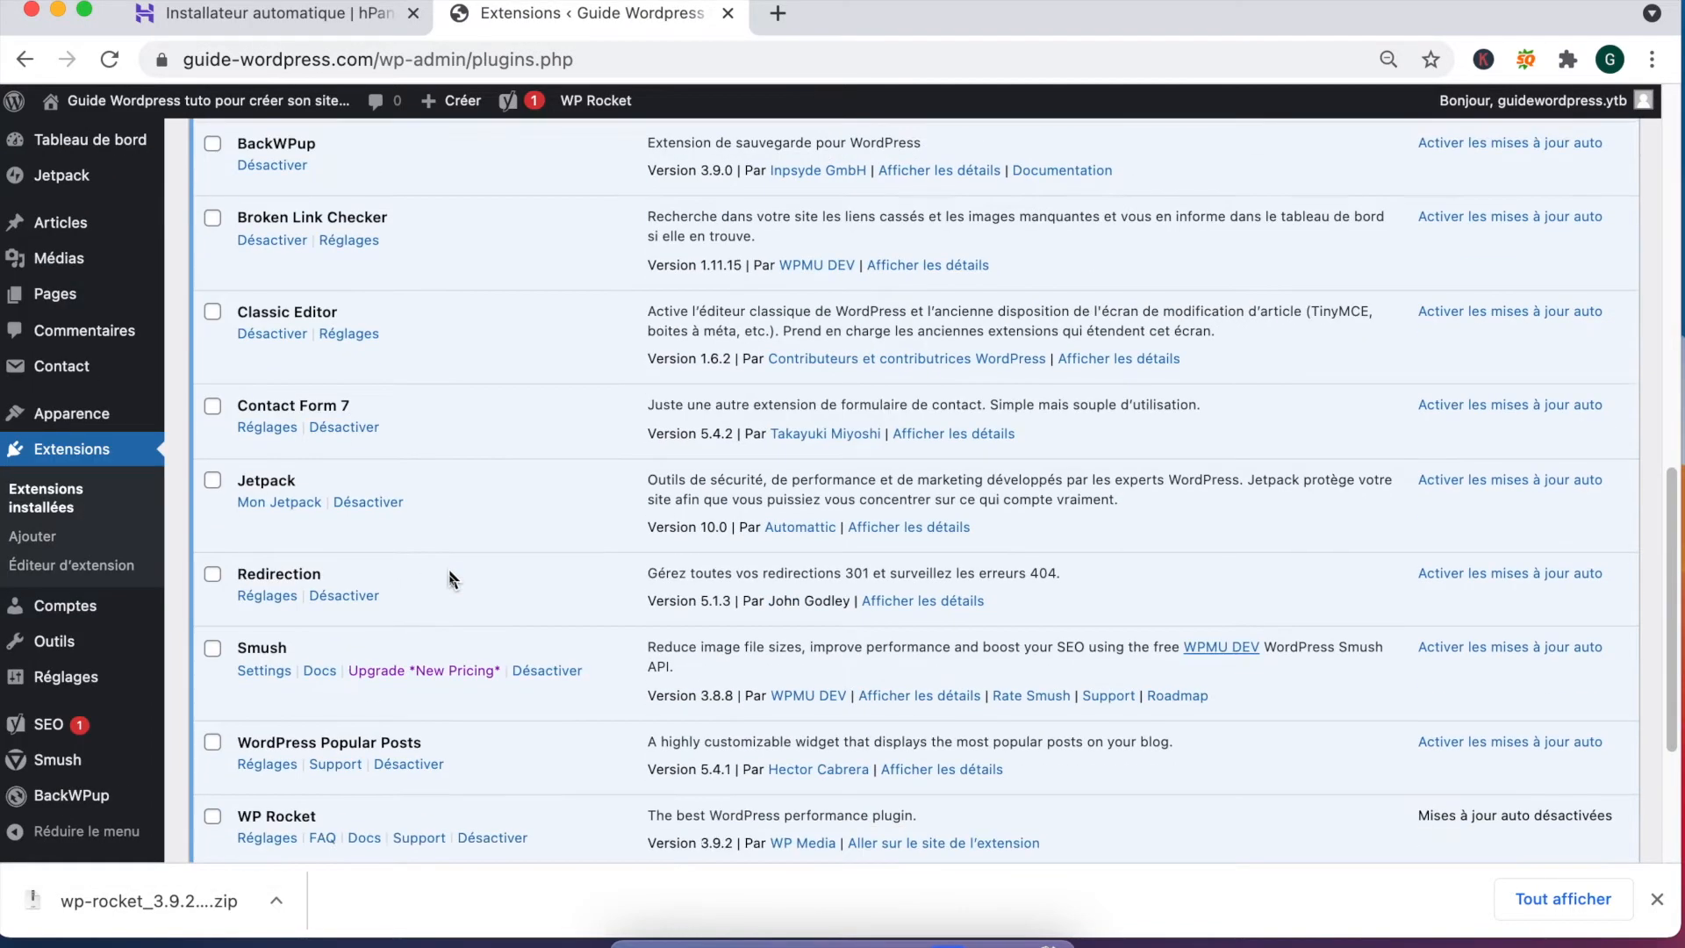
{"action": "scroll", "coordinate": [449, 575], "scroll_direction": "down", "scroll_amount": 3}
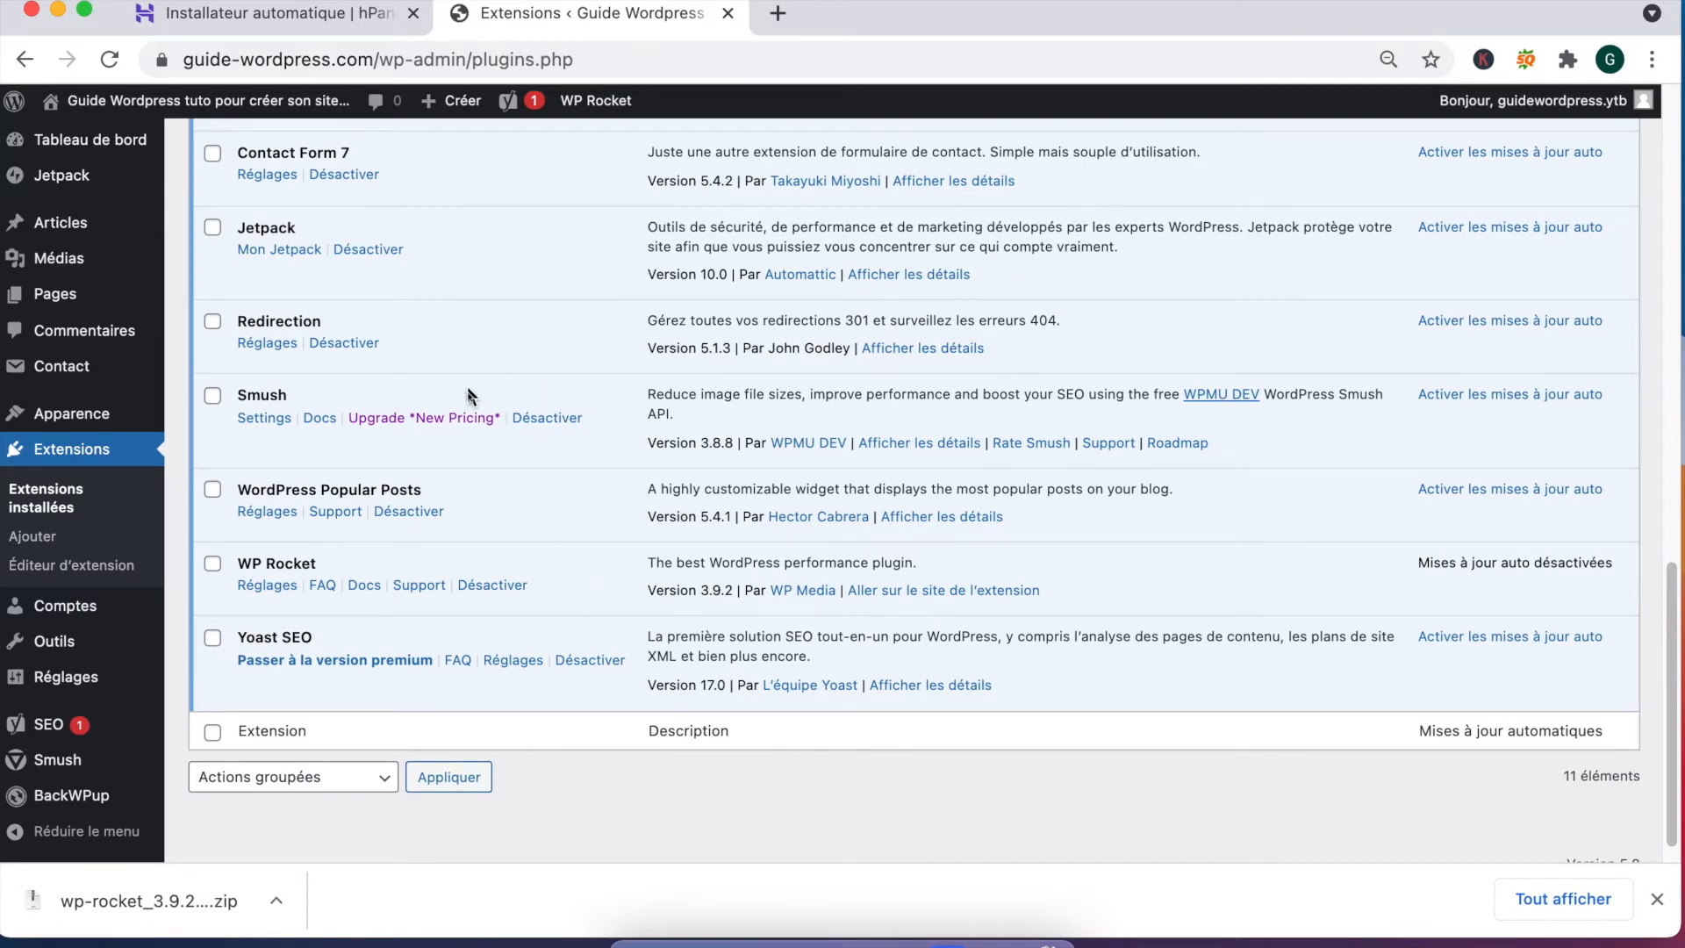
{"action": "scroll", "coordinate": [468, 341], "scroll_direction": "up", "scroll_amount": 2}
{"action": "scroll", "coordinate": [470, 344], "scroll_direction": "up", "scroll_amount": 2}
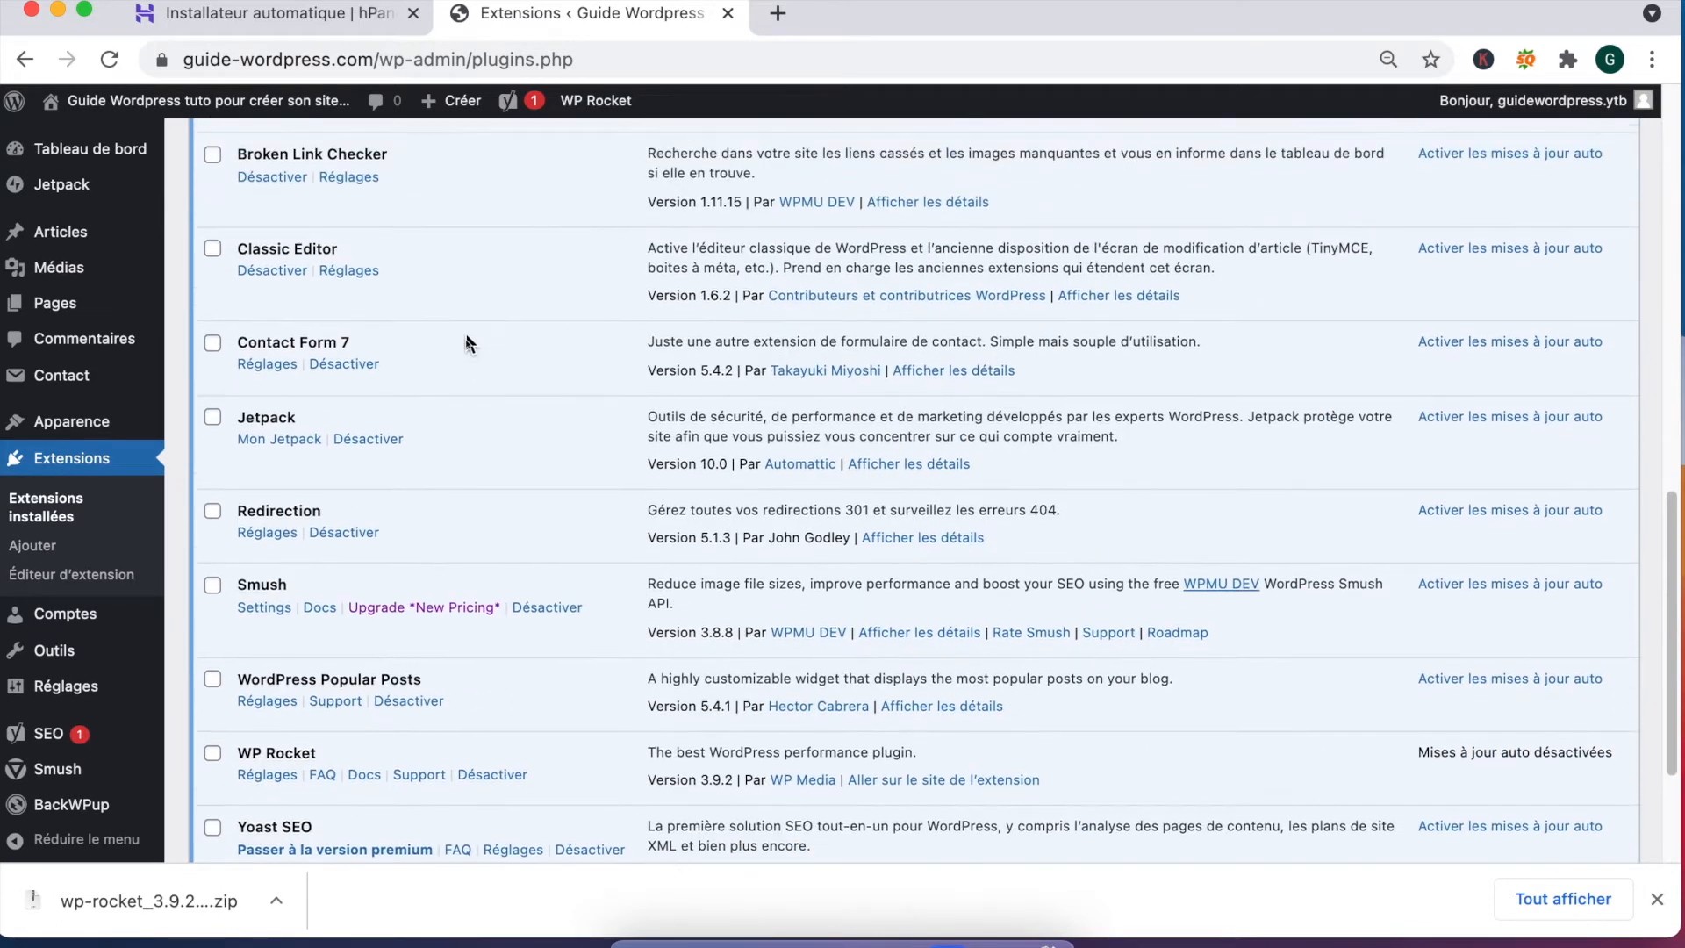
{"action": "scroll", "coordinate": [421, 323], "scroll_direction": "up", "scroll_amount": 6}
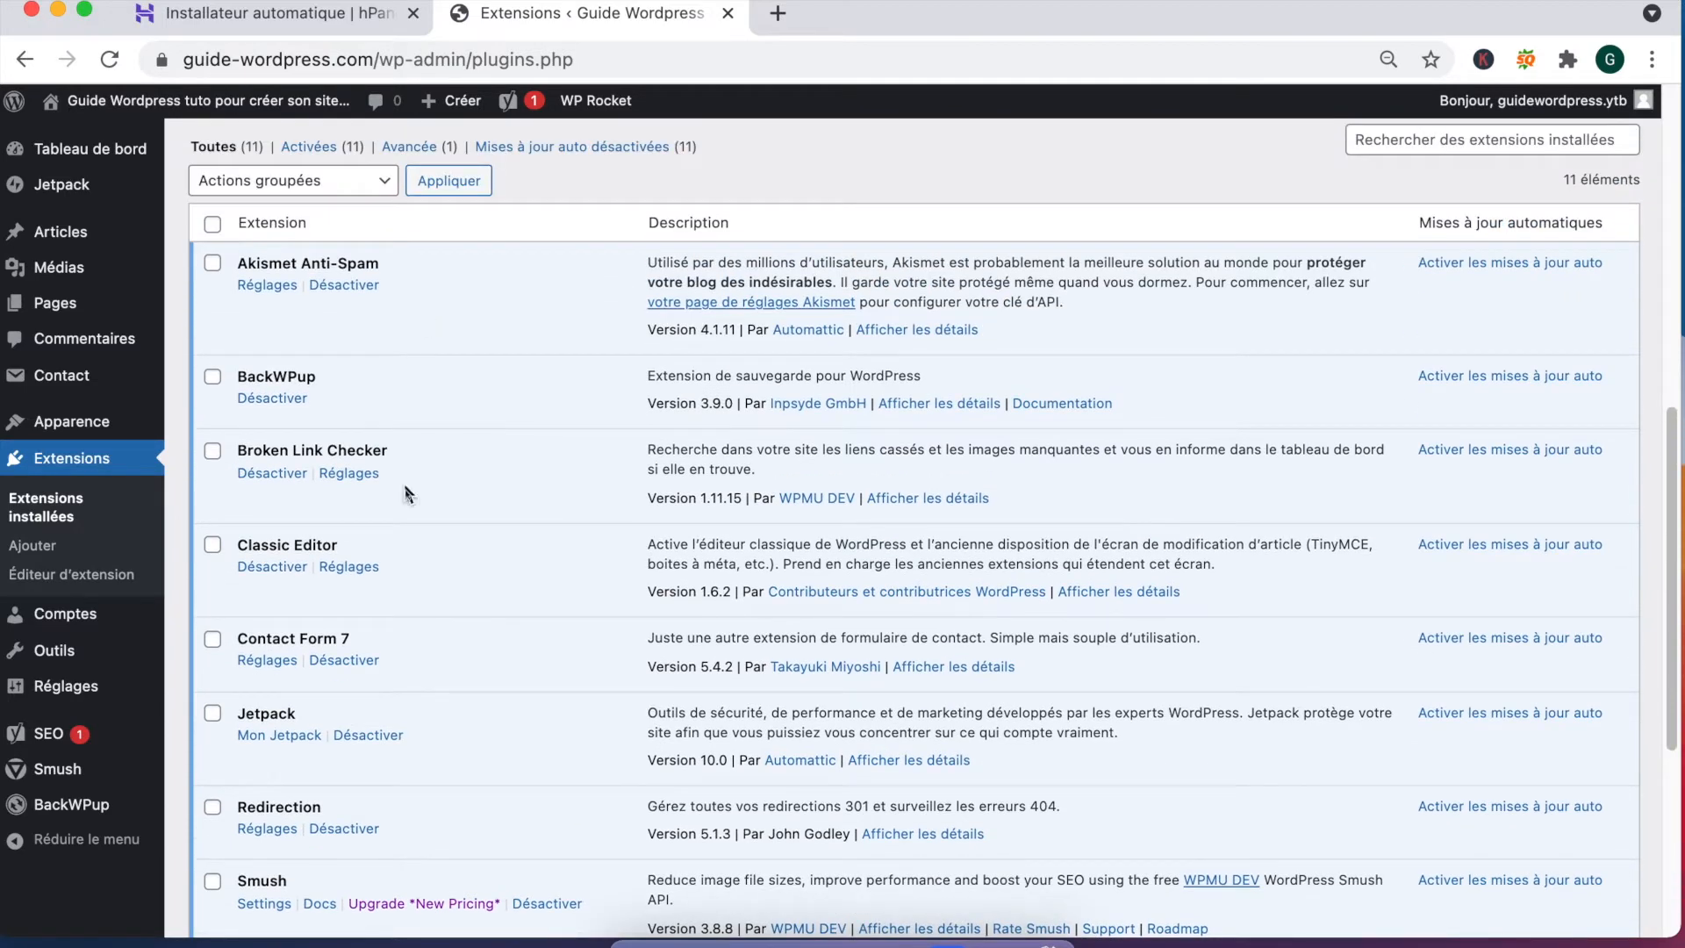
{"action": "mouse_move", "coordinate": [64, 692]}
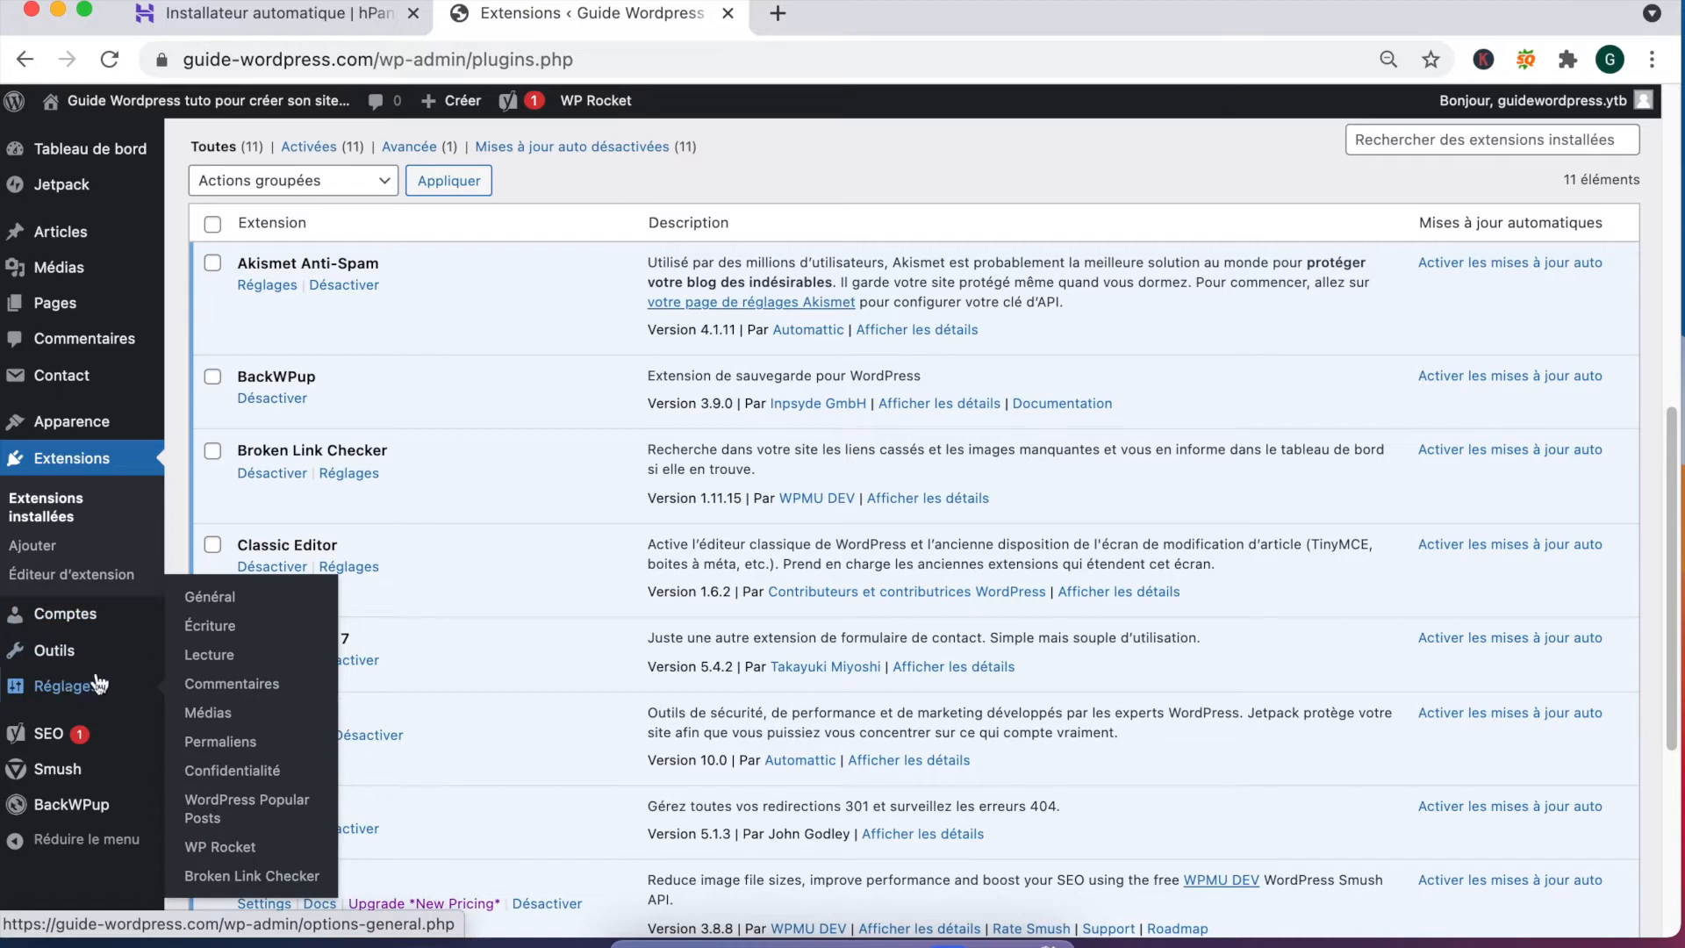
Step: Review WP Rocket's Cache, Optimisation des fichiers and Média settings
{"action": "left_click", "coordinate": [224, 848]}
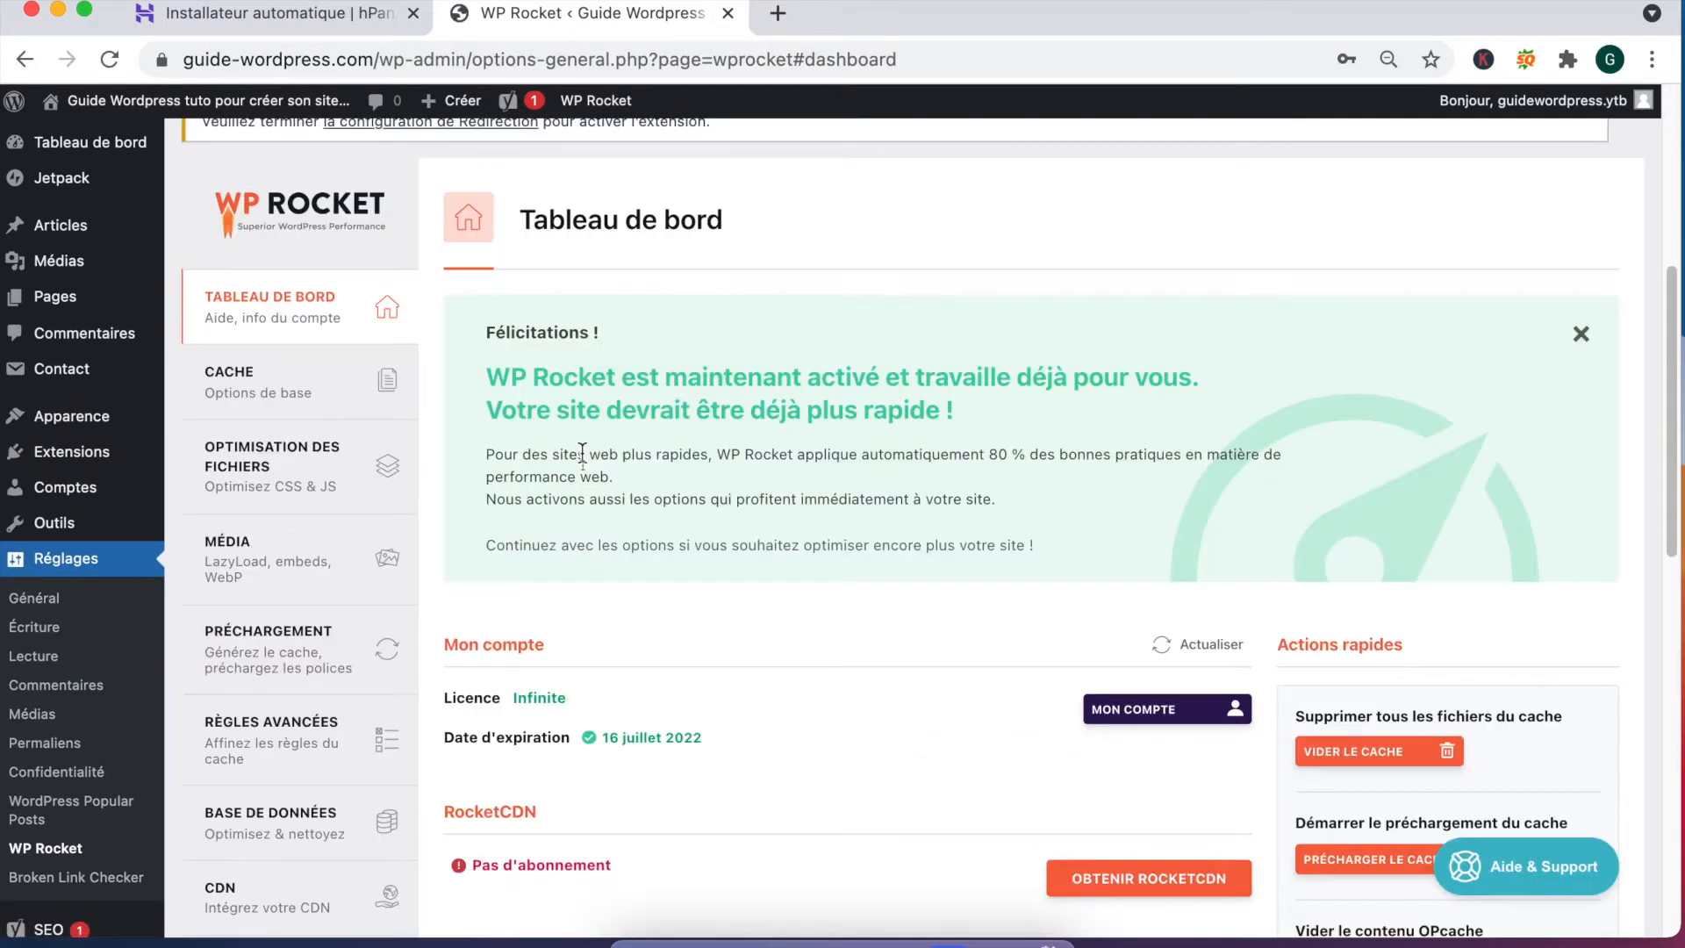
{"action": "left_click", "coordinate": [274, 387]}
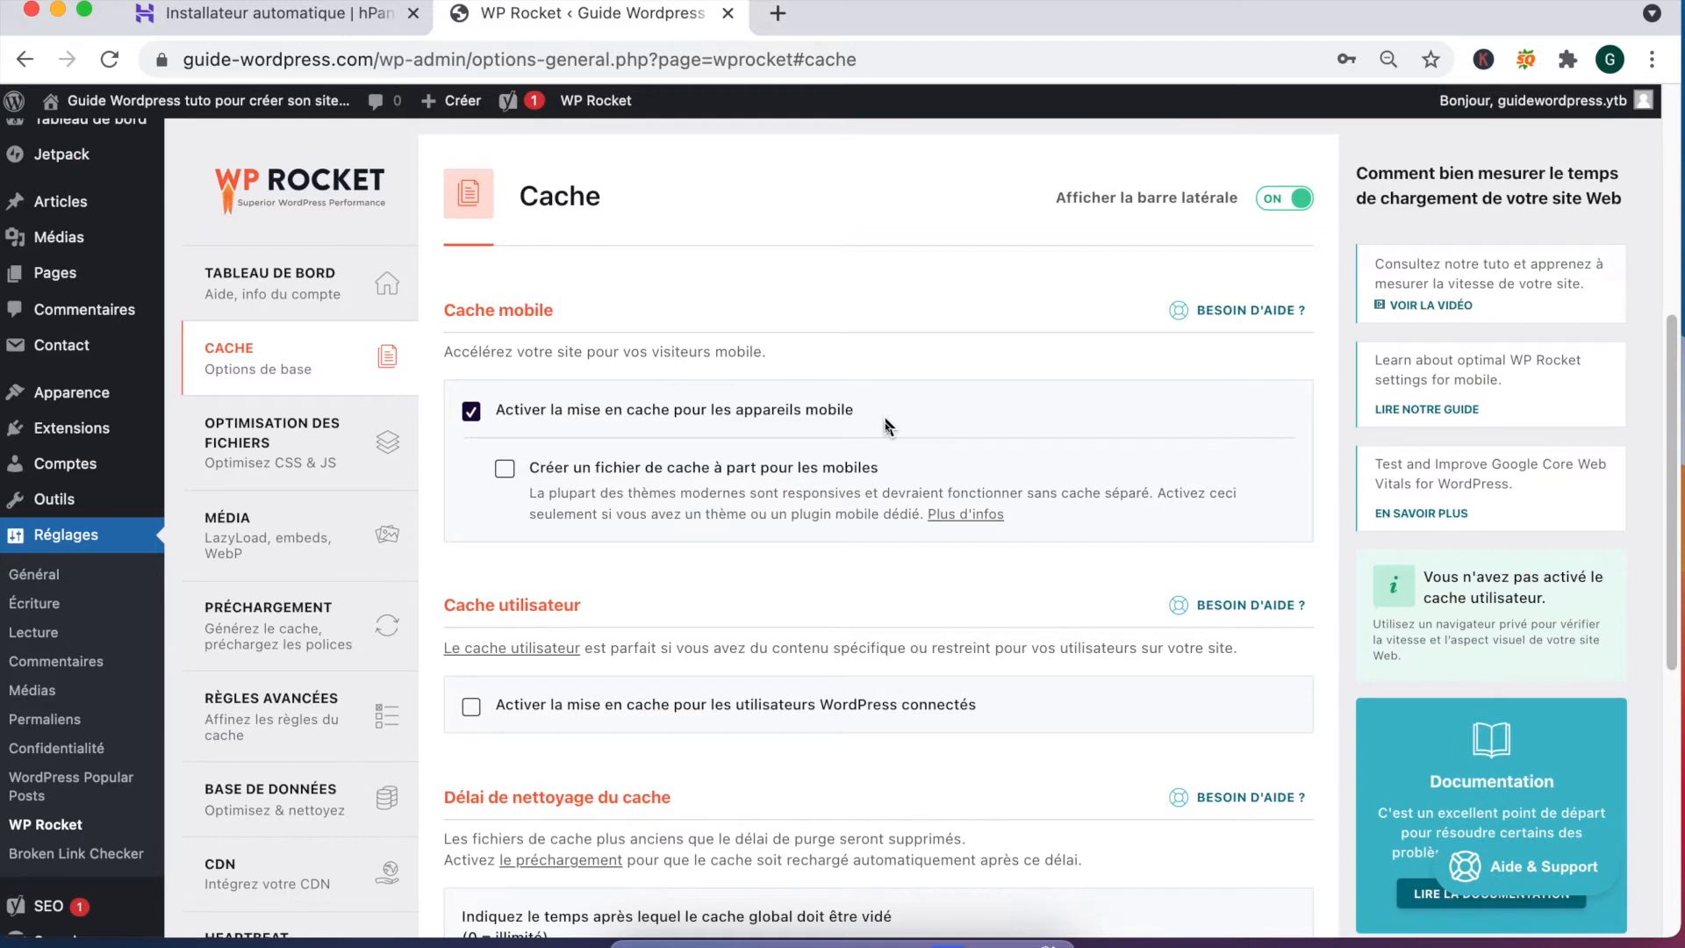
{"action": "left_click", "coordinate": [278, 449]}
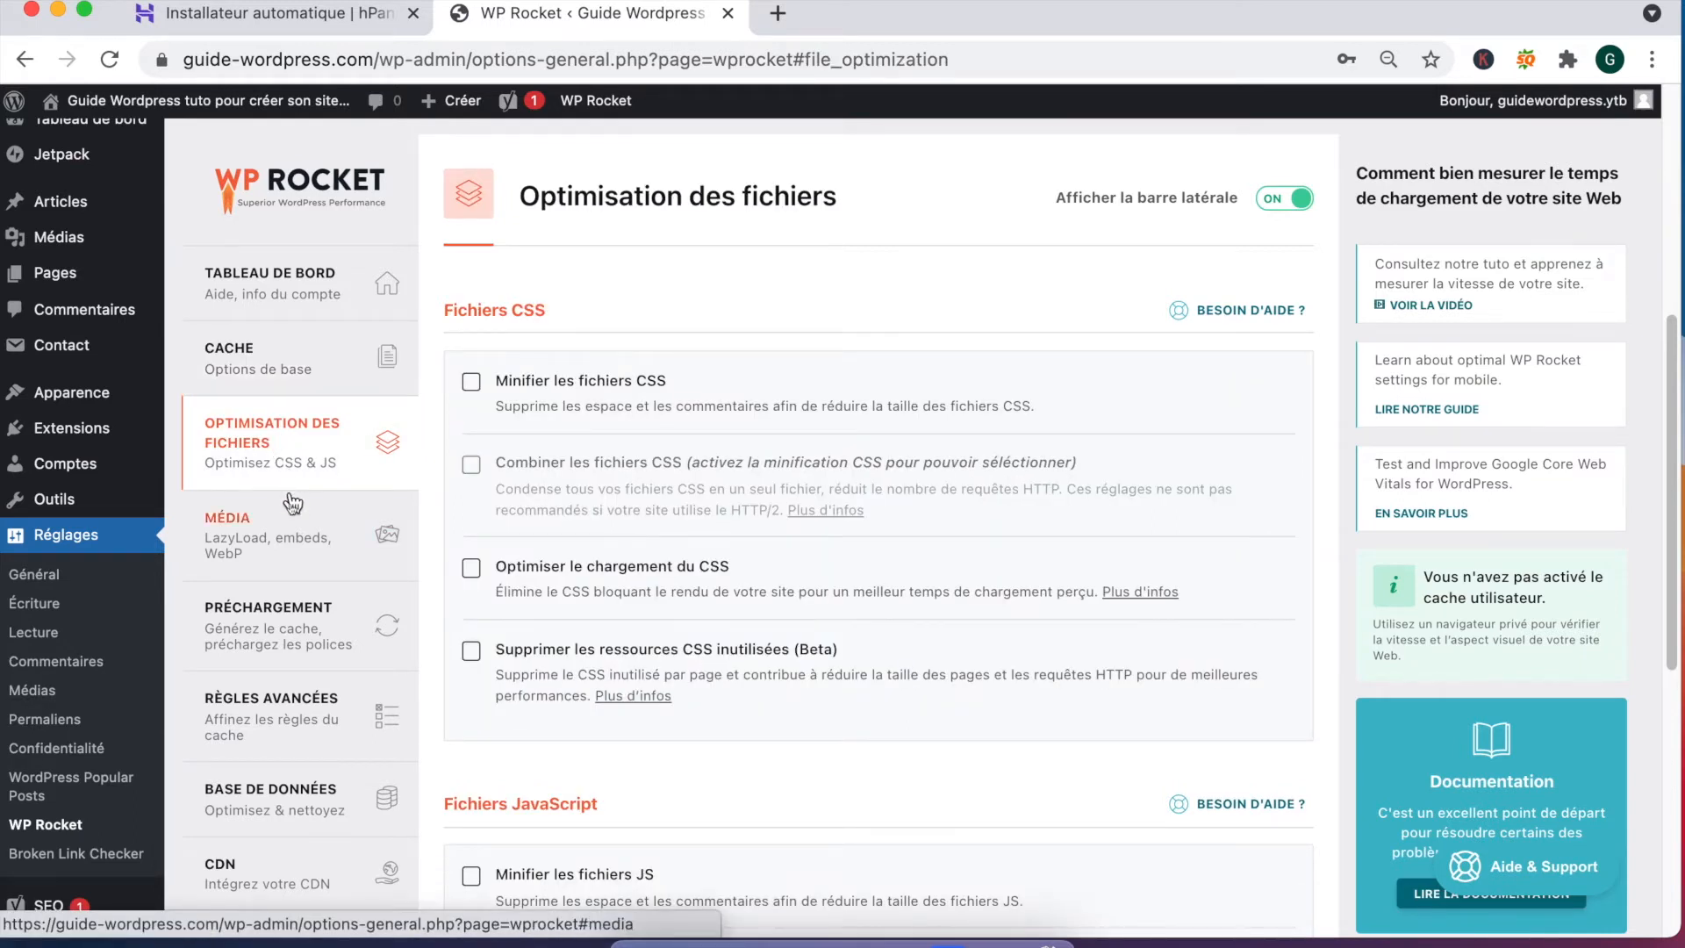
{"action": "left_click", "coordinate": [255, 555]}
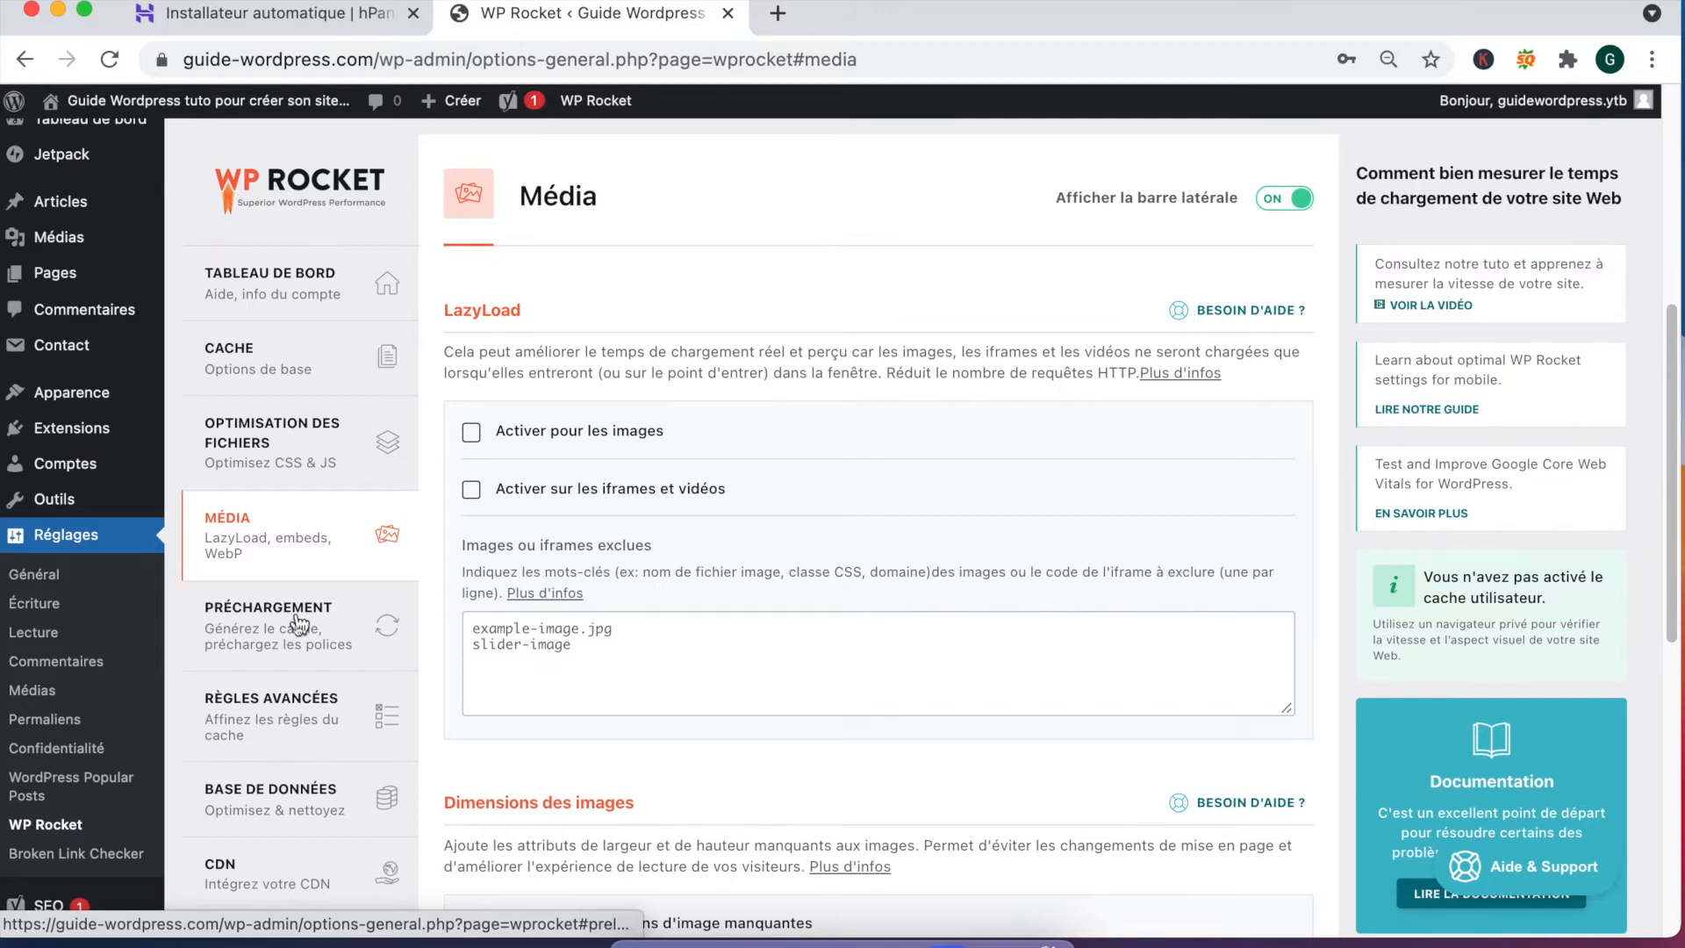
{"action": "scroll", "coordinate": [303, 634], "scroll_direction": "down", "scroll_amount": 2}
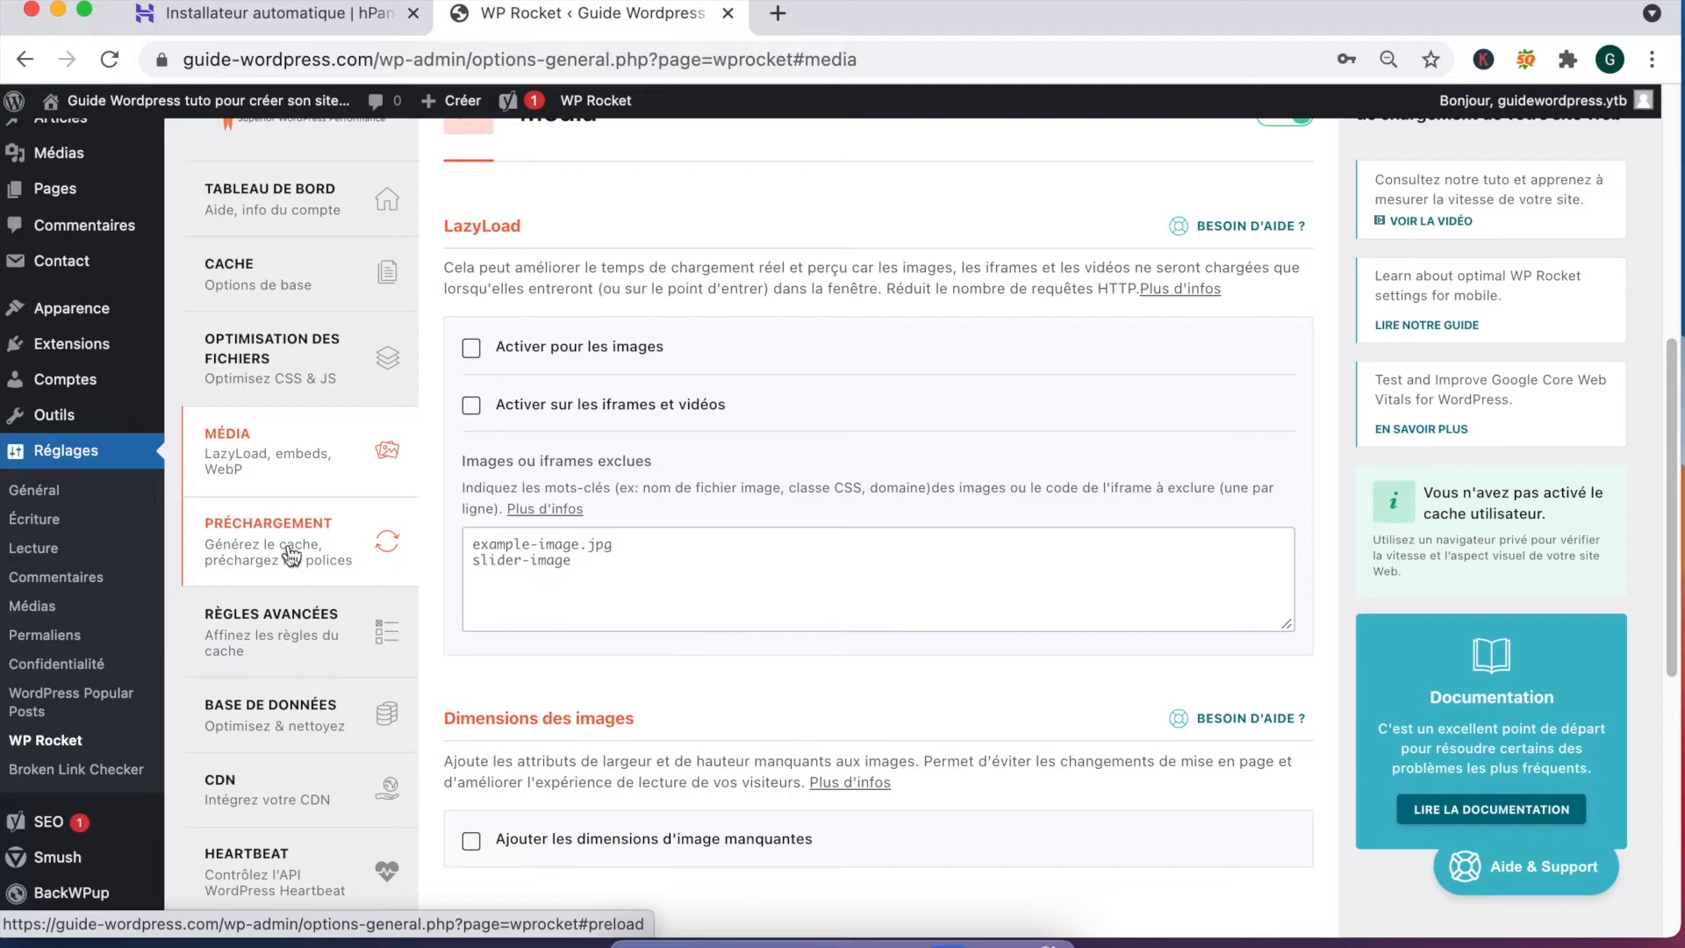
Step: Open WP Rocket's Règles avancées and read the section on URLs never cached
{"action": "left_click", "coordinate": [274, 605]}
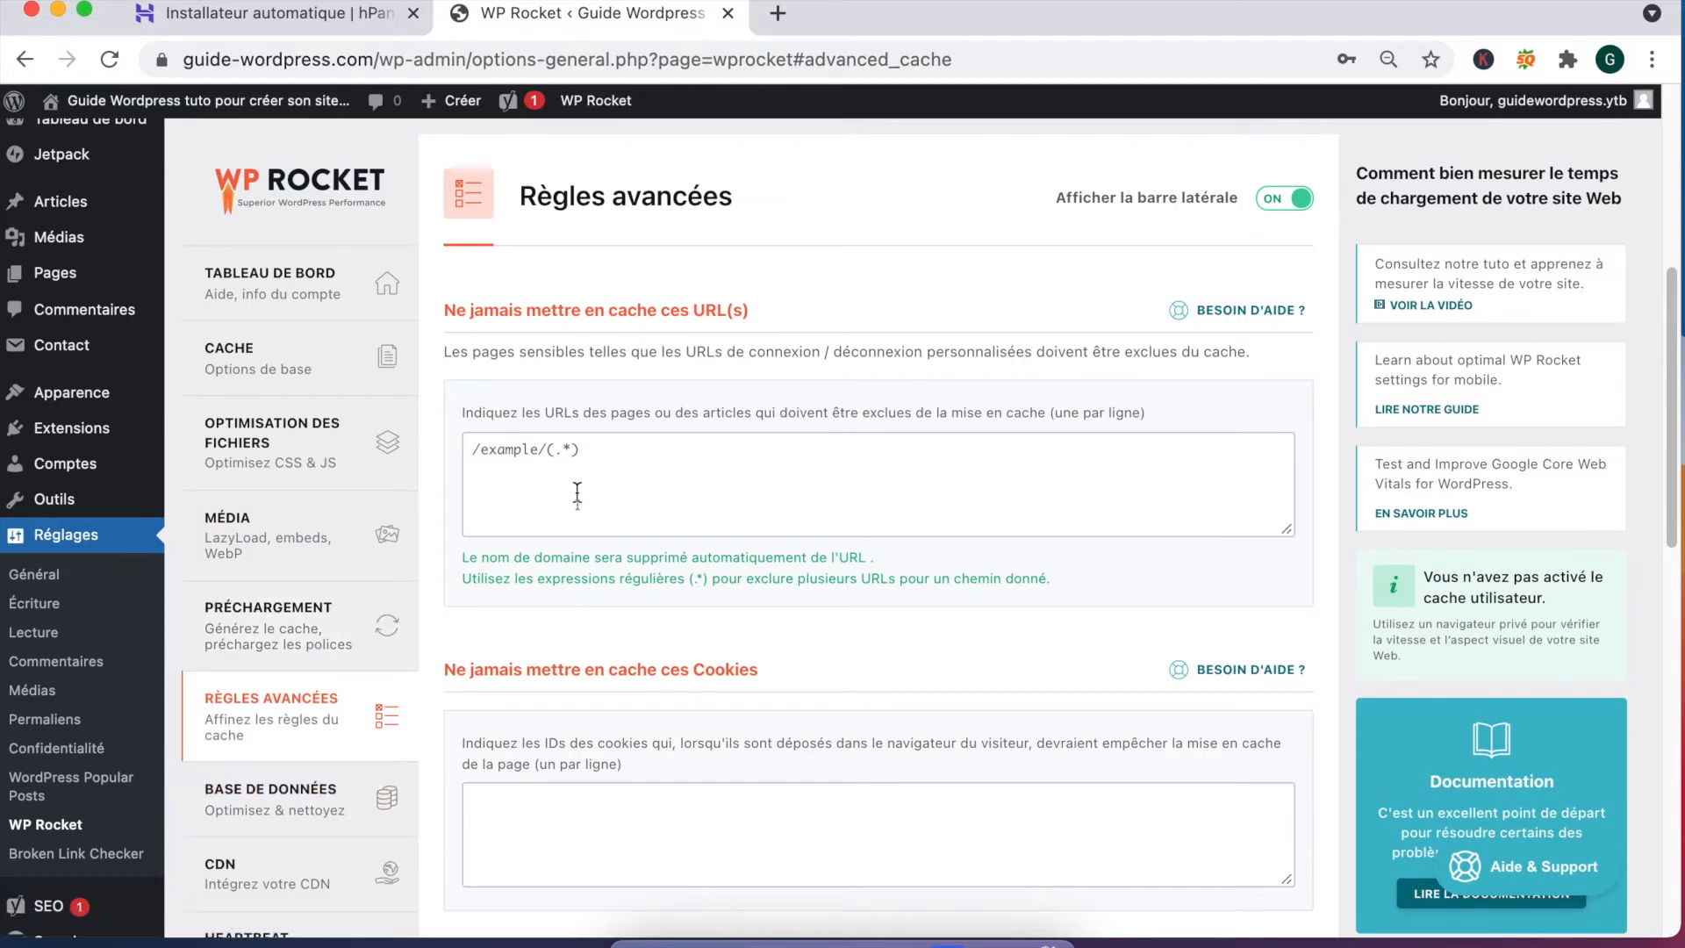
{"action": "left_click_drag", "start_coordinate": [543, 310], "coordinate": [785, 316]}
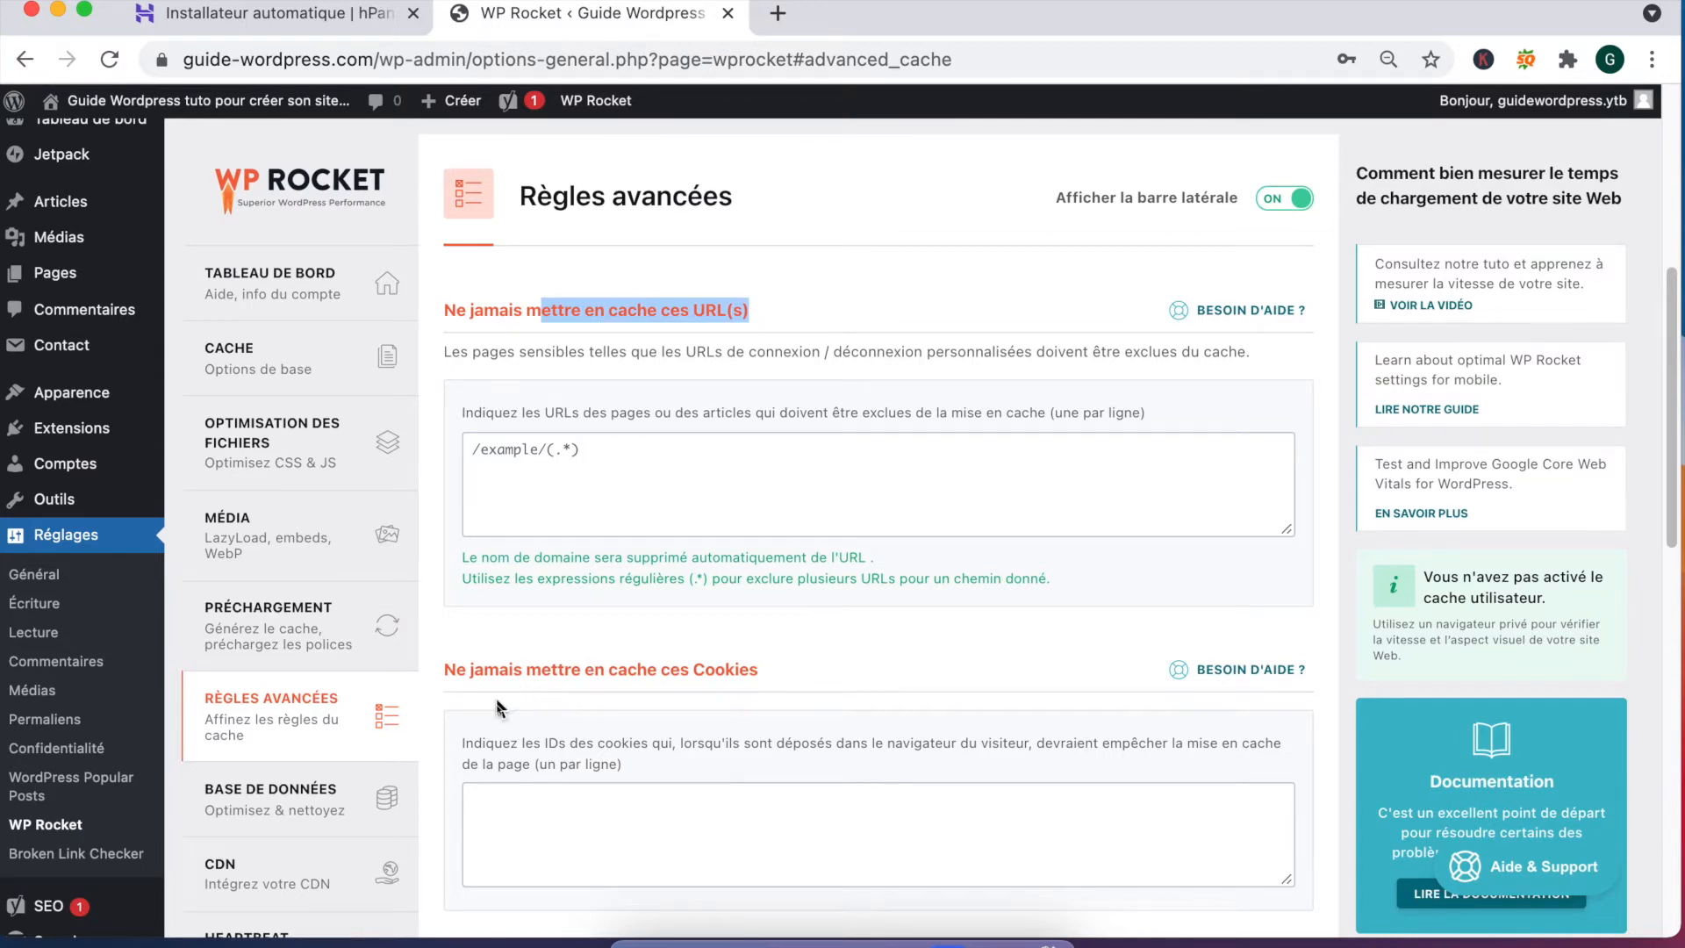
{"action": "scroll", "coordinate": [534, 696], "scroll_direction": "up", "scroll_amount": 1}
{"action": "scroll", "coordinate": [538, 699], "scroll_direction": "down", "scroll_amount": 5}
Step: Review WP Rocket's Base de données cleanup and CDN settings
{"action": "left_click", "coordinate": [290, 419]}
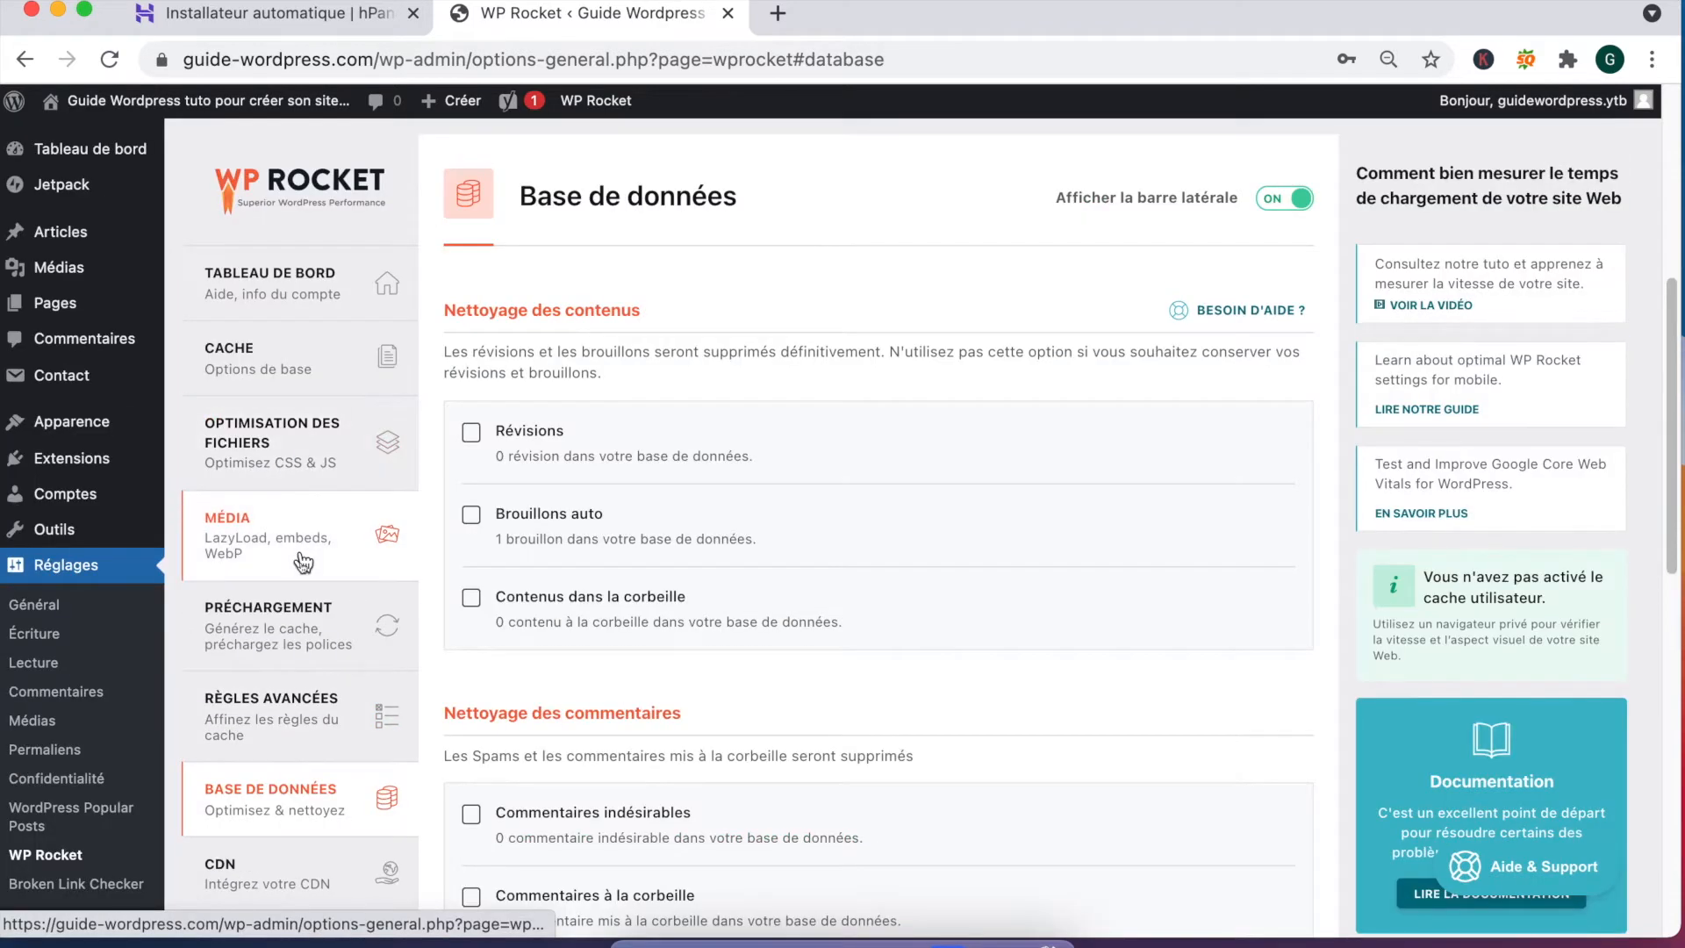
{"action": "scroll", "coordinate": [308, 570], "scroll_direction": "down", "scroll_amount": 3}
{"action": "left_click", "coordinate": [264, 660]}
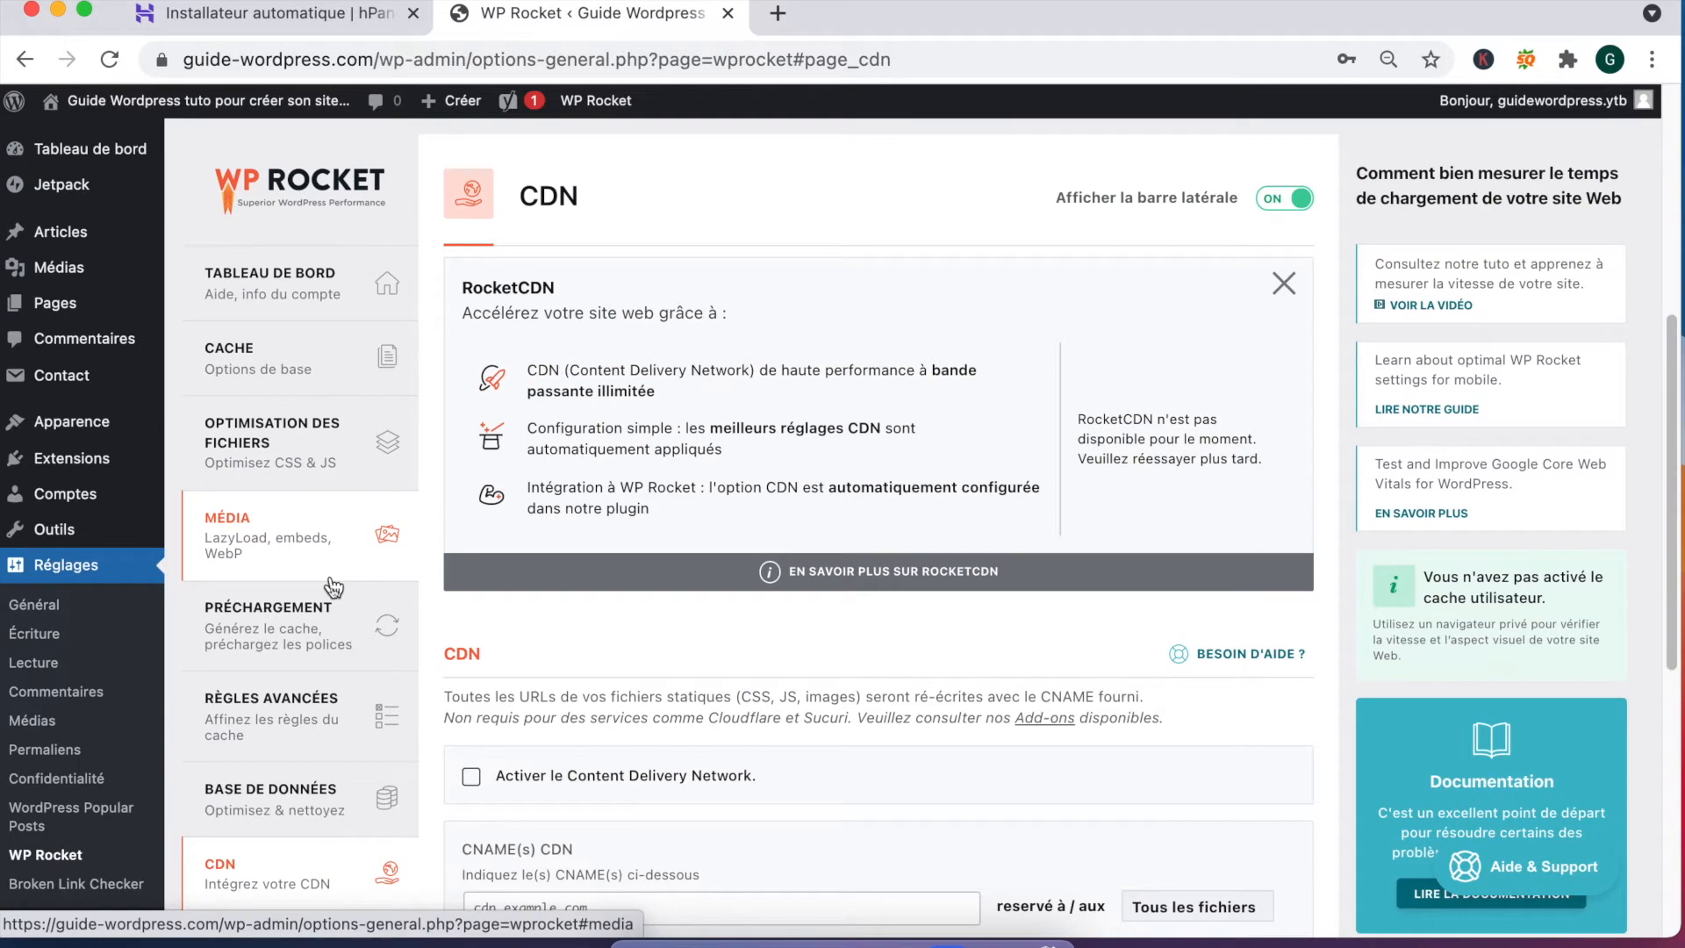
{"action": "scroll", "coordinate": [576, 504], "scroll_direction": "down", "scroll_amount": 3}
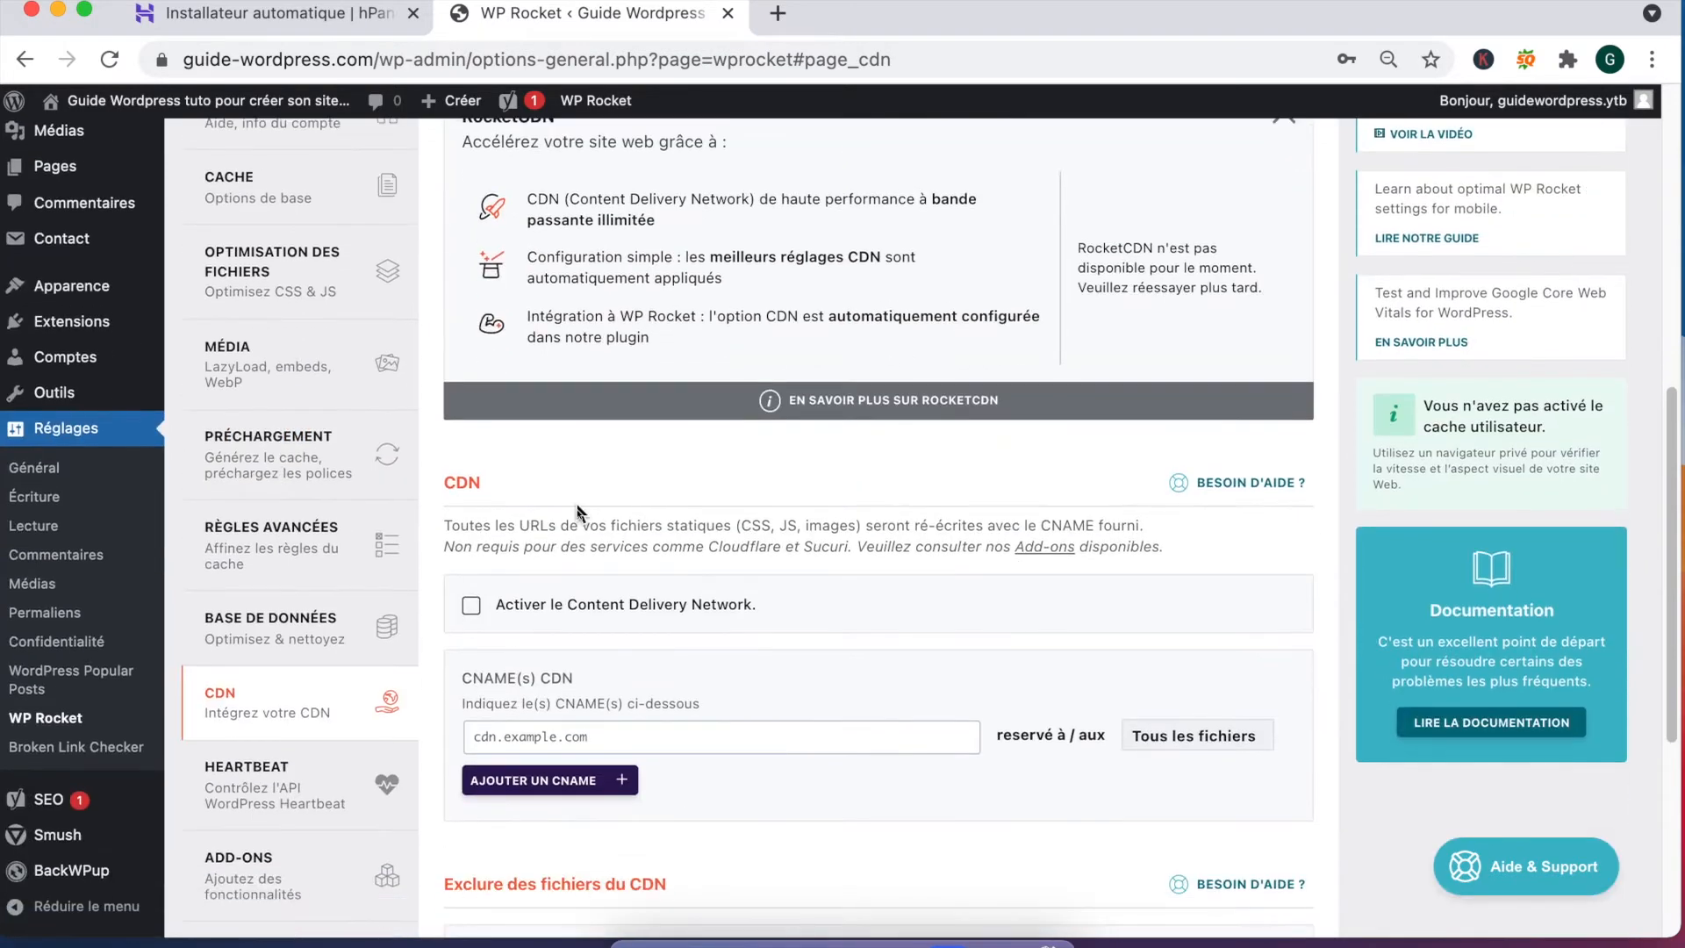
{"action": "scroll", "coordinate": [577, 502], "scroll_direction": "down", "scroll_amount": 6}
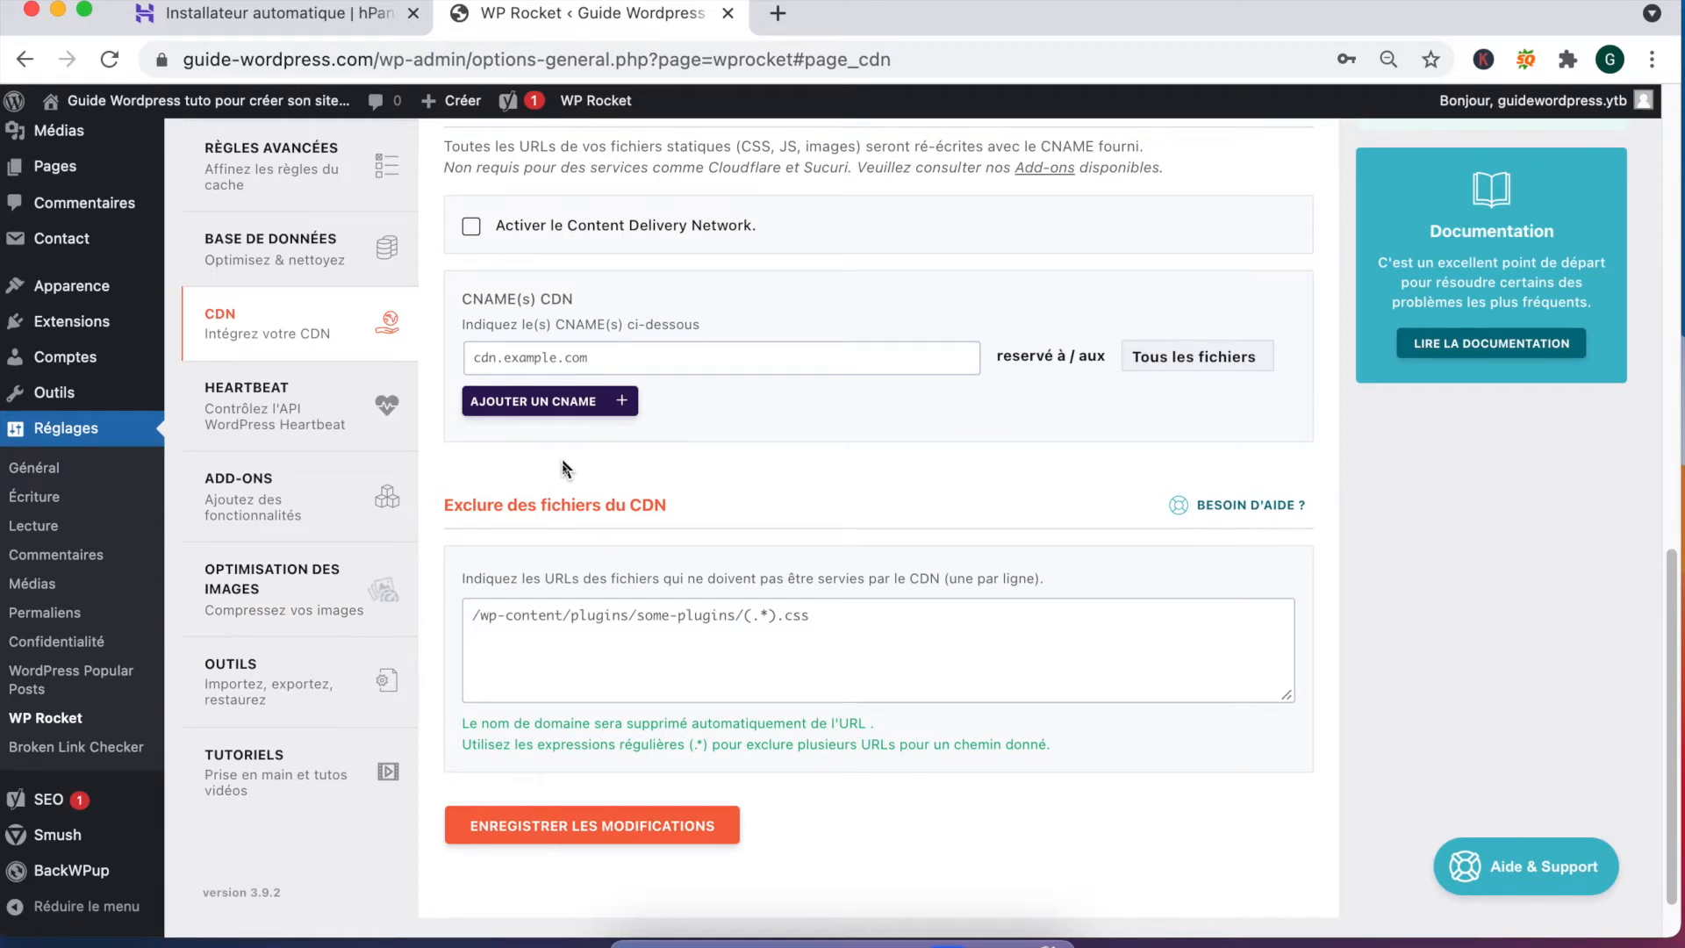
Step: Open WP Rocket's Outils section with export, import and rollback to version 3.8.8
{"action": "left_click", "coordinate": [383, 667]}
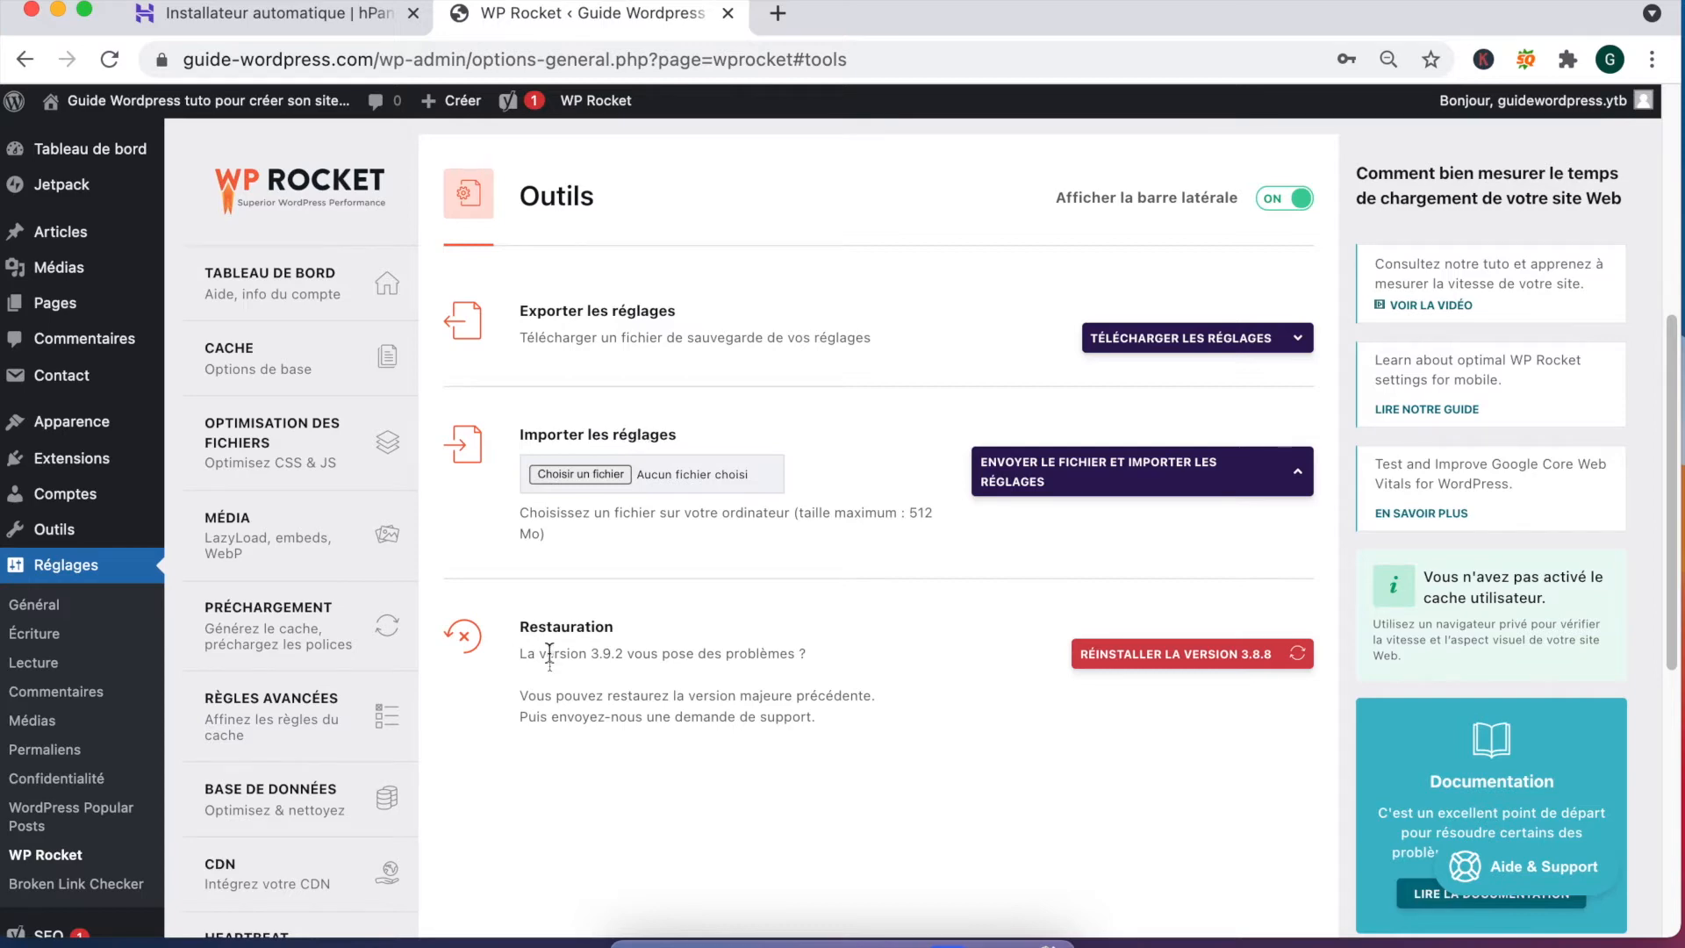
{"action": "scroll", "coordinate": [549, 654], "scroll_direction": "down", "scroll_amount": 5}
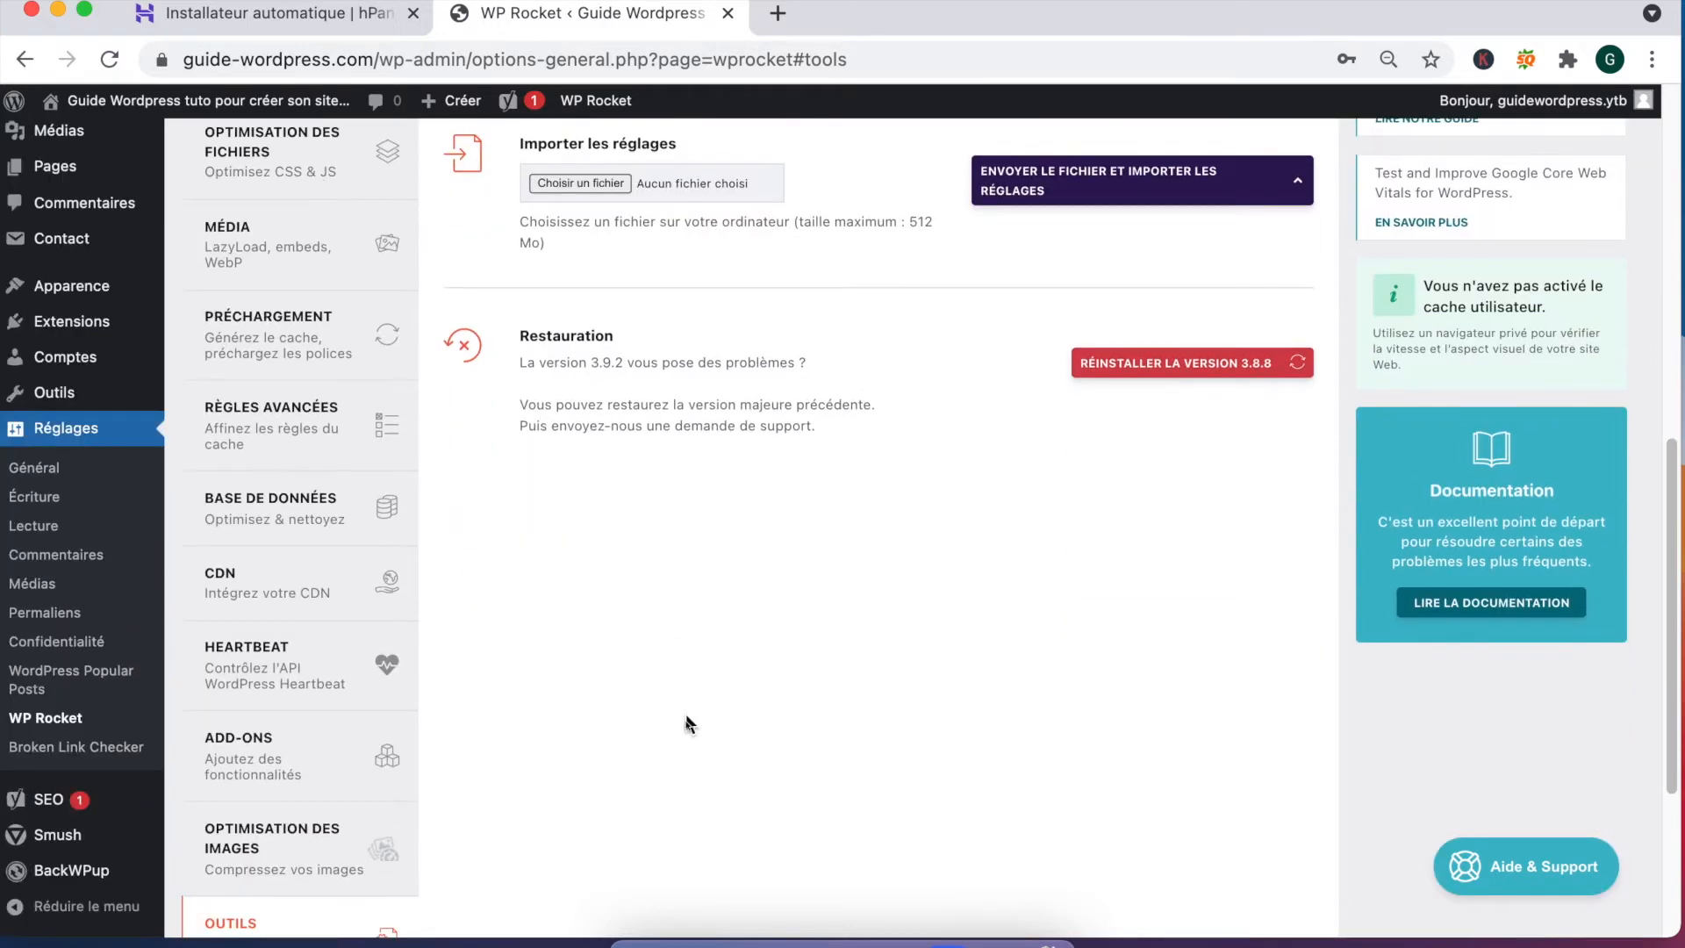
{"action": "scroll", "coordinate": [687, 725], "scroll_direction": "down", "scroll_amount": 3}
Step: Open WP Rocket's Optimisation des images page and highlight text in the Imagify section
{"action": "left_click", "coordinate": [350, 726]}
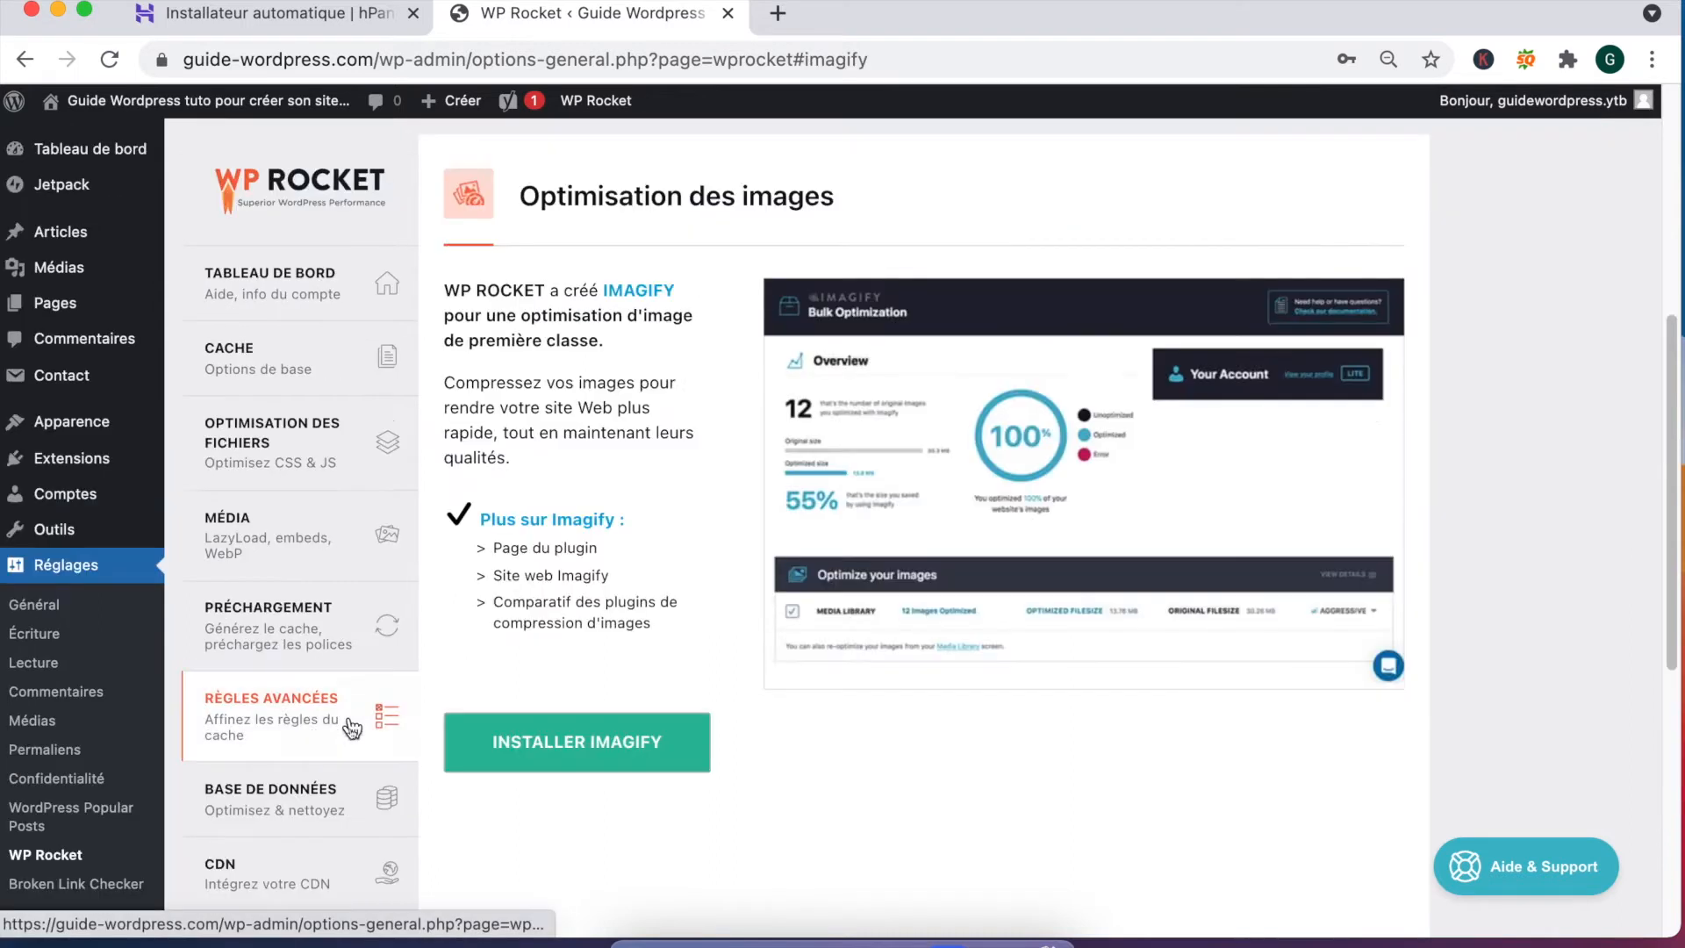
{"action": "left_click_drag", "start_coordinate": [552, 519], "coordinate": [671, 525]}
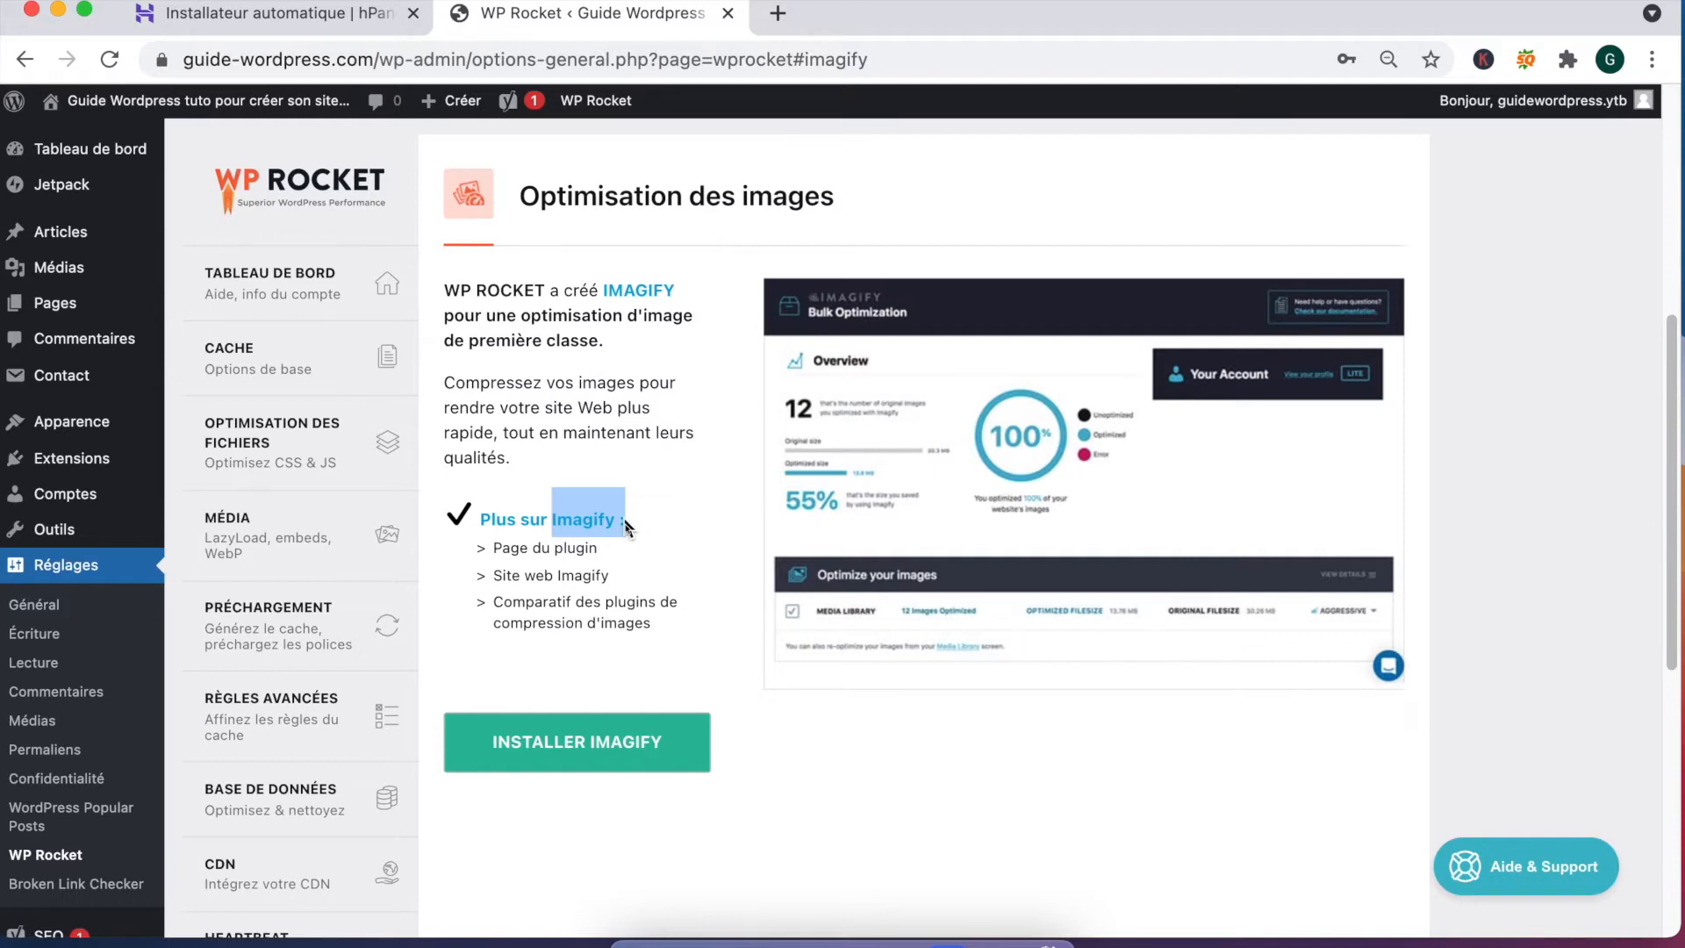
{"action": "left_click_drag", "start_coordinate": [617, 521], "coordinate": [550, 523]}
{"action": "left_click_drag", "start_coordinate": [522, 521], "coordinate": [546, 519]}
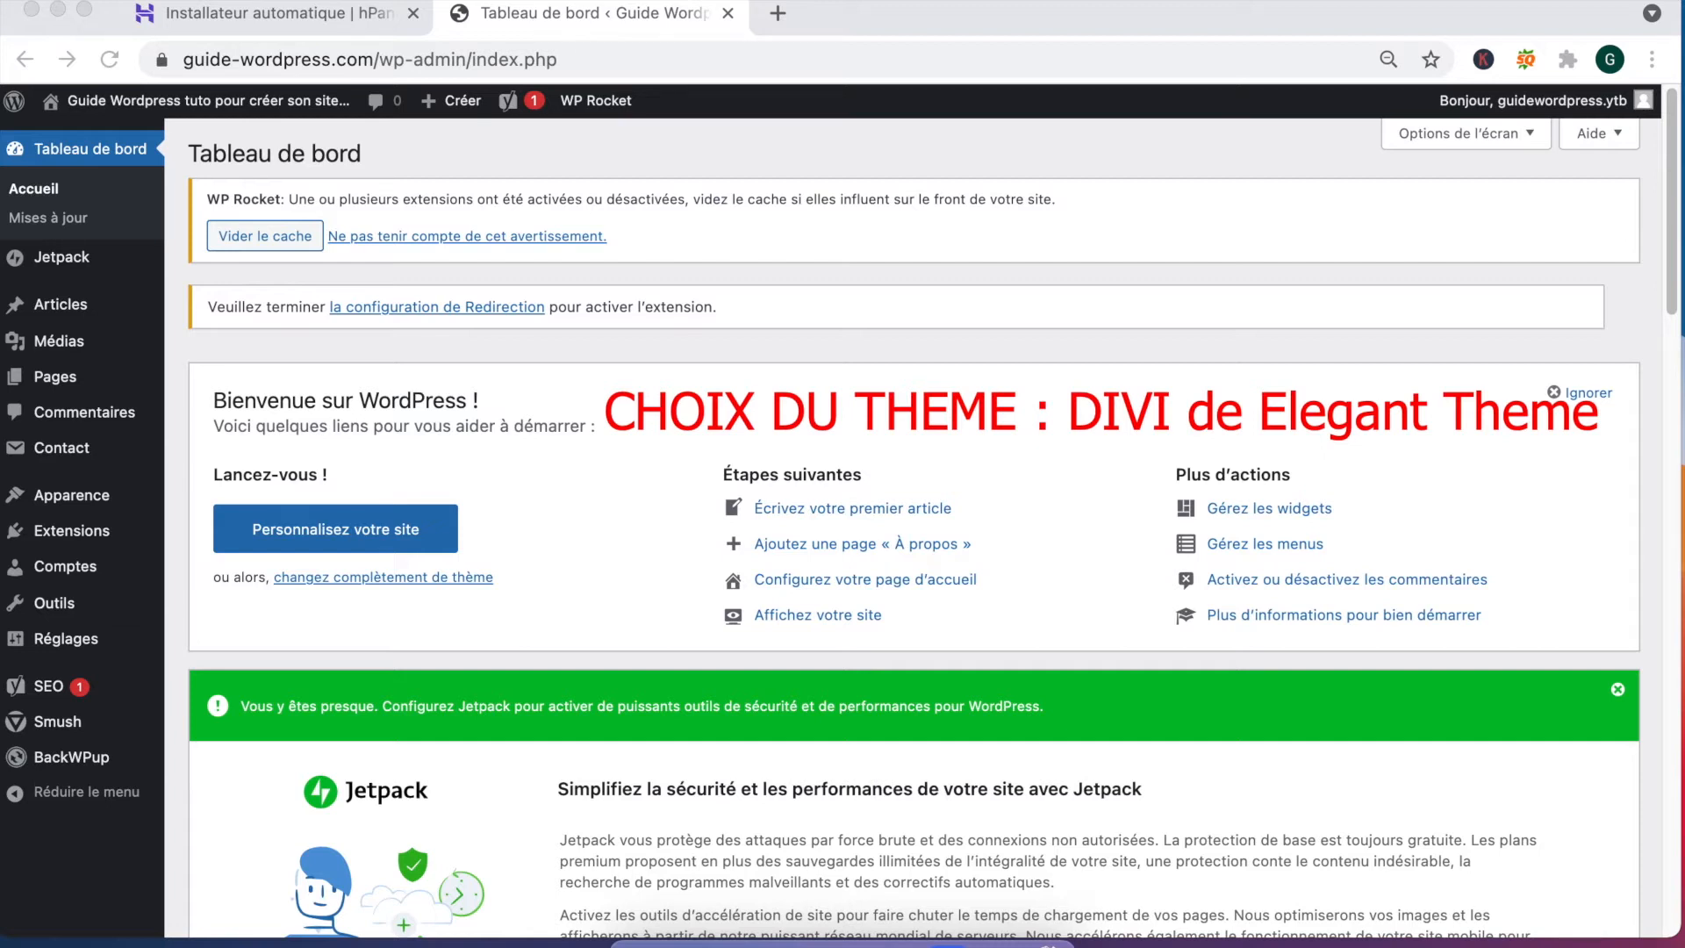
Step: Search Google for 'divi' in a new Chrome tab
{"action": "left_click", "coordinate": [778, 13]}
{"action": "type", "text": "divi"}
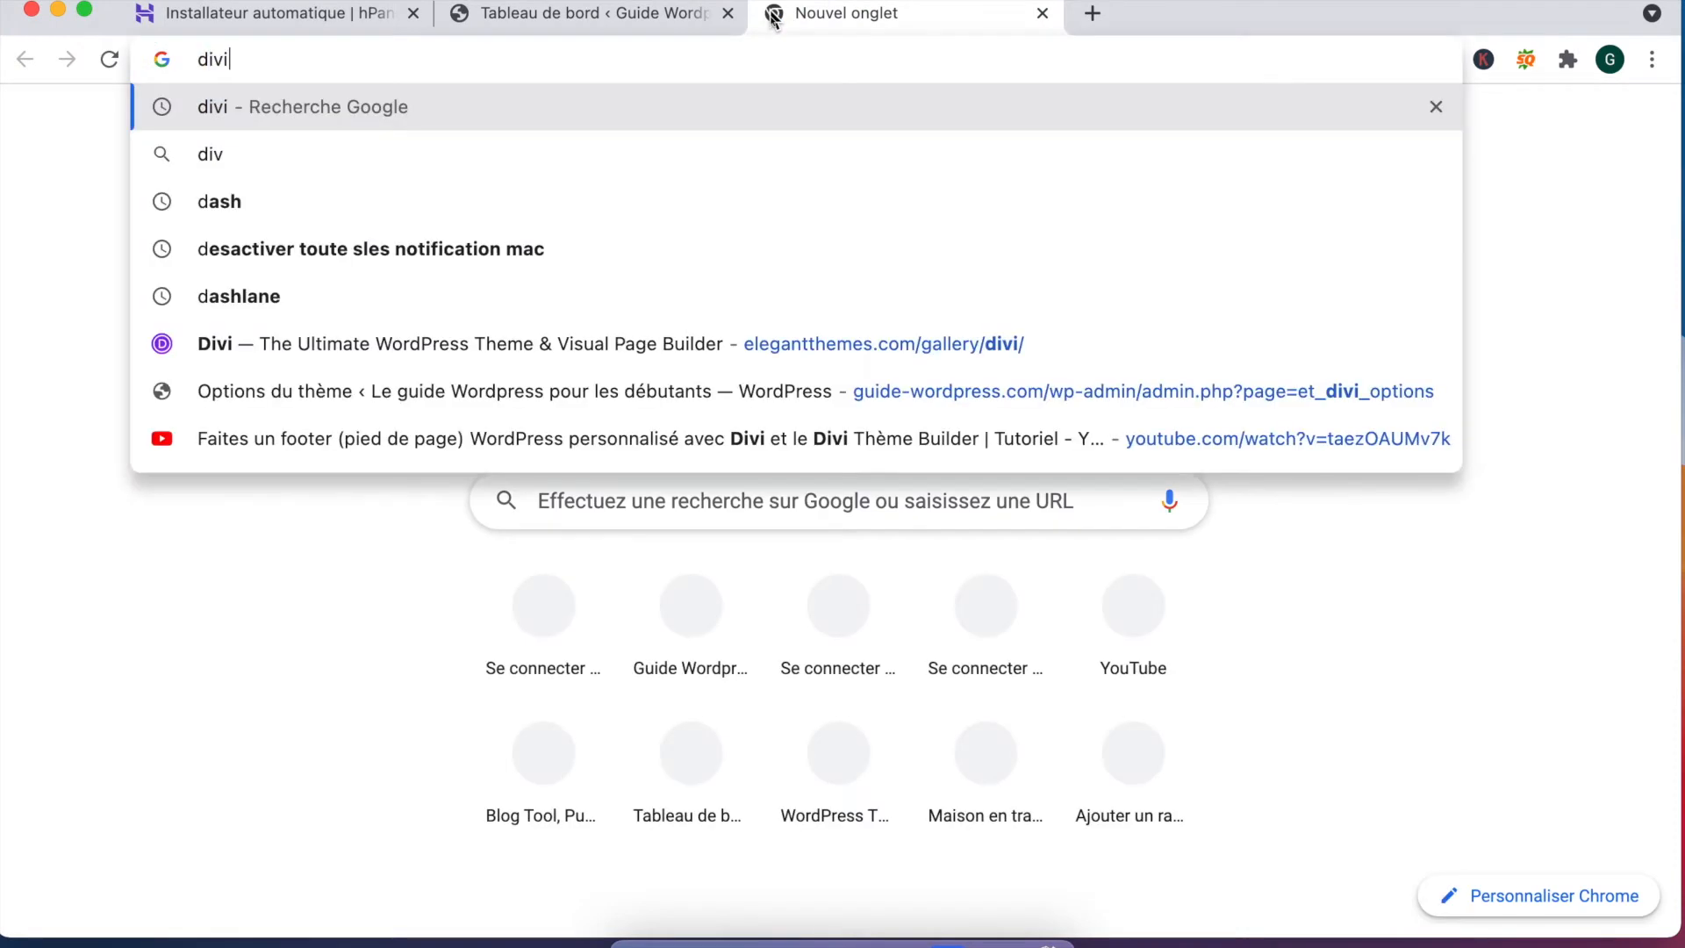
{"action": "key", "text": "Return"}
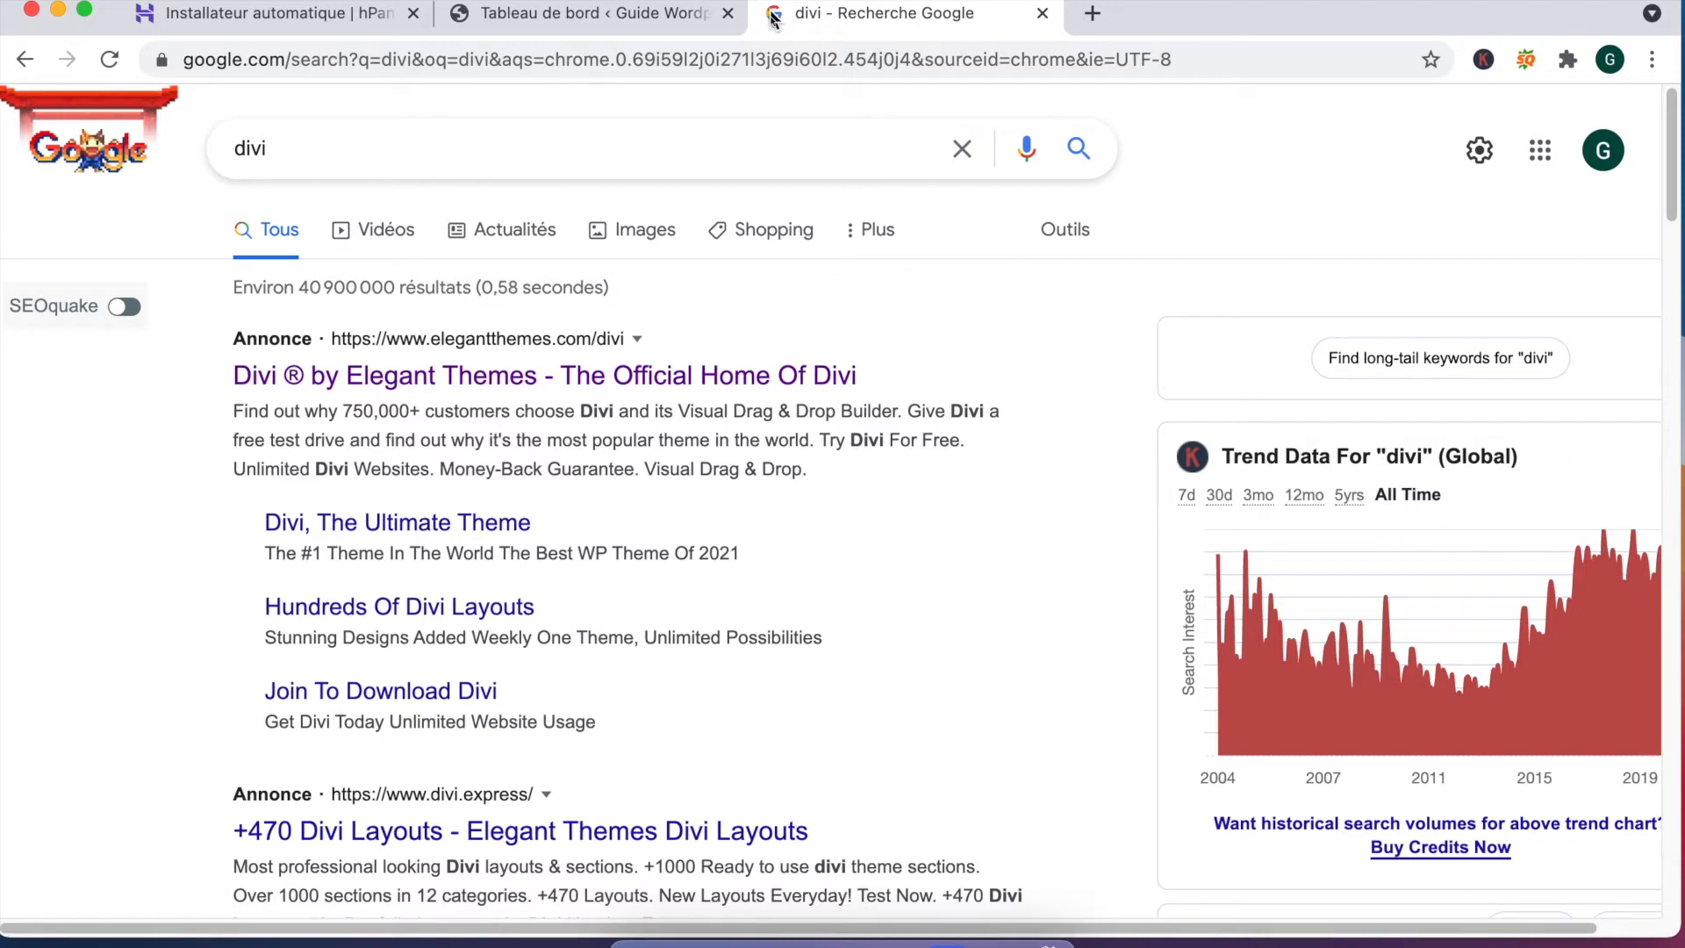
Step: Open the Elegant Themes Divi page, scroll through its features, and show the Layout Library demo
{"action": "left_click", "coordinate": [485, 379]}
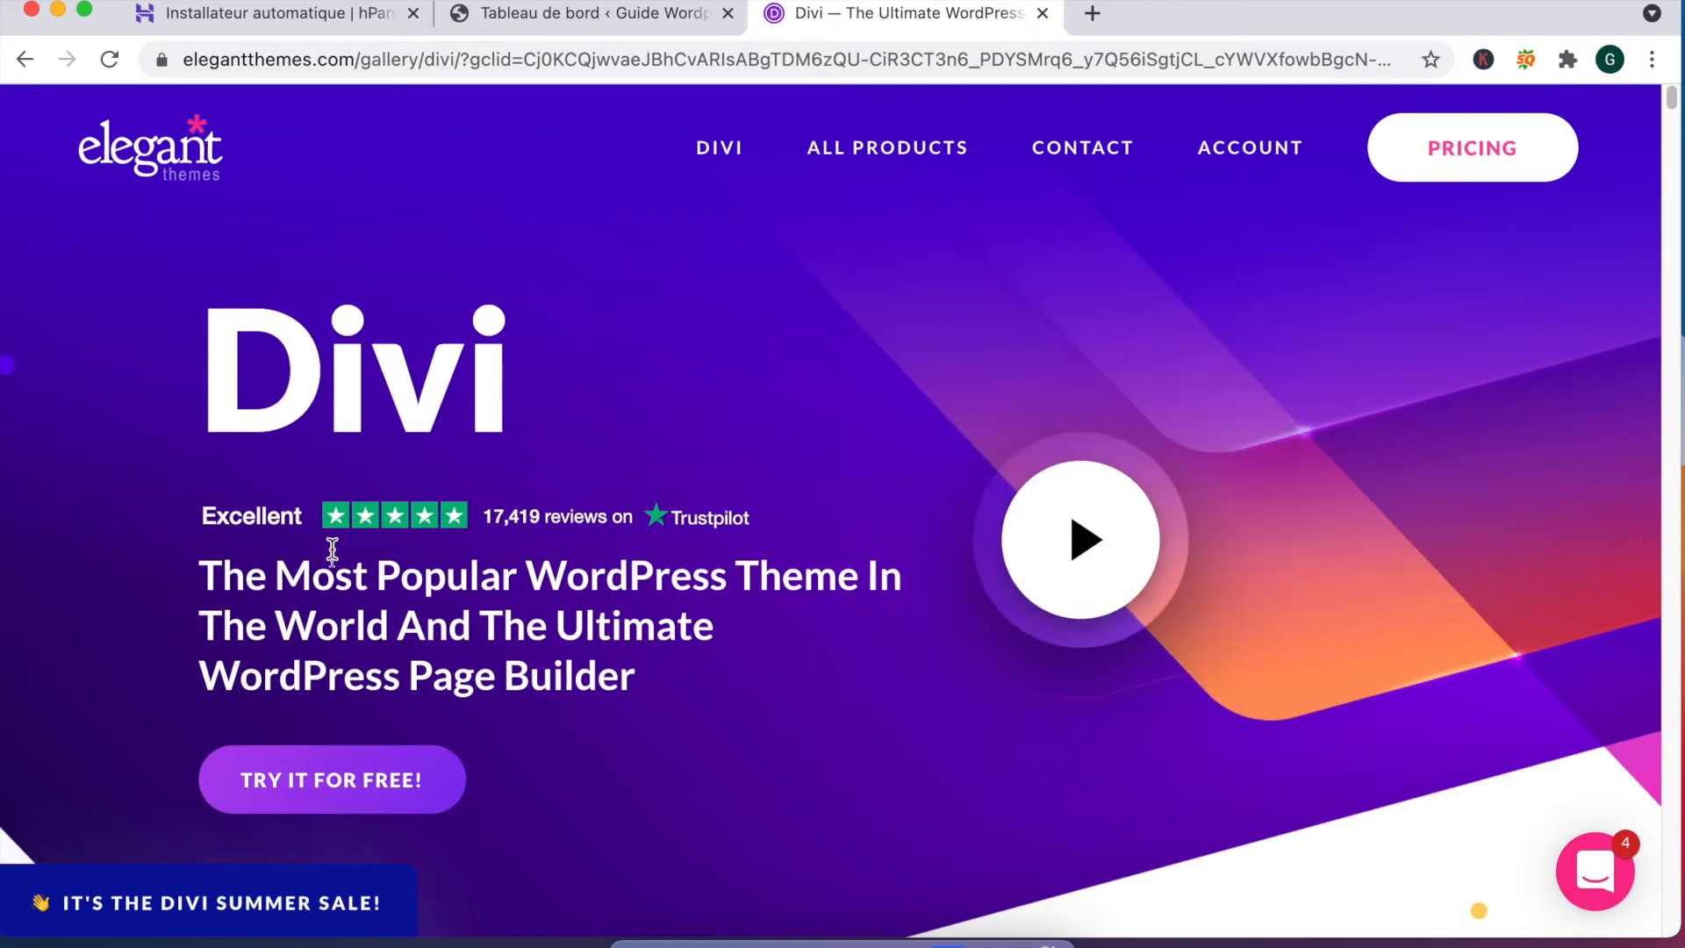
{"action": "left_click_drag", "start_coordinate": [222, 580], "coordinate": [855, 600]}
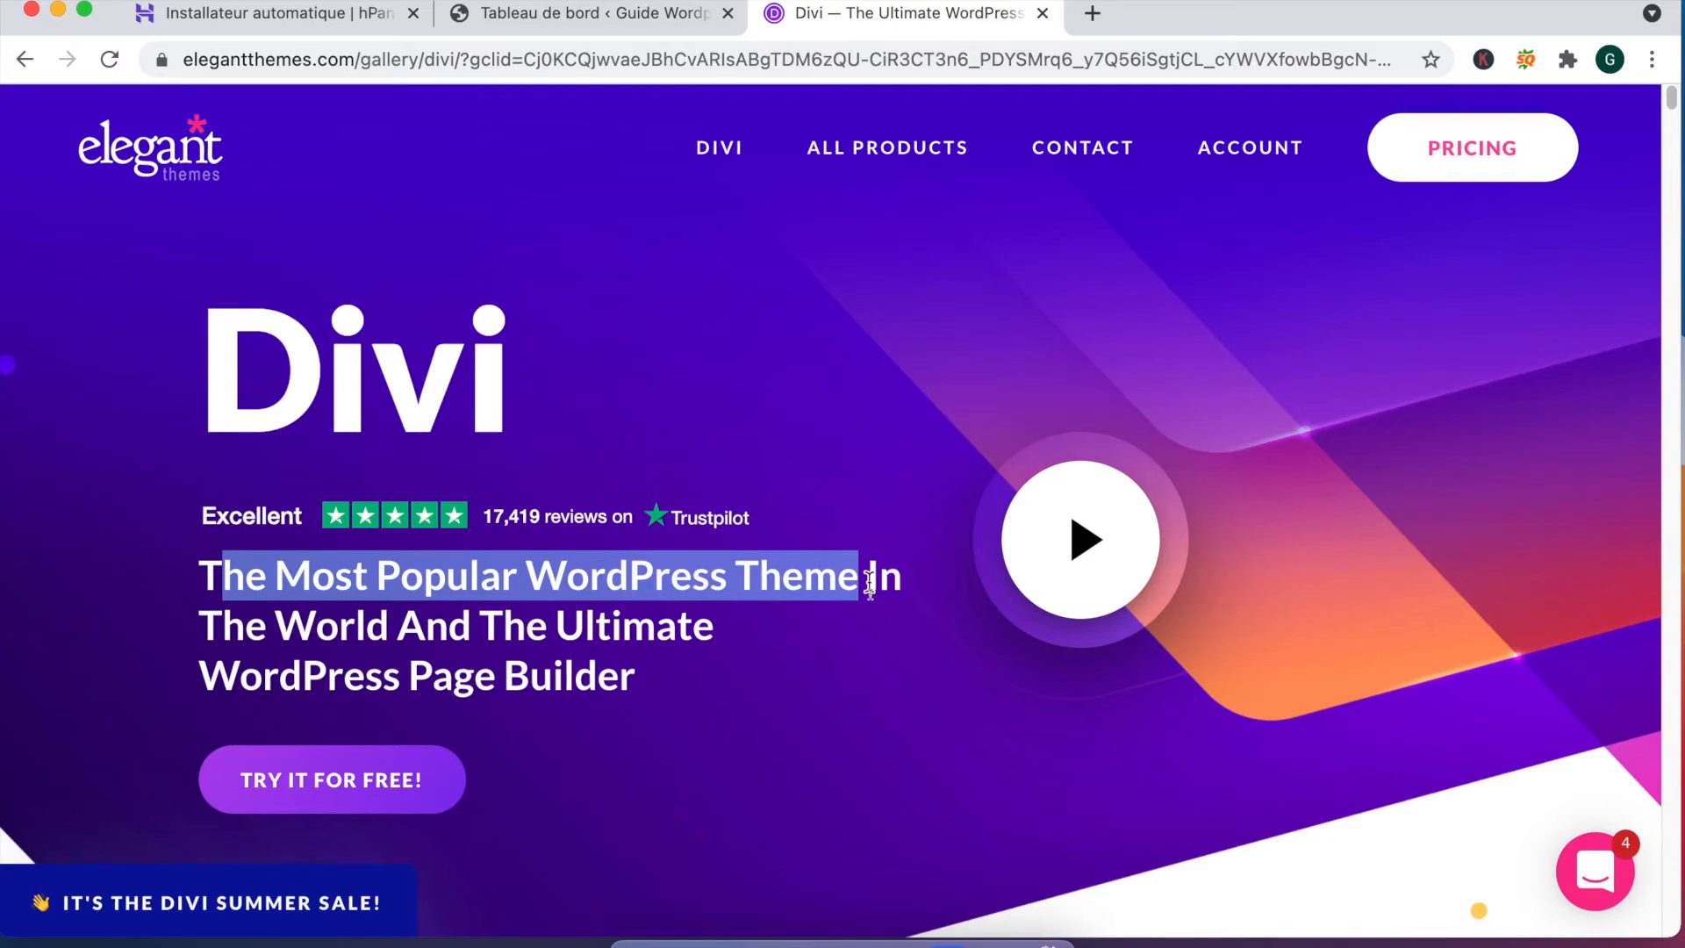
{"action": "scroll", "coordinate": [839, 572], "scroll_direction": "down", "scroll_amount": 2}
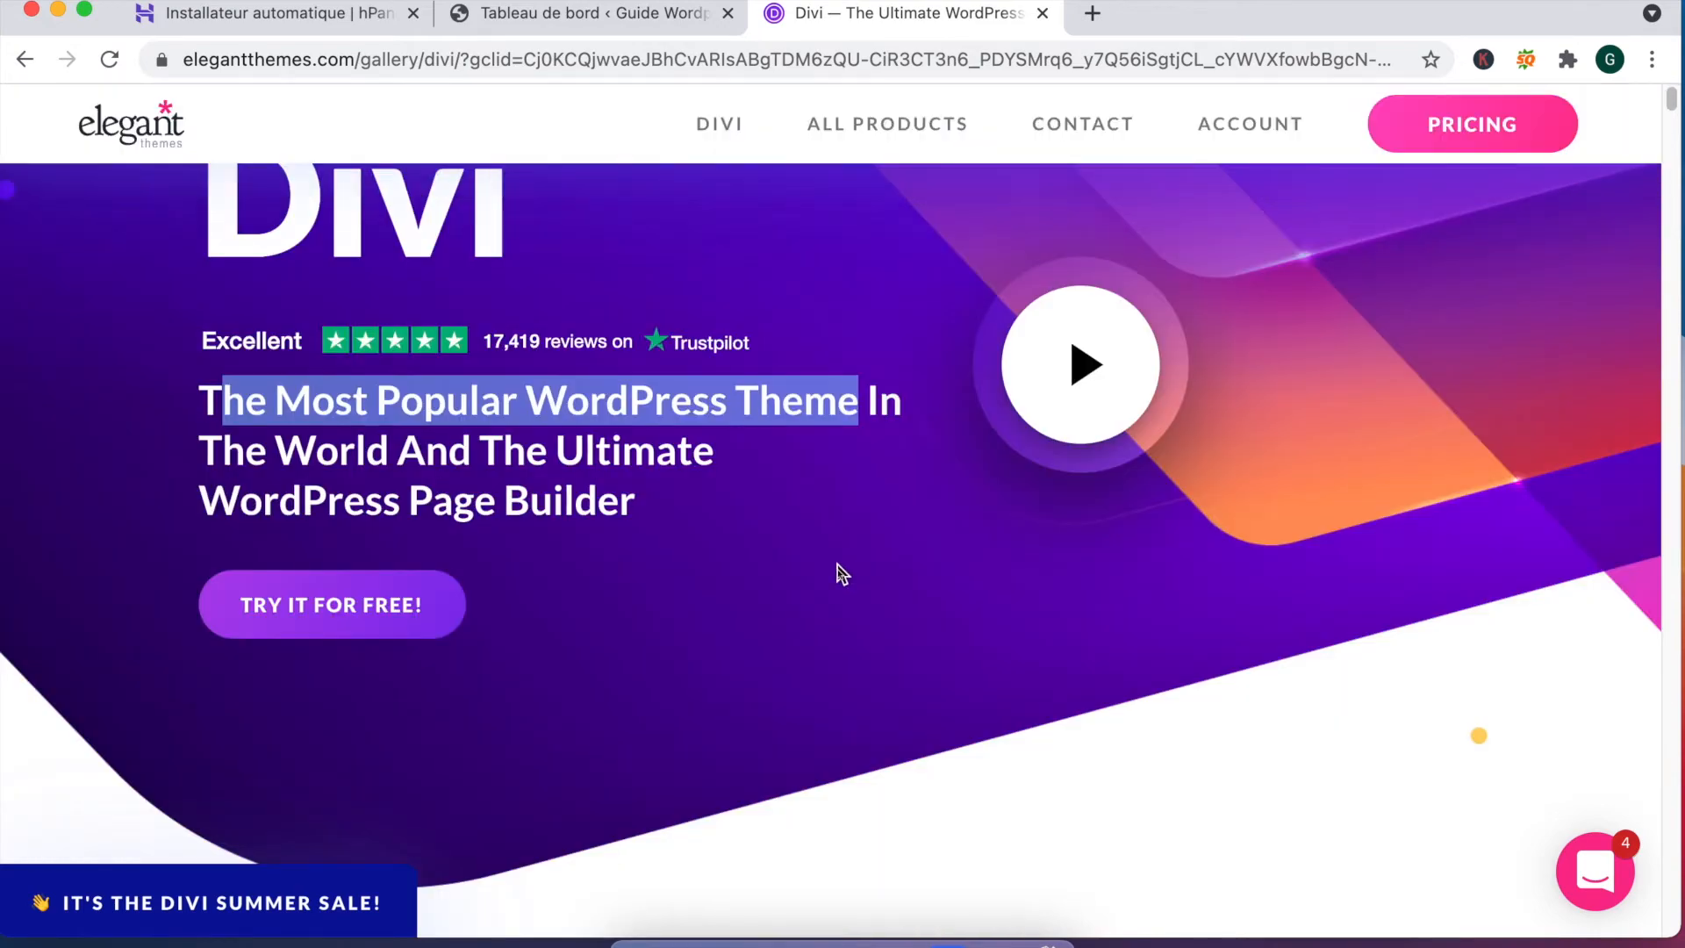
{"action": "scroll", "coordinate": [839, 568], "scroll_direction": "down", "scroll_amount": 5}
{"action": "scroll", "coordinate": [838, 569], "scroll_direction": "down", "scroll_amount": 8}
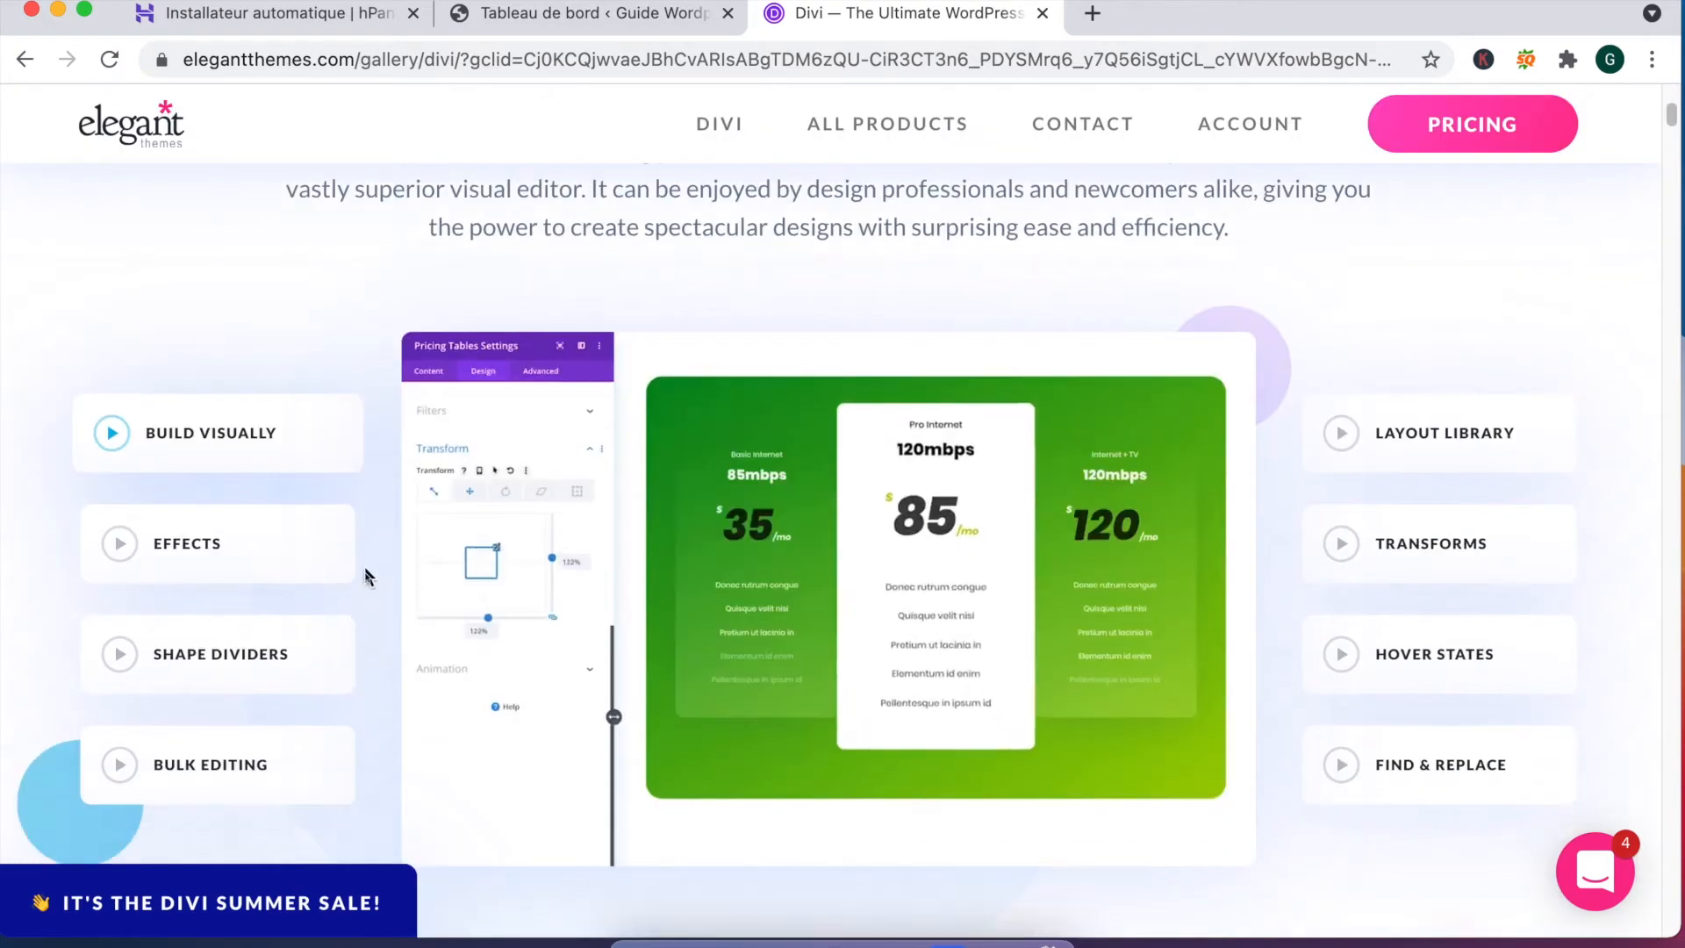
{"action": "scroll", "coordinate": [211, 549], "scroll_direction": "down", "scroll_amount": 2}
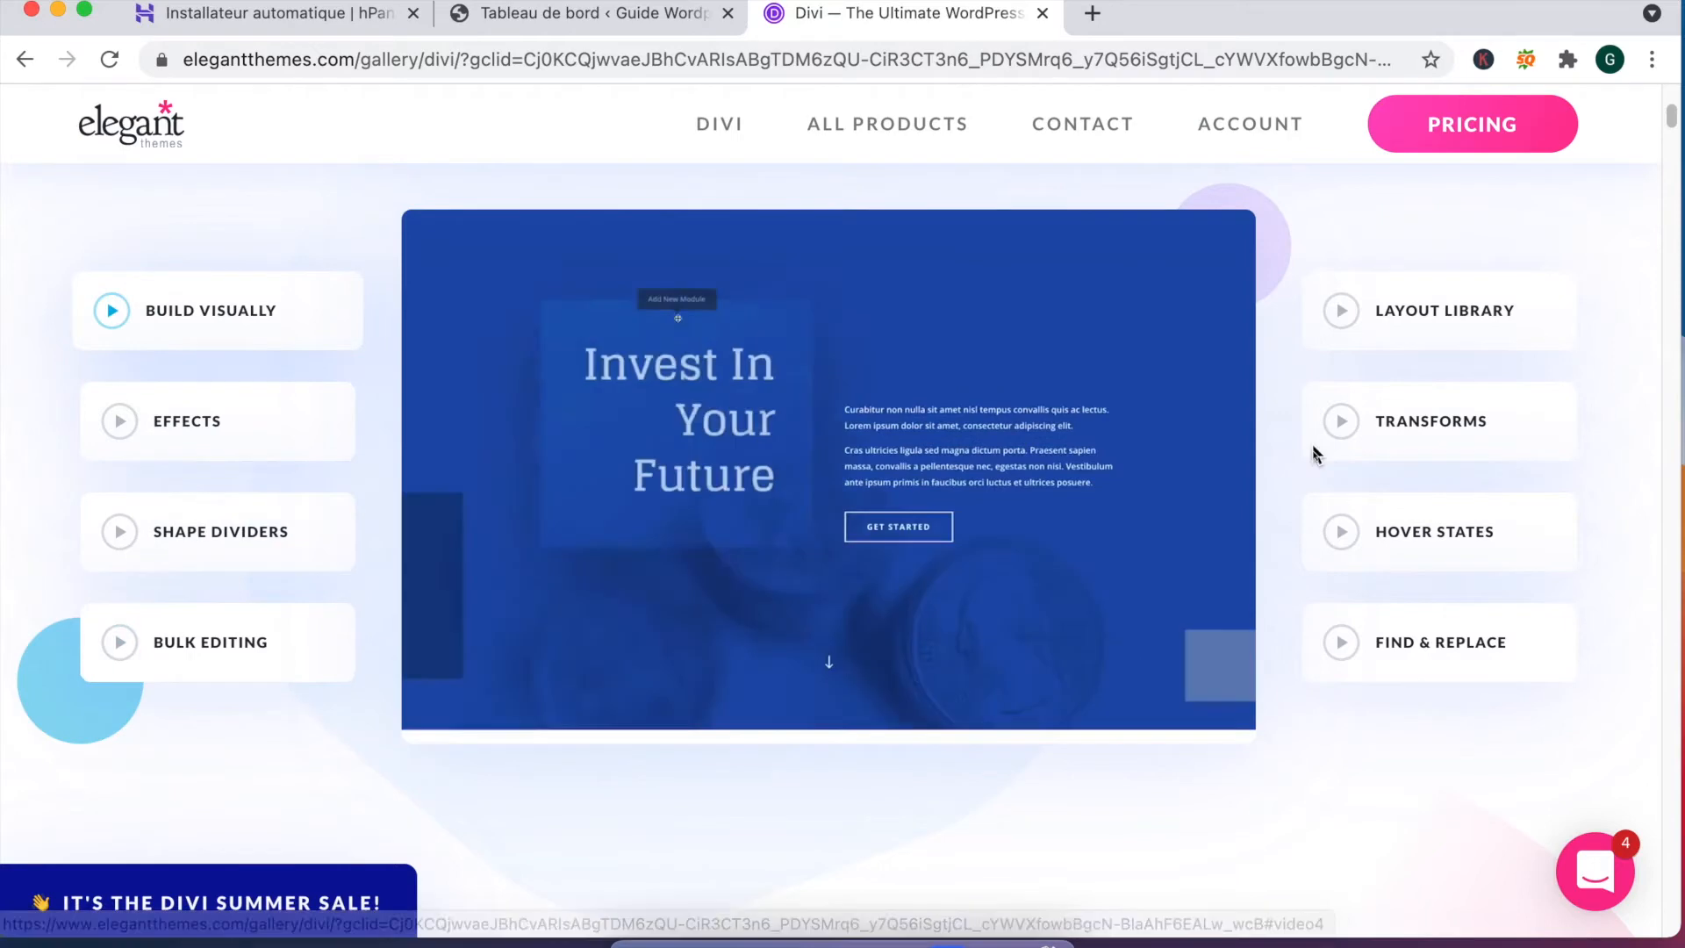
{"action": "left_click", "coordinate": [1410, 323]}
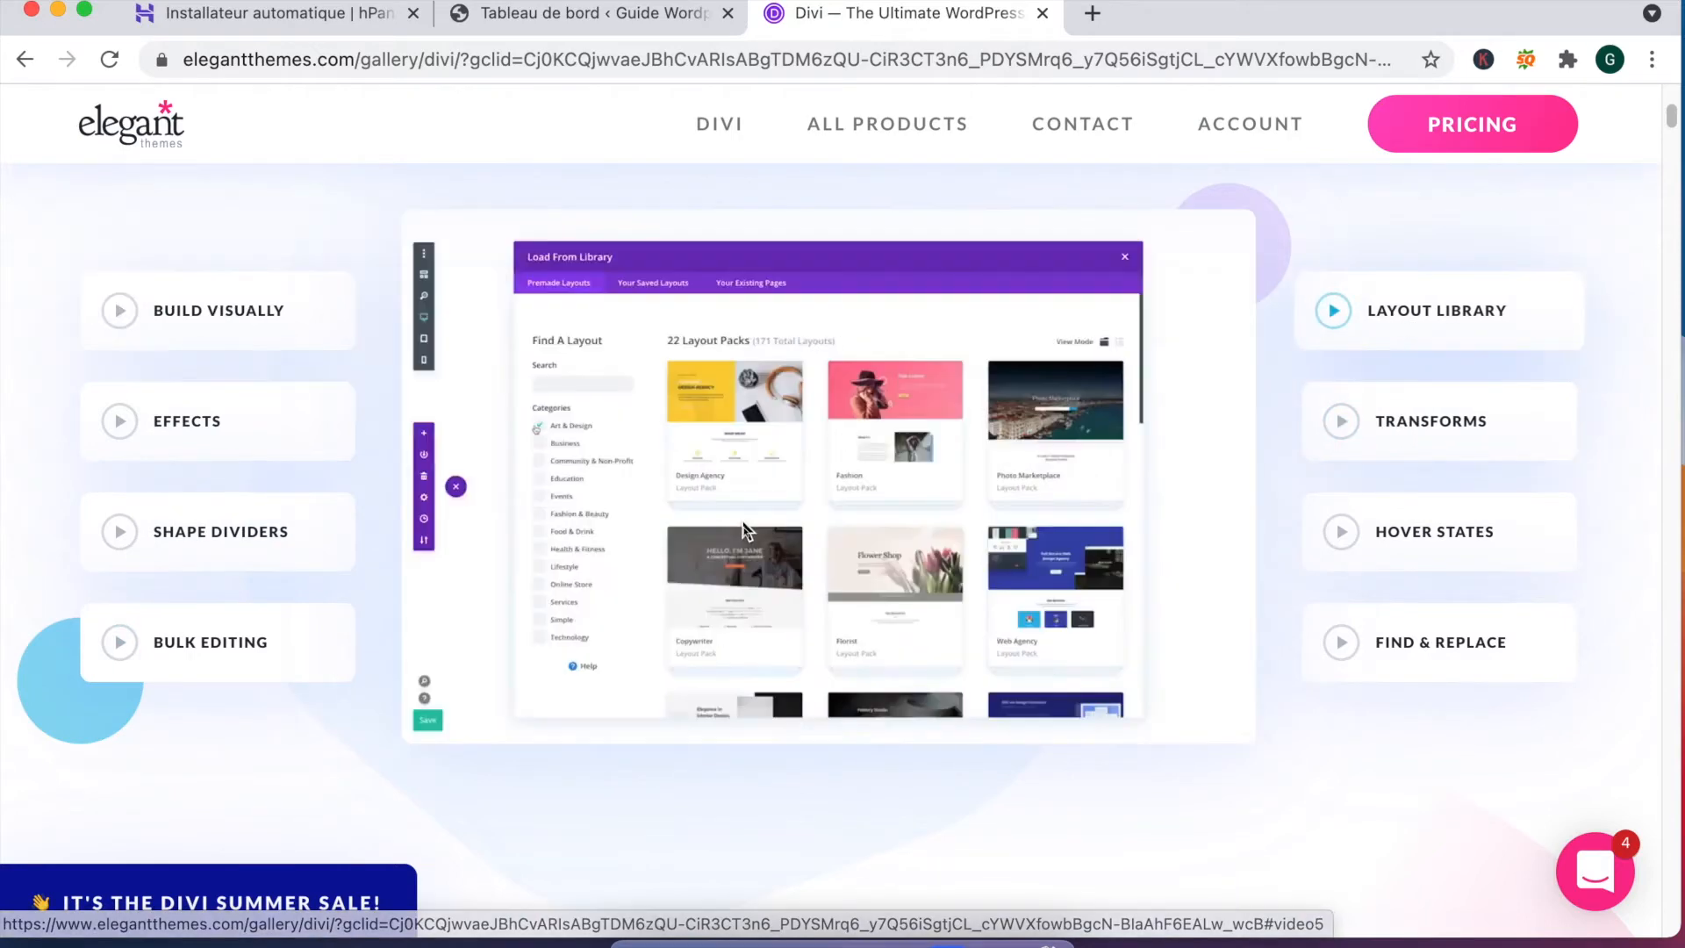
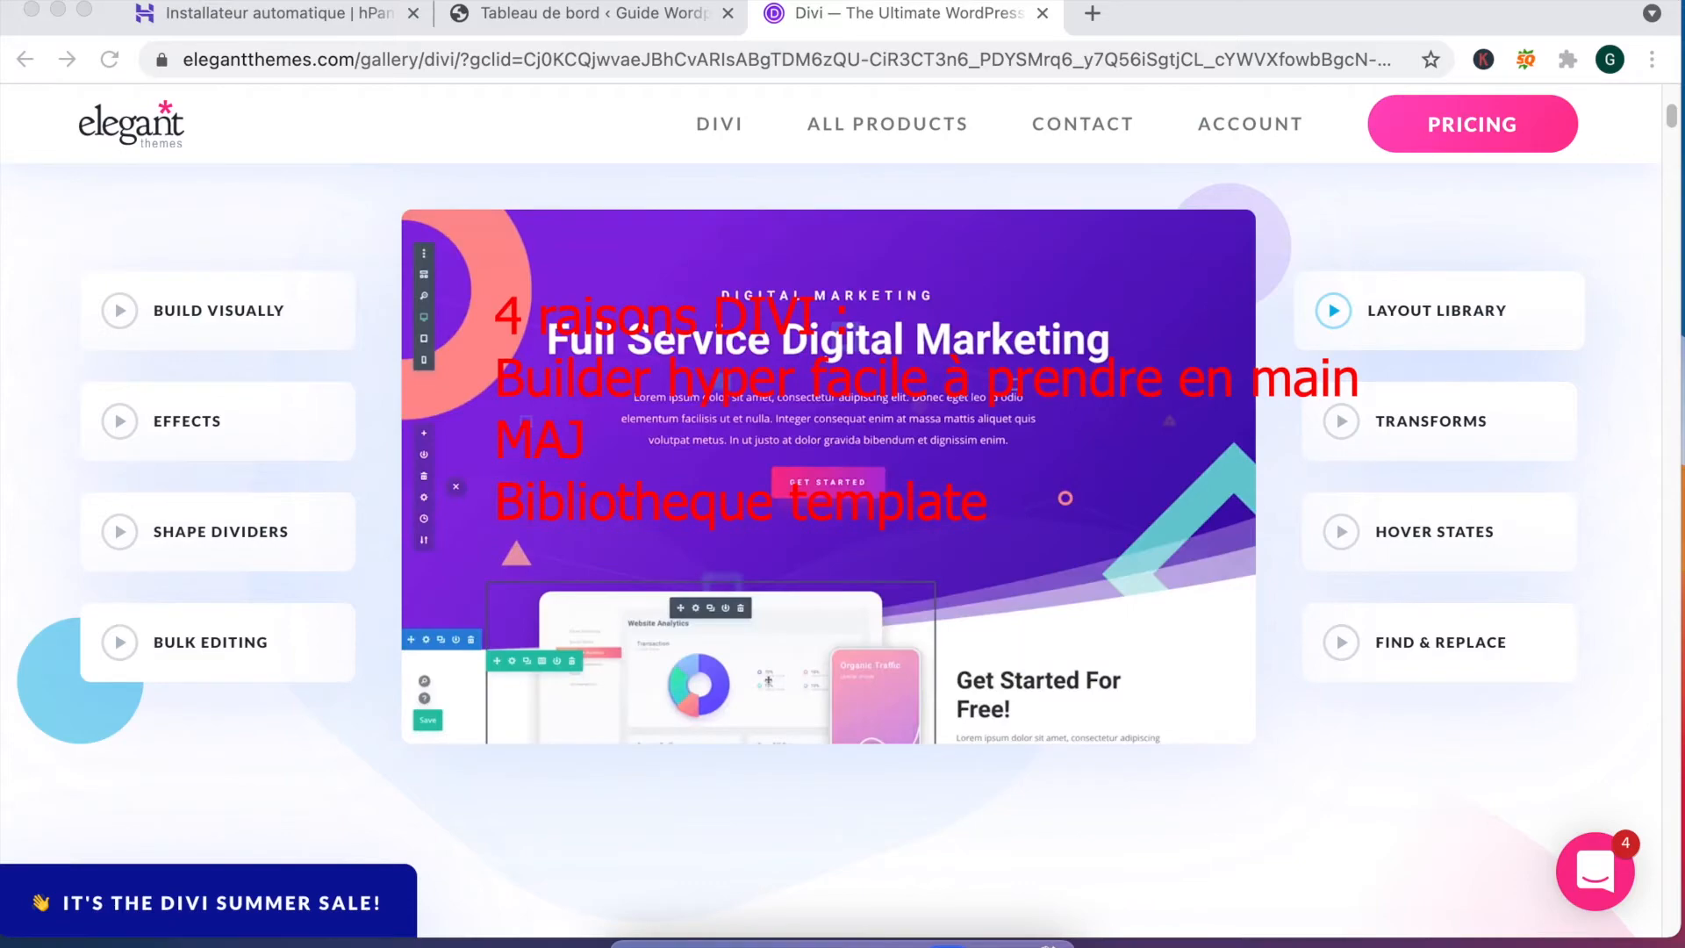
Step: Type 'Documentation' into the red note and put it on its own line
{"action": "type", "text": "Documentation"}
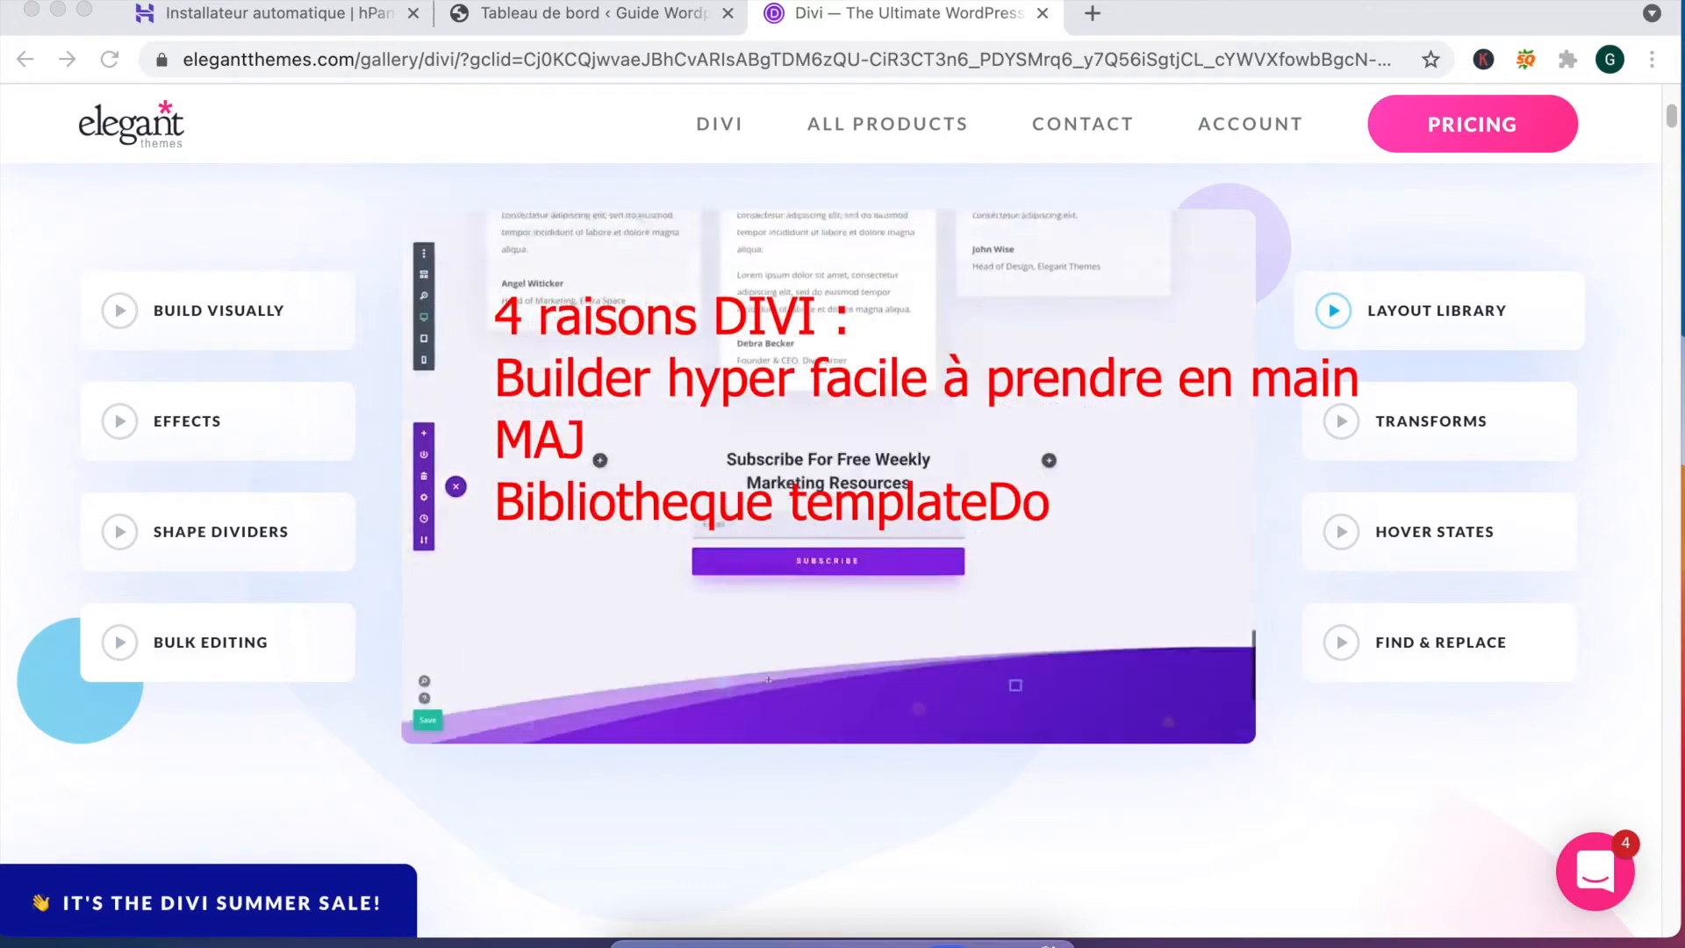
{"action": "left_click", "coordinate": [989, 504]}
{"action": "key", "text": "Return"}
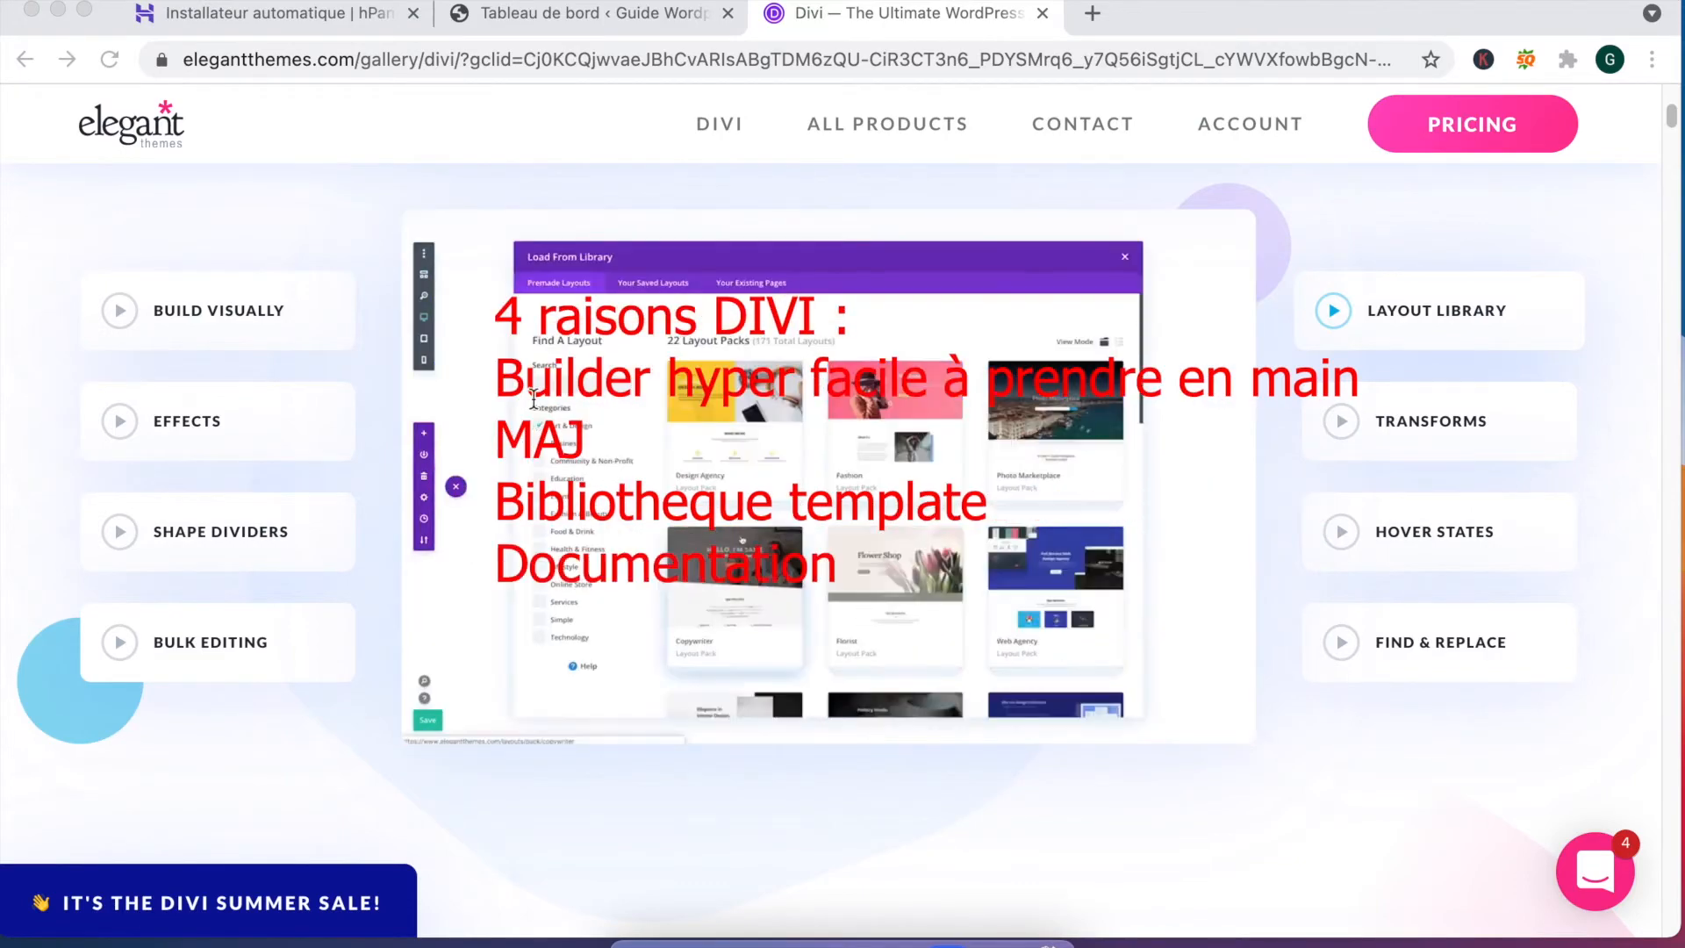
Step: Number the Builder hyper facile, MAJ, Bibliothèque template and Documentation lines 1. to 4
{"action": "left_click", "coordinate": [496, 373]}
{"action": "type", "text": "1."}
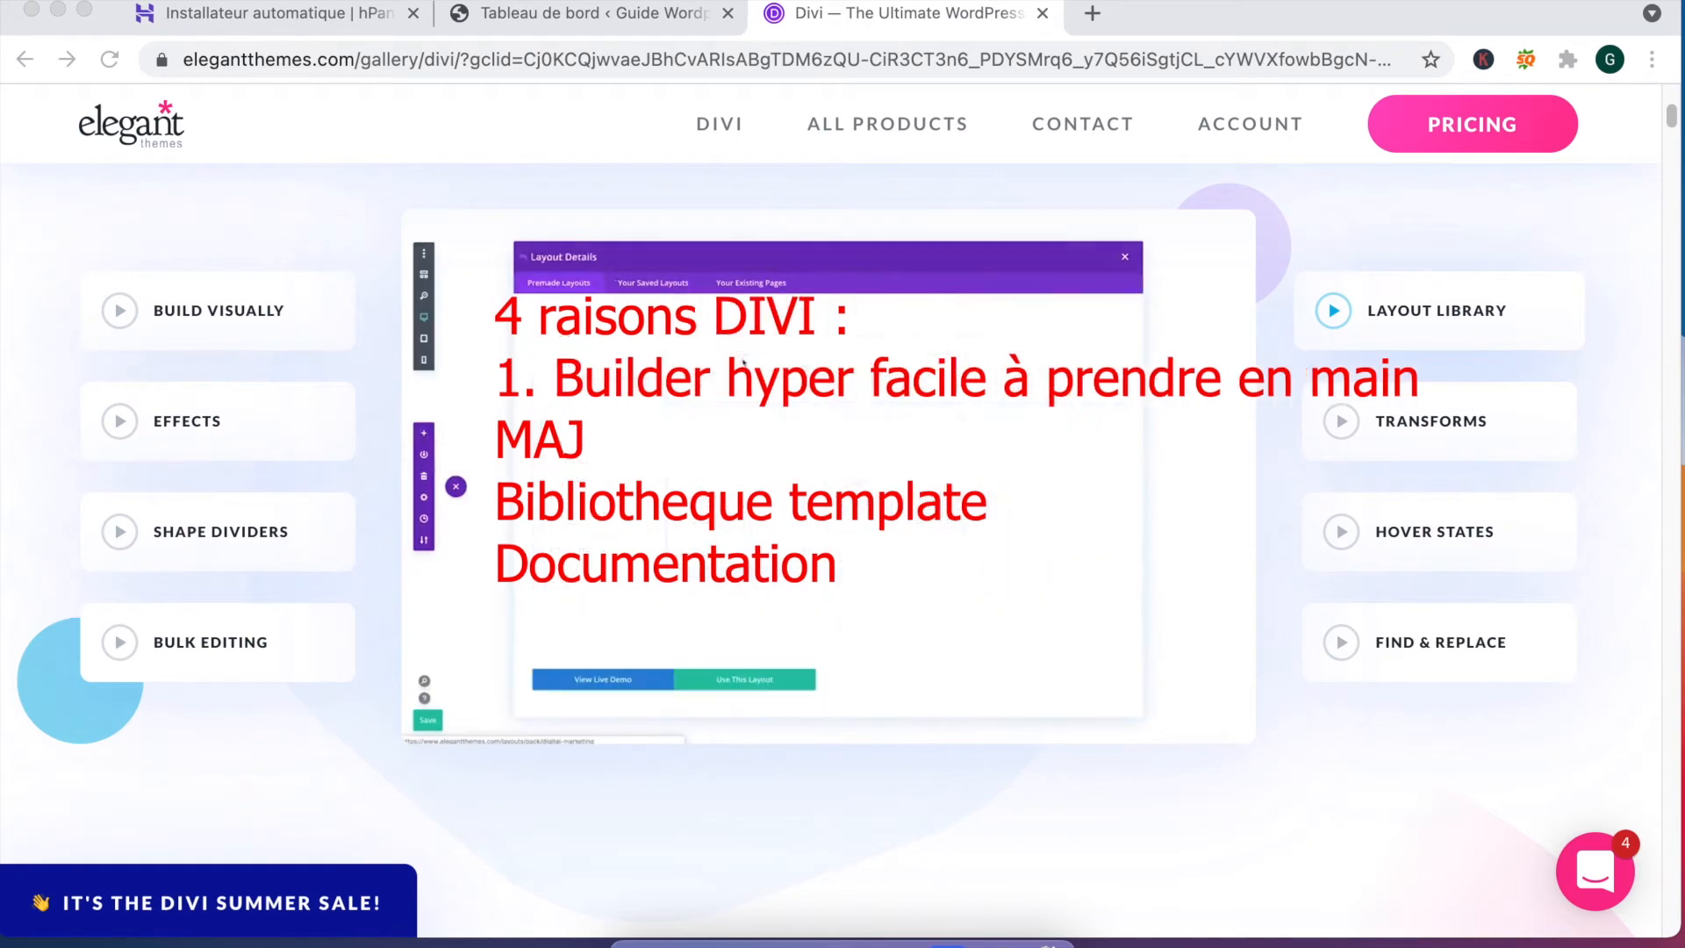
{"action": "left_click", "coordinate": [497, 439]}
{"action": "type", "text": "2."}
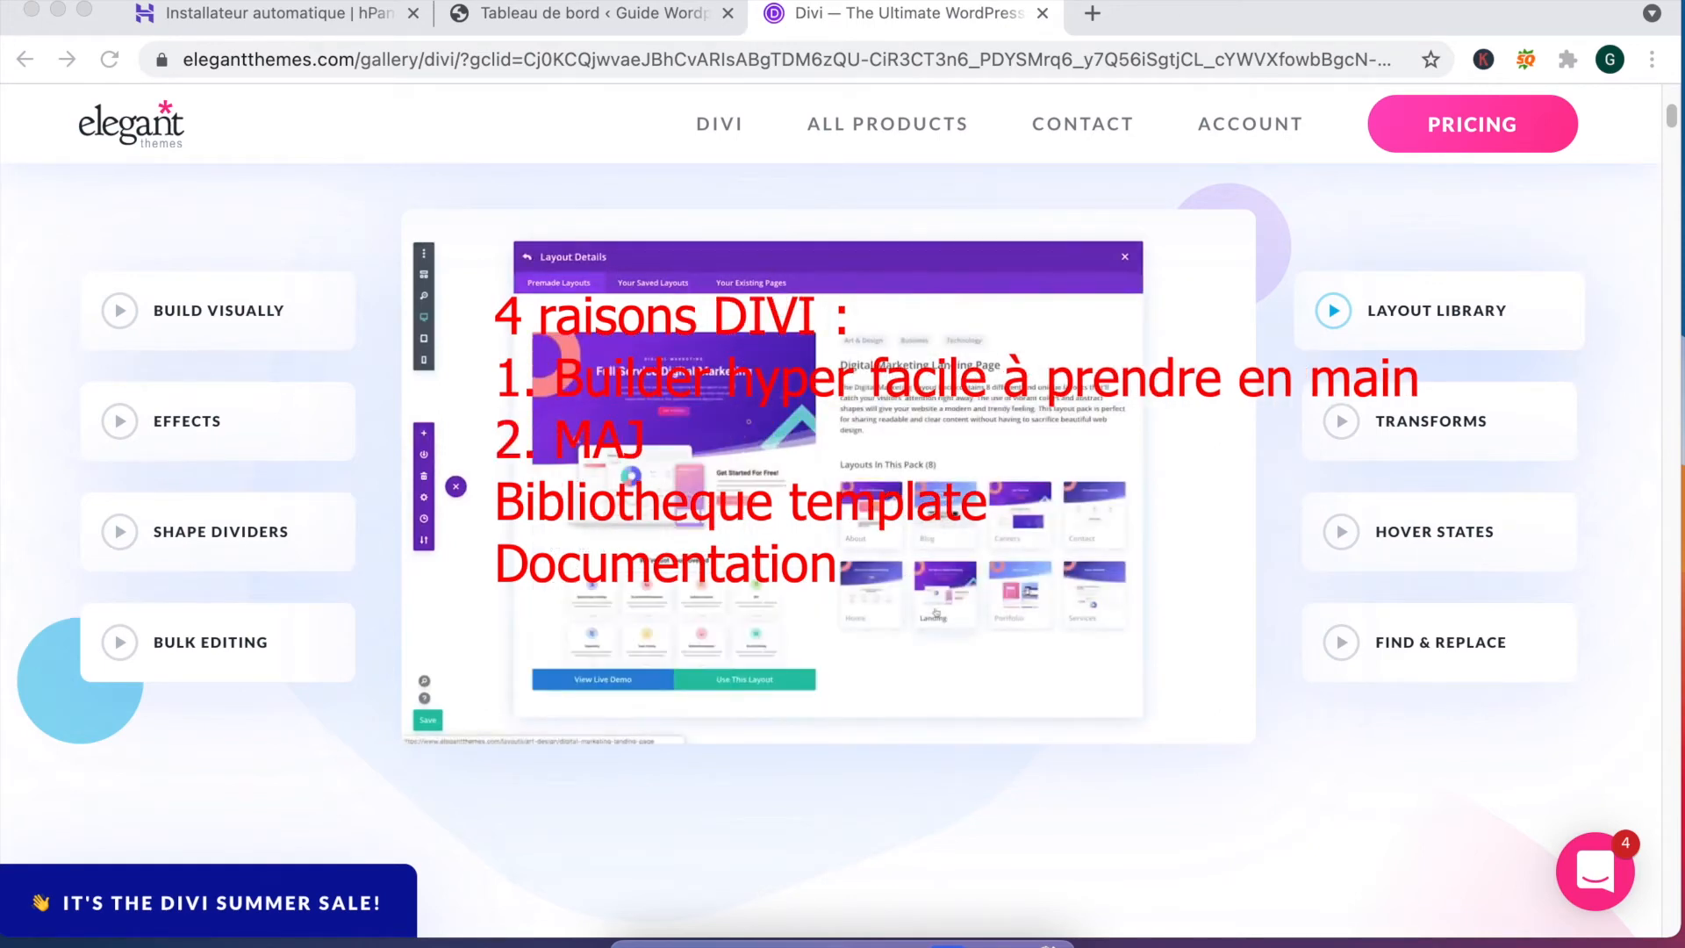
{"action": "left_click", "coordinate": [497, 502]}
{"action": "type", "text": "3;"}
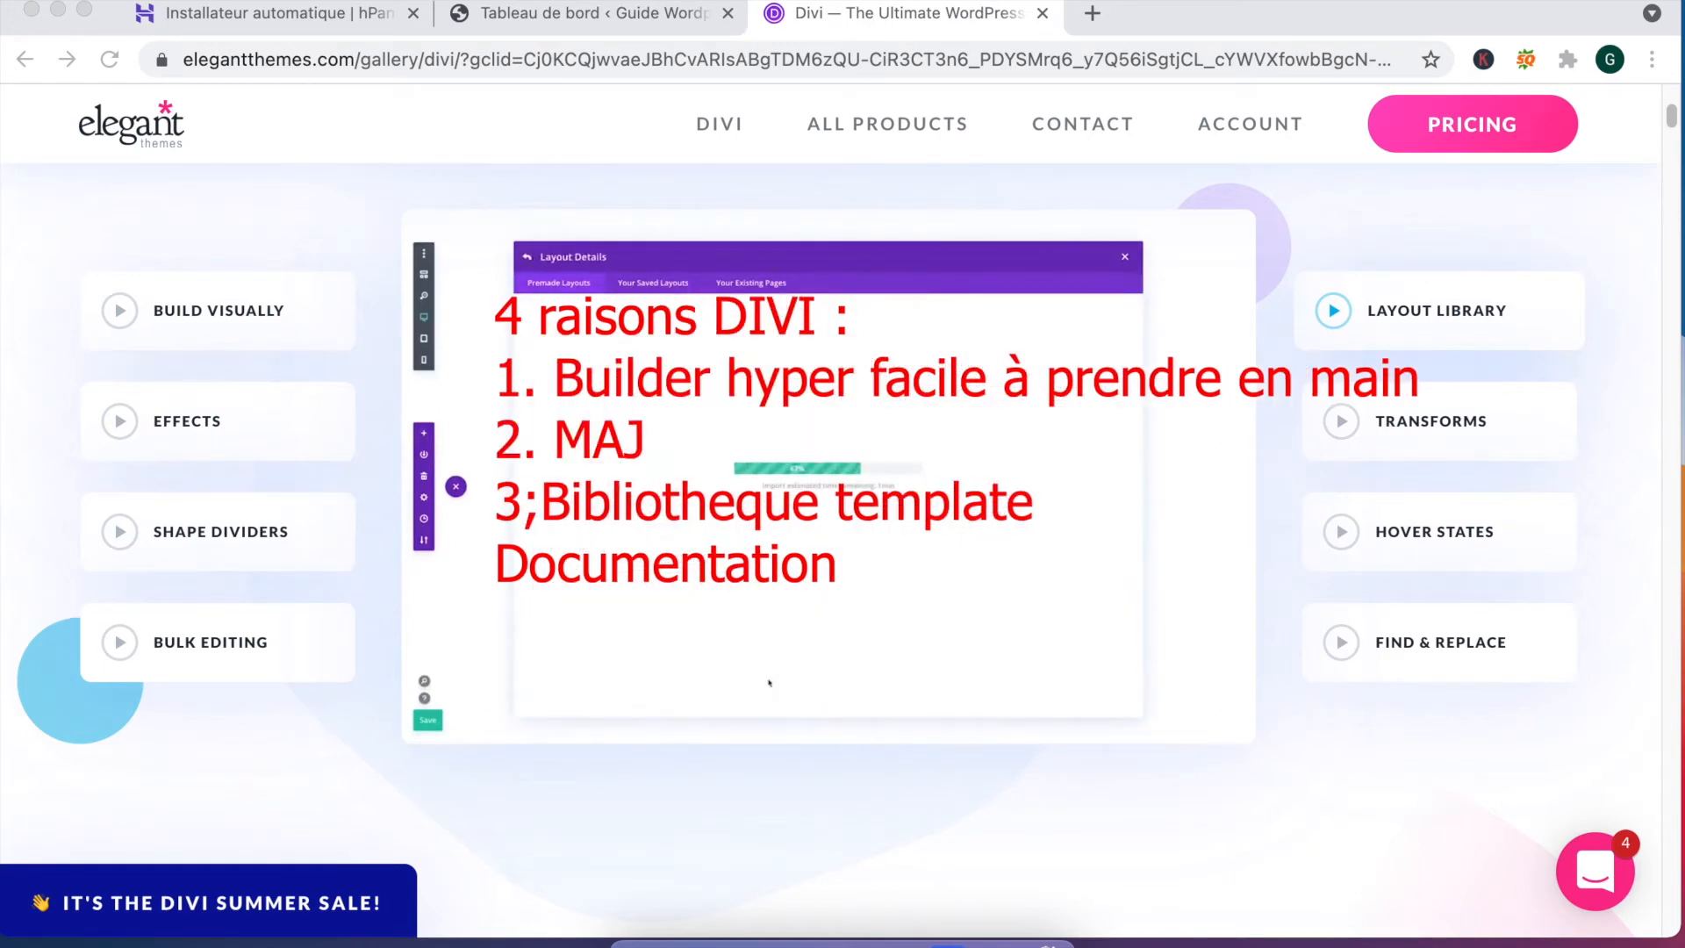
{"action": "key", "text": "BackSpace"}
{"action": "type", "text": "."}
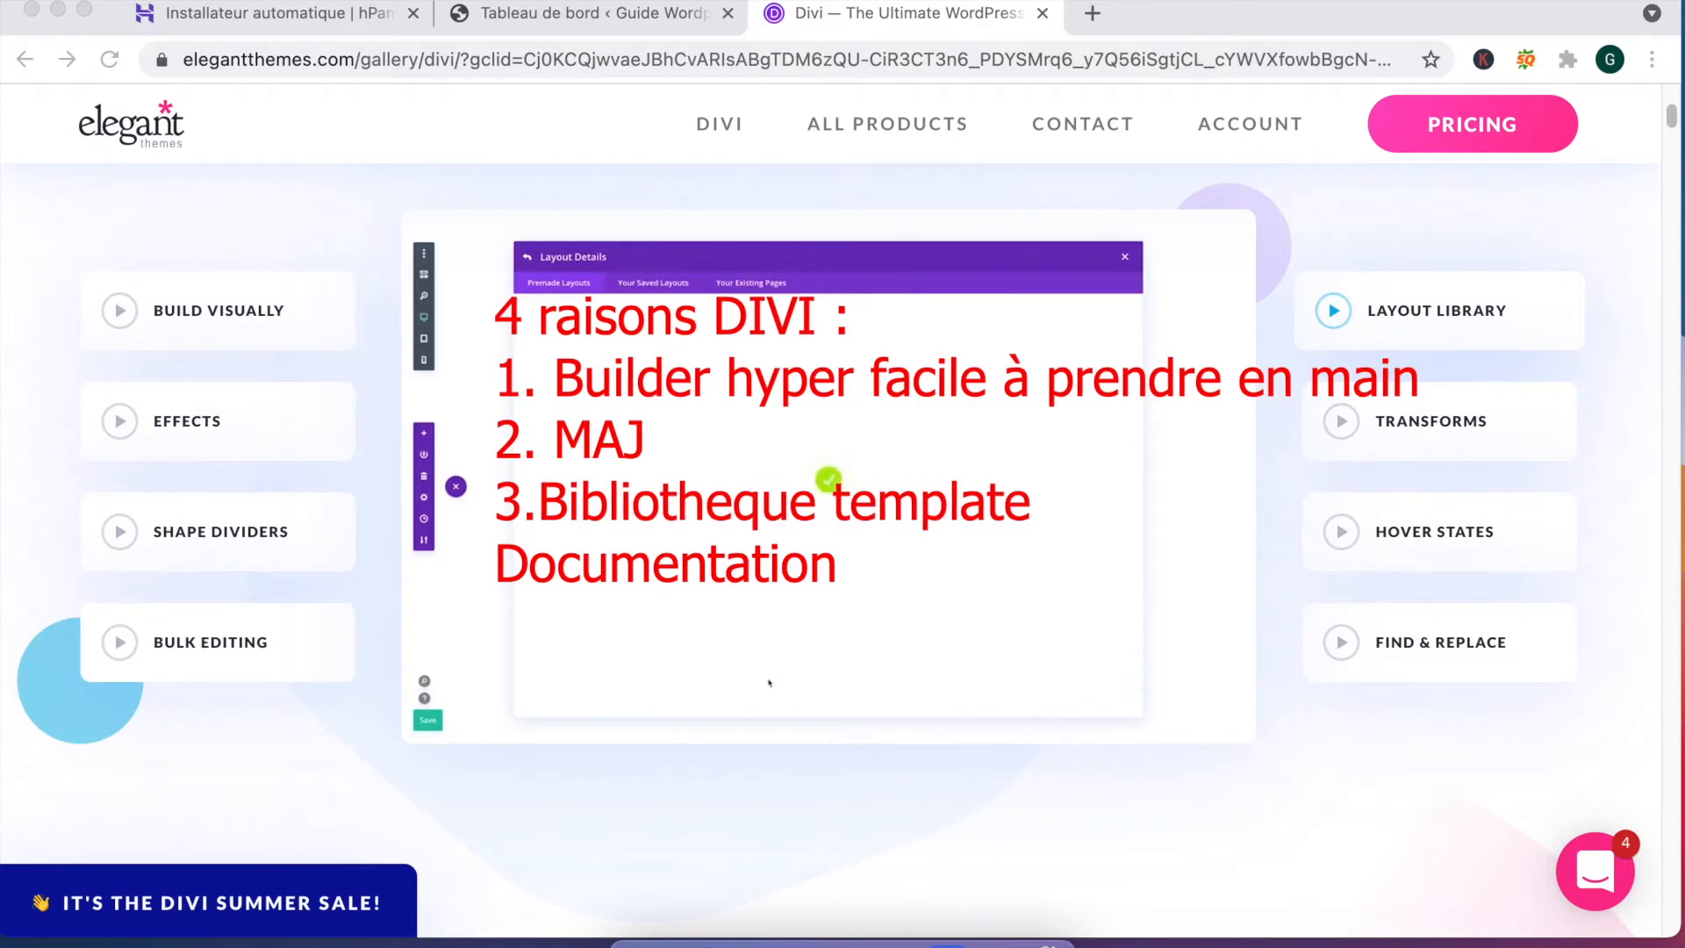
{"action": "type", "text": "4?"}
{"action": "key", "text": "BackSpace"}
{"action": "type", "text": "."}
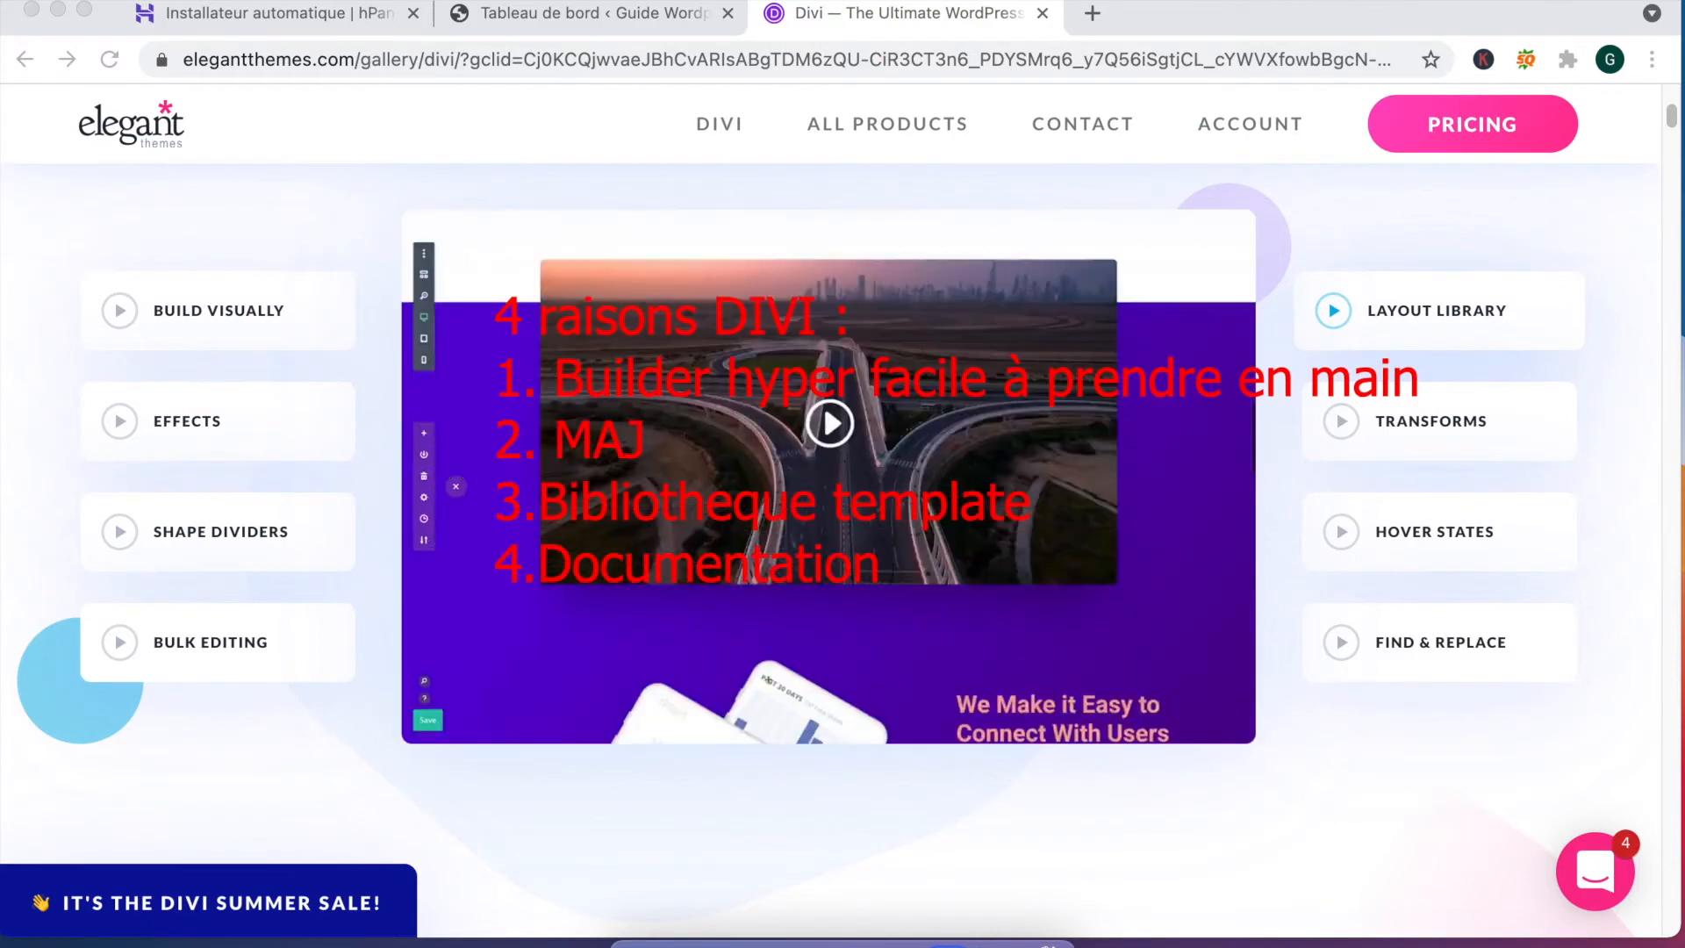
{"action": "left_click", "coordinate": [538, 502]}
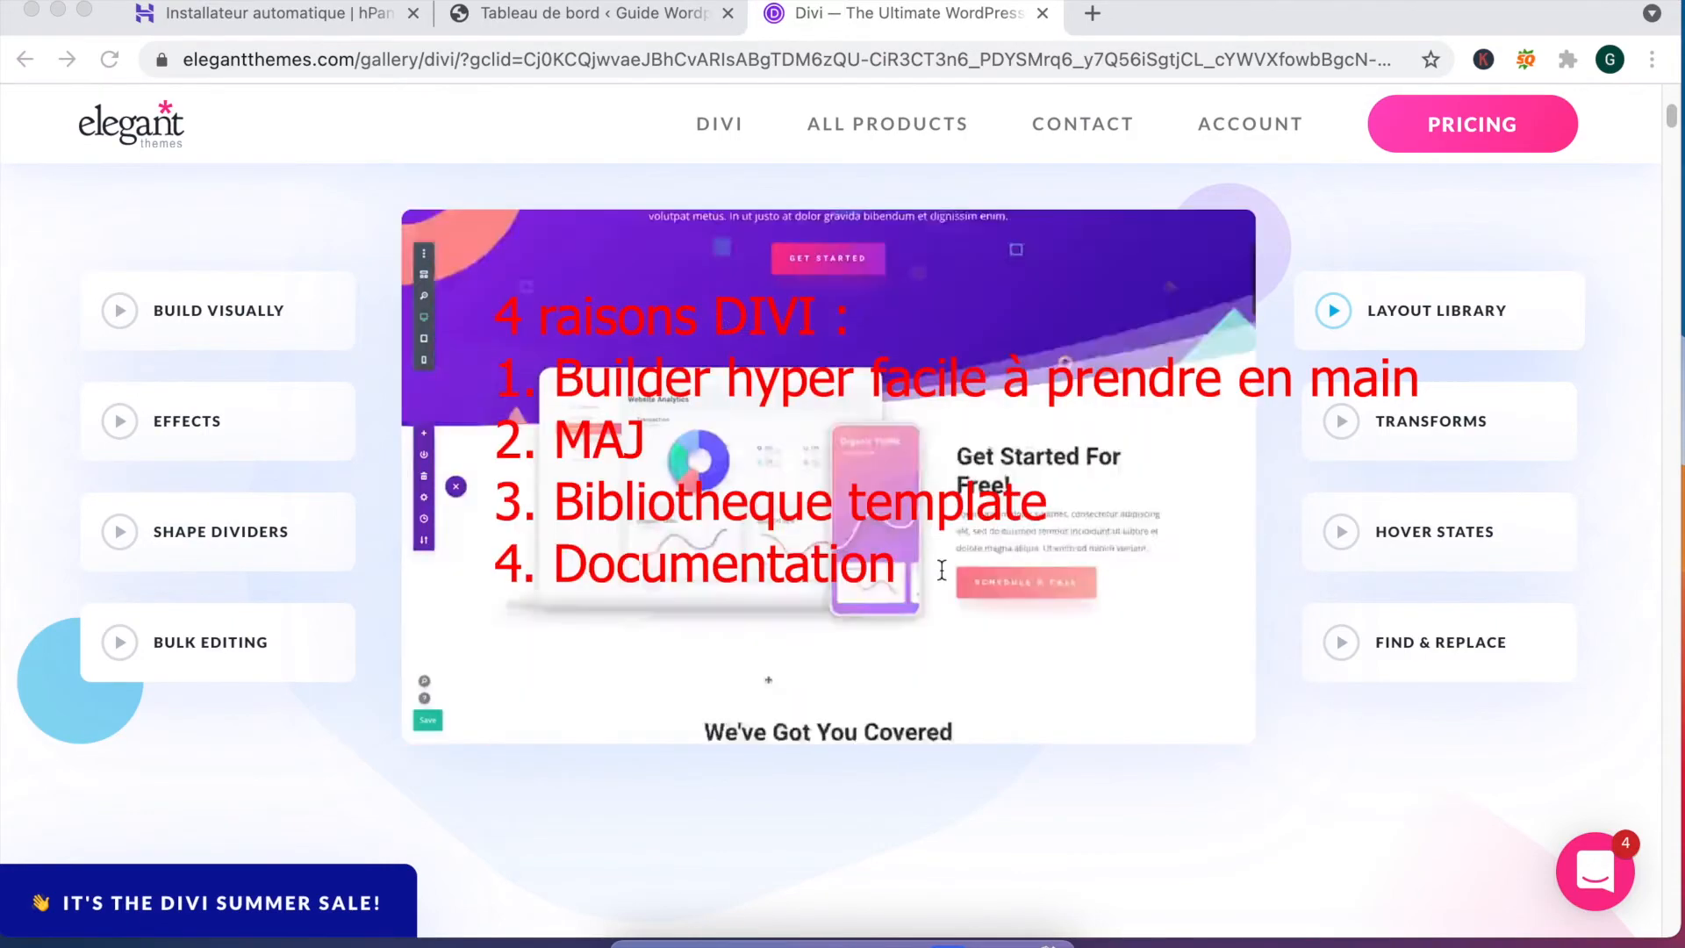
{"action": "scroll", "coordinate": [1061, 369], "scroll_direction": "up", "scroll_amount": 3}
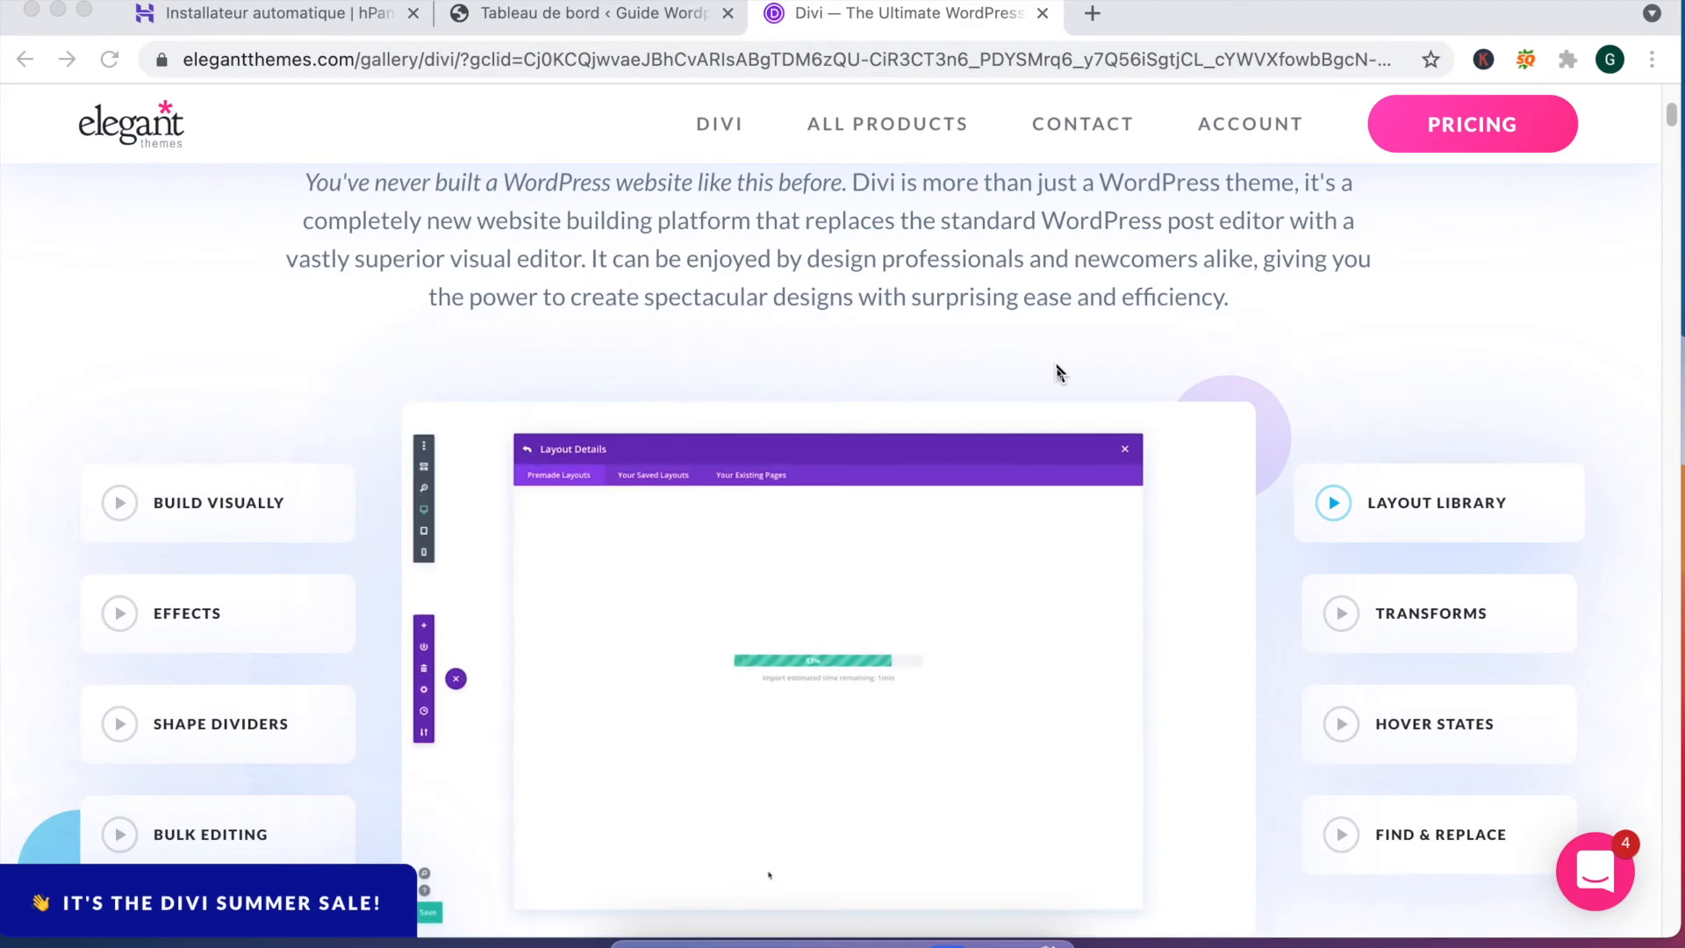
Step: Scroll to the top of the Divi page and go to the Pricing page from the header
{"action": "scroll", "coordinate": [1053, 365], "scroll_direction": "up", "scroll_amount": 6}
{"action": "scroll", "coordinate": [1053, 365], "scroll_direction": "up", "scroll_amount": 10}
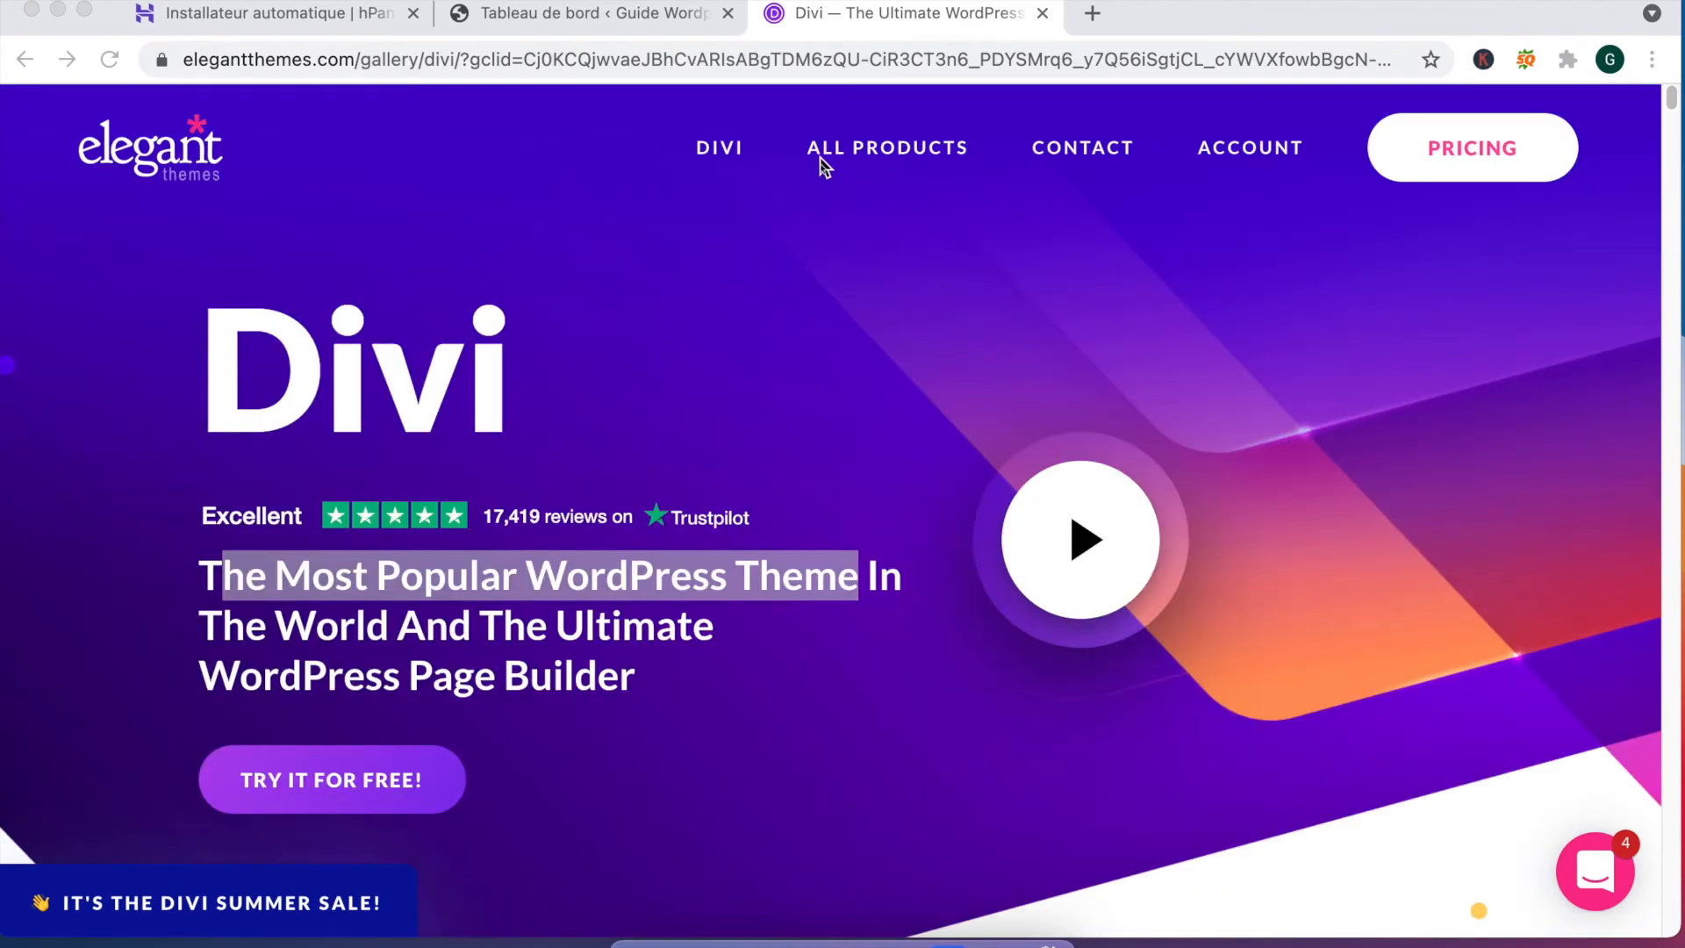
{"action": "mouse_move", "coordinate": [725, 155]}
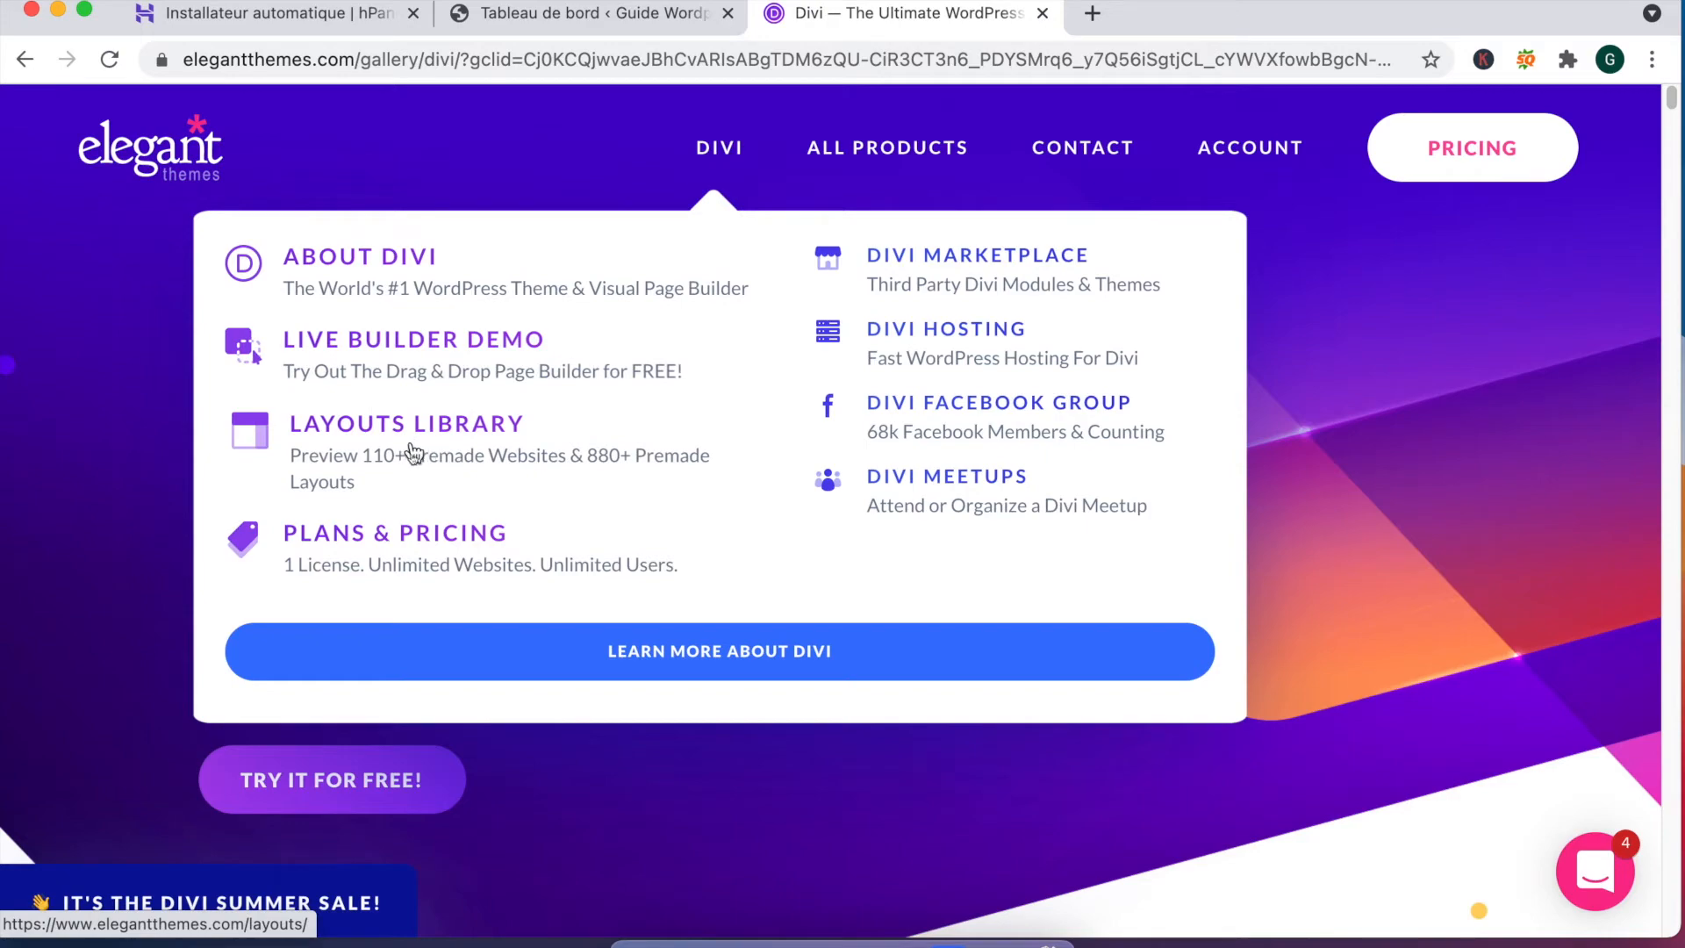
{"action": "mouse_move", "coordinate": [904, 150]}
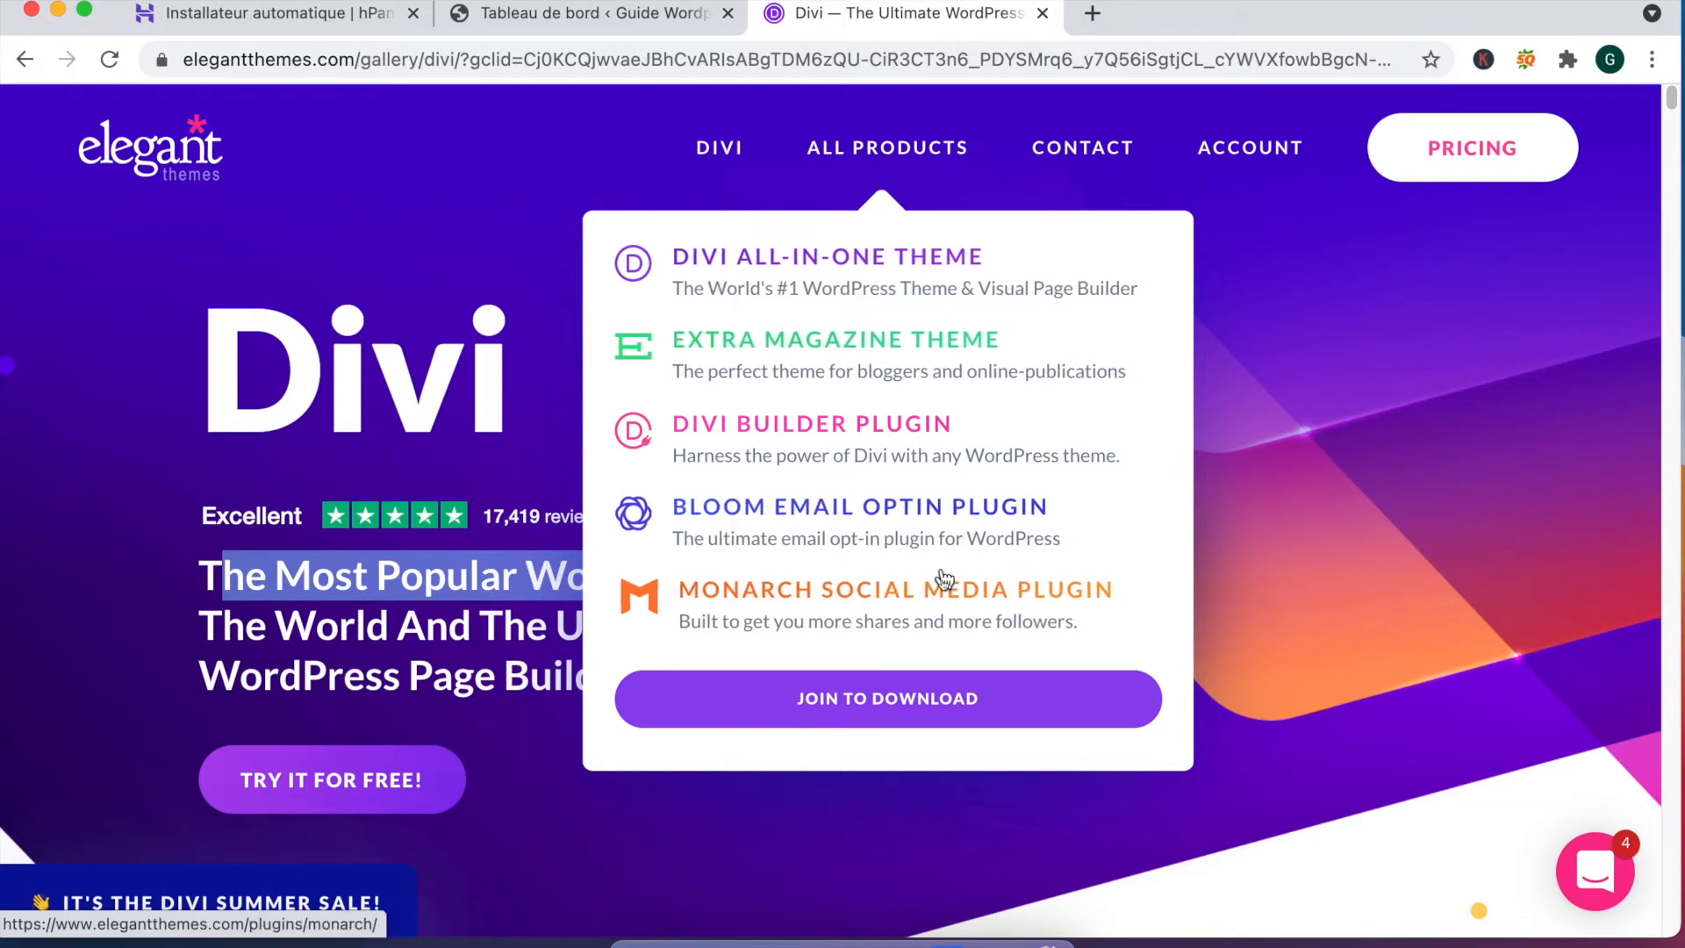
{"action": "mouse_move", "coordinate": [1101, 149]}
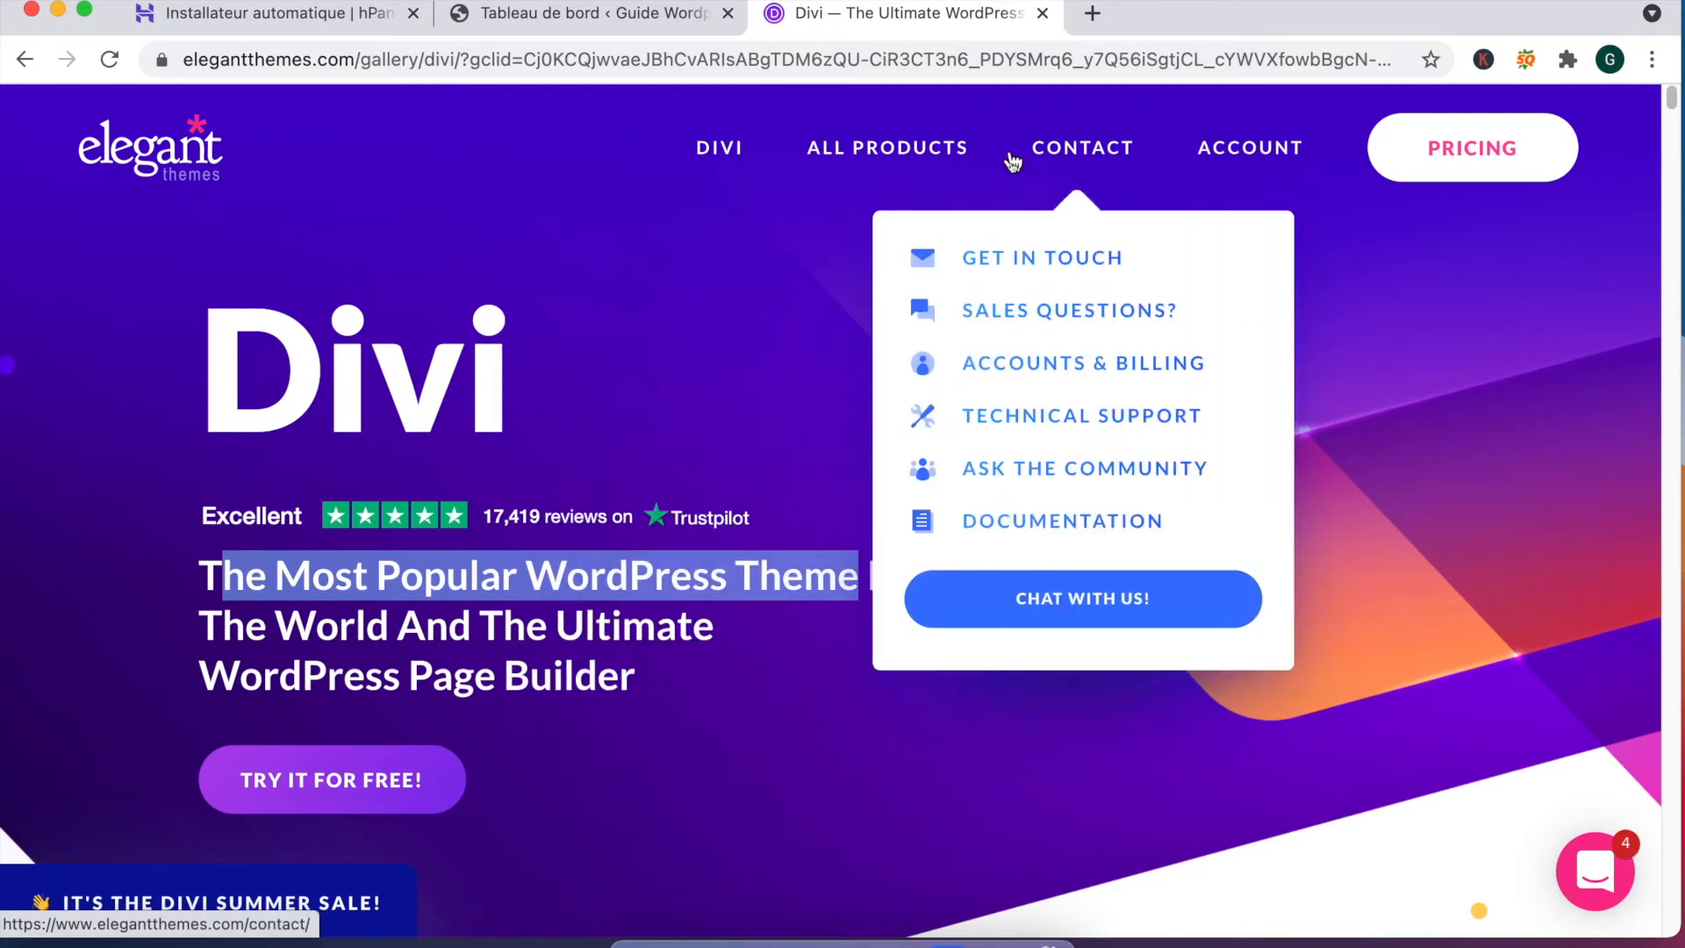
{"action": "left_click", "coordinate": [1487, 148]}
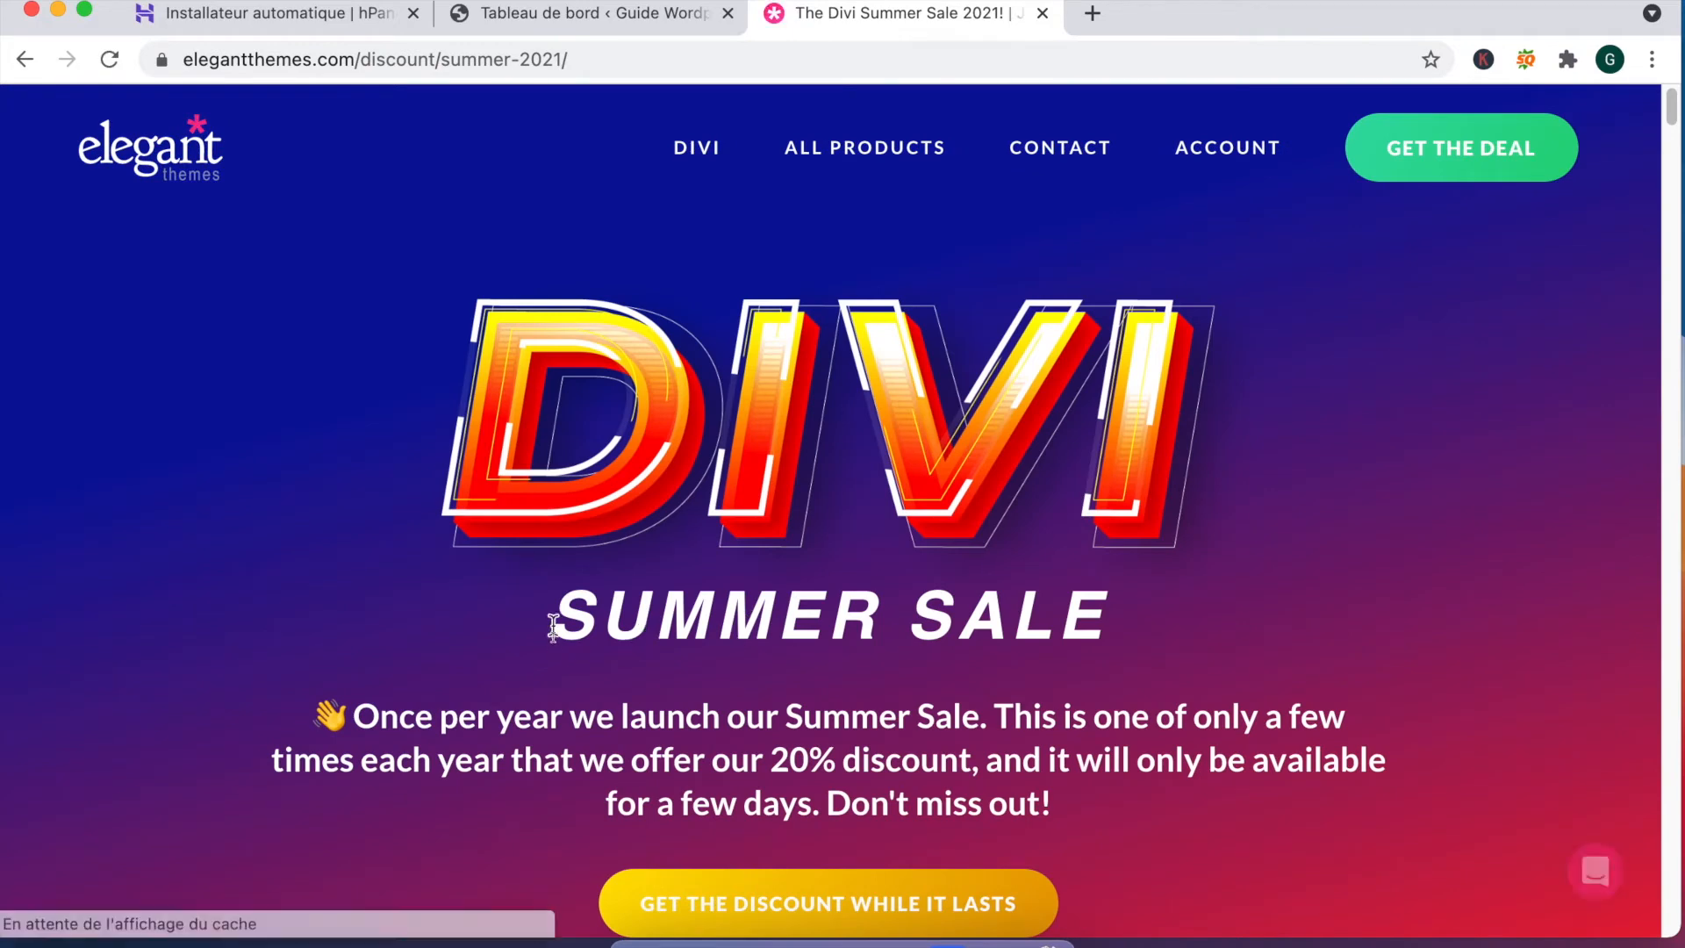
Step: Scroll down to the pricing cards and select the prices across both plans
{"action": "scroll", "coordinate": [738, 654], "scroll_direction": "down", "scroll_amount": 10}
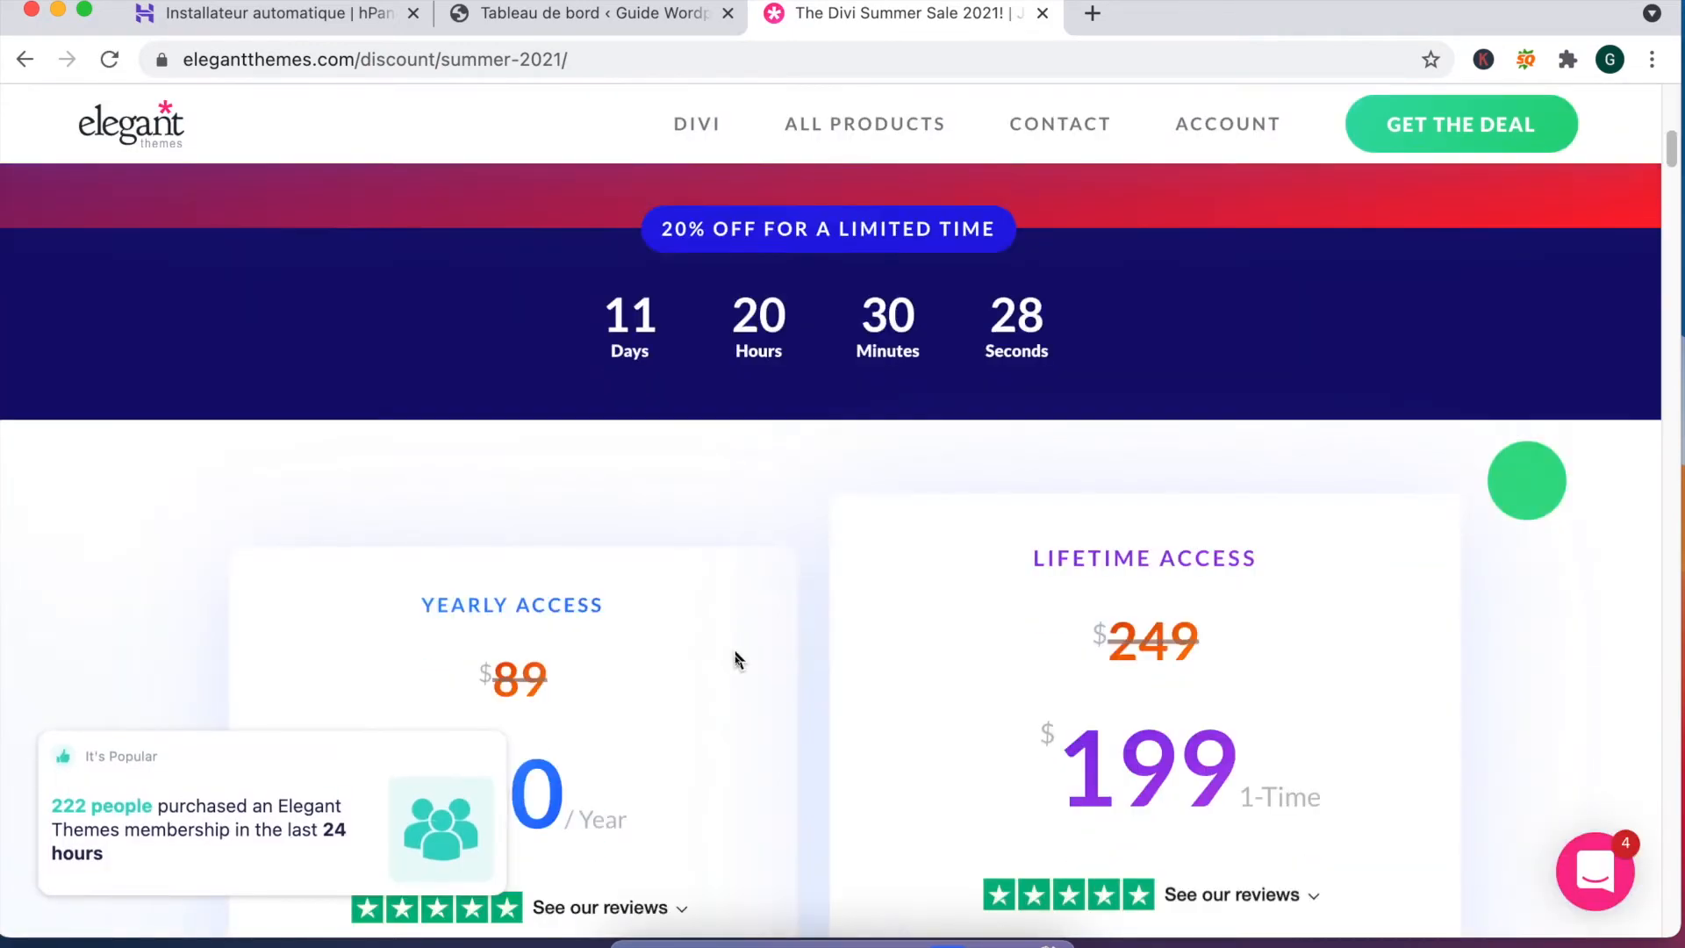
{"action": "scroll", "coordinate": [736, 659], "scroll_direction": "down", "scroll_amount": 2}
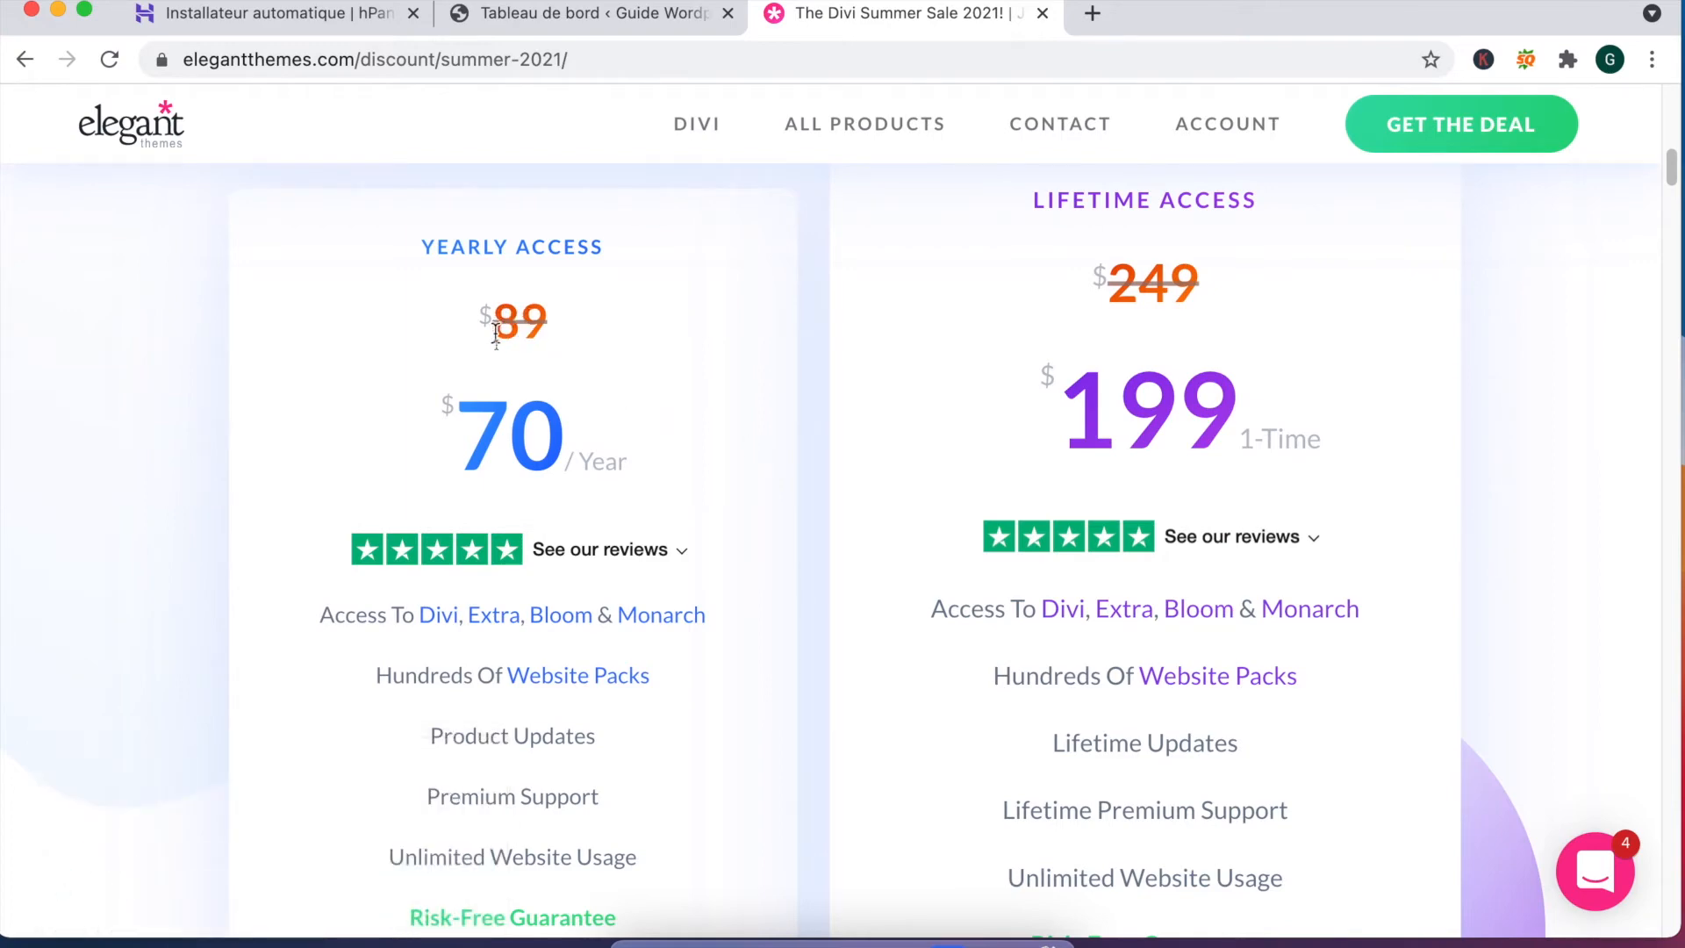
{"action": "left_click_drag", "start_coordinate": [495, 334], "coordinate": [1299, 346]}
{"action": "left_click", "coordinate": [720, 348]}
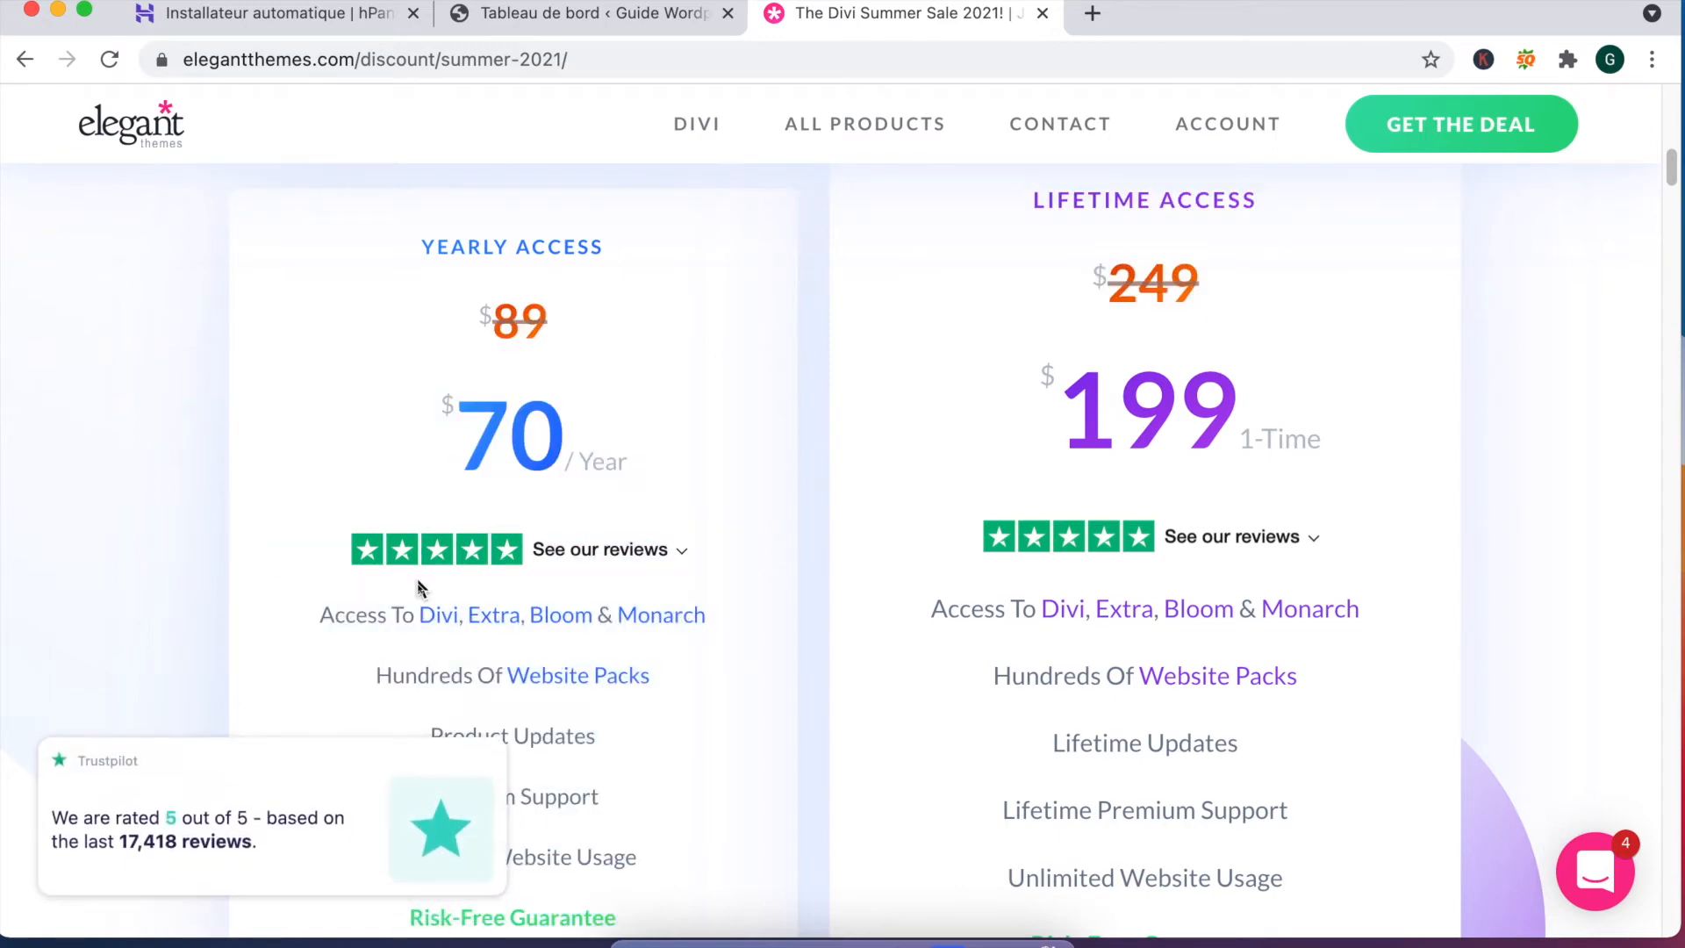
Step: Zoom the page out to 90%, select 199, and circle the Lifetime Access offer in red
{"action": "key", "text": "super+minus"}
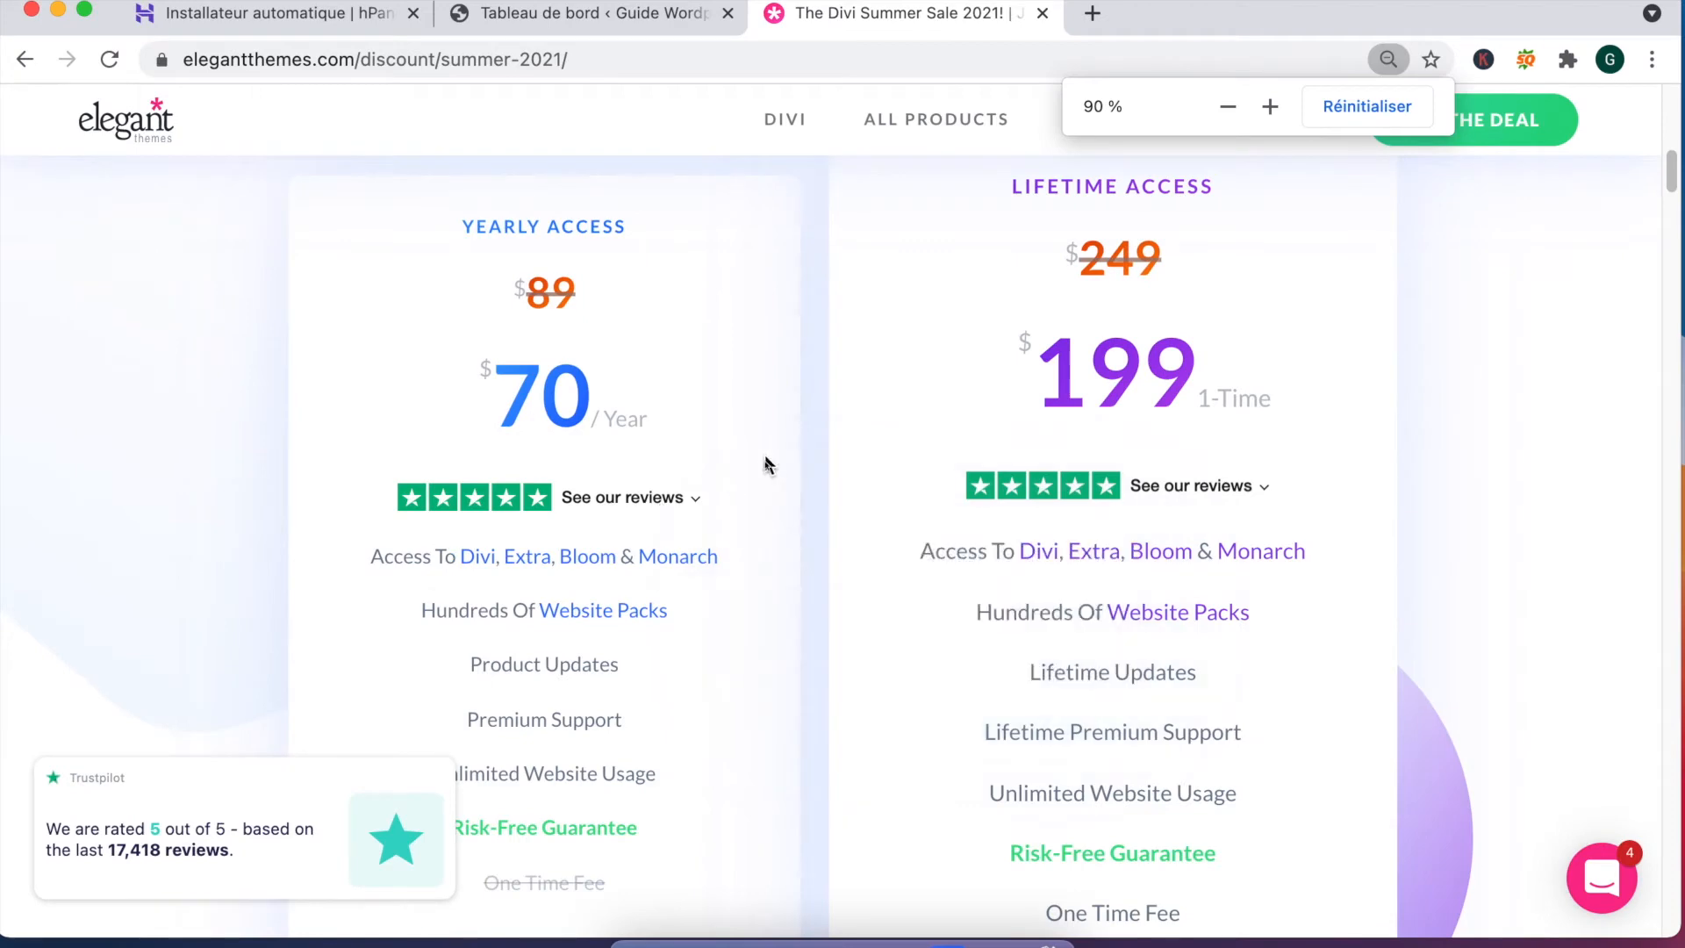
{"action": "scroll", "coordinate": [809, 390], "scroll_direction": "down", "scroll_amount": 1}
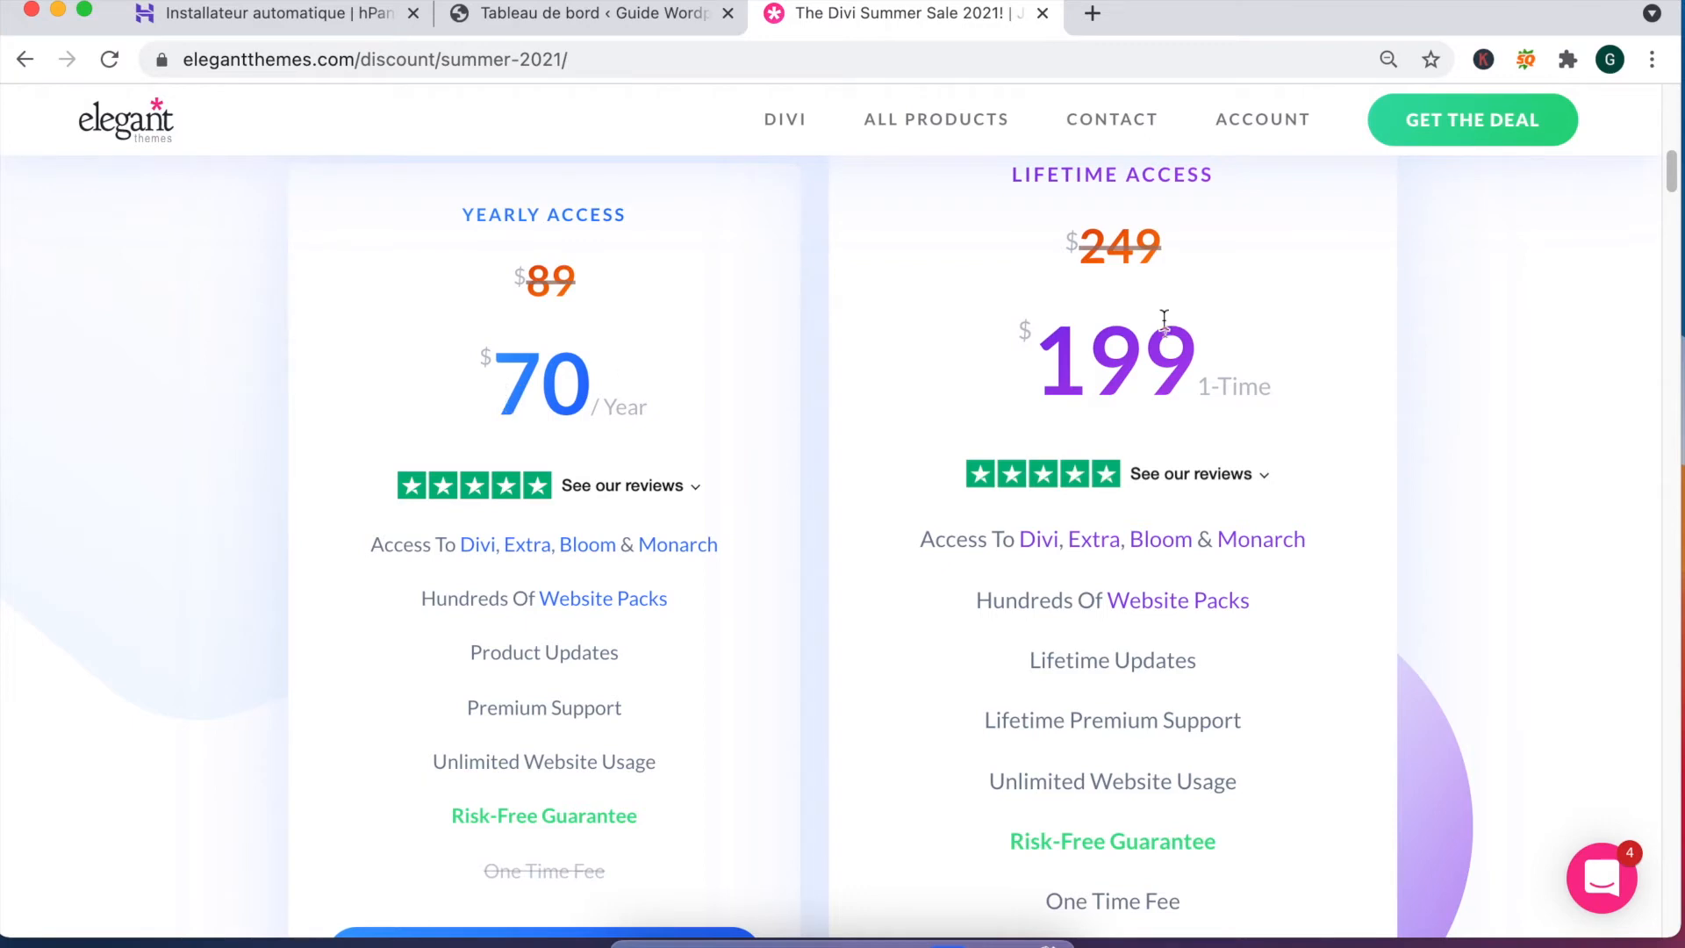
{"action": "scroll", "coordinate": [1154, 294], "scroll_direction": "up", "scroll_amount": 1}
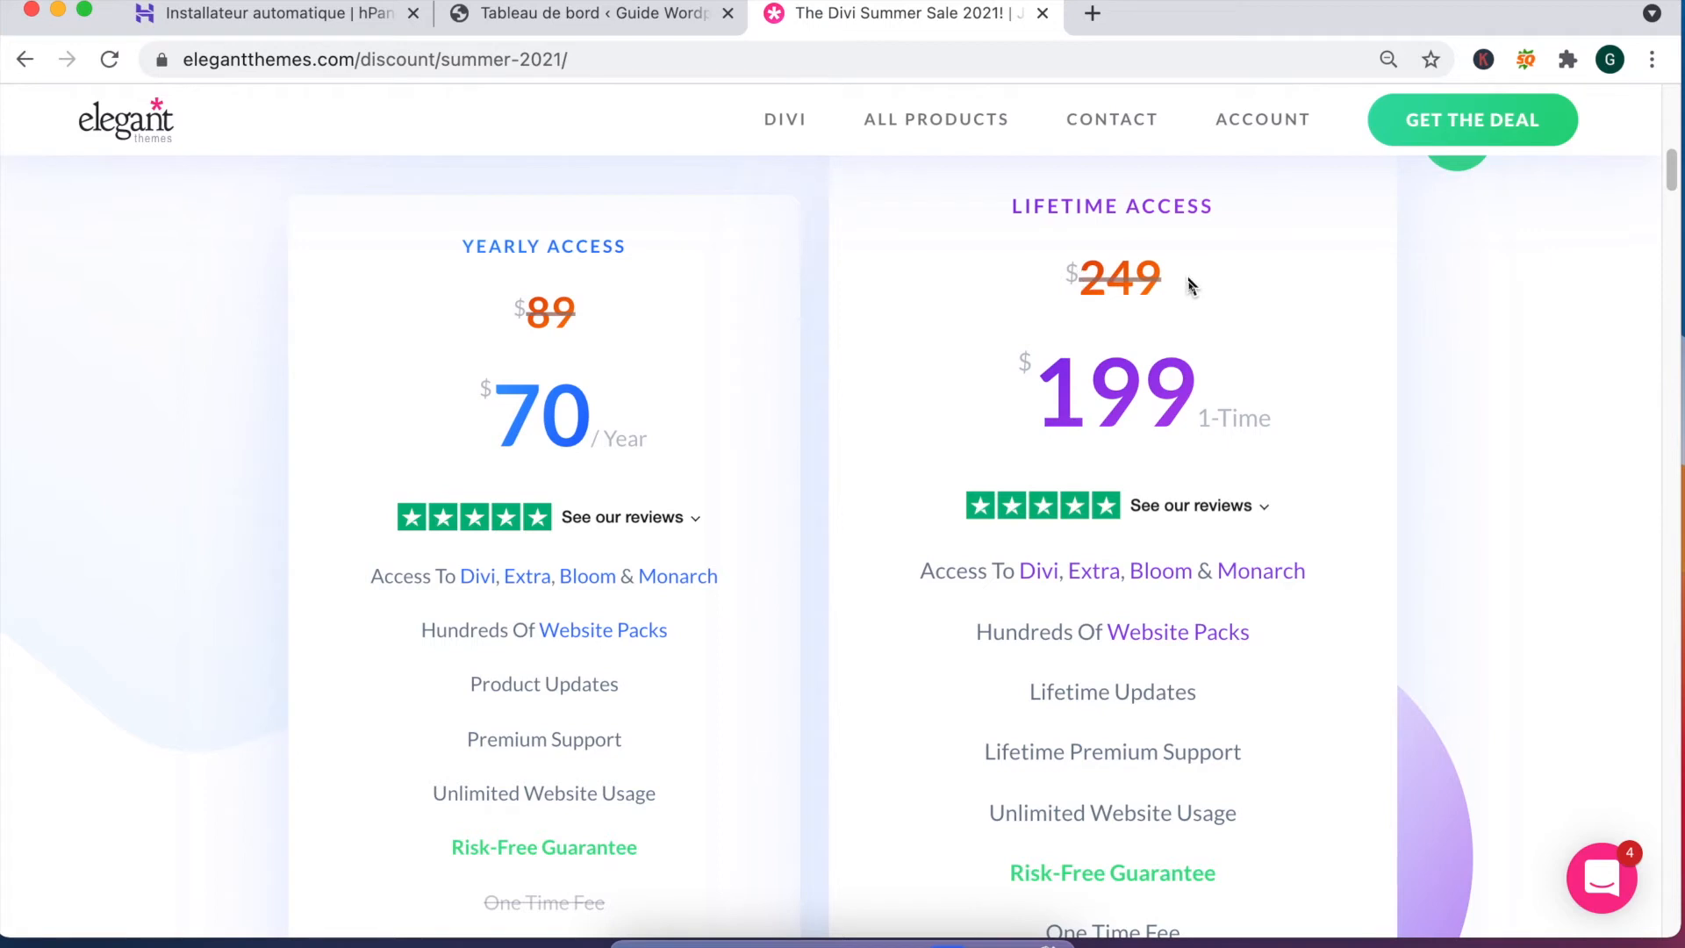
{"action": "left_click_drag", "start_coordinate": [1040, 399], "coordinate": [1186, 394]}
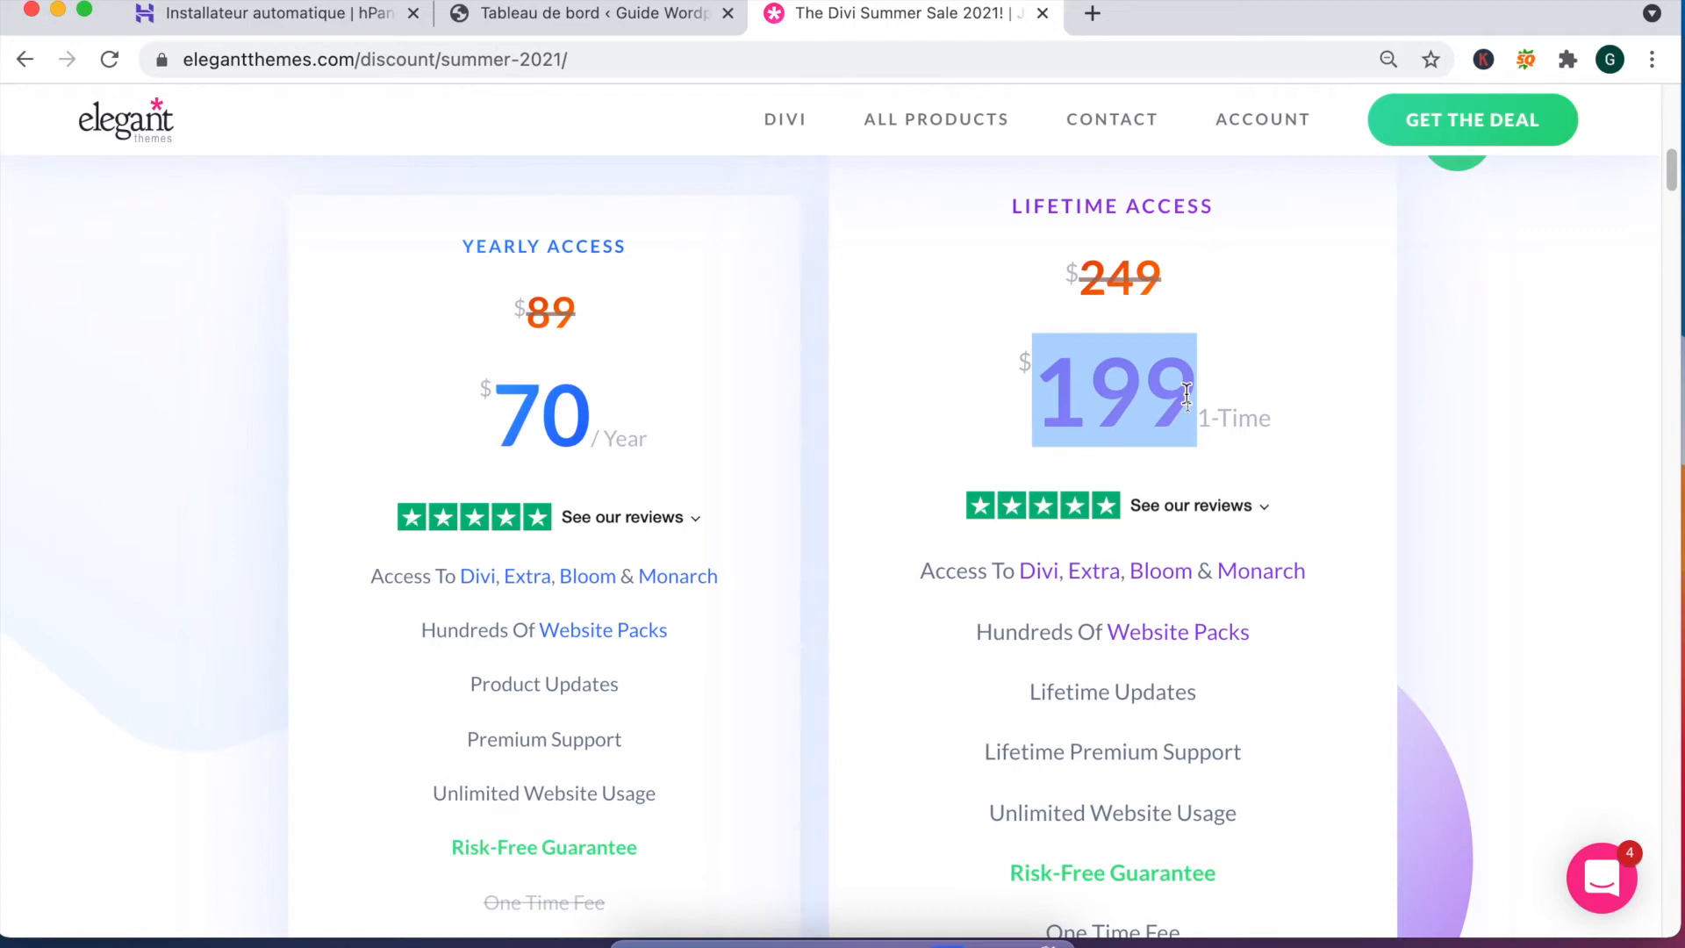
{"action": "mouse_move", "coordinate": [874, 161]}
{"action": "left_mouse_down"}
{"action": "mouse_move", "coordinate": [1236, 330]}
{"action": "mouse_move", "coordinate": [1408, 947]}
{"action": "left_mouse_up"}
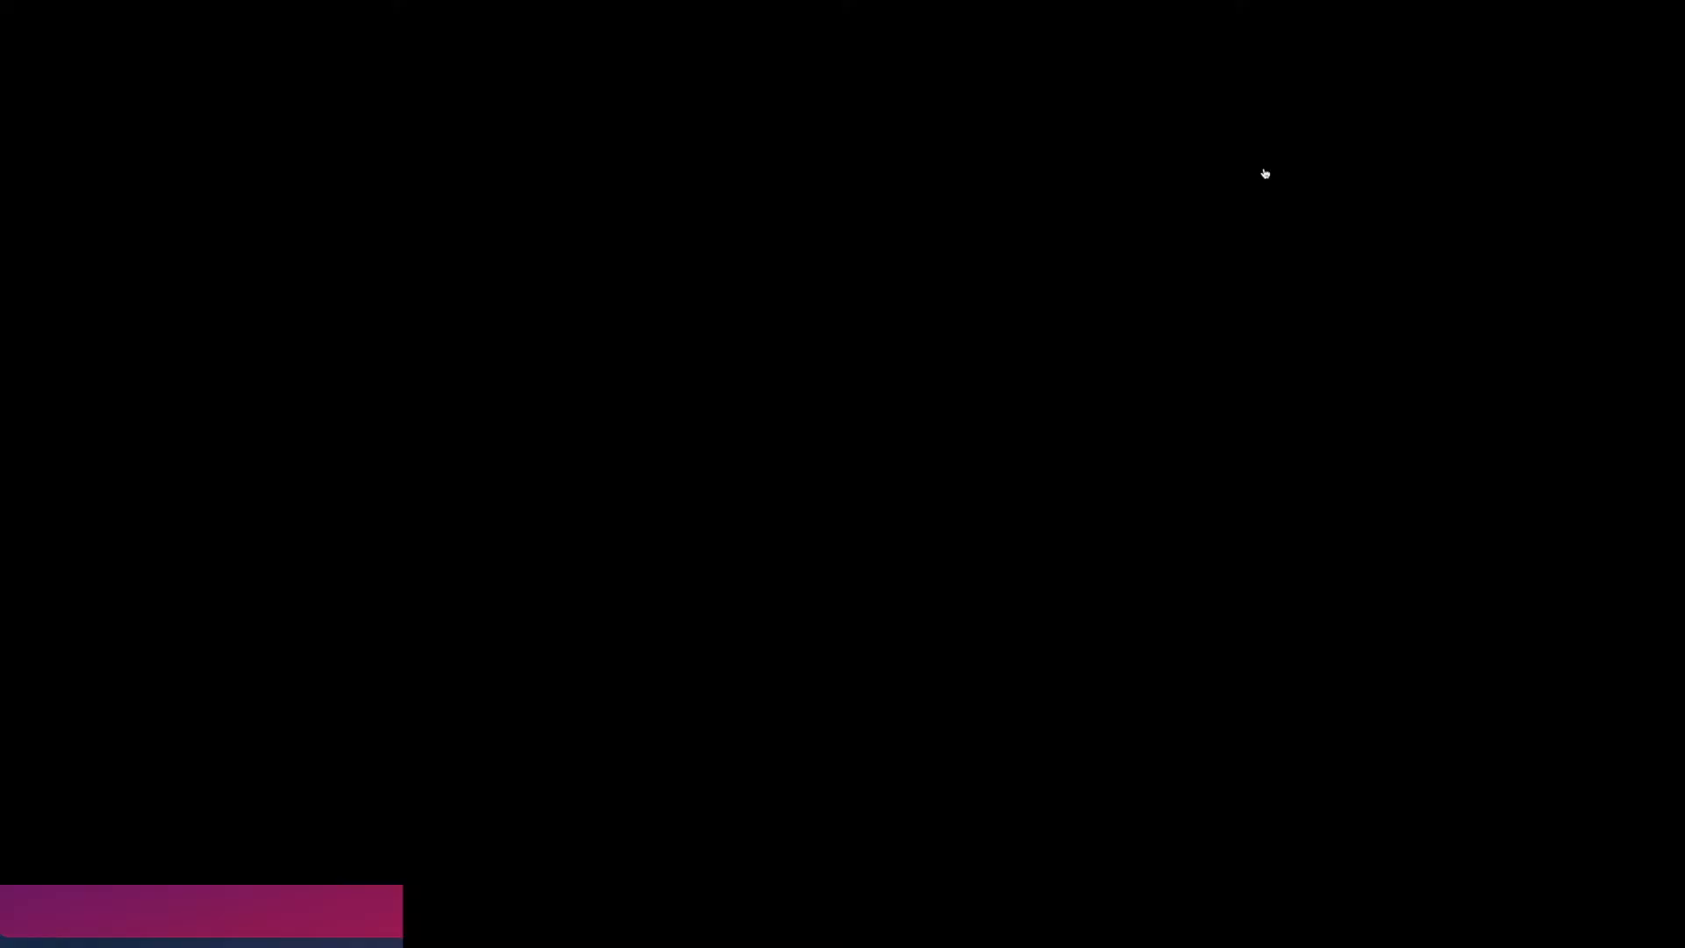
Step: Download Divi.zip from Members Area Product Downloads, then return to the WordPress dashboard
{"action": "mouse_move", "coordinate": [1270, 156]}
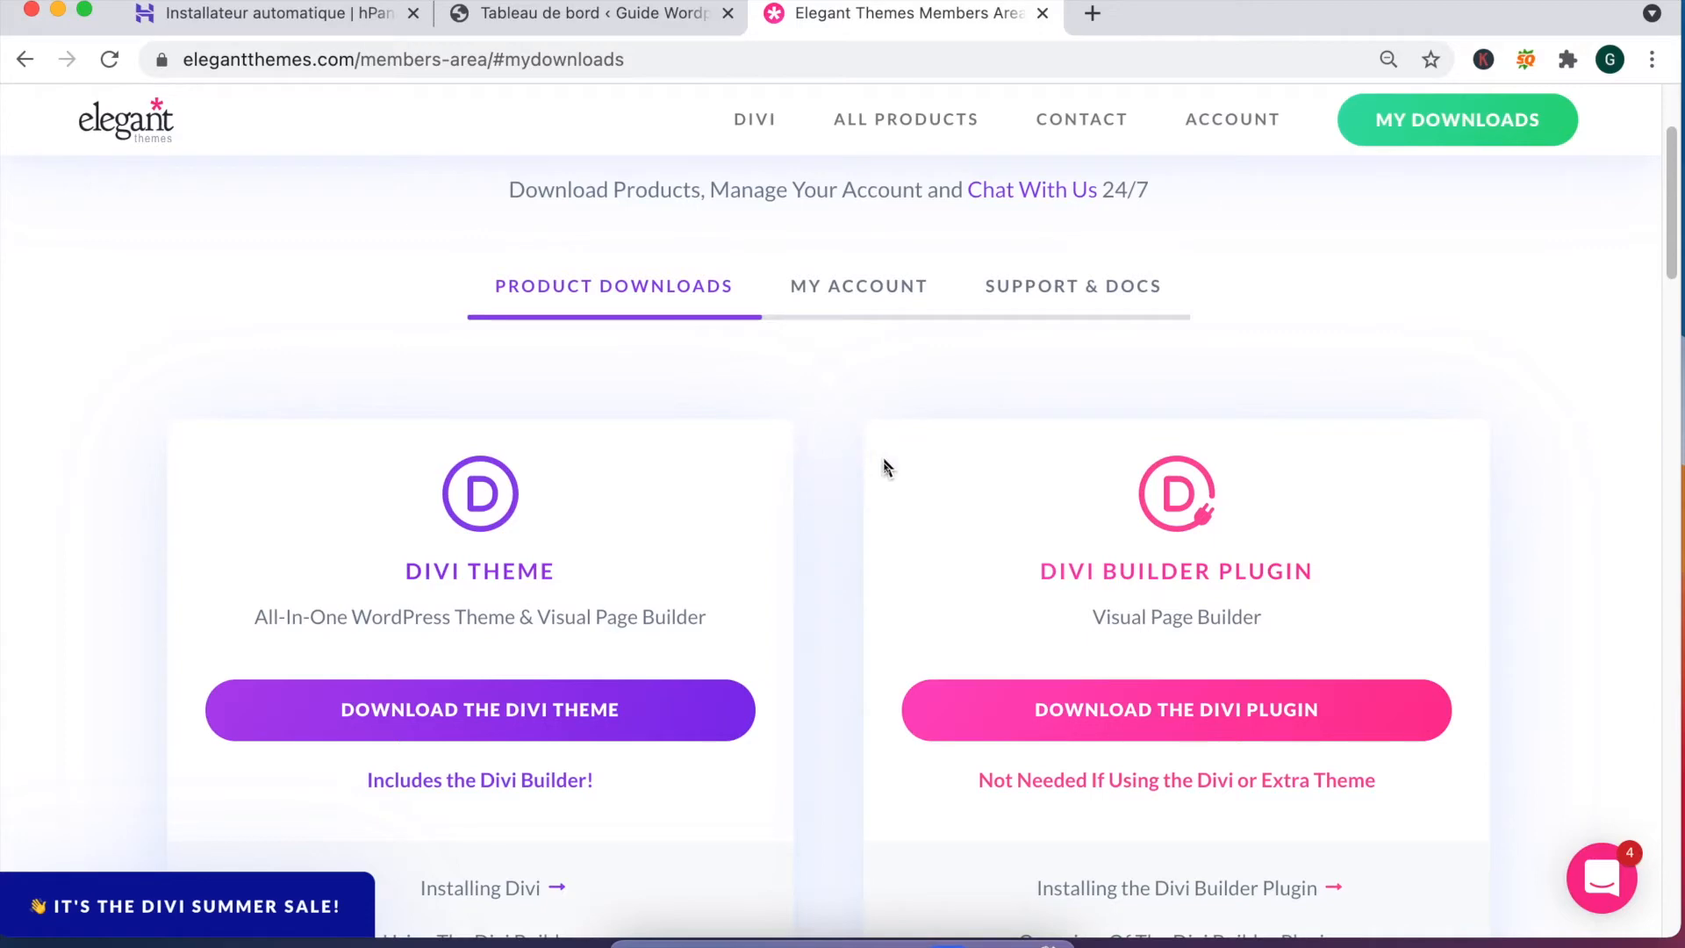
{"action": "scroll", "coordinate": [858, 483], "scroll_direction": "down", "scroll_amount": 1}
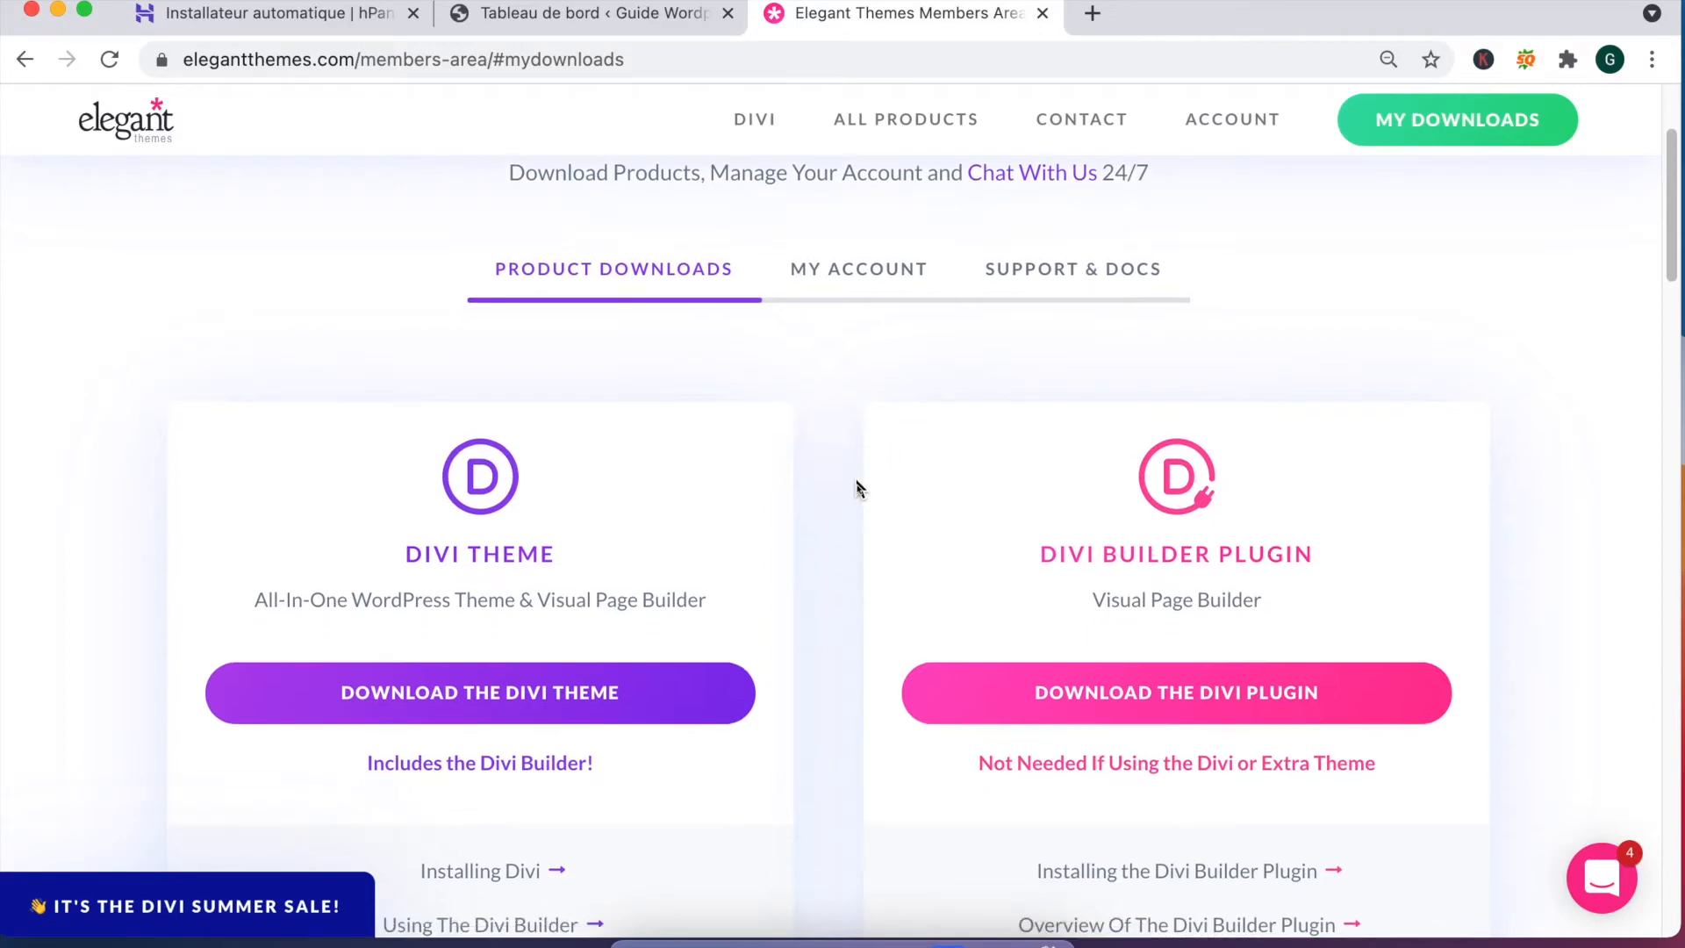
{"action": "scroll", "coordinate": [856, 487], "scroll_direction": "down", "scroll_amount": 1}
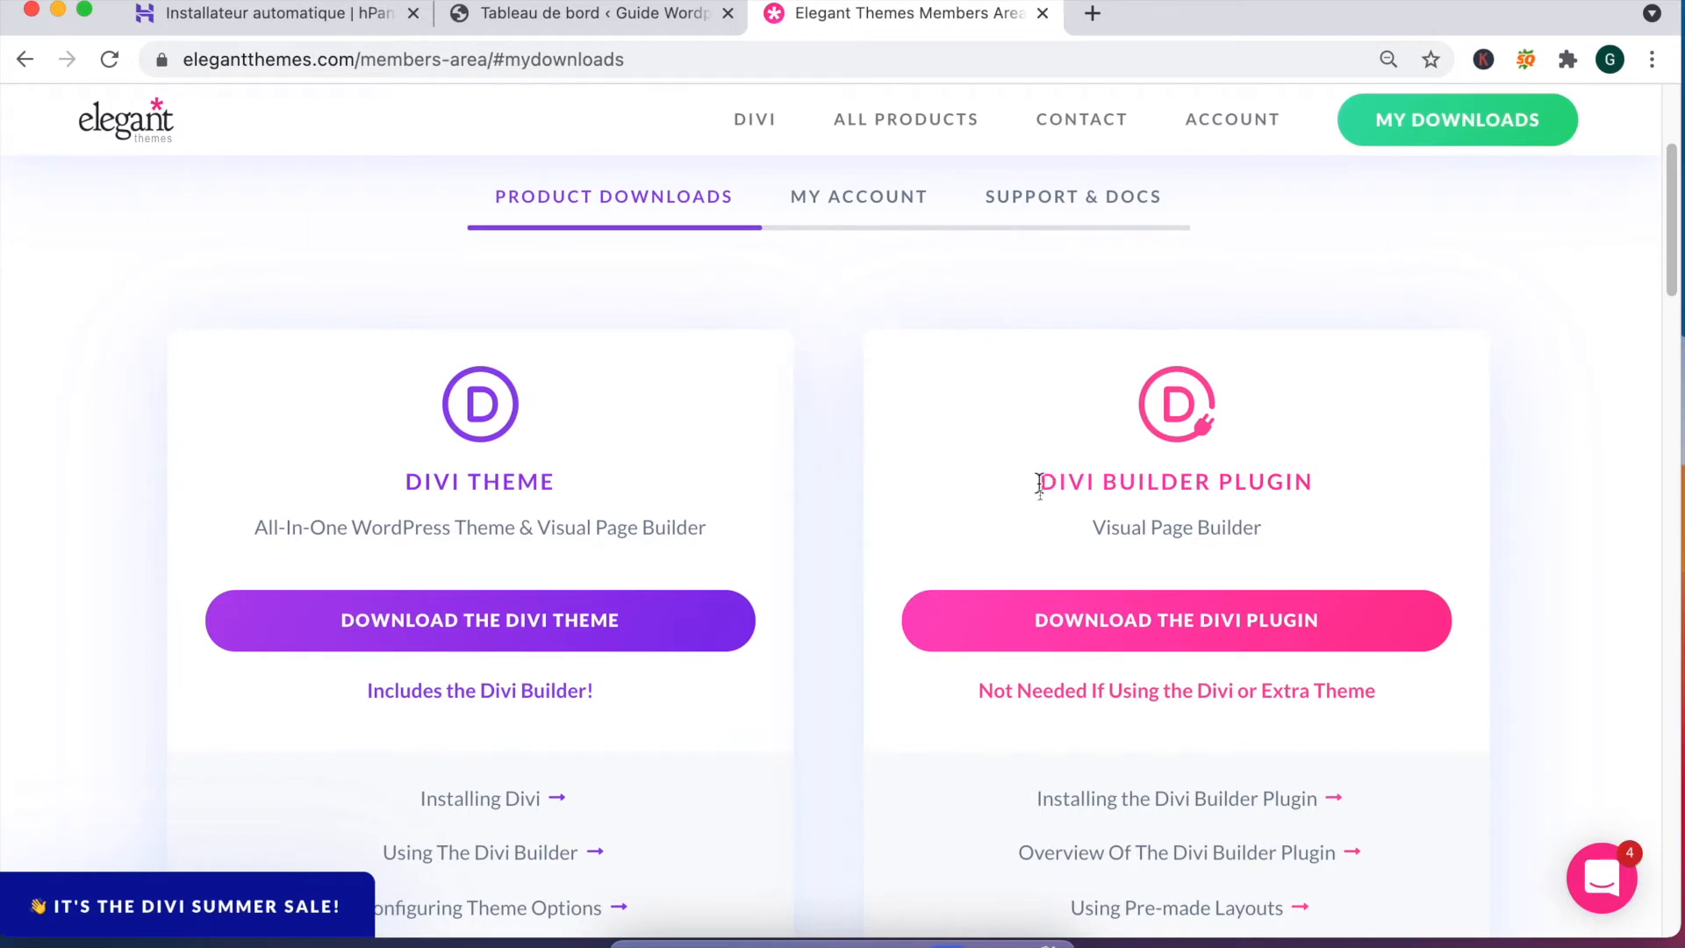
{"action": "double_click", "coordinate": [1173, 475]}
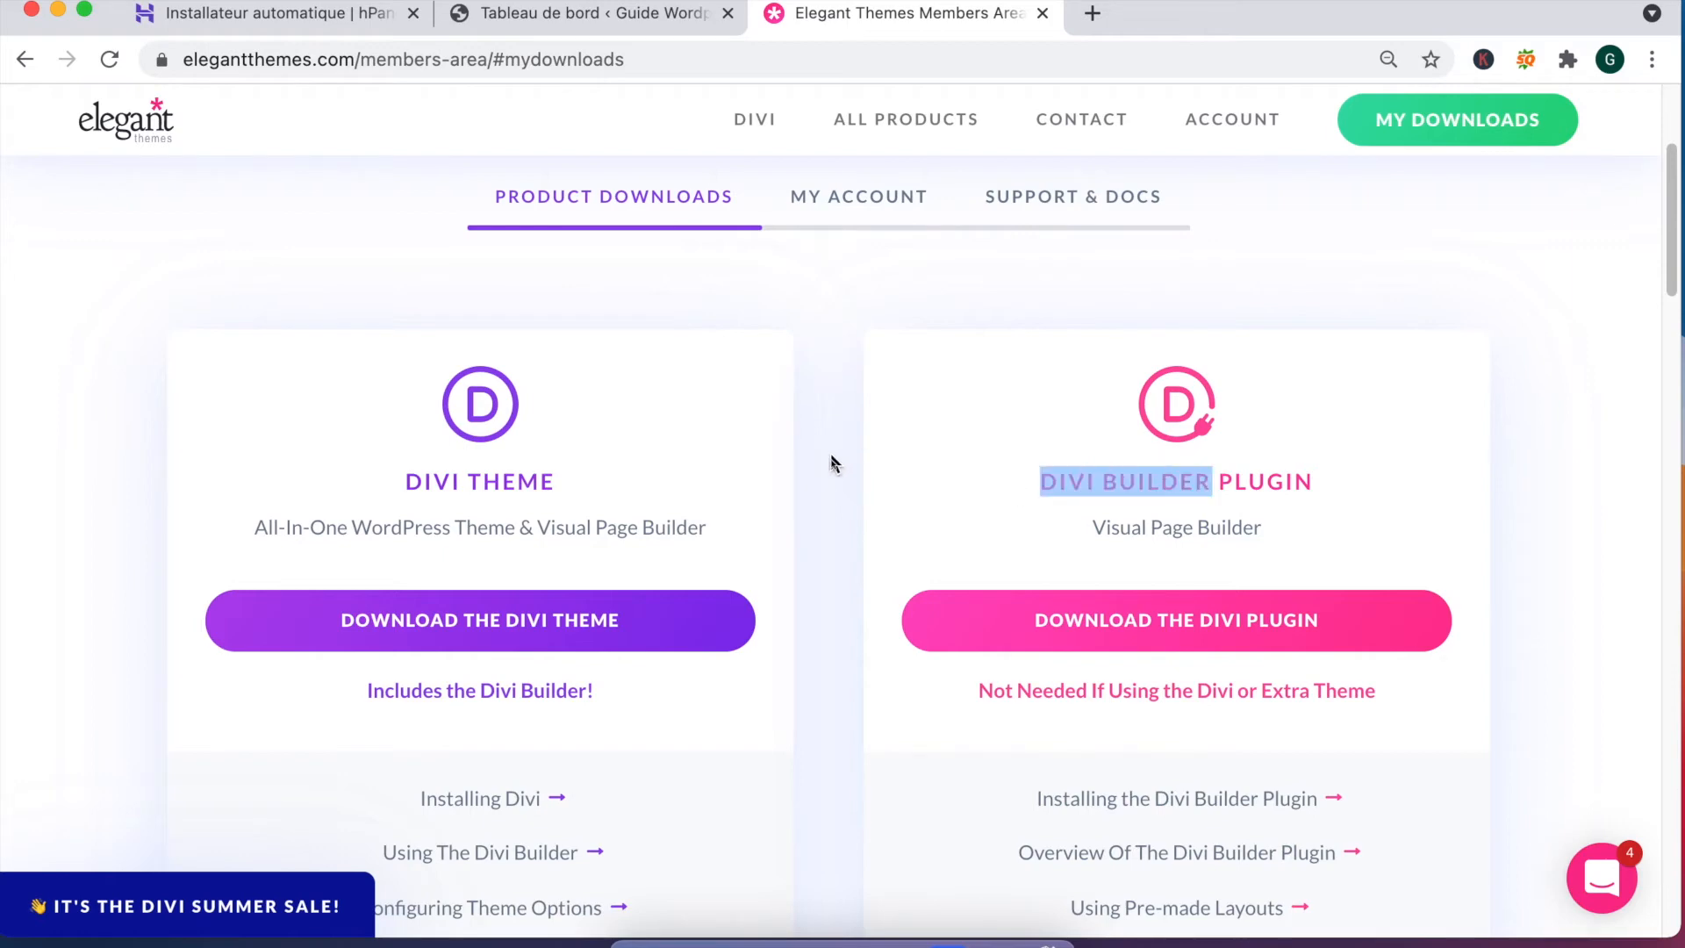
{"action": "scroll", "coordinate": [801, 482], "scroll_direction": "down", "scroll_amount": 2}
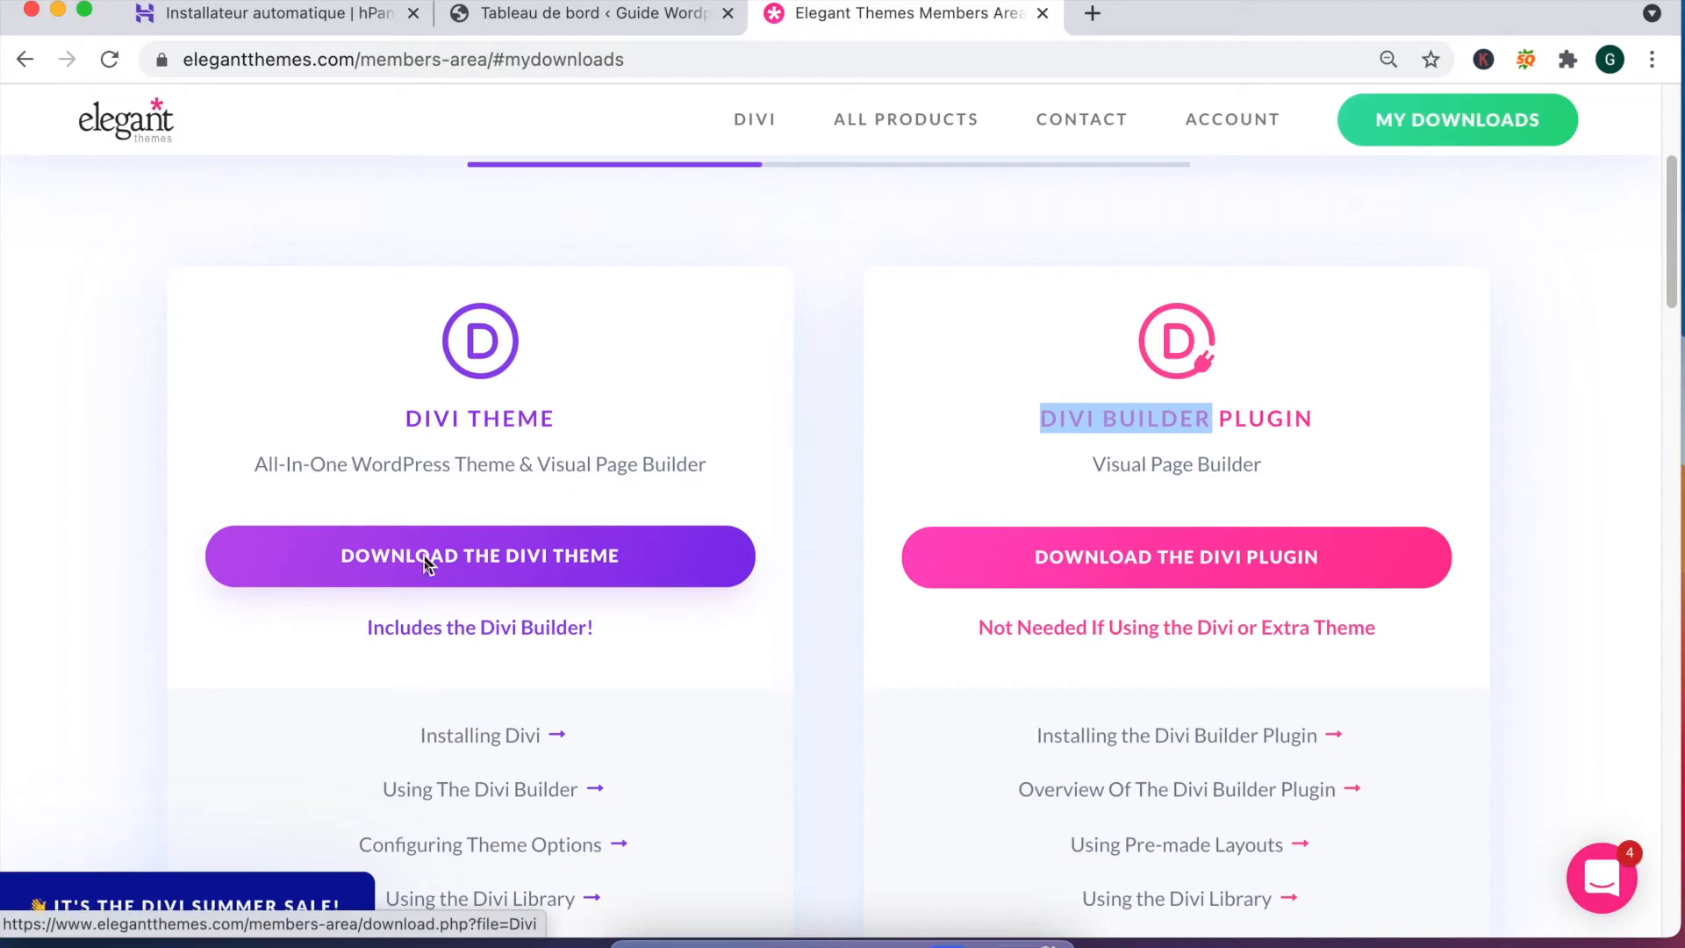
{"action": "left_click", "coordinate": [502, 560]}
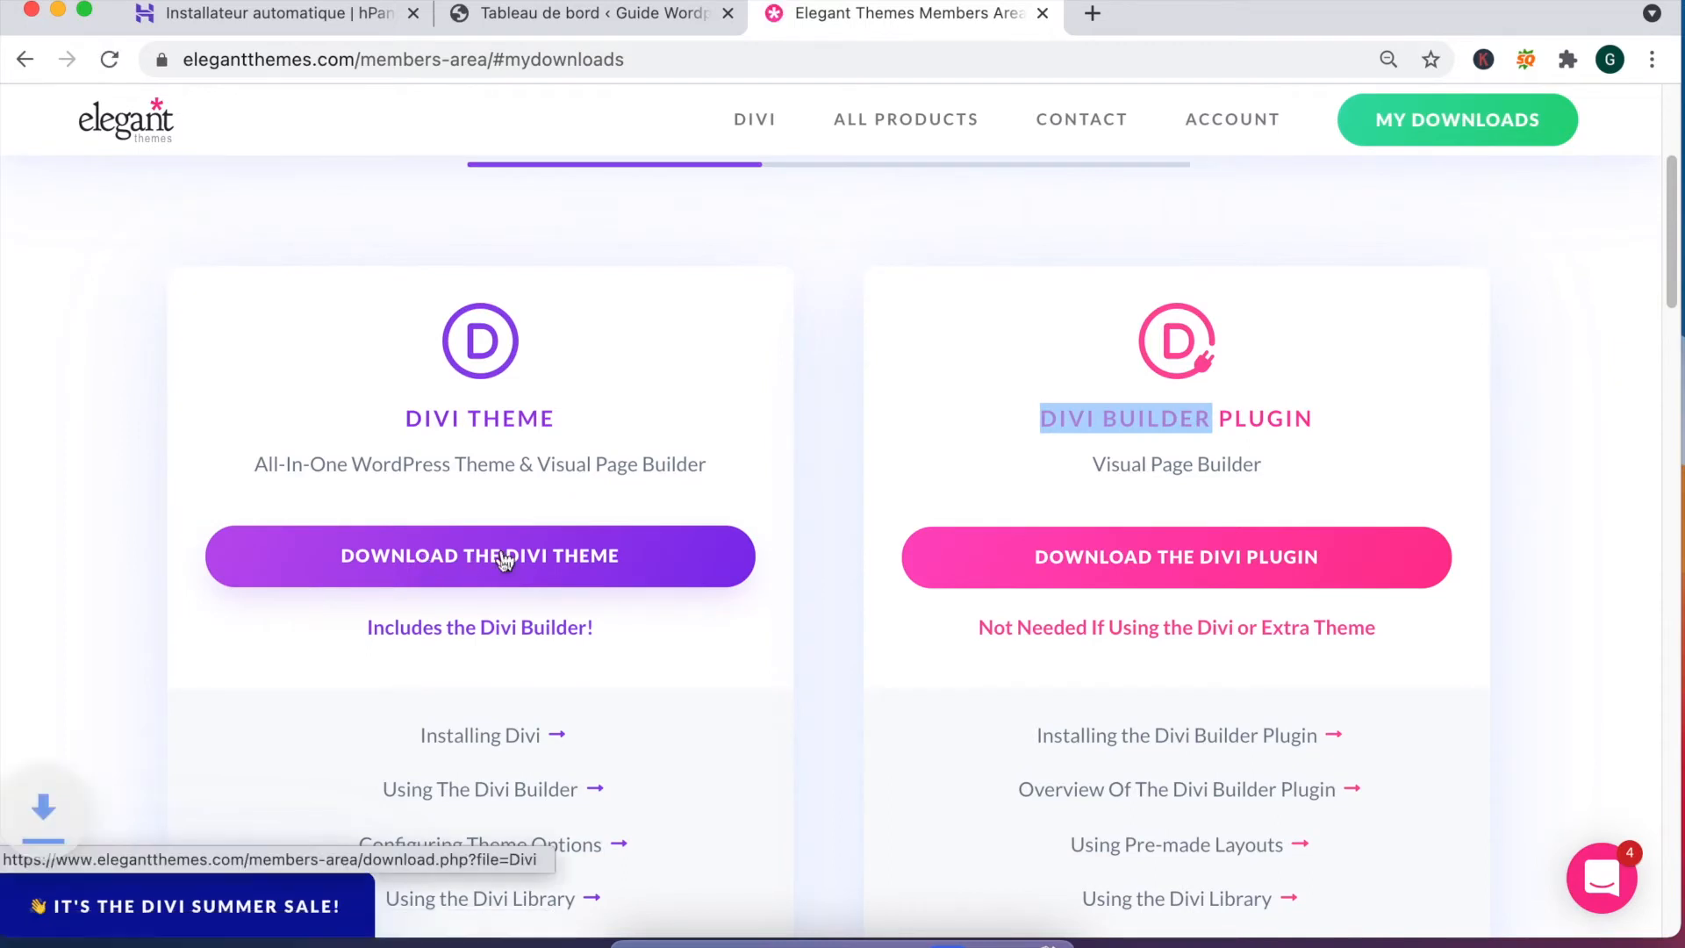
{"action": "mouse_move", "coordinate": [1233, 119]}
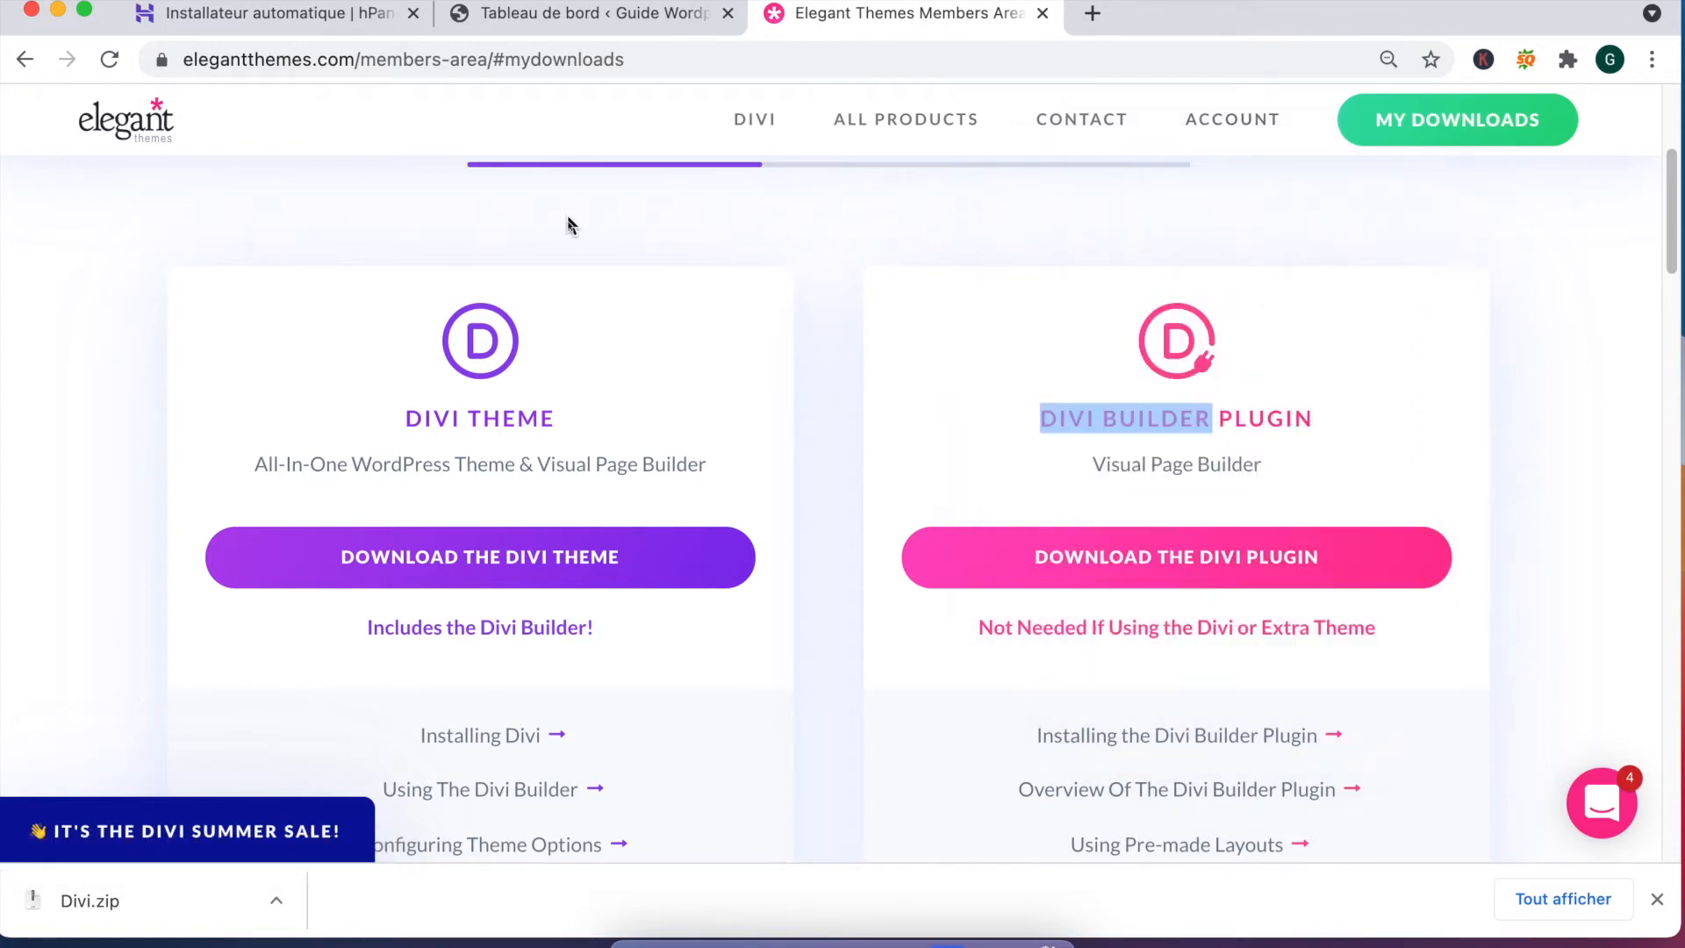
{"action": "left_click", "coordinate": [553, 19]}
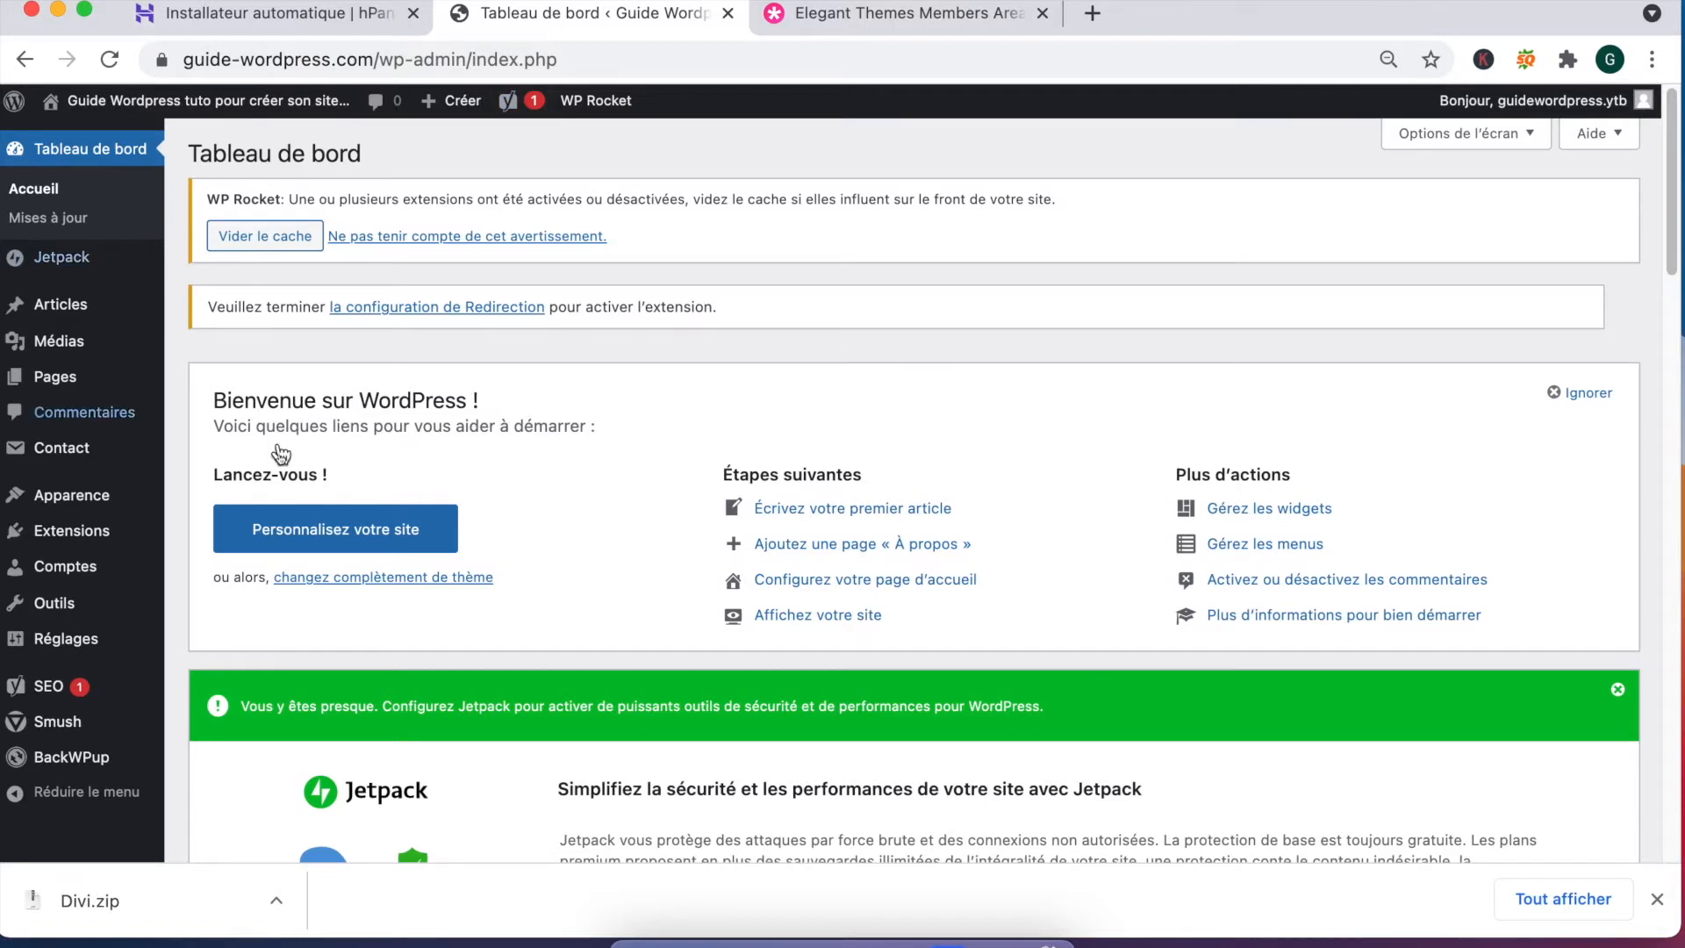
Step: Go to Apparence > Thèmes, then Ajouter, and browse the popular themes catalogue
{"action": "mouse_move", "coordinate": [112, 491]}
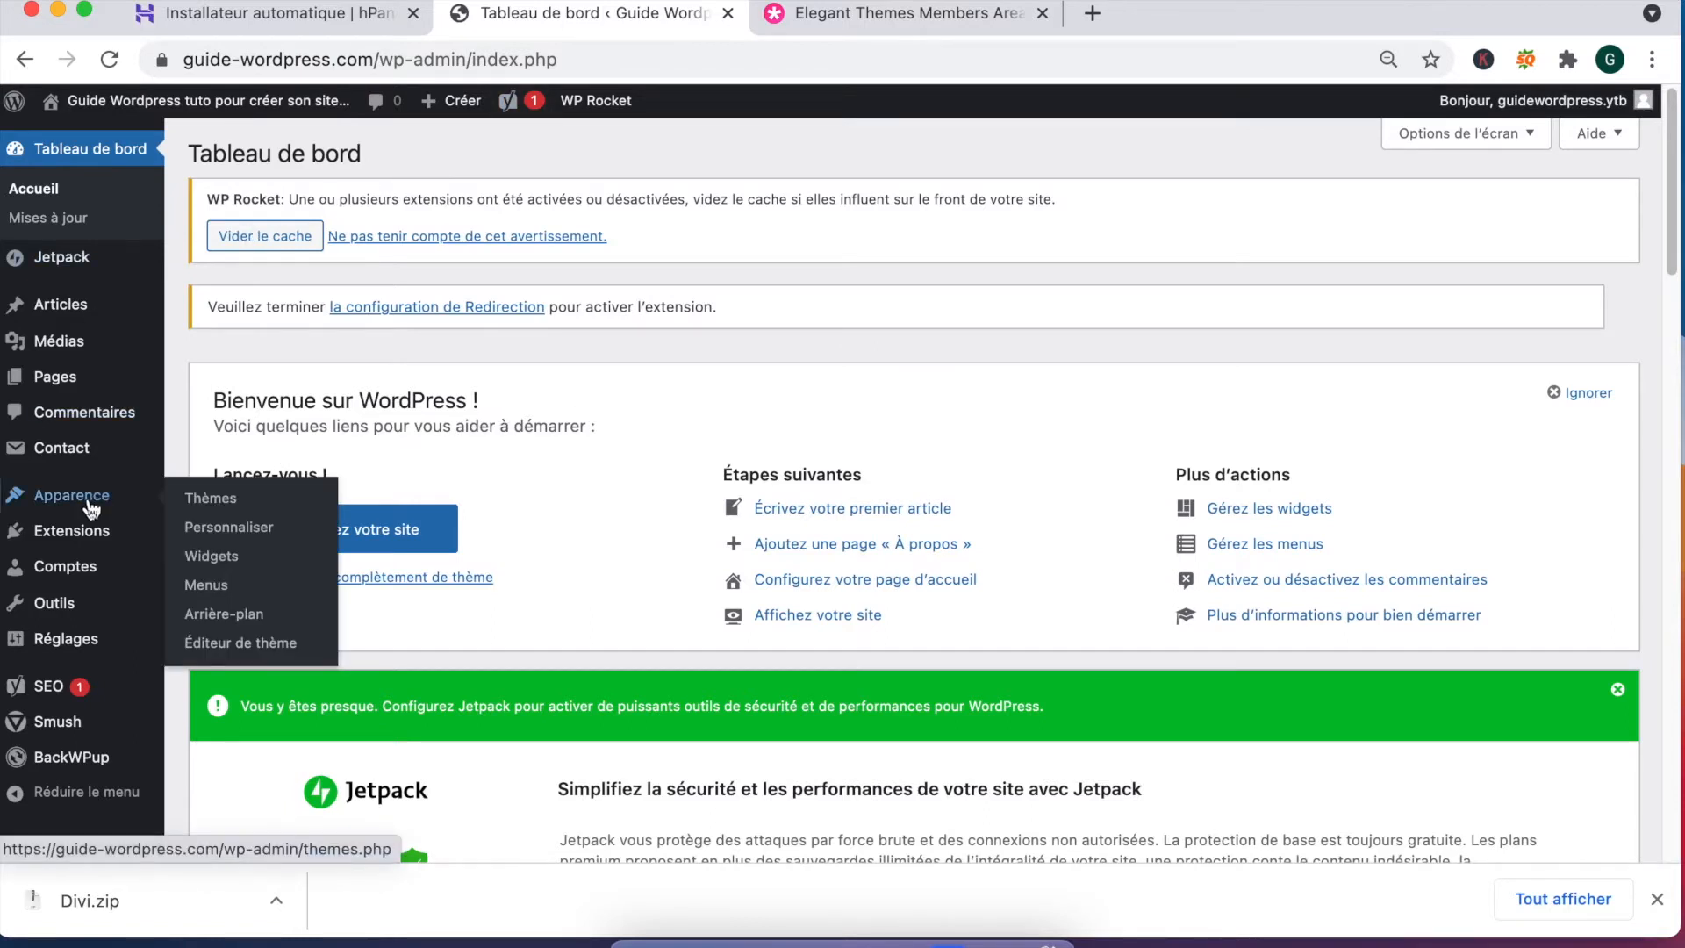
{"action": "left_click", "coordinate": [237, 507]}
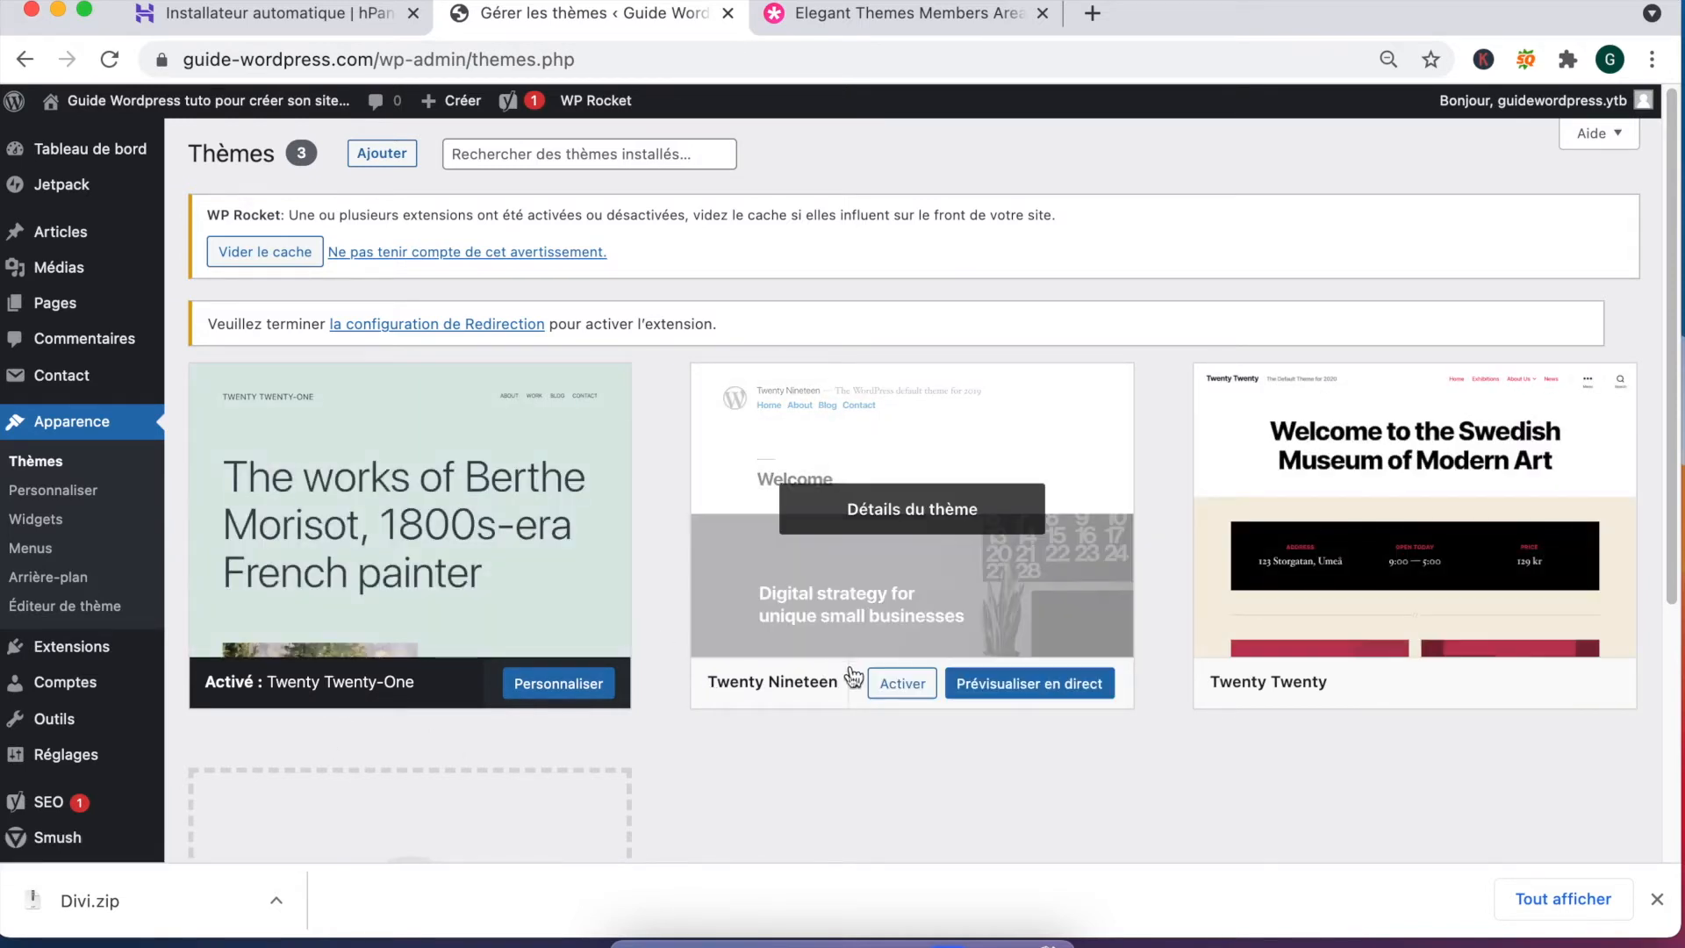
{"action": "scroll", "coordinate": [410, 387], "scroll_direction": "down", "scroll_amount": 5}
{"action": "scroll", "coordinate": [403, 376], "scroll_direction": "up", "scroll_amount": 5}
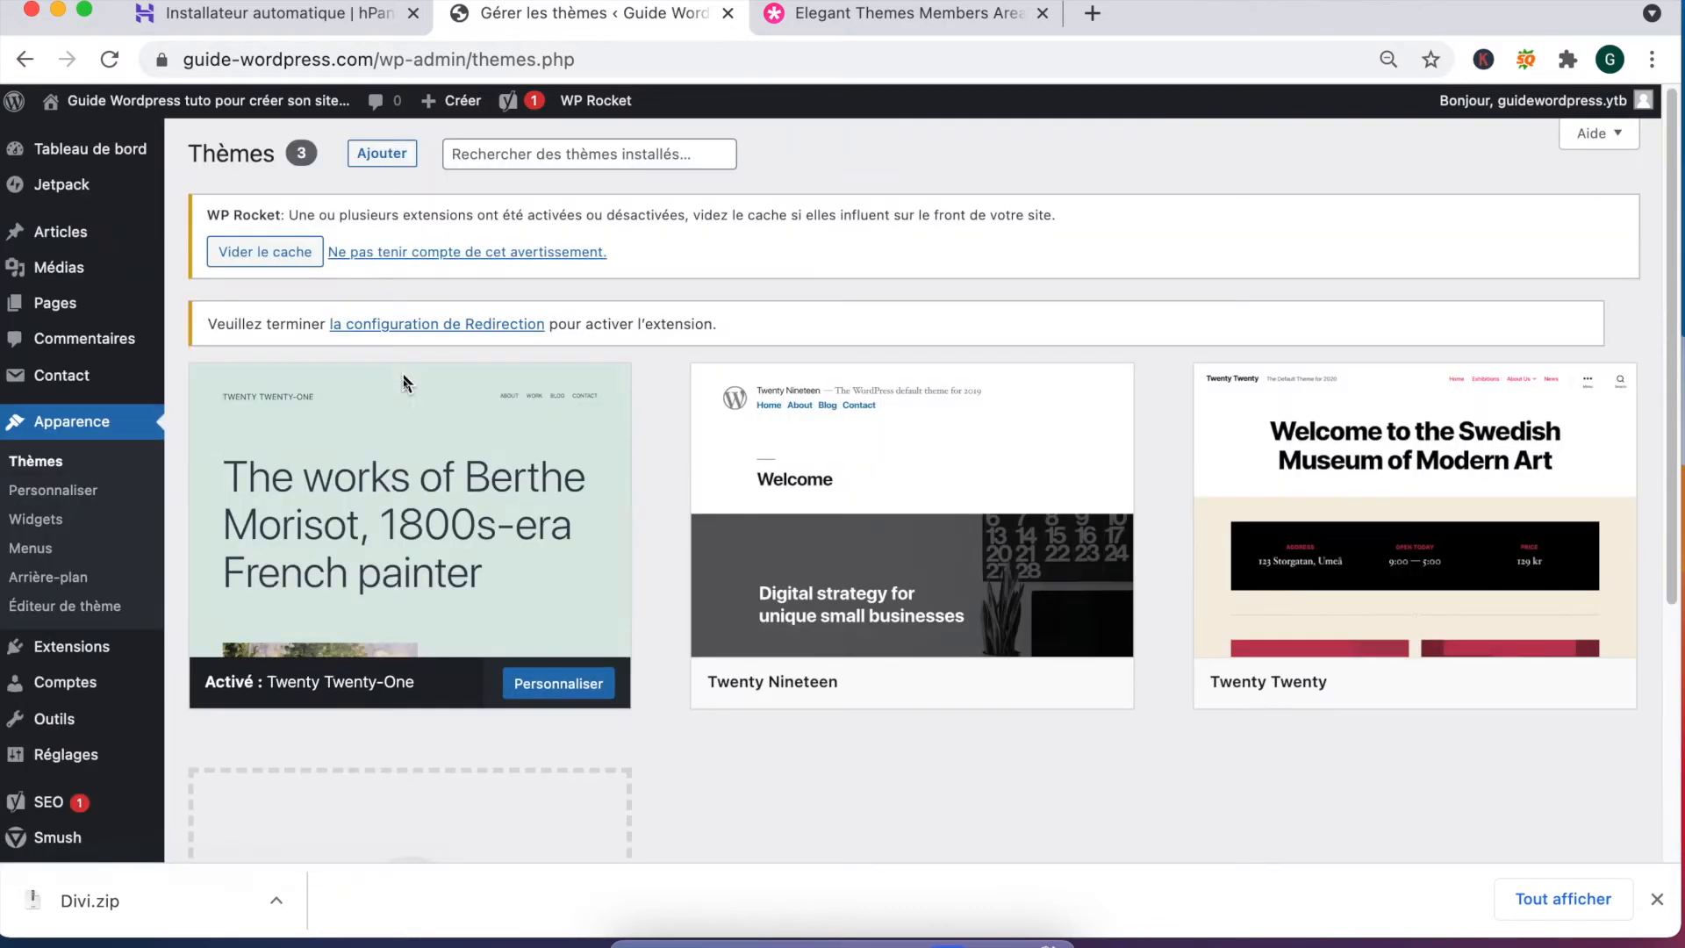
{"action": "left_click", "coordinate": [383, 155]}
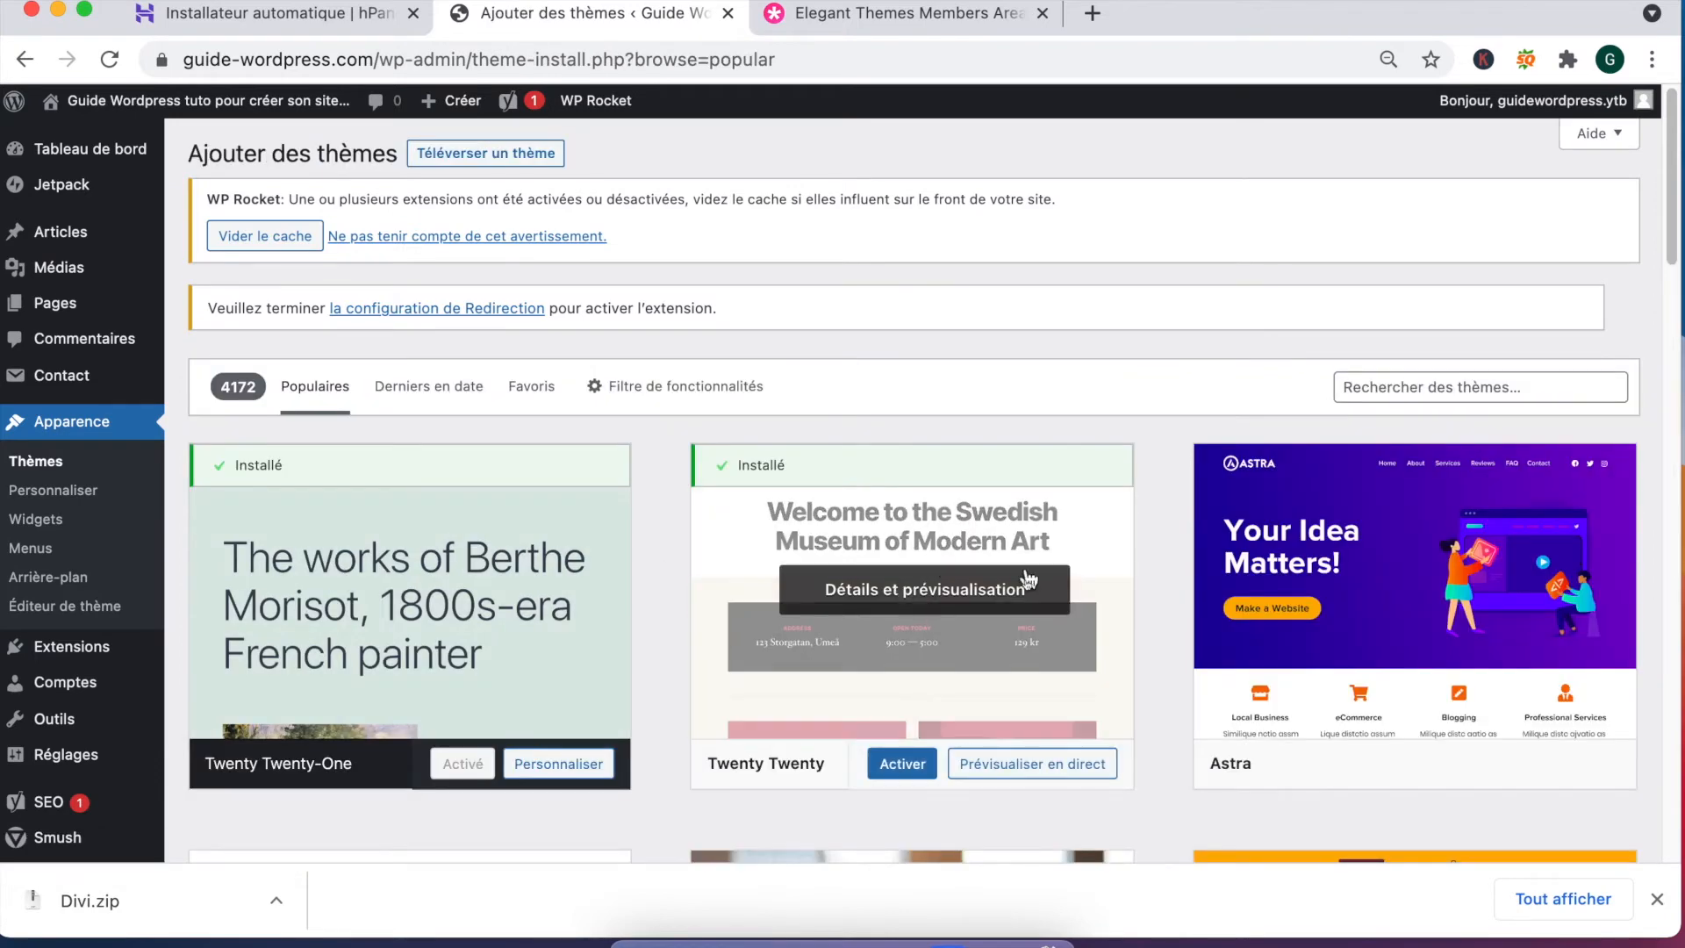
{"action": "scroll", "coordinate": [1279, 534], "scroll_direction": "down", "scroll_amount": 3}
{"action": "scroll", "coordinate": [779, 555], "scroll_direction": "down", "scroll_amount": 3}
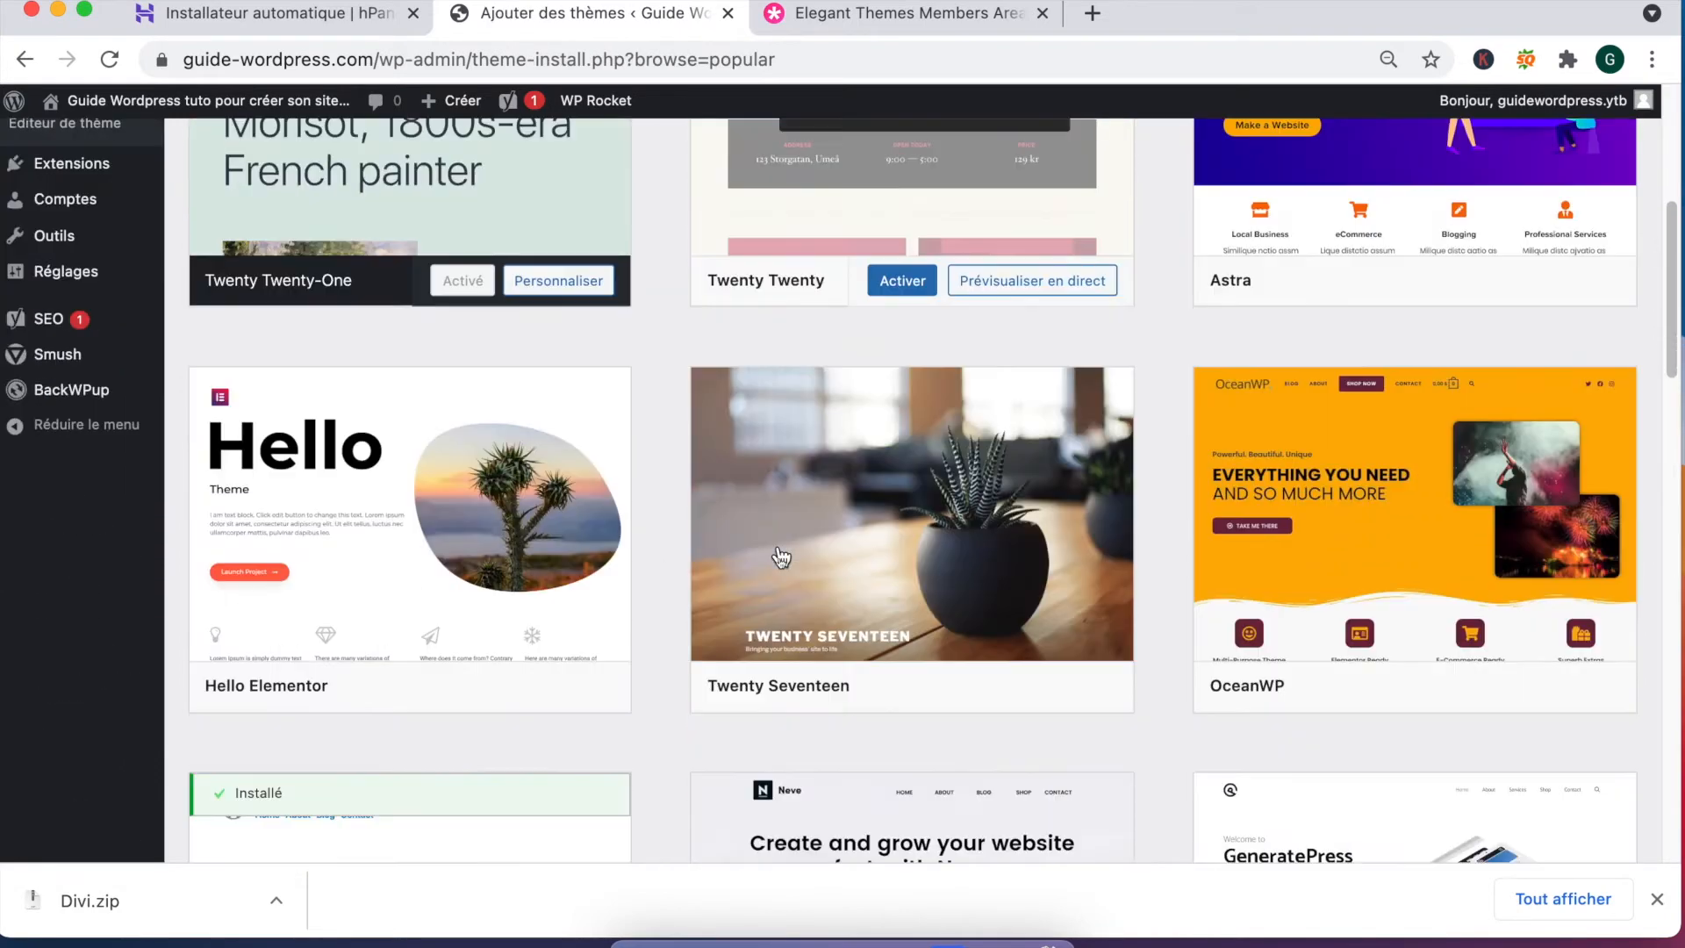
{"action": "scroll", "coordinate": [619, 591], "scroll_direction": "down", "scroll_amount": 3}
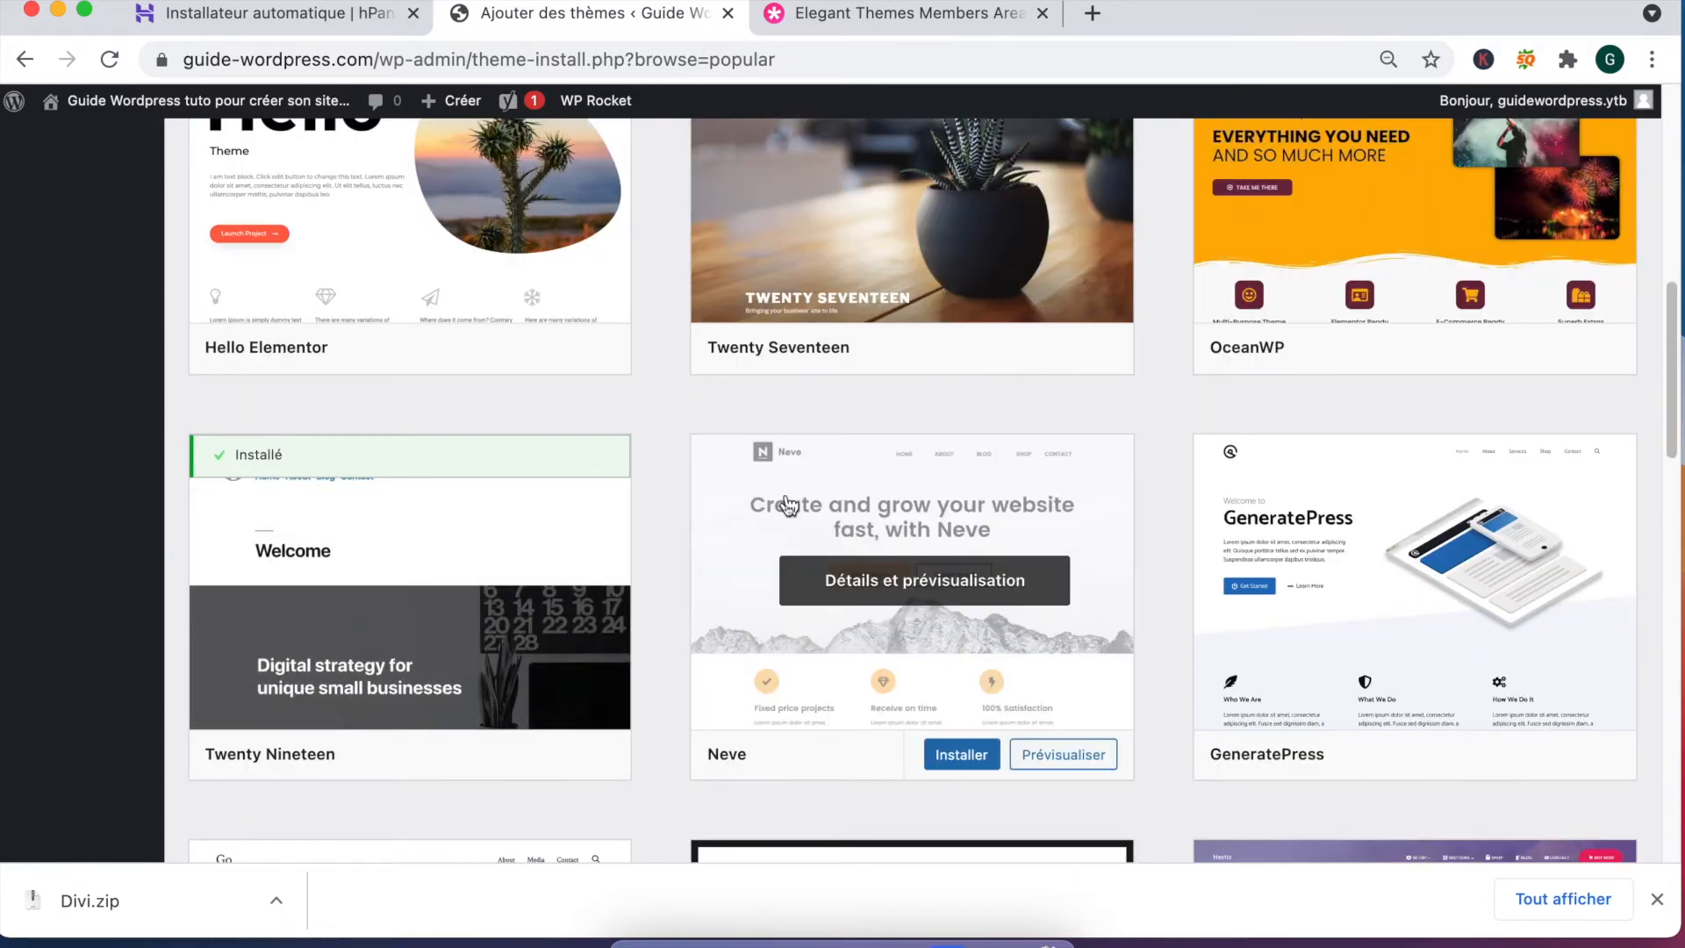
{"action": "scroll", "coordinate": [654, 566], "scroll_direction": "up", "scroll_amount": 10}
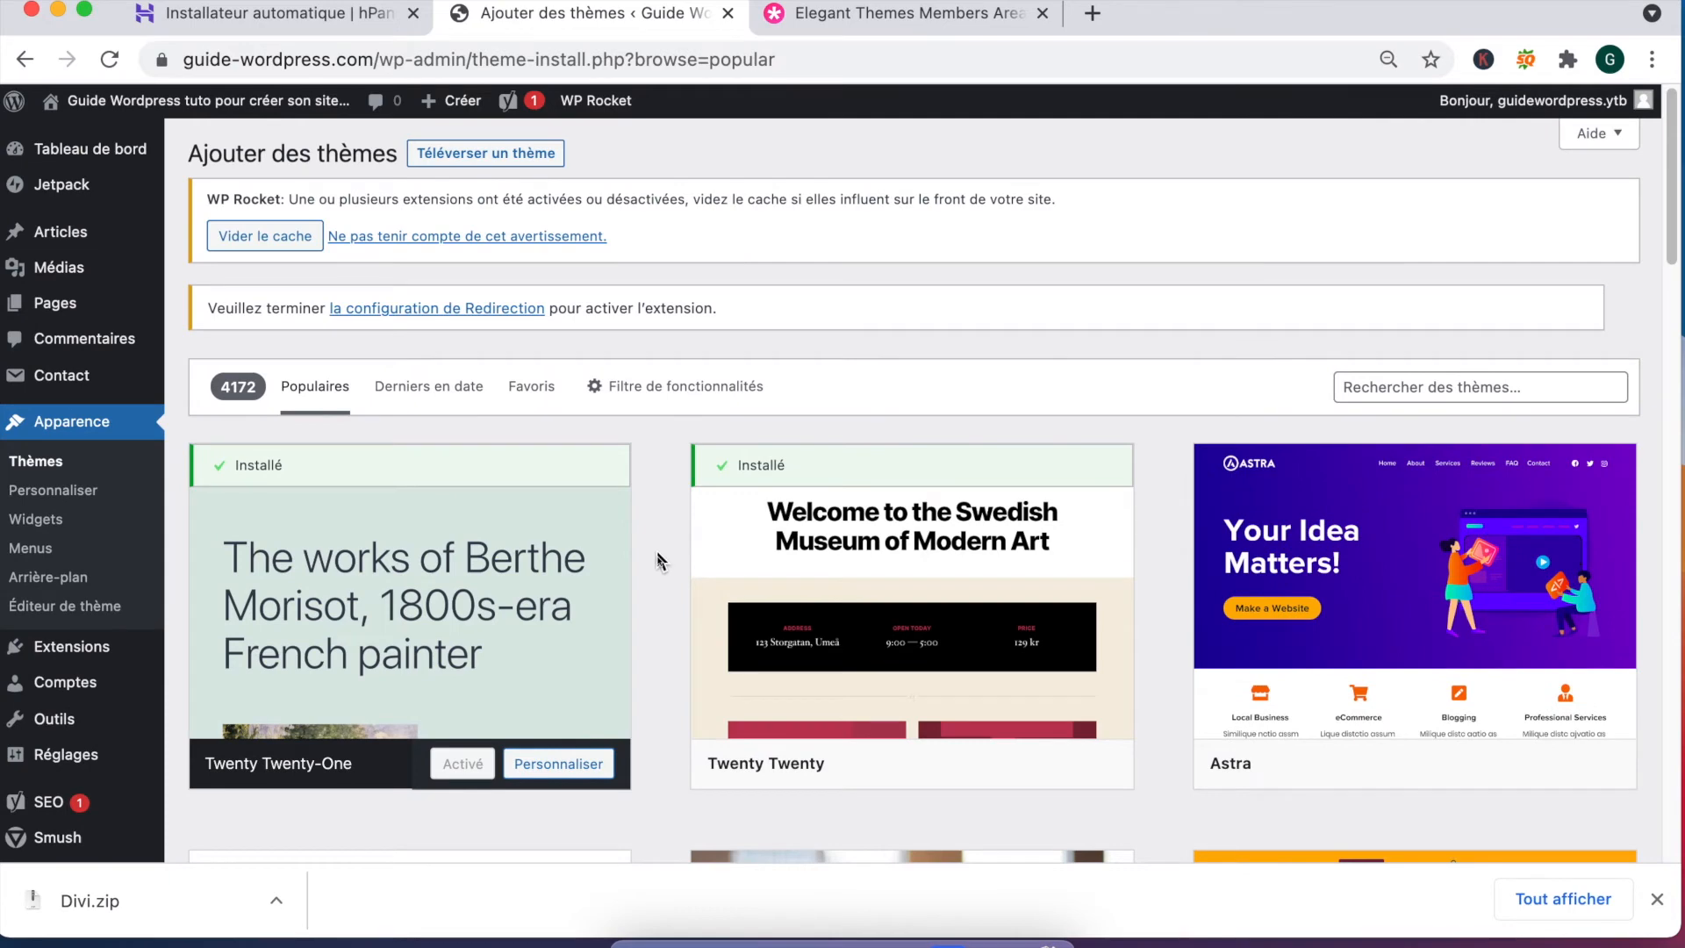
Step: Upload Divi.zip via Téléverser un thème, install it, and activate Divi
{"action": "left_click", "coordinate": [451, 167]}
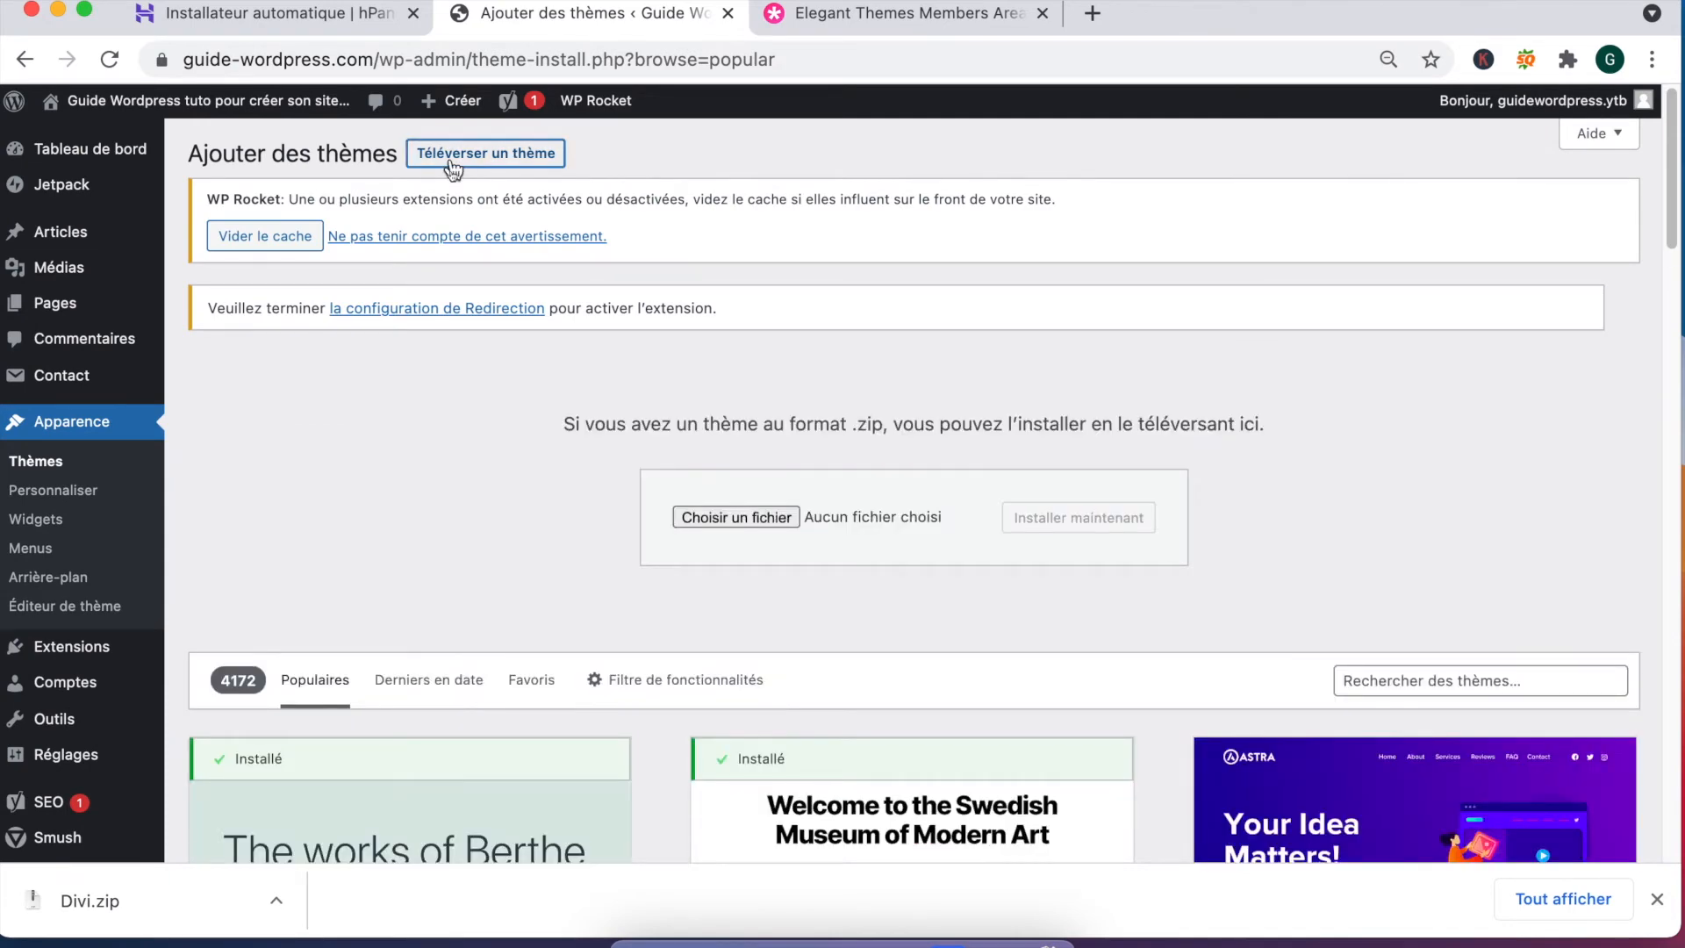
{"action": "left_click_drag", "start_coordinate": [88, 901], "coordinate": [844, 526]}
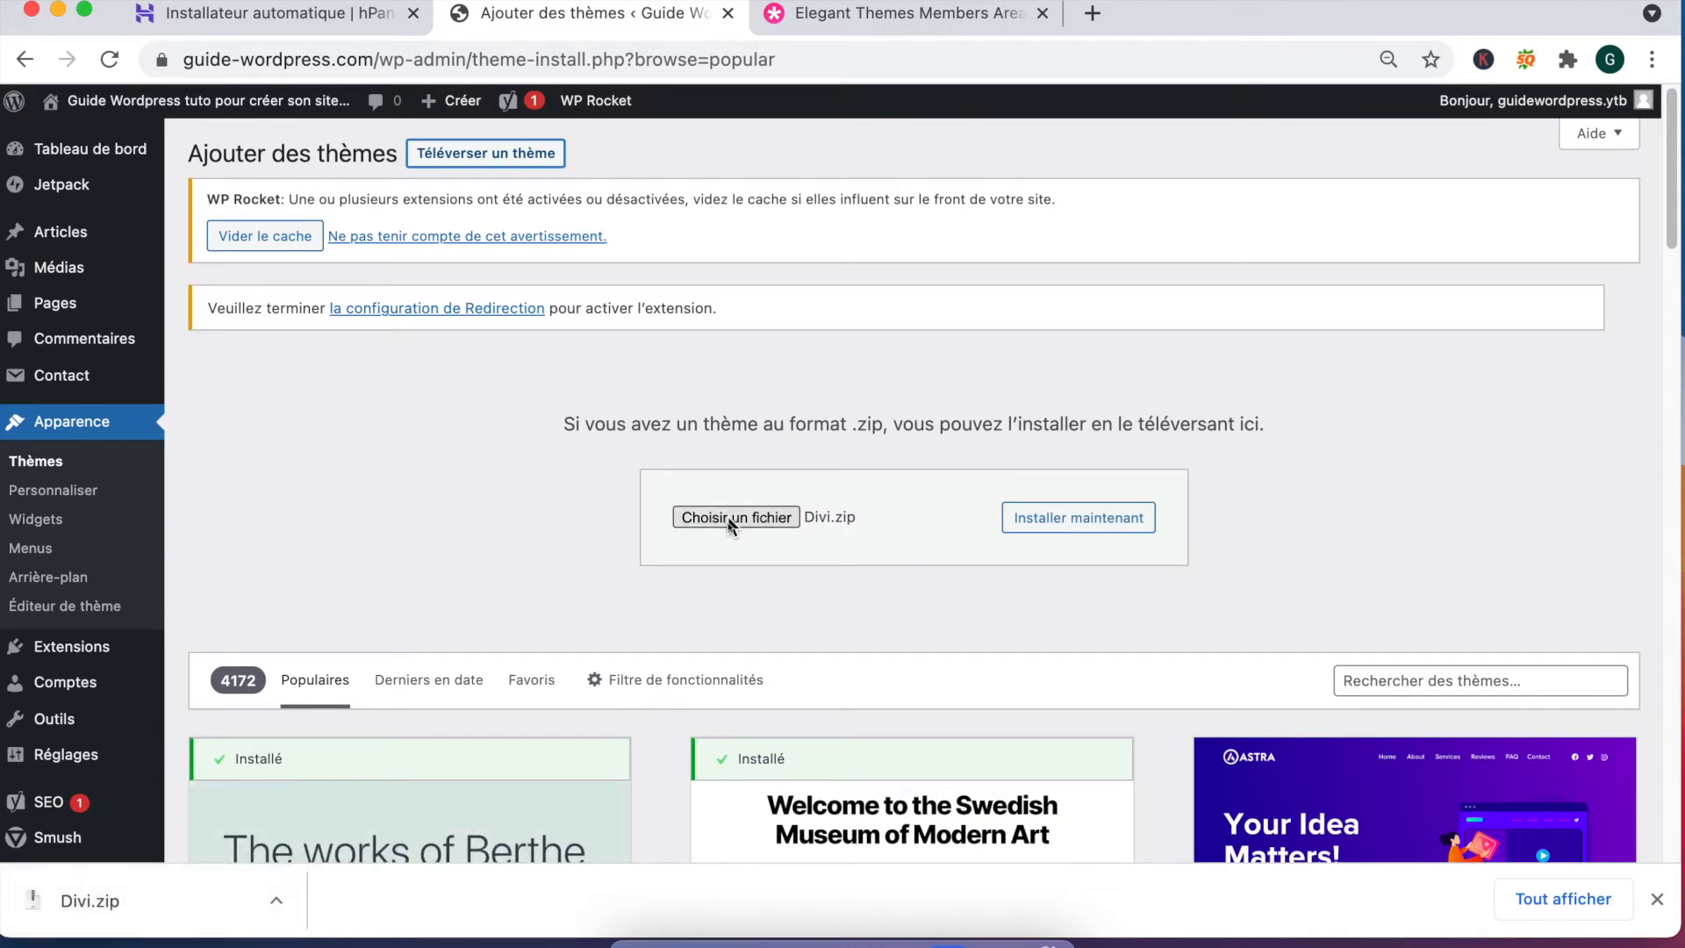
{"action": "left_click", "coordinate": [1086, 519]}
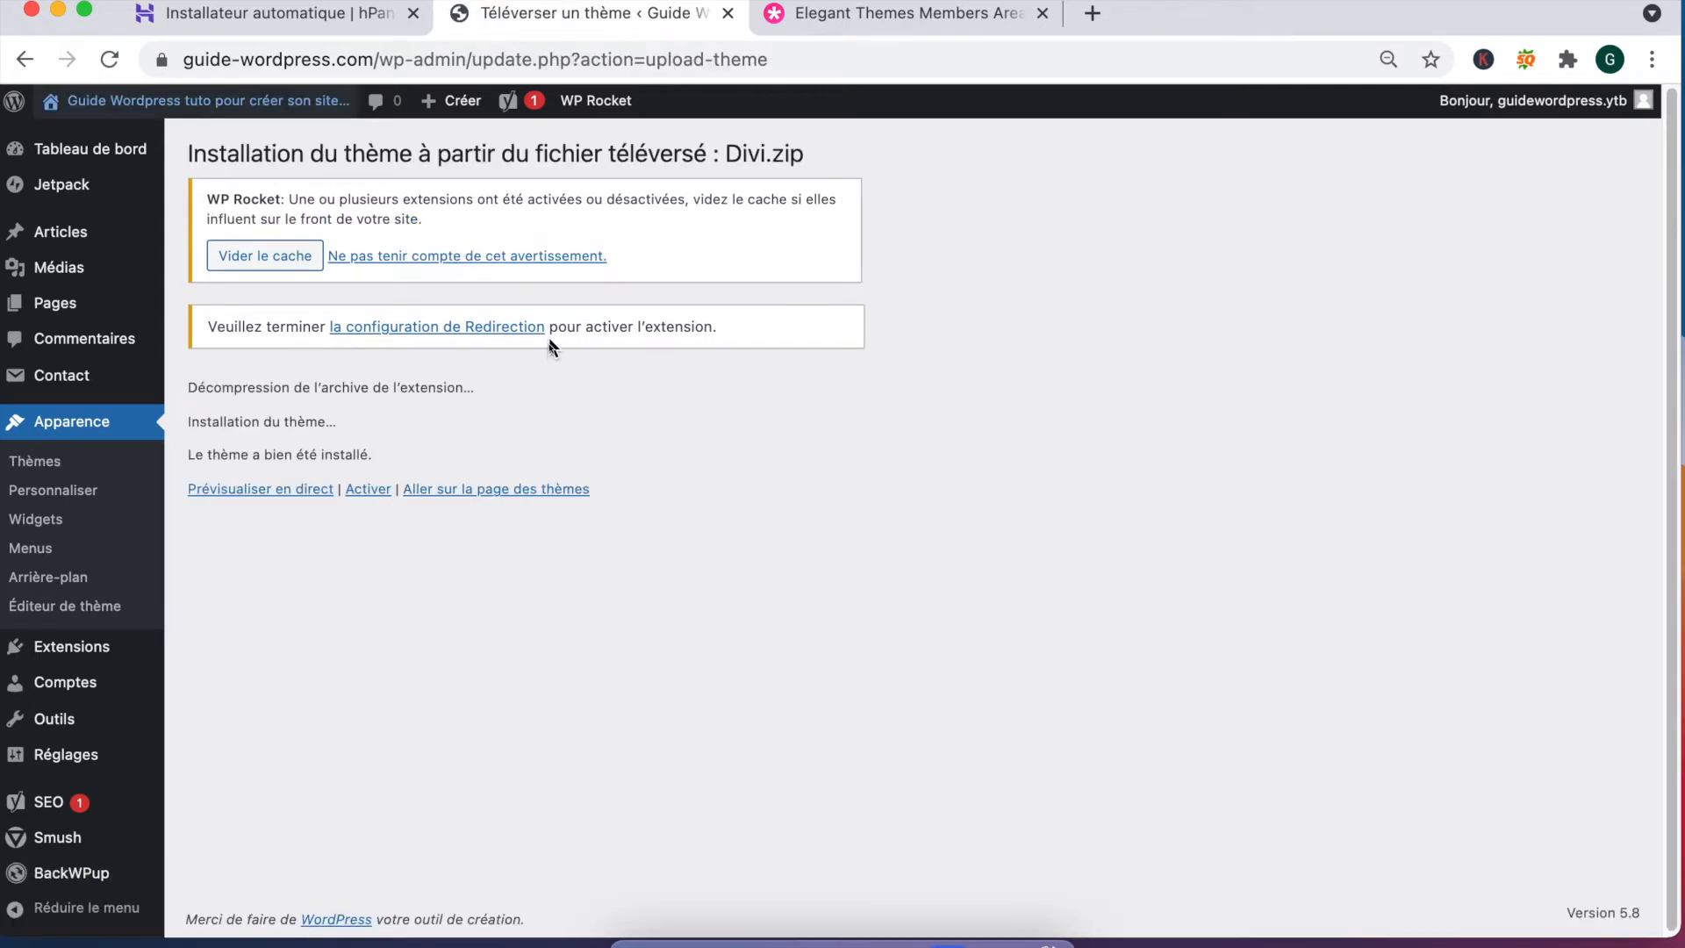
{"action": "left_click", "coordinate": [1060, 2]}
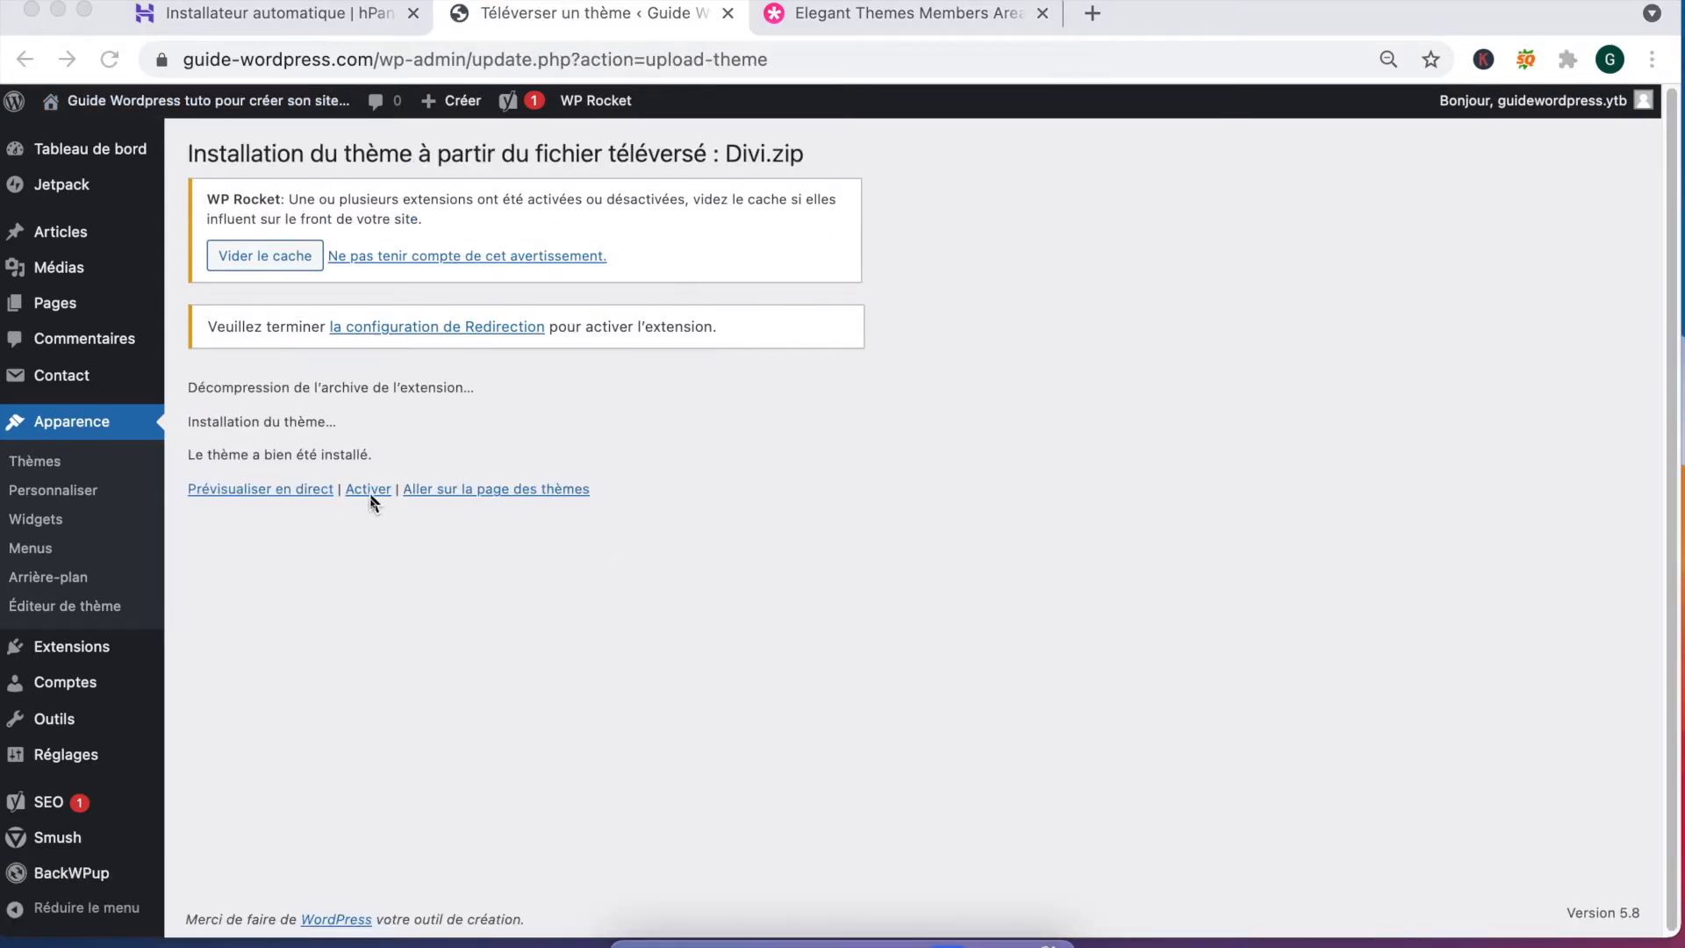
{"action": "left_click", "coordinate": [369, 489]}
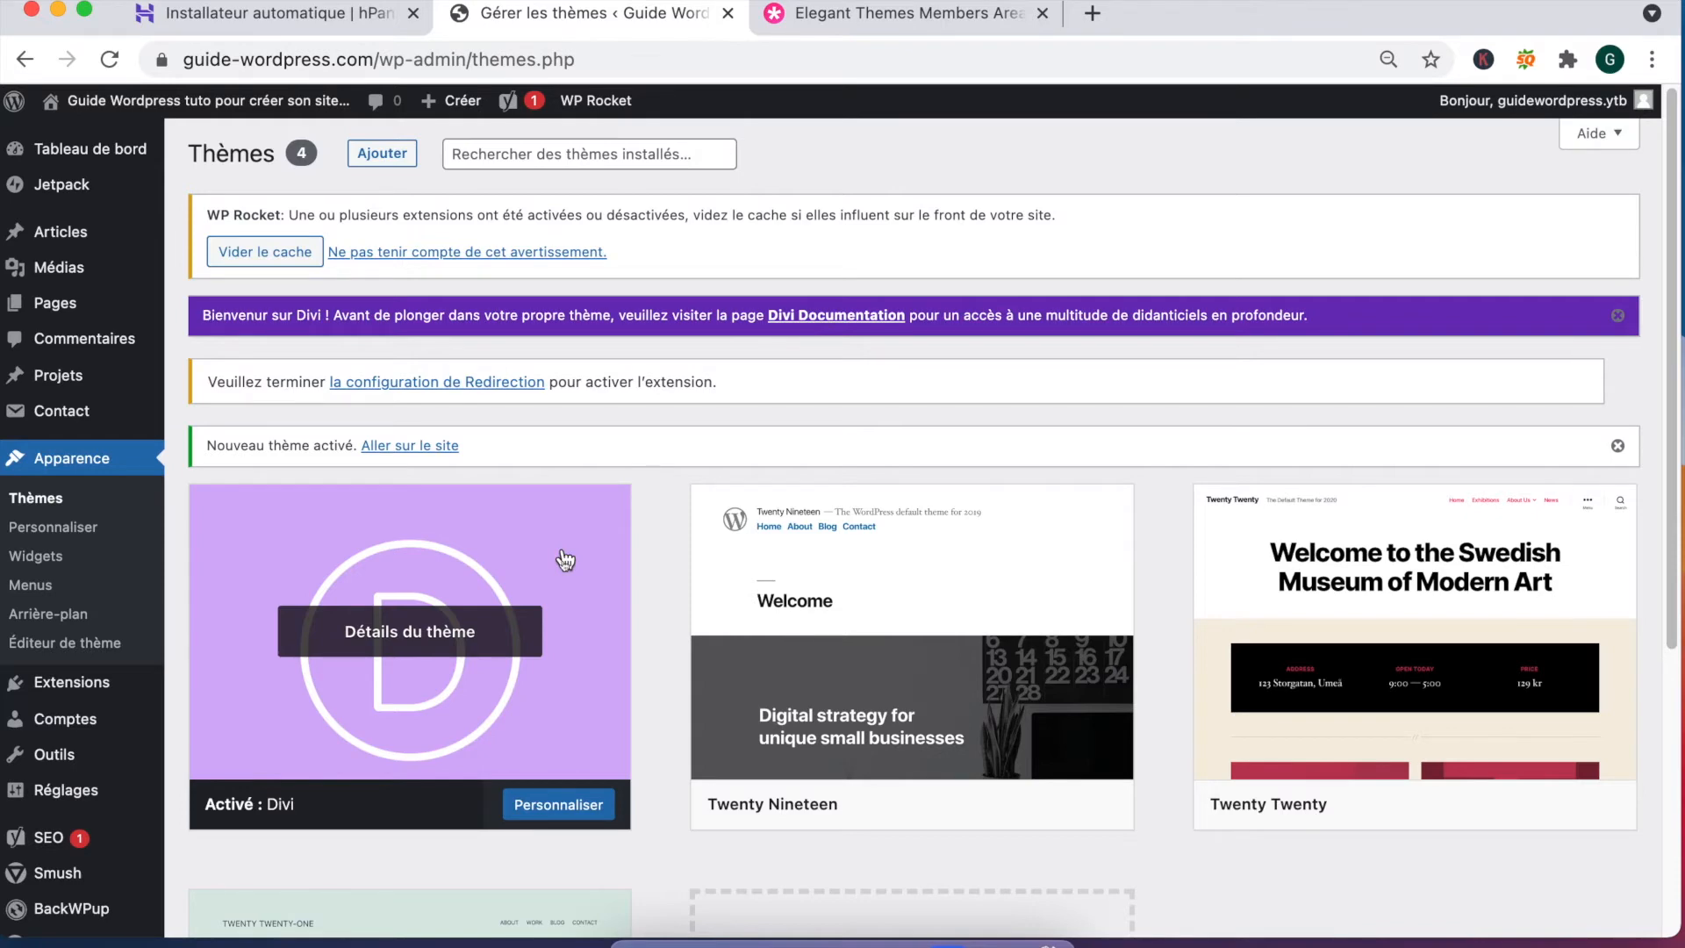
Step: Open Divi's Options du thème, glance at the updates tab, and scroll through the Général settings
{"action": "scroll", "coordinate": [553, 557], "scroll_direction": "down", "scroll_amount": 3}
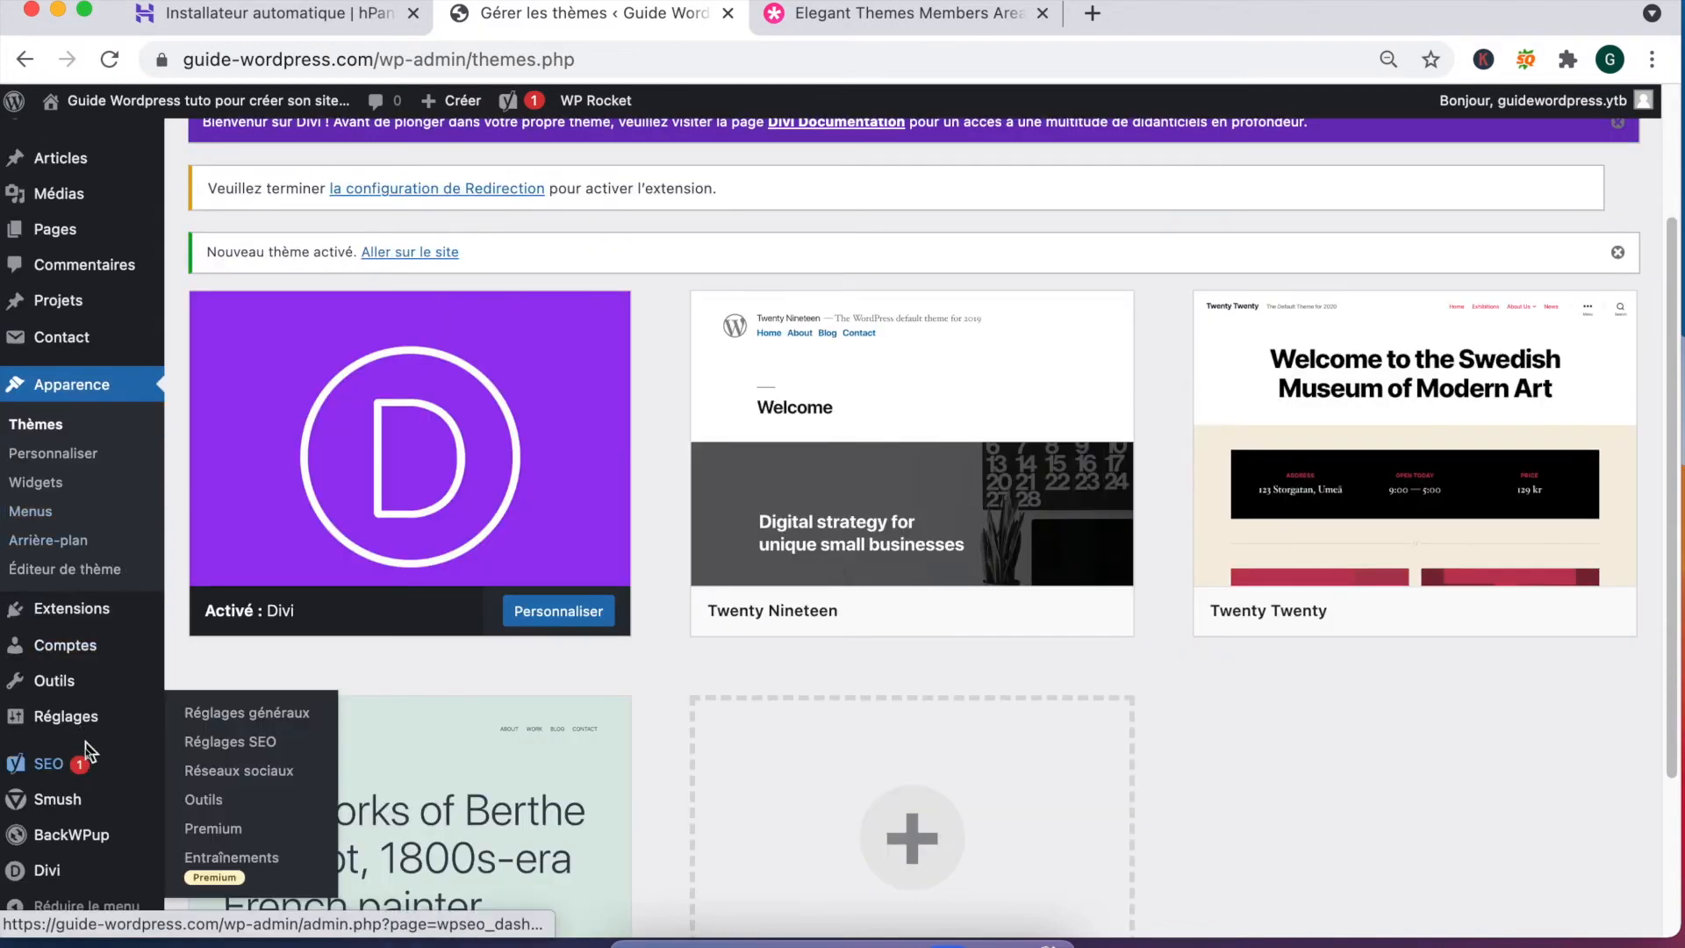
{"action": "mouse_move", "coordinate": [55, 877]}
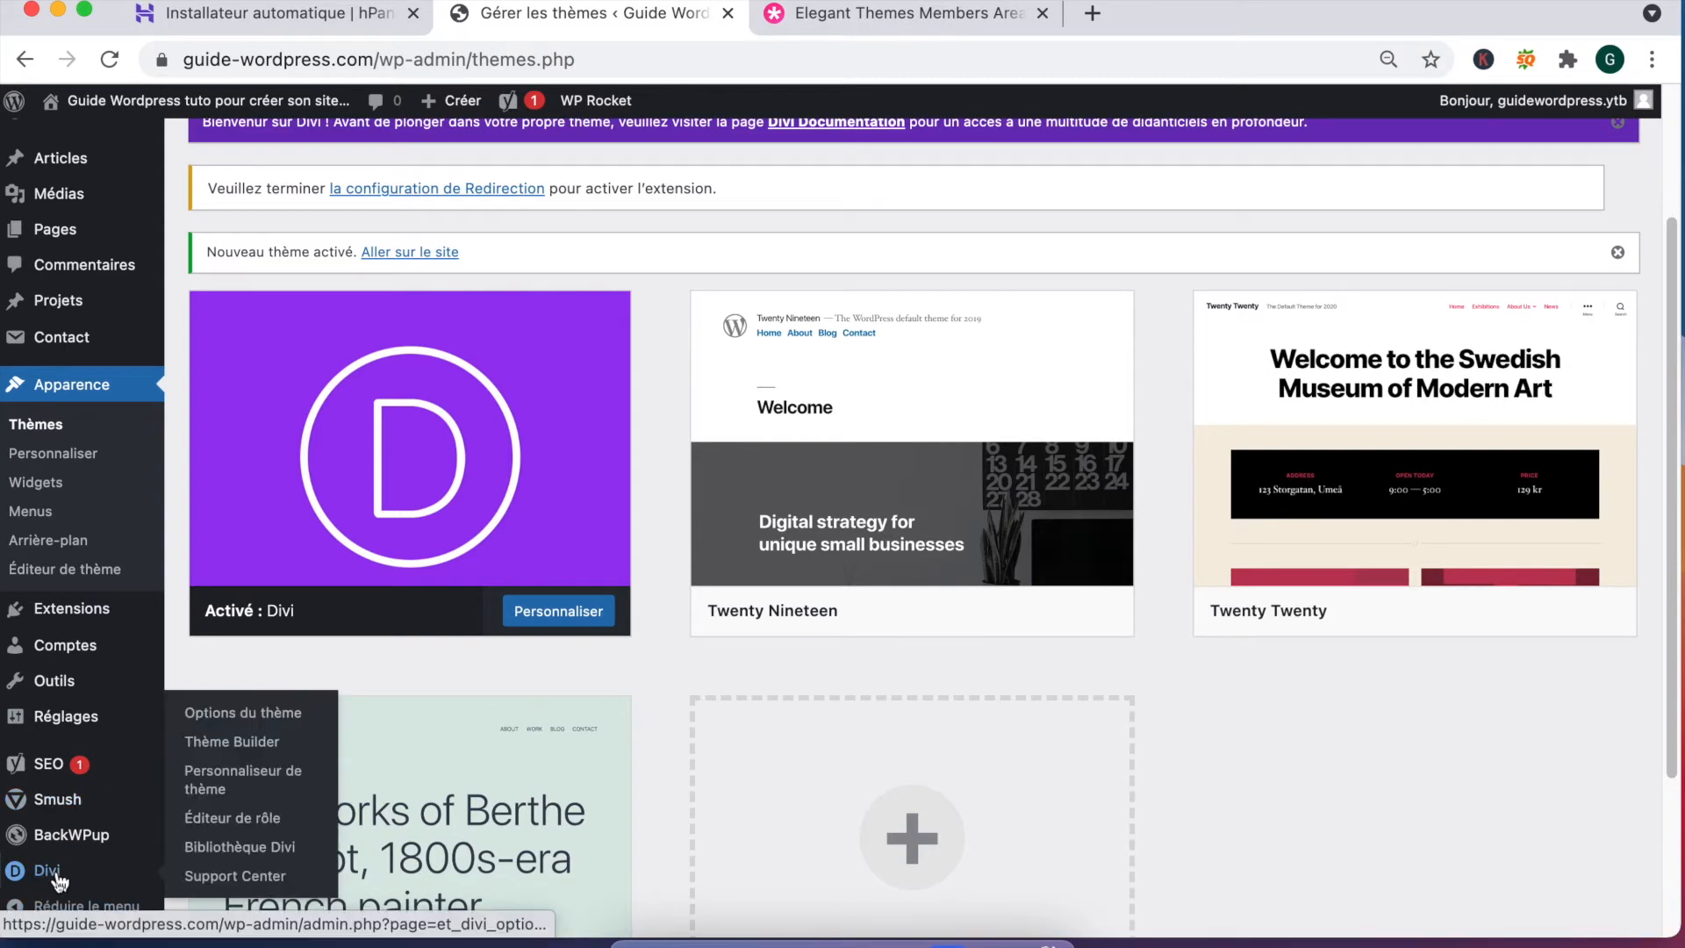
{"action": "left_click", "coordinate": [252, 713]}
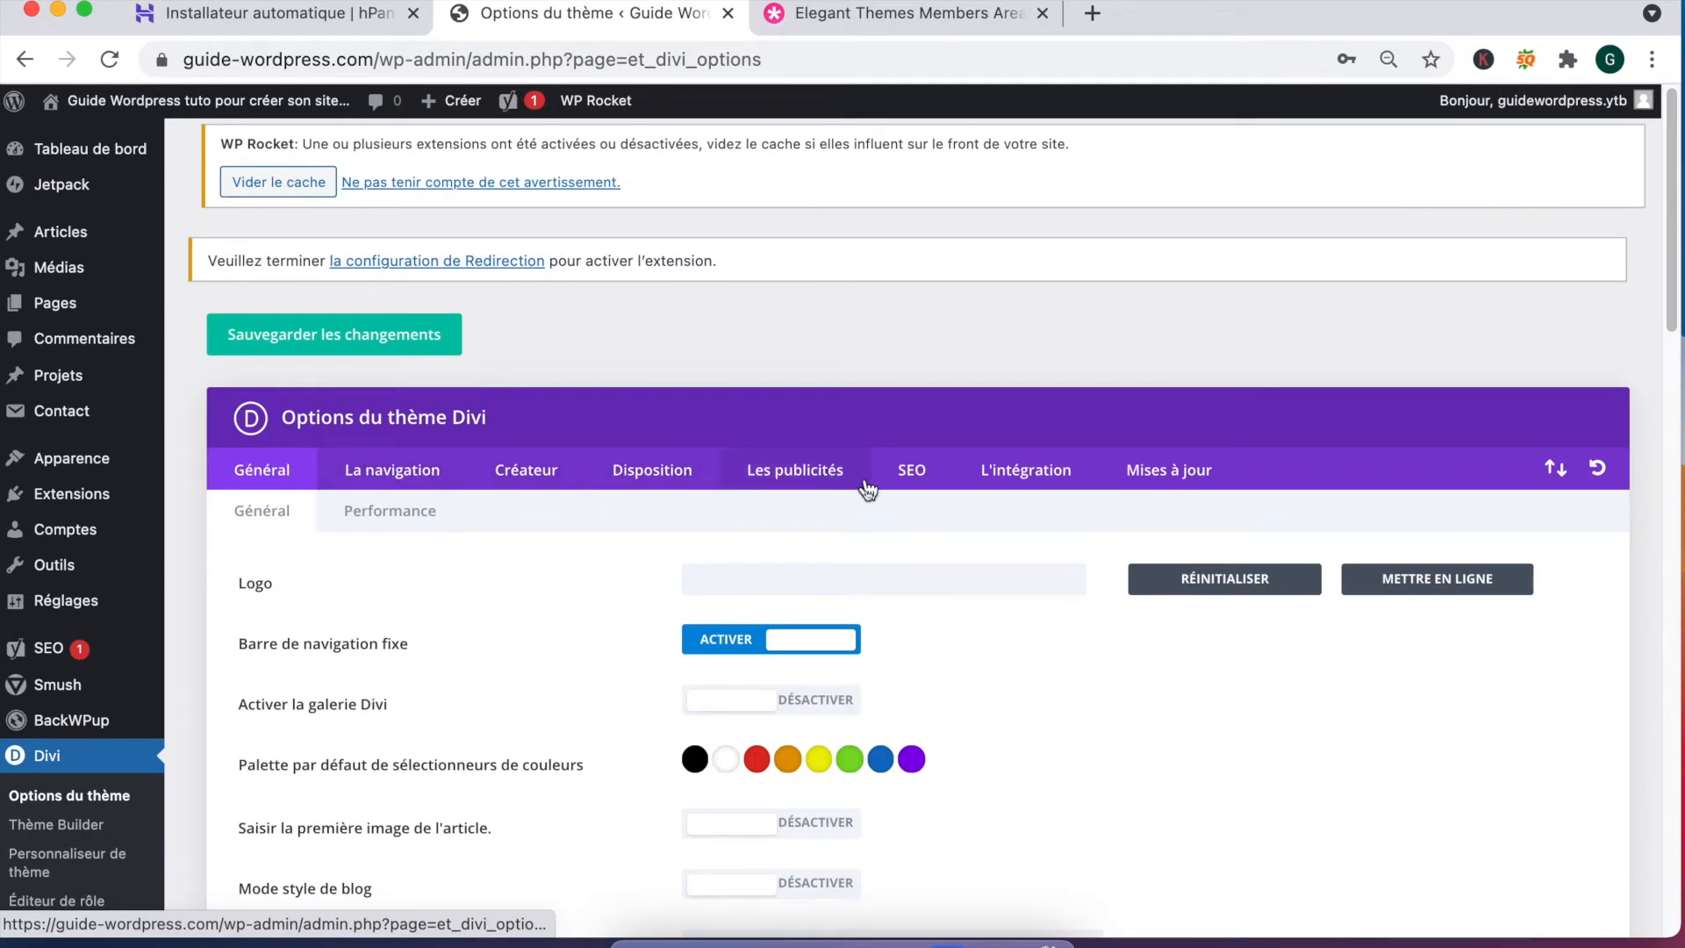
{"action": "left_click", "coordinate": [1187, 471]}
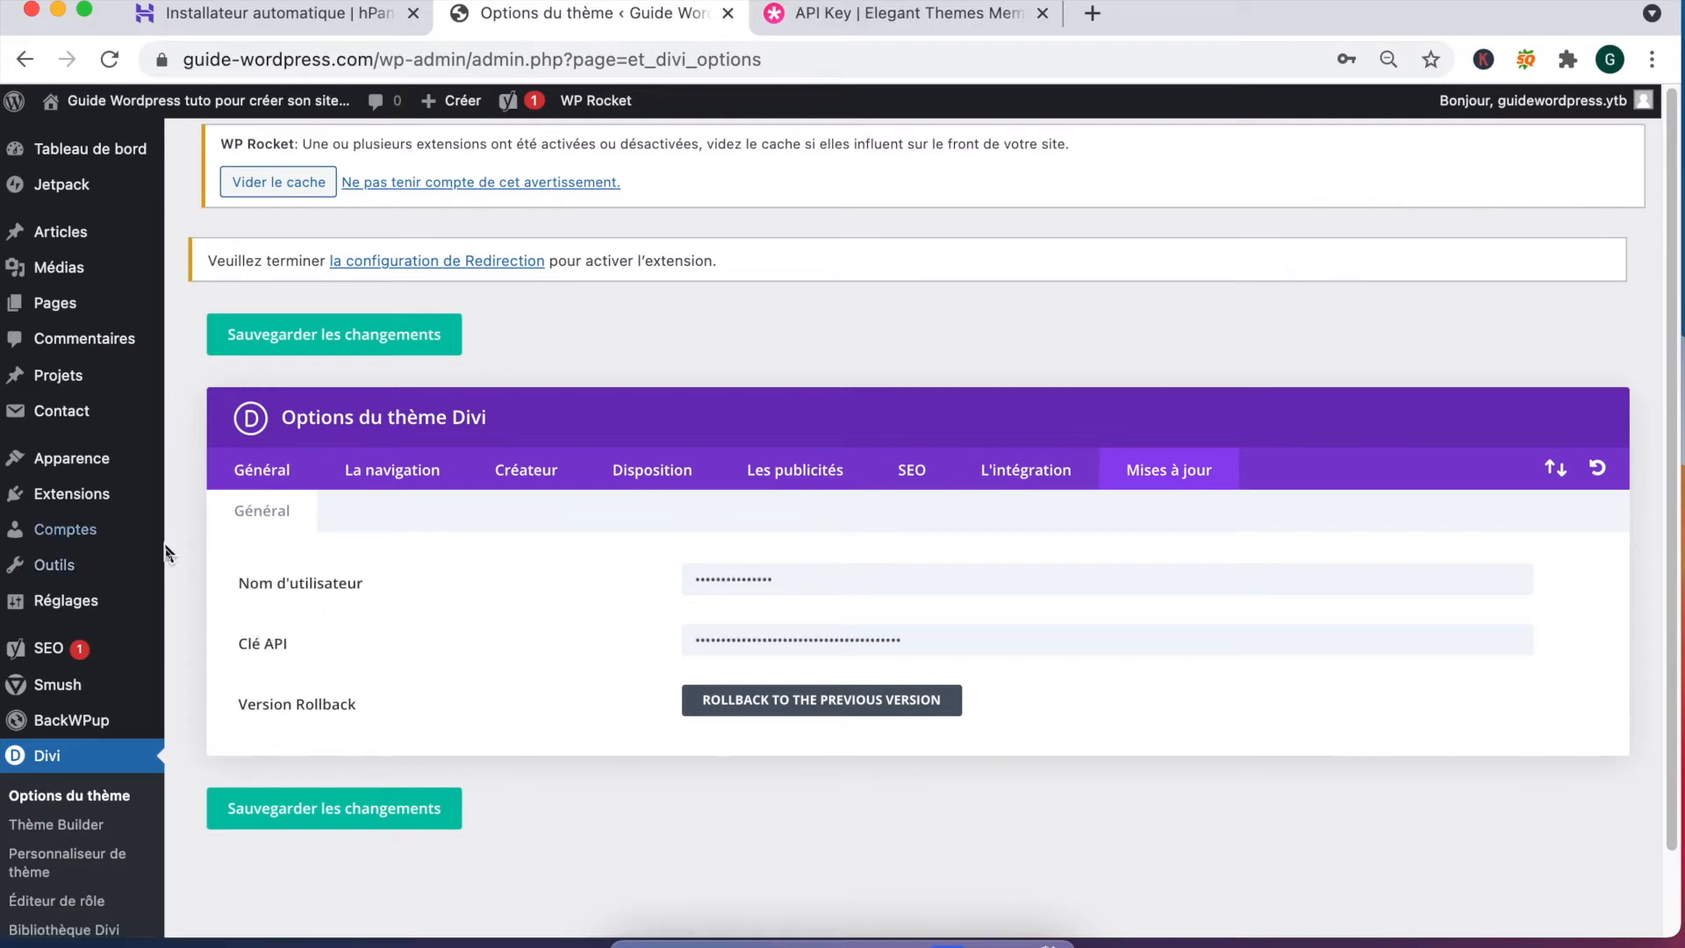
{"action": "left_click", "coordinate": [262, 469]}
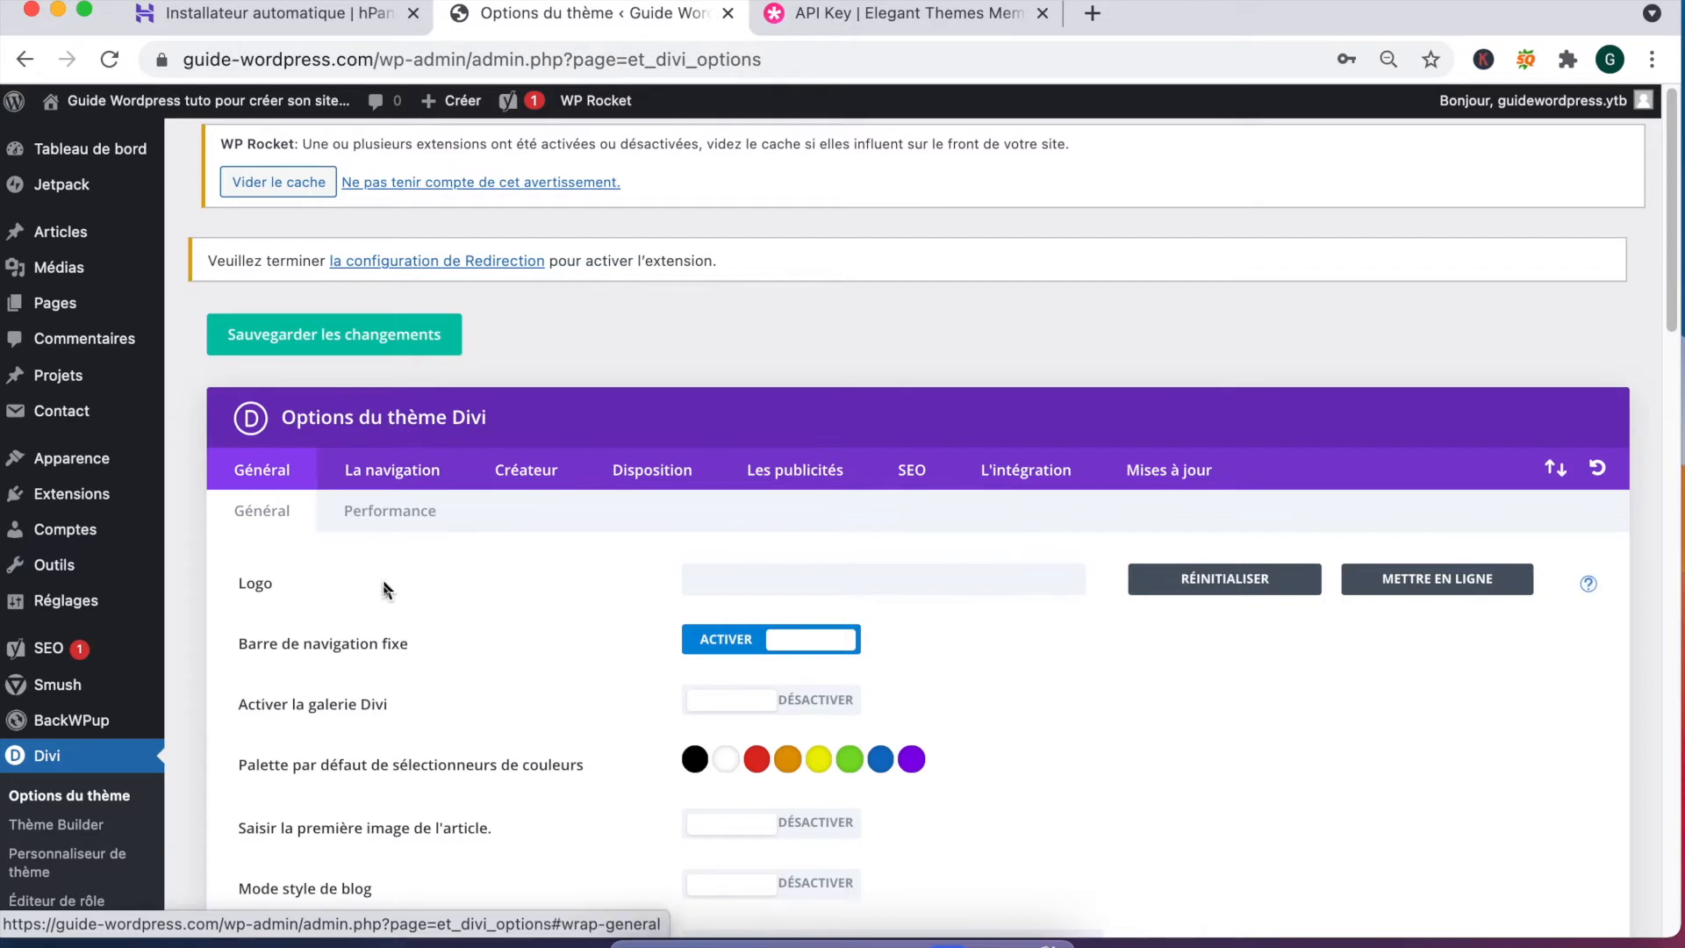
{"action": "scroll", "coordinate": [378, 590], "scroll_direction": "down", "scroll_amount": 3}
{"action": "left_click_drag", "start_coordinate": [282, 453], "coordinate": [473, 472]}
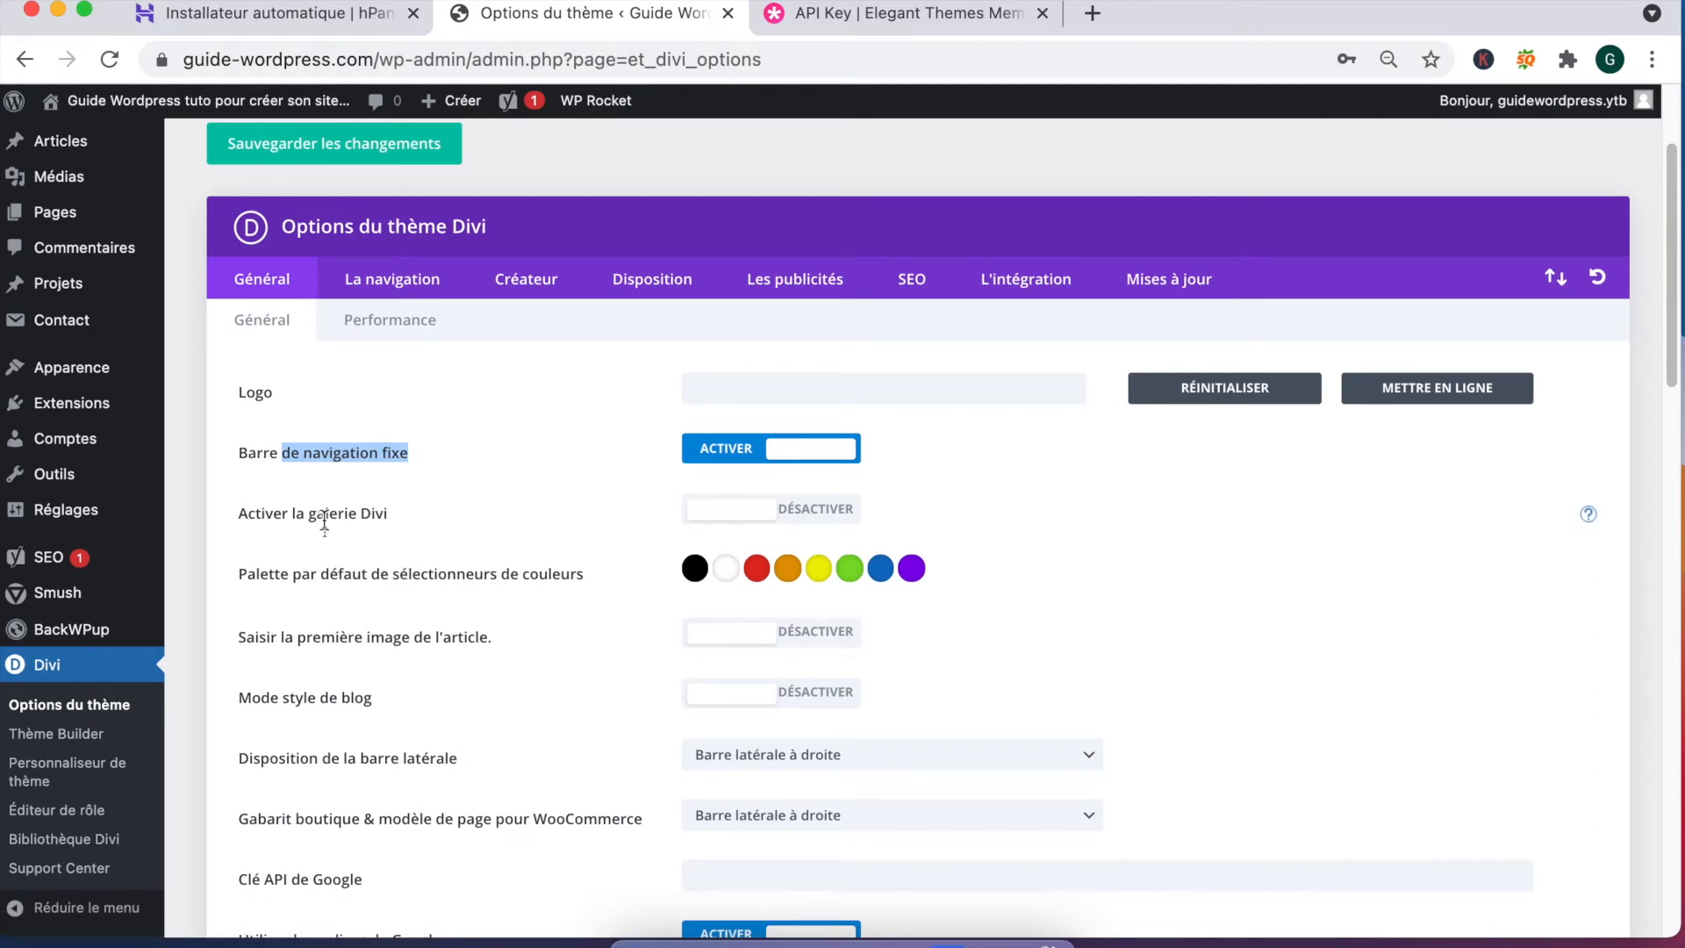
{"action": "scroll", "coordinate": [381, 660], "scroll_direction": "down", "scroll_amount": 2}
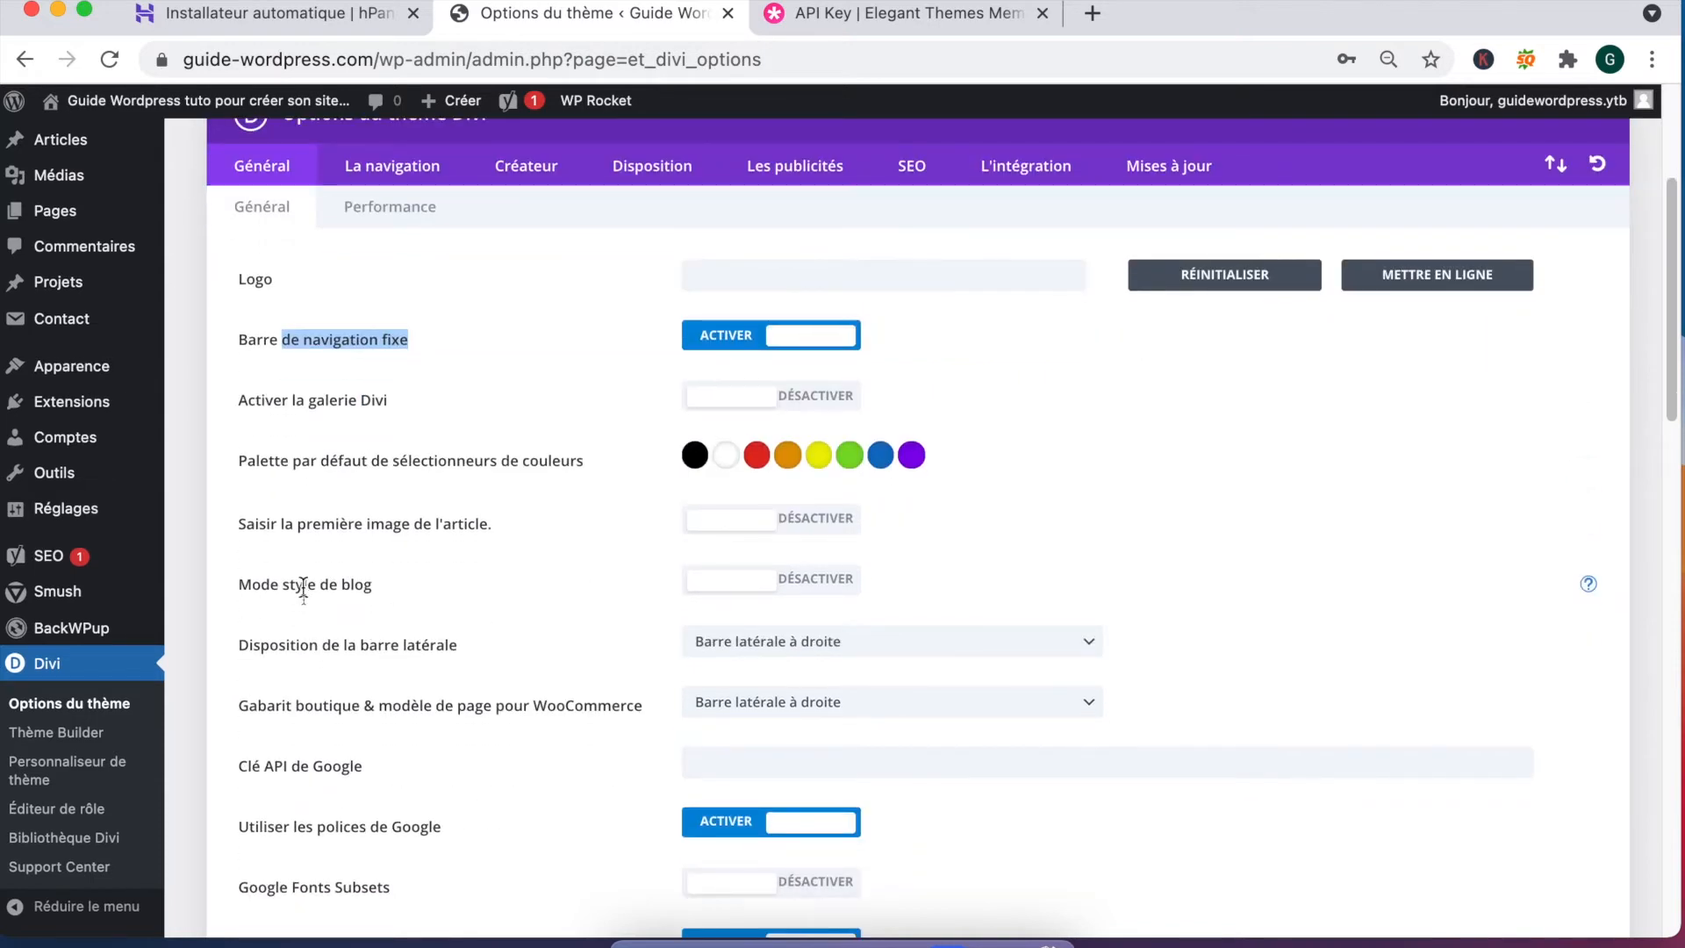
{"action": "scroll", "coordinate": [681, 609], "scroll_direction": "down", "scroll_amount": 4}
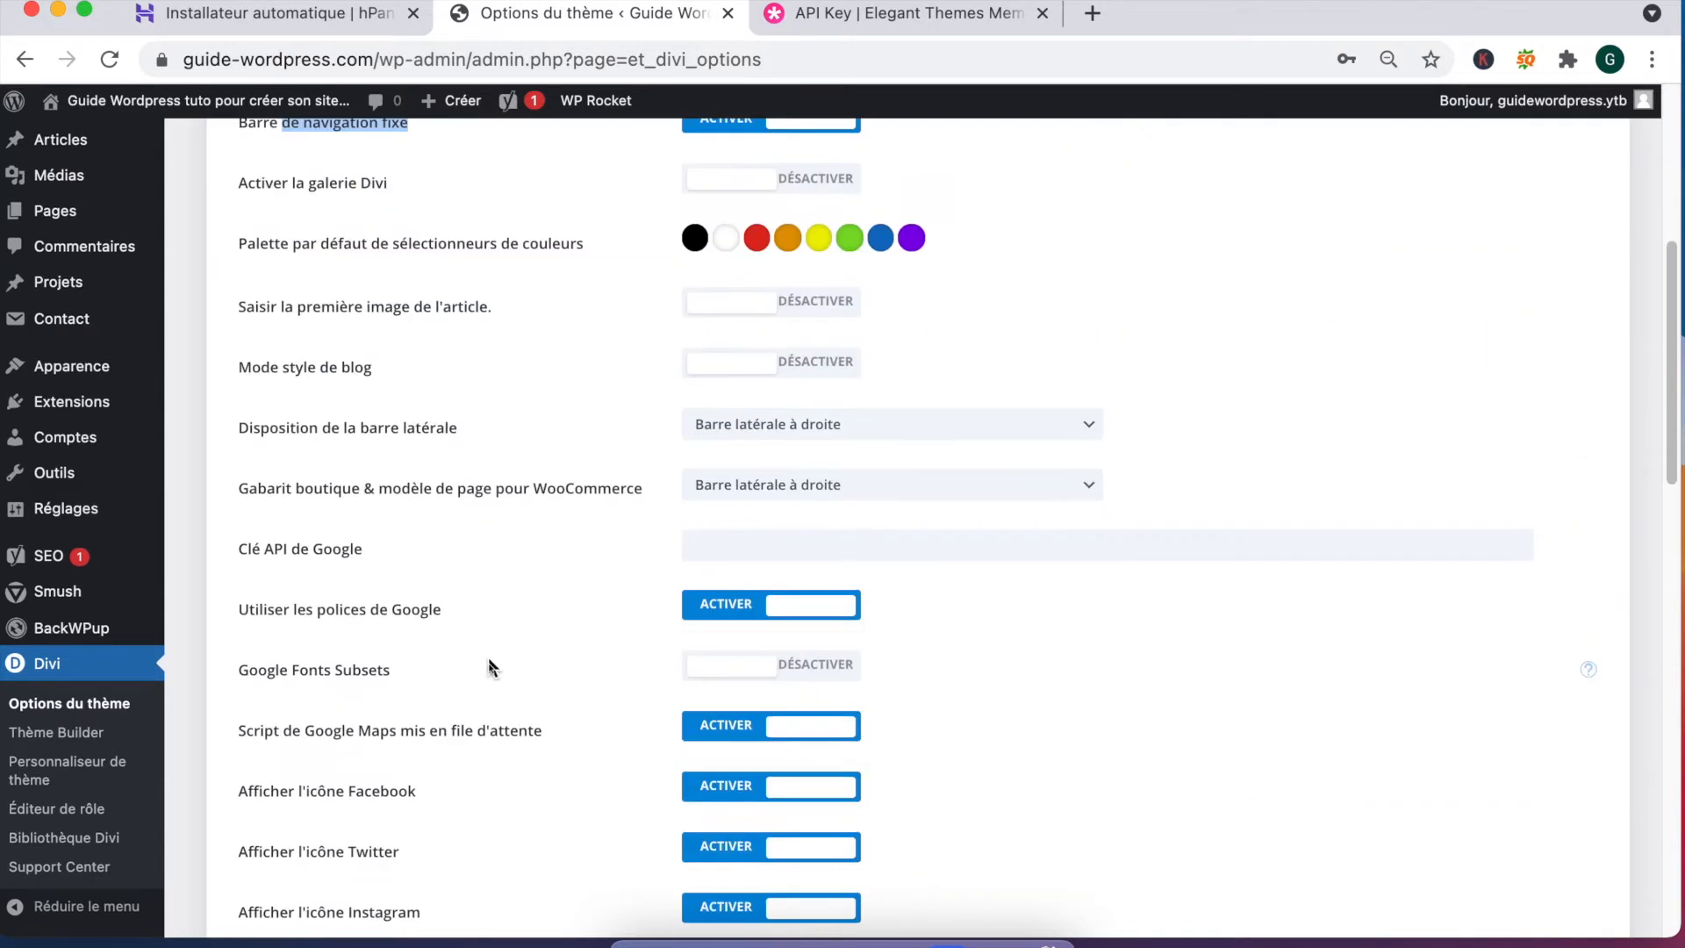
{"action": "scroll", "coordinate": [490, 669], "scroll_direction": "down", "scroll_amount": 6}
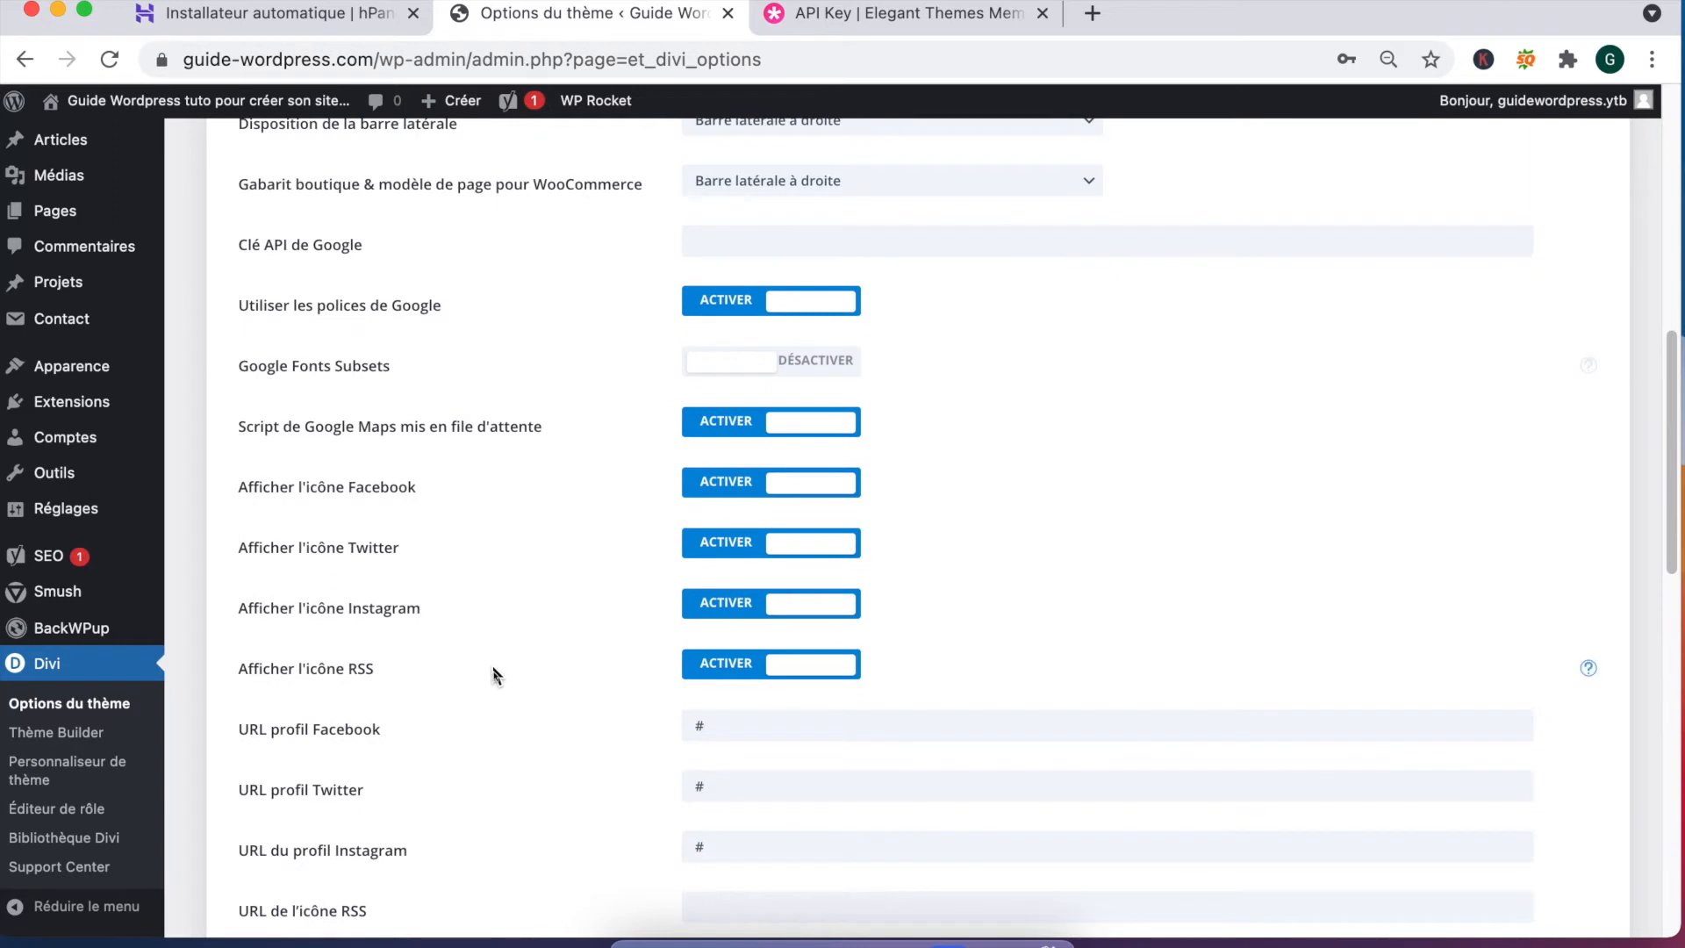
Step: Switch the Facebook, Twitter, Instagram, RSS icons and the Google Maps script to DÉSACTIVER
{"action": "left_click", "coordinate": [782, 490]}
{"action": "left_click", "coordinate": [786, 548]}
{"action": "left_click", "coordinate": [752, 608]}
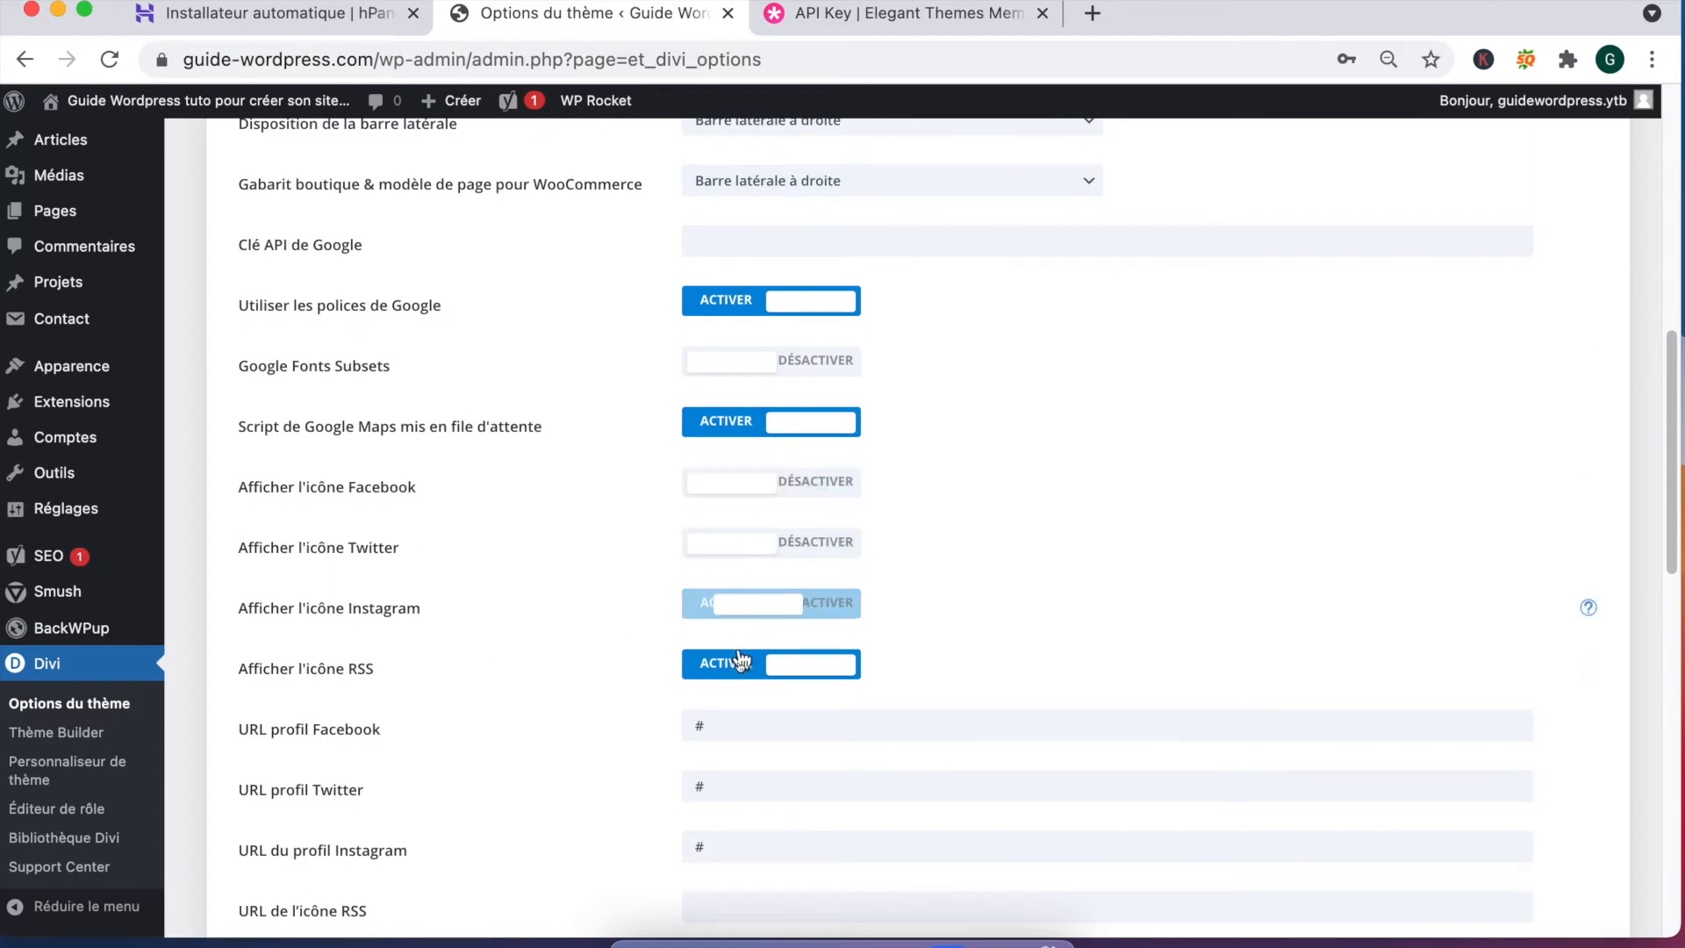
{"action": "left_click", "coordinate": [747, 666]}
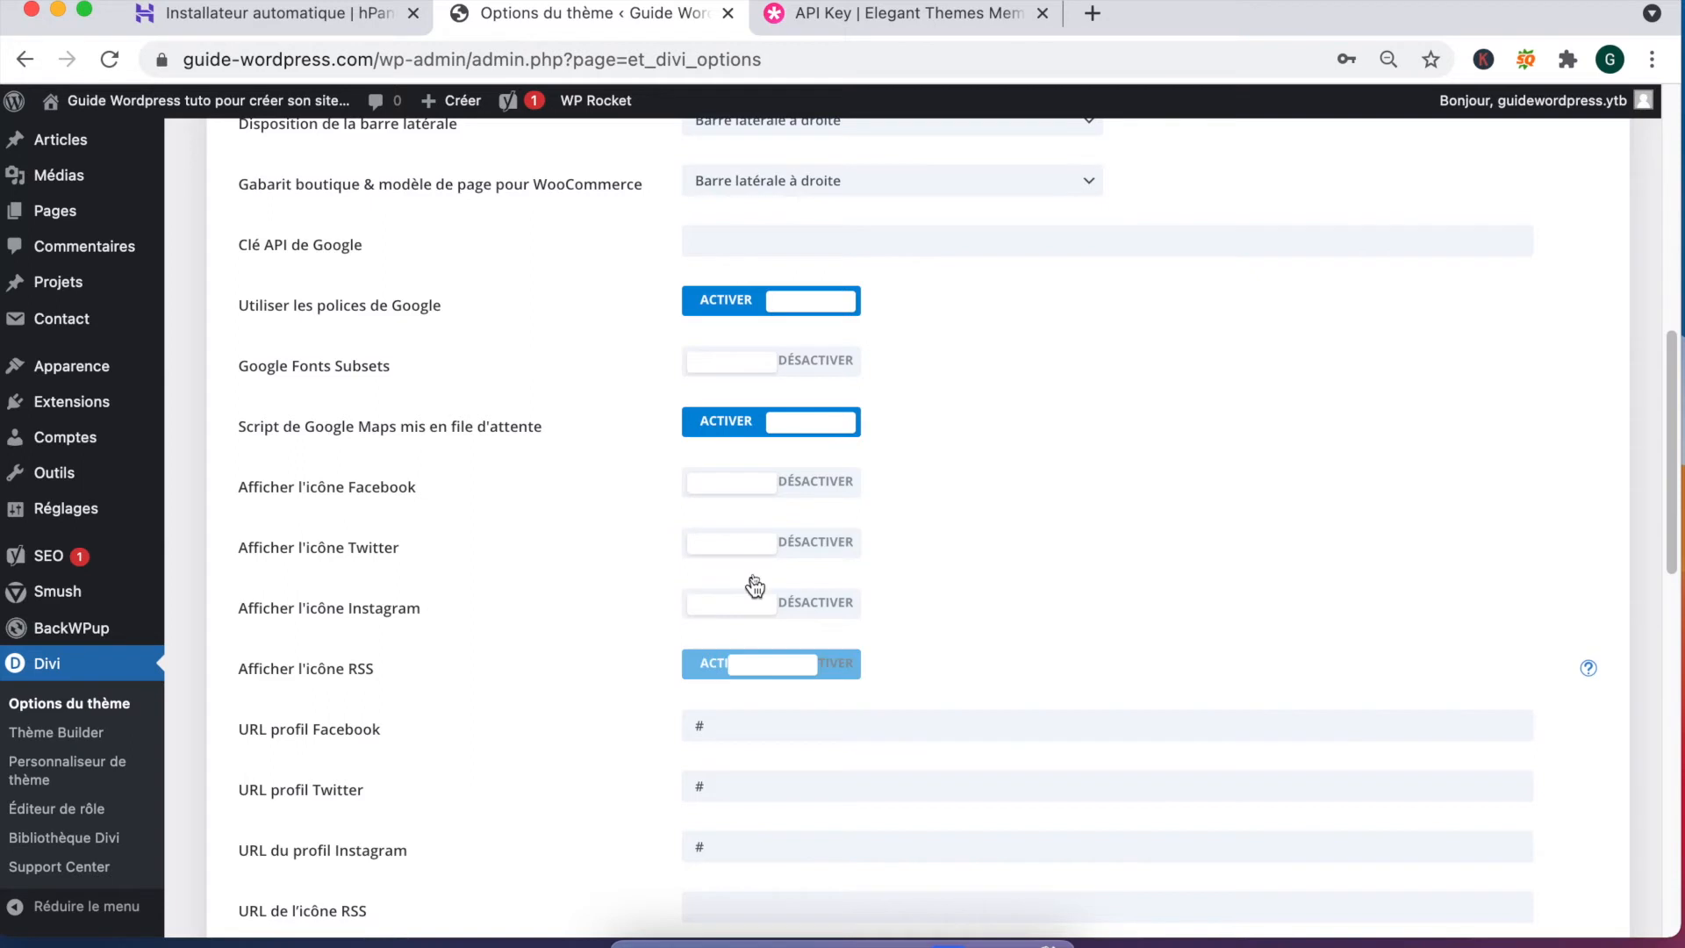
{"action": "left_click", "coordinate": [777, 435]}
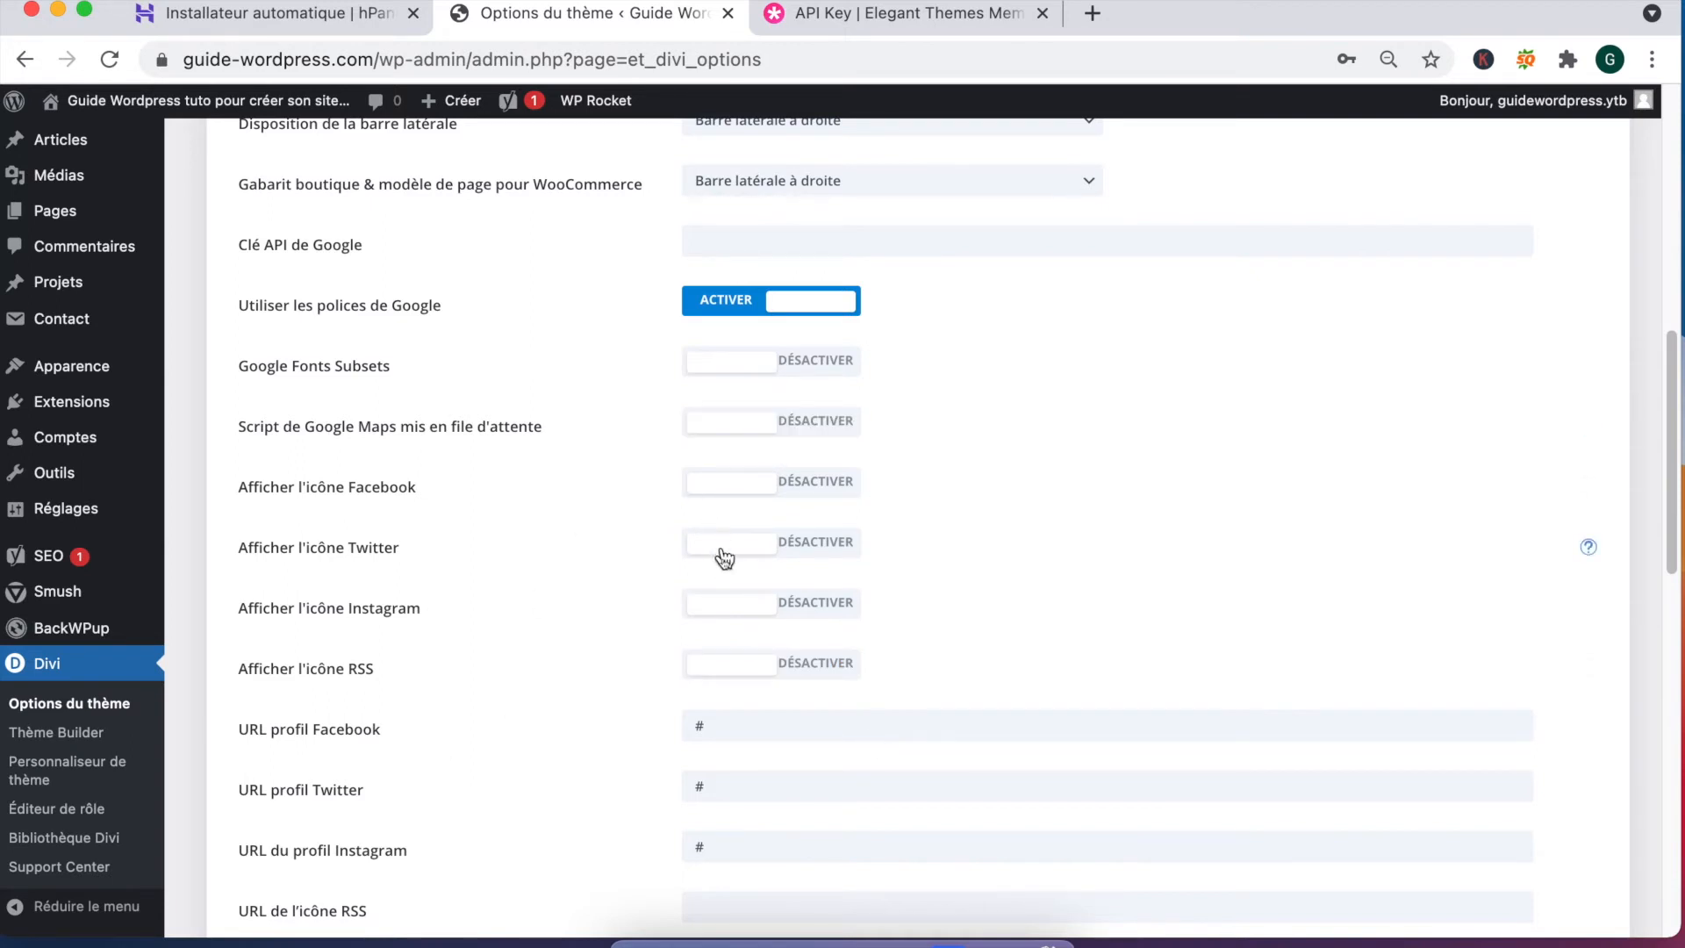
{"action": "left_click_drag", "start_coordinate": [273, 309], "coordinate": [466, 316]}
{"action": "left_click", "coordinate": [257, 305]}
{"action": "left_click_drag", "start_coordinate": [240, 308], "coordinate": [441, 307]}
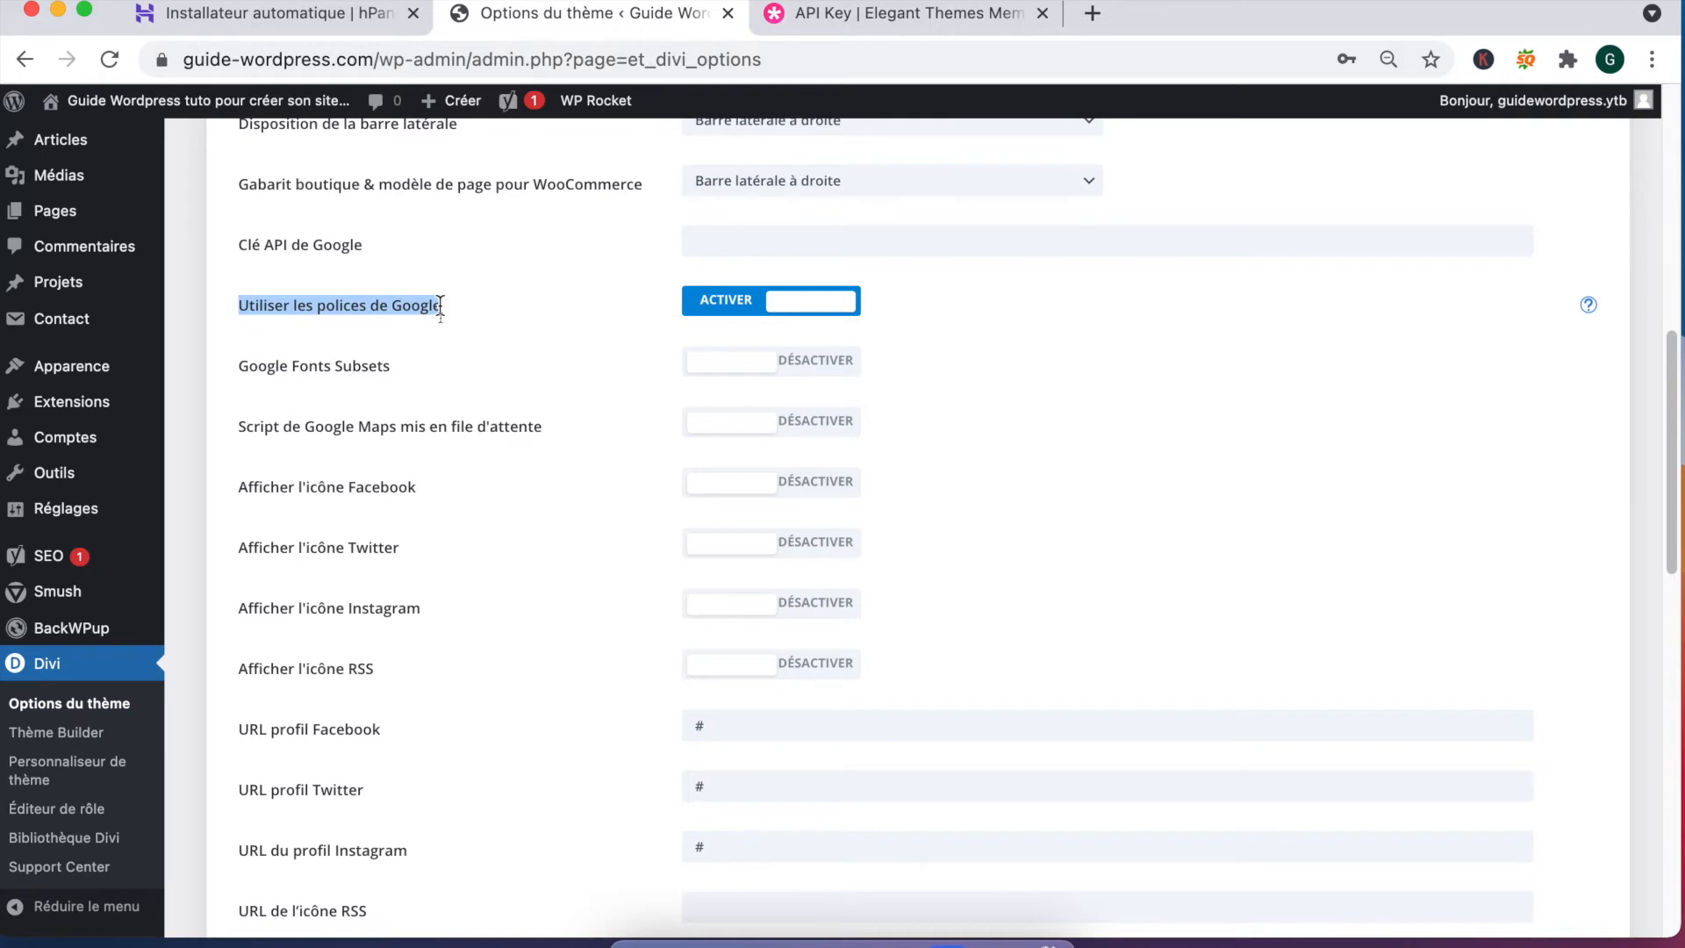
{"action": "scroll", "coordinate": [534, 586], "scroll_direction": "down", "scroll_amount": 3}
{"action": "scroll", "coordinate": [428, 493], "scroll_direction": "up", "scroll_amount": 10}
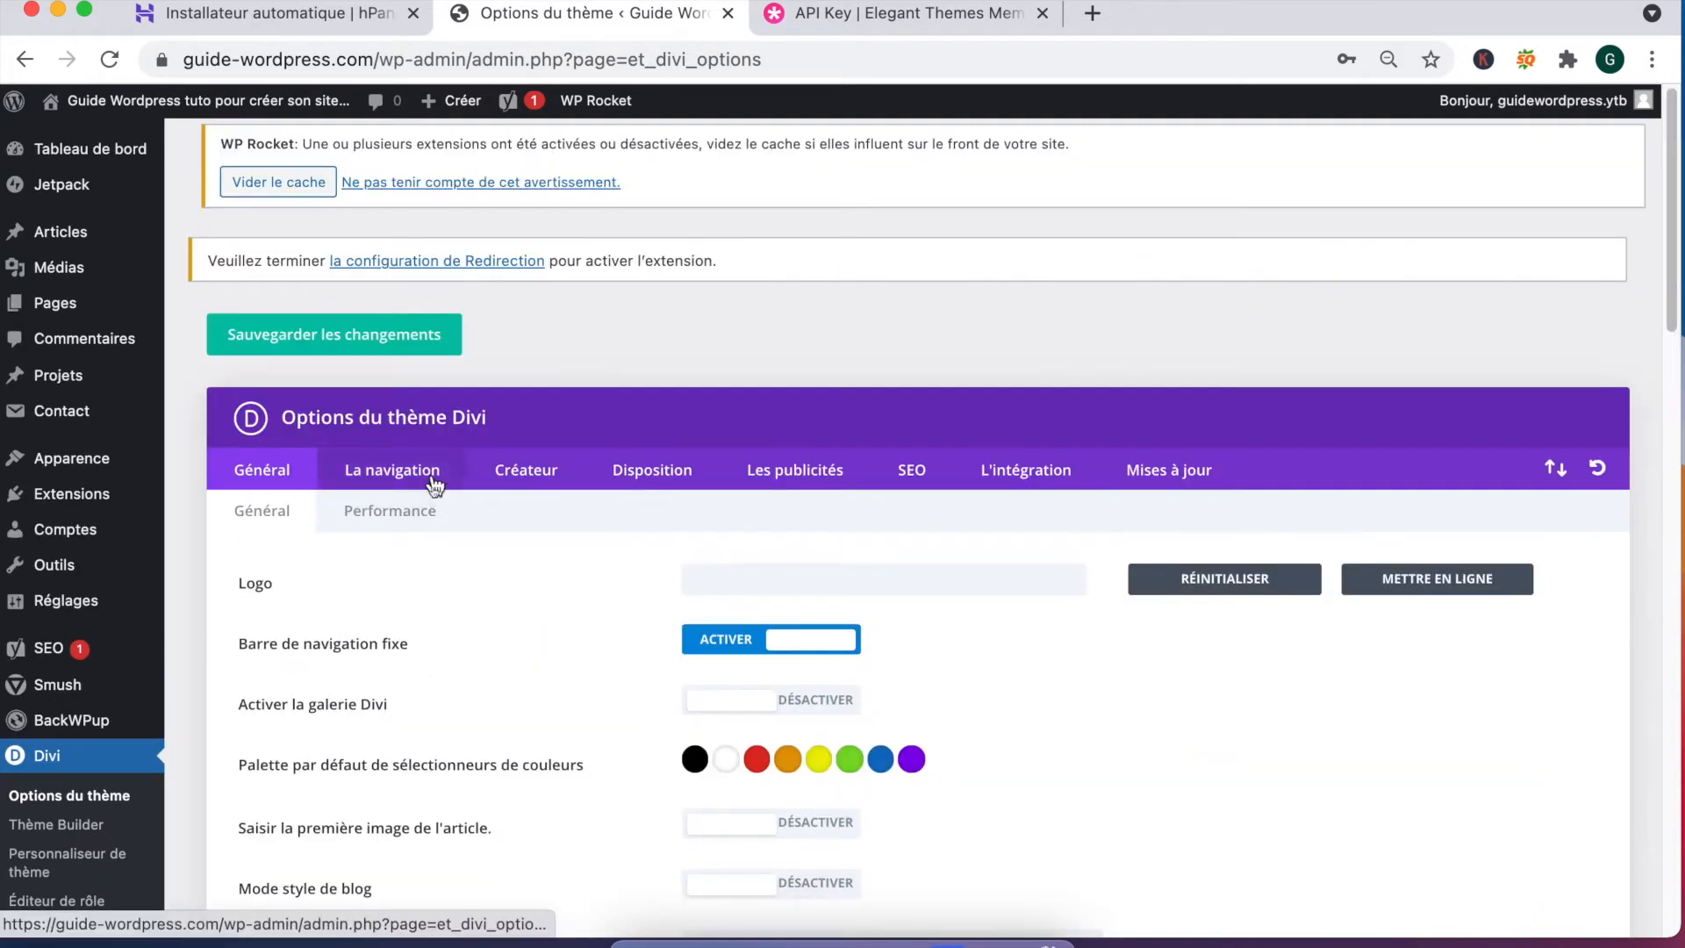
Step: Browse the general, performance and navigation sub-sections, highlighting the category and dropdown options
{"action": "left_click", "coordinate": [433, 481]}
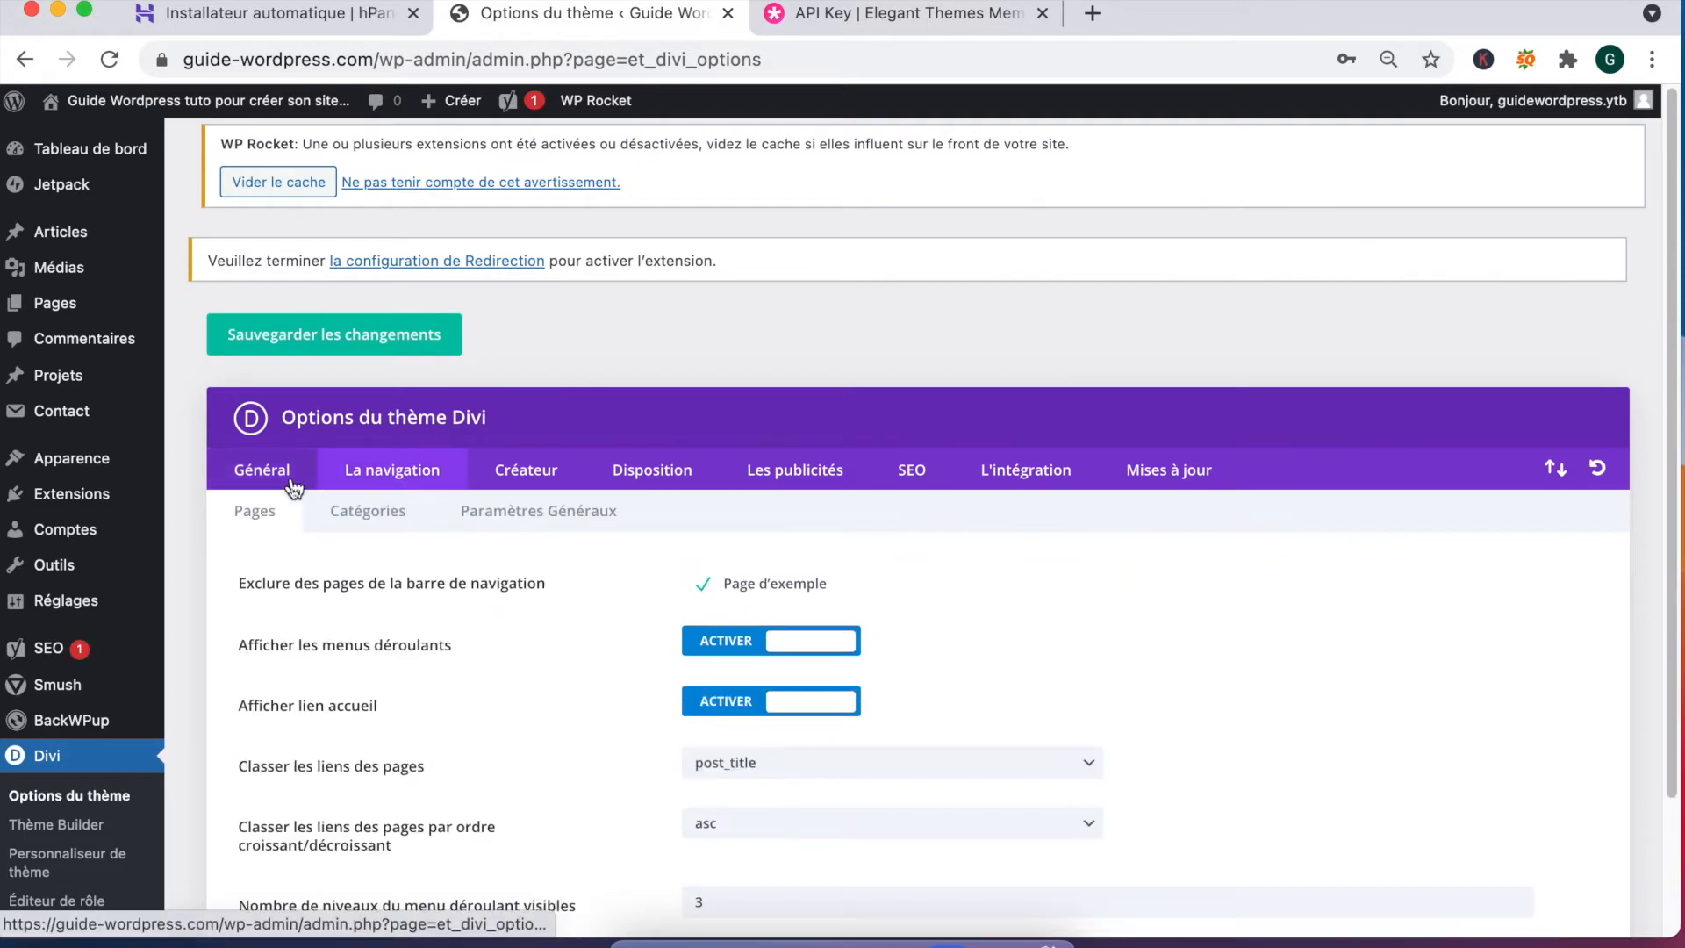
{"action": "left_click", "coordinate": [307, 483]}
{"action": "left_click", "coordinate": [396, 513]}
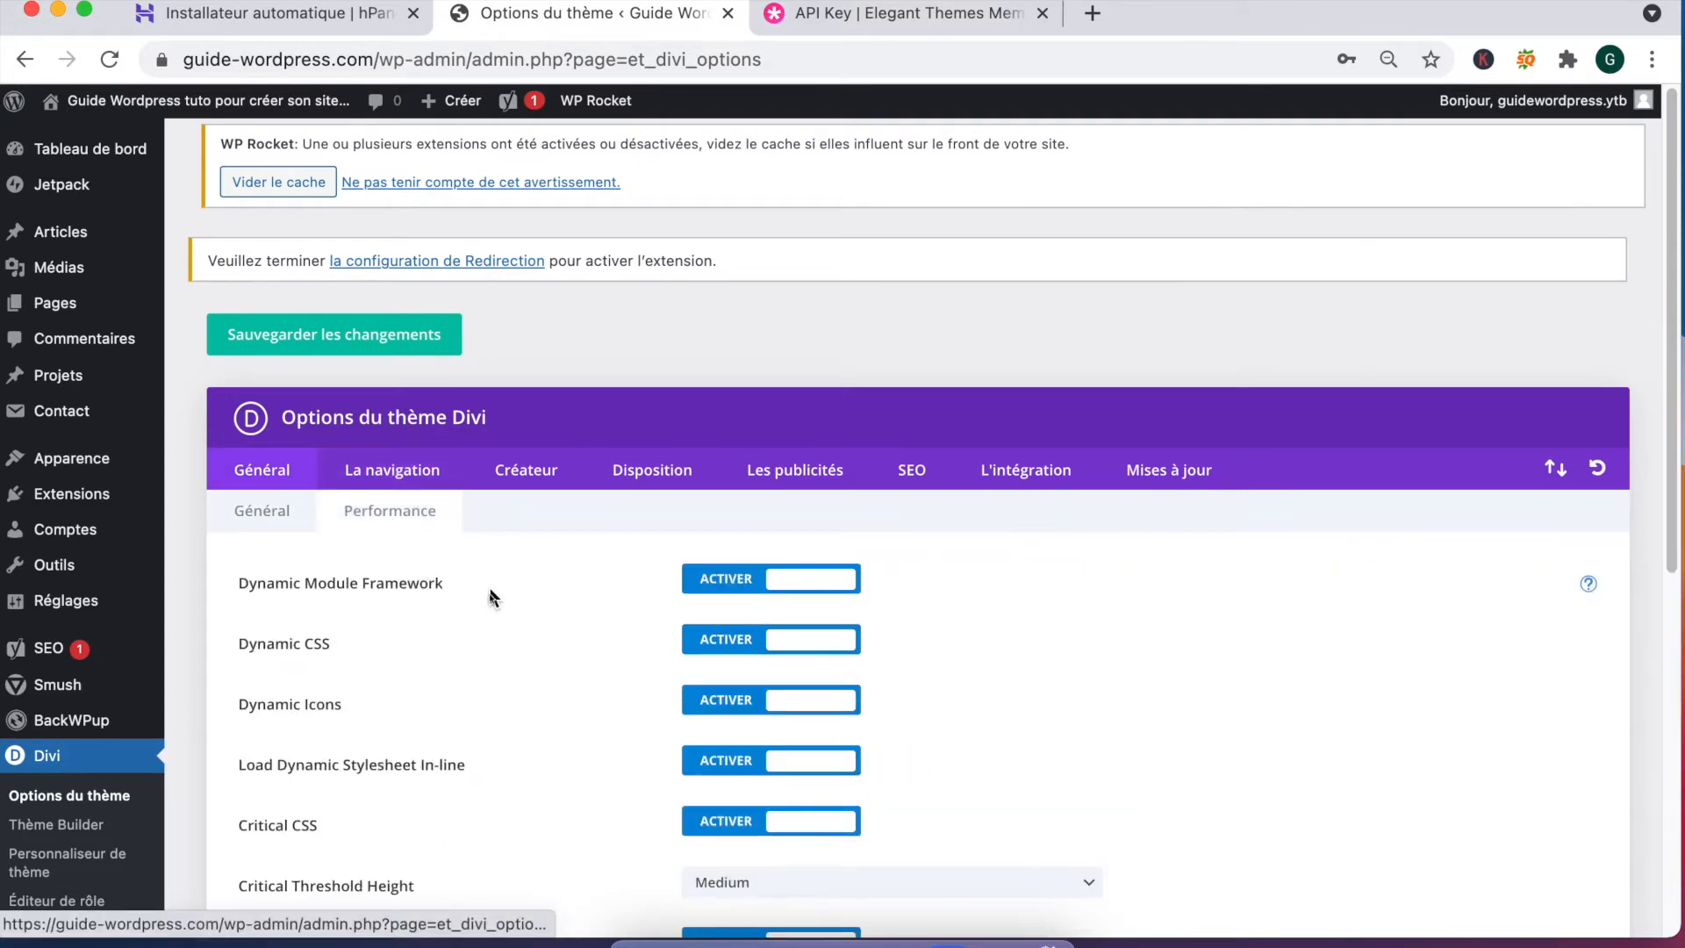
{"action": "scroll", "coordinate": [492, 597], "scroll_direction": "down", "scroll_amount": 6}
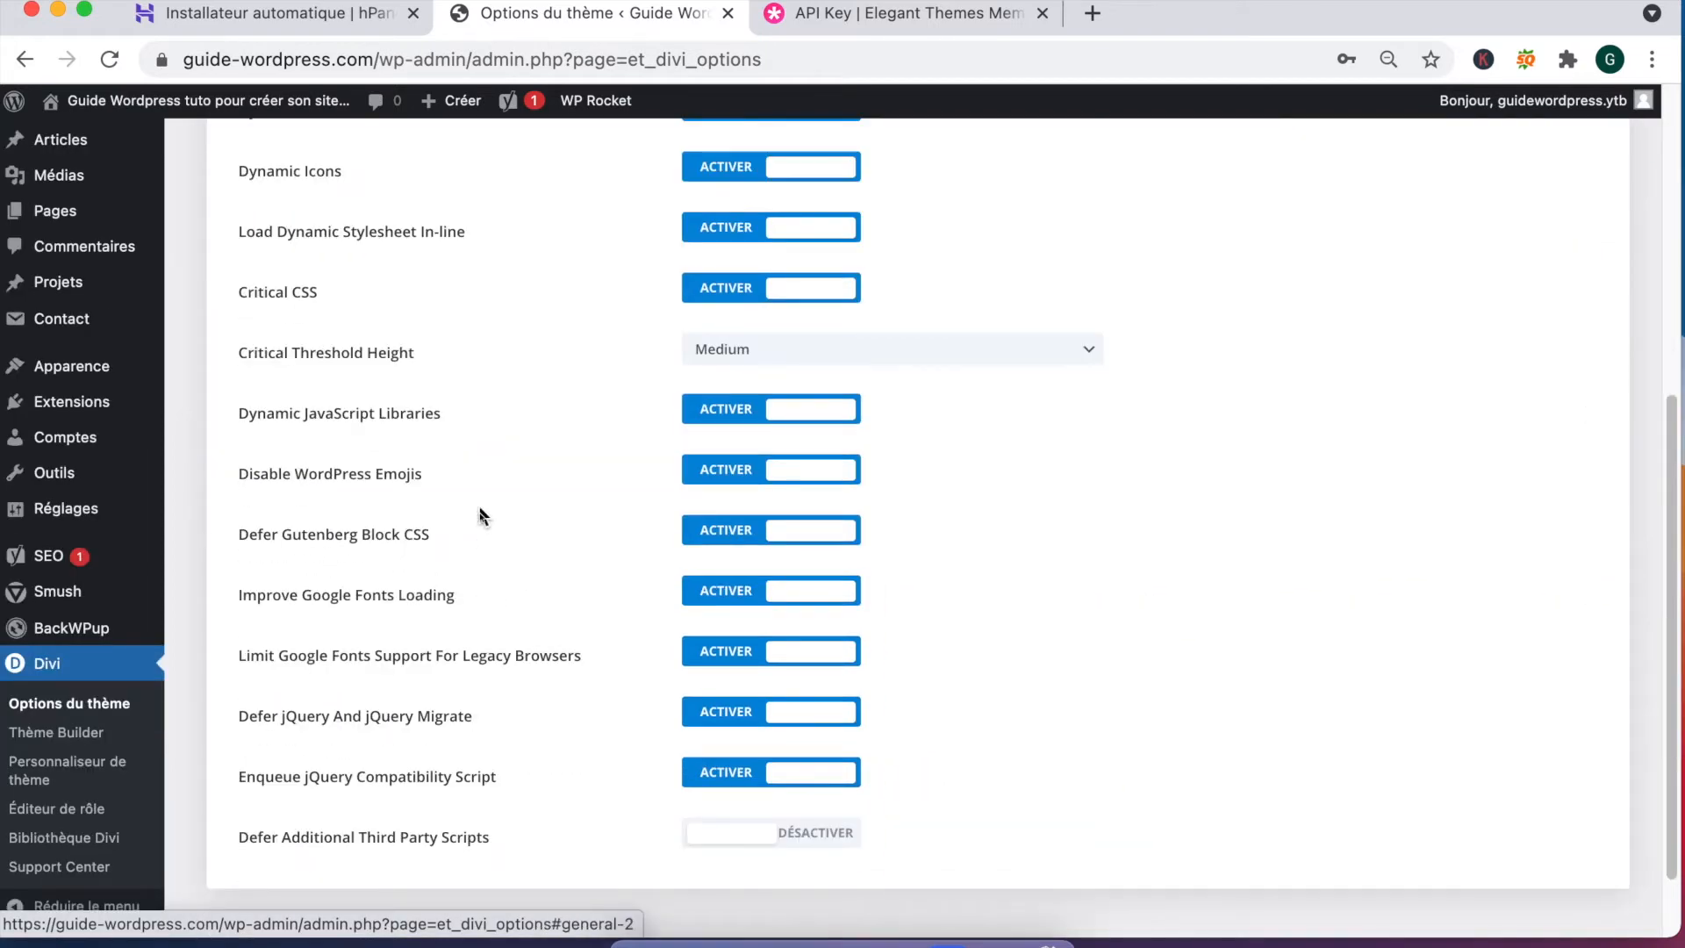
{"action": "scroll", "coordinate": [479, 516], "scroll_direction": "up", "scroll_amount": 6}
{"action": "left_click", "coordinate": [403, 427]}
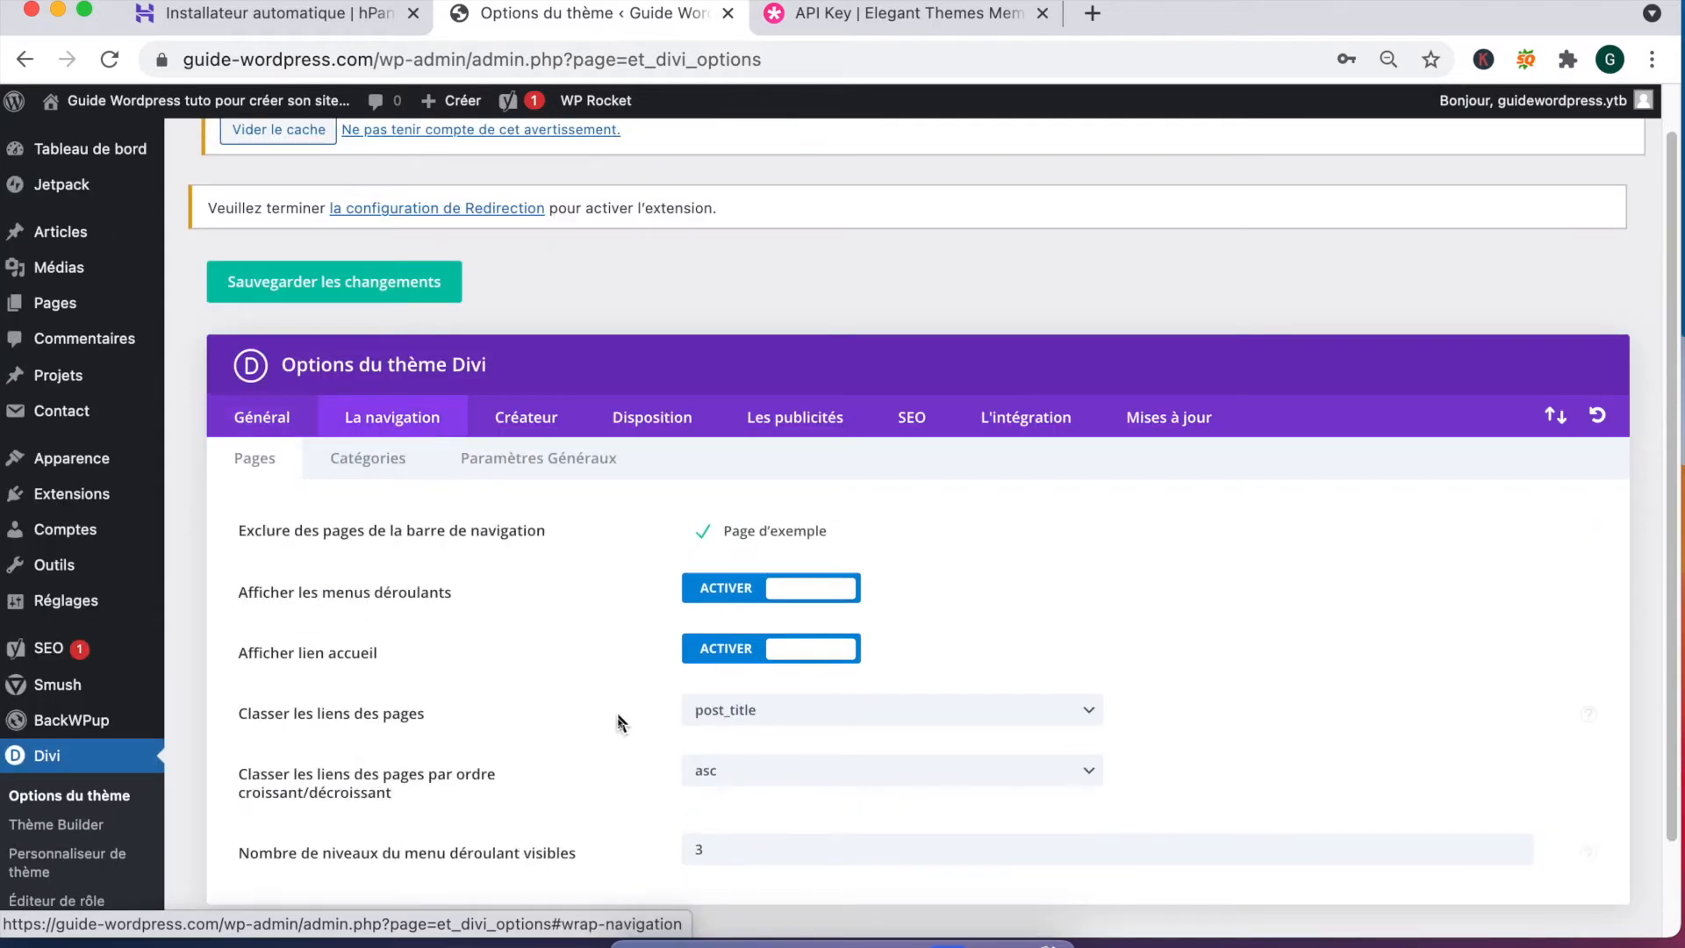
{"action": "scroll", "coordinate": [621, 723], "scroll_direction": "down", "scroll_amount": 2}
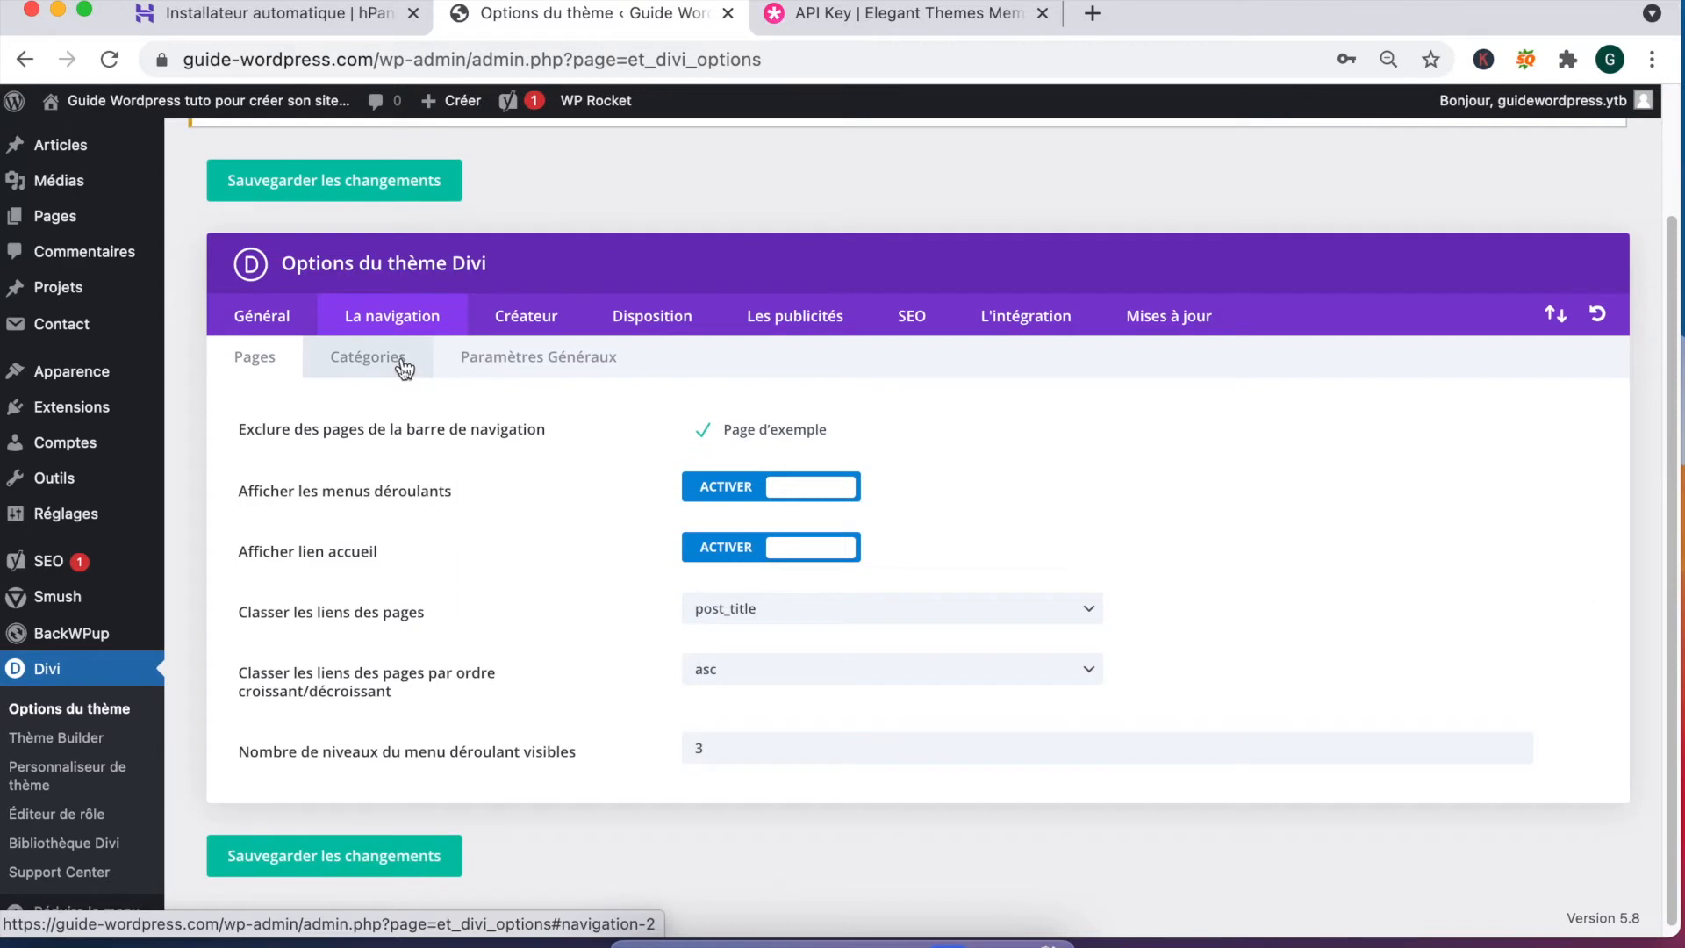
{"action": "left_click", "coordinate": [404, 369]}
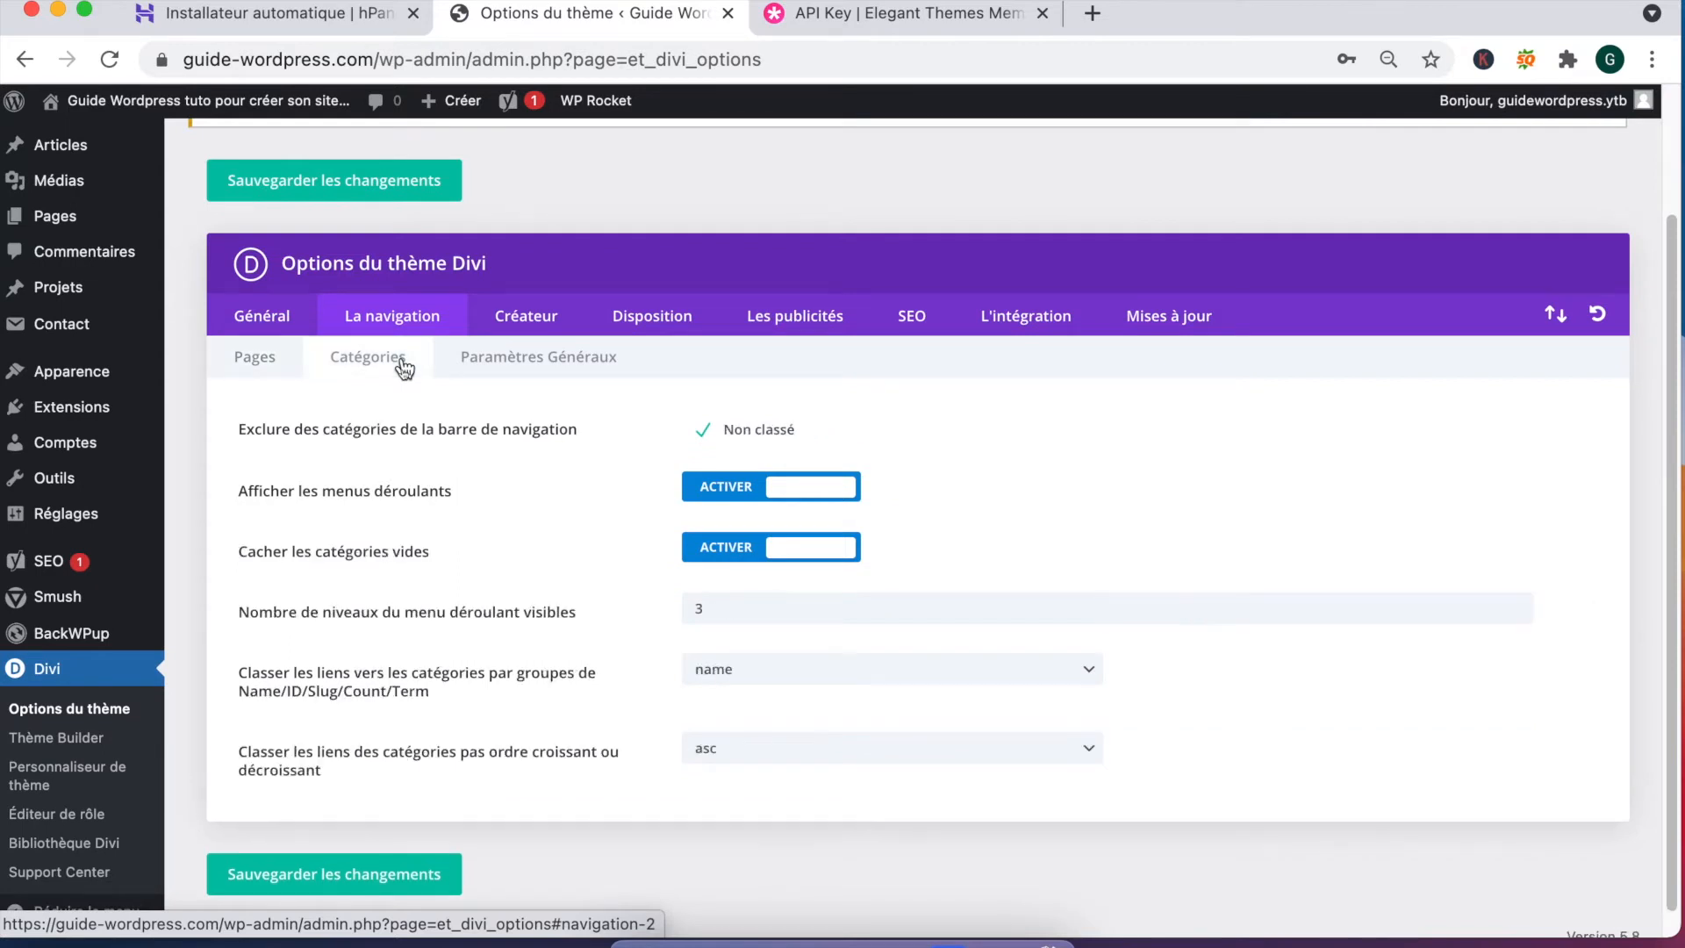
{"action": "left_click_drag", "start_coordinate": [283, 429], "coordinate": [568, 430]}
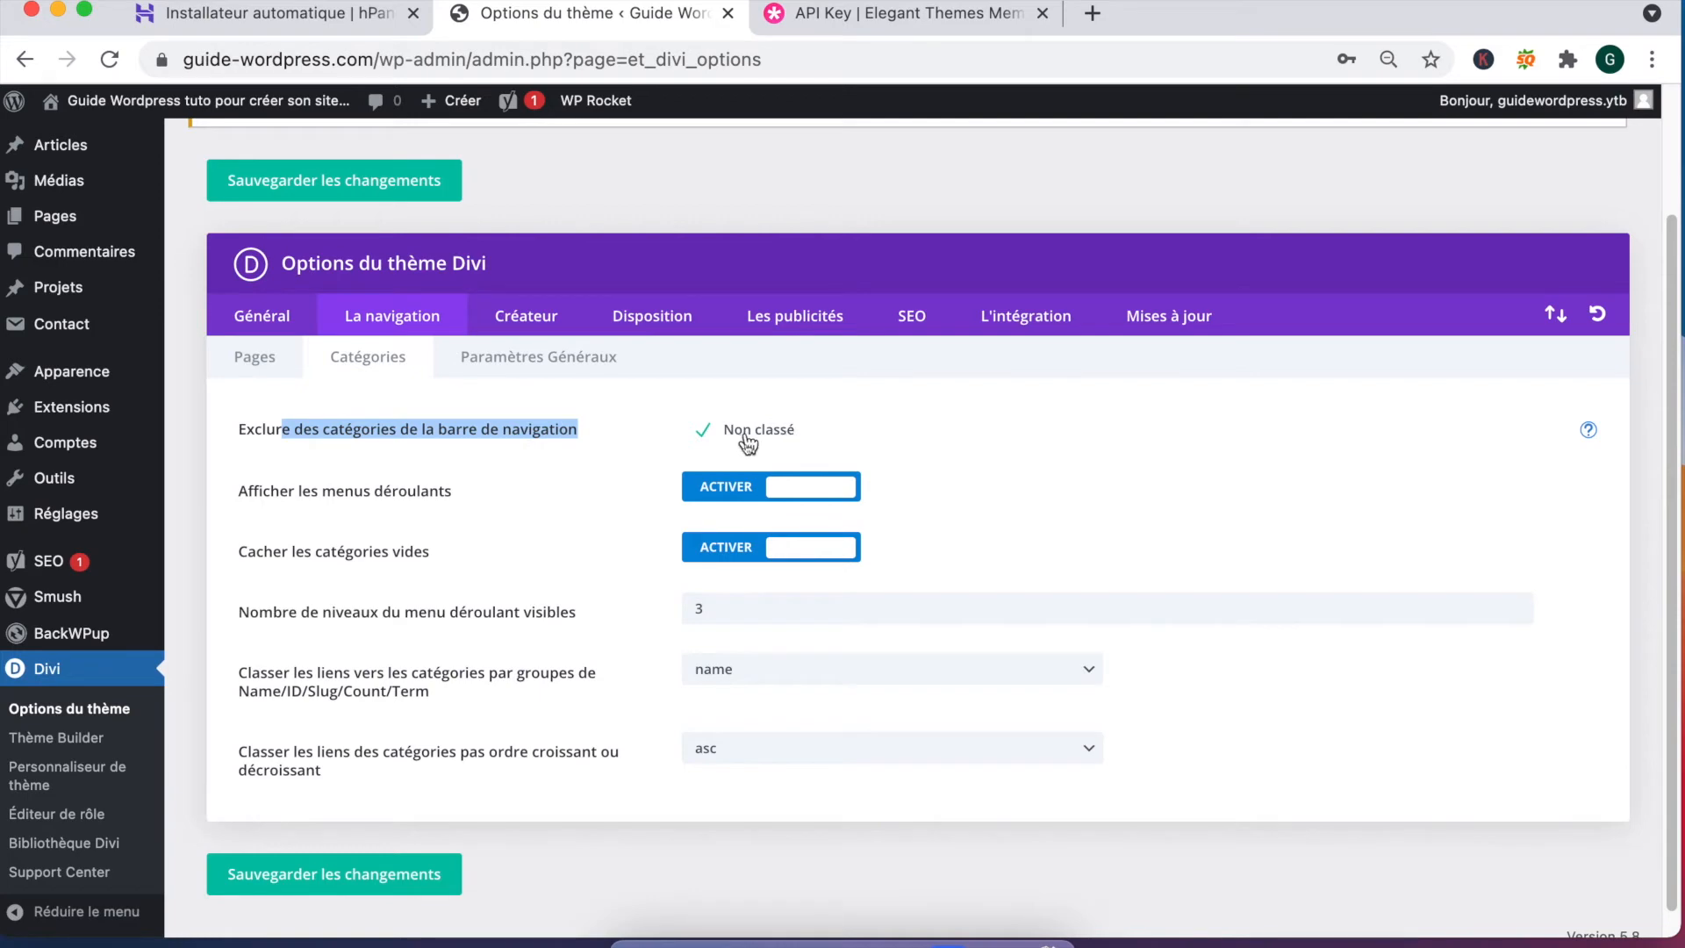
{"action": "left_click", "coordinate": [508, 358]}
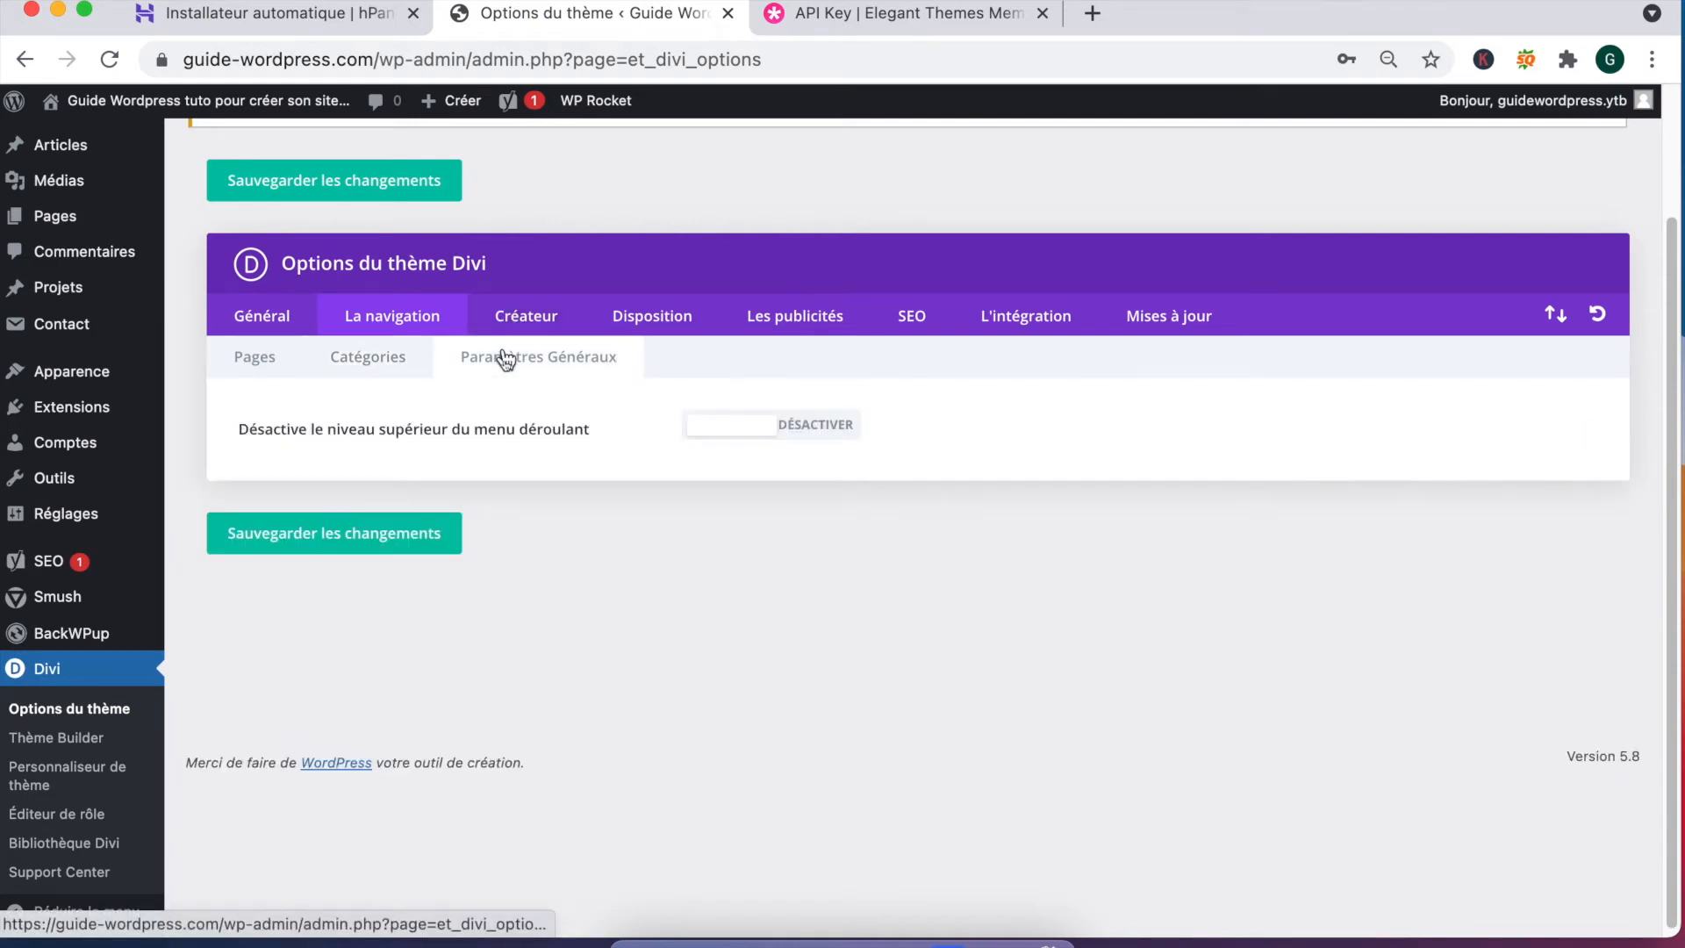
{"action": "left_click_drag", "start_coordinate": [293, 435], "coordinate": [588, 436]}
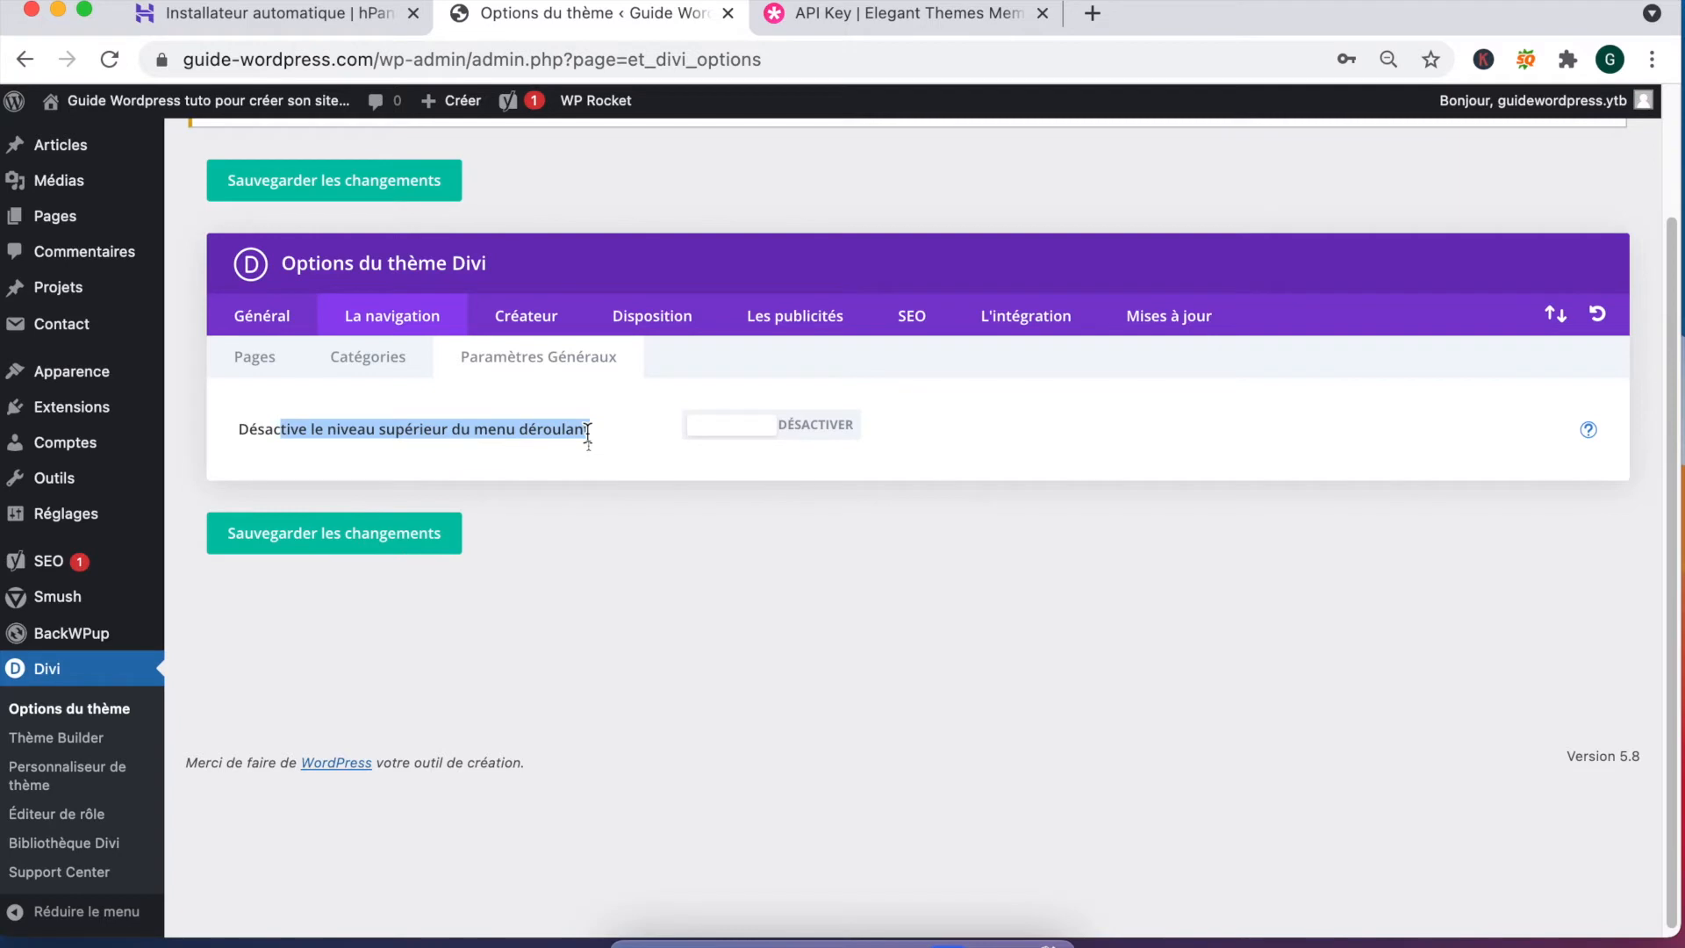
Step: Look through the Créateur, Disposition, Publicités, SEO, Intégration and Mises à jour tabs
{"action": "left_click", "coordinate": [516, 314]}
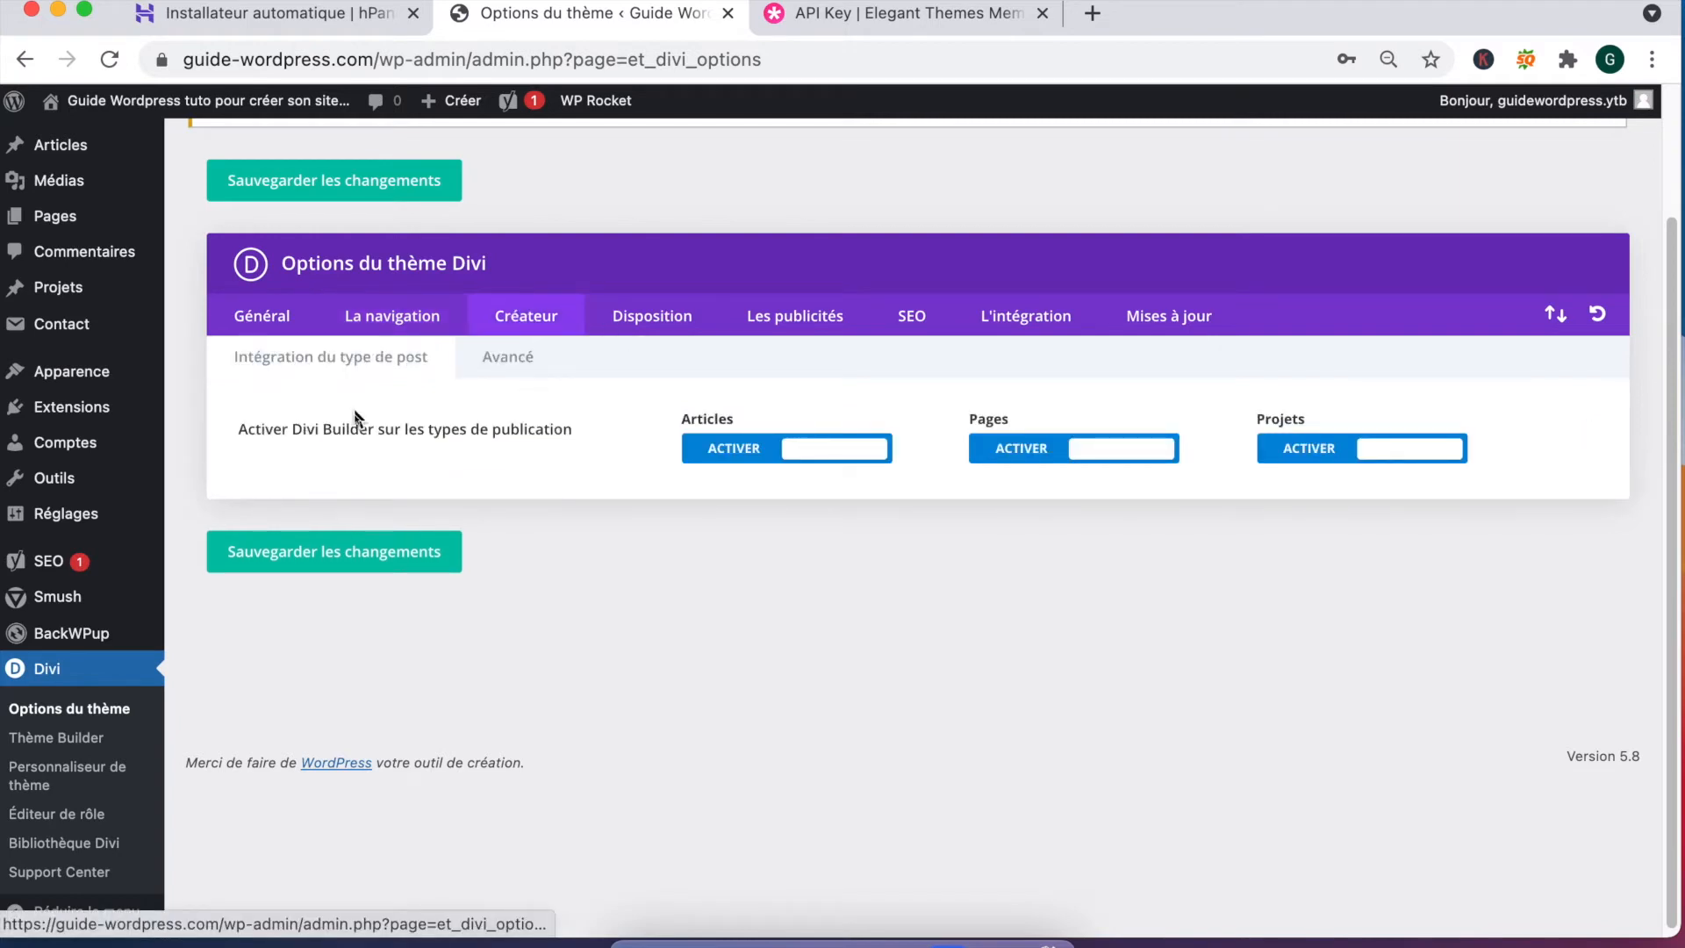
{"action": "left_click_drag", "start_coordinate": [263, 430], "coordinate": [632, 436]}
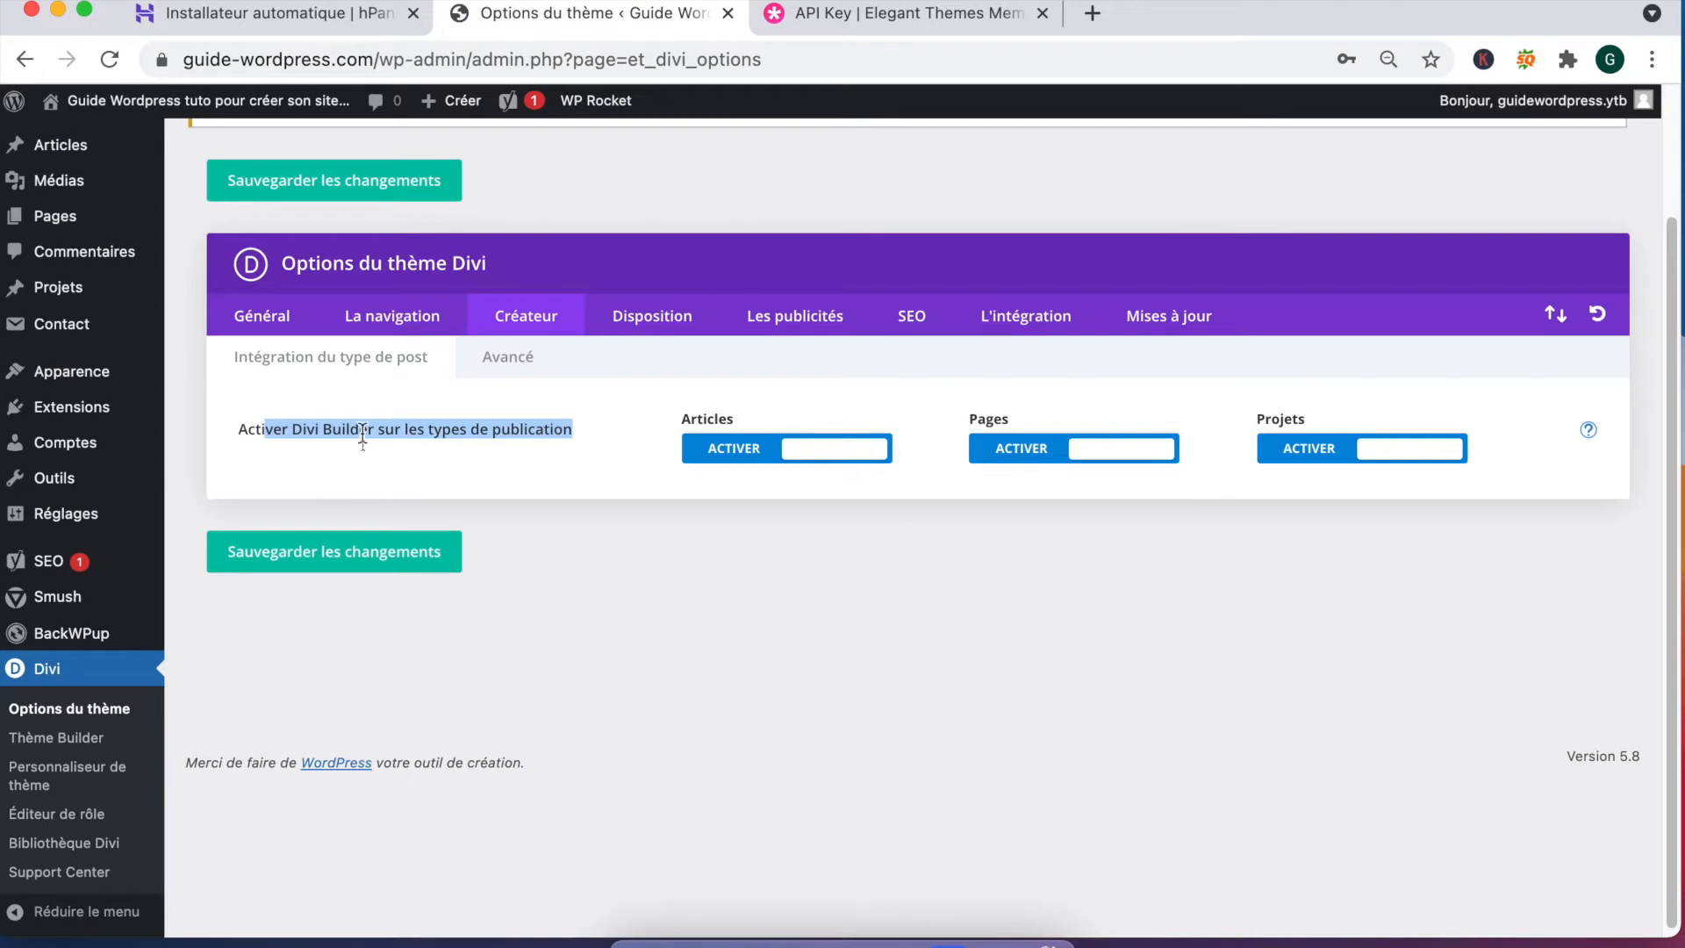
{"action": "left_click", "coordinate": [297, 434]}
{"action": "left_click", "coordinate": [630, 314]}
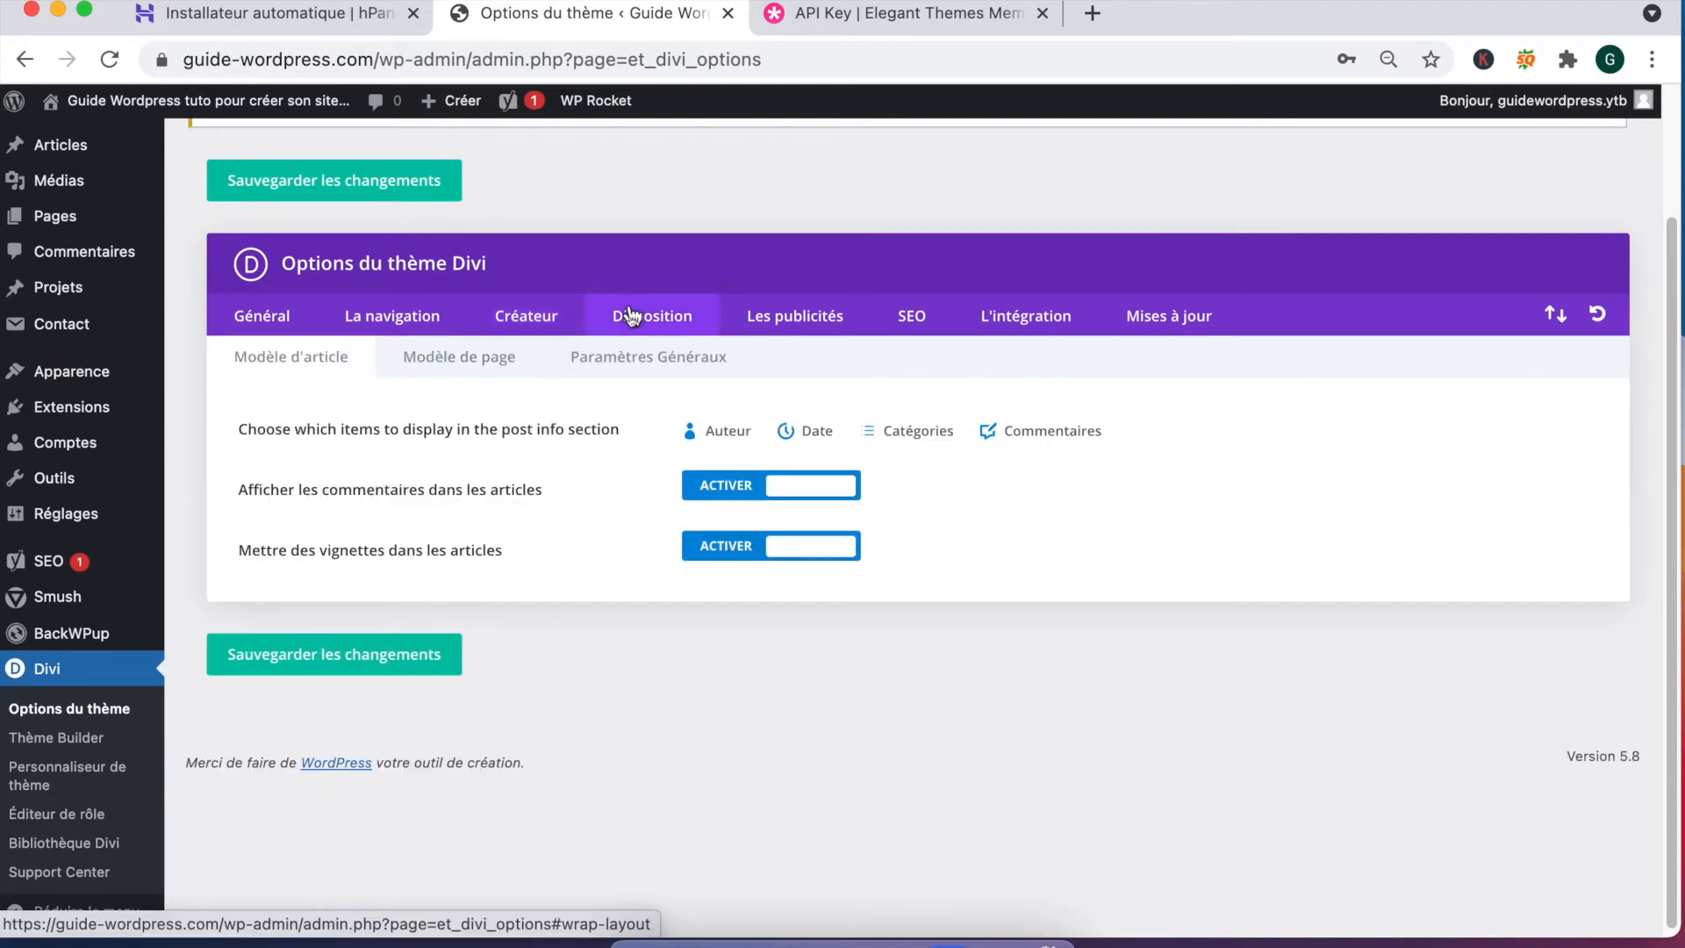
{"action": "left_click", "coordinate": [791, 317]}
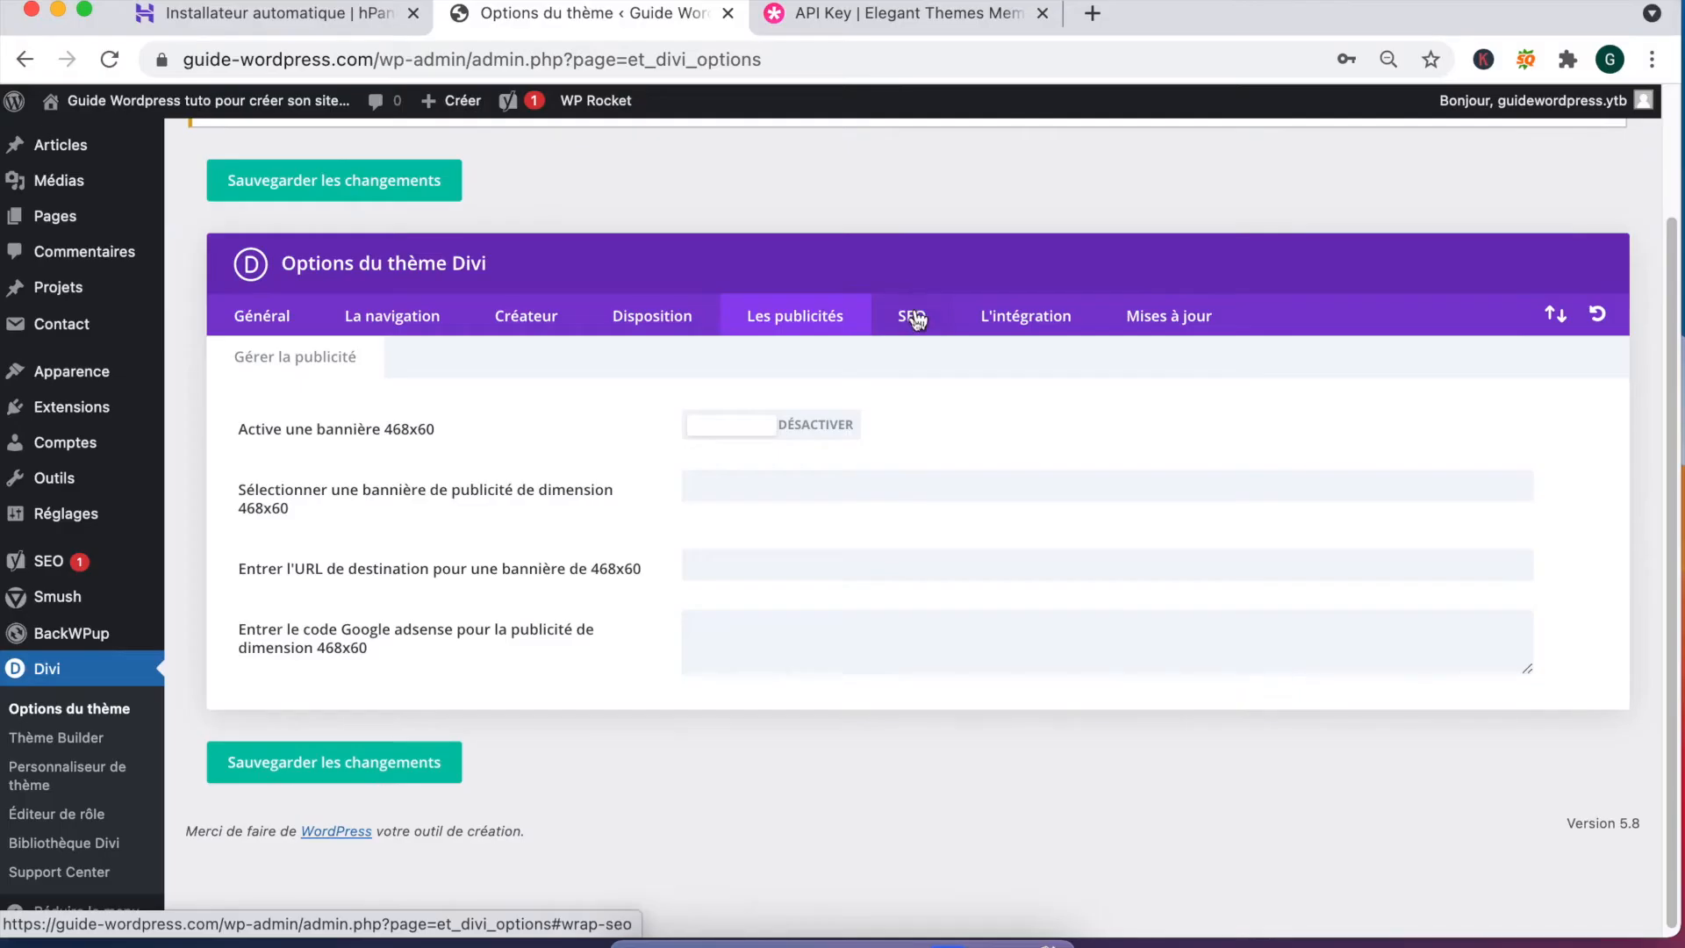
{"action": "left_click", "coordinate": [913, 317]}
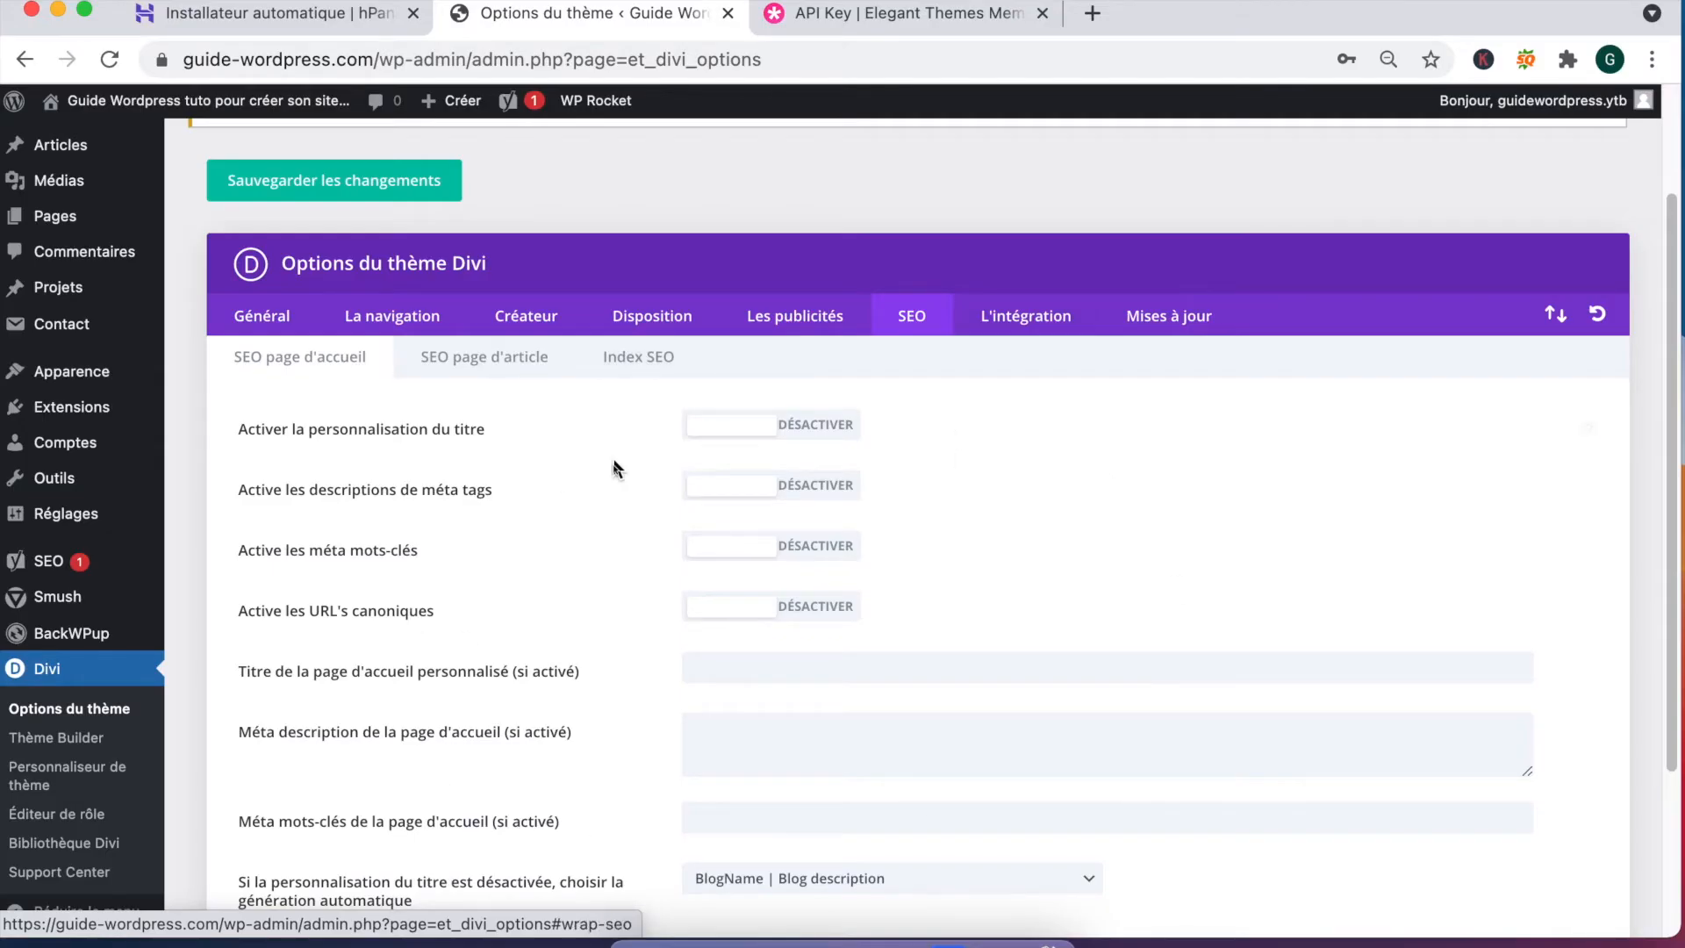
{"action": "left_click", "coordinate": [1026, 314]}
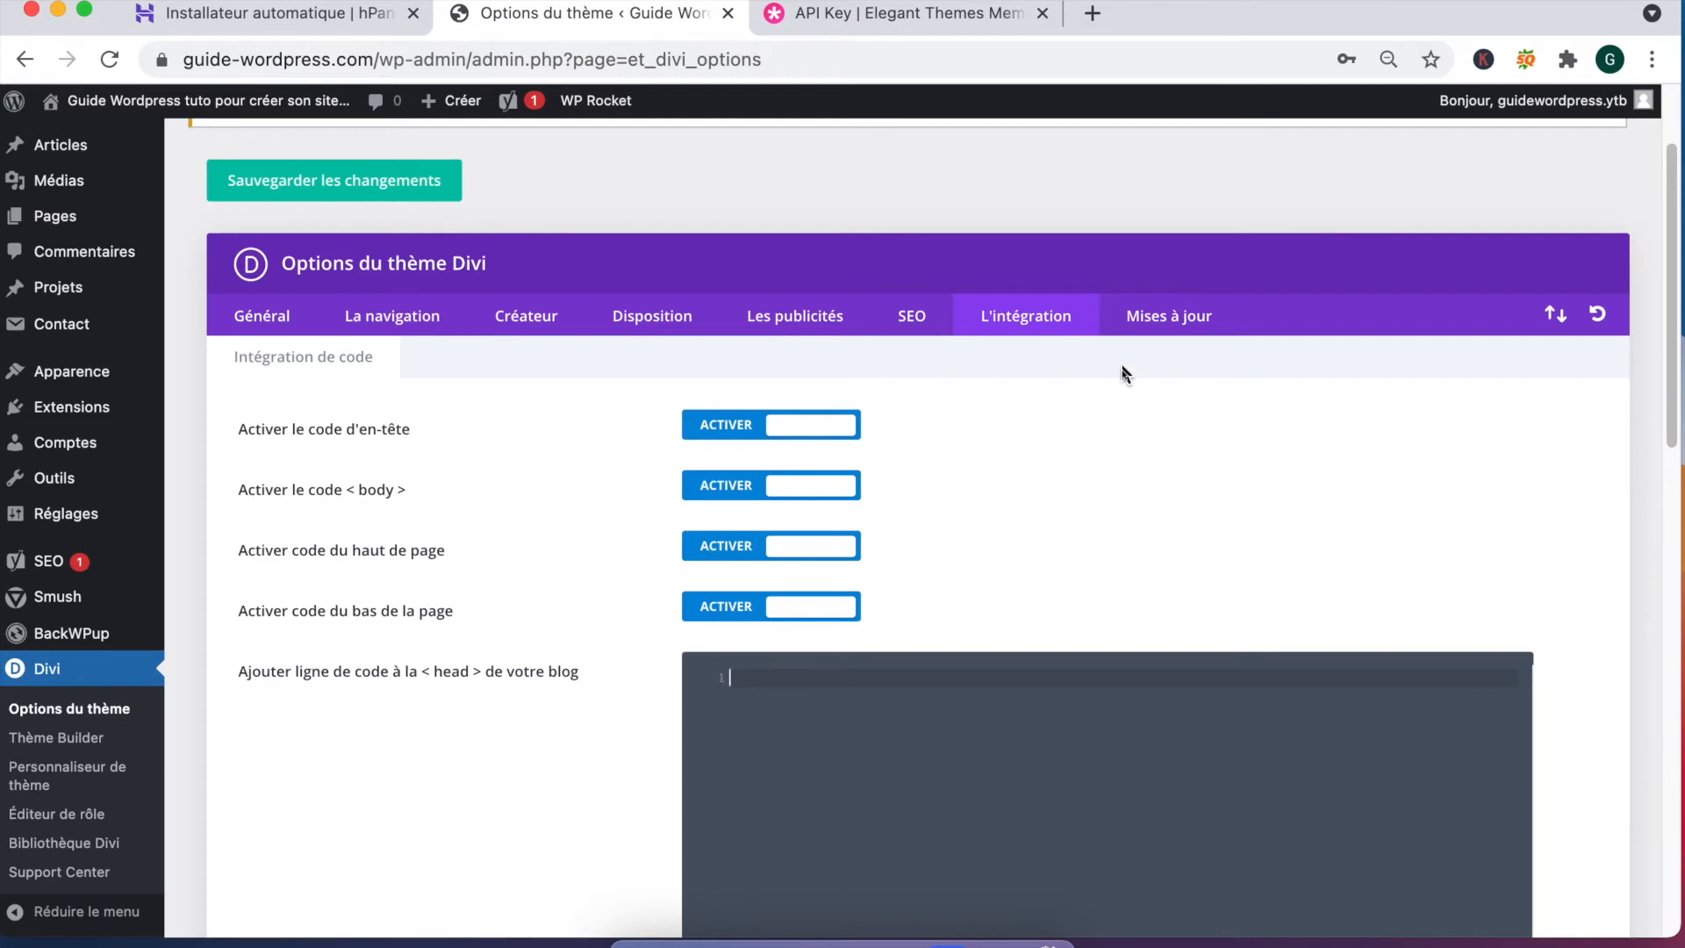
{"action": "left_click", "coordinate": [1167, 323]}
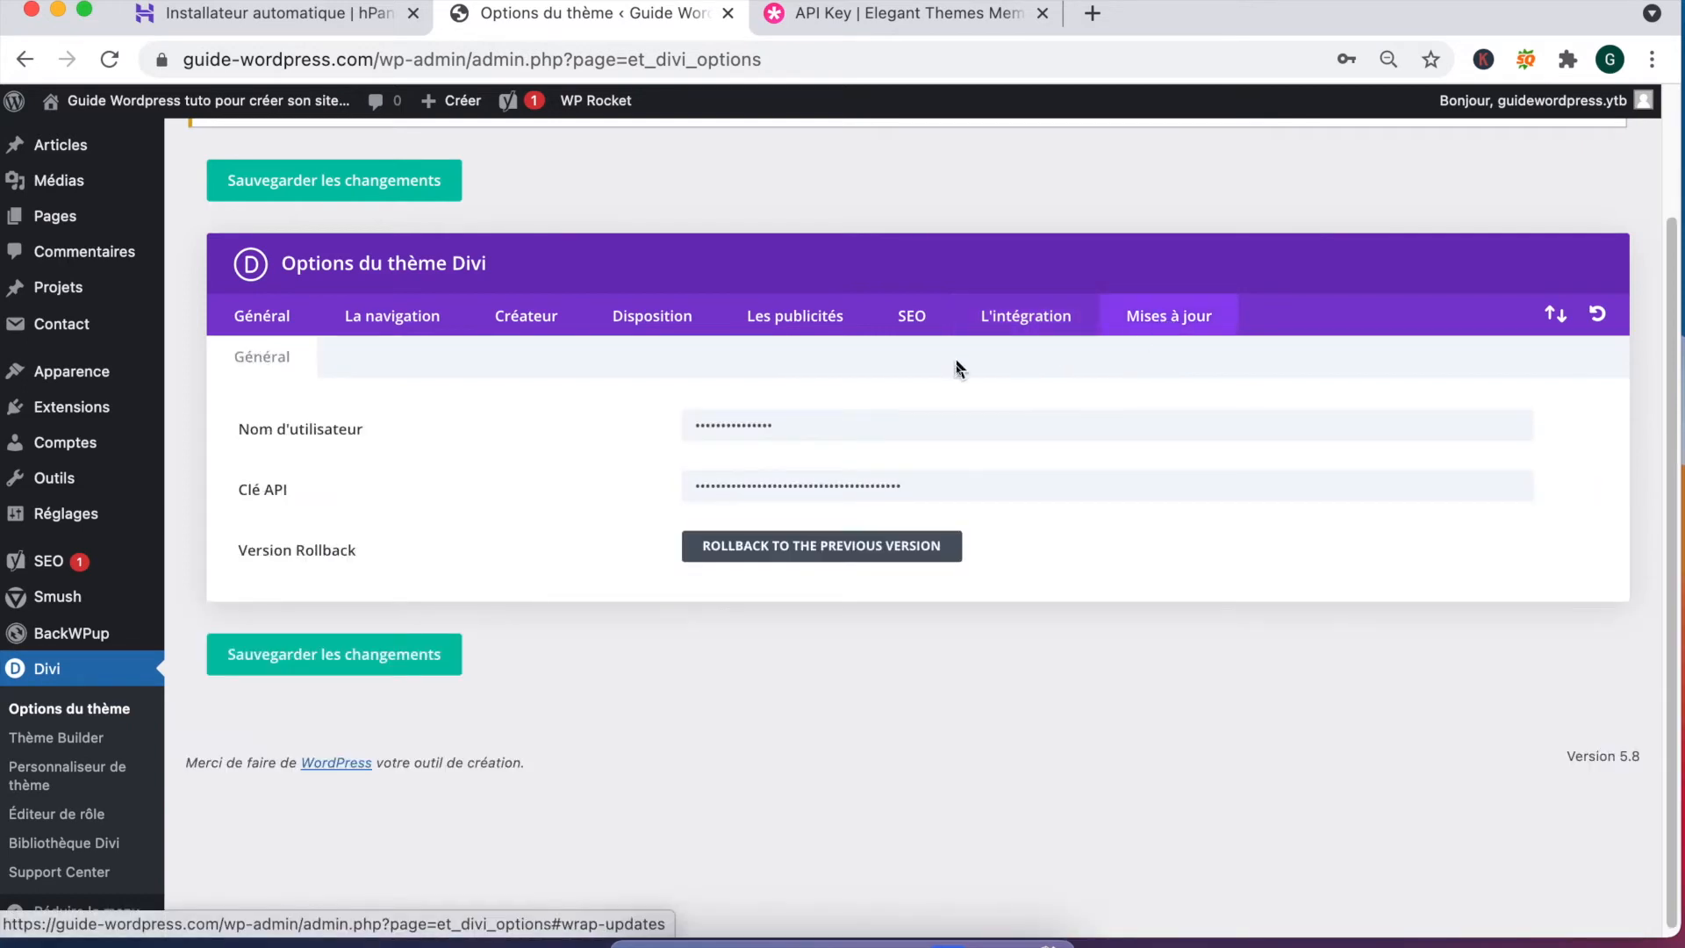
Step: Open Divi's Thème Builder to view the default website template's empty header, body and footer
{"action": "left_click", "coordinate": [58, 738]}
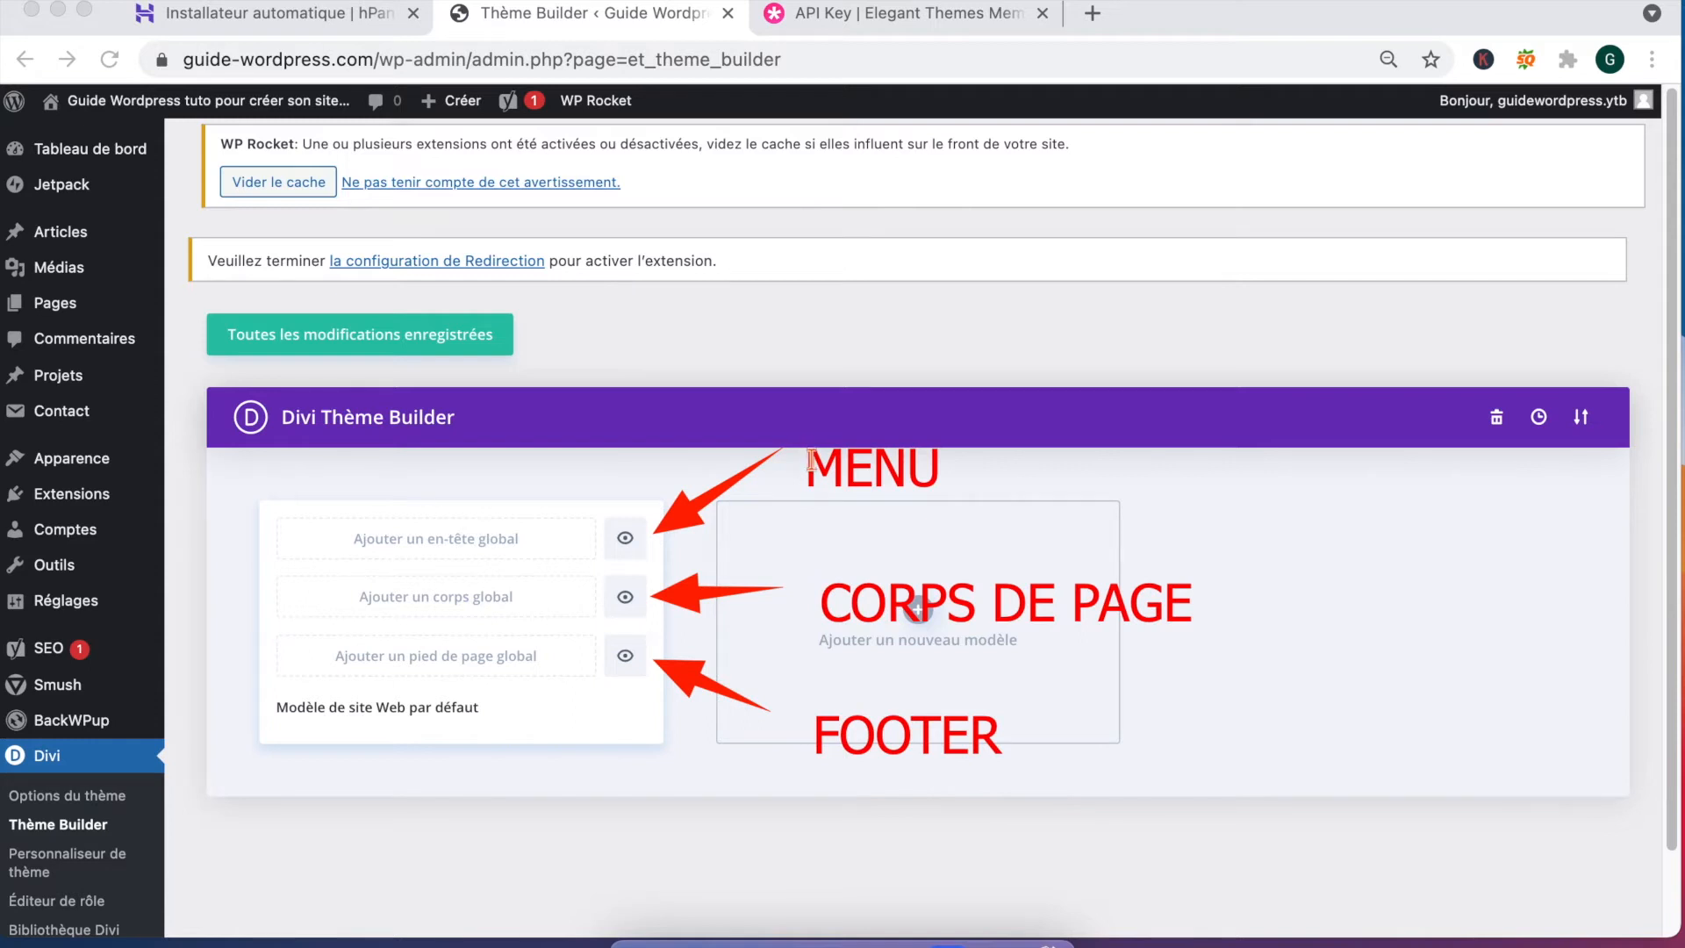
{"action": "mouse_move", "coordinate": [63, 308]}
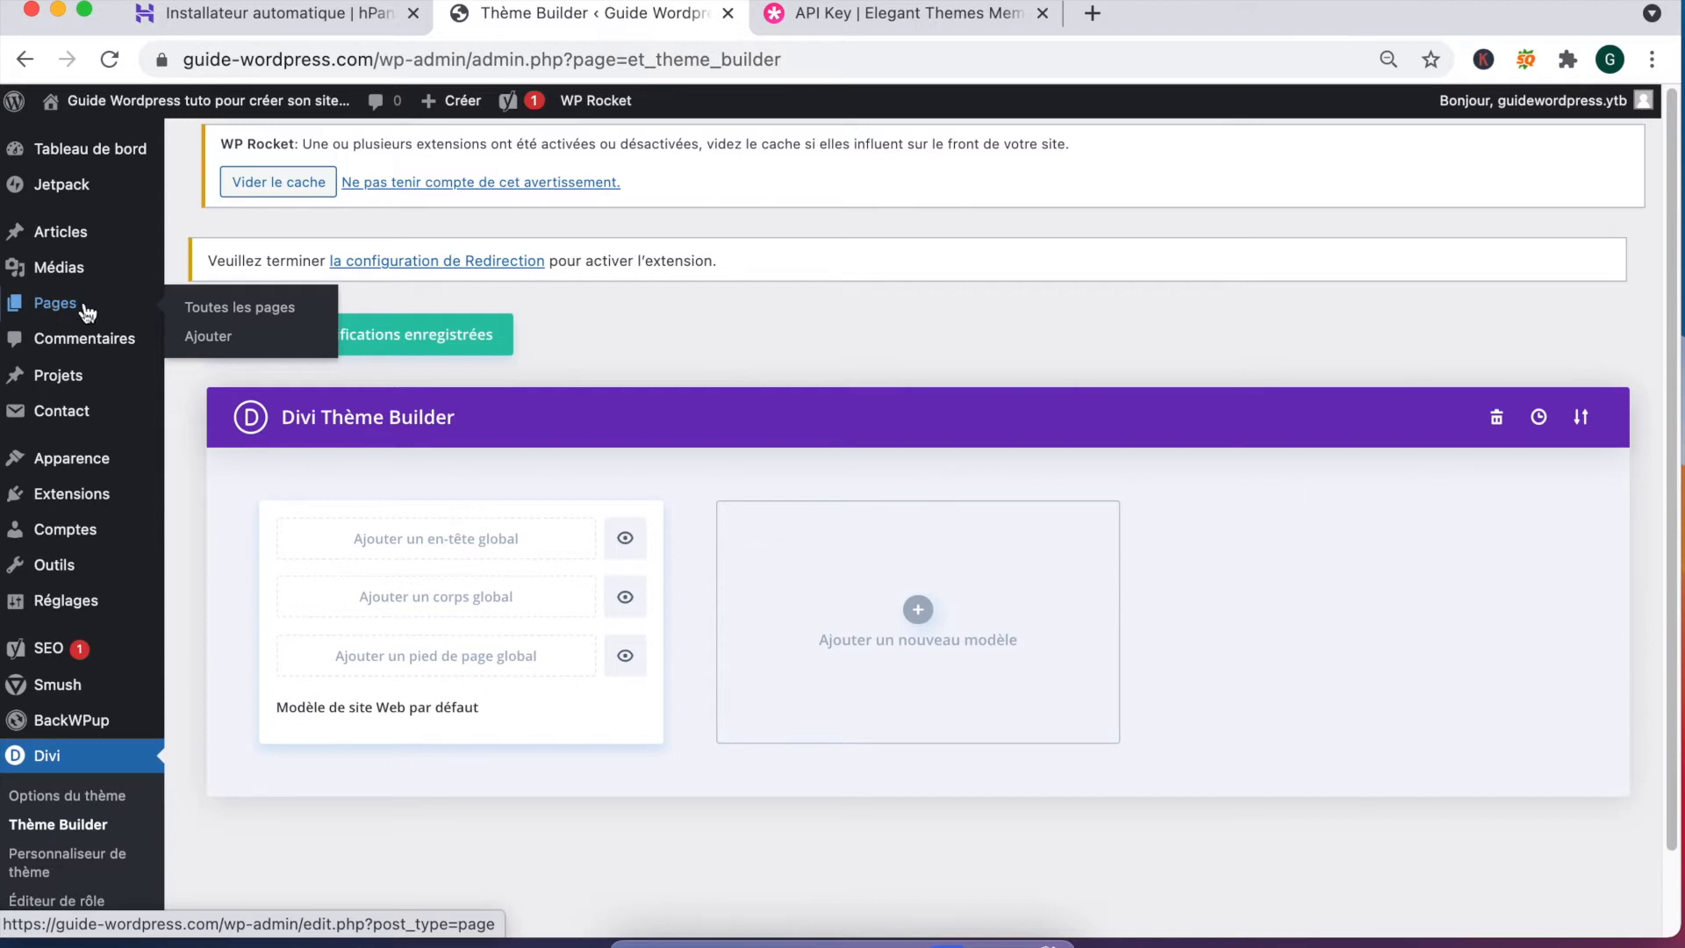
Step: Add a new page titled 'Guide WordPress : créer votre site internet en 10 minutes' and launch the Divi builder
{"action": "left_click", "coordinate": [207, 339]}
{"action": "scroll", "coordinate": [386, 558], "scroll_direction": "down", "scroll_amount": 2}
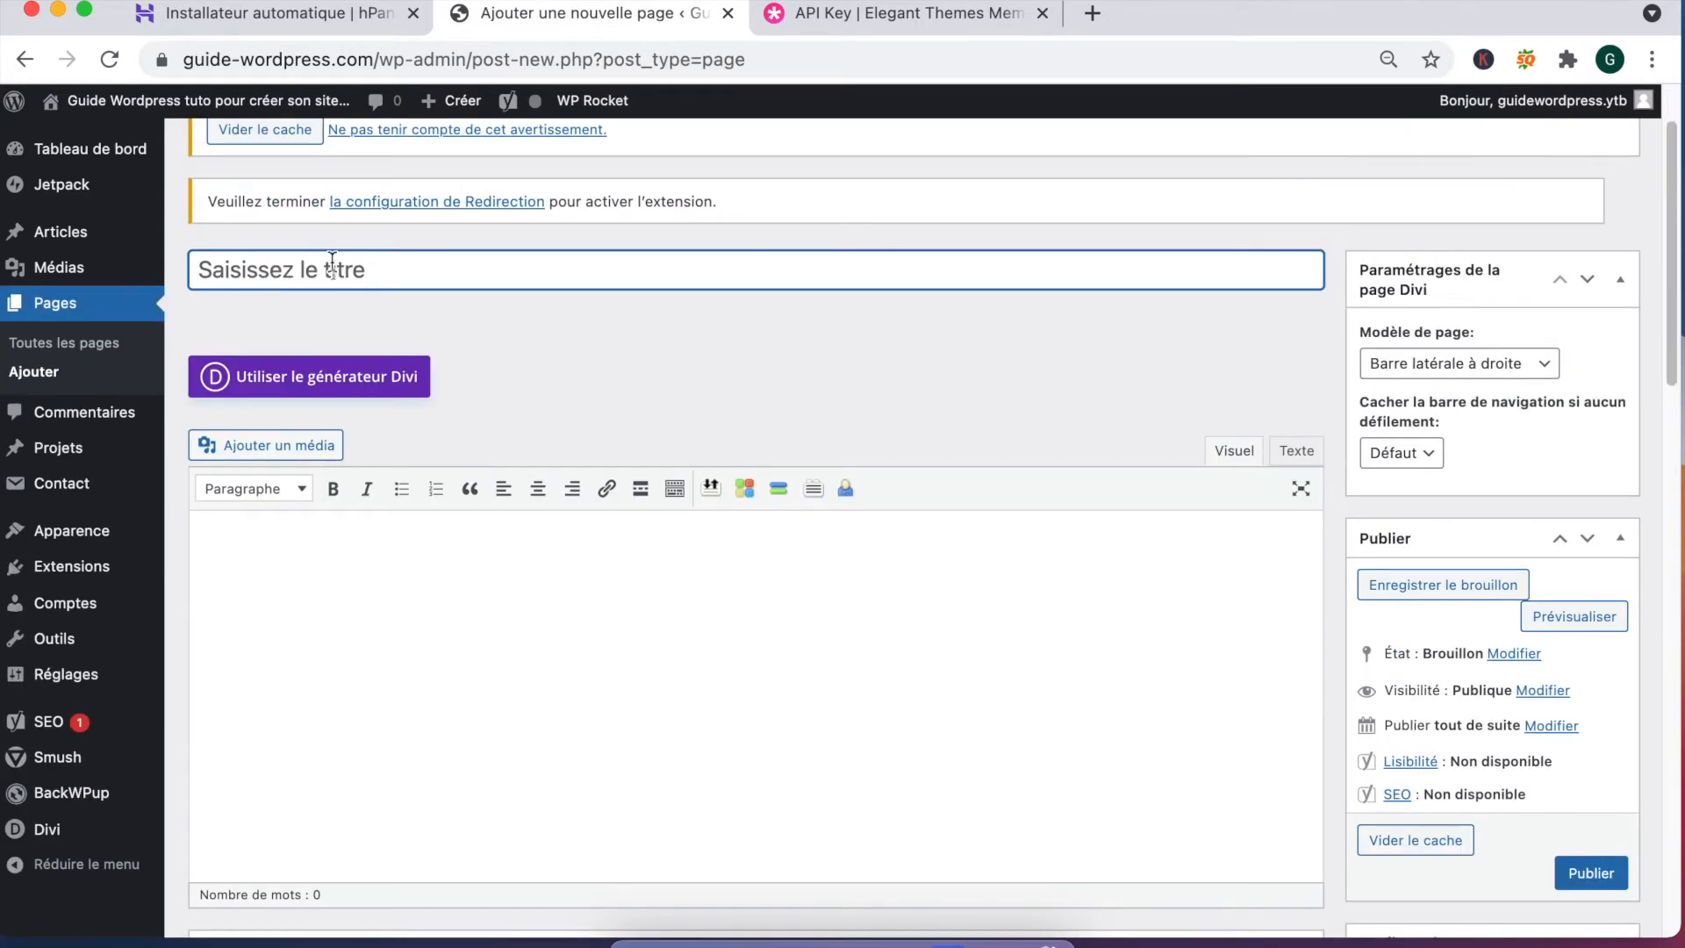
{"action": "type", "text": "G"}
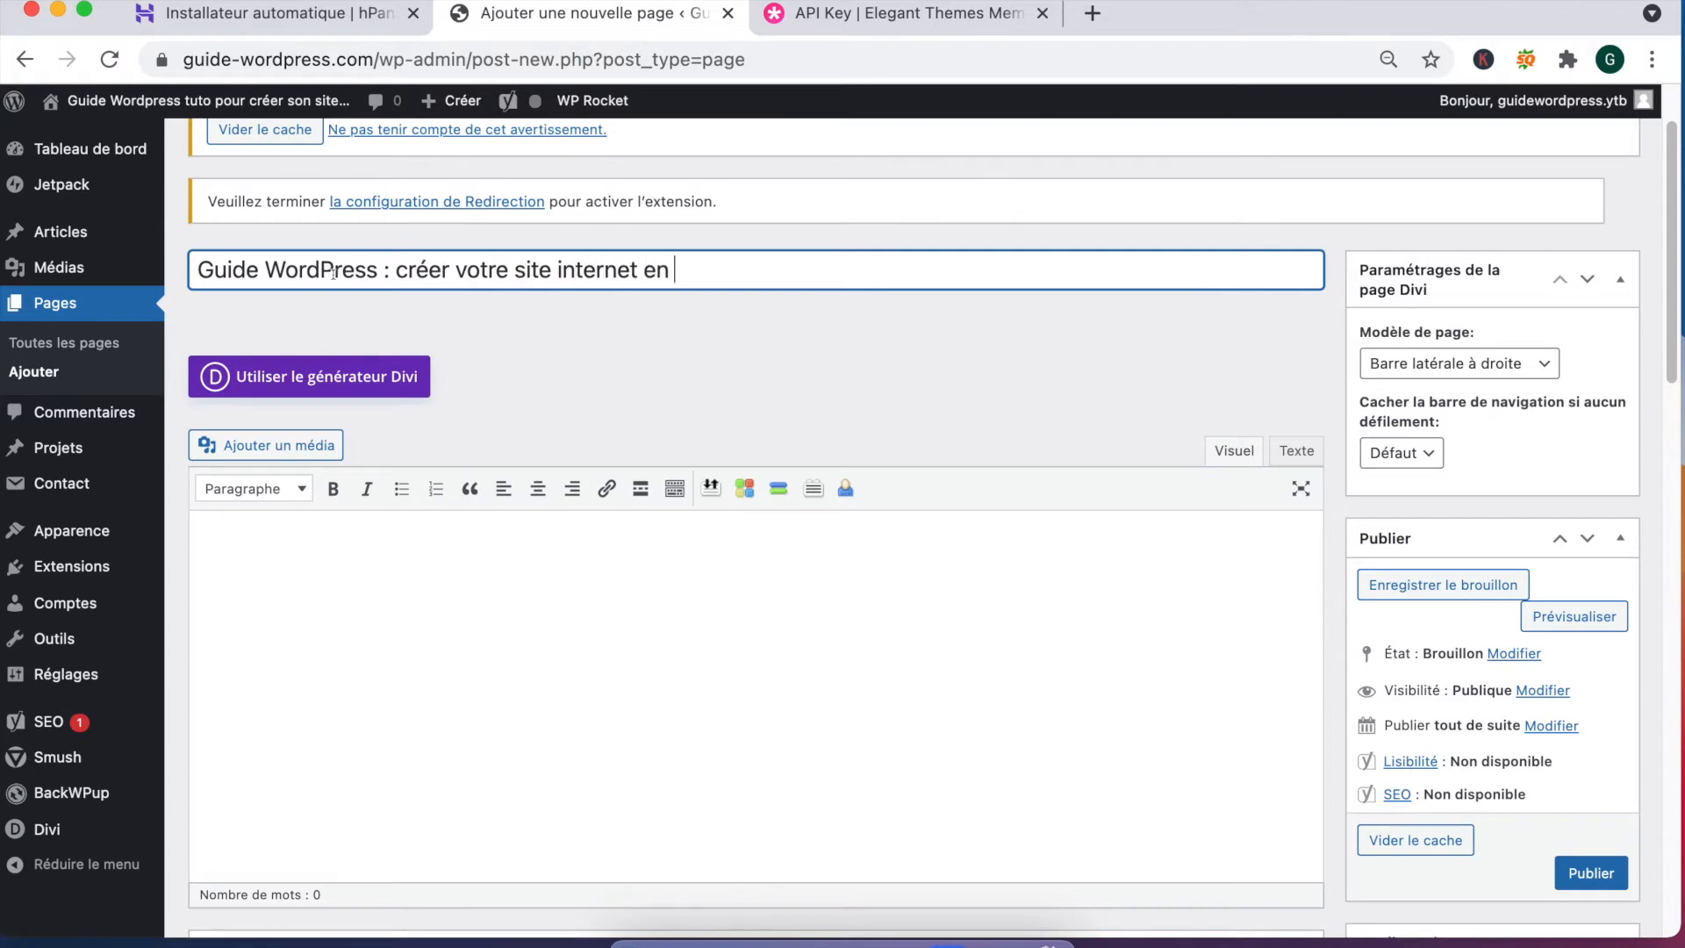
{"action": "type", "text": "minutes"}
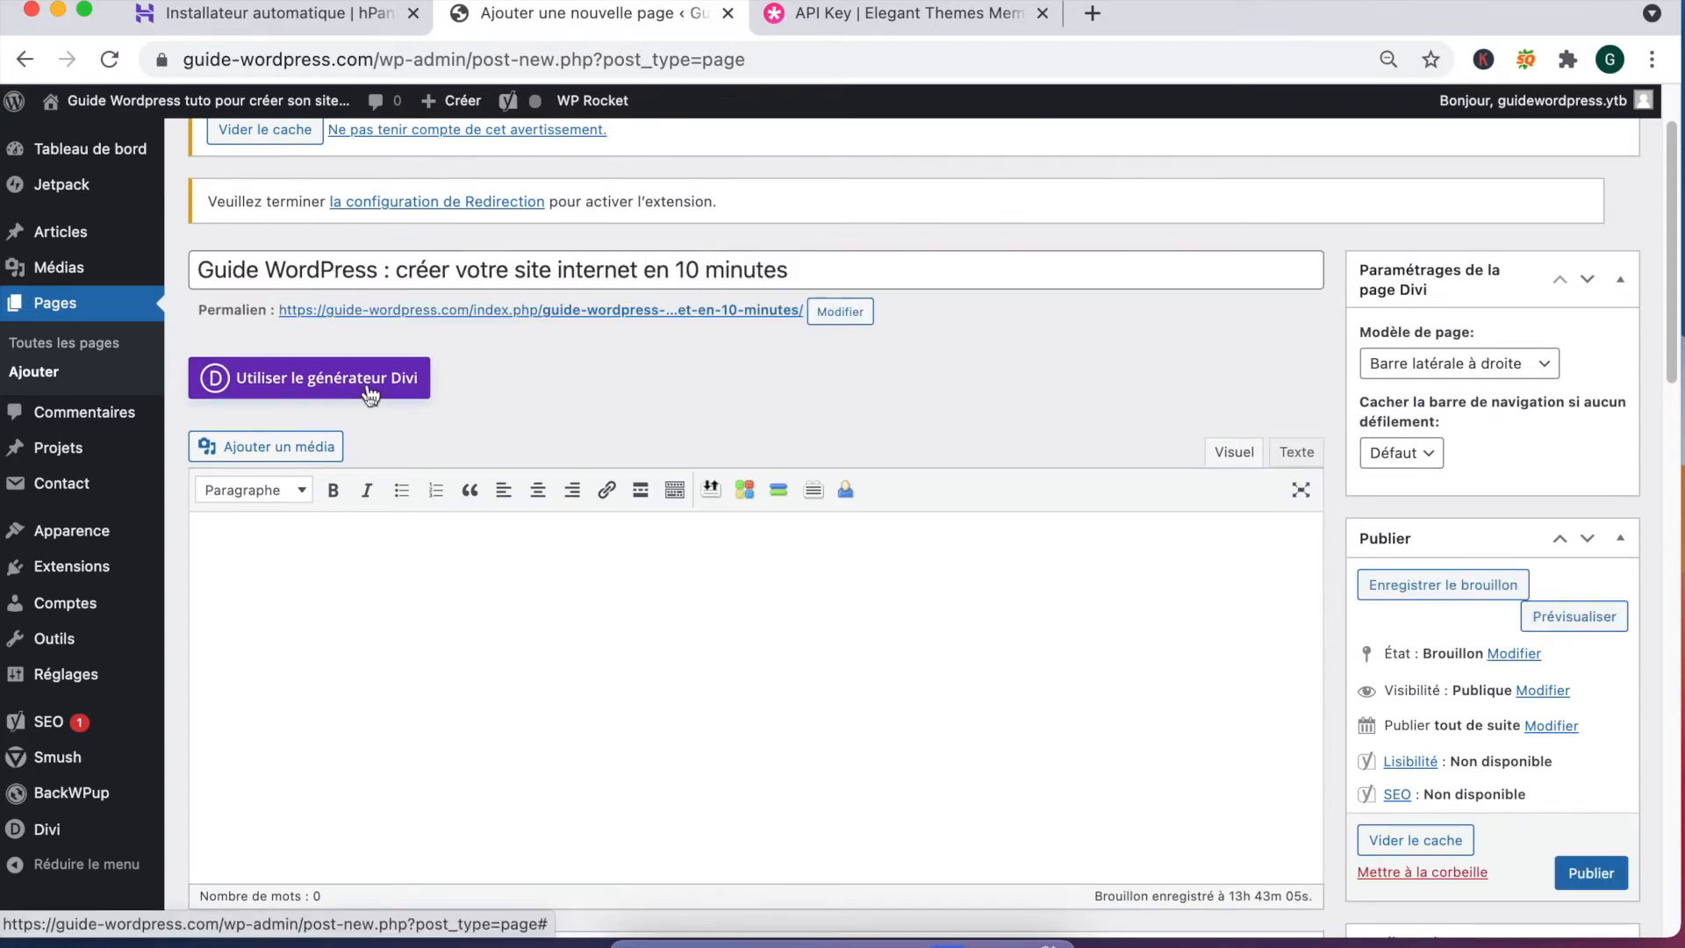
{"action": "right_click", "coordinate": [369, 389]}
{"action": "left_click", "coordinate": [522, 360]}
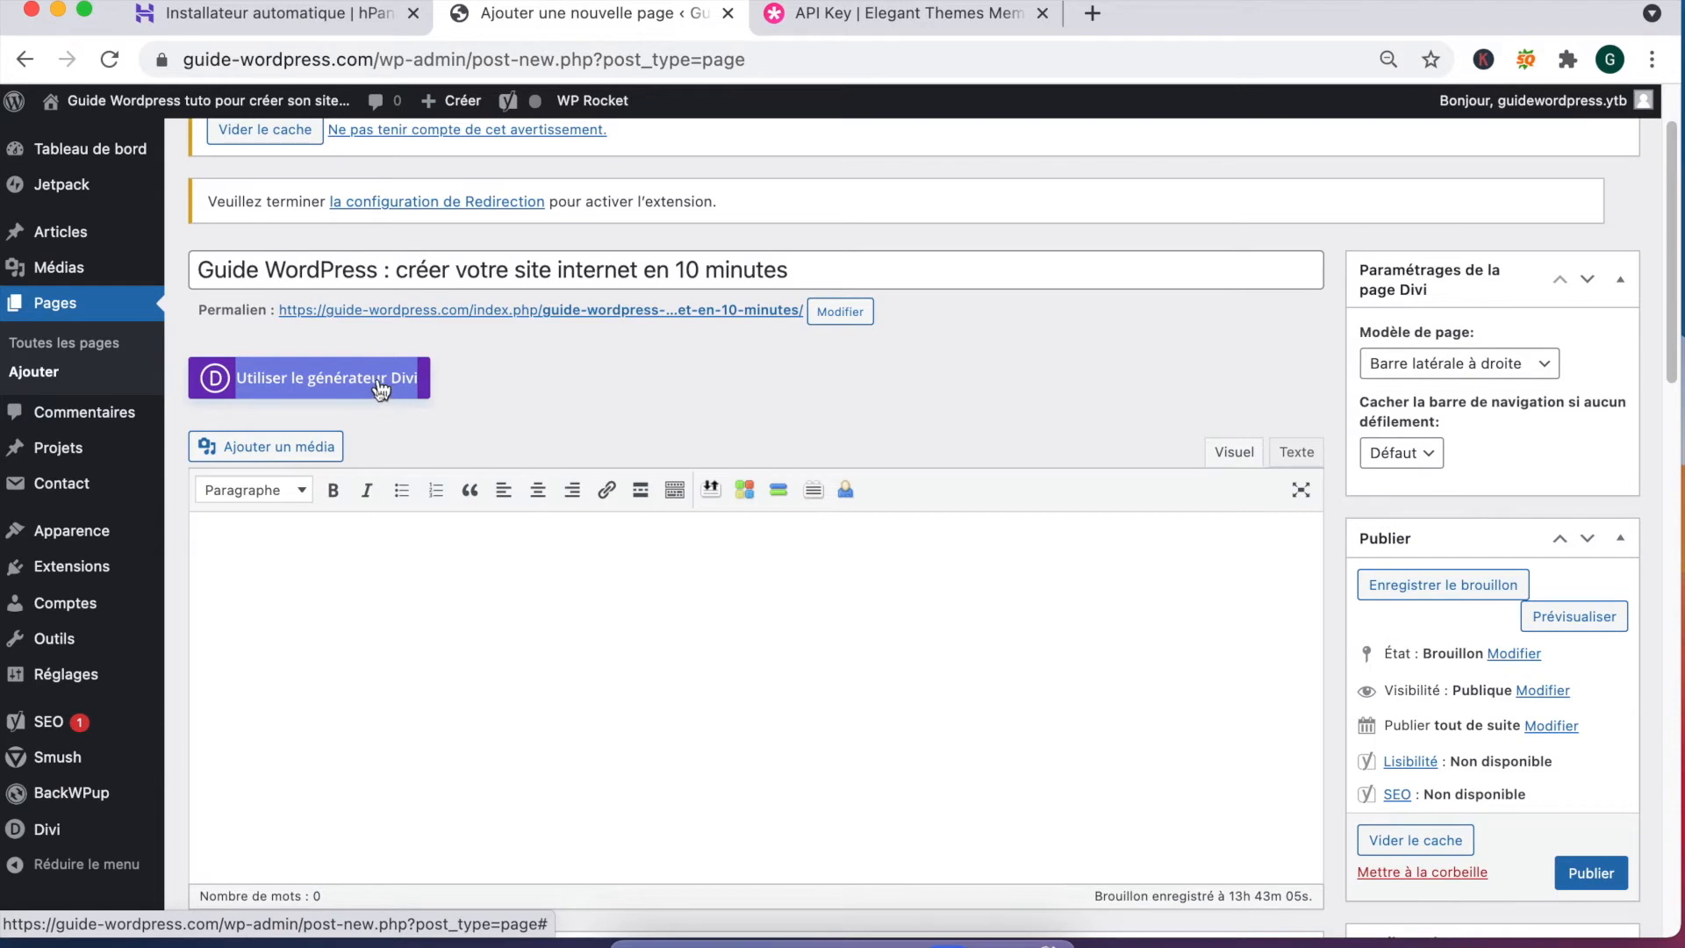
{"action": "left_click", "coordinate": [376, 386]}
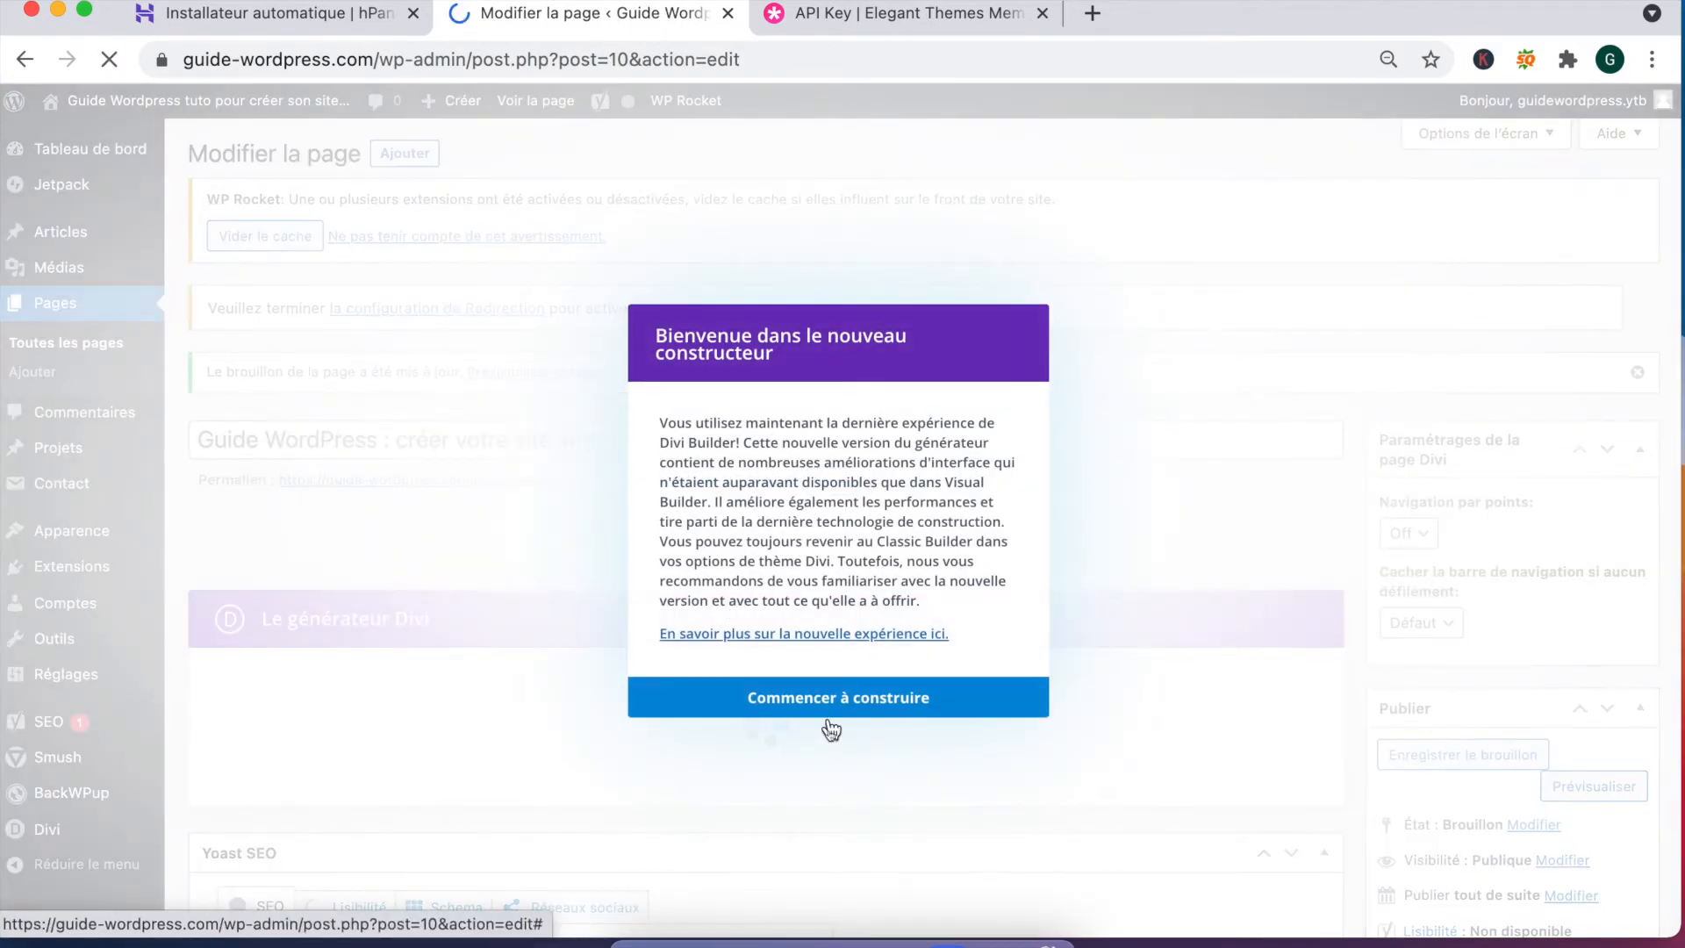
Step: Dismiss both Divi builder welcome messages with 'Commencer à construire'
{"action": "left_click", "coordinate": [832, 715]}
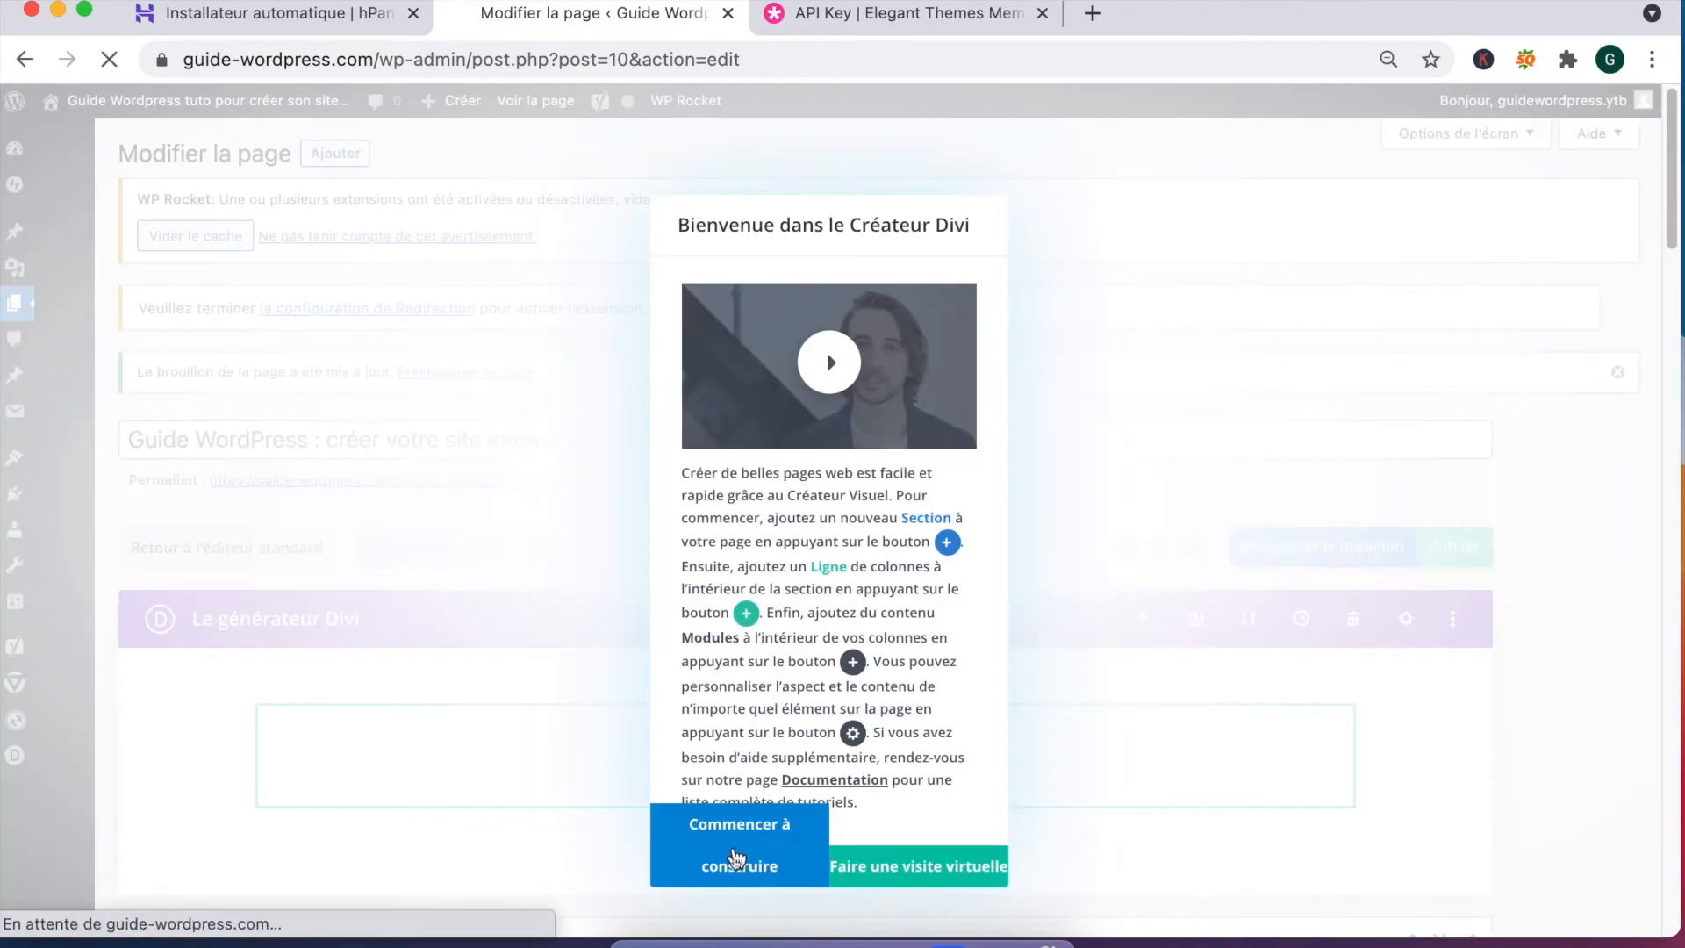
{"action": "left_click", "coordinate": [713, 858]}
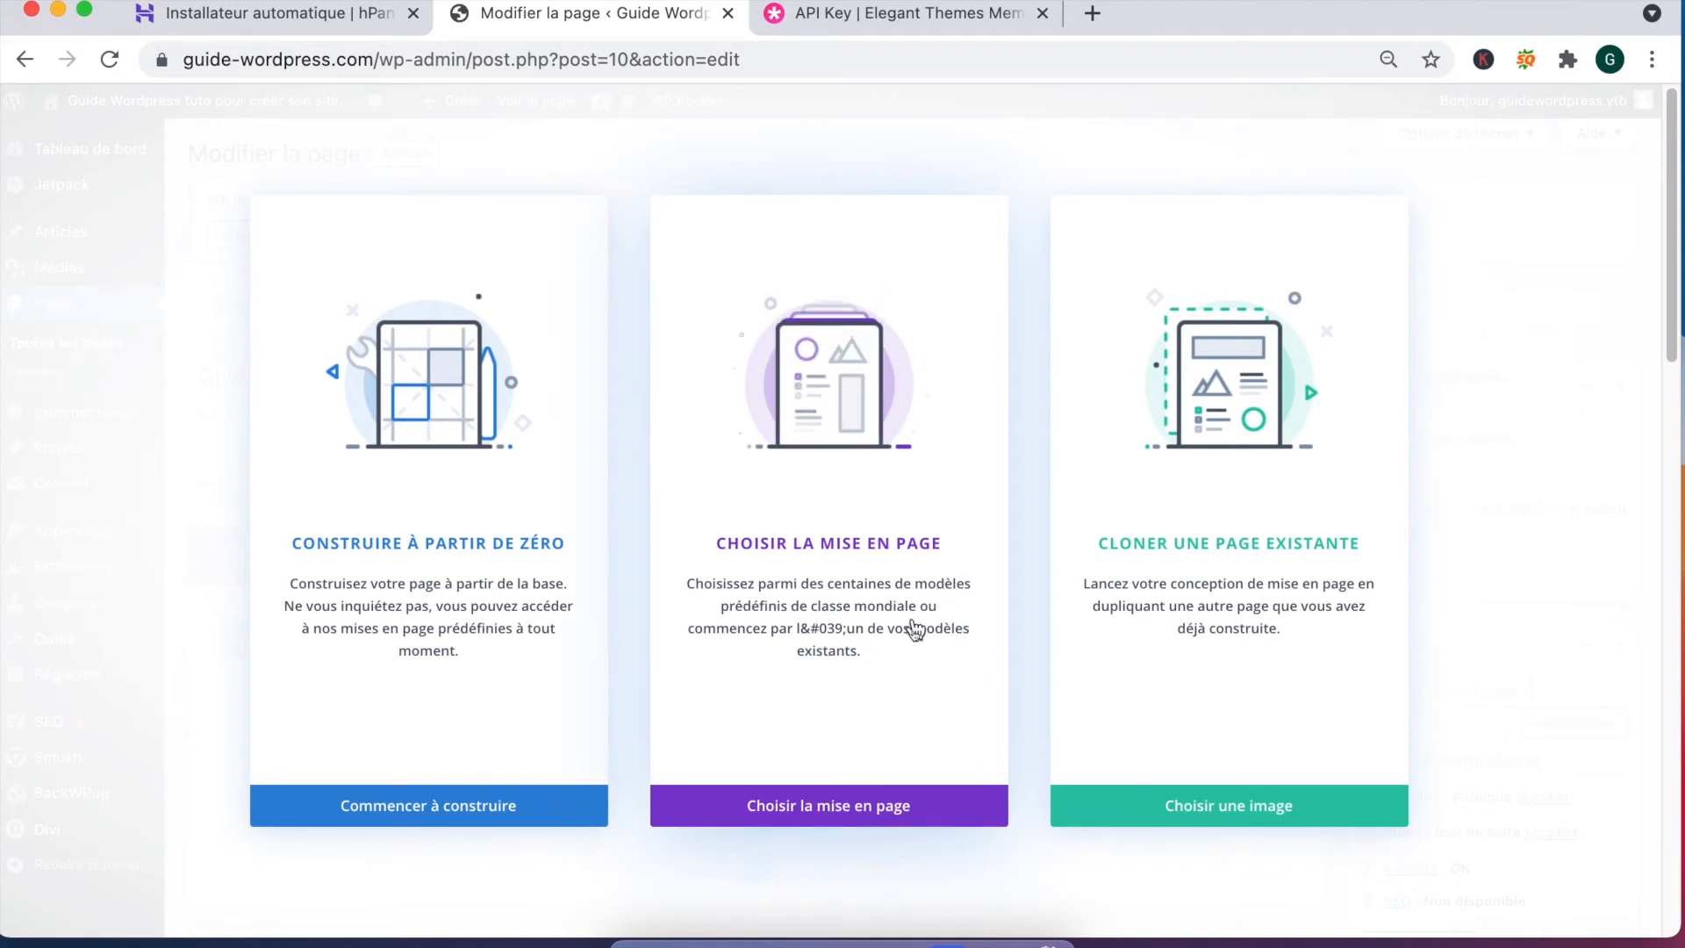
Step: Browse the premade layouts down to the Digital Payments pack and select its Home layout
{"action": "left_click", "coordinate": [809, 806]}
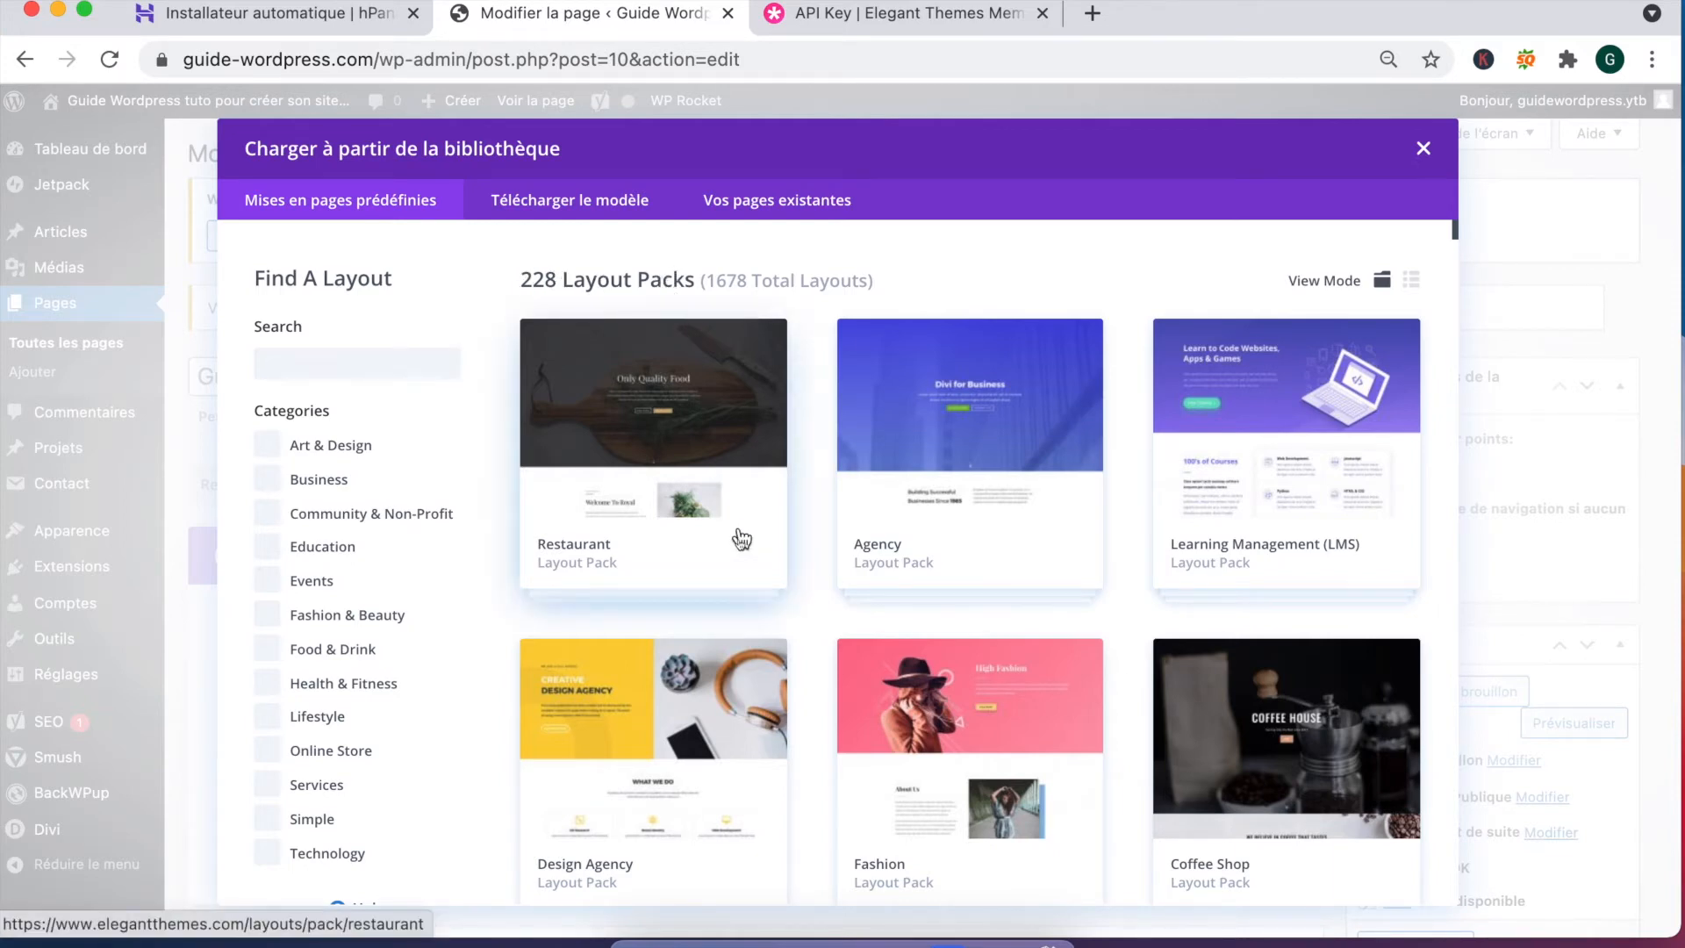
{"action": "scroll", "coordinate": [727, 548], "scroll_direction": "down", "scroll_amount": 6}
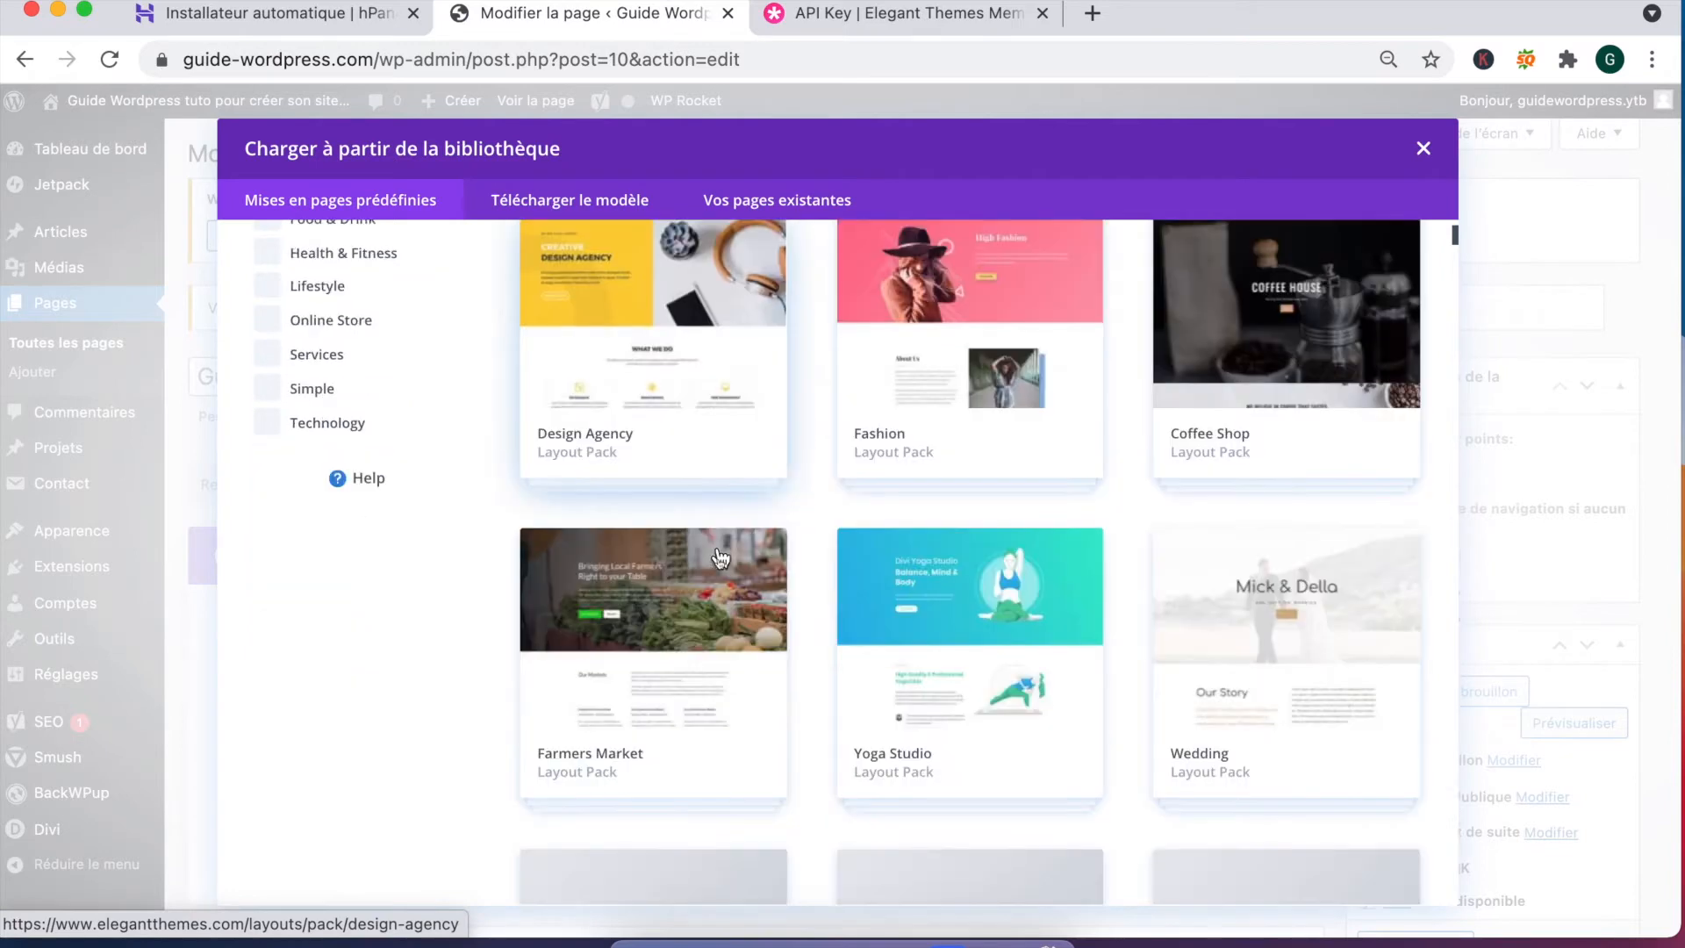
{"action": "scroll", "coordinate": [699, 580], "scroll_direction": "down", "scroll_amount": 6}
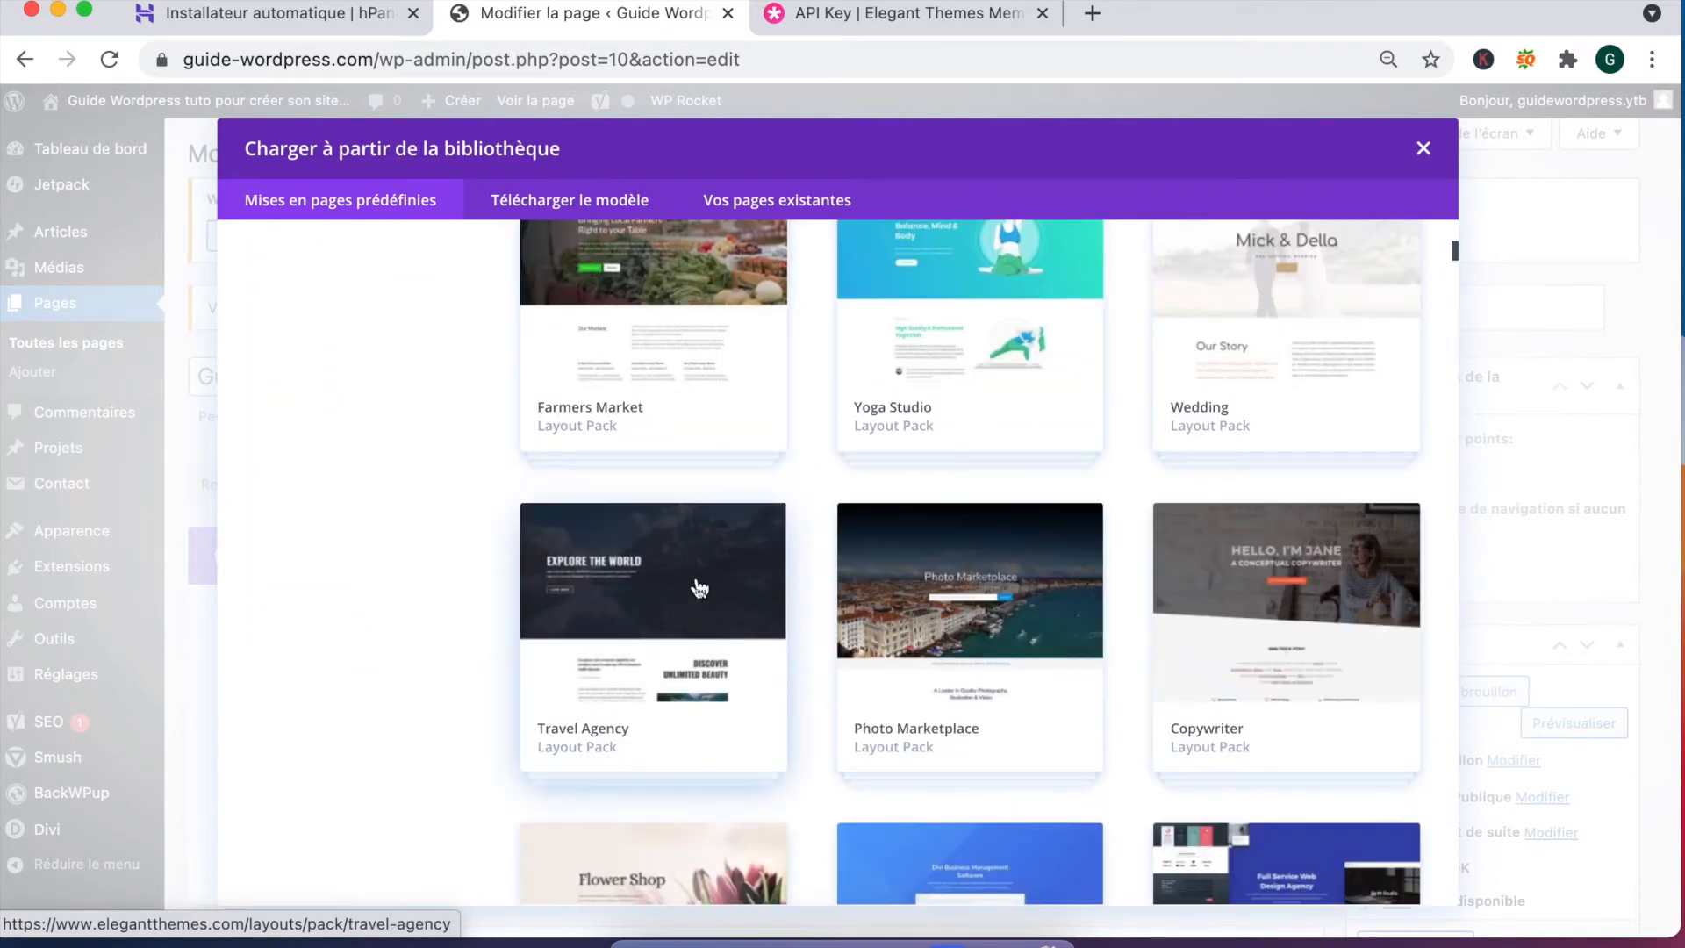
{"action": "scroll", "coordinate": [689, 549], "scroll_direction": "down", "scroll_amount": 5}
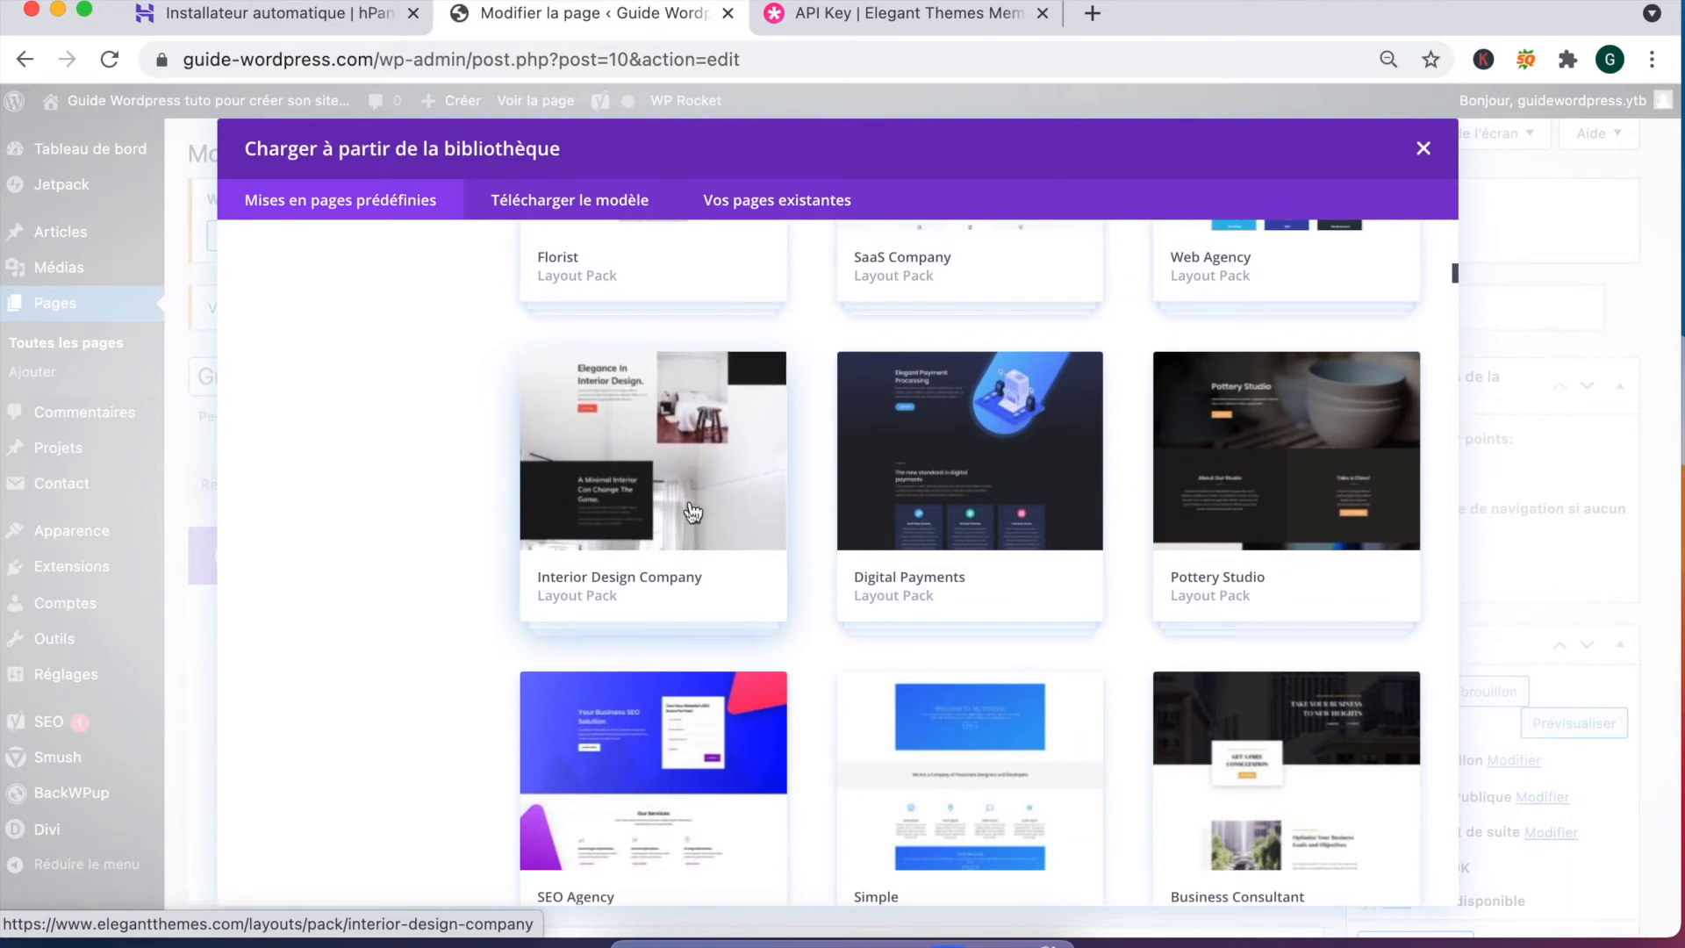
{"action": "left_click", "coordinate": [901, 586]}
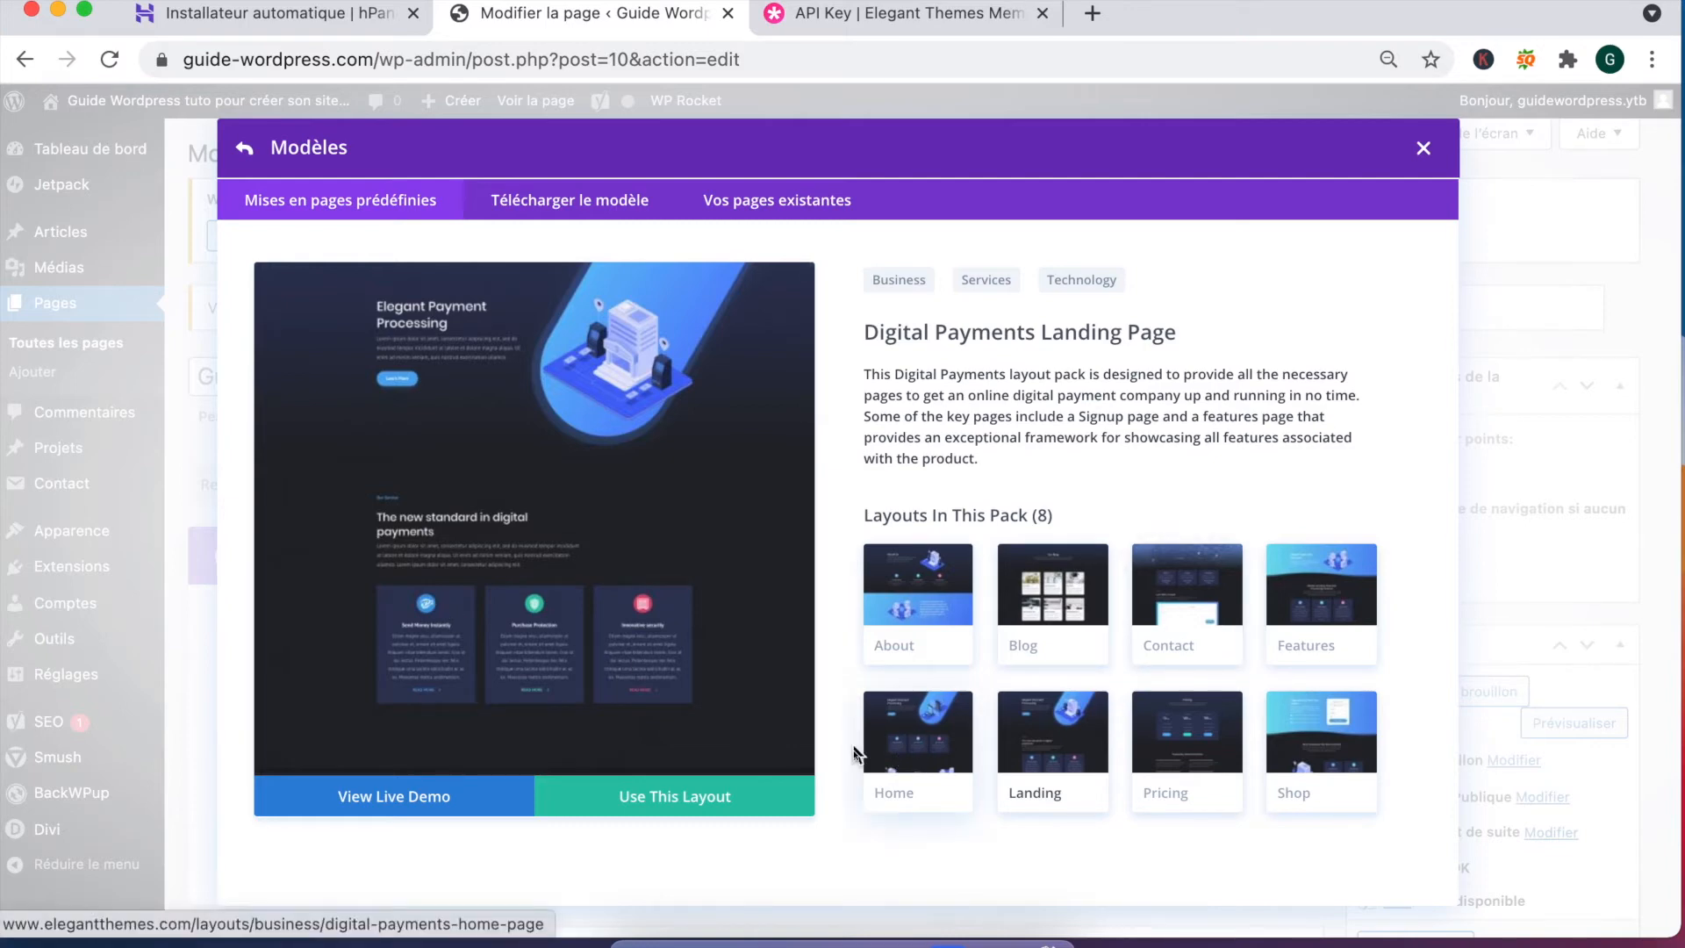
{"action": "left_click", "coordinate": [900, 749]}
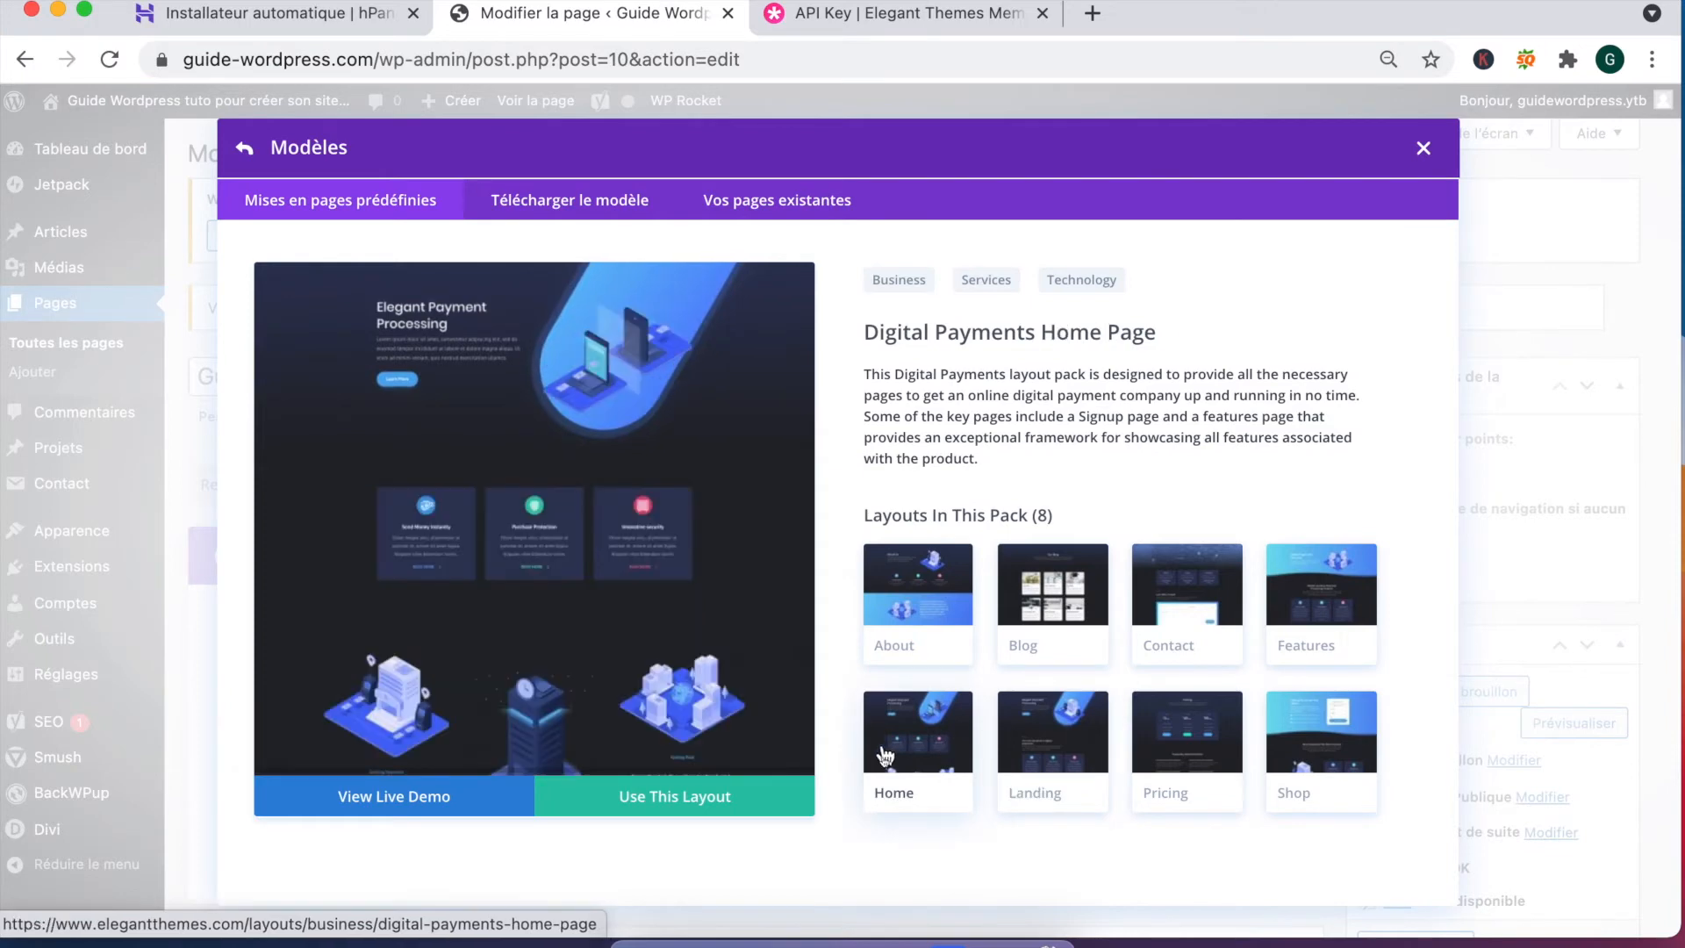
Step: Open the Digital Payments Home live demo in its own tab
{"action": "left_click", "coordinate": [394, 796]}
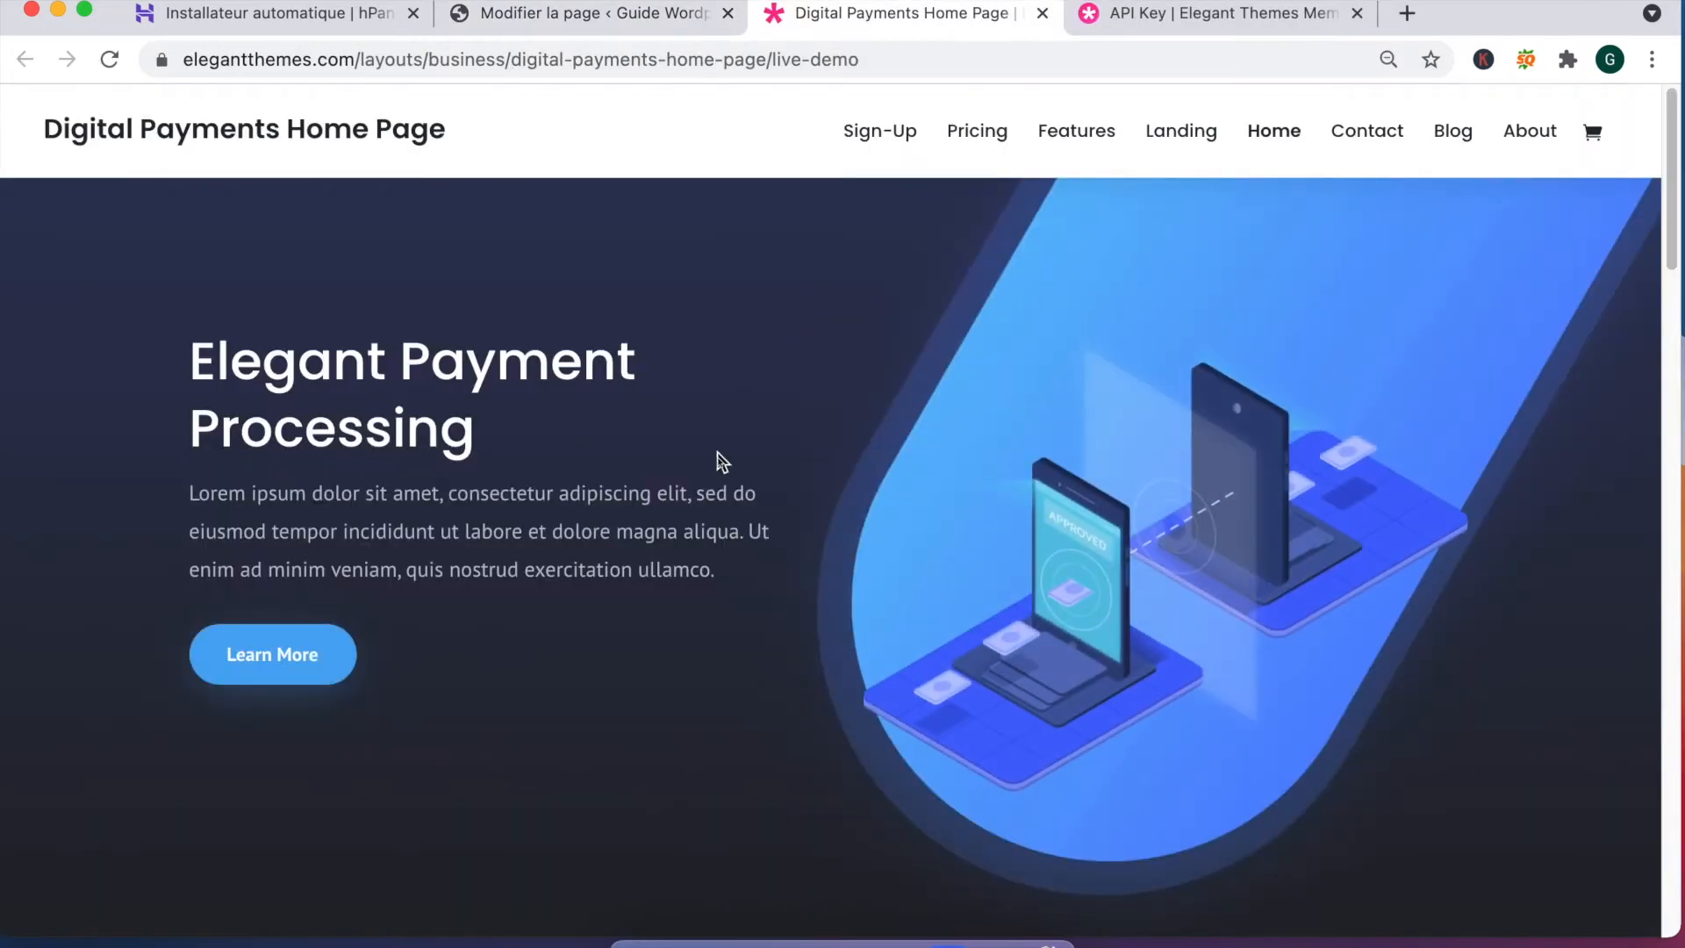
{"action": "scroll", "coordinate": [619, 483], "scroll_direction": "down", "scroll_amount": 3}
{"action": "scroll", "coordinate": [668, 483], "scroll_direction": "up", "scroll_amount": 3}
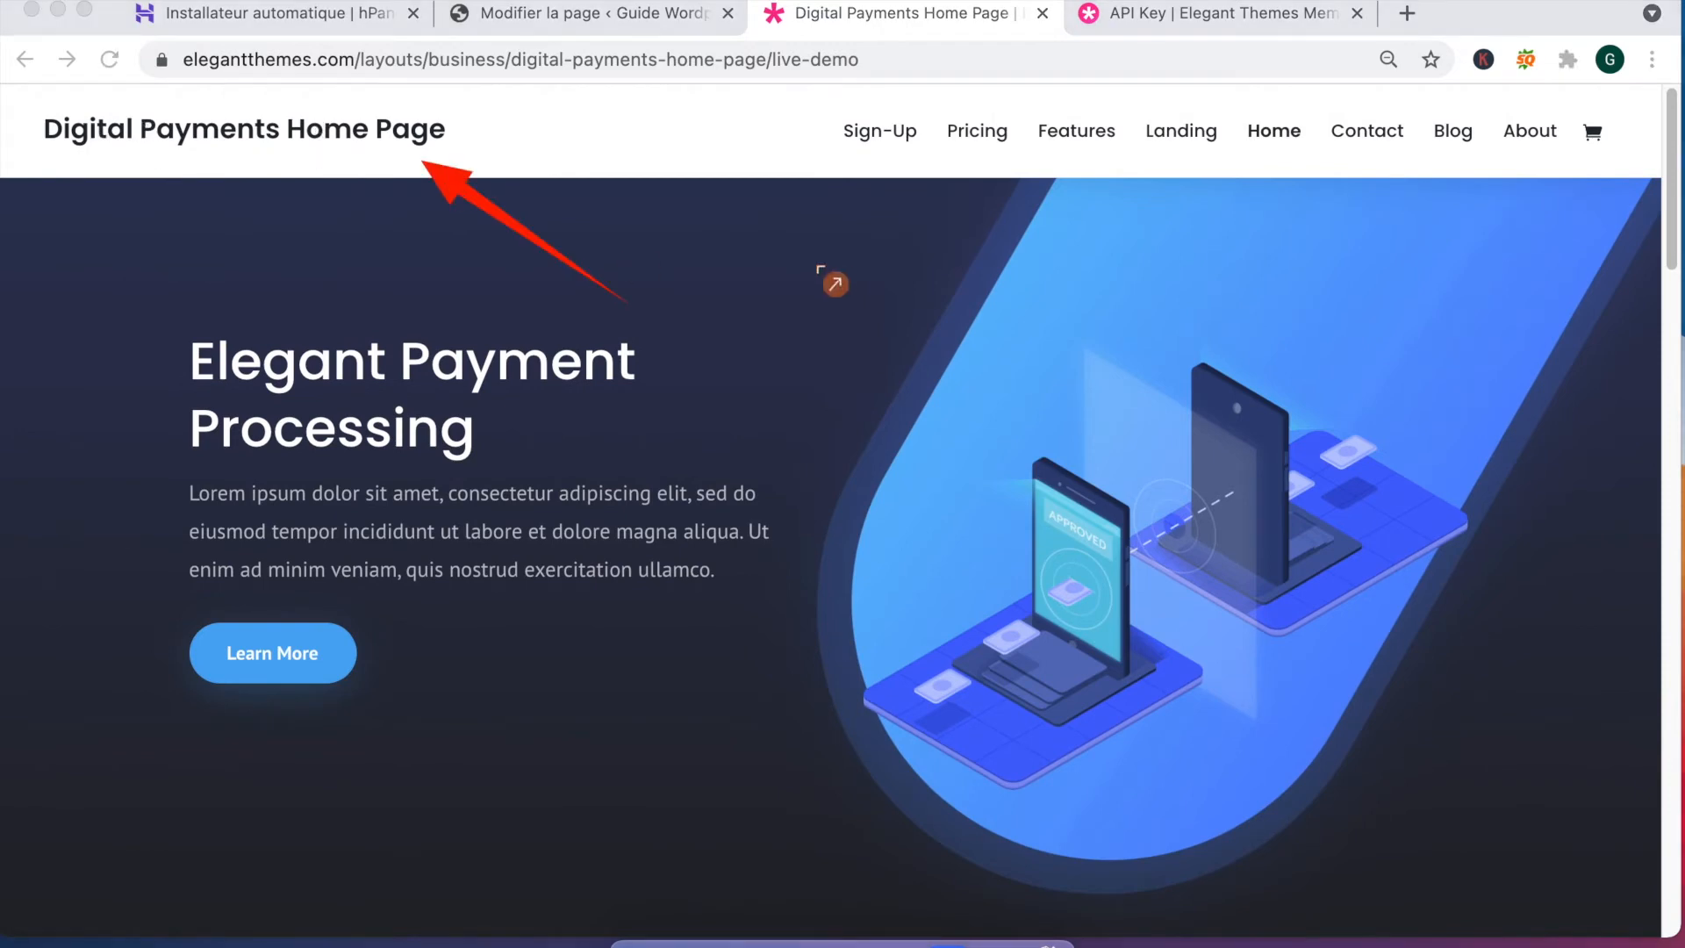
{"action": "left_click_drag", "start_coordinate": [778, 288], "coordinate": [1231, 156]}
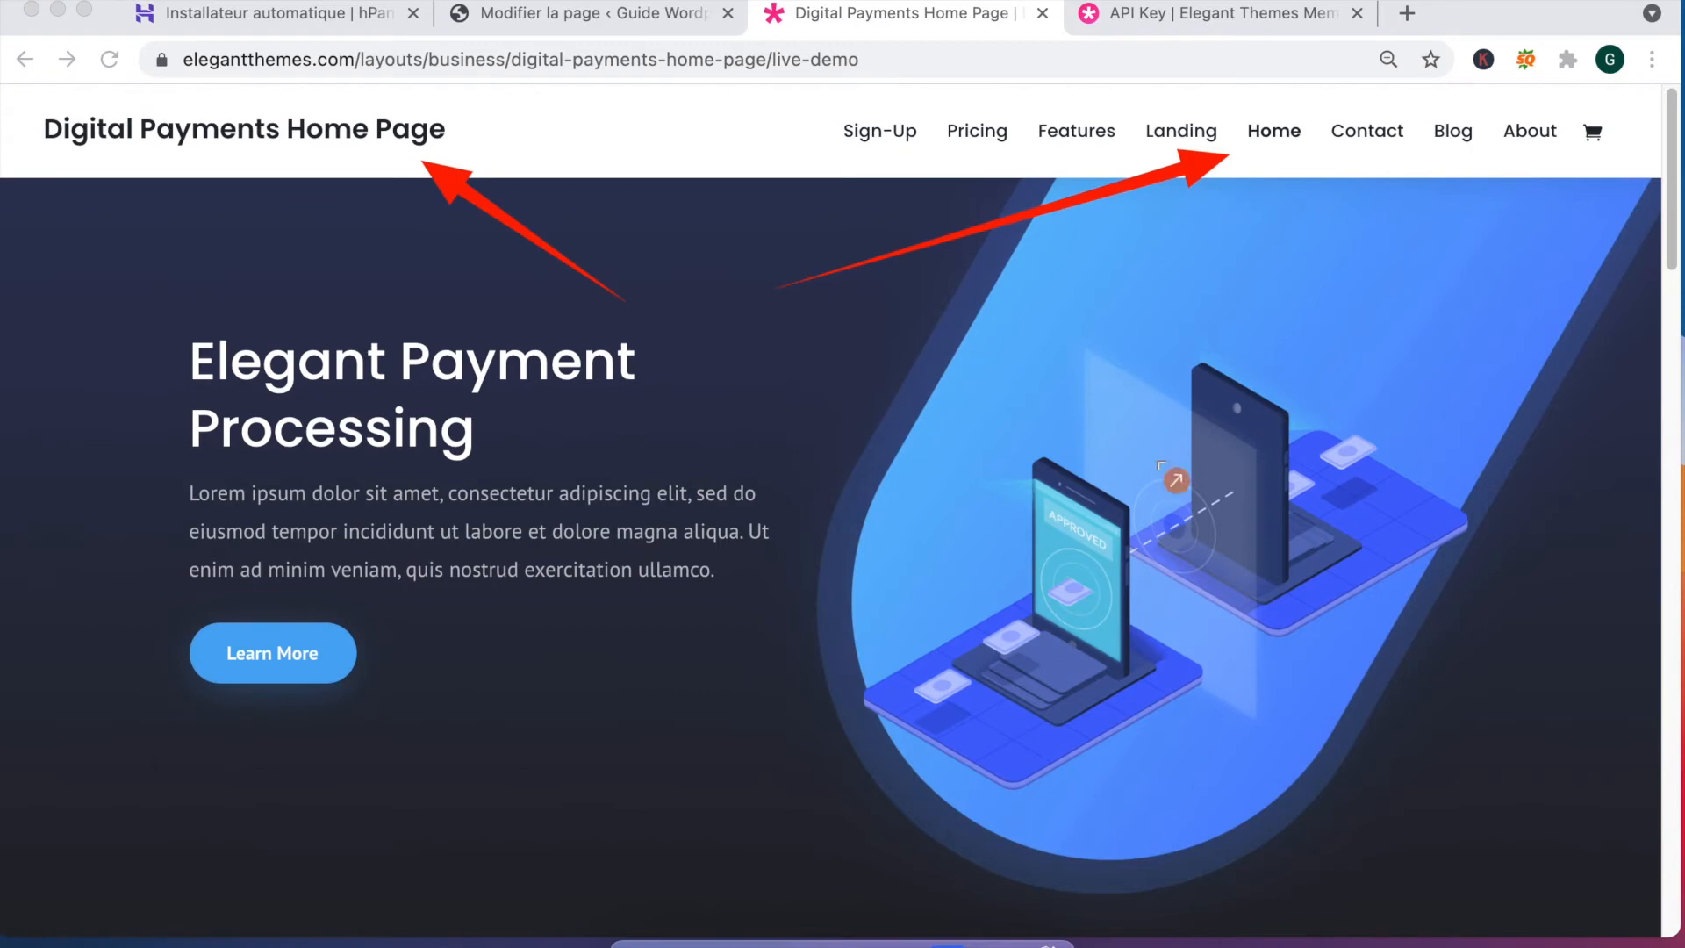
{"action": "mouse_move", "coordinate": [1346, 321]}
{"action": "left_mouse_down"}
{"action": "mouse_move", "coordinate": [1082, 513]}
{"action": "mouse_move", "coordinate": [568, 655]}
{"action": "mouse_move", "coordinate": [408, 660]}
{"action": "mouse_move", "coordinate": [422, 669]}
{"action": "left_mouse_up"}
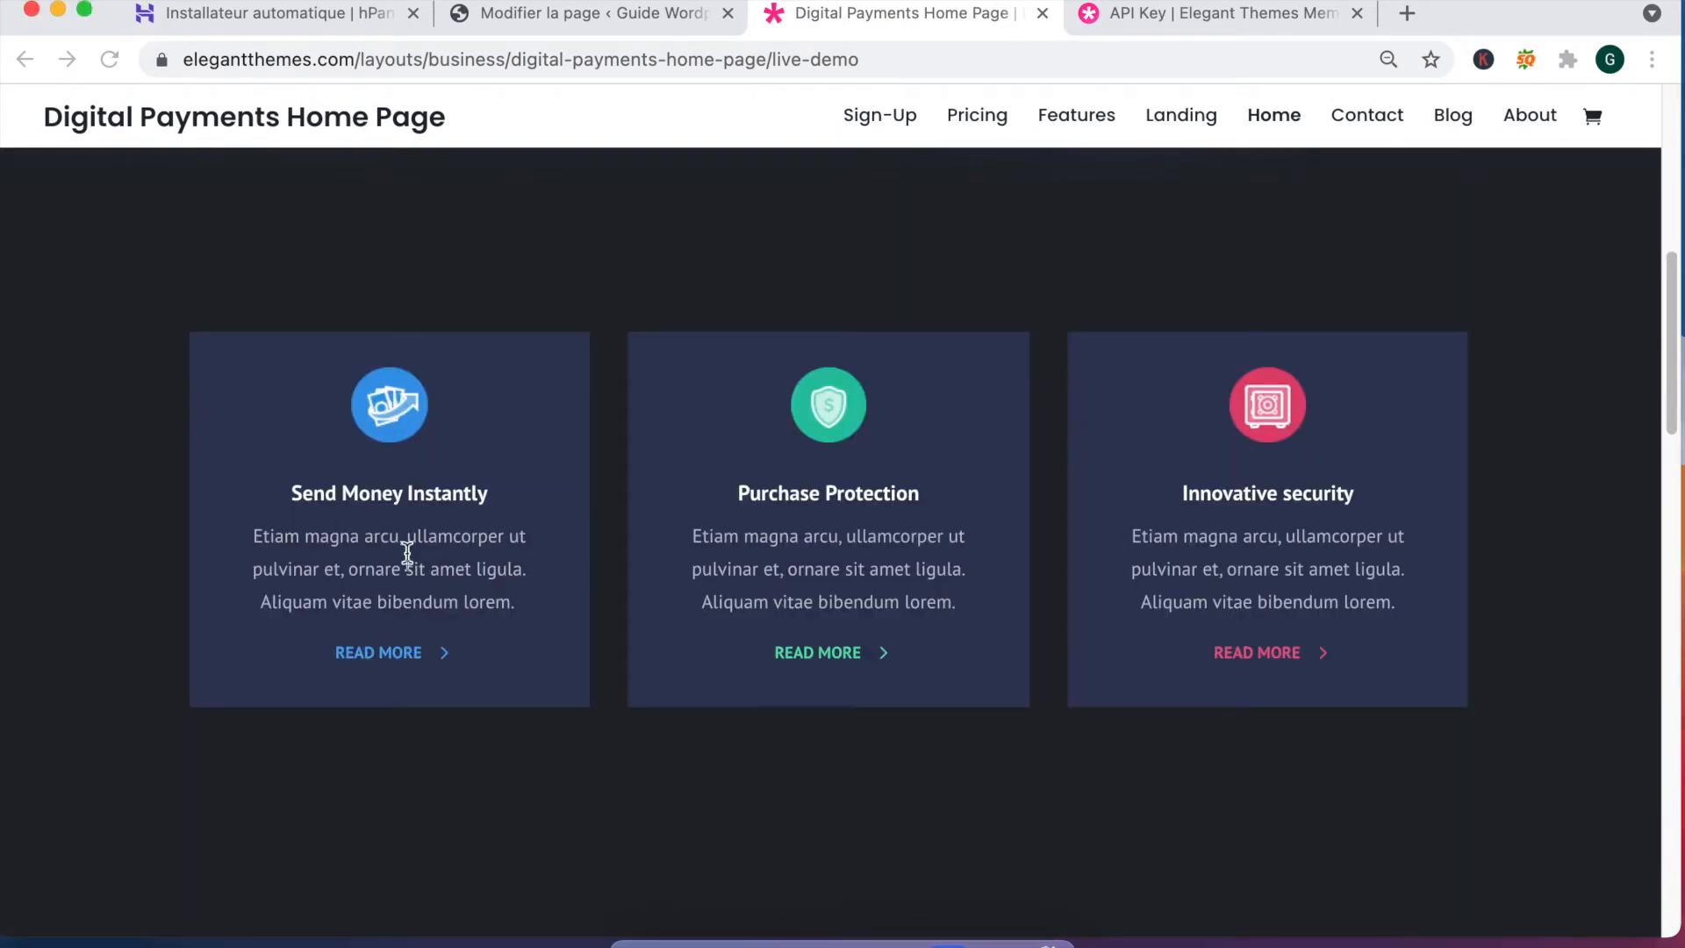
Step: Scroll through the live demo, then return to the 'Modifier la page' editor tab
{"action": "scroll", "coordinate": [981, 584], "scroll_direction": "down", "scroll_amount": 3}
{"action": "scroll", "coordinate": [983, 584], "scroll_direction": "down", "scroll_amount": 4}
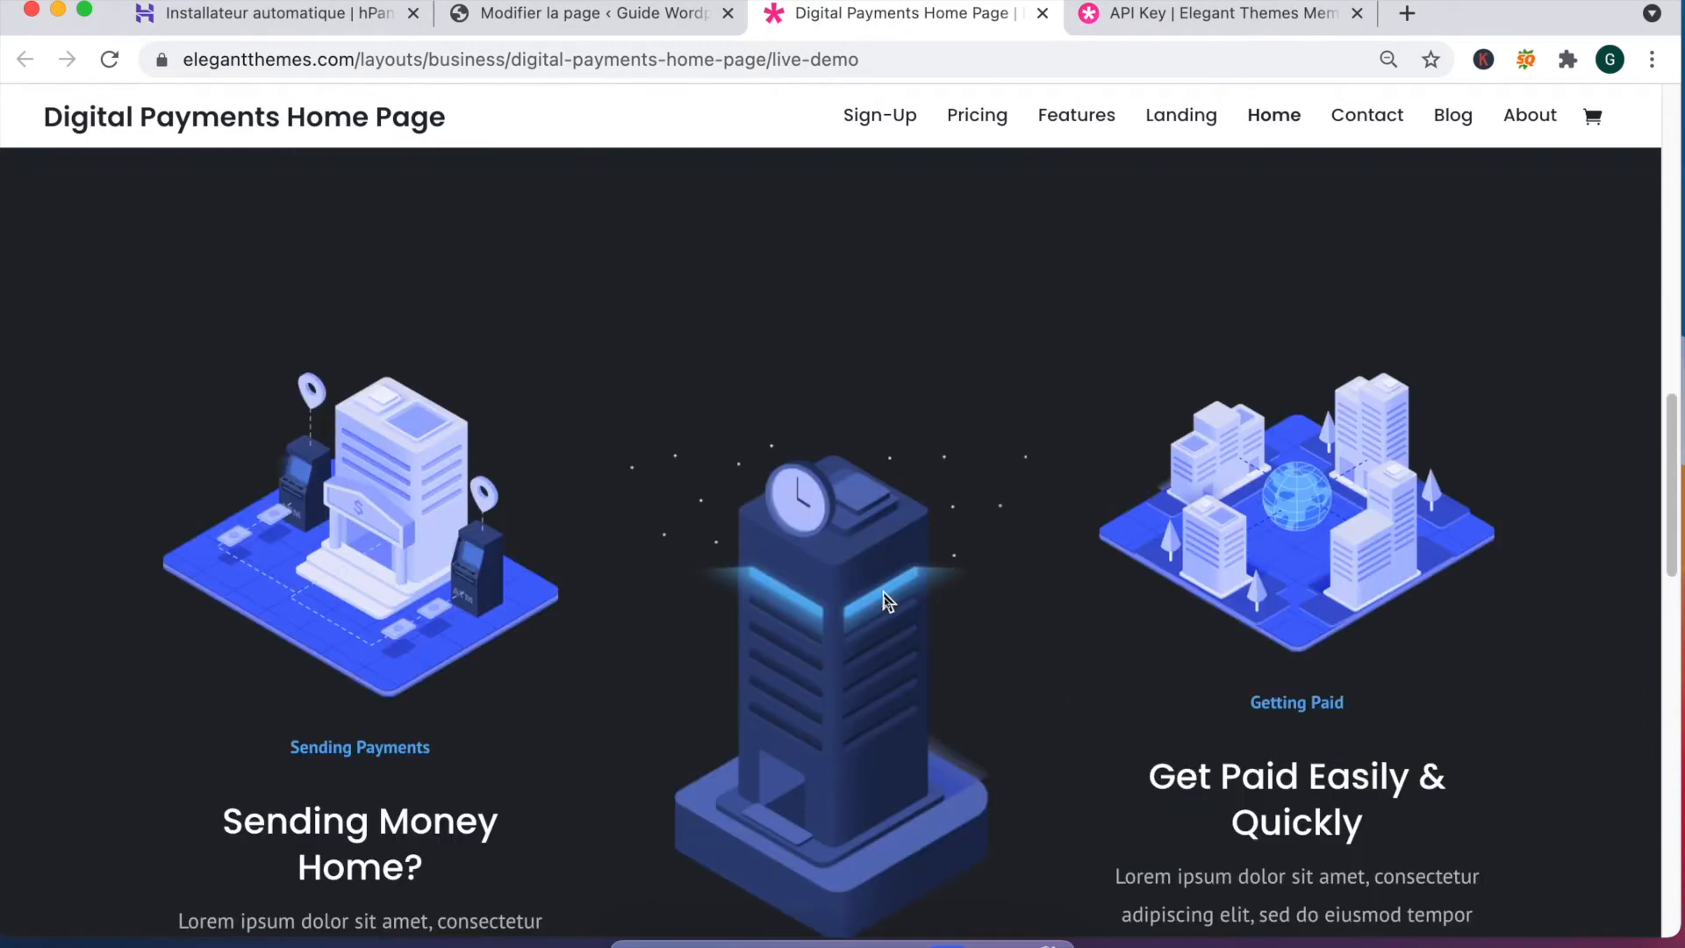
{"action": "scroll", "coordinate": [348, 547], "scroll_direction": "down", "scroll_amount": 2}
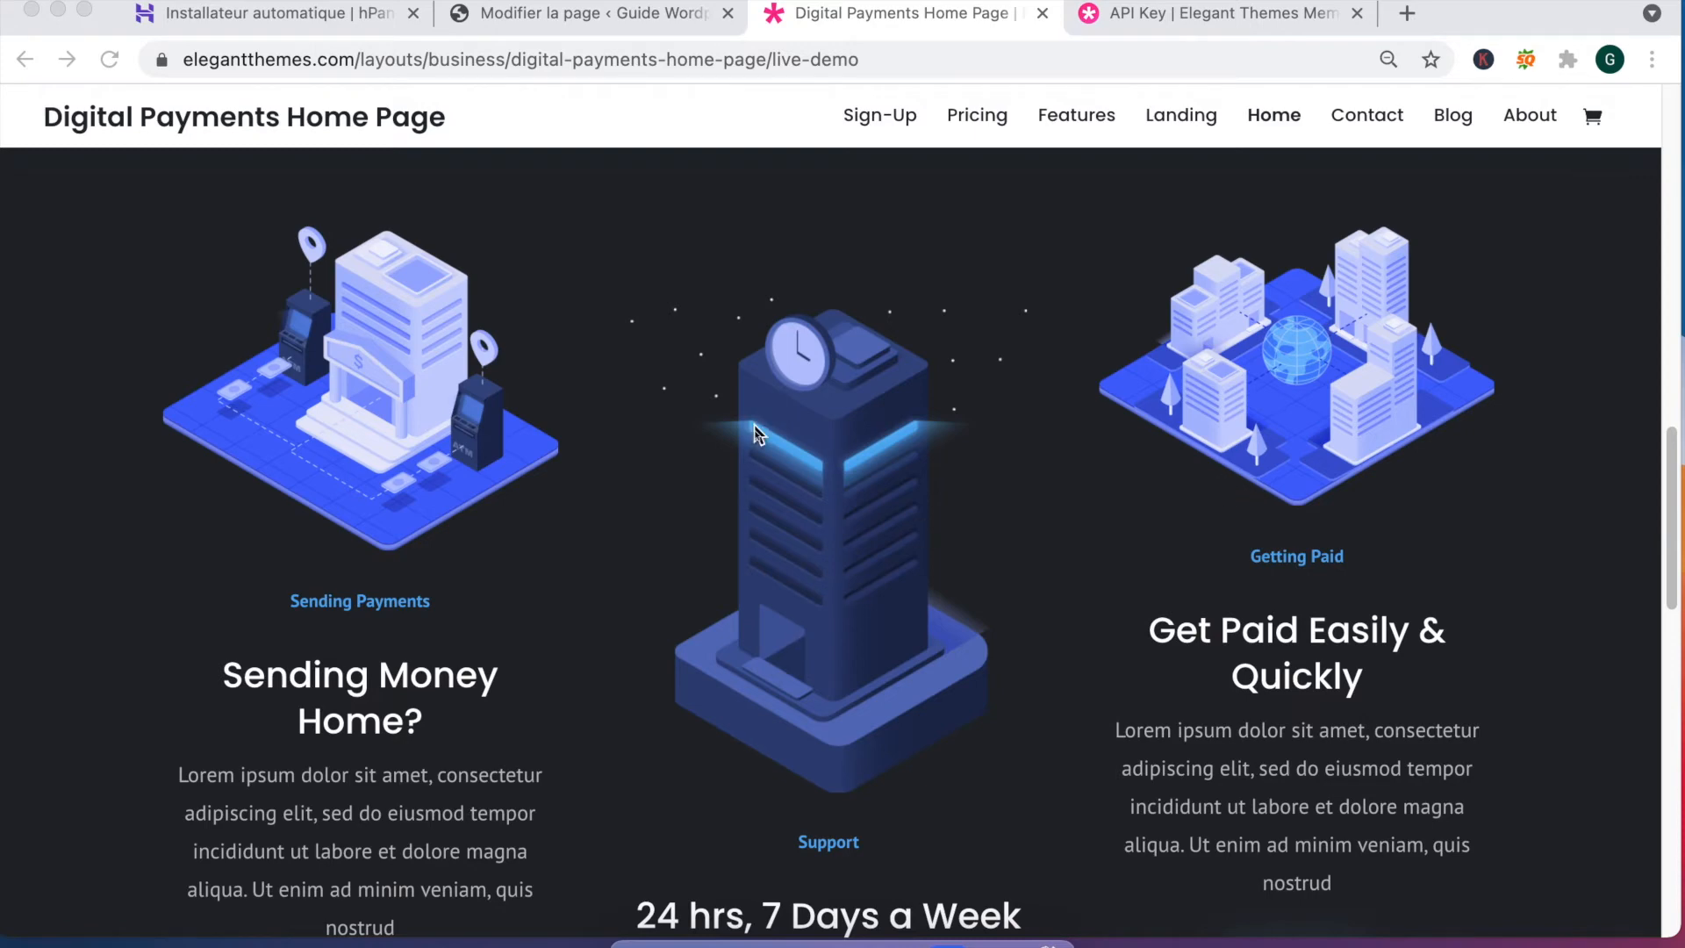
{"action": "scroll", "coordinate": [421, 452], "scroll_direction": "down", "scroll_amount": 5}
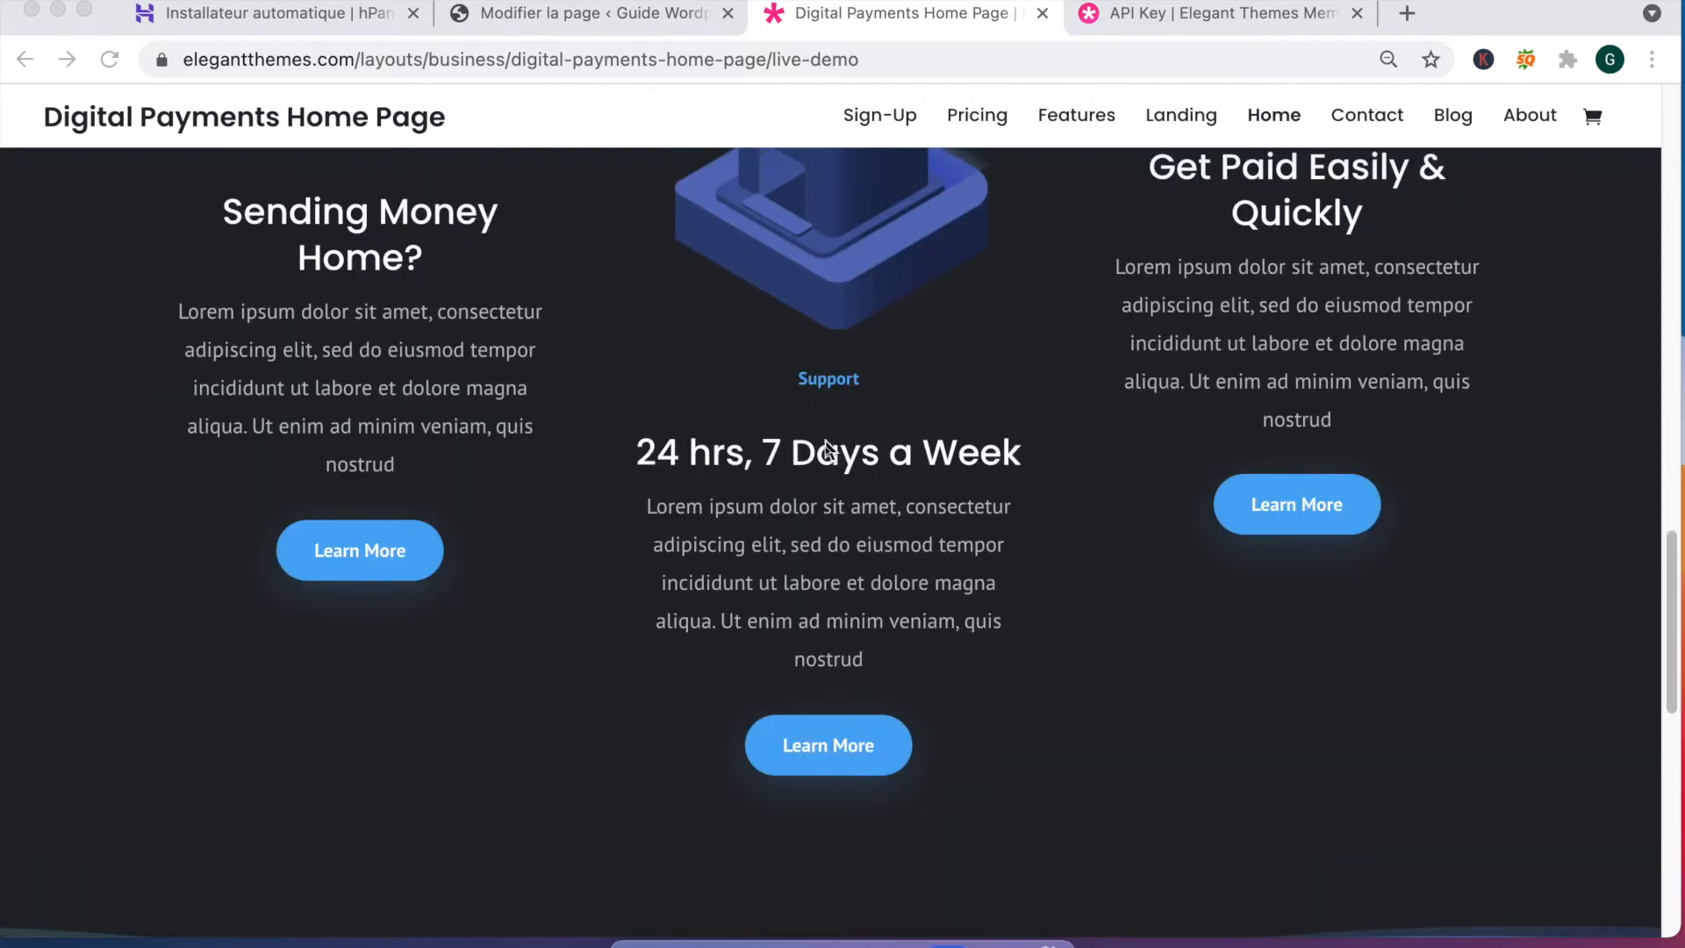
{"action": "scroll", "coordinate": [826, 449], "scroll_direction": "down", "scroll_amount": 10}
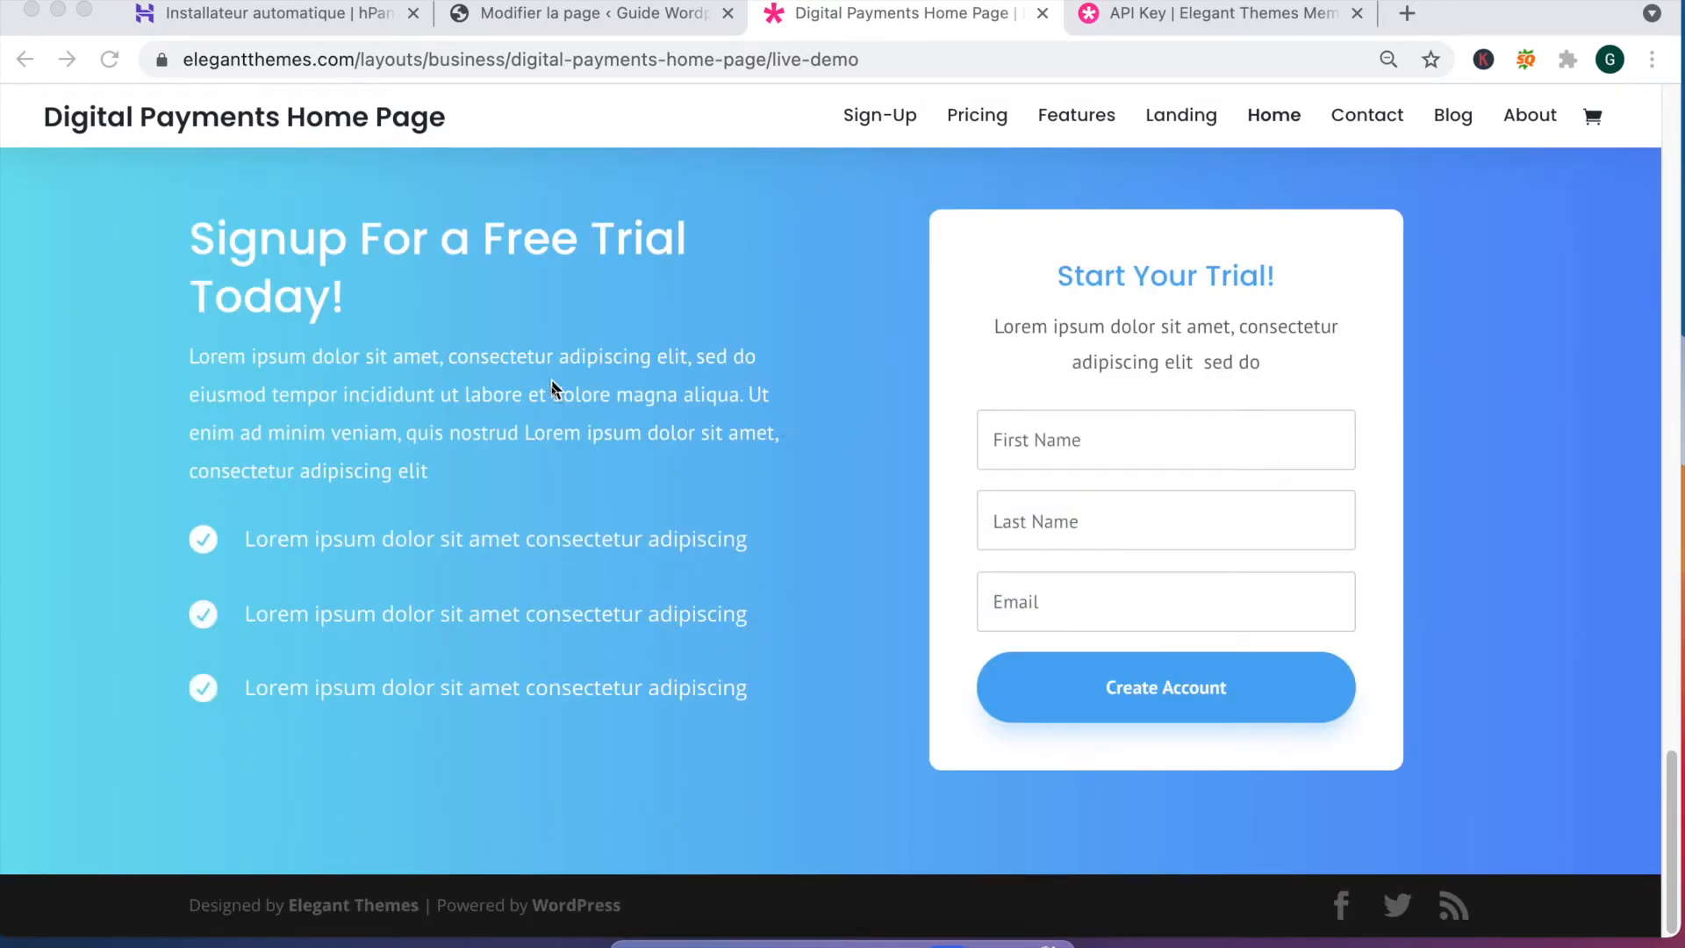
{"action": "scroll", "coordinate": [552, 386], "scroll_direction": "up", "scroll_amount": 4}
{"action": "scroll", "coordinate": [1059, 367], "scroll_direction": "down", "scroll_amount": 3}
{"action": "scroll", "coordinate": [878, 356], "scroll_direction": "up", "scroll_amount": 15}
{"action": "scroll", "coordinate": [776, 345], "scroll_direction": "up", "scroll_amount": 10}
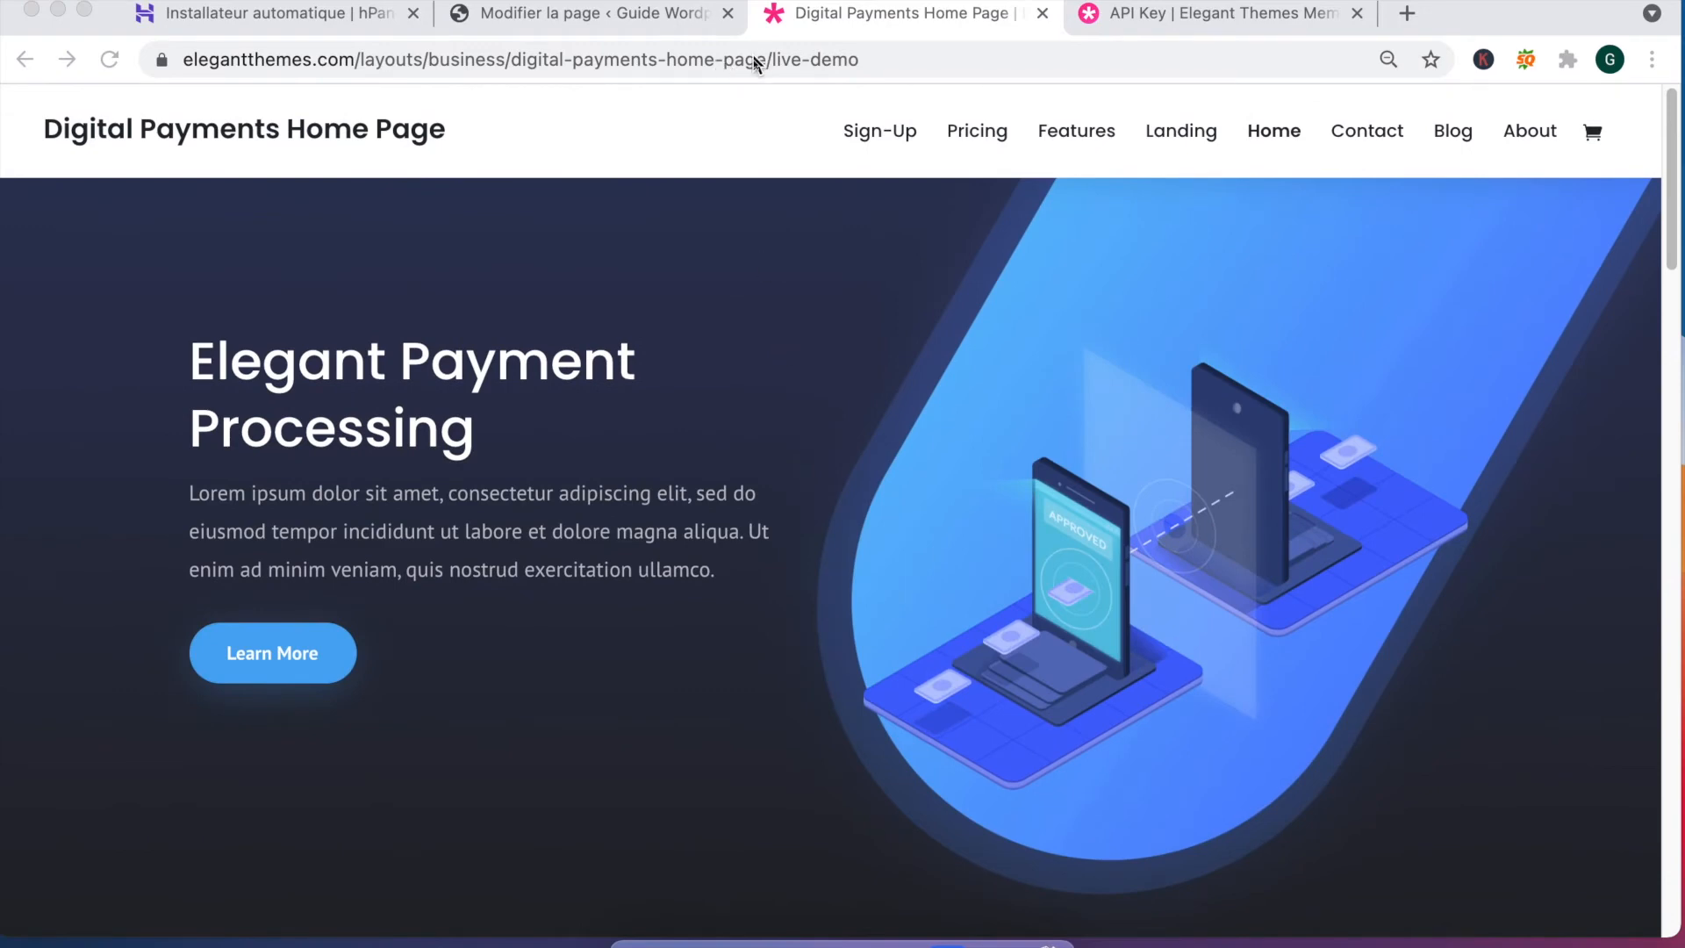
{"action": "left_click", "coordinate": [584, 26]}
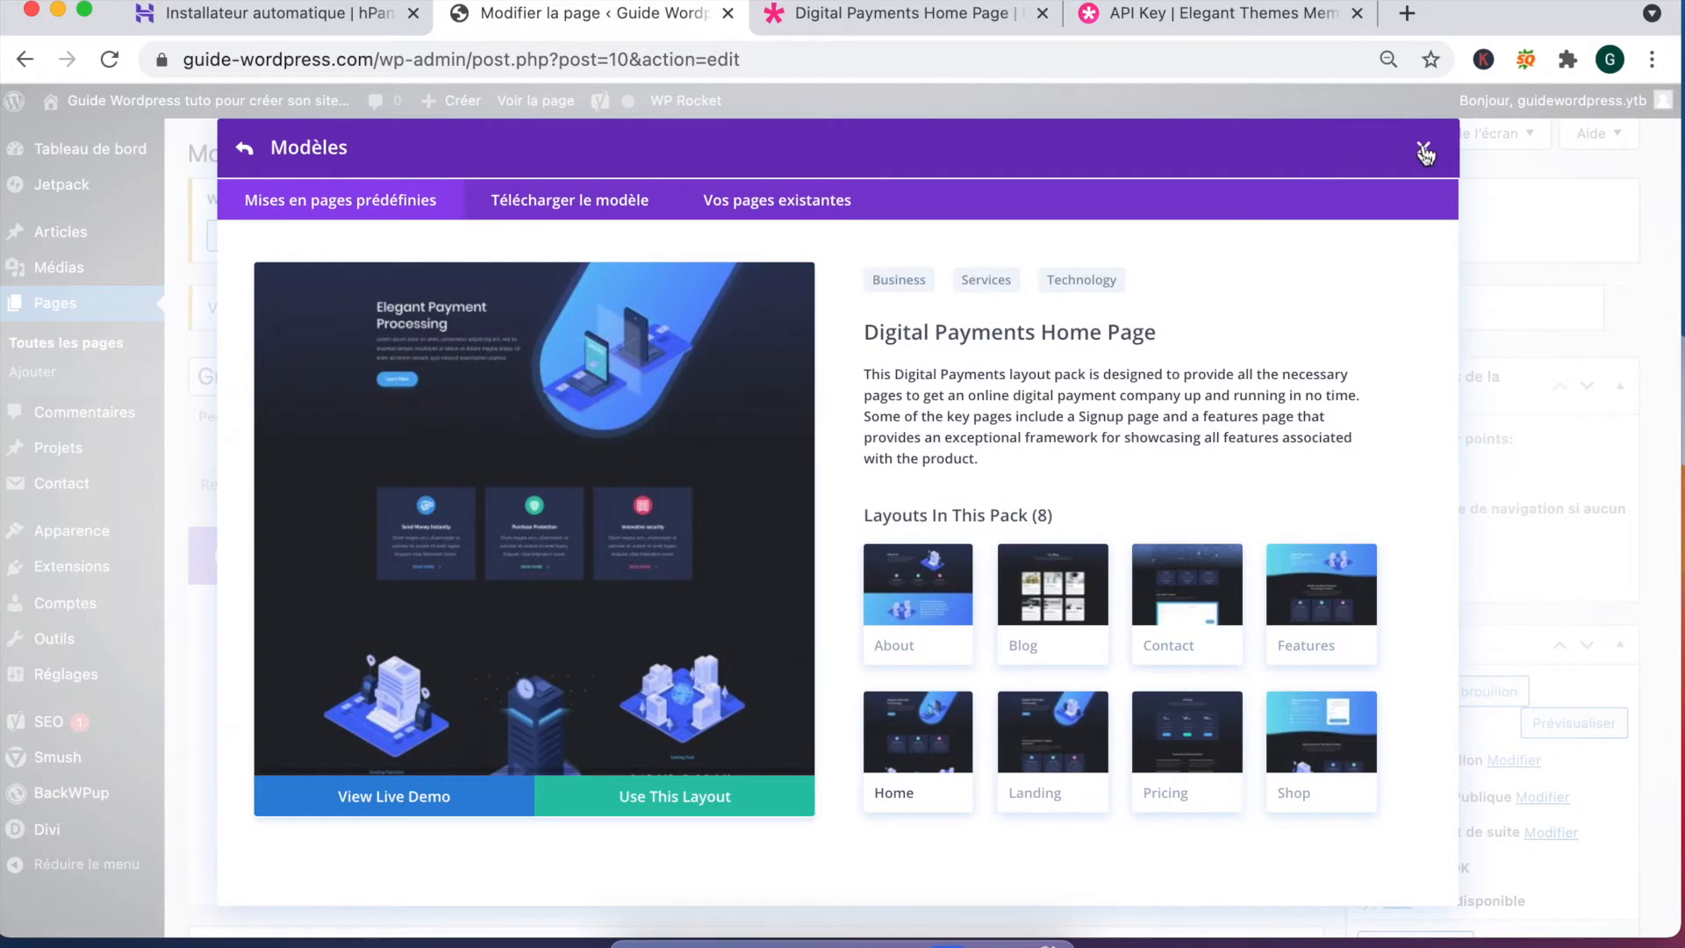
Step: Go back to the 228-pack layout catalogue and scroll through the categories and back up
{"action": "left_click", "coordinate": [248, 155]}
{"action": "scroll", "coordinate": [878, 571], "scroll_direction": "down", "scroll_amount": 10}
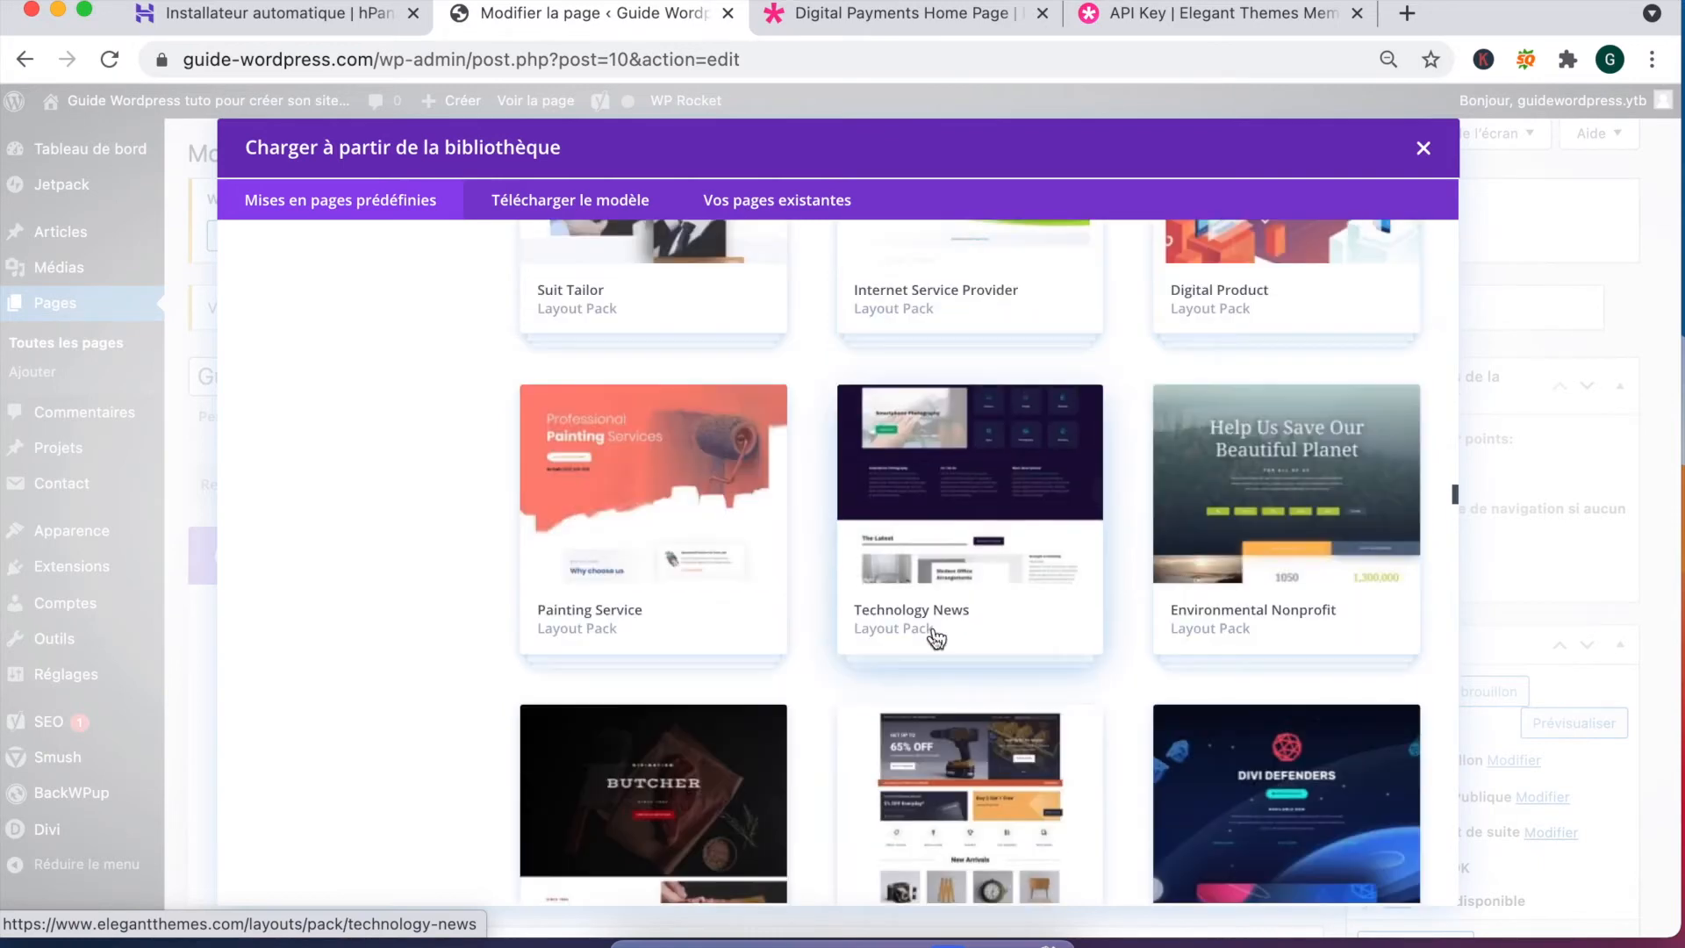
{"action": "scroll", "coordinate": [936, 638], "scroll_direction": "down", "scroll_amount": 4}
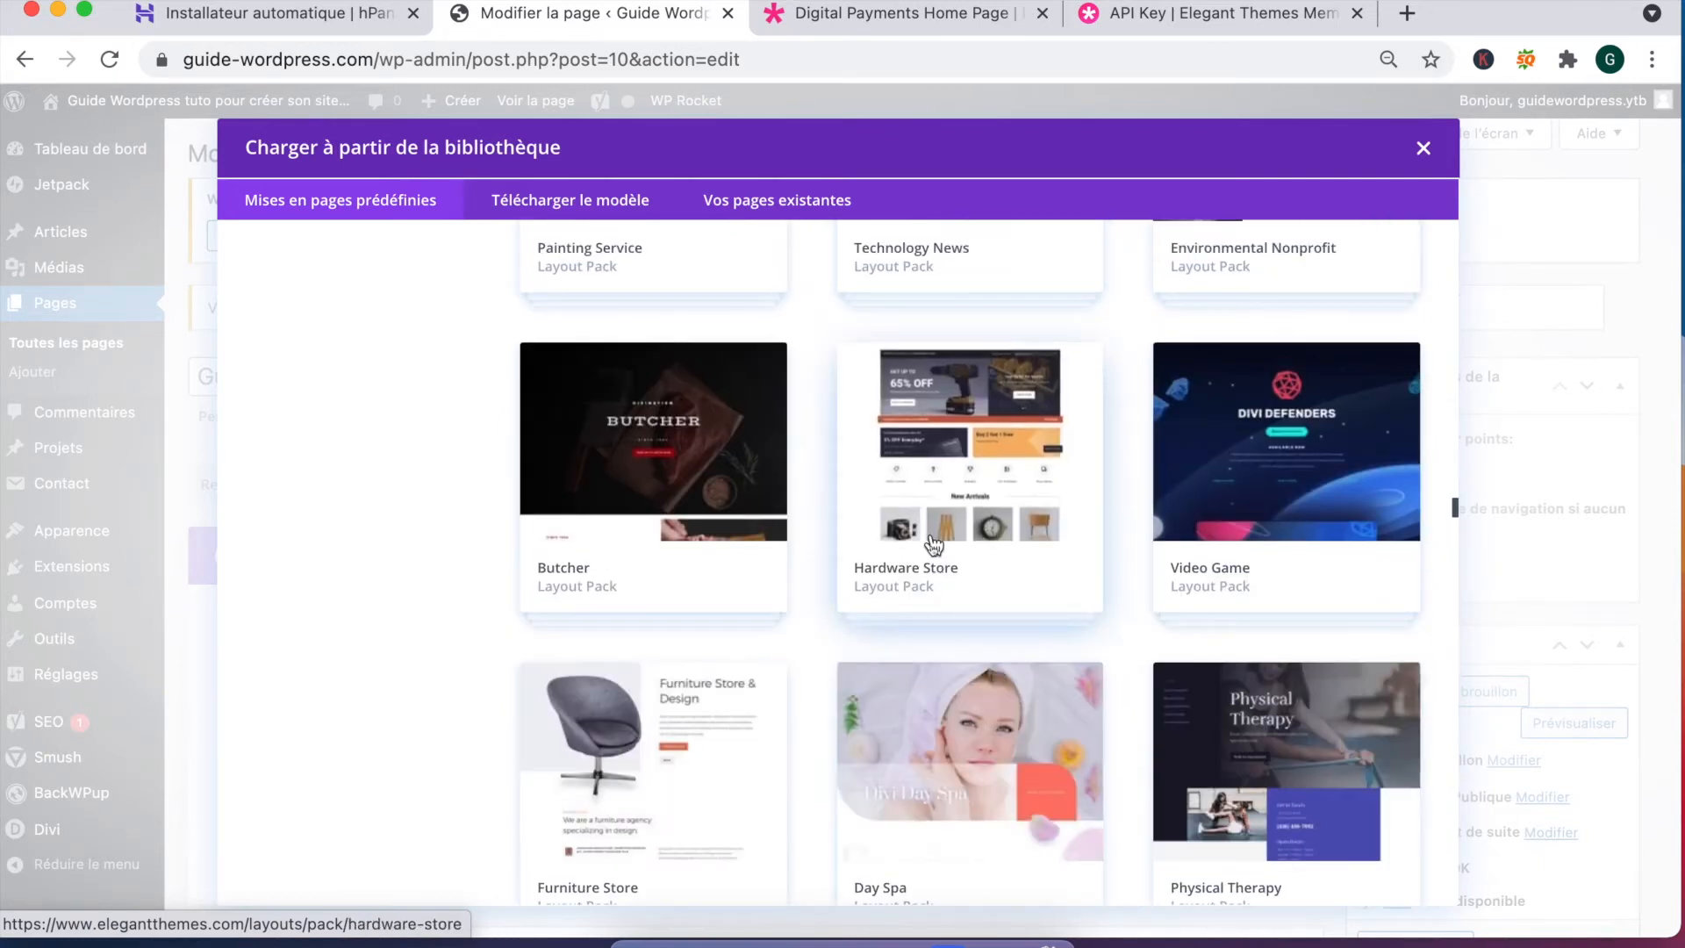
{"action": "scroll", "coordinate": [937, 551], "scroll_direction": "down", "scroll_amount": 4}
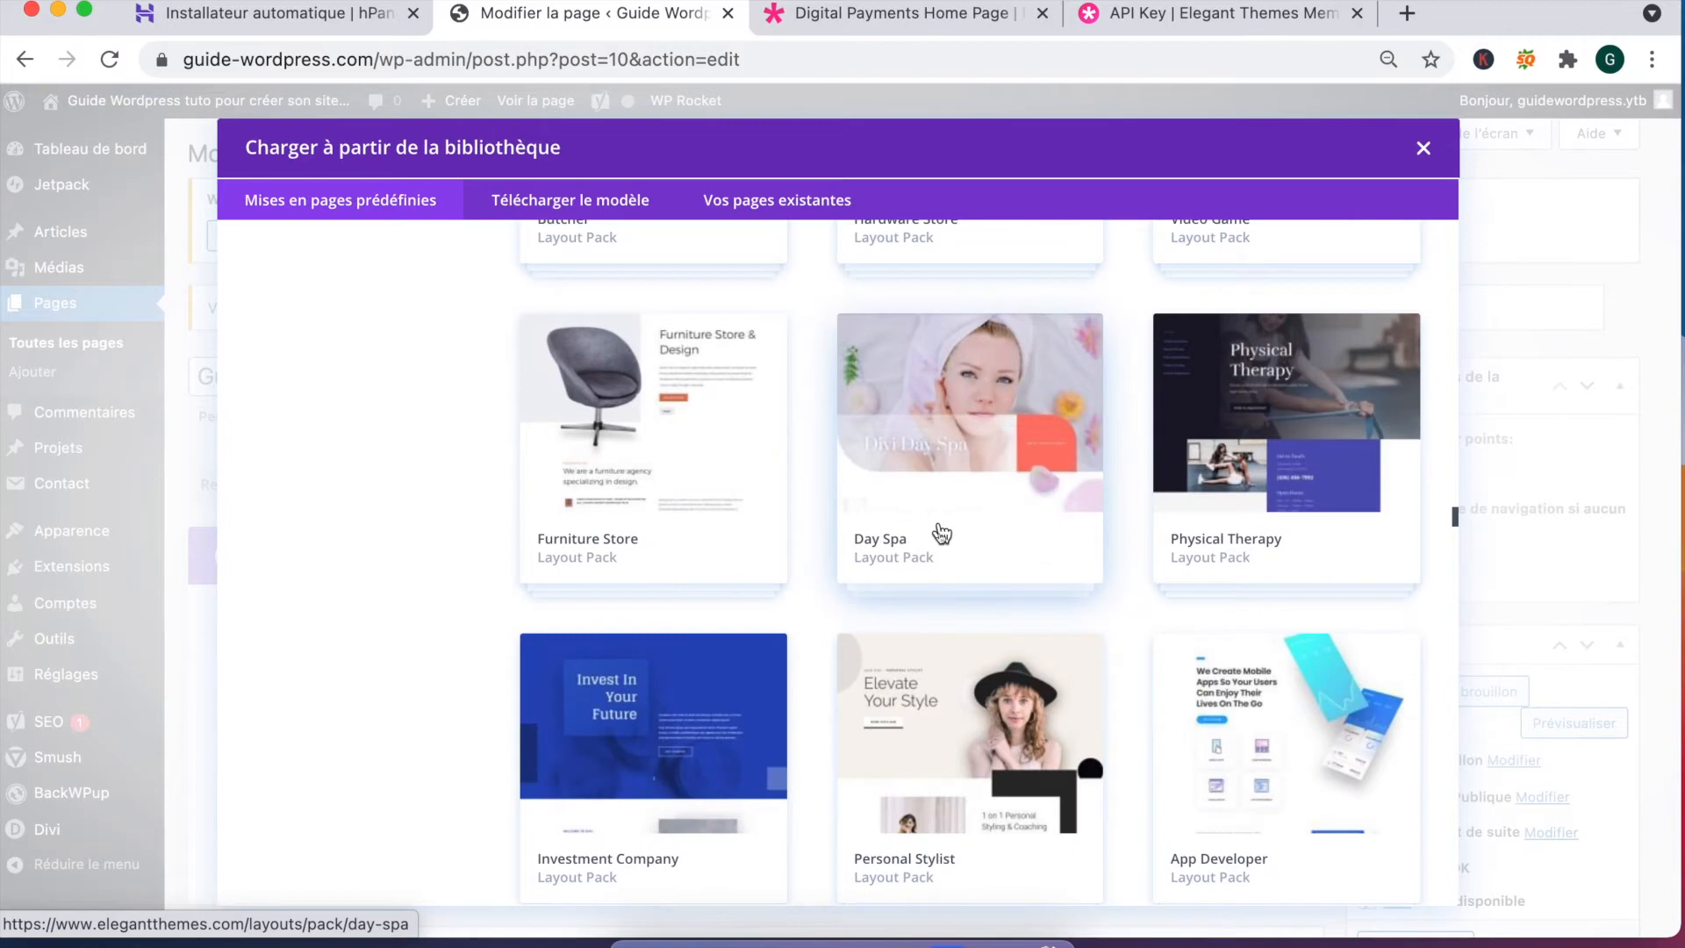
{"action": "scroll", "coordinate": [942, 532], "scroll_direction": "down", "scroll_amount": 8}
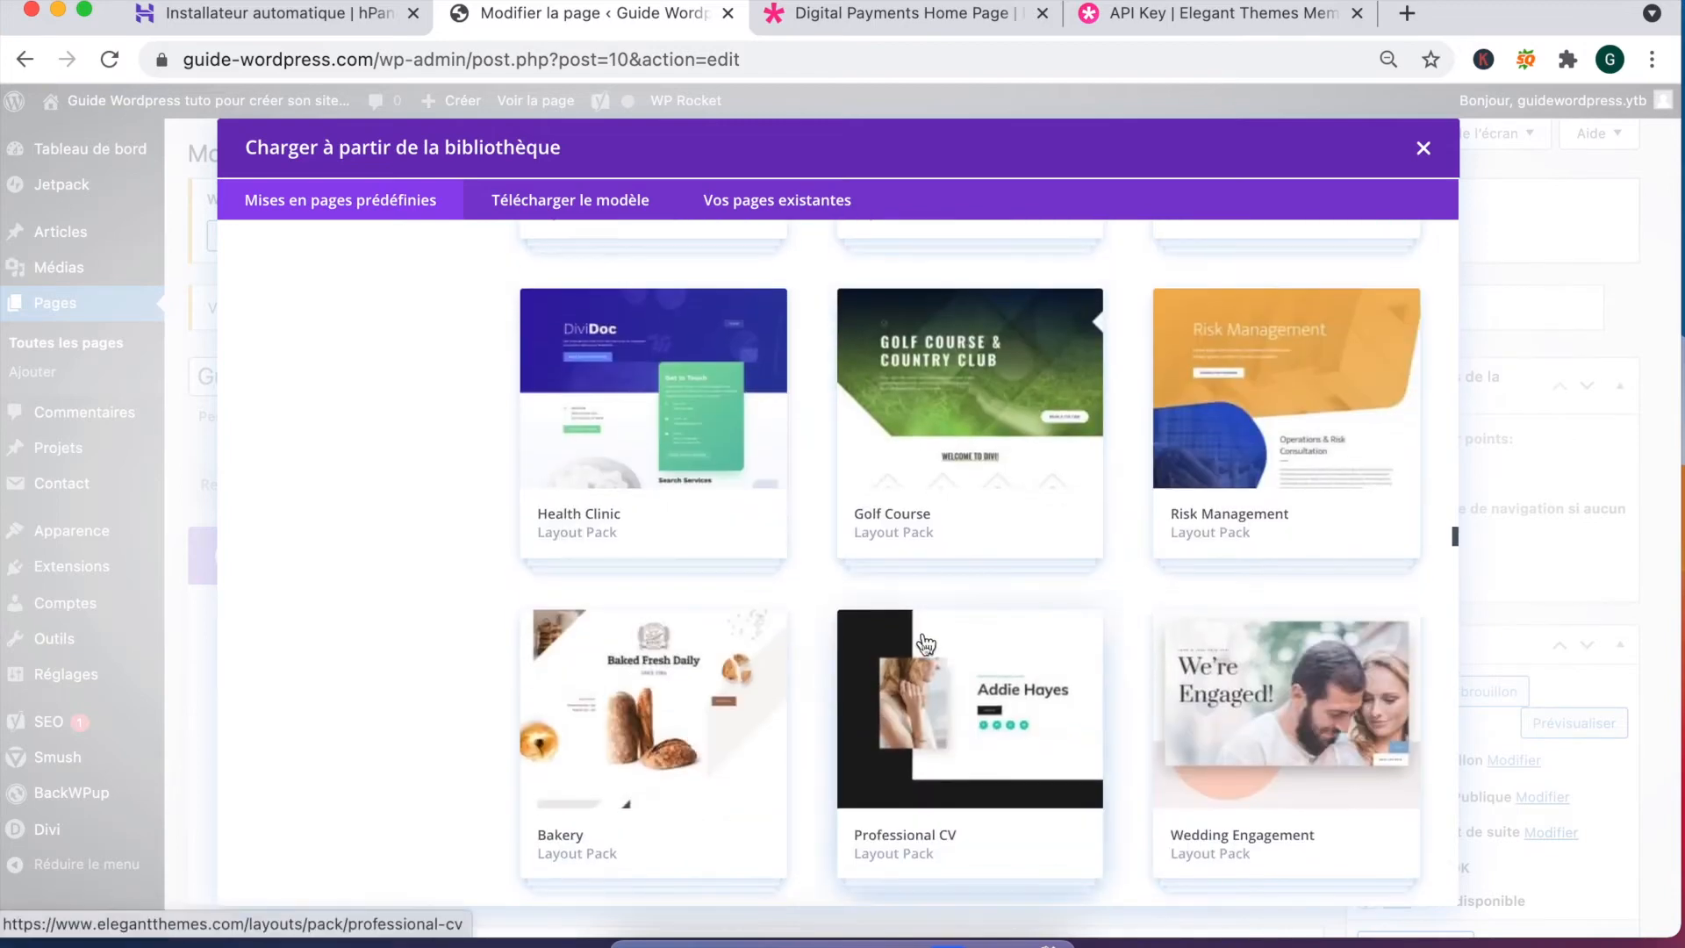
{"action": "scroll", "coordinate": [931, 667], "scroll_direction": "down", "scroll_amount": 3}
{"action": "scroll", "coordinate": [938, 683], "scroll_direction": "down", "scroll_amount": 5}
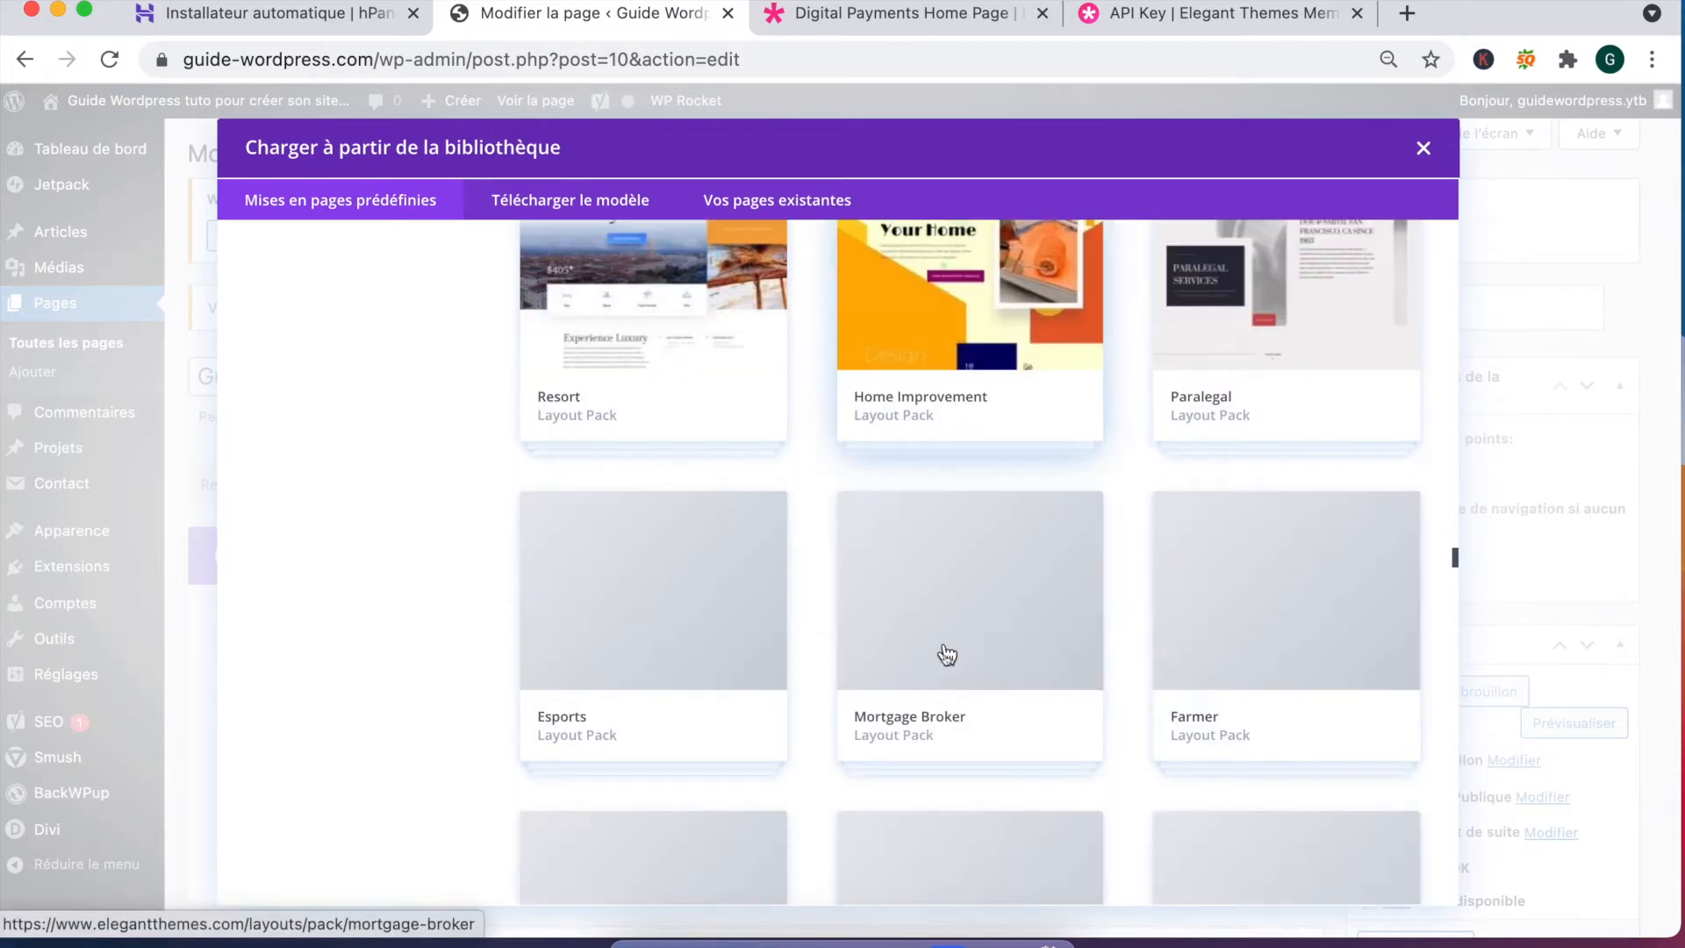
{"action": "scroll", "coordinate": [959, 515], "scroll_direction": "up", "scroll_amount": 1}
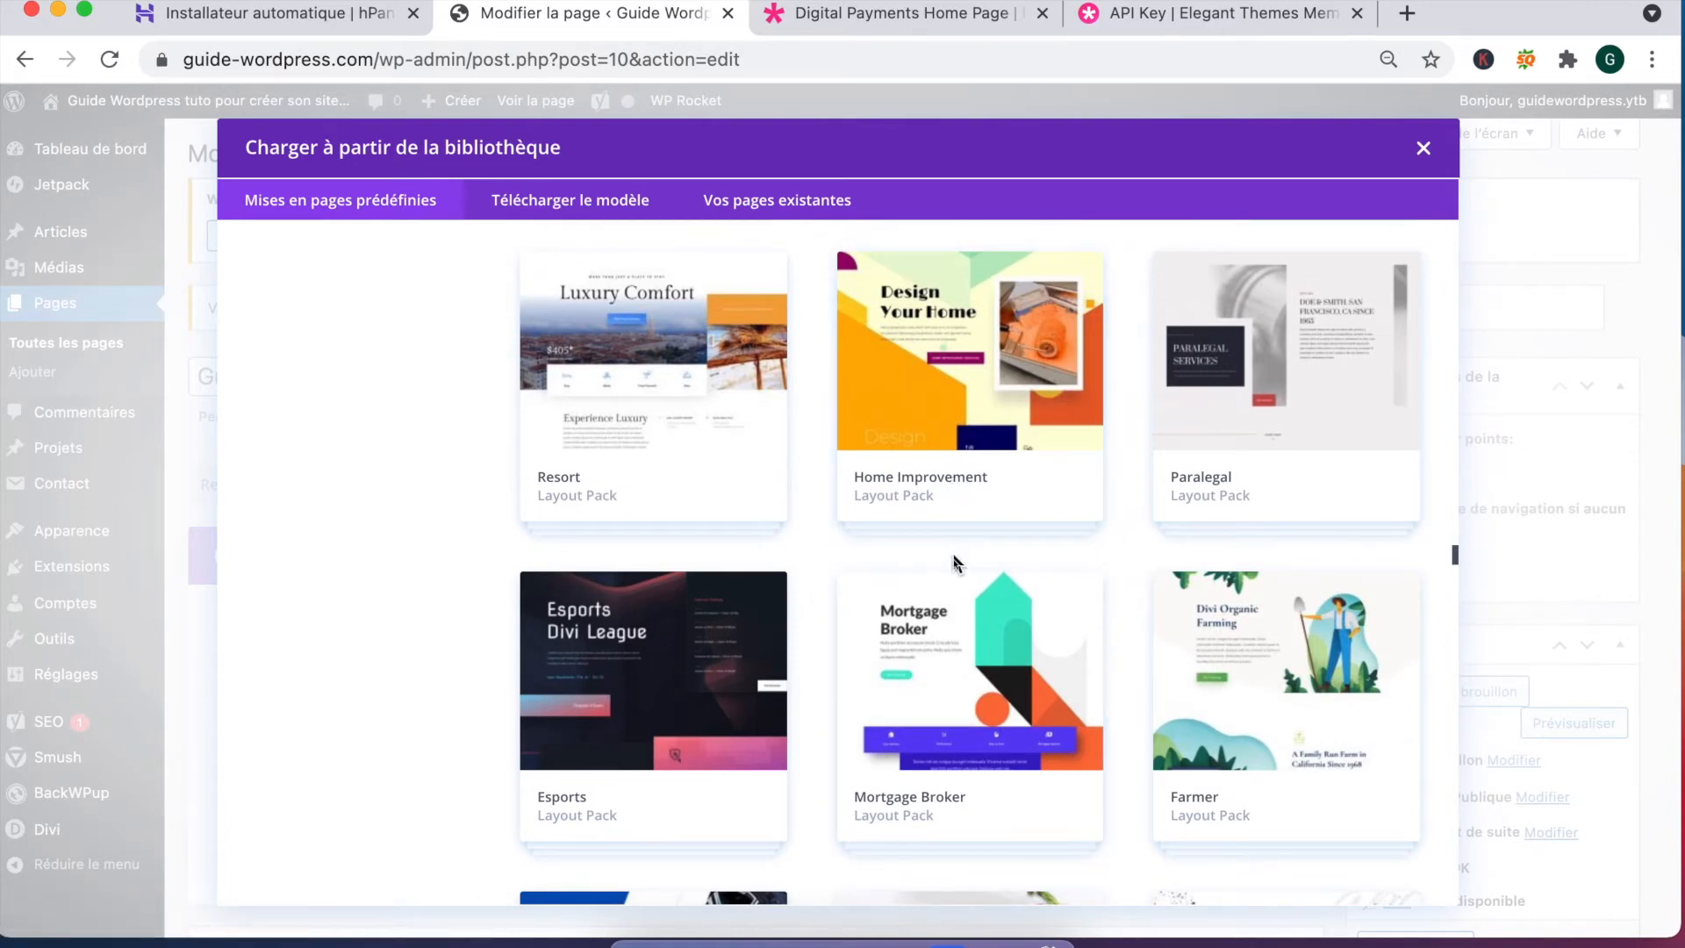
{"action": "scroll", "coordinate": [1123, 648], "scroll_direction": "down", "scroll_amount": 6}
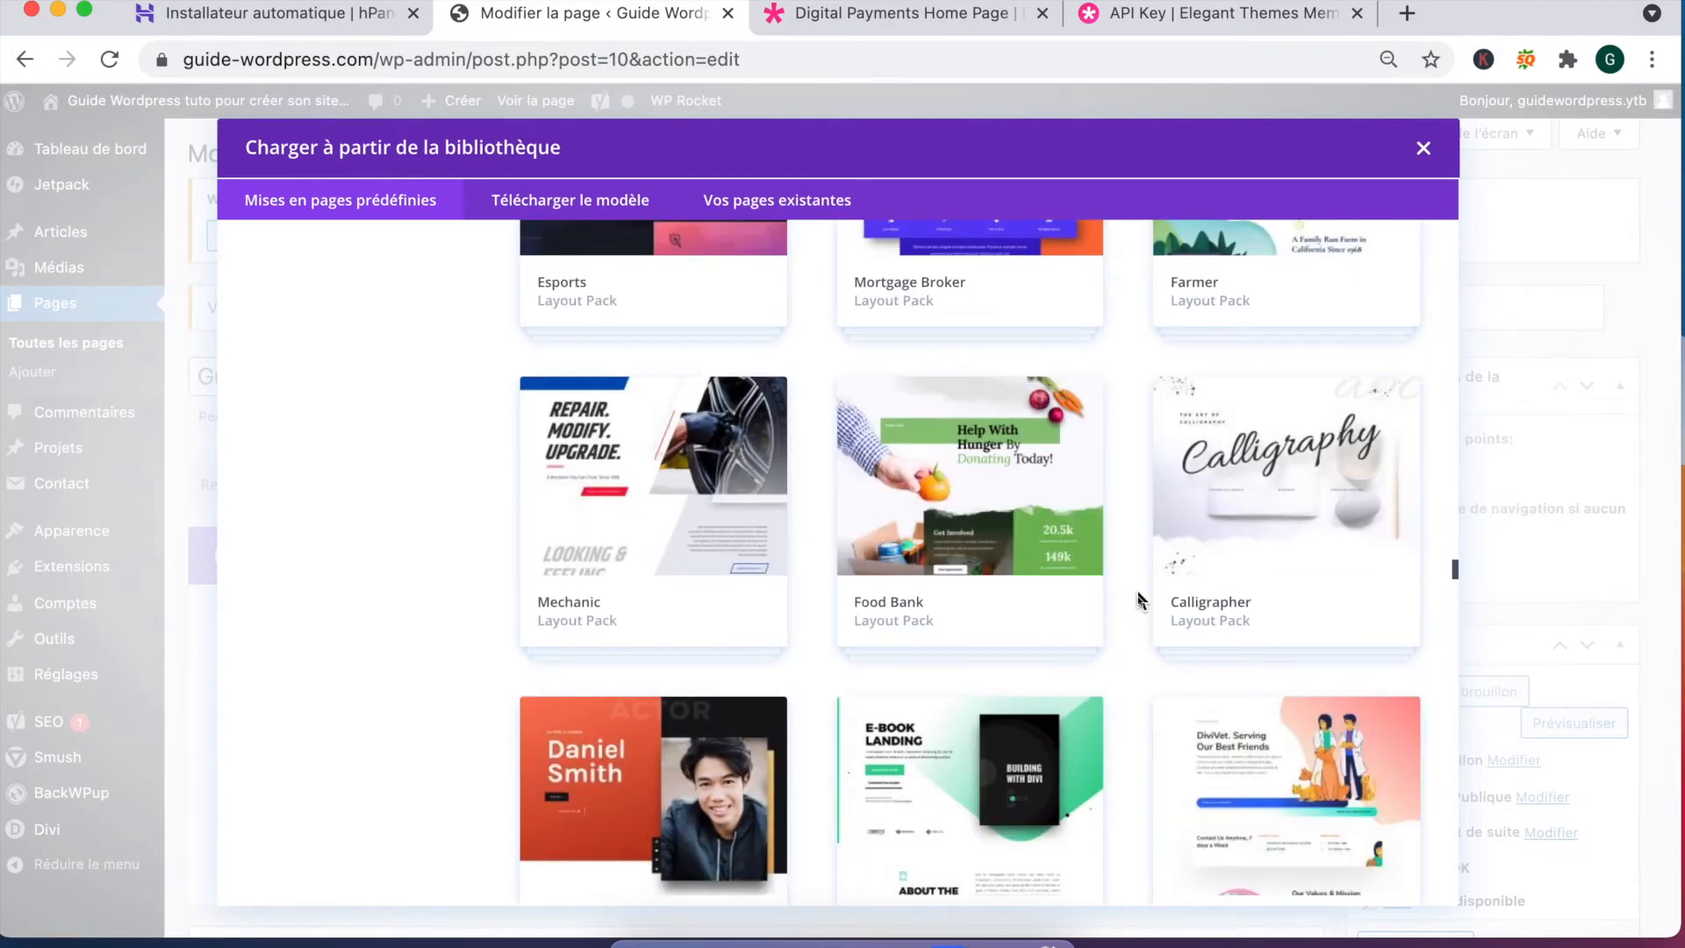
{"action": "scroll", "coordinate": [1134, 597], "scroll_direction": "down", "scroll_amount": 5}
{"action": "scroll", "coordinate": [1134, 586], "scroll_direction": "down", "scroll_amount": 5}
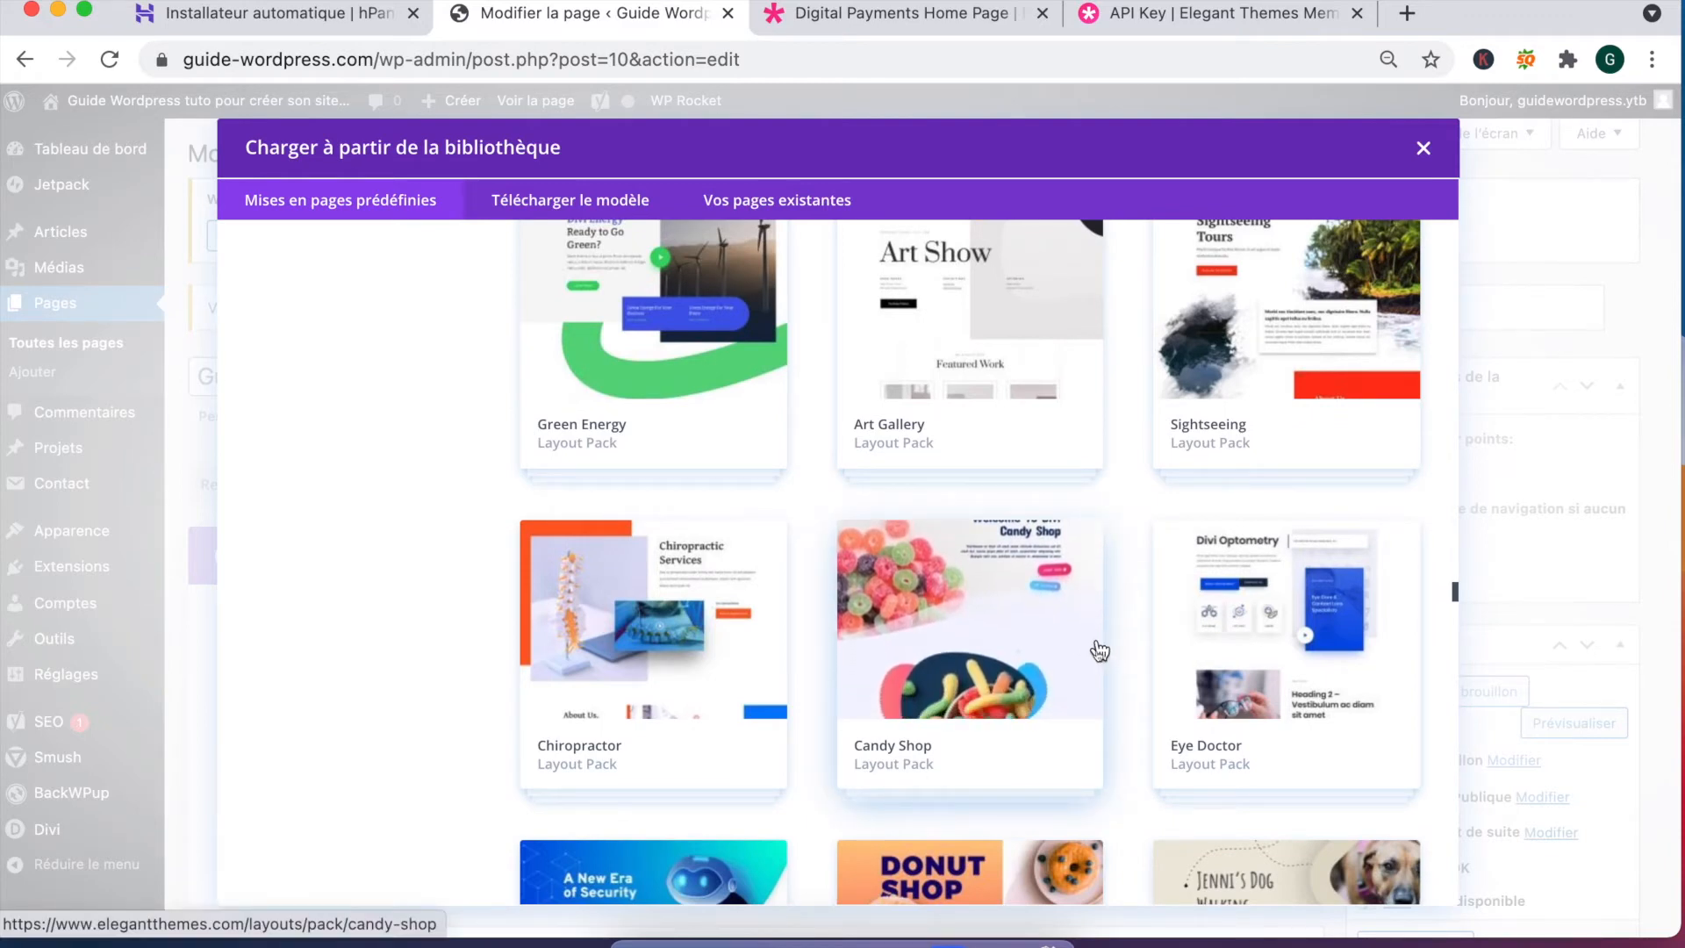
{"action": "scroll", "coordinate": [1045, 641], "scroll_direction": "down", "scroll_amount": 10}
{"action": "scroll", "coordinate": [1032, 634], "scroll_direction": "down", "scroll_amount": 8}
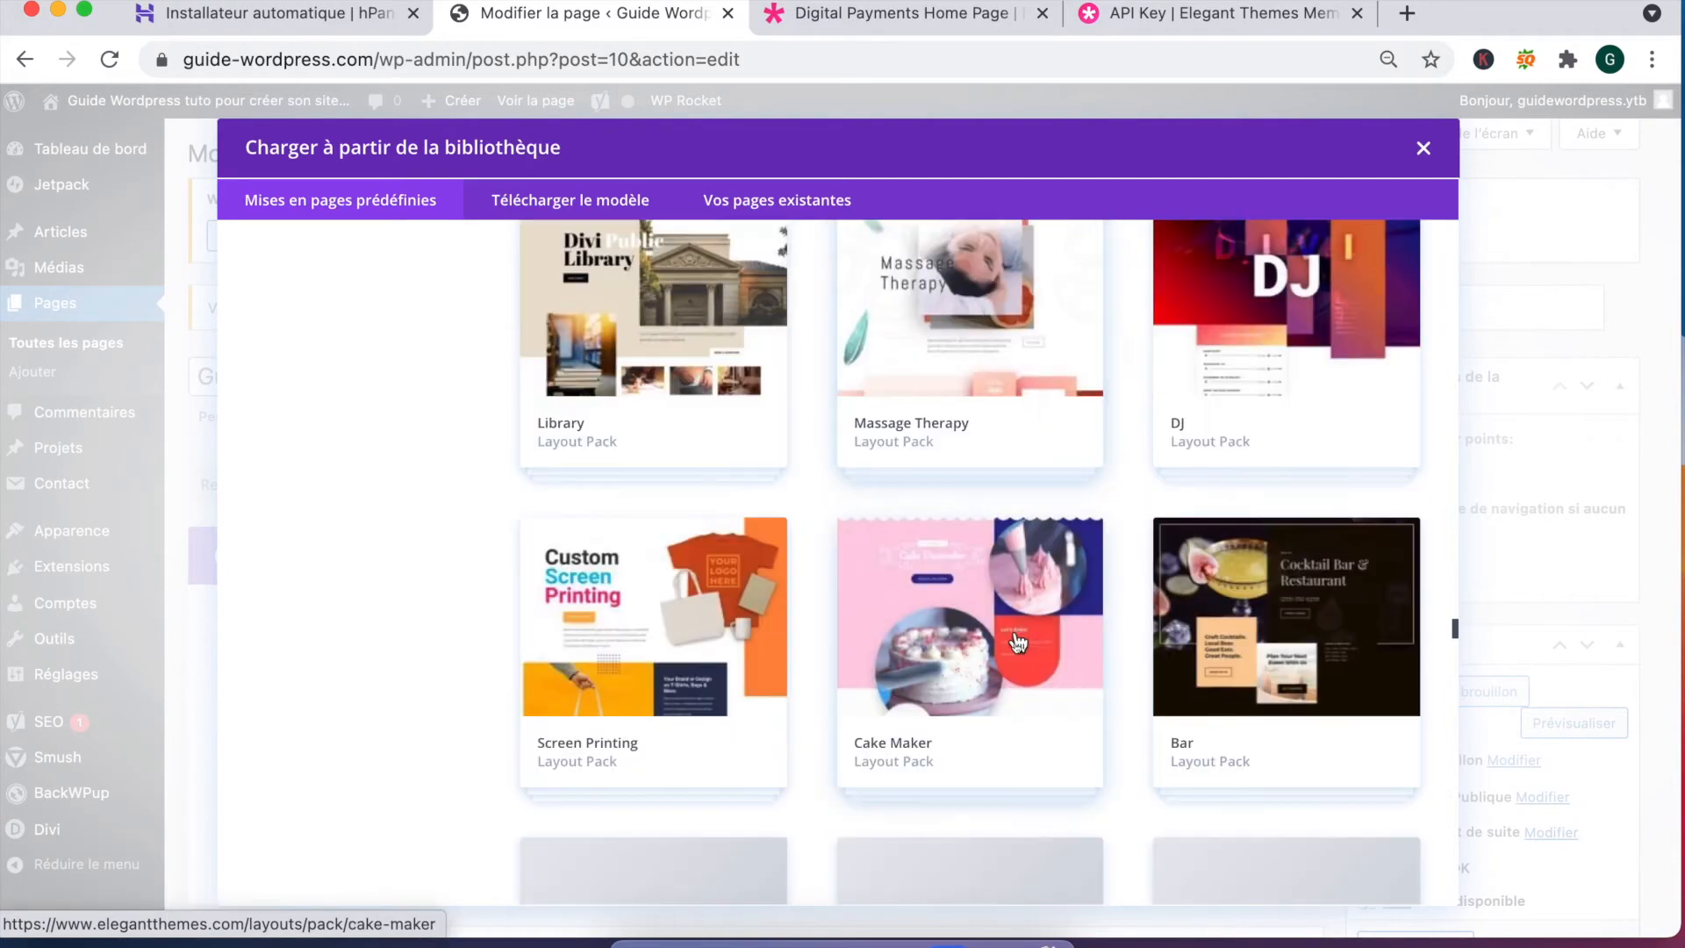
{"action": "scroll", "coordinate": [989, 684], "scroll_direction": "down", "scroll_amount": 4}
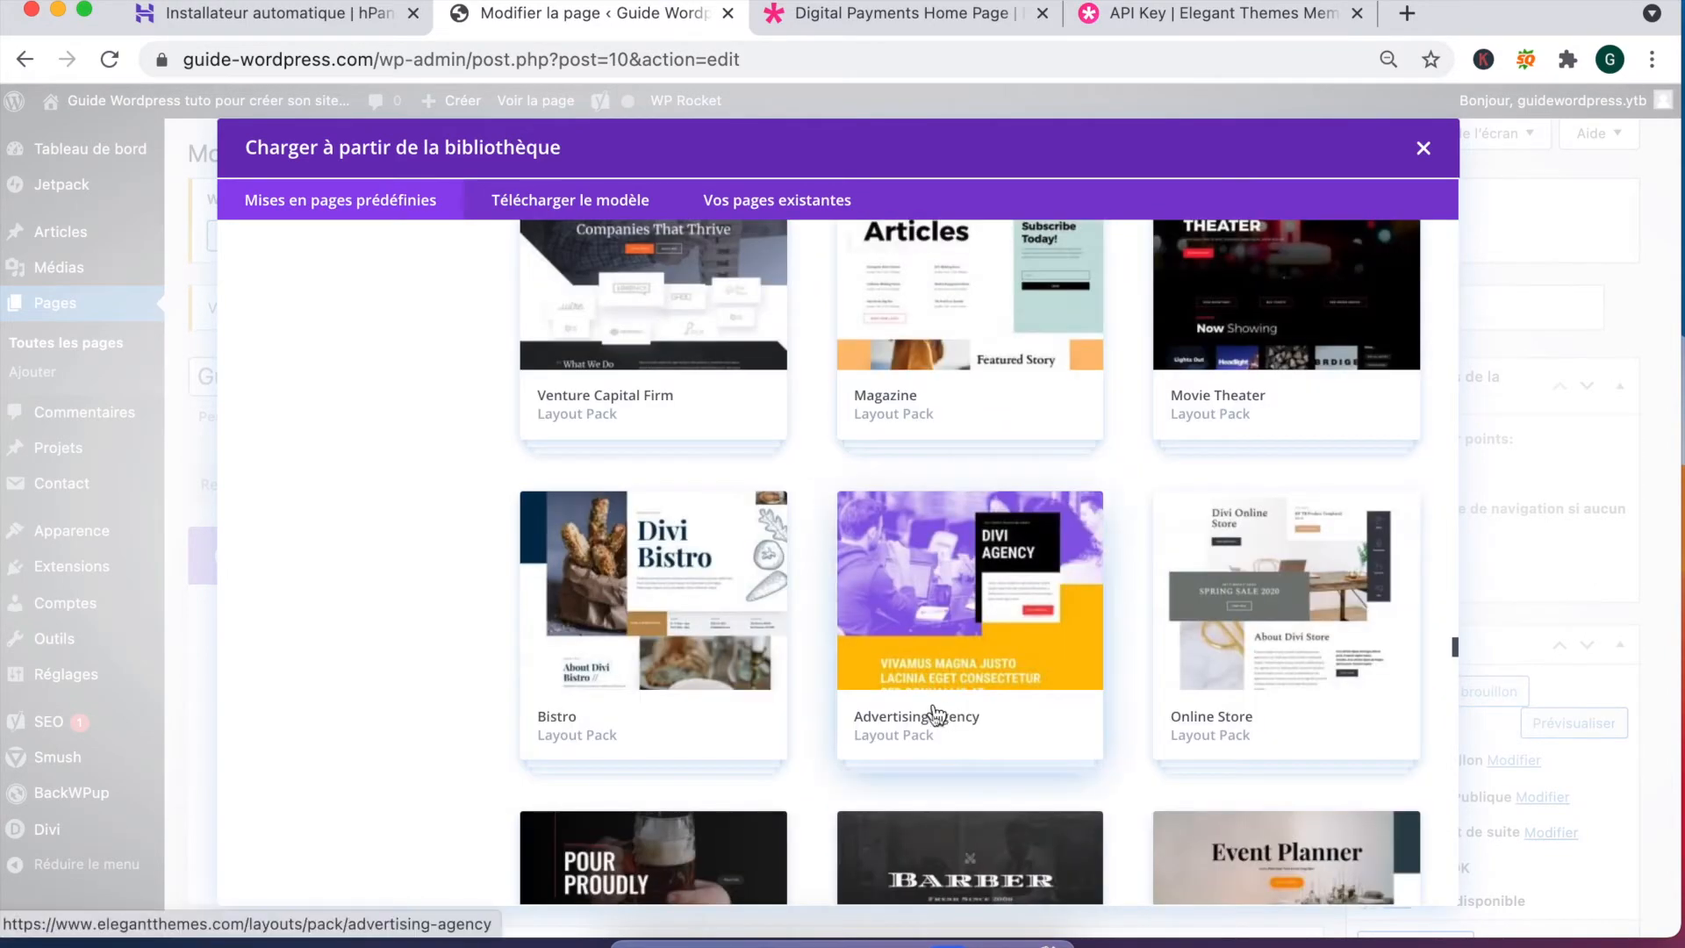
{"action": "scroll", "coordinate": [975, 713], "scroll_direction": "down", "scroll_amount": 4}
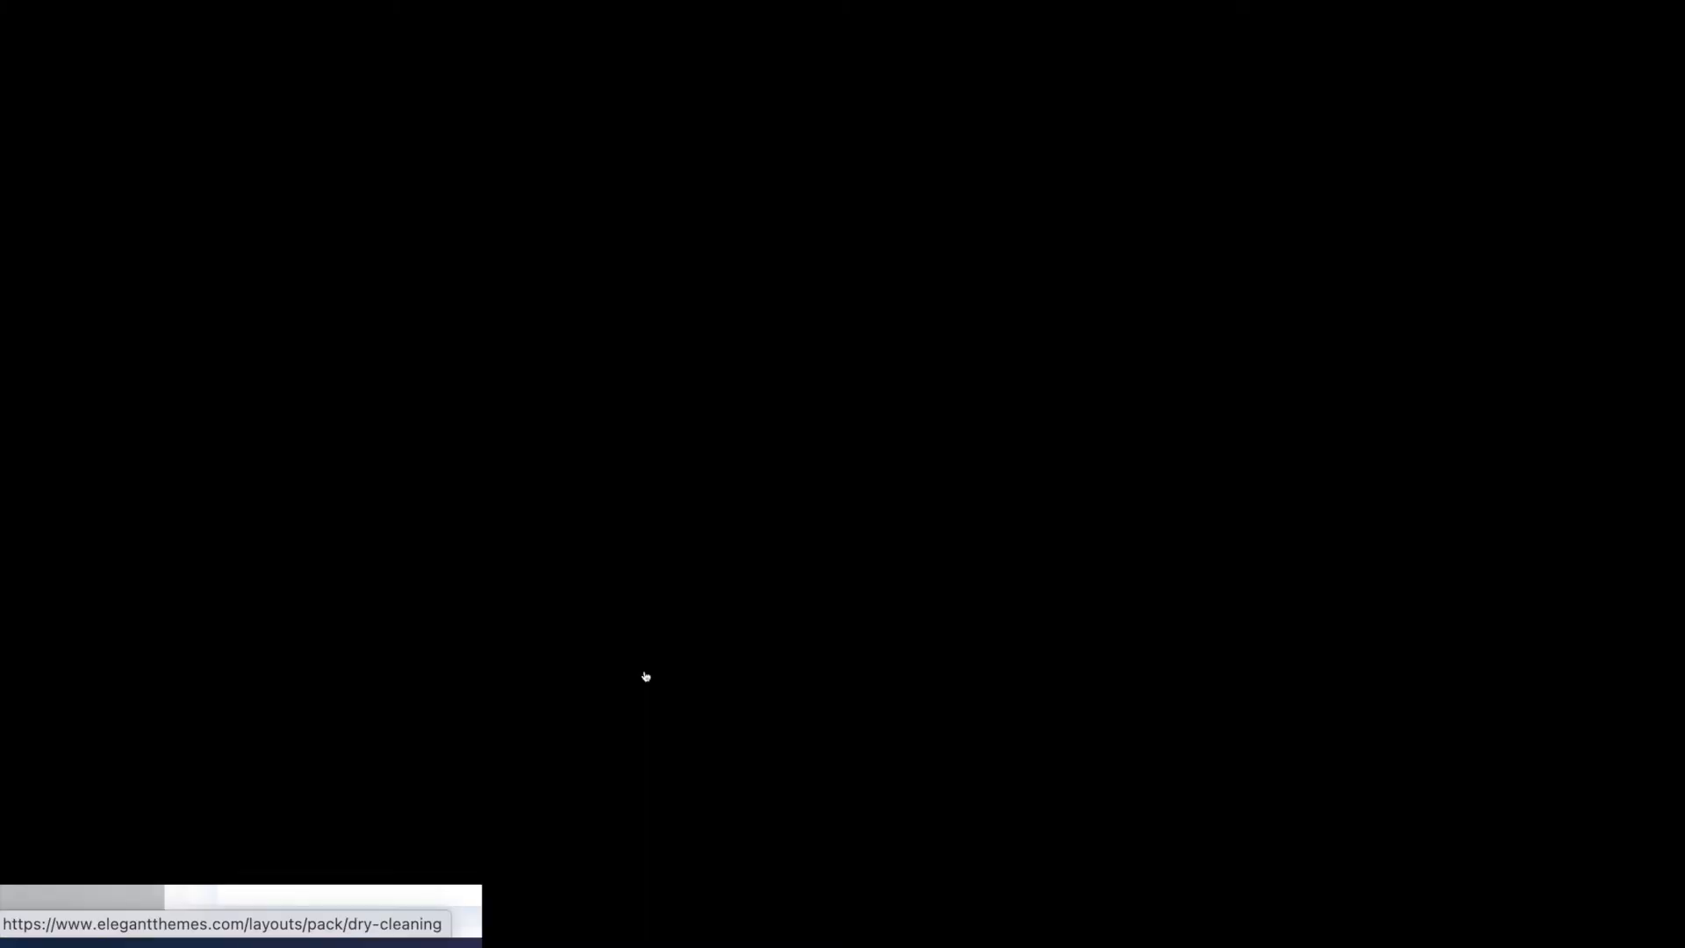
{"action": "scroll", "coordinate": [492, 614], "scroll_direction": "up", "scroll_amount": 20}
{"action": "scroll", "coordinate": [446, 603], "scroll_direction": "up", "scroll_amount": 20}
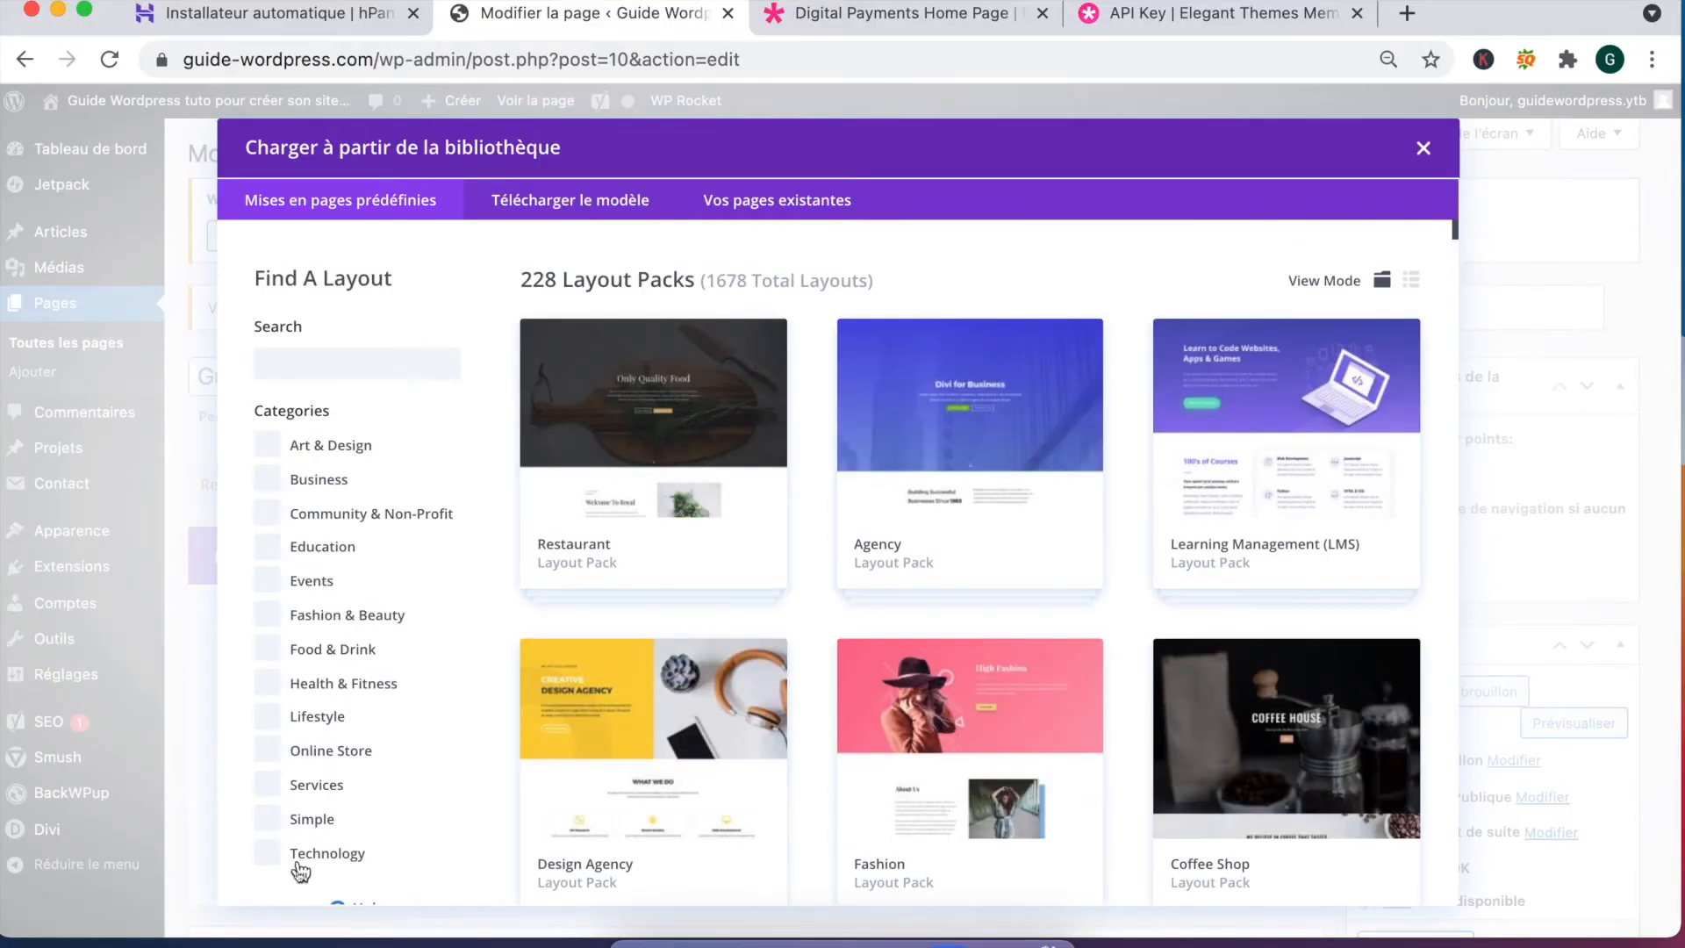
Step: Filter to Technology, open the SEO Agency pack and preview its Home layout
{"action": "left_click", "coordinate": [268, 849]}
{"action": "scroll", "coordinate": [1014, 518], "scroll_direction": "down", "scroll_amount": 12}
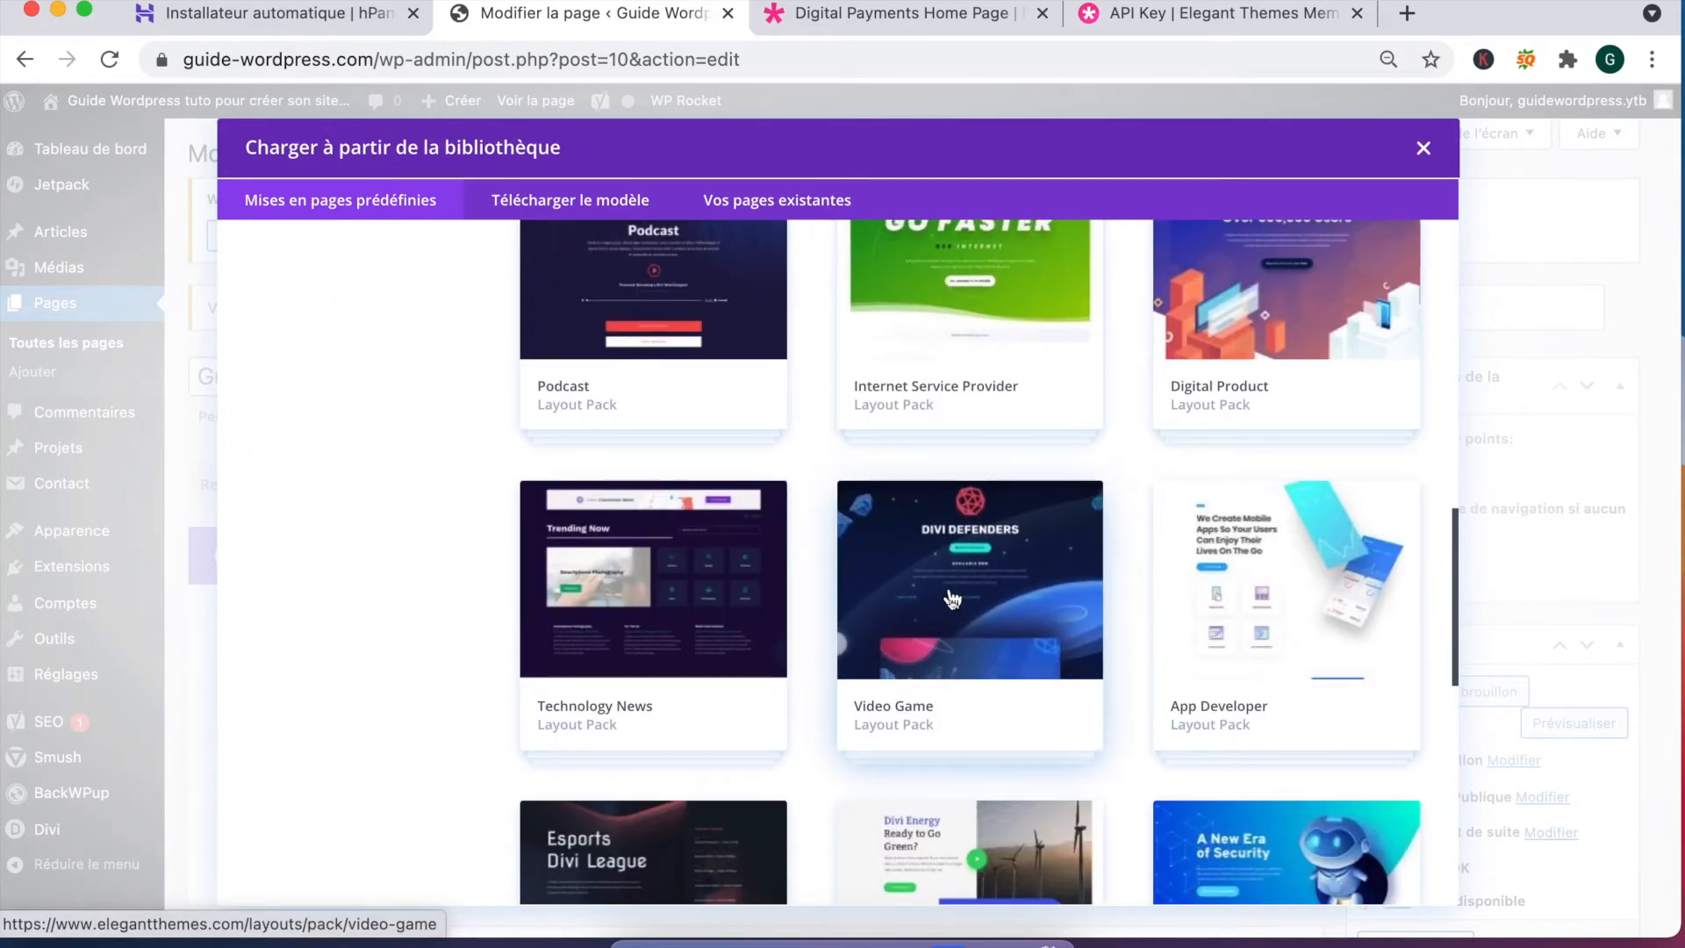
{"action": "scroll", "coordinate": [957, 605], "scroll_direction": "up", "scroll_amount": 12}
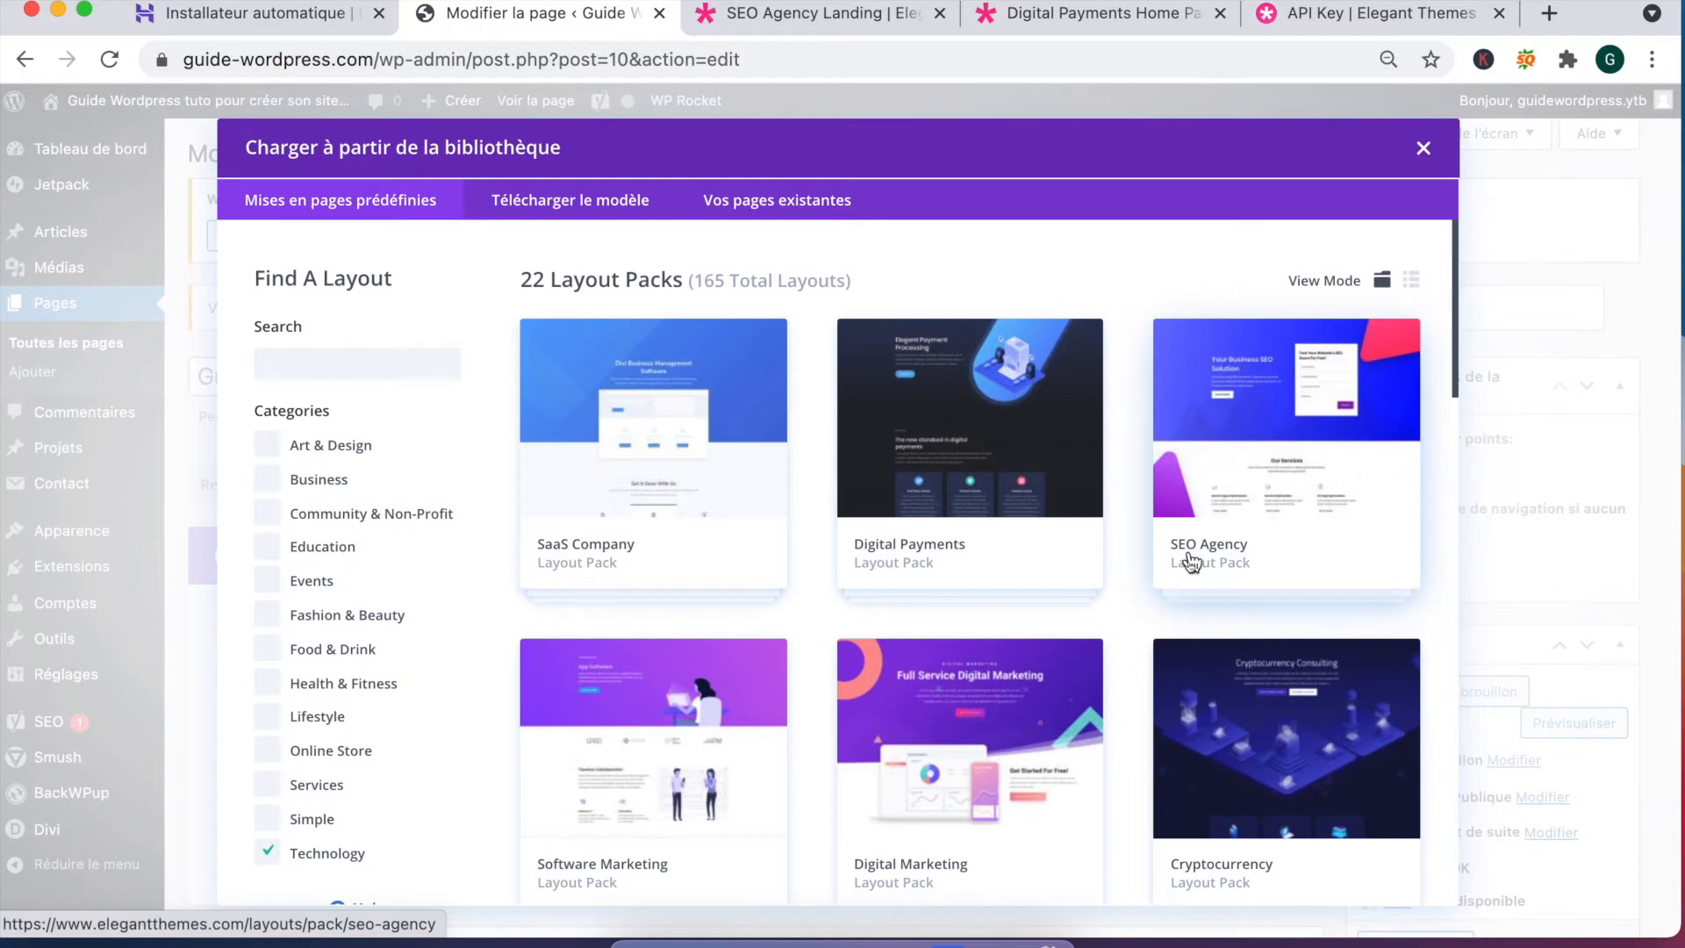
{"action": "left_click", "coordinate": [1286, 449]}
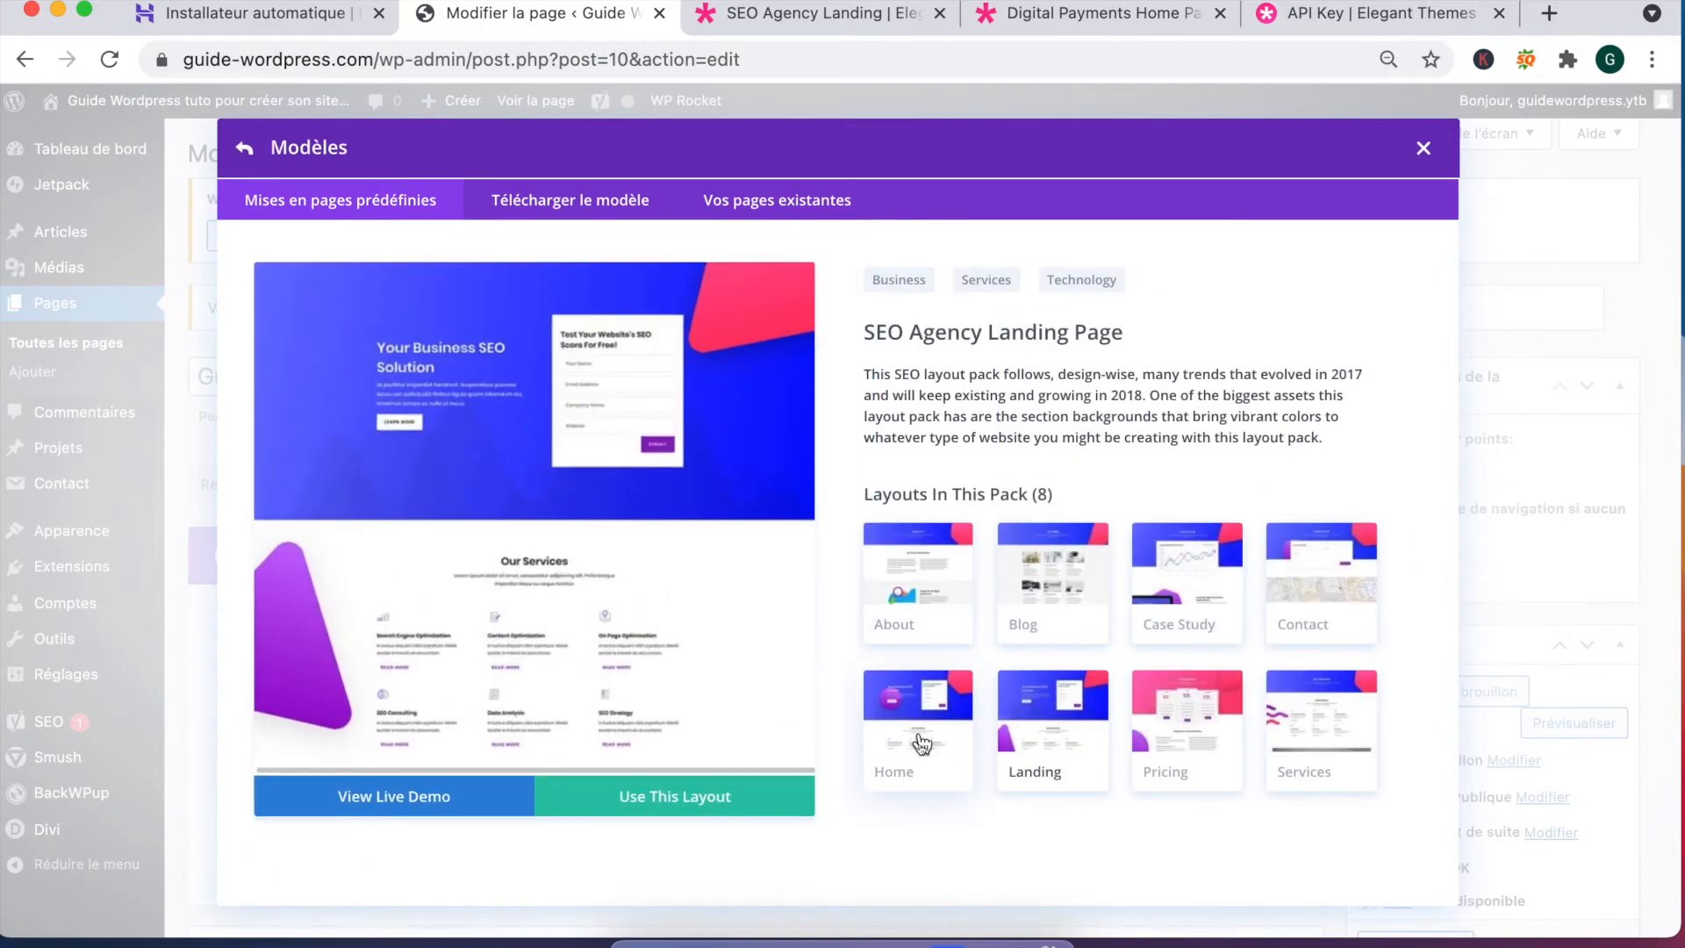
{"action": "left_click", "coordinate": [869, 740]}
Step: Open the SEO Agency Home live demo and scroll through its Our Services section
{"action": "left_click", "coordinate": [393, 804]}
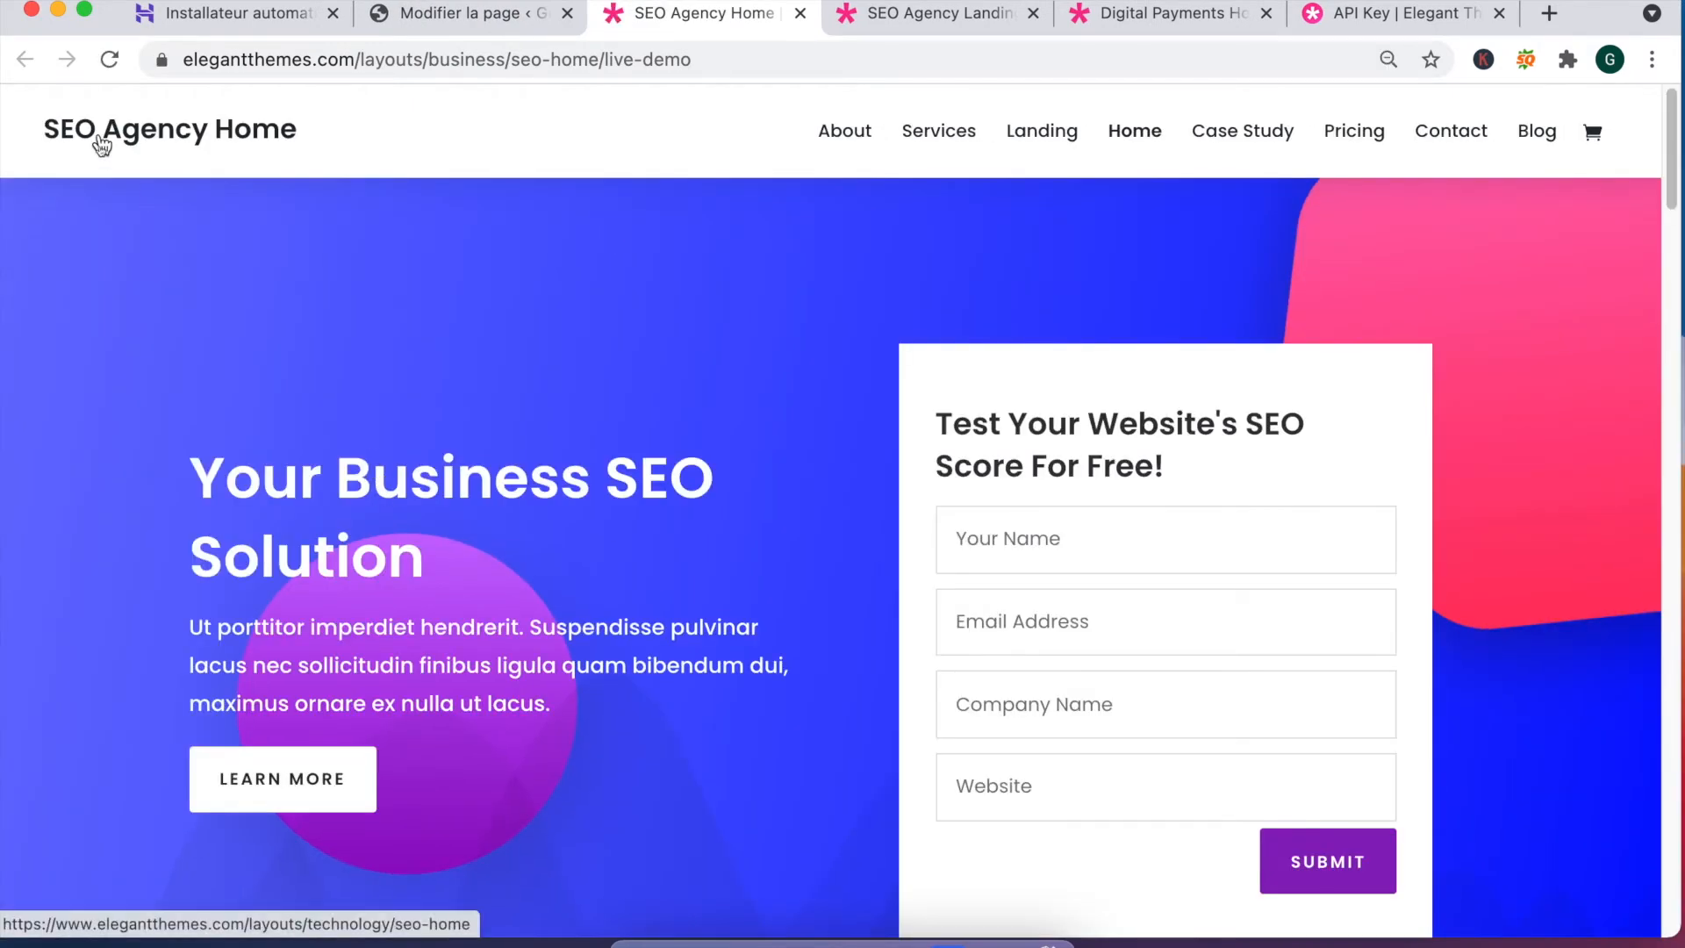
{"action": "scroll", "coordinate": [836, 408], "scroll_direction": "down", "scroll_amount": 3}
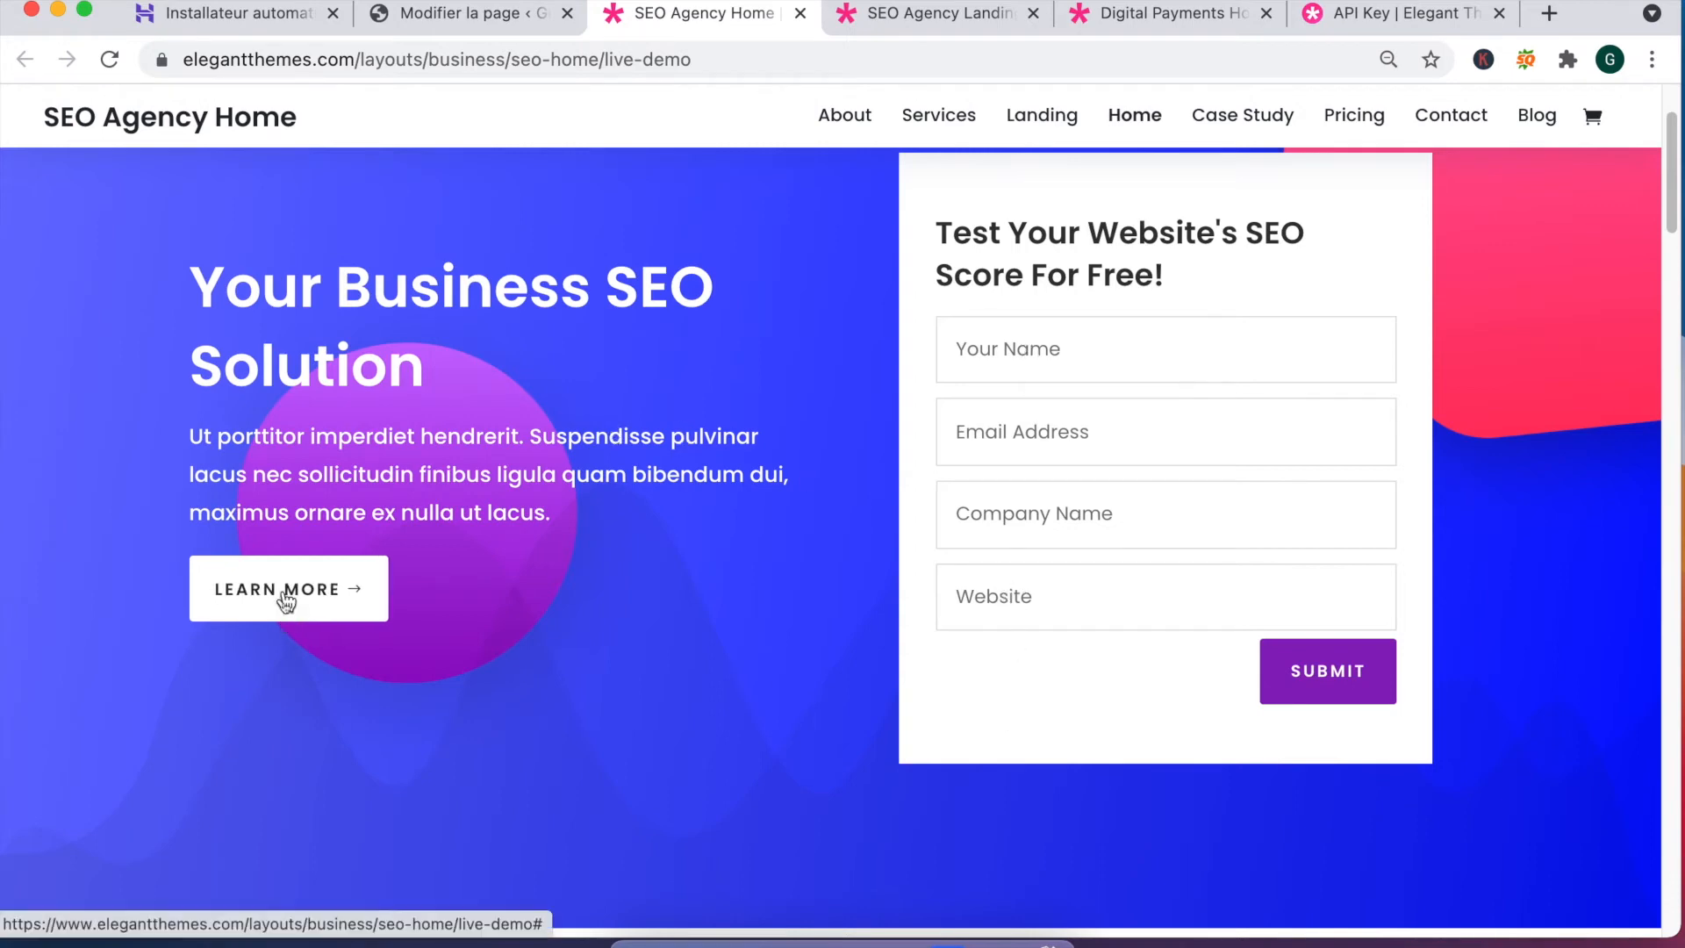
{"action": "left_click", "coordinate": [229, 592]}
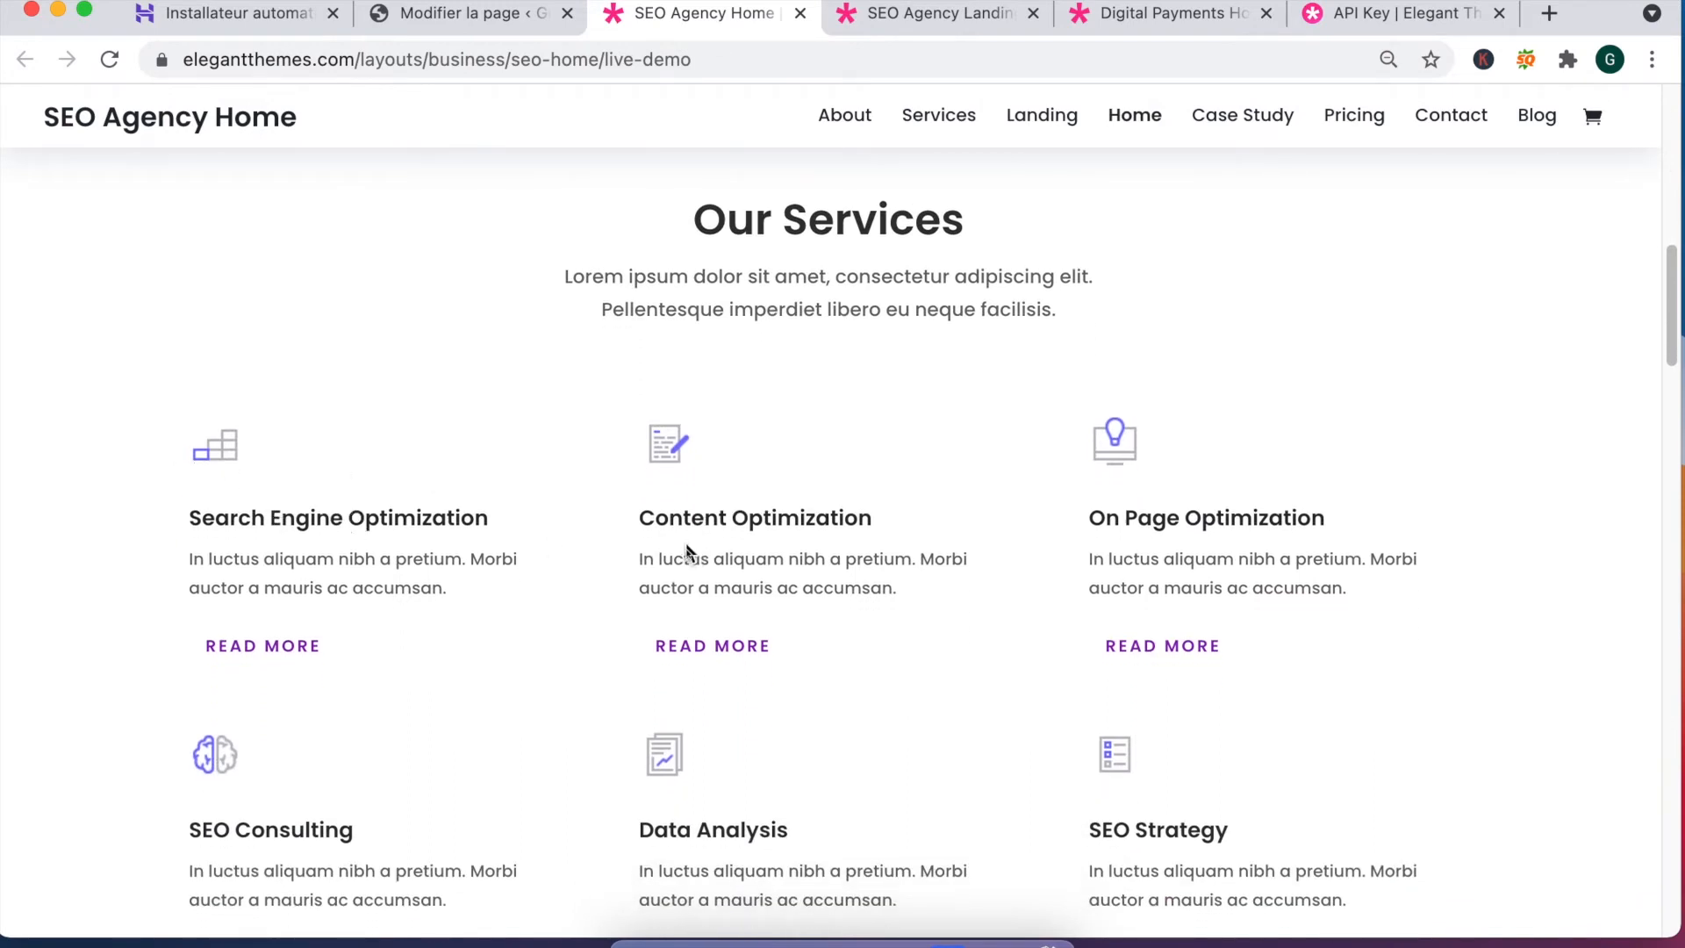
{"action": "scroll", "coordinate": [724, 561], "scroll_direction": "down", "scroll_amount": 2}
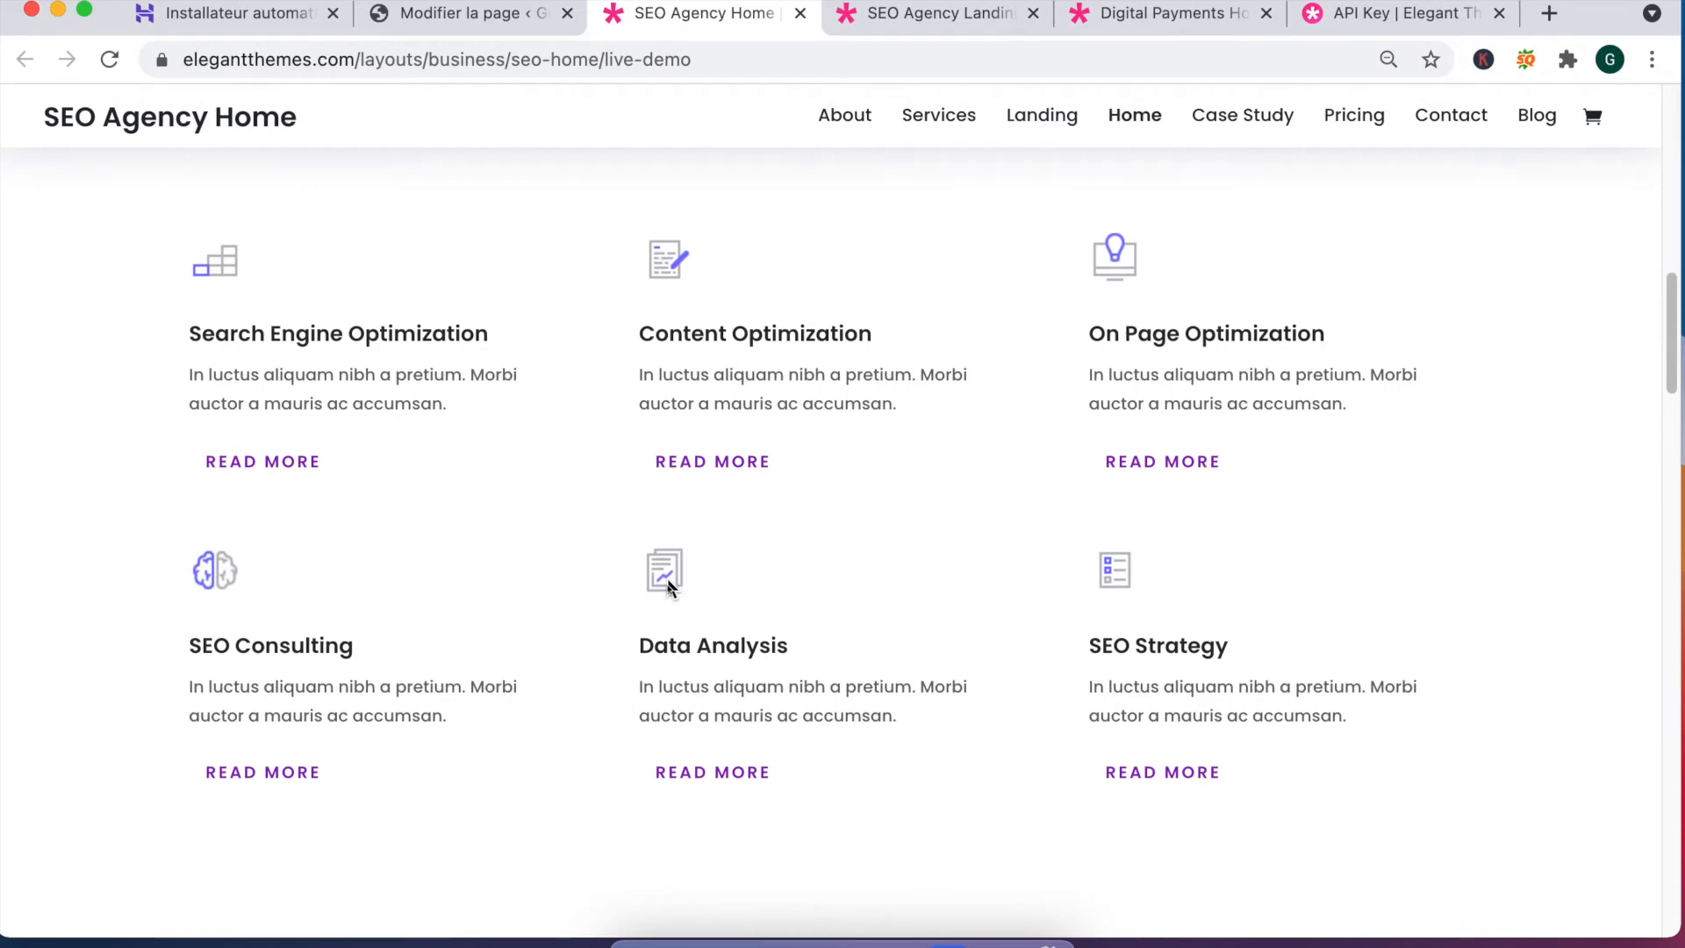
{"action": "scroll", "coordinate": [667, 583], "scroll_direction": "down", "scroll_amount": 1}
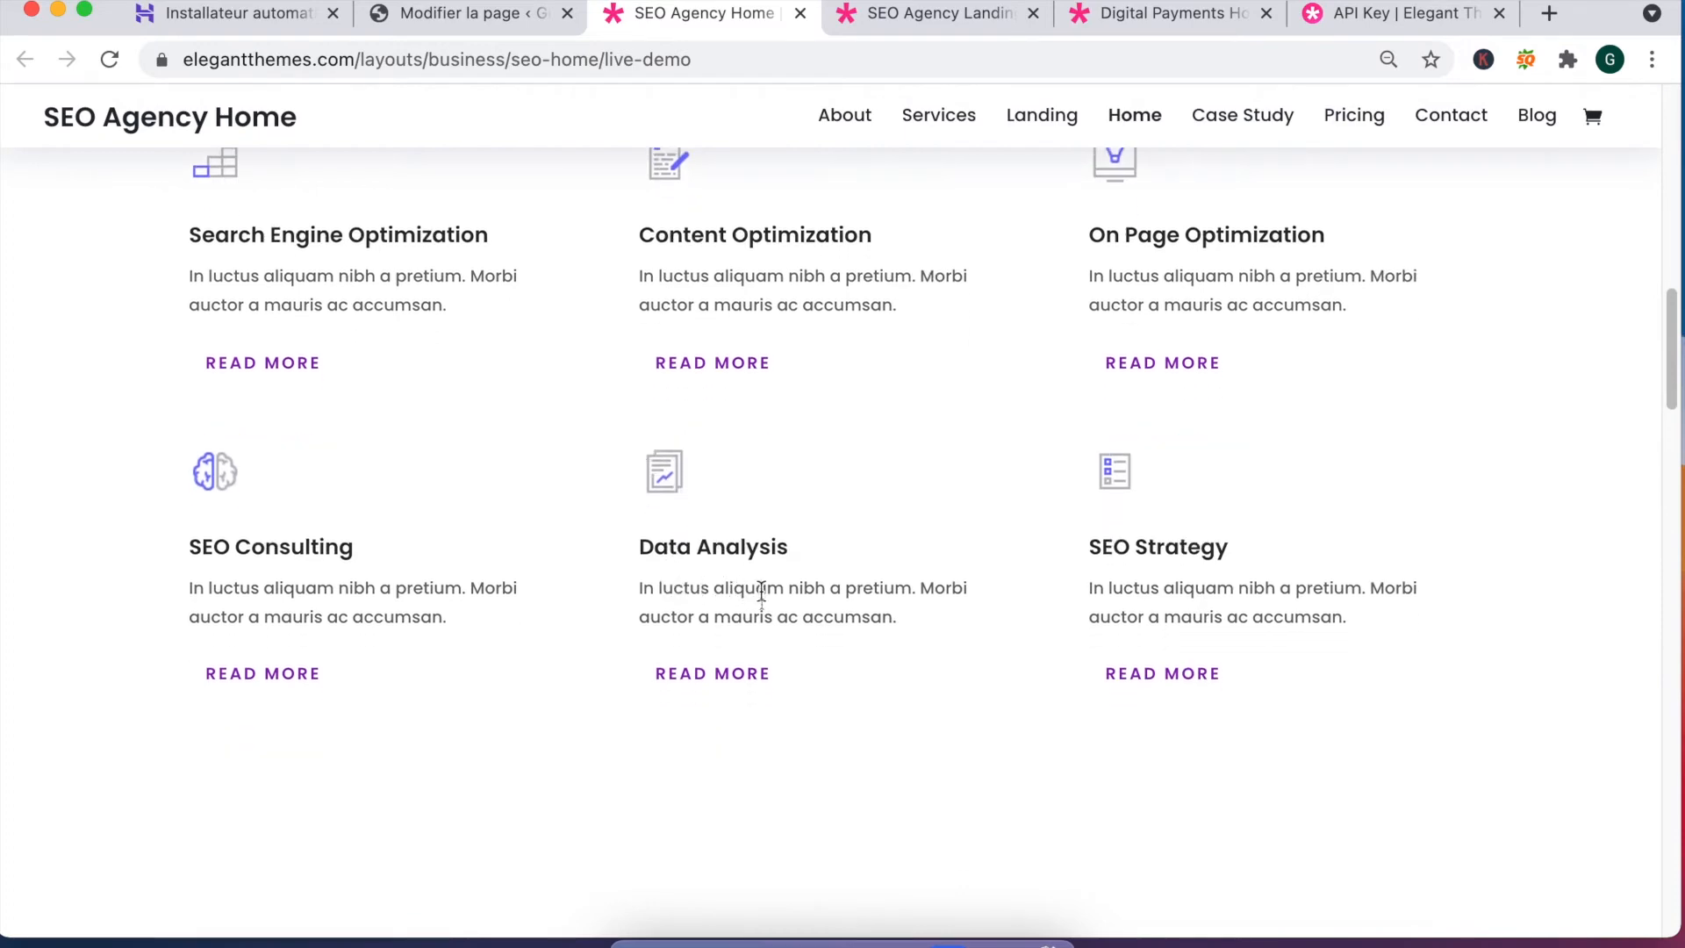
{"action": "scroll", "coordinate": [761, 593], "scroll_direction": "down", "scroll_amount": 5}
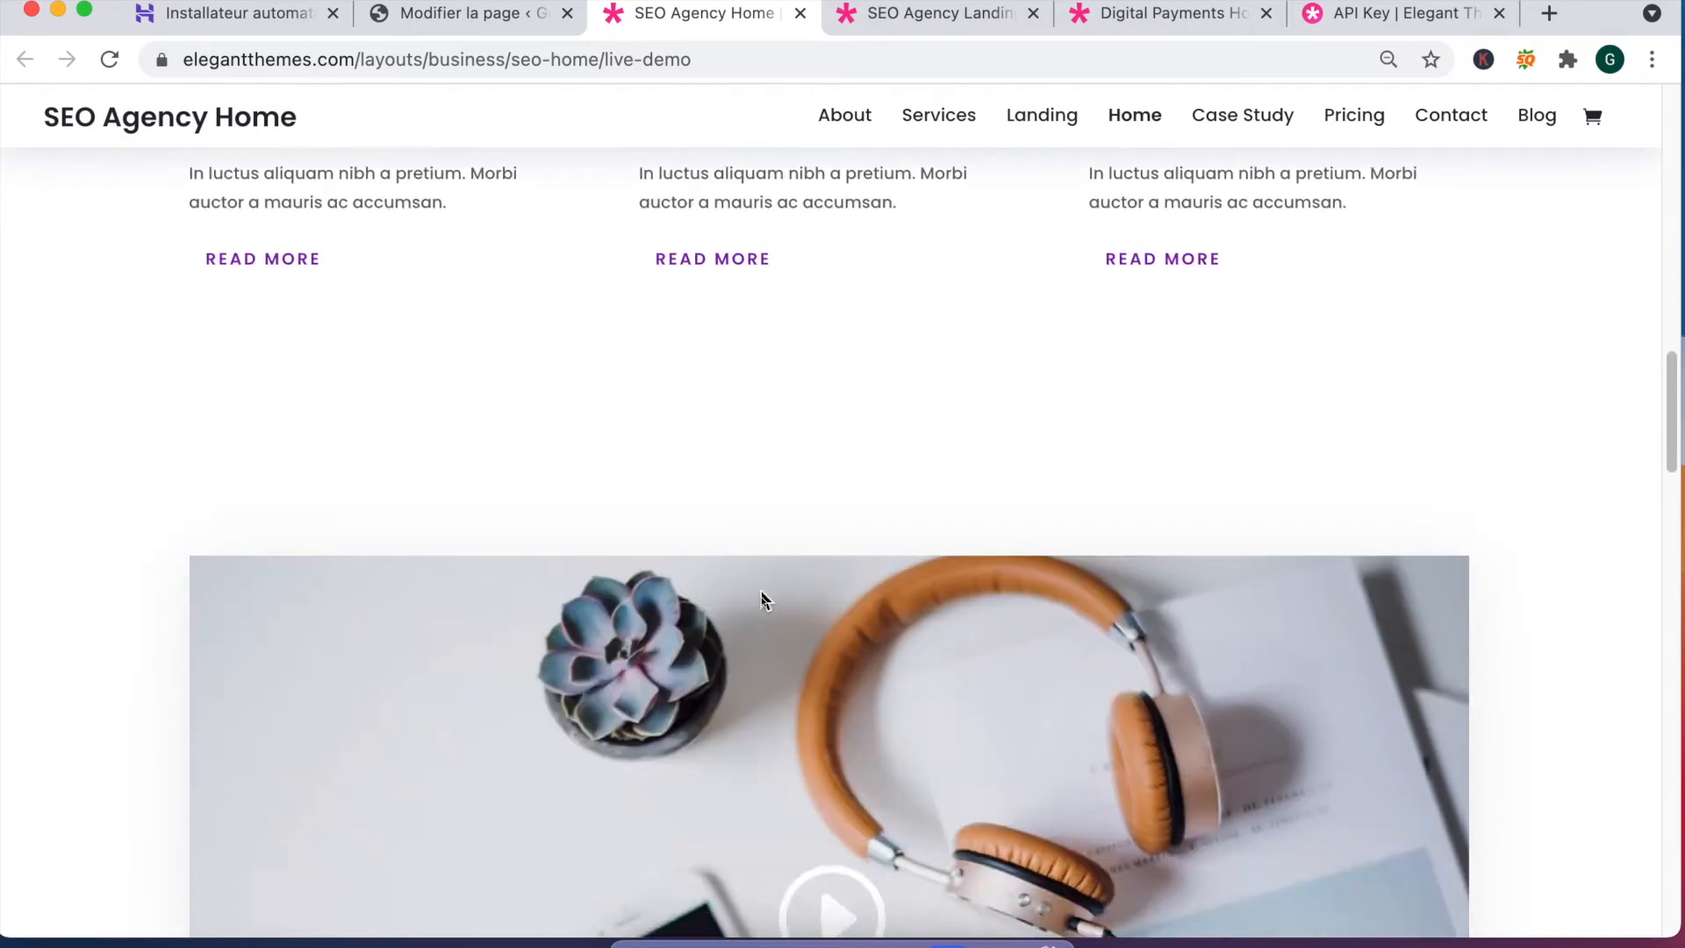
{"action": "scroll", "coordinate": [761, 592], "scroll_direction": "up", "scroll_amount": 6}
{"action": "scroll", "coordinate": [762, 595], "scroll_direction": "down", "scroll_amount": 10}
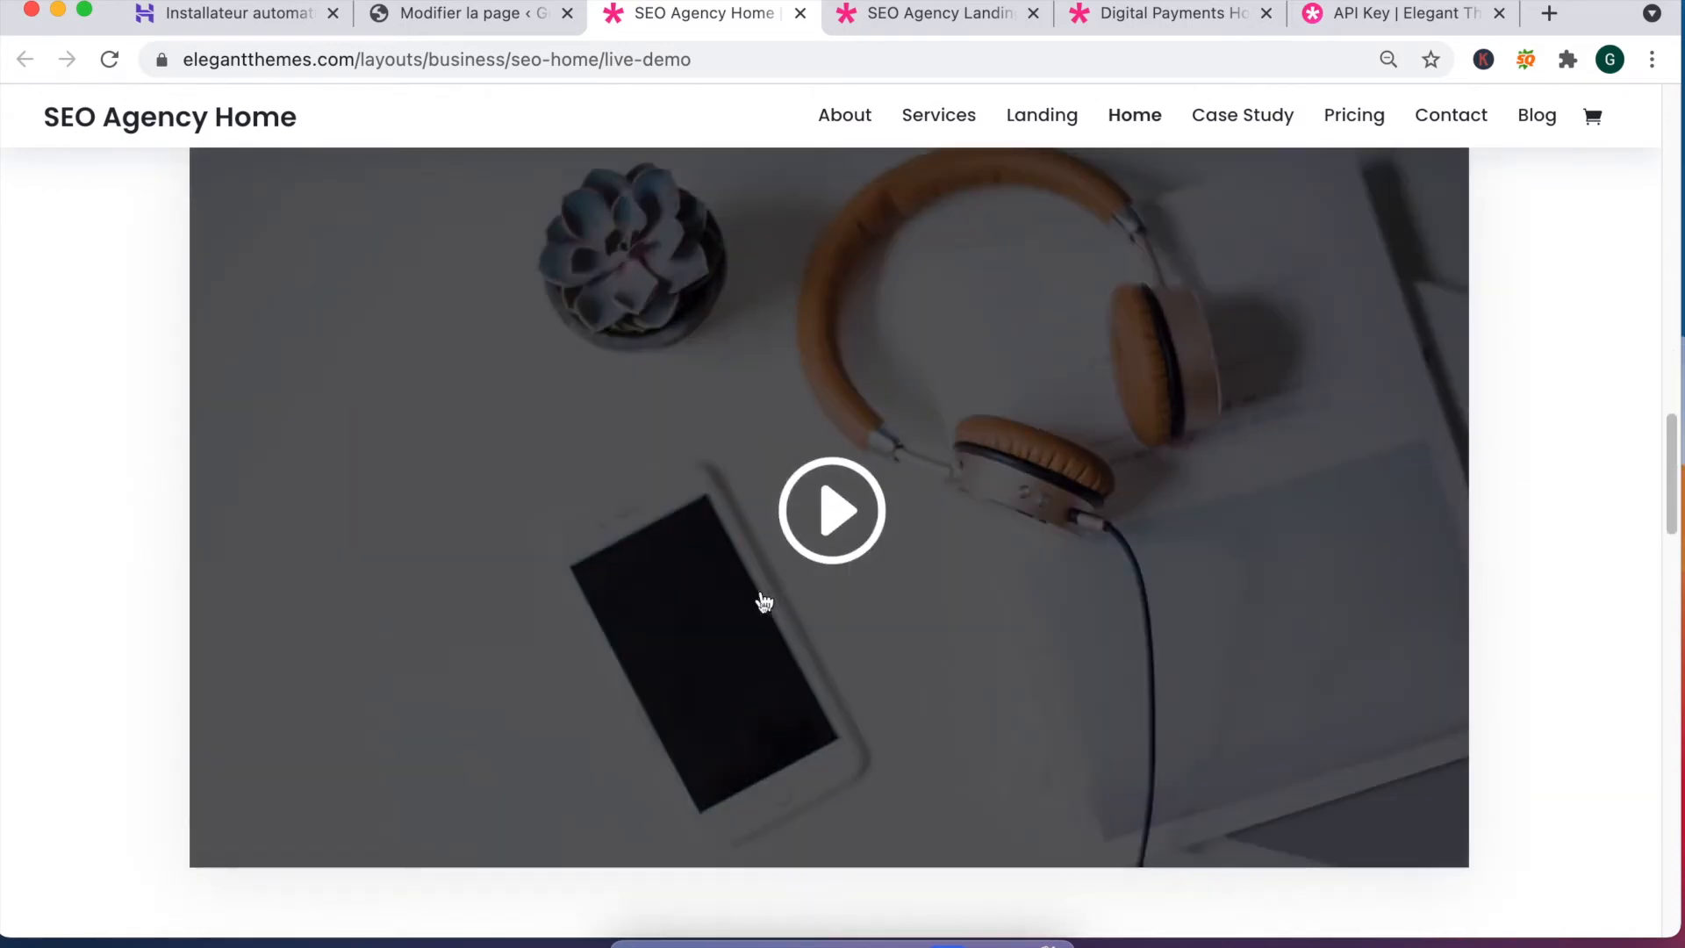
{"action": "scroll", "coordinate": [848, 491], "scroll_direction": "up", "scroll_amount": 1}
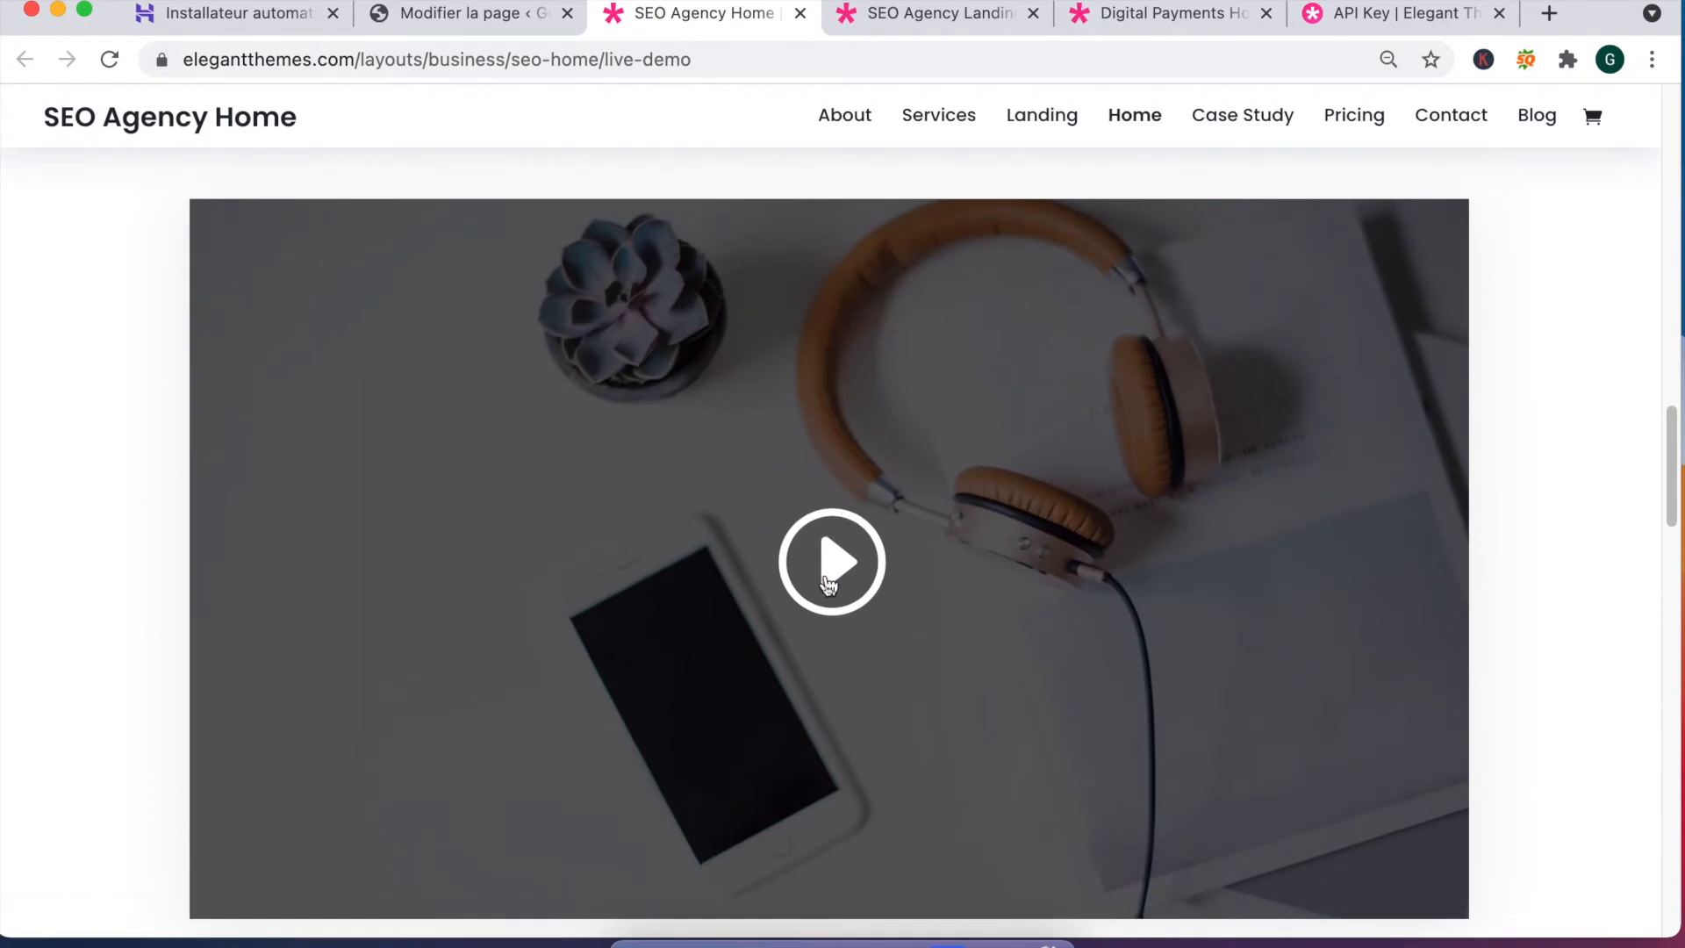
{"action": "scroll", "coordinate": [827, 584], "scroll_direction": "down", "scroll_amount": 5}
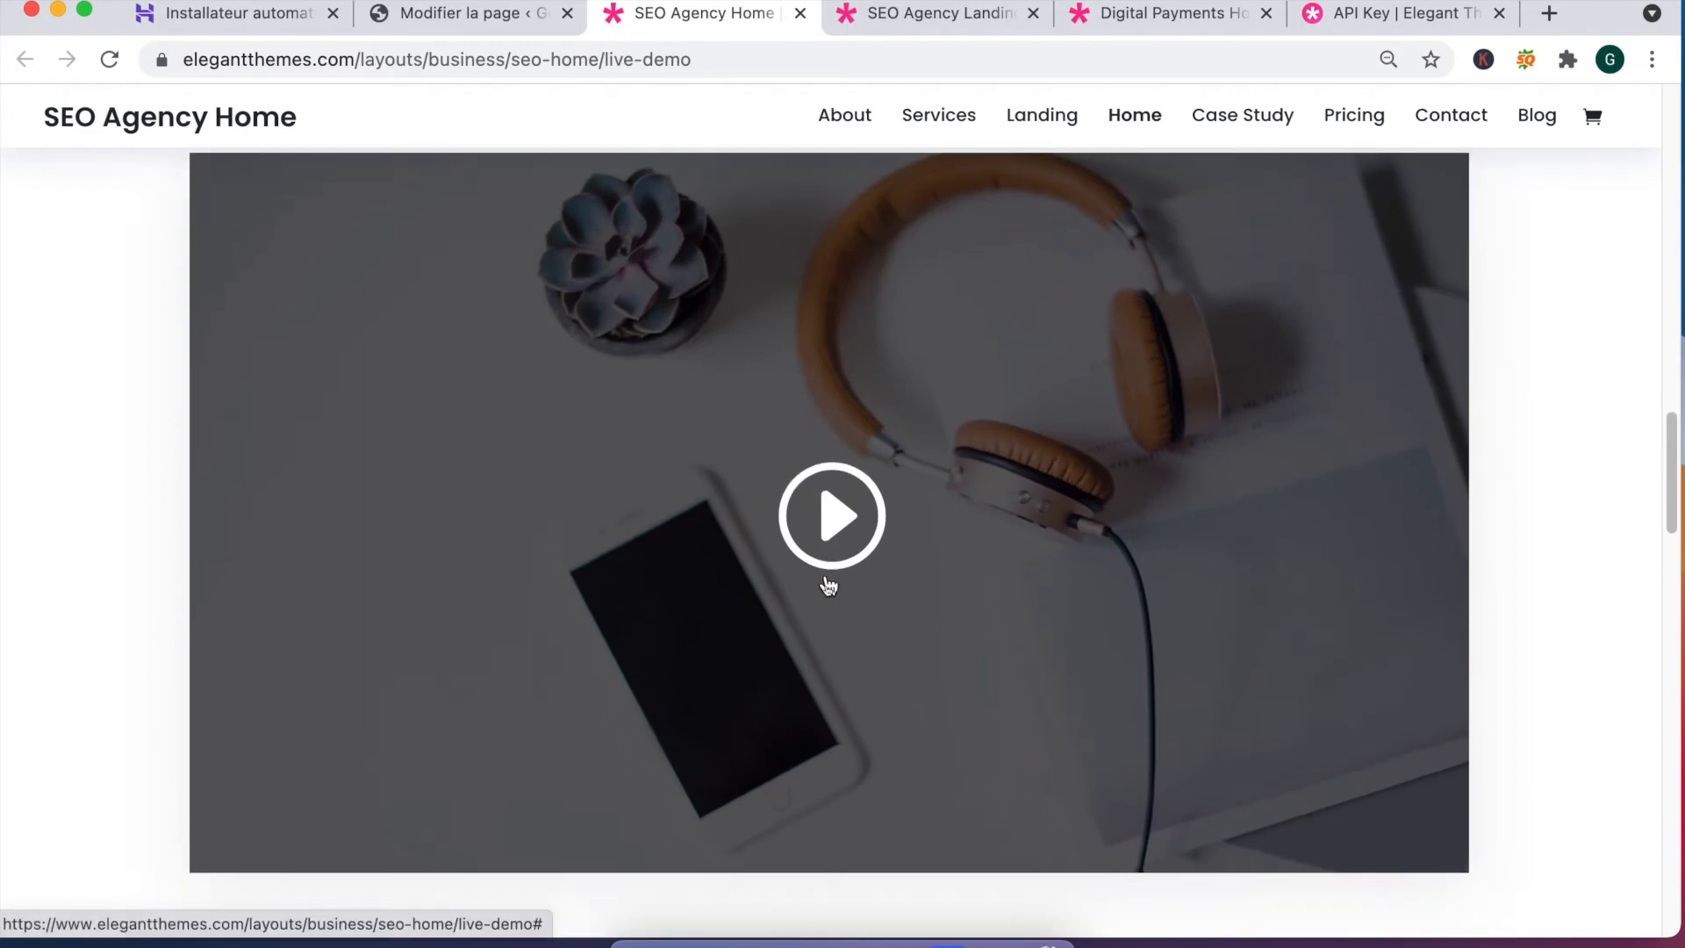
{"action": "scroll", "coordinate": [827, 584], "scroll_direction": "down", "scroll_amount": 7}
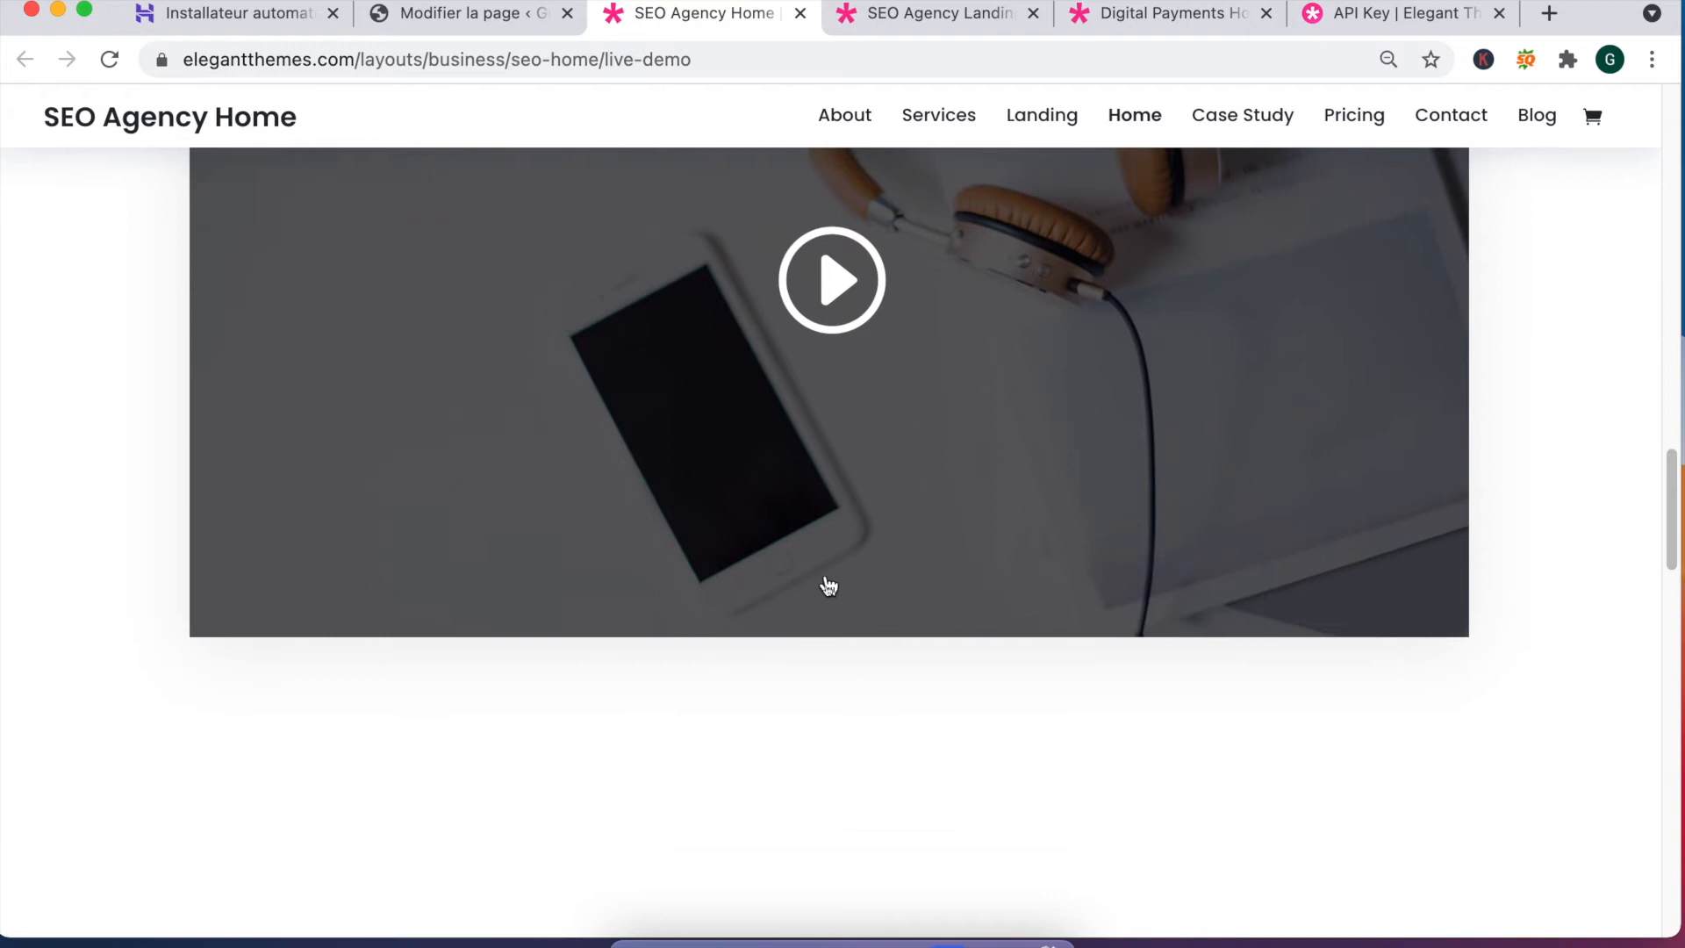
{"action": "scroll", "coordinate": [801, 604], "scroll_direction": "down", "scroll_amount": 9}
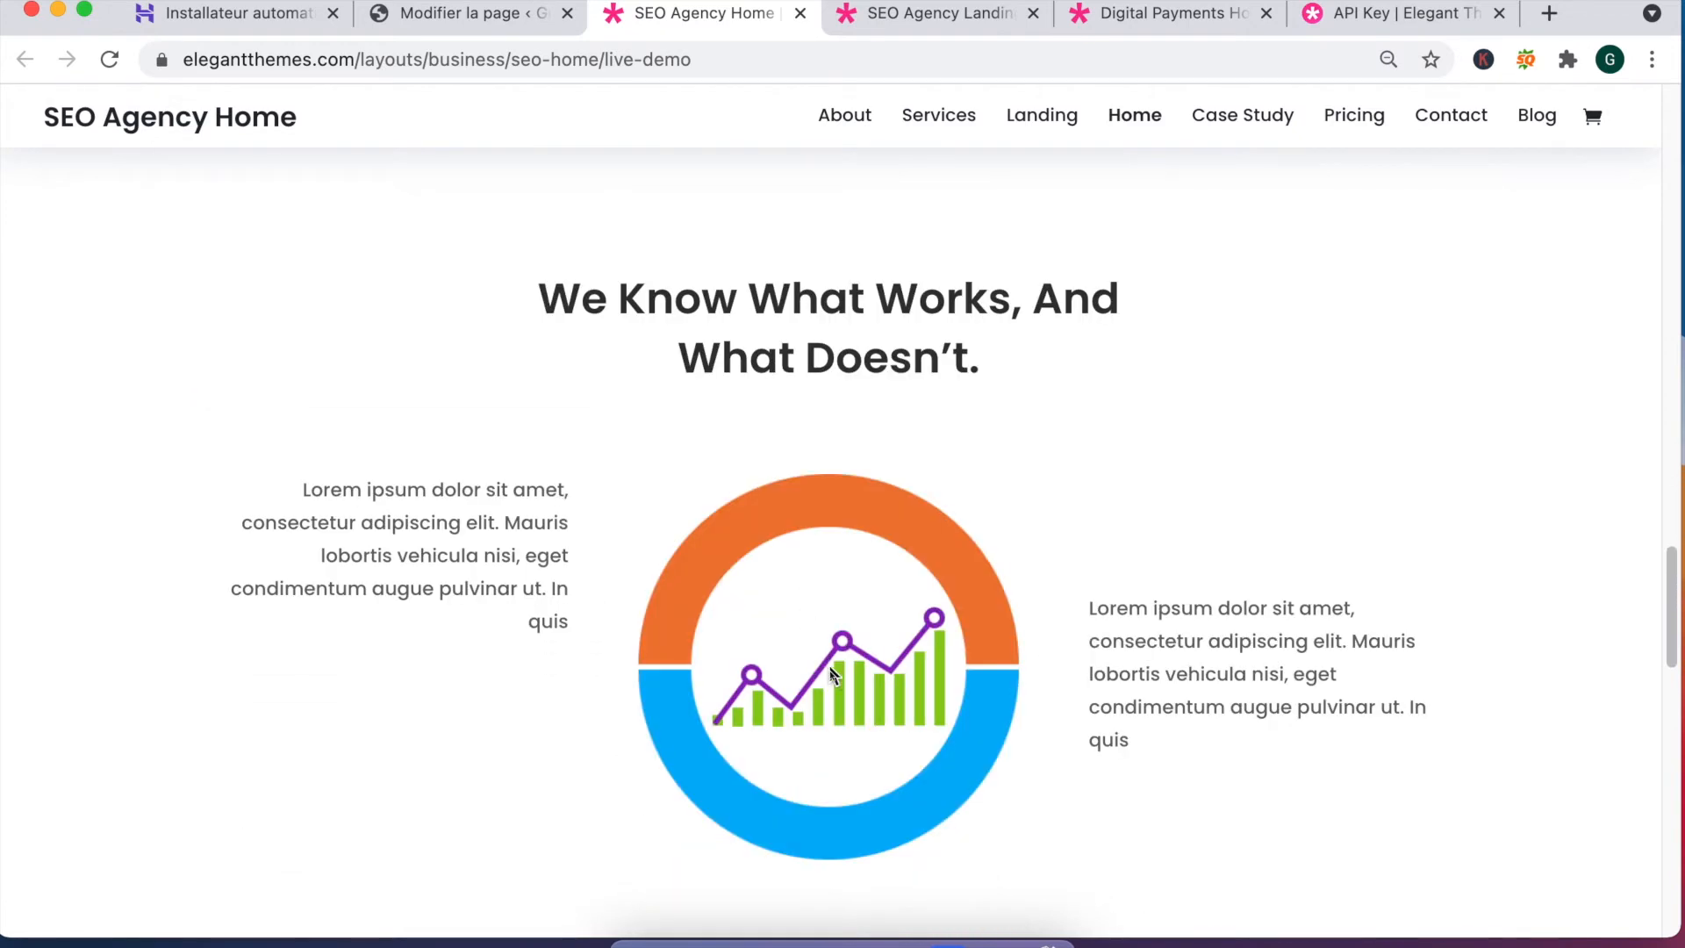
{"action": "scroll", "coordinate": [863, 648], "scroll_direction": "down", "scroll_amount": 20}
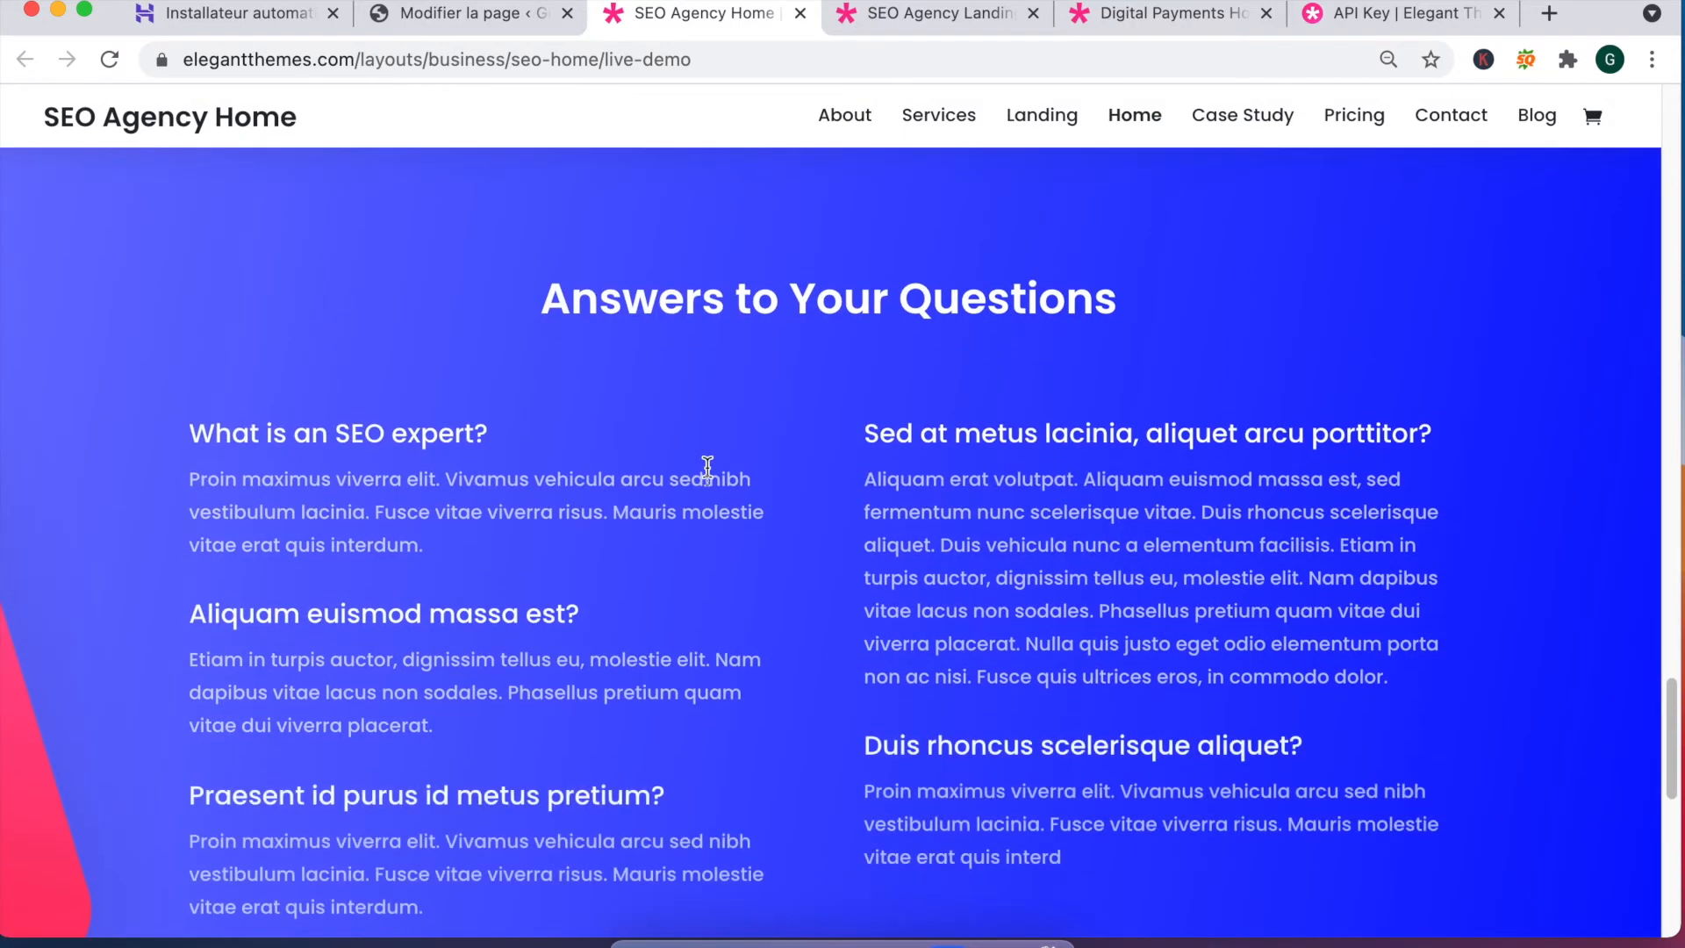
{"action": "scroll", "coordinate": [519, 502], "scroll_direction": "down", "scroll_amount": 11}
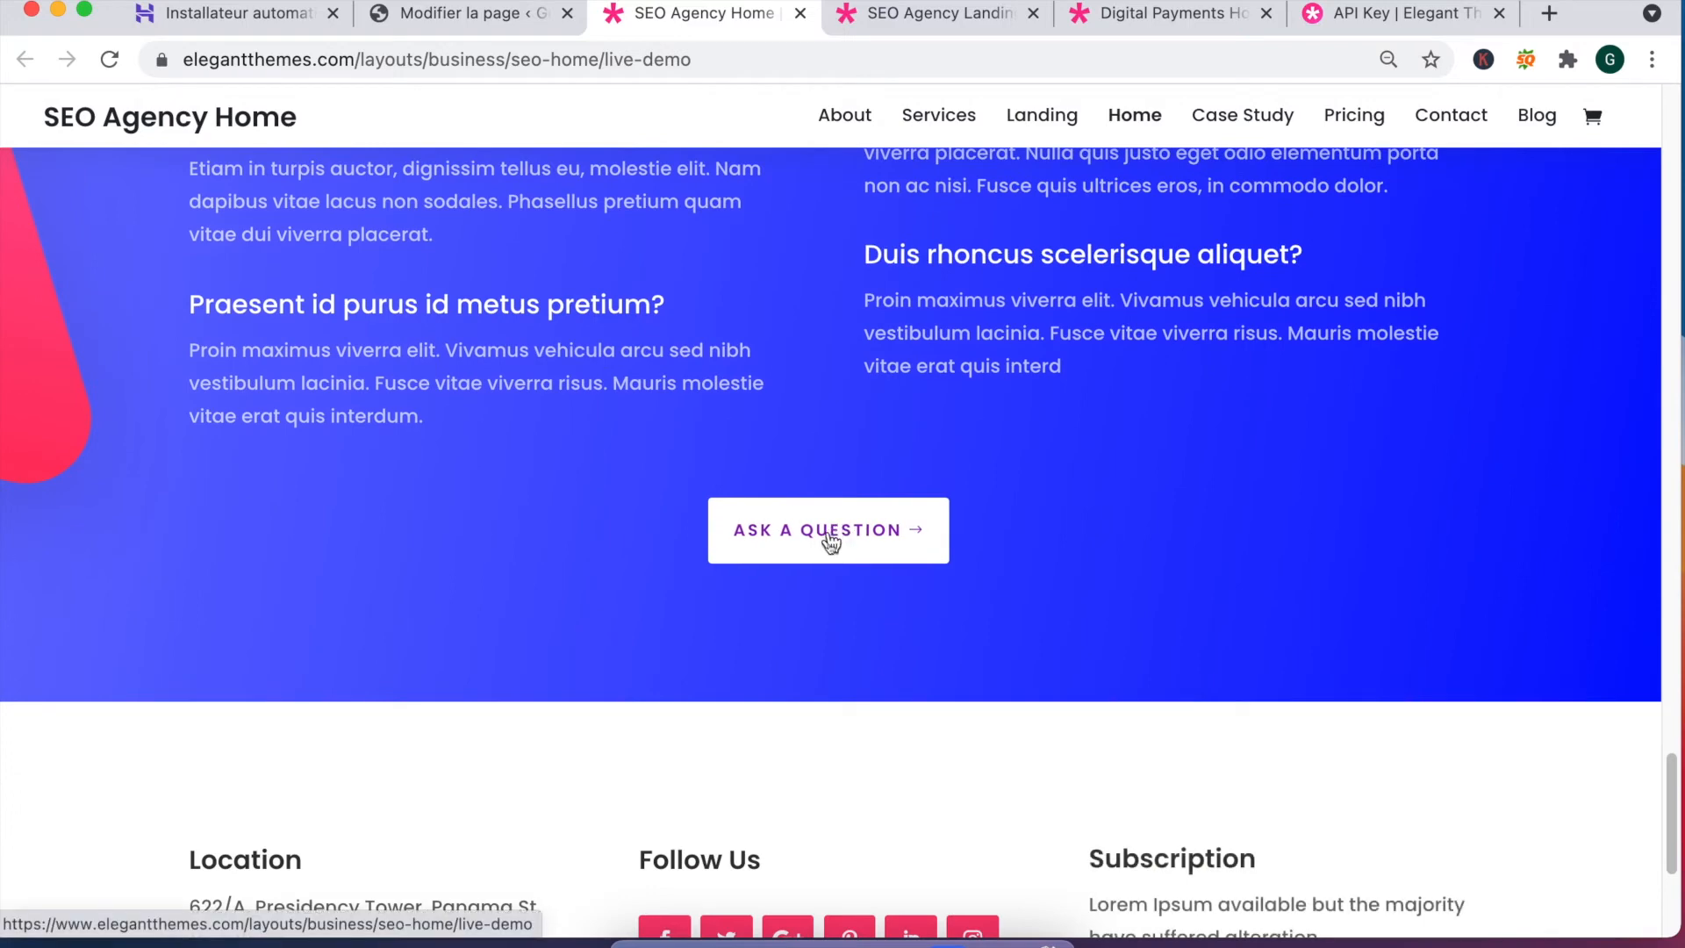
{"action": "scroll", "coordinate": [361, 551], "scroll_direction": "down", "scroll_amount": 8}
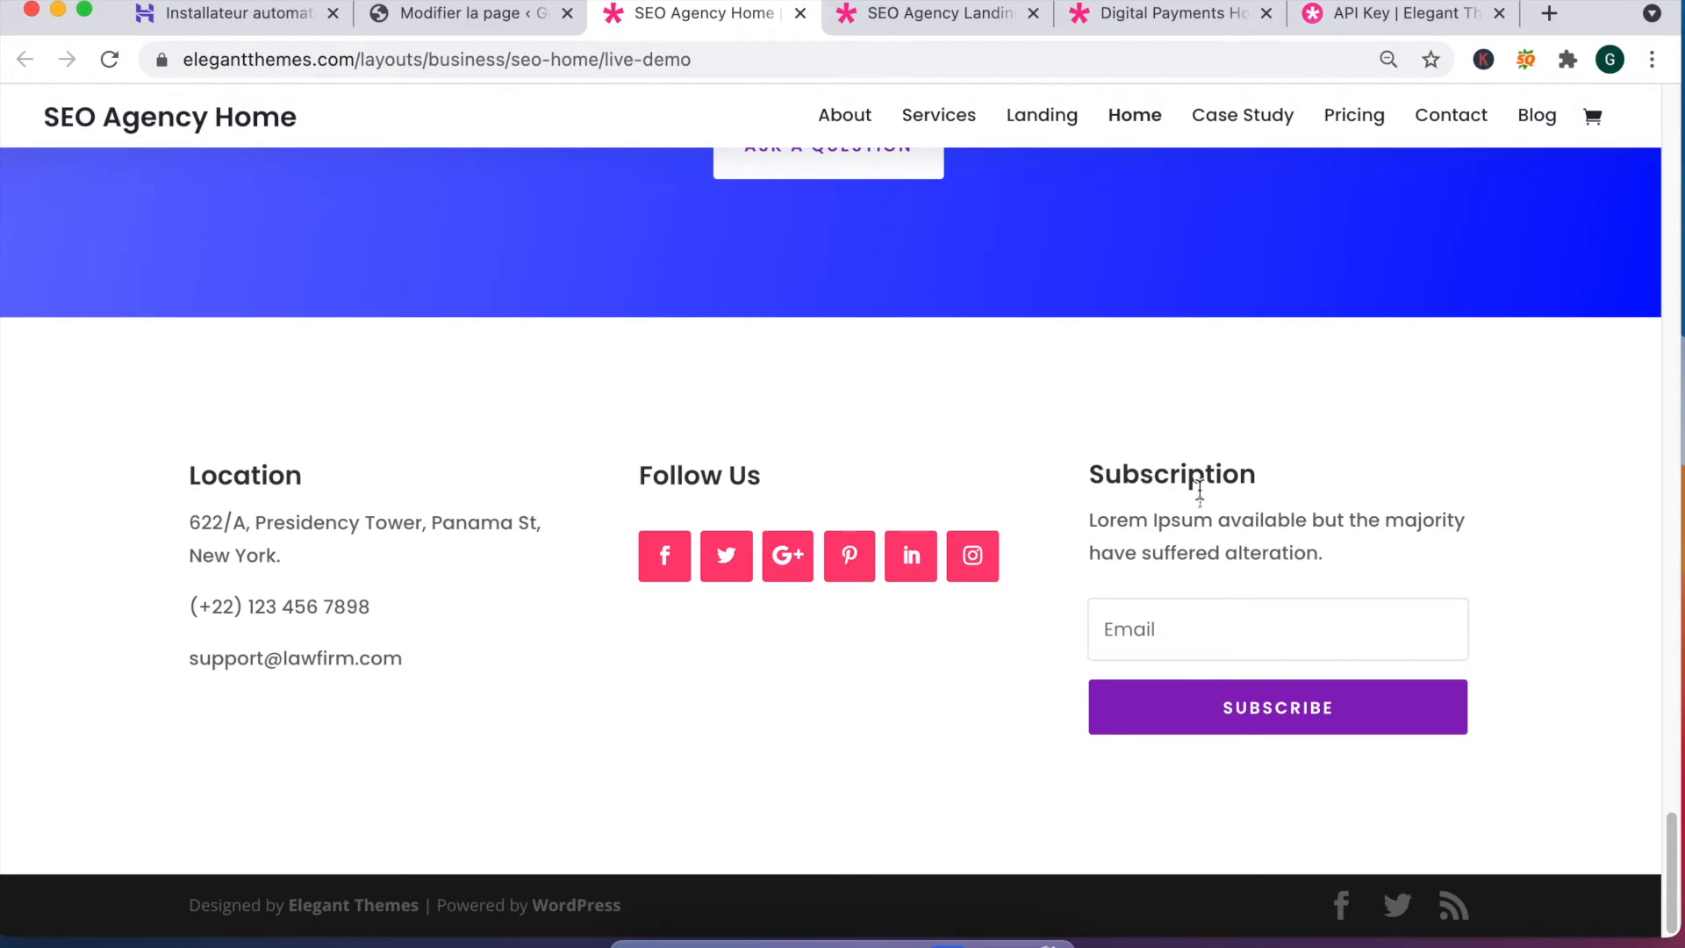
{"action": "scroll", "coordinate": [857, 435], "scroll_direction": "up", "scroll_amount": 20}
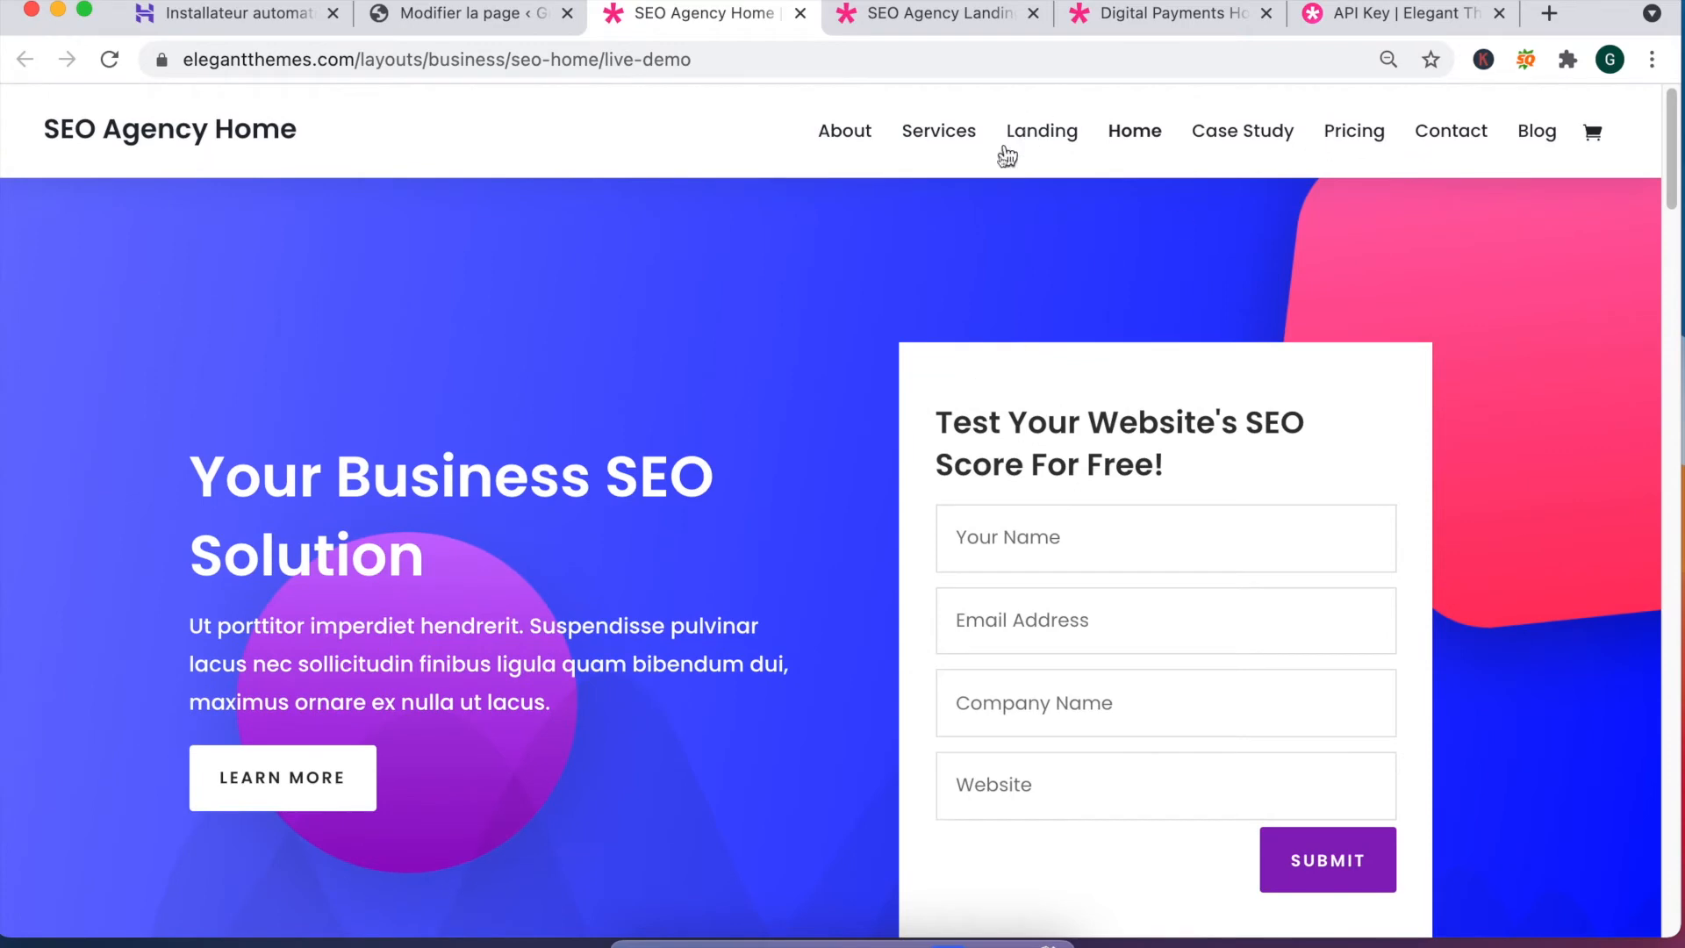
Step: Open the demo's Services page, scroll down it, then jump back to the top
{"action": "left_click", "coordinate": [932, 146]}
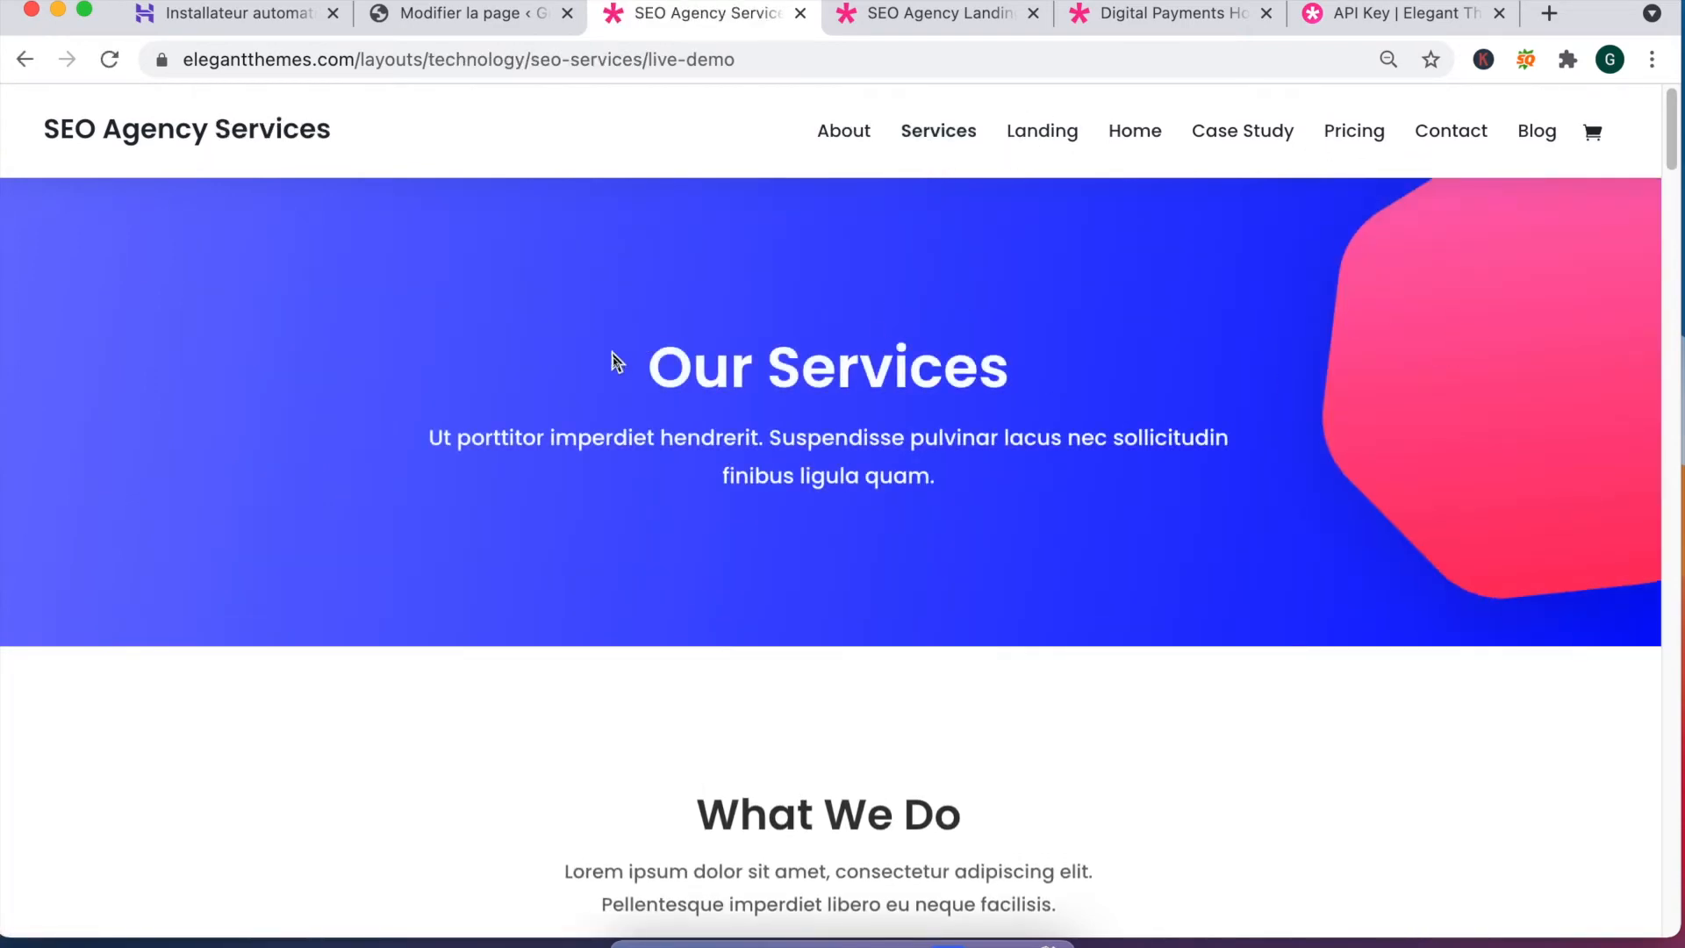
{"action": "scroll", "coordinate": [1282, 402], "scroll_direction": "down", "scroll_amount": 15}
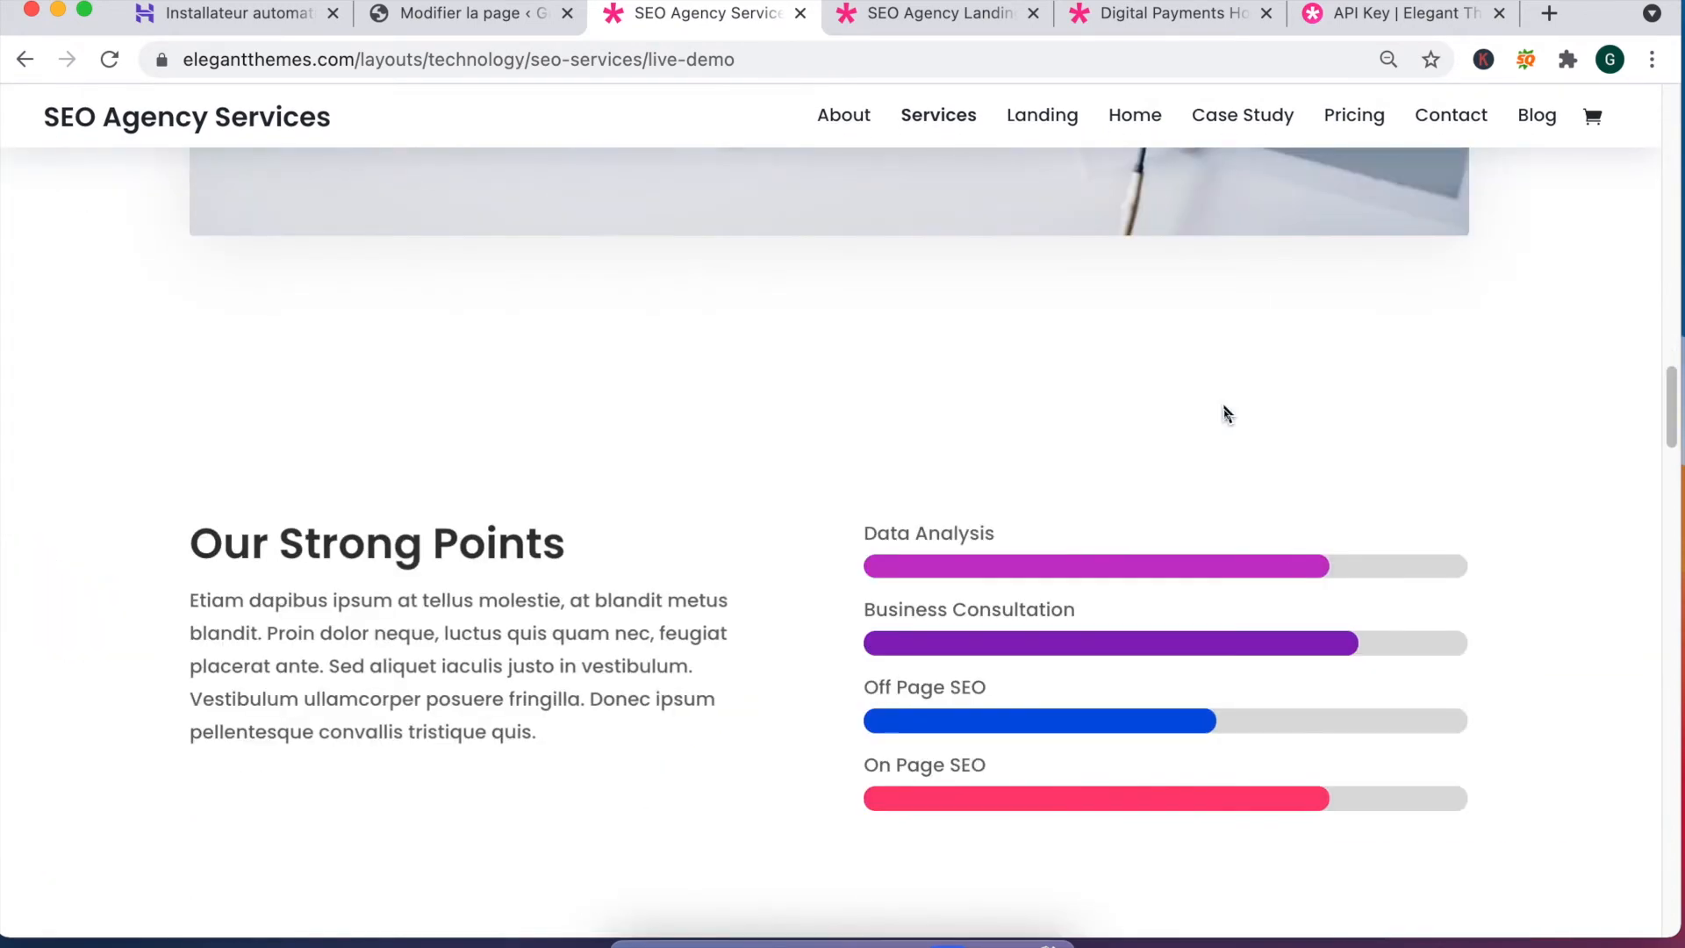
{"action": "scroll", "coordinate": [760, 395], "scroll_direction": "down", "scroll_amount": 10}
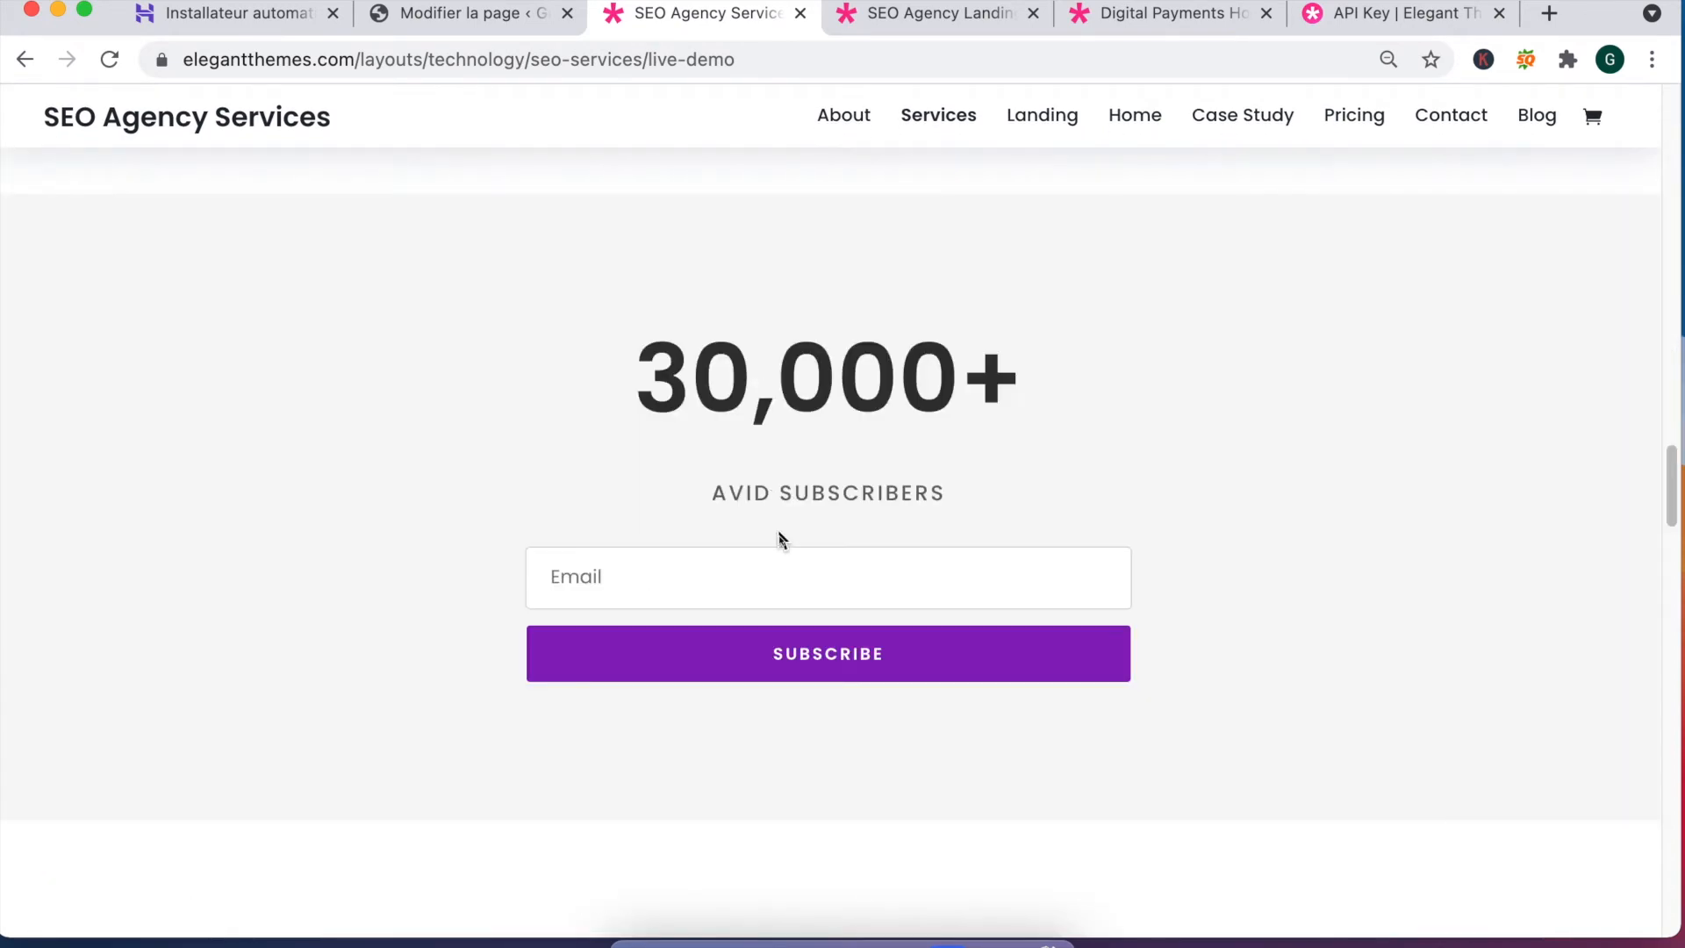
{"action": "scroll", "coordinate": [780, 544], "scroll_direction": "down", "scroll_amount": 10}
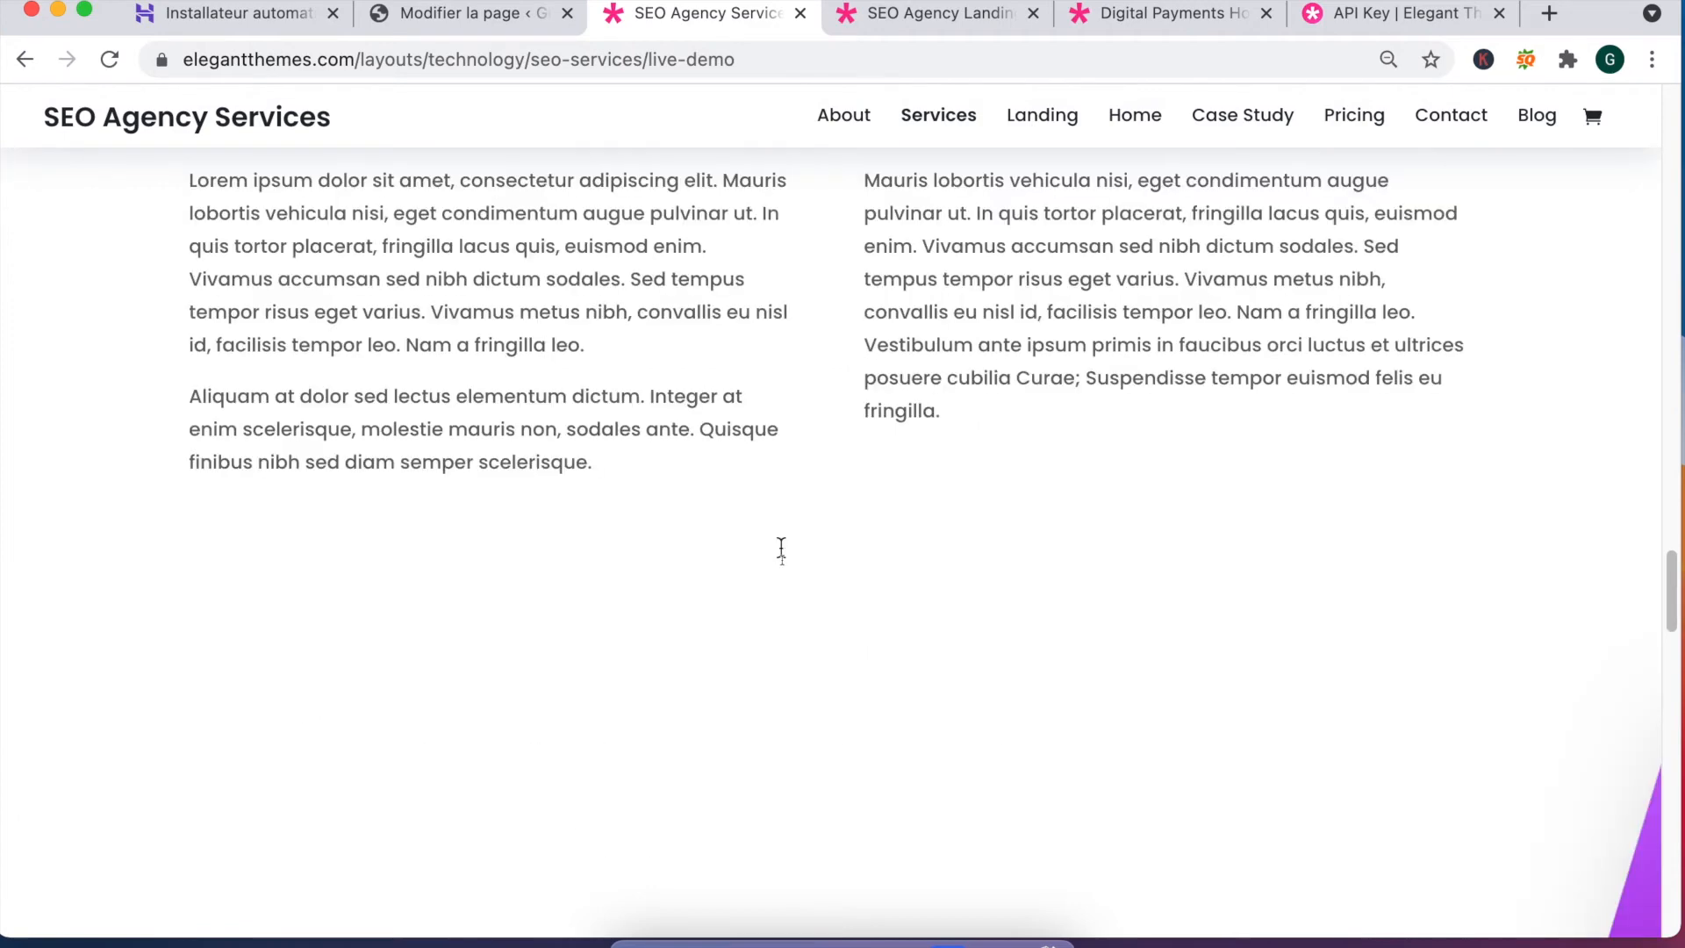
{"action": "key", "text": "Home"}
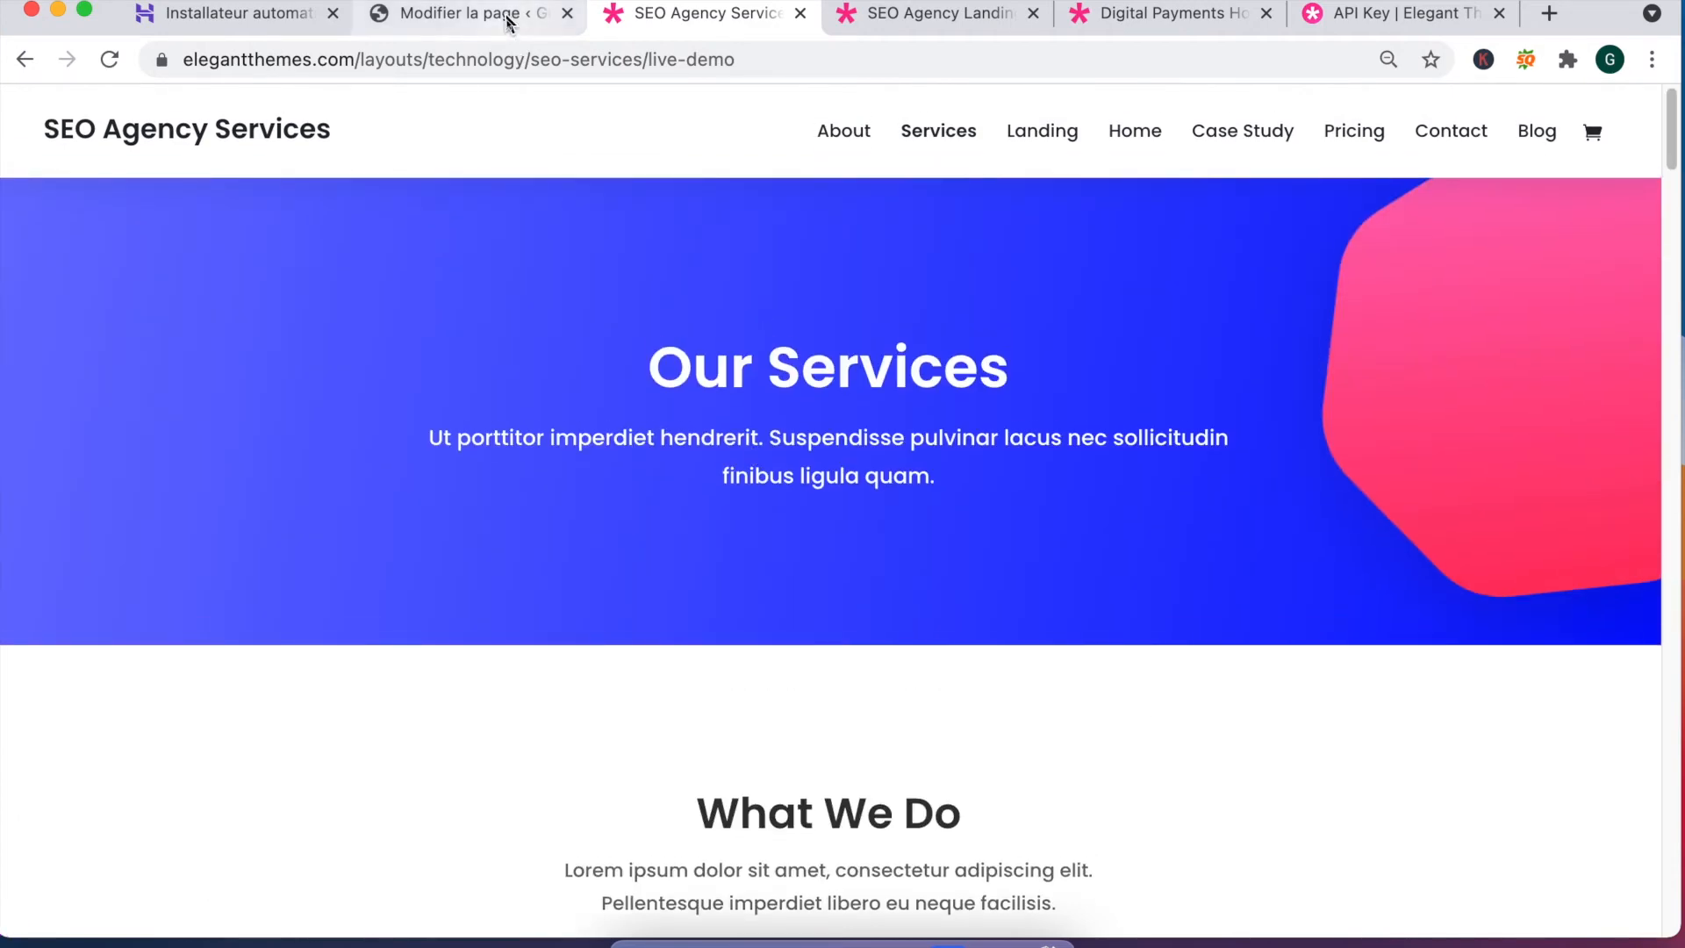
Step: Switch to the Web Freelancer tab and open its Landing page live demo
{"action": "left_click", "coordinate": [549, 17]}
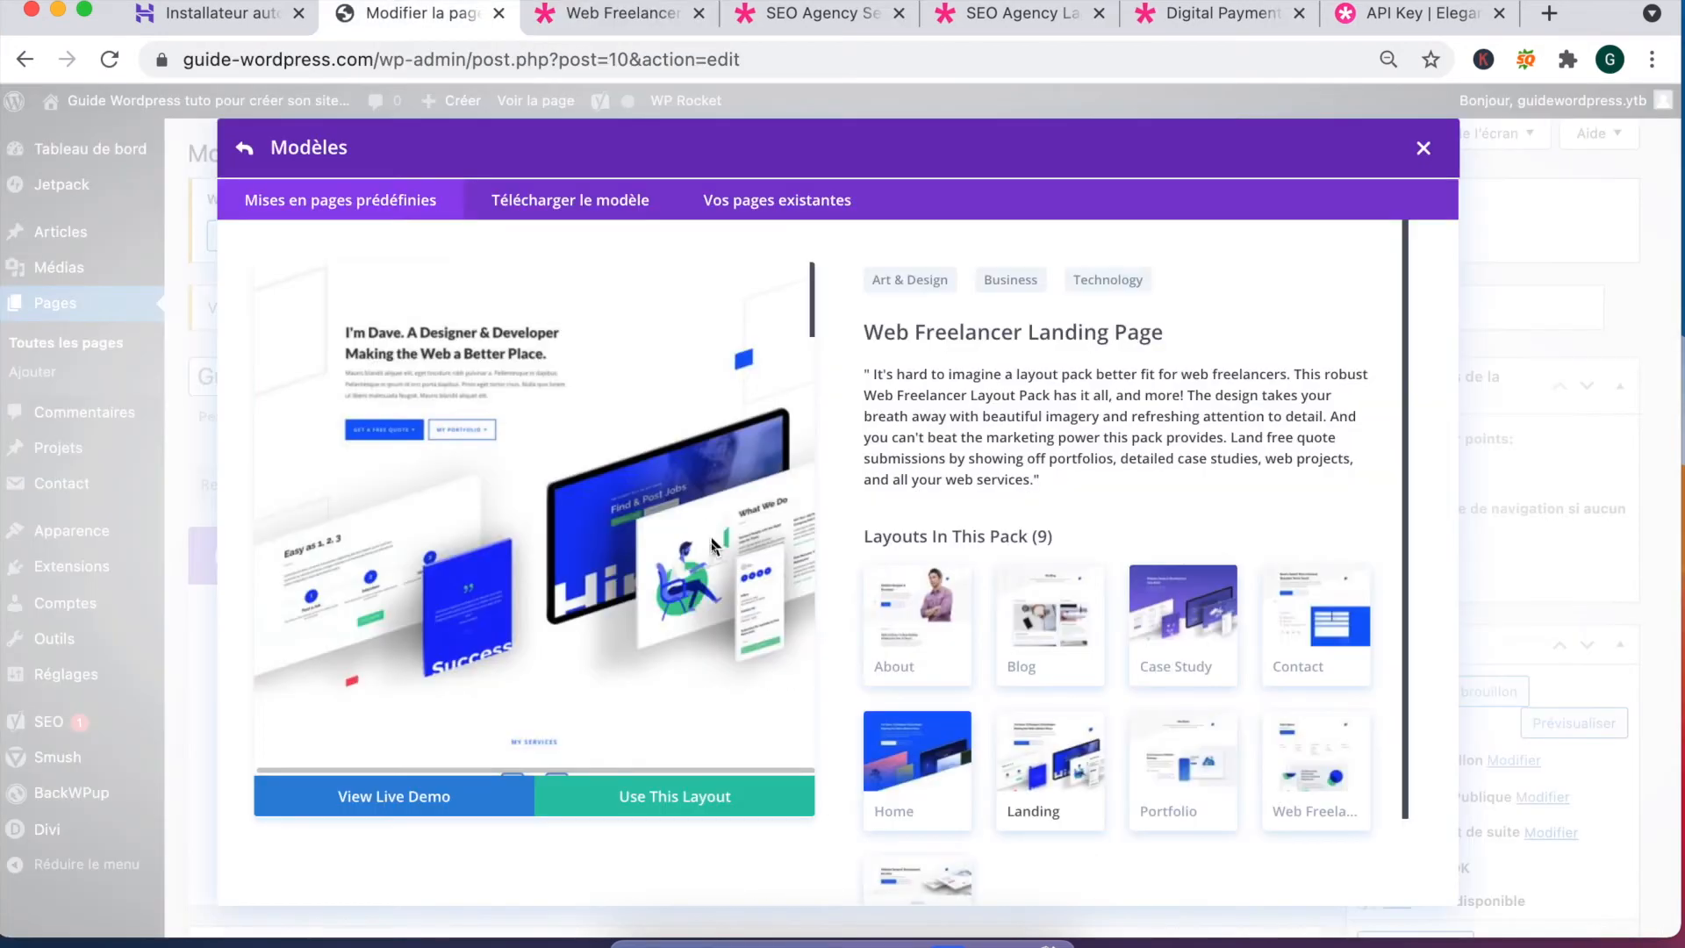
{"action": "left_click_drag", "start_coordinate": [883, 333], "coordinate": [1185, 350]}
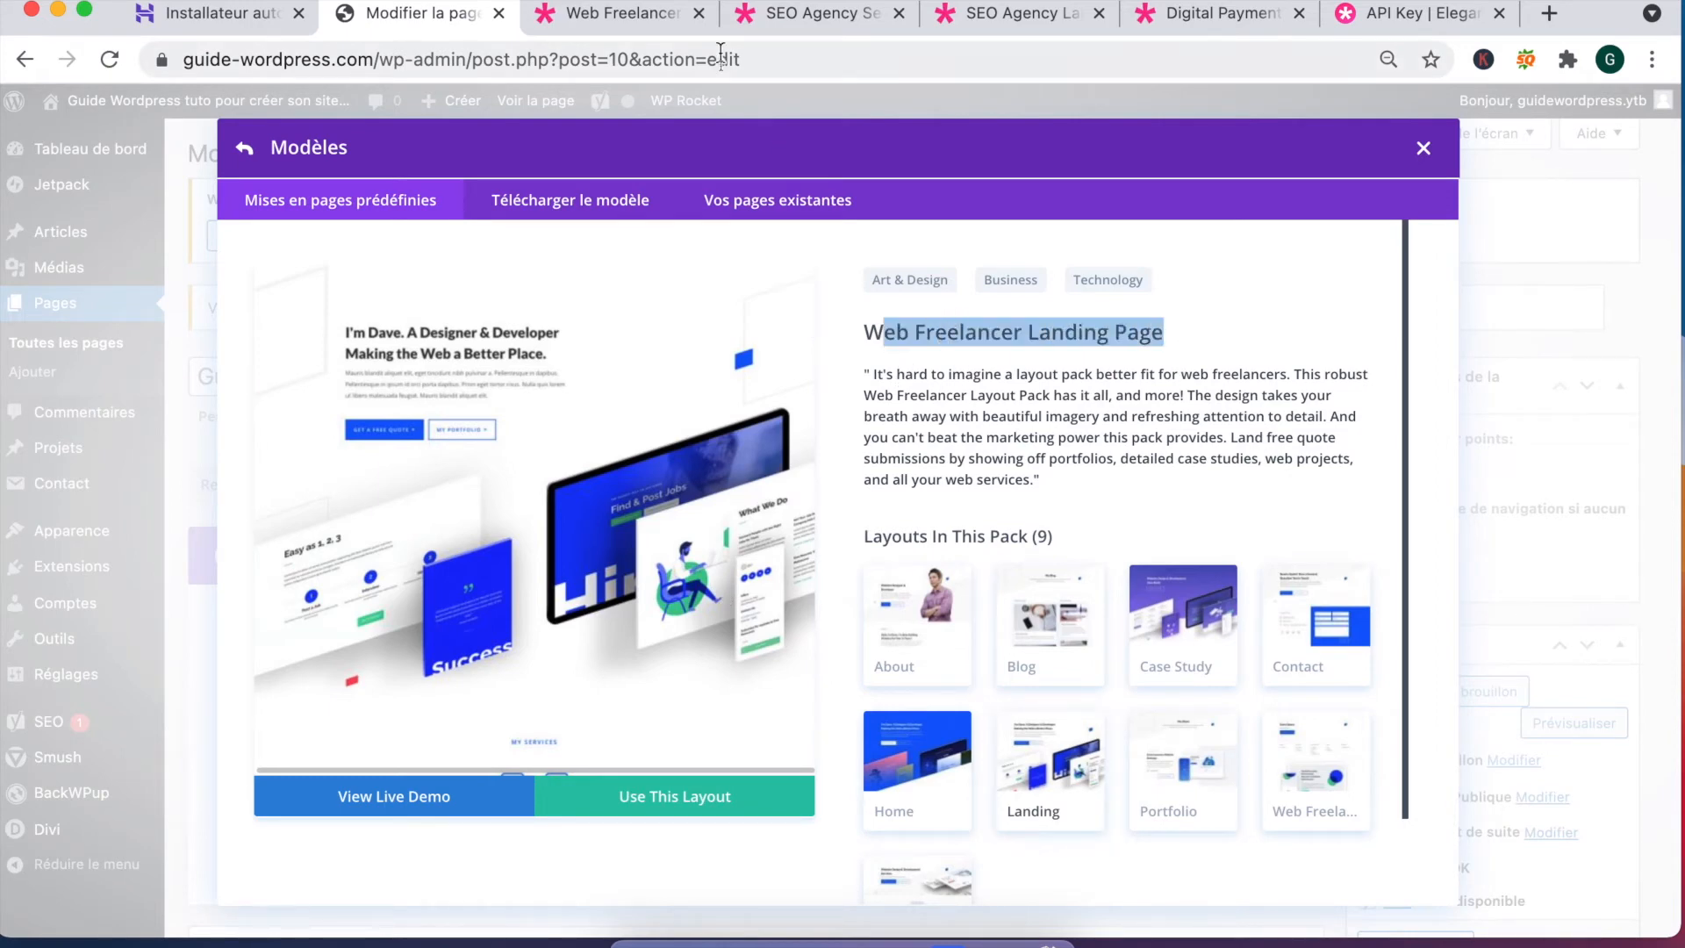
{"action": "key", "text": "ctrl+Tab"}
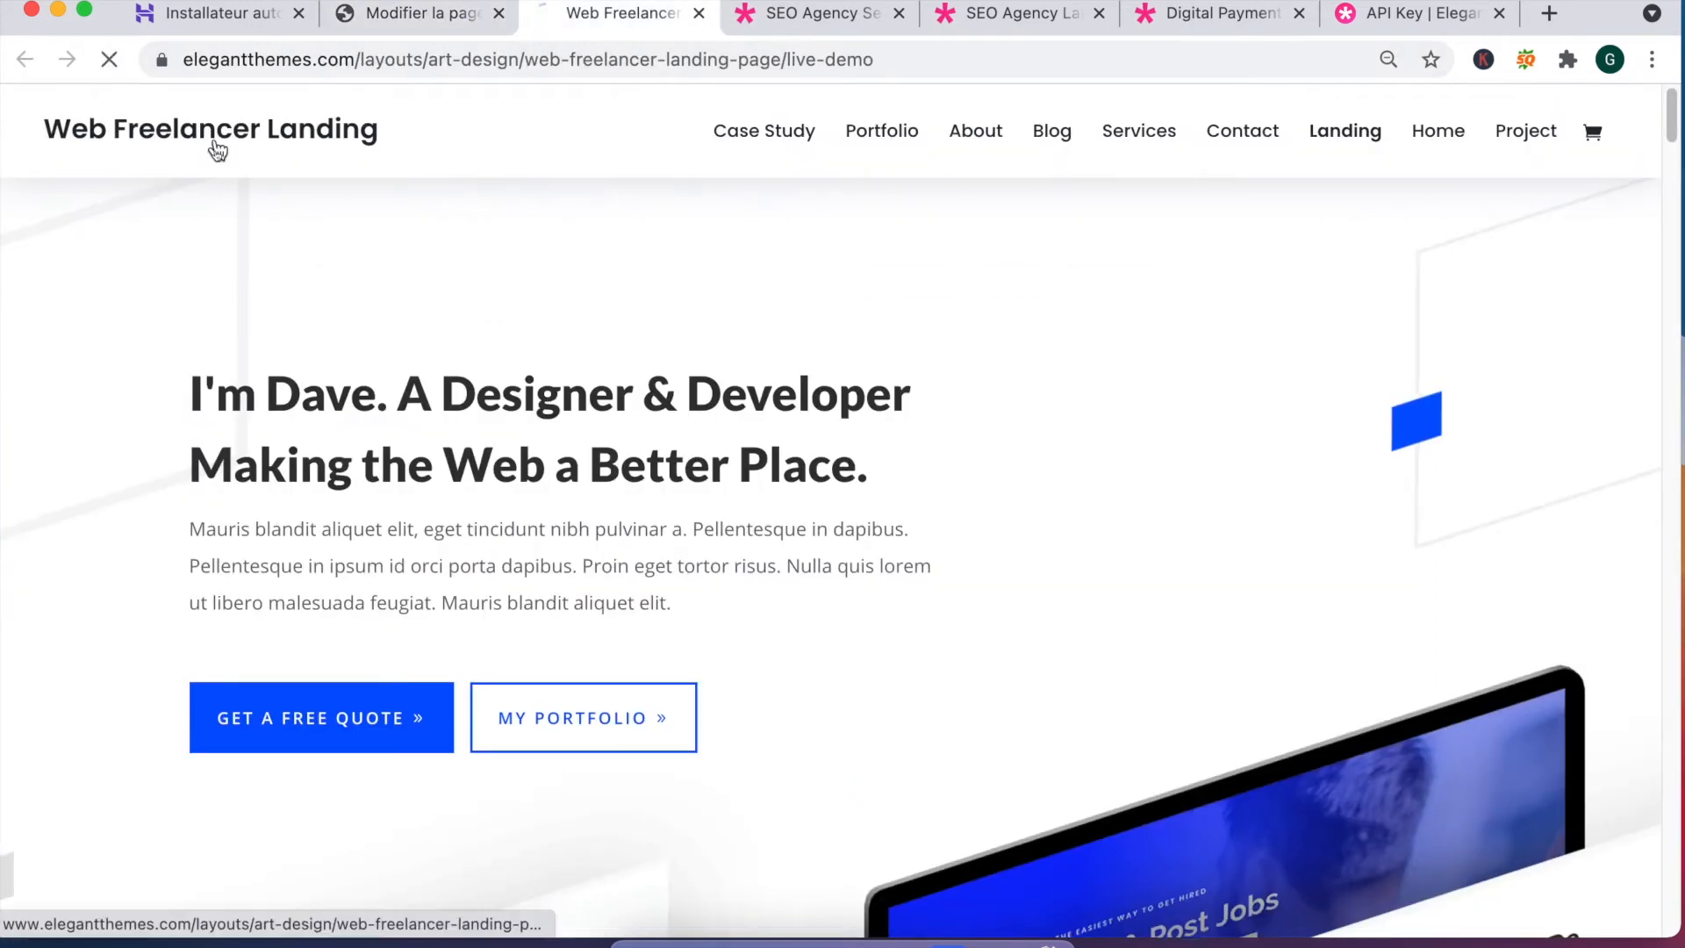
{"action": "left_click", "coordinate": [215, 145]}
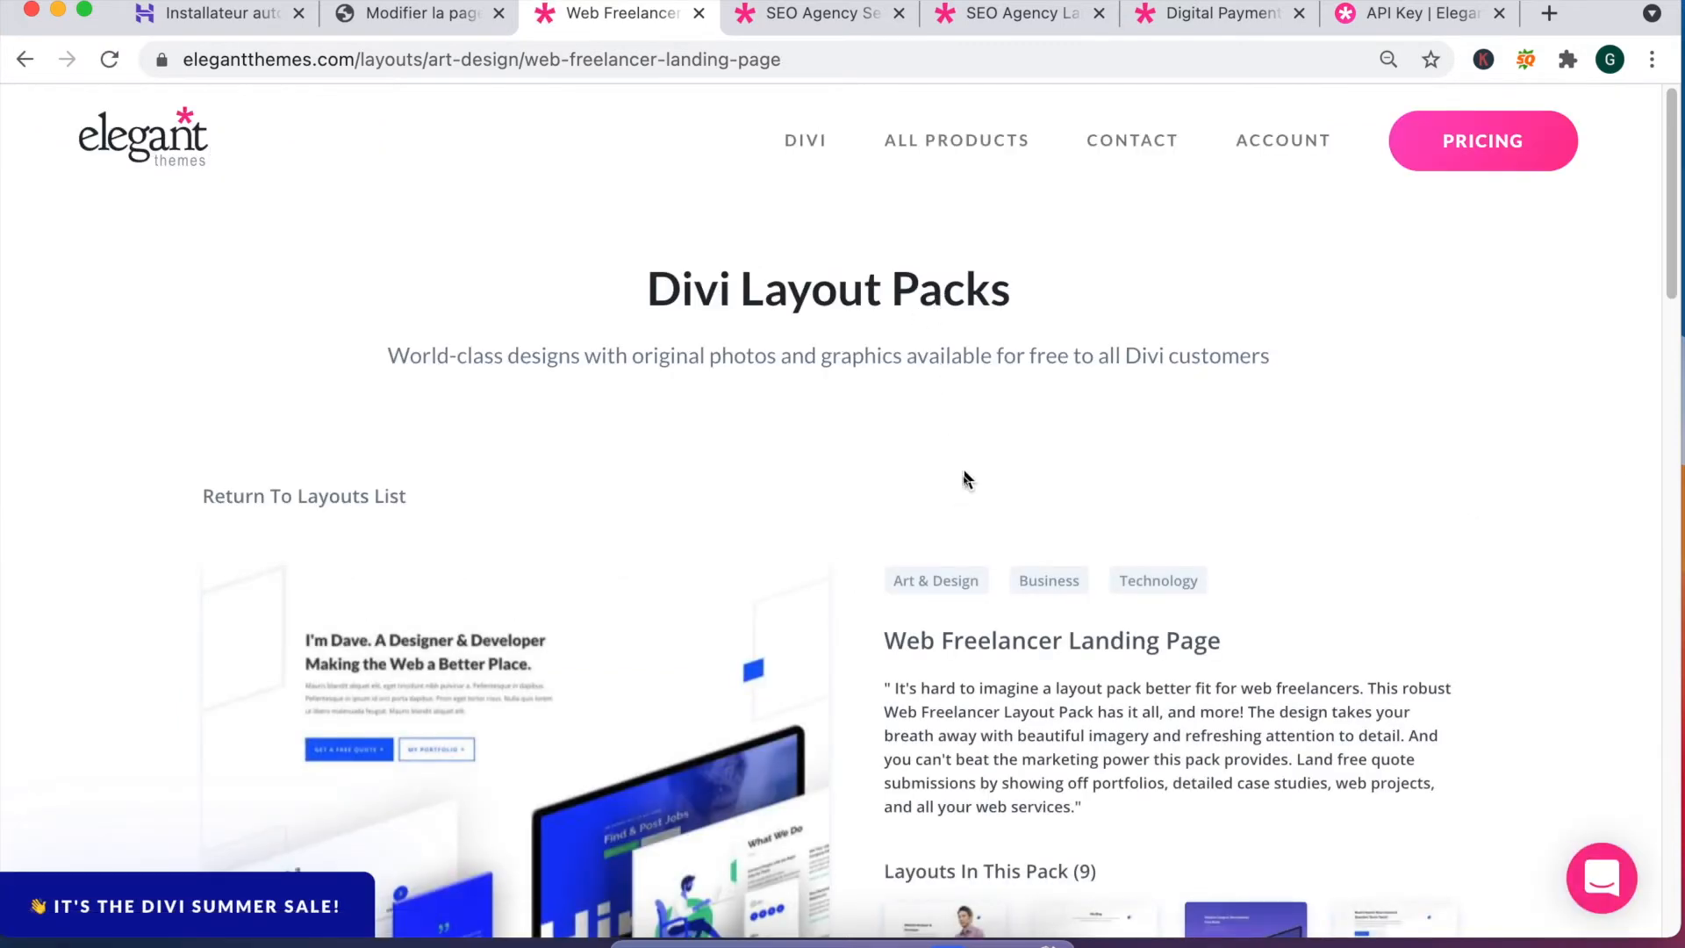
{"action": "scroll", "coordinate": [926, 713], "scroll_direction": "down", "scroll_amount": 3}
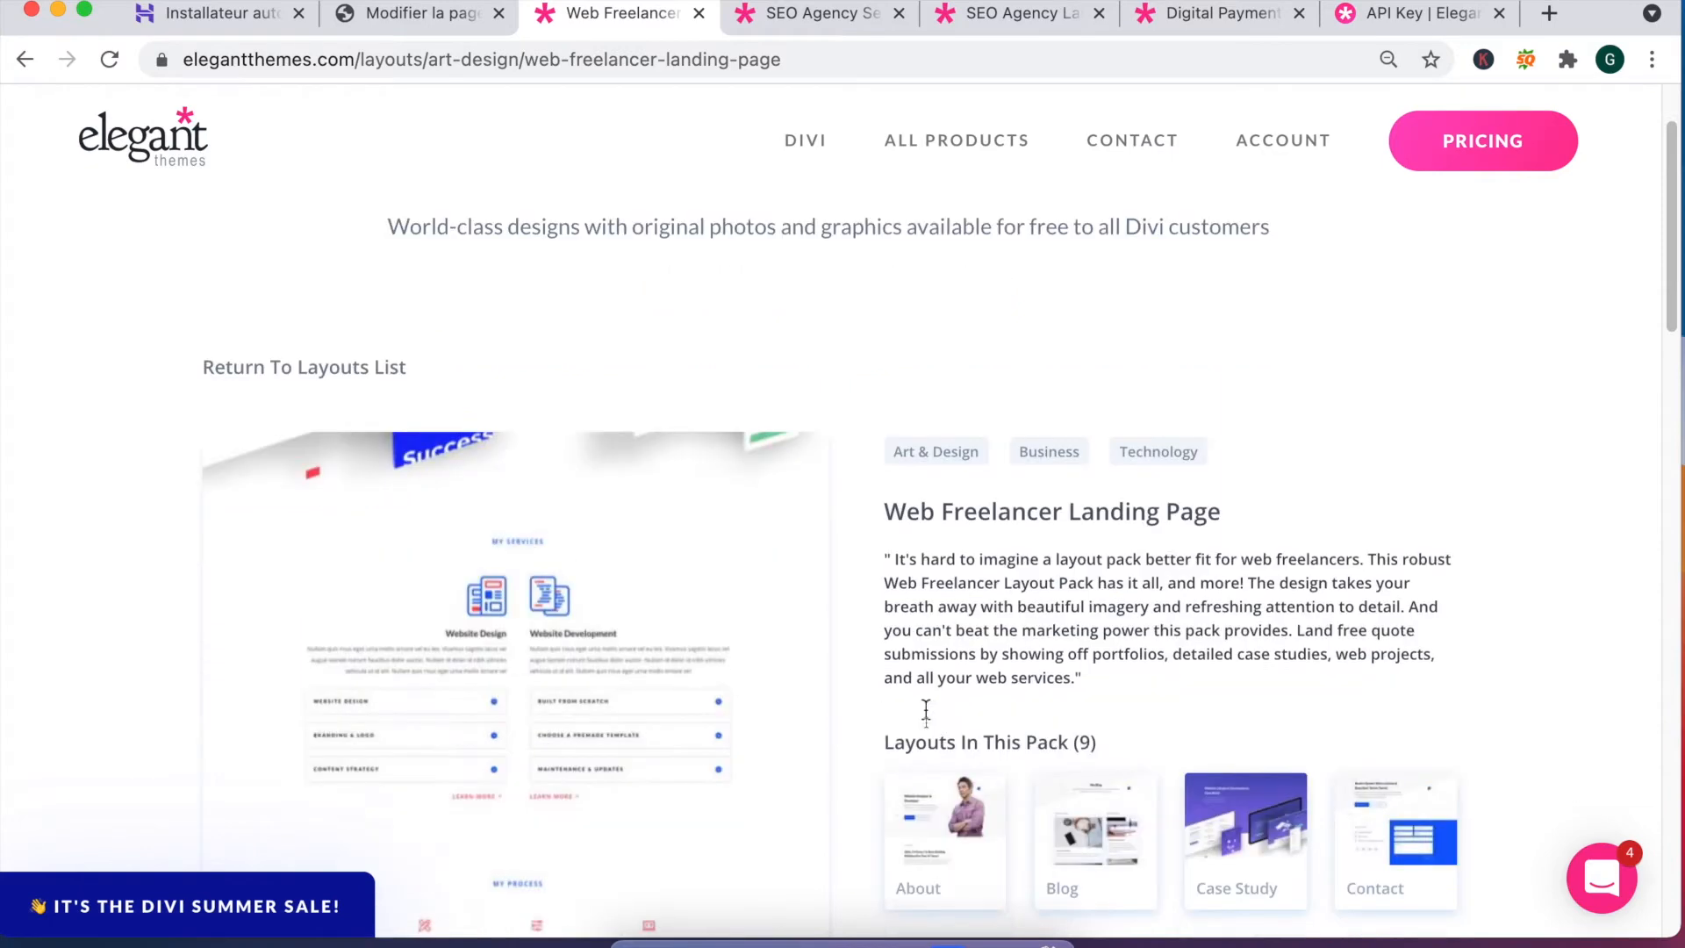
{"action": "scroll", "coordinate": [926, 713], "scroll_direction": "down", "scroll_amount": 5}
{"action": "left_click", "coordinate": [321, 790]}
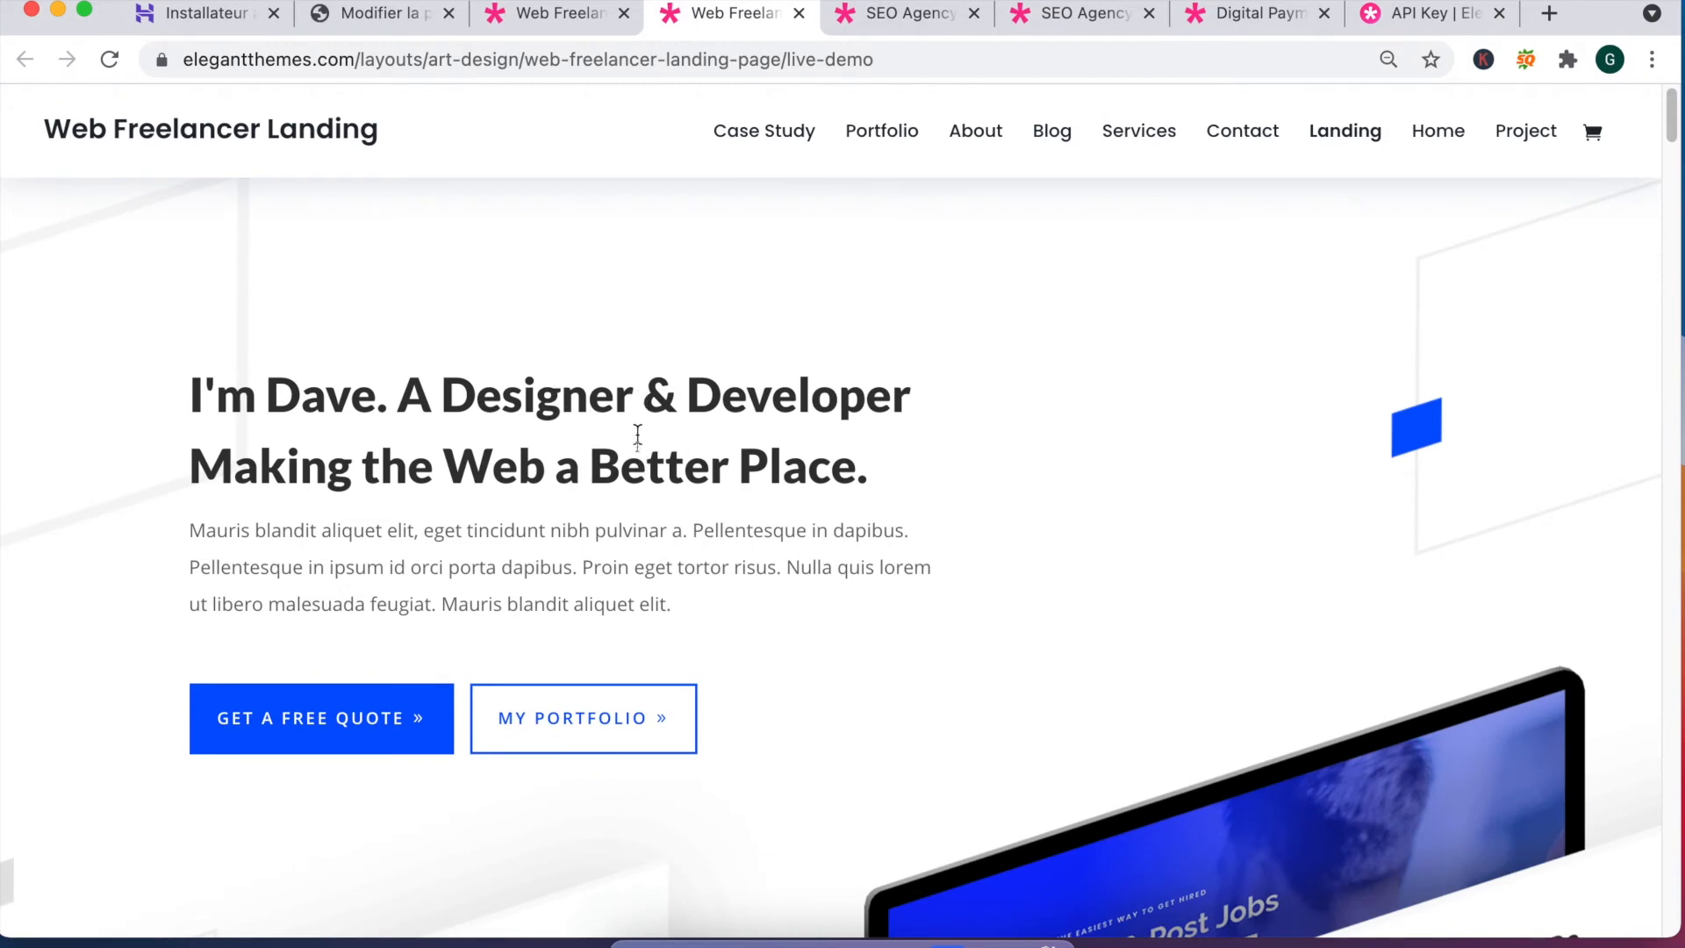
Step: Scroll through the demo's services, process and featured work sections
{"action": "scroll", "coordinate": [614, 491], "scroll_direction": "down", "scroll_amount": 10}
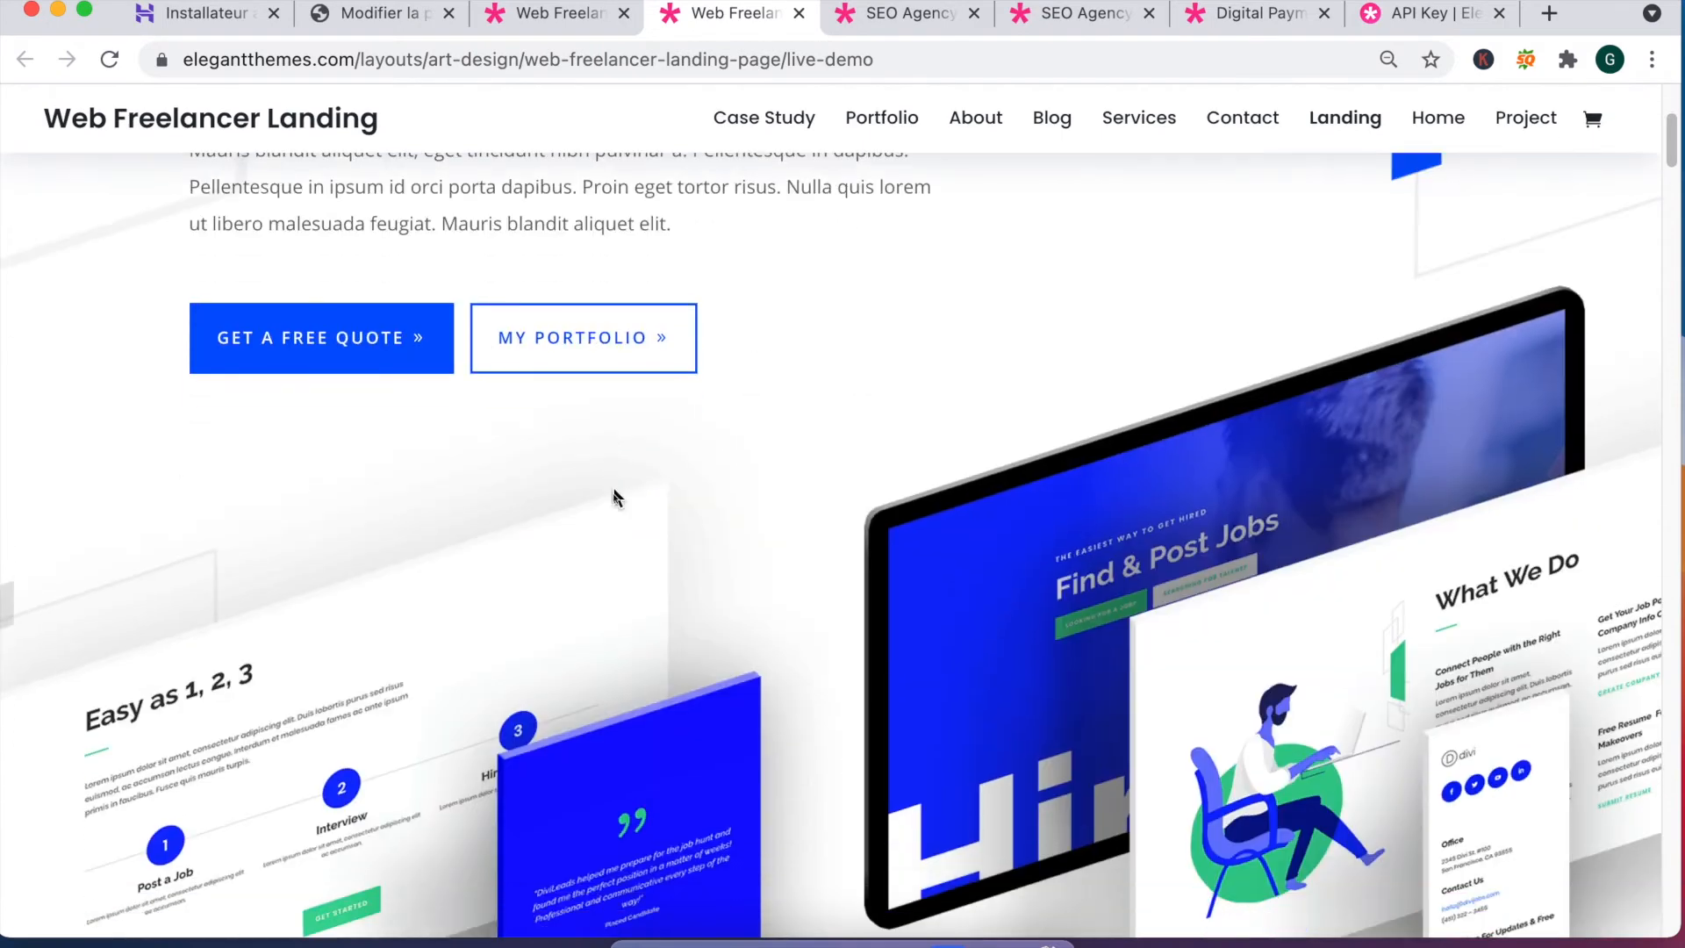
{"action": "scroll", "coordinate": [683, 575], "scroll_direction": "down", "scroll_amount": 4}
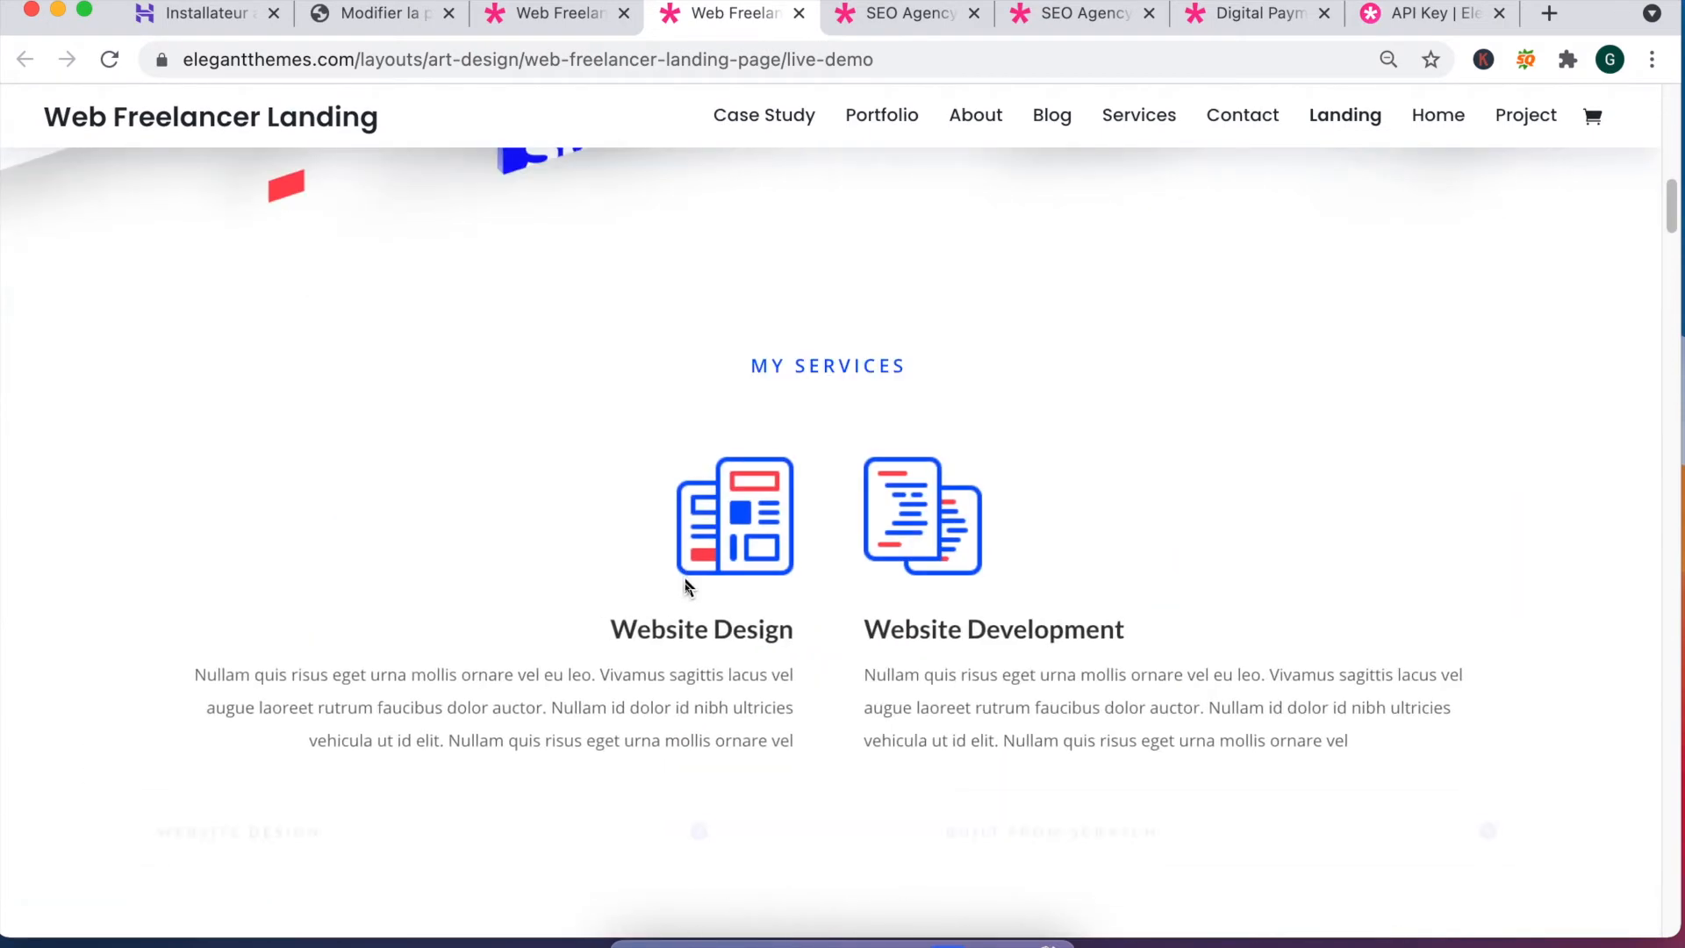
{"action": "scroll", "coordinate": [717, 579], "scroll_direction": "down", "scroll_amount": 9}
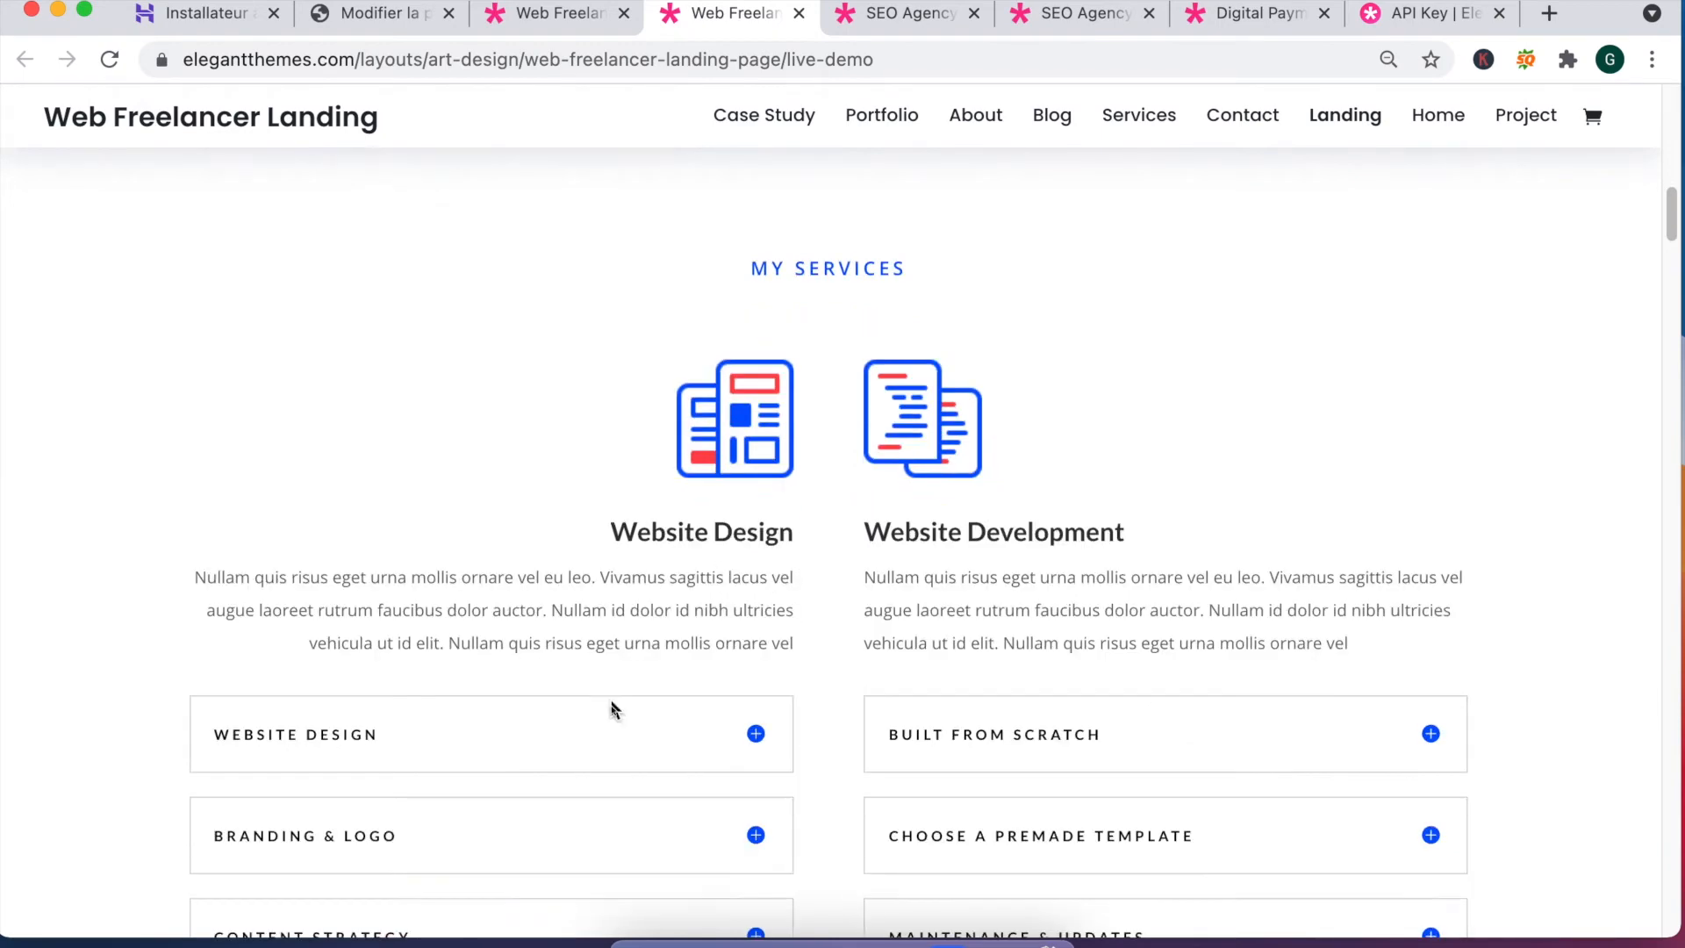
{"action": "scroll", "coordinate": [812, 523], "scroll_direction": "down", "scroll_amount": 2}
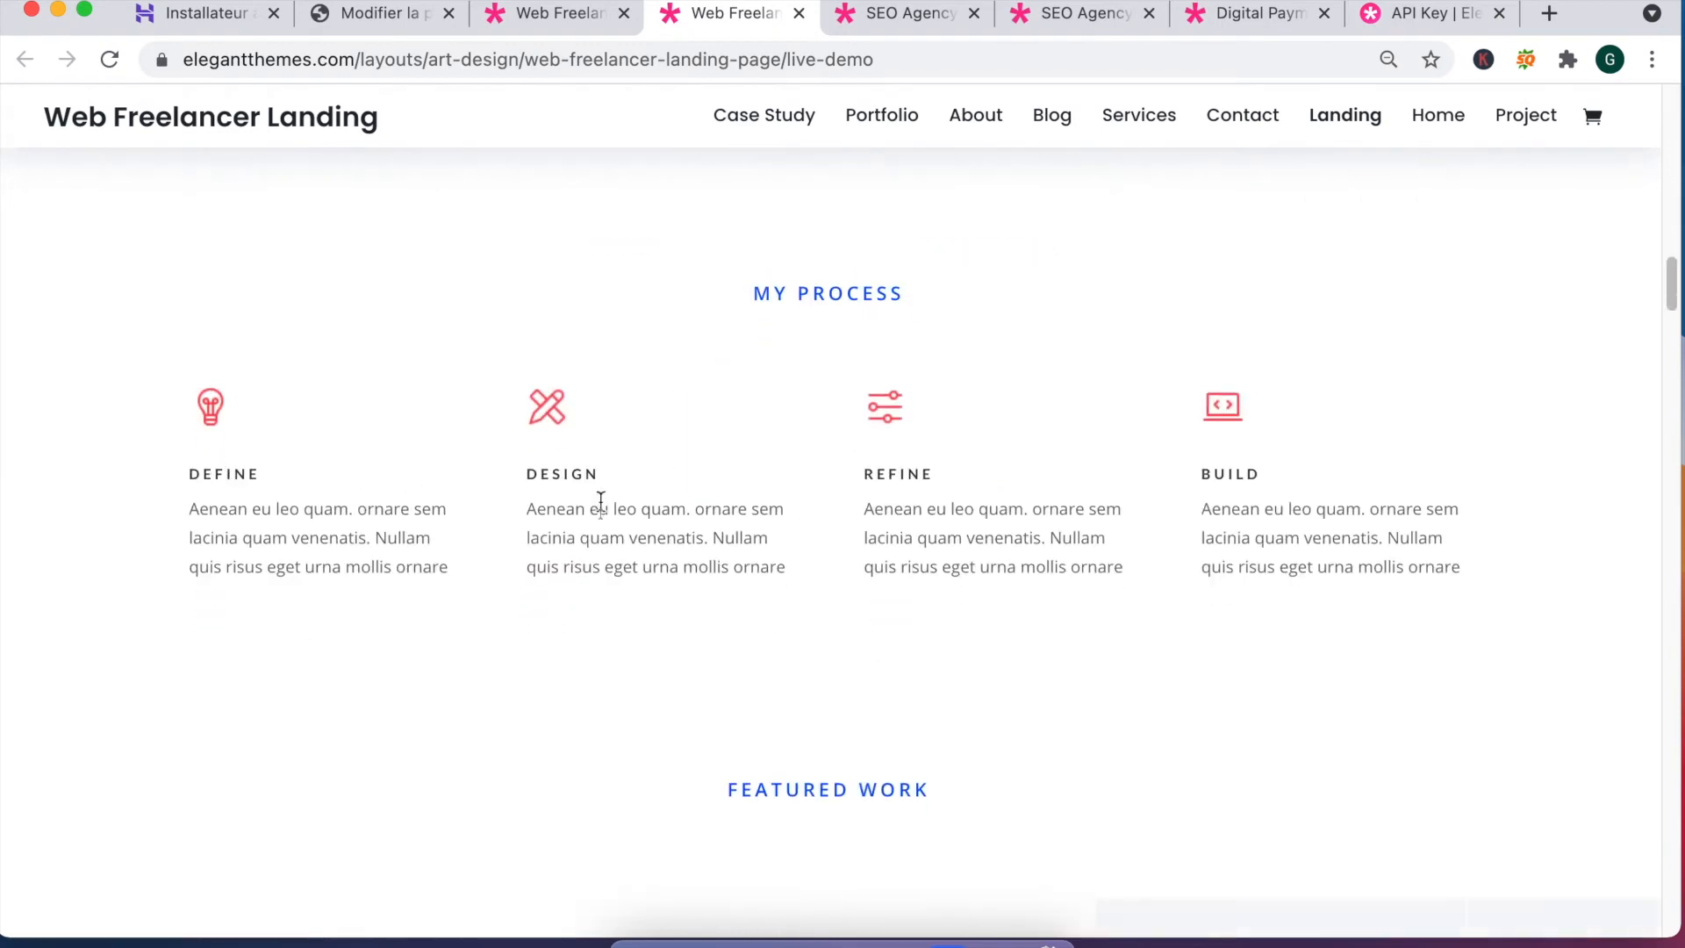
{"action": "scroll", "coordinate": [859, 549], "scroll_direction": "down", "scroll_amount": 12}
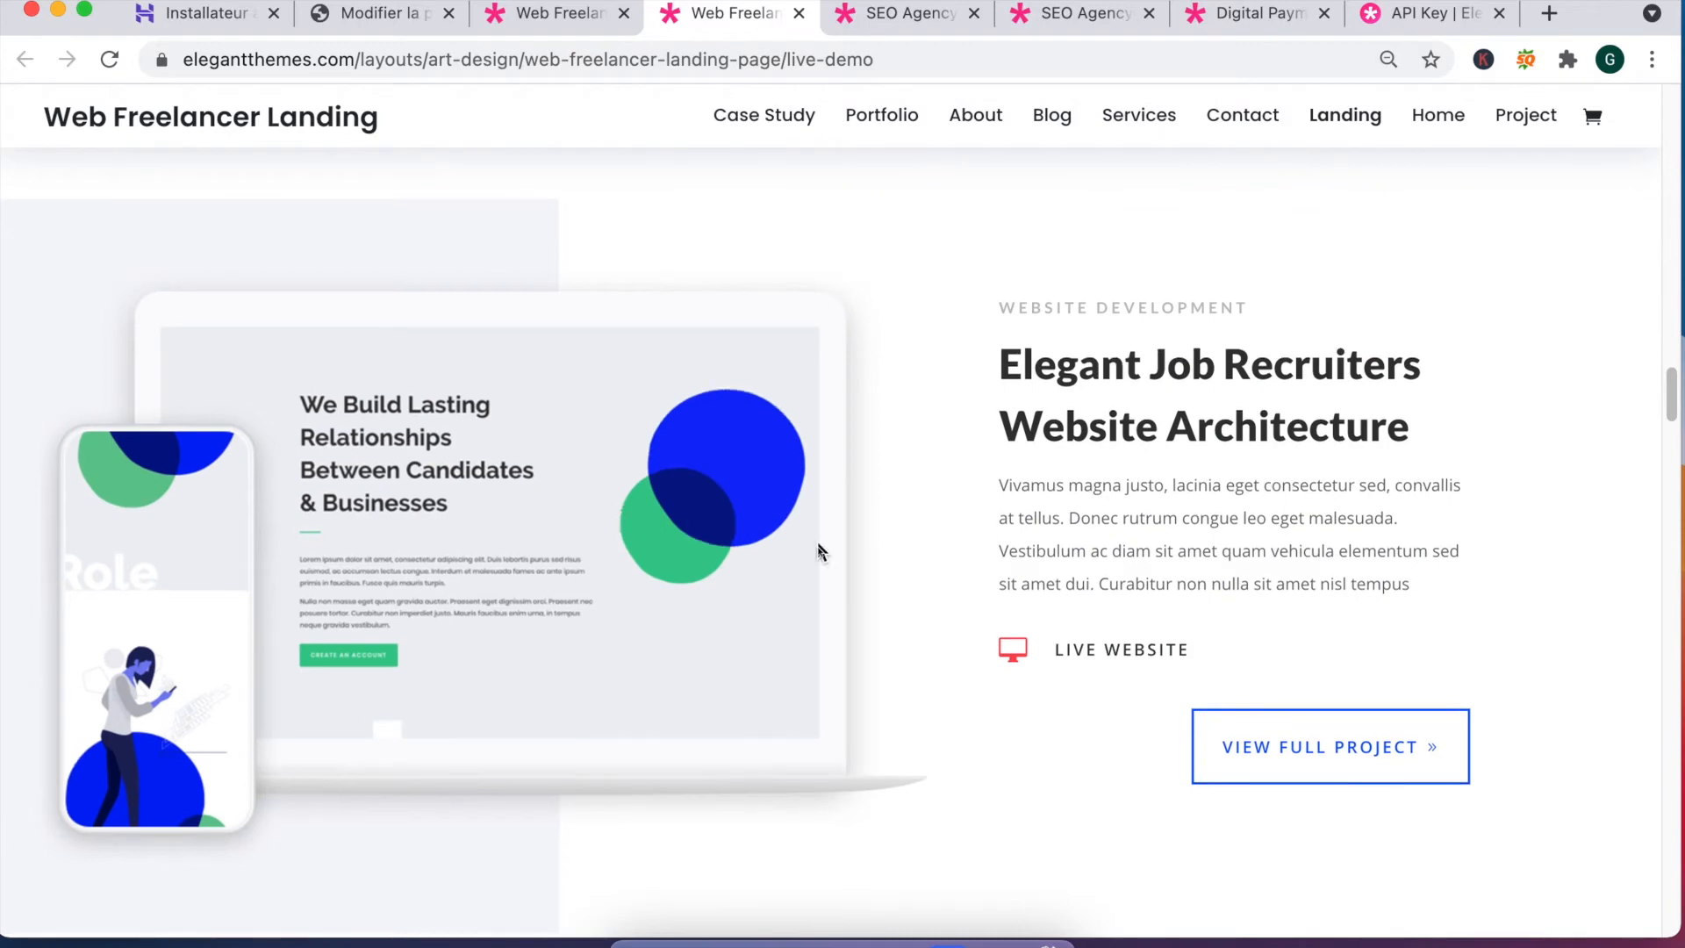
{"action": "scroll", "coordinate": [818, 540], "scroll_direction": "down", "scroll_amount": 10}
{"action": "scroll", "coordinate": [799, 527], "scroll_direction": "down", "scroll_amount": 4}
{"action": "scroll", "coordinate": [786, 517], "scroll_direction": "up", "scroll_amount": 8}
{"action": "scroll", "coordinate": [768, 522], "scroll_direction": "down", "scroll_amount": 3}
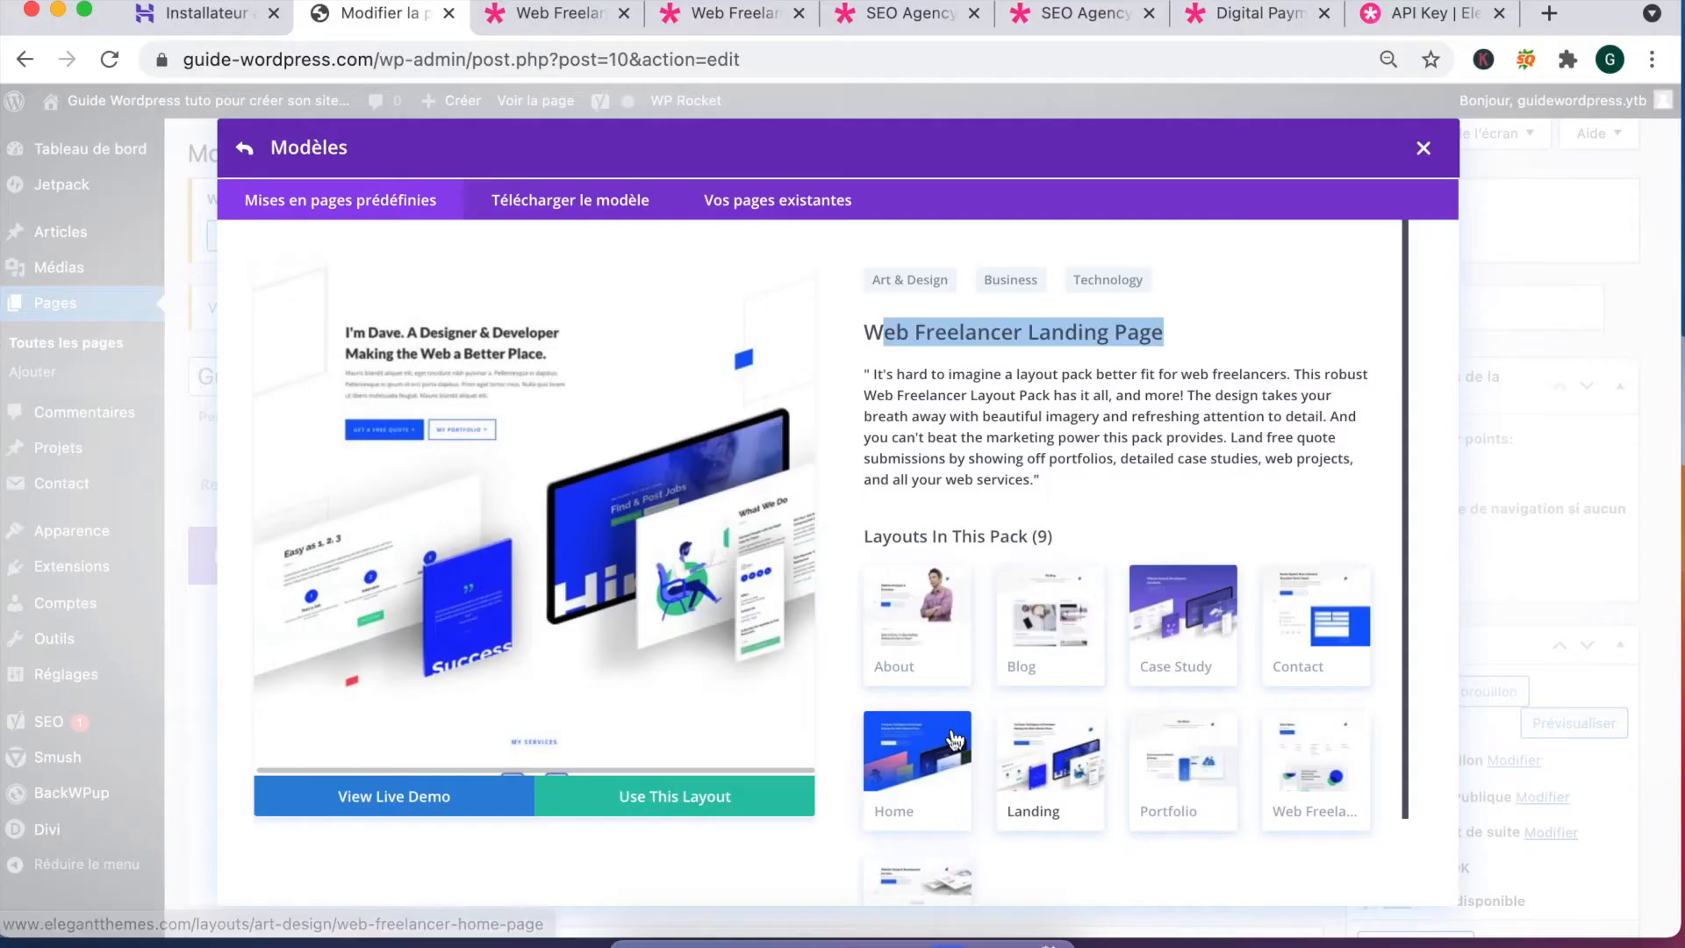
Step: Reopen the page's premade layout library and filter it to Technology packs
{"action": "scroll", "coordinate": [925, 735], "scroll_direction": "down", "scroll_amount": 2}
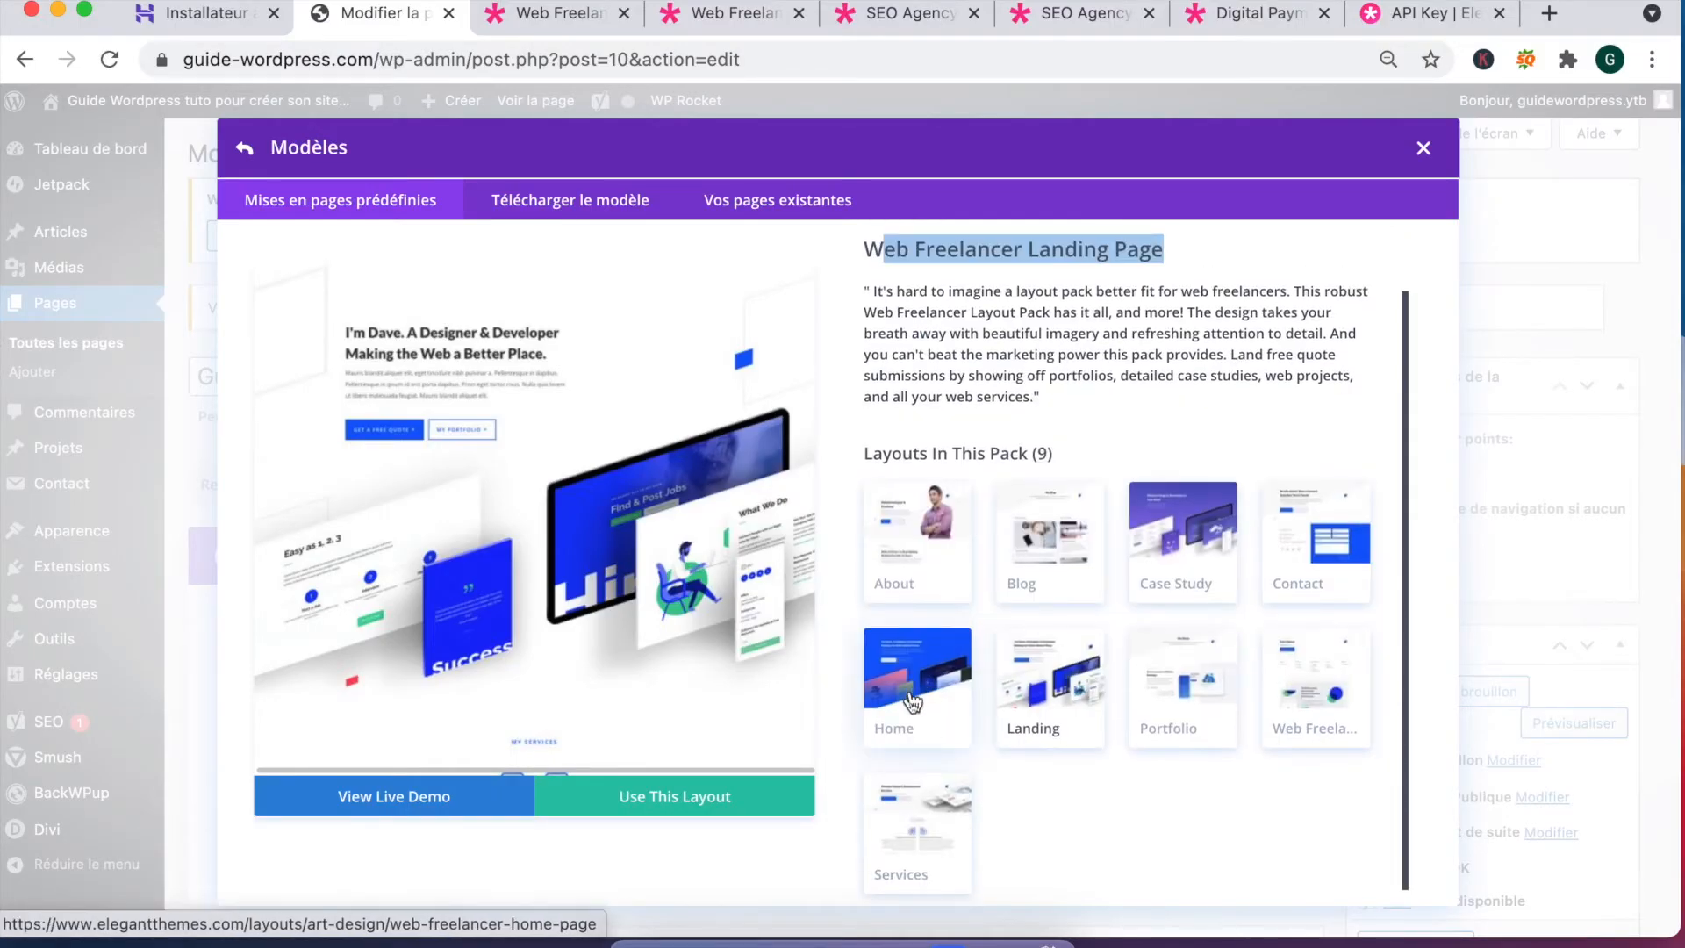
{"action": "left_click", "coordinate": [911, 702]}
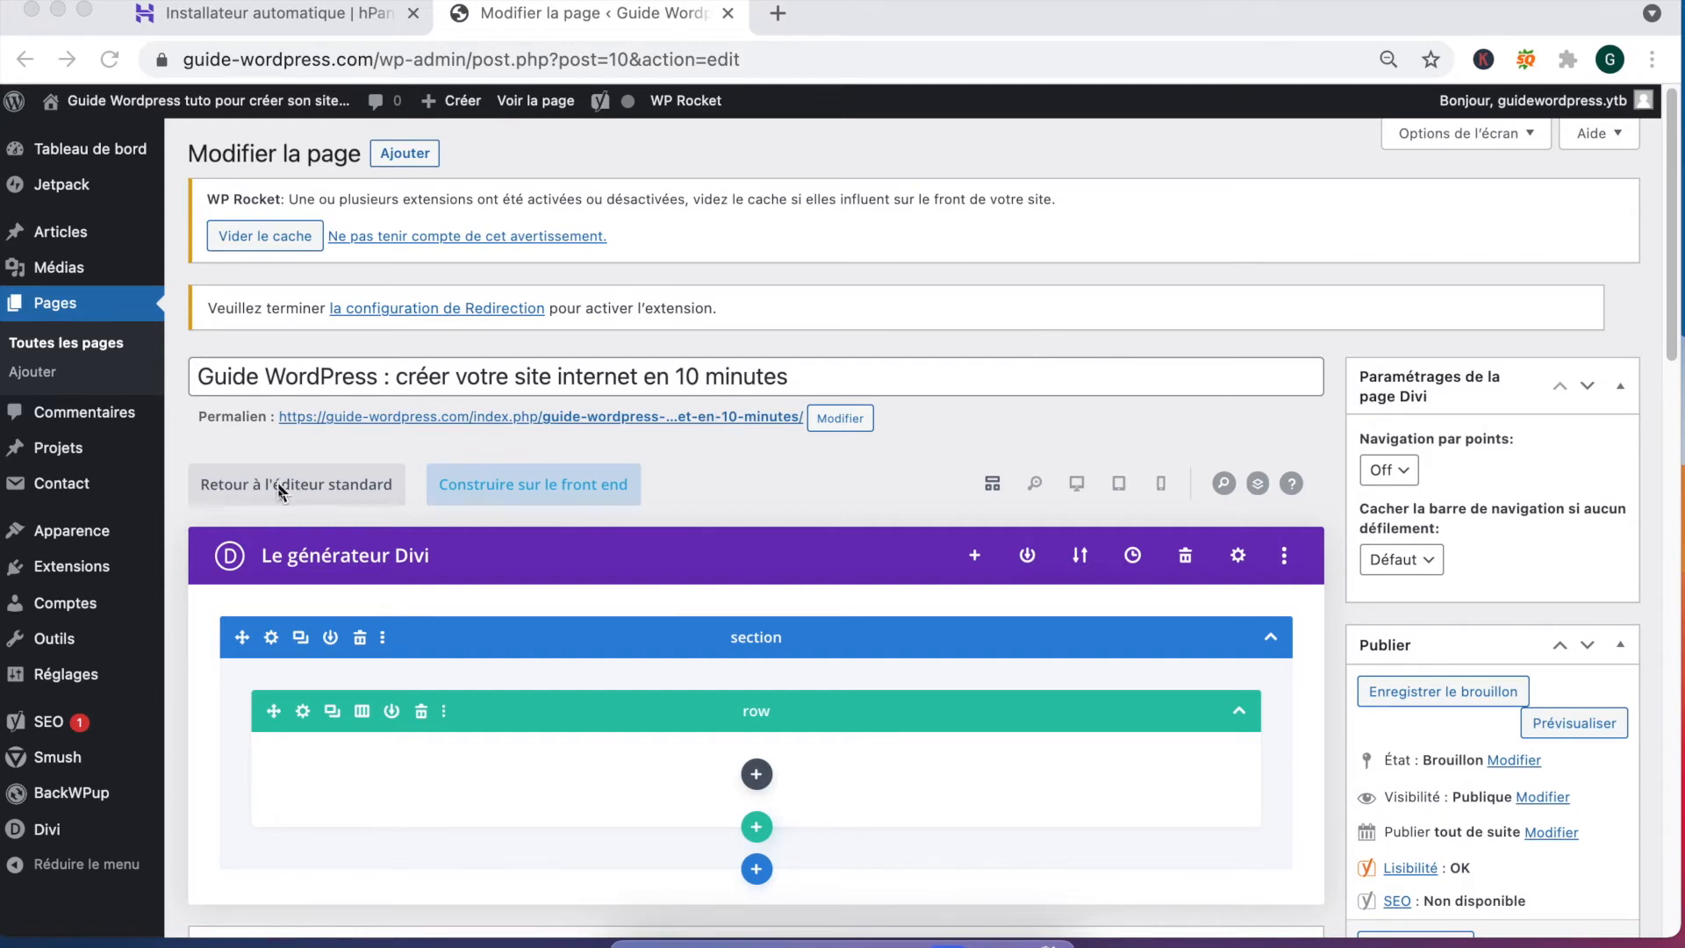
{"action": "left_click", "coordinate": [976, 559]}
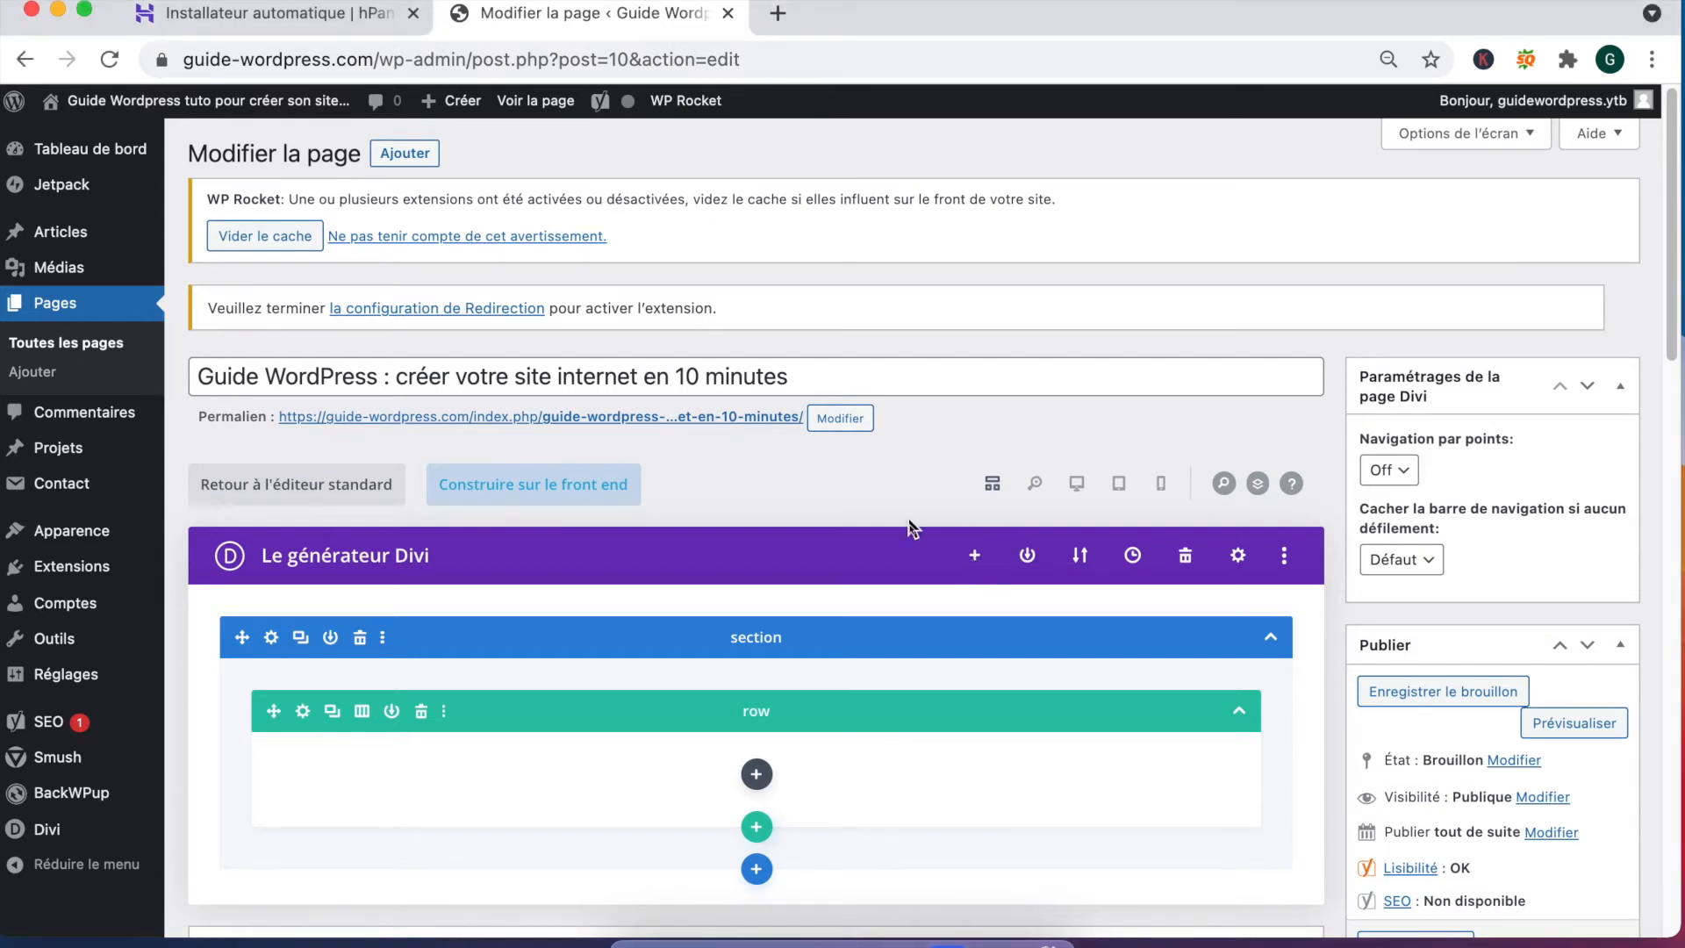
{"action": "left_click", "coordinate": [979, 555]}
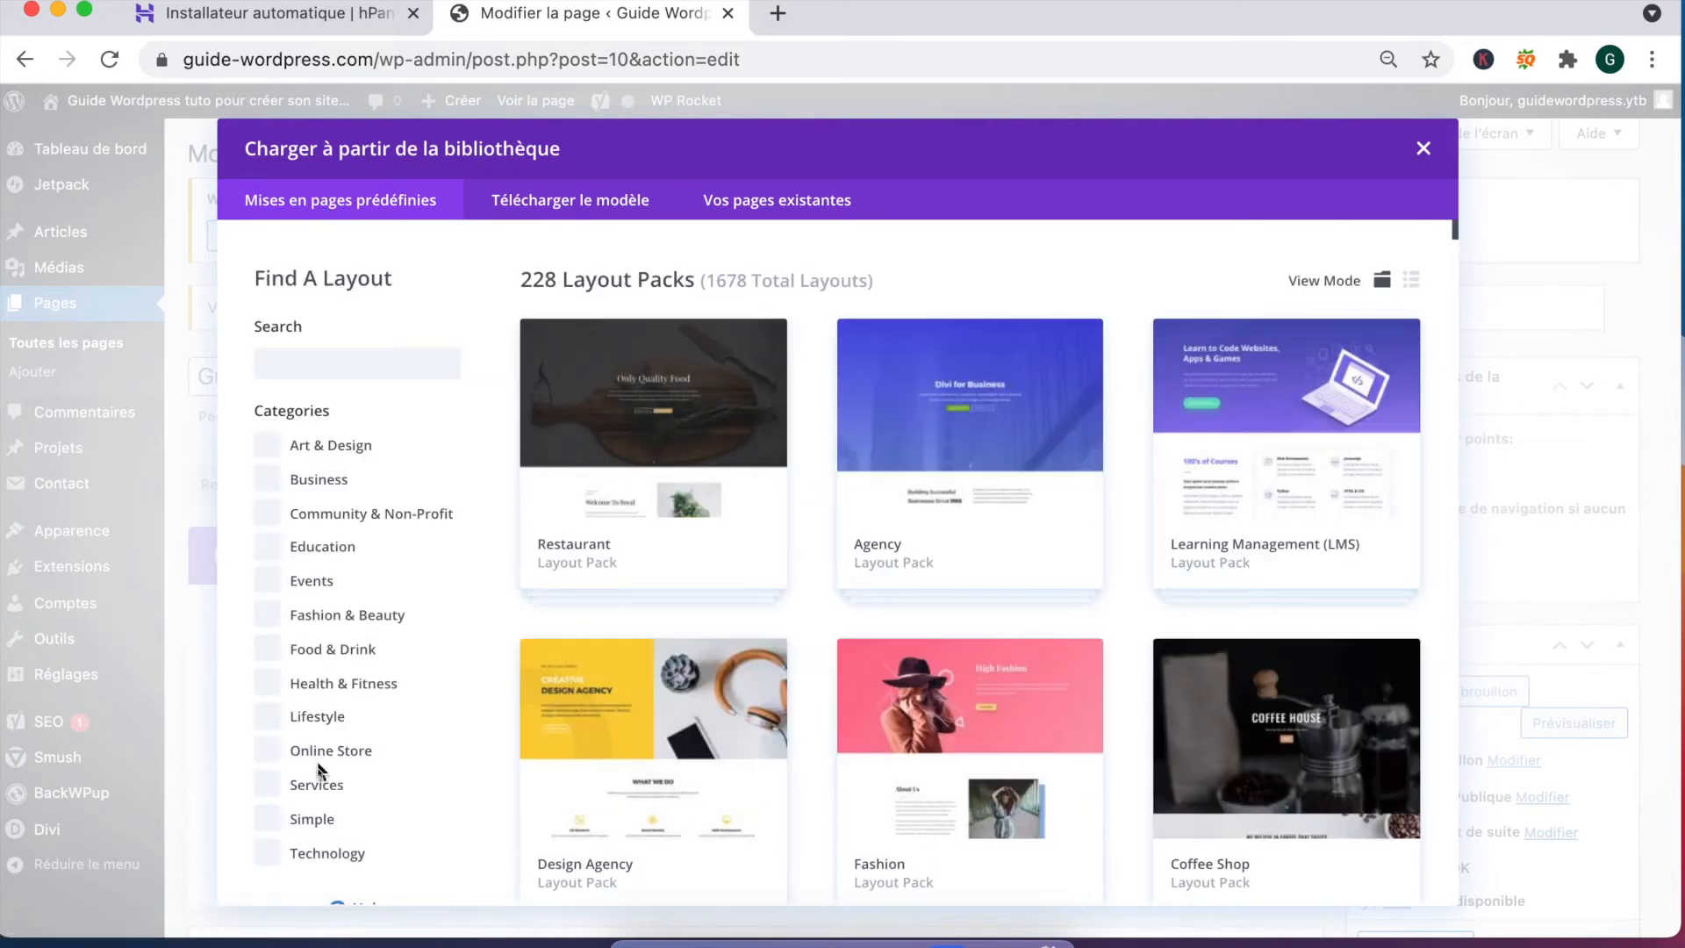
{"action": "left_click", "coordinate": [270, 856]}
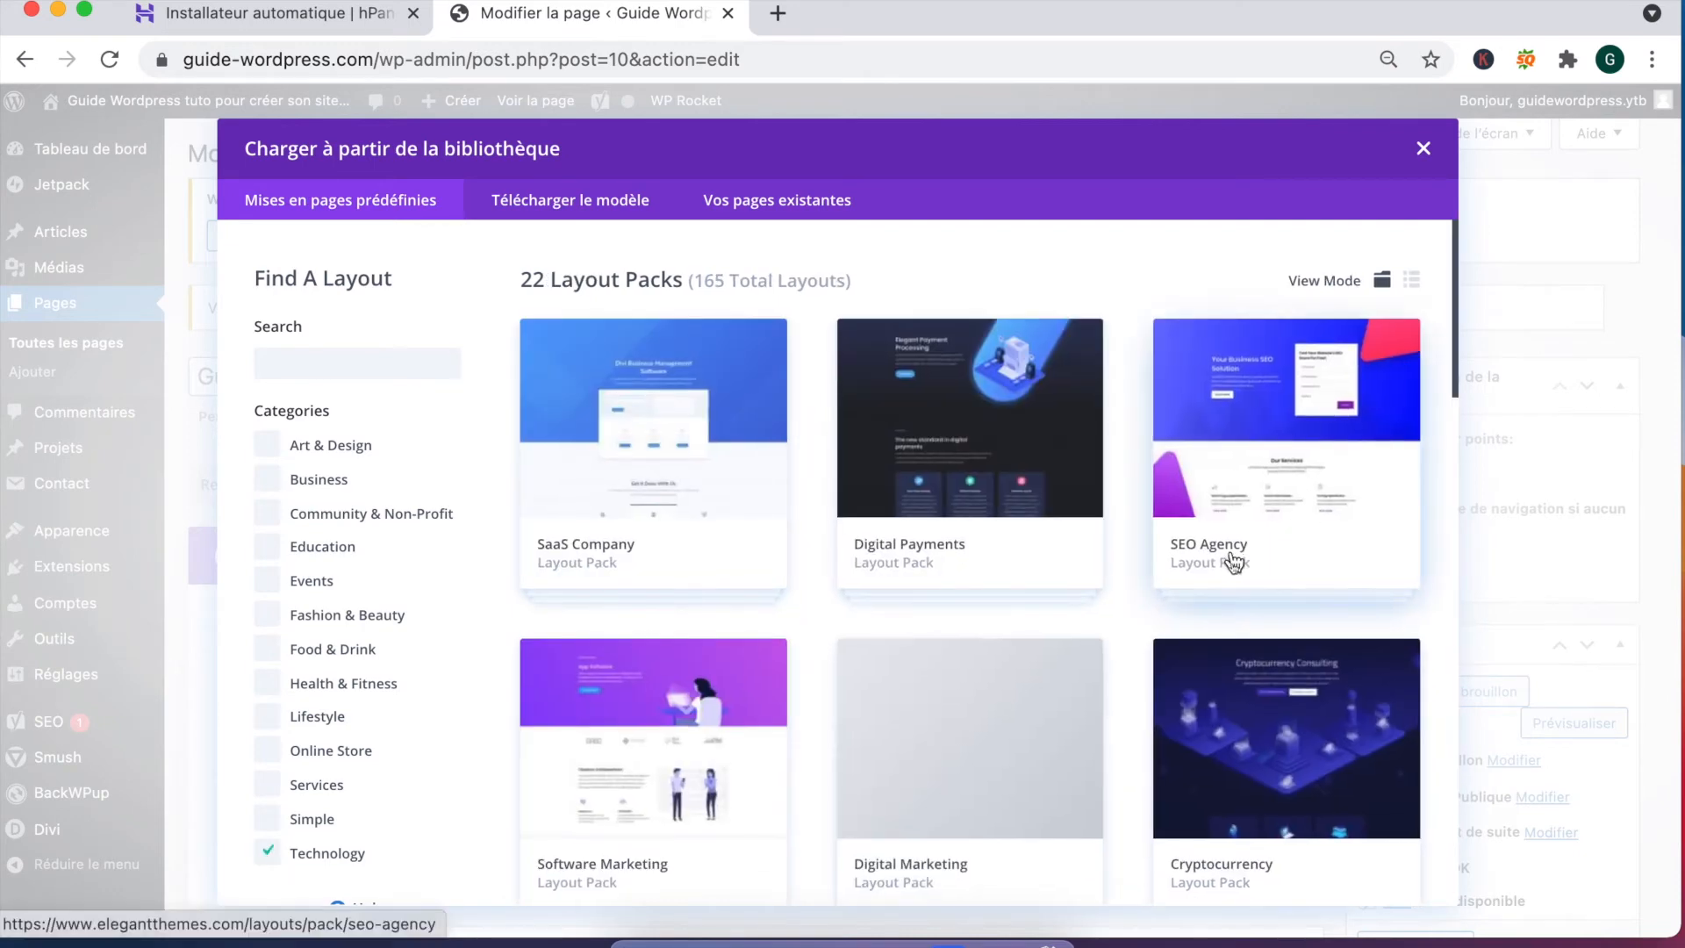
{"action": "scroll", "coordinate": [1019, 632], "scroll_direction": "down", "scroll_amount": 3}
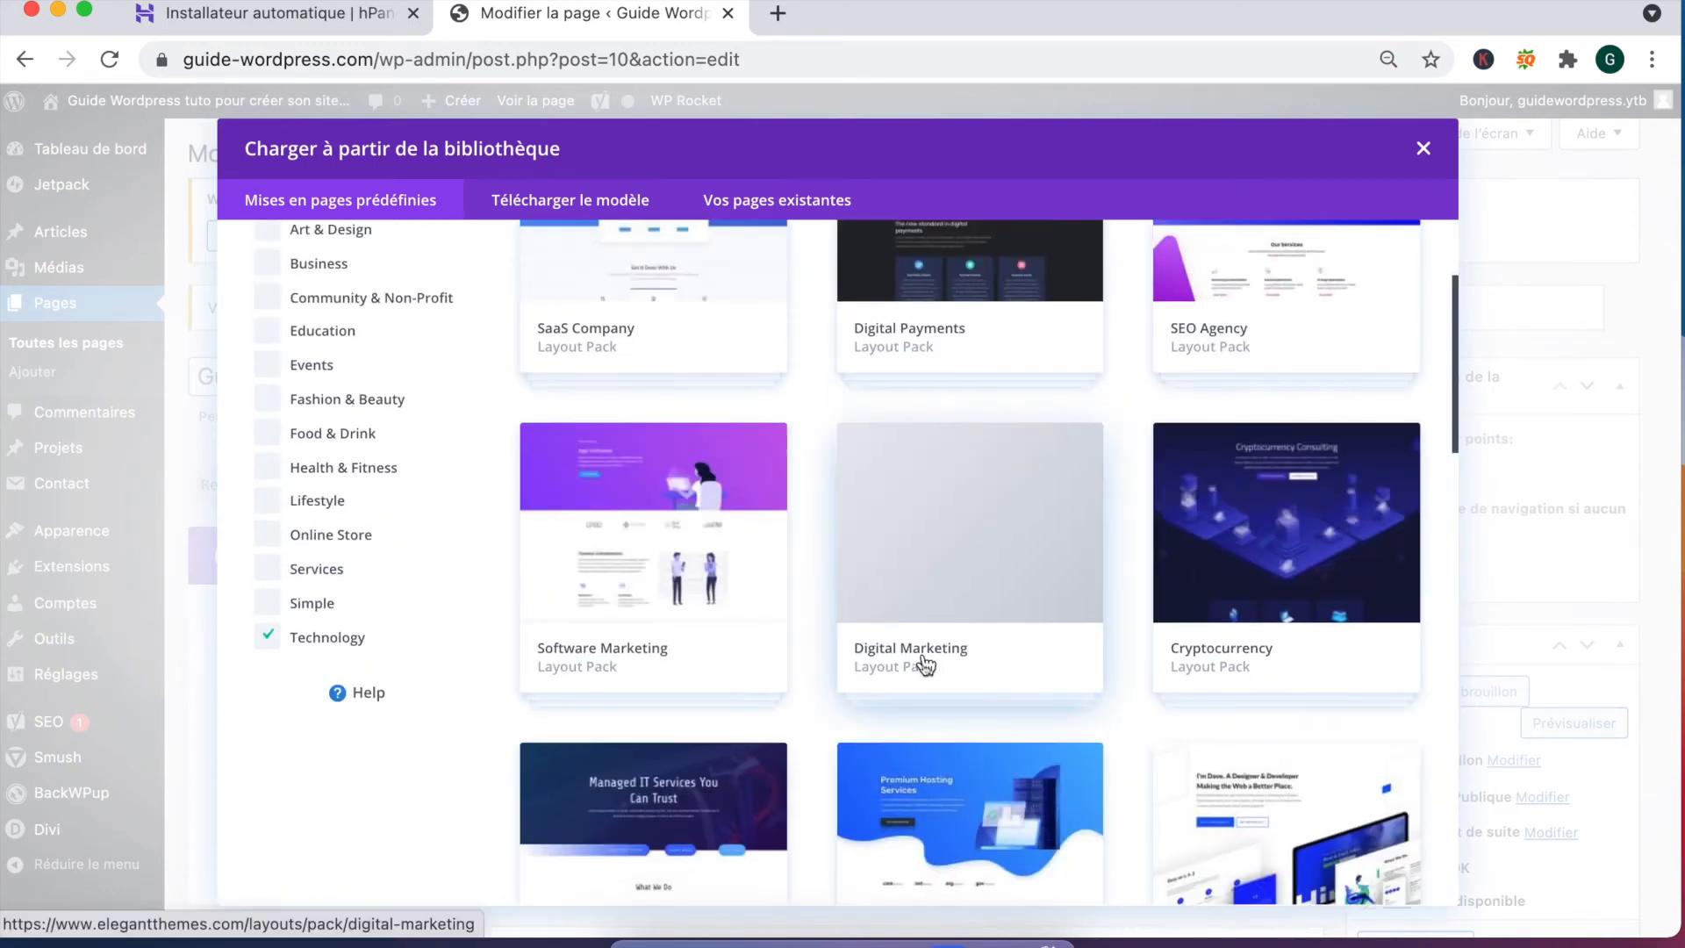
{"action": "scroll", "coordinate": [926, 667], "scroll_direction": "down", "scroll_amount": 3}
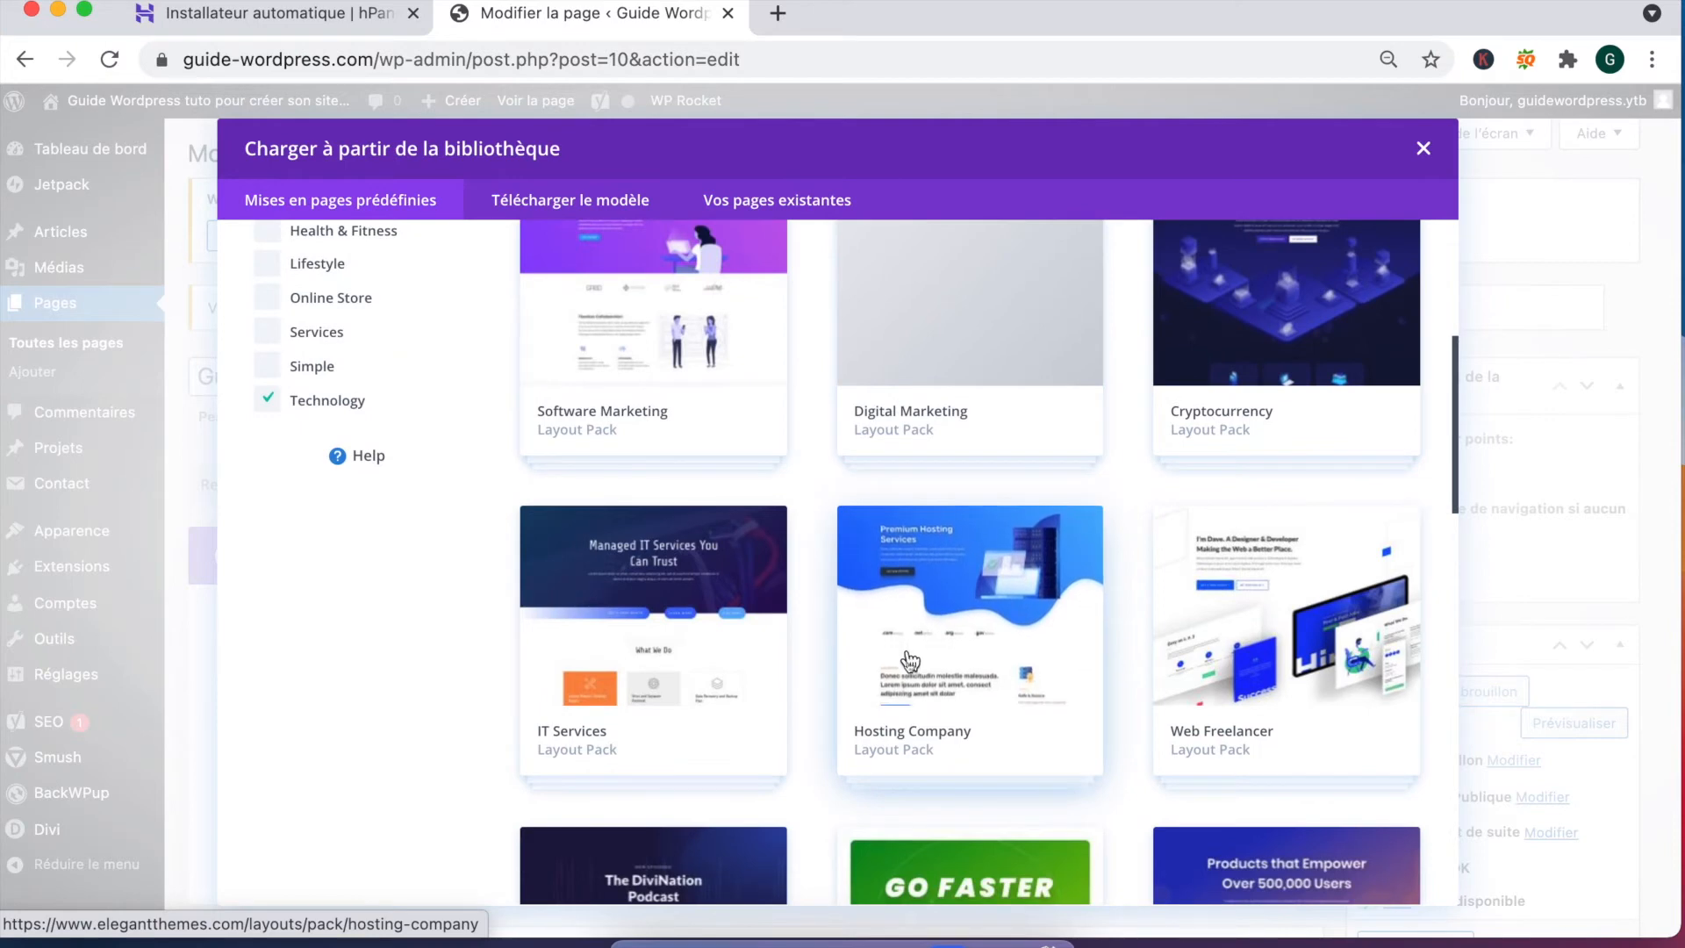
{"action": "scroll", "coordinate": [910, 662], "scroll_direction": "down", "scroll_amount": 1}
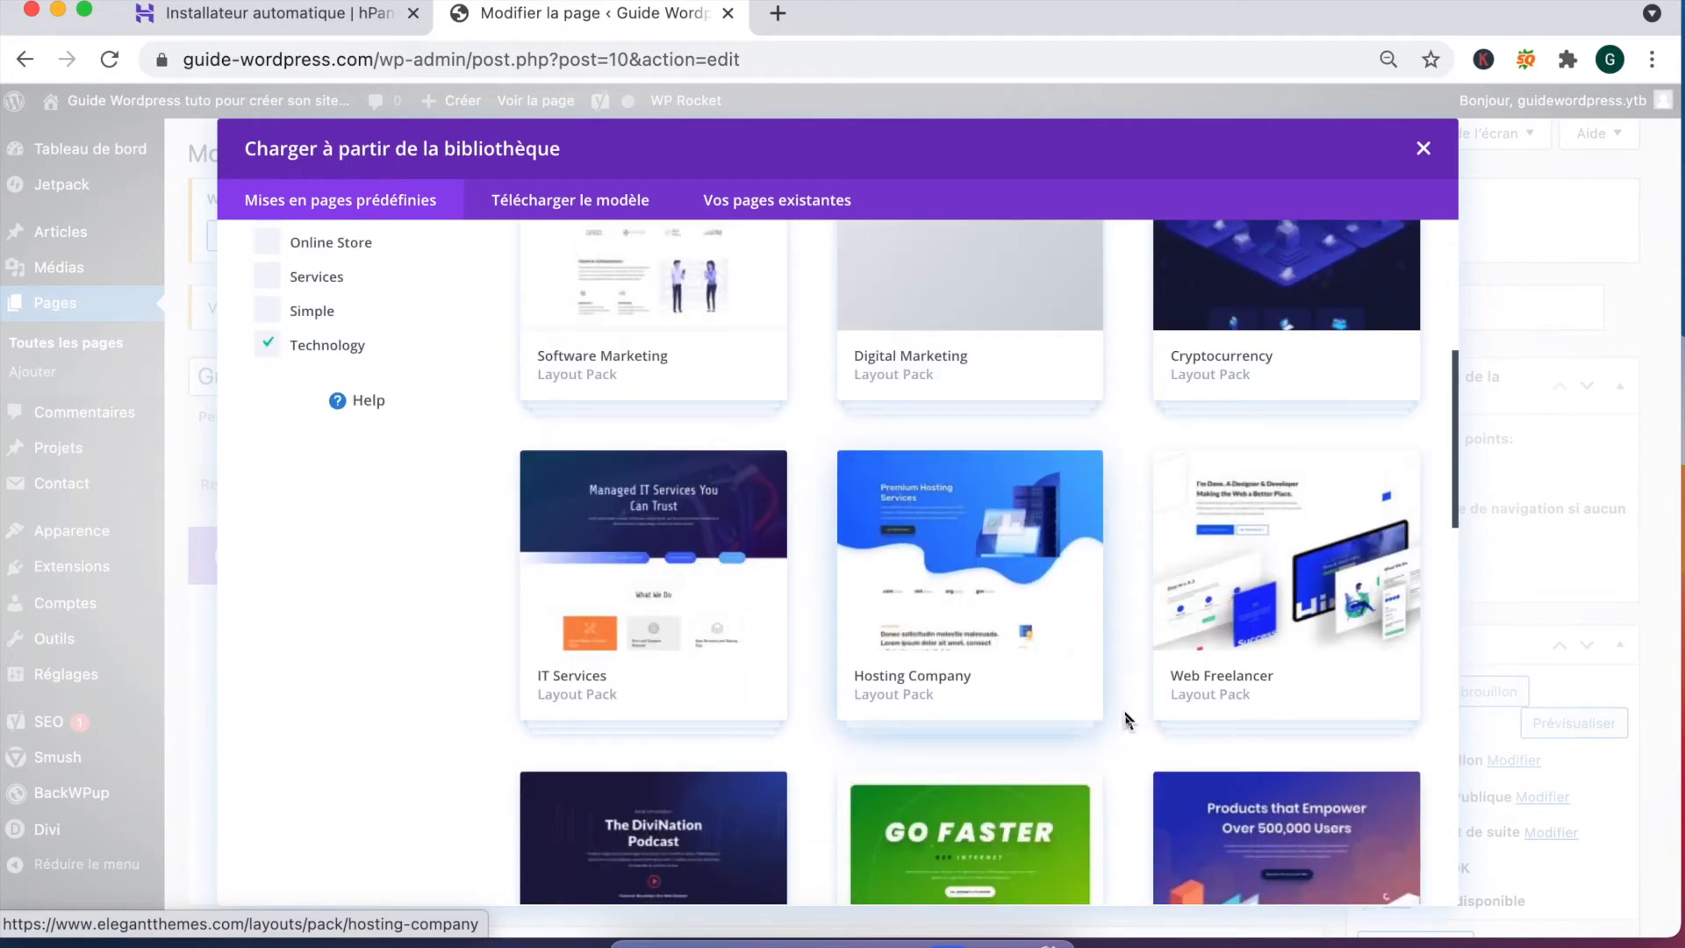
Step: Open the Web Freelancer pack and apply its Home Page layout
{"action": "left_click", "coordinate": [1241, 586]}
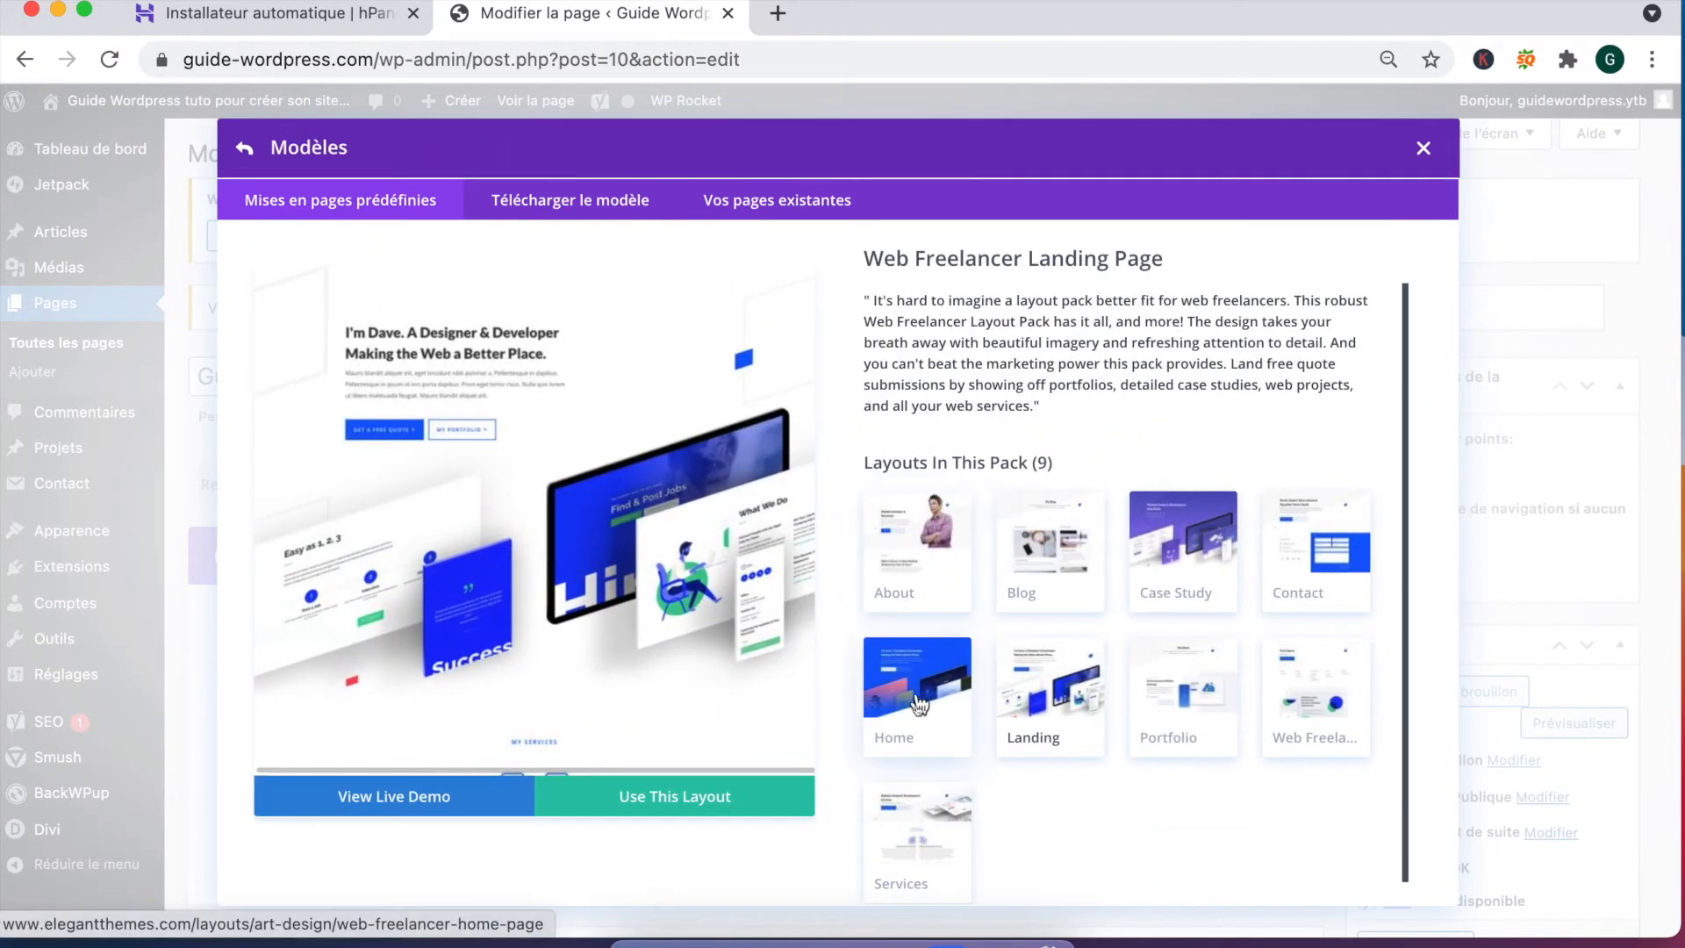
{"action": "left_click", "coordinate": [917, 702]}
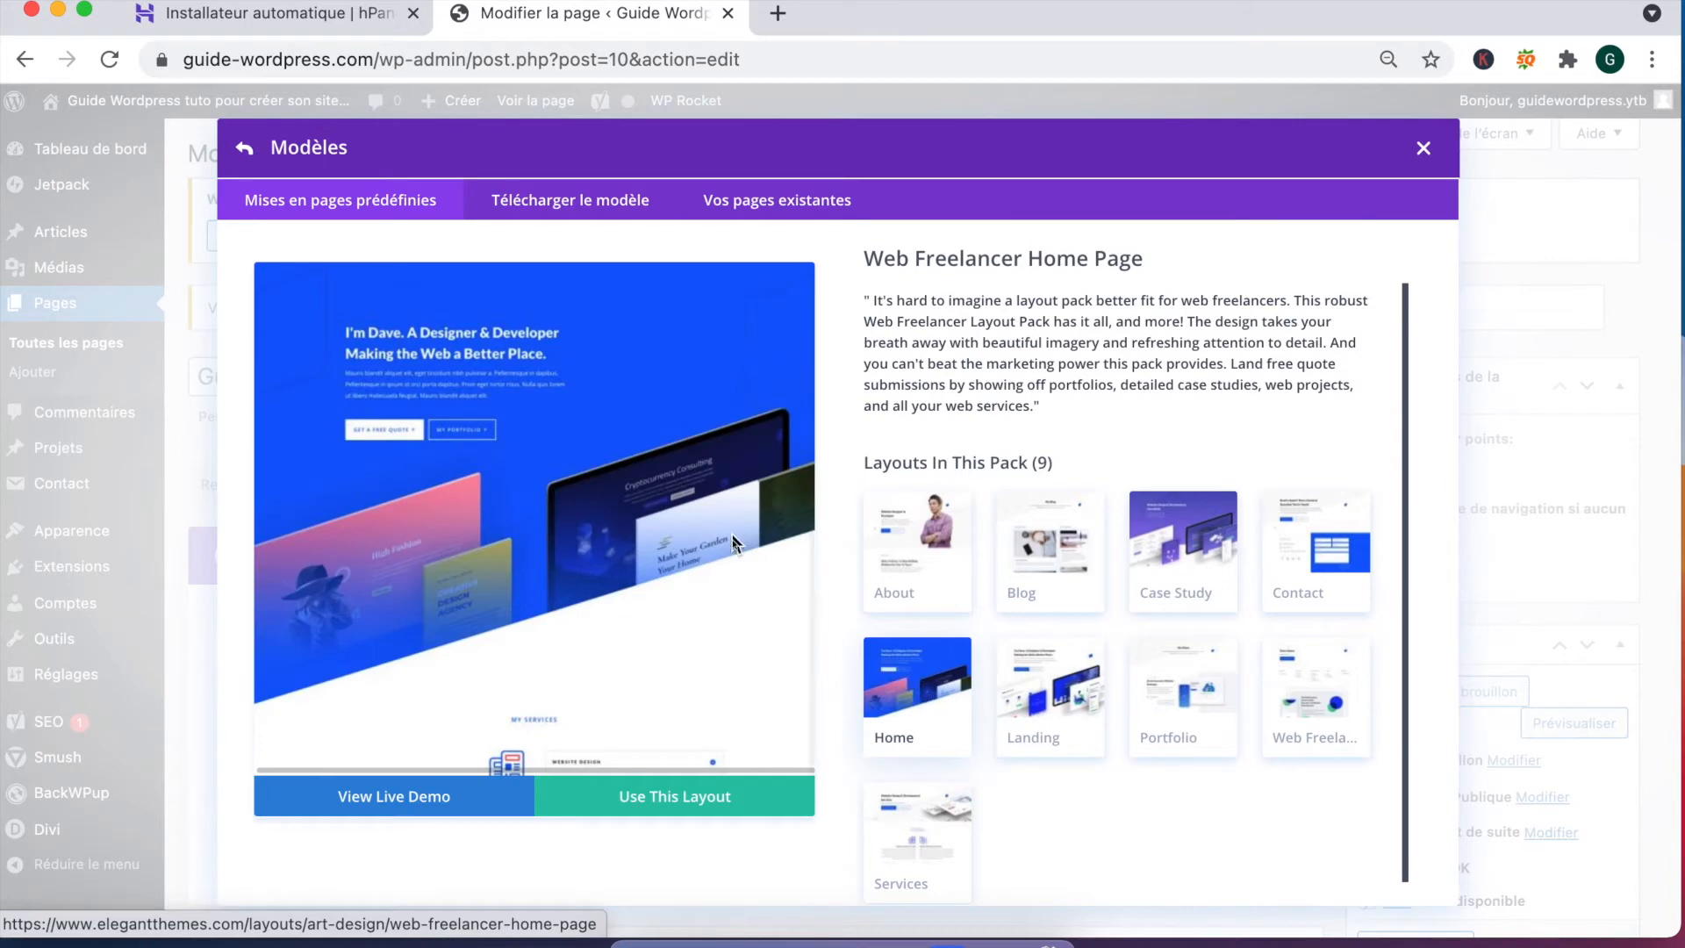
{"action": "scroll", "coordinate": [634, 509], "scroll_direction": "down", "scroll_amount": 5}
{"action": "scroll", "coordinate": [634, 516], "scroll_direction": "up", "scroll_amount": 5}
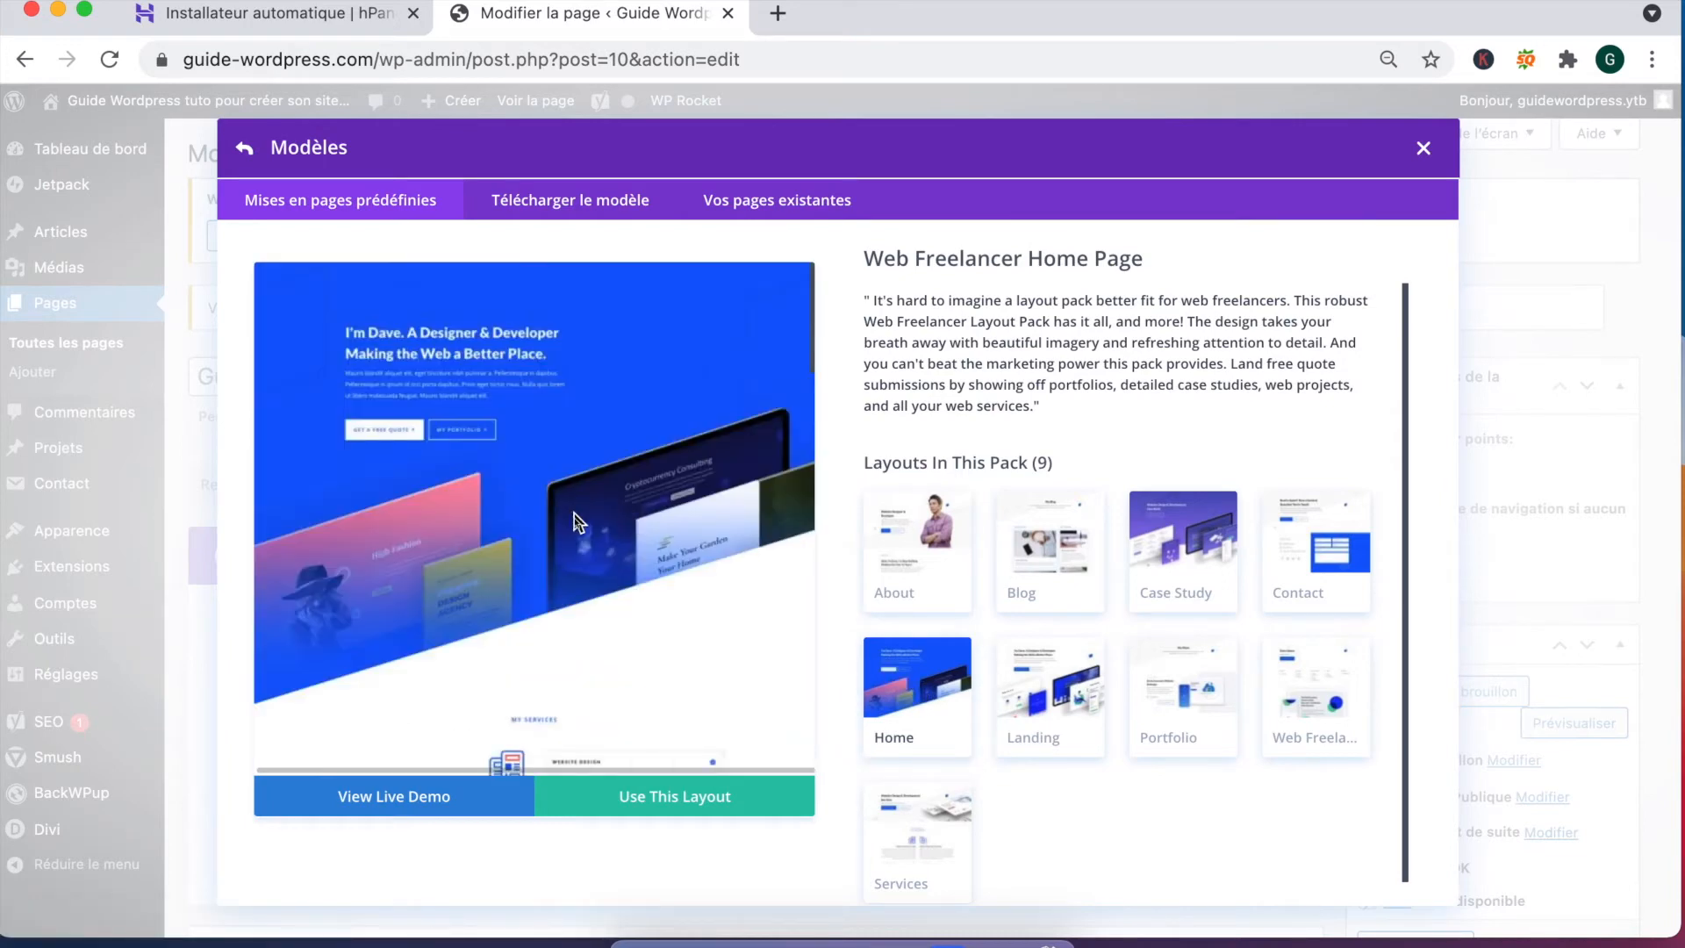
{"action": "scroll", "coordinate": [575, 526], "scroll_direction": "down", "scroll_amount": 2}
{"action": "scroll", "coordinate": [577, 531], "scroll_direction": "down", "scroll_amount": 3}
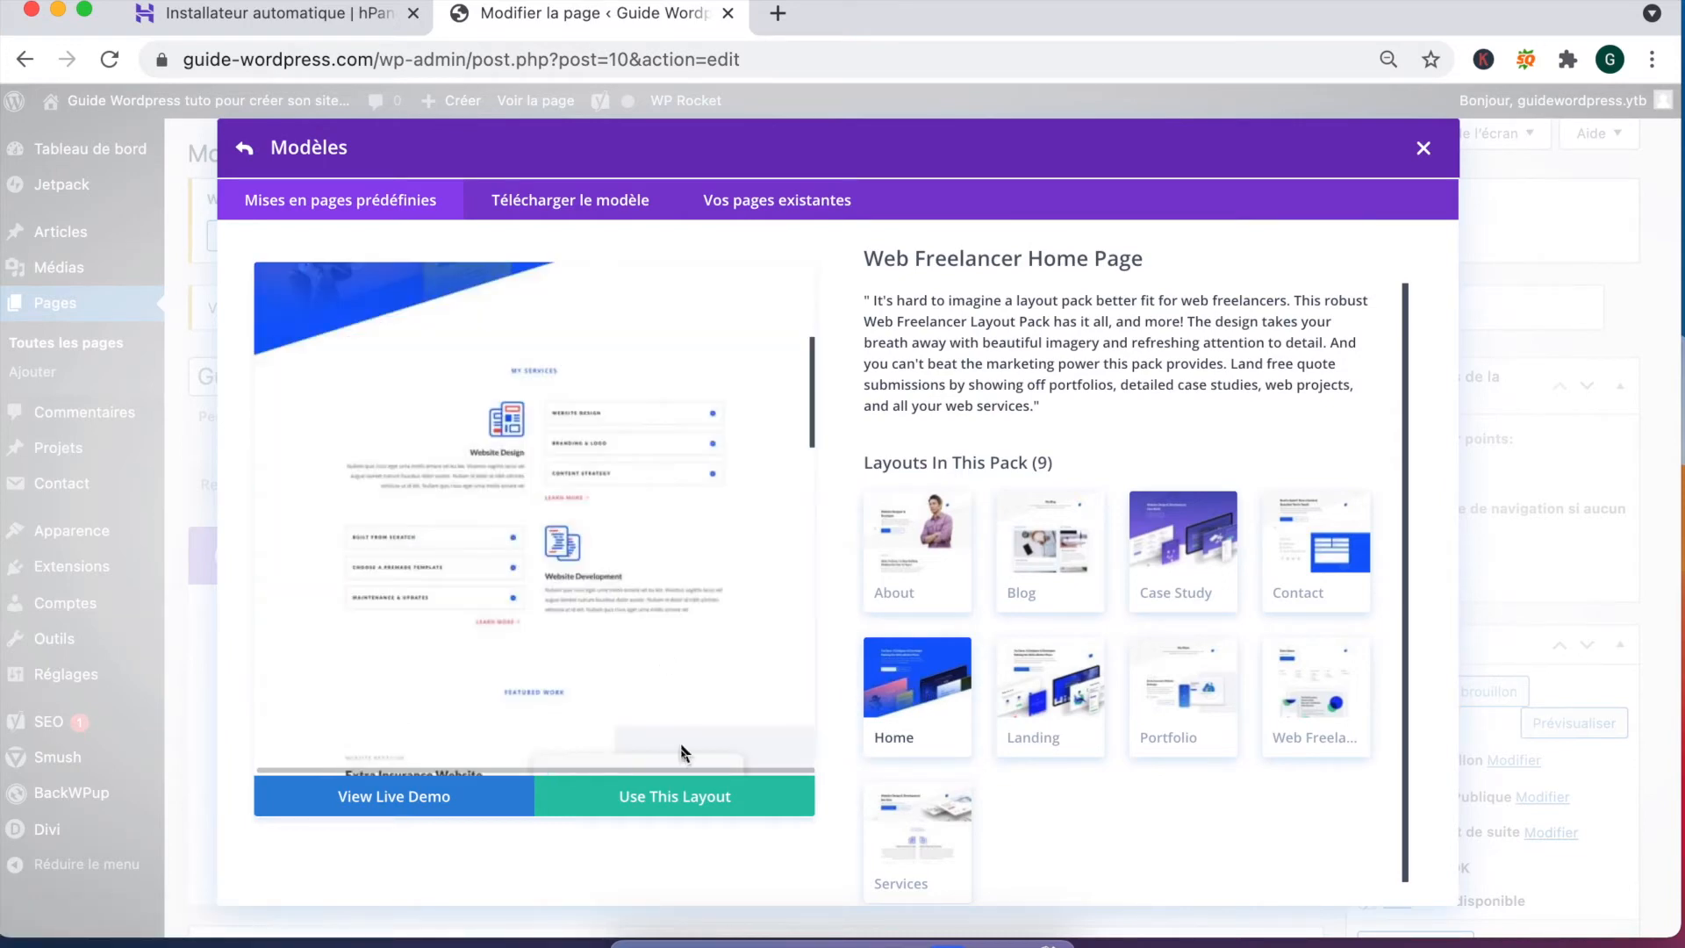
{"action": "left_click", "coordinate": [666, 806]}
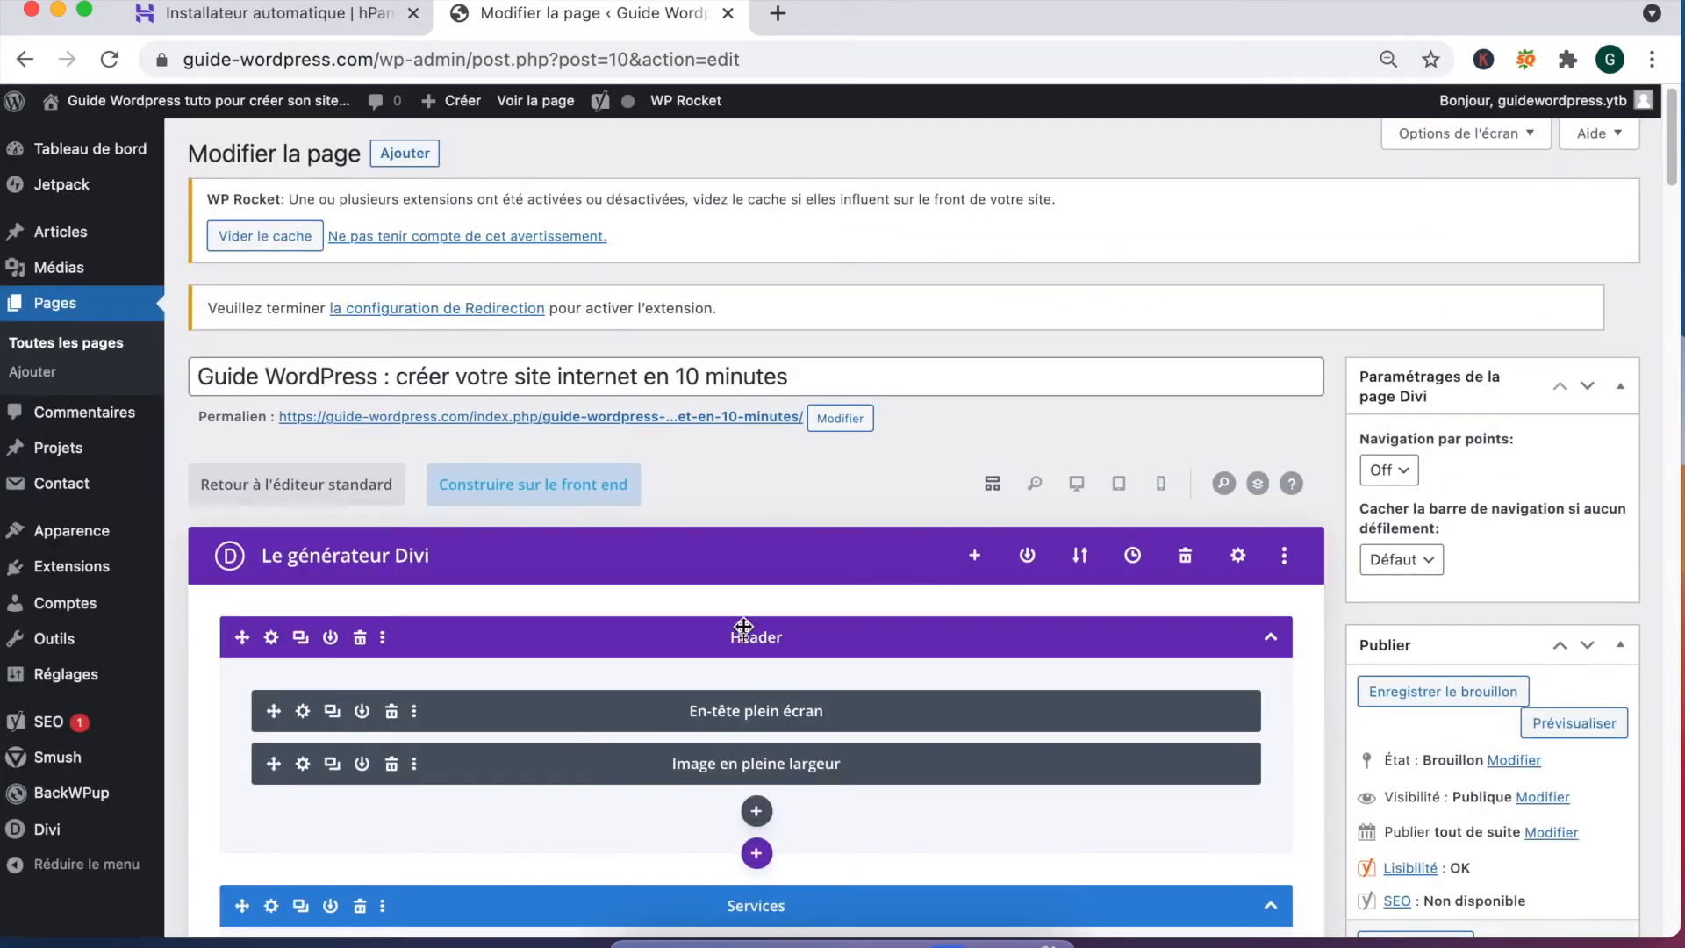
Step: Save the page as a draft and scroll through its preview in a new tab
{"action": "left_click", "coordinate": [1417, 702]}
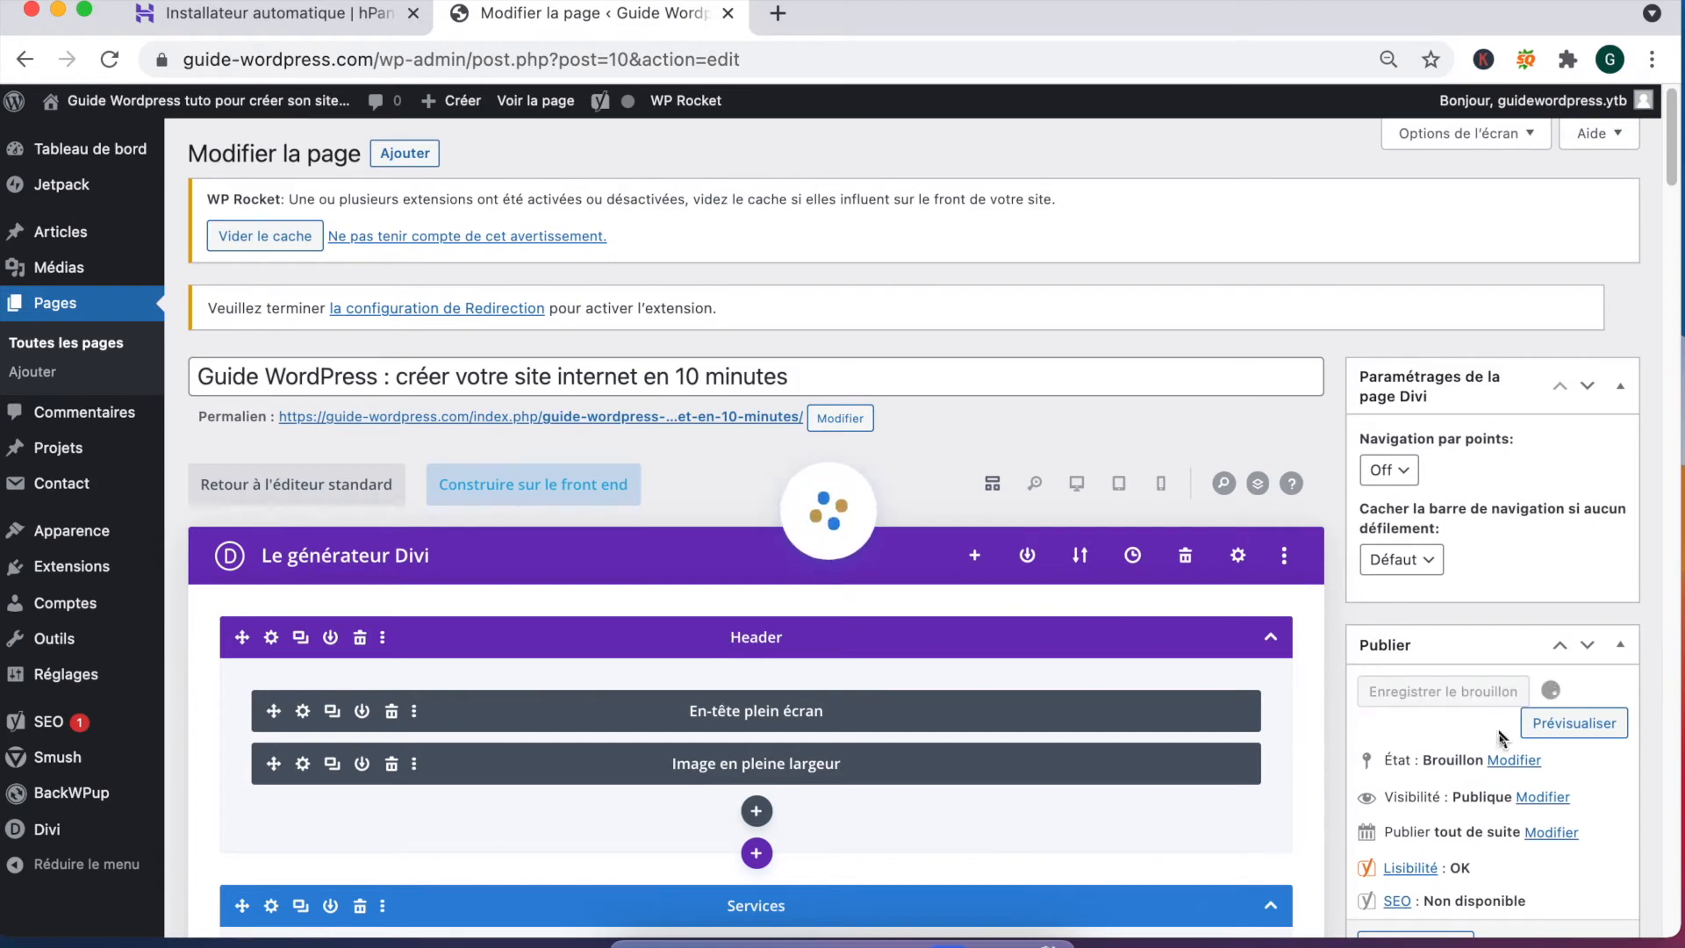
{"action": "left_click", "coordinate": [1559, 721]}
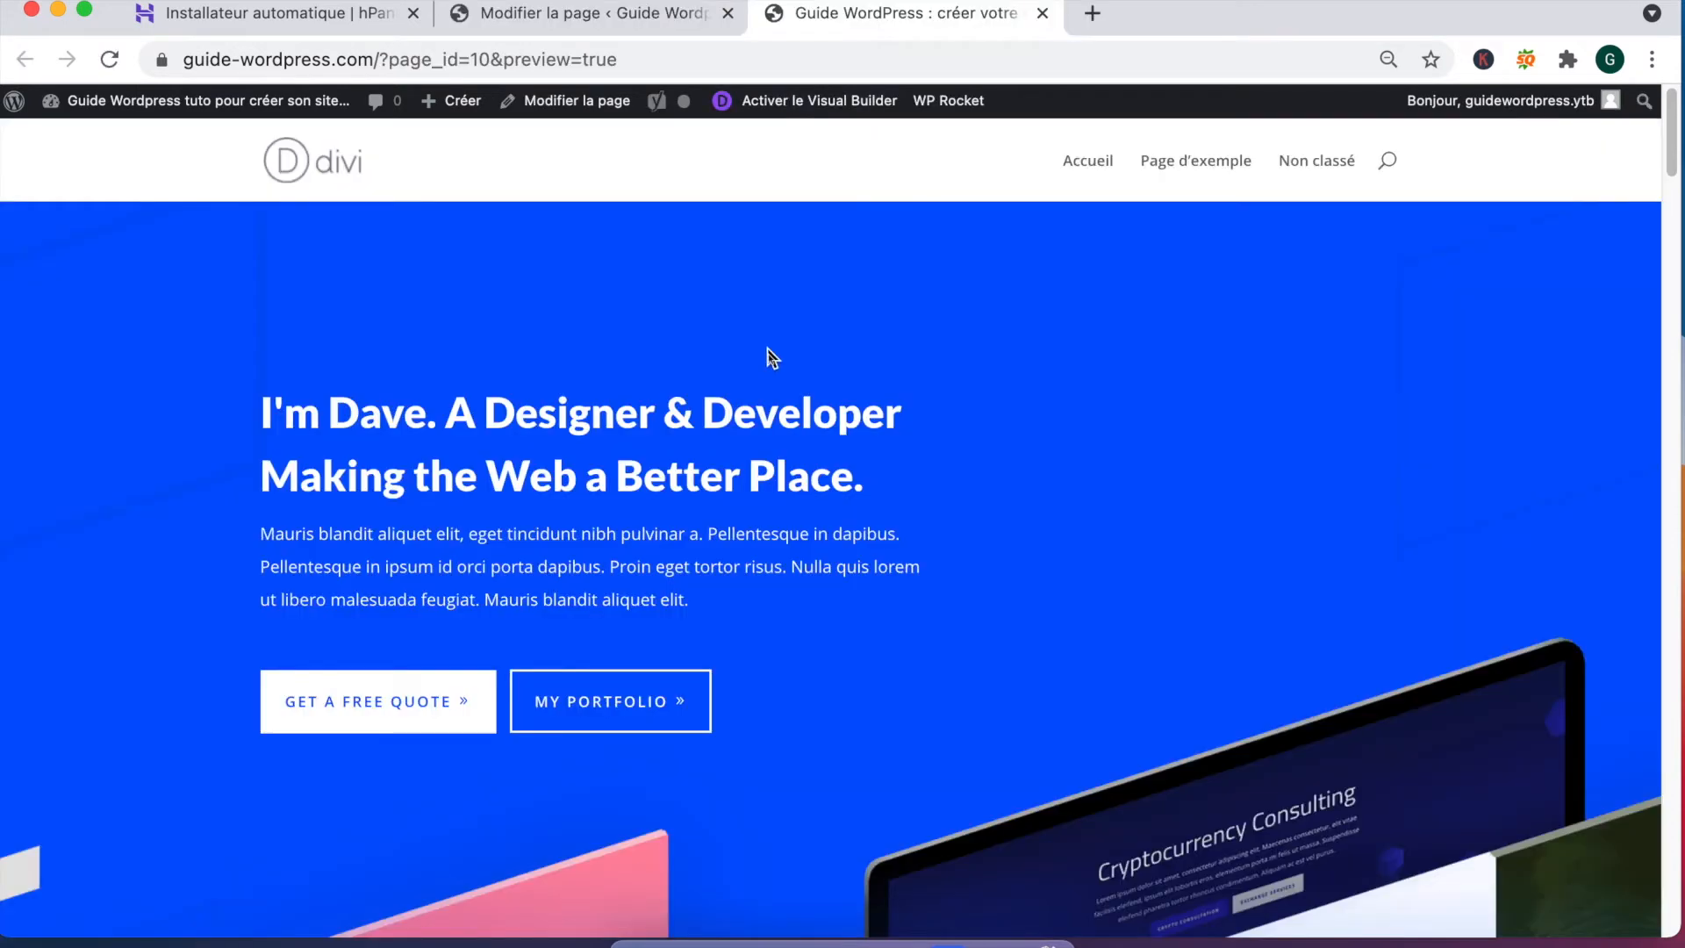
{"action": "scroll", "coordinate": [818, 452], "scroll_direction": "down", "scroll_amount": 10}
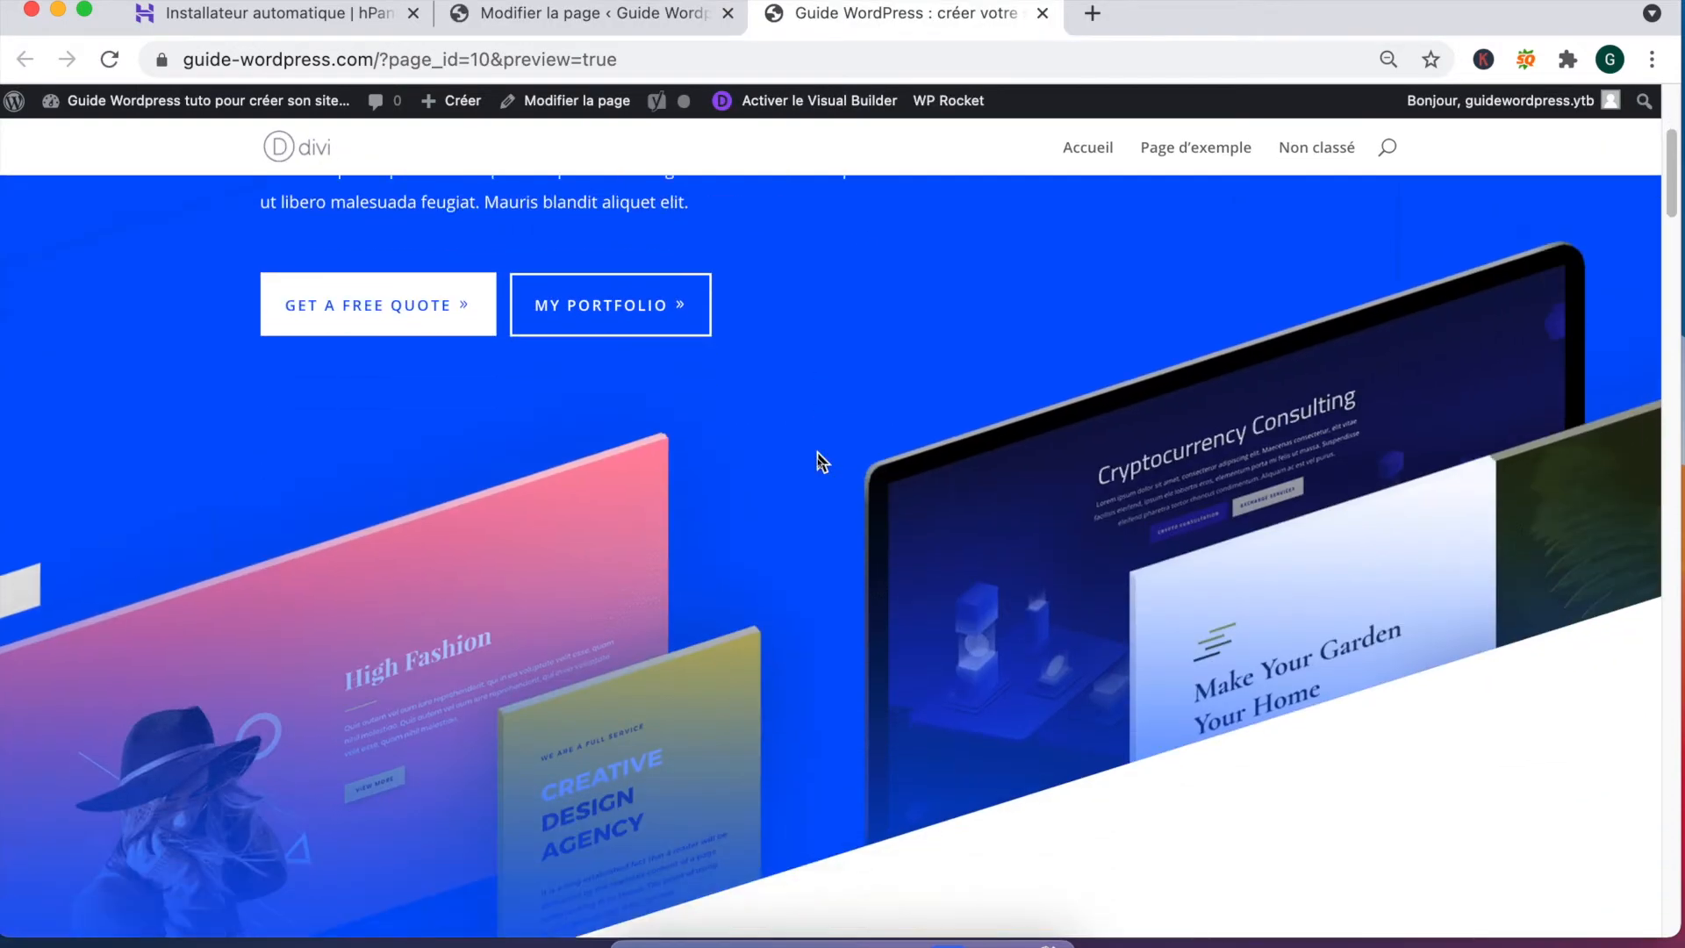
{"action": "scroll", "coordinate": [818, 453], "scroll_direction": "down", "scroll_amount": 7}
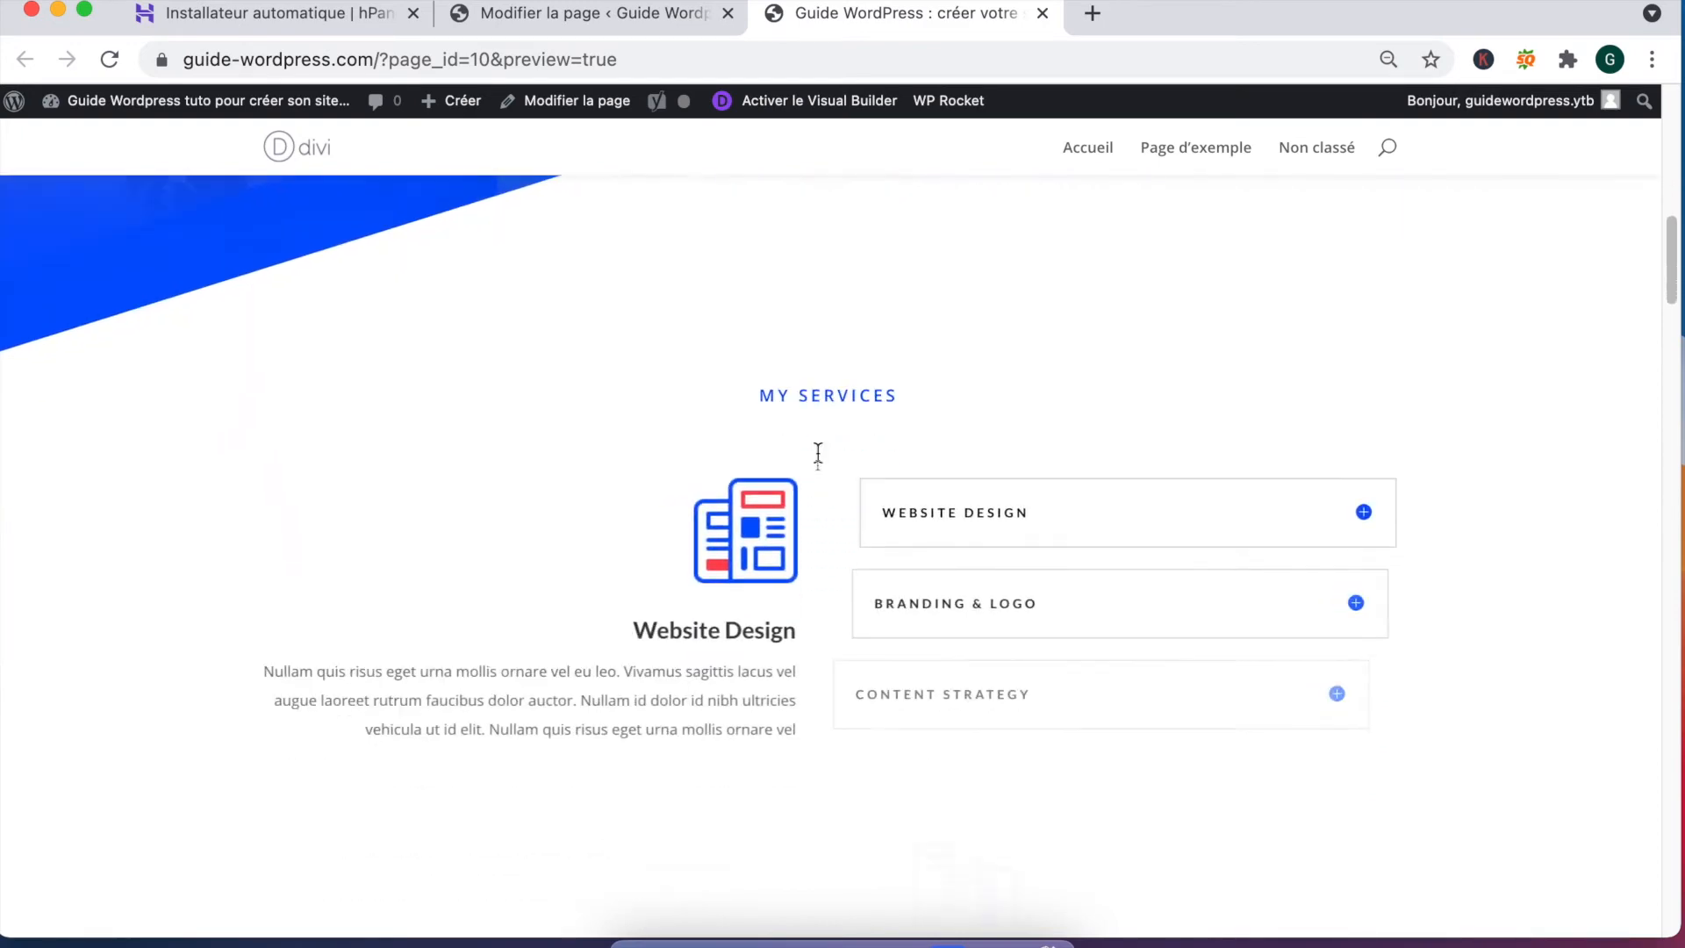
{"action": "scroll", "coordinate": [818, 461], "scroll_direction": "down", "scroll_amount": 9}
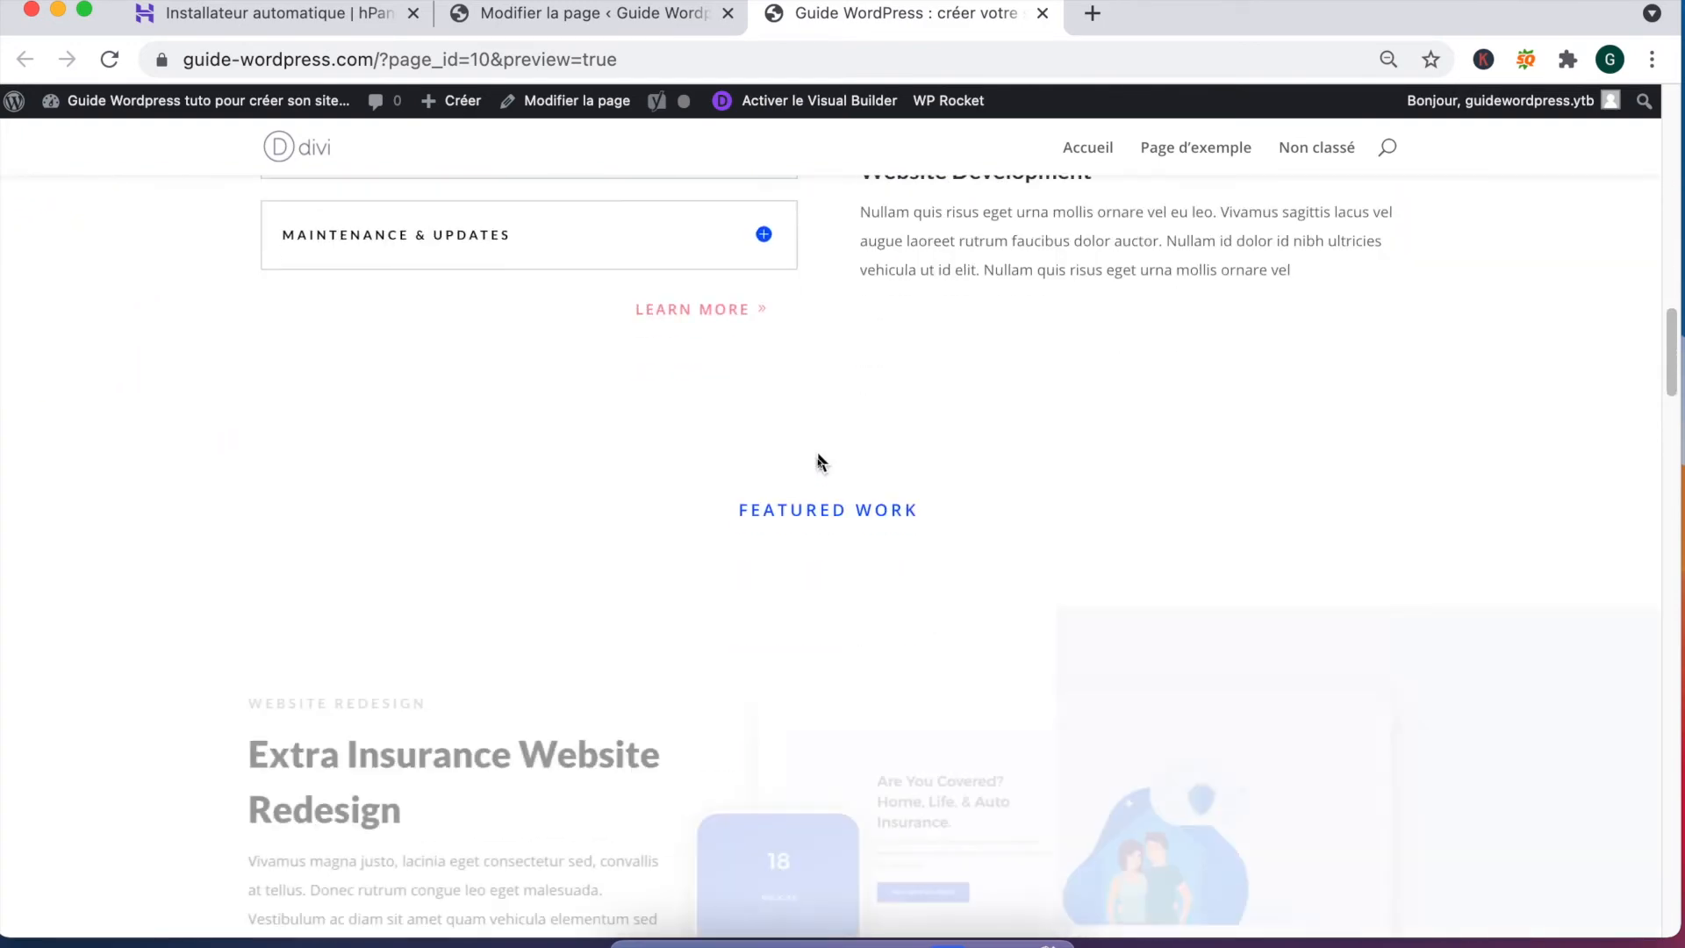
{"action": "scroll", "coordinate": [819, 461], "scroll_direction": "down", "scroll_amount": 8}
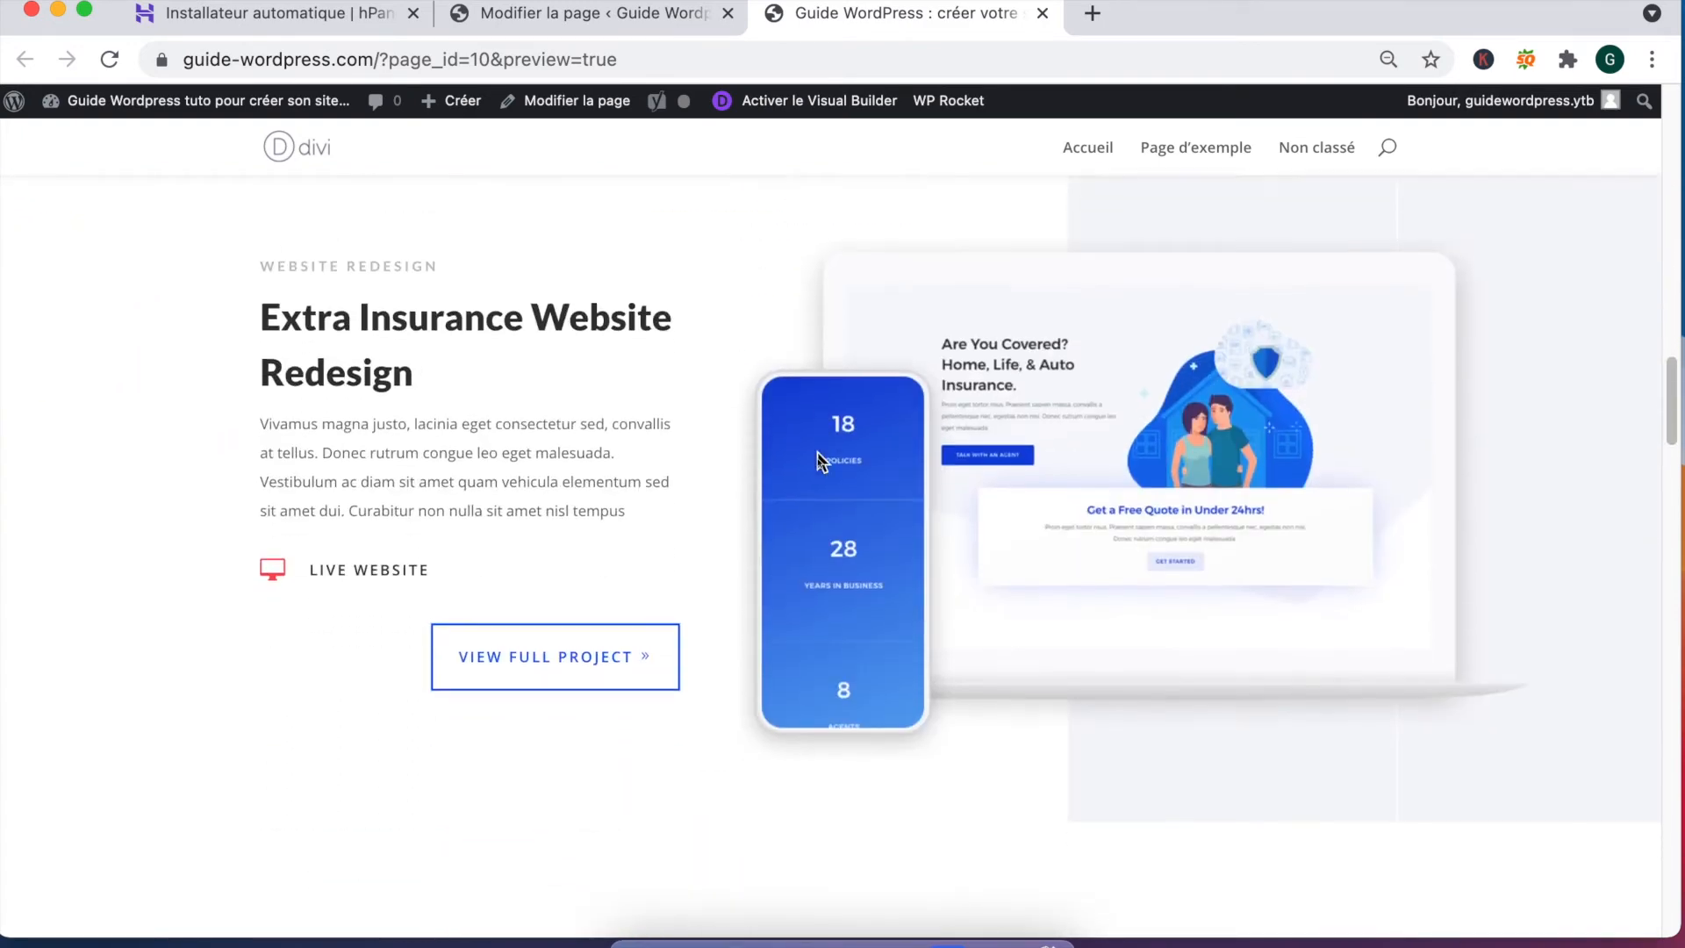
{"action": "scroll", "coordinate": [818, 463], "scroll_direction": "down", "scroll_amount": 3}
{"action": "scroll", "coordinate": [821, 463], "scroll_direction": "down", "scroll_amount": 3}
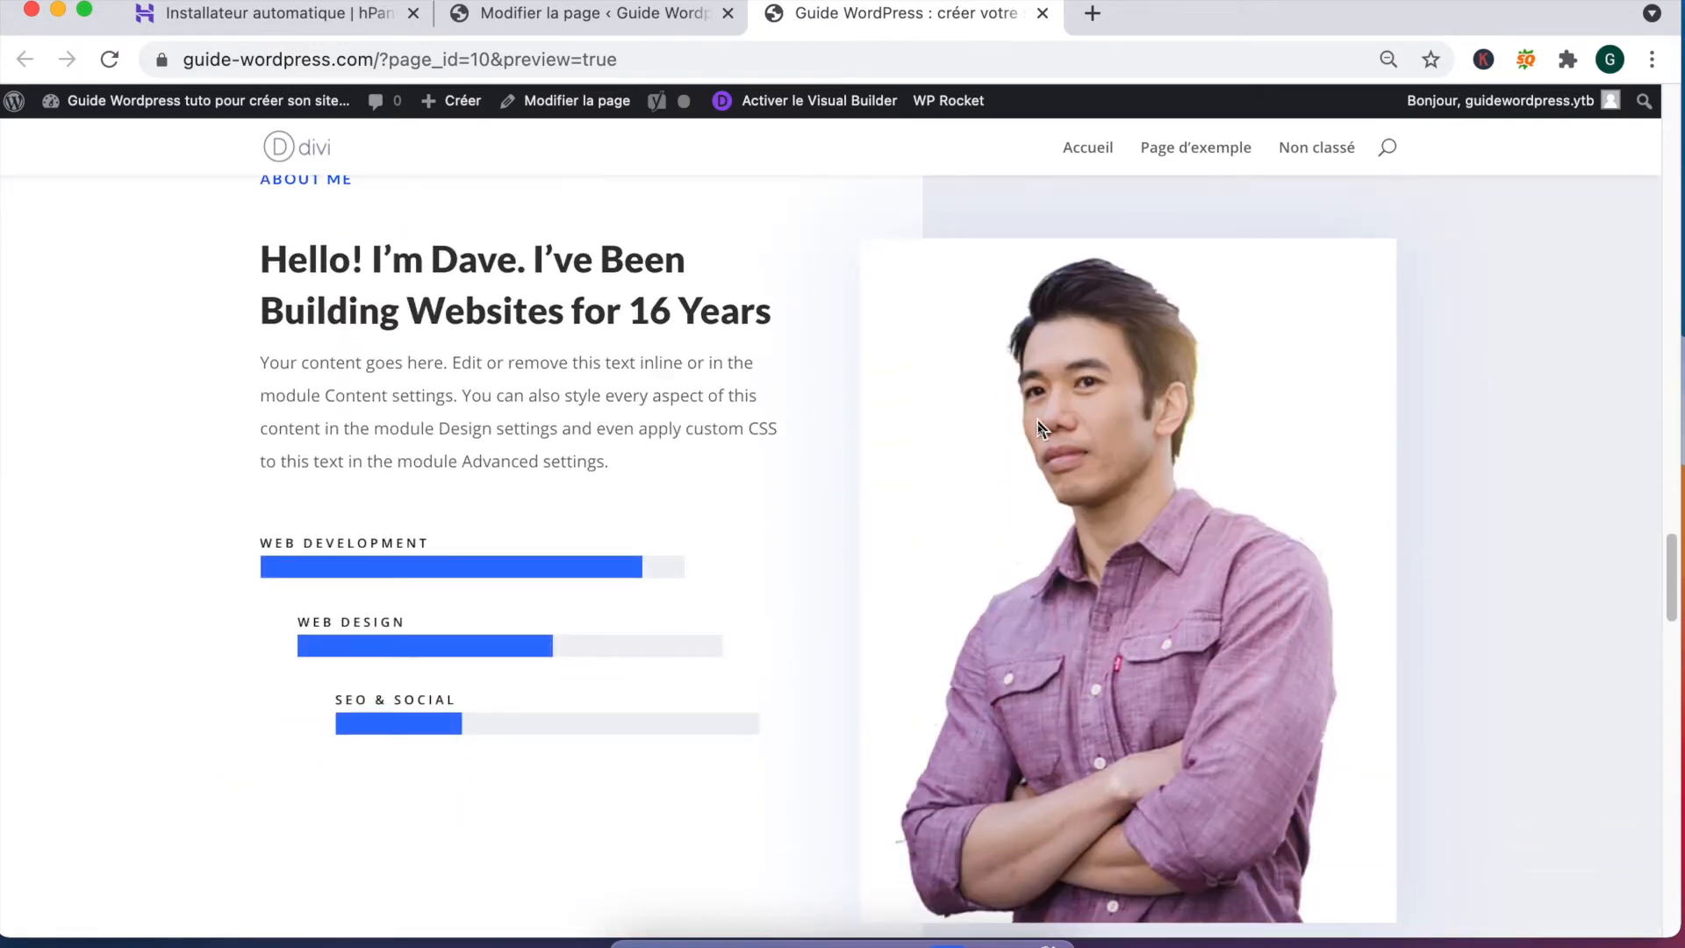
{"action": "scroll", "coordinate": [456, 660], "scroll_direction": "down", "scroll_amount": 7}
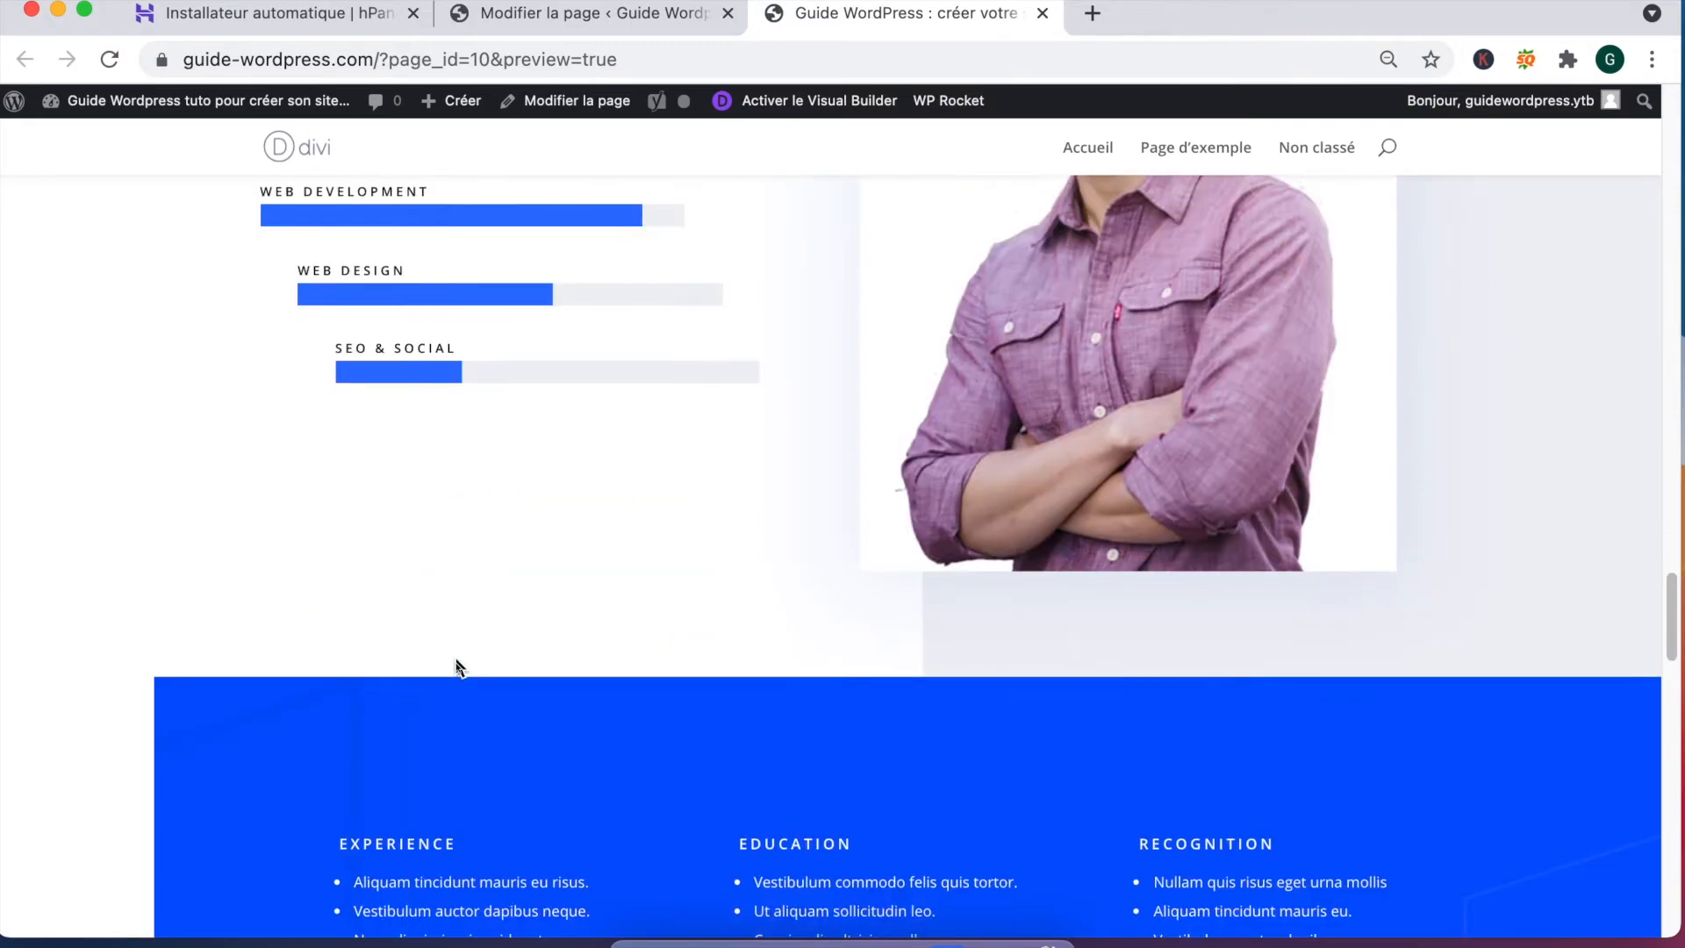
{"action": "scroll", "coordinate": [455, 659], "scroll_direction": "down", "scroll_amount": 15}
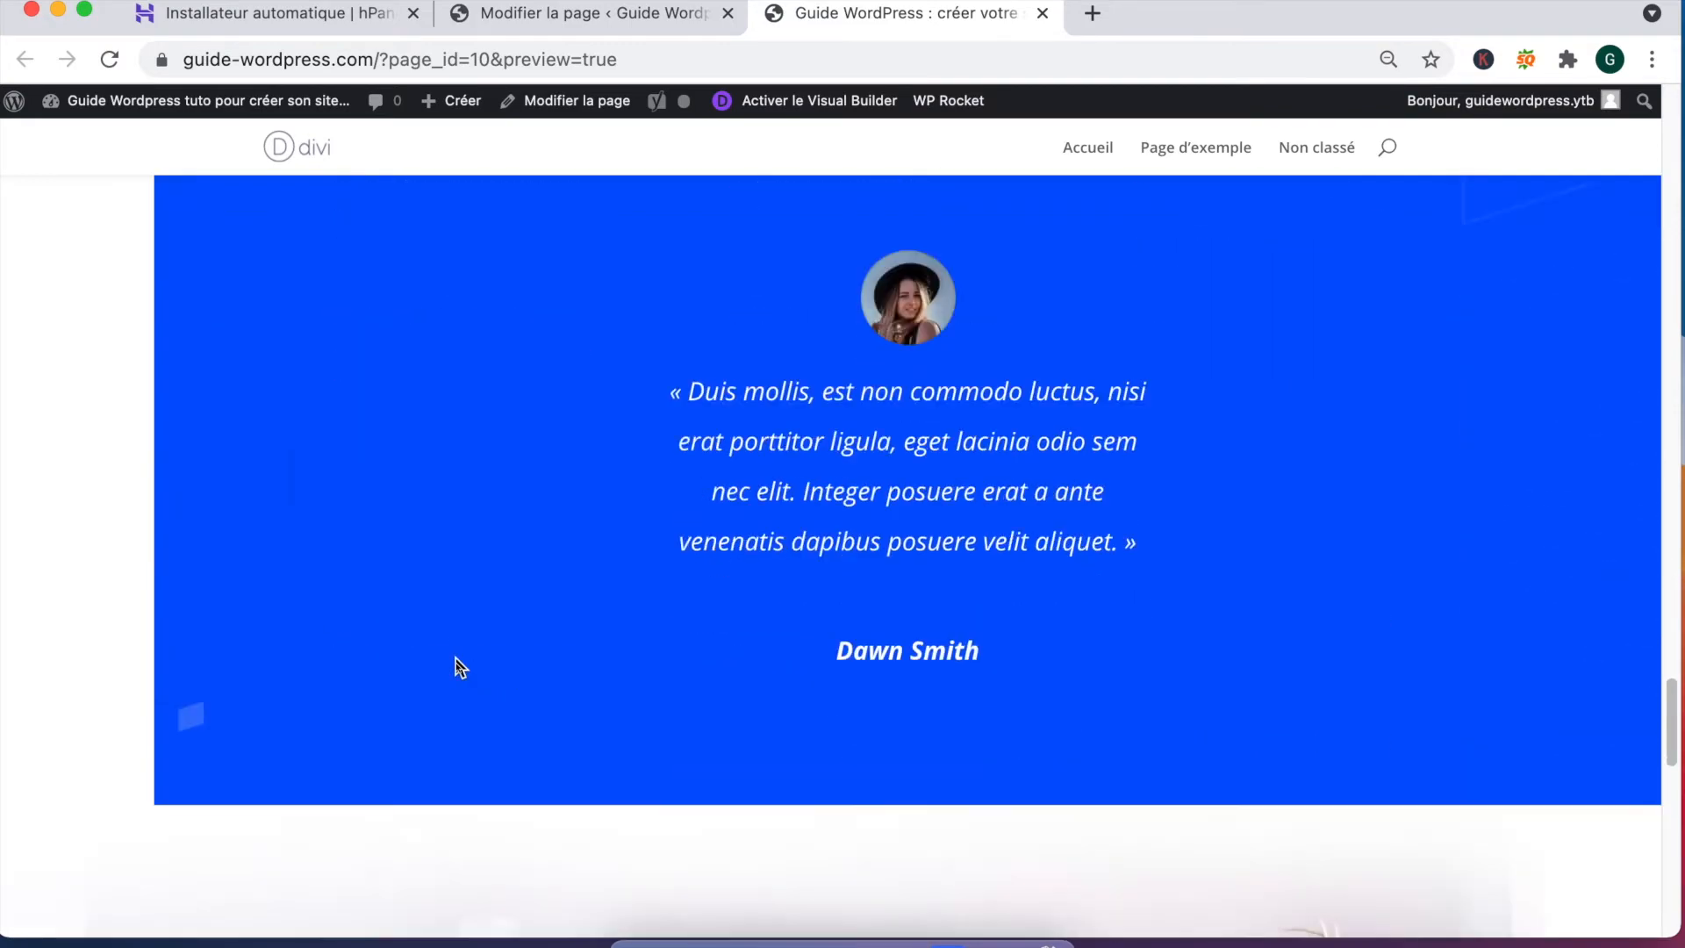
{"action": "scroll", "coordinate": [455, 656], "scroll_direction": "down", "scroll_amount": 7}
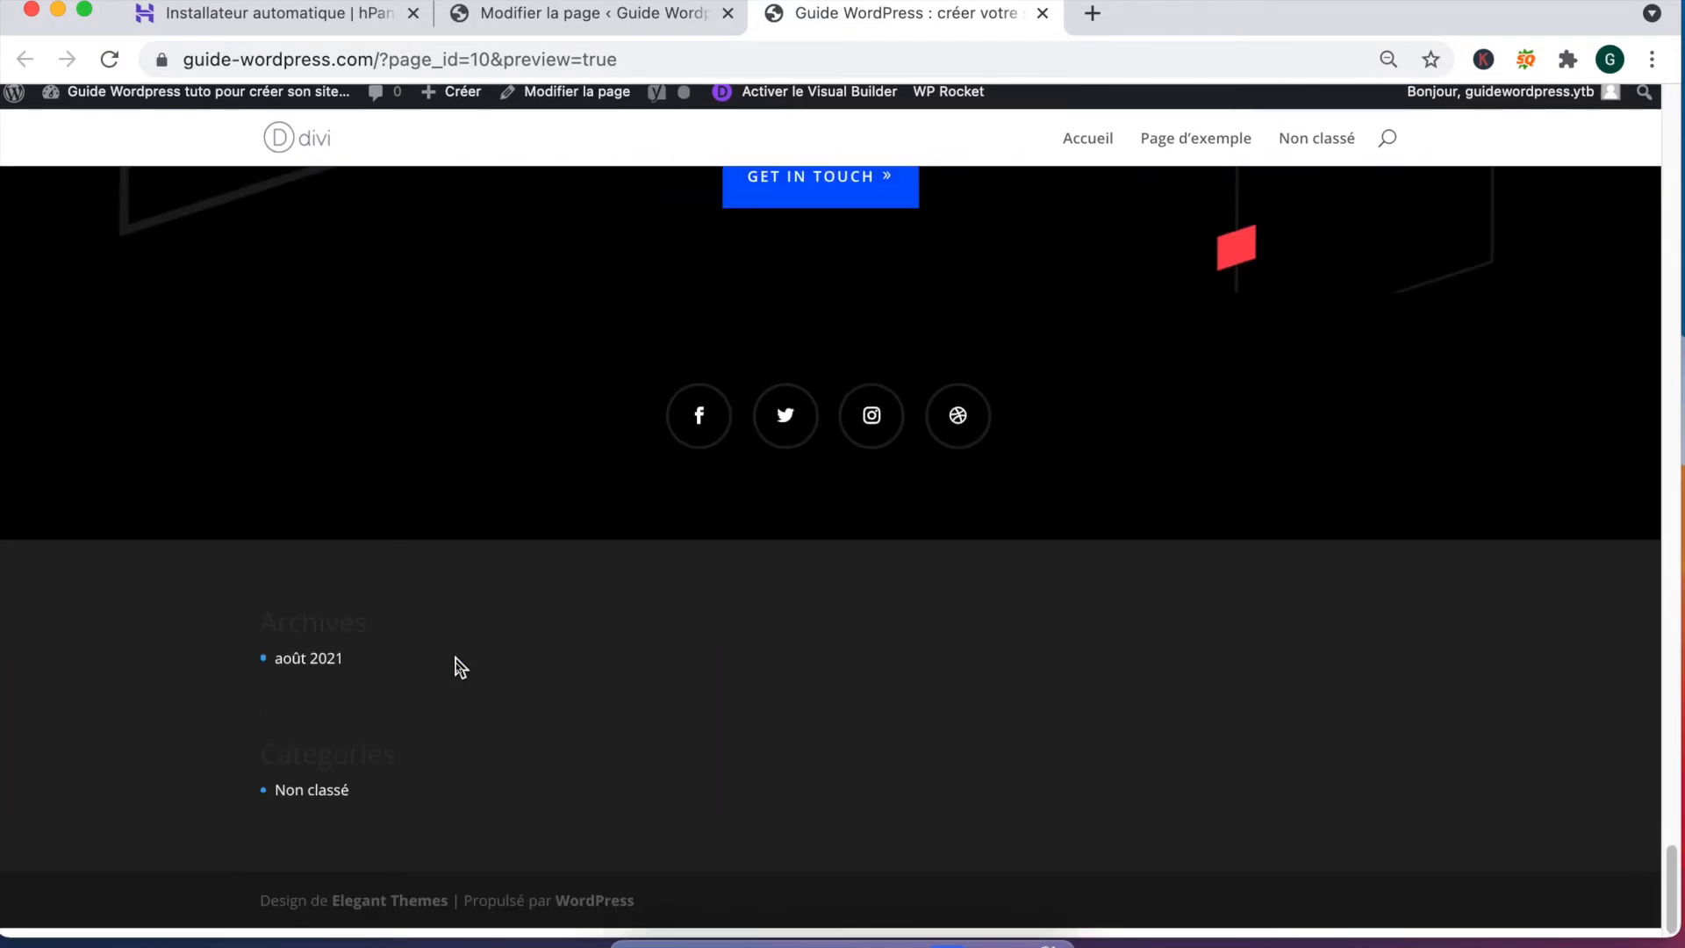
{"action": "scroll", "coordinate": [456, 656], "scroll_direction": "up", "scroll_amount": 5}
{"action": "scroll", "coordinate": [456, 656], "scroll_direction": "up", "scroll_amount": 10}
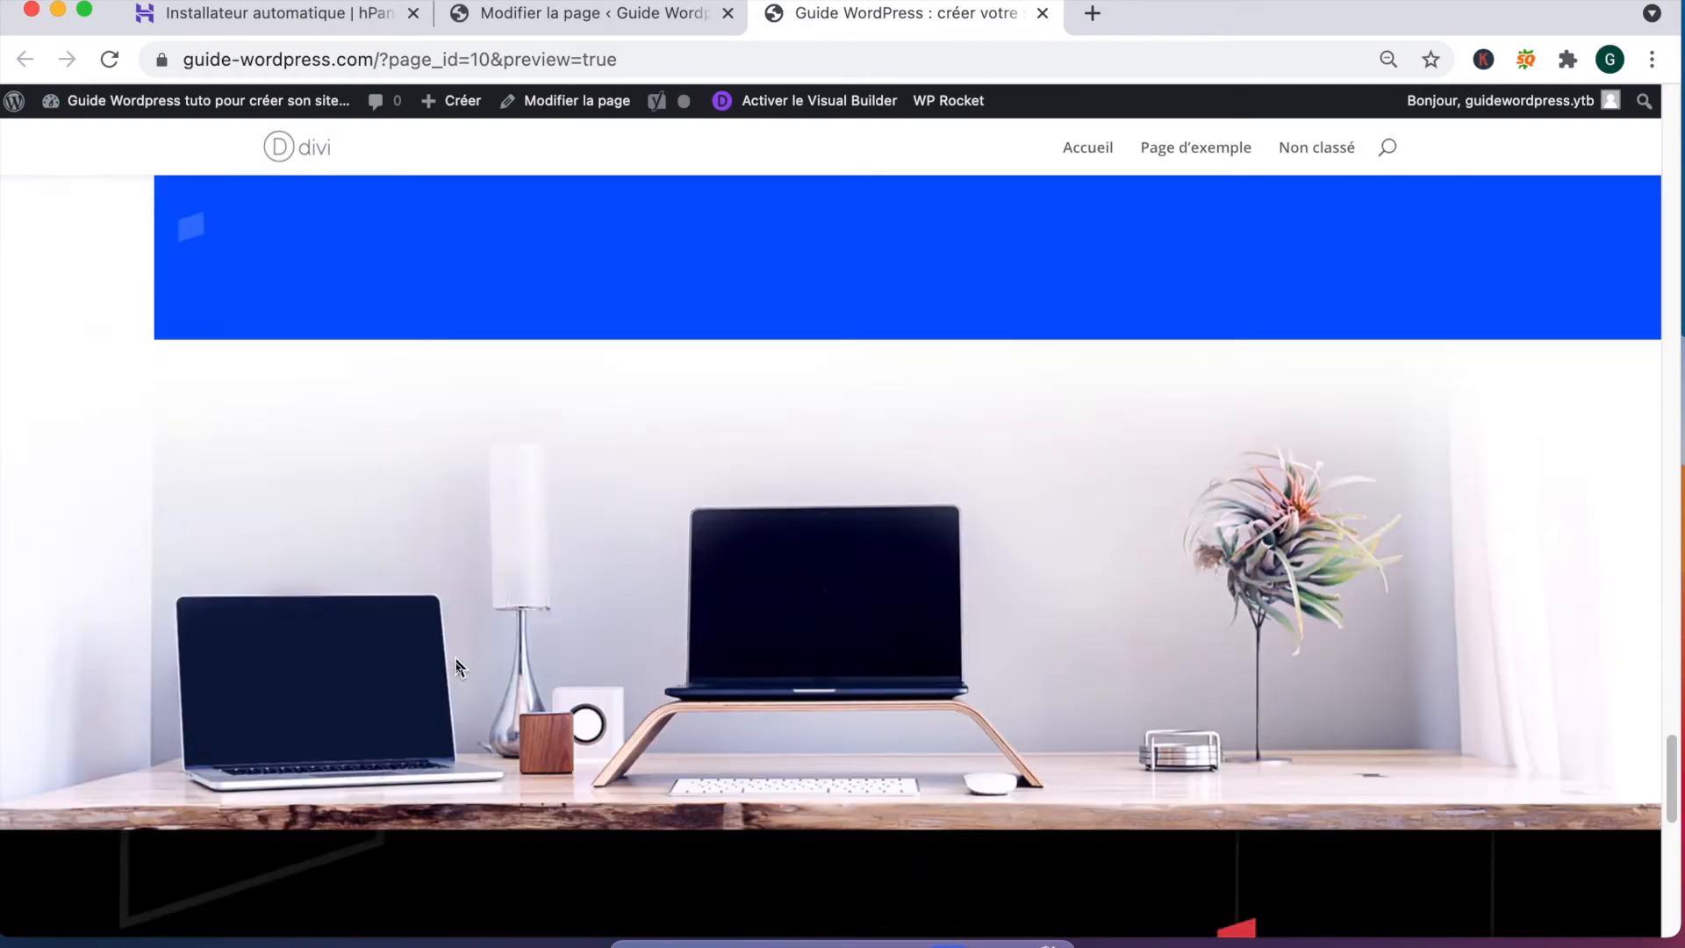
{"action": "scroll", "coordinate": [455, 657], "scroll_direction": "up", "scroll_amount": 15}
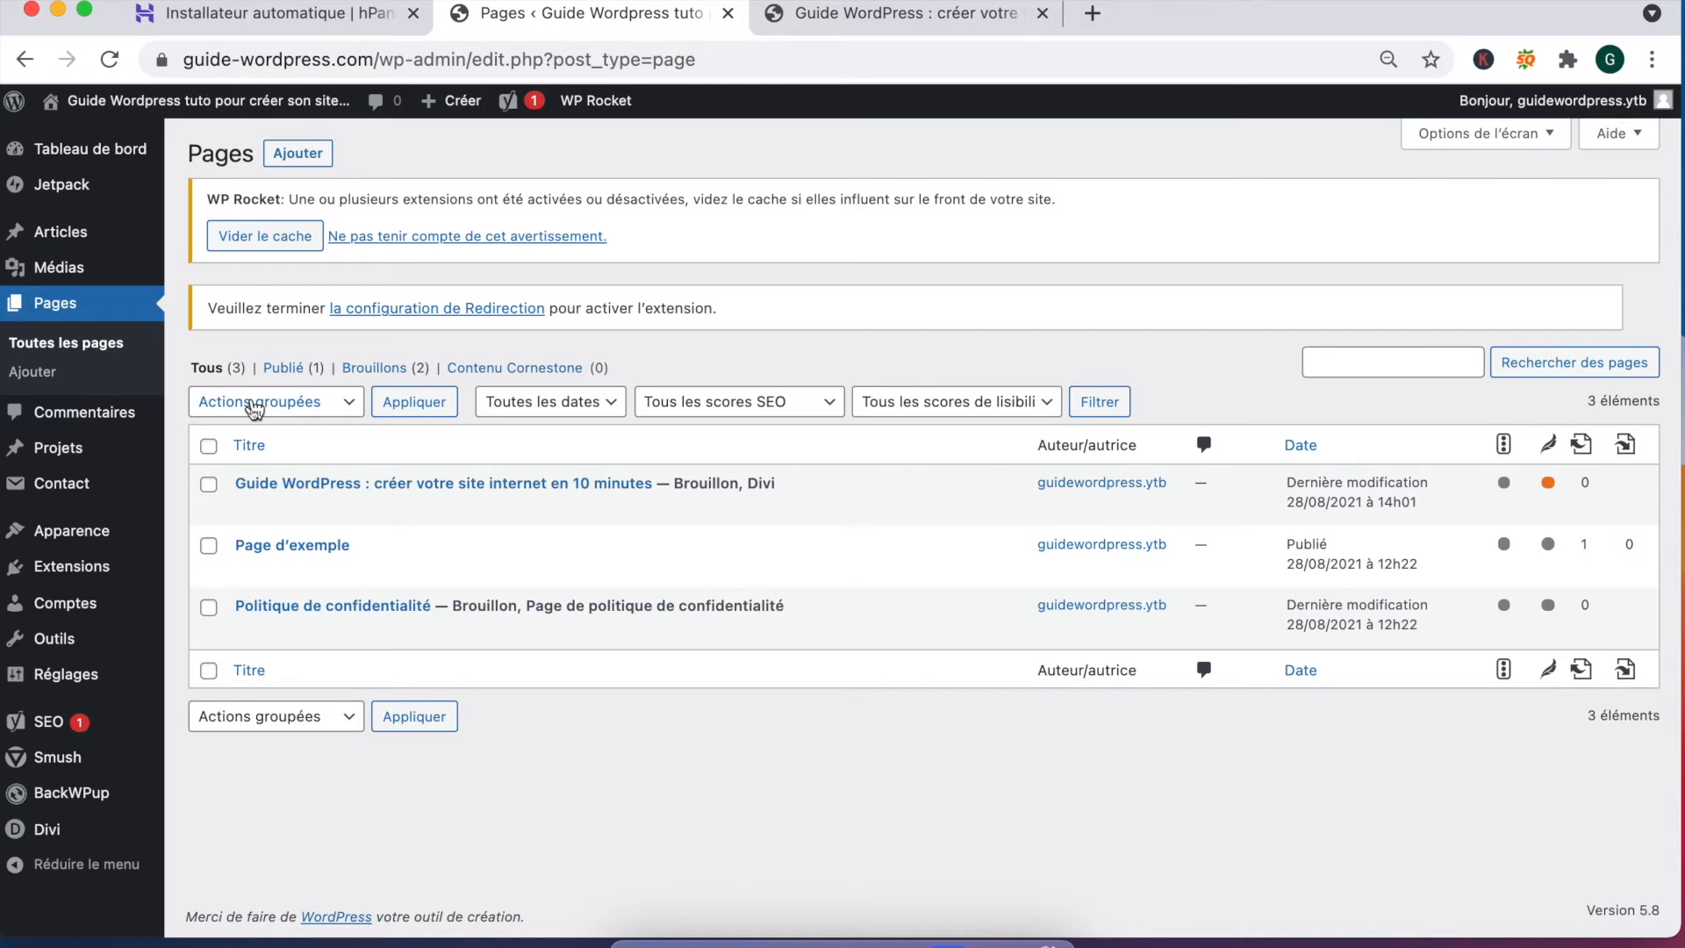
Step: Add a new page titled 'Création site WordPress'
{"action": "left_click", "coordinate": [295, 156]}
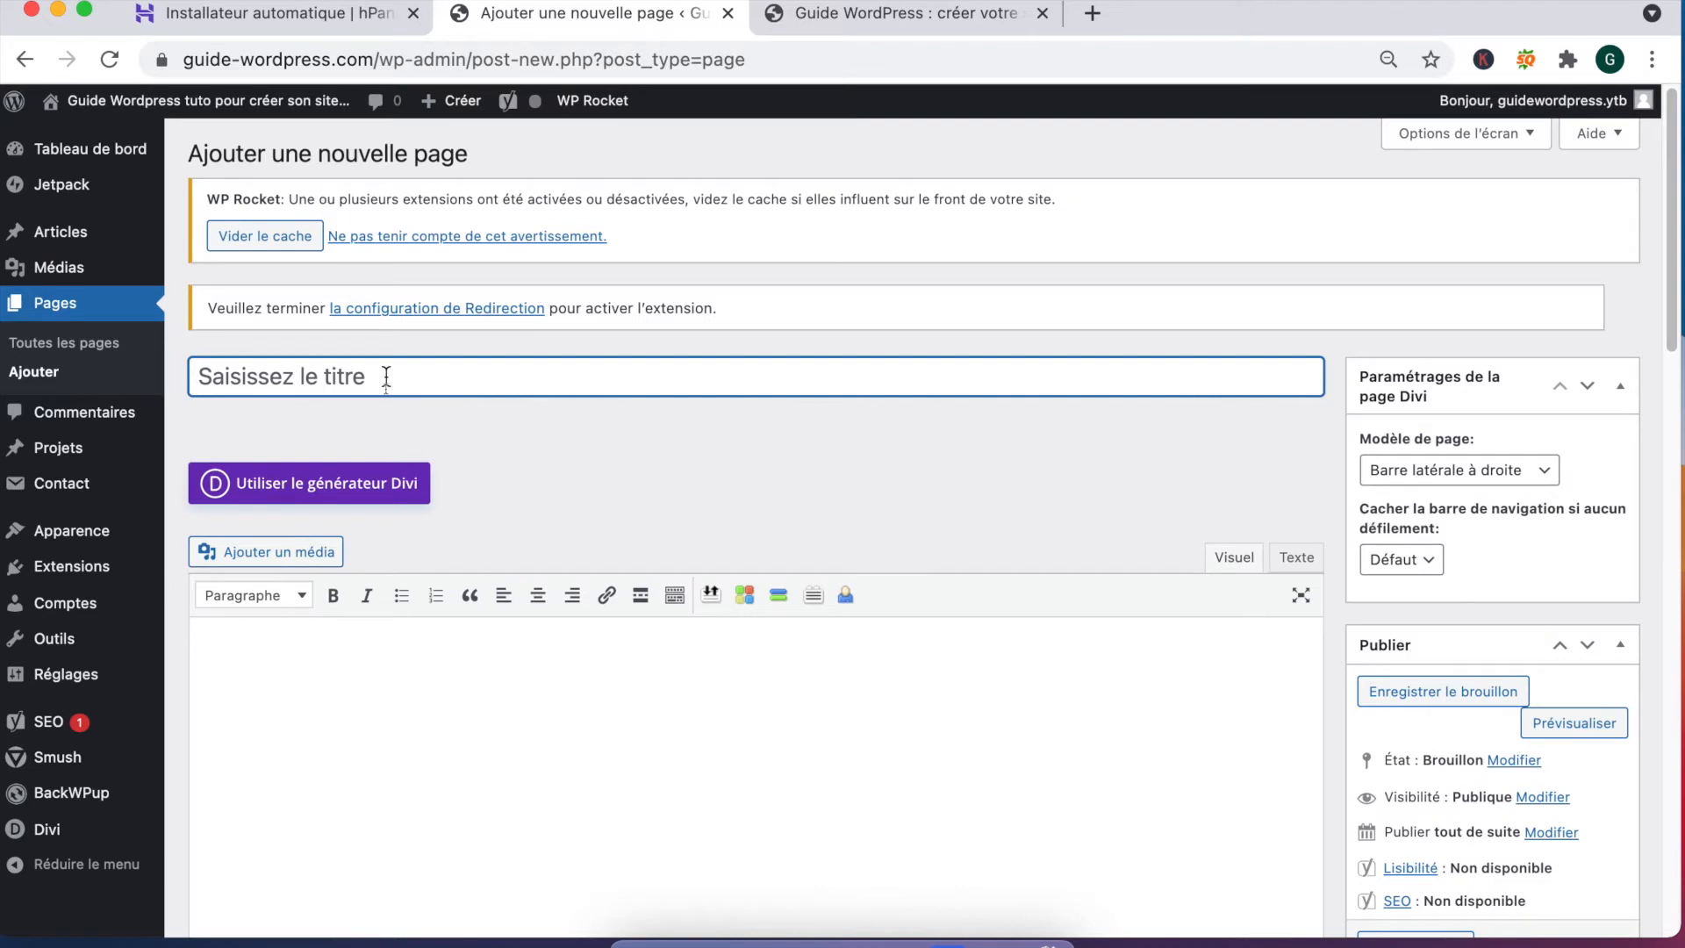
{"action": "type", "text": "Création site WordPress"}
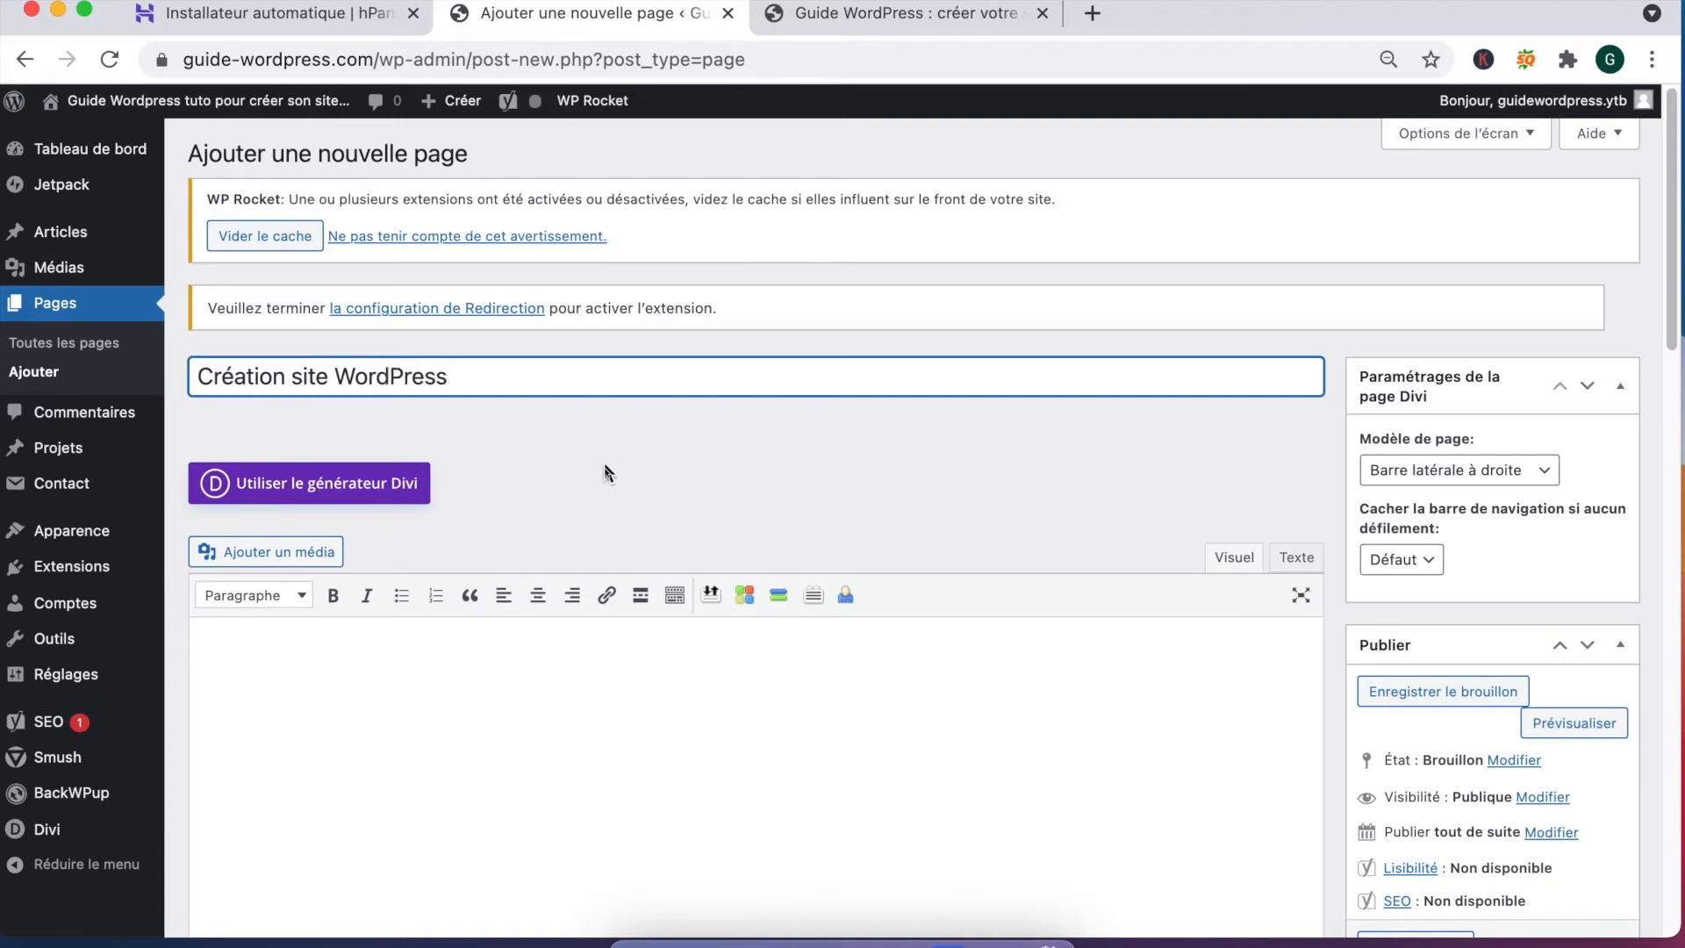
{"action": "scroll", "coordinate": [605, 466], "scroll_direction": "down", "scroll_amount": 2}
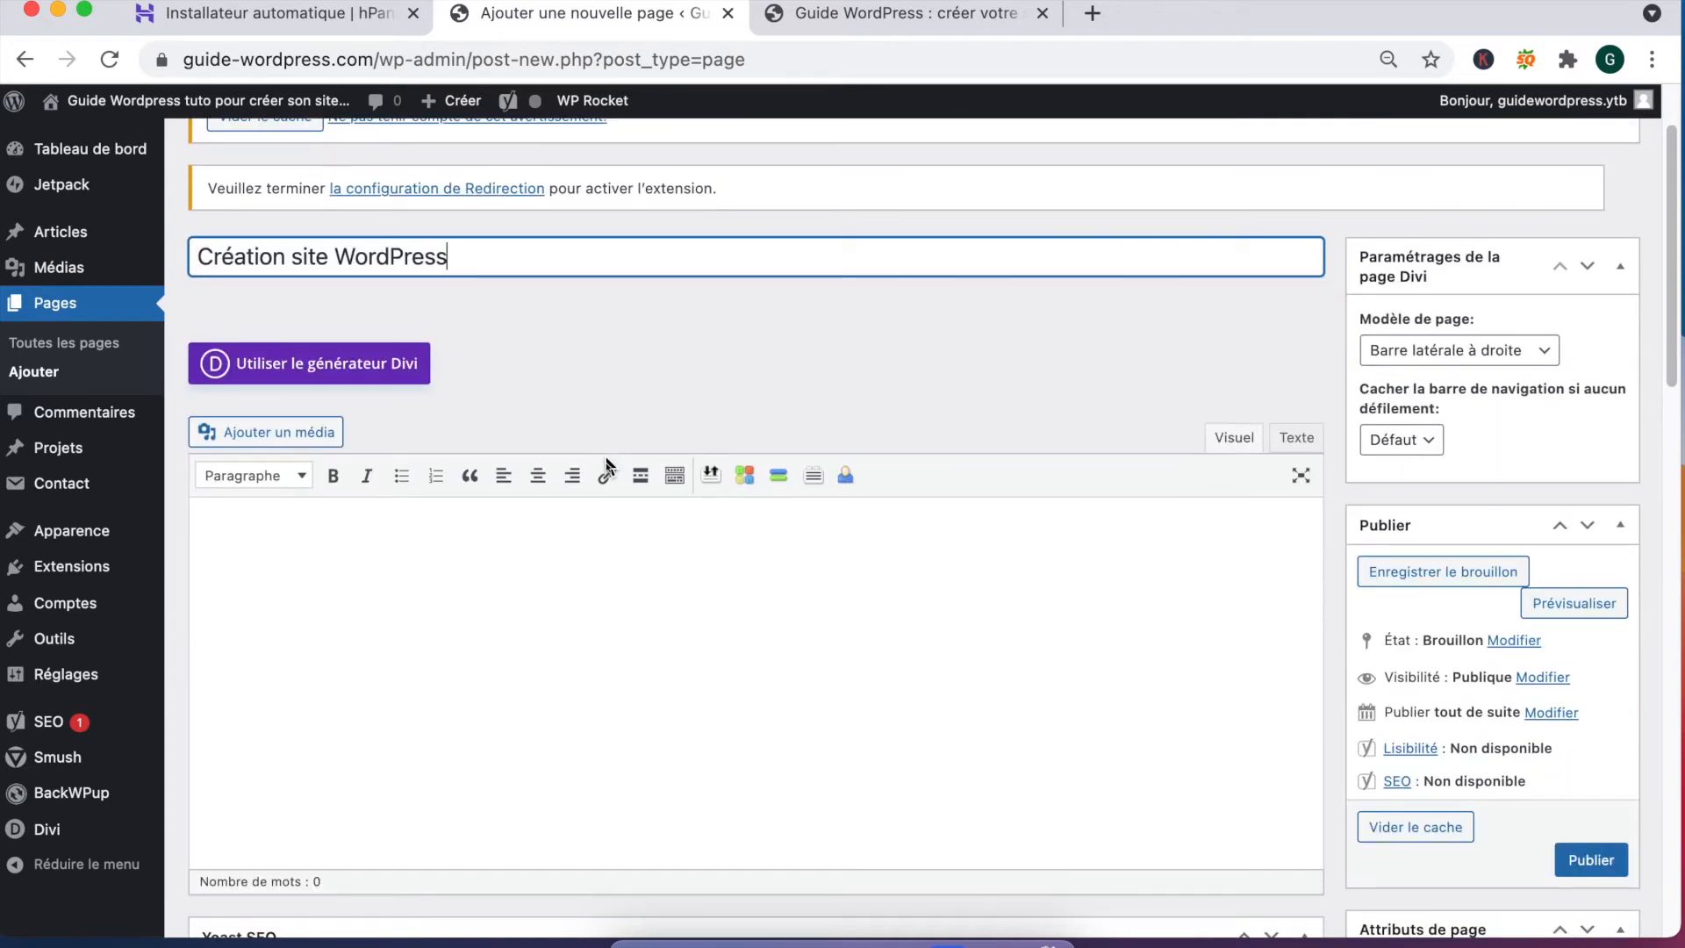
Step: Build it with Divi from the Web Freelancer Services Page layout, then start another page
{"action": "left_click", "coordinate": [372, 376]}
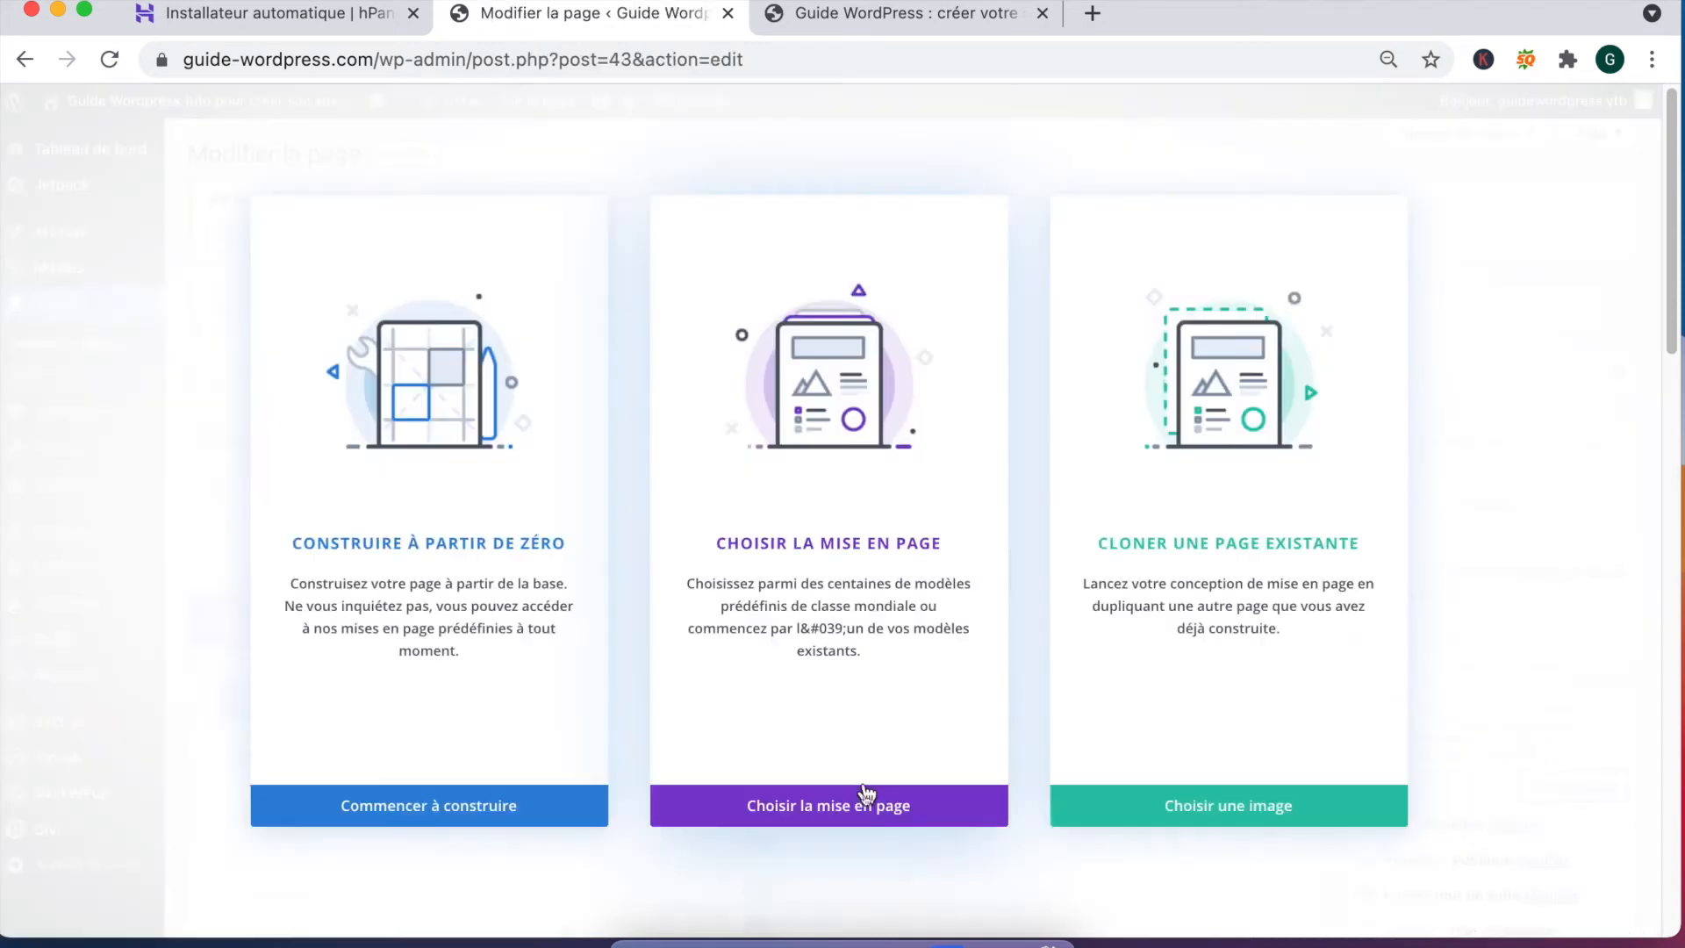
{"action": "left_click", "coordinate": [830, 800]}
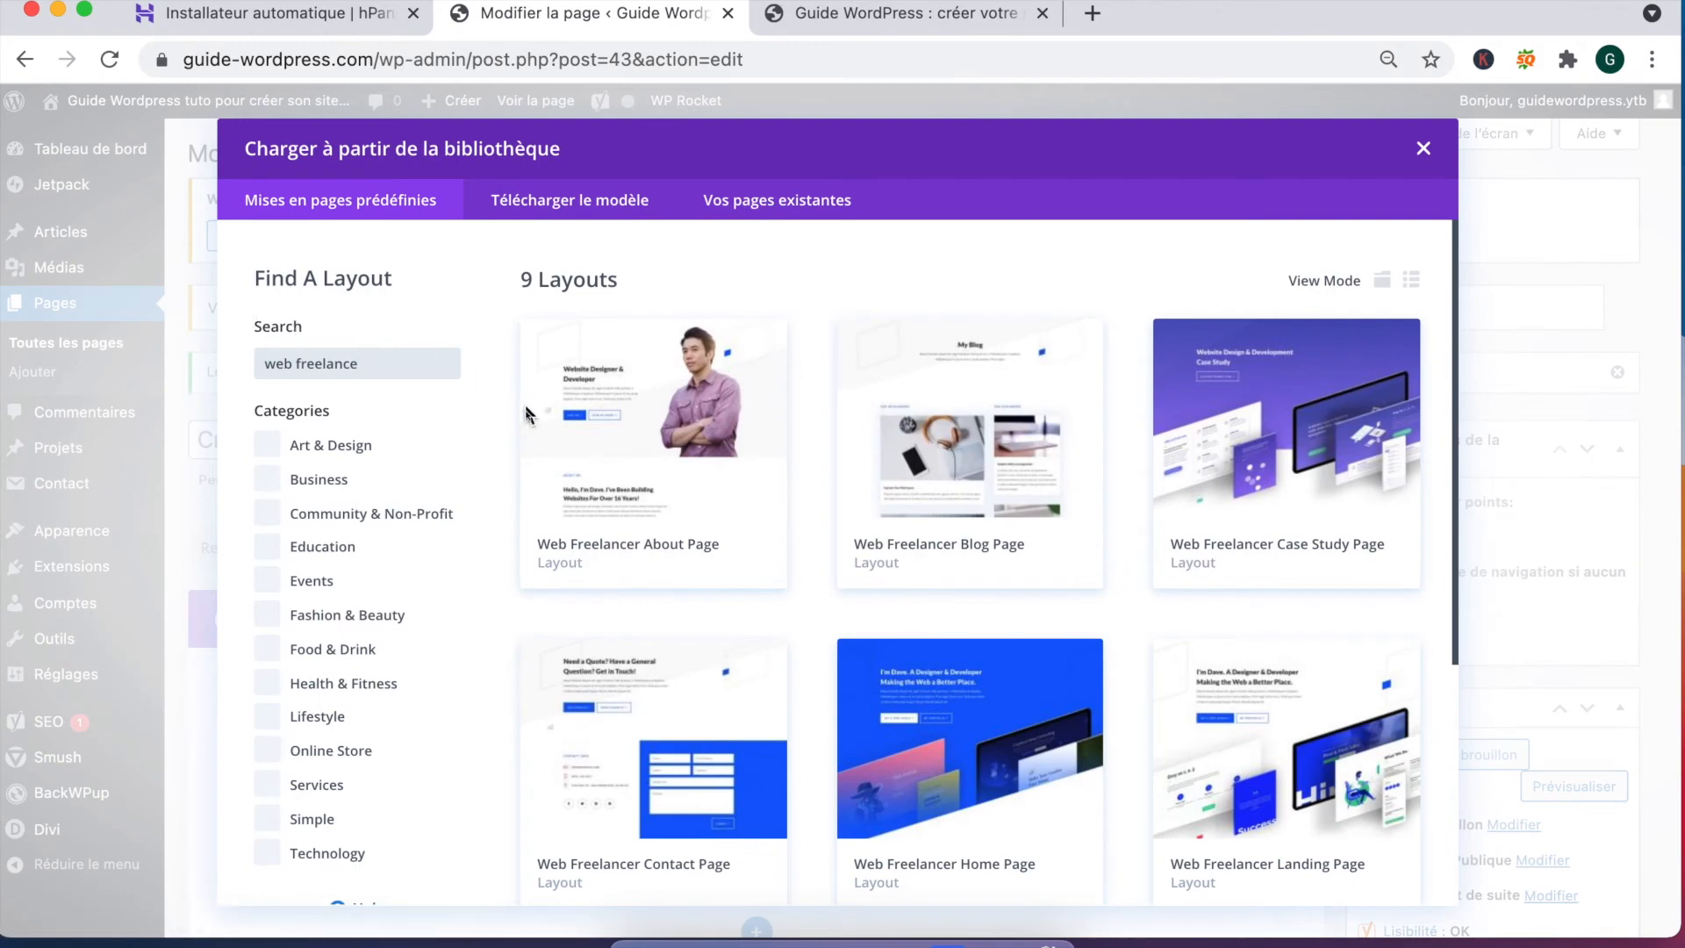
{"action": "left_click", "coordinate": [687, 463]}
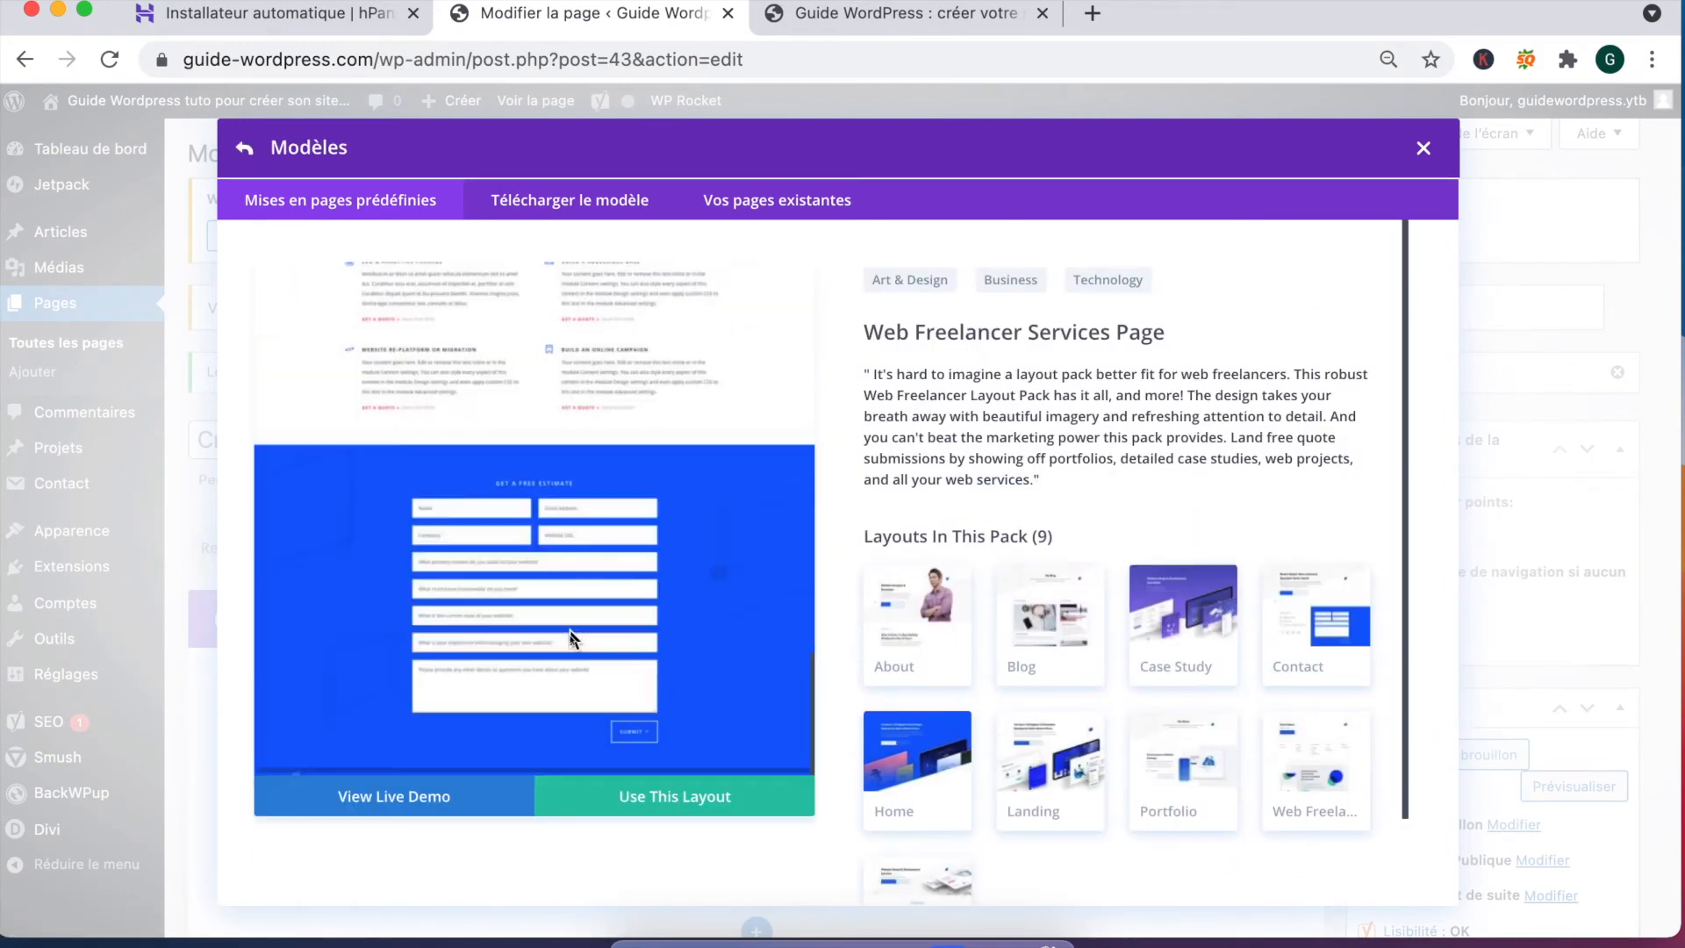
{"action": "left_click", "coordinate": [690, 804]}
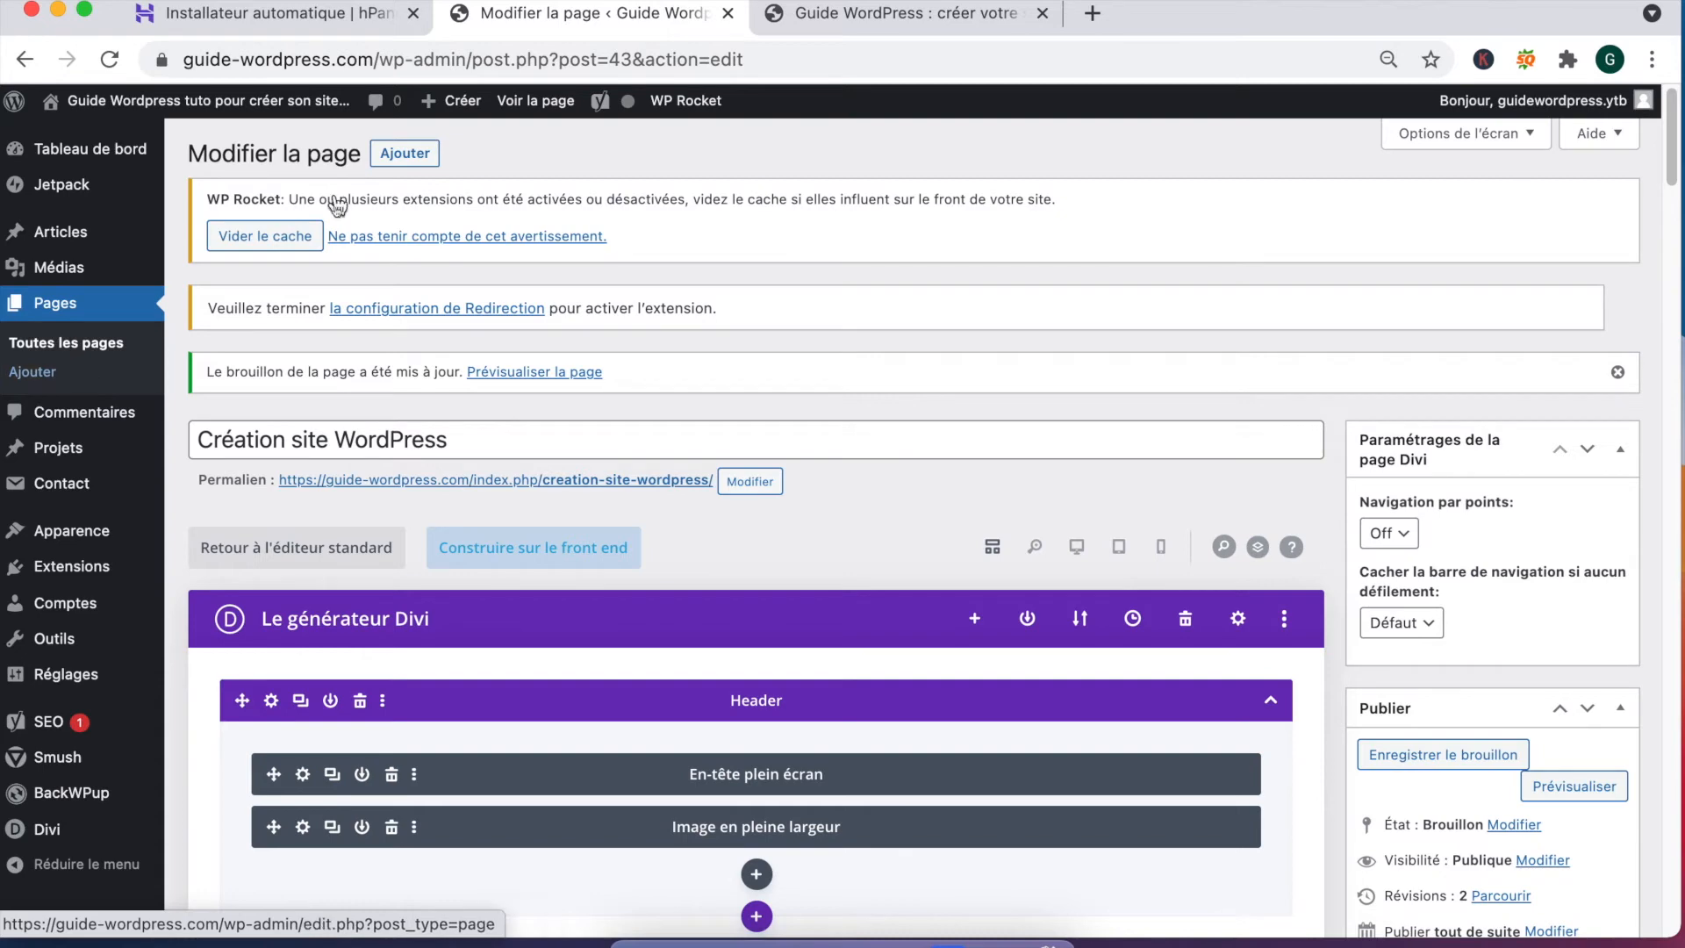
{"action": "left_click", "coordinate": [405, 155]}
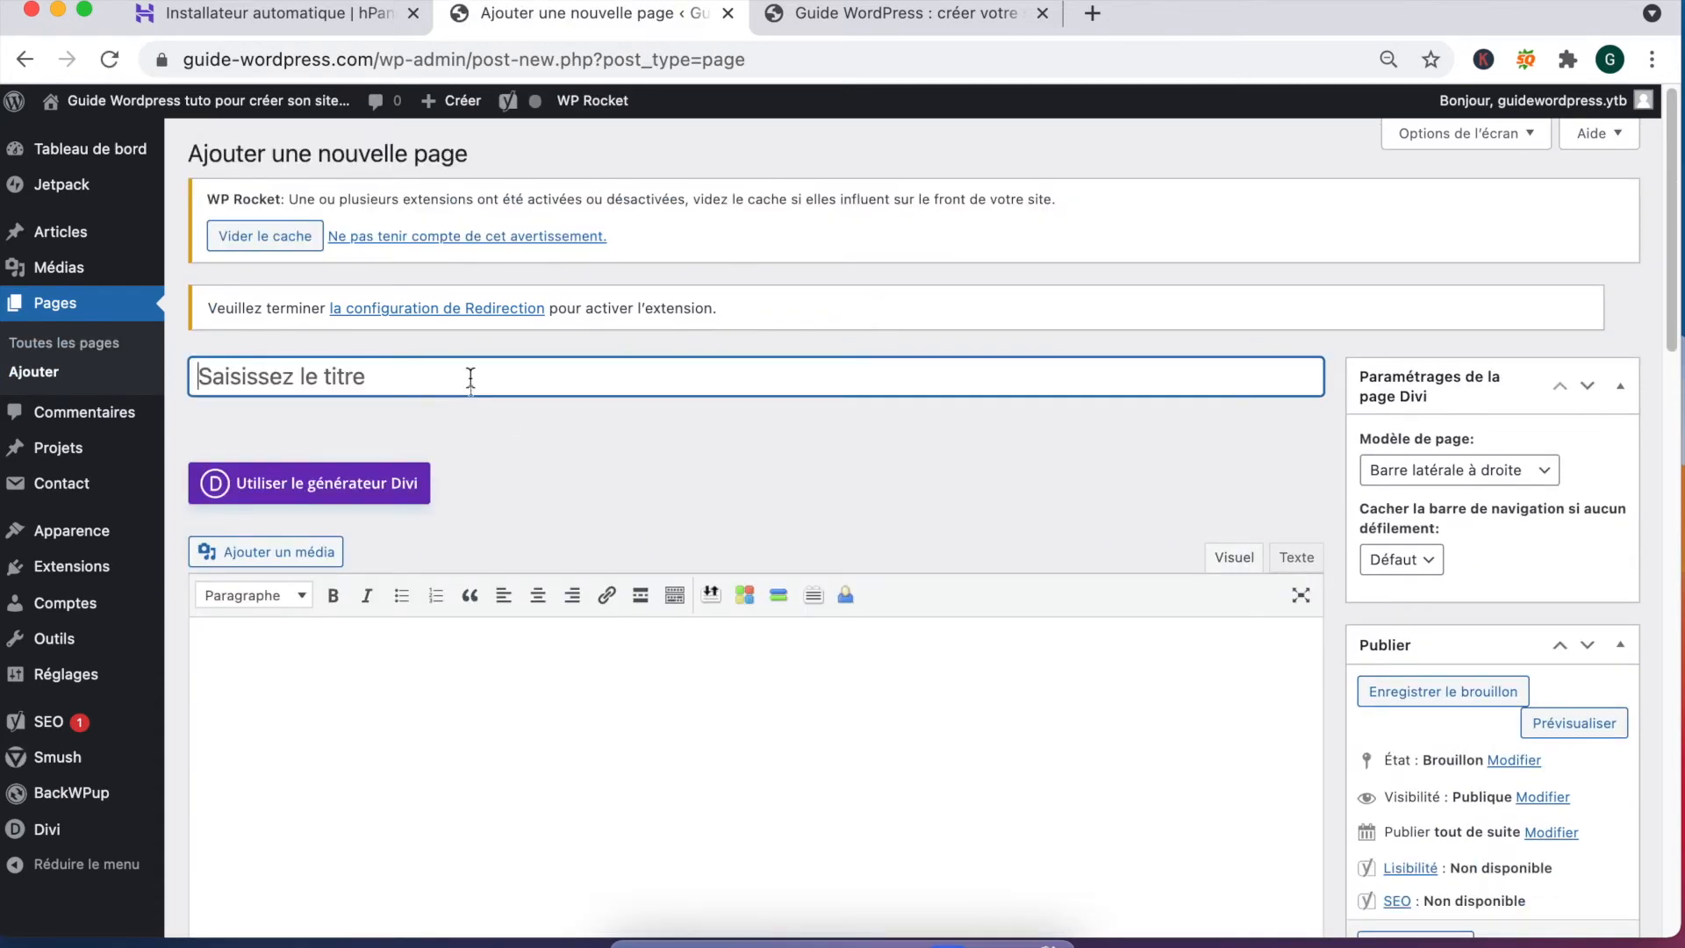
Step: Title the new Divi page 'Thème WordPress' and save it as a draft
{"action": "type", "text": "Thème Wordp"}
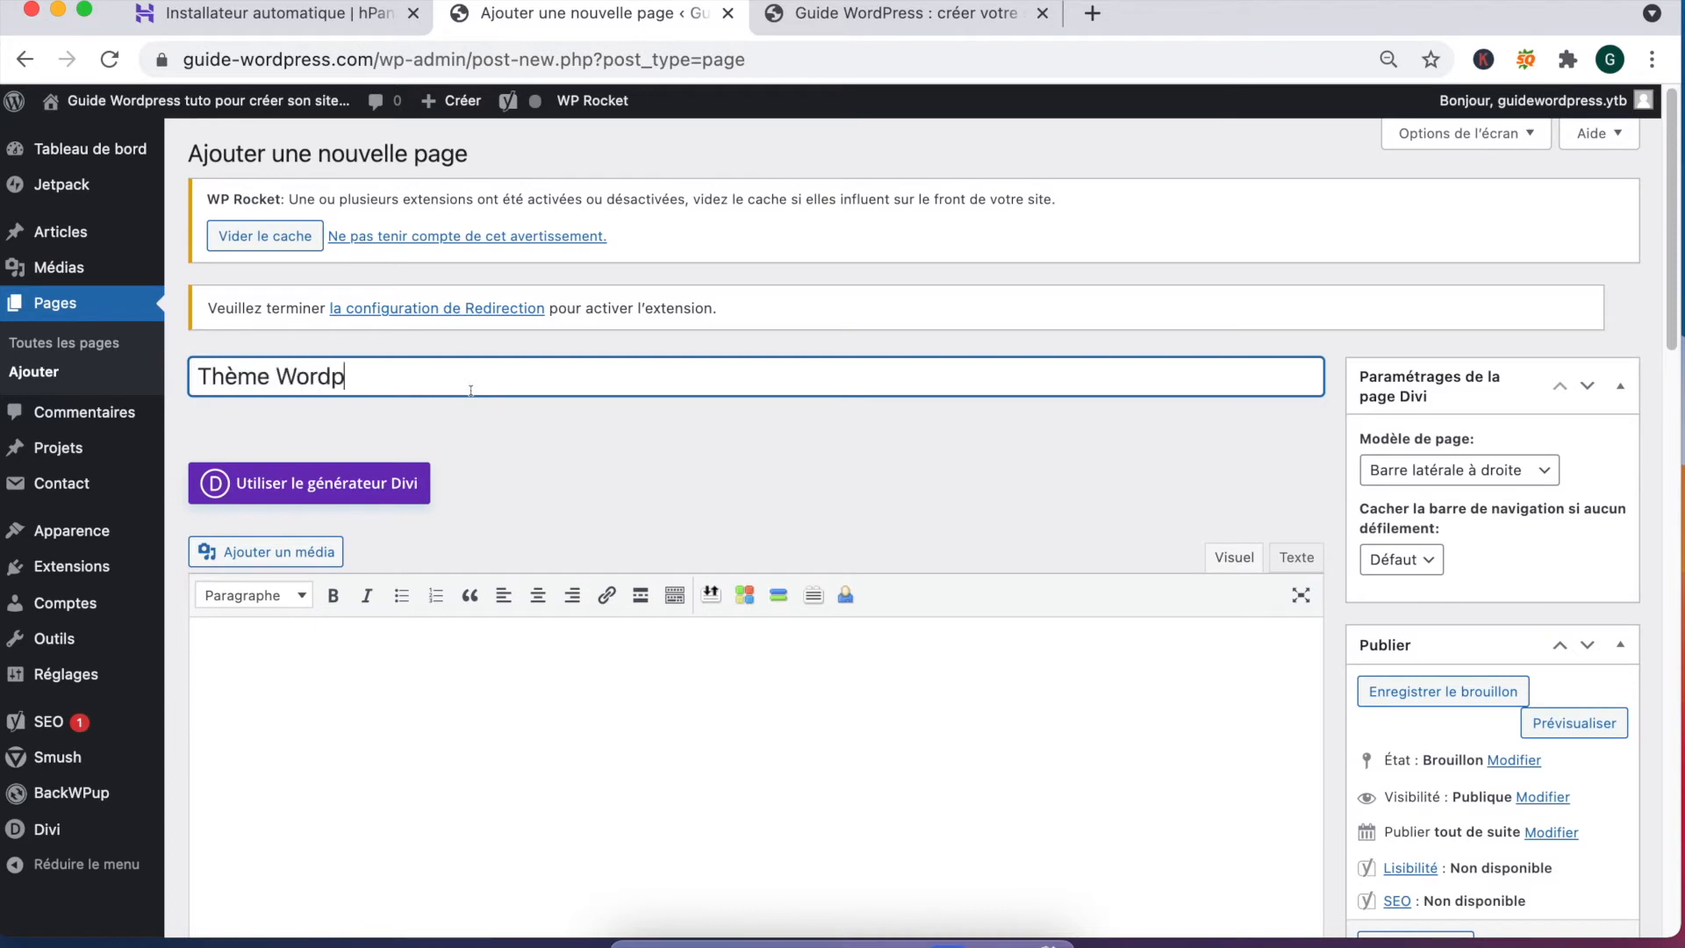
{"action": "type", "text": "reress"}
{"action": "left_click", "coordinate": [1433, 690]}
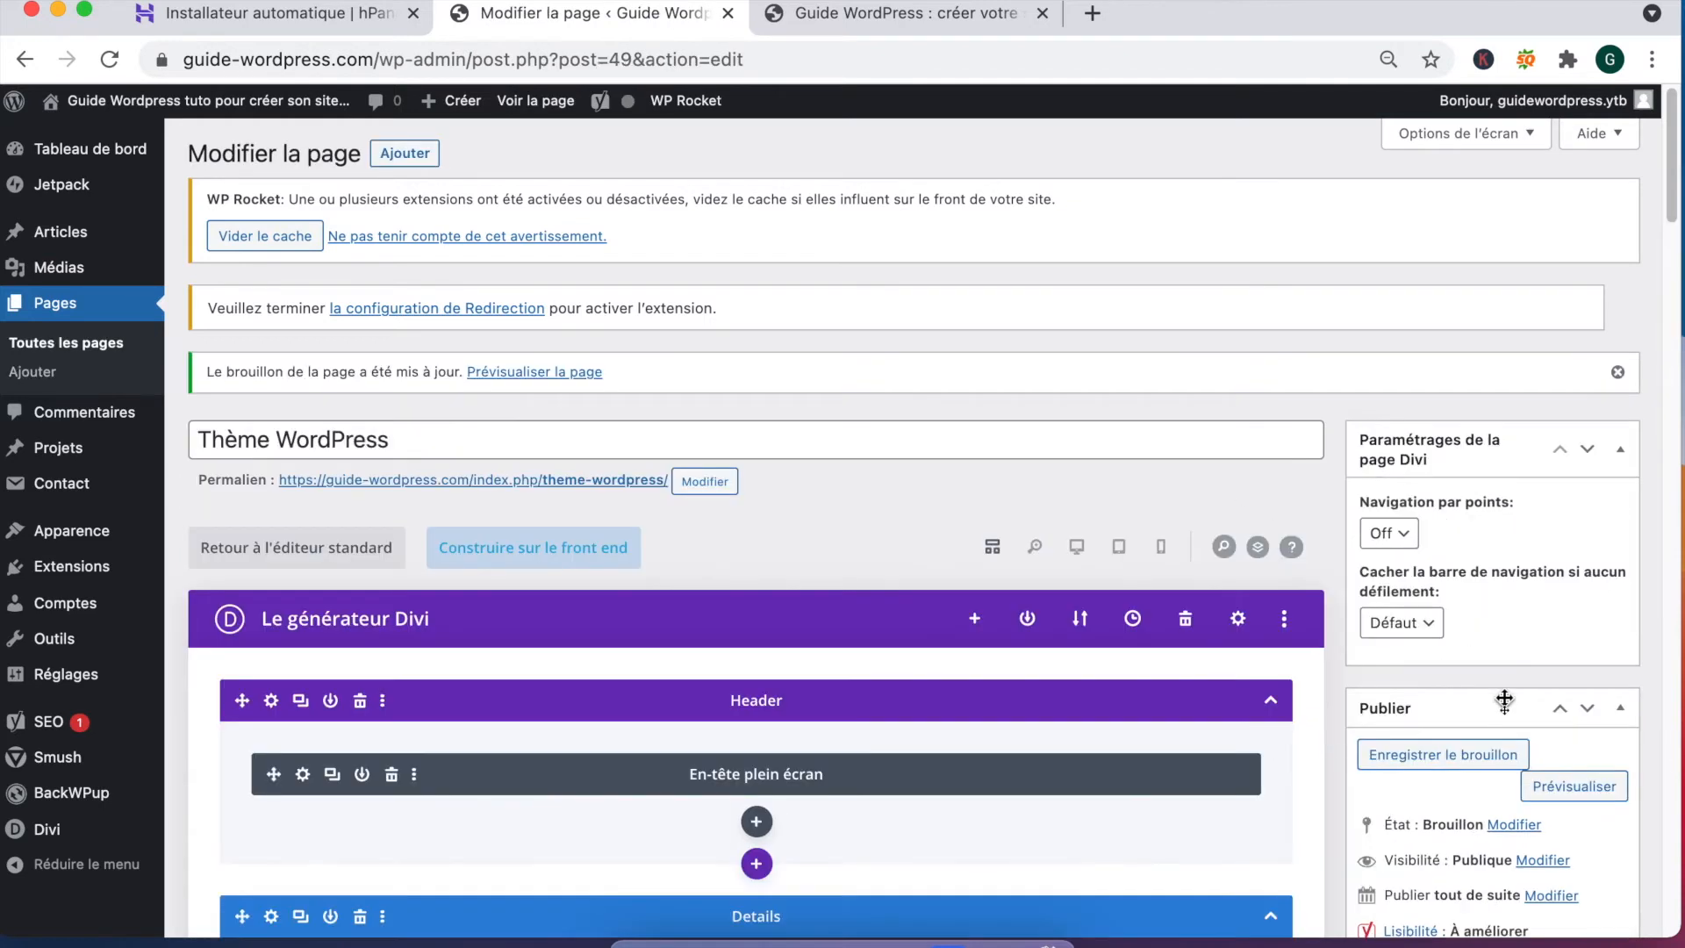
{"action": "left_click", "coordinate": [1446, 755]}
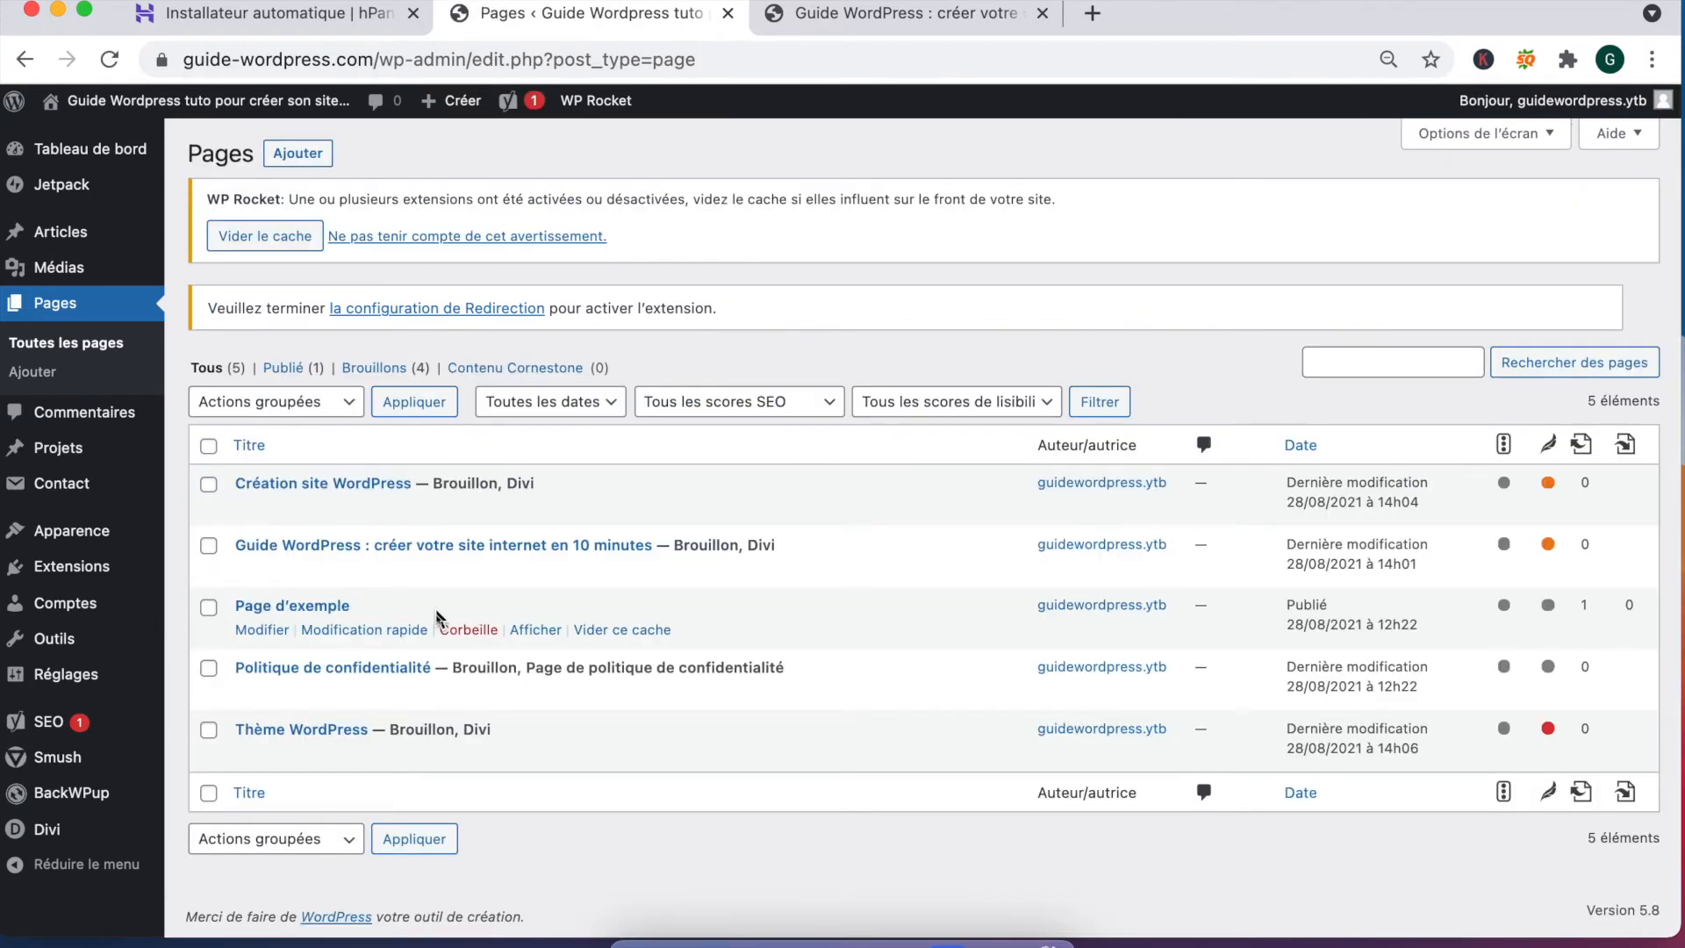
Step: Move Page d'exemple to the trash
{"action": "left_click", "coordinate": [472, 631]}
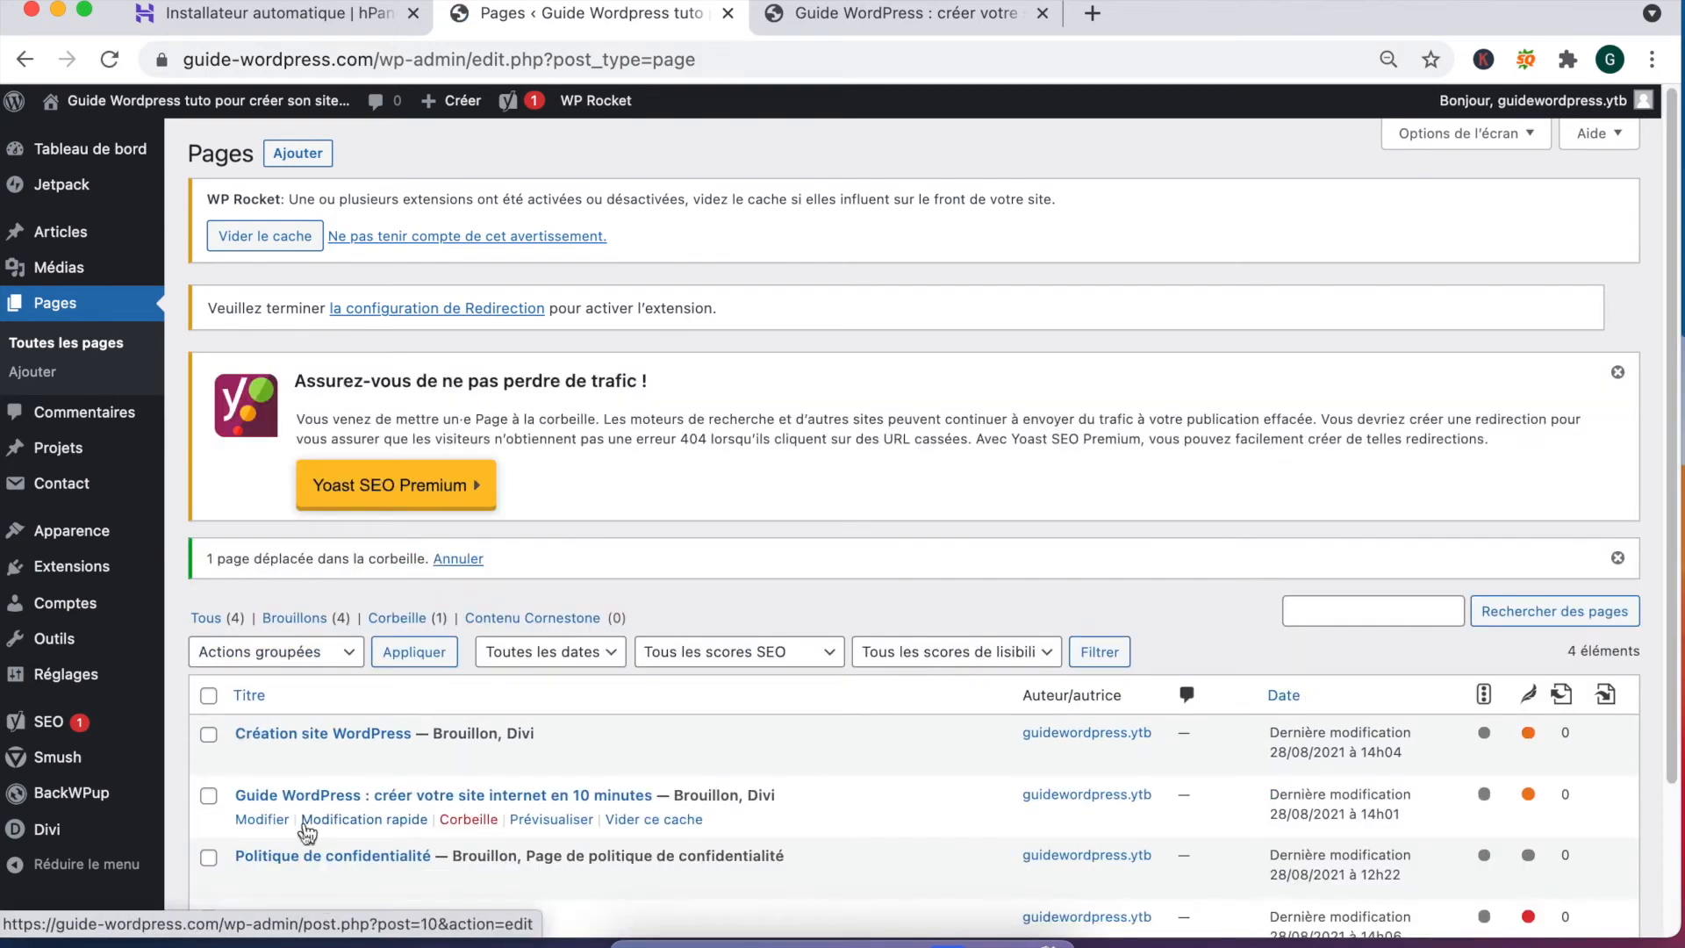
{"action": "scroll", "coordinate": [348, 855], "scroll_direction": "down", "scroll_amount": 1}
{"action": "scroll", "coordinate": [348, 855], "scroll_direction": "down", "scroll_amount": 3}
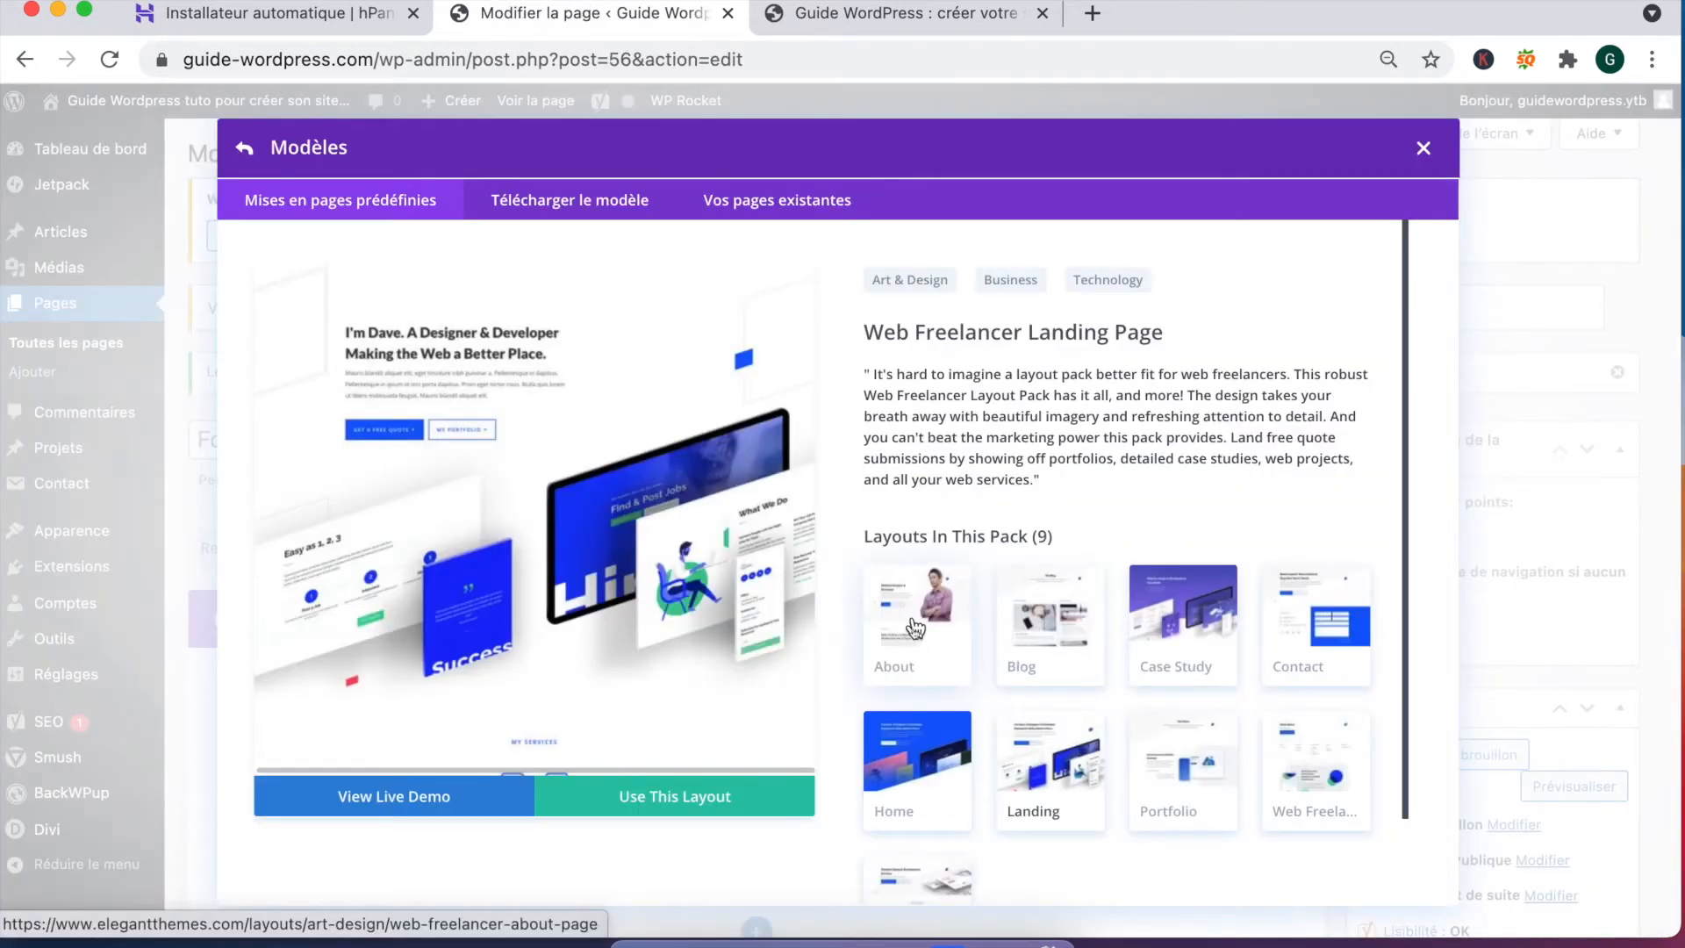
Step: Apply the Web Freelancer About Page layout, retitle it 'Qui sommes-nous ?' and save the draft
{"action": "left_click", "coordinate": [915, 628]}
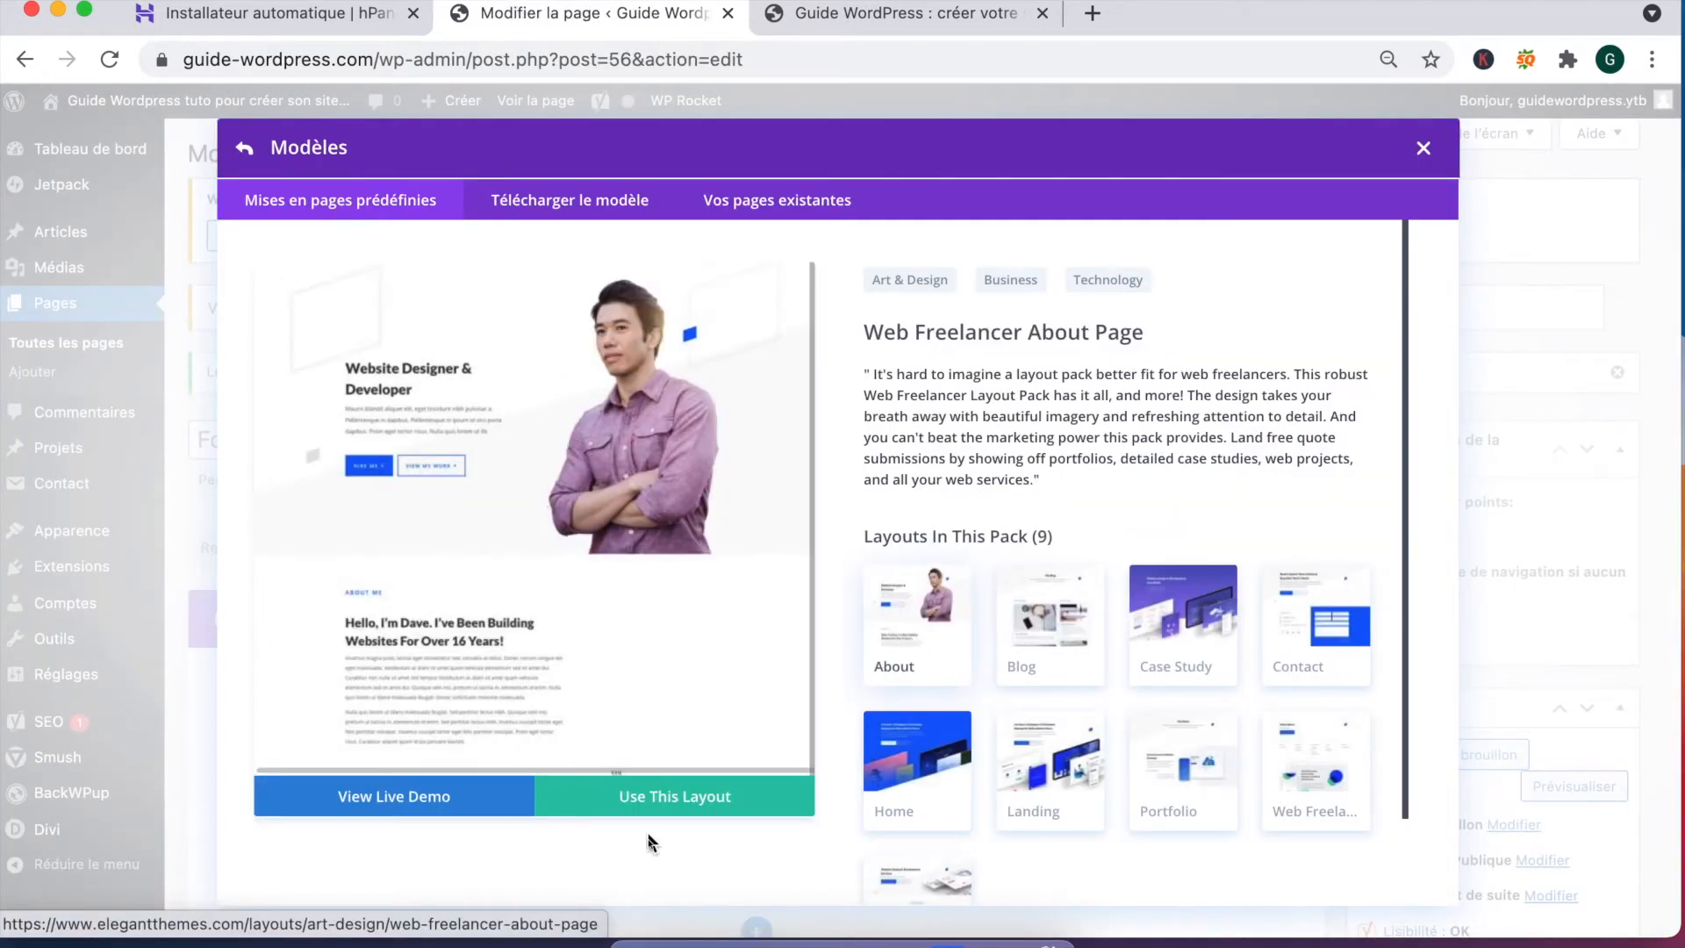
{"action": "left_click", "coordinate": [700, 814]}
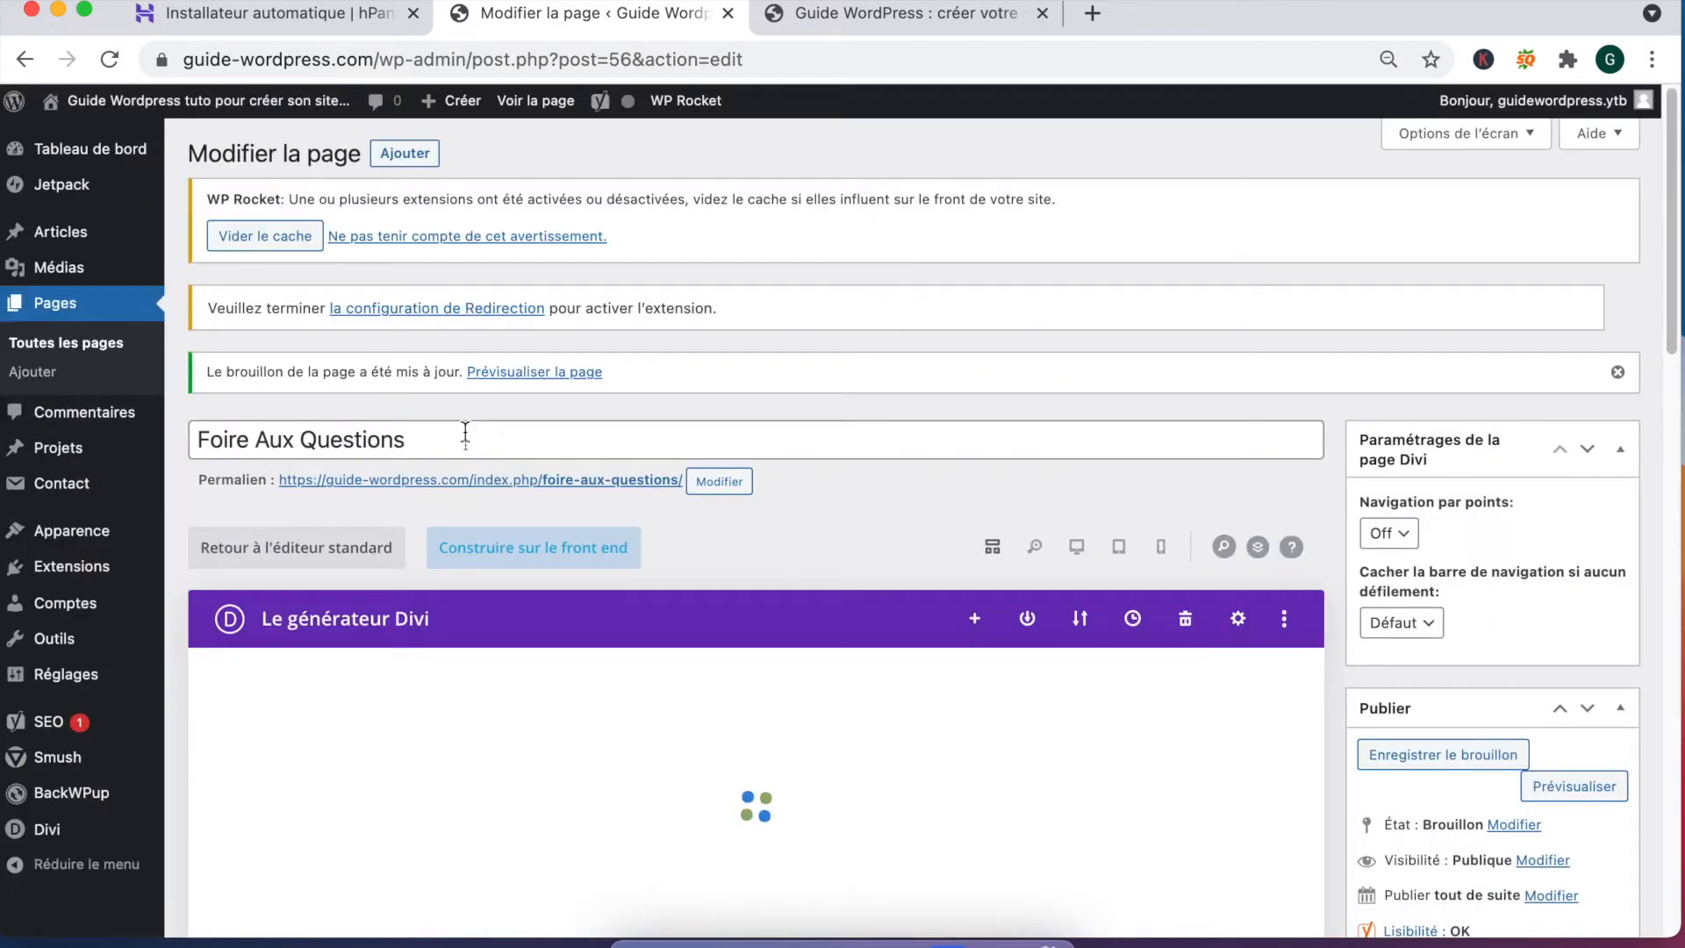
{"action": "triple_click", "coordinate": [410, 438]}
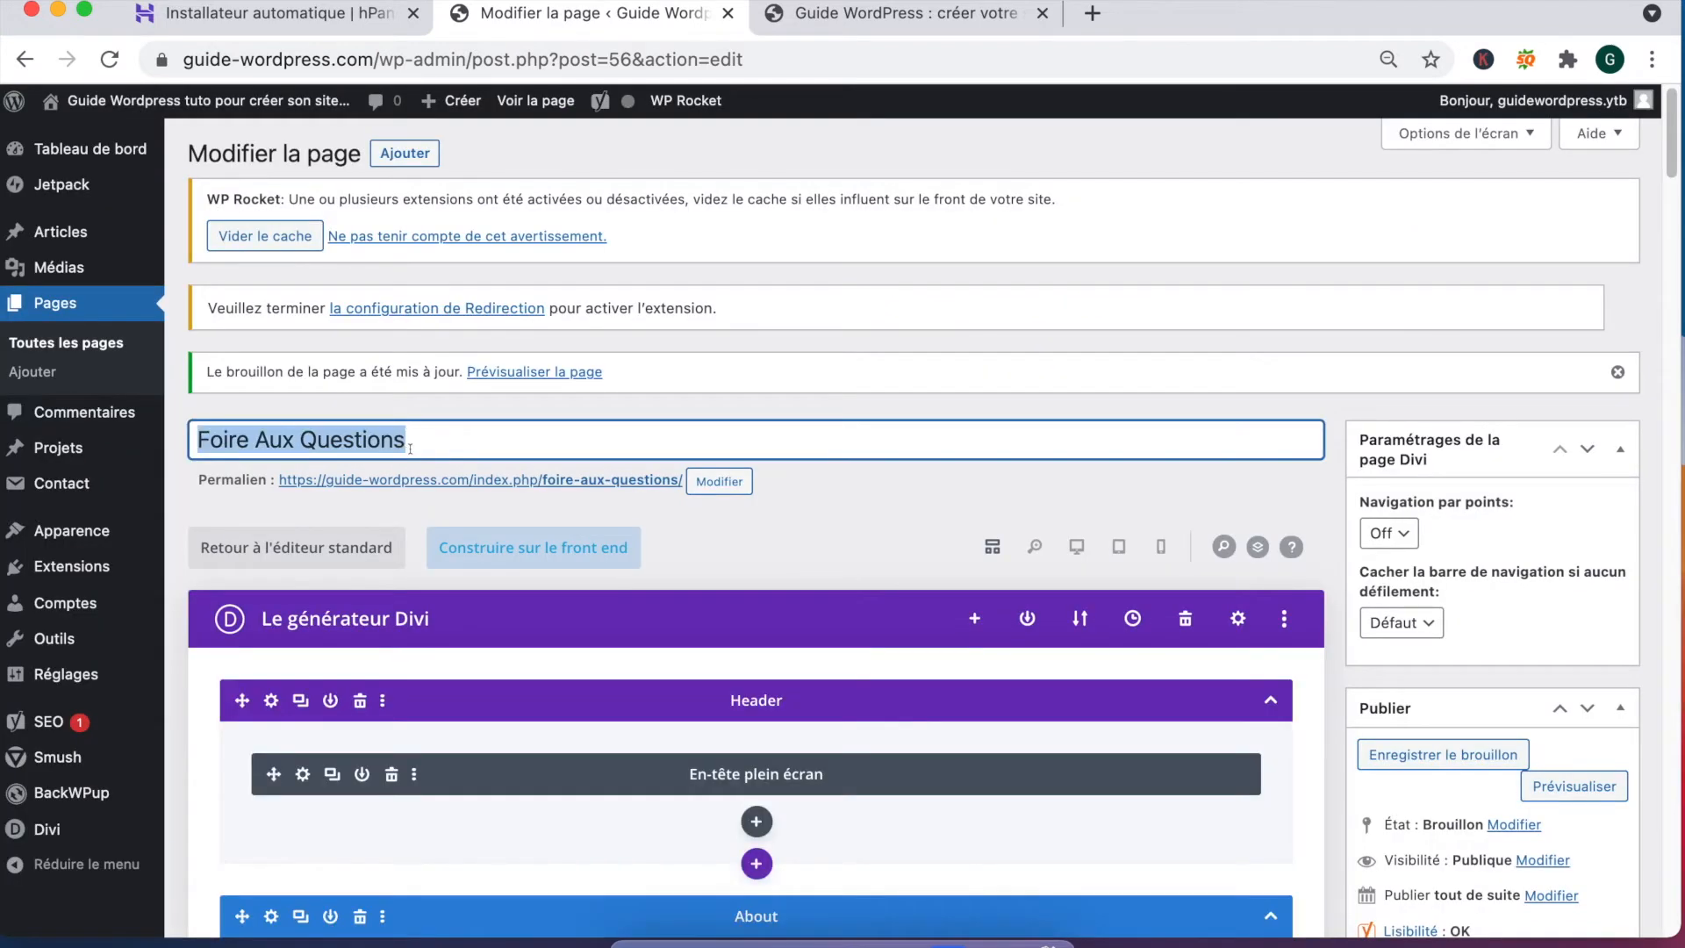
{"action": "type", "text": "Qui sommes-nous ?"}
{"action": "scroll", "coordinate": [1374, 471], "scroll_direction": "down", "scroll_amount": 2}
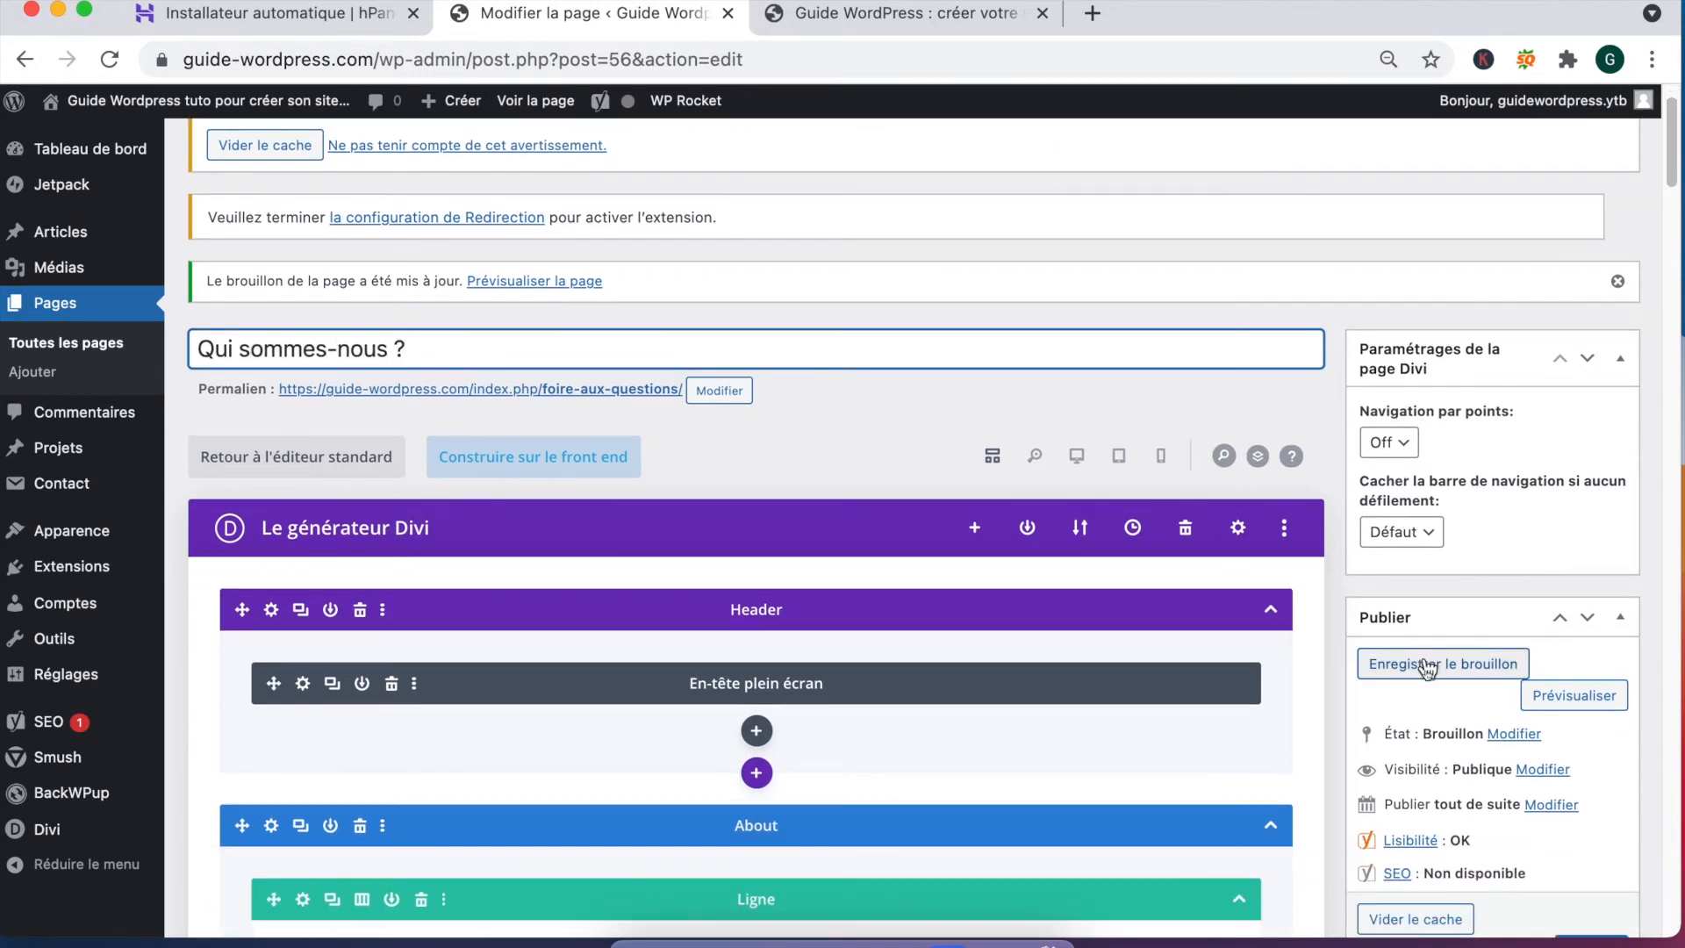
{"action": "left_click", "coordinate": [1430, 663]}
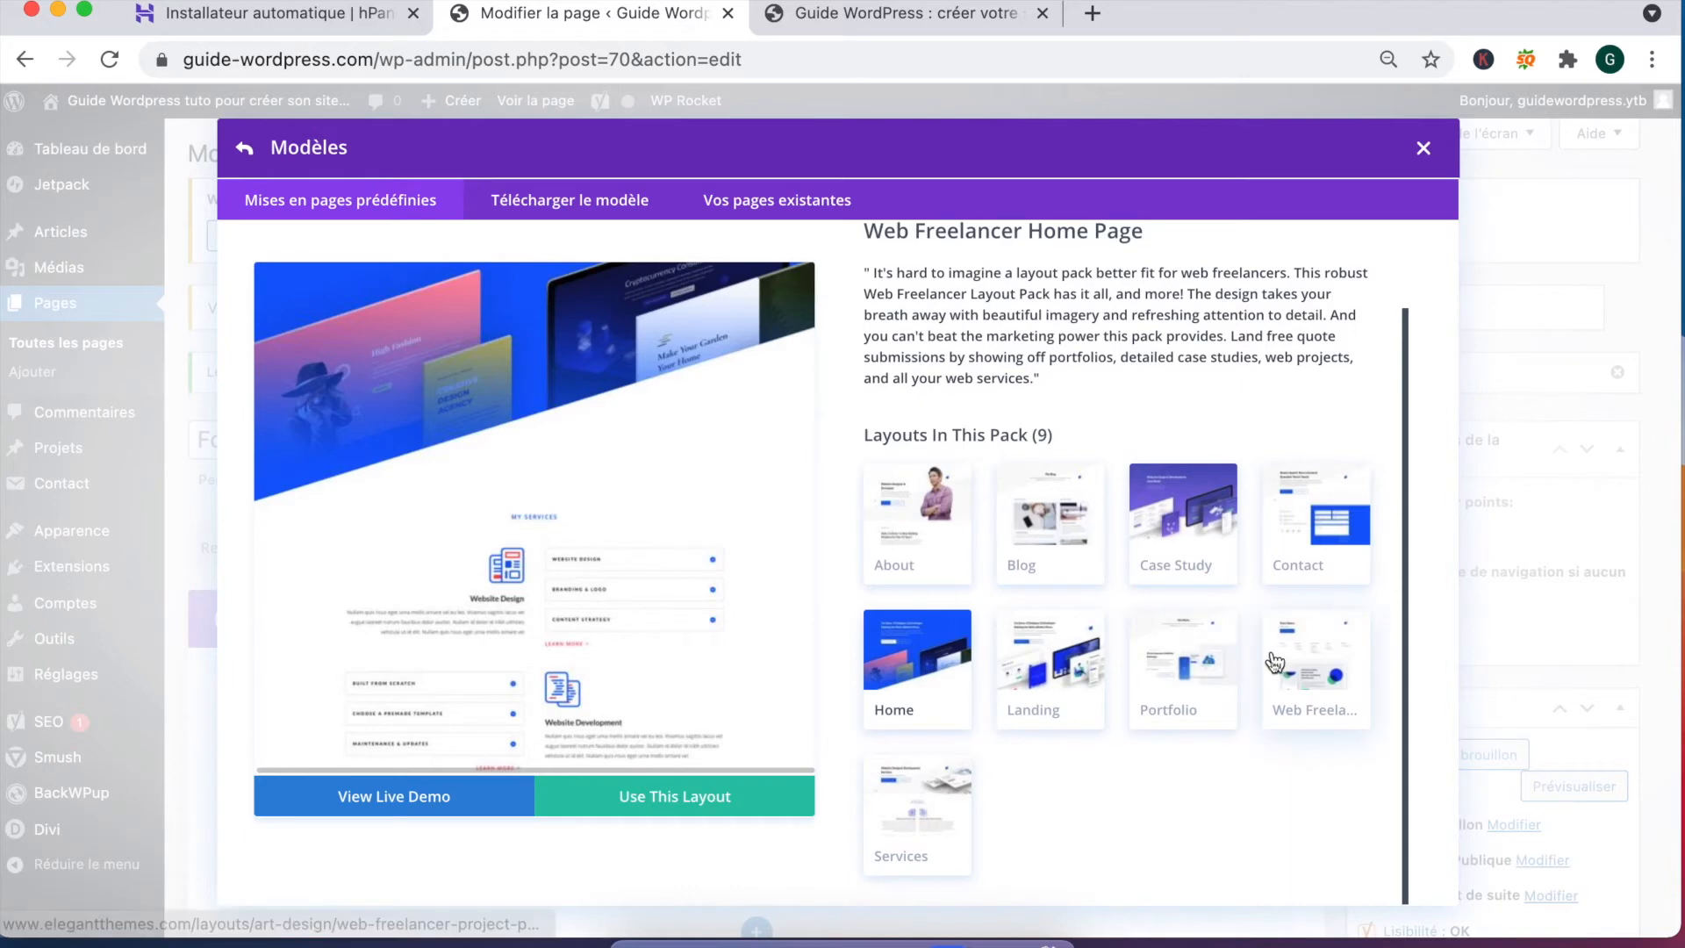
Step: Apply the Web Freelancer Contact Page layout and retitle the draft 'Contactez-nous'
{"action": "scroll", "coordinate": [577, 502], "scroll_direction": "up", "scroll_amount": 3}
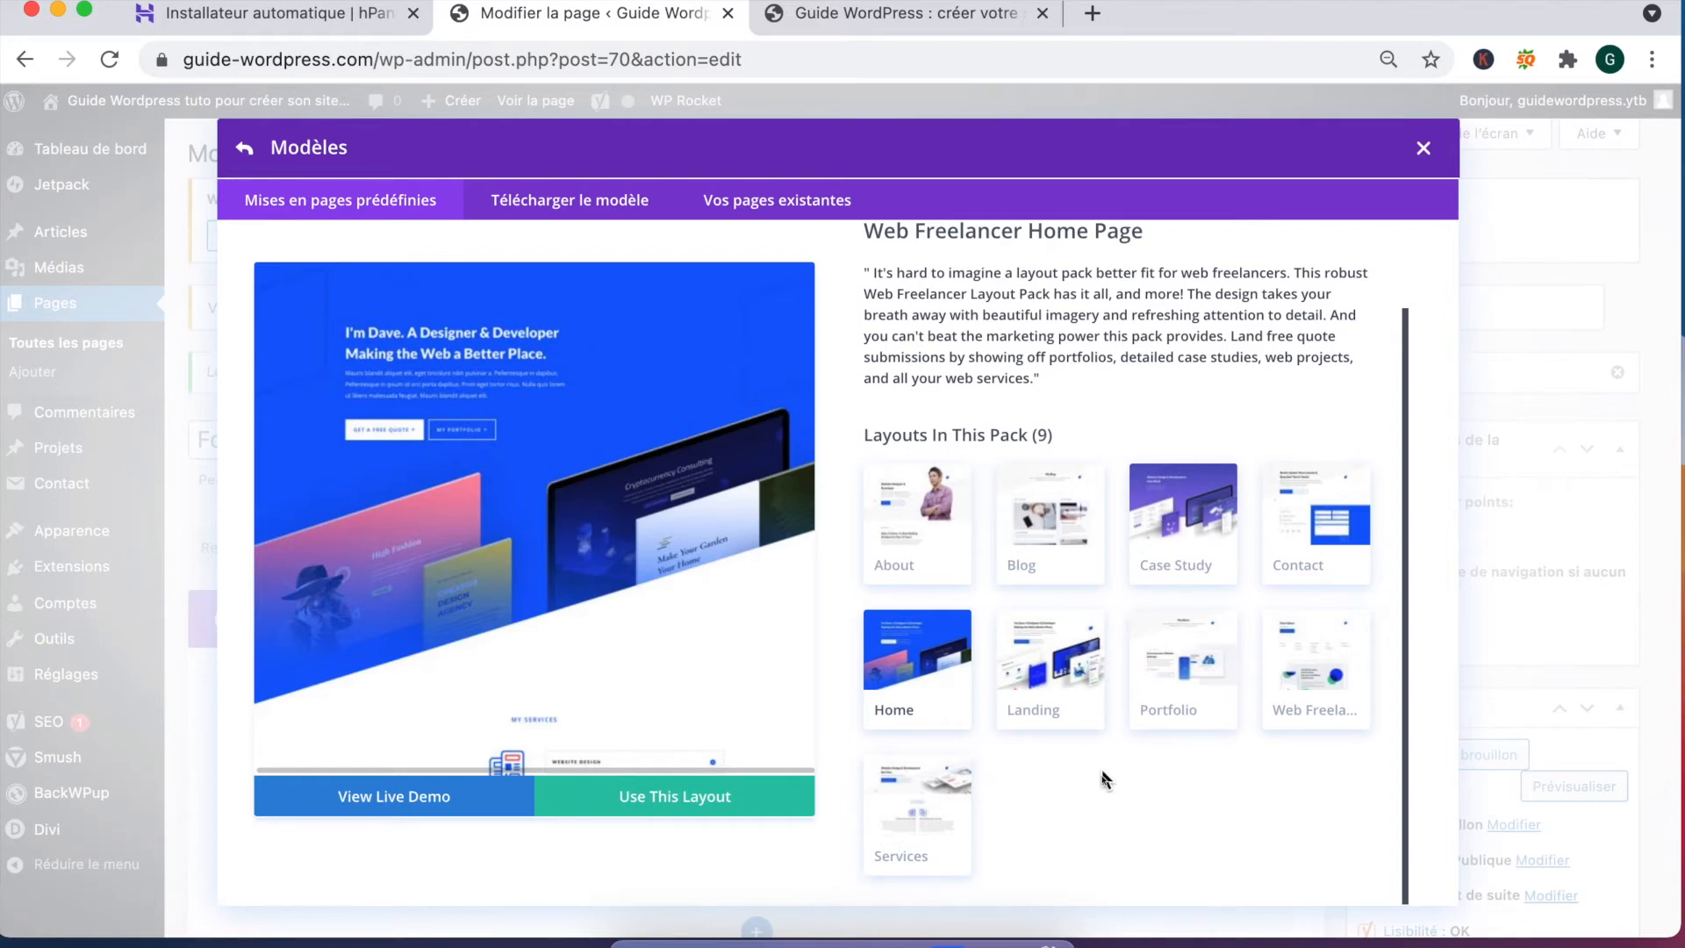
{"action": "left_click", "coordinate": [1332, 523]}
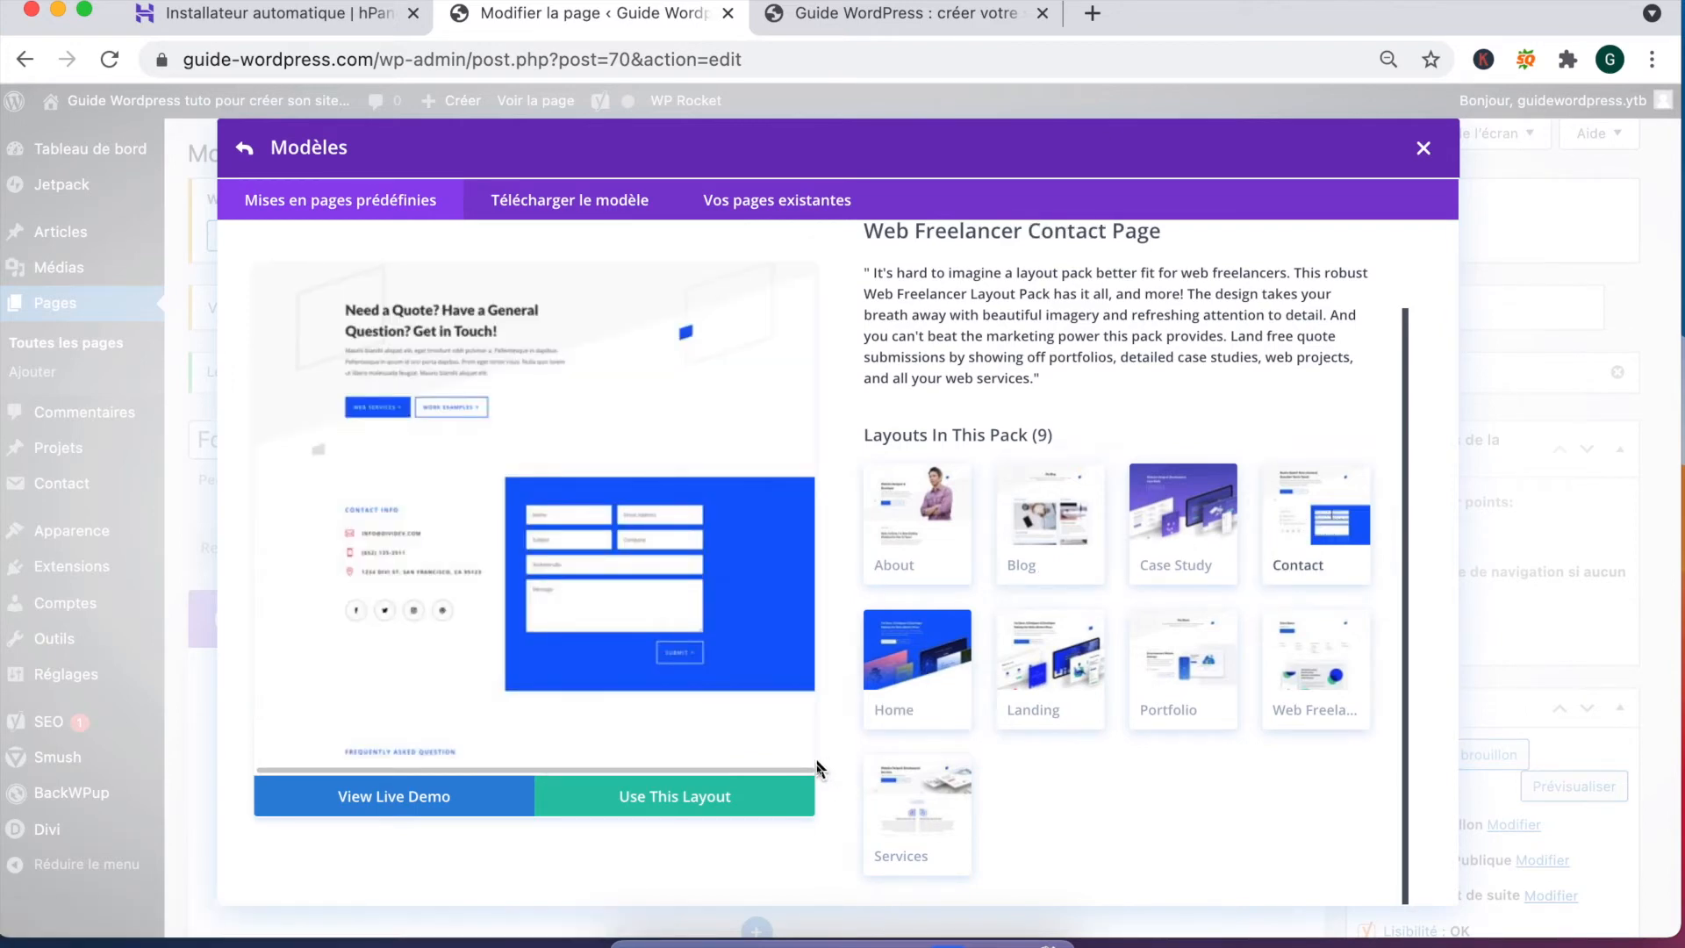
{"action": "left_click", "coordinate": [716, 804]}
{"action": "triple_click", "coordinate": [421, 439]}
{"action": "type", "text": "Contactez-nous"}
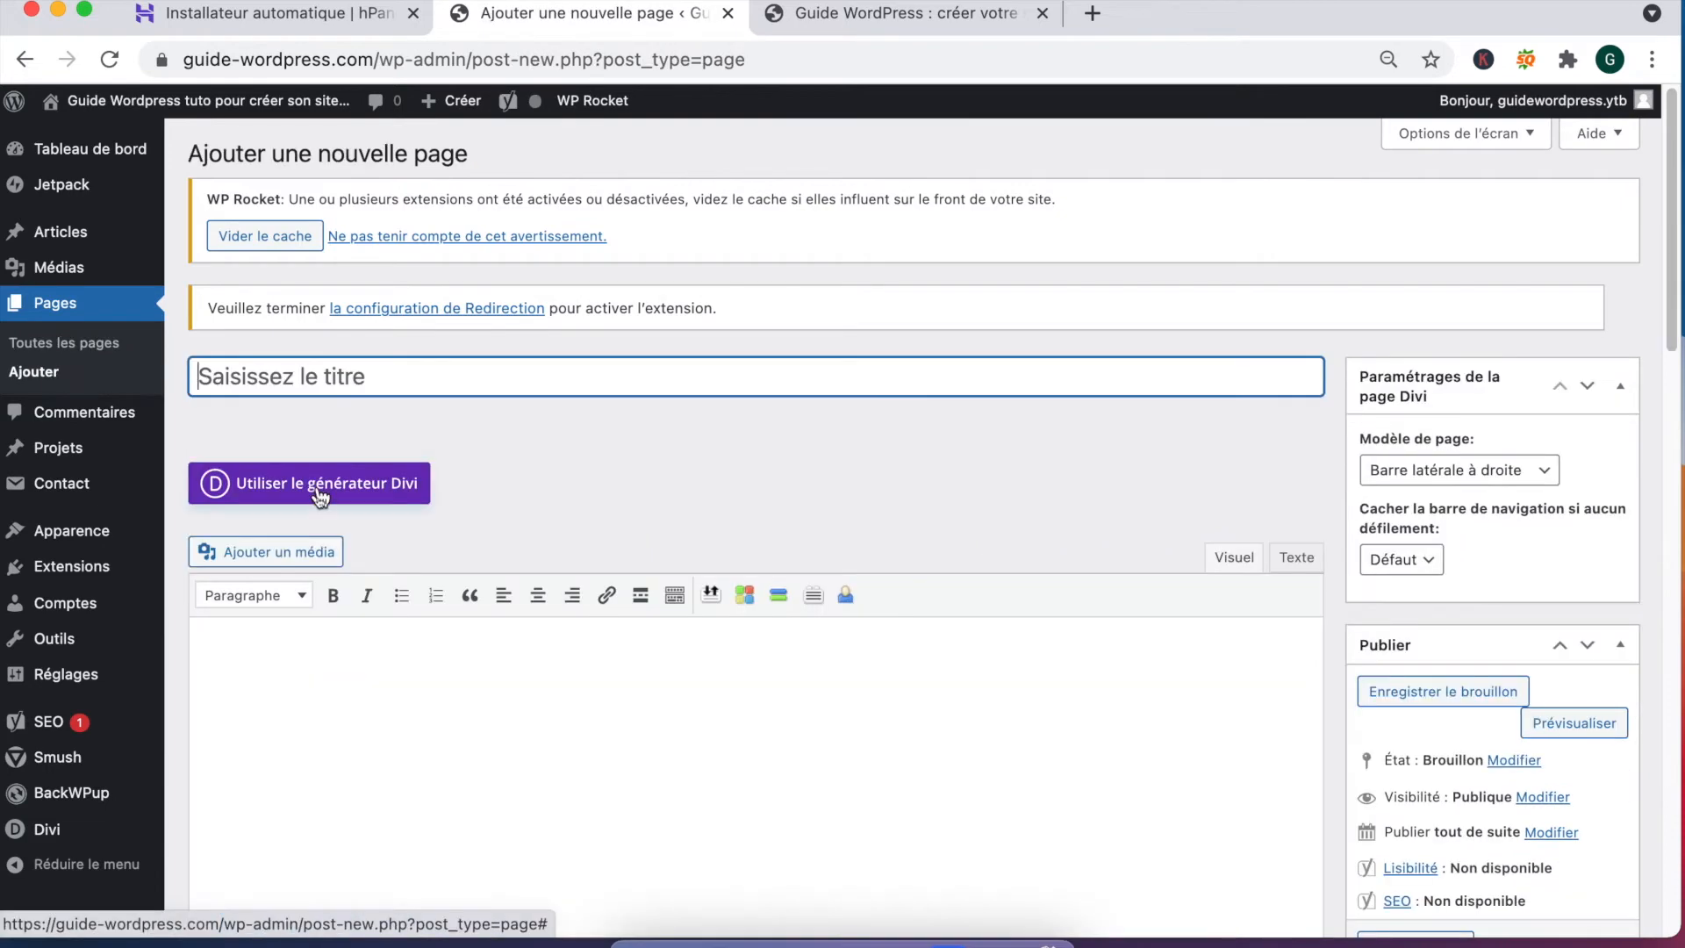
Step: Build the new page from the Web Freelancer Portfolio layout, titled 'Nos formations', saved as draft
{"action": "left_click", "coordinate": [321, 488]}
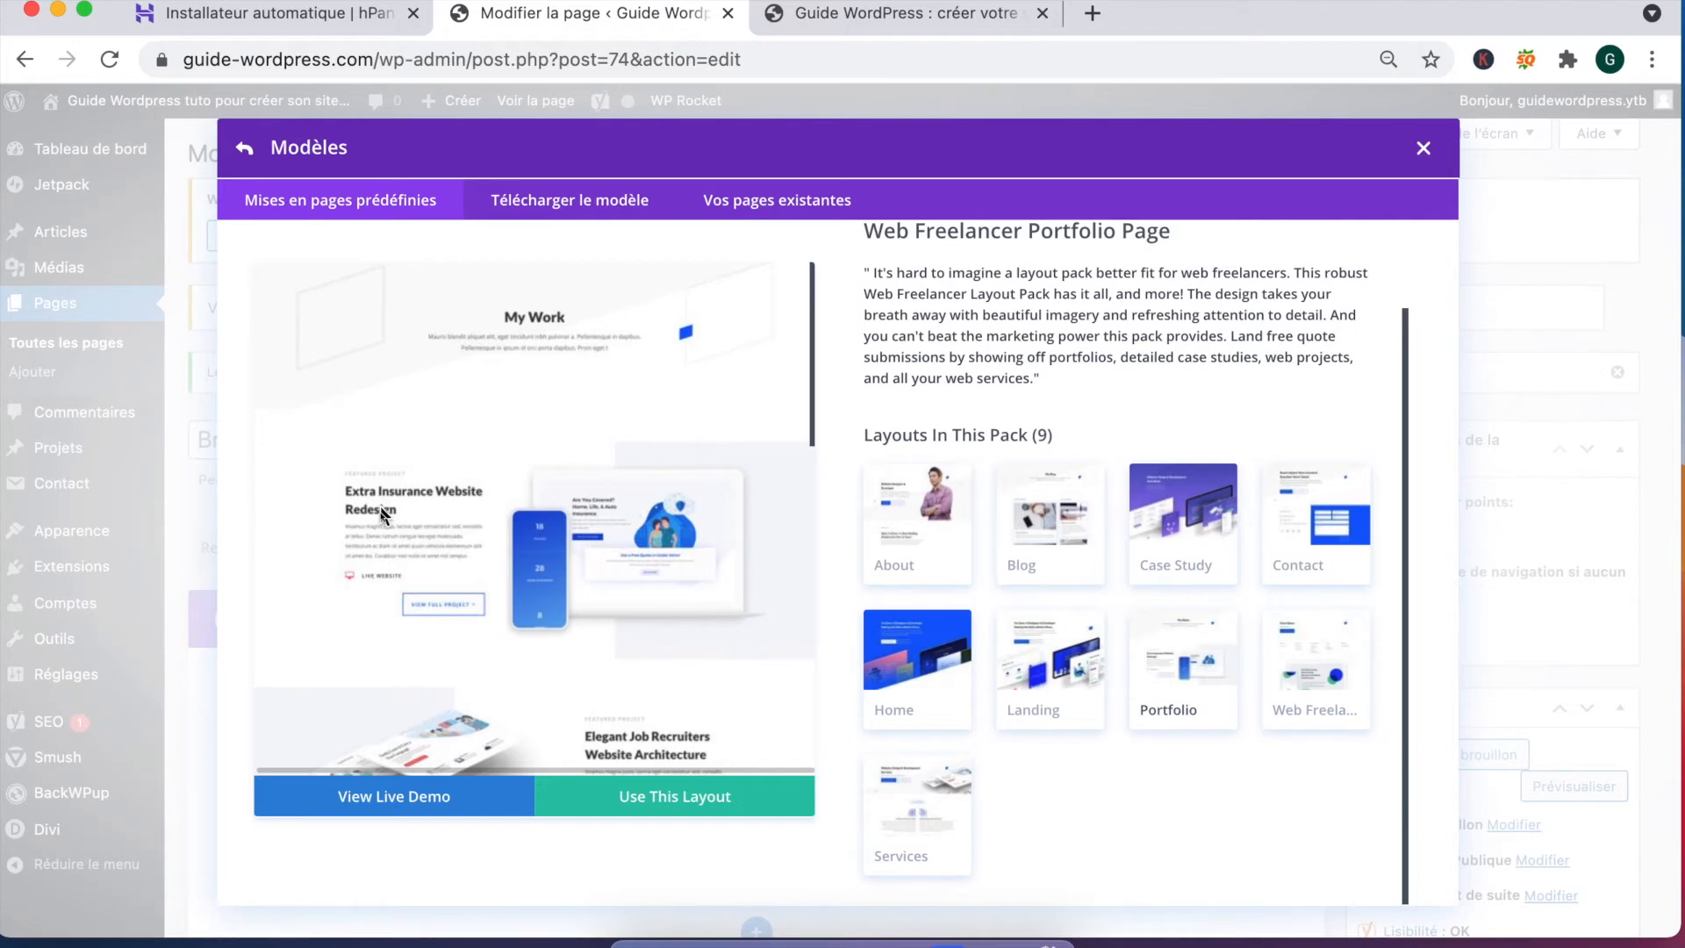
{"action": "scroll", "coordinate": [371, 496], "scroll_direction": "down", "scroll_amount": 3}
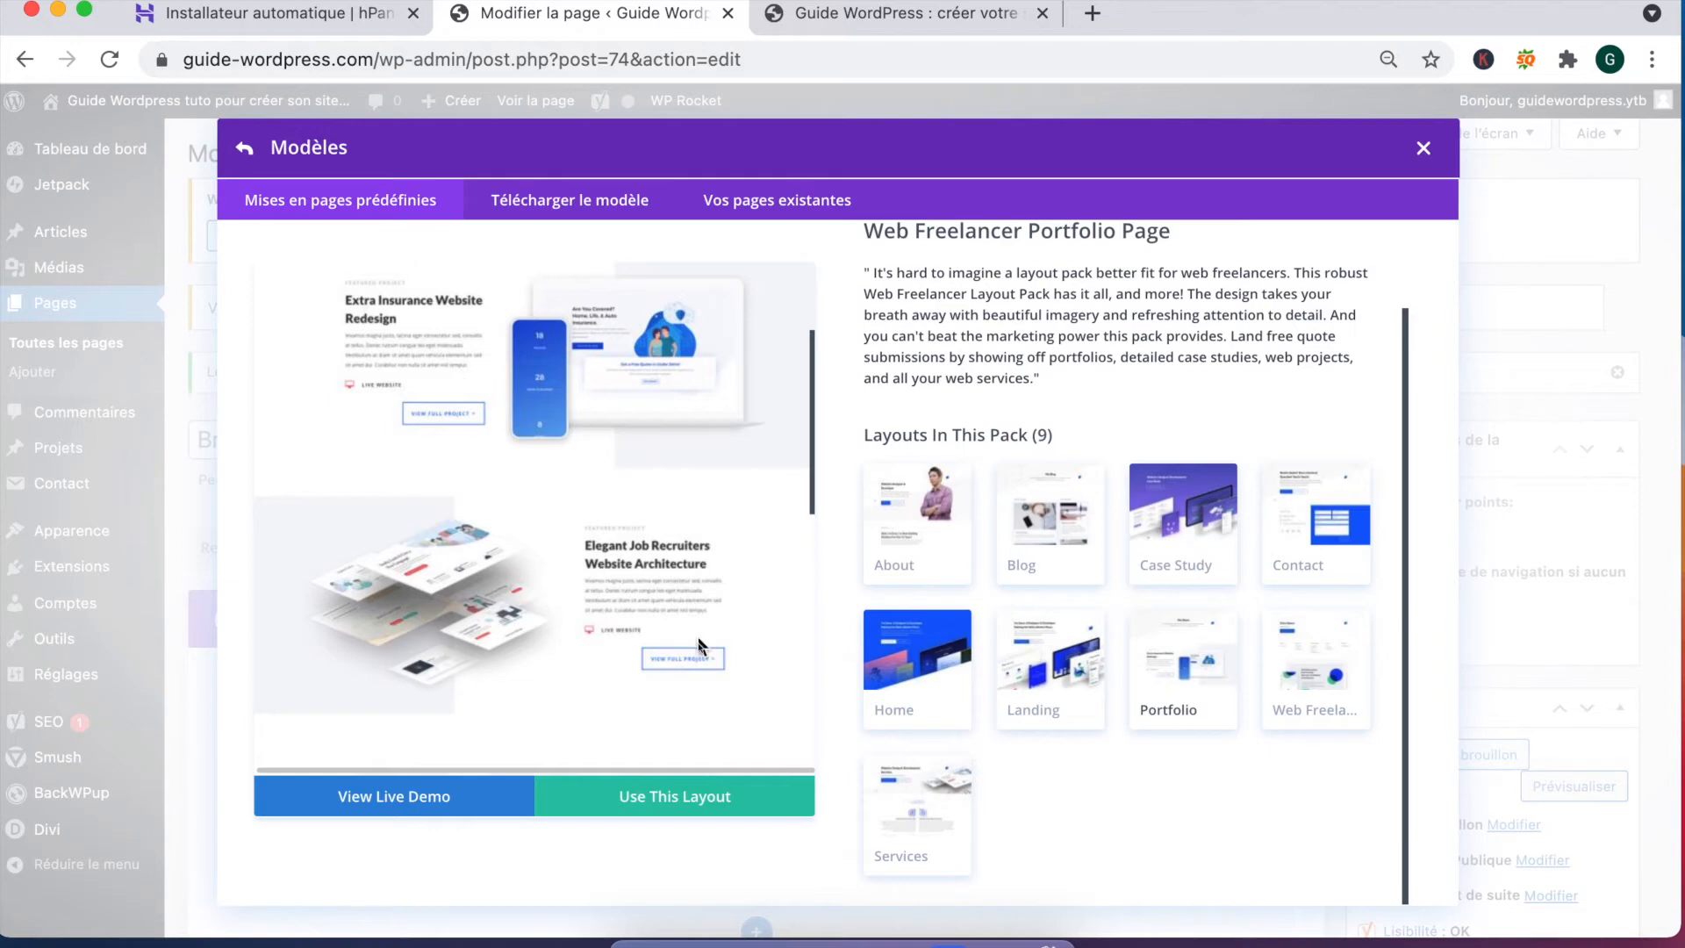
{"action": "scroll", "coordinate": [663, 580], "scroll_direction": "down", "scroll_amount": 3}
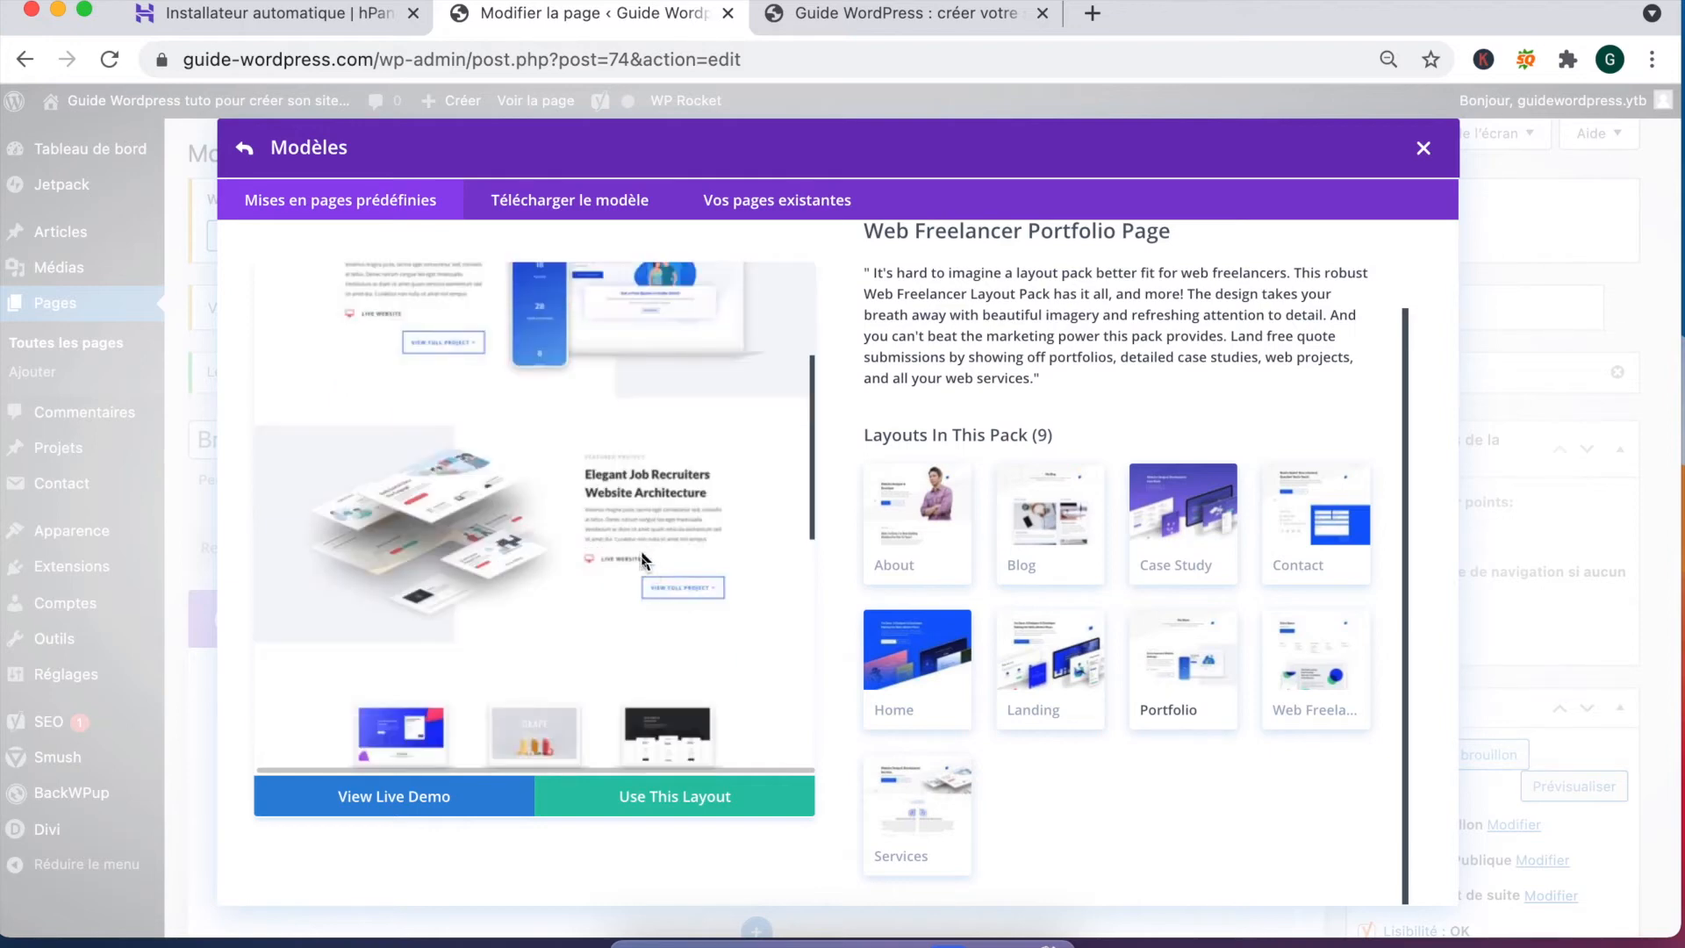
{"action": "scroll", "coordinate": [654, 586], "scroll_direction": "down", "scroll_amount": 2}
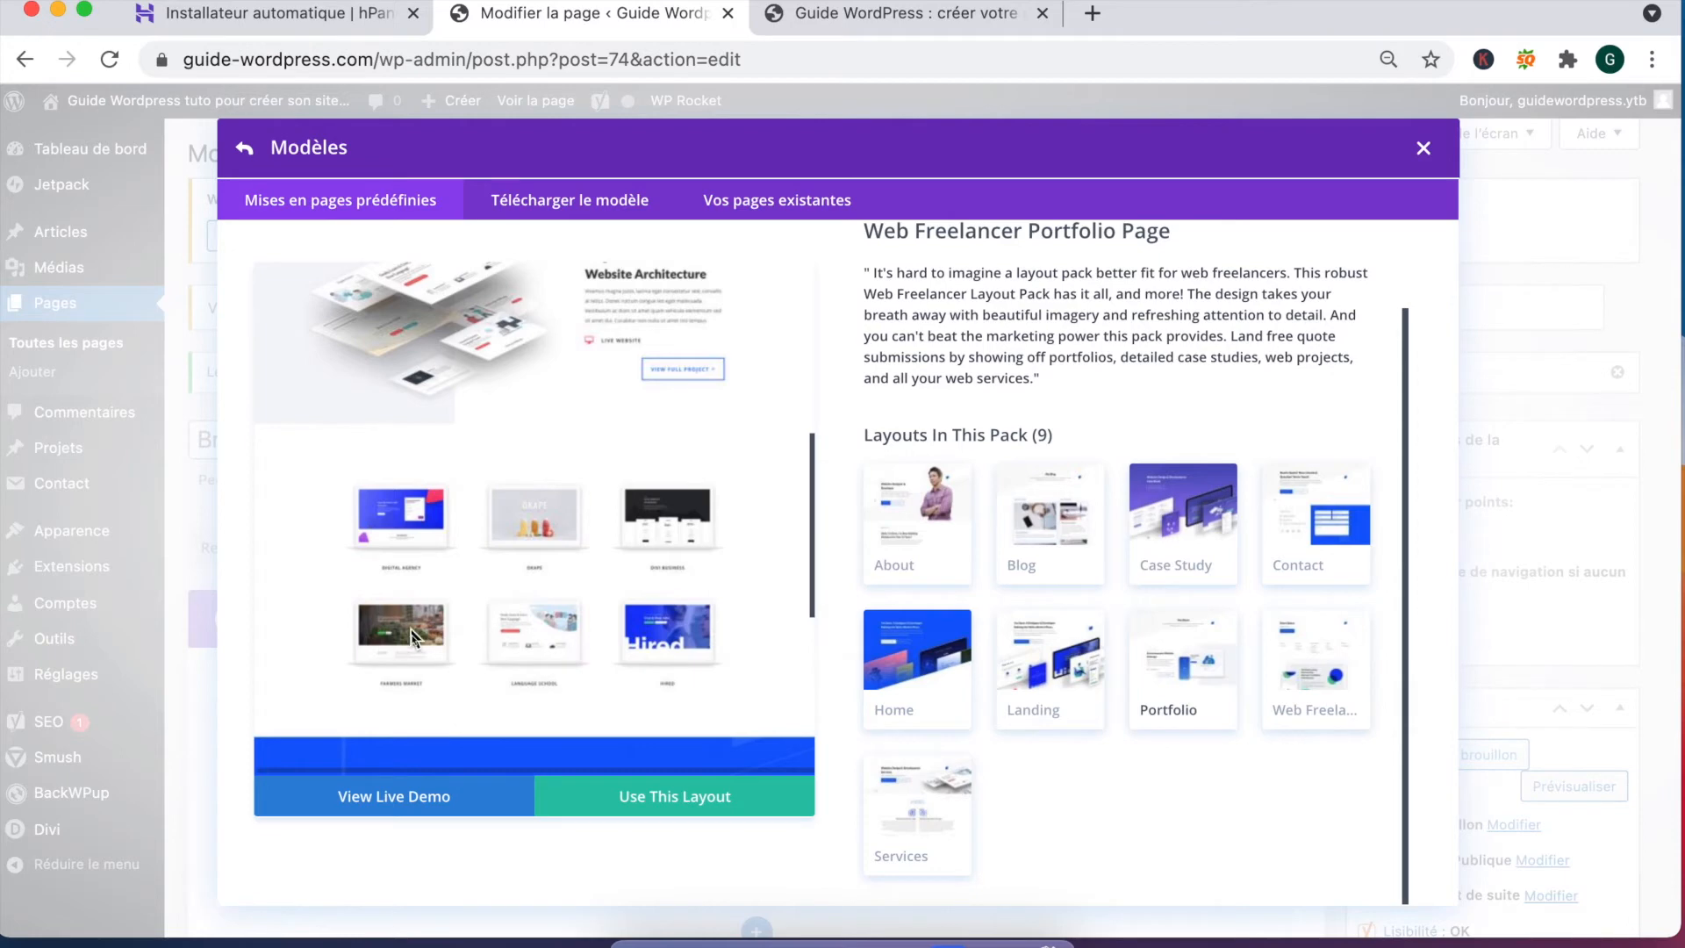
{"action": "scroll", "coordinate": [397, 628], "scroll_direction": "down", "scroll_amount": 5}
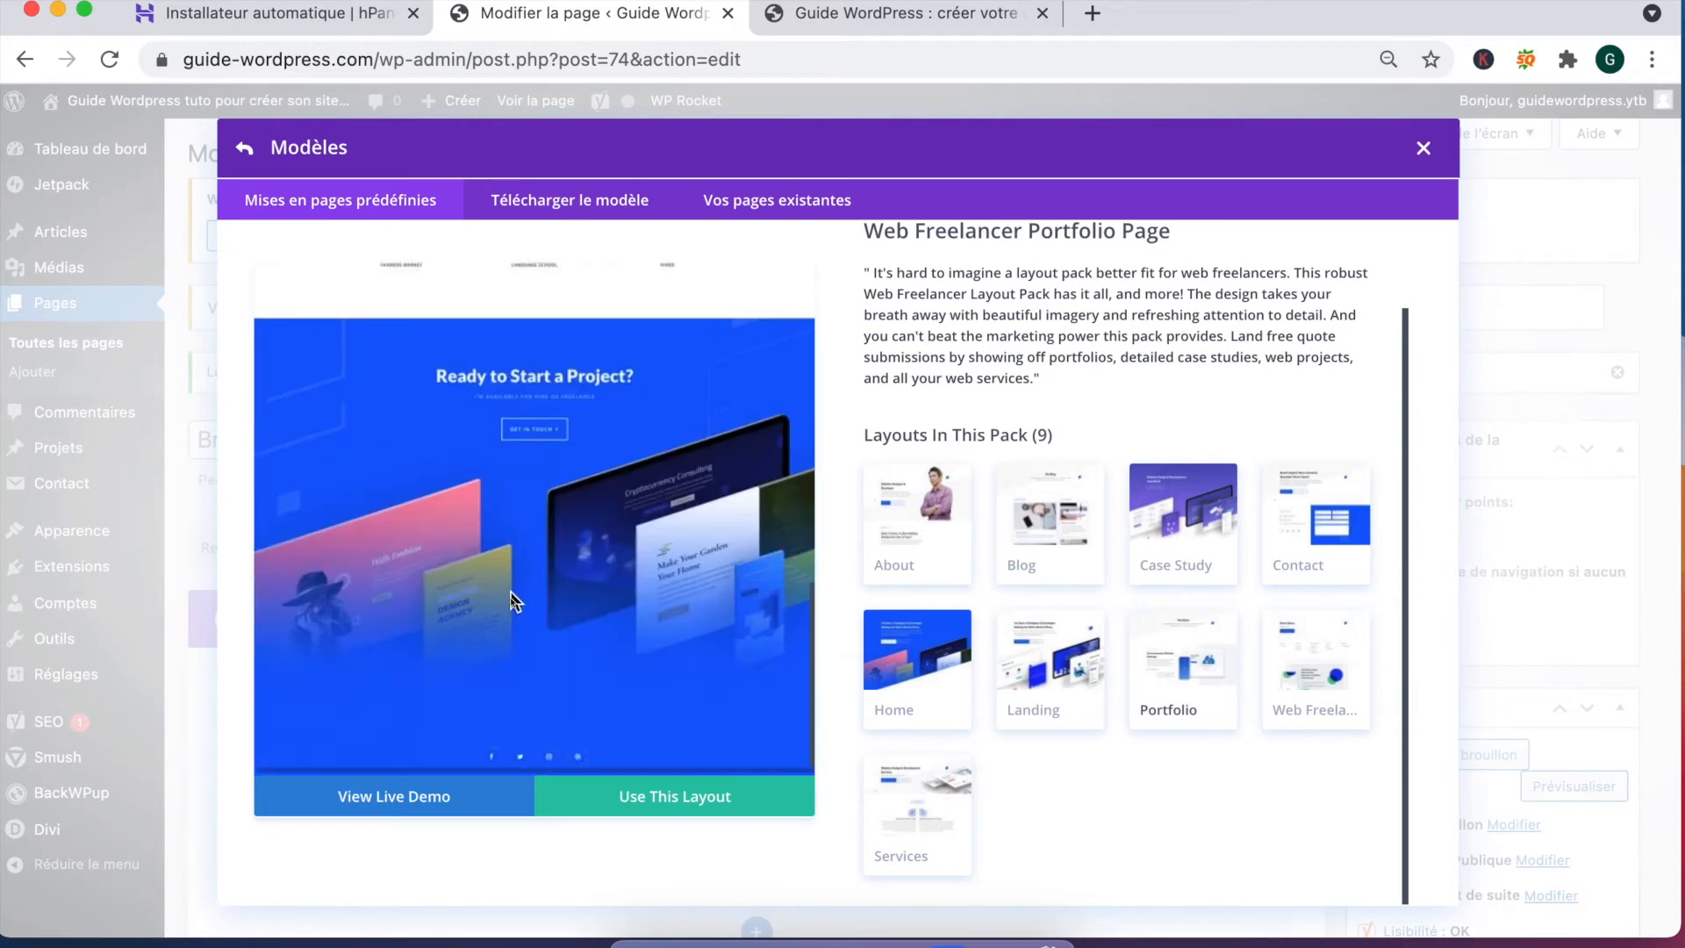
{"action": "scroll", "coordinate": [514, 601], "scroll_direction": "up", "scroll_amount": 1}
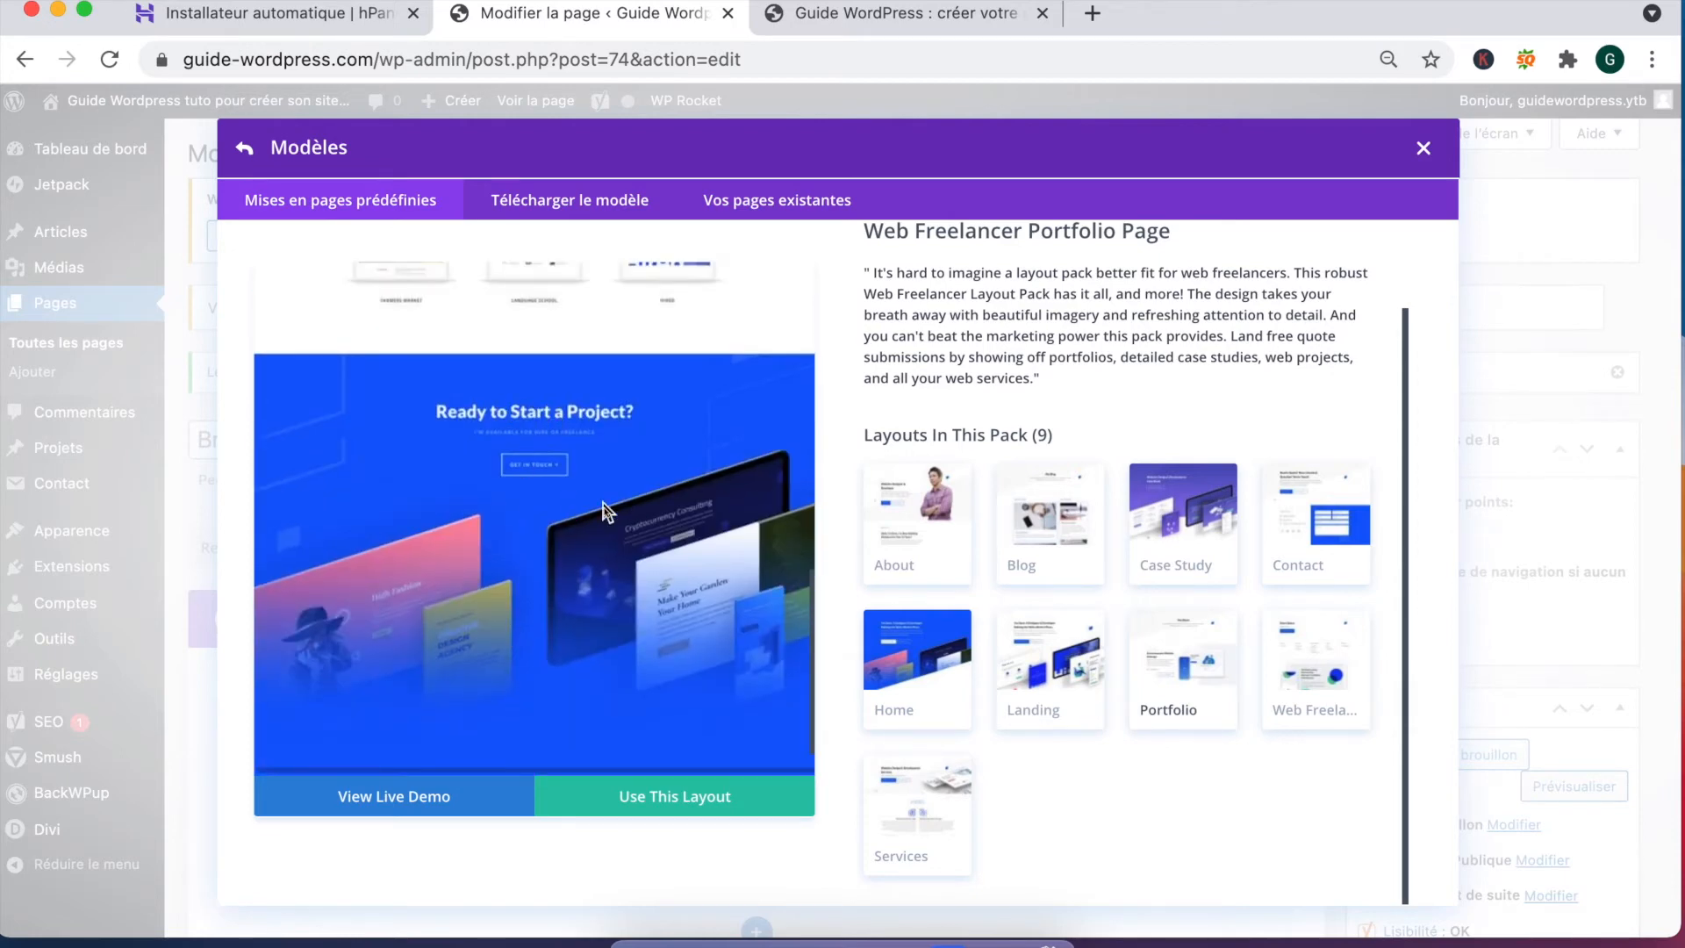
{"action": "left_click", "coordinate": [675, 797]}
{"action": "triple_click", "coordinate": [456, 442]}
{"action": "type", "text": "N"}
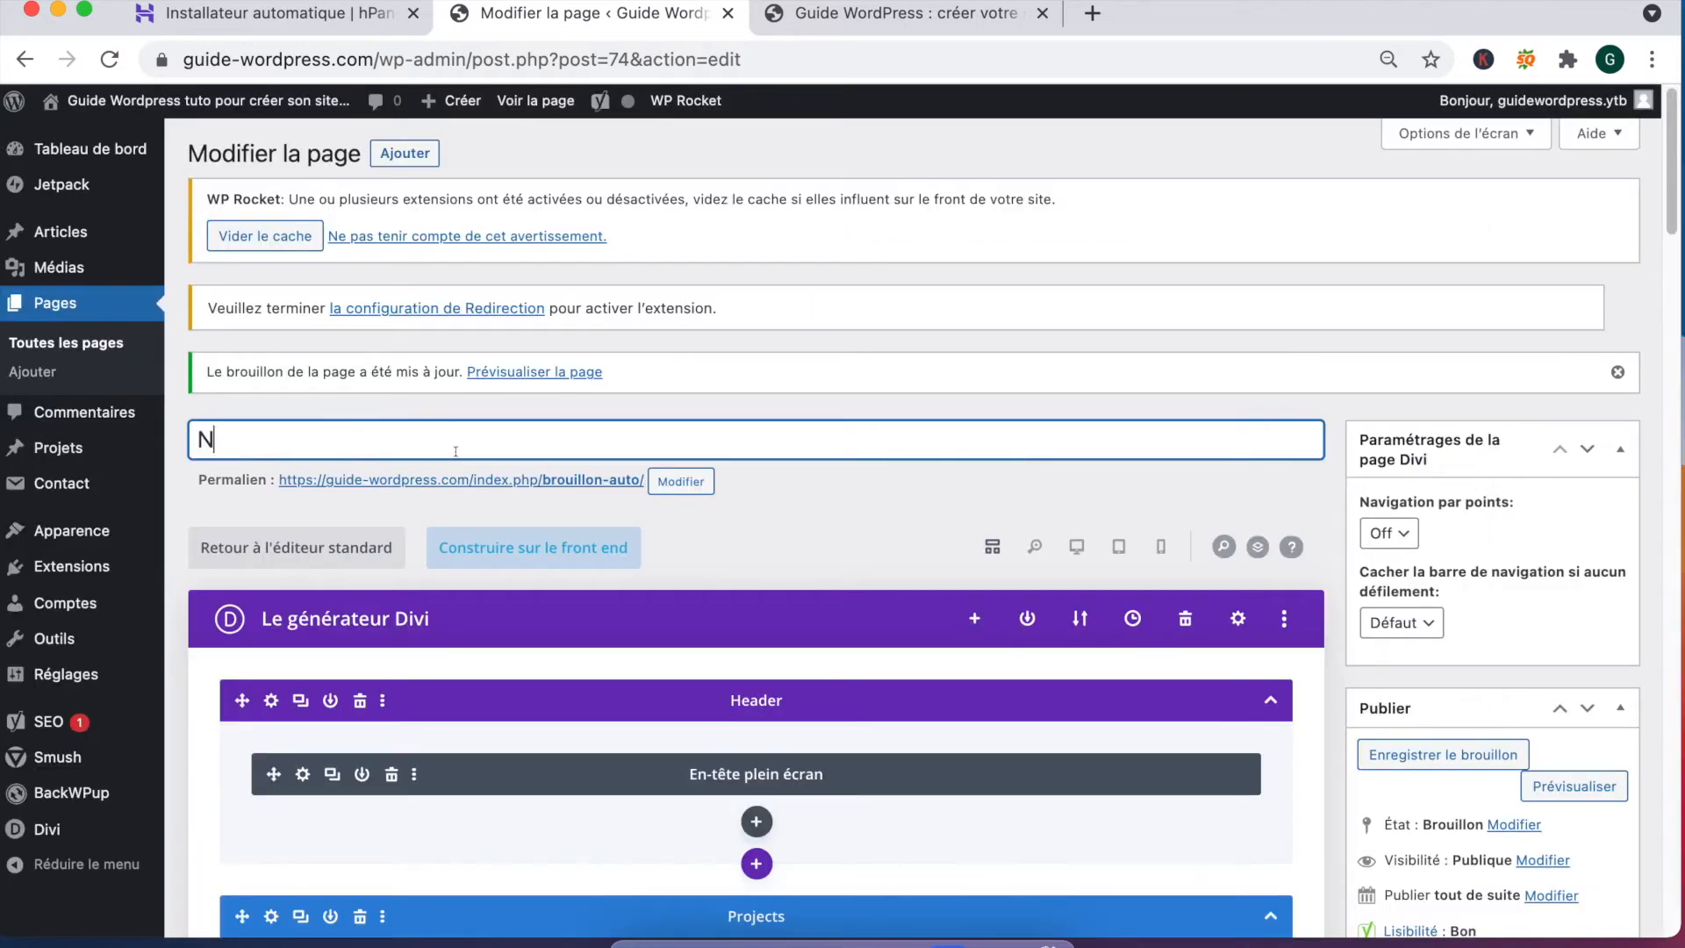
{"action": "type", "text": "os formations"}
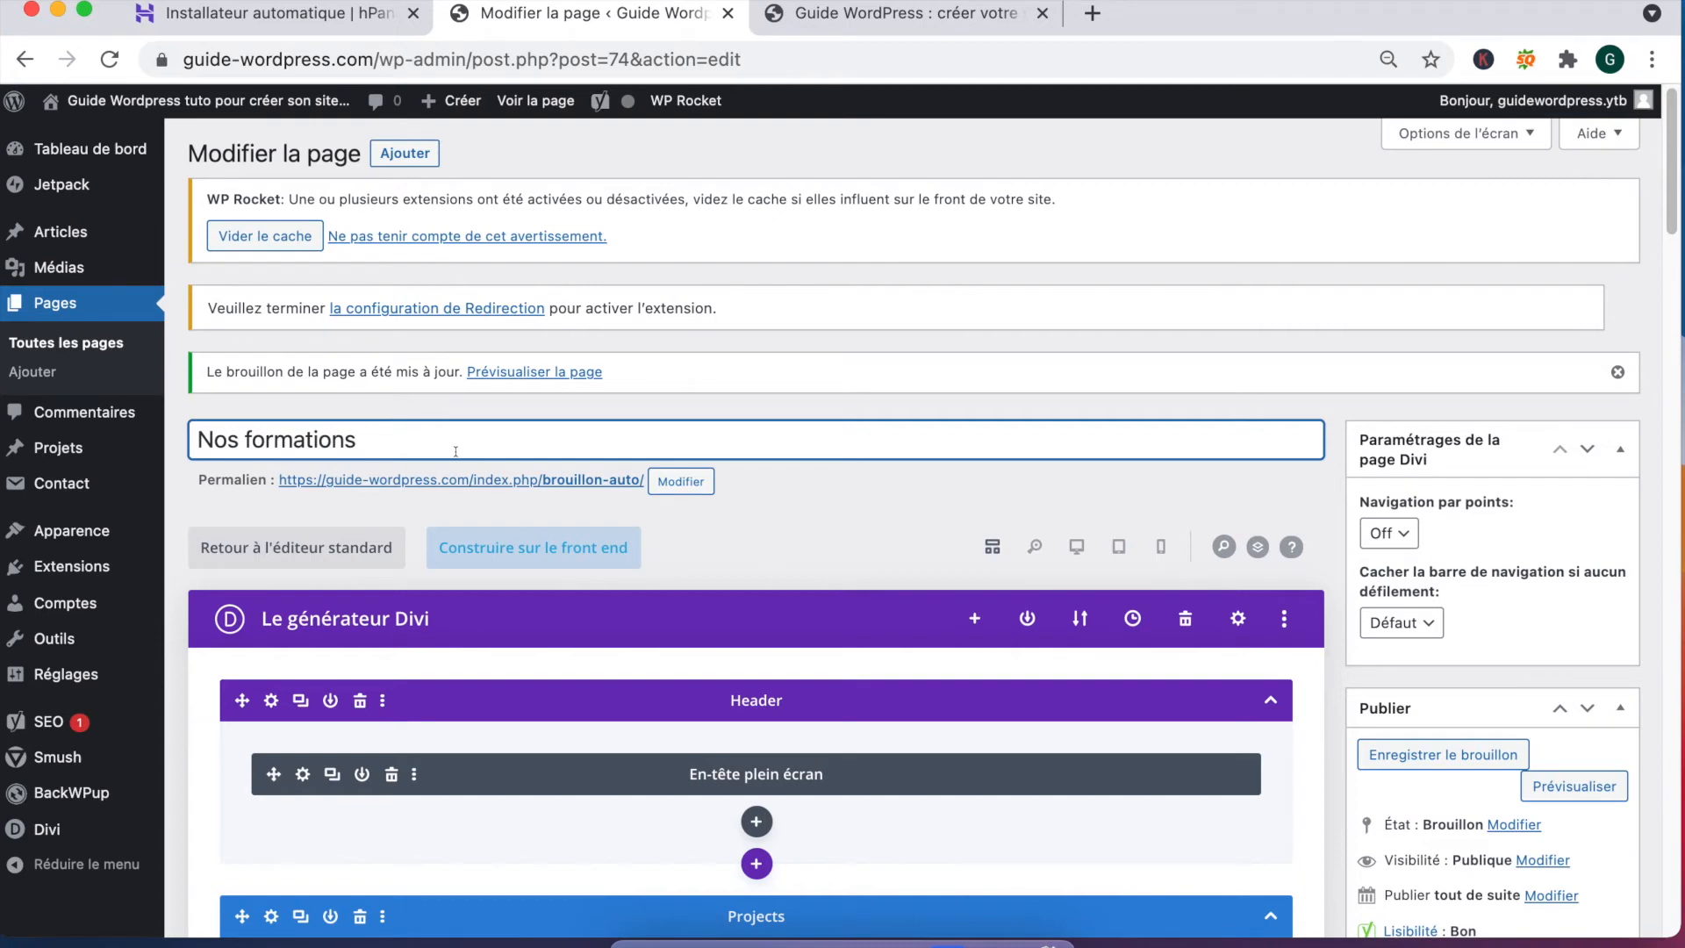
{"action": "key", "text": "Return"}
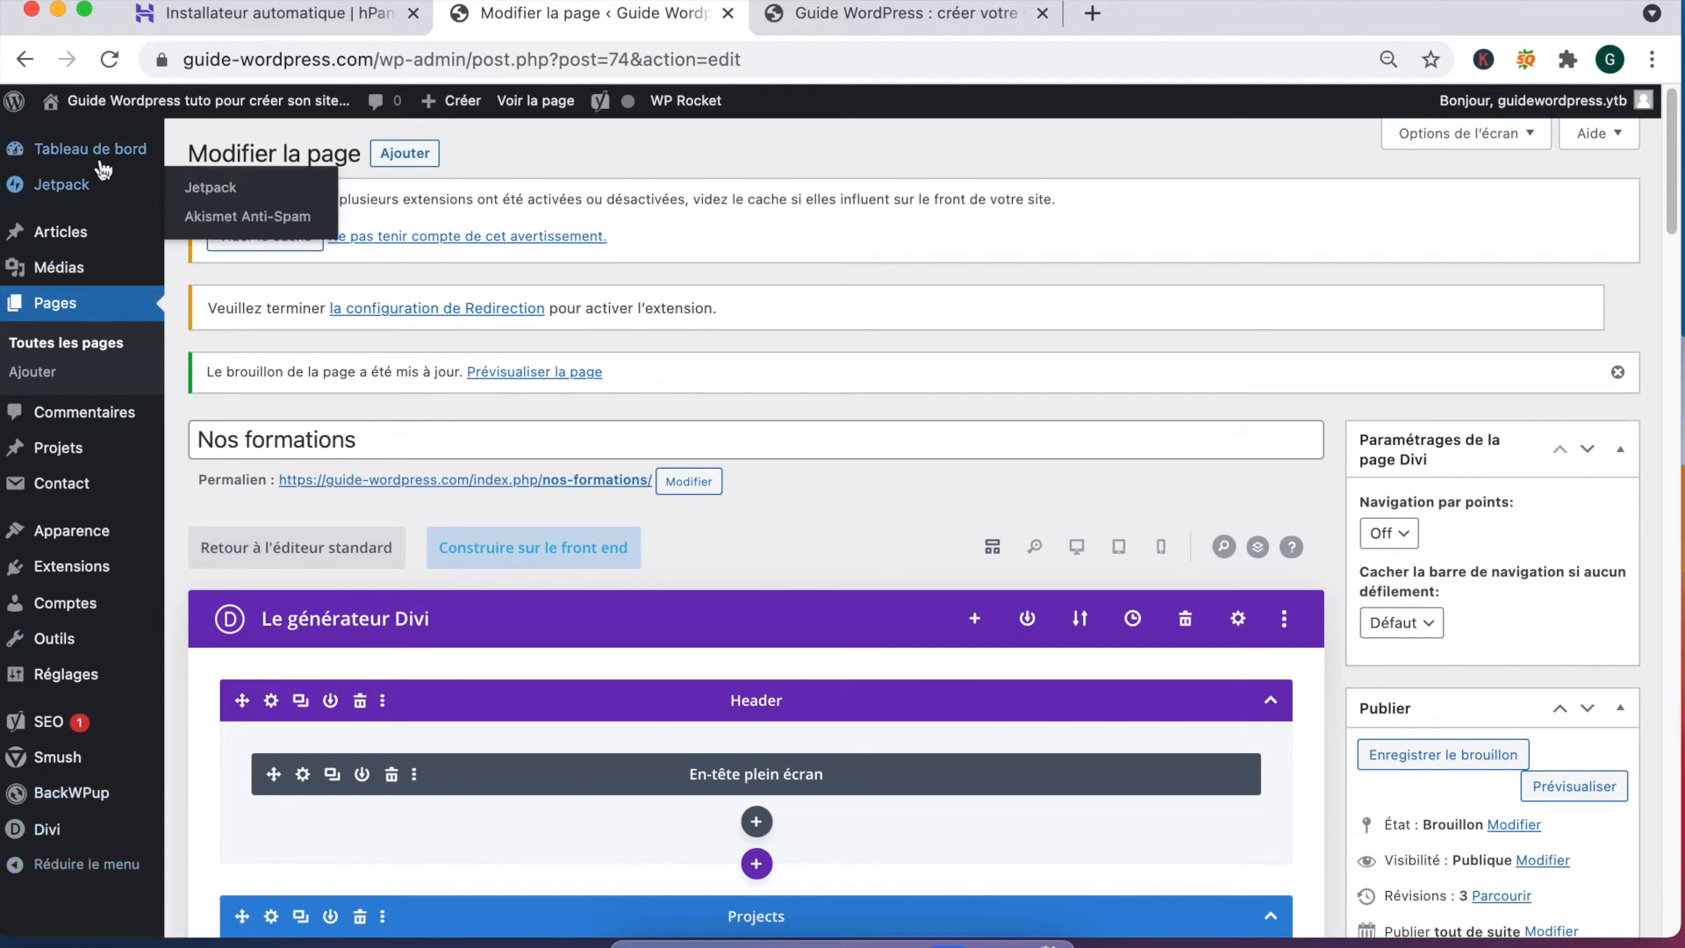
Step: Add a new page titled 'Mentions Légales' and save it as a draft
{"action": "mouse_move", "coordinate": [54, 639]}
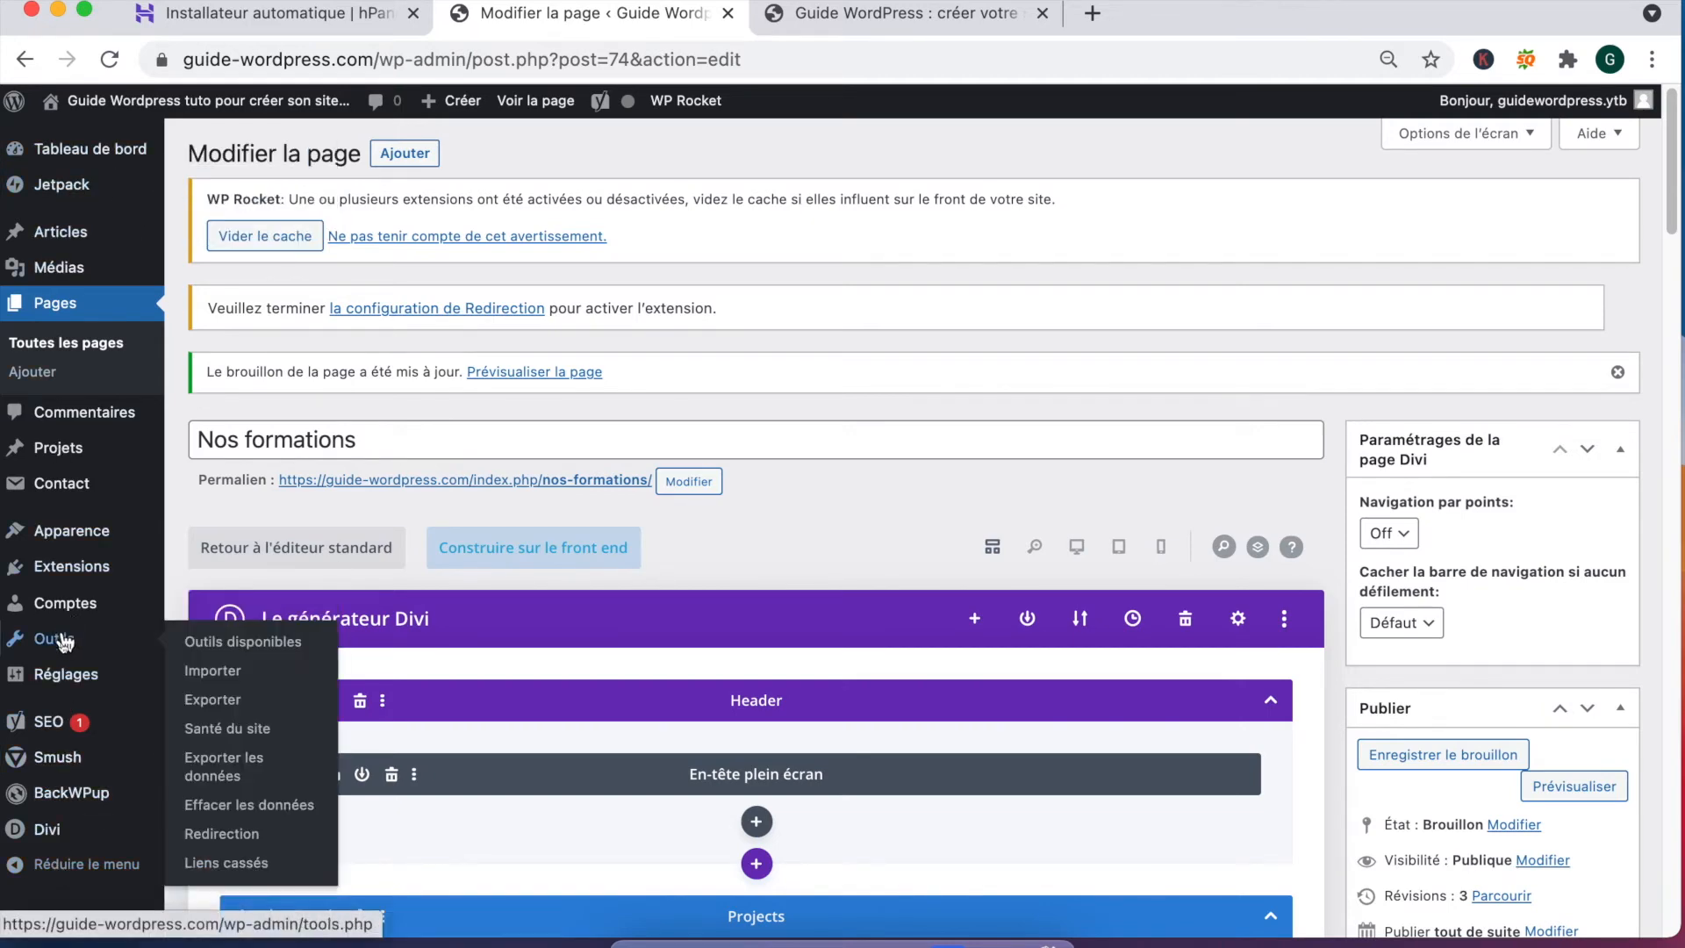
{"action": "mouse_move", "coordinate": [66, 674]}
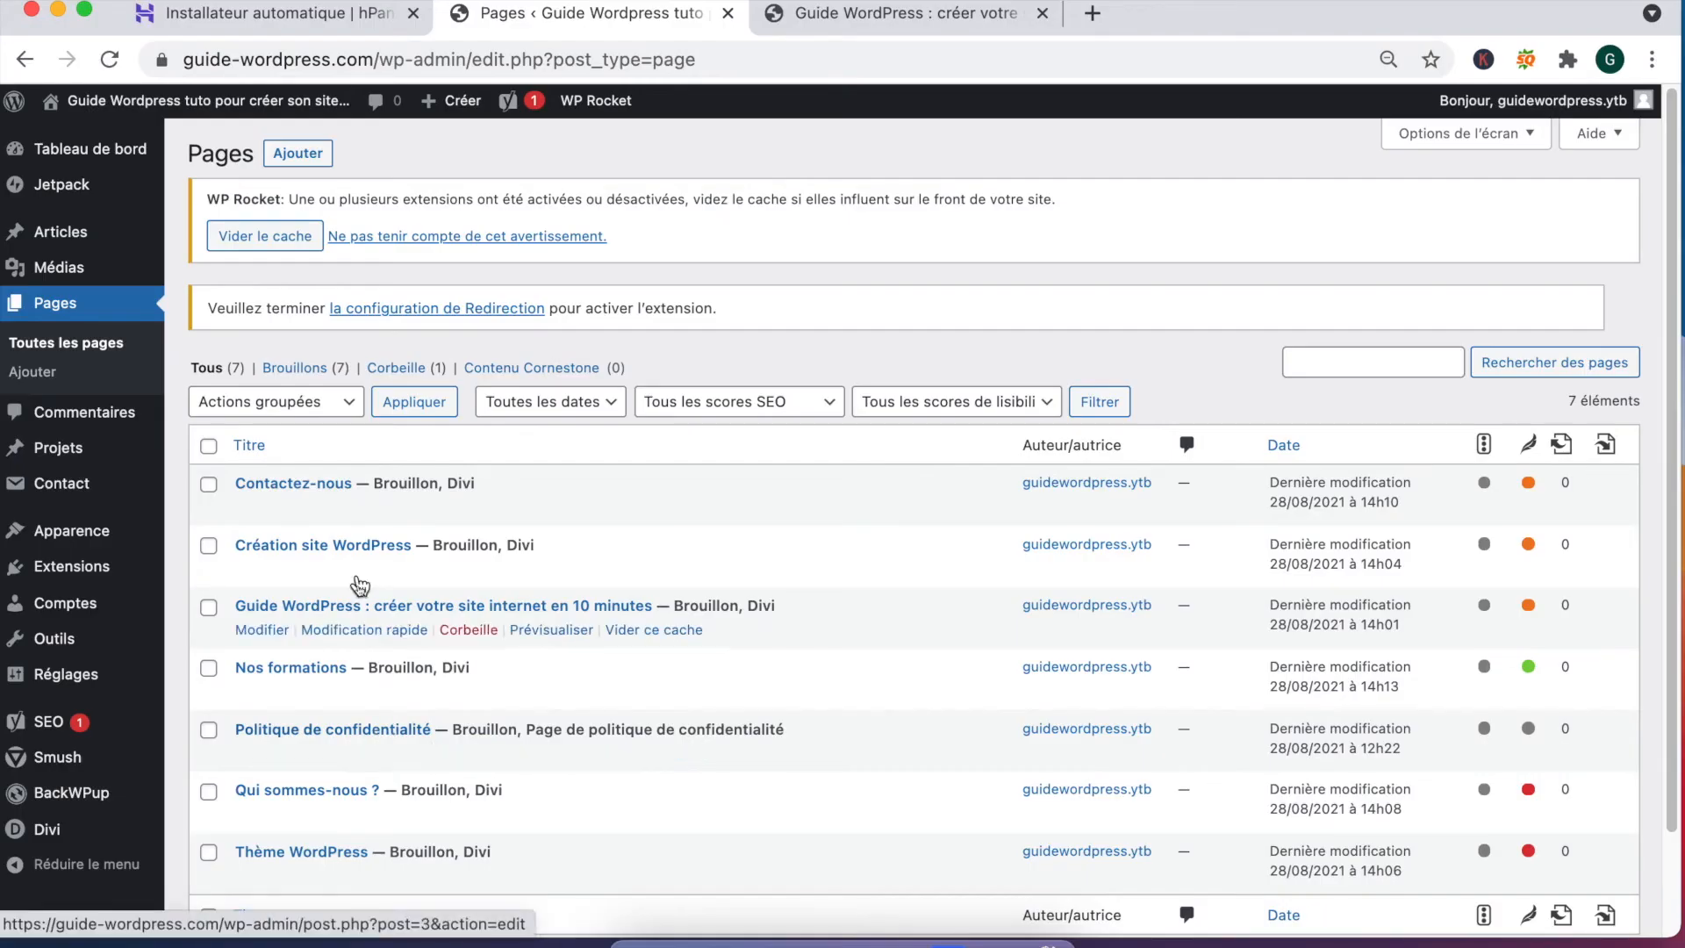
{"action": "left_click", "coordinate": [318, 158]}
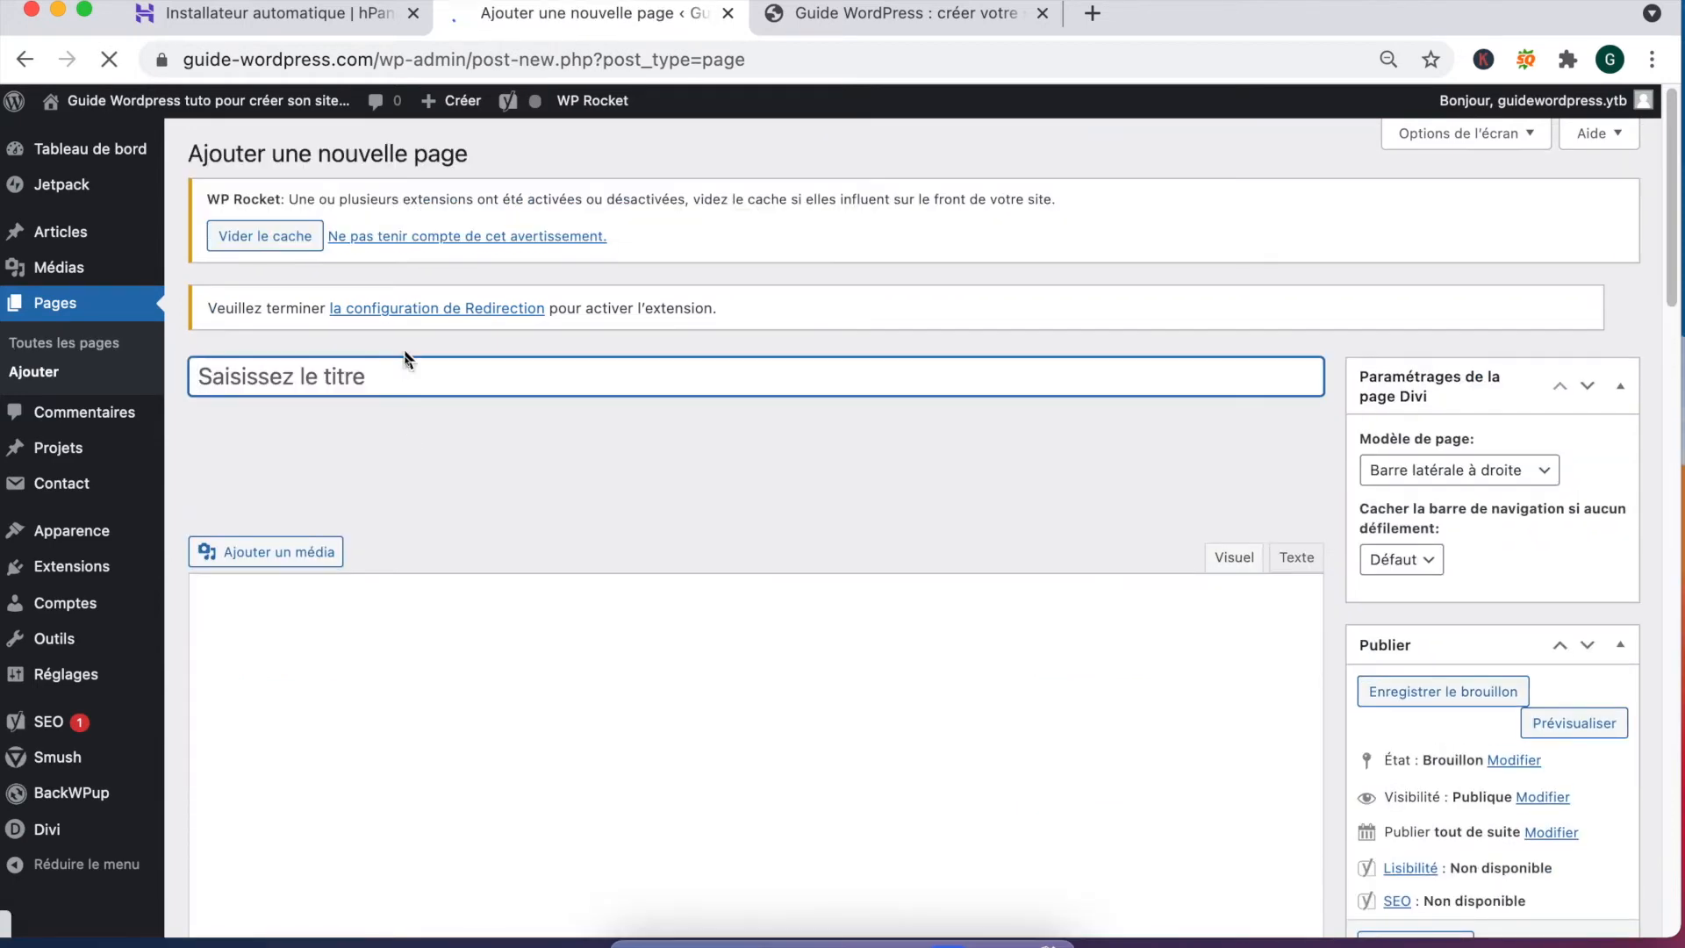
{"action": "type", "text": "Mentions Lég"}
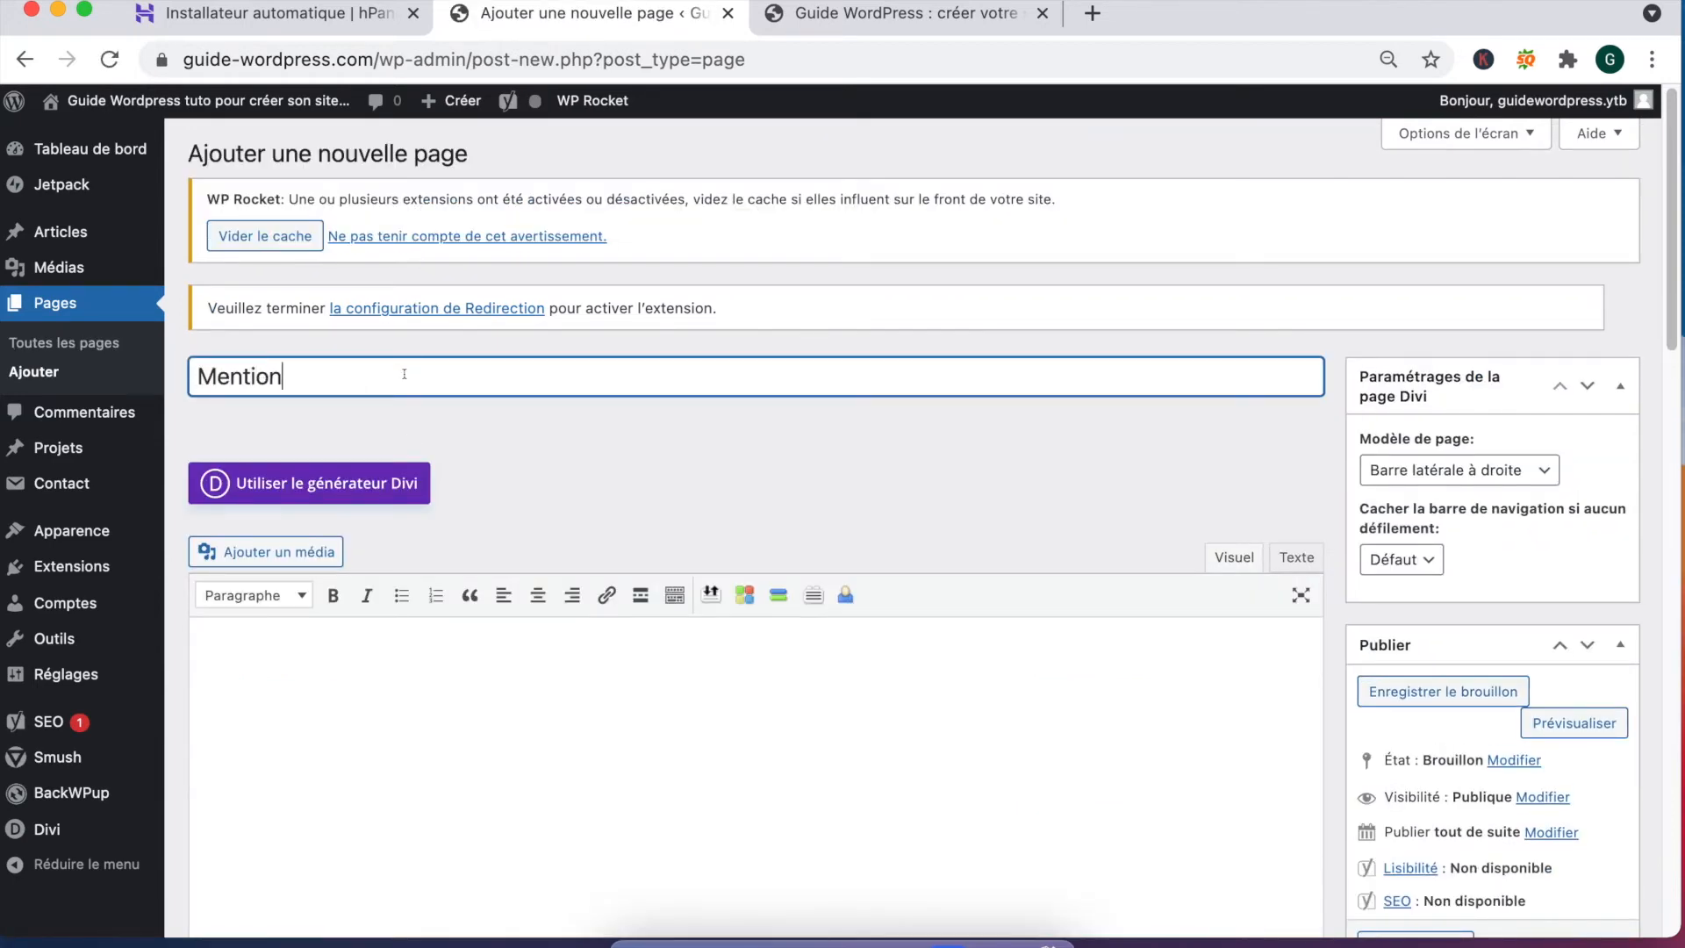
{"action": "type", "text": "ales"}
{"action": "left_click", "coordinate": [1441, 691]}
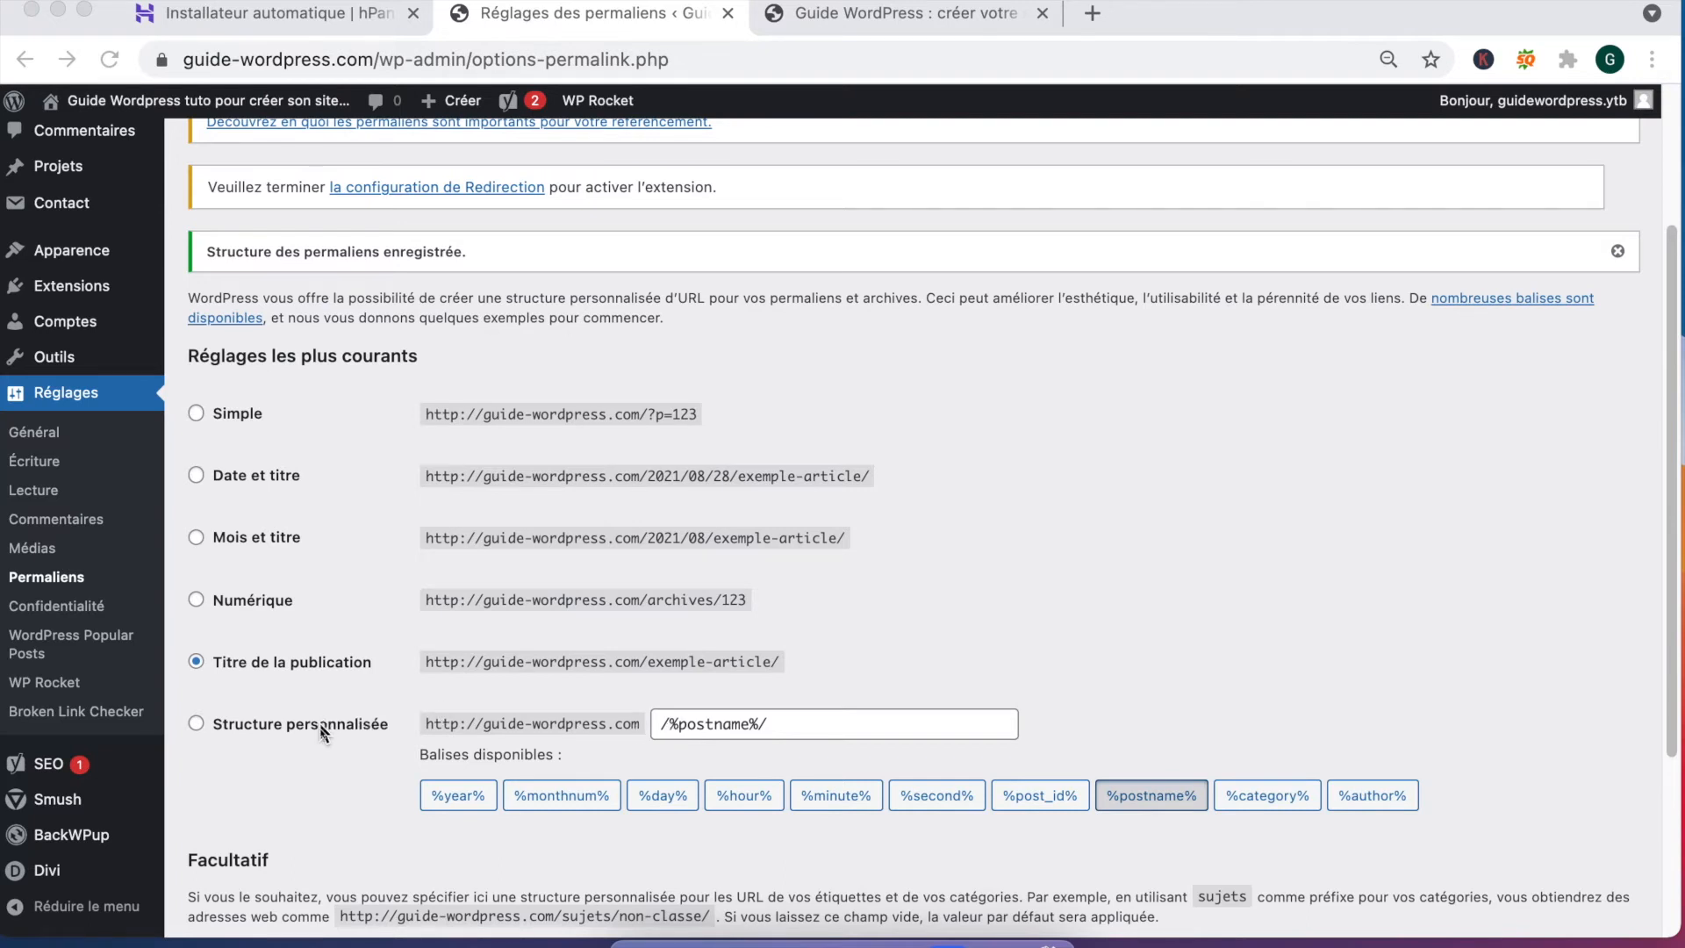
Step: Choose the custom permalink structure and place the cursor in its /%postname%/ value
{"action": "left_click", "coordinate": [296, 726]}
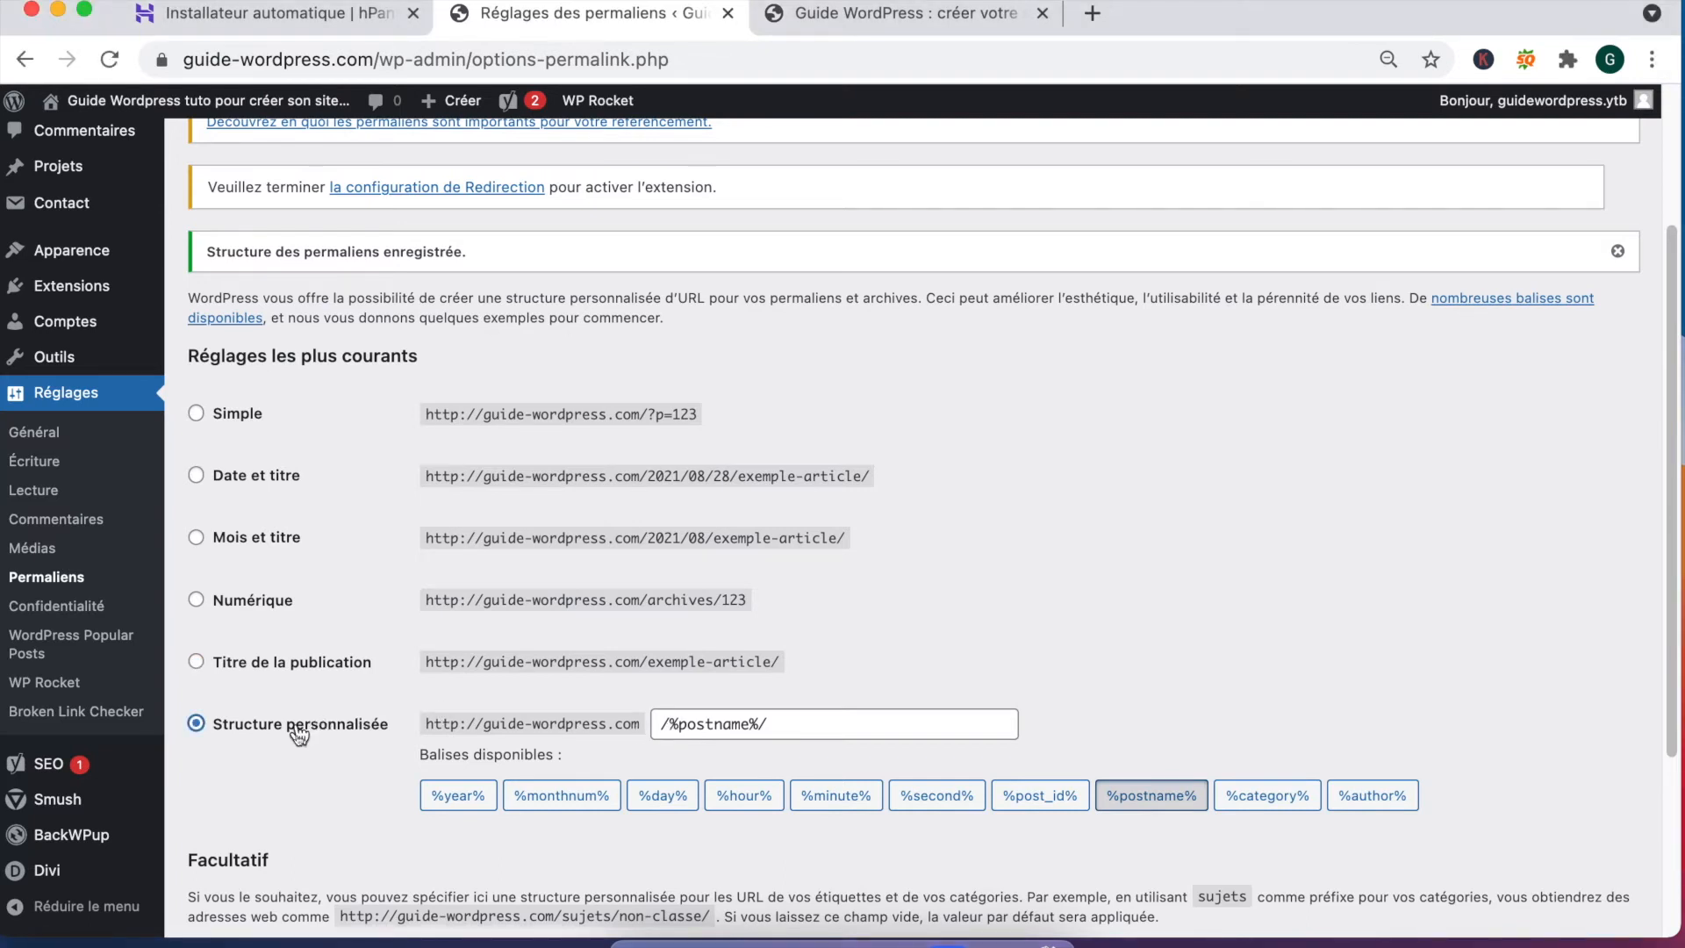
{"action": "left_click_drag", "start_coordinate": [826, 726], "coordinate": [628, 725]}
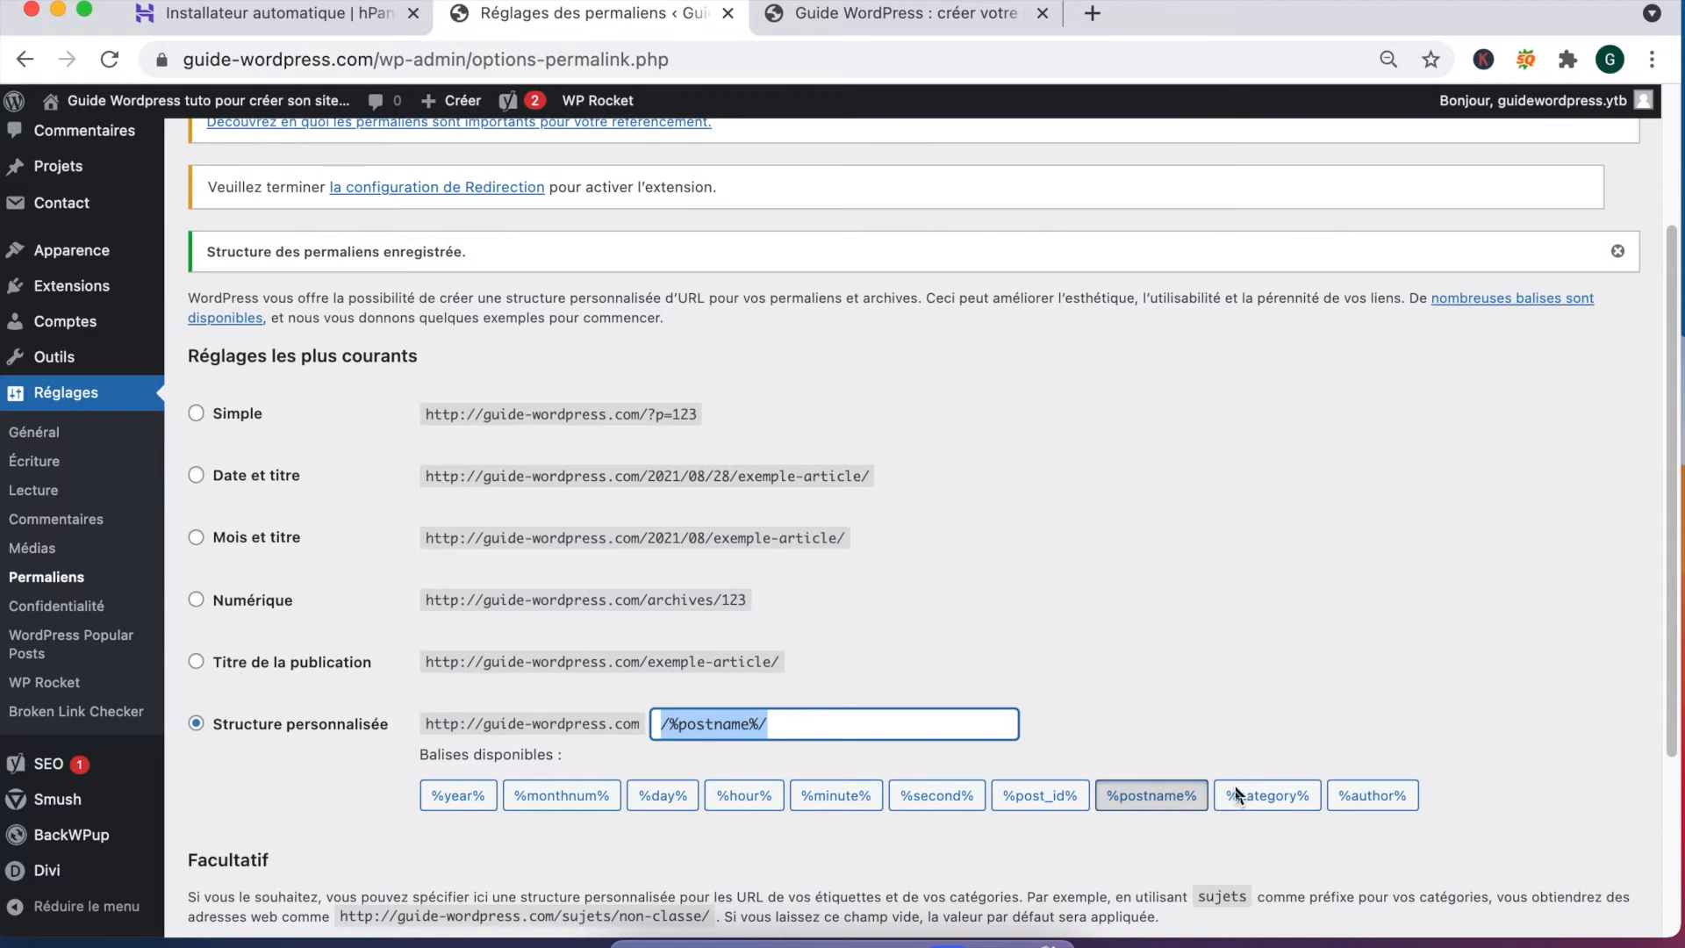
{"action": "left_click", "coordinate": [659, 729]}
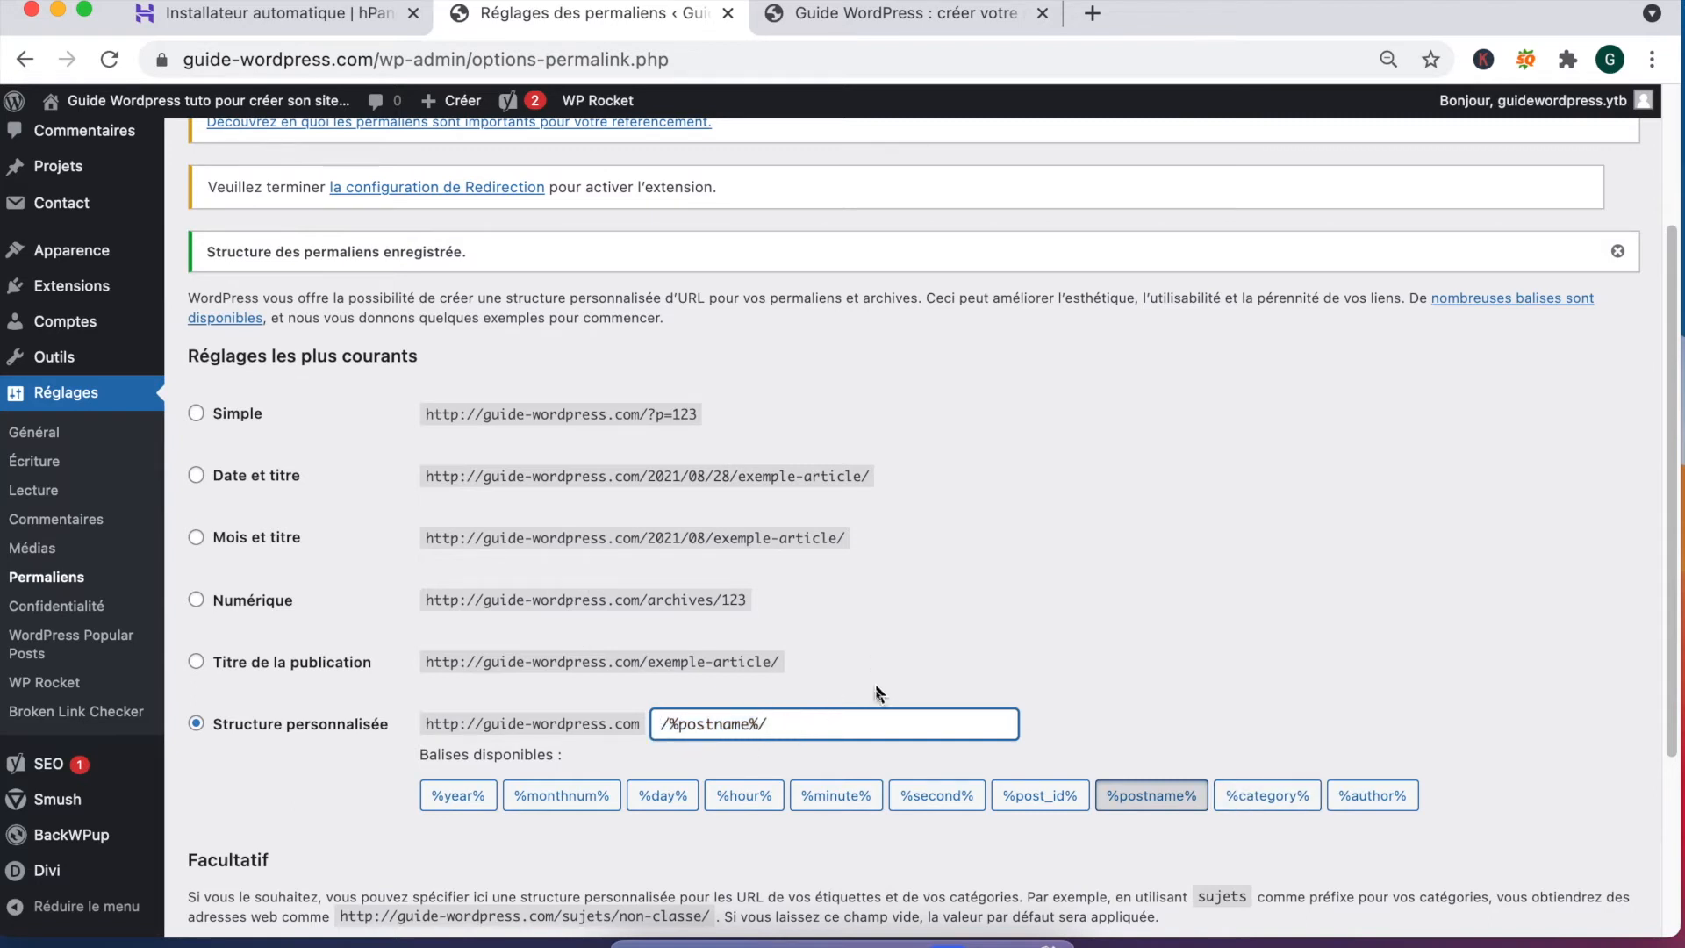
Step: Insert %category% to make /%category%/%postname%/, then highlight each example URL format
{"action": "left_click", "coordinate": [1268, 795]}
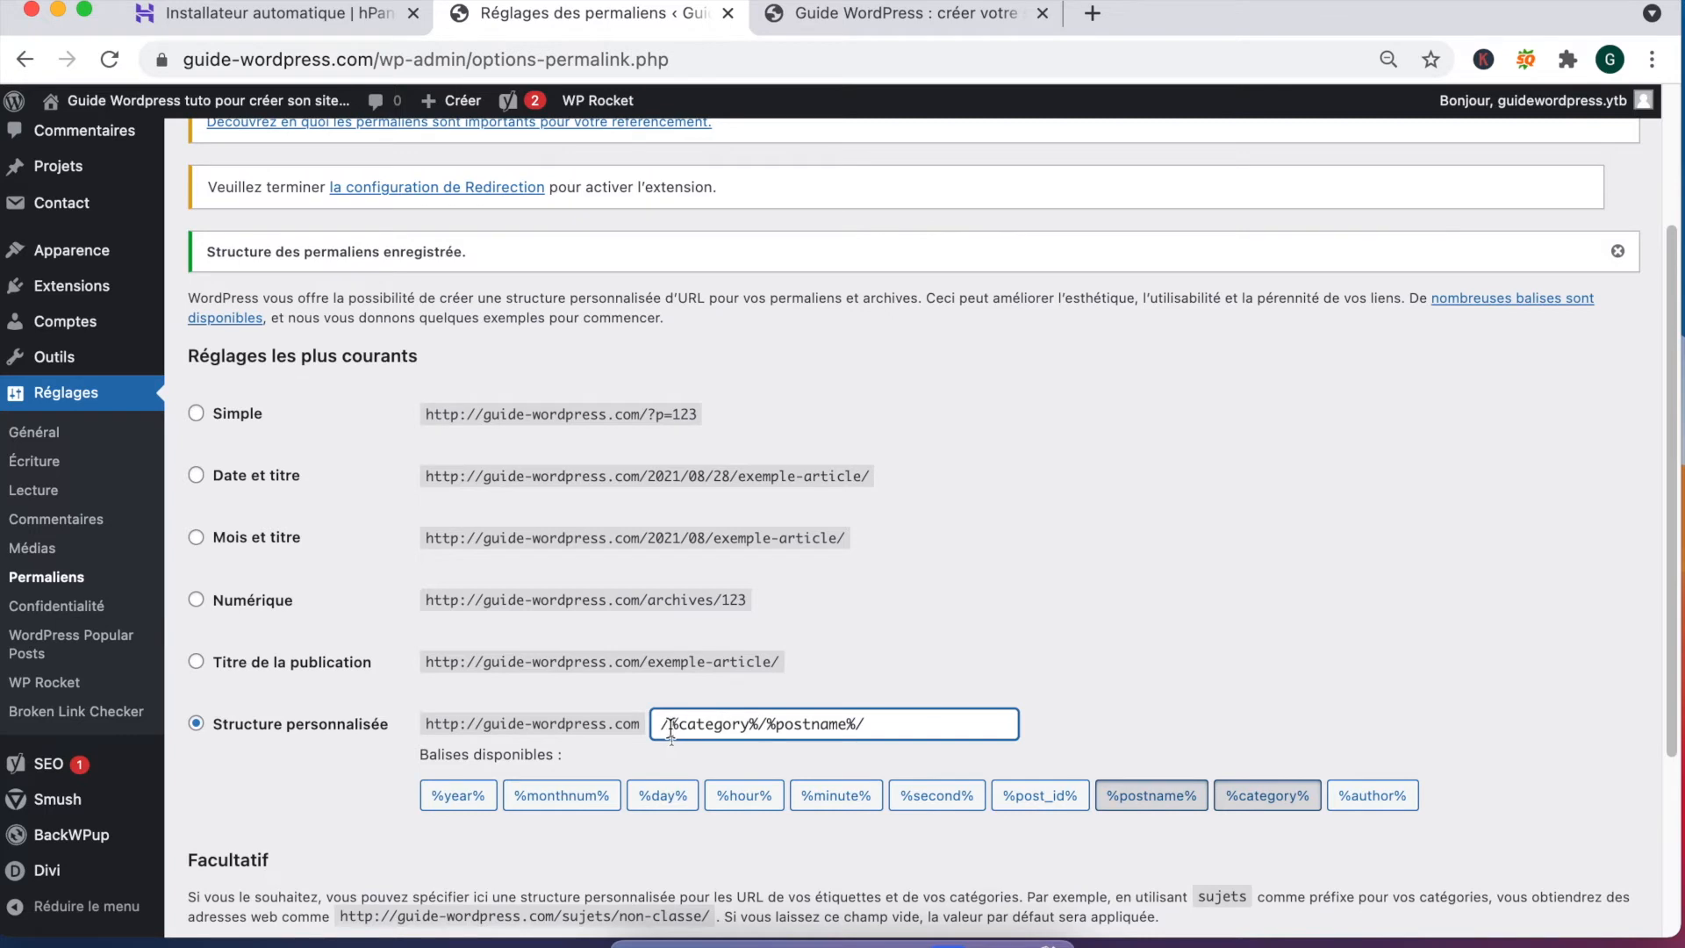
{"action": "left_click_drag", "start_coordinate": [678, 724], "coordinate": [846, 724]}
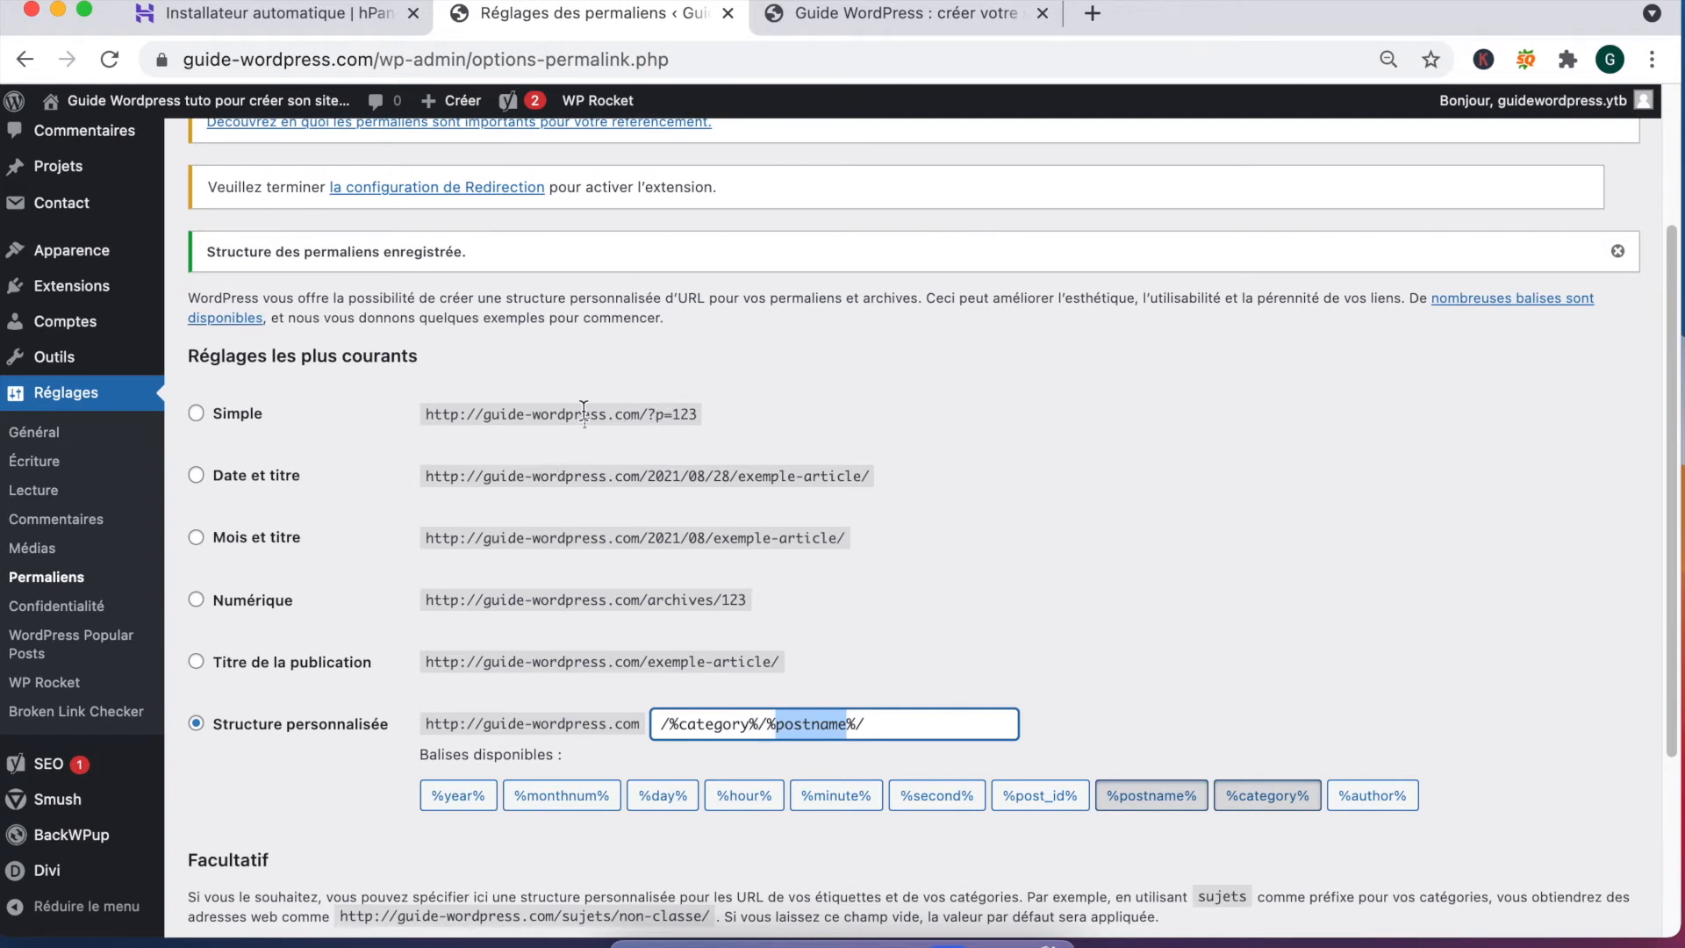
{"action": "left_click_drag", "start_coordinate": [582, 414], "coordinate": [762, 427]}
{"action": "left_click_drag", "start_coordinate": [608, 476], "coordinate": [923, 489]}
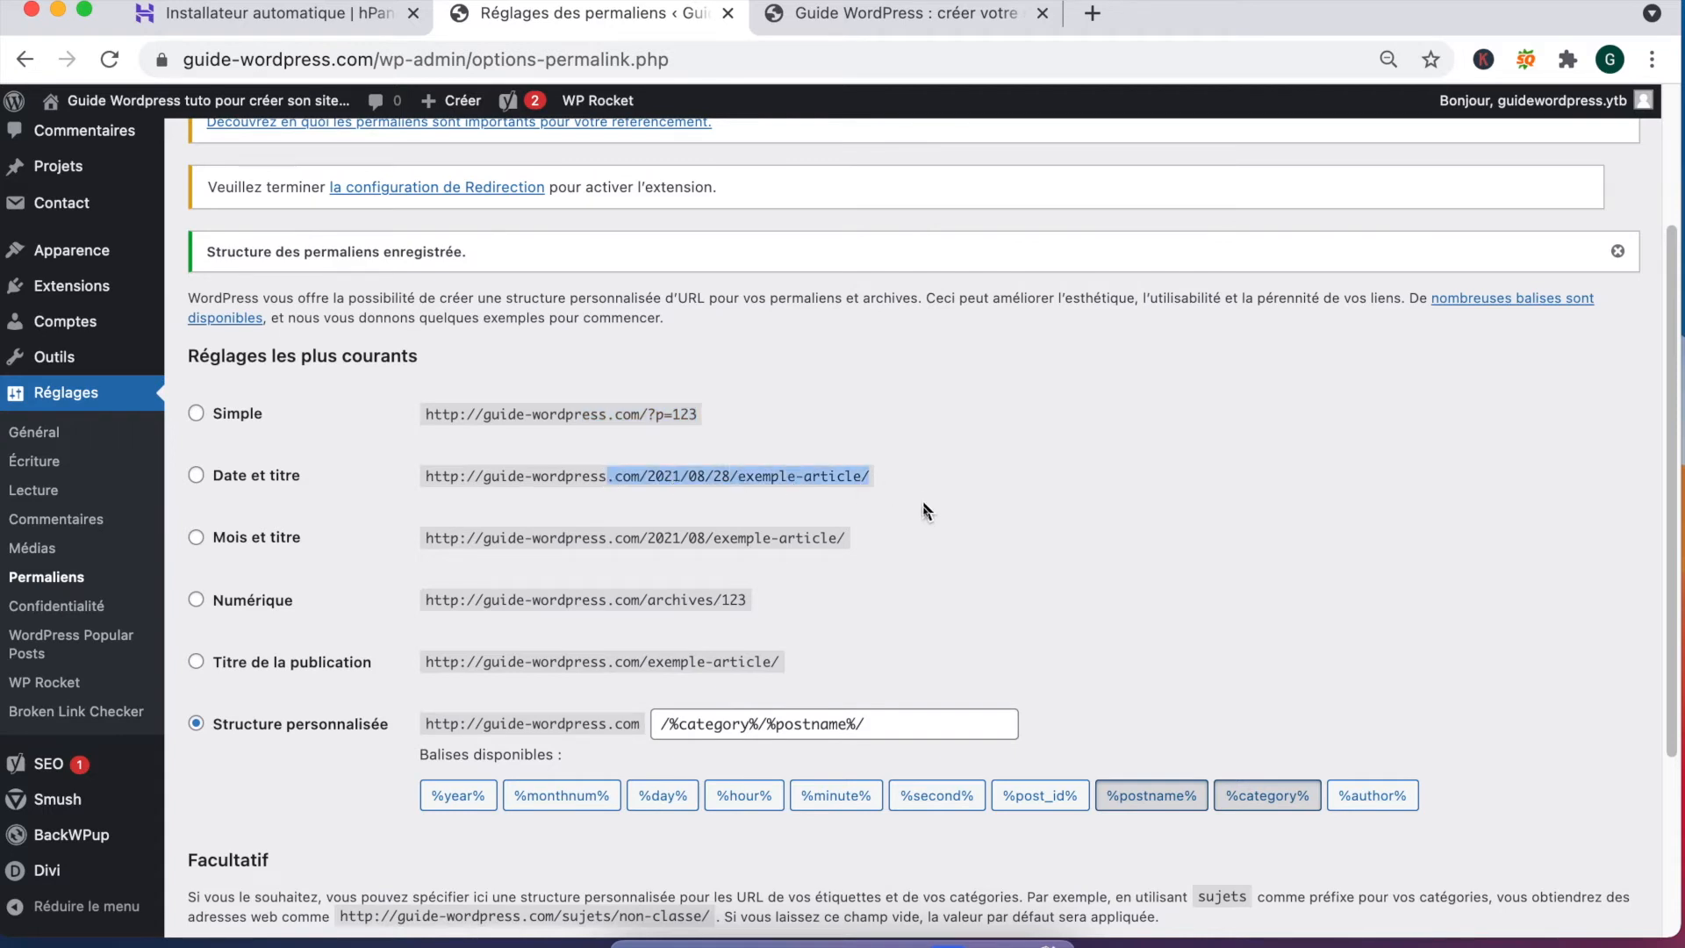
{"action": "left_click_drag", "start_coordinate": [425, 538], "coordinate": [579, 535]}
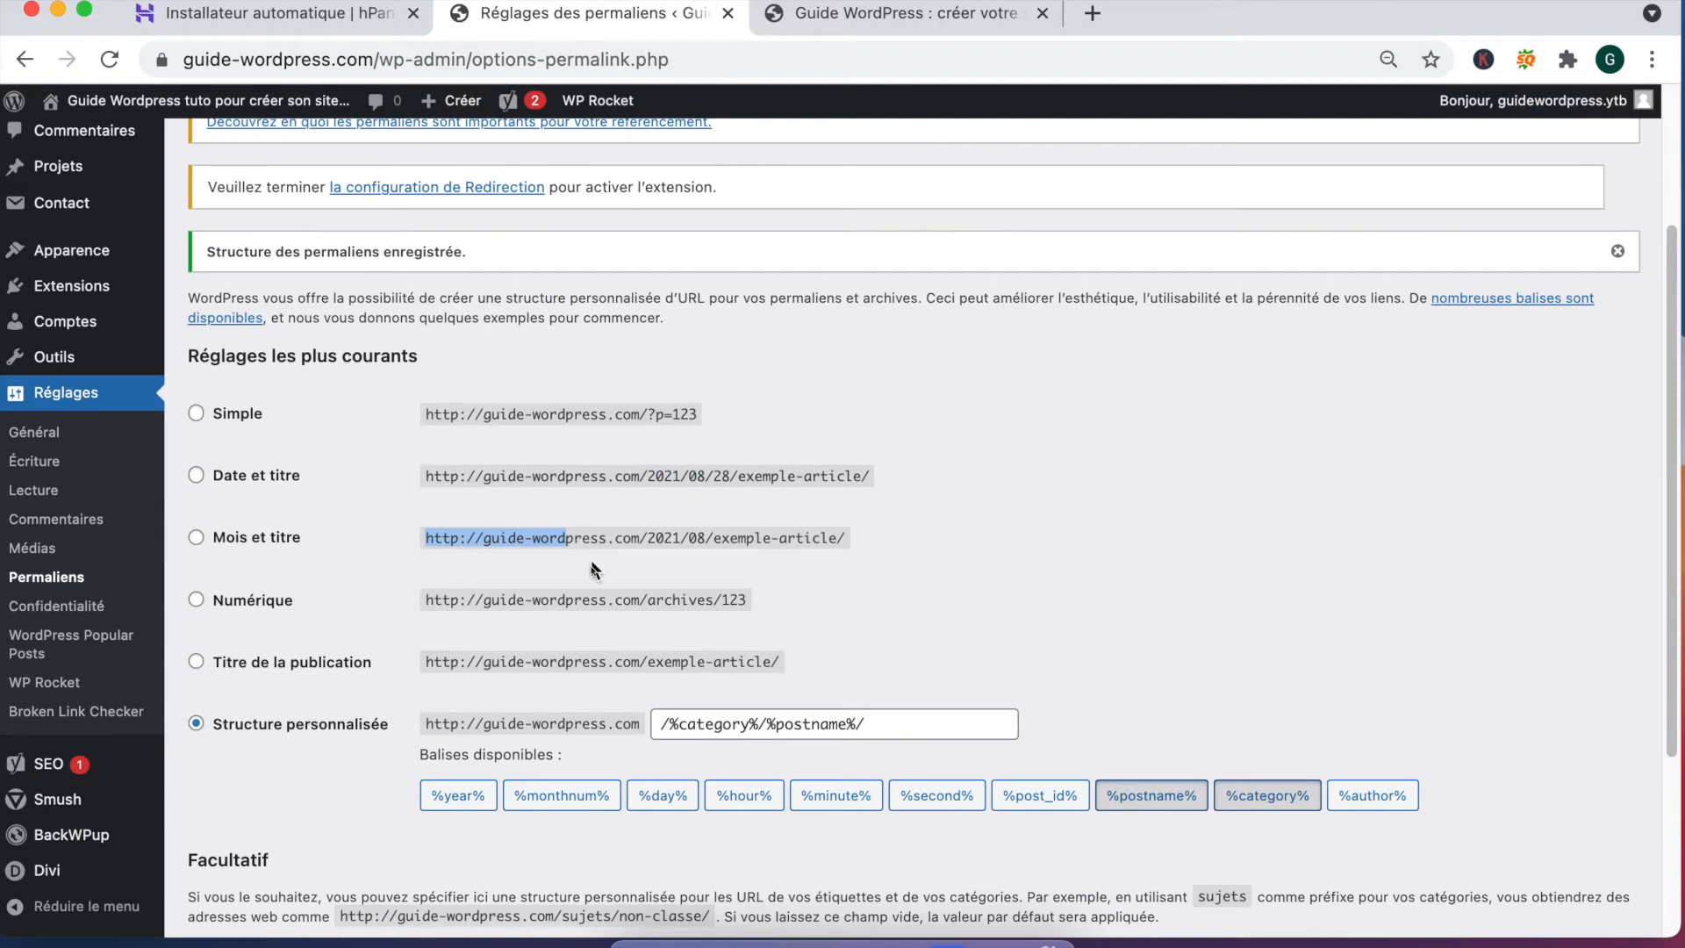
{"action": "left_click_drag", "start_coordinate": [621, 602], "coordinate": [749, 602]}
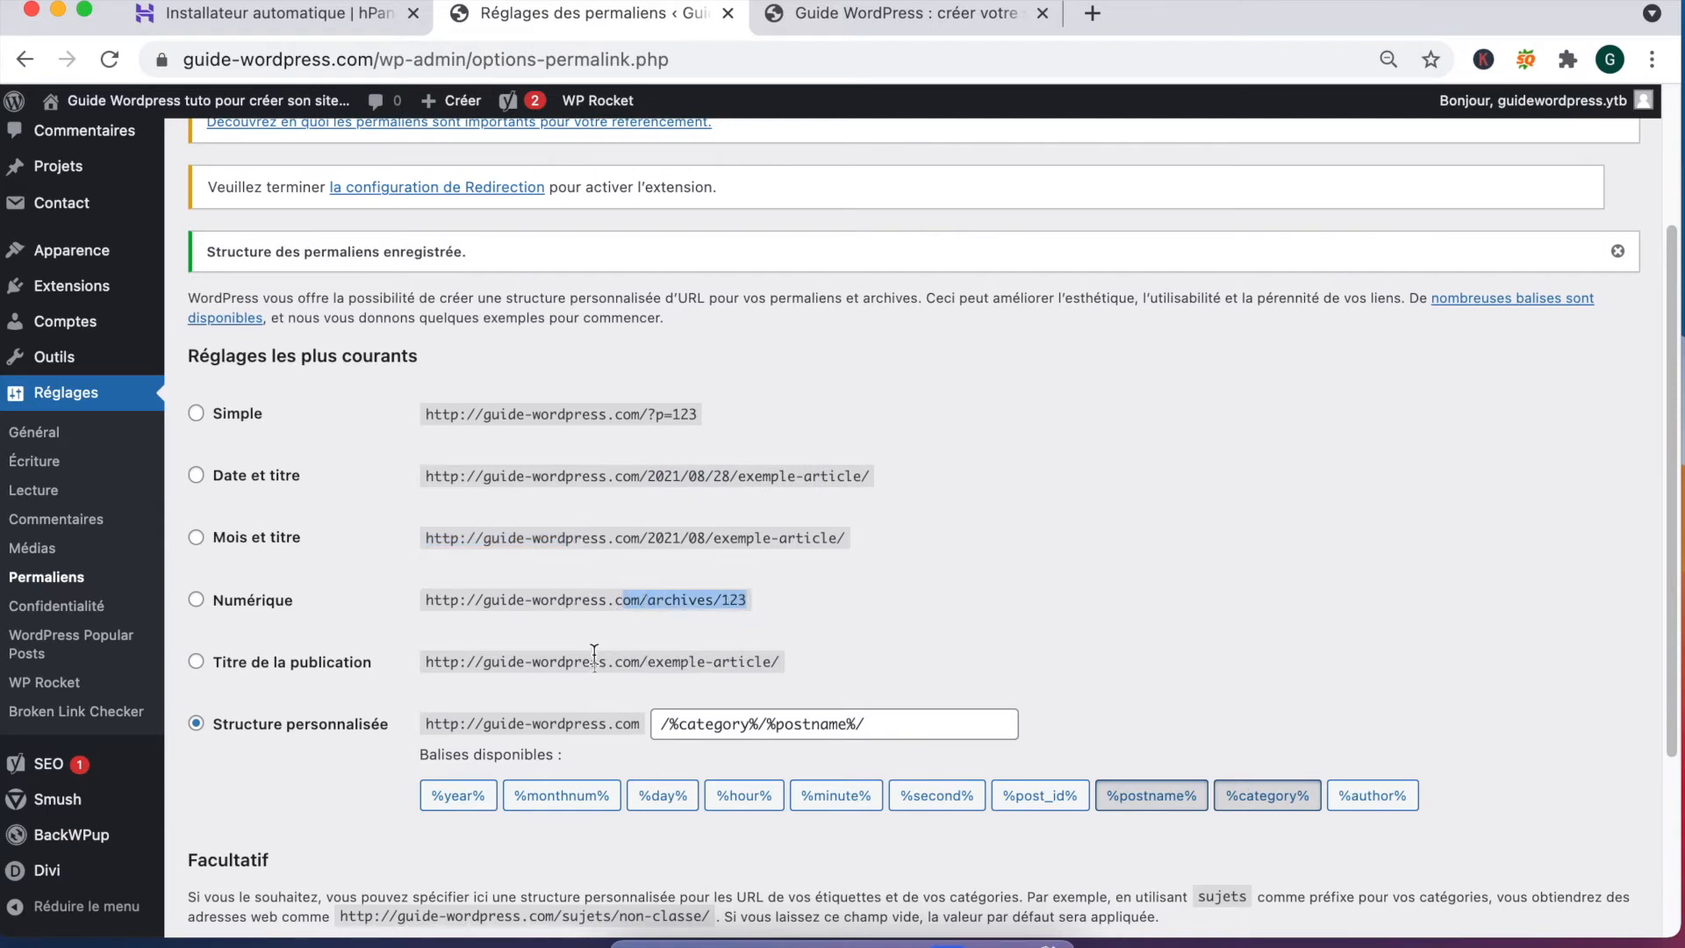
{"action": "left_click_drag", "start_coordinate": [628, 662], "coordinate": [776, 677]}
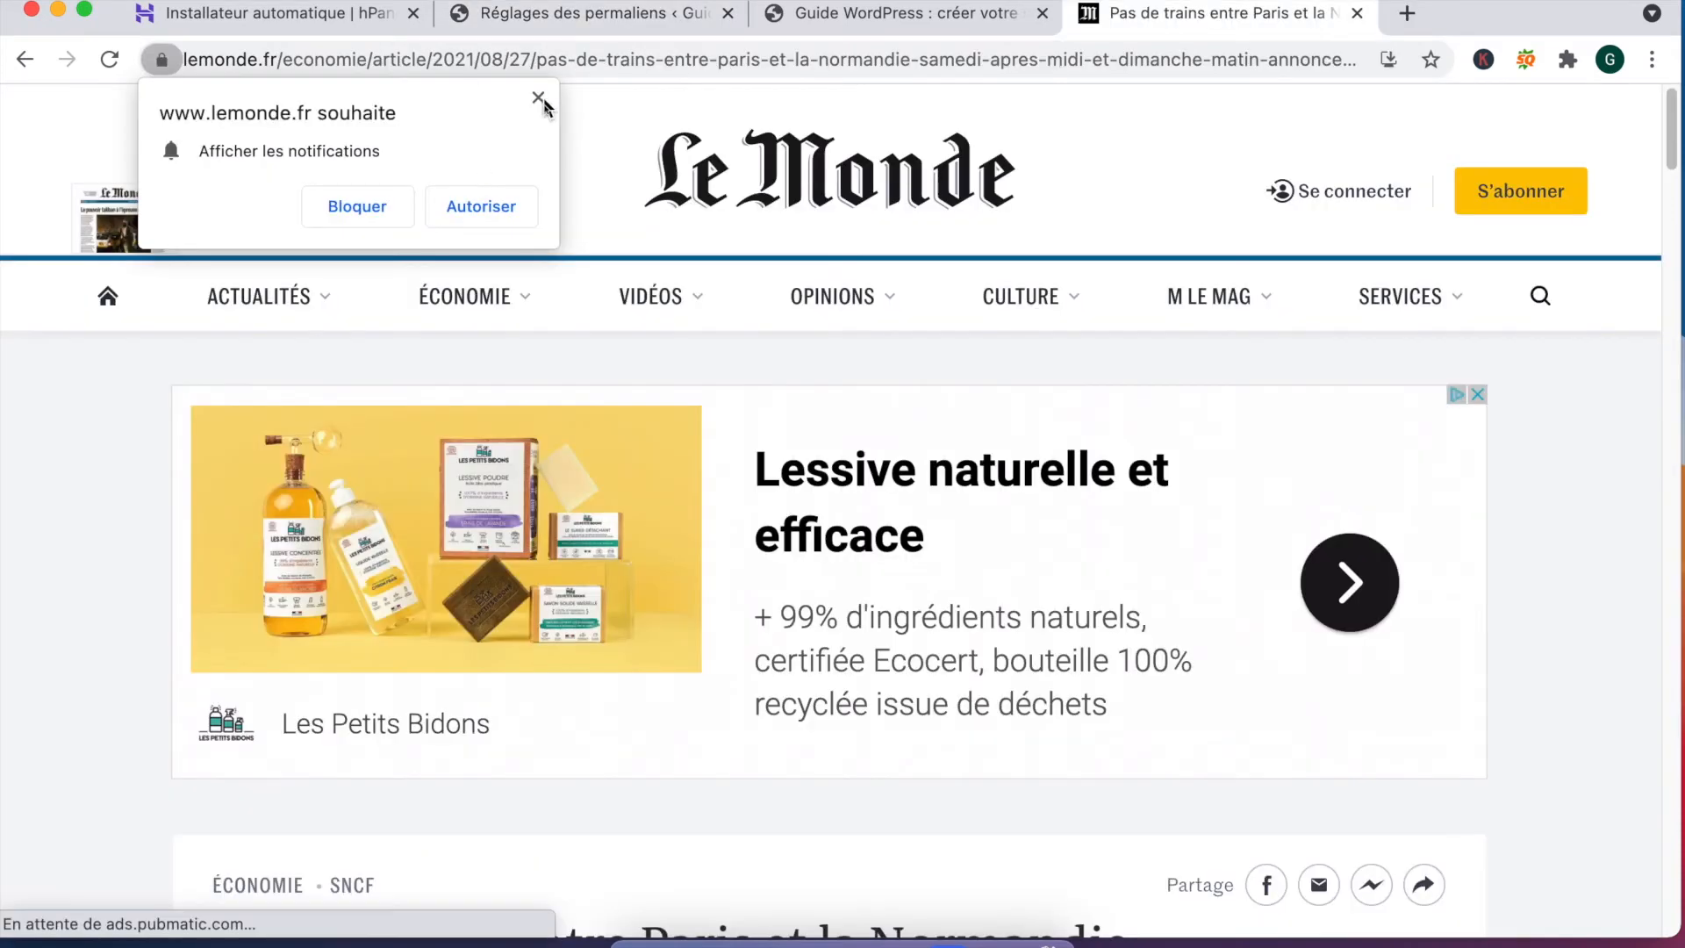
Step: On the Le Monde article, highlight the domain, economie category, article part and date in its URL
{"action": "left_click", "coordinate": [542, 108]}
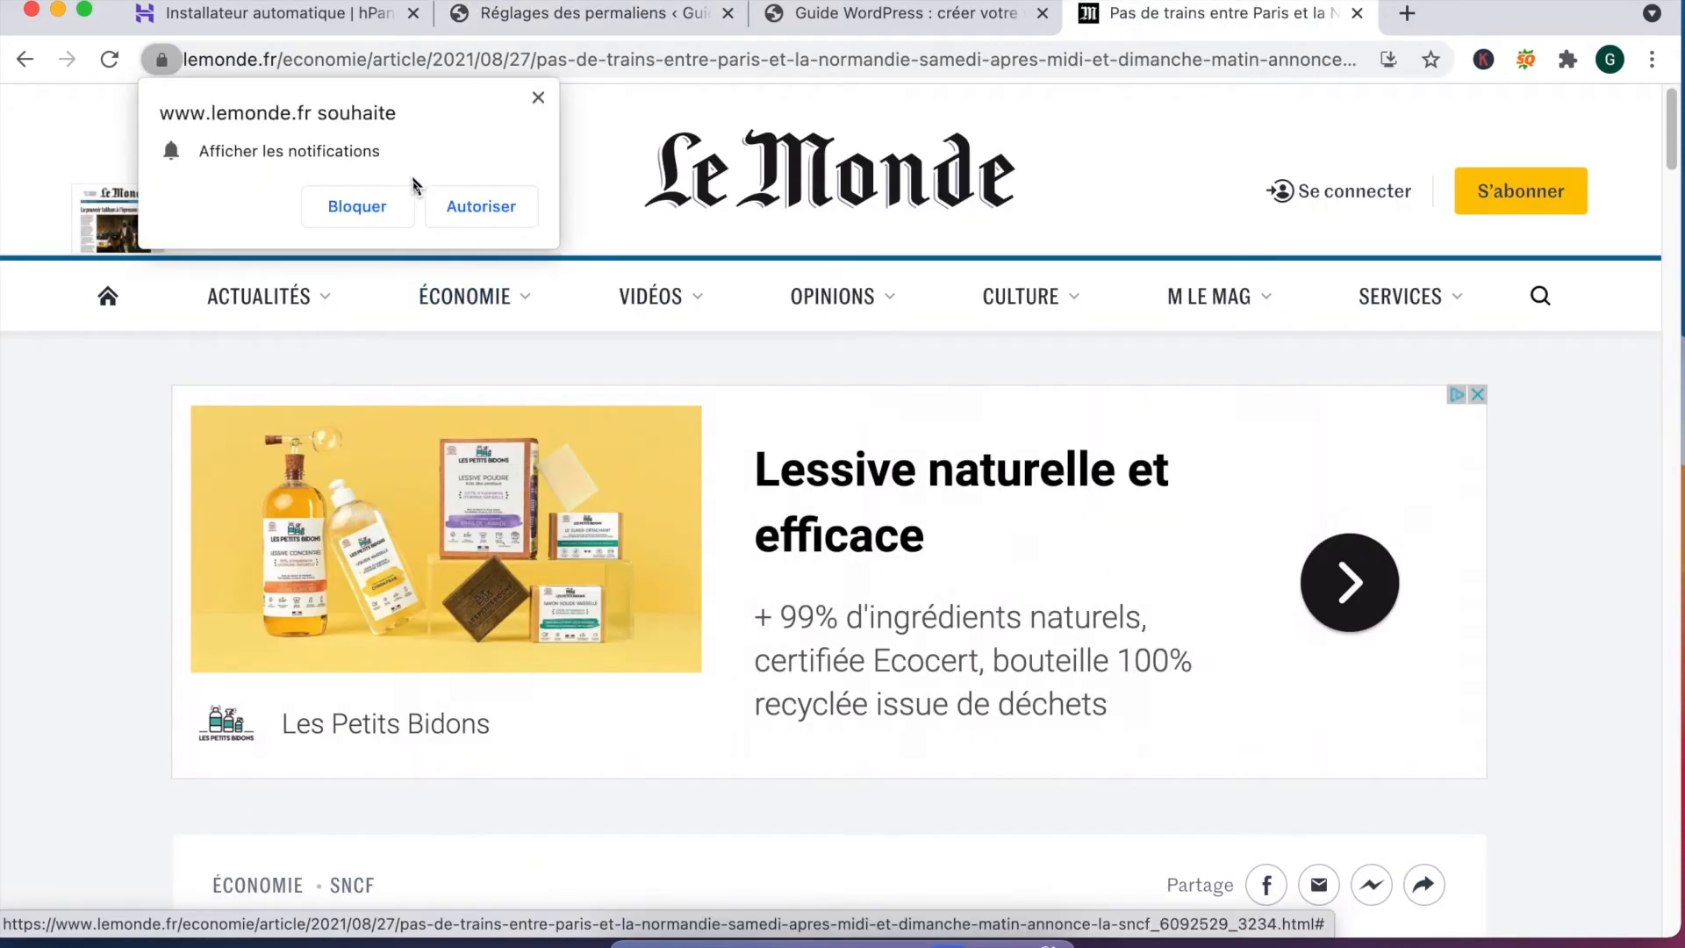
{"action": "left_click", "coordinate": [538, 100]}
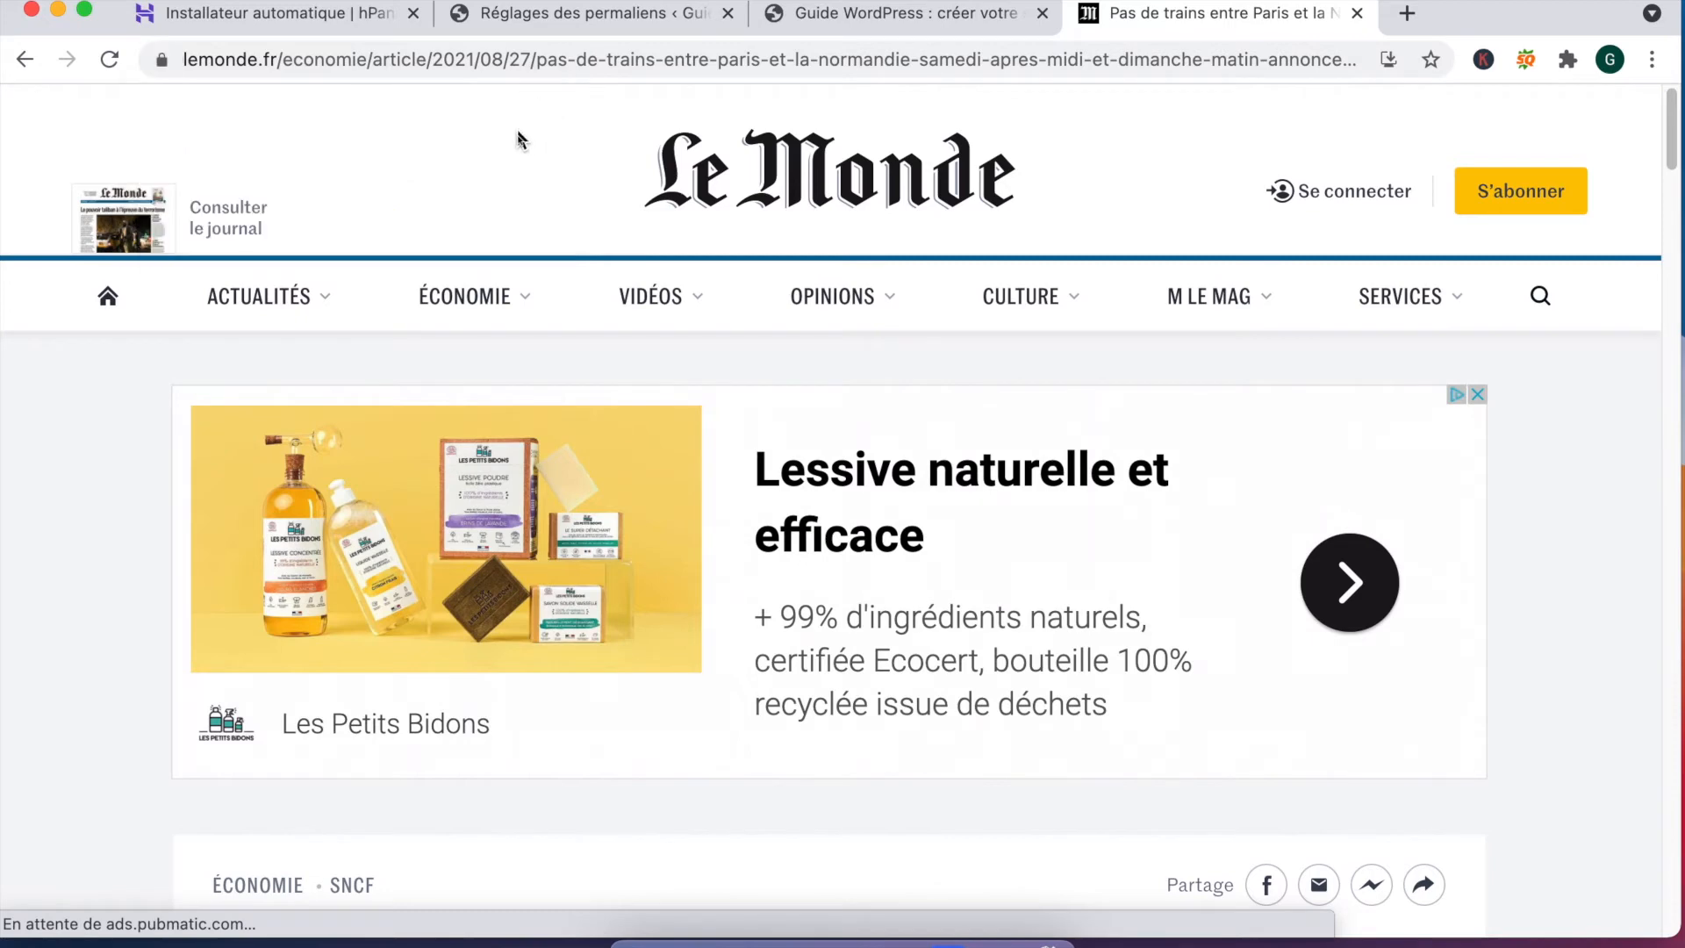
{"action": "left_click_drag", "start_coordinate": [278, 63], "coordinate": [127, 61]}
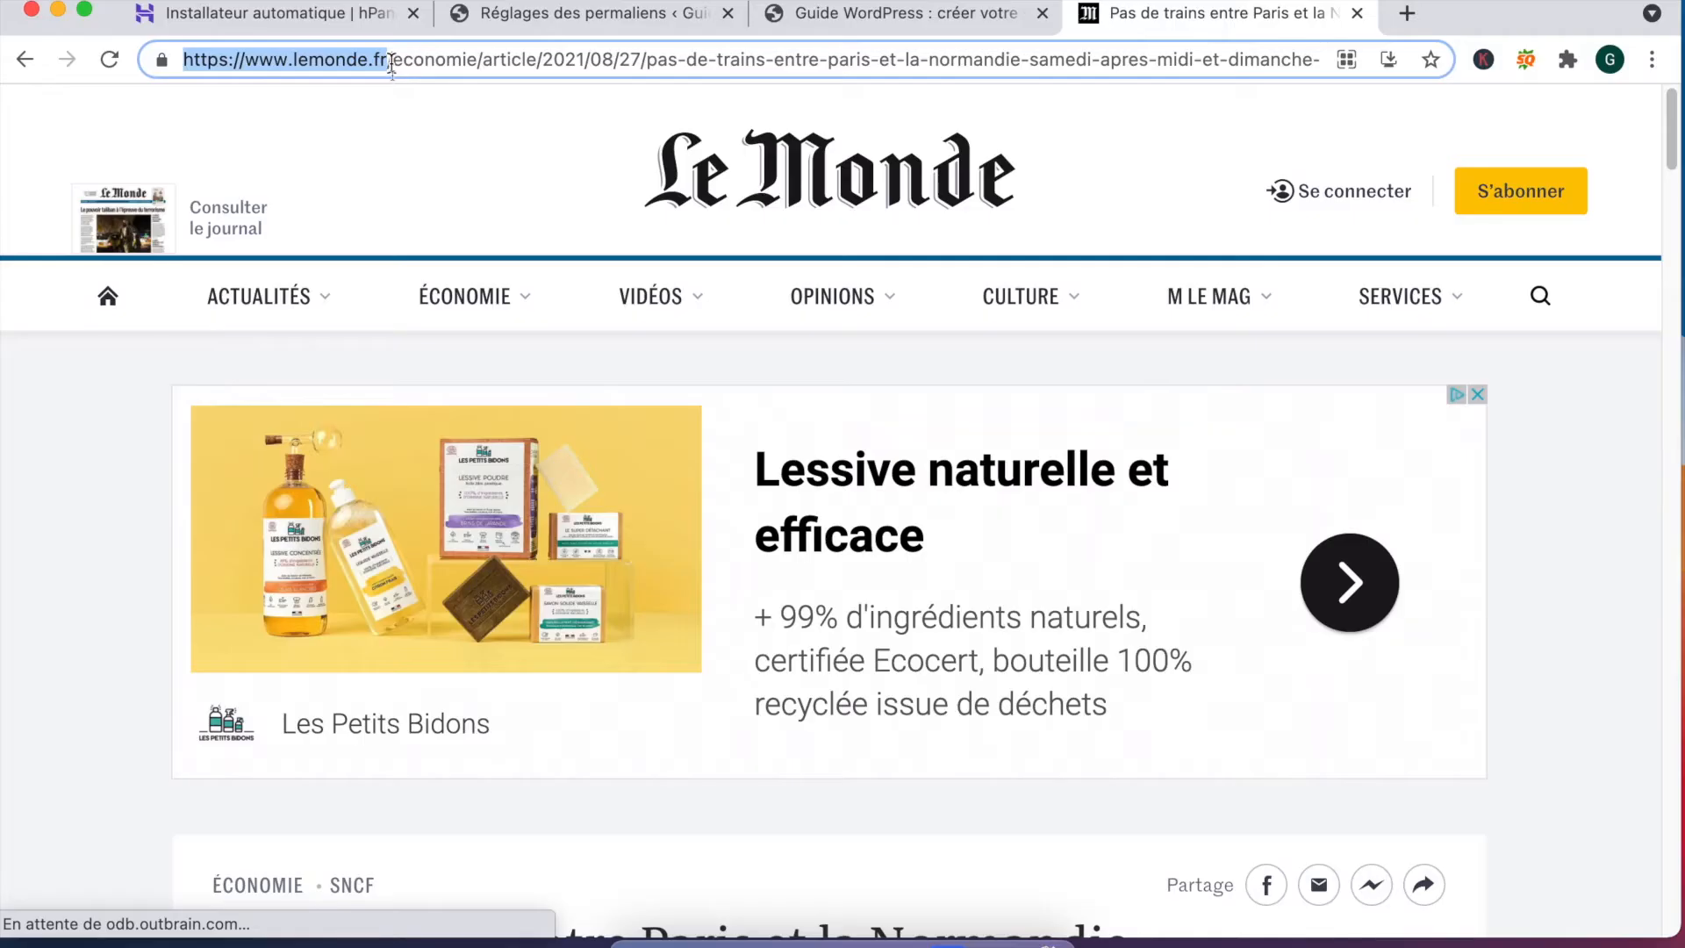
{"action": "left_click_drag", "start_coordinate": [390, 66], "coordinate": [475, 65]}
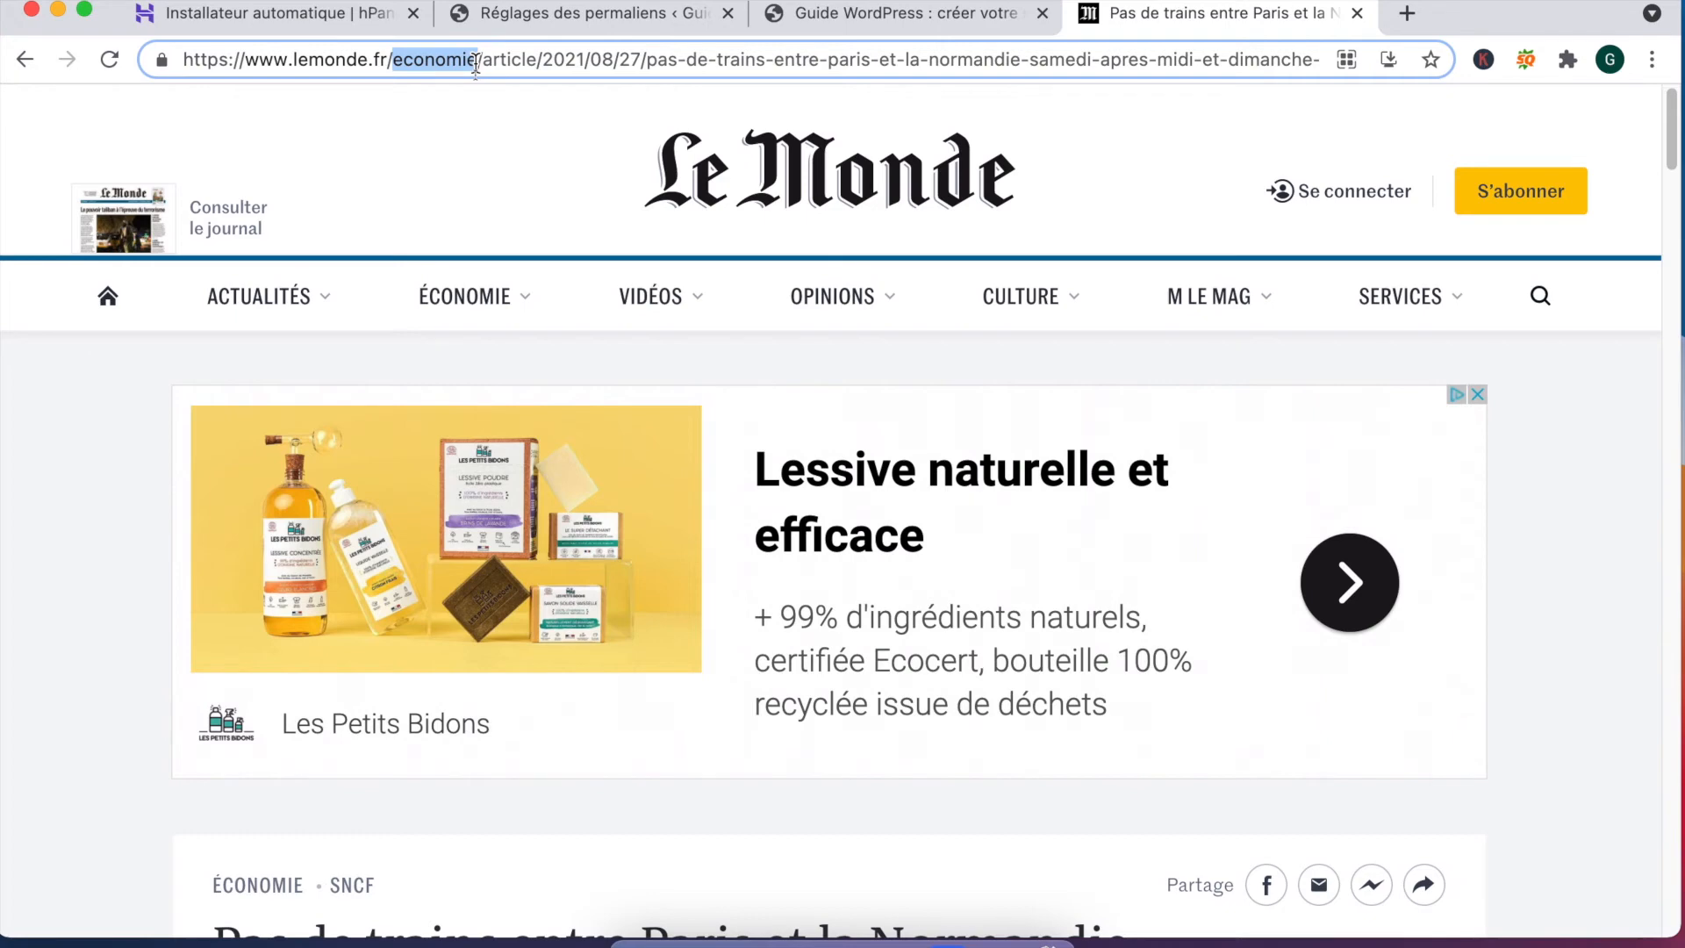
{"action": "left_click_drag", "start_coordinate": [483, 65], "coordinate": [538, 66]}
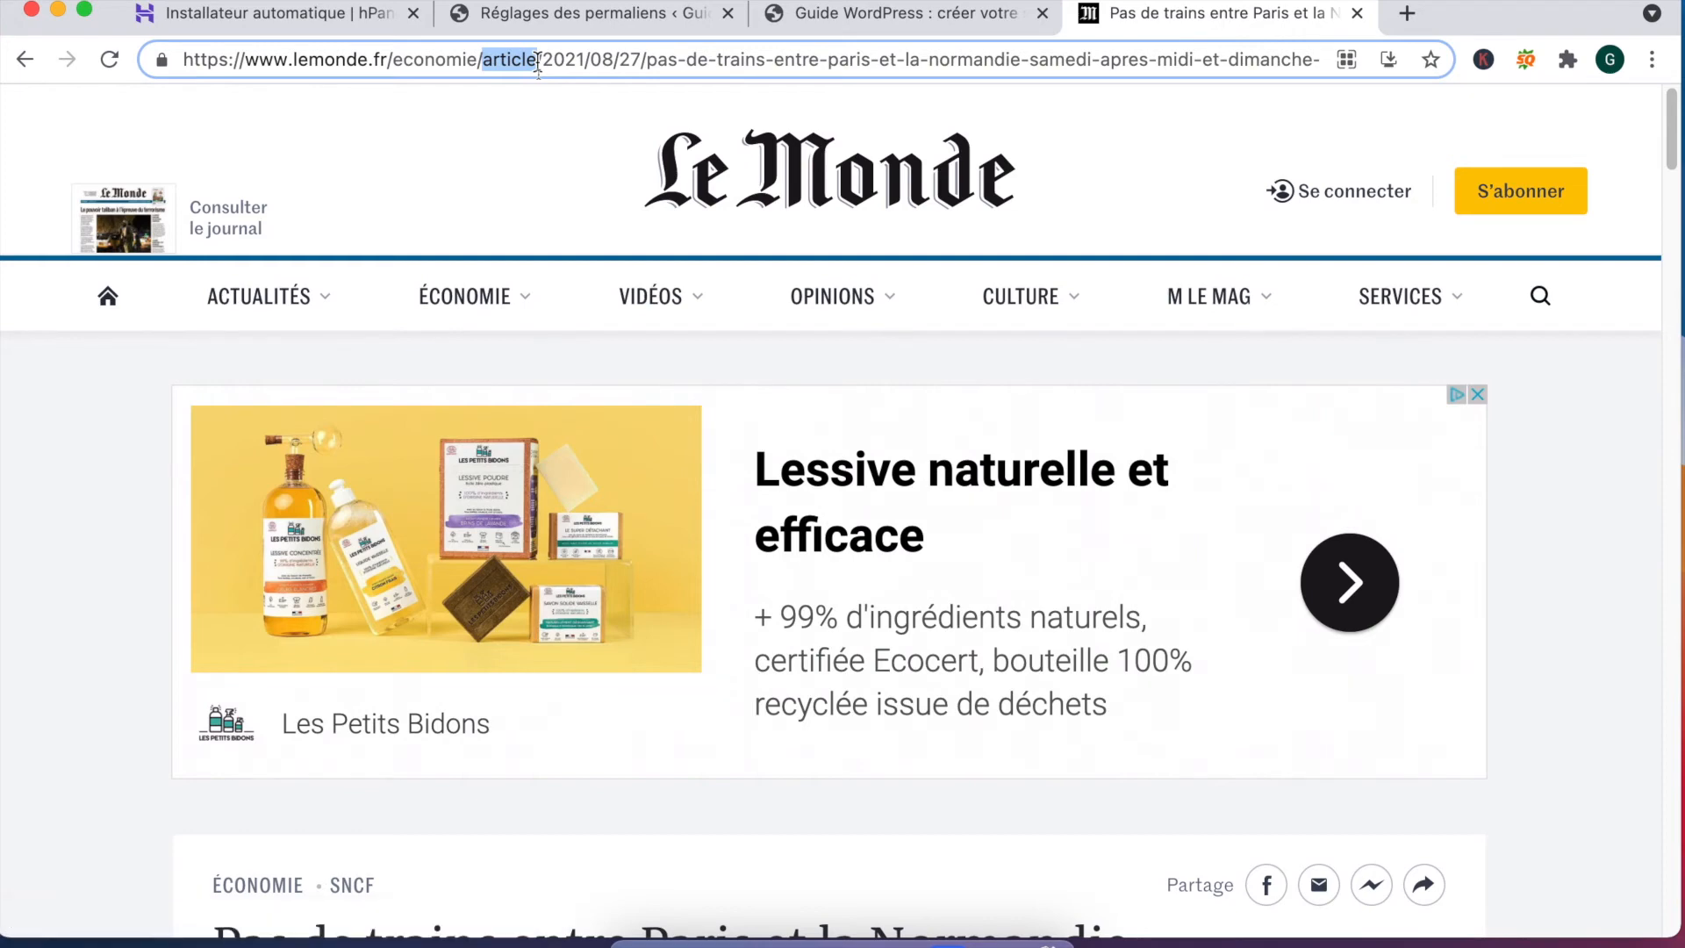
{"action": "left_click_drag", "start_coordinate": [541, 63], "coordinate": [638, 59]}
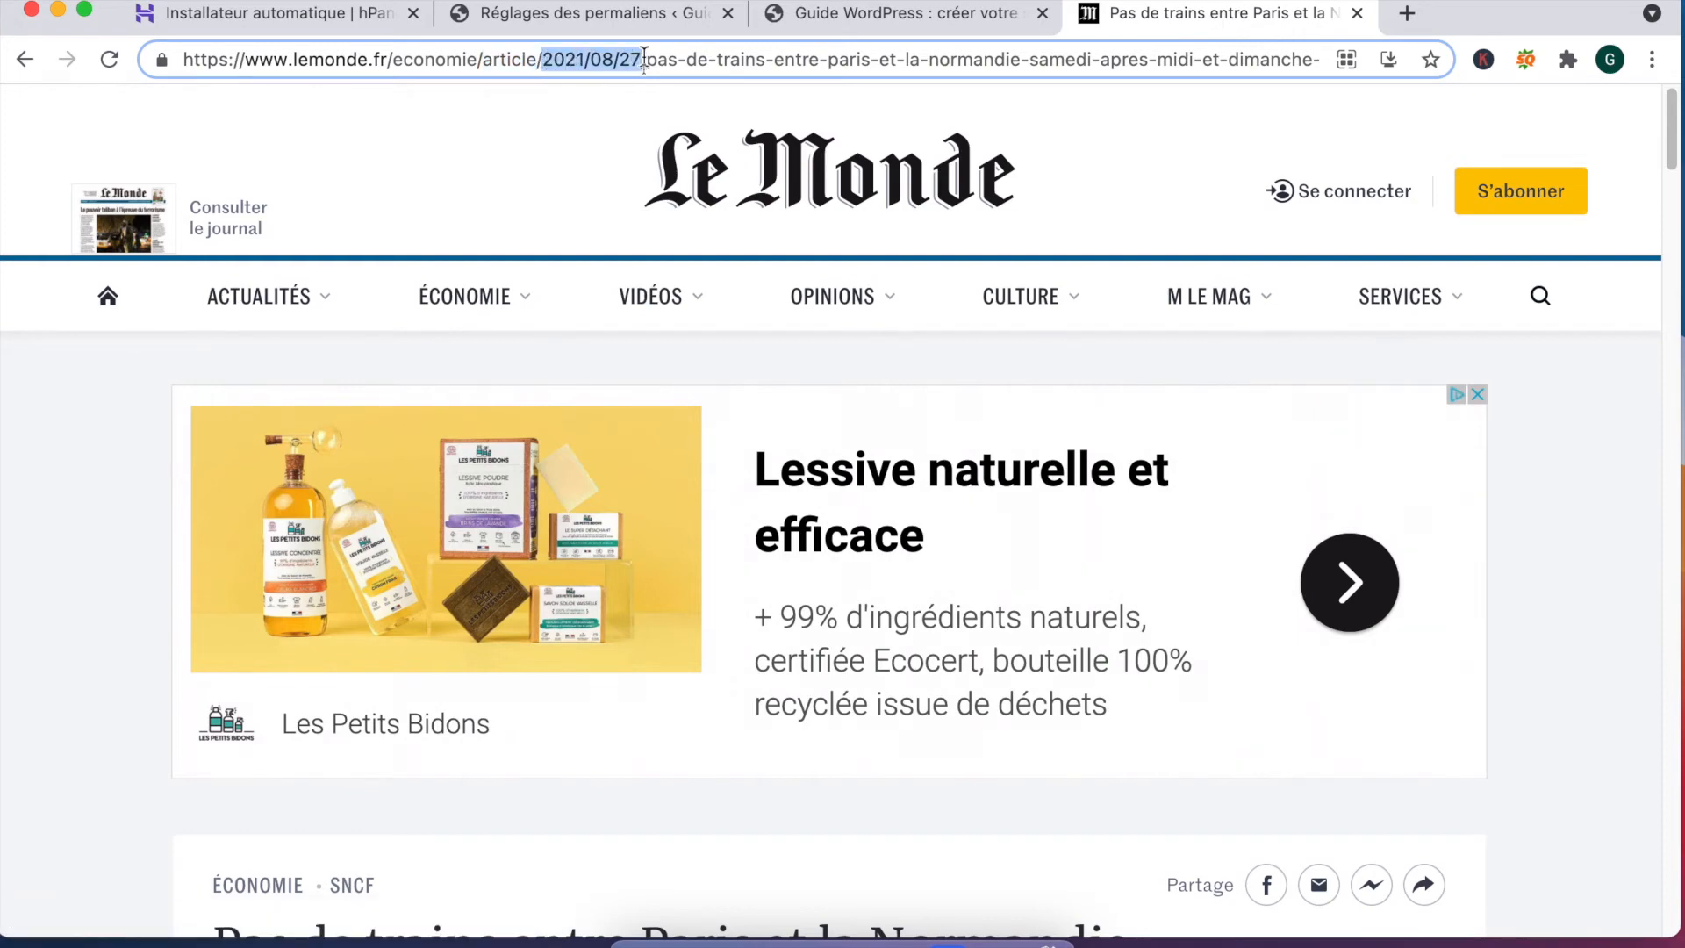
{"action": "left_click_drag", "start_coordinate": [638, 60], "coordinate": [640, 63]}
Step: Delete the date and the words 'de', '-entre' and '-et-la' from the article address
{"action": "key", "text": "BackSpace"}
{"action": "key", "text": "BackSpace"}
{"action": "key", "text": "BackSpace"}
{"action": "key", "text": "BackSpace"}
{"action": "key", "text": "BackSpace"}
{"action": "key", "text": "BackSpace"}
{"action": "key", "text": "BackSpace"}
{"action": "key", "text": "BackSpace"}
{"action": "key", "text": "BackSpace"}
{"action": "key", "text": "BackSpace"}
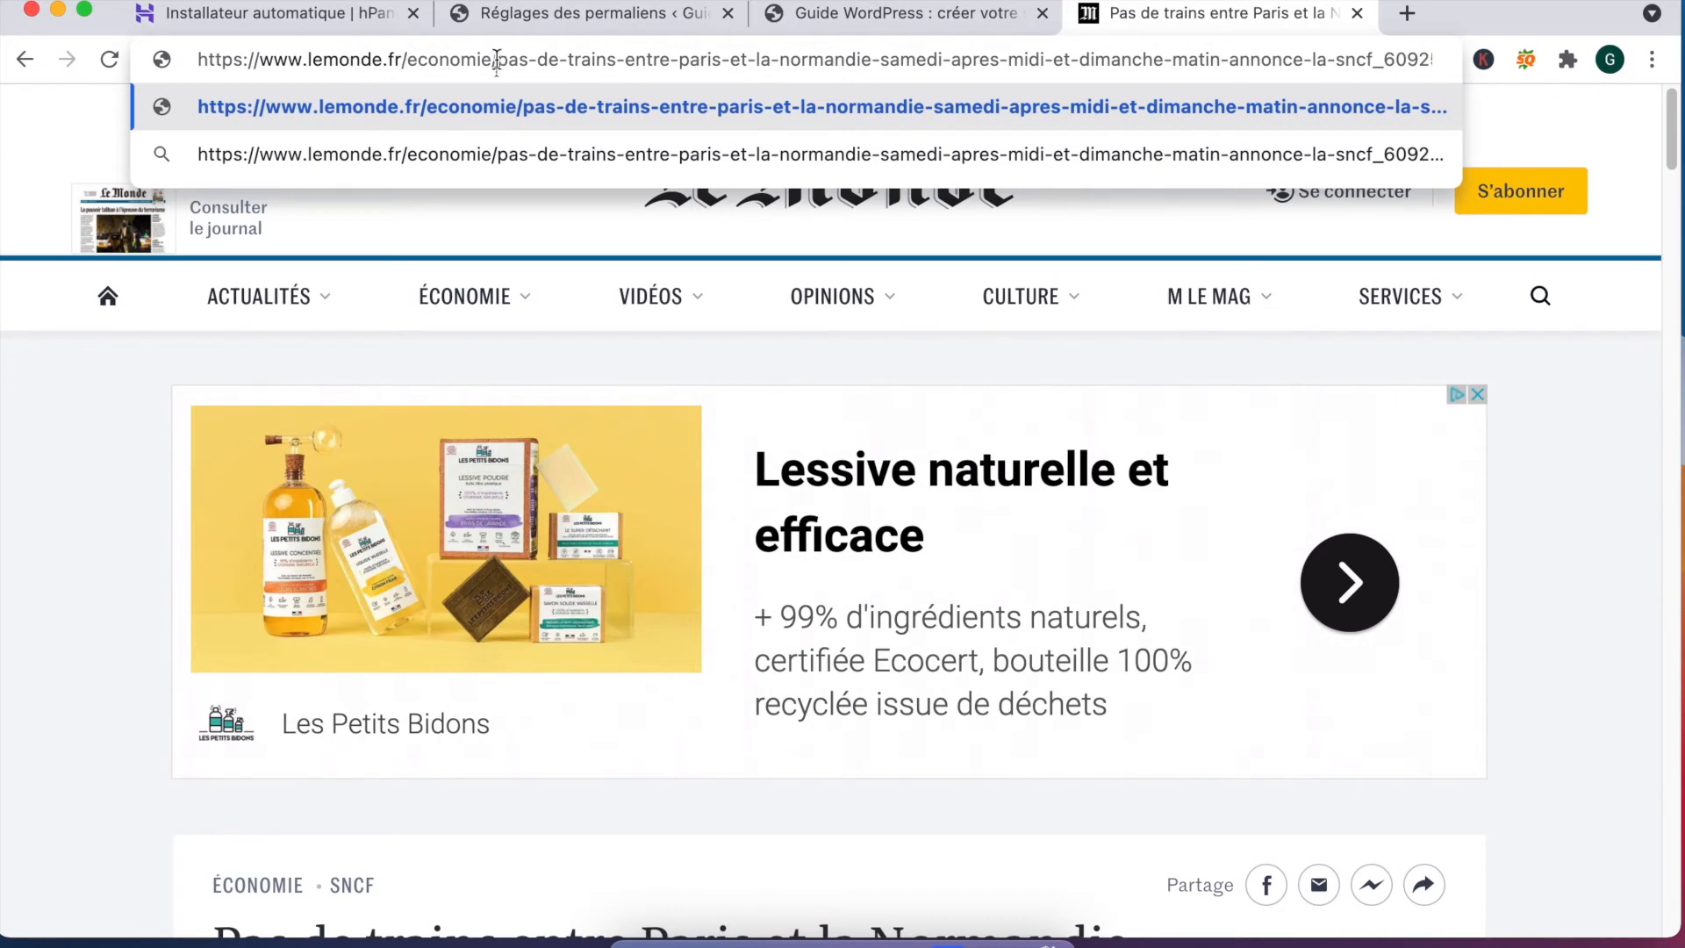
{"action": "left_click_drag", "start_coordinate": [496, 60], "coordinate": [977, 83]}
{"action": "left_click_drag", "start_coordinate": [1113, 84], "coordinate": [1117, 61]}
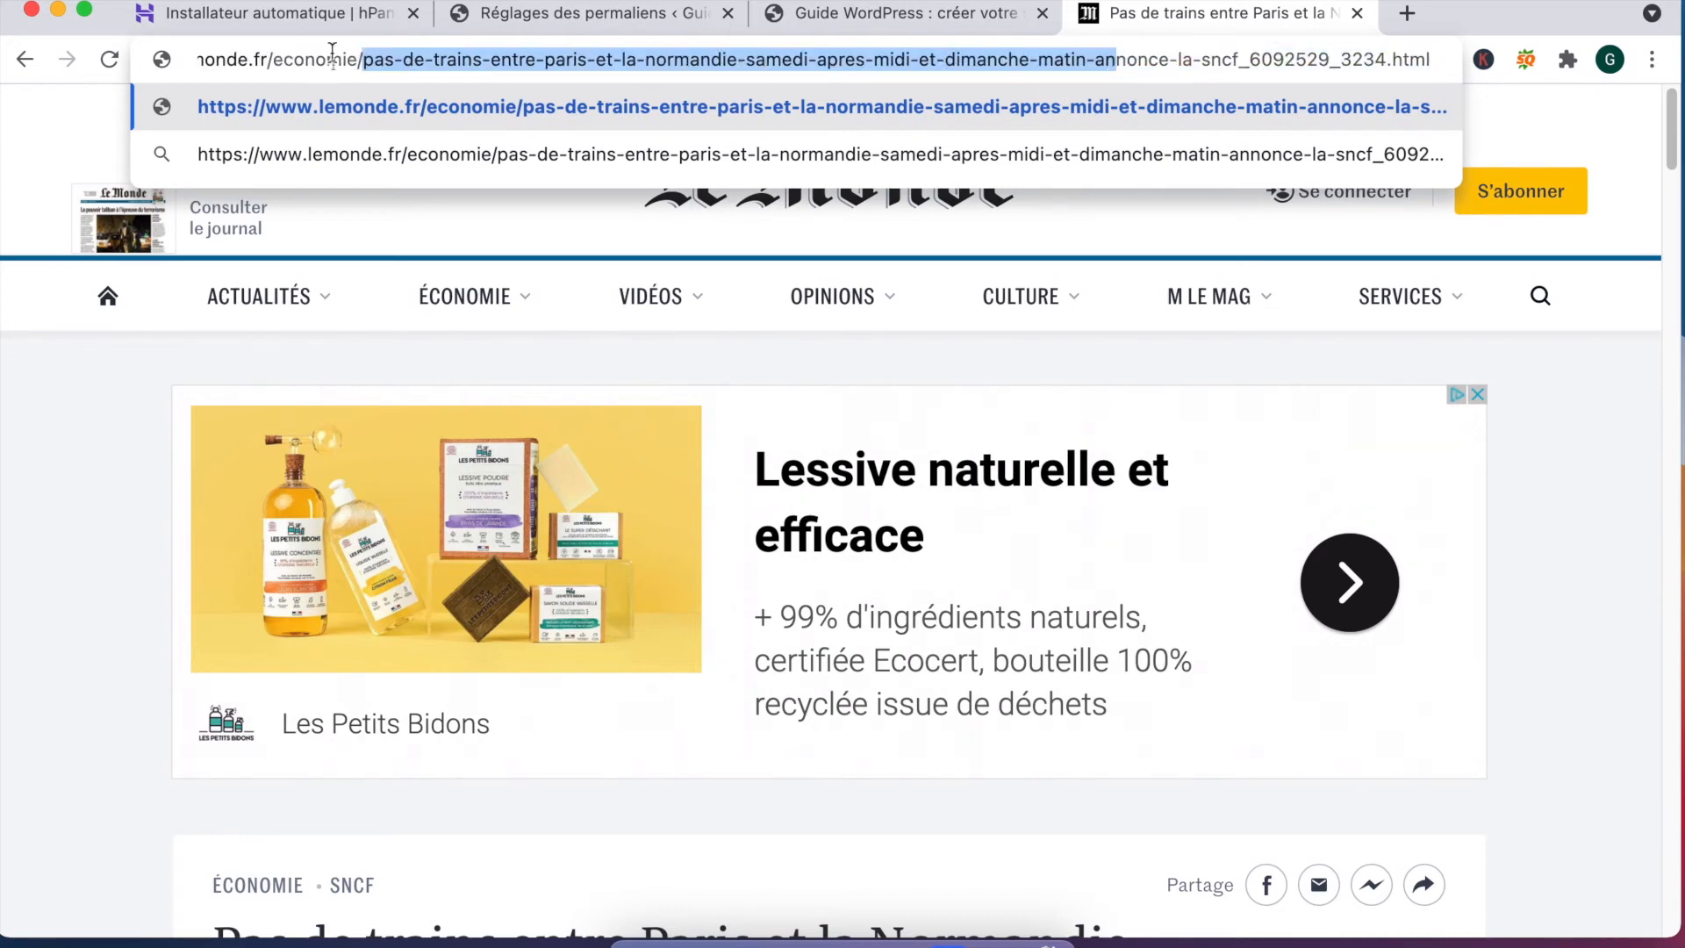
{"action": "left_click", "coordinate": [374, 59]}
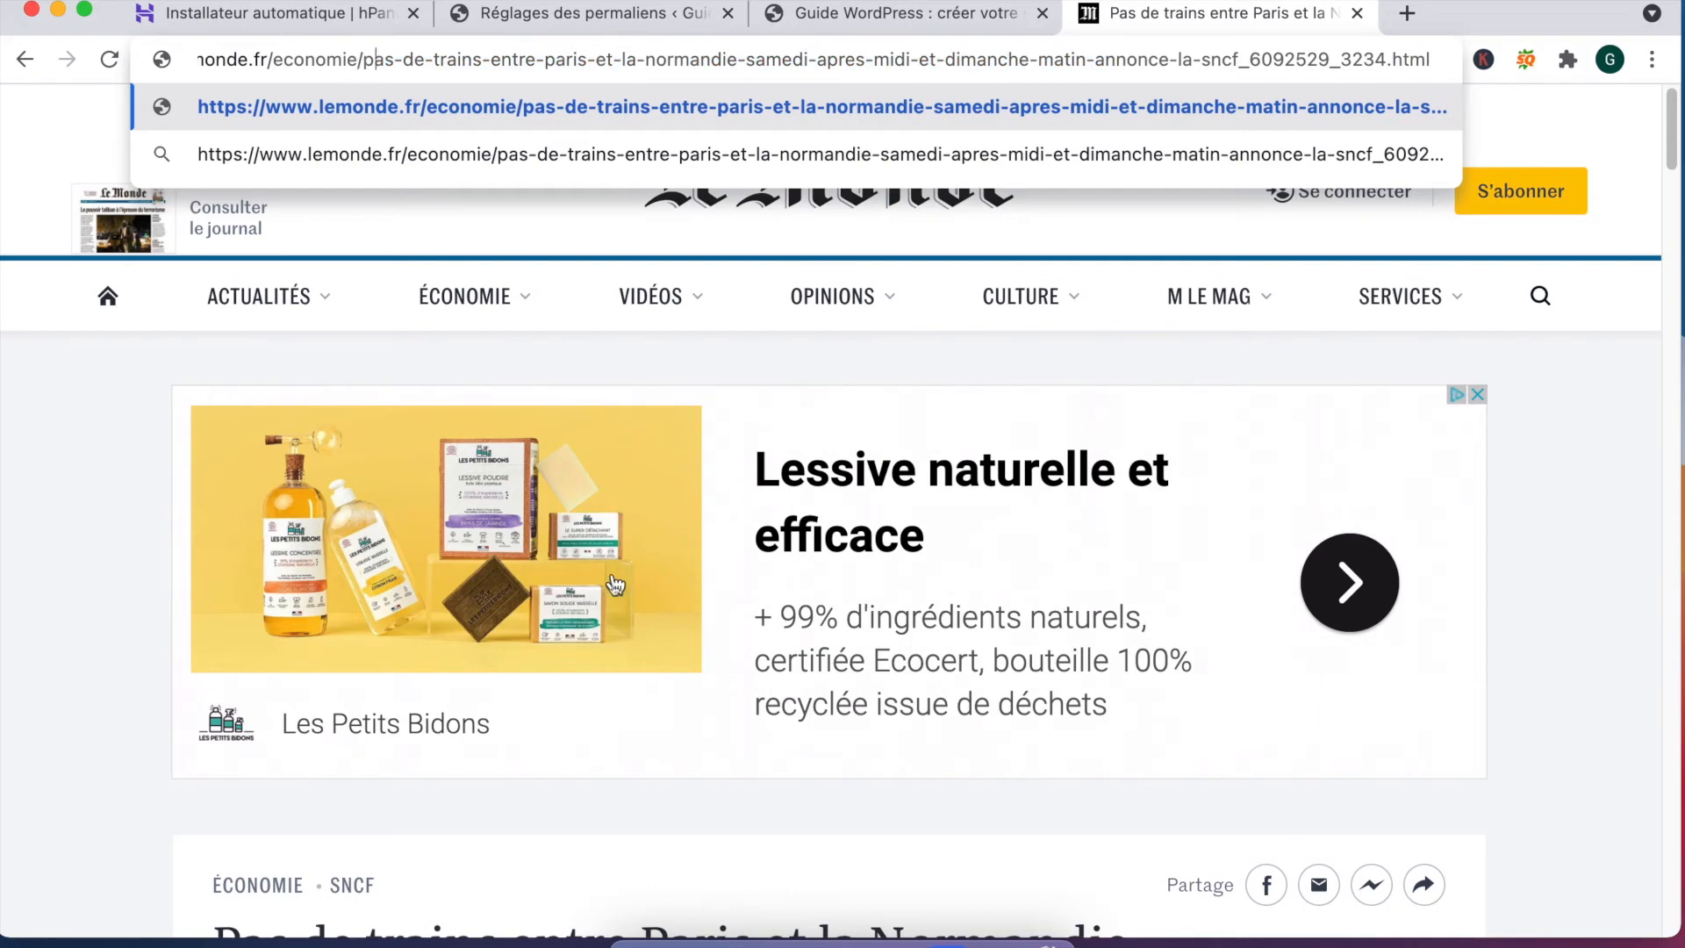
{"action": "scroll", "coordinate": [584, 481], "scroll_direction": "down", "scroll_amount": 10}
{"action": "scroll", "coordinate": [554, 408], "scroll_direction": "up", "scroll_amount": 4}
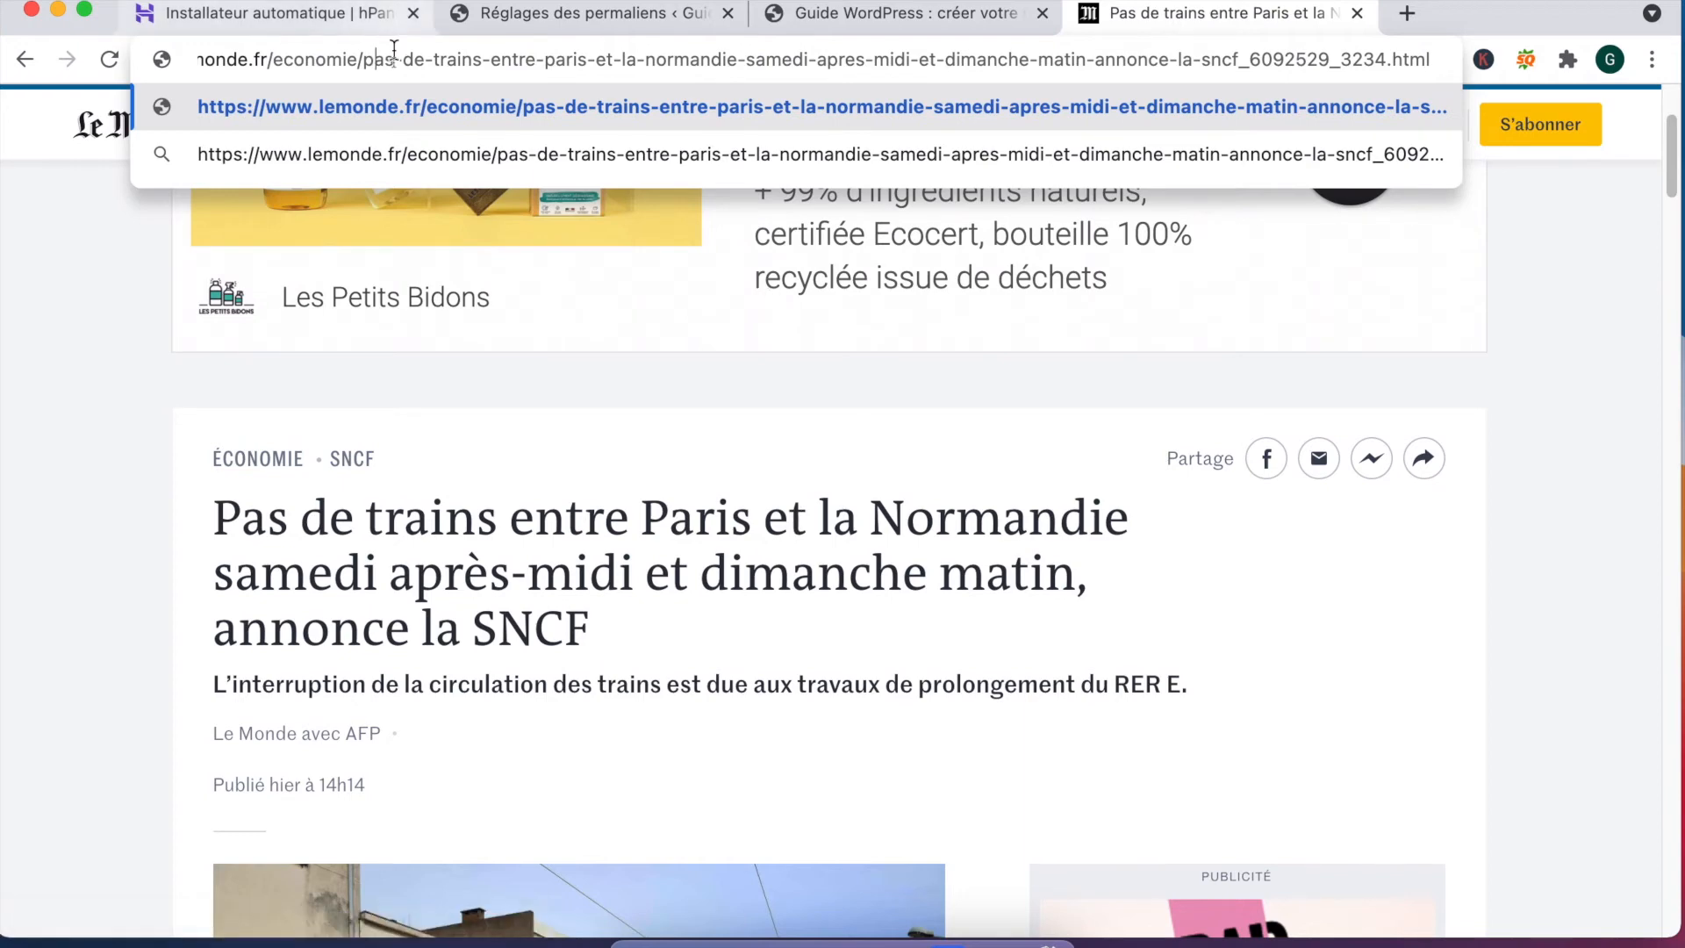
{"action": "double_click", "coordinate": [417, 59]}
{"action": "key", "text": "BackSpace"}
{"action": "key", "text": "BackSpace"}
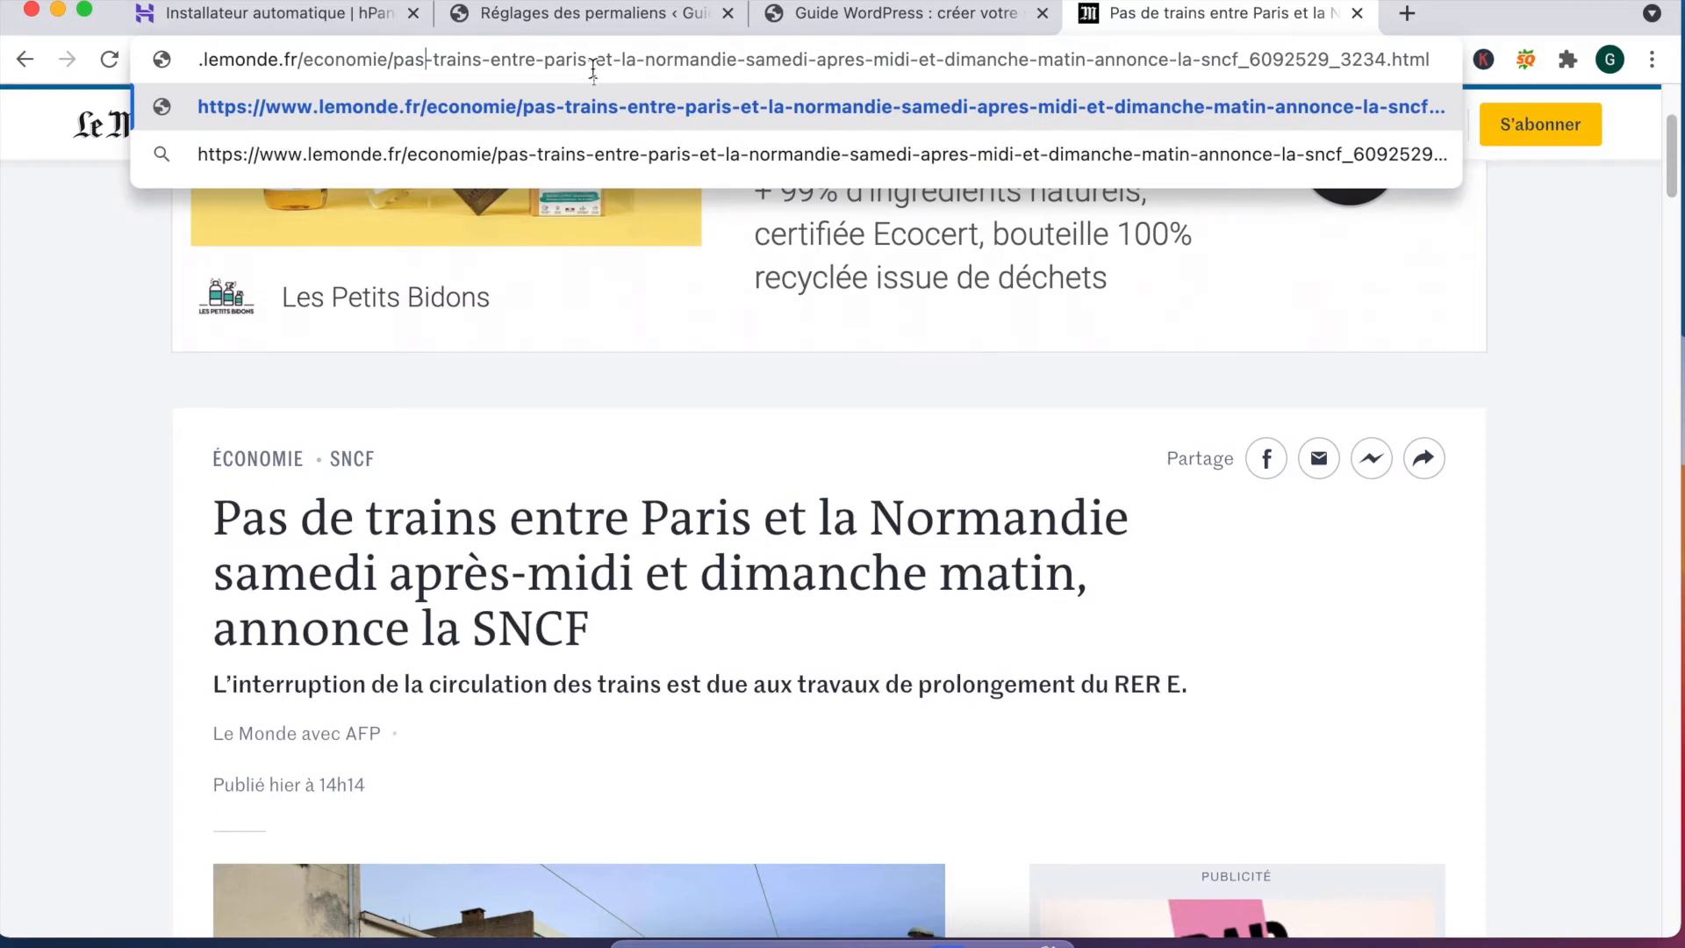
{"action": "left_click_drag", "start_coordinate": [539, 60], "coordinate": [480, 60]}
{"action": "key", "text": "BackSpace"}
{"action": "left_click_drag", "start_coordinate": [640, 60], "coordinate": [584, 60]}
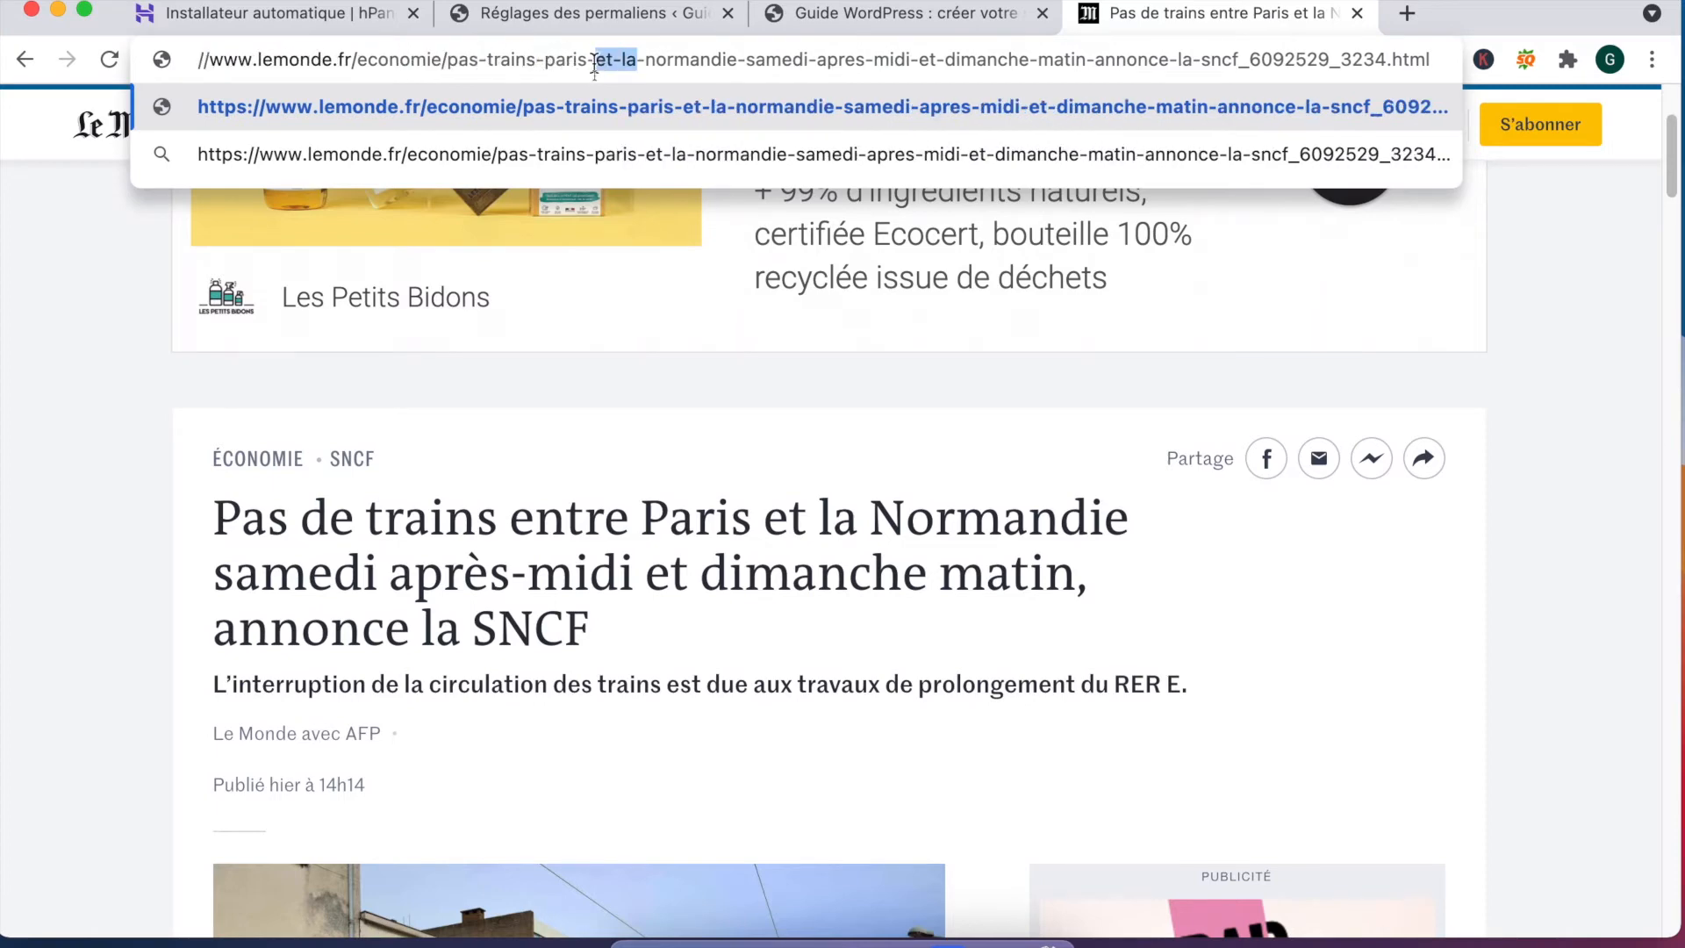
{"action": "key", "text": "BackSpace"}
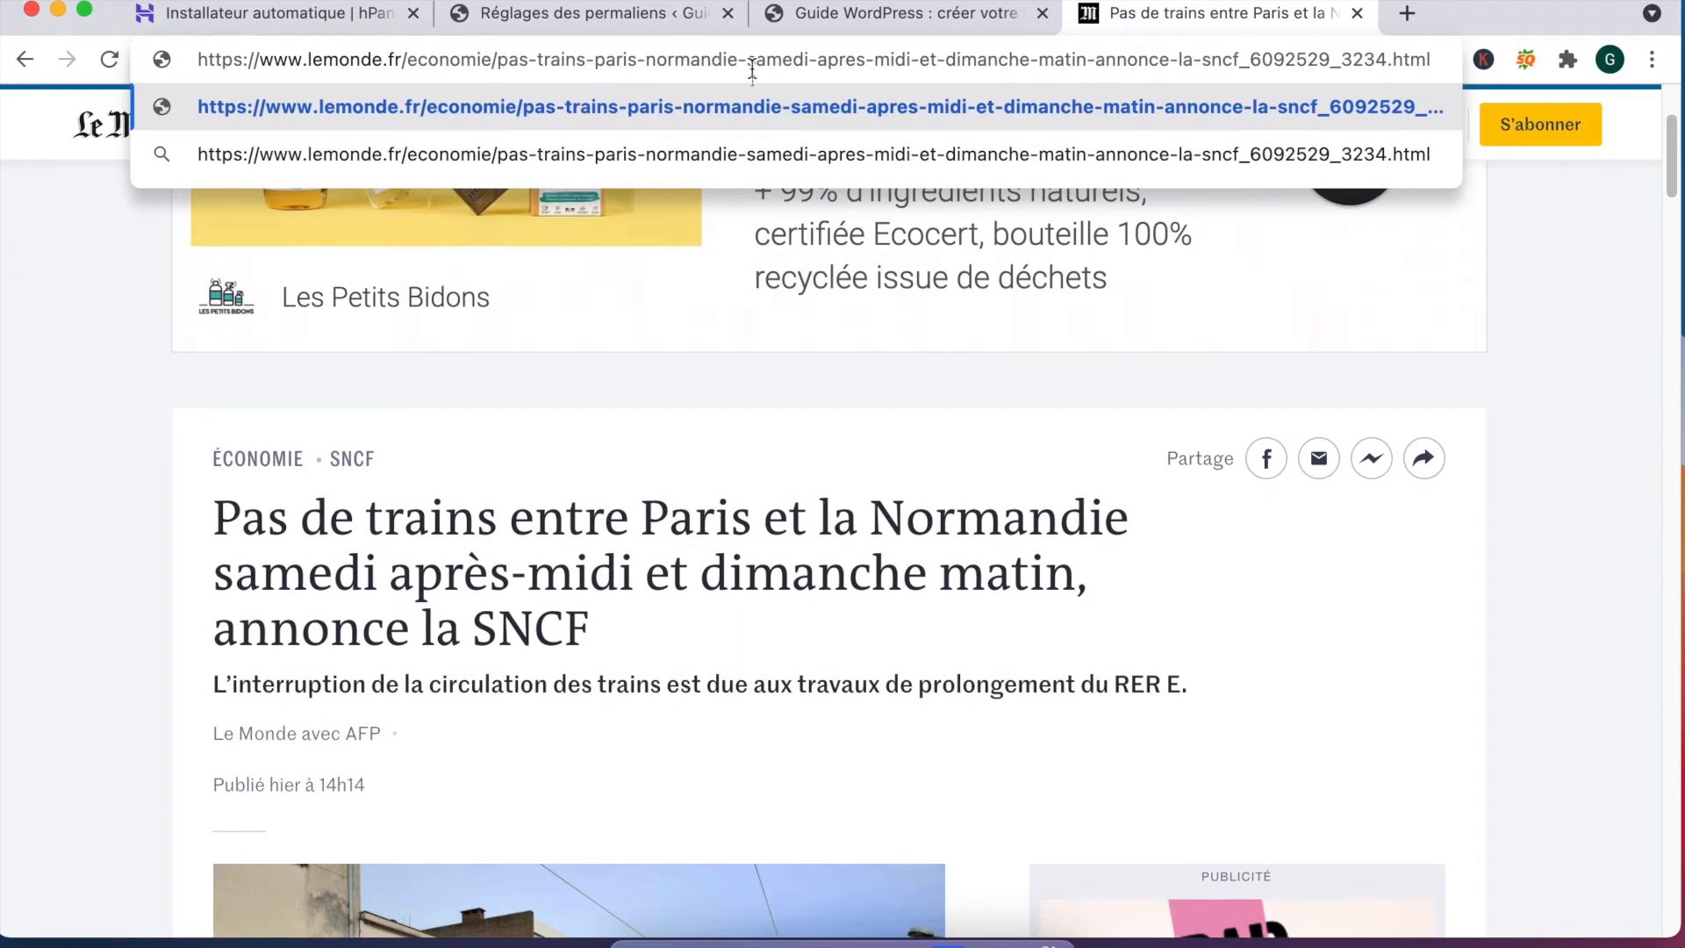
Step: Cut the address after samedi and drop 'economie/', leaving lemonde.fr/pas-trains-paris-normandie-samedi
{"action": "left_click_drag", "start_coordinate": [819, 60], "coordinate": [1507, 66]}
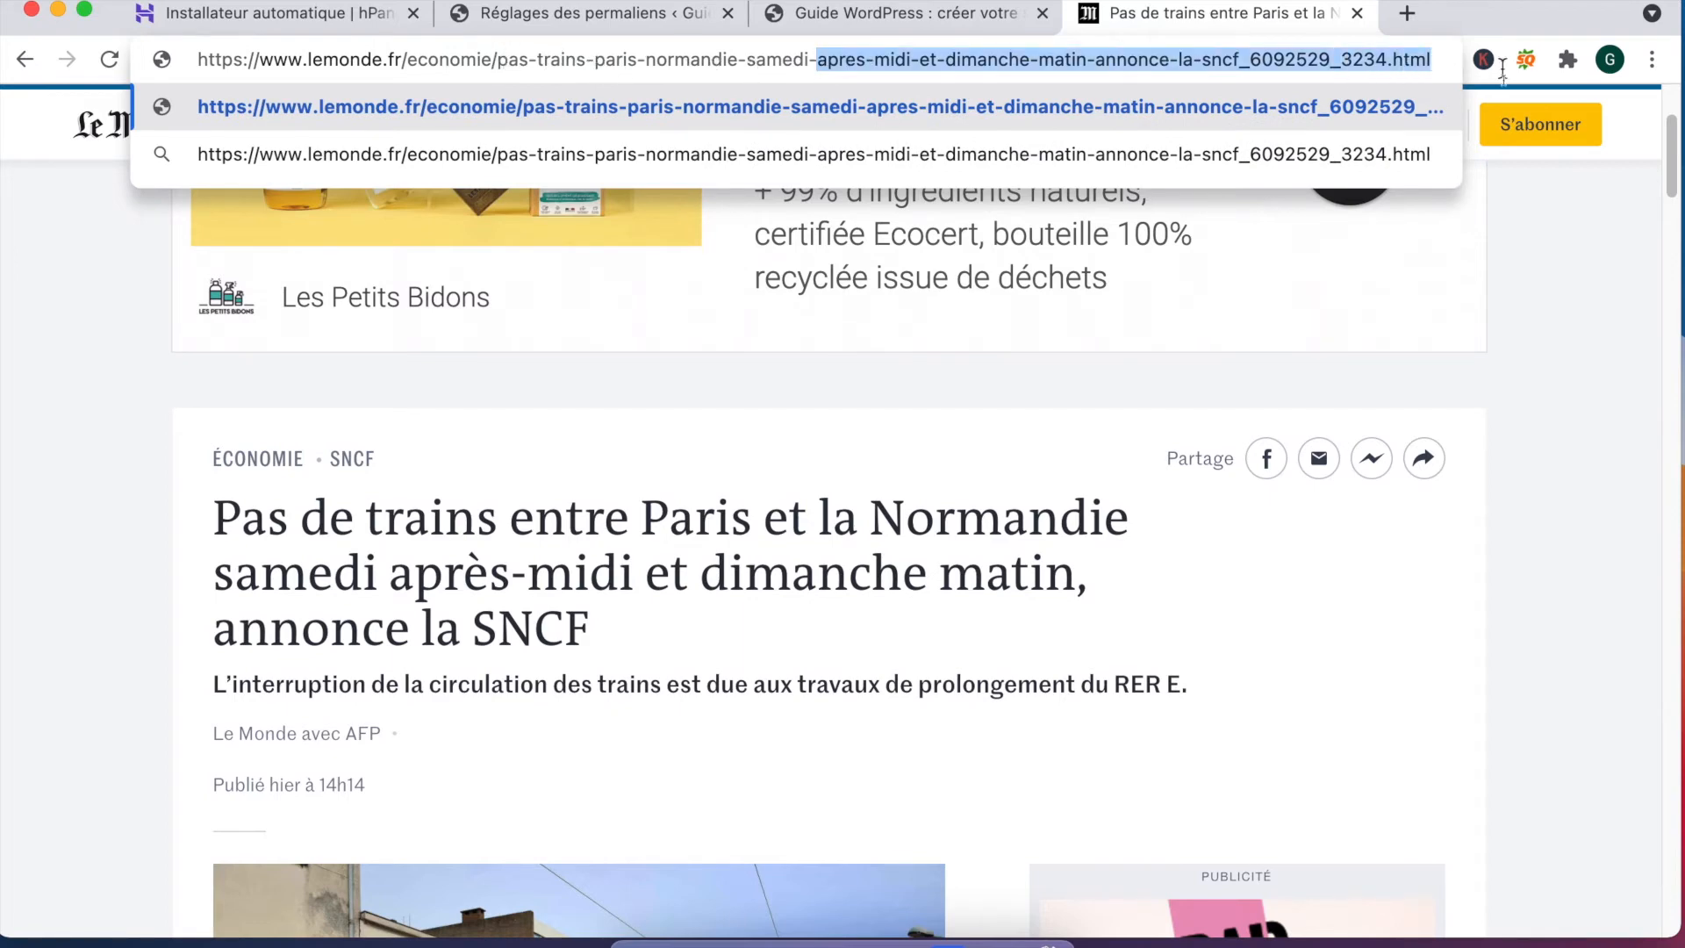
{"action": "key", "text": "BackSpace"}
{"action": "key", "text": "BackSpace"}
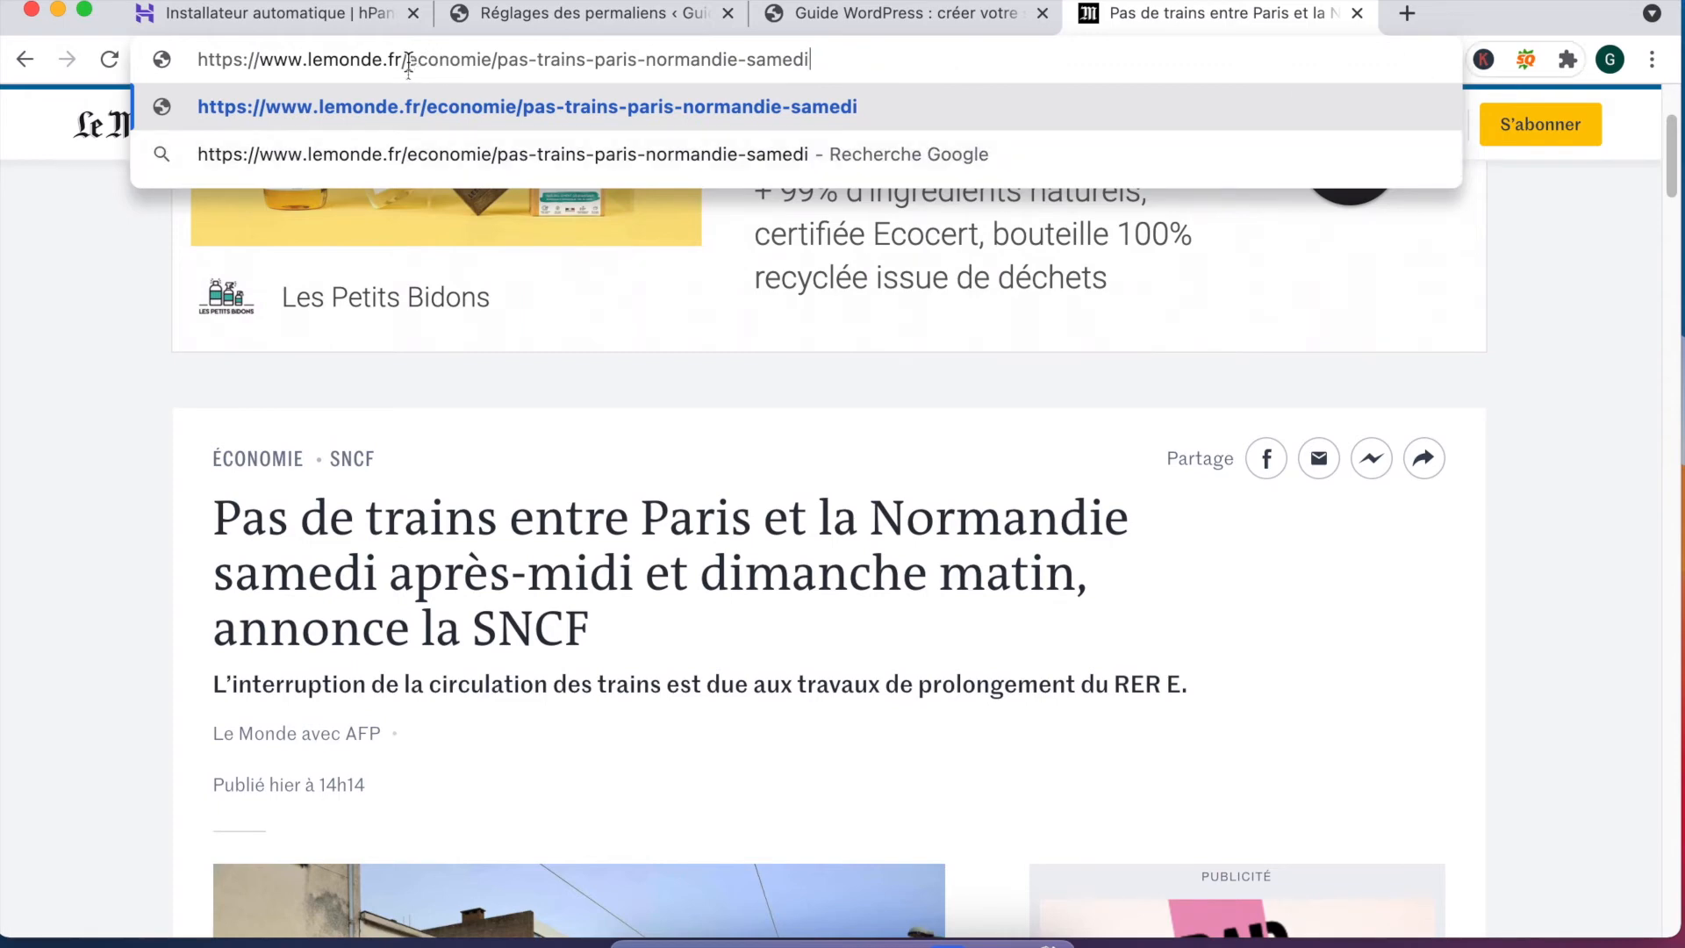
{"action": "left_click_drag", "start_coordinate": [408, 63], "coordinate": [498, 69]}
{"action": "key", "text": "BackSpace"}
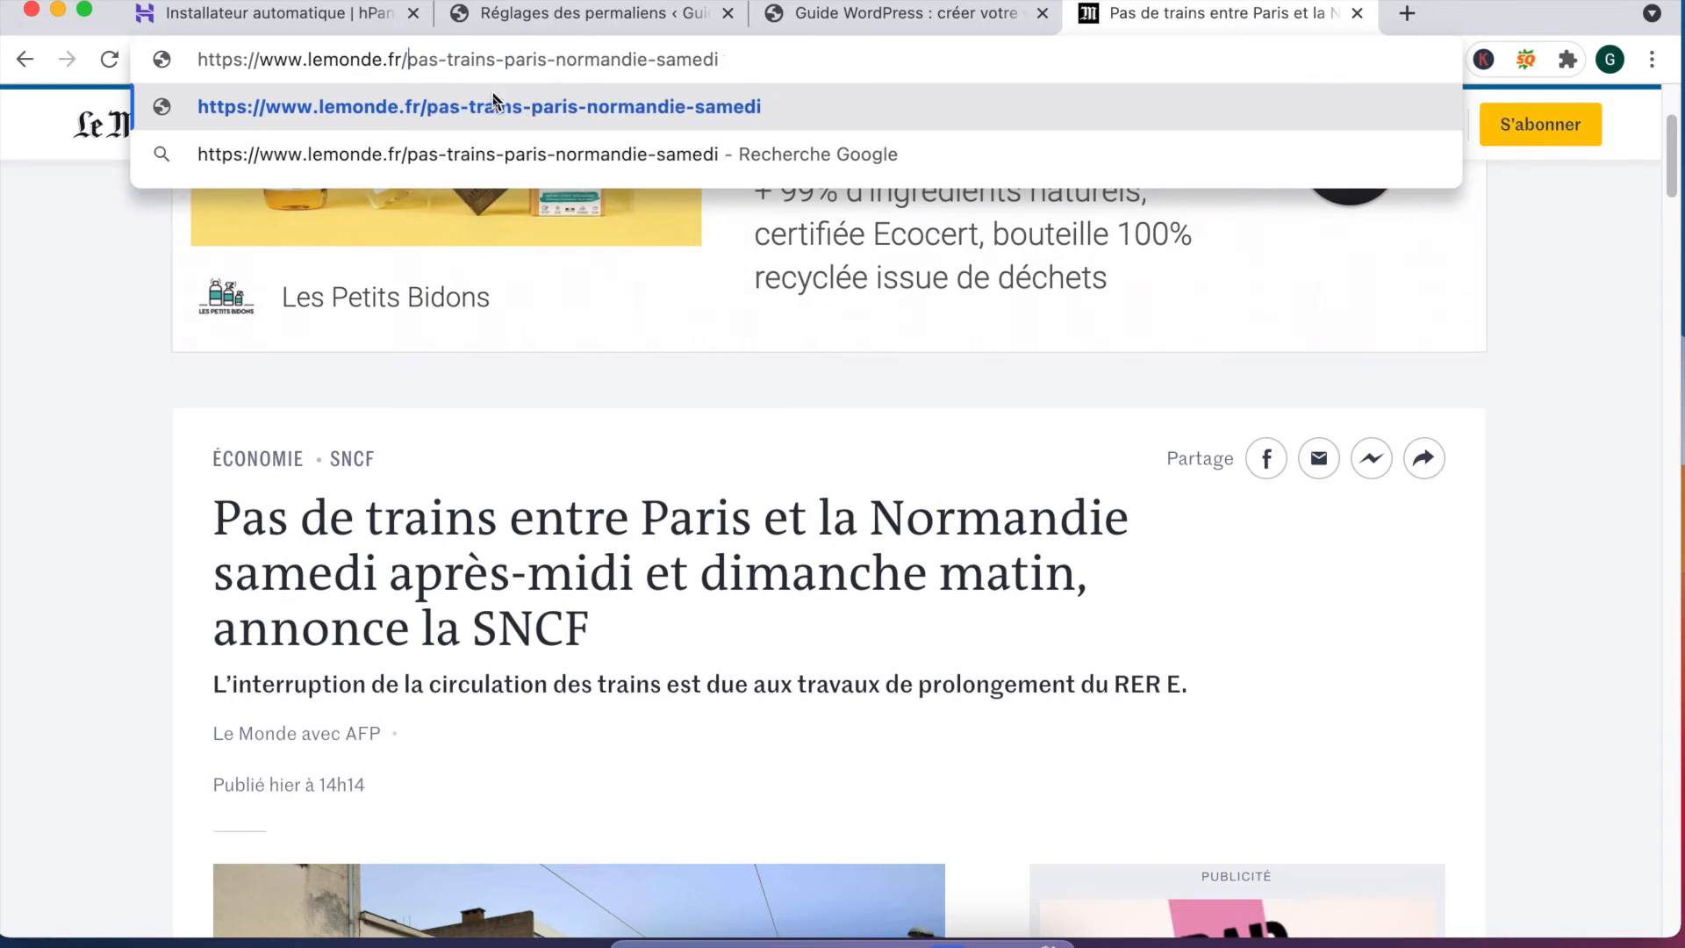
{"action": "left_click_drag", "start_coordinate": [359, 66], "coordinate": [574, 66]}
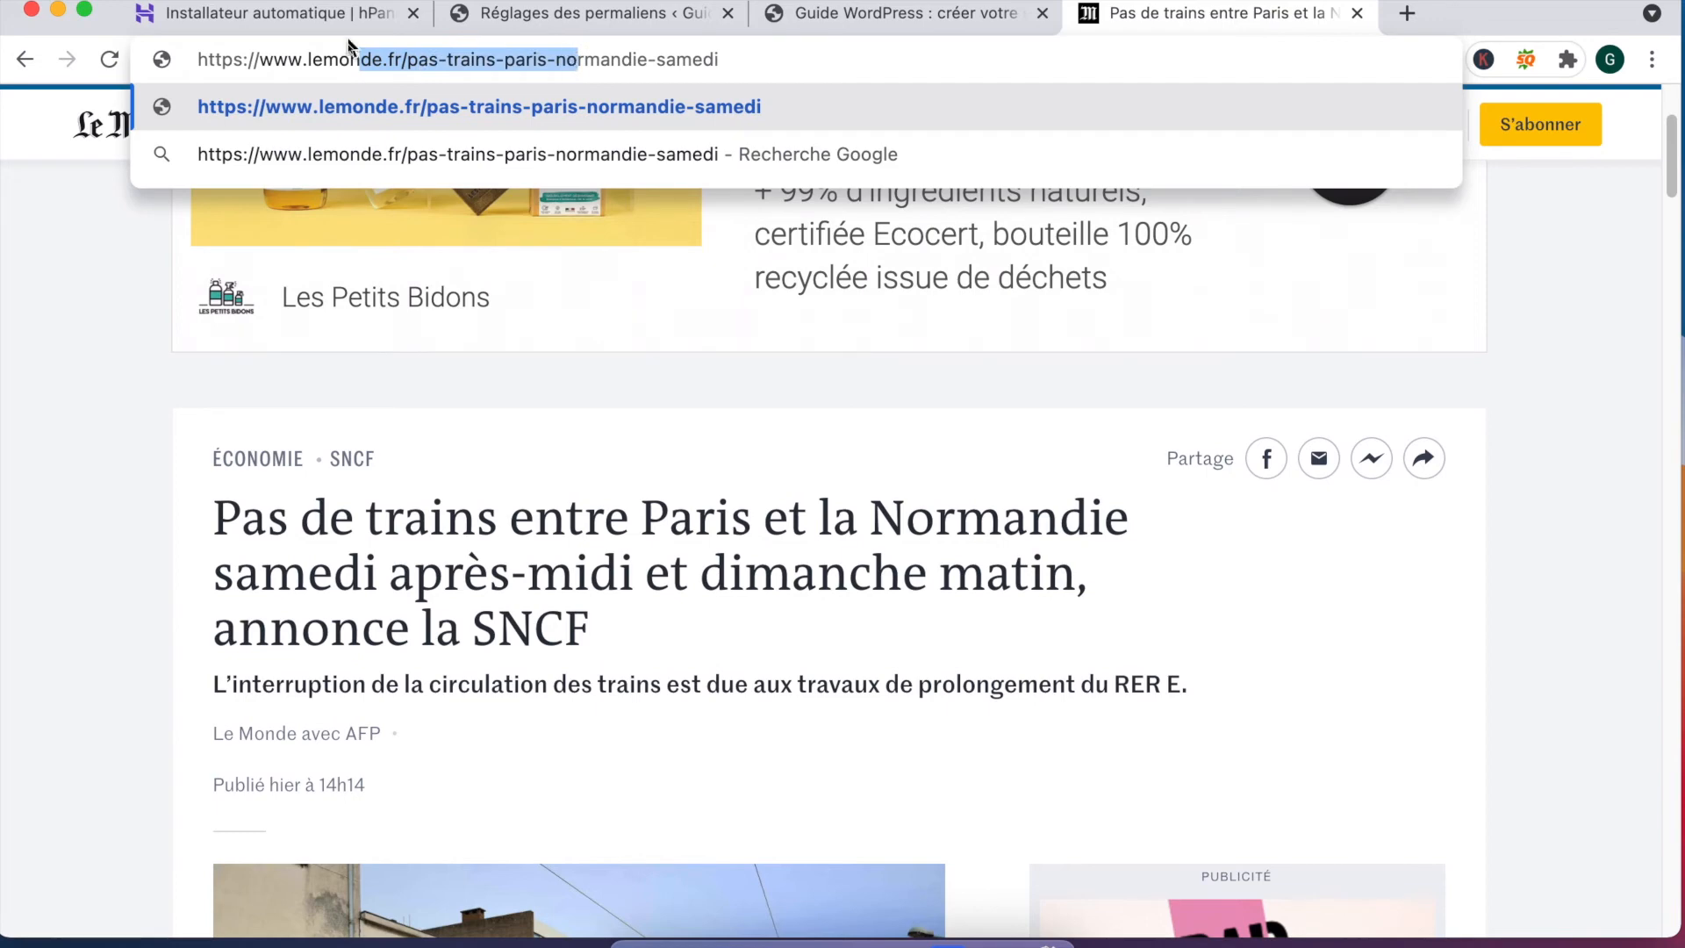
{"action": "left_click", "coordinate": [527, 13]}
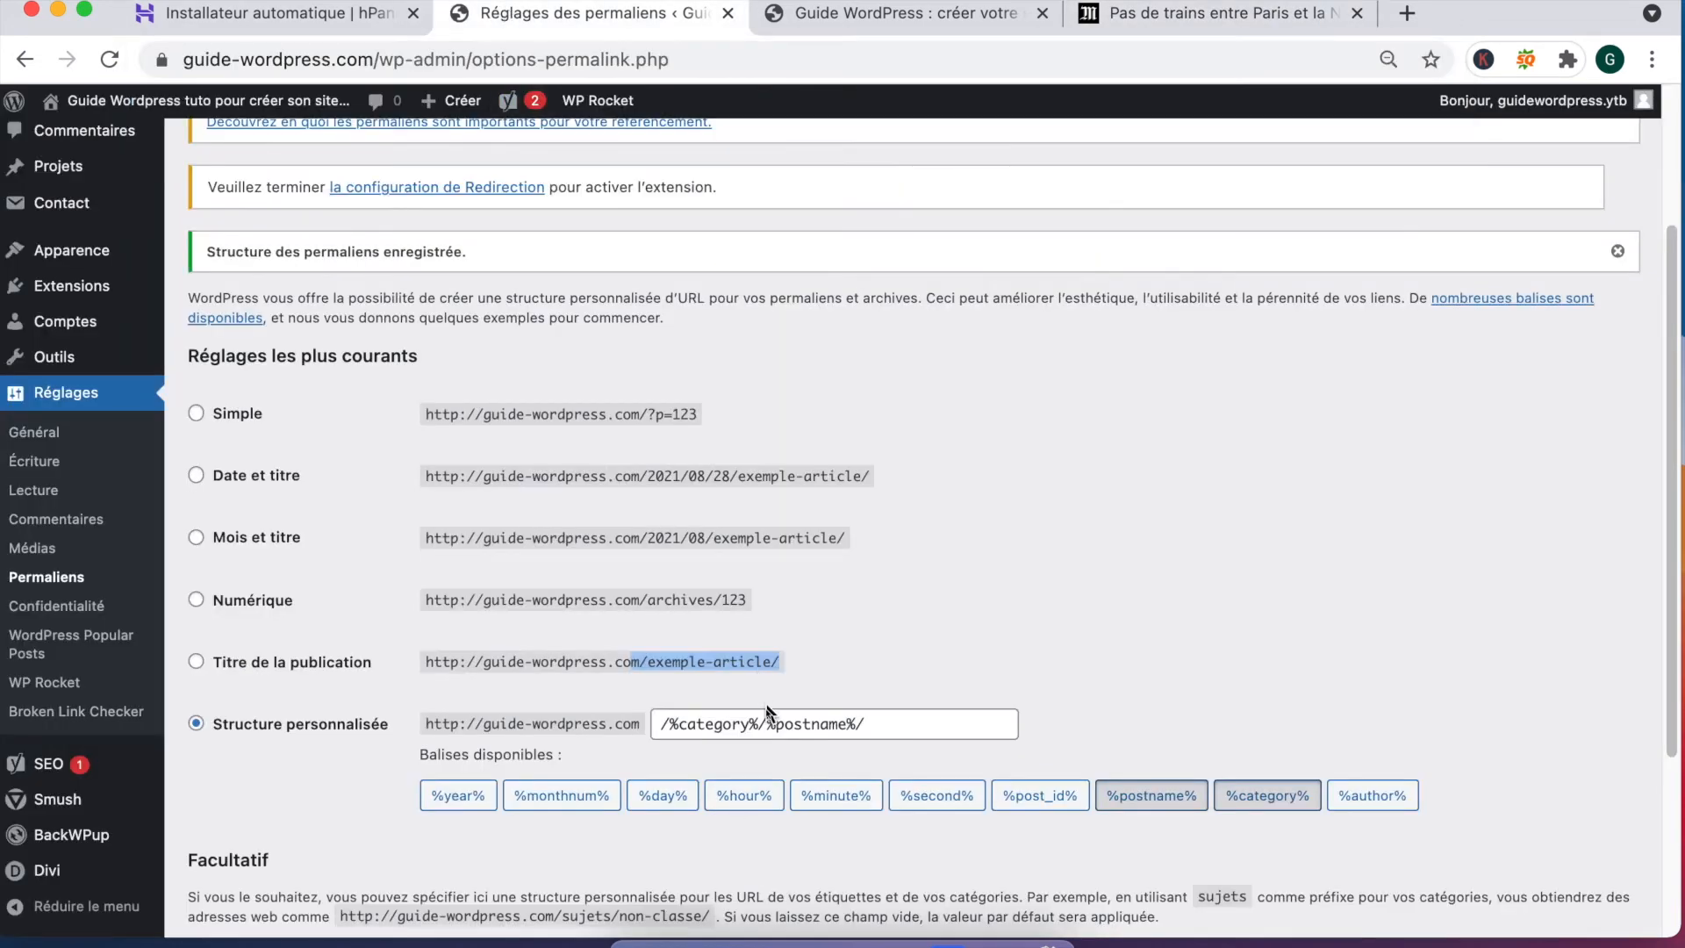
Step: Reset the custom permalink structure to /%postname%/, save it, and select all pages
{"action": "left_click_drag", "start_coordinate": [768, 713], "coordinate": [654, 724]}
{"action": "key", "text": "BackSpace"}
{"action": "type", "text": "/"}
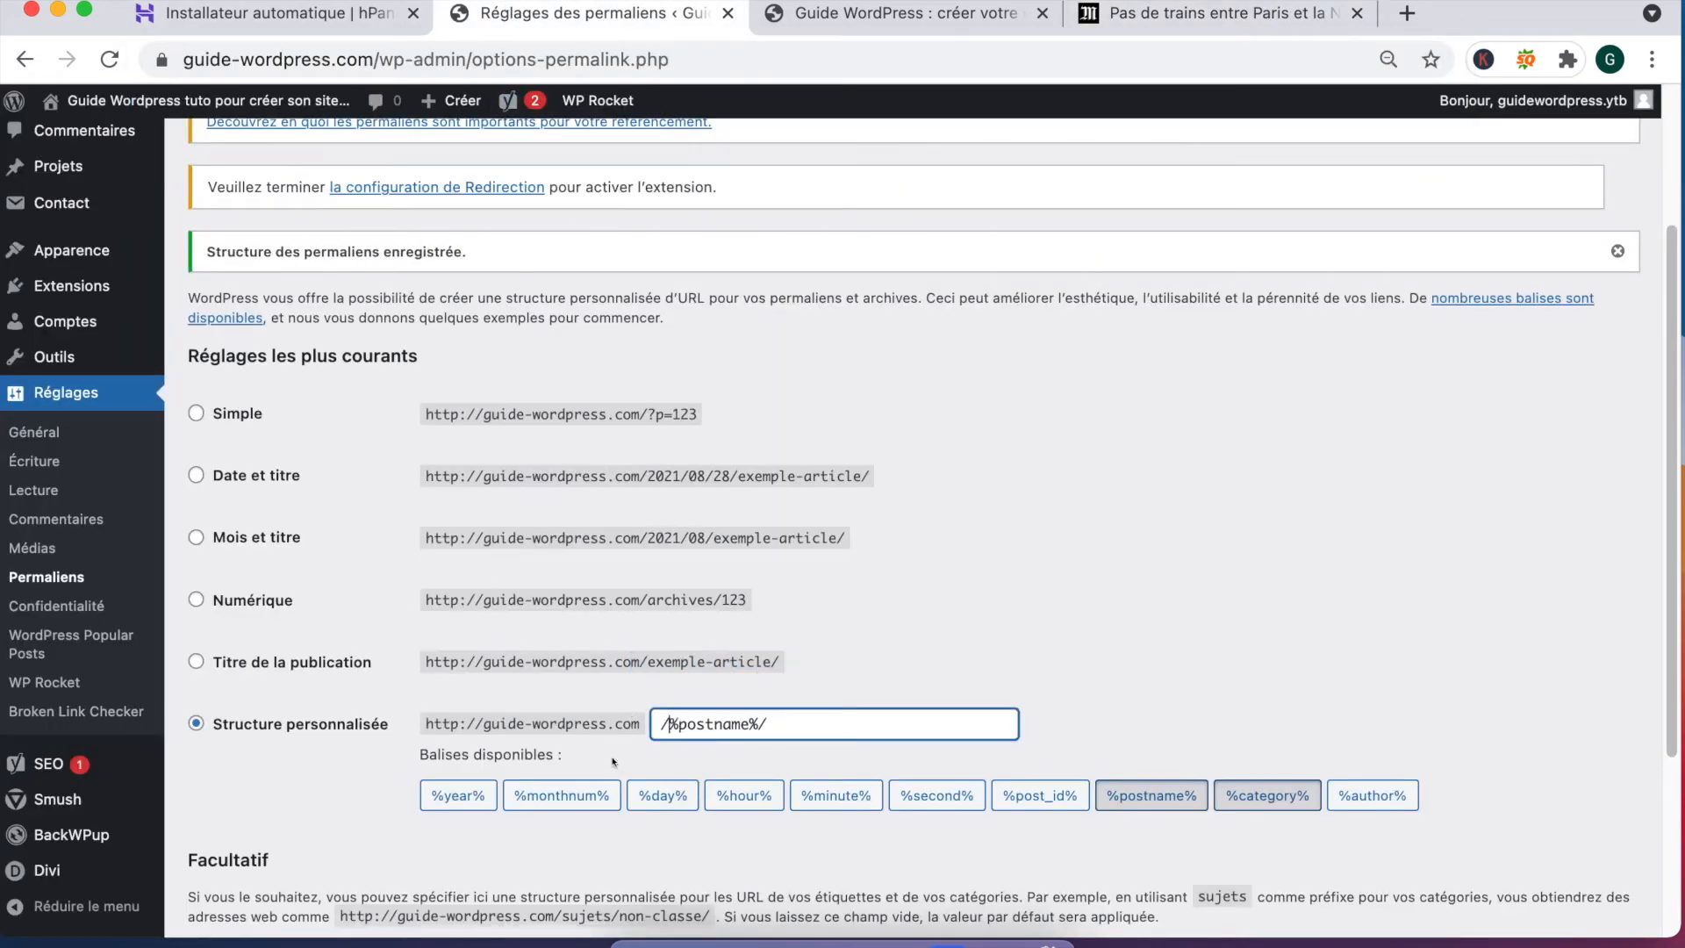
{"action": "scroll", "coordinate": [357, 856], "scroll_direction": "down", "scroll_amount": 3}
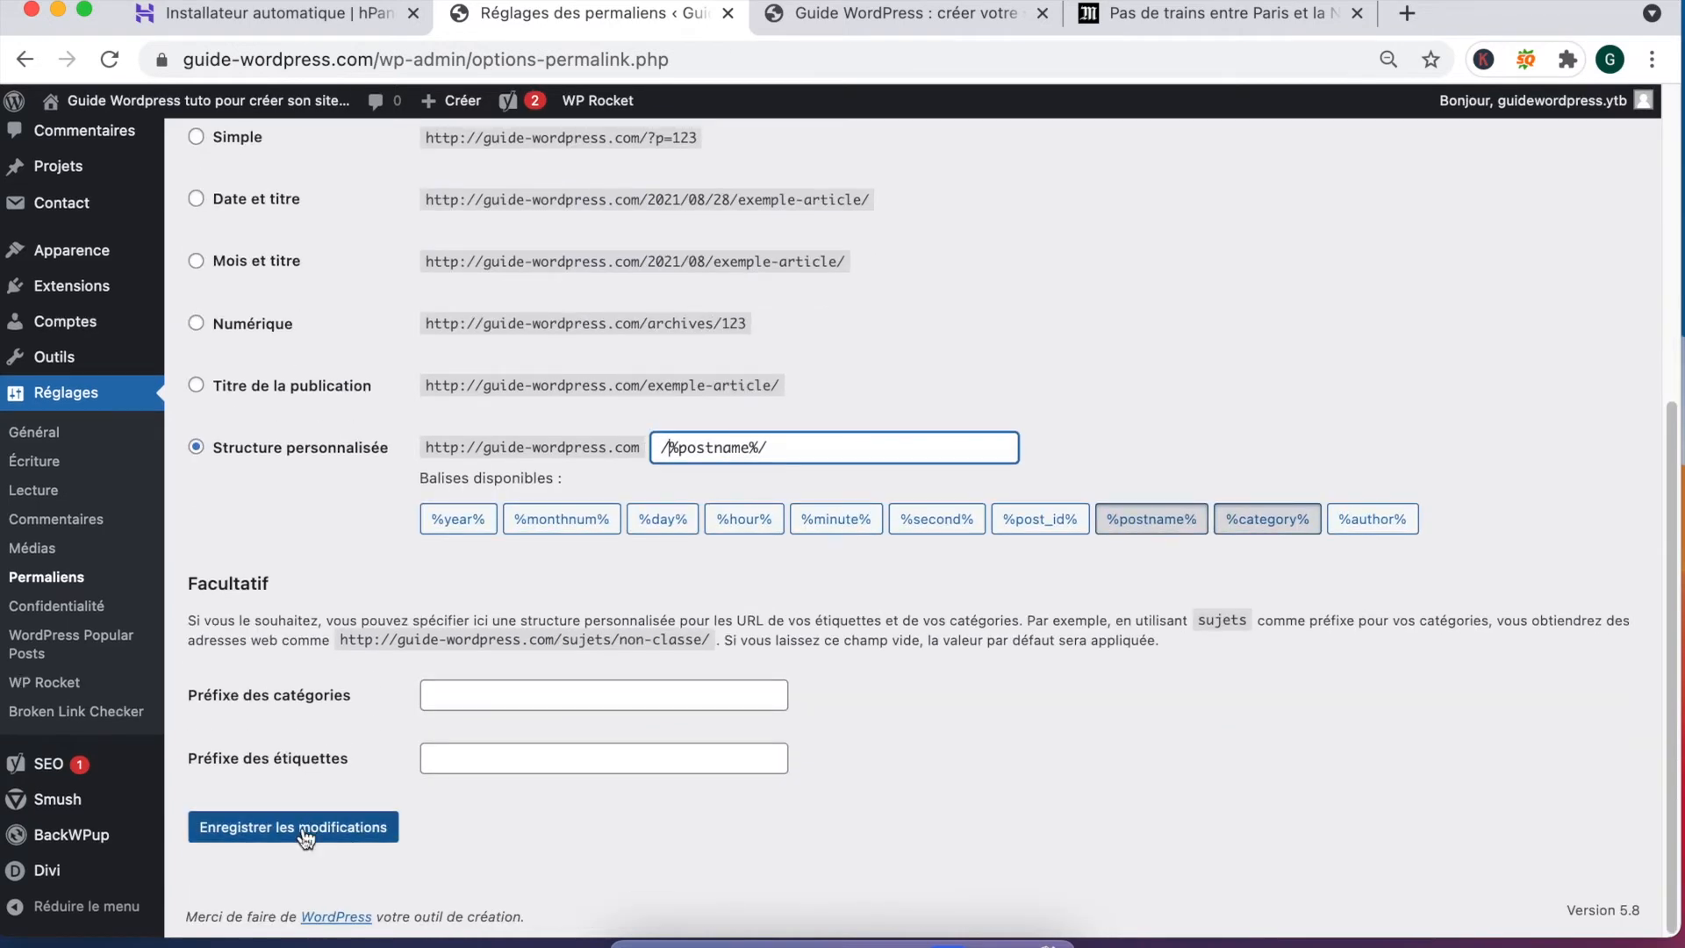
{"action": "left_click", "coordinate": [303, 829]}
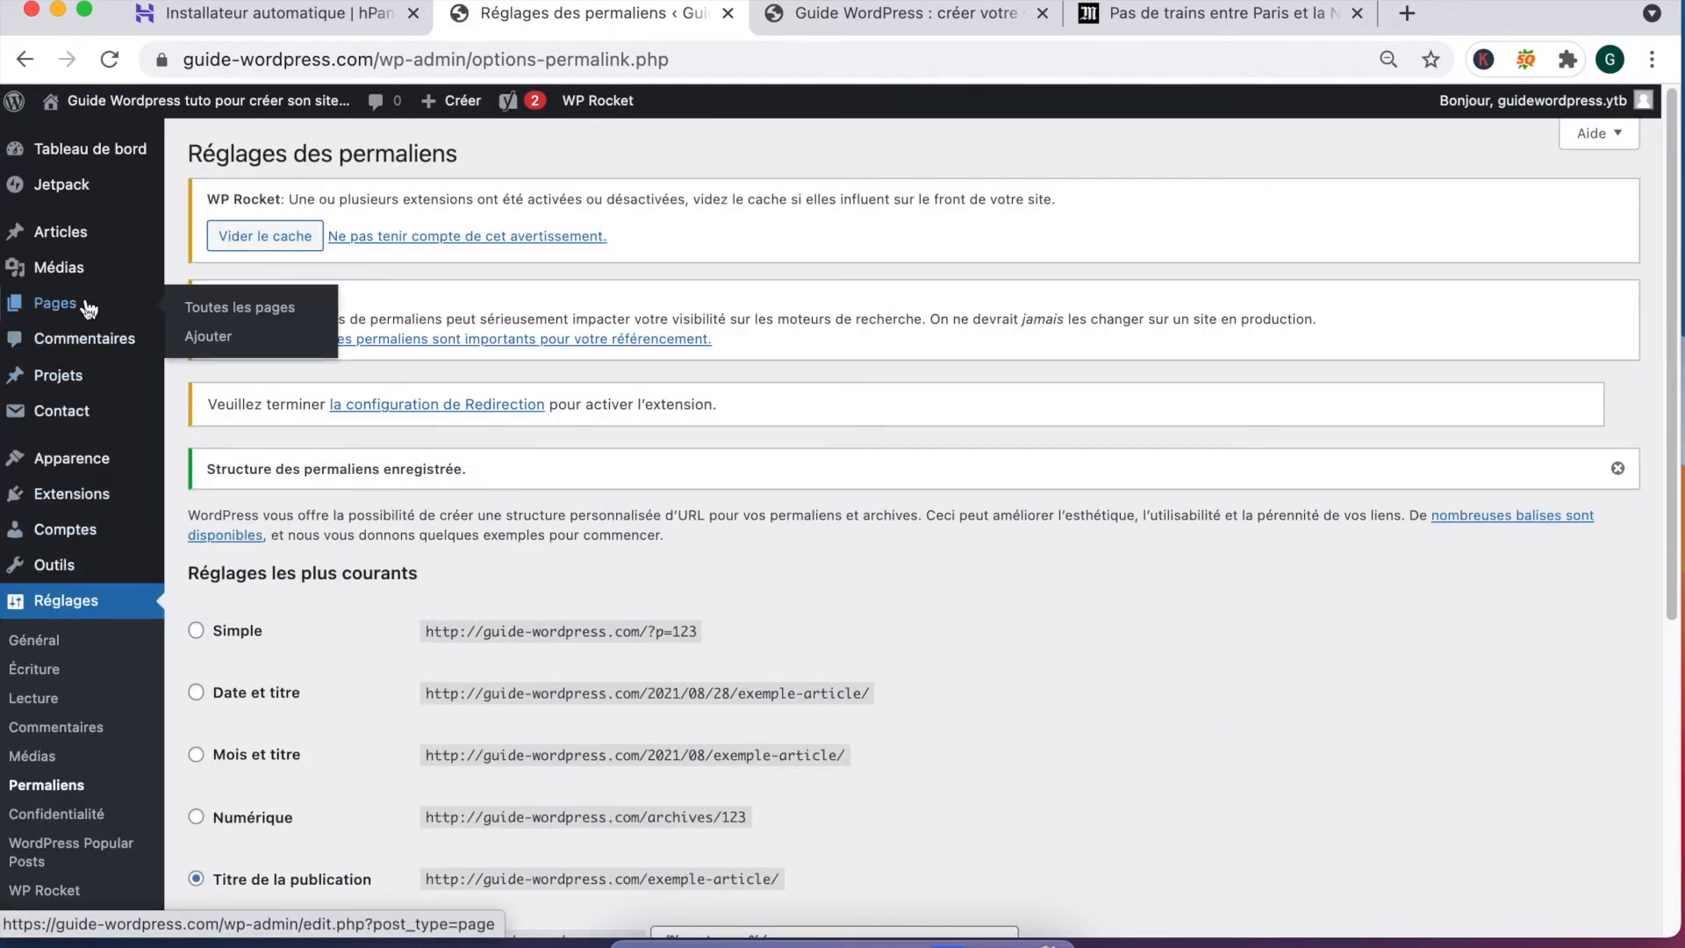
{"action": "left_click", "coordinate": [82, 307]}
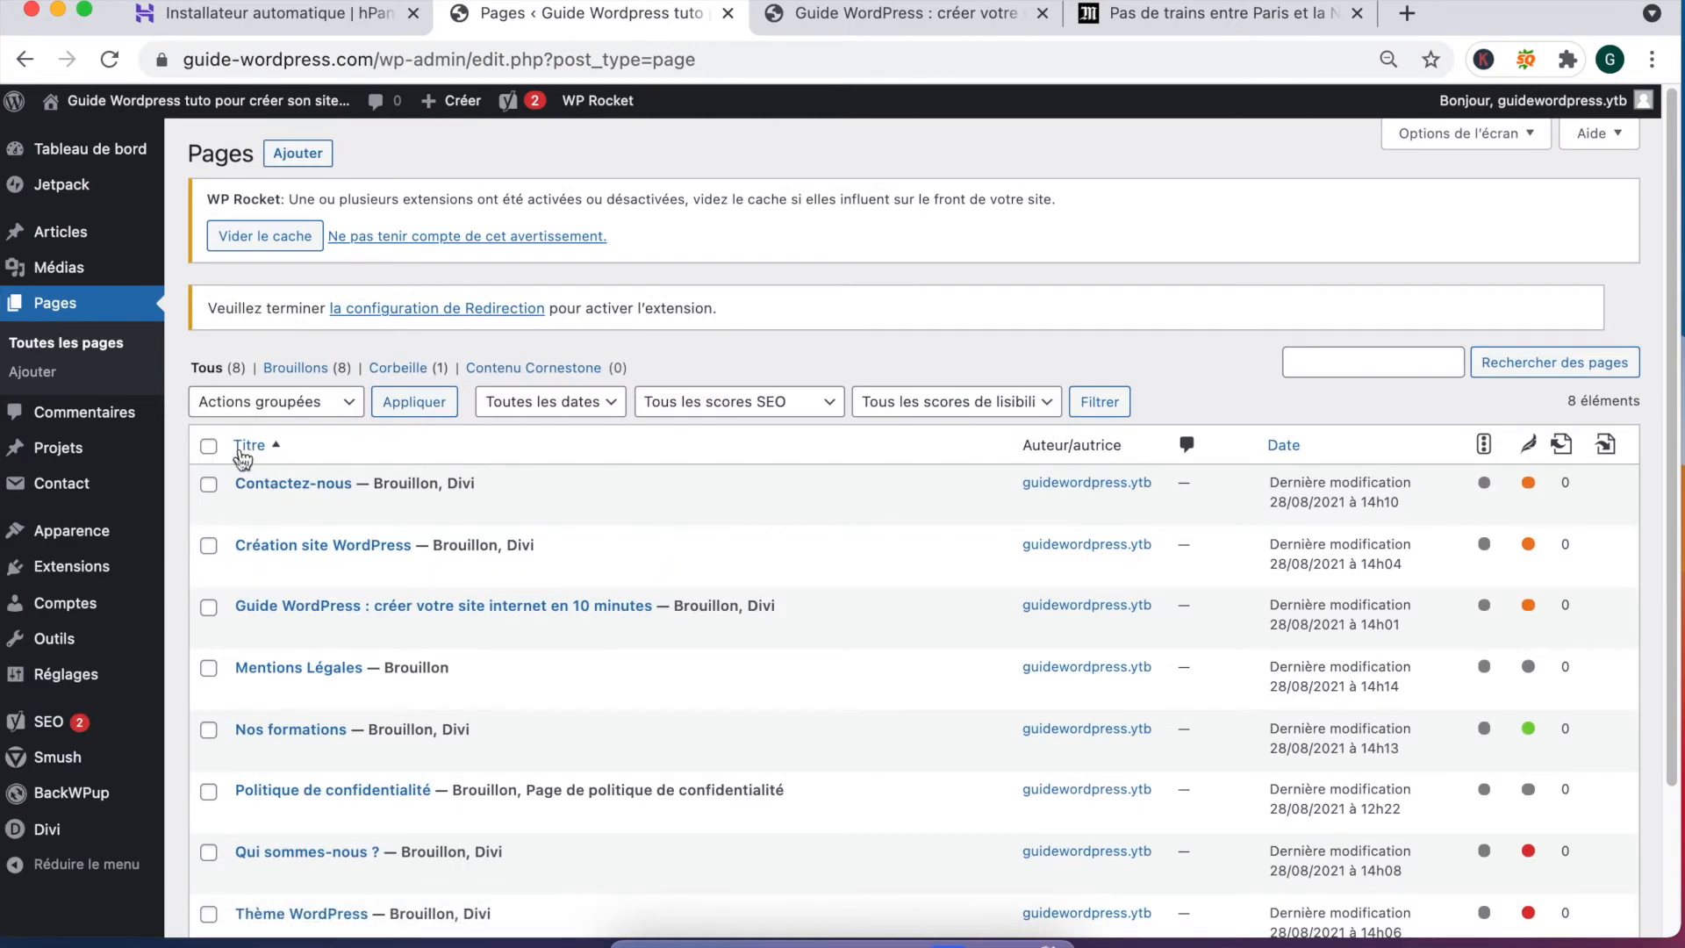
{"action": "left_click", "coordinate": [208, 446]}
Step: Set Thème WordPress's status to Publié and update it
{"action": "left_click", "coordinate": [271, 403]}
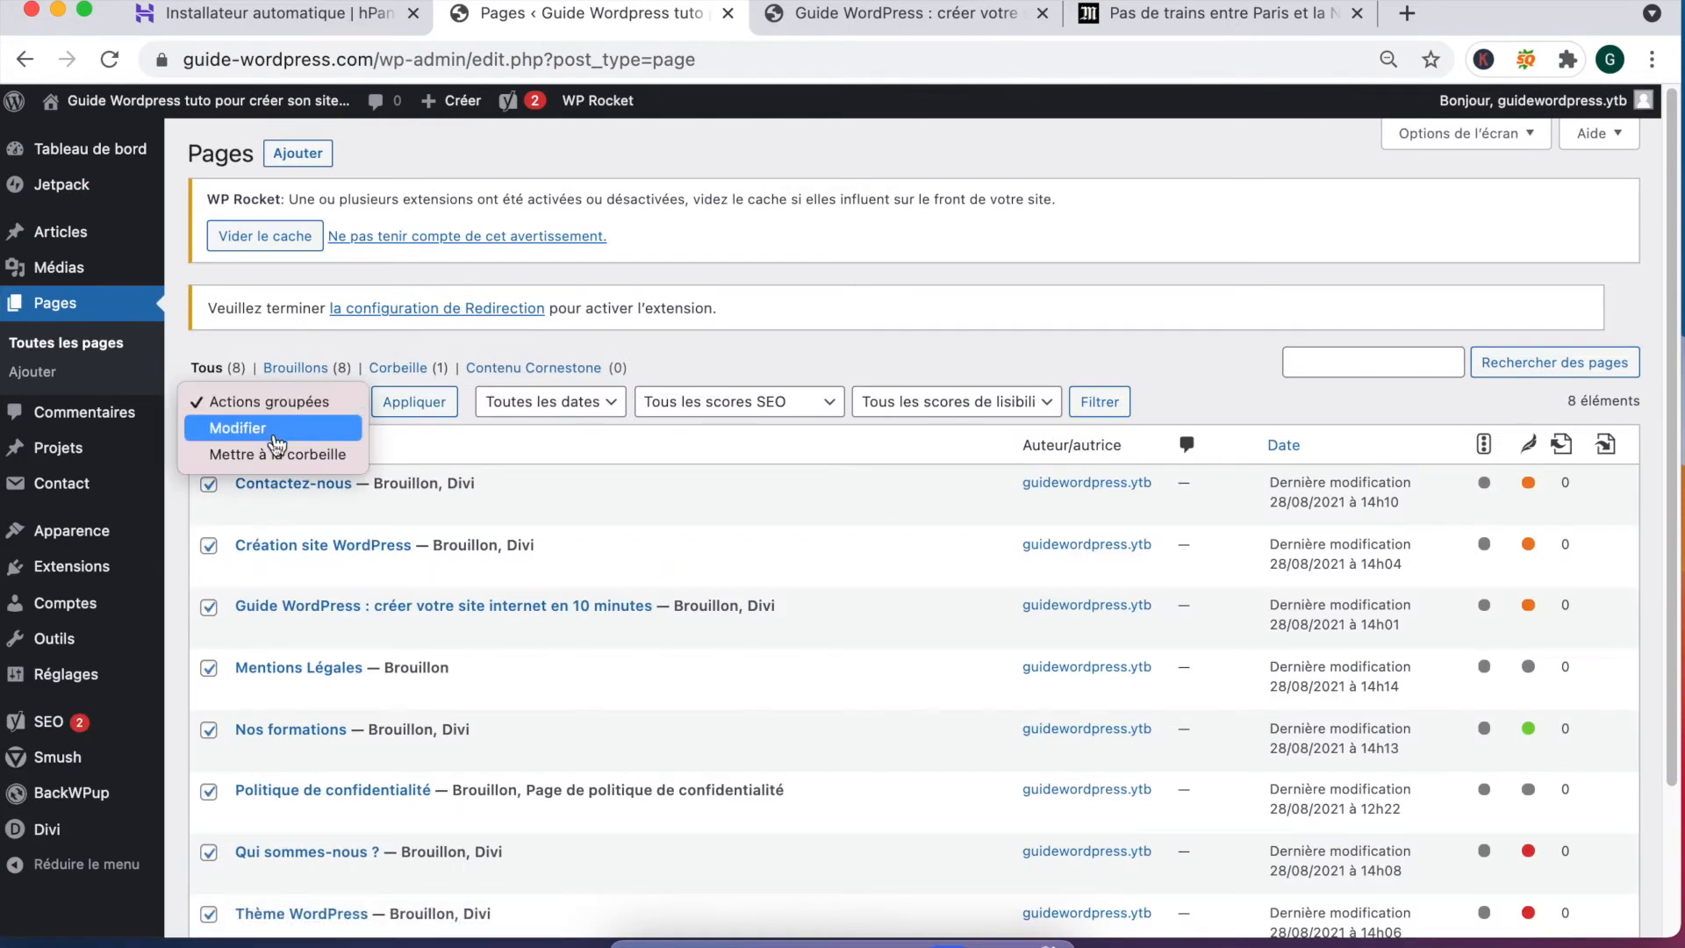
{"action": "left_click", "coordinate": [794, 347]}
{"action": "scroll", "coordinate": [794, 351], "scroll_direction": "down", "scroll_amount": 3}
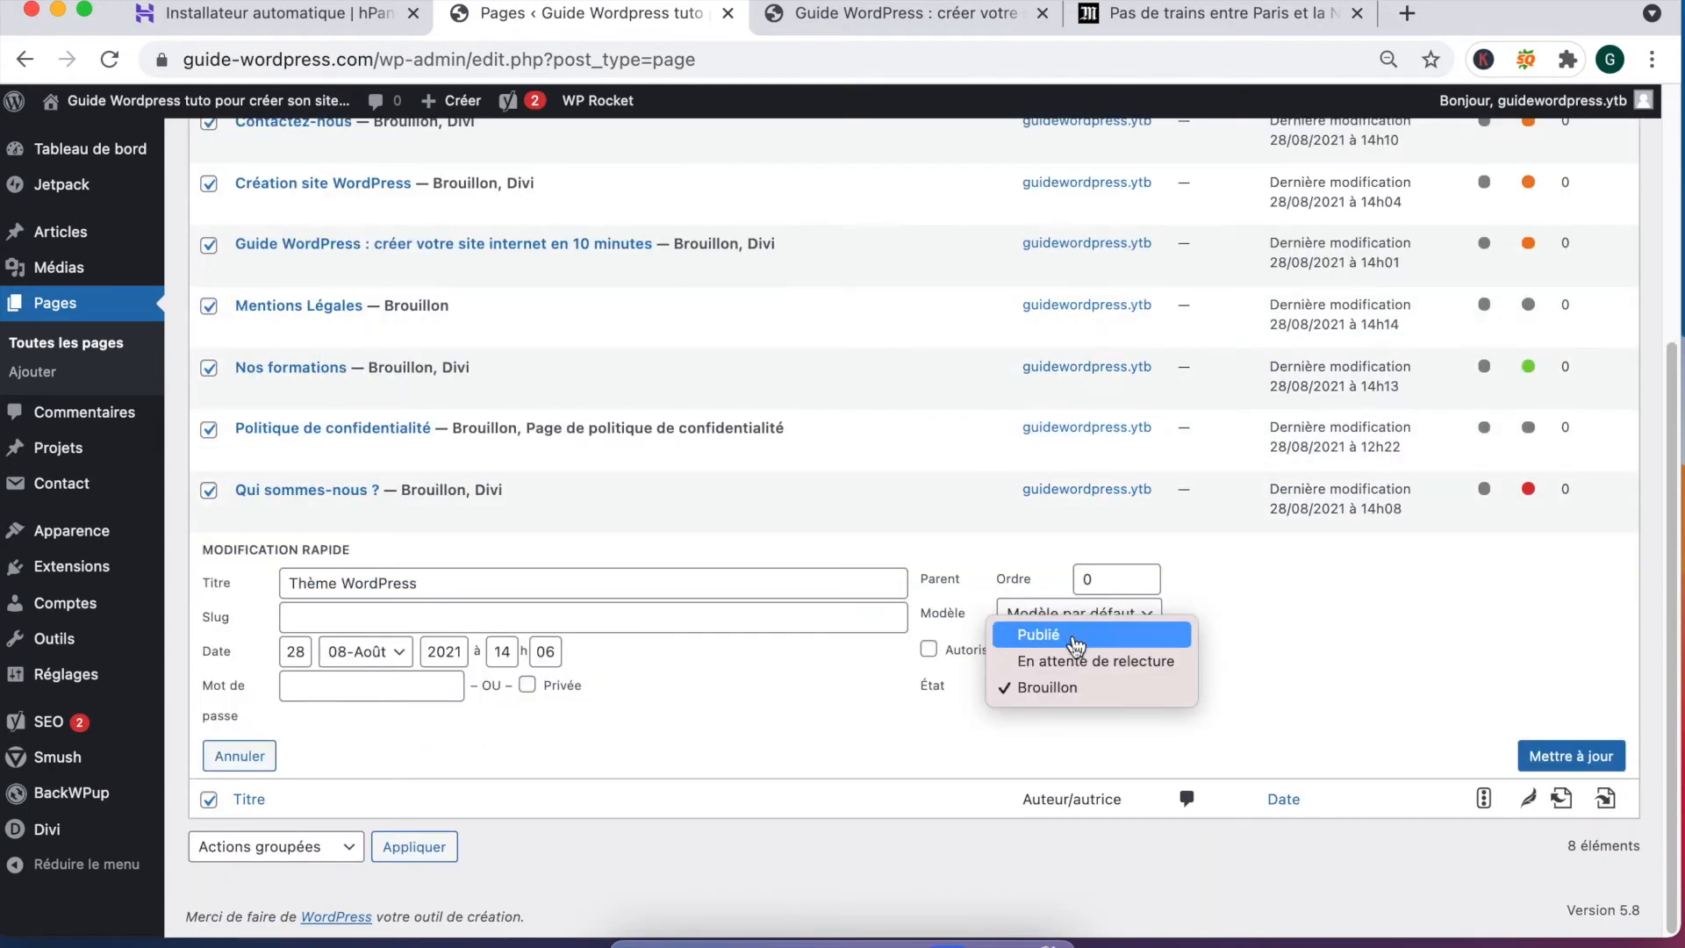
{"action": "left_click", "coordinate": [1118, 633]}
{"action": "left_click", "coordinate": [1580, 762]}
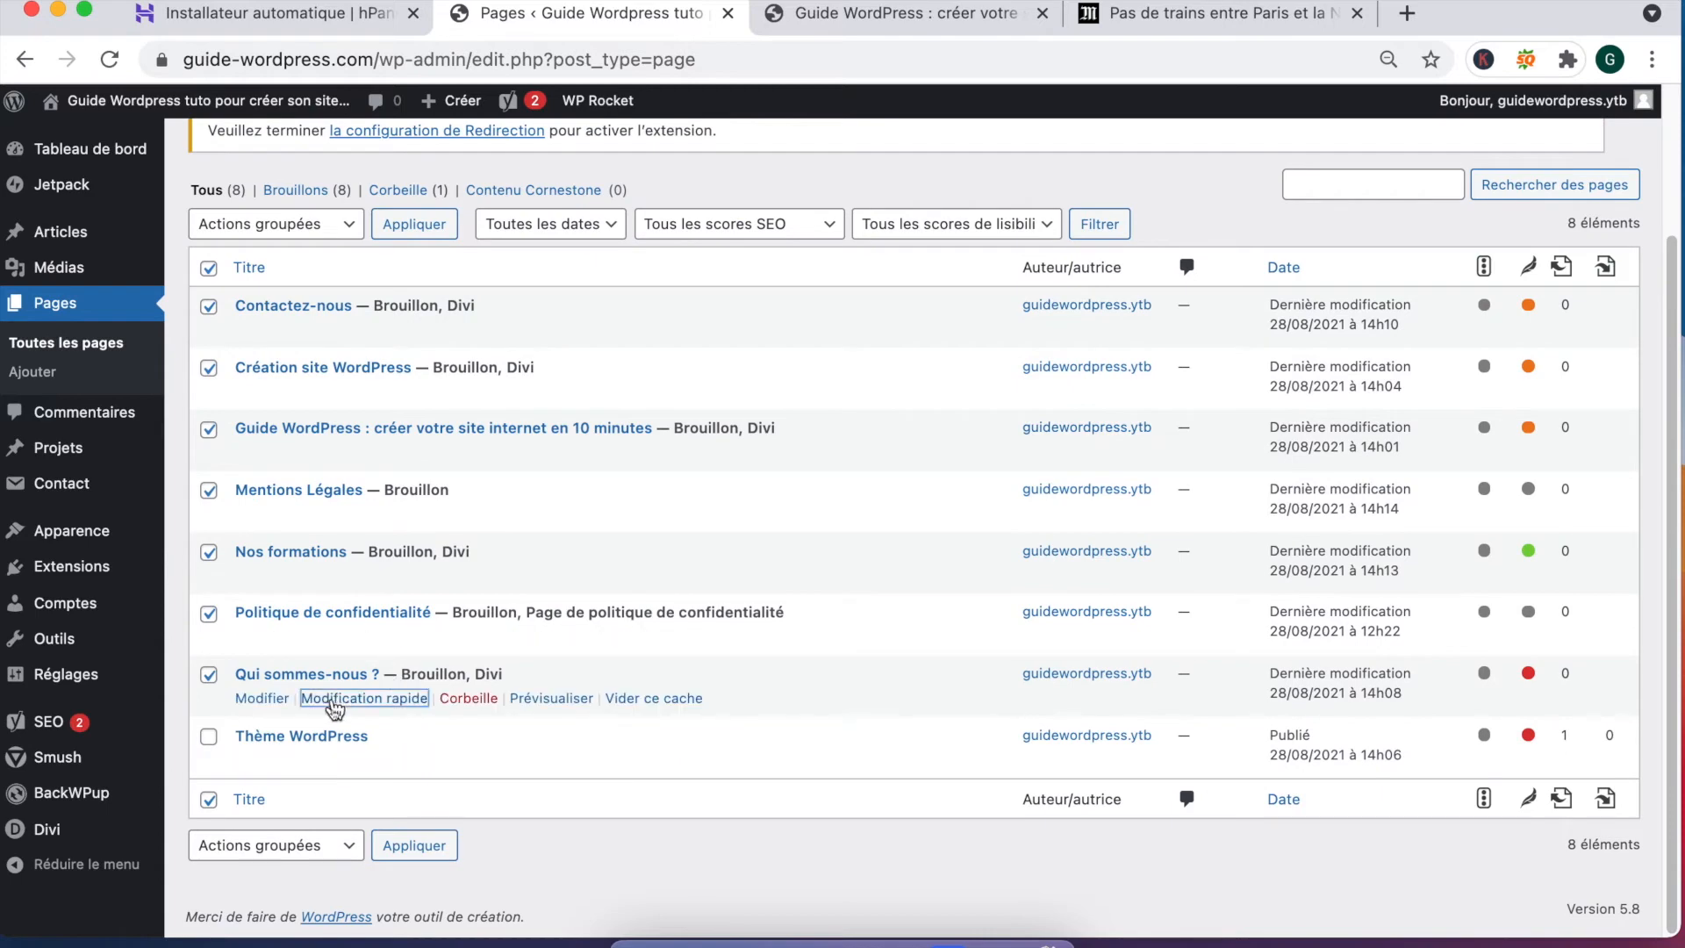
Step: Quick-edit Qui sommes-nous ? and change its status to Publié
{"action": "left_click", "coordinate": [334, 699]}
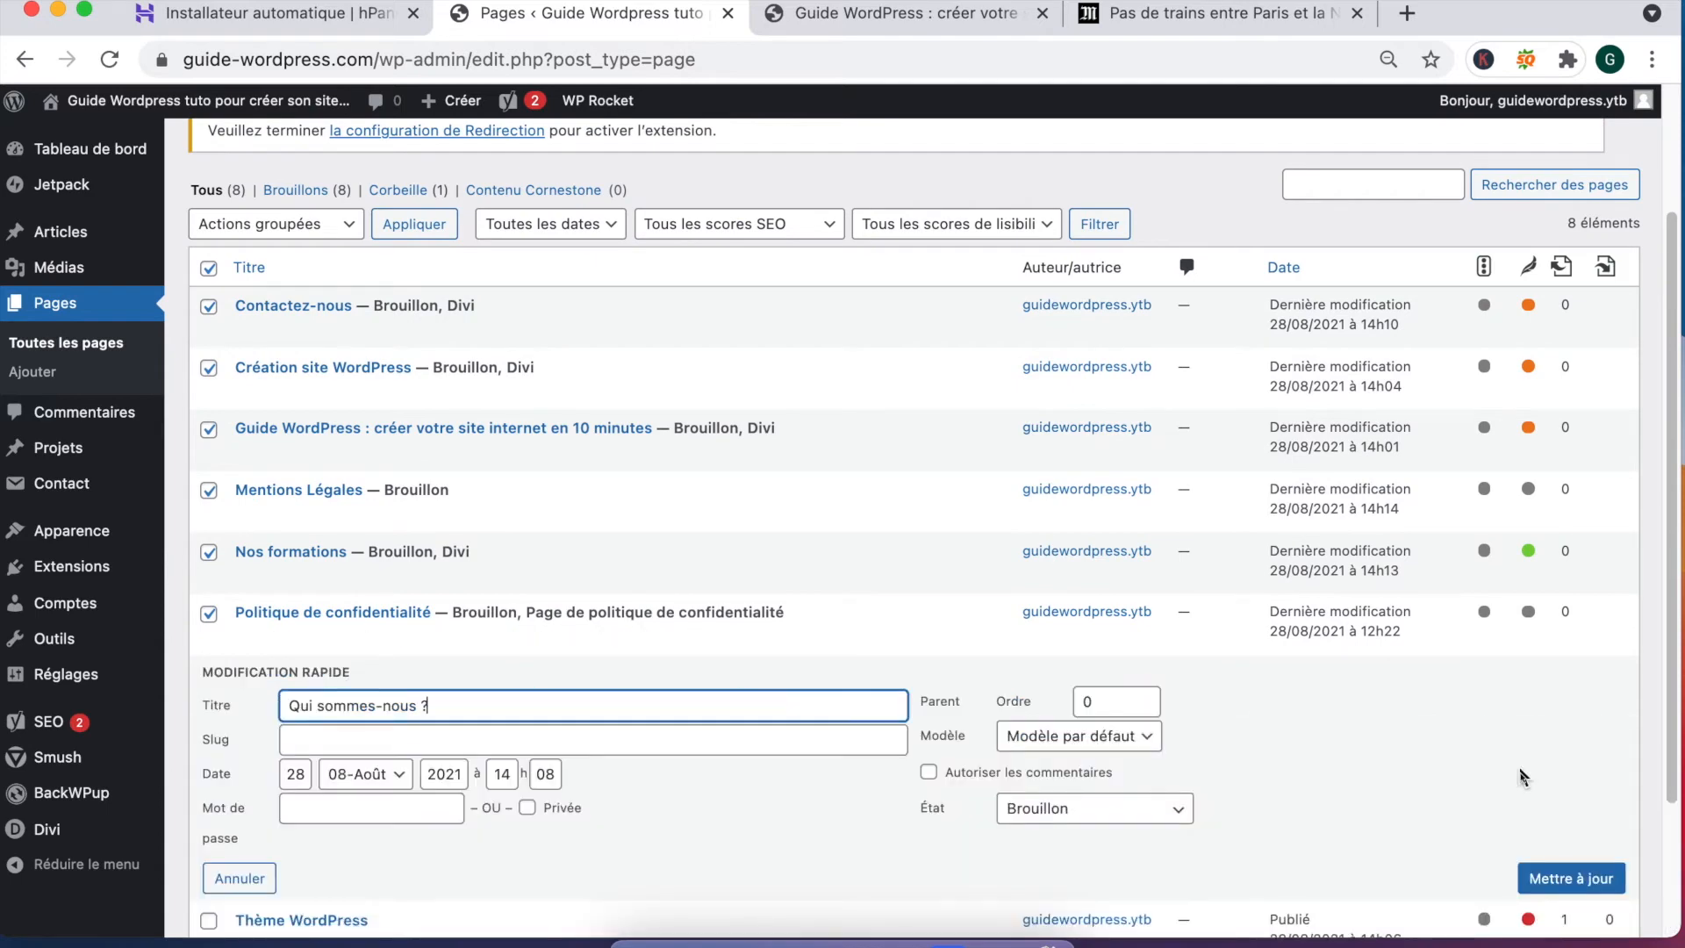
{"action": "scroll", "coordinate": [1528, 773], "scroll_direction": "down", "scroll_amount": 3}
{"action": "left_click", "coordinate": [1077, 625]}
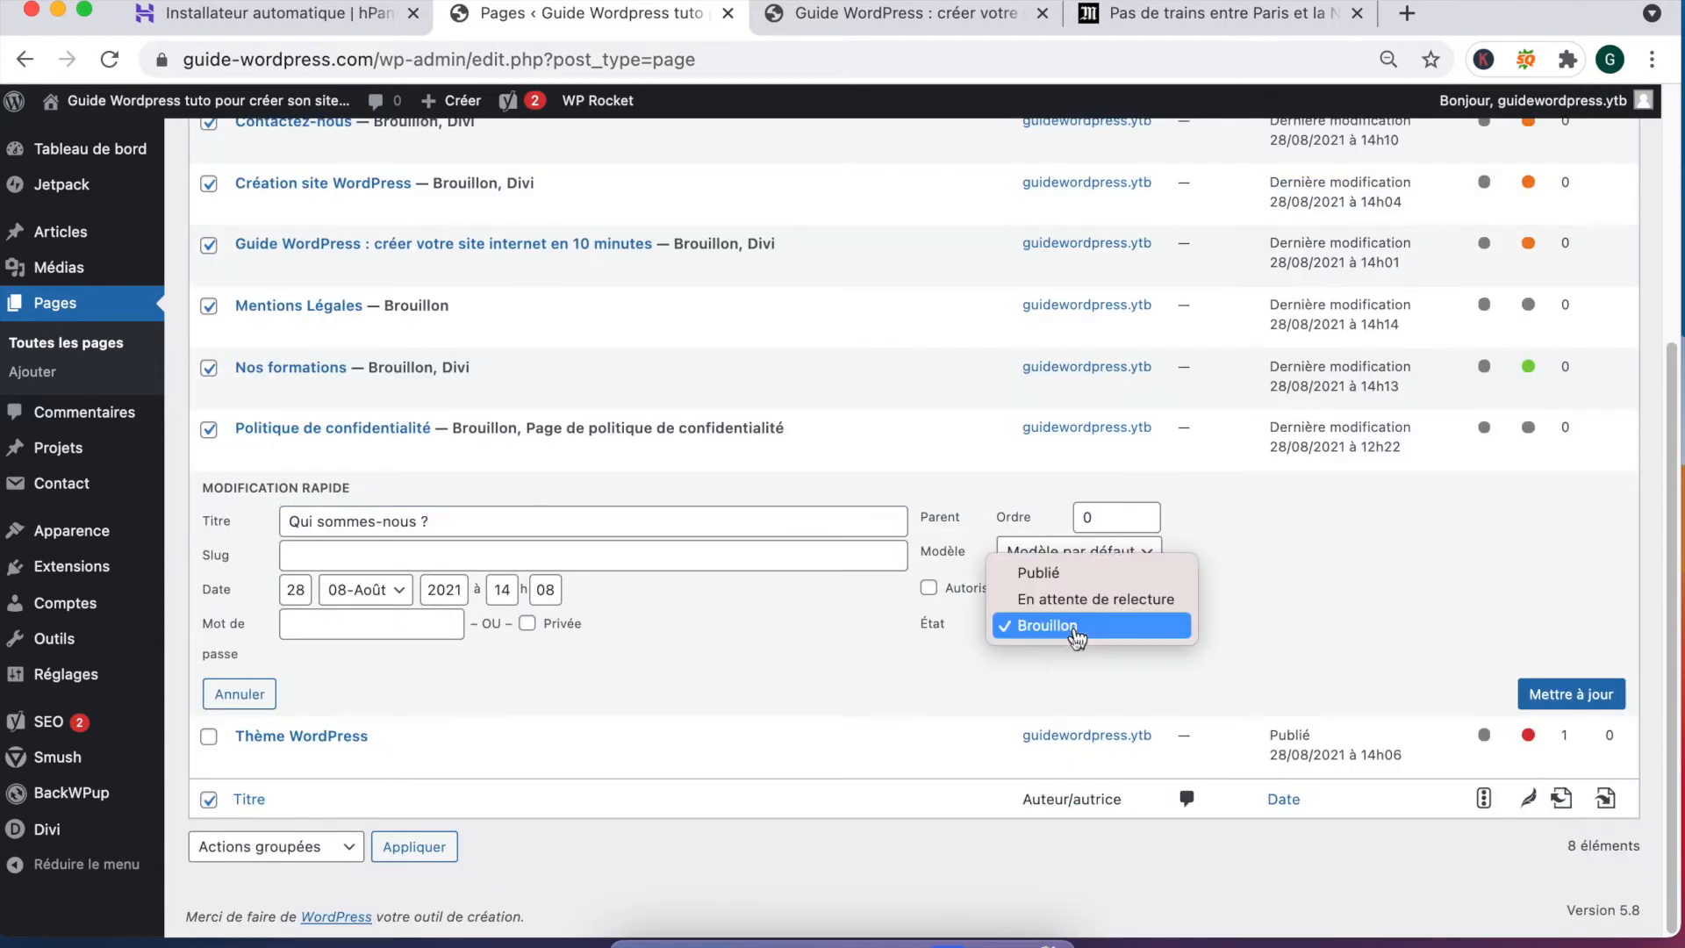
{"action": "left_click", "coordinate": [1066, 573]}
{"action": "left_click", "coordinate": [1603, 699]}
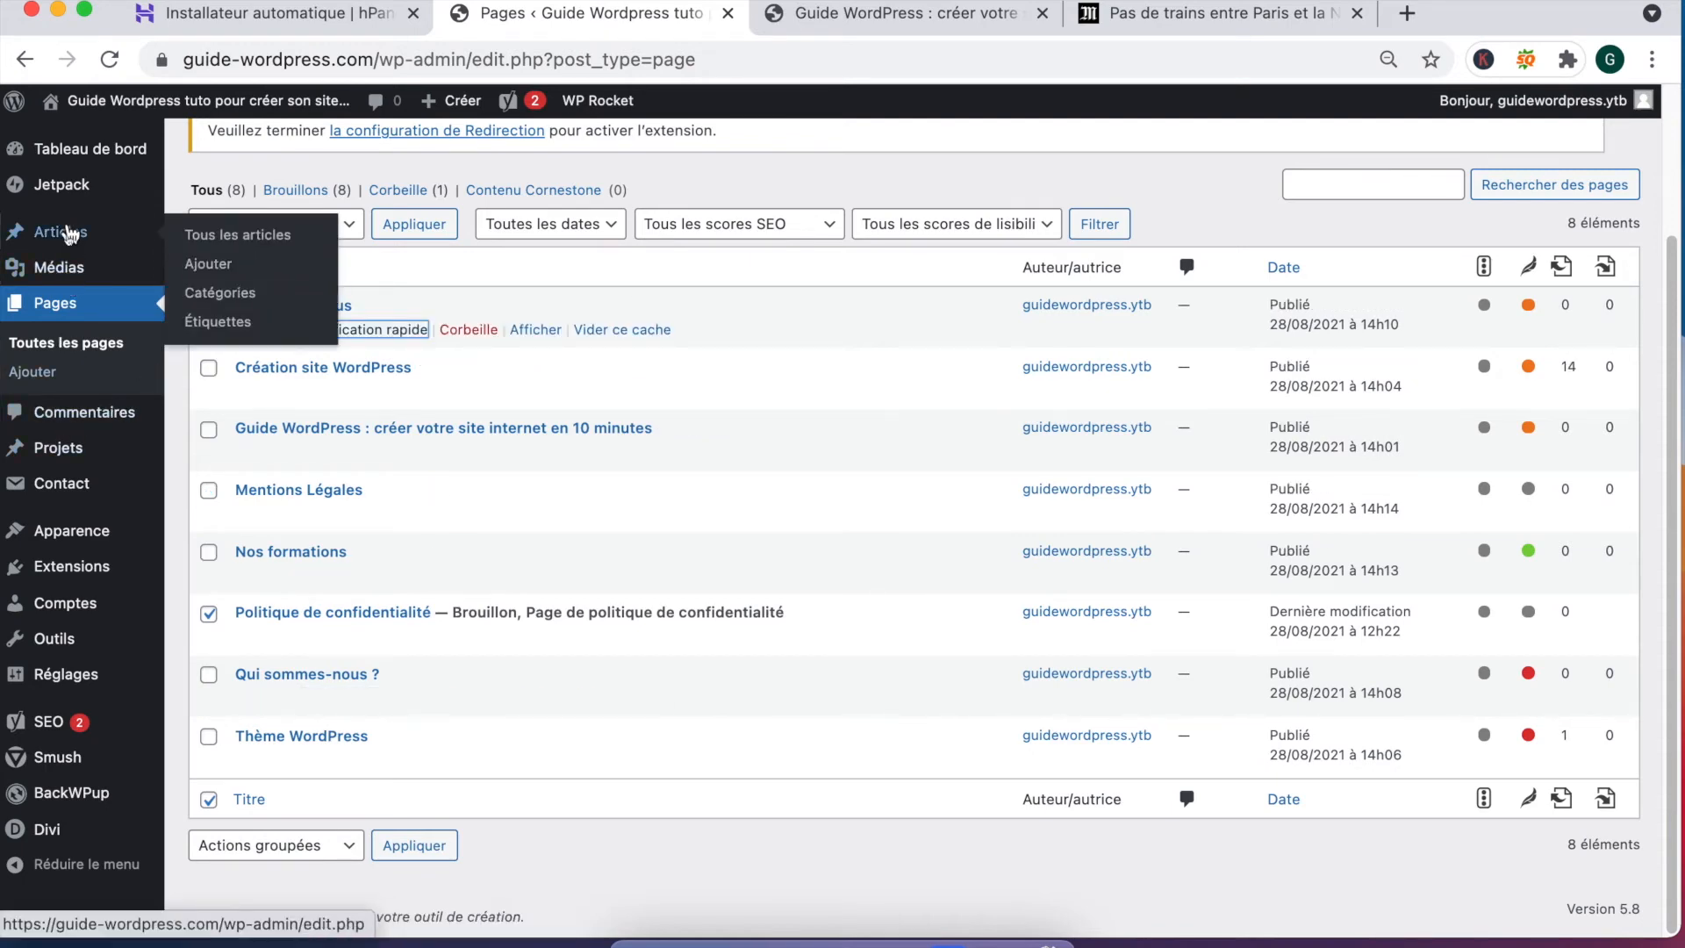
{"action": "mouse_move", "coordinate": [64, 456]}
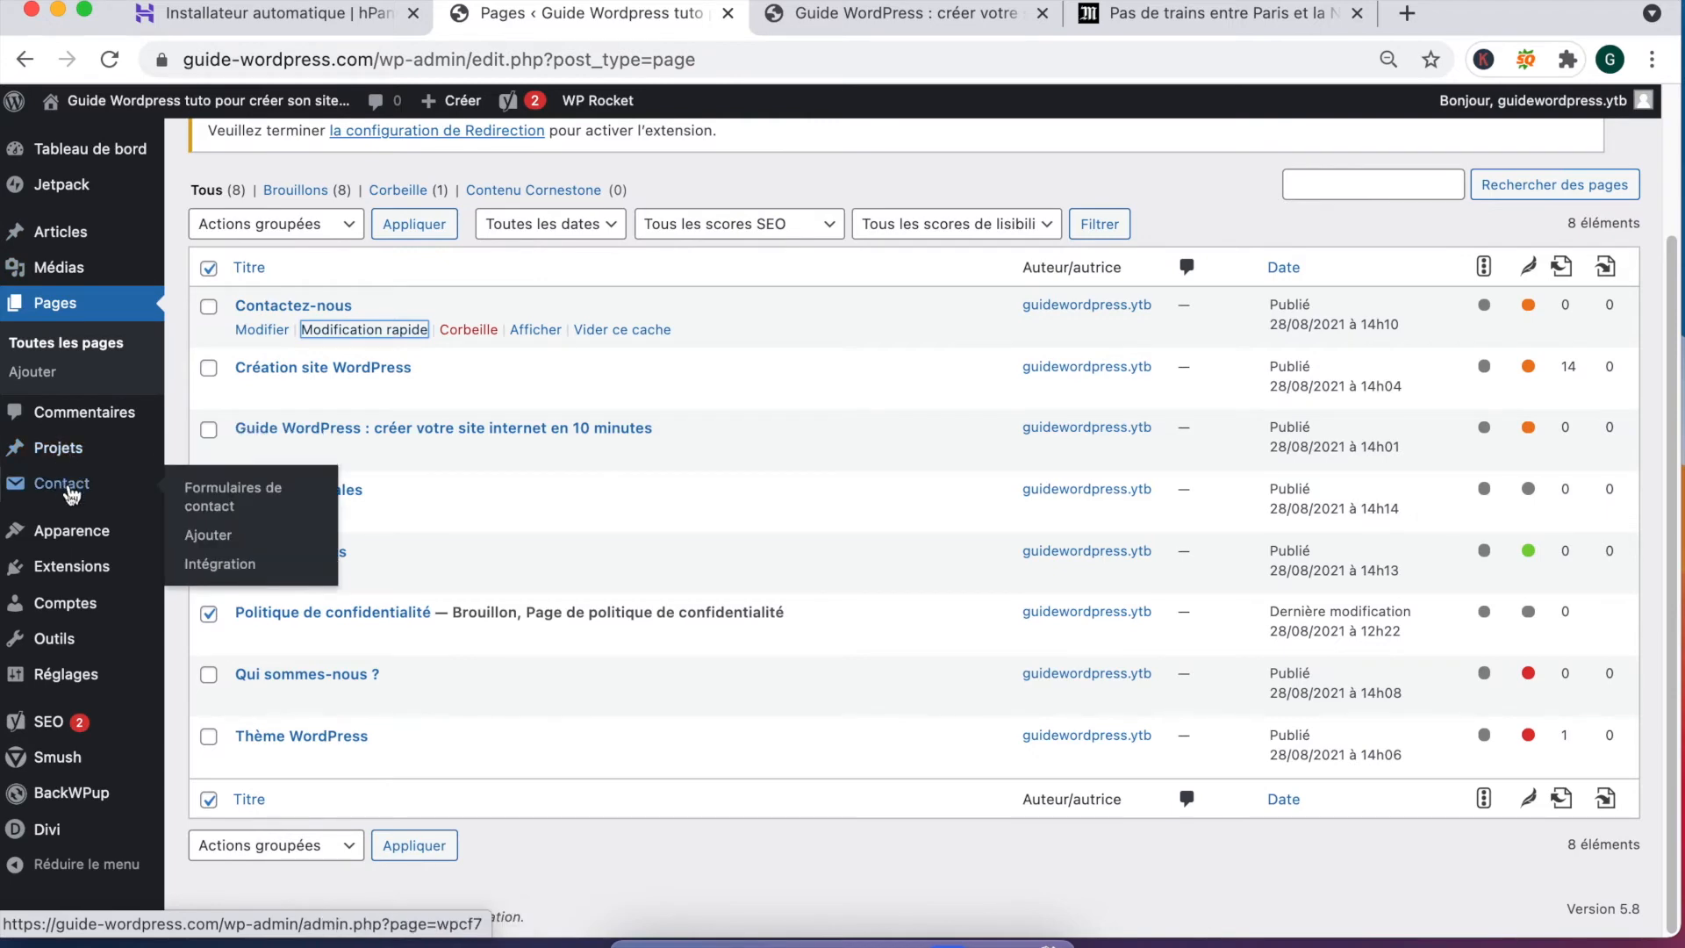
{"action": "mouse_move", "coordinate": [79, 539]}
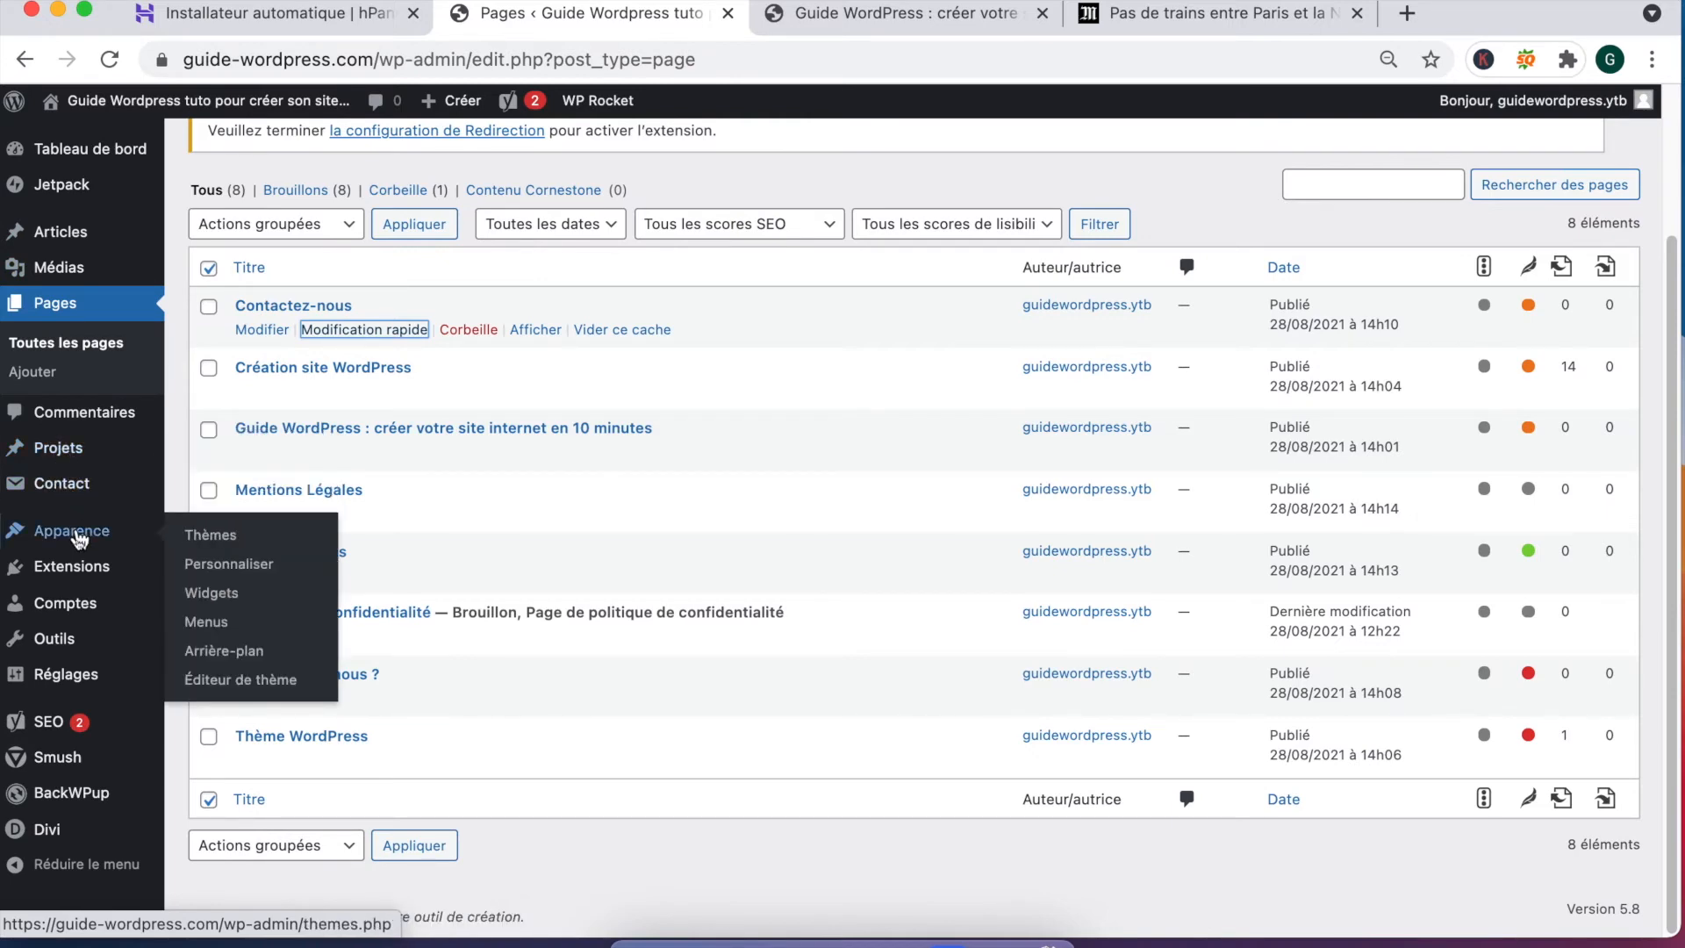
Step: Create a new navigation menu named Menu divi
{"action": "left_click", "coordinate": [206, 622]}
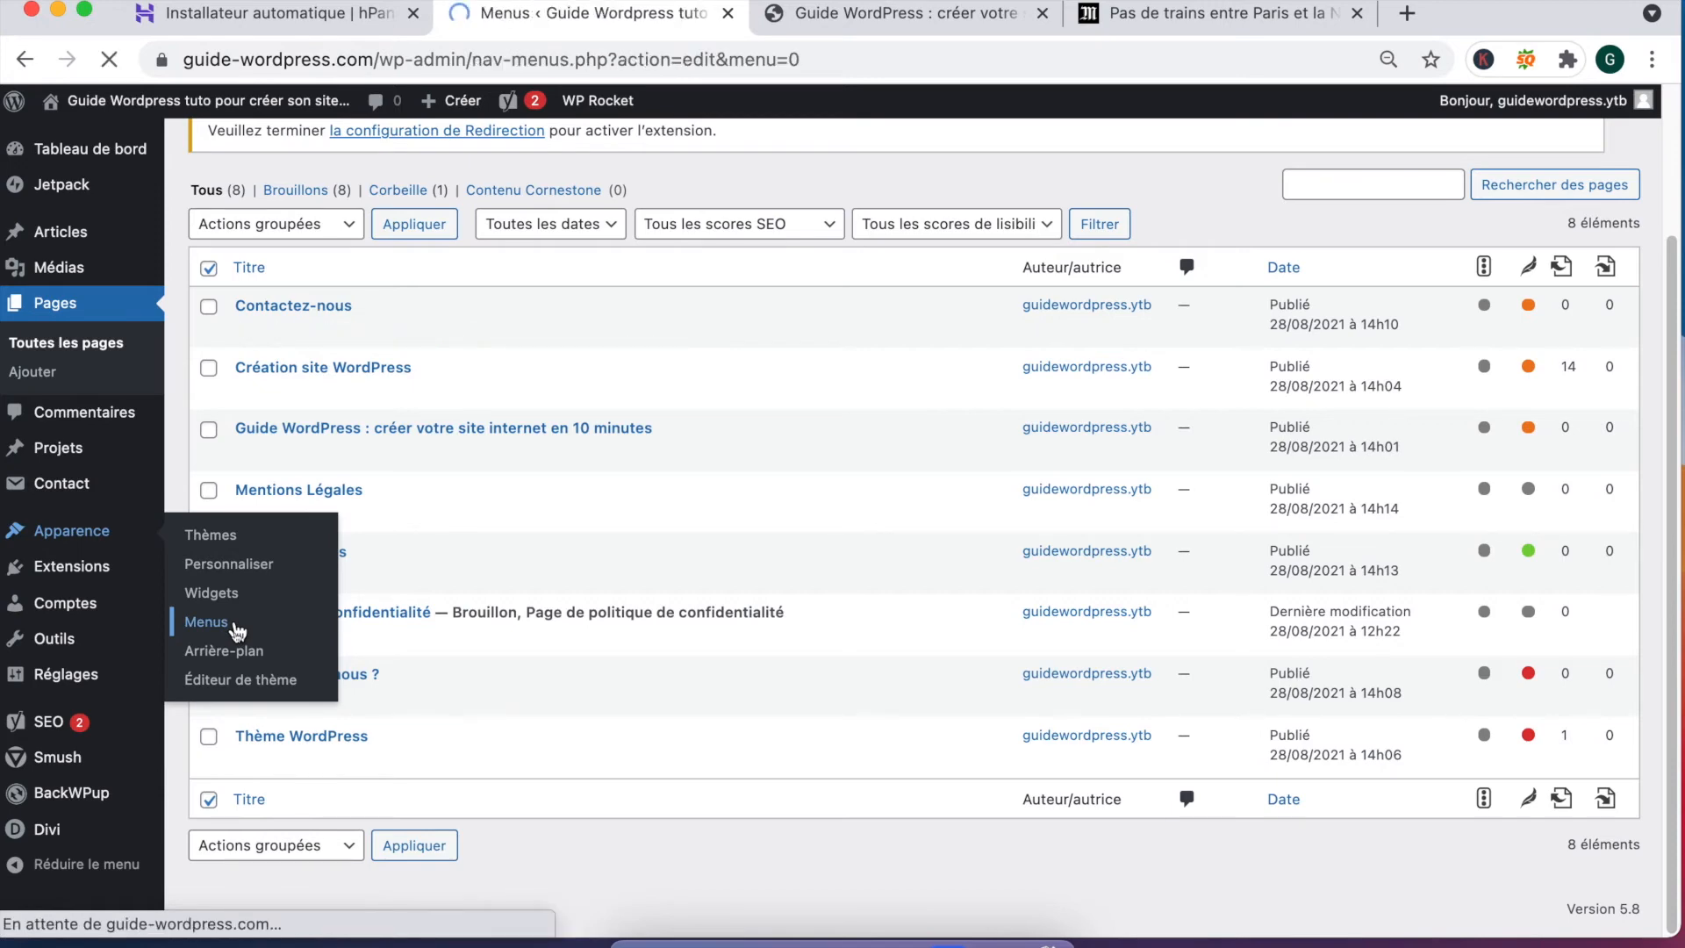
{"action": "scroll", "coordinate": [708, 491], "scroll_direction": "down", "scroll_amount": 3}
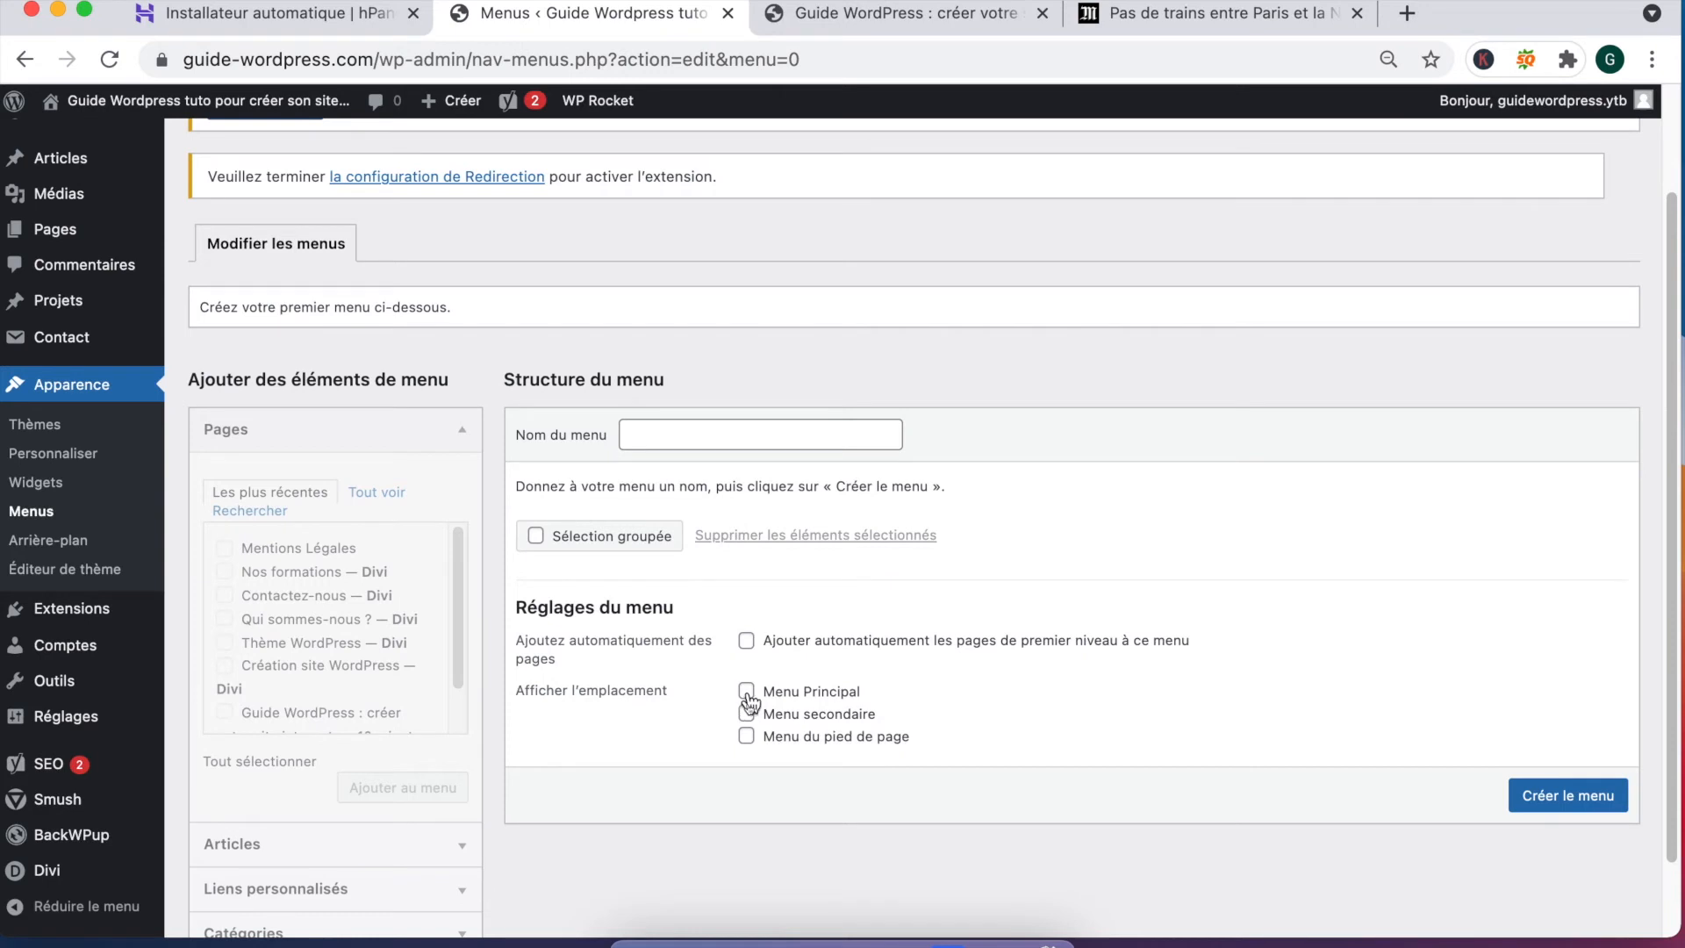
{"action": "left_click", "coordinate": [660, 432]}
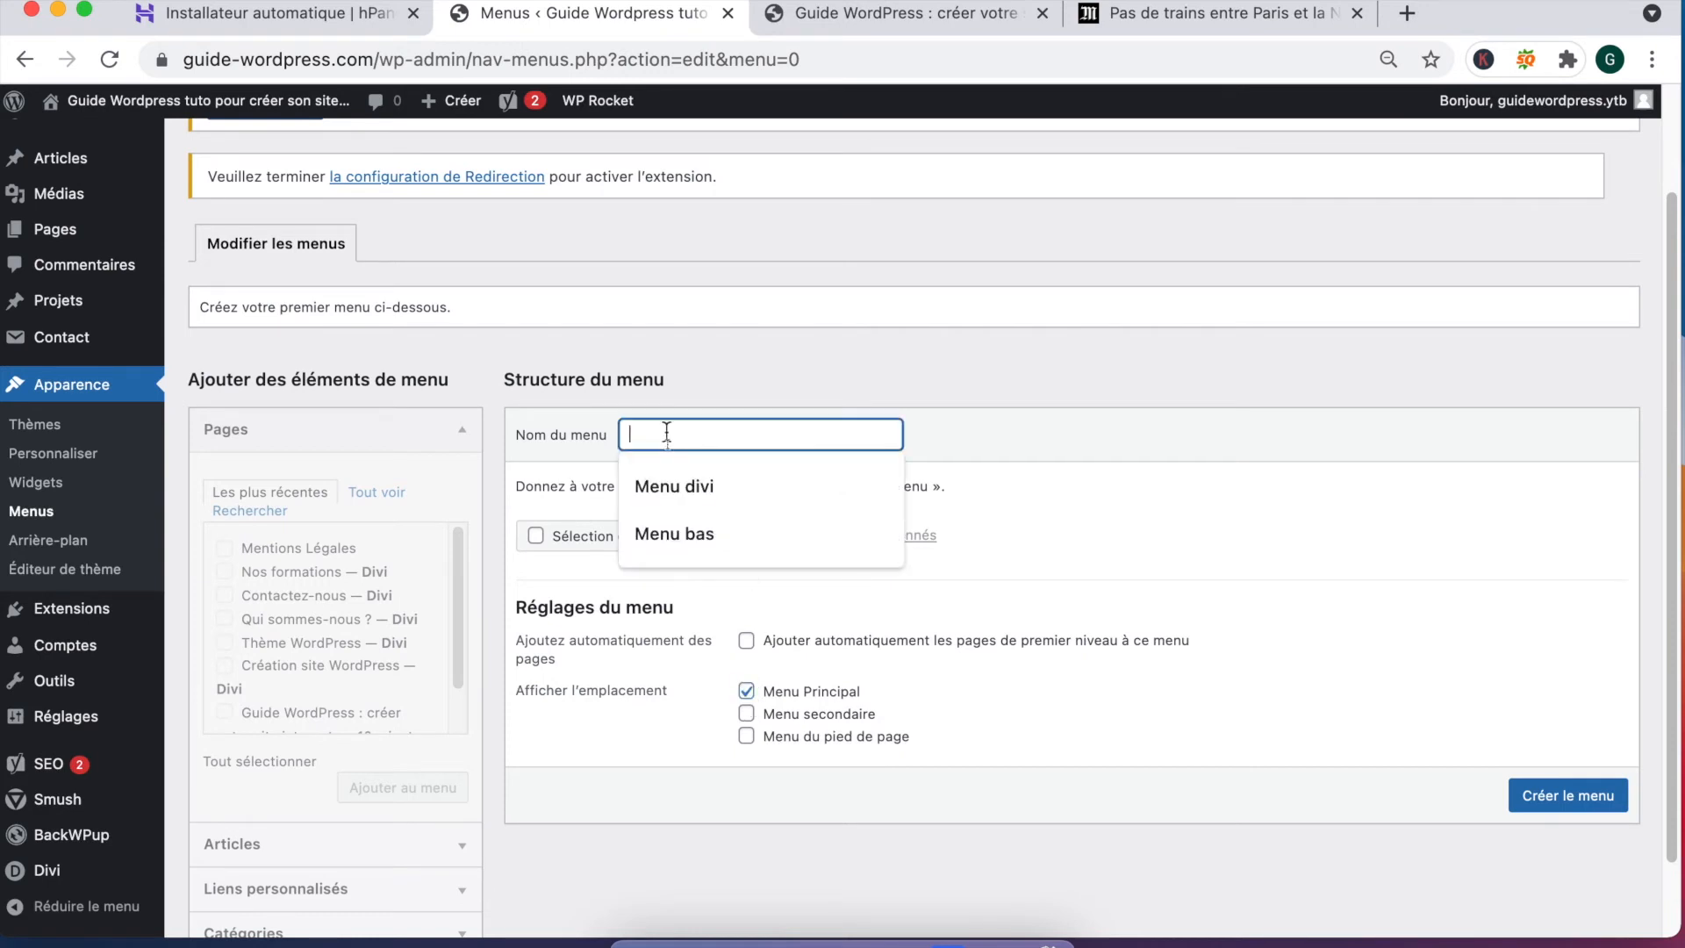
{"action": "left_click", "coordinate": [677, 484]}
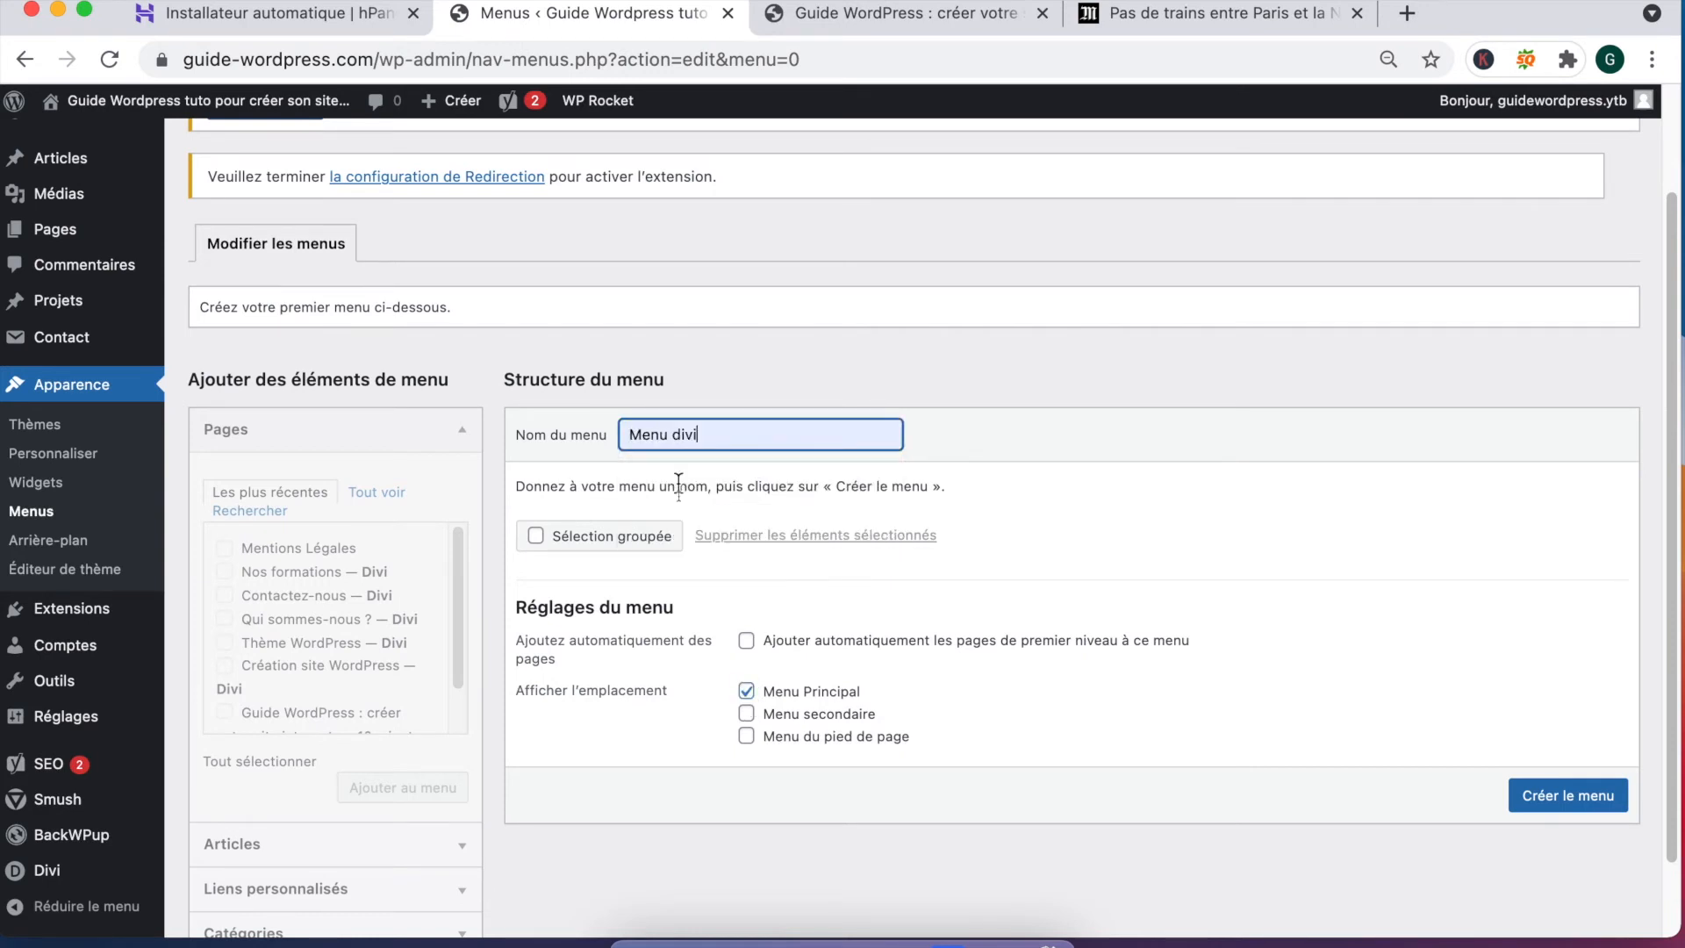
{"action": "left_click", "coordinate": [1562, 798]}
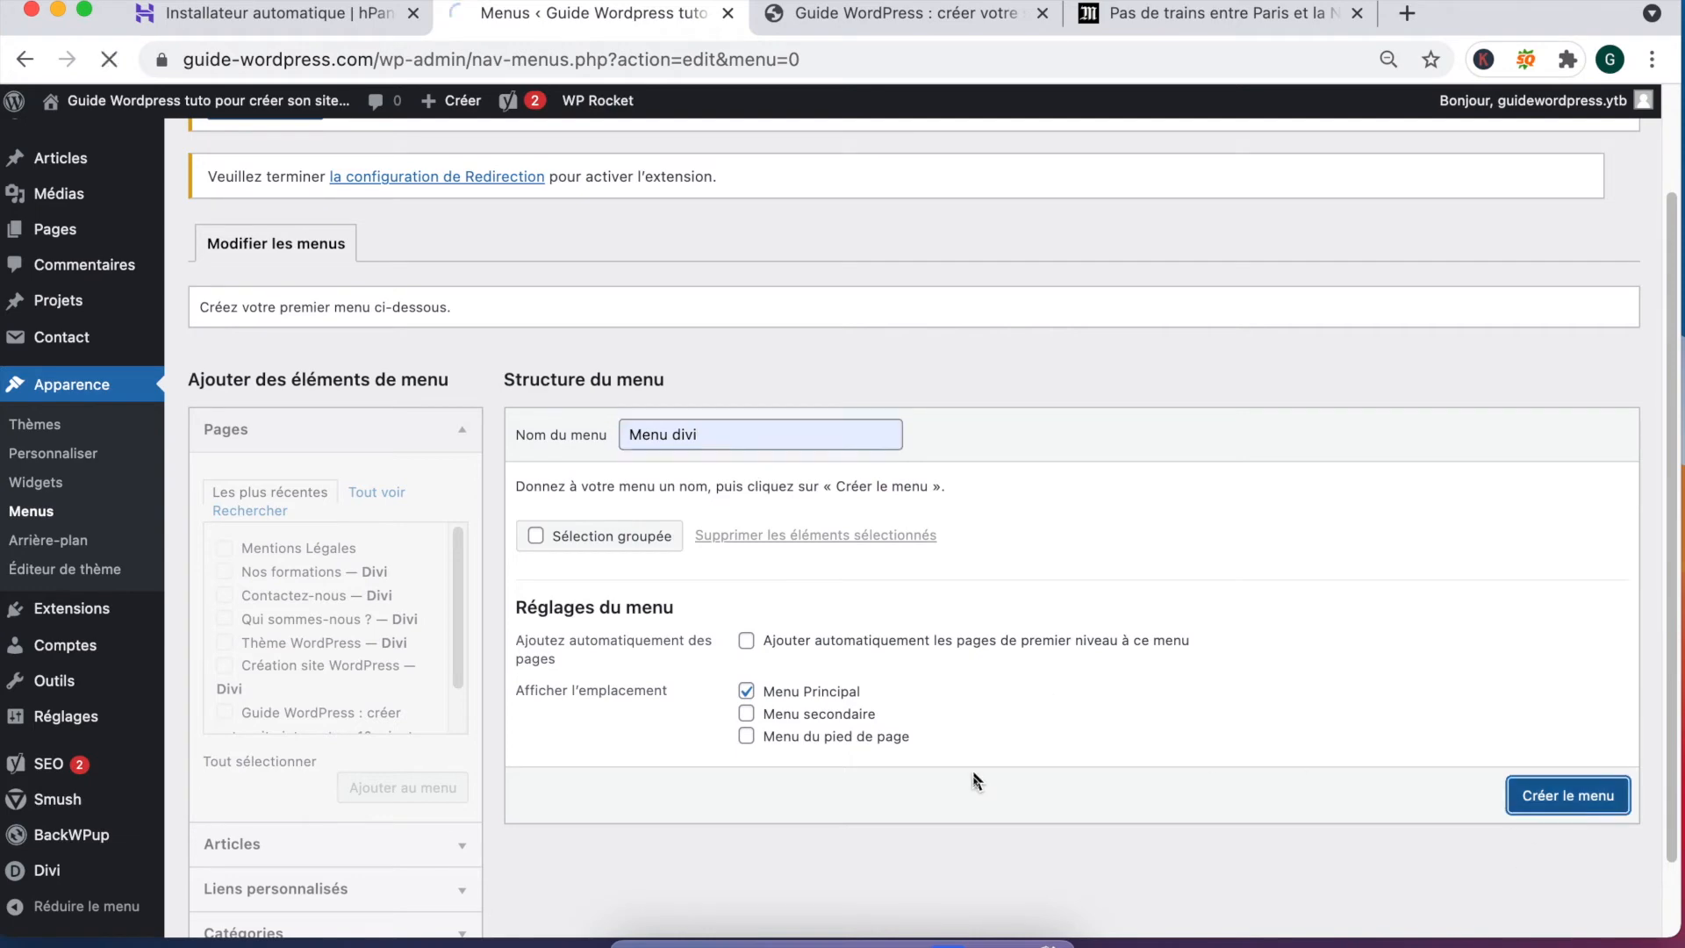
Step: Preview the Divi page, then add Thème WordPress to Menu divi and save the menu
{"action": "scroll", "coordinate": [738, 729], "scroll_direction": "down", "scroll_amount": 3}
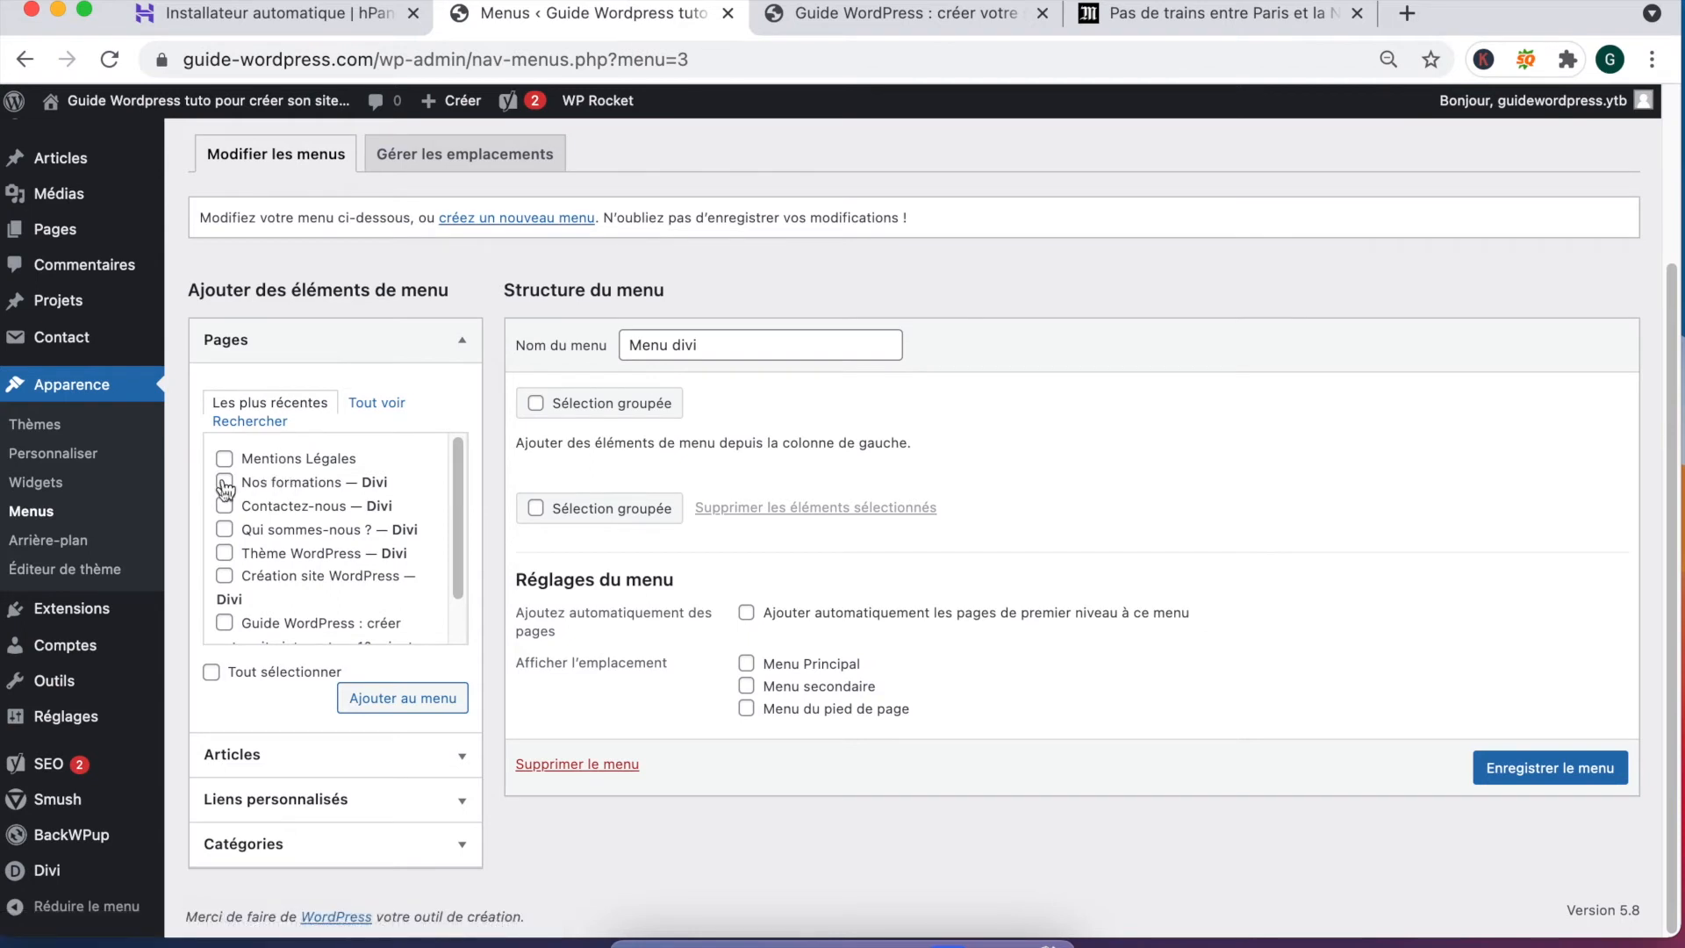
{"action": "left_click", "coordinate": [807, 33]}
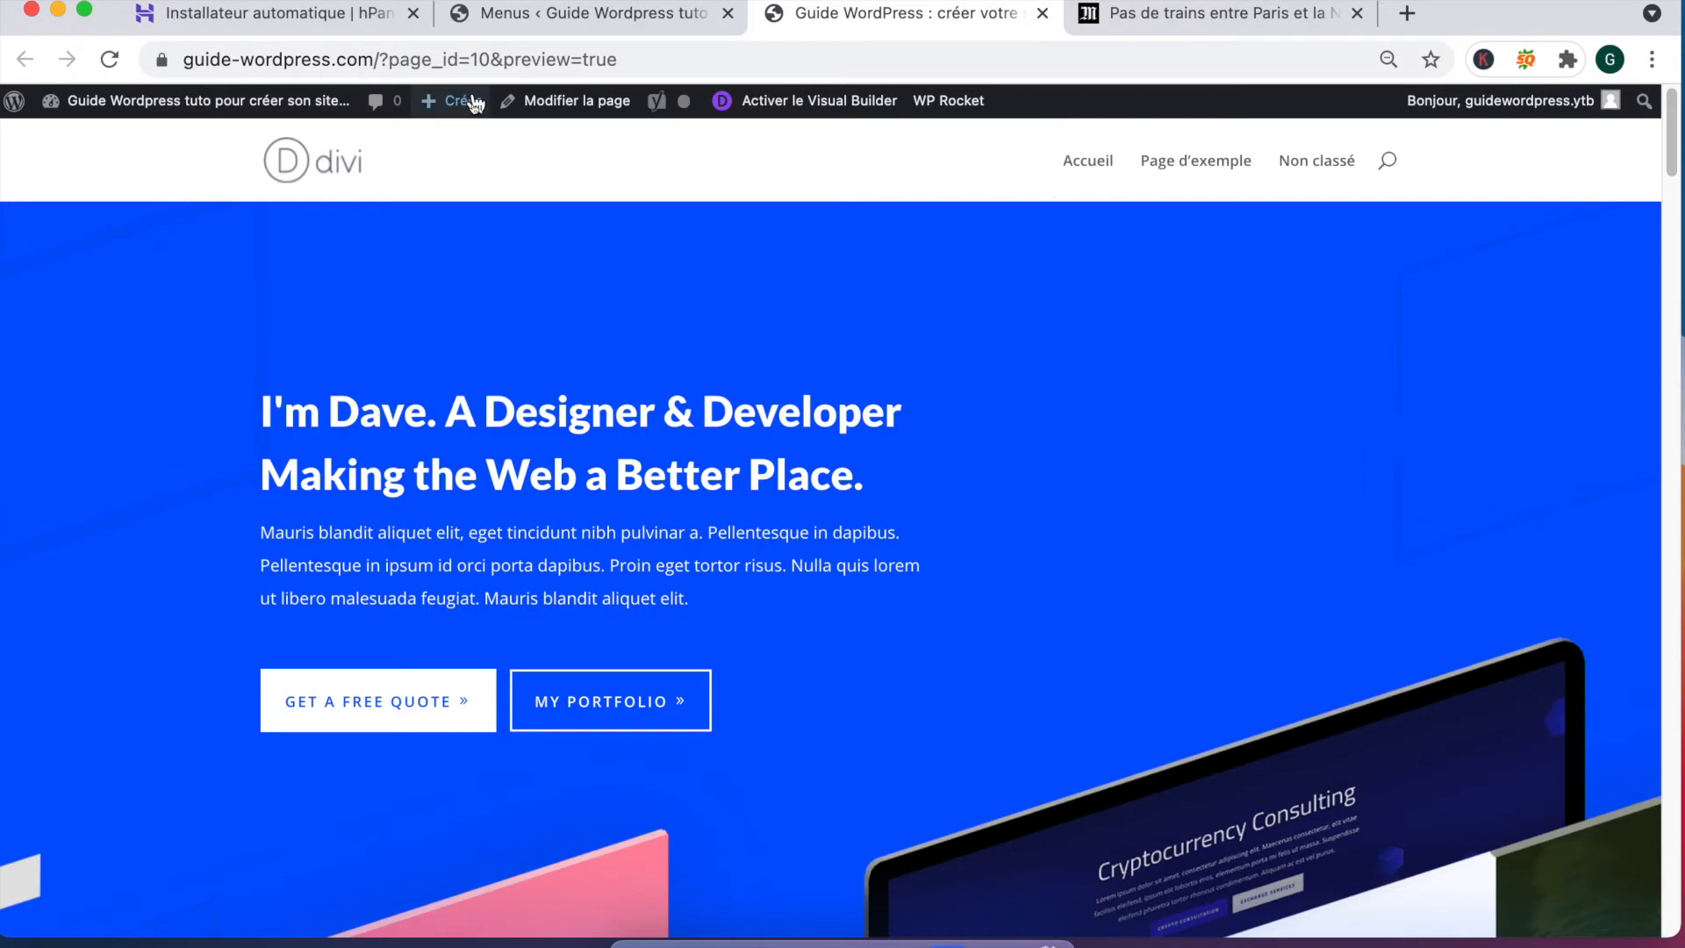
{"action": "left_click", "coordinate": [500, 16]}
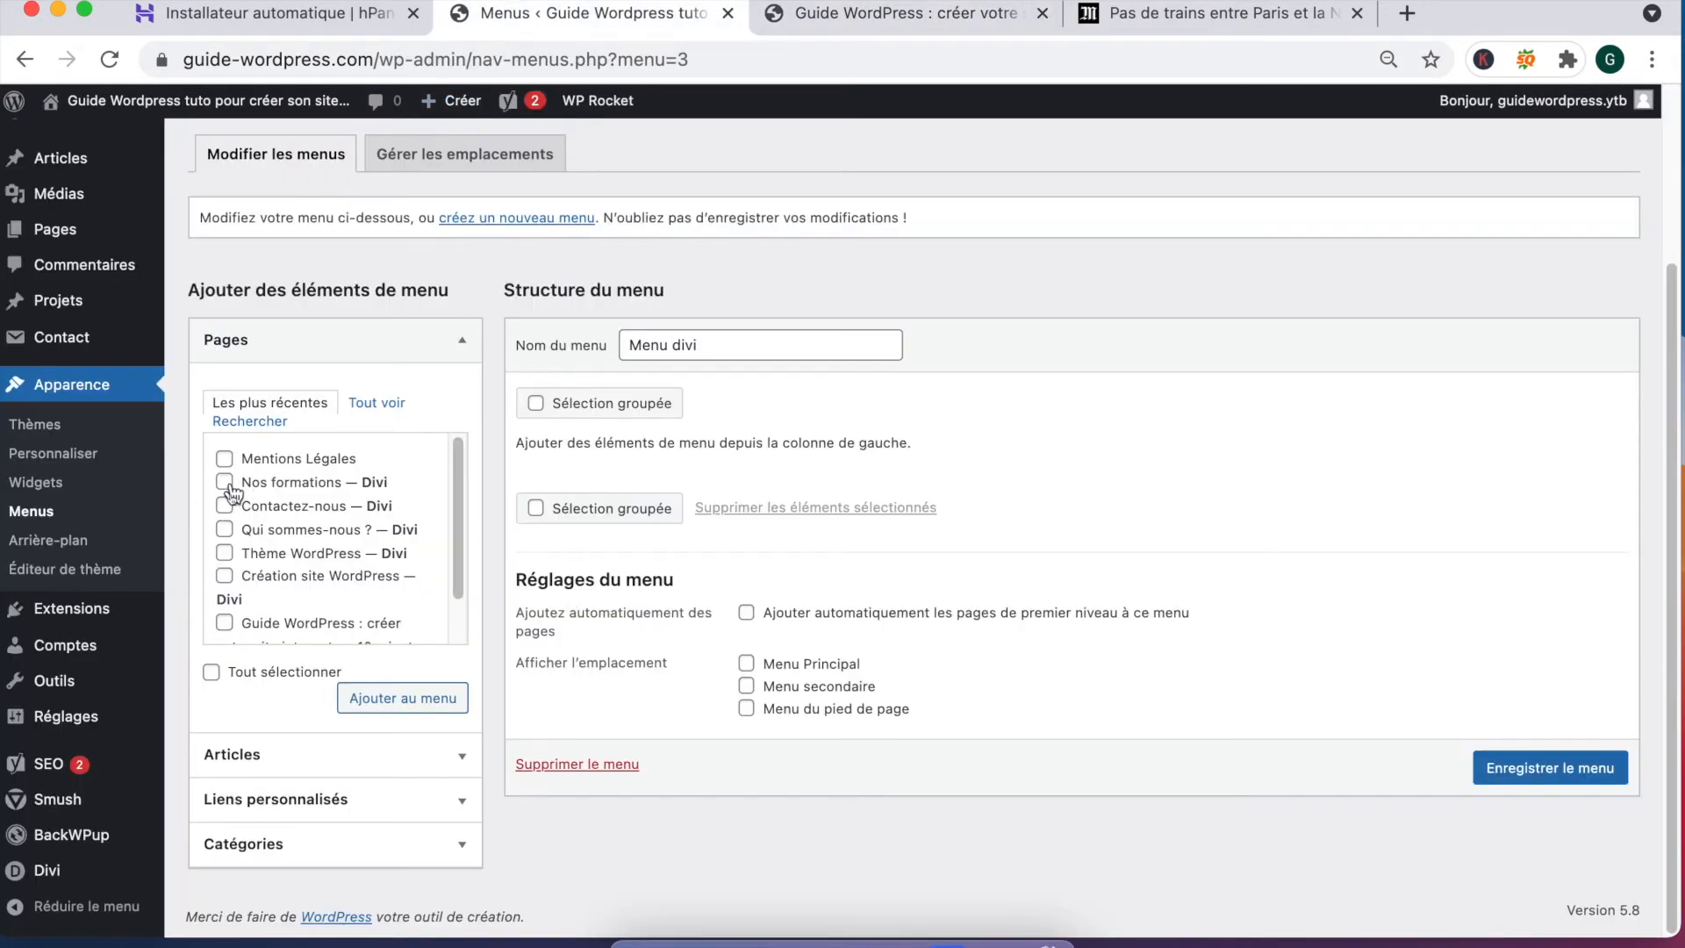
{"action": "scroll", "coordinate": [224, 491], "scroll_direction": "down", "scroll_amount": 2}
{"action": "left_click", "coordinate": [225, 520]}
{"action": "scroll", "coordinate": [231, 572], "scroll_direction": "down", "scroll_amount": 1}
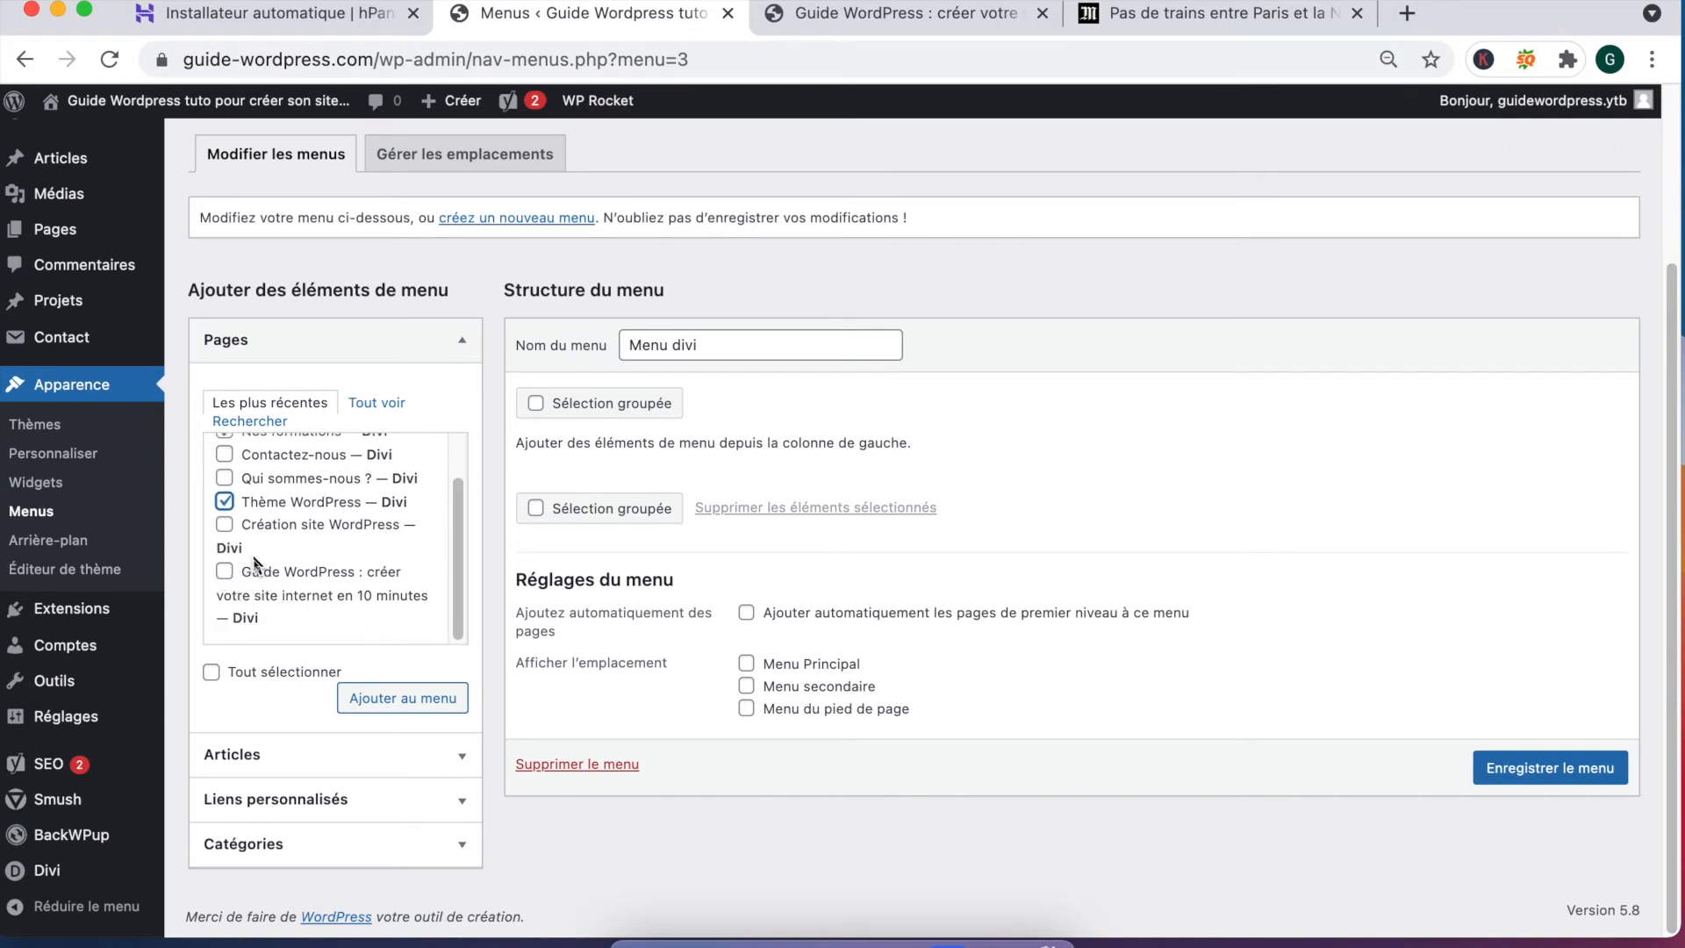
{"action": "scroll", "coordinate": [279, 526], "scroll_direction": "up", "scroll_amount": 2}
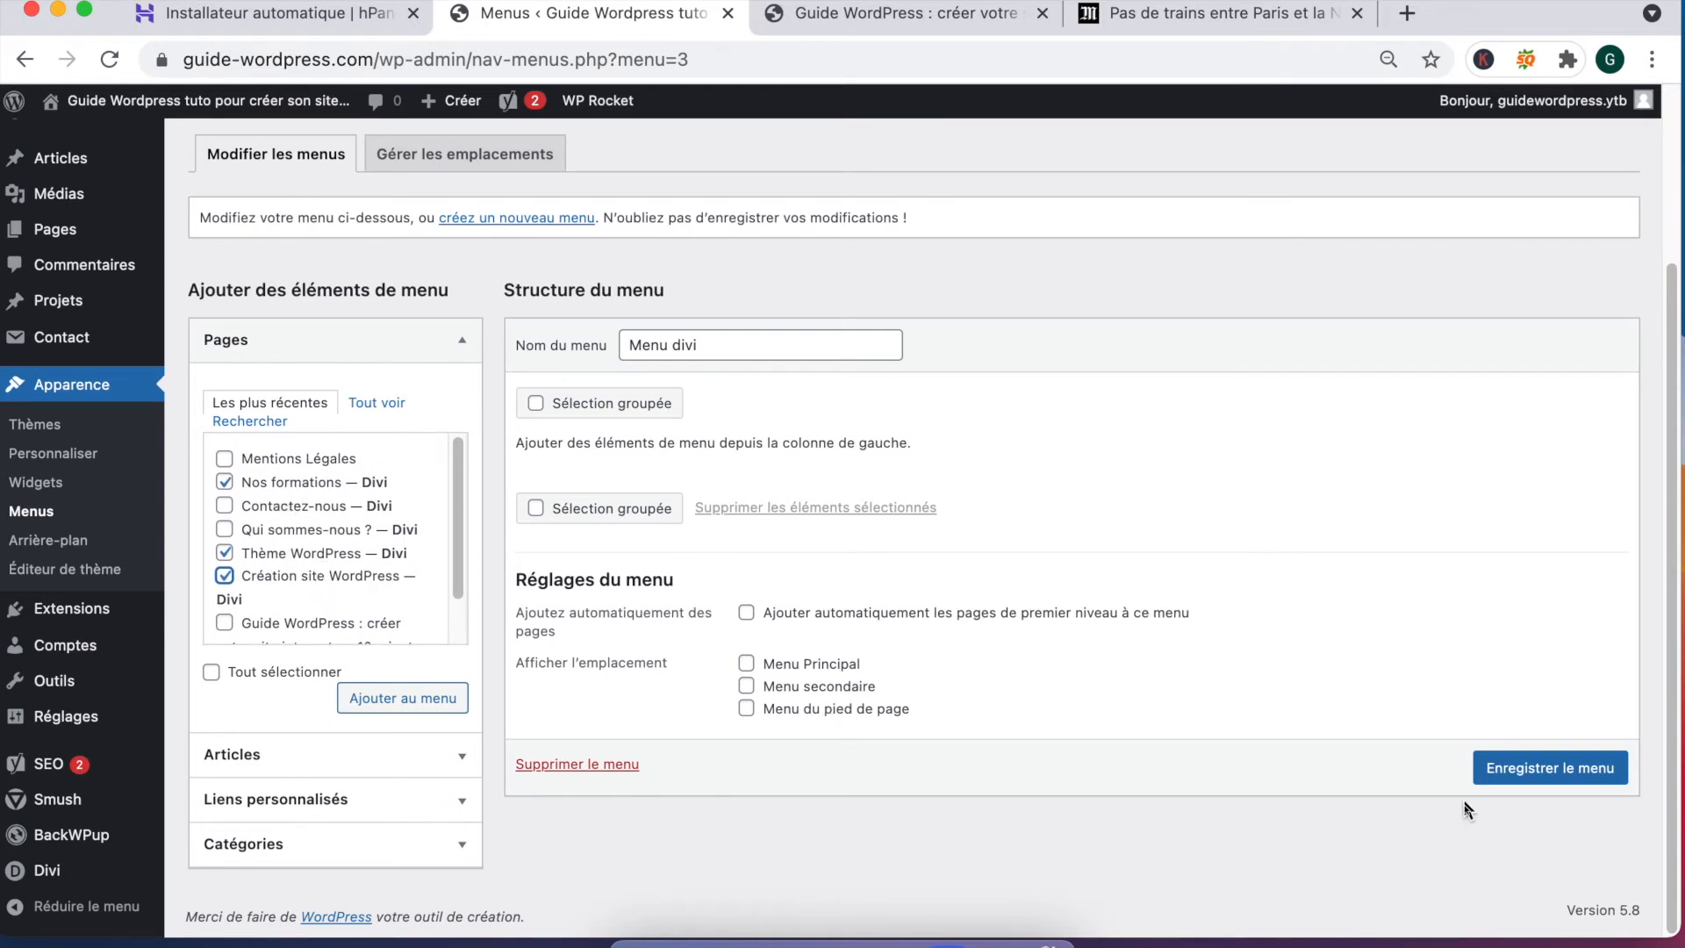
{"action": "left_click", "coordinate": [1528, 773]}
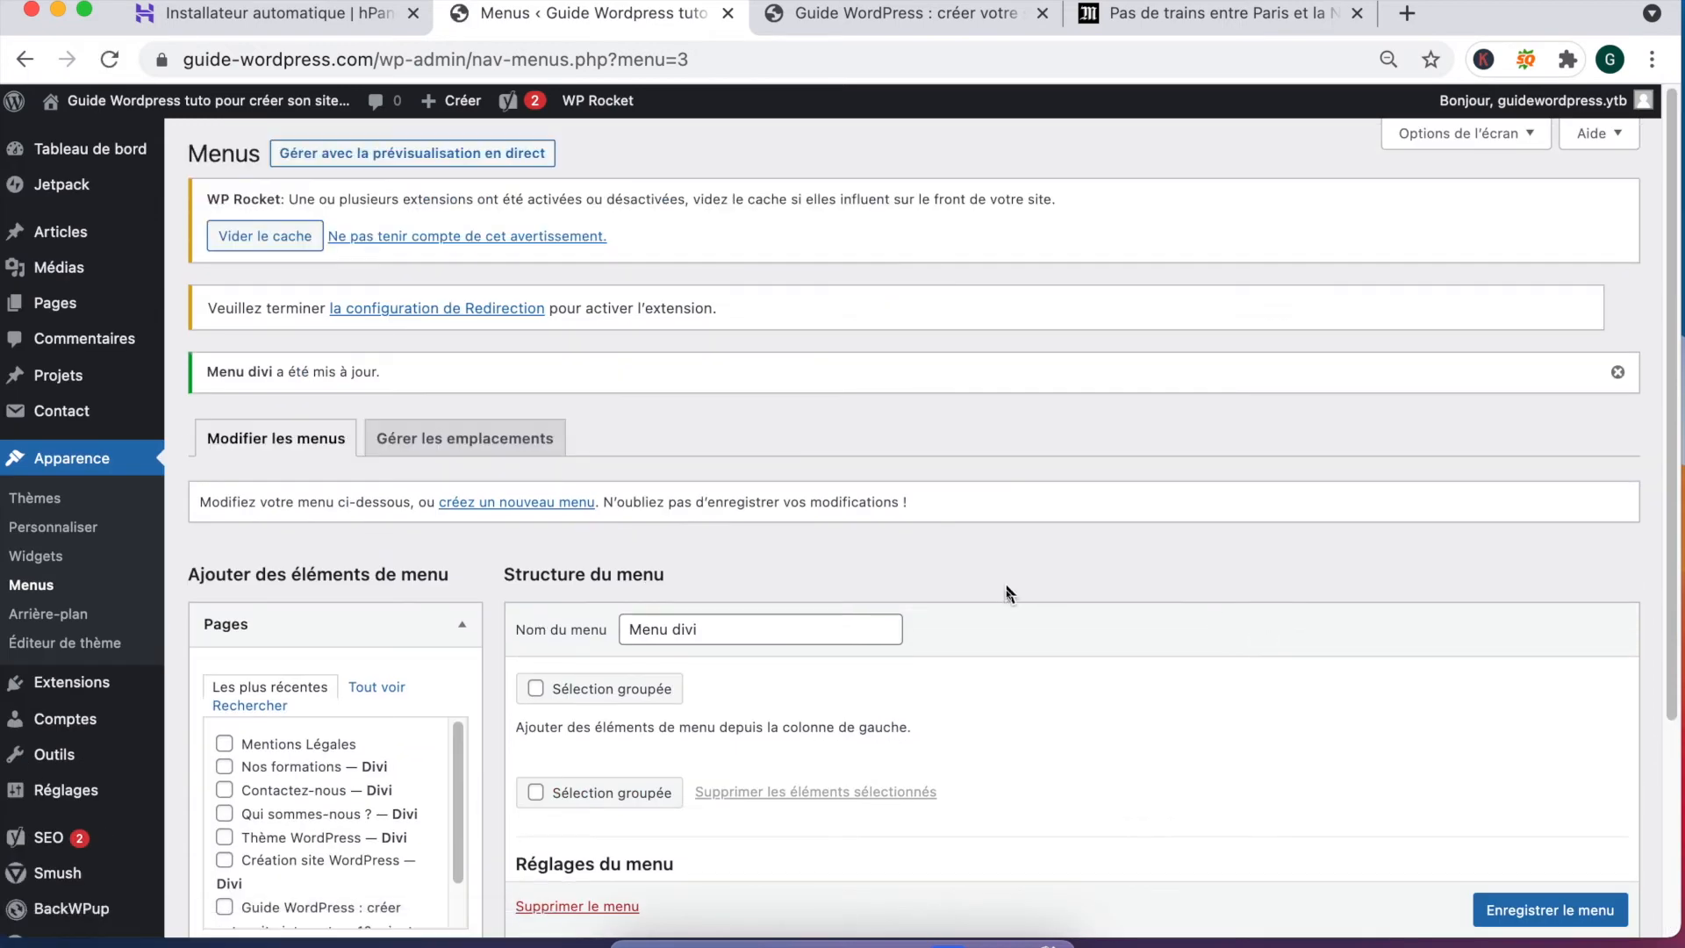
{"action": "scroll", "coordinate": [1006, 583], "scroll_direction": "down", "scroll_amount": 5}
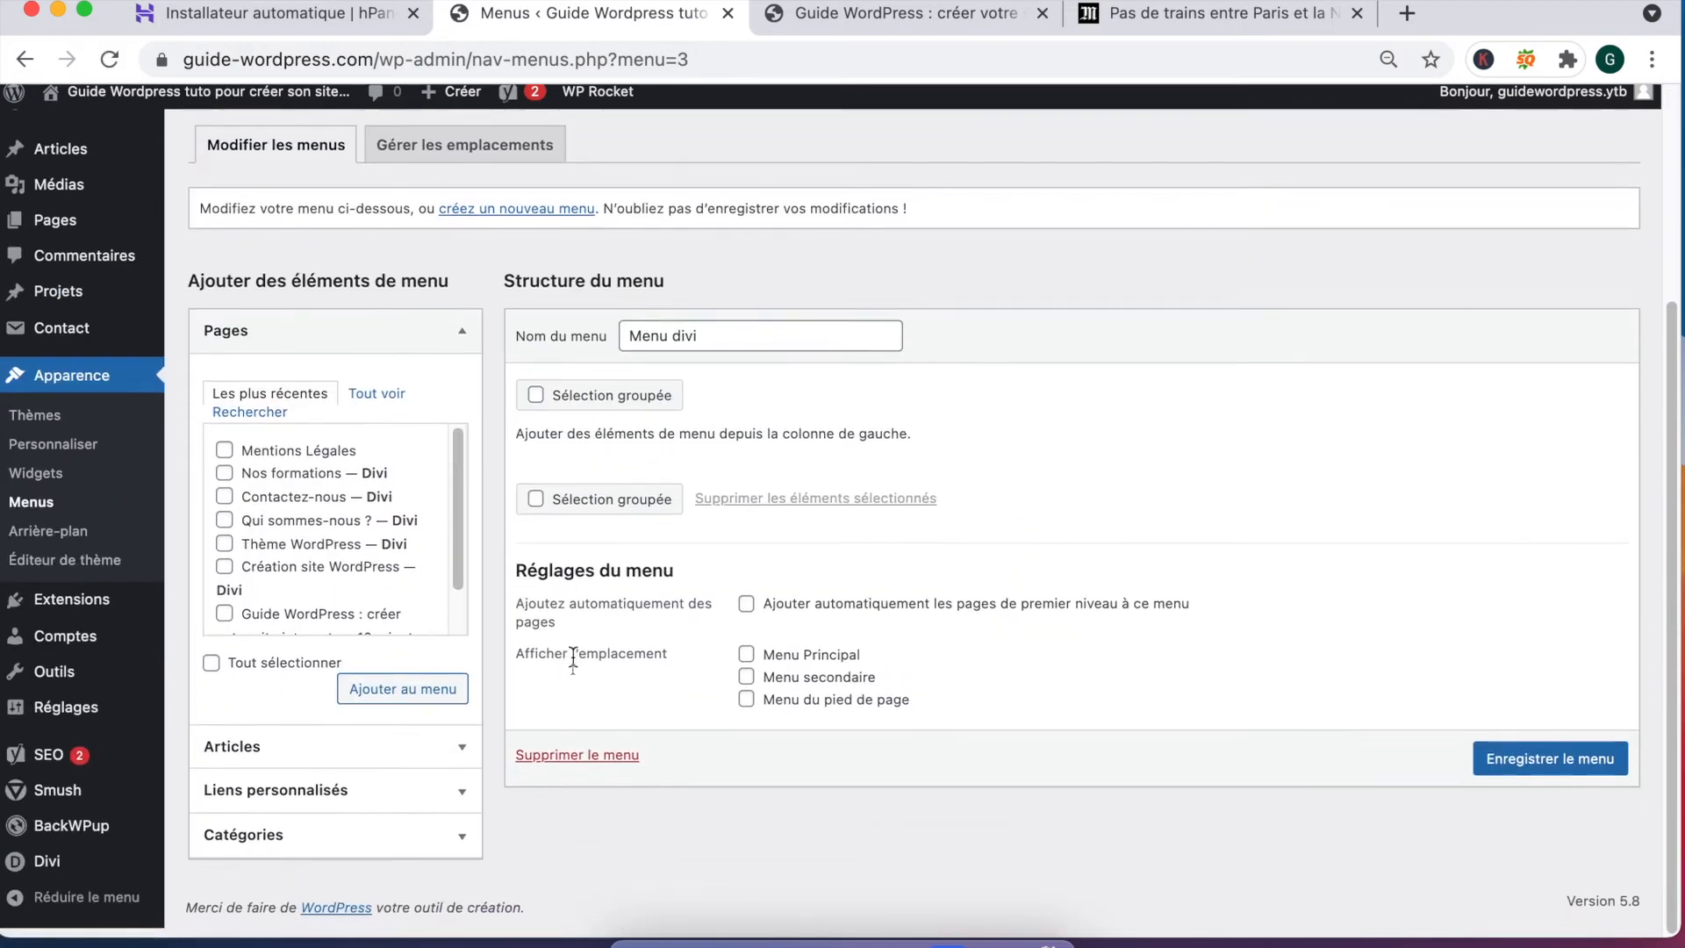
{"action": "scroll", "coordinate": [649, 617], "scroll_direction": "up", "scroll_amount": 3}
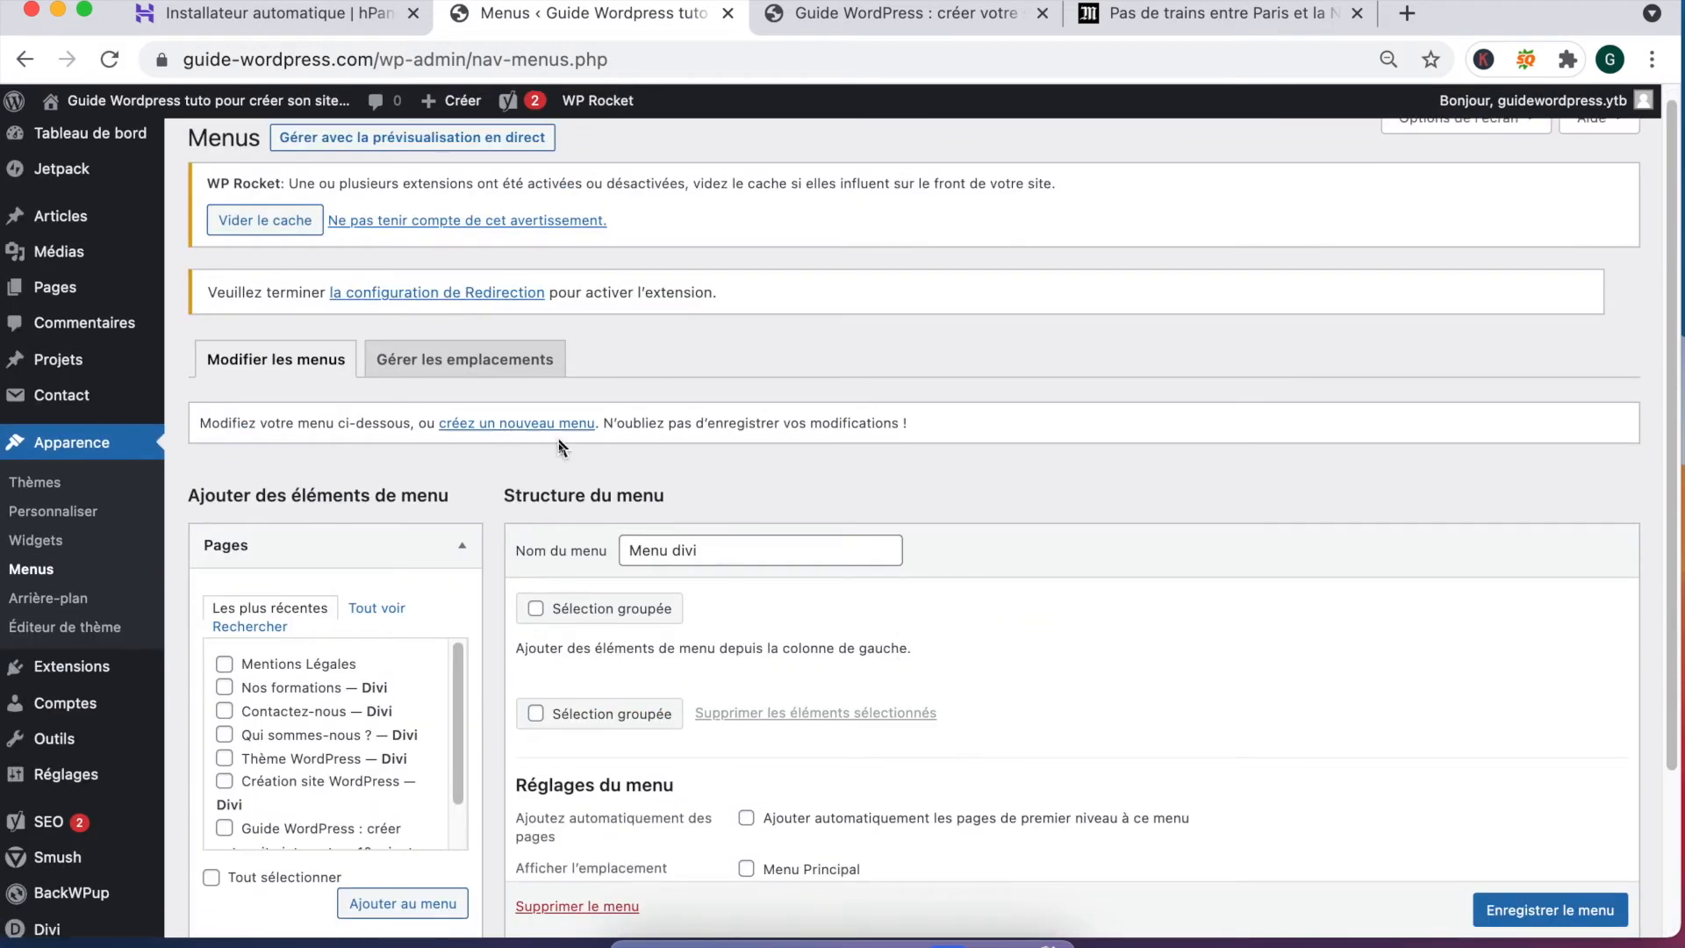
Step: Assign Menu divi to the Menu Principal location and save the locations
{"action": "left_click", "coordinate": [460, 368]}
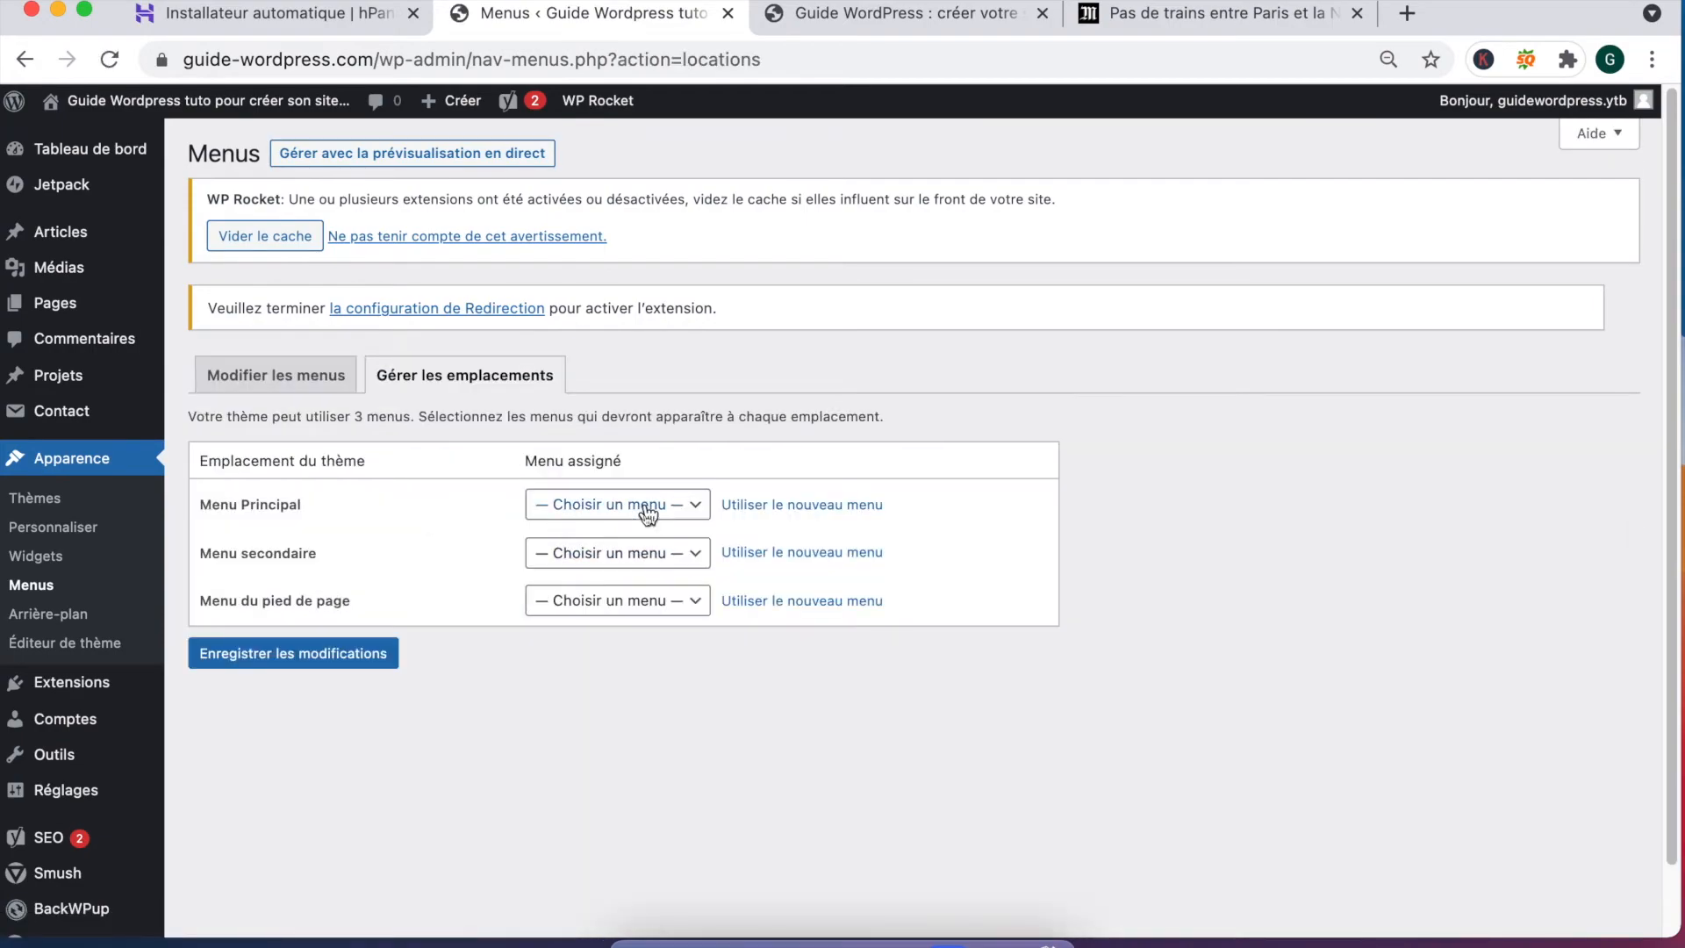
{"action": "left_click", "coordinate": [630, 507]}
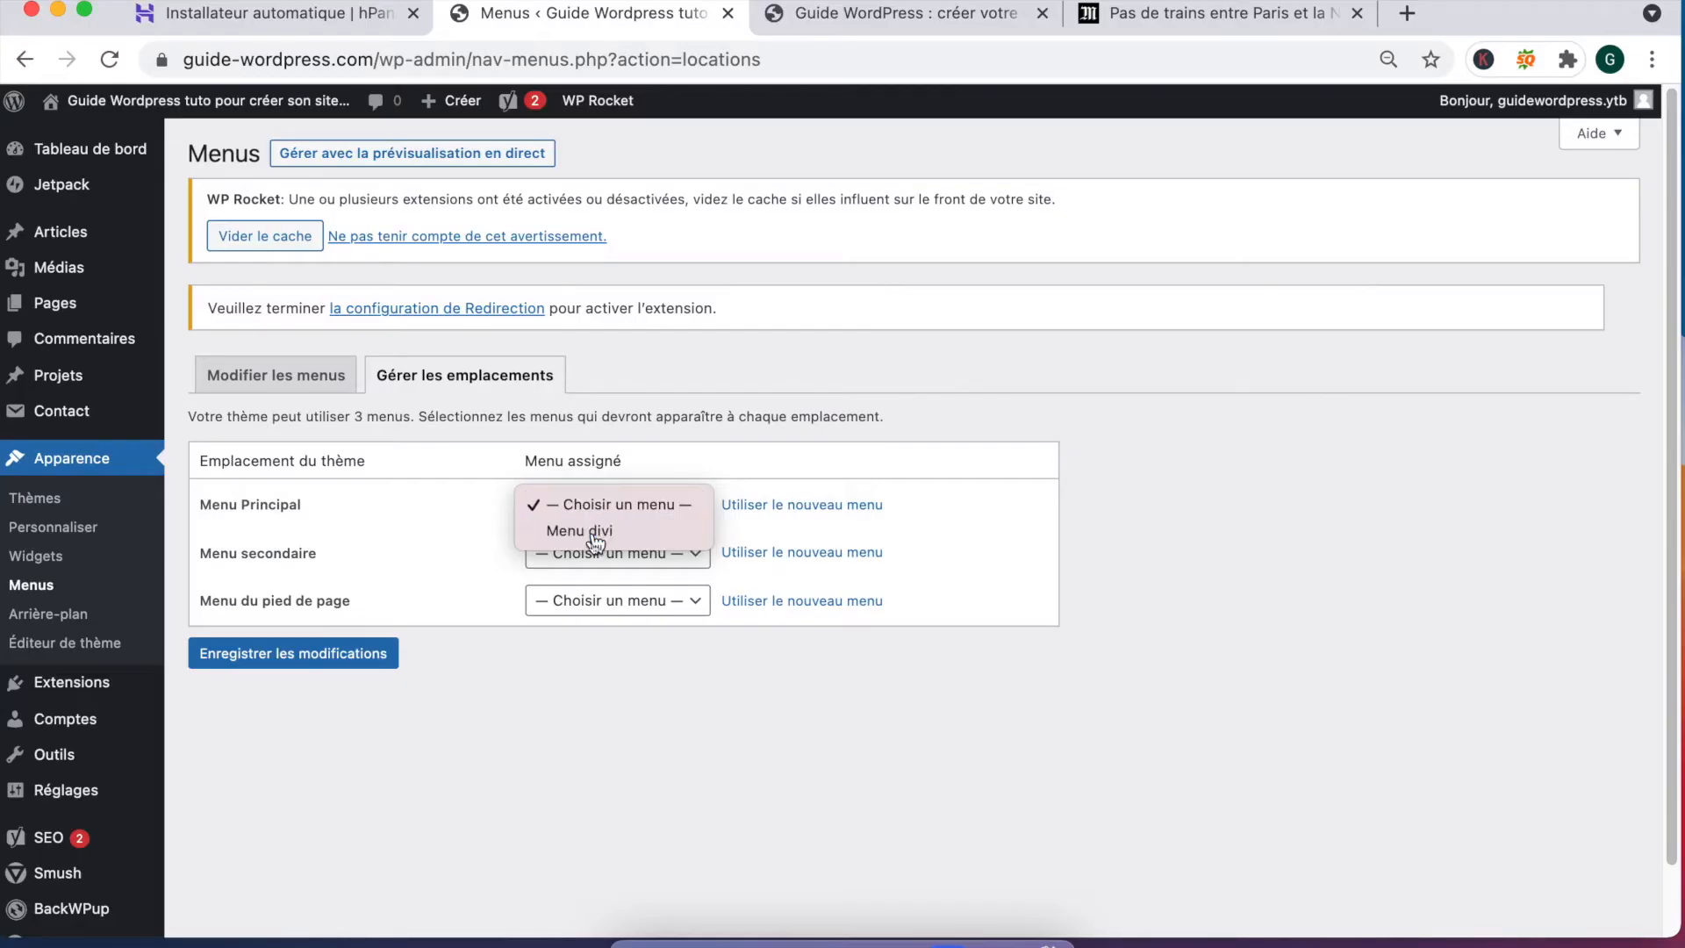
{"action": "left_click", "coordinate": [586, 532]}
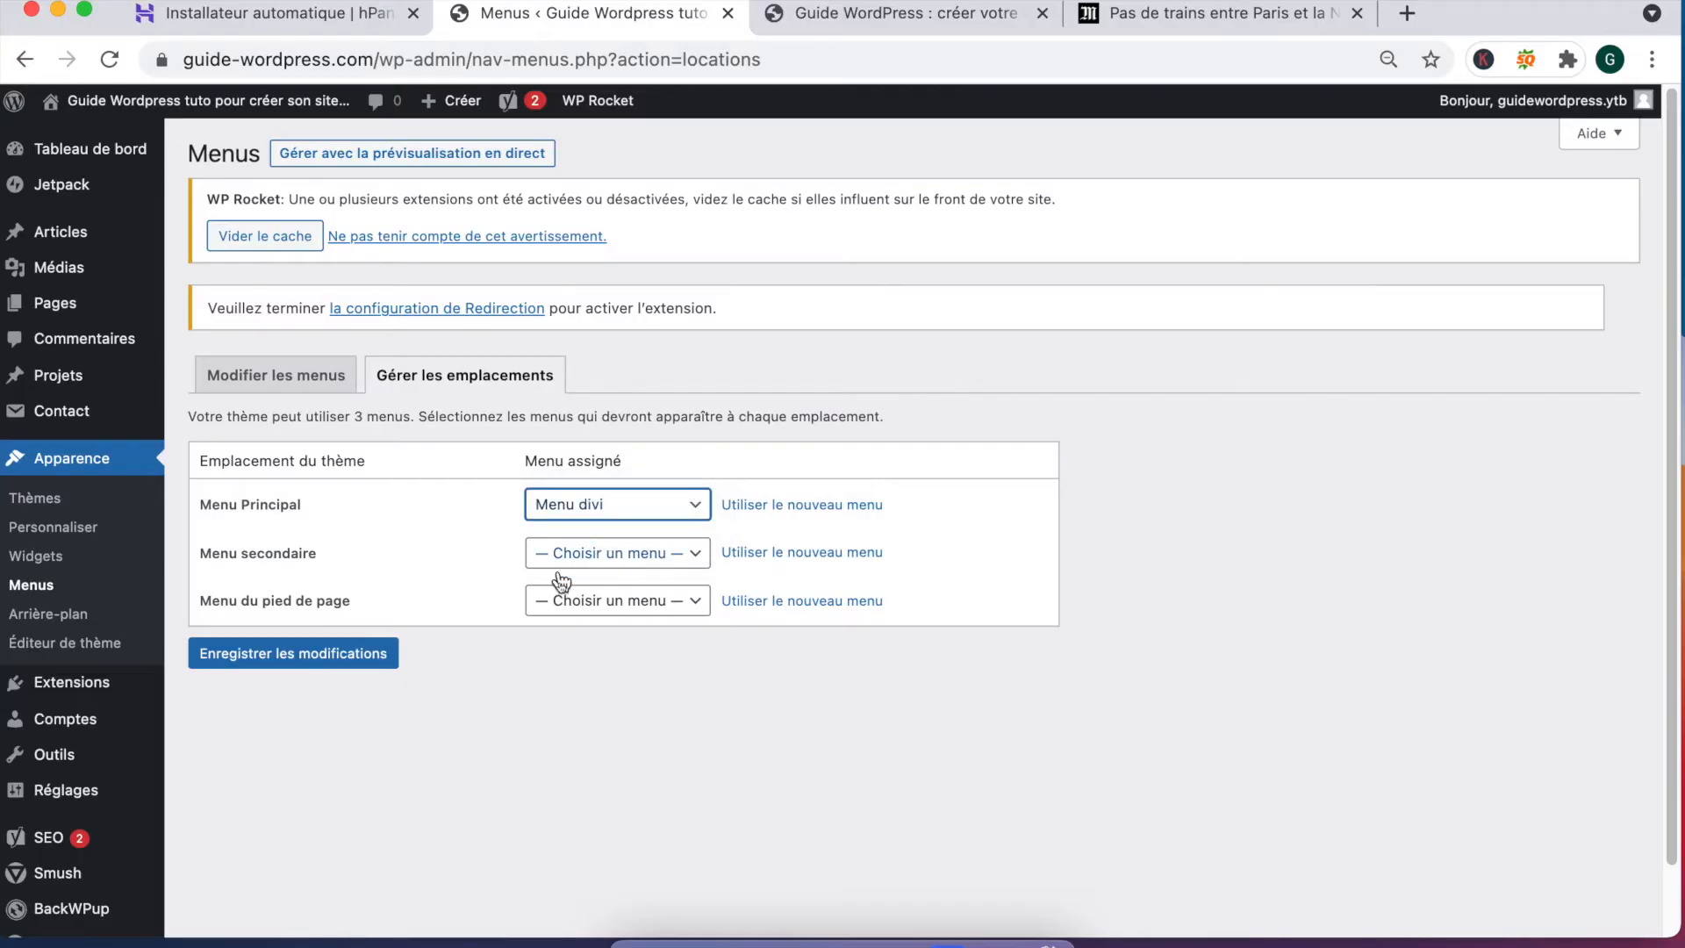
{"action": "left_click", "coordinate": [339, 653]}
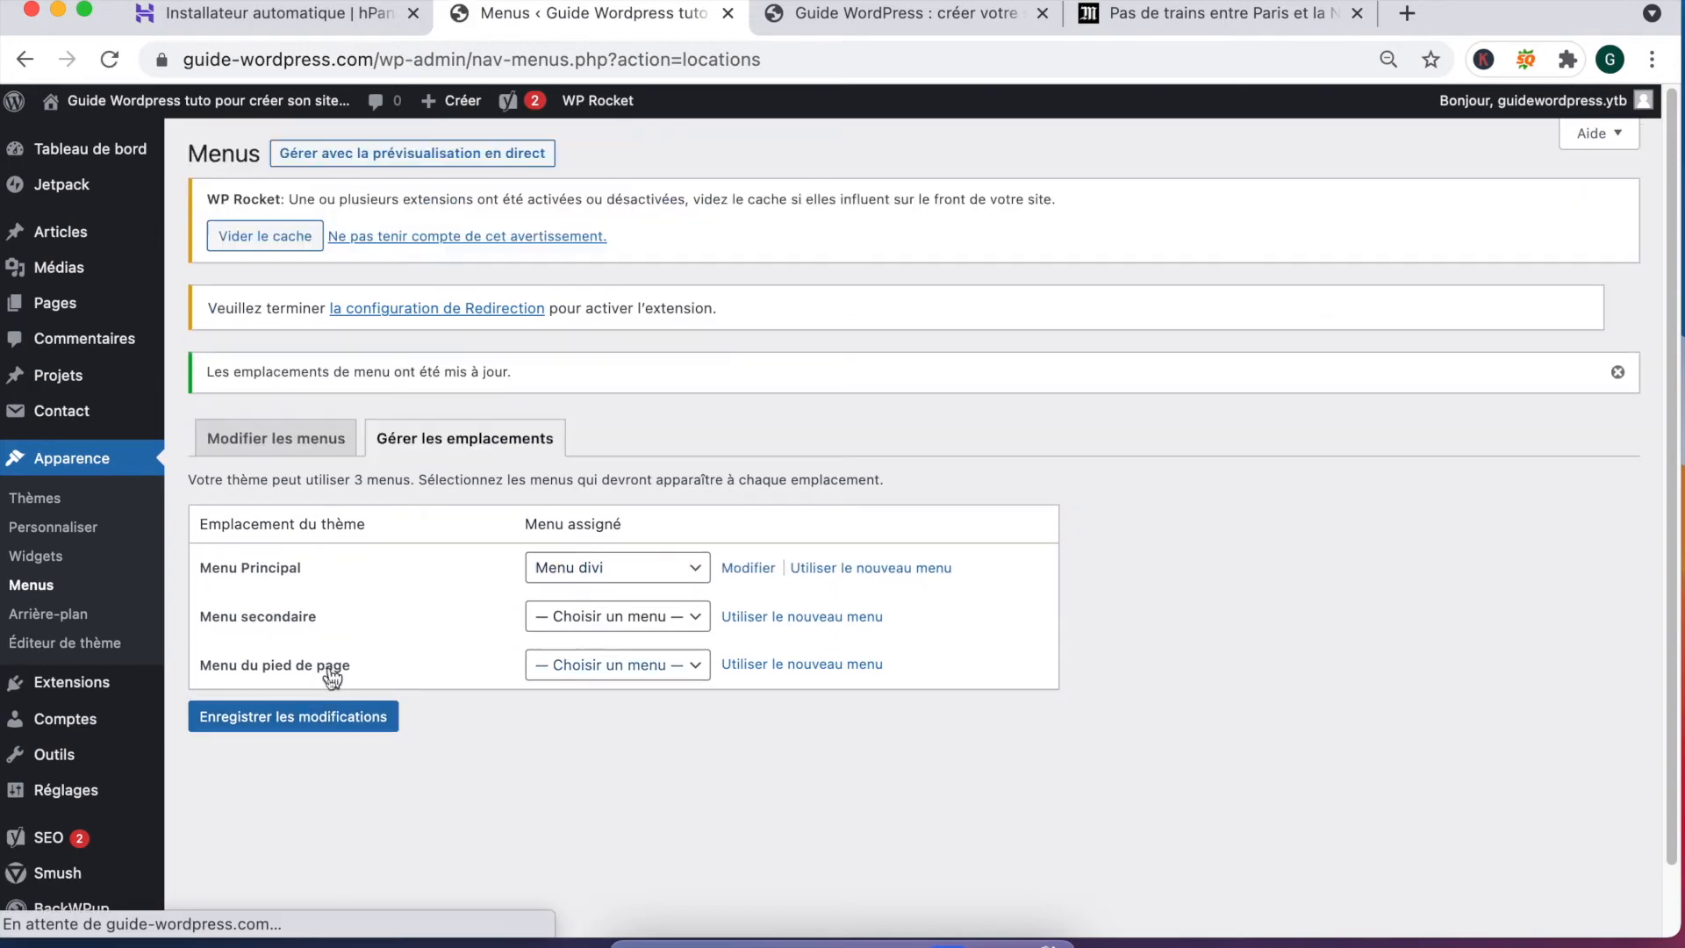
{"action": "left_click", "coordinate": [275, 438]}
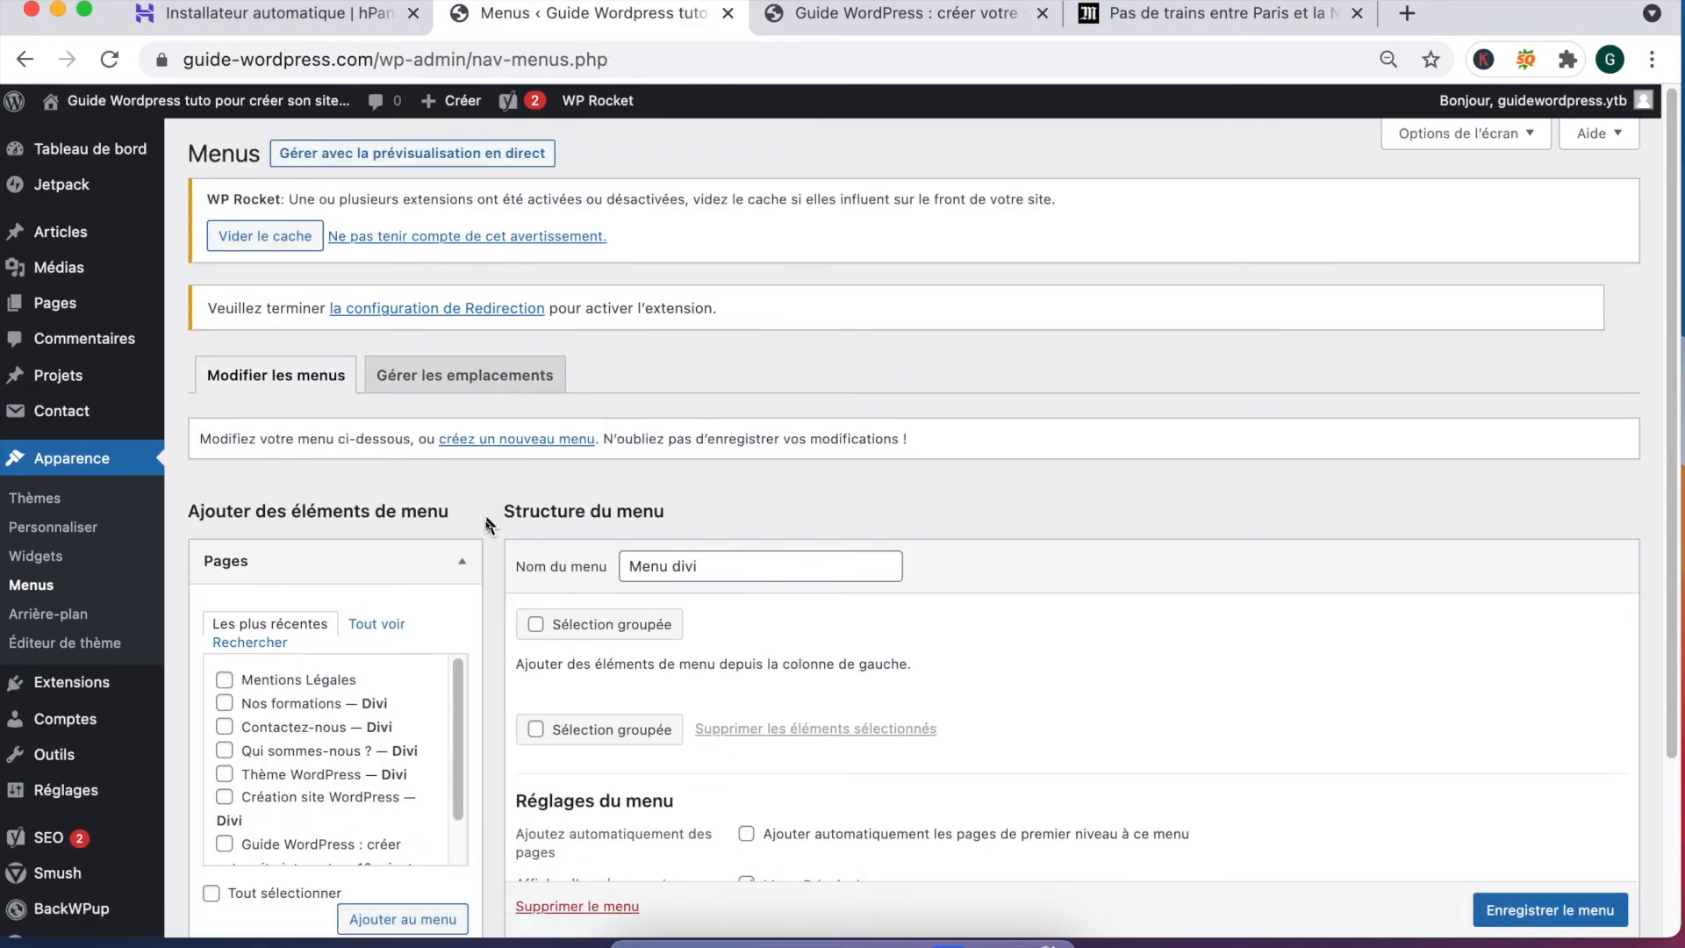
Step: Rename the menu to Menu bas
{"action": "scroll", "coordinate": [490, 518], "scroll_direction": "down", "scroll_amount": 3}
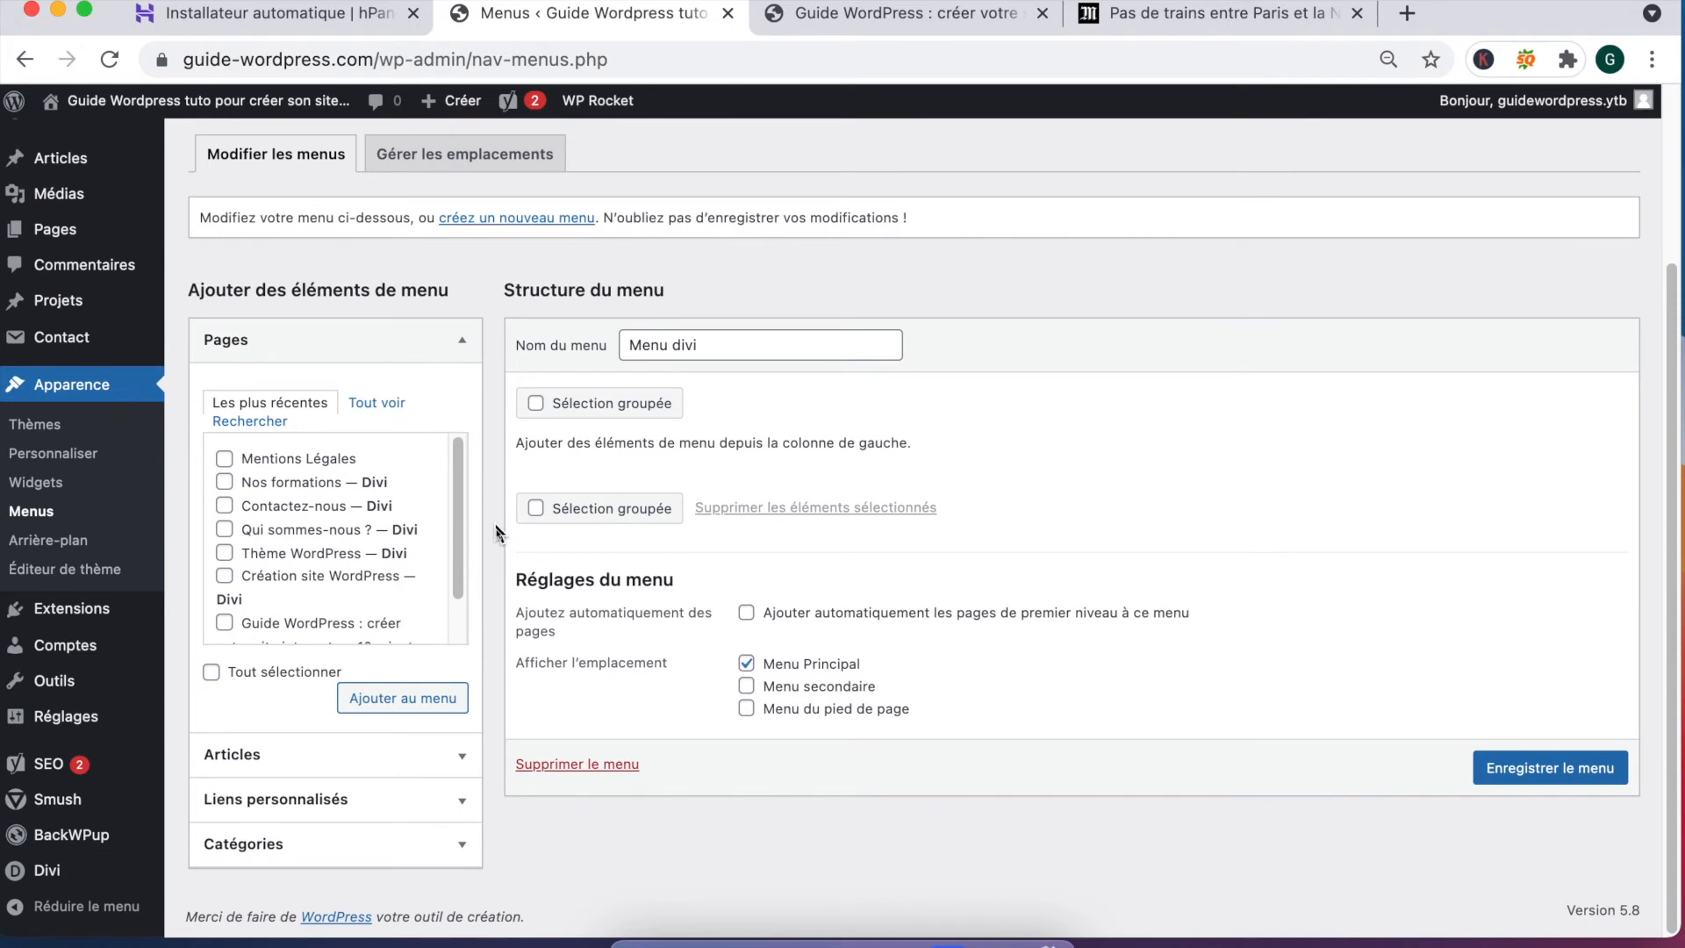
{"action": "triple_click", "coordinate": [712, 342]}
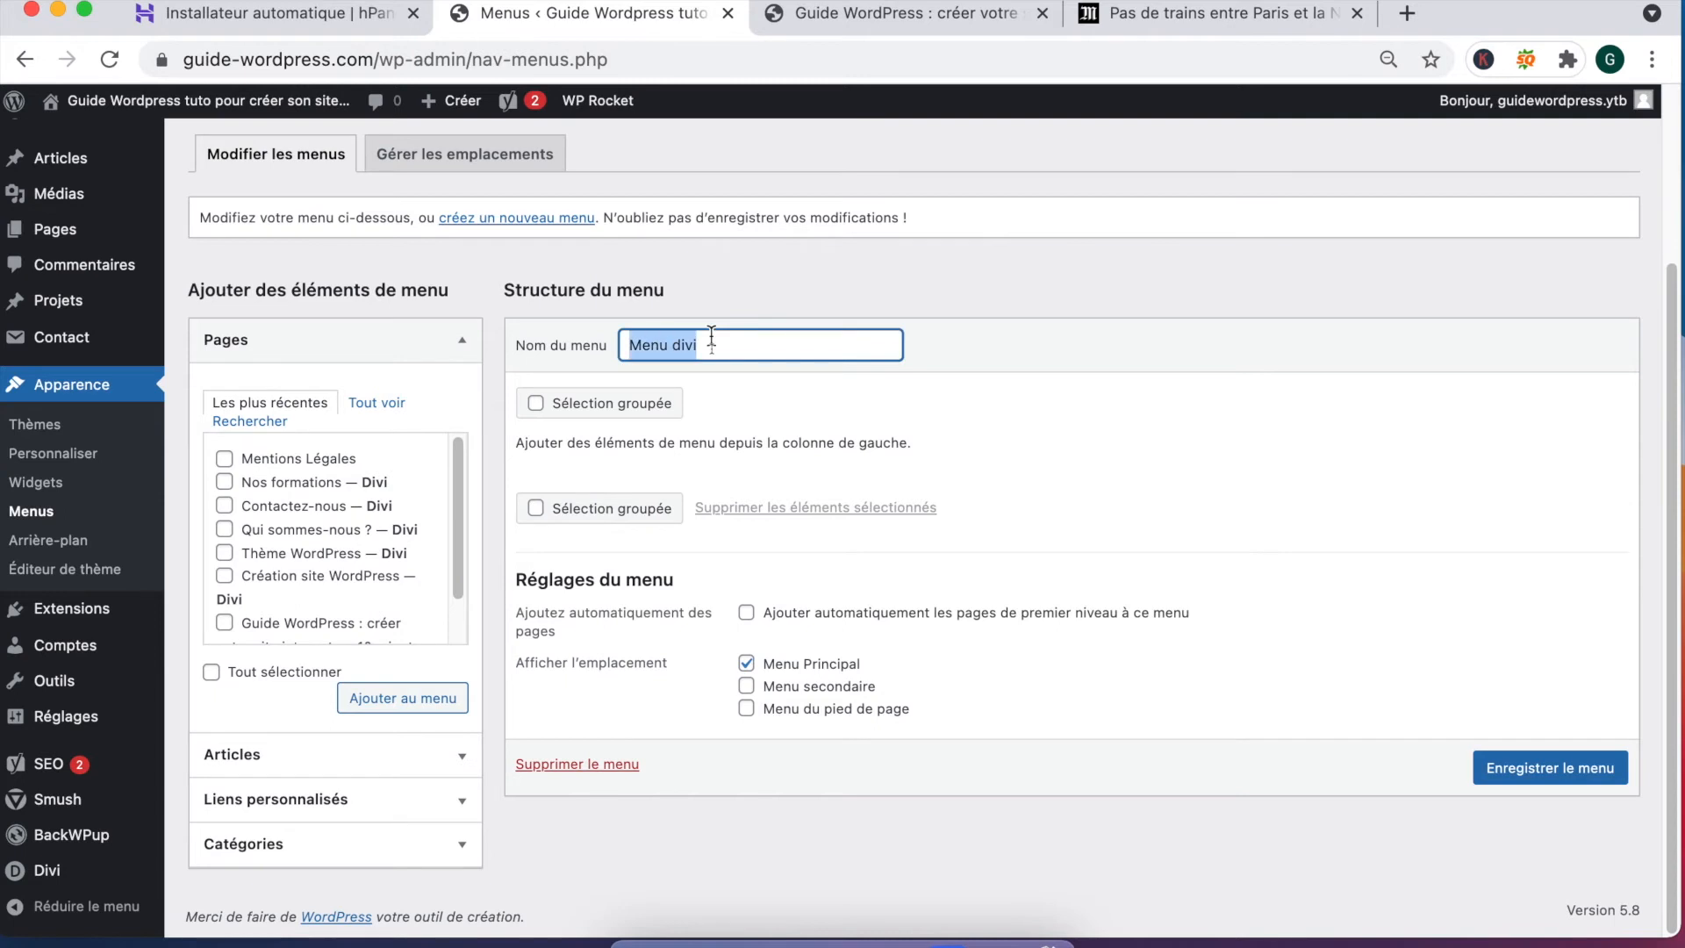
{"action": "type", "text": "Menu bas"}
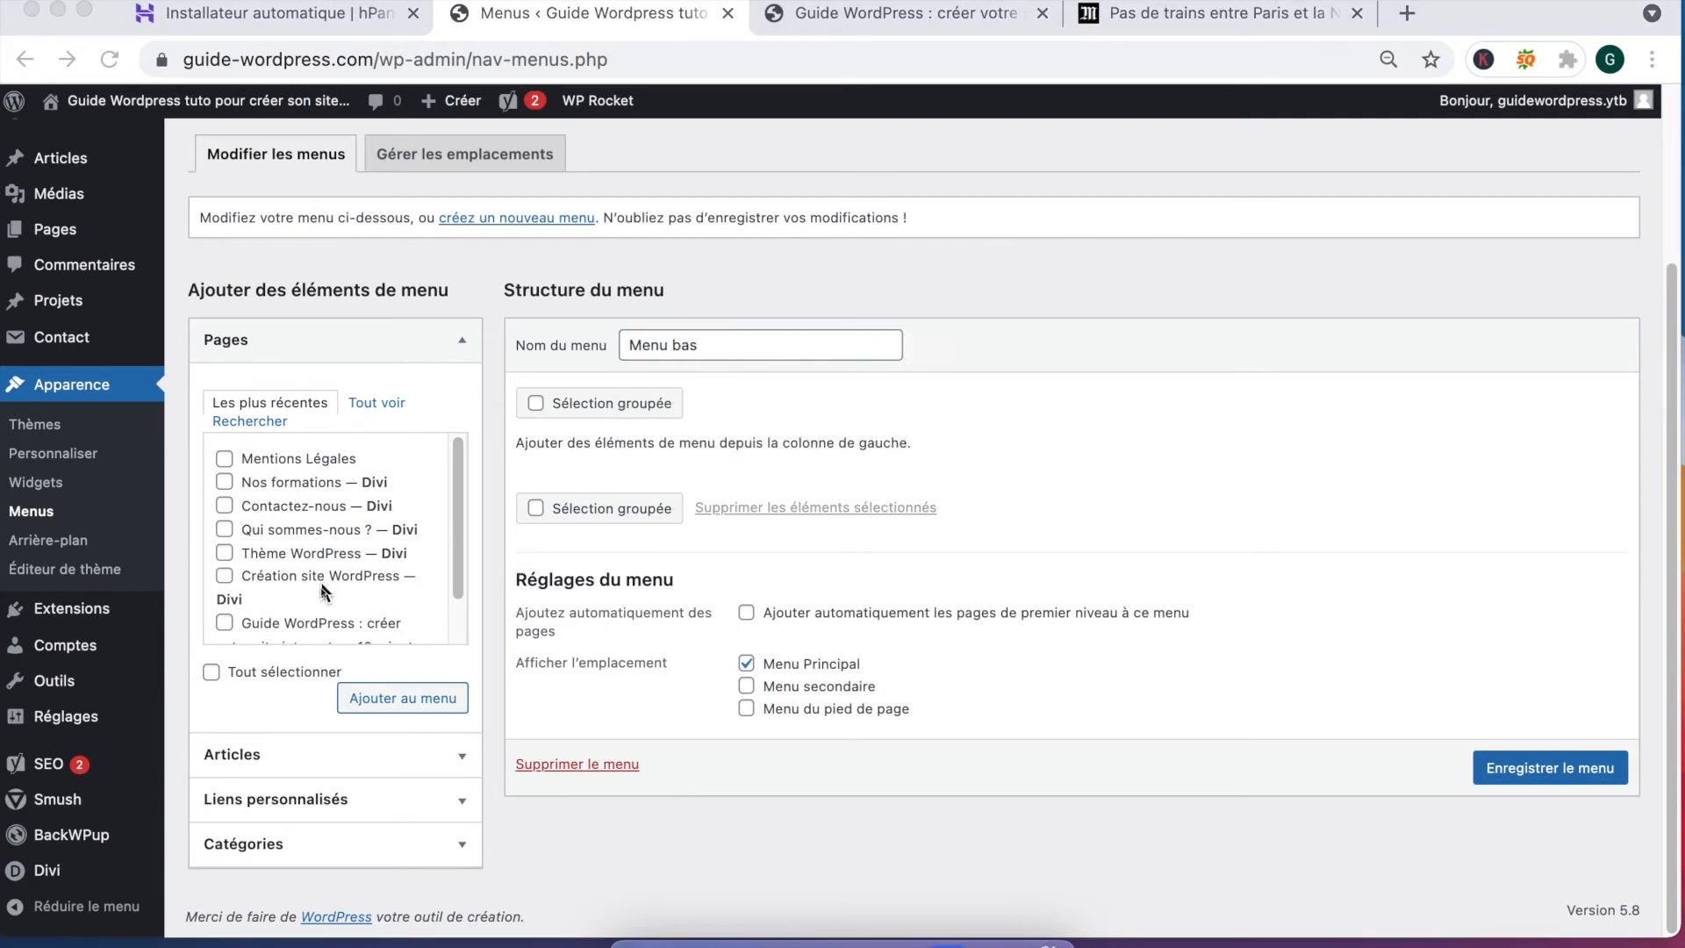
Step: Add Mentions Légales, Nos formations, Contactez-nous and Qui sommes-nous ? to the menu
{"action": "left_click", "coordinate": [224, 461]}
{"action": "left_click", "coordinate": [224, 461]}
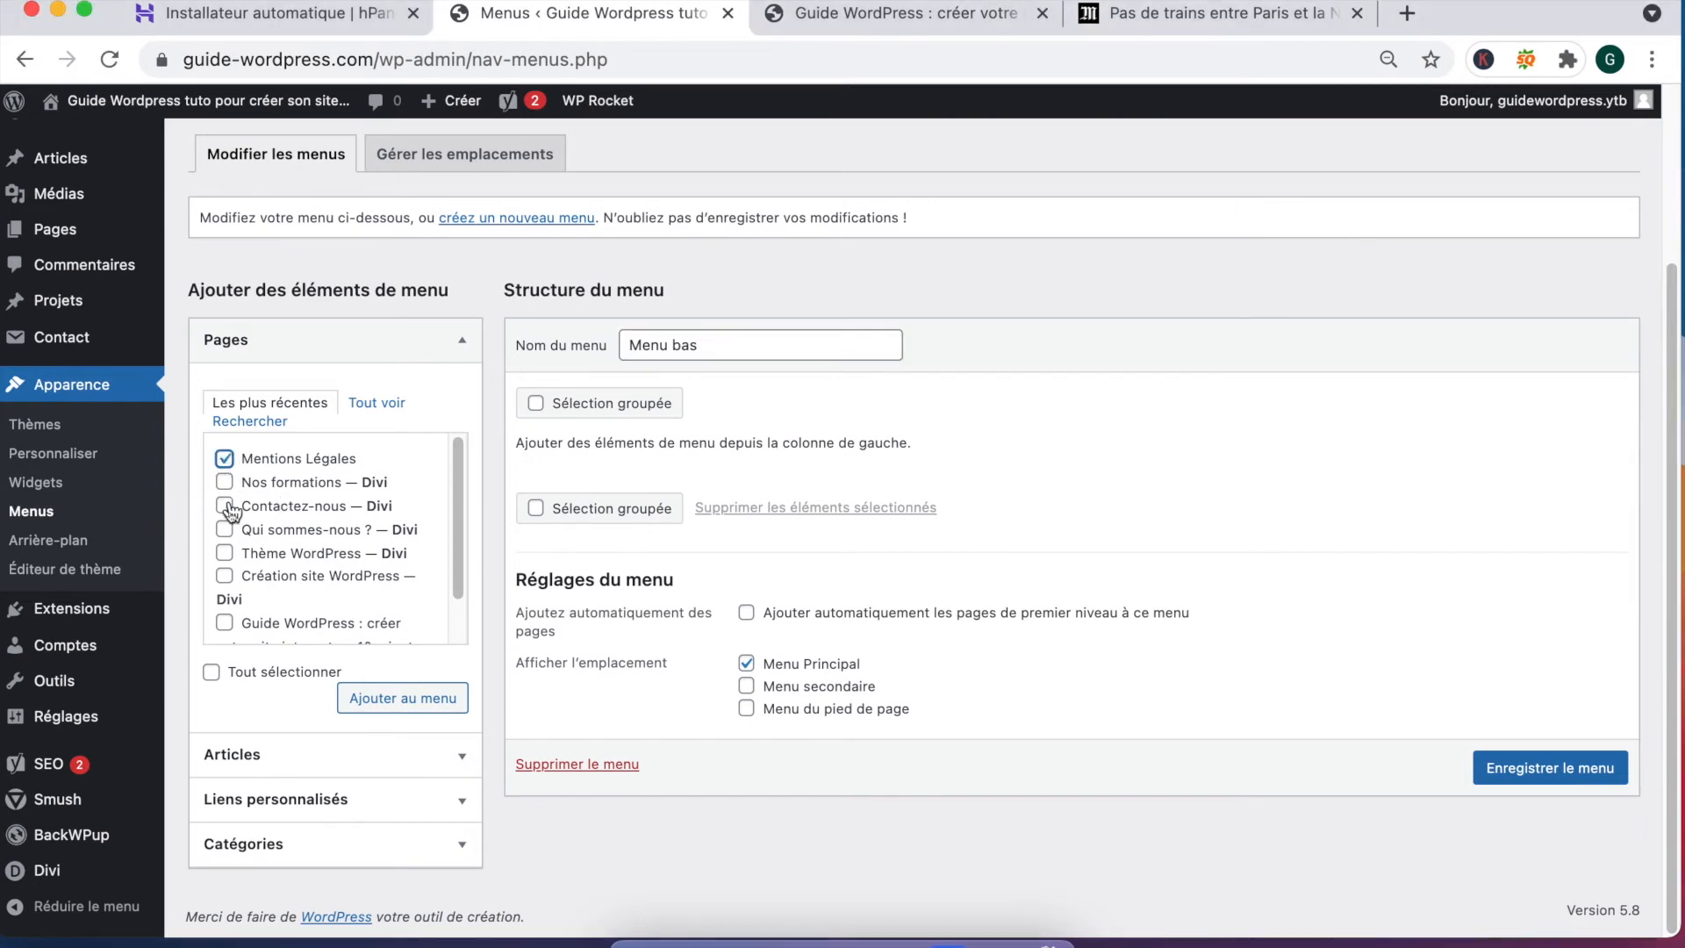
{"action": "left_click", "coordinate": [225, 482]}
{"action": "left_click", "coordinate": [224, 505]}
{"action": "left_click", "coordinate": [225, 530]}
{"action": "scroll", "coordinate": [232, 550], "scroll_direction": "down", "scroll_amount": 2}
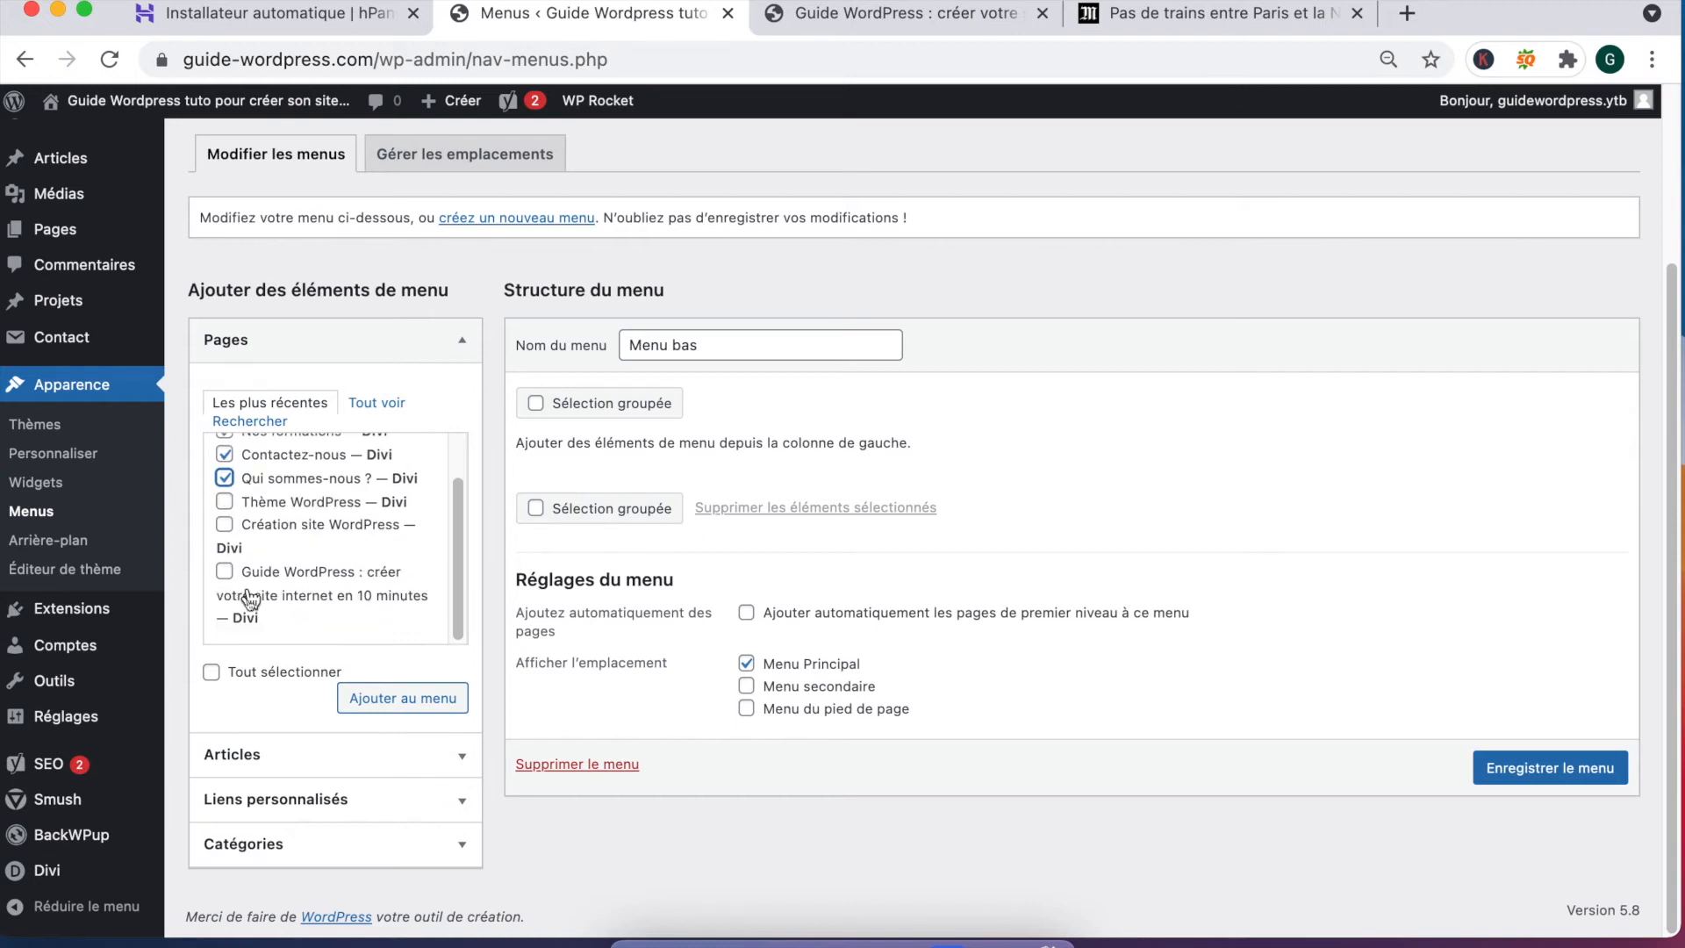
{"action": "left_click", "coordinate": [420, 706]}
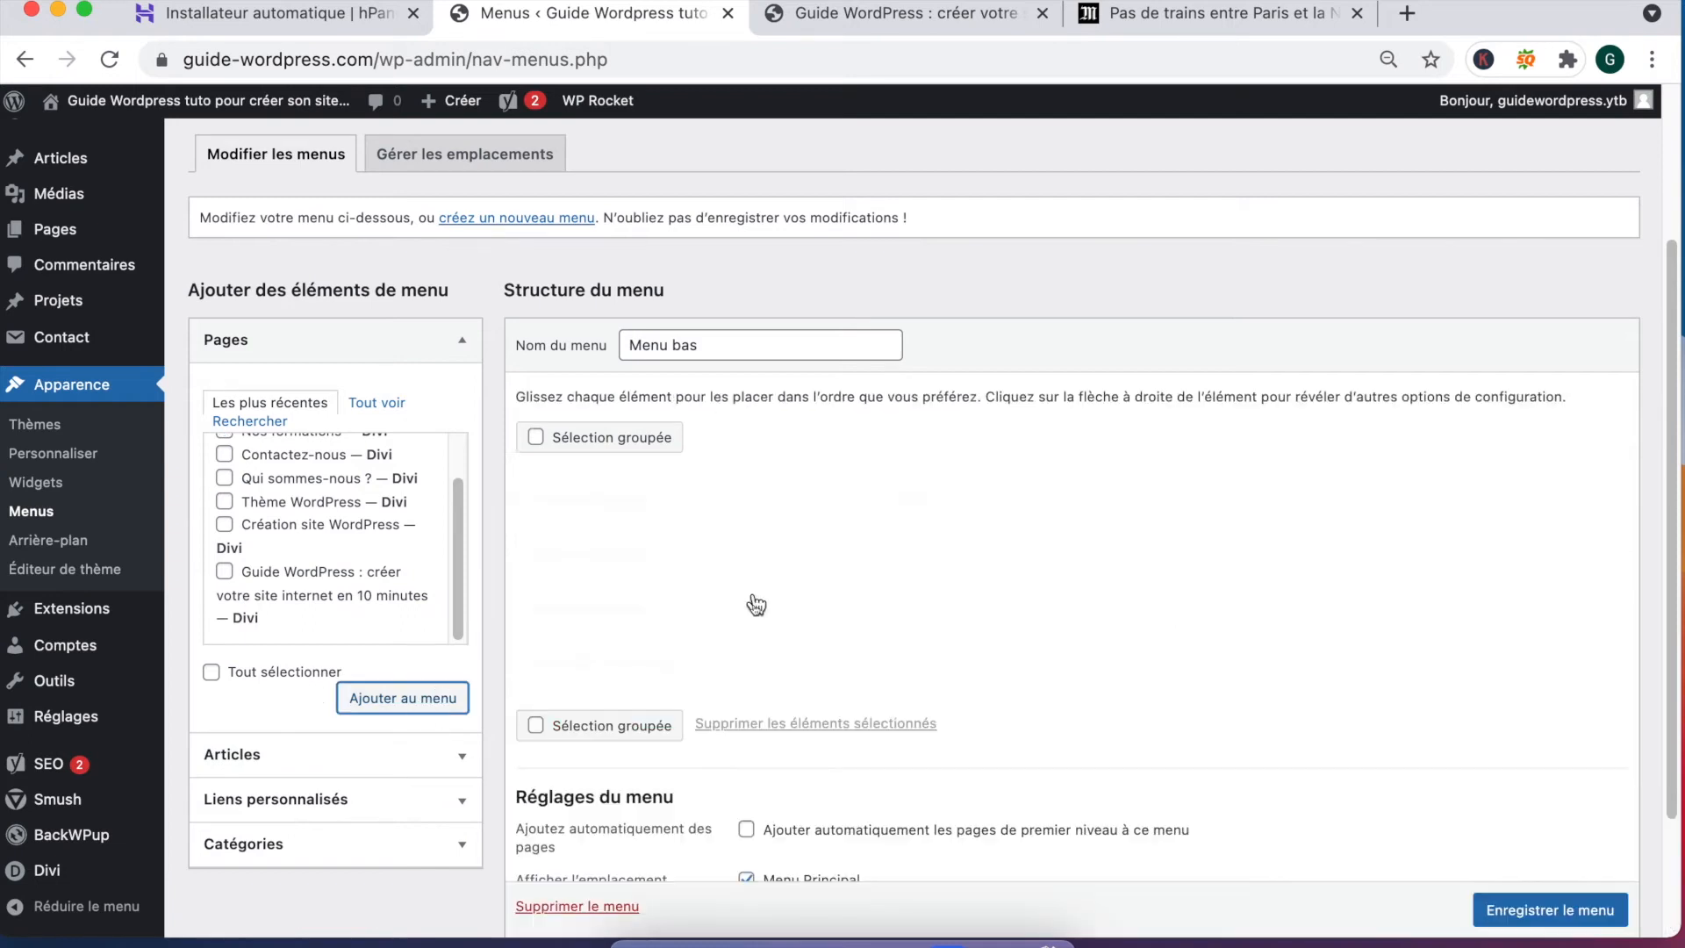
Step: Remove Menu bas from the Menu Principal location and save it
{"action": "scroll", "coordinate": [774, 702], "scroll_direction": "down", "scroll_amount": 3}
{"action": "left_click", "coordinate": [746, 713]}
{"action": "left_click", "coordinate": [1548, 825]}
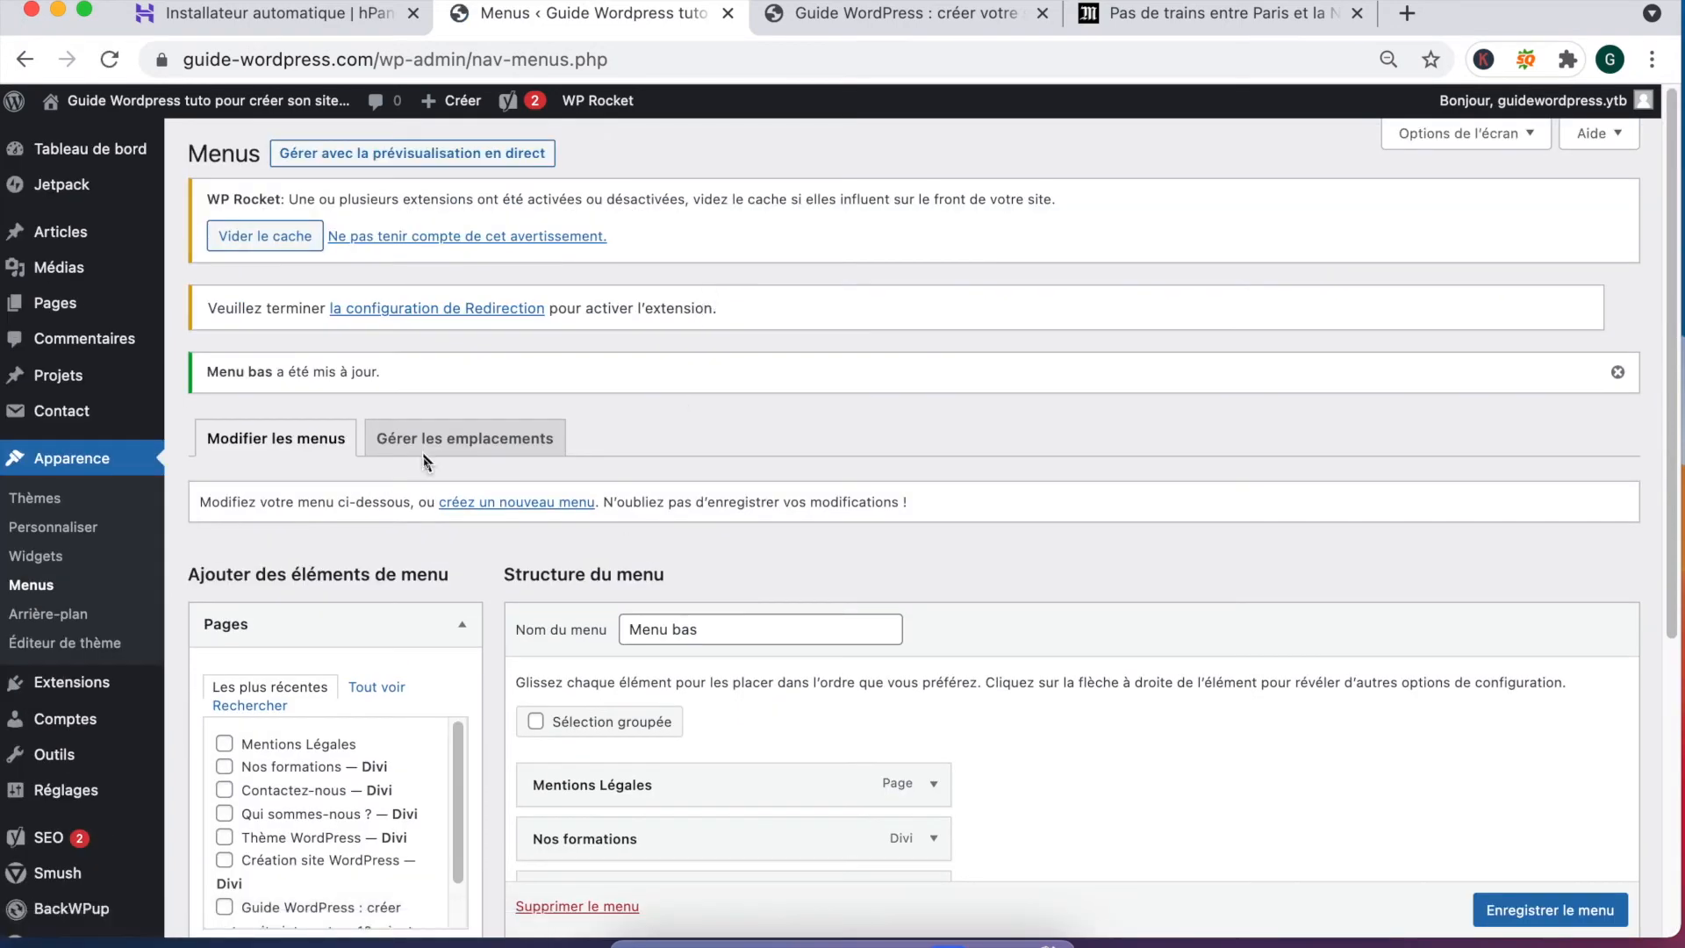
Step: Assign Menu bas to the Menu du pied de page location and save
{"action": "left_click", "coordinate": [448, 442]}
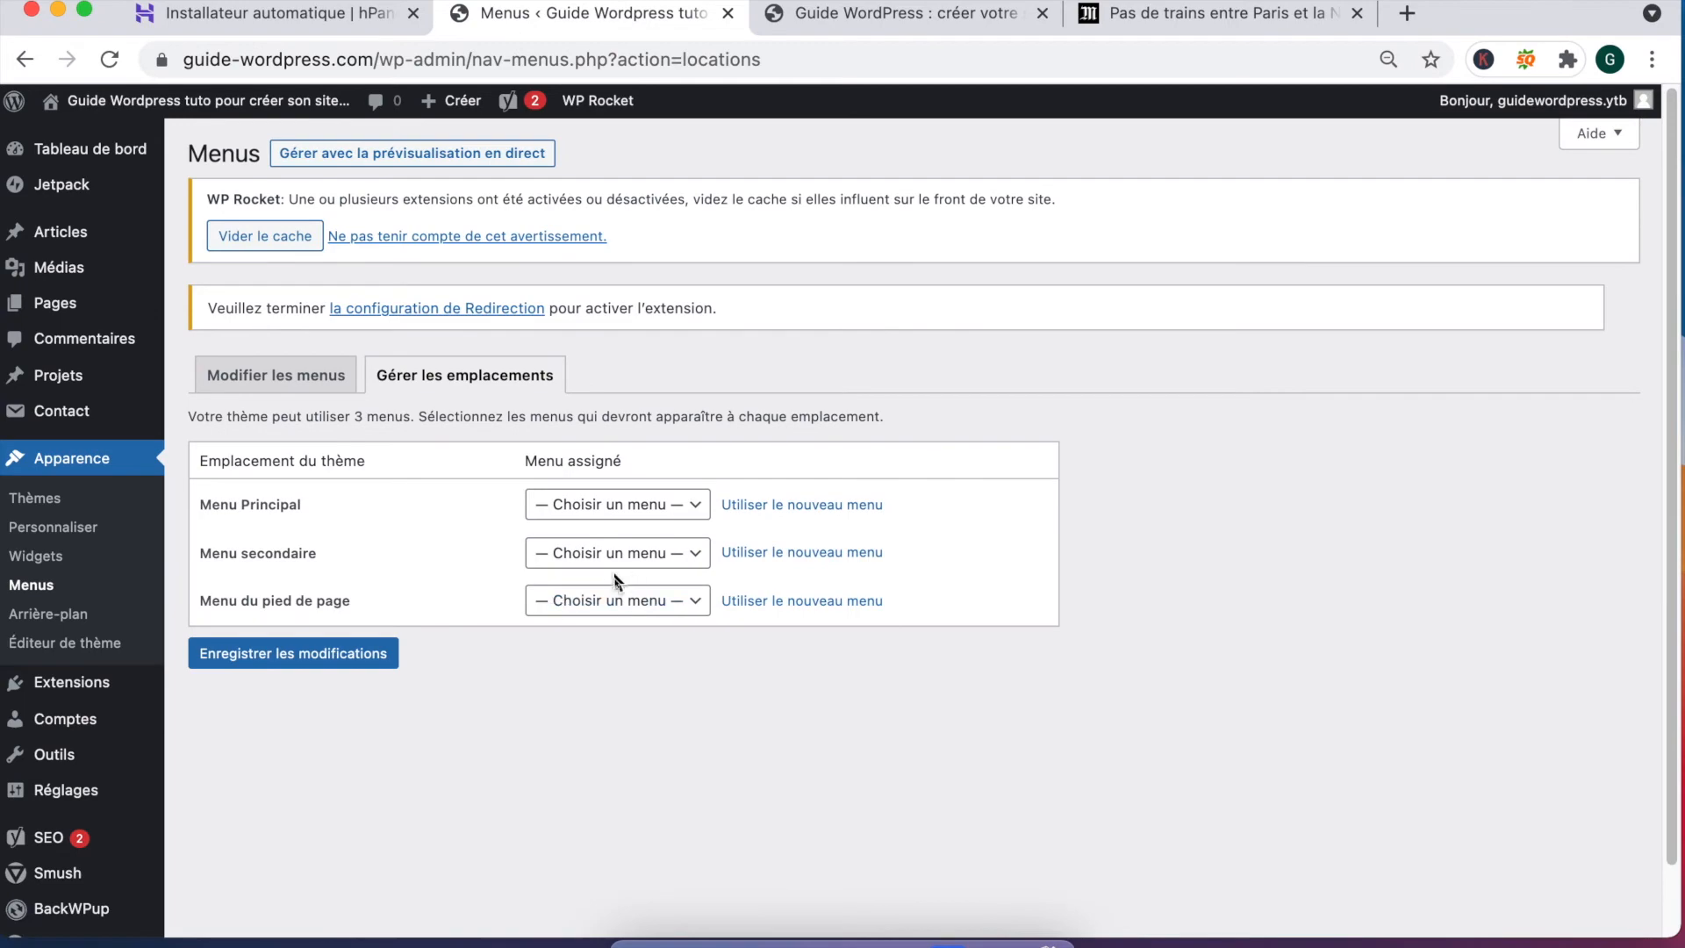
{"action": "left_click", "coordinate": [606, 601]}
{"action": "left_click", "coordinate": [603, 629]}
{"action": "left_click", "coordinate": [302, 664]}
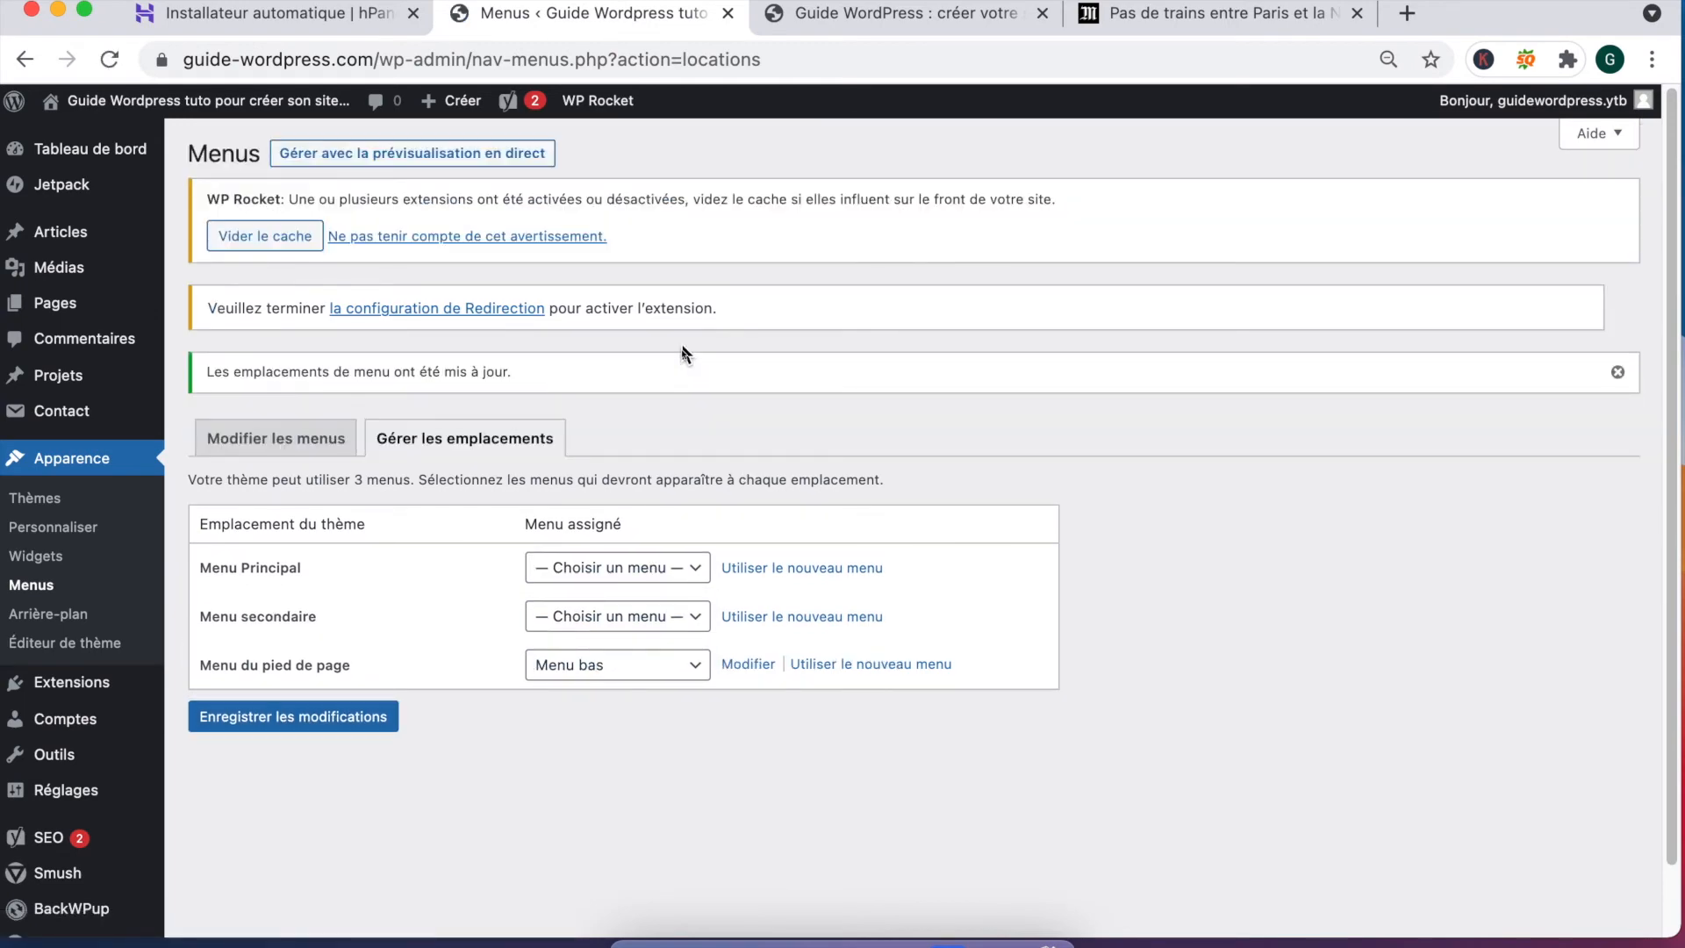
{"action": "key", "text": "ctrl+Tab"}
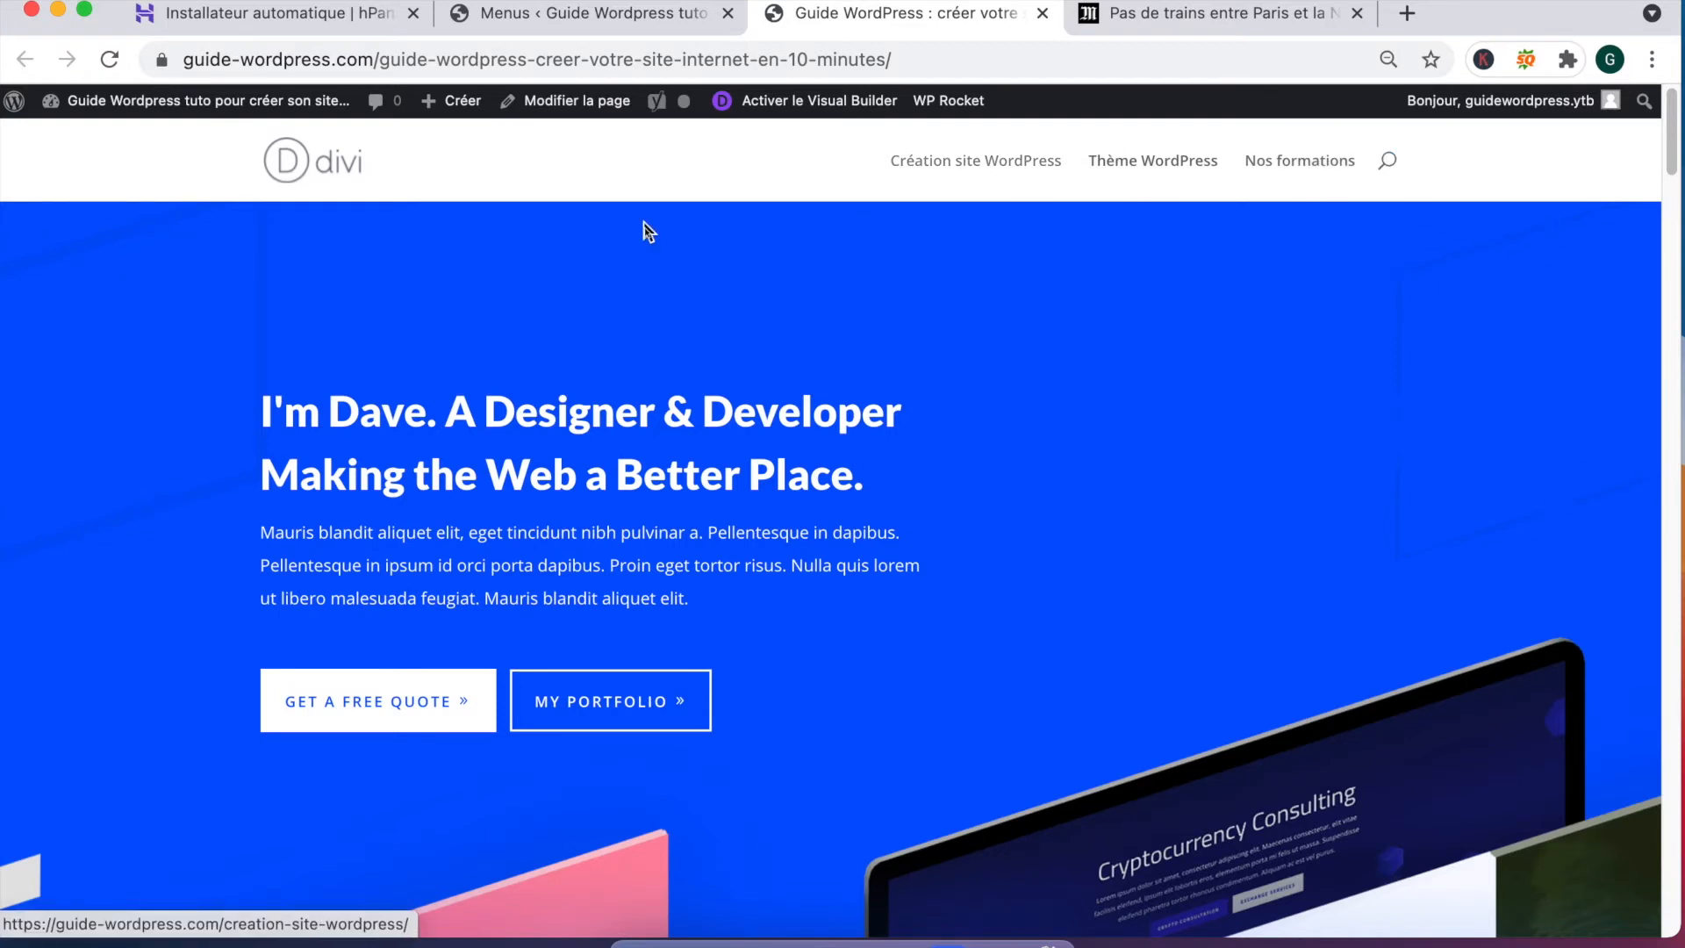
Step: Scroll to the live site's footer and highlight its four menu page links
{"action": "scroll", "coordinate": [560, 537], "scroll_direction": "down", "scroll_amount": 20}
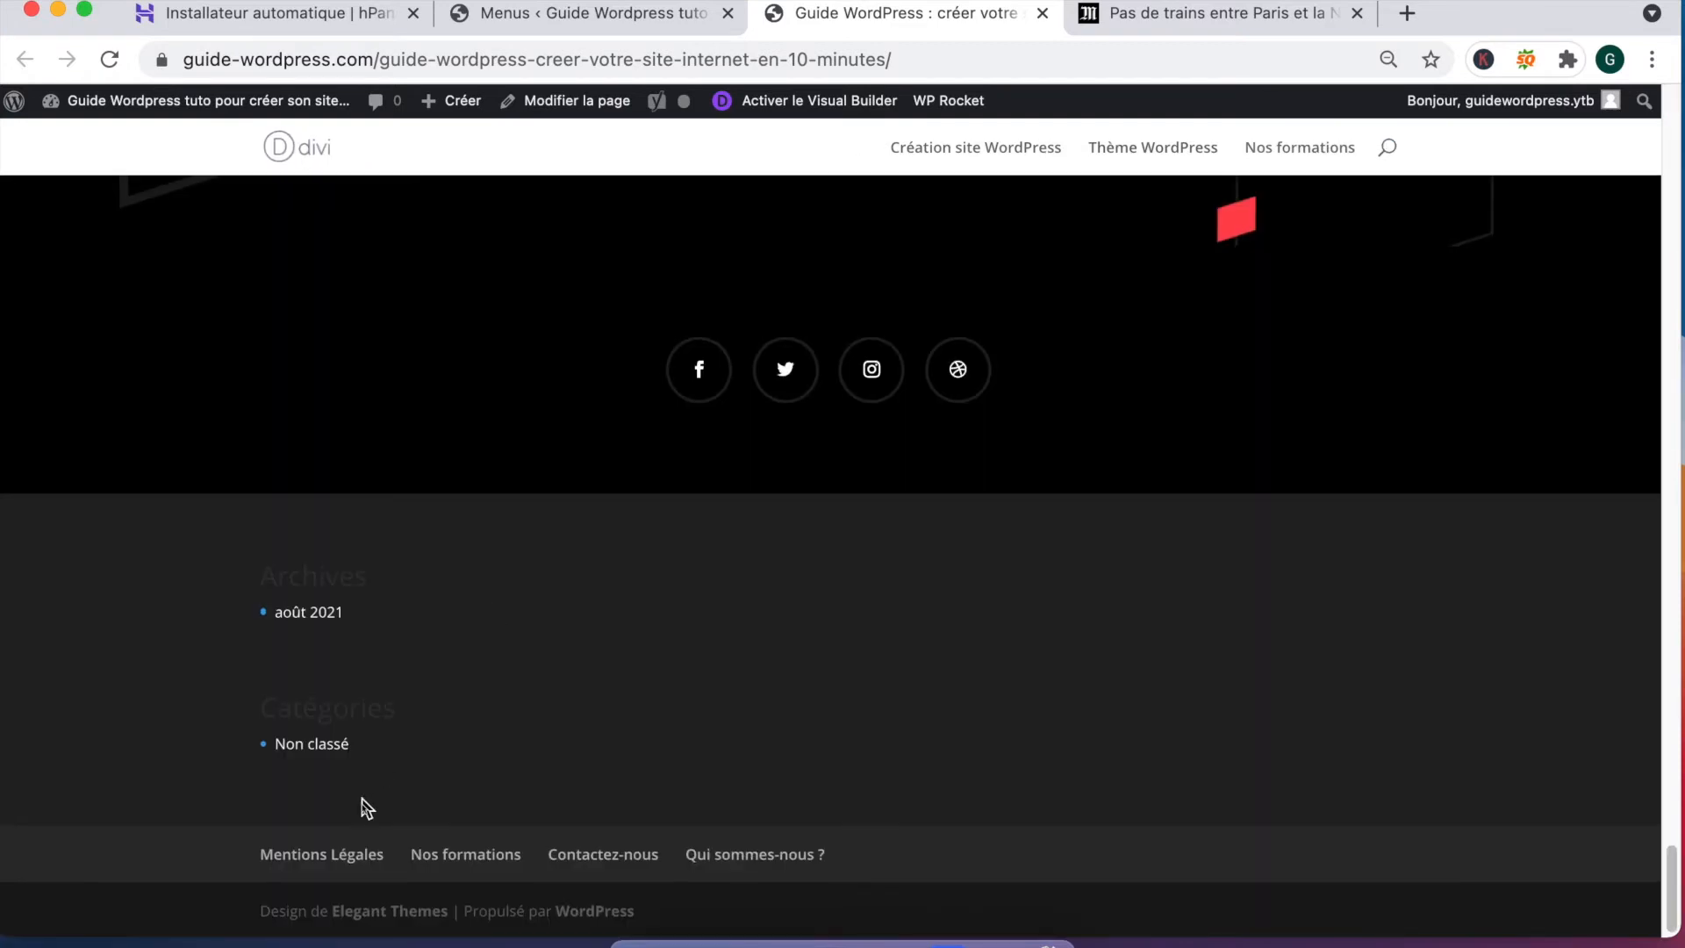
{"action": "left_click_drag", "start_coordinate": [240, 848], "coordinate": [928, 864]}
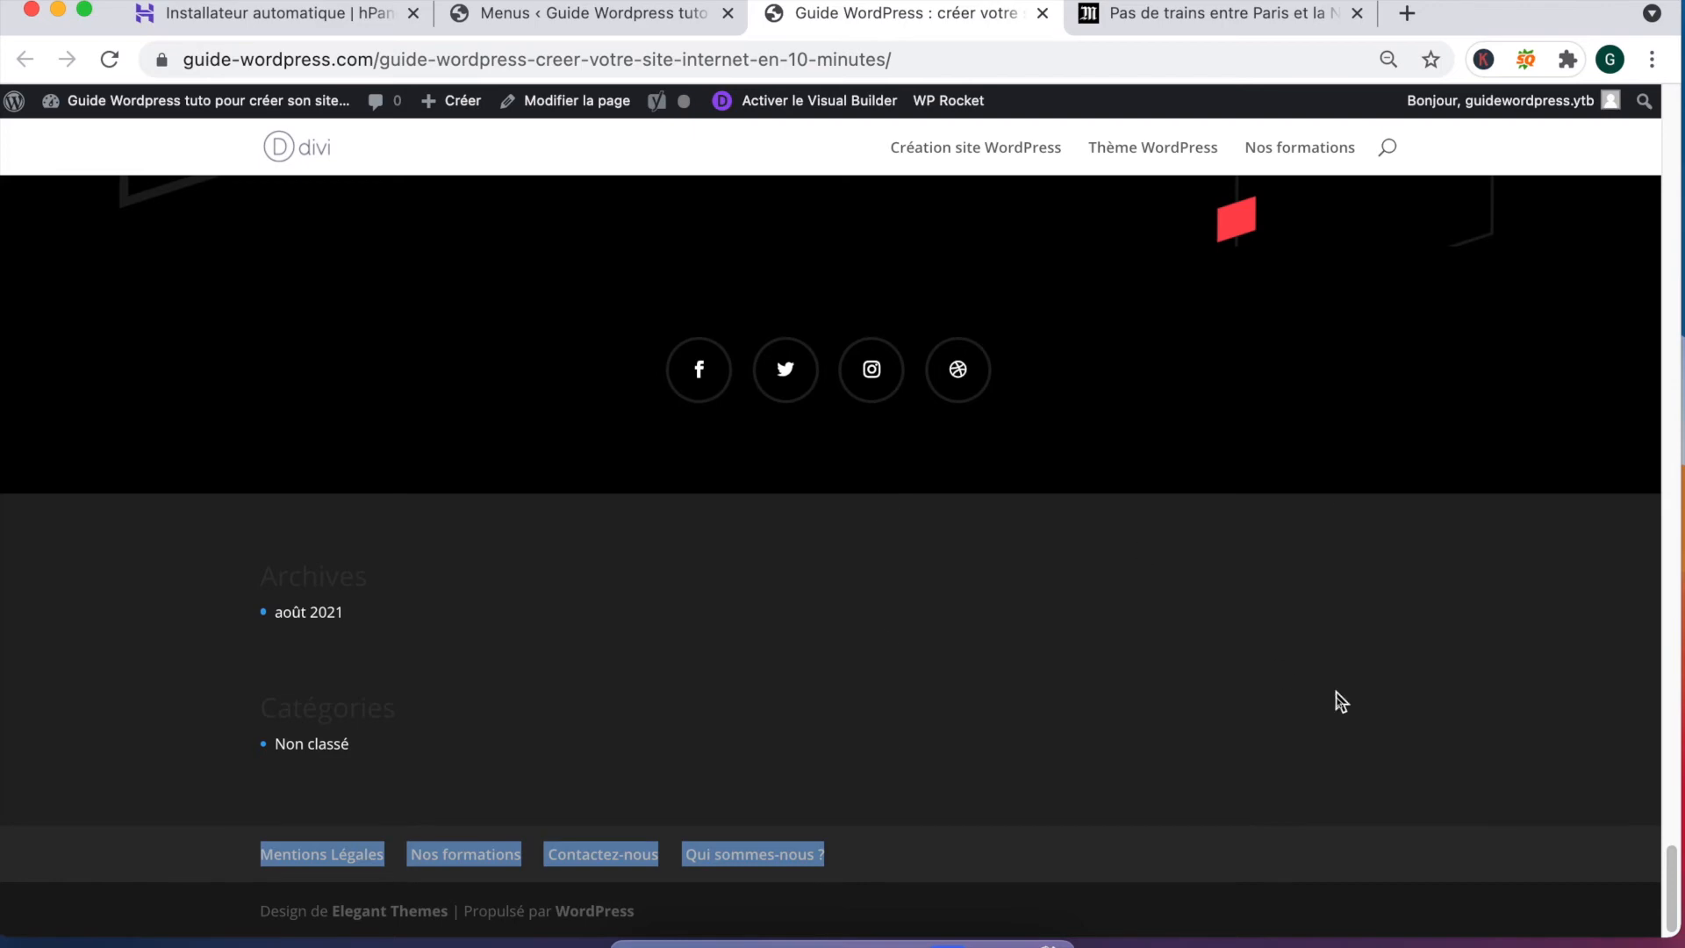
{"action": "scroll", "coordinate": [558, 474], "scroll_direction": "up", "scroll_amount": 20}
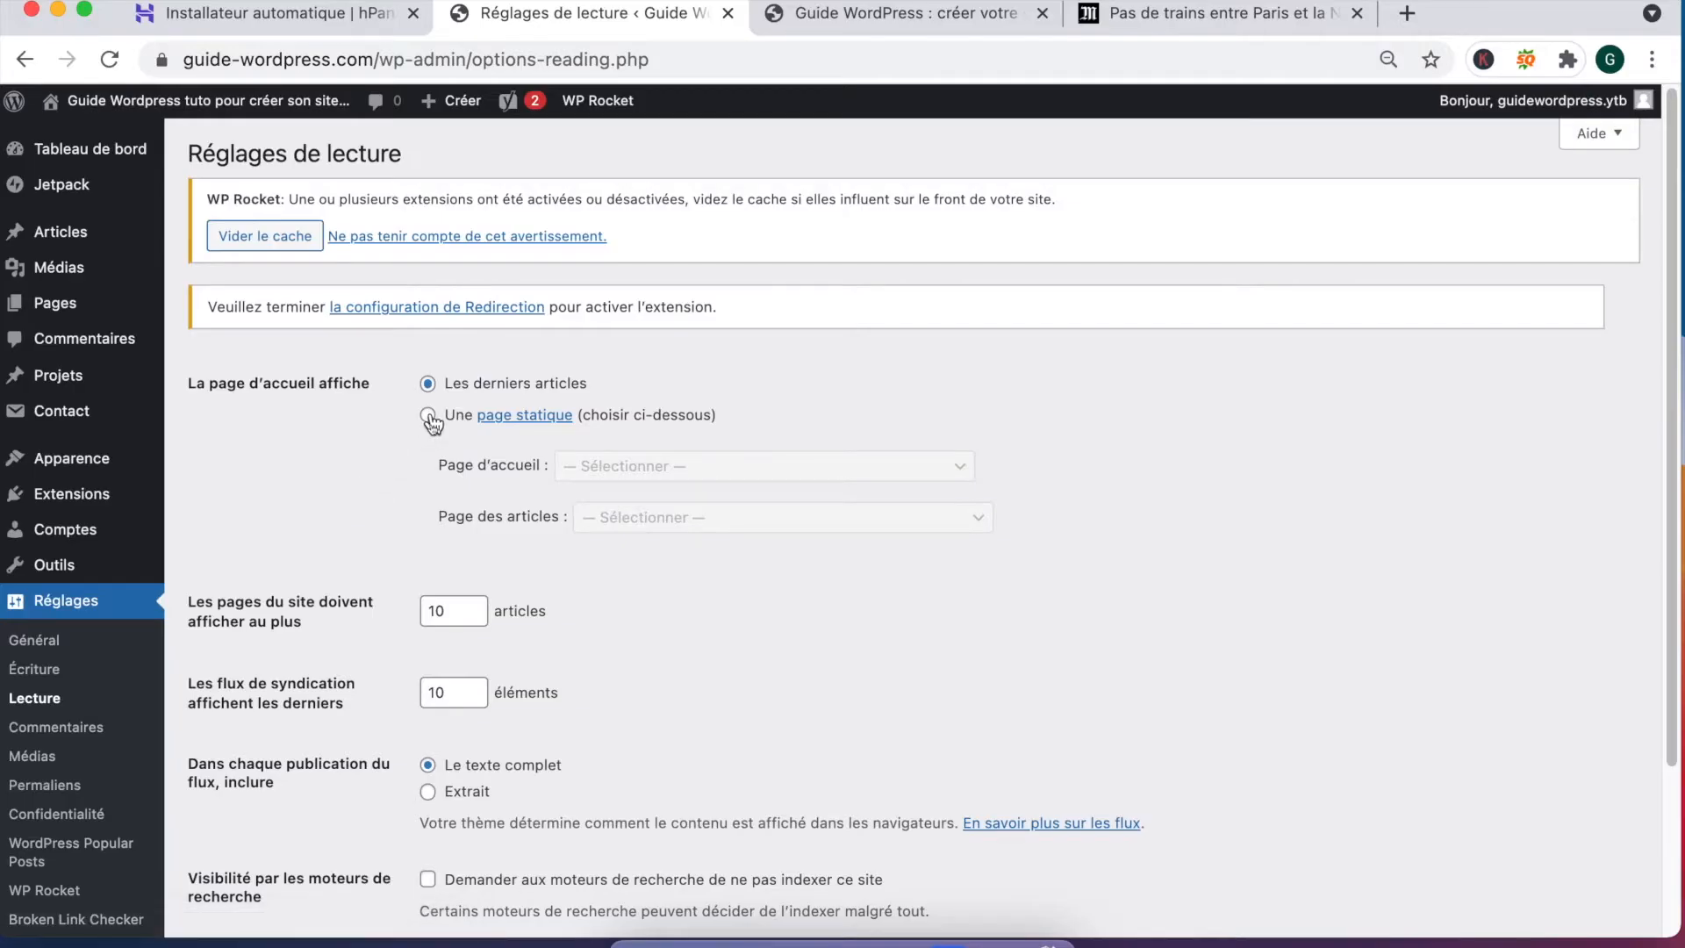
Step: Make 'Guide WordPress : créer votre site internet en 10 minutes' the static homepage, then launch Divi's front-end builder
{"action": "left_click", "coordinate": [428, 416]}
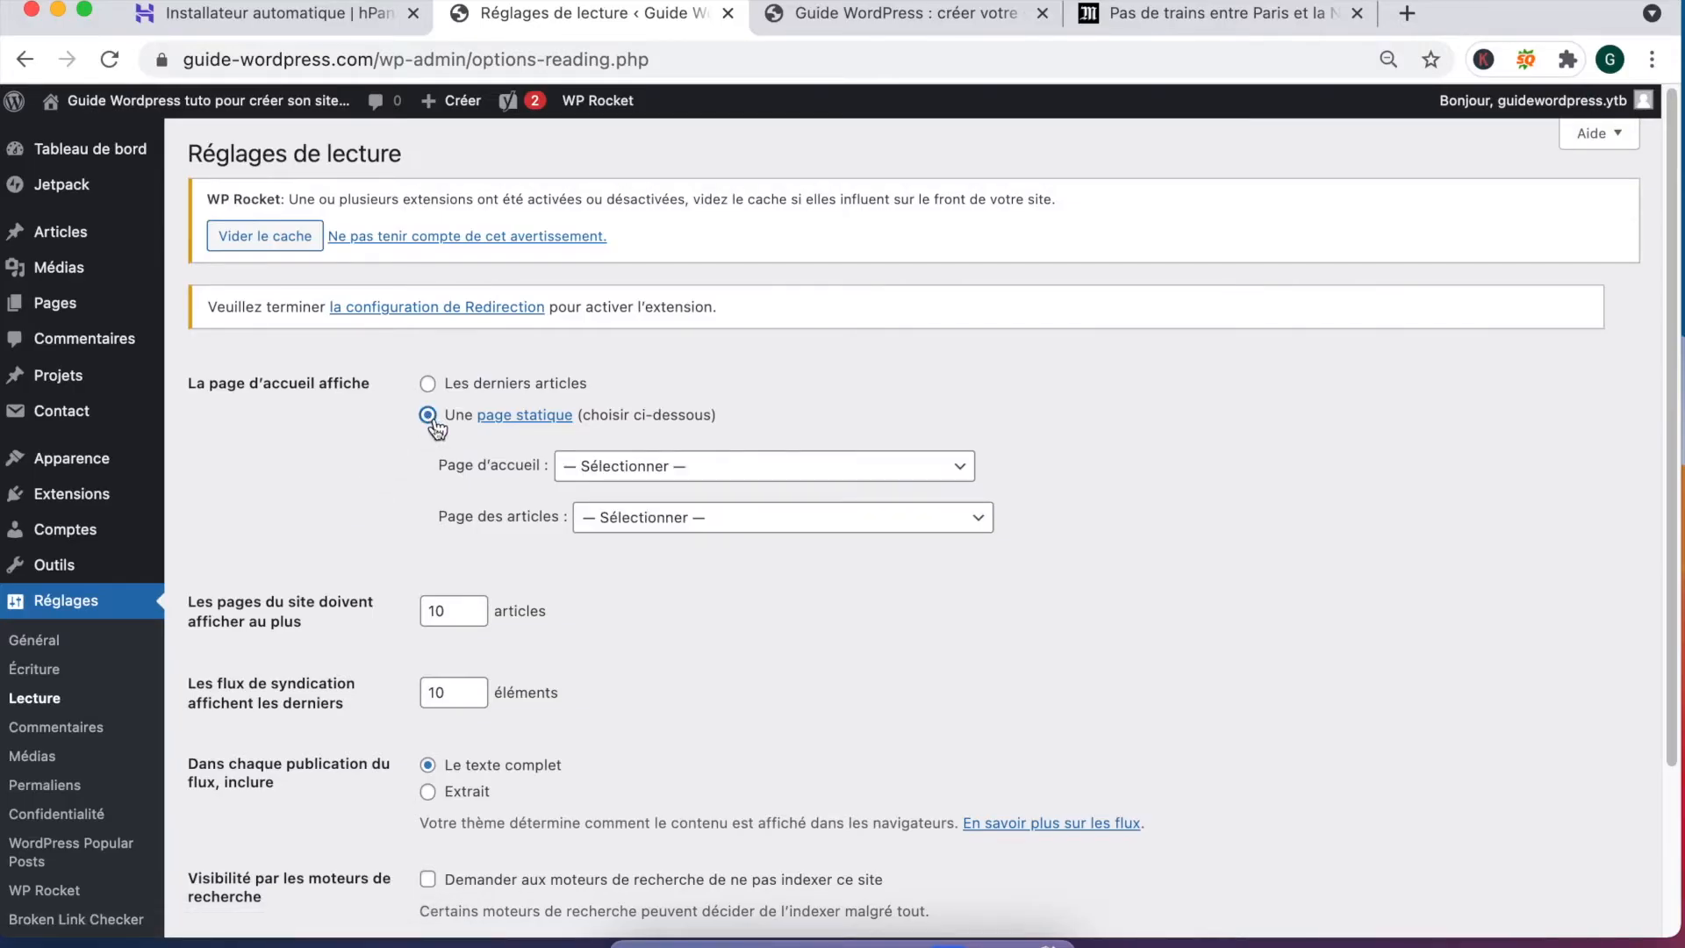
{"action": "left_click", "coordinate": [605, 468]}
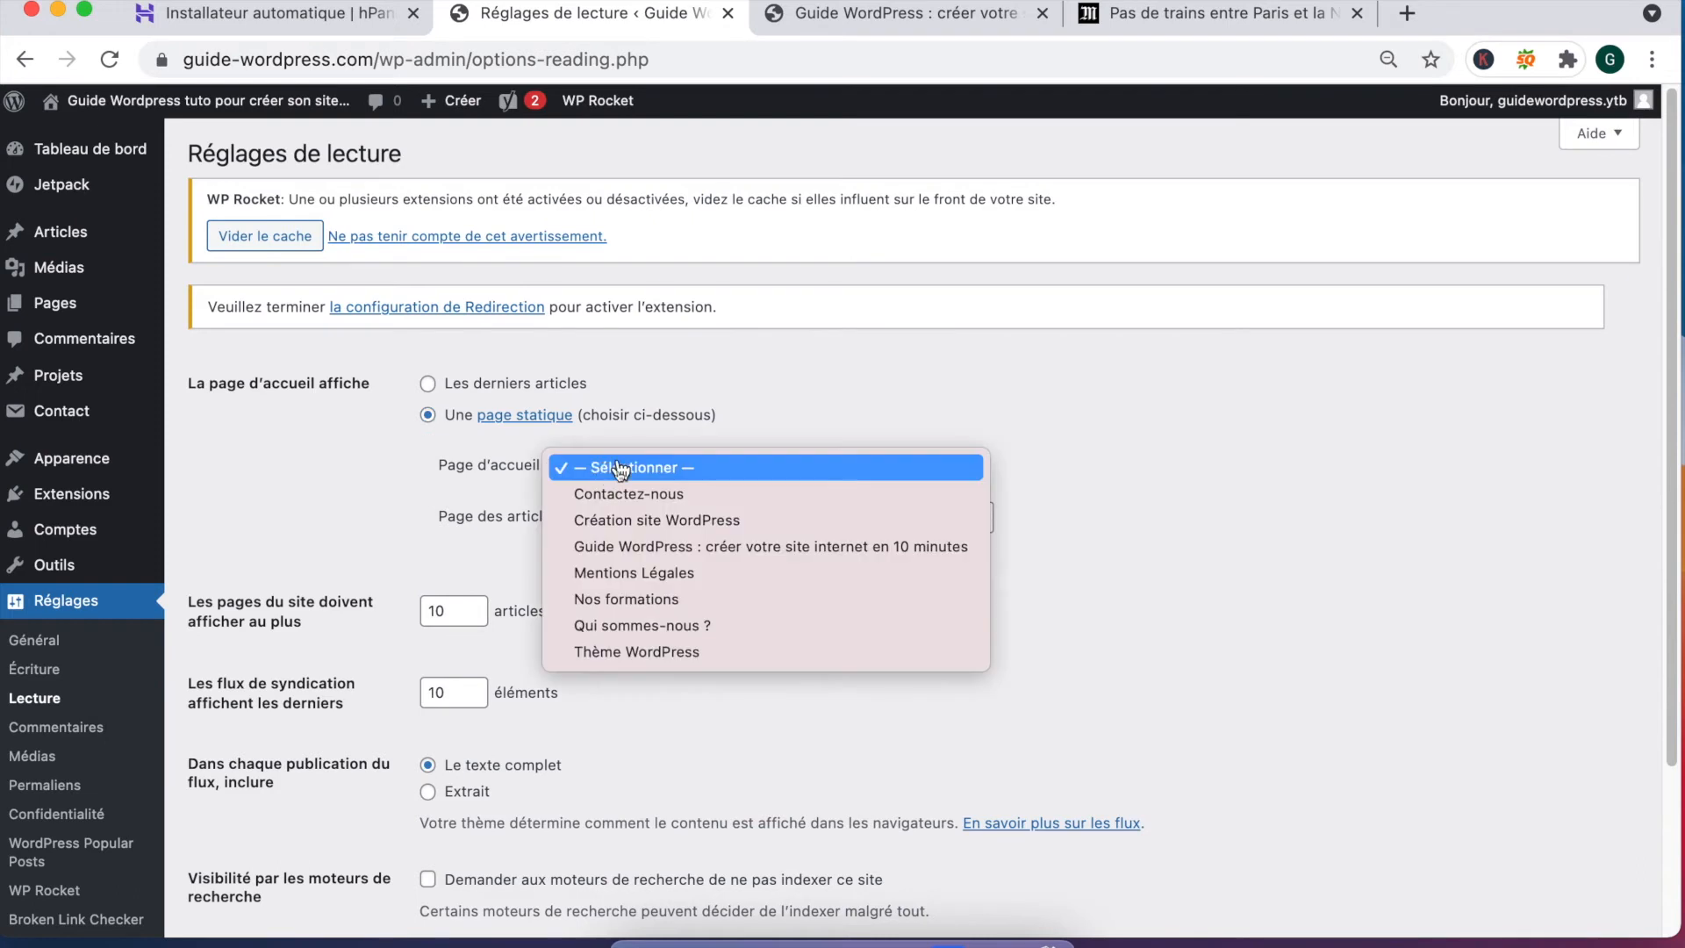
{"action": "left_click", "coordinate": [630, 548]}
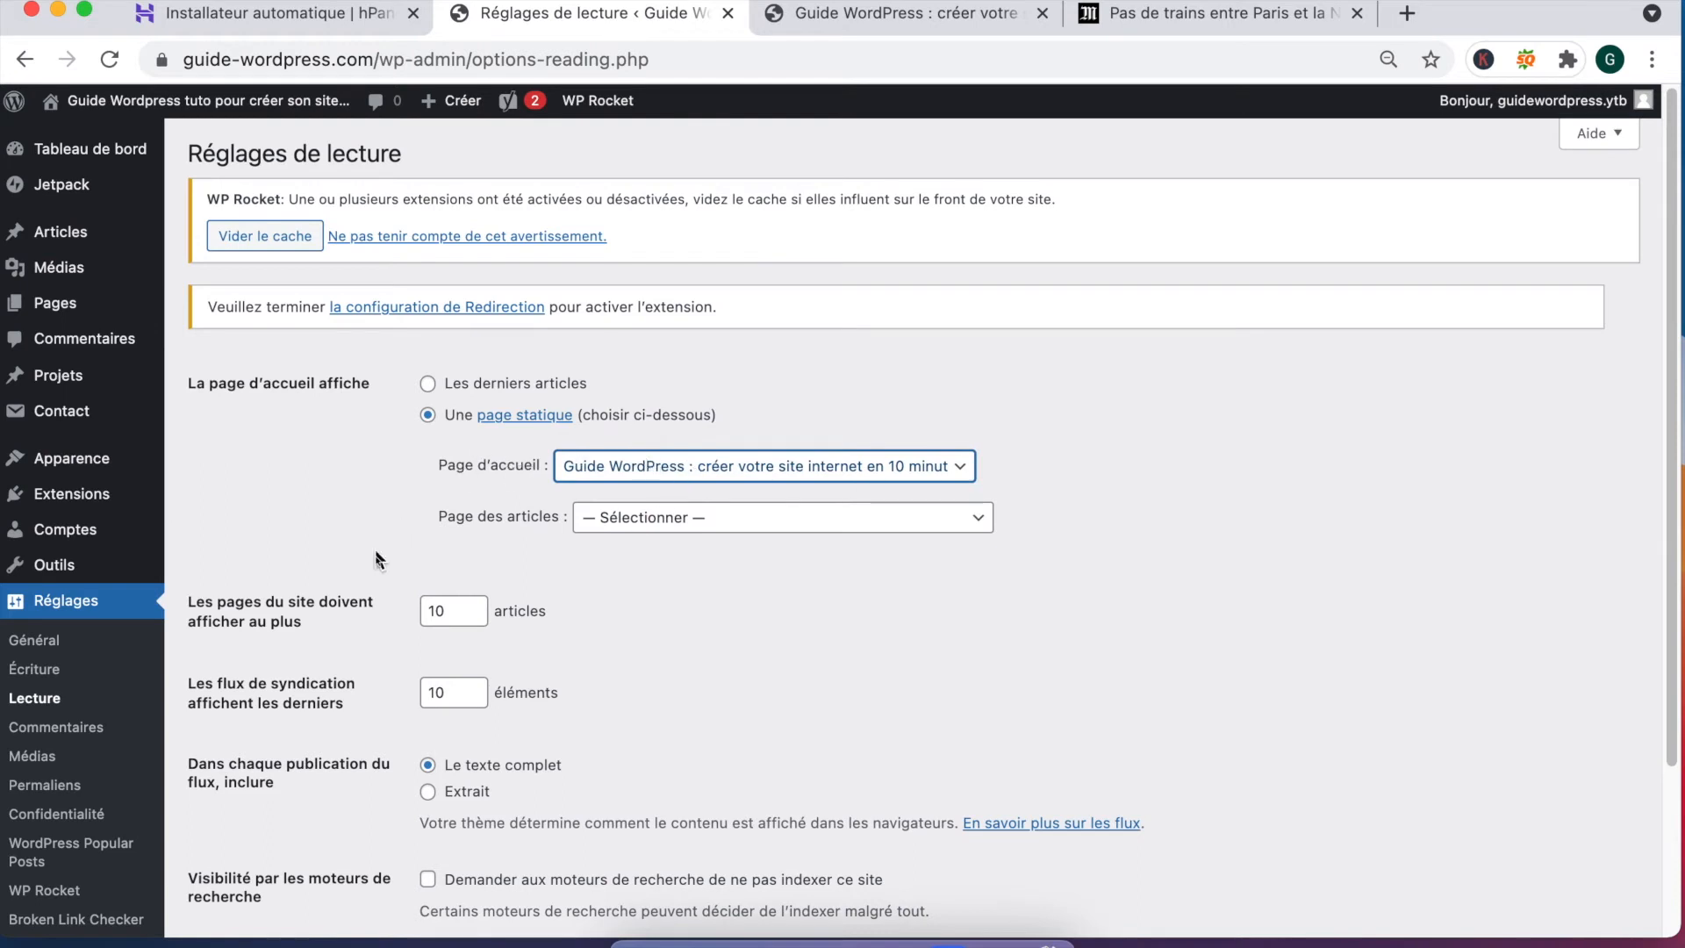
{"action": "scroll", "coordinate": [363, 572], "scroll_direction": "down", "scroll_amount": 3}
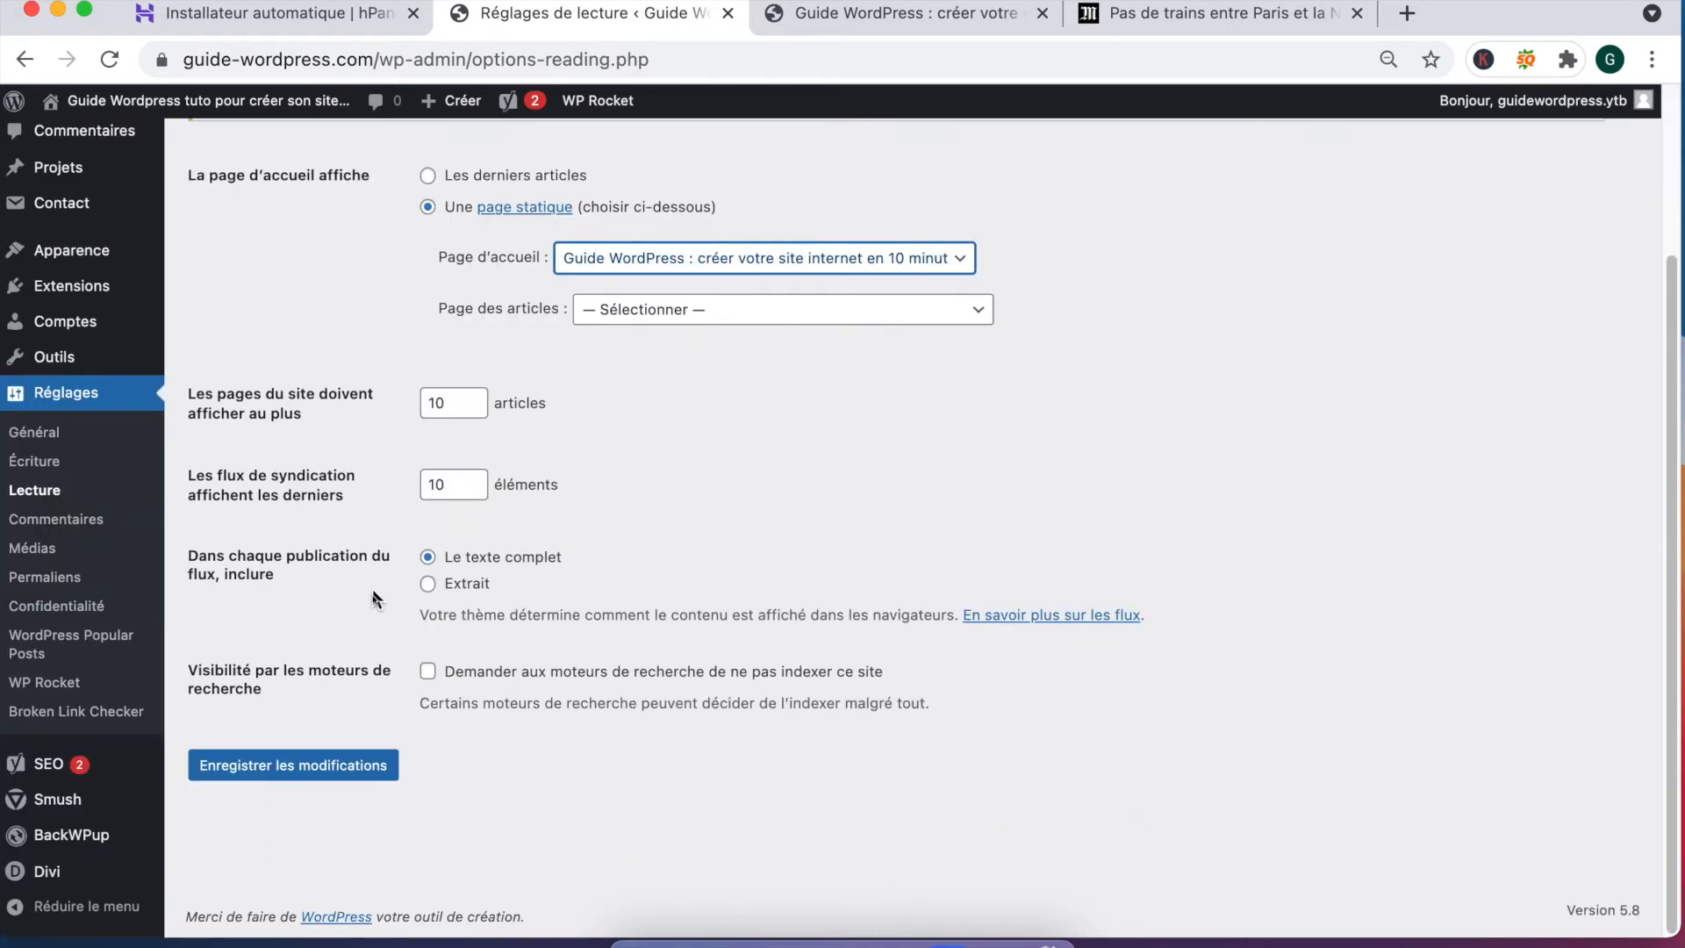
{"action": "left_click", "coordinate": [334, 769]}
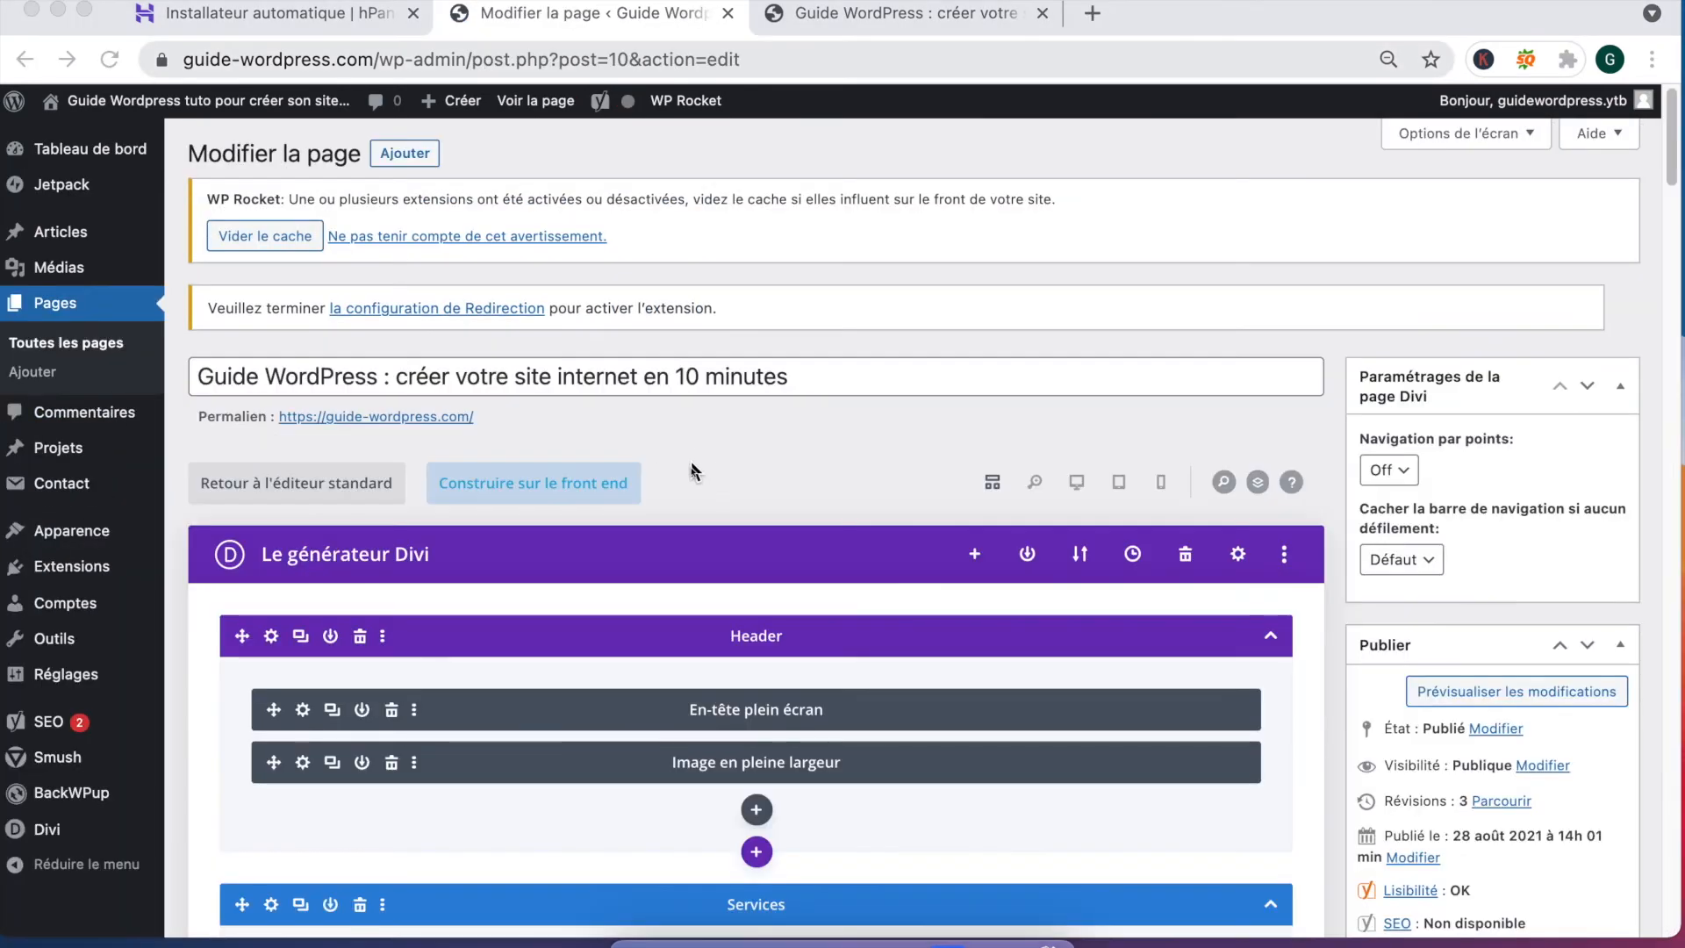
{"action": "left_click", "coordinate": [561, 483]}
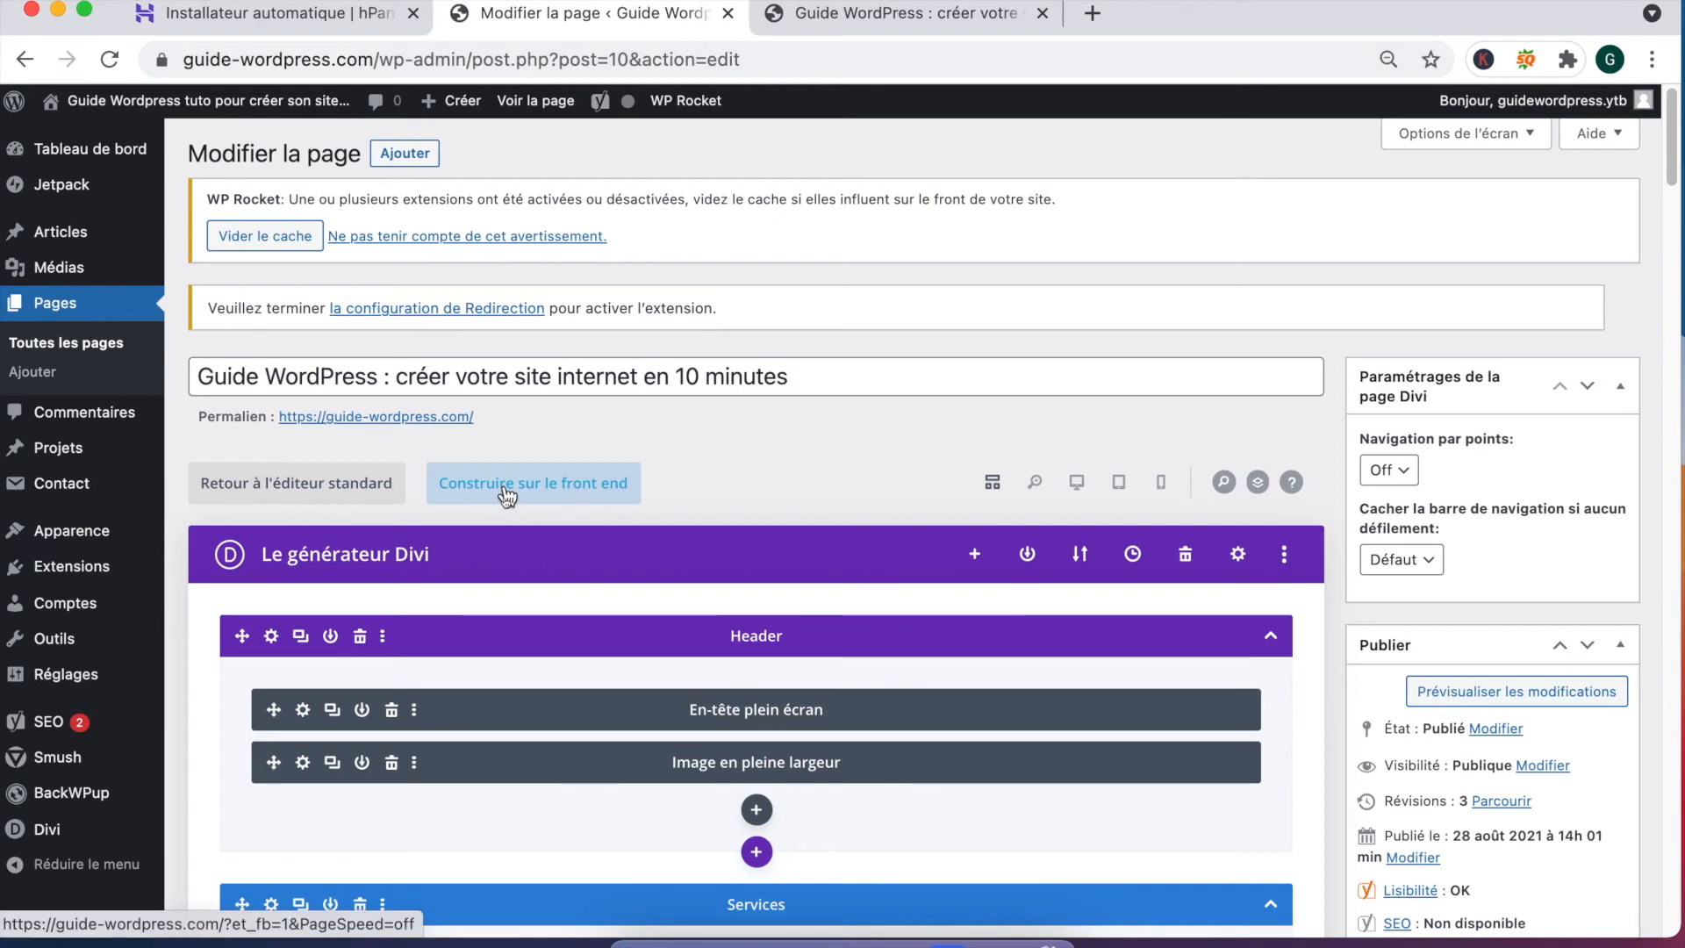
{"action": "left_click", "coordinate": [506, 490]}
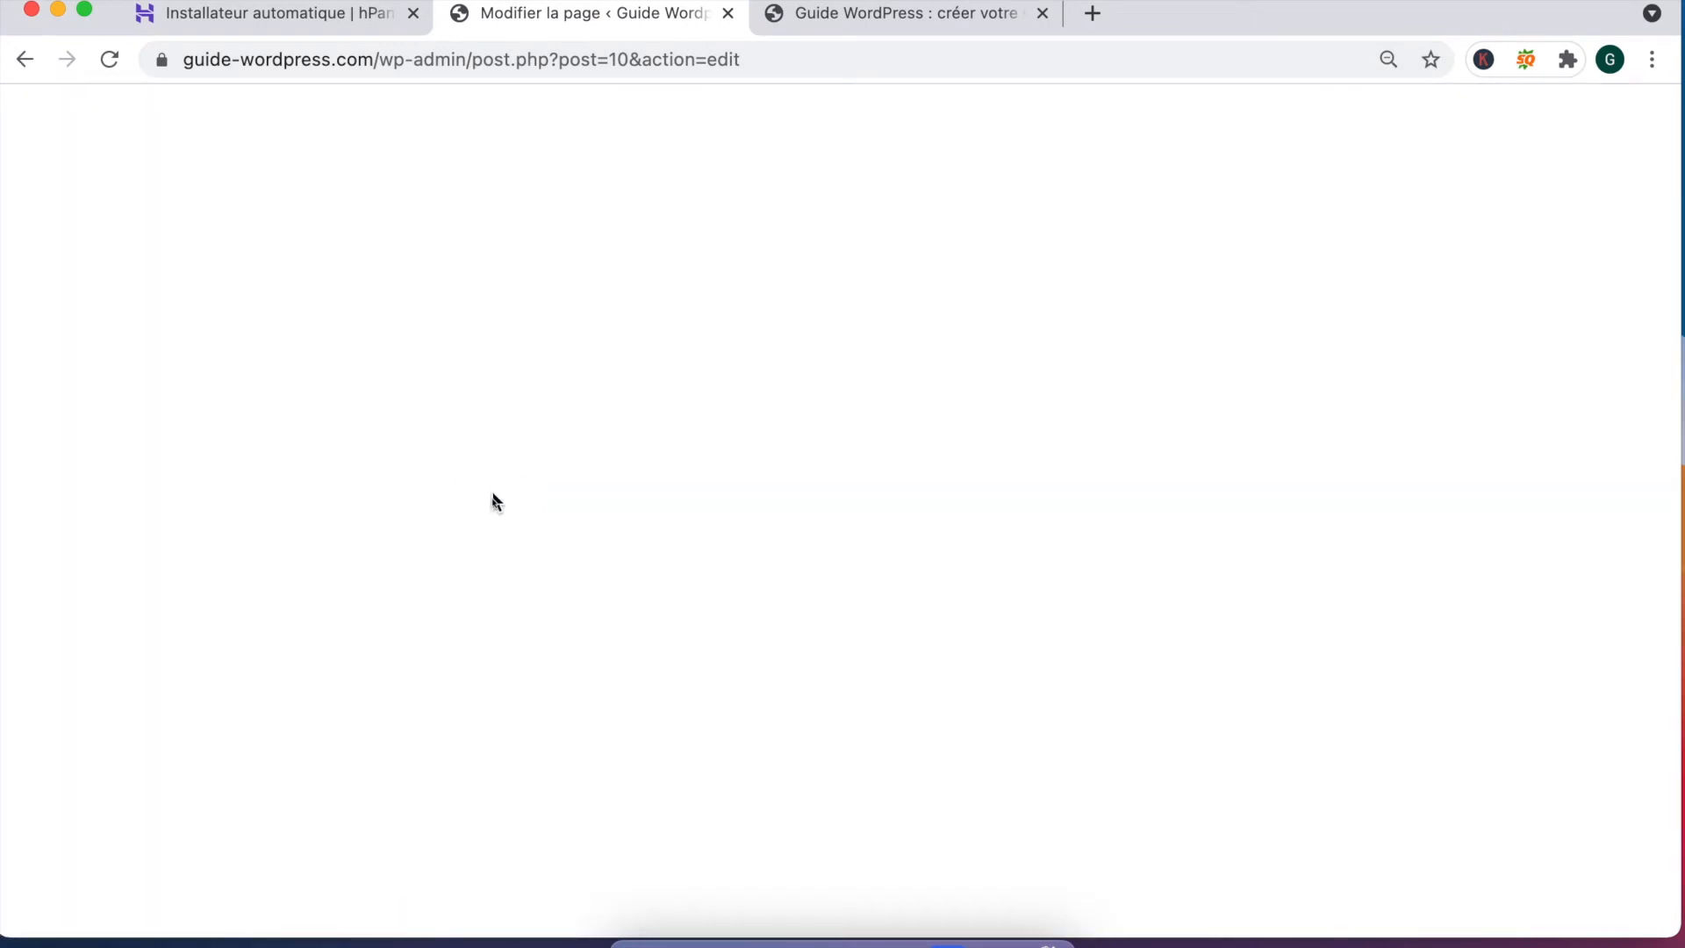
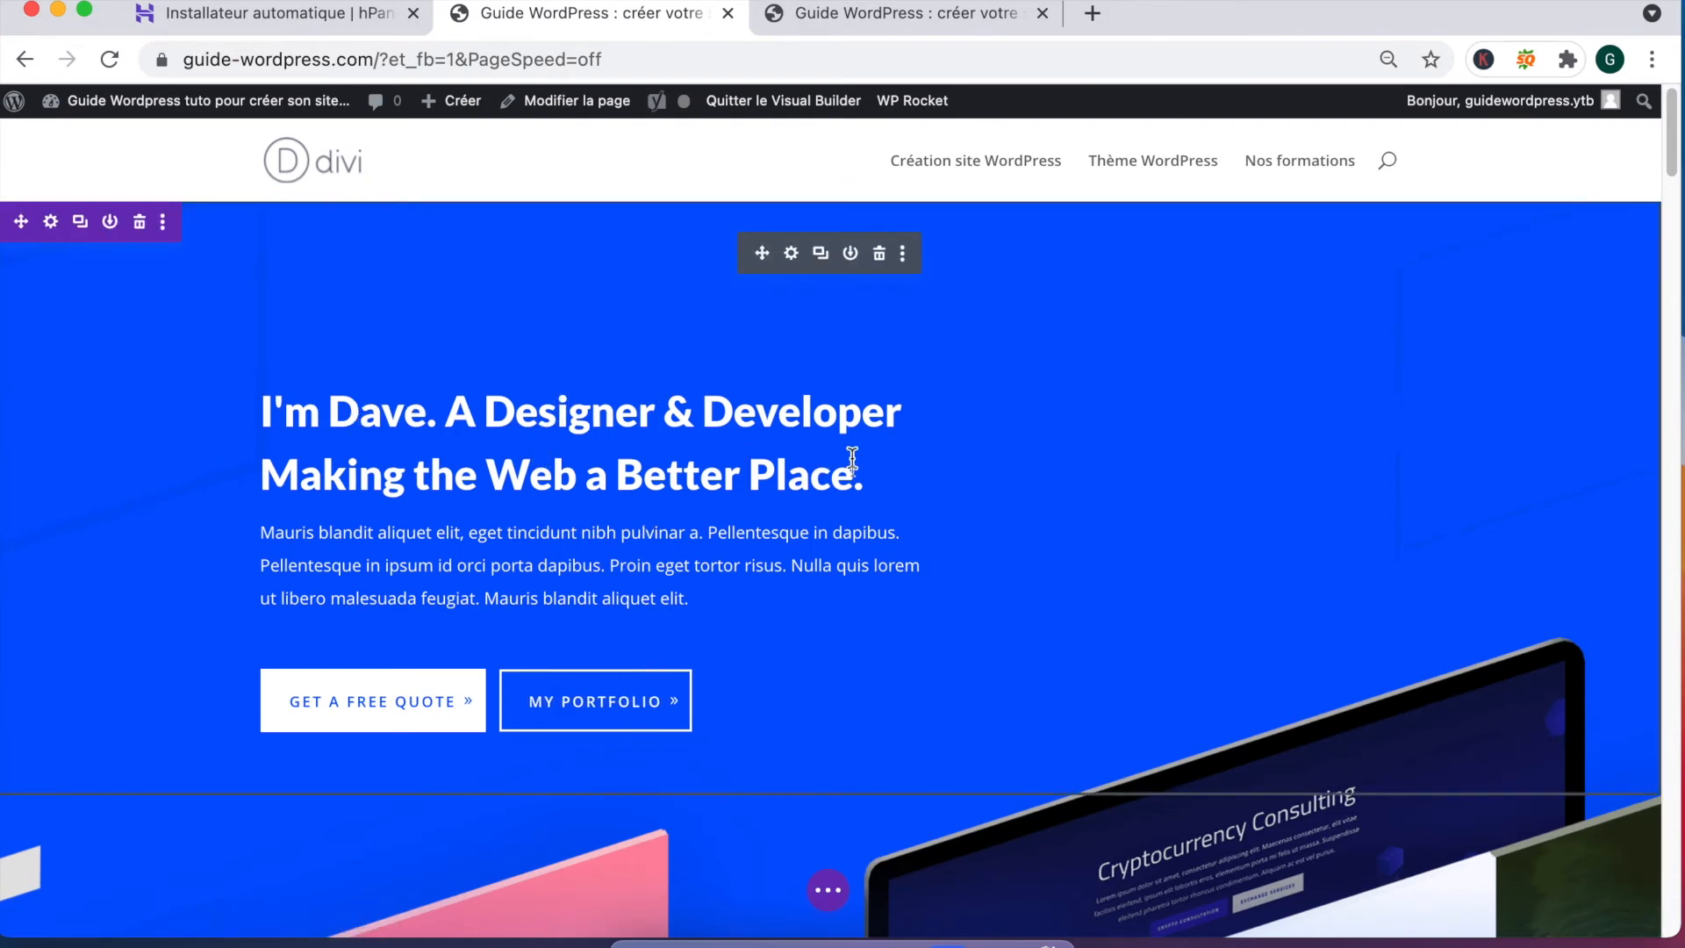
Step: Retitle the hero heading 'Guide Wordpress : La solution pour créer votre site internet'
{"action": "left_click_drag", "start_coordinate": [854, 474], "coordinate": [257, 416]}
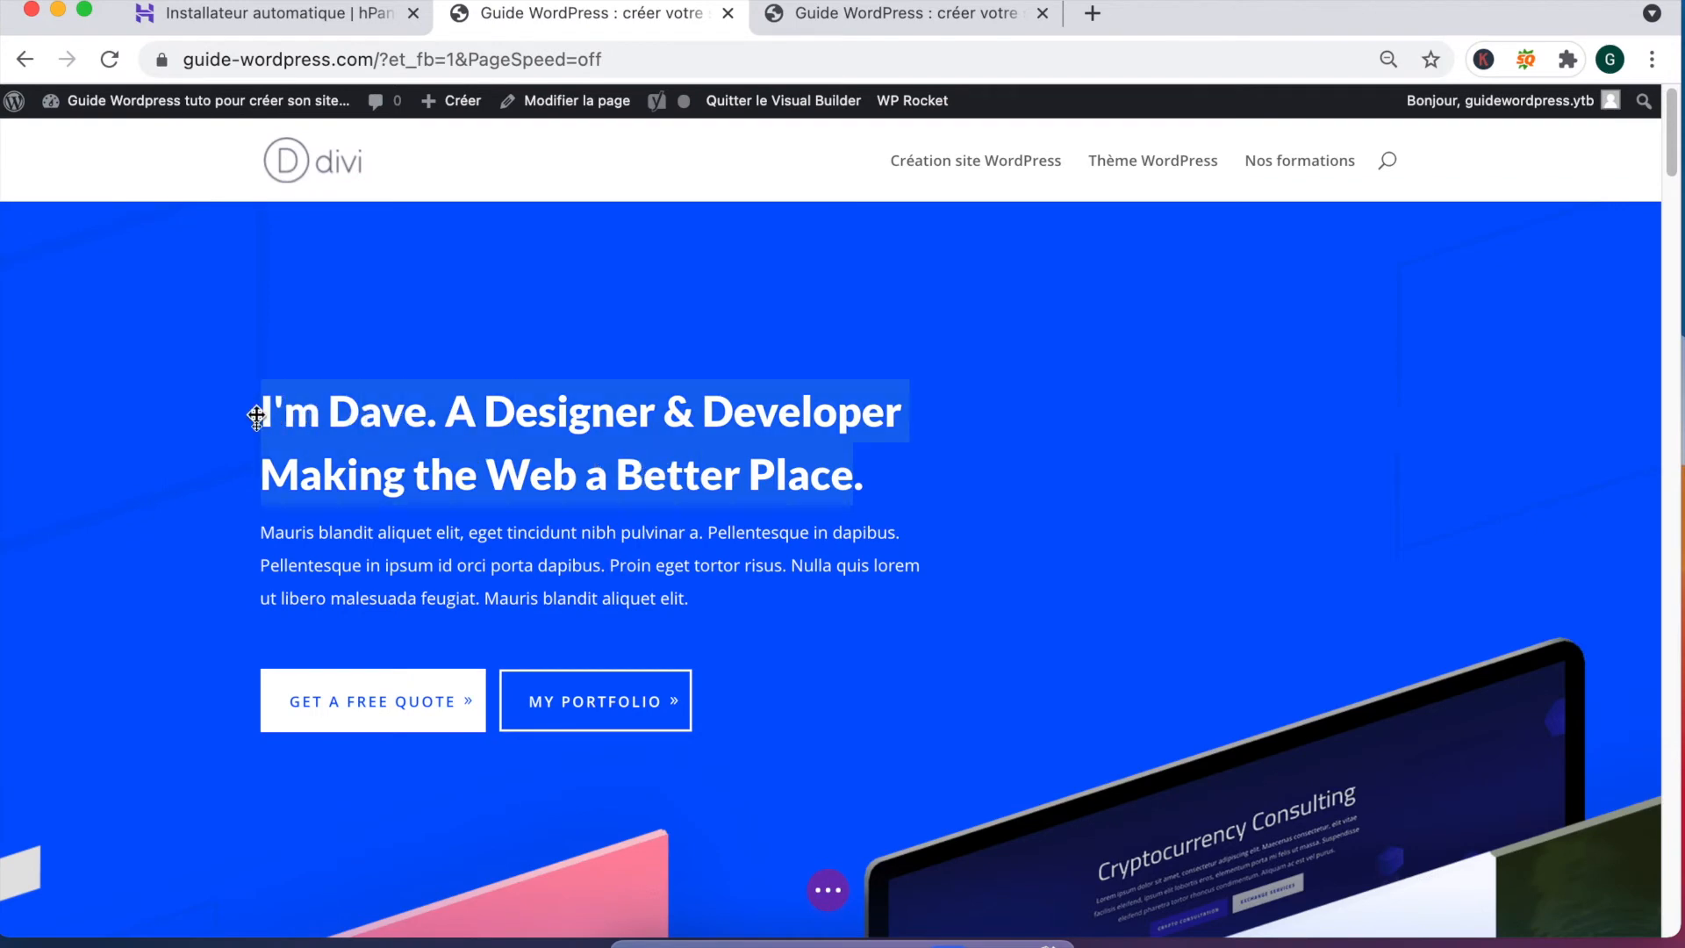
{"action": "type", "text": "Guide"}
{"action": "type", "text": " Wordpress :"}
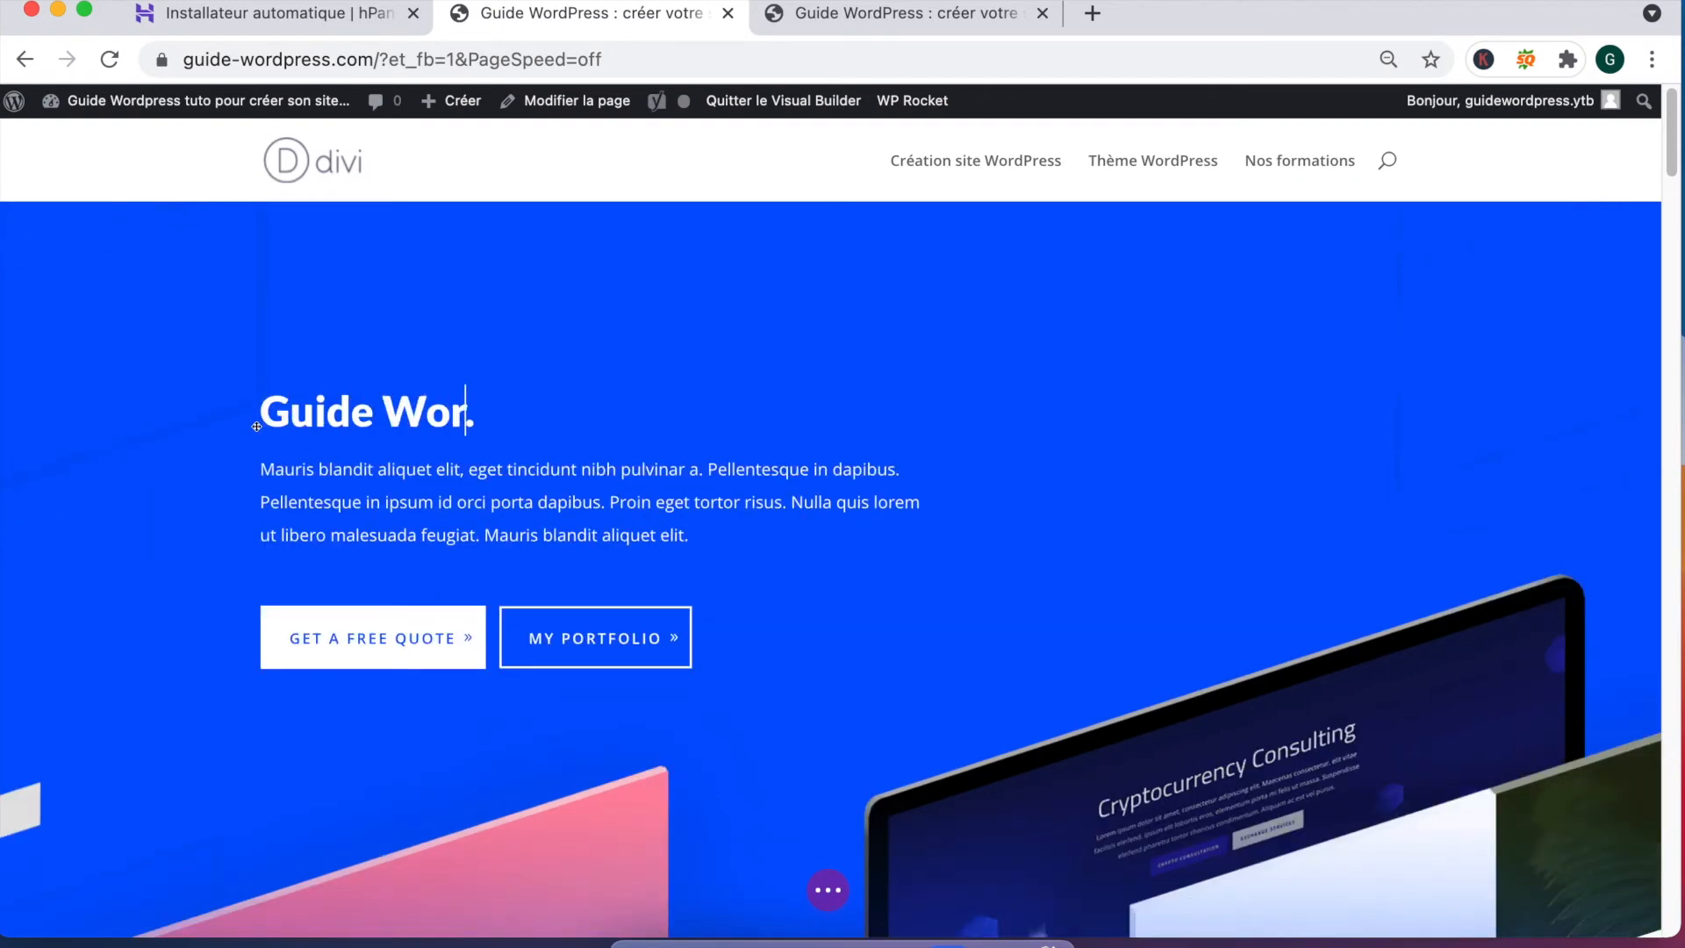
{"action": "type", "text": "  La solui"}
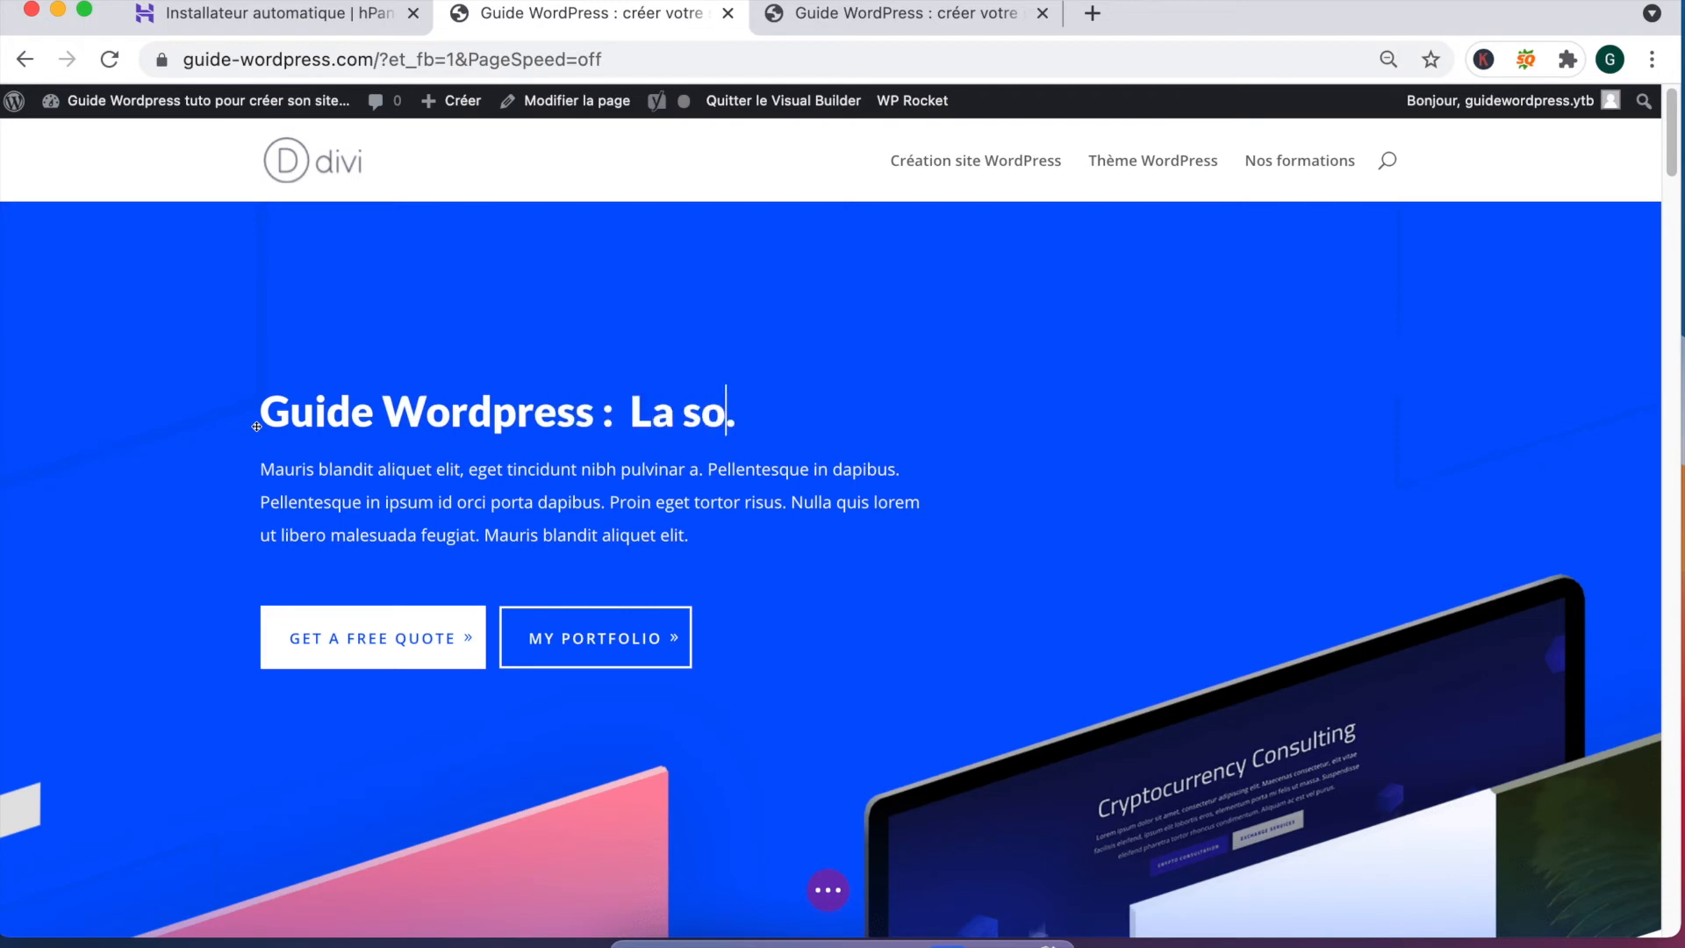
{"action": "type", "text": "tion pour cré"}
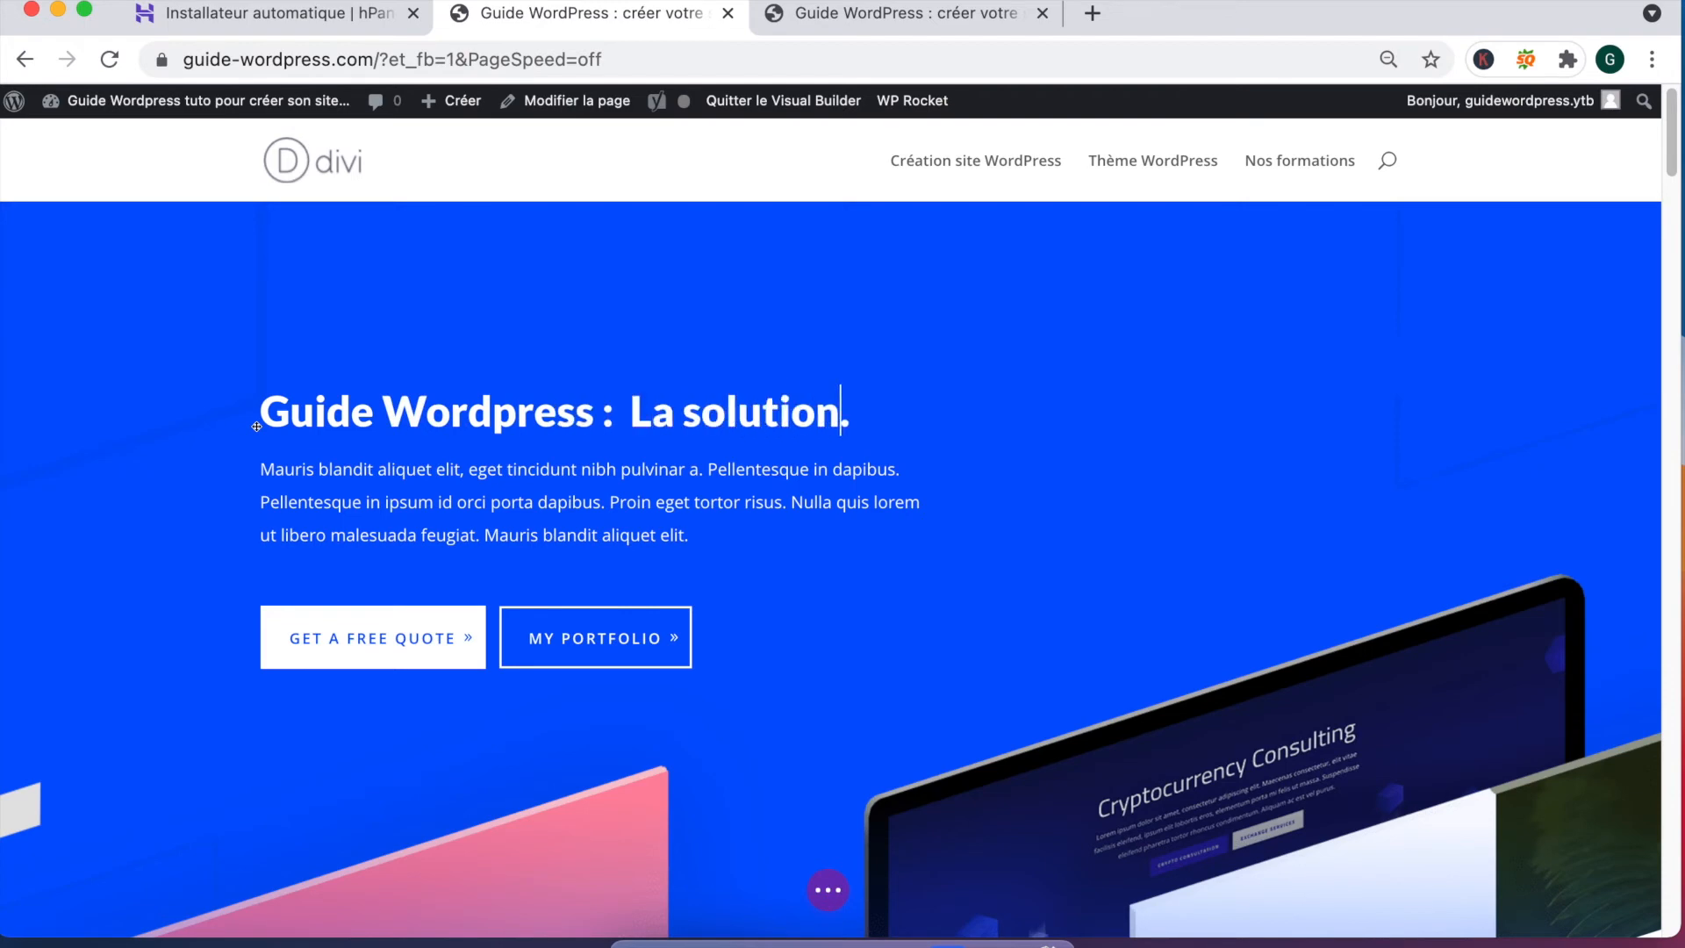
{"action": "type", "text": "er votre"}
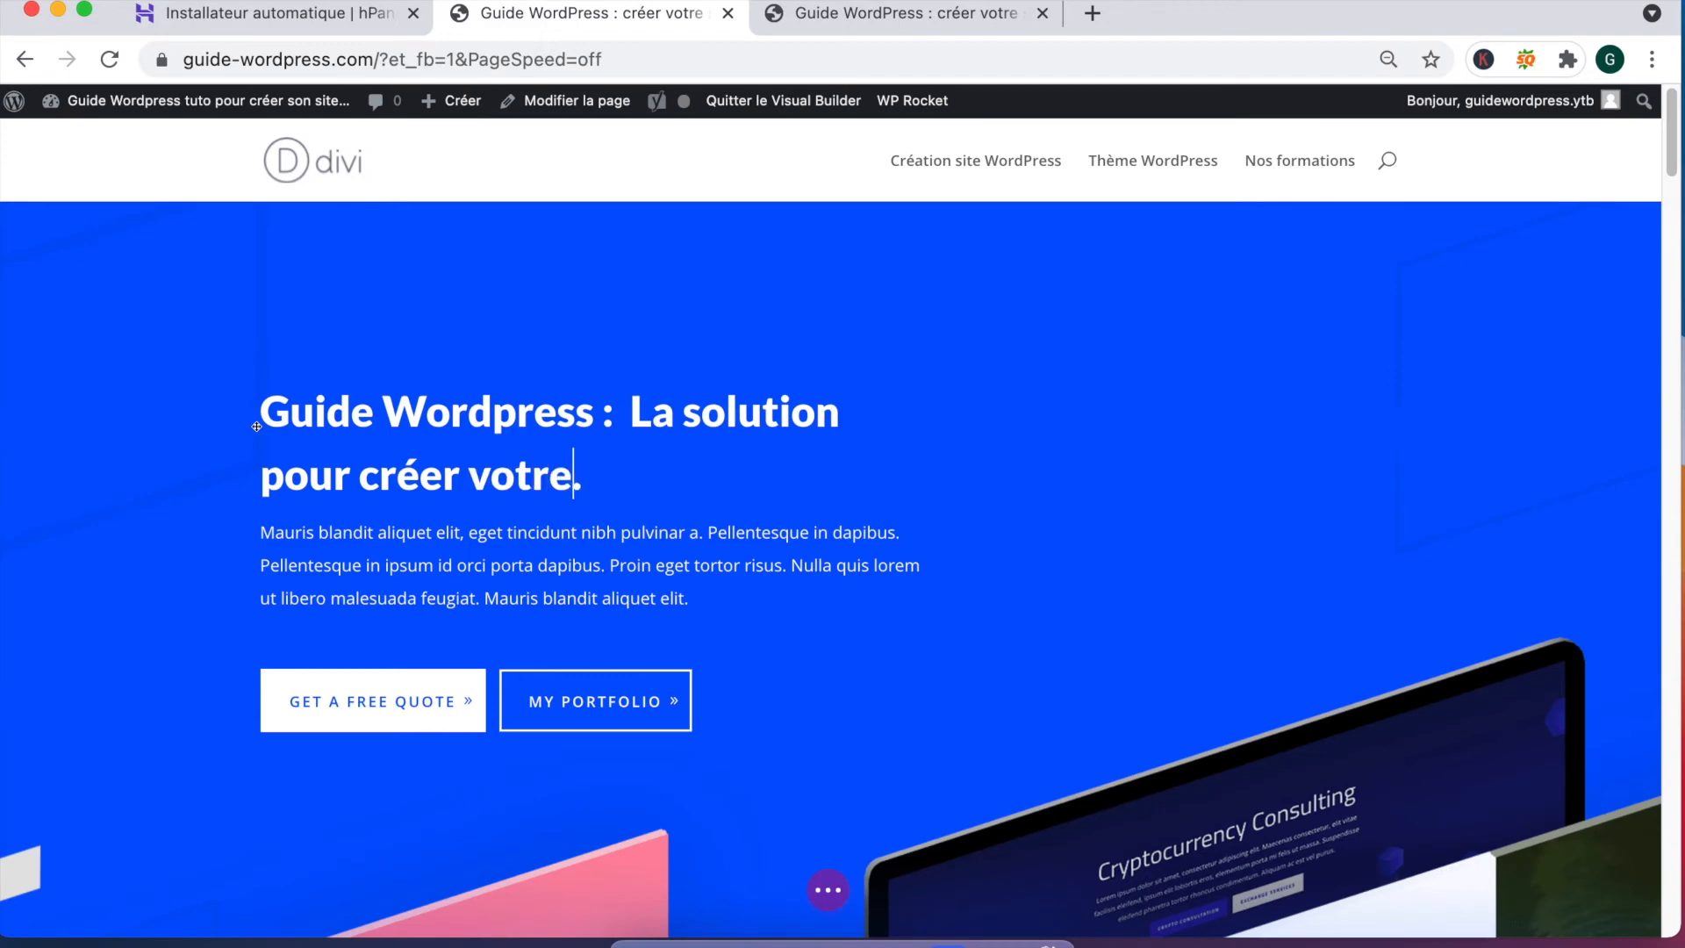
{"action": "type", "text": " site internet"}
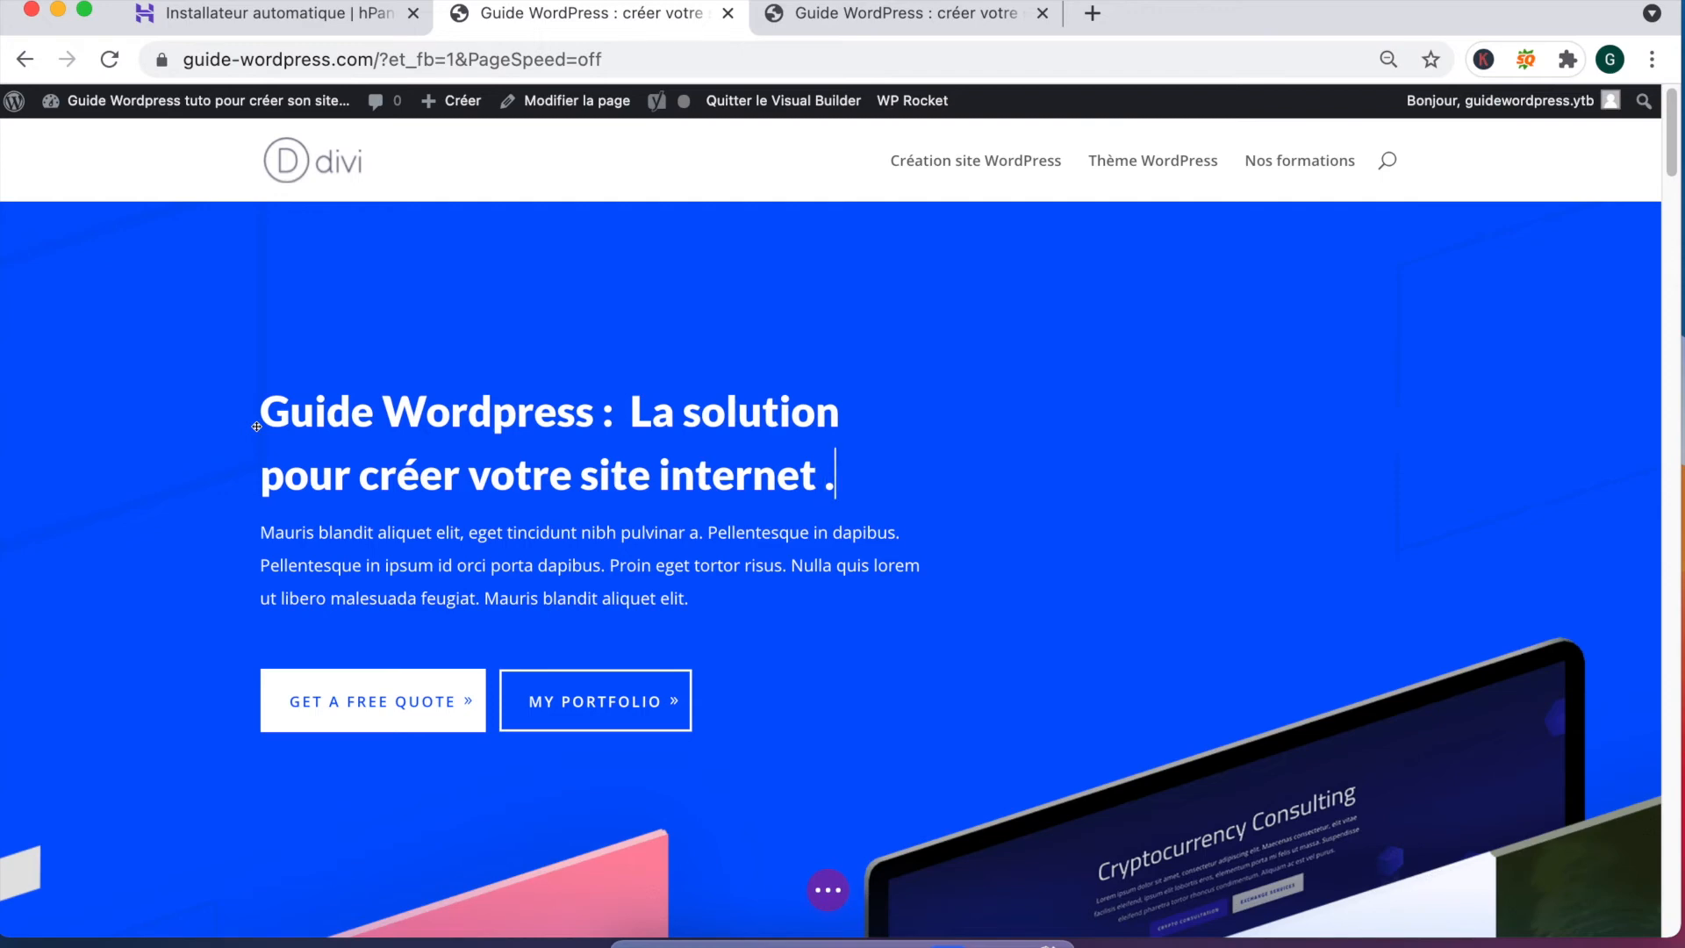
{"action": "left_click_drag", "start_coordinate": [698, 600], "coordinate": [254, 523]}
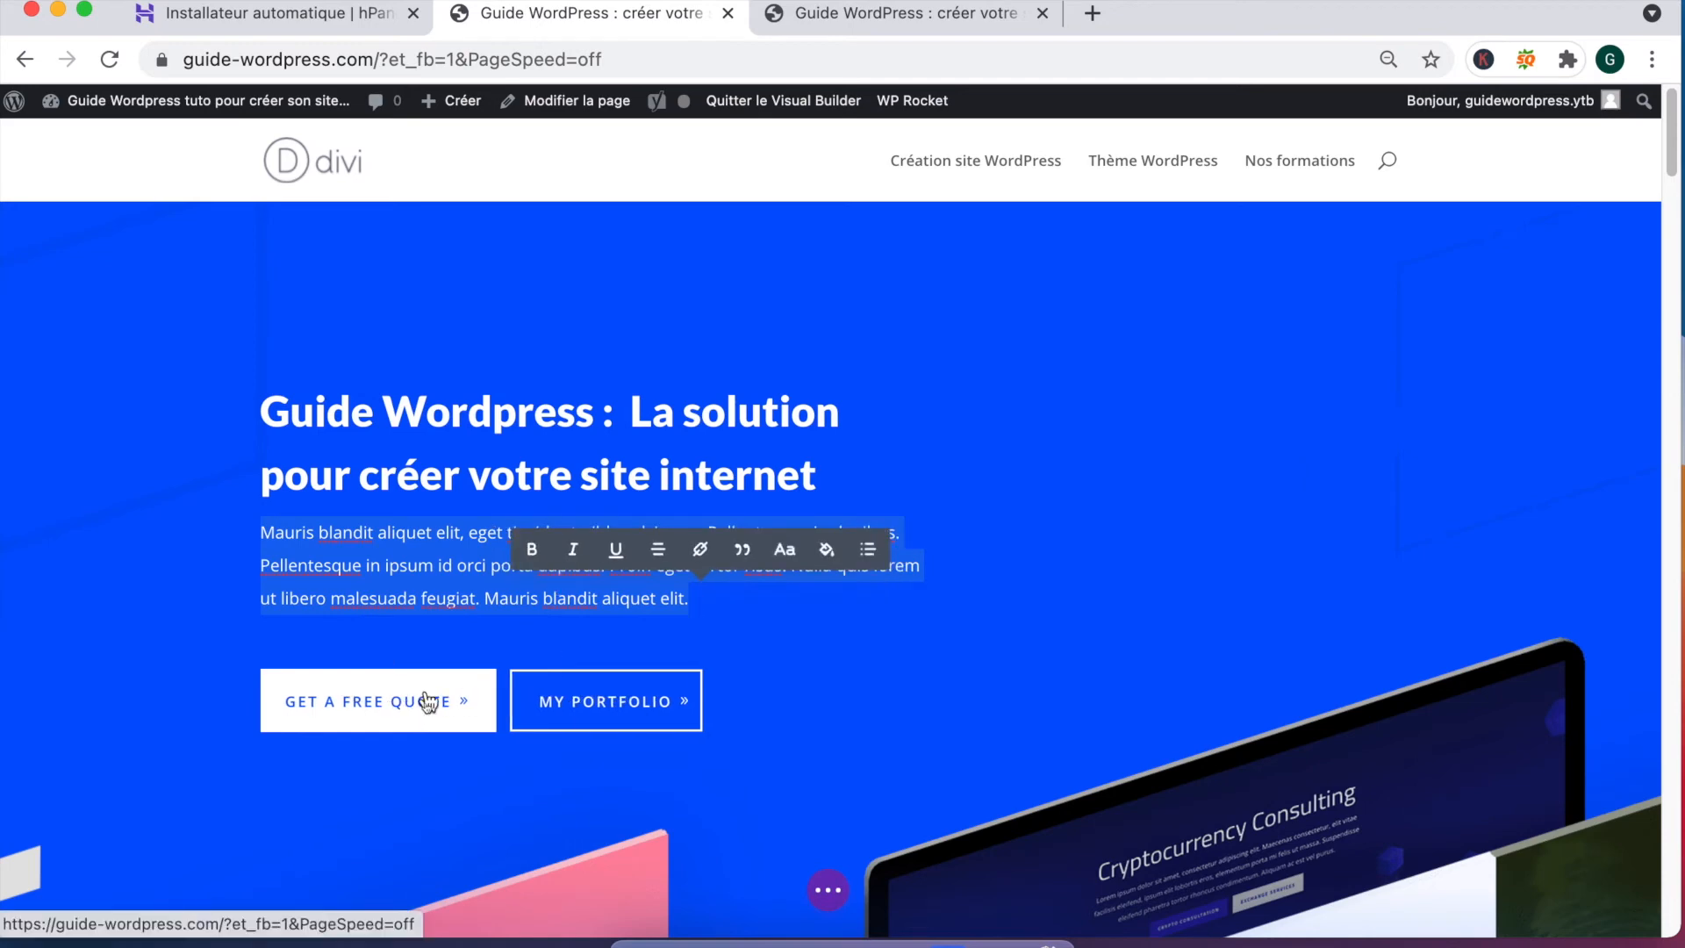
{"action": "left_click", "coordinate": [397, 710]}
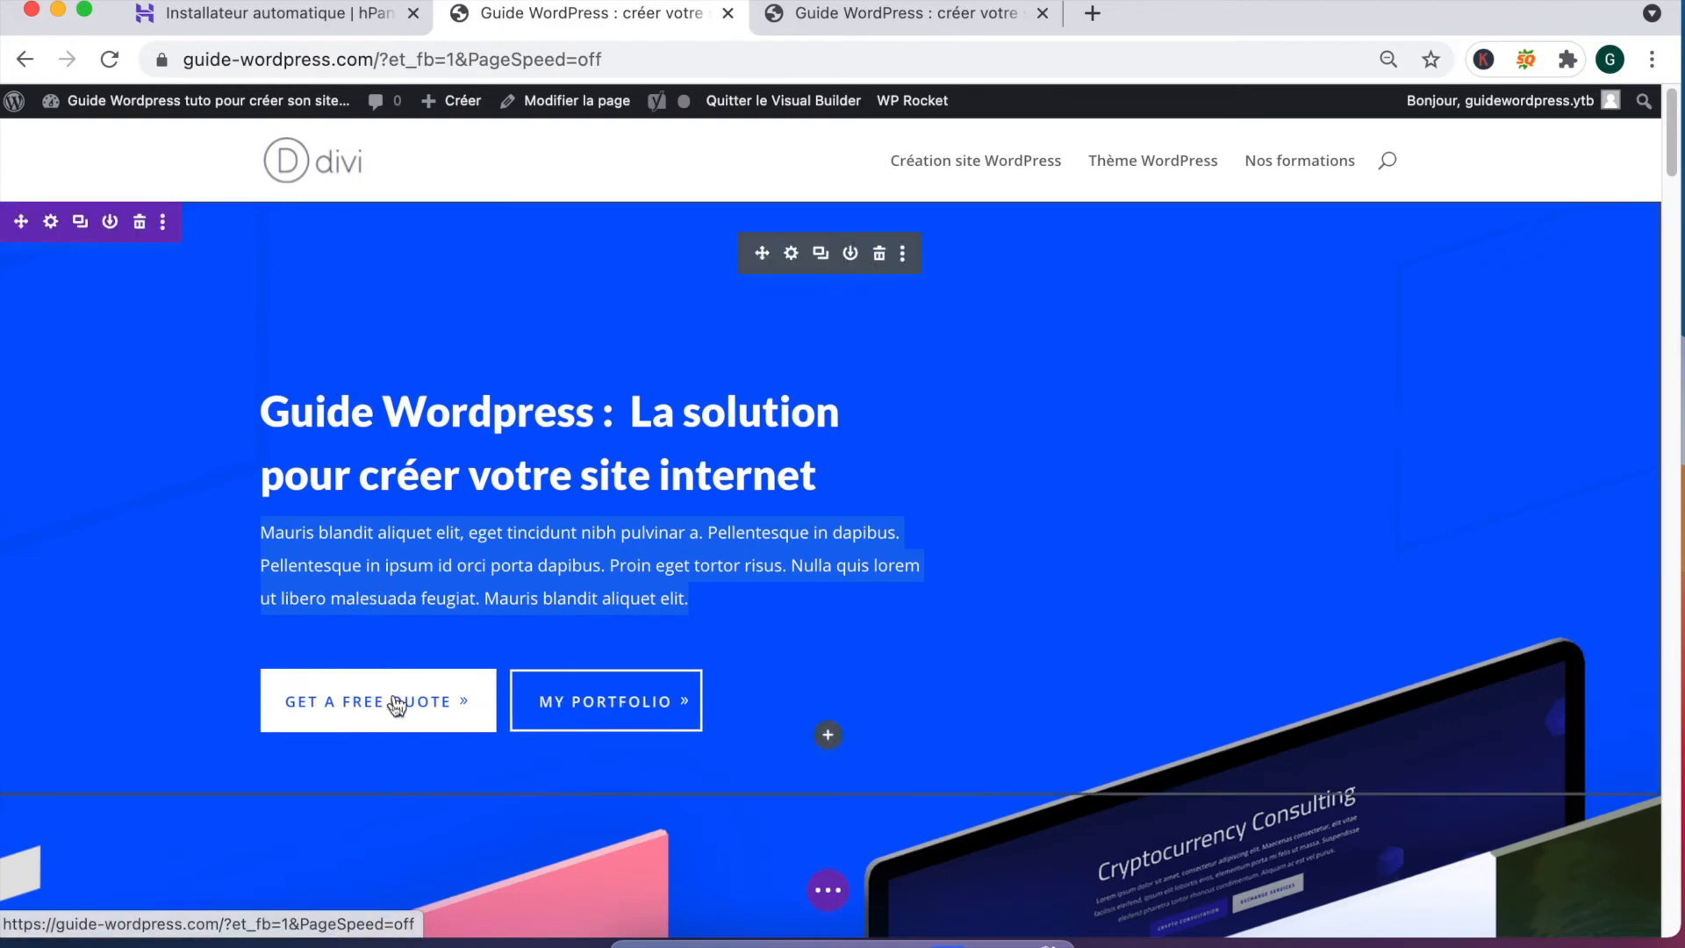
{"action": "left_click", "coordinate": [795, 256]}
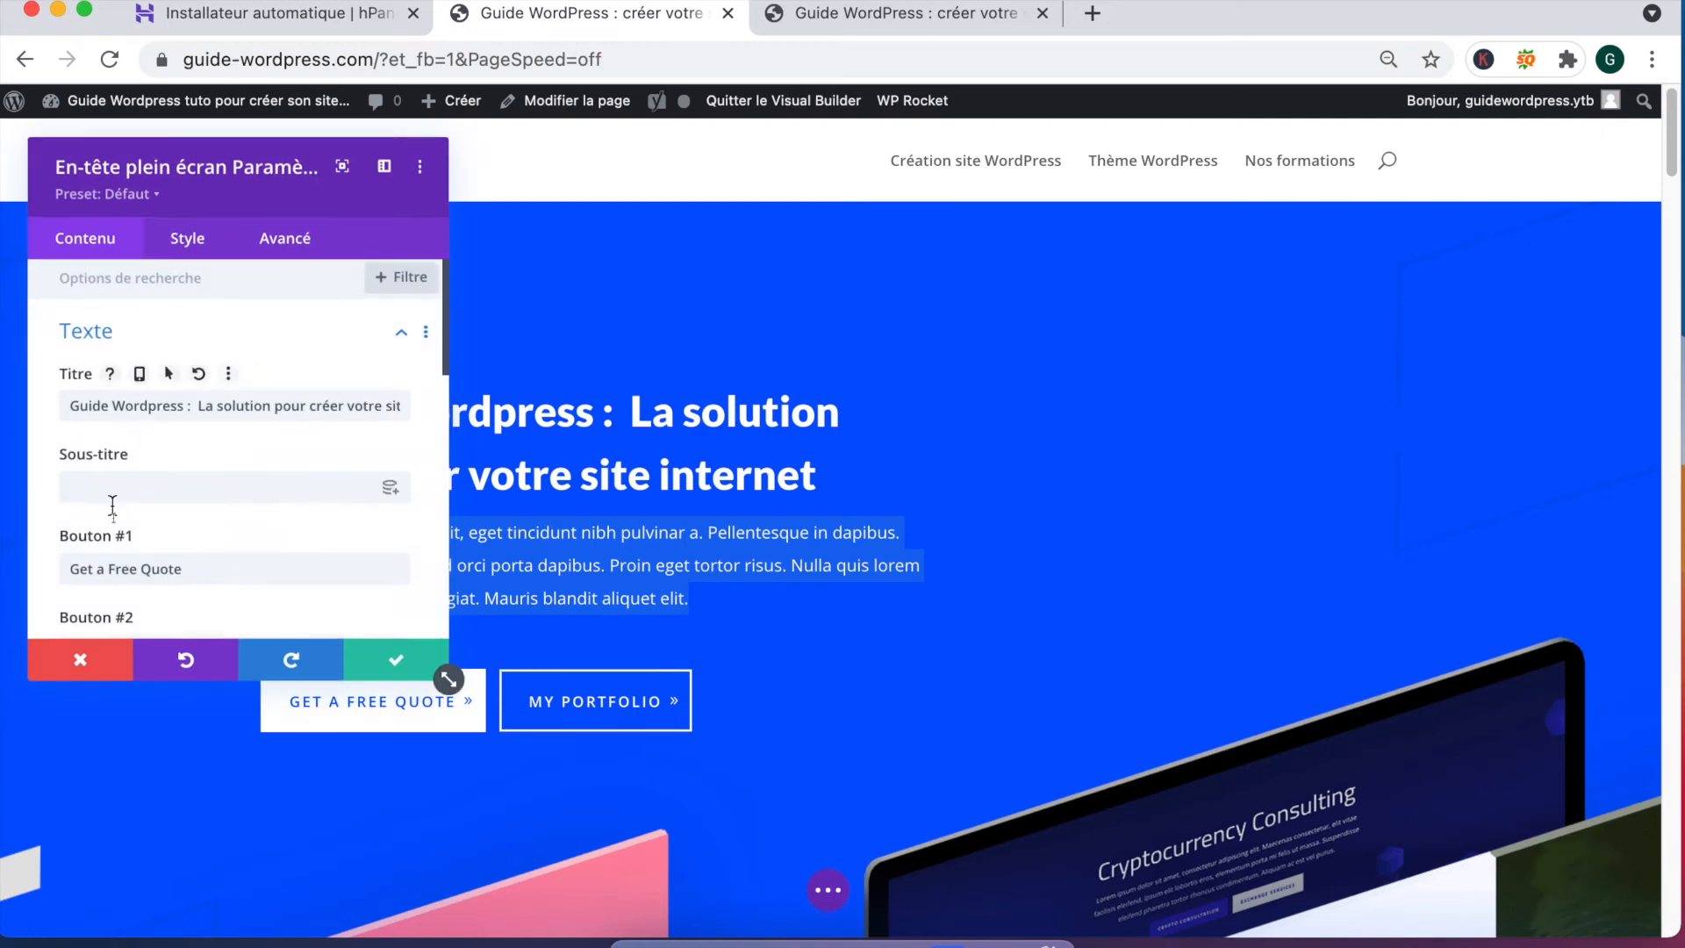
Step: Change the hero button labels to 'Demandez un devis' and 'Nos créations' and save
{"action": "scroll", "coordinate": [112, 515], "scroll_direction": "down", "scroll_amount": 1}
{"action": "triple_click", "coordinate": [112, 517]}
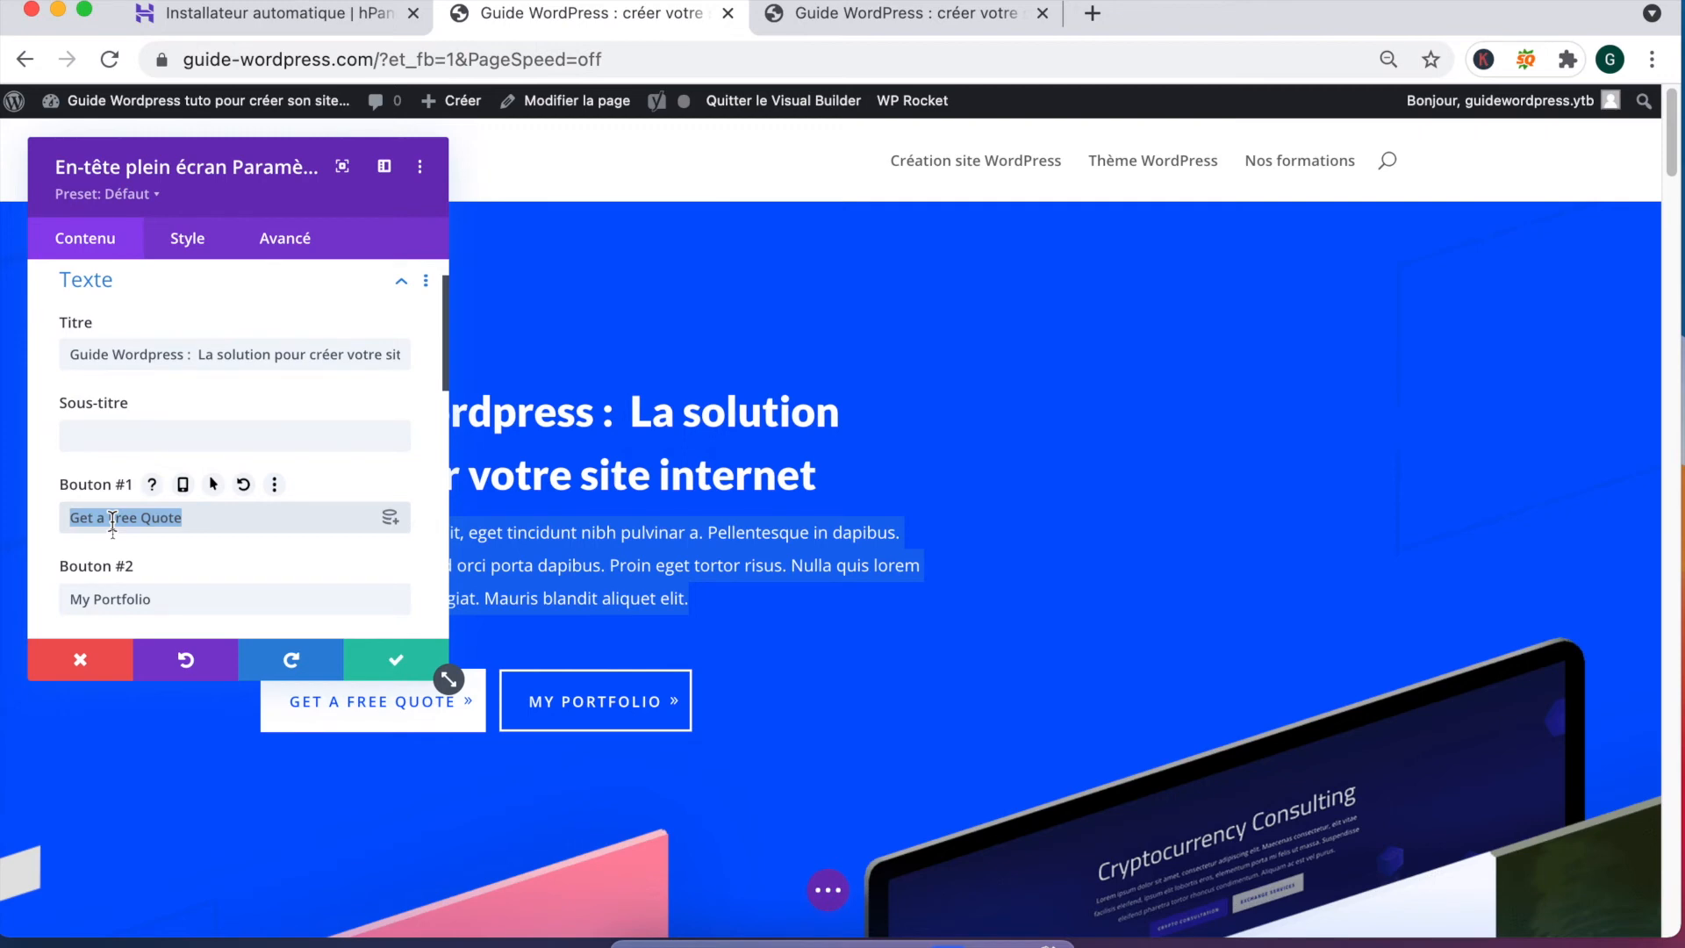
{"action": "type", "text": "Demandez un devis"}
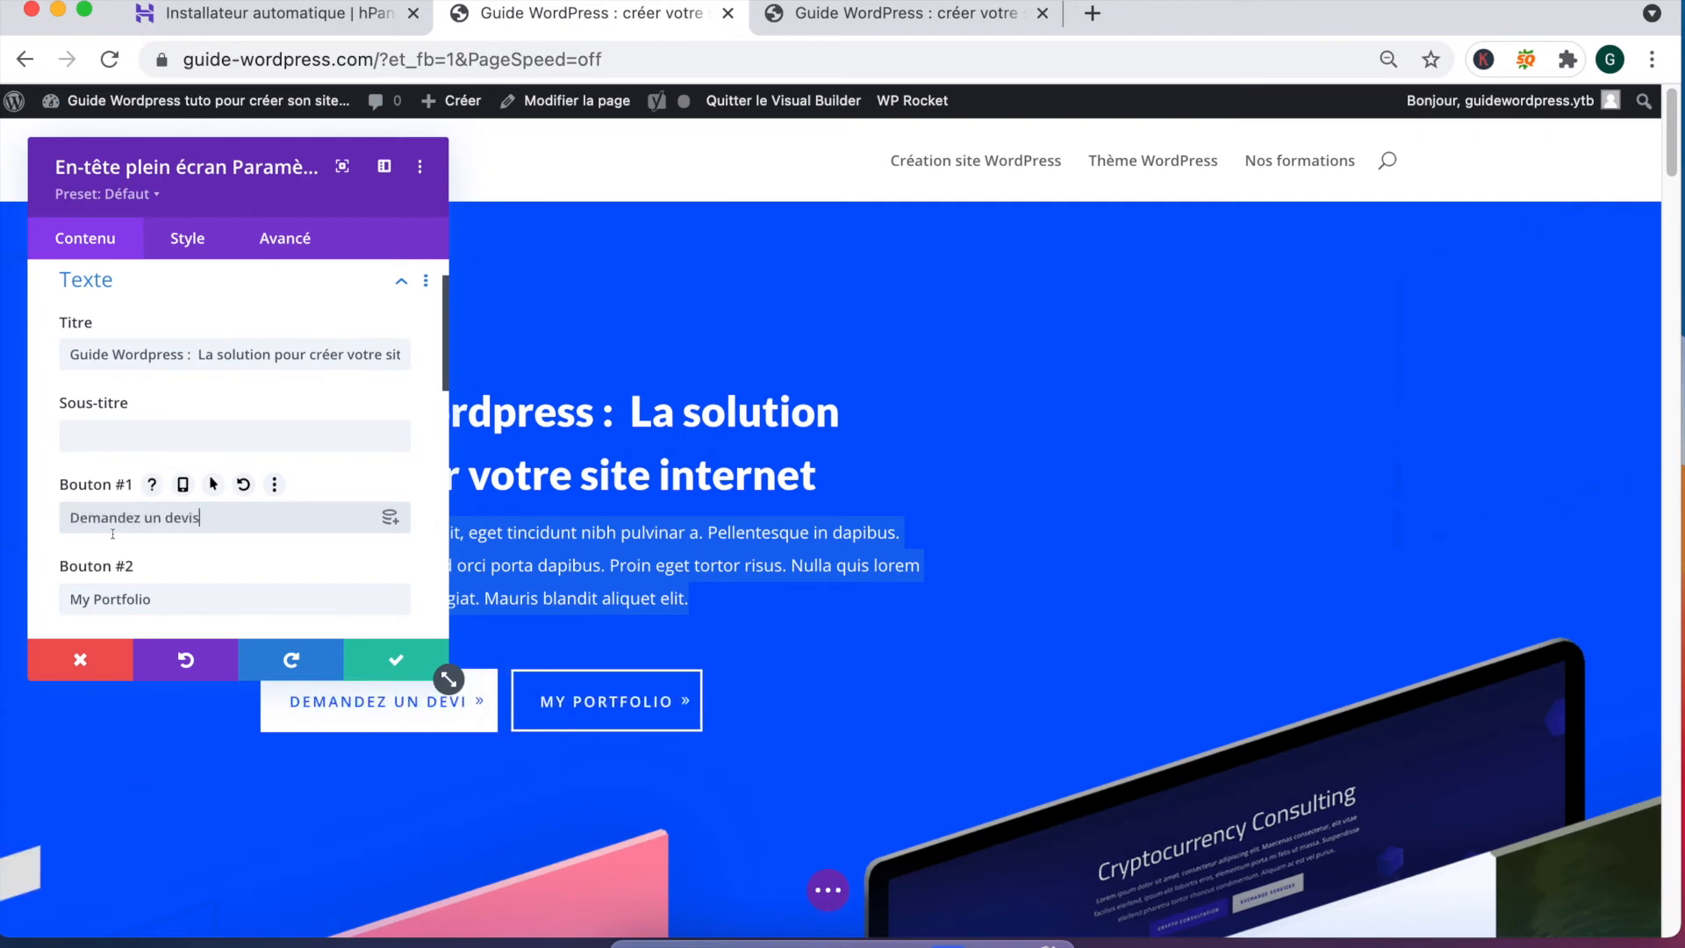
{"action": "triple_click", "coordinate": [99, 600]}
{"action": "type", "text": "Nos"}
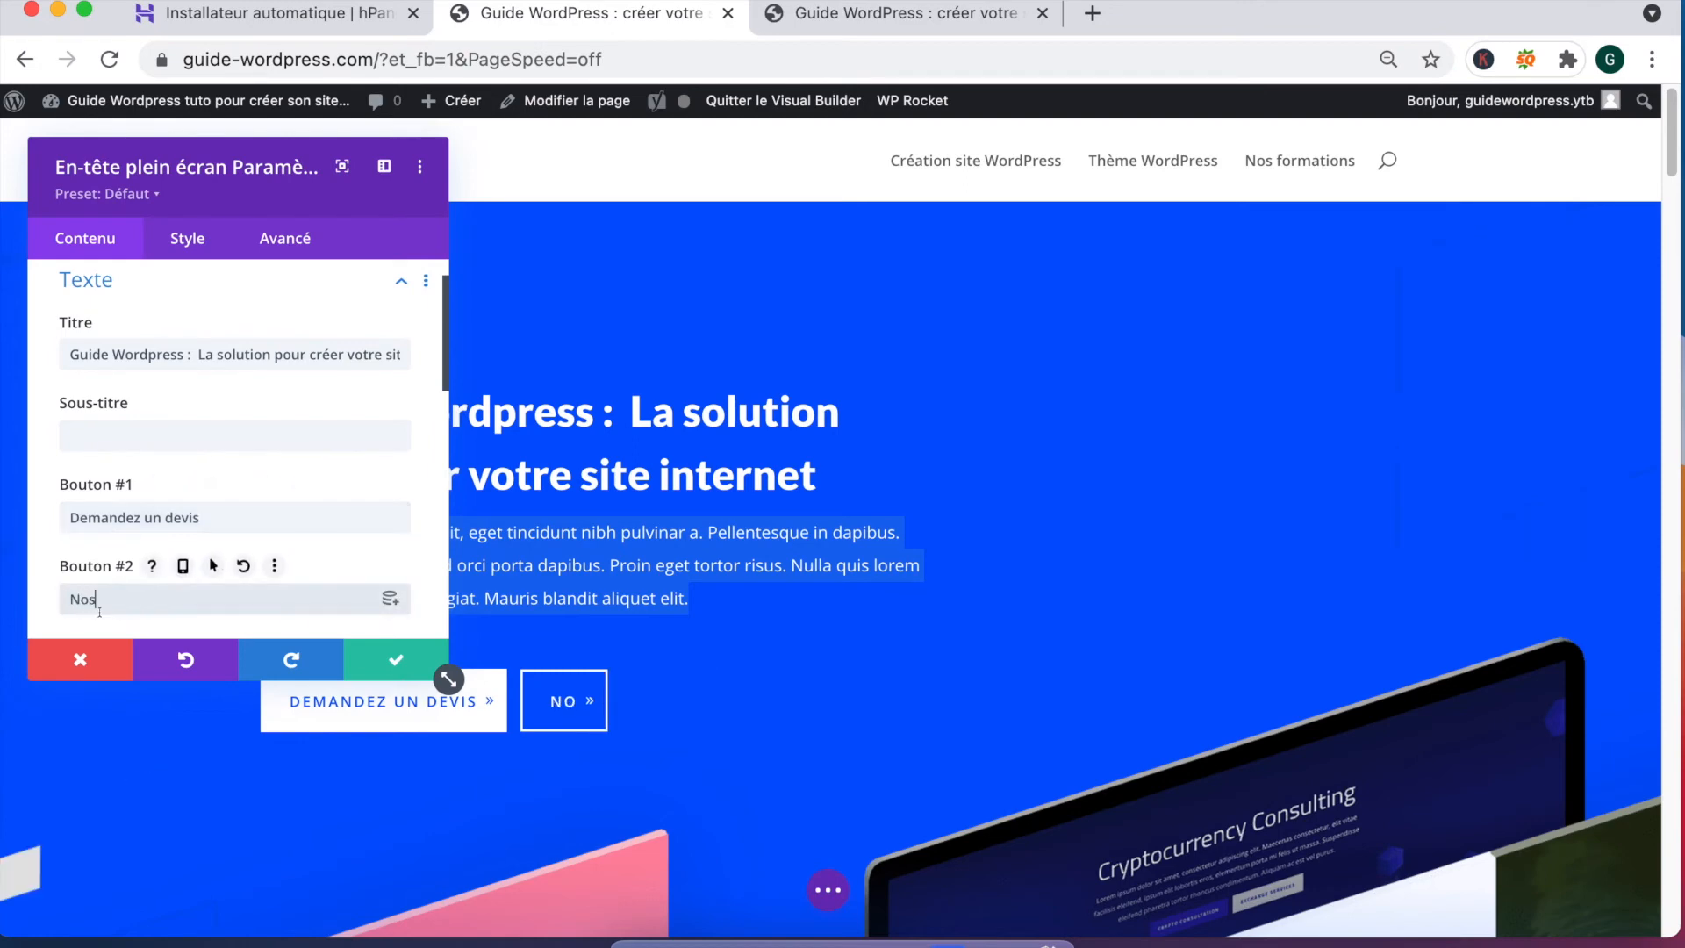
{"action": "type", "text": " créations"}
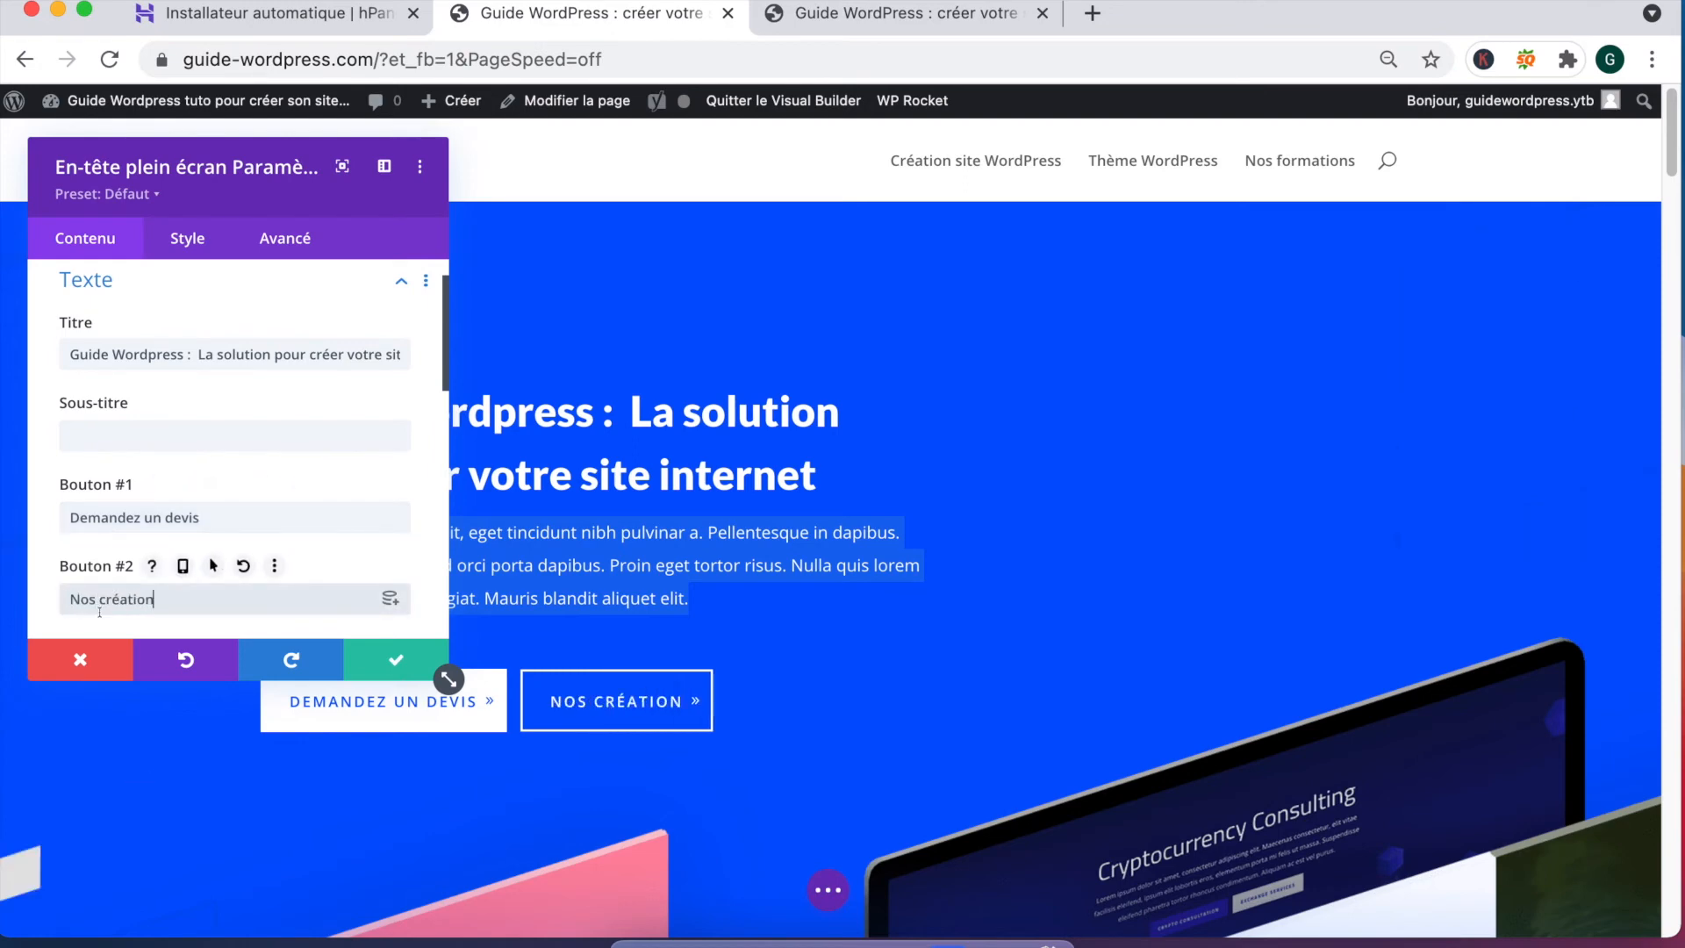
{"action": "left_click", "coordinate": [389, 666]}
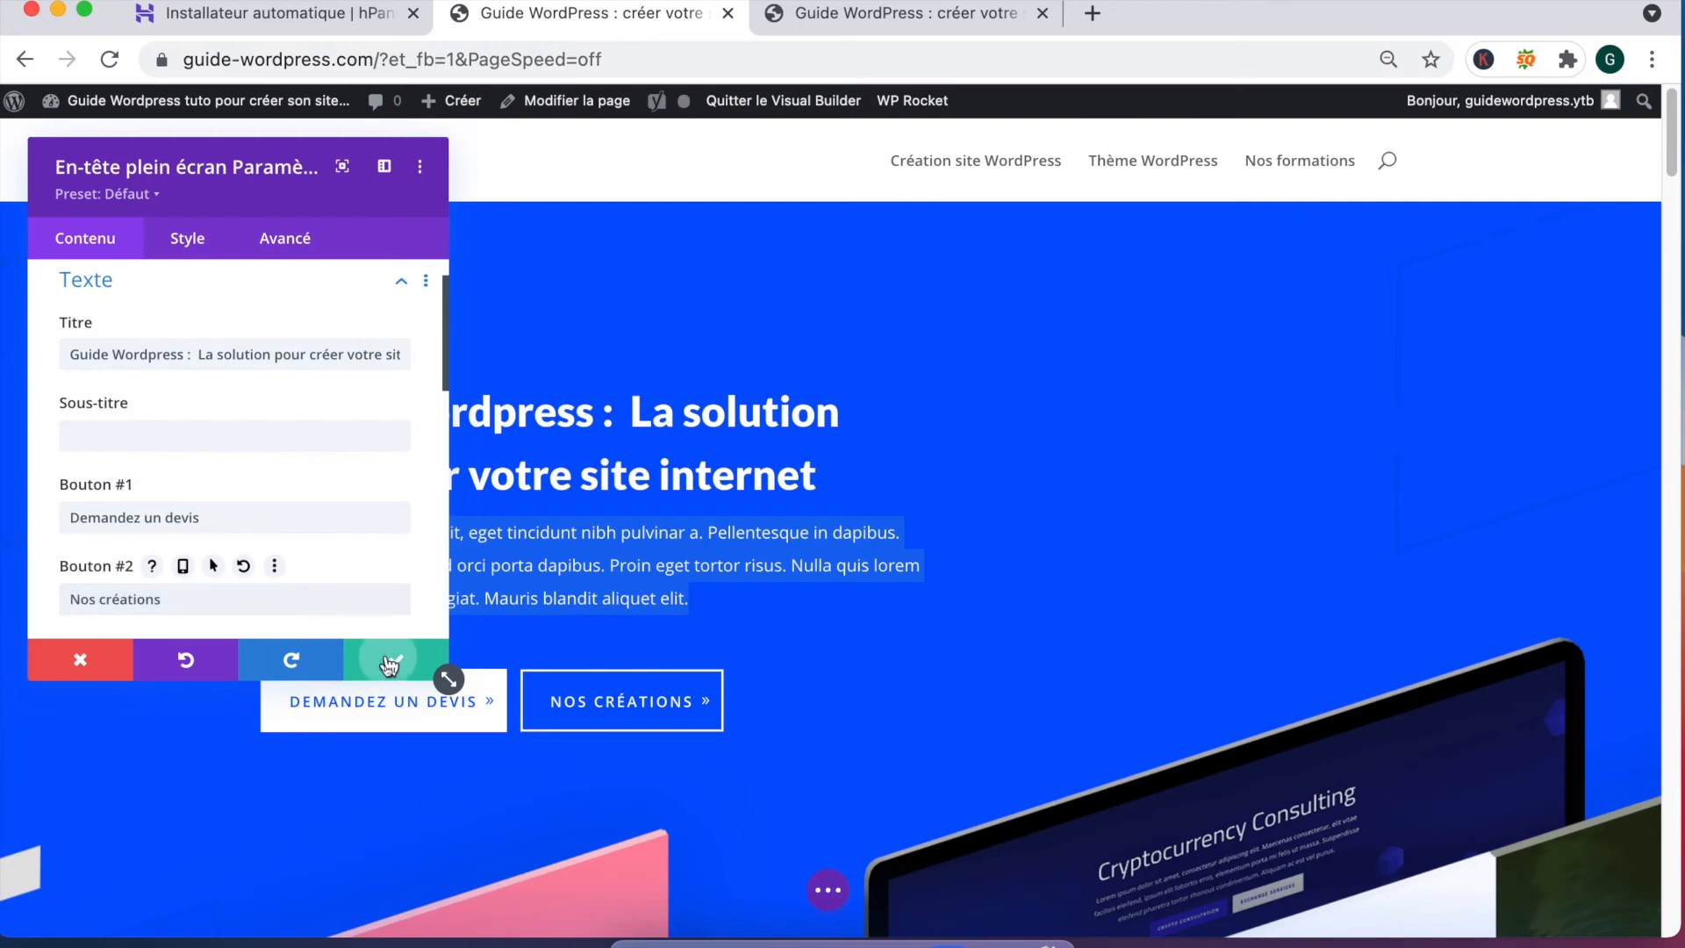
{"action": "scroll", "coordinate": [518, 704], "scroll_direction": "down", "scroll_amount": 5}
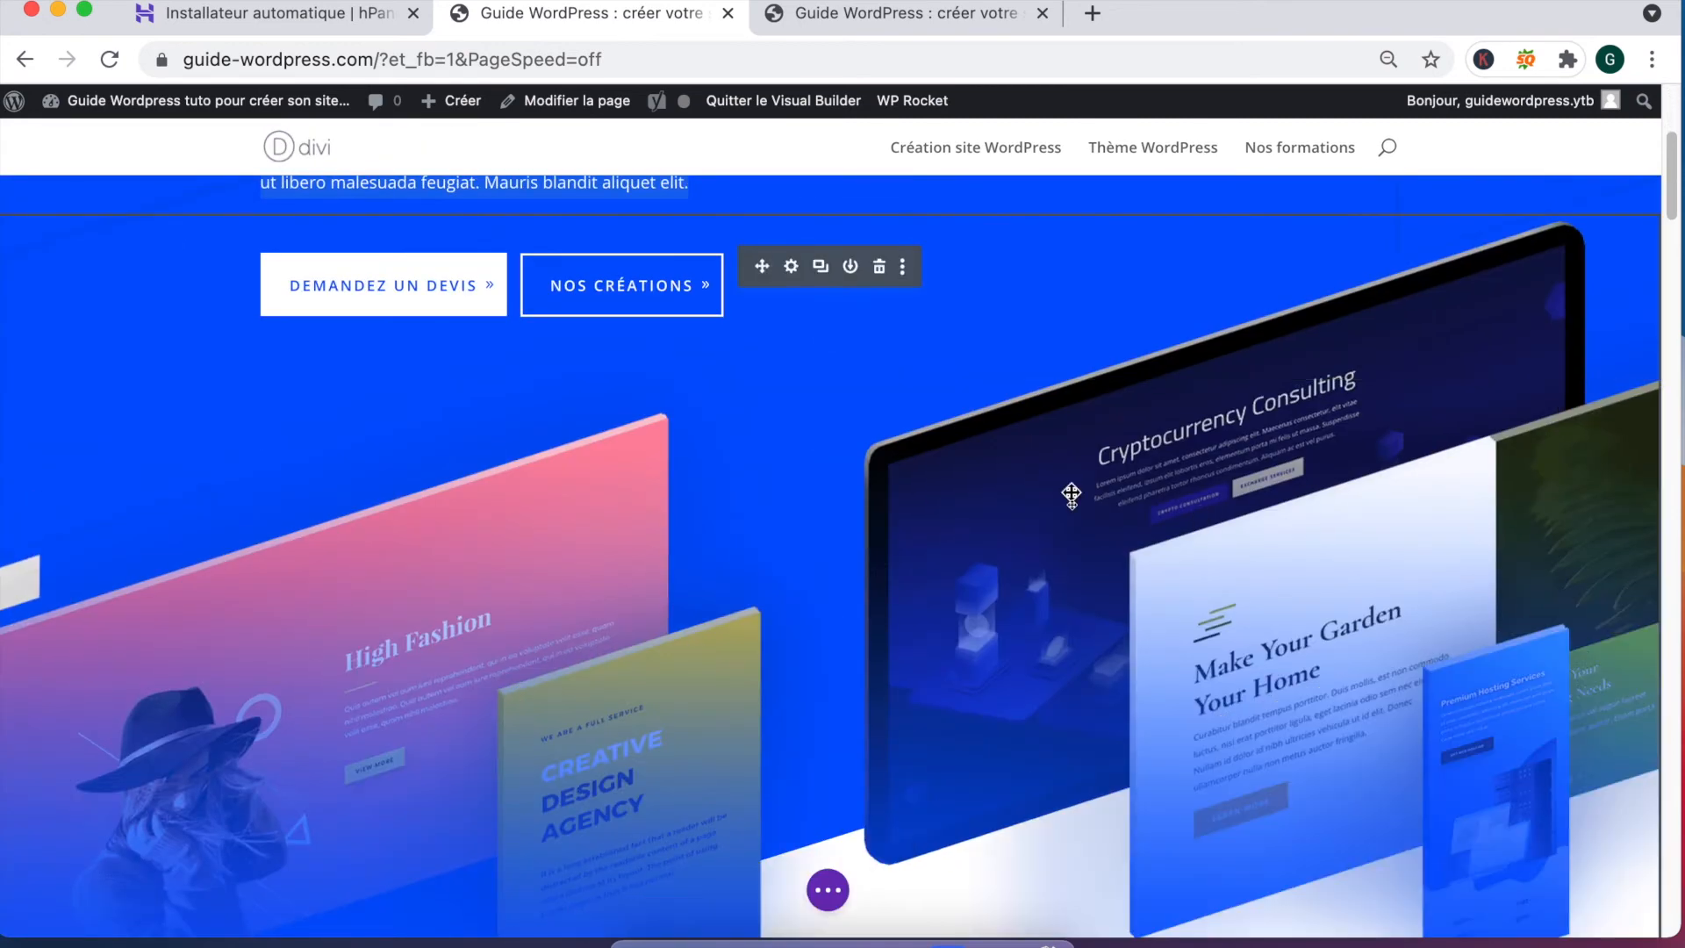
{"action": "scroll", "coordinate": [992, 601], "scroll_direction": "down", "scroll_amount": 2}
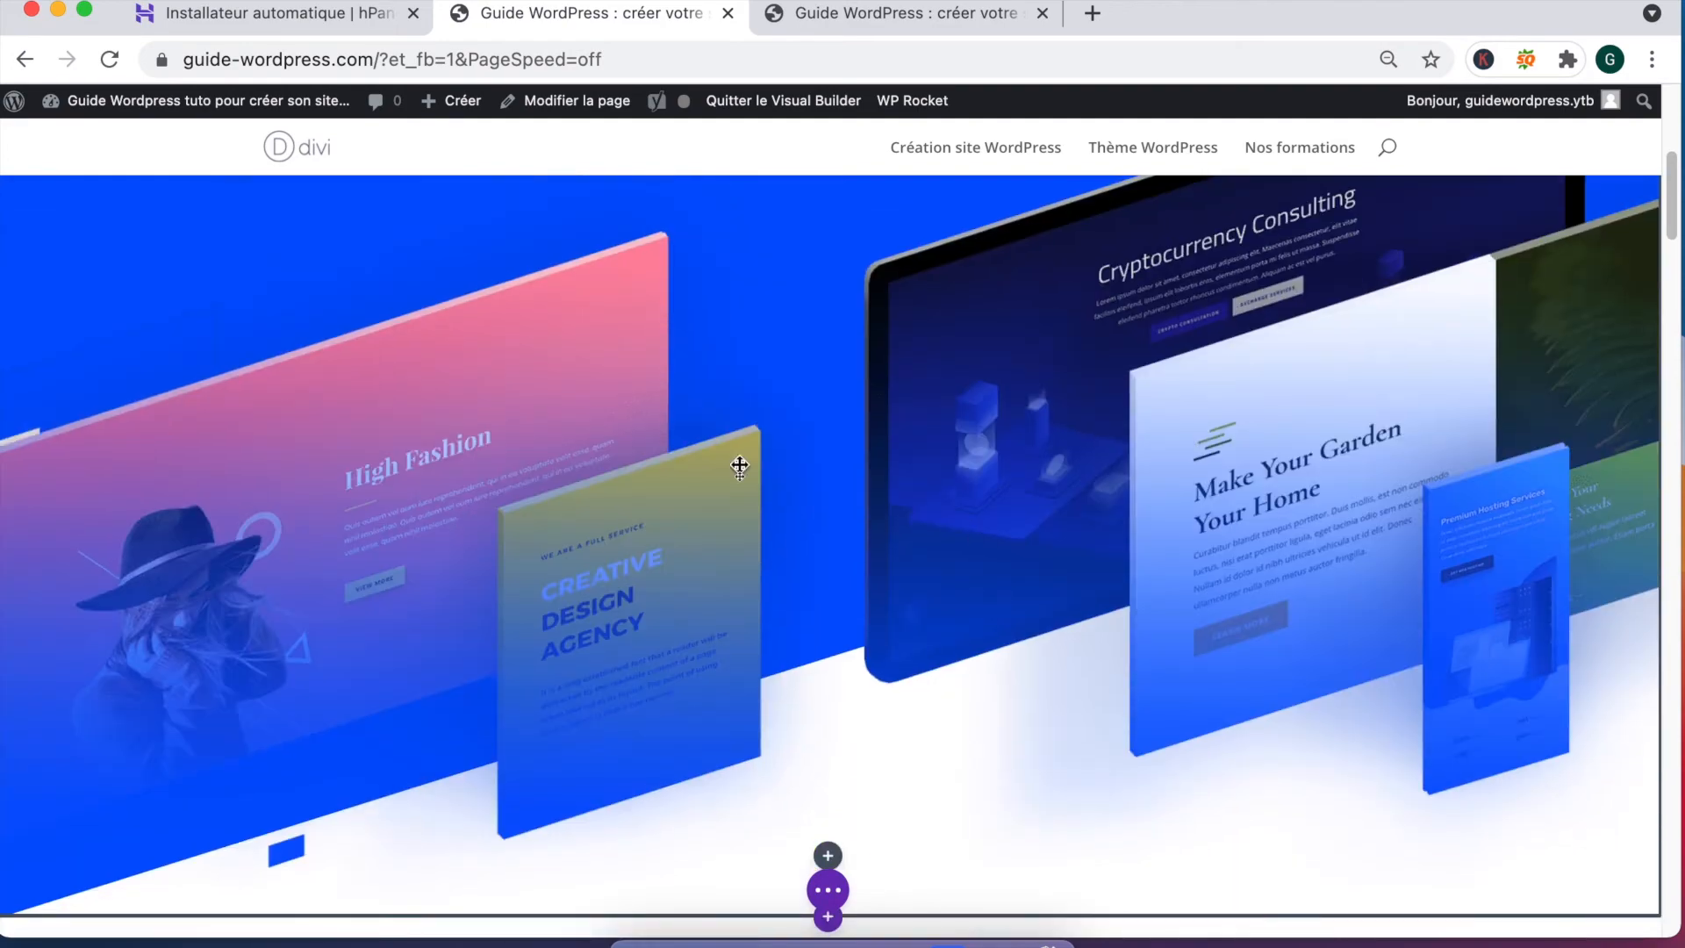
{"action": "scroll", "coordinate": [991, 390], "scroll_direction": "up", "scroll_amount": 1}
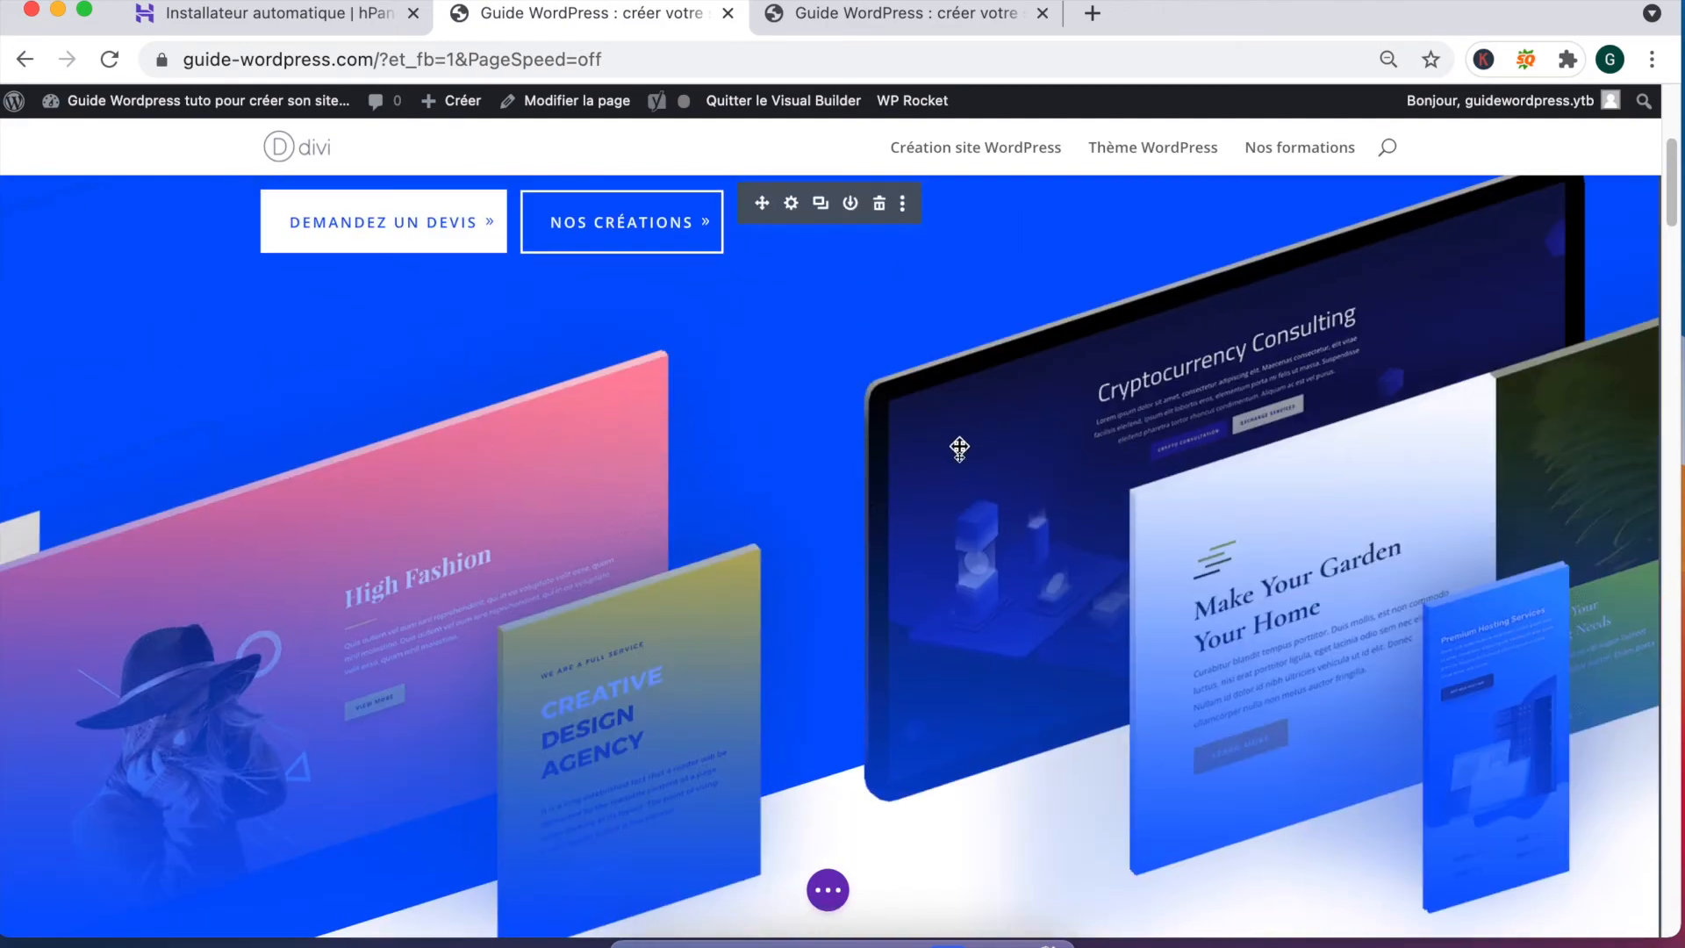
{"action": "scroll", "coordinate": [960, 450], "scroll_direction": "up", "scroll_amount": 1}
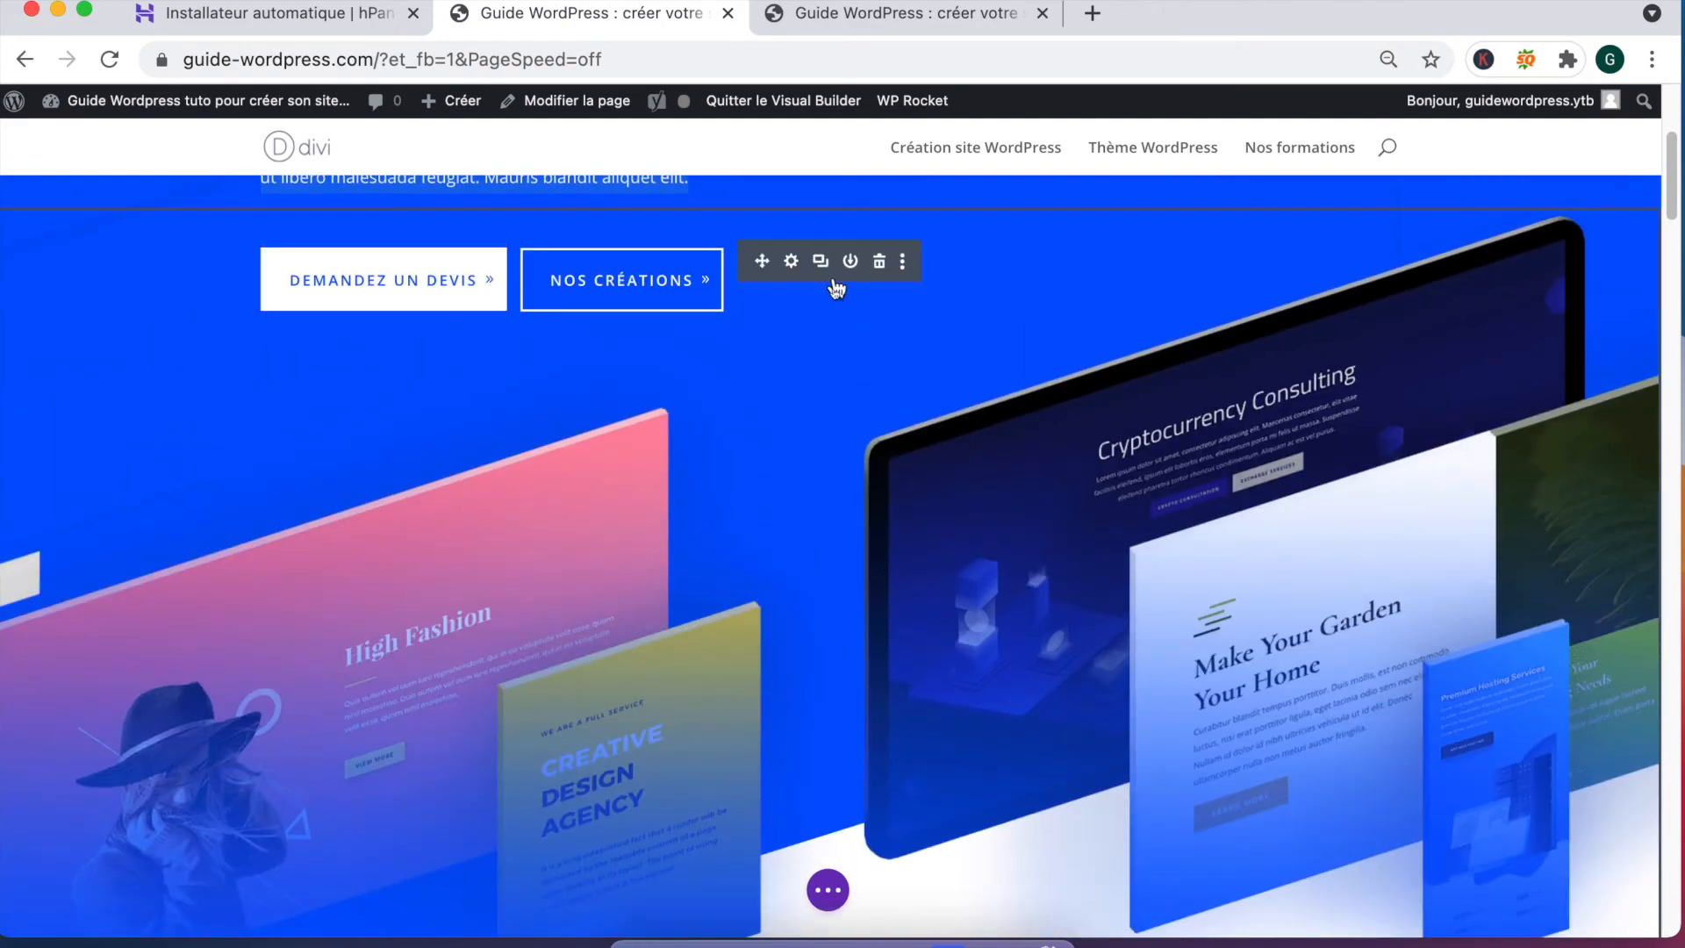
{"action": "left_click", "coordinate": [791, 262]}
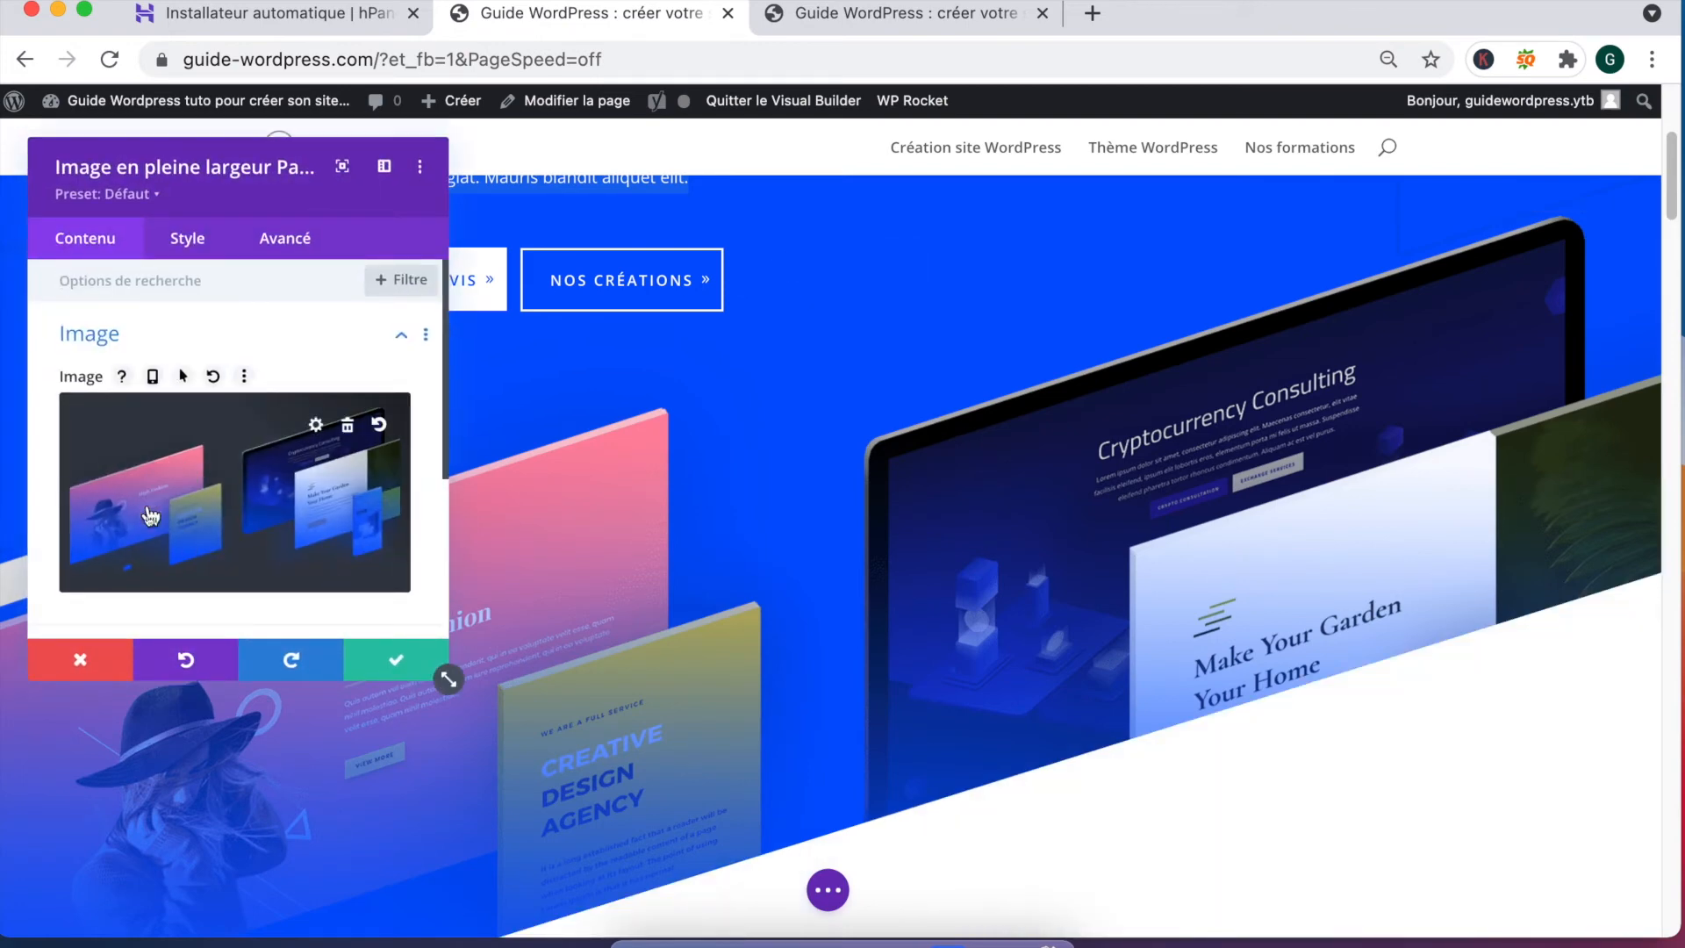
{"action": "scroll", "coordinate": [263, 500], "scroll_direction": "down", "scroll_amount": 4}
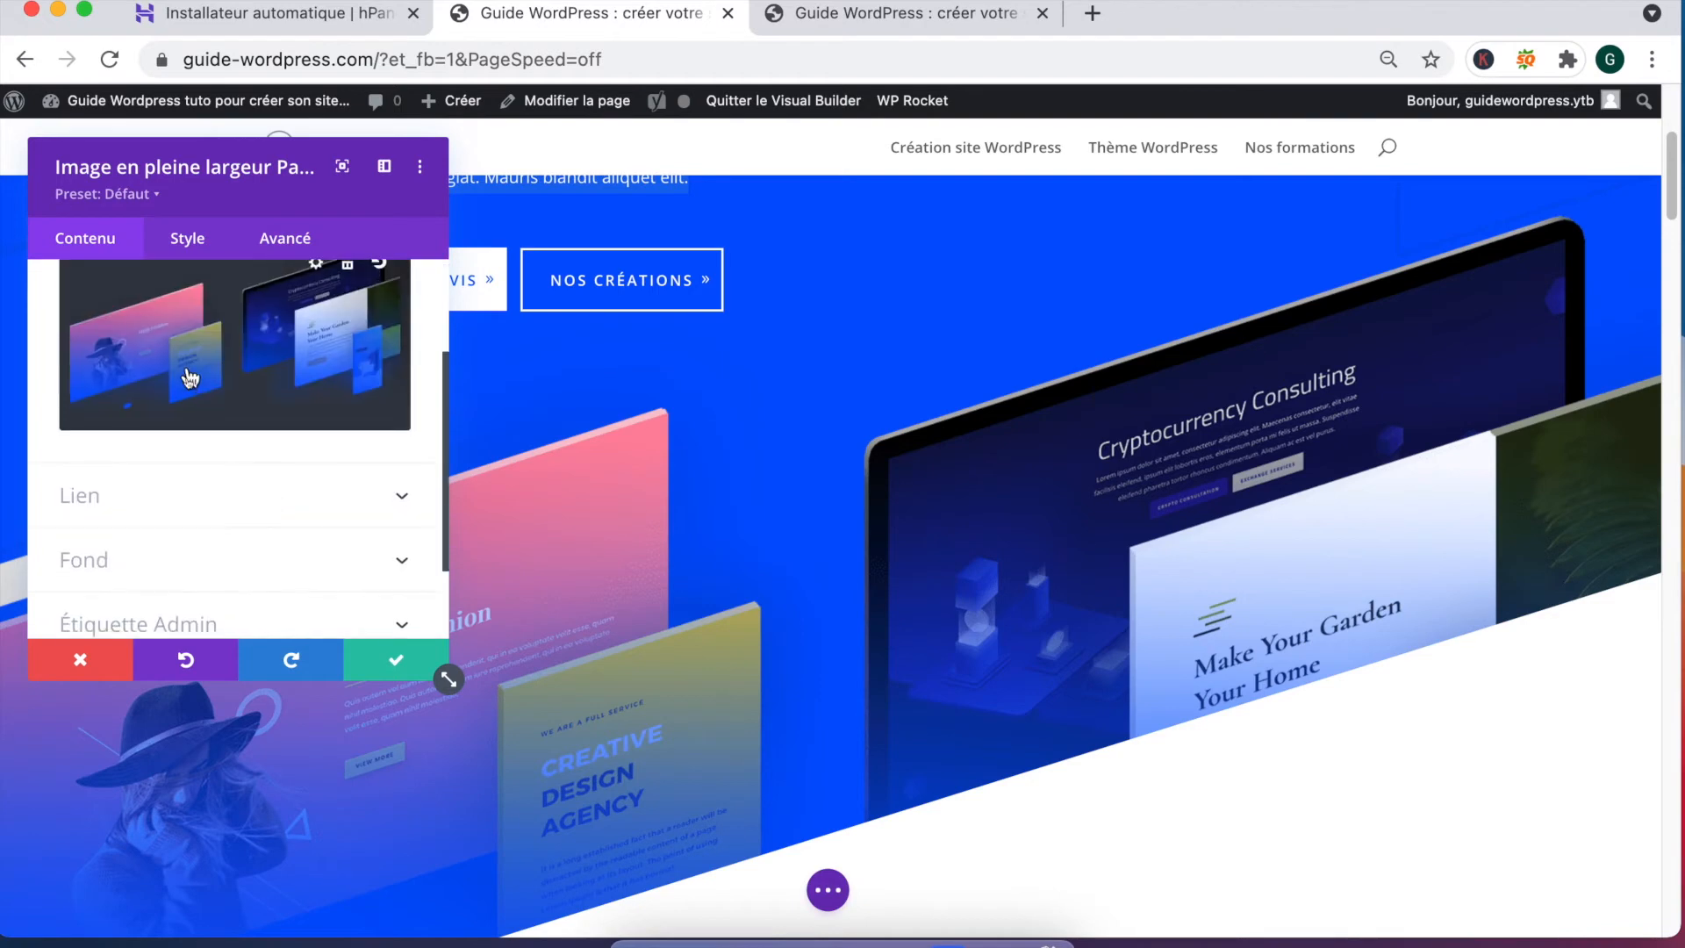
{"action": "left_click", "coordinate": [190, 378]}
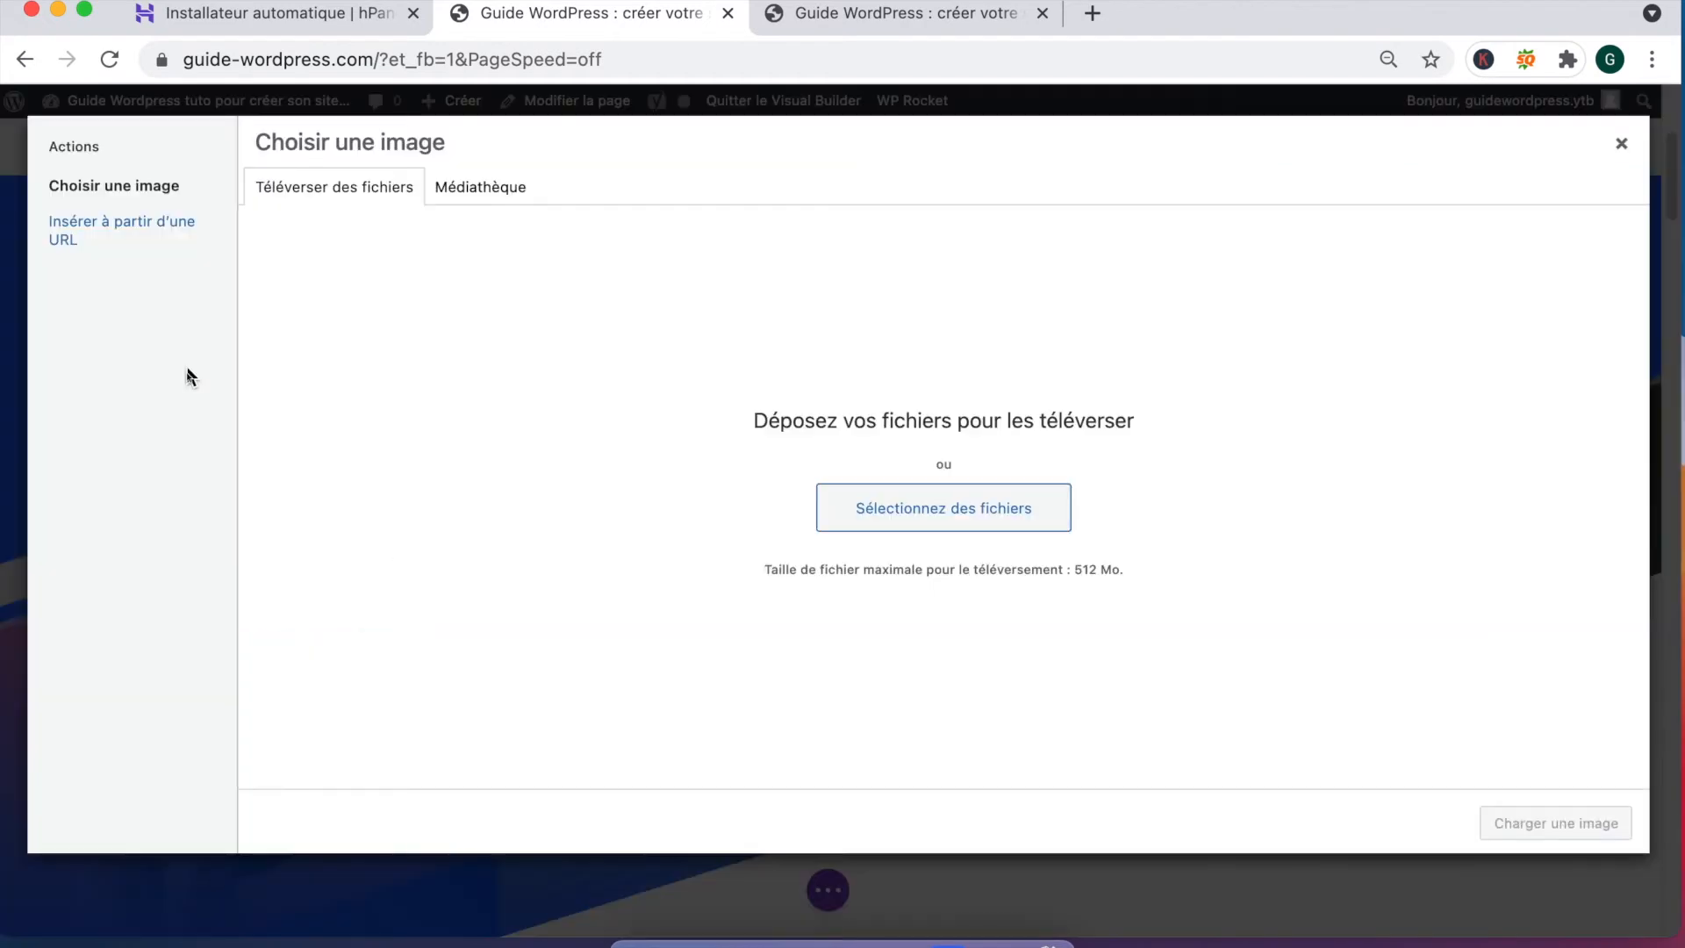
{"action": "left_click", "coordinate": [1622, 143]}
{"action": "scroll", "coordinate": [154, 393], "scroll_direction": "up", "scroll_amount": 4}
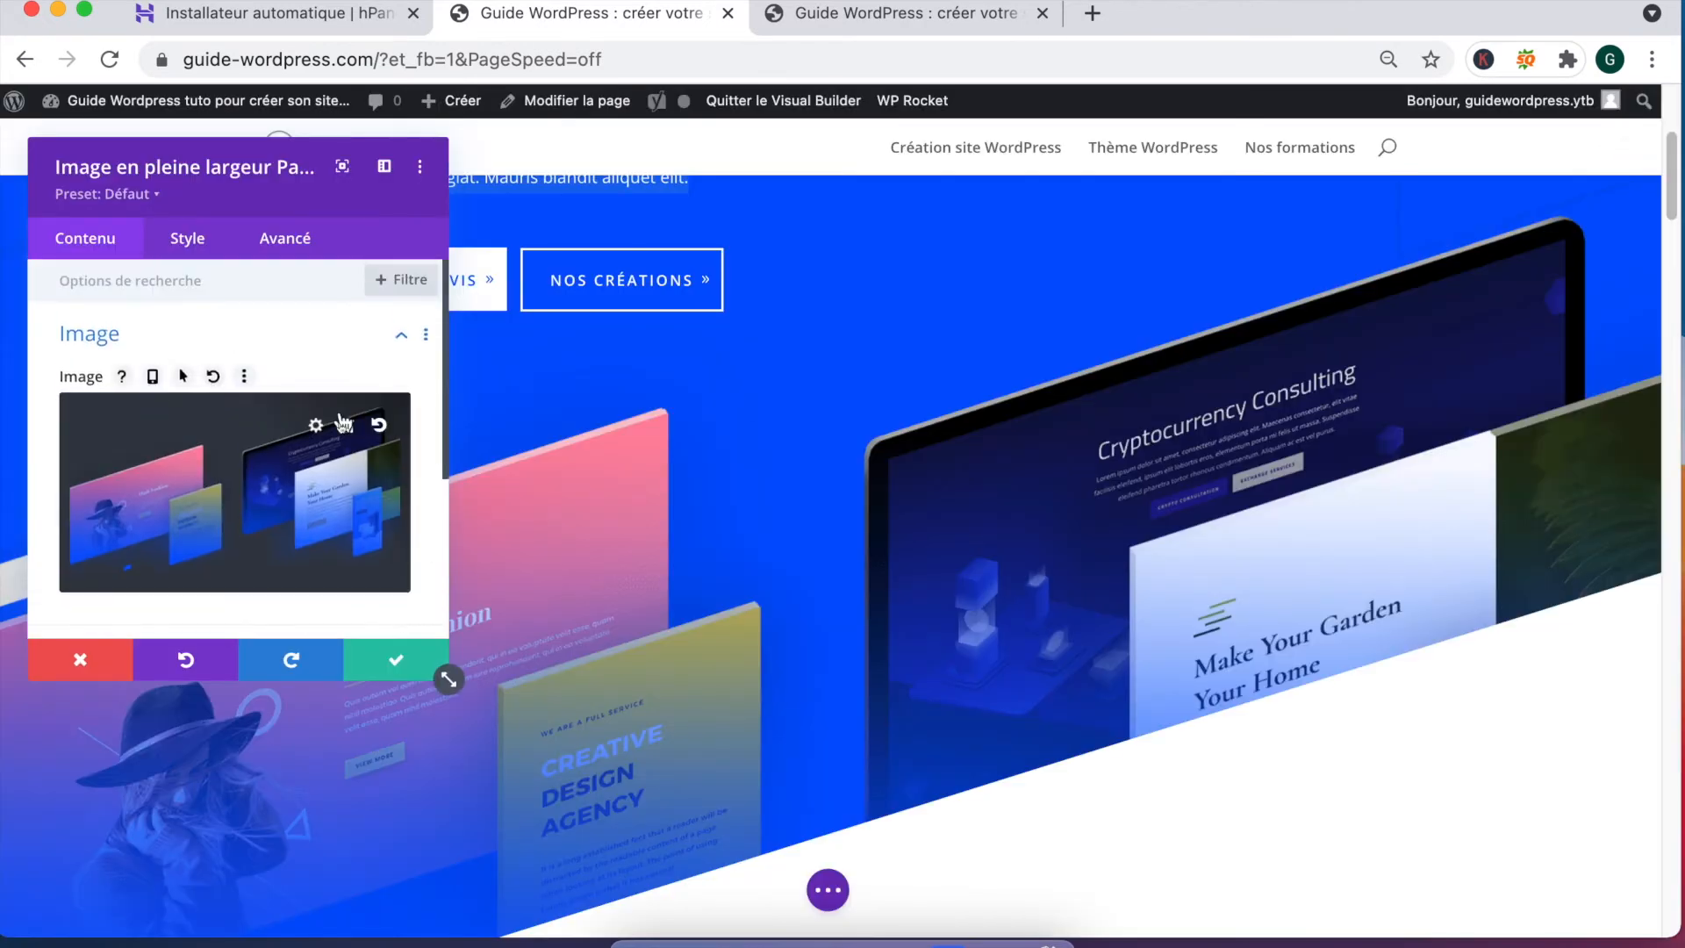
{"action": "left_click", "coordinate": [425, 645]}
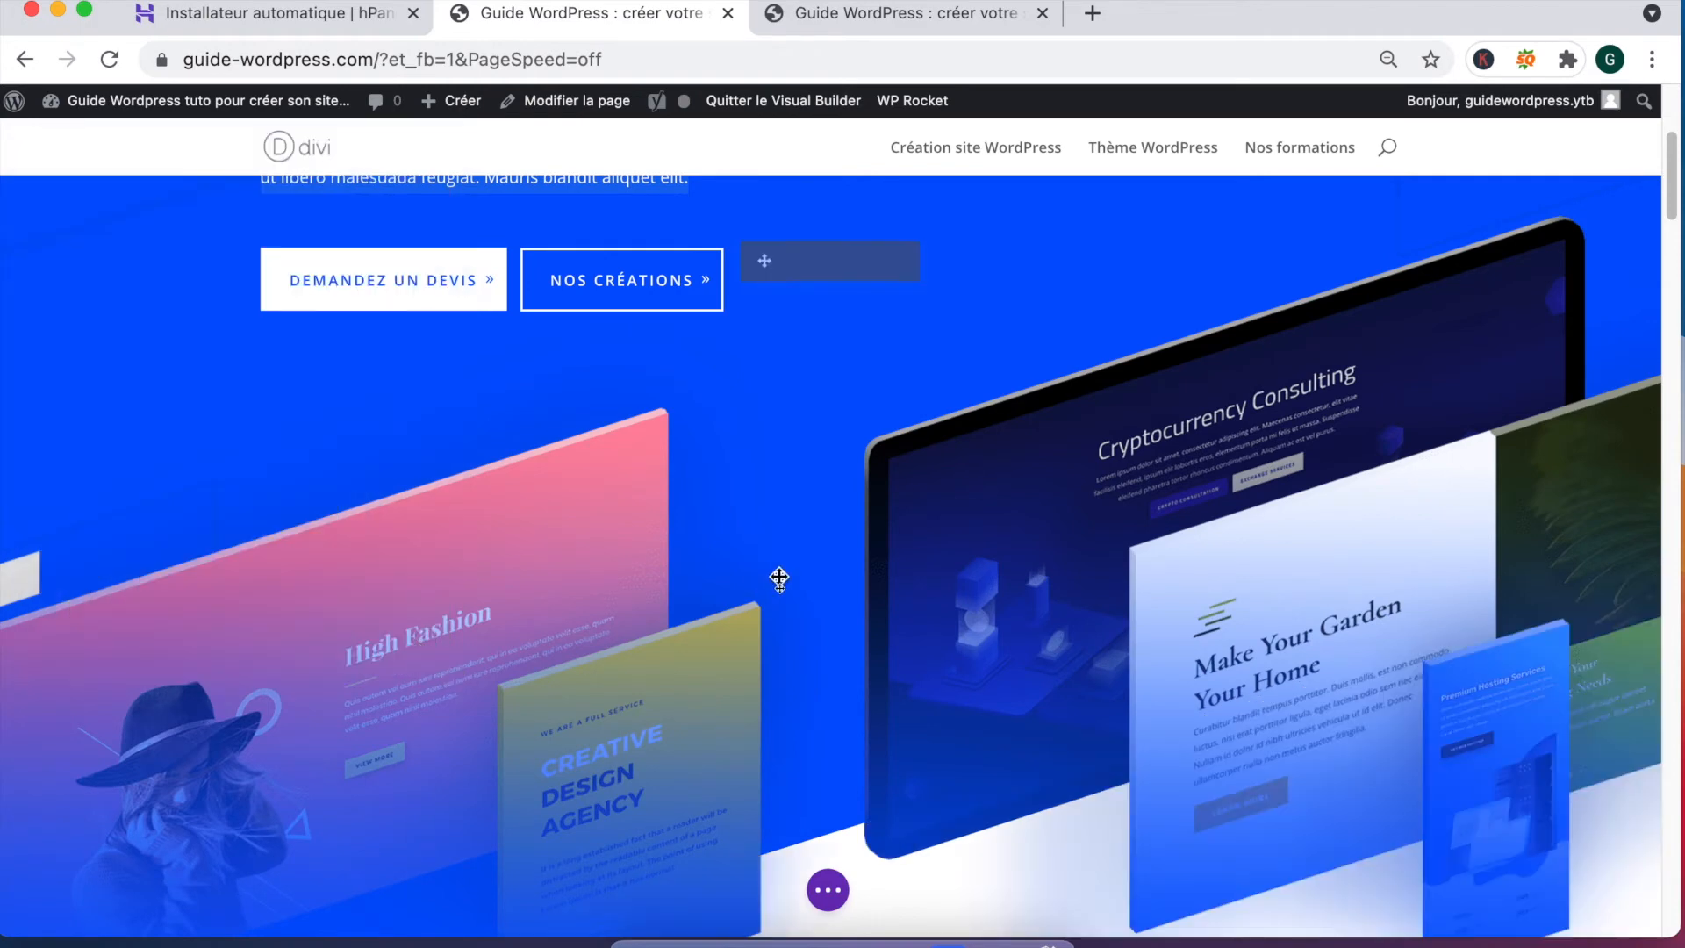
{"action": "scroll", "coordinate": [780, 579], "scroll_direction": "down", "scroll_amount": 5}
{"action": "scroll", "coordinate": [780, 579], "scroll_direction": "down", "scroll_amount": 2}
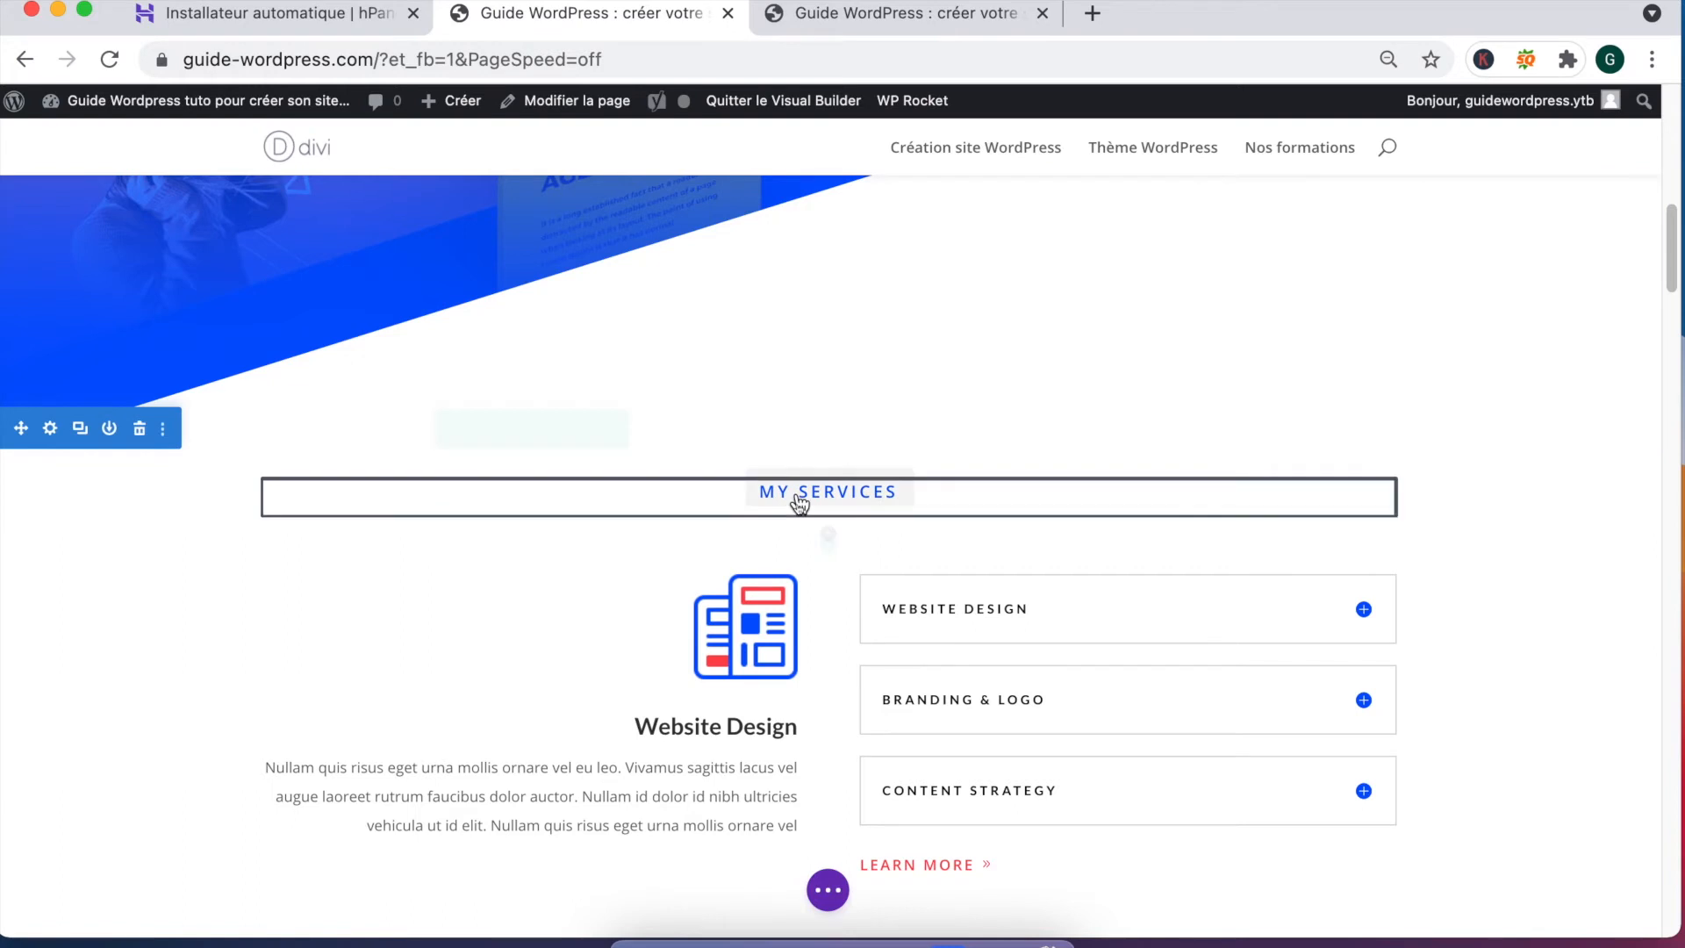
Step: Rename the MY SERVICES heading to 'Nos tutoriels sur Wordpress' and save
{"action": "left_click", "coordinate": [787, 458]}
{"action": "scroll", "coordinate": [186, 540], "scroll_direction": "down", "scroll_amount": 3}
{"action": "left_click", "coordinate": [150, 497]}
{"action": "triple_click", "coordinate": [150, 496]}
{"action": "type", "text": "Nos tu"}
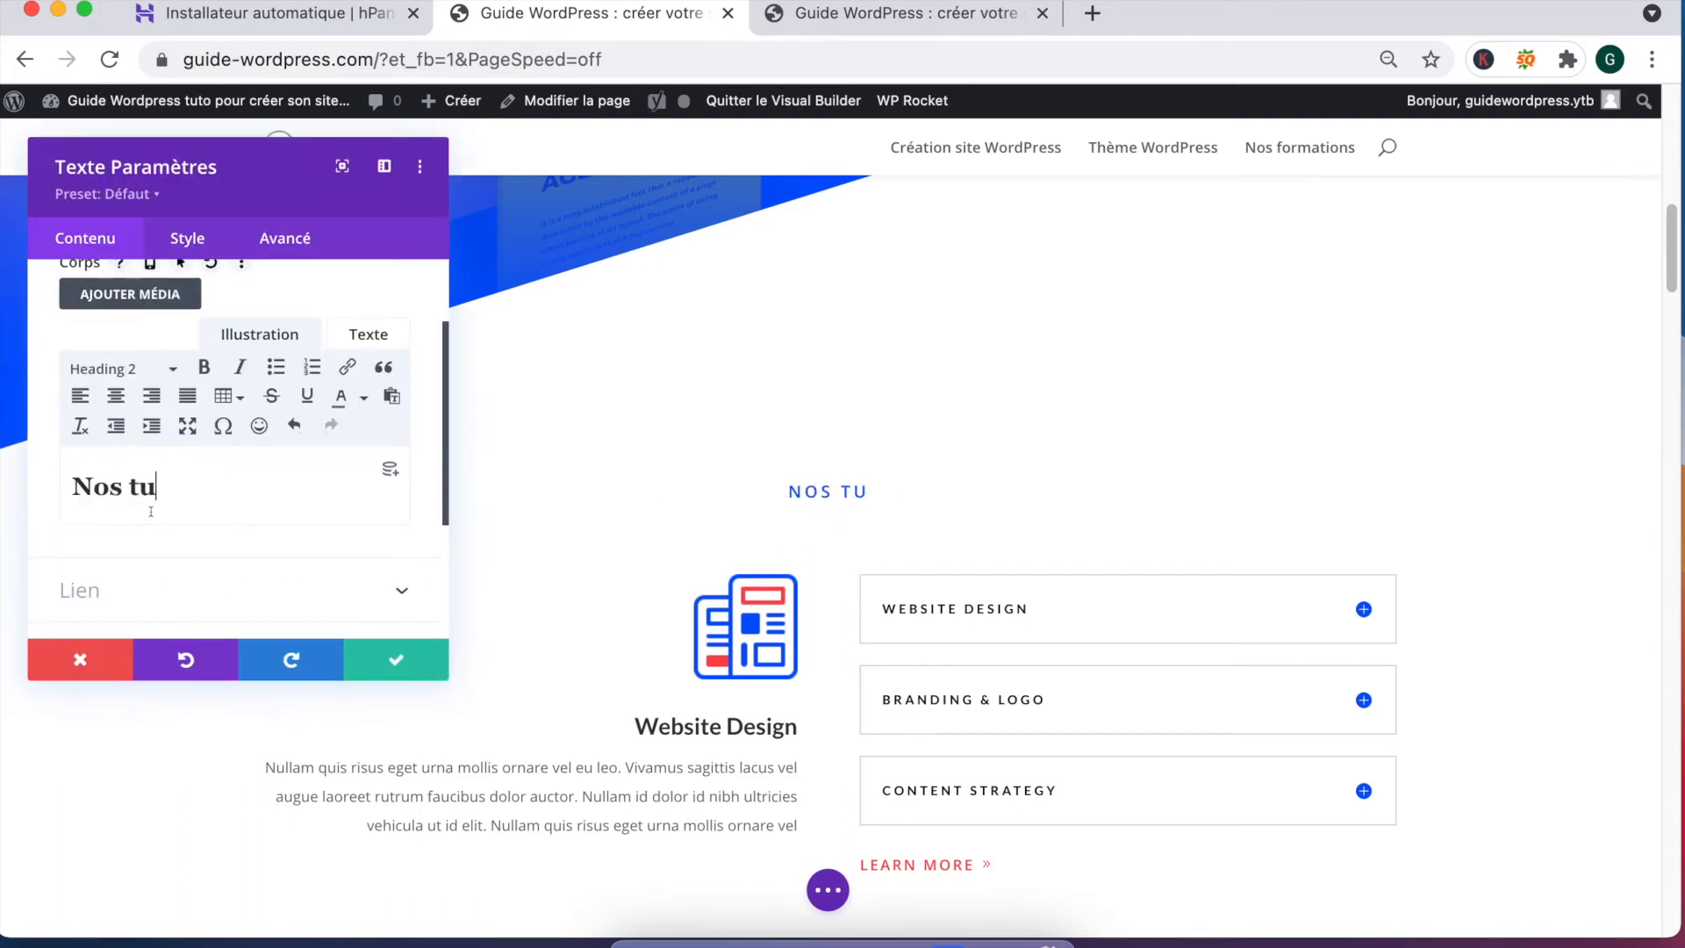
{"action": "type", "text": "tor"}
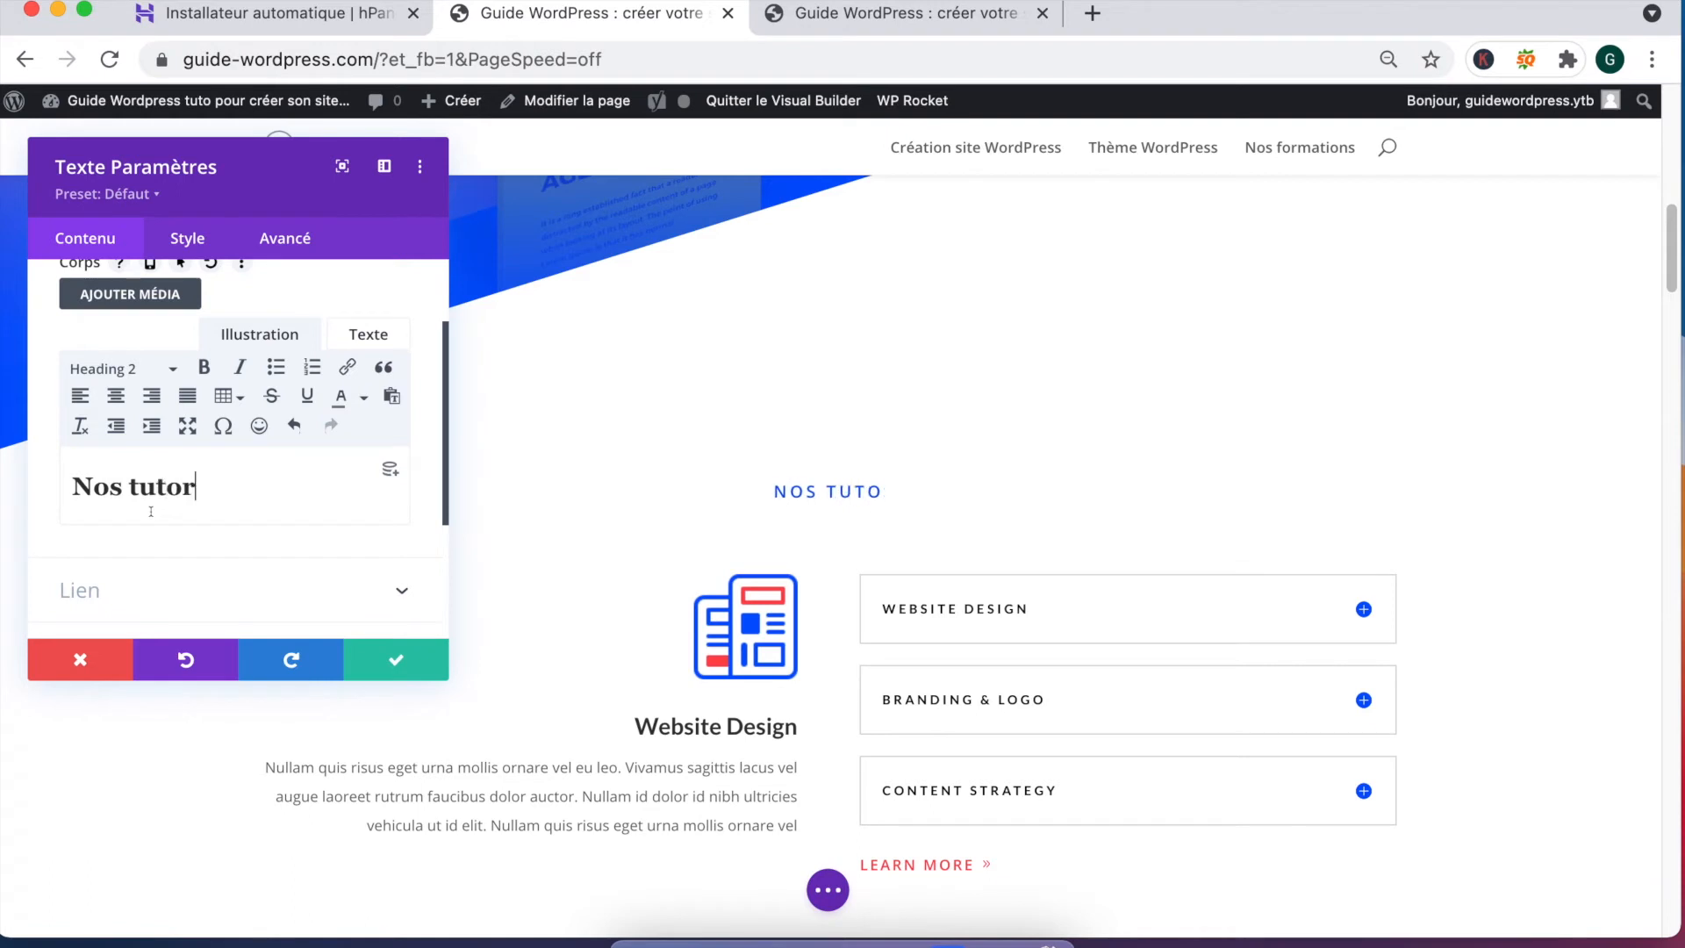
{"action": "type", "text": "iels sur Wordpress"}
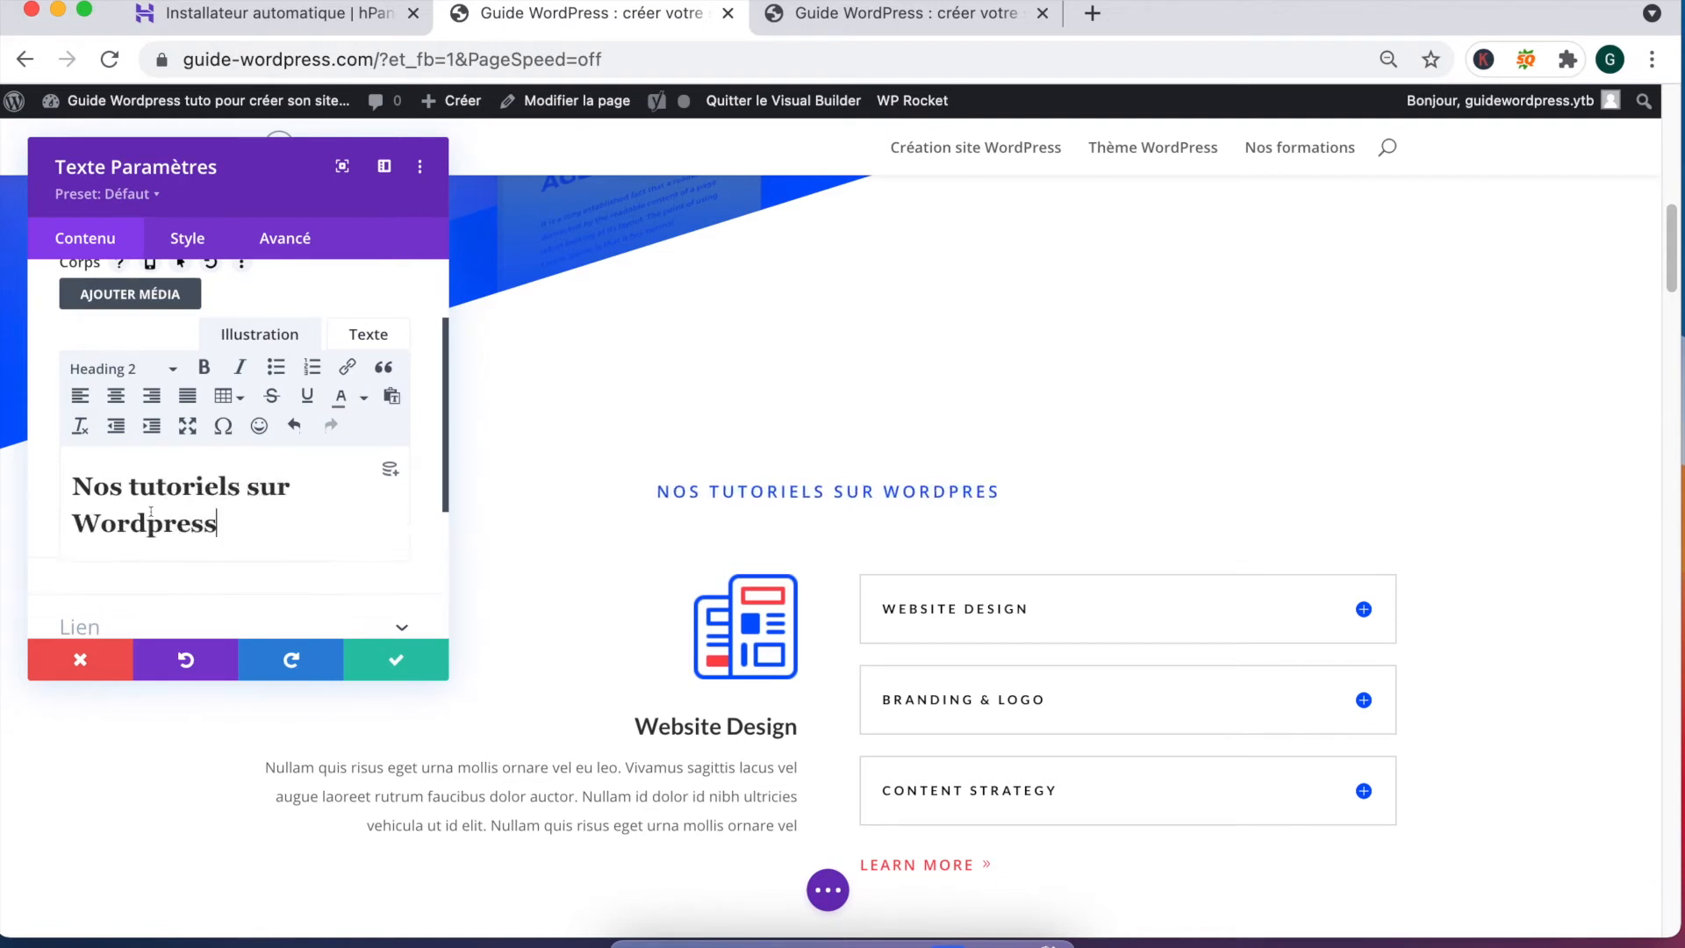
{"action": "left_click", "coordinate": [392, 663]}
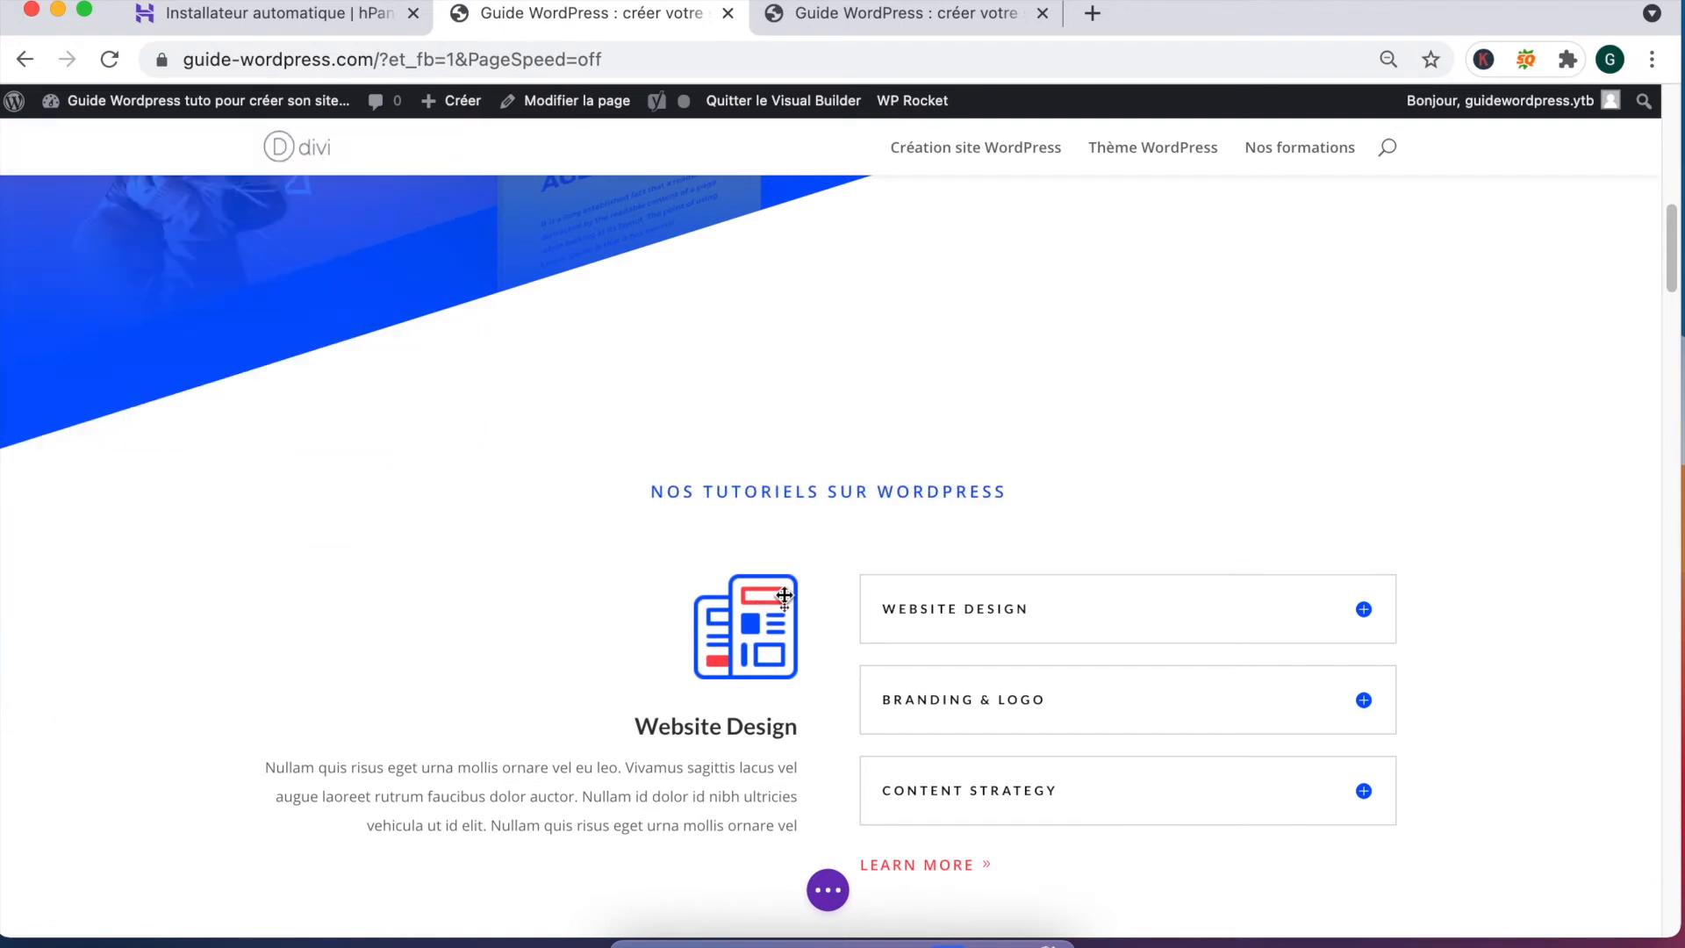
{"action": "scroll", "coordinate": [784, 596], "scroll_direction": "down", "scroll_amount": 3}
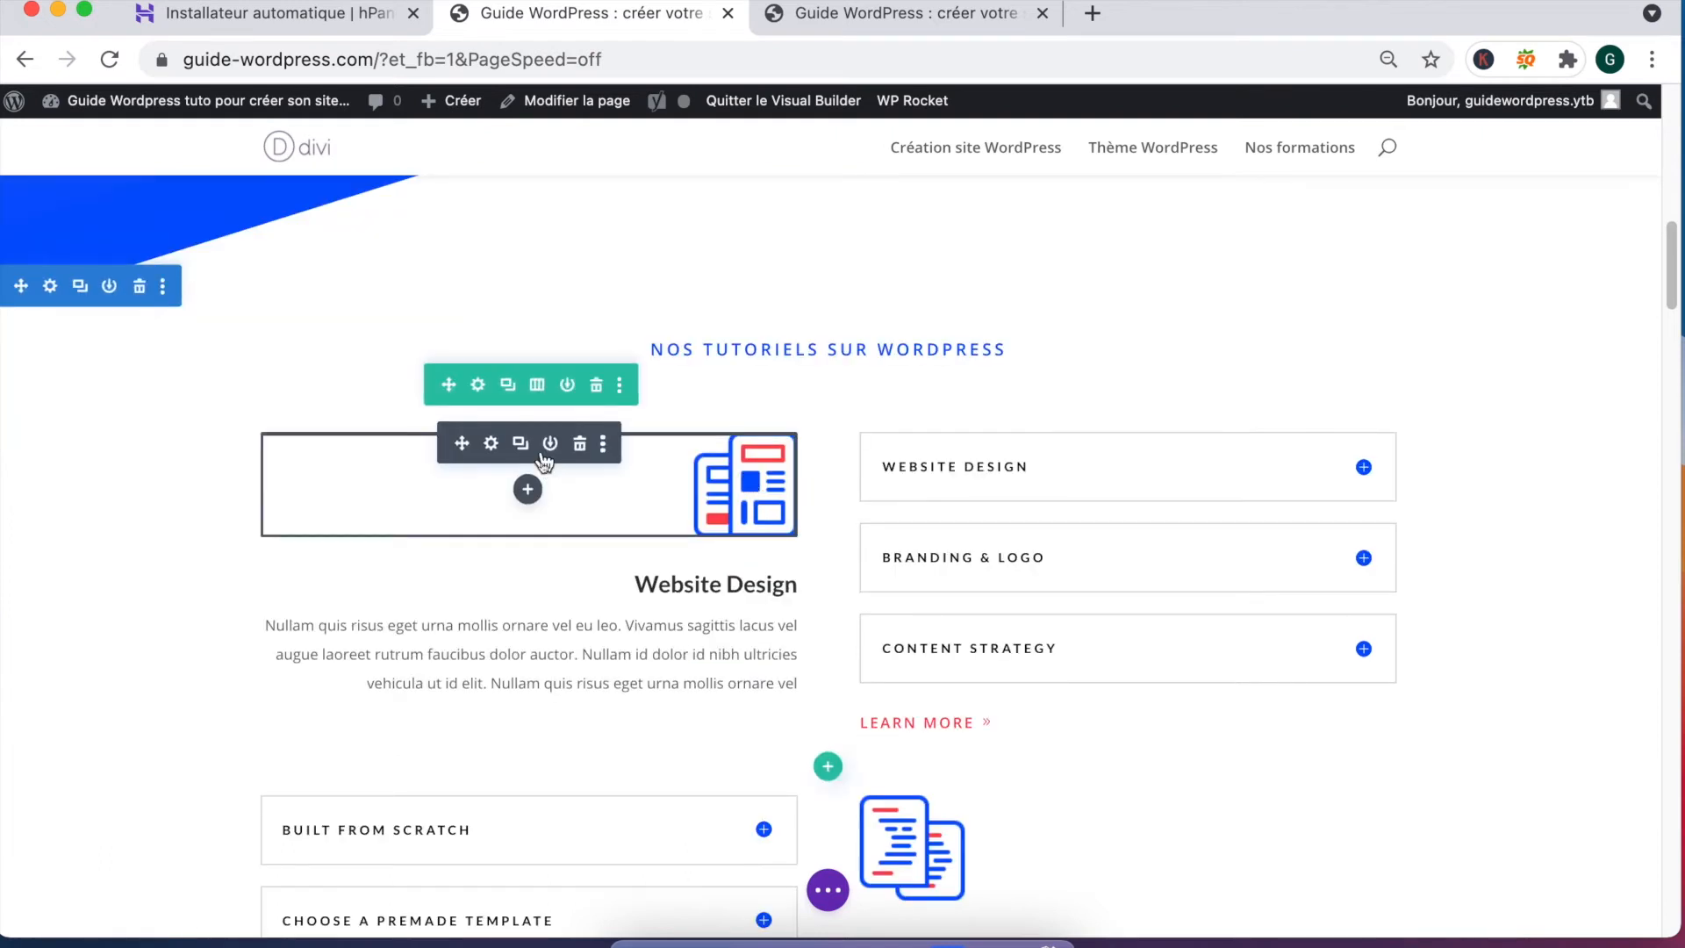
Step: Replace the Website Design heading with 'Choix du thème' and save
{"action": "left_click", "coordinate": [492, 446]}
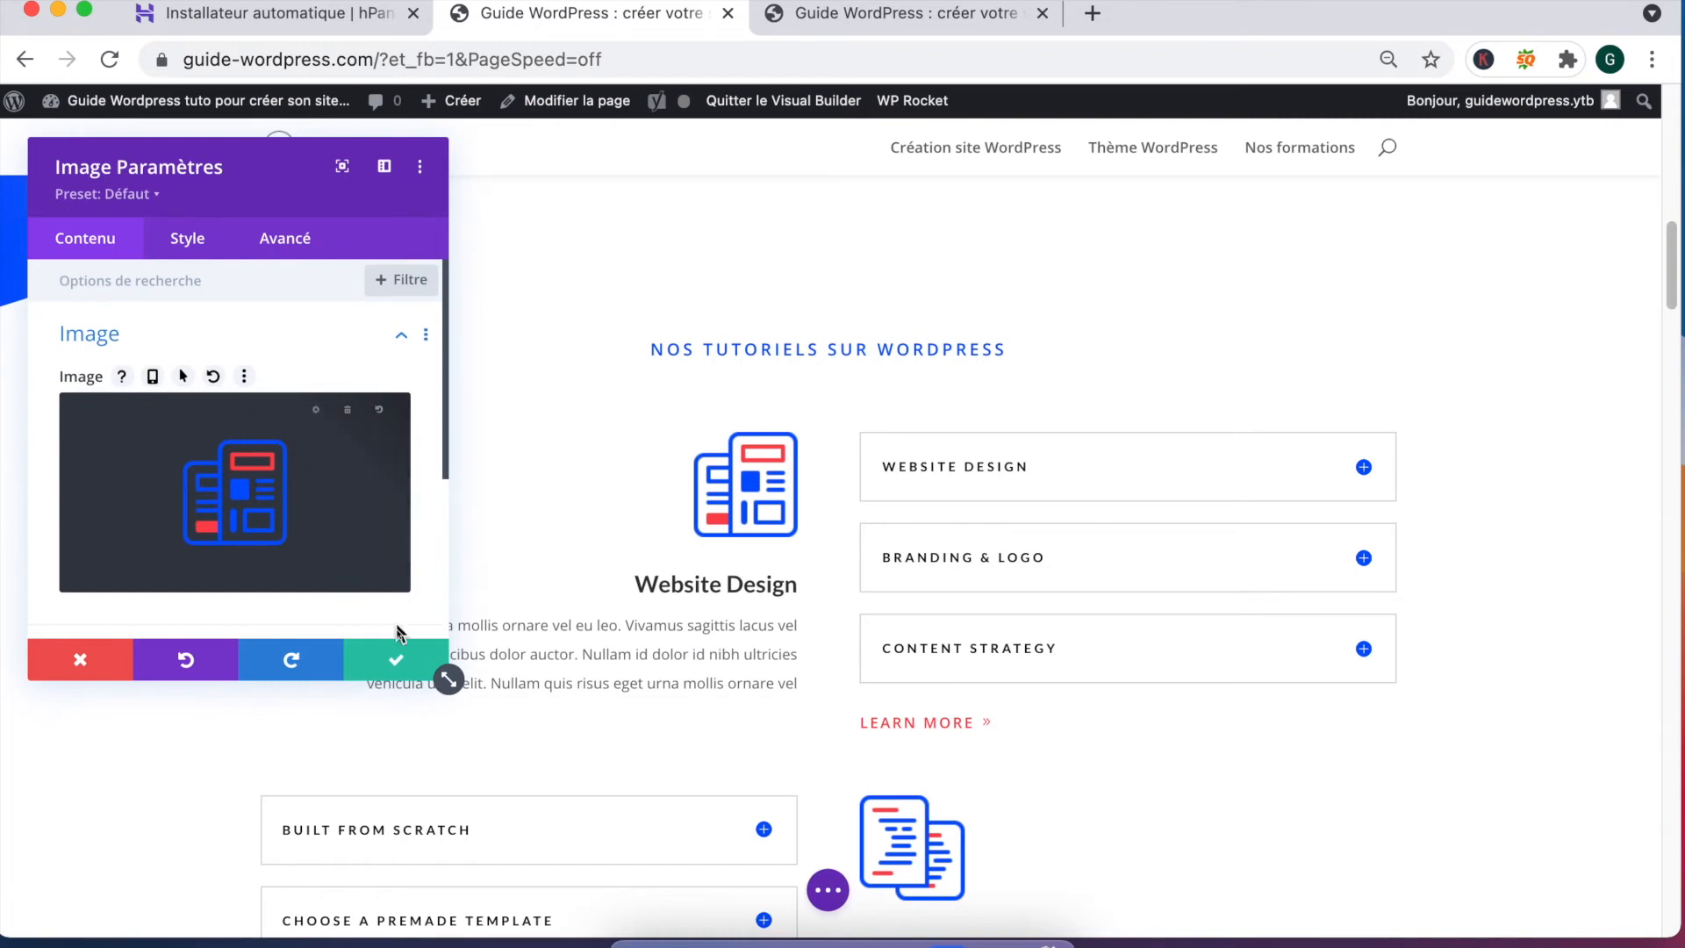
{"action": "left_click", "coordinate": [397, 661]}
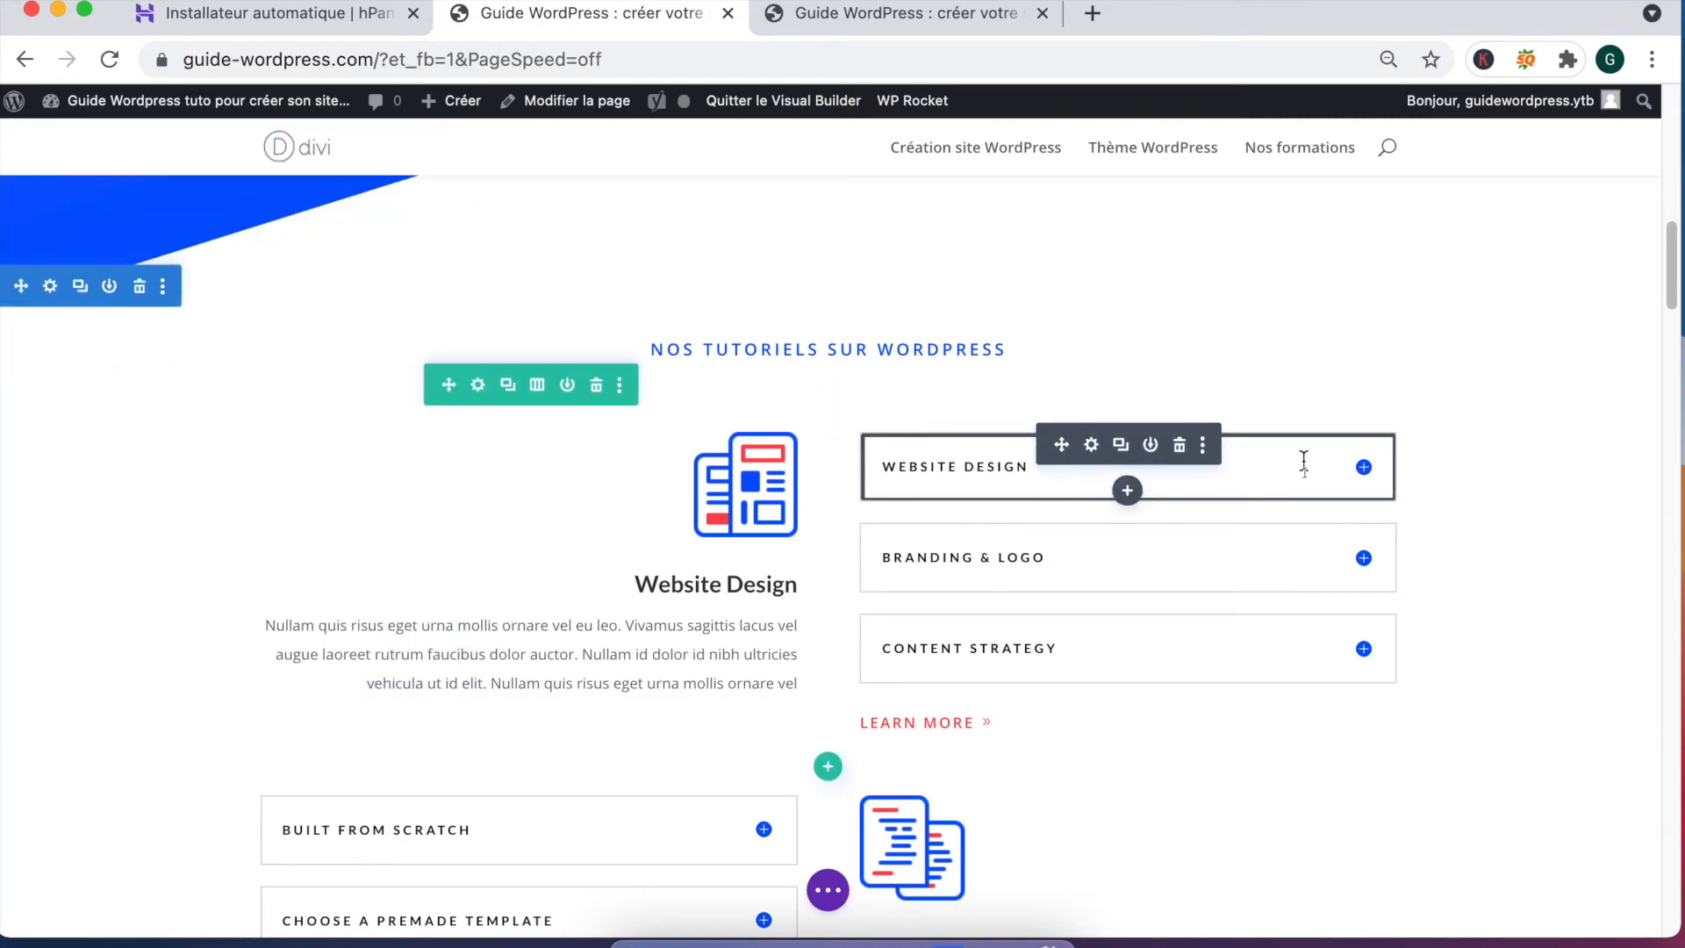
{"action": "left_click", "coordinate": [1365, 468]}
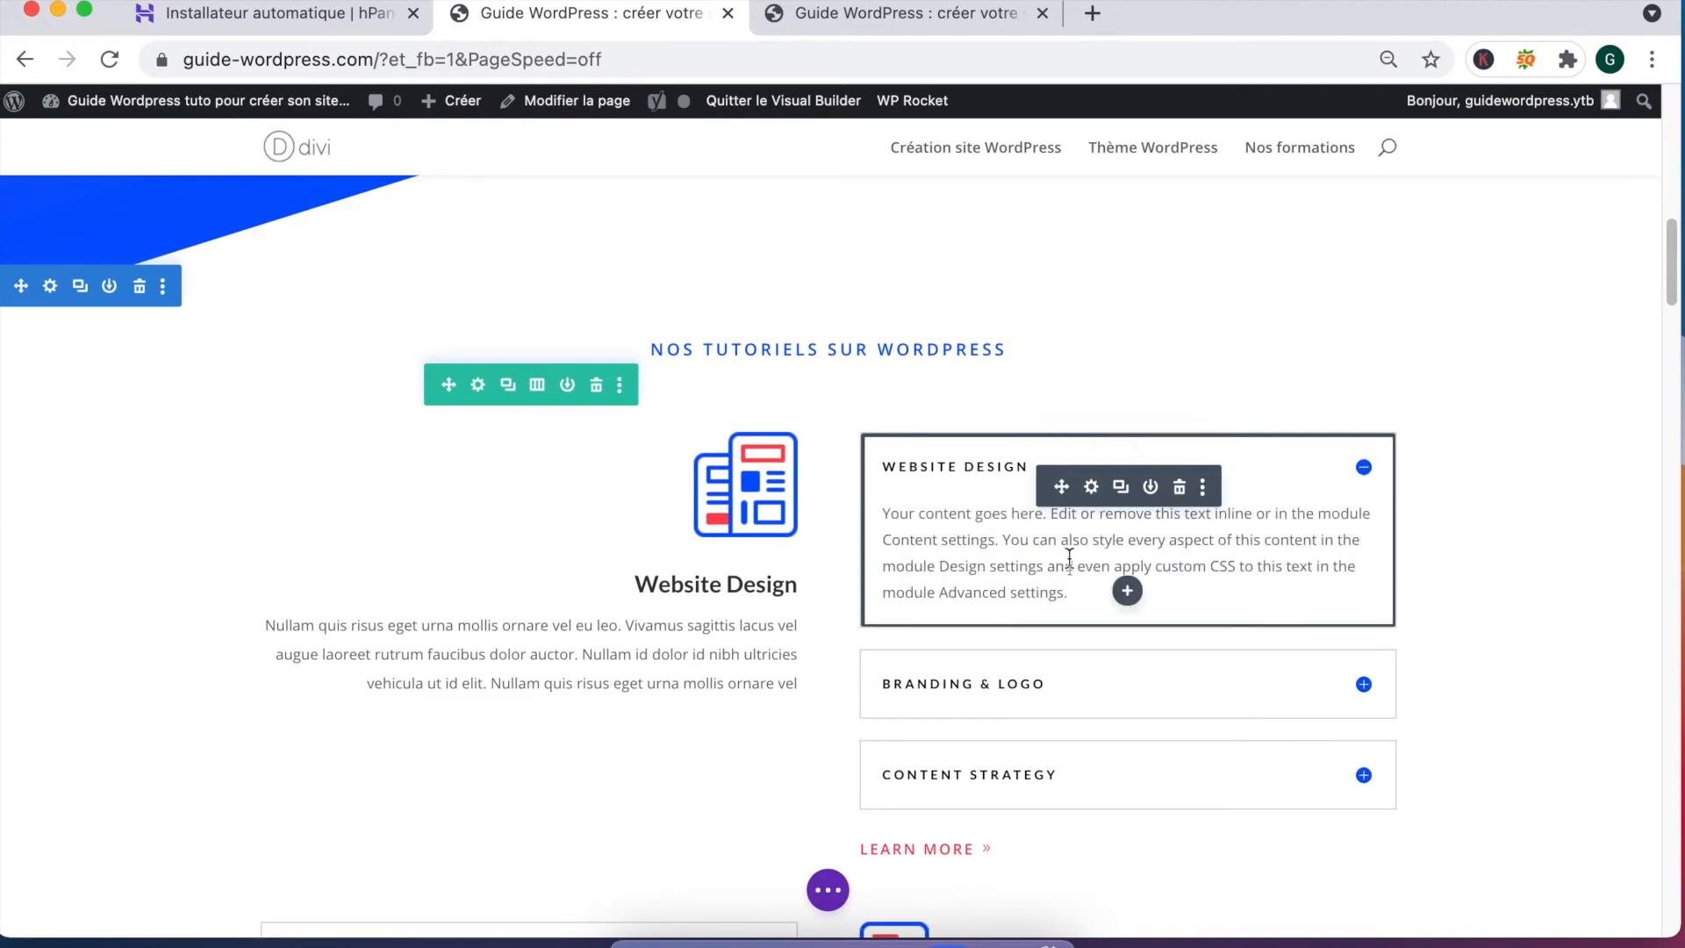
{"action": "scroll", "coordinate": [1011, 544], "scroll_direction": "down", "scroll_amount": 5}
{"action": "scroll", "coordinate": [870, 624], "scroll_direction": "up", "scroll_amount": 2}
{"action": "scroll", "coordinate": [659, 489], "scroll_direction": "up", "scroll_amount": 1}
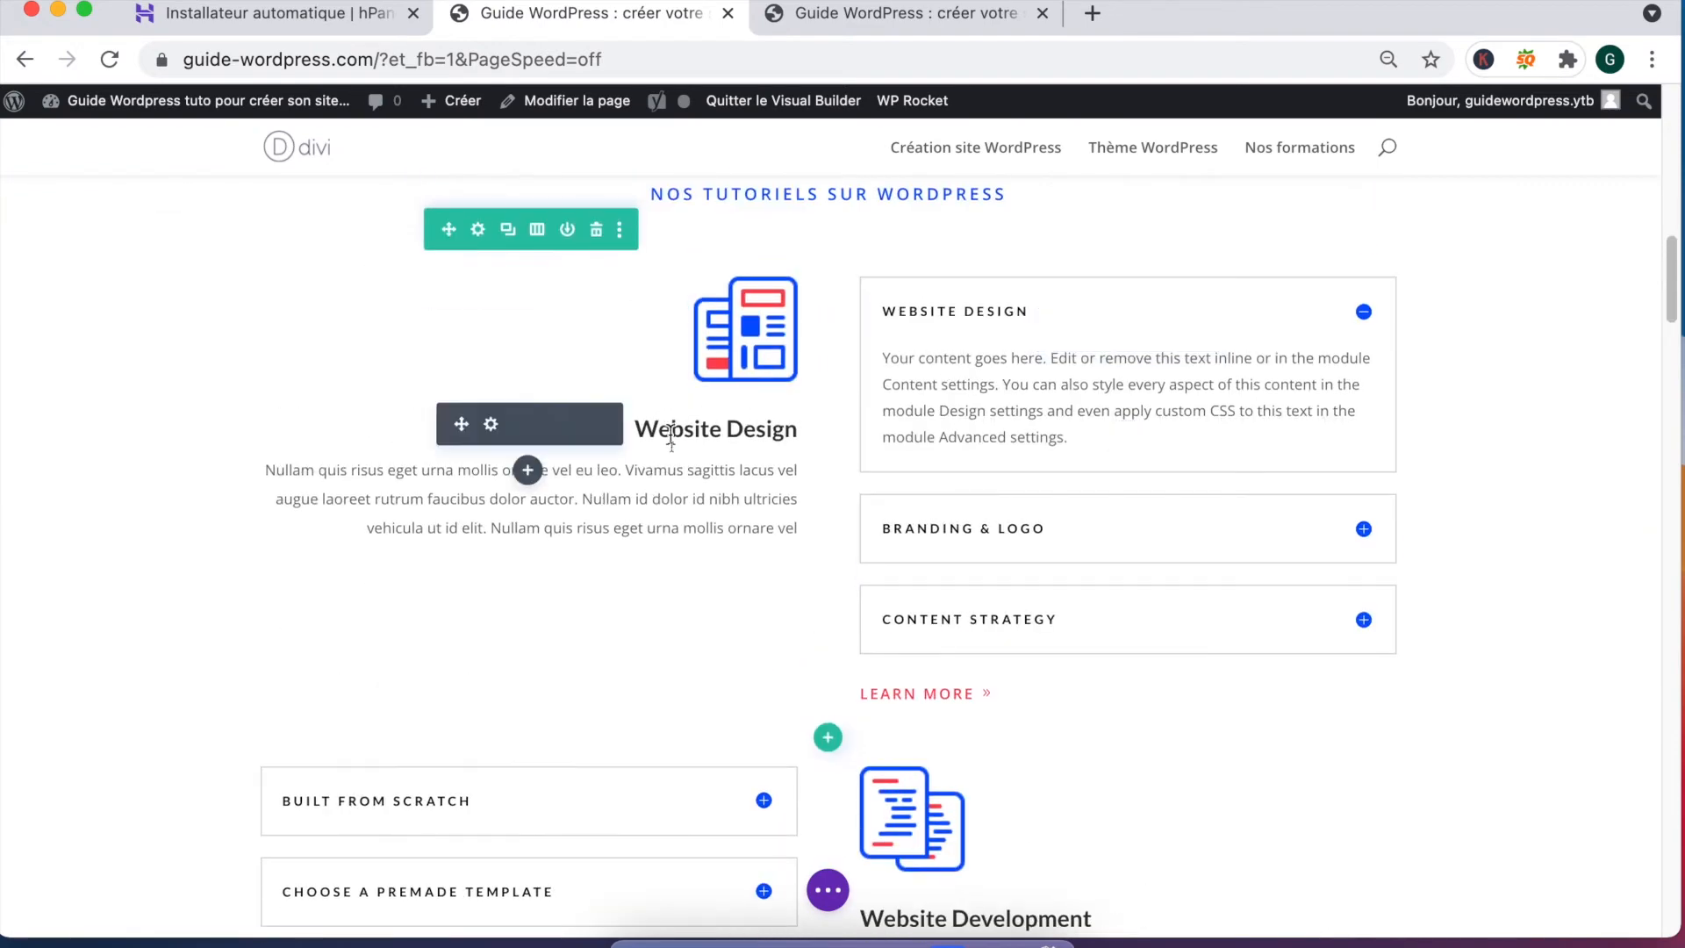
{"action": "triple_click", "coordinate": [674, 434]}
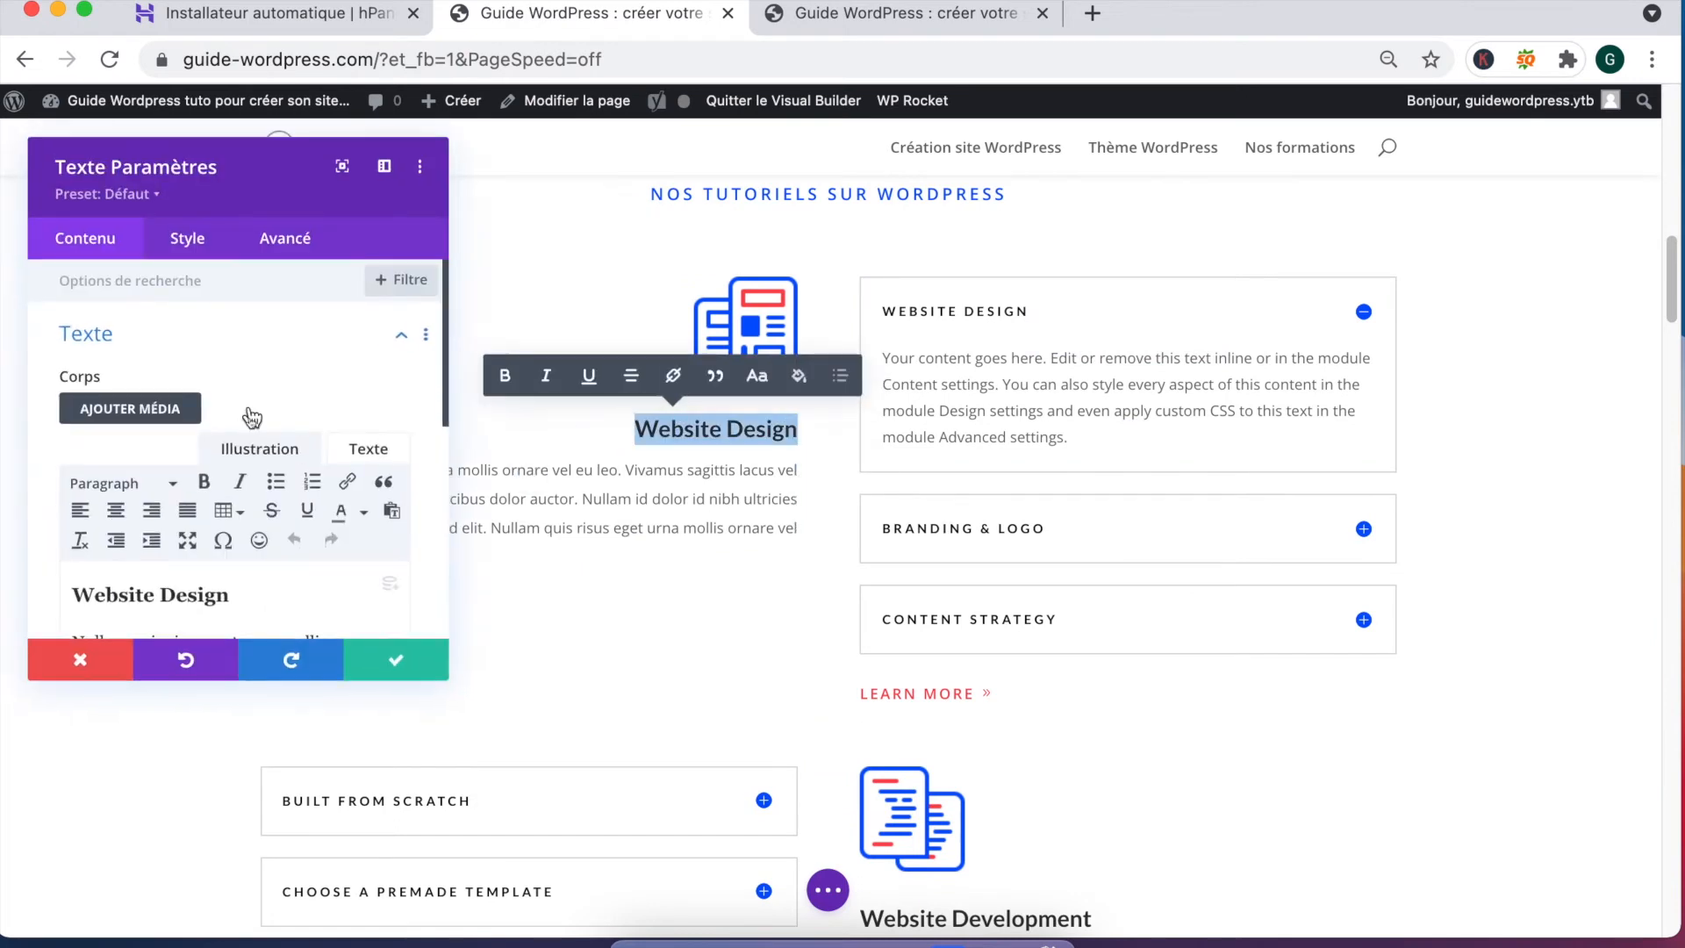
{"action": "left_click", "coordinate": [171, 500]}
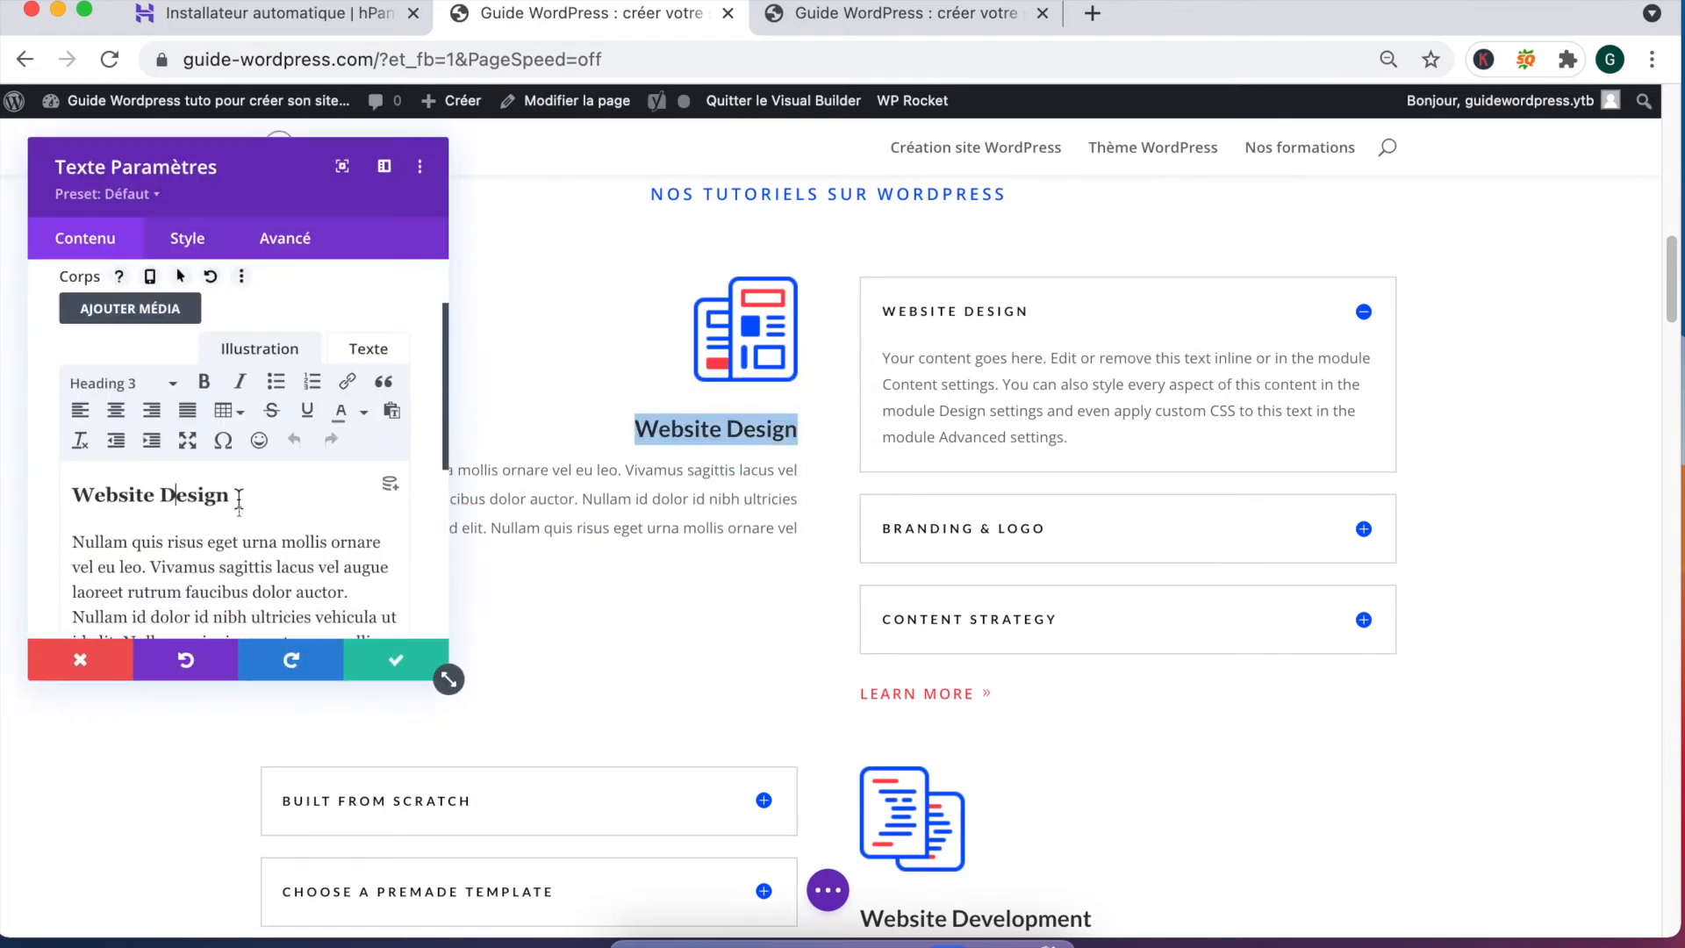
{"action": "left_click_drag", "start_coordinate": [241, 496], "coordinate": [58, 497]}
{"action": "type", "text": "Choix du thème"}
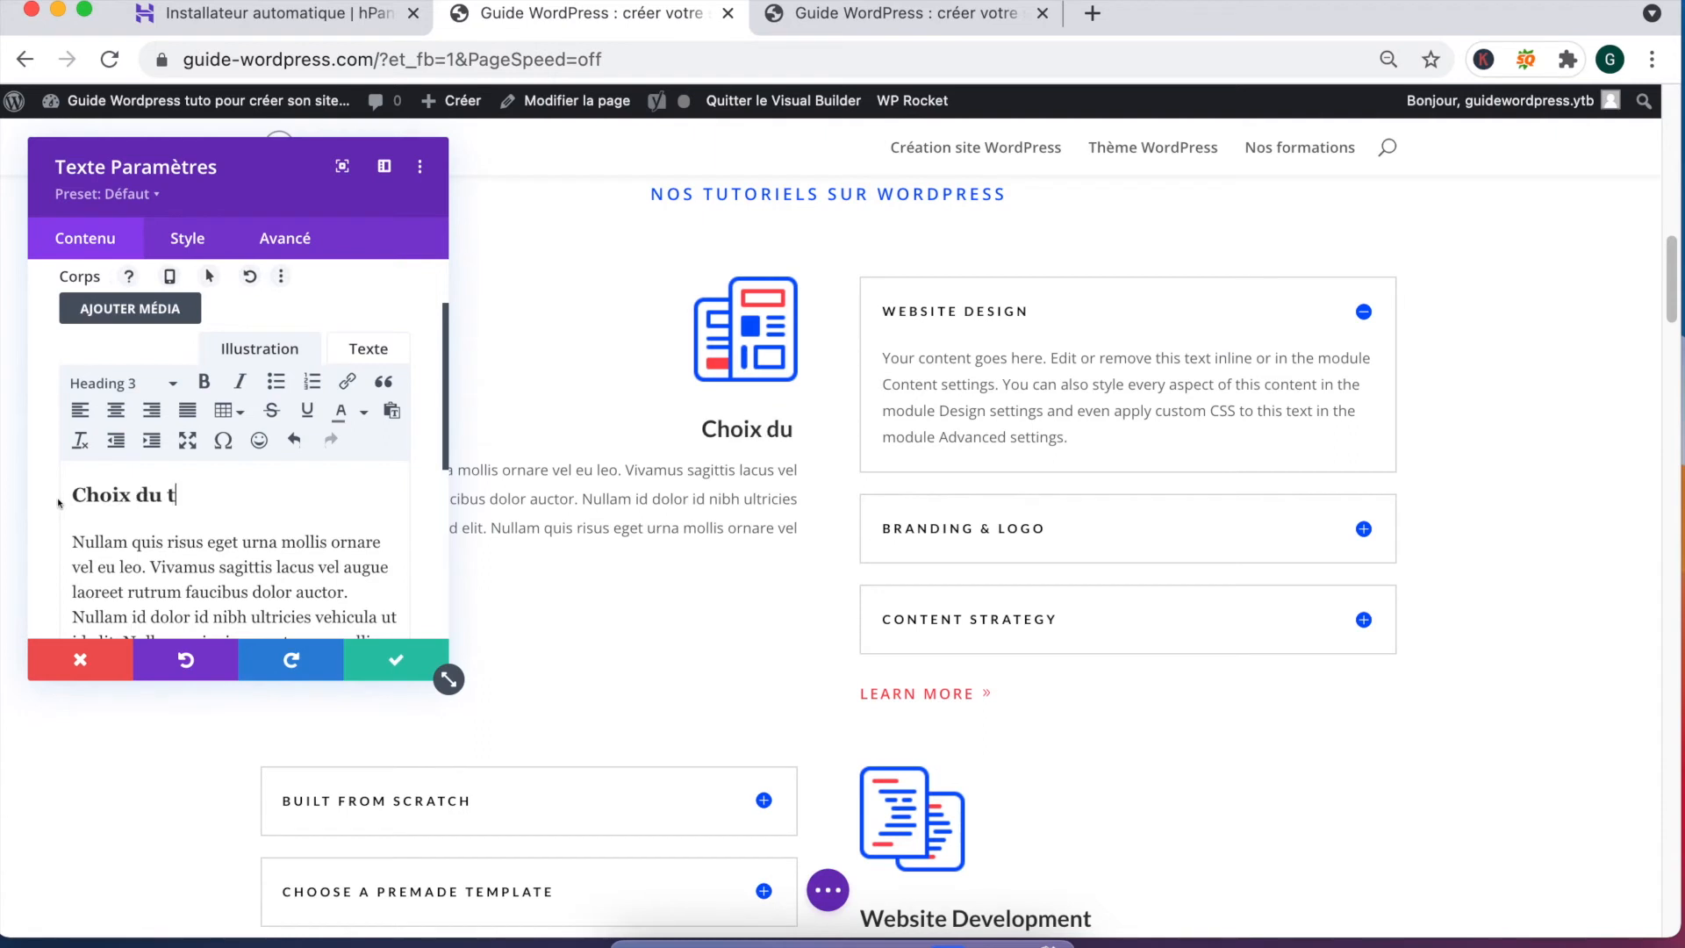
{"action": "left_click", "coordinate": [395, 672]}
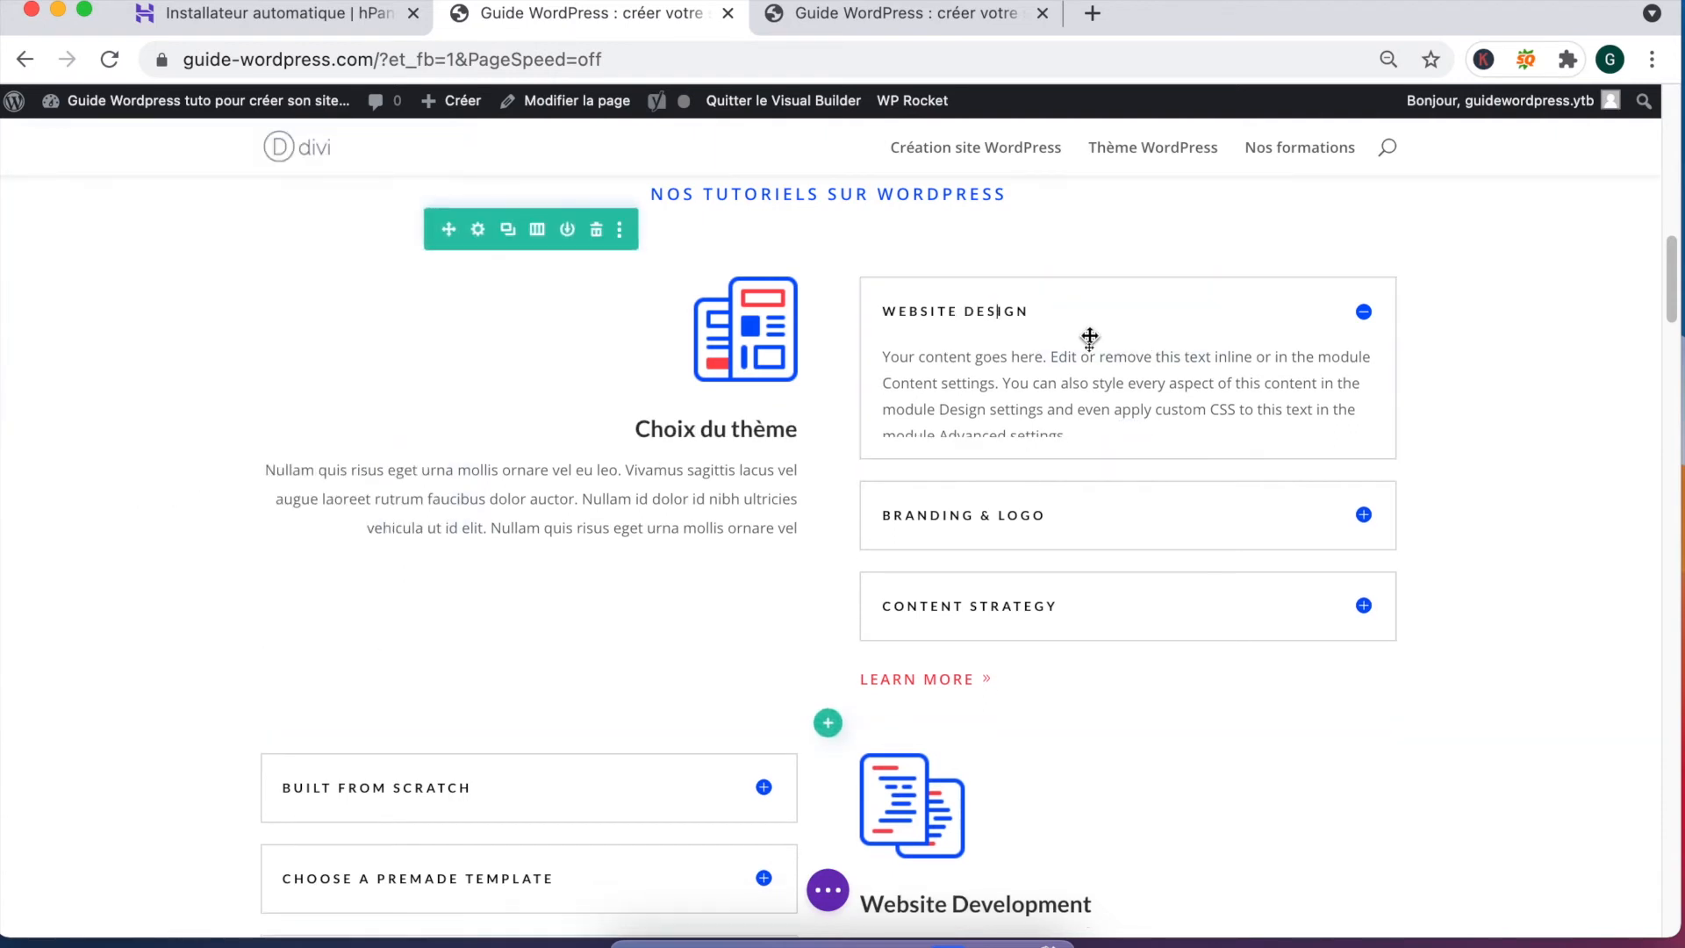
Step: Retitle the Website Design and Branding & Logo toggles to THEMEFOREST.NET and DIVI D'ELEGANT THEMES
{"action": "left_click", "coordinate": [1042, 312]}
{"action": "left_click", "coordinate": [1004, 310]}
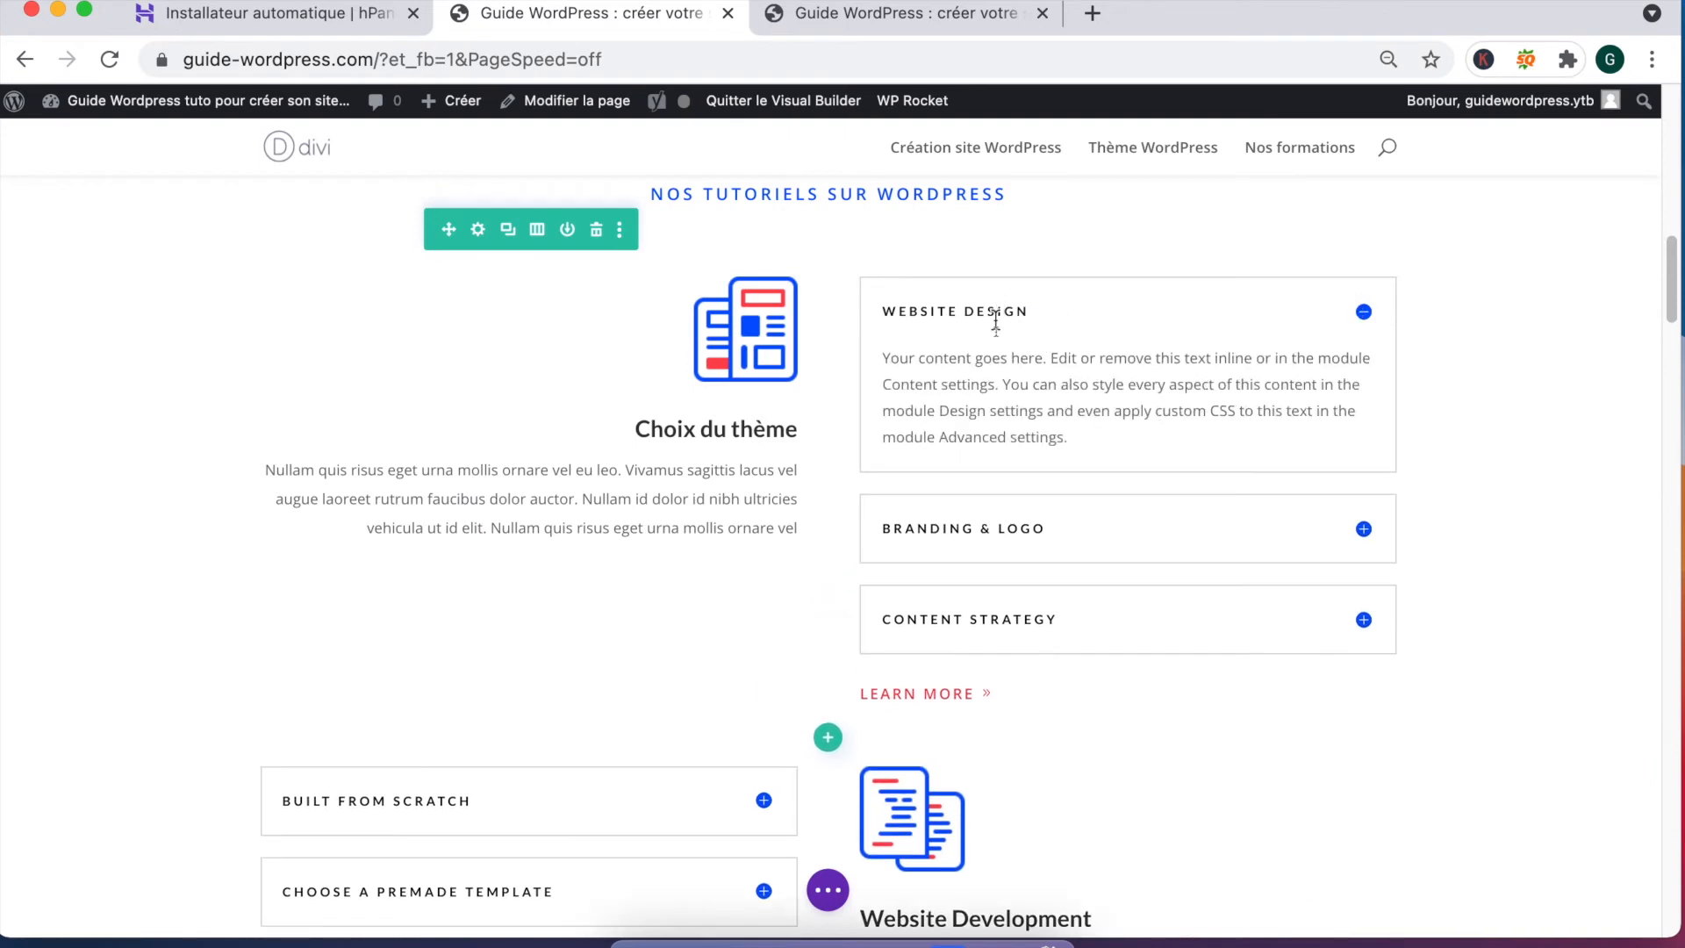
{"action": "left_click", "coordinate": [983, 313]}
{"action": "double_click", "coordinate": [964, 305]}
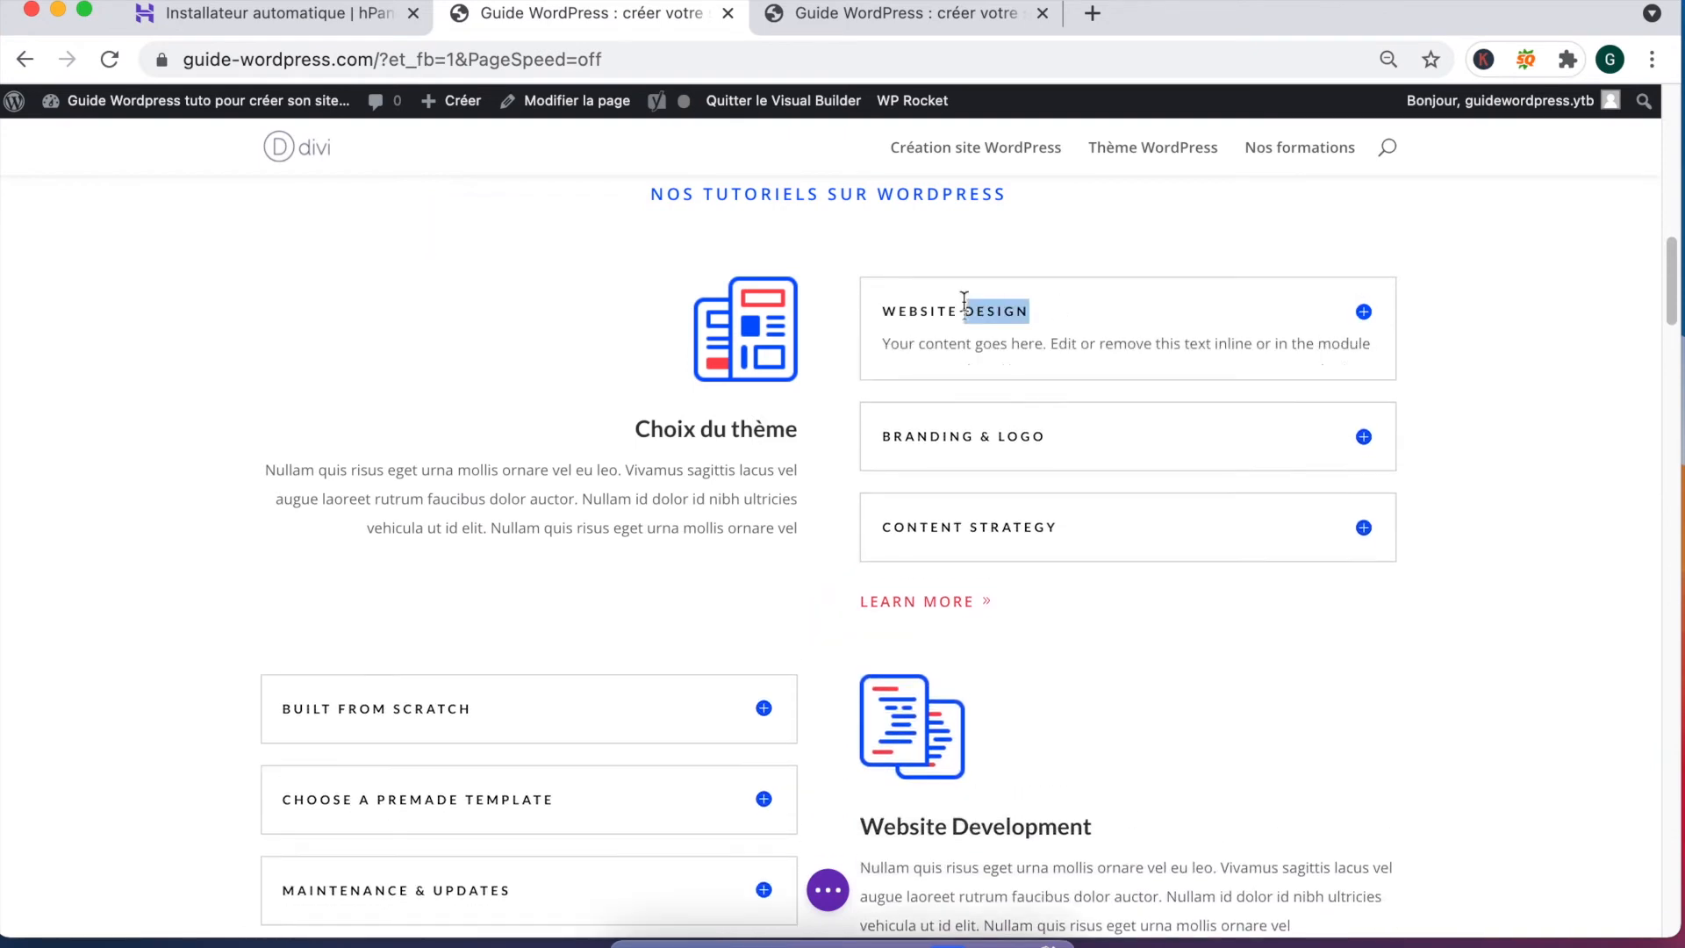
{"action": "key", "text": "super+a"}
{"action": "type", "text": "D"}
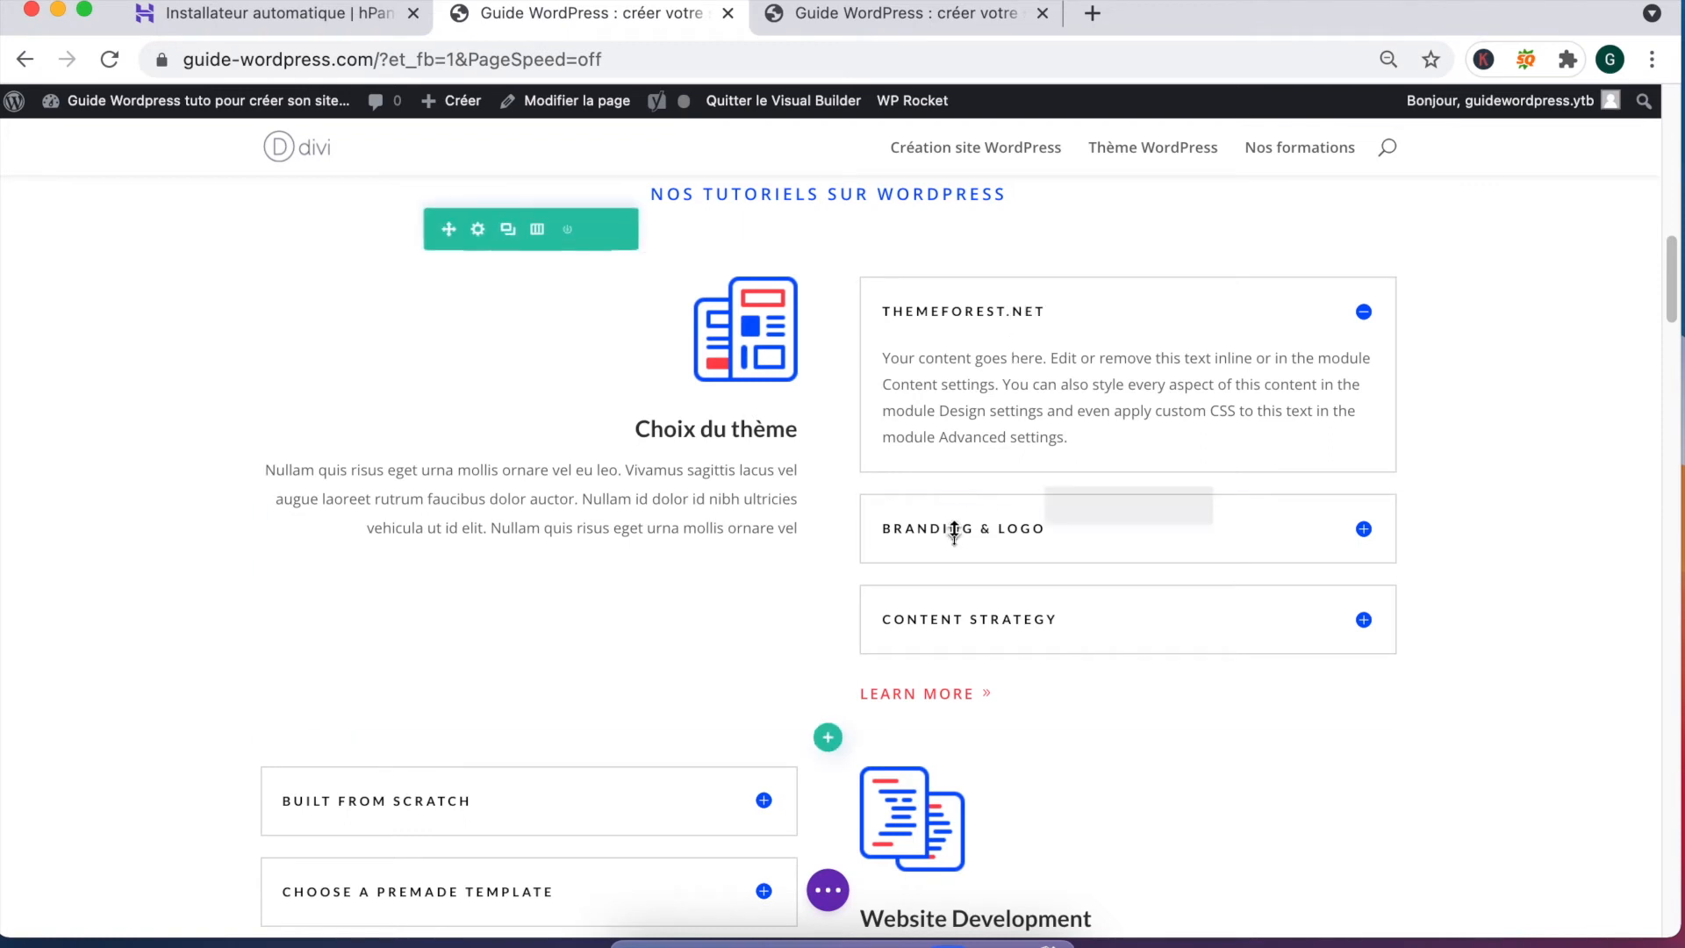
{"action": "double_click", "coordinate": [954, 529]}
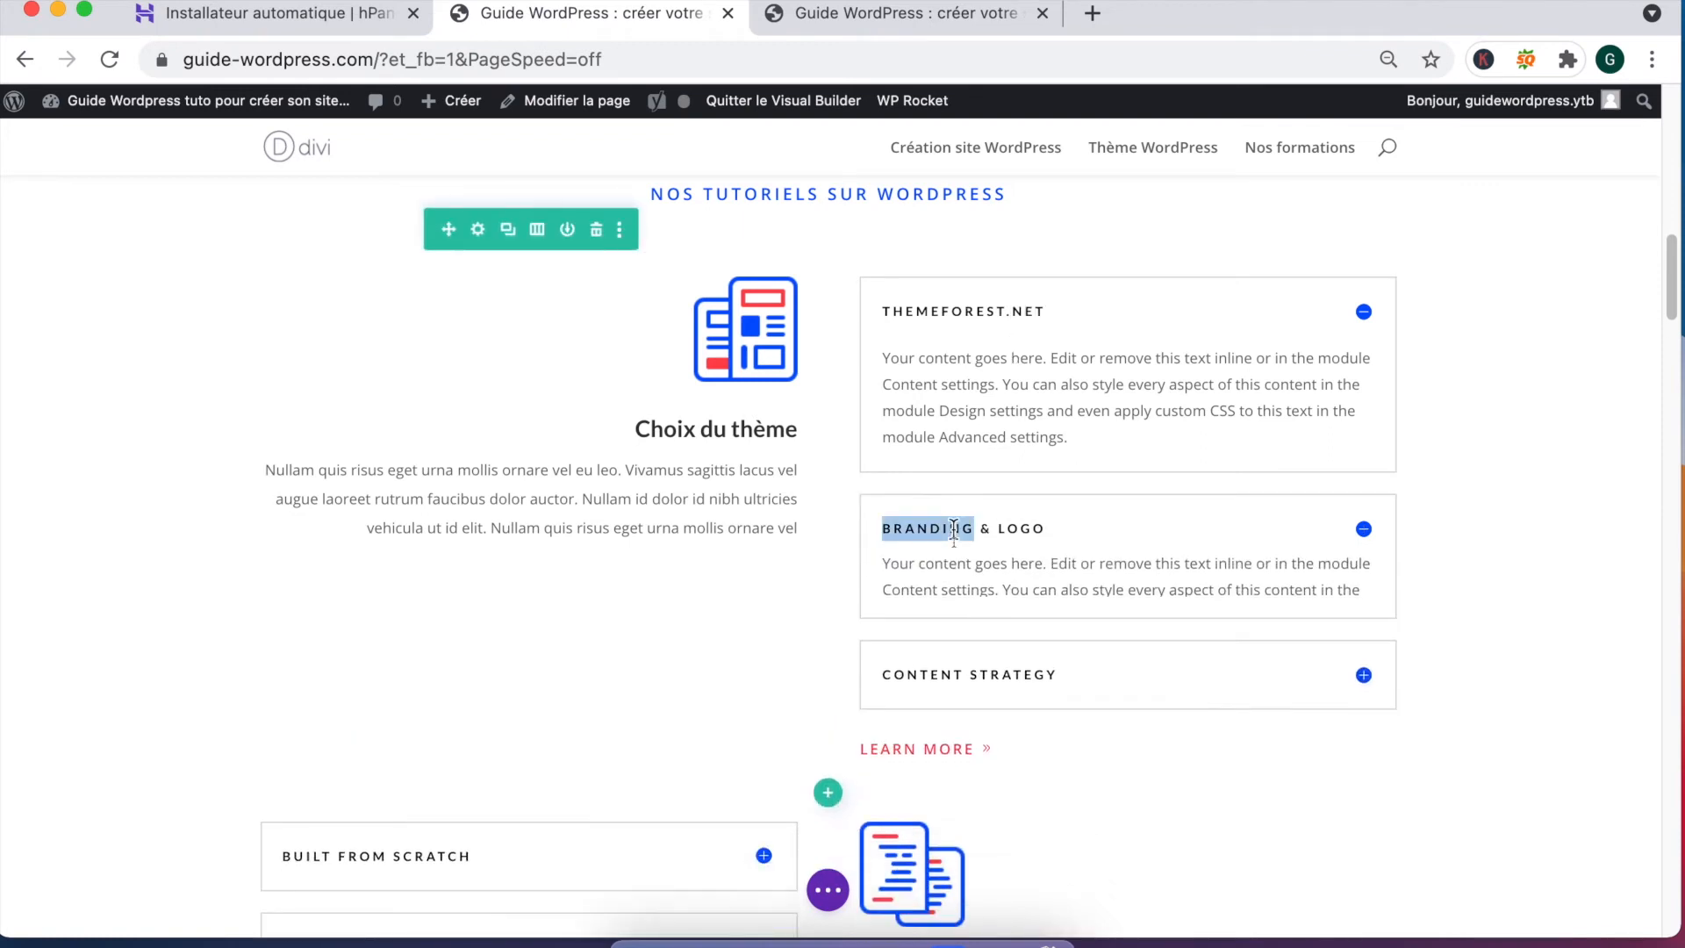
{"action": "key", "text": "super+a"}
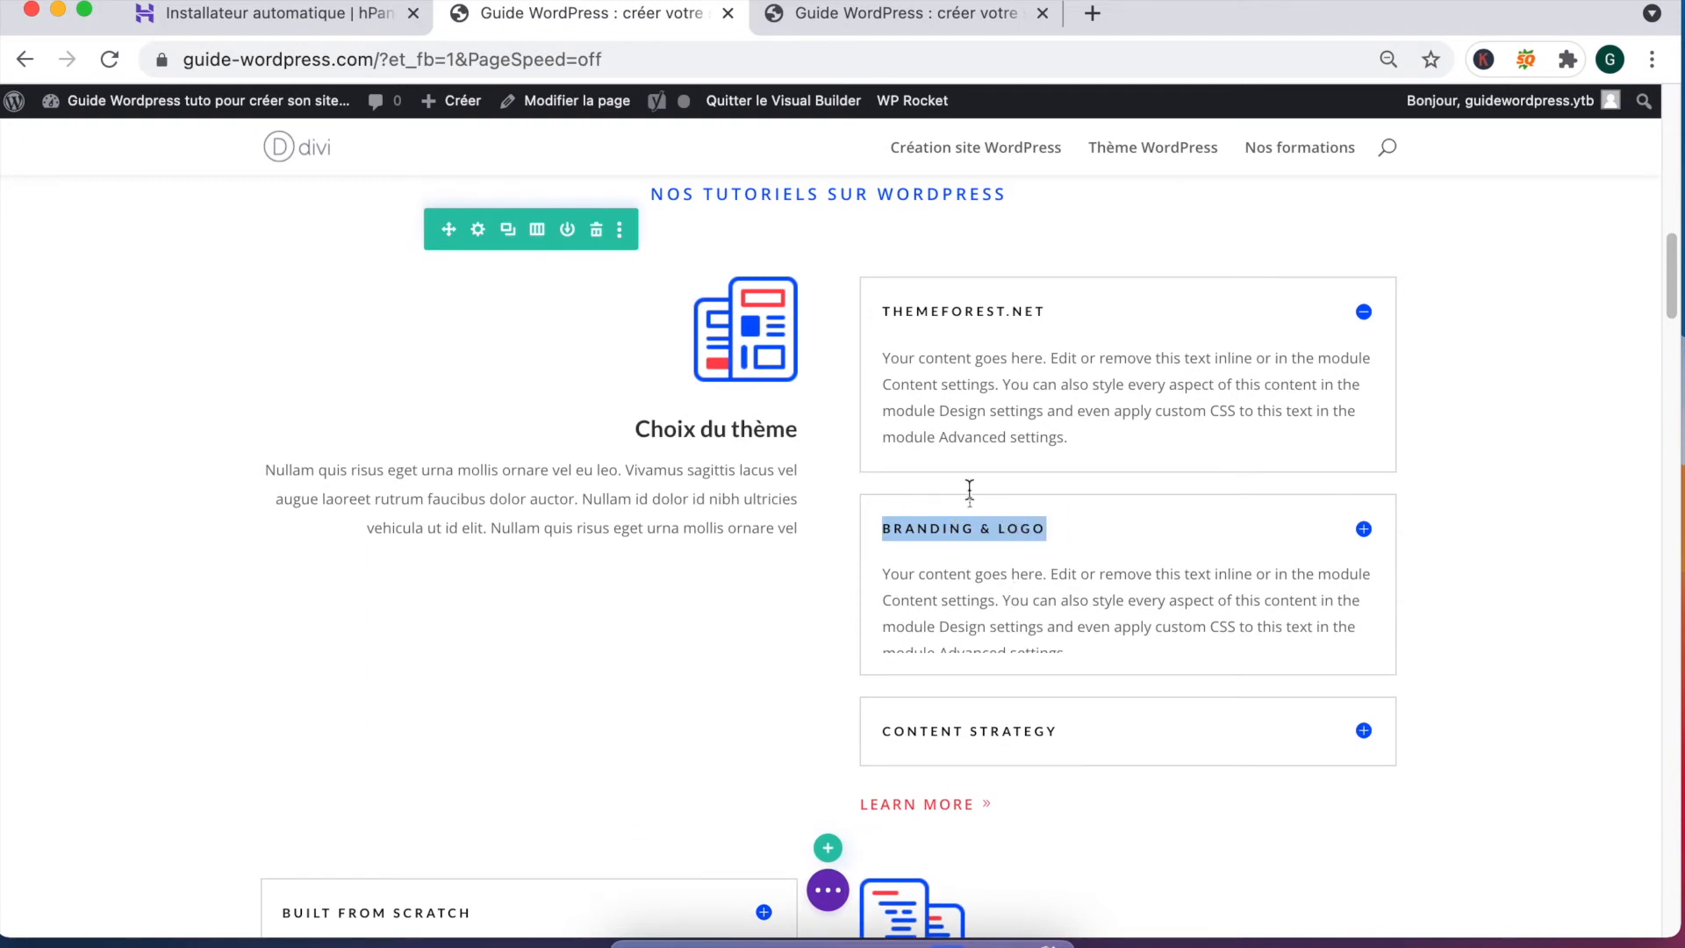
{"action": "type", "text": "Divi de"}
Step: Replace the Website Development heading with 'Nos guide pour débuter sur Wordpress' and save
{"action": "scroll", "coordinate": [975, 429], "scroll_direction": "down", "scroll_amount": 2}
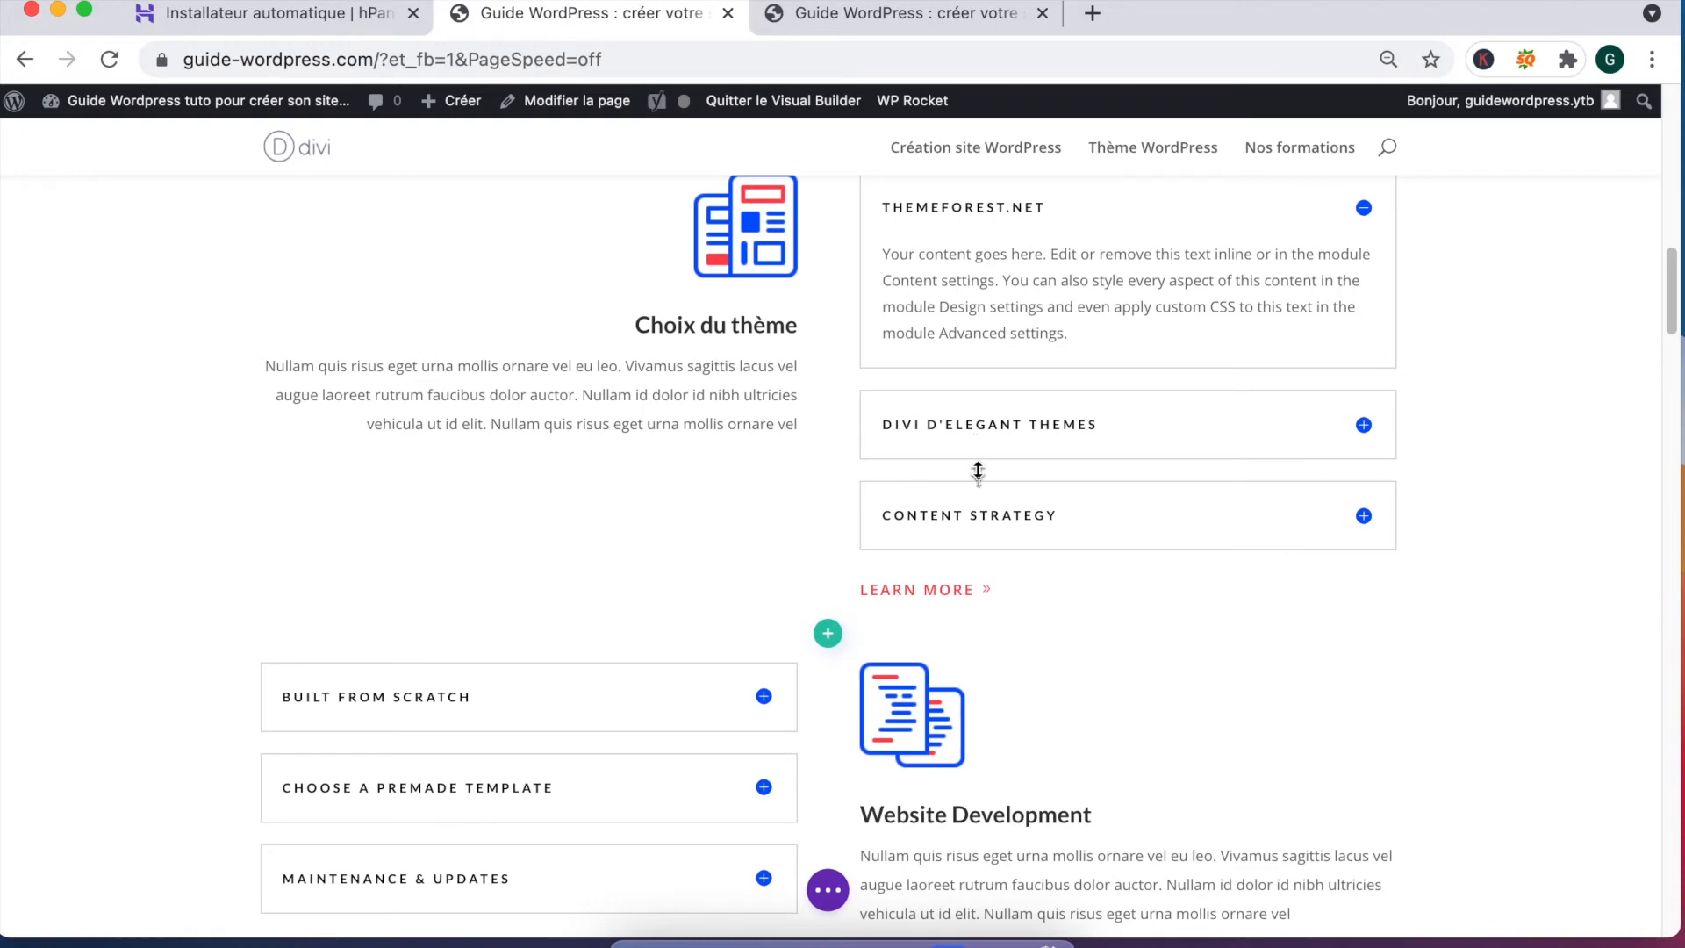
{"action": "scroll", "coordinate": [738, 558], "scroll_direction": "down", "scroll_amount": 3}
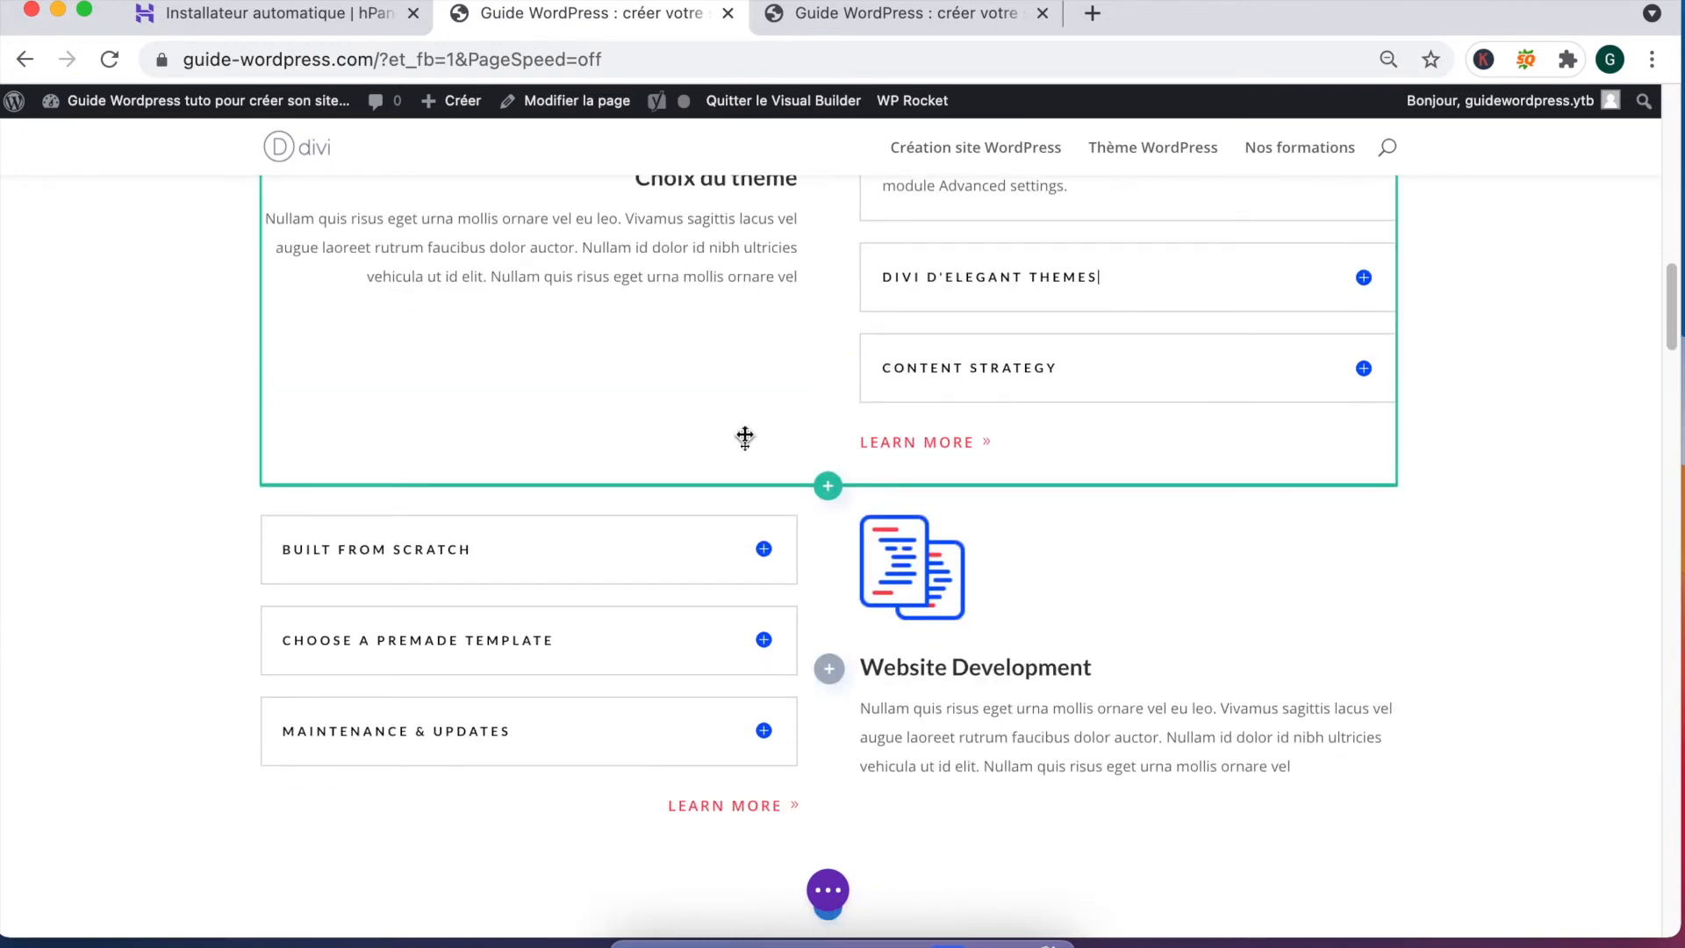
{"action": "scroll", "coordinate": [556, 376], "scroll_direction": "up", "scroll_amount": 4}
{"action": "scroll", "coordinate": [583, 501], "scroll_direction": "down", "scroll_amount": 8}
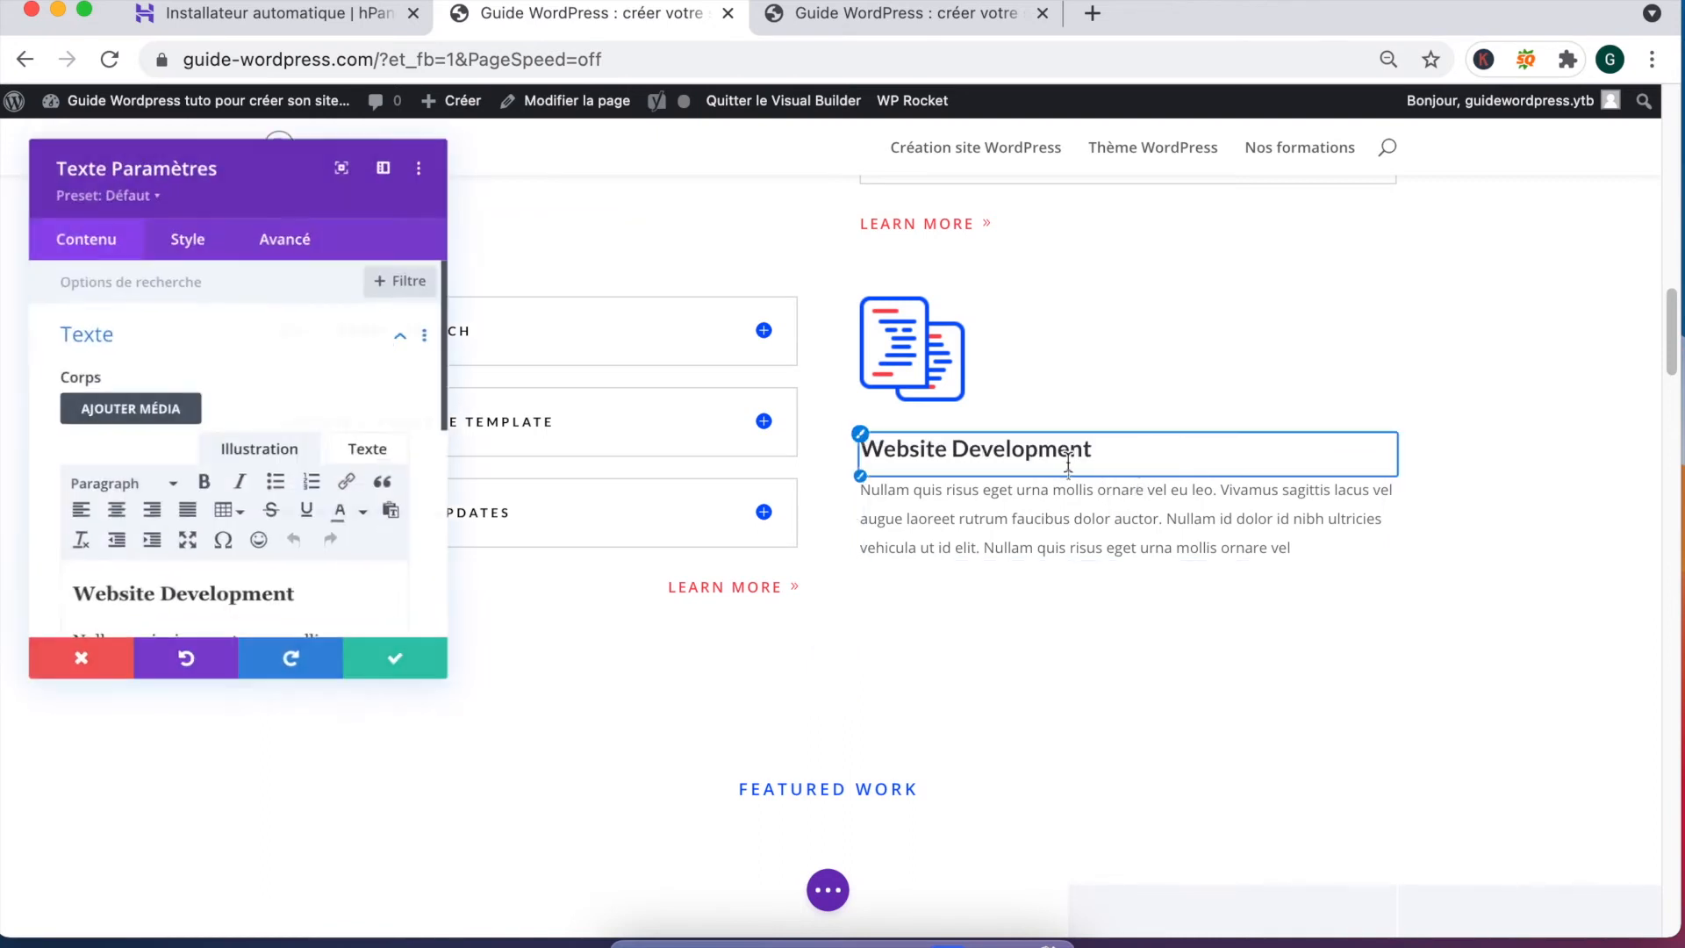
{"action": "scroll", "coordinate": [137, 413], "scroll_direction": "down", "scroll_amount": 5}
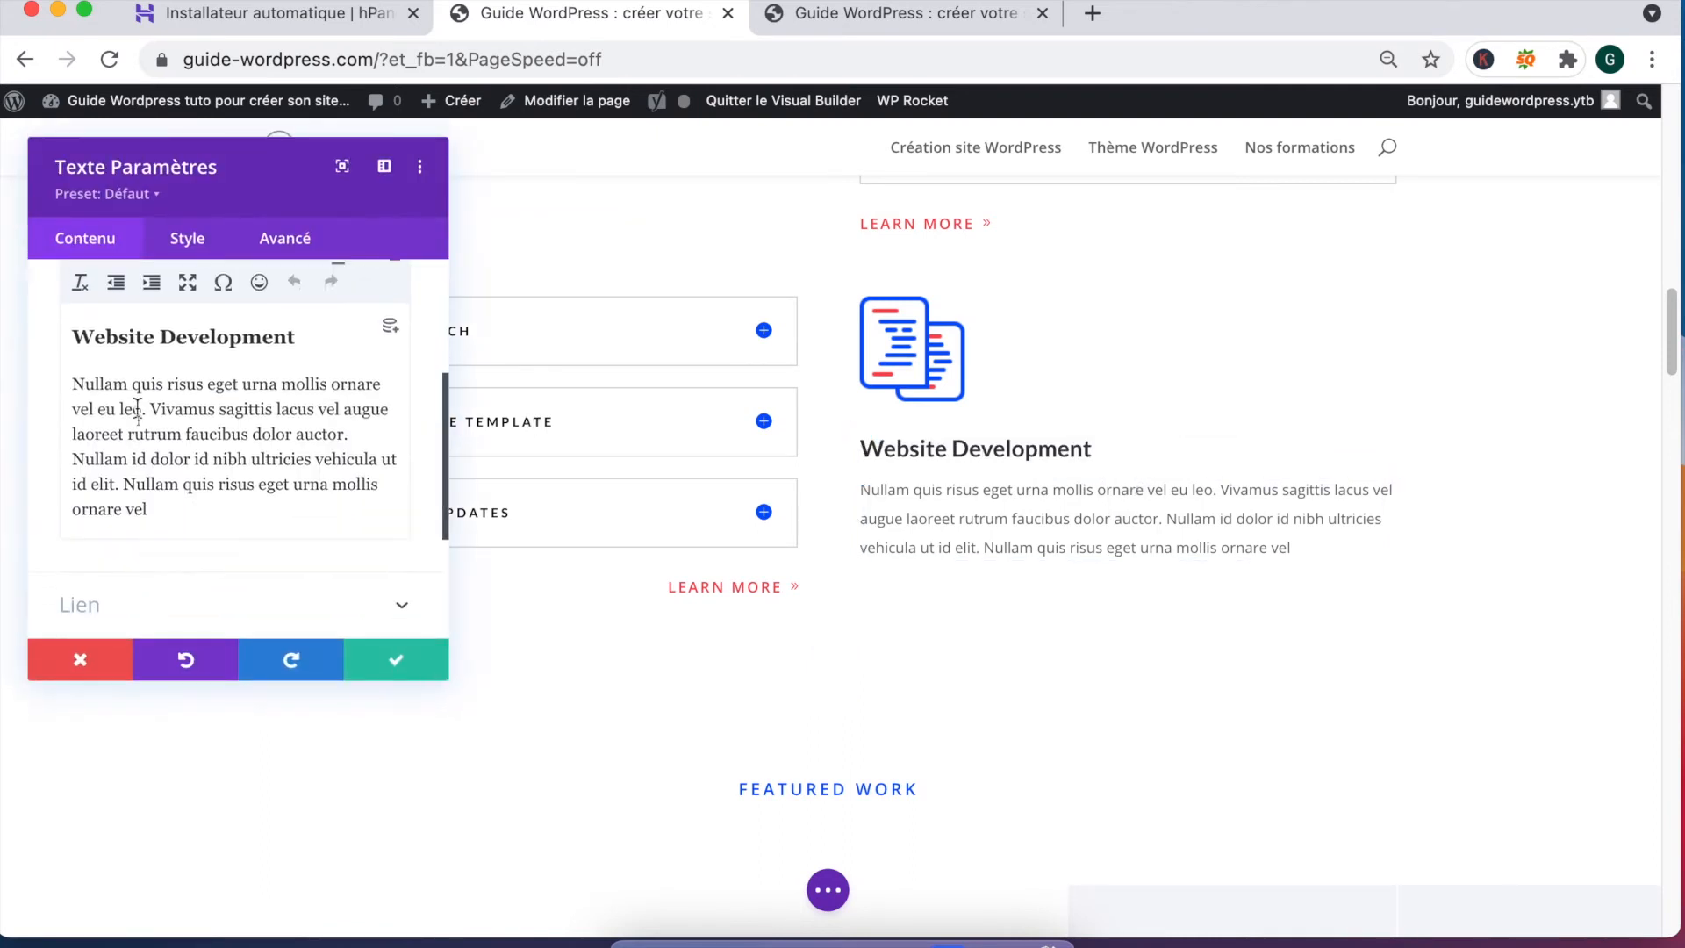
{"action": "triple_click", "coordinate": [166, 327]}
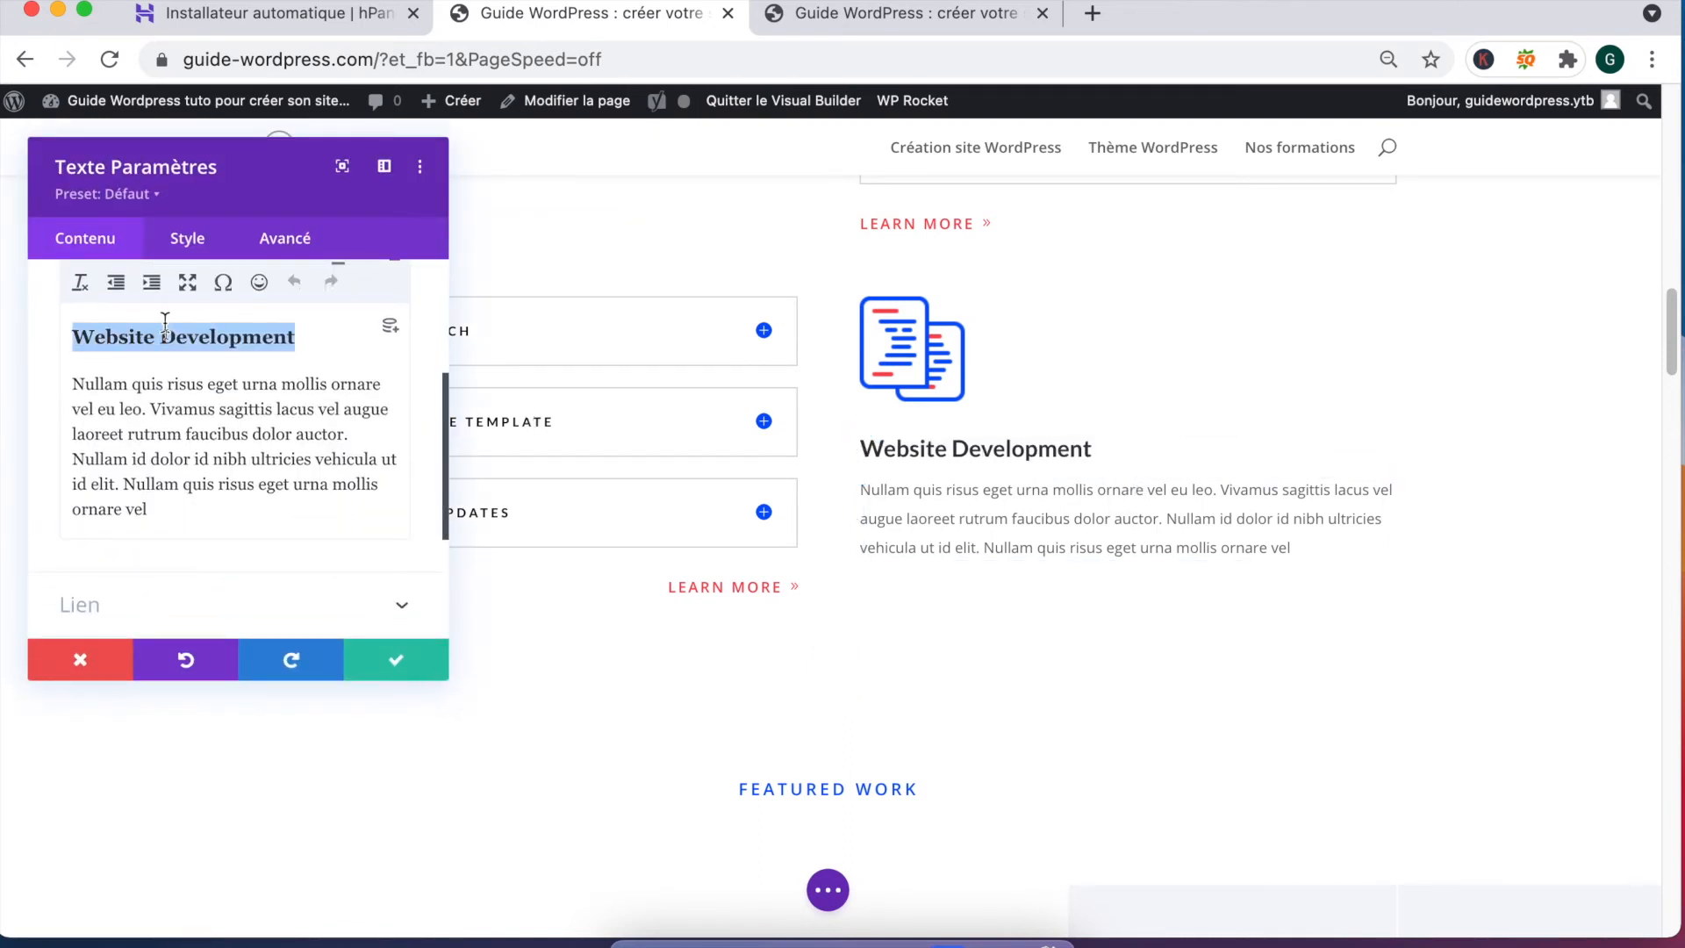
{"action": "type", "text": "N"}
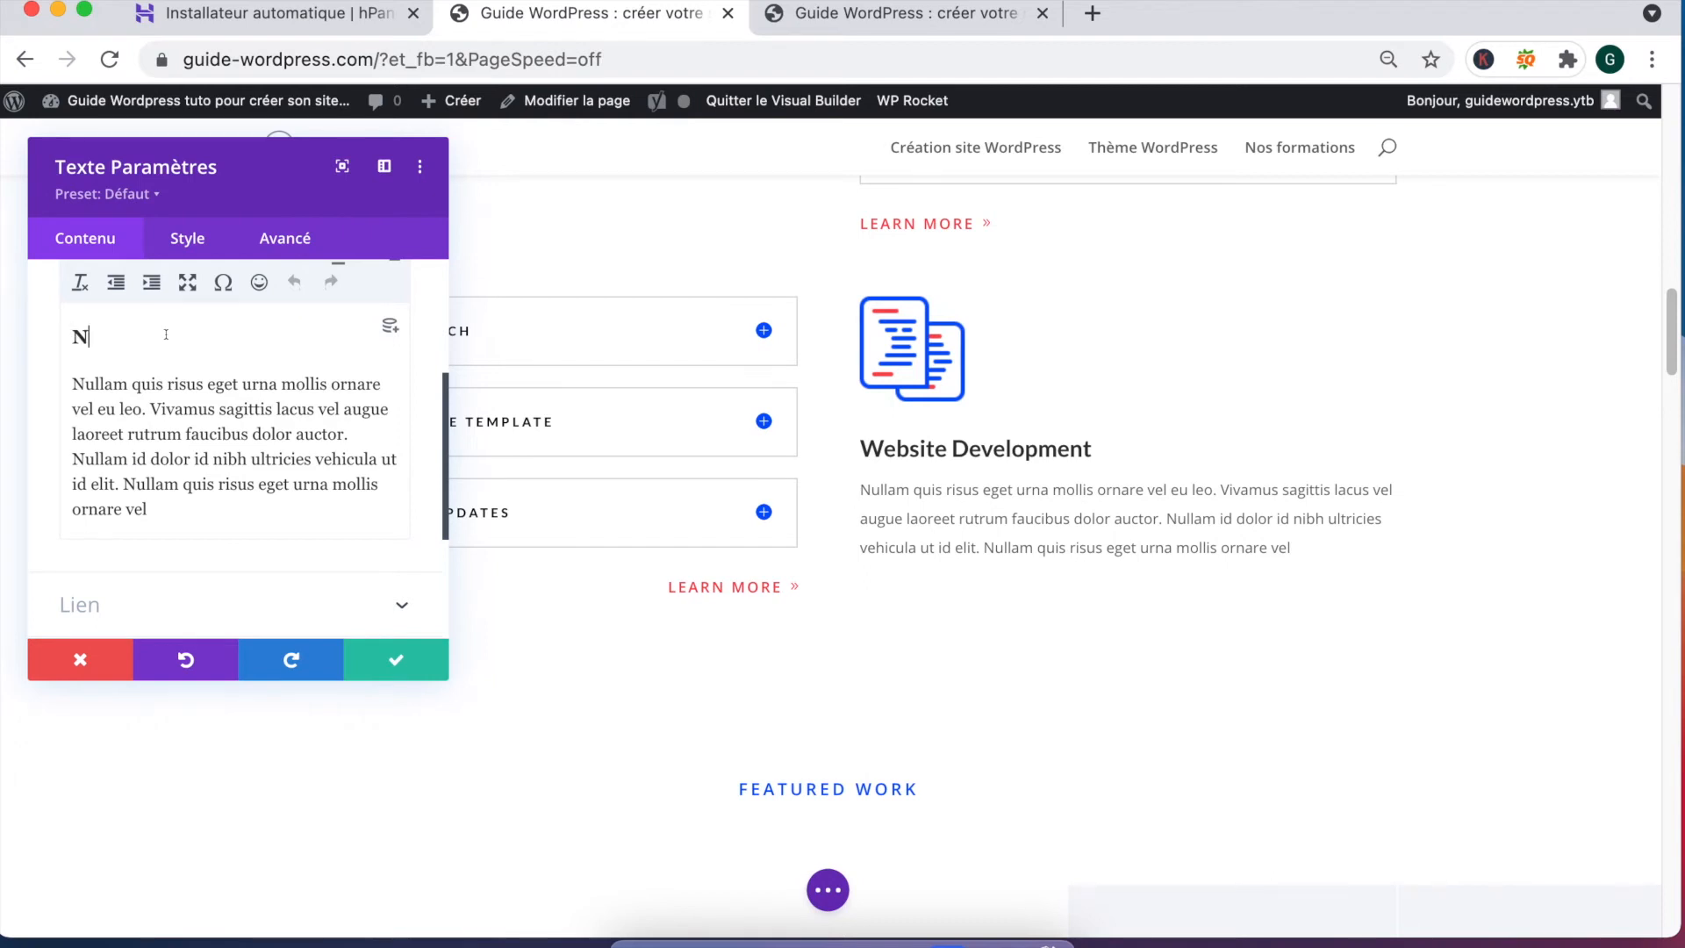
{"action": "type", "text": "os guide pour"}
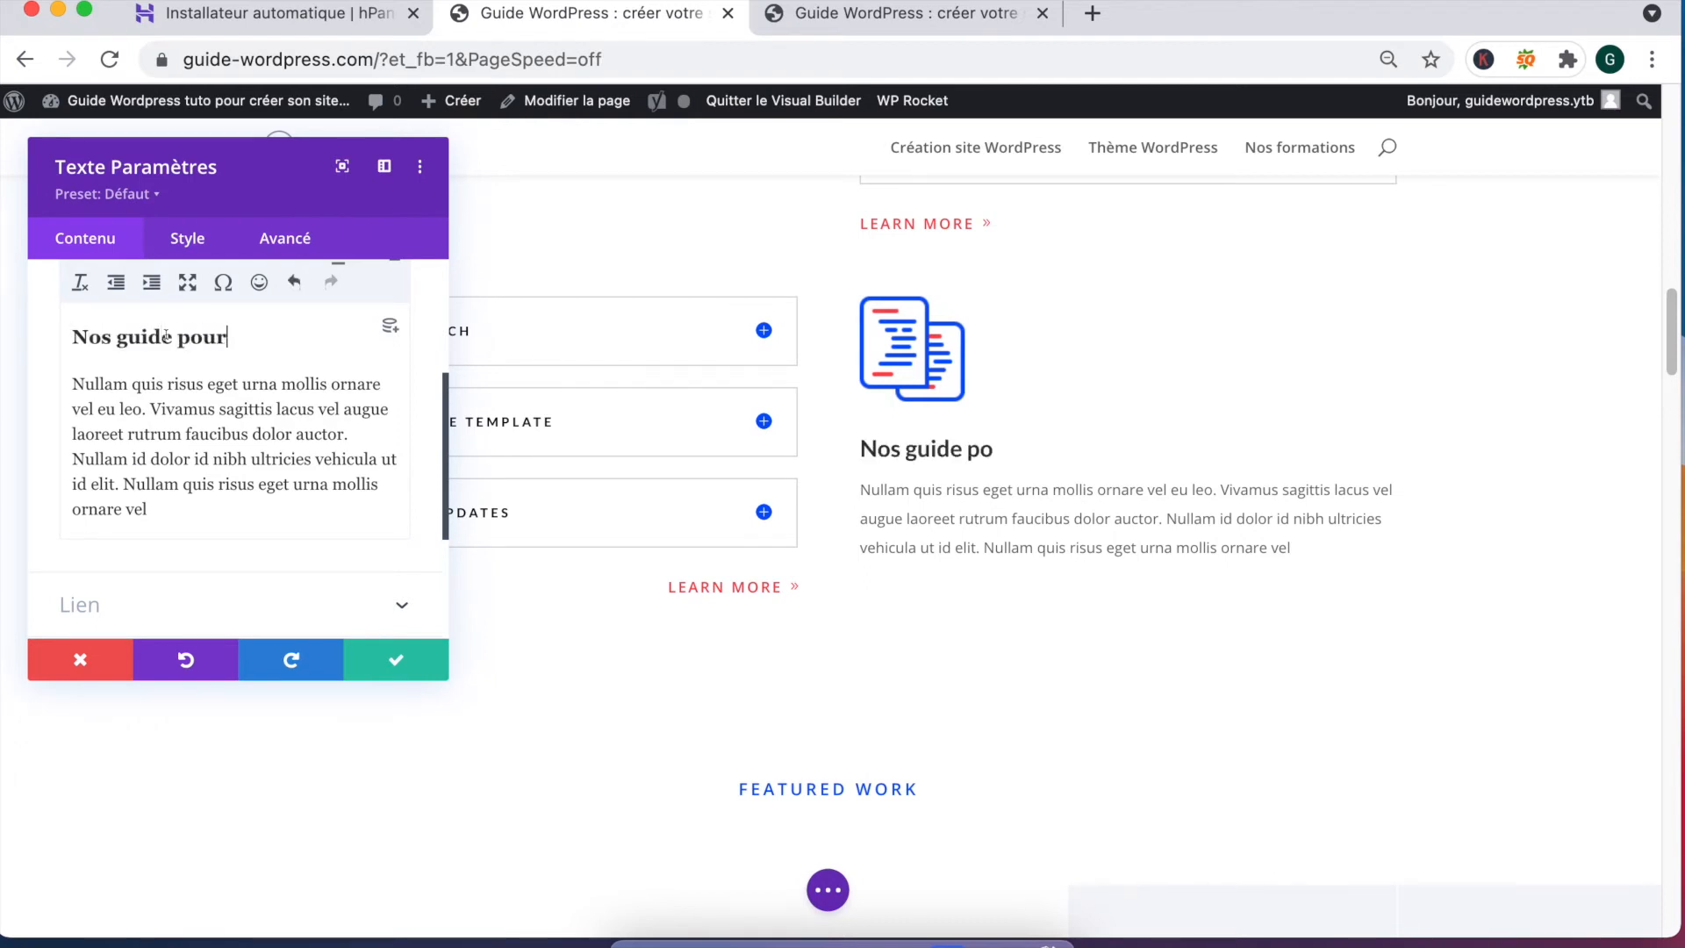
{"action": "type", "text": " débuter sur Wordpress"}
{"action": "left_click", "coordinate": [390, 660]}
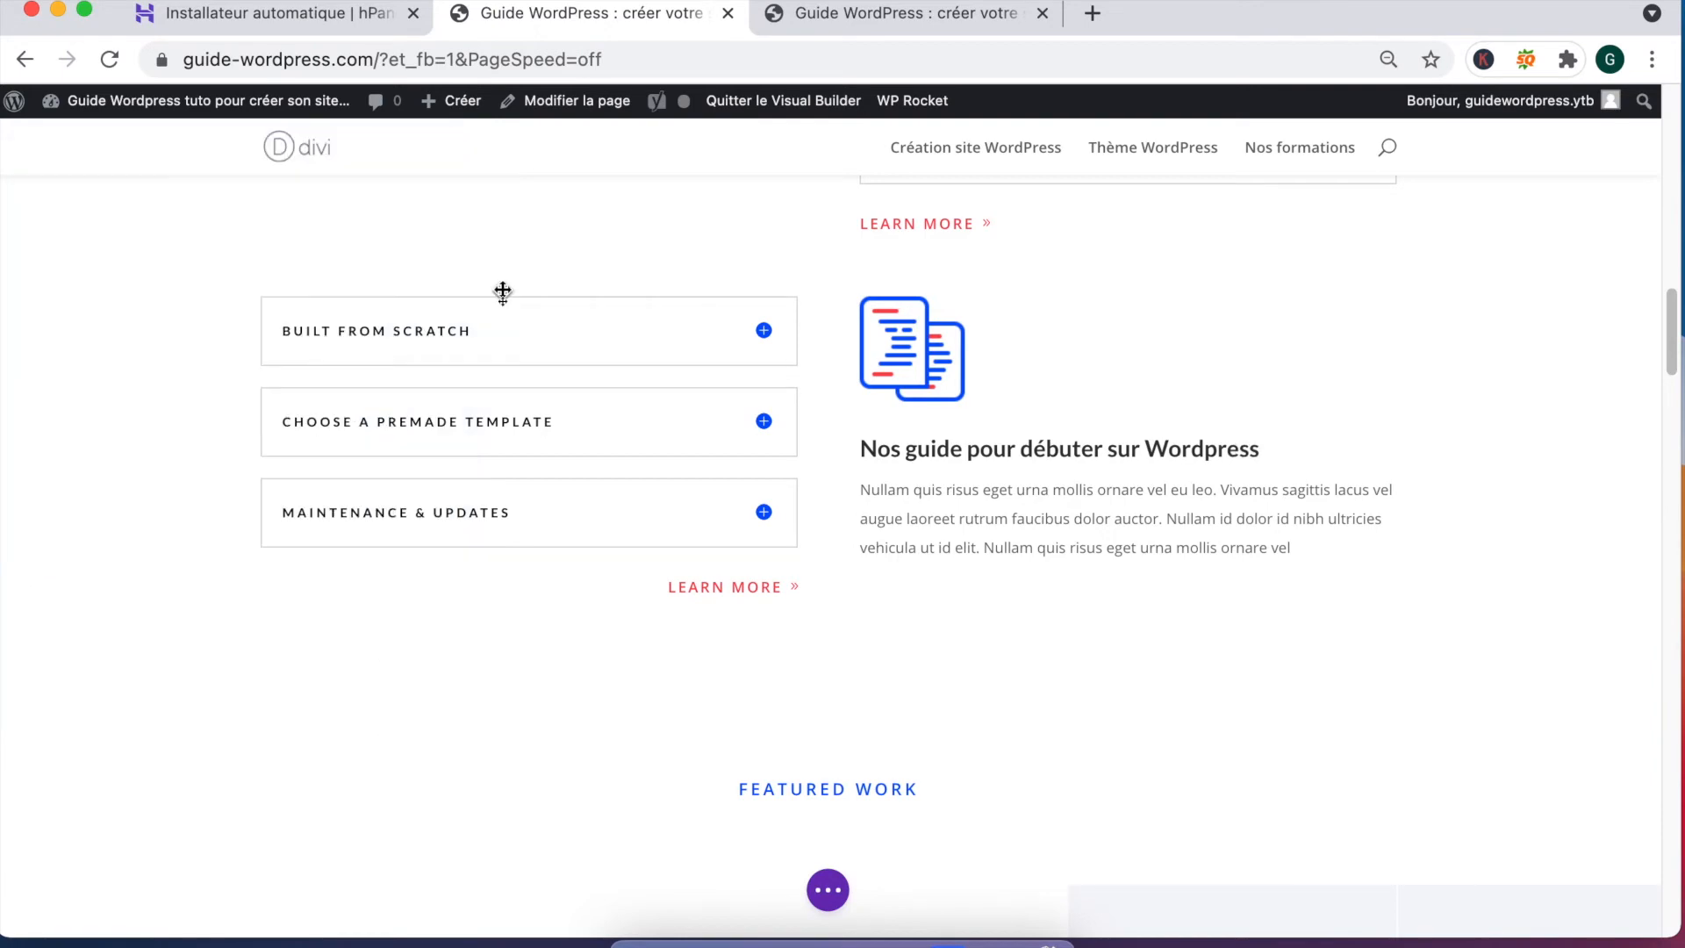
Step: Change the FEATURED WORK heading text to 'Nos formations' and save it
{"action": "scroll", "coordinate": [694, 686], "scroll_direction": "down", "scroll_amount": 3}
{"action": "scroll", "coordinate": [693, 687], "scroll_direction": "down", "scroll_amount": 3}
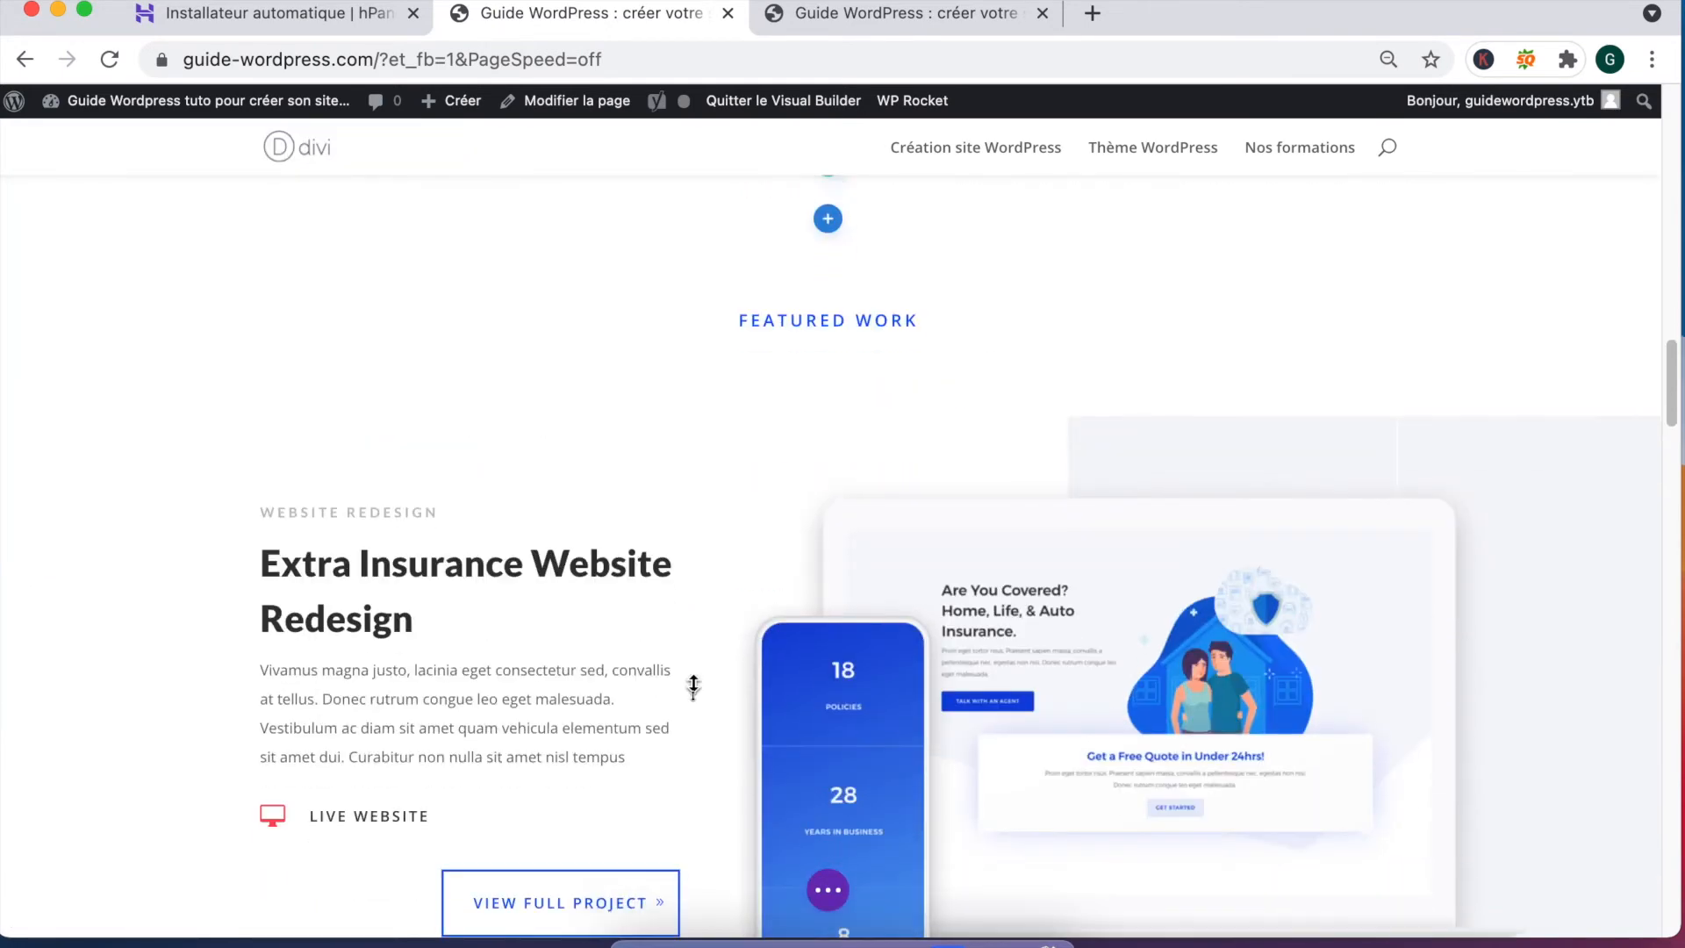
{"action": "scroll", "coordinate": [703, 658], "scroll_direction": "down", "scroll_amount": 1}
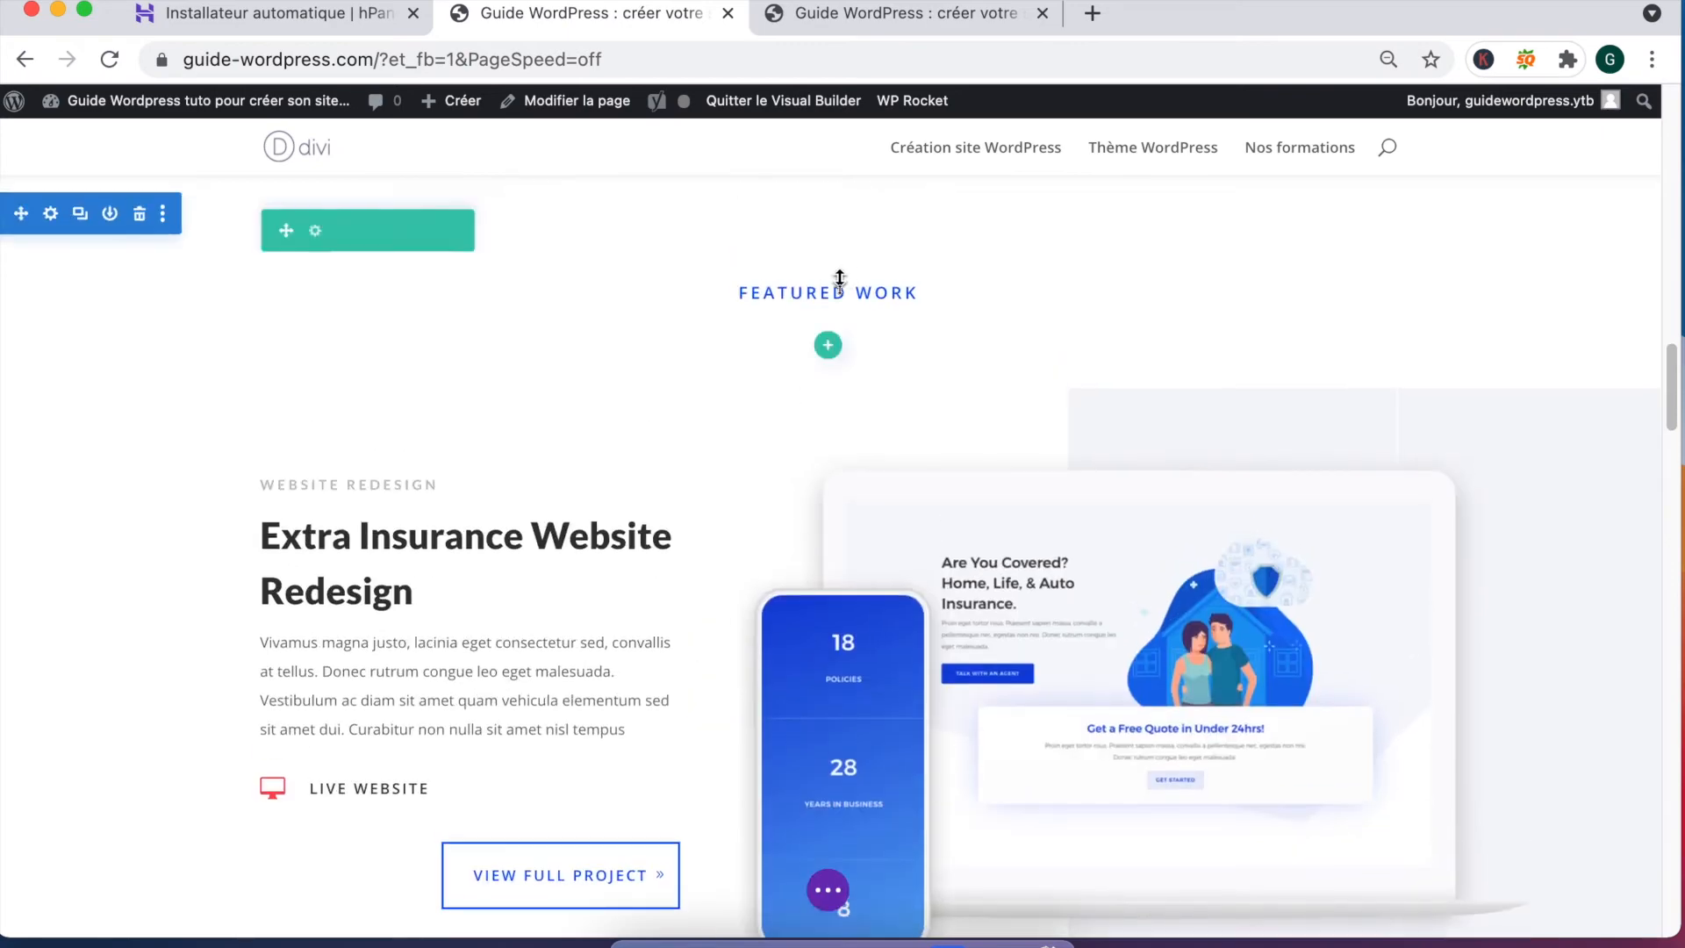
{"action": "mouse_move", "coordinate": [842, 303]}
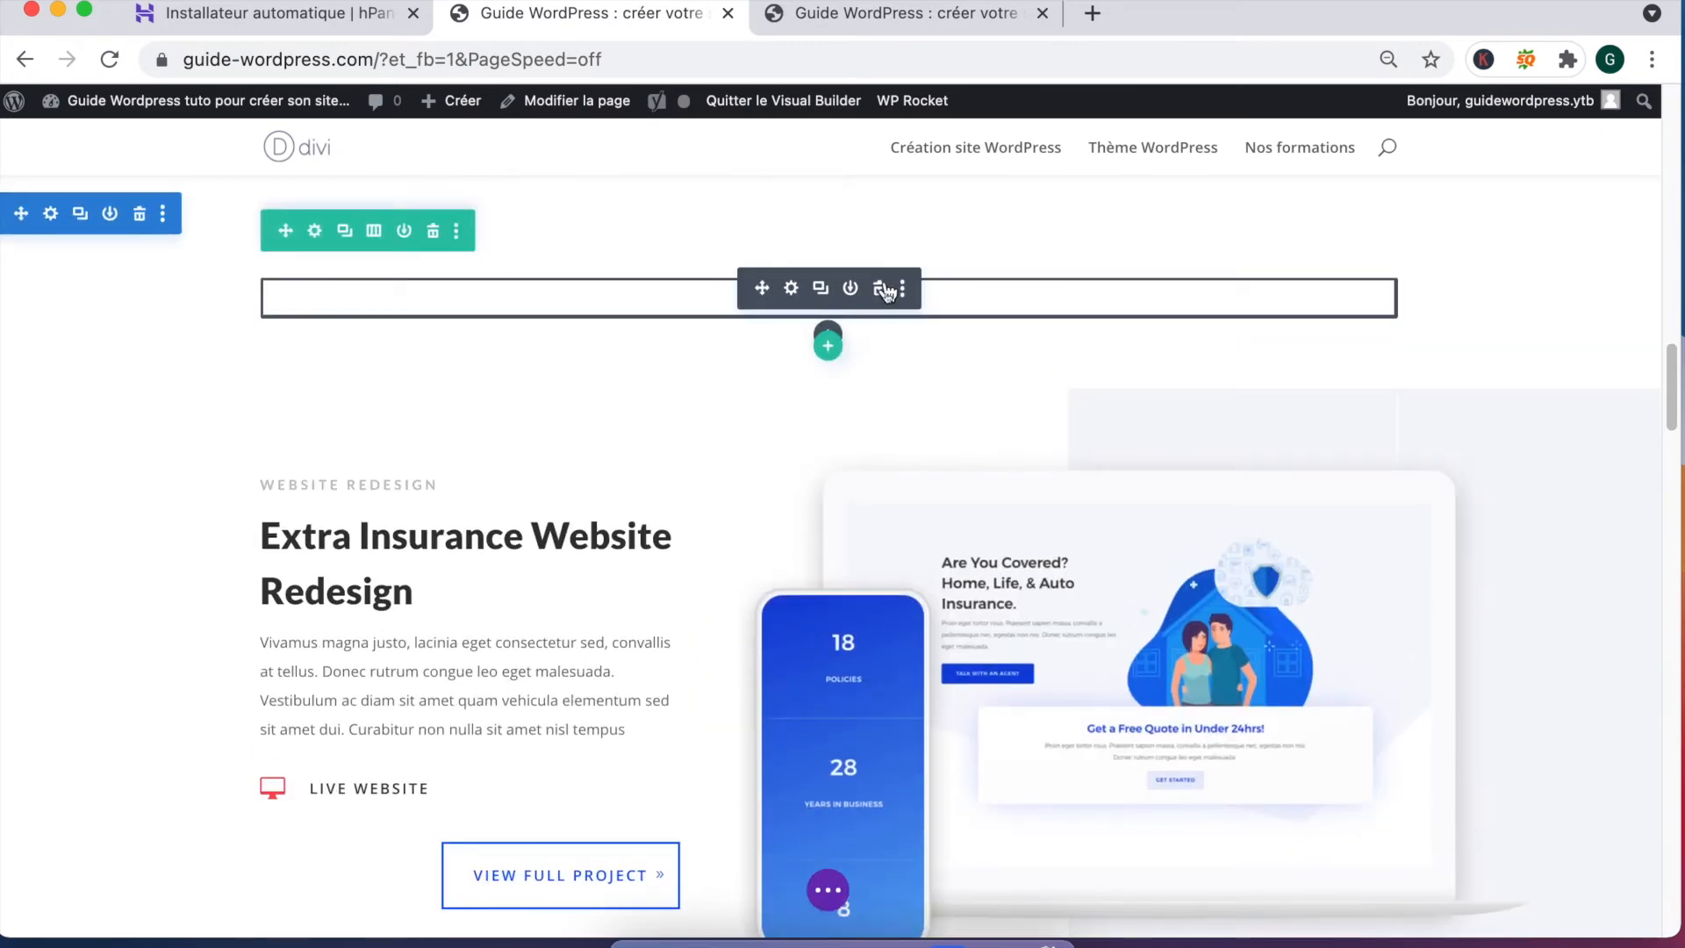
{"action": "left_click", "coordinate": [880, 289]}
{"action": "key", "text": "super+z"}
{"action": "mouse_move", "coordinate": [826, 290]}
{"action": "left_click", "coordinate": [793, 289]}
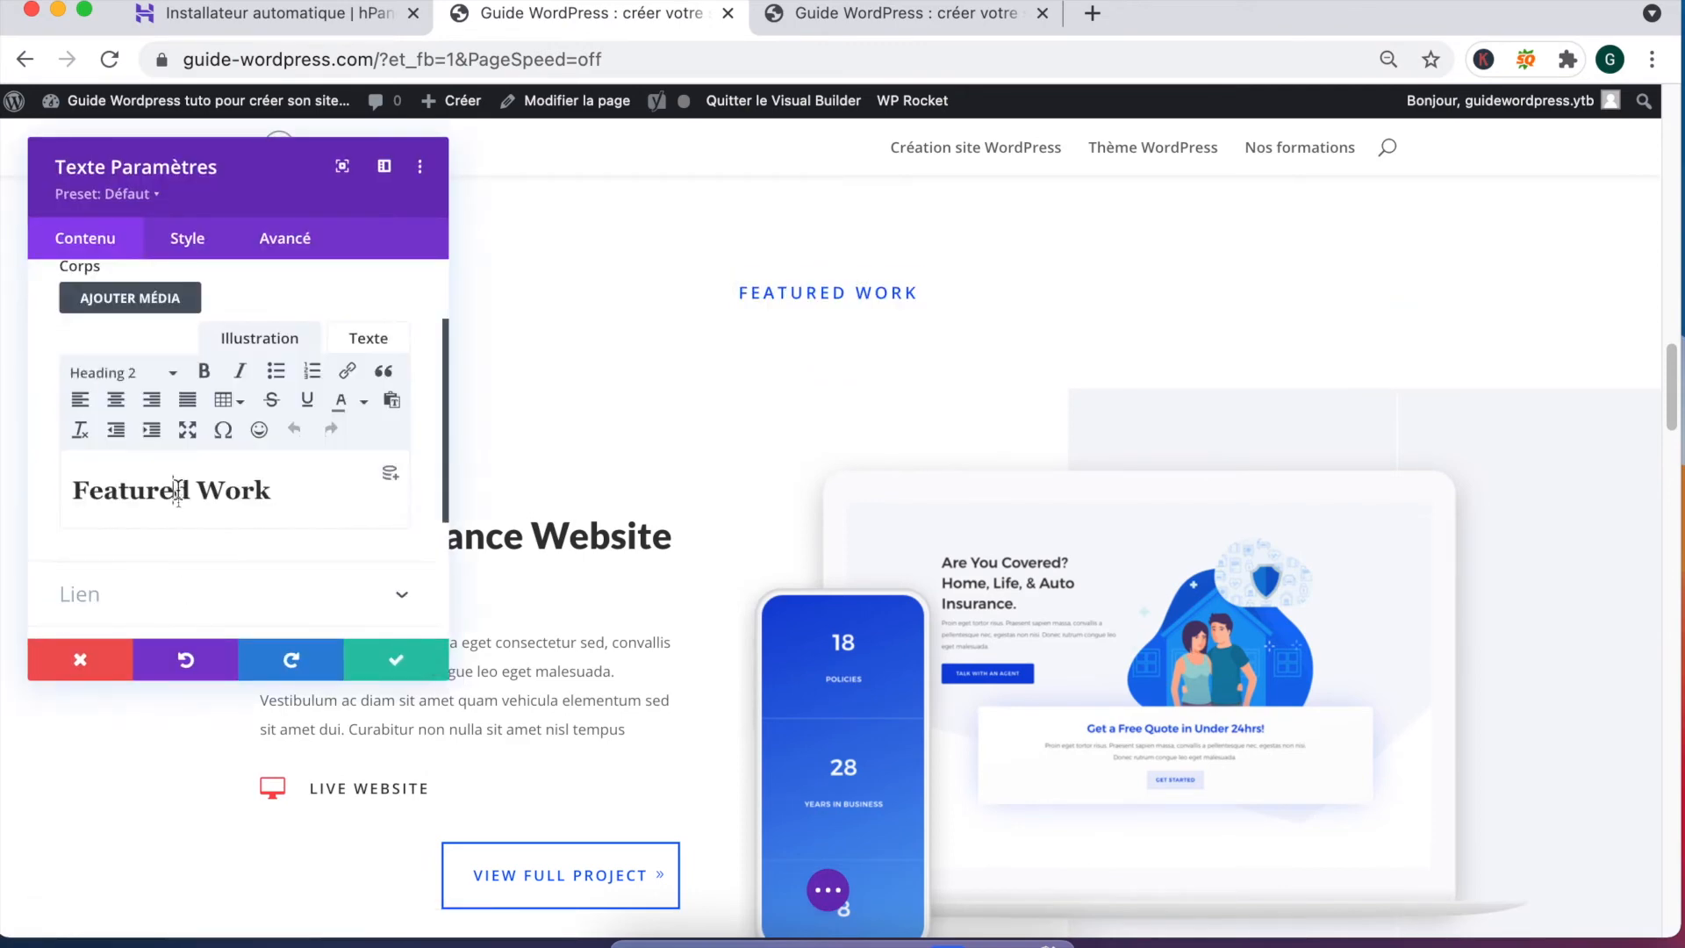
{"action": "triple_click", "coordinate": [179, 490]}
{"action": "type", "text": "Nos formations"}
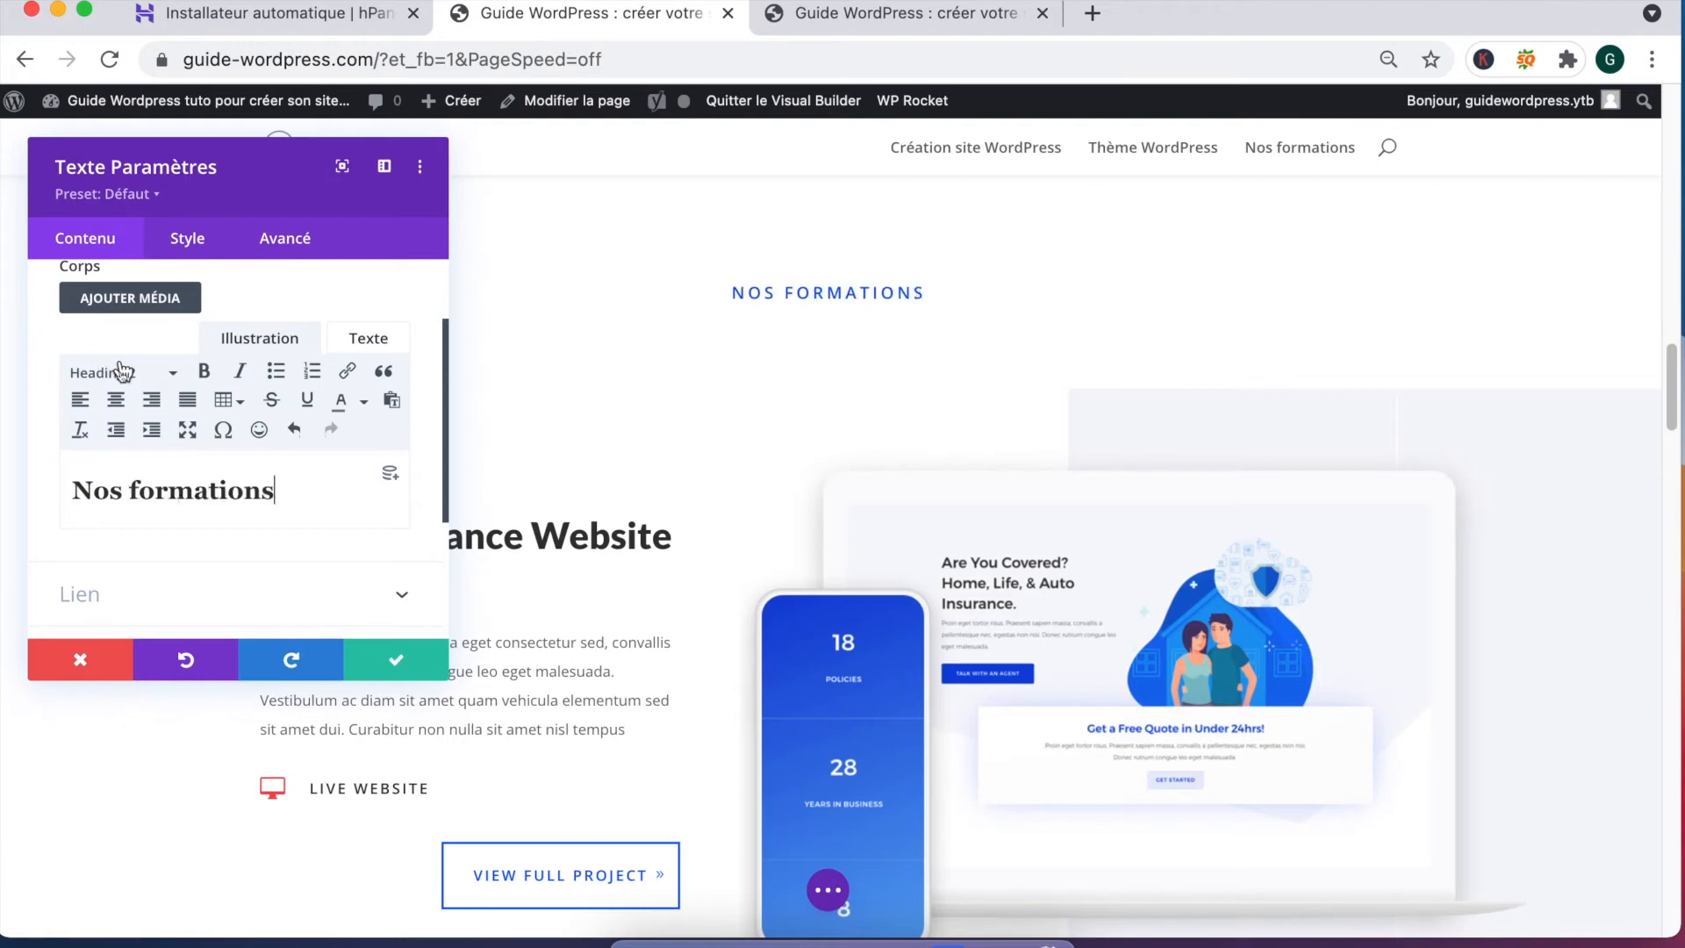
{"action": "left_click", "coordinate": [393, 658]}
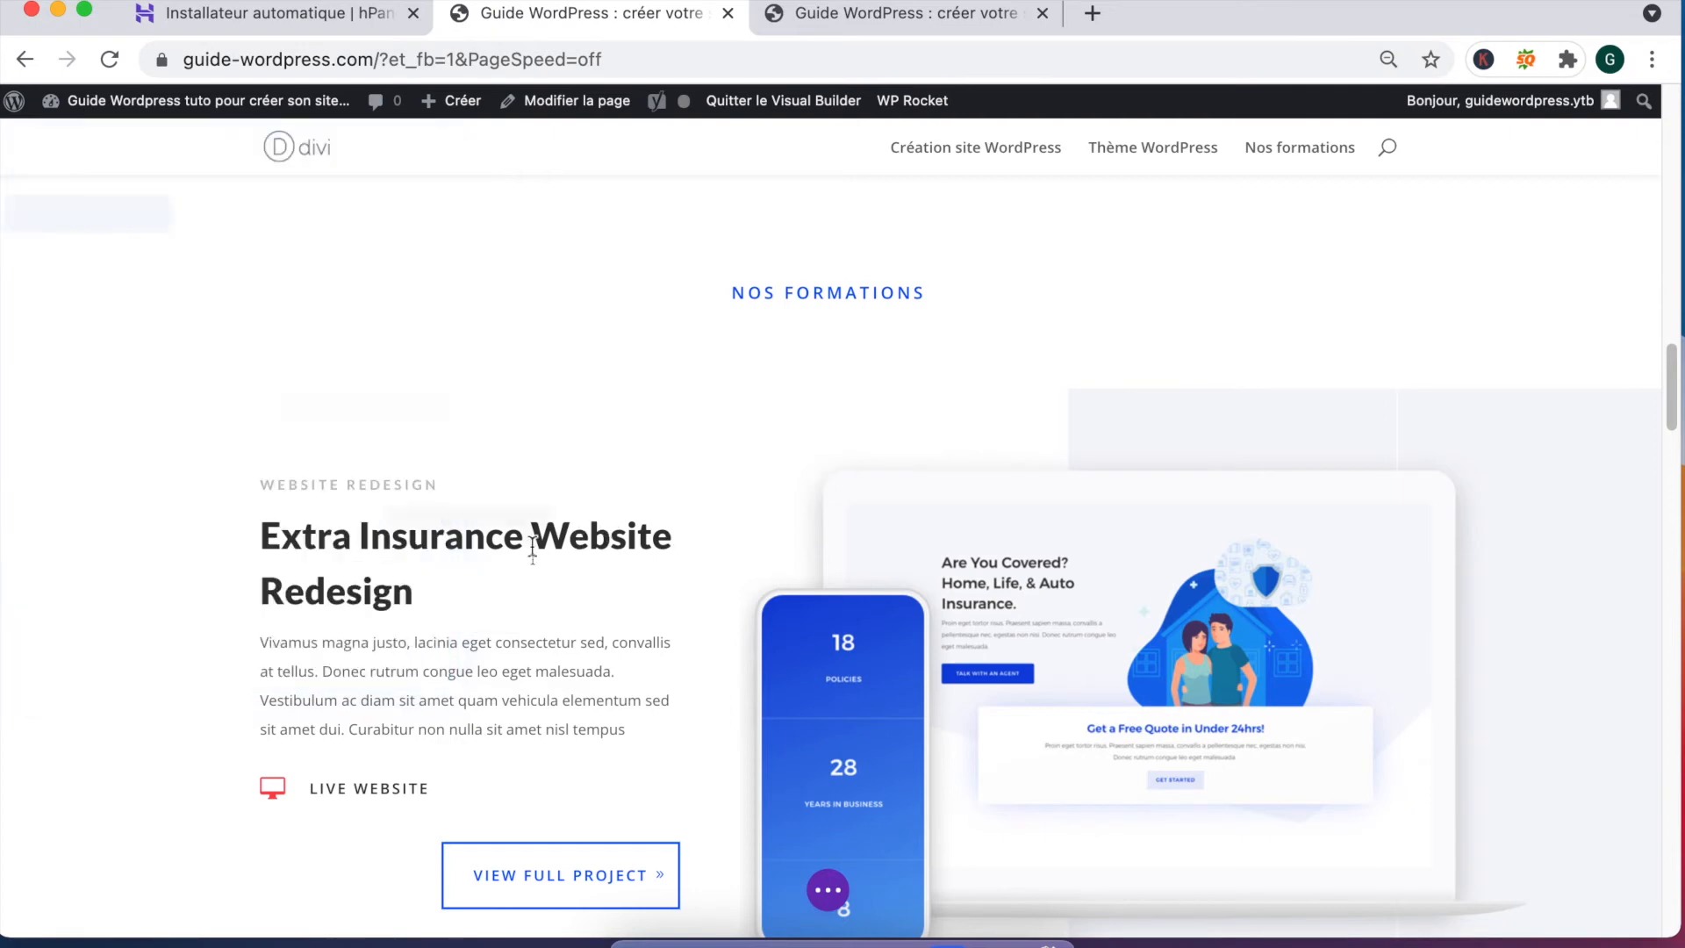
Step: Replace the first line with 'Toutes nos formations pour débutants et experts en CMS Wordpress' as paragraph text
{"action": "scroll", "coordinate": [533, 549], "scroll_direction": "down", "scroll_amount": 1}
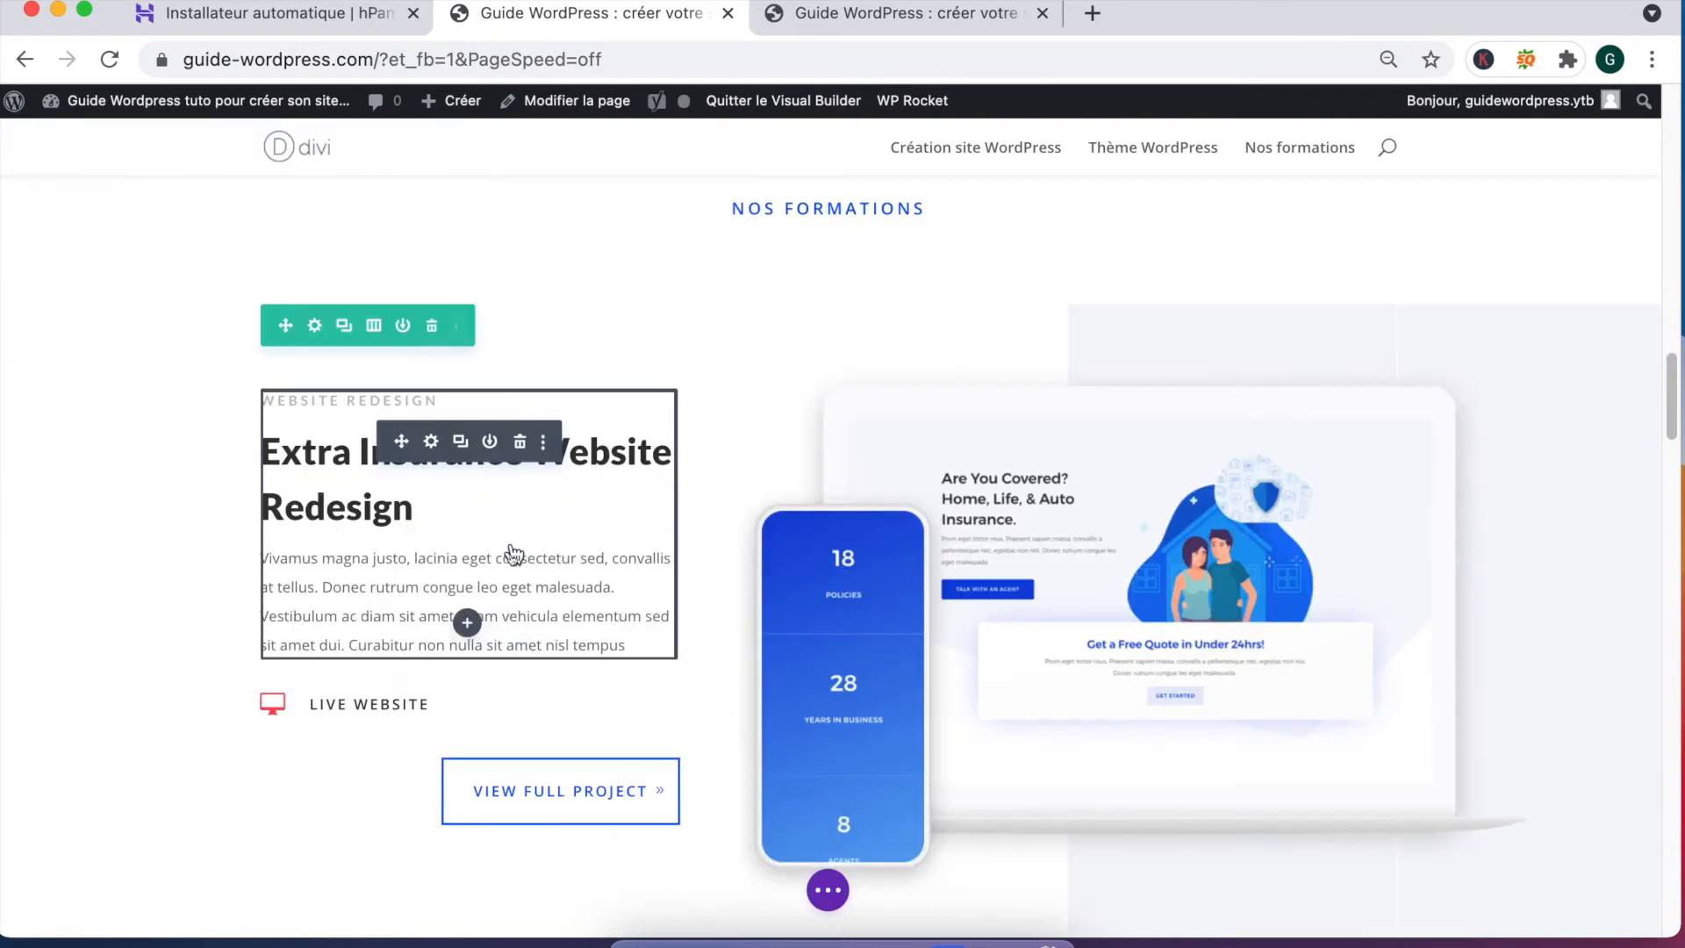
{"action": "left_click", "coordinate": [431, 445]}
{"action": "scroll", "coordinate": [179, 488], "scroll_direction": "down", "scroll_amount": 3}
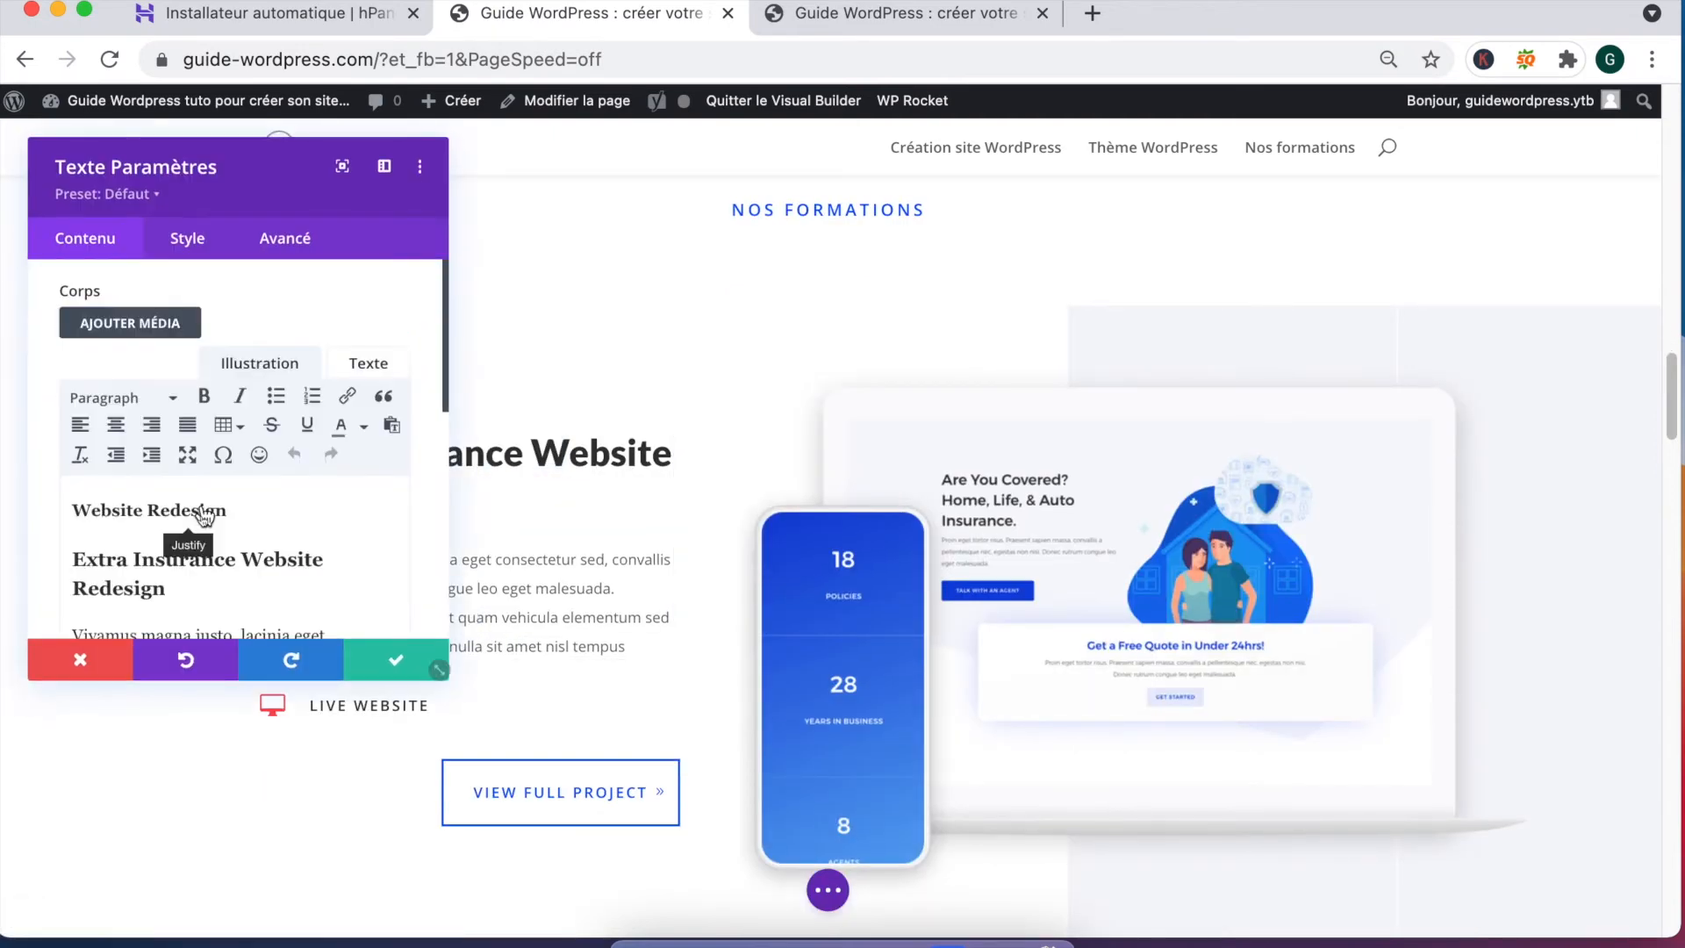
{"action": "triple_click", "coordinate": [167, 463]}
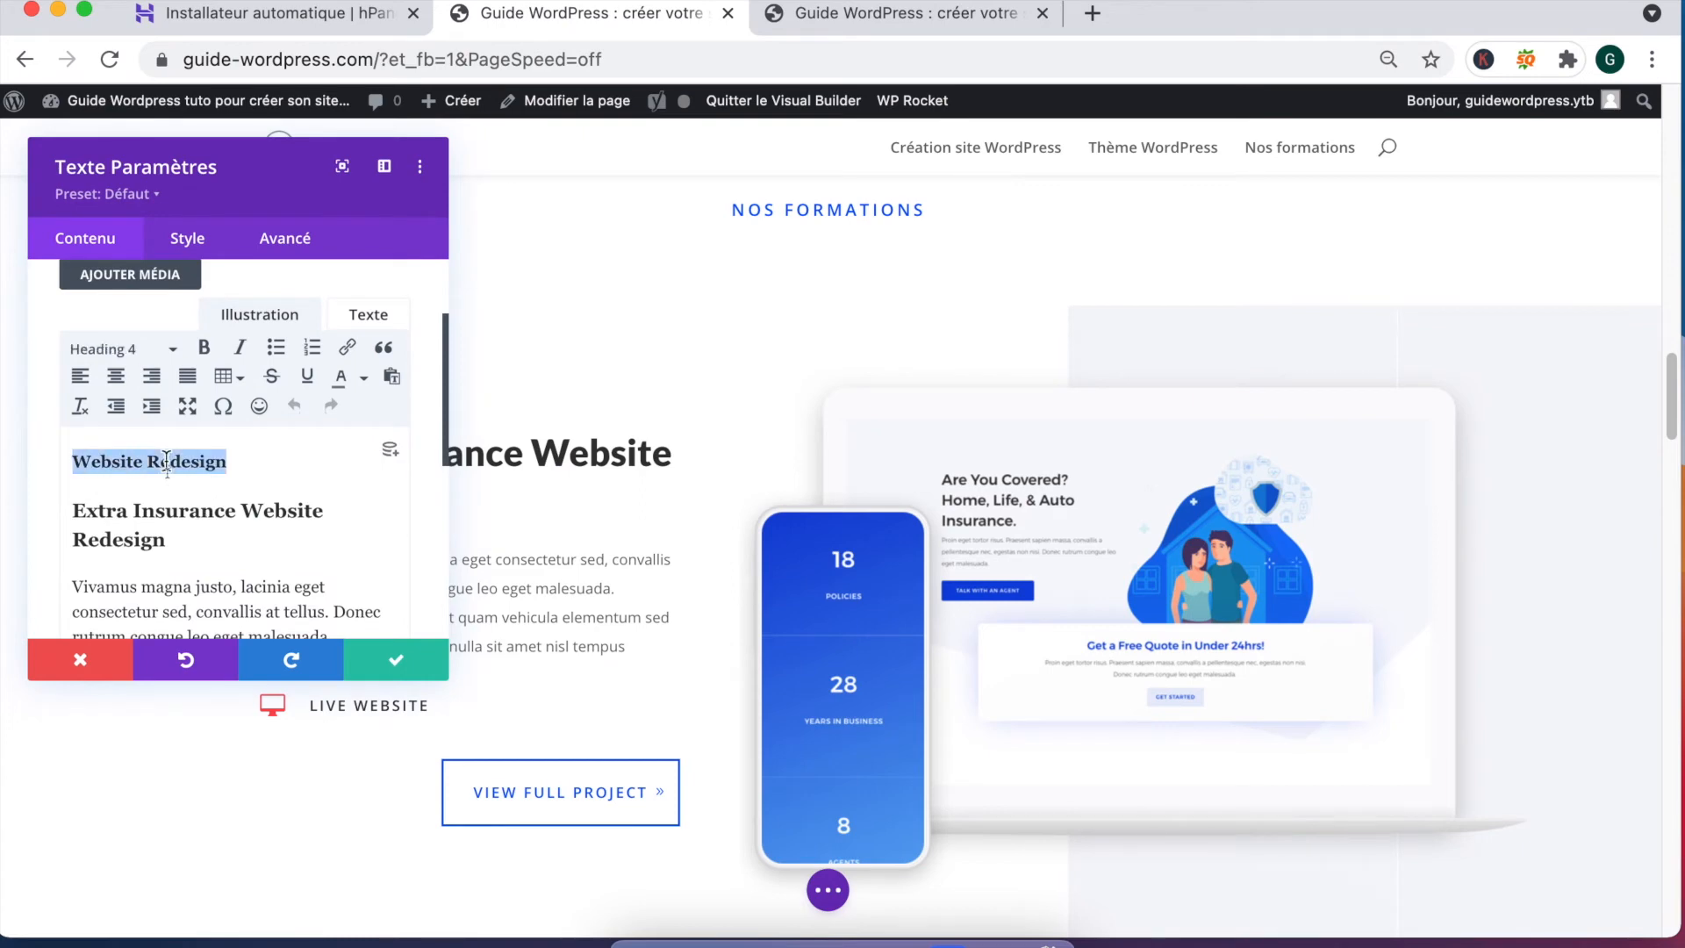
{"action": "type", "text": "T"}
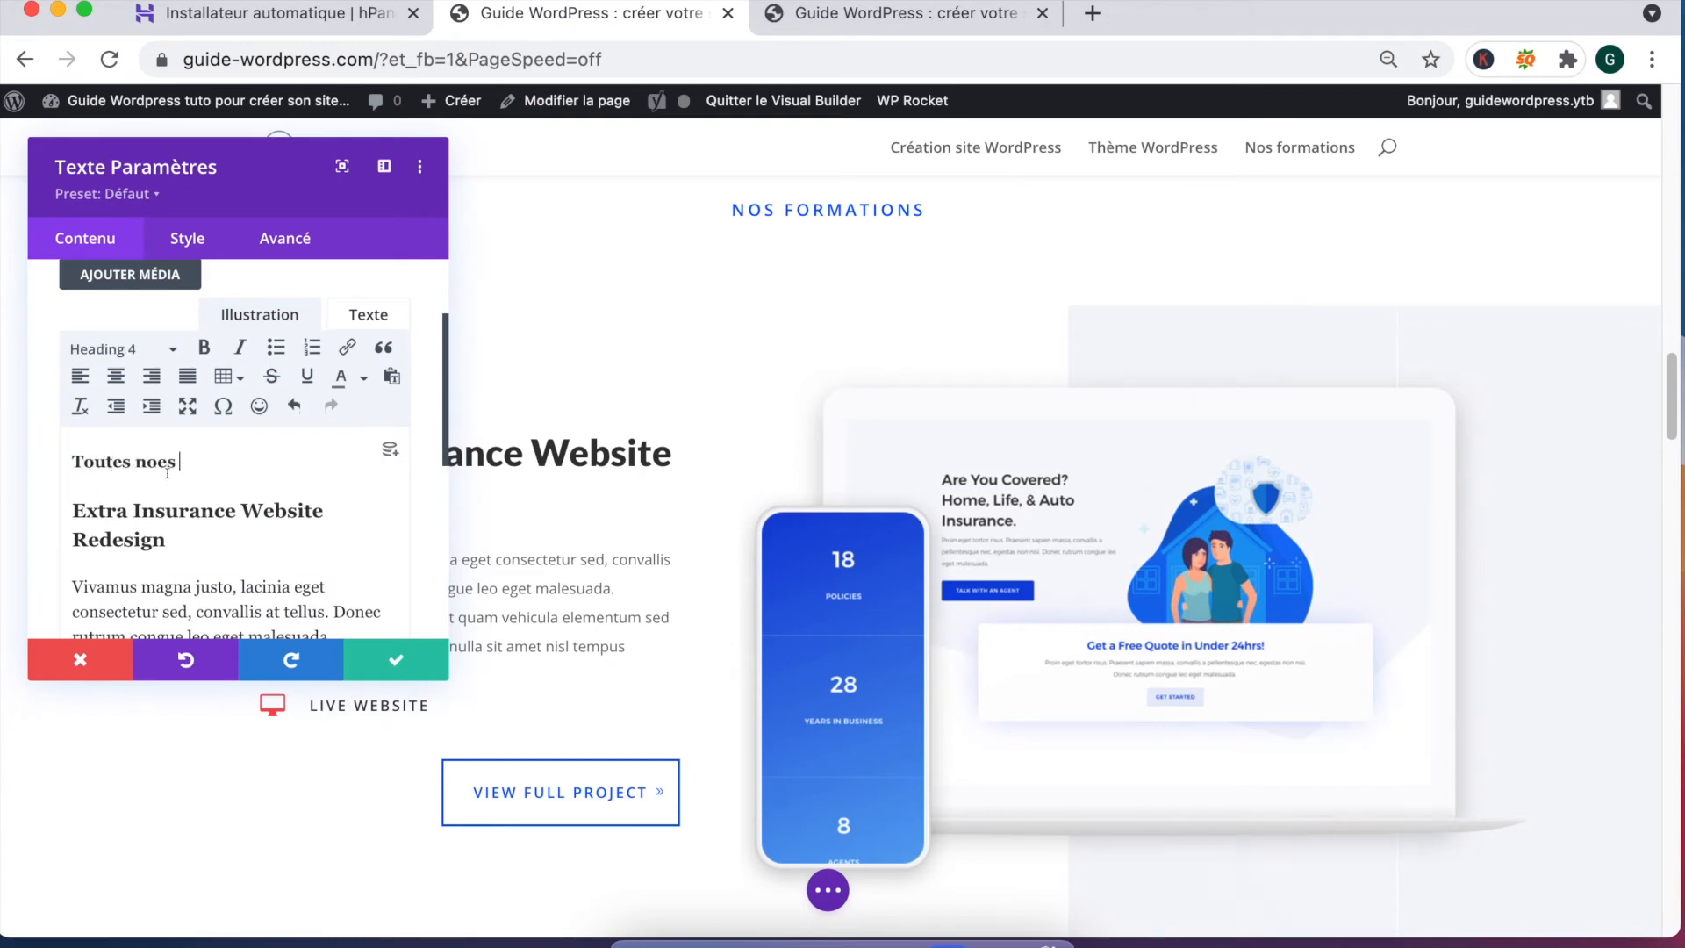
{"action": "type", "text": "outes nos formations pour débutants et exper"}
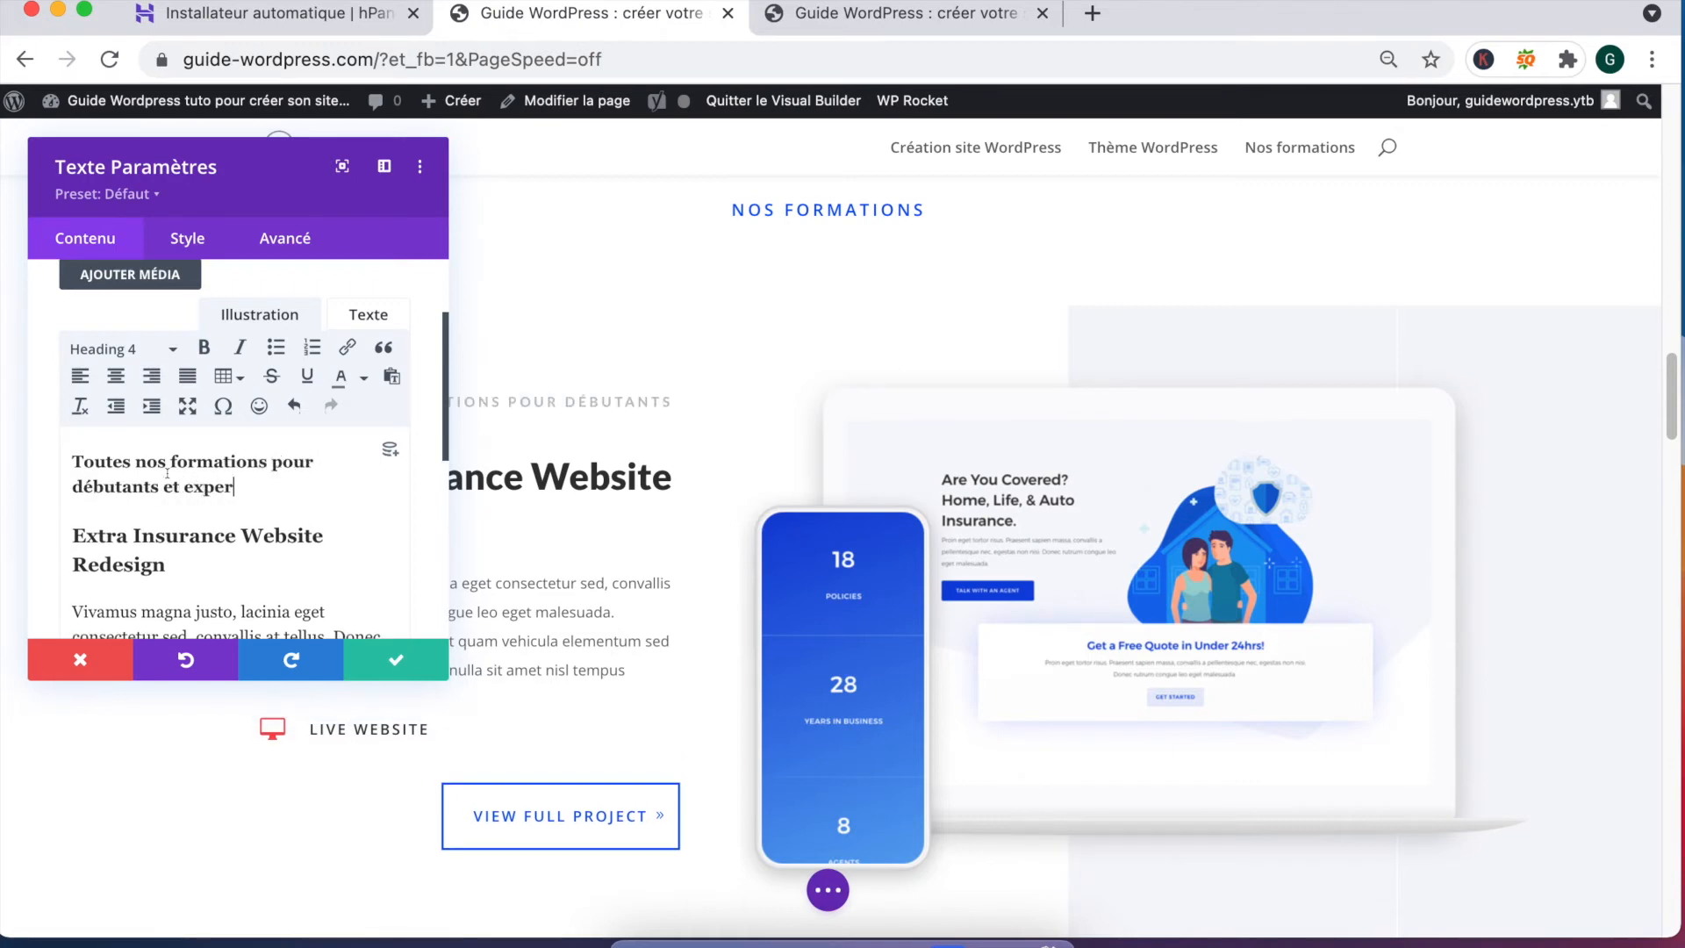
{"action": "type", "text": "ts en CMS WOordpress"}
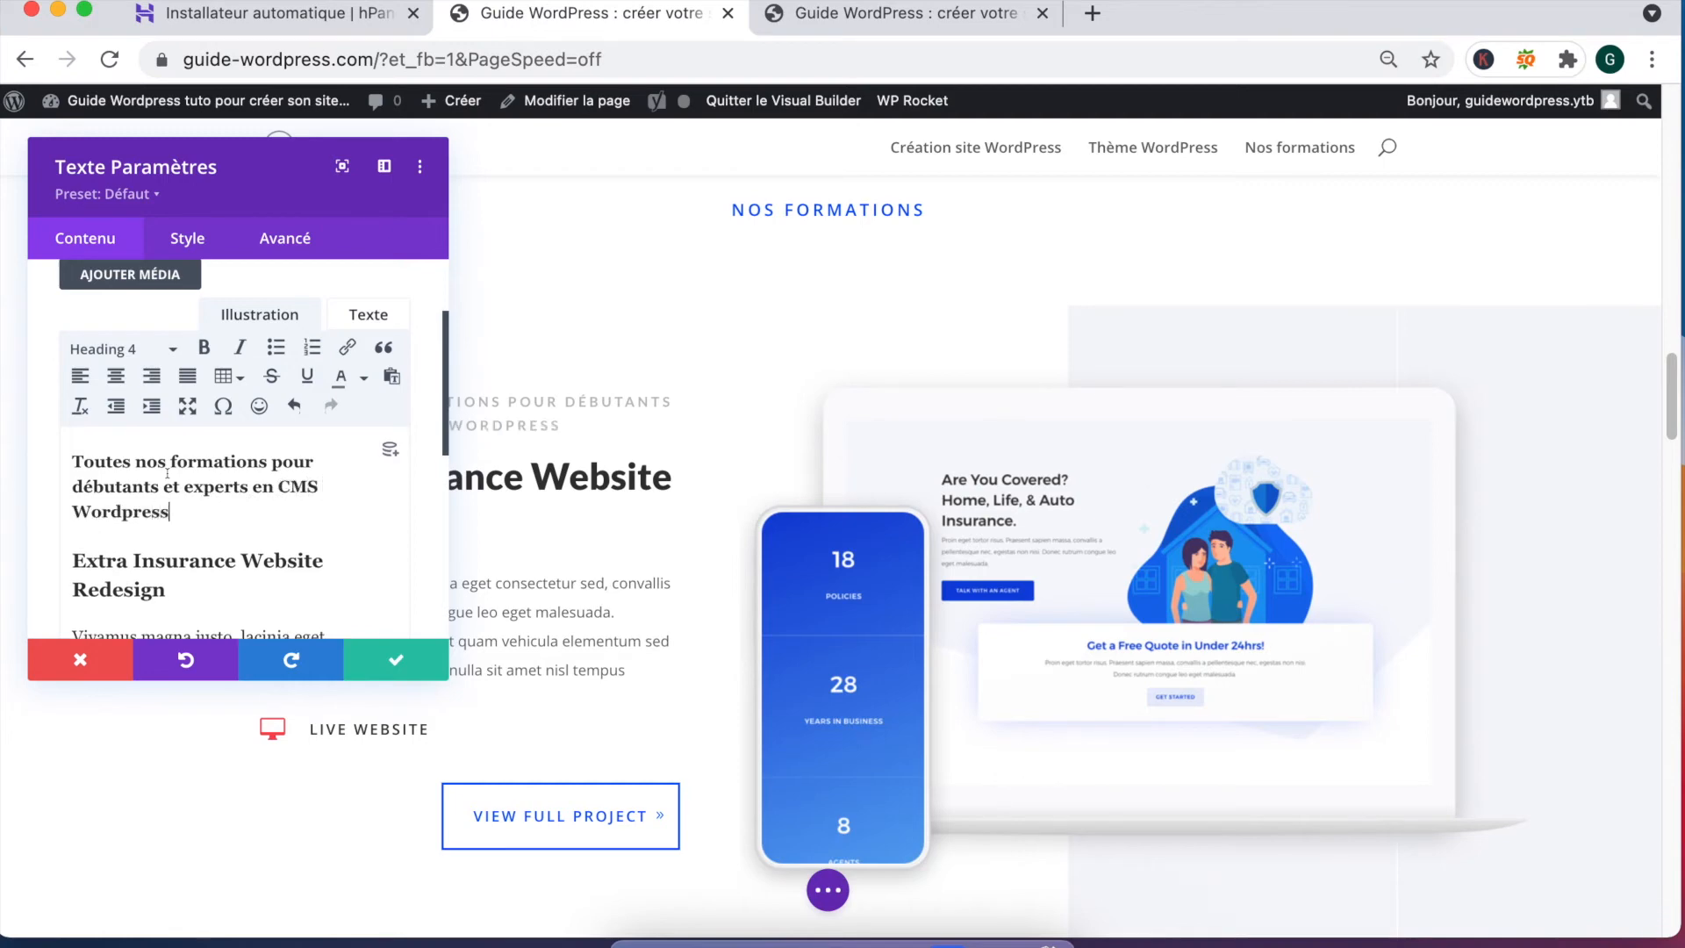
{"action": "left_click_drag", "start_coordinate": [178, 582], "coordinate": [79, 560]}
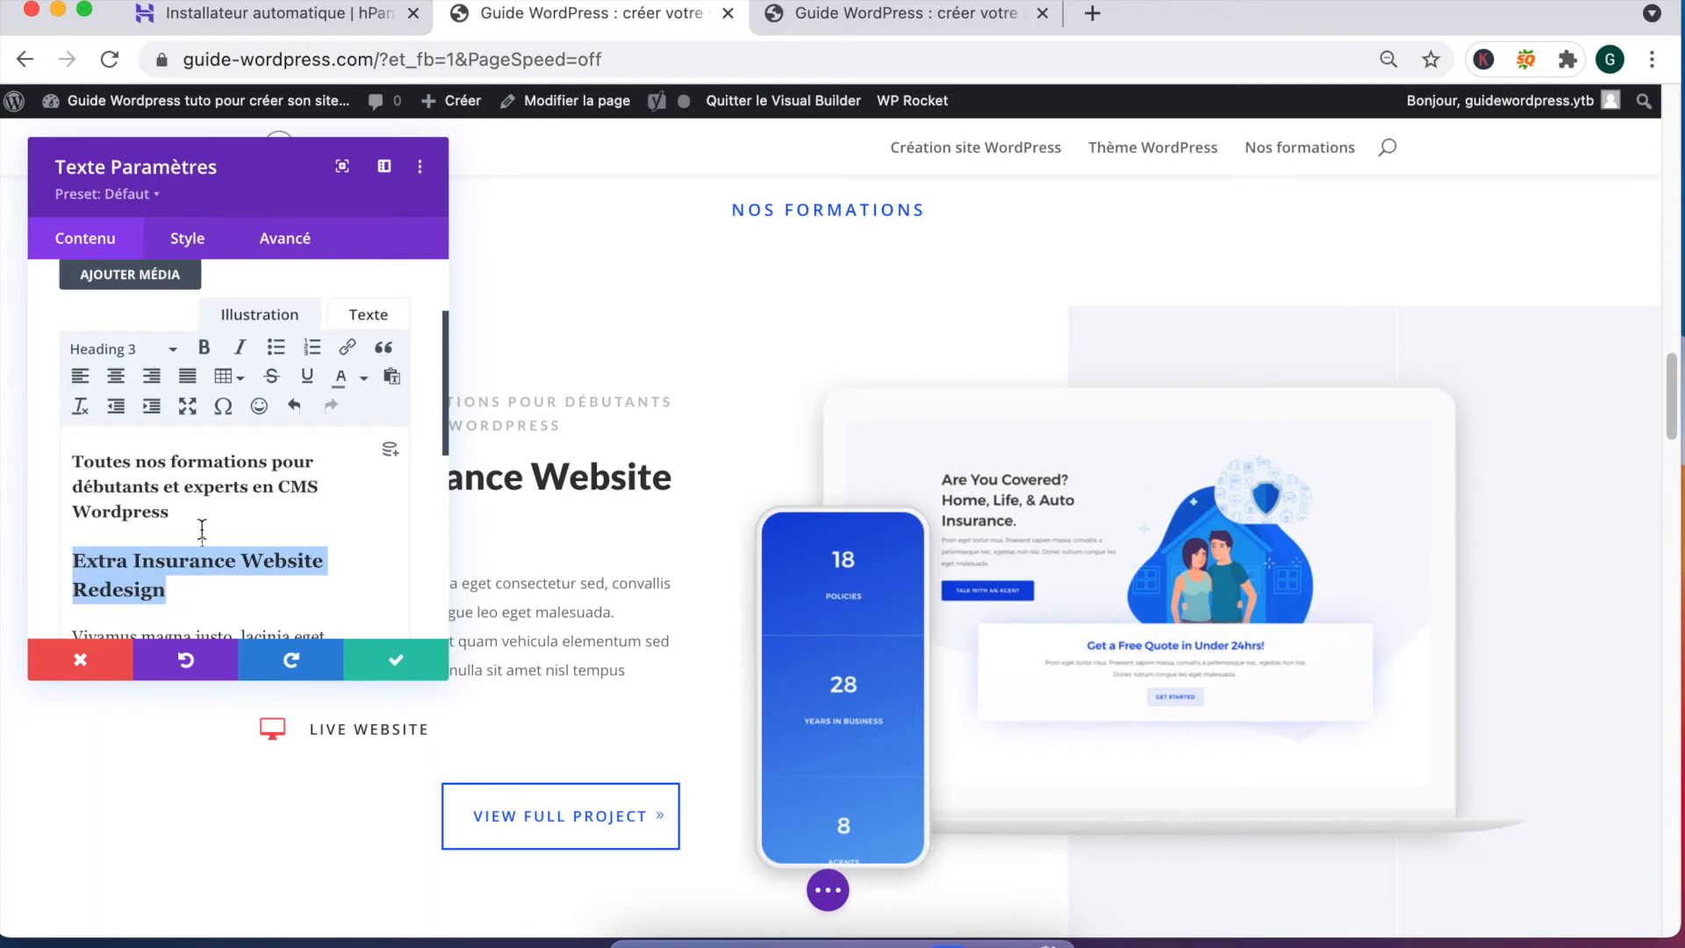
{"action": "left_click", "coordinate": [165, 489]}
{"action": "left_click_drag", "start_coordinate": [171, 512], "coordinate": [71, 458]}
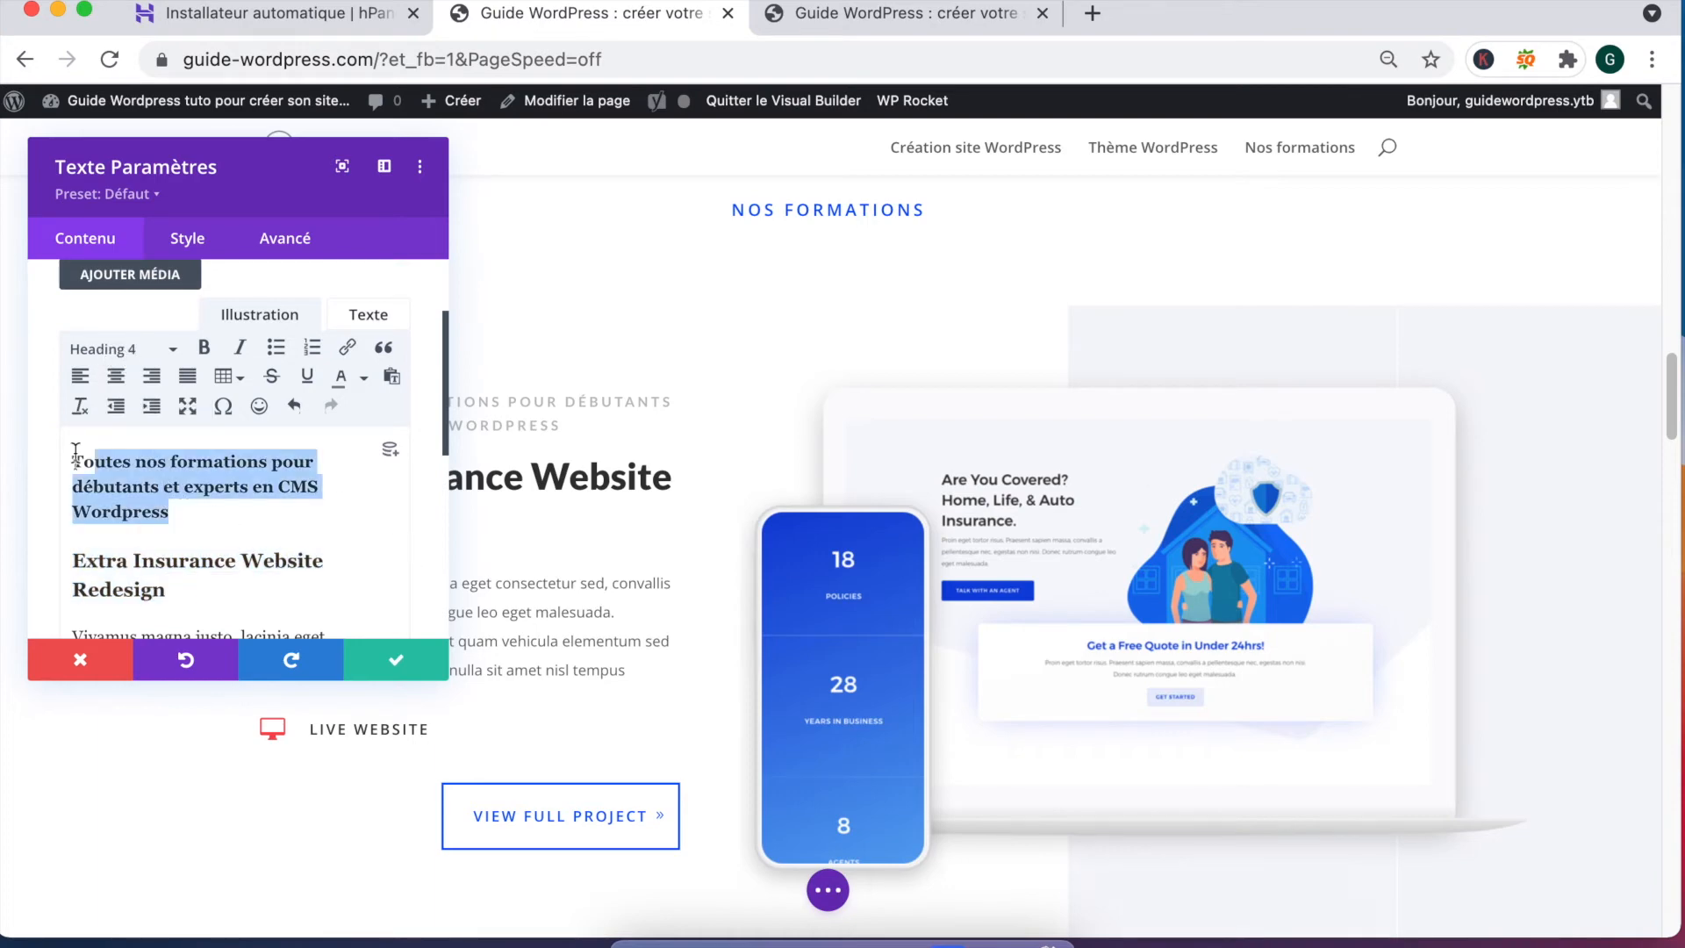
{"action": "left_click", "coordinate": [133, 351]}
{"action": "left_click", "coordinate": [131, 387]}
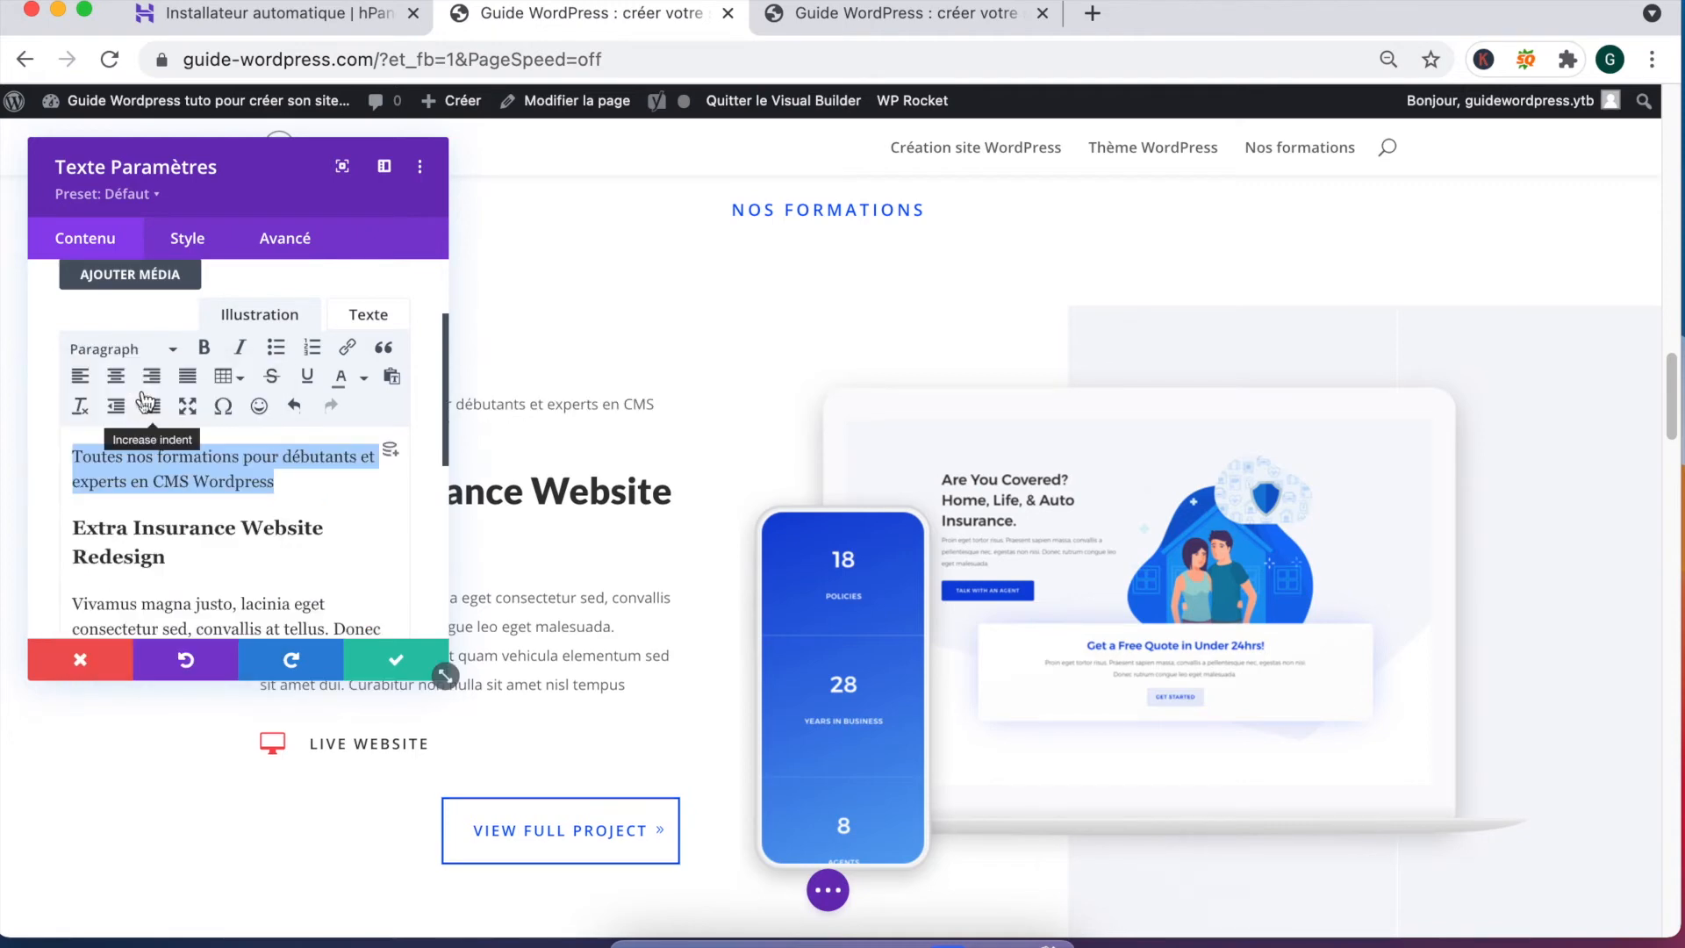
Step: Retitle the project heading 'Formation en SEO spécialisée Wordpress' and save the module
{"action": "scroll", "coordinate": [199, 524], "scroll_direction": "down", "scroll_amount": 1}
{"action": "scroll", "coordinate": [199, 524], "scroll_direction": "up", "scroll_amount": 1}
{"action": "left_click_drag", "start_coordinate": [171, 551], "coordinate": [22, 522]}
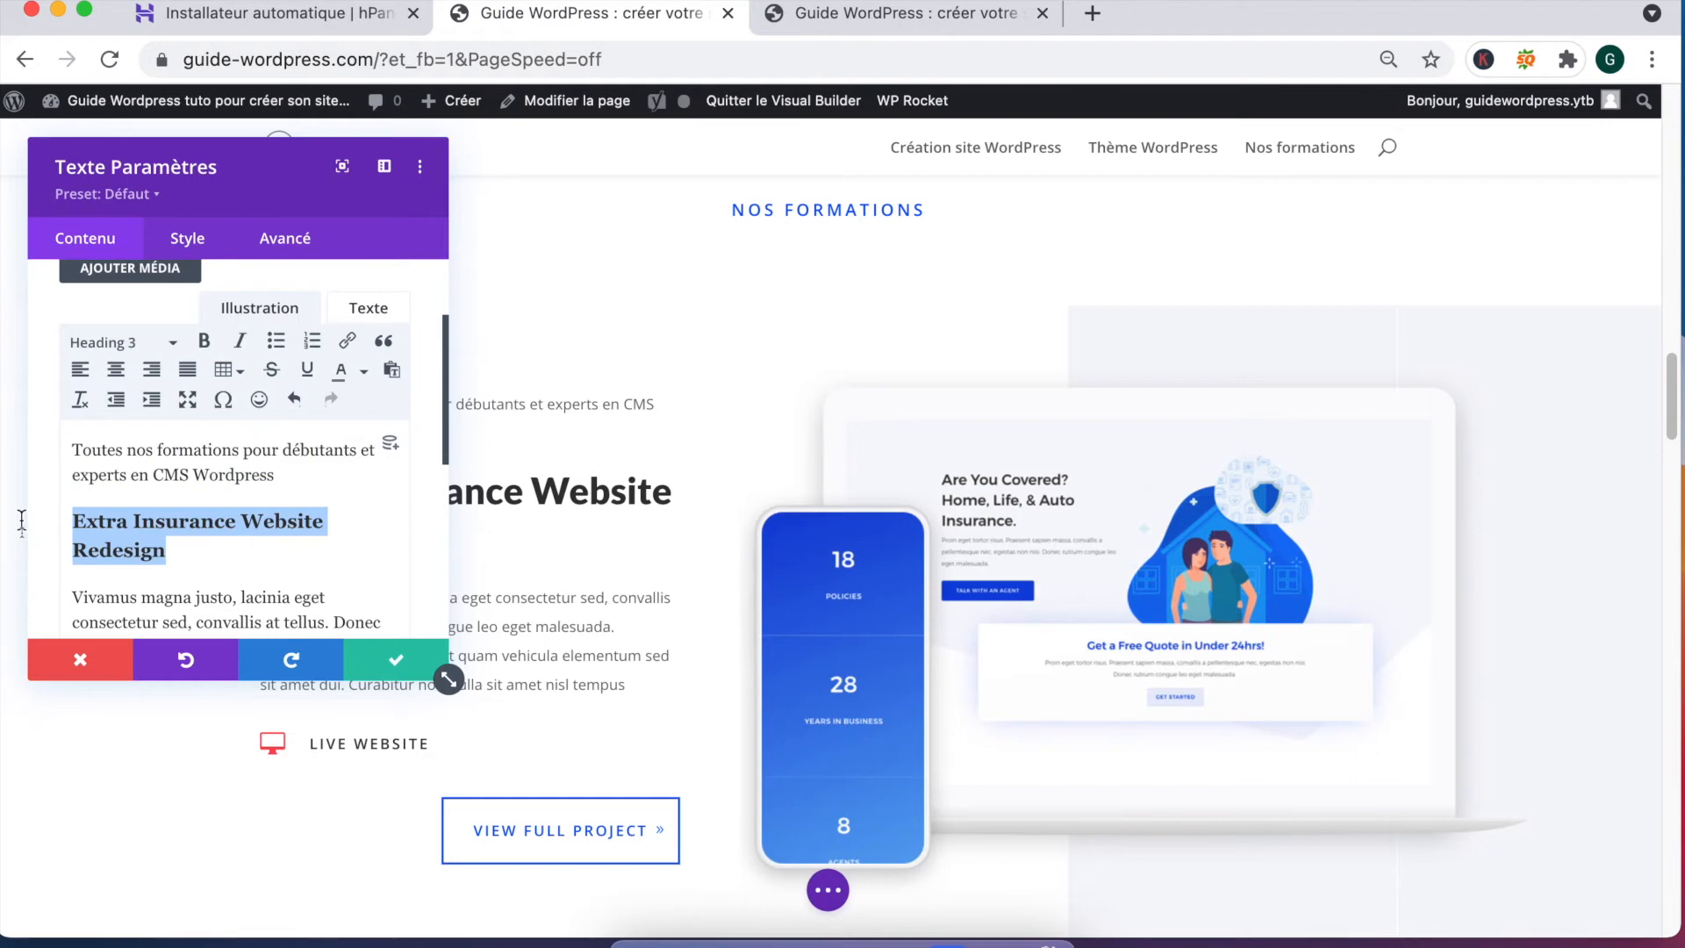
{"action": "type", "text": "Formation en SEO sp"}
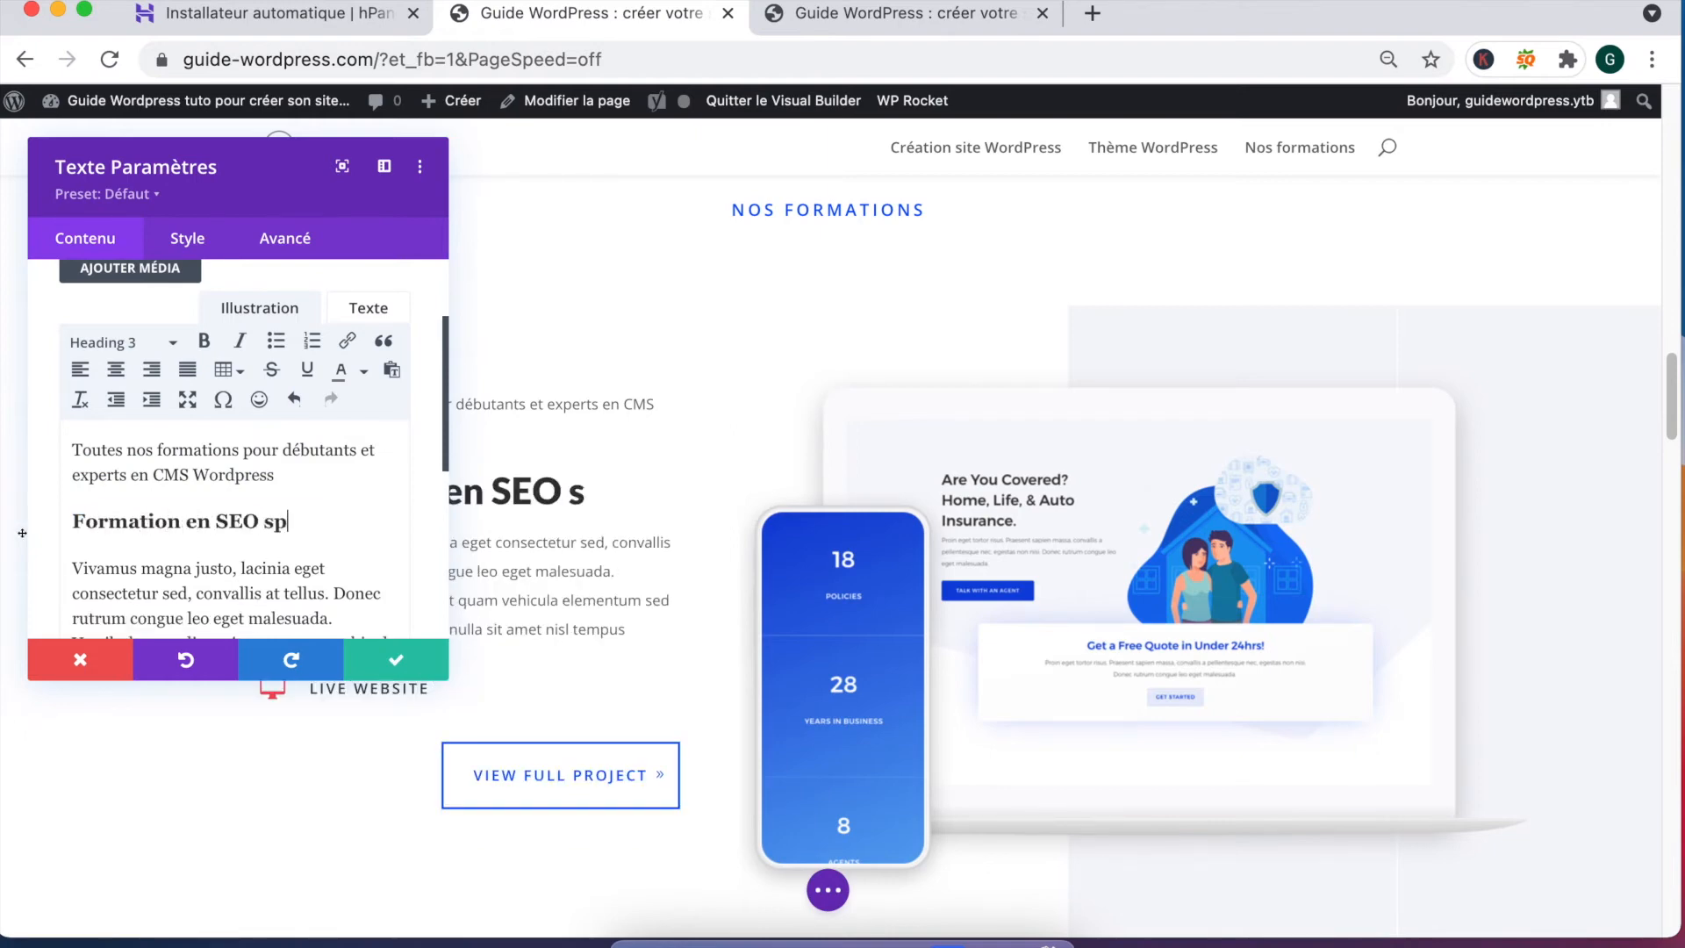
{"action": "type", "text": "écialisée "}
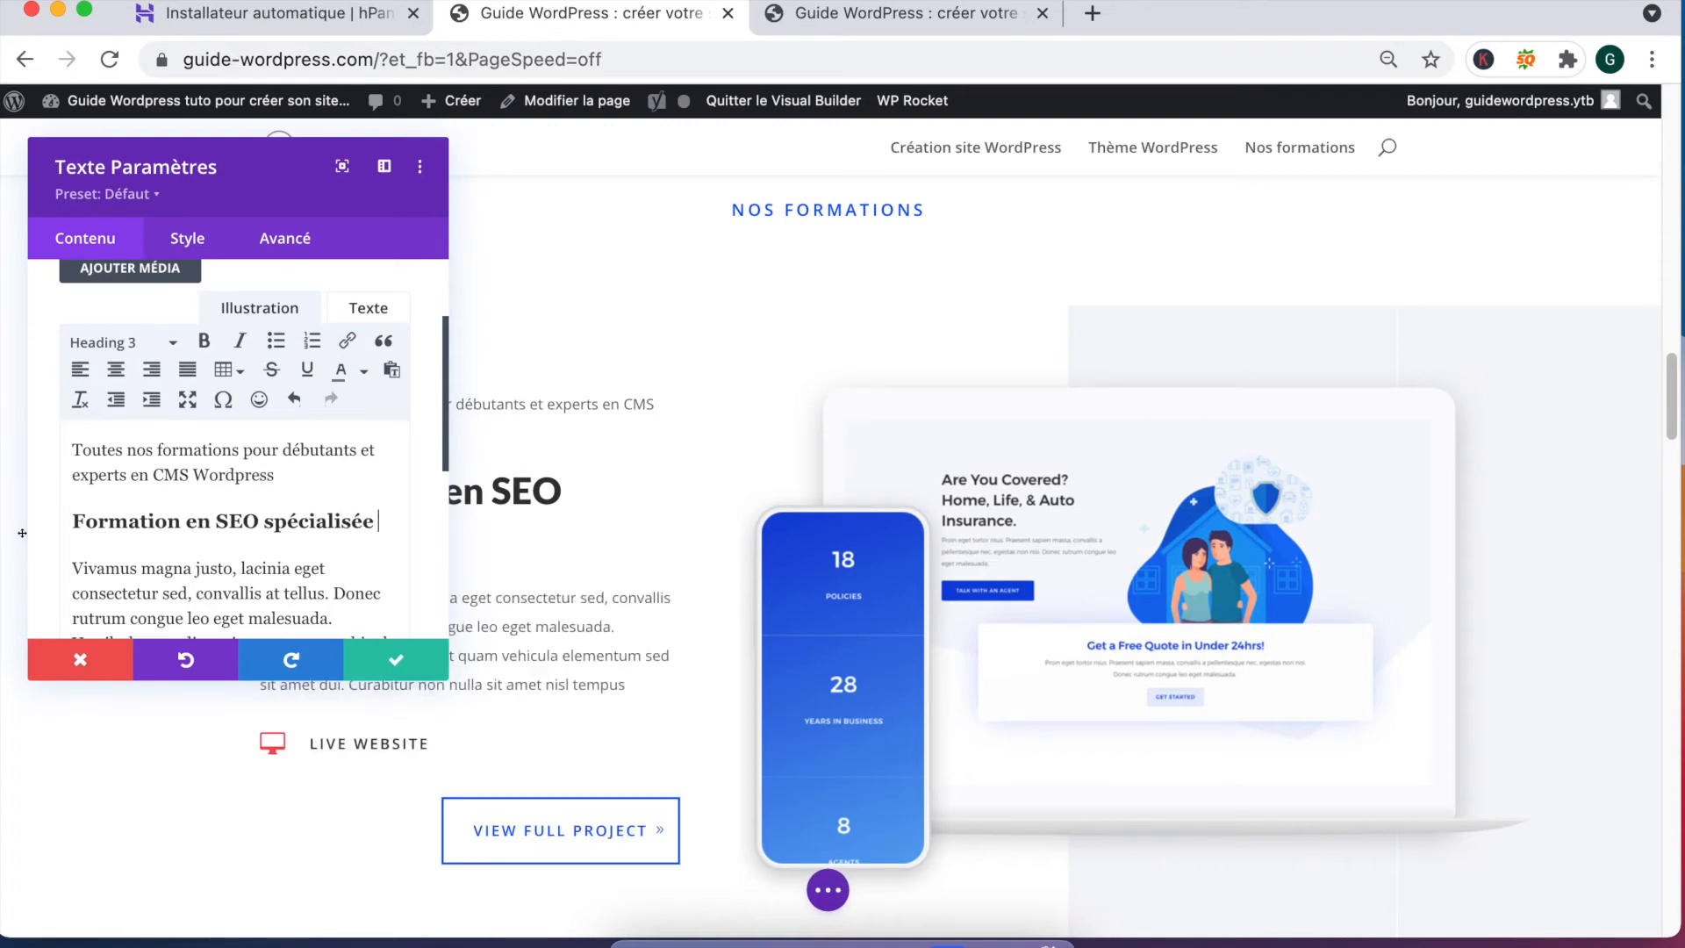
{"action": "type", "text": "Wordpress"}
{"action": "scroll", "coordinate": [35, 527], "scroll_direction": "down", "scroll_amount": 3}
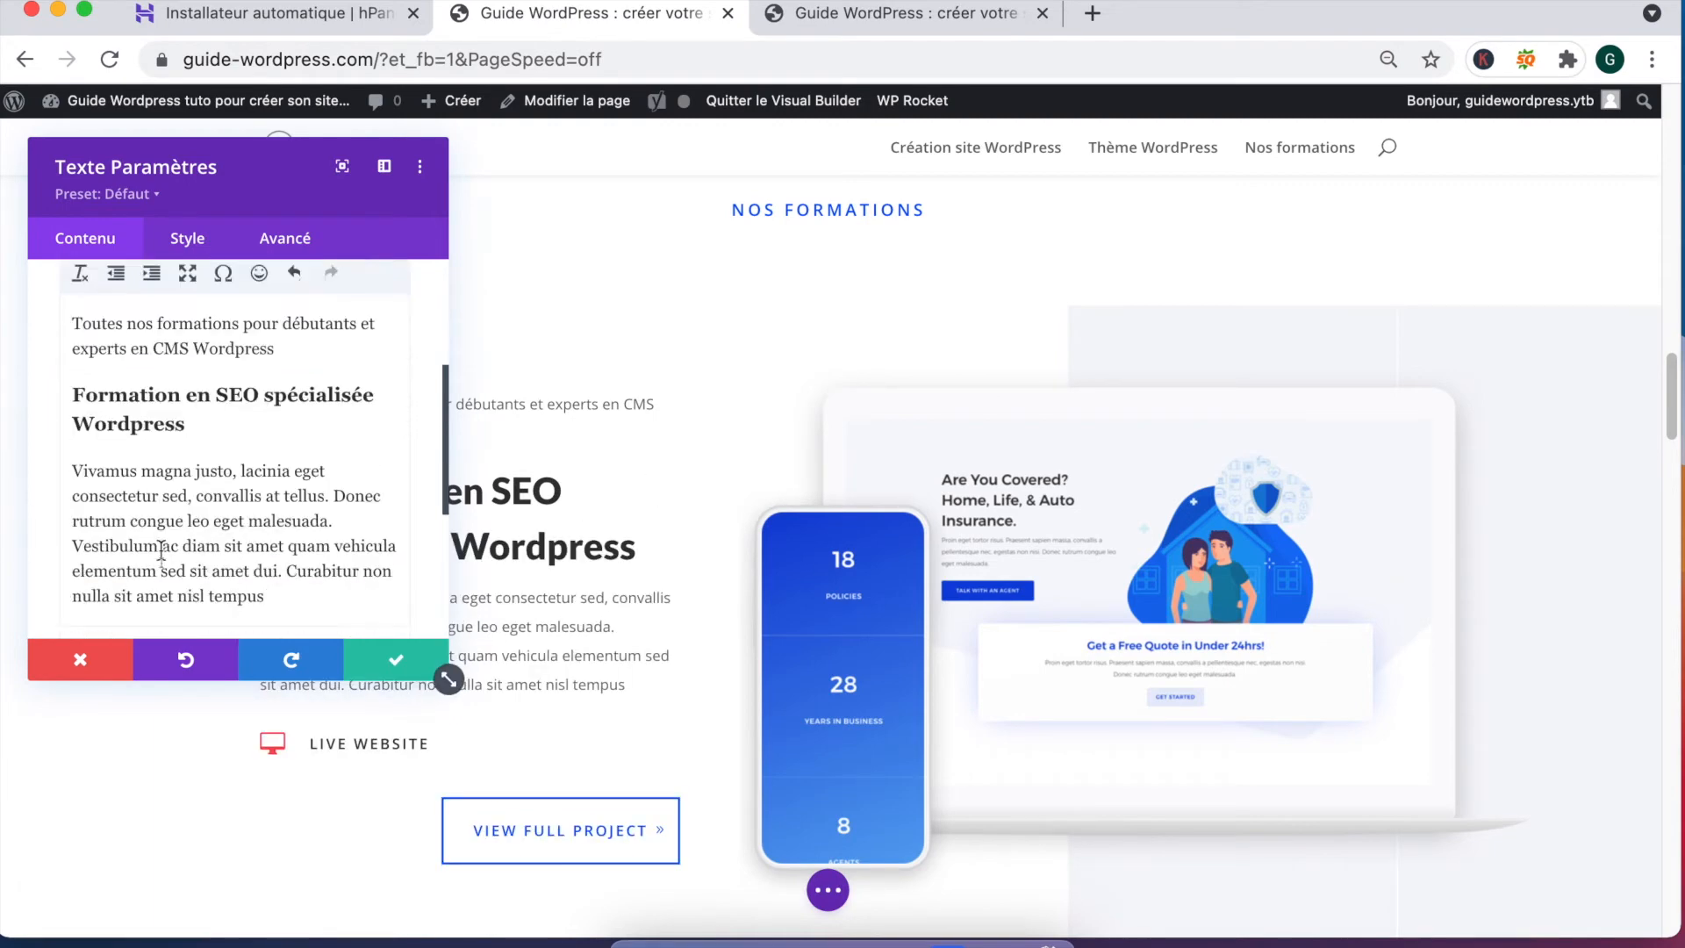
{"action": "left_click", "coordinate": [392, 659]}
{"action": "scroll", "coordinate": [526, 577], "scroll_direction": "down", "scroll_amount": 2}
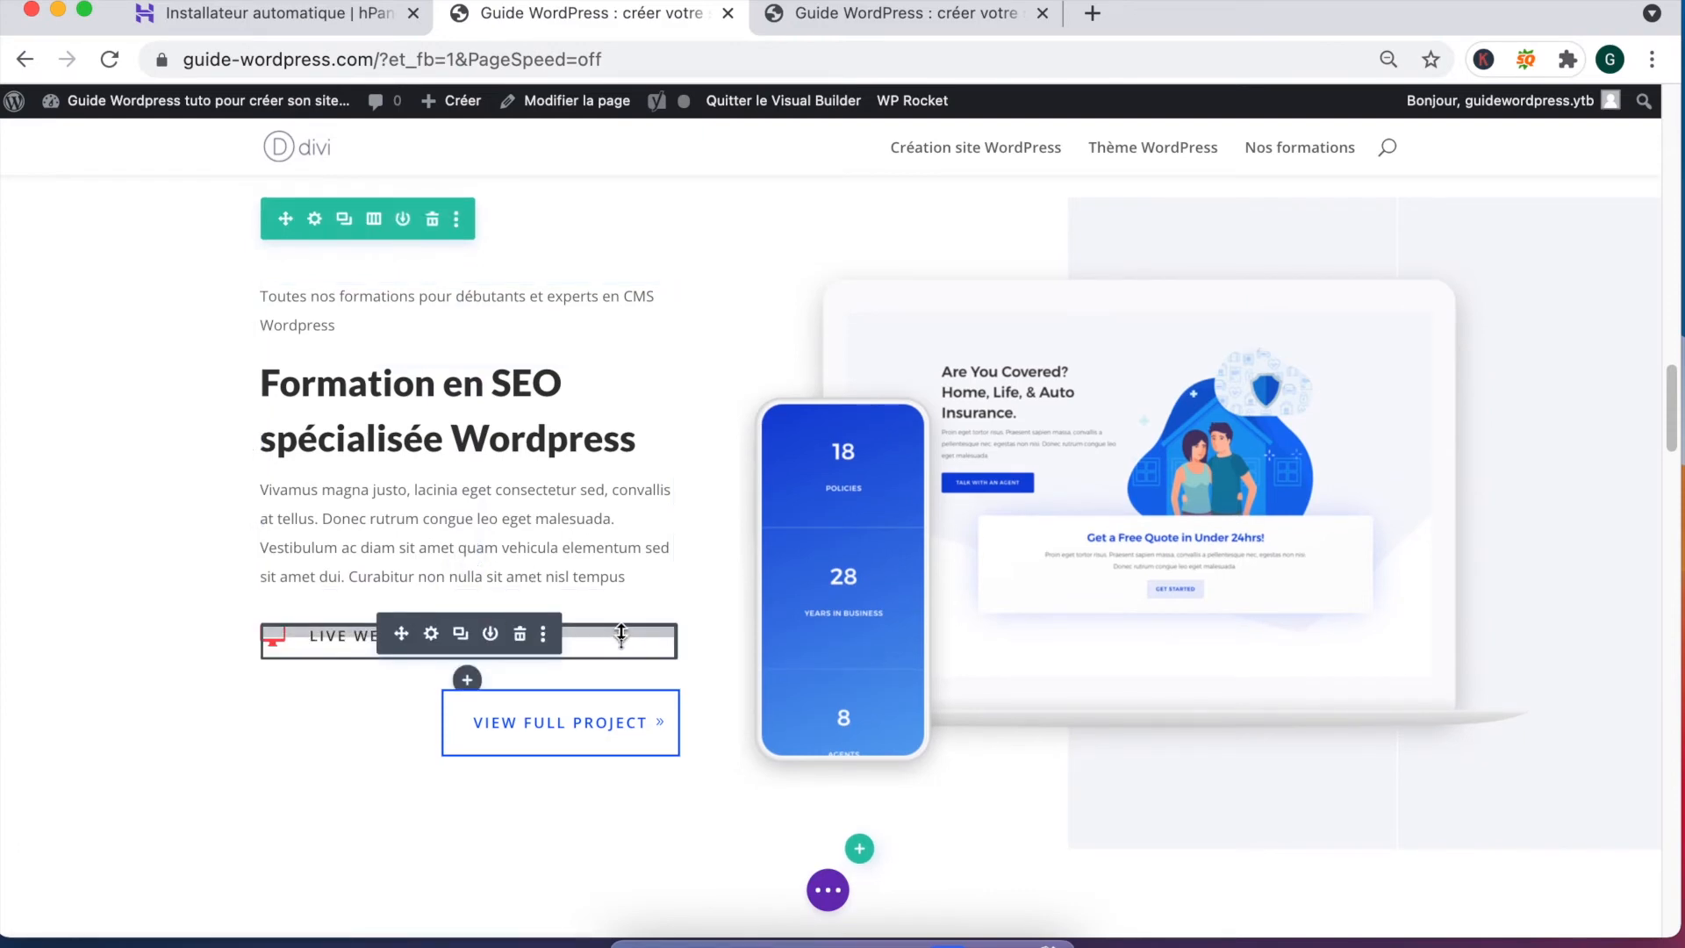
{"action": "scroll", "coordinate": [620, 632], "scroll_direction": "down", "scroll_amount": 2}
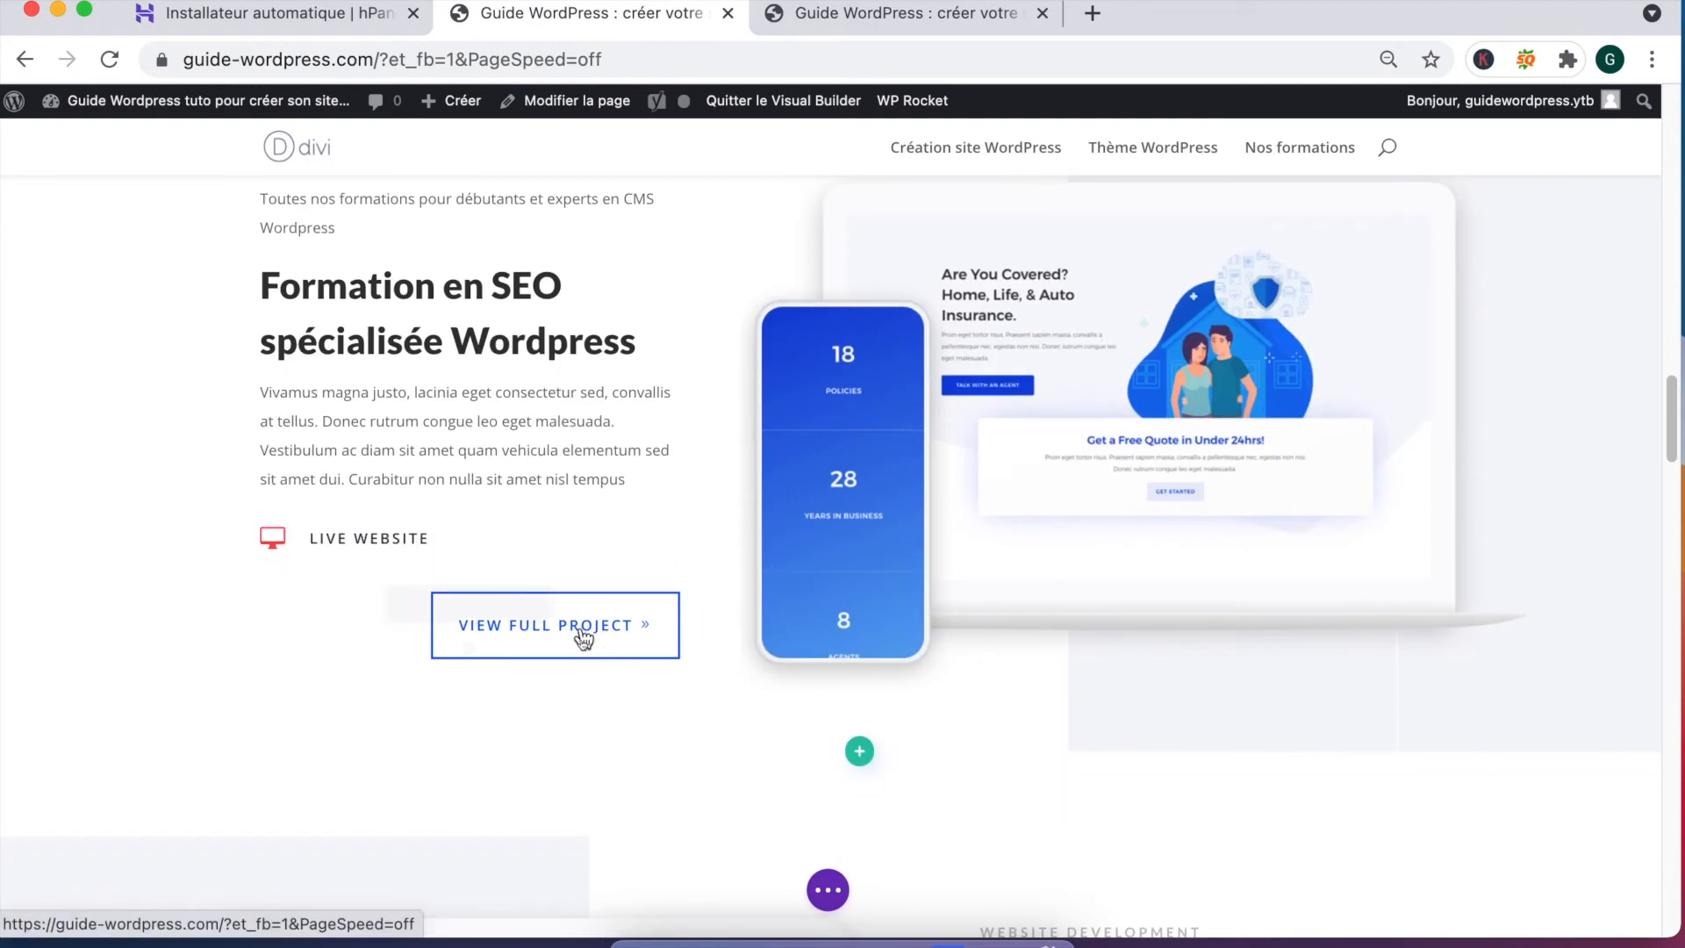
Step: Relabel the project button 'Découvrir la formation WP'
{"action": "left_click", "coordinate": [425, 604]}
{"action": "triple_click", "coordinate": [160, 403]}
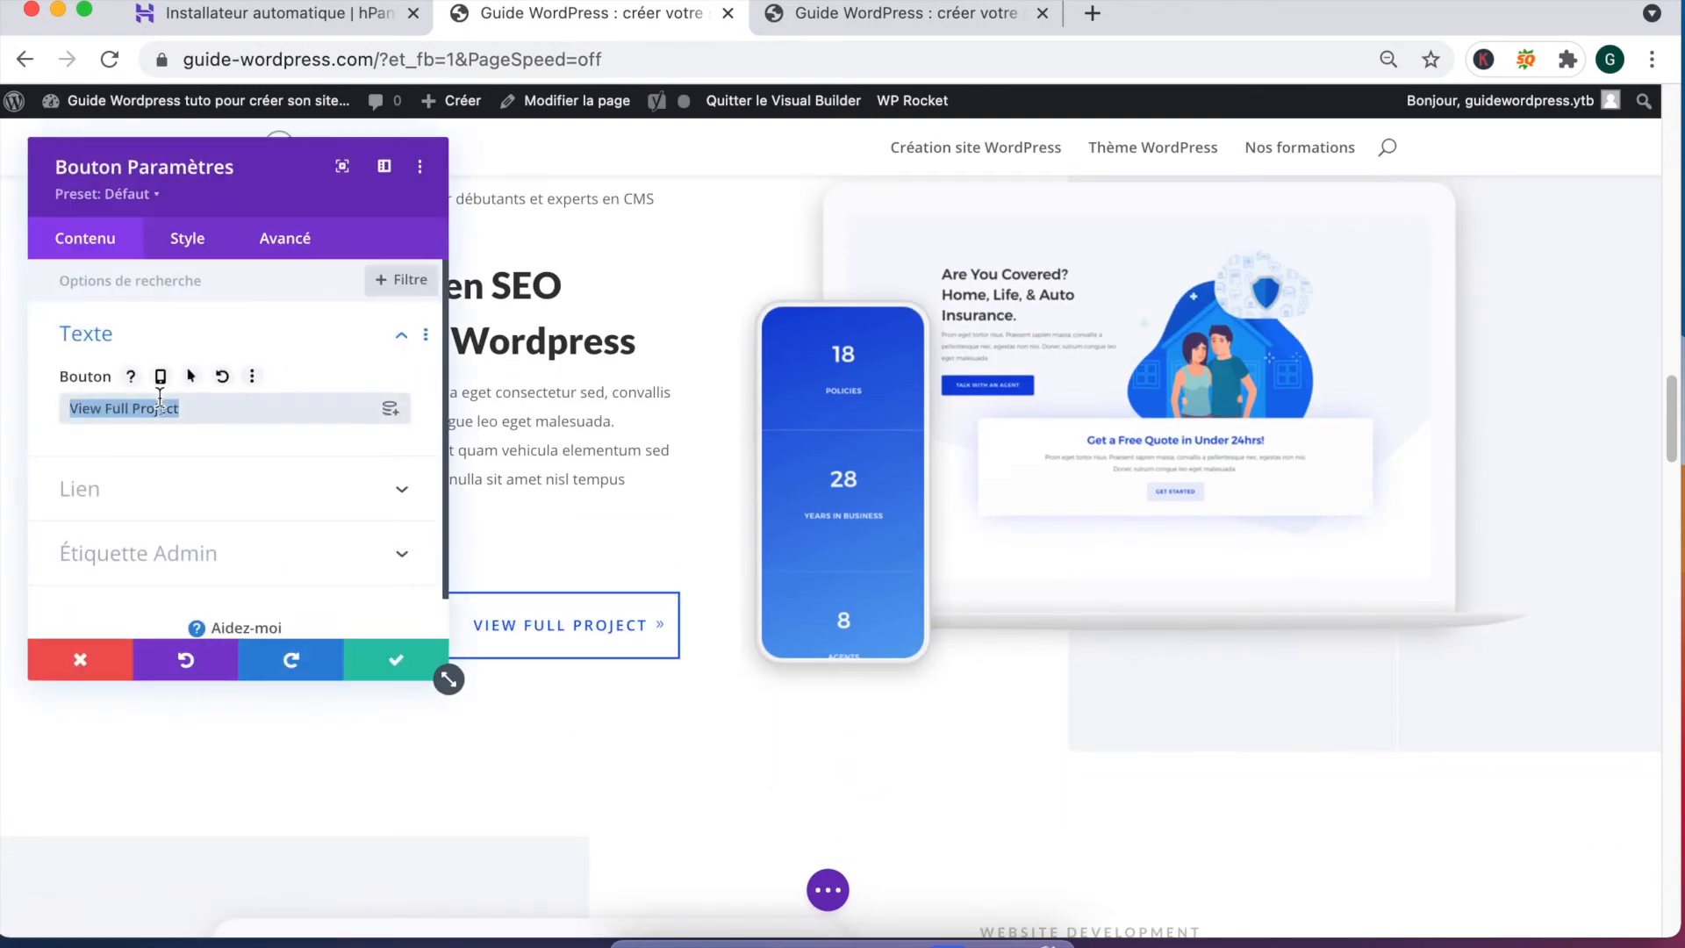
{"action": "type", "text": "Décou"}
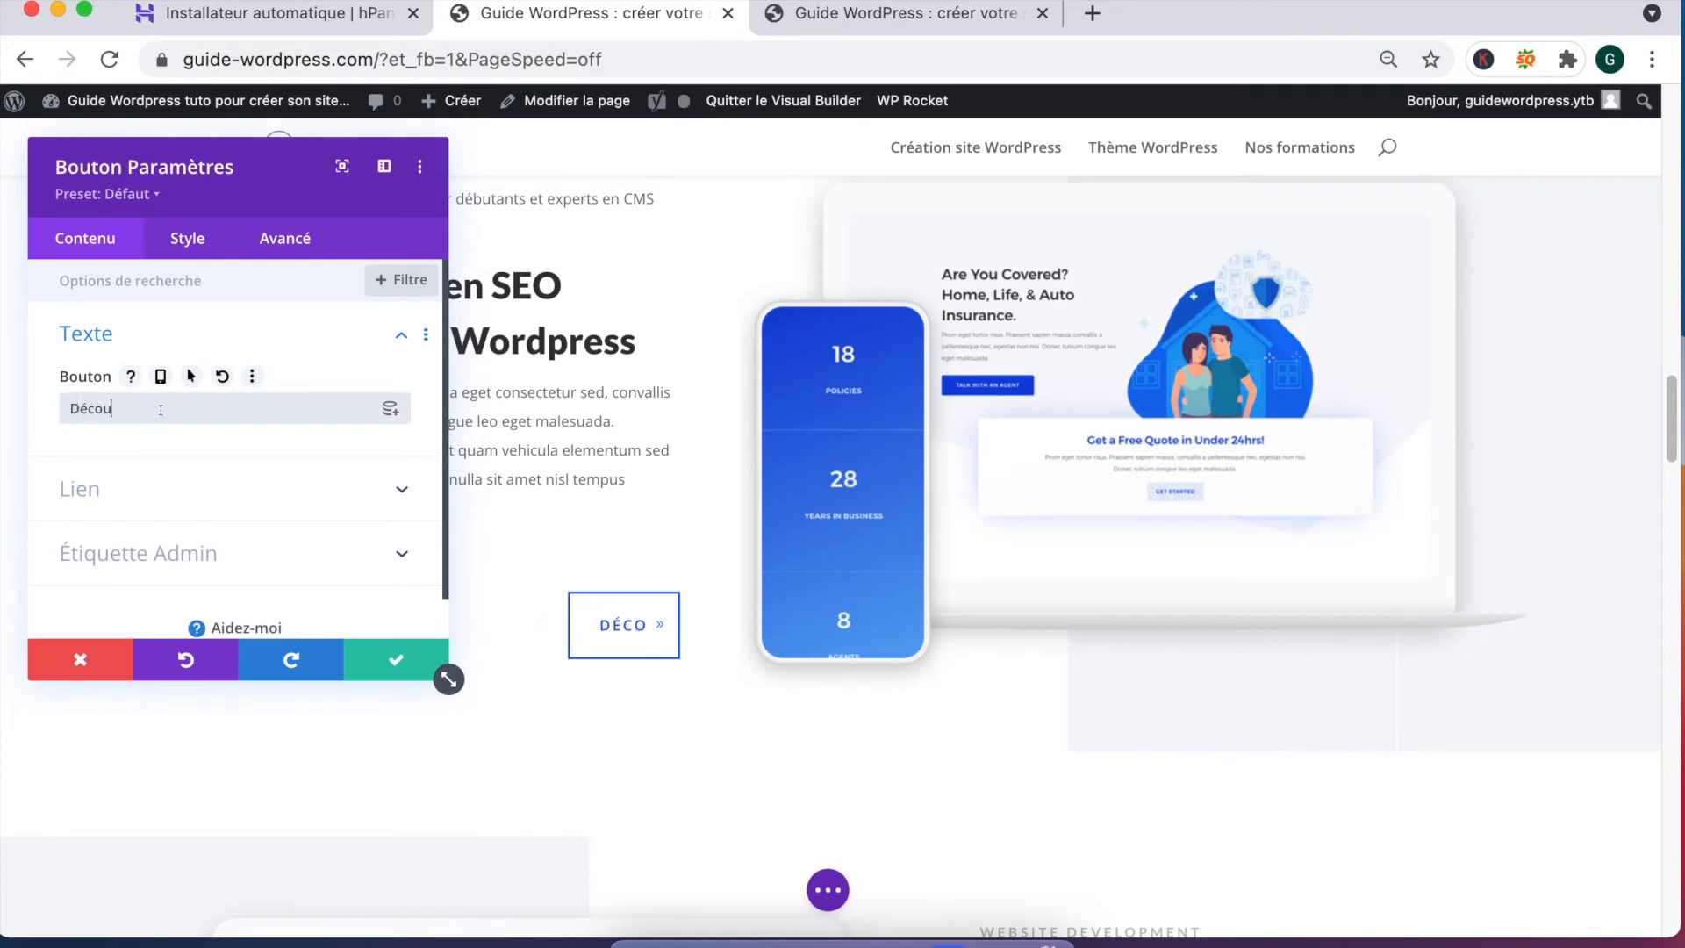
{"action": "type", "text": "vrir la formation WP"}
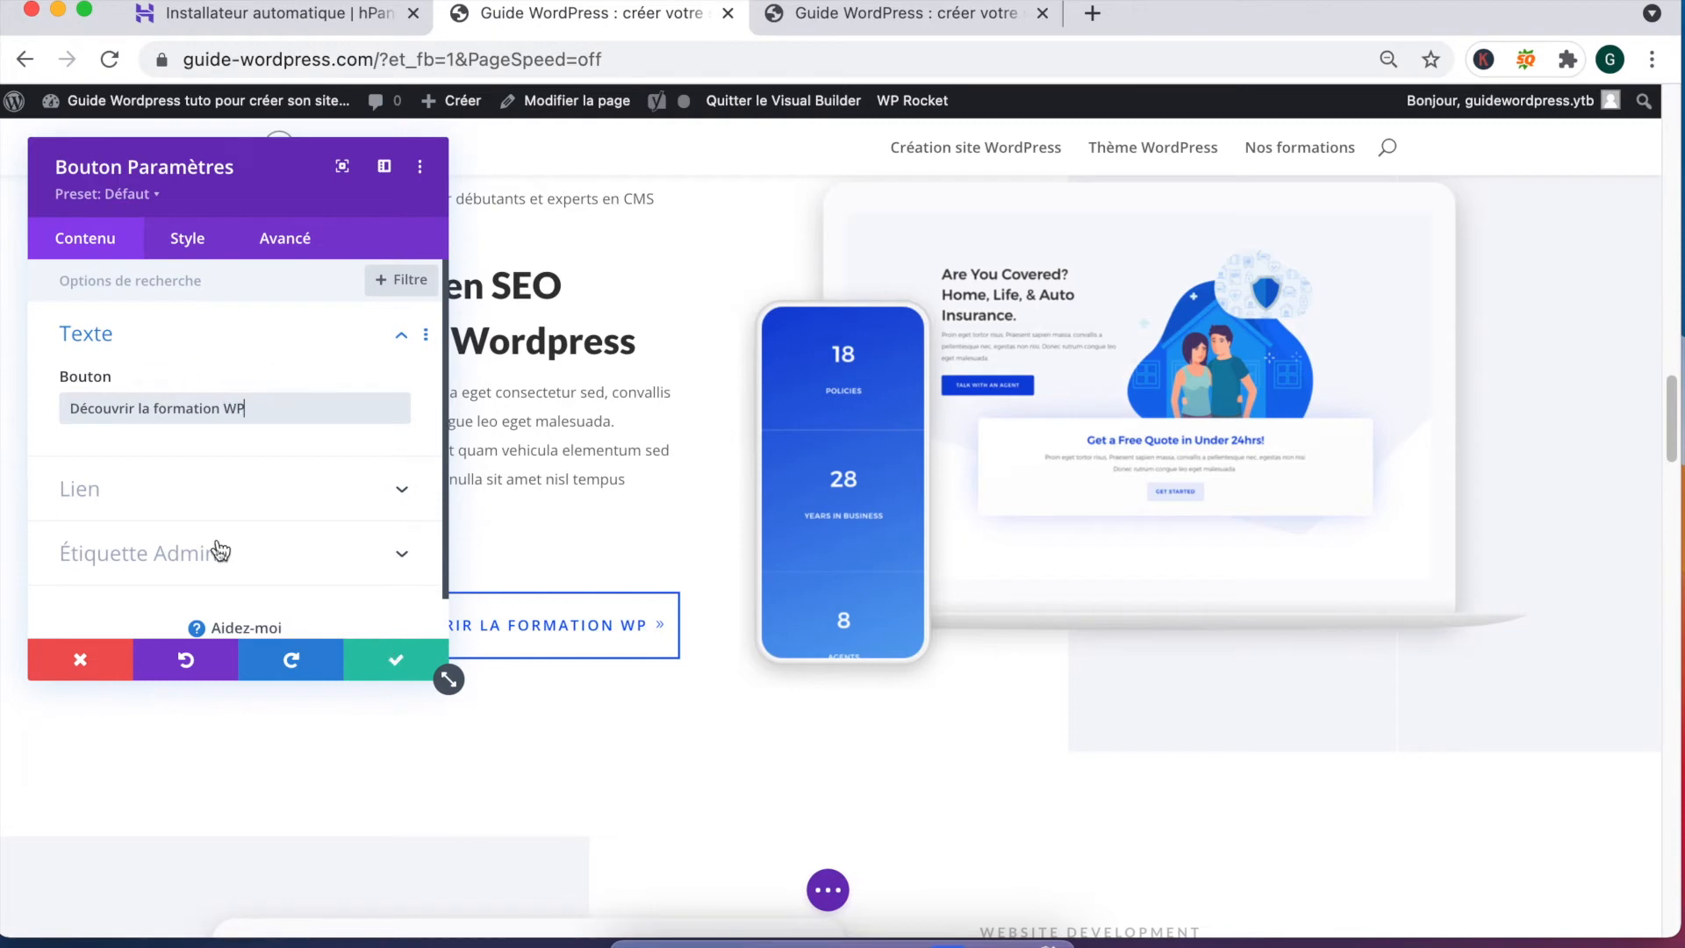
Step: Link the button dynamically to the Nos formations page and save its settings
{"action": "left_click", "coordinate": [200, 507]}
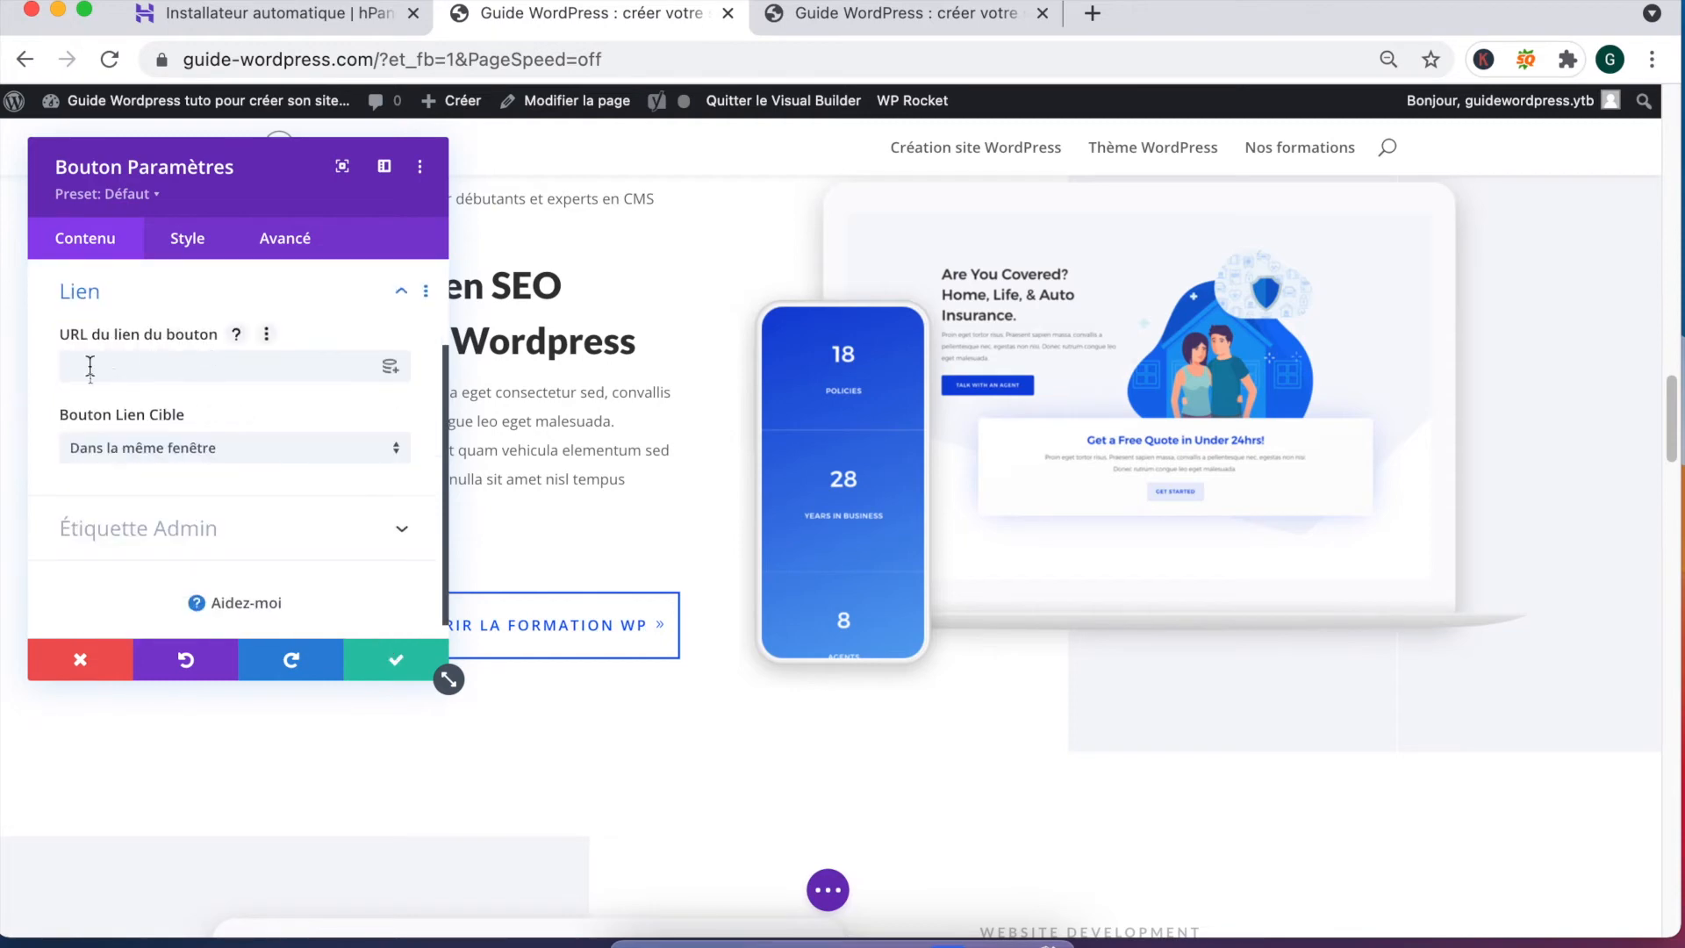
{"action": "left_click", "coordinate": [389, 366]}
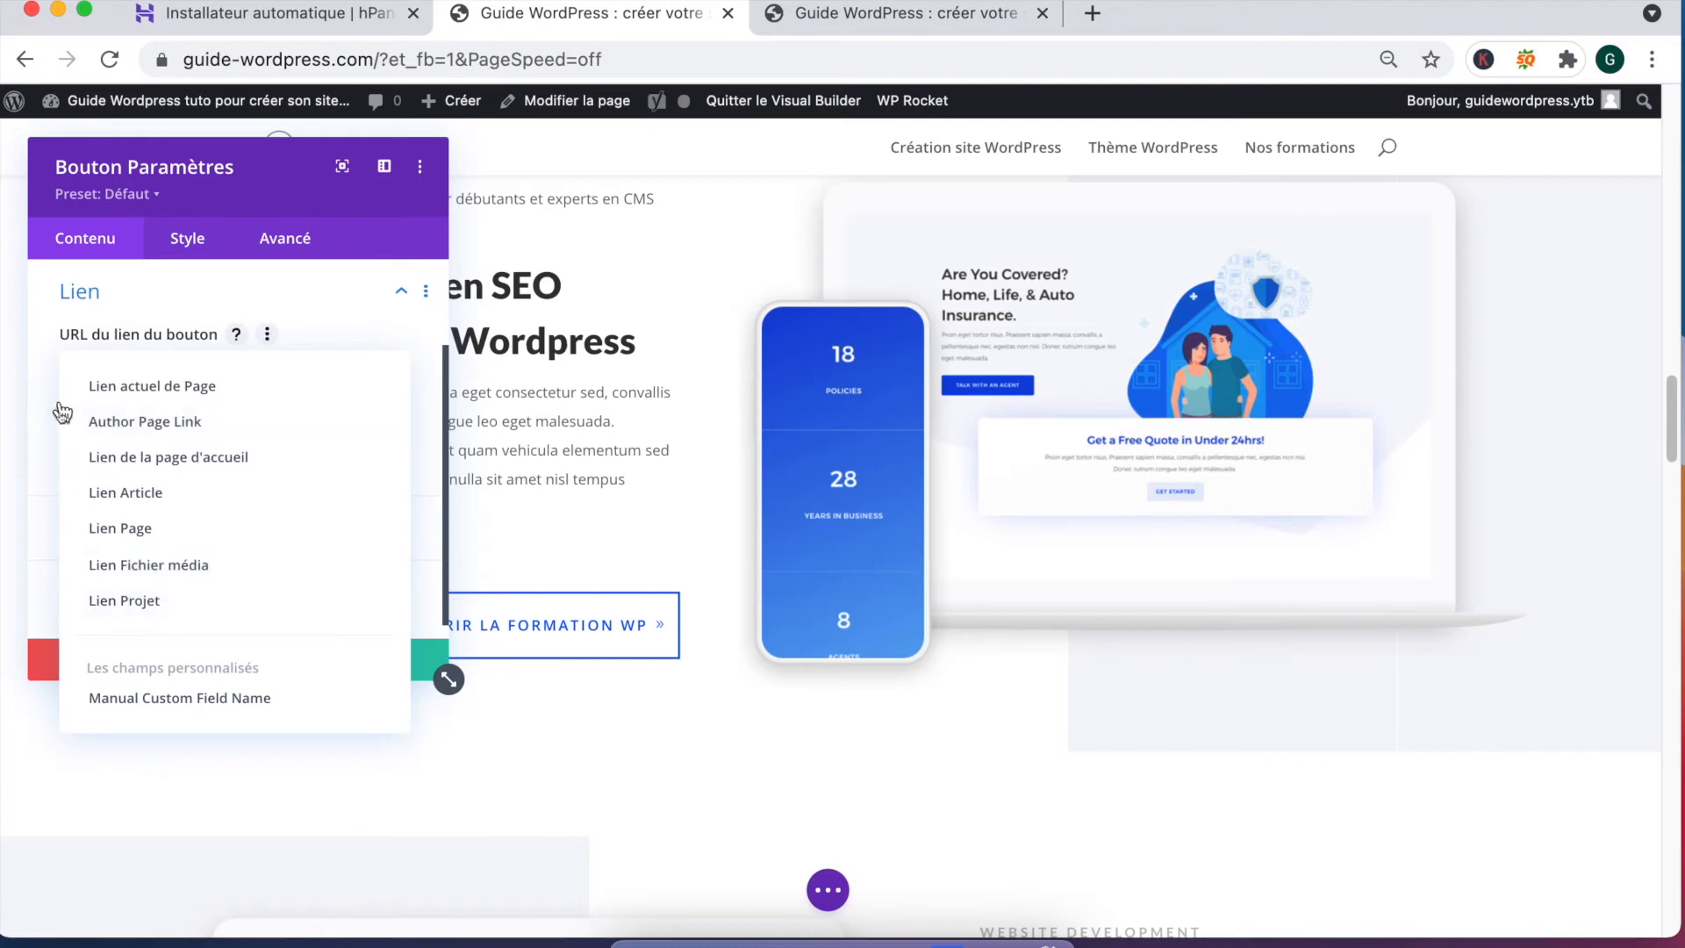
{"action": "left_click", "coordinate": [55, 377]}
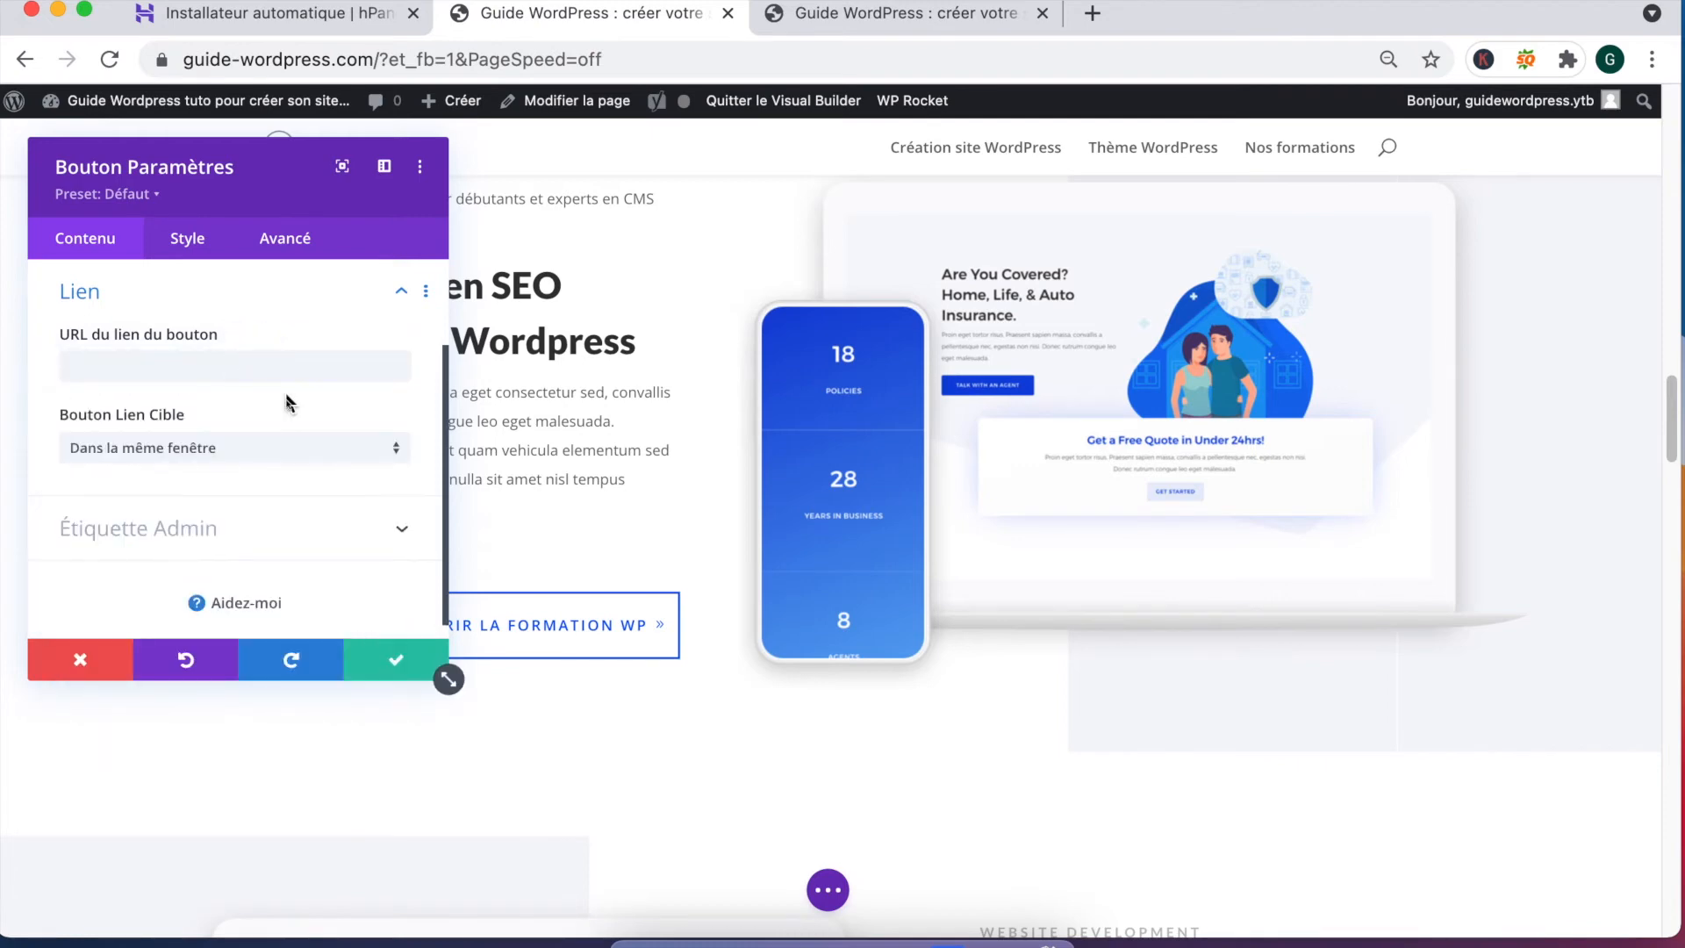
{"action": "left_click", "coordinate": [384, 366]}
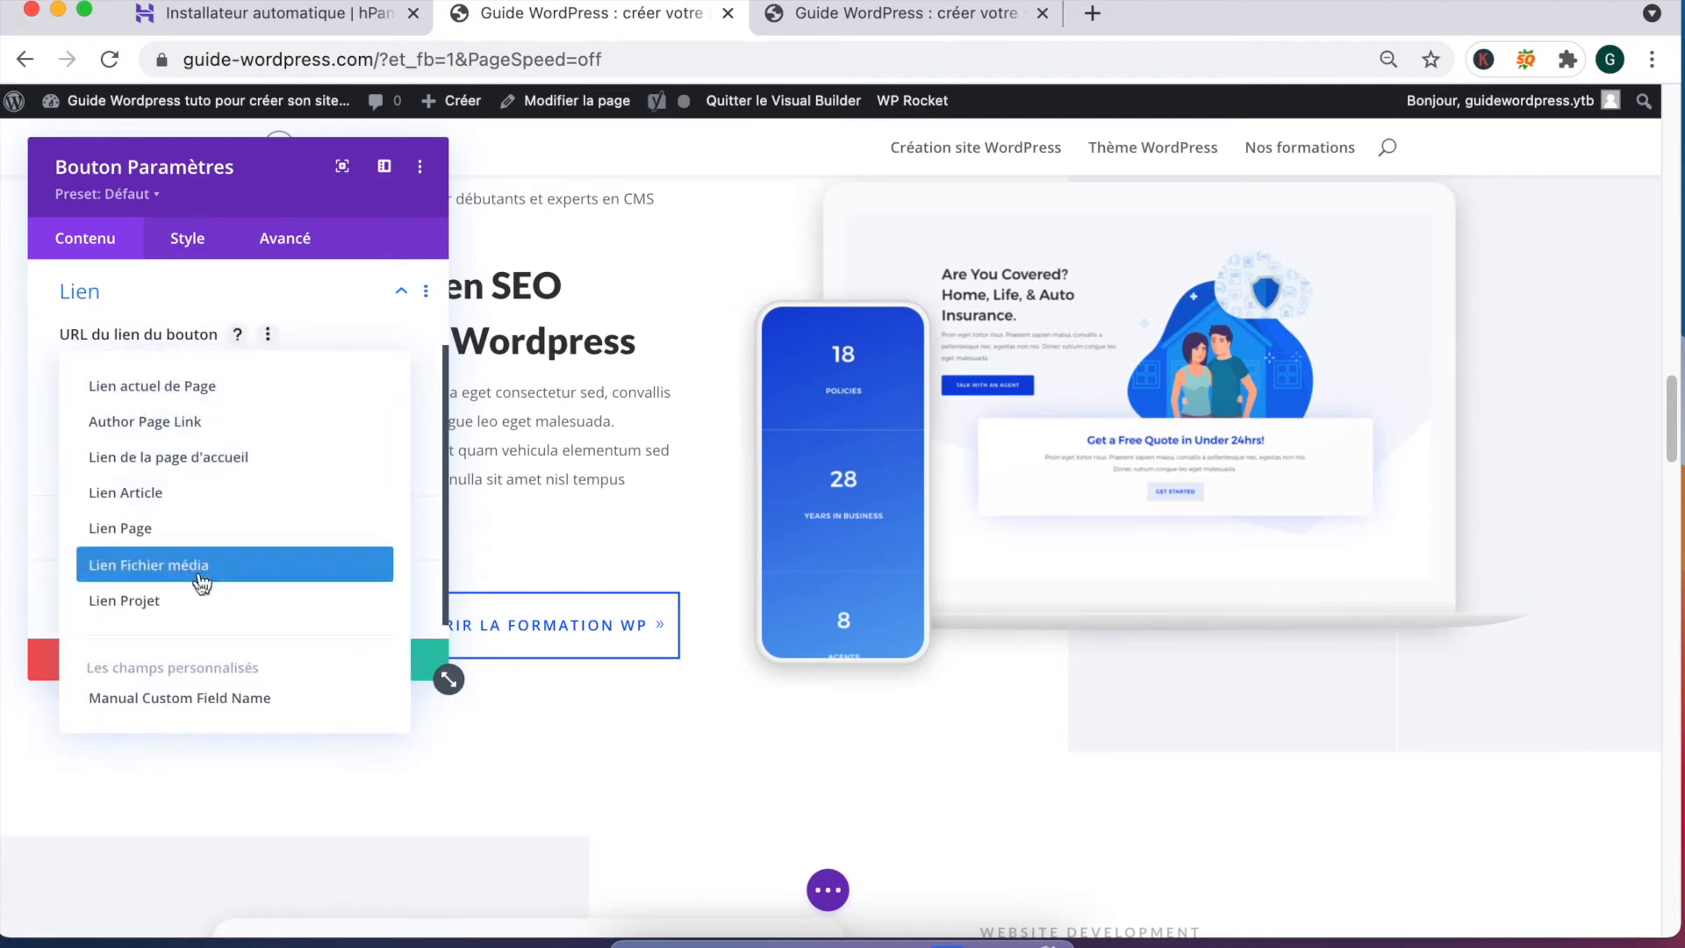
{"action": "left_click", "coordinate": [169, 531]}
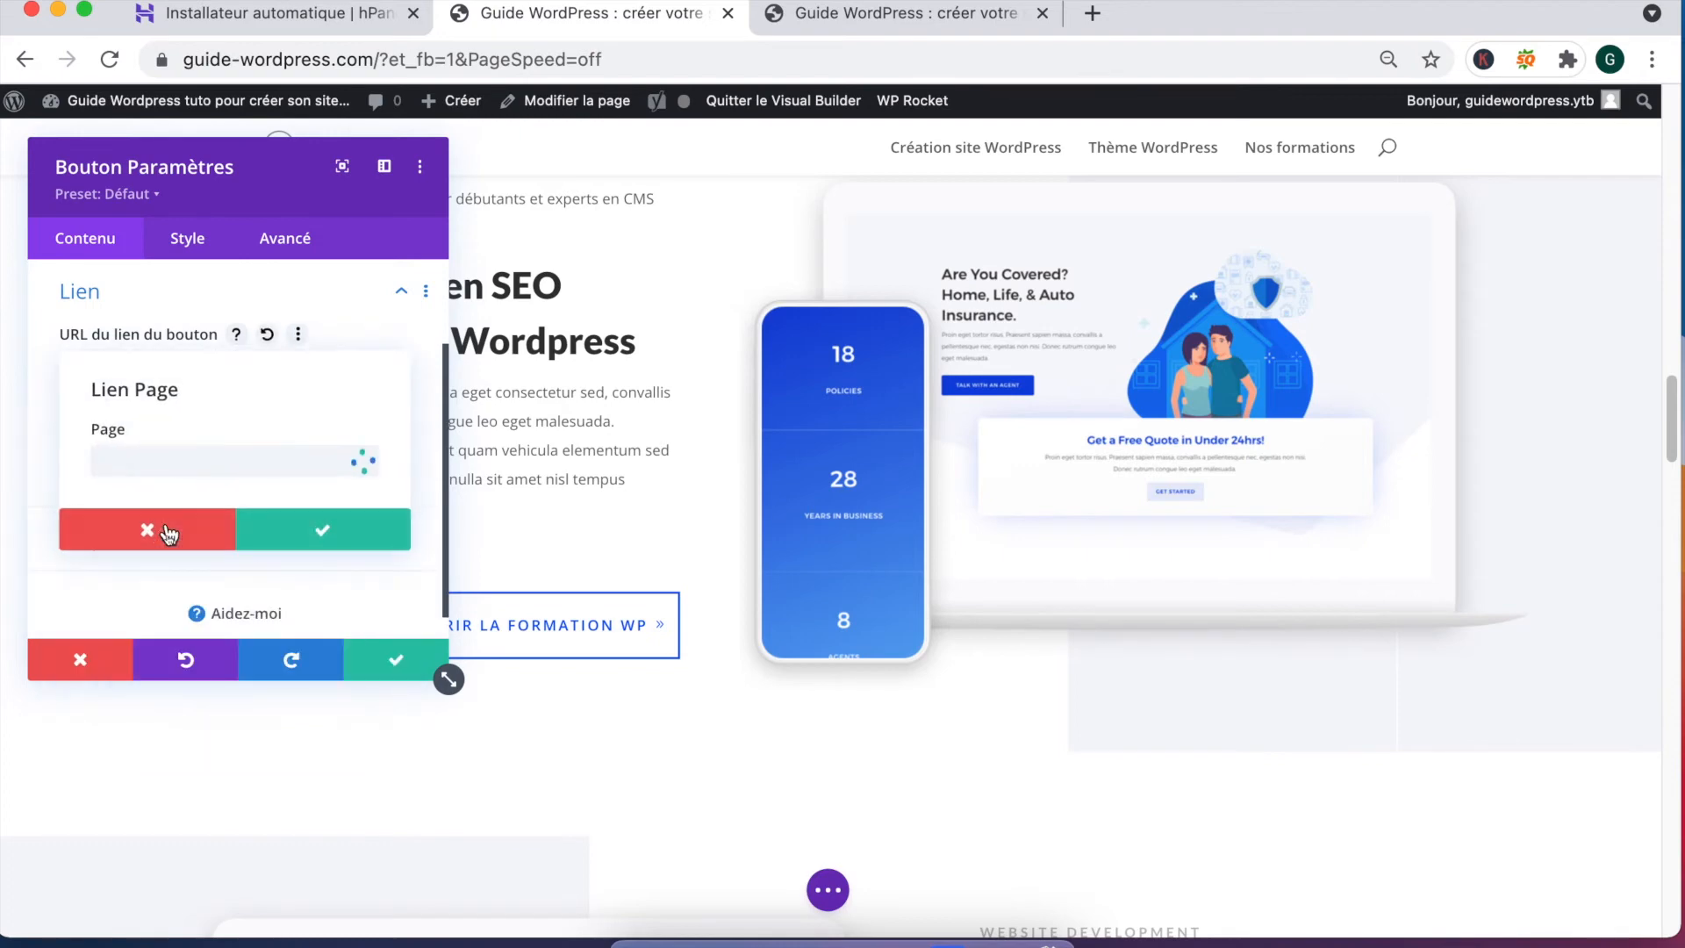
{"action": "left_click", "coordinate": [147, 463]}
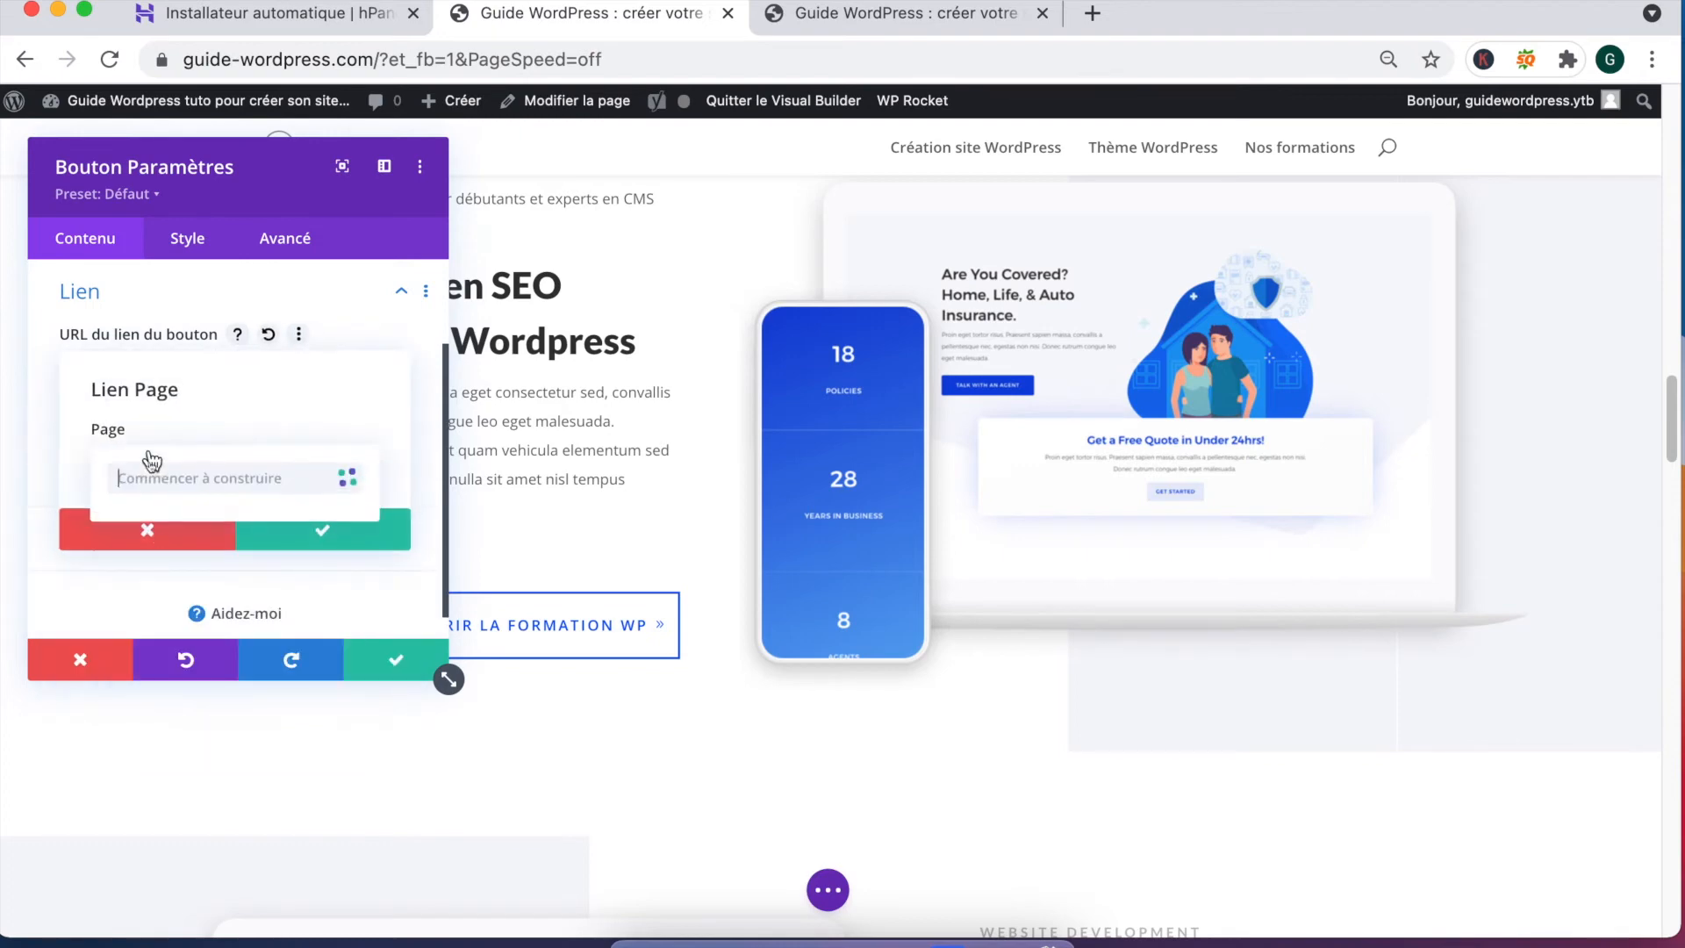
{"action": "left_click", "coordinate": [165, 411]}
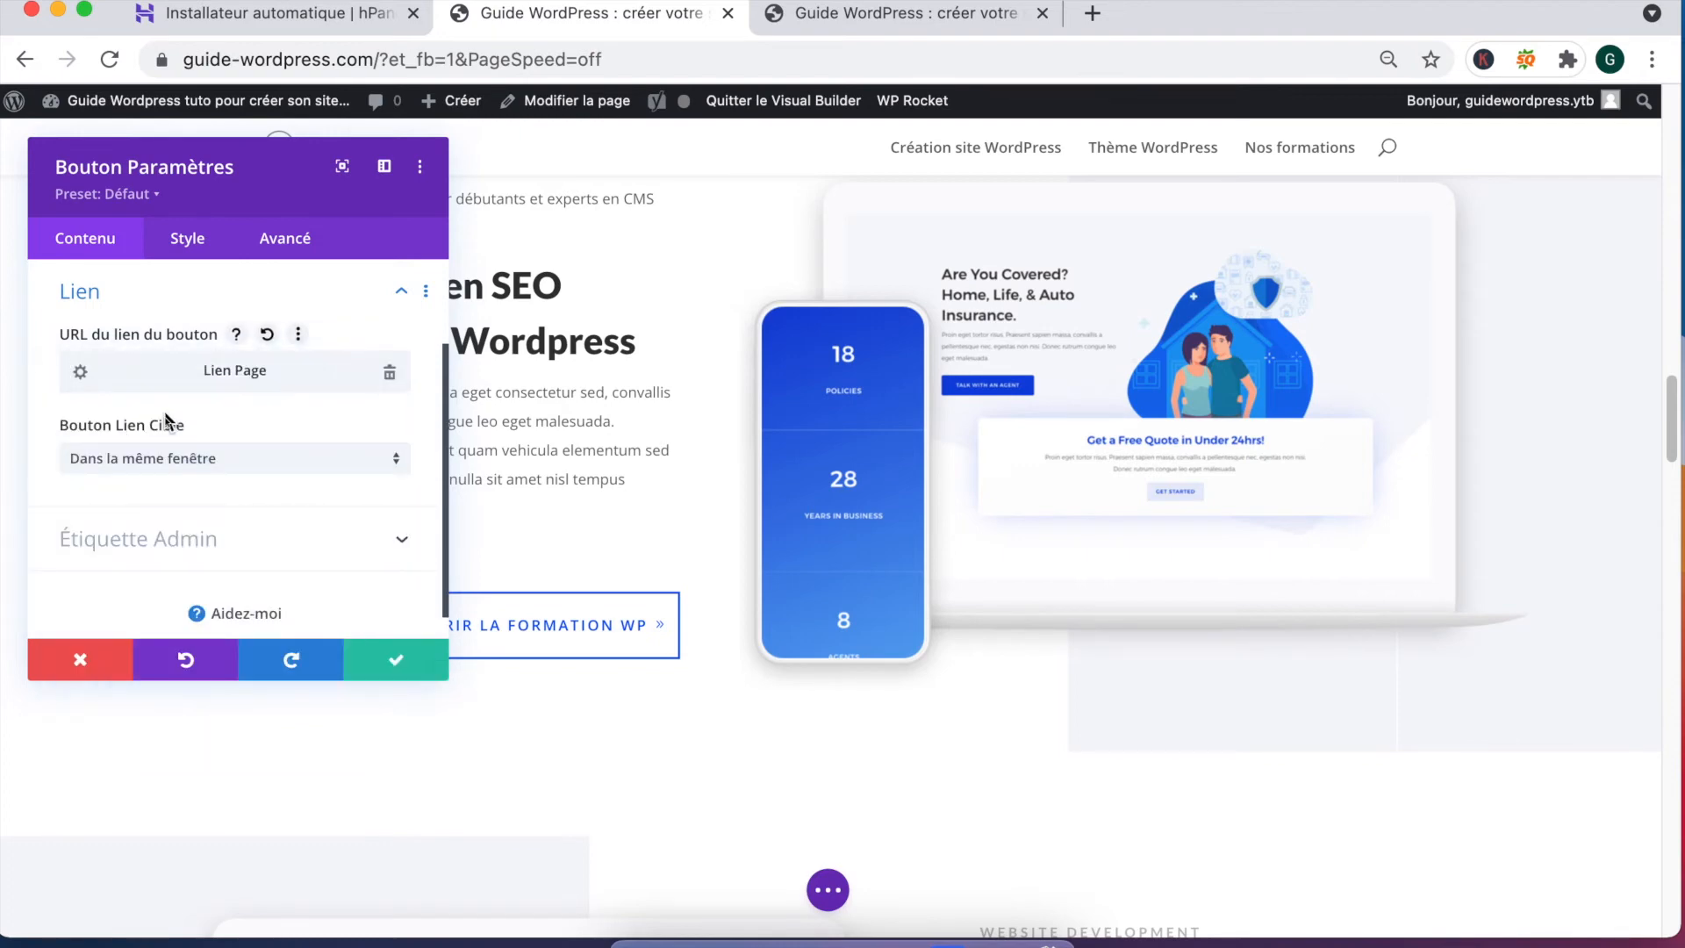
{"action": "left_click", "coordinate": [80, 372]}
{"action": "left_click", "coordinate": [334, 466]}
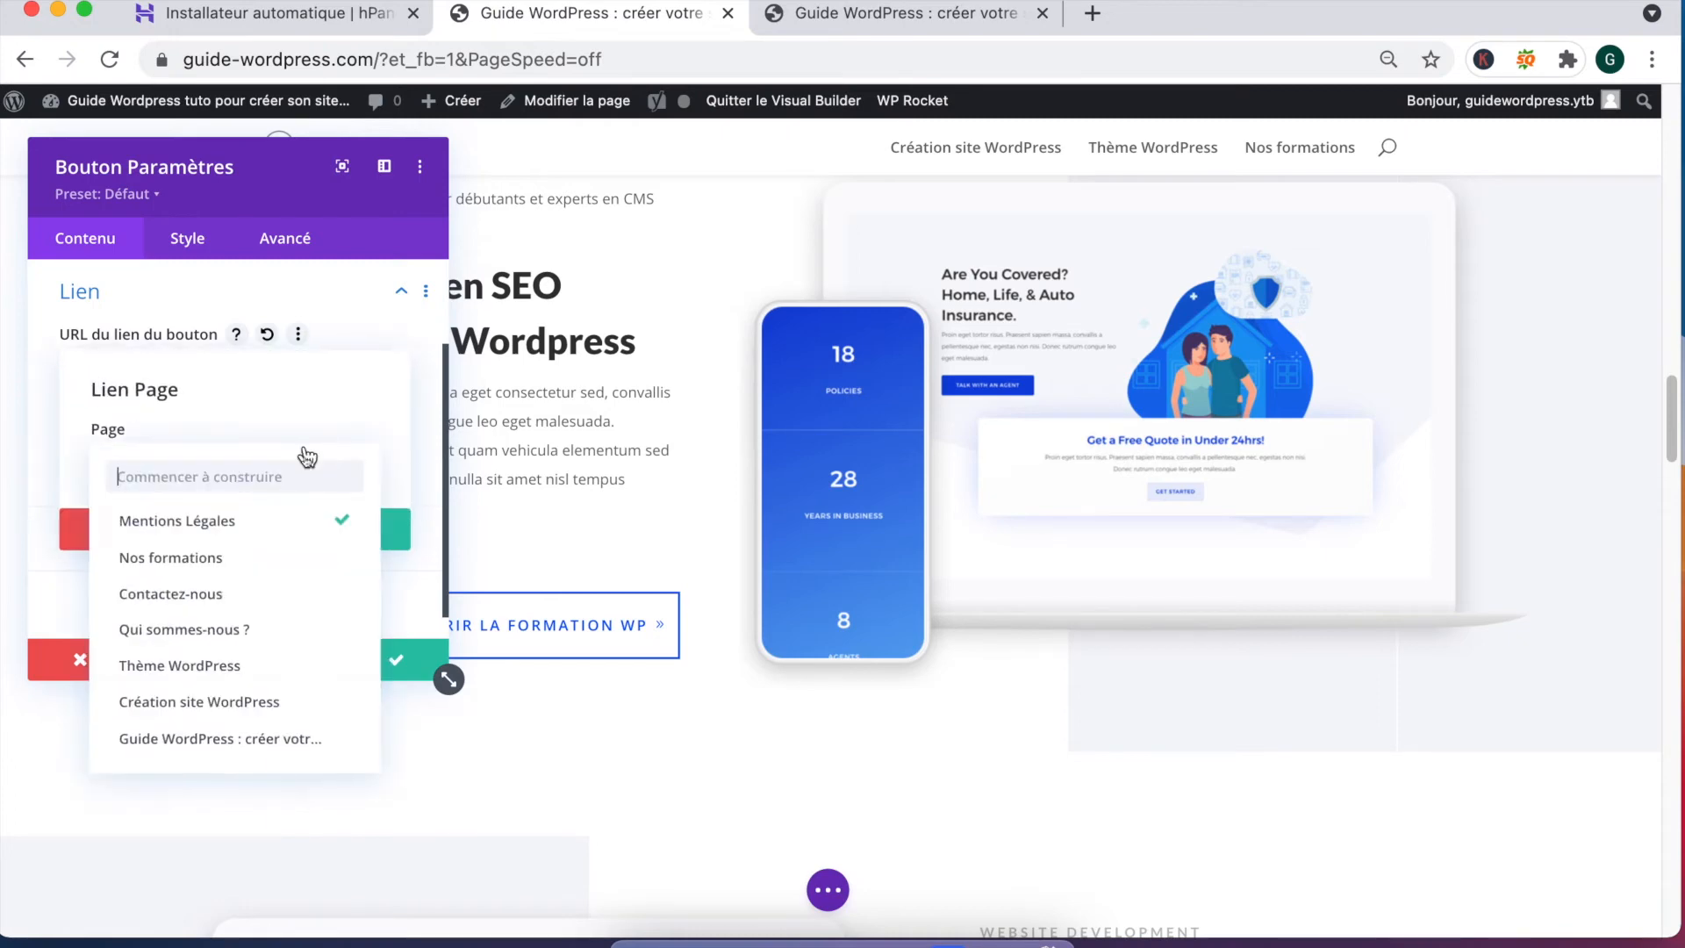
{"action": "left_click", "coordinate": [210, 560]}
{"action": "left_click", "coordinate": [350, 529]}
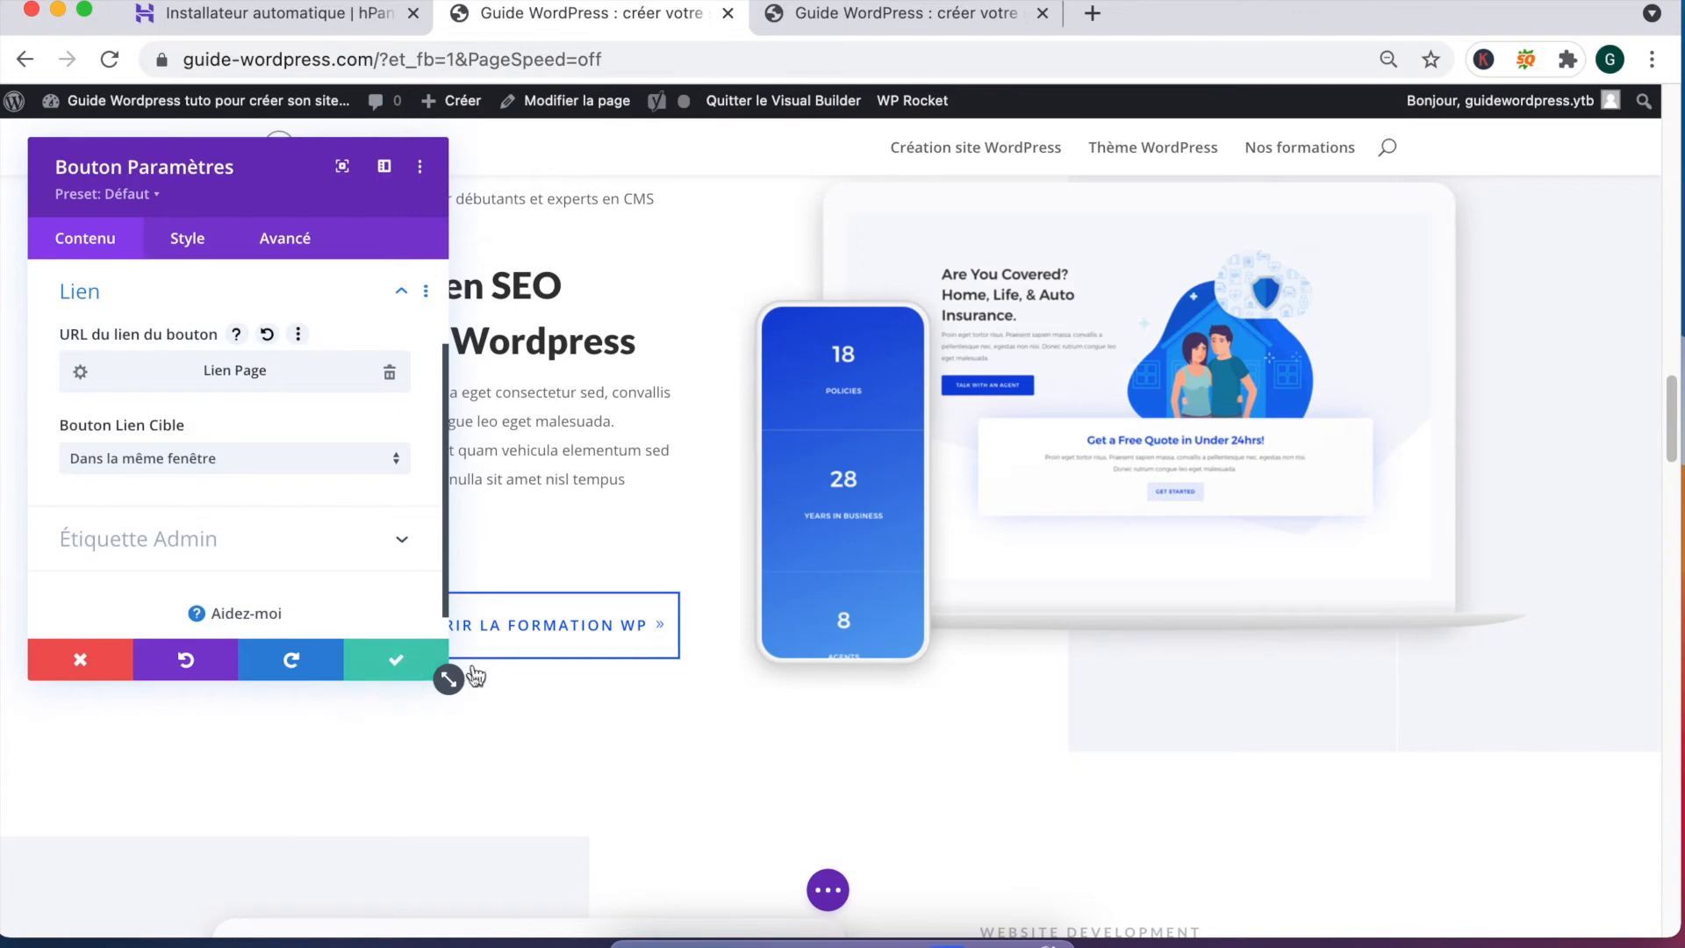
{"action": "left_click", "coordinate": [406, 673]}
{"action": "scroll", "coordinate": [655, 678], "scroll_direction": "down", "scroll_amount": 5}
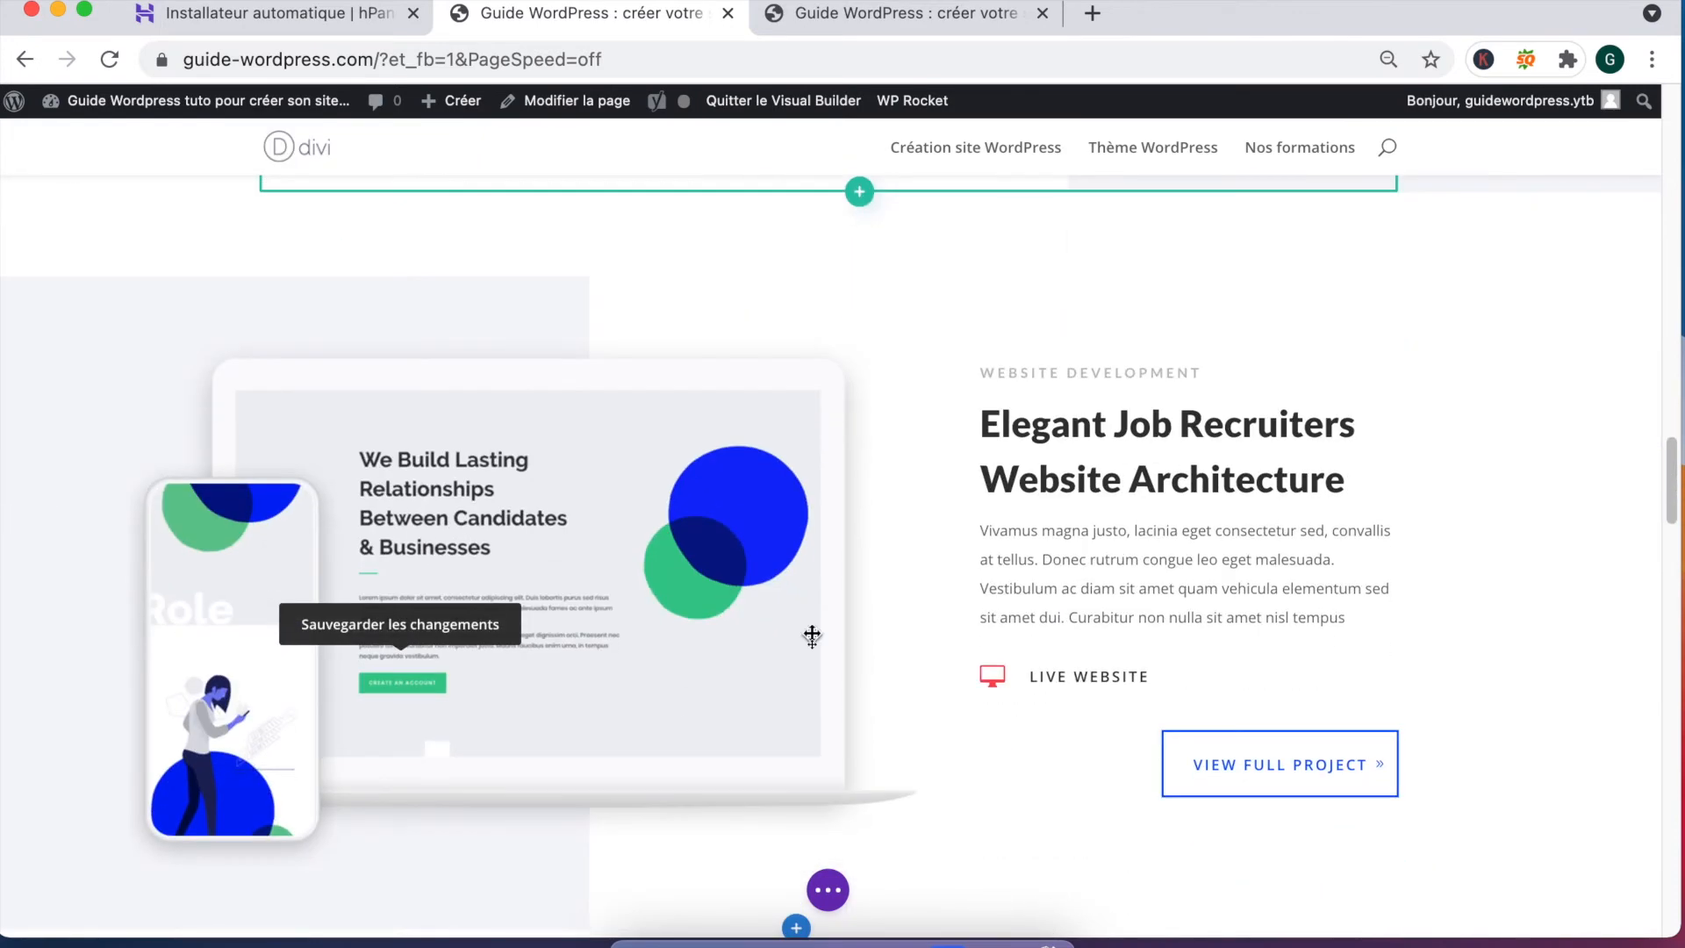
Step: Replace the Elegant Job Recruiters heading with 'Formation WP : Optimiser vitesse de chargement de votre site' and save
{"action": "scroll", "coordinate": [812, 636], "scroll_direction": "up", "scroll_amount": 10}
{"action": "scroll", "coordinate": [812, 636], "scroll_direction": "down", "scroll_amount": 2}
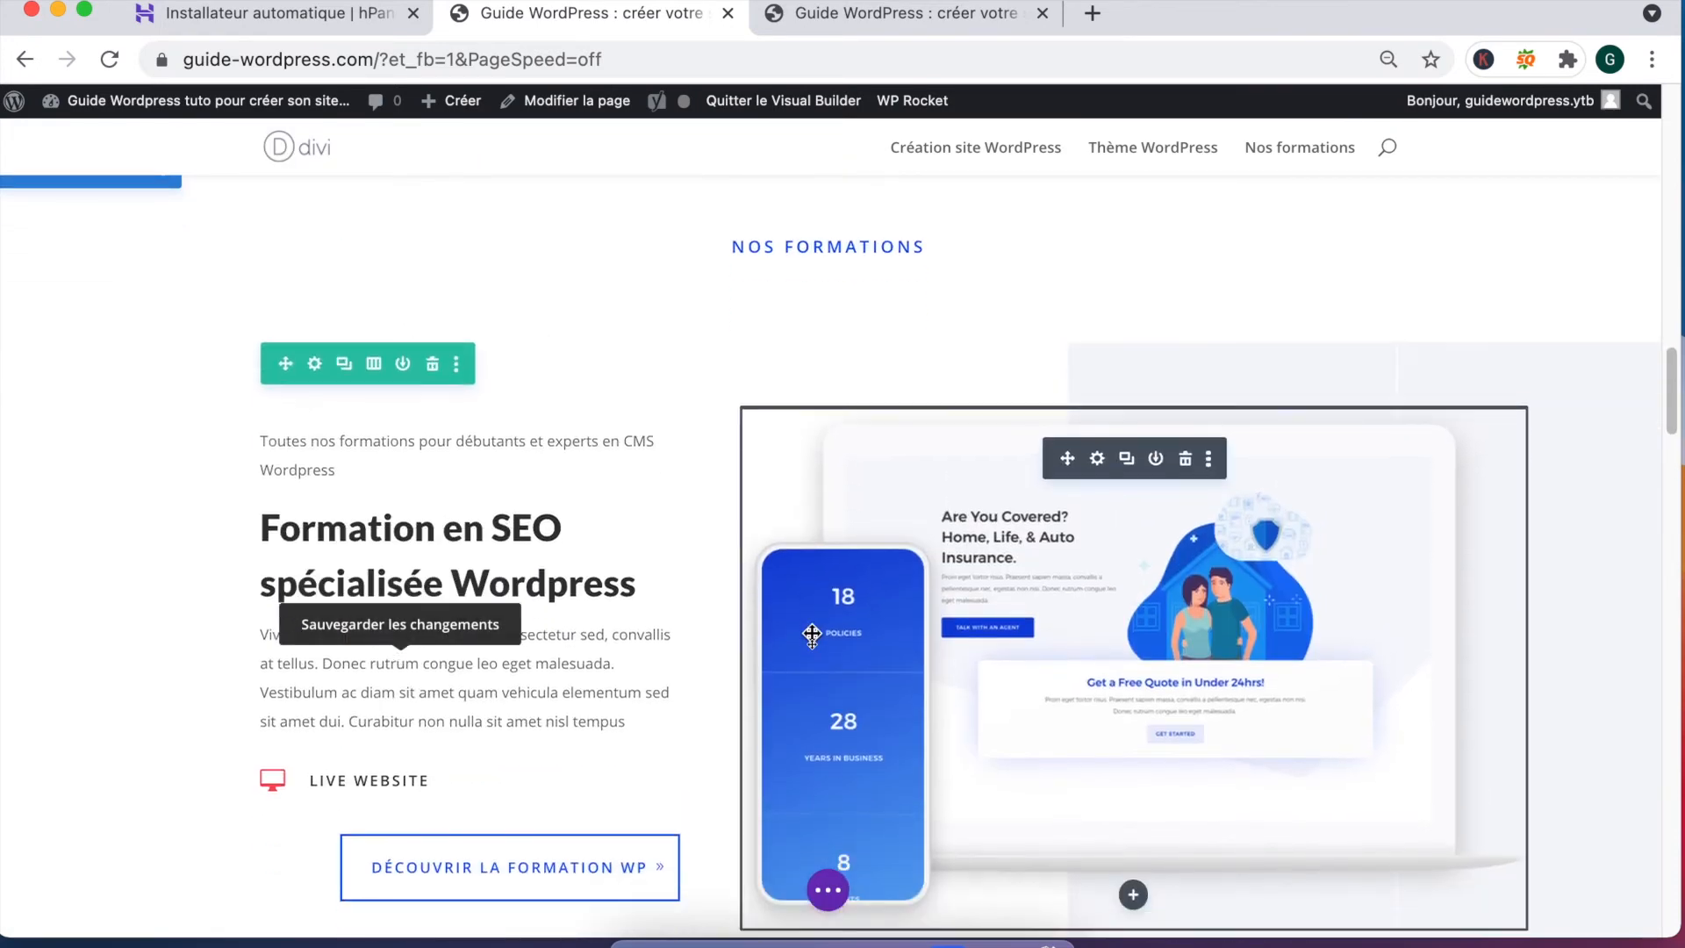
{"action": "scroll", "coordinate": [475, 526], "scroll_direction": "down", "scroll_amount": 8}
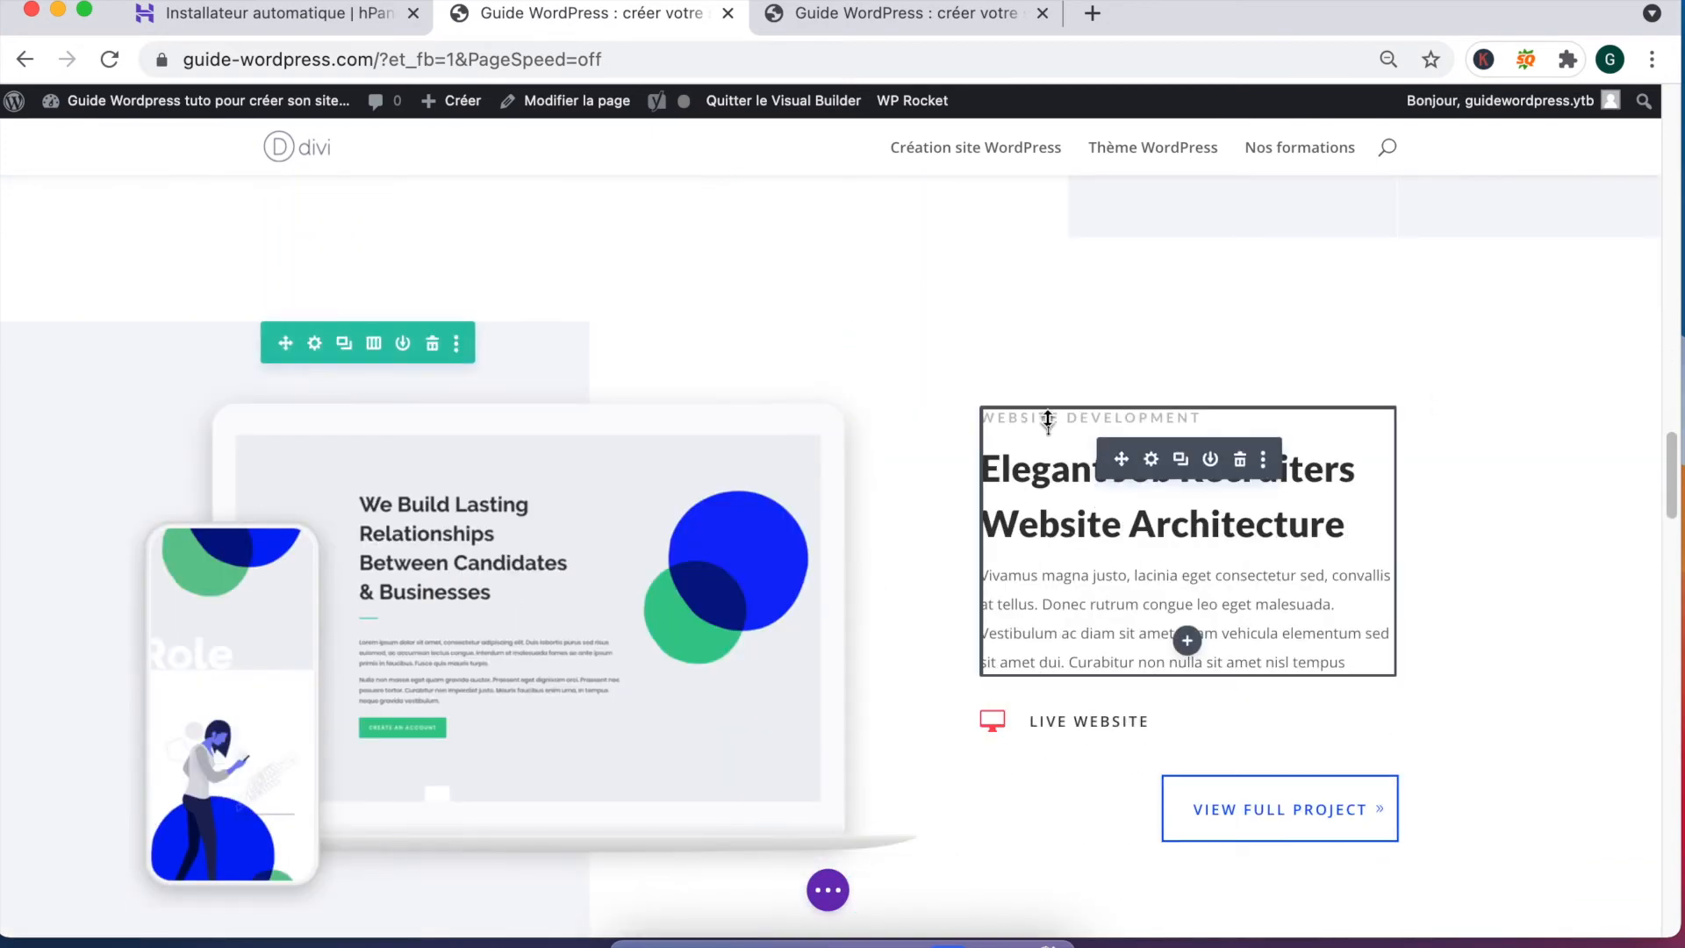
{"action": "triple_click", "coordinate": [1027, 417]}
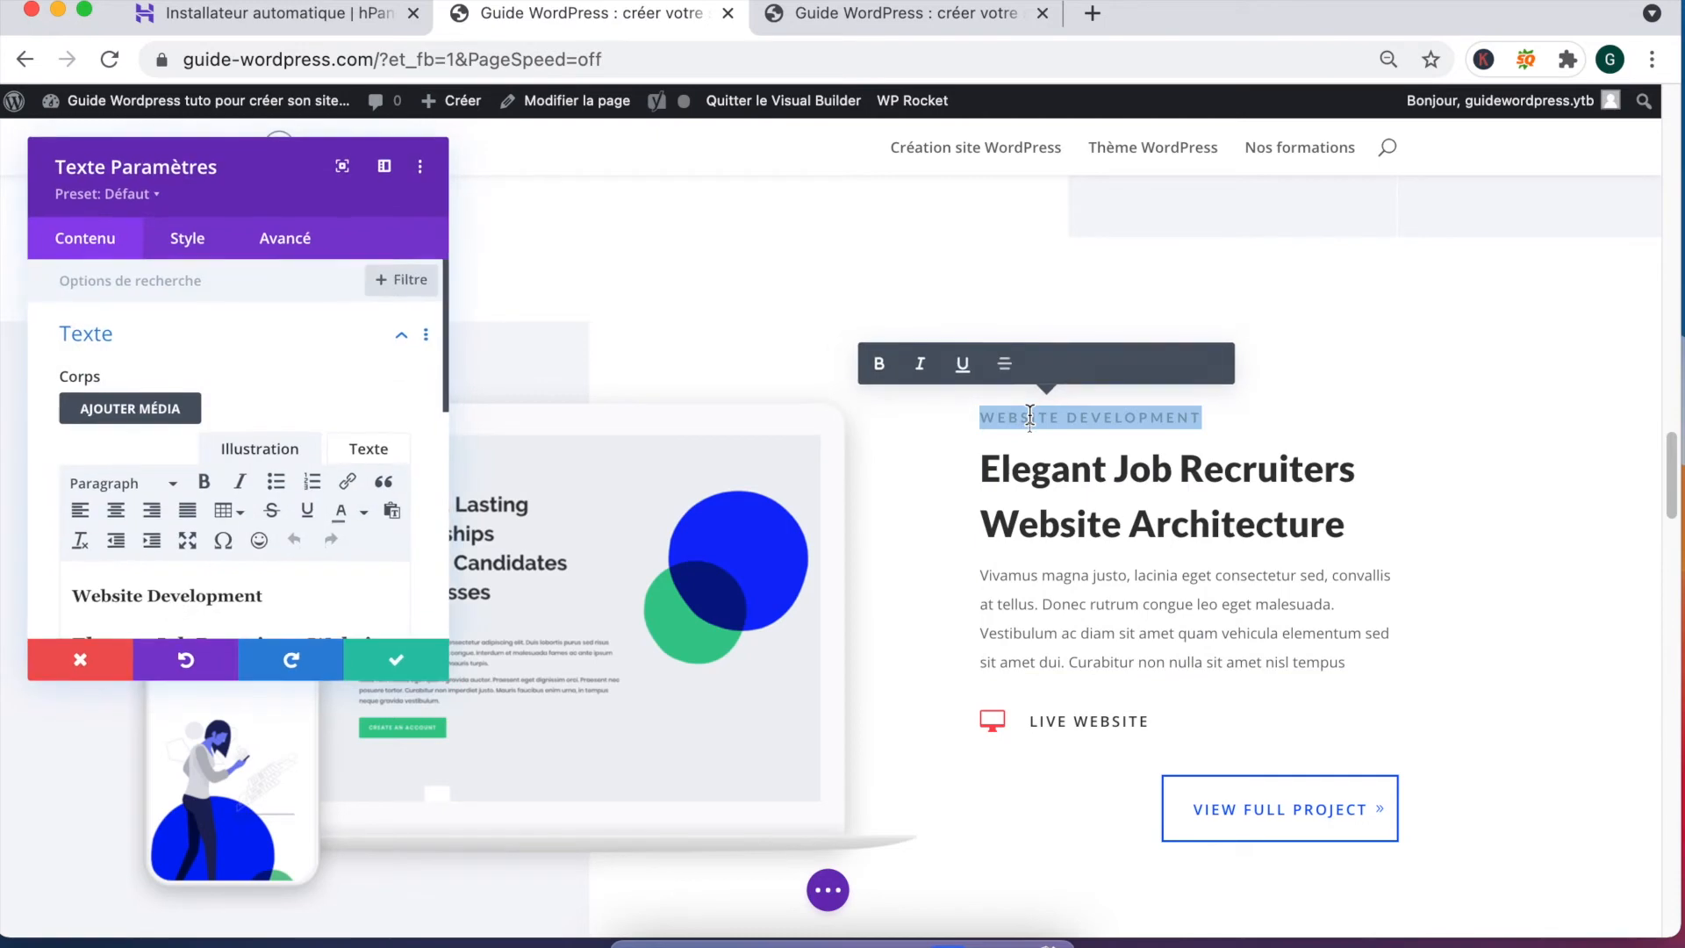
{"action": "triple_click", "coordinate": [1066, 516]}
{"action": "scroll", "coordinate": [255, 448], "scroll_direction": "down", "scroll_amount": 2}
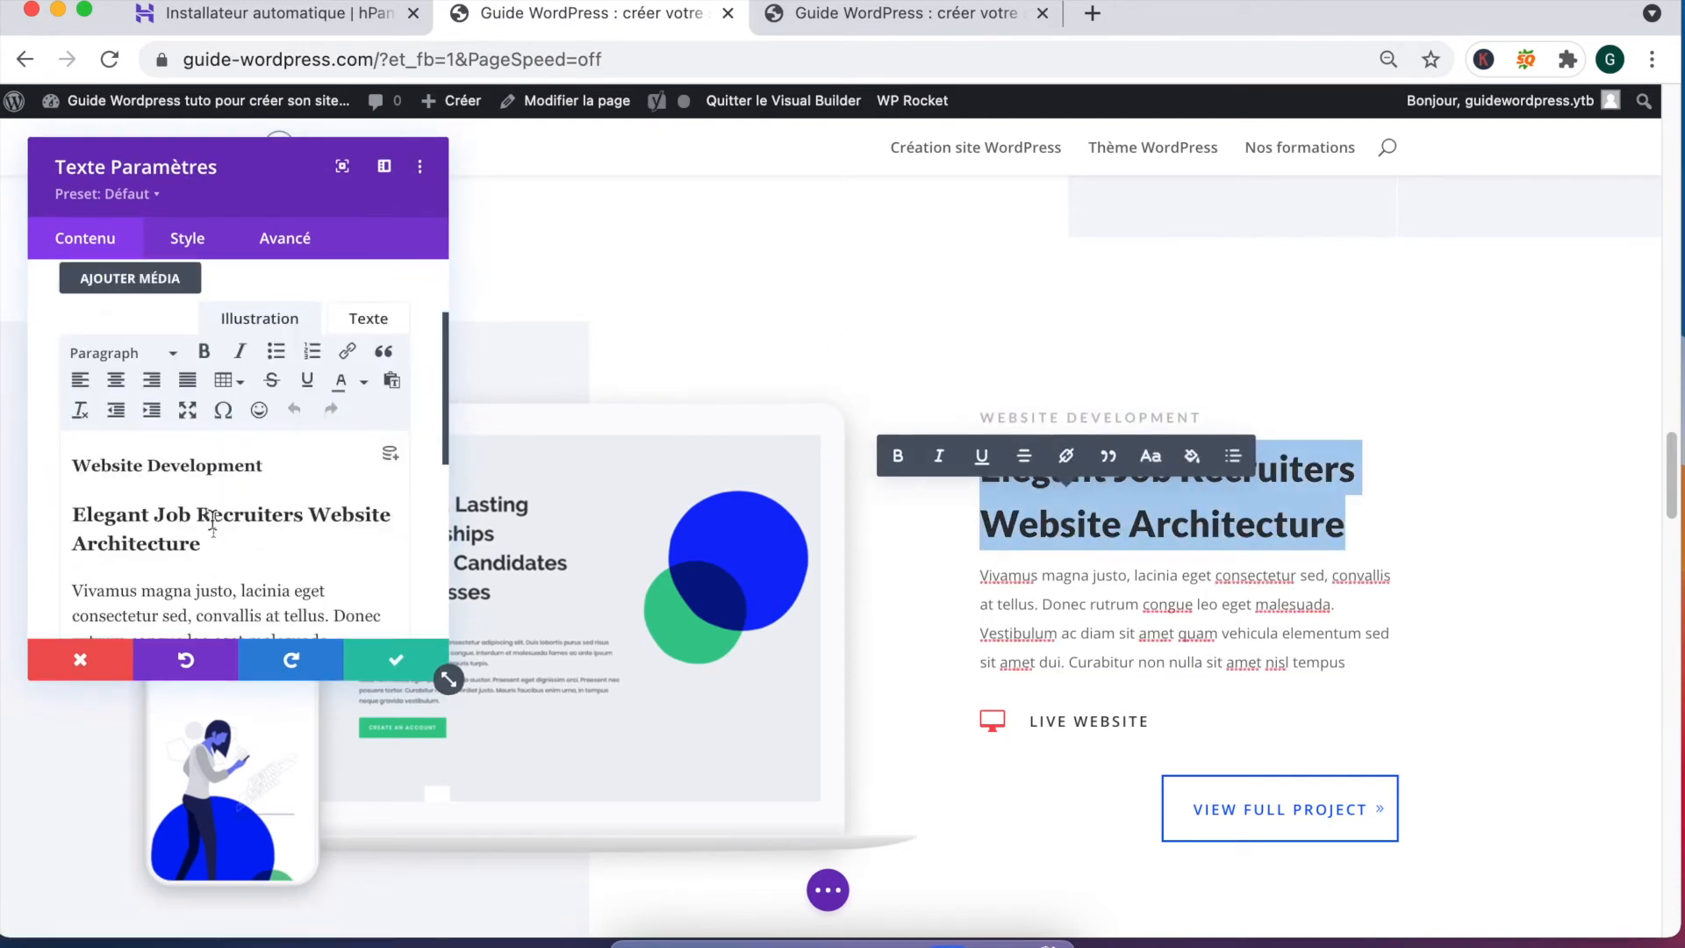
{"action": "left_click_drag", "start_coordinate": [204, 546], "coordinate": [64, 525]}
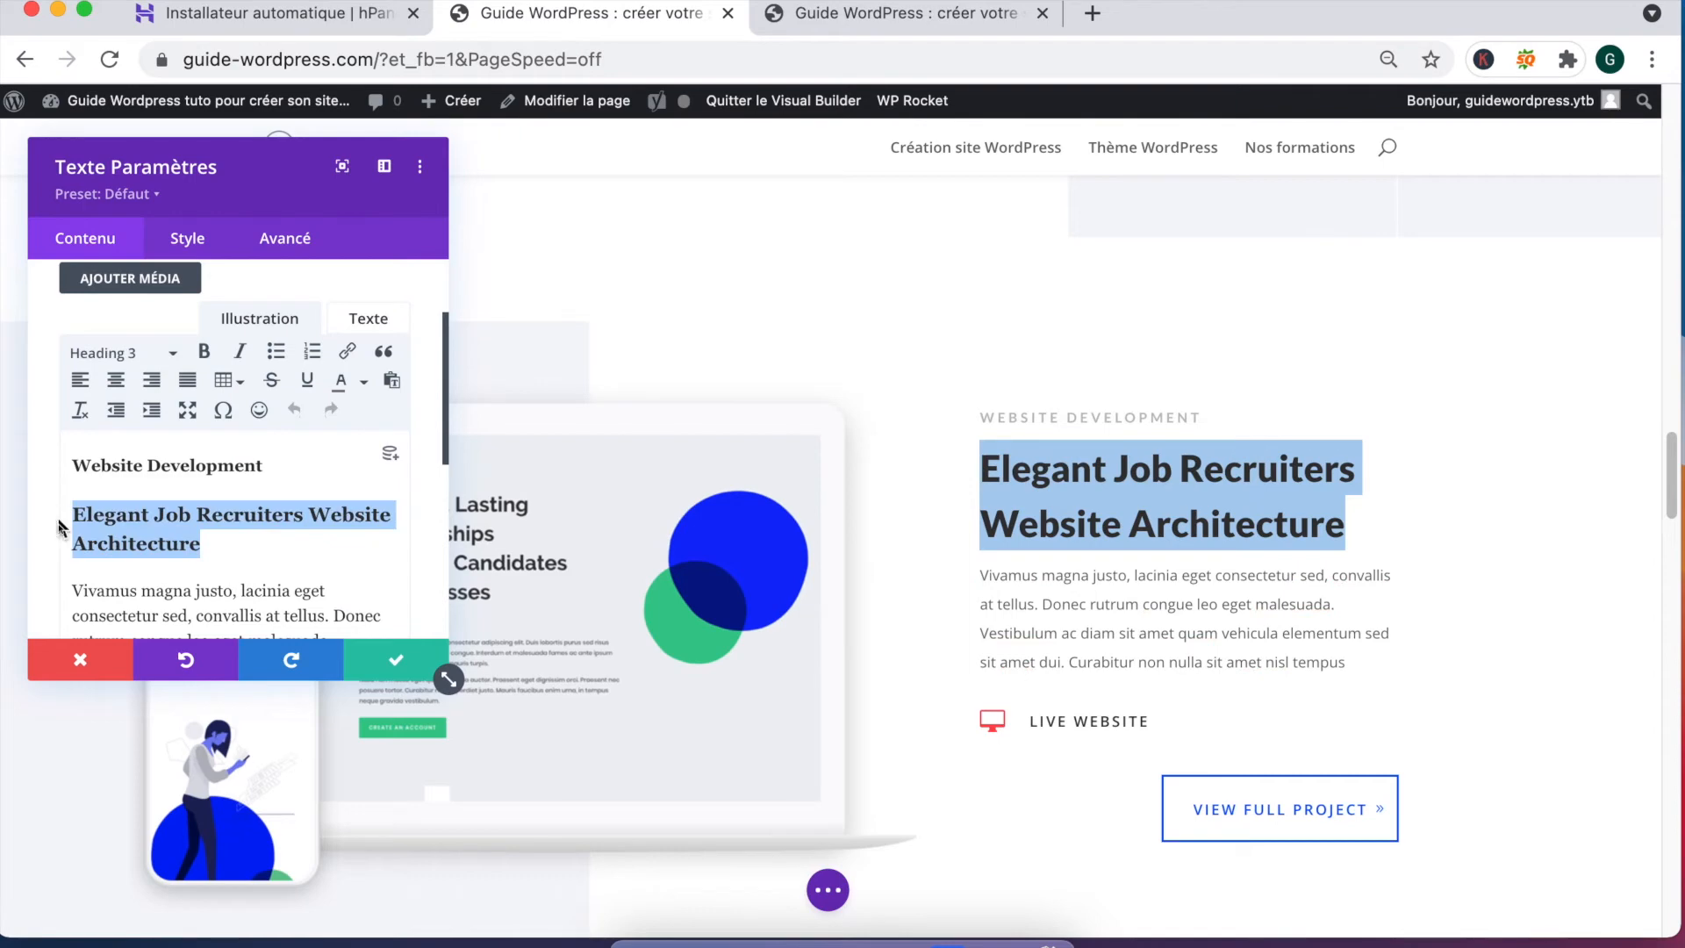
{"action": "type", "text": "Formation "}
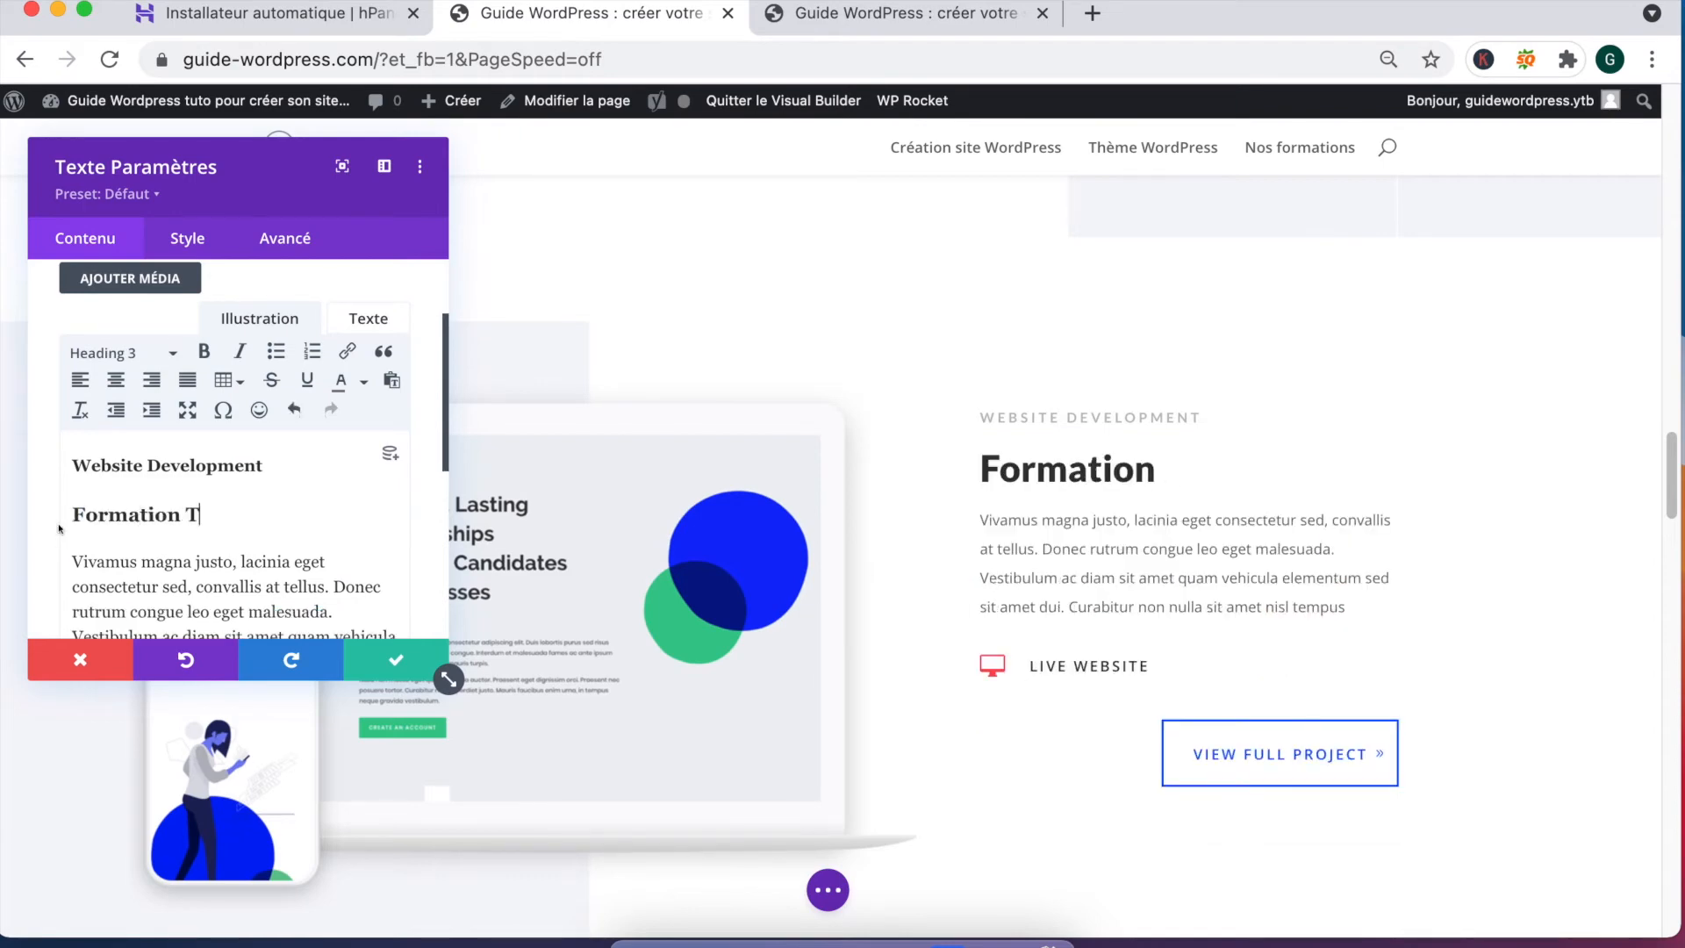
{"action": "type", "text": "WP"}
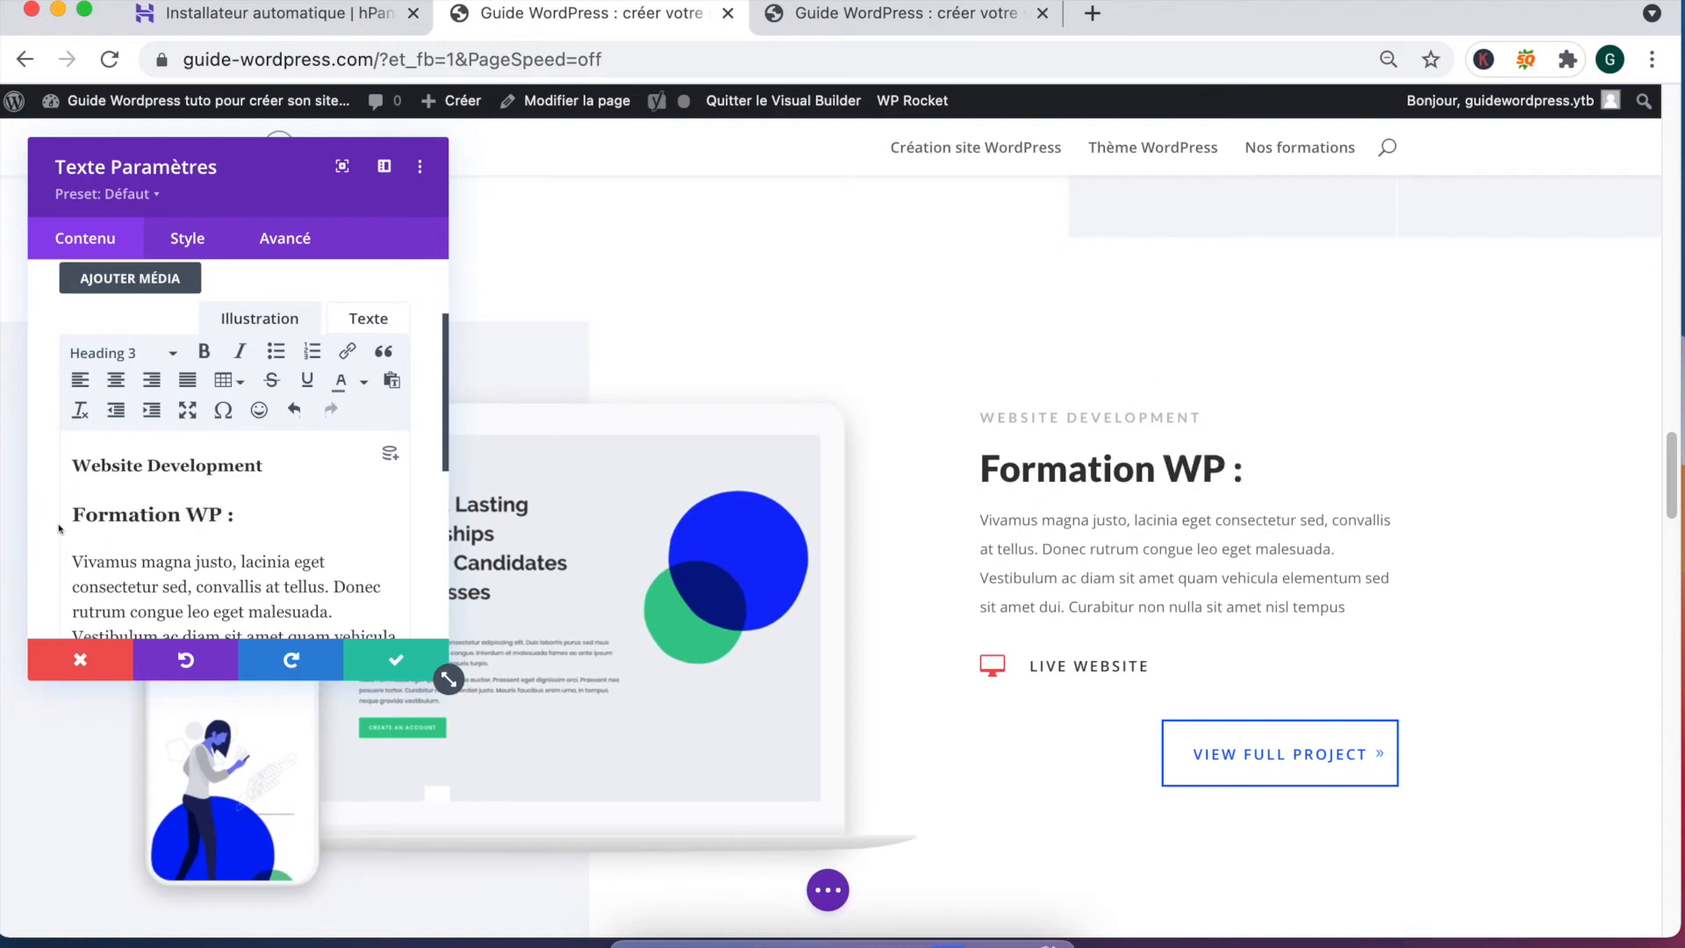
{"action": "type", "text": " : Optimi"}
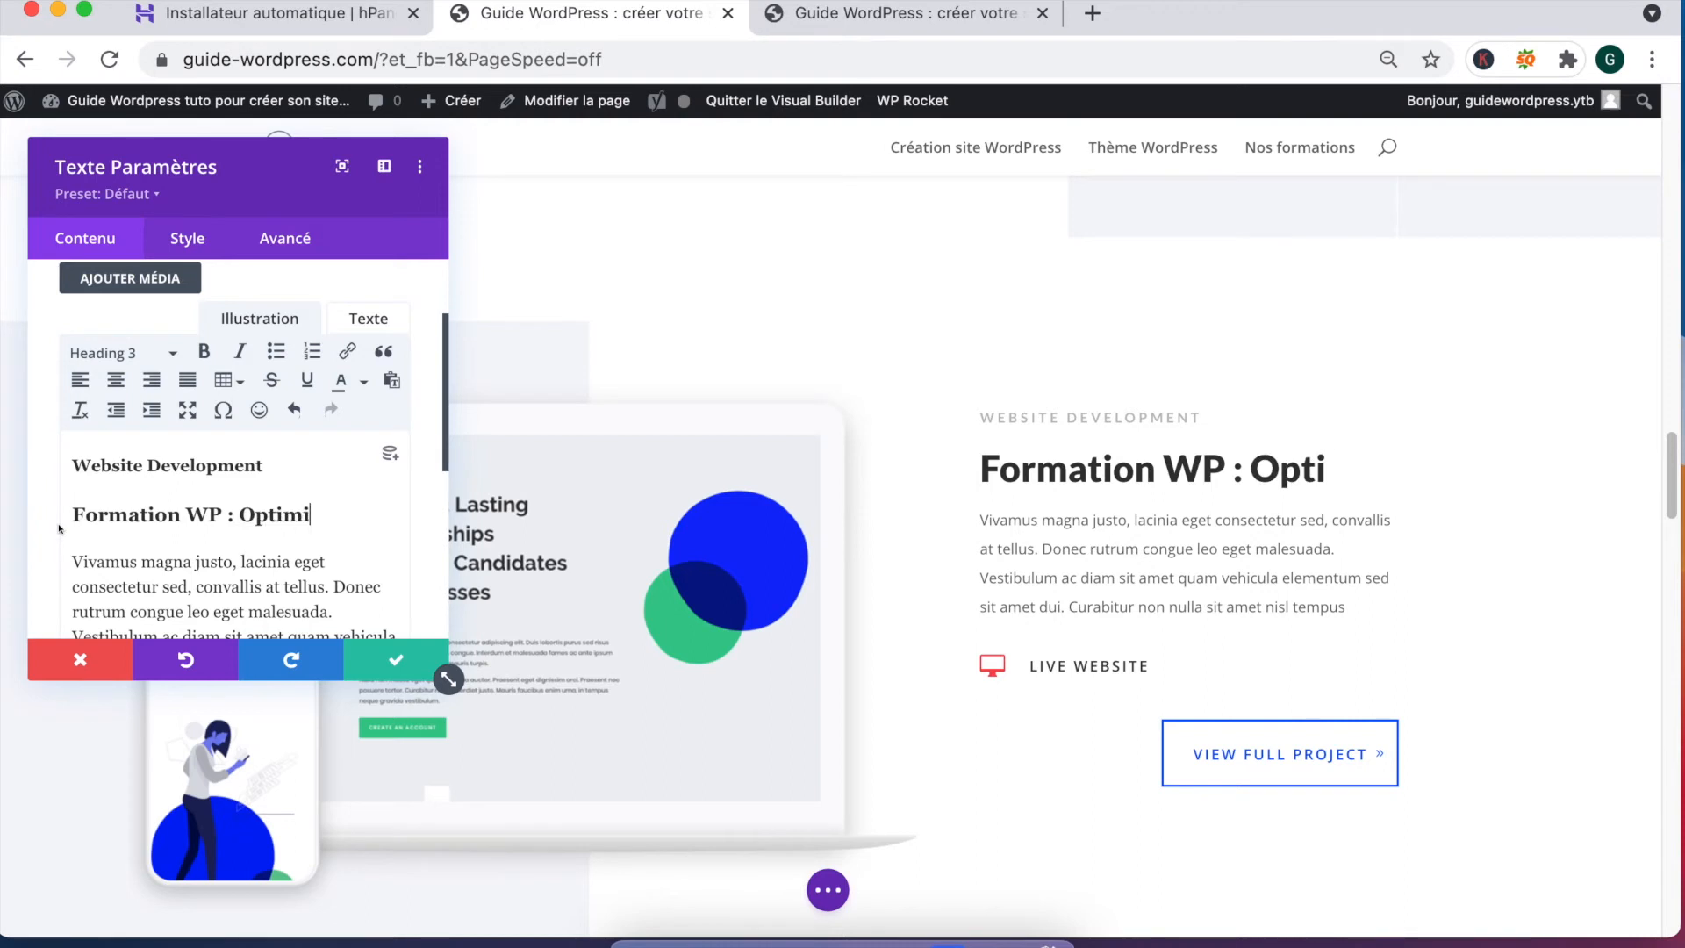
{"action": "type", "text": "ser vitesse de chargement"}
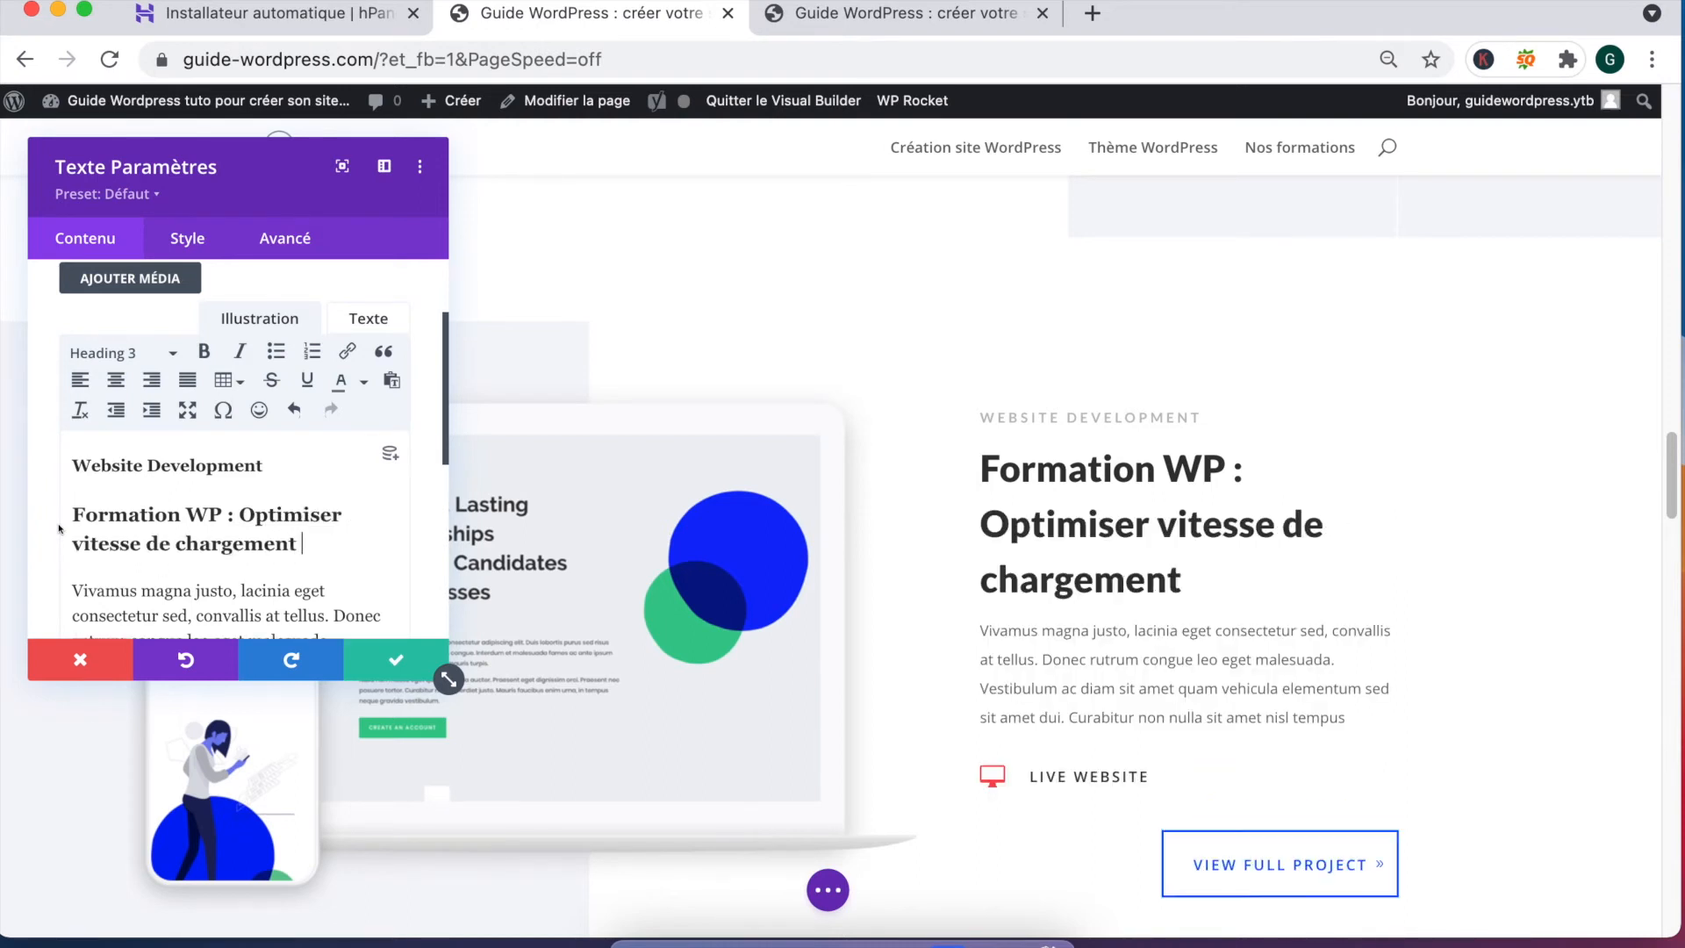
{"action": "type", "text": " de votre site"}
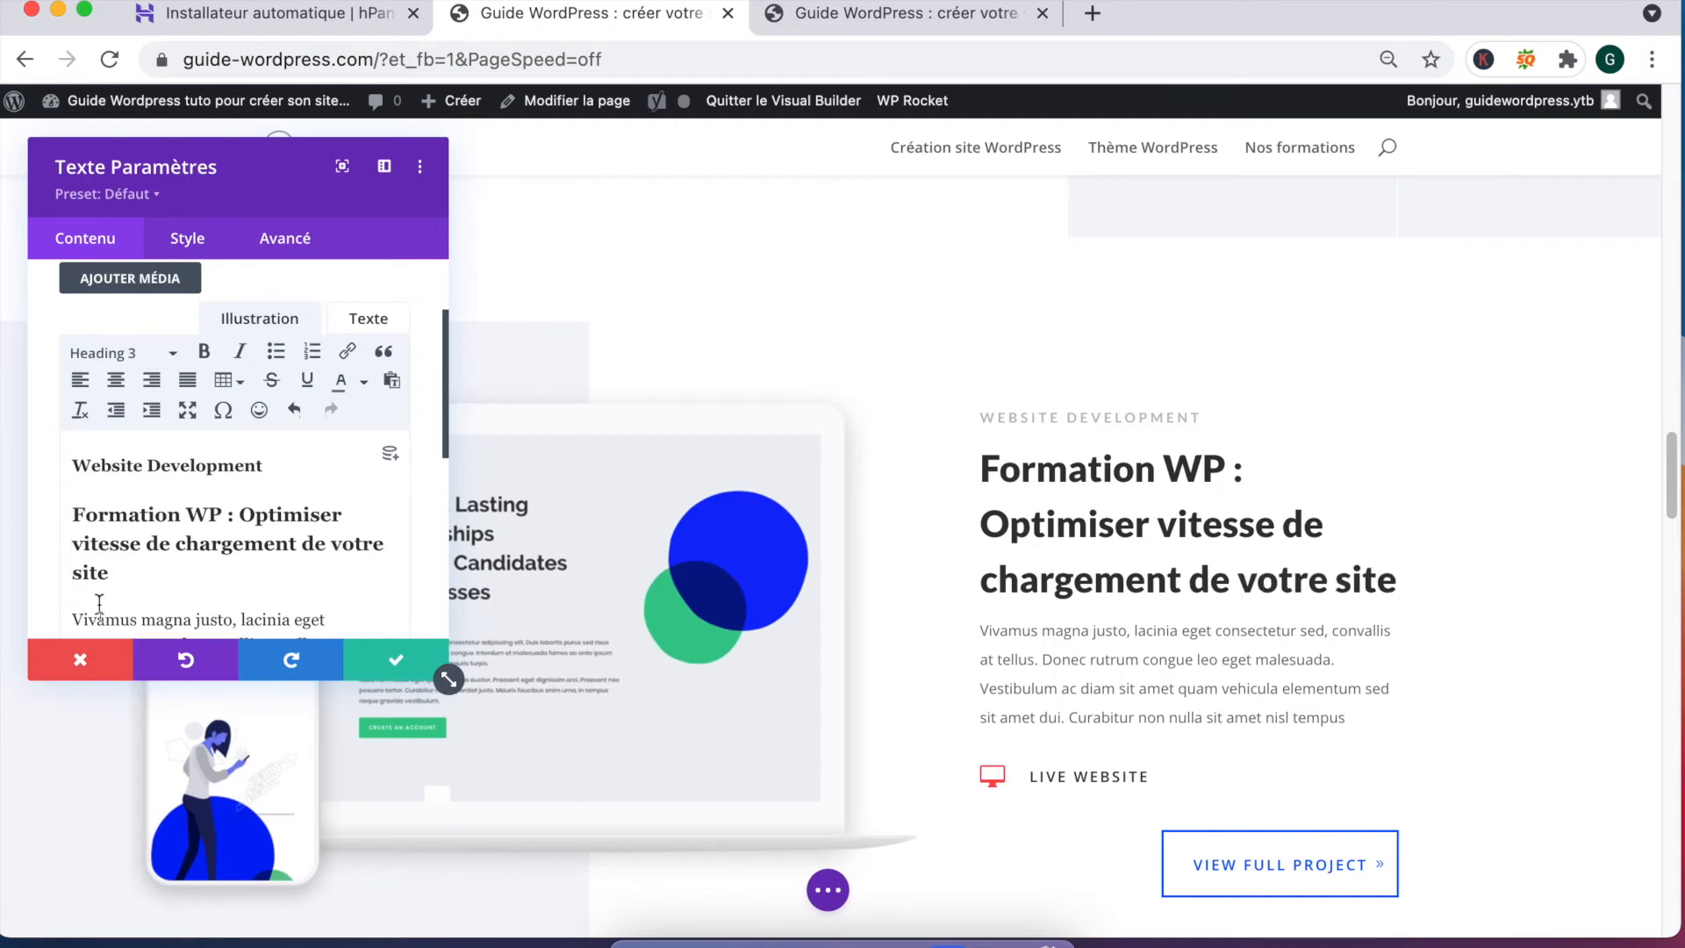
{"action": "left_click", "coordinate": [386, 658]}
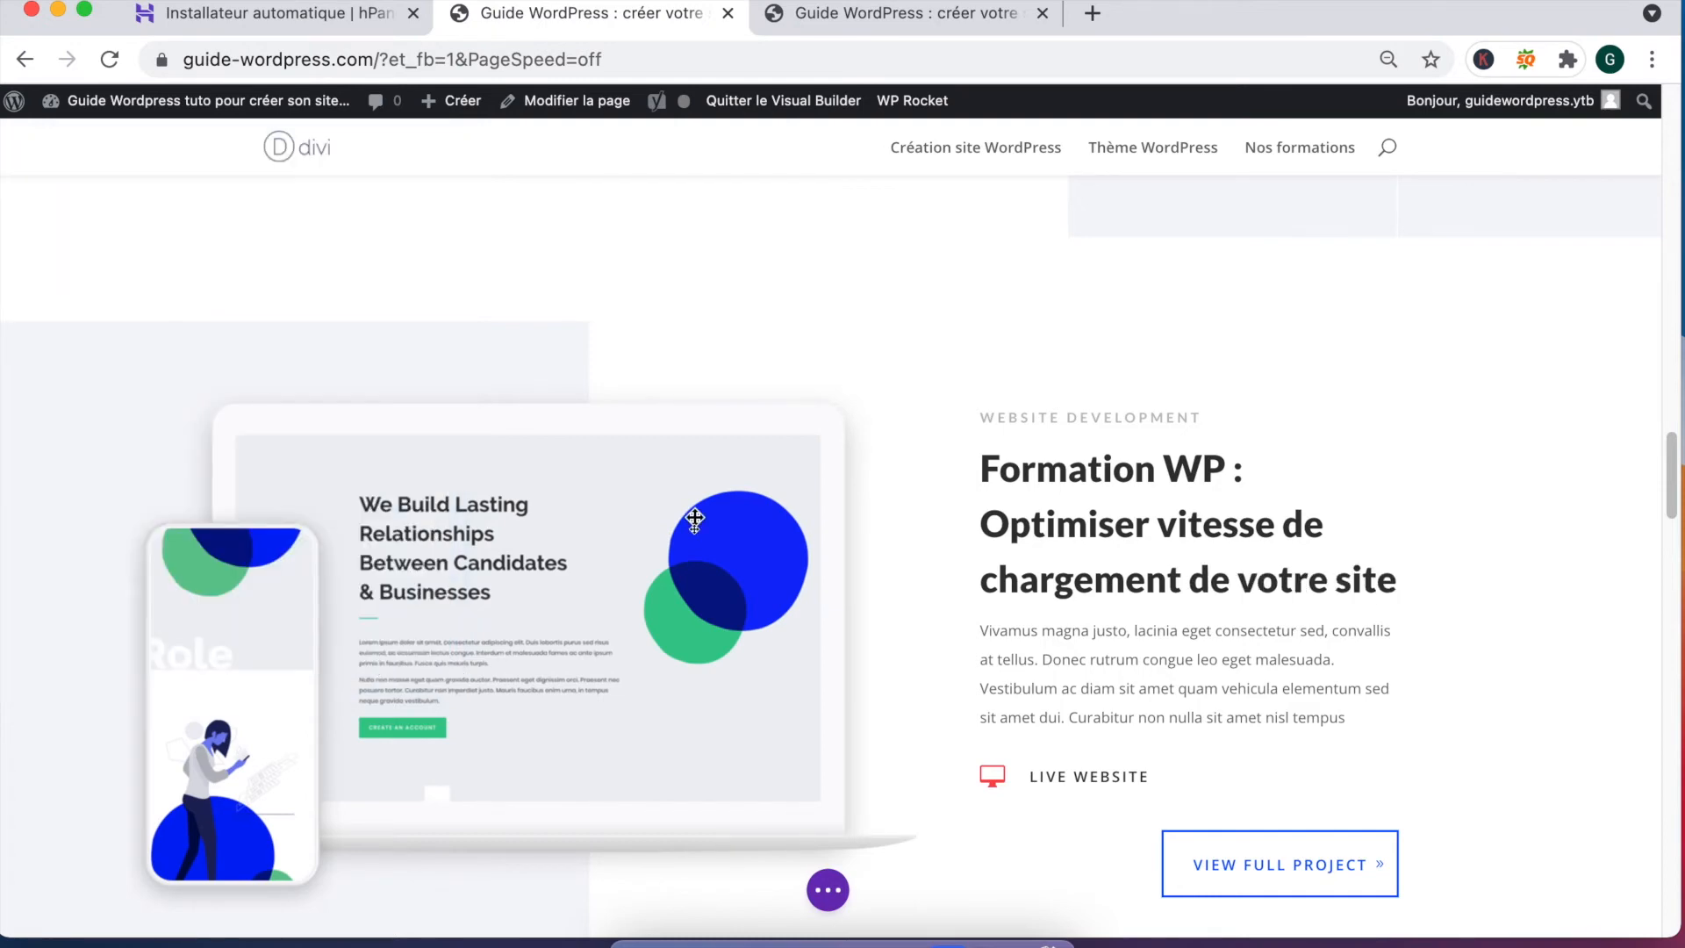
Step: Change the About Me label to 'Qui suis-je ?' and save
{"action": "scroll", "coordinate": [843, 544], "scroll_direction": "down", "scroll_amount": 10}
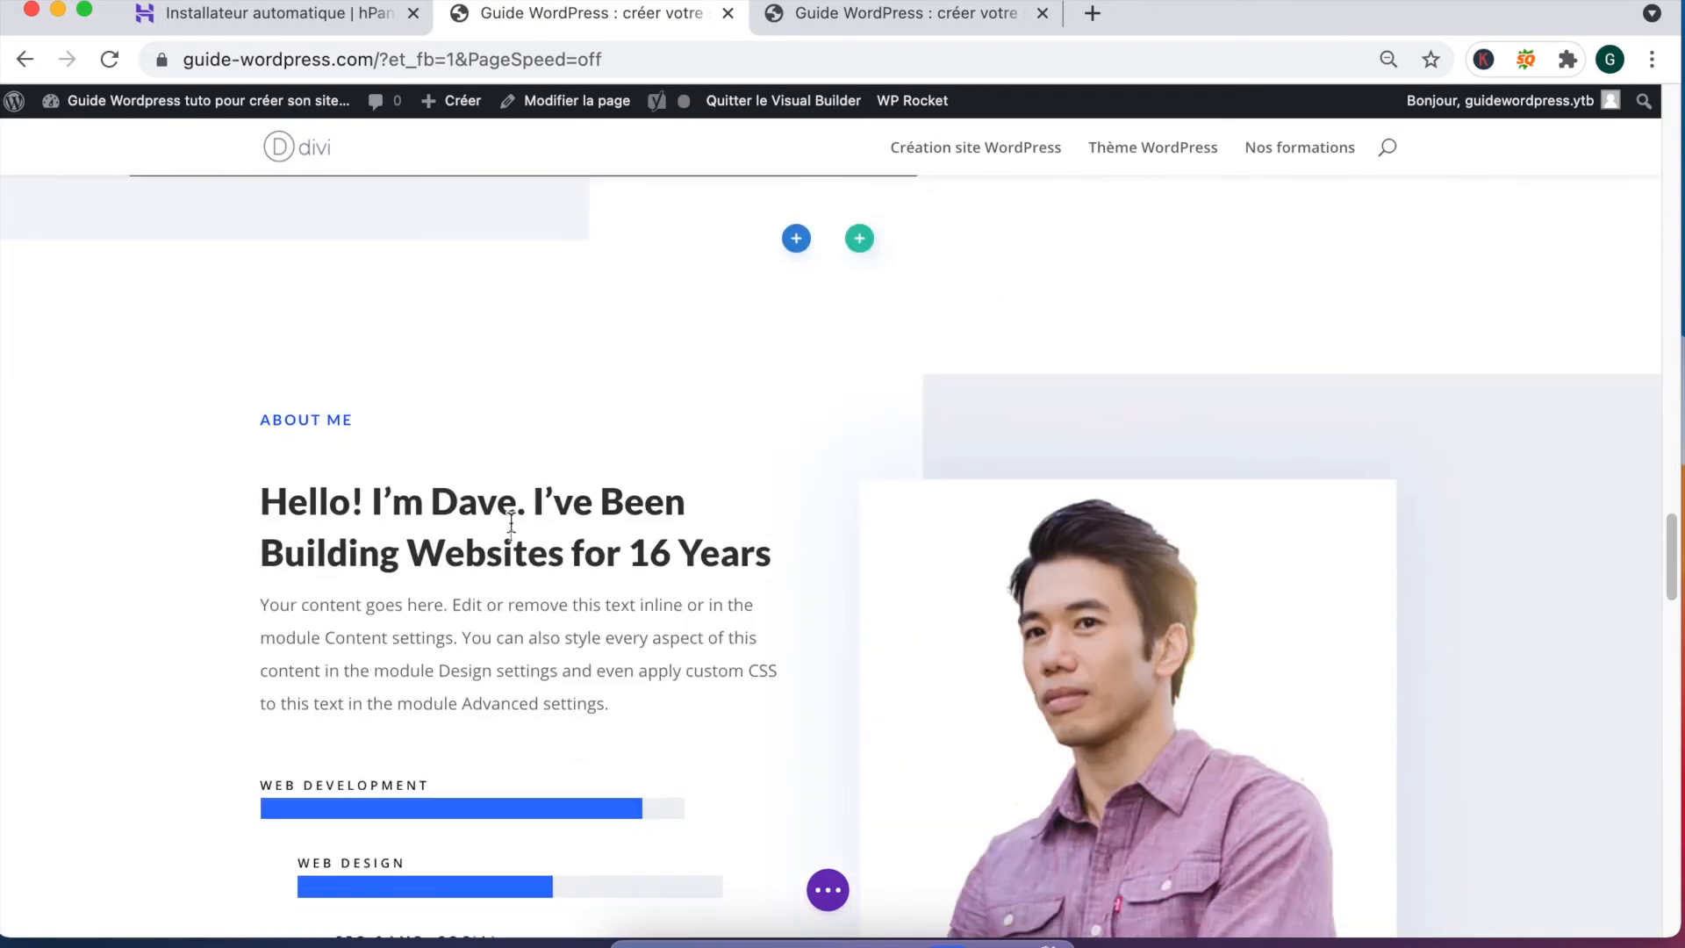
{"action": "mouse_move", "coordinate": [335, 422]}
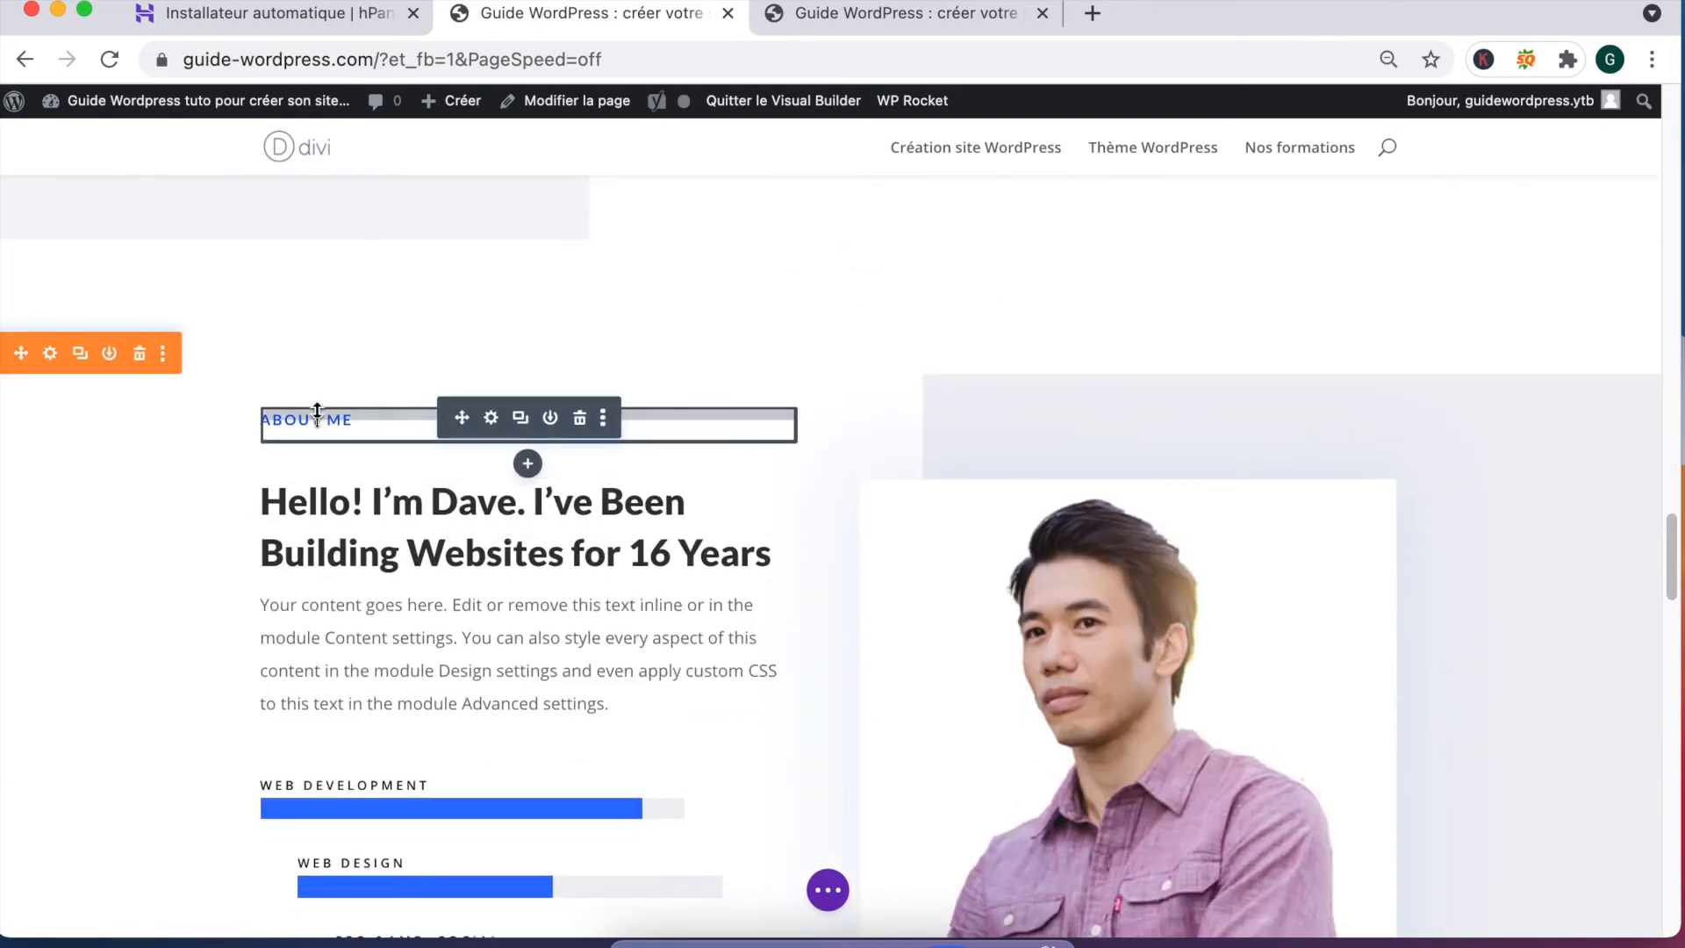
{"action": "left_click", "coordinate": [316, 419]}
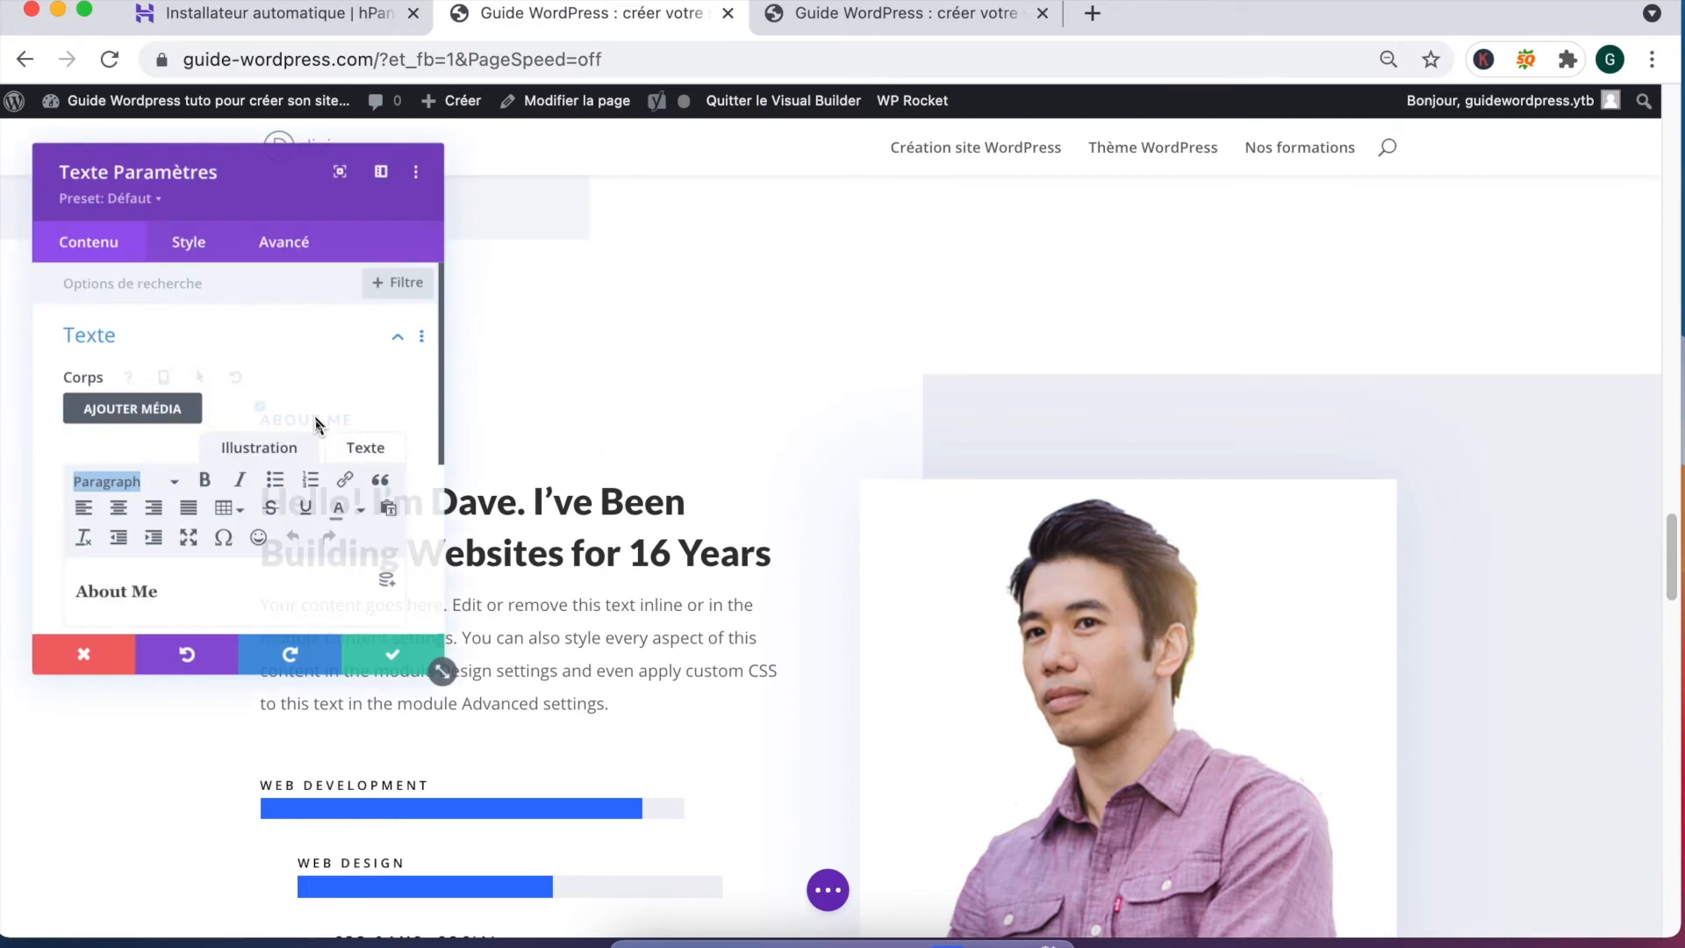
{"action": "double_click", "coordinate": [136, 594]}
{"action": "triple_click", "coordinate": [133, 586]}
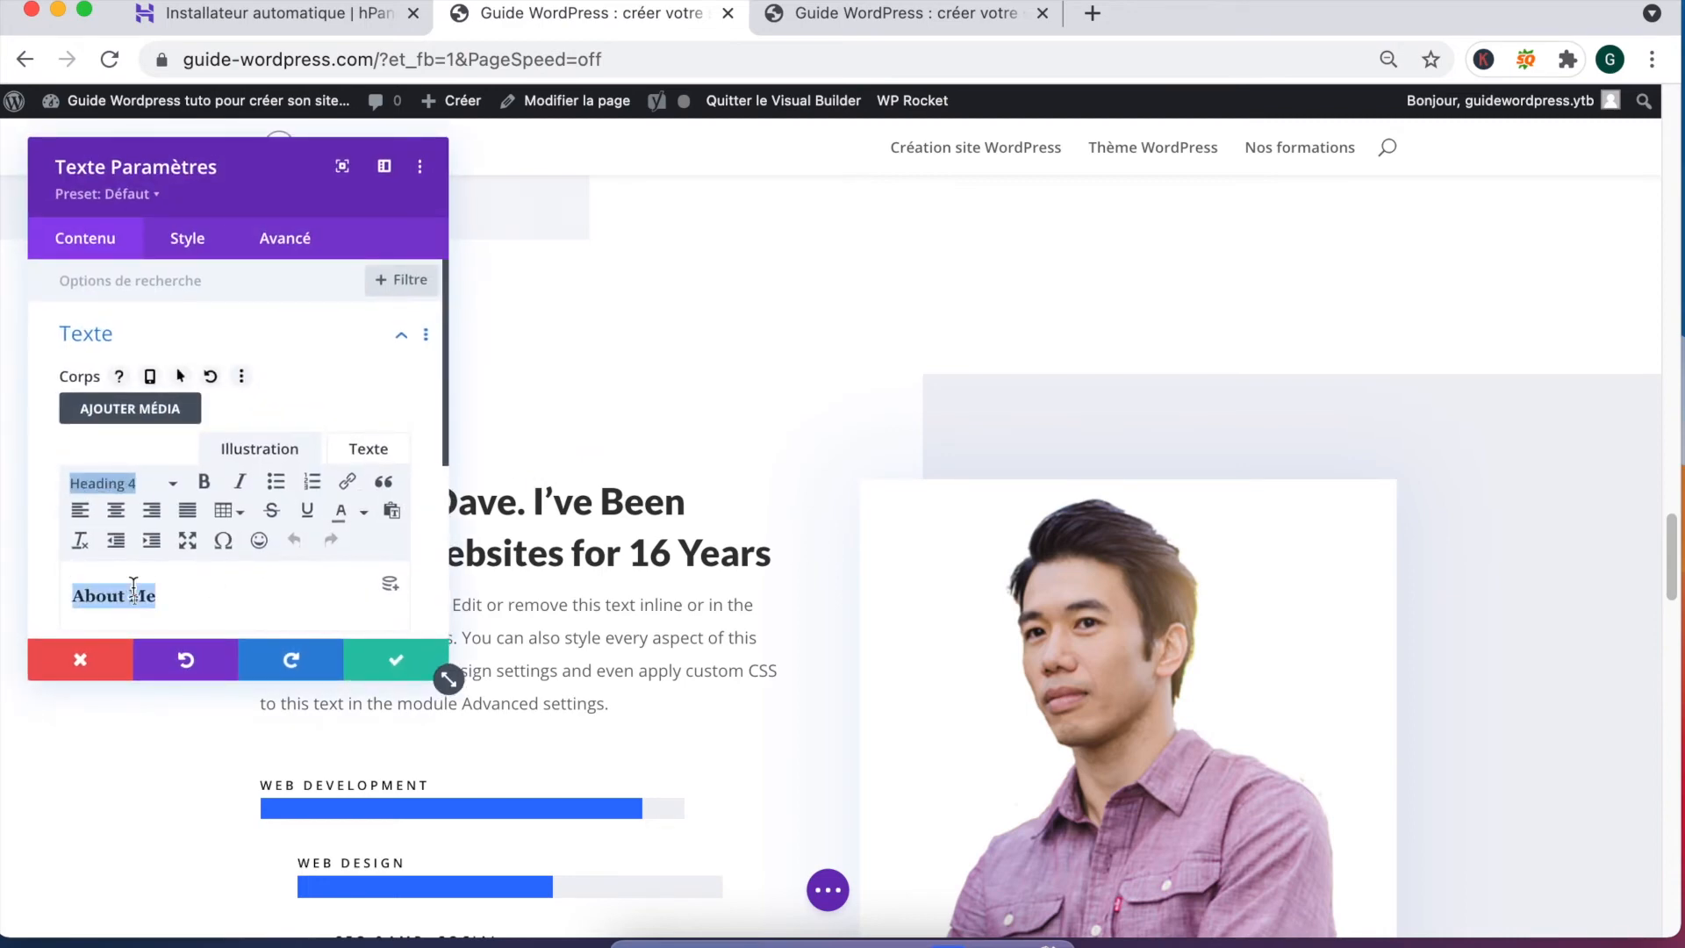
{"action": "type", "text": "Qui"}
{"action": "scroll", "coordinate": [321, 587], "scroll_direction": "down", "scroll_amount": 2}
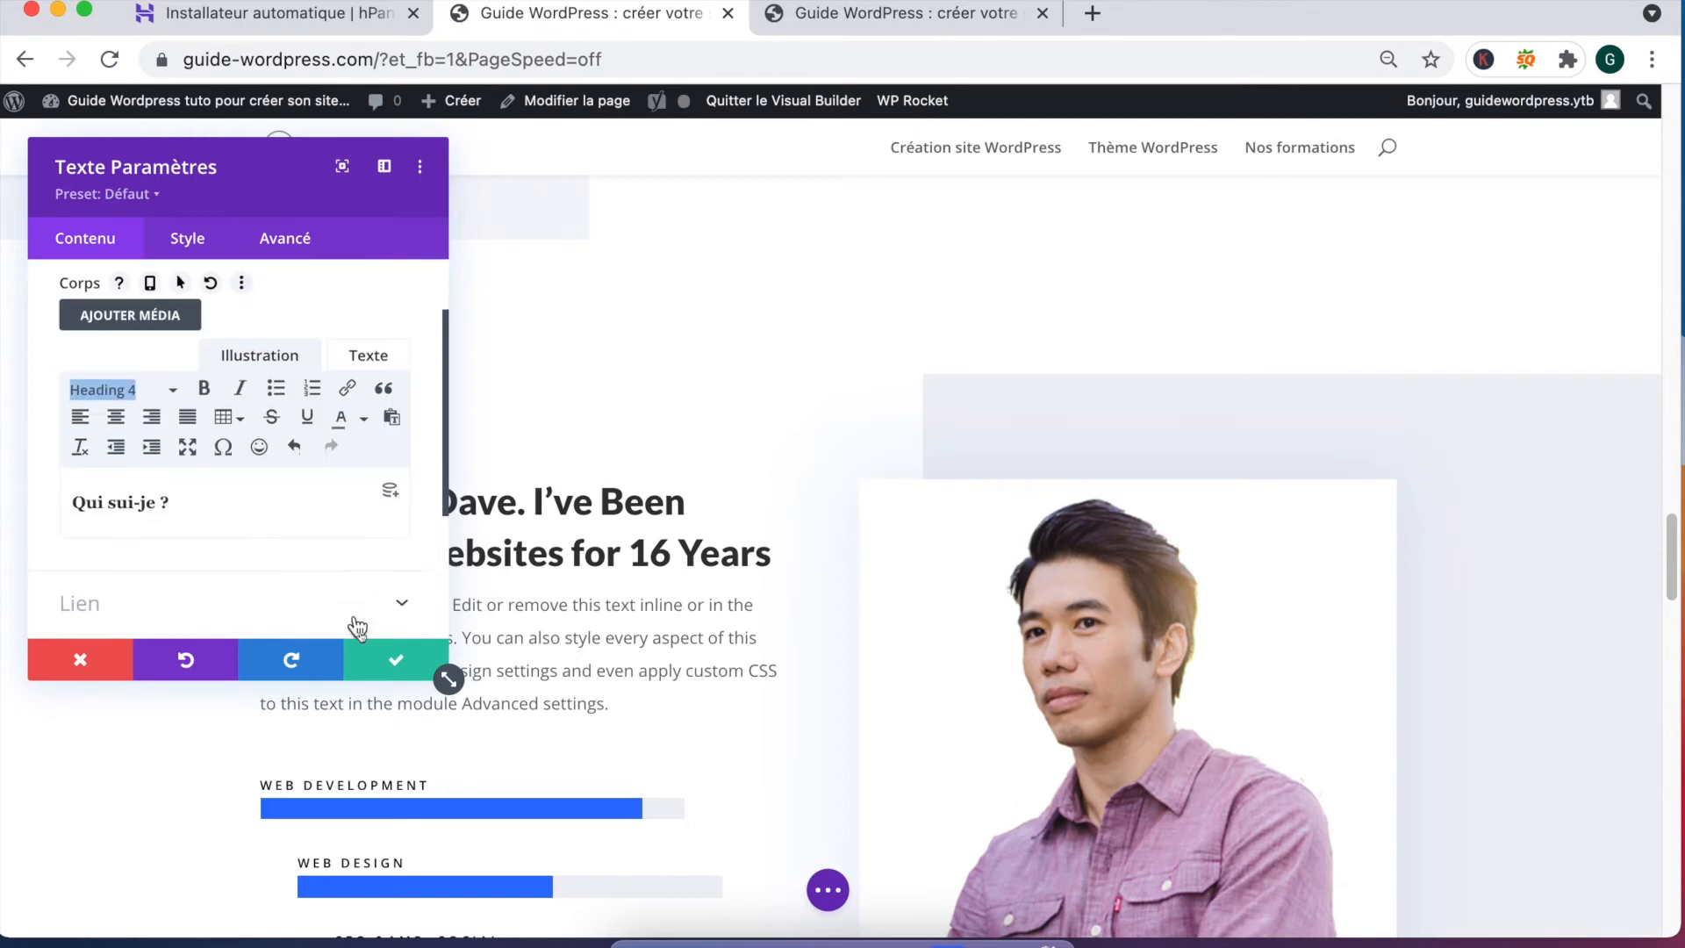
{"action": "triple_click", "coordinate": [131, 505]}
{"action": "left_click", "coordinate": [140, 504]}
{"action": "left_click", "coordinate": [397, 660]}
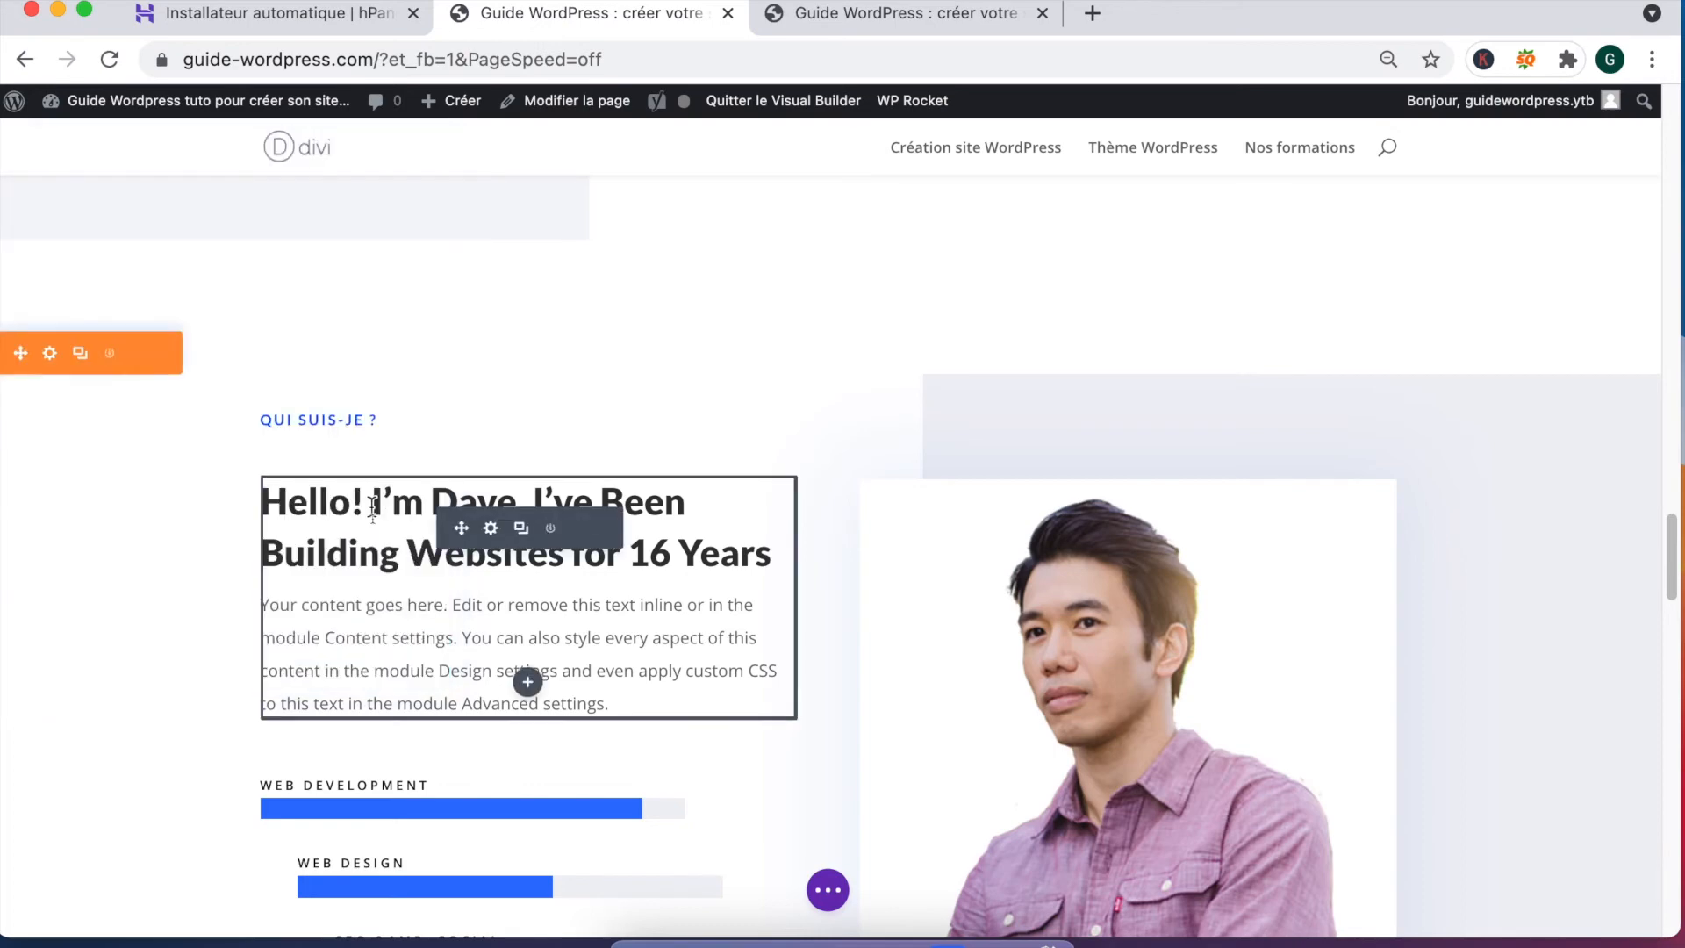
Step: Rewrite the big heading as a French introduction: working on WordPress, creating sites for 7 years
{"action": "left_click", "coordinate": [492, 528]}
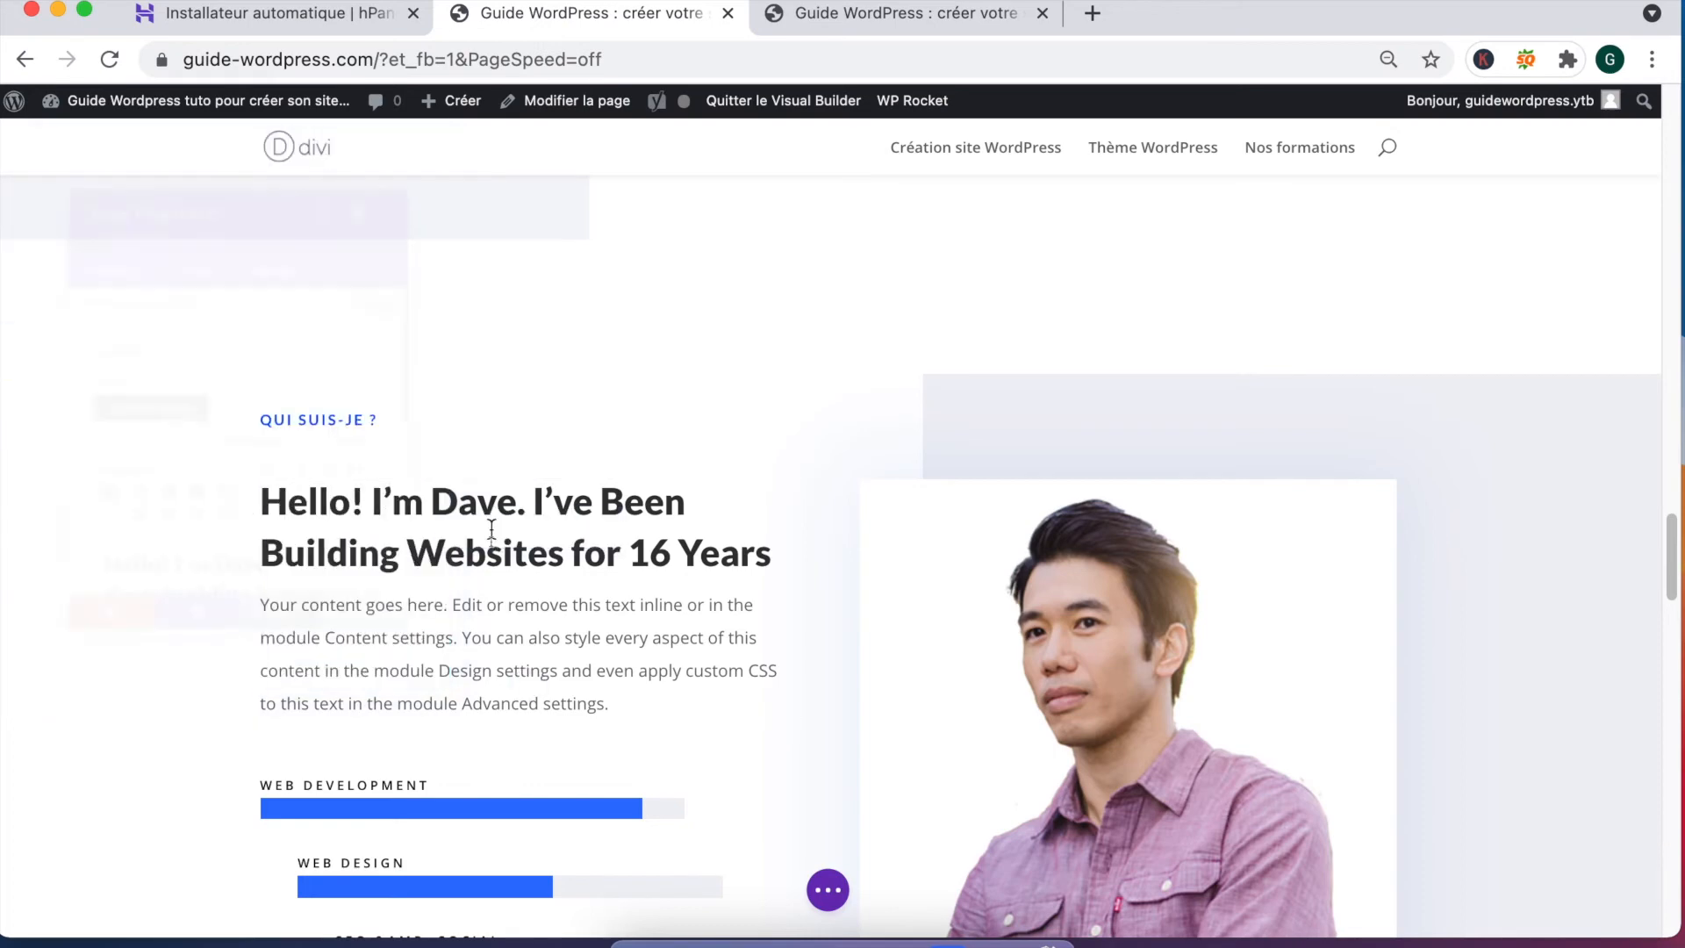
{"action": "scroll", "coordinate": [202, 553], "scroll_direction": "down", "scroll_amount": 3}
{"action": "left_click", "coordinate": [230, 527]}
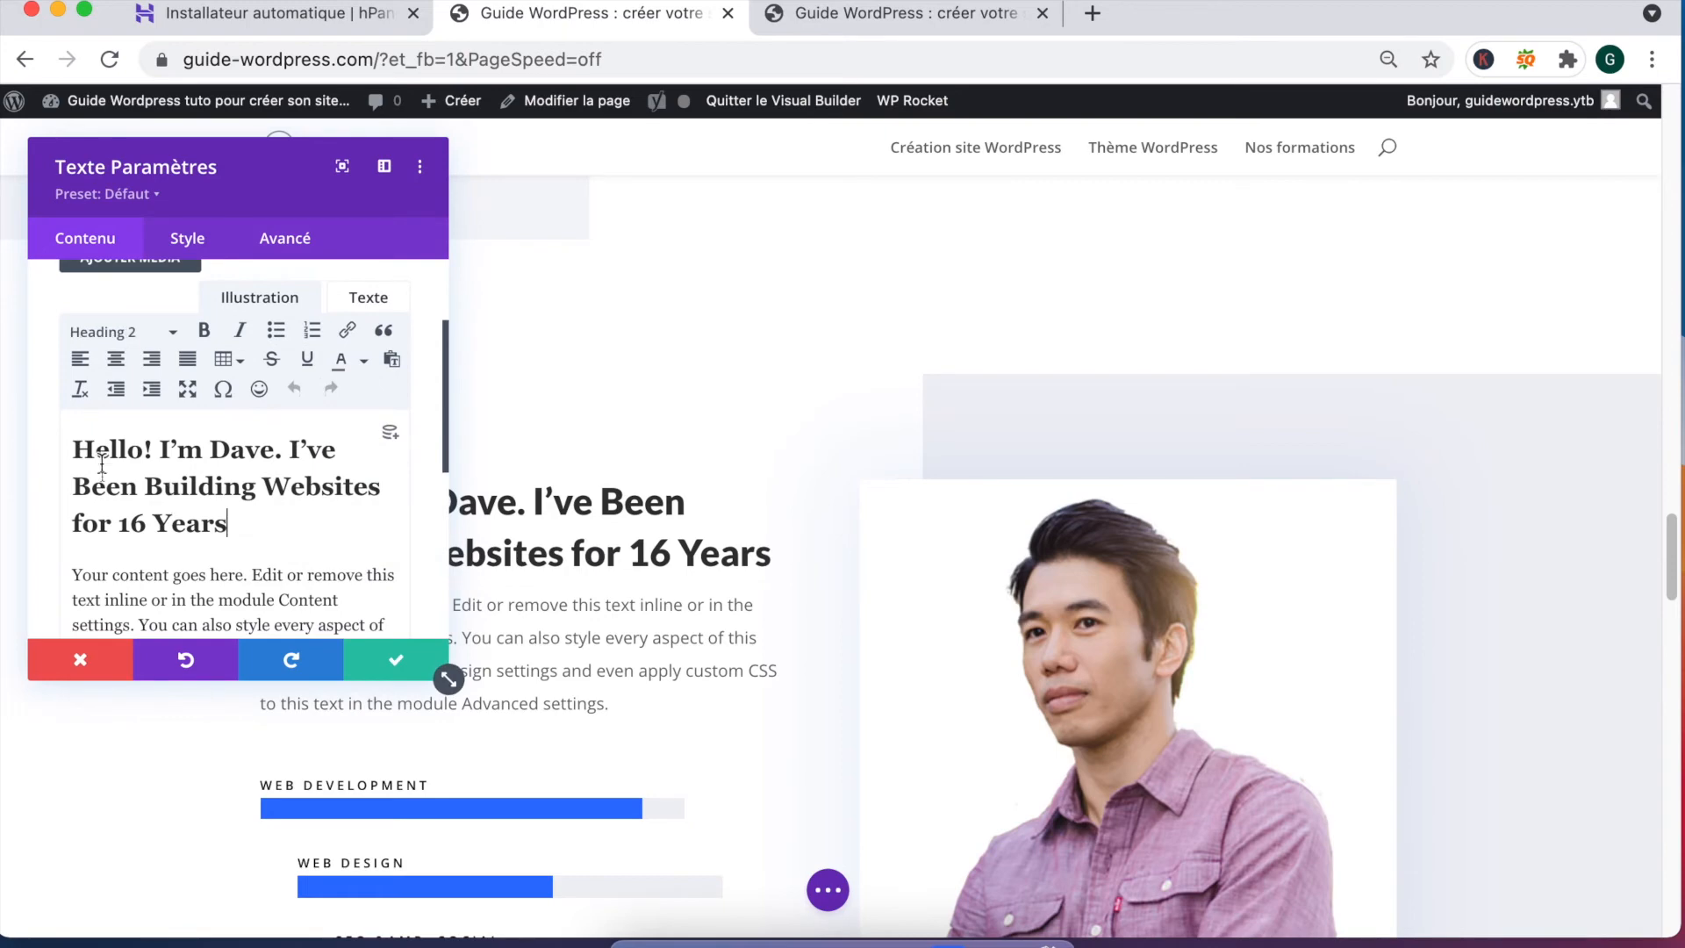
{"action": "left_click_drag", "start_coordinate": [230, 527], "coordinate": [59, 439]}
{"action": "type", "text": "Bo"}
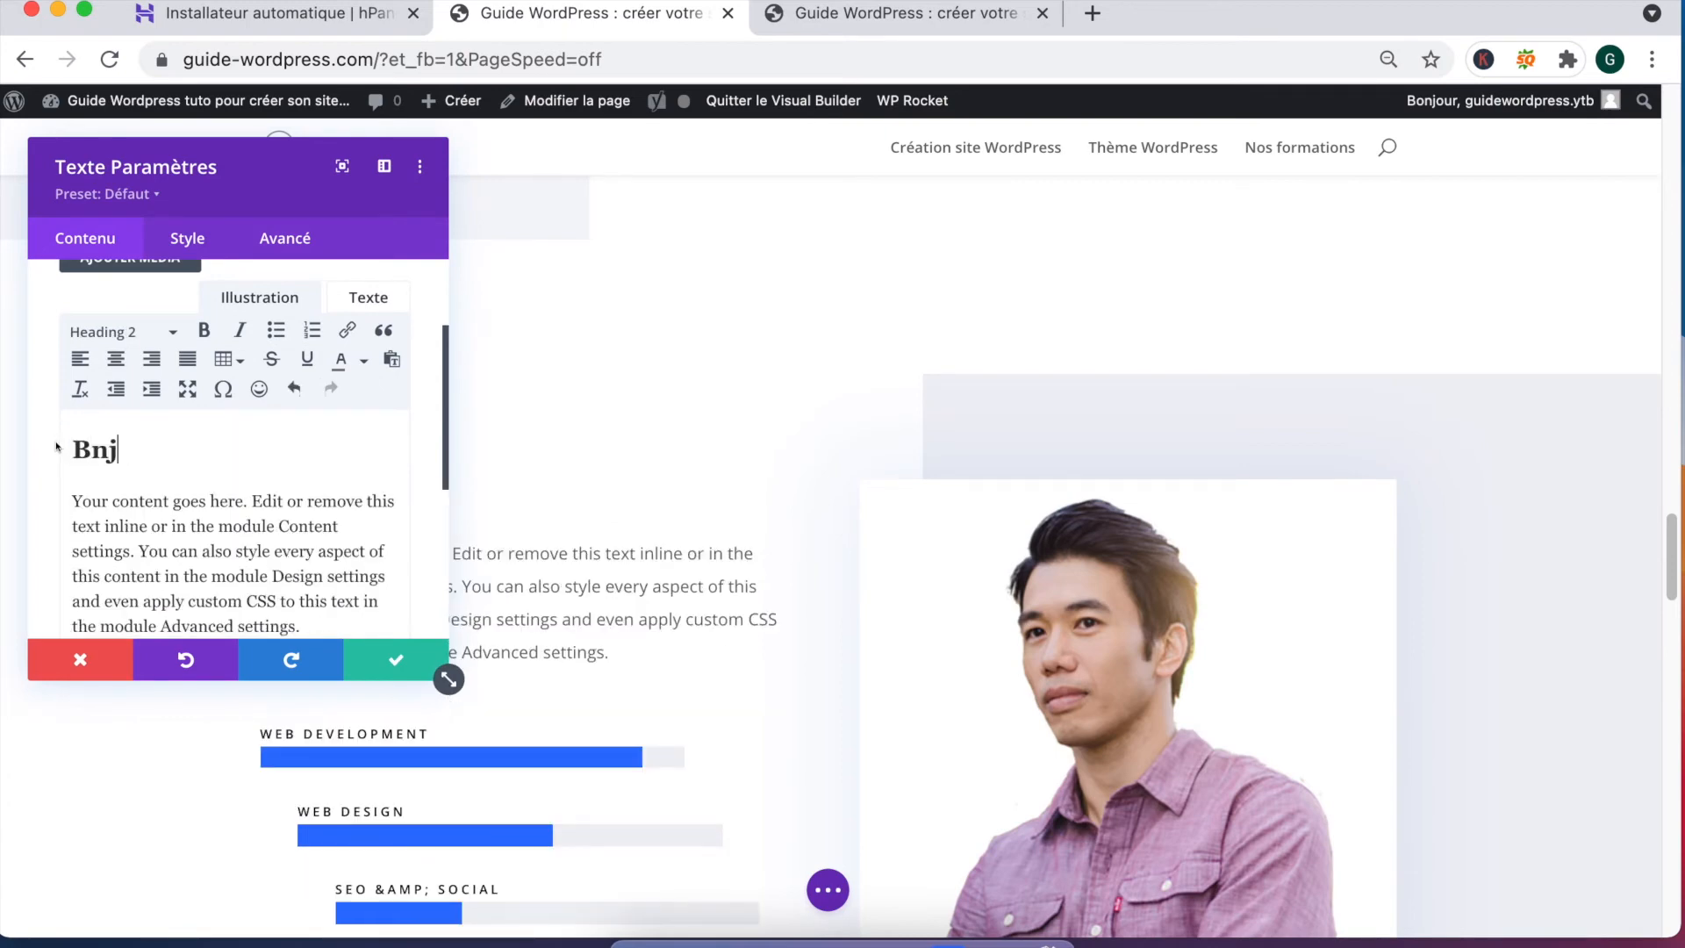
{"action": "type", "text": "njour, je s"}
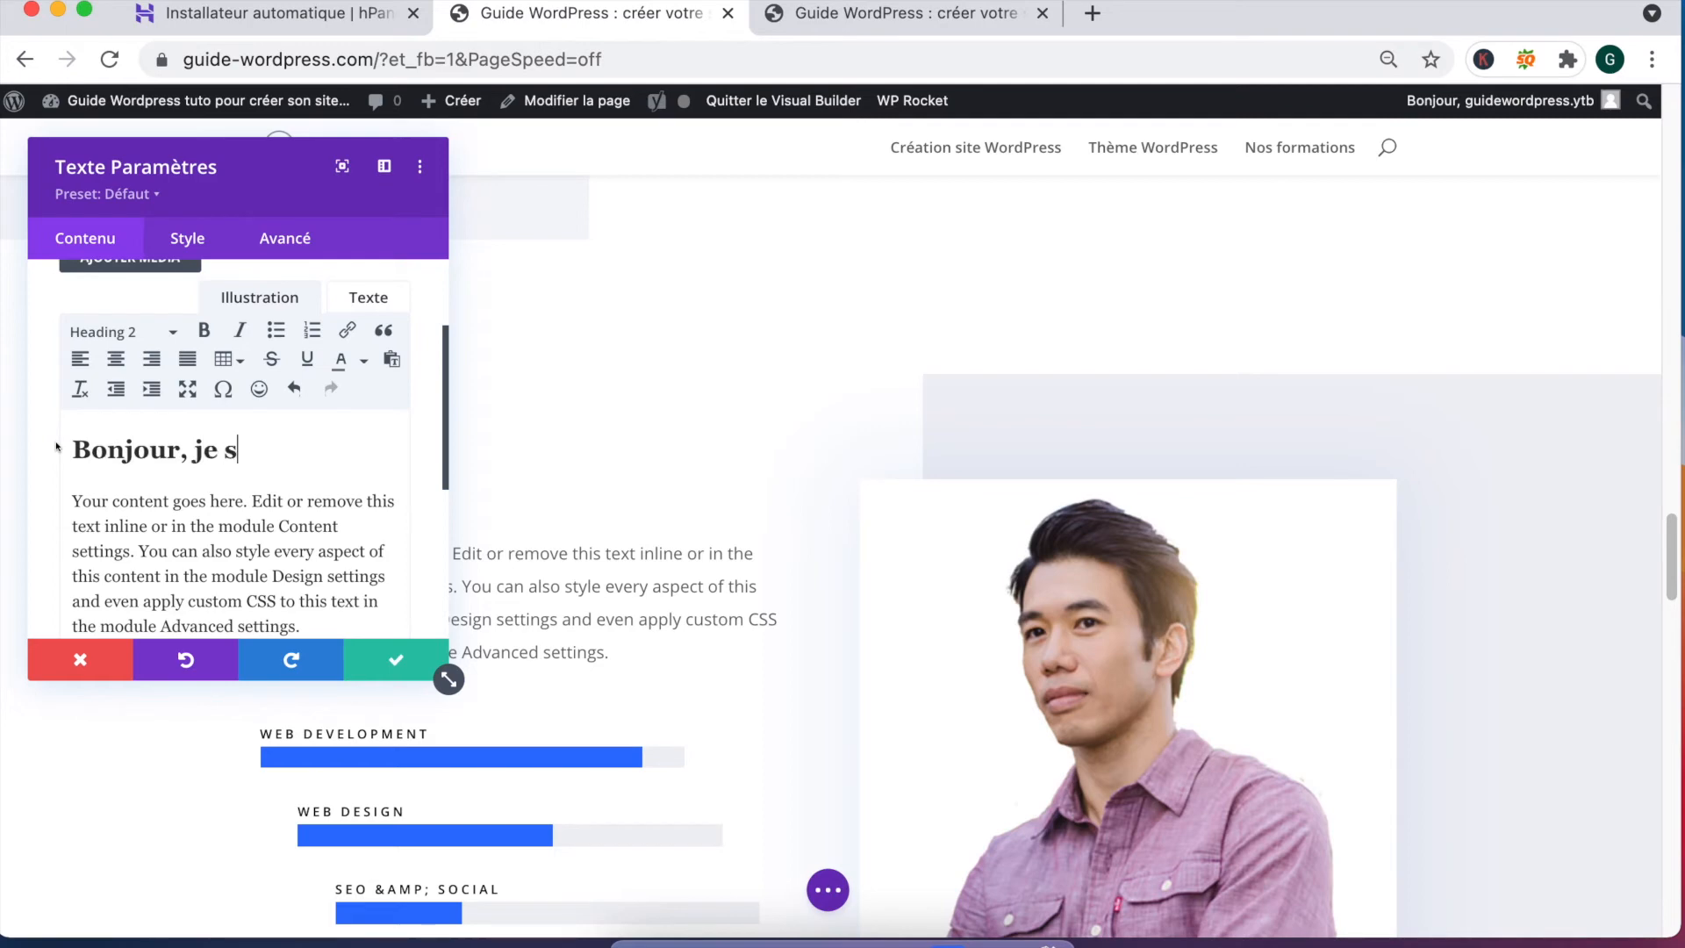
{"action": "type", "text": "uis Anthony, je conn"}
{"action": "key", "text": "BackSpace"}
{"action": "key", "text": "BackSpace"}
{"action": "key", "text": "BackSpace"}
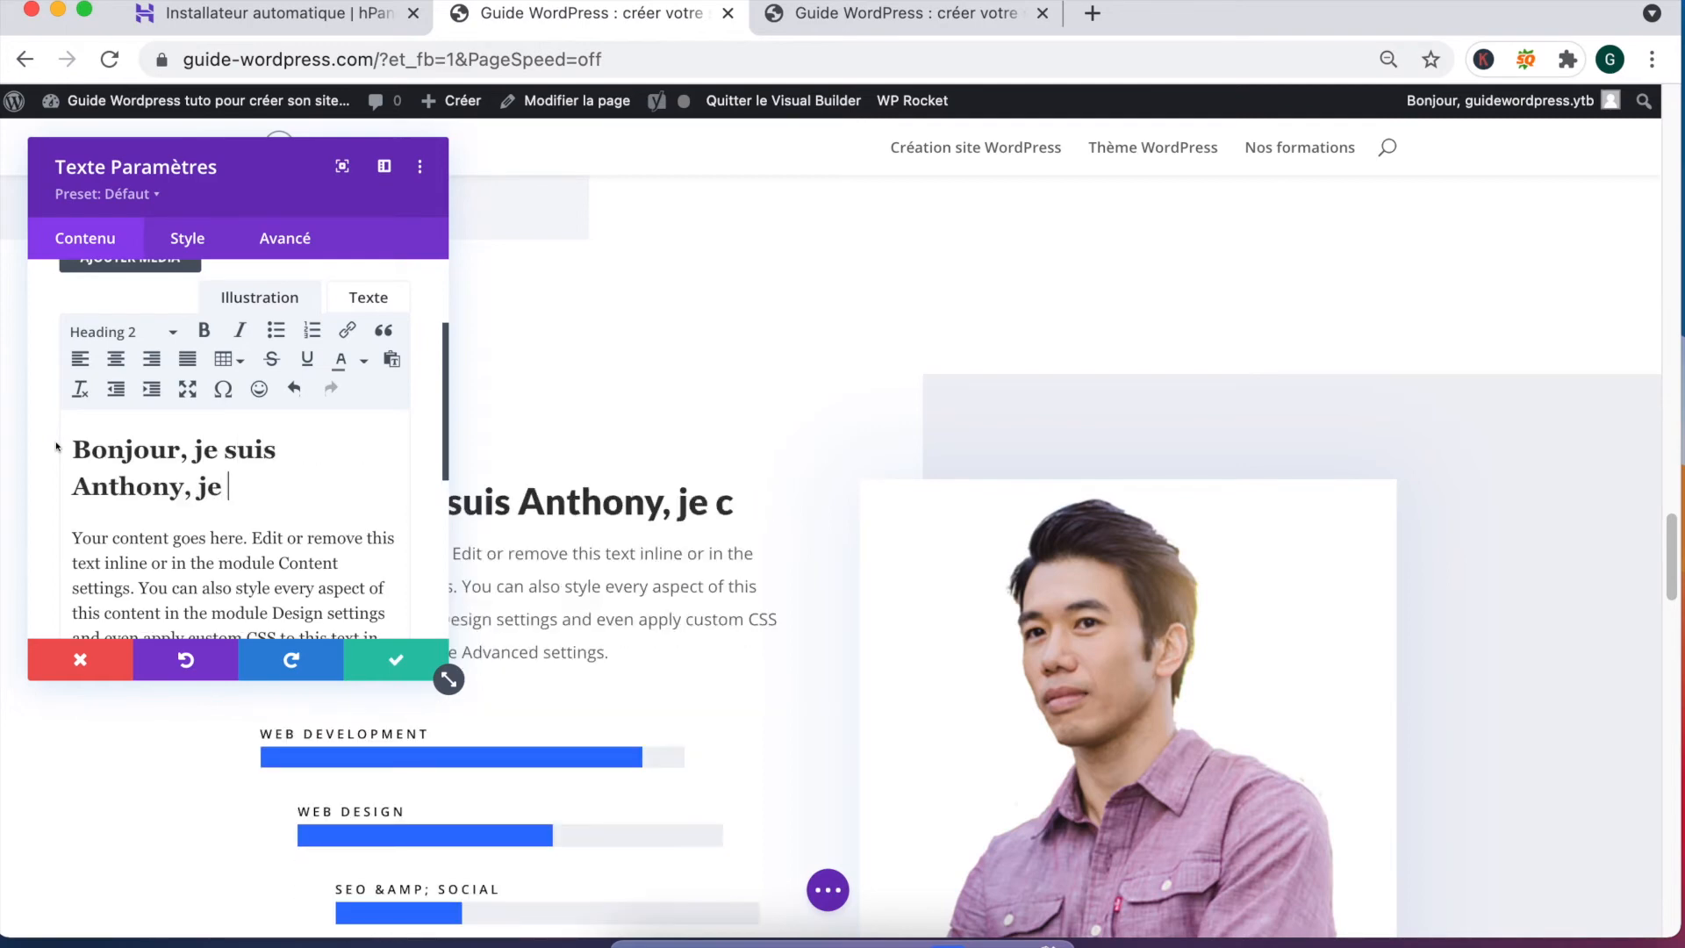
{"action": "type", "text": "availle sur "}
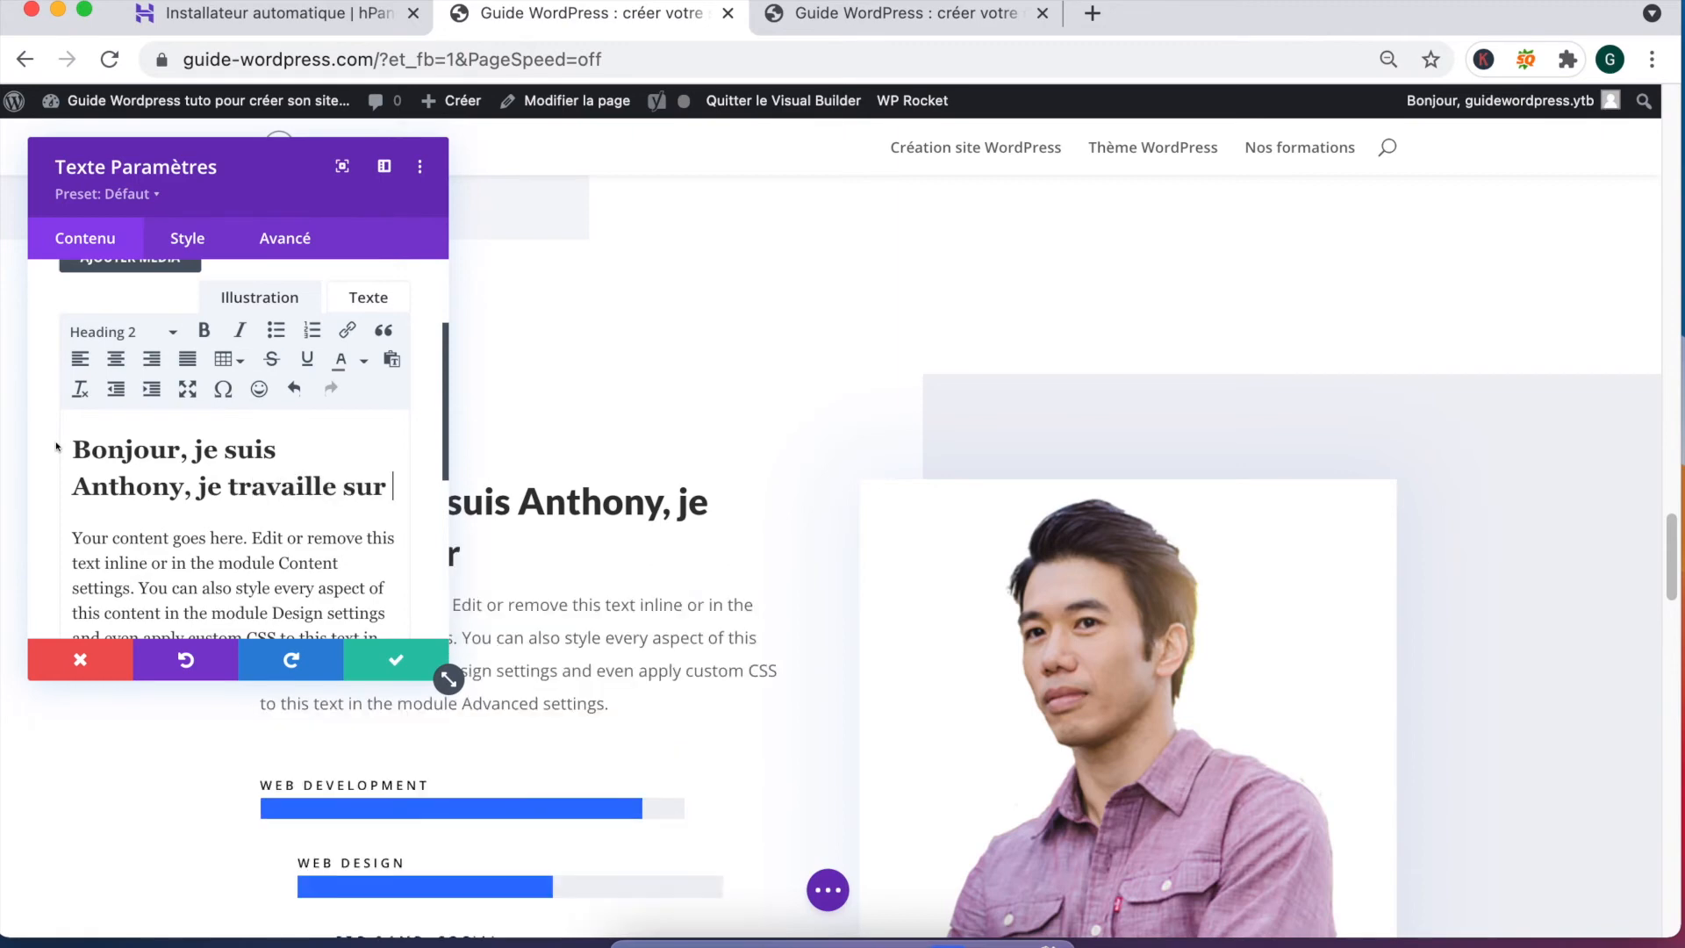
{"action": "type", "text": "le CMS Wordpress "}
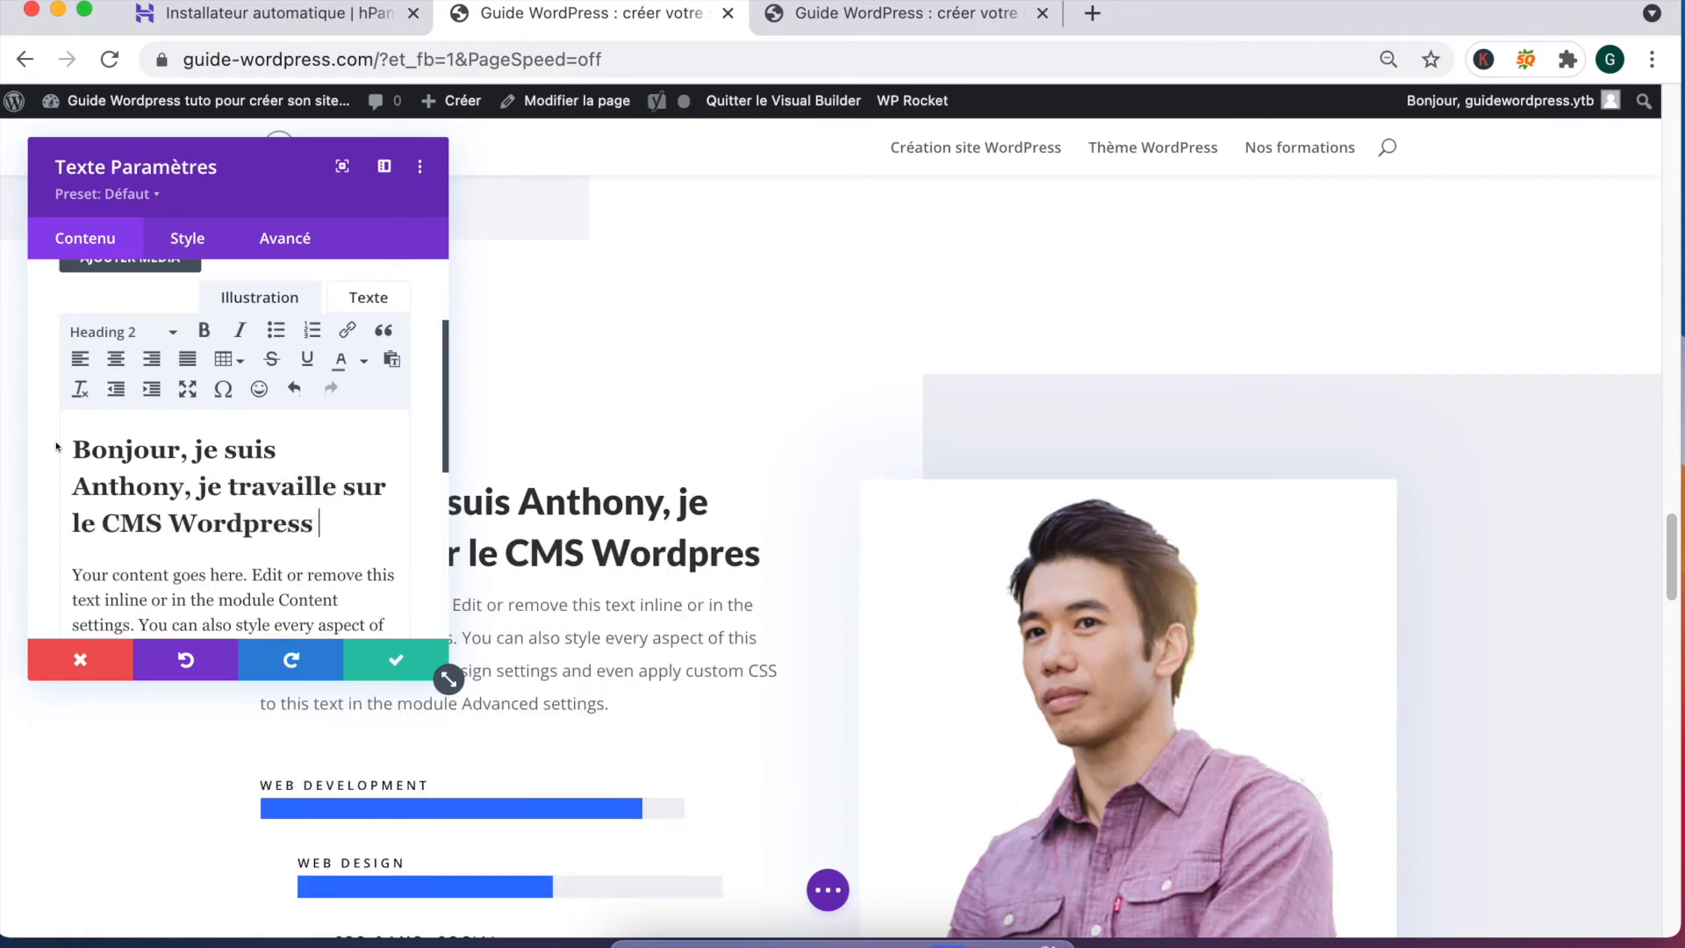
{"action": "type", "text": "et je crée des sites internet de"}
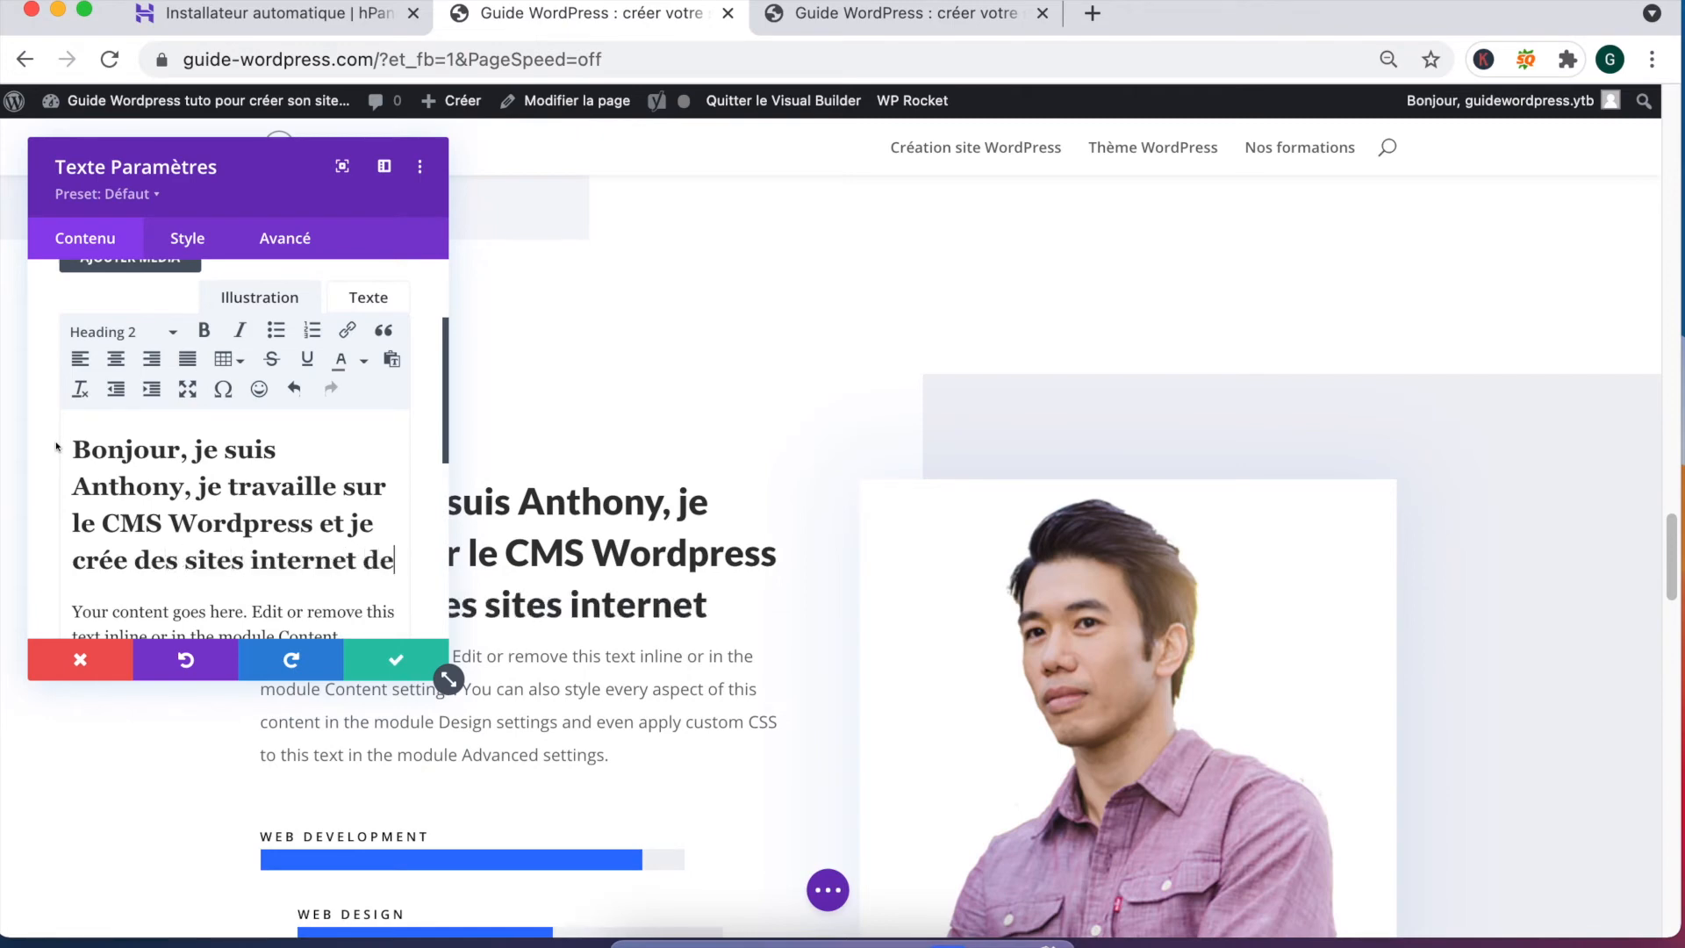
{"action": "type", "text": "puis 7 ans."}
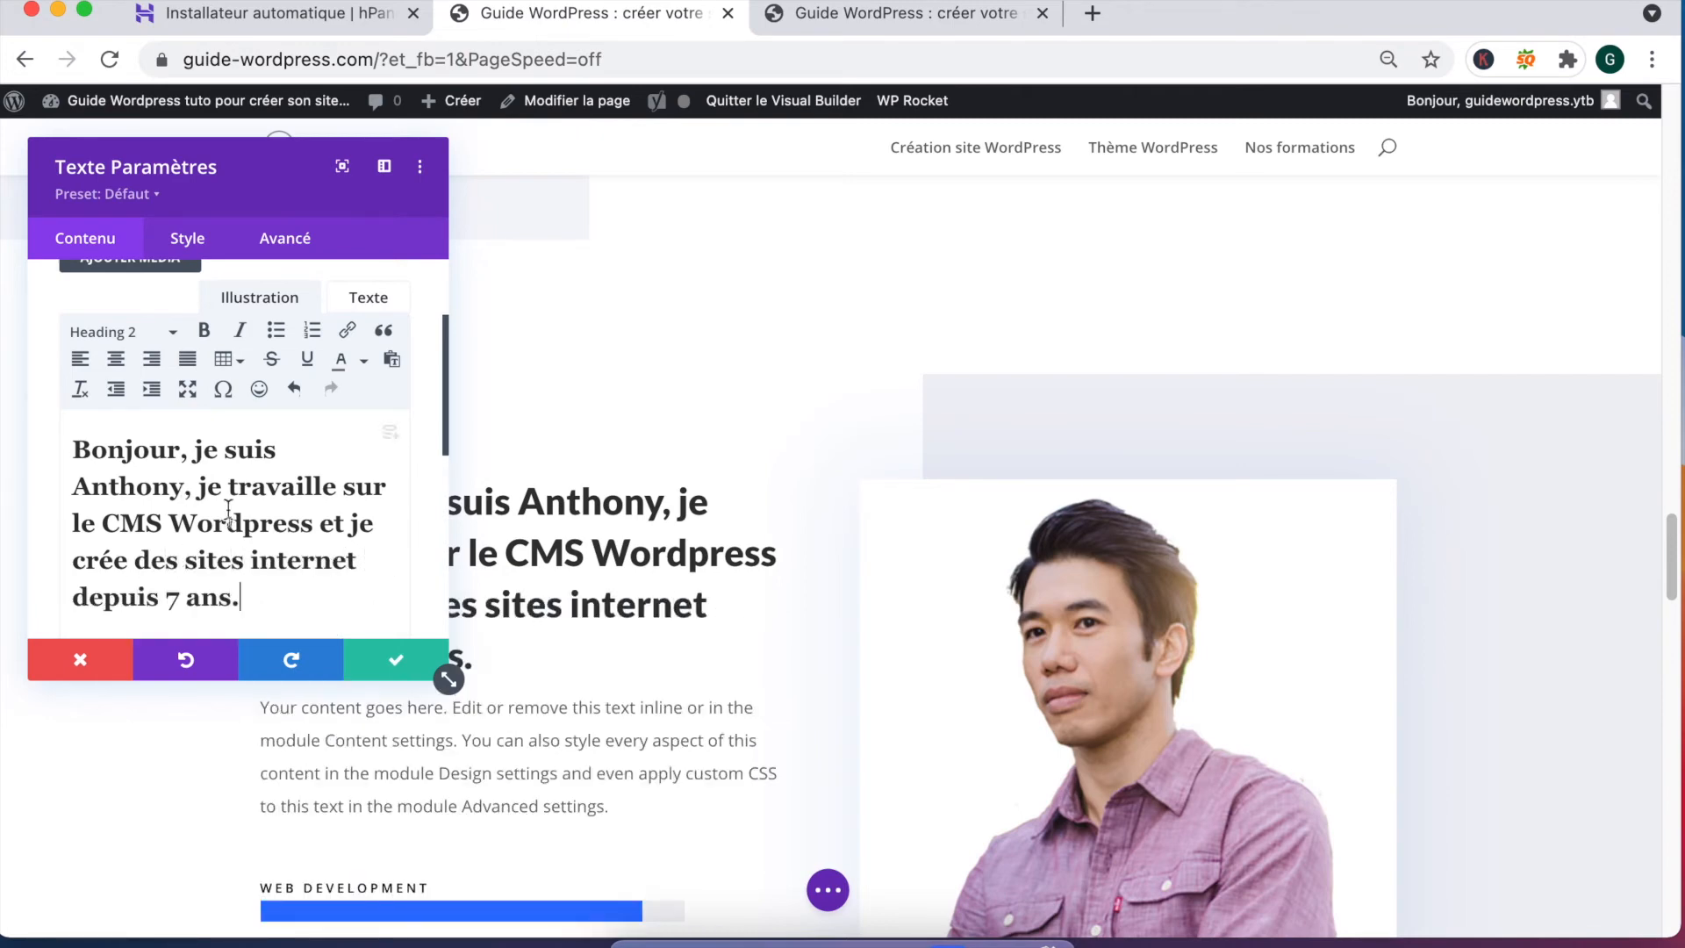
{"action": "left_click", "coordinate": [389, 667]}
Step: Rename the Web Development skill bar to WordPress and save it
{"action": "scroll", "coordinate": [470, 555], "scroll_direction": "down", "scroll_amount": 5}
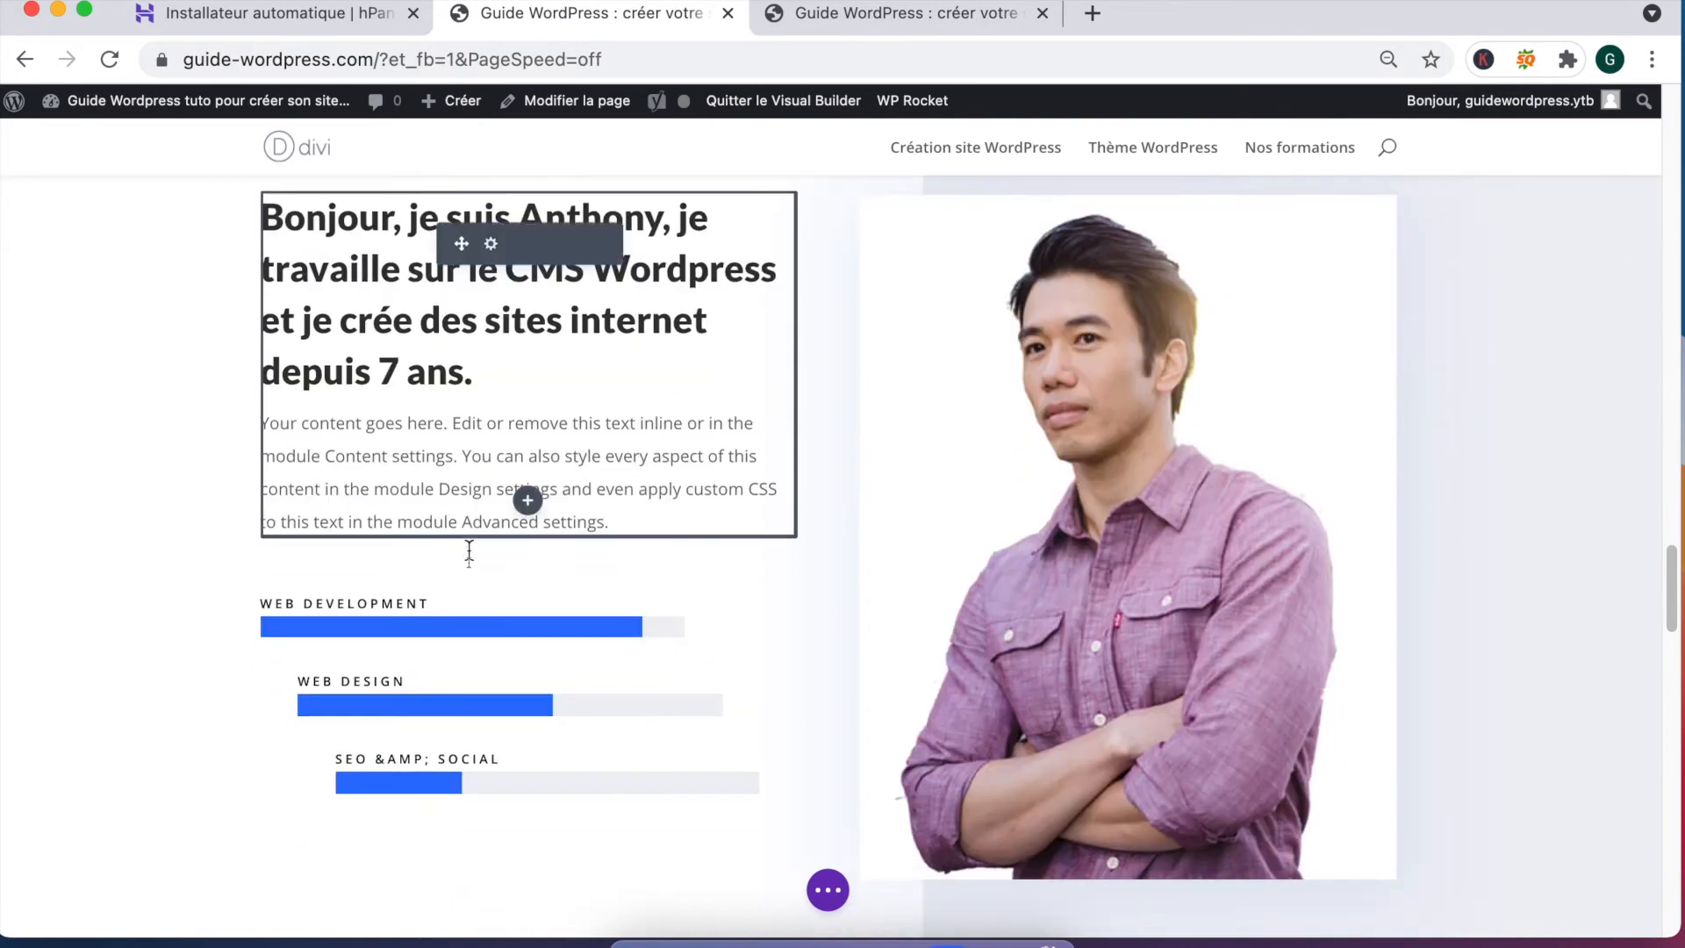
{"action": "mouse_move", "coordinate": [470, 554]}
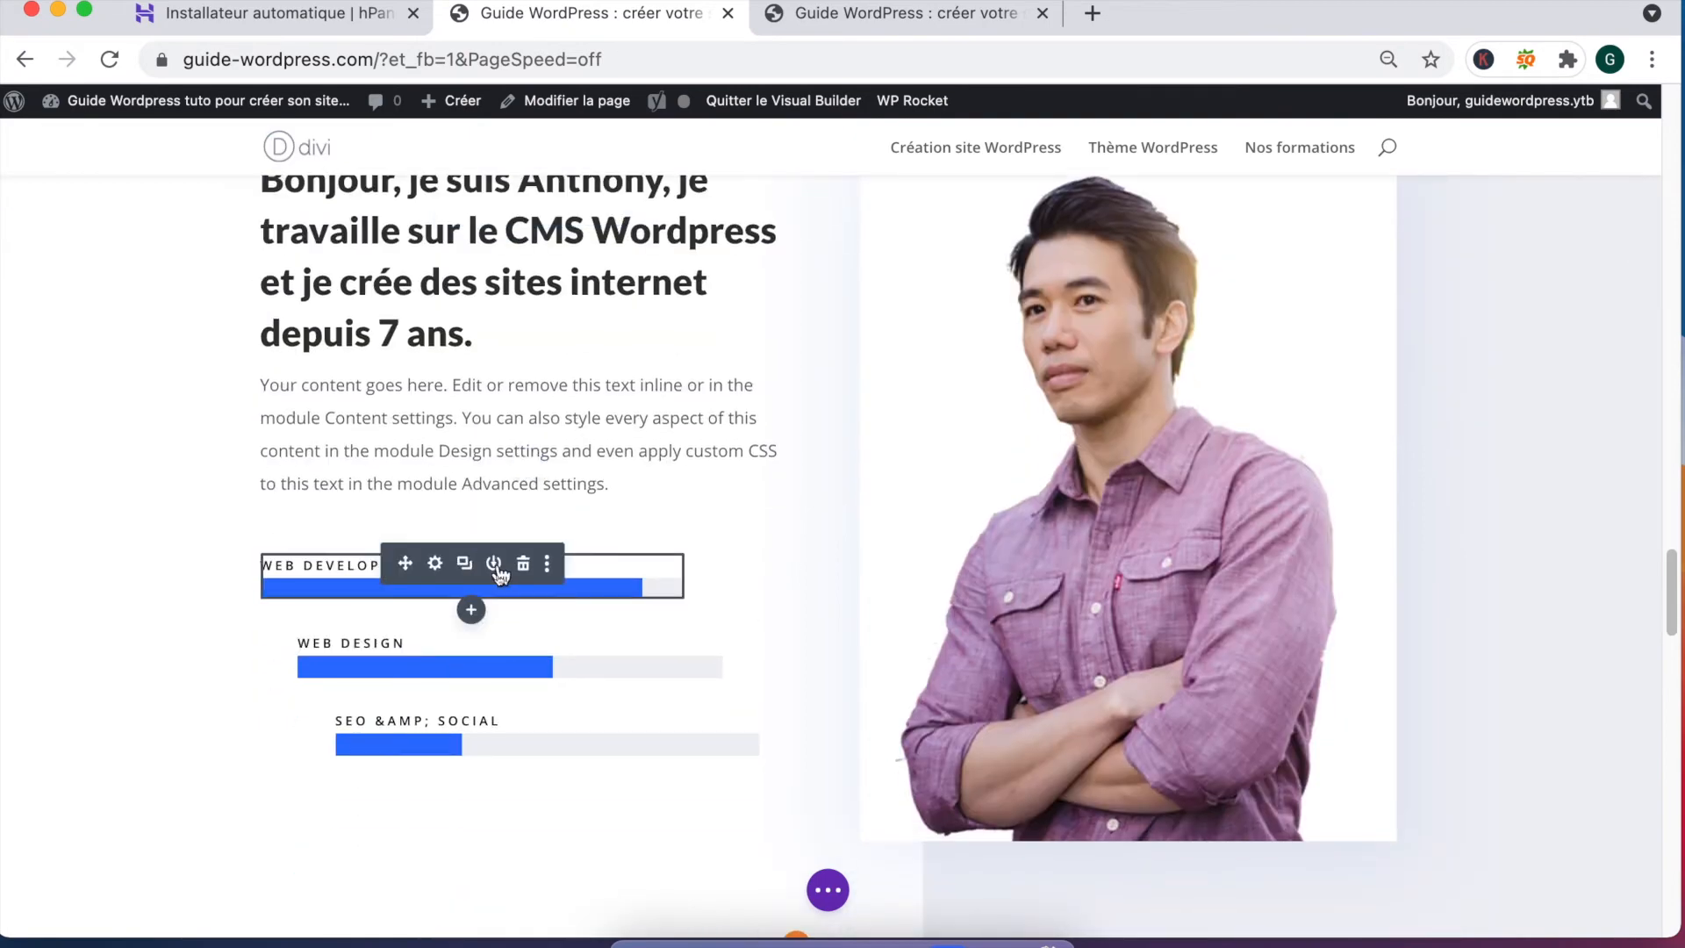
{"action": "left_click", "coordinate": [436, 564]}
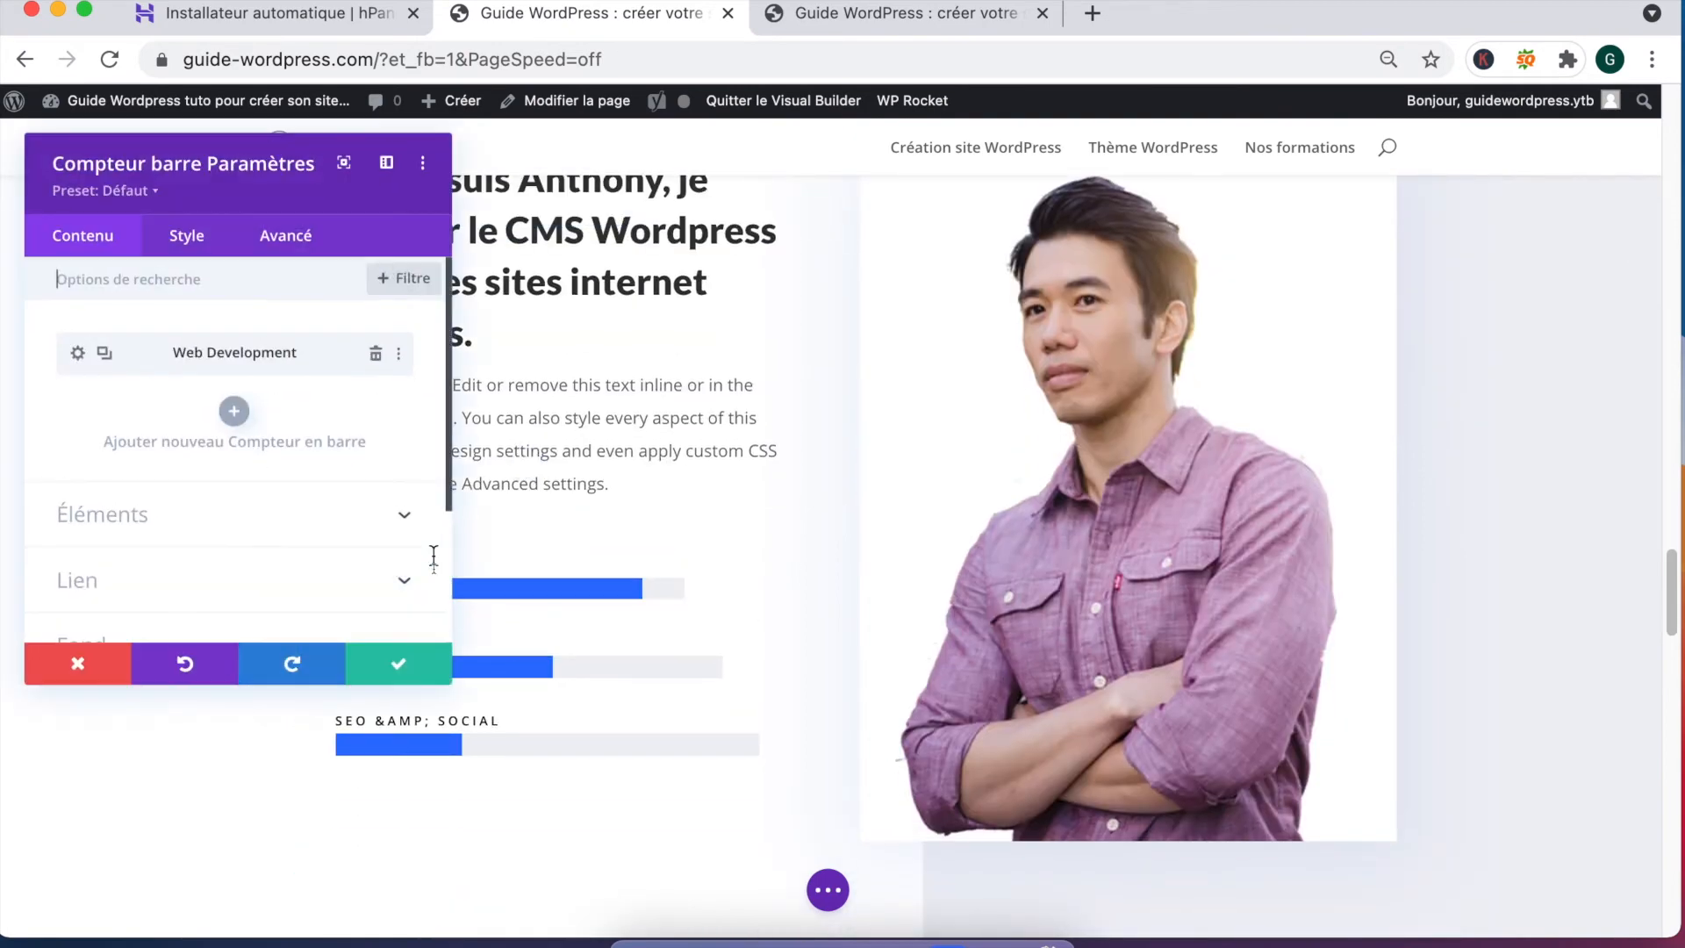
{"action": "left_click", "coordinate": [77, 354]}
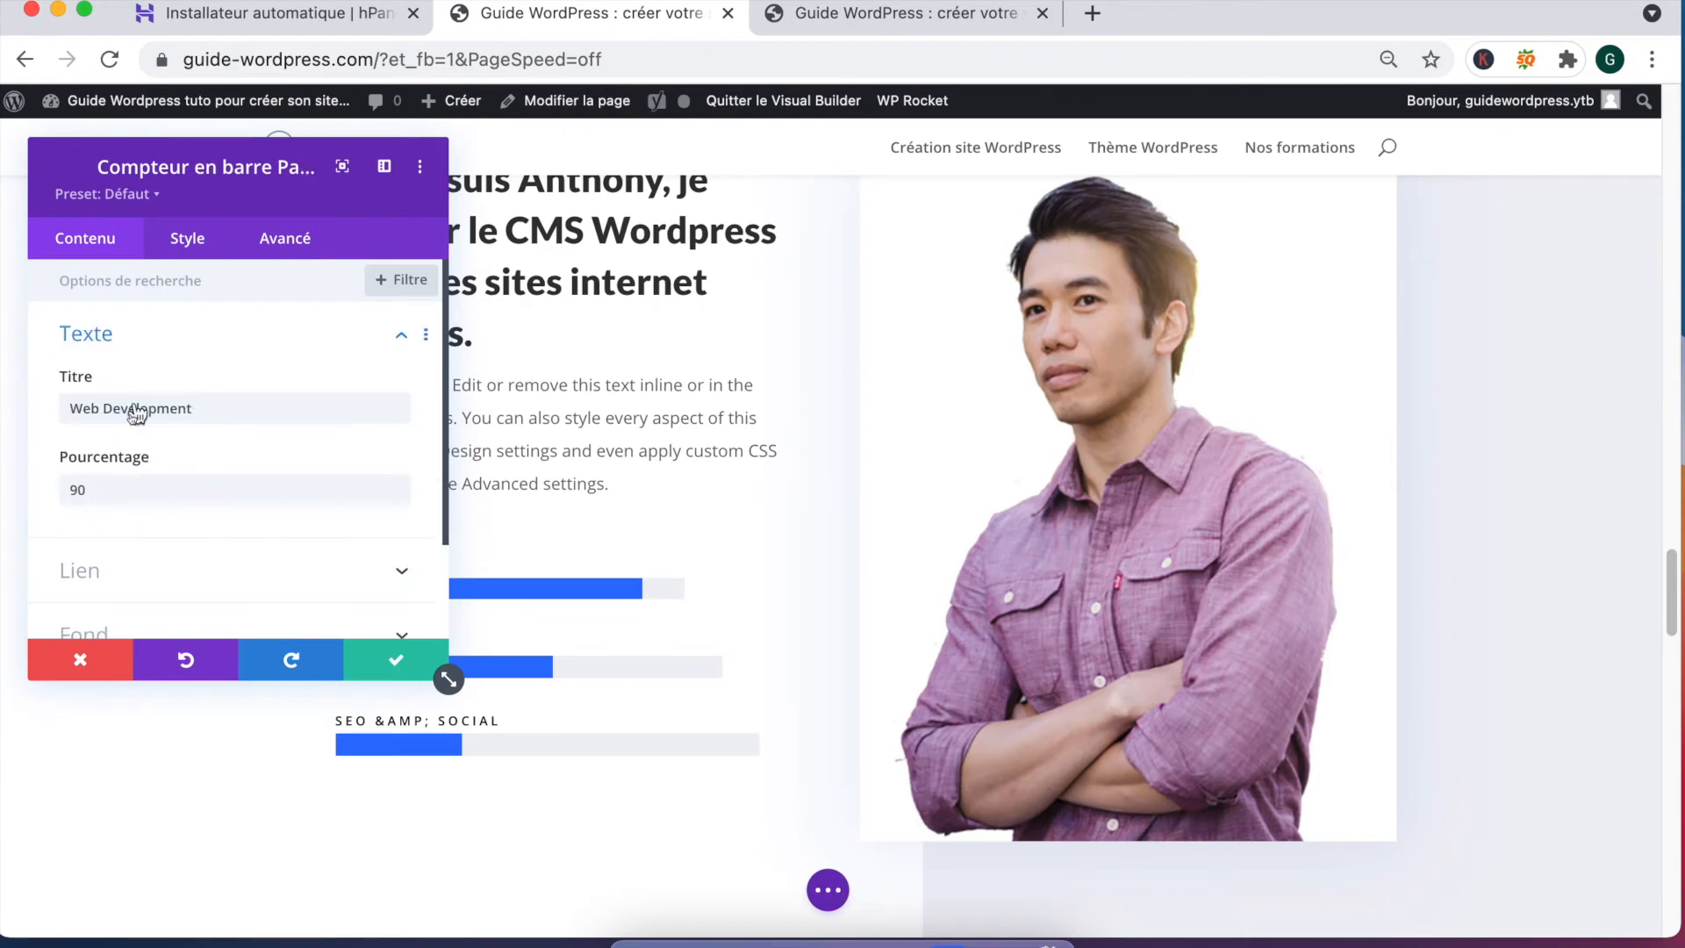
{"action": "triple_click", "coordinate": [132, 410]}
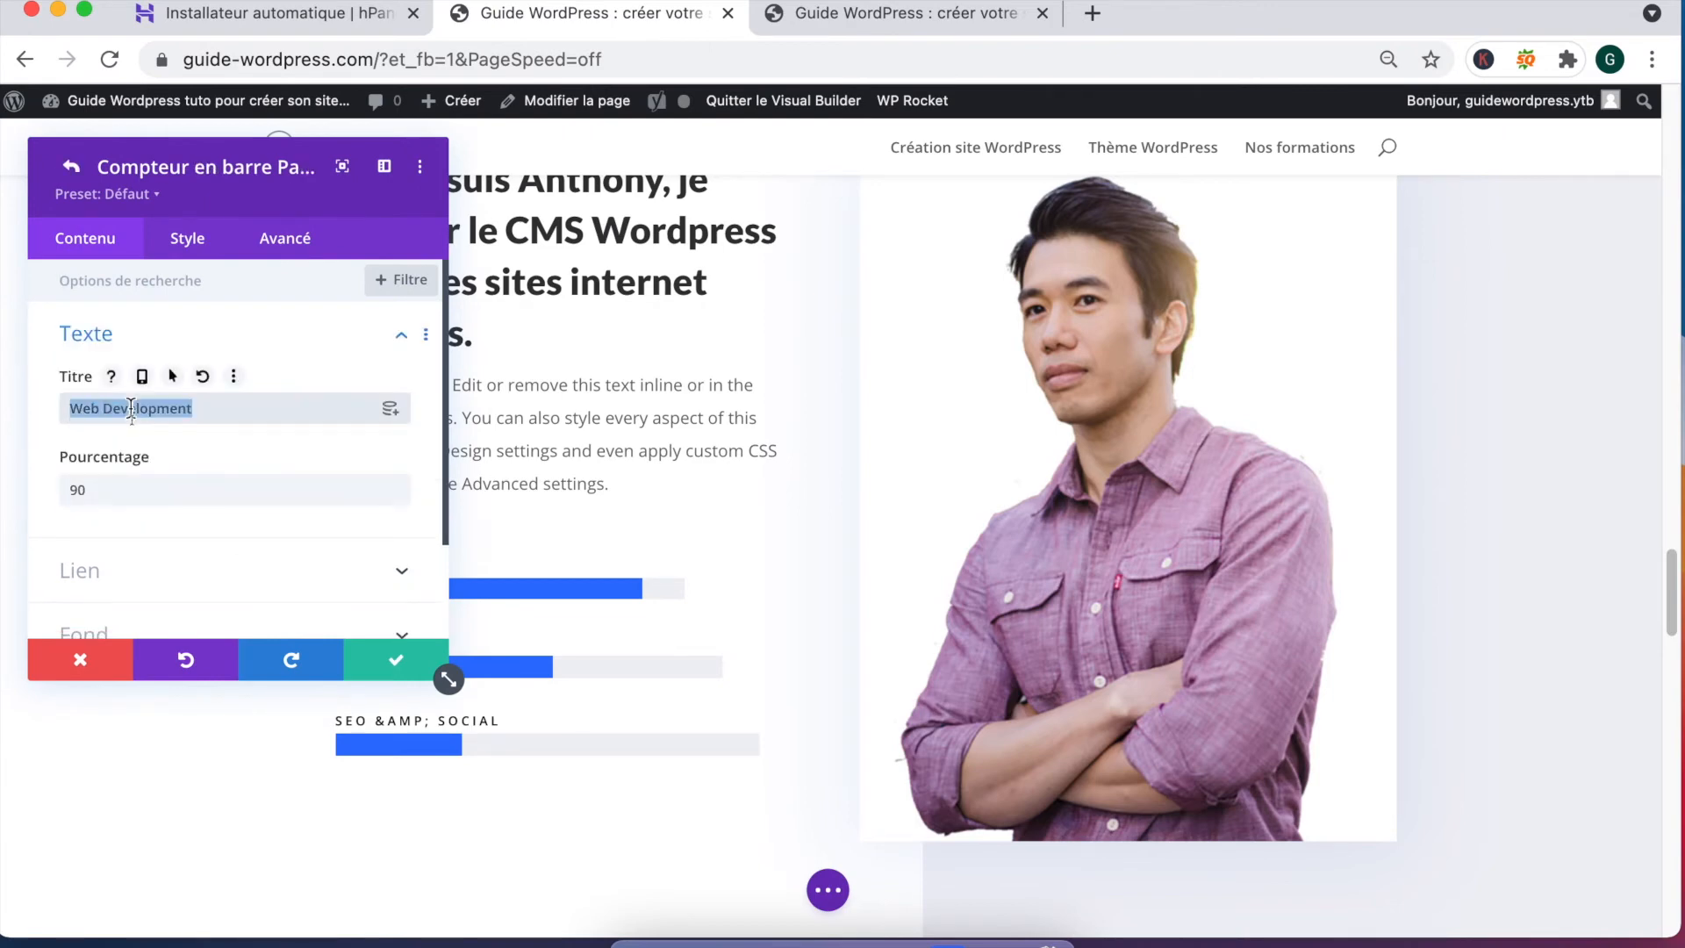
{"action": "type", "text": "WordPress"}
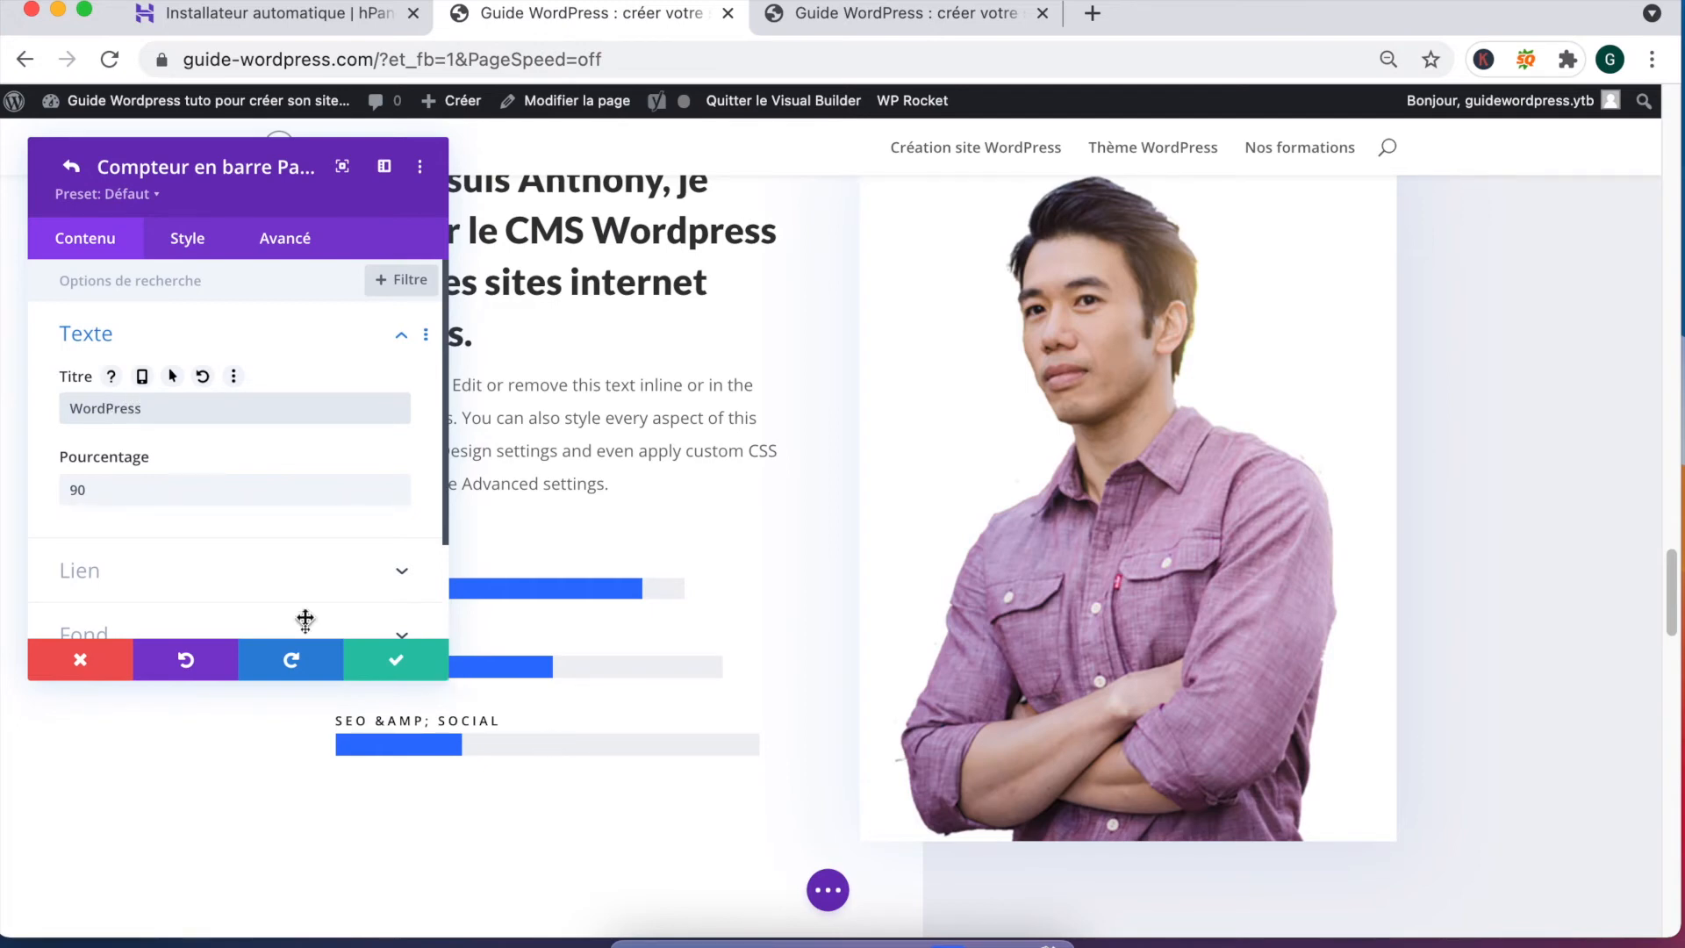
{"action": "left_click", "coordinate": [396, 660]}
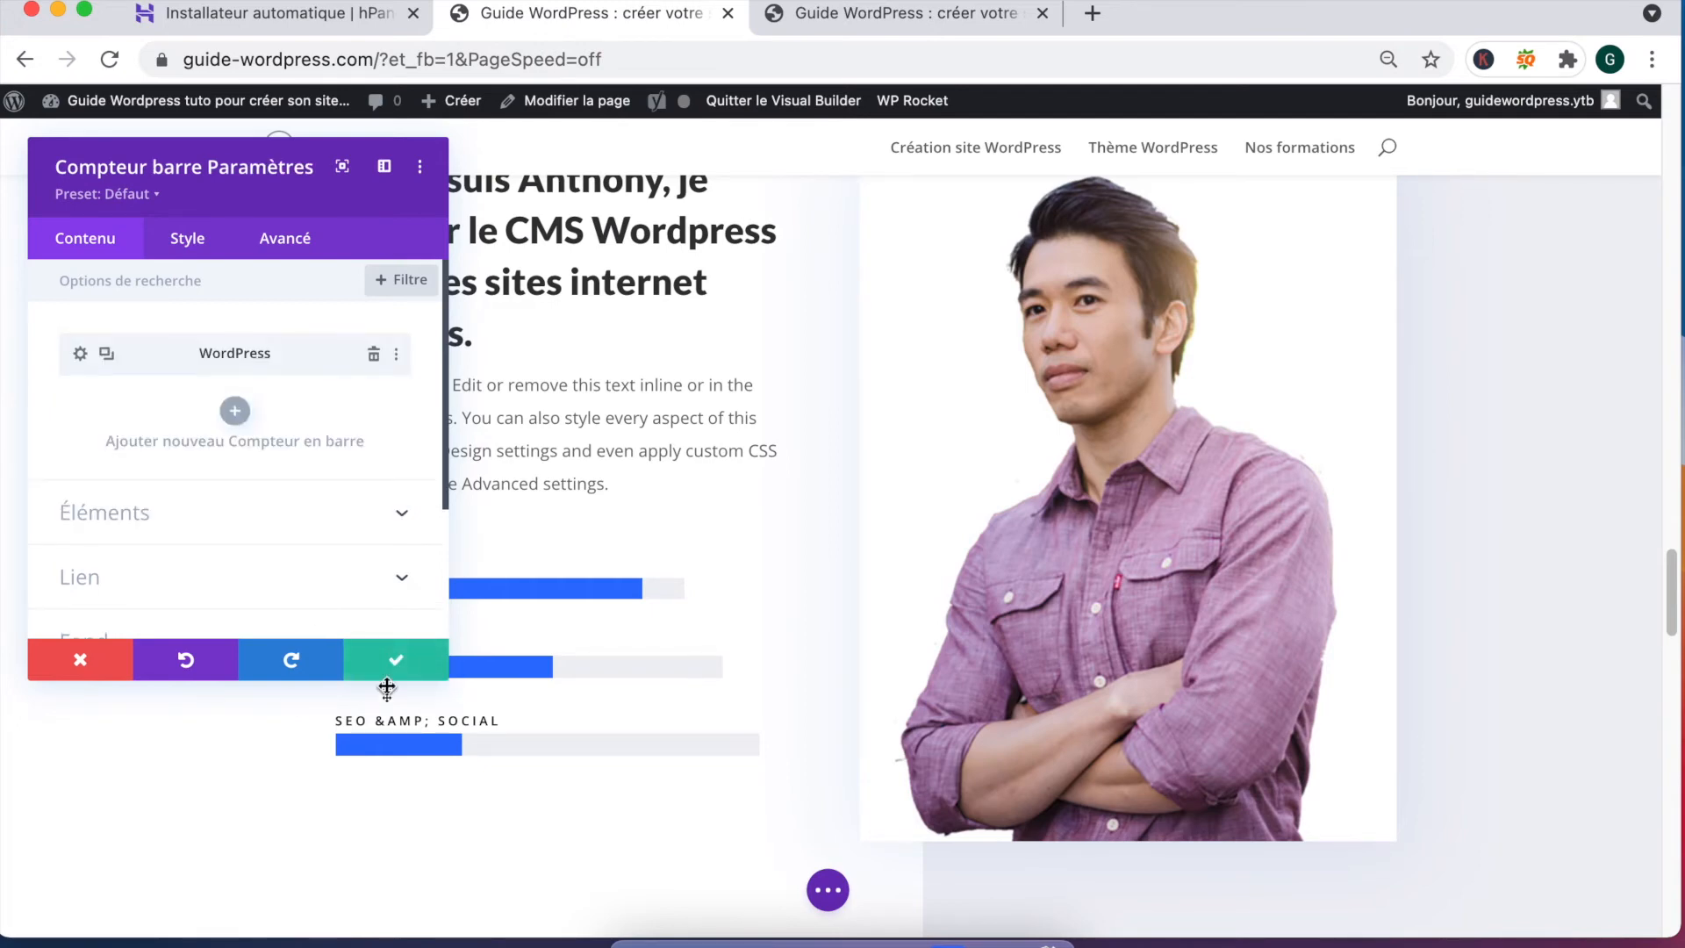
{"action": "left_click", "coordinate": [394, 667]}
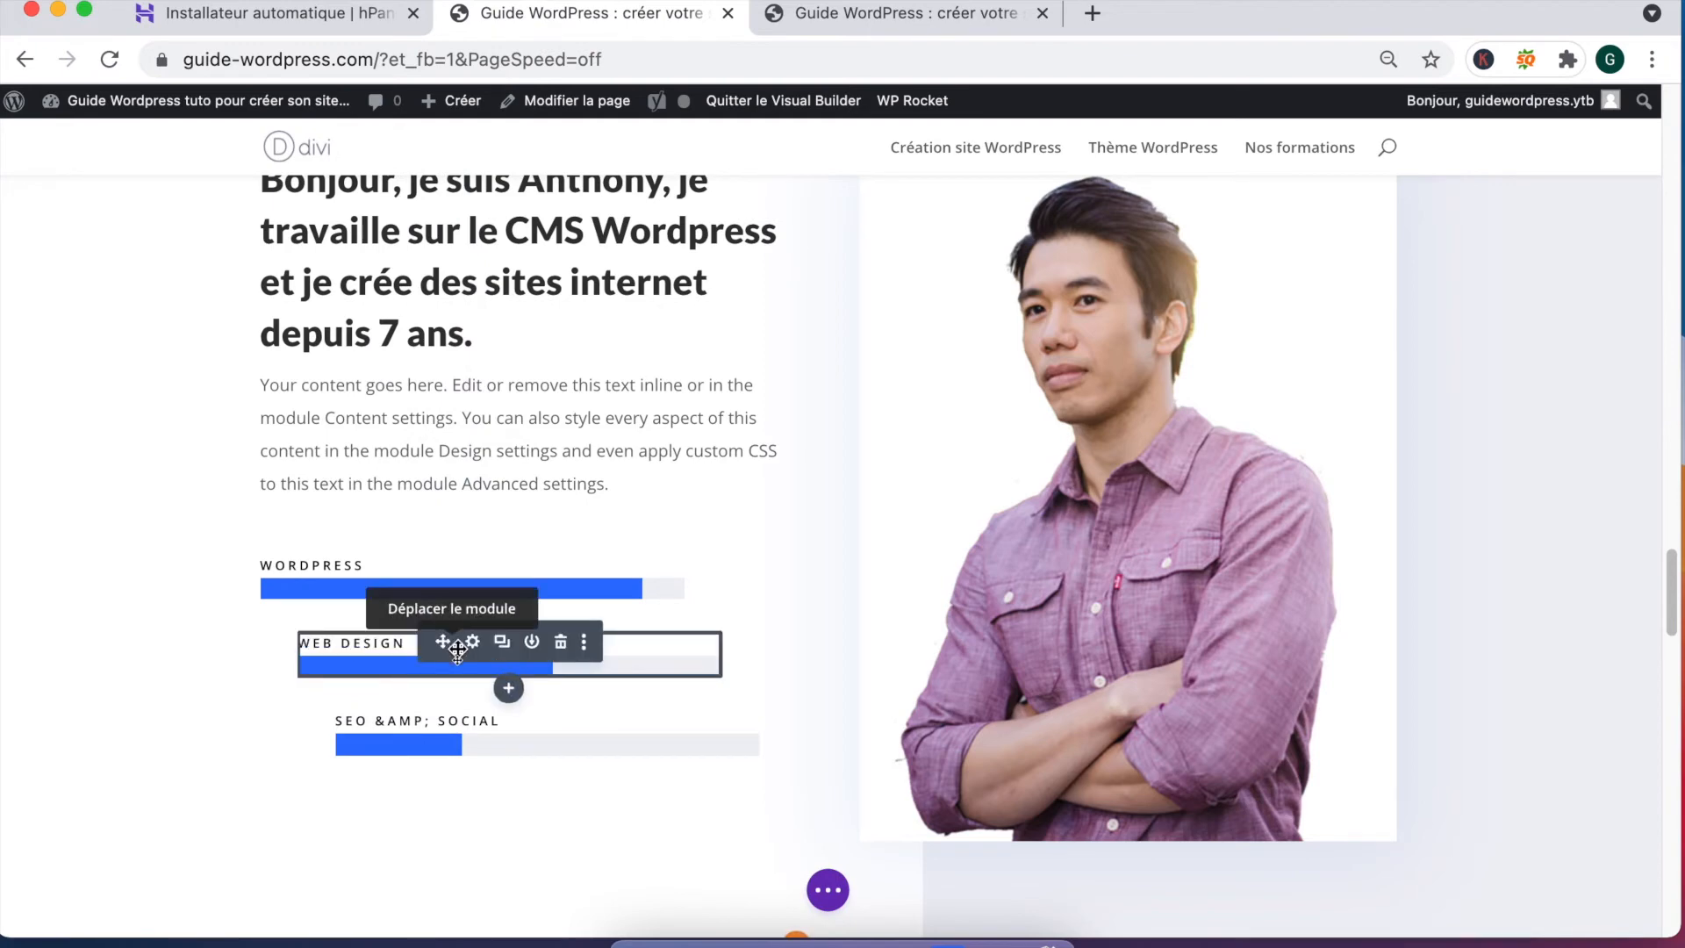
Step: Rename the Web Design skill bar to SEO, change its percentage from 60 to 8, and save
{"action": "left_click", "coordinate": [474, 642]}
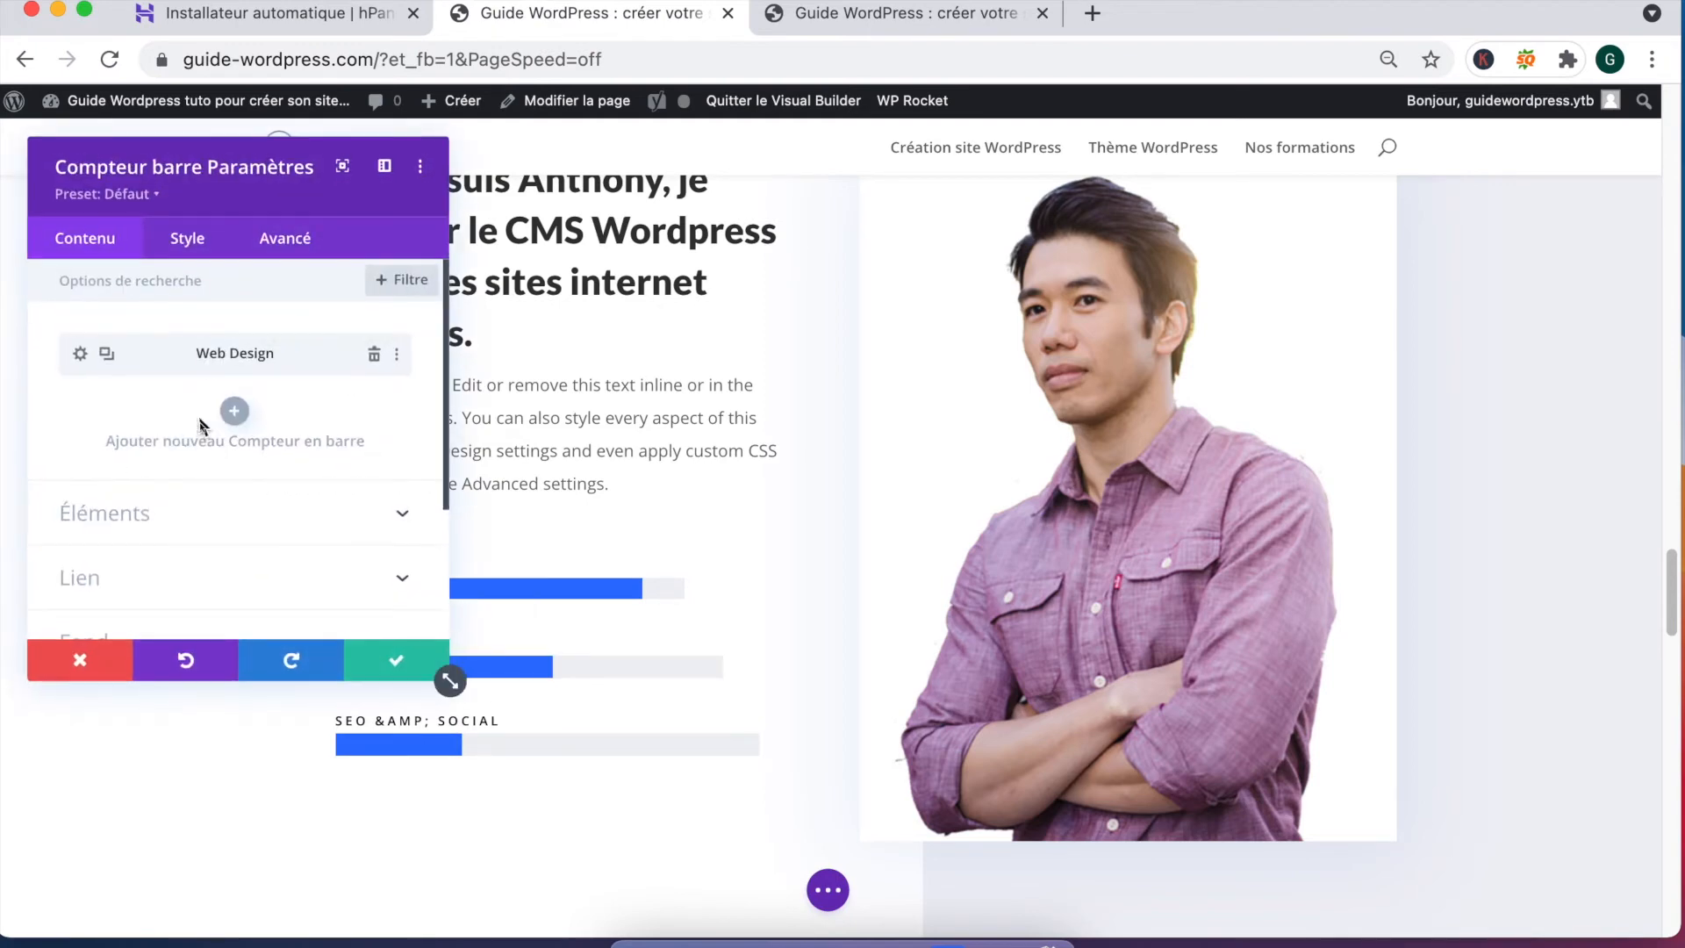
{"action": "left_click", "coordinate": [79, 353]}
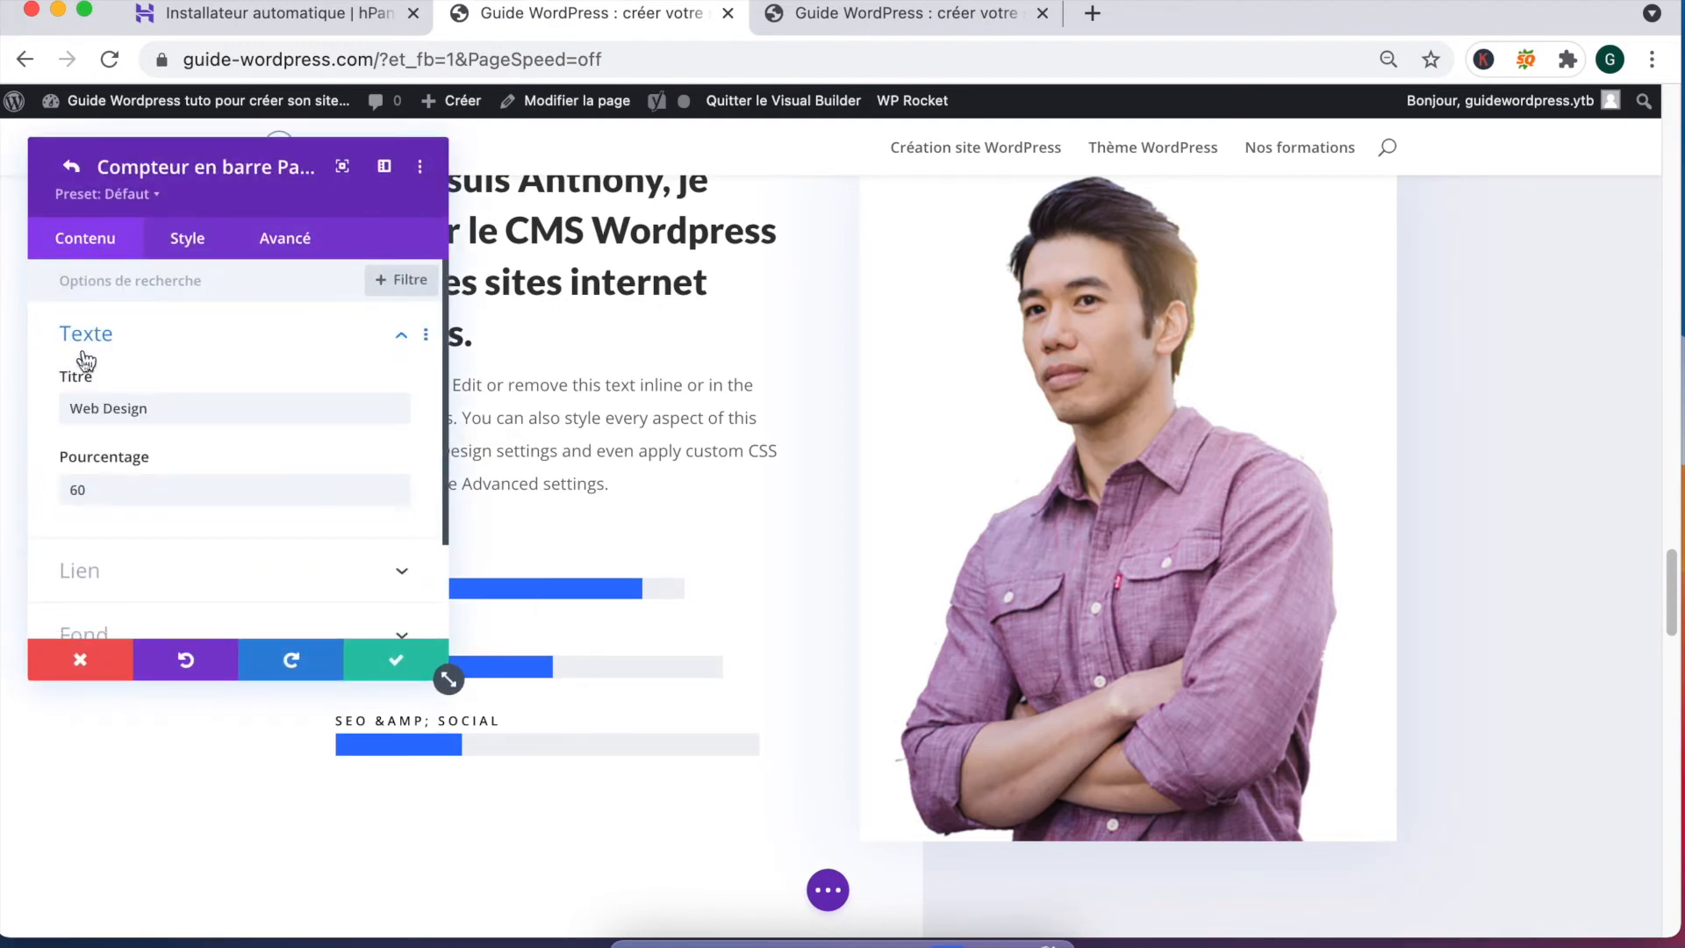
{"action": "triple_click", "coordinate": [121, 408]}
{"action": "type", "text": "SEO"}
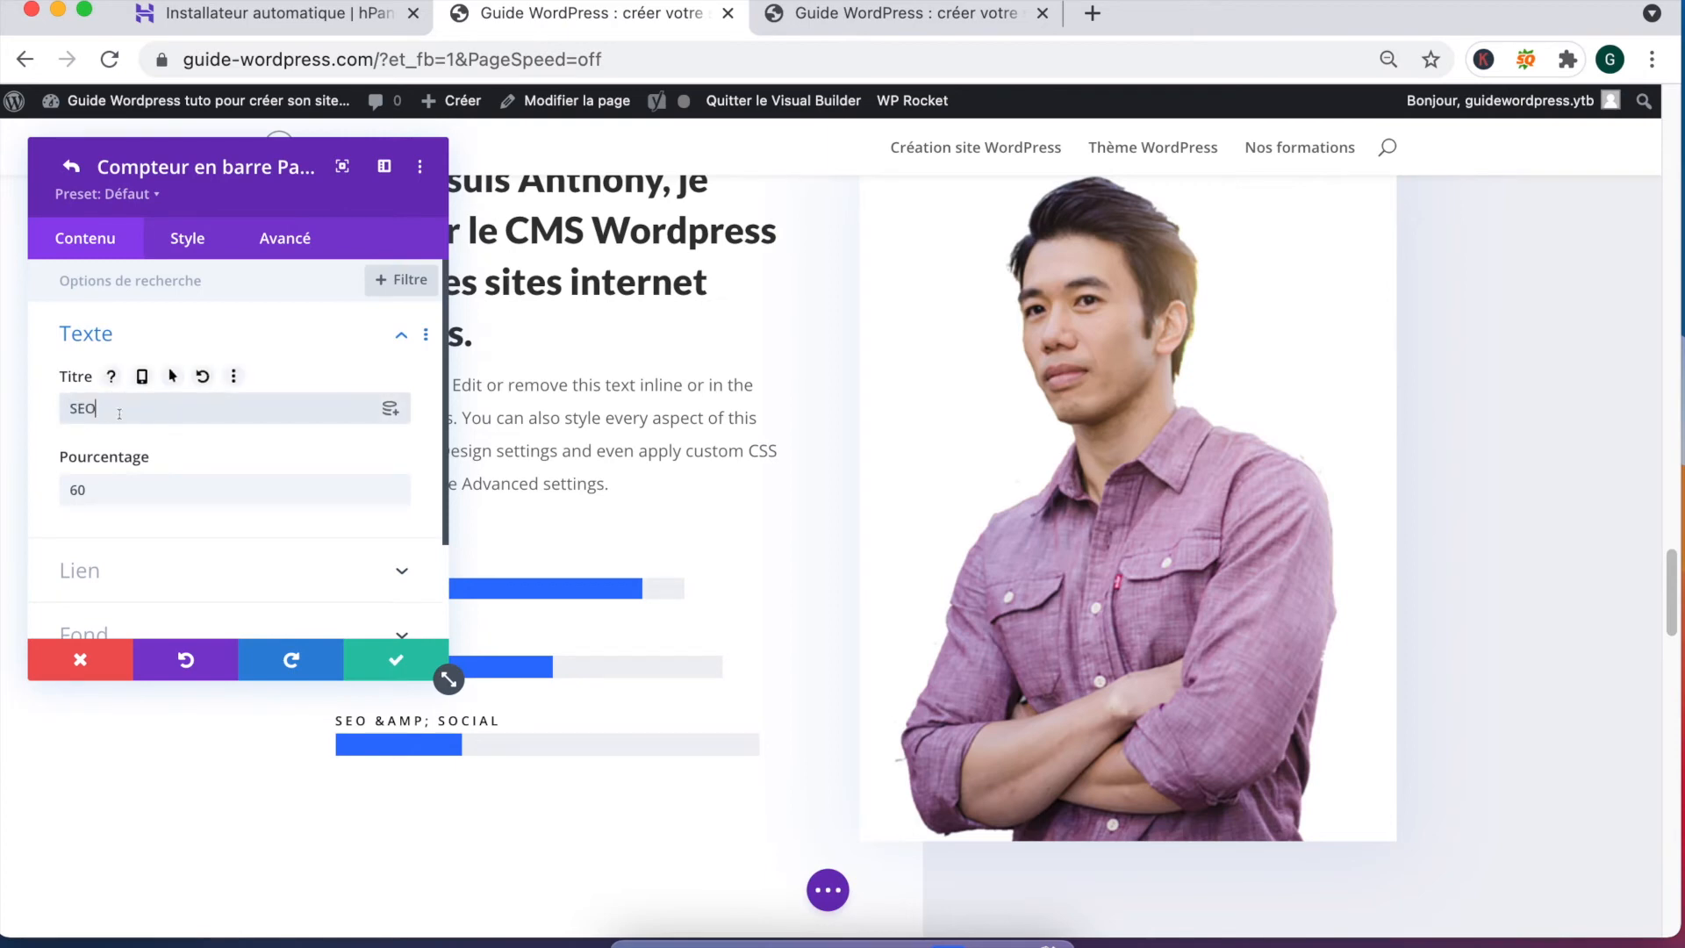
{"action": "double_click", "coordinate": [80, 489]}
{"action": "key", "text": "BackSpace"}
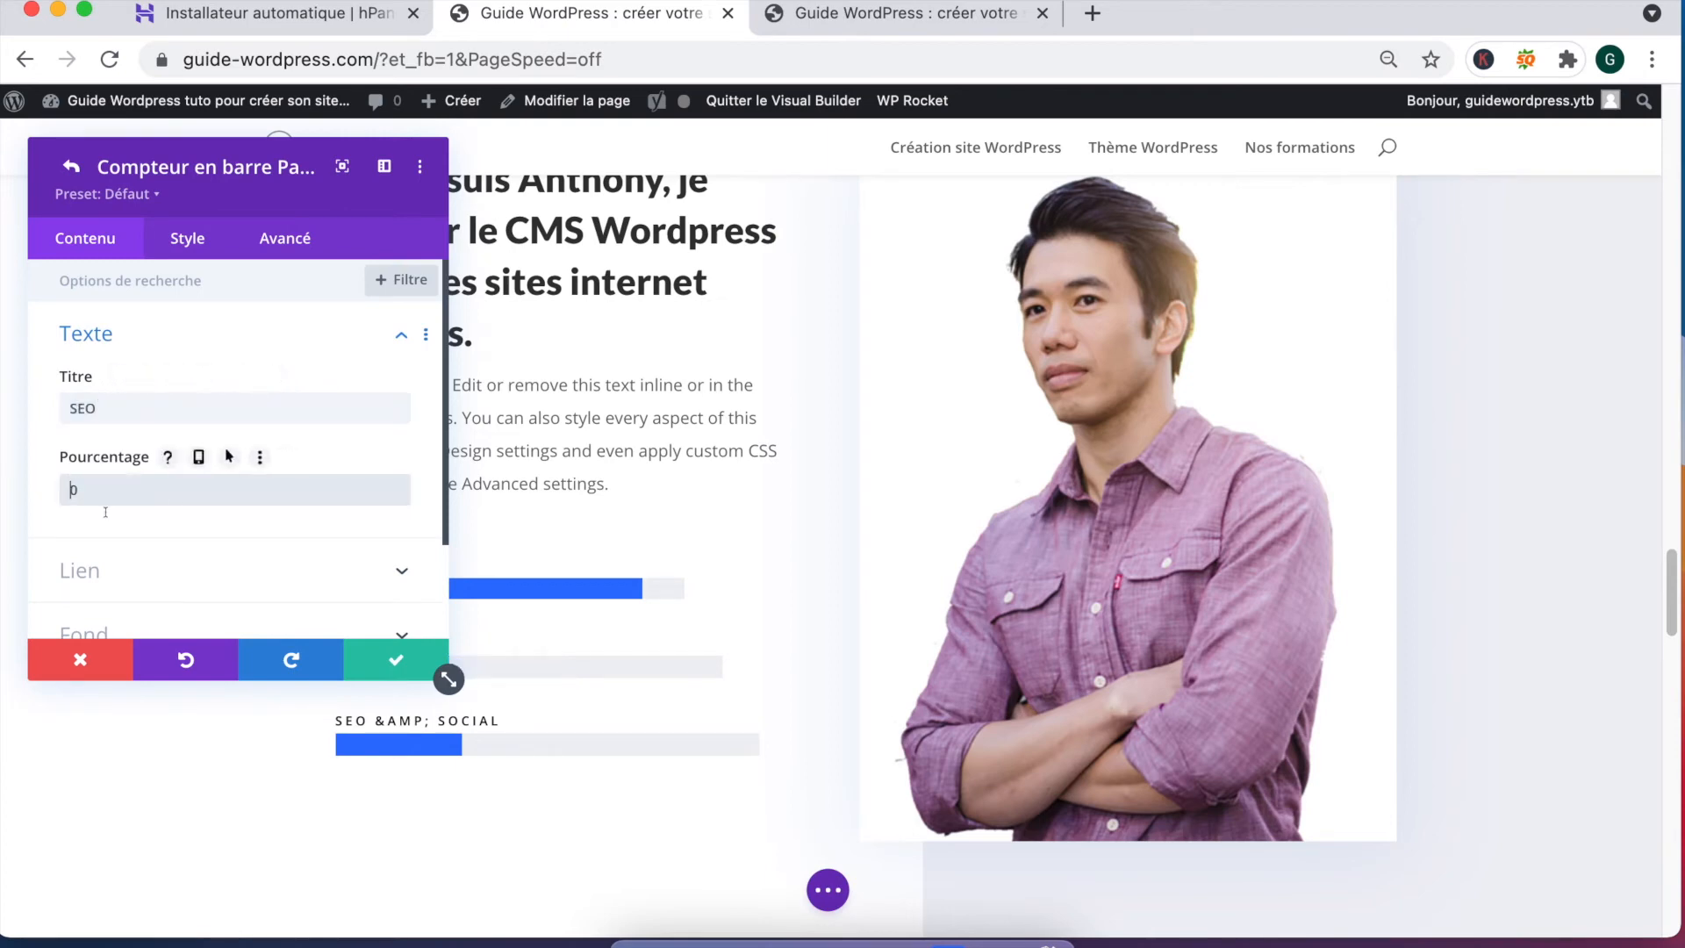
{"action": "type", "text": "8"}
{"action": "left_click", "coordinate": [391, 663]}
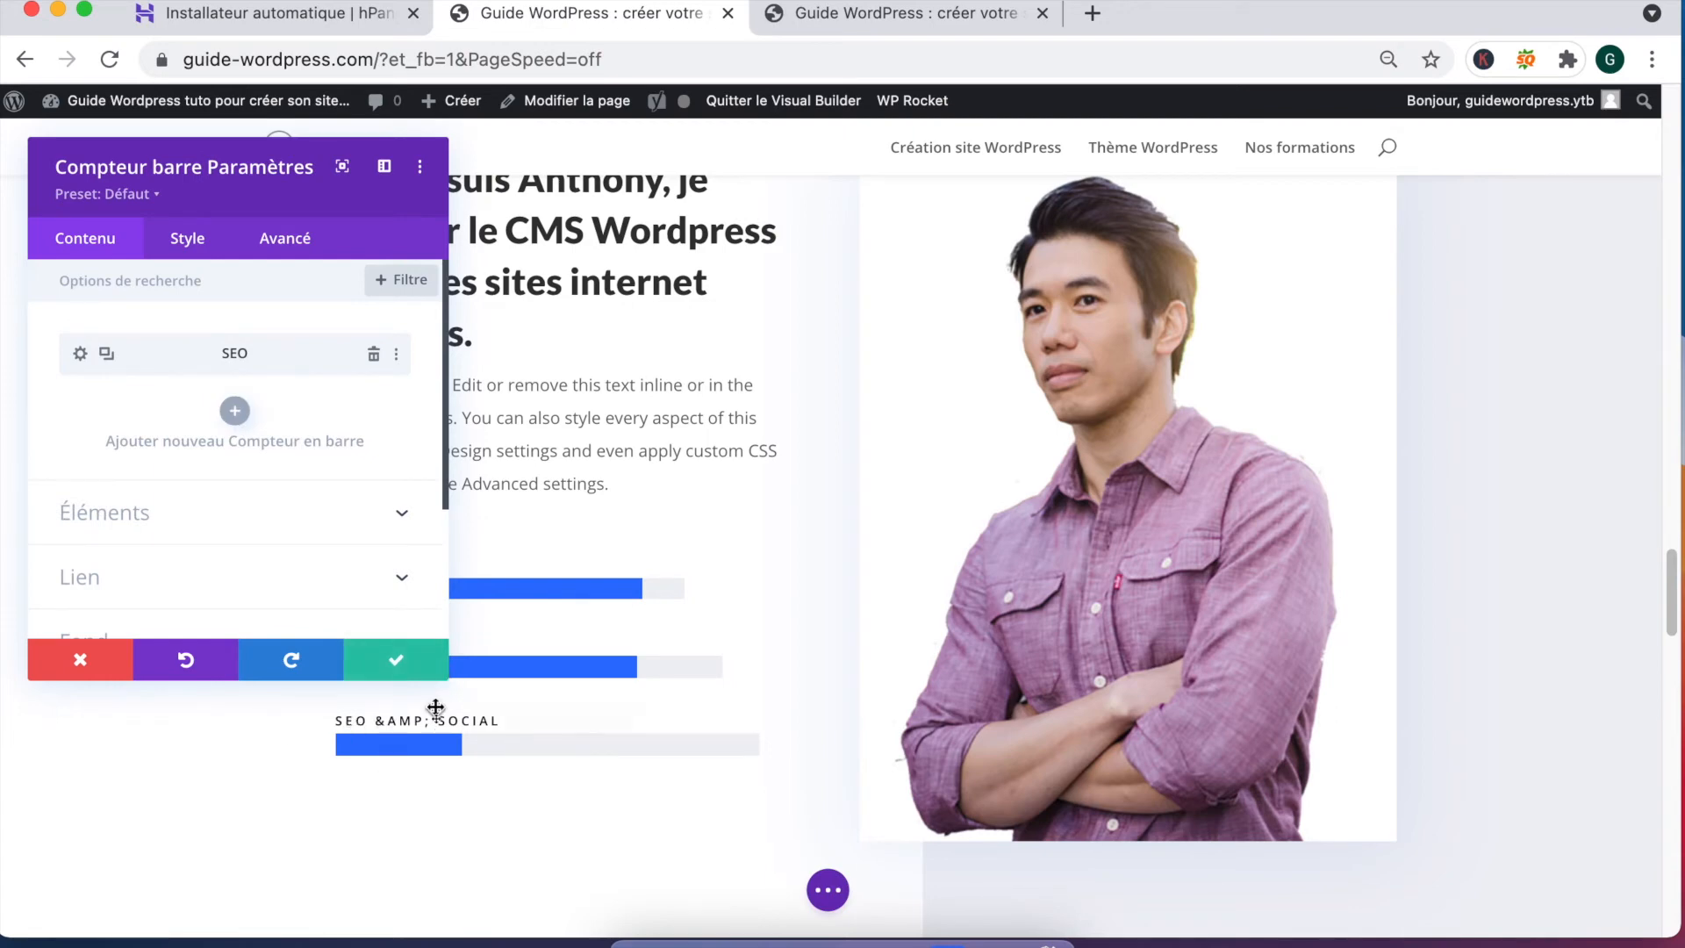
{"action": "left_click", "coordinate": [400, 667]}
Step: Rename the SEO & Social bar to MySql CSS at 10% and close the bar counter
{"action": "left_click", "coordinate": [409, 719]}
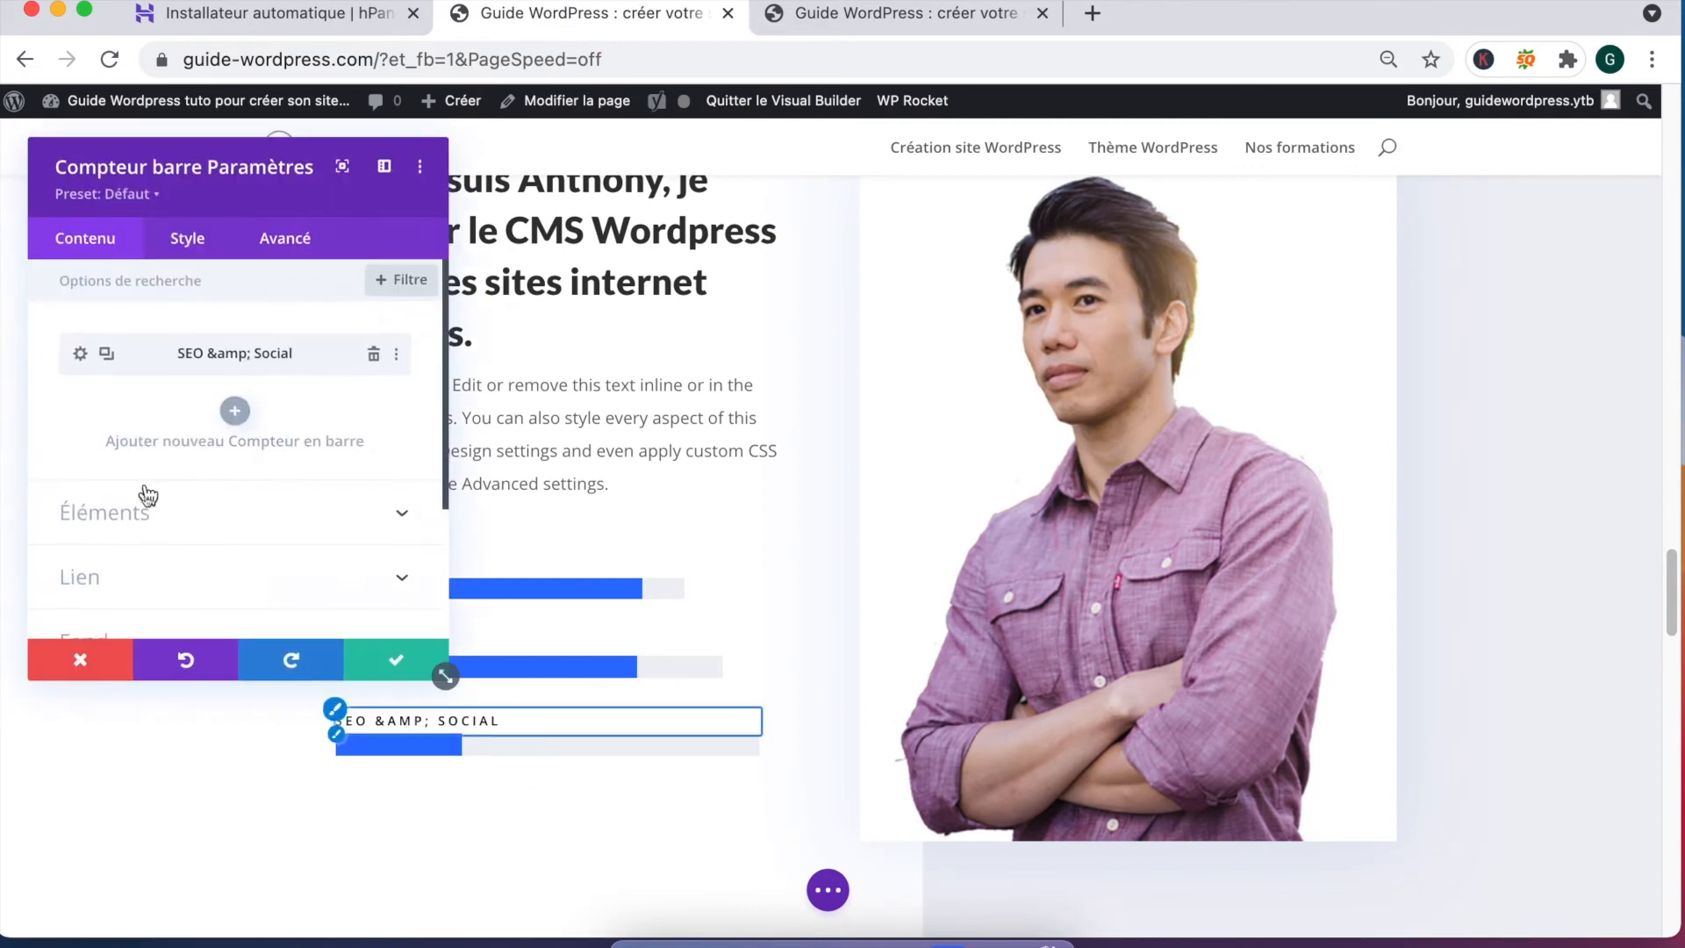
{"action": "left_click", "coordinate": [80, 355]}
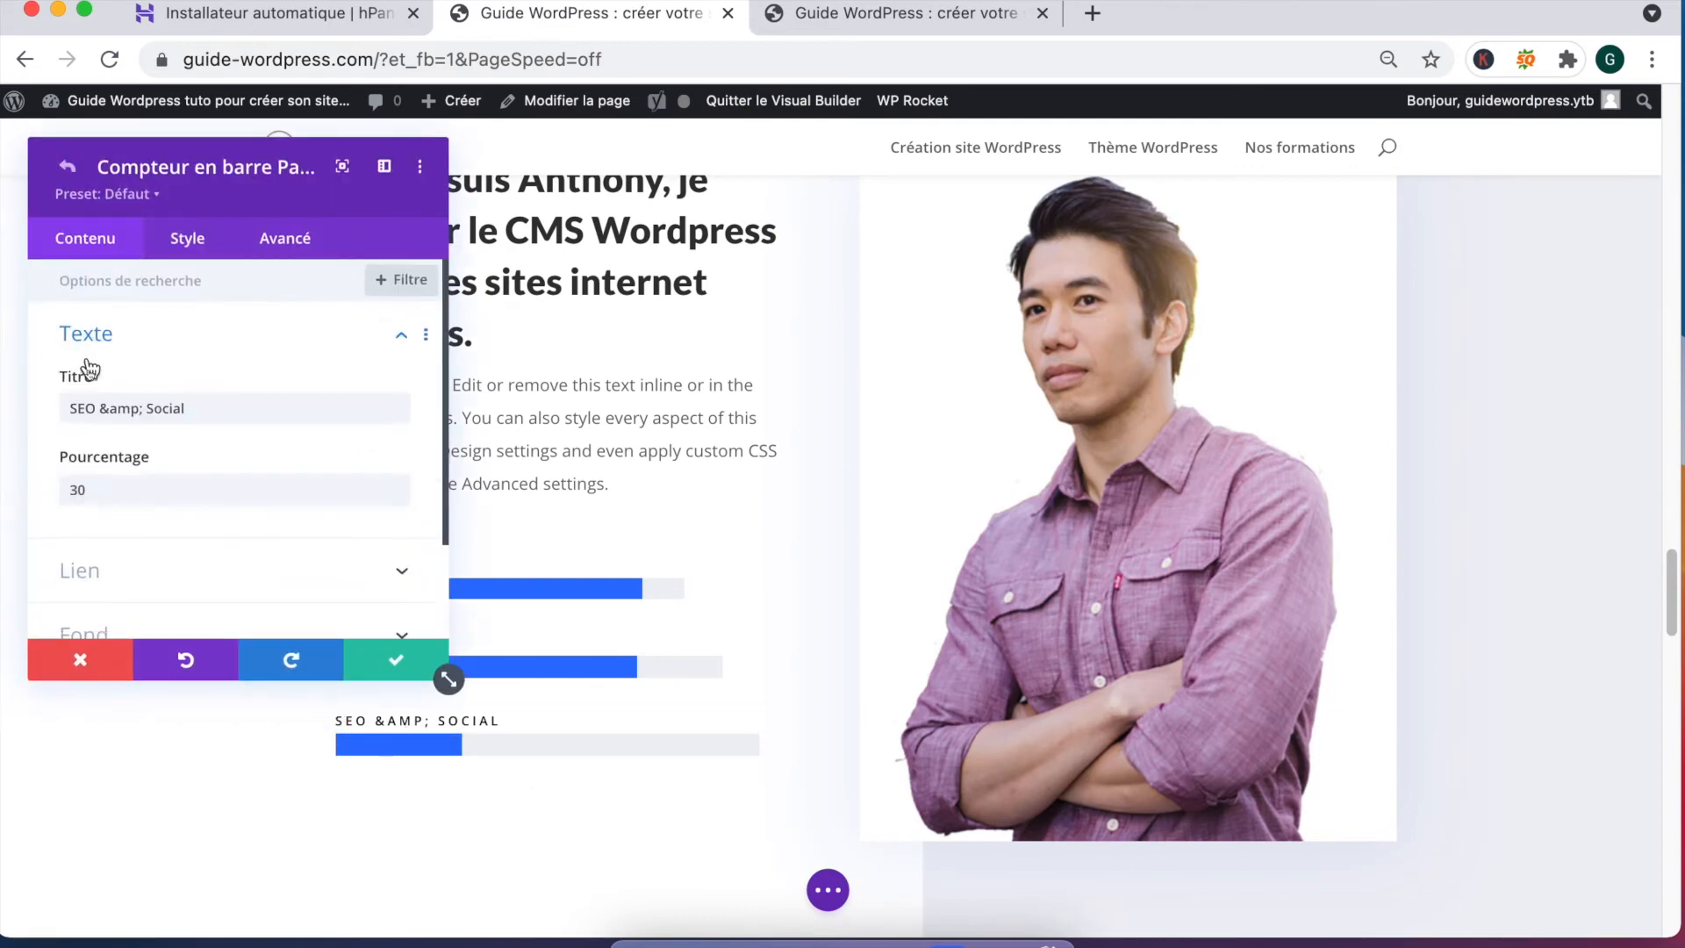
{"action": "triple_click", "coordinate": [127, 409]}
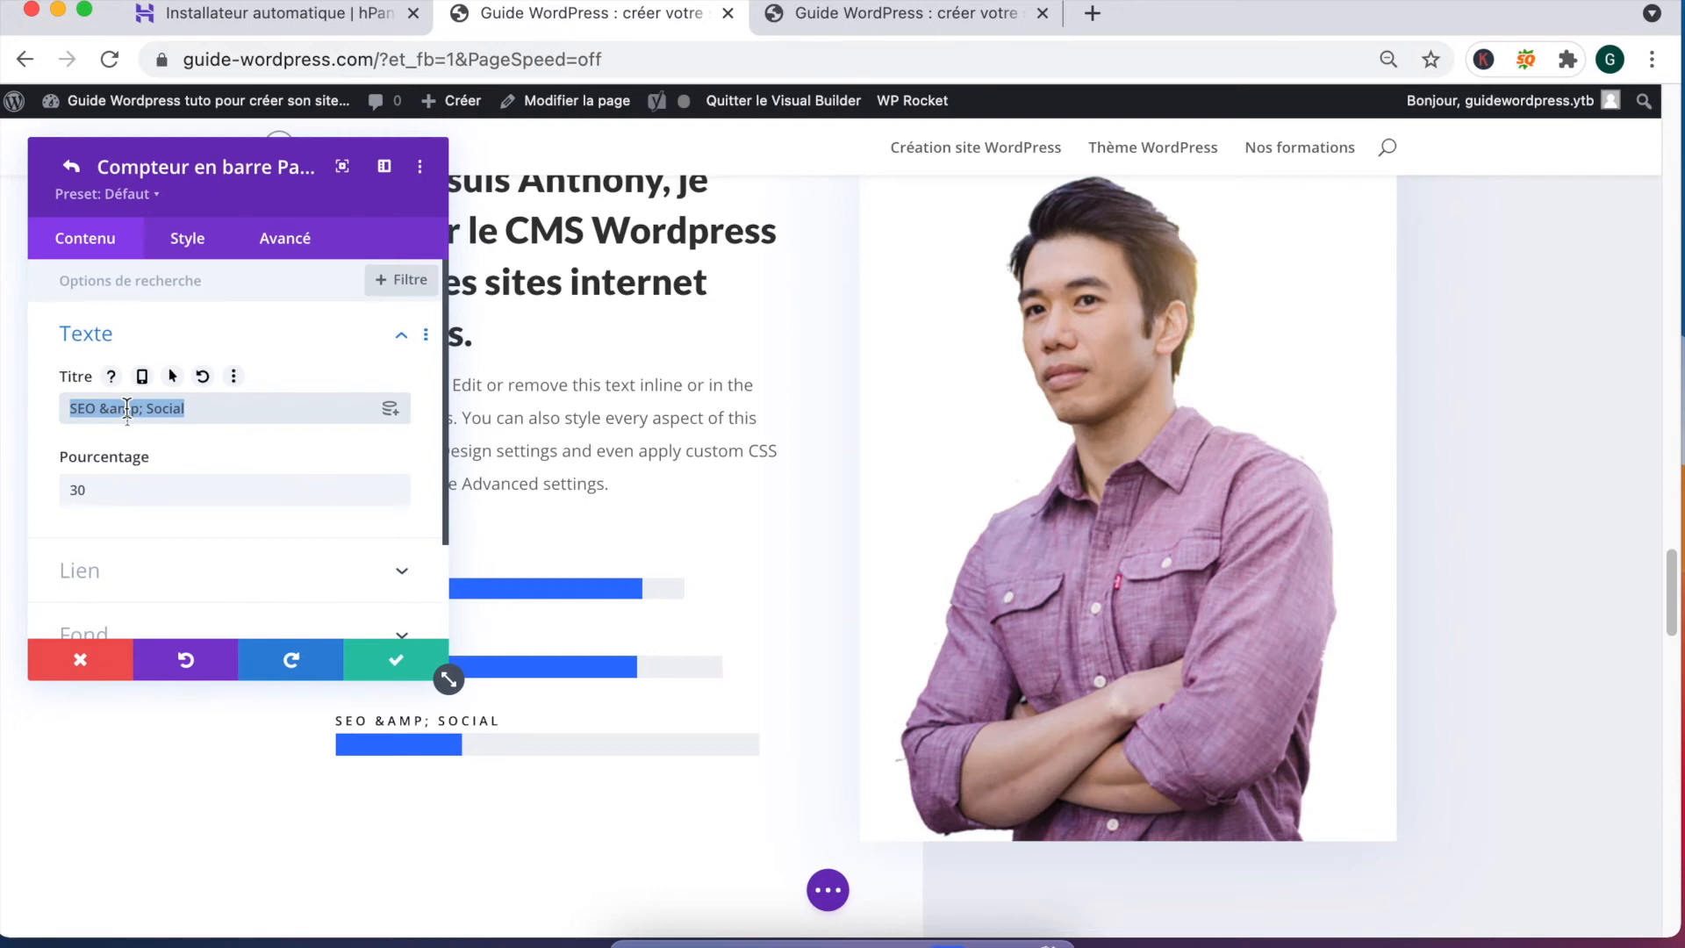
{"action": "type", "text": "MySql"}
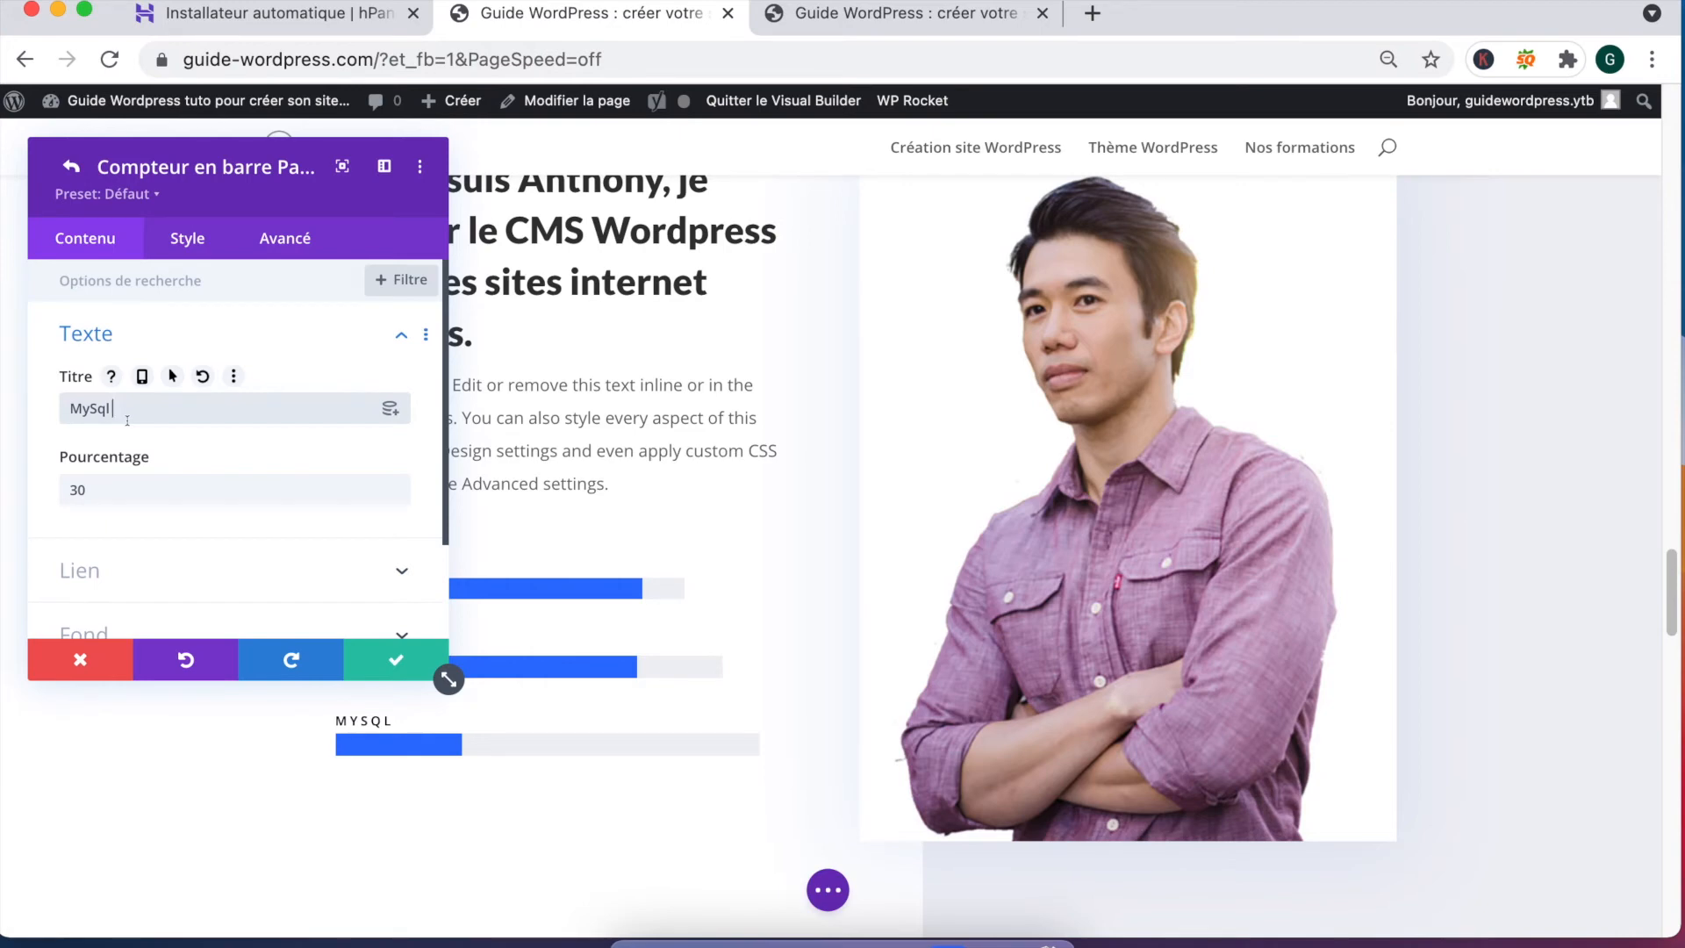
{"action": "left_click", "coordinate": [87, 489]}
{"action": "key", "text": "BackSpace"}
{"action": "key", "text": "BackSpace"}
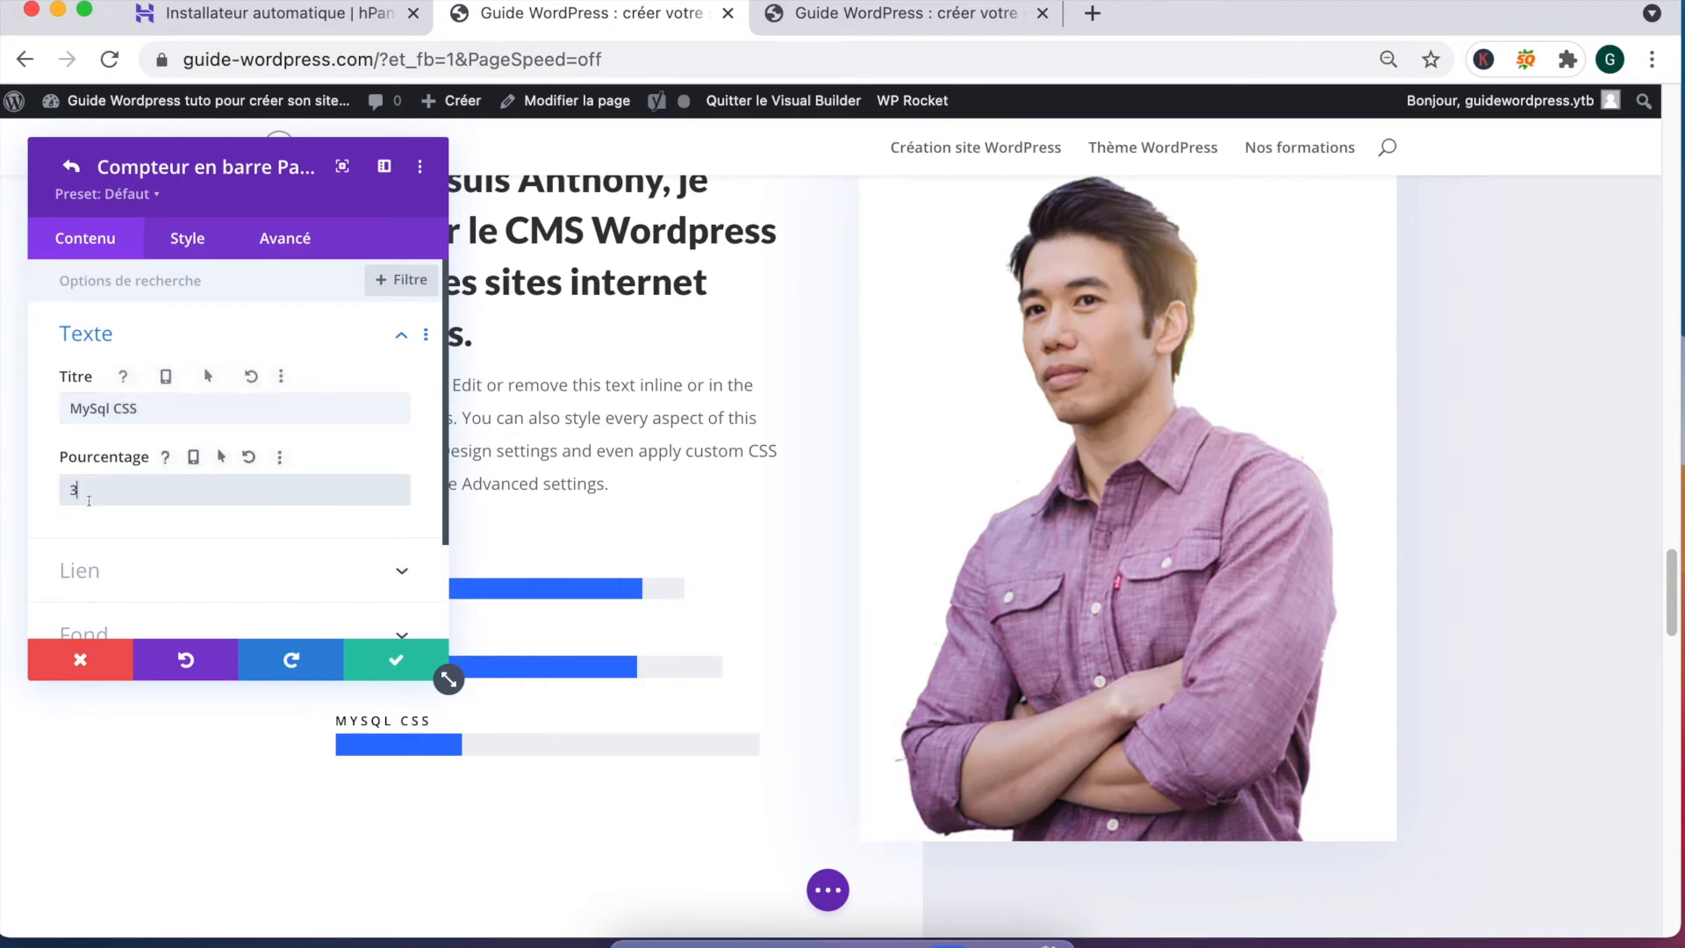
{"action": "type", "text": "10"}
{"action": "left_click", "coordinate": [379, 663]}
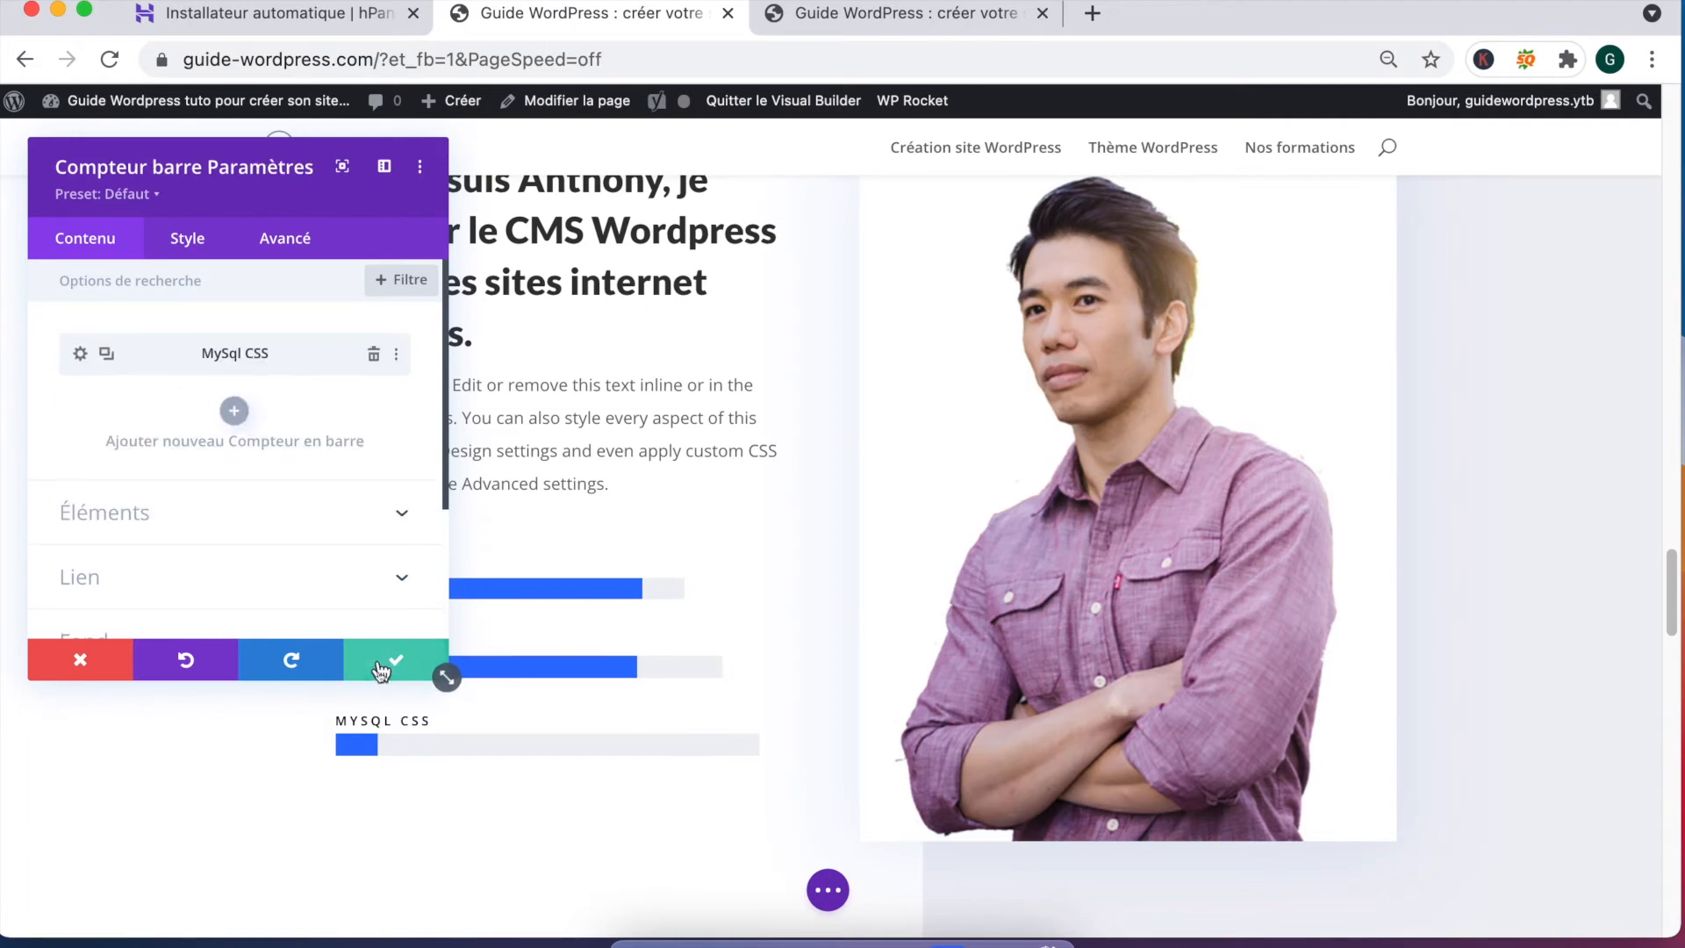
{"action": "left_click", "coordinate": [364, 676]}
Step: Delete the blue Experience/Education/Recognition section and the desk-photo section
{"action": "scroll", "coordinate": [711, 583], "scroll_direction": "down", "scroll_amount": 3}
{"action": "scroll", "coordinate": [711, 582], "scroll_direction": "down", "scroll_amount": 6}
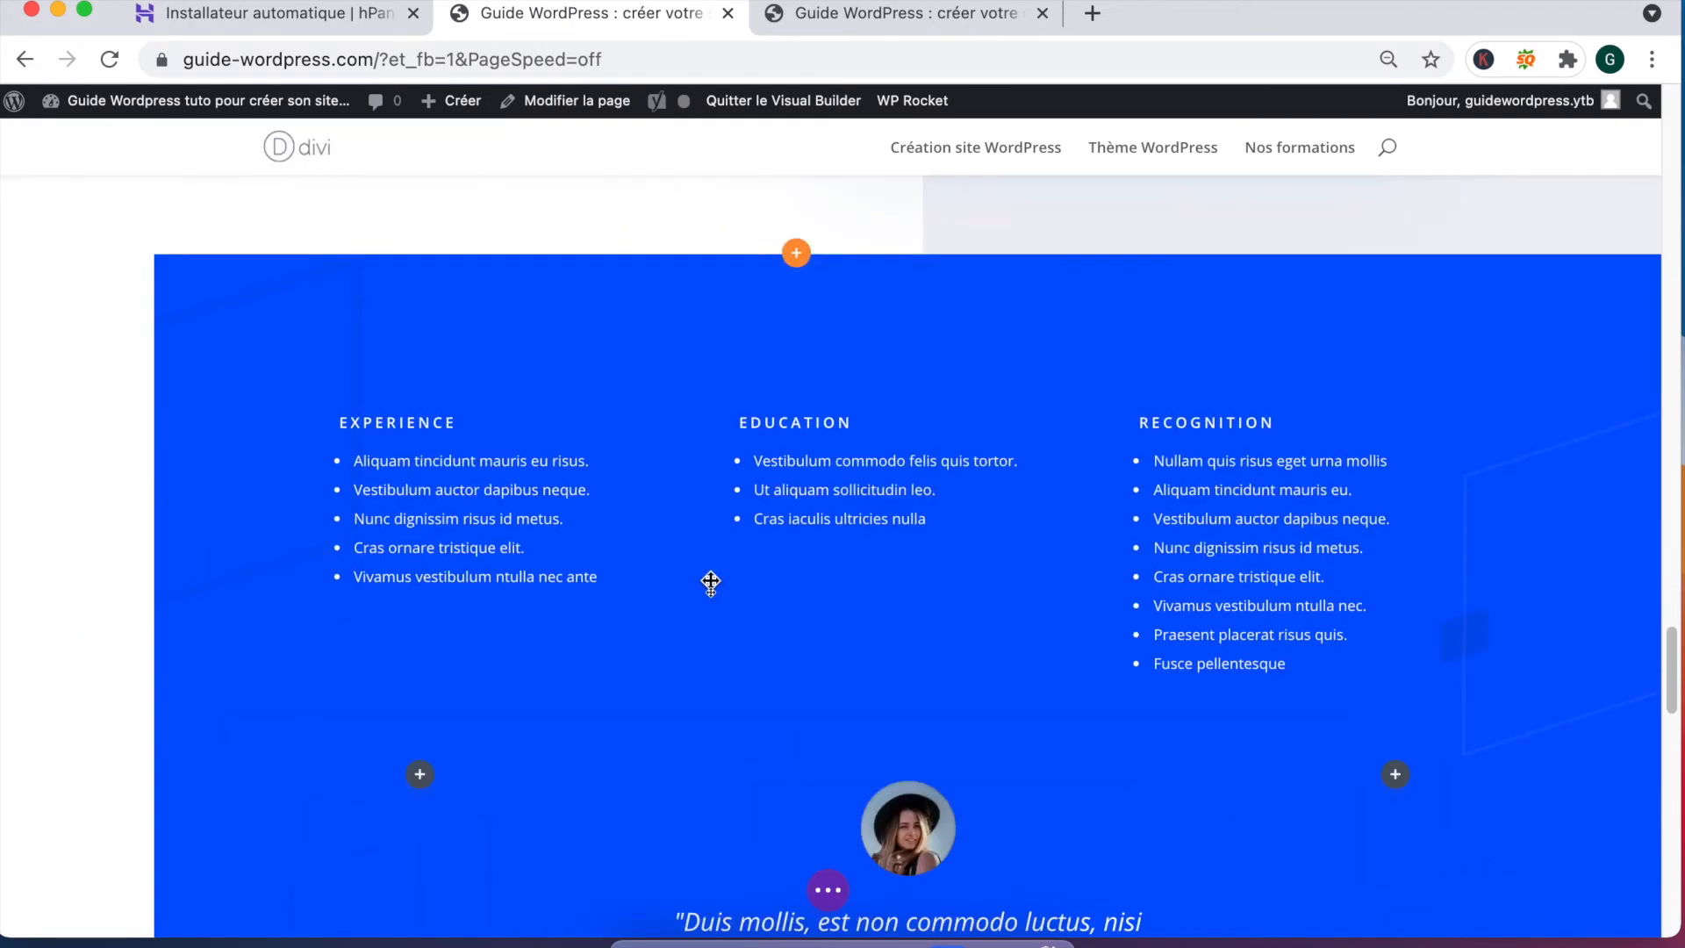
{"action": "scroll", "coordinate": [779, 440], "scroll_direction": "up", "scroll_amount": 2}
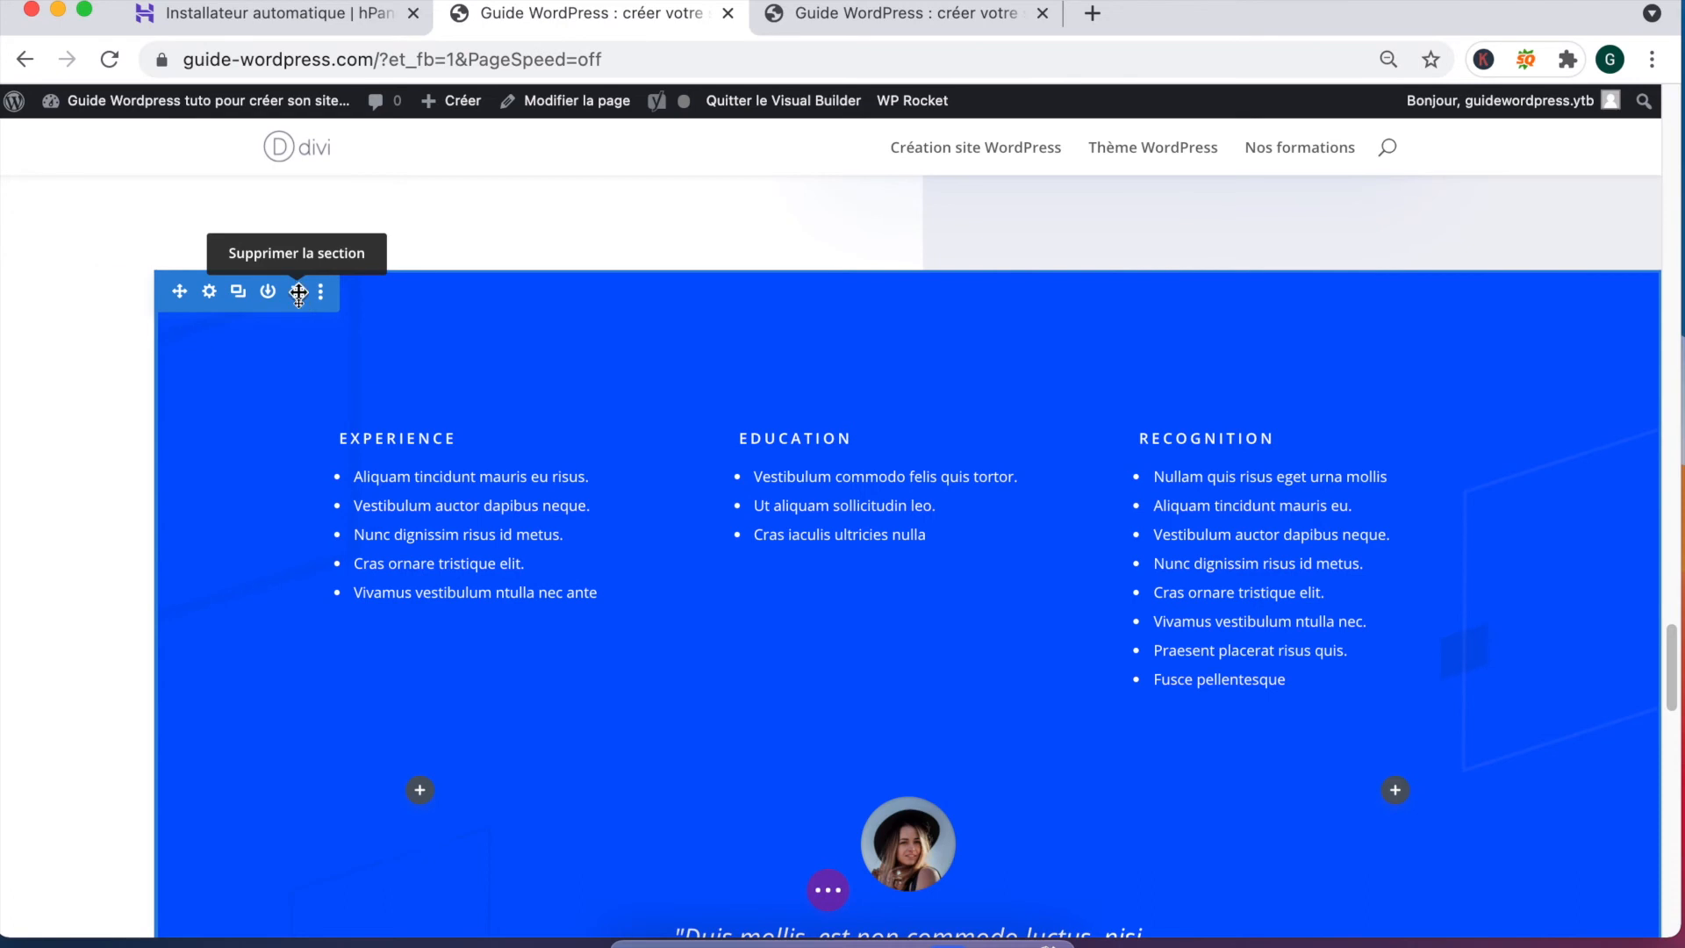
{"action": "left_click", "coordinate": [298, 292]}
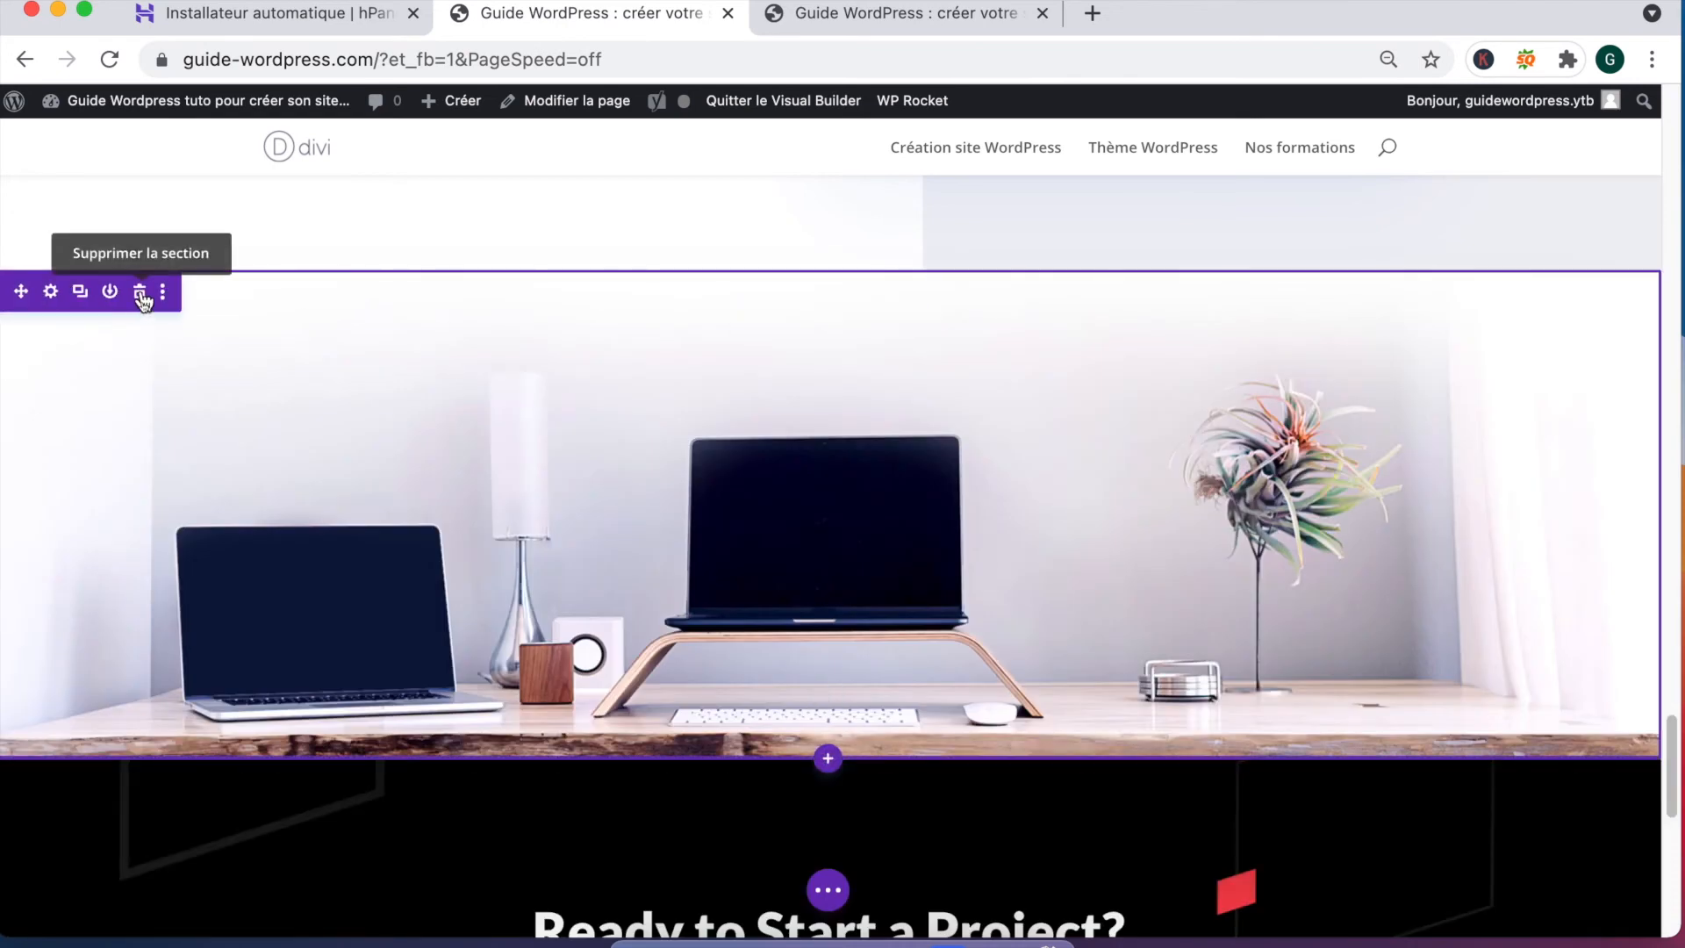
{"action": "left_click", "coordinate": [141, 296]}
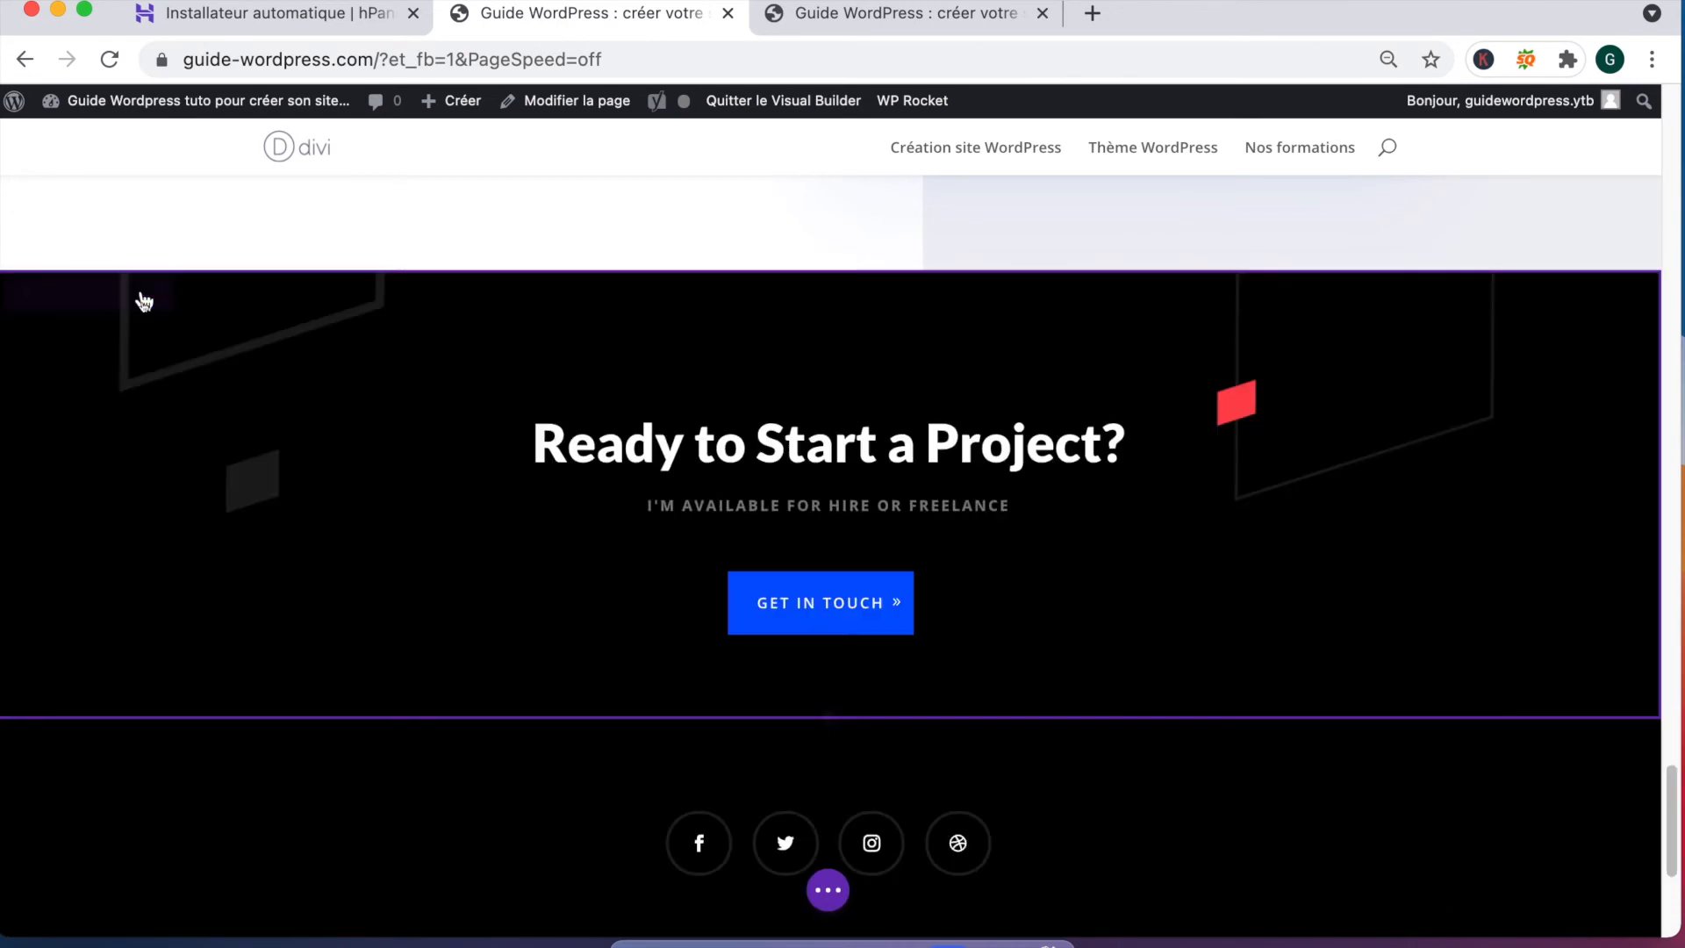
Step: Replace the heading with 'Prêt à vous lancer sur la création d'un site WordPress ?'
{"action": "triple_click", "coordinate": [708, 454]}
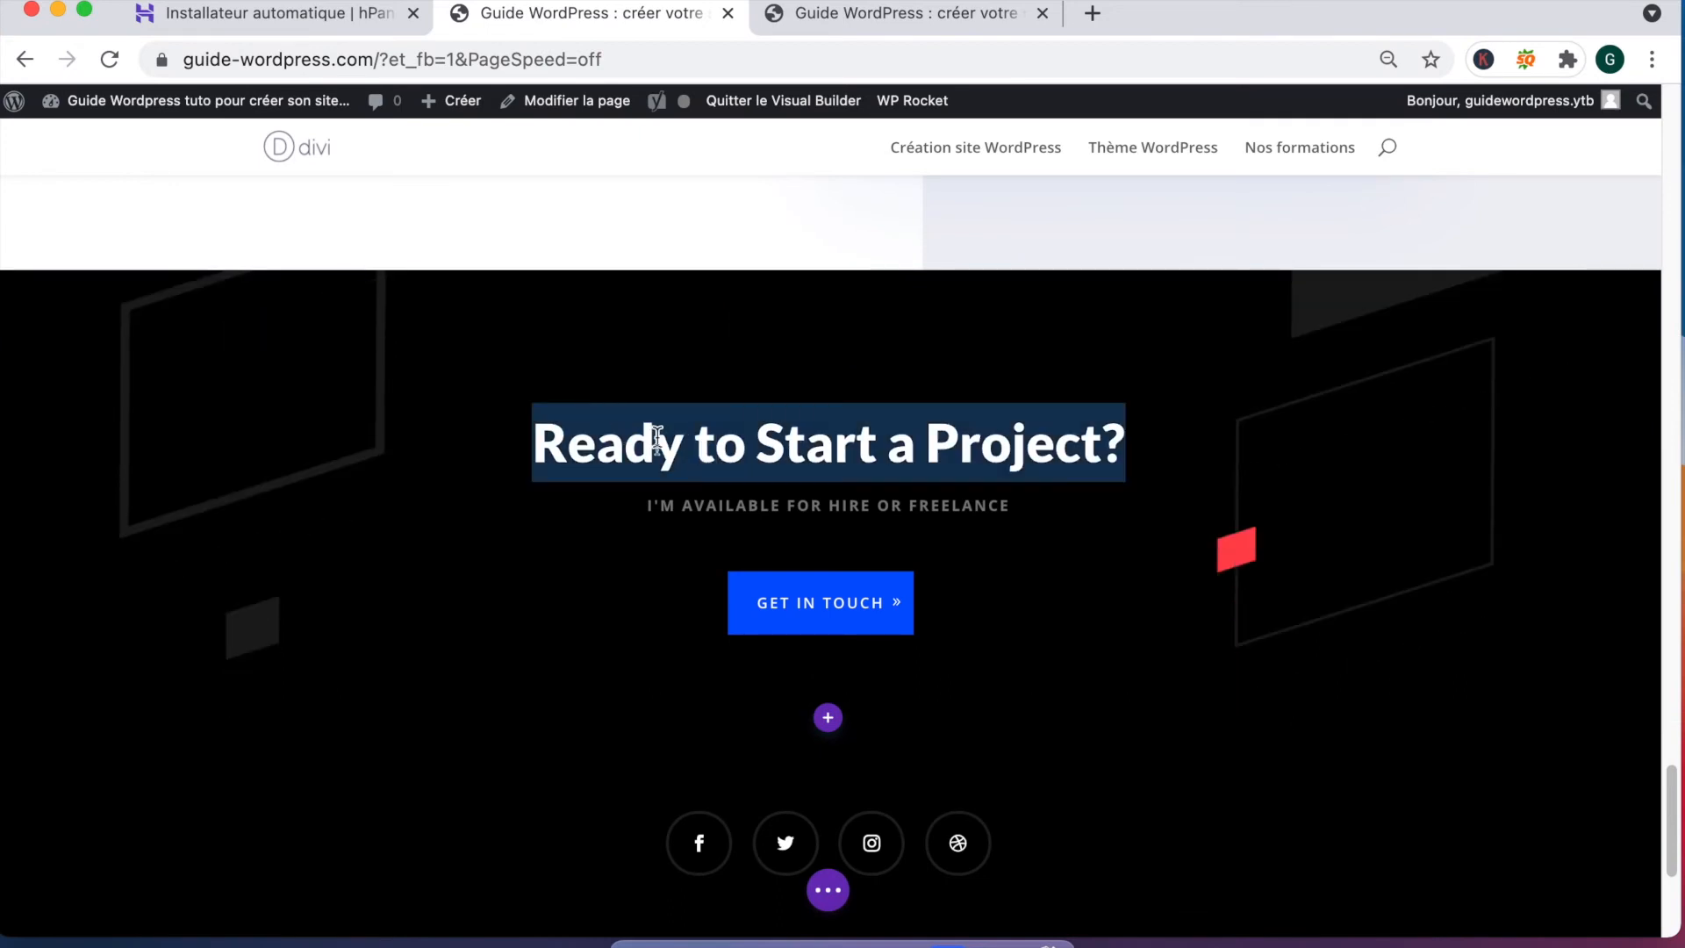
{"action": "type", "text": "Prêt "}
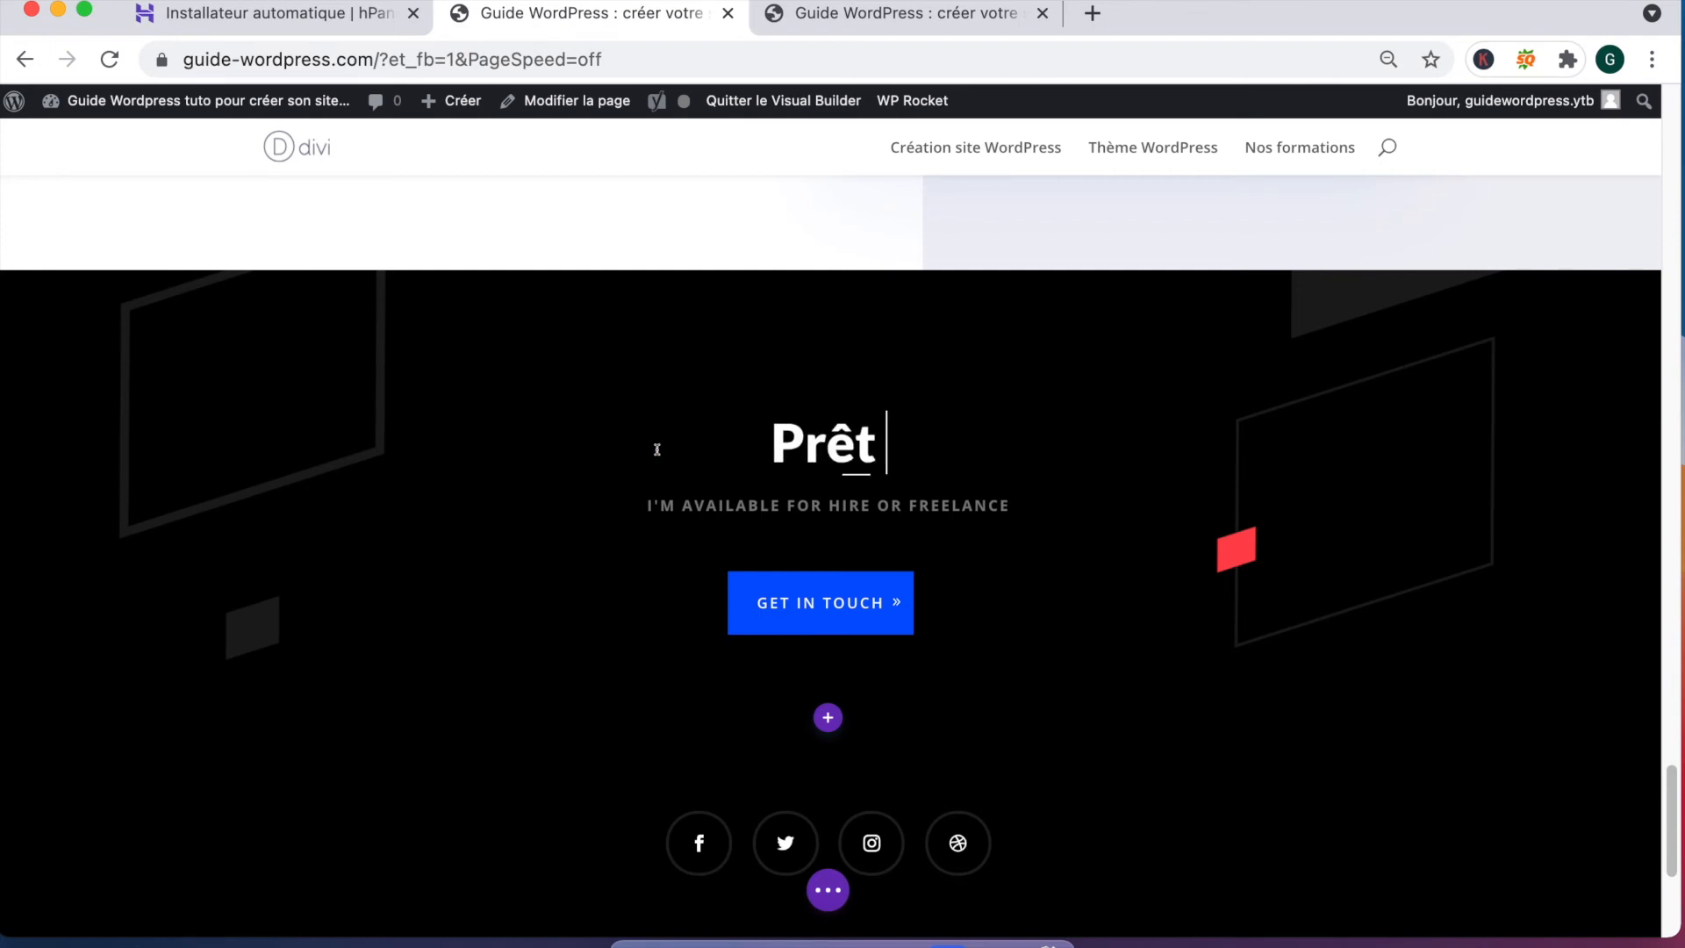
{"action": "type", "text": "à vous lancer sur la création d'un site WordPre"}
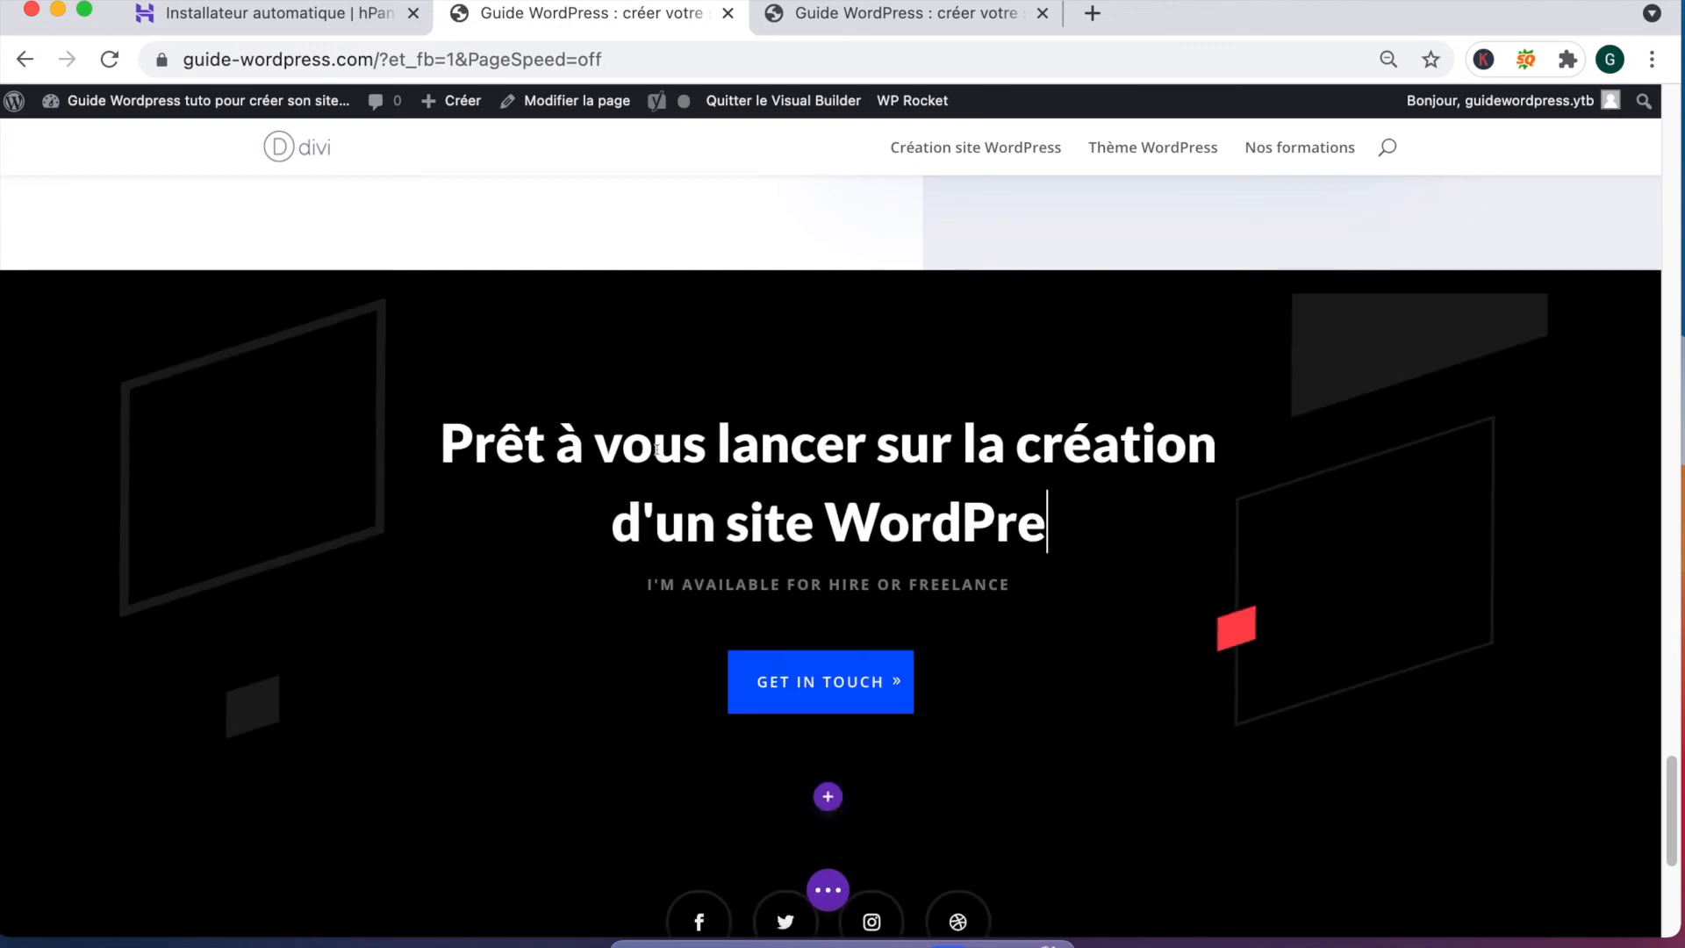
{"action": "type", "text": "ss ?"}
Step: Replace the subtitle with 'JE SUIS DISPONIBLE POUR VOUS GUIDER !'
{"action": "double_click", "coordinate": [741, 583]}
{"action": "triple_click", "coordinate": [741, 584]}
{"action": "type", "text": "JE SUIS DIS"}
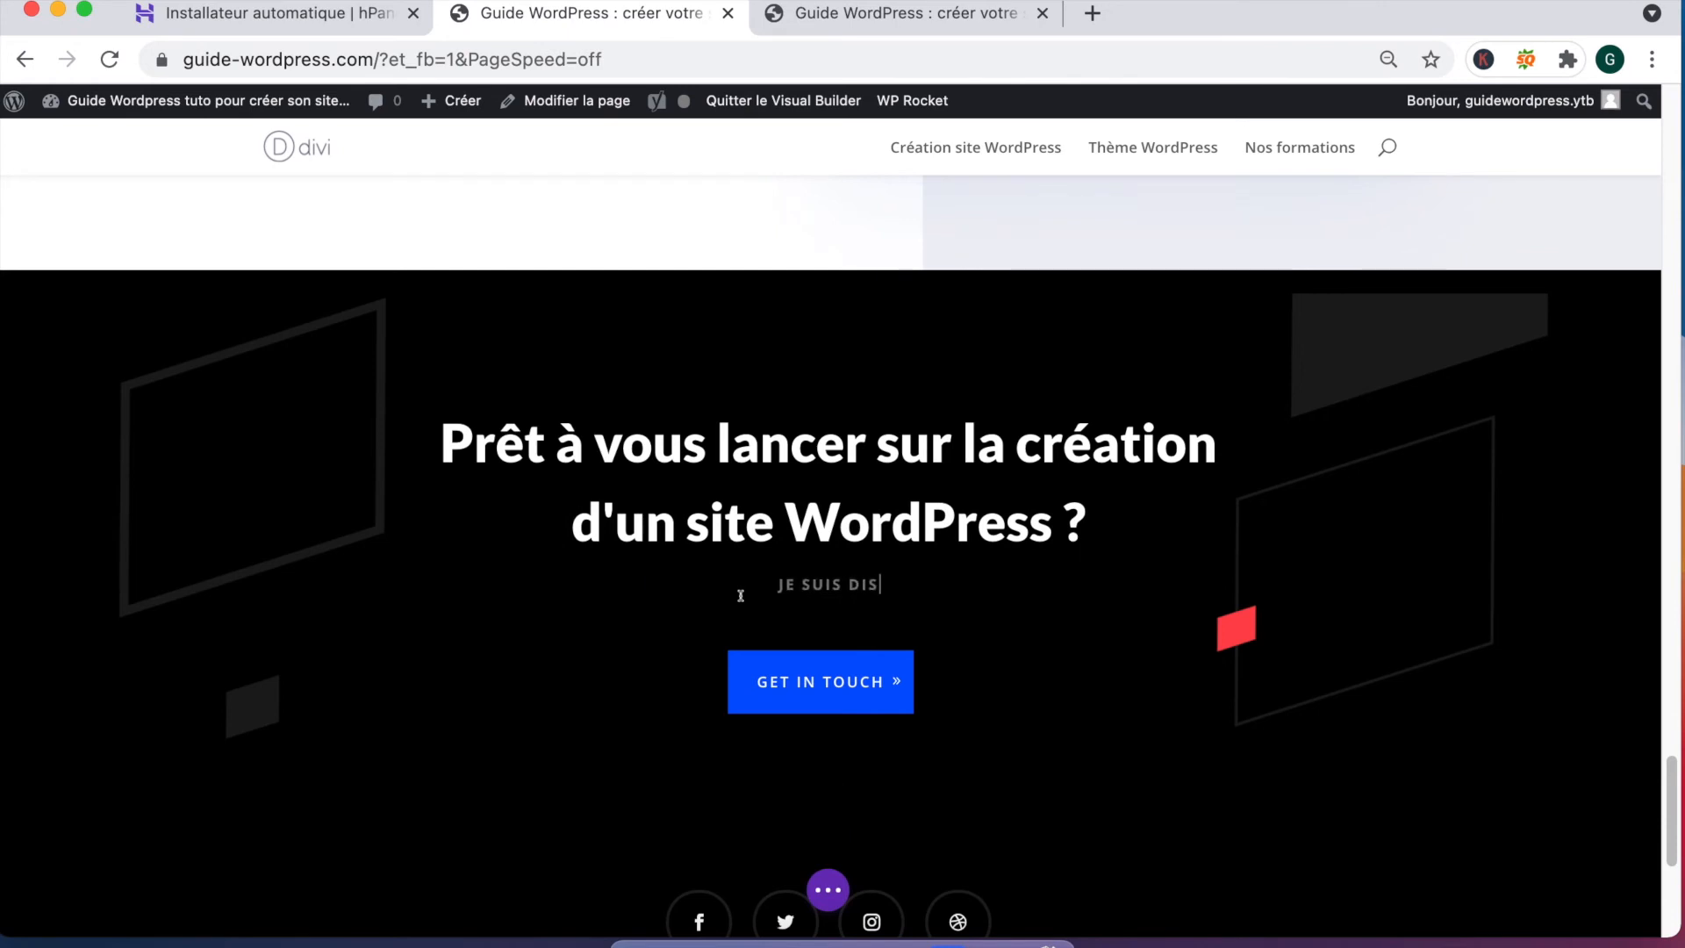
{"action": "type", "text": "PONIBLE POUR VOUS GUIDER !"}
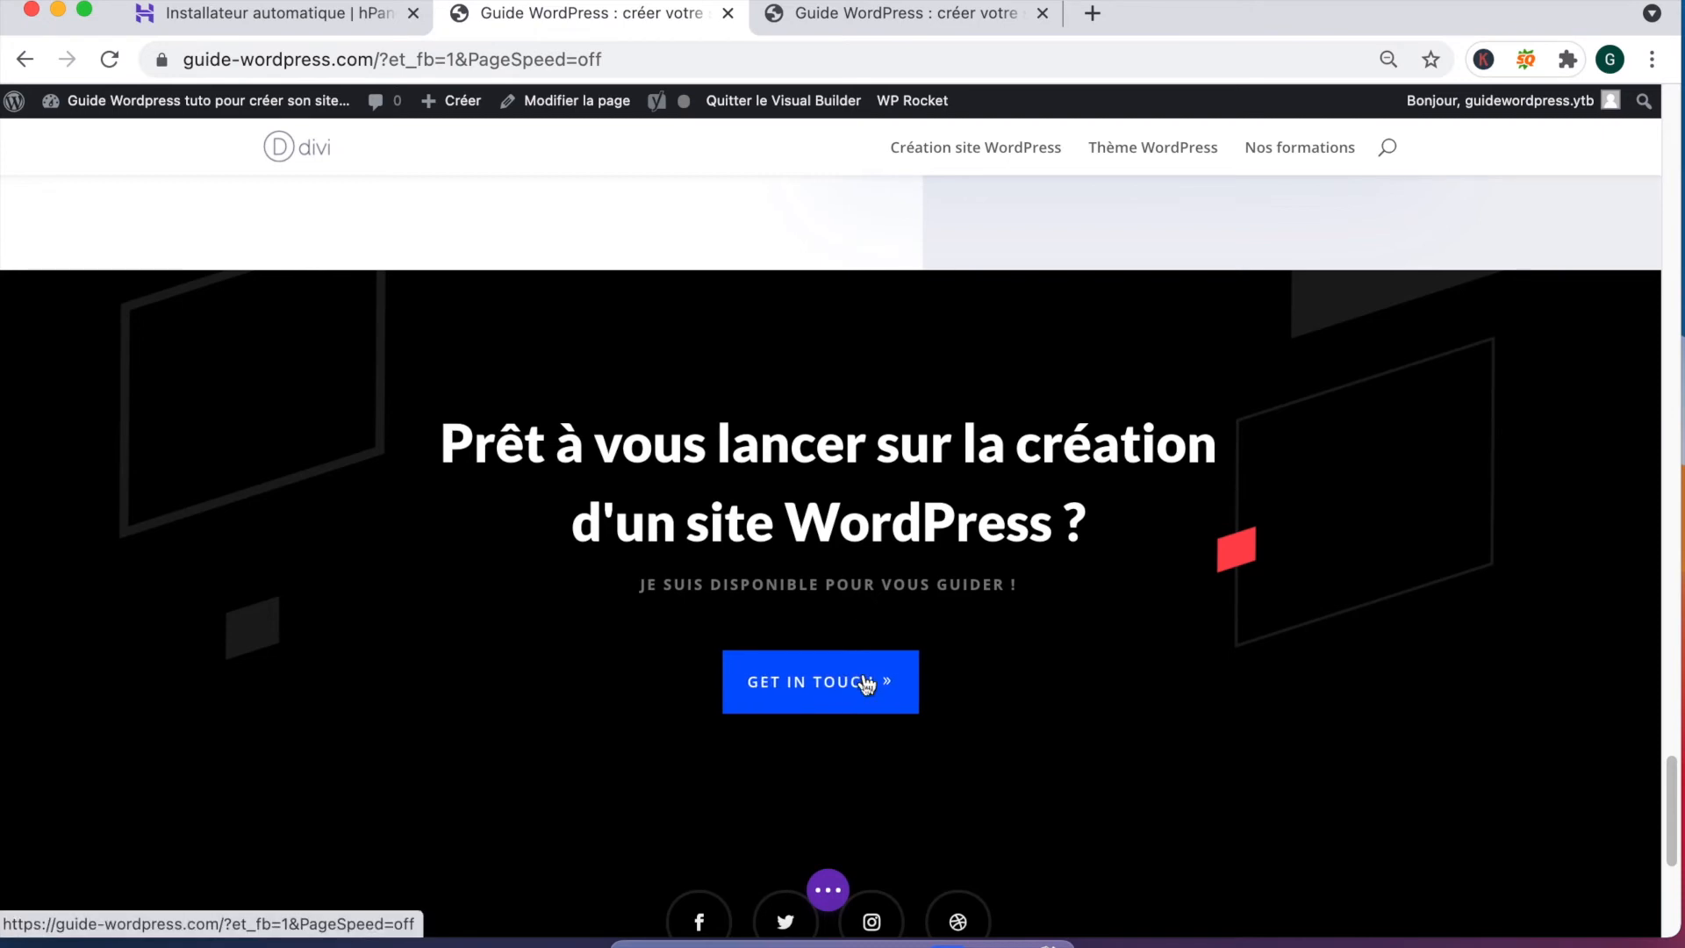
{"action": "left_click", "coordinate": [807, 652]}
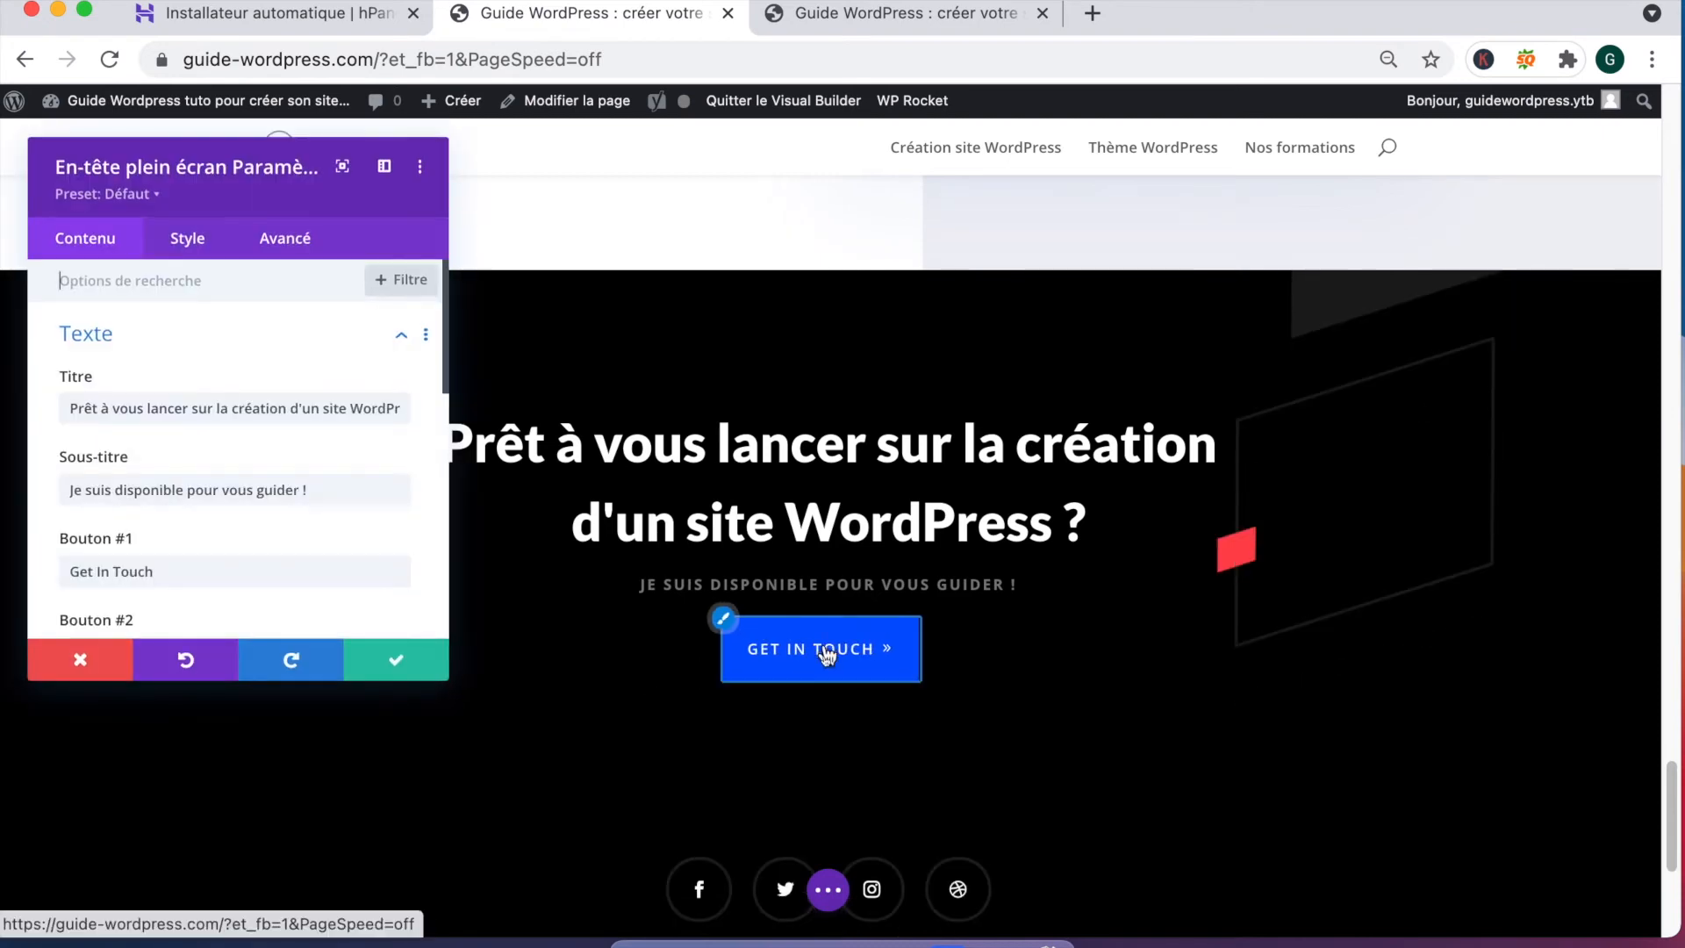
Step: Change the button label from Get In Touch to 'Contactez-moi'
{"action": "scroll", "coordinate": [123, 474], "scroll_direction": "down", "scroll_amount": 2}
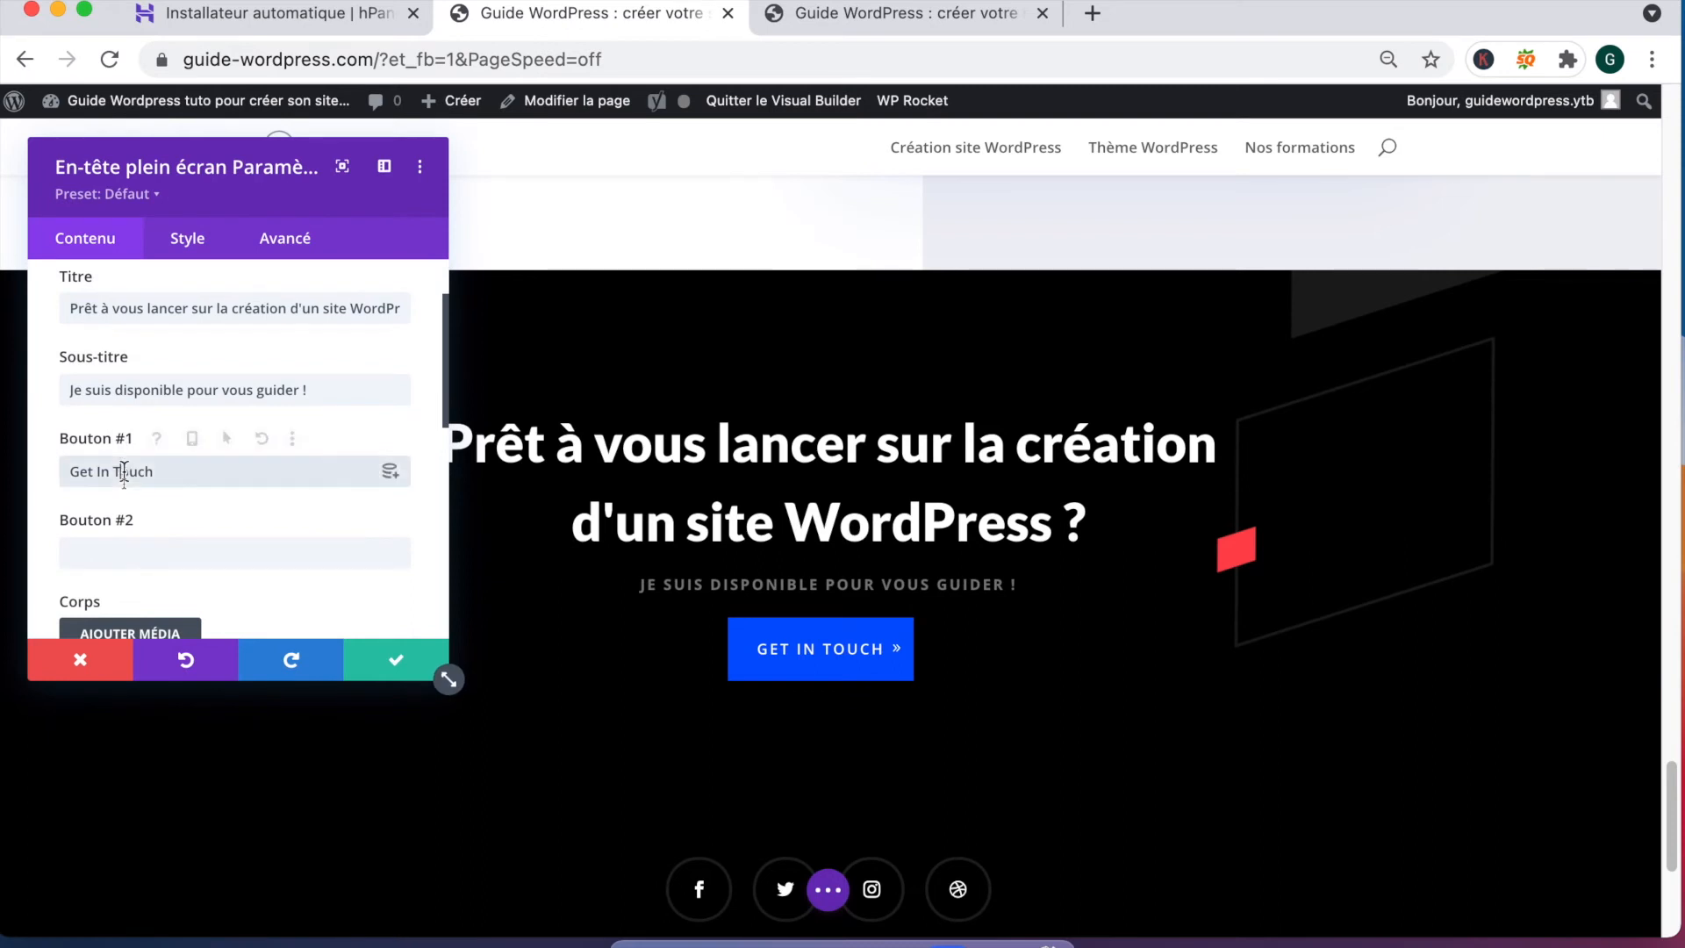
{"action": "triple_click", "coordinate": [123, 471]}
{"action": "type", "text": "Contactez-moi"}
Step: Link the button dynamically to the Contactez-nous page and save the header settings
{"action": "scroll", "coordinate": [153, 486], "scroll_direction": "down", "scroll_amount": 1}
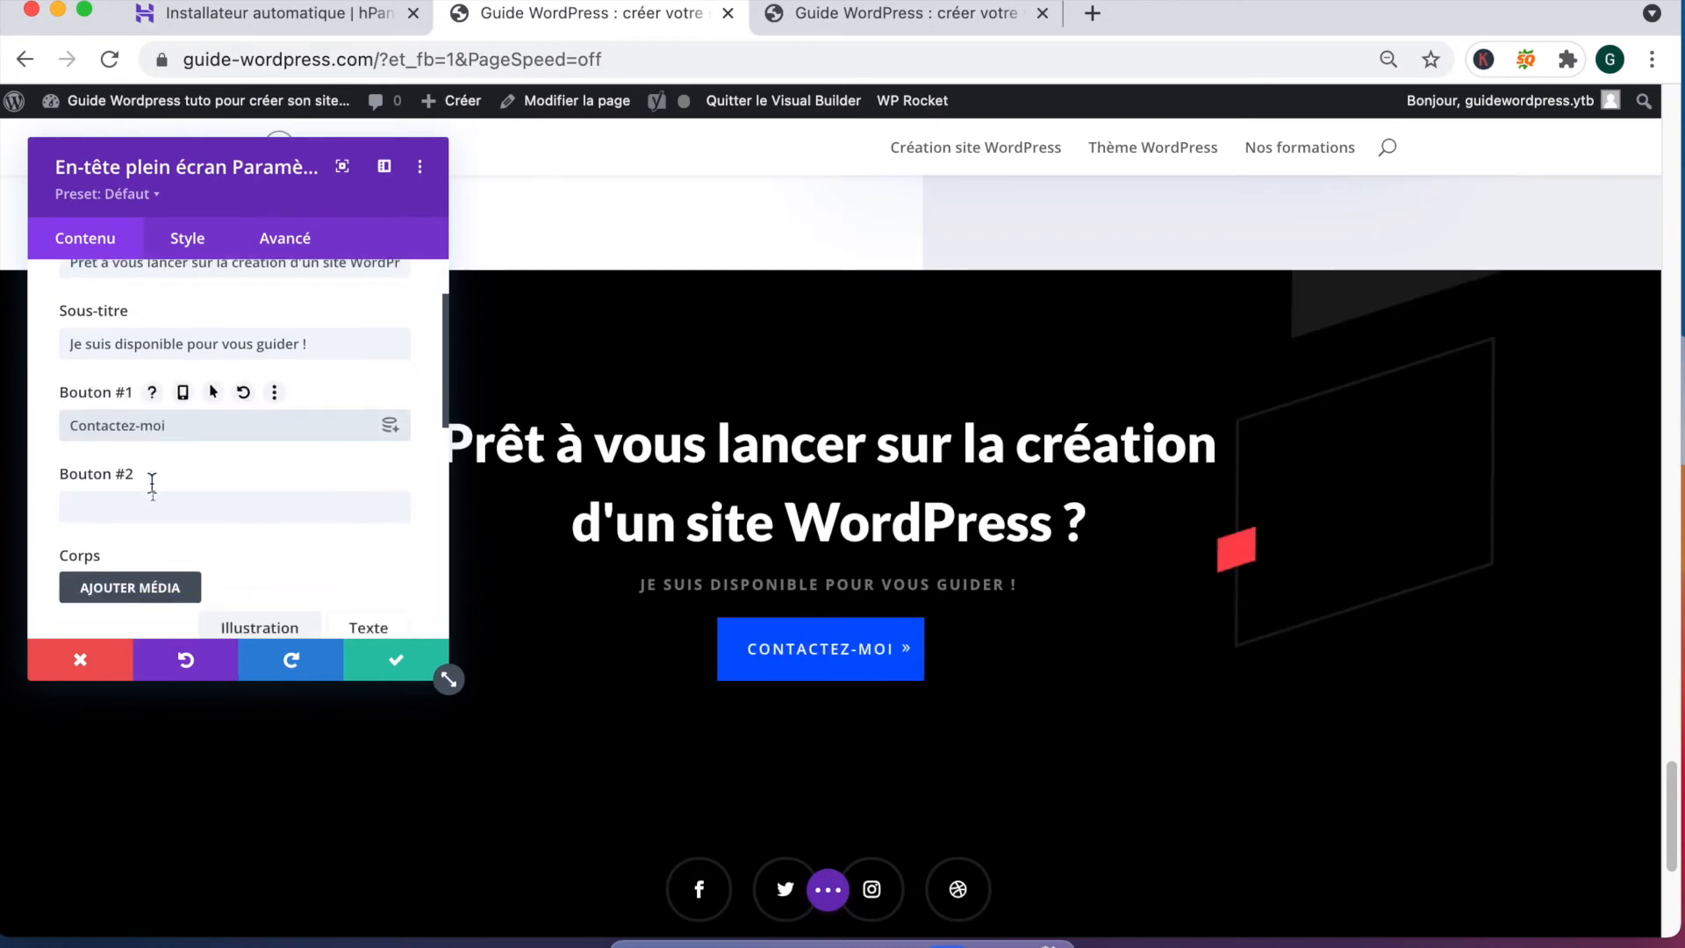
{"action": "scroll", "coordinate": [153, 485], "scroll_direction": "down", "scroll_amount": 8}
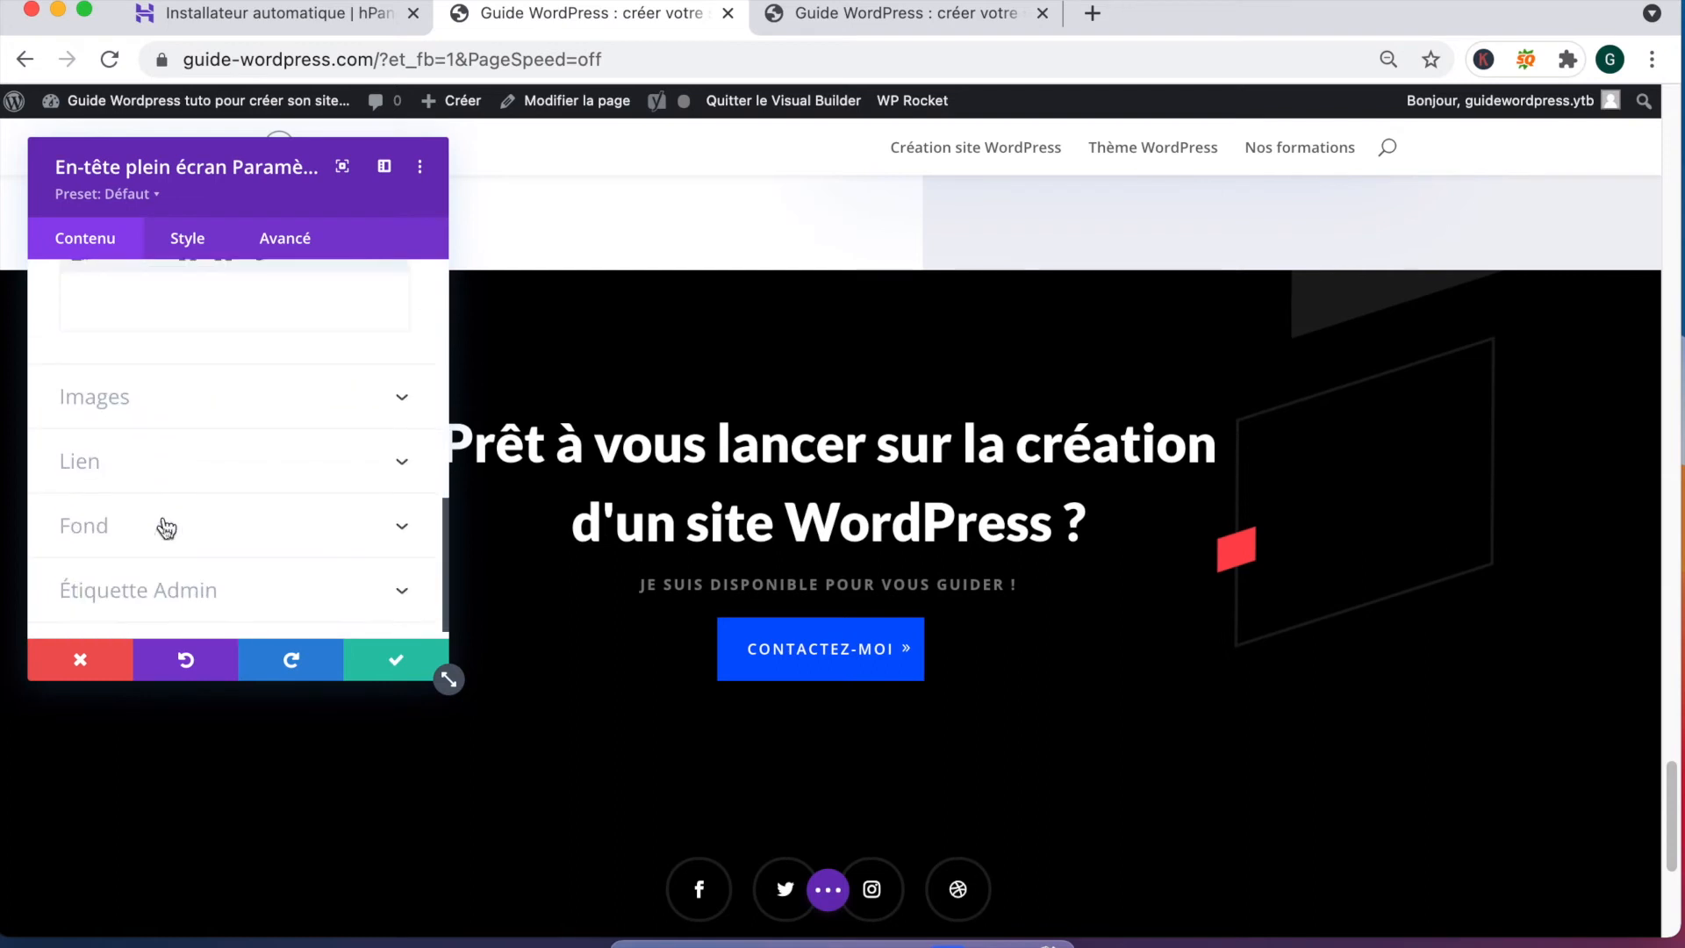
{"action": "left_click", "coordinate": [124, 462]}
{"action": "scroll", "coordinate": [151, 471], "scroll_direction": "down", "scroll_amount": 1}
{"action": "scroll", "coordinate": [140, 413], "scroll_direction": "up", "scroll_amount": 1}
{"action": "left_click", "coordinate": [137, 362]}
{"action": "left_click", "coordinate": [390, 362]}
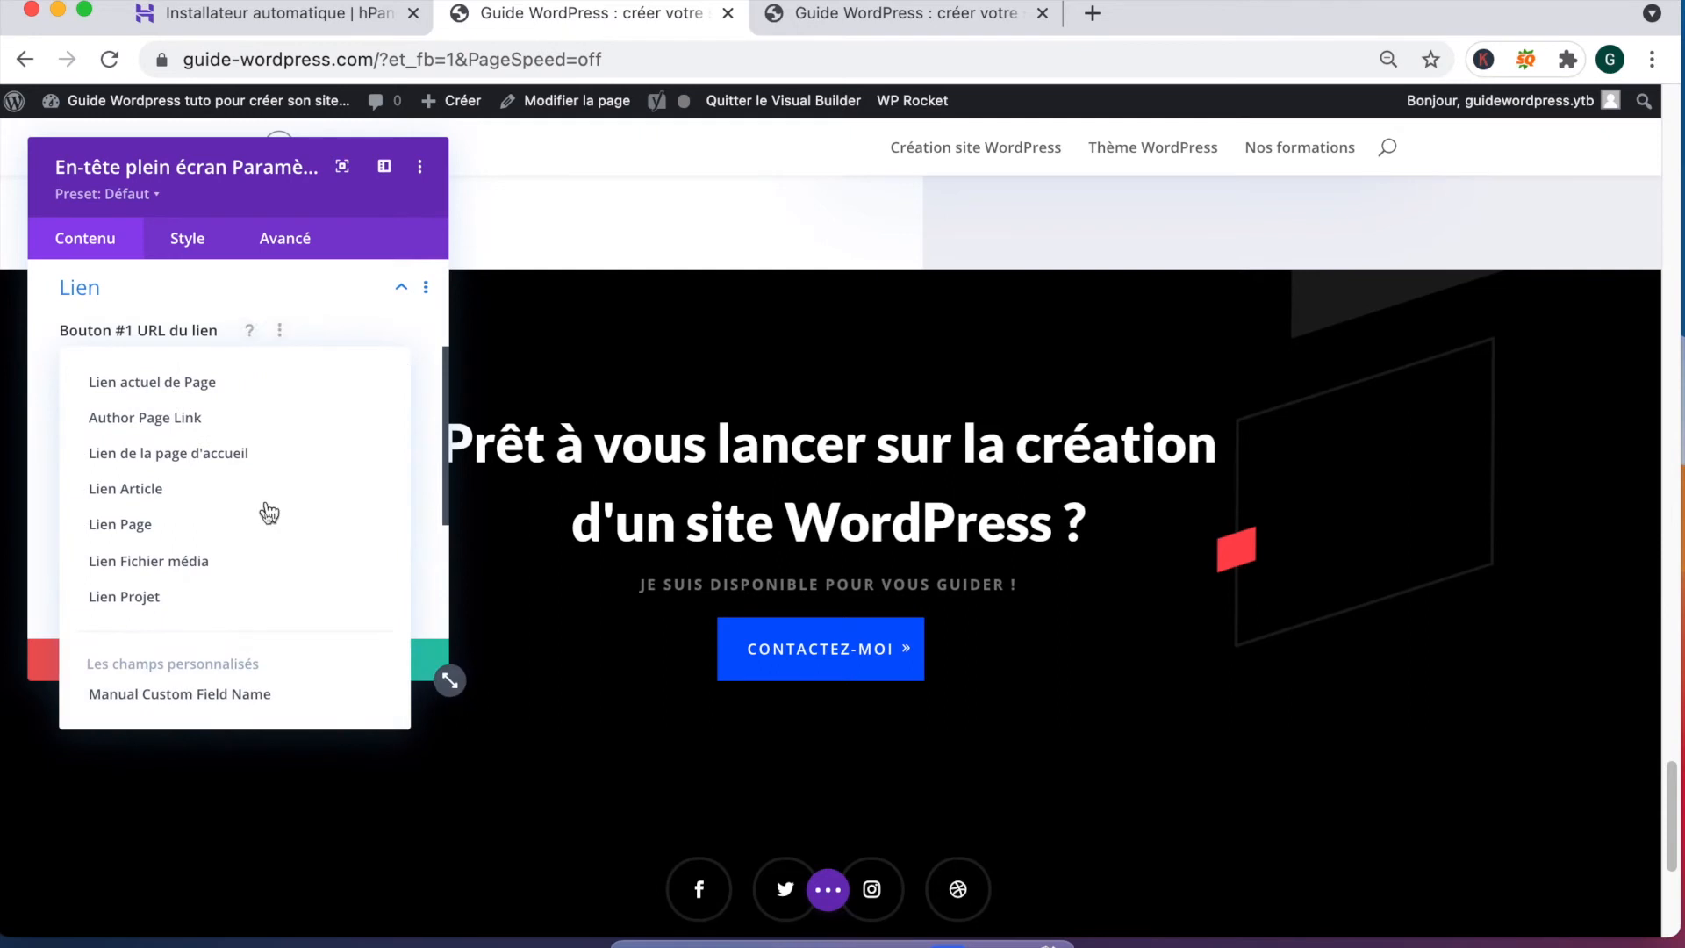
{"action": "left_click", "coordinate": [135, 526]}
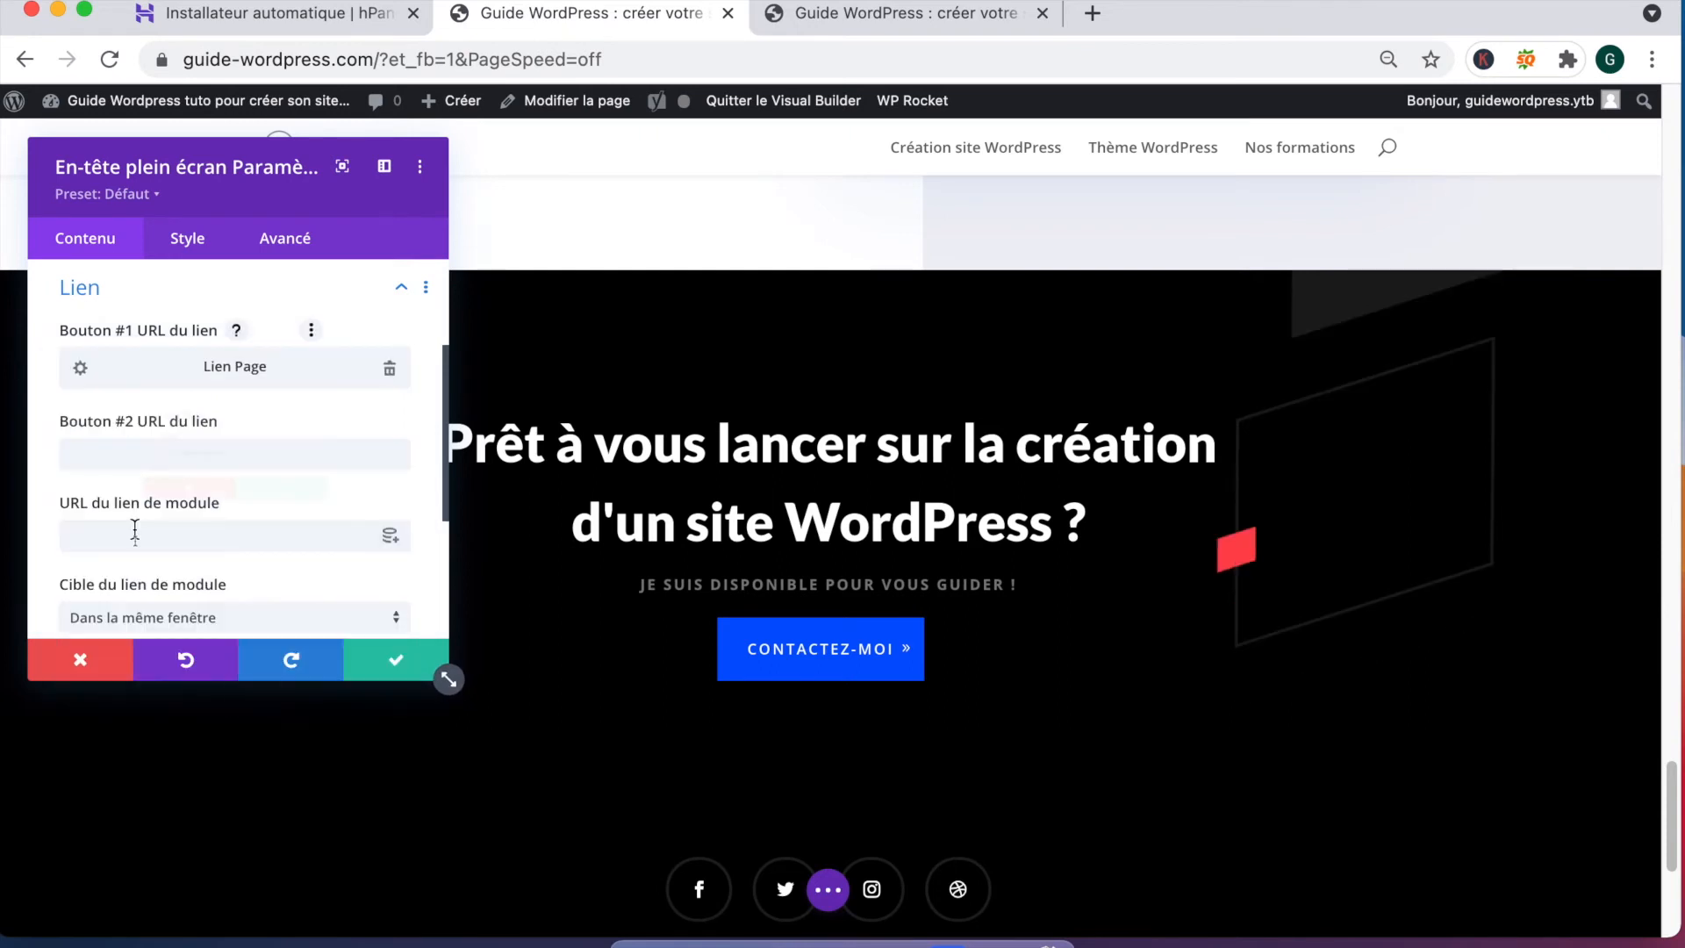
{"action": "left_click", "coordinate": [199, 452]}
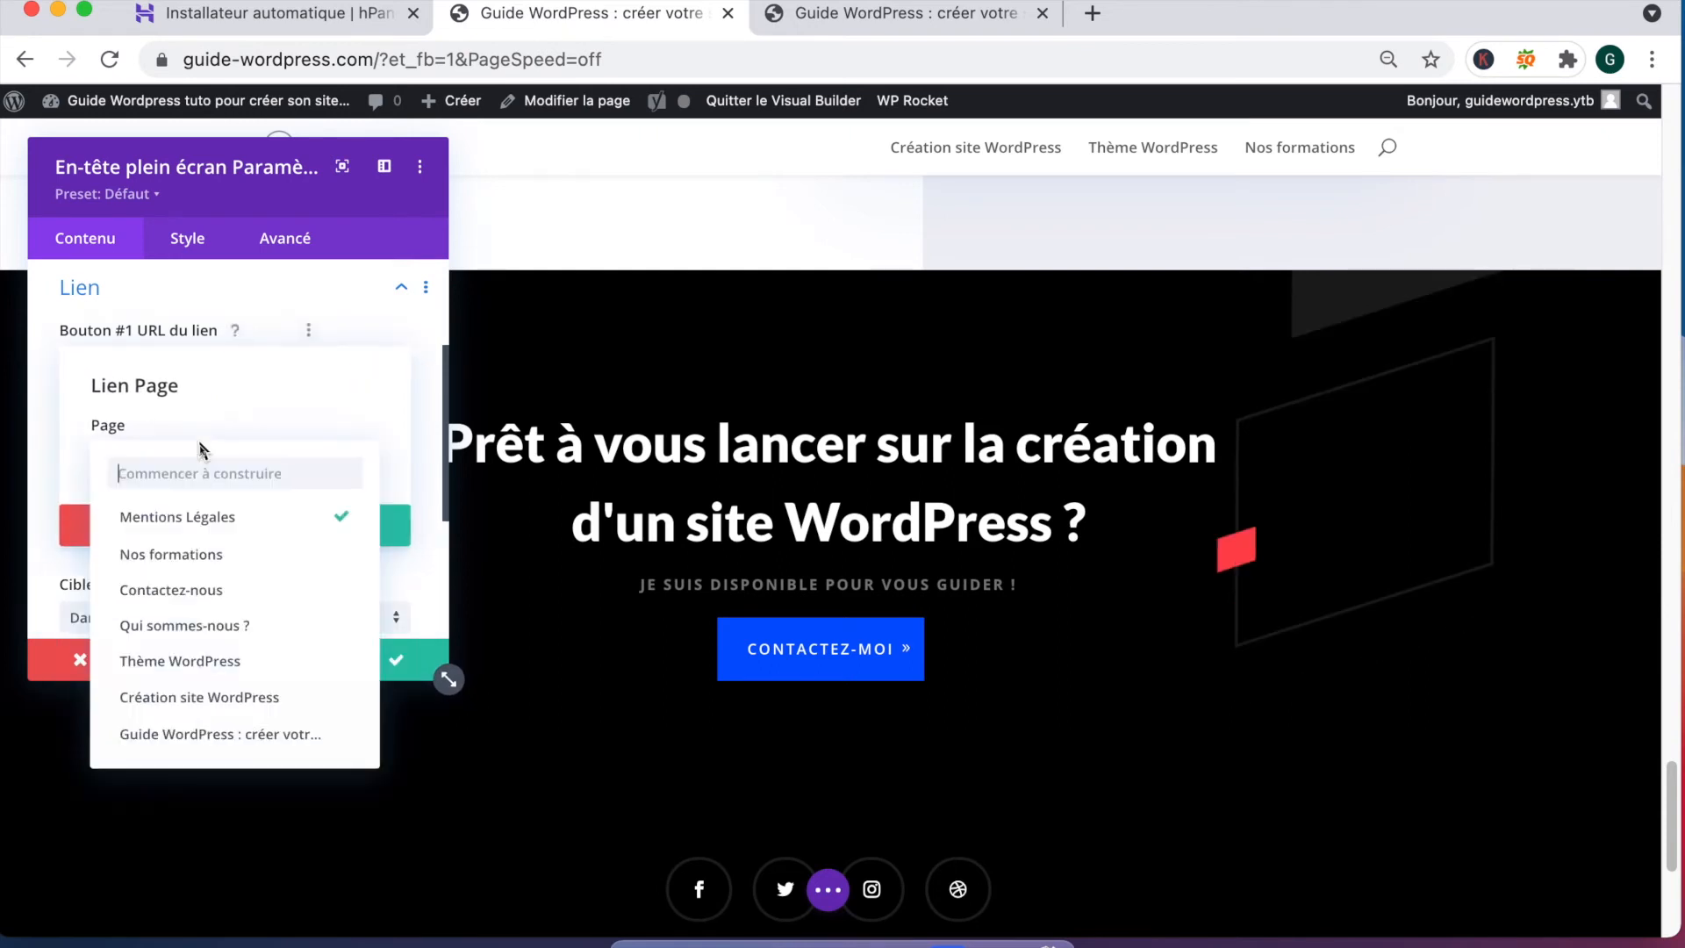
{"action": "left_click", "coordinate": [219, 590]}
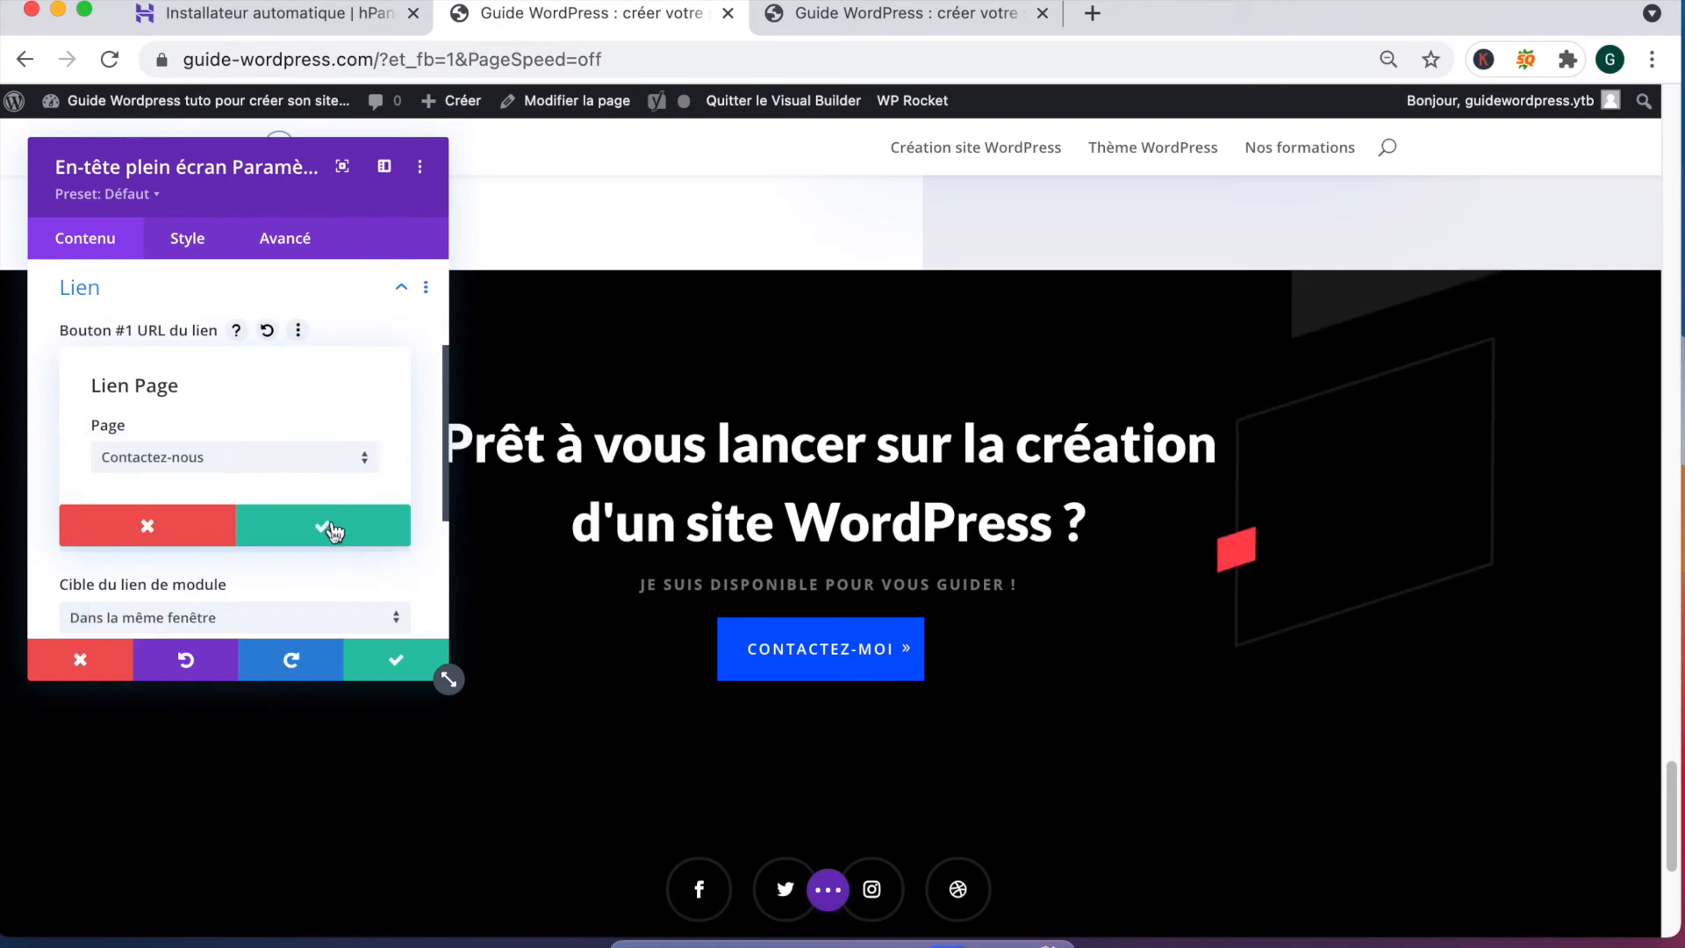
{"action": "left_click", "coordinate": [326, 527]}
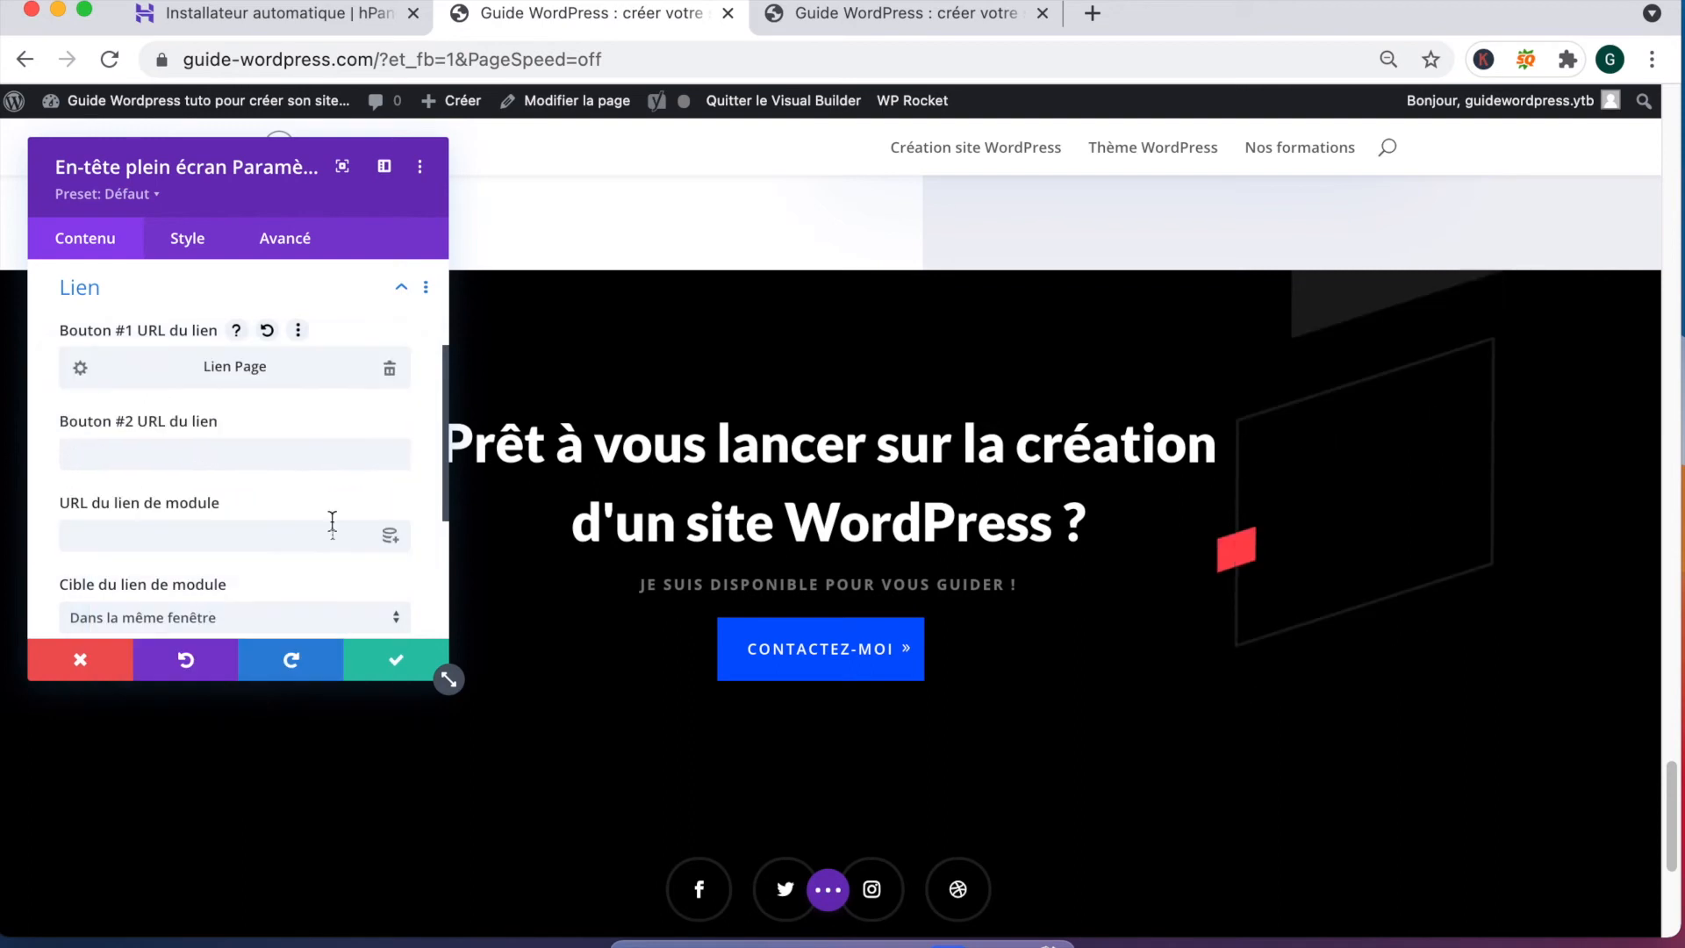
{"action": "left_click", "coordinate": [395, 667]}
Step: Remove the Twitter, Instagram and Dribbble icons from the social follow module
{"action": "scroll", "coordinate": [748, 649], "scroll_direction": "down", "scroll_amount": 2}
{"action": "scroll", "coordinate": [748, 650], "scroll_direction": "down", "scroll_amount": 1}
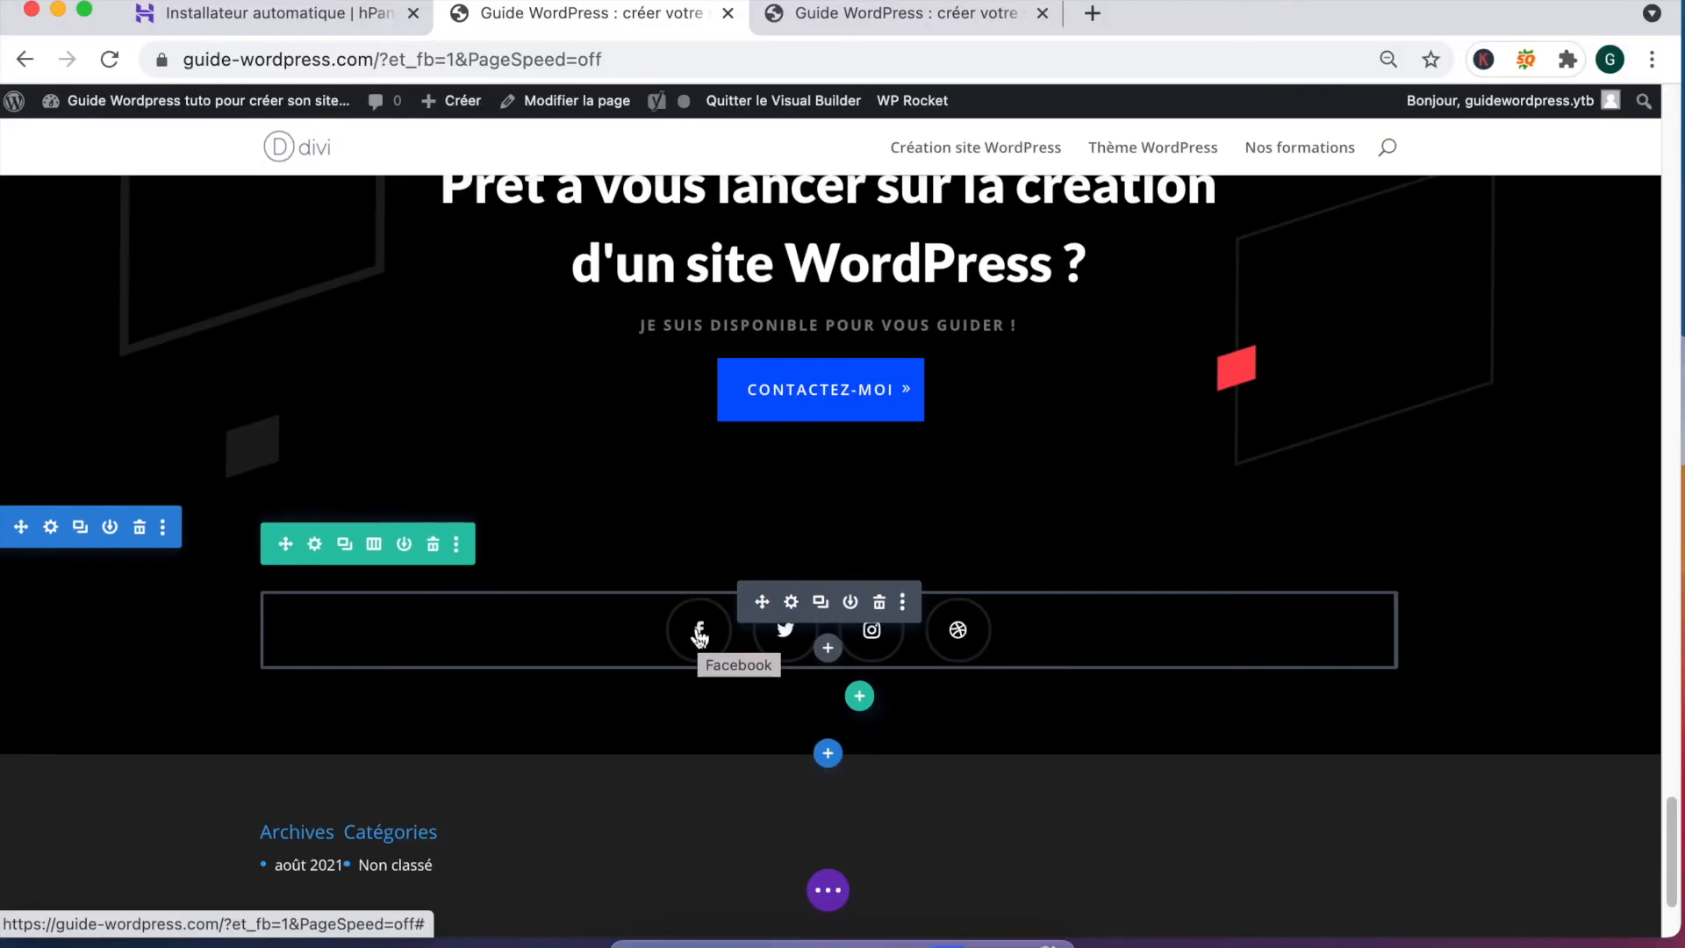
{"action": "scroll", "coordinate": [665, 654], "scroll_direction": "down", "scroll_amount": 2}
{"action": "scroll", "coordinate": [664, 654], "scroll_direction": "up", "scroll_amount": 1}
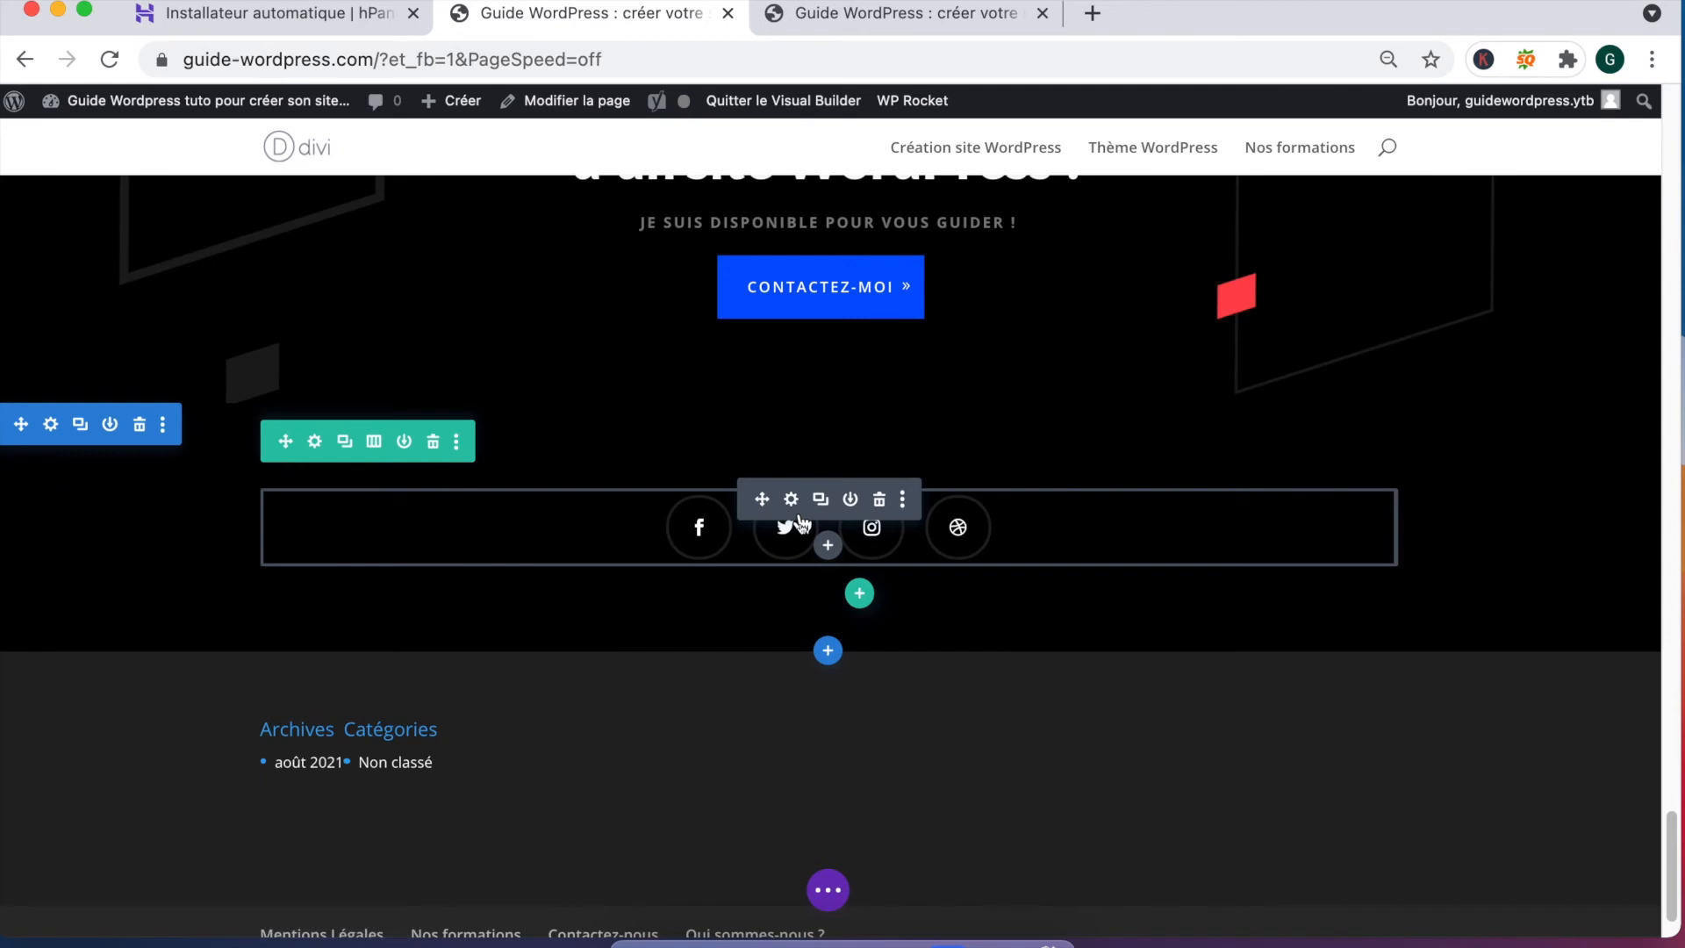
{"action": "left_click", "coordinate": [792, 500]}
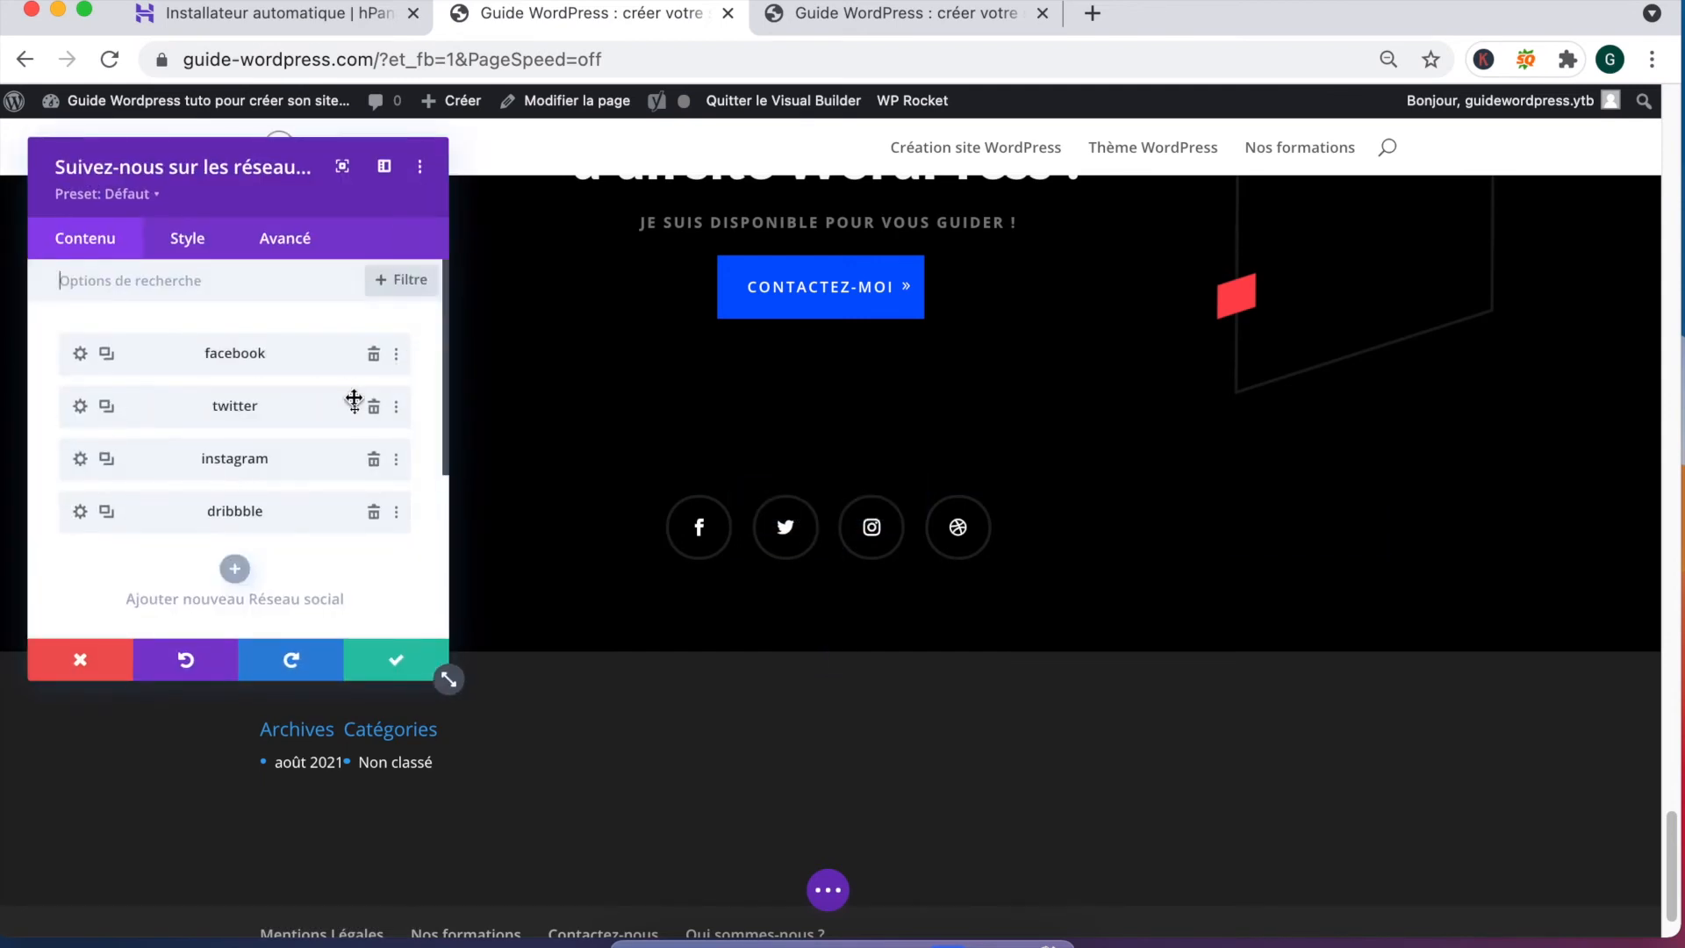
{"action": "left_click", "coordinate": [375, 414]}
{"action": "left_click", "coordinate": [376, 414]}
{"action": "left_click", "coordinate": [376, 414]}
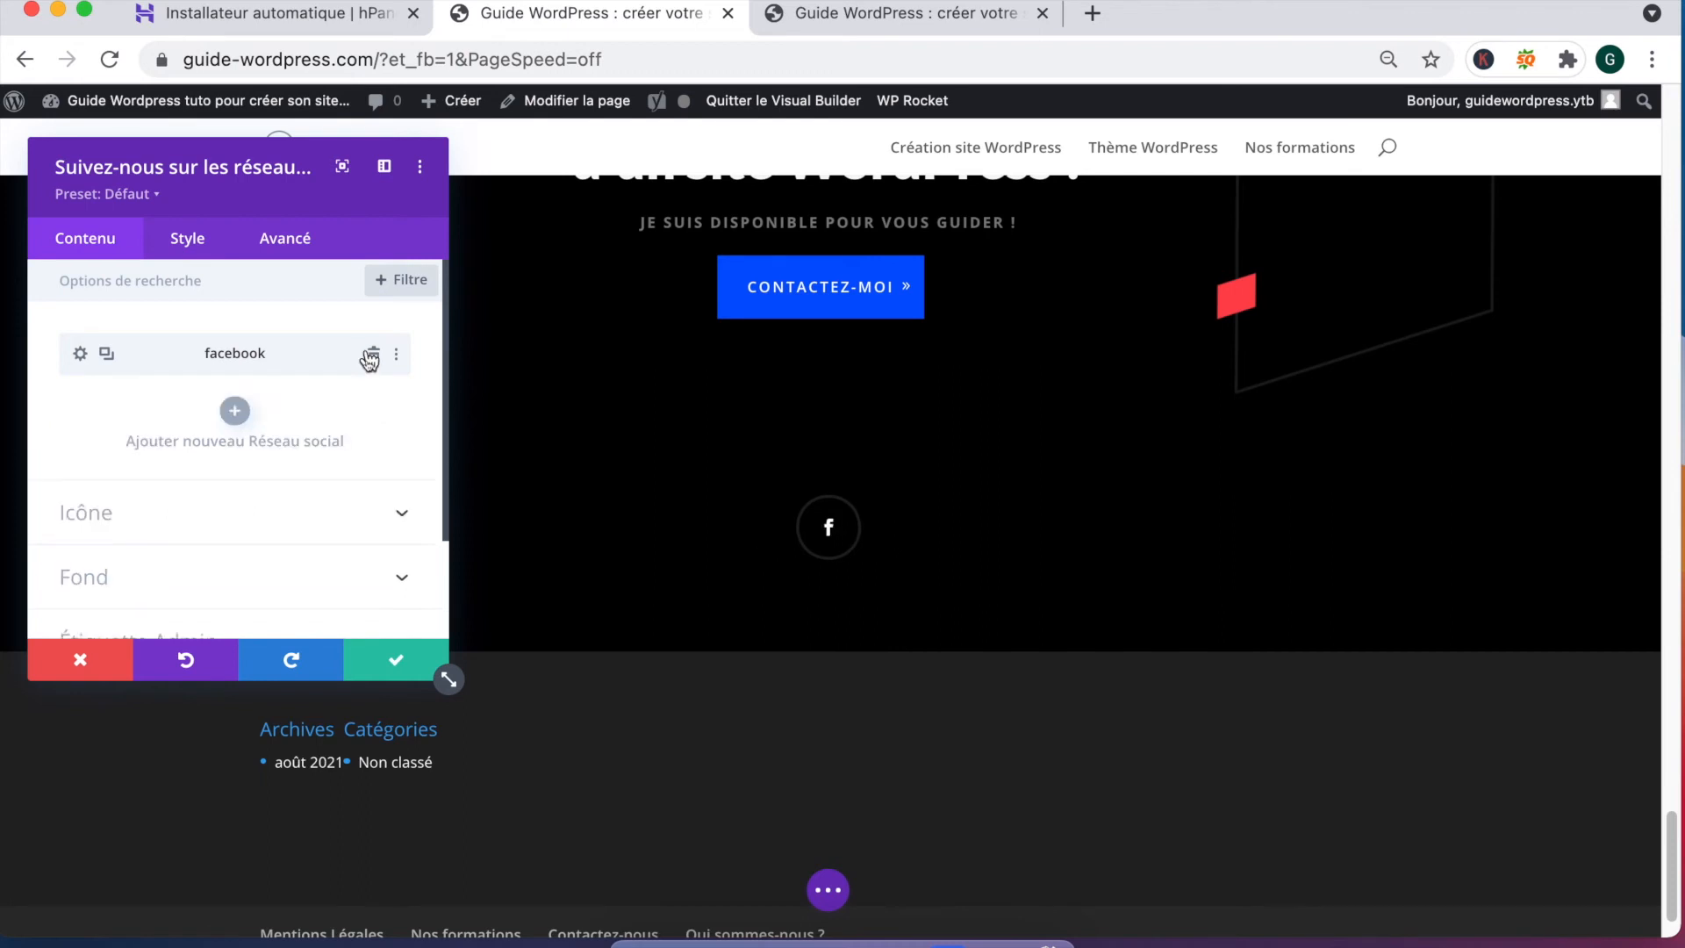
Step: Open the remaining Facebook entry's settings and its network choice
{"action": "left_click", "coordinate": [233, 409]}
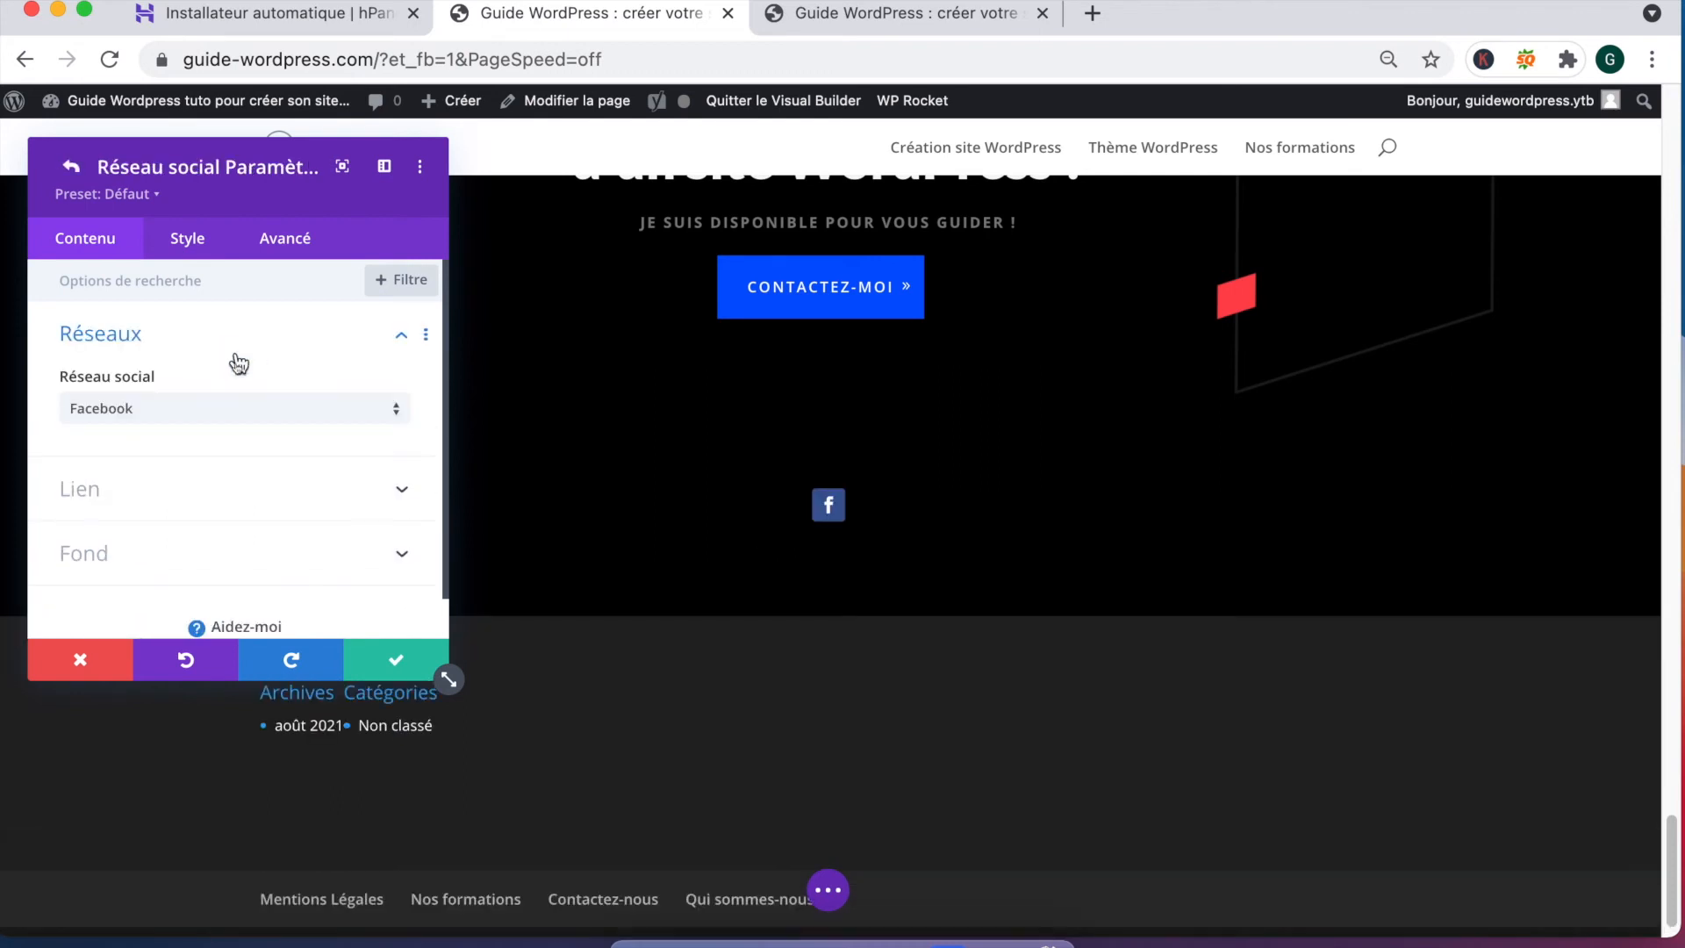
{"action": "type", "text": "oUtu"}
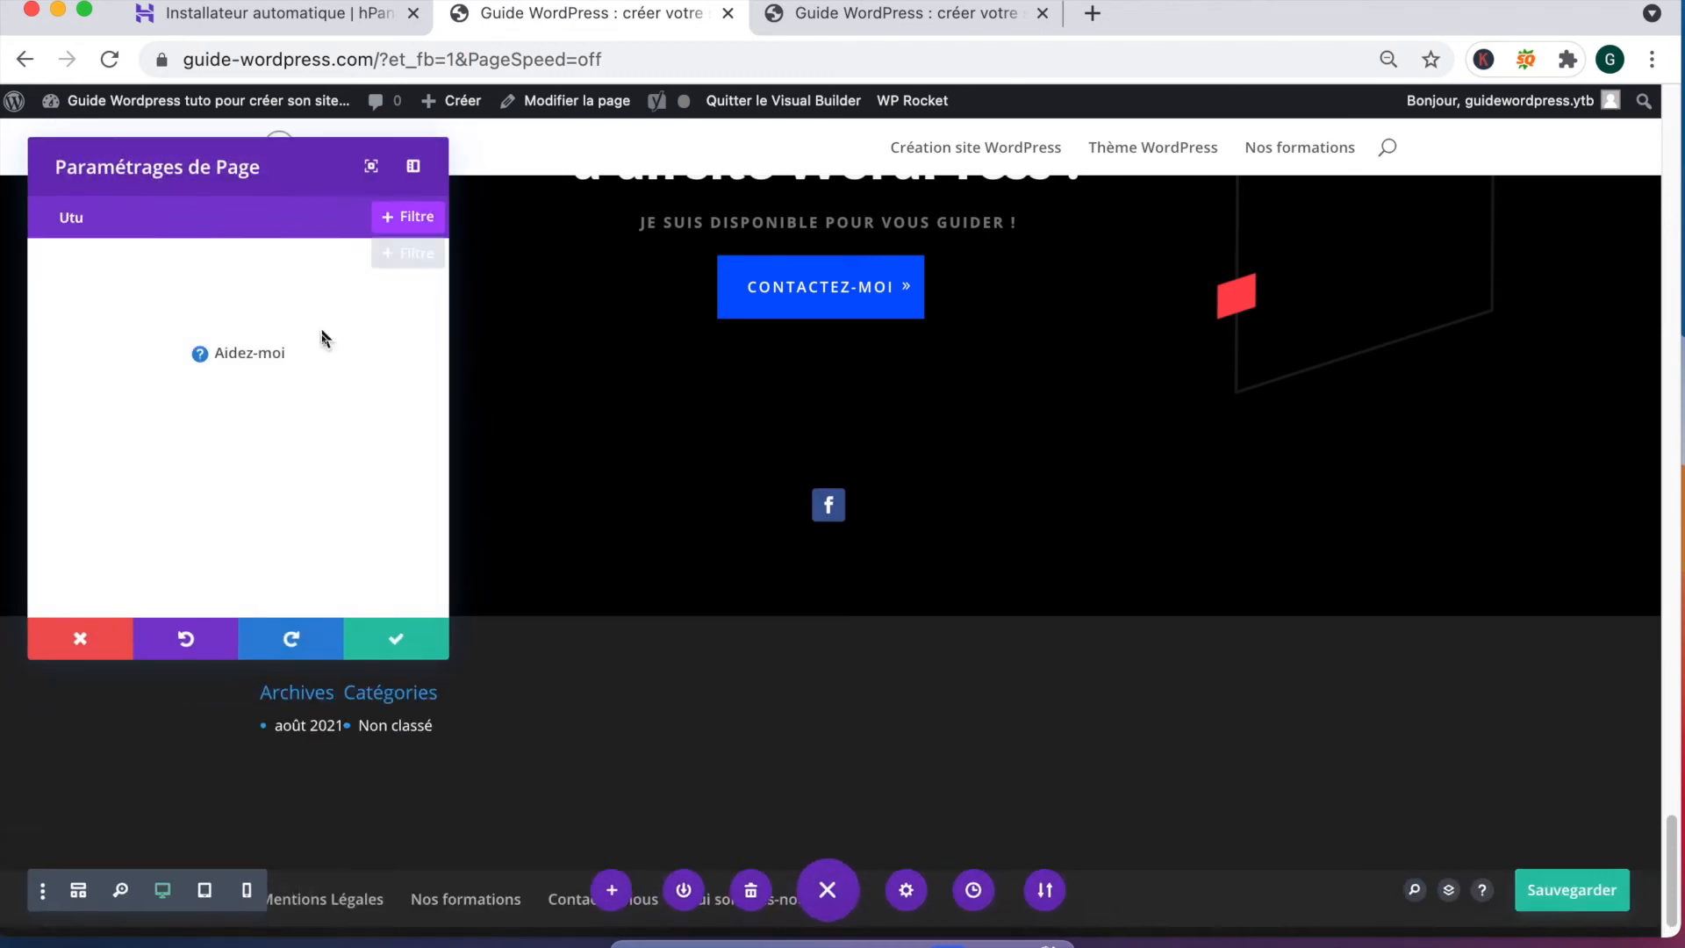
{"action": "key", "text": "BackSpace"}
{"action": "key", "text": "BackSpace"}
{"action": "key", "text": "BackSpace"}
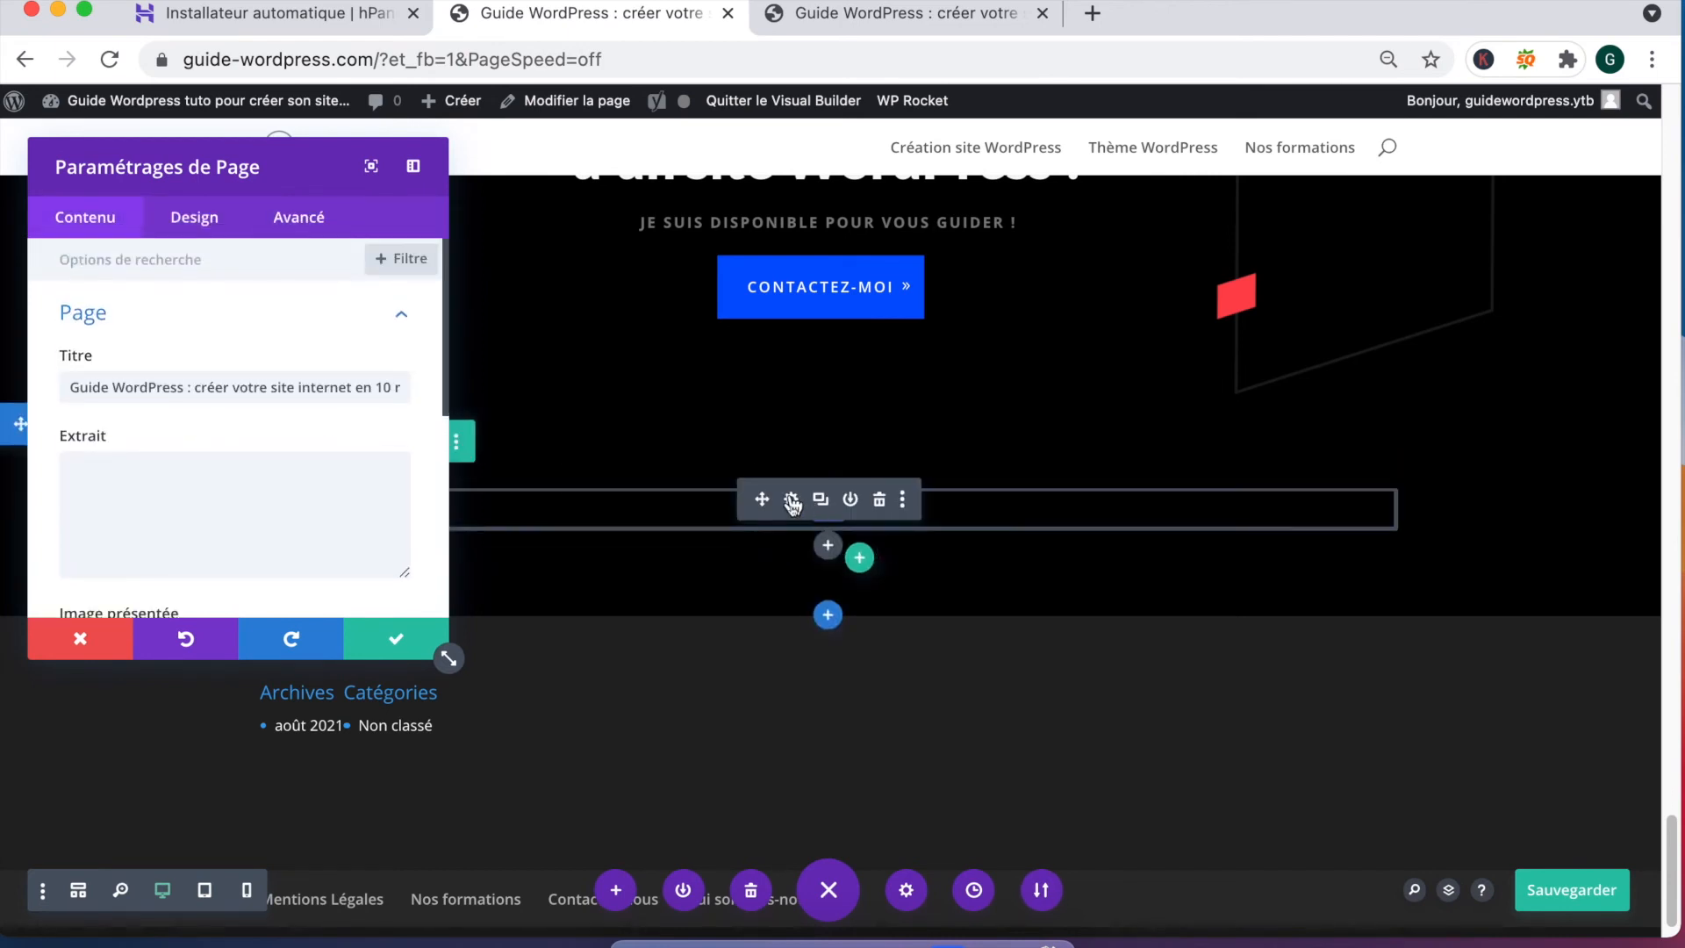
{"action": "left_click", "coordinate": [792, 500]}
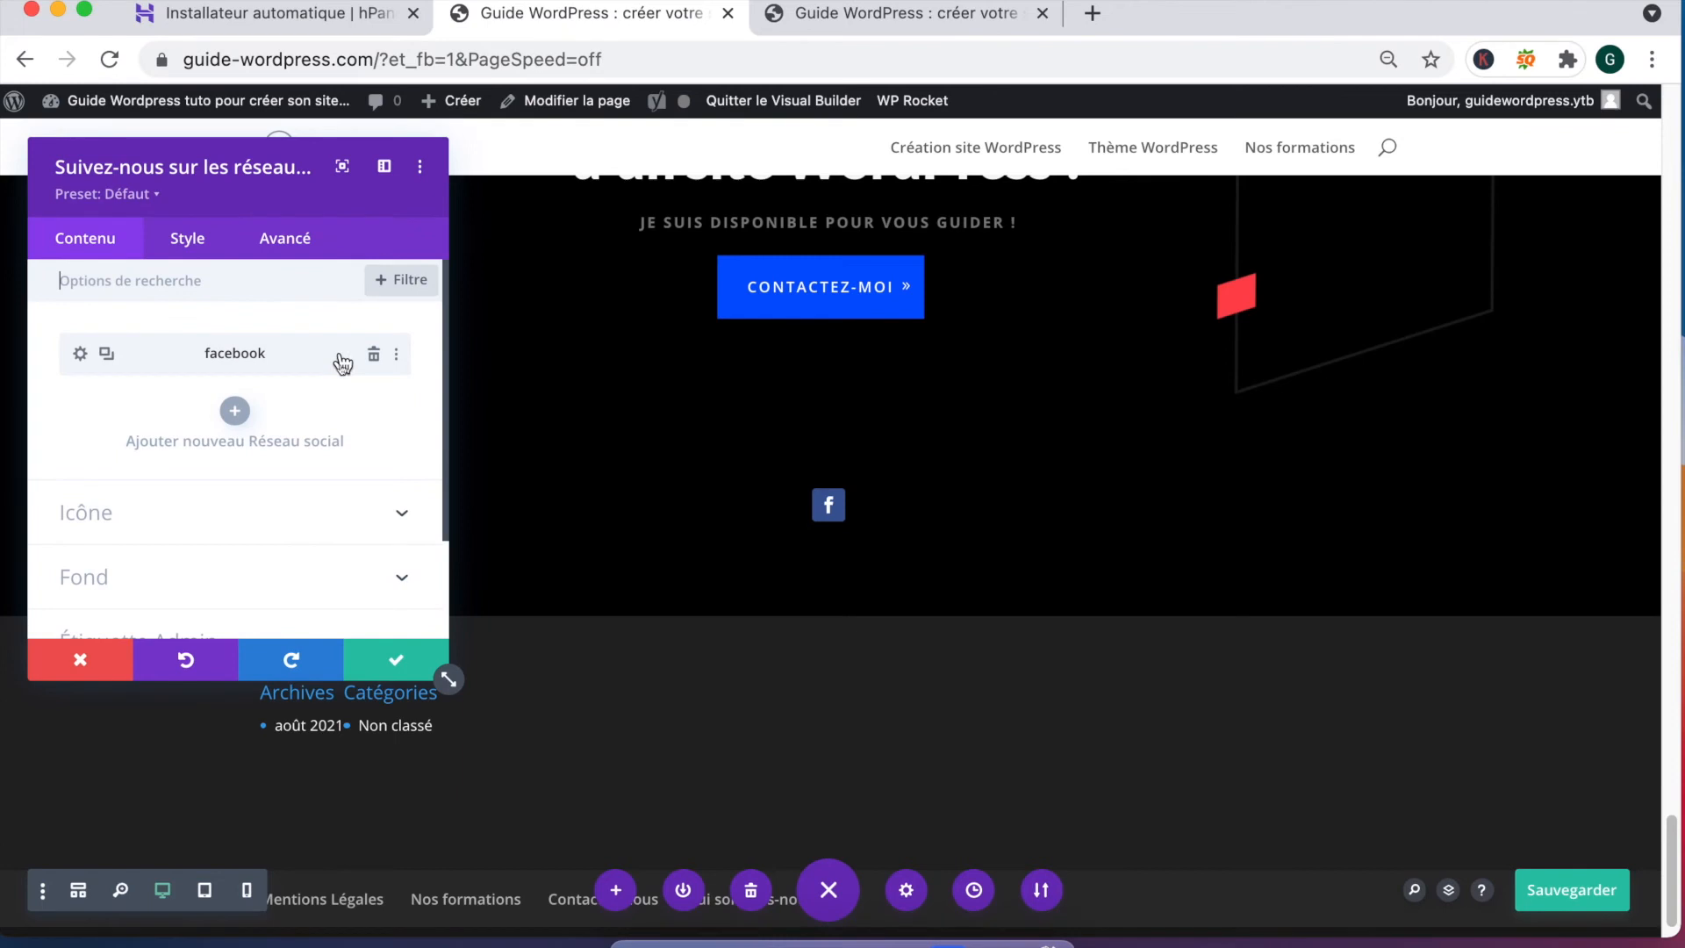
{"action": "left_click", "coordinate": [375, 355]}
{"action": "left_click", "coordinate": [233, 355]}
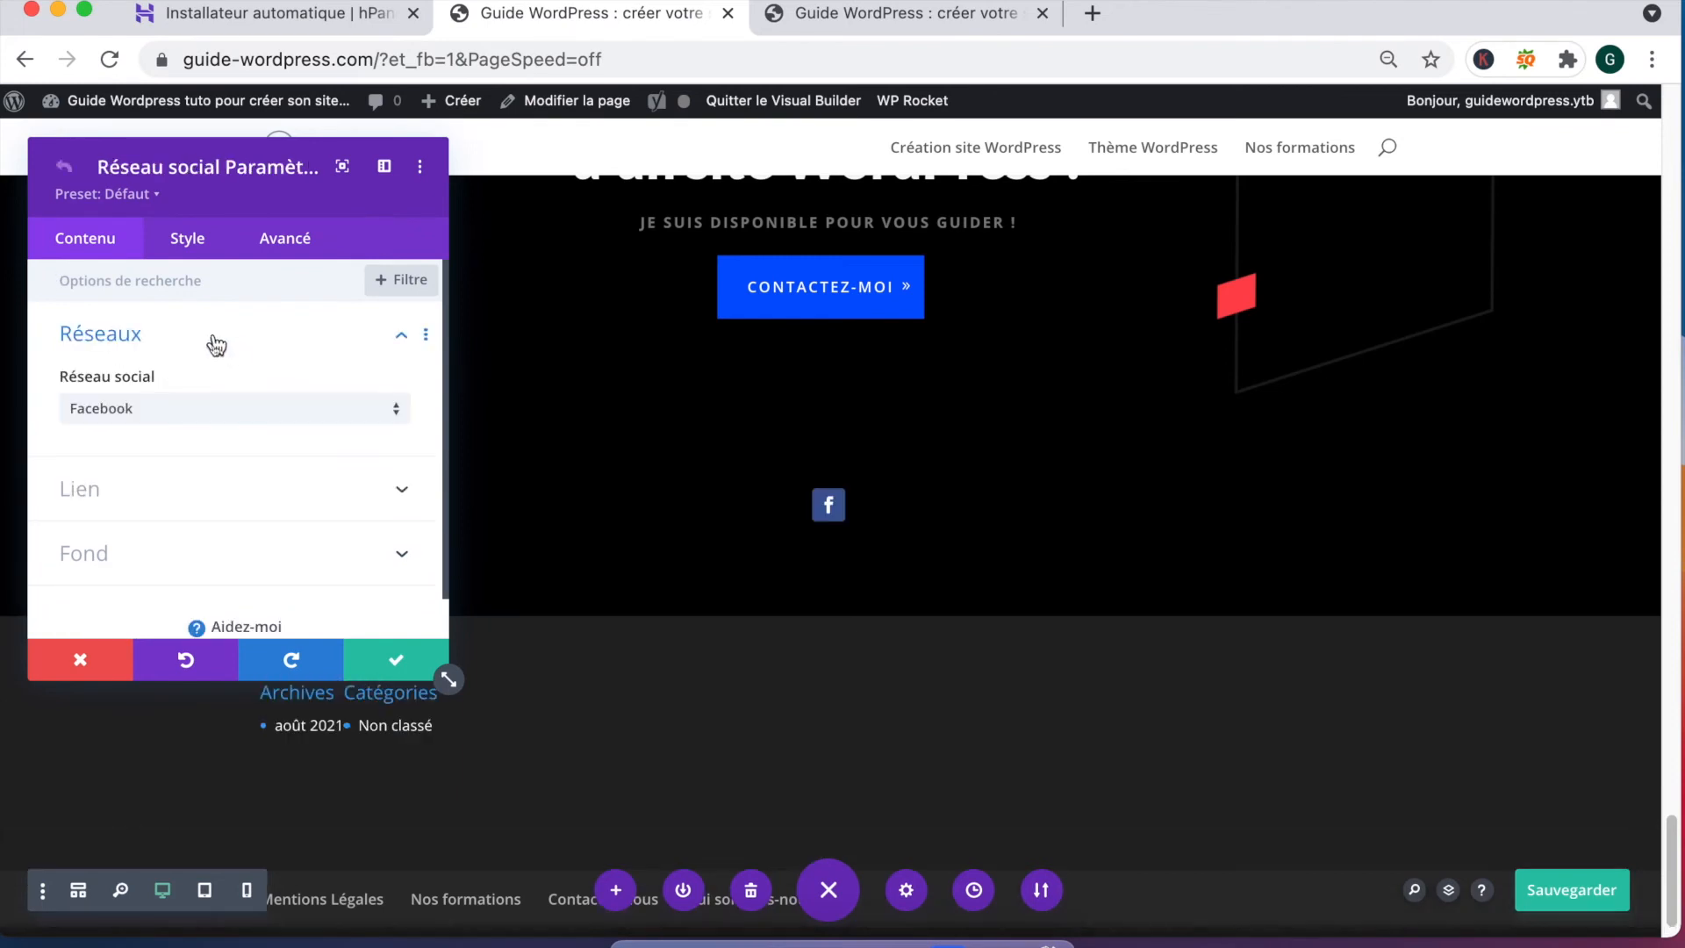
Step: Set the social network entry to Youtube
{"action": "left_click", "coordinate": [166, 411]}
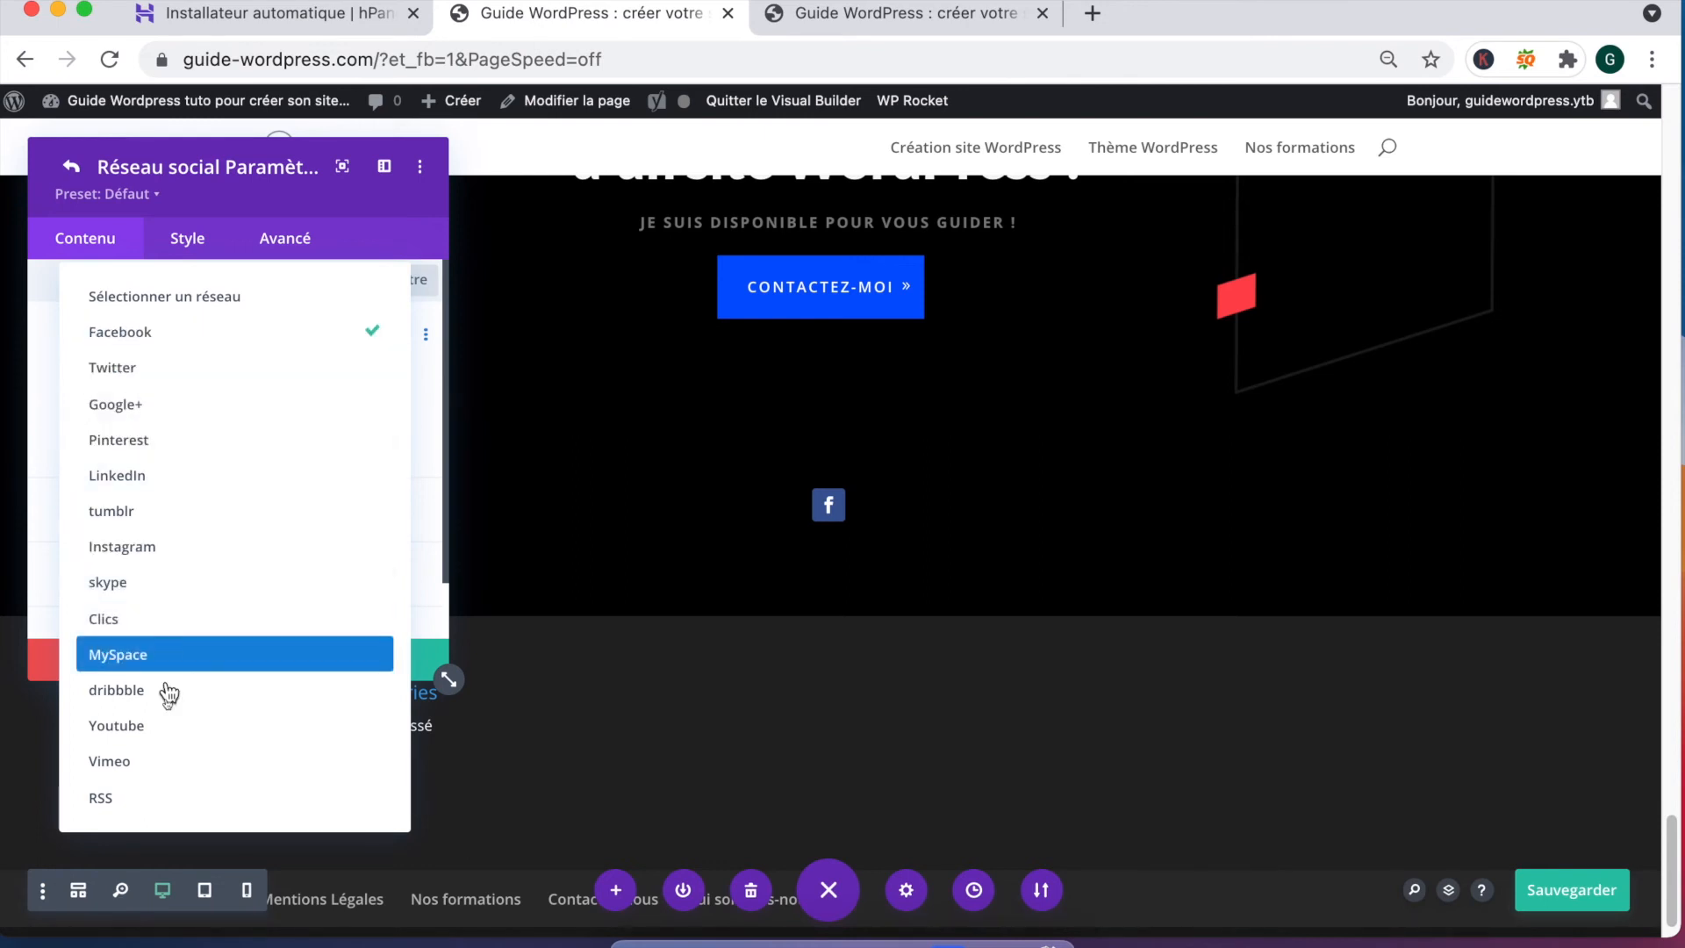
{"action": "left_click", "coordinate": [166, 722]}
{"action": "left_click", "coordinate": [158, 500]}
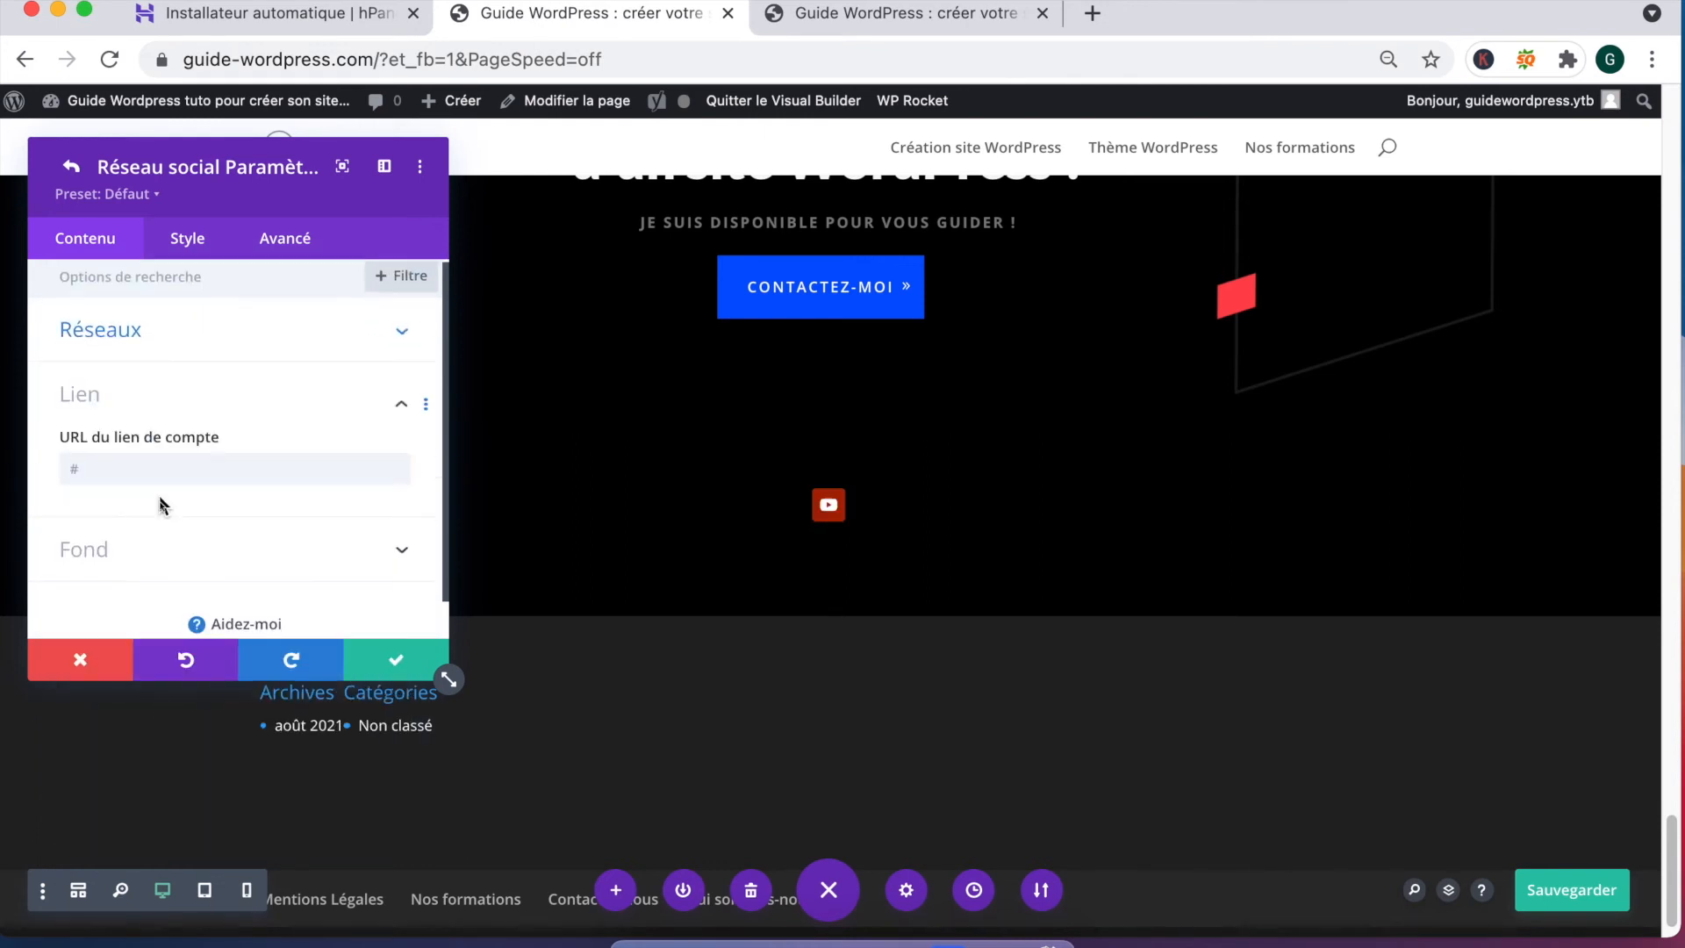
Step: Enable a custom icon size and enlarge the YouTube icon to 69px
{"action": "left_click", "coordinate": [187, 245]}
{"action": "left_click", "coordinate": [173, 345]}
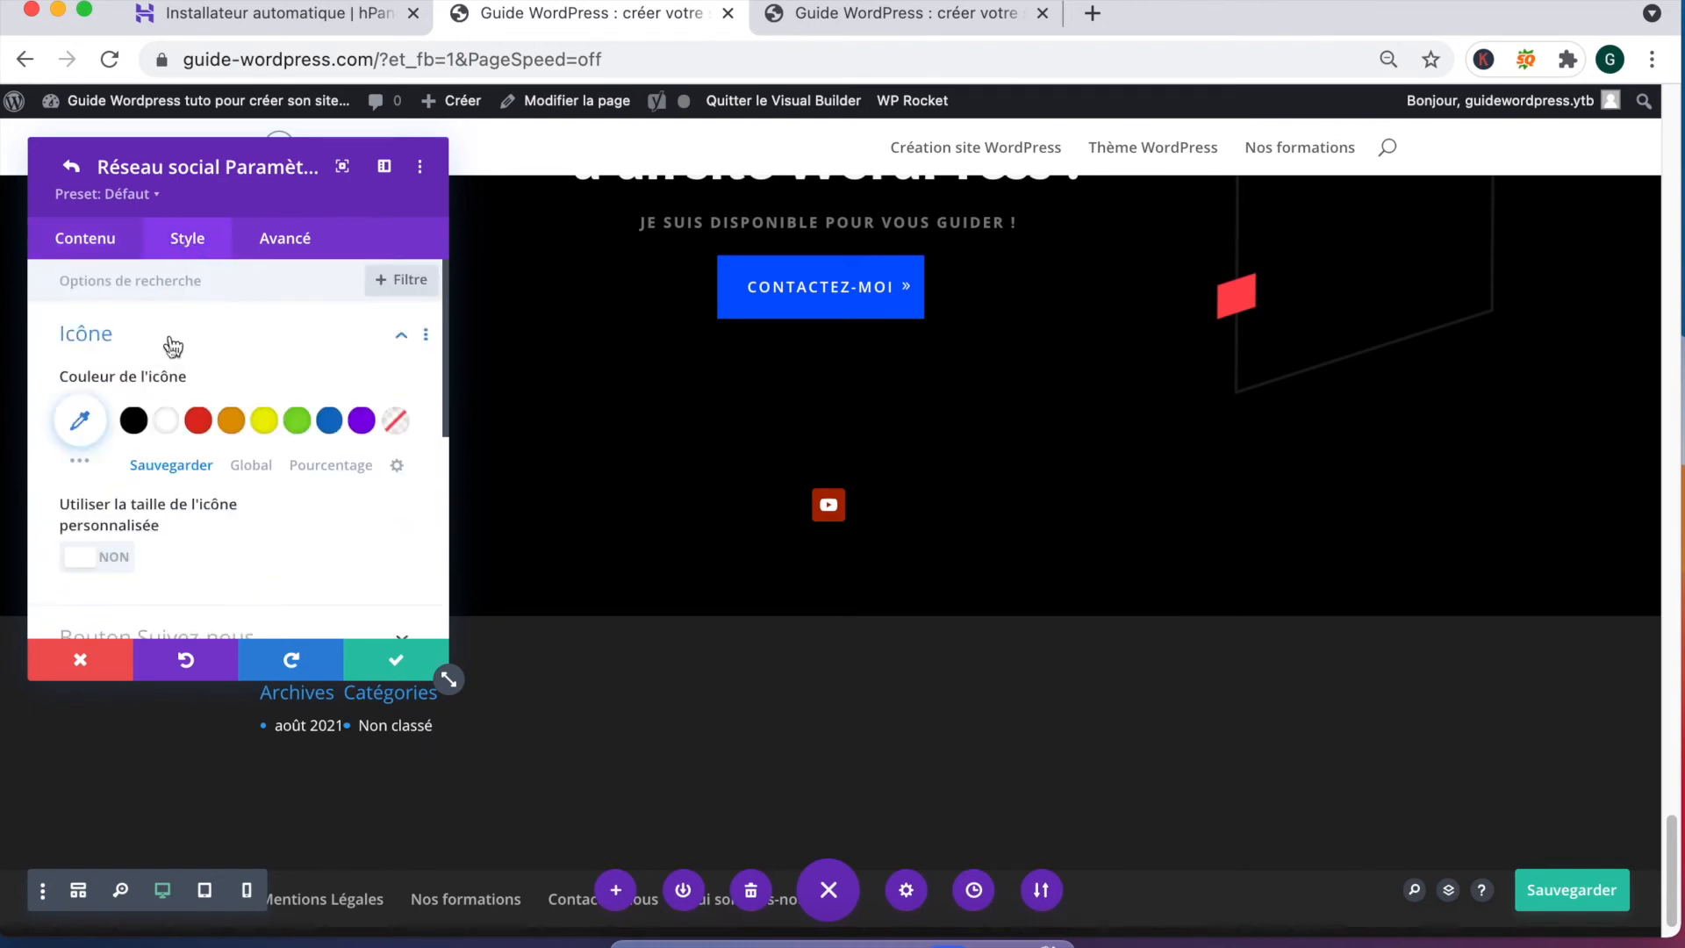
{"action": "scroll", "coordinate": [145, 516], "scroll_direction": "down", "scroll_amount": 3}
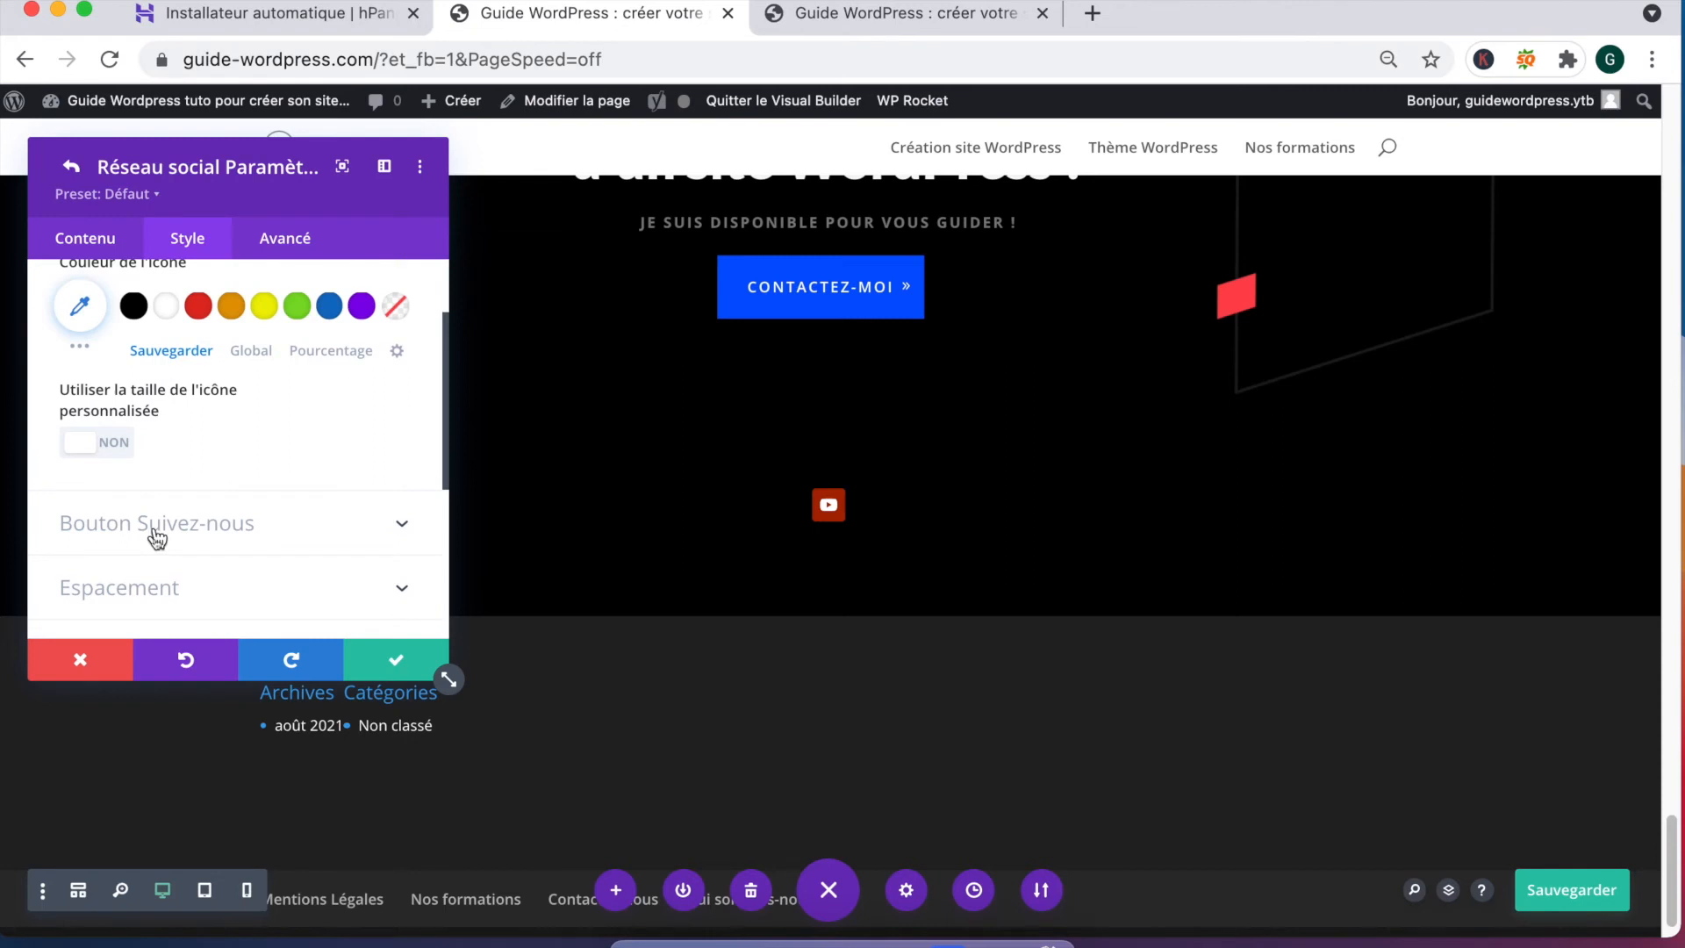
{"action": "left_click", "coordinate": [92, 444]}
{"action": "scroll", "coordinate": [97, 478], "scroll_direction": "up", "scroll_amount": 2}
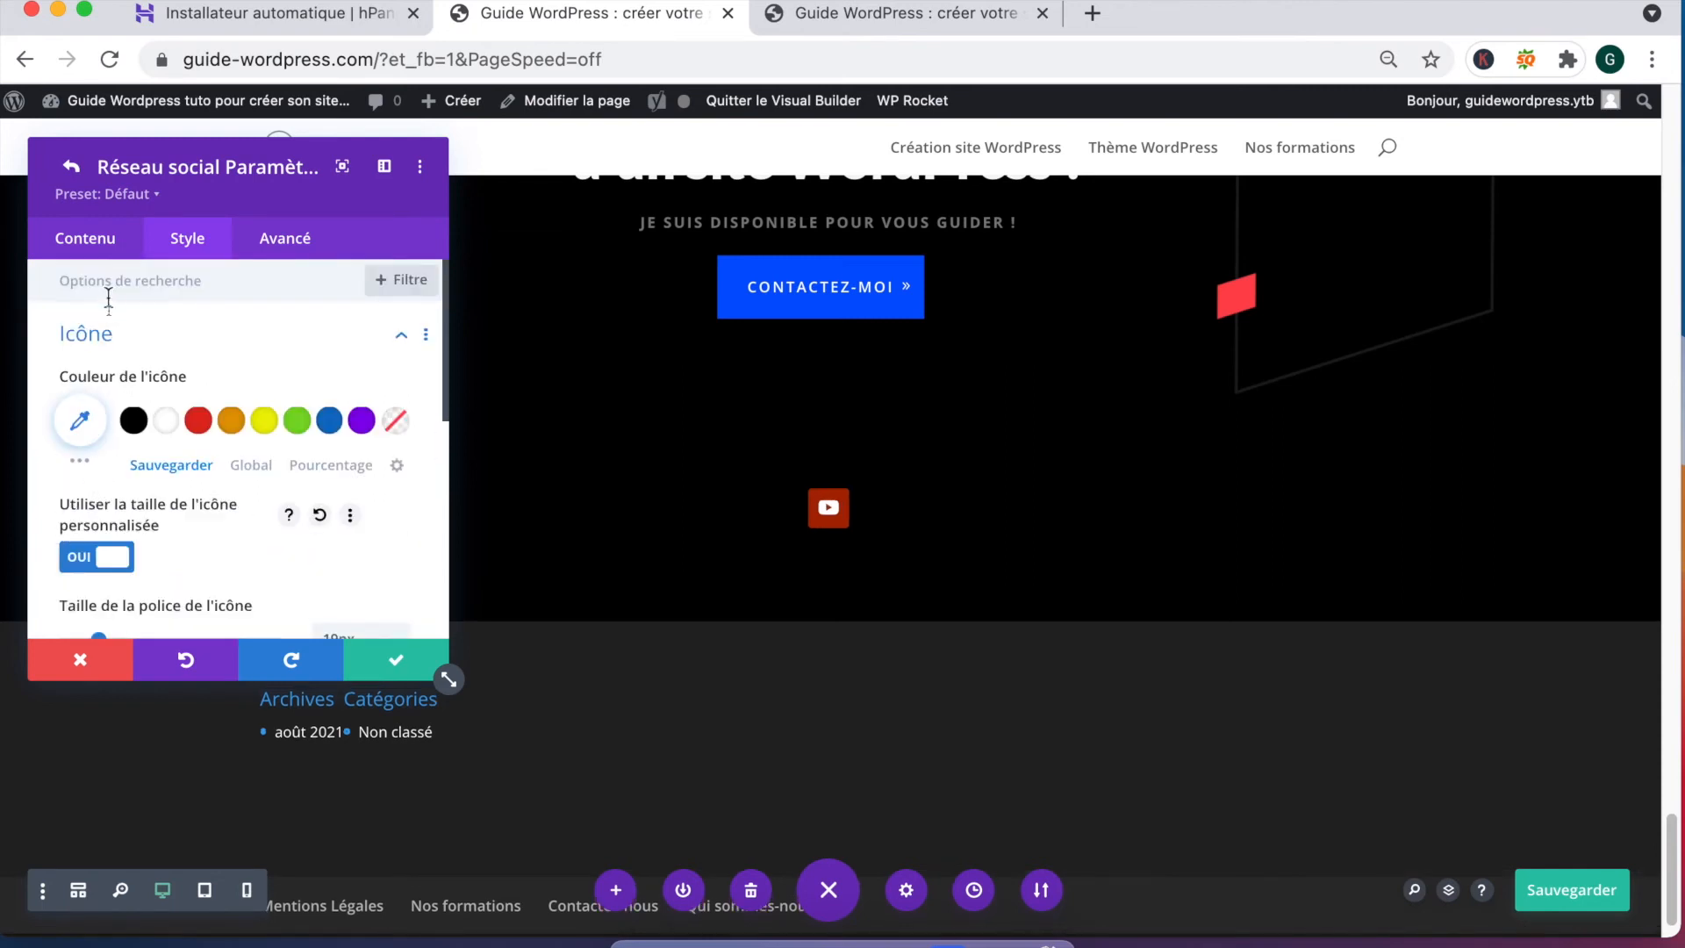
{"action": "scroll", "coordinate": [107, 503], "scroll_direction": "down", "scroll_amount": 2}
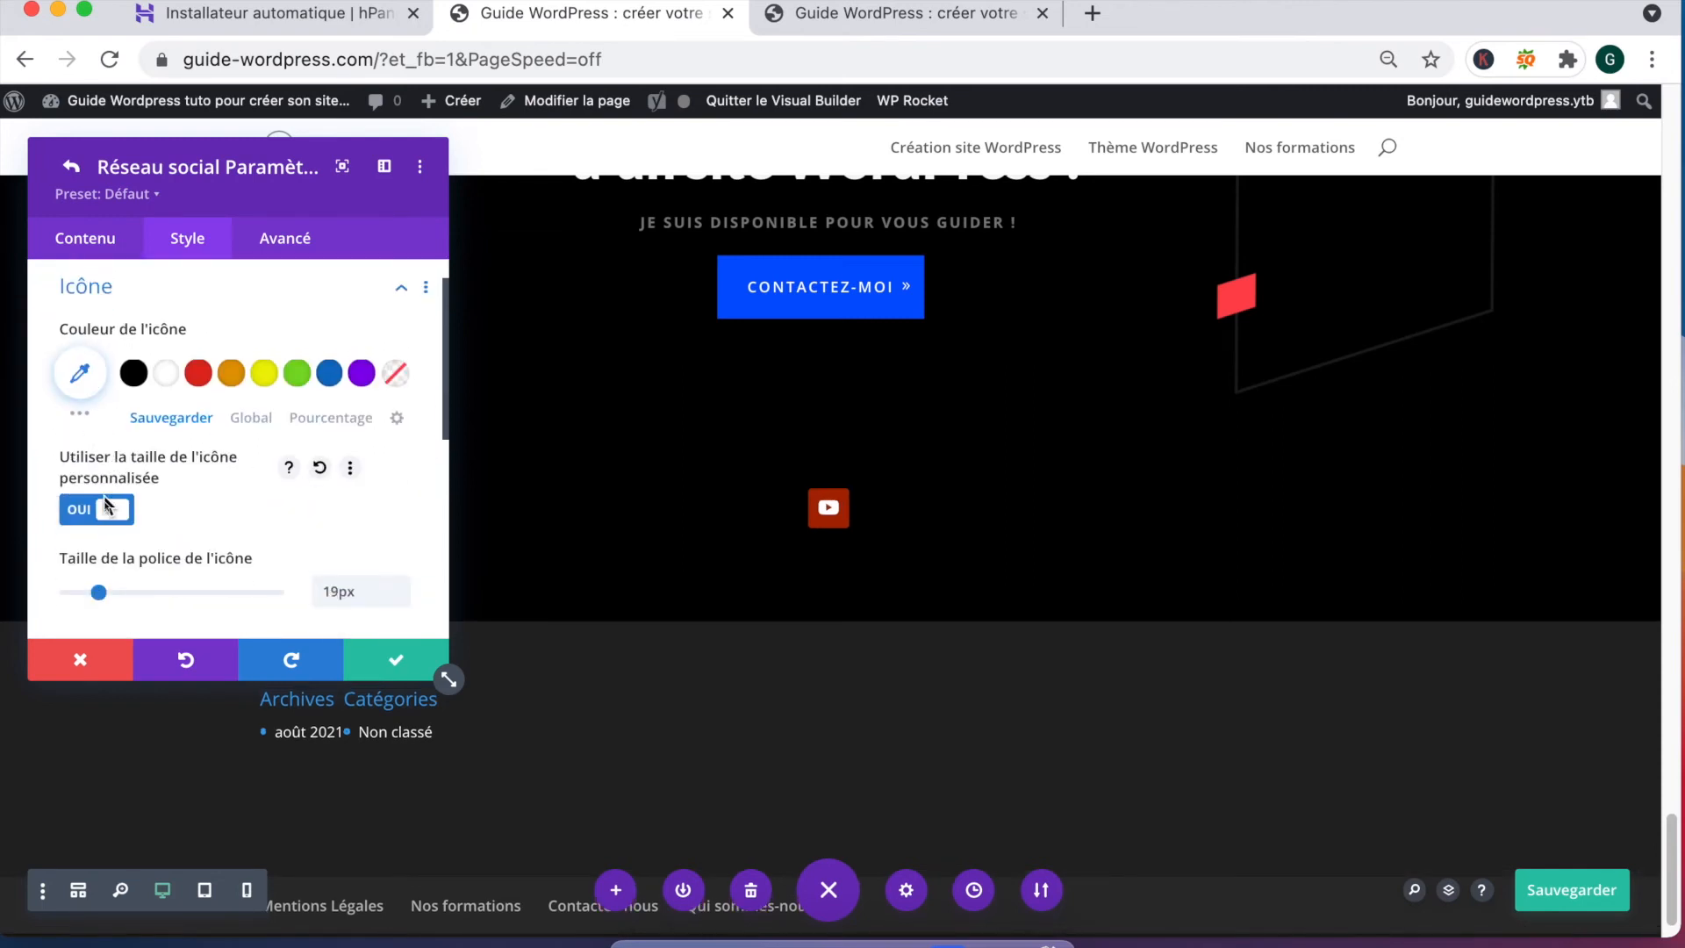
{"action": "left_click_drag", "start_coordinate": [103, 549], "coordinate": [189, 559]}
{"action": "scroll", "coordinate": [161, 458], "scroll_direction": "up", "scroll_amount": 2}
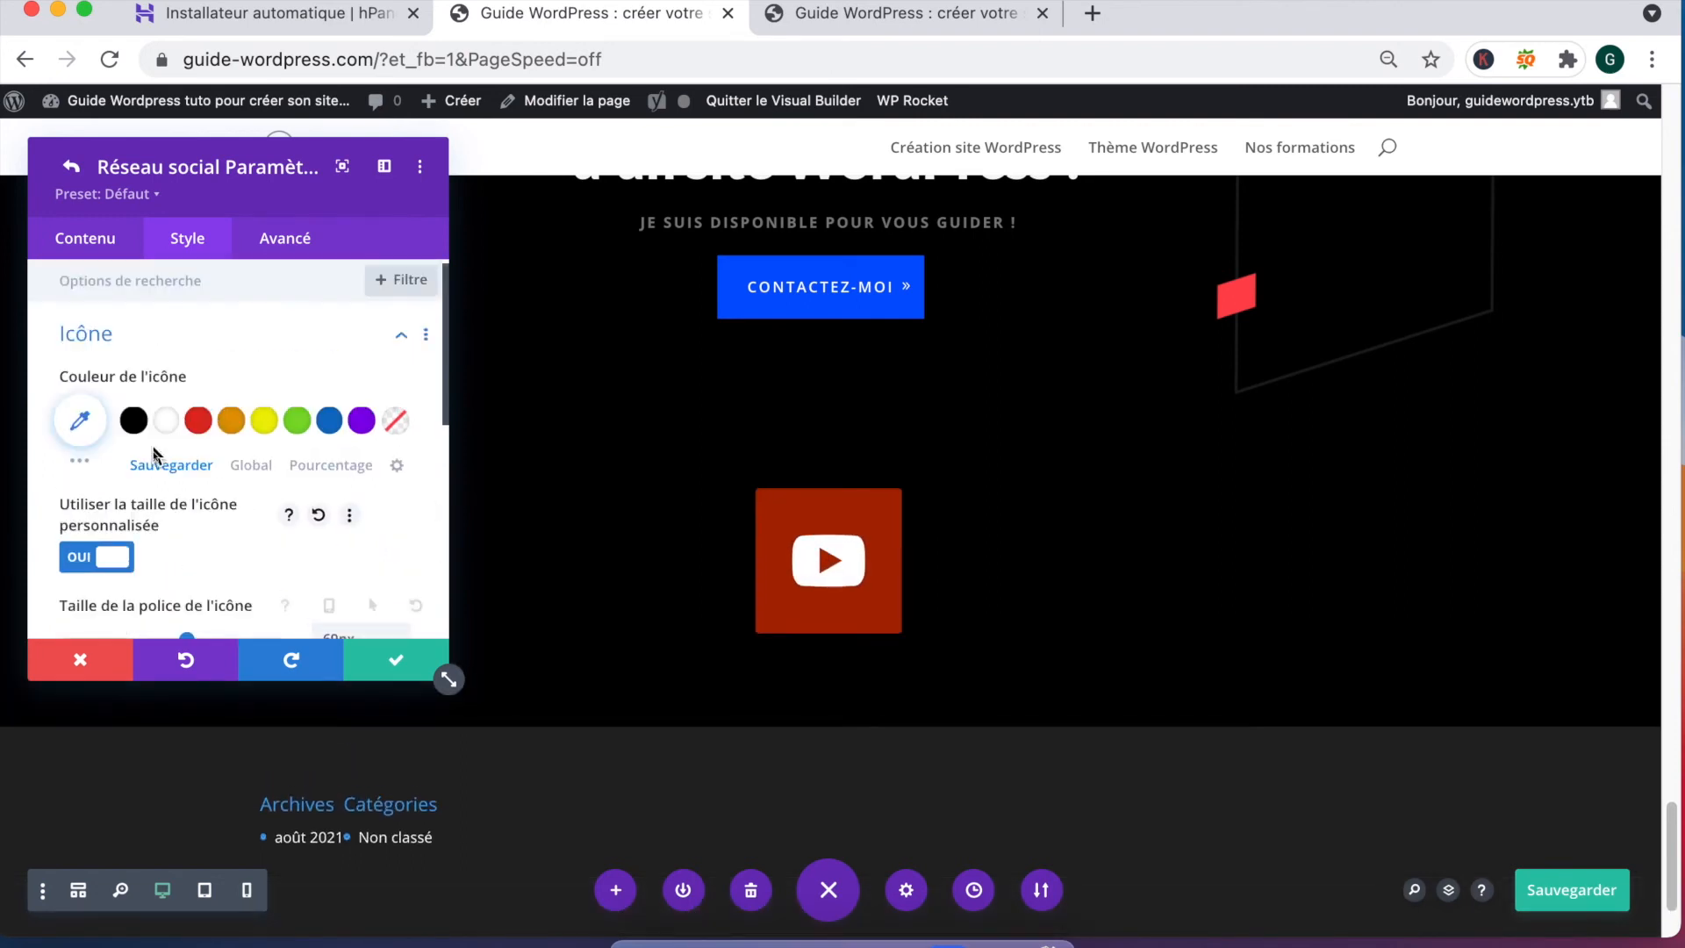
{"action": "scroll", "coordinate": [154, 492], "scroll_direction": "down", "scroll_amount": 5}
{"action": "scroll", "coordinate": [152, 508], "scroll_direction": "down", "scroll_amount": 4}
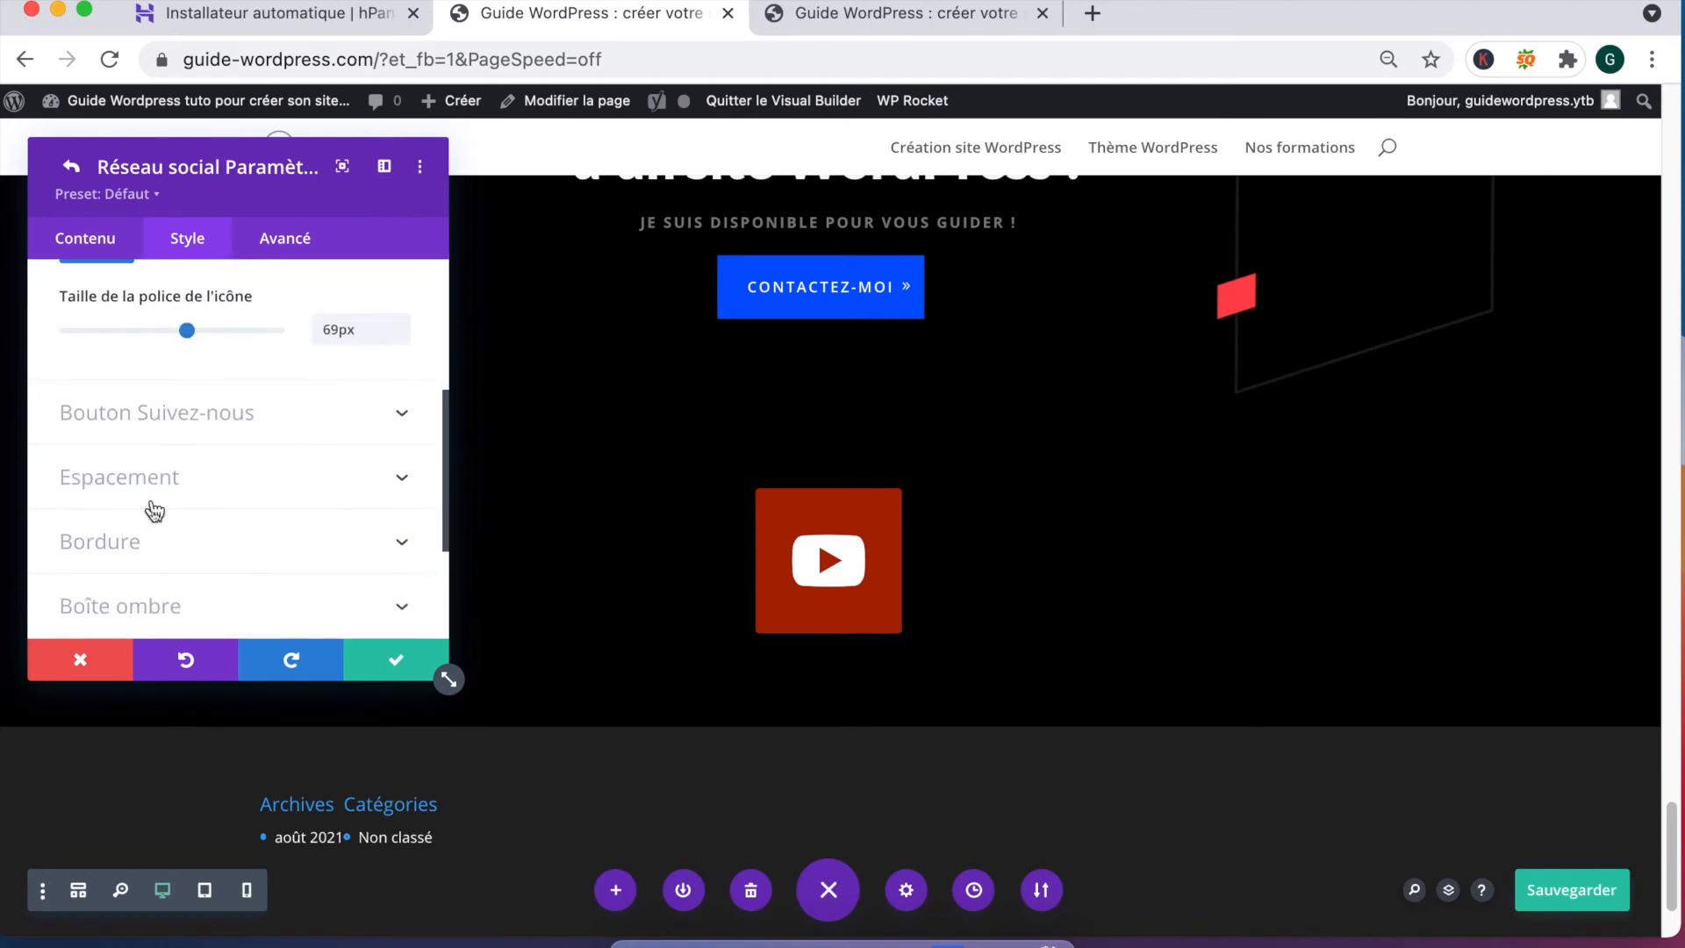
{"action": "scroll", "coordinate": [150, 509], "scroll_direction": "up", "scroll_amount": 3}
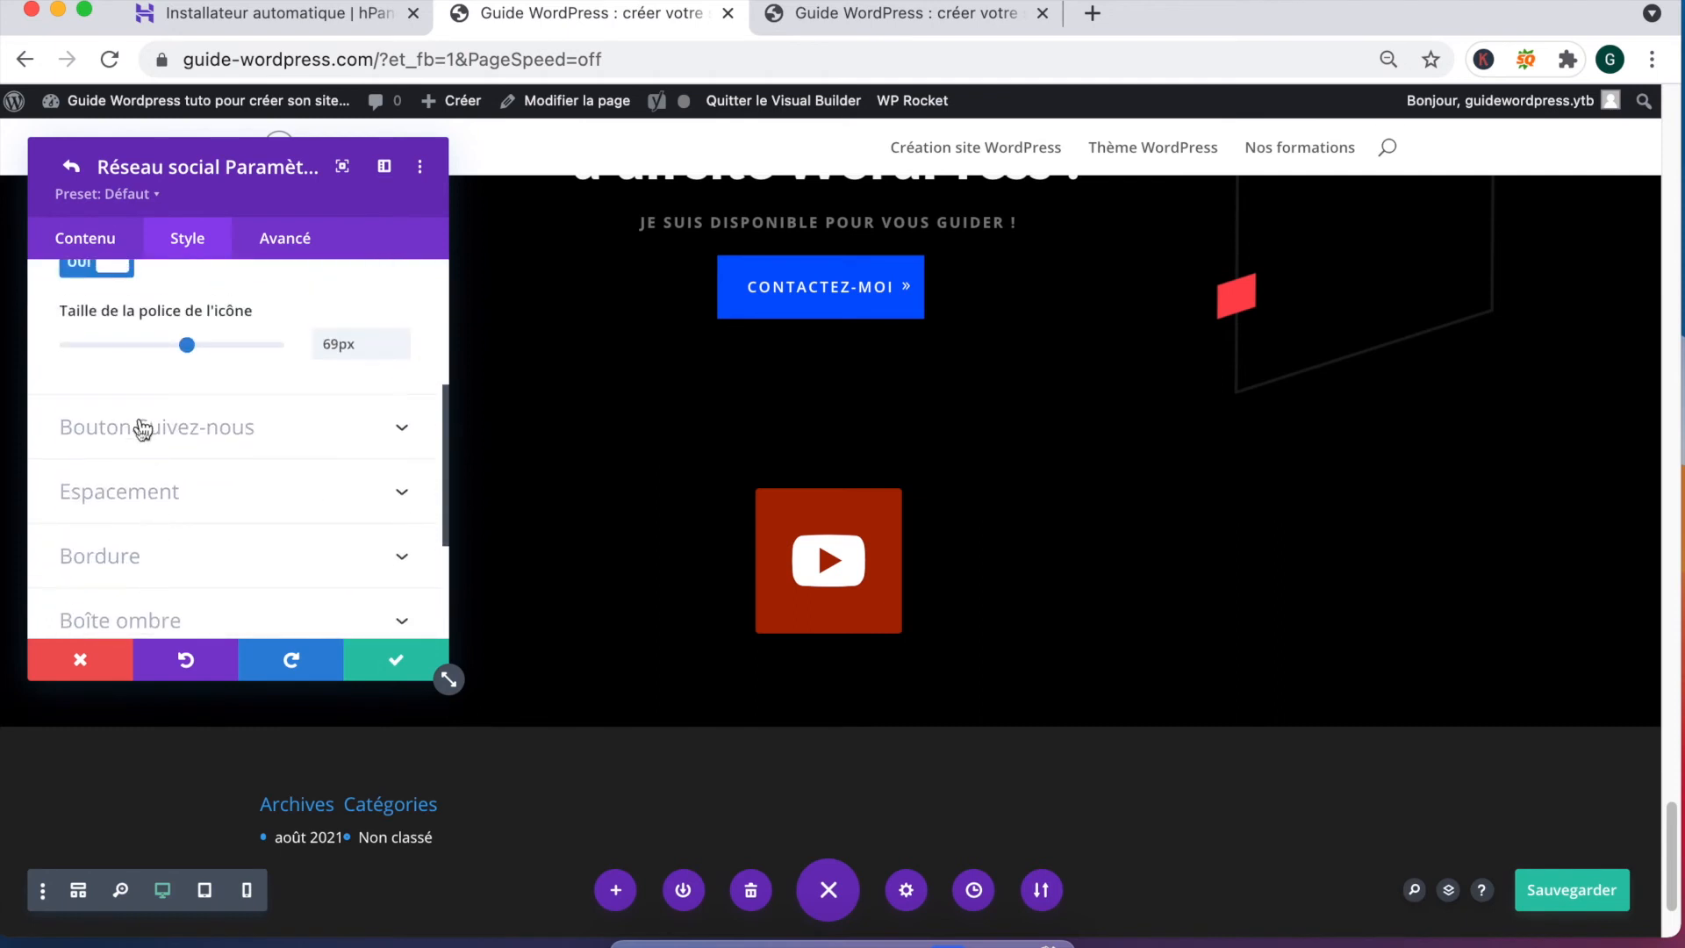
Step: Try several box shadow presets on the follow button
{"action": "left_click", "coordinate": [143, 427]}
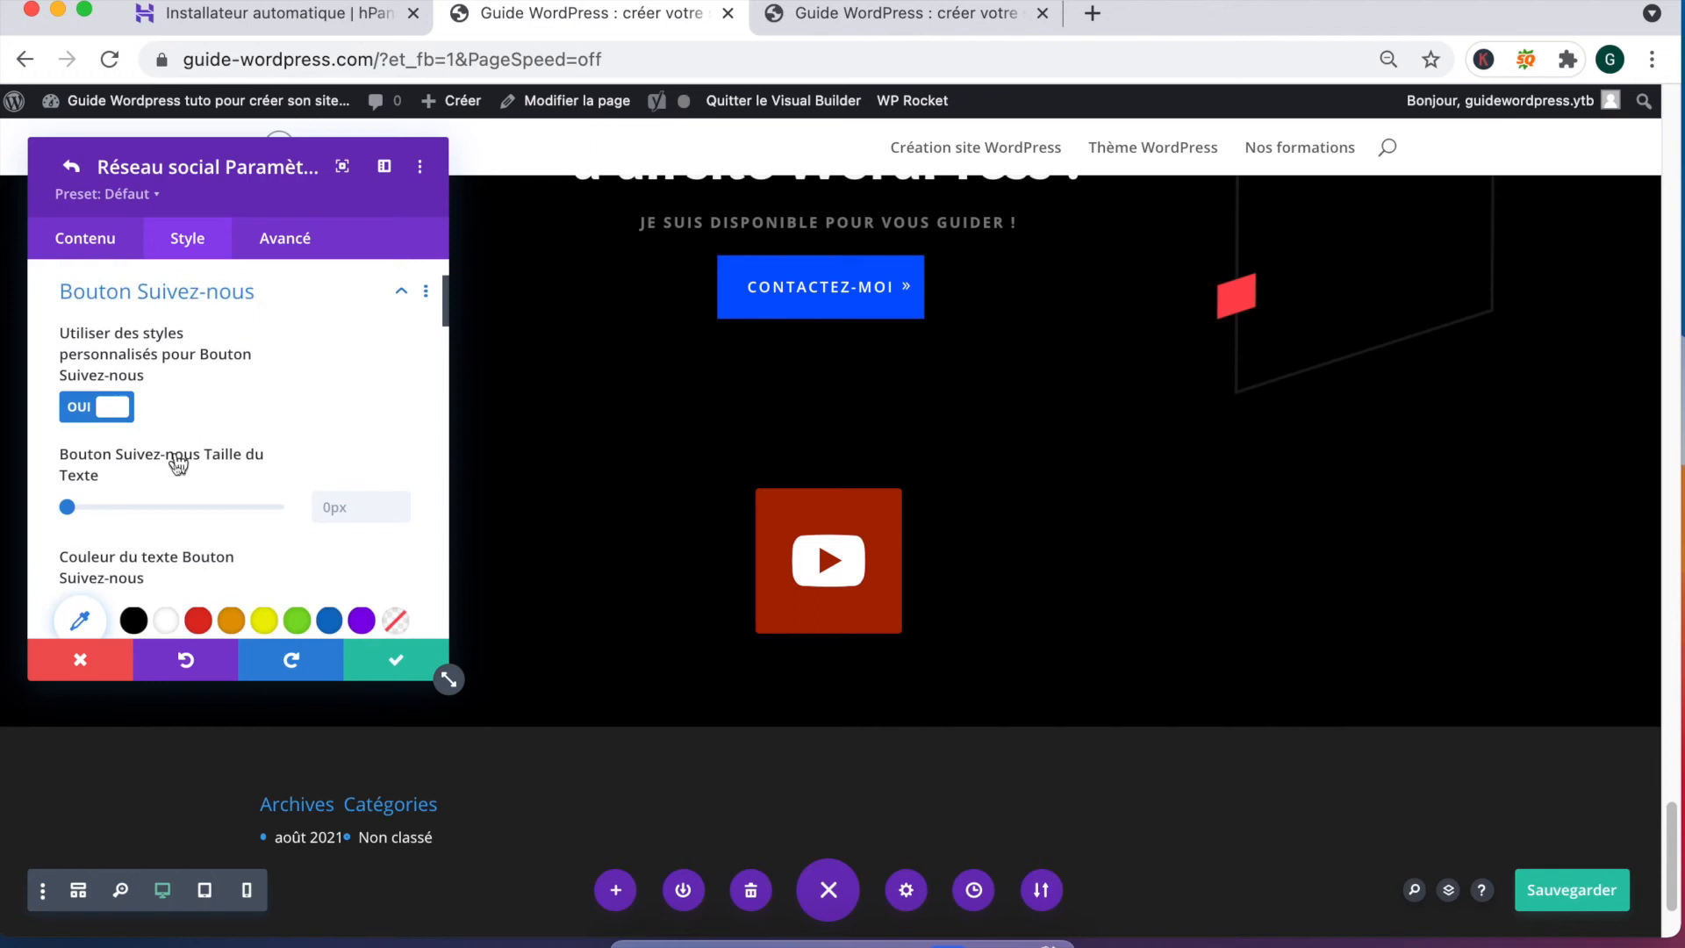
{"action": "scroll", "coordinate": [180, 469], "scroll_direction": "down", "scroll_amount": 2}
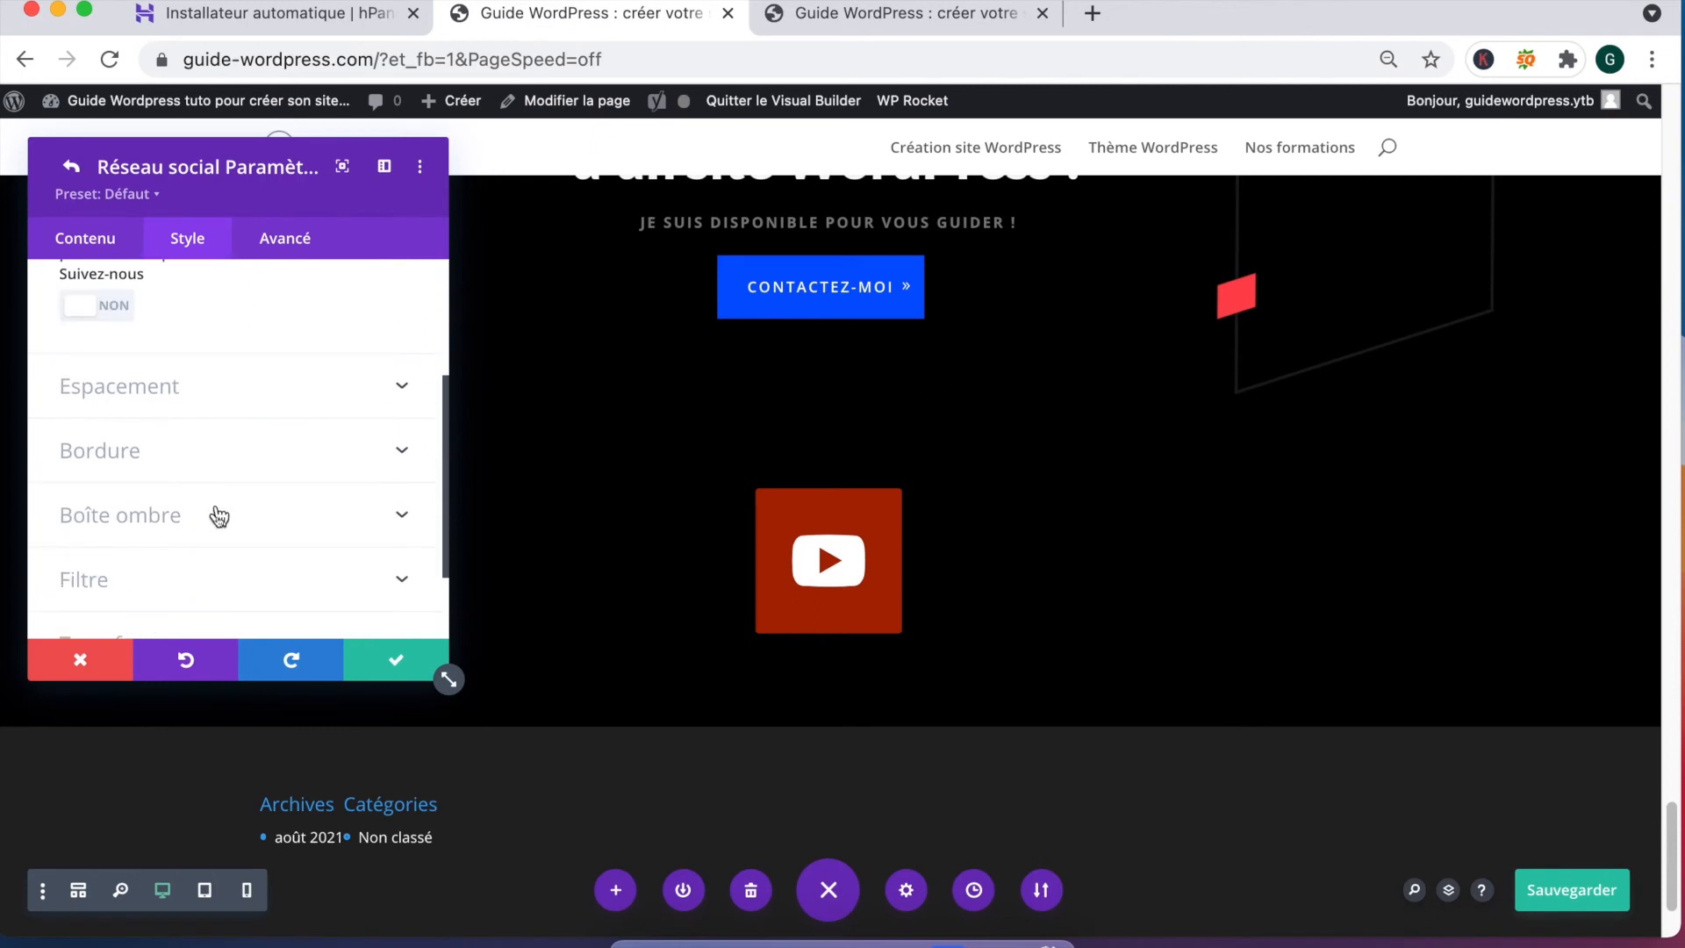
{"action": "scroll", "coordinate": [219, 517], "scroll_direction": "down", "scroll_amount": 2}
{"action": "left_click", "coordinate": [196, 414]}
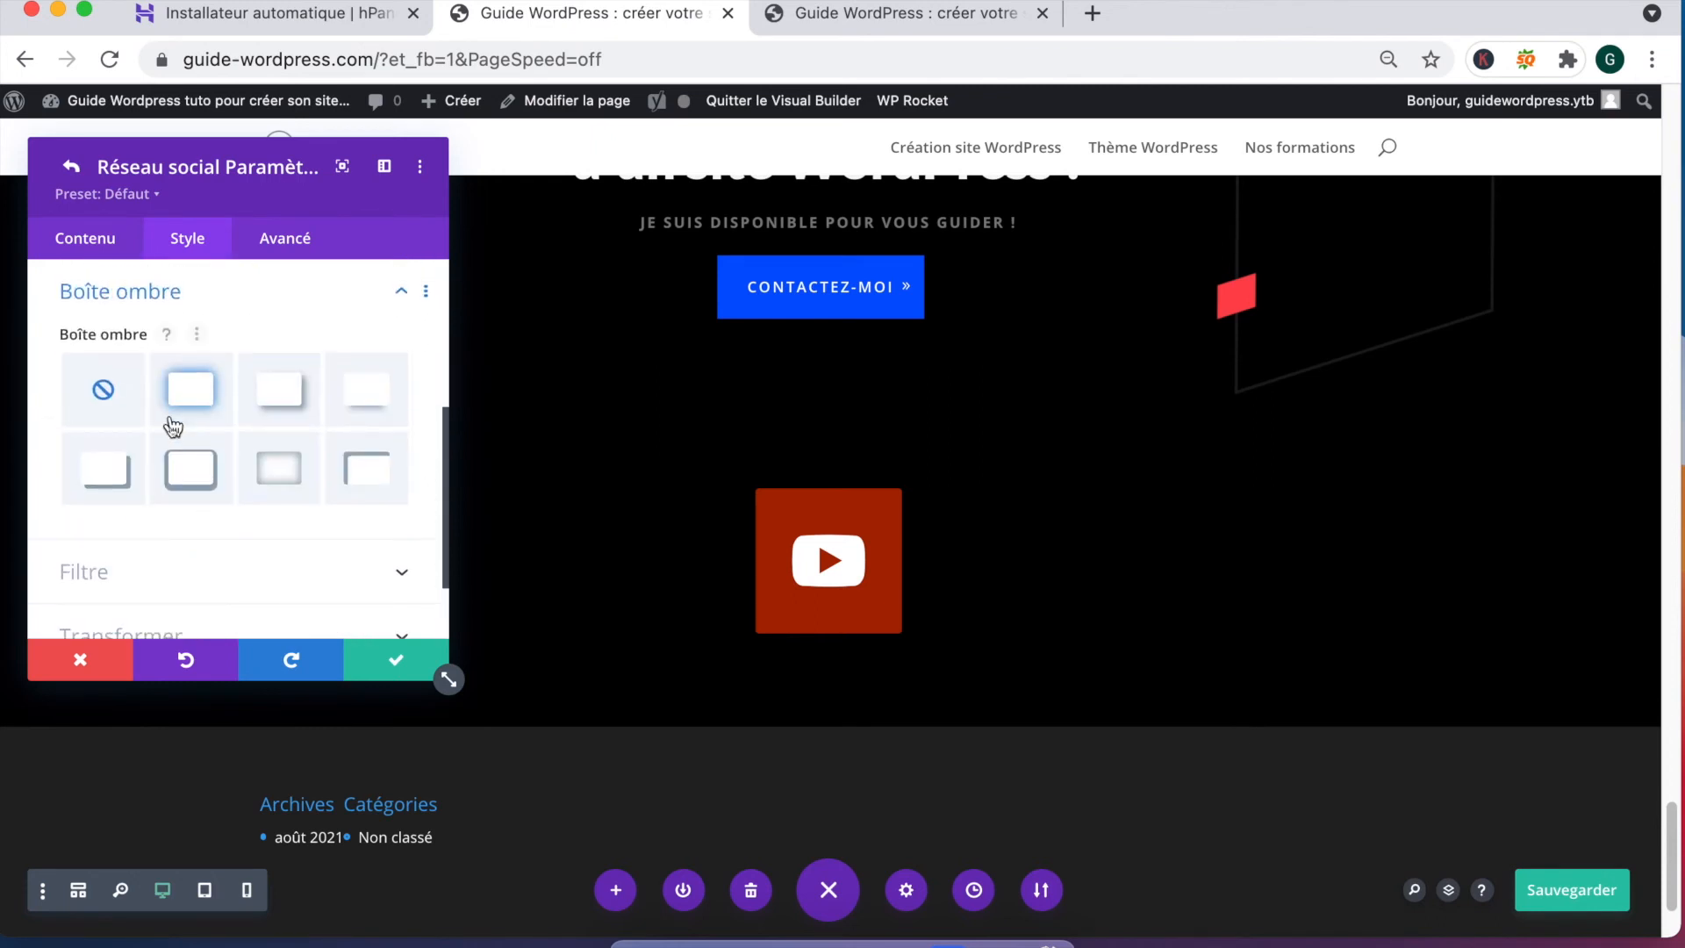
{"action": "left_click", "coordinate": [201, 502]}
{"action": "left_click", "coordinate": [269, 475]}
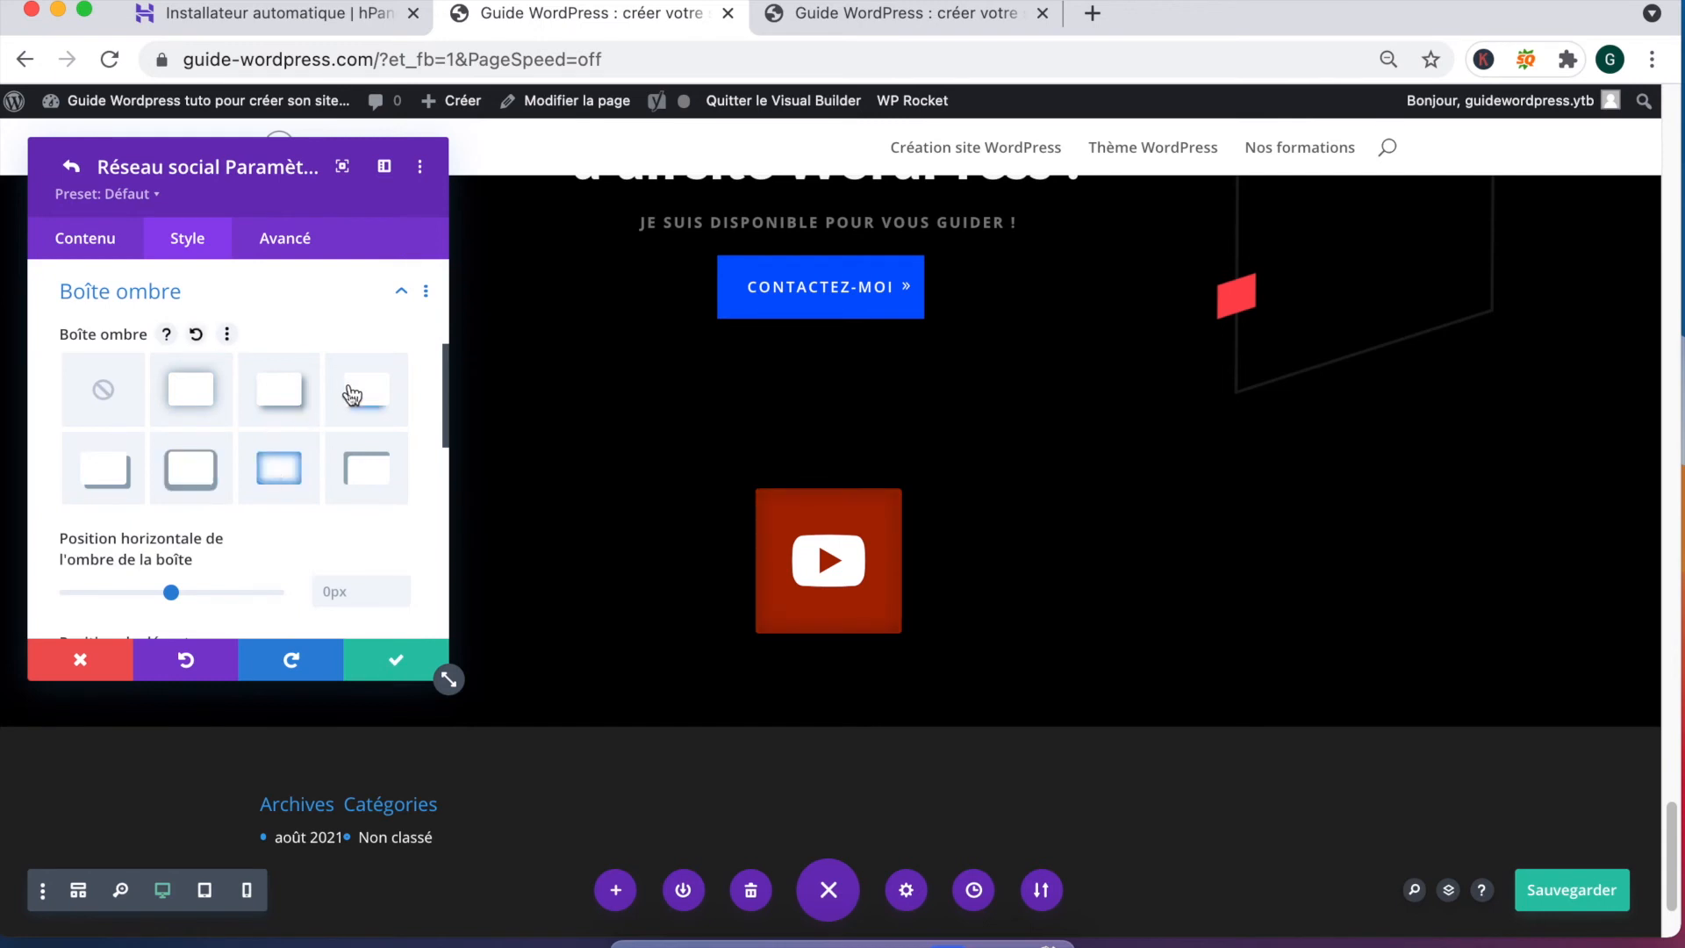
{"action": "left_click", "coordinate": [352, 395]}
{"action": "scroll", "coordinate": [176, 351], "scroll_direction": "up", "scroll_amount": 4}
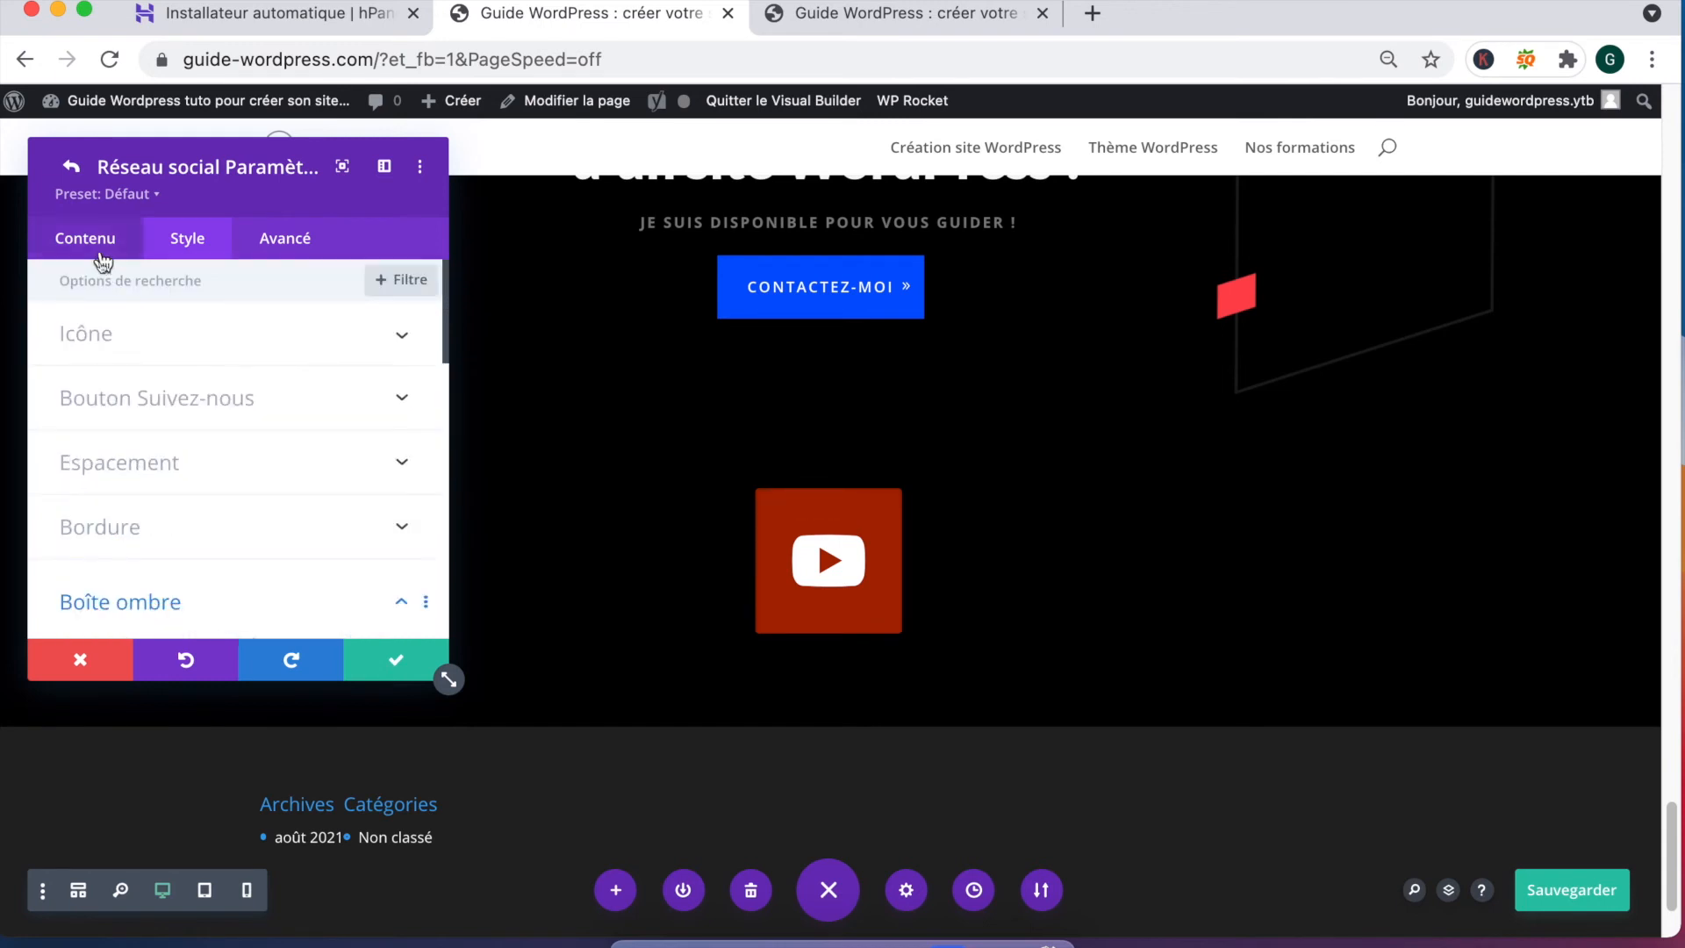
Step: Remove the red background colour behind the YouTube icon
{"action": "left_click", "coordinate": [101, 254]}
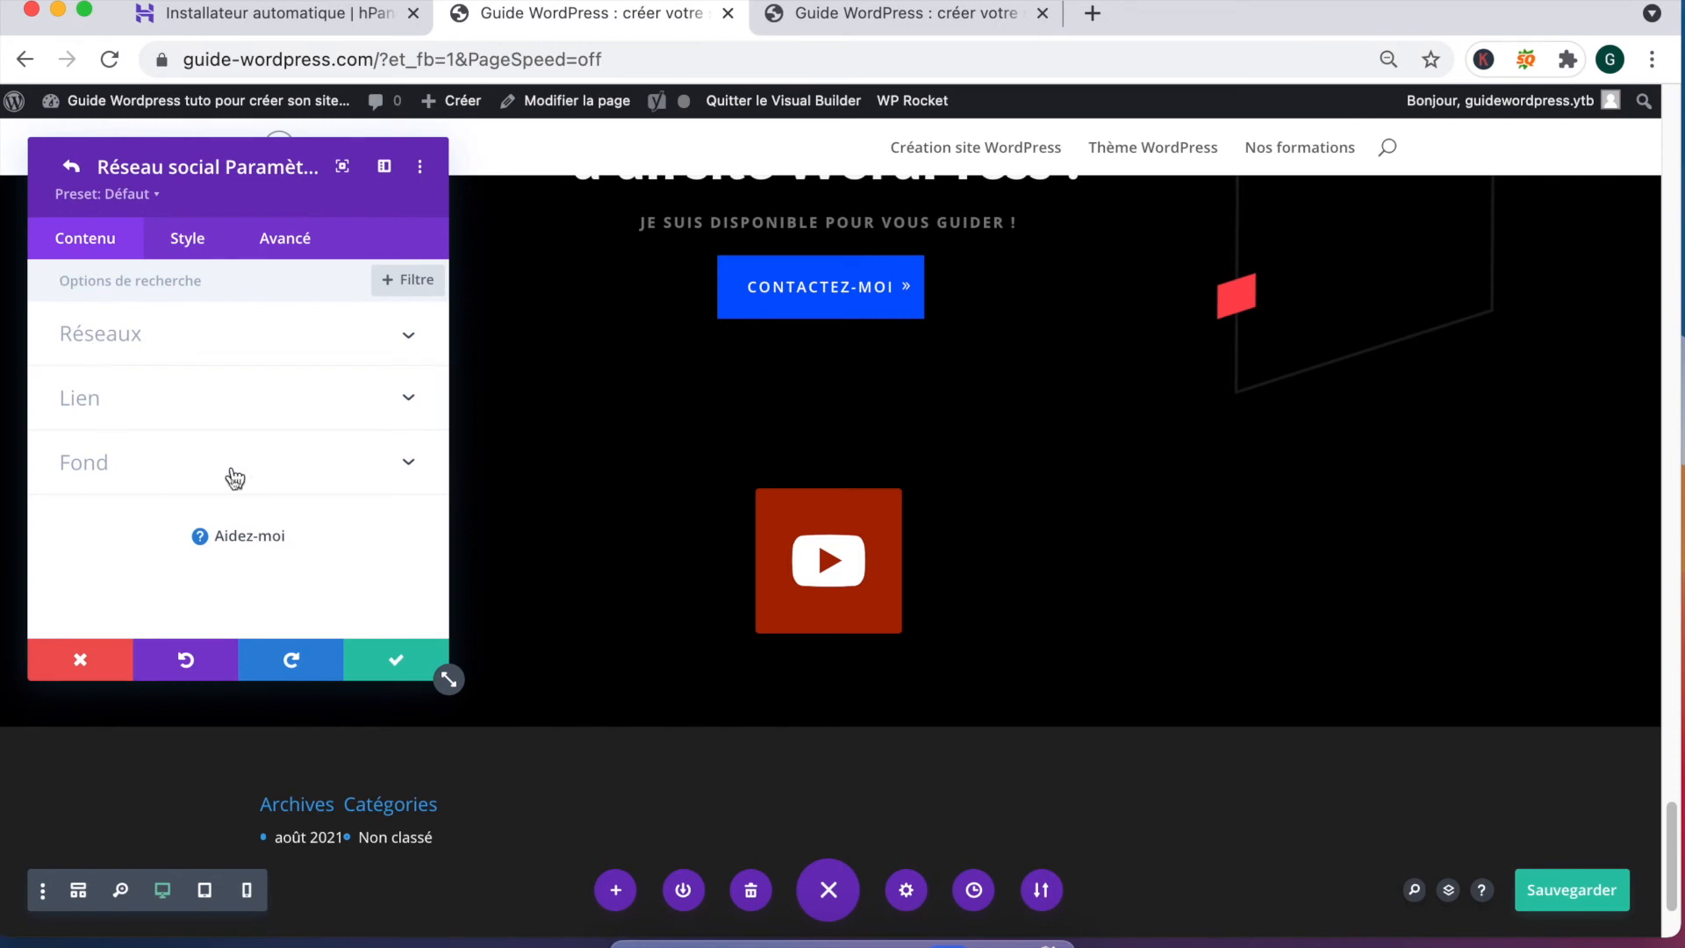
{"action": "left_click", "coordinate": [234, 478]}
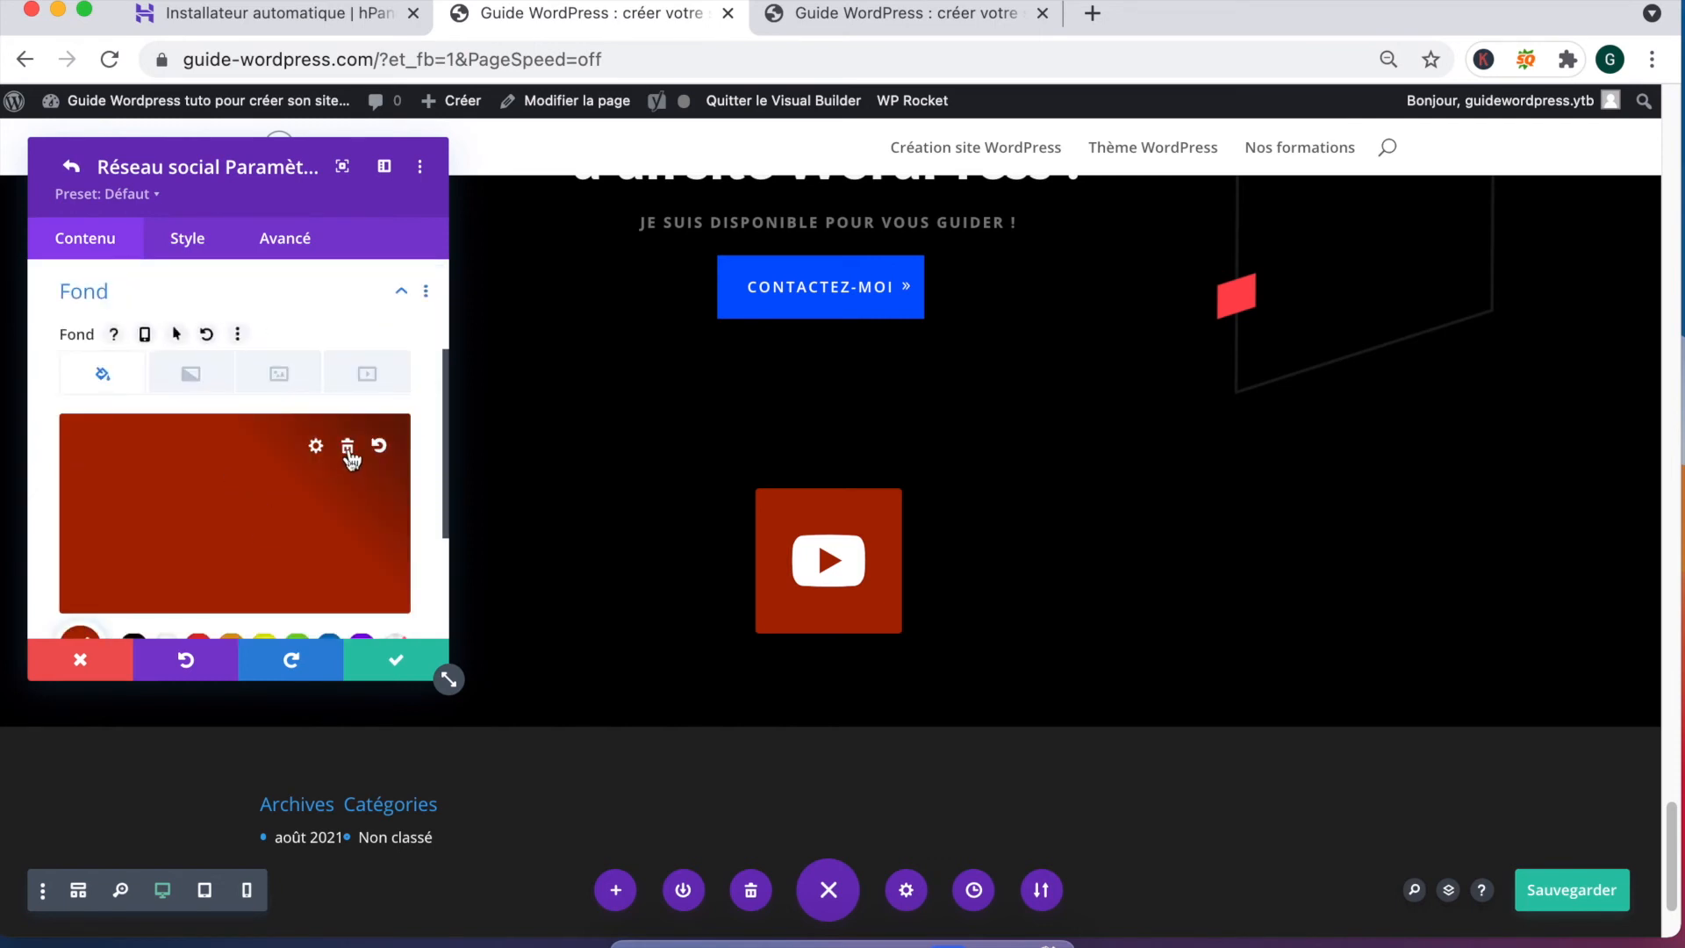
{"action": "left_click", "coordinate": [349, 450]}
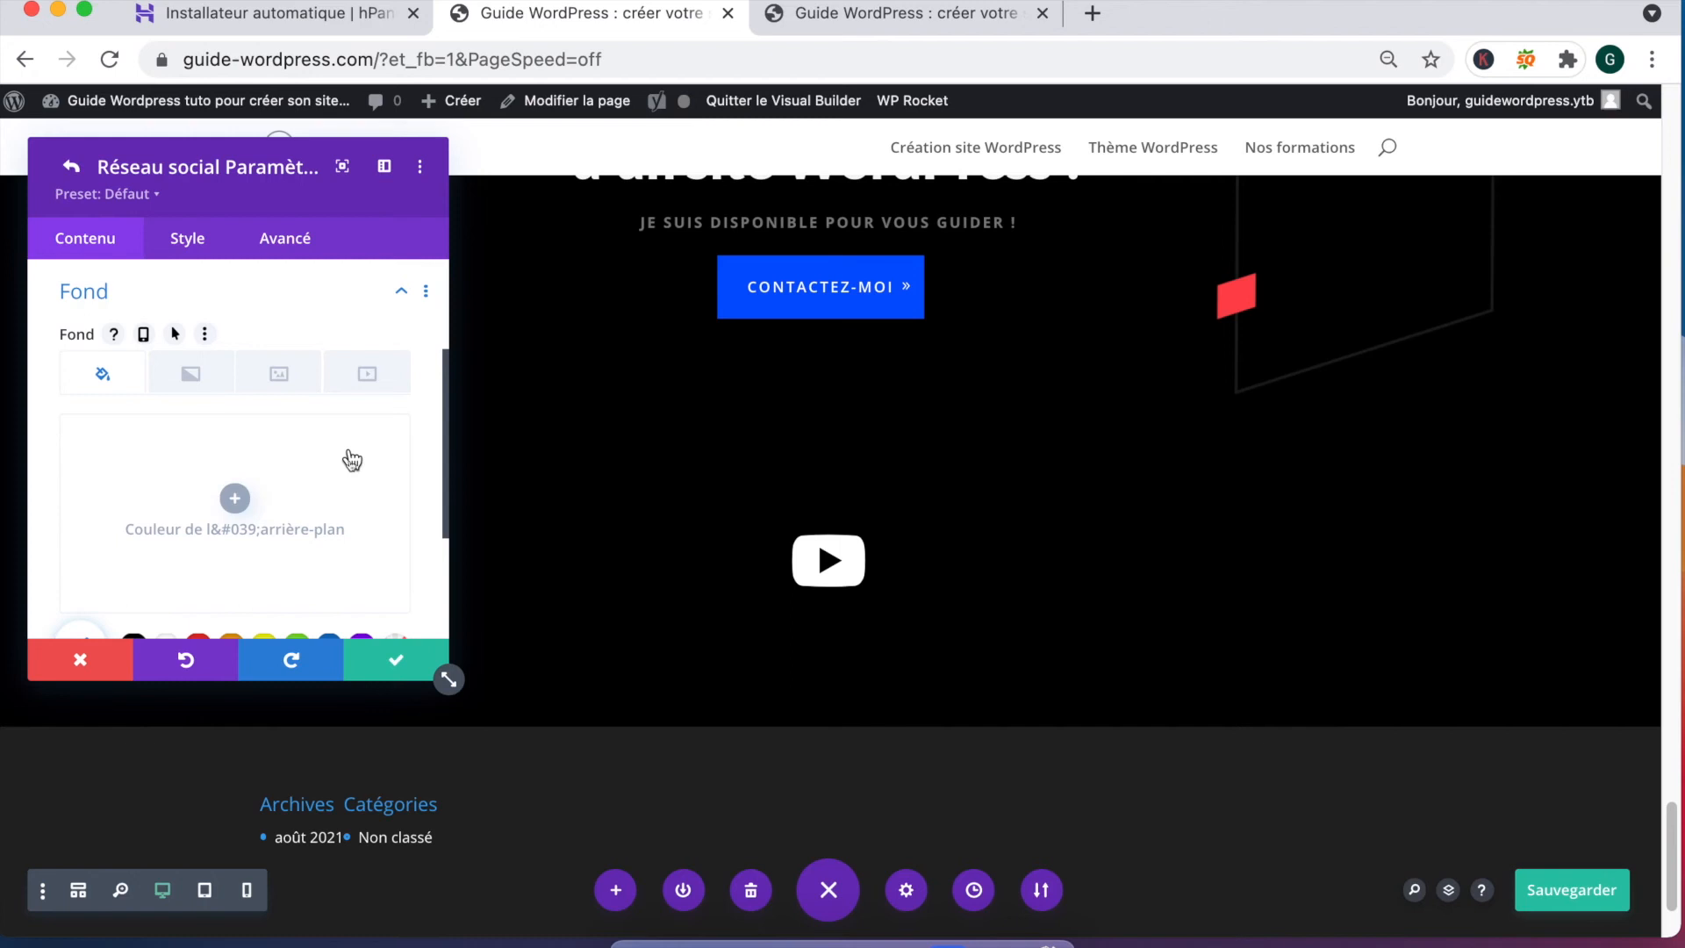
{"action": "left_click", "coordinate": [190, 494]}
{"action": "scroll", "coordinate": [188, 526], "scroll_direction": "up", "scroll_amount": 3}
{"action": "scroll", "coordinate": [190, 496], "scroll_direction": "up", "scroll_amount": 2}
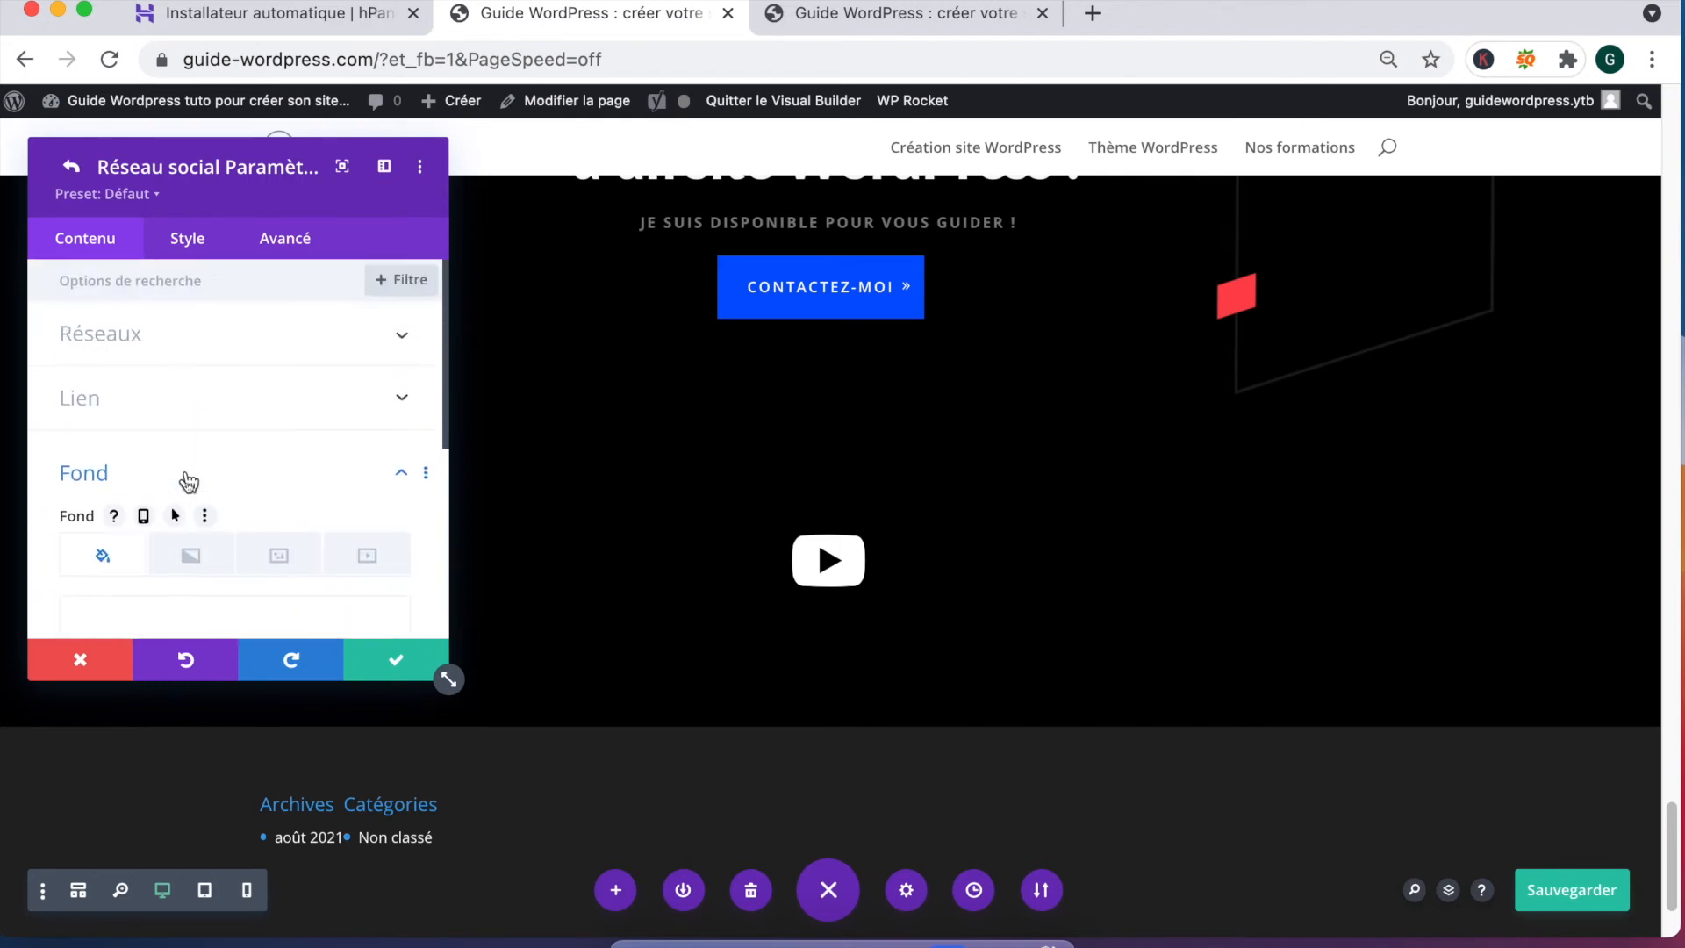
Step: Colour the icon red (#e02b20), size it to 102px, and save the settings
{"action": "left_click", "coordinate": [186, 242]}
{"action": "left_click", "coordinate": [152, 360]}
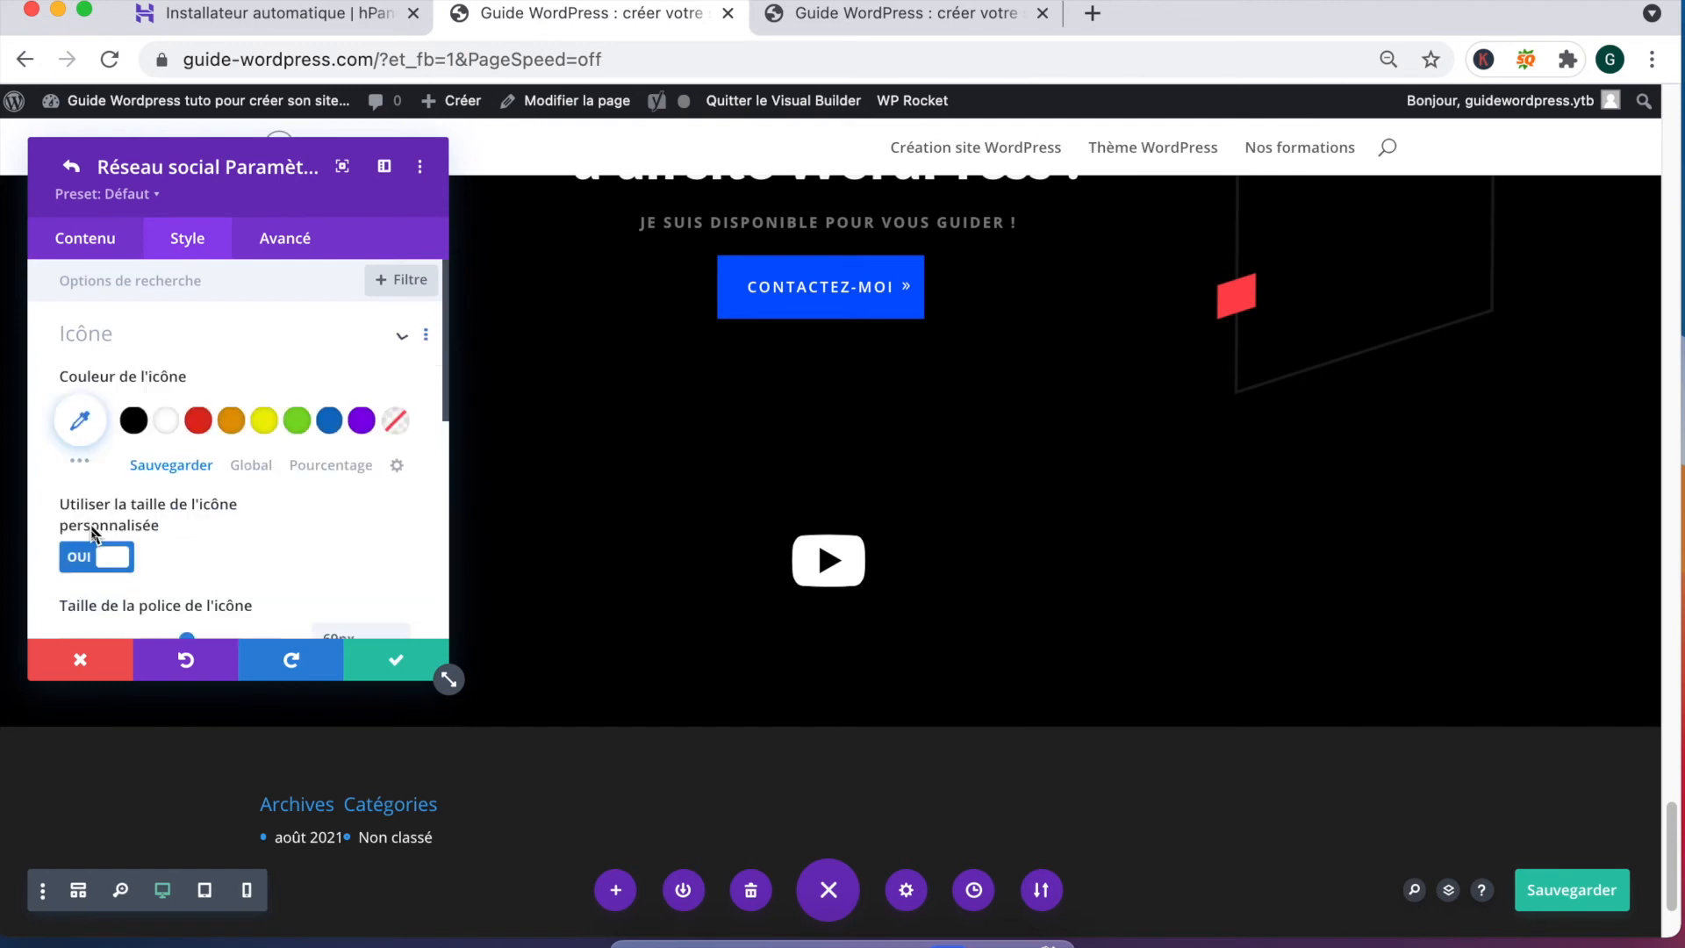
{"action": "scroll", "coordinate": [138, 480], "scroll_direction": "down", "scroll_amount": 1}
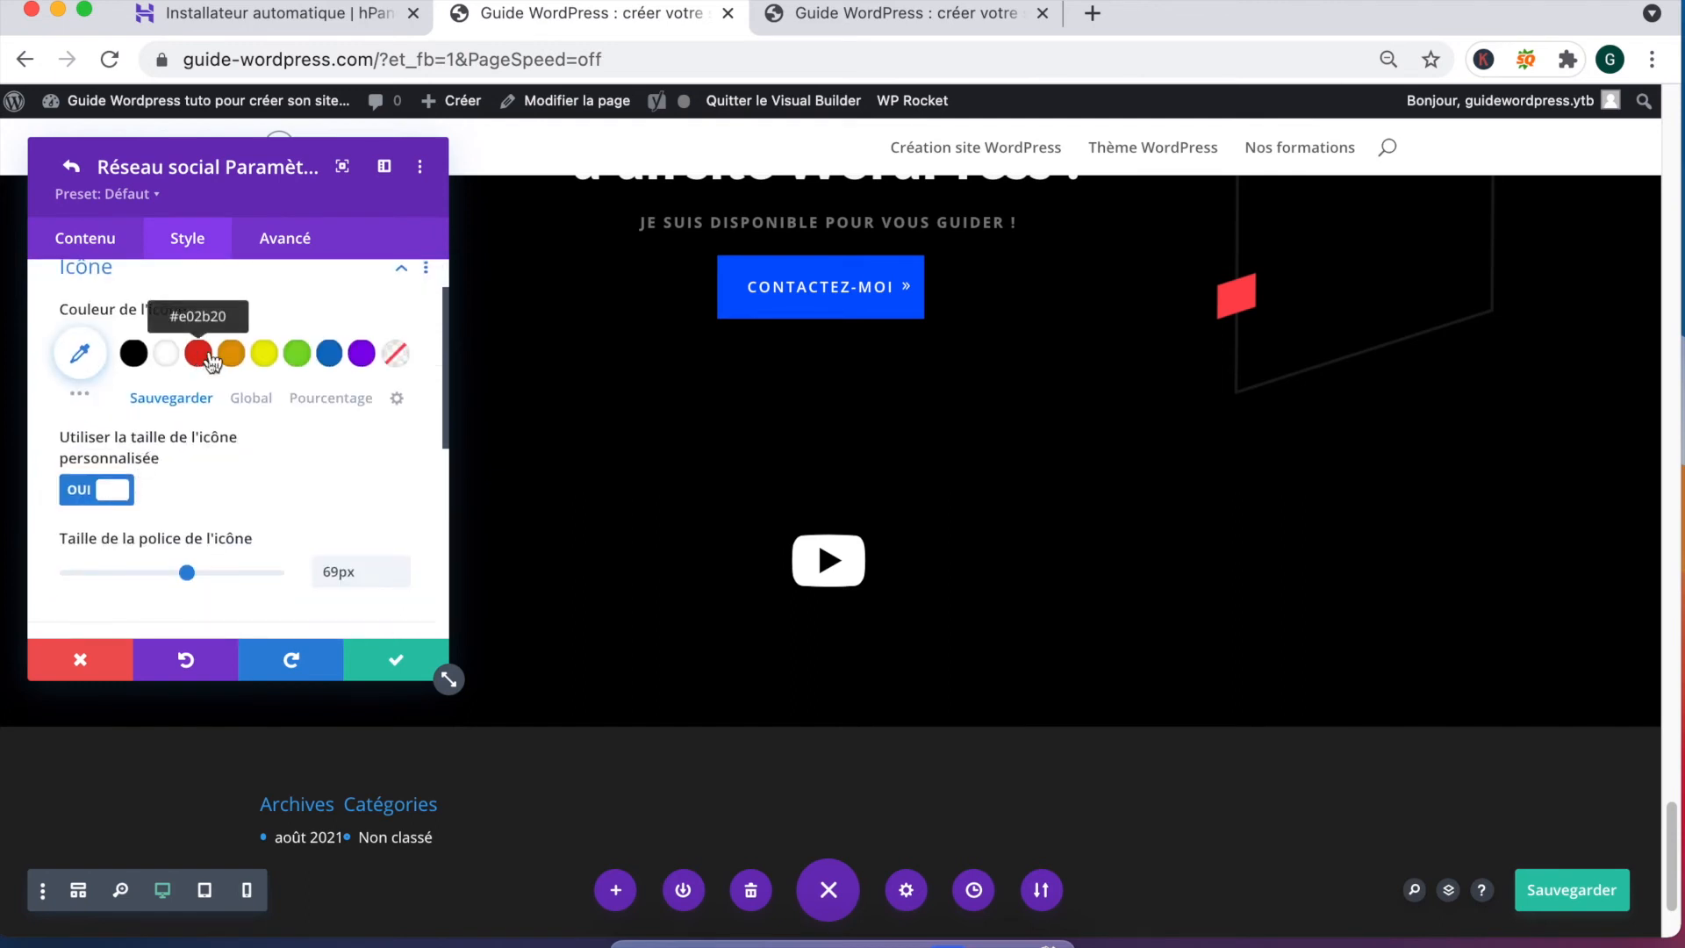
{"action": "left_click", "coordinate": [199, 353]}
{"action": "left_click_drag", "start_coordinate": [186, 572], "coordinate": [245, 575]}
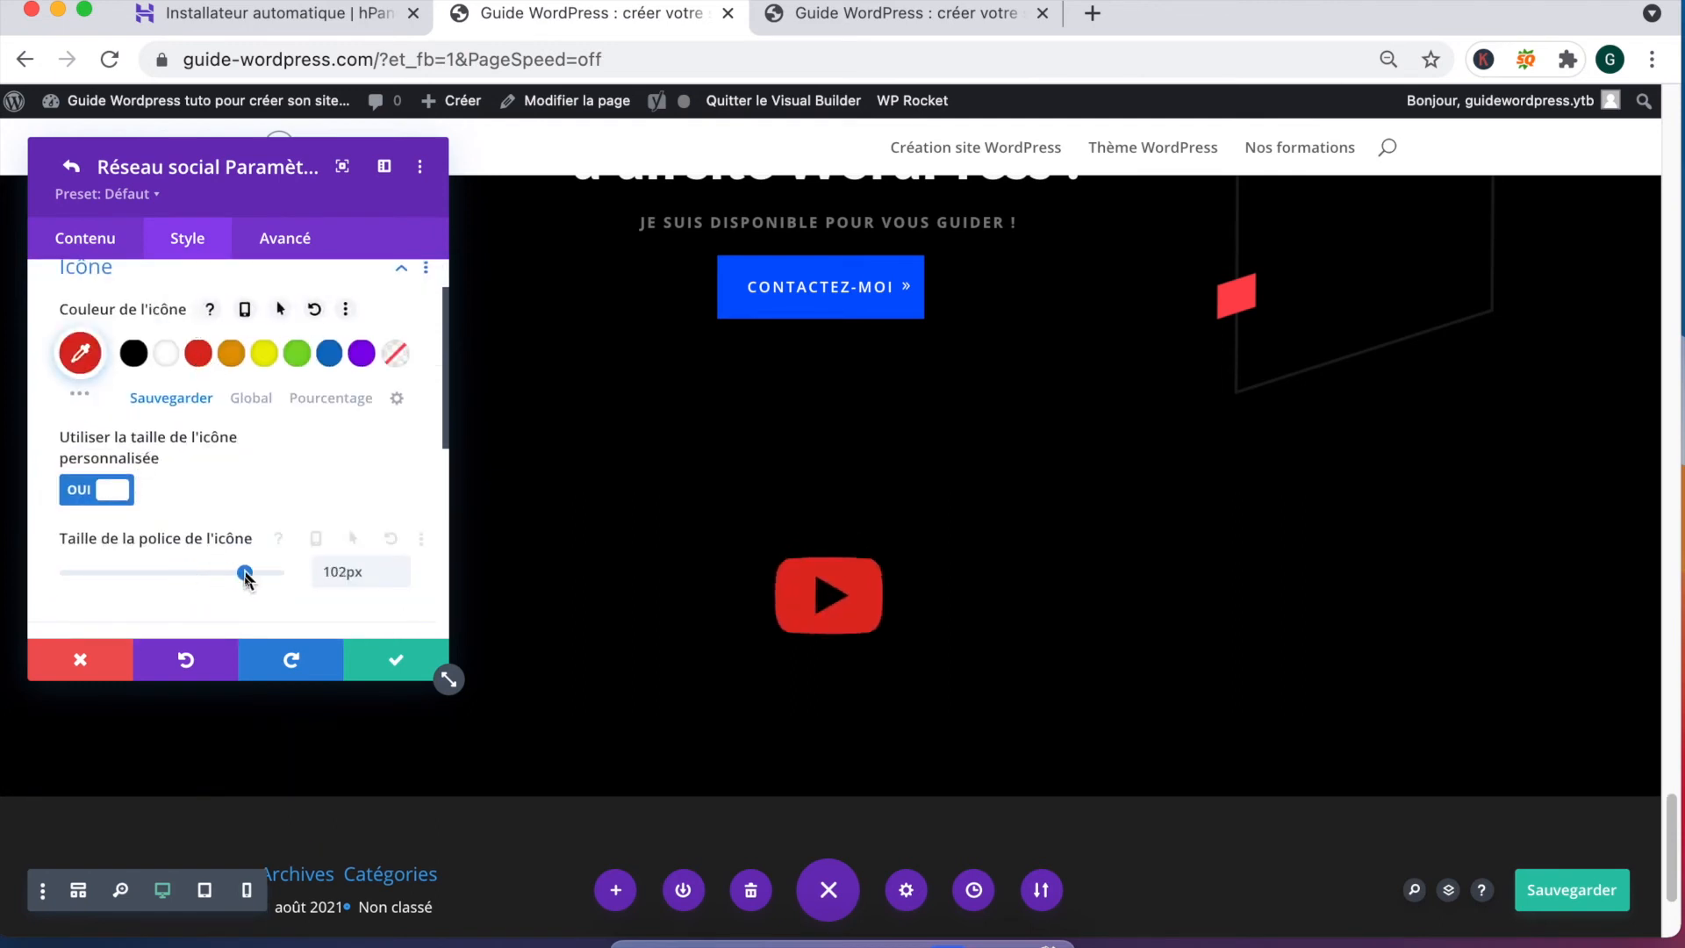
{"action": "left_click", "coordinate": [395, 660]}
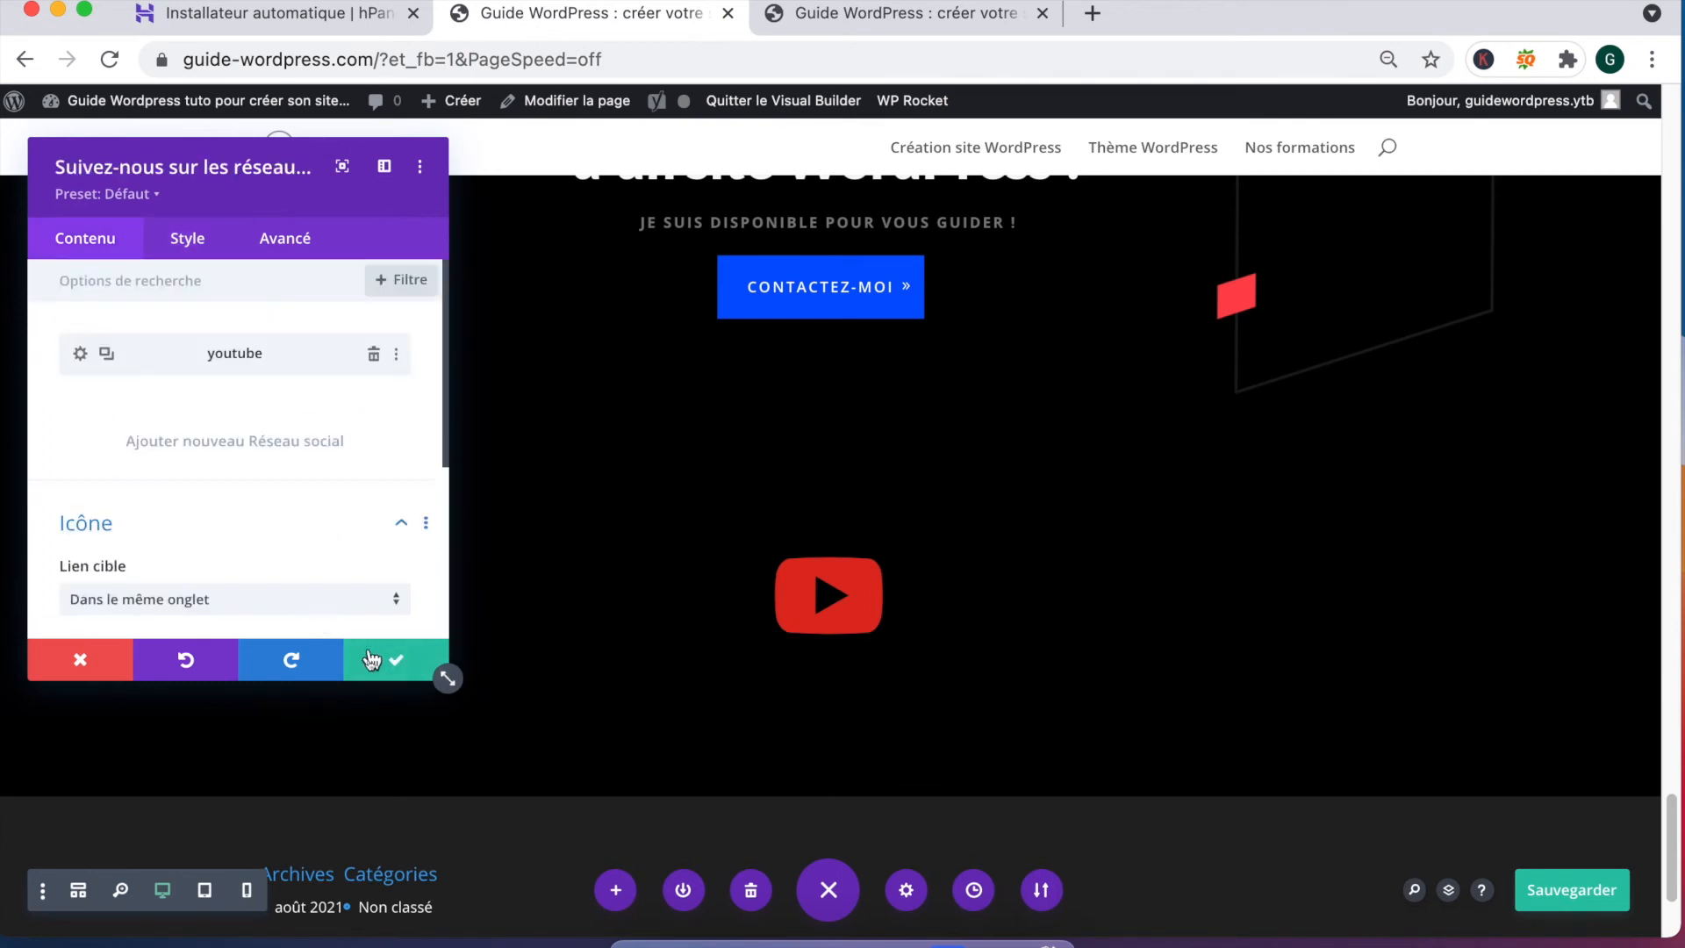
{"action": "left_click", "coordinate": [434, 663]}
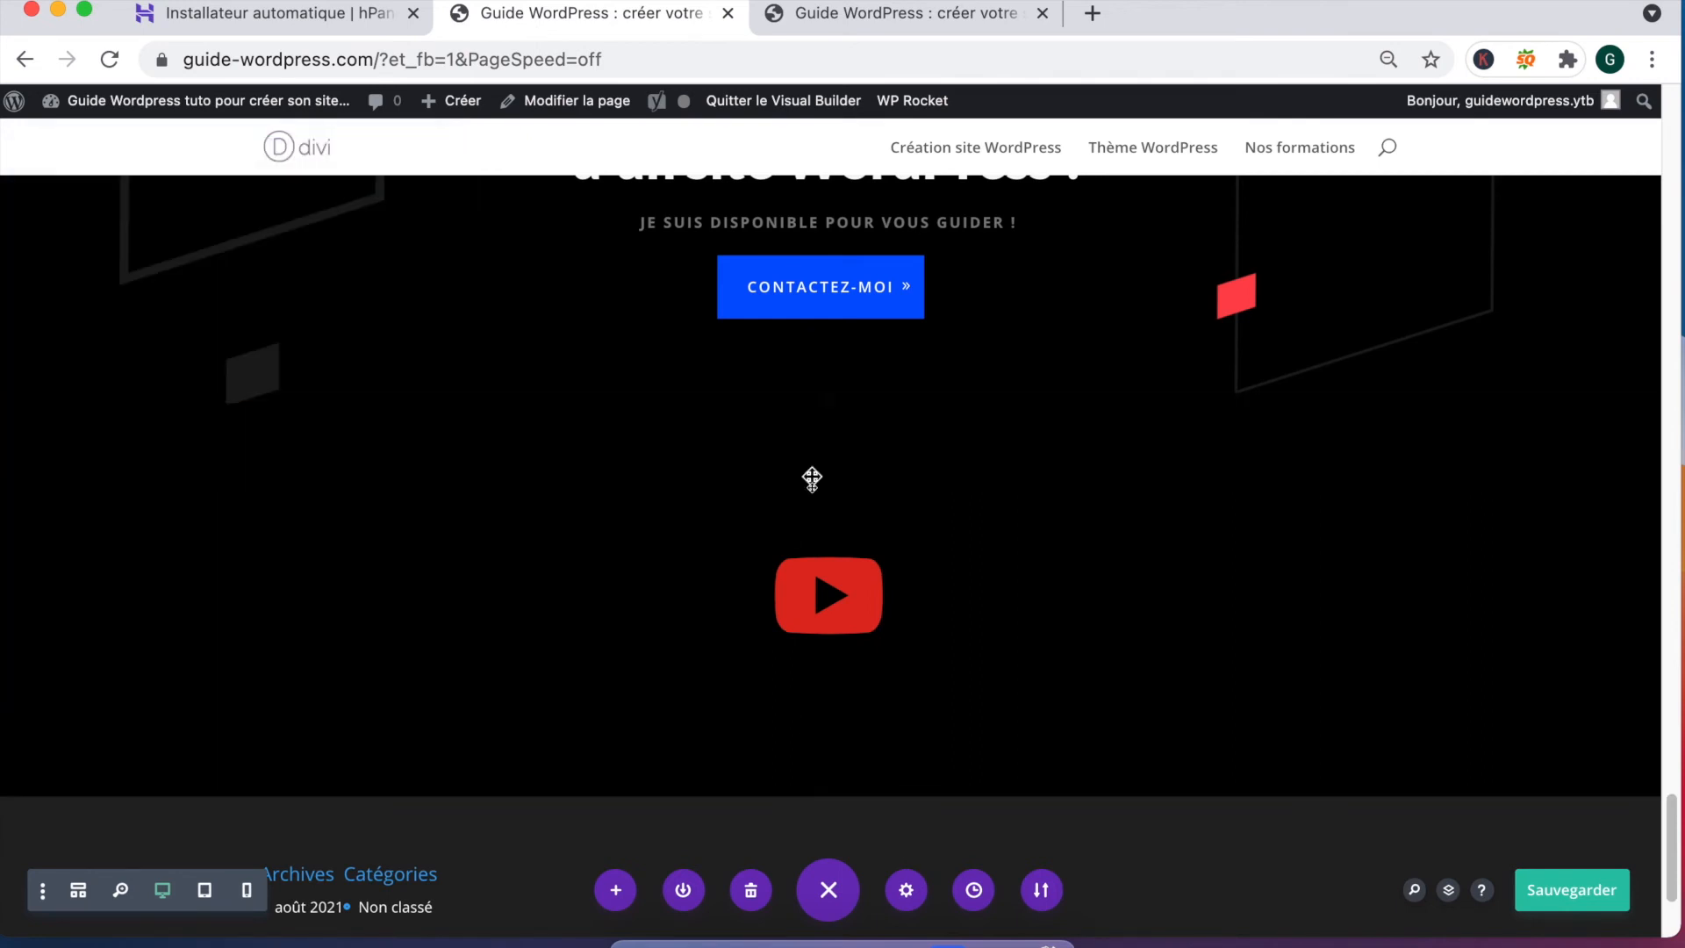
Step: Reduce the row's and section's top and bottom padding to nearly zero around the YouTube icon
{"action": "left_click_drag", "start_coordinate": [817, 494], "coordinate": [812, 433]}
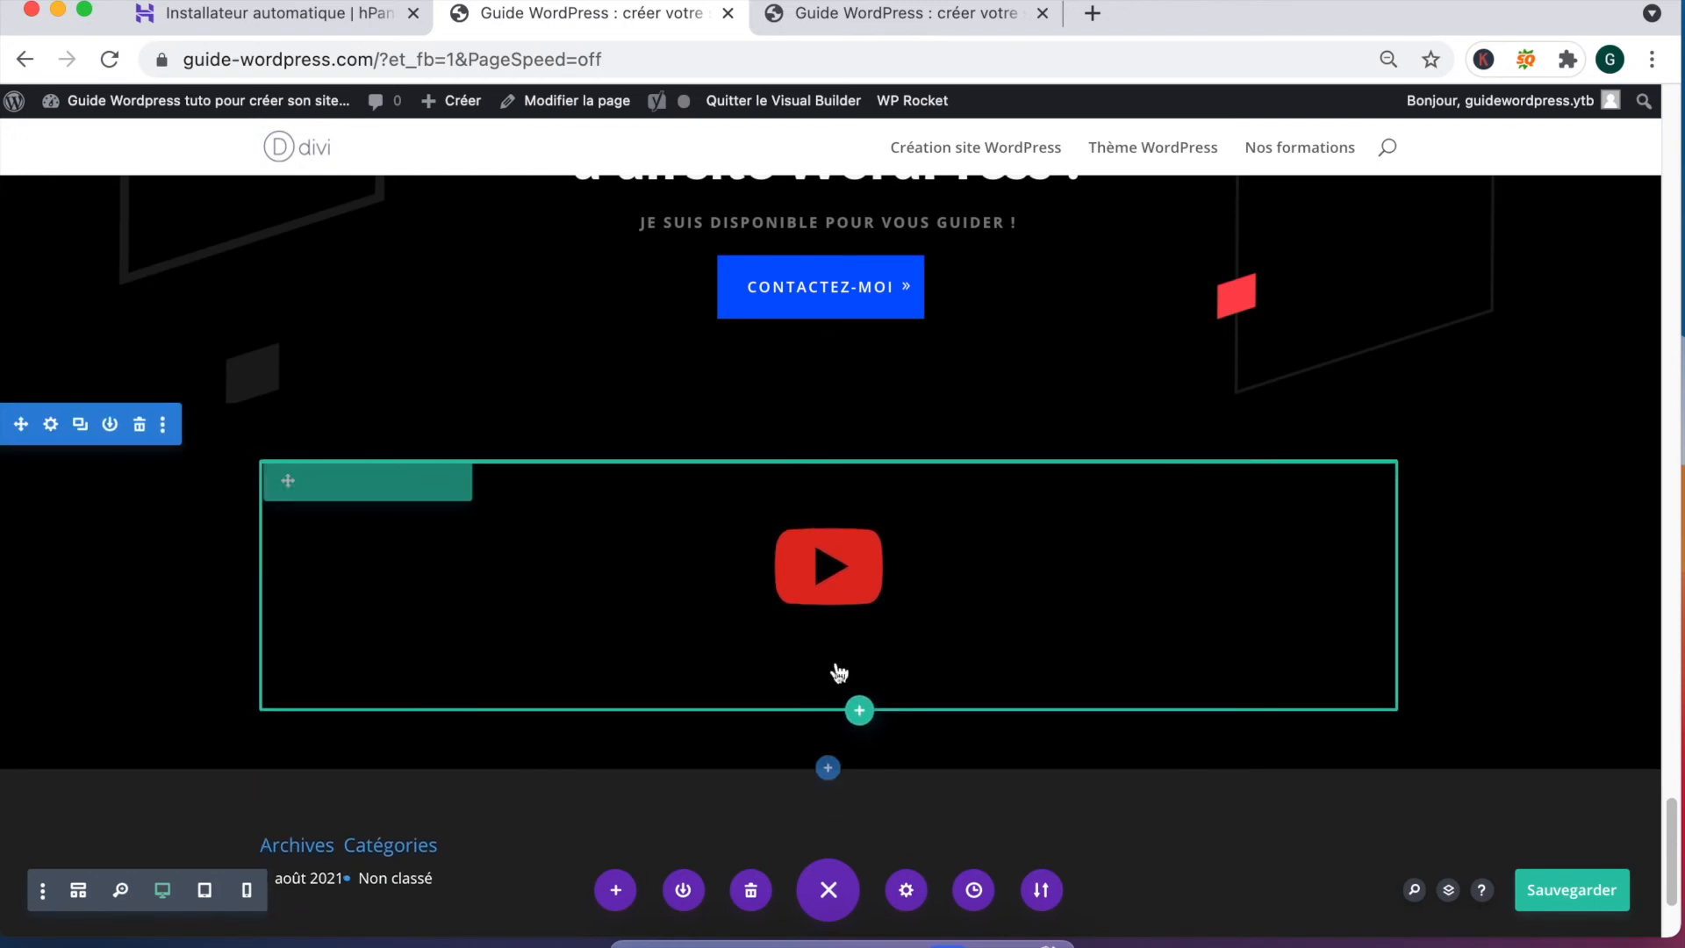
{"action": "left_click_drag", "start_coordinate": [813, 711], "coordinate": [805, 628]}
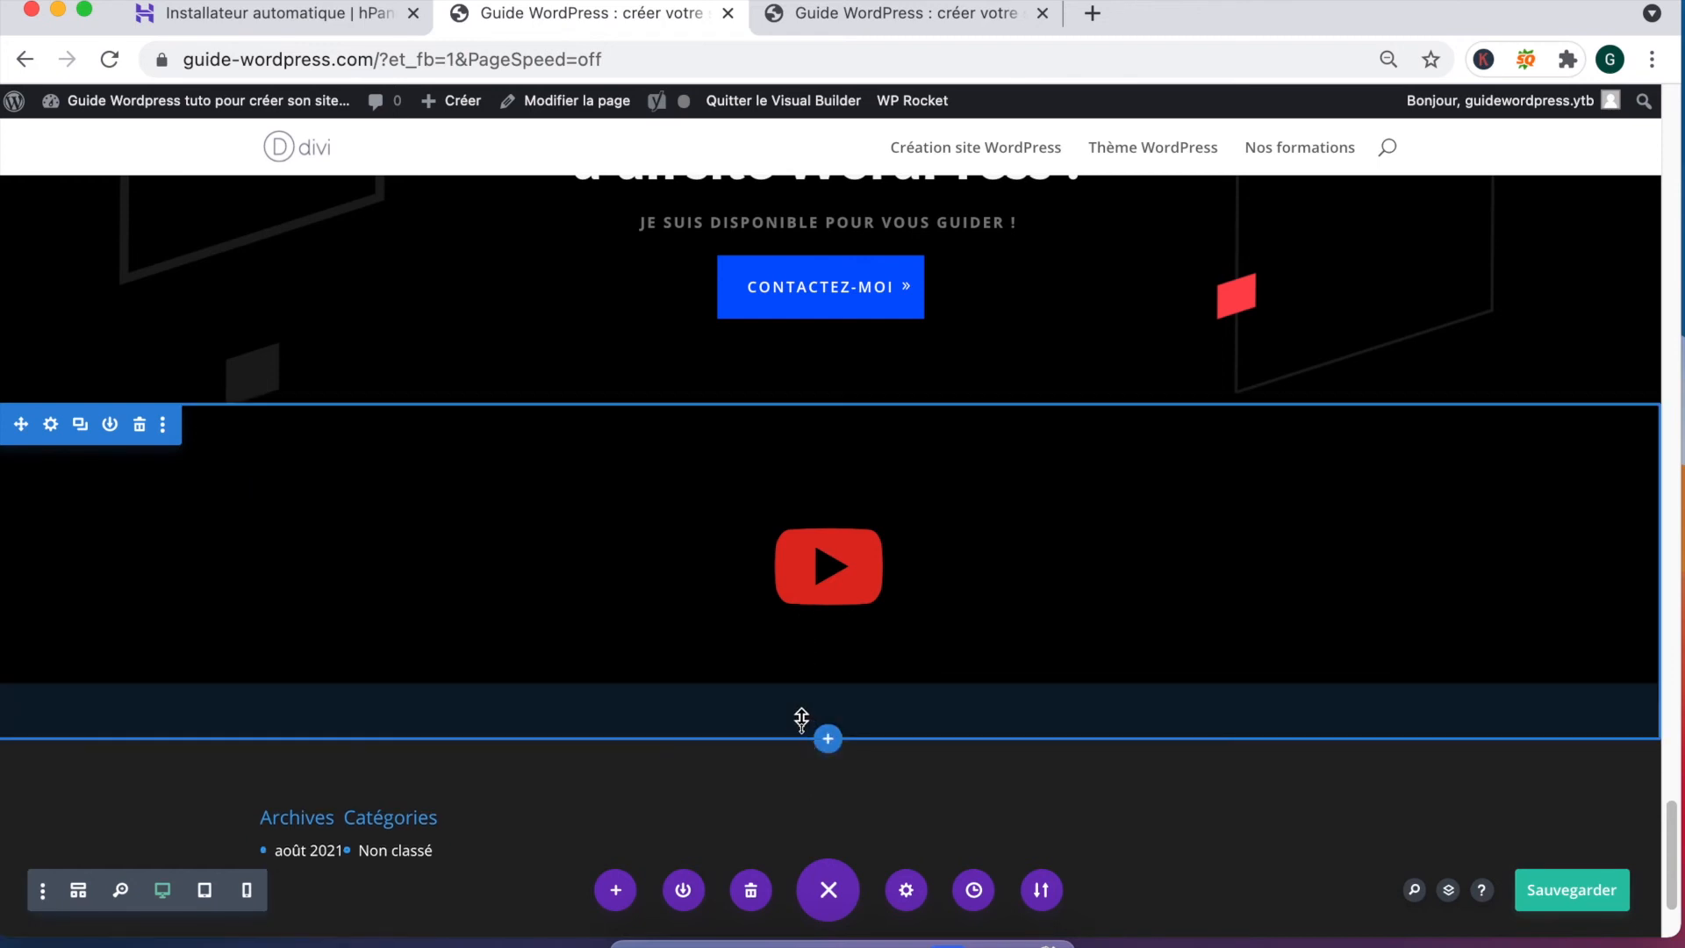
{"action": "left_click_drag", "start_coordinate": [799, 692], "coordinate": [765, 426]}
{"action": "left_click_drag", "start_coordinate": [745, 356], "coordinate": [752, 275]}
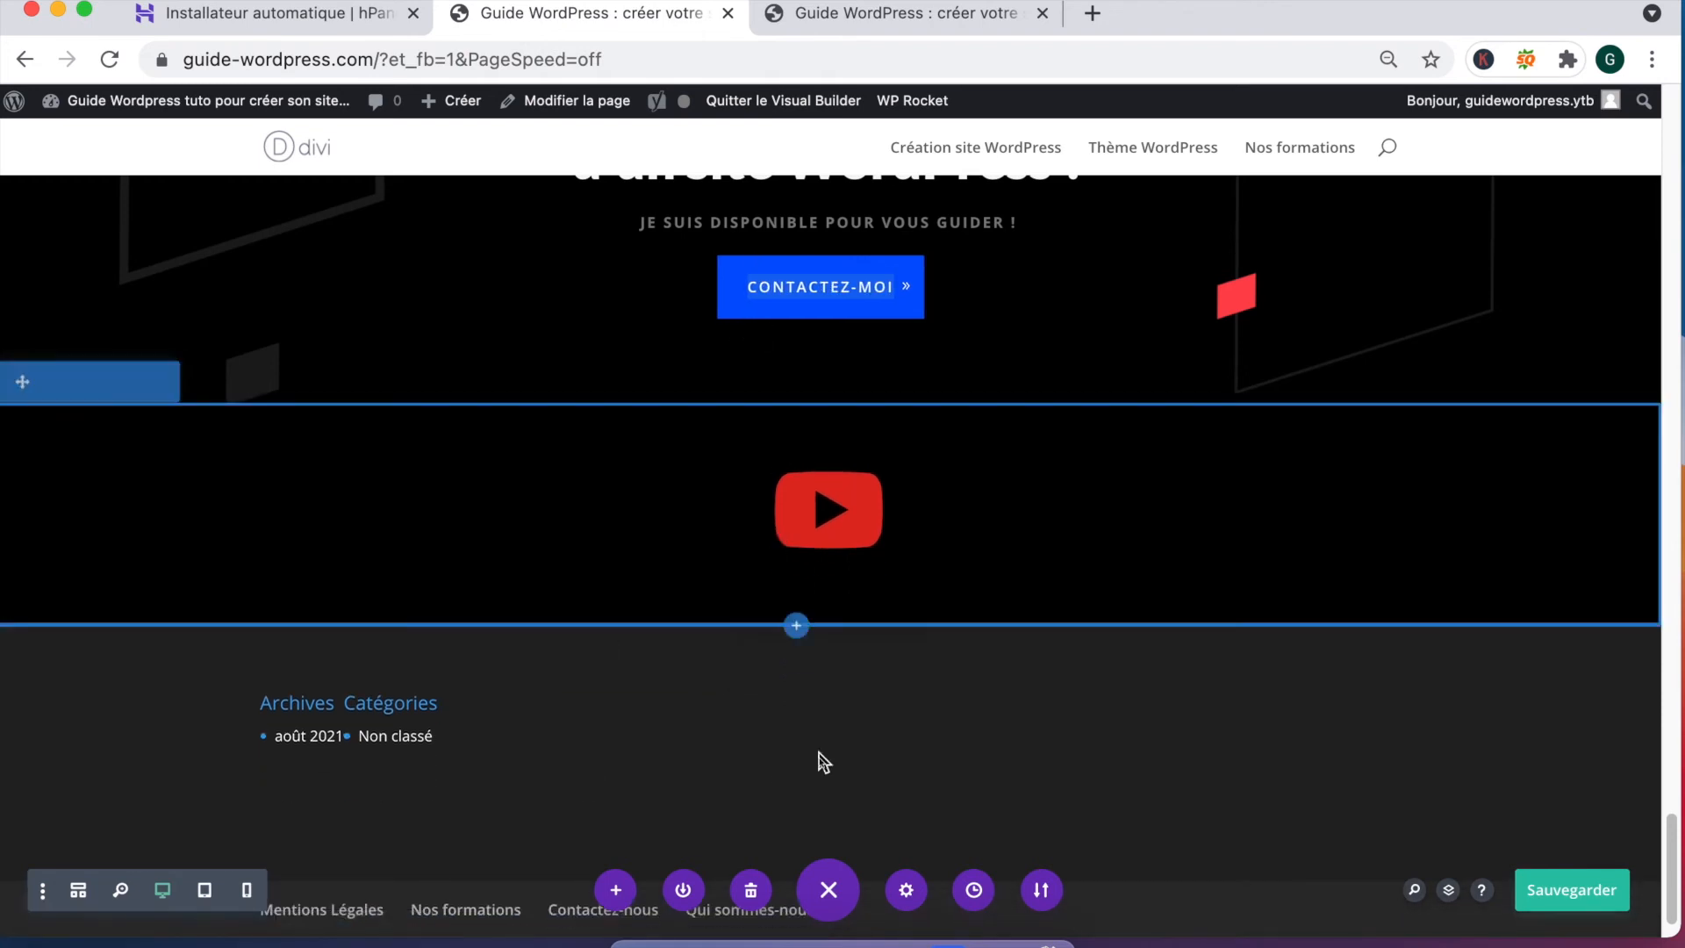
{"action": "scroll", "coordinate": [711, 734], "scroll_direction": "down", "scroll_amount": 2}
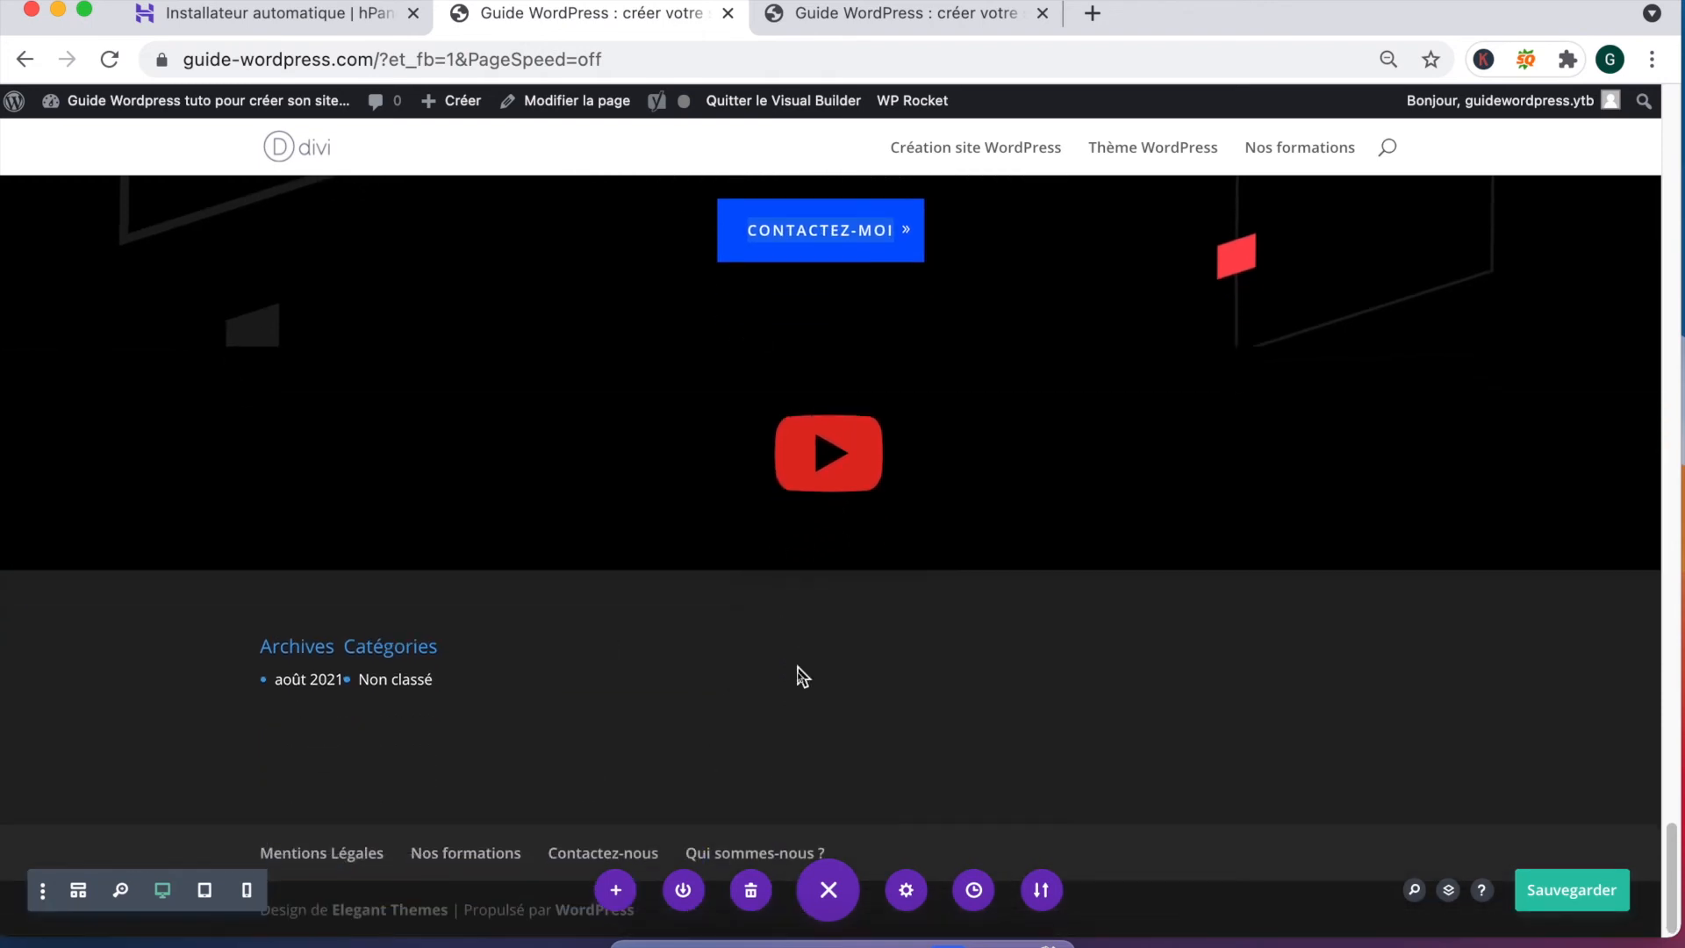
Step: Open the hero section's settings at its solid-colour background options
{"action": "scroll", "coordinate": [803, 677], "scroll_direction": "up", "scroll_amount": 20}
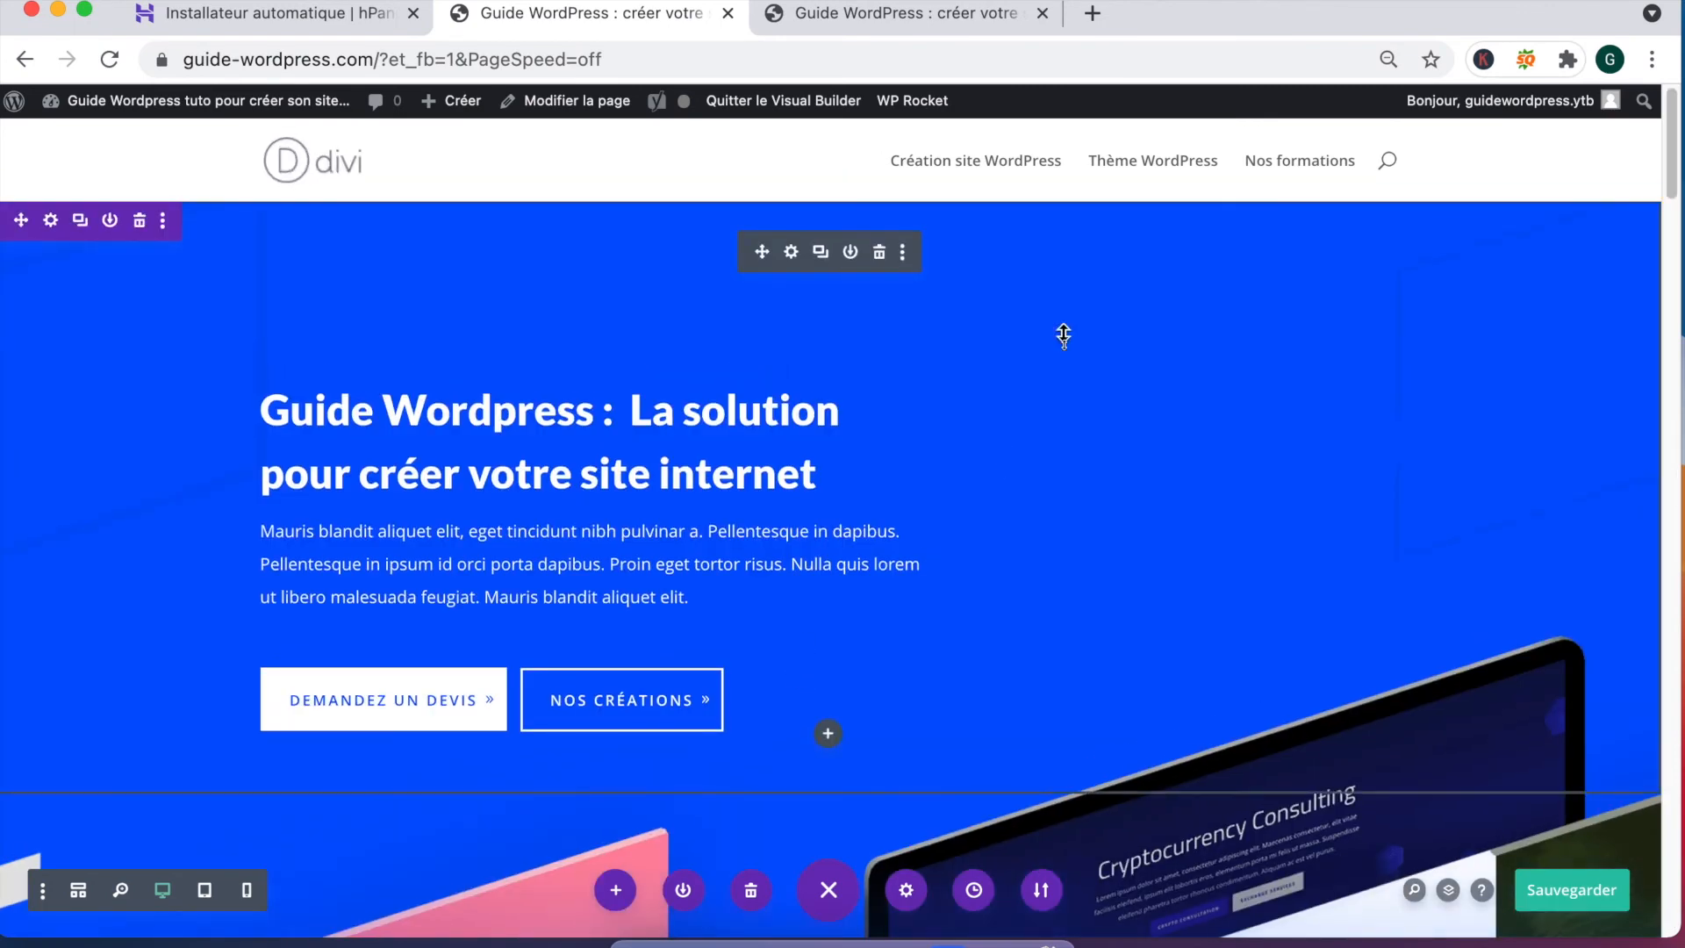
{"action": "left_click", "coordinate": [50, 221]}
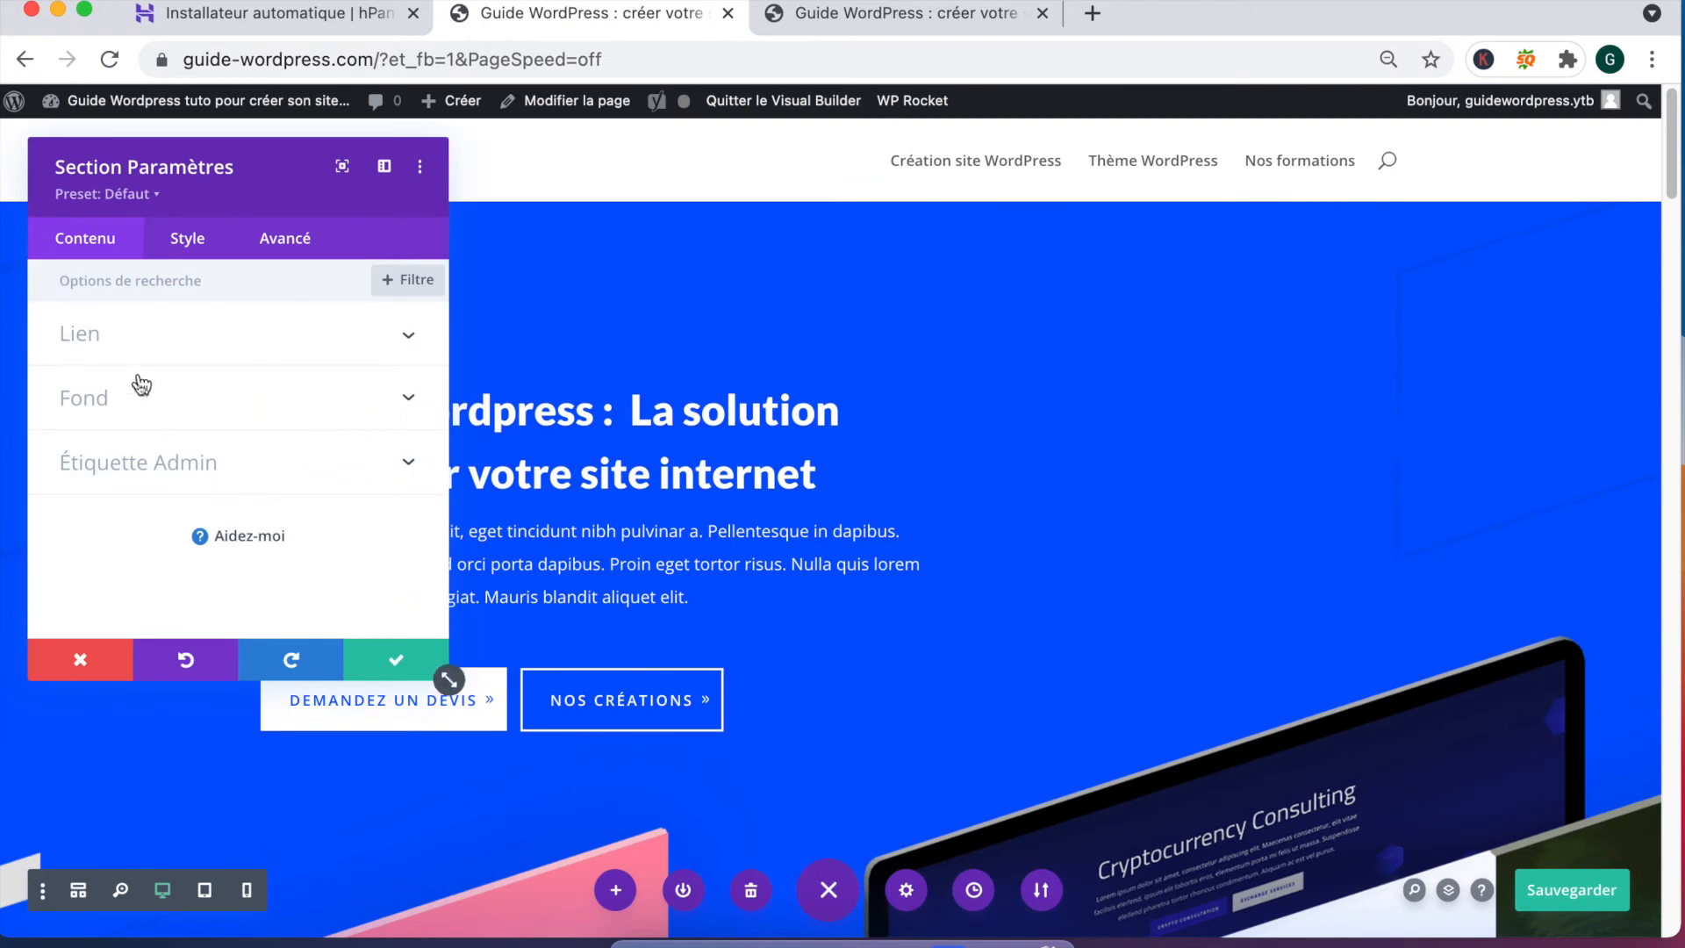
{"action": "left_click_drag", "start_coordinate": [127, 176], "coordinate": [430, 192]}
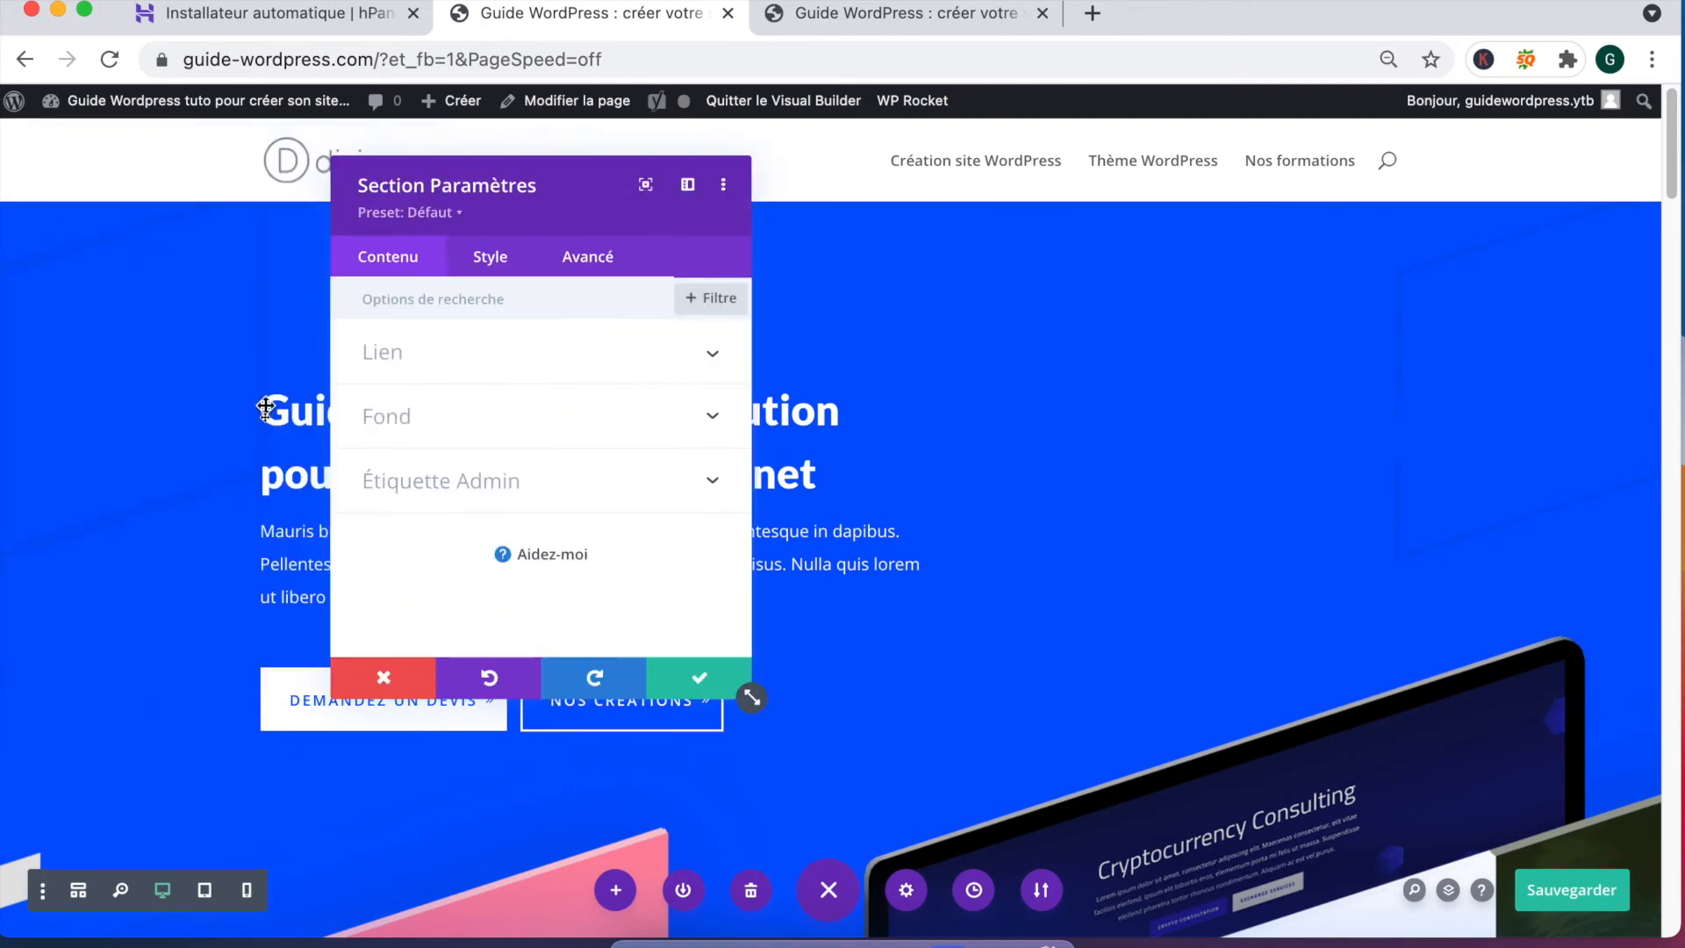
{"action": "left_click", "coordinate": [443, 435]}
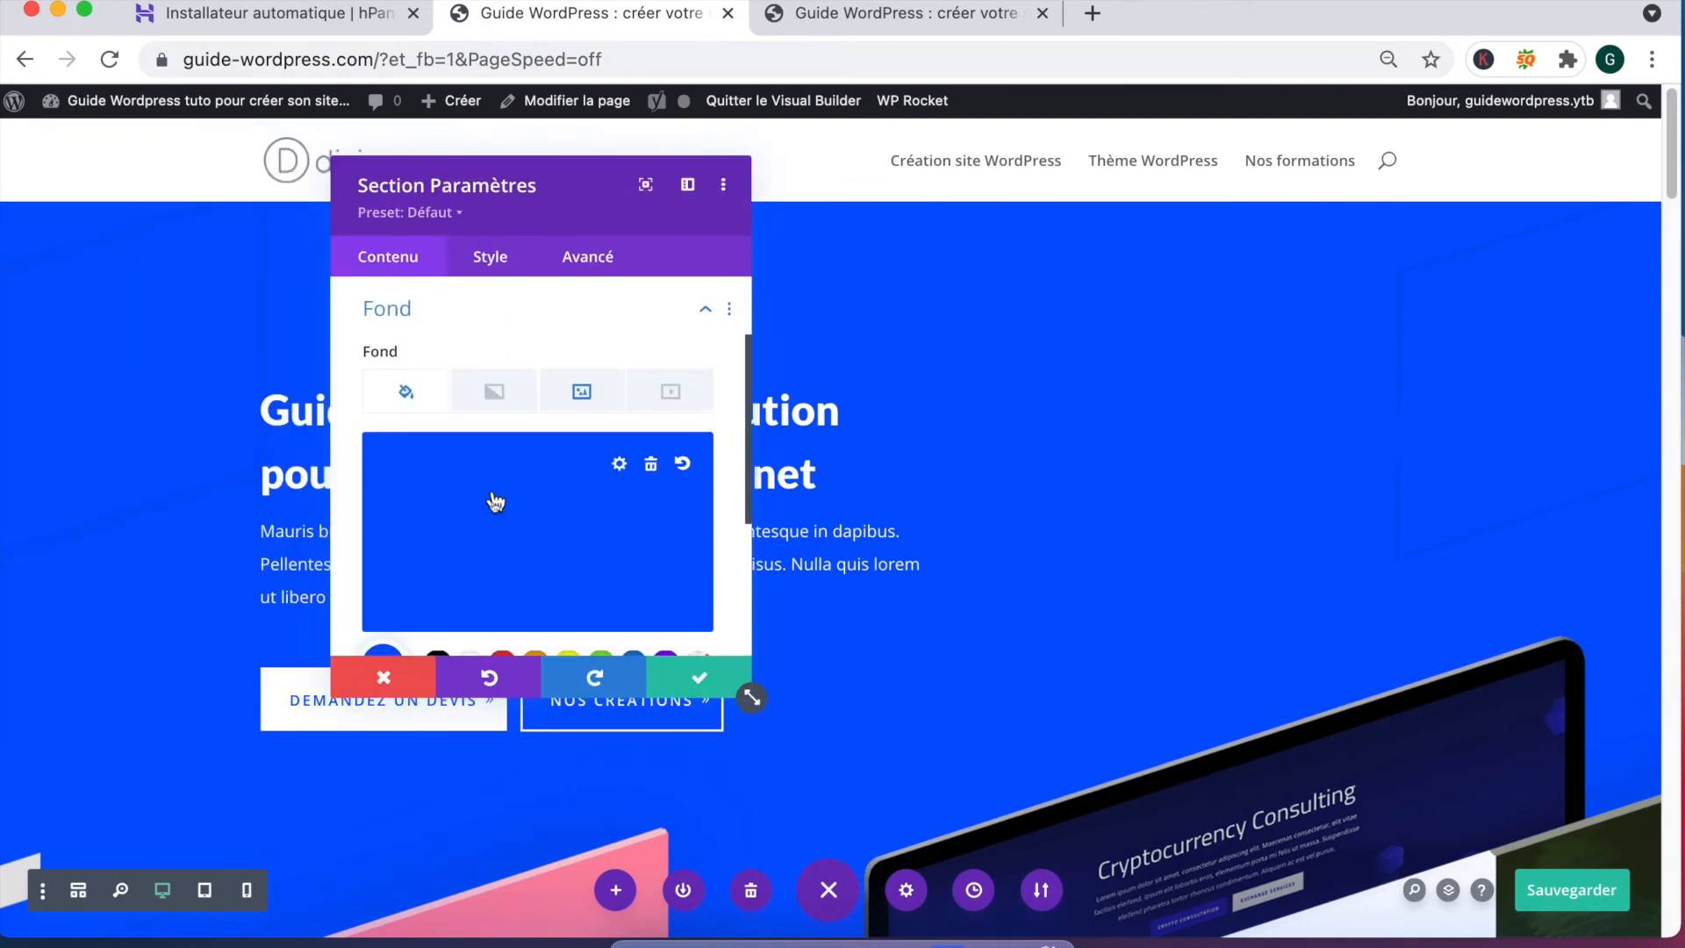
{"action": "scroll", "coordinate": [511, 531], "scroll_direction": "down", "scroll_amount": 3}
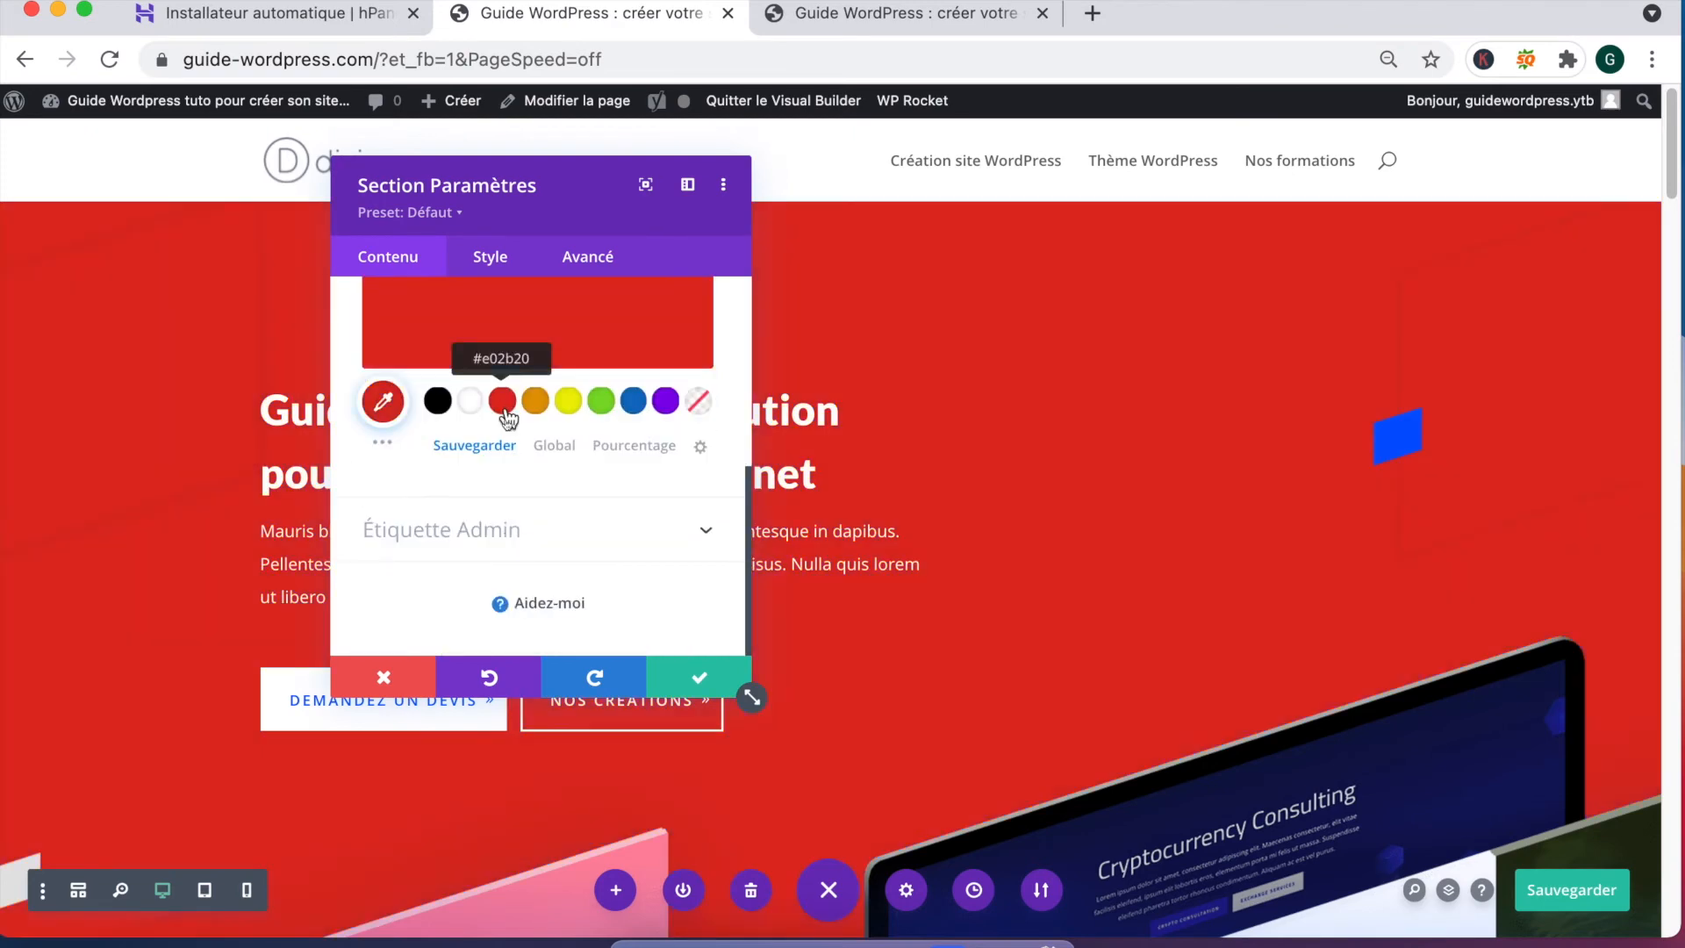
{"action": "scroll", "coordinate": [591, 388], "scroll_direction": "up", "scroll_amount": 5}
{"action": "scroll", "coordinate": [630, 515], "scroll_direction": "down", "scroll_amount": 1}
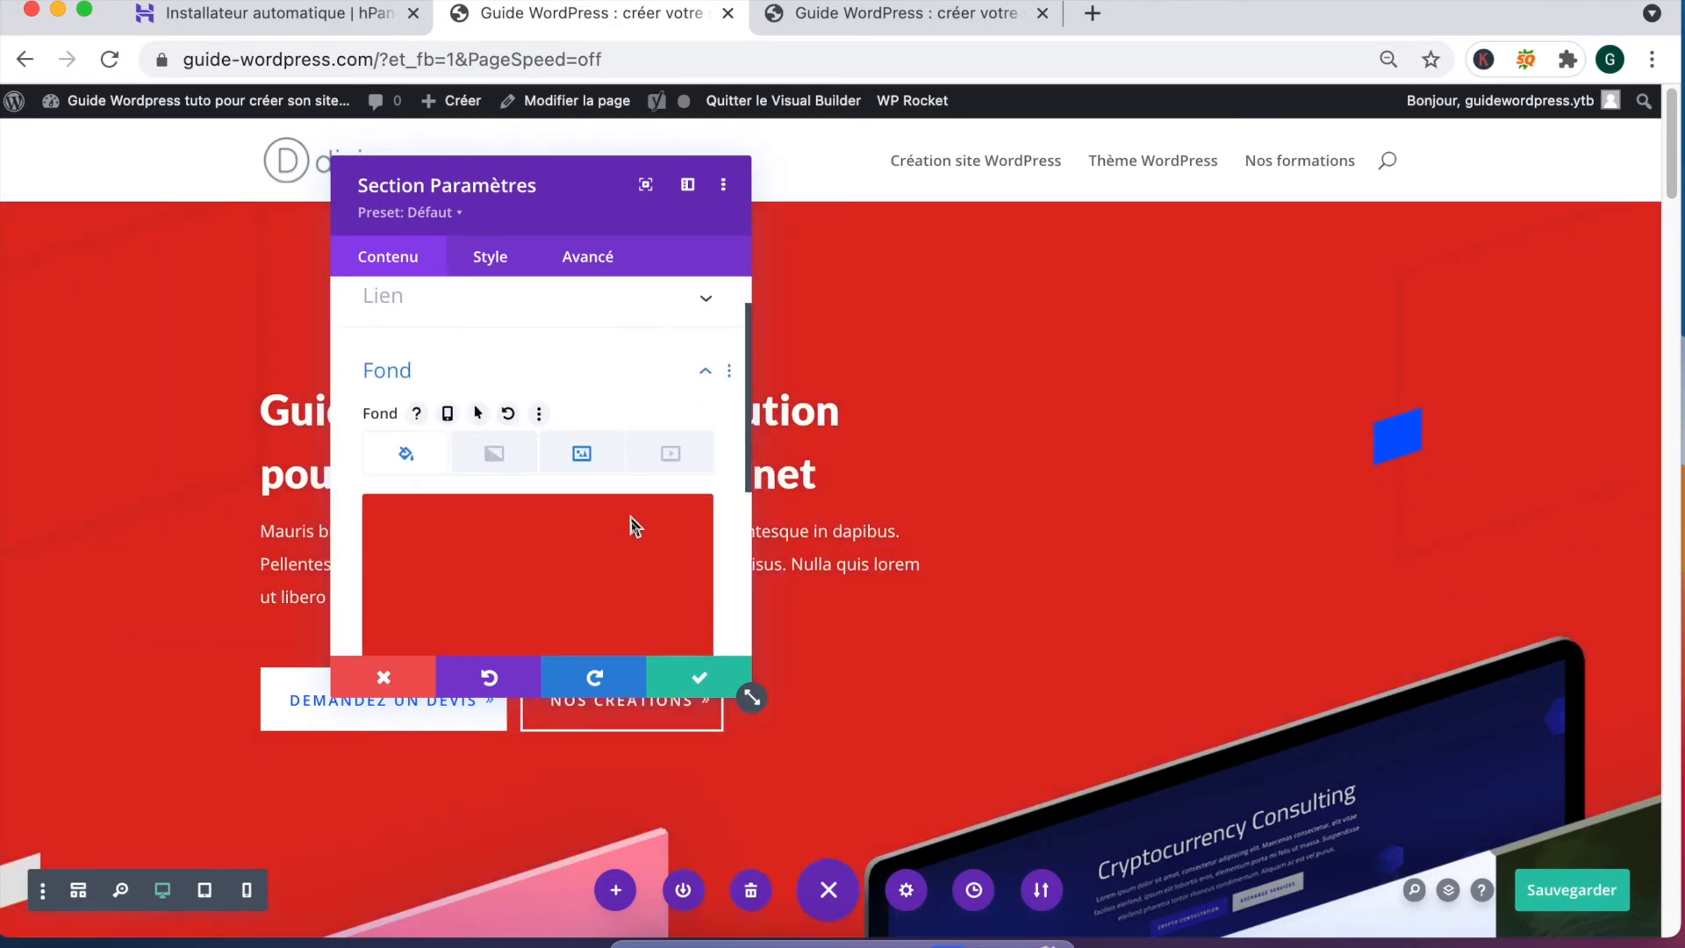
{"action": "scroll", "coordinate": [636, 527], "scroll_direction": "down", "scroll_amount": 1}
{"action": "left_click", "coordinate": [592, 372]}
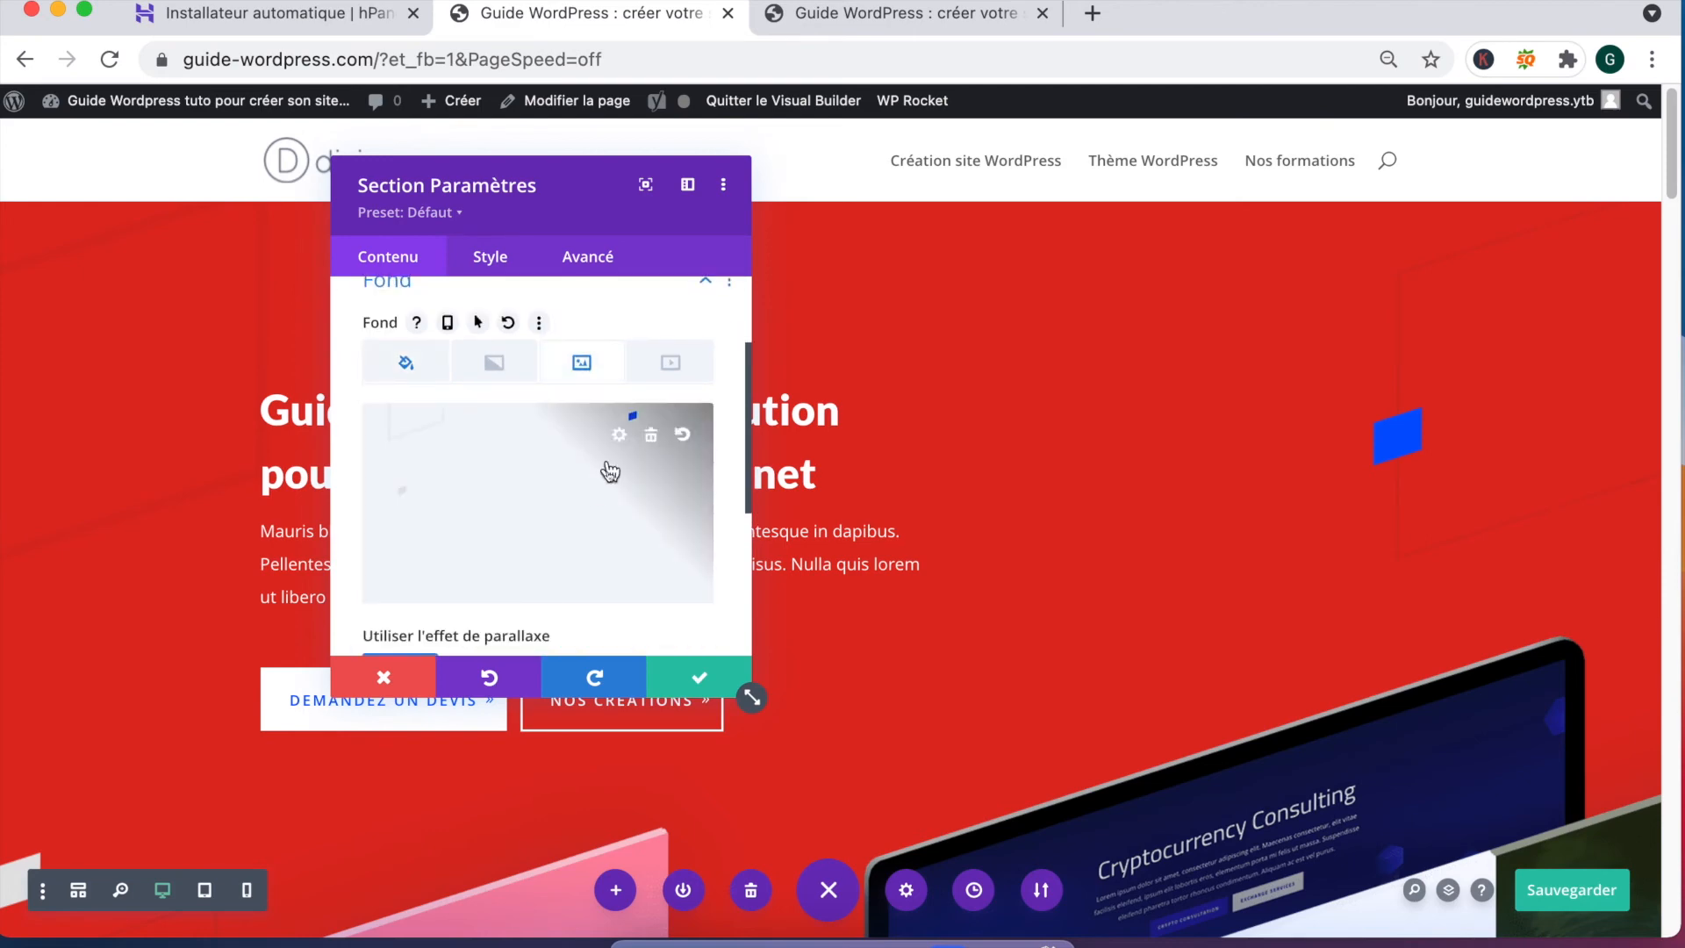
{"action": "left_click", "coordinate": [380, 375]}
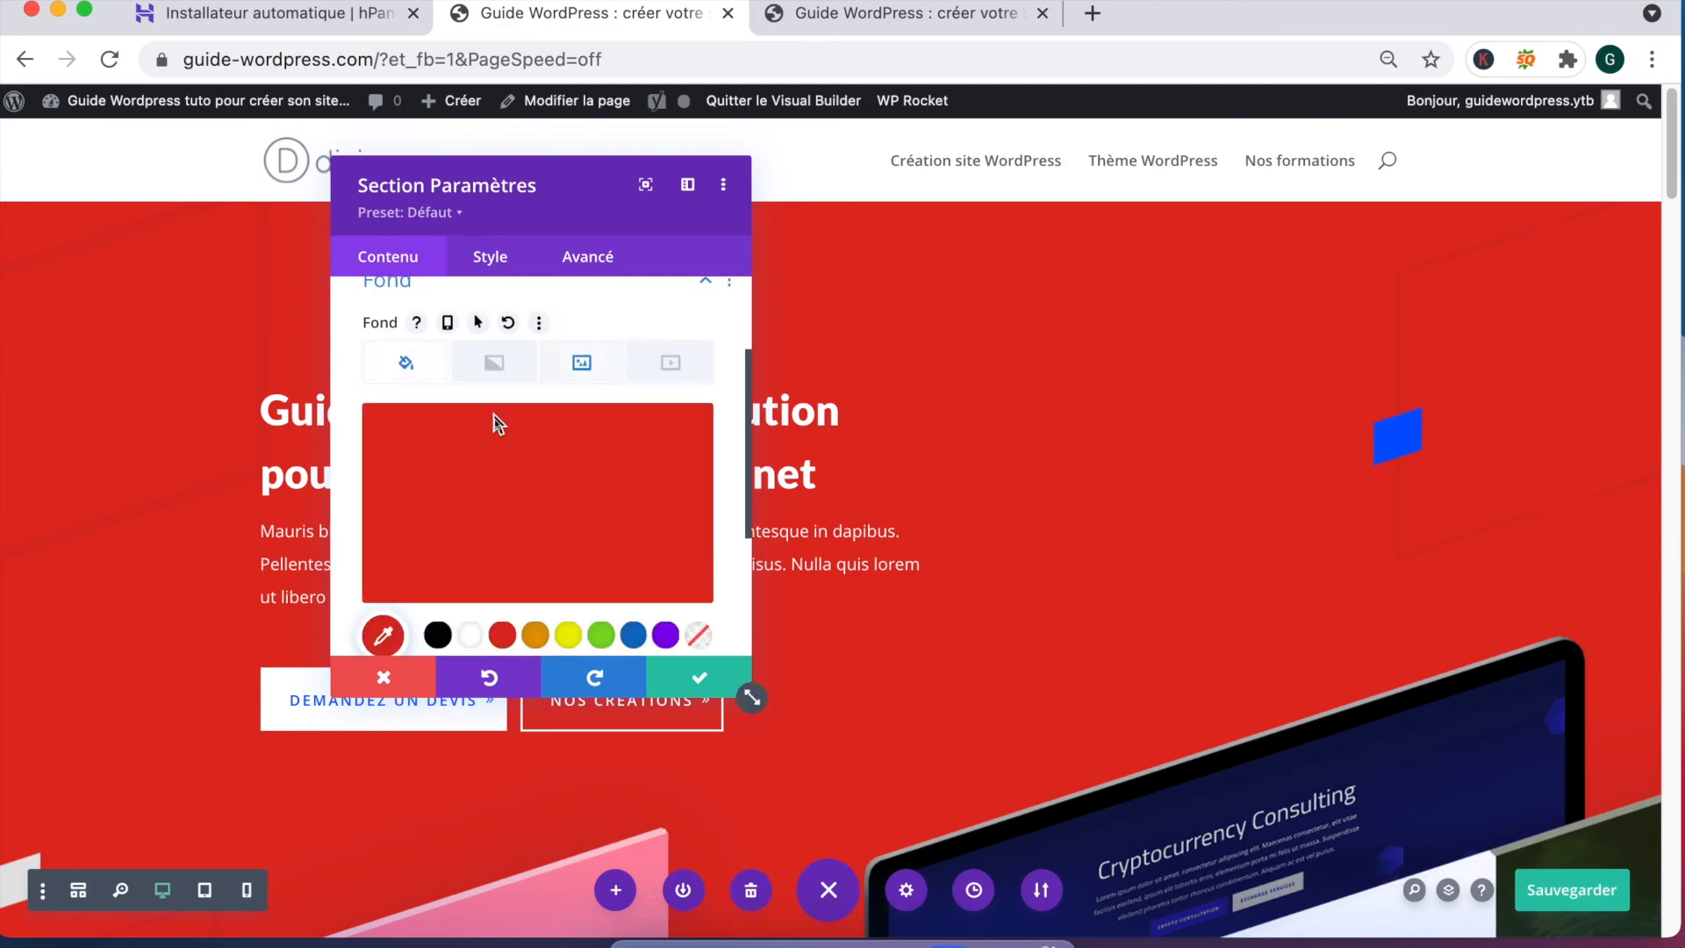
Step: Make the background semi-transparent red rgba(224,11,0,0.77) and save the section
{"action": "left_click", "coordinate": [621, 435]}
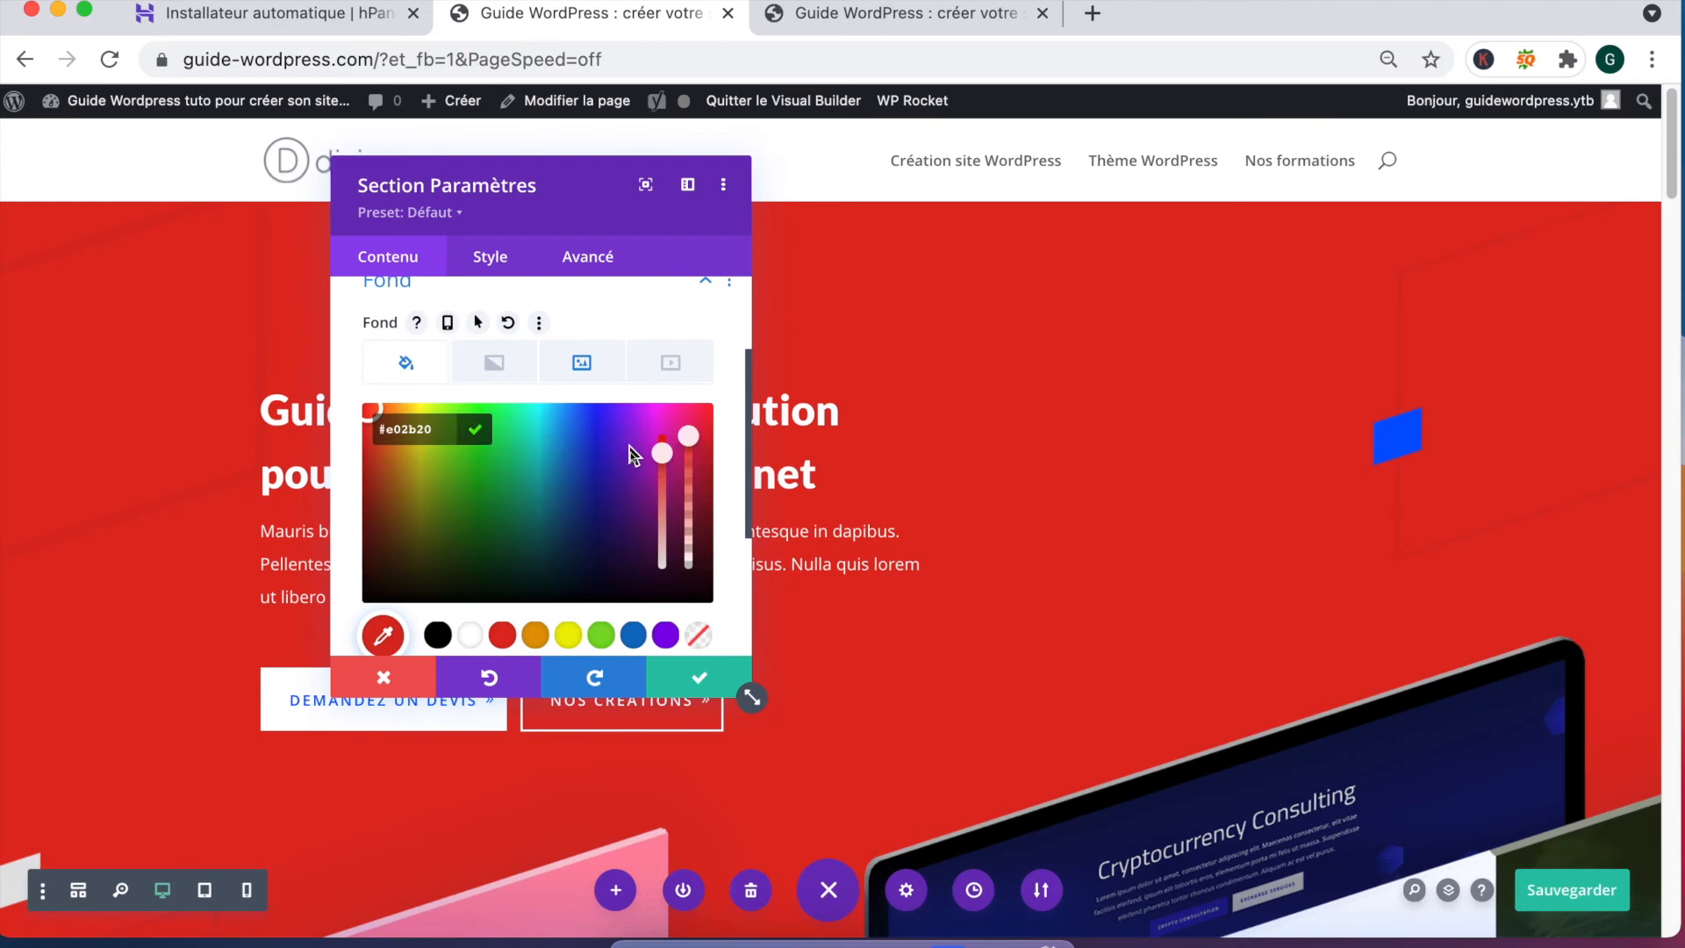
{"action": "left_click_drag", "start_coordinate": [693, 441], "coordinate": [693, 485]}
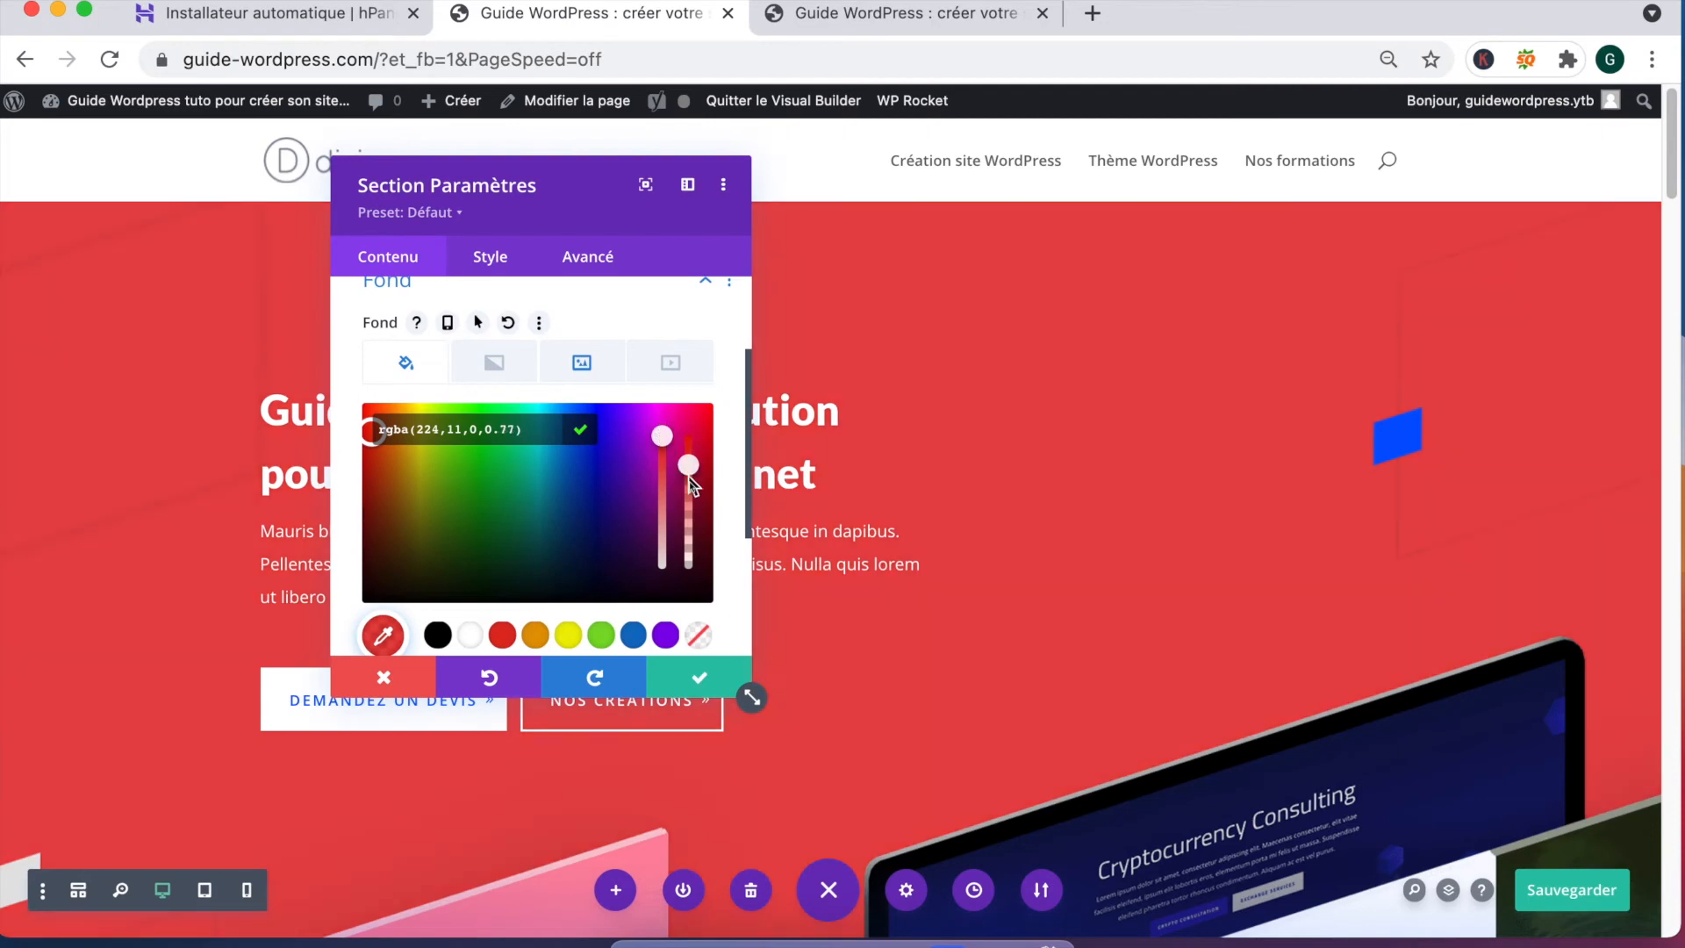
{"action": "left_click", "coordinate": [676, 672]}
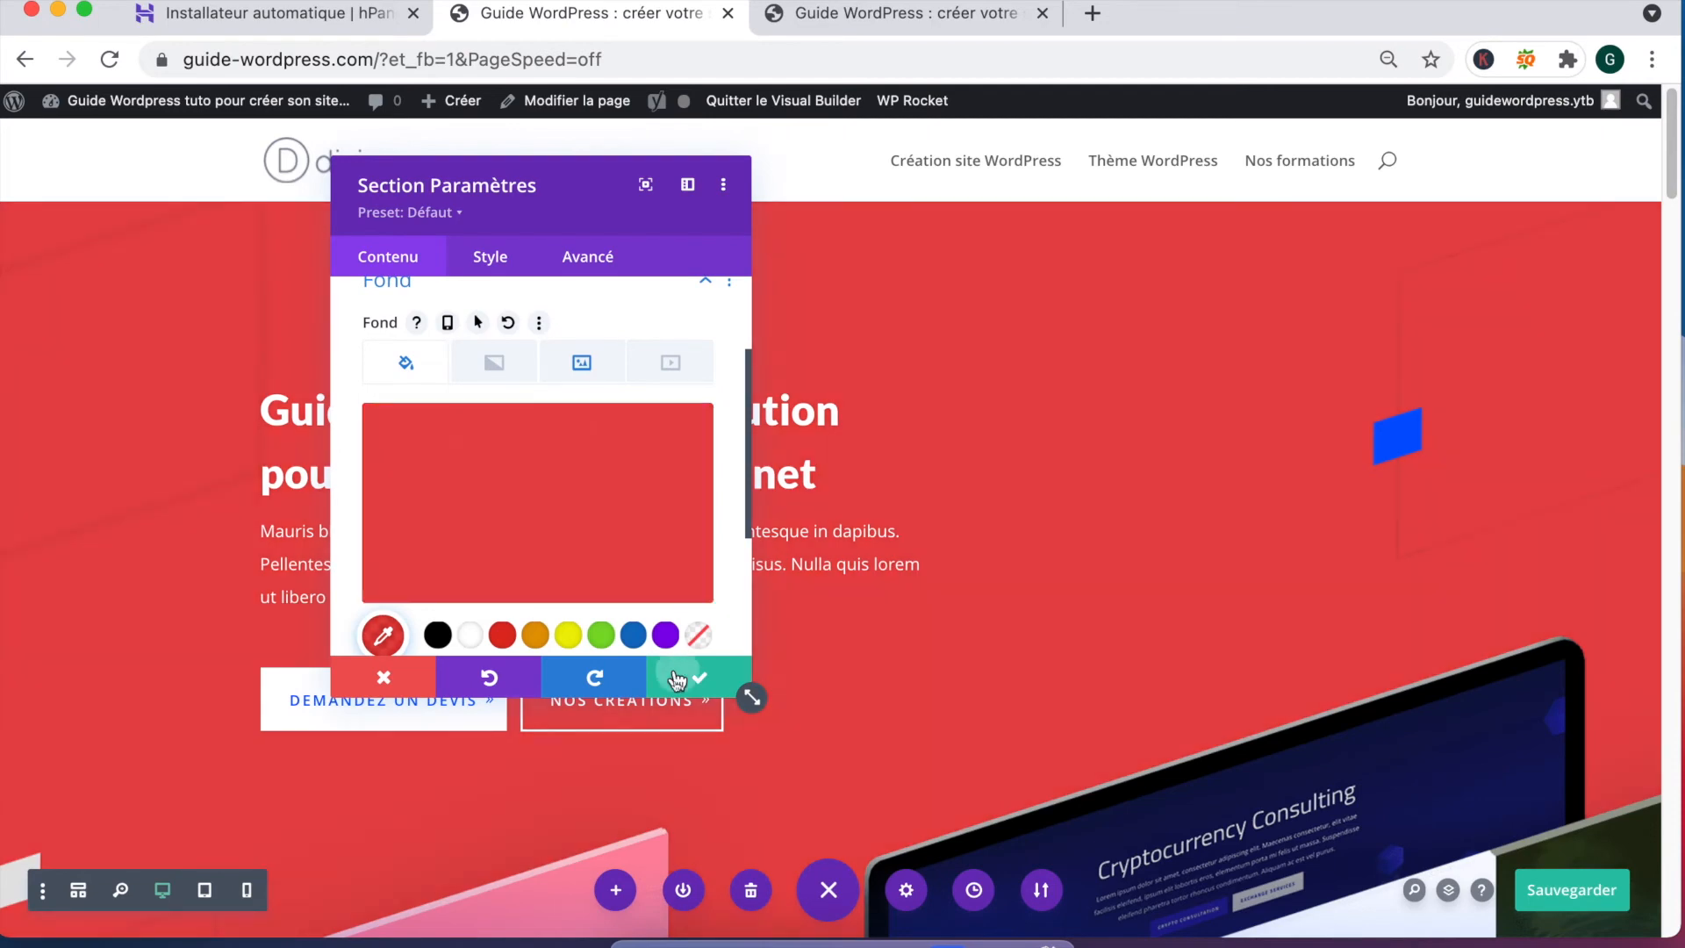
{"action": "left_click", "coordinate": [678, 675]}
Step: Add a red background colour to the 'Qui suis-je ?' section in its Fond settings
{"action": "scroll", "coordinate": [727, 466], "scroll_direction": "down", "scroll_amount": 4}
{"action": "scroll", "coordinate": [729, 443], "scroll_direction": "down", "scroll_amount": 8}
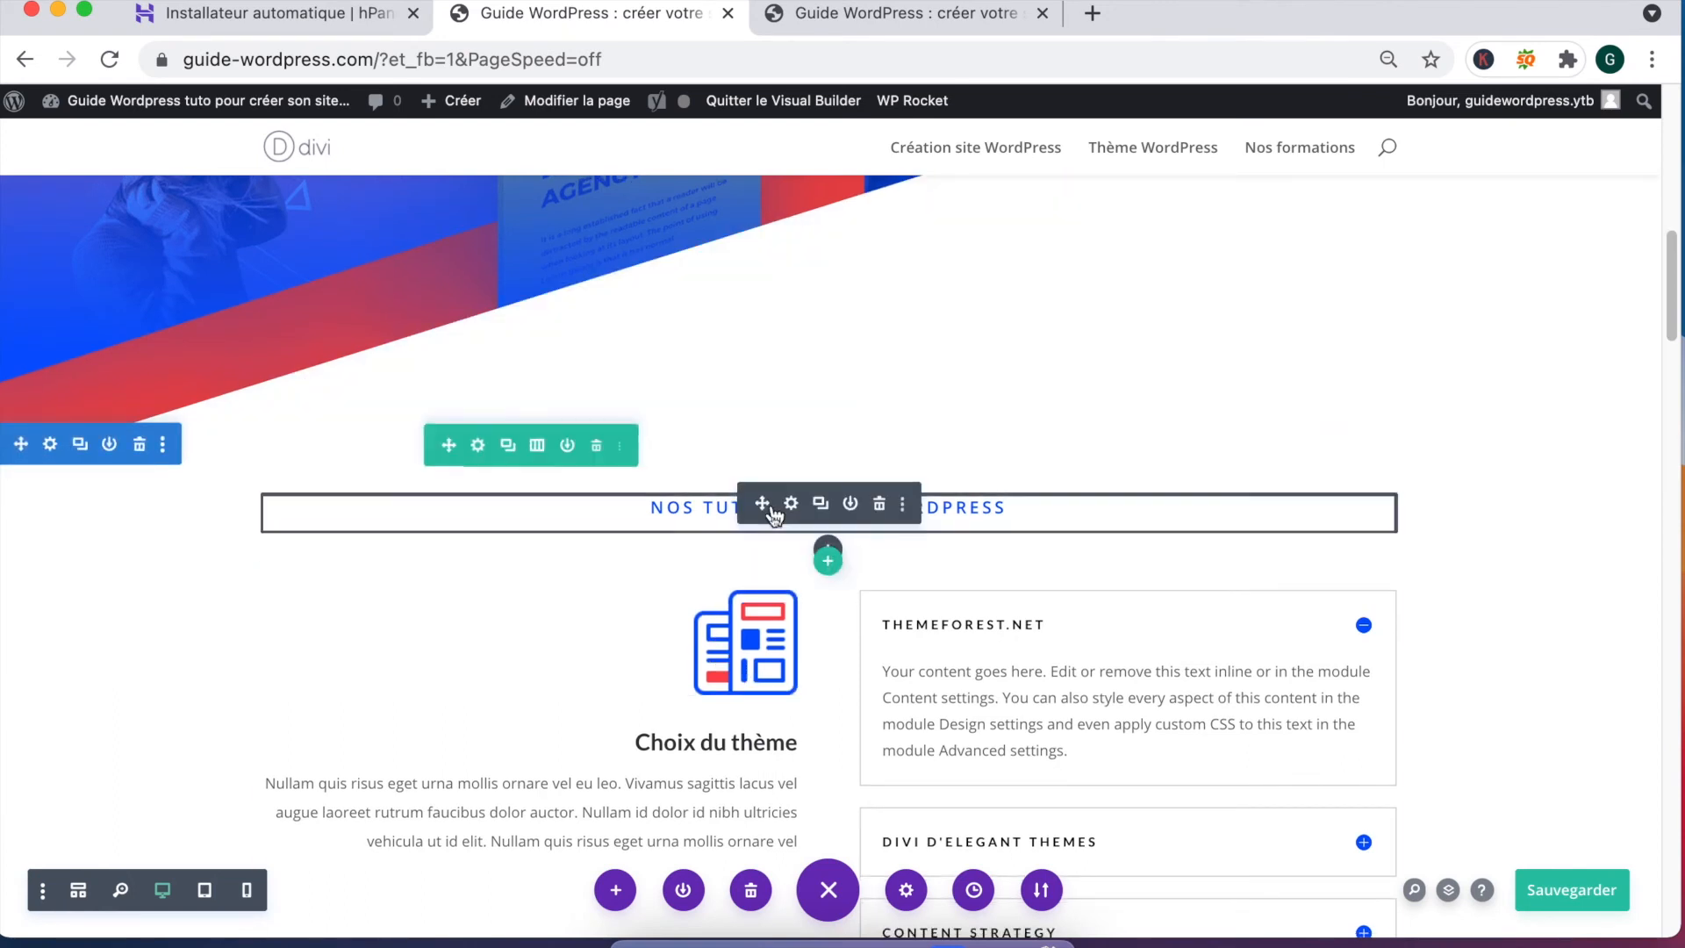
{"action": "scroll", "coordinate": [632, 594], "scroll_direction": "down", "scroll_amount": 15}
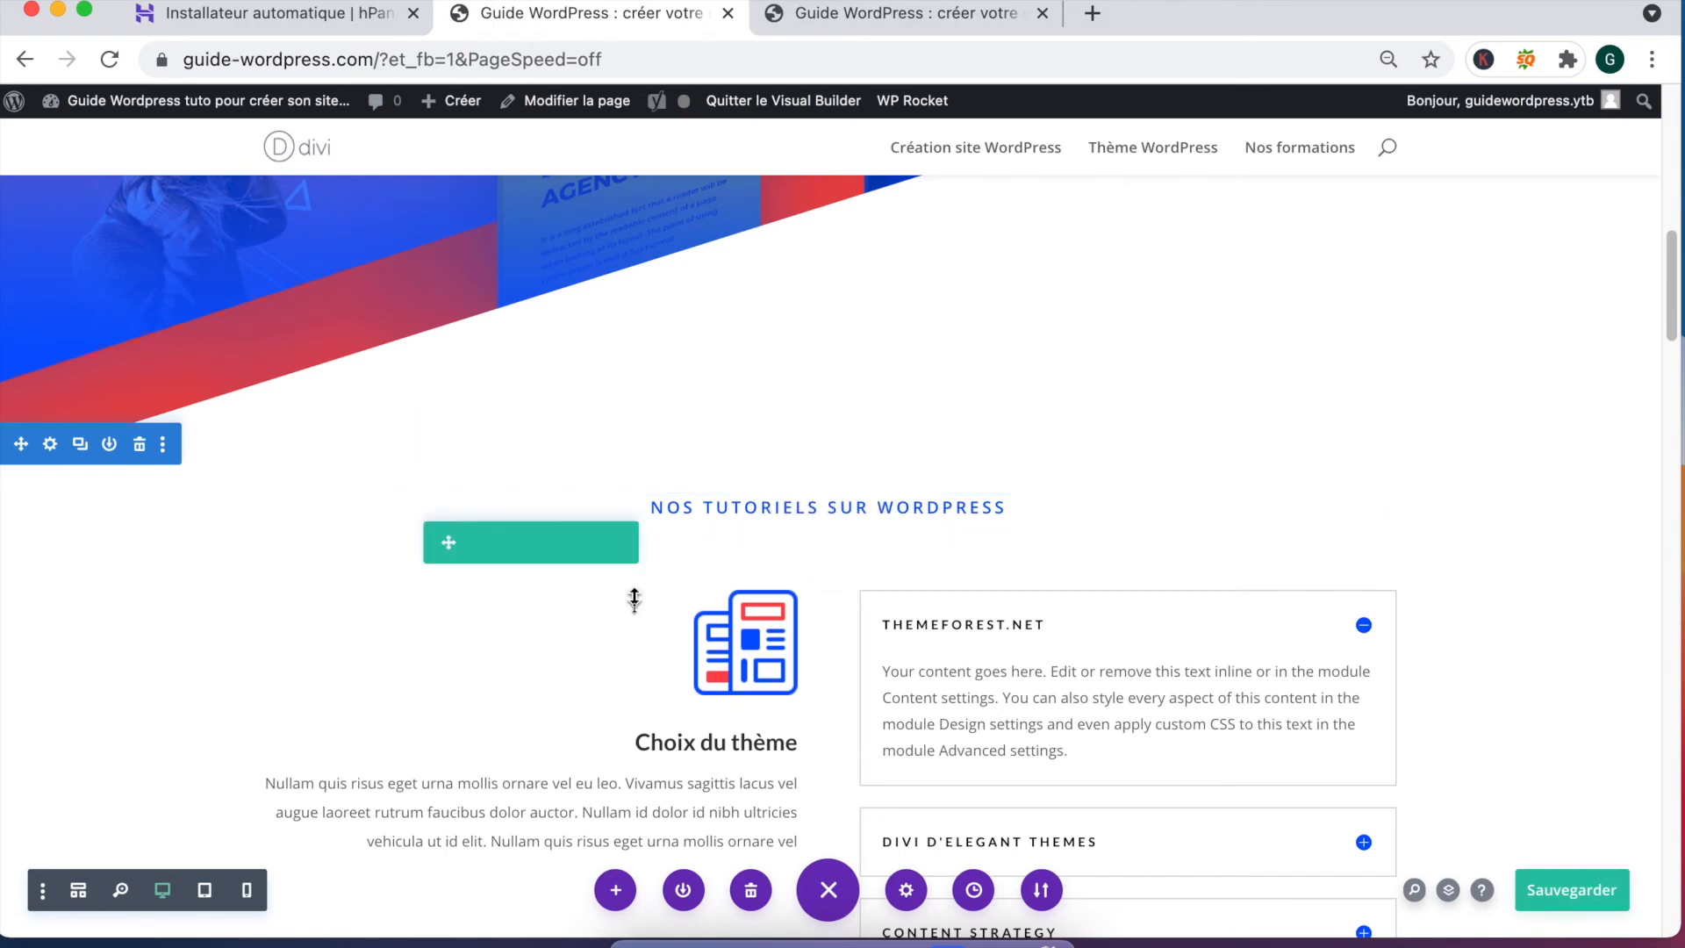
{"action": "scroll", "coordinate": [687, 577], "scroll_direction": "down", "scroll_amount": 14}
{"action": "scroll", "coordinate": [604, 574], "scroll_direction": "down", "scroll_amount": 5}
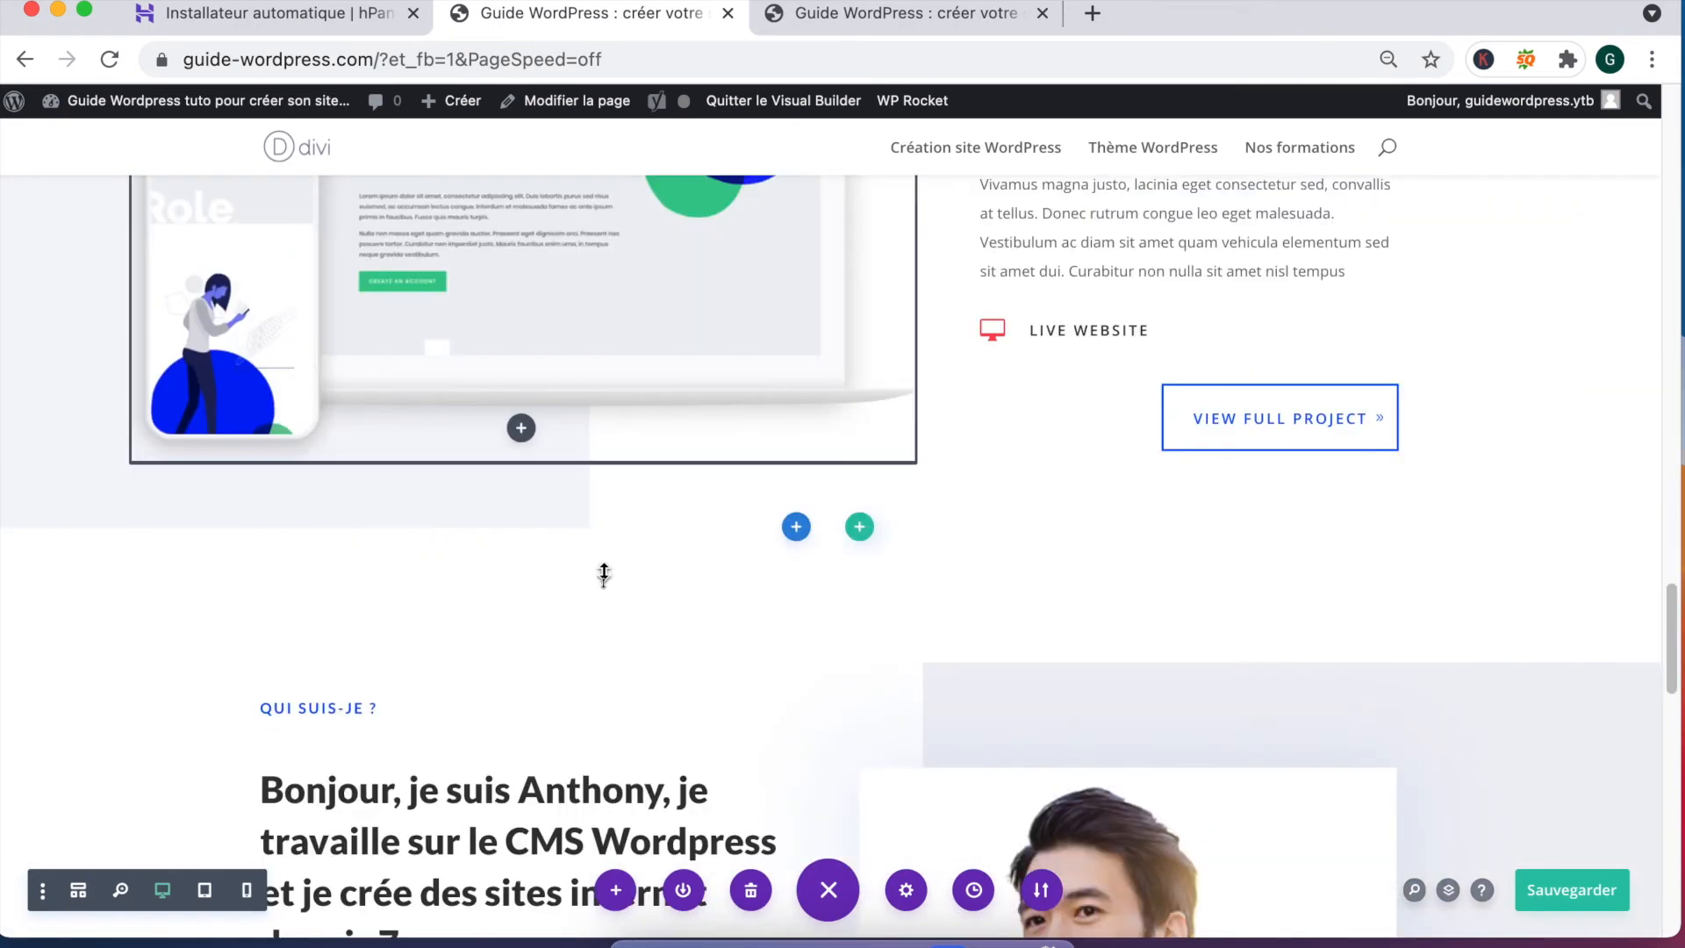
{"action": "scroll", "coordinate": [758, 552], "scroll_direction": "down", "scroll_amount": 7}
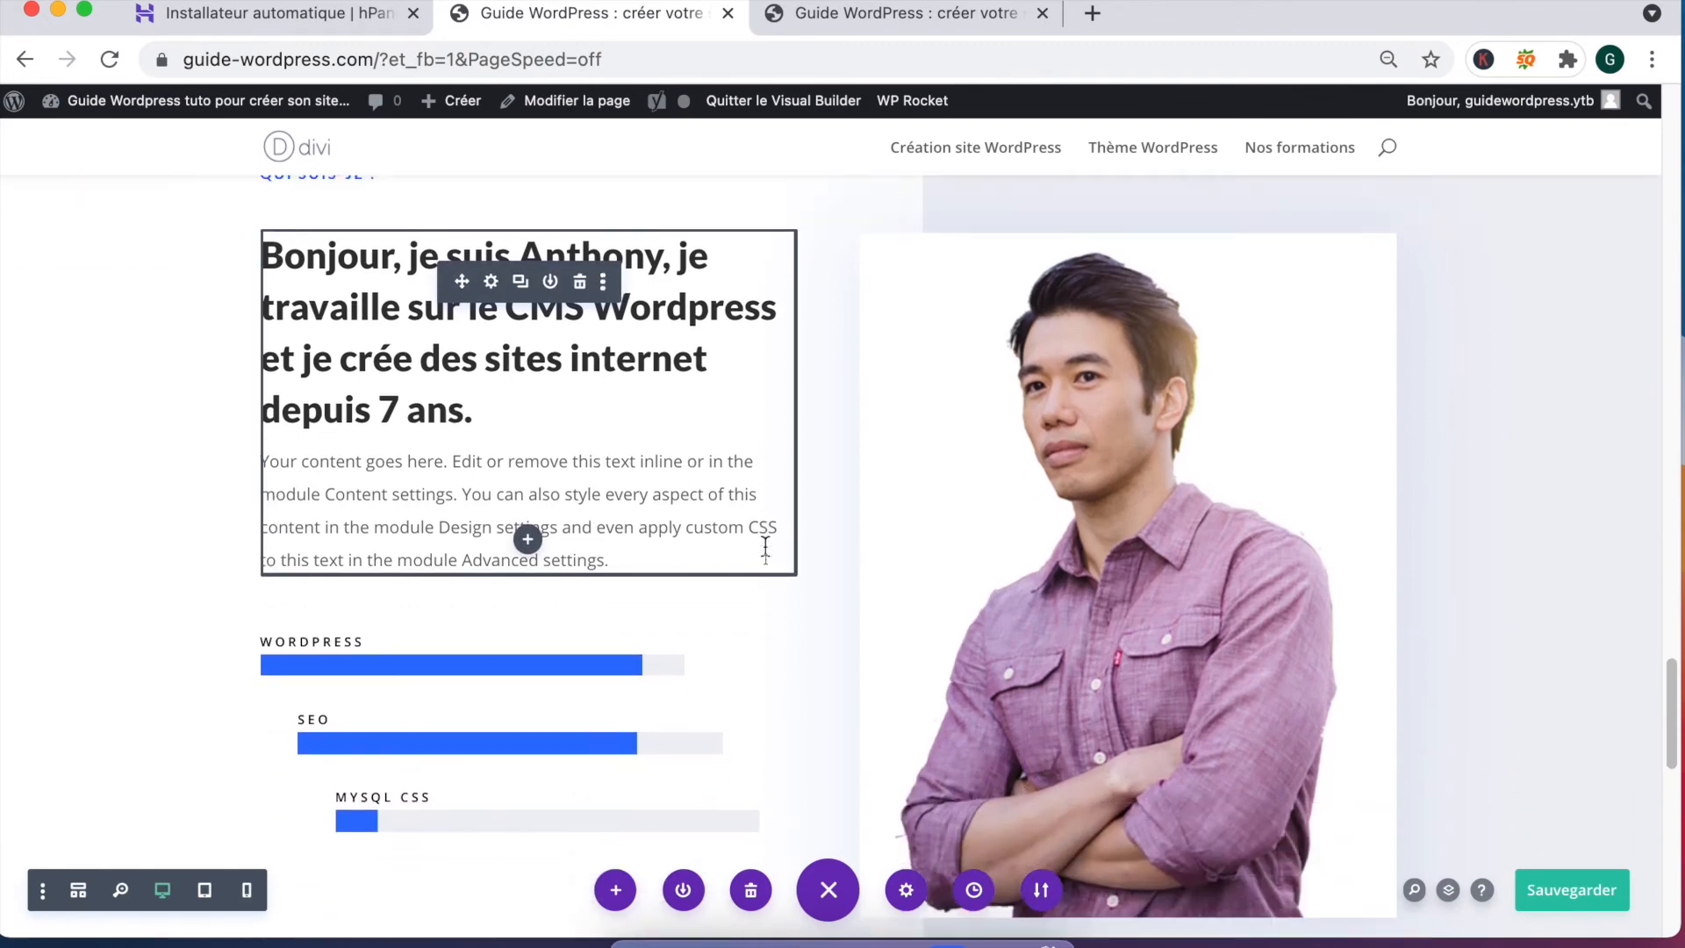
{"action": "scroll", "coordinate": [765, 550], "scroll_direction": "down", "scroll_amount": 3}
{"action": "scroll", "coordinate": [763, 550], "scroll_direction": "up", "scroll_amount": 11}
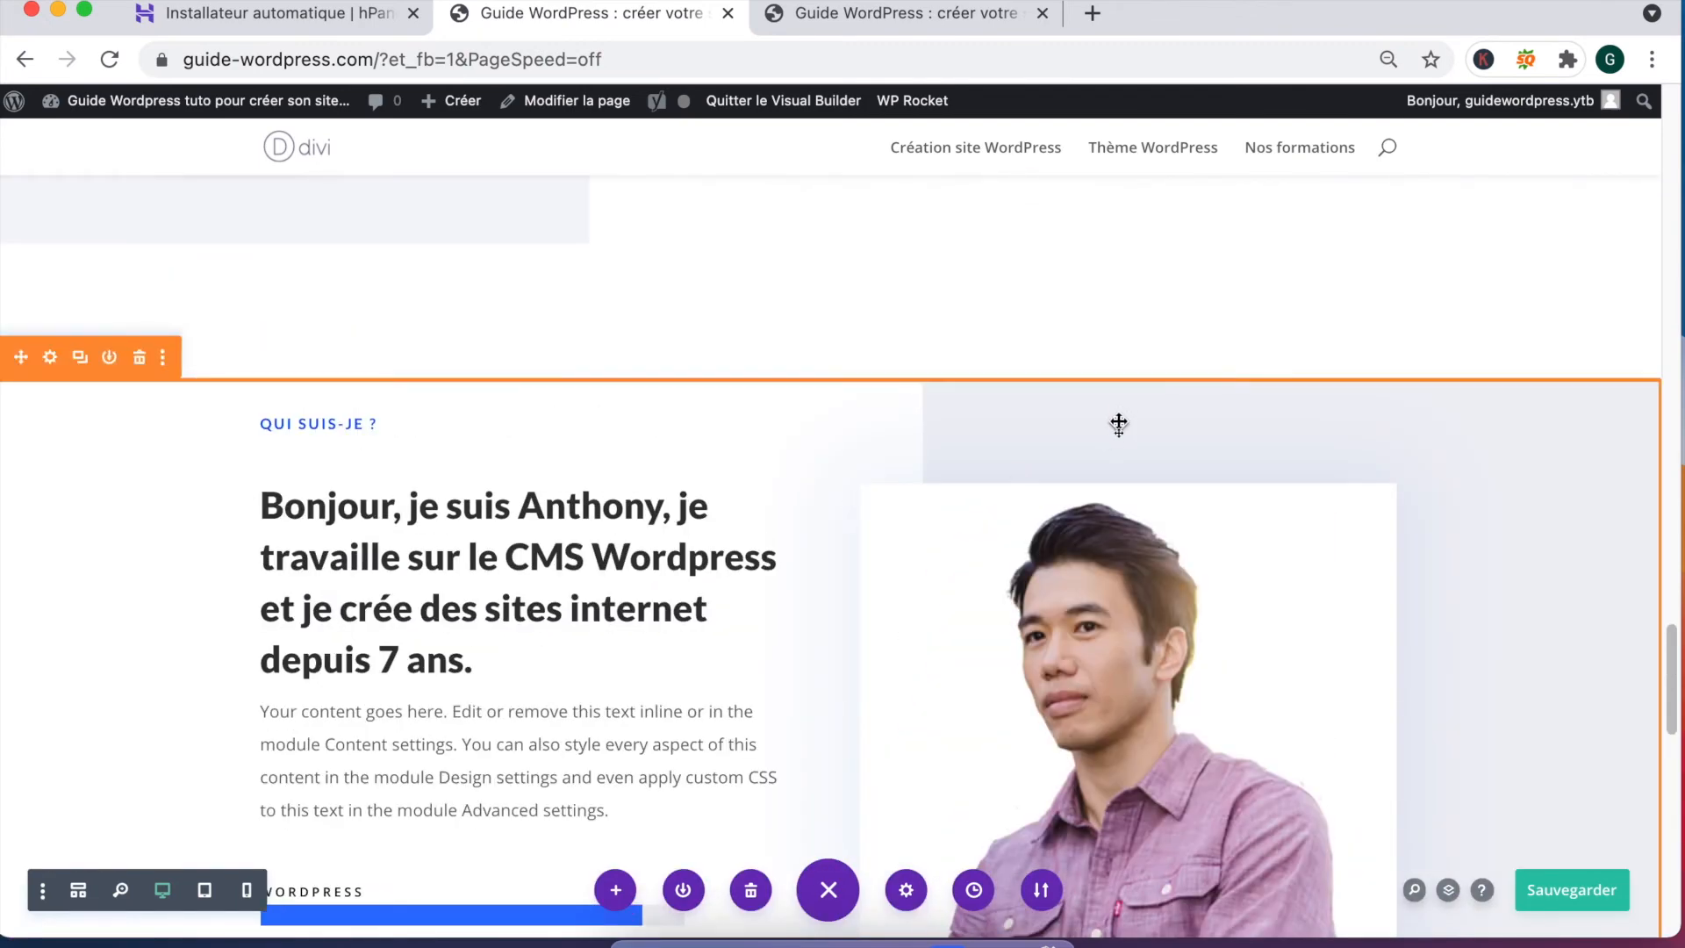
{"action": "left_click", "coordinate": [52, 358]}
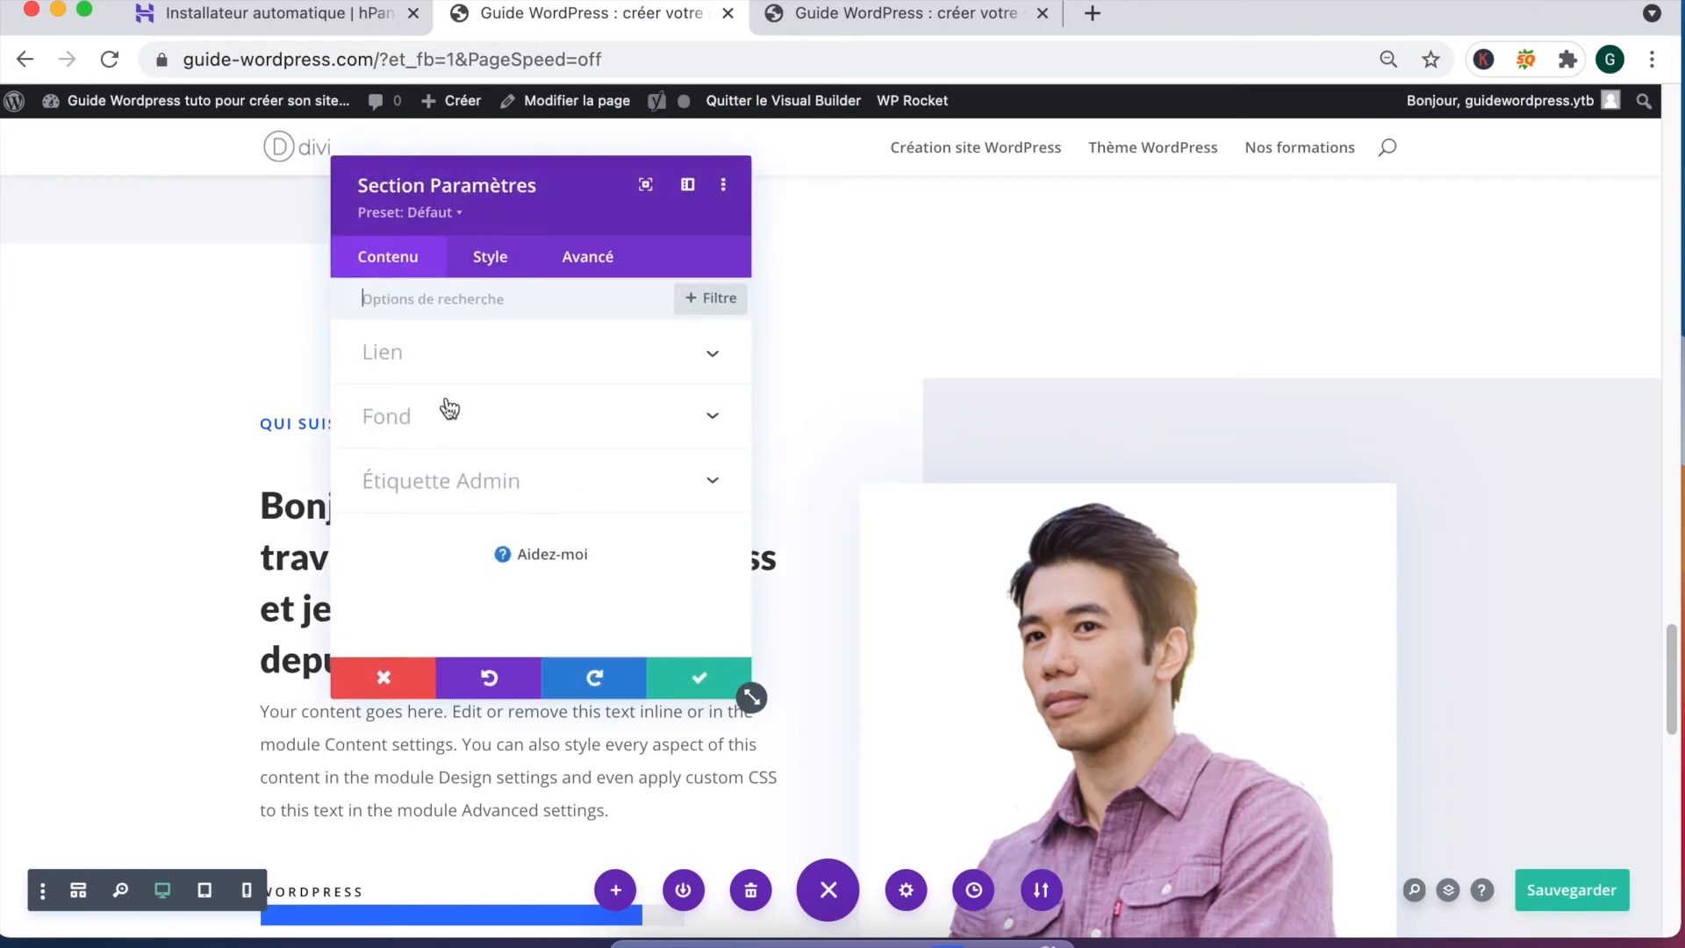
{"action": "left_click", "coordinate": [444, 425]}
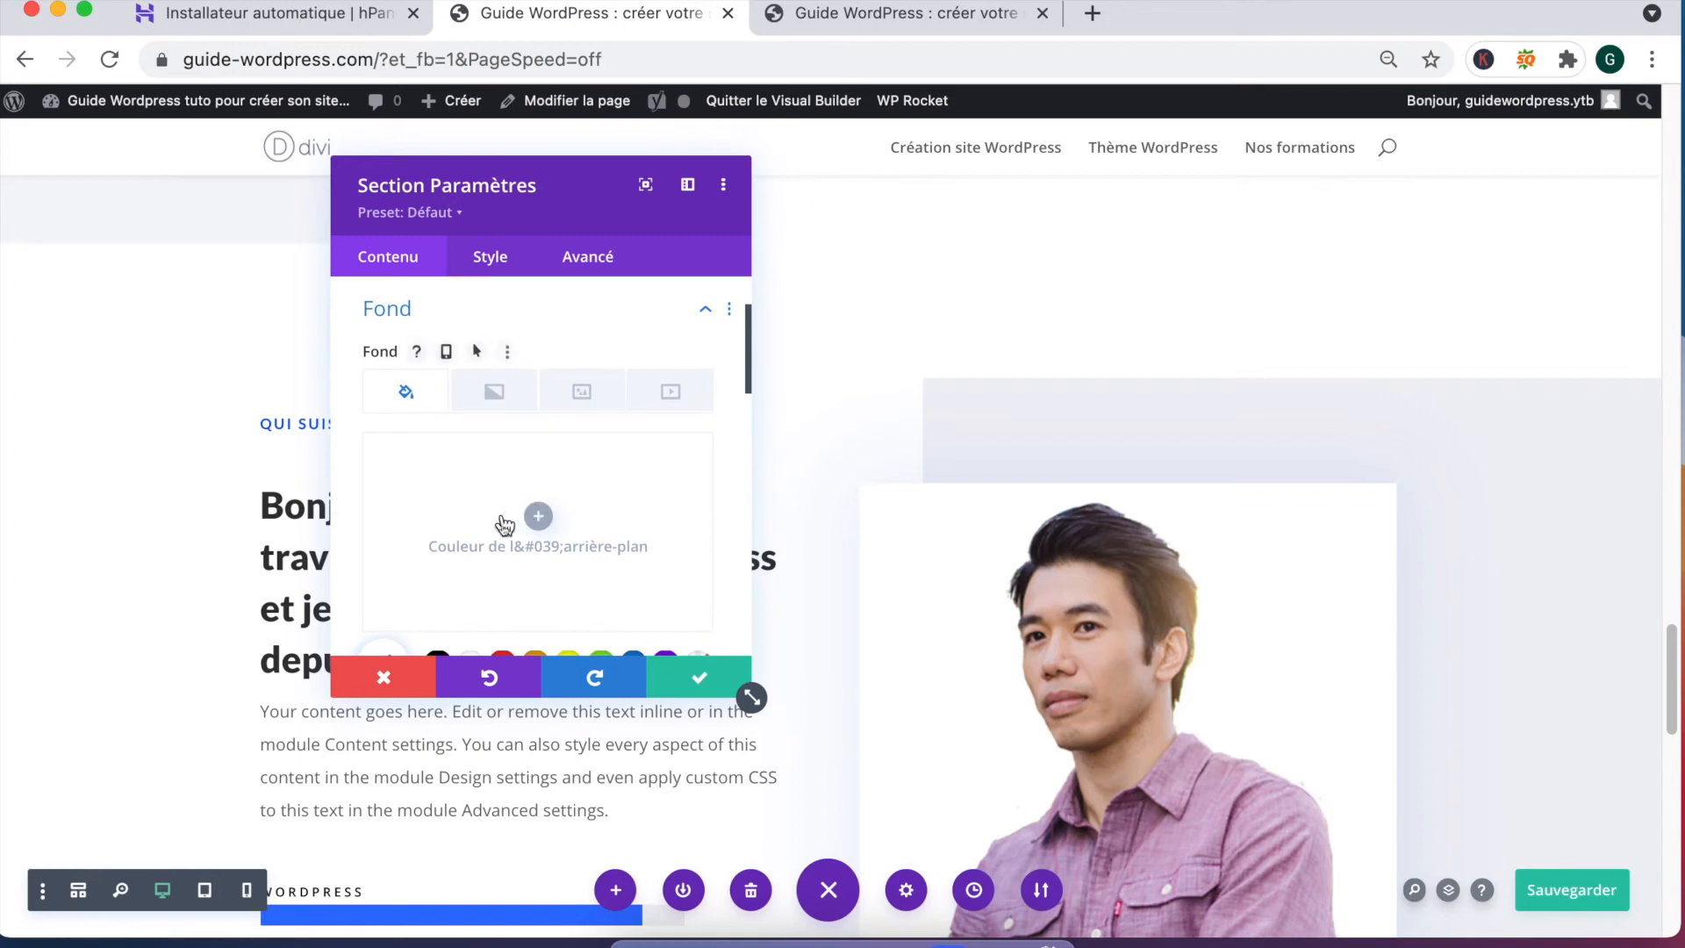
{"action": "left_click", "coordinate": [539, 517]}
{"action": "scroll", "coordinate": [524, 609], "scroll_direction": "down", "scroll_amount": 2}
{"action": "scroll", "coordinate": [519, 597], "scroll_direction": "up", "scroll_amount": 2}
{"action": "left_click", "coordinate": [508, 565]}
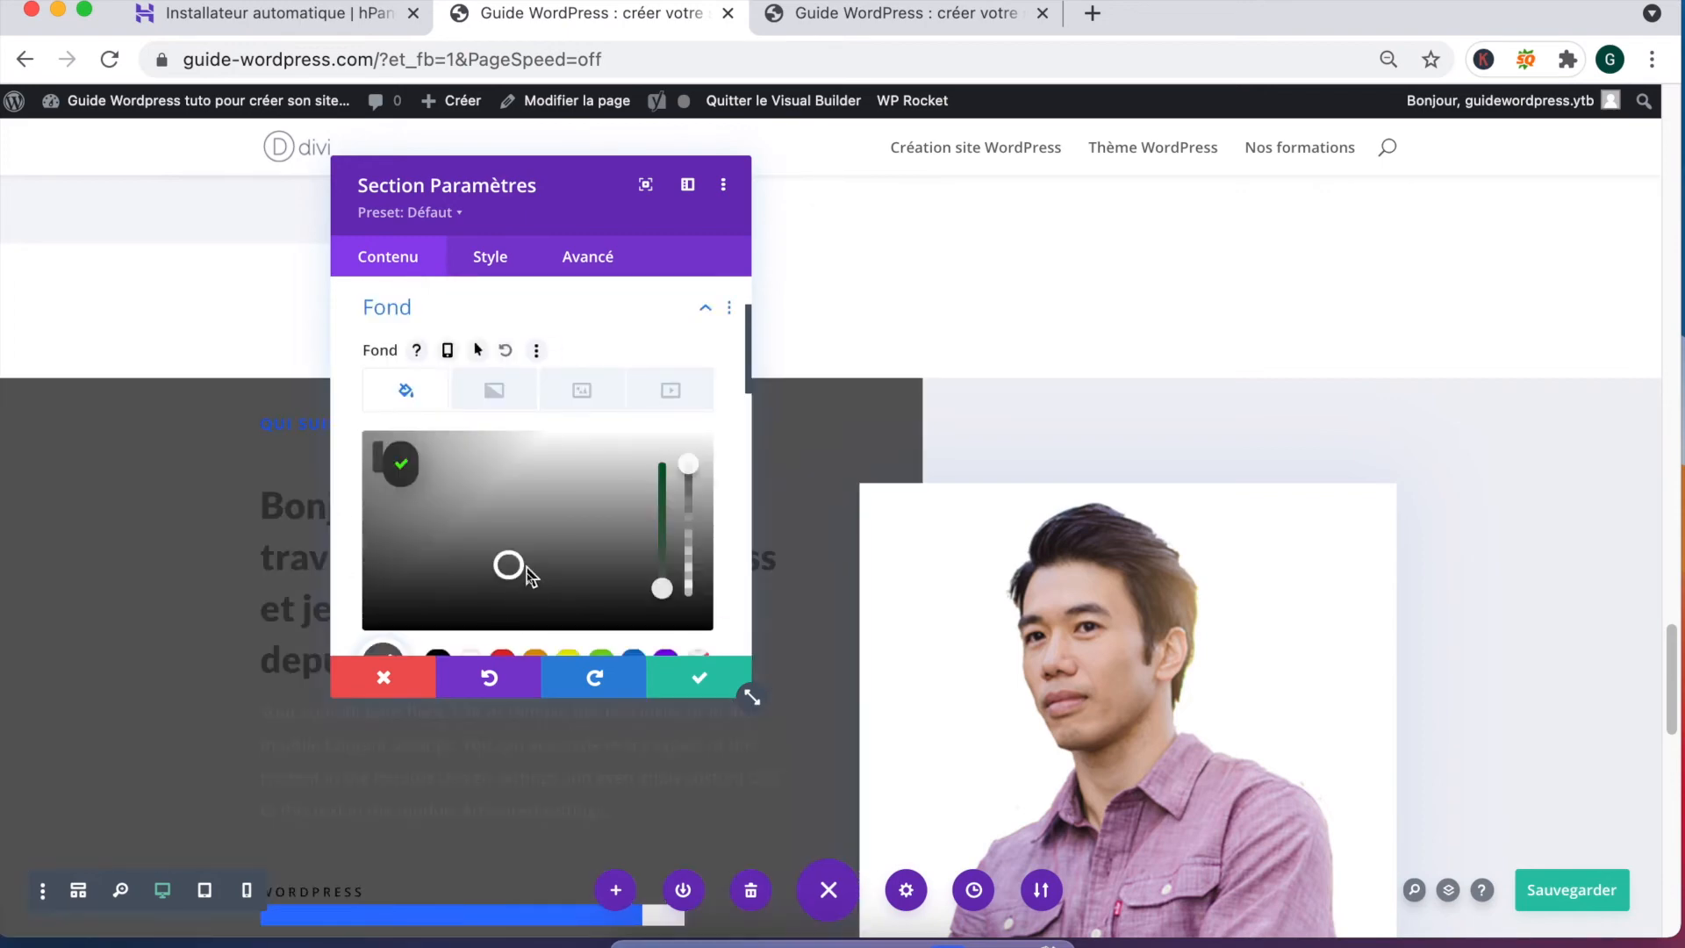
{"action": "scroll", "coordinate": [527, 570], "scroll_direction": "down", "scroll_amount": 4}
{"action": "left_click", "coordinate": [507, 379]}
Step: Adjust the colour picker to pale pink #e5c9c9 and apply it
{"action": "scroll", "coordinate": [541, 387], "scroll_direction": "up", "scroll_amount": 5}
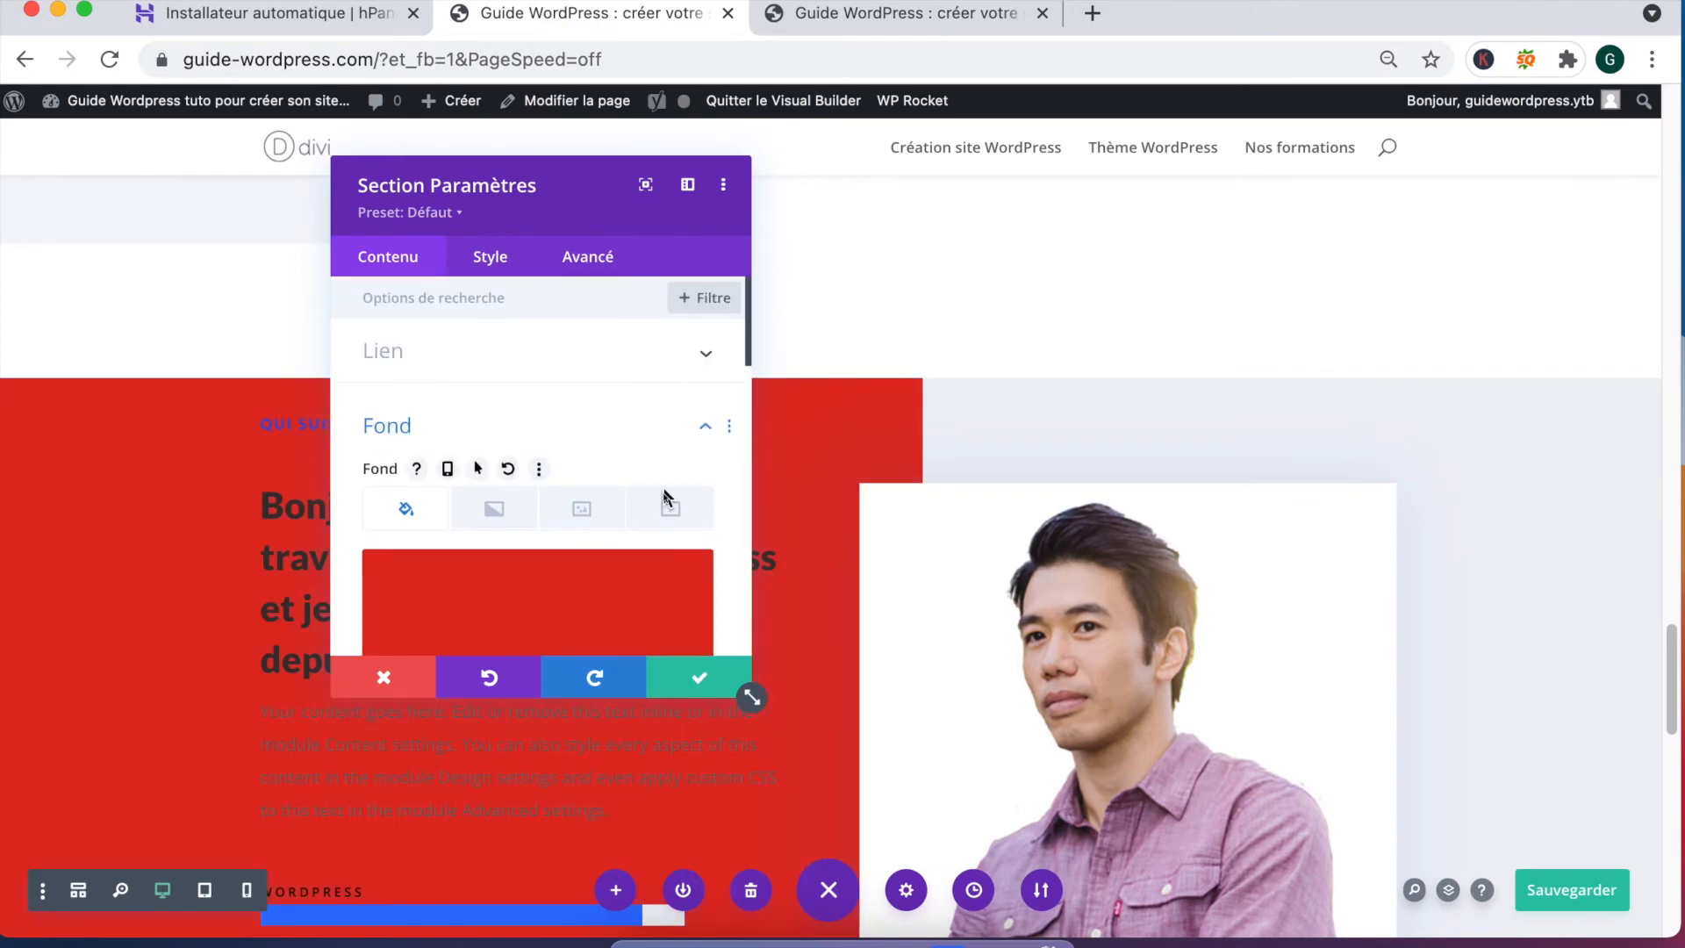
{"action": "scroll", "coordinate": [664, 496], "scroll_direction": "down", "scroll_amount": 4}
{"action": "scroll", "coordinate": [665, 451], "scroll_direction": "up", "scroll_amount": 3}
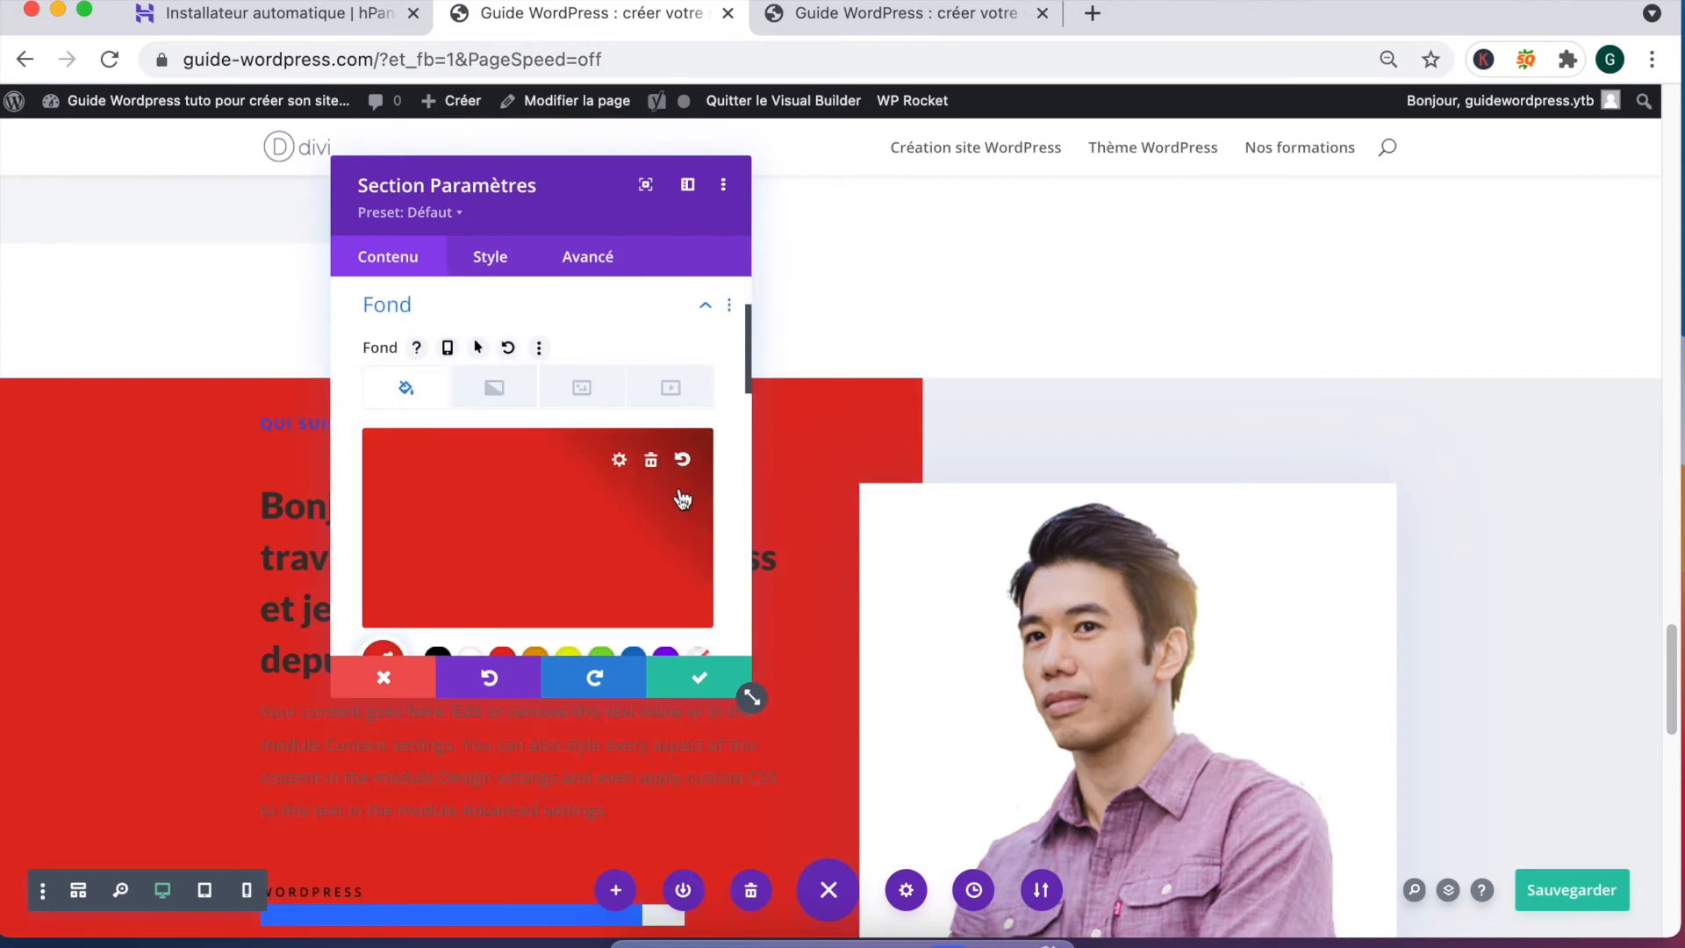
{"action": "left_click", "coordinate": [618, 461]}
{"action": "left_click_drag", "start_coordinate": [688, 462], "coordinate": [686, 506]}
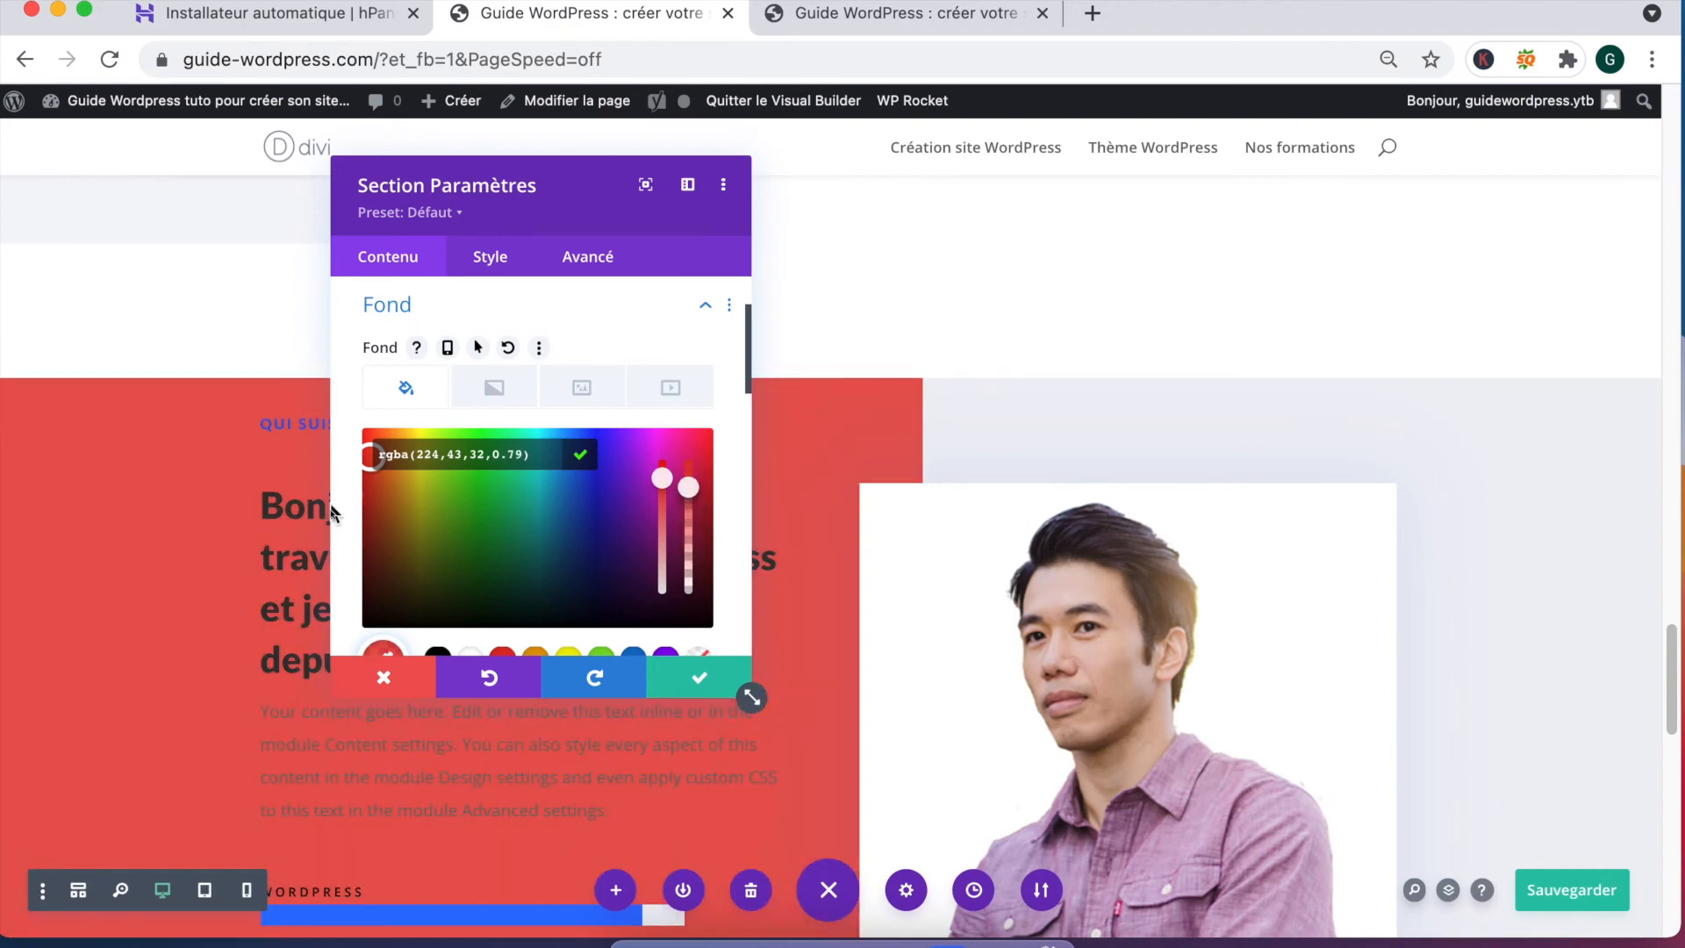
{"action": "left_click", "coordinate": [378, 492]}
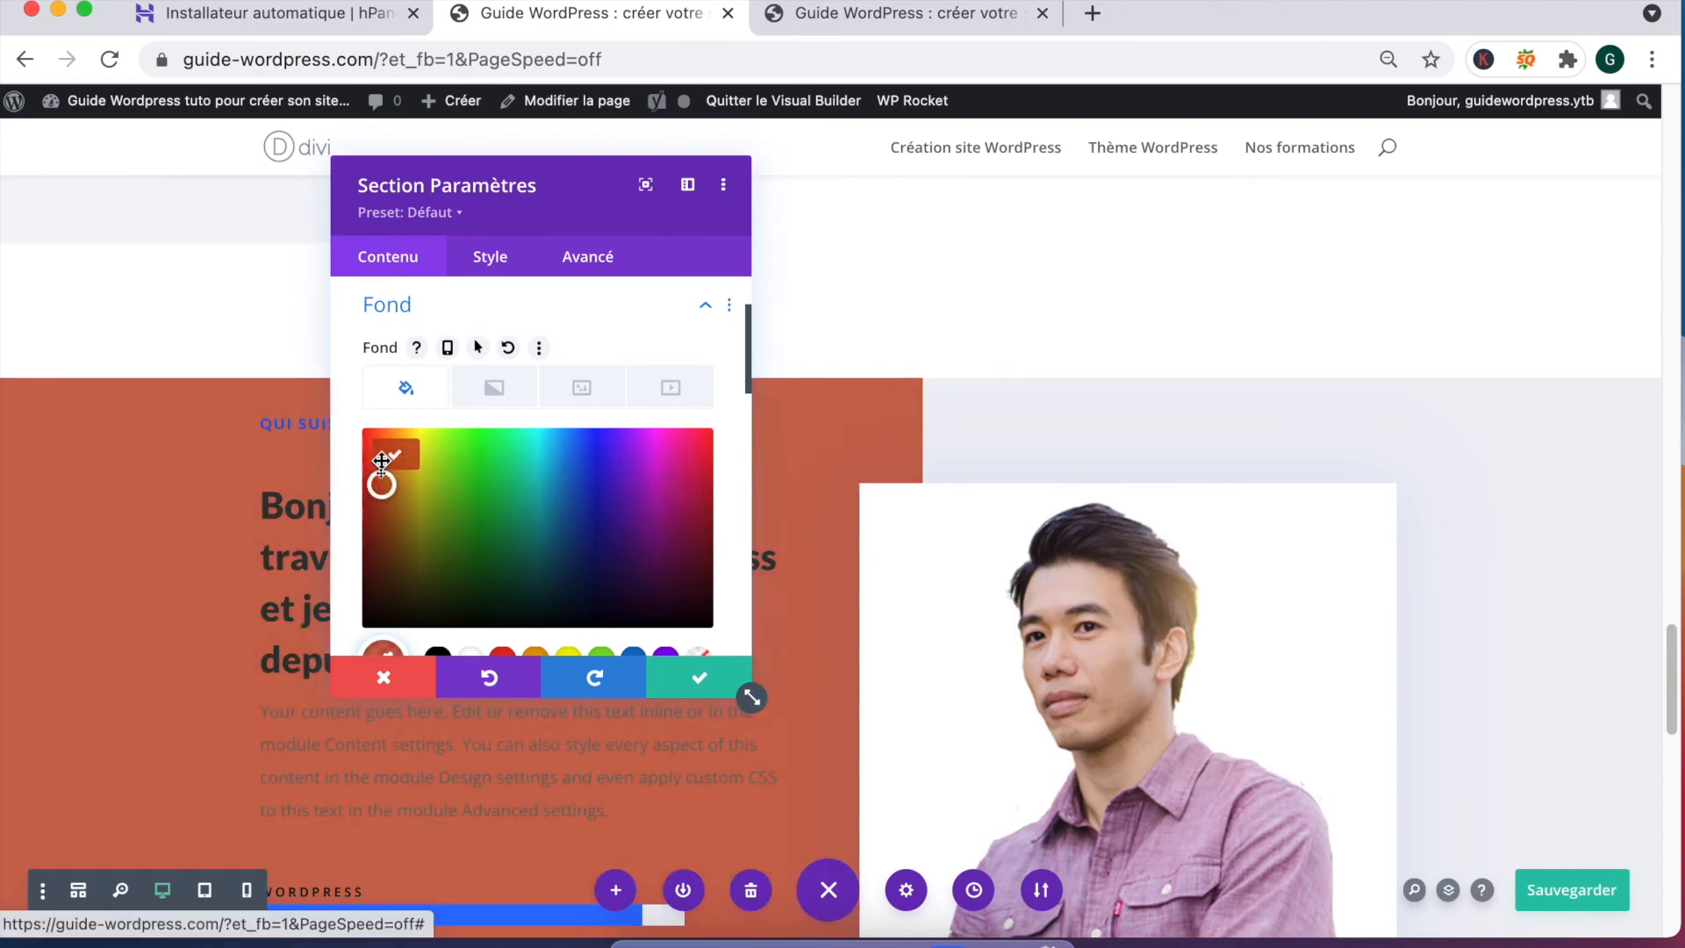
{"action": "left_click_drag", "start_coordinate": [379, 452], "coordinate": [364, 455]}
{"action": "mouse_move", "coordinate": [648, 476]}
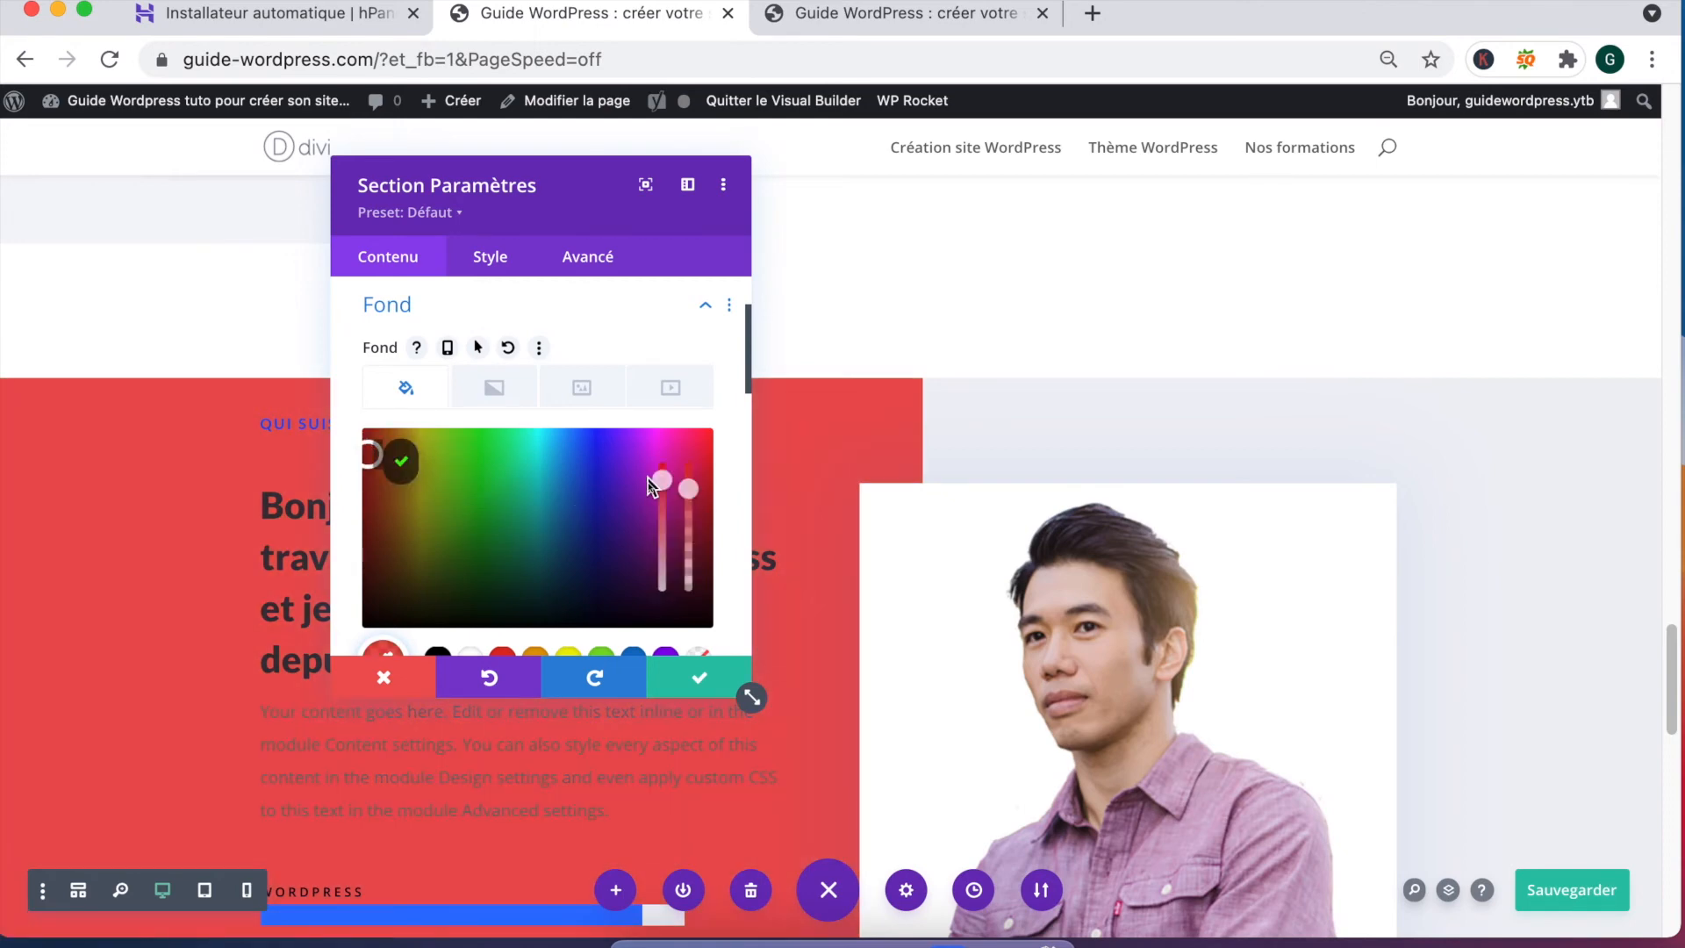
{"action": "left_click_drag", "start_coordinate": [662, 501], "coordinate": [663, 542]}
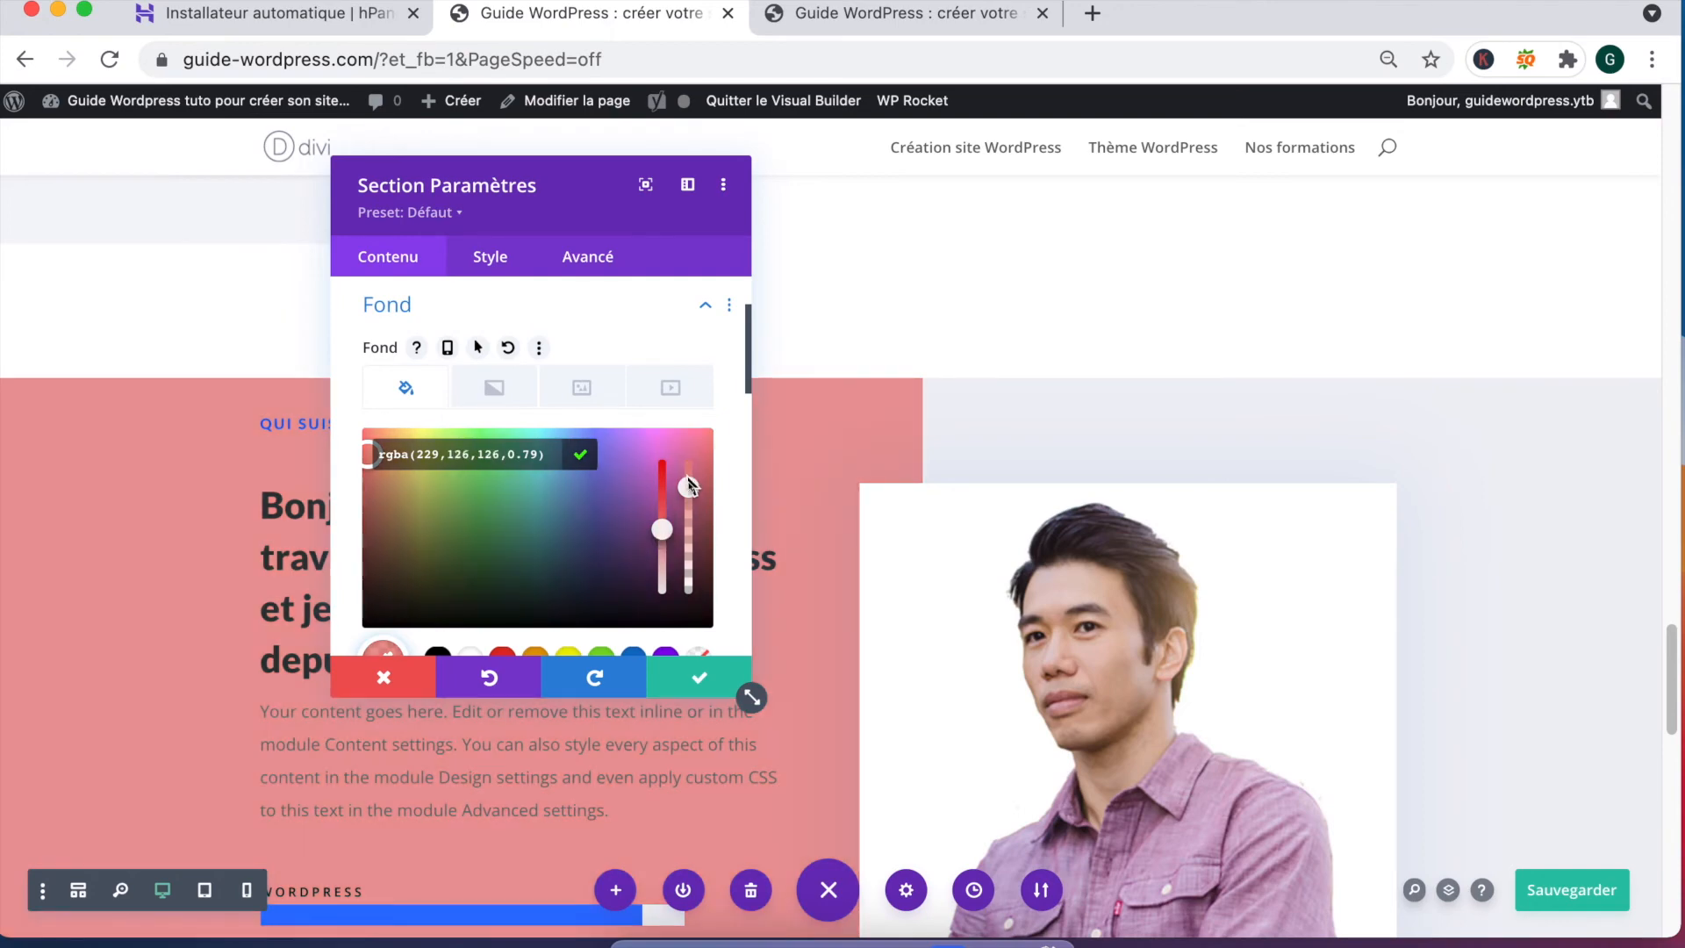
{"action": "left_click_drag", "start_coordinate": [689, 474], "coordinate": [689, 458]}
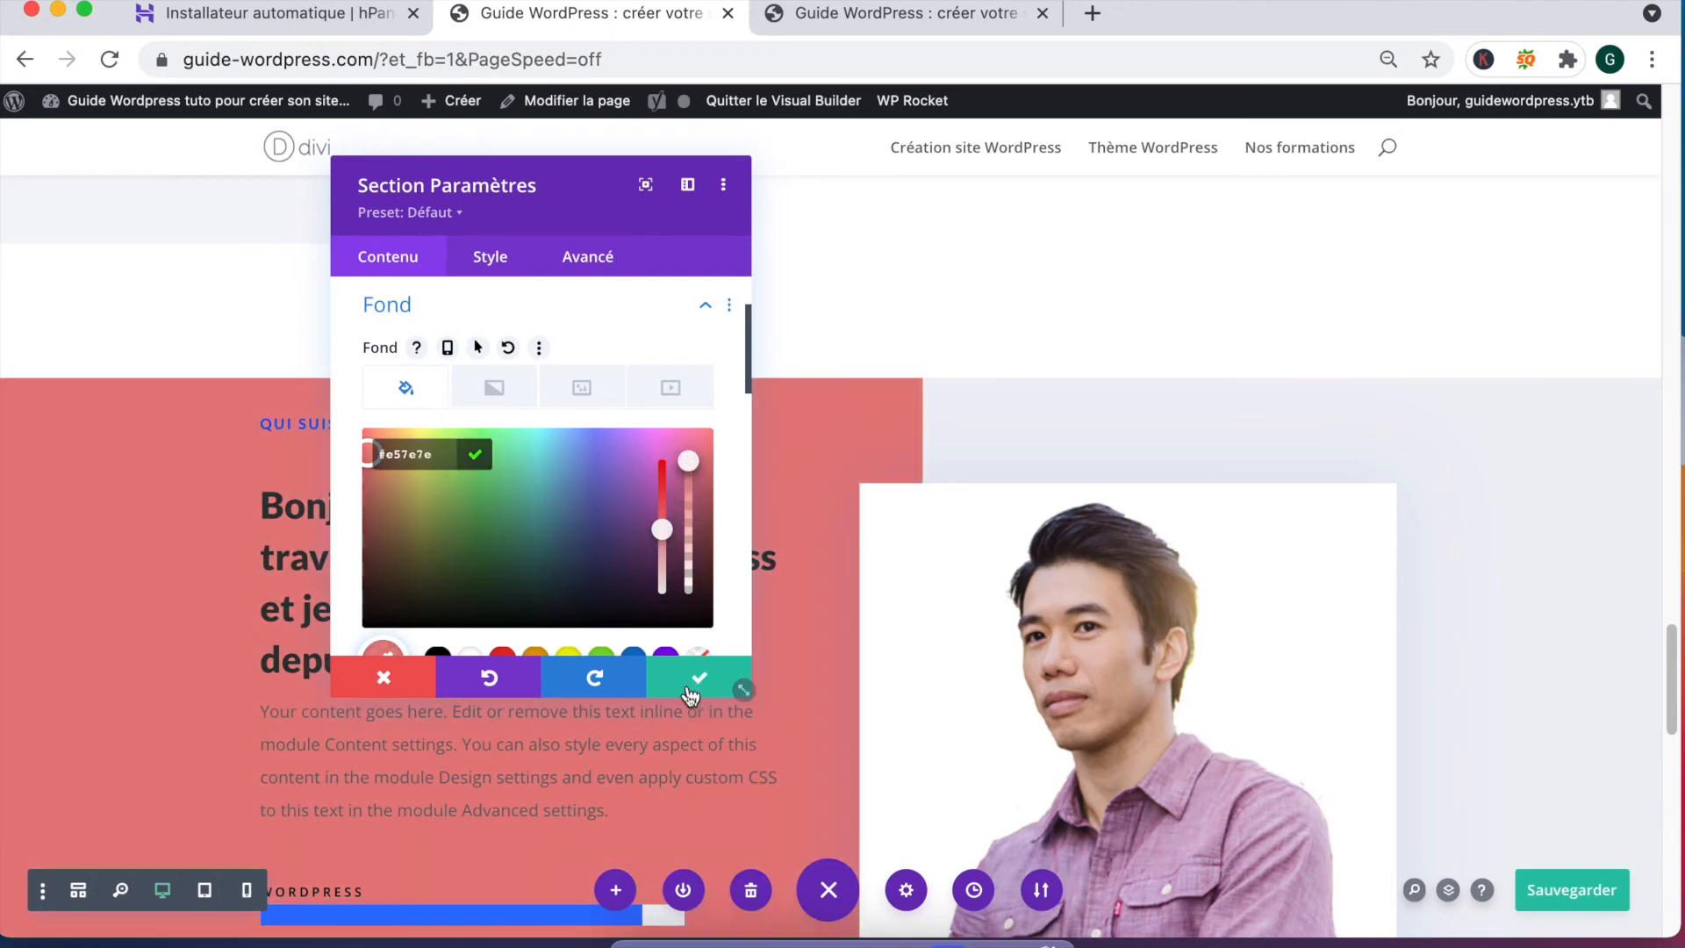
{"action": "left_click", "coordinate": [661, 480]}
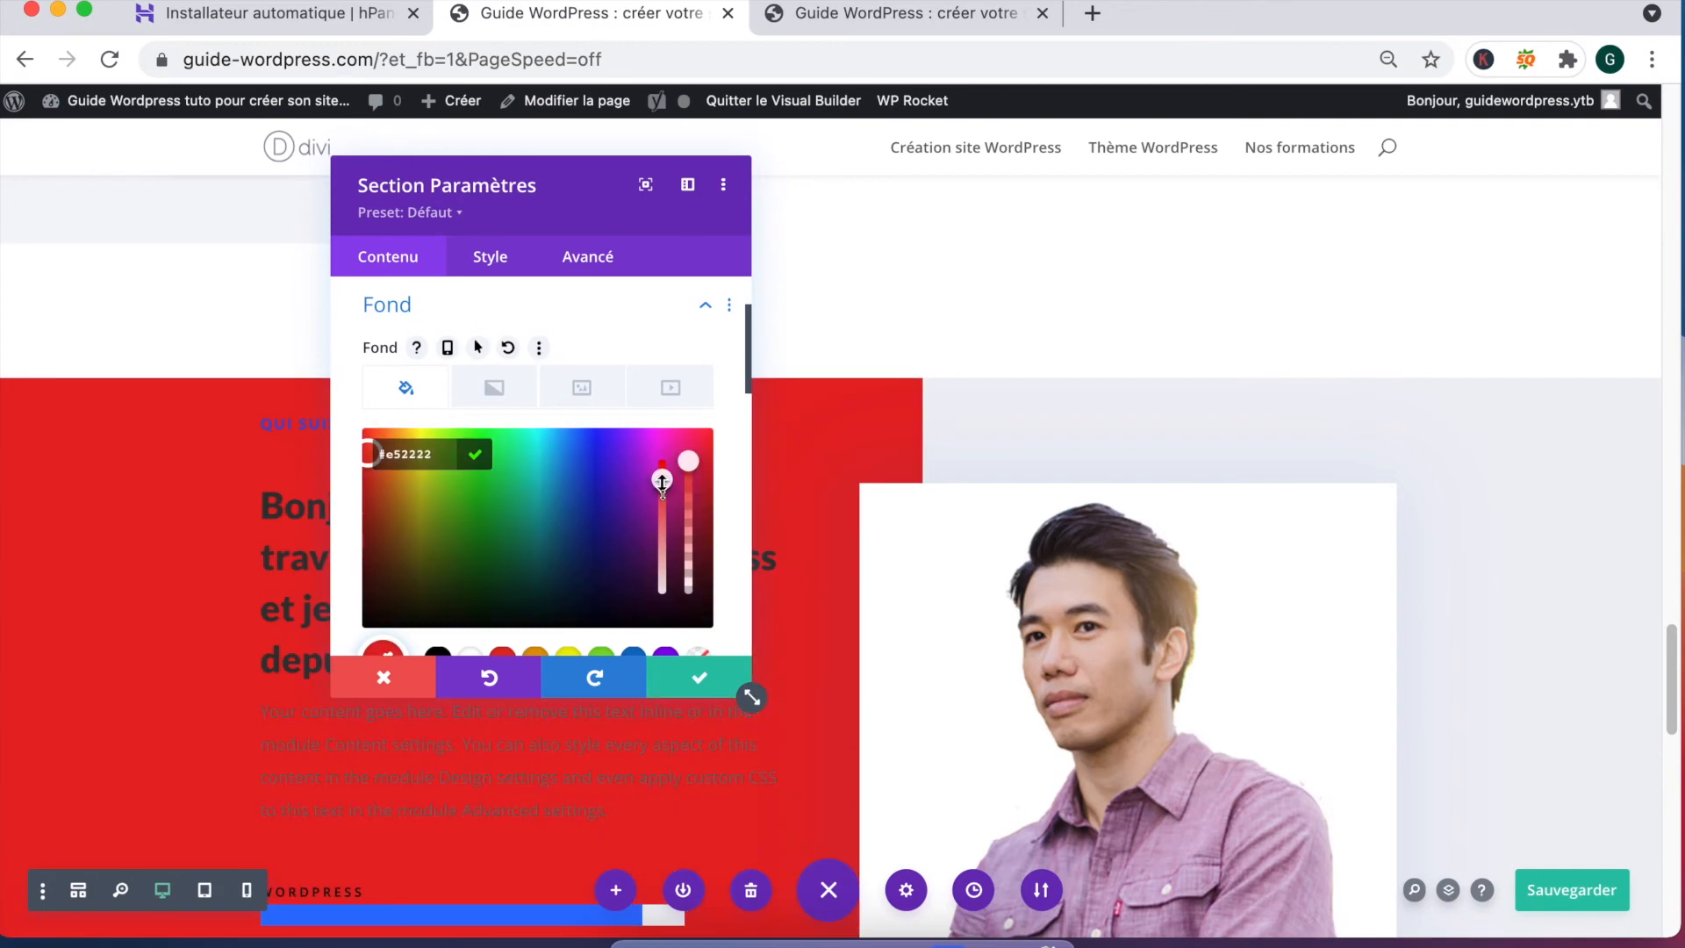
{"action": "left_click", "coordinate": [663, 558]}
{"action": "left_click_drag", "start_coordinate": [663, 569], "coordinate": [663, 575]}
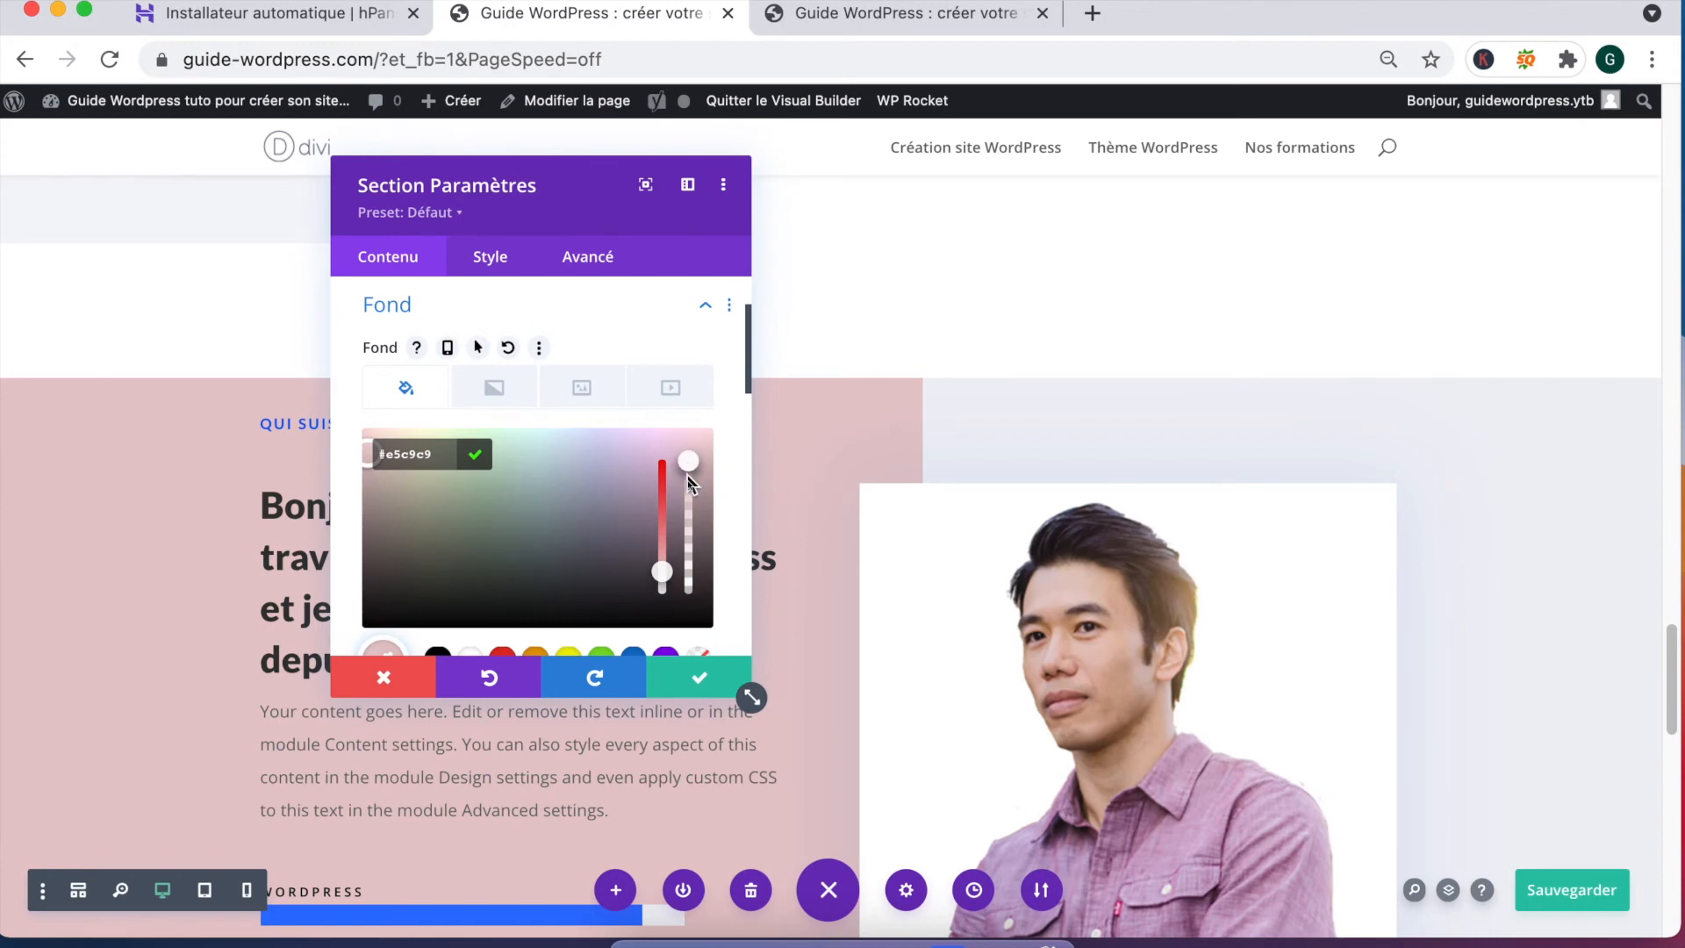
{"action": "left_click", "coordinate": [679, 670]}
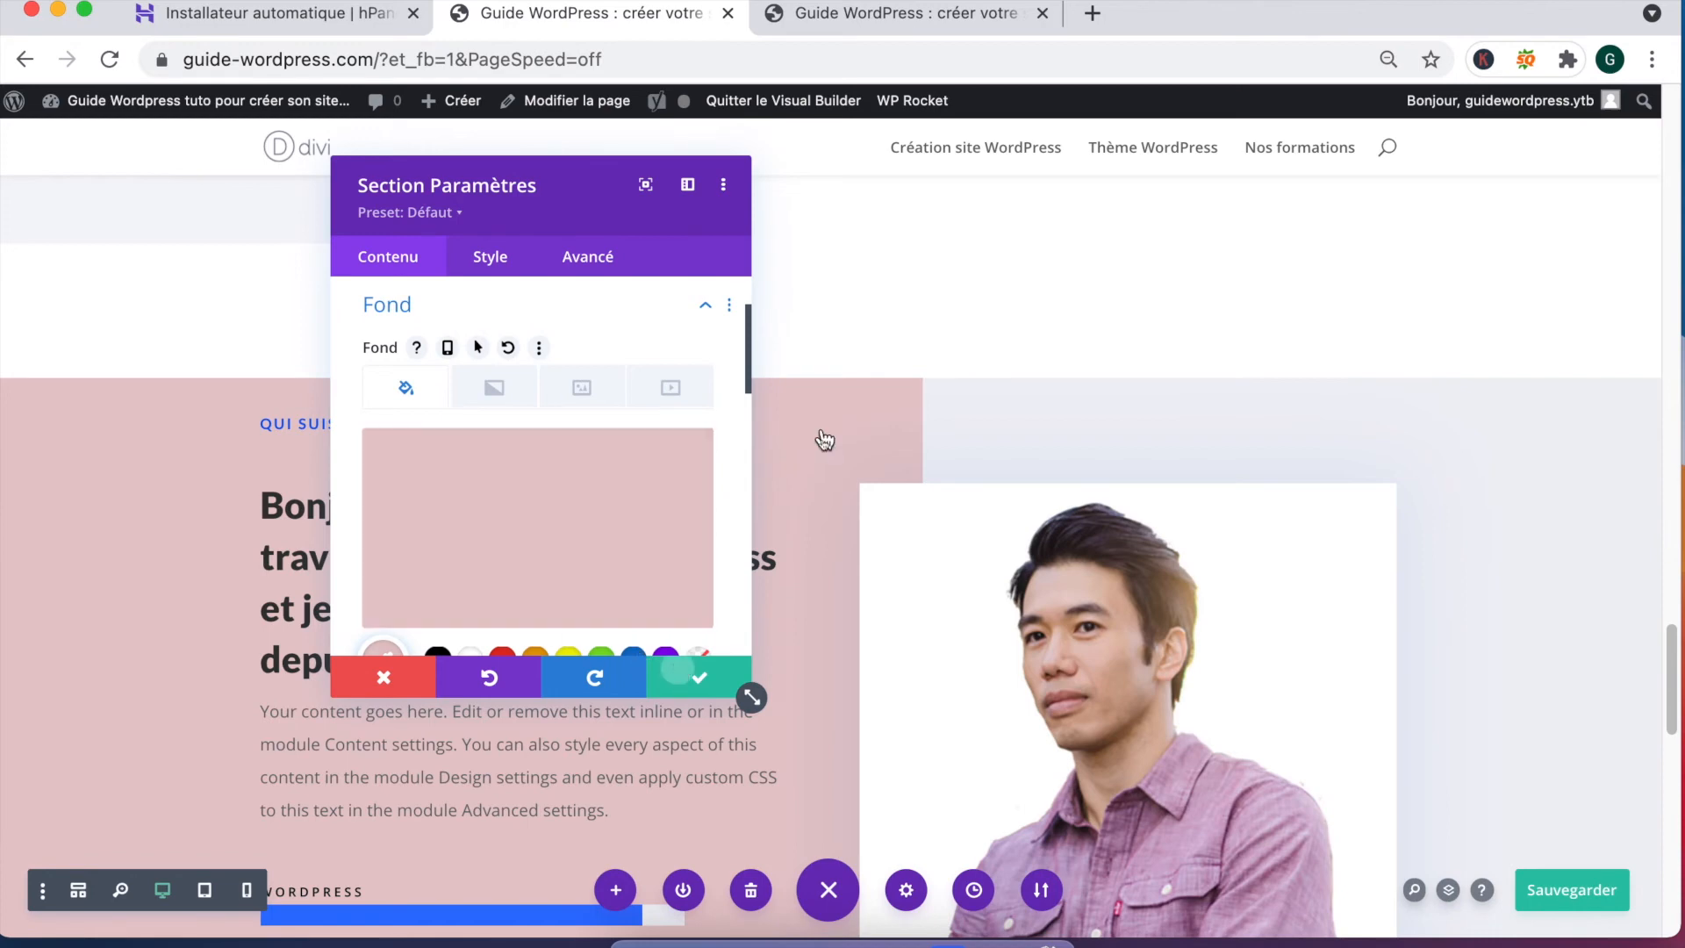
Step: In the intro text module's settings, expand Fond and choose the white background swatch
{"action": "scroll", "coordinate": [801, 446], "scroll_direction": "down", "scroll_amount": 5}
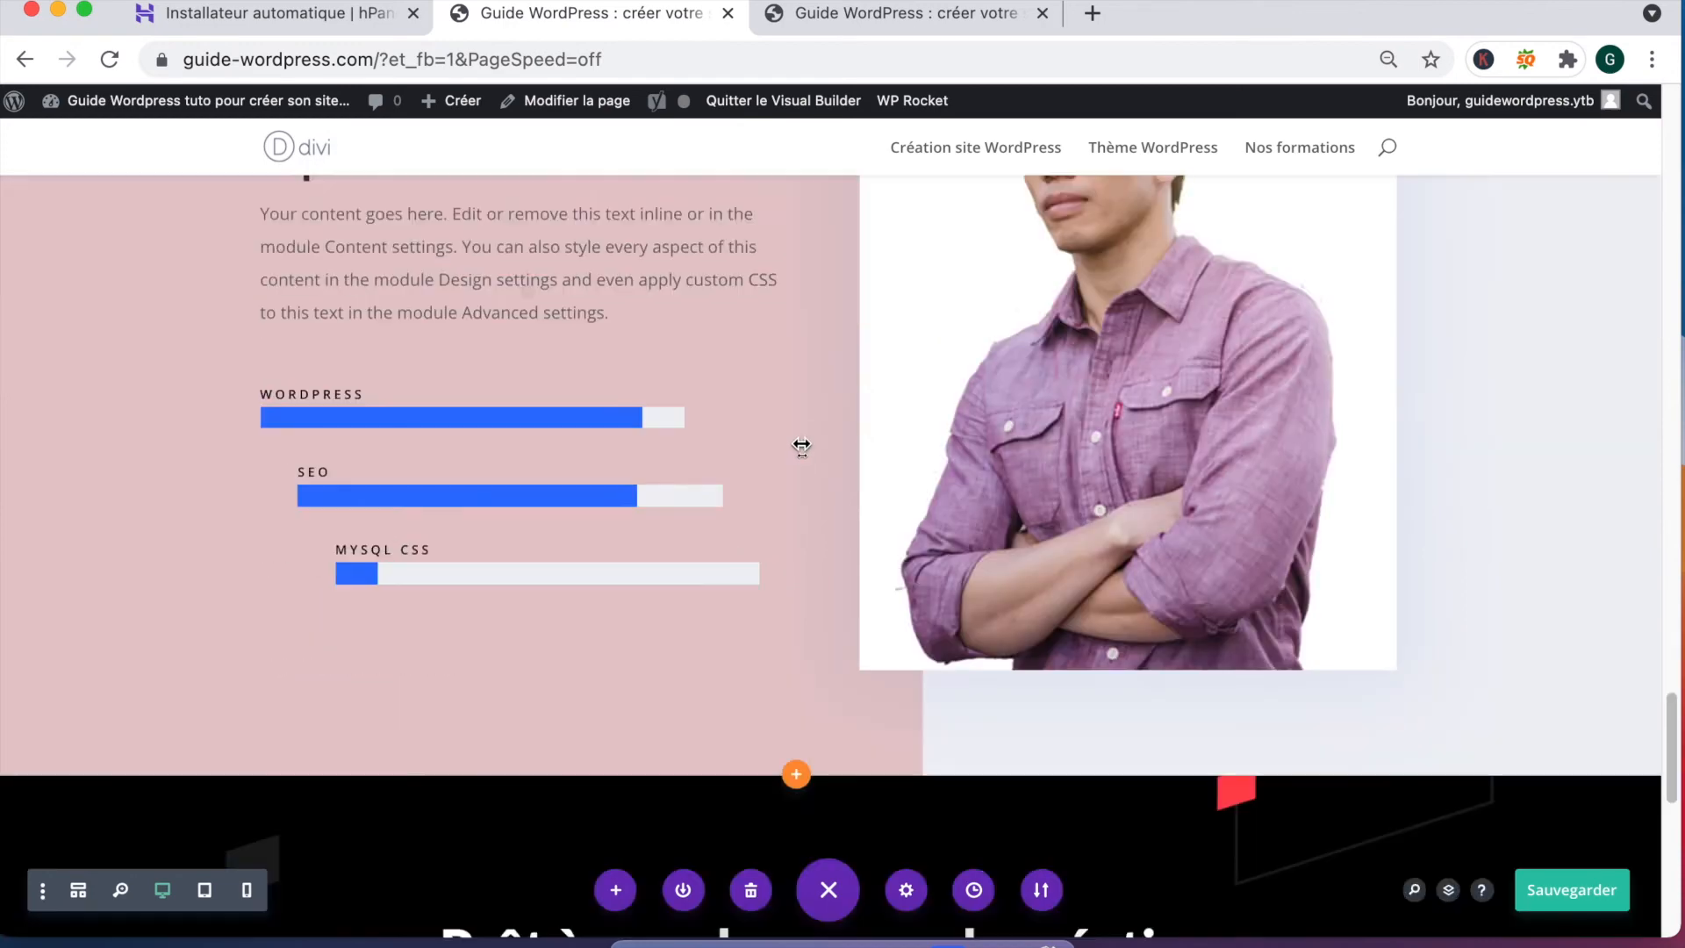
{"action": "scroll", "coordinate": [801, 446], "scroll_direction": "down", "scroll_amount": 20}
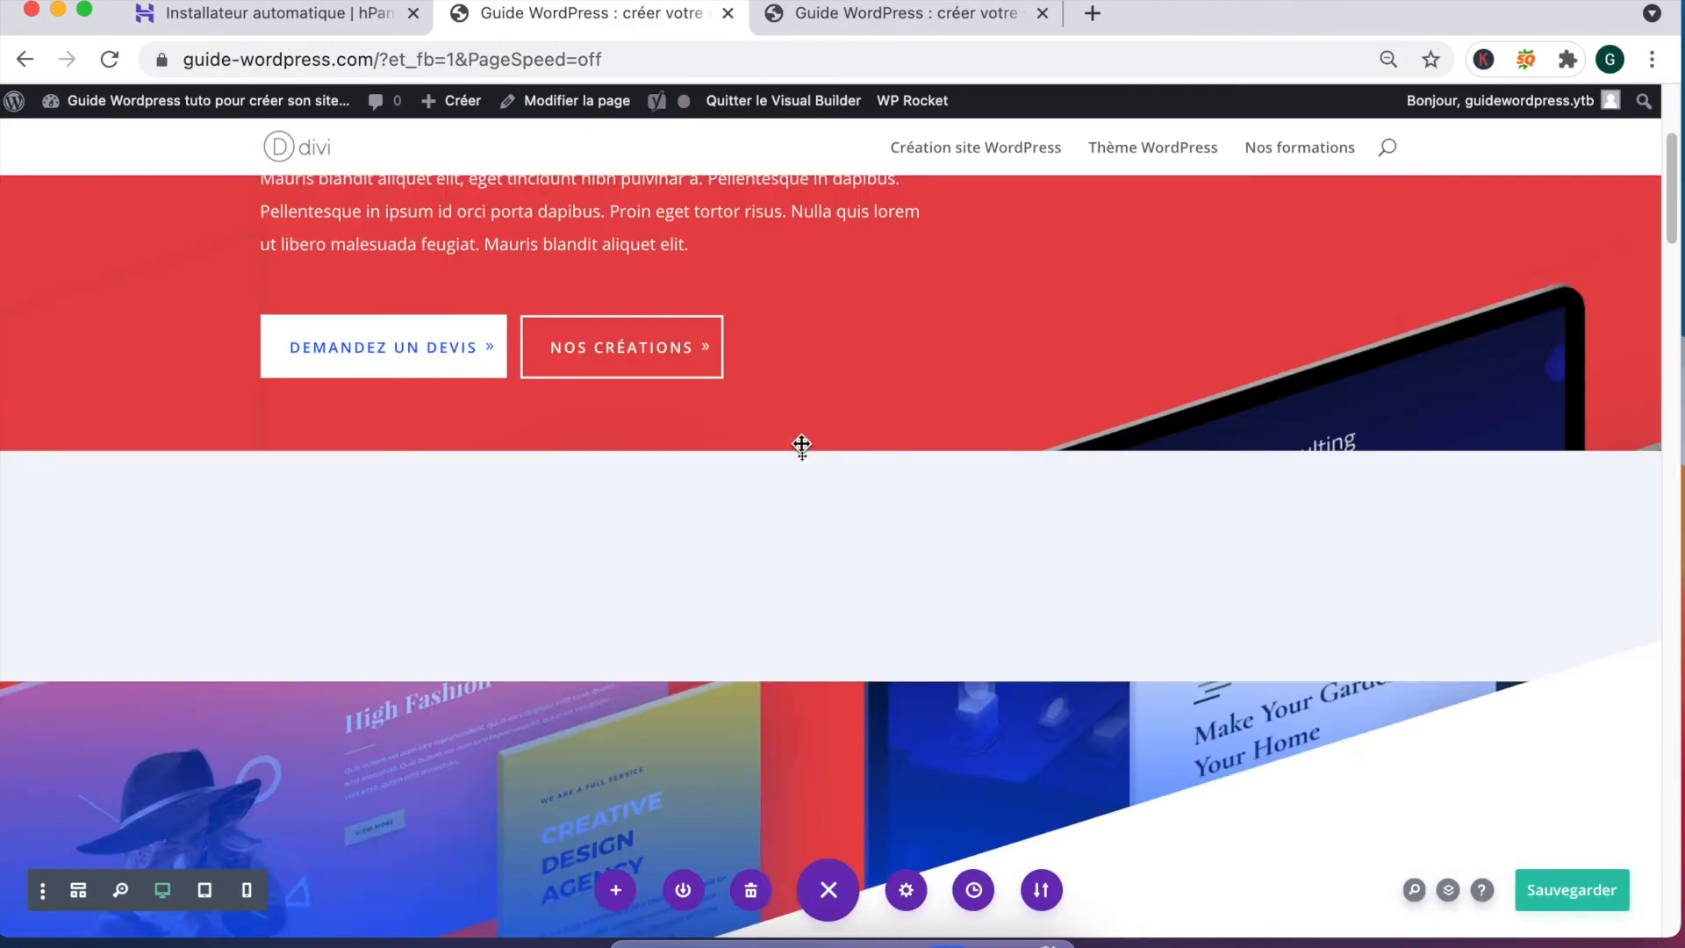
{"action": "scroll", "coordinate": [801, 446], "scroll_direction": "up", "scroll_amount": 3}
{"action": "scroll", "coordinate": [773, 531], "scroll_direction": "down", "scroll_amount": 15}
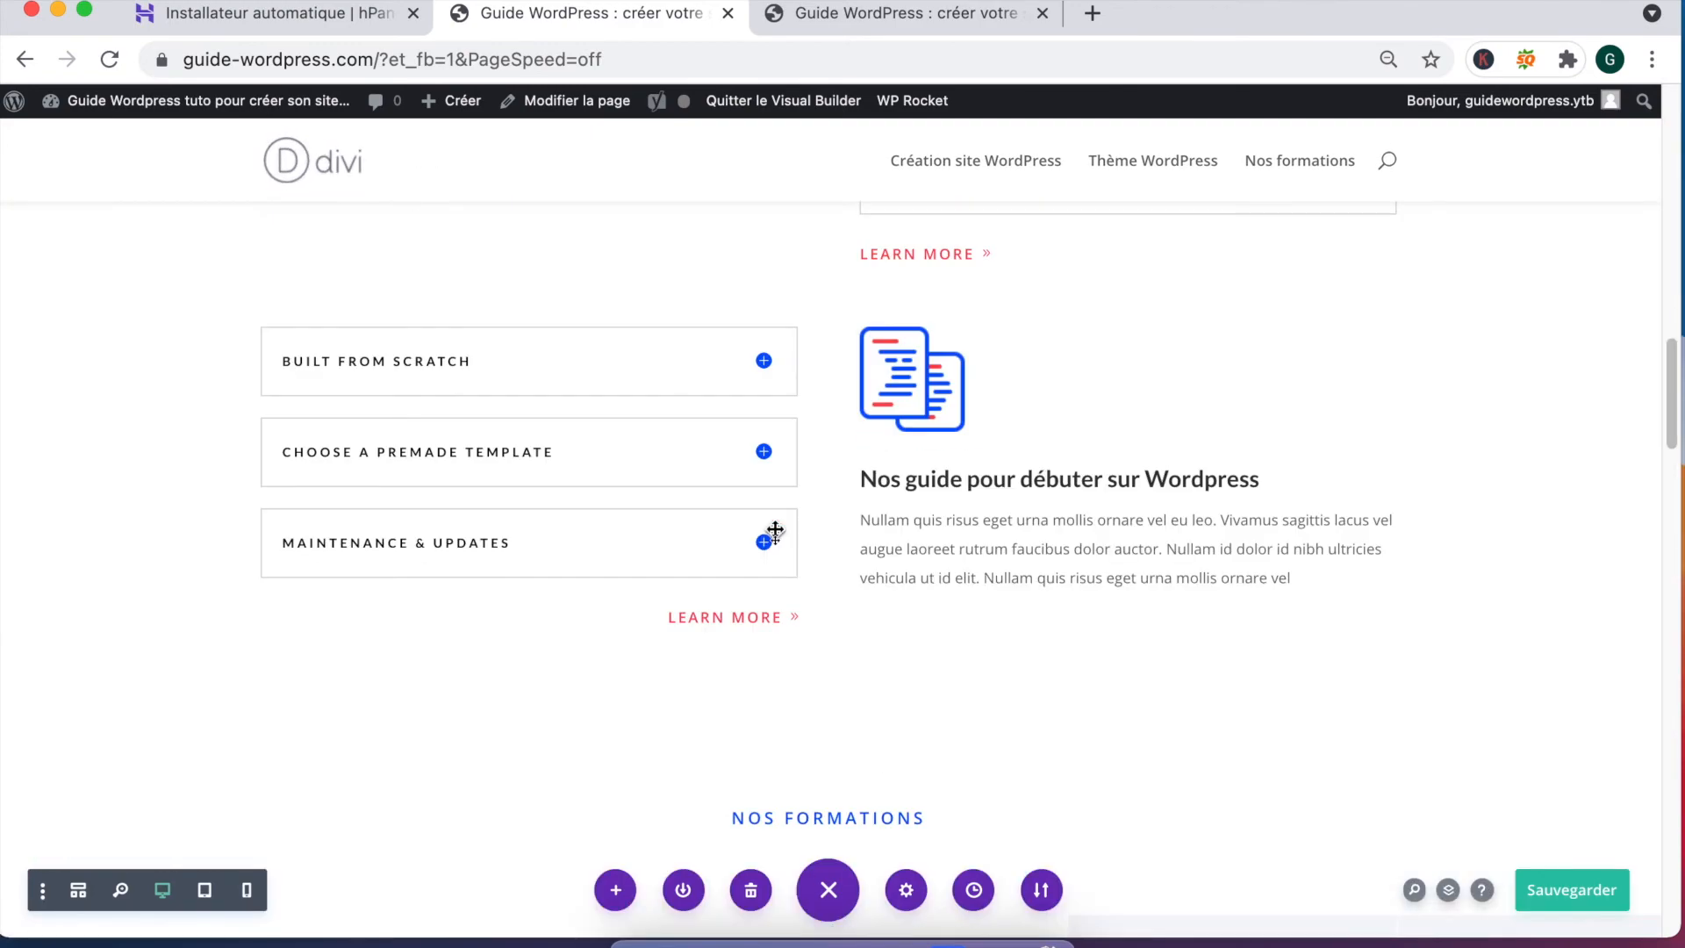
{"action": "scroll", "coordinate": [775, 531], "scroll_direction": "up", "scroll_amount": 10}
{"action": "mouse_move", "coordinate": [527, 518]}
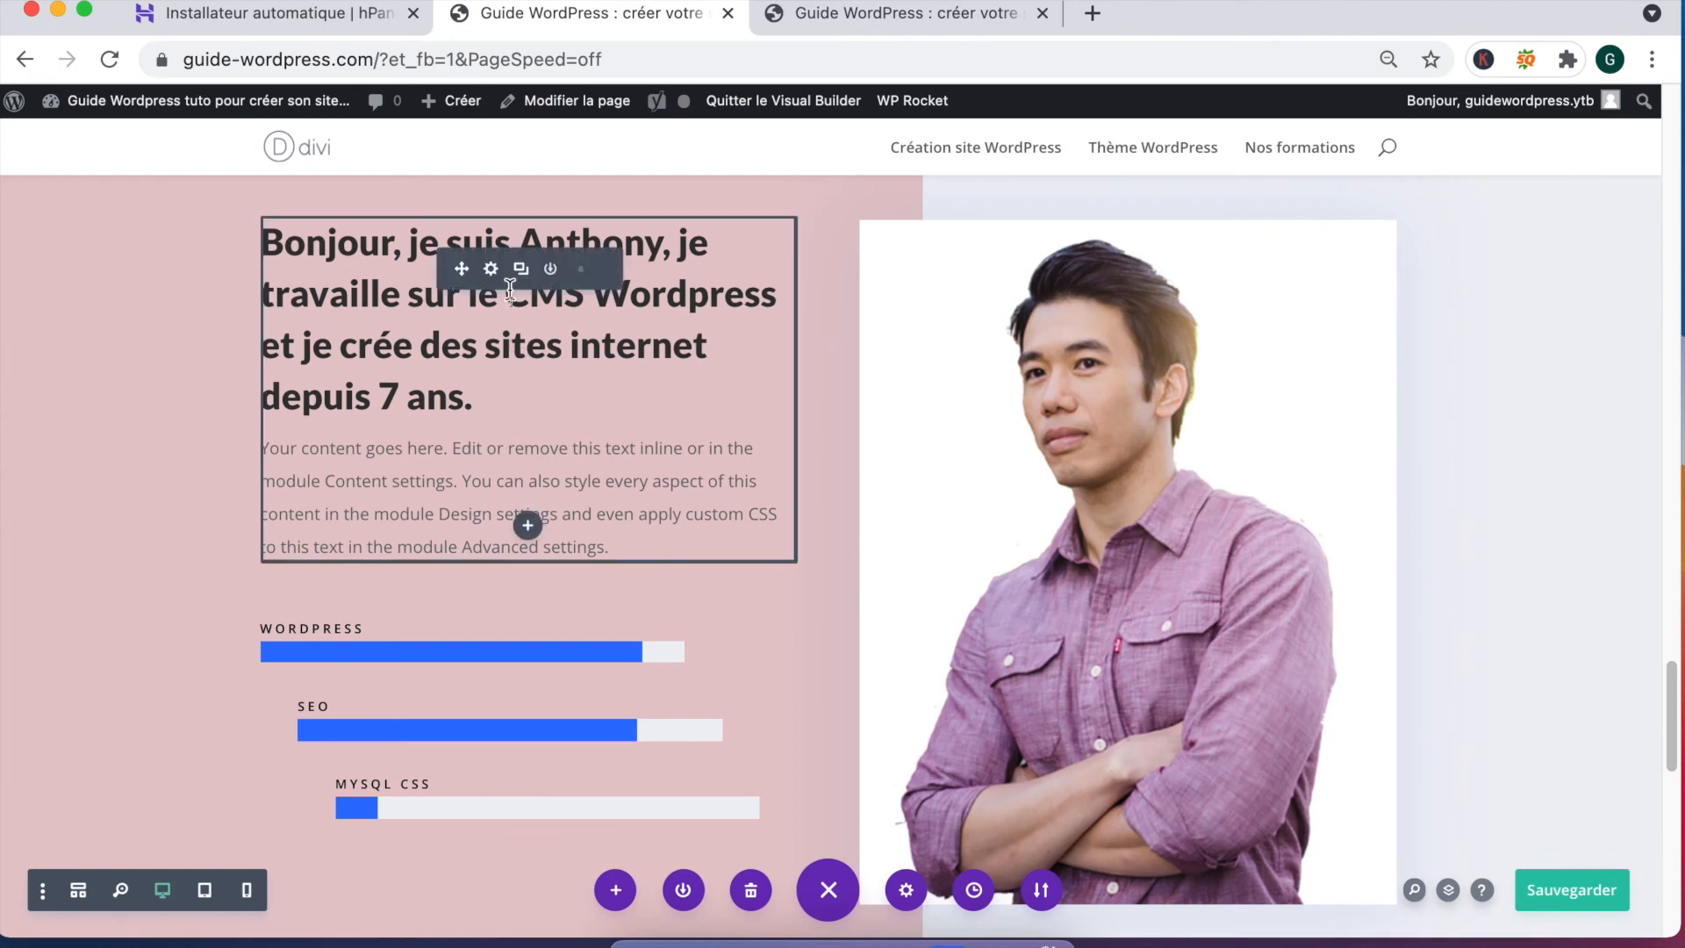
{"action": "left_click", "coordinate": [493, 269]}
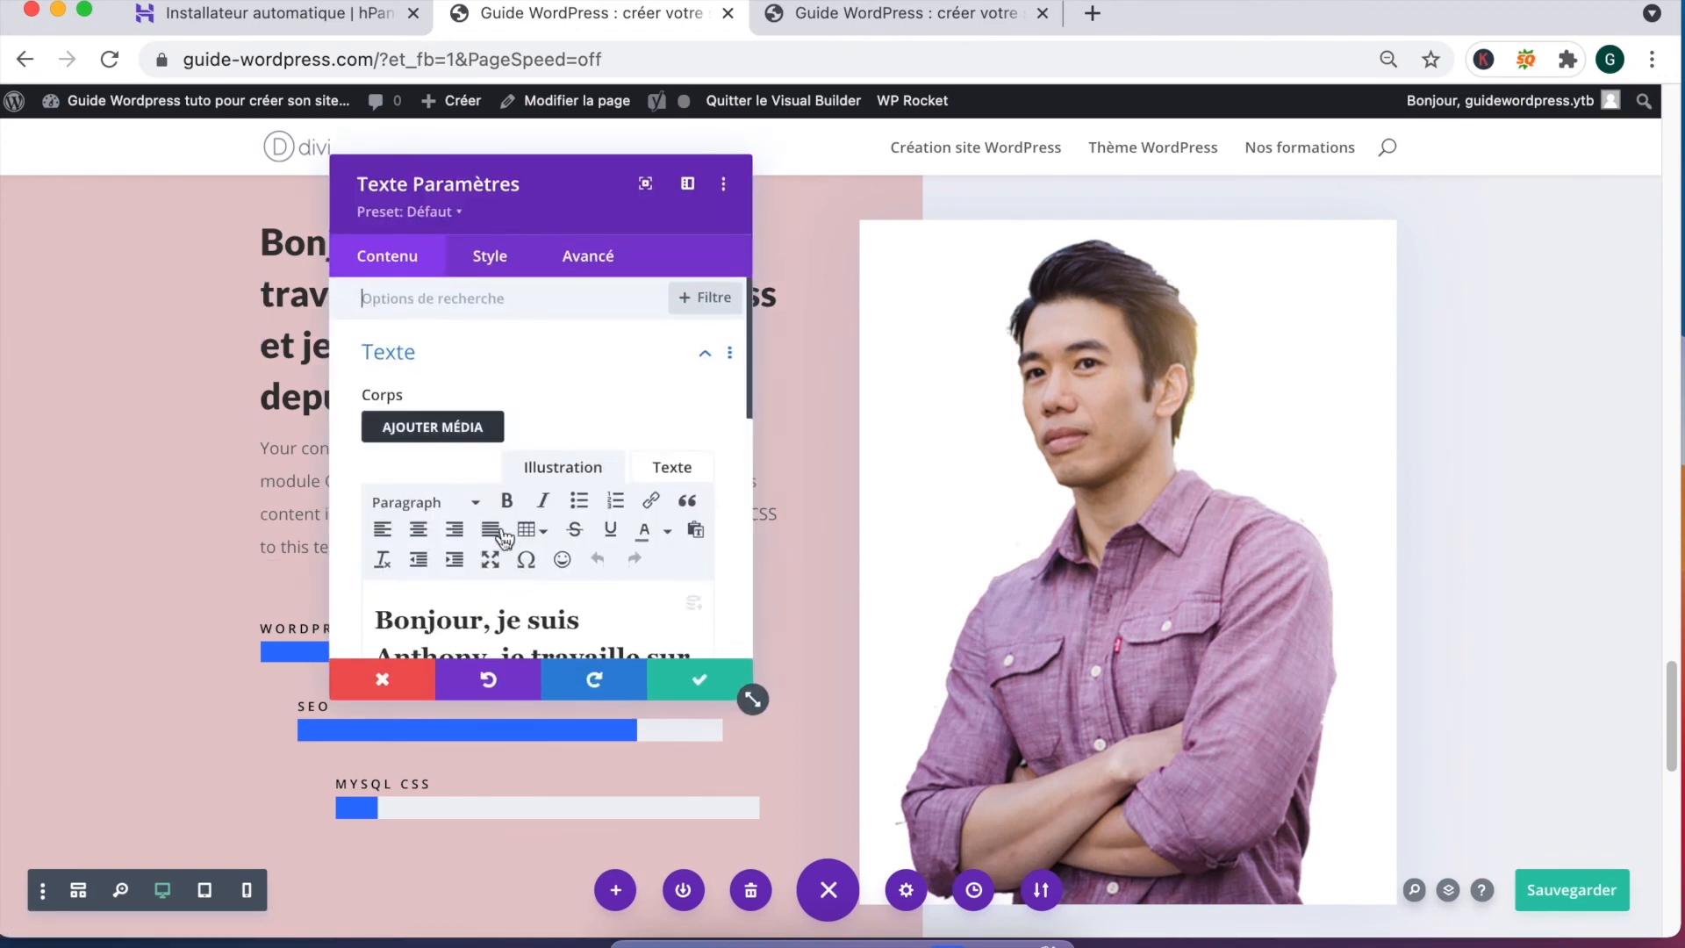
{"action": "scroll", "coordinate": [495, 527], "scroll_direction": "down", "scroll_amount": 10}
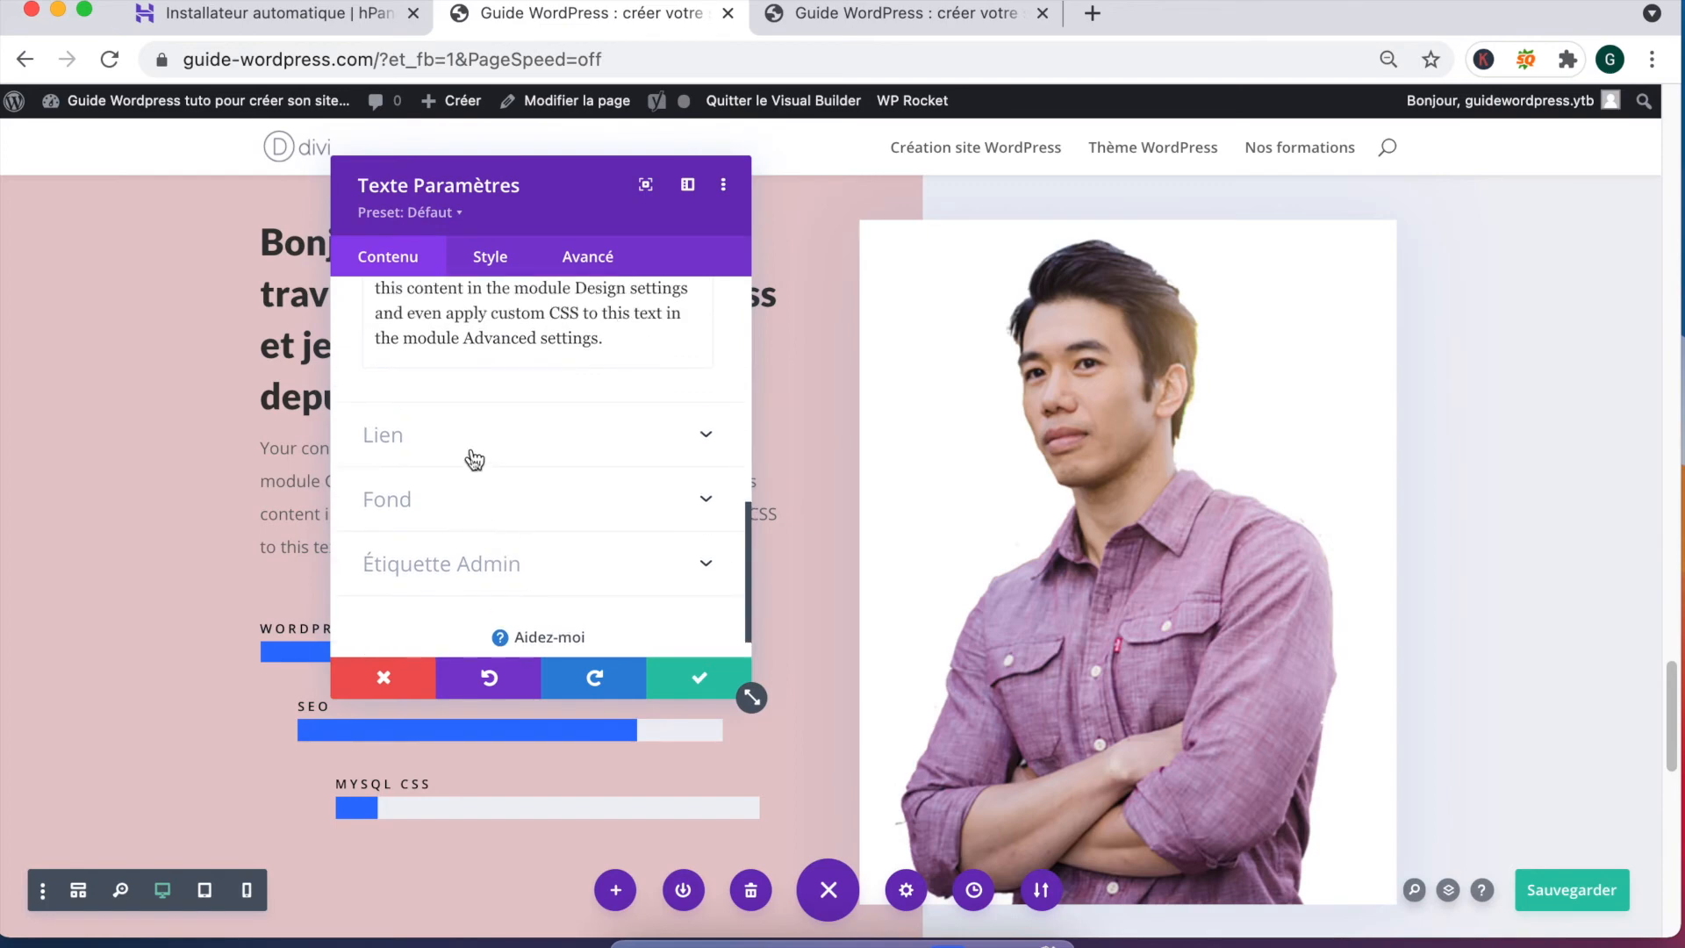
{"action": "left_click", "coordinate": [460, 505]}
{"action": "left_click", "coordinate": [465, 494]}
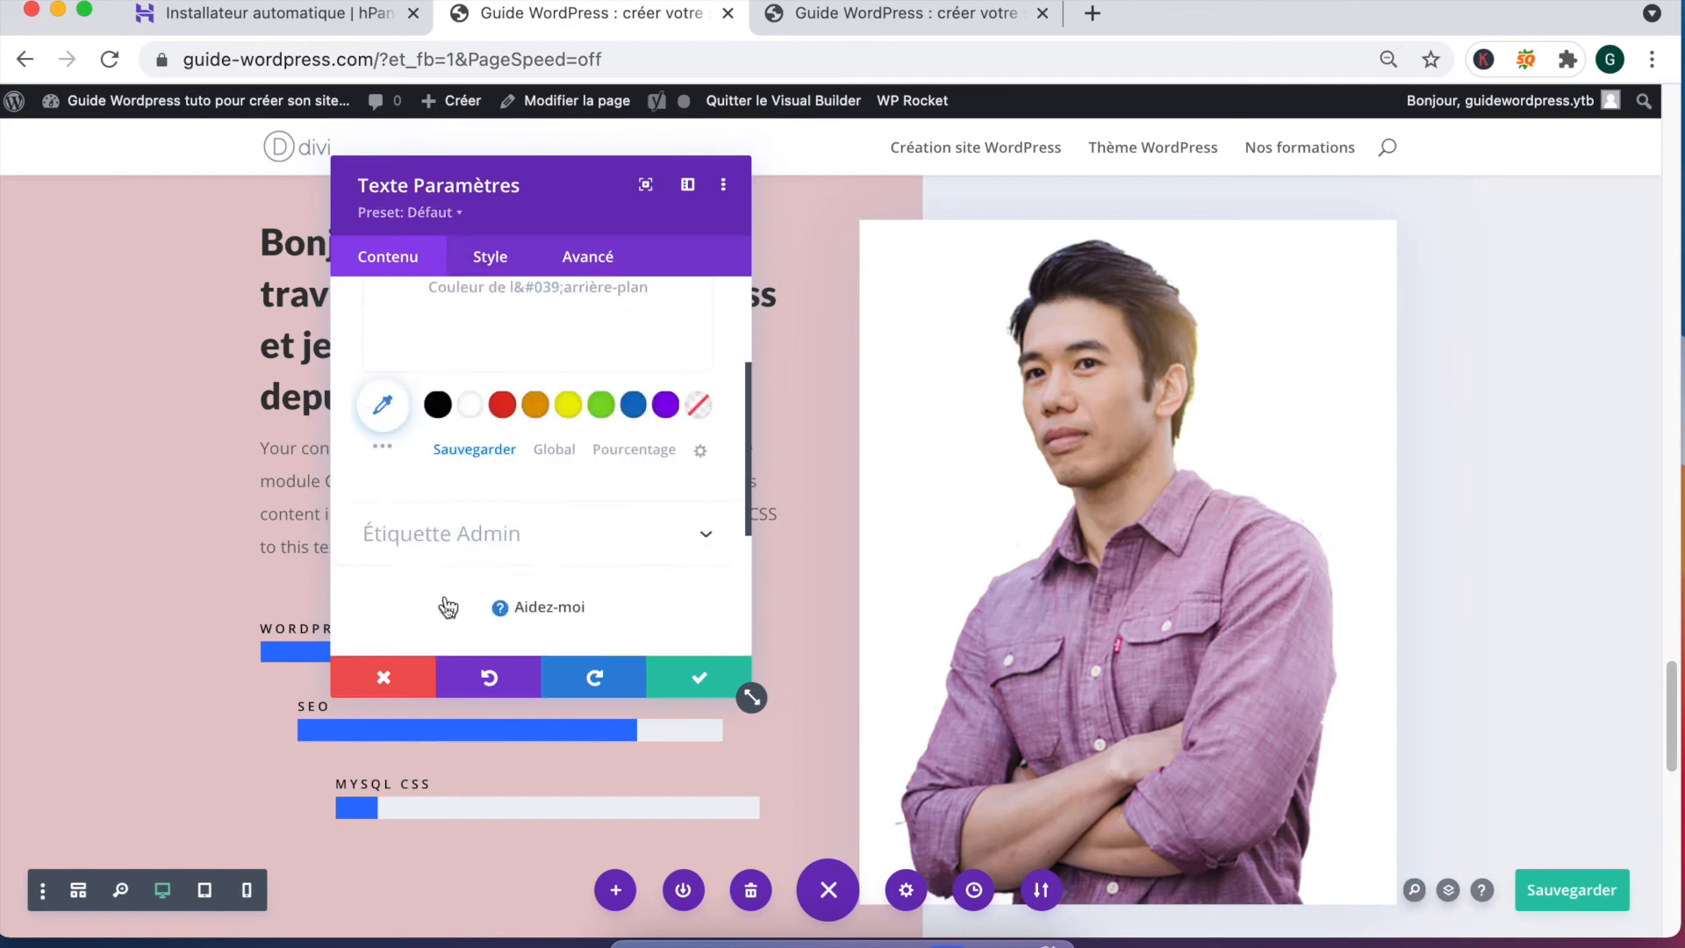
{"action": "left_click", "coordinate": [472, 441]}
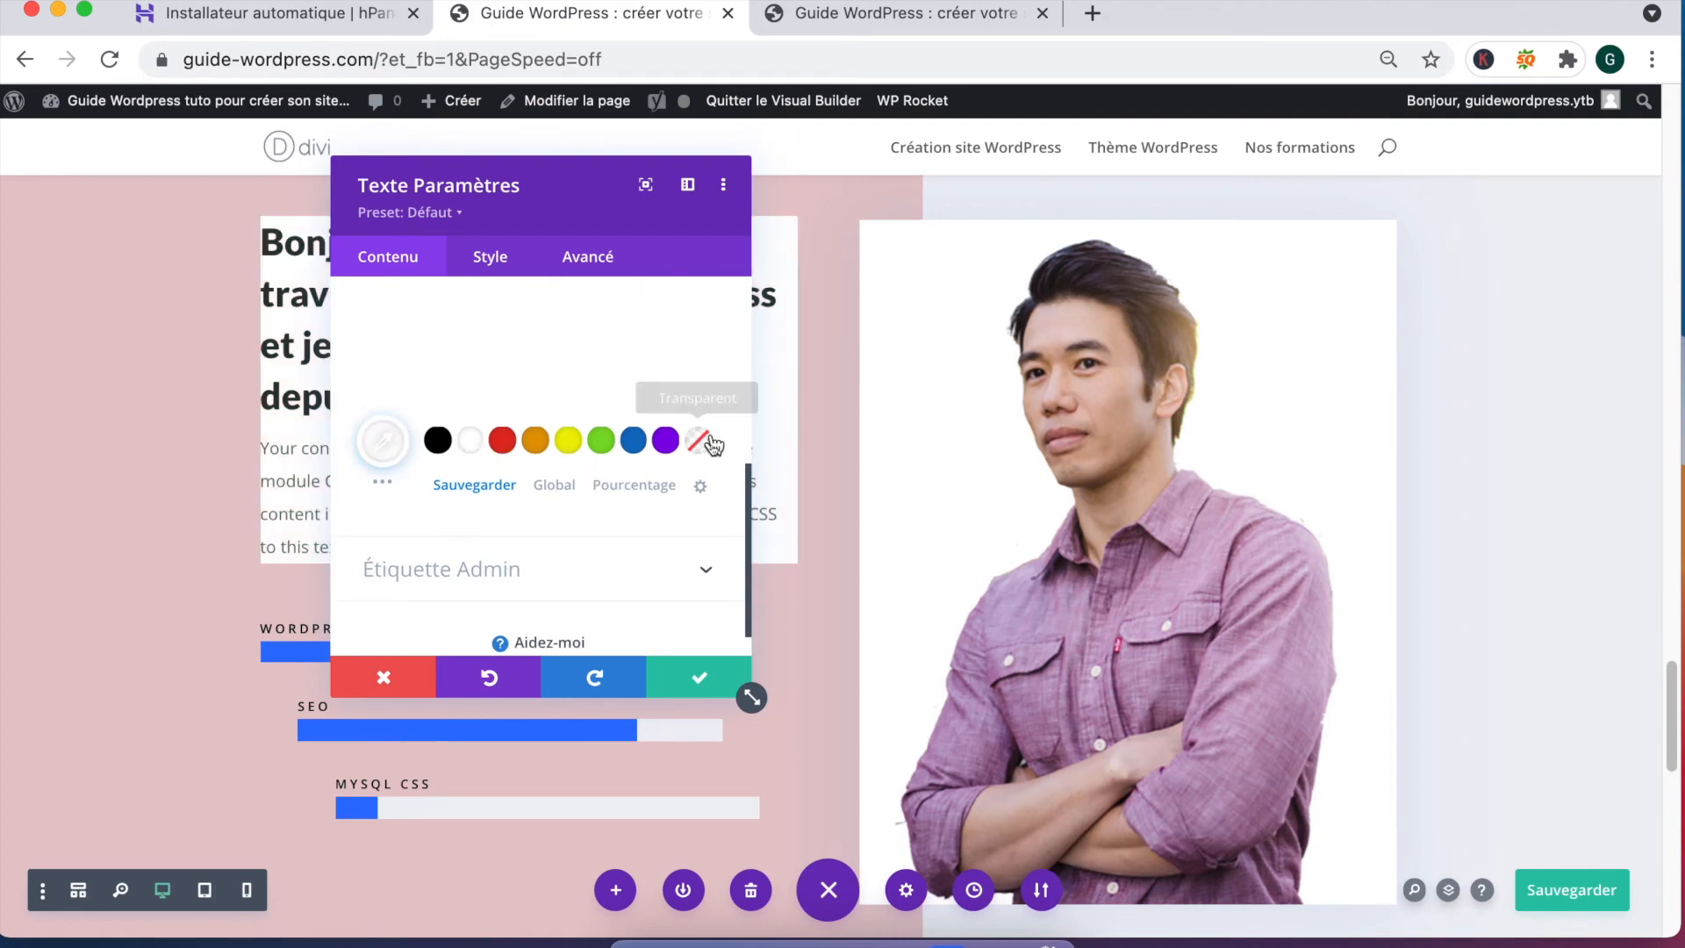
{"action": "scroll", "coordinate": [477, 419], "scroll_direction": "up", "scroll_amount": 5}
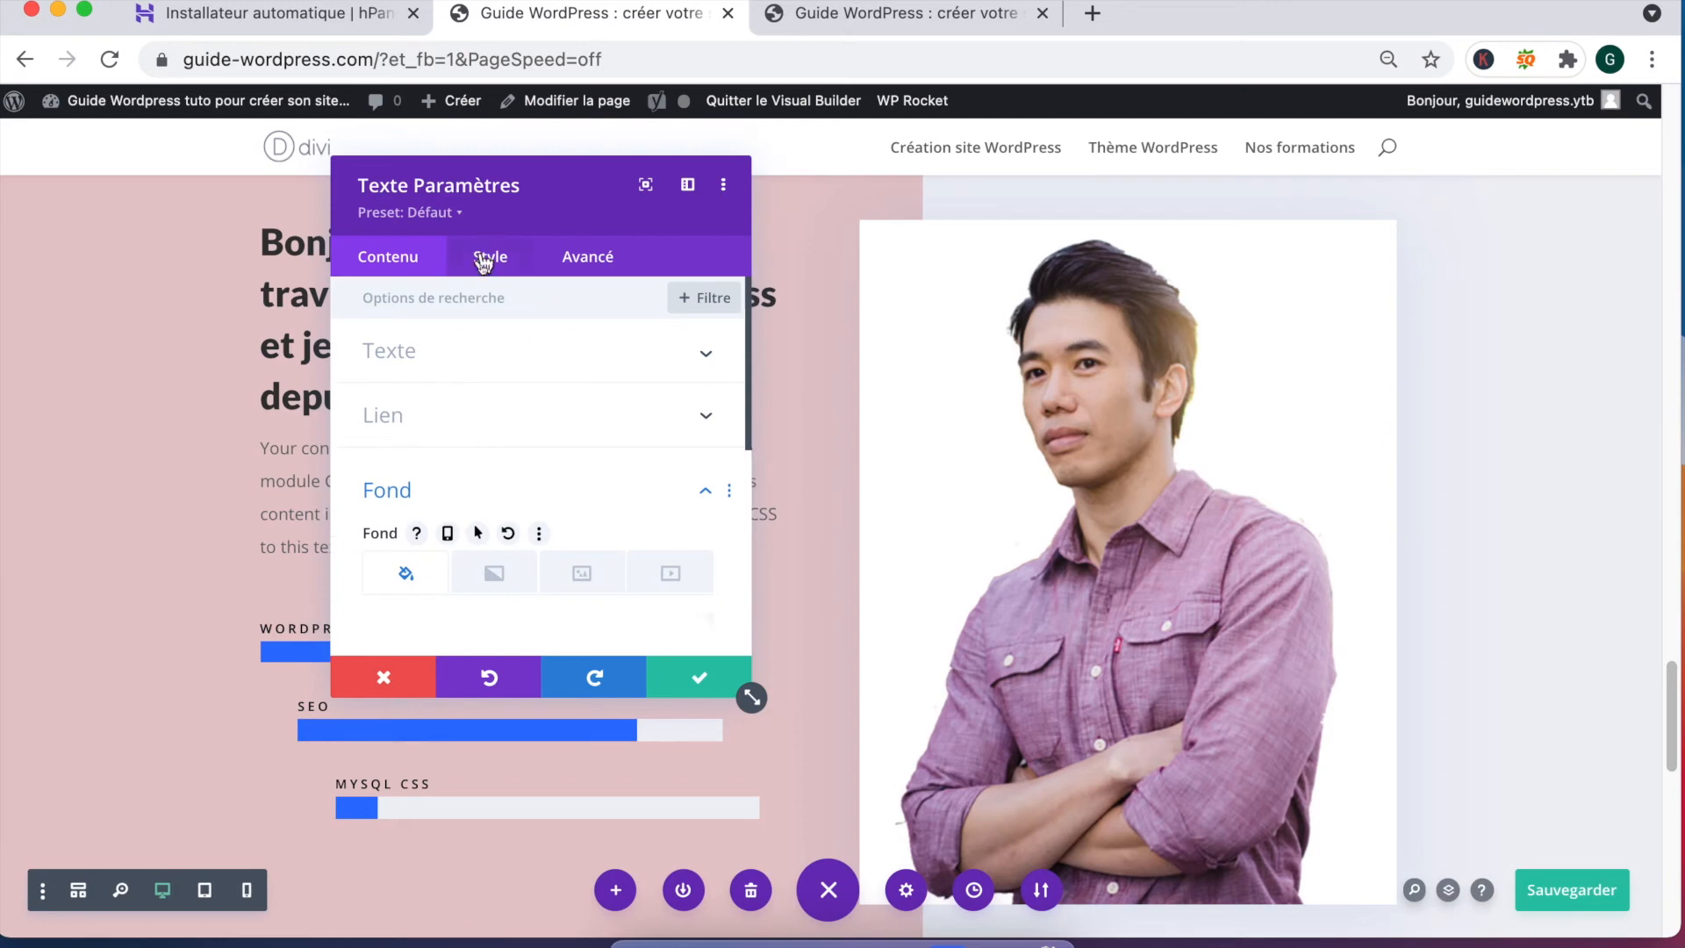
Step: In the Style tab's Texte options, set the intro body text colour to white
{"action": "left_click", "coordinate": [484, 261]}
{"action": "left_click", "coordinate": [422, 368]}
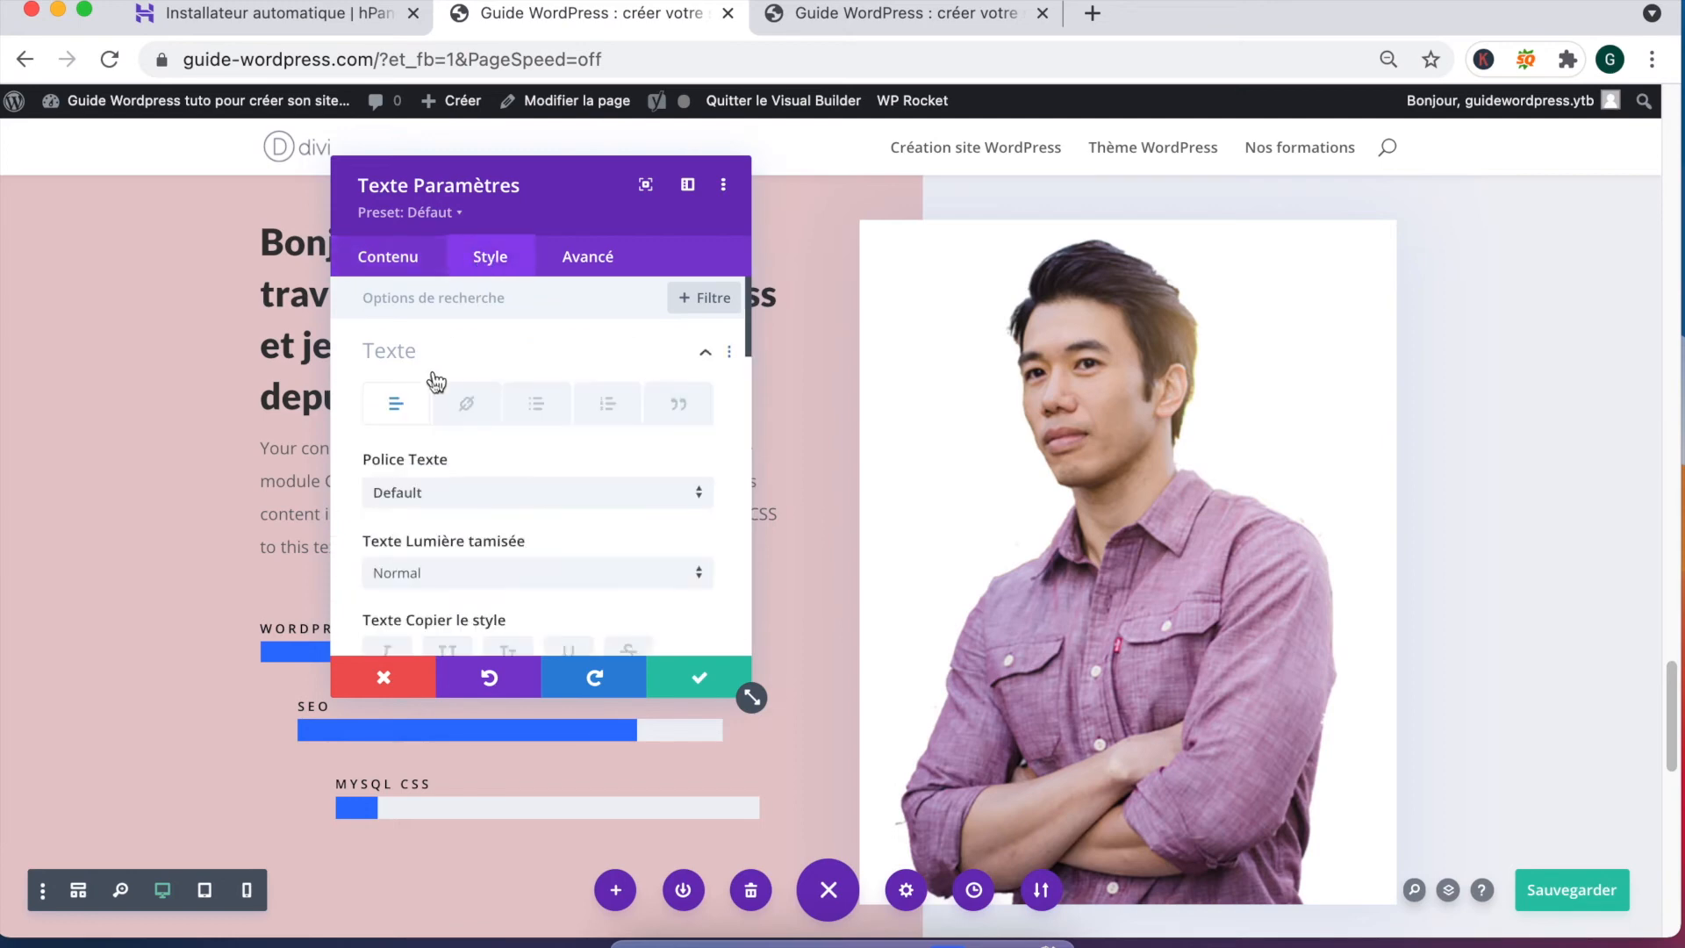
{"action": "scroll", "coordinate": [437, 414], "scroll_direction": "down", "scroll_amount": 5}
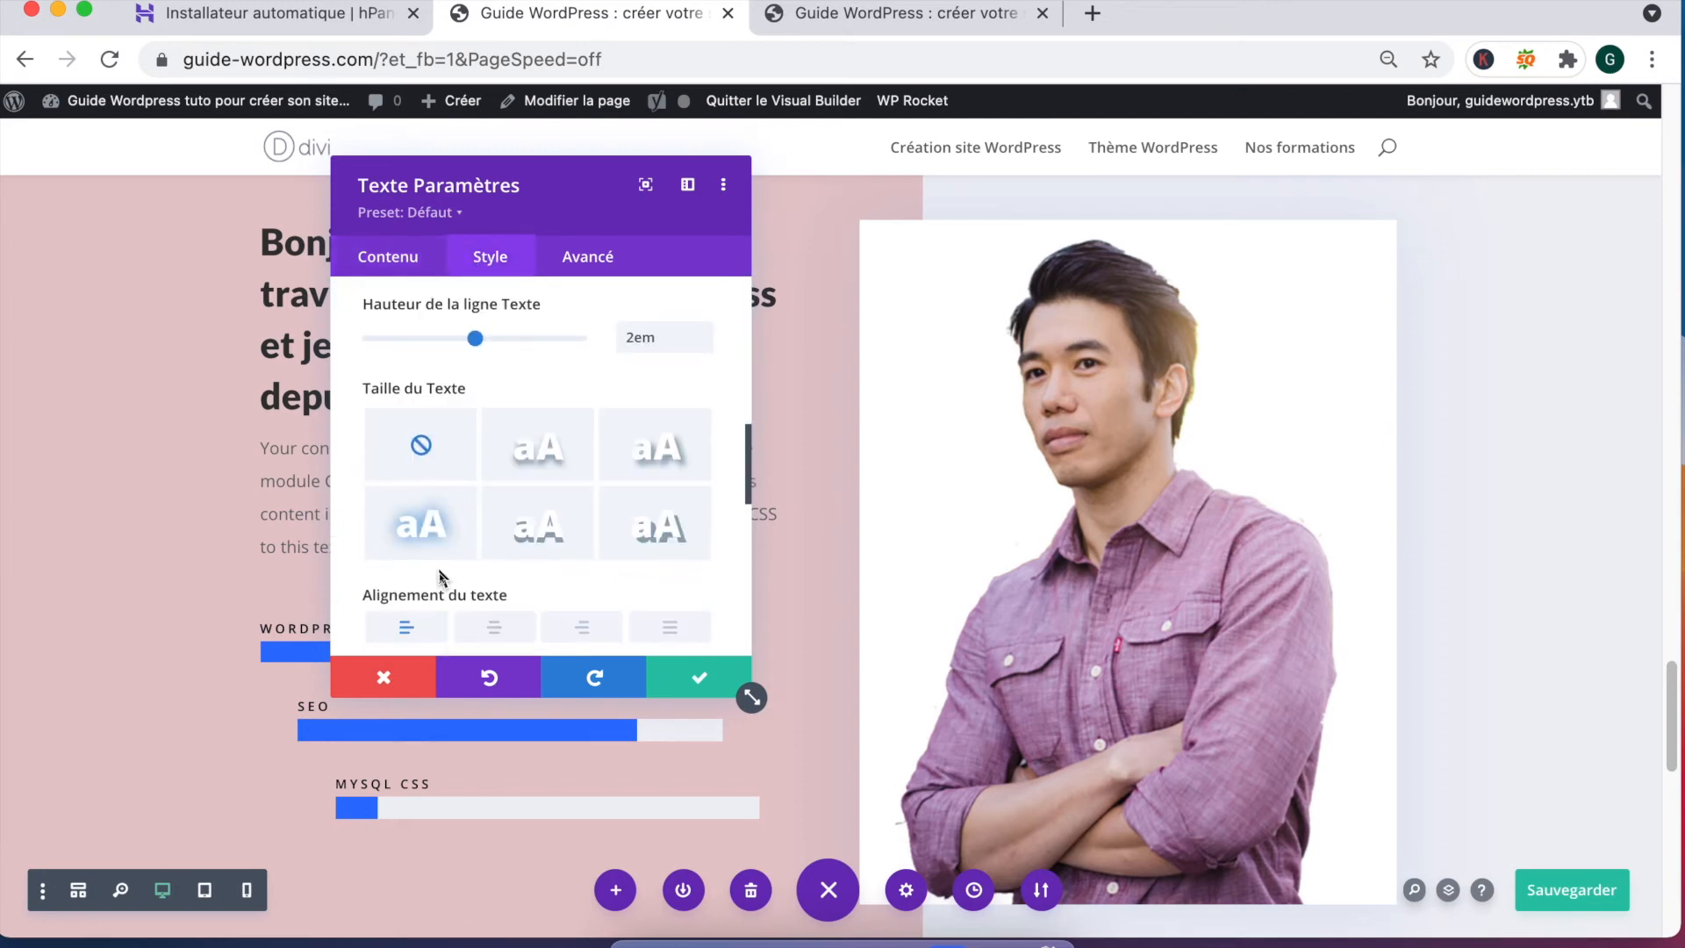
{"action": "scroll", "coordinate": [444, 534], "scroll_direction": "down", "scroll_amount": 3}
{"action": "scroll", "coordinate": [449, 518], "scroll_direction": "up", "scroll_amount": 7}
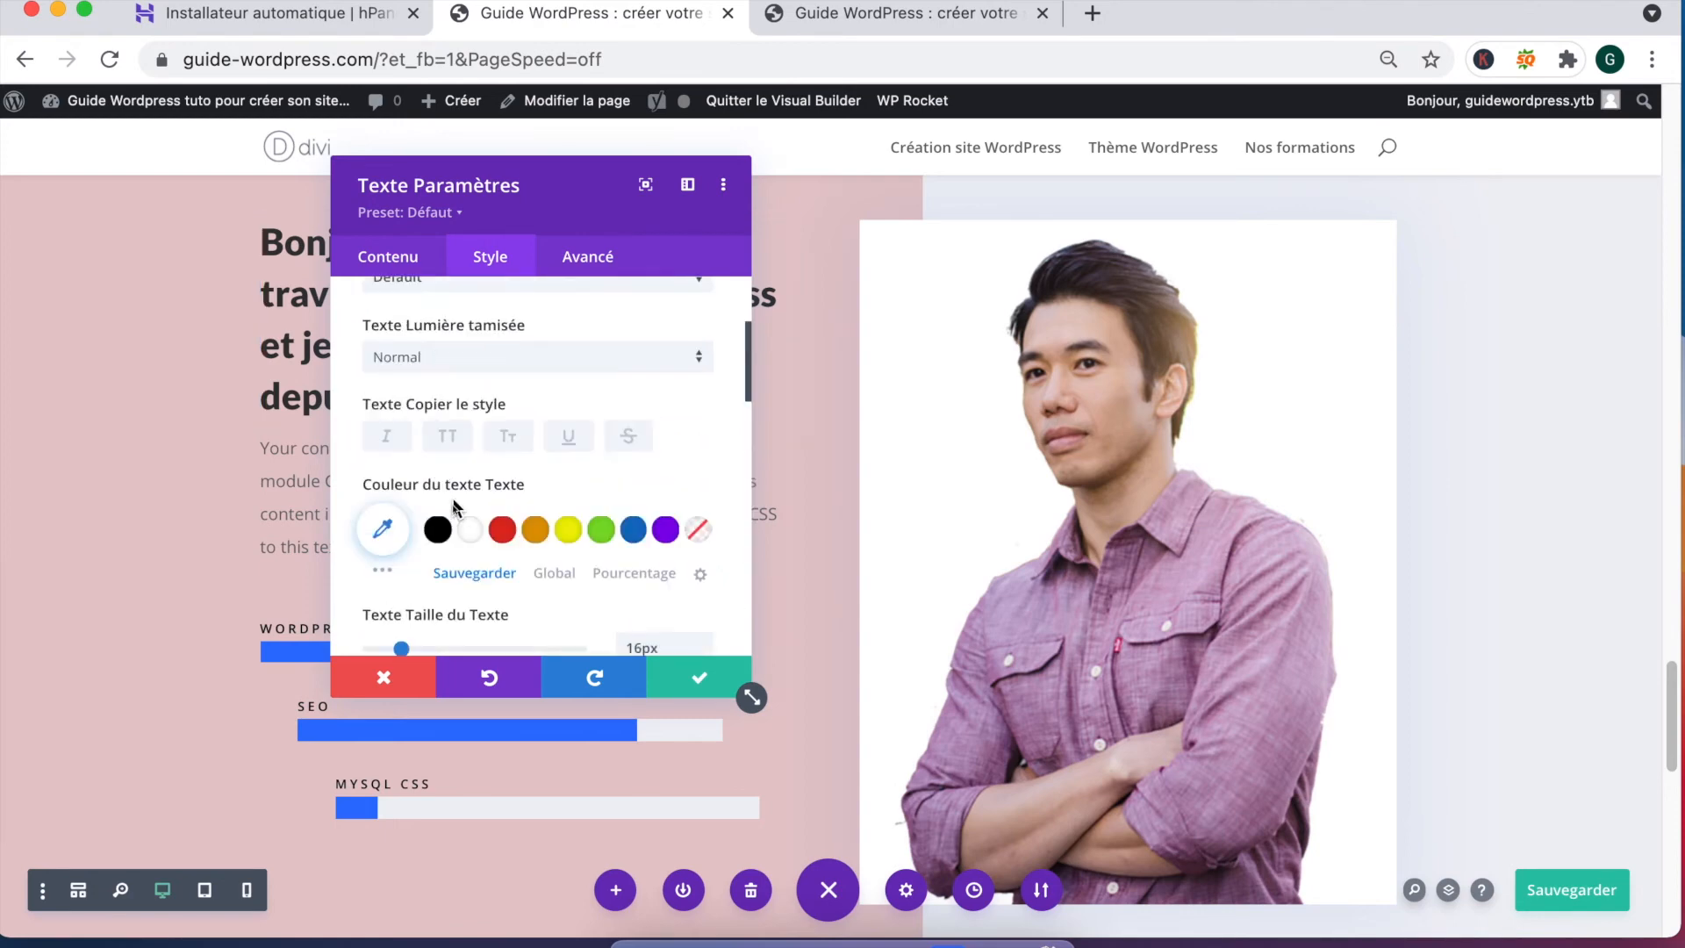
{"action": "left_click", "coordinate": [474, 529]}
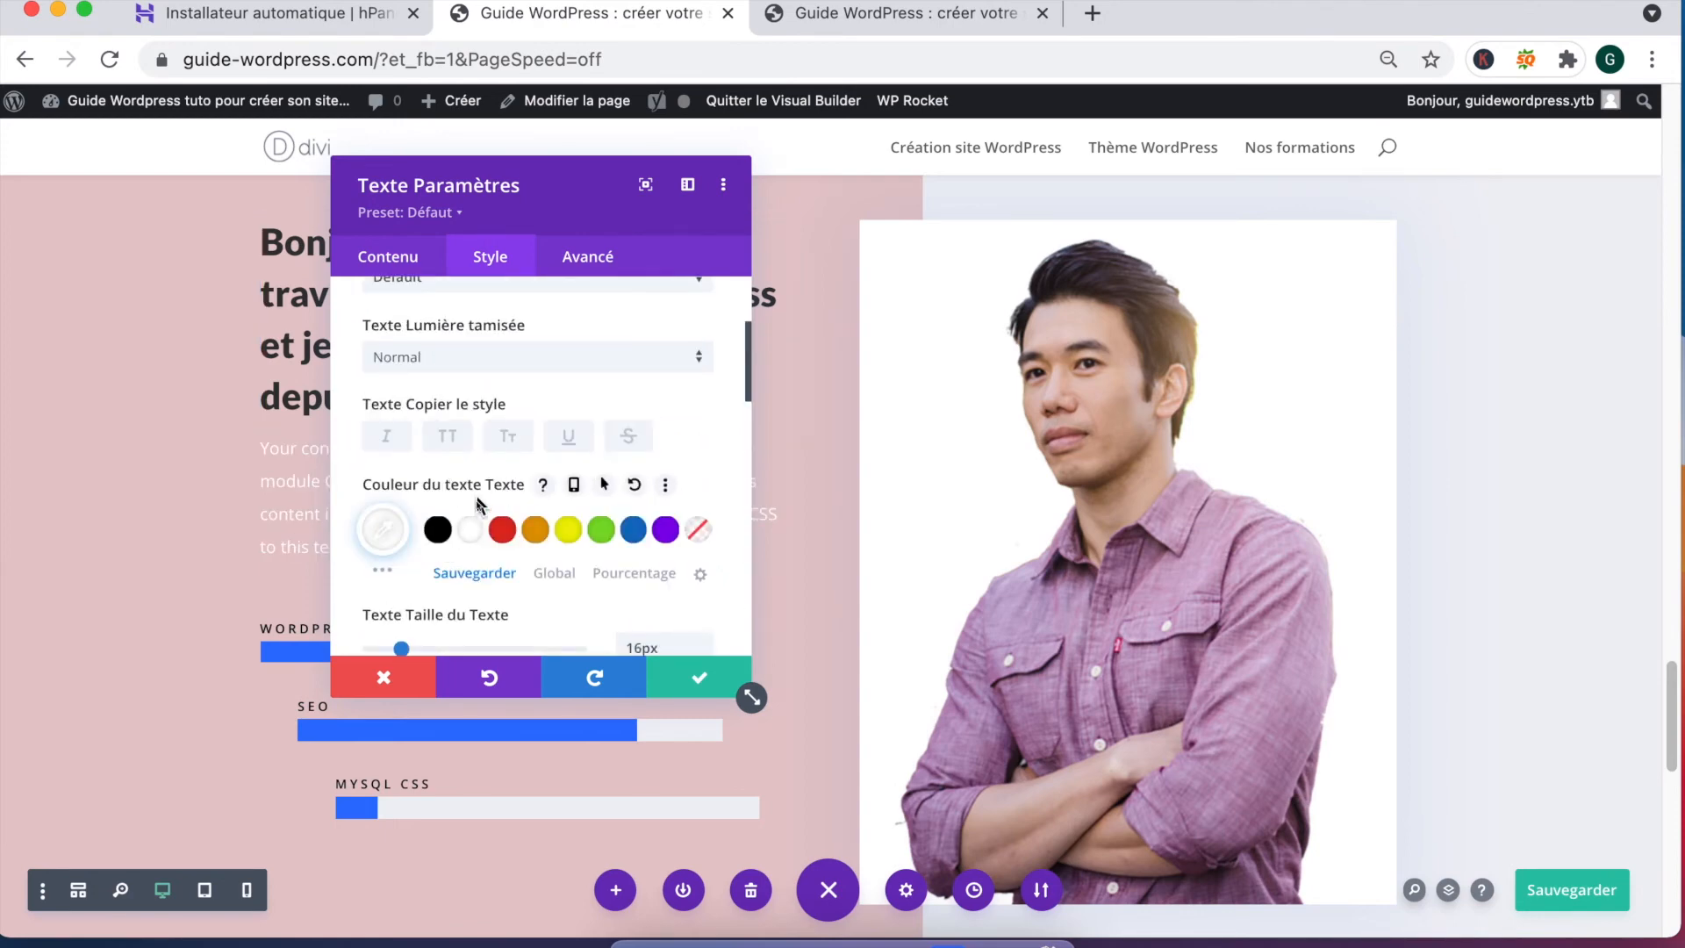
{"action": "scroll", "coordinate": [489, 442], "scroll_direction": "up", "scroll_amount": 3}
{"action": "scroll", "coordinate": [492, 425], "scroll_direction": "down", "scroll_amount": 2}
{"action": "scroll", "coordinate": [491, 430], "scroll_direction": "down", "scroll_amount": 10}
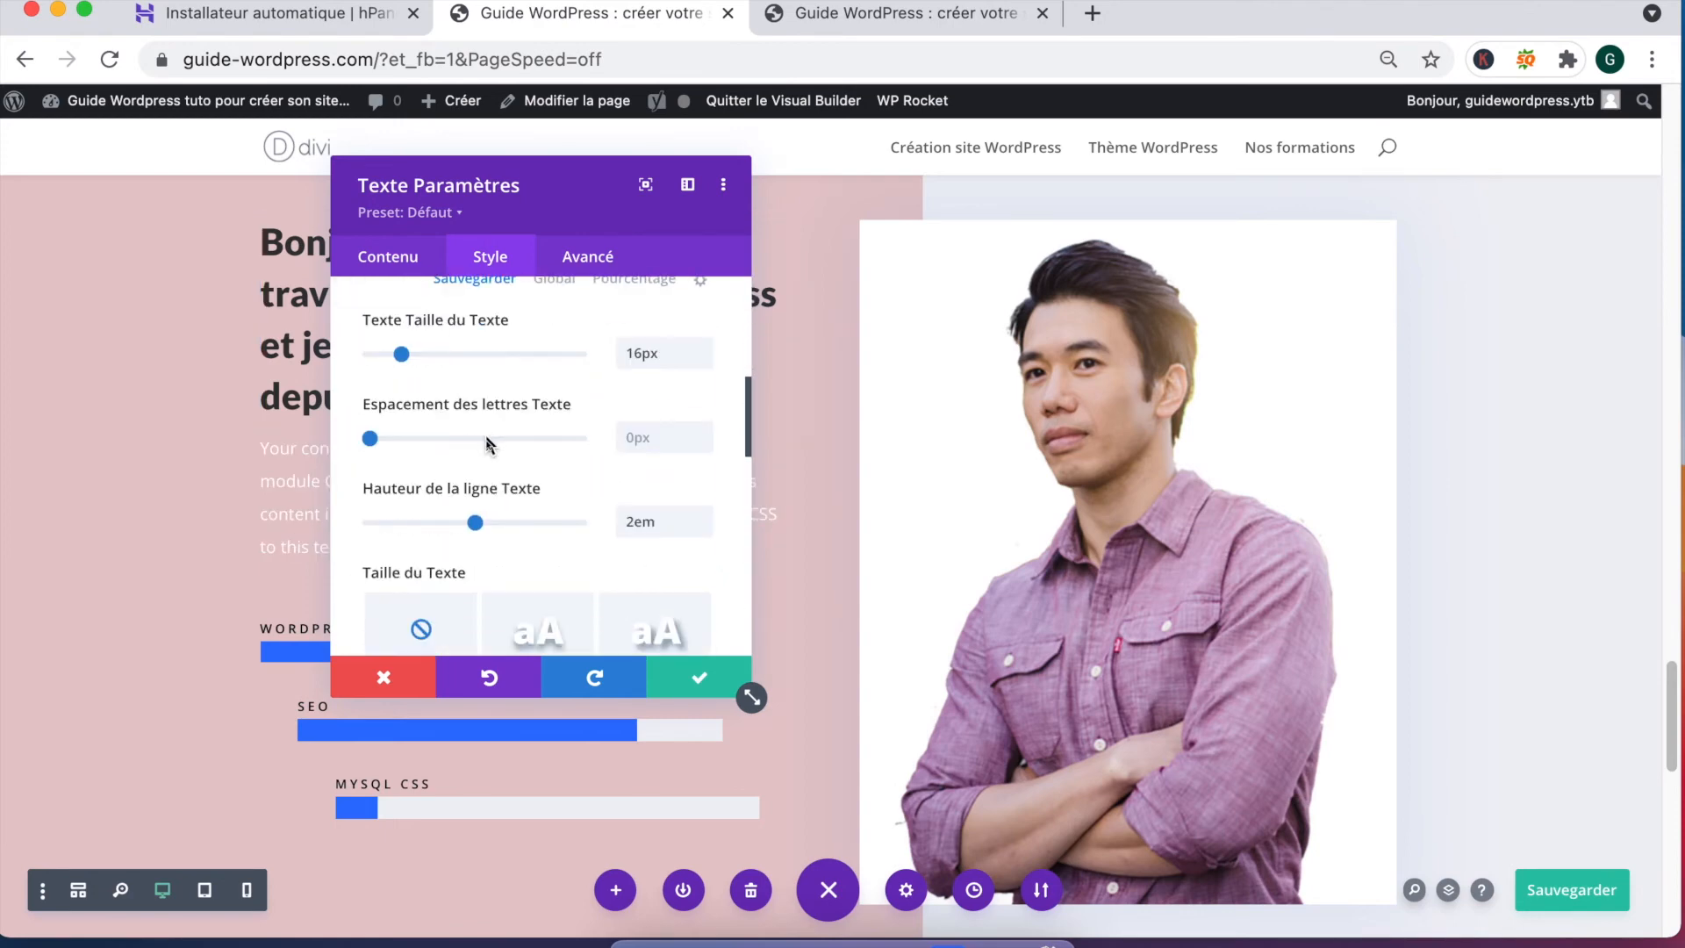
{"action": "scroll", "coordinate": [482, 438], "scroll_direction": "up", "scroll_amount": 4}
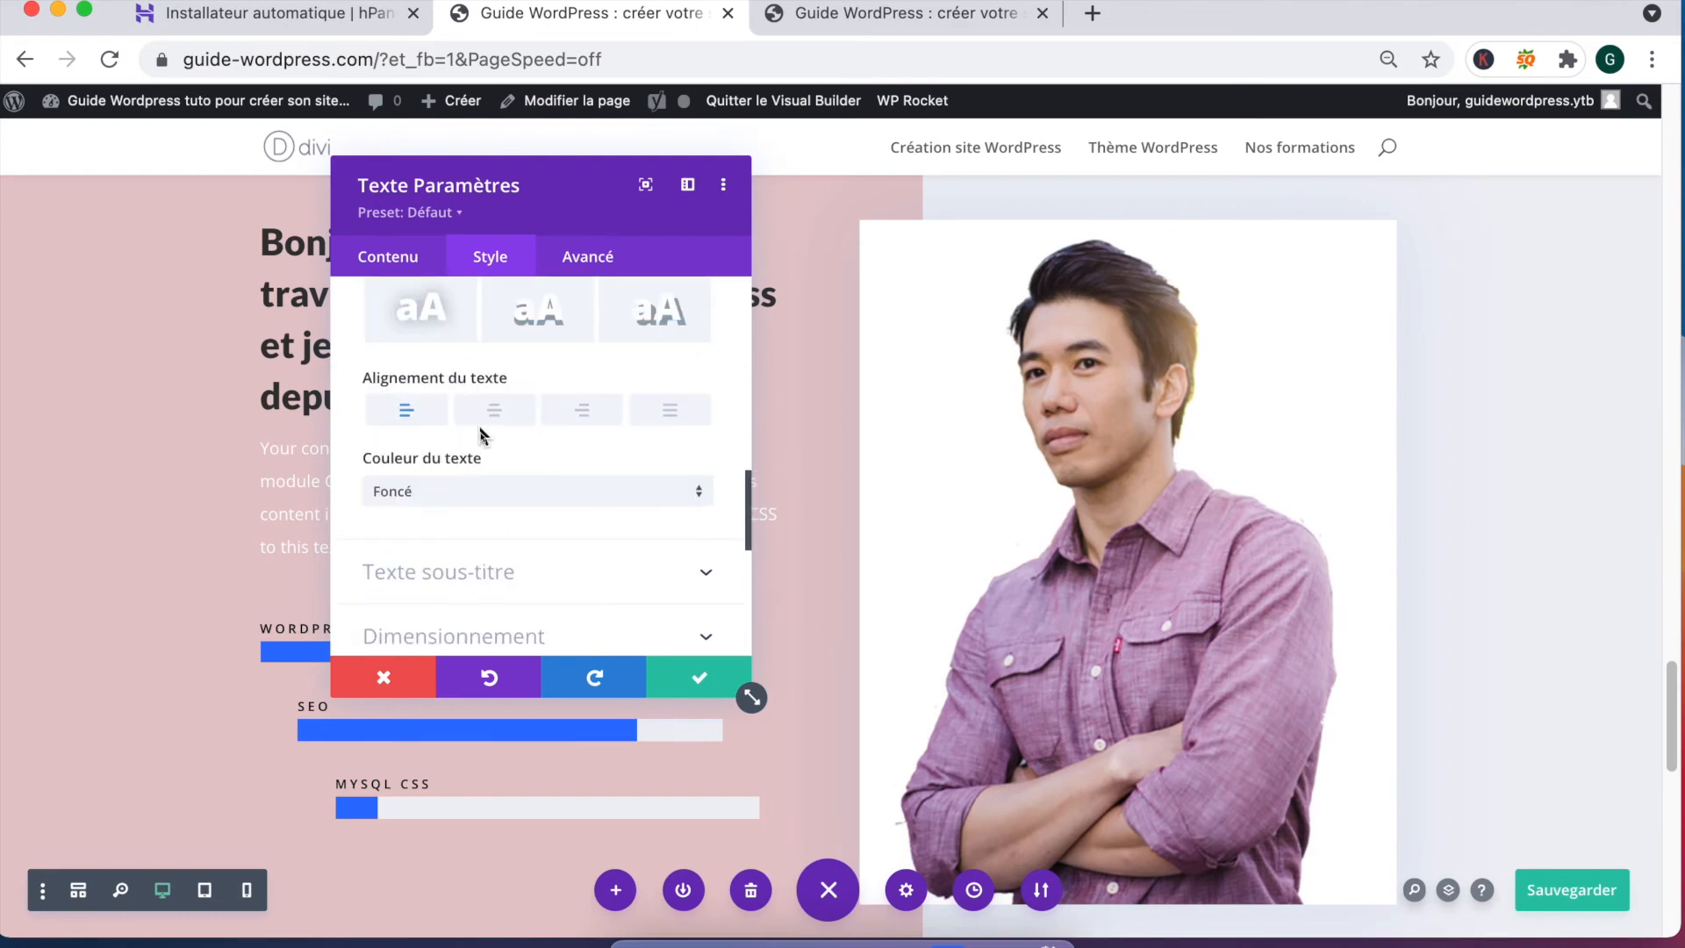
Step: Set the heading text colour to white and save the module settings
{"action": "left_click", "coordinate": [431, 575]}
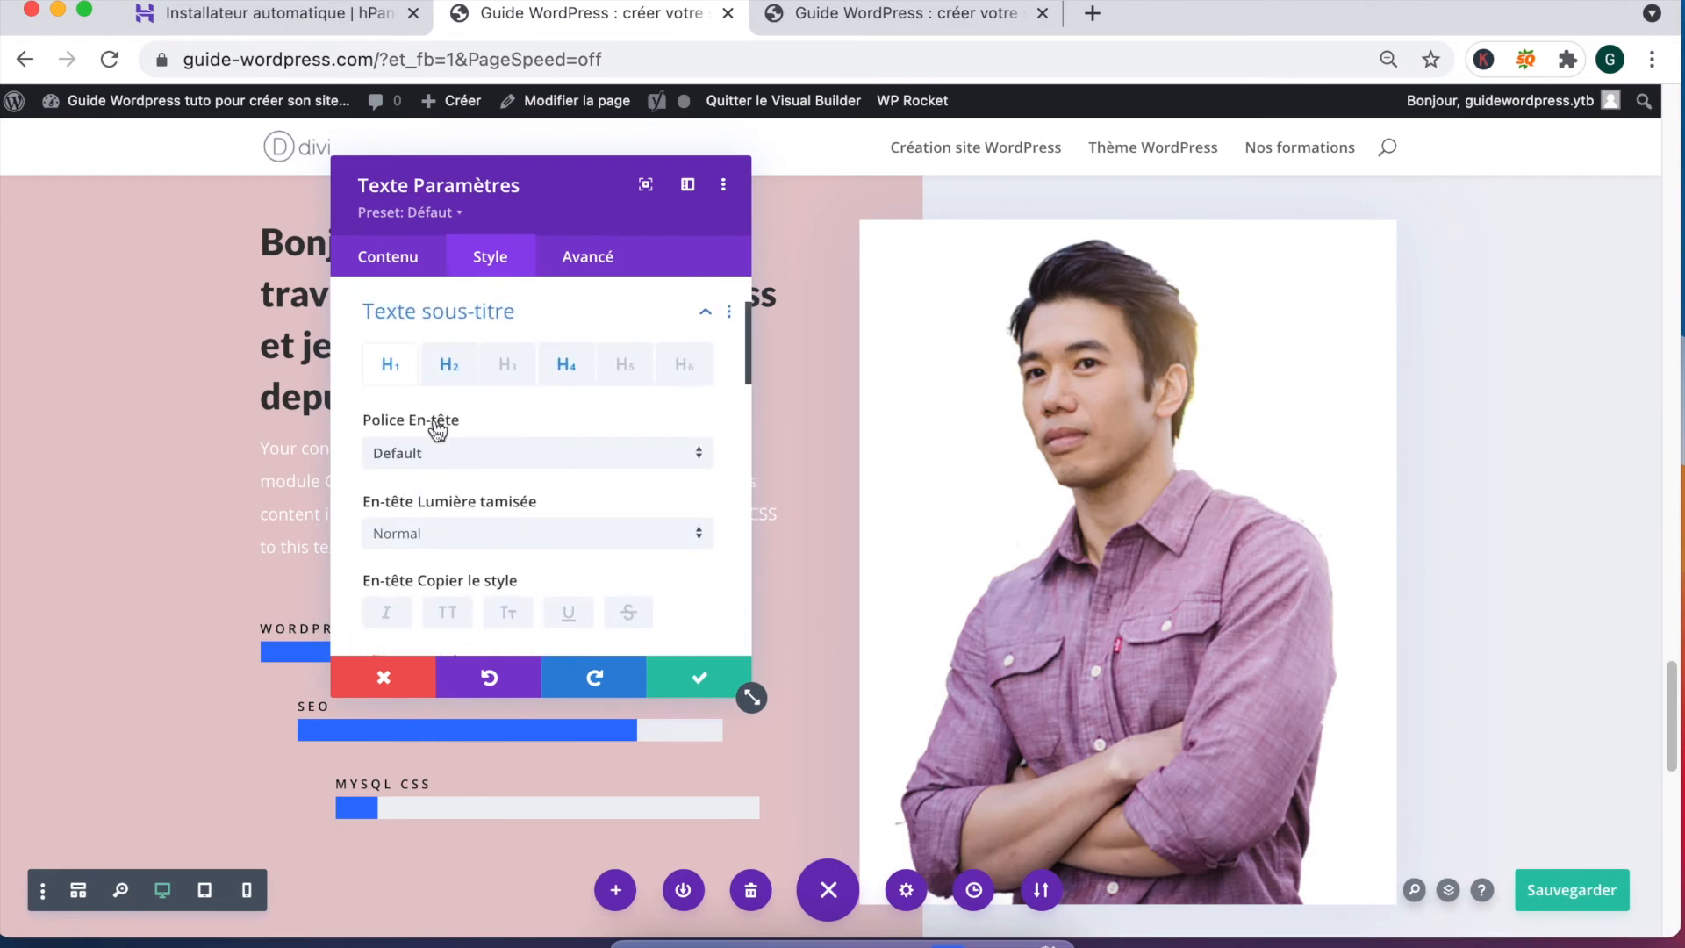
{"action": "scroll", "coordinate": [553, 366], "scroll_direction": "down", "scroll_amount": 1}
{"action": "scroll", "coordinate": [487, 474], "scroll_direction": "down", "scroll_amount": 5}
{"action": "scroll", "coordinate": [478, 474], "scroll_direction": "up", "scroll_amount": 4}
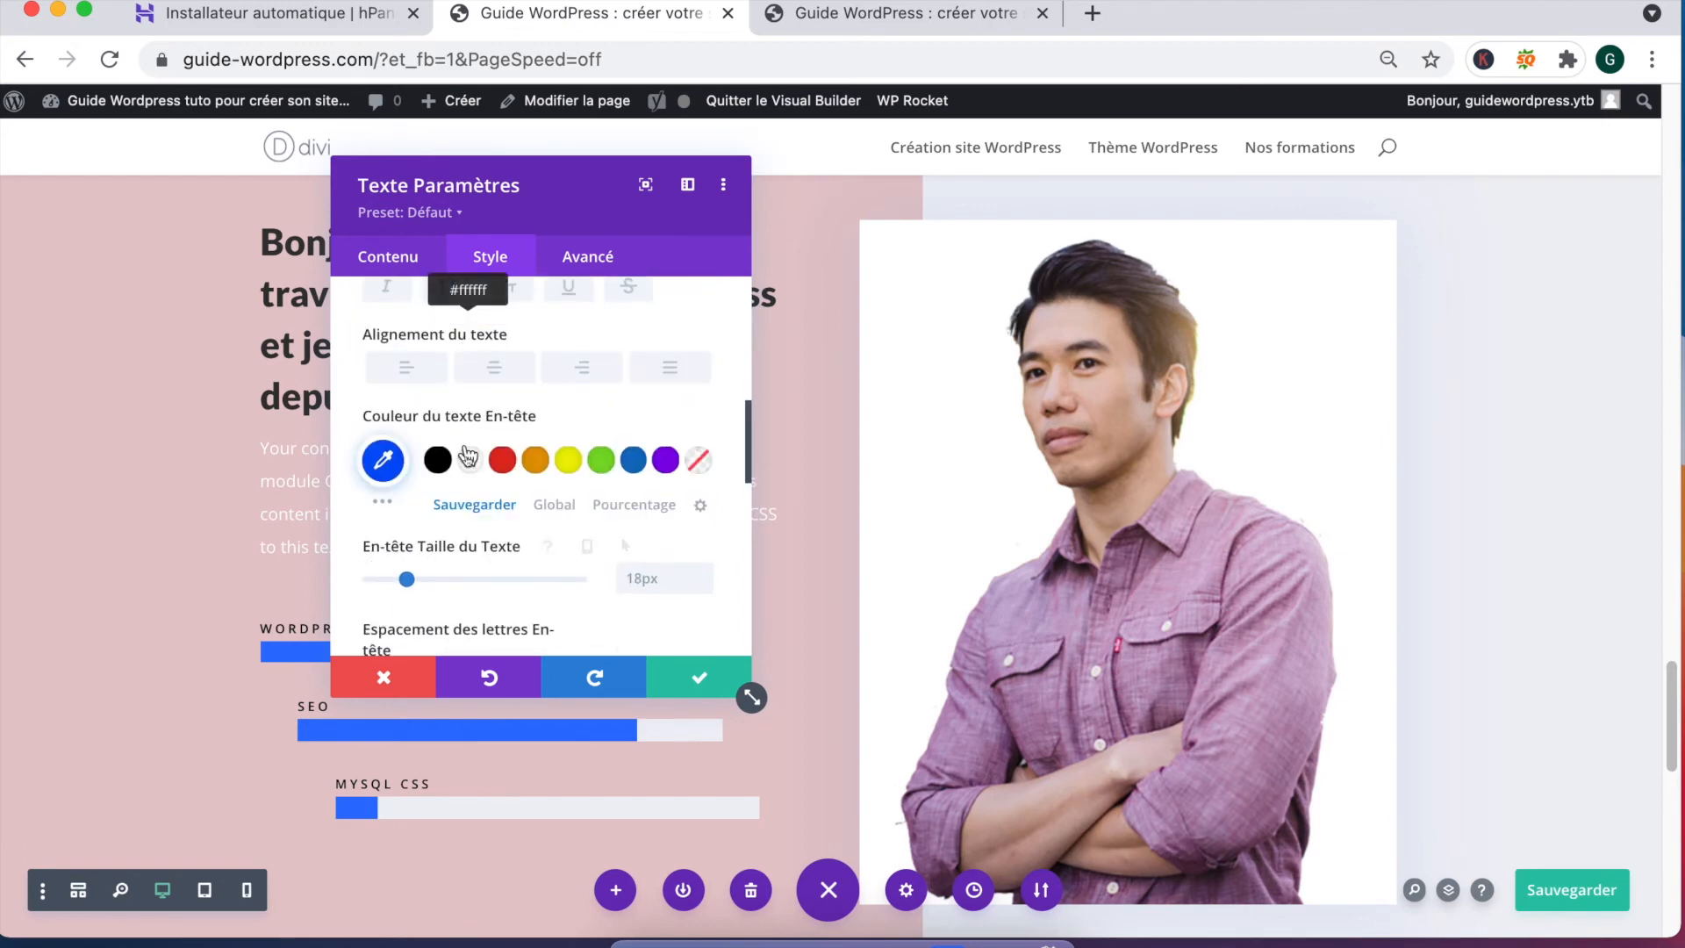
{"action": "left_click", "coordinate": [470, 460]}
{"action": "scroll", "coordinate": [474, 450], "scroll_direction": "up", "scroll_amount": 5}
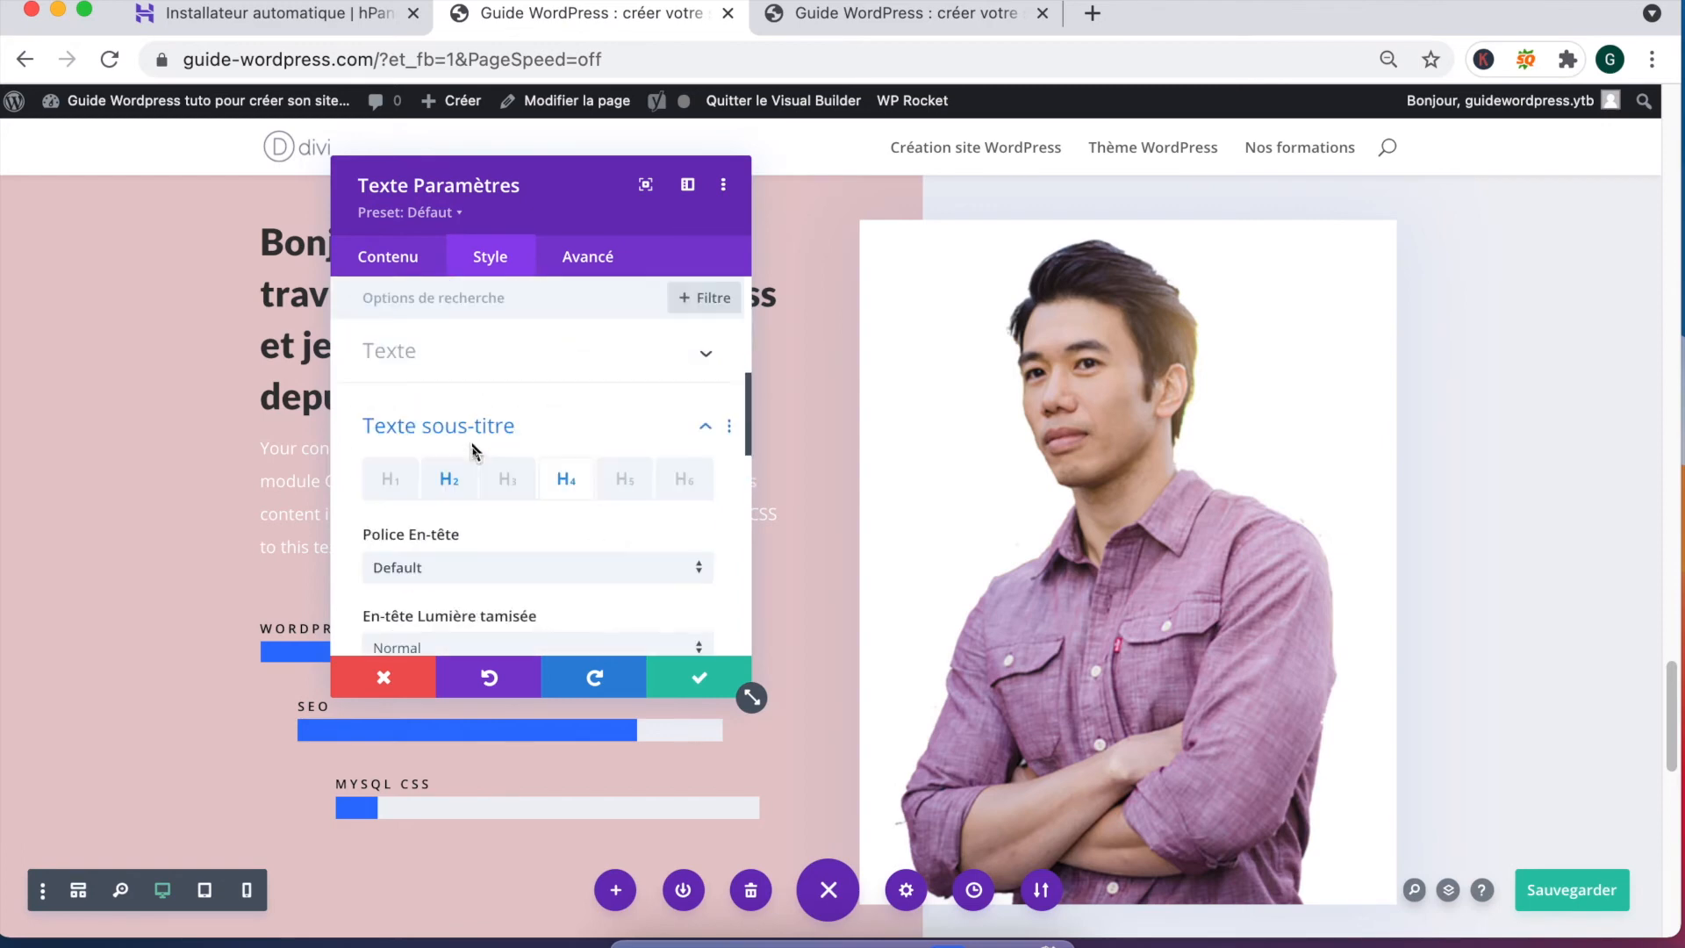
{"action": "left_click", "coordinate": [474, 355]}
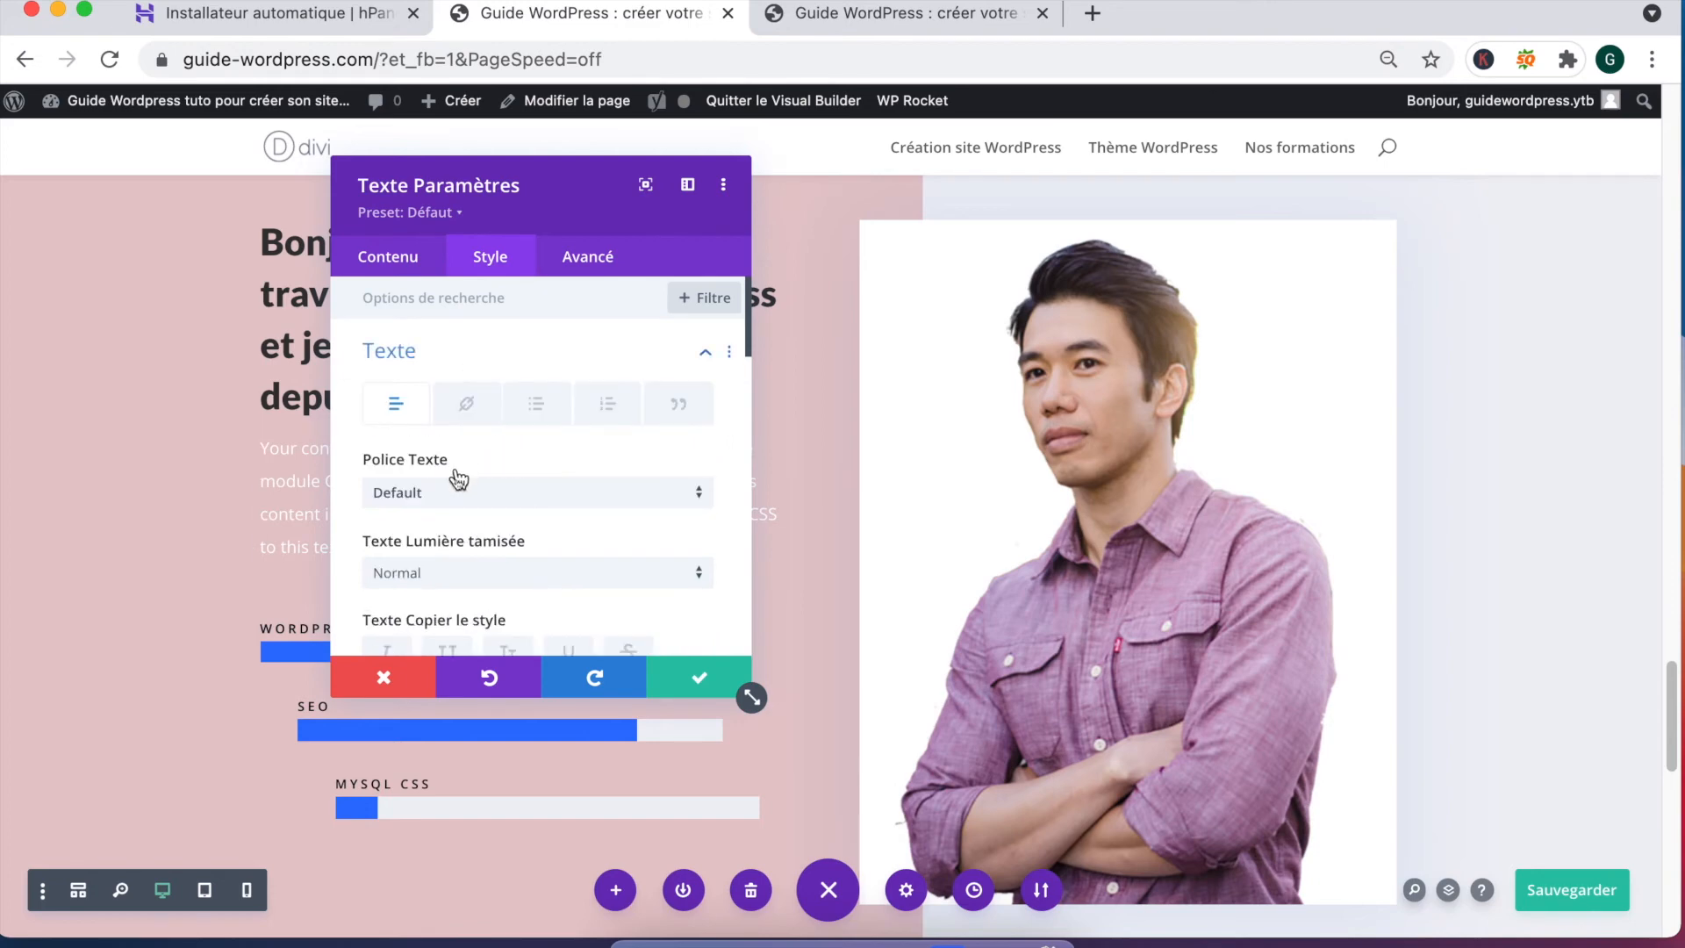
{"action": "left_click", "coordinate": [396, 264]}
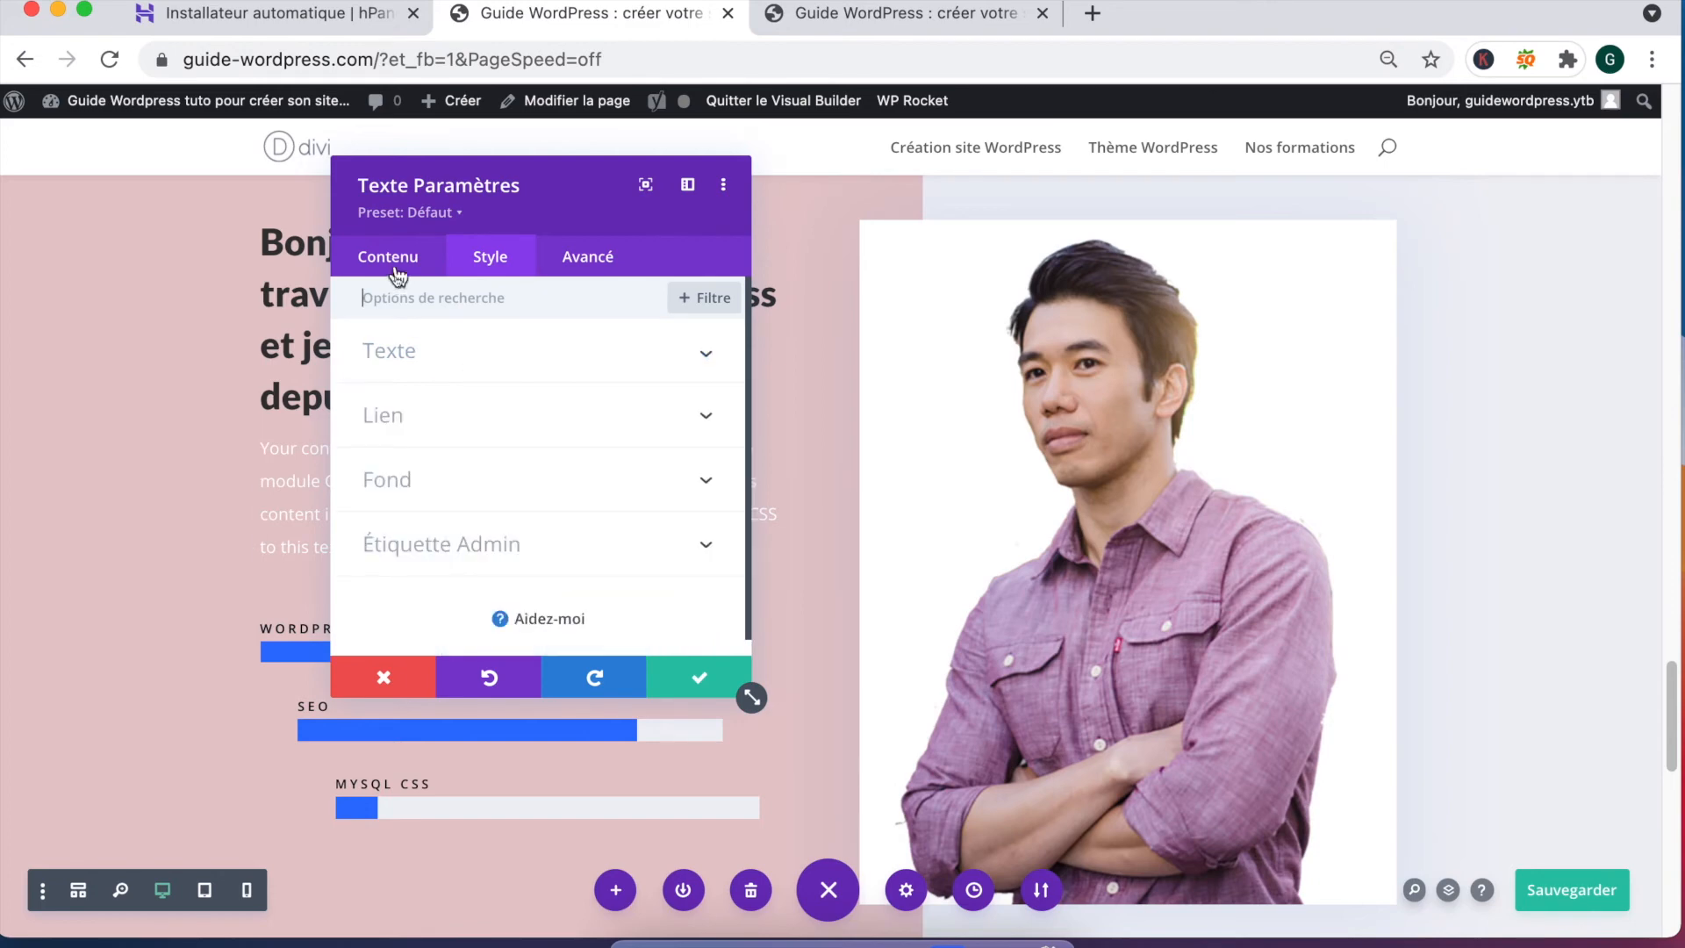
{"action": "left_click", "coordinate": [663, 676]}
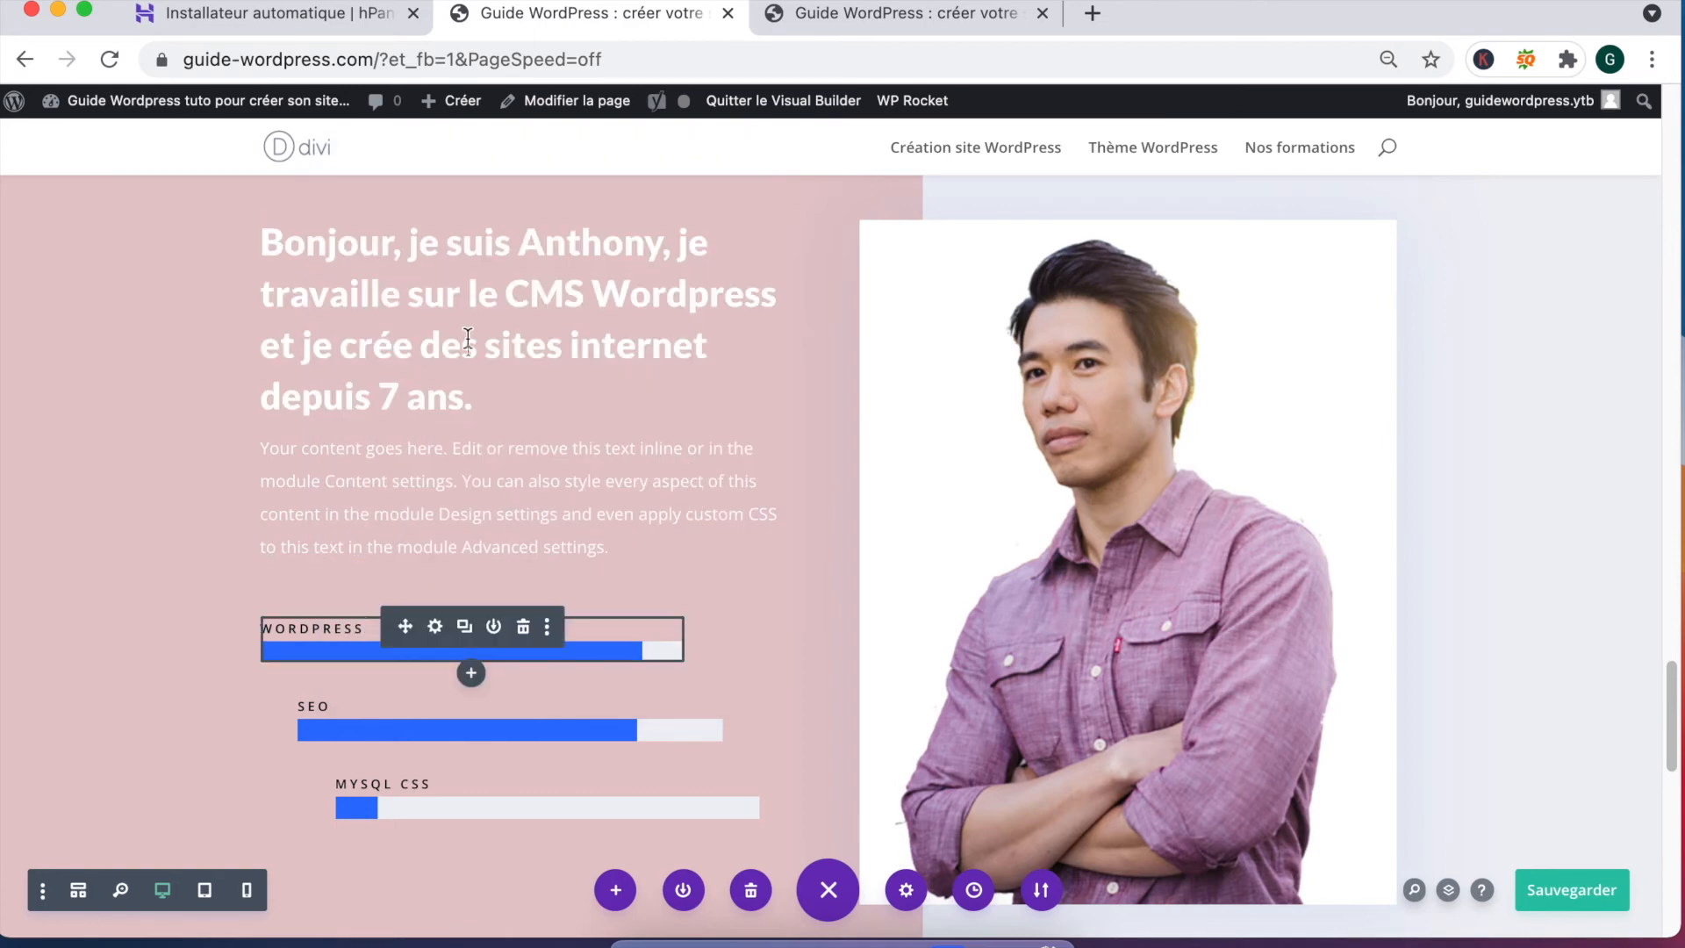
{"action": "scroll", "coordinate": [176, 339], "scroll_direction": "up", "scroll_amount": 5}
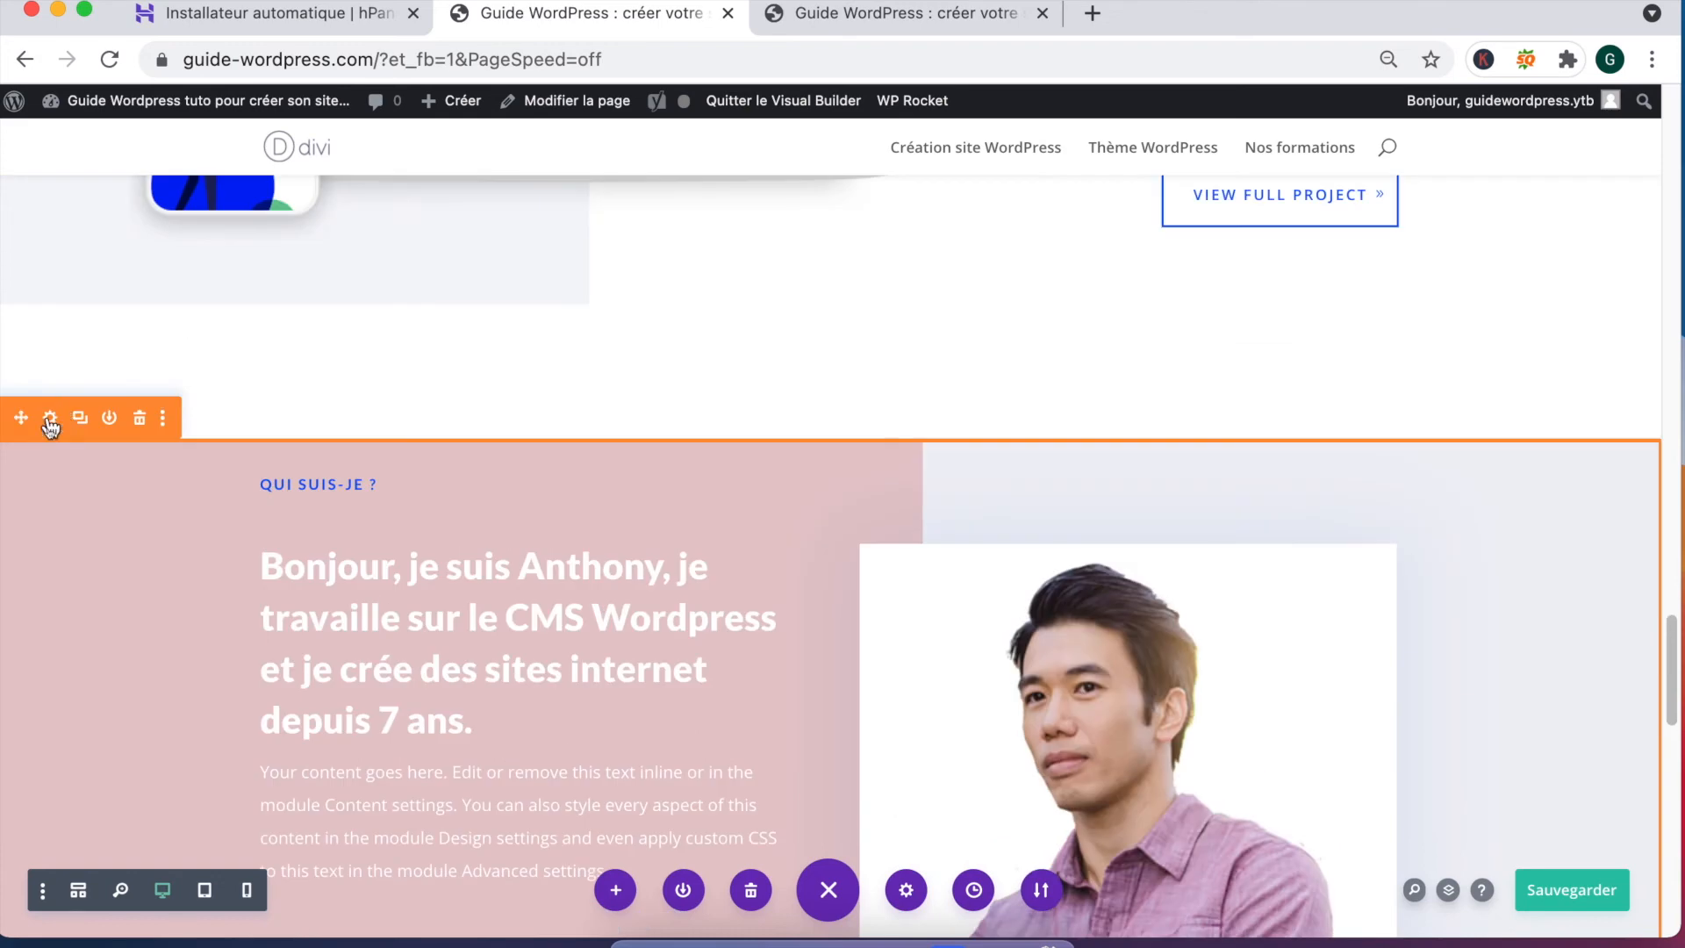
Step: Change the section background to red rgba(229,107,107,0.96) and save the settings
{"action": "left_click", "coordinate": [51, 419]}
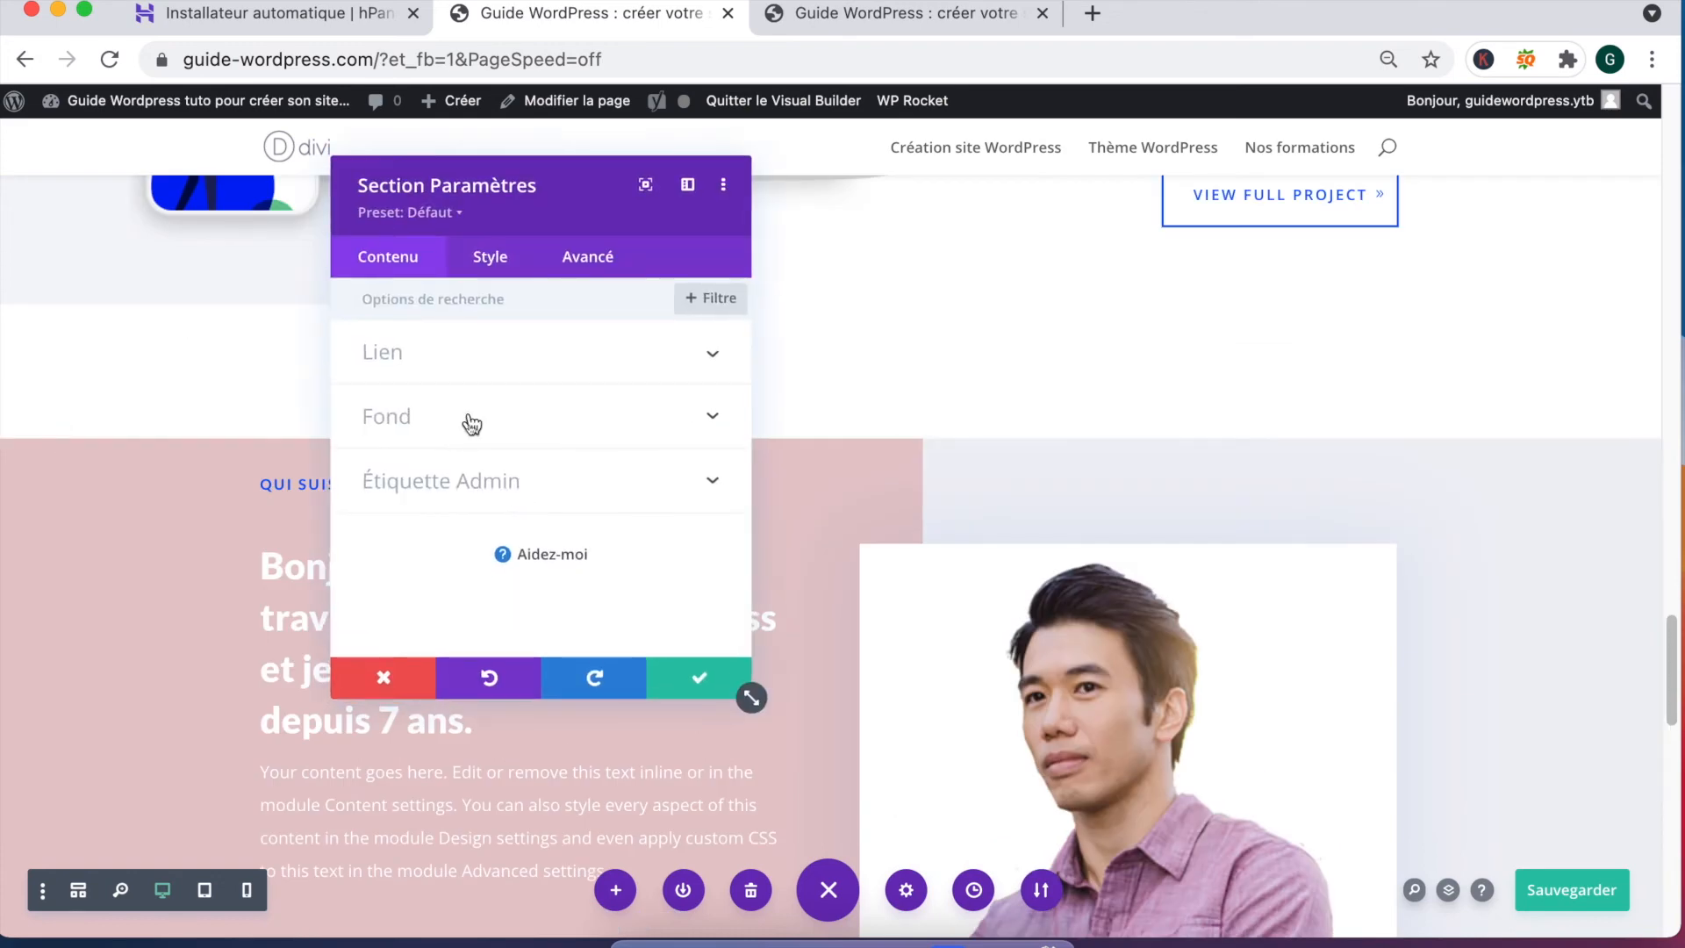
{"action": "left_click", "coordinate": [416, 428]}
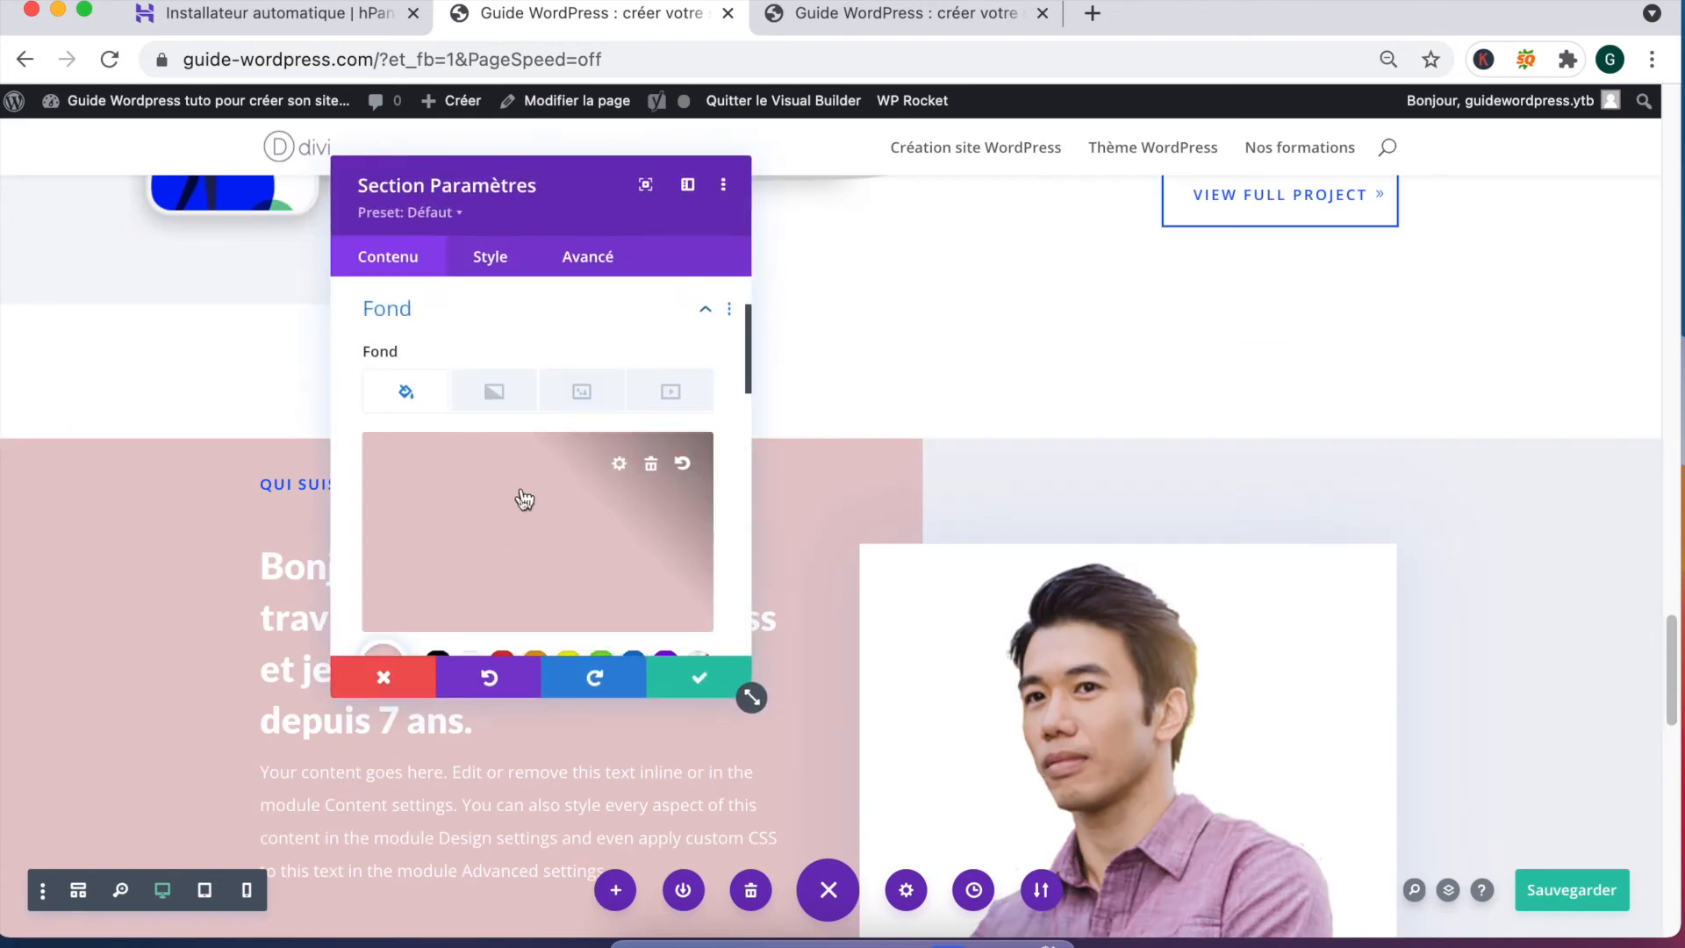
{"action": "left_click", "coordinate": [524, 498]}
{"action": "left_click_drag", "start_coordinate": [664, 567], "coordinate": [667, 527]}
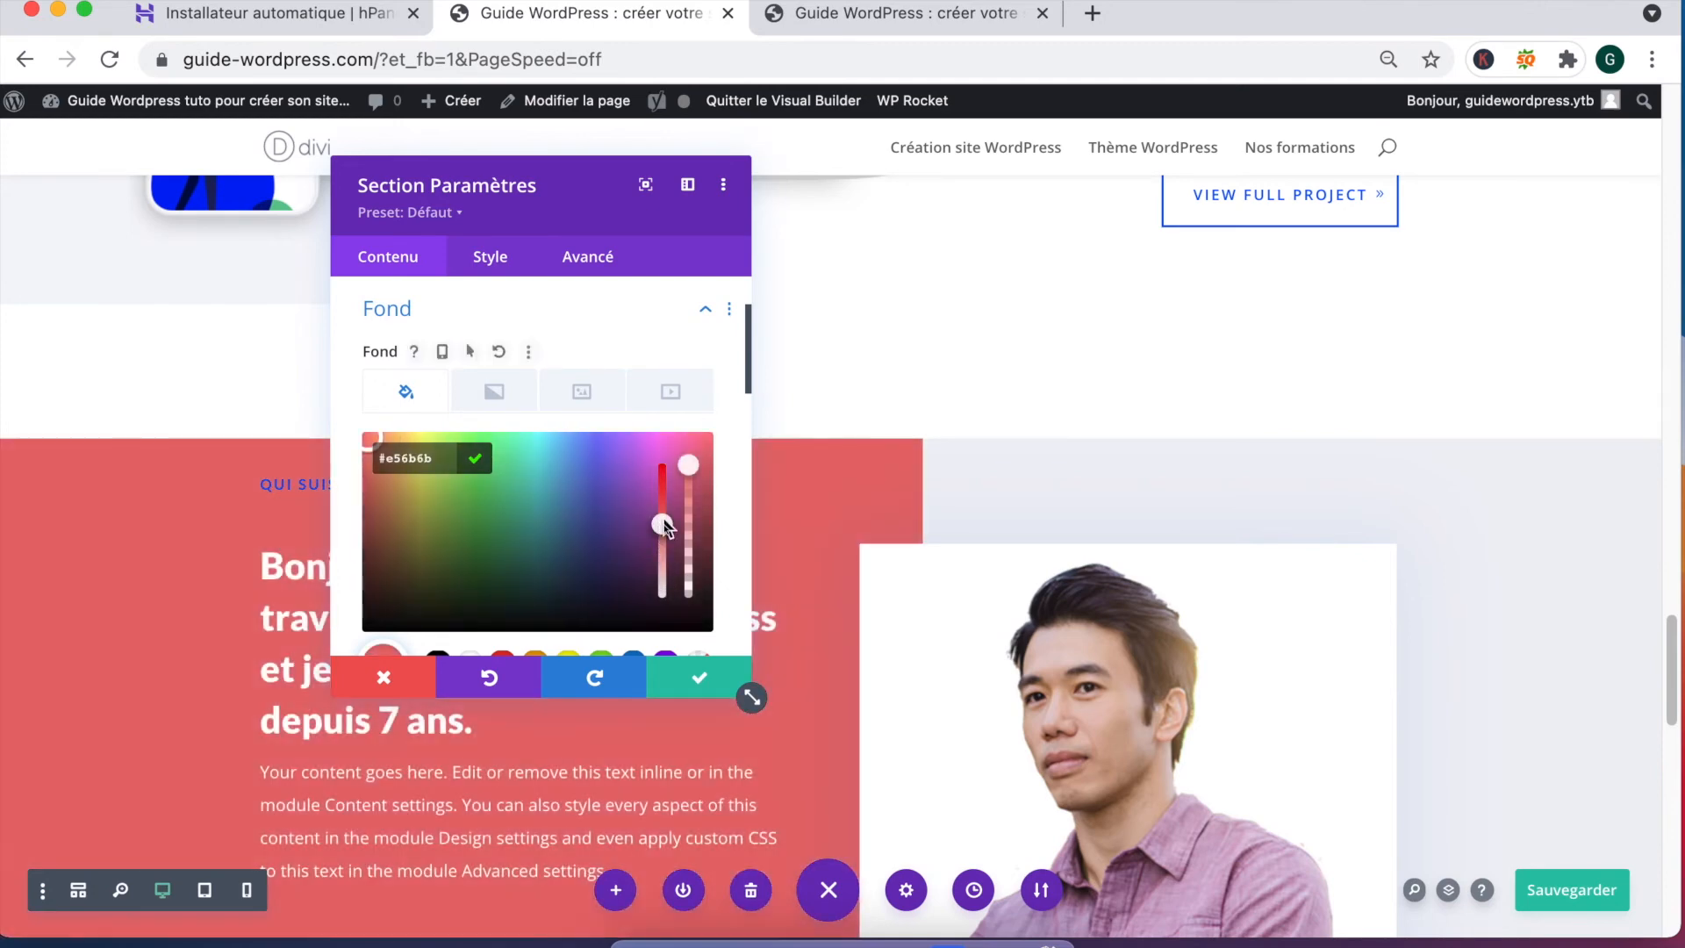
{"action": "left_click", "coordinate": [690, 481]}
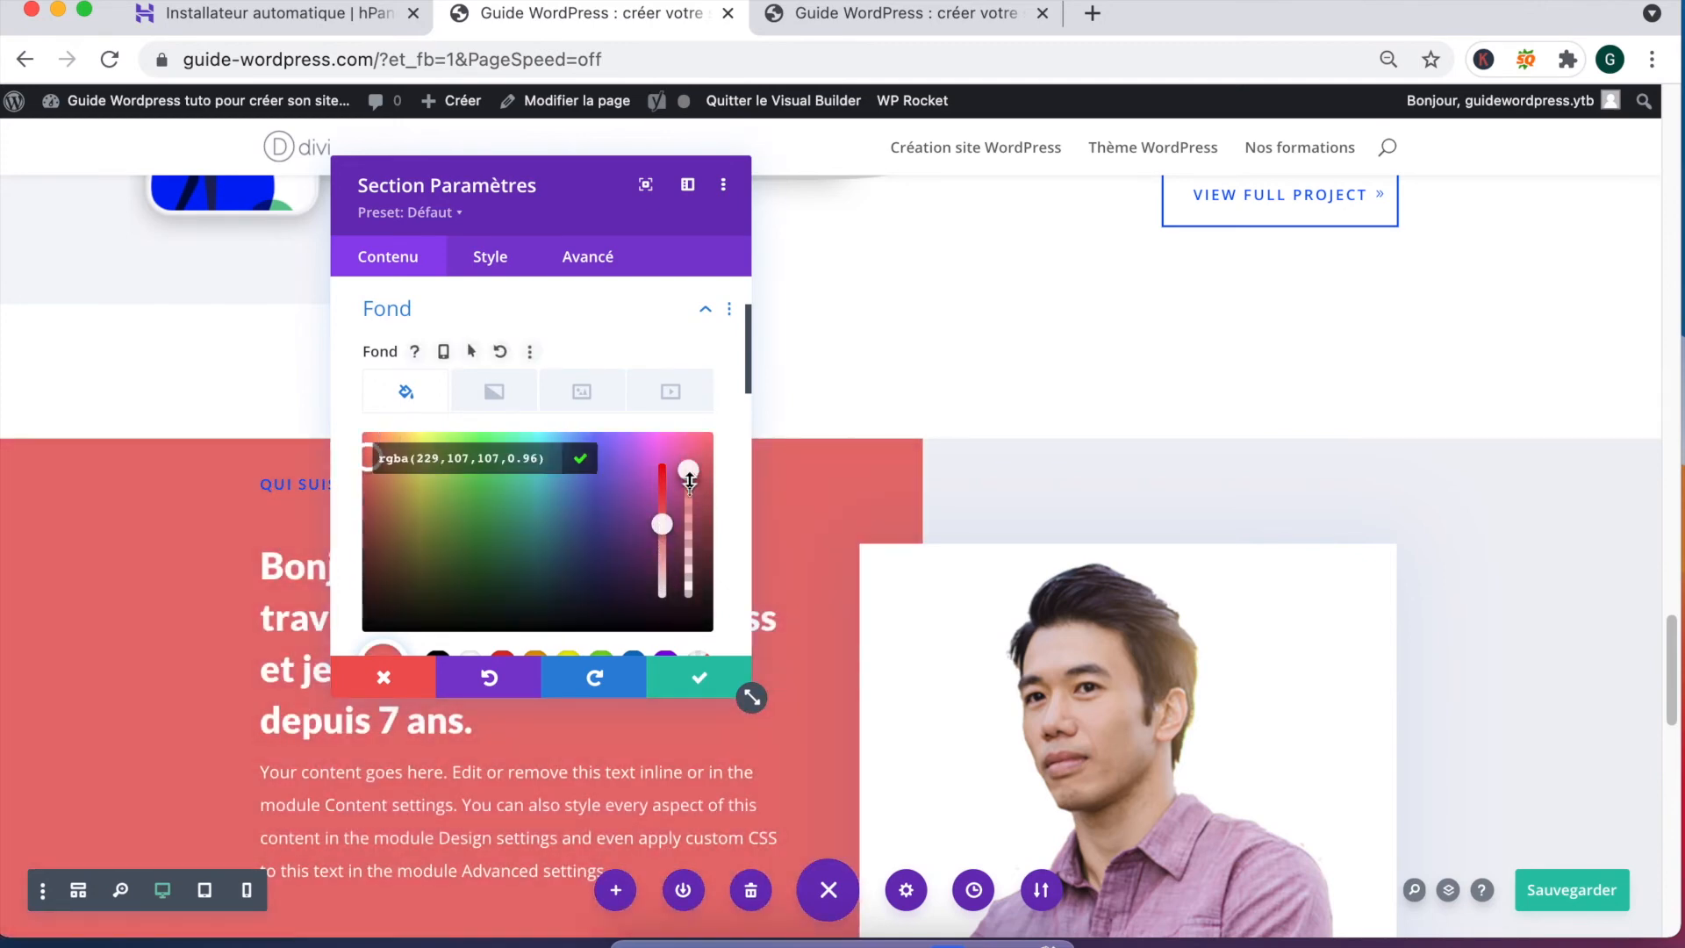
{"action": "left_click", "coordinate": [687, 680]}
{"action": "scroll", "coordinate": [355, 612], "scroll_direction": "down", "scroll_amount": 4}
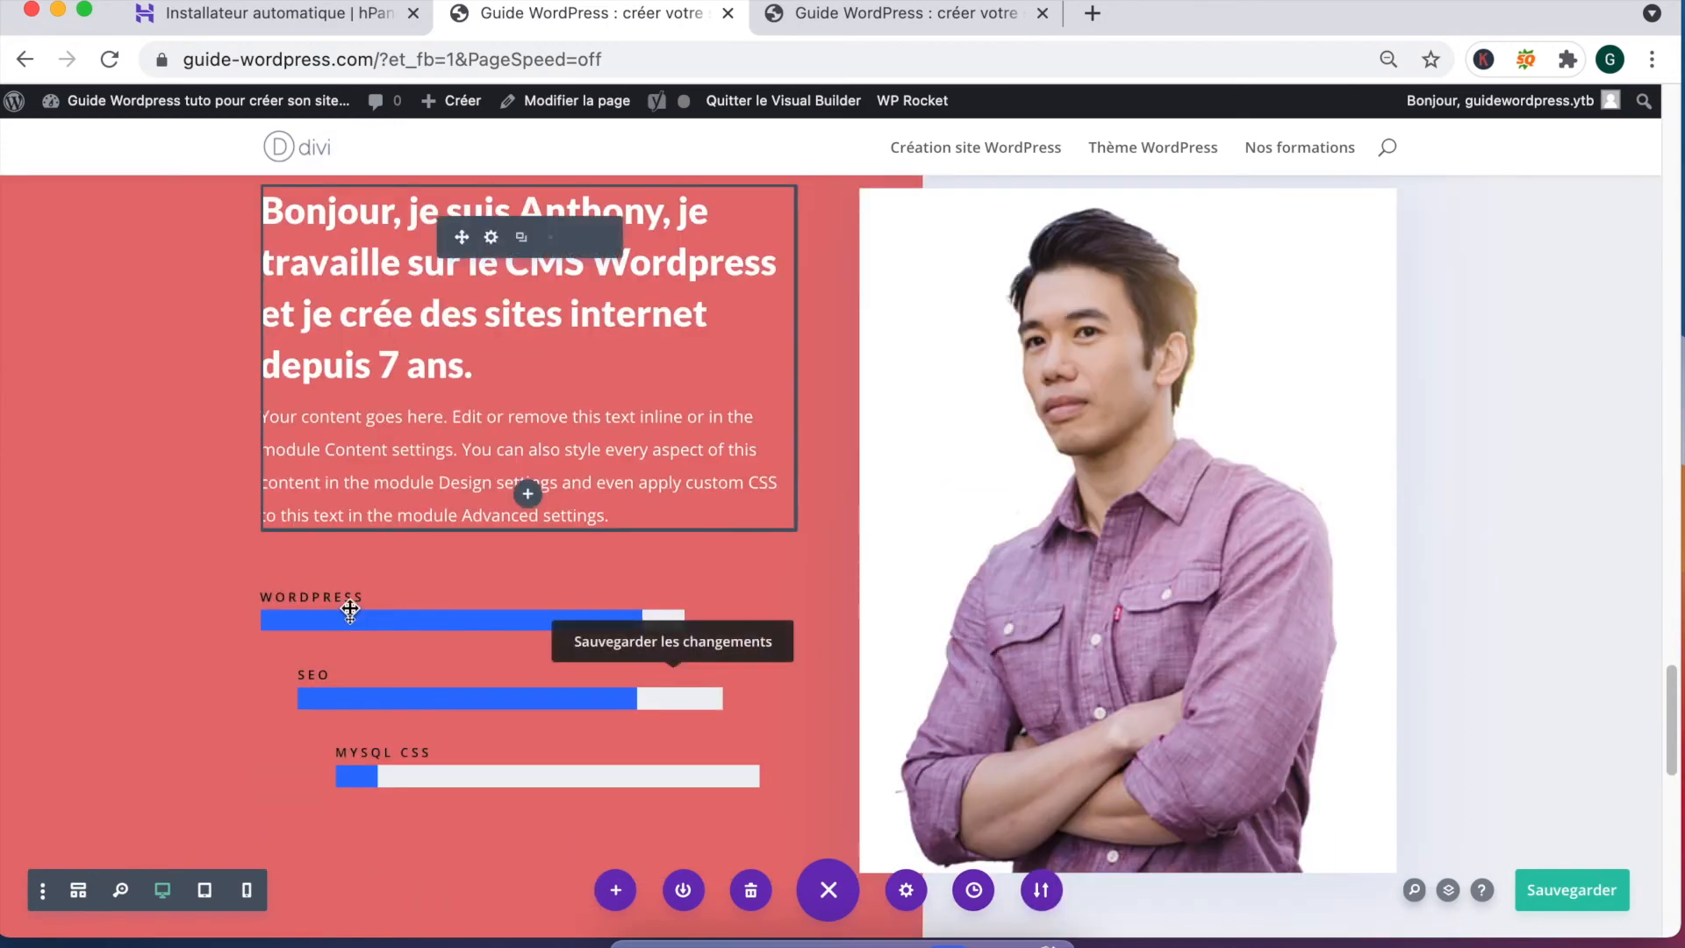
{"action": "scroll", "coordinate": [224, 475], "scroll_direction": "up", "scroll_amount": 1}
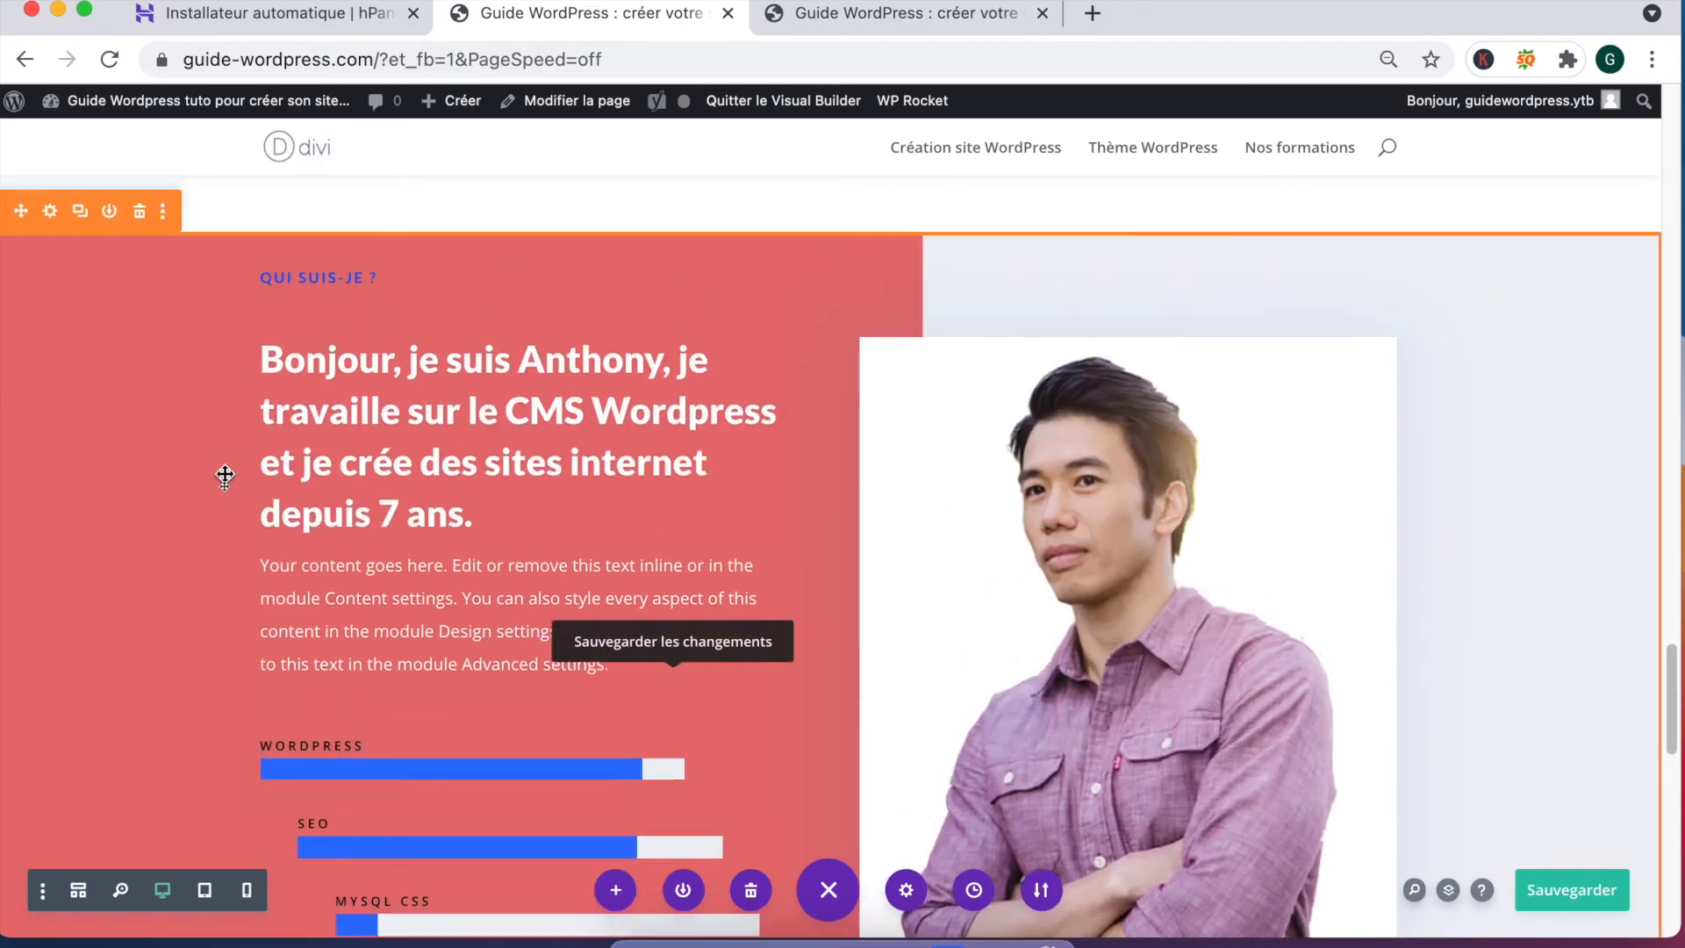
Step: Copy the section's rgba(229,107,107,0.96) background colour value from its Fond settings
{"action": "left_click", "coordinate": [50, 216]}
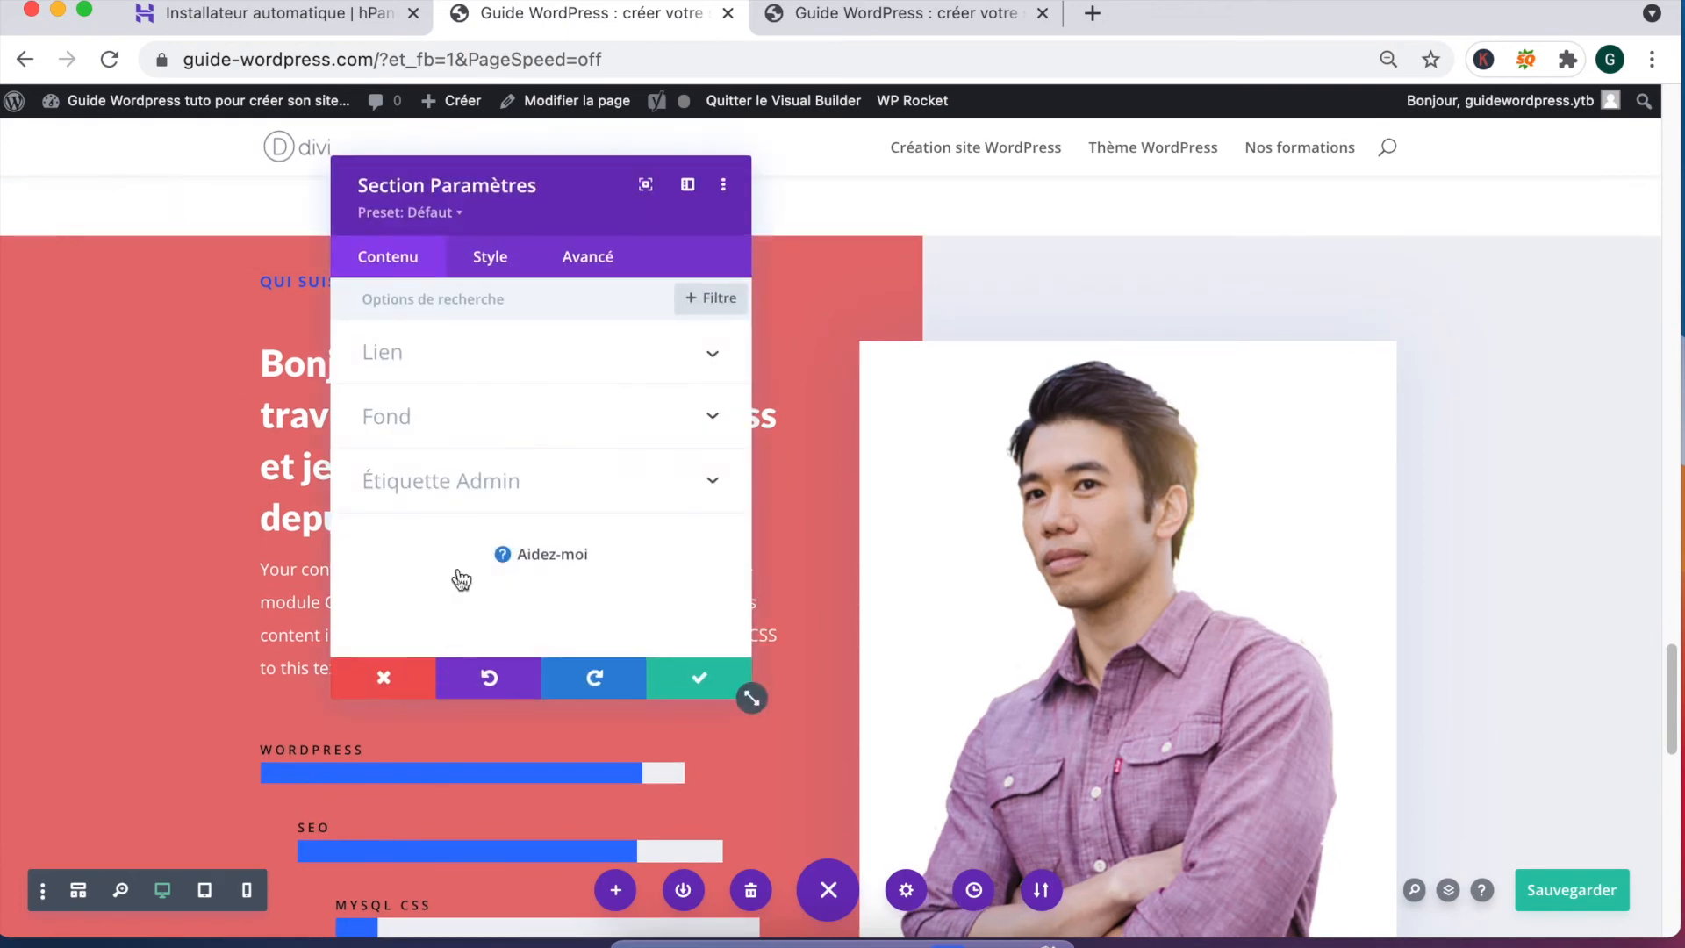
{"action": "left_click", "coordinate": [482, 423]}
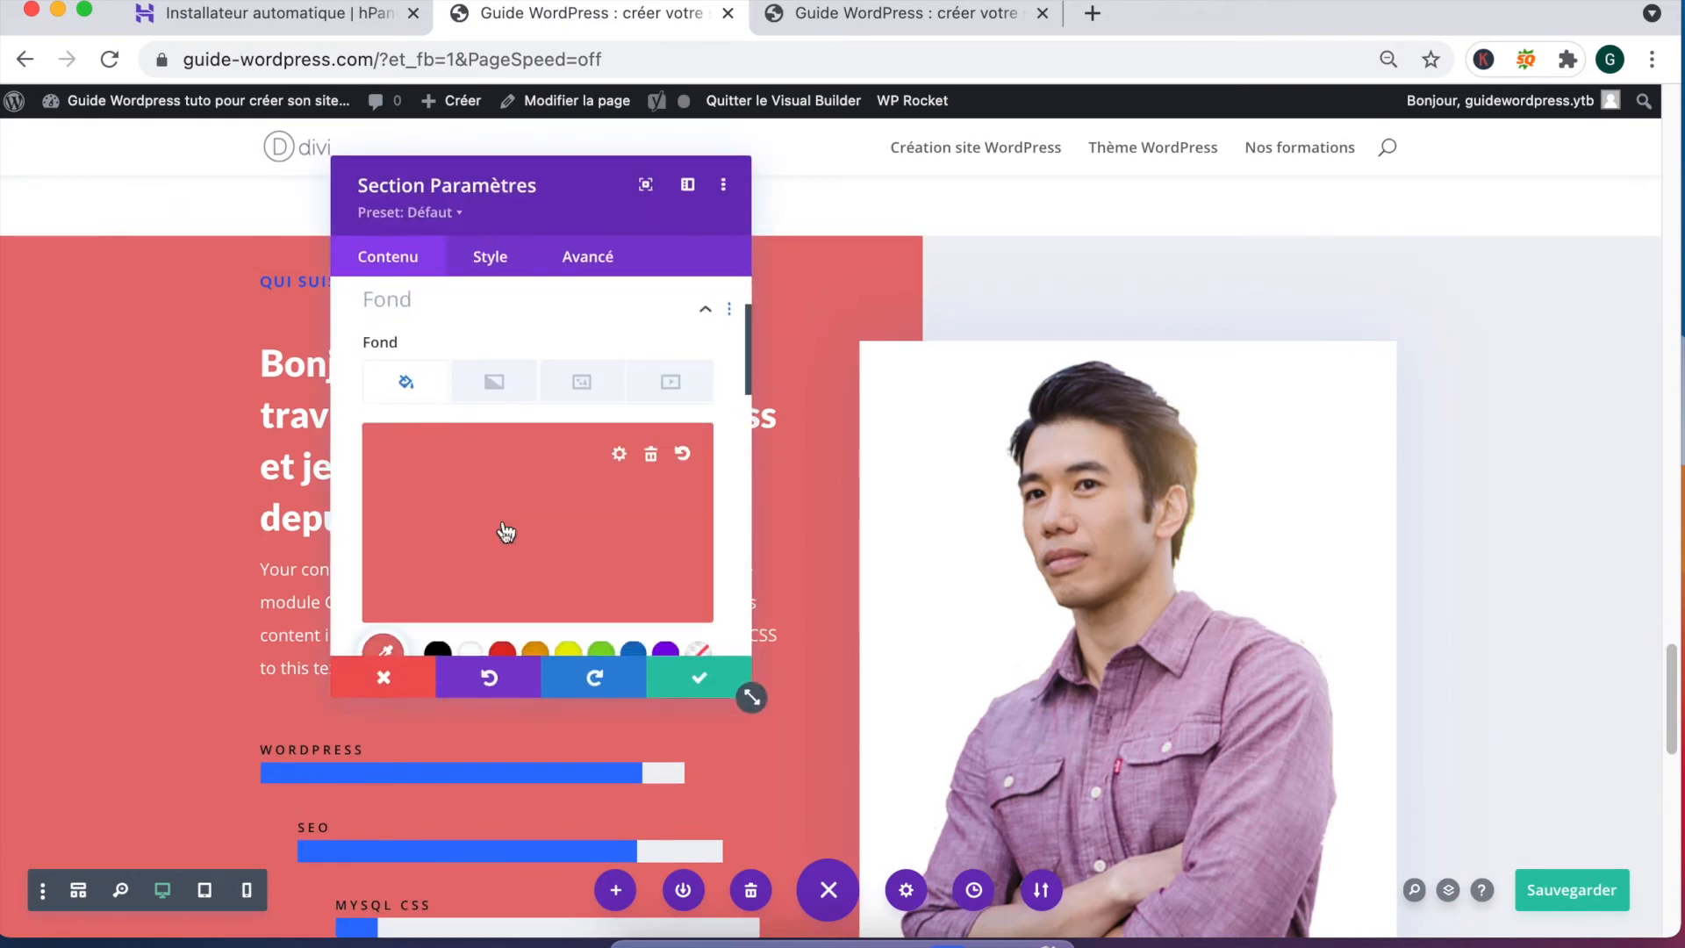
{"action": "left_click", "coordinate": [621, 464]}
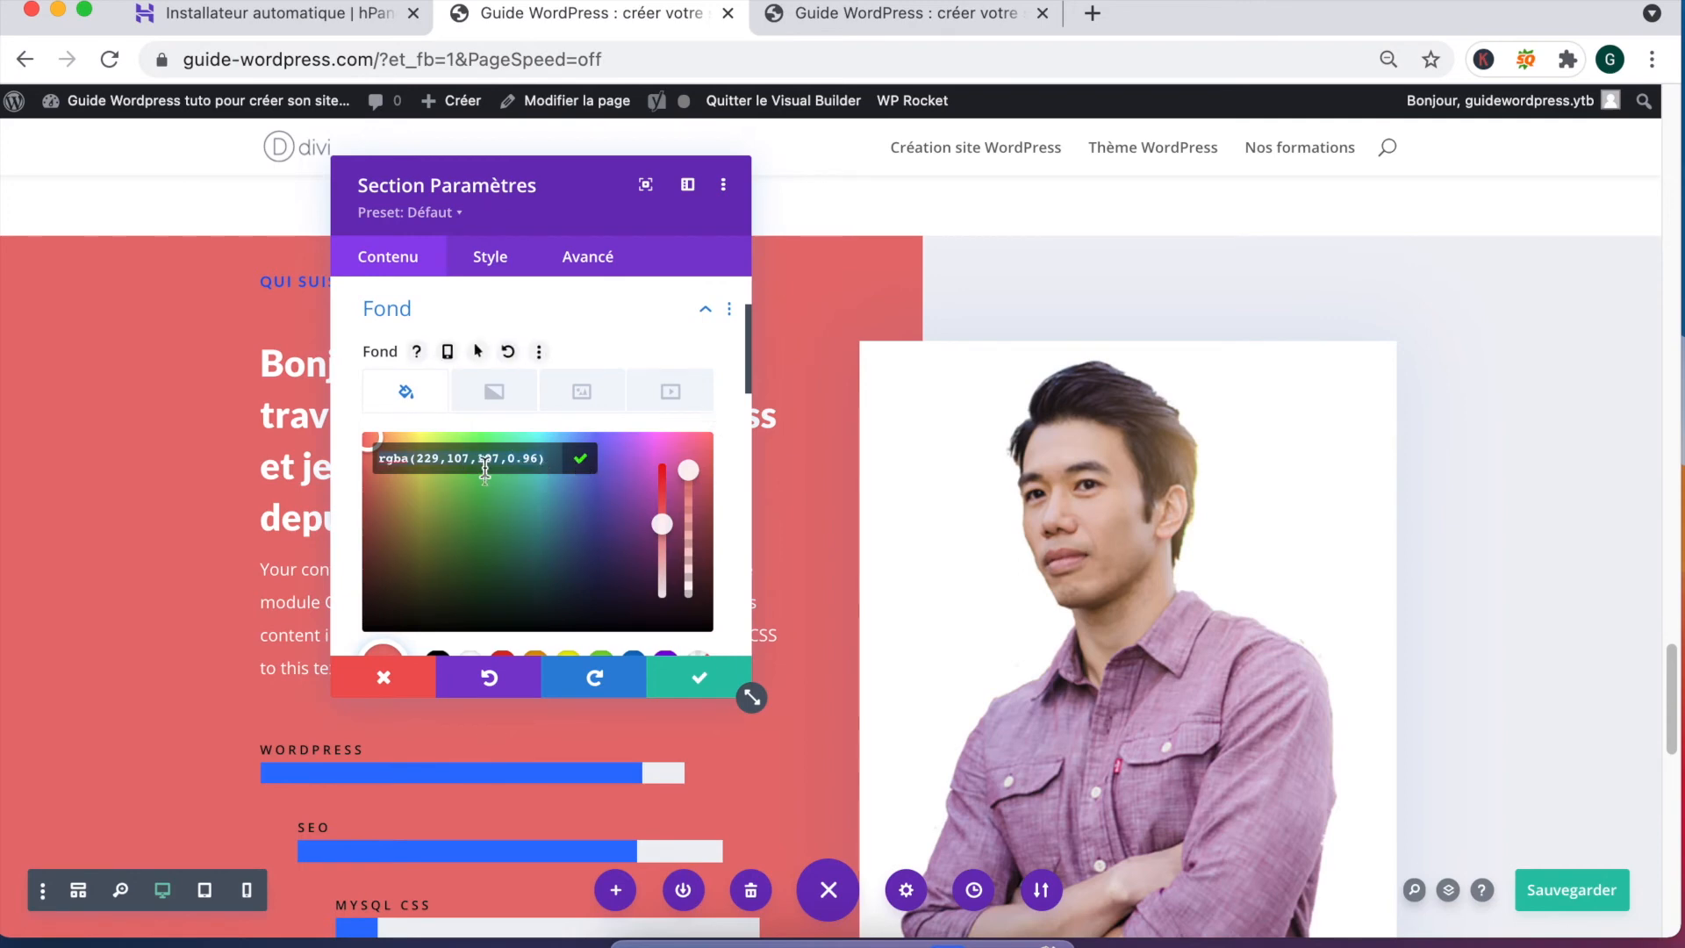
{"action": "right_click", "coordinate": [485, 470]}
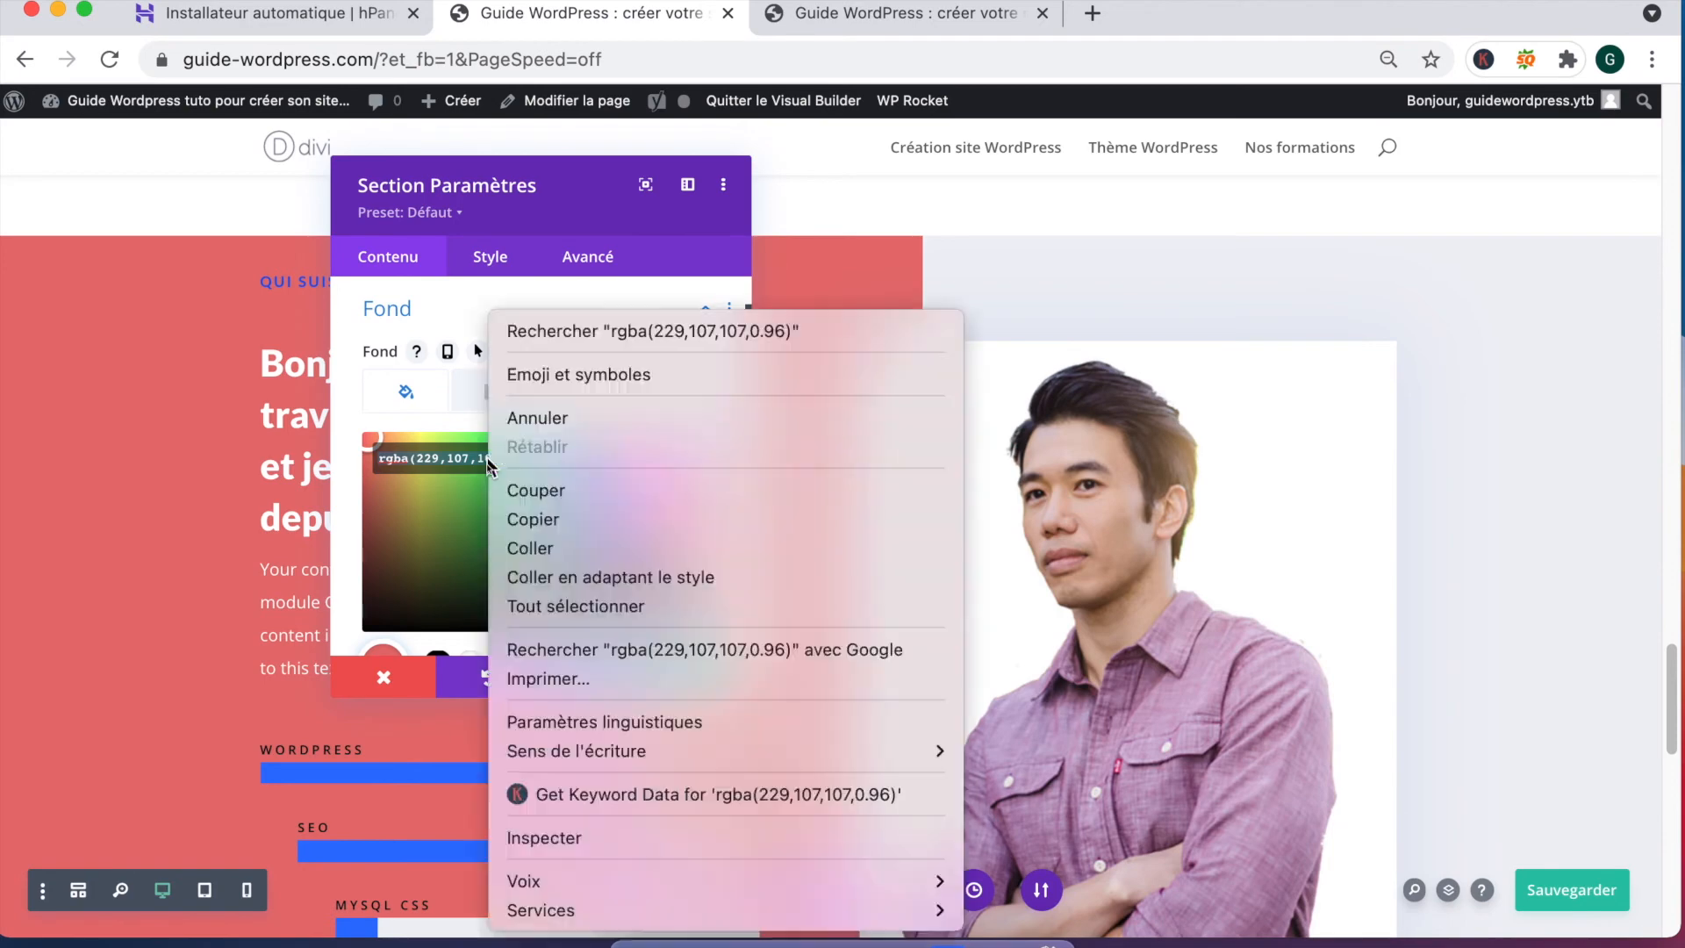
{"action": "left_click", "coordinate": [558, 520]}
{"action": "left_click", "coordinate": [689, 684]}
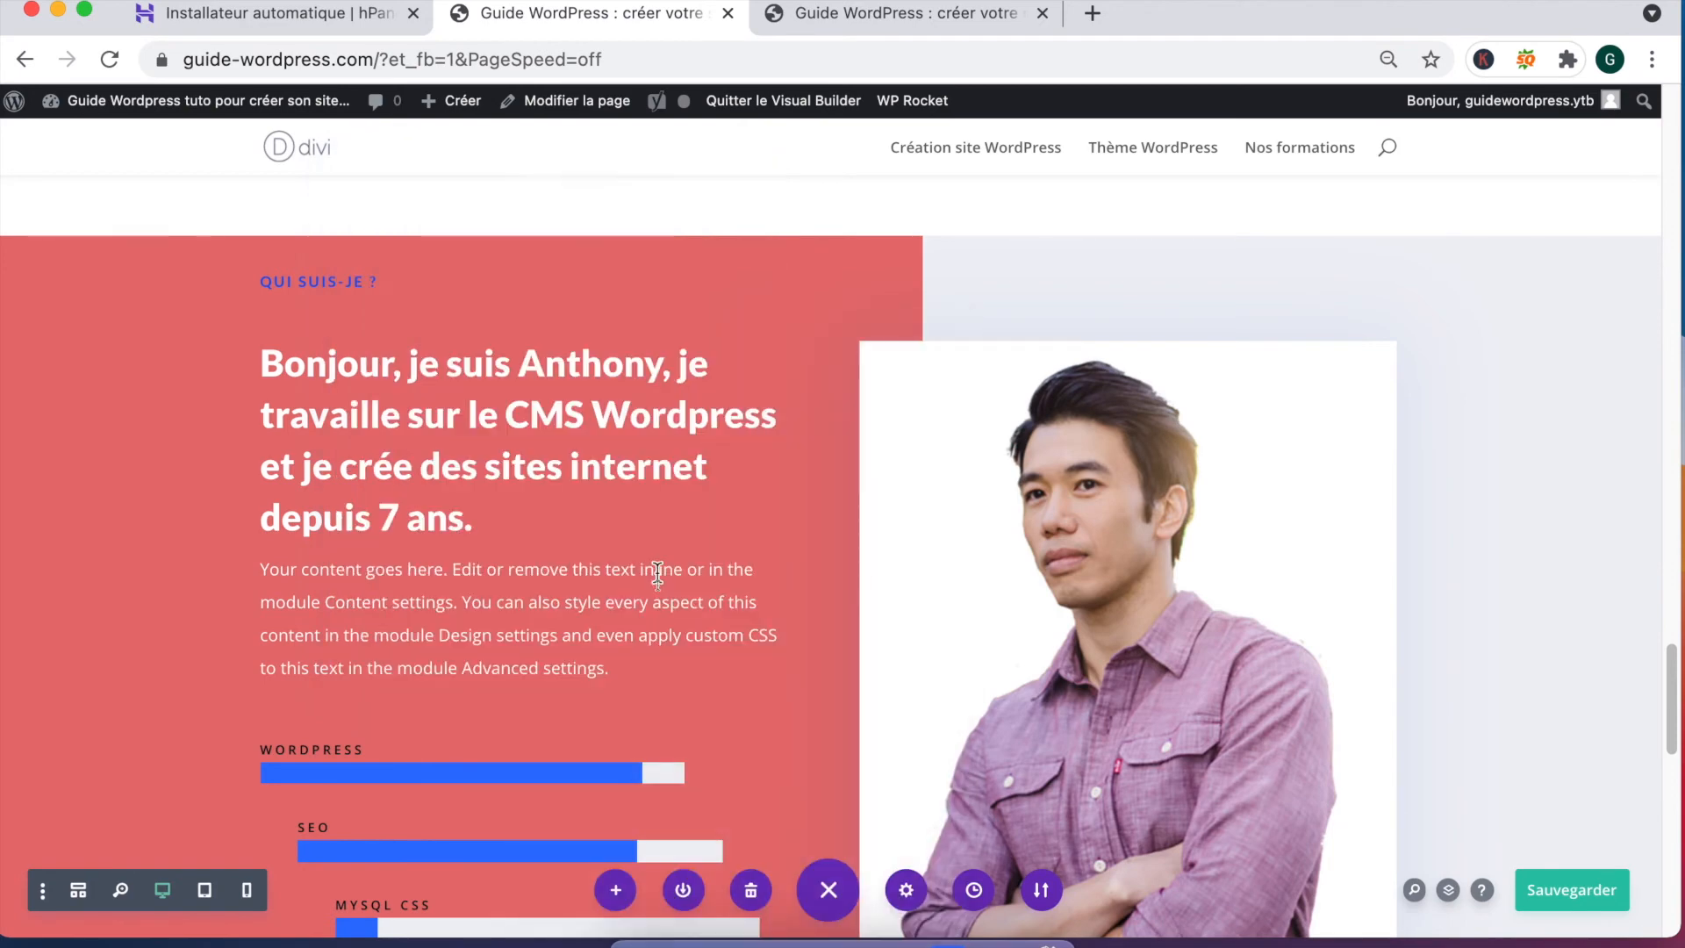
Step: Paste the copied rgba(229,107,107,0.96) red into the Nos formations section background and confirm
{"action": "scroll", "coordinate": [720, 462], "scroll_direction": "up", "scroll_amount": 5}
{"action": "scroll", "coordinate": [725, 463], "scroll_direction": "up", "scroll_amount": 4}
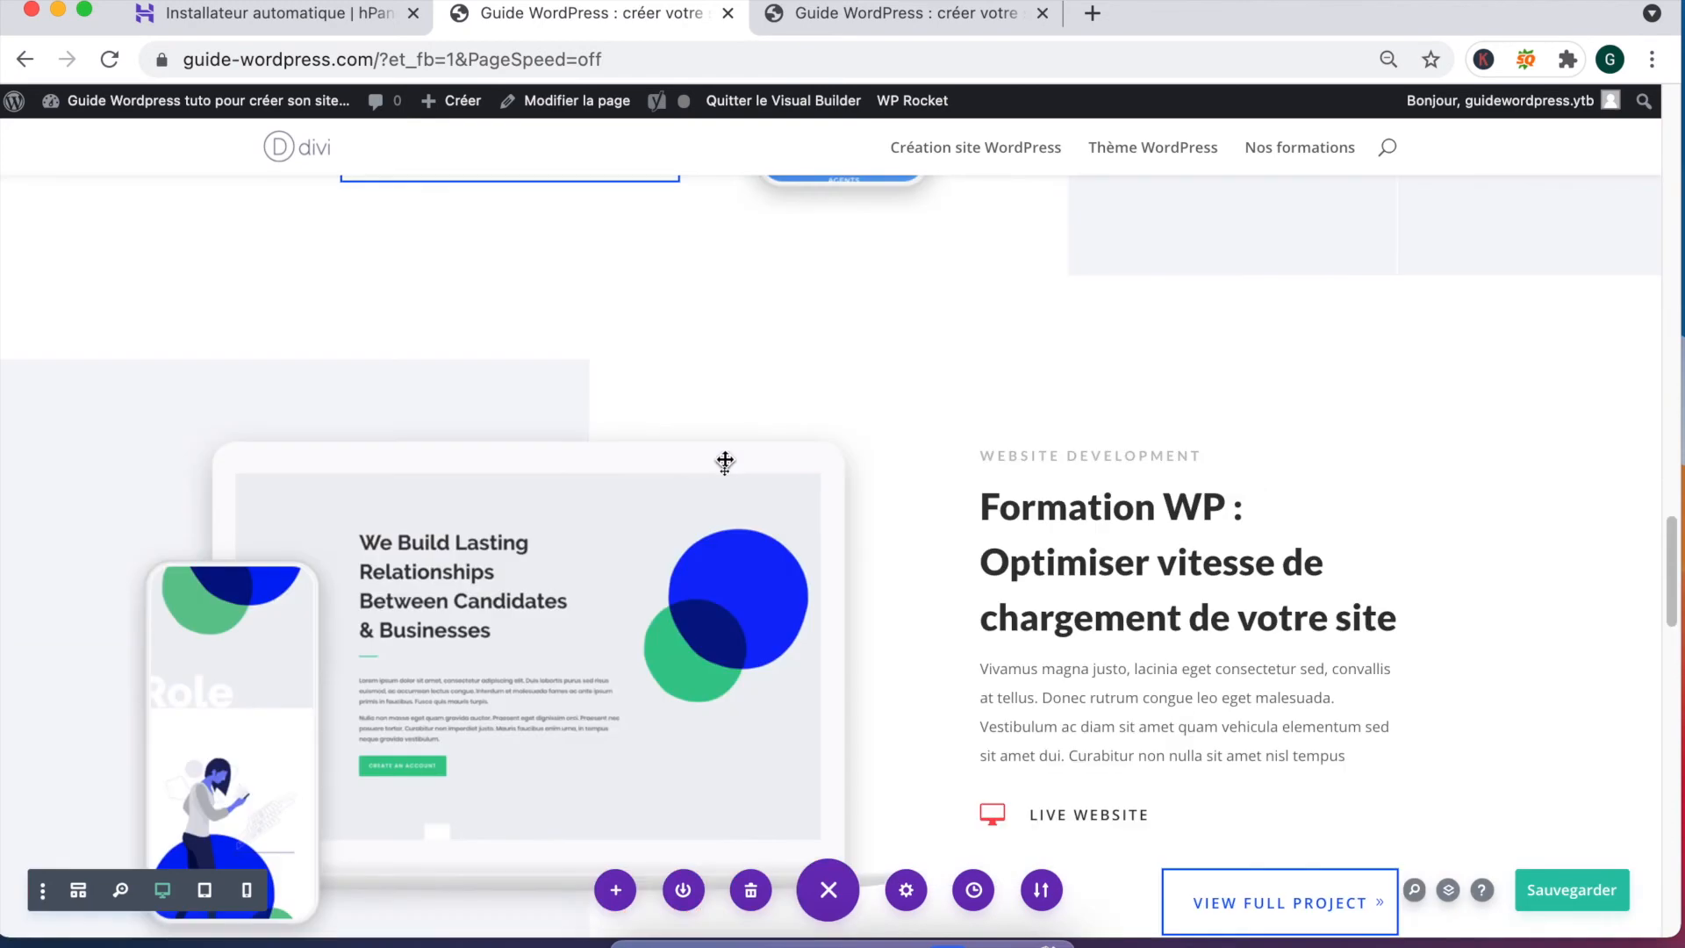
{"action": "scroll", "coordinate": [860, 473], "scroll_direction": "down", "scroll_amount": 9}
{"action": "scroll", "coordinate": [1125, 482], "scroll_direction": "up", "scroll_amount": 7}
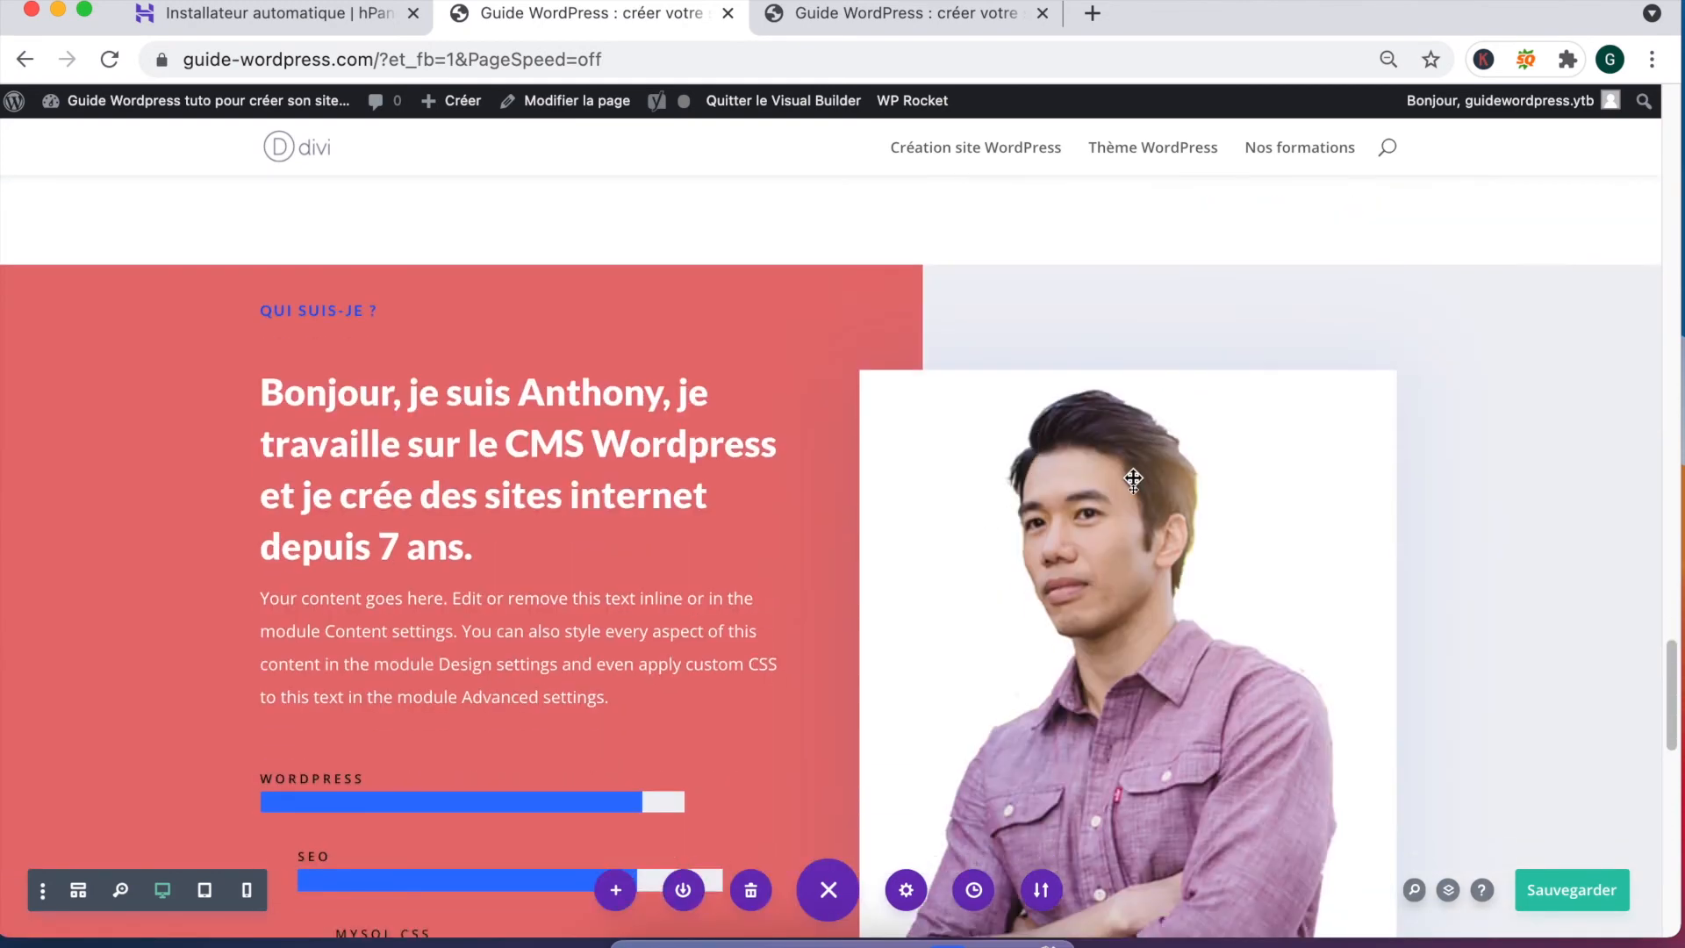
{"action": "scroll", "coordinate": [1408, 439], "scroll_direction": "up", "scroll_amount": 3}
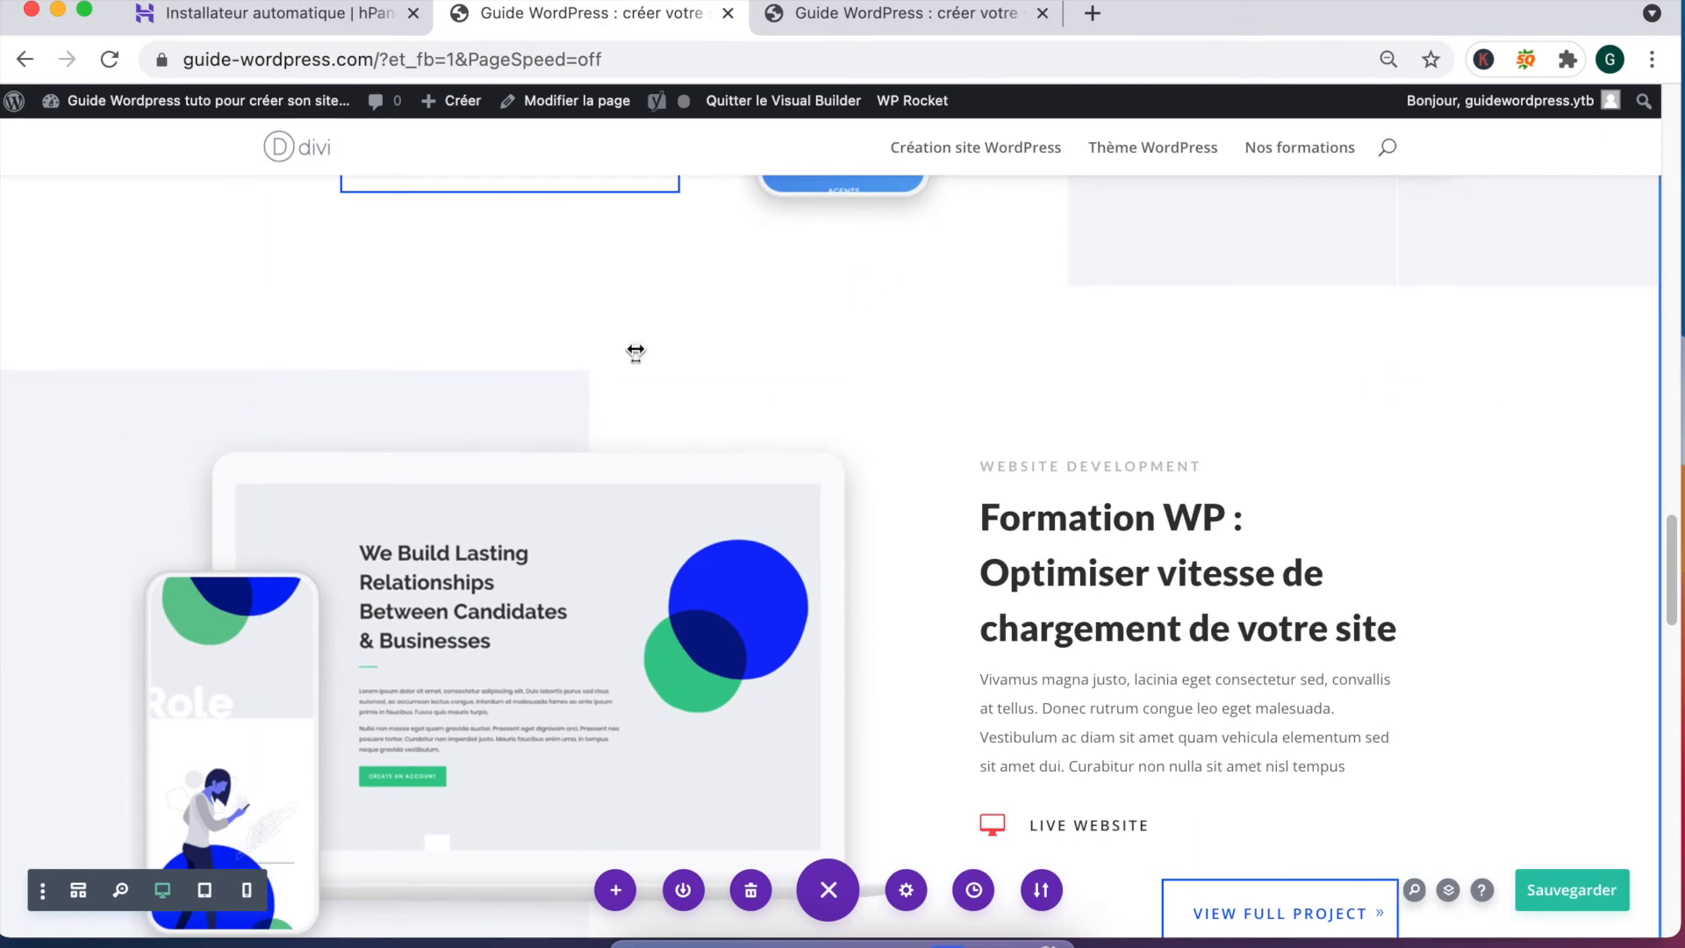
{"action": "scroll", "coordinate": [88, 395], "scroll_direction": "up", "scroll_amount": 10}
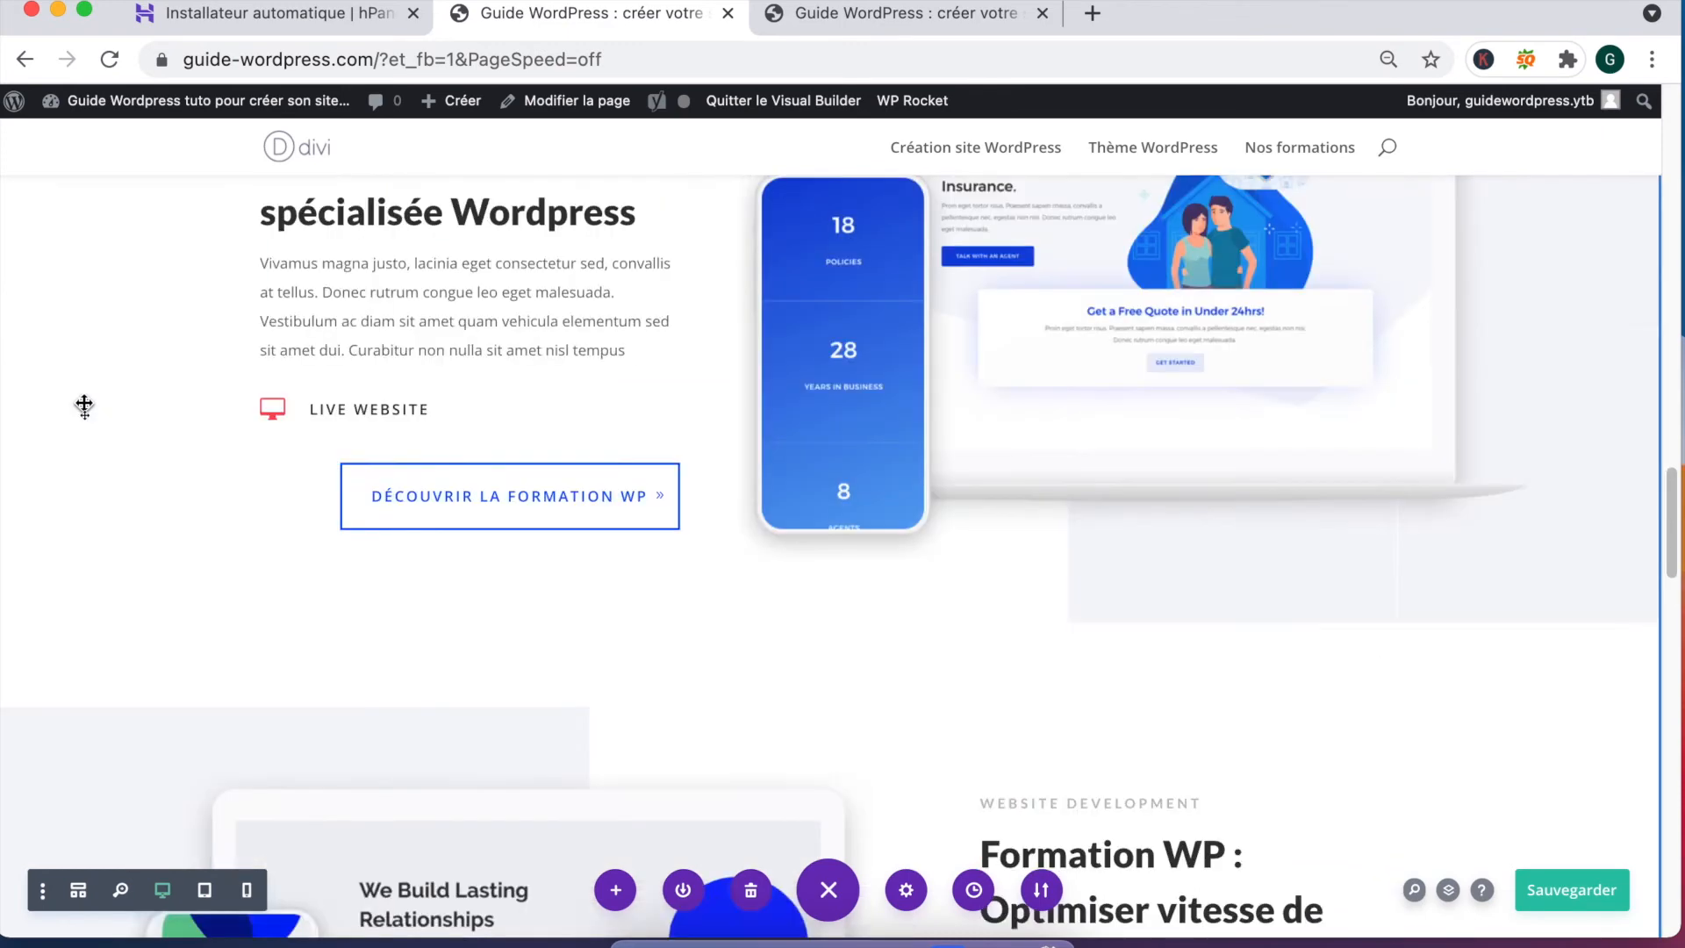
{"action": "scroll", "coordinate": [83, 387], "scroll_direction": "up", "scroll_amount": 1}
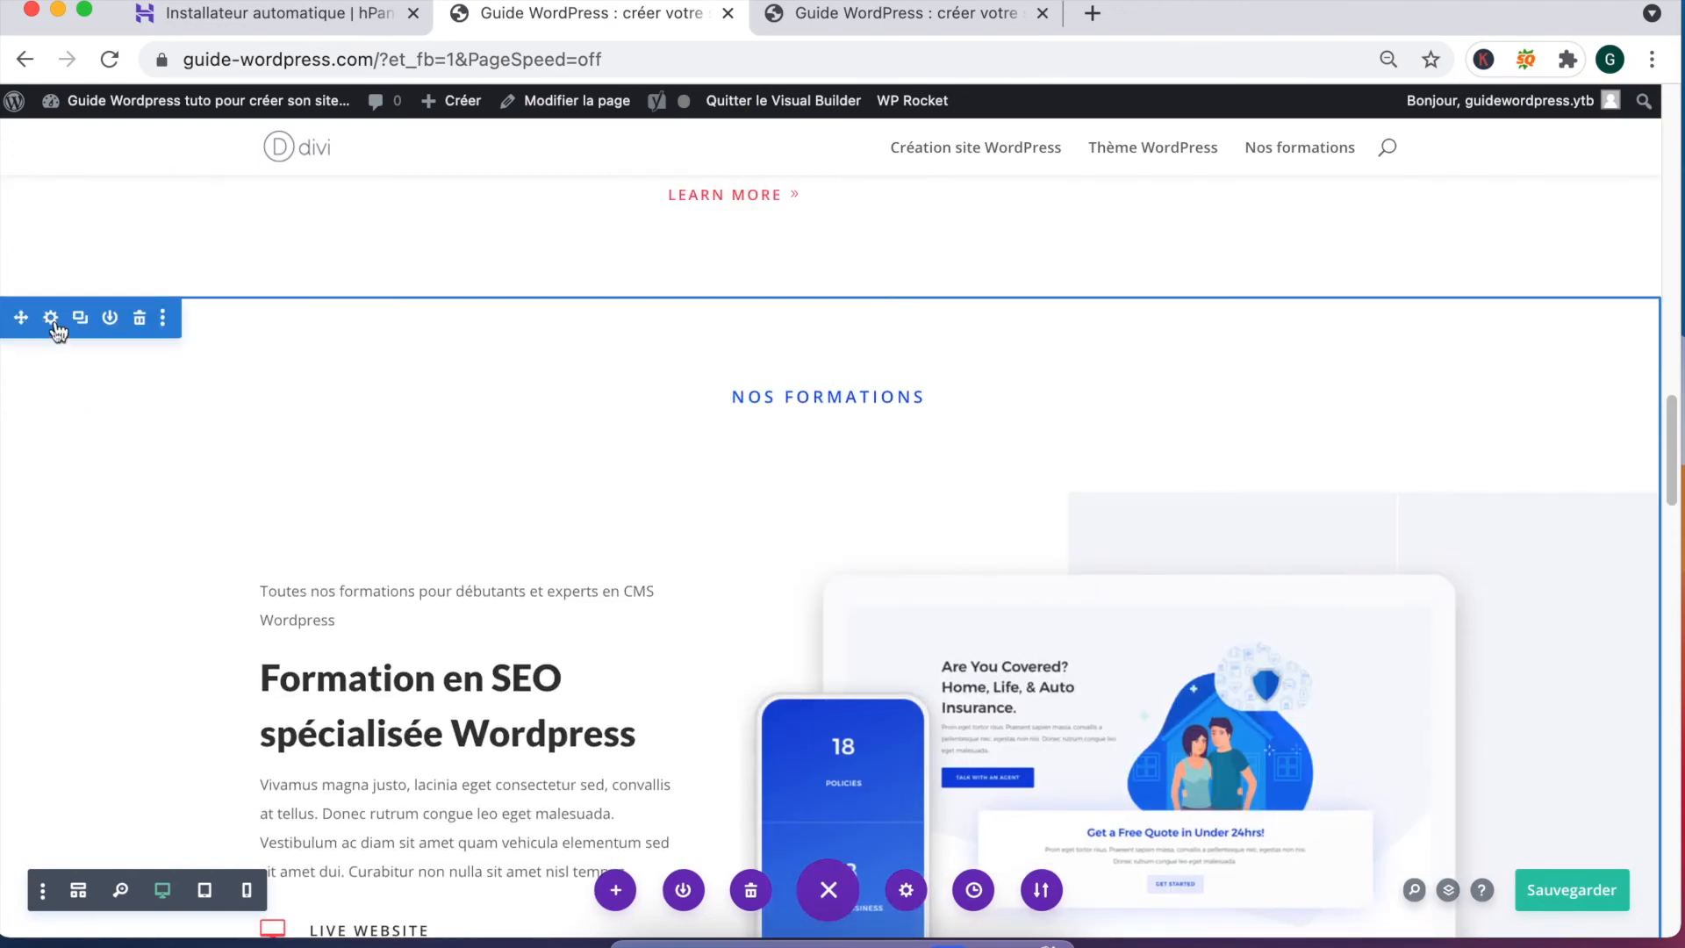
{"action": "left_click", "coordinate": [53, 318]}
{"action": "left_click", "coordinate": [440, 419]}
{"action": "left_click", "coordinate": [527, 514]}
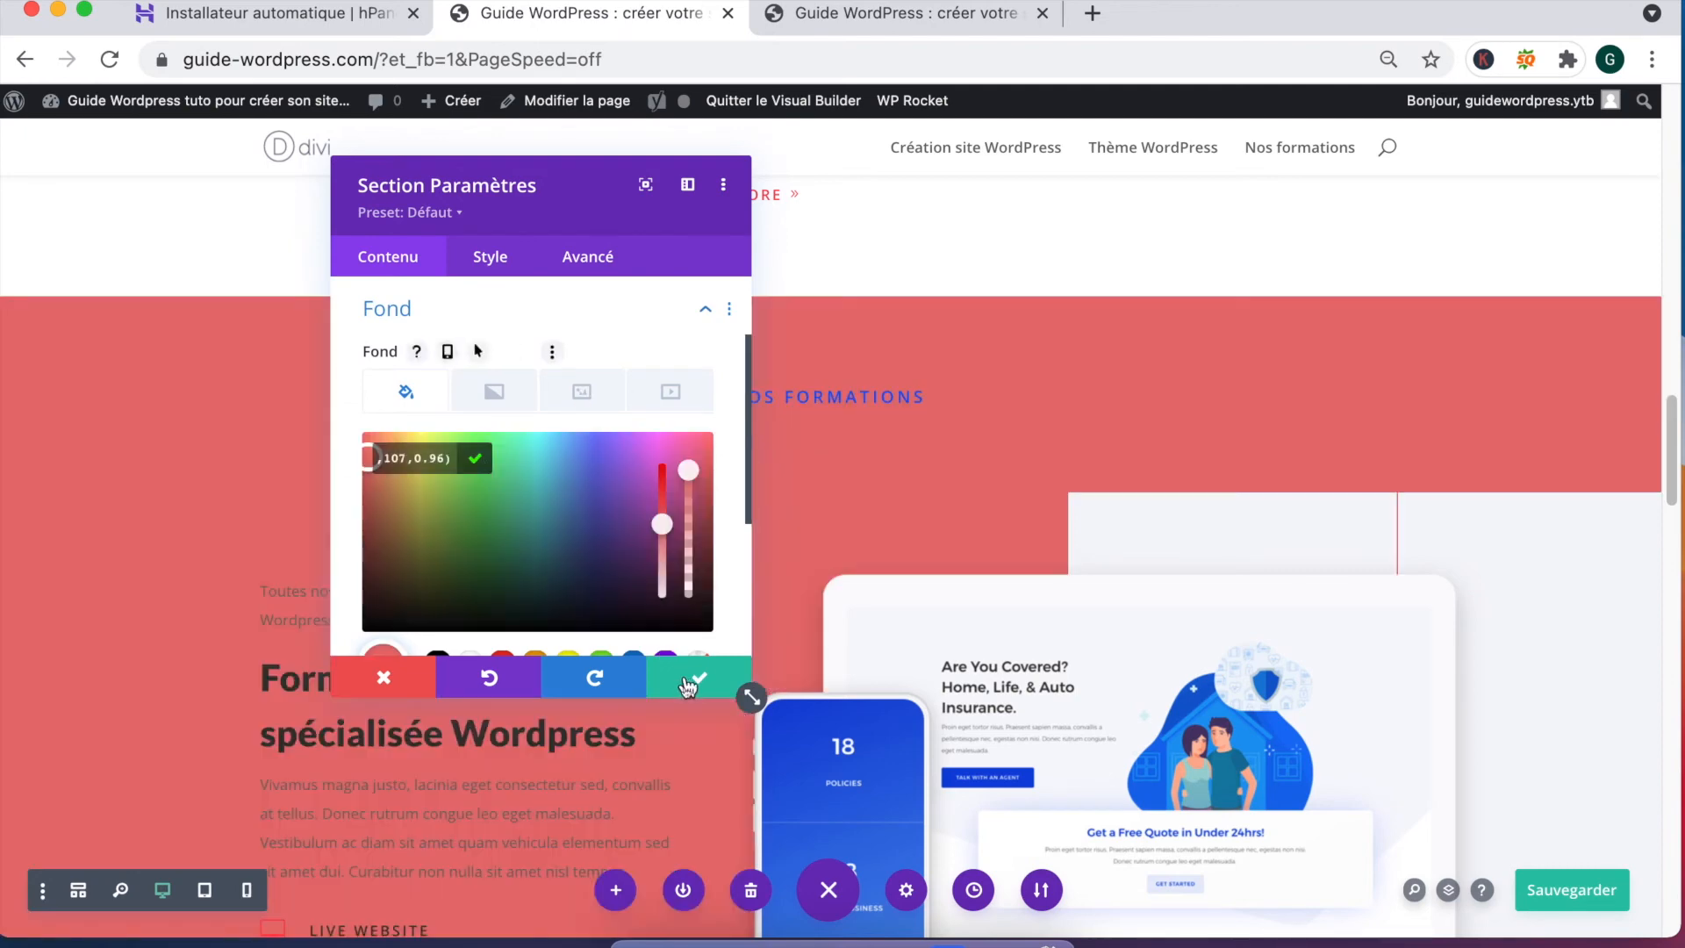
{"action": "left_click", "coordinate": [688, 680]}
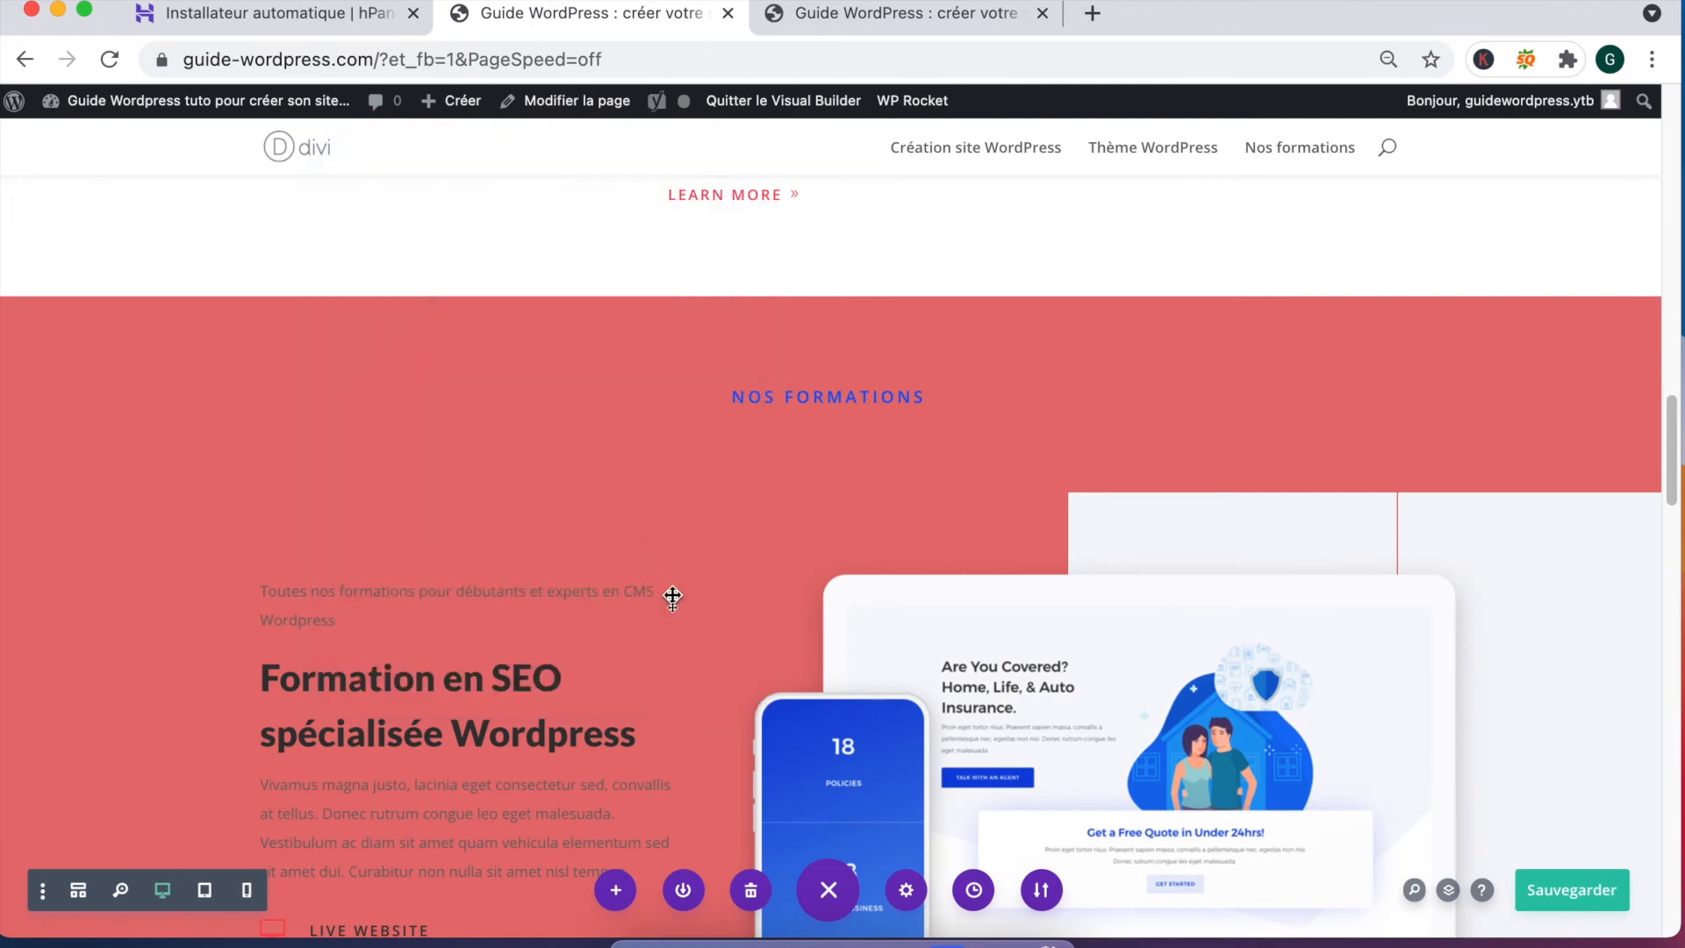
Step: Review the red 'Qui suis-je' and 'Nos formations' sections, then save the page with Sauvegarder
{"action": "scroll", "coordinate": [746, 571], "scroll_direction": "down", "scroll_amount": 10}
{"action": "scroll", "coordinate": [749, 578], "scroll_direction": "down", "scroll_amount": 3}
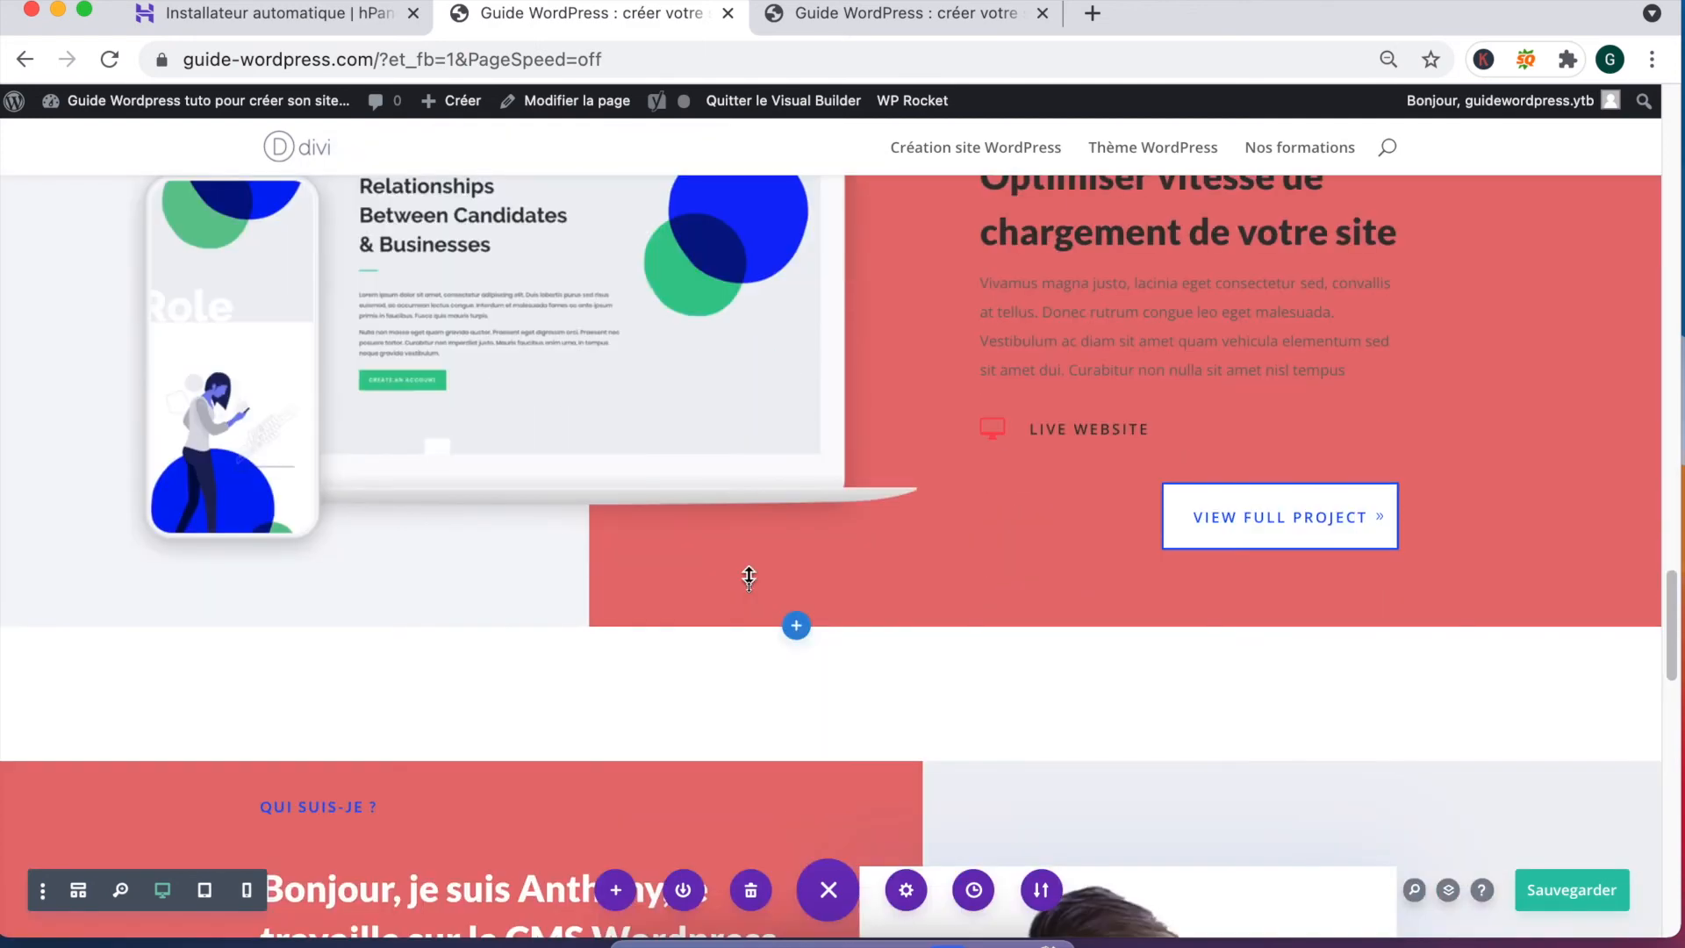
{"action": "scroll", "coordinate": [749, 578], "scroll_direction": "up", "scroll_amount": 8}
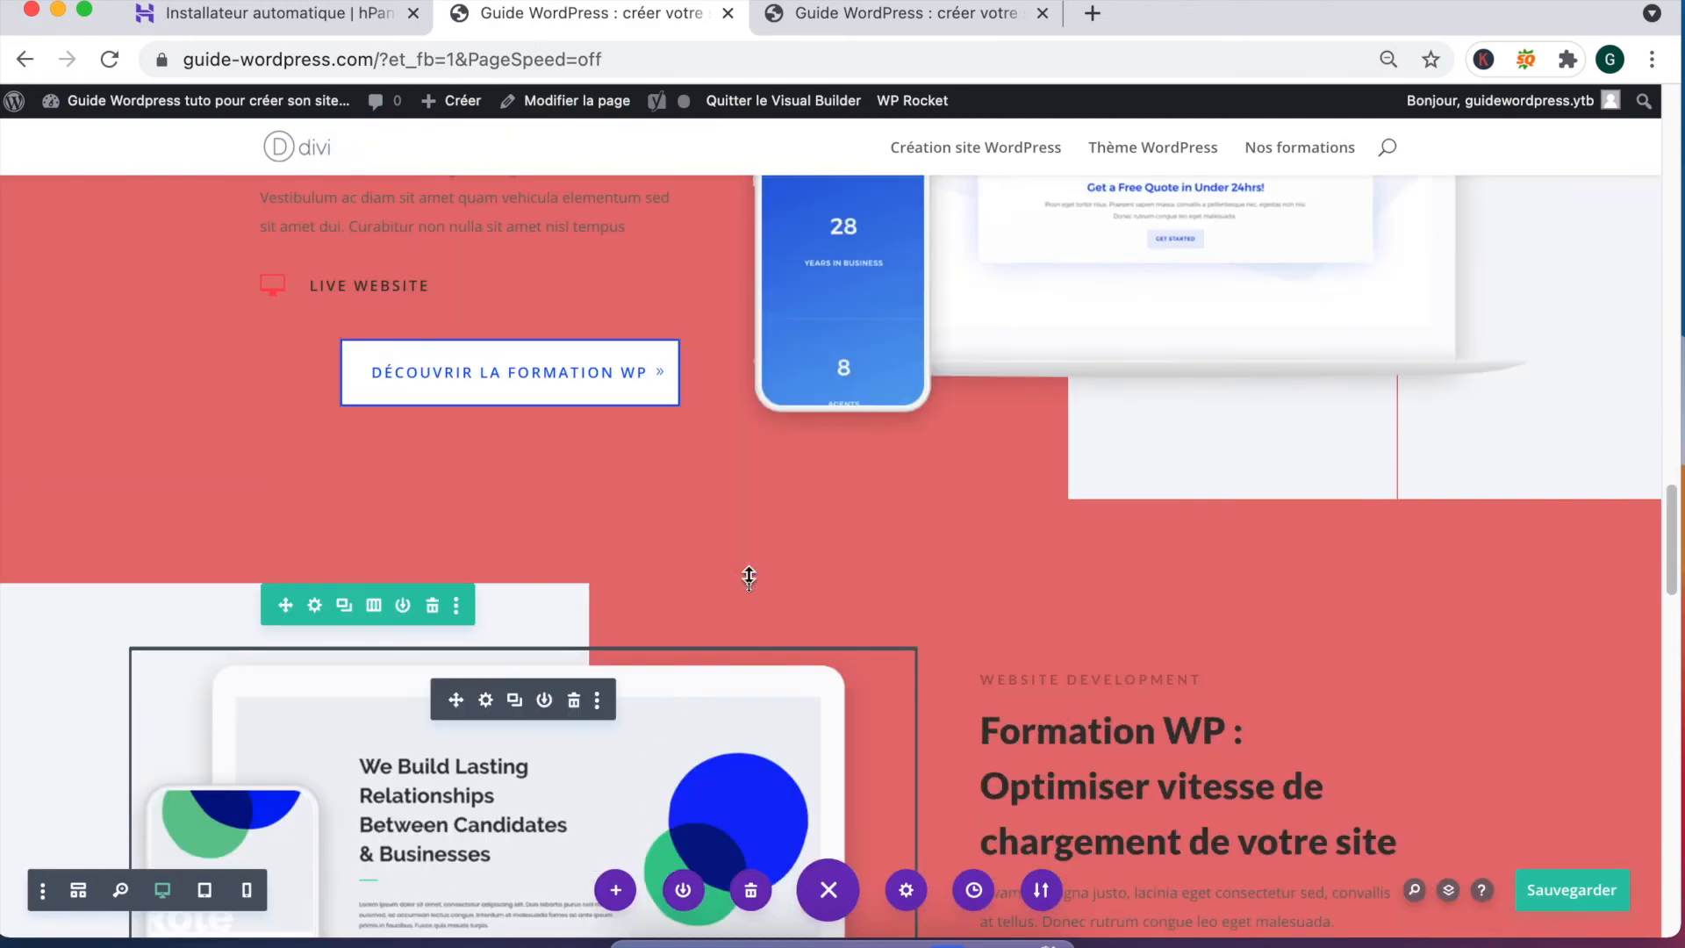
{"action": "scroll", "coordinate": [749, 579], "scroll_direction": "up", "scroll_amount": 2}
{"action": "scroll", "coordinate": [749, 579], "scroll_direction": "down", "scroll_amount": 8}
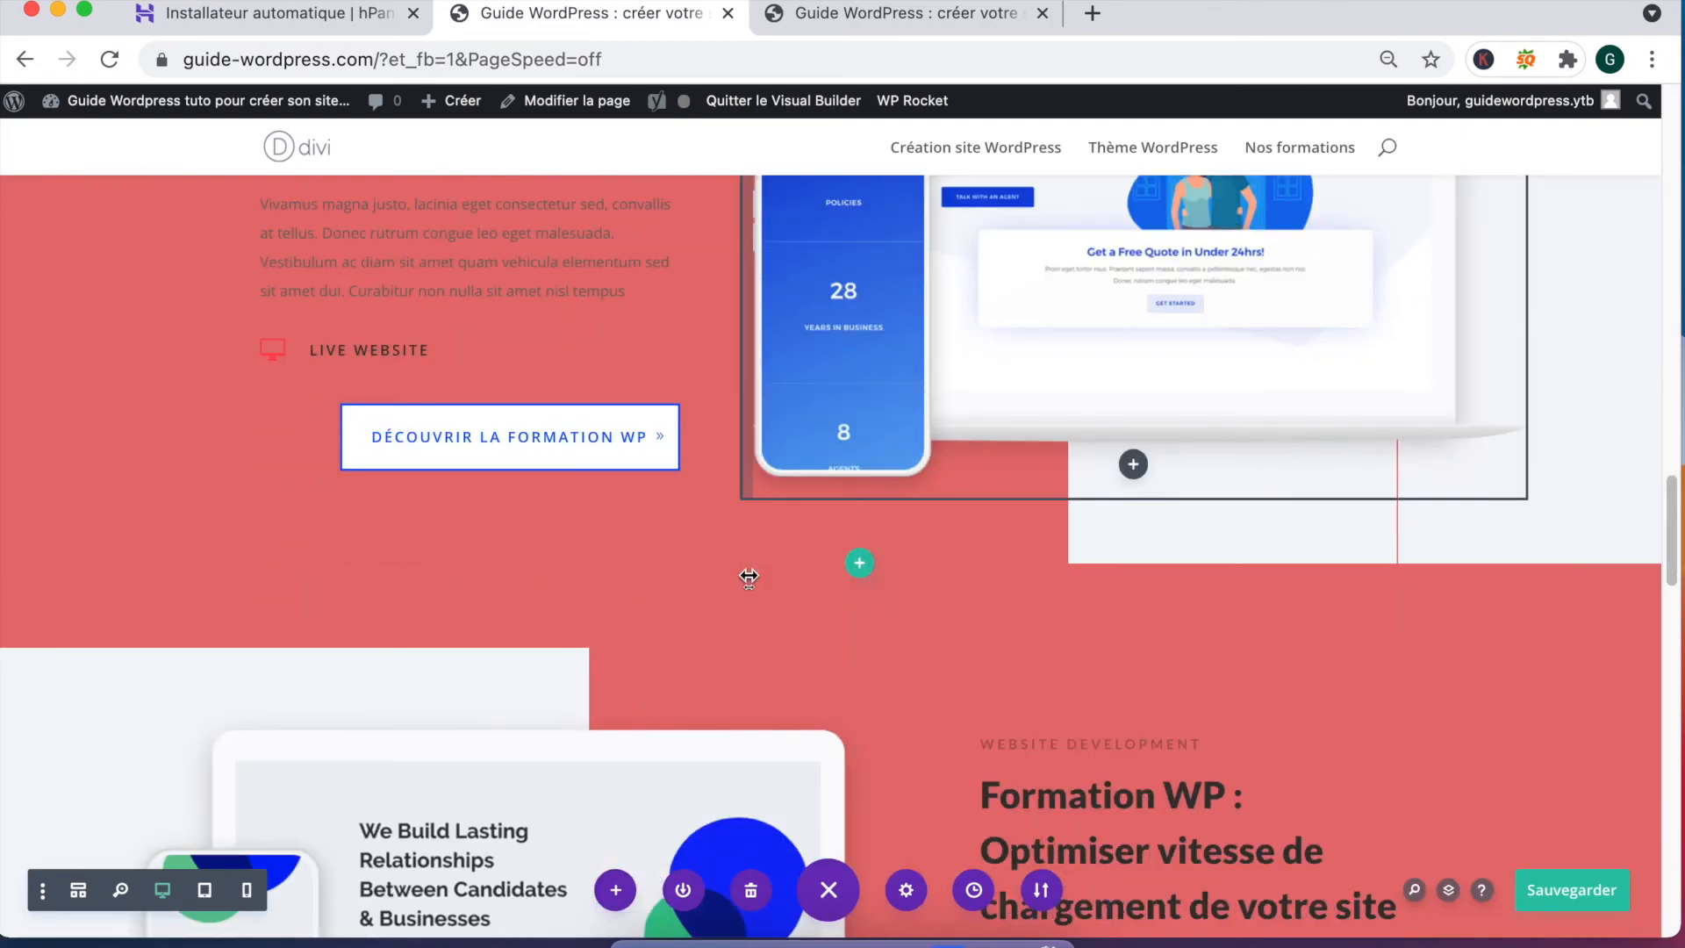
{"action": "scroll", "coordinate": [749, 578], "scroll_direction": "down", "scroll_amount": 5}
{"action": "scroll", "coordinate": [716, 591], "scroll_direction": "down", "scroll_amount": 2}
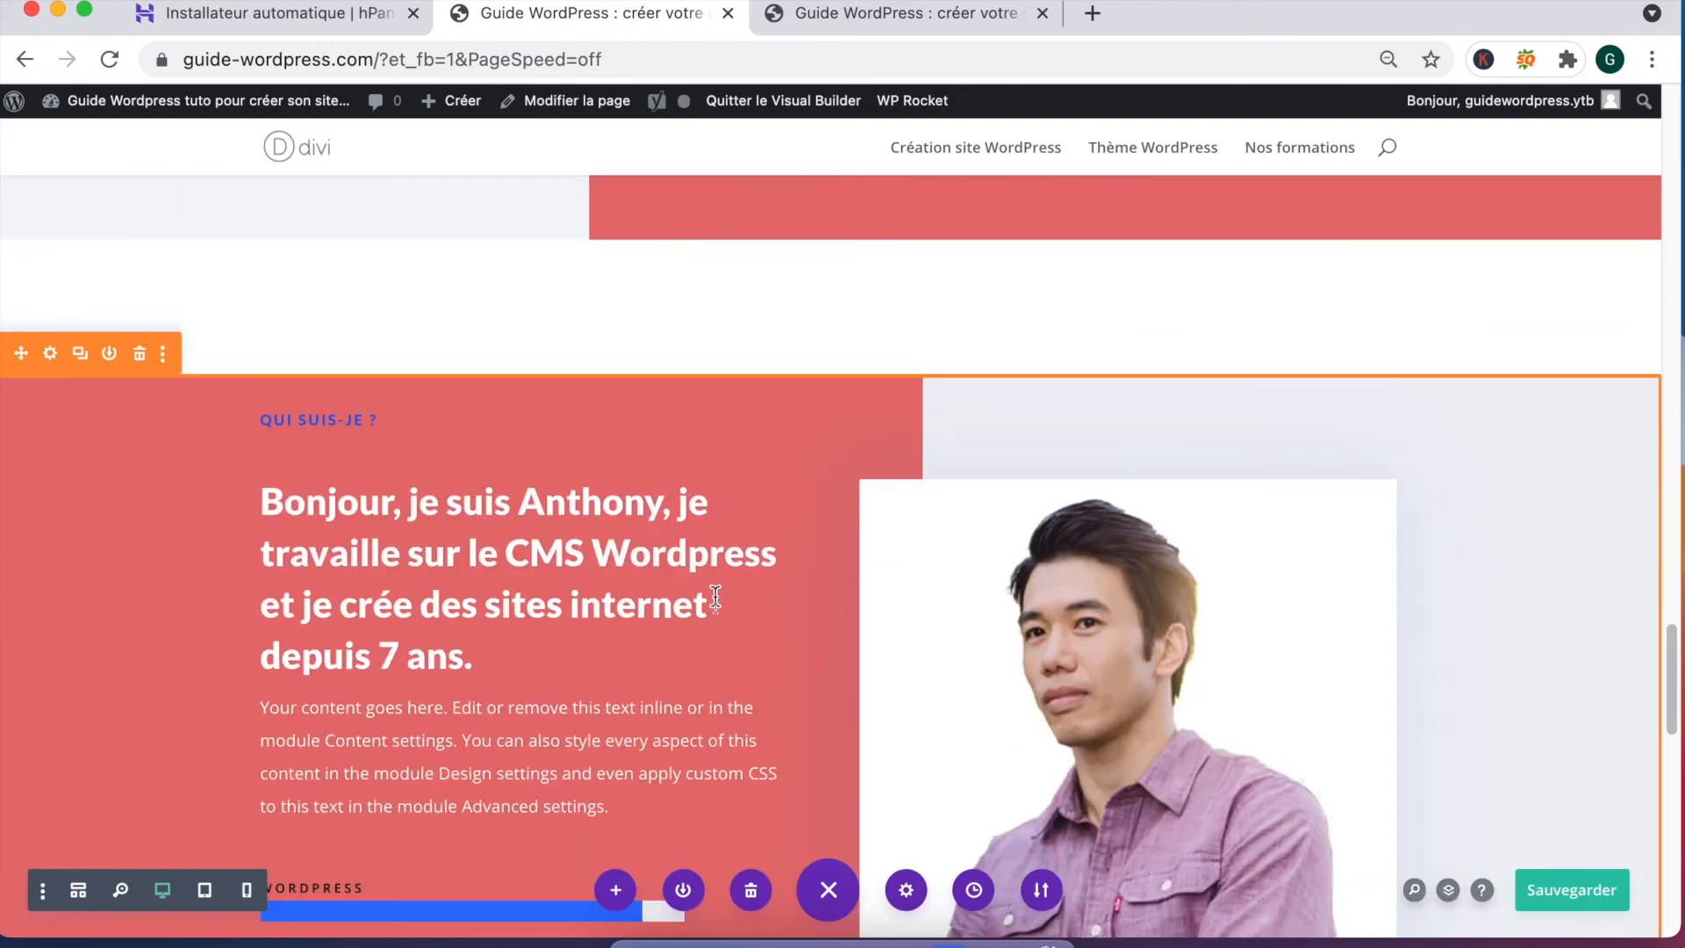
{"action": "scroll", "coordinate": [719, 598], "scroll_direction": "up", "scroll_amount": 7}
{"action": "scroll", "coordinate": [719, 599], "scroll_direction": "up", "scroll_amount": 4}
{"action": "scroll", "coordinate": [719, 599], "scroll_direction": "up", "scroll_amount": 7}
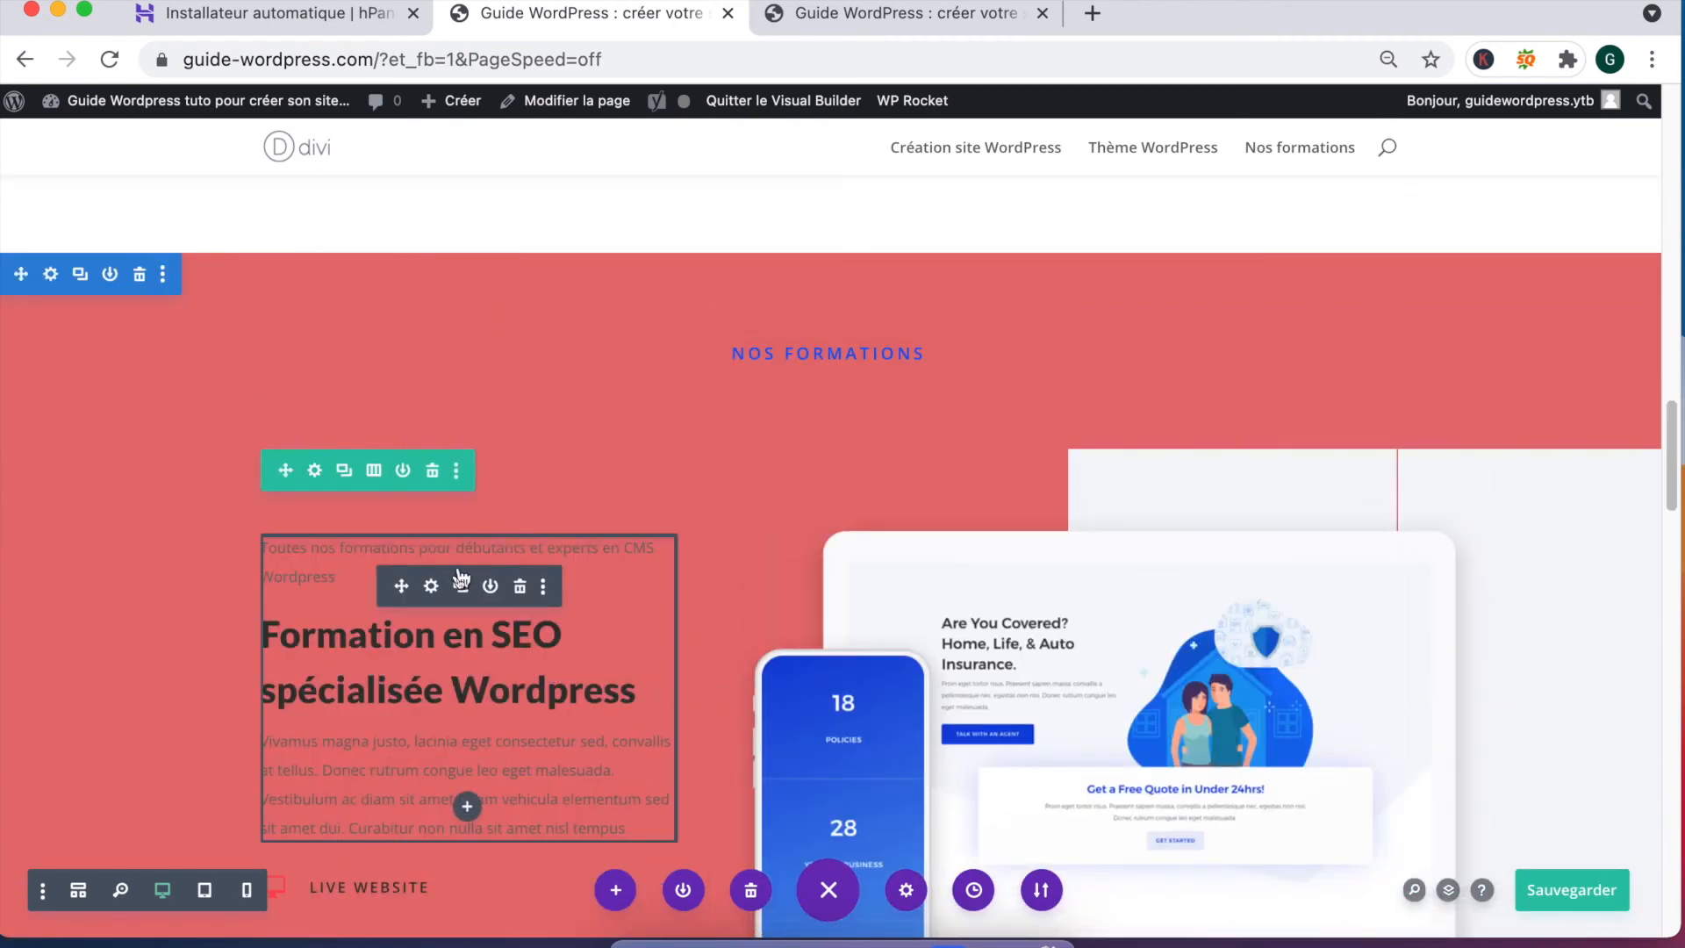
{"action": "left_click", "coordinate": [432, 586]}
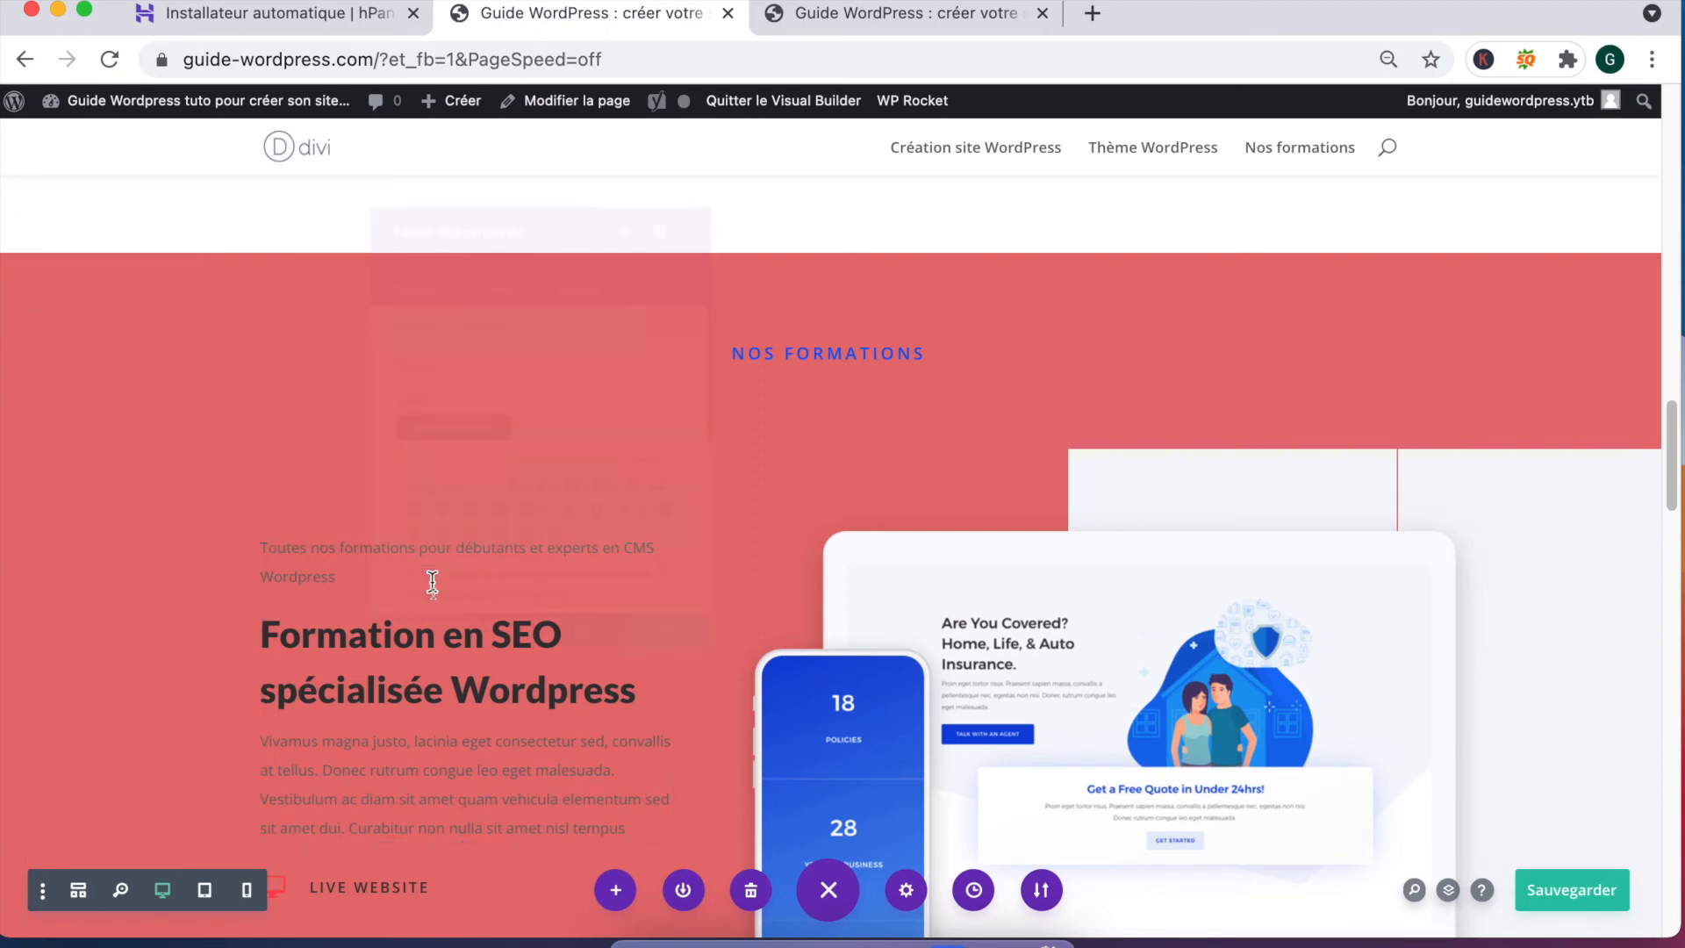
{"action": "left_click", "coordinate": [1572, 890]}
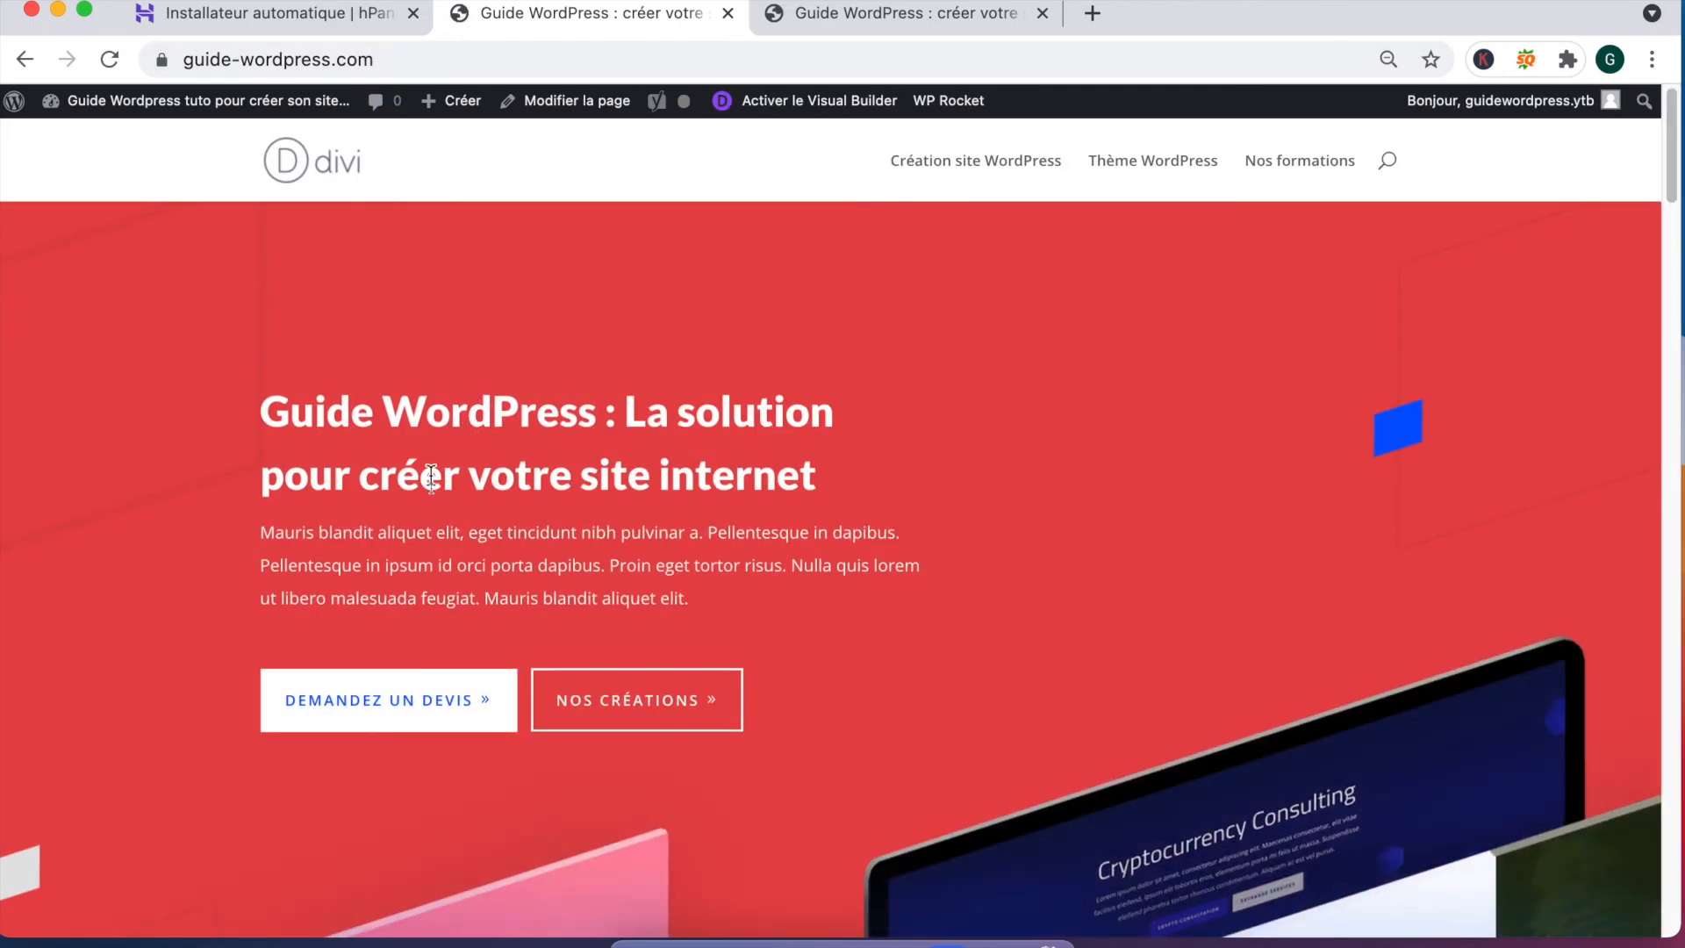
Step: Scroll the live homepage to the footer and follow the CONTACTEZ-MOI button to the contact page
{"action": "scroll", "coordinate": [1177, 486], "scroll_direction": "down", "scroll_amount": 5}
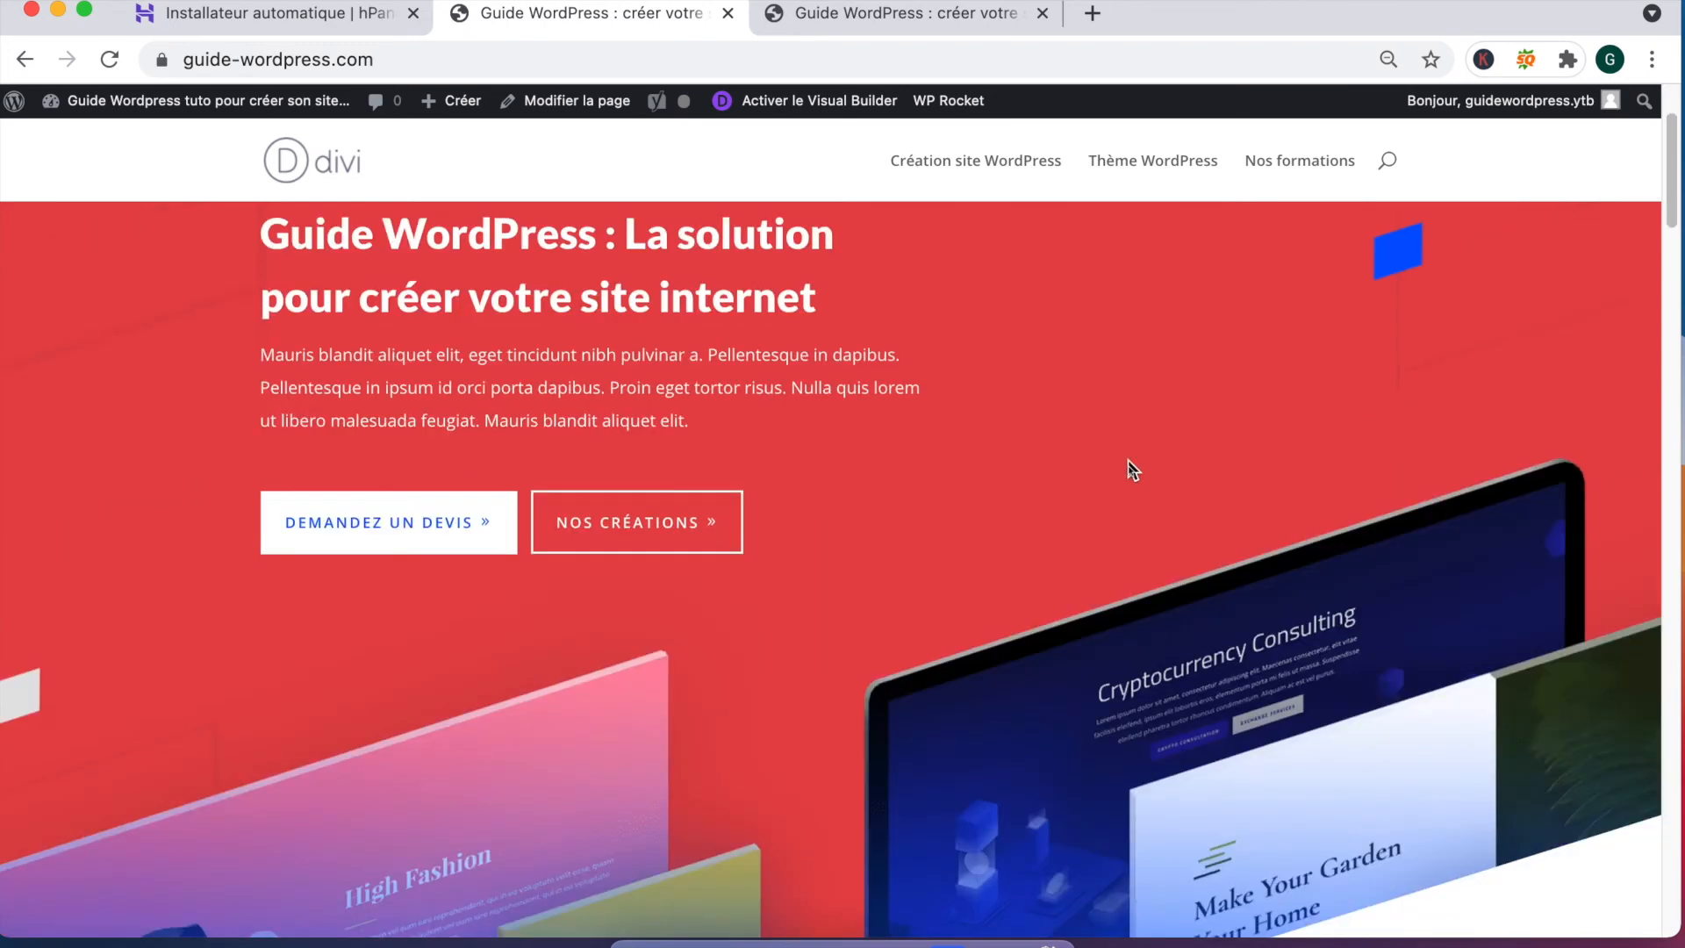
{"action": "scroll", "coordinate": [1111, 457], "scroll_direction": "down", "scroll_amount": 4}
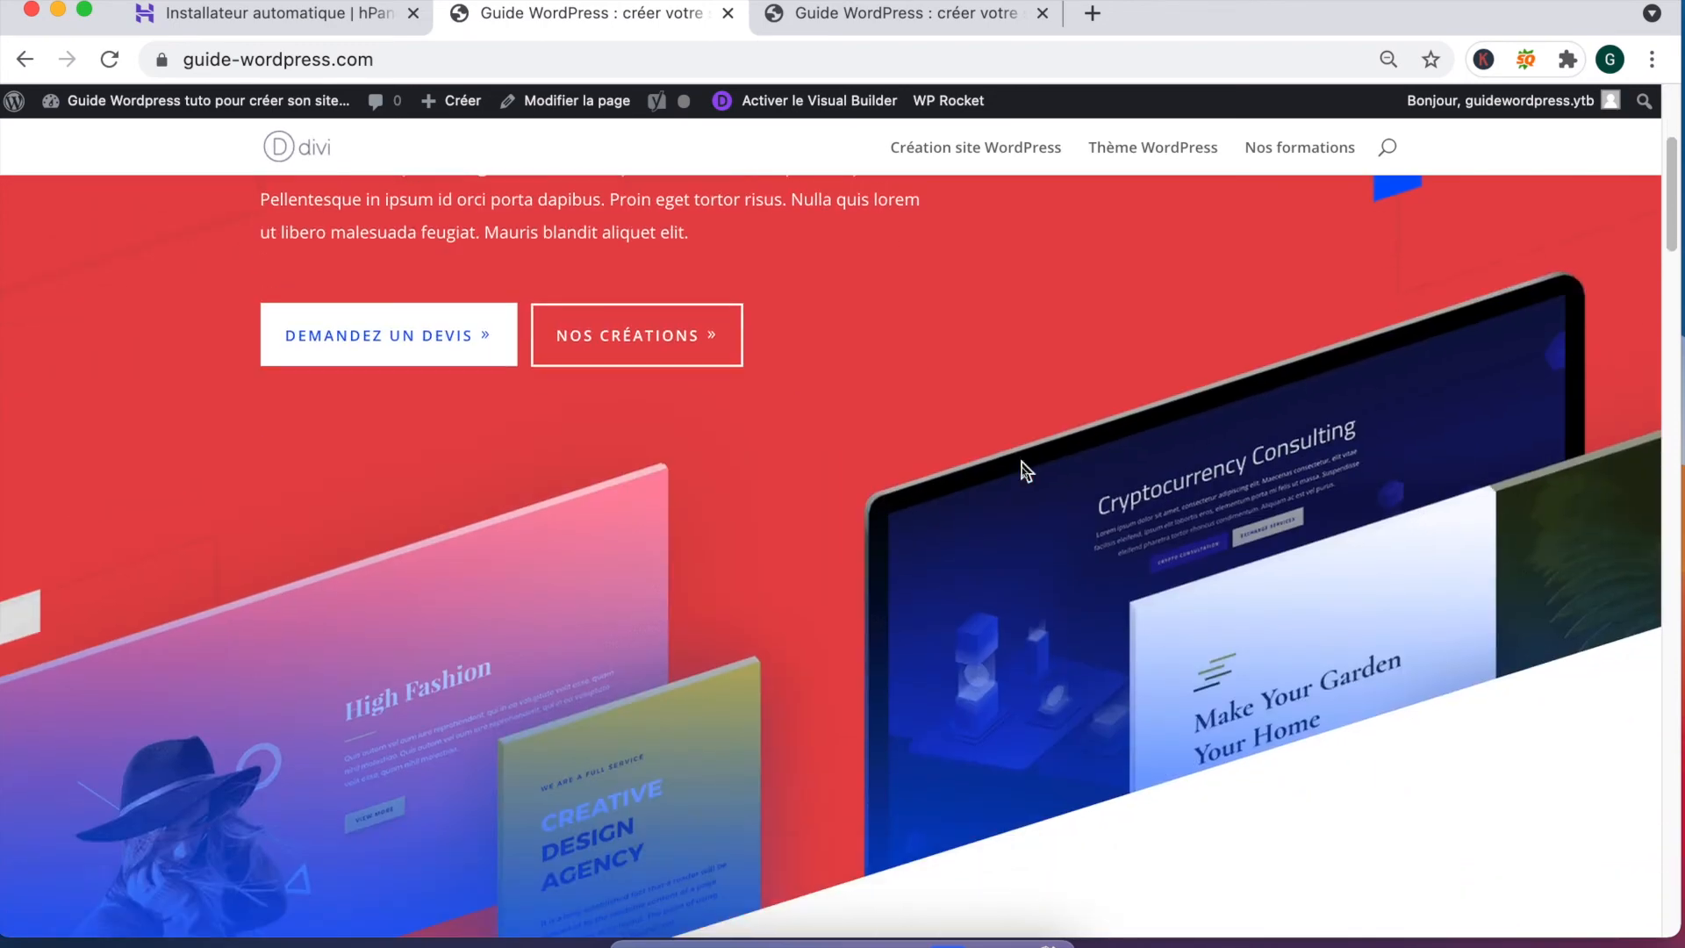
{"action": "scroll", "coordinate": [924, 566], "scroll_direction": "down", "scroll_amount": 5}
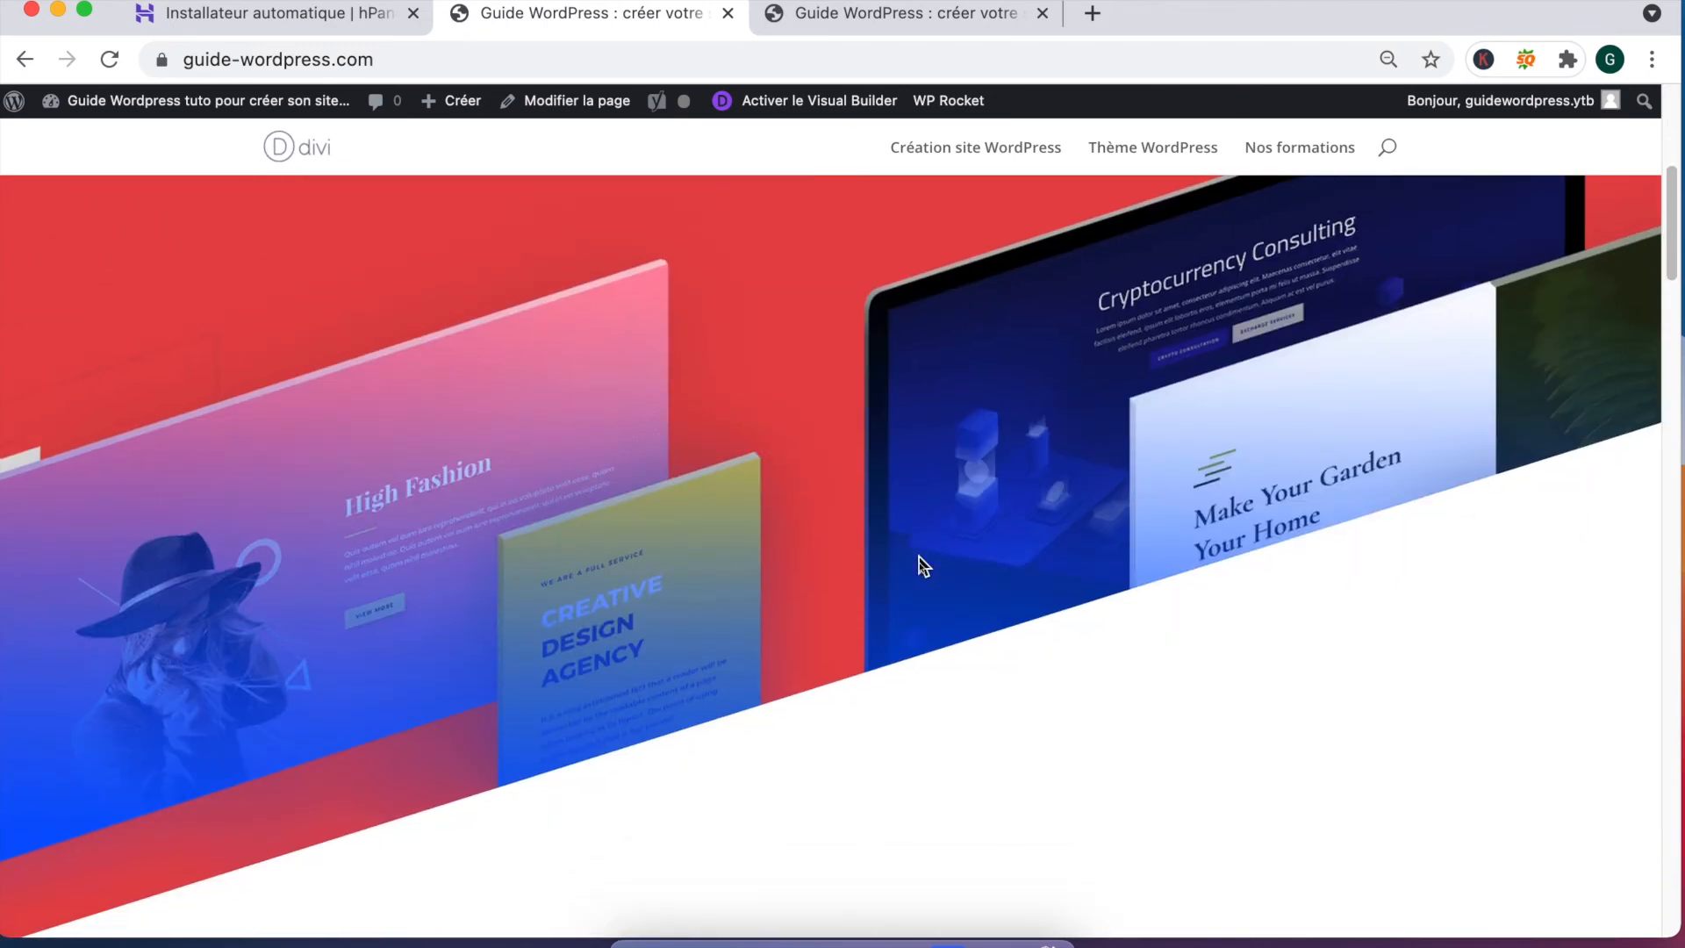
{"action": "scroll", "coordinate": [749, 470], "scroll_direction": "down", "scroll_amount": 5}
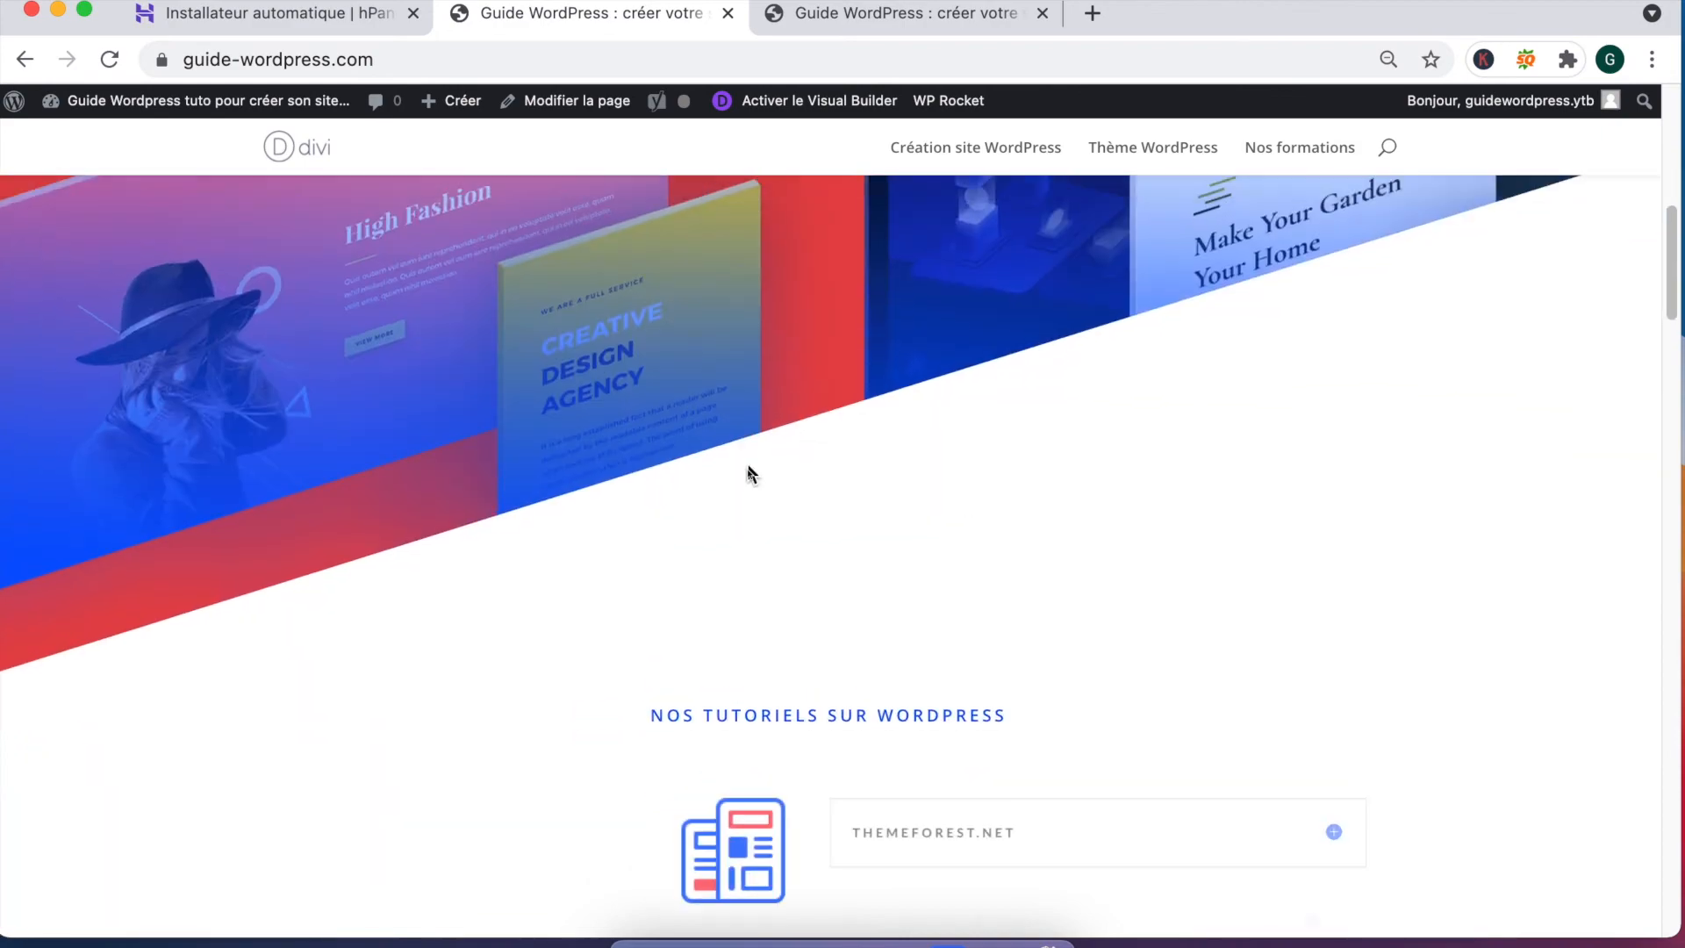
{"action": "scroll", "coordinate": [749, 471], "scroll_direction": "up", "scroll_amount": 4}
{"action": "scroll", "coordinate": [748, 474], "scroll_direction": "down", "scroll_amount": 10}
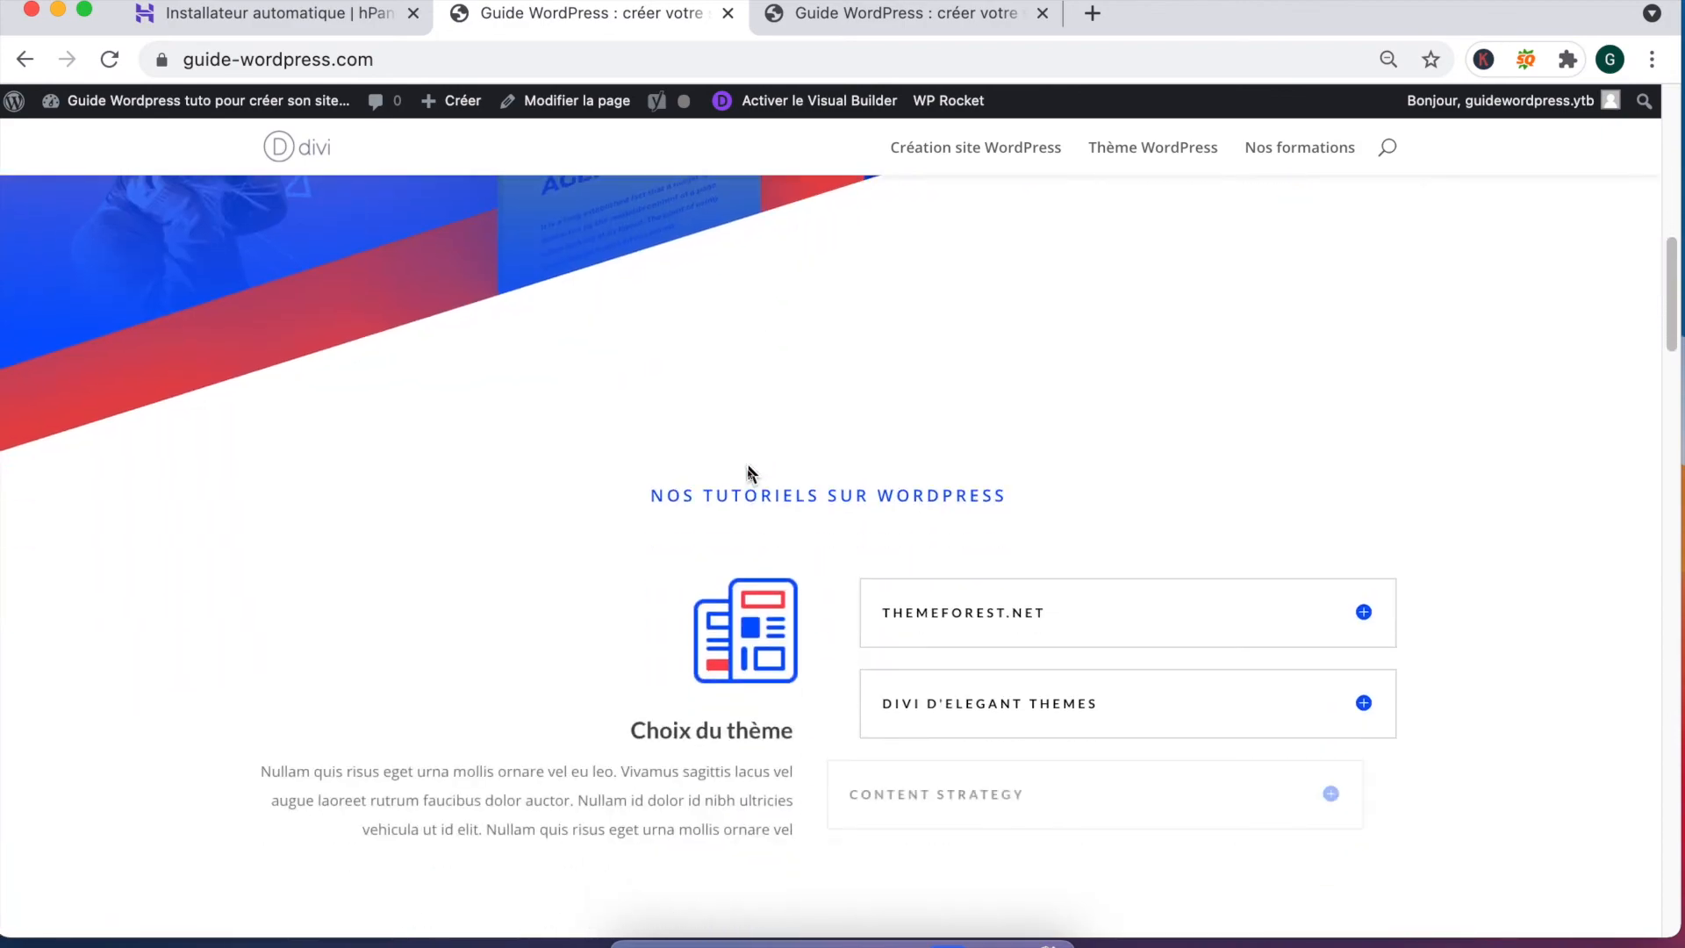
{"action": "scroll", "coordinate": [746, 527], "scroll_direction": "down", "scroll_amount": 2}
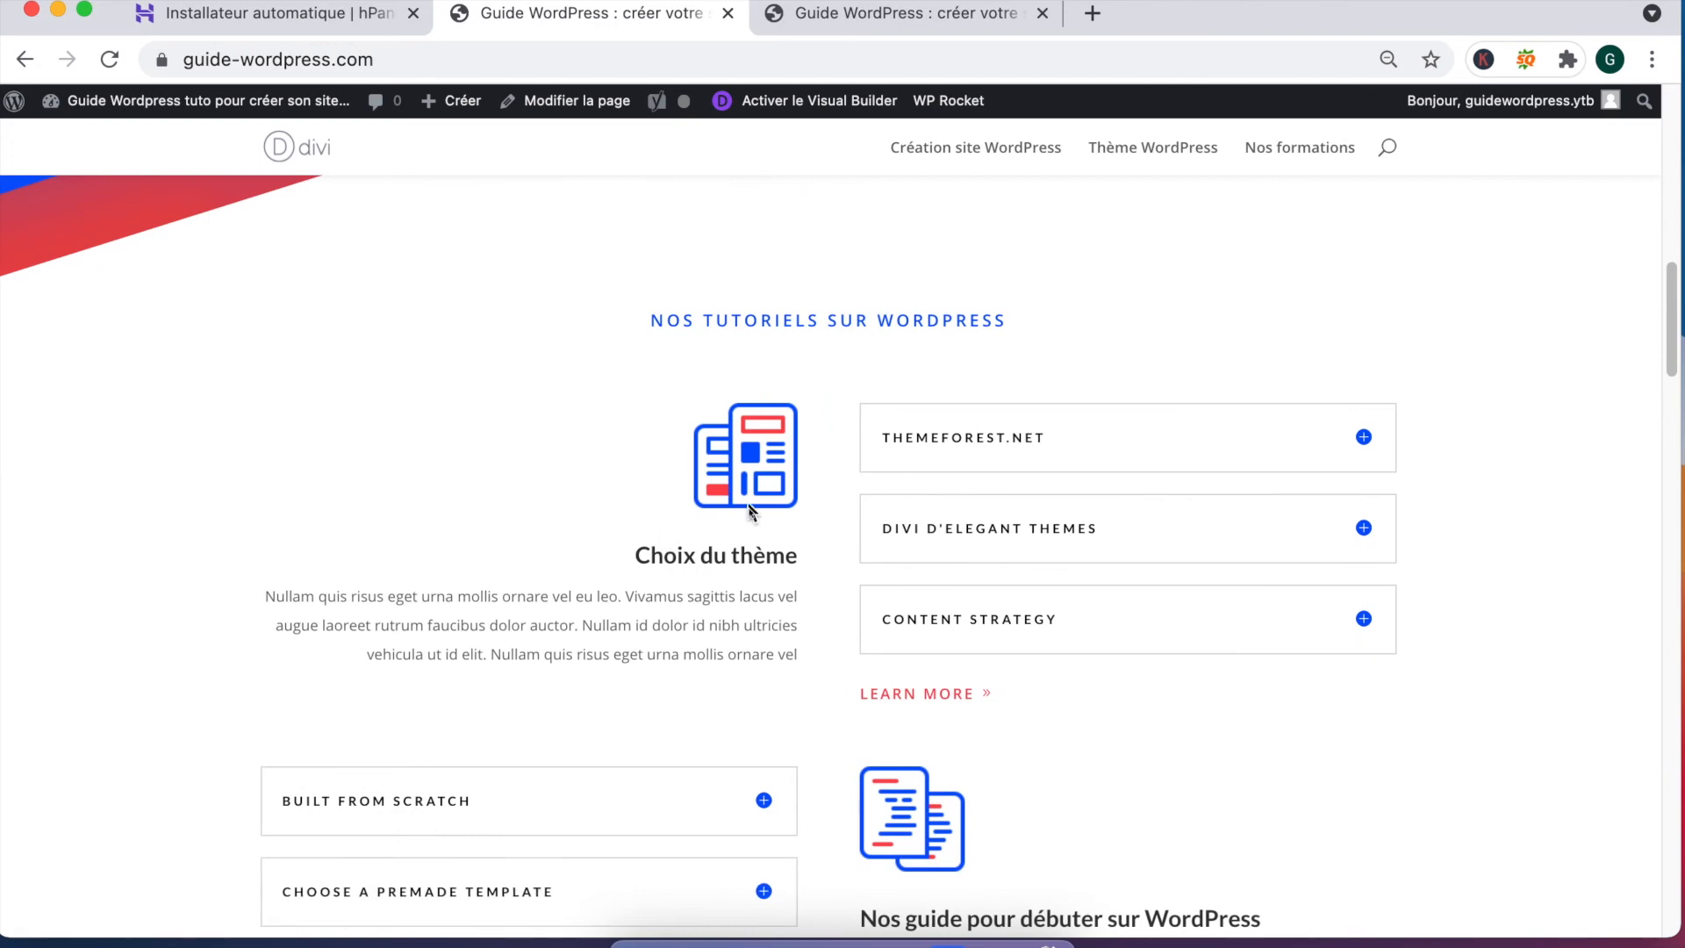
{"action": "scroll", "coordinate": [755, 621], "scroll_direction": "down", "scroll_amount": 1}
{"action": "scroll", "coordinate": [755, 620], "scroll_direction": "down", "scroll_amount": 9}
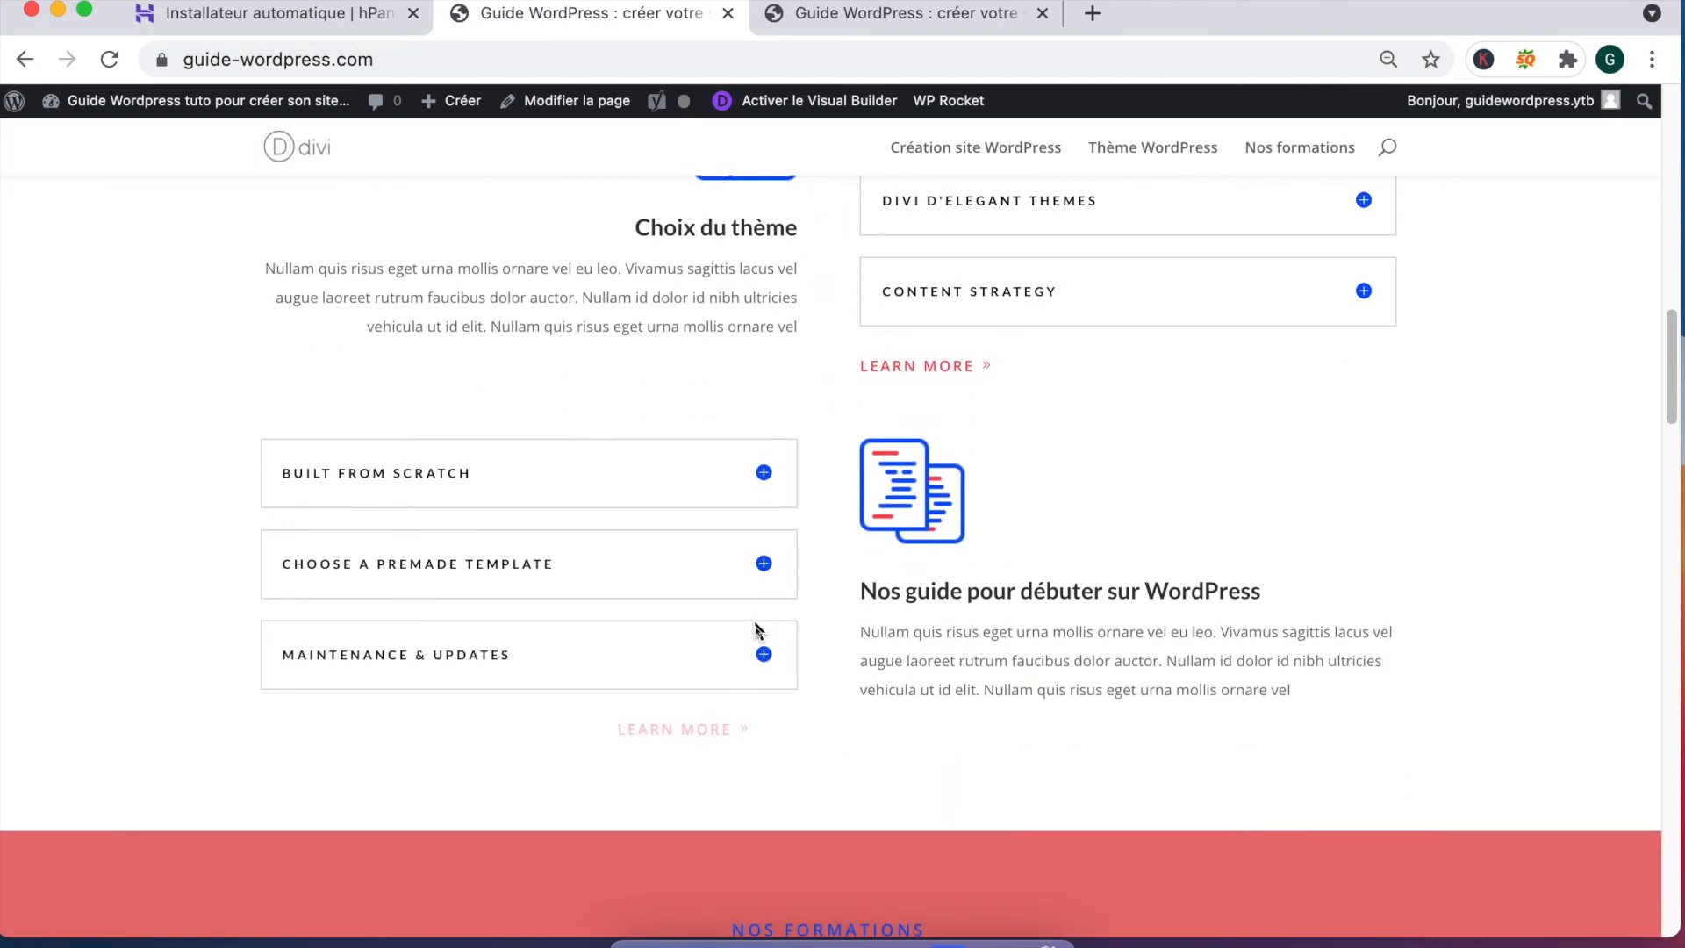
{"action": "scroll", "coordinate": [755, 629], "scroll_direction": "down", "scroll_amount": 14}
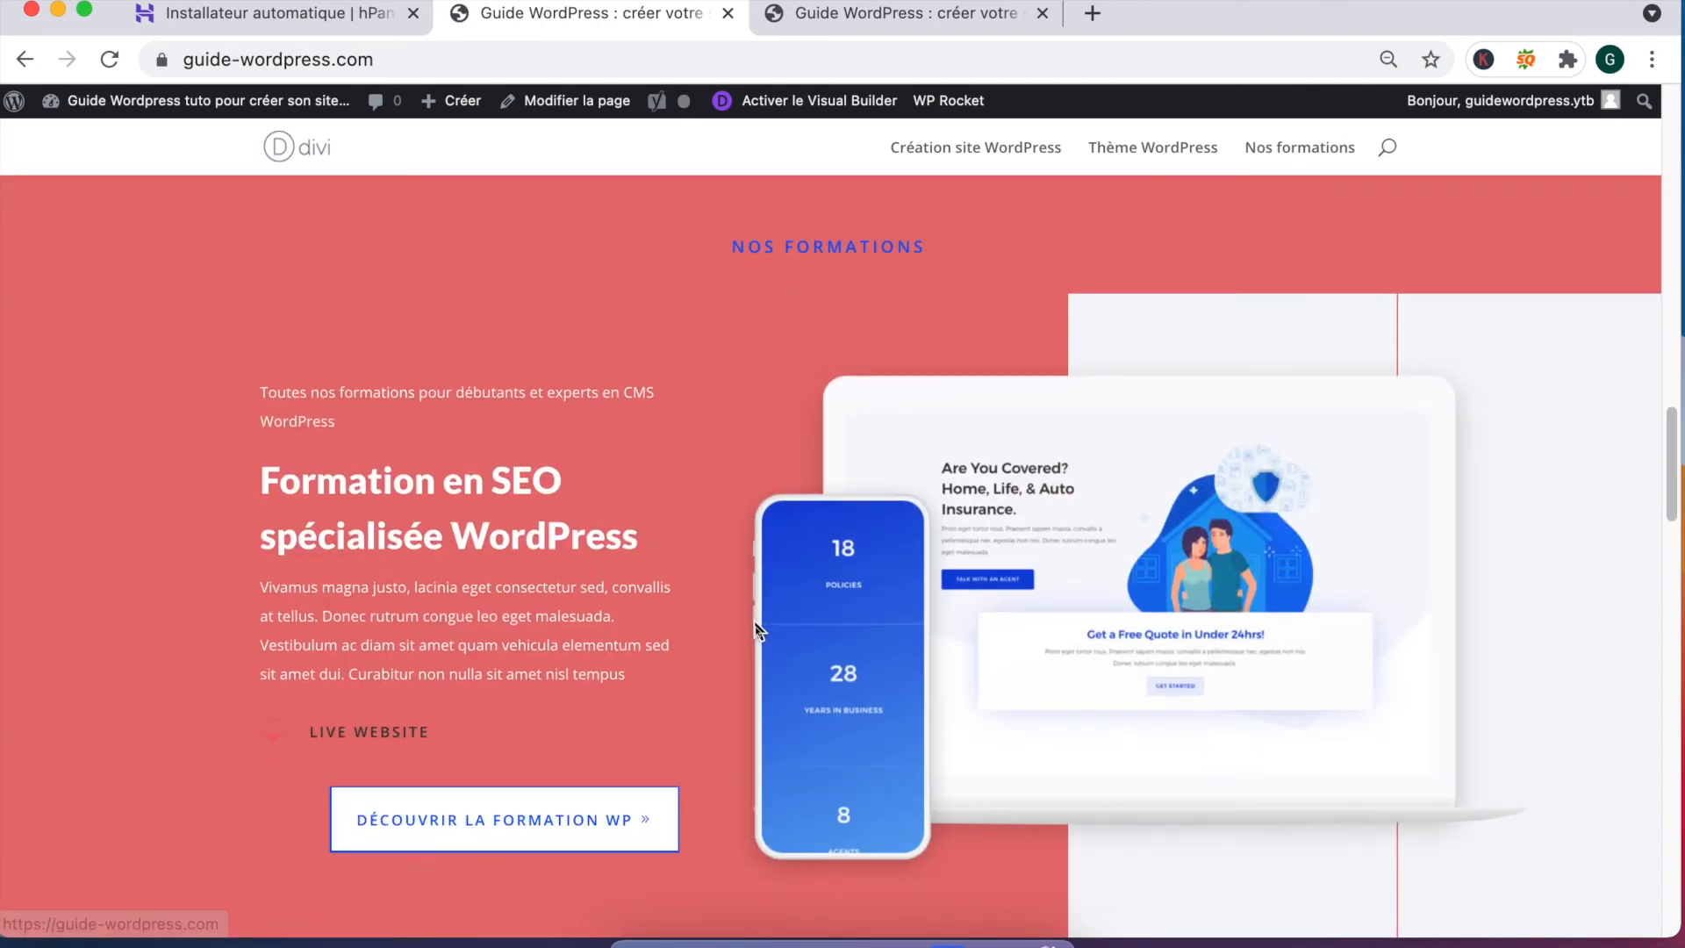
{"action": "scroll", "coordinate": [755, 630], "scroll_direction": "up", "scroll_amount": 1}
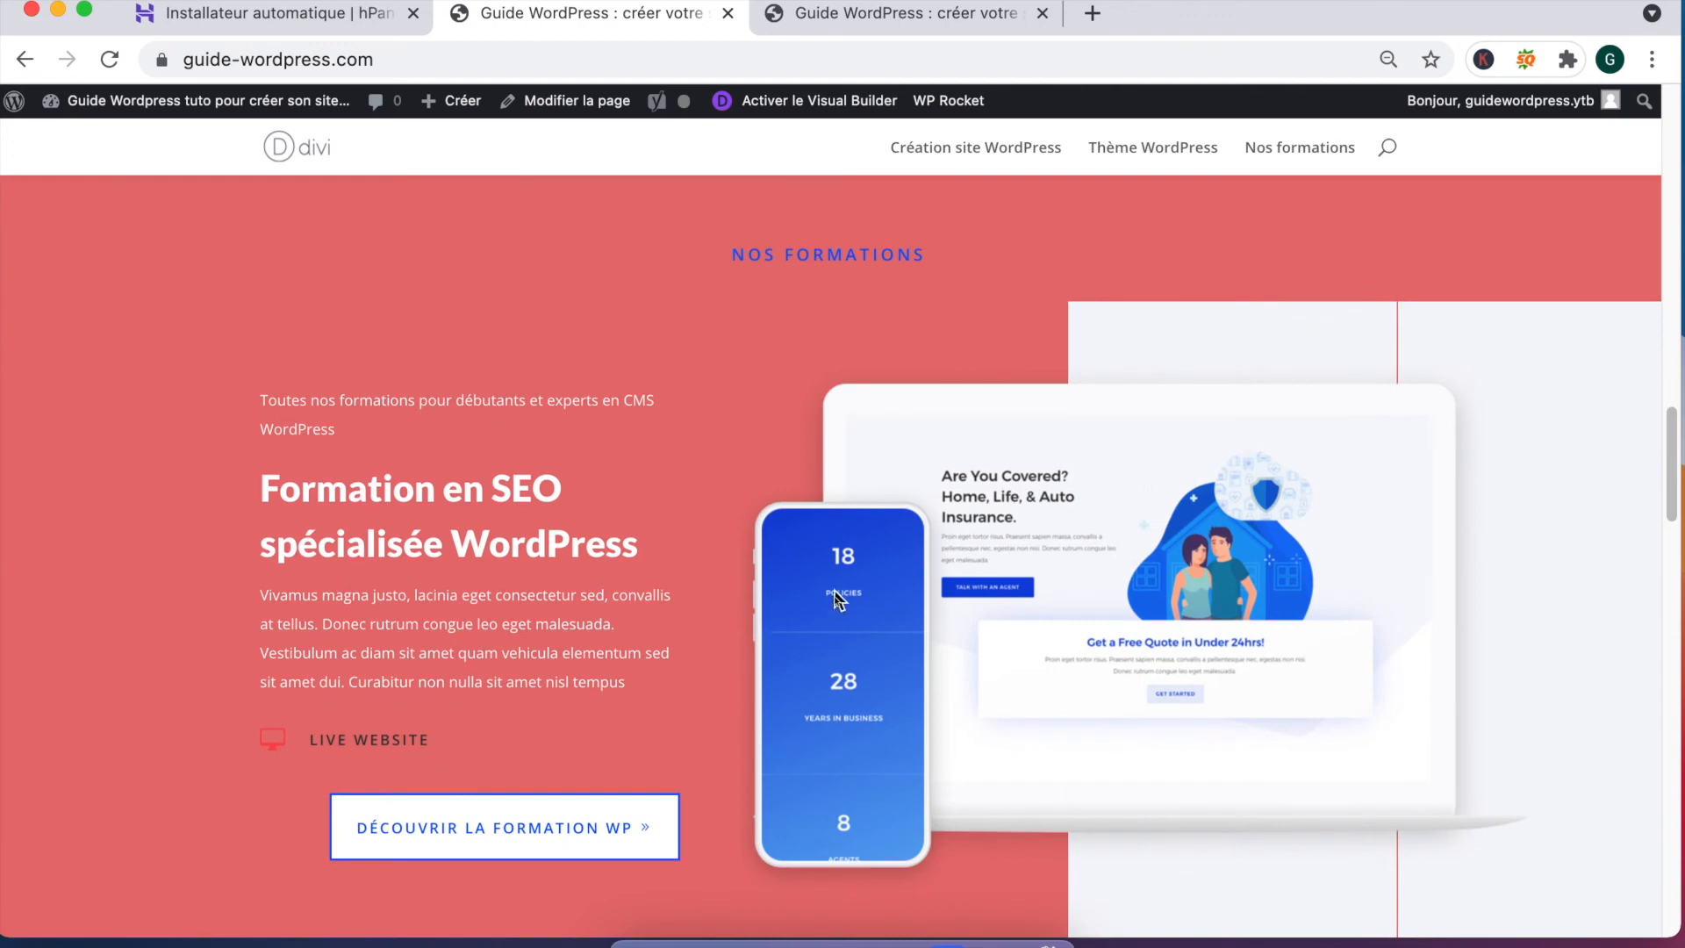
{"action": "scroll", "coordinate": [843, 597], "scroll_direction": "down", "scroll_amount": 14}
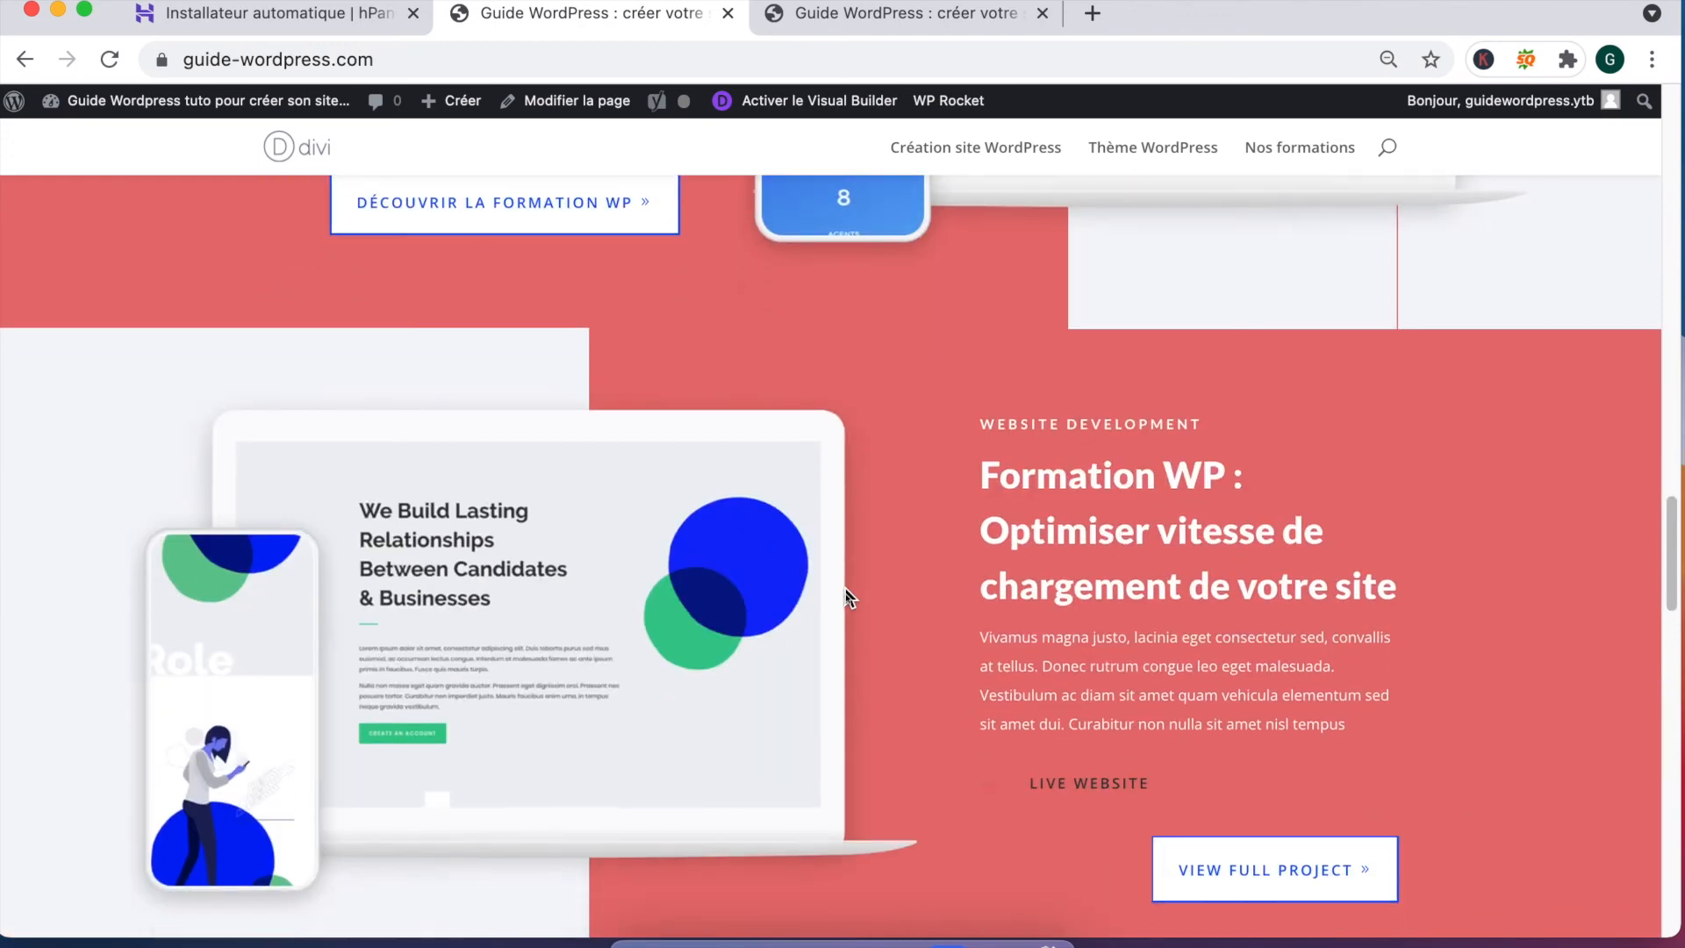
{"action": "scroll", "coordinate": [845, 589], "scroll_direction": "down", "scroll_amount": 2}
{"action": "scroll", "coordinate": [845, 590], "scroll_direction": "down", "scroll_amount": 10}
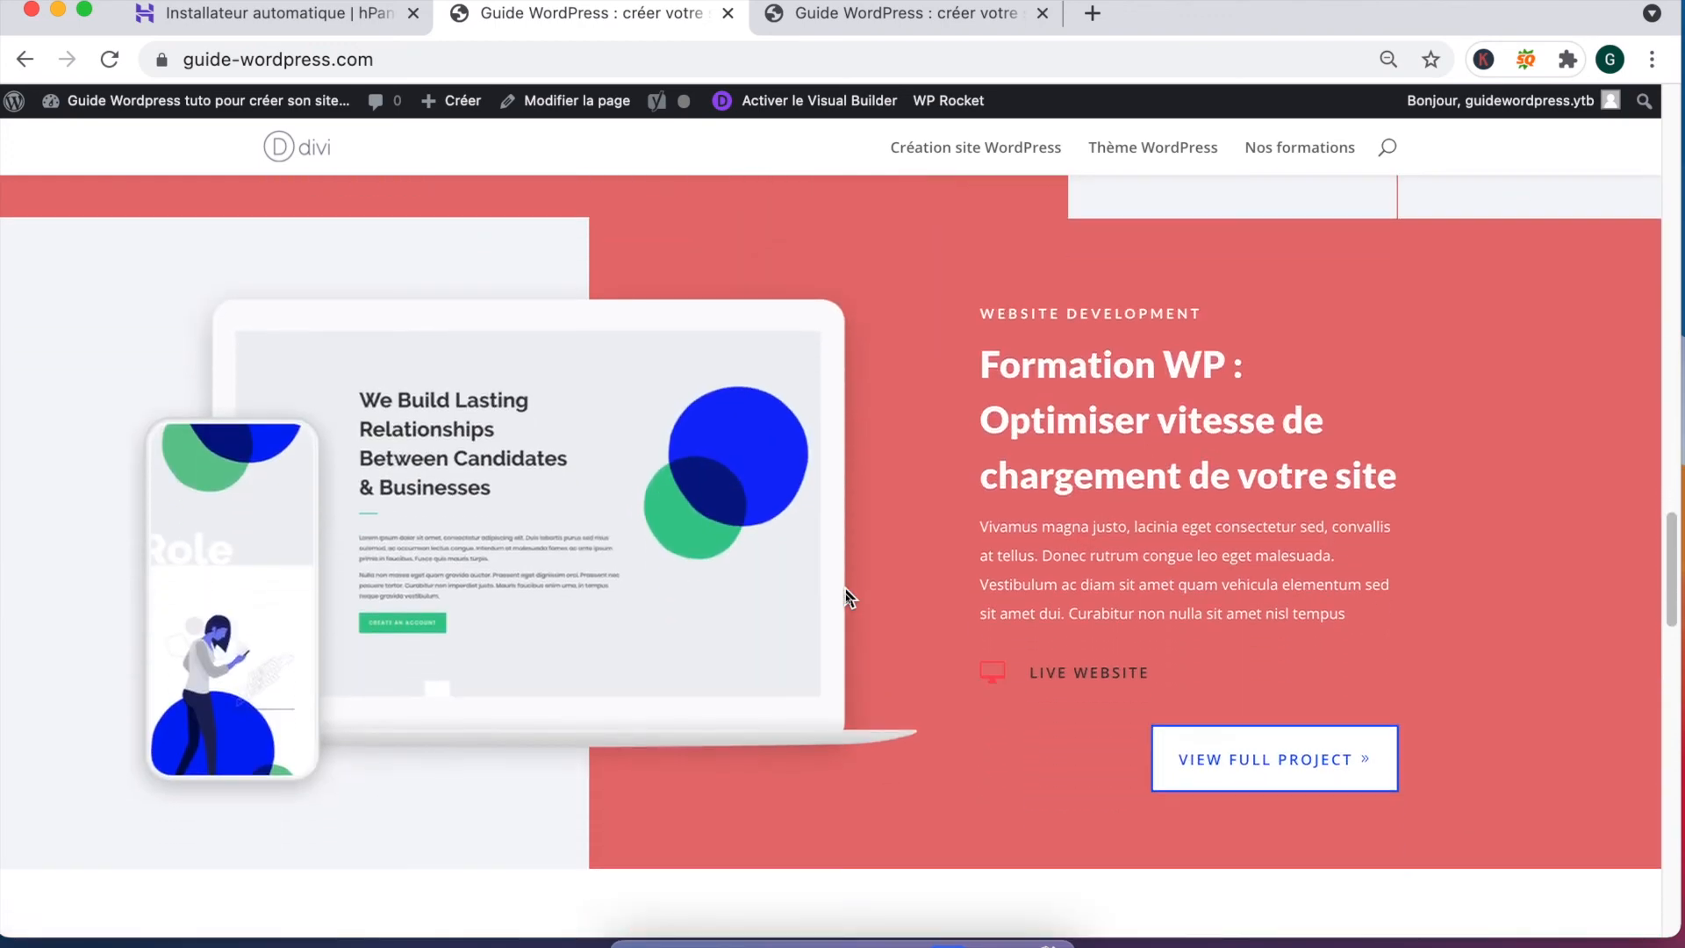
{"action": "scroll", "coordinate": [845, 587], "scroll_direction": "down", "scroll_amount": 8}
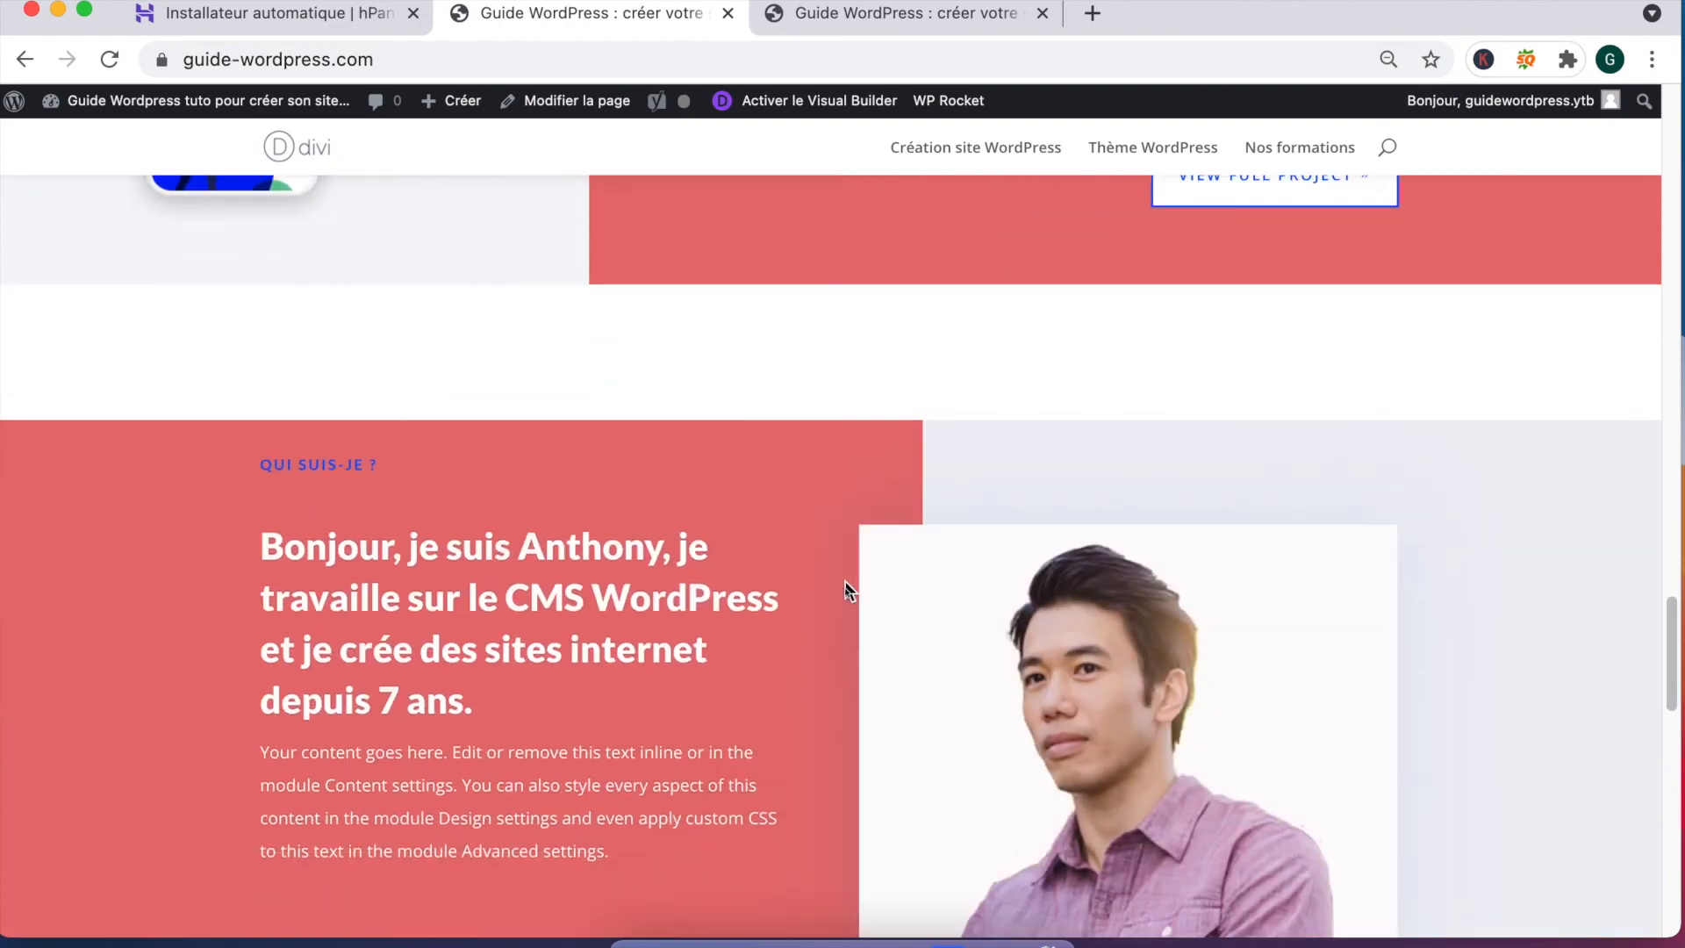
{"action": "scroll", "coordinate": [846, 590], "scroll_direction": "down", "scroll_amount": 14}
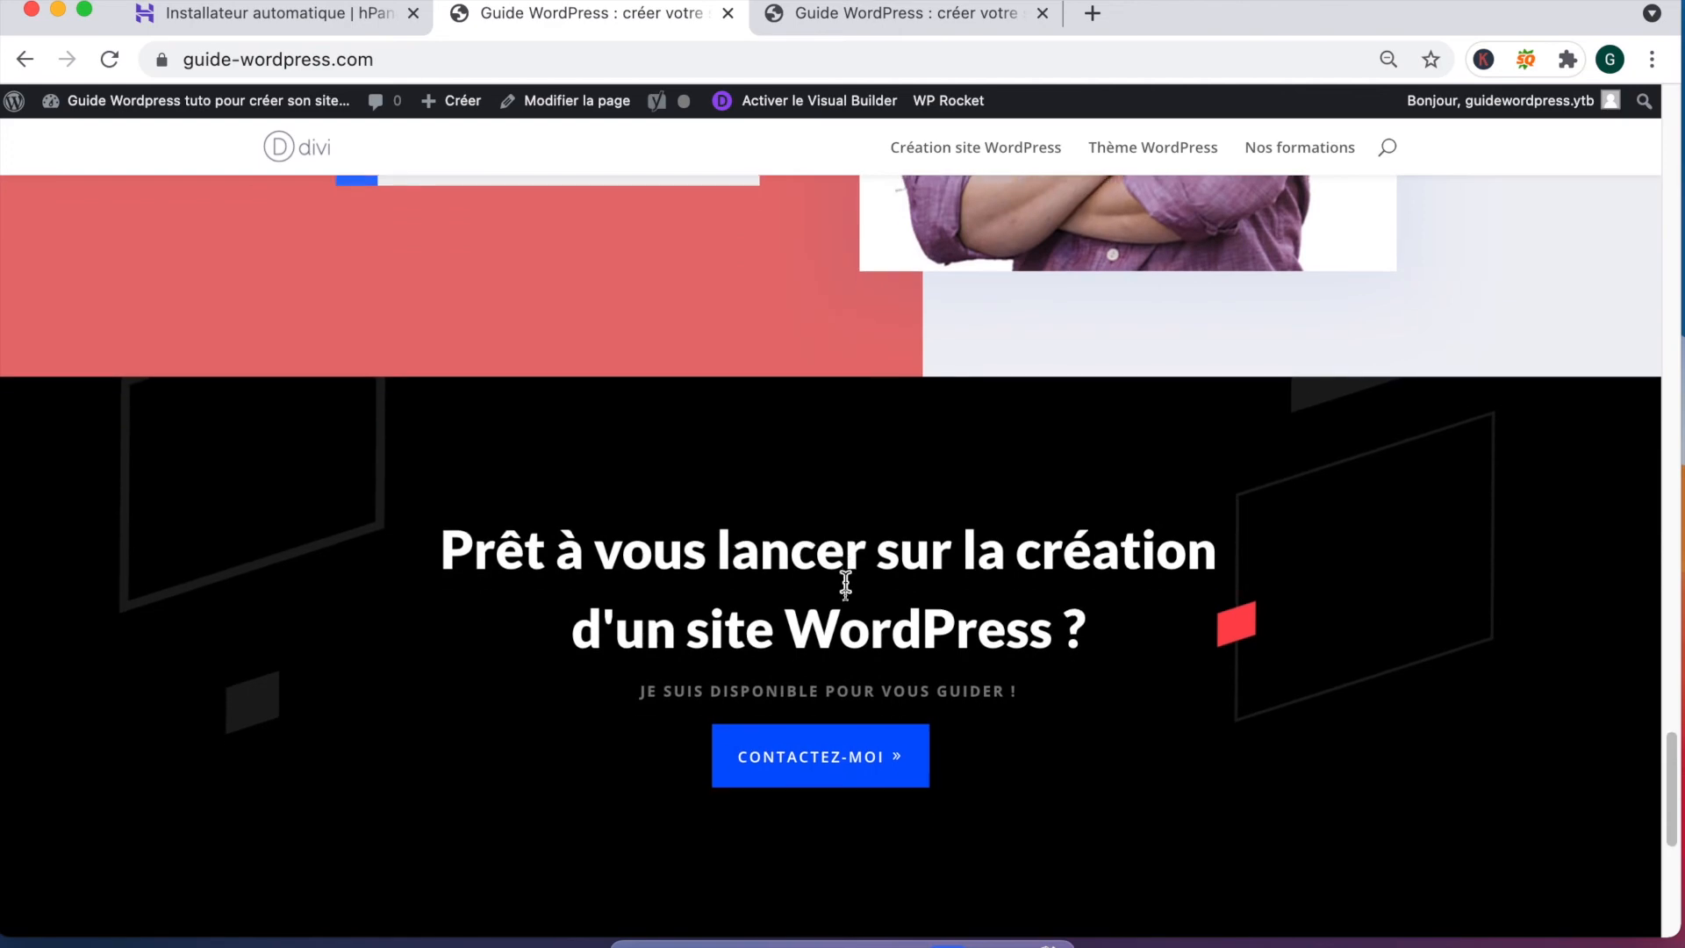
{"action": "scroll", "coordinate": [826, 614], "scroll_direction": "down", "scroll_amount": 6}
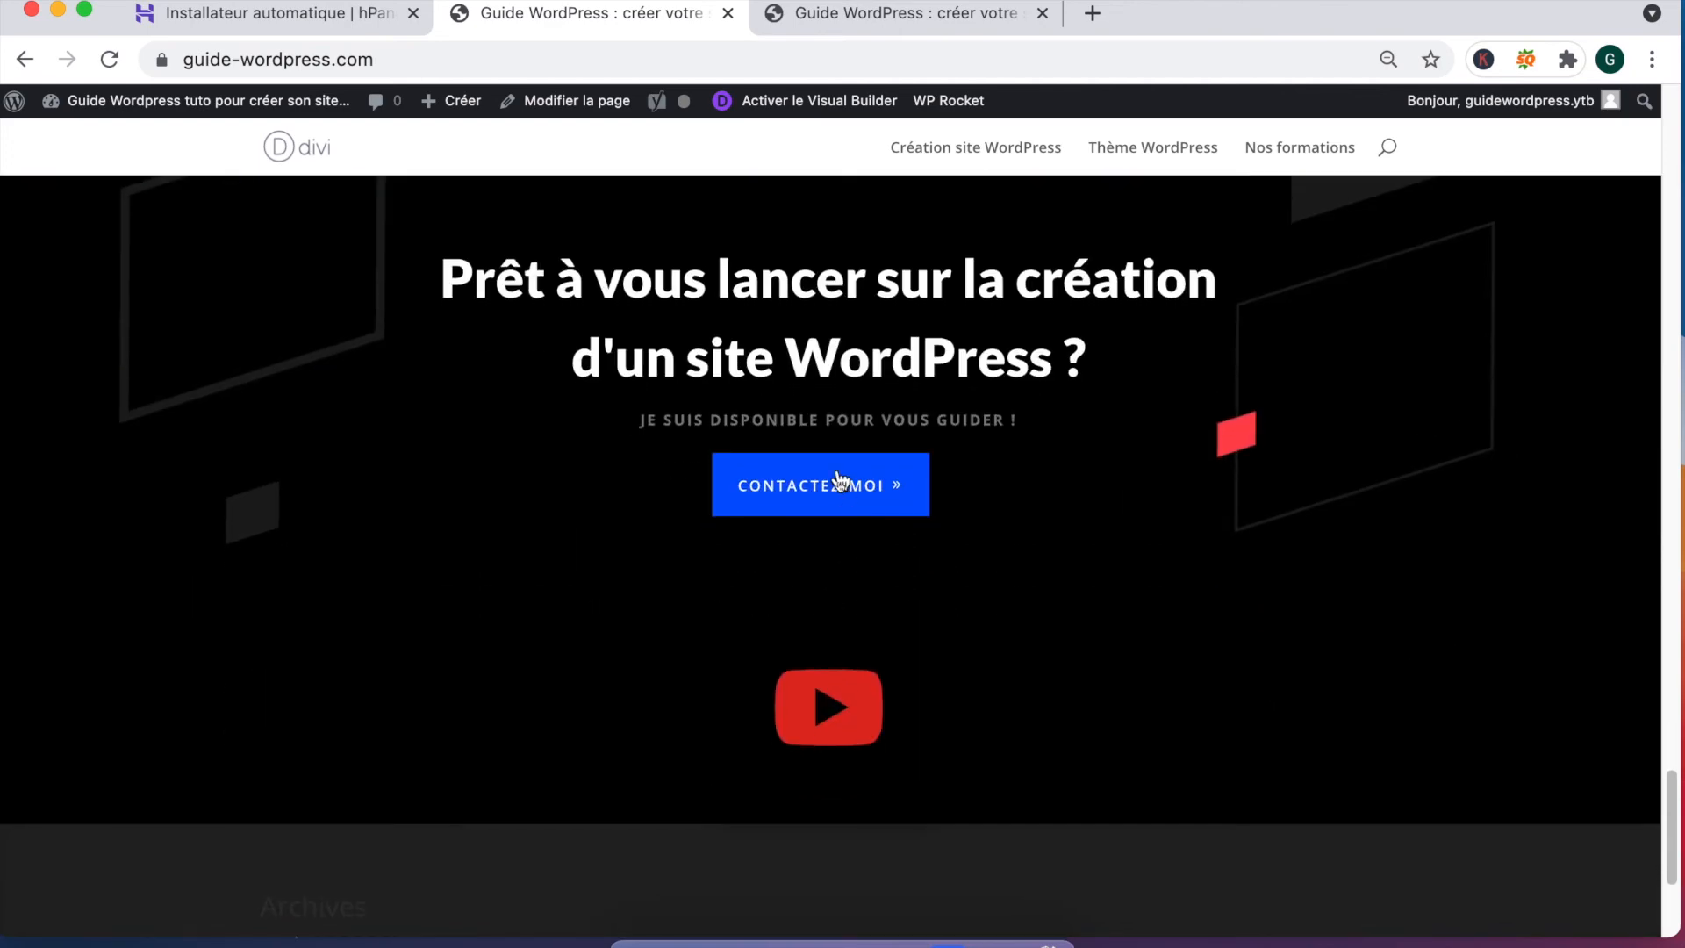
{"action": "scroll", "coordinate": [840, 505], "scroll_direction": "down", "scroll_amount": 5}
{"action": "scroll", "coordinate": [841, 506], "scroll_direction": "up", "scroll_amount": 3}
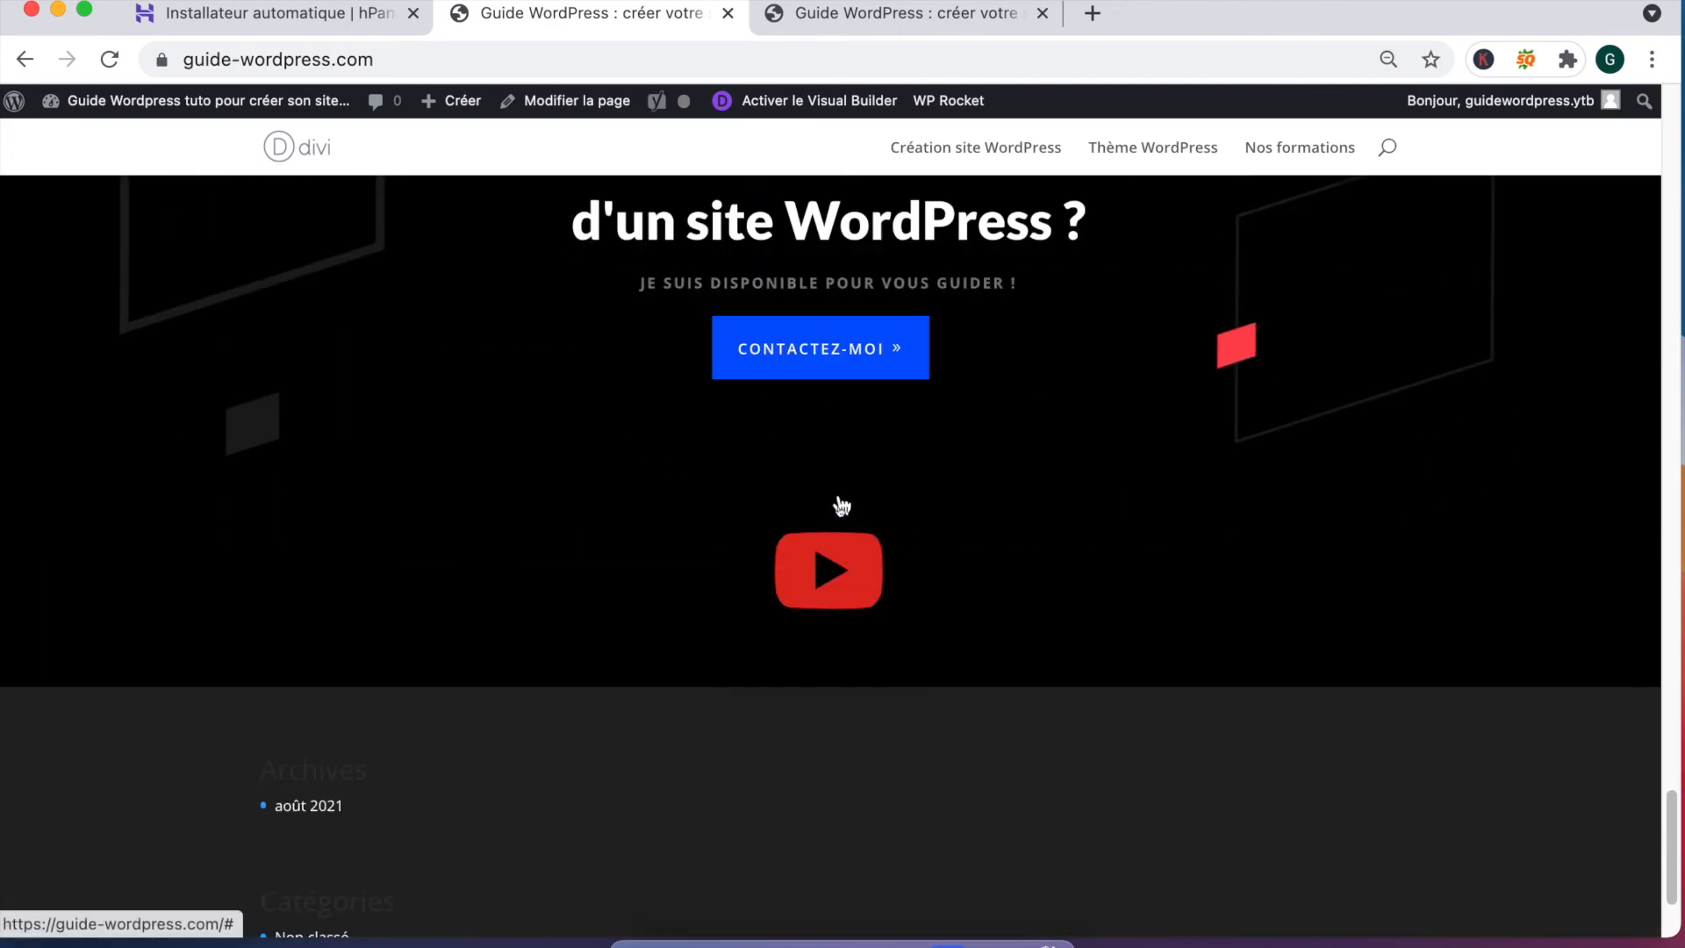
{"action": "left_click", "coordinate": [839, 389]}
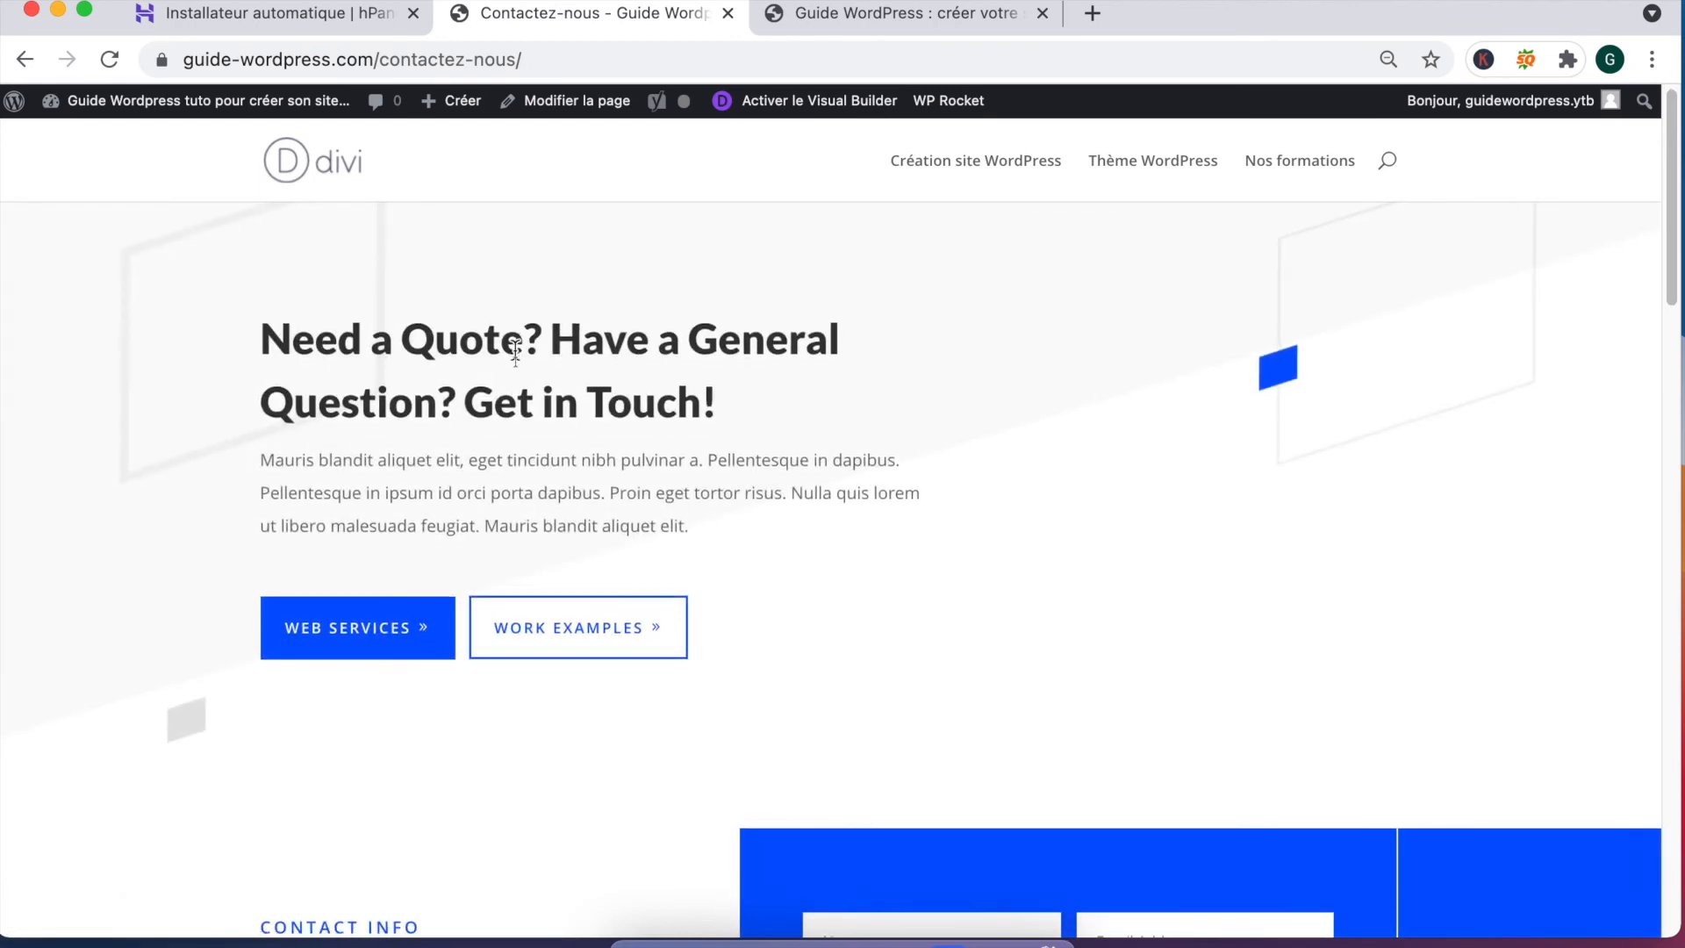
Step: Scroll through the Contactez-nous page to review its template content
{"action": "scroll", "coordinate": [518, 356], "scroll_direction": "down", "scroll_amount": 6}
{"action": "scroll", "coordinate": [518, 361], "scroll_direction": "up", "scroll_amount": 6}
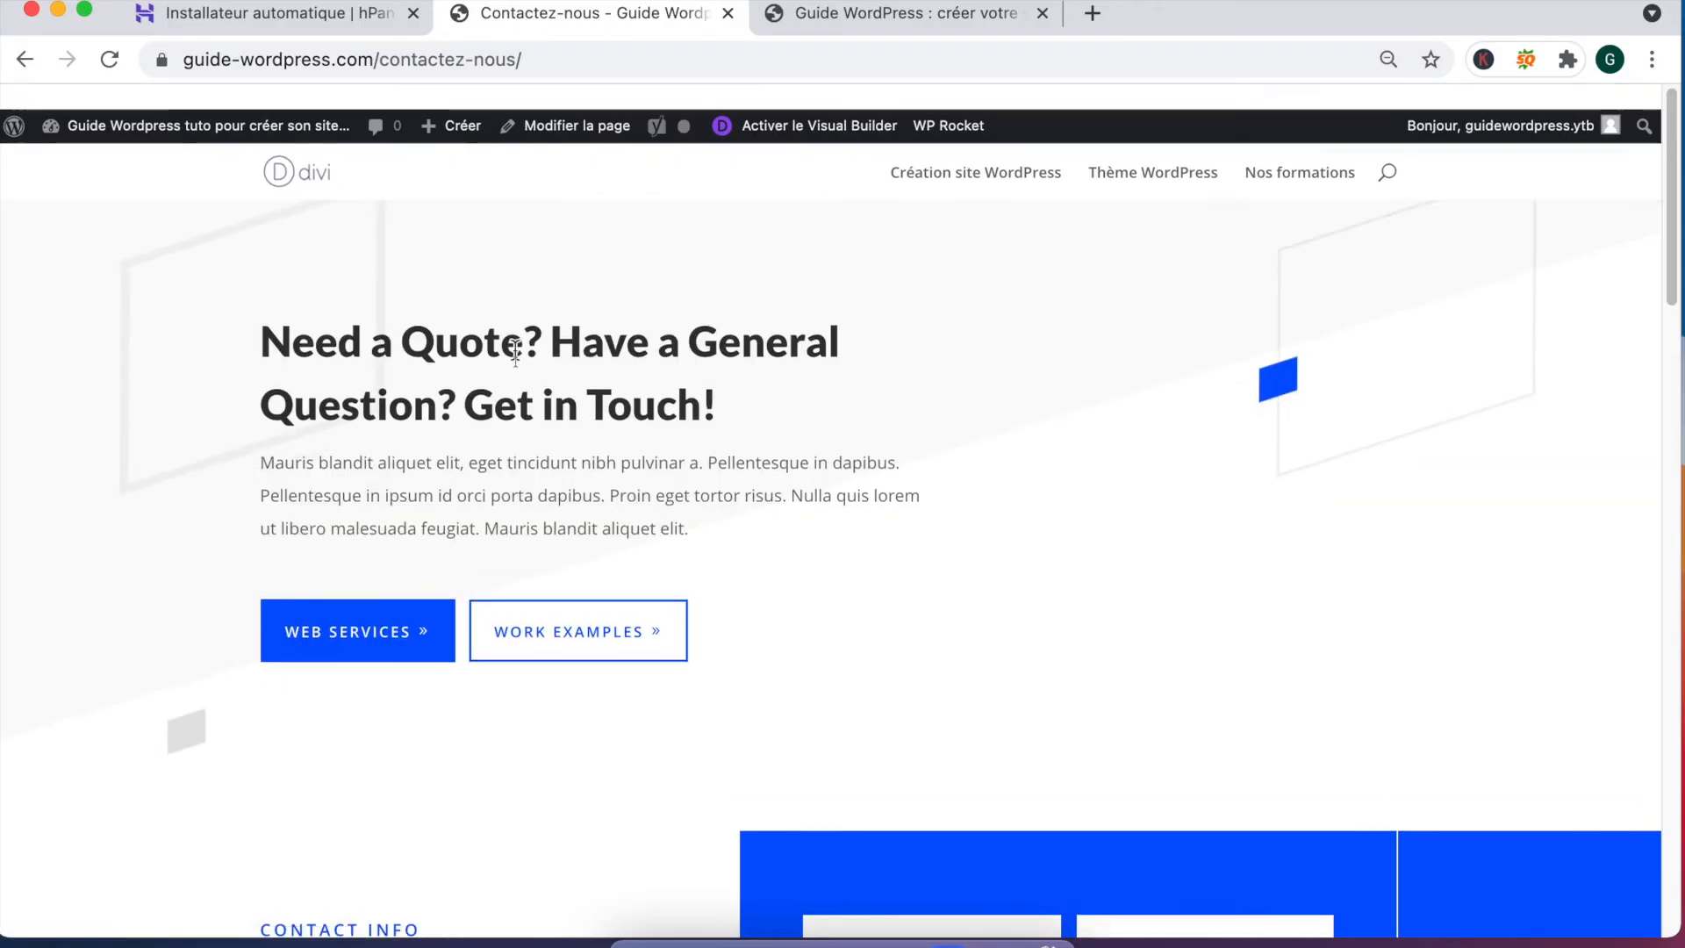
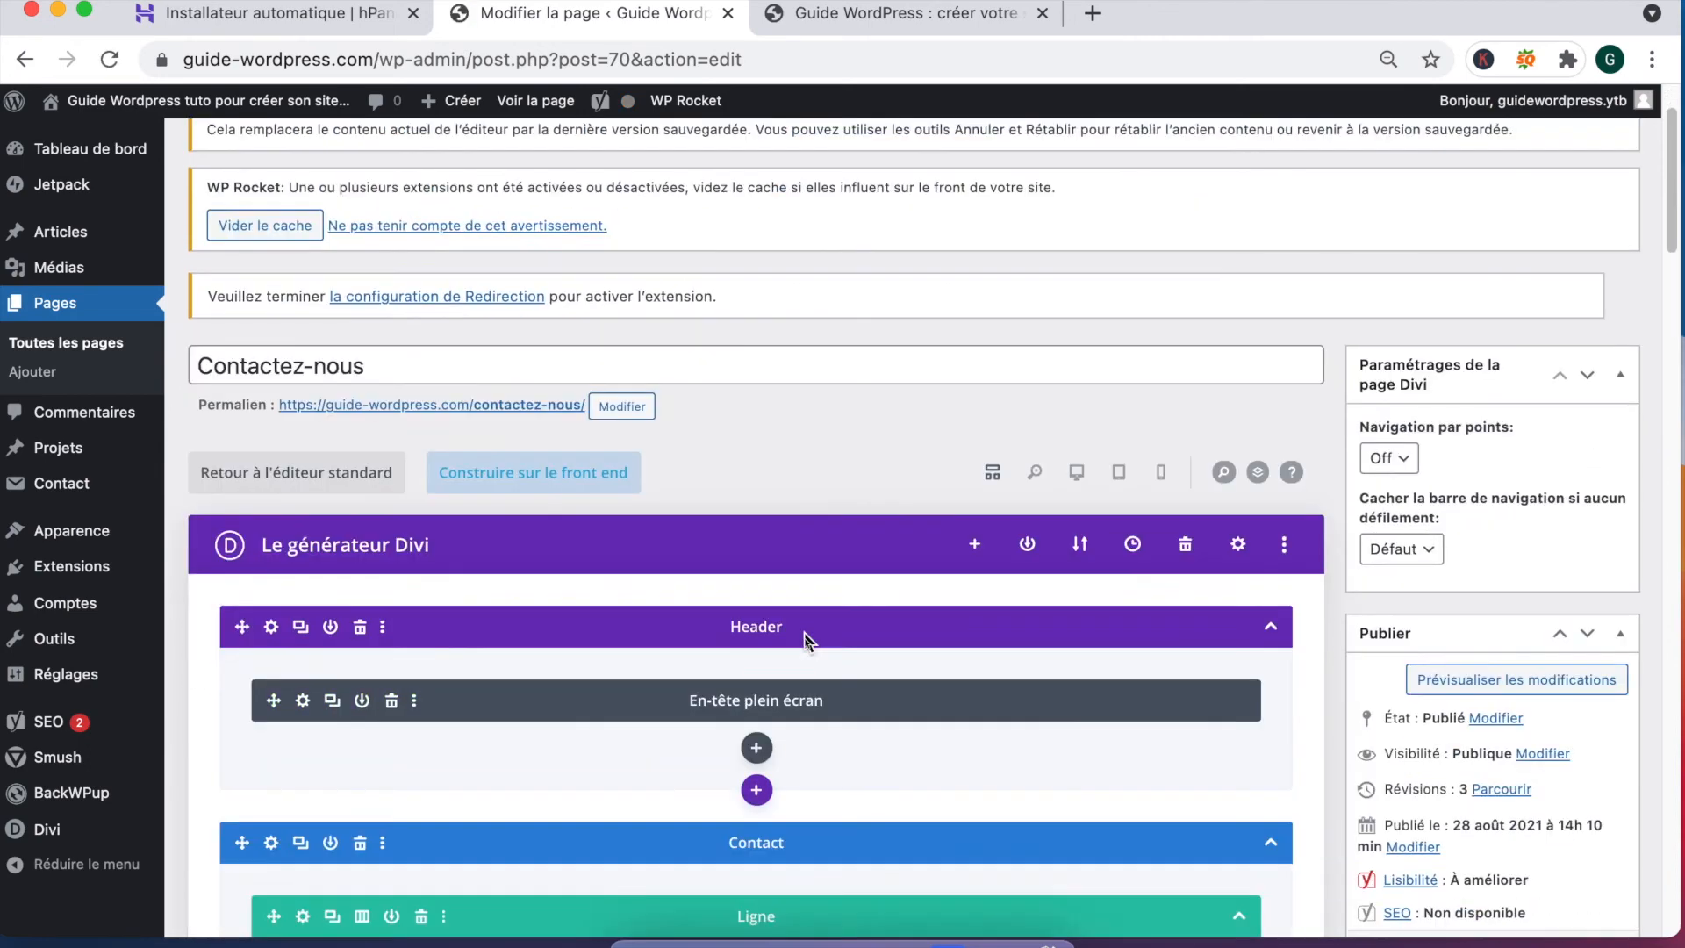
Step: Scroll down the live Contactez-nous page to the contact form and its ENVOI button
{"action": "scroll", "coordinate": [804, 632], "scroll_direction": "down", "scroll_amount": 5}
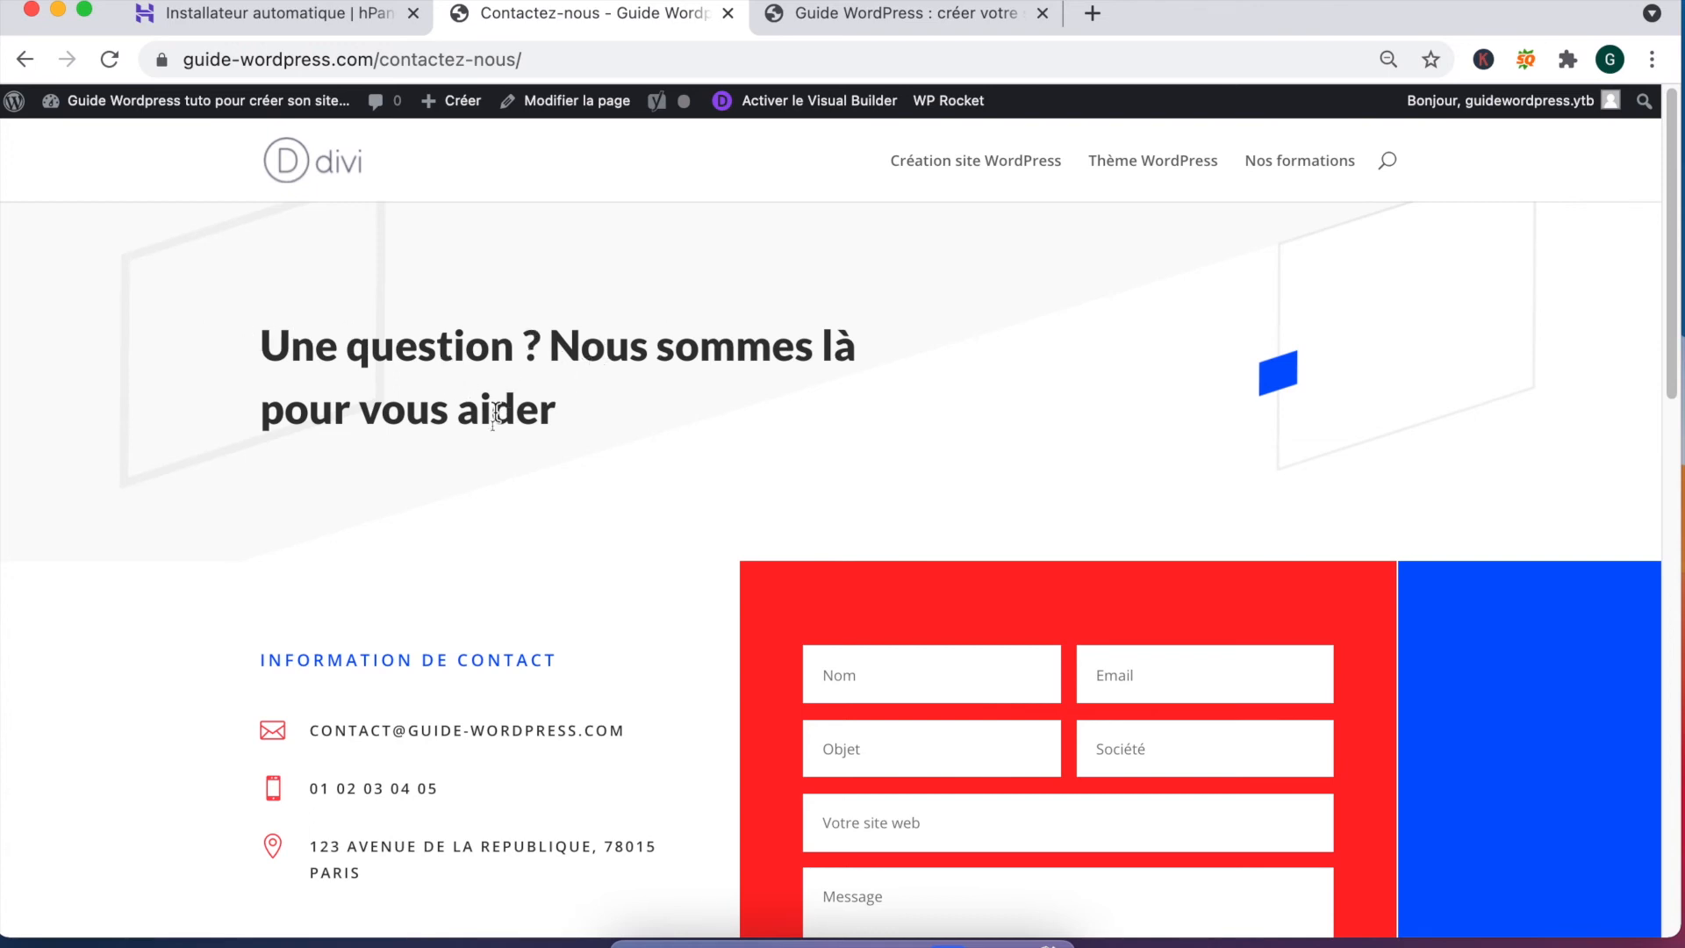
{"action": "scroll", "coordinate": [406, 490], "scroll_direction": "down", "scroll_amount": 2}
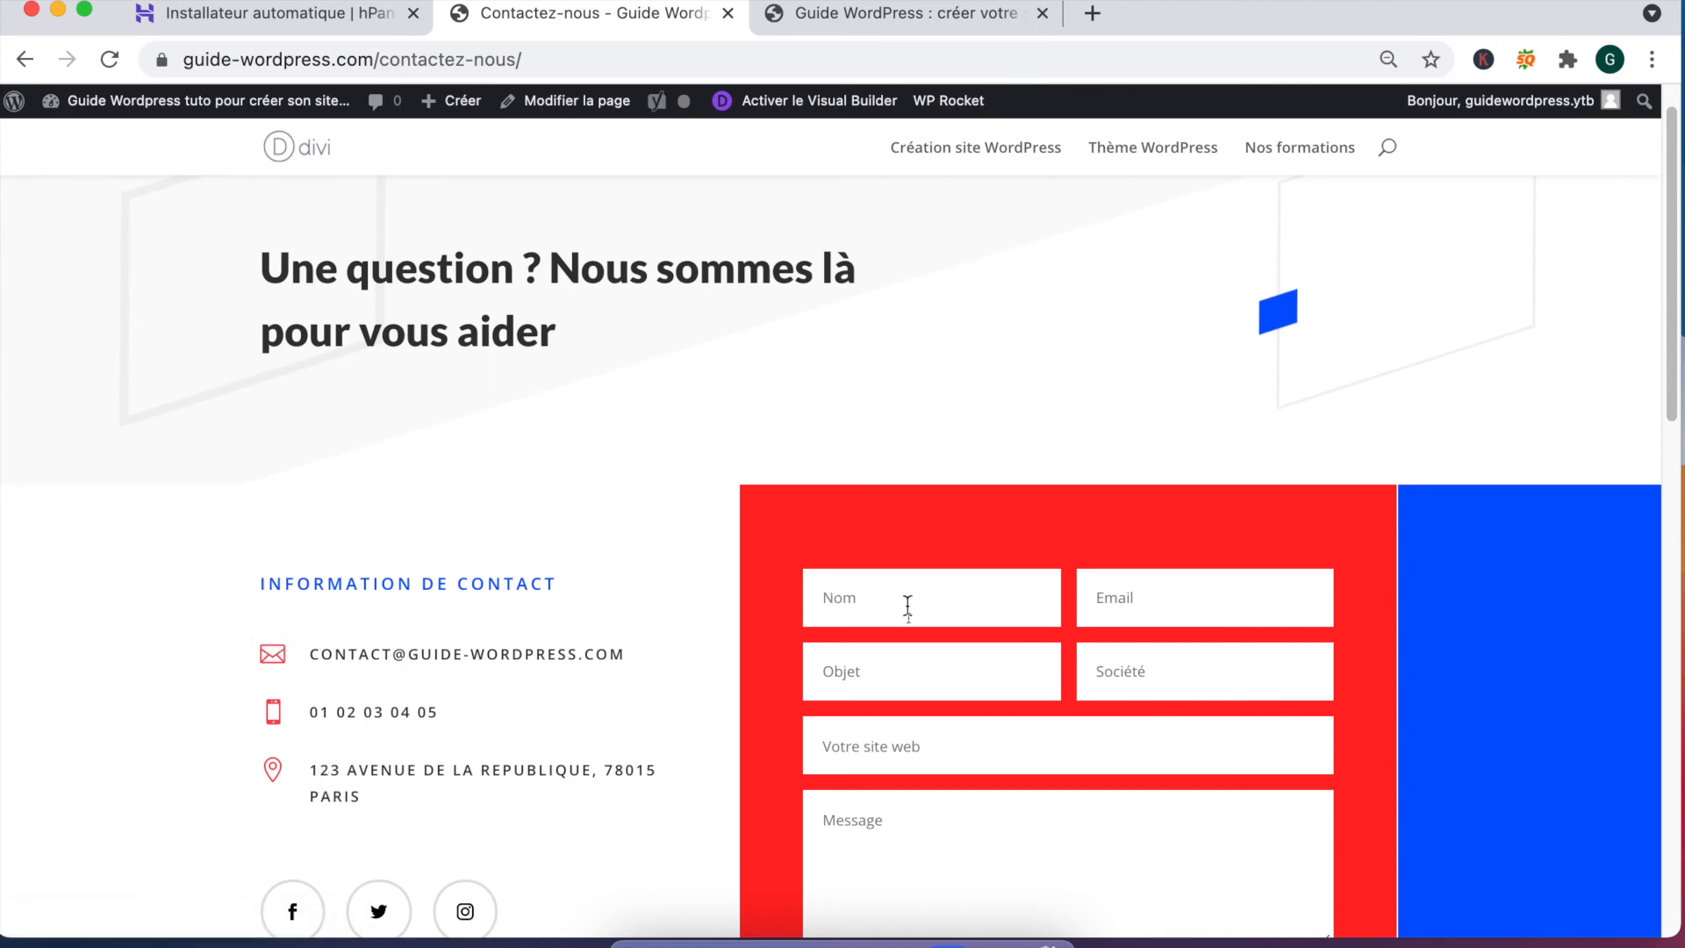
{"action": "scroll", "coordinate": [908, 606], "scroll_direction": "down", "scroll_amount": 3}
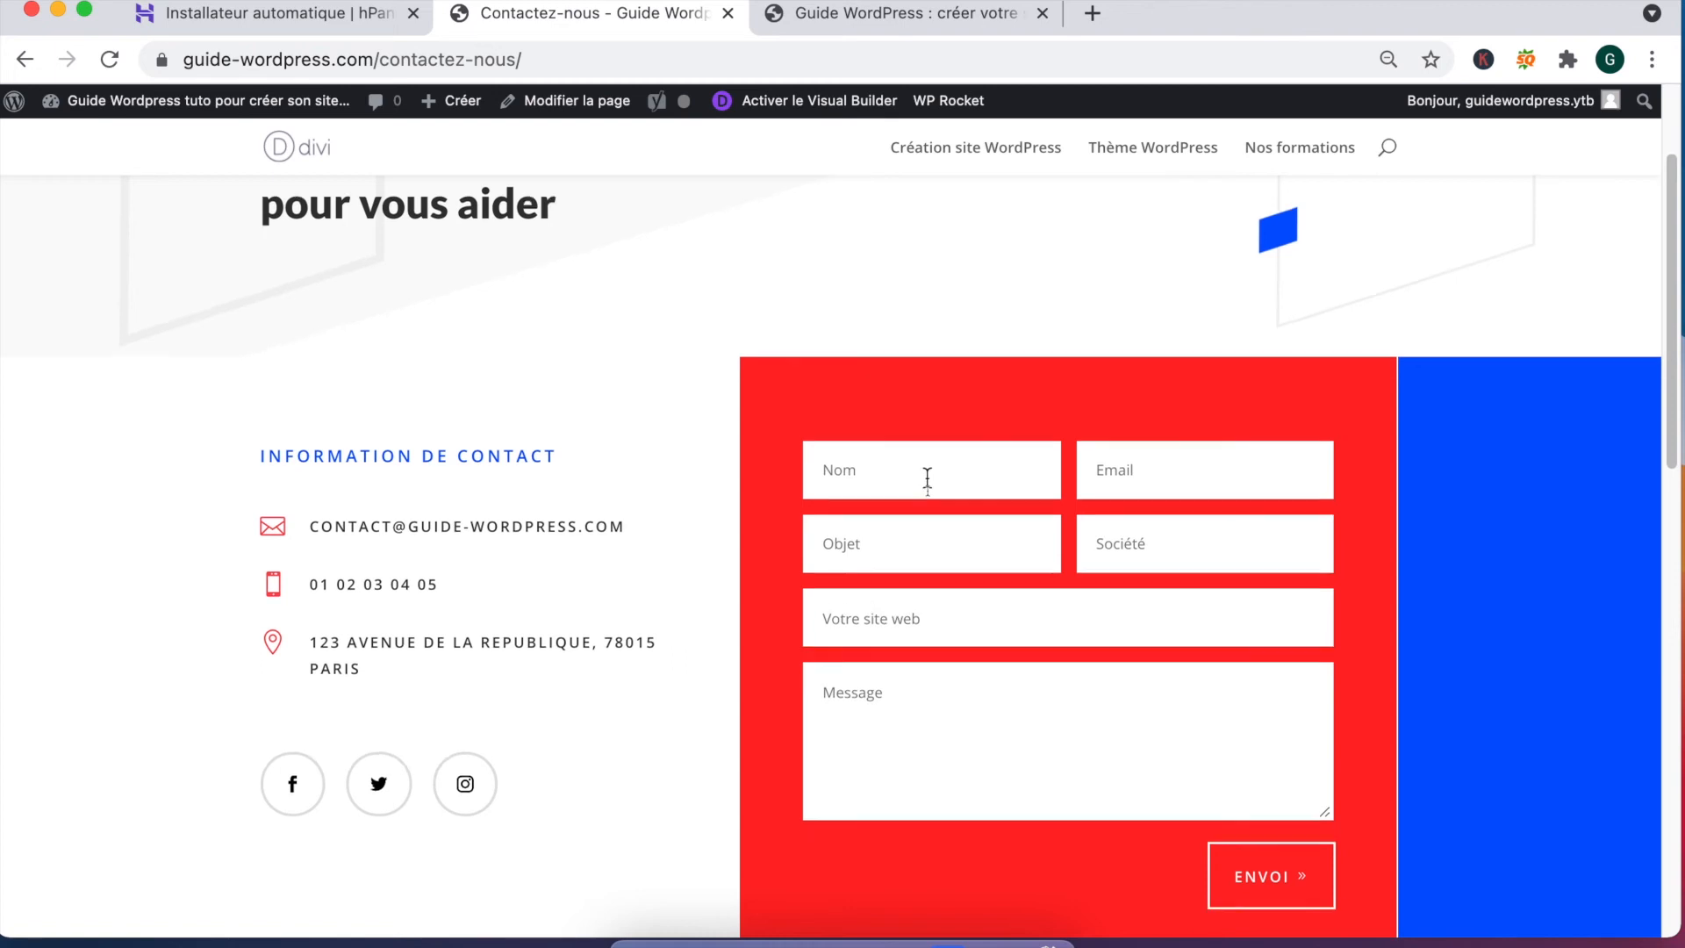
Step: Fill the message, Objet and Société fields with test text and try sending the form
{"action": "scroll", "coordinate": [928, 481], "scroll_direction": "down", "scroll_amount": 2}
{"action": "type", "text": "fjhkdfs"}
{"action": "type", "text": "jhkjkh"}
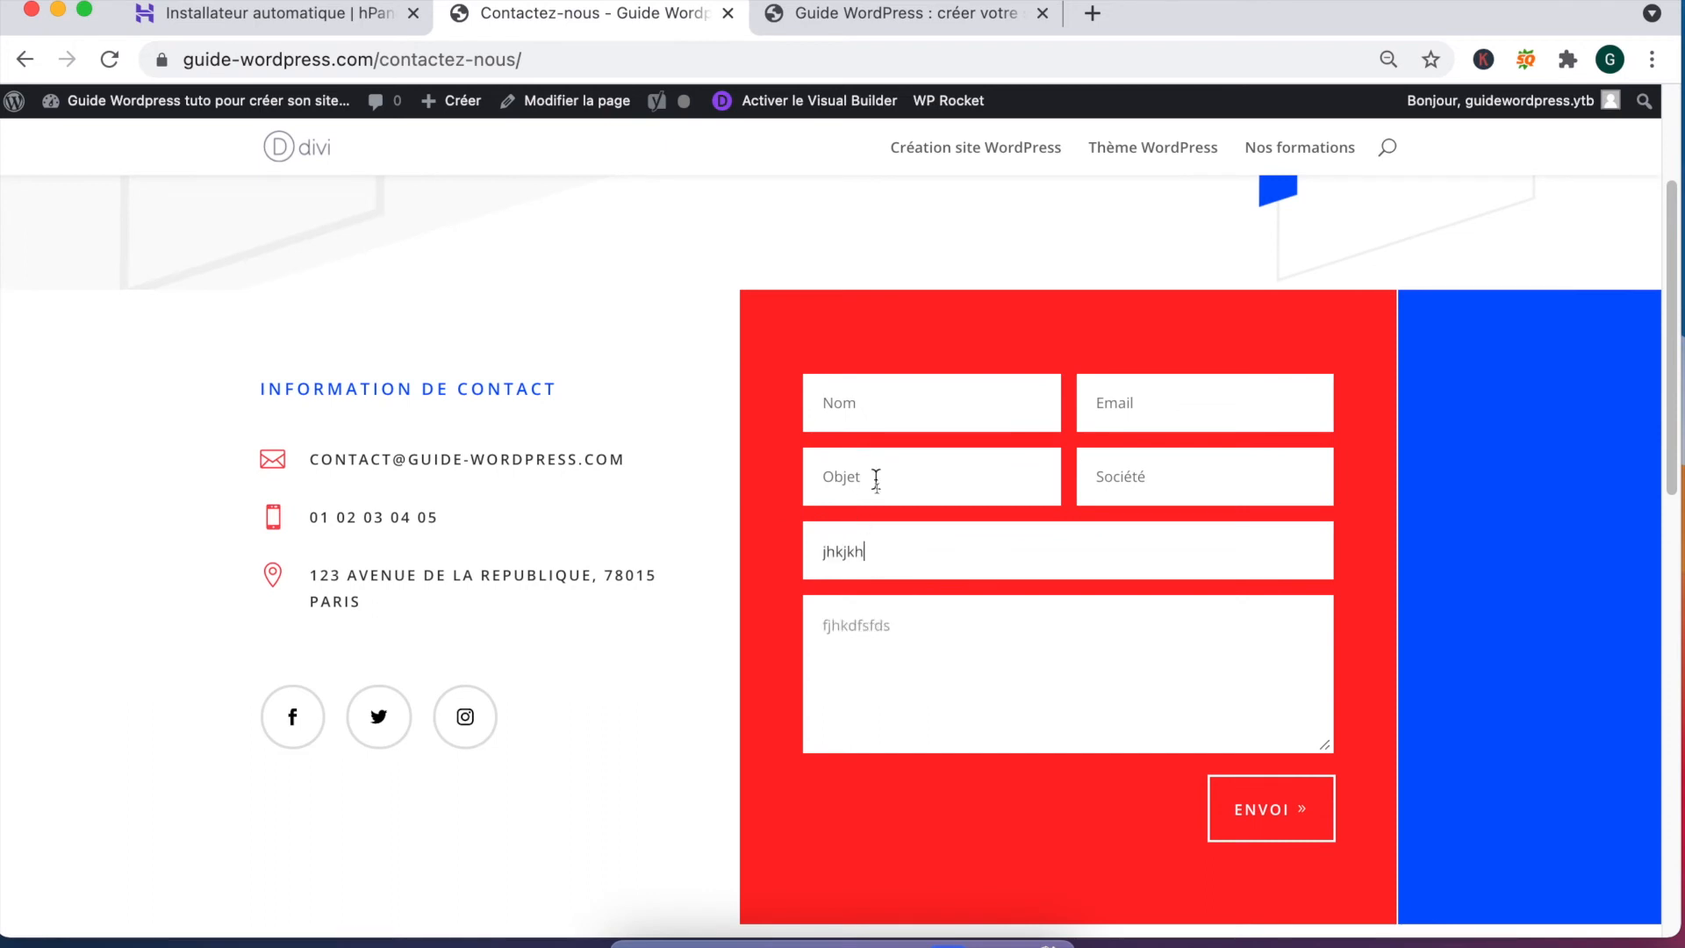
{"action": "left_click", "coordinate": [875, 474]}
{"action": "type", "text": "jk"}
{"action": "left_click", "coordinate": [1219, 485]}
{"action": "type", "text": "jkh"}
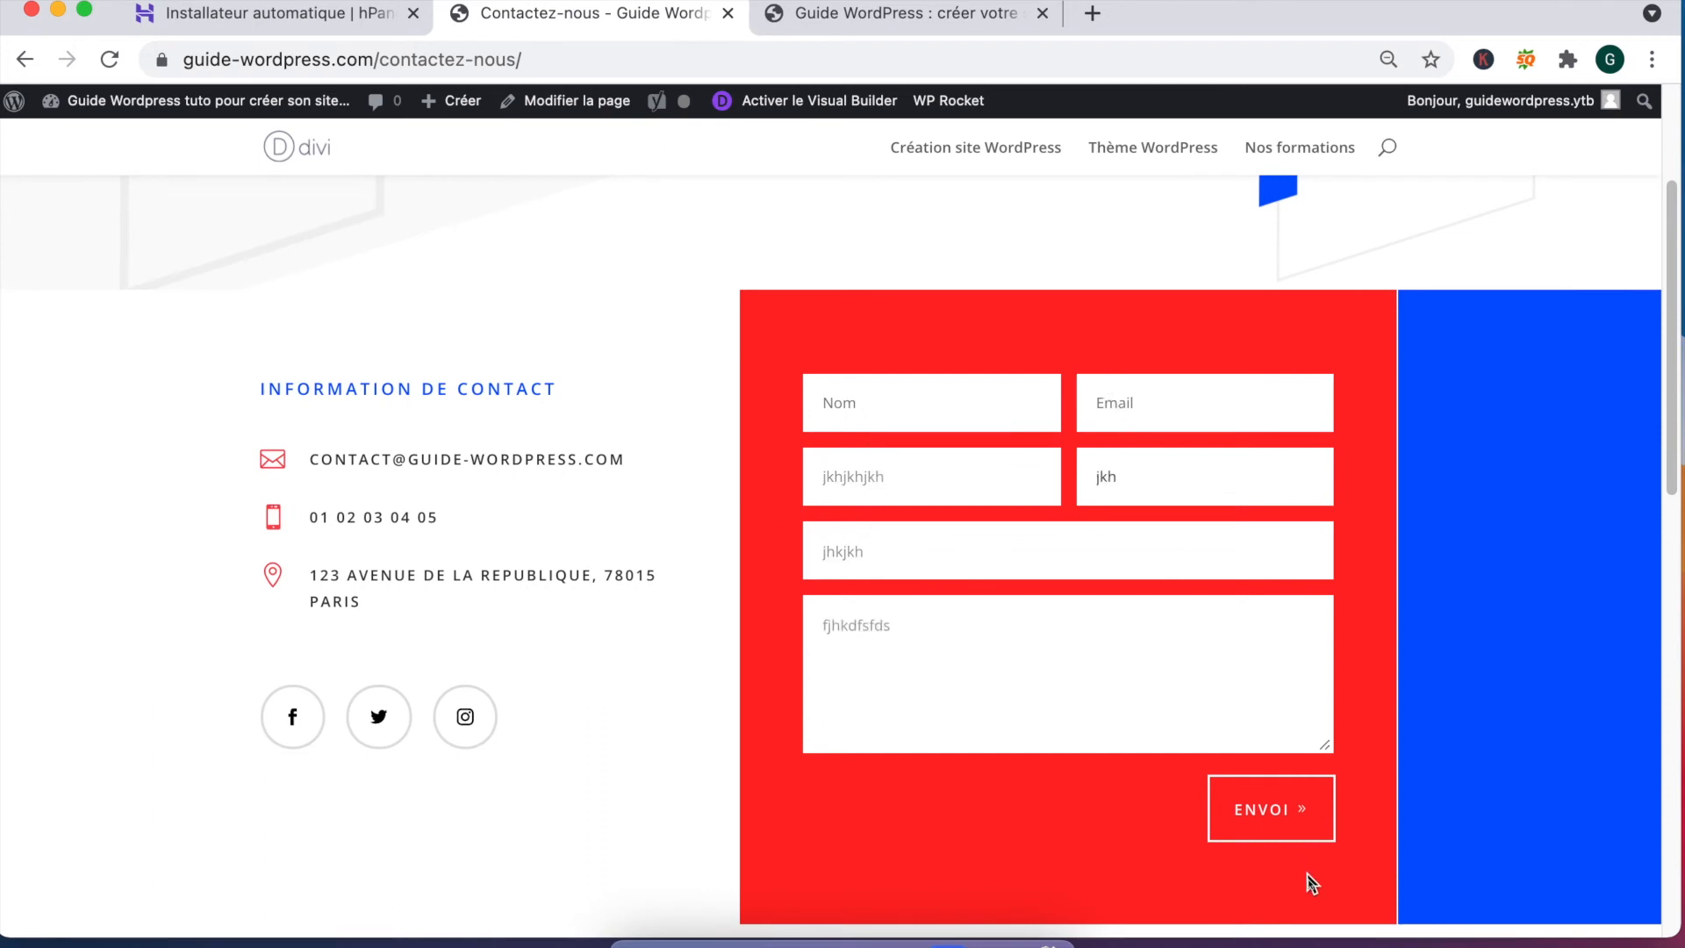
{"action": "left_click", "coordinate": [1271, 807]}
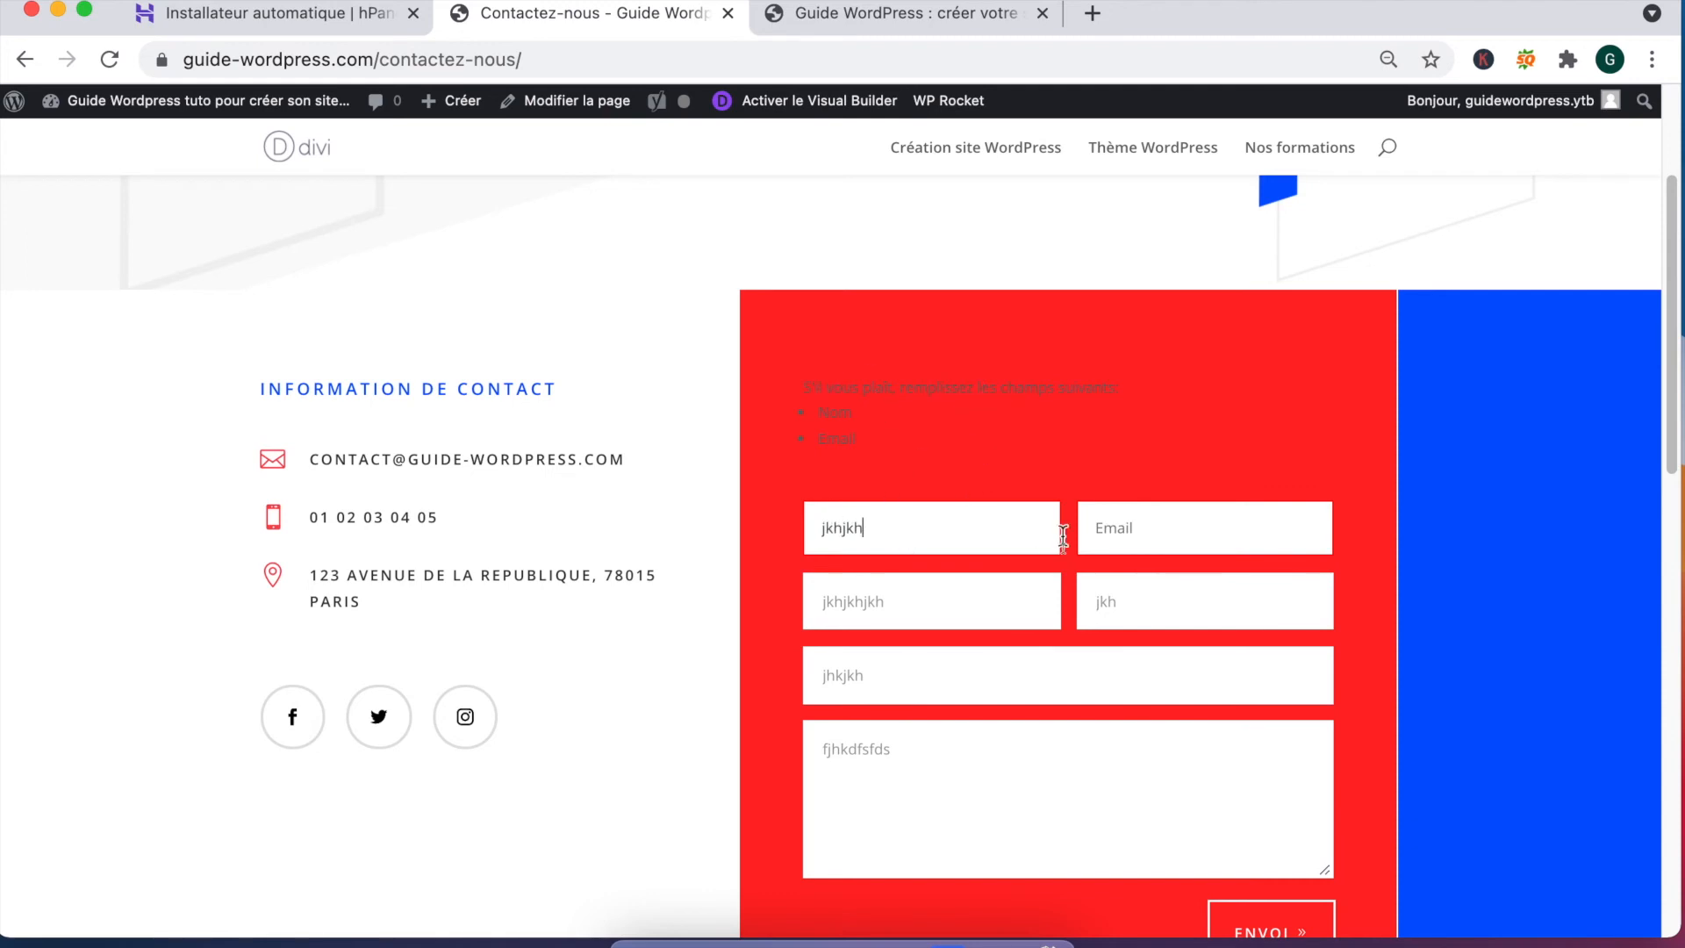
Step: Fix the missing Nom and invalid Email errors and resend until 'Merci de votre message' appears
{"action": "scroll", "coordinate": [1134, 795], "scroll_direction": "down", "scroll_amount": 1}
{"action": "left_click", "coordinate": [1258, 903]}
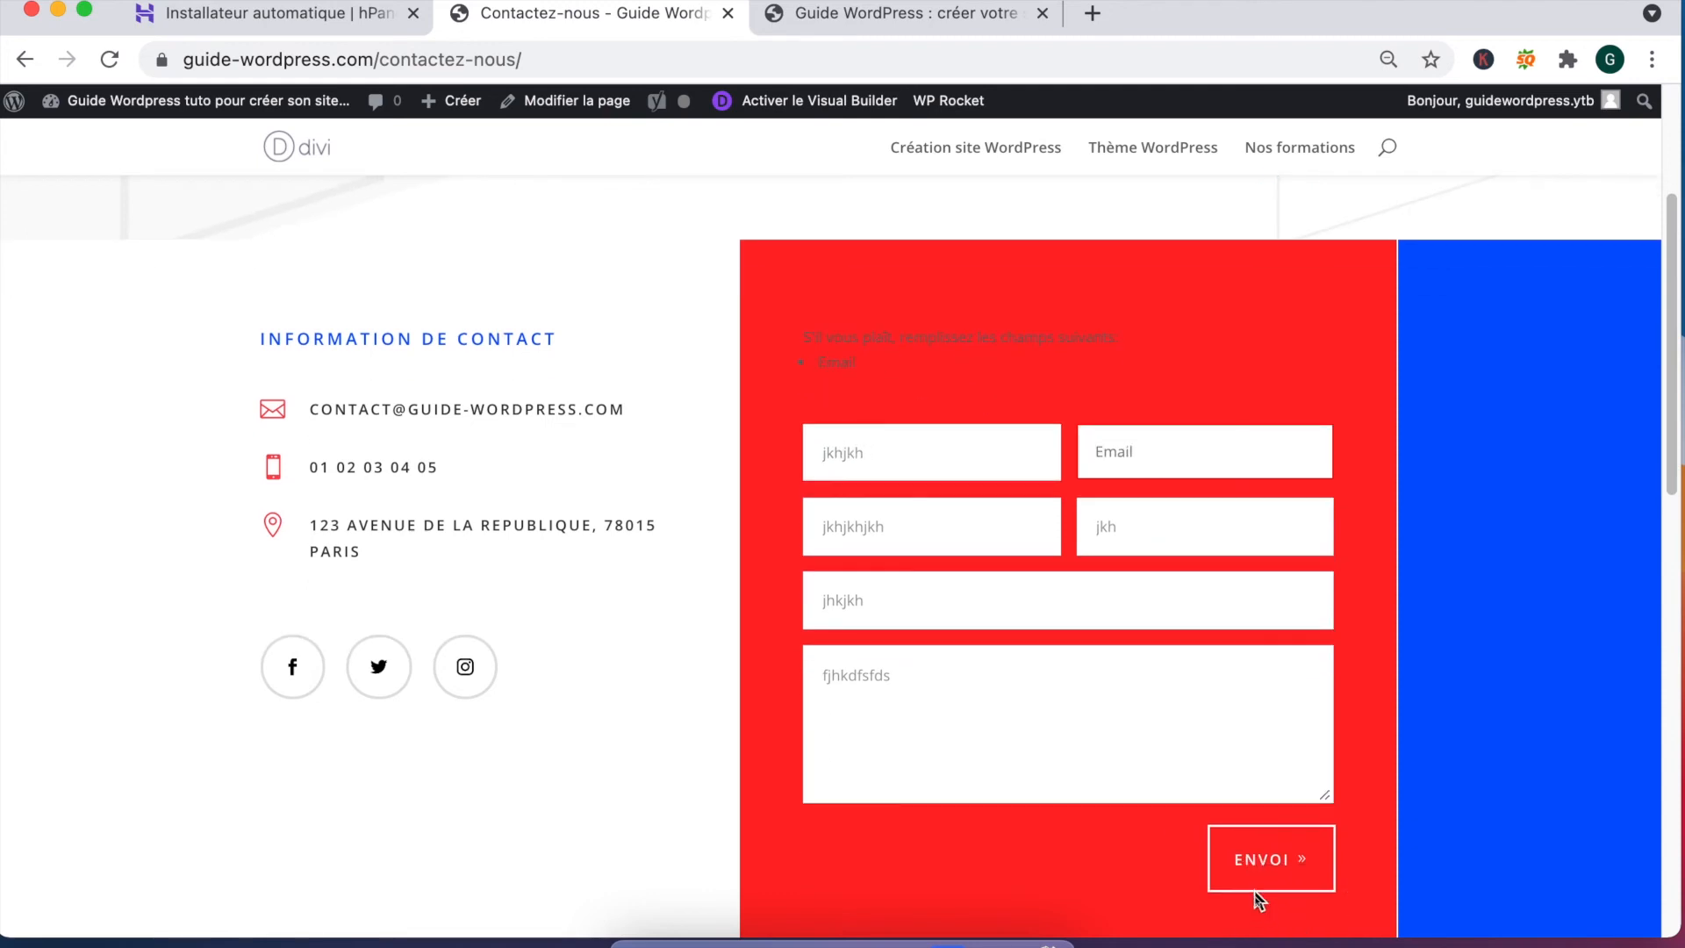
{"action": "type", "text": "dskjfhfds"}
{"action": "left_click", "coordinate": [1268, 876]}
{"action": "left_click", "coordinate": [1182, 413]}
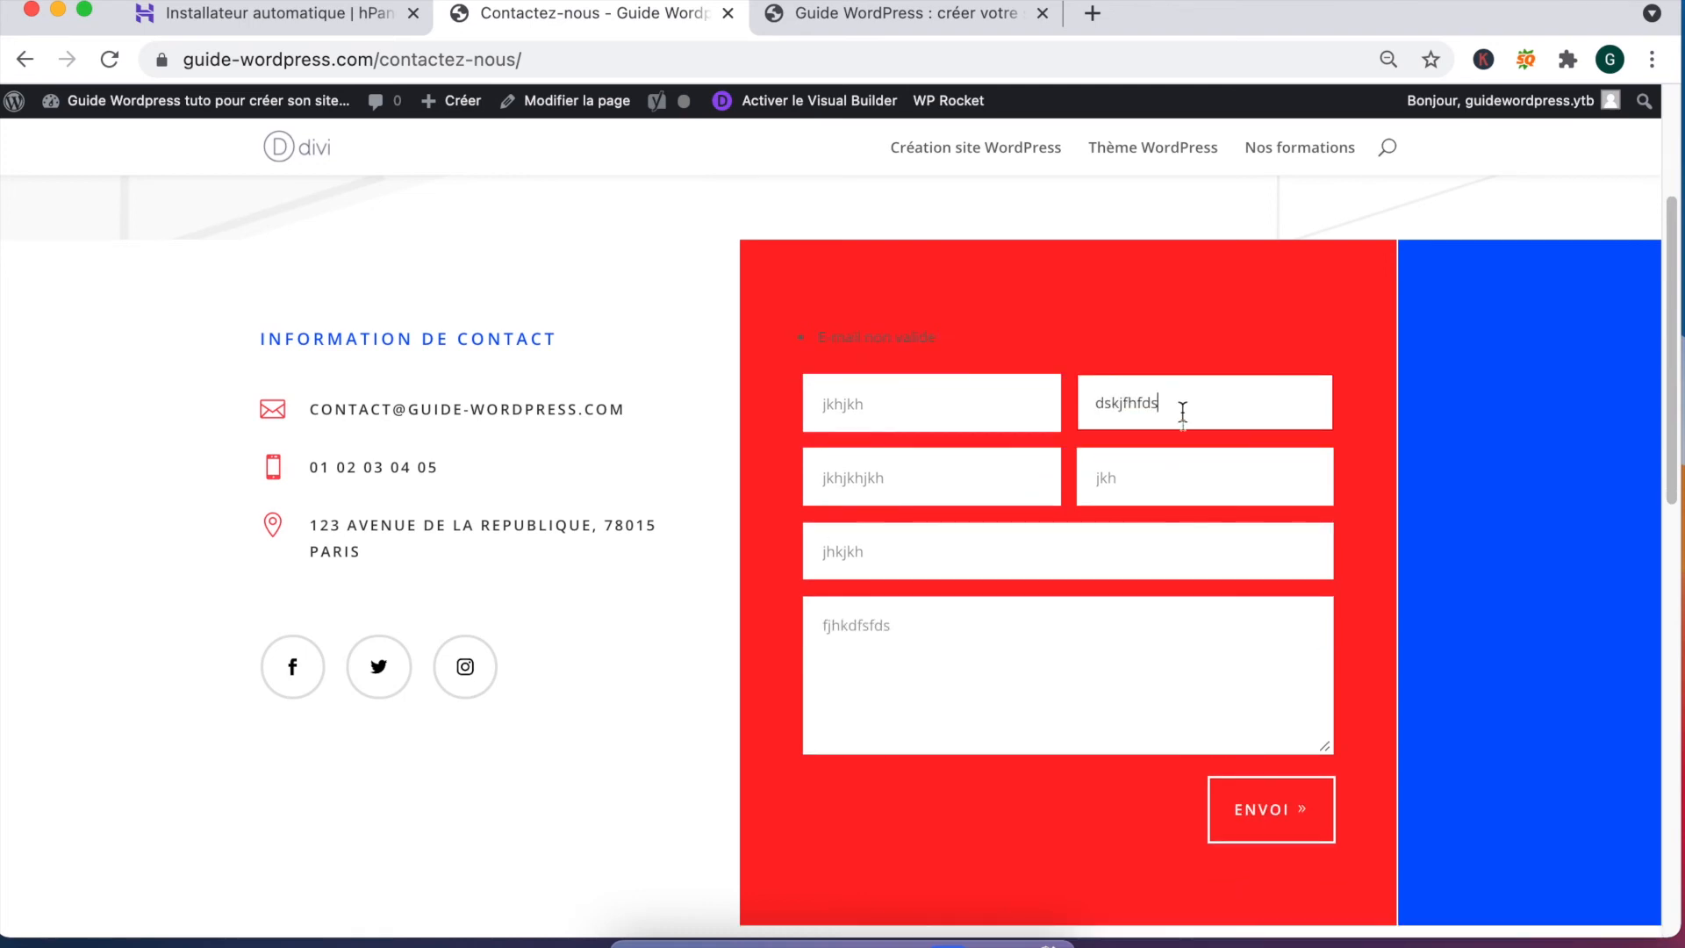
{"action": "left_click", "coordinate": [1258, 839]}
{"action": "left_click", "coordinate": [1196, 407]}
{"action": "left_click", "coordinate": [1267, 805]}
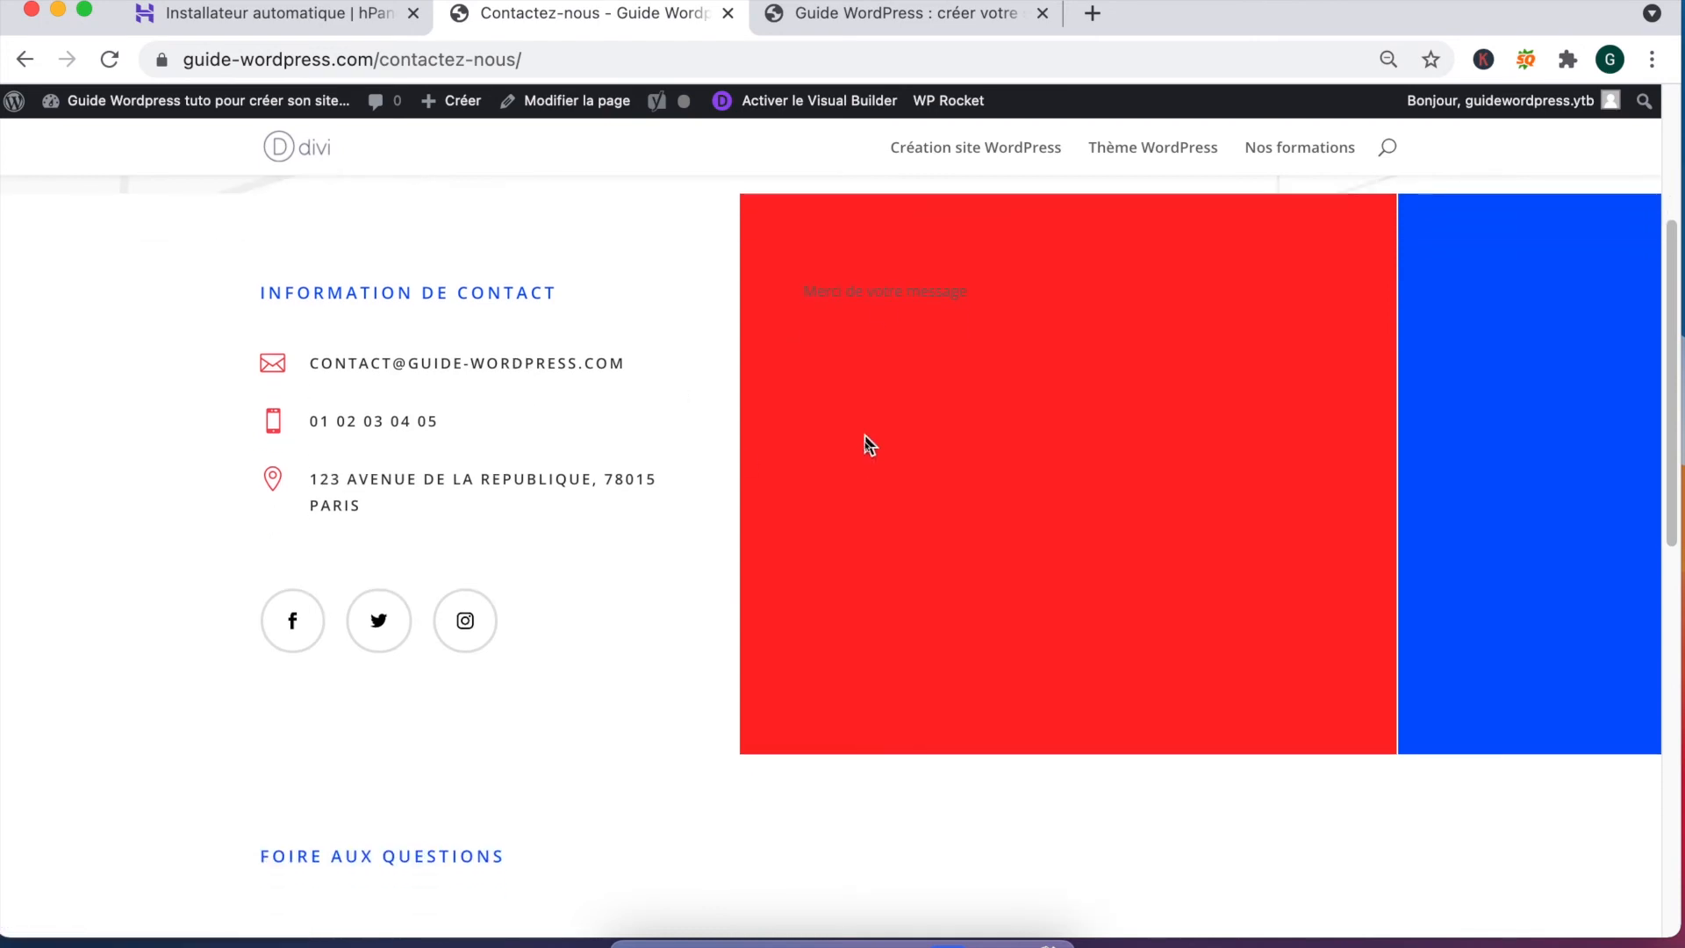
{"action": "left_click_drag", "start_coordinate": [813, 291], "coordinate": [955, 302]}
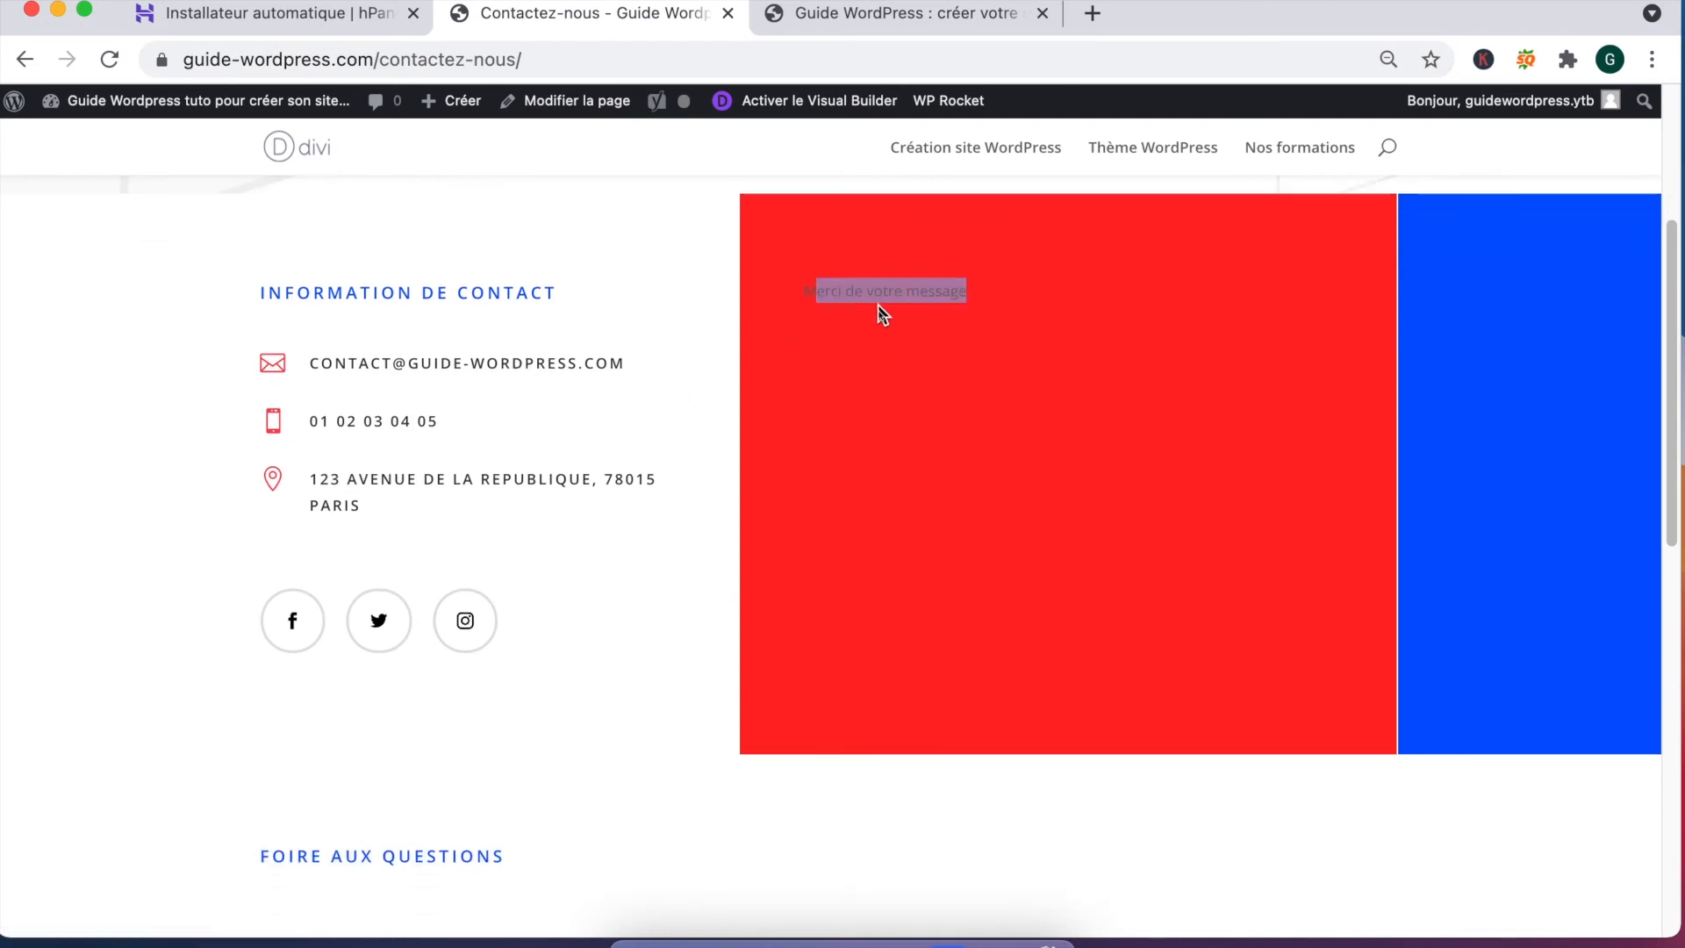
{"action": "left_click", "coordinate": [835, 291]}
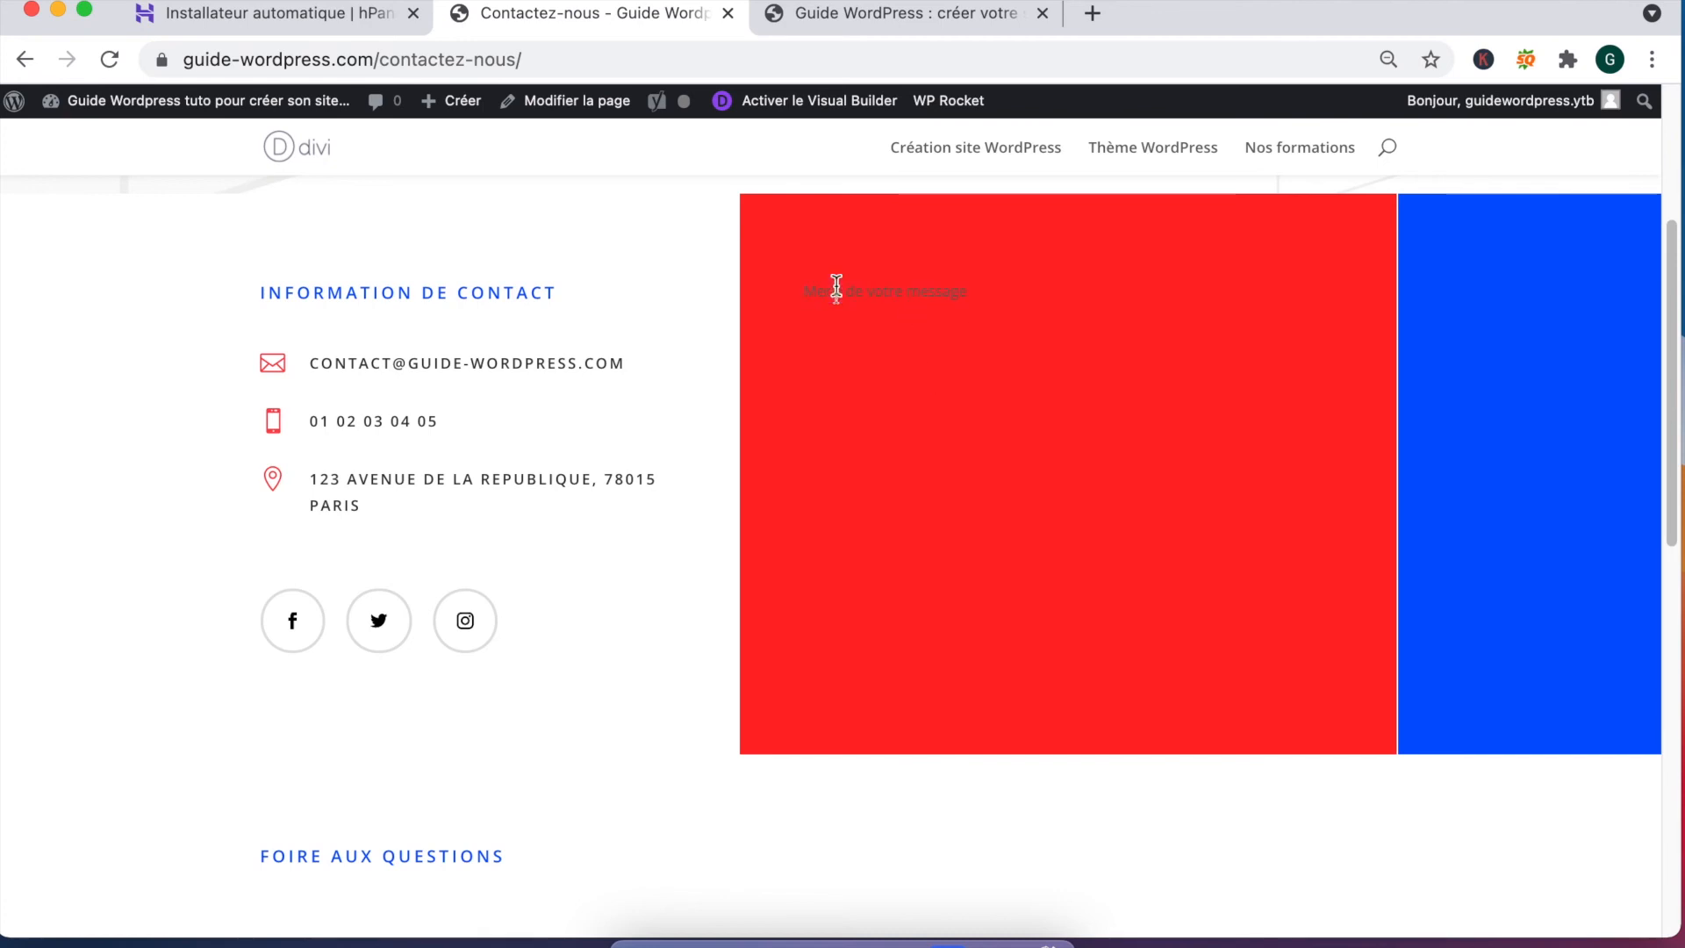
Step: Expand four Foire aux questions answers, including Nulla porttitor and Vivamus suscipit
{"action": "scroll", "coordinate": [848, 362], "scroll_direction": "down", "scroll_amount": 5}
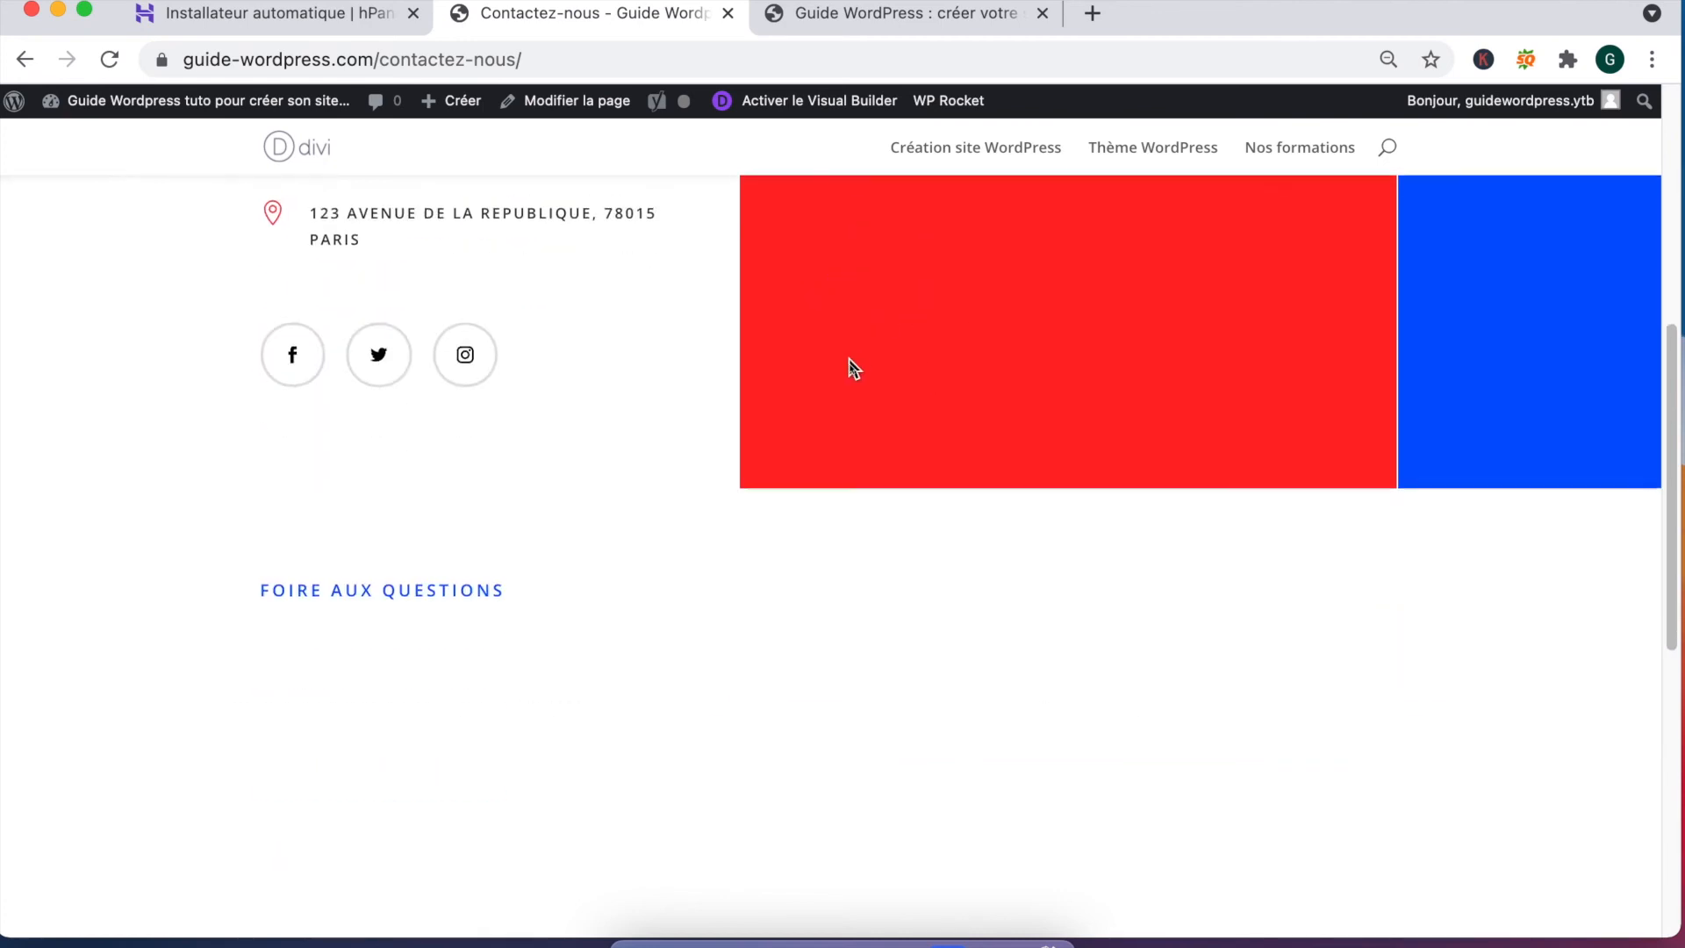
{"action": "scroll", "coordinate": [511, 497], "scroll_direction": "down", "scroll_amount": 2}
{"action": "scroll", "coordinate": [619, 616], "scroll_direction": "down", "scroll_amount": 5}
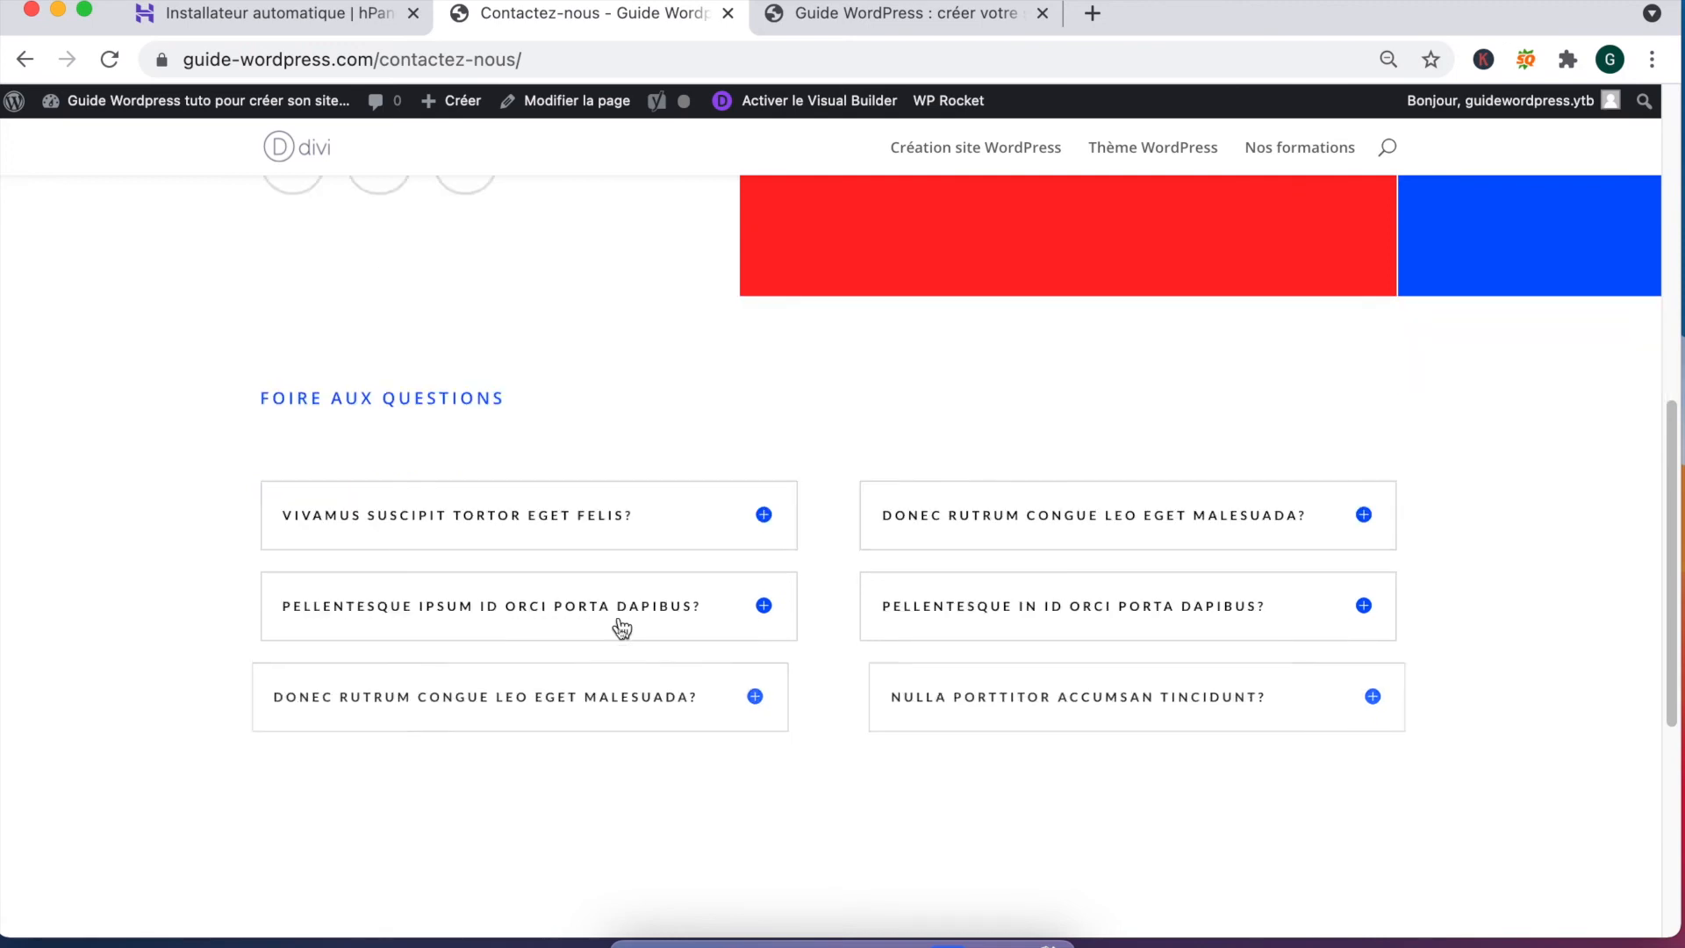
{"action": "left_click", "coordinate": [769, 589]}
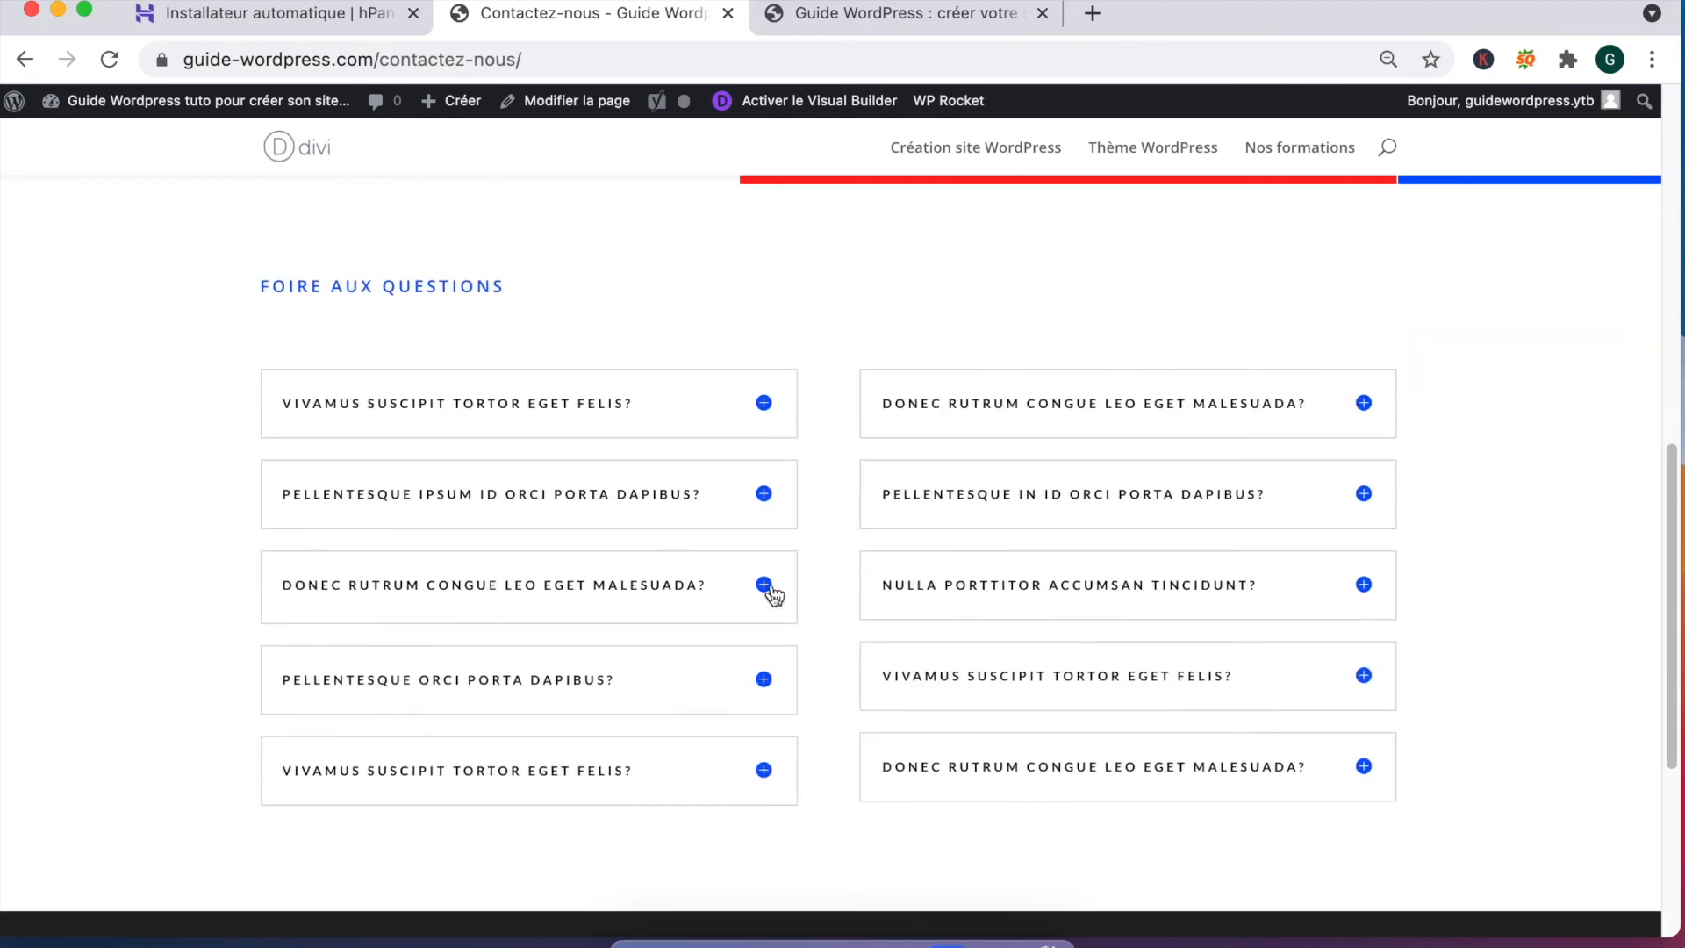
{"action": "left_click", "coordinate": [1364, 586]}
{"action": "left_click", "coordinate": [1374, 502]}
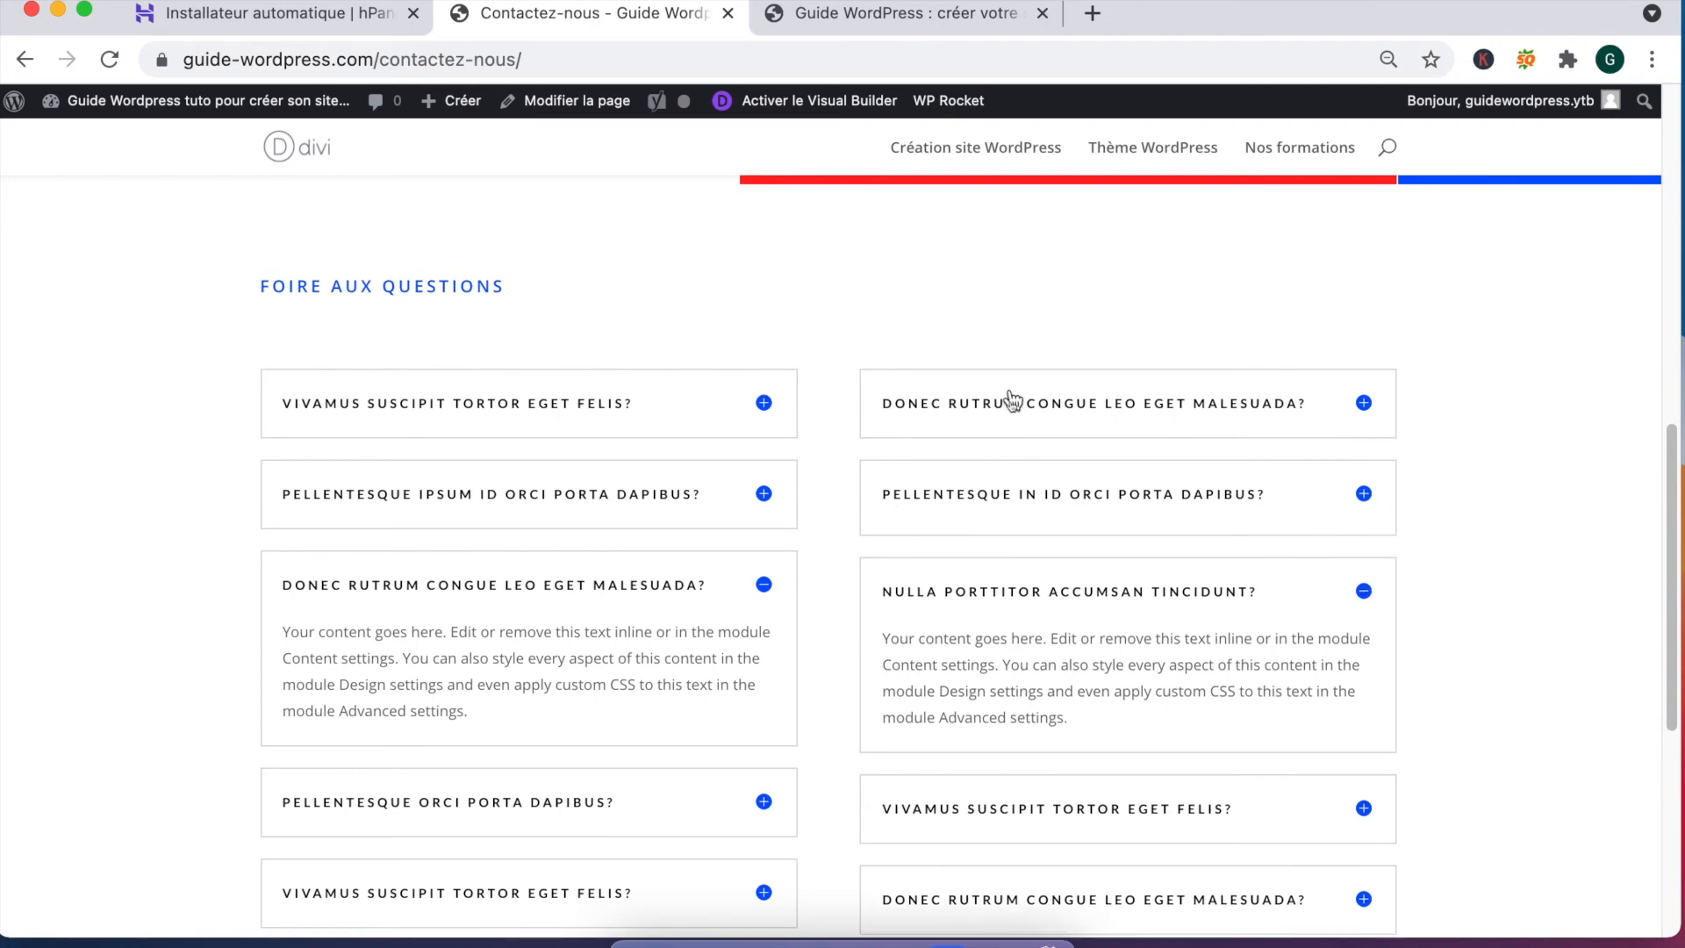
{"action": "left_click", "coordinate": [769, 411]}
Step: Look over the expanded FAQ section, then switch to the homepage tab
{"action": "scroll", "coordinate": [740, 636], "scroll_direction": "down", "scroll_amount": 10}
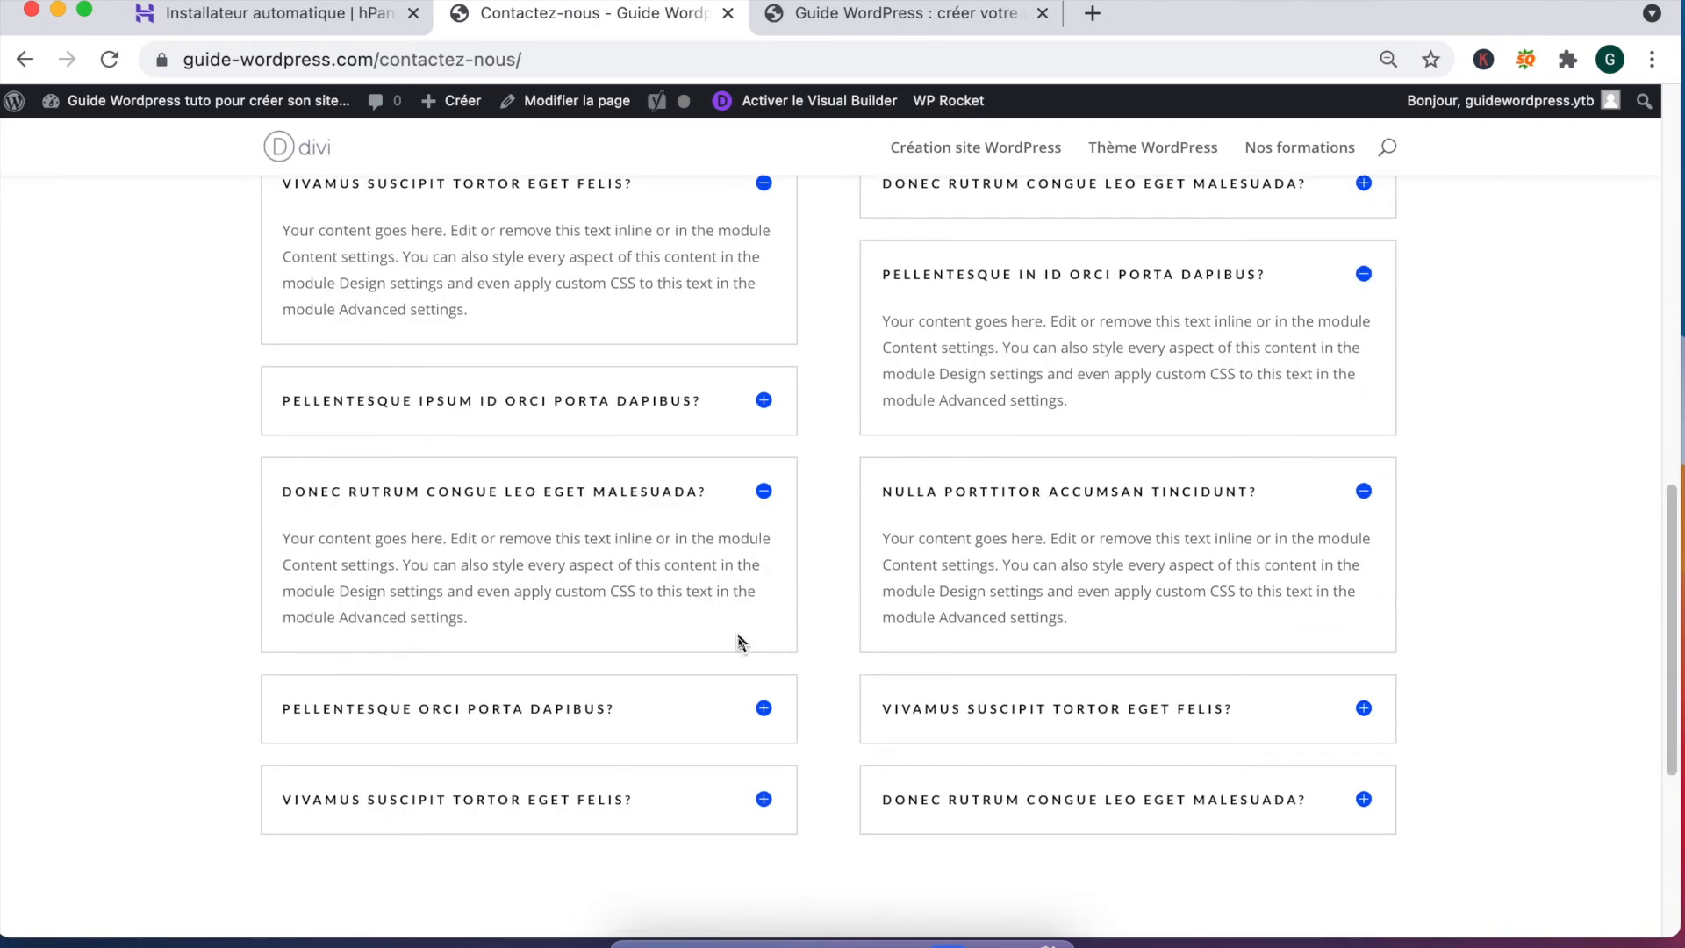
{"action": "scroll", "coordinate": [624, 588], "scroll_direction": "up", "scroll_amount": 20}
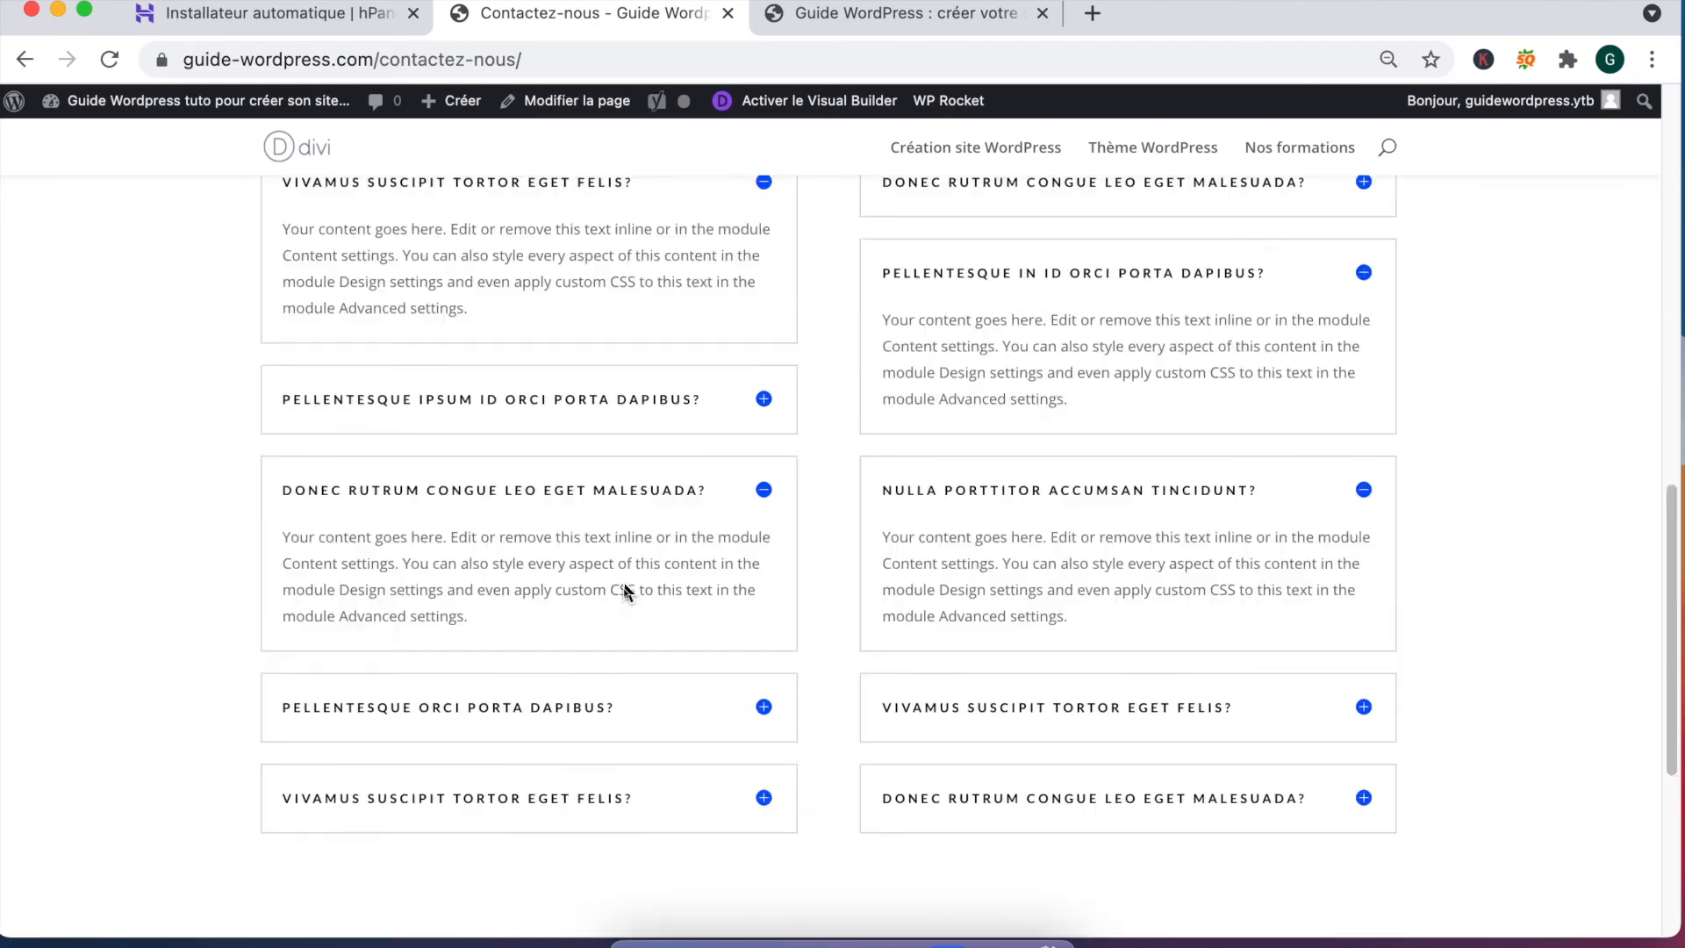
{"action": "scroll", "coordinate": [625, 585], "scroll_direction": "down", "scroll_amount": 3}
{"action": "scroll", "coordinate": [625, 592], "scroll_direction": "up", "scroll_amount": 3}
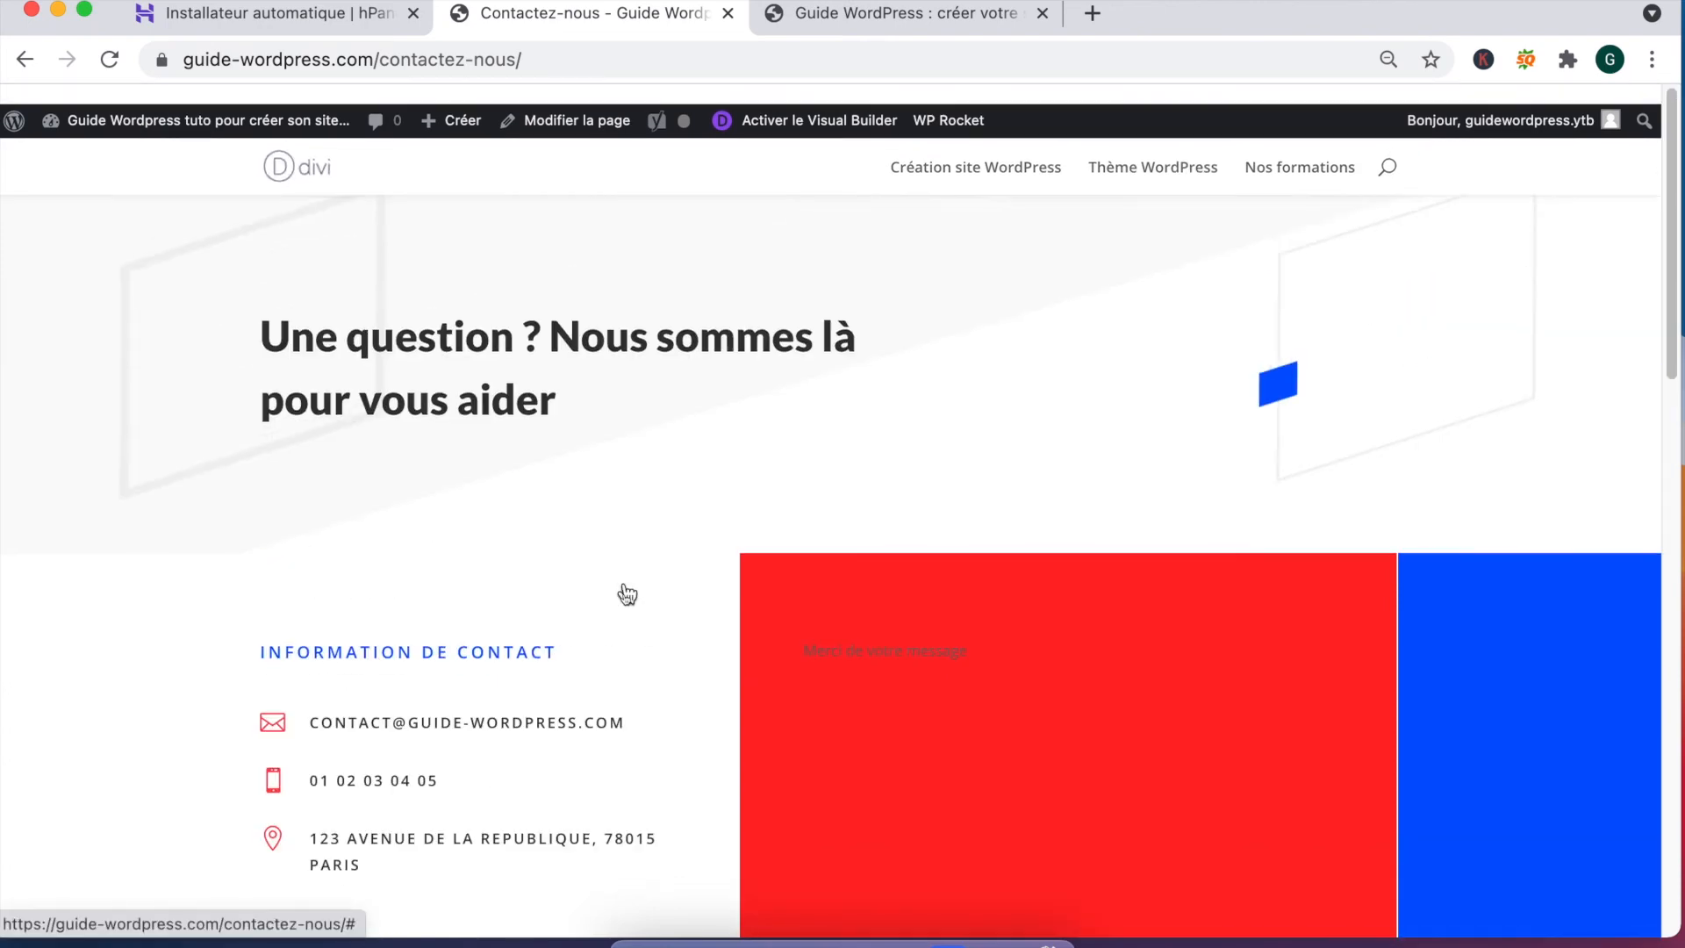
{"action": "scroll", "coordinate": [597, 624], "scroll_direction": "down", "scroll_amount": 5}
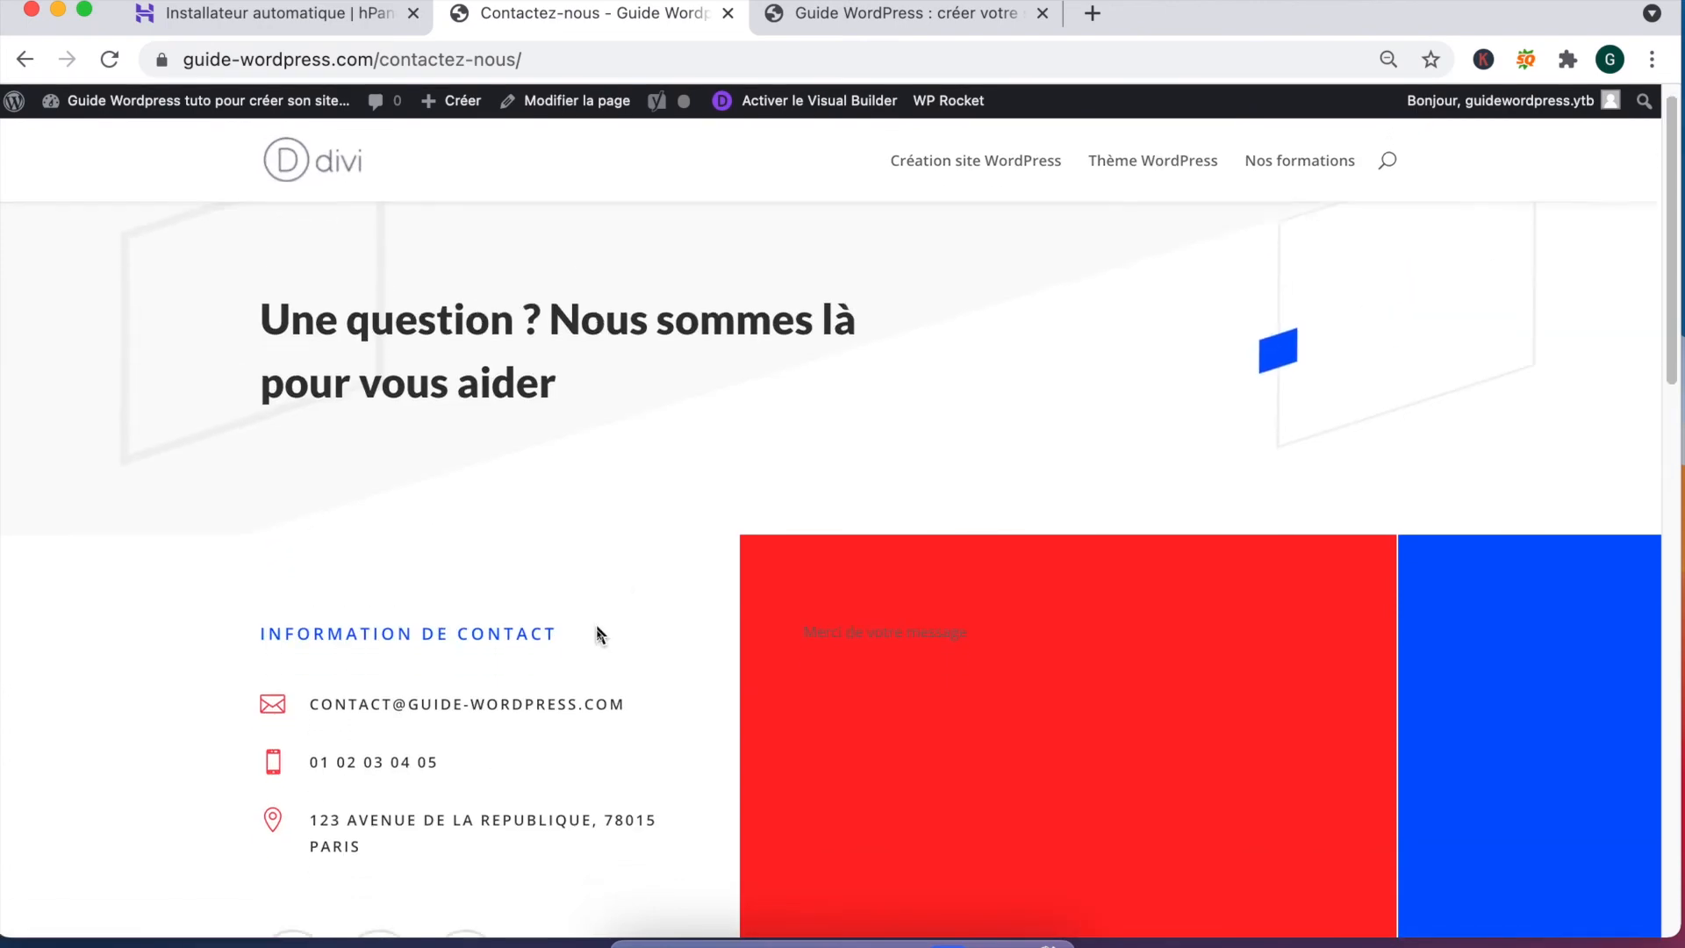
{"action": "scroll", "coordinate": [597, 627], "scroll_direction": "down", "scroll_amount": 9}
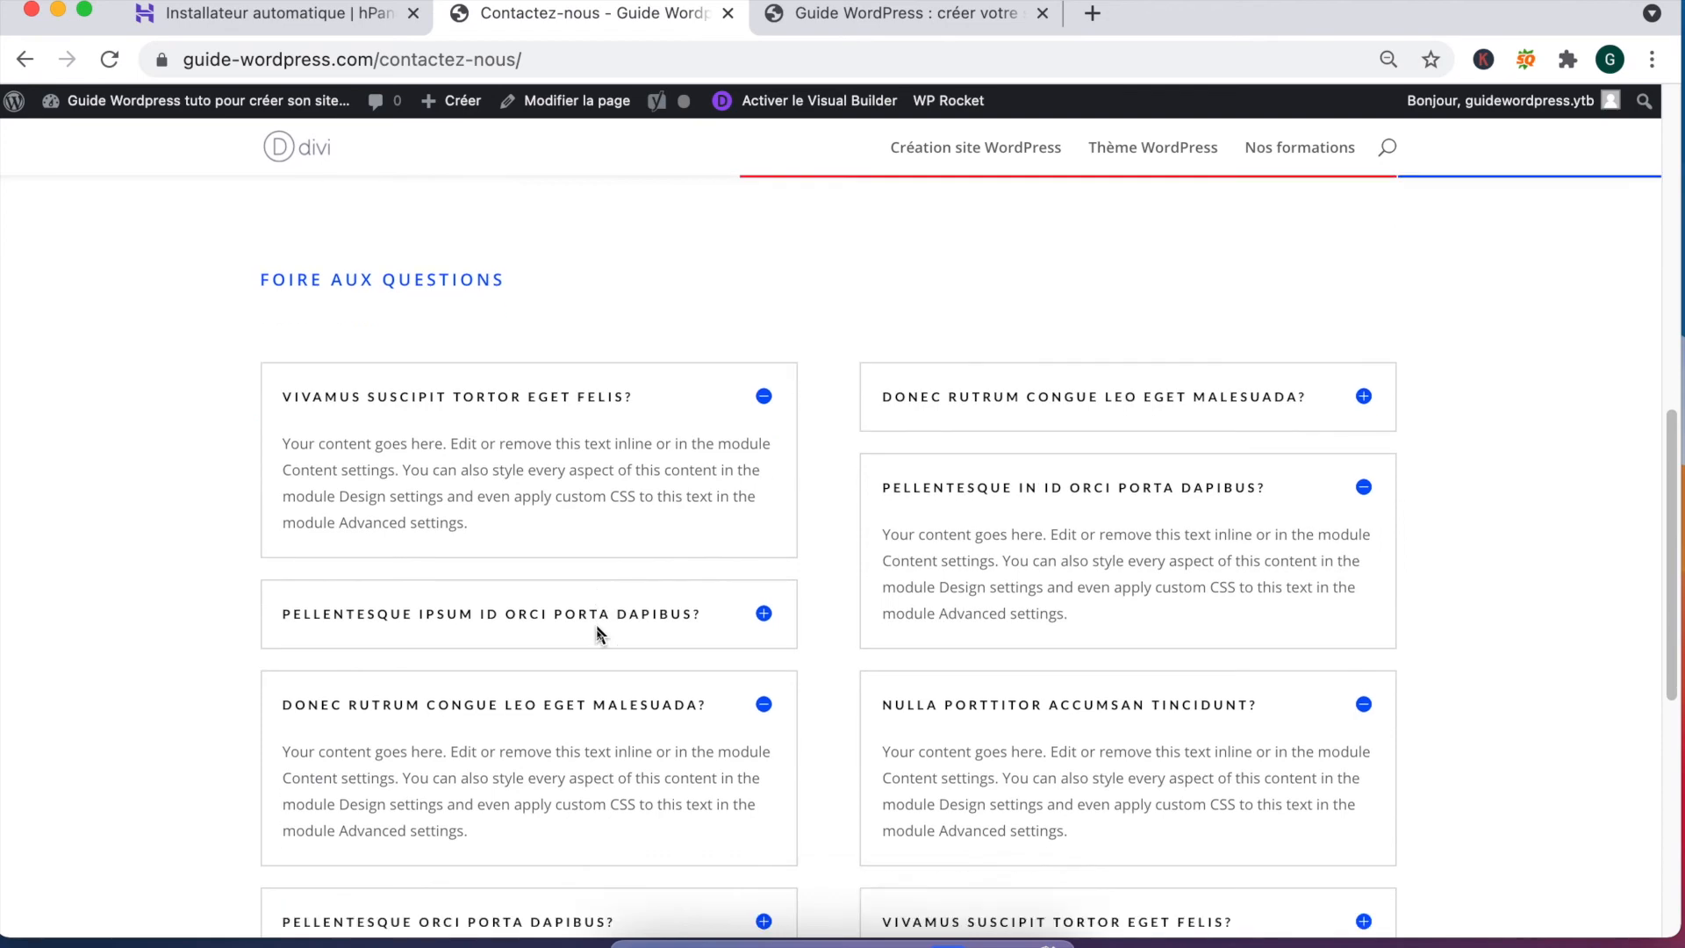
{"action": "left_click", "coordinate": [895, 13]}
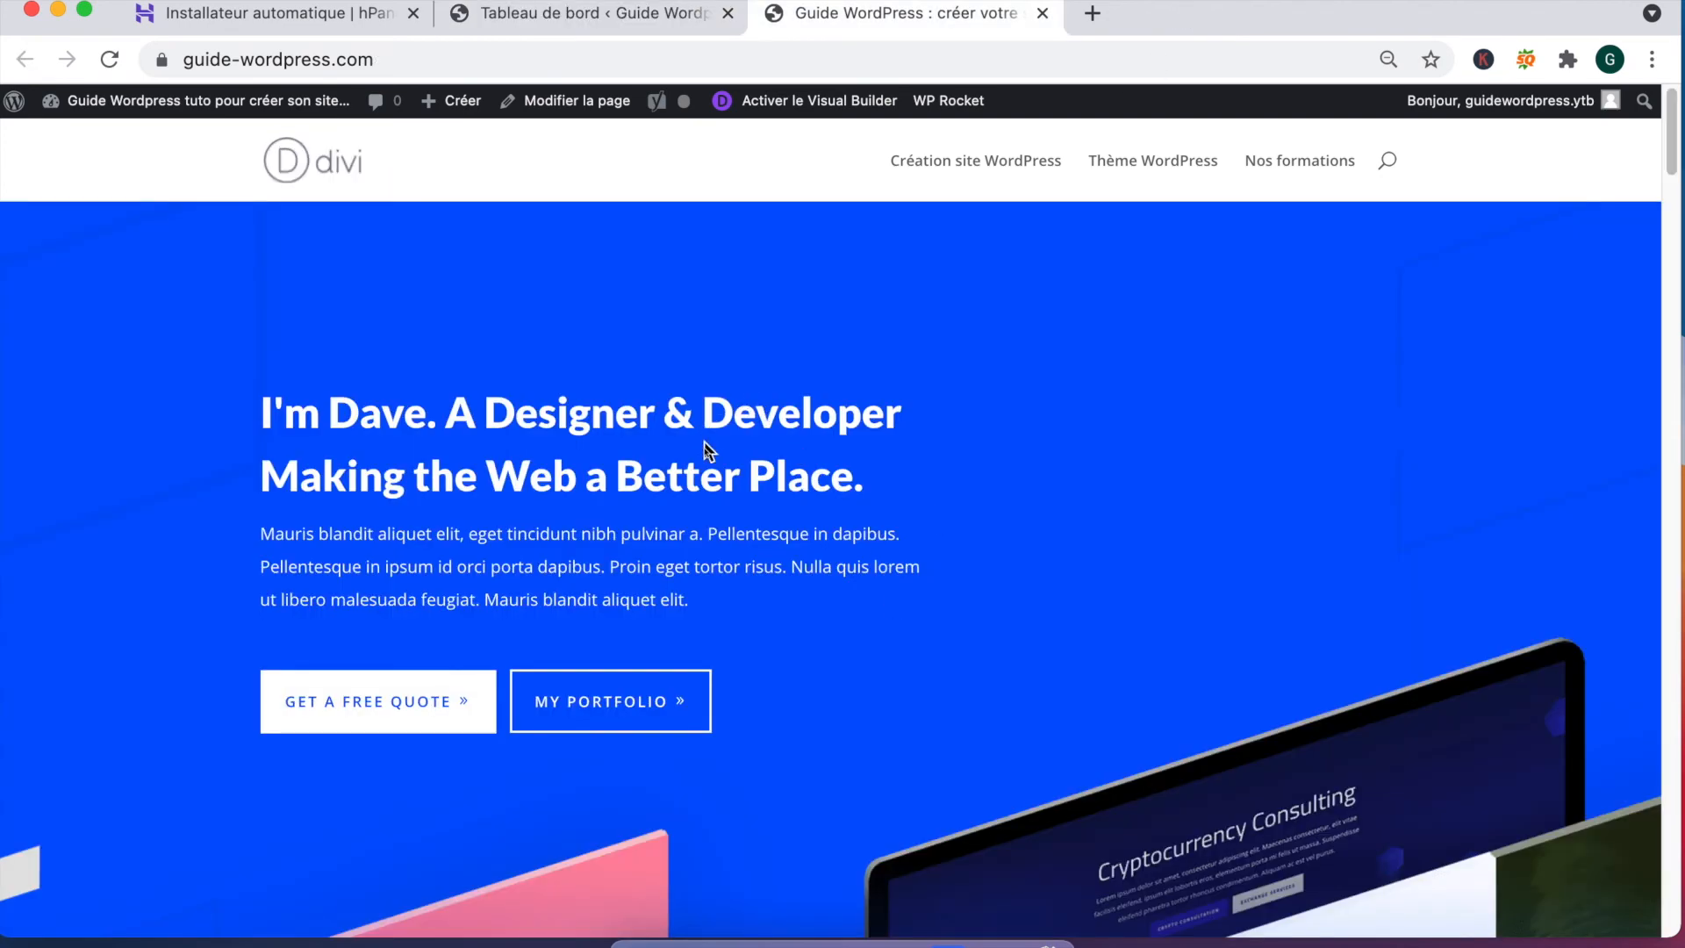
{"action": "scroll", "coordinate": [705, 448], "scroll_direction": "down", "scroll_amount": 15}
{"action": "scroll", "coordinate": [705, 447], "scroll_direction": "down", "scroll_amount": 15}
{"action": "scroll", "coordinate": [705, 448], "scroll_direction": "down", "scroll_amount": 15}
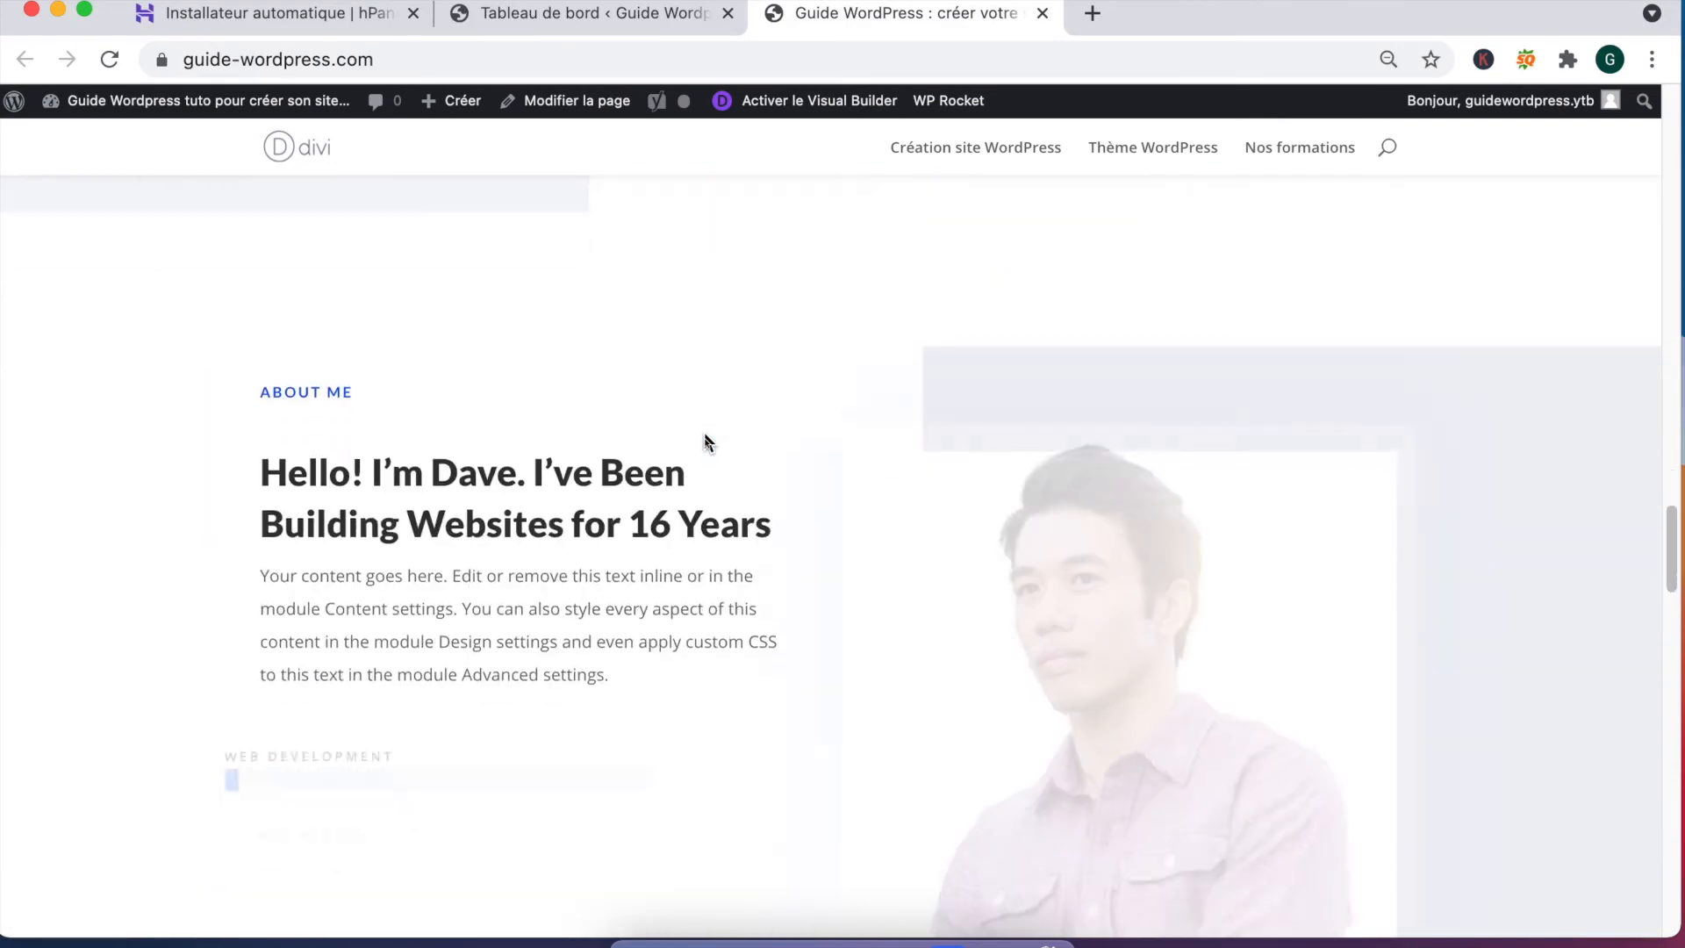
{"action": "scroll", "coordinate": [704, 435], "scroll_direction": "down", "scroll_amount": 15}
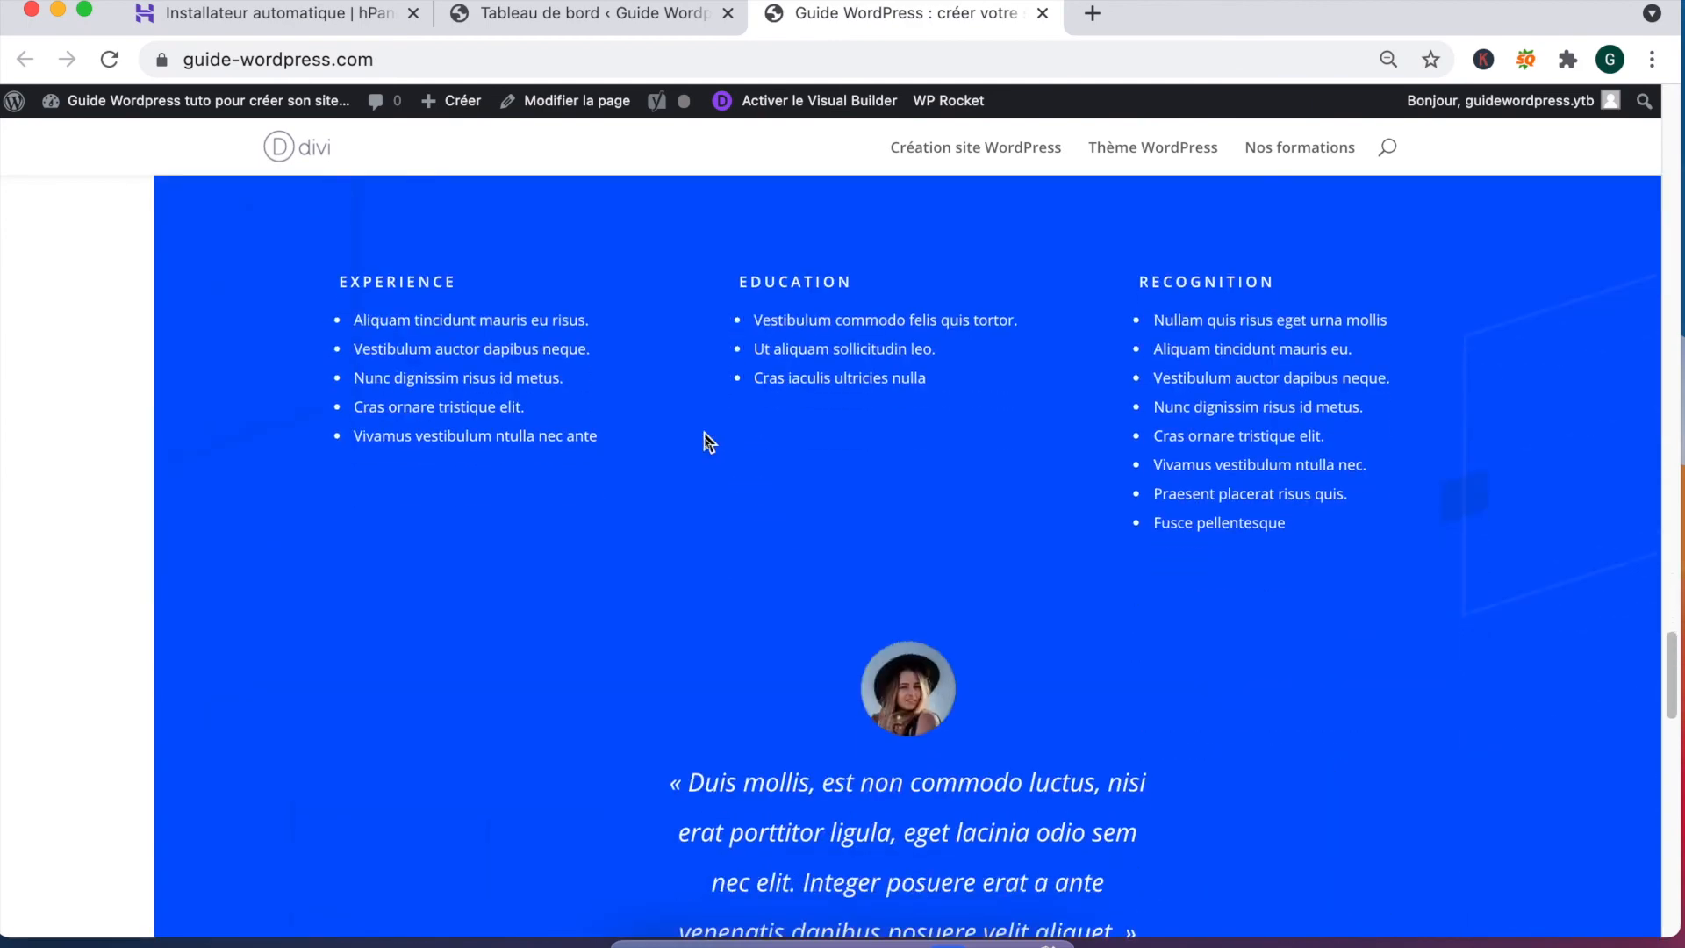
{"action": "scroll", "coordinate": [704, 435], "scroll_direction": "down", "scroll_amount": 20}
{"action": "key", "text": "super+r"}
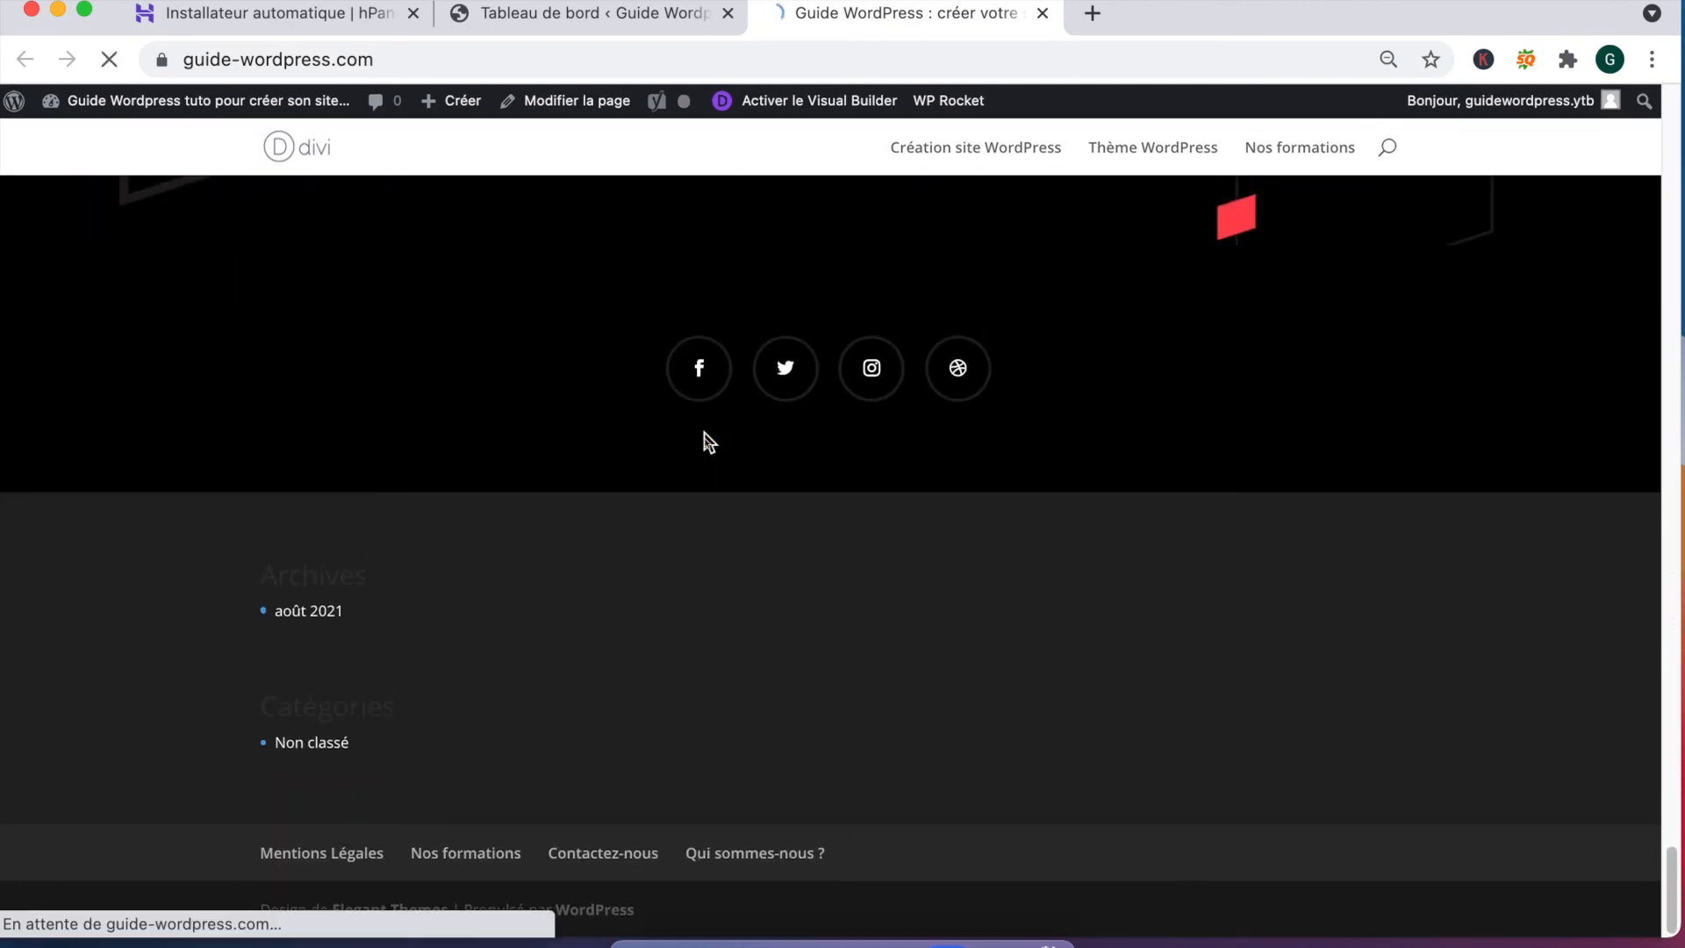
{"action": "scroll", "coordinate": [702, 432], "scroll_direction": "up", "scroll_amount": 20}
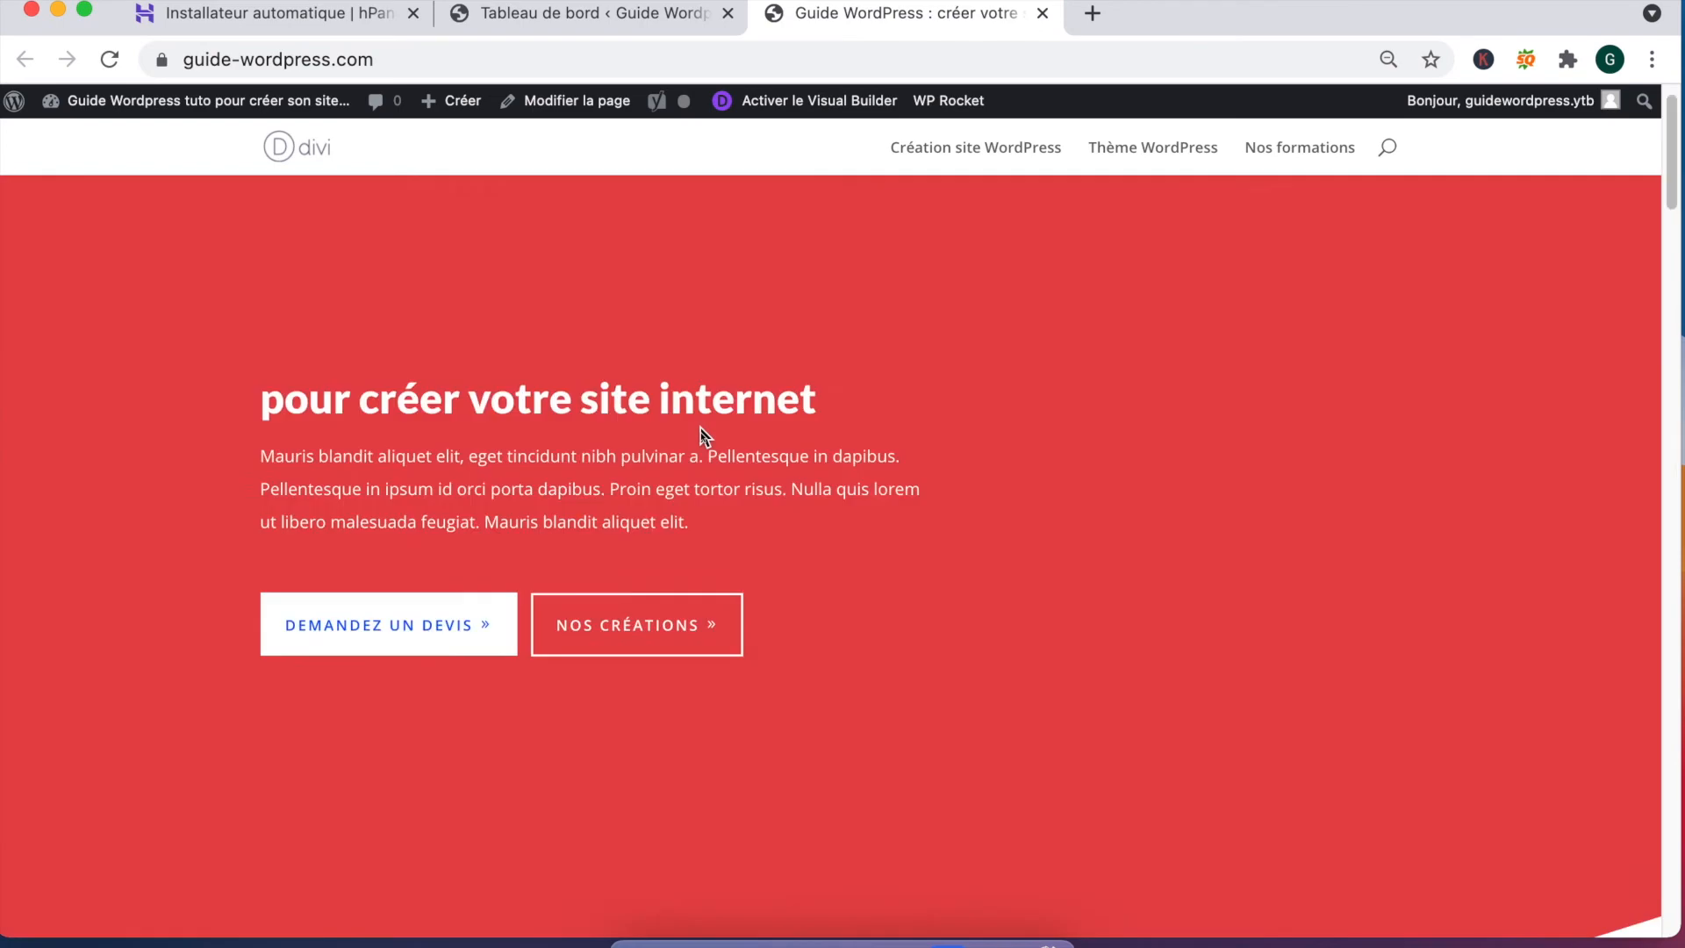
{"action": "scroll", "coordinate": [701, 430], "scroll_direction": "down", "scroll_amount": 5}
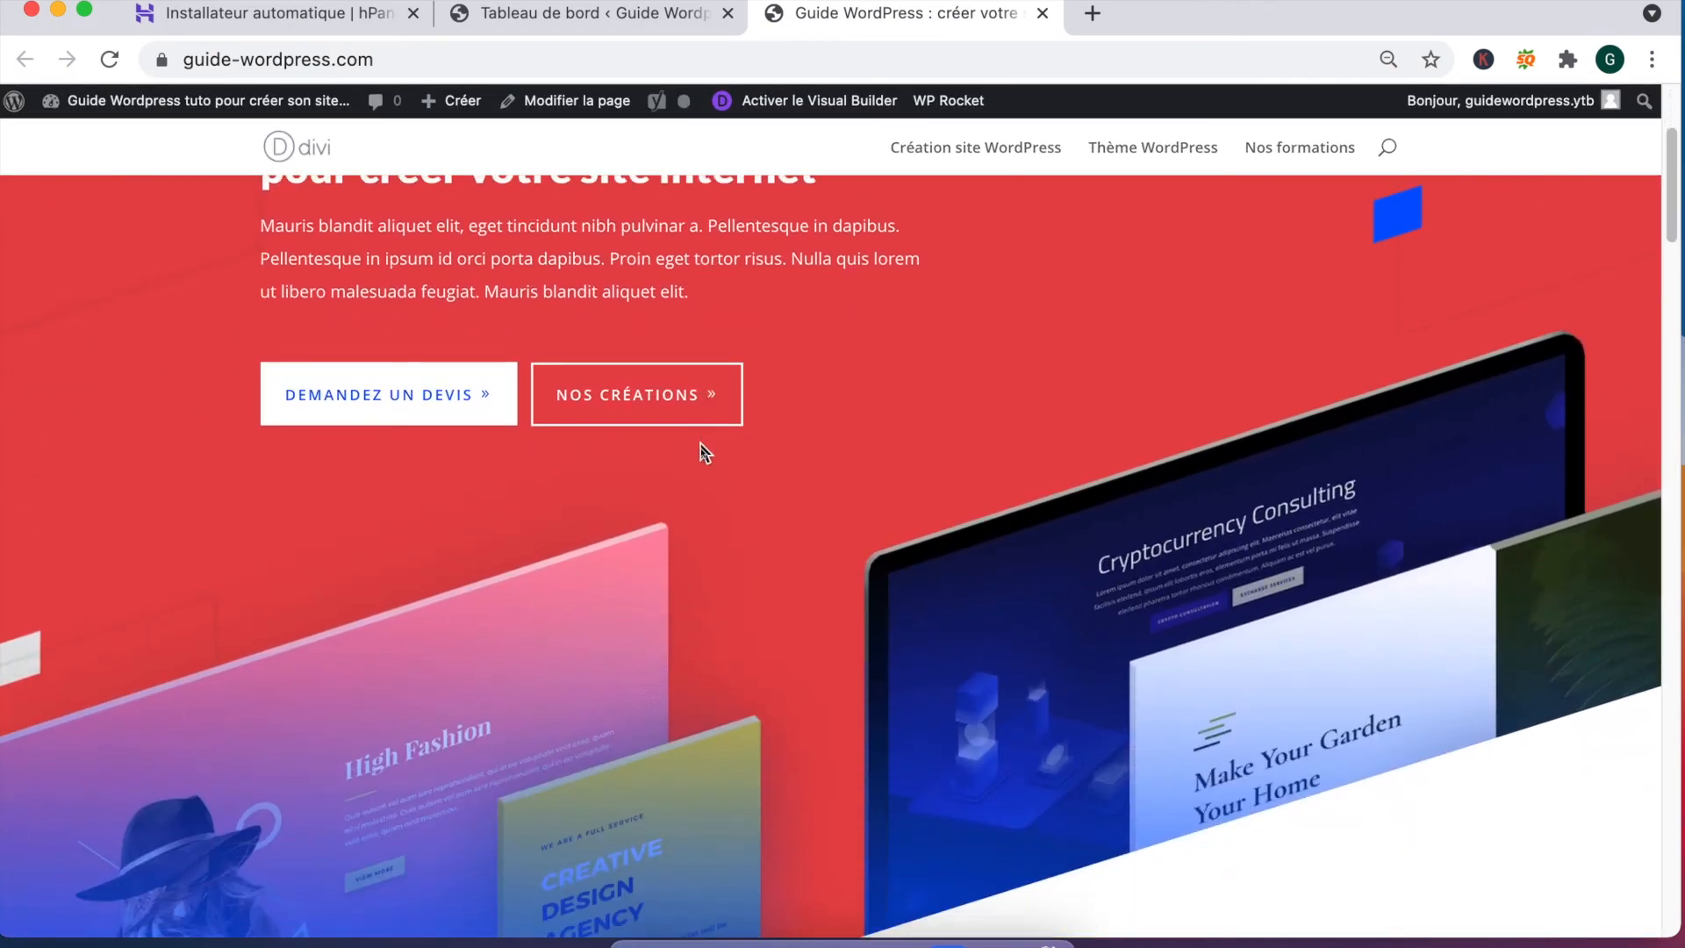
{"action": "scroll", "coordinate": [687, 603], "scroll_direction": "down", "scroll_amount": 6}
{"action": "scroll", "coordinate": [687, 604], "scroll_direction": "down", "scroll_amount": 8}
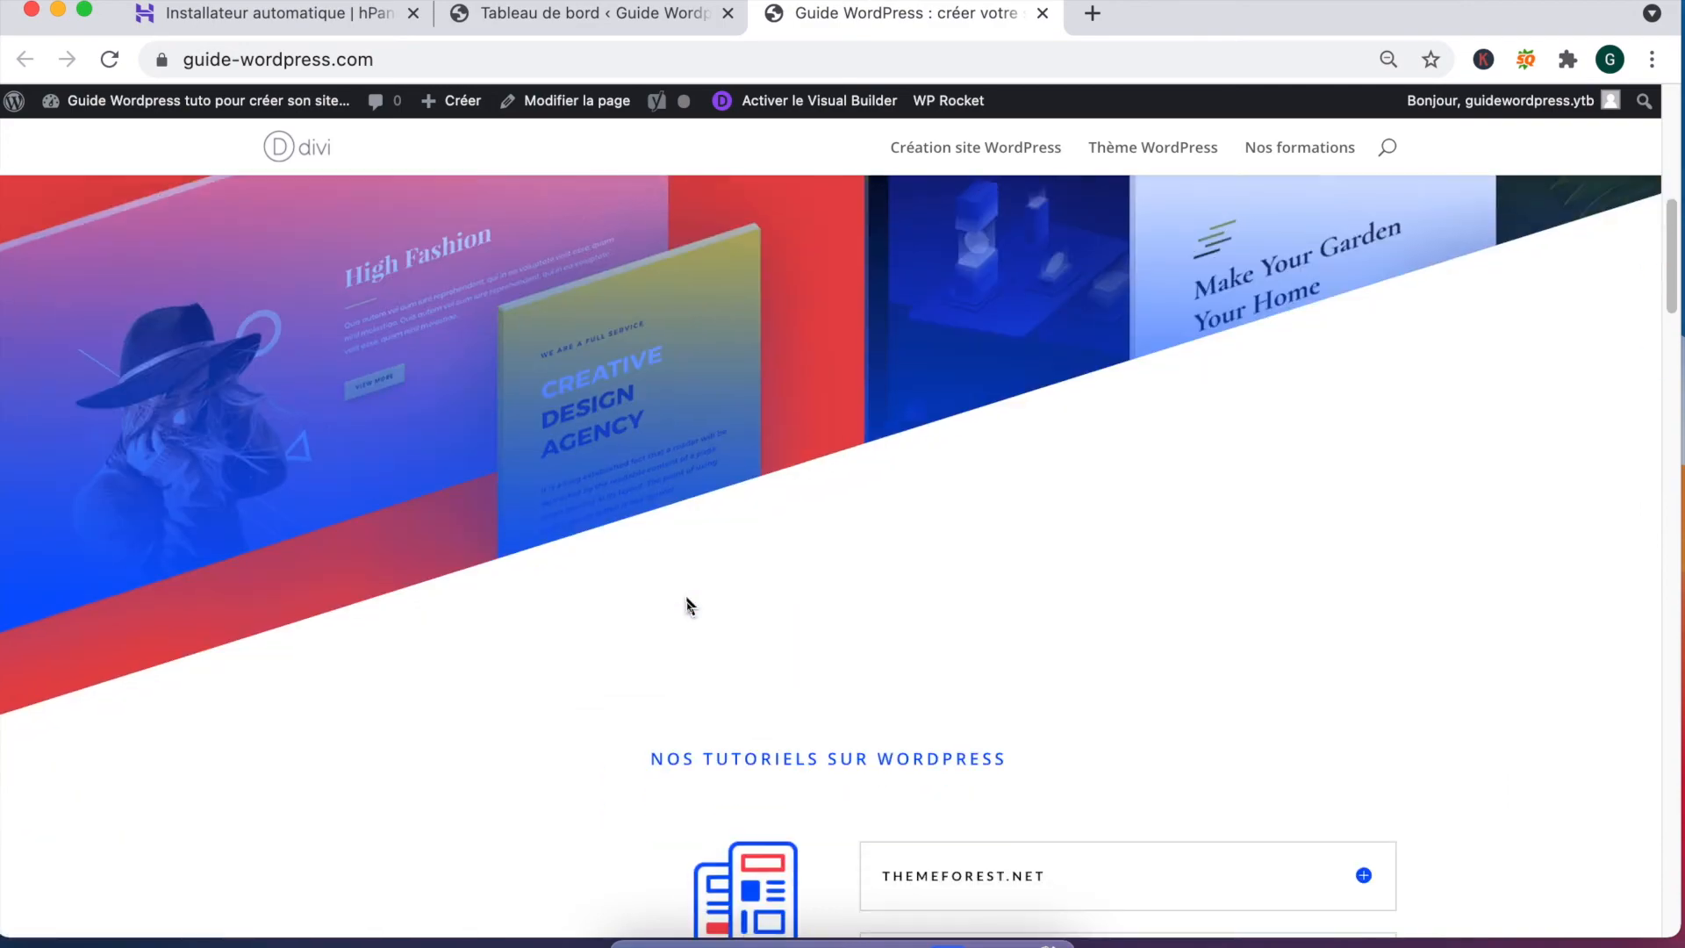
{"action": "scroll", "coordinate": [749, 652], "scroll_direction": "down", "scroll_amount": 4}
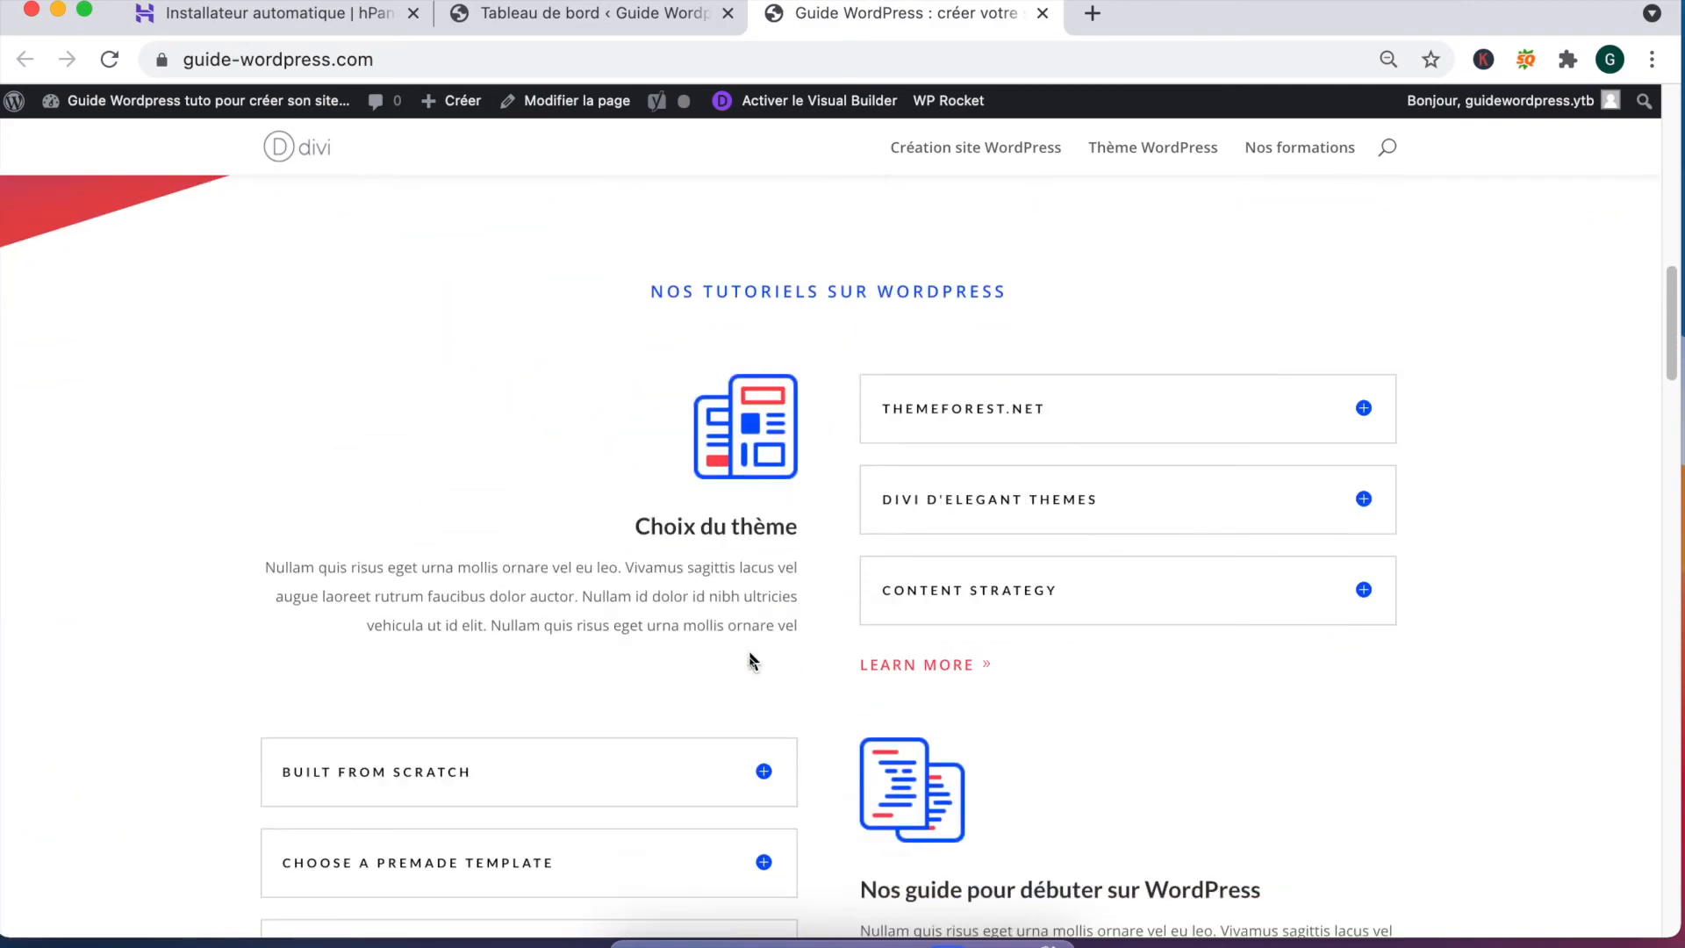
{"action": "scroll", "coordinate": [757, 608], "scroll_direction": "down", "scroll_amount": 10}
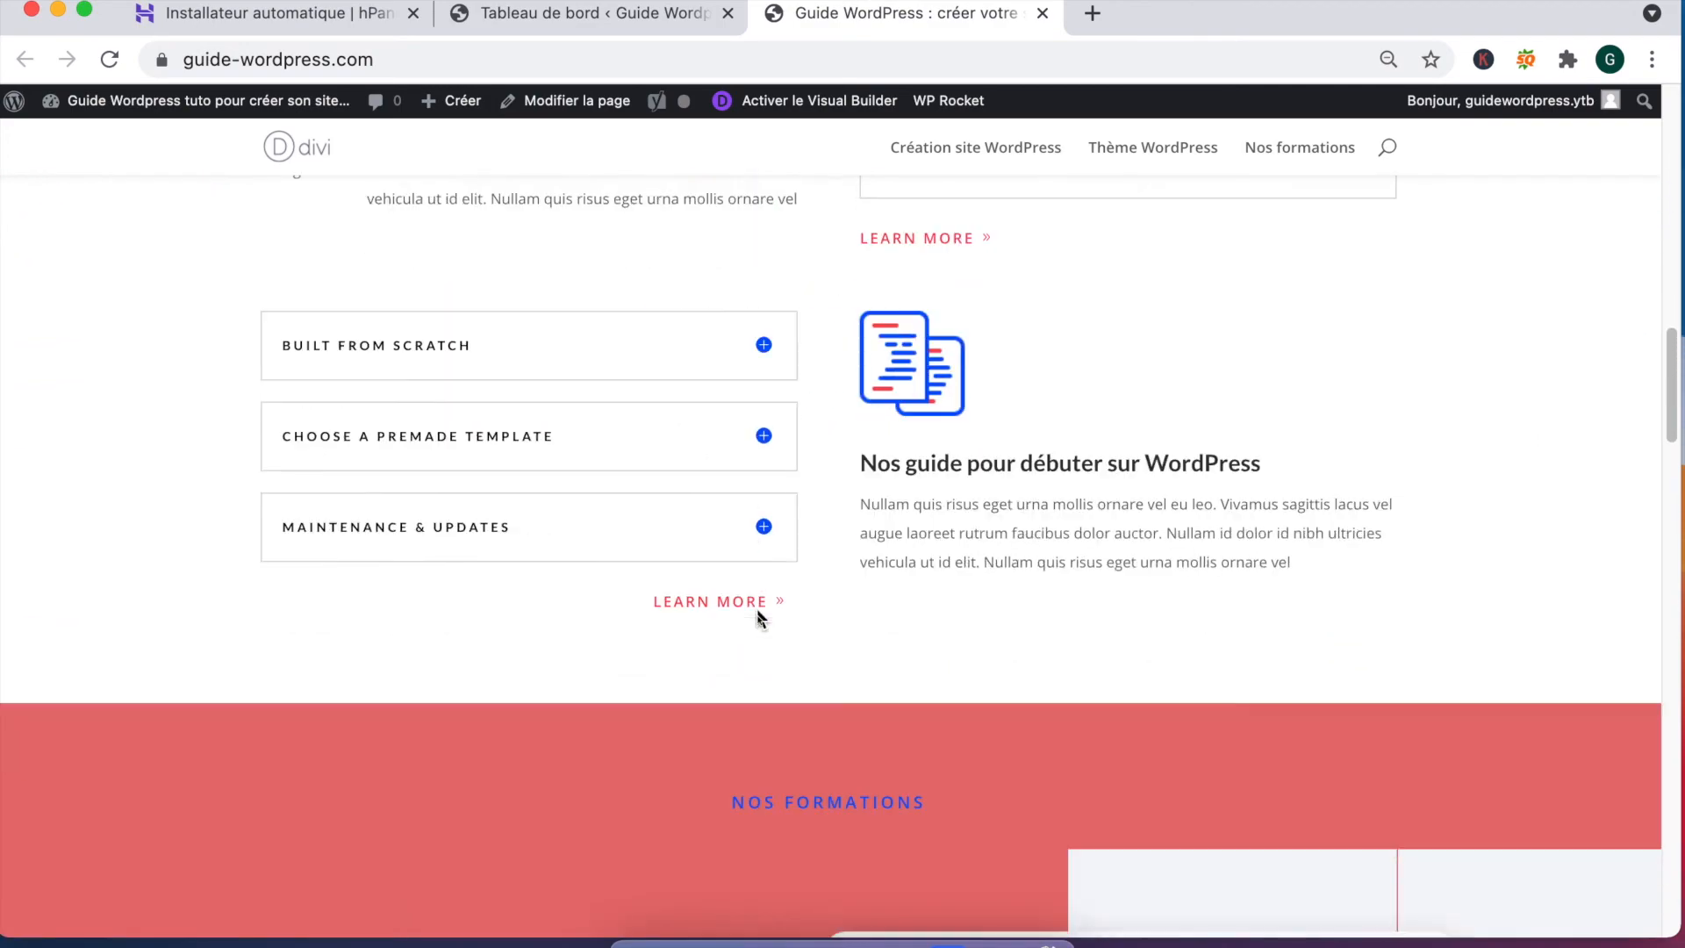
{"action": "scroll", "coordinate": [787, 699], "scroll_direction": "down", "scroll_amount": 8}
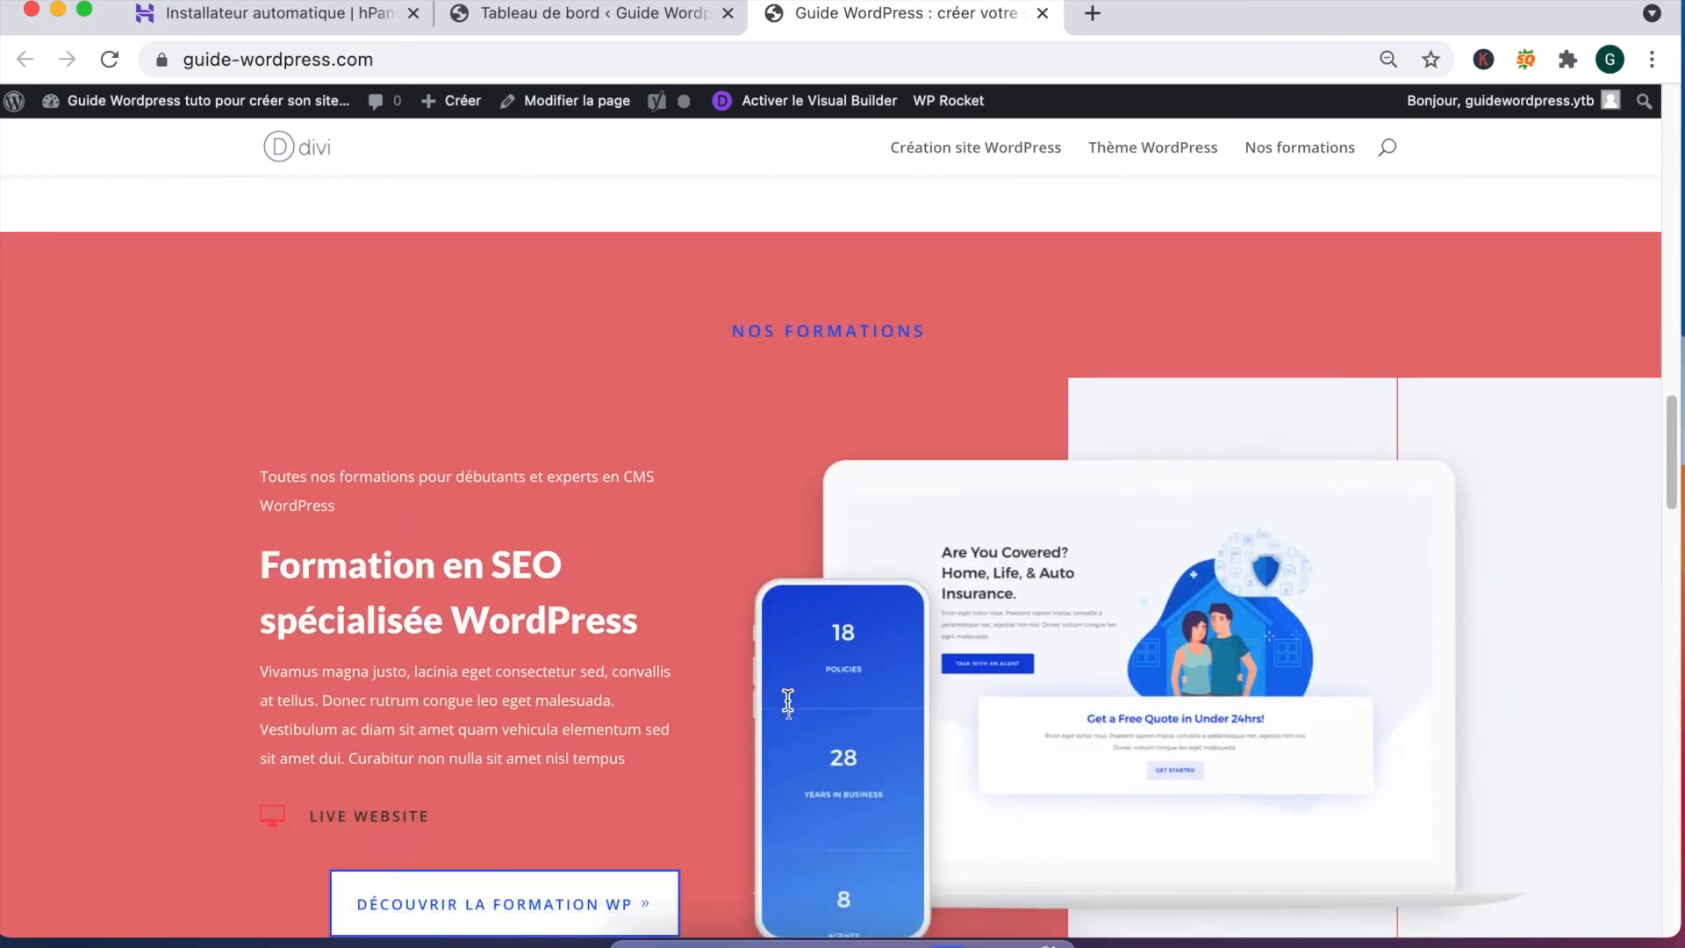
{"action": "scroll", "coordinate": [787, 699], "scroll_direction": "down", "scroll_amount": 2}
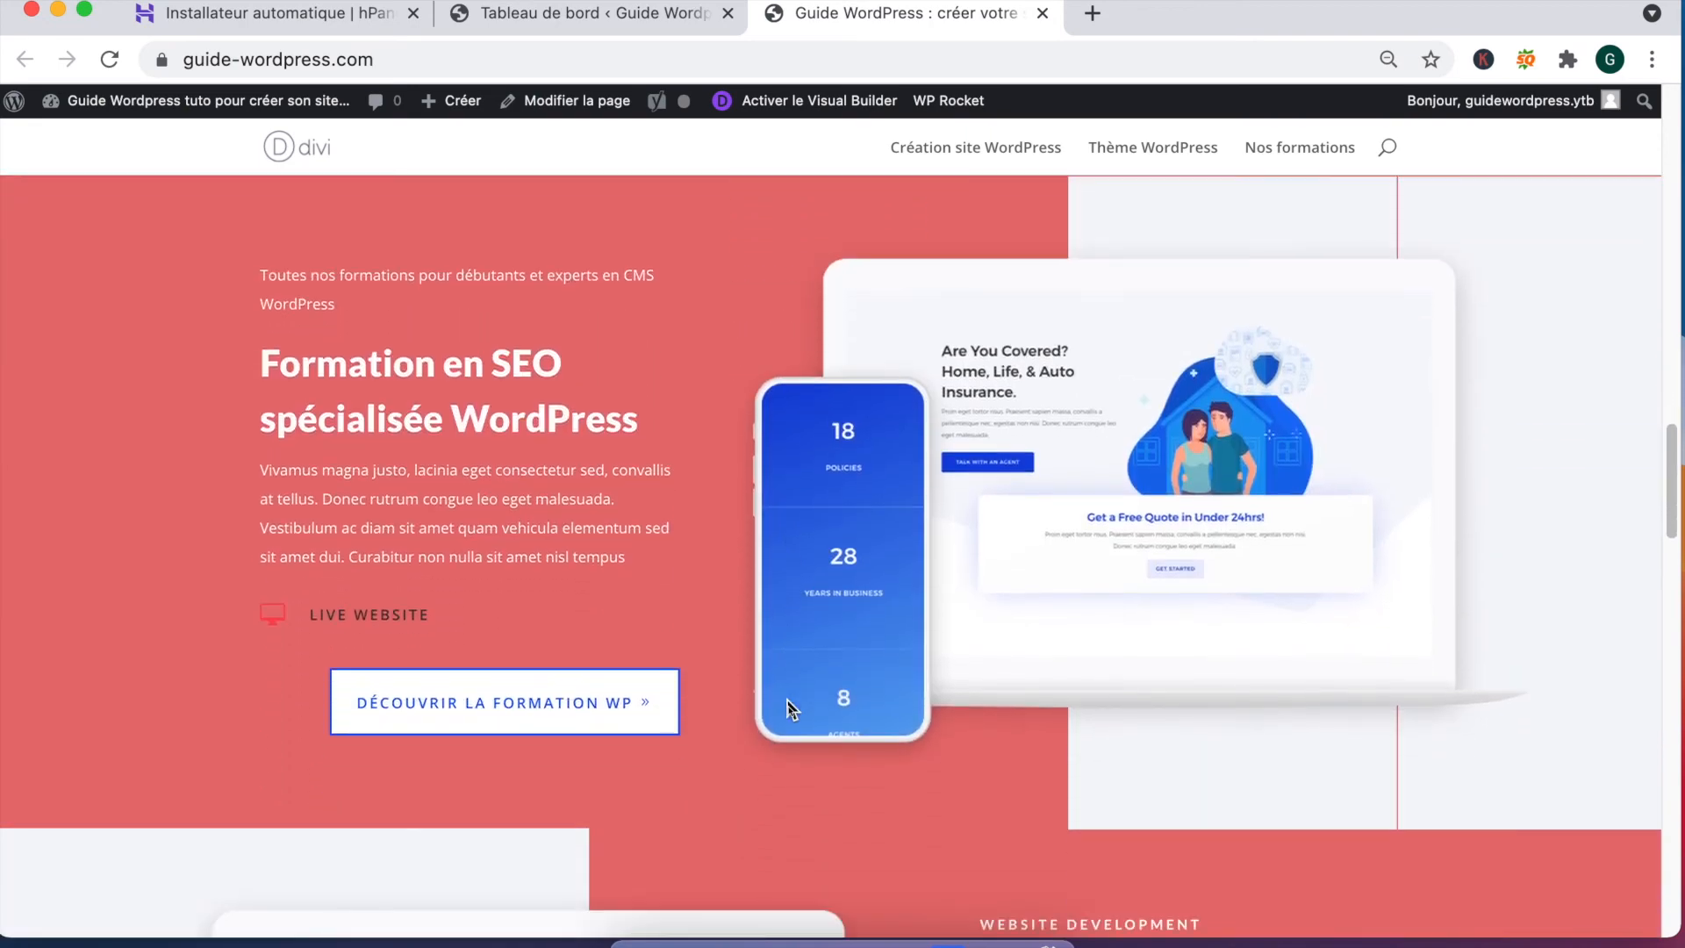
{"action": "scroll", "coordinate": [787, 698], "scroll_direction": "down", "scroll_amount": 4}
{"action": "scroll", "coordinate": [787, 702], "scroll_direction": "down", "scroll_amount": 10}
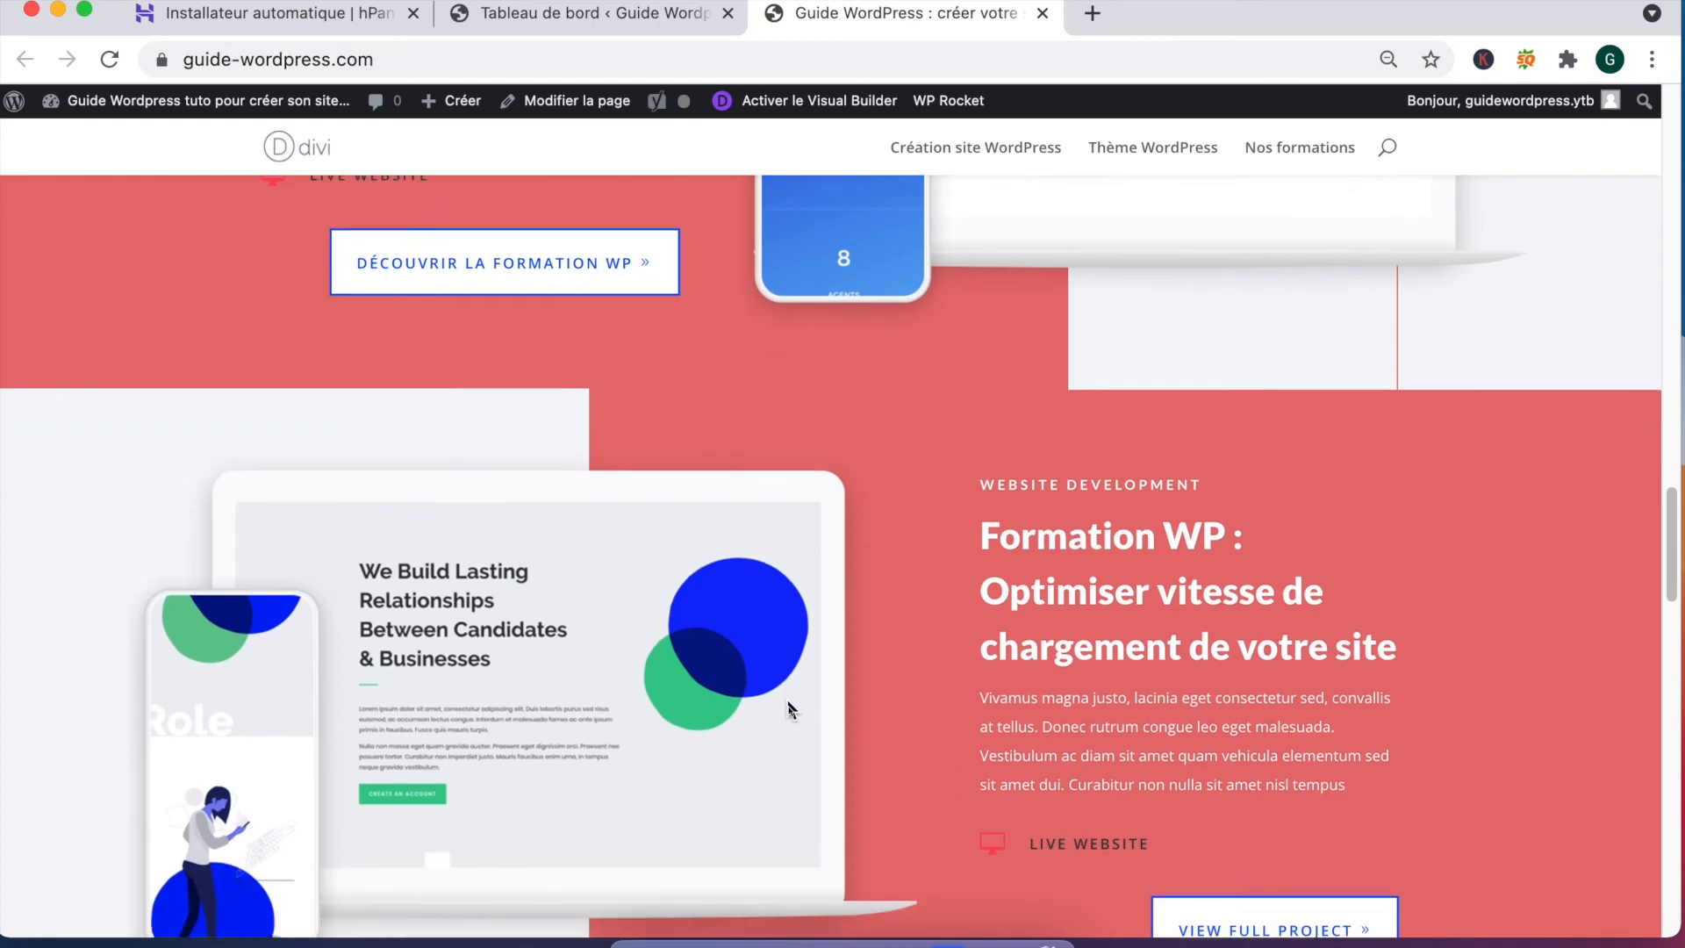
{"action": "scroll", "coordinate": [787, 699], "scroll_direction": "down", "scroll_amount": 4}
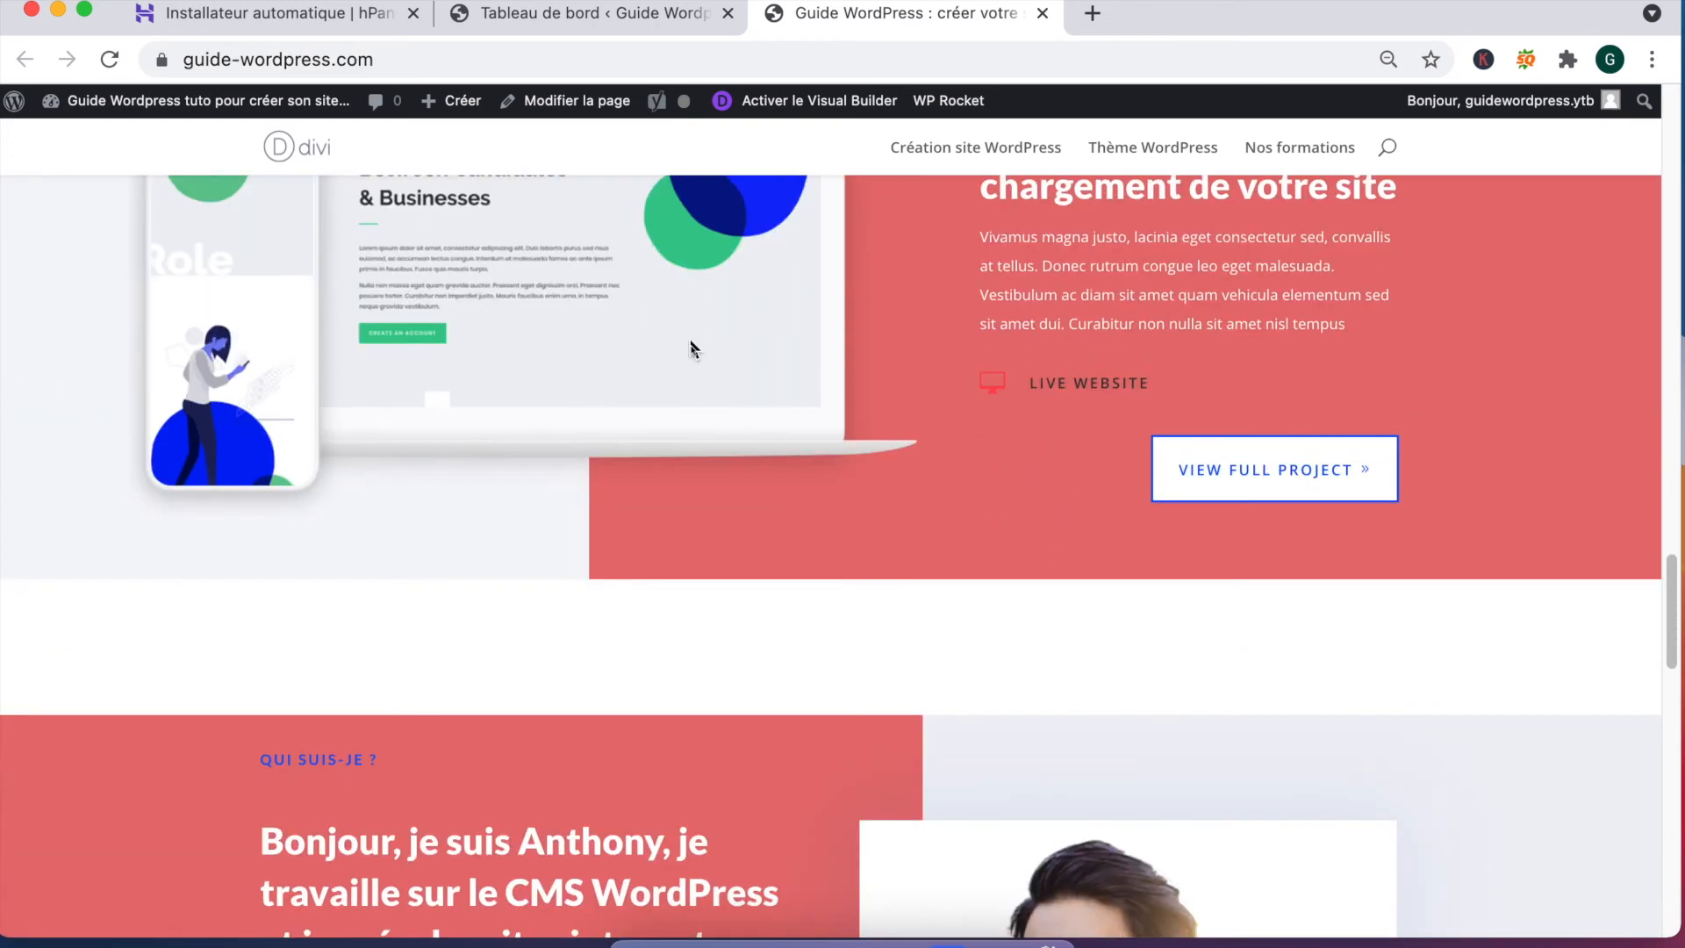
{"action": "scroll", "coordinate": [970, 680], "scroll_direction": "down", "scroll_amount": 7}
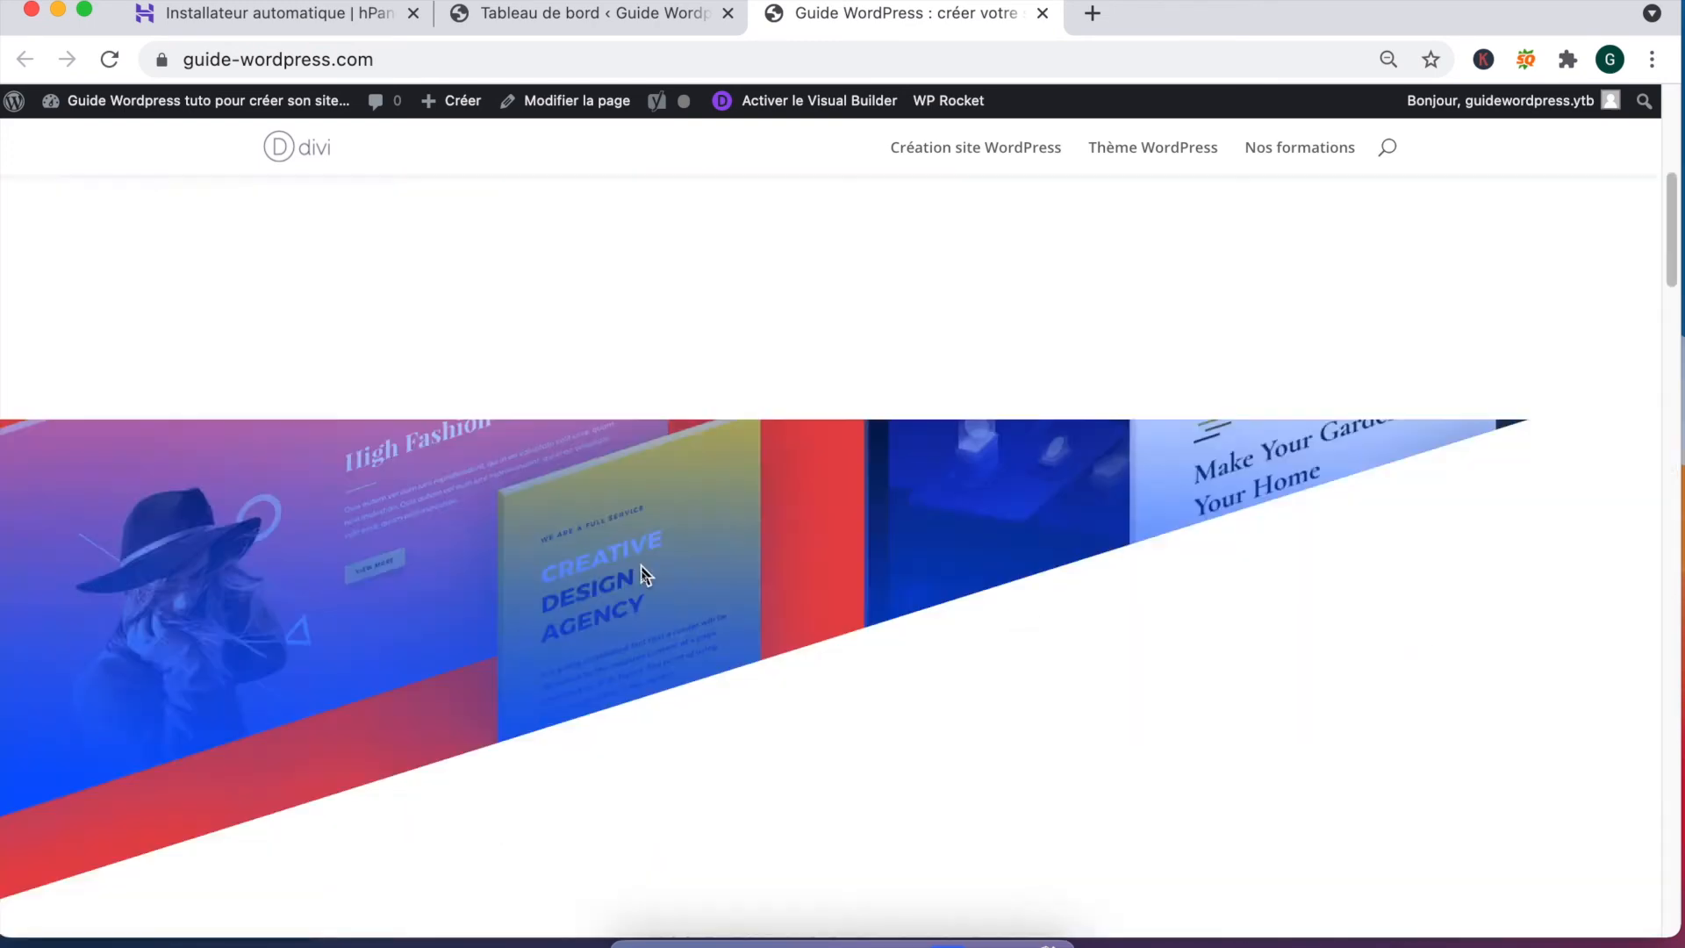
{"action": "scroll", "coordinate": [641, 567], "scroll_direction": "up", "scroll_amount": 8}
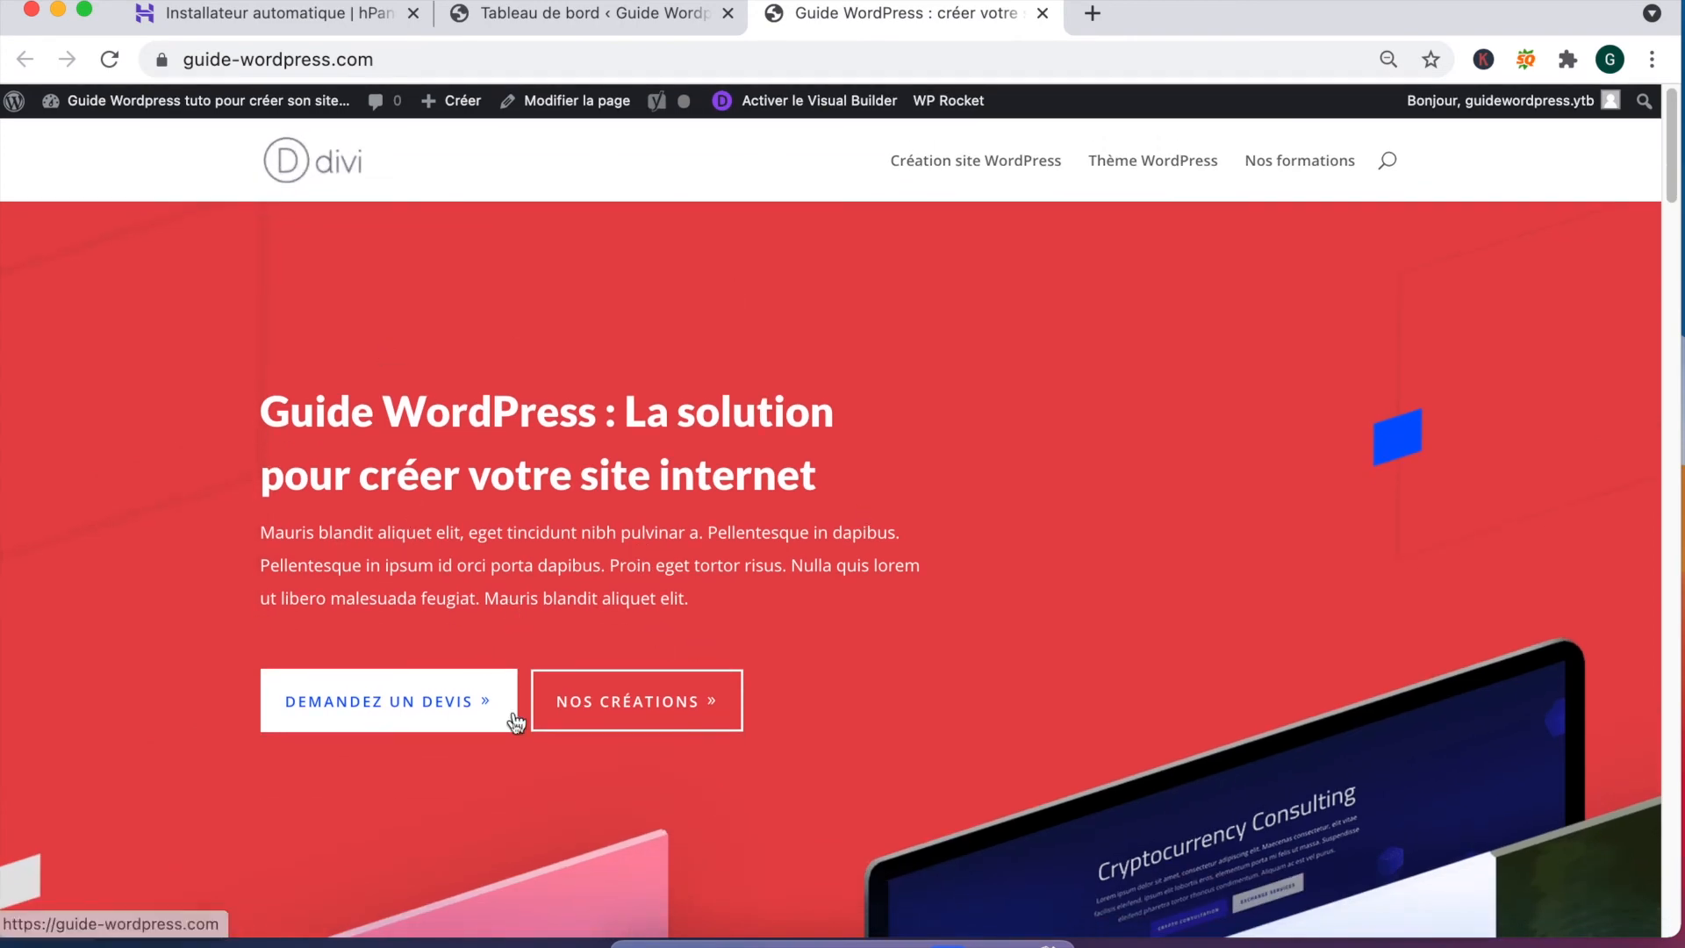
Step: Scroll the homepage to its footer and back up, then return to the WordPress dashboard
{"action": "scroll", "coordinate": [621, 716], "scroll_direction": "down", "scroll_amount": 10}
{"action": "scroll", "coordinate": [621, 719], "scroll_direction": "down", "scroll_amount": 10}
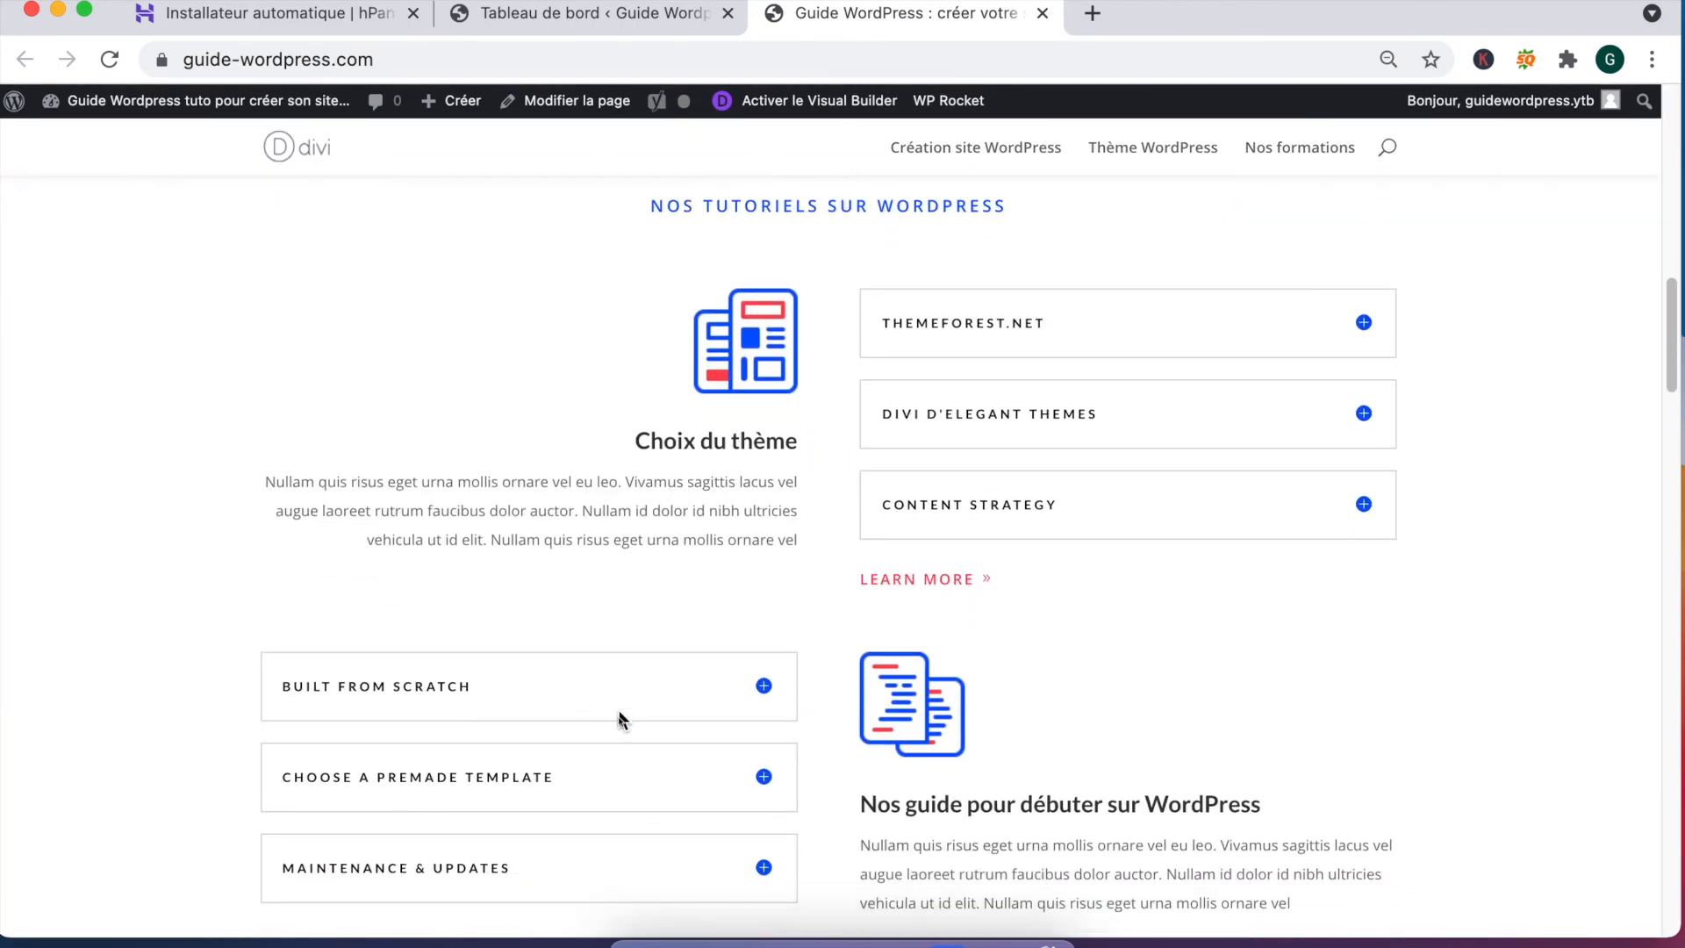
{"action": "scroll", "coordinate": [680, 719], "scroll_direction": "down", "scroll_amount": 10}
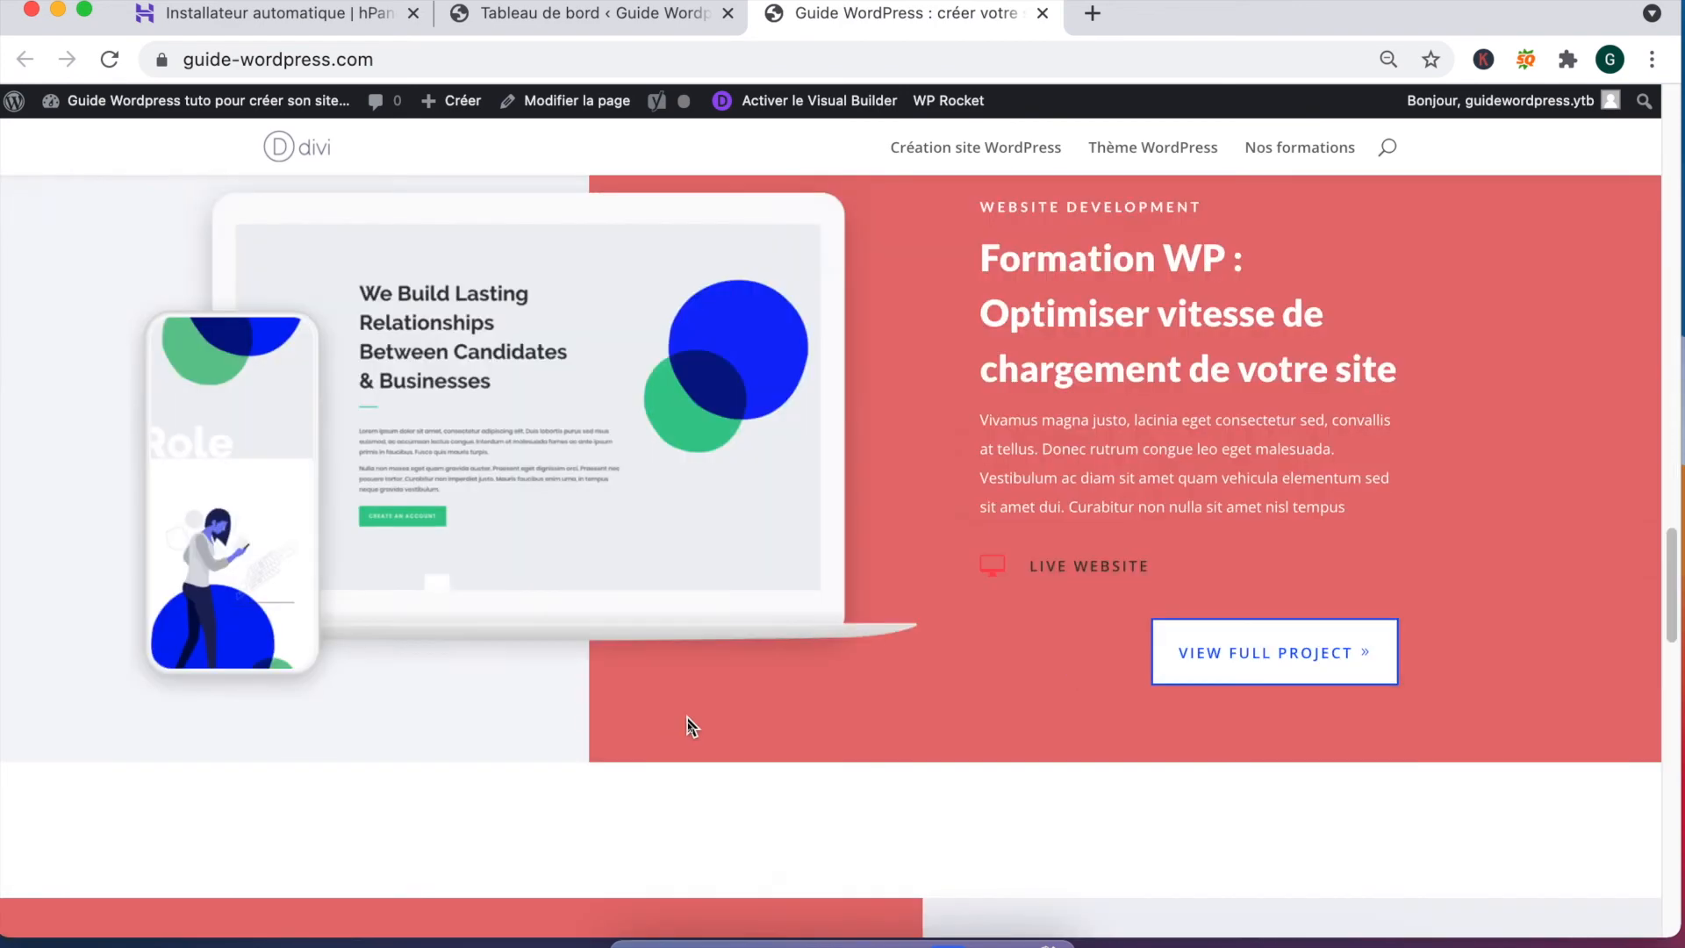
{"action": "scroll", "coordinate": [687, 722], "scroll_direction": "down", "scroll_amount": 6}
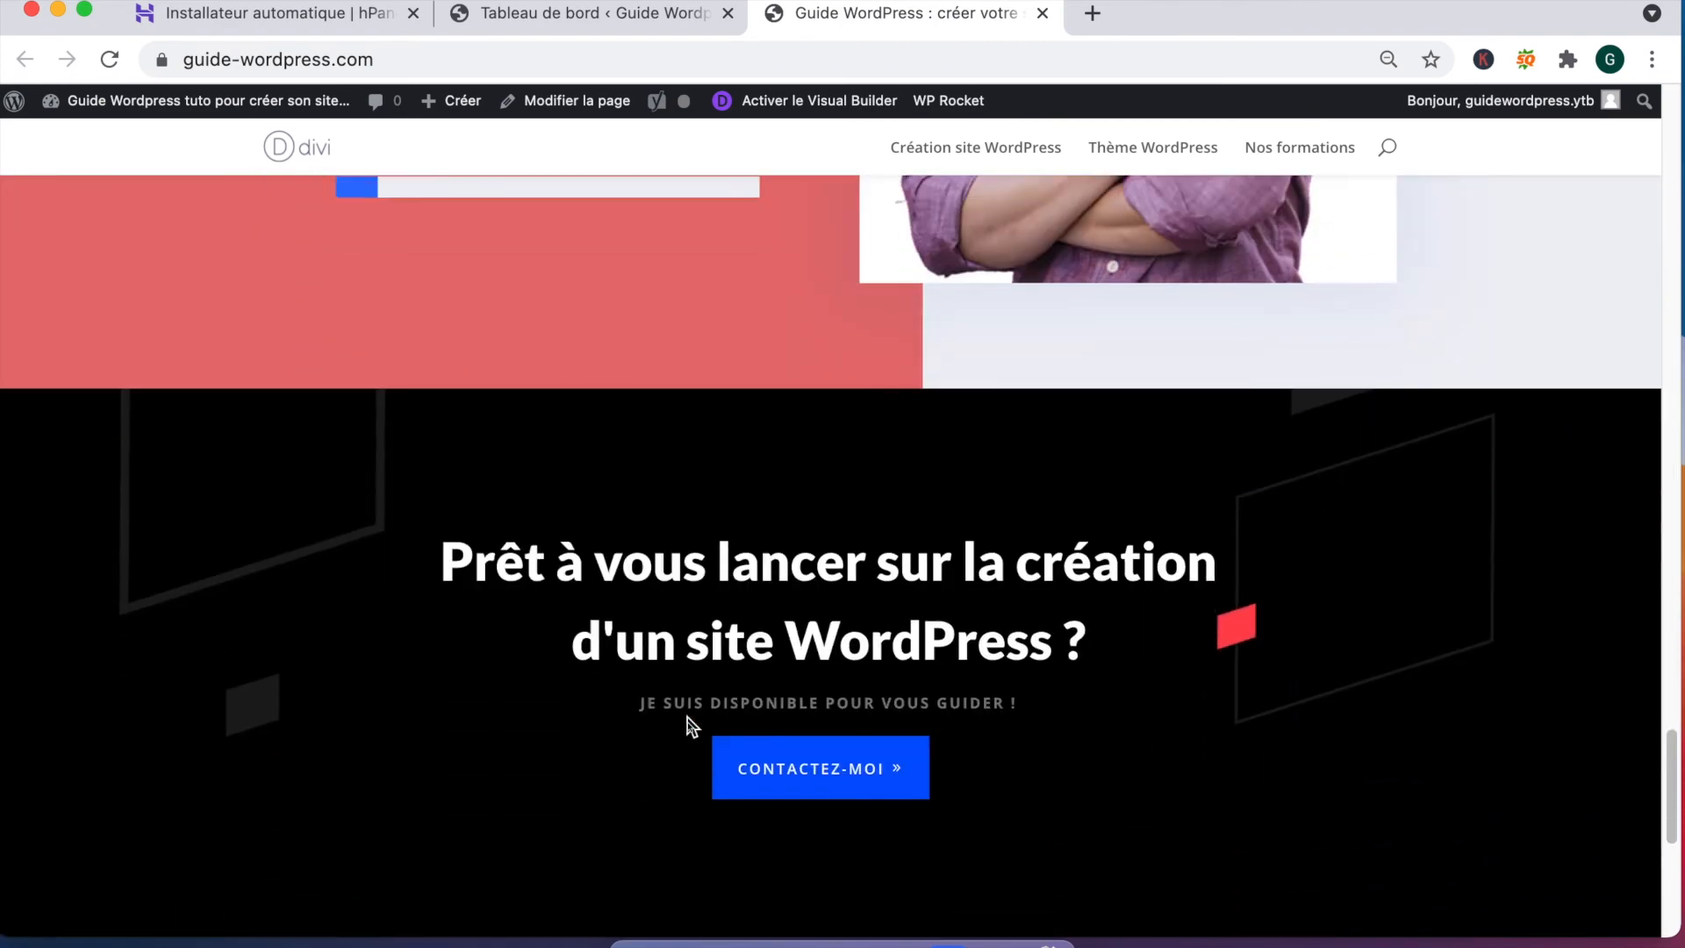
{"action": "scroll", "coordinate": [683, 740], "scroll_direction": "down", "scroll_amount": 3}
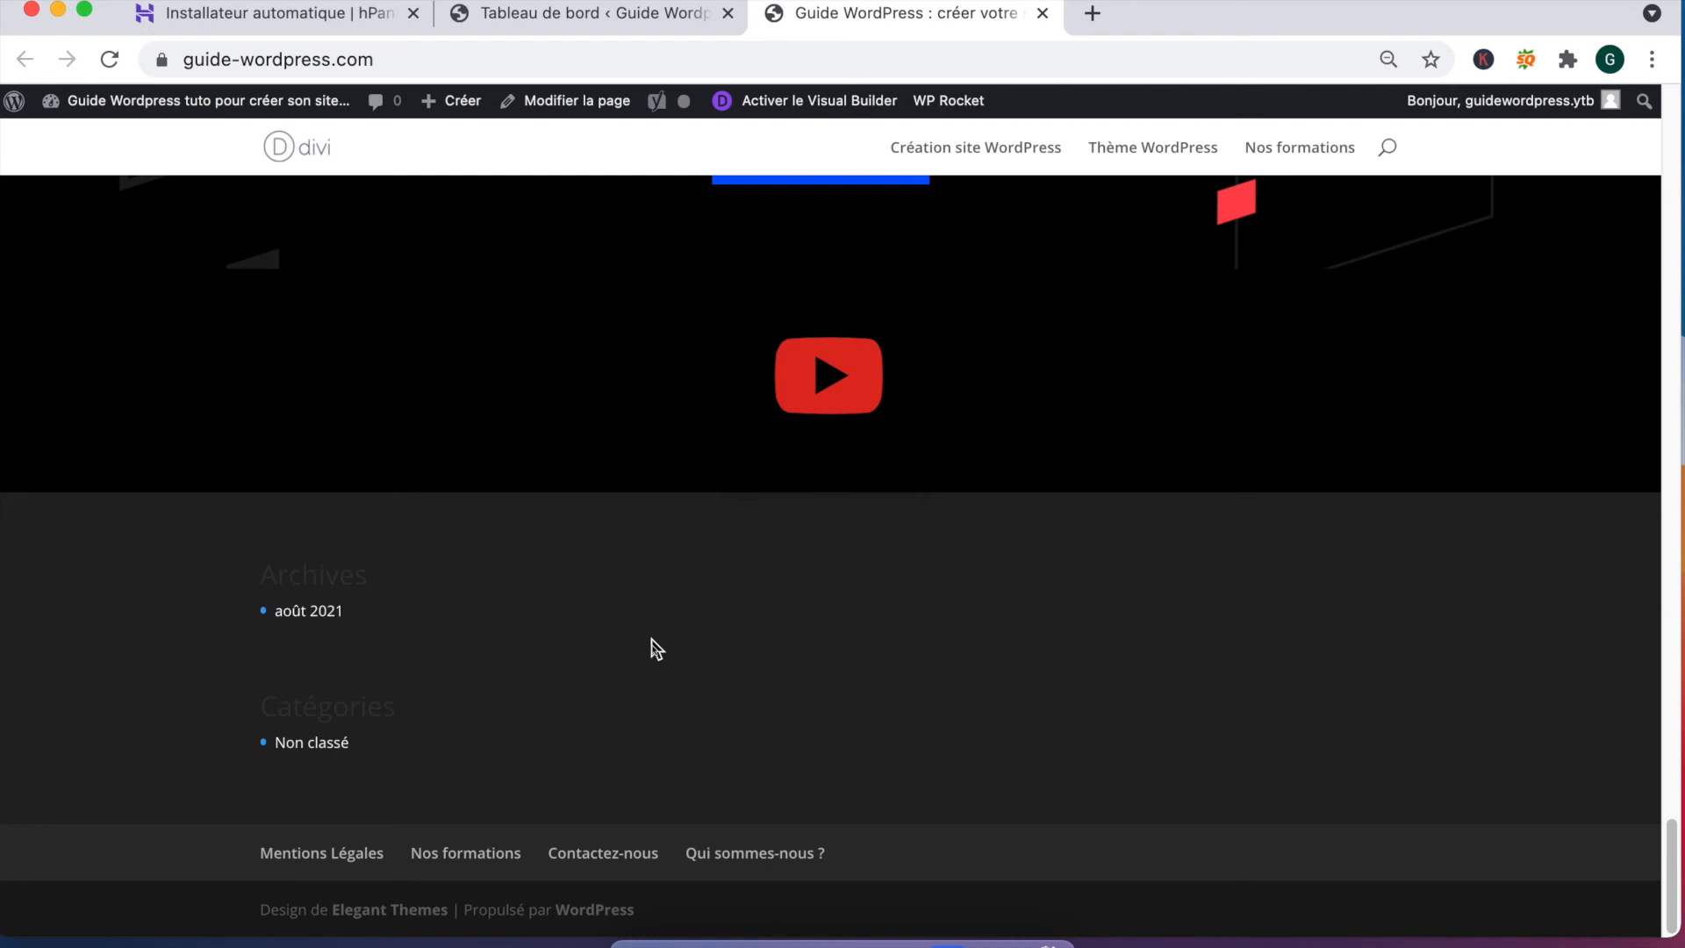
{"action": "scroll", "coordinate": [651, 639], "scroll_direction": "up", "scroll_amount": 4}
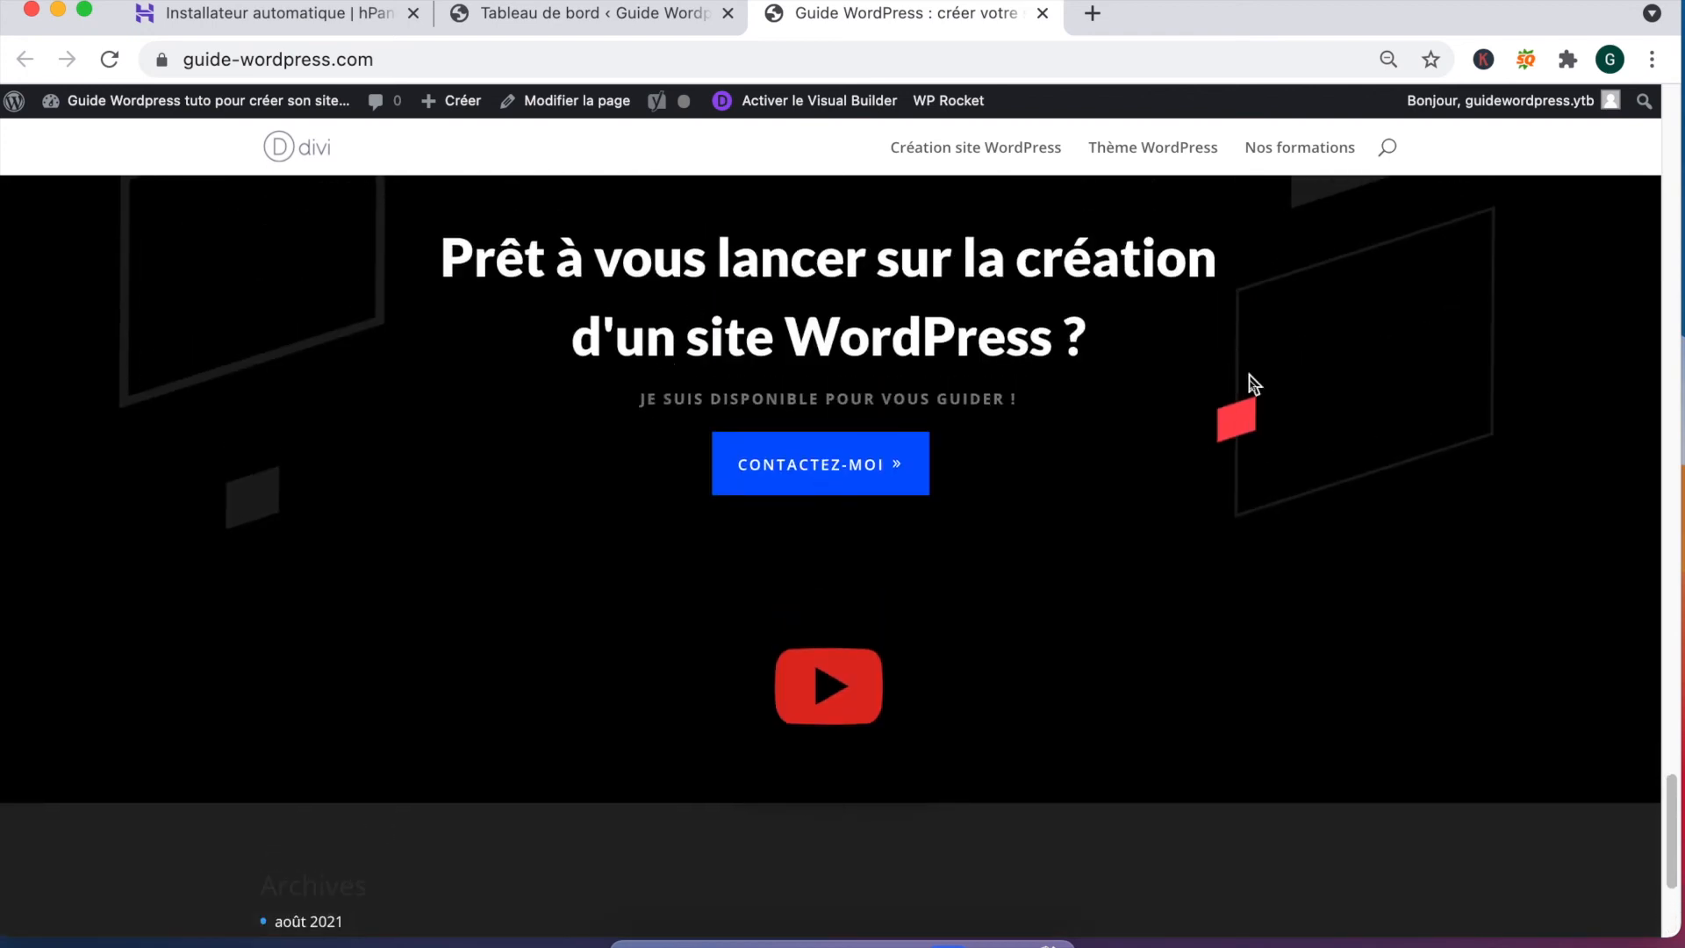
{"action": "scroll", "coordinate": [1264, 455], "scroll_direction": "up", "scroll_amount": 4}
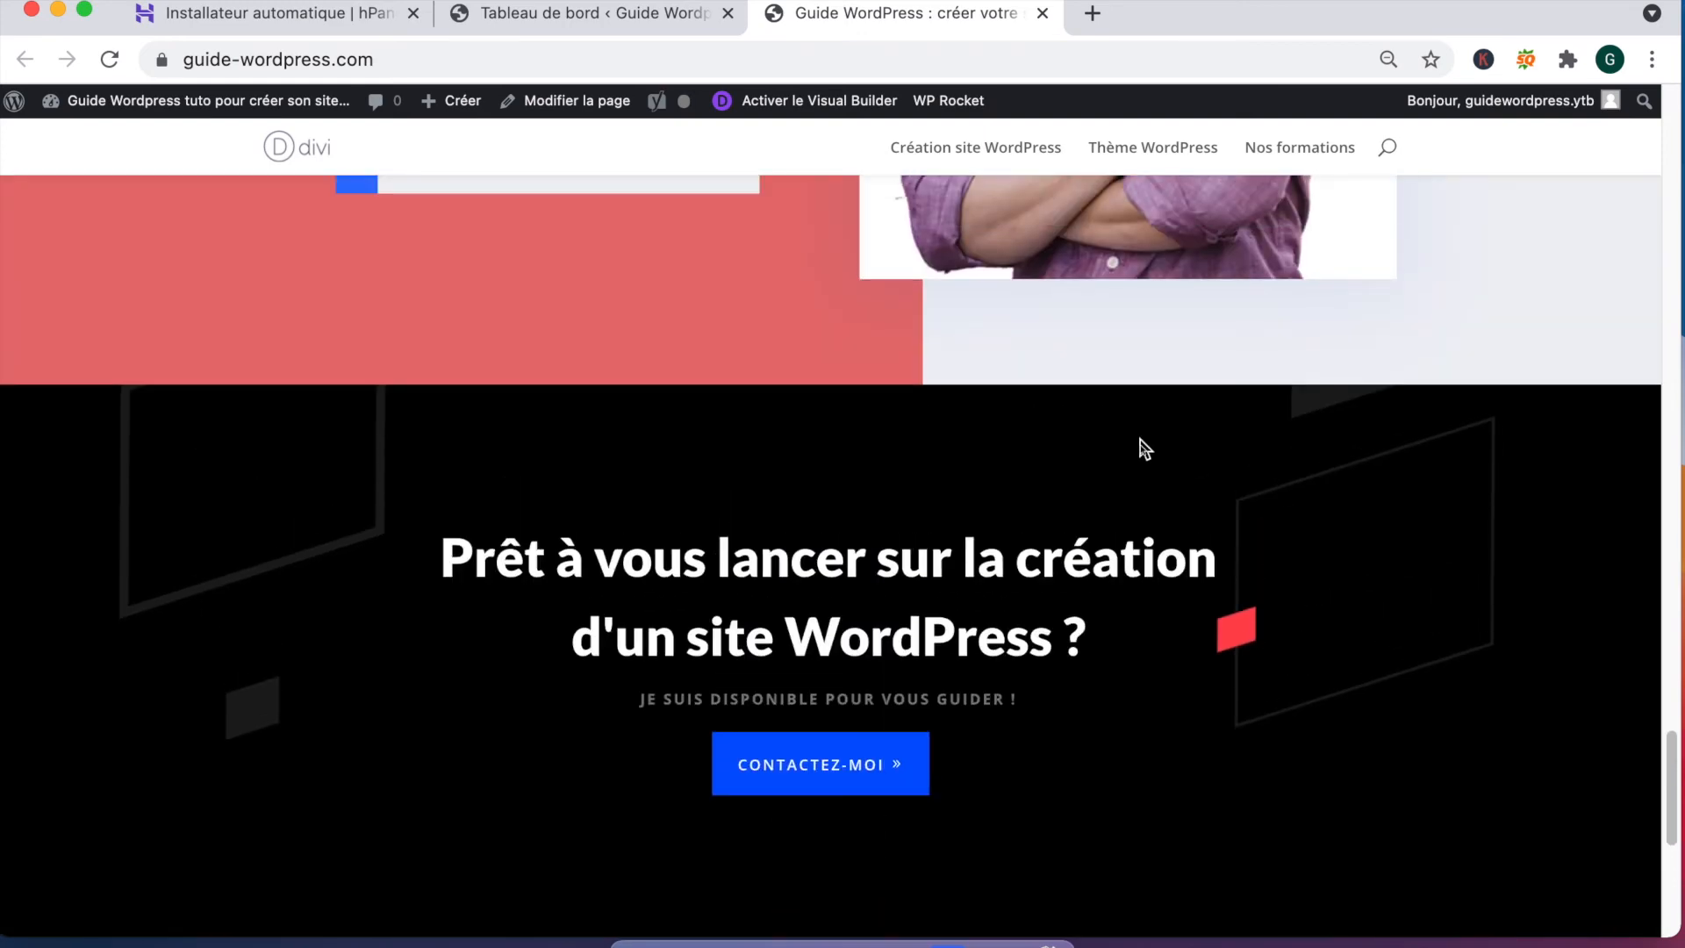
{"action": "scroll", "coordinate": [702, 430], "scroll_direction": "up", "scroll_amount": 8}
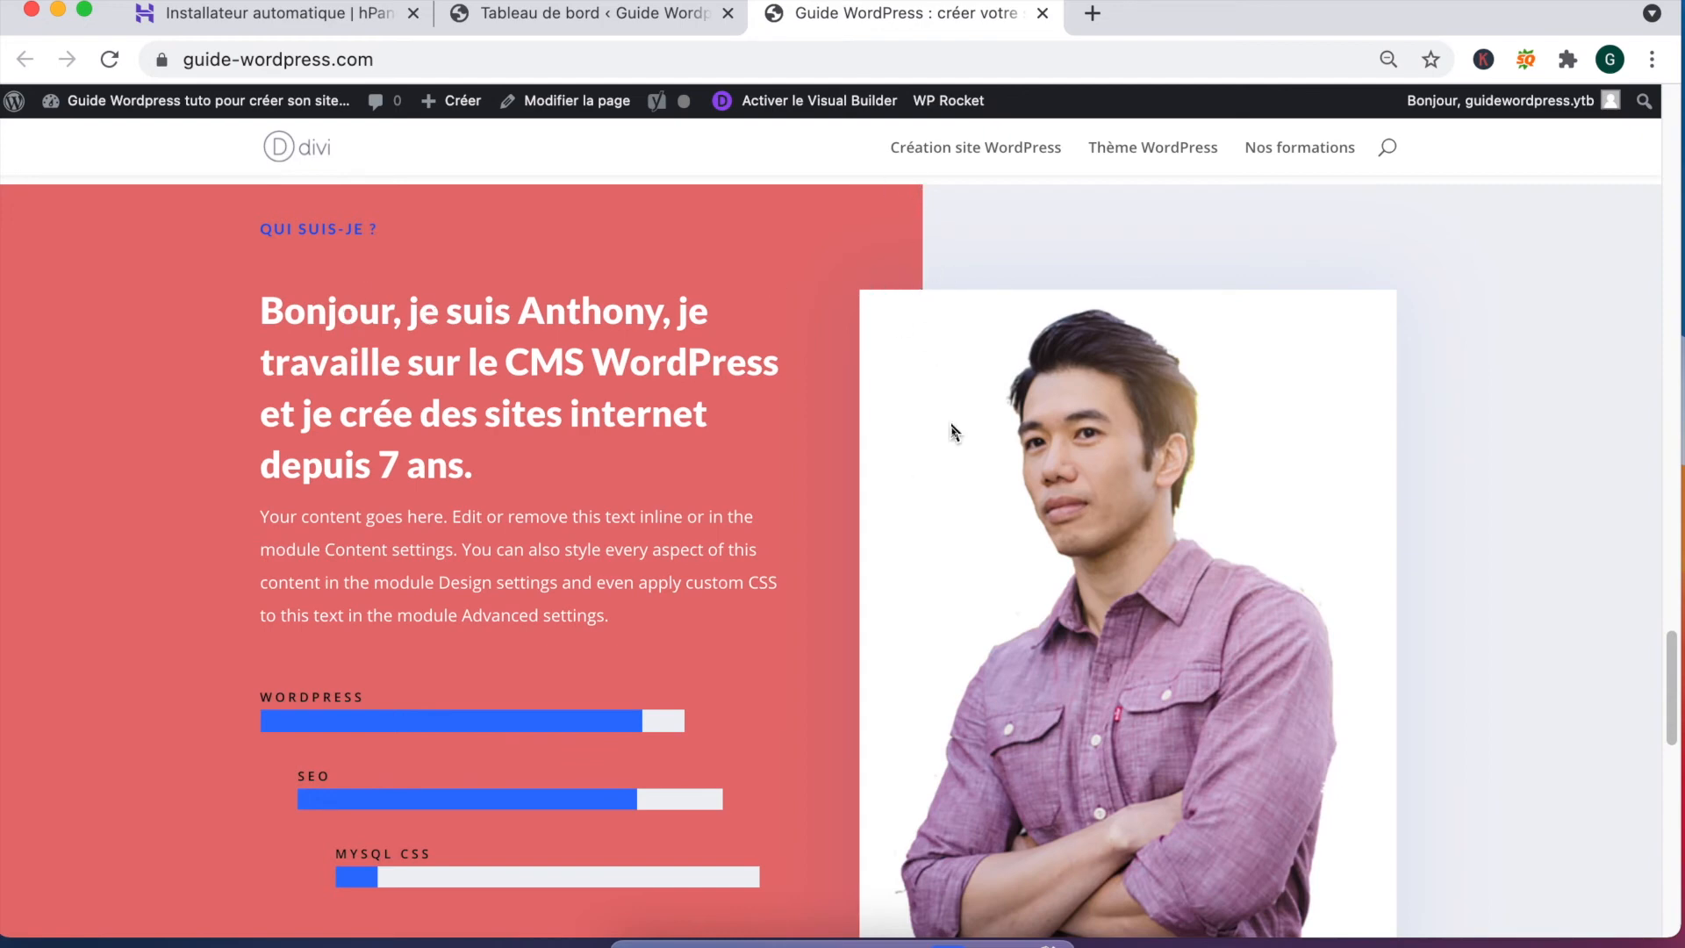
{"action": "scroll", "coordinate": [1017, 461], "scroll_direction": "up", "scroll_amount": 2}
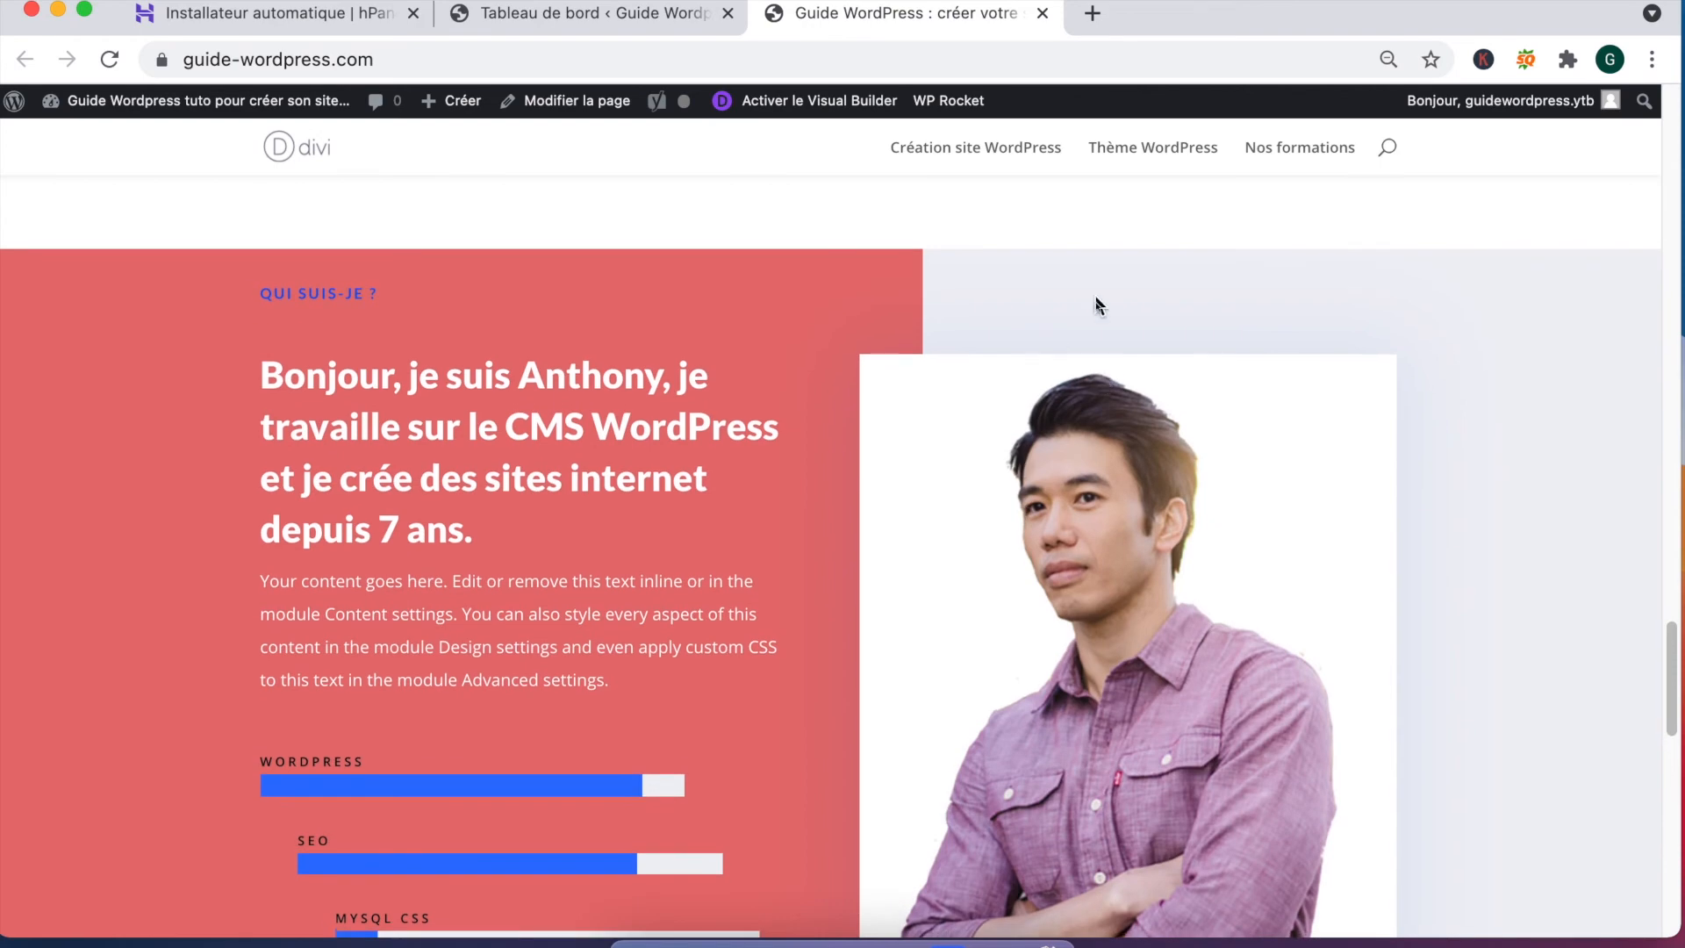
{"action": "scroll", "coordinate": [1096, 304], "scroll_direction": "up", "scroll_amount": 20}
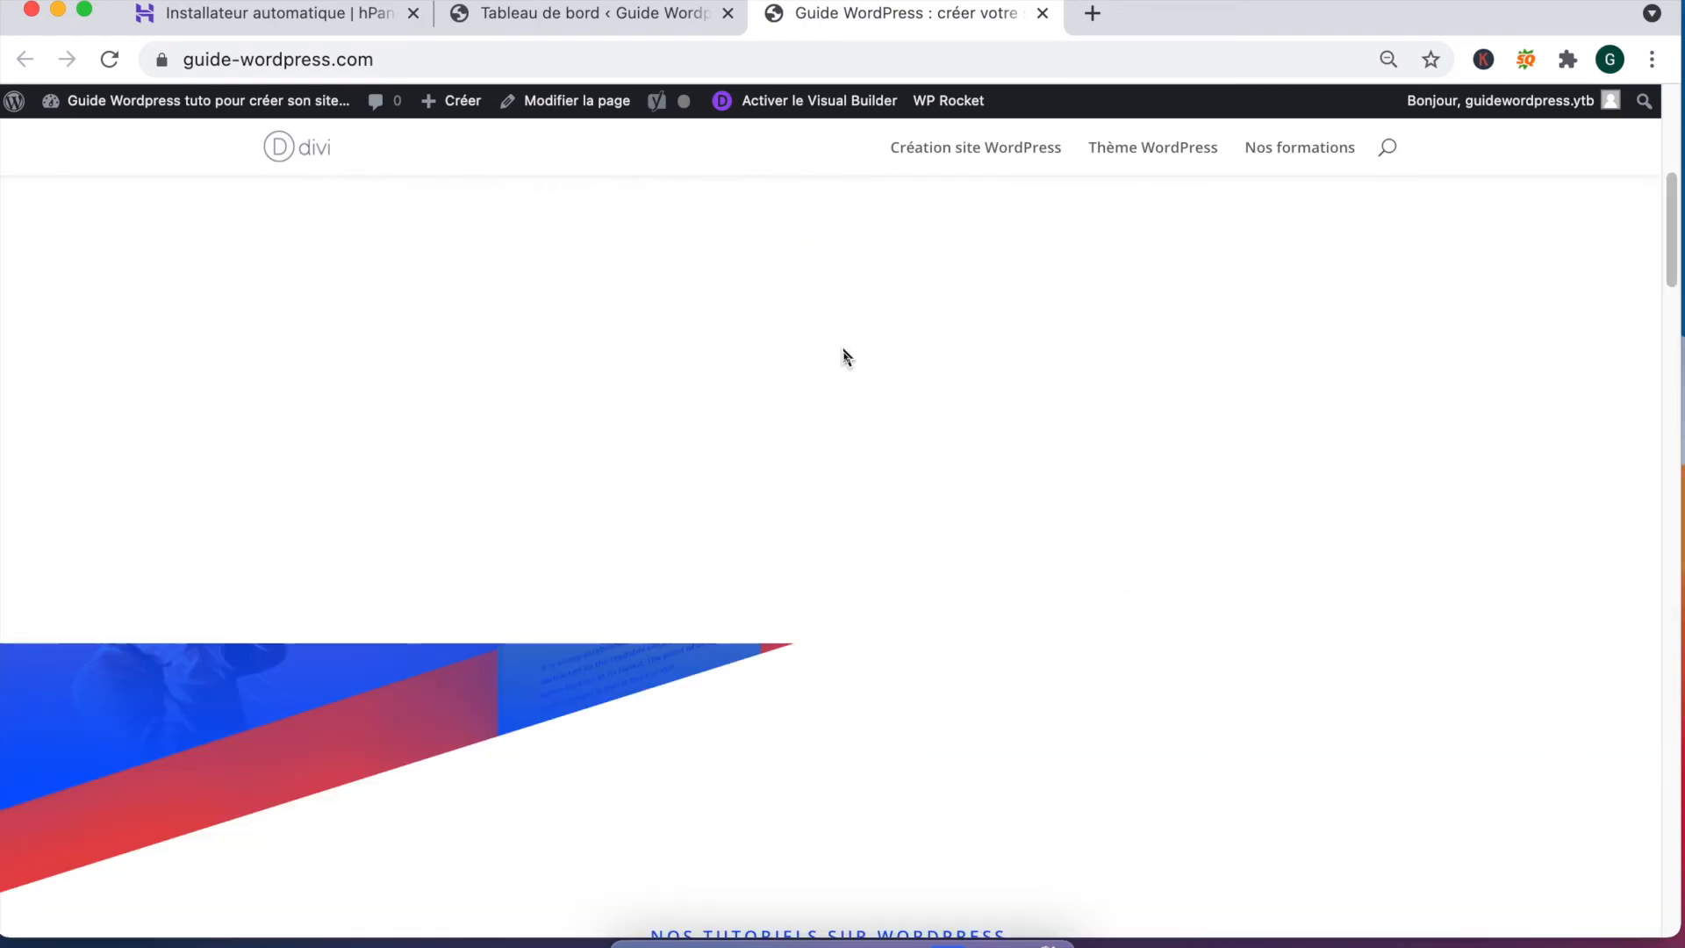
{"action": "scroll", "coordinate": [845, 356], "scroll_direction": "up", "scroll_amount": 5}
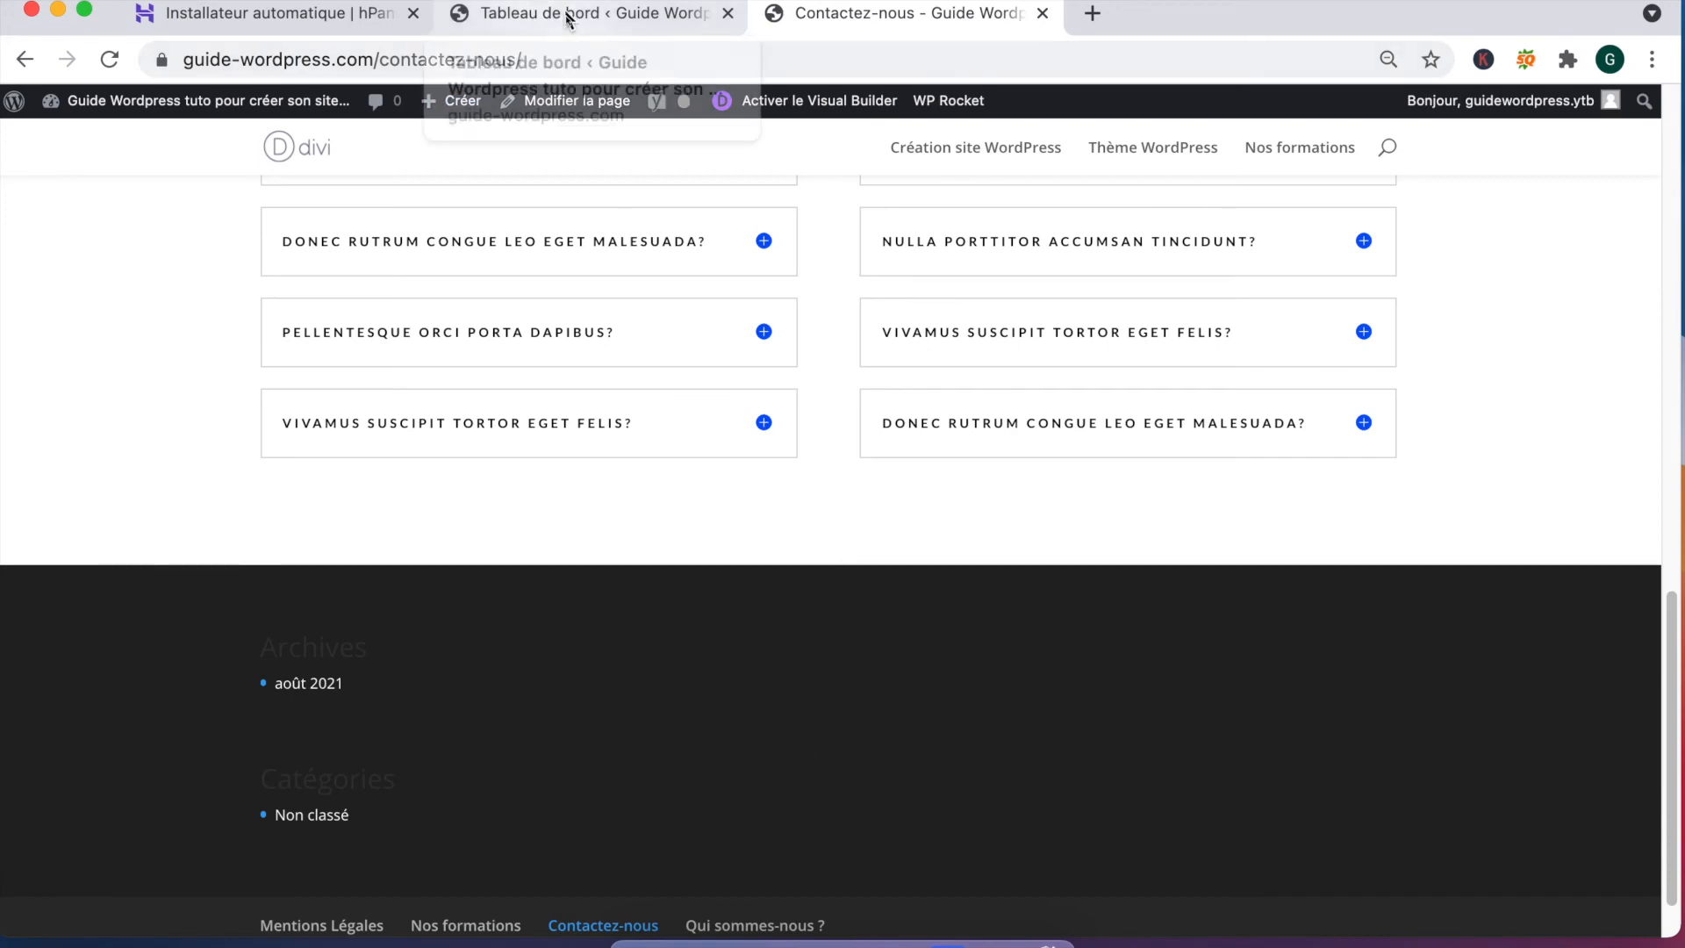
{"action": "left_click", "coordinate": [541, 34]}
Step: In Divi Thème Builder, add a global footer to the default template from the library
{"action": "mouse_move", "coordinate": [61, 828]}
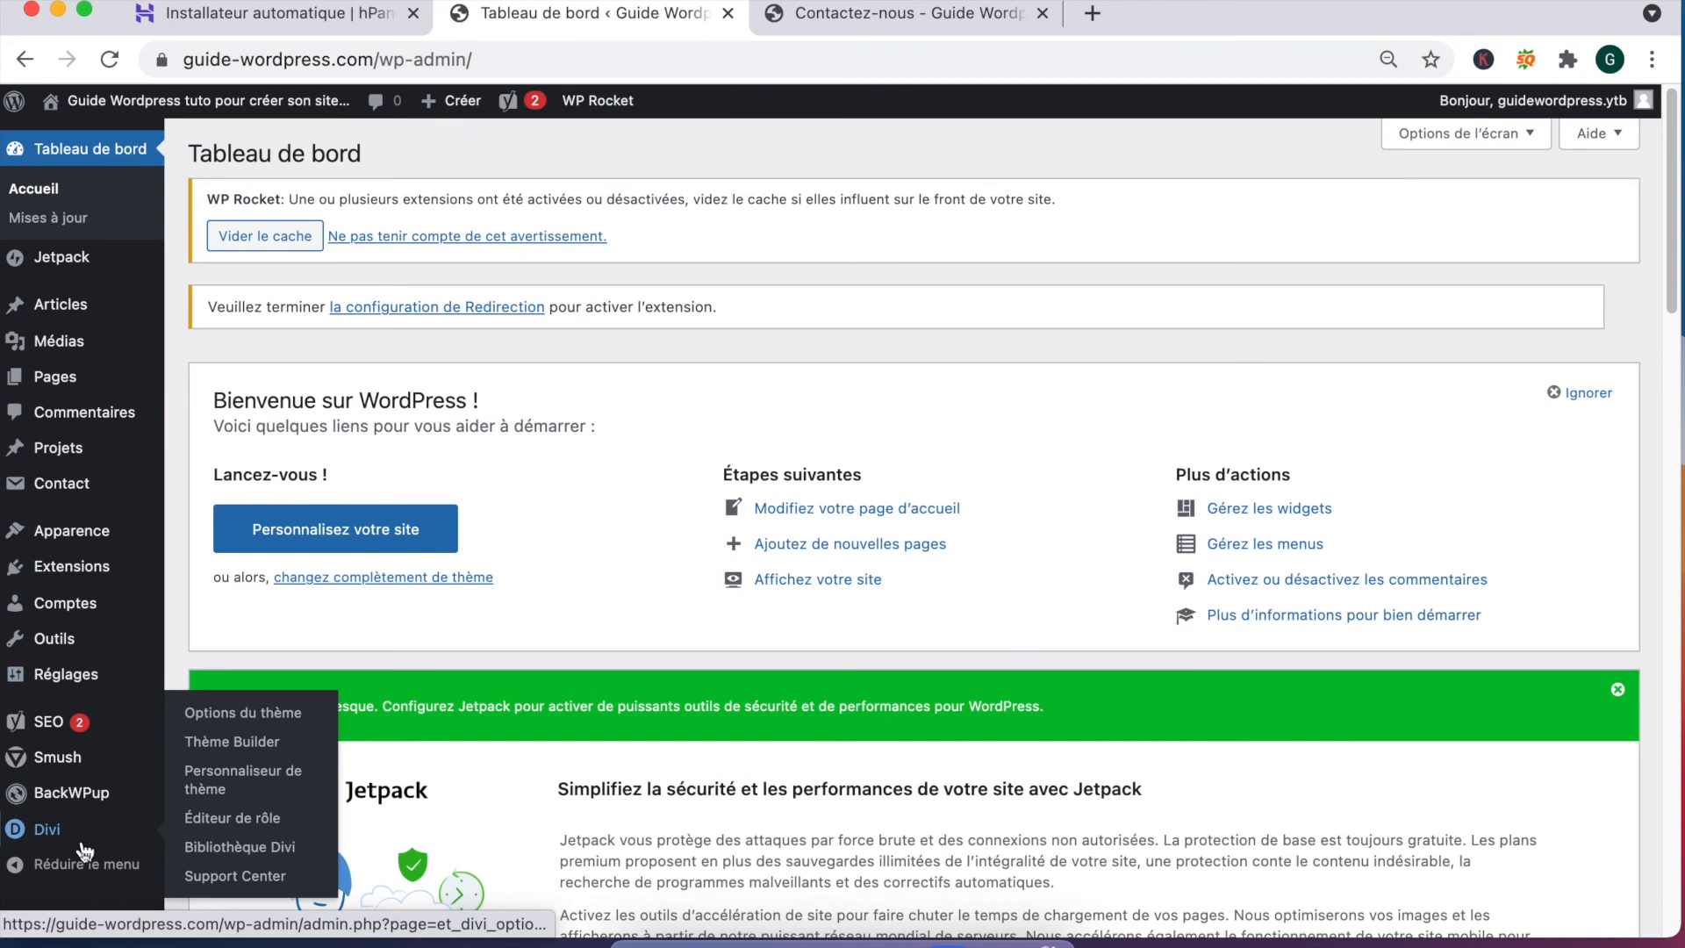
{"action": "left_click", "coordinate": [260, 749]}
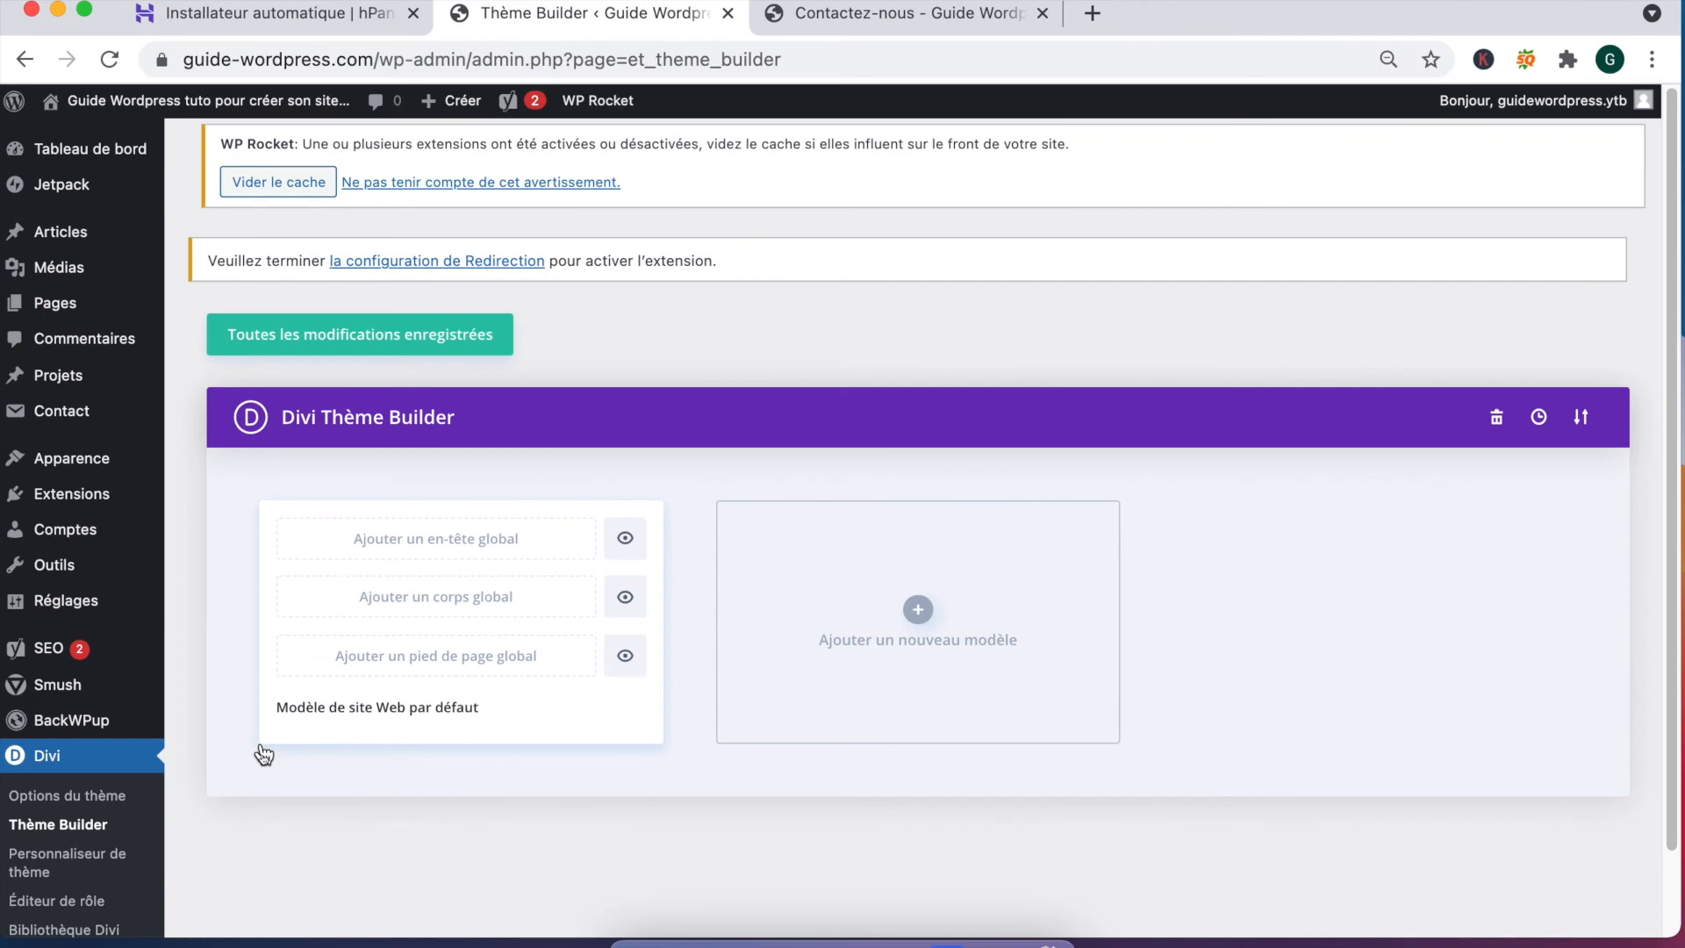
{"action": "left_click", "coordinate": [422, 671]}
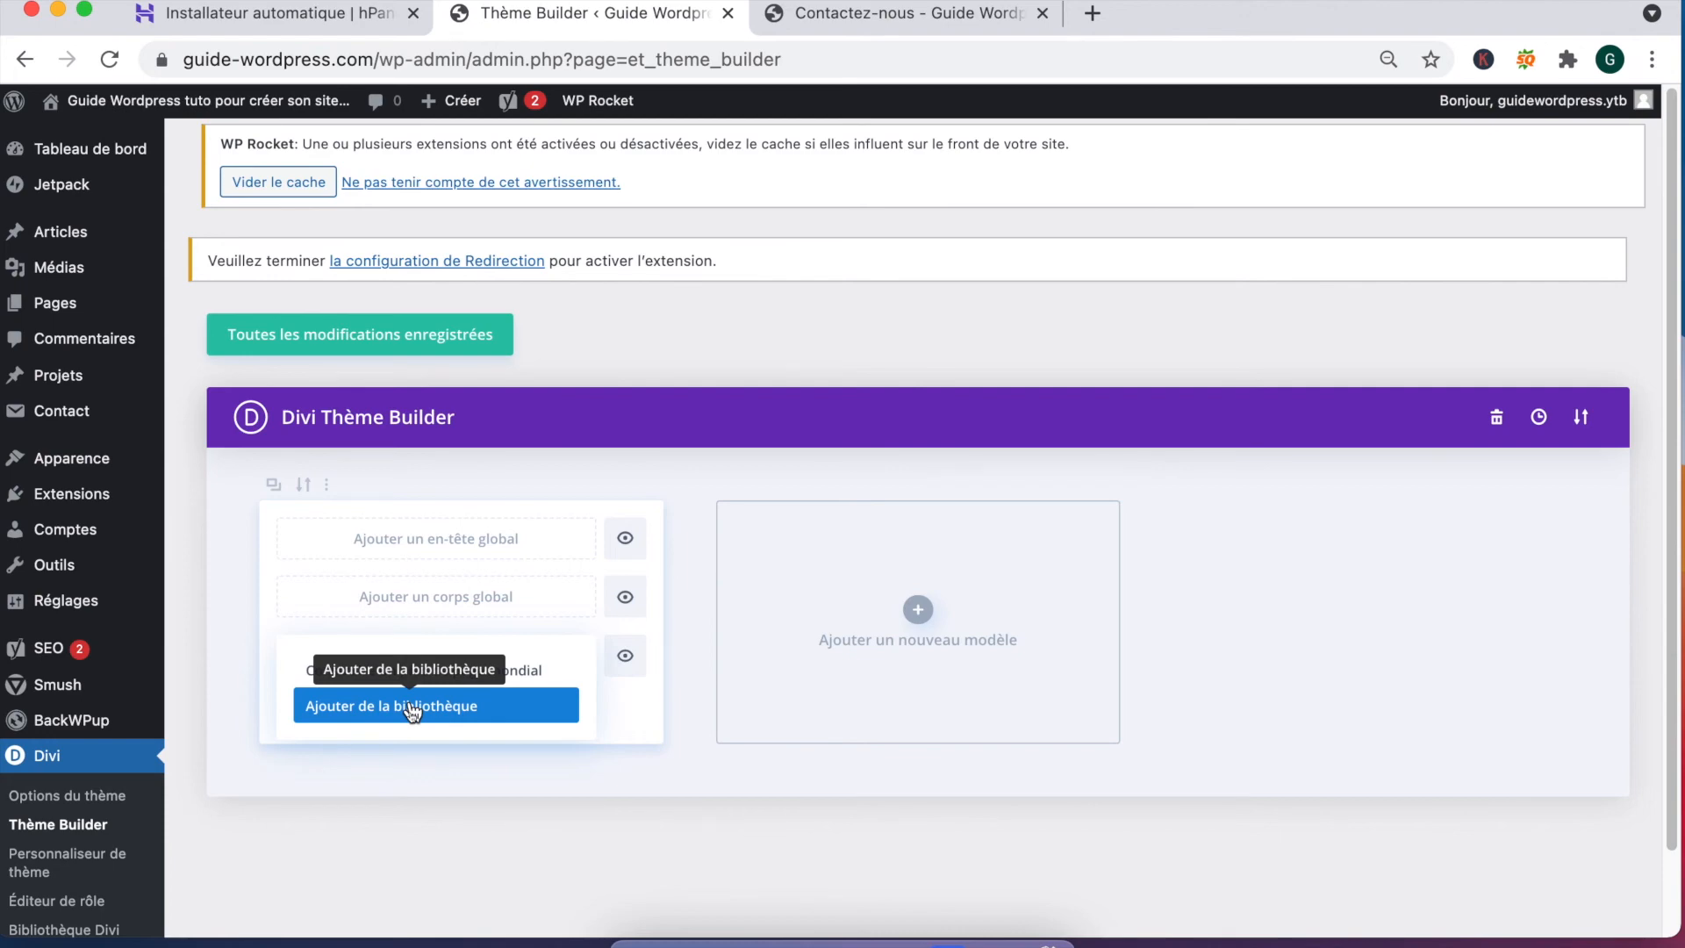
{"action": "left_click", "coordinate": [410, 707]}
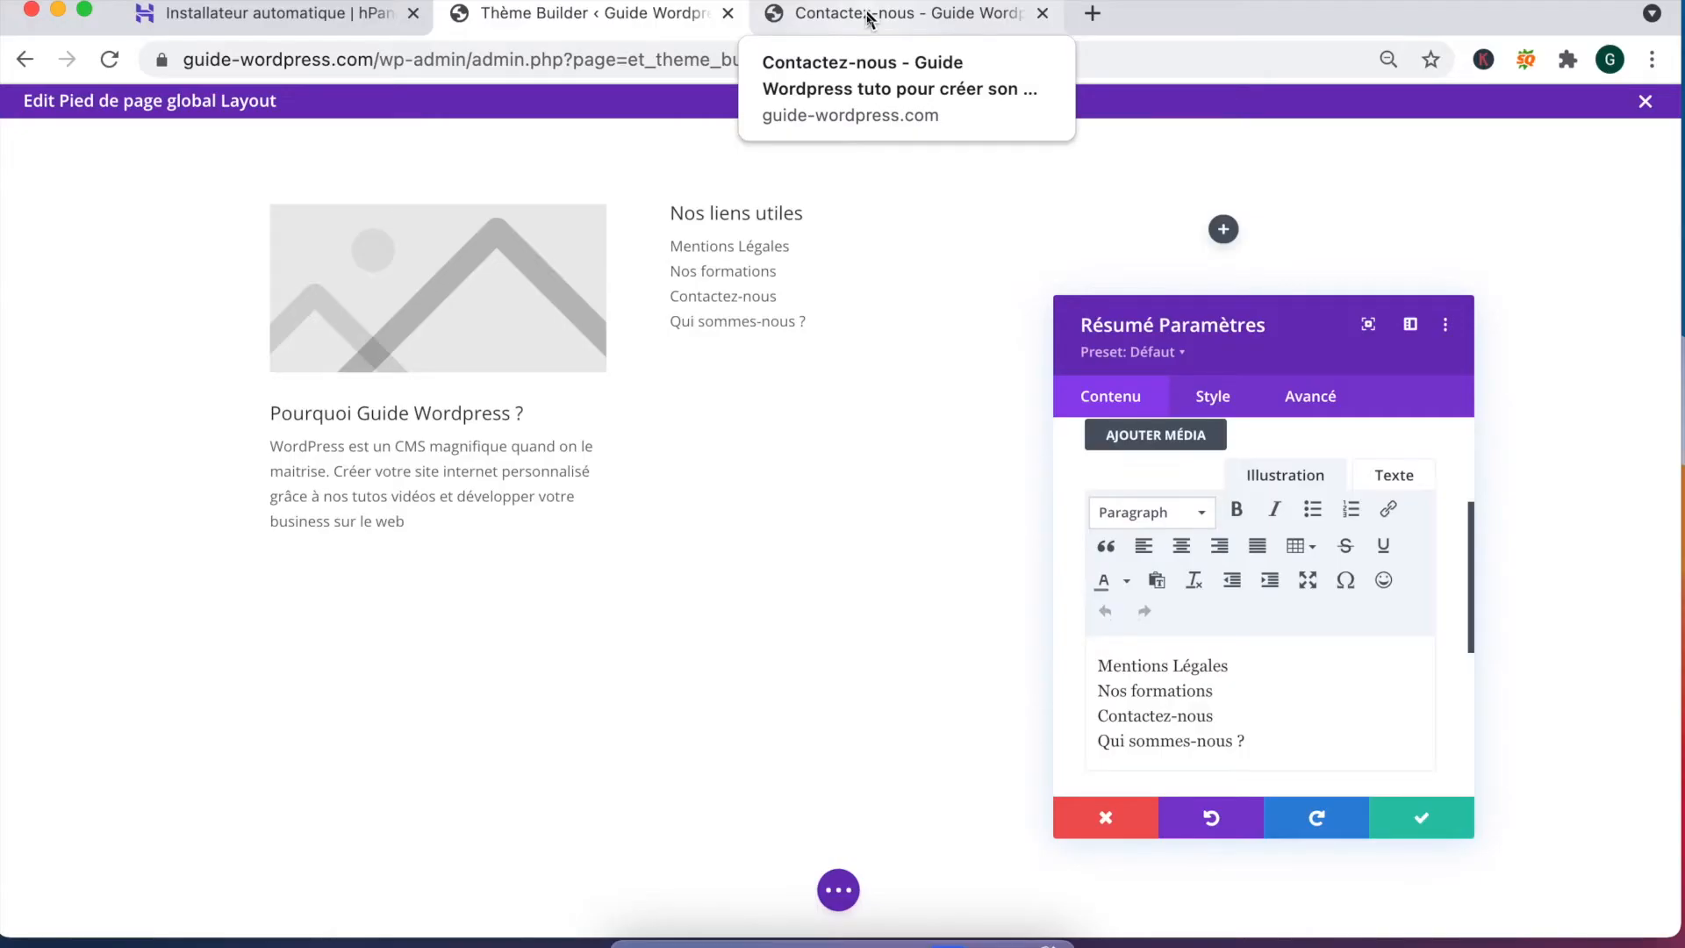
Step: Link Mentions Légales in the footer text to the URL copied from the live page's footer
{"action": "left_click", "coordinate": [870, 16]}
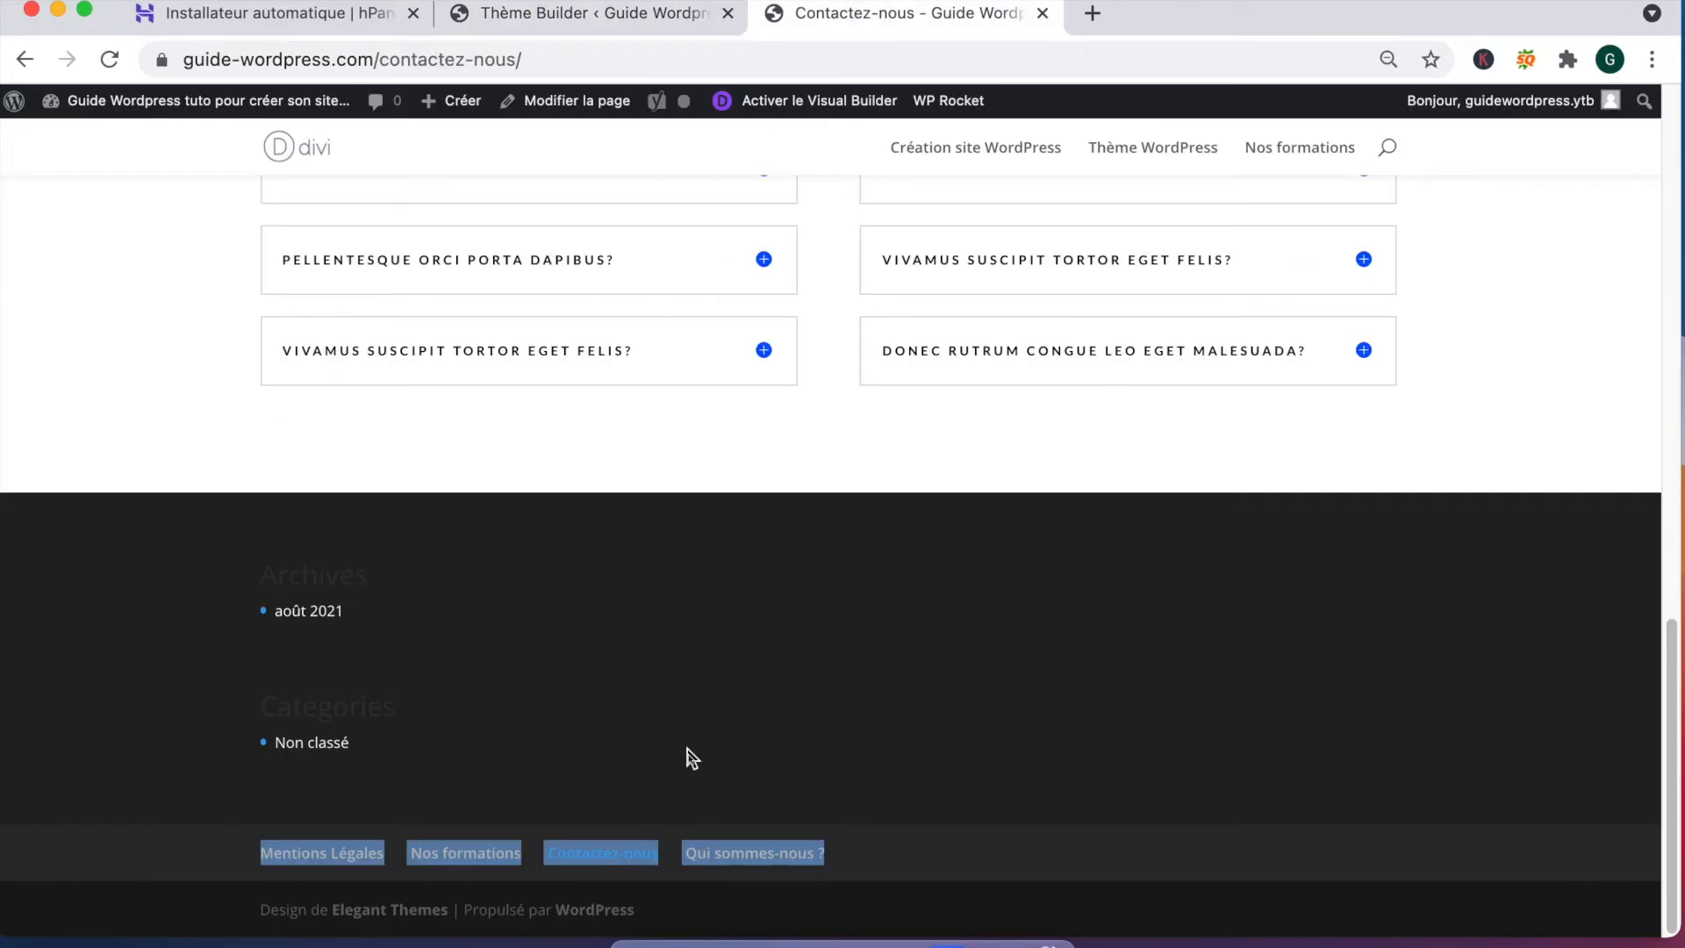
{"action": "left_click", "coordinate": [239, 856]}
{"action": "right_click", "coordinate": [301, 855]}
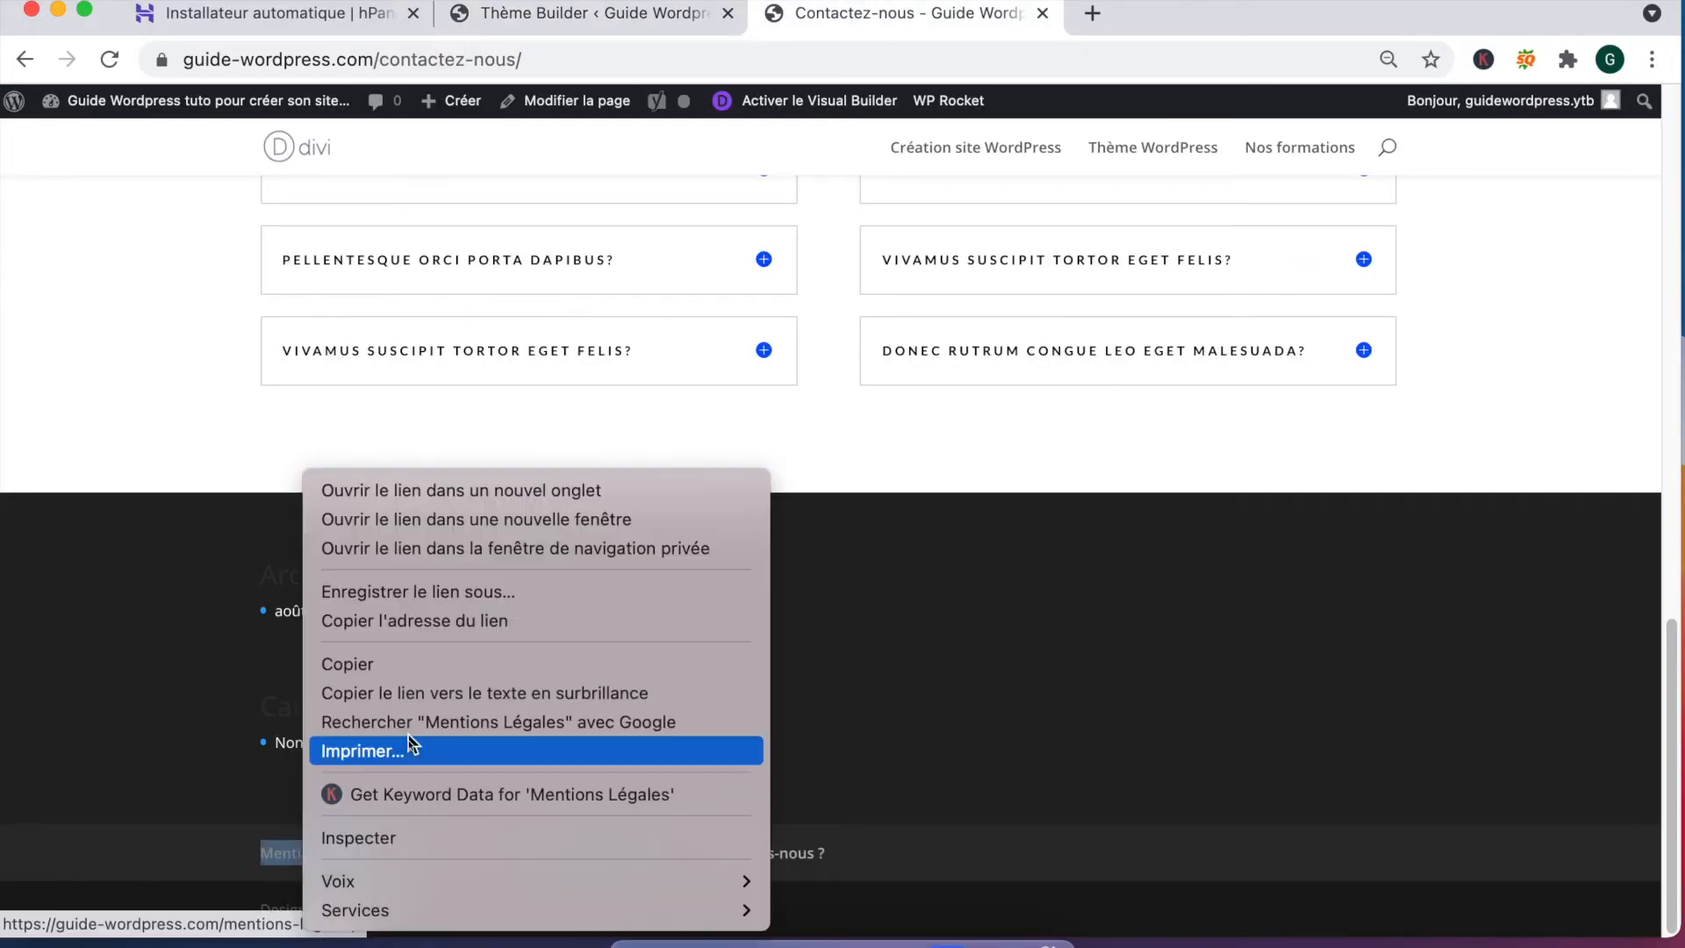
{"action": "left_click", "coordinate": [424, 665]}
{"action": "left_click", "coordinate": [566, 9]}
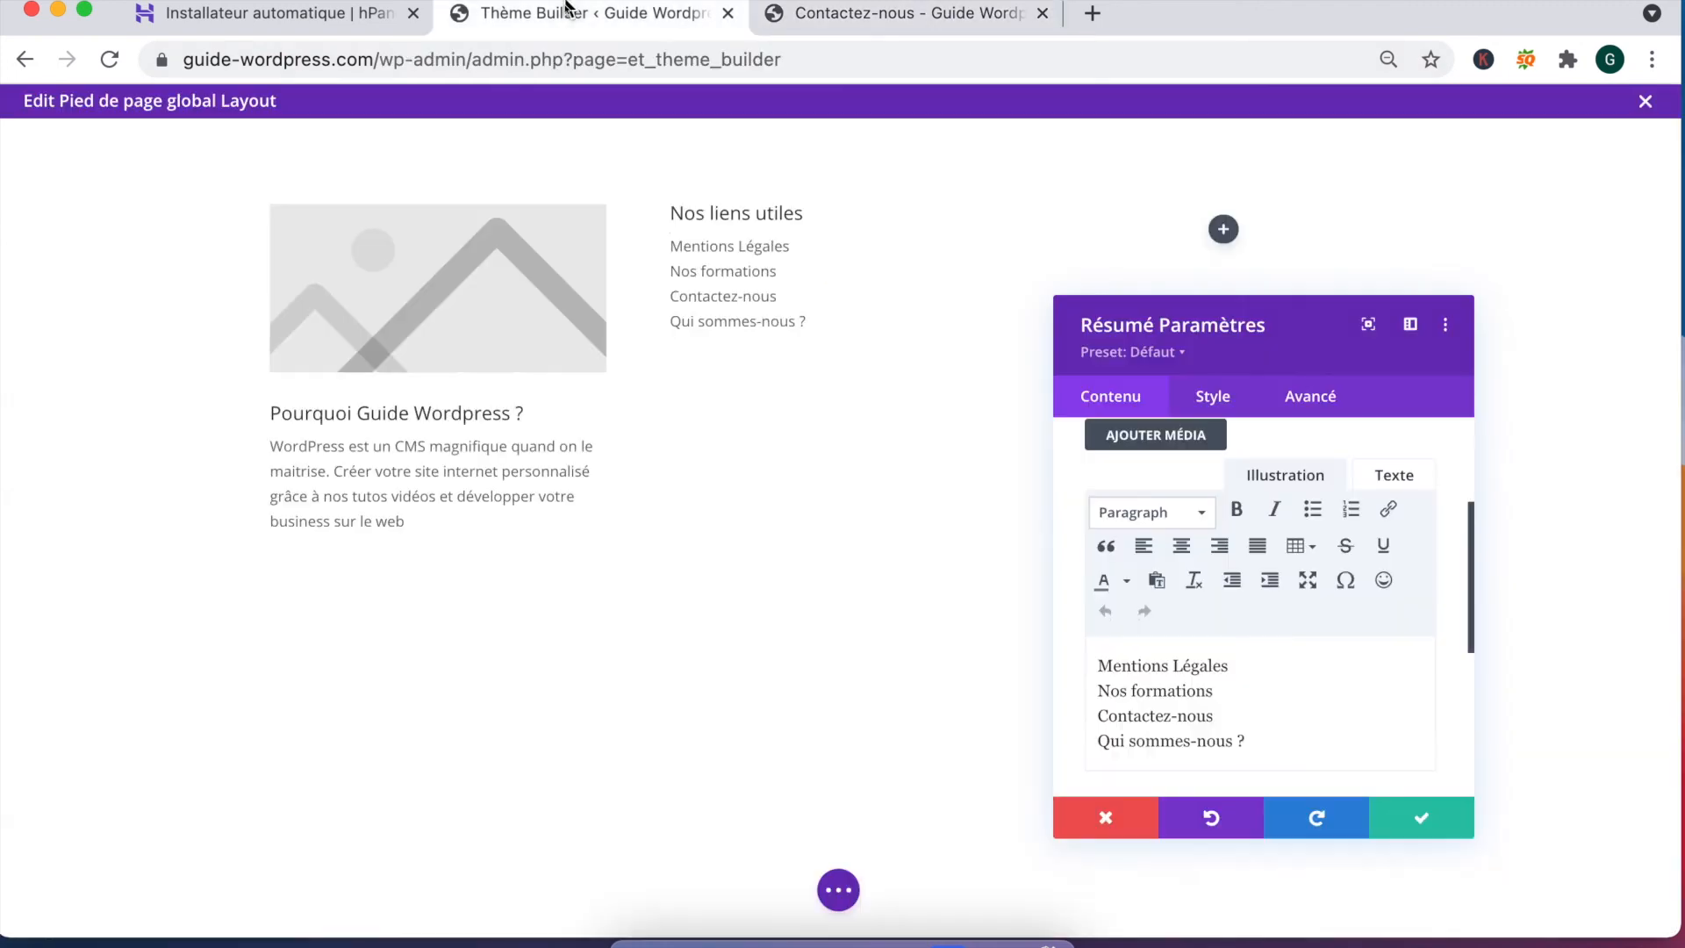
{"action": "left_click_drag", "start_coordinate": [1253, 677], "coordinate": [1083, 672]}
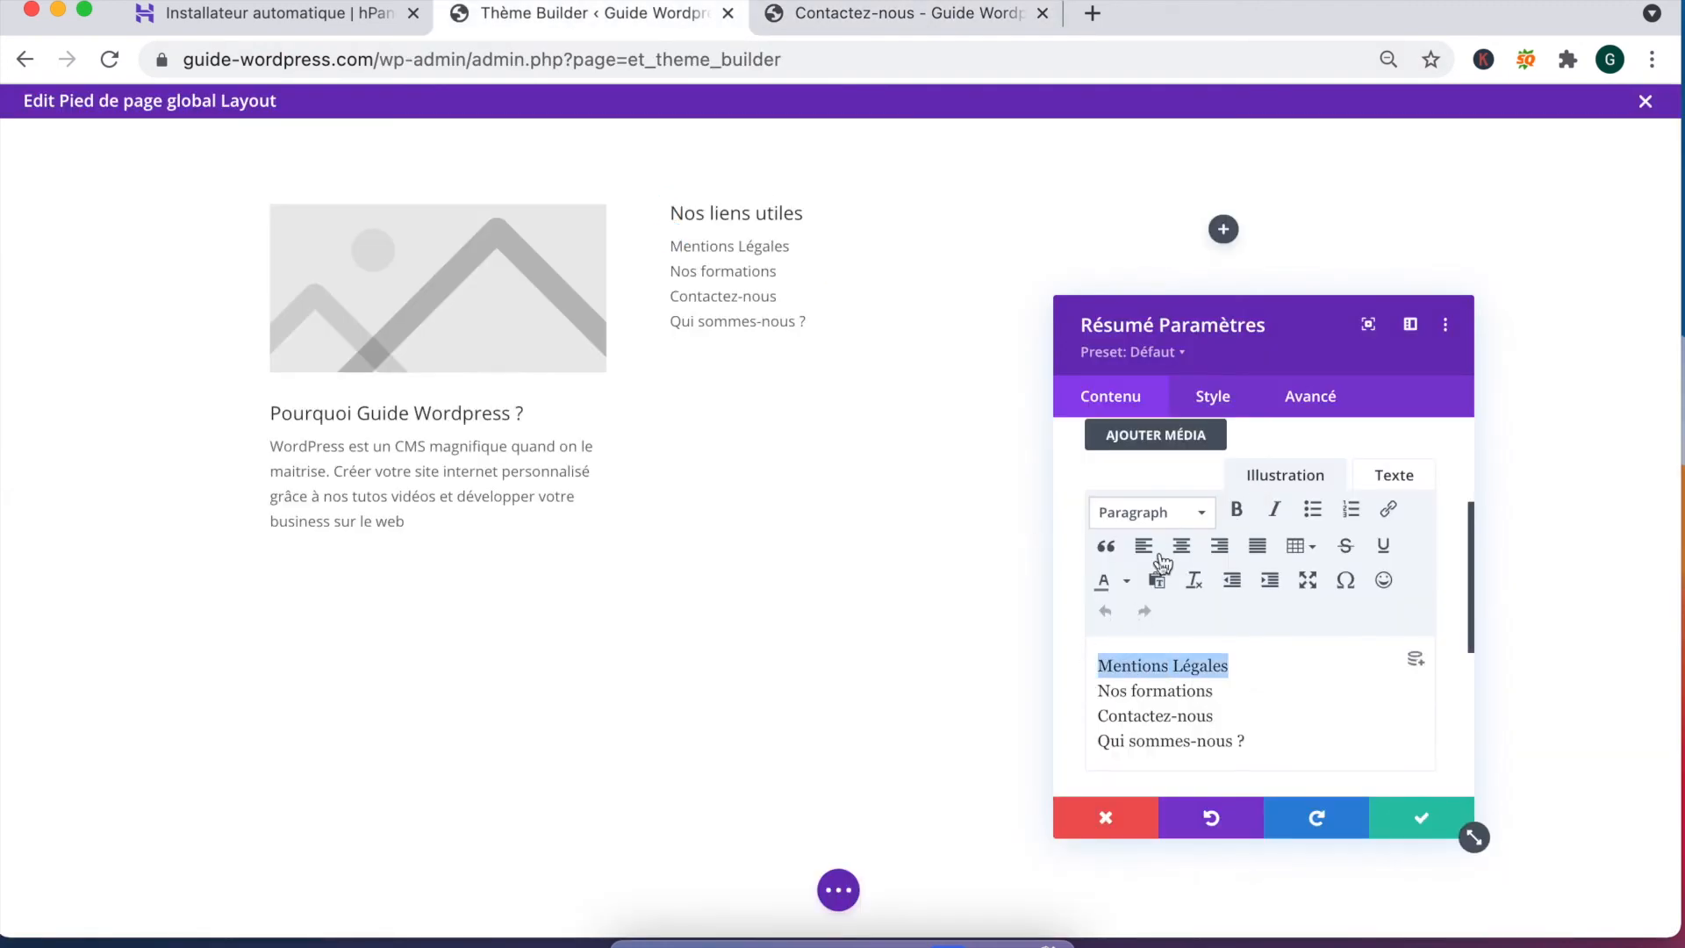
{"action": "left_click", "coordinate": [1391, 510]}
{"action": "key", "text": "super+v"}
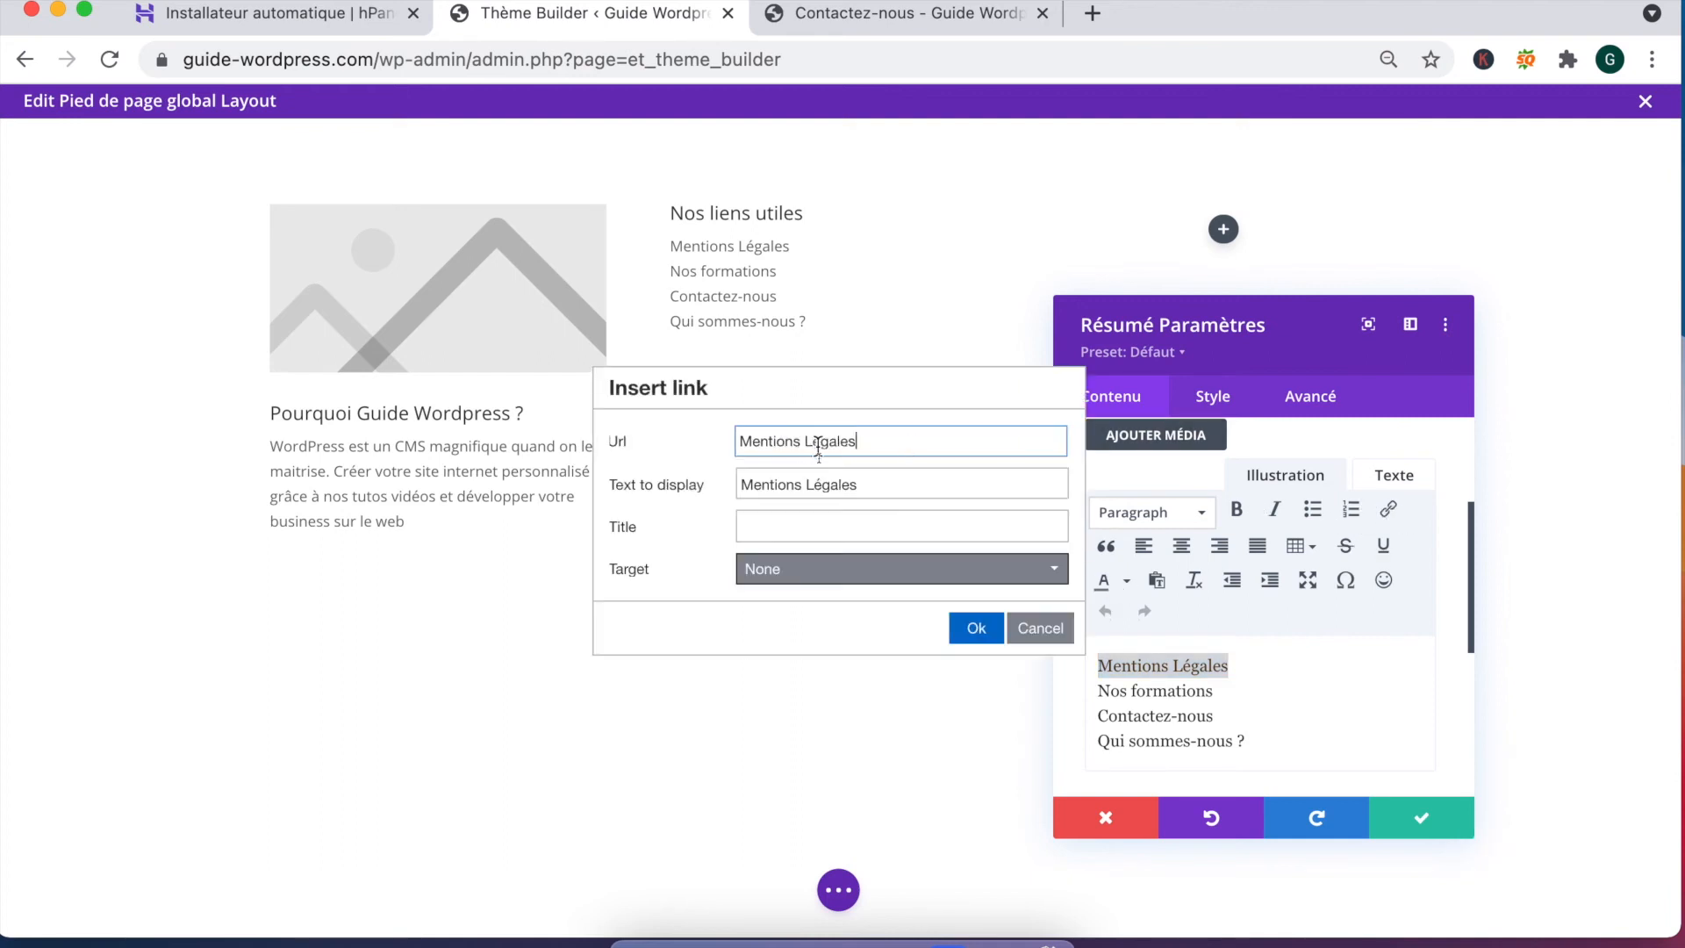
{"action": "left_click", "coordinate": [980, 632]}
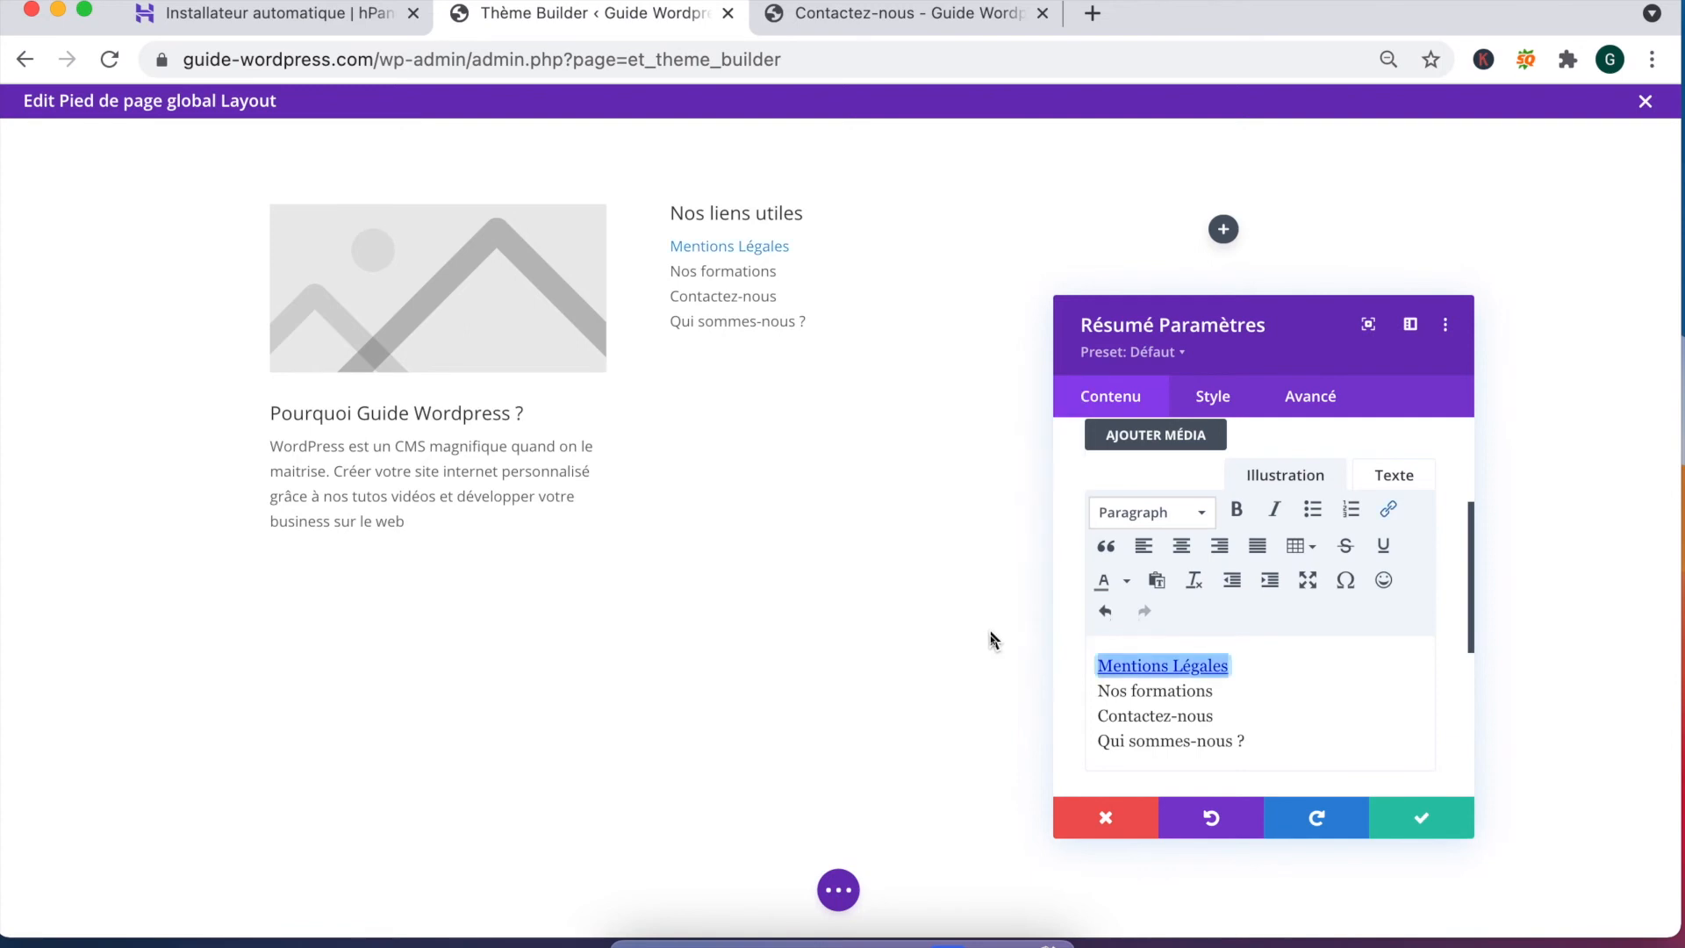
Step: Start linking Nos formations, pasting its copied footer address into the link dialog
{"action": "left_click", "coordinate": [825, 16]}
{"action": "left_click_drag", "start_coordinate": [405, 858], "coordinate": [522, 859]}
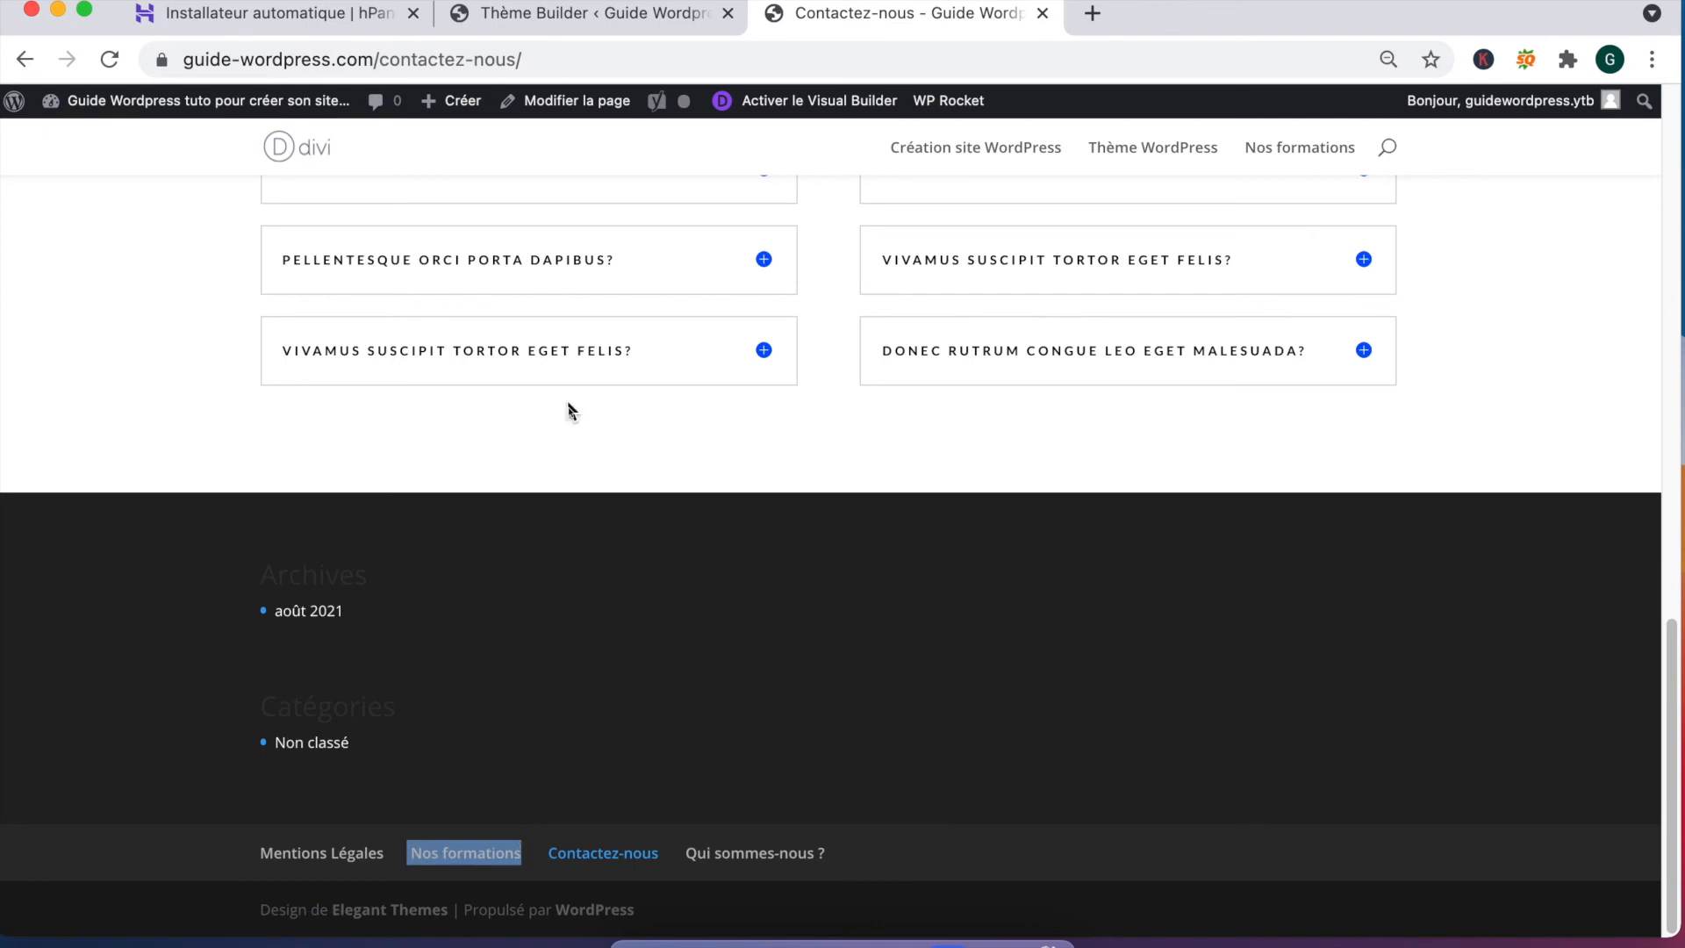
{"action": "left_click", "coordinate": [545, 26]}
{"action": "left_click_drag", "start_coordinate": [1214, 691], "coordinate": [1093, 694]}
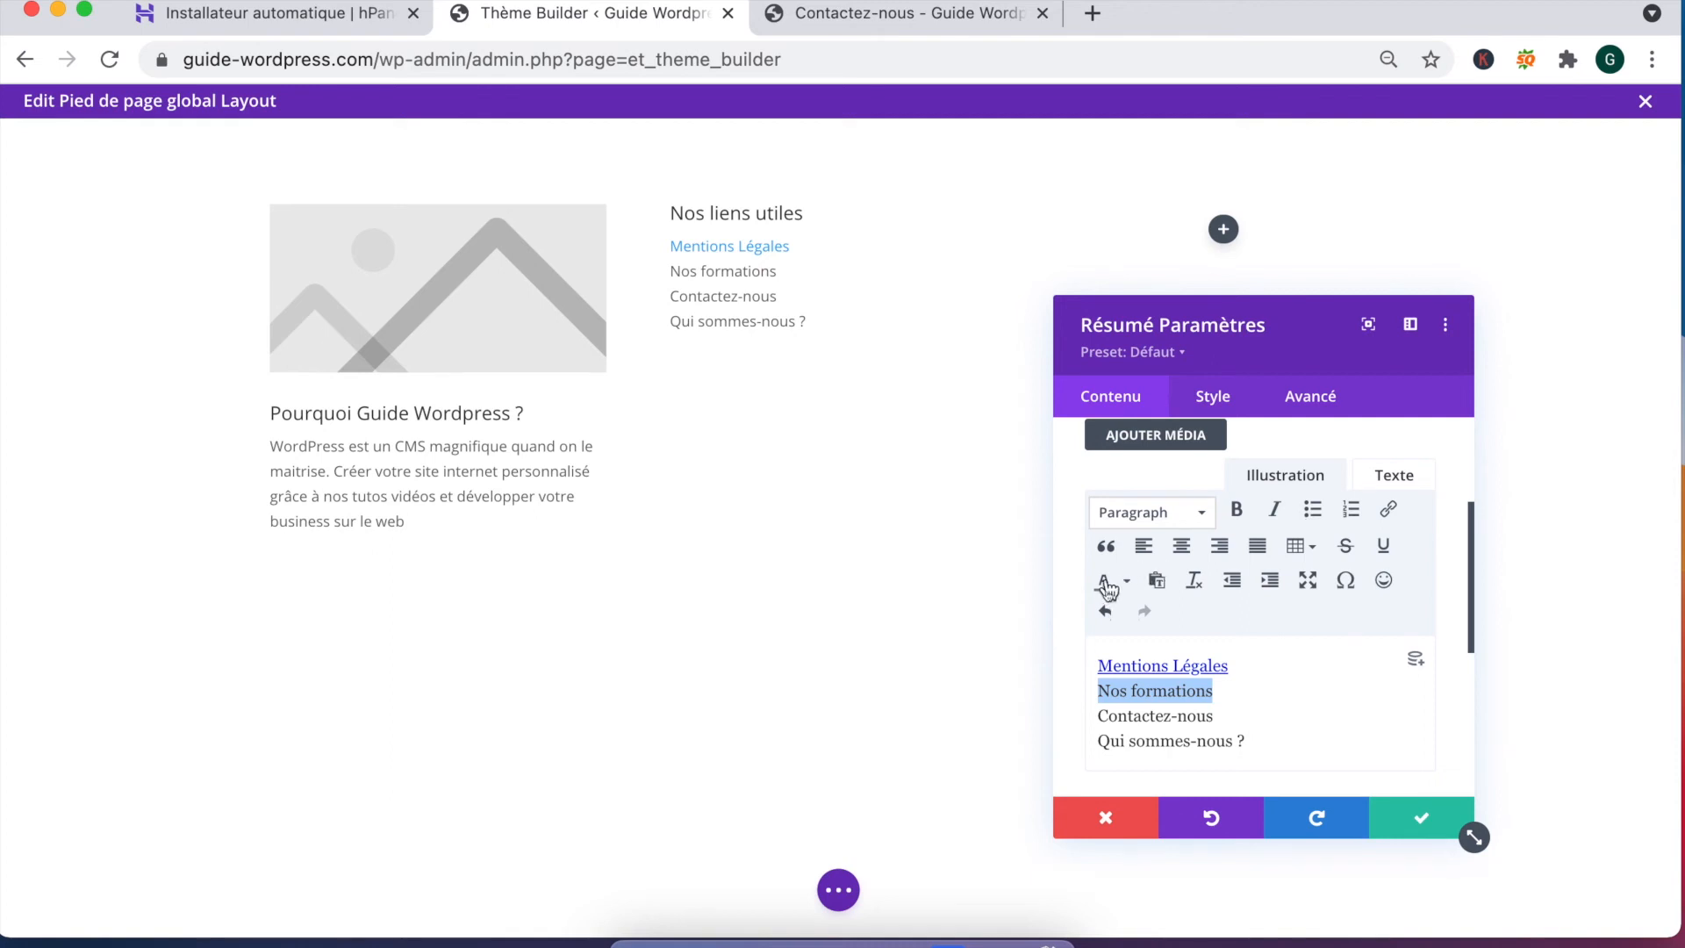
{"action": "left_click", "coordinate": [1390, 515]}
{"action": "key", "text": "ctrl+v"}
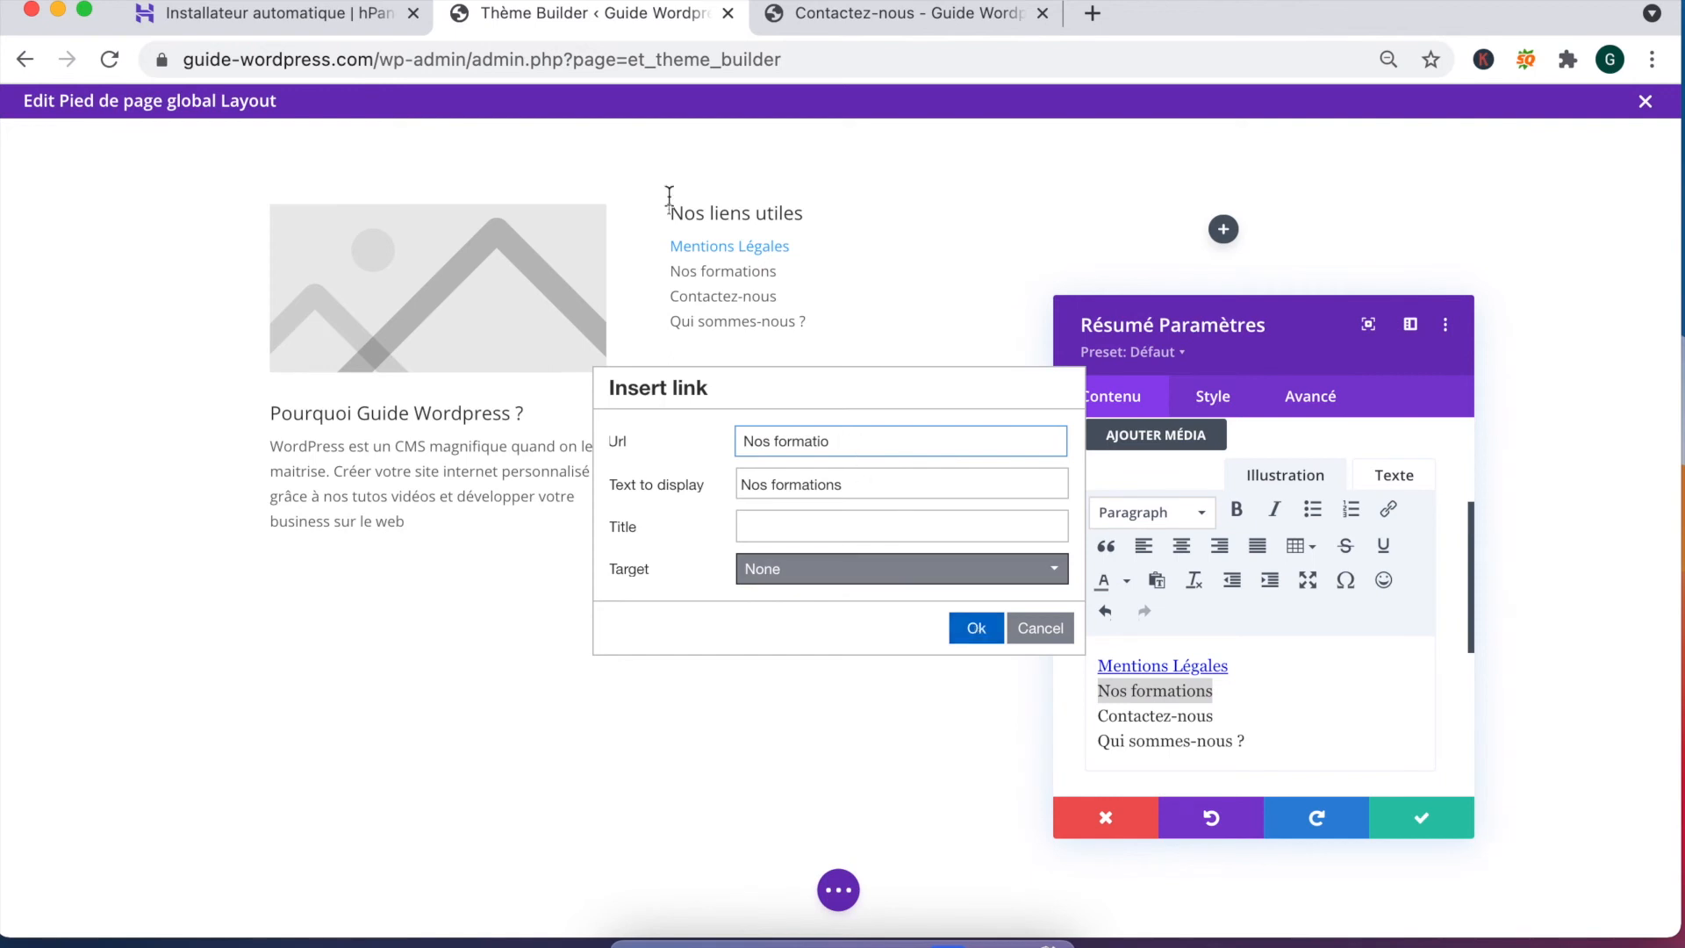
{"action": "key", "text": "BackSpace"}
{"action": "key", "text": "BackSpace"}
{"action": "key", "text": "BackSpace"}
{"action": "key", "text": "BackSpace"}
{"action": "key", "text": "BackSpace"}
{"action": "key", "text": "BackSpace"}
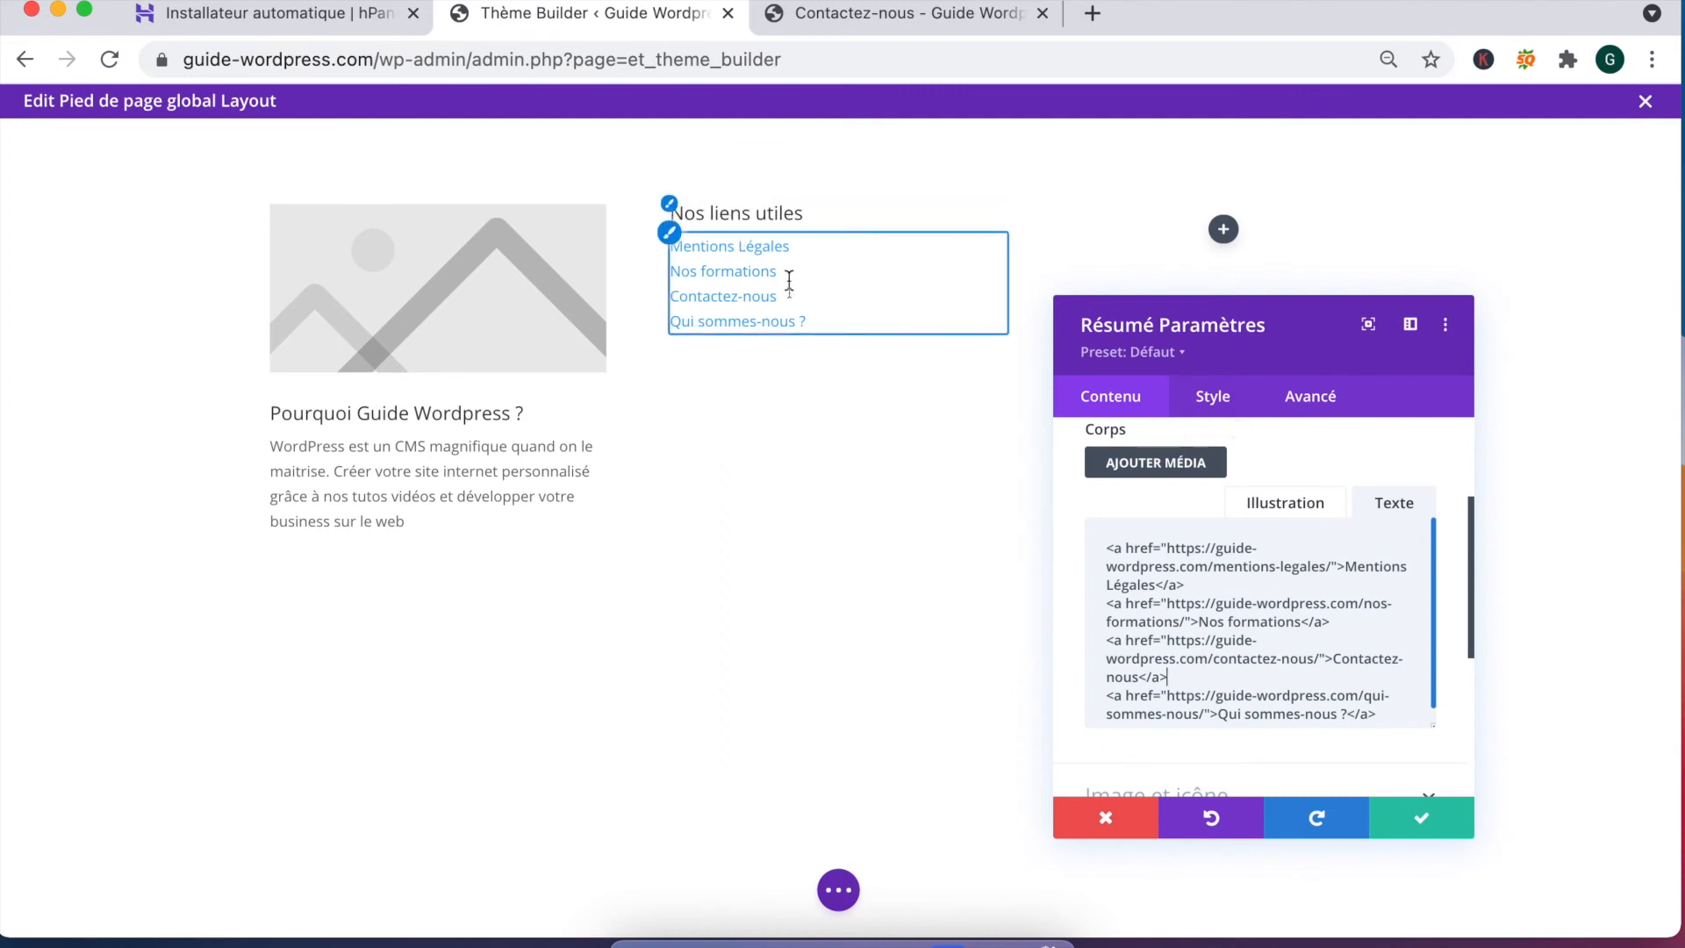
Step: Move the Mentions Légales link line to the end of the footer list
{"action": "left_click_drag", "start_coordinate": [1187, 585], "coordinate": [1104, 546]}
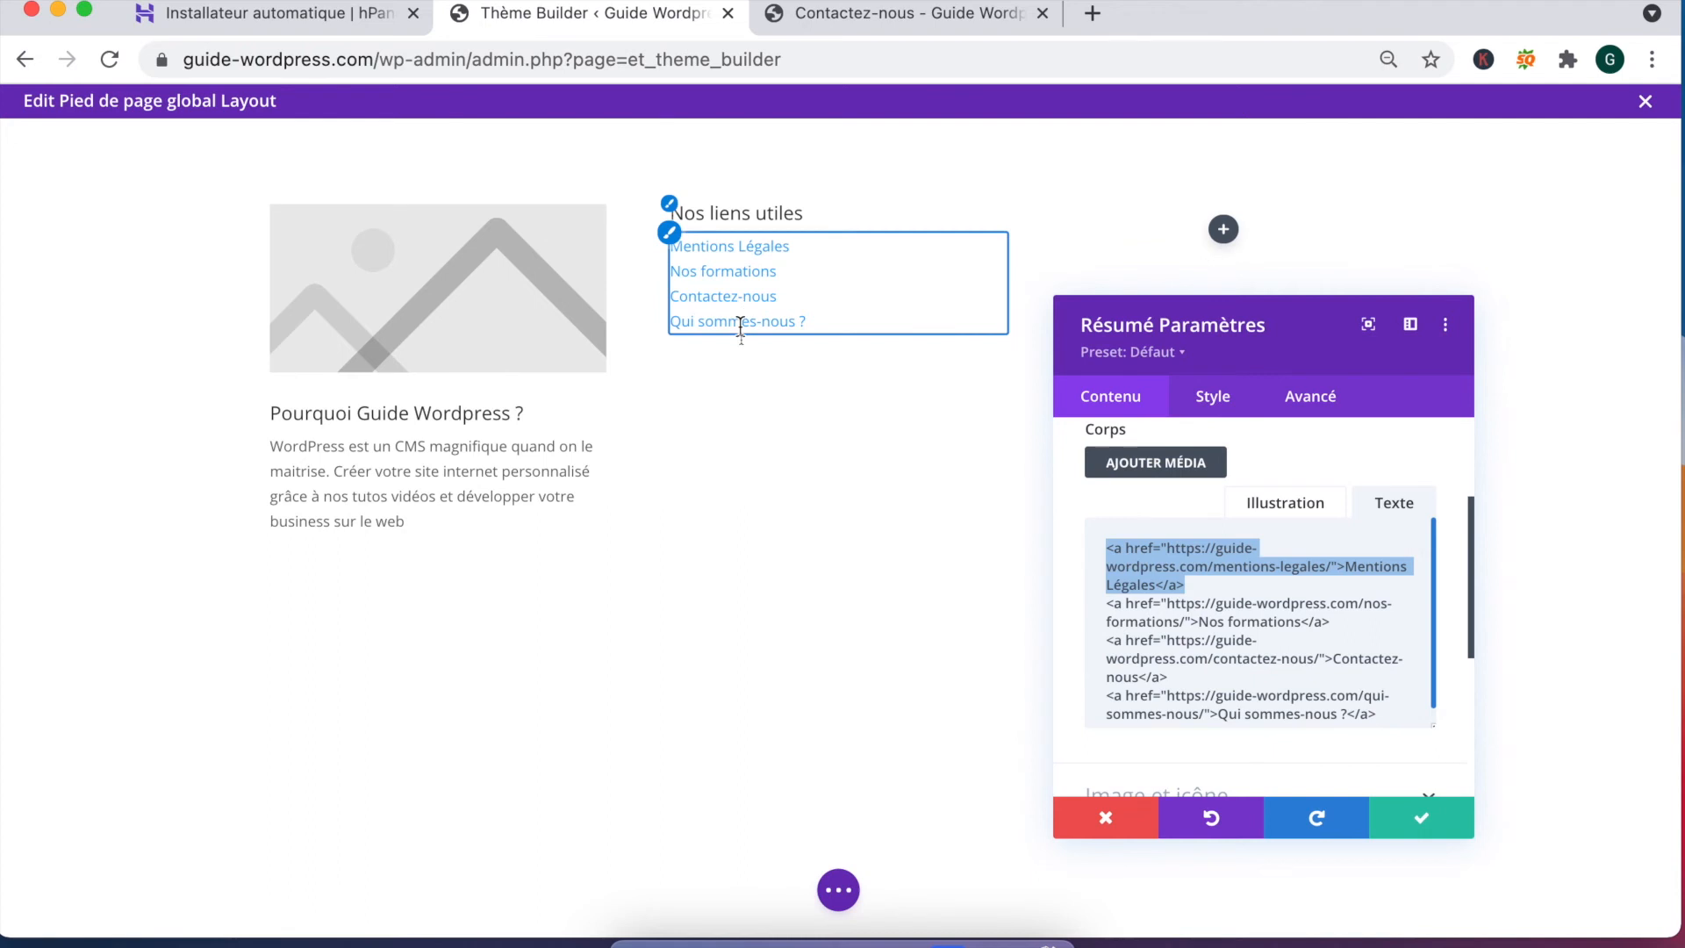
{"action": "left_click", "coordinate": [1221, 582]}
{"action": "left_click_drag", "start_coordinate": [1221, 581], "coordinate": [1076, 541]}
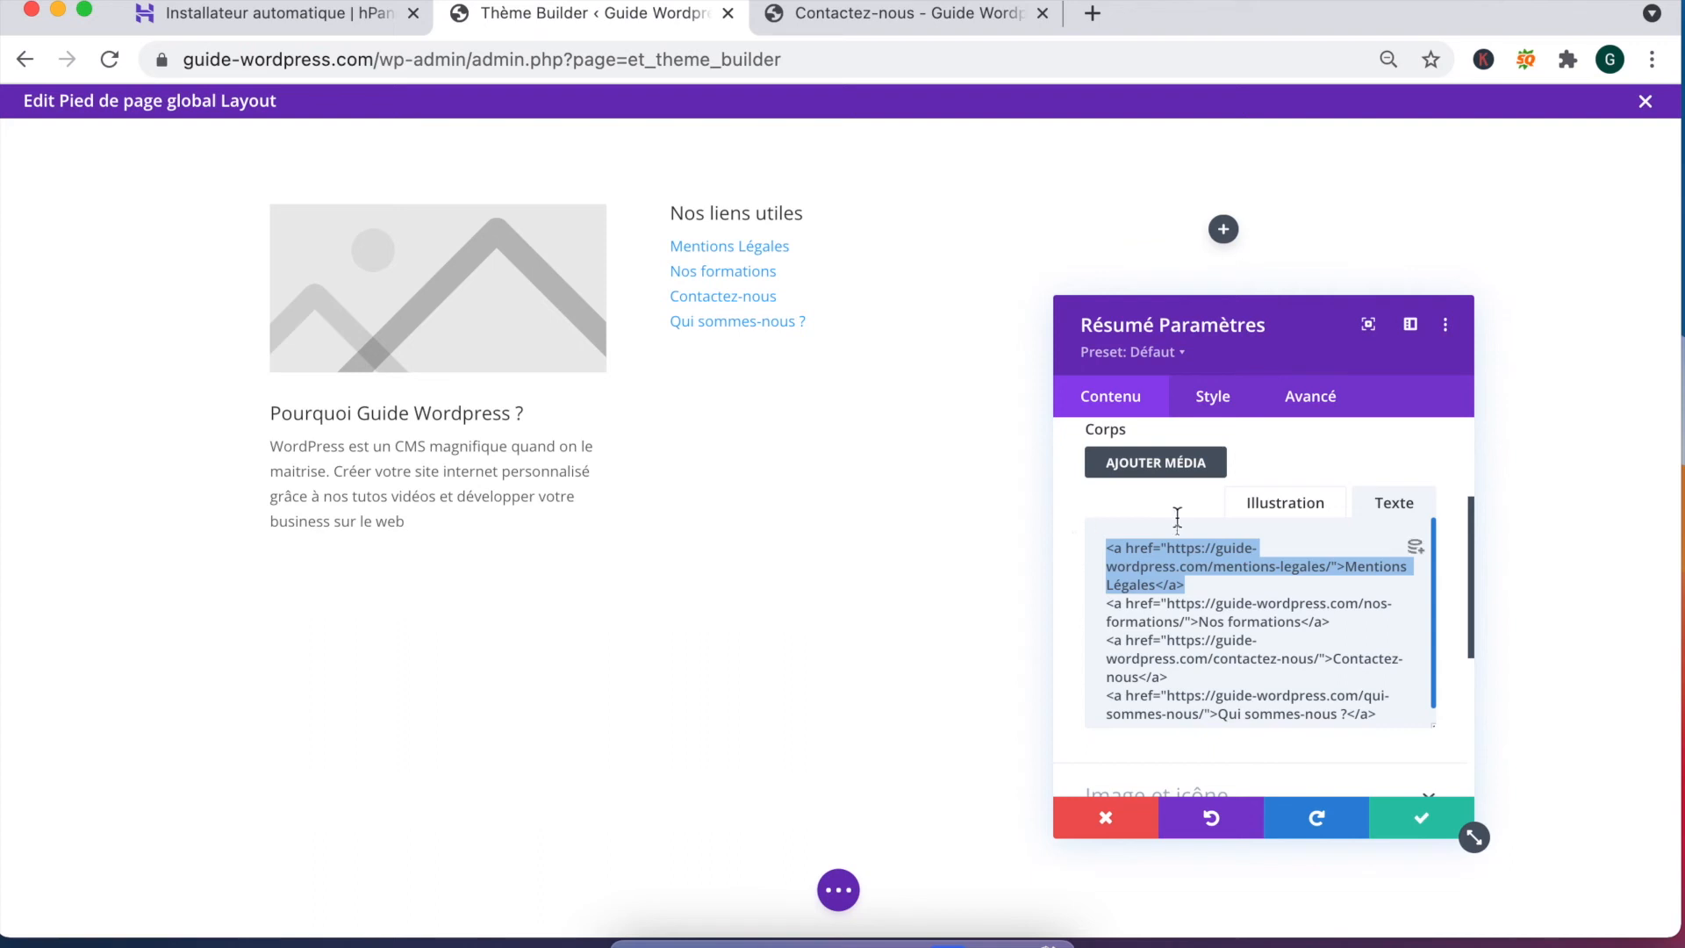
{"action": "key", "text": "BackSpace"}
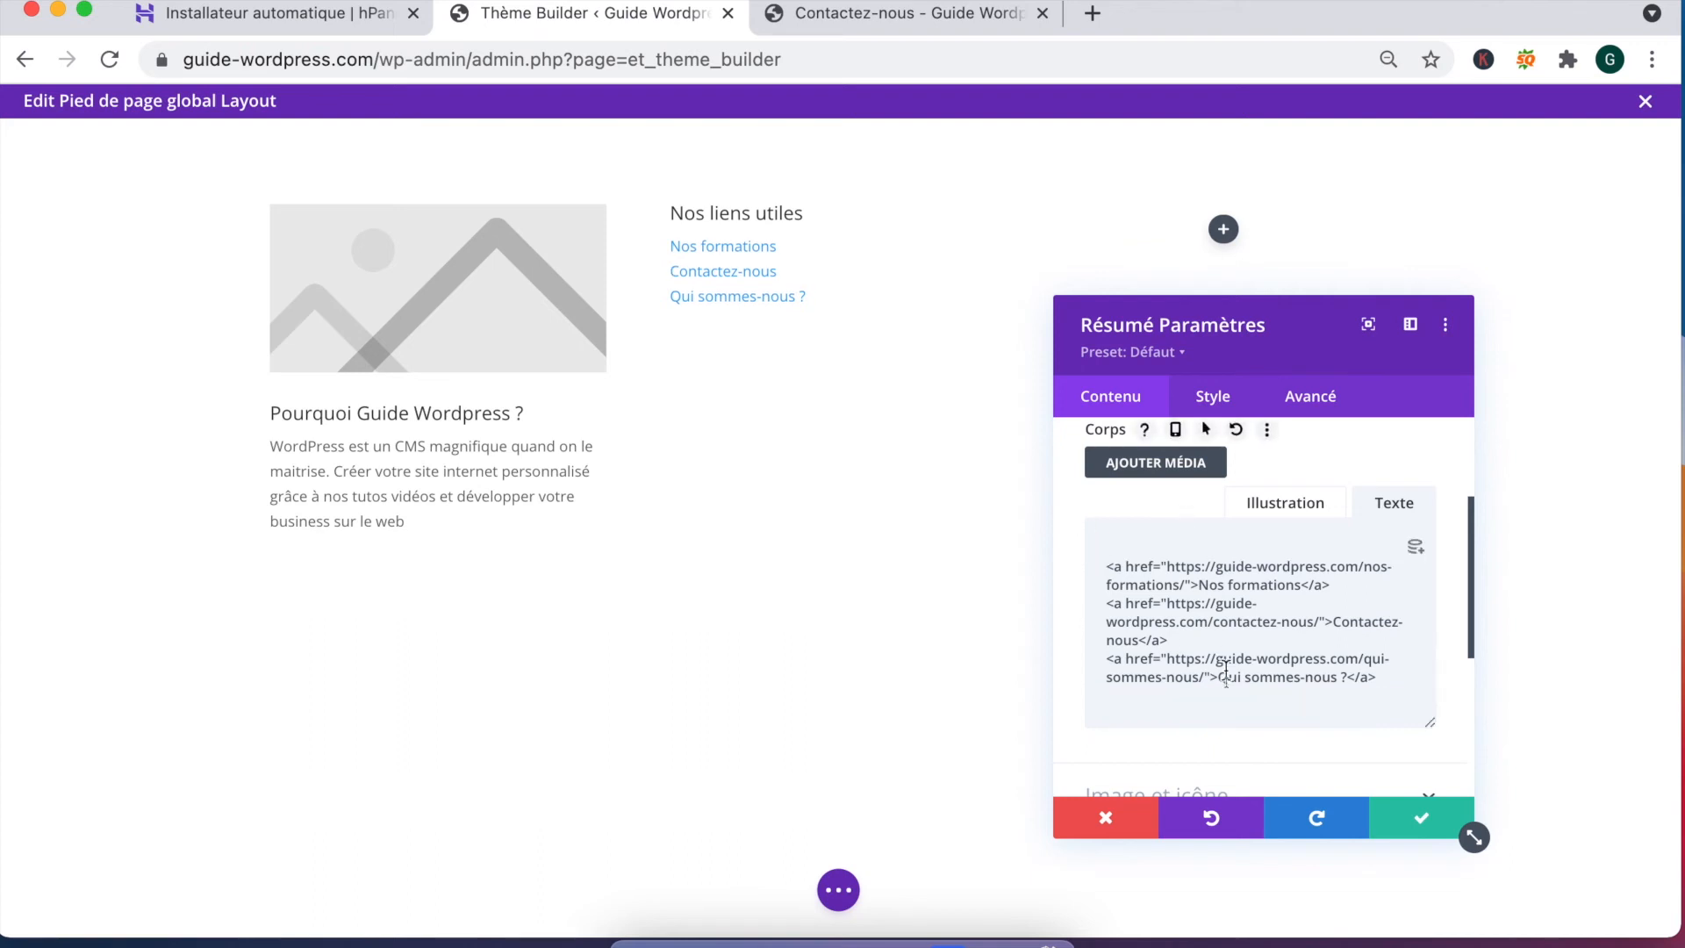
{"action": "key", "text": "BackSpace"}
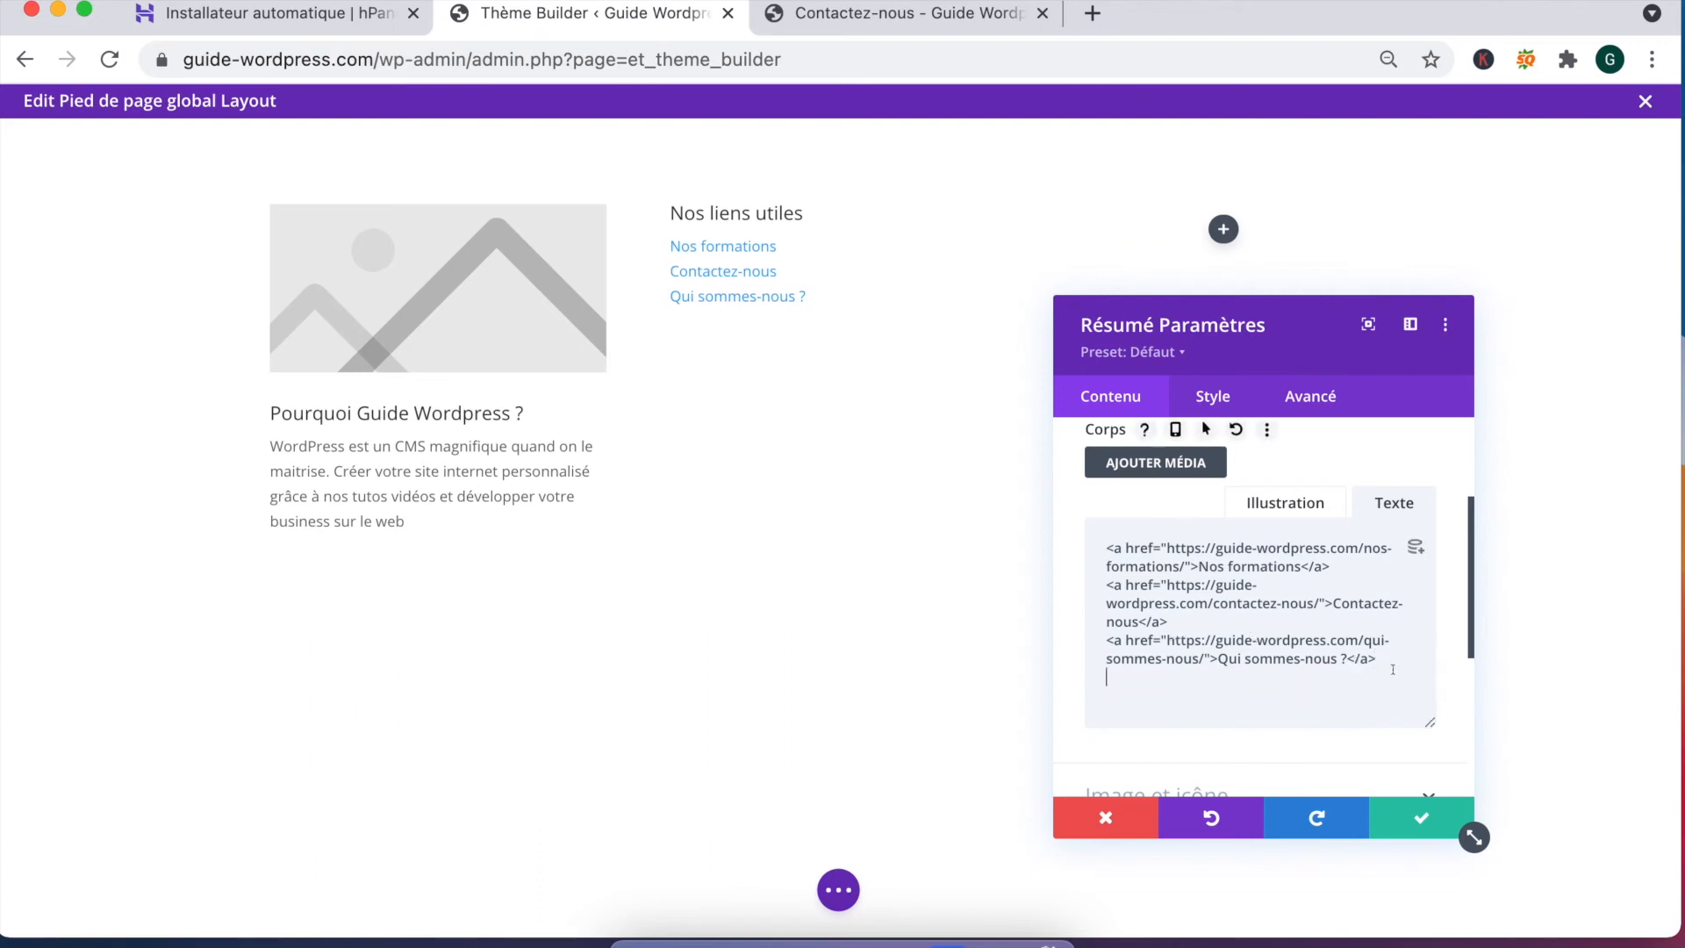
{"action": "key", "text": "super+v"}
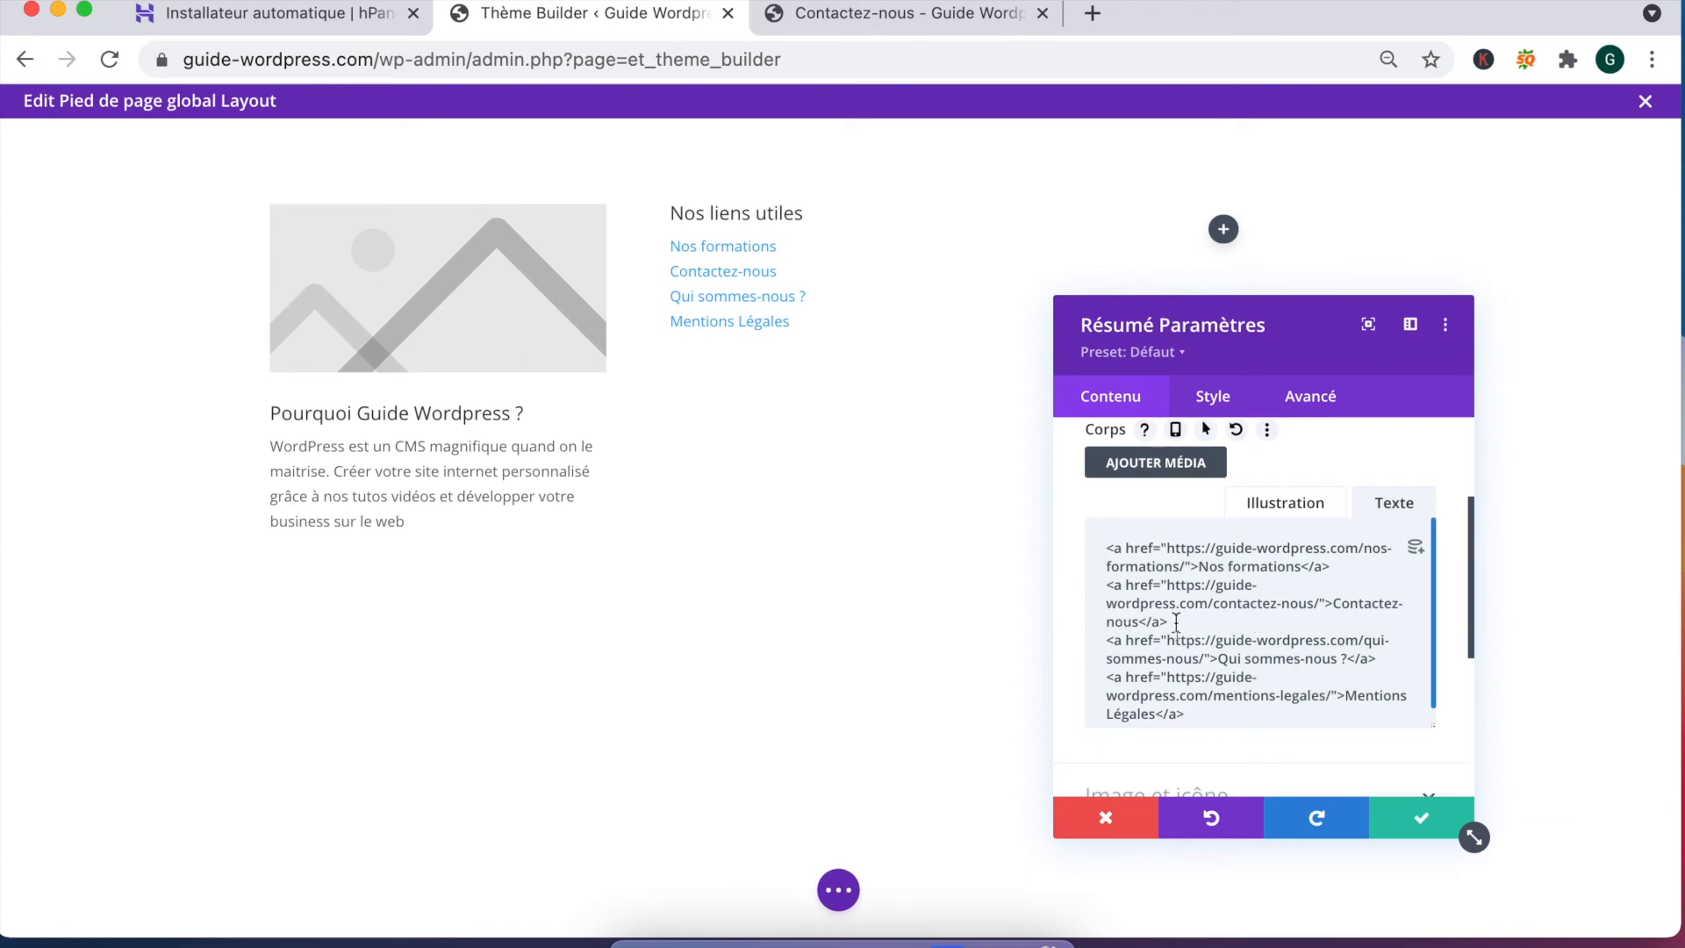
Step: Place the Qui sommes-nous ? link right after Nos formations and apply the module changes
{"action": "left_click_drag", "start_coordinate": [1105, 639], "coordinate": [1383, 659]}
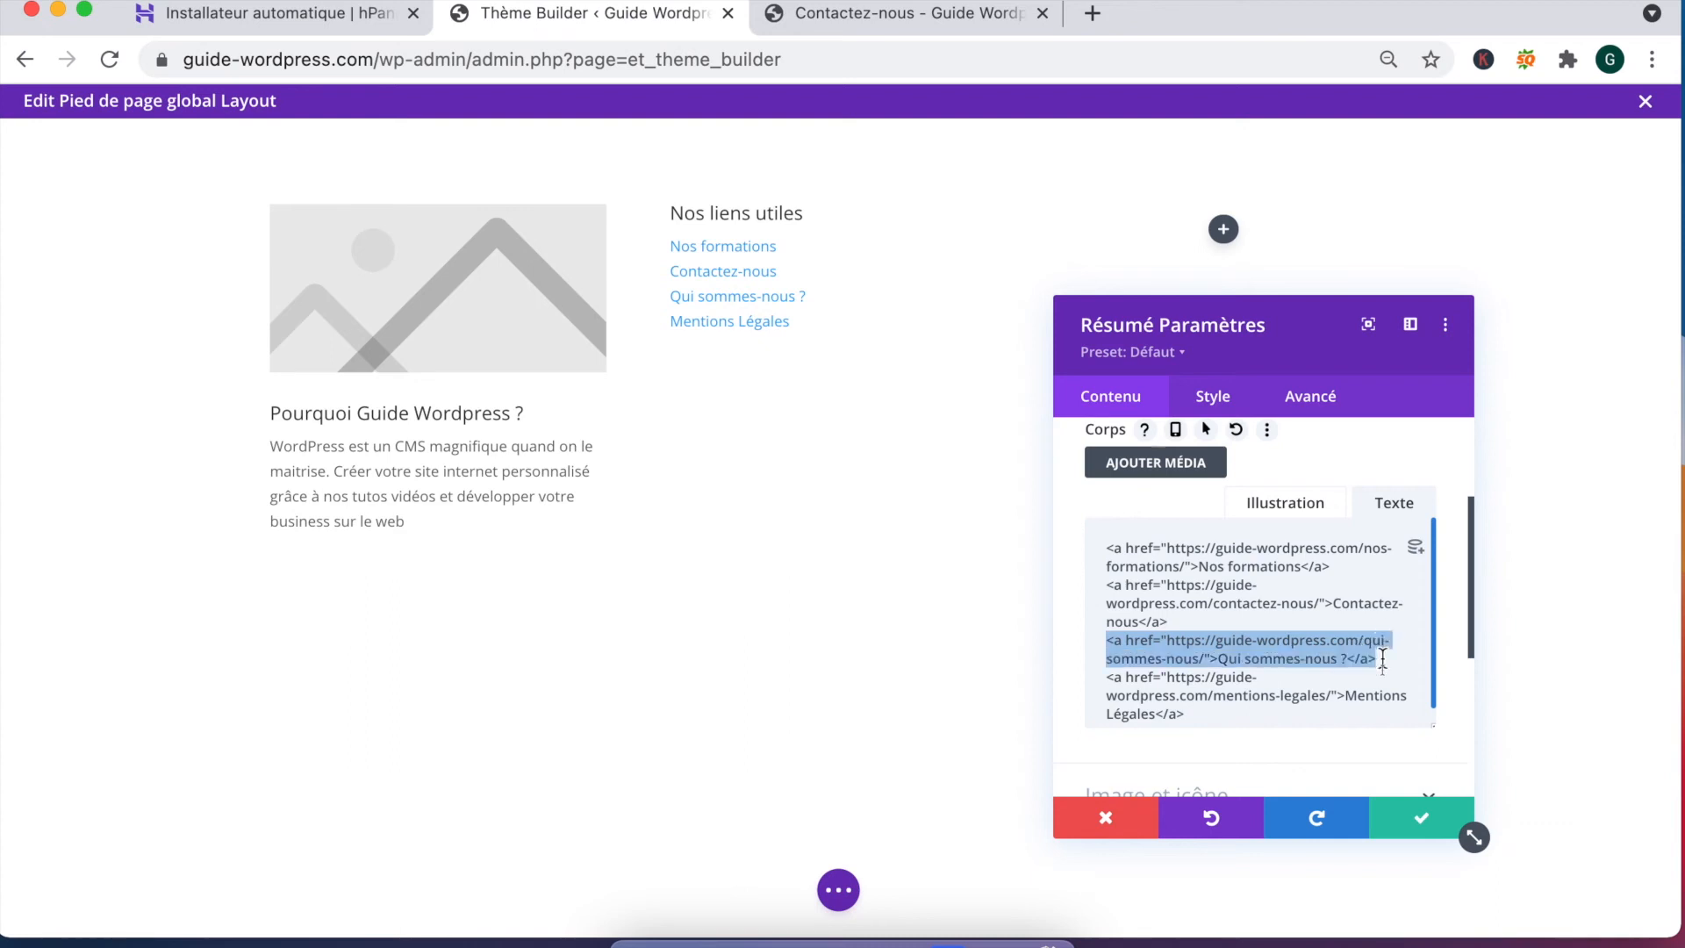
{"action": "key", "text": "BackSpace"}
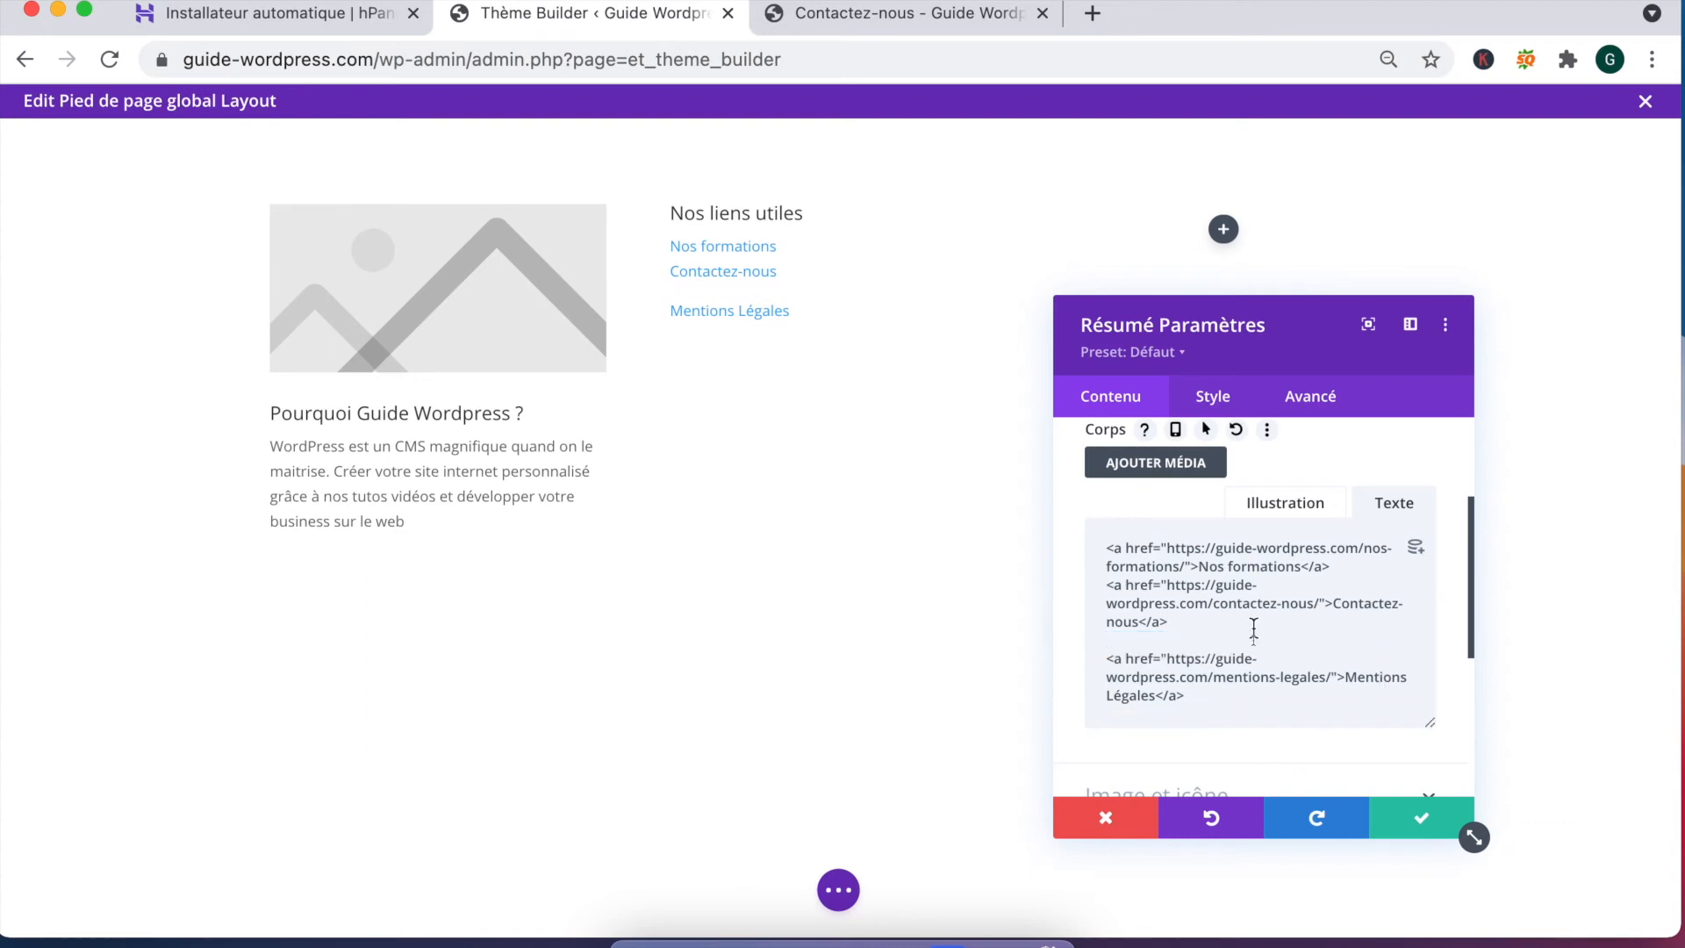
{"action": "key", "text": "BackSpace"}
{"action": "scroll", "coordinate": [1299, 627], "scroll_direction": "up", "scroll_amount": 2}
{"action": "key", "text": "Return"}
{"action": "key", "text": "ctrl+v"}
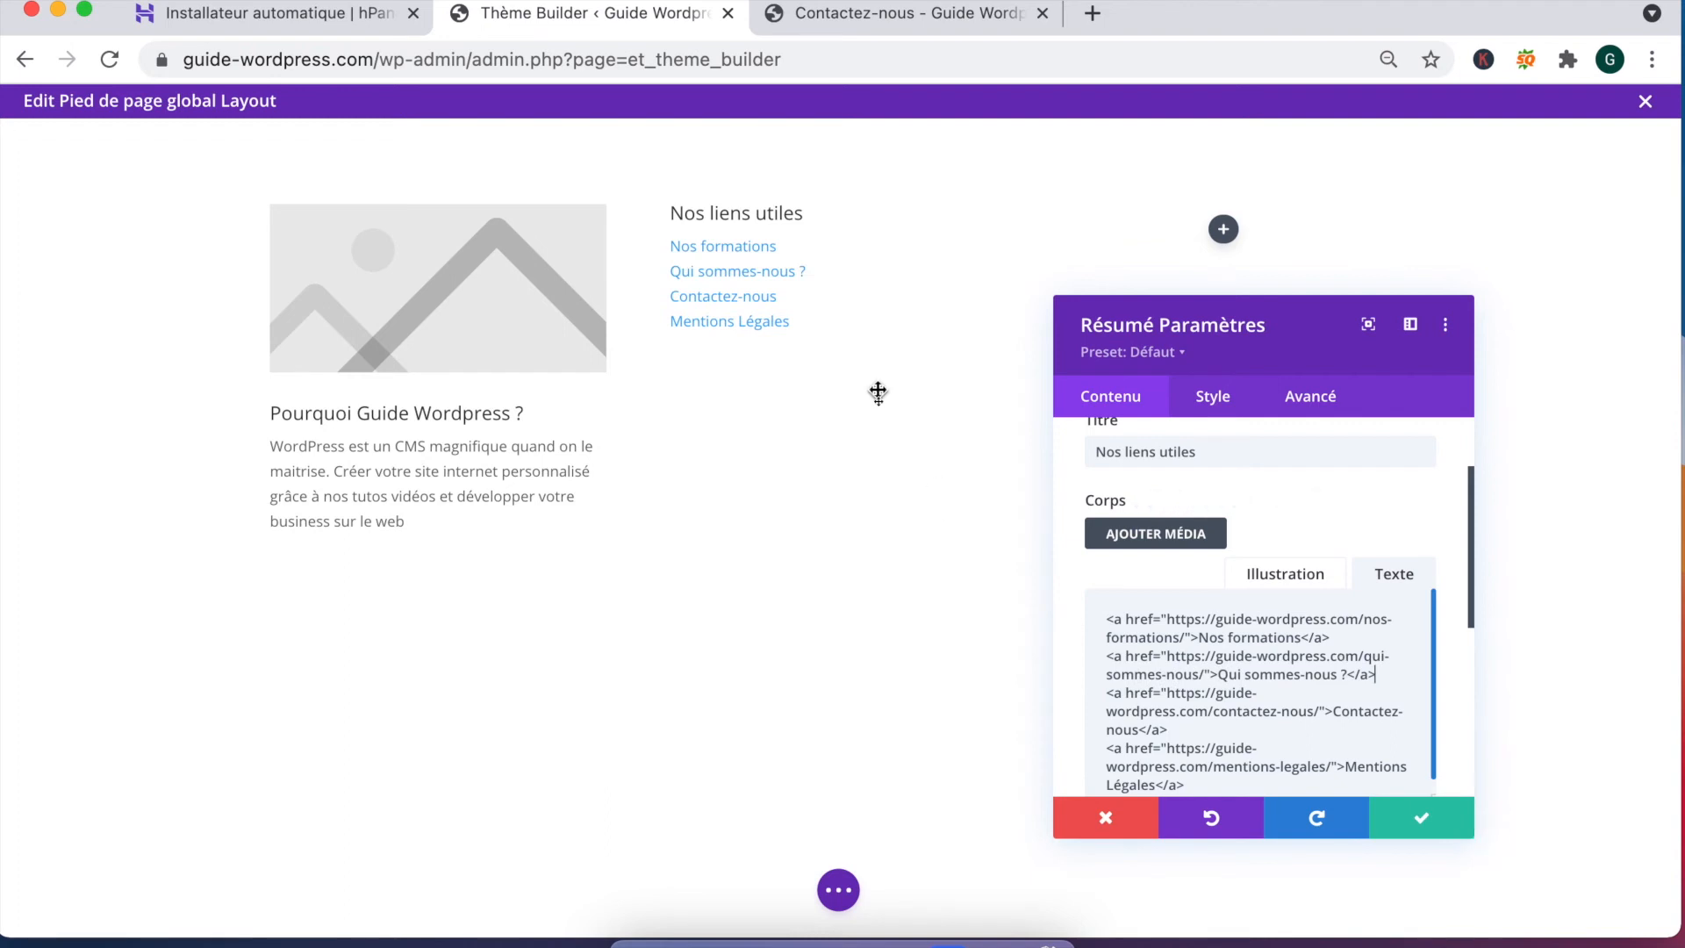
{"action": "left_click", "coordinate": [1420, 818]}
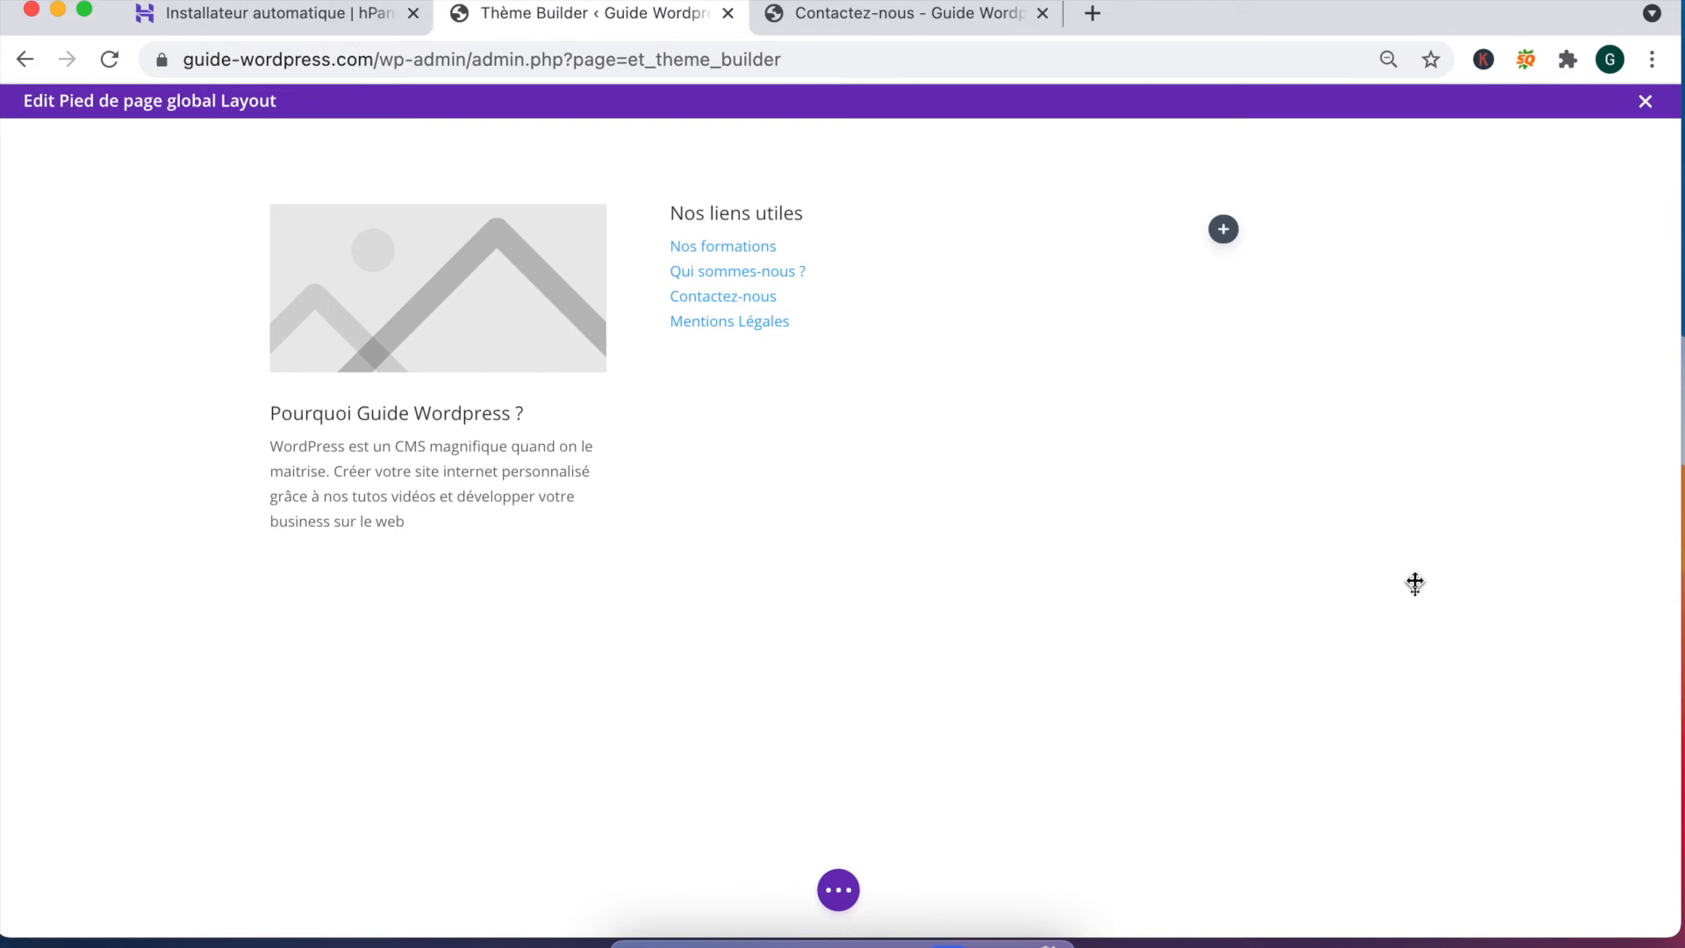
Step: Add a 'Suivez-nous sur les réseaux' social follow module to the right footer column
{"action": "left_click", "coordinate": [1223, 229]}
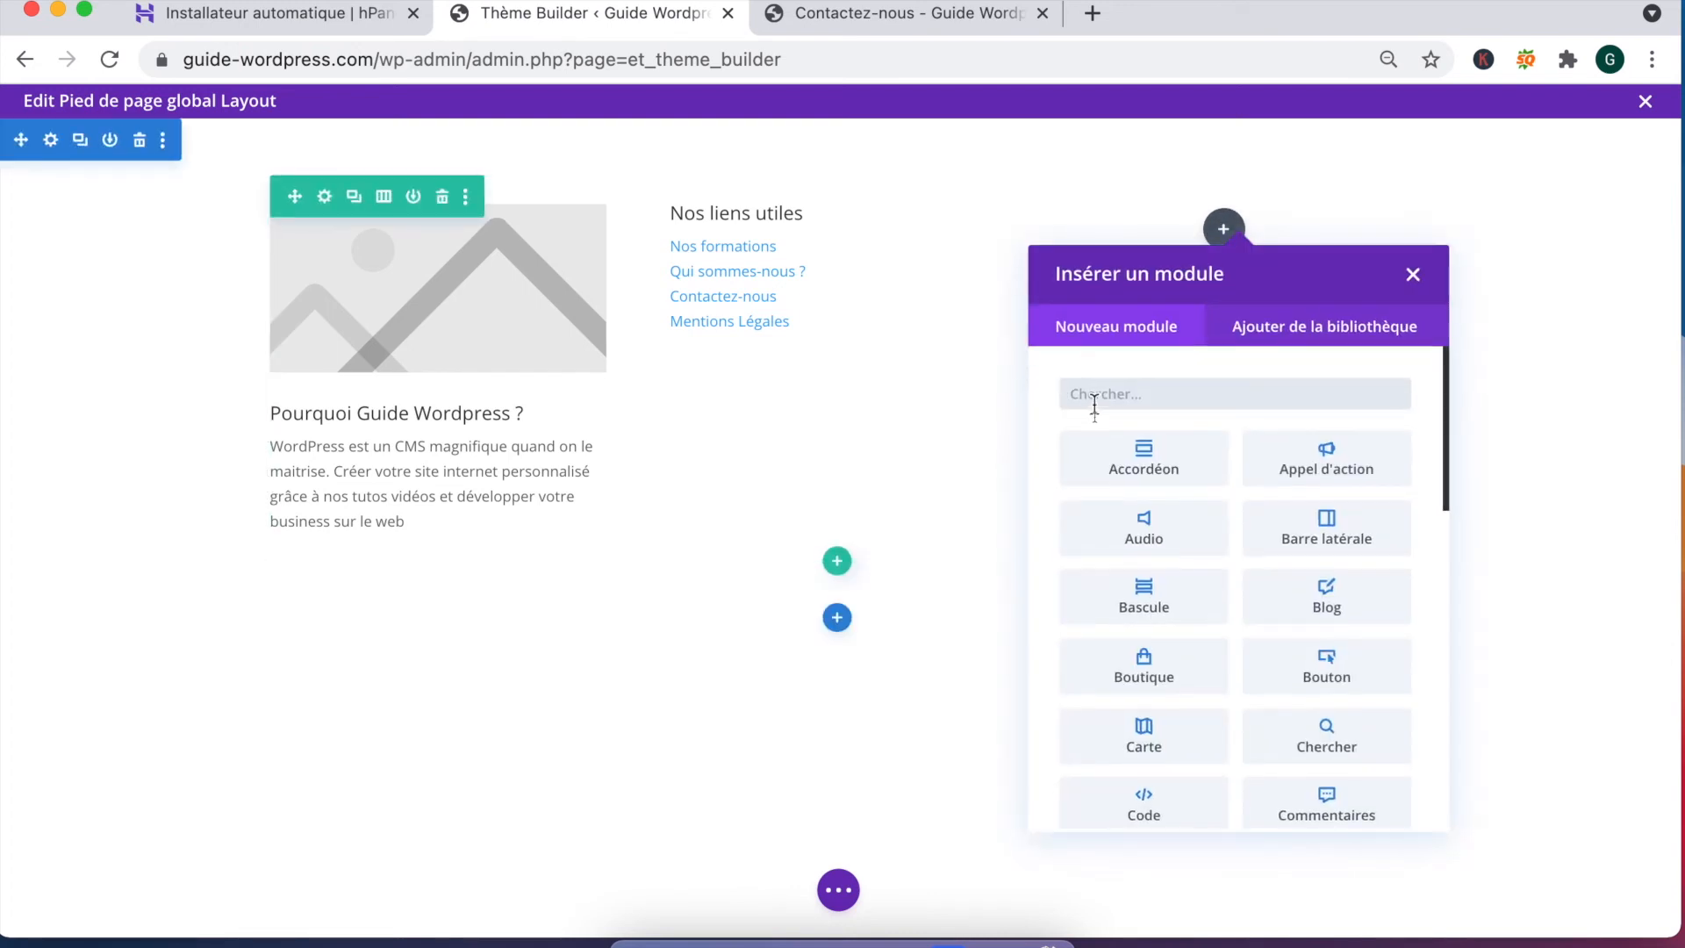
{"action": "type", "text": "suivez"}
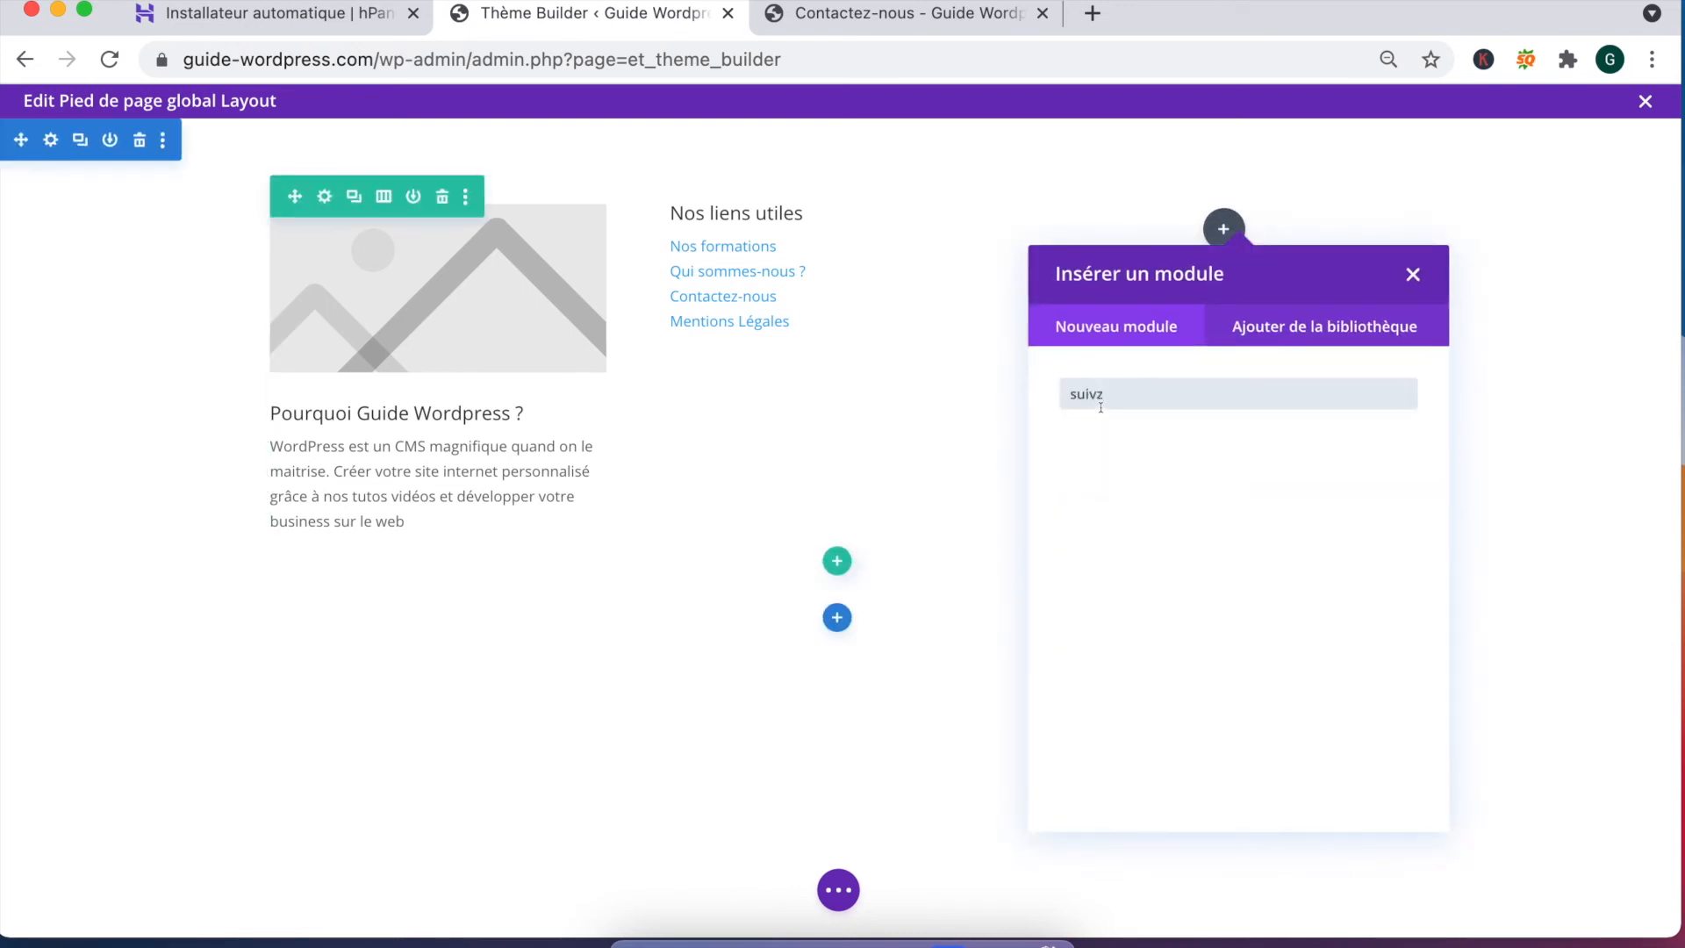
{"action": "left_click", "coordinate": [1157, 474]}
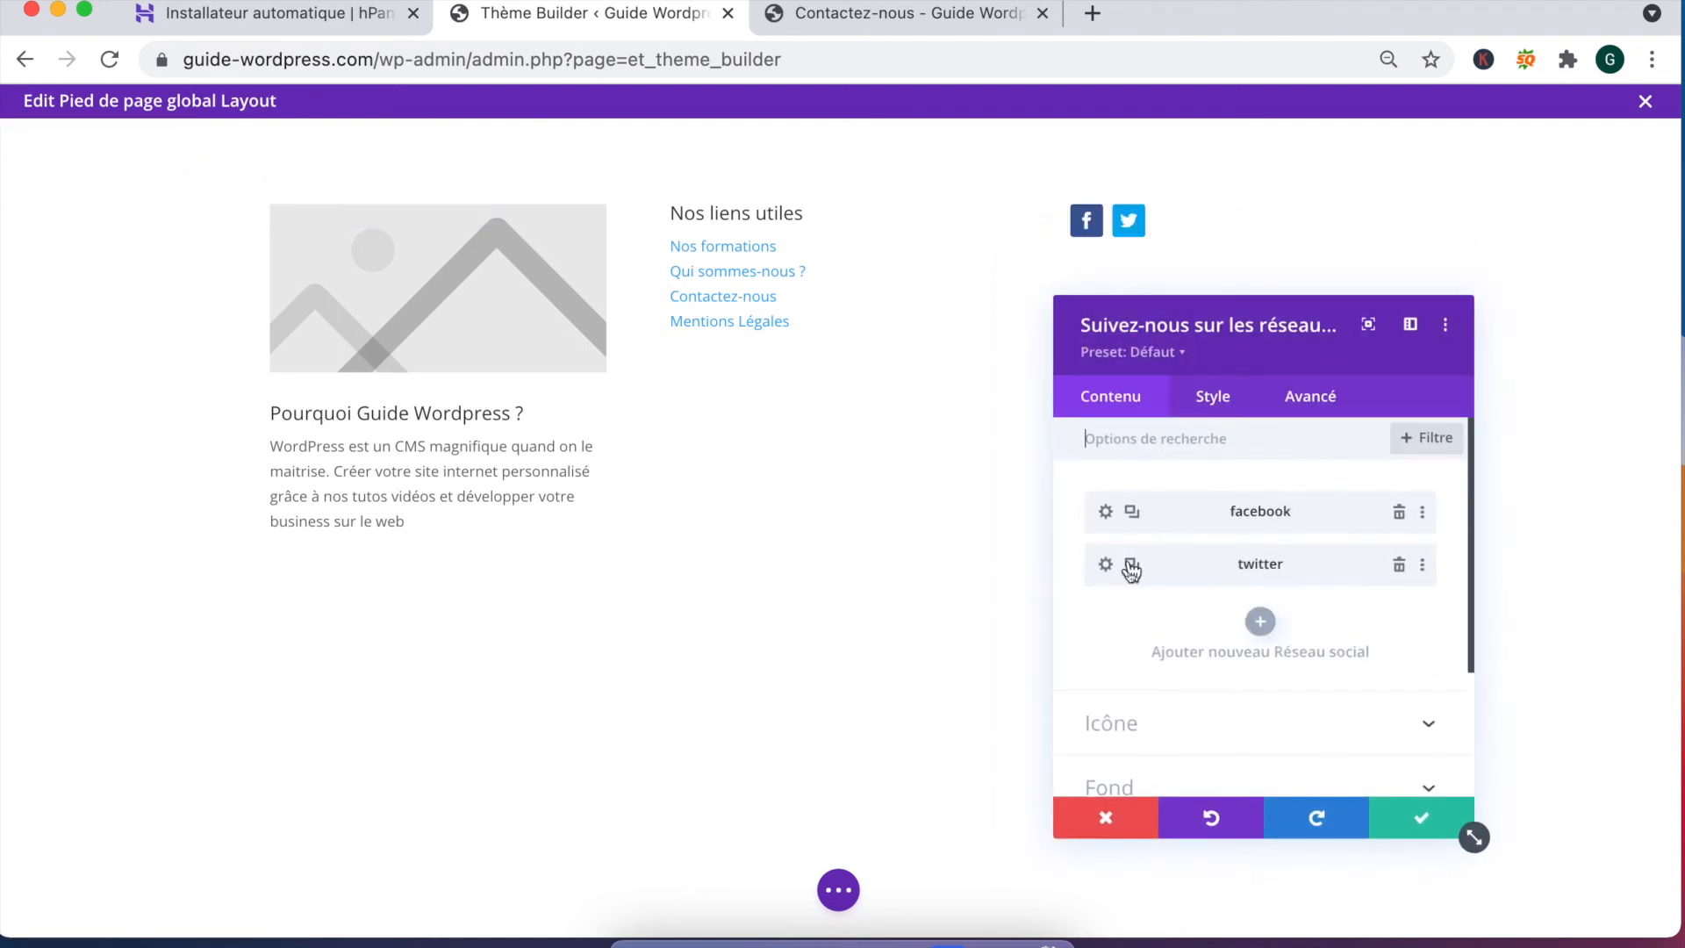
Step: Add a YouTube network to the follow module, confirm it, and save the footer layout
{"action": "left_click", "coordinate": [1260, 622]}
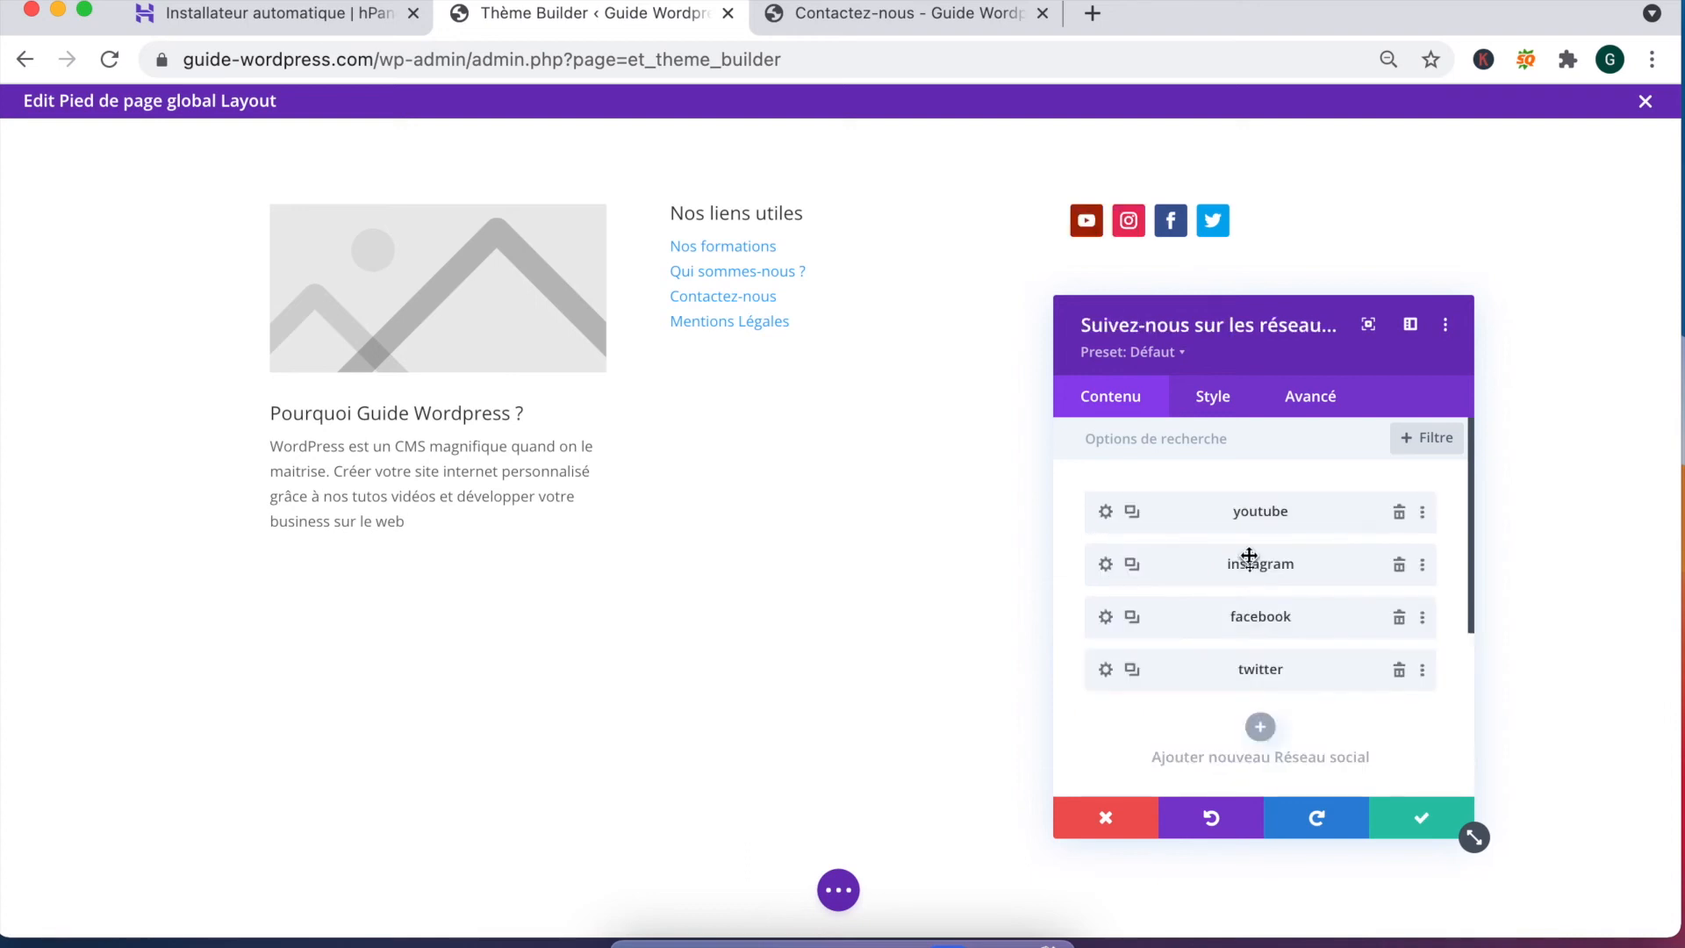
{"action": "left_click", "coordinate": [1106, 516]}
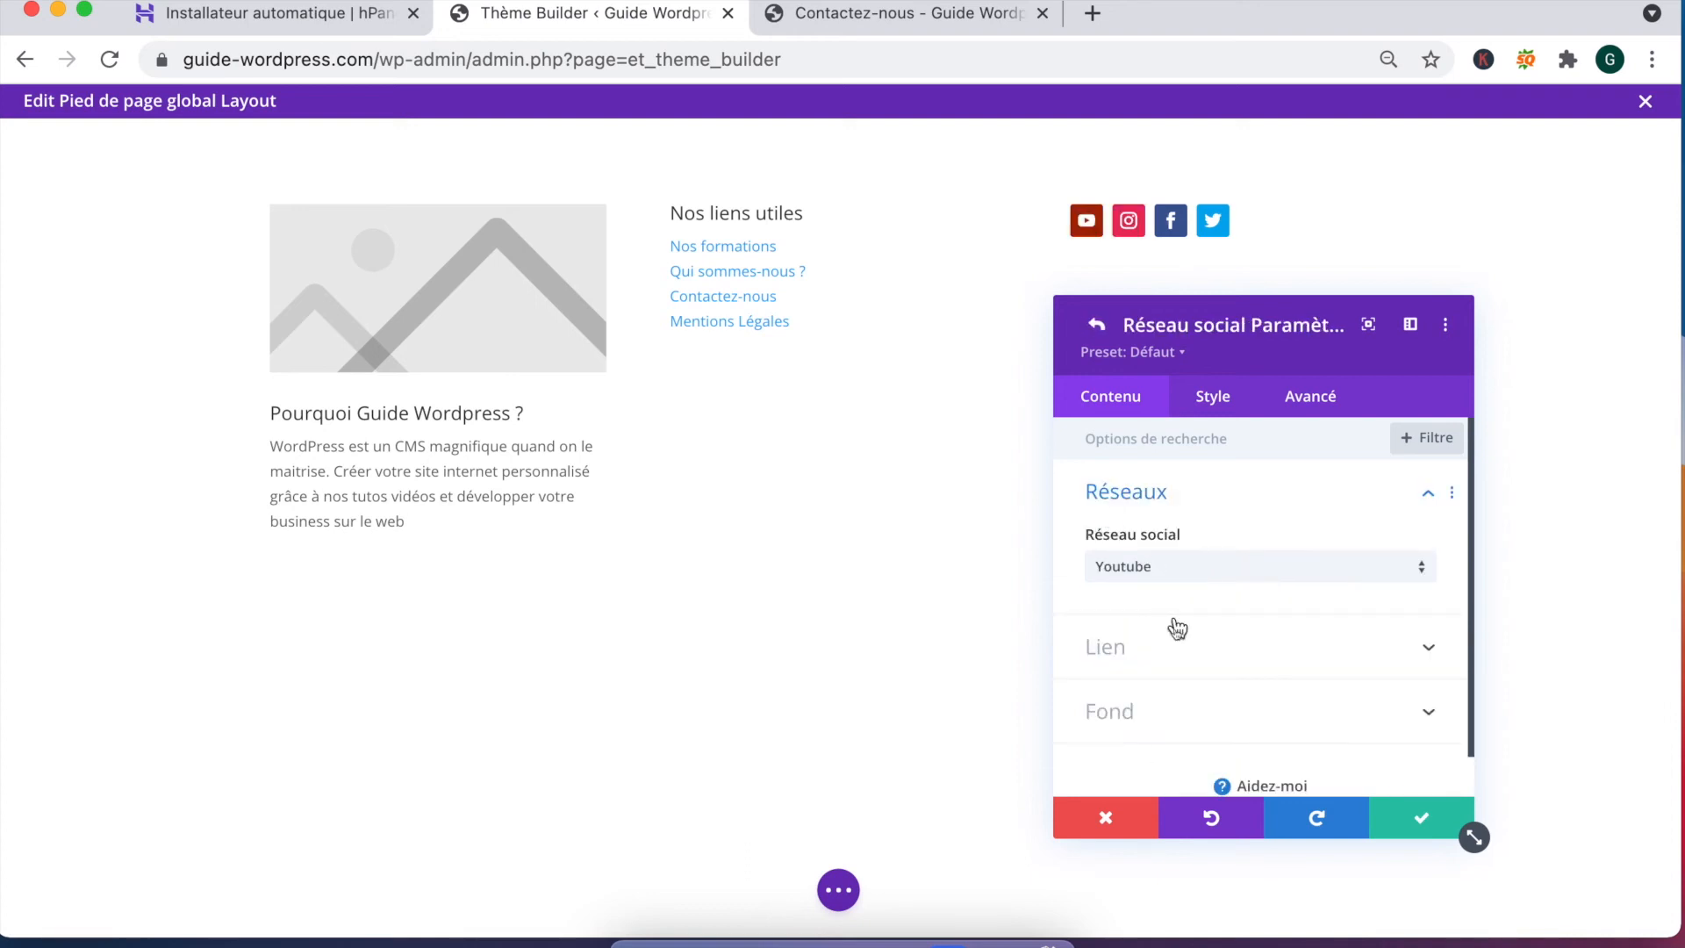
{"action": "left_click", "coordinate": [1173, 646]}
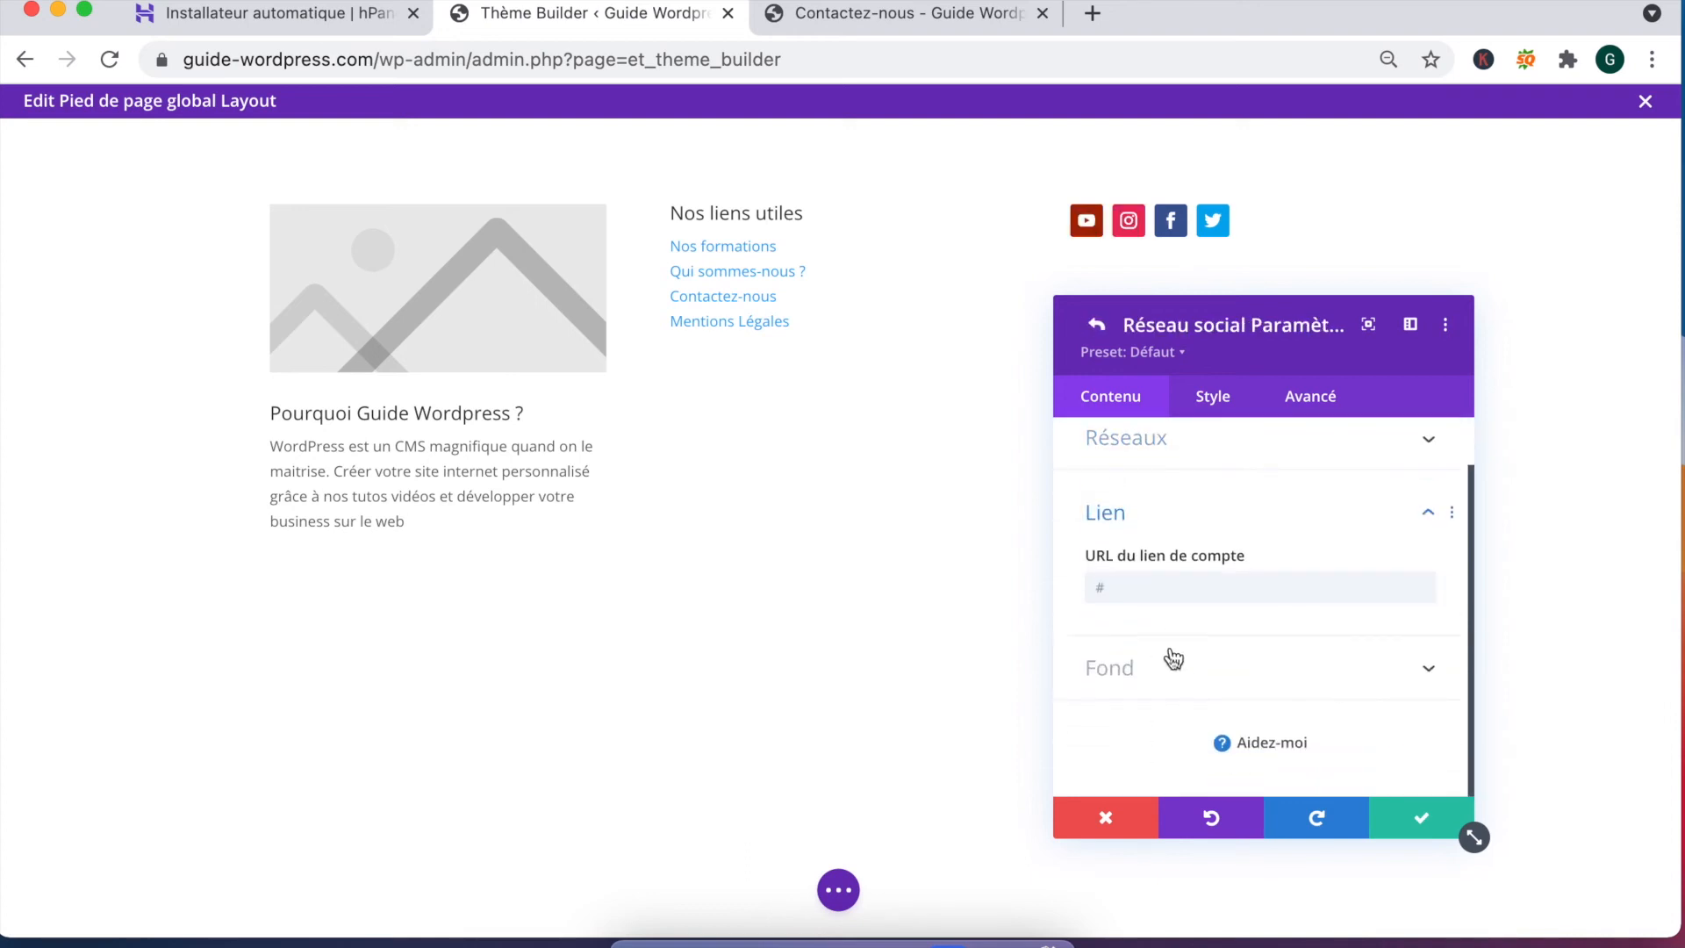
{"action": "left_click", "coordinate": [1097, 324]}
{"action": "scroll", "coordinate": [1201, 501], "scroll_direction": "up", "scroll_amount": 2}
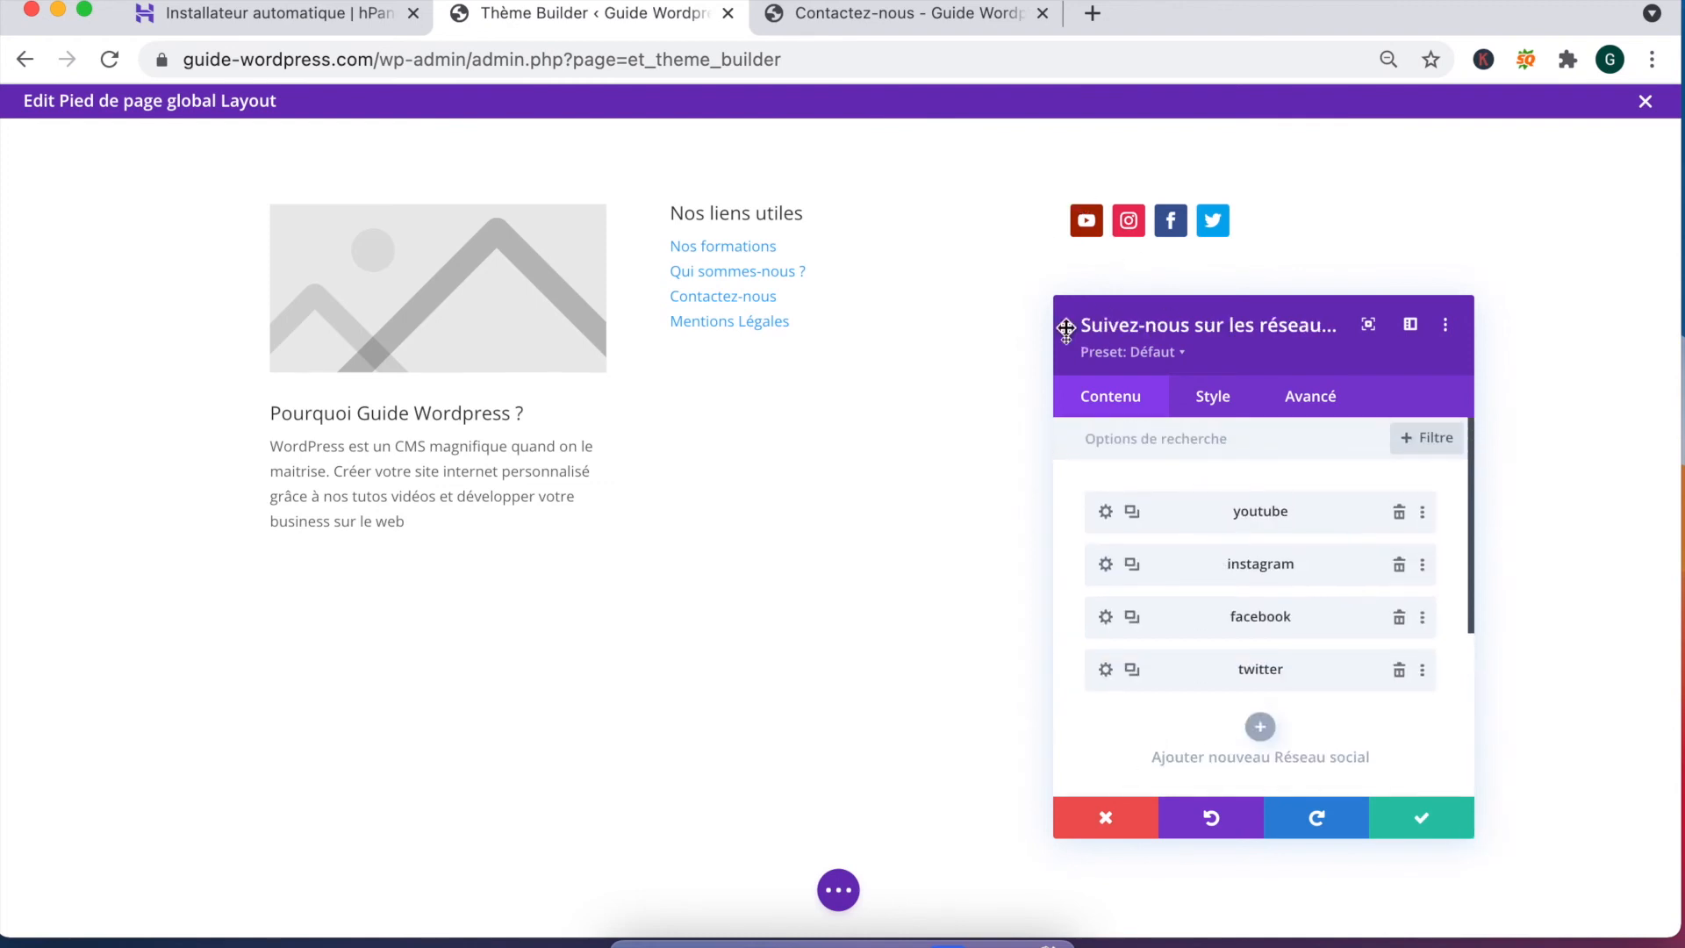
{"action": "scroll", "coordinate": [1237, 702], "scroll_direction": "down", "scroll_amount": 5}
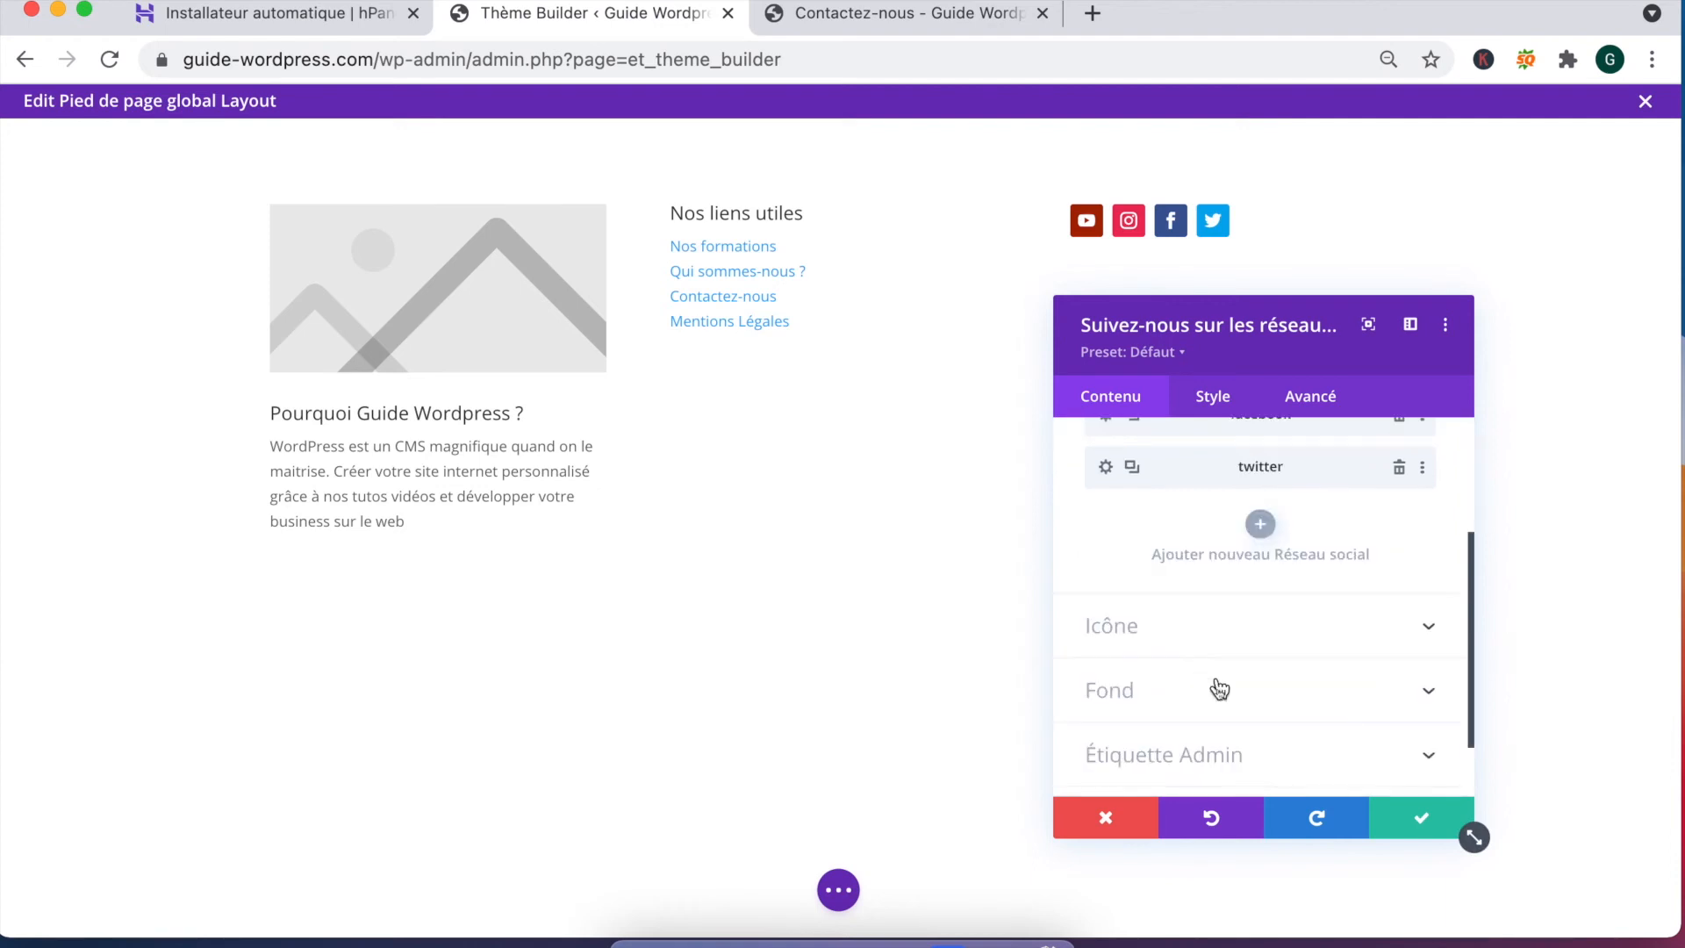
{"action": "left_click", "coordinate": [1419, 820]}
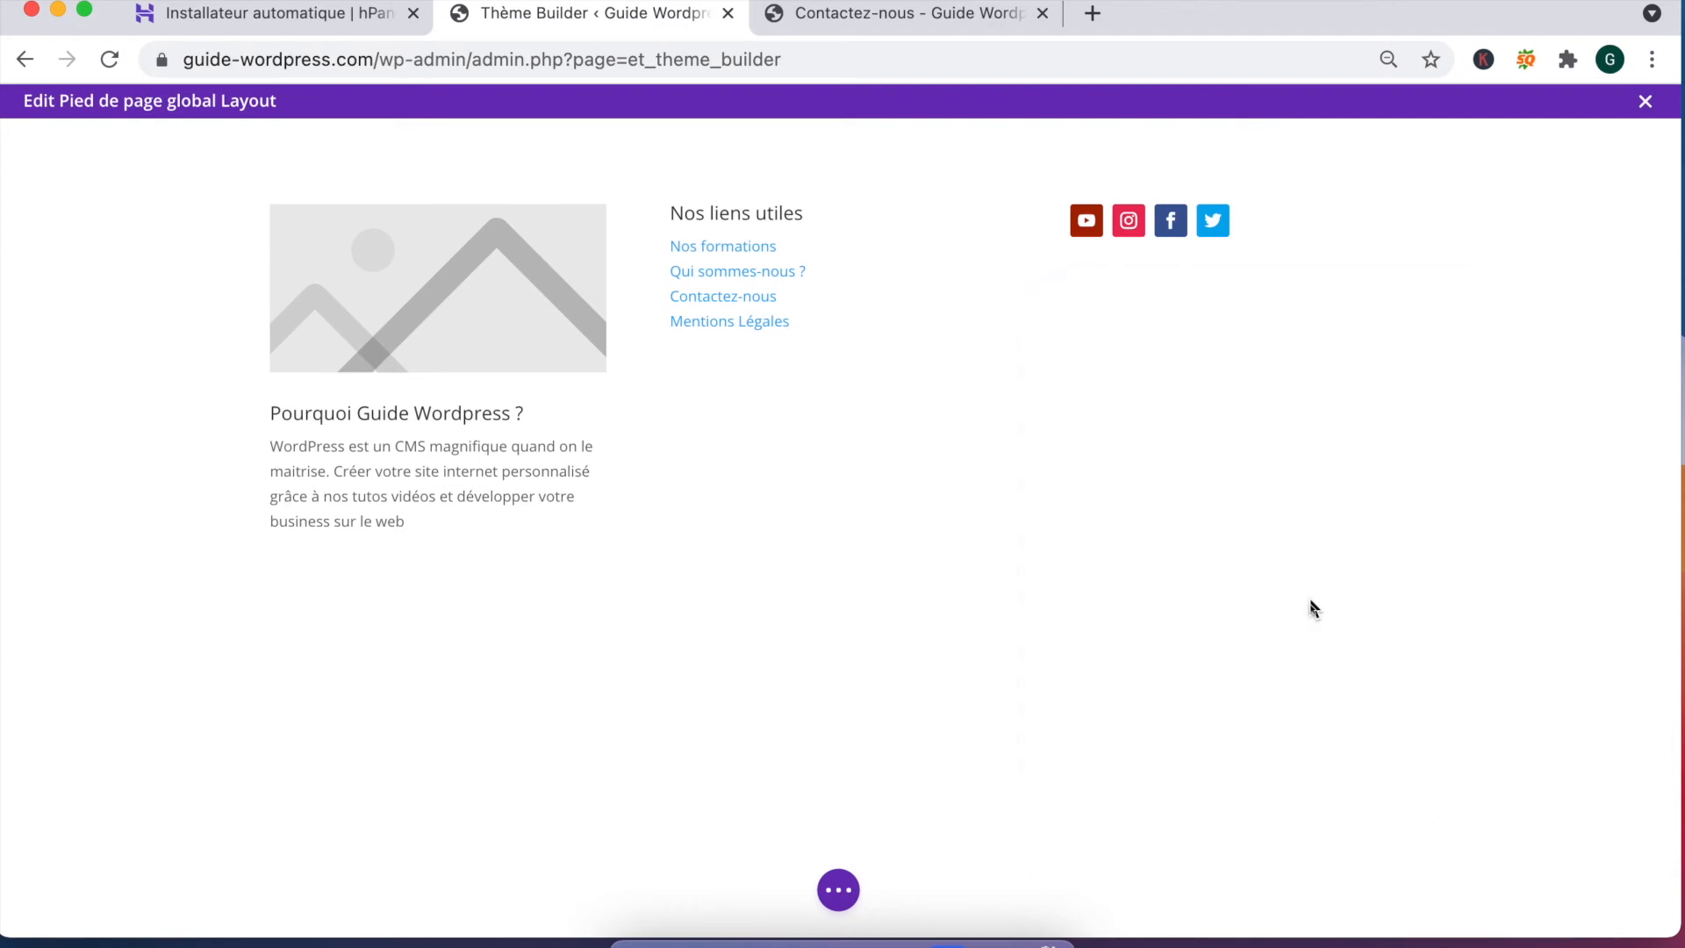
{"action": "left_click", "coordinate": [838, 889]}
{"action": "left_click", "coordinate": [1587, 900]}
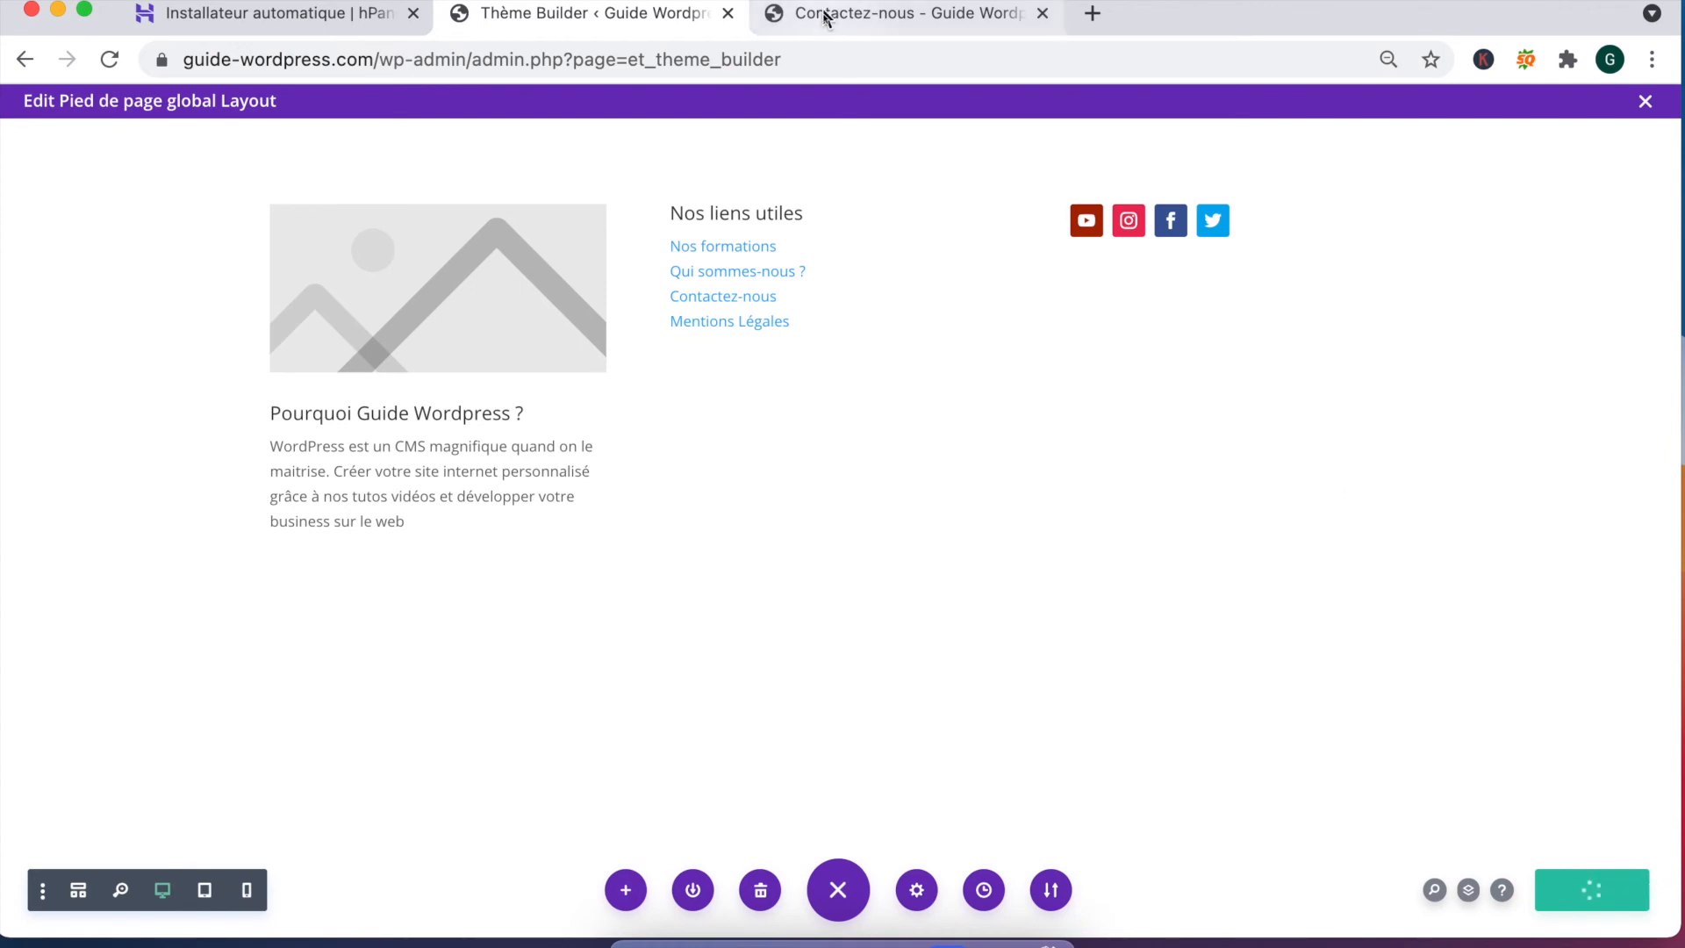
Step: Give the footer section a near-black rgba(10,5,4,0.9) background colour
{"action": "left_click", "coordinate": [1227, 603]}
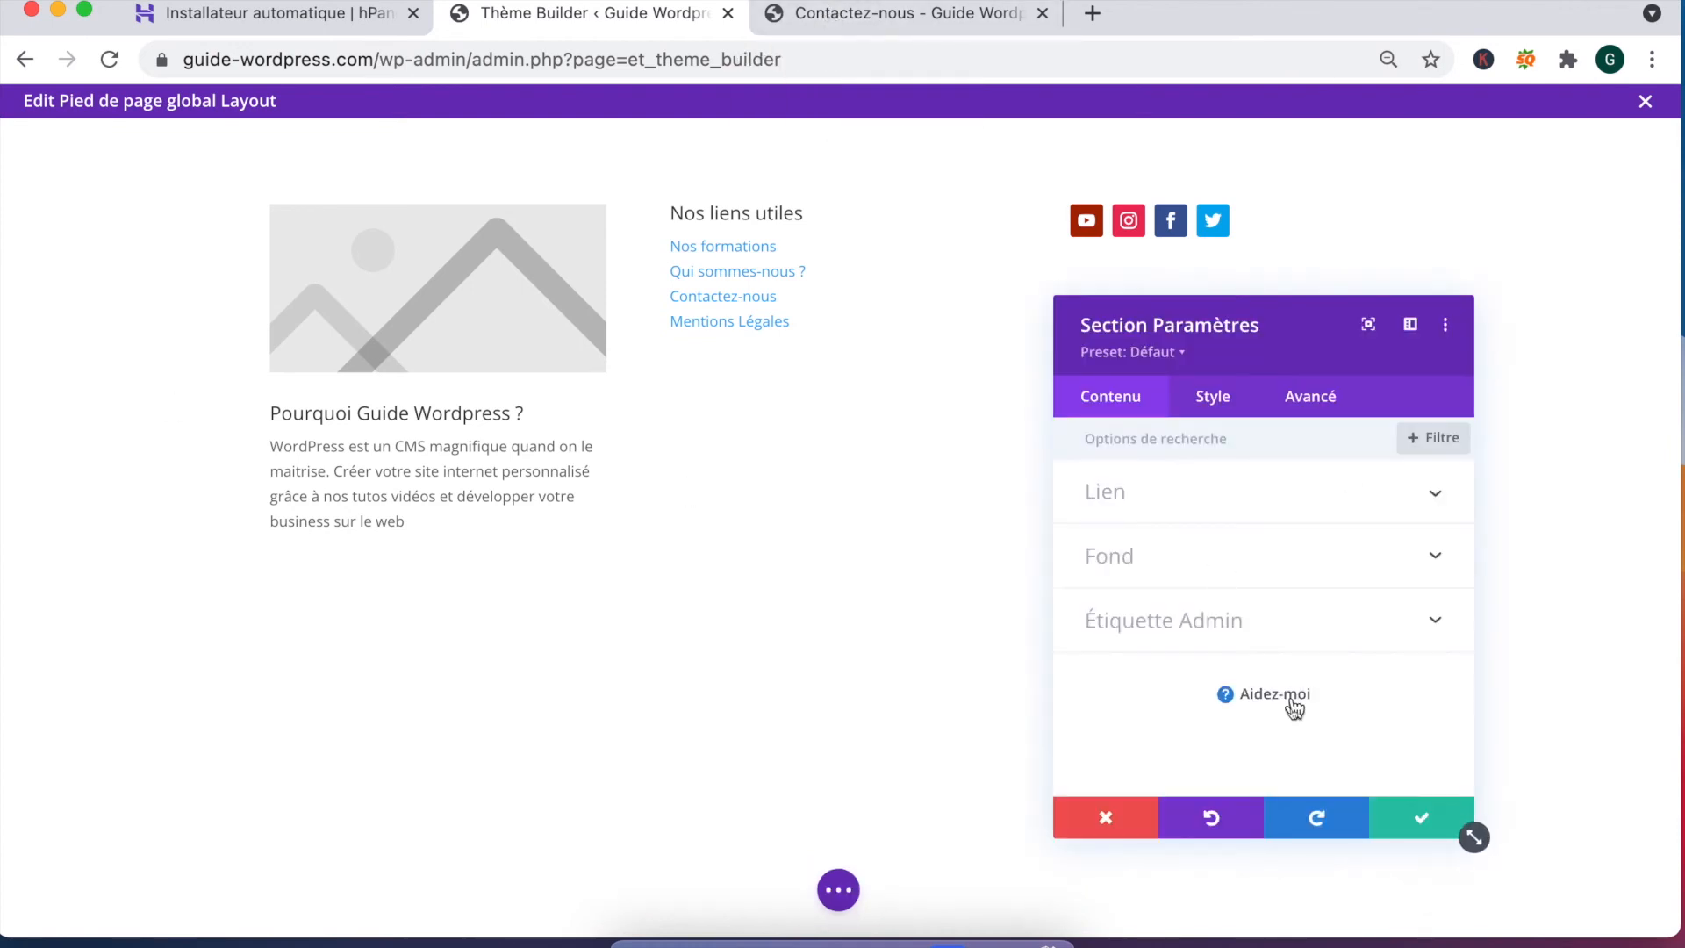
{"action": "left_click", "coordinate": [1106, 821]}
{"action": "mouse_move", "coordinate": [15, 136]}
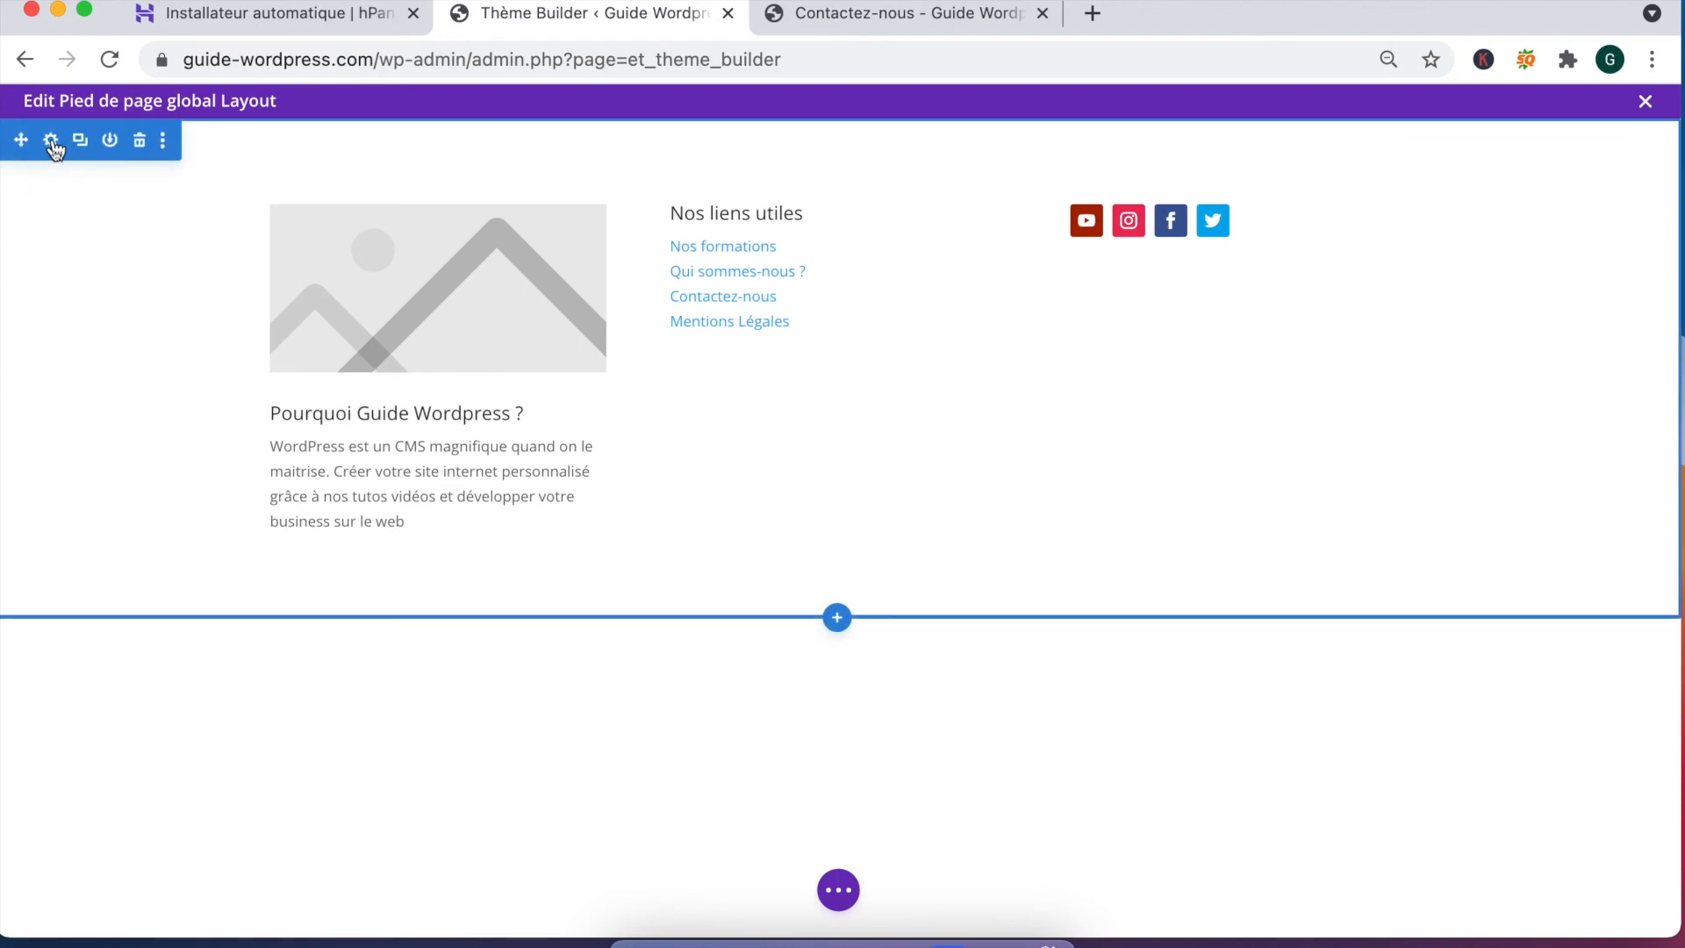
{"action": "left_click", "coordinate": [51, 142]}
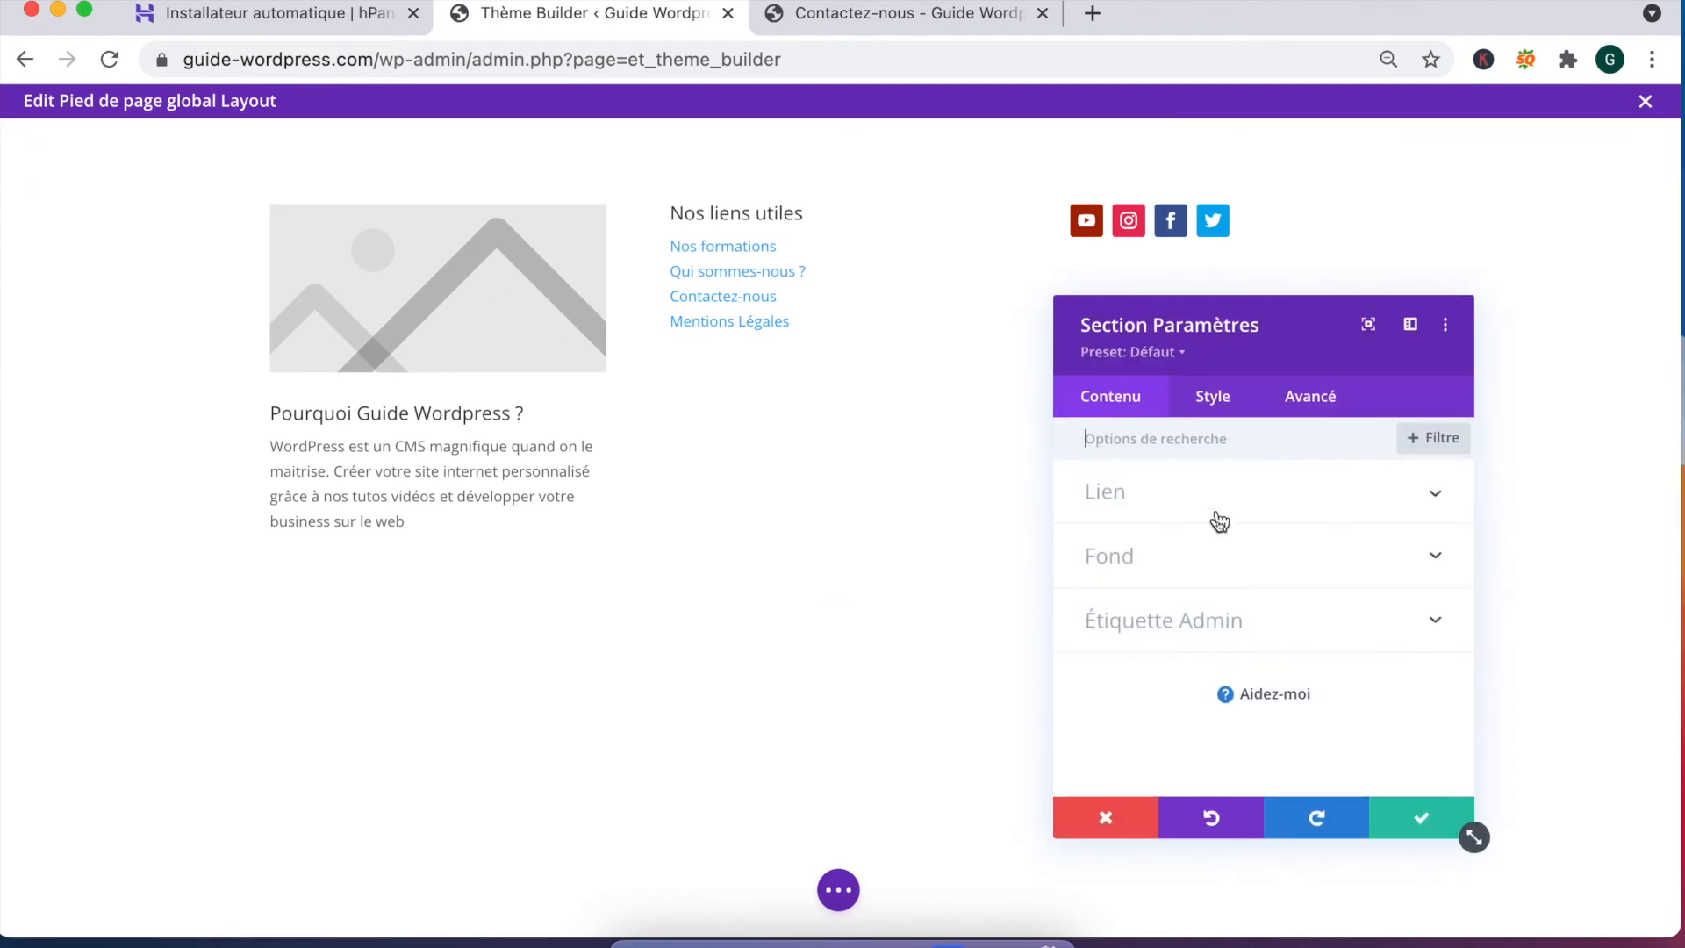
{"action": "left_click", "coordinate": [1171, 563]}
{"action": "left_click", "coordinate": [1243, 597]}
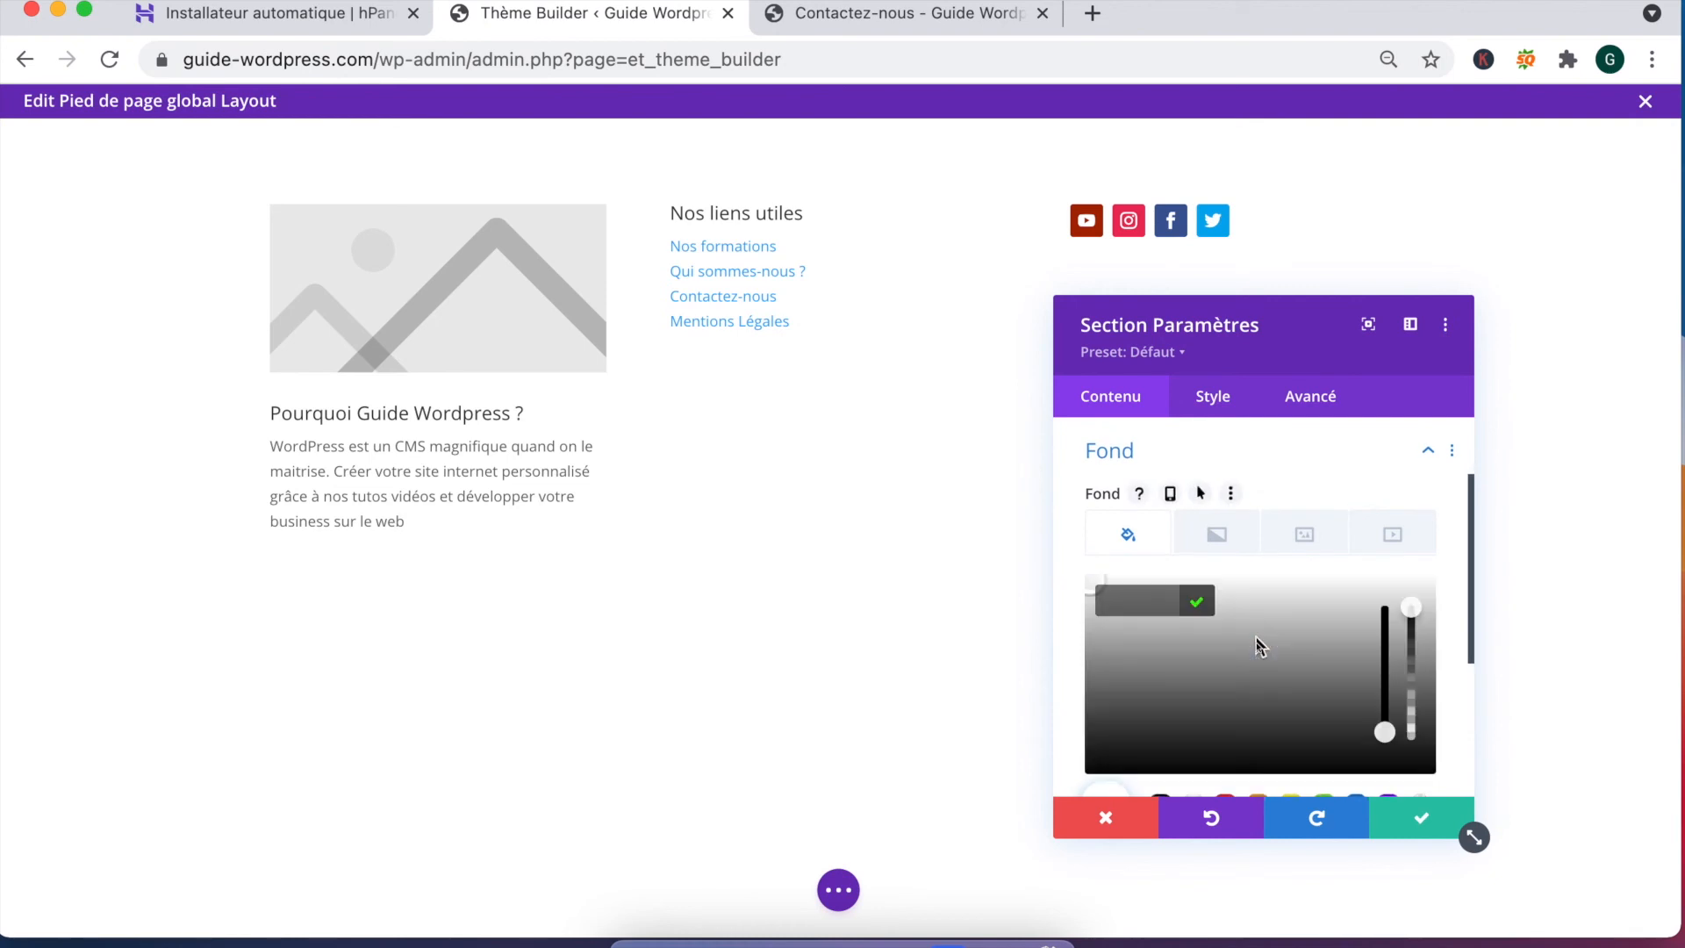
{"action": "left_click", "coordinate": [1122, 771]}
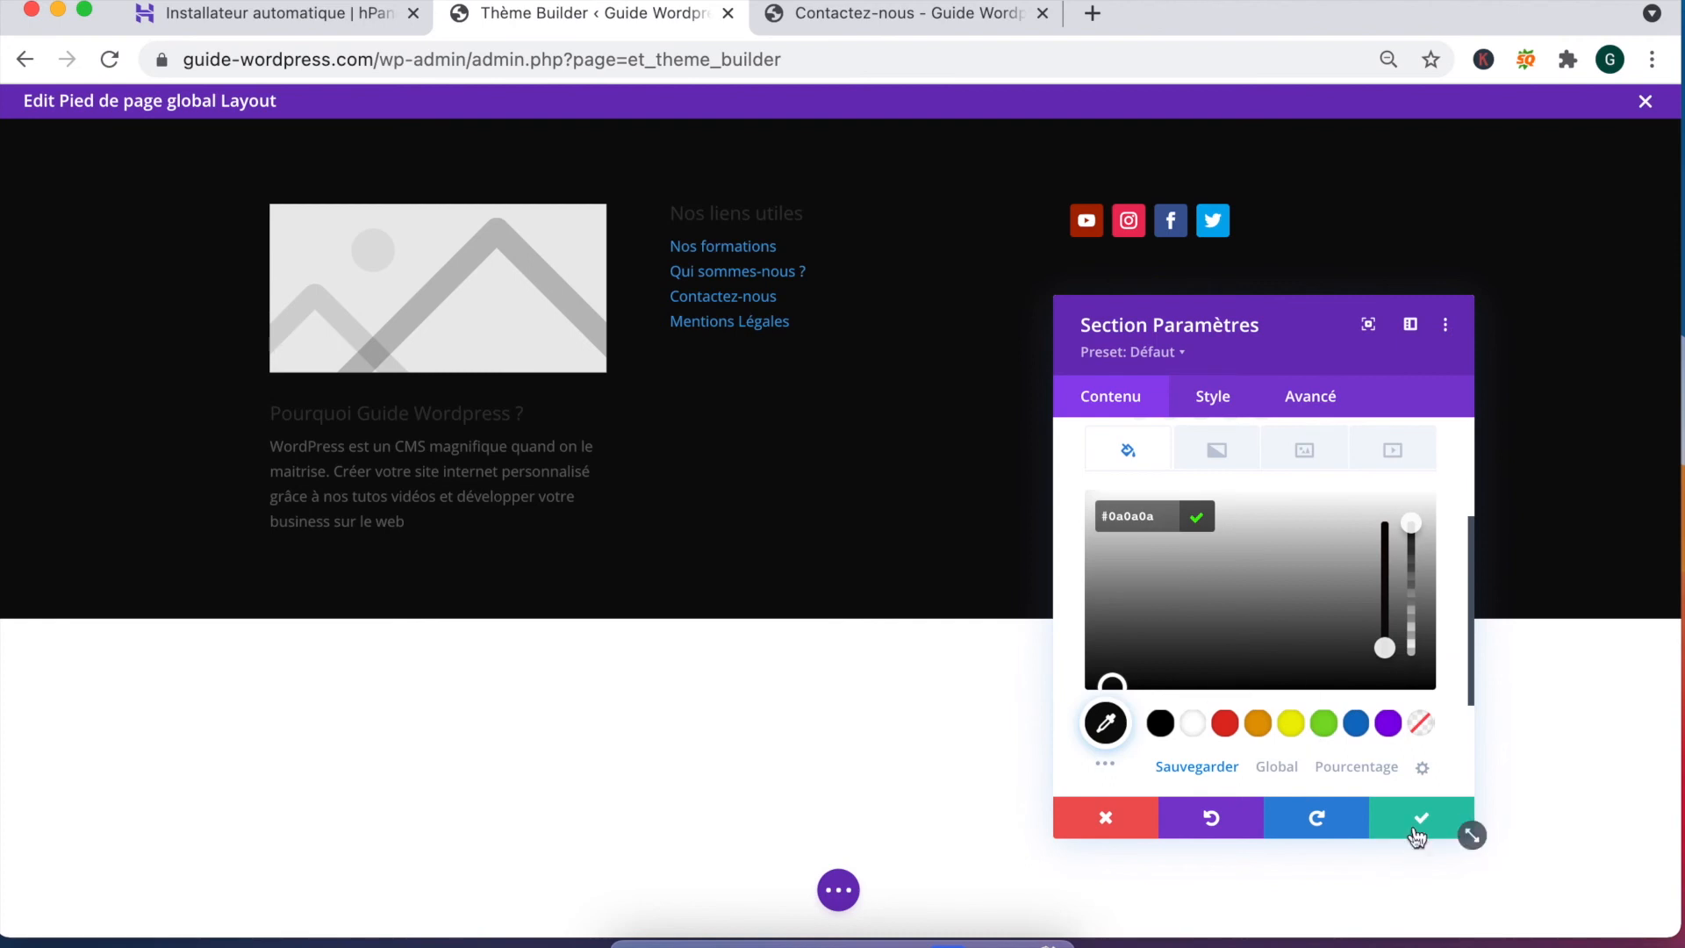
{"action": "left_click_drag", "start_coordinate": [1385, 648], "coordinate": [1408, 549]}
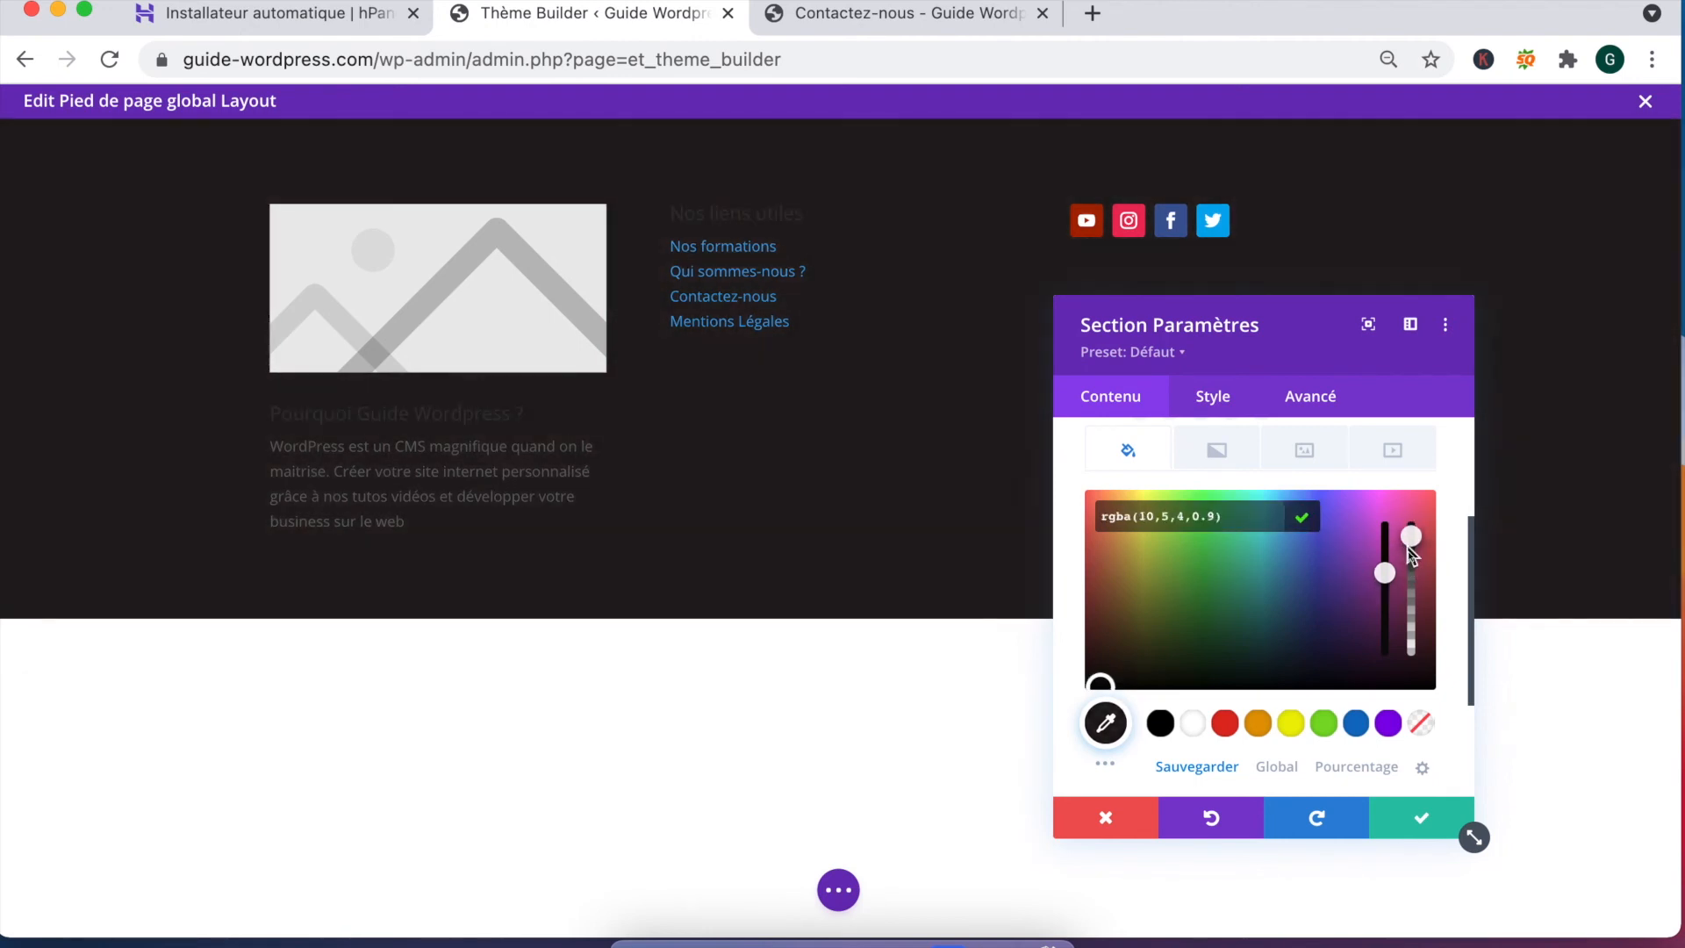
{"action": "left_click", "coordinate": [1422, 818]}
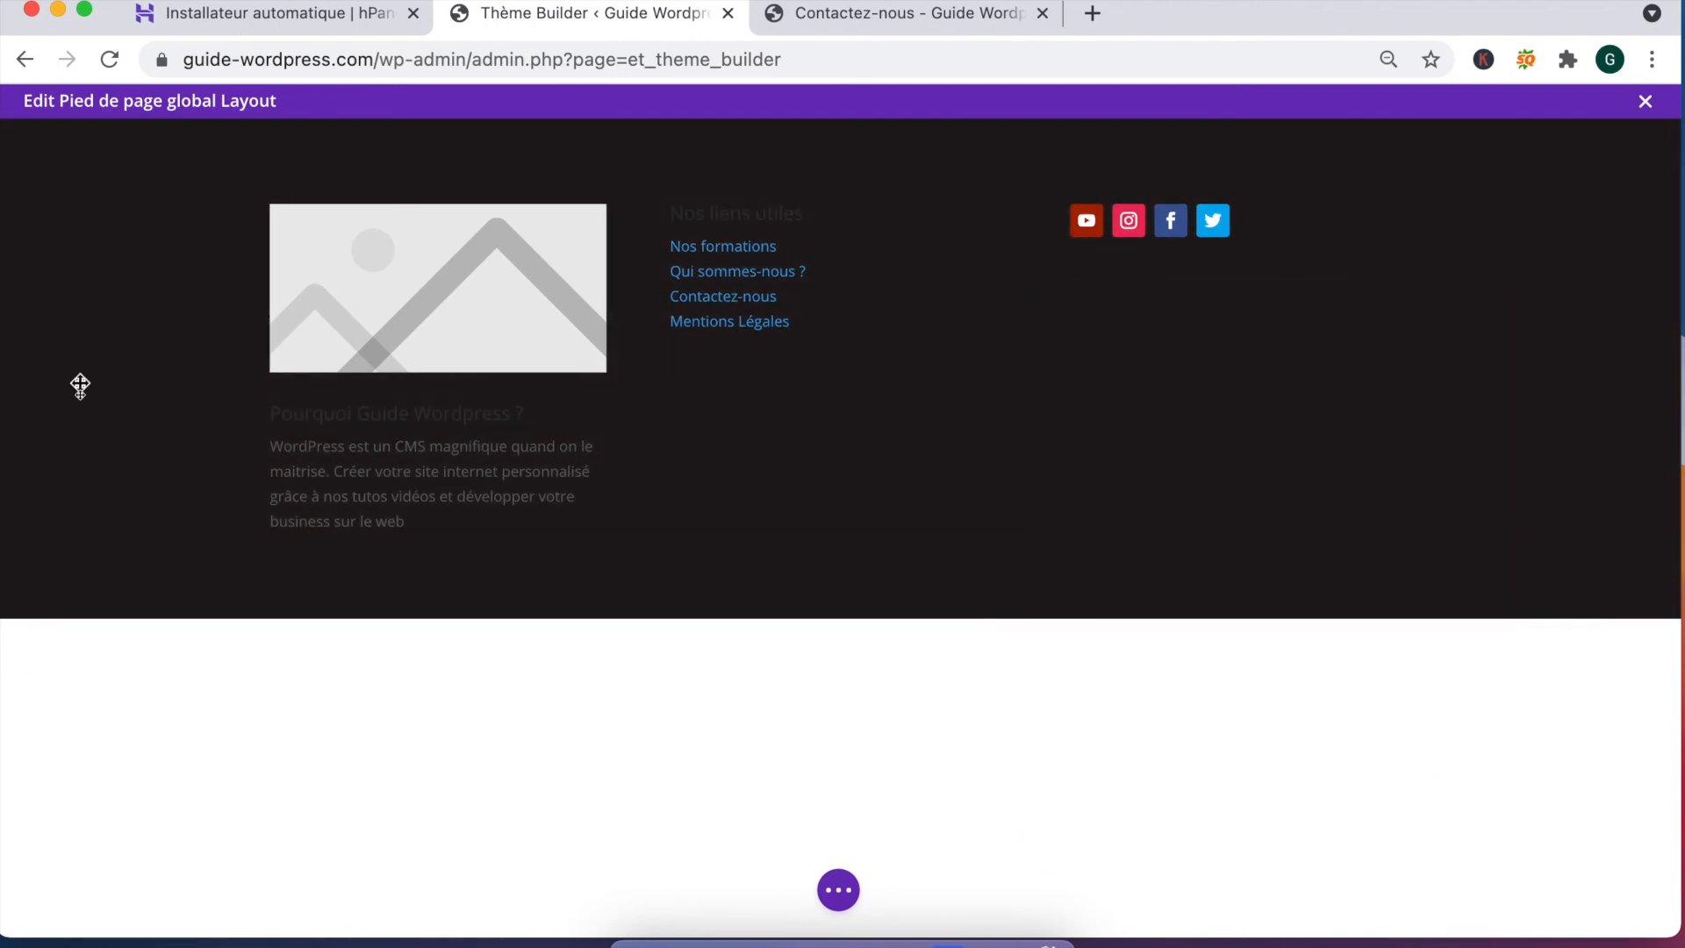
Step: Set the Nos liens utiles heading text colour to white
{"action": "left_click", "coordinate": [365, 439]}
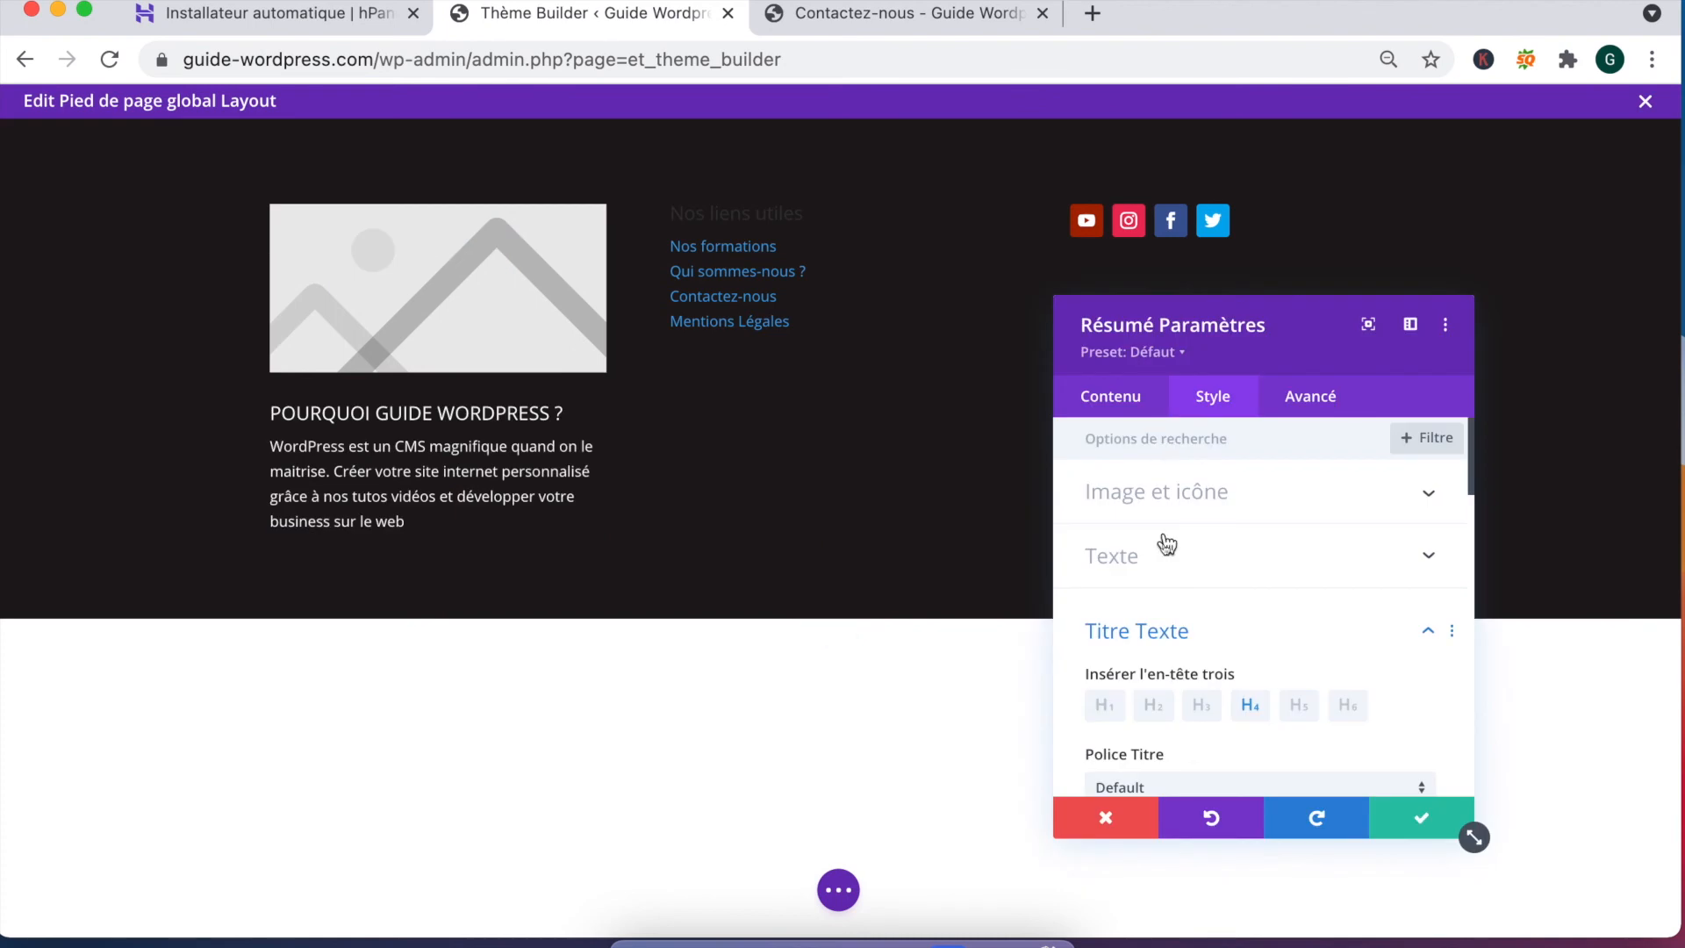
{"action": "scroll", "coordinate": [1177, 609], "scroll_direction": "down", "scroll_amount": 5}
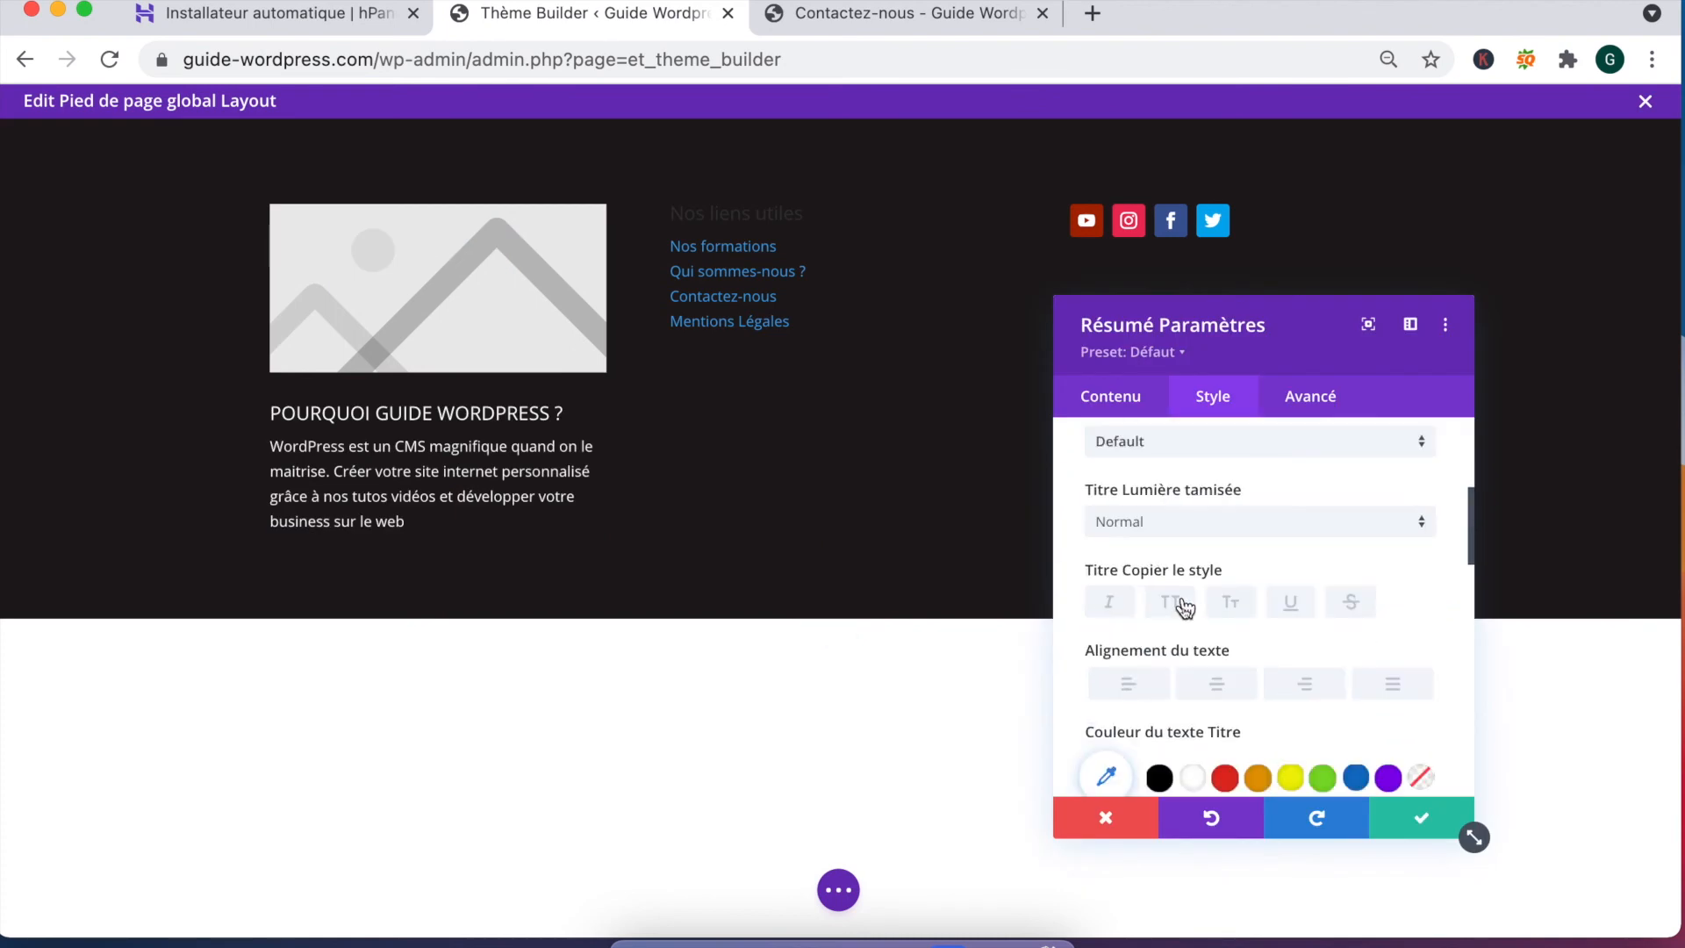
{"action": "scroll", "coordinate": [1220, 695], "scroll_direction": "down", "scroll_amount": 1}
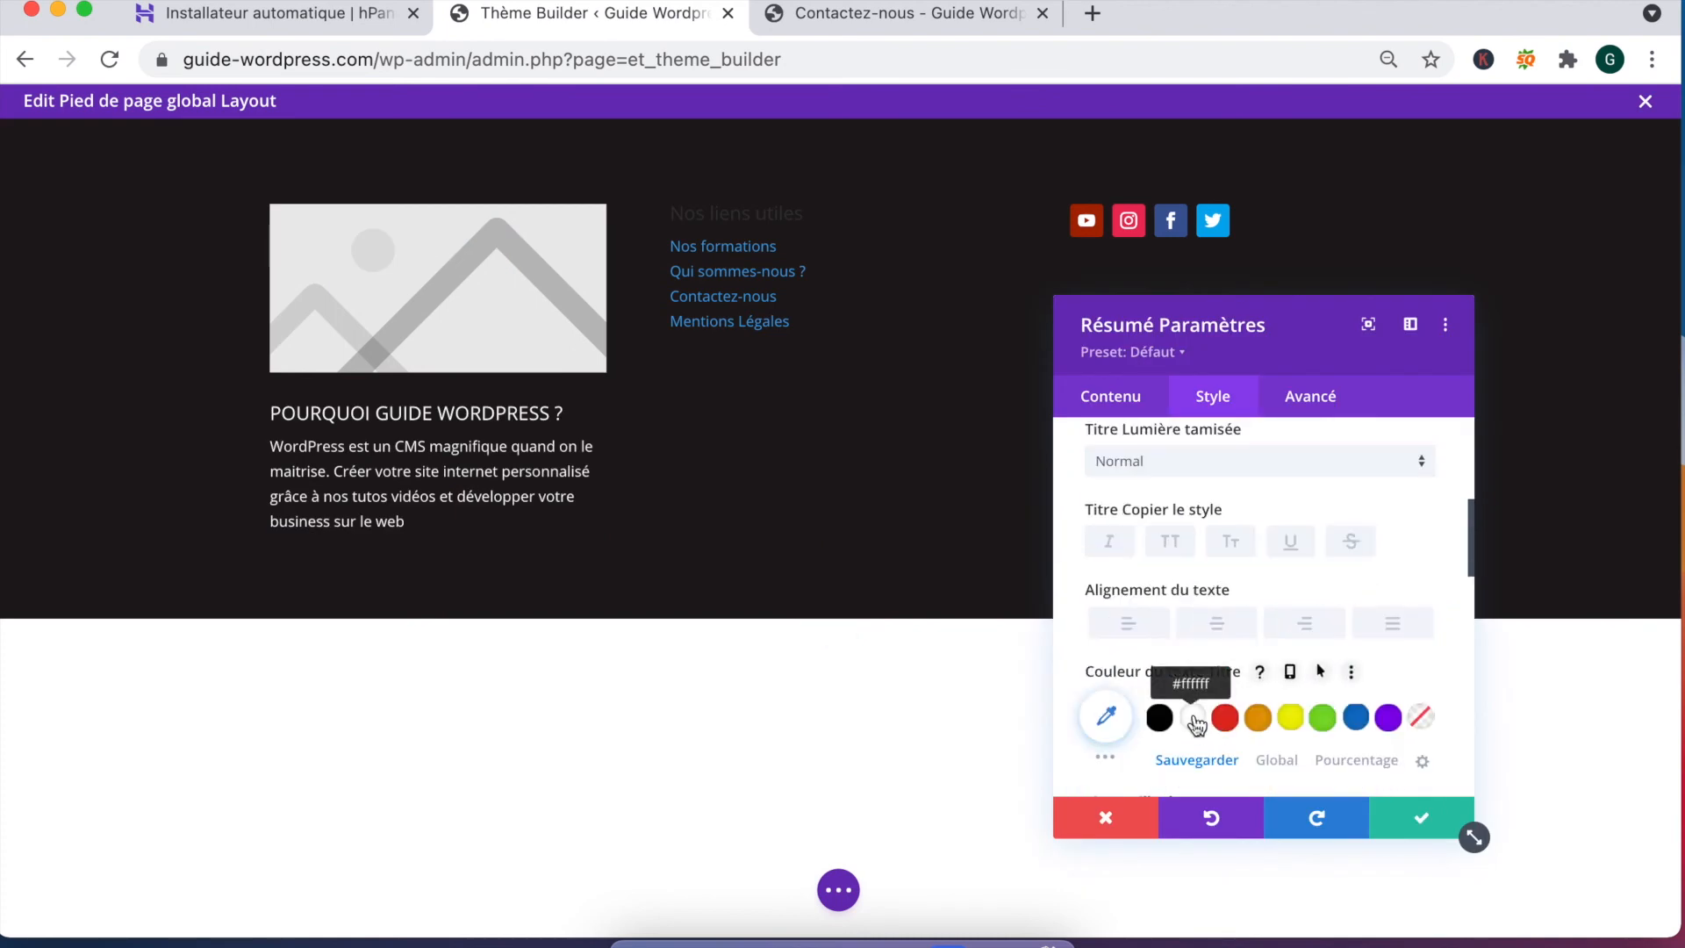
{"action": "left_click", "coordinate": [1196, 718]}
{"action": "scroll", "coordinate": [1207, 614], "scroll_direction": "up", "scroll_amount": 5}
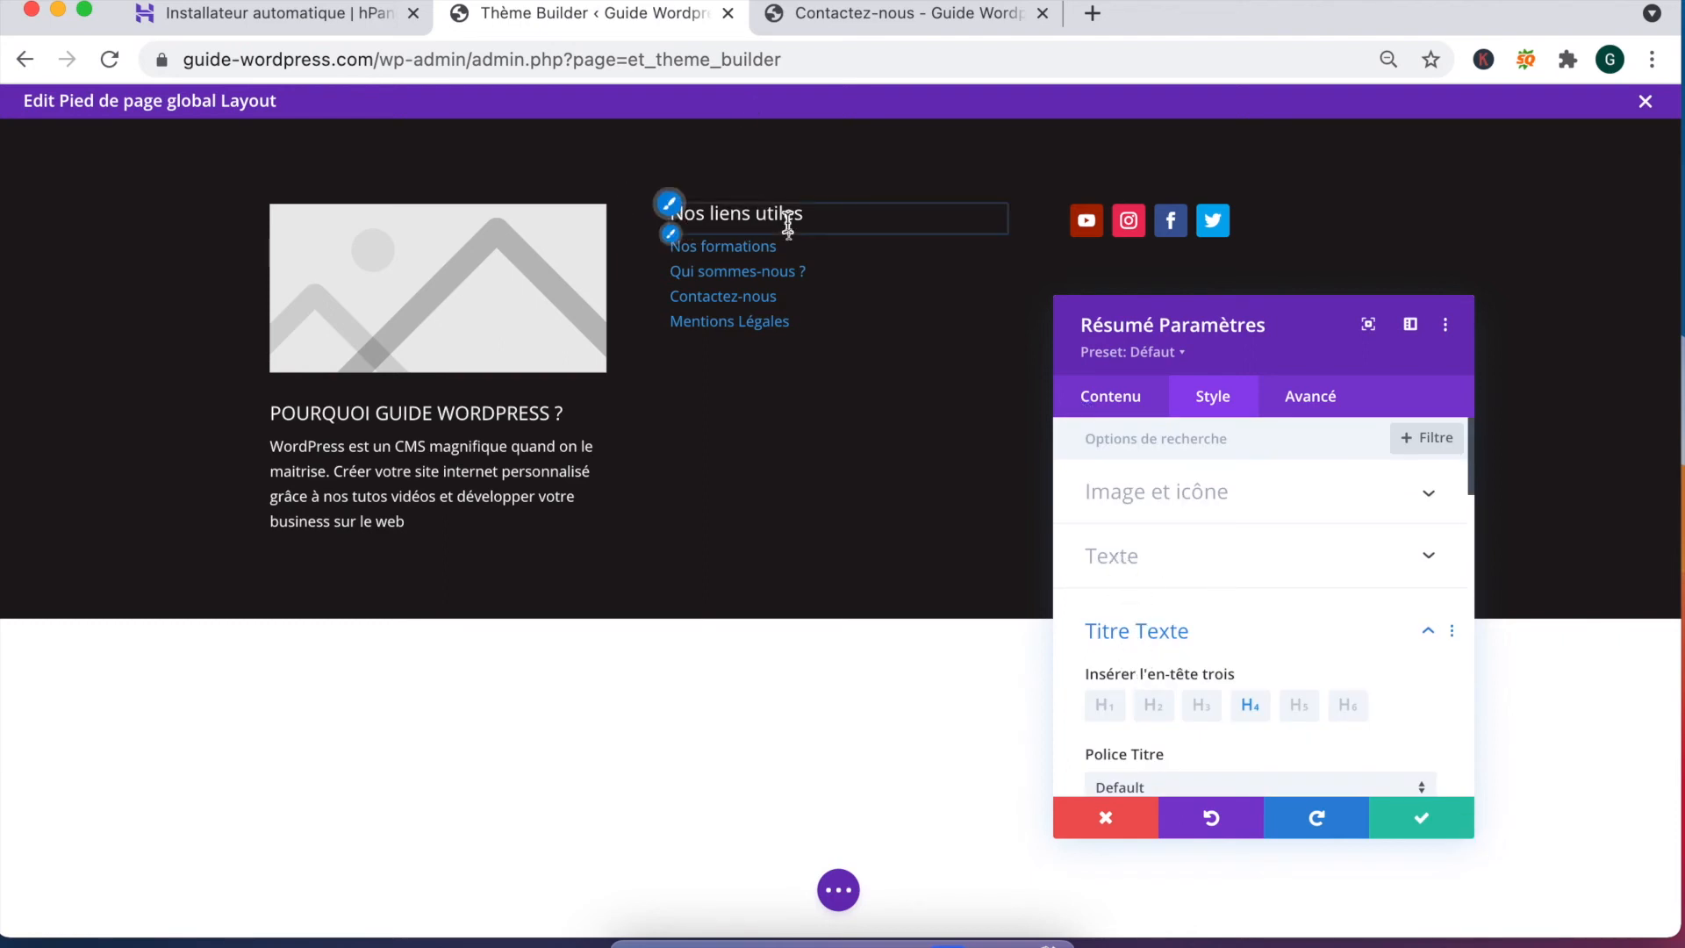
{"action": "scroll", "coordinate": [1191, 639], "scroll_direction": "down", "scroll_amount": 1}
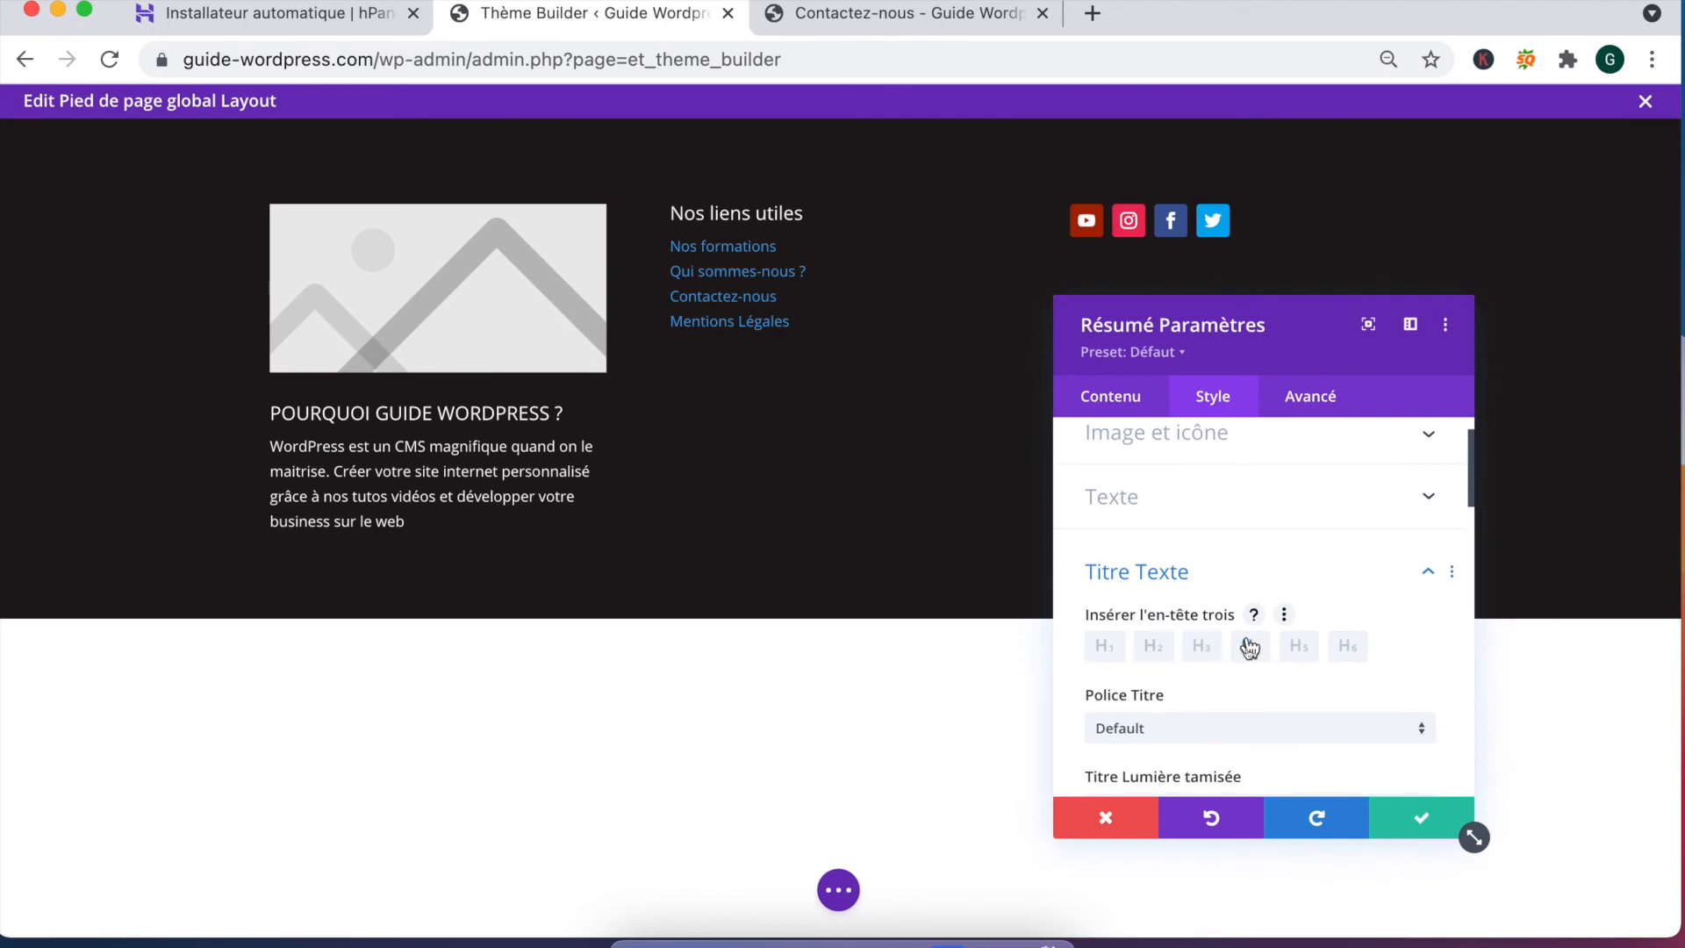
{"action": "scroll", "coordinate": [1248, 651], "scroll_direction": "down", "scroll_amount": 1}
{"action": "scroll", "coordinate": [1247, 615], "scroll_direction": "down", "scroll_amount": 6}
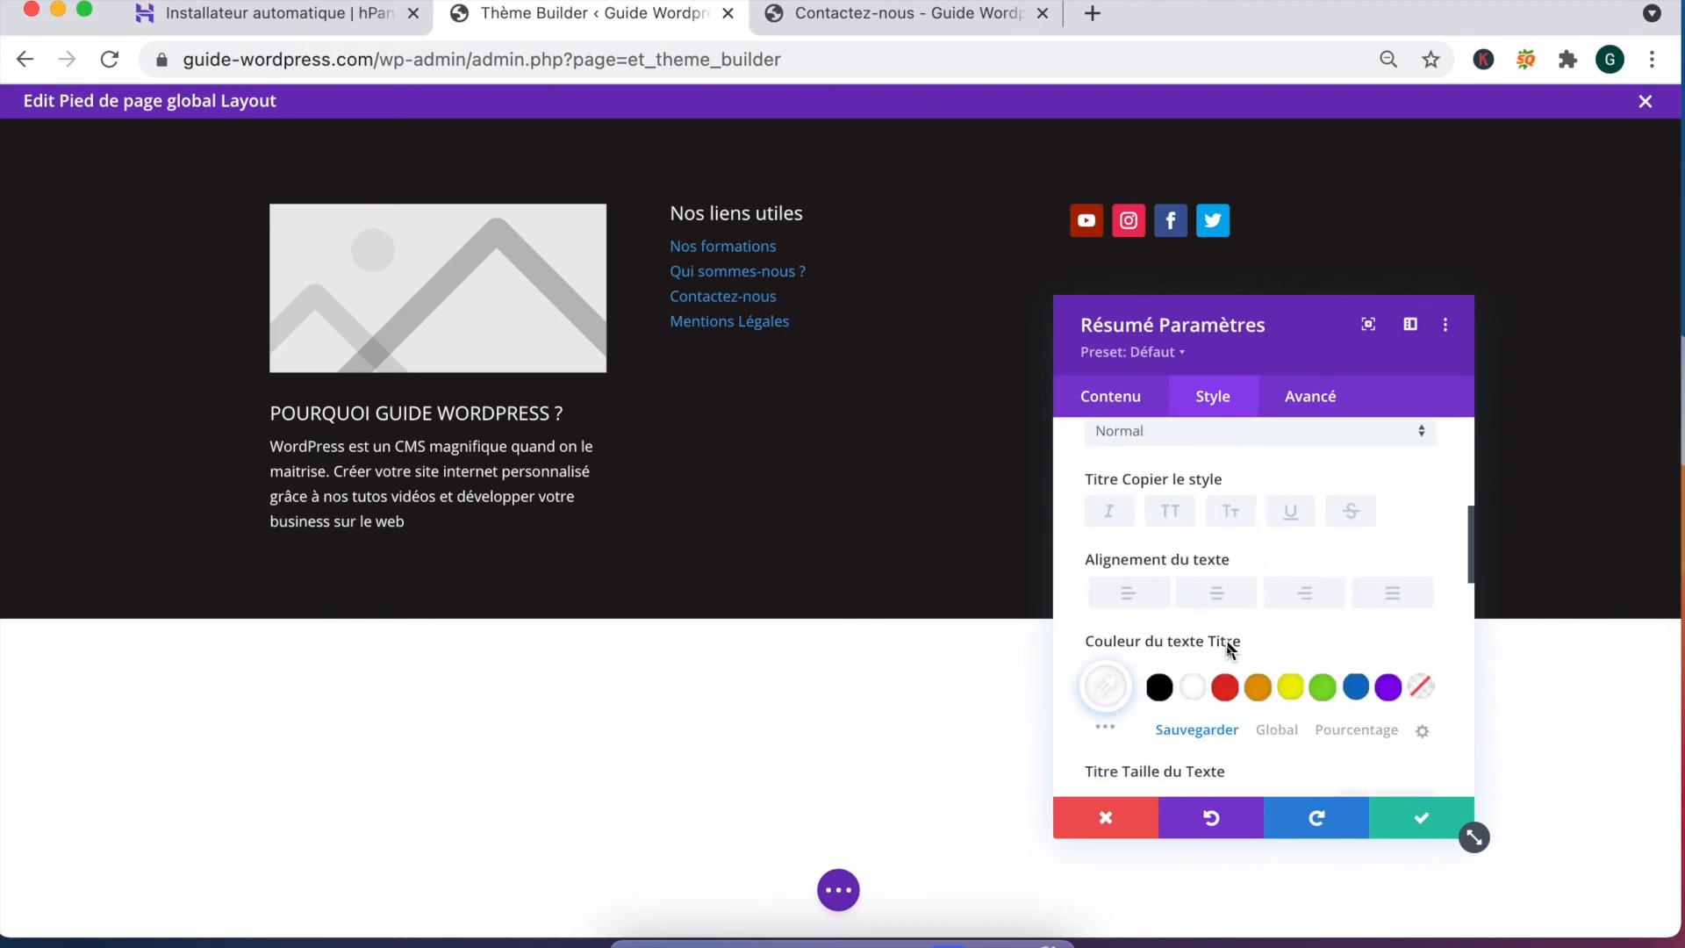
{"action": "scroll", "coordinate": [1234, 646], "scroll_direction": "down", "scroll_amount": 3}
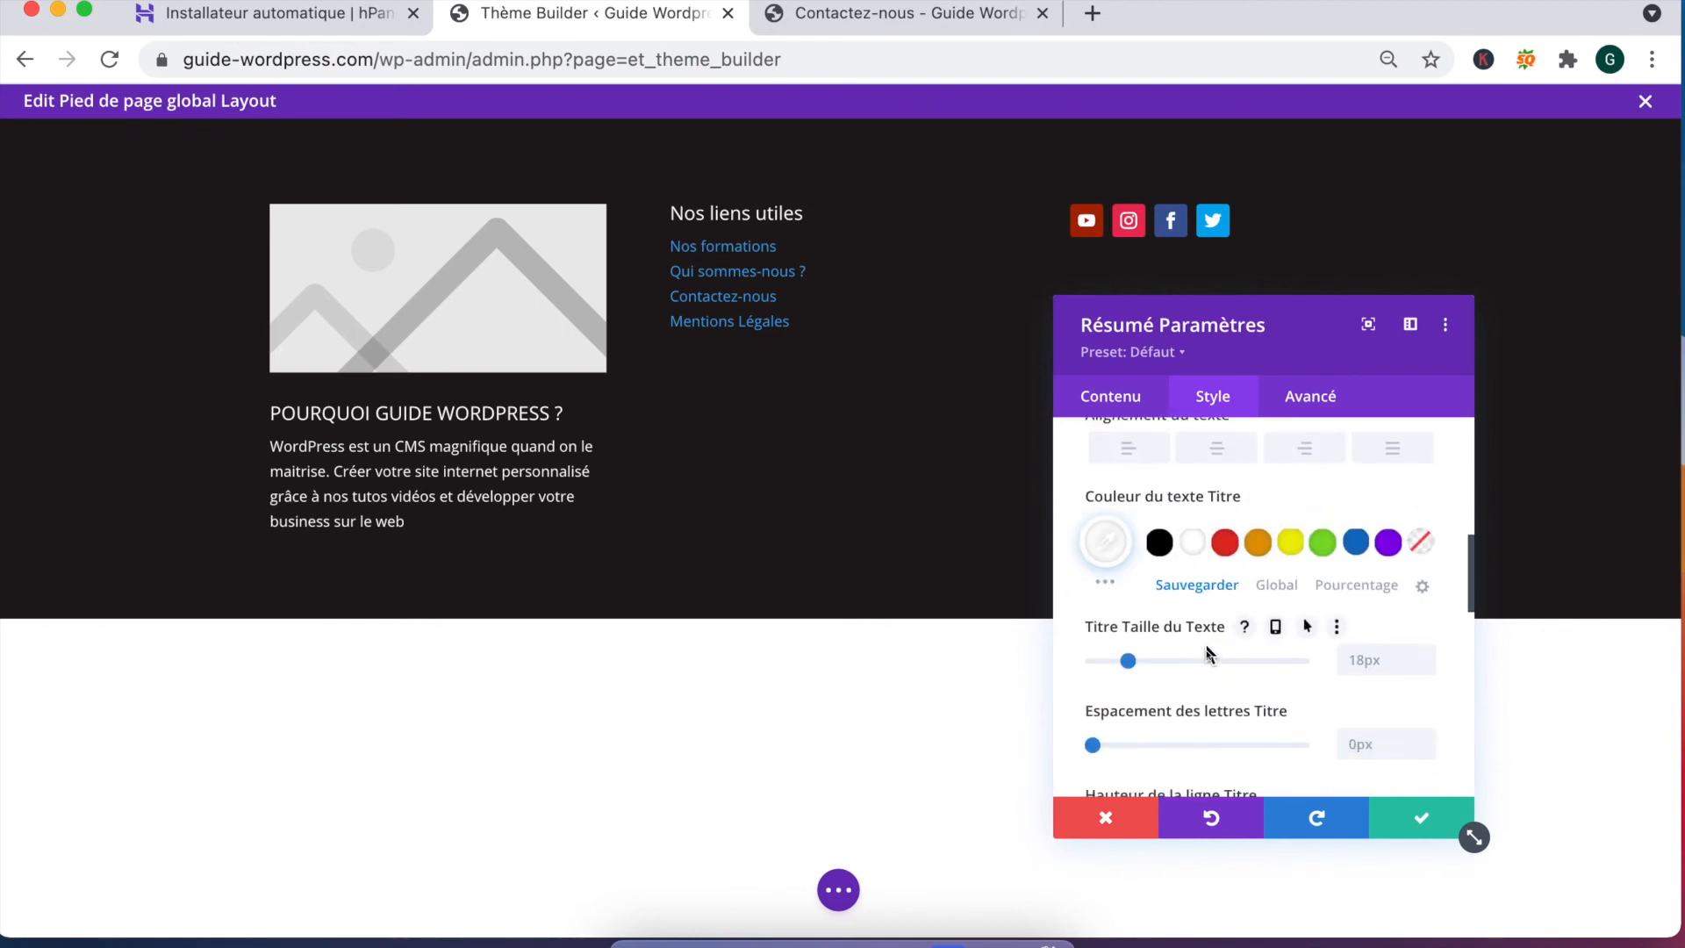
{"action": "scroll", "coordinate": [1206, 625], "scroll_direction": "up", "scroll_amount": 4}
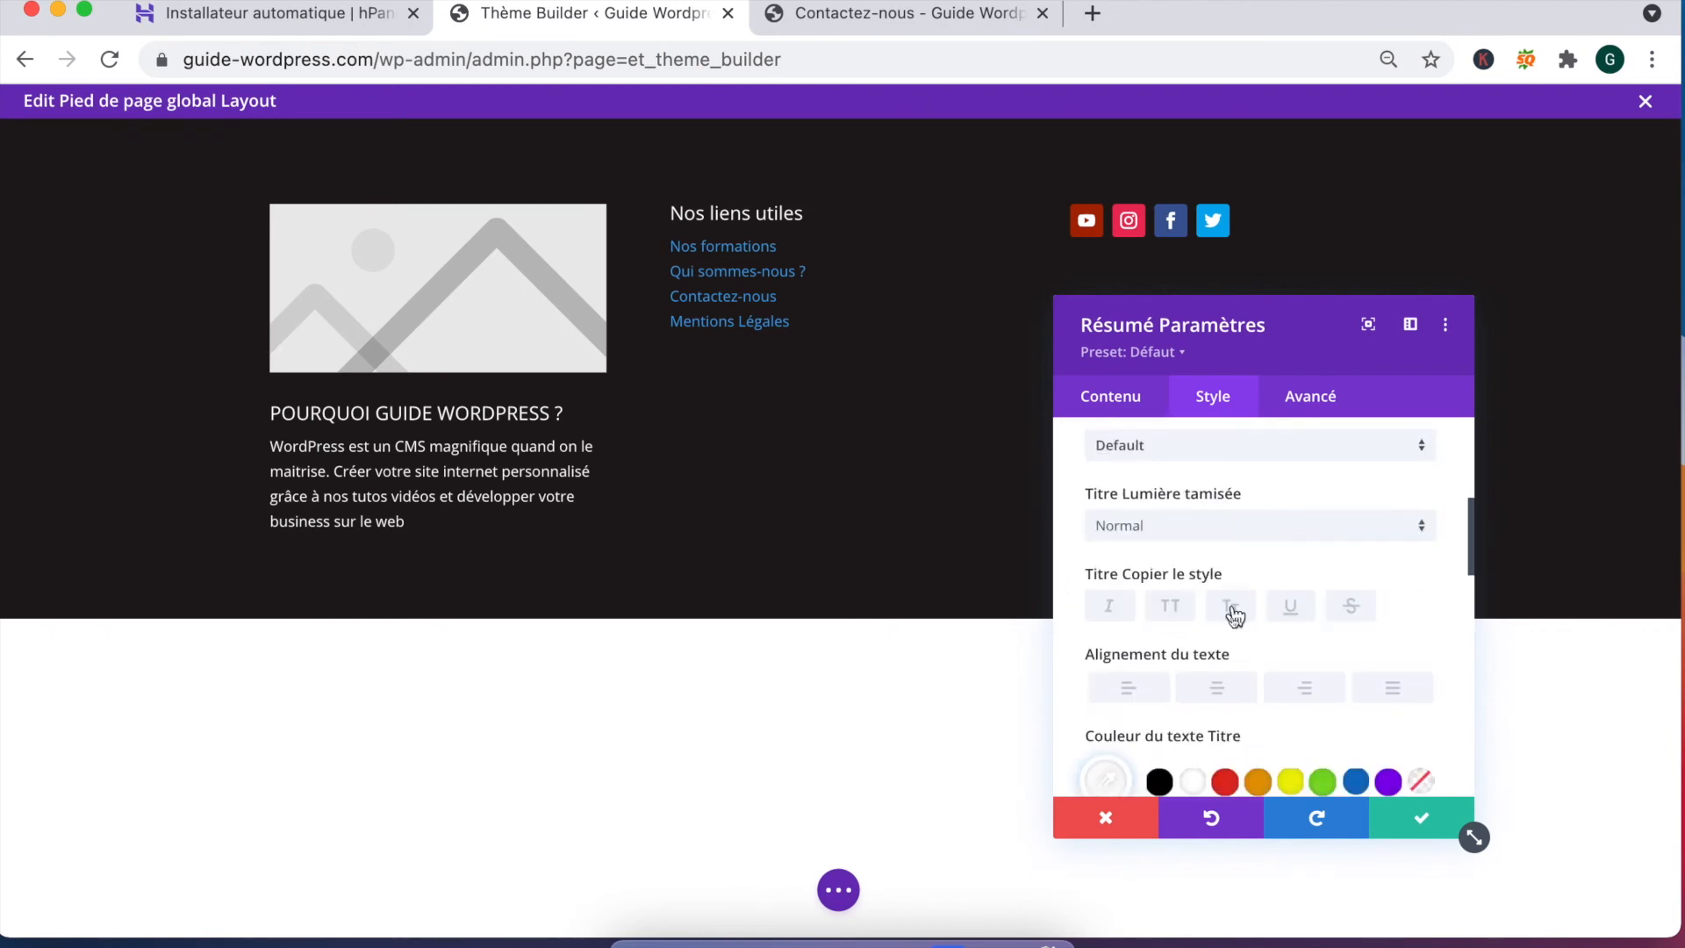
Step: Make the heading all uppercase, save the footer layout, and close the editor
{"action": "left_click", "coordinate": [1231, 608]}
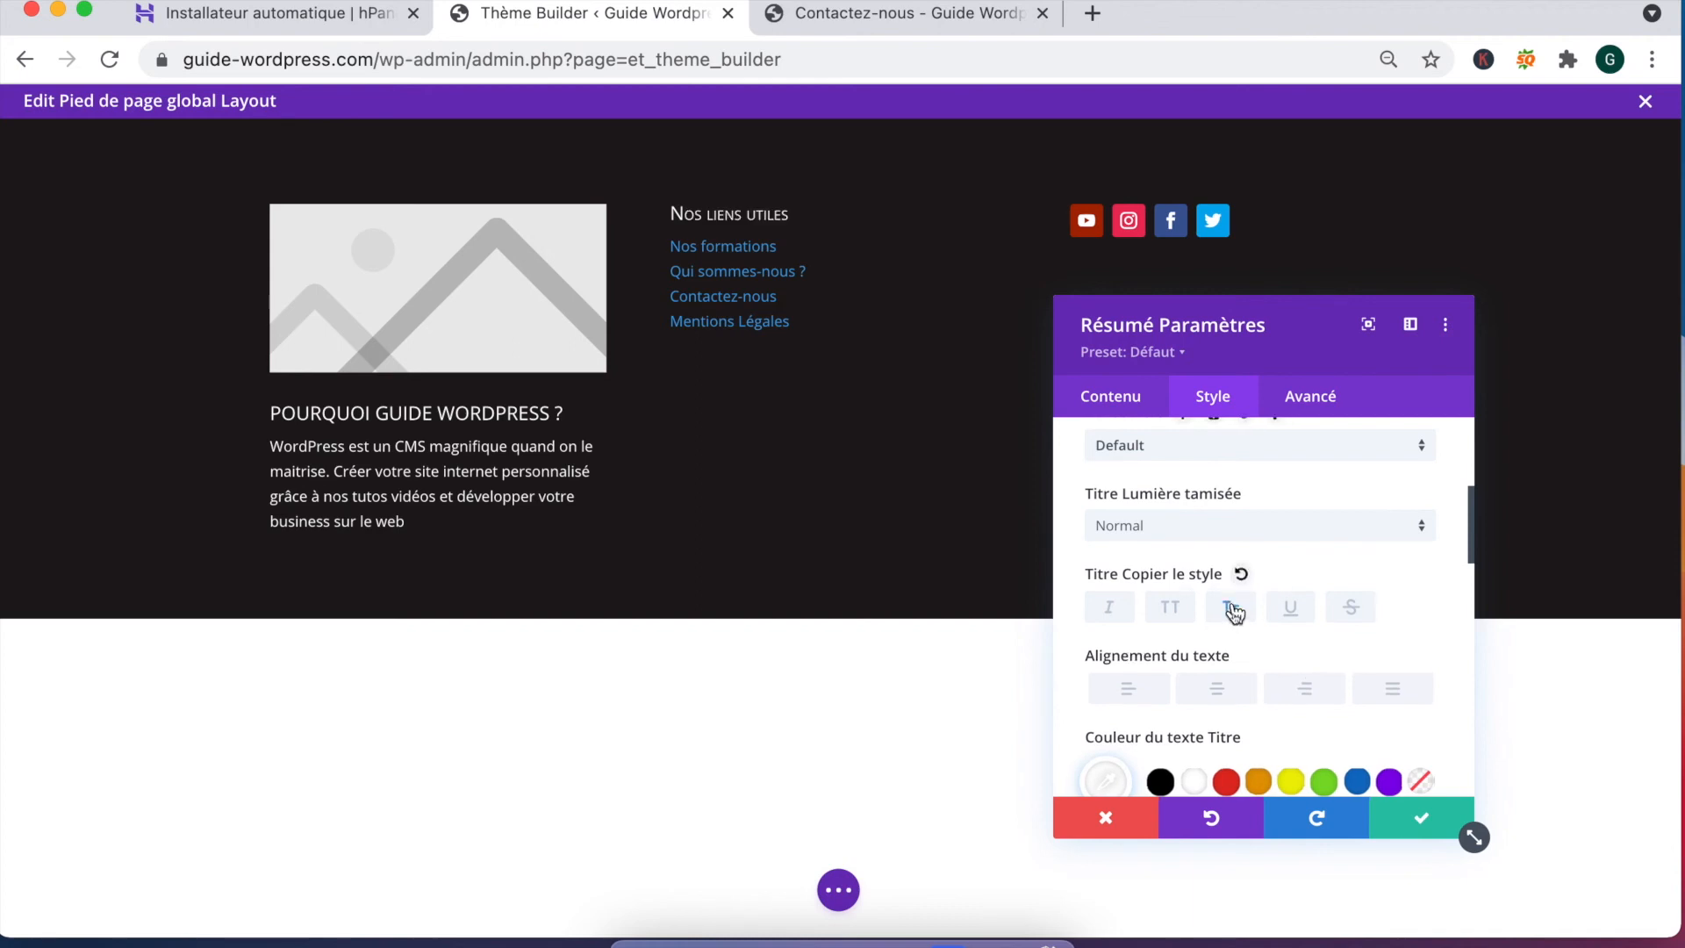
{"action": "left_click", "coordinate": [1170, 607]}
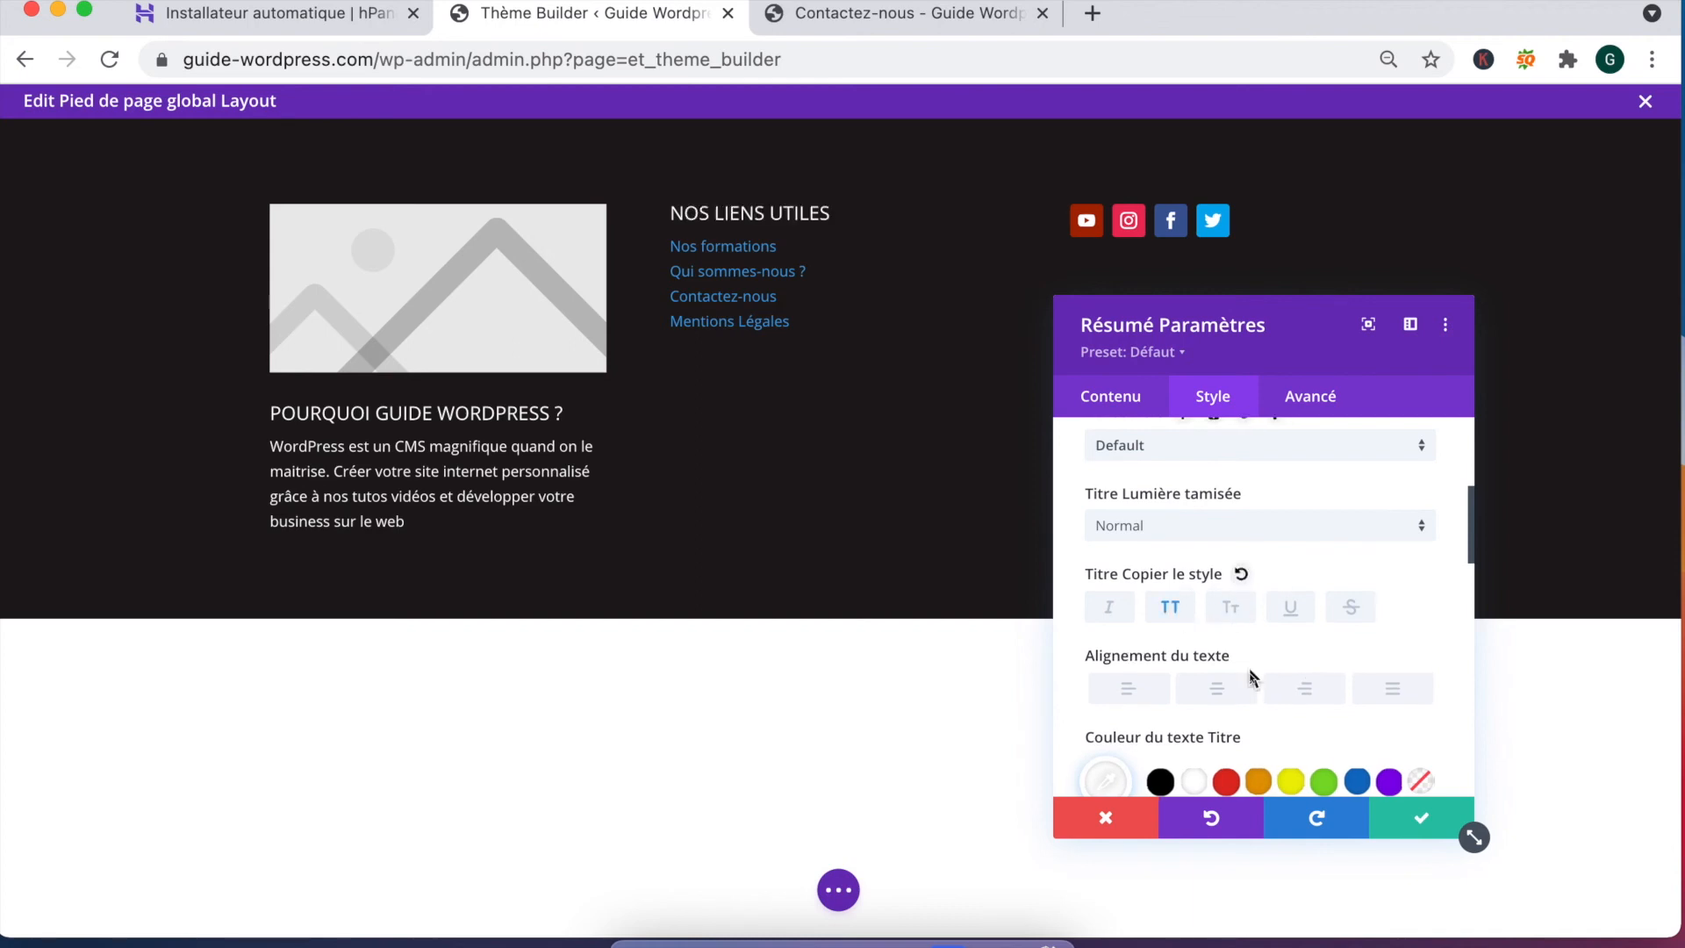
{"action": "left_click", "coordinate": [1422, 816]}
{"action": "left_click", "coordinate": [1602, 892]}
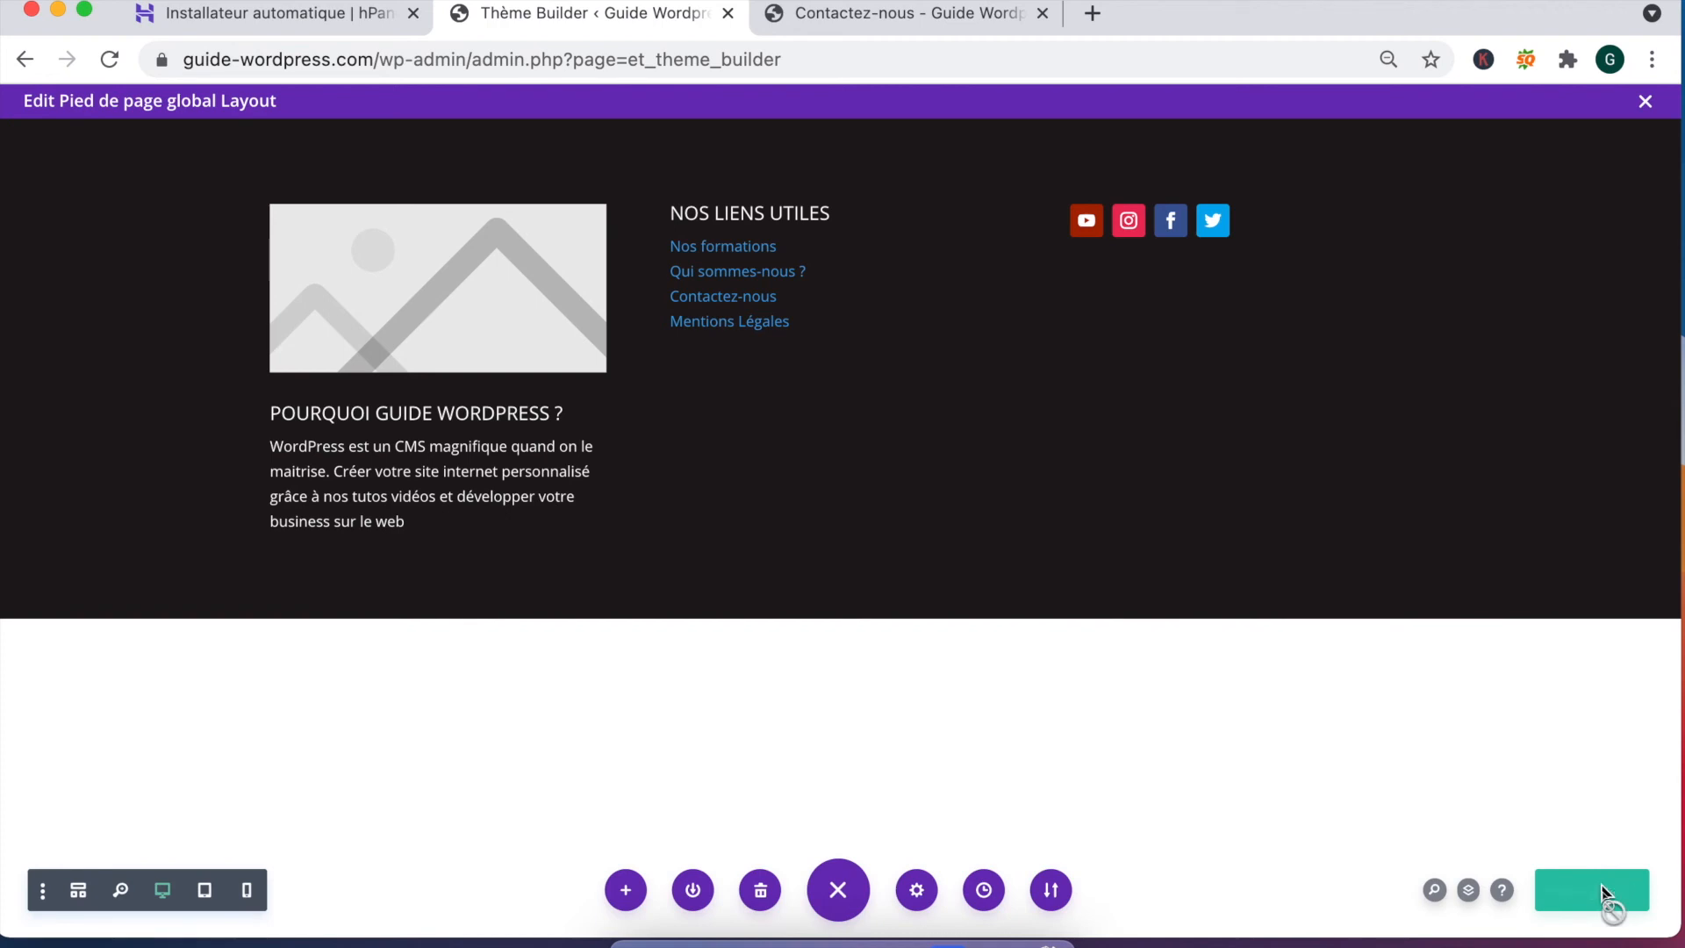
{"action": "left_click", "coordinate": [1646, 103]}
Step: Inspect the restyled footer heading and links on the live Contactez-nous page
{"action": "left_click", "coordinate": [367, 338]}
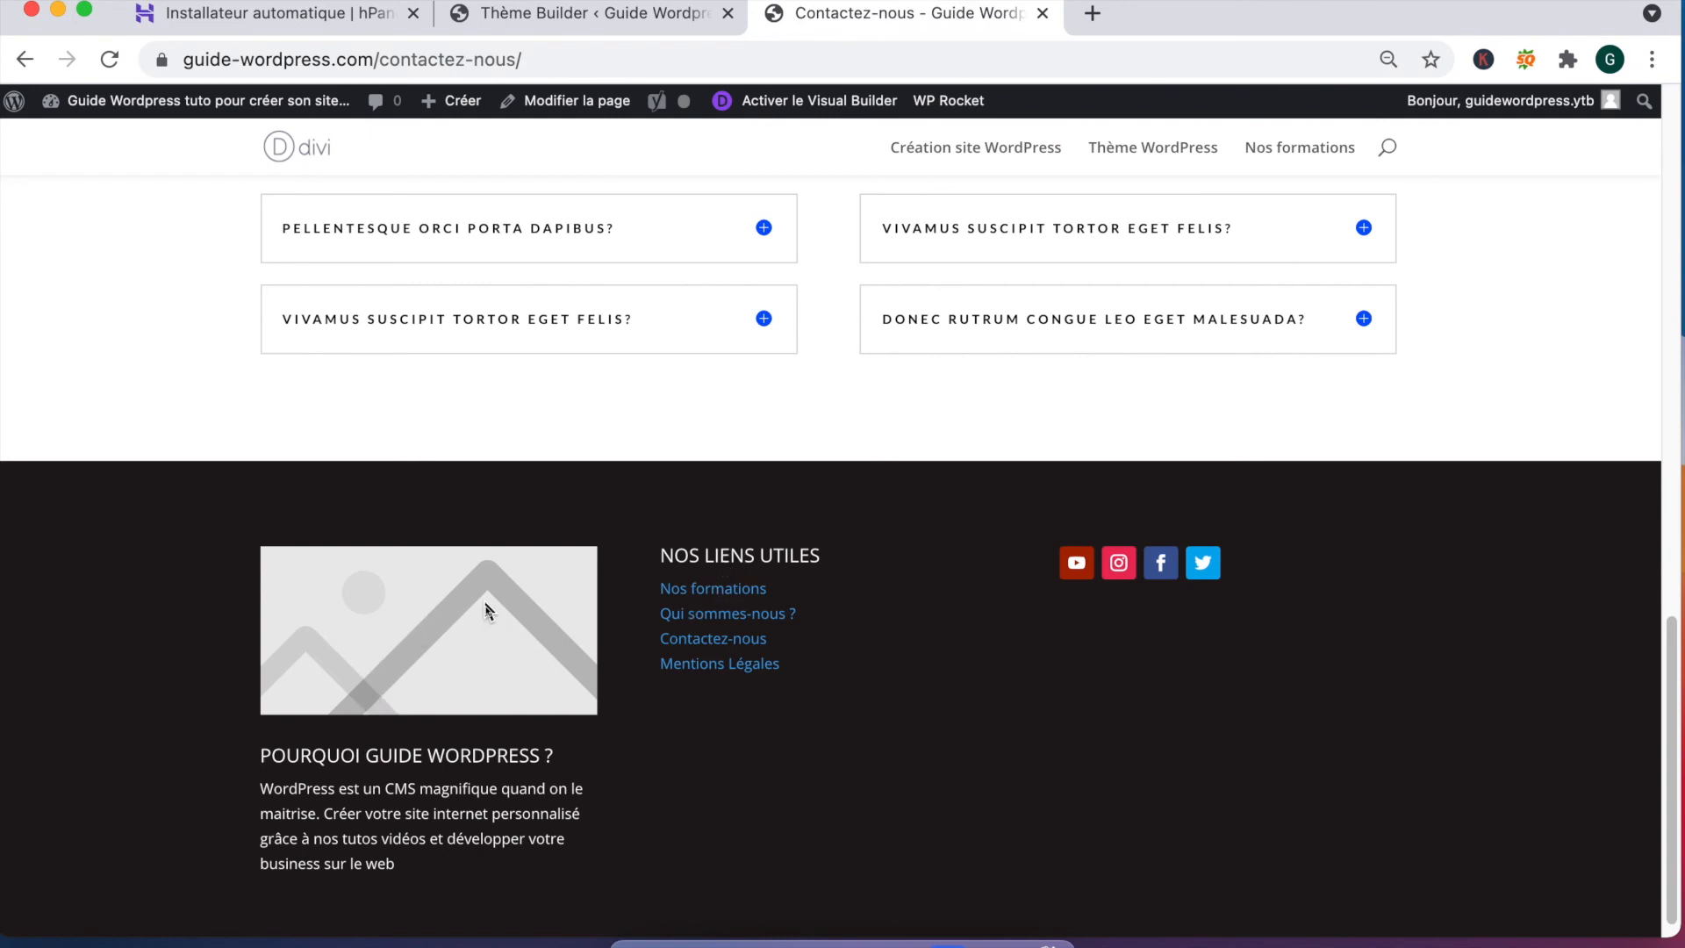
{"action": "left_click_drag", "start_coordinate": [660, 555], "coordinate": [867, 597]}
{"action": "left_click", "coordinate": [866, 597]}
Step: Check the footer on the Qui sommes-nous ? page, then view the homepage footer
{"action": "left_click", "coordinate": [719, 615]}
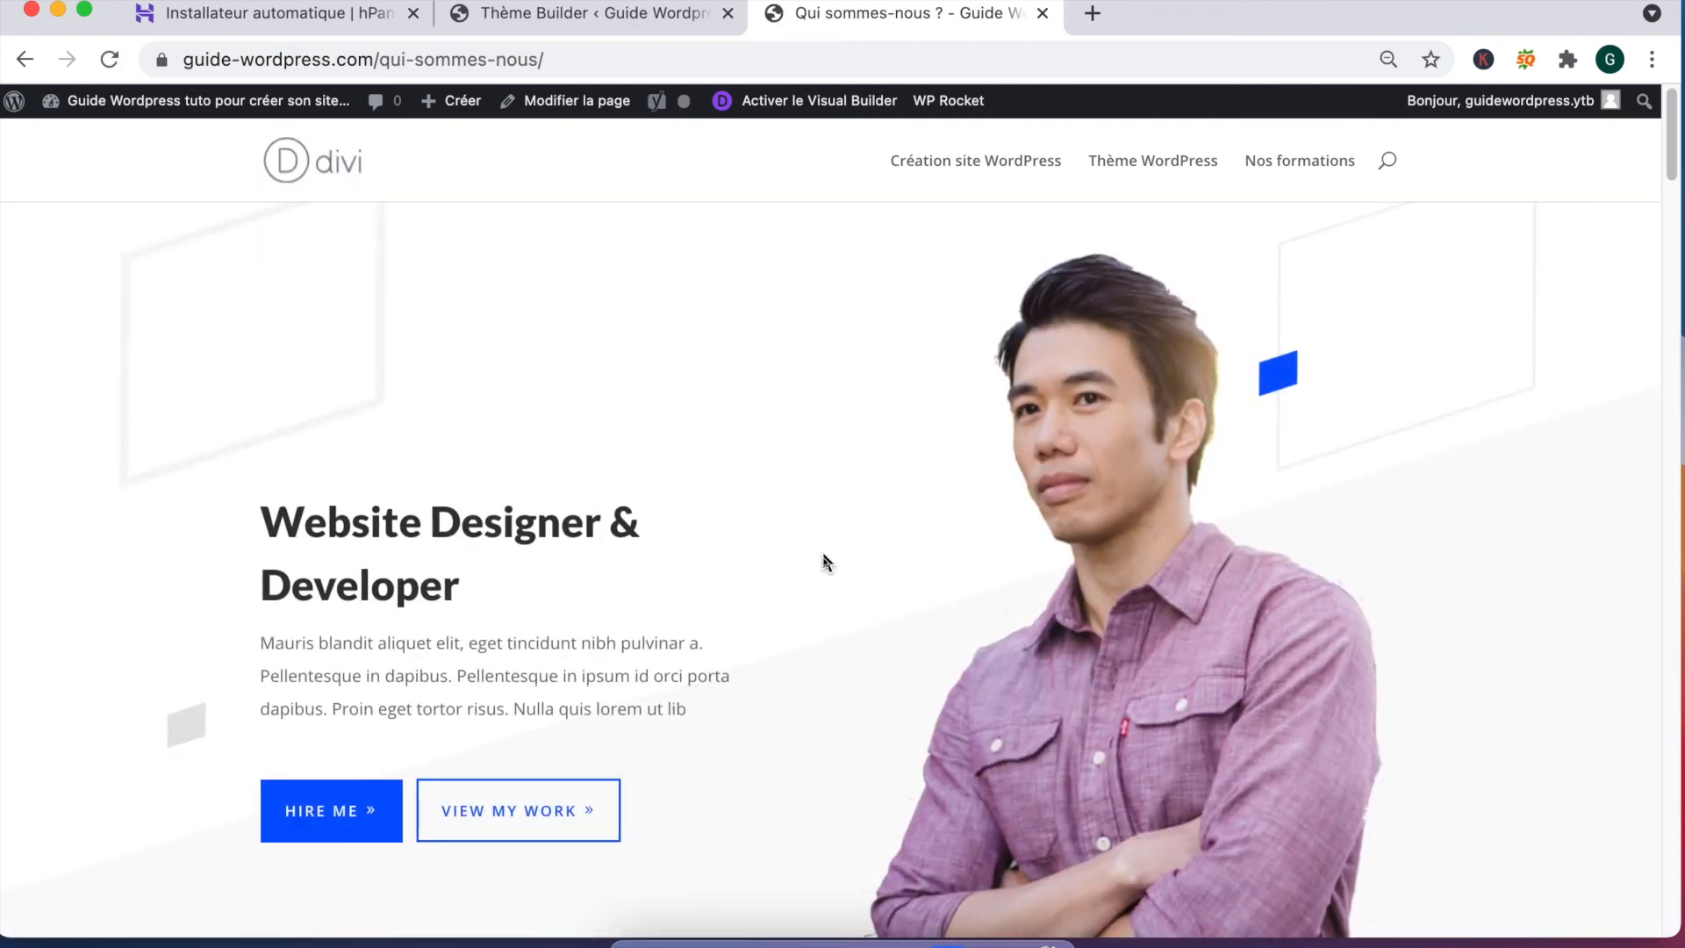
{"action": "scroll", "coordinate": [891, 566], "scroll_direction": "down", "scroll_amount": 15}
{"action": "scroll", "coordinate": [893, 566], "scroll_direction": "up", "scroll_amount": 5}
{"action": "scroll", "coordinate": [893, 566], "scroll_direction": "up", "scroll_amount": 10}
{"action": "left_click", "coordinate": [304, 174]}
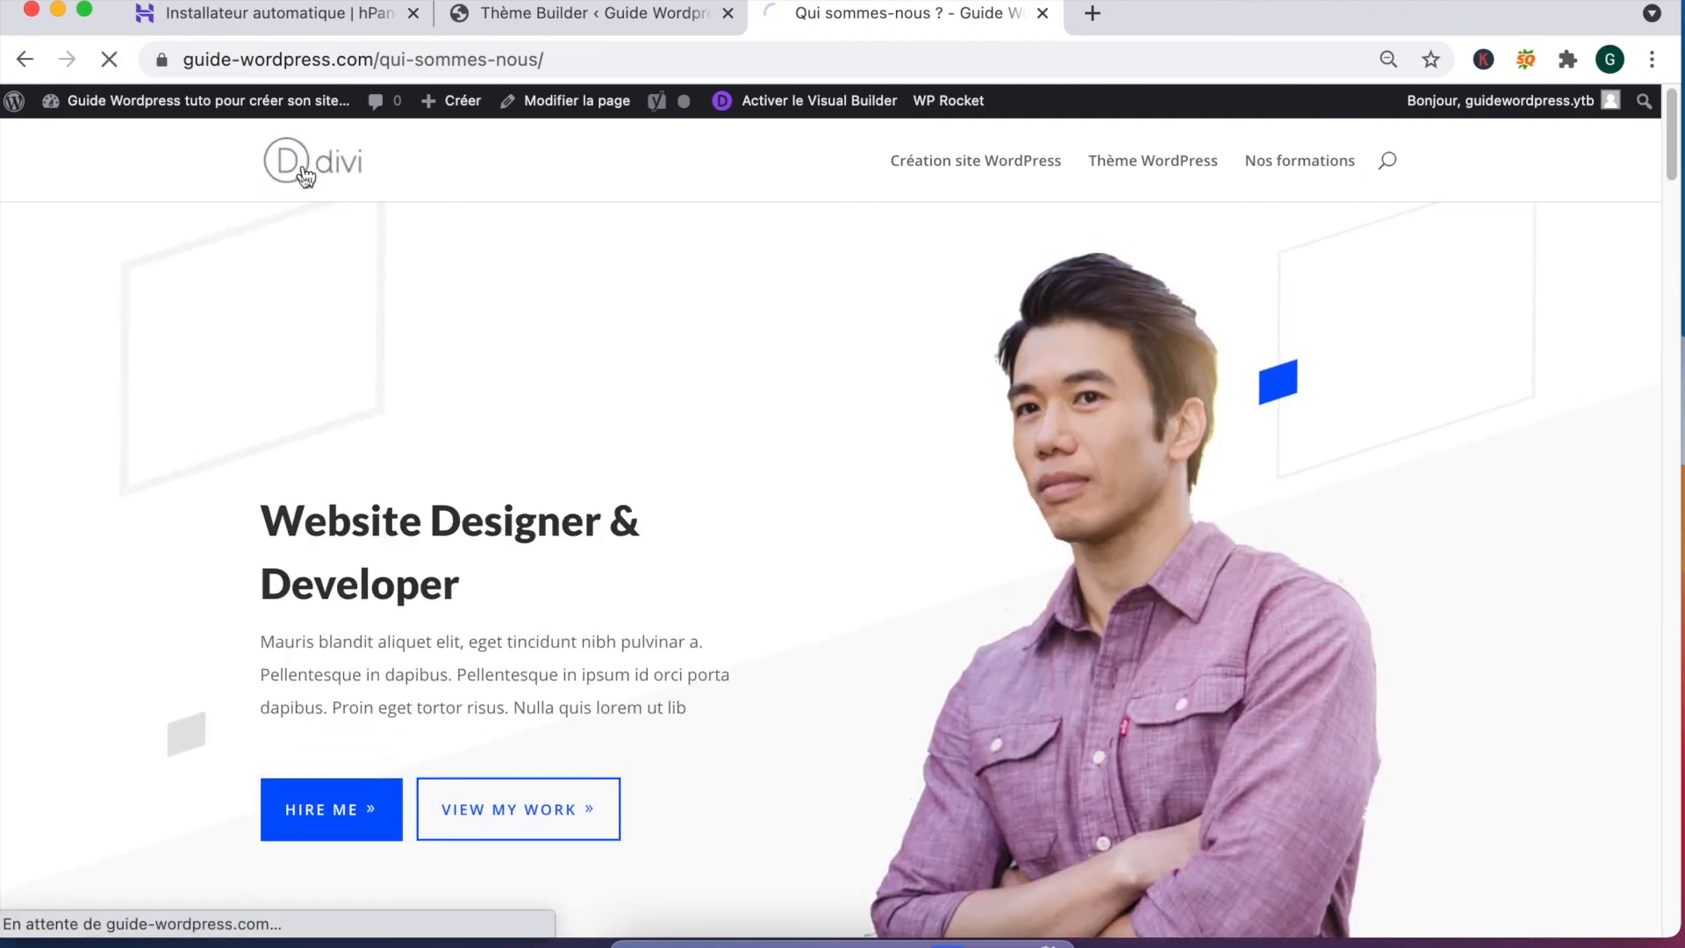
{"action": "scroll", "coordinate": [242, 386], "scroll_direction": "down", "scroll_amount": 20}
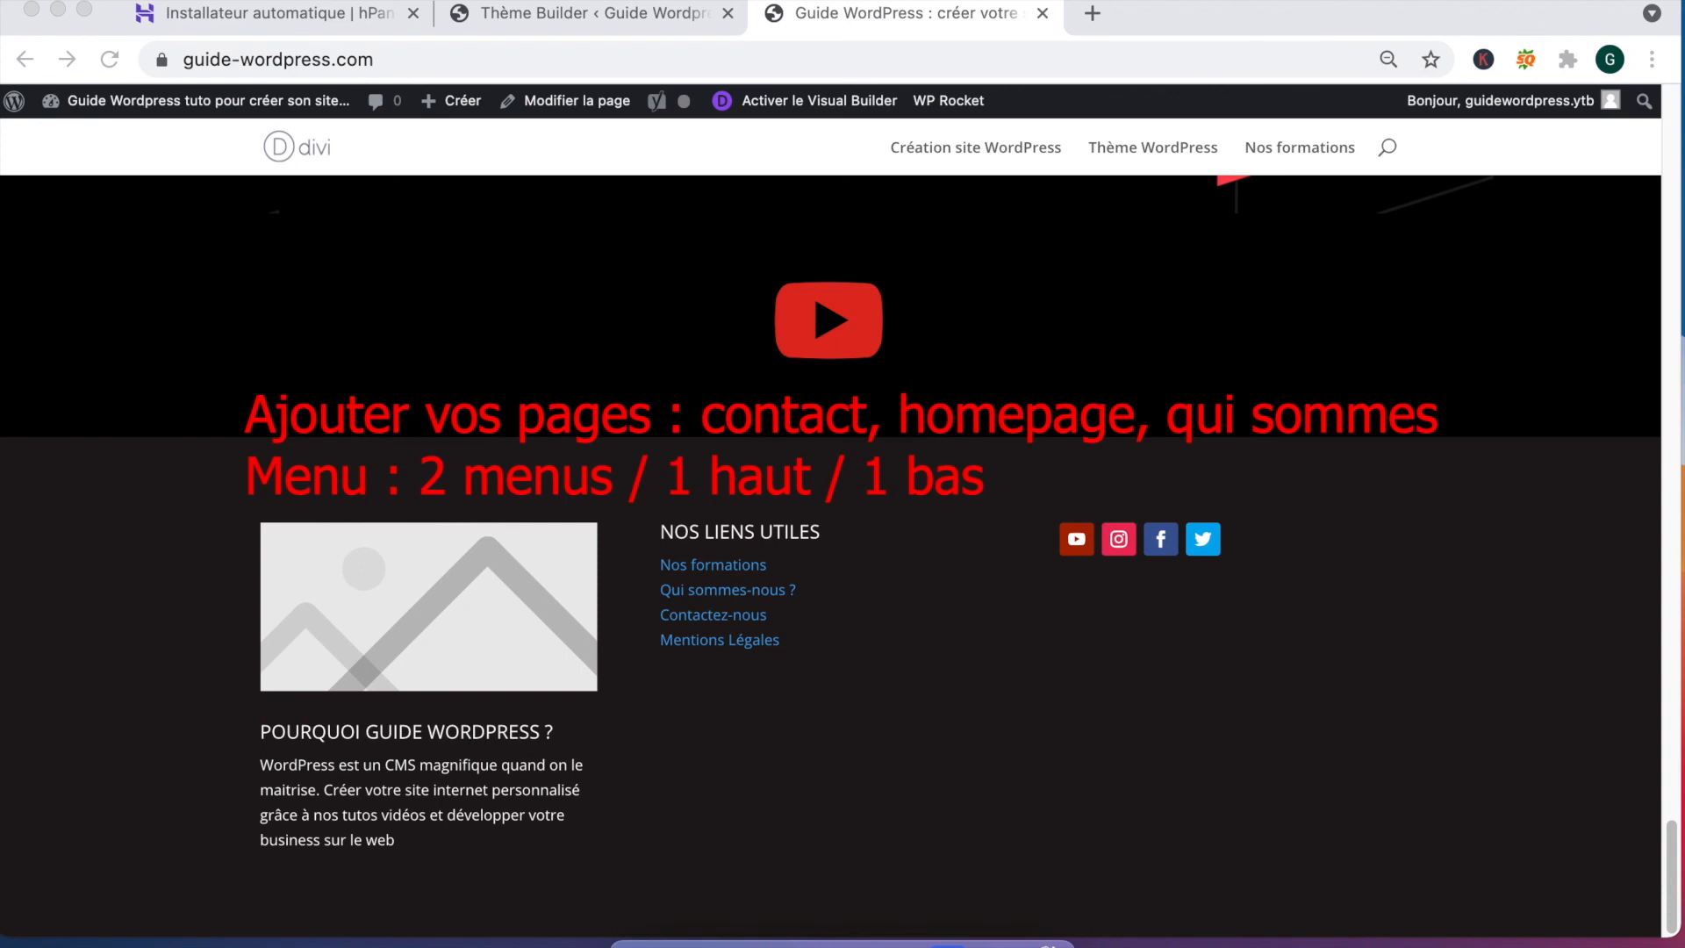
Step: Type the third recap line 'Image : Pixabay, Pexels, google licence communs'
{"action": "type", "text": "Image :"}
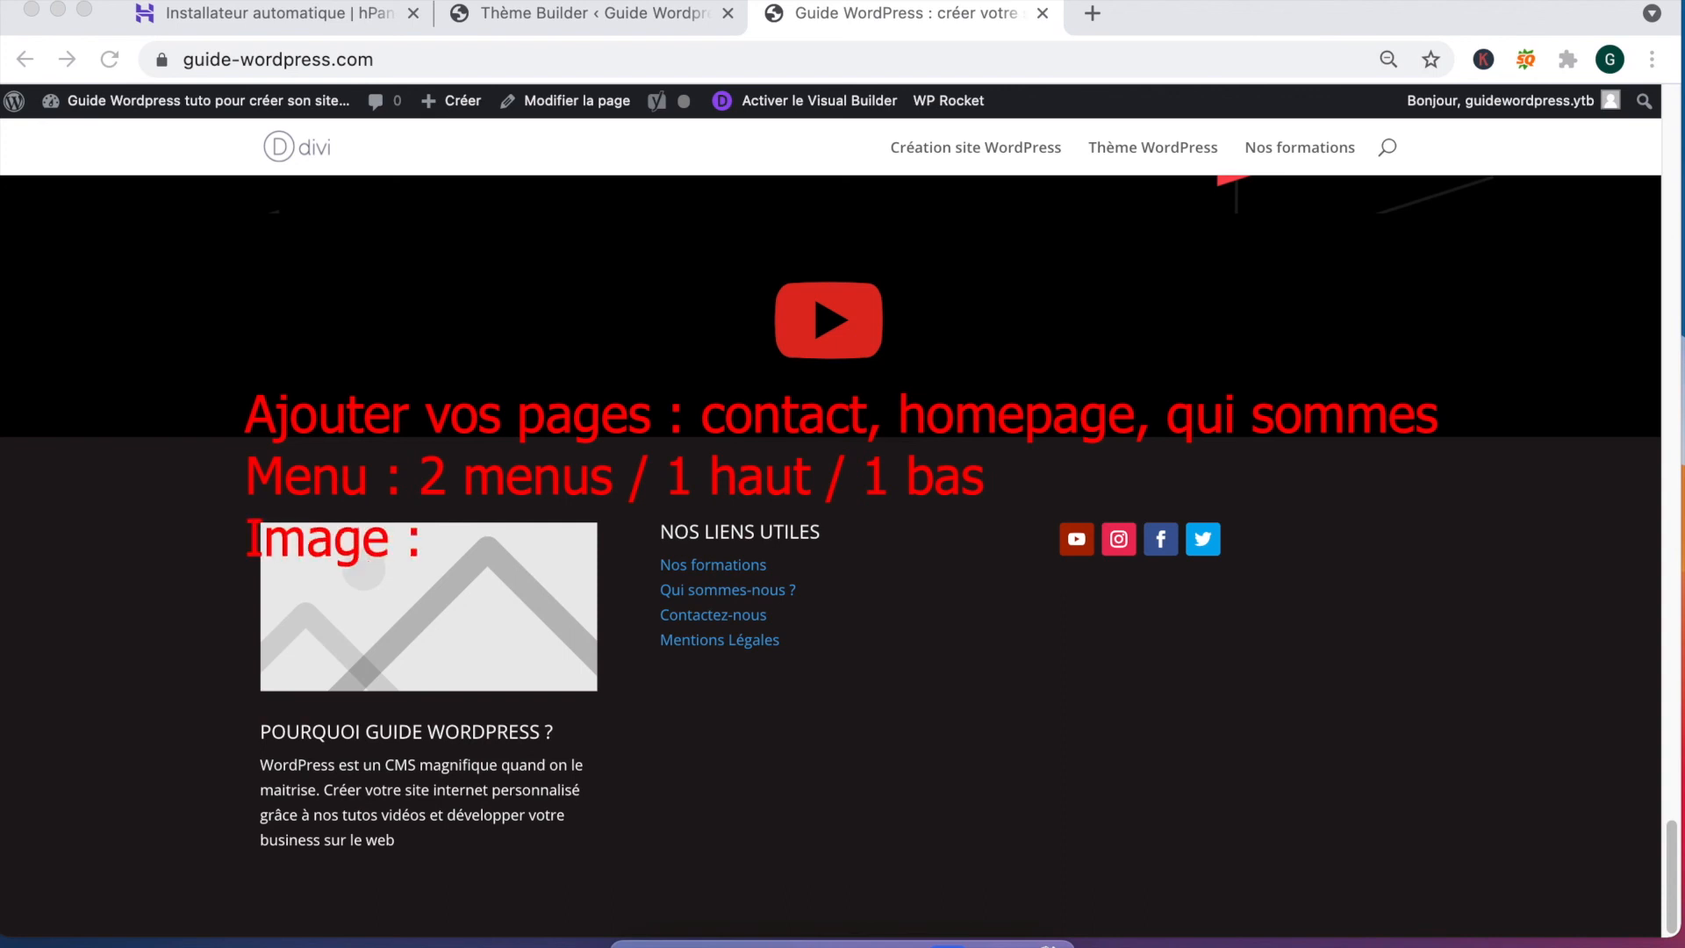
{"action": "type", "text": " Pixabay, p"}
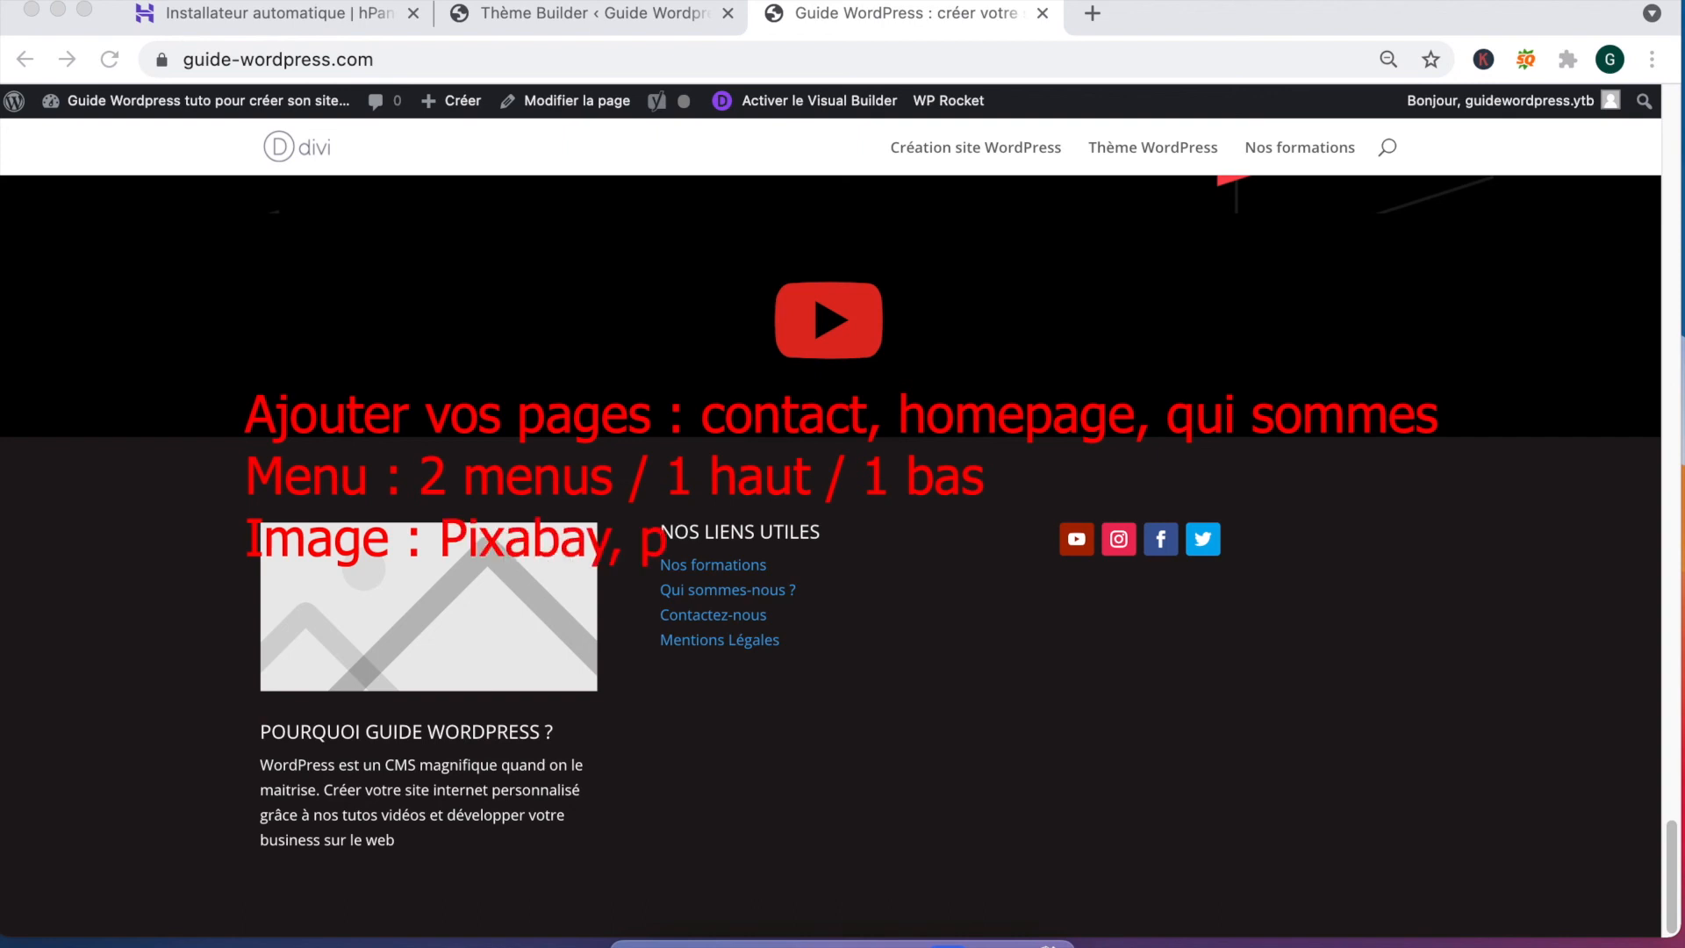
{"action": "key", "text": "BackSpace"}
{"action": "type", "text": "Pexels, google"}
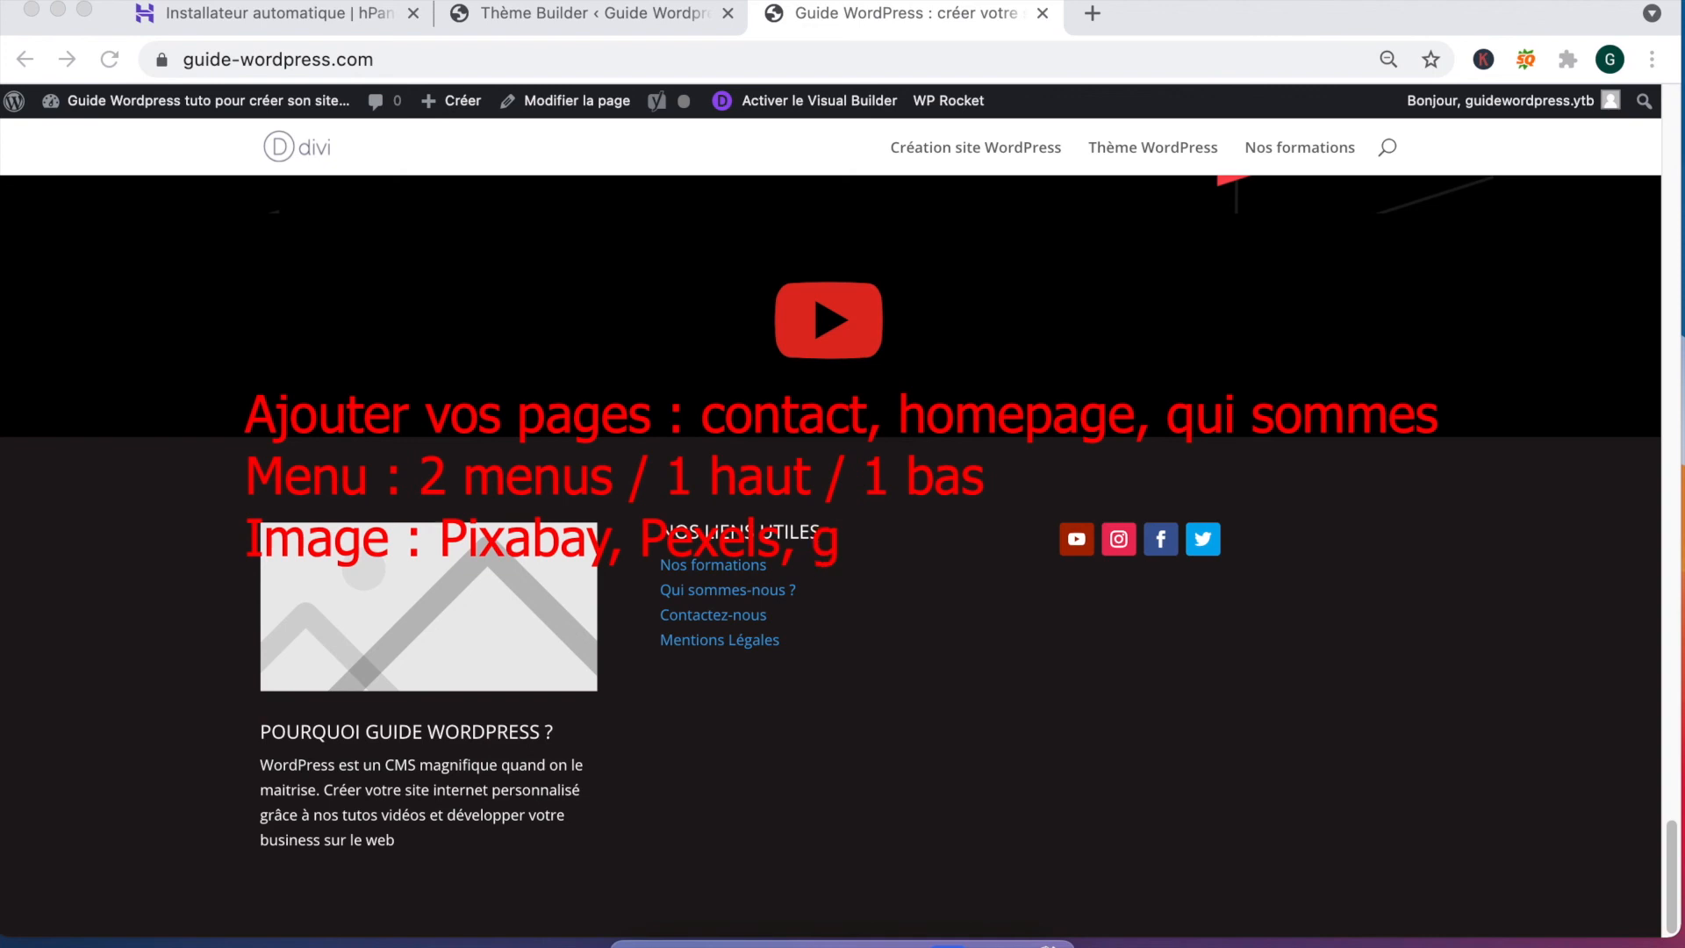
{"action": "type", "text": " licence communs"}
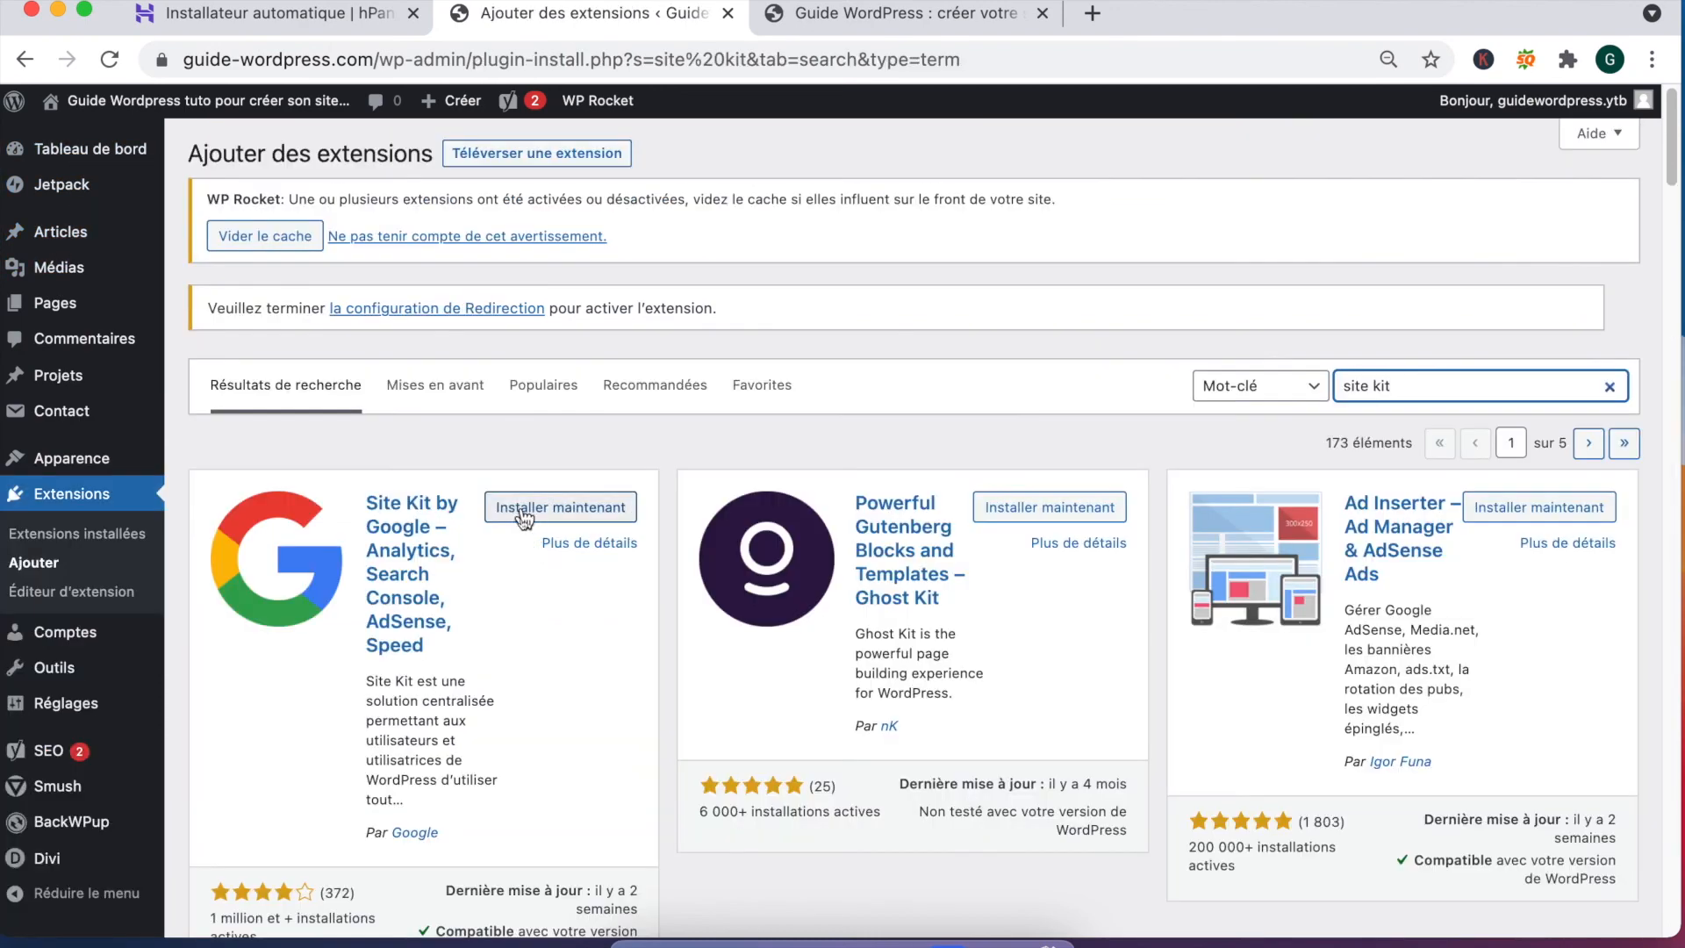
Step: Install and activate the Site Kit by Google plugin, then launch its setup
{"action": "left_click", "coordinate": [525, 510]}
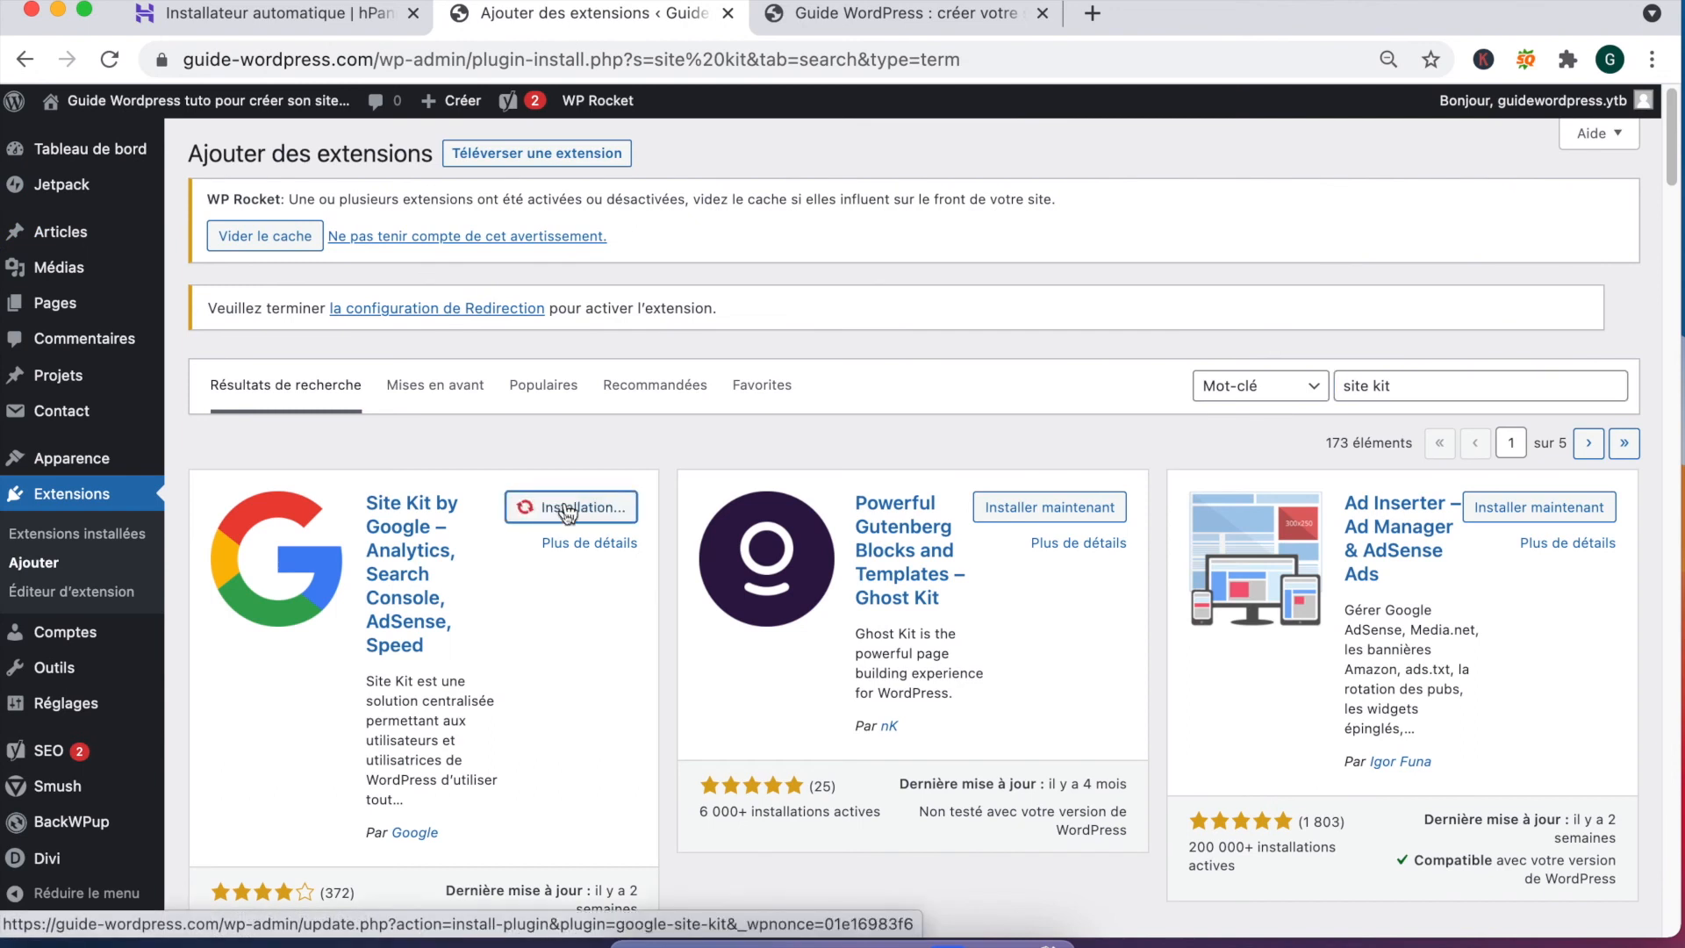
{"action": "left_click", "coordinate": [622, 507]}
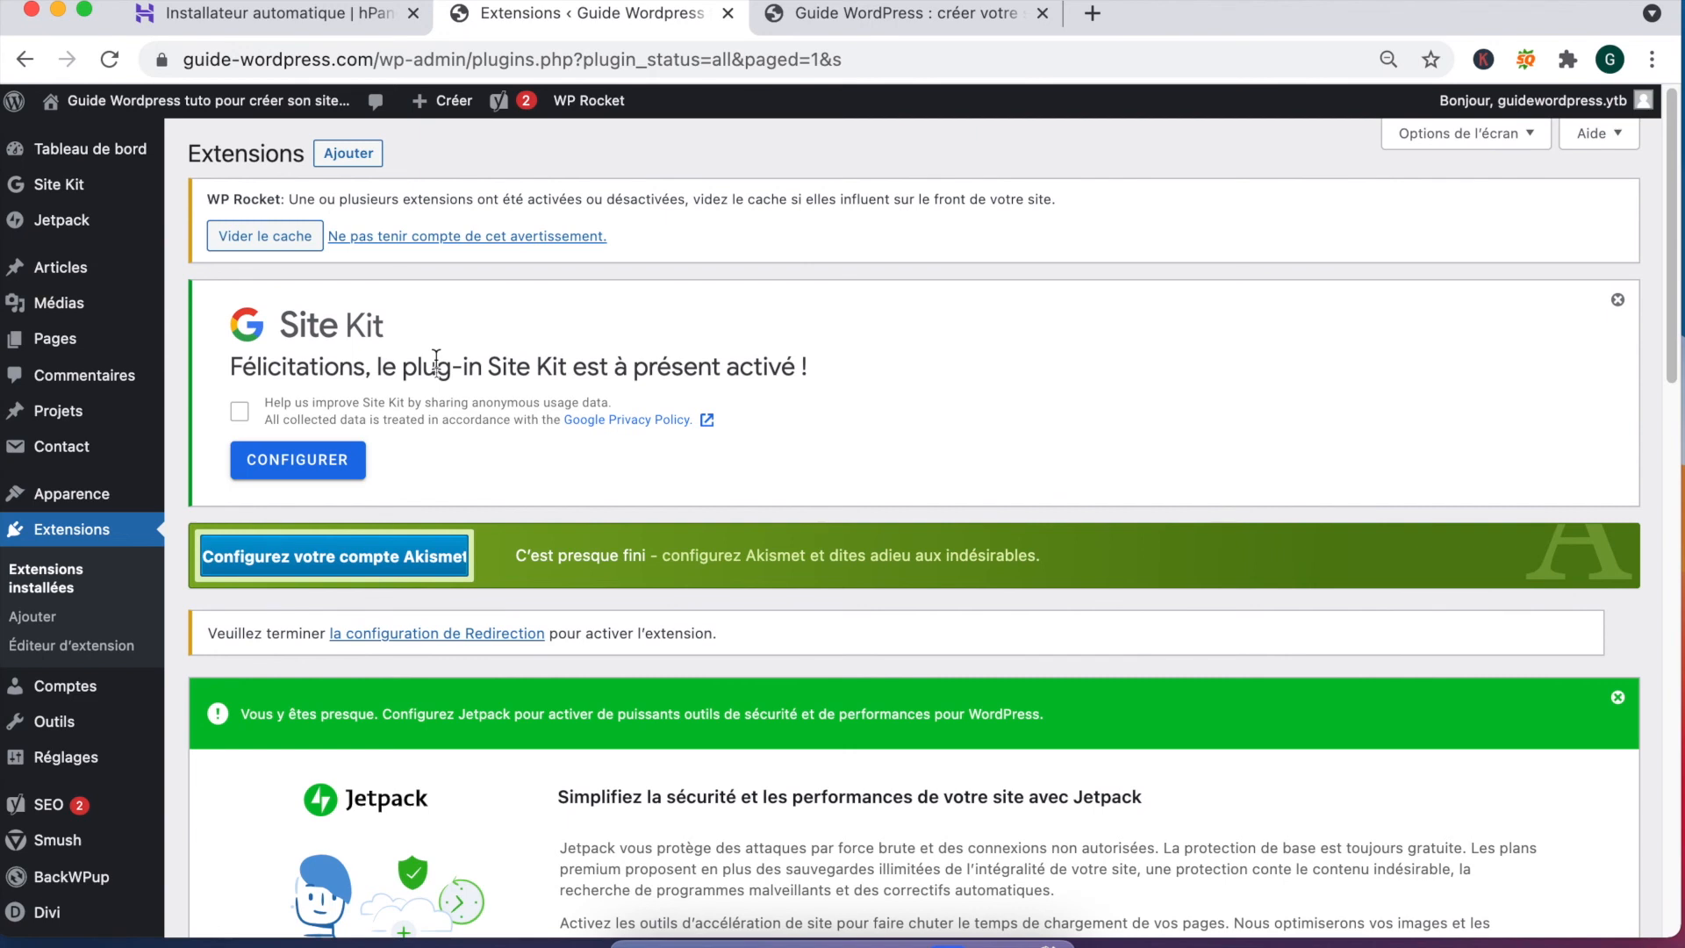
{"action": "left_click", "coordinate": [314, 472]}
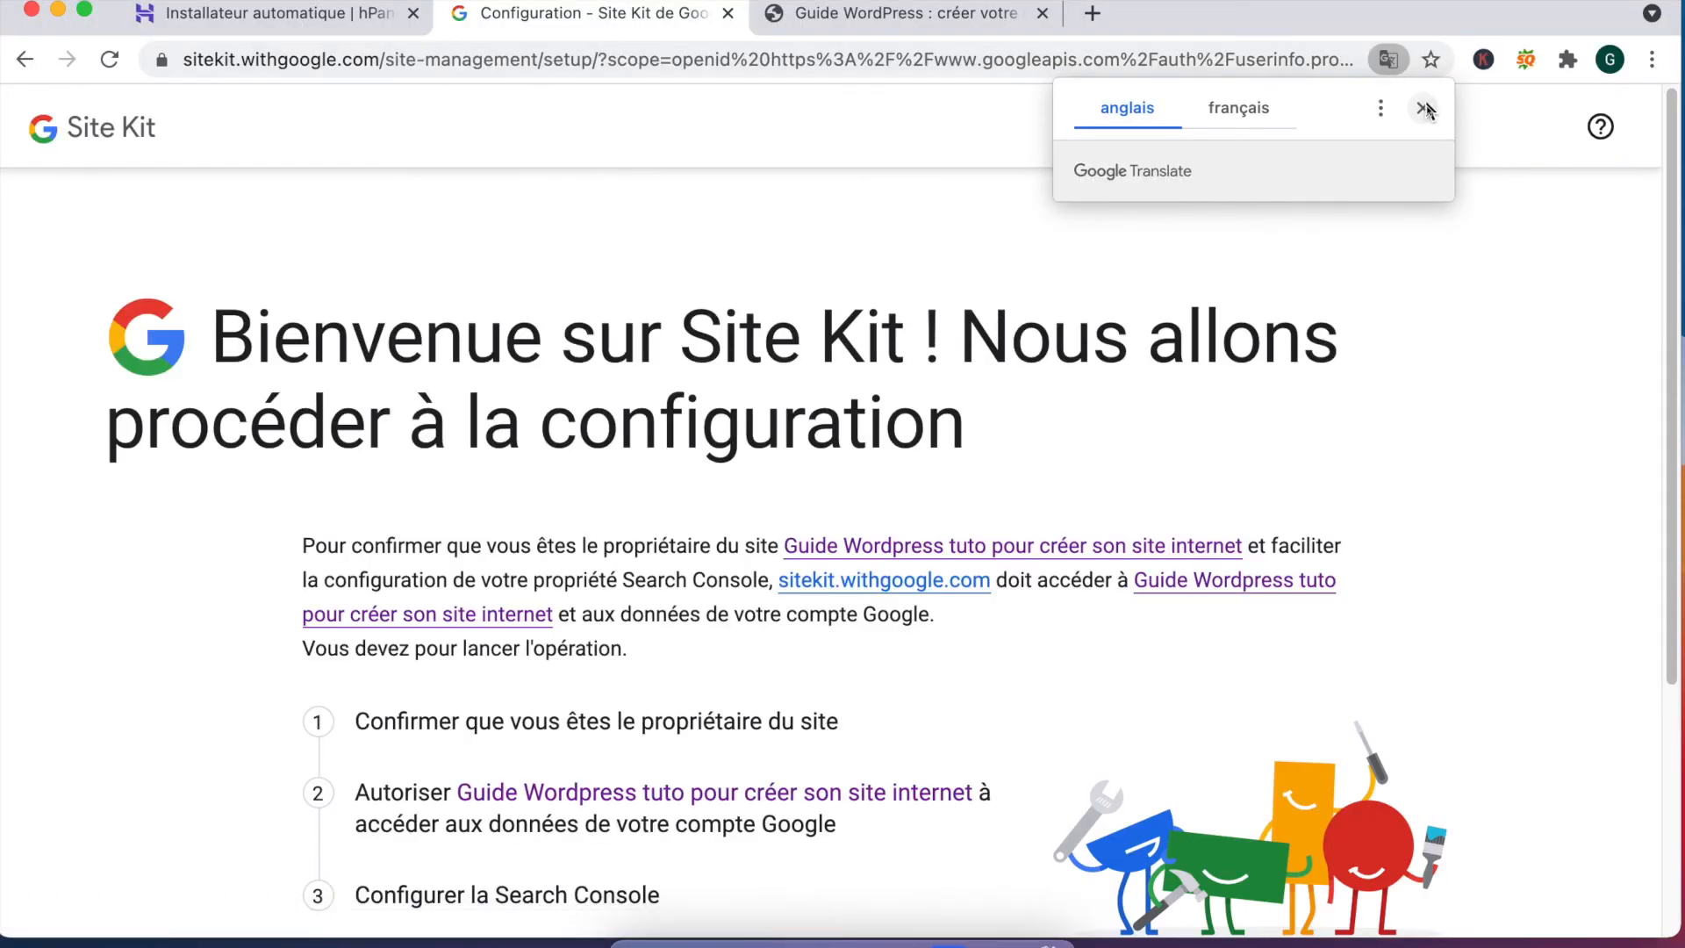
Step: Dismiss the translation offer and start signing in with Google to verify the site
{"action": "left_click", "coordinate": [1424, 108]}
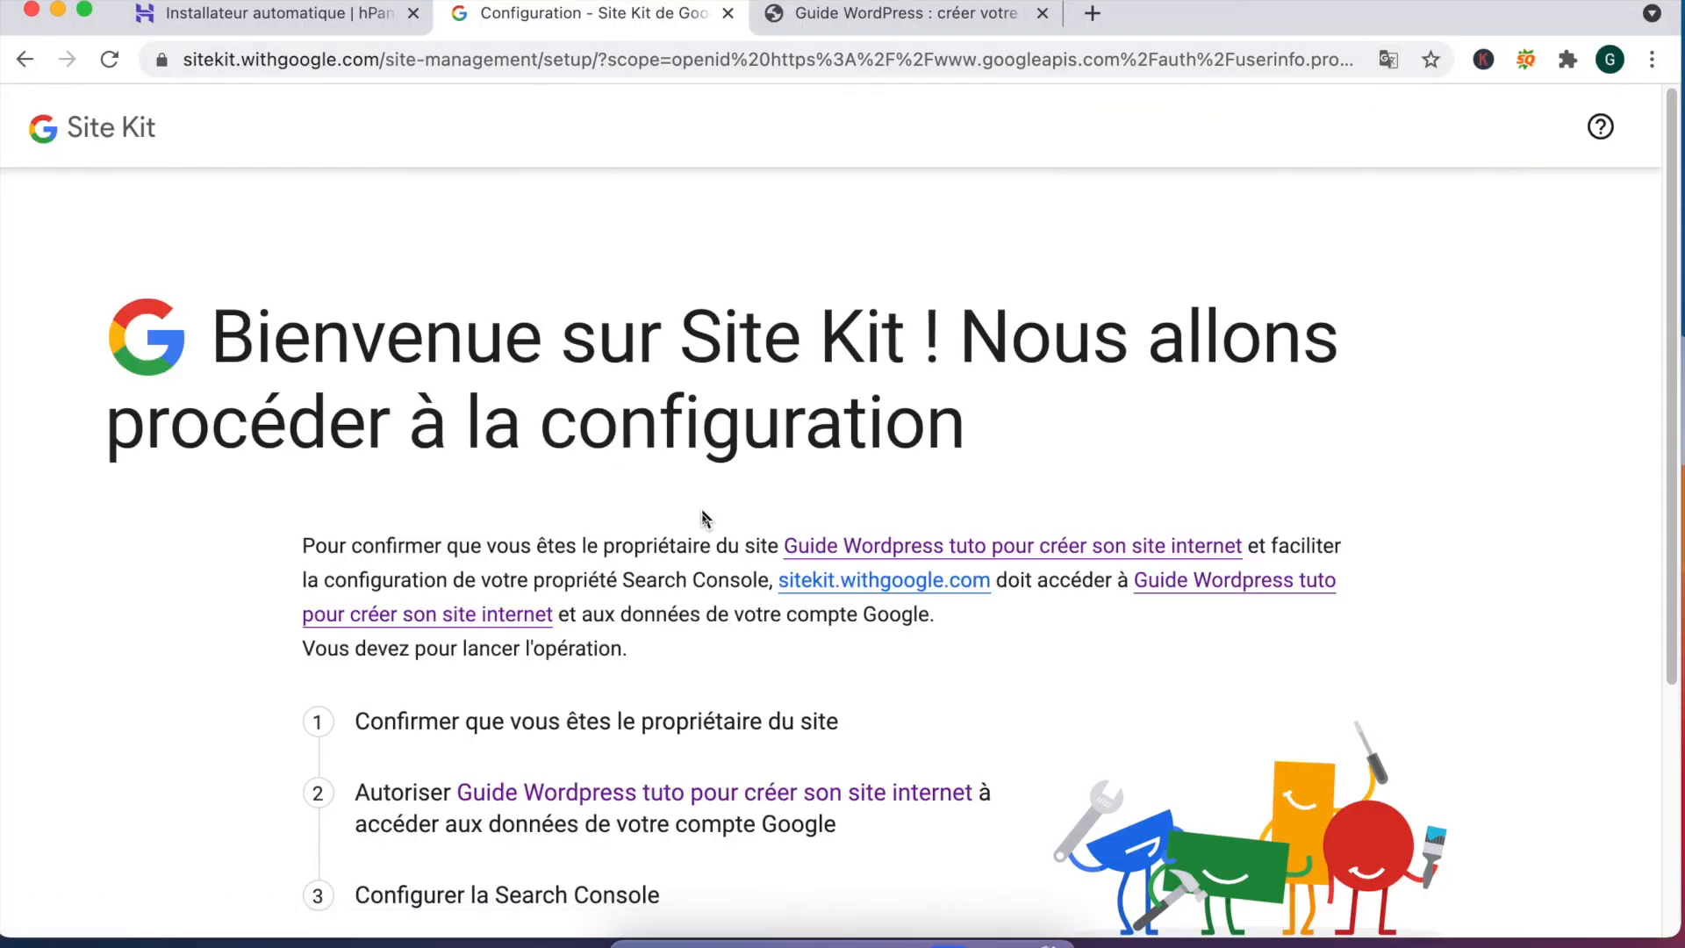
{"action": "scroll", "coordinate": [704, 516], "scroll_direction": "down", "scroll_amount": 1}
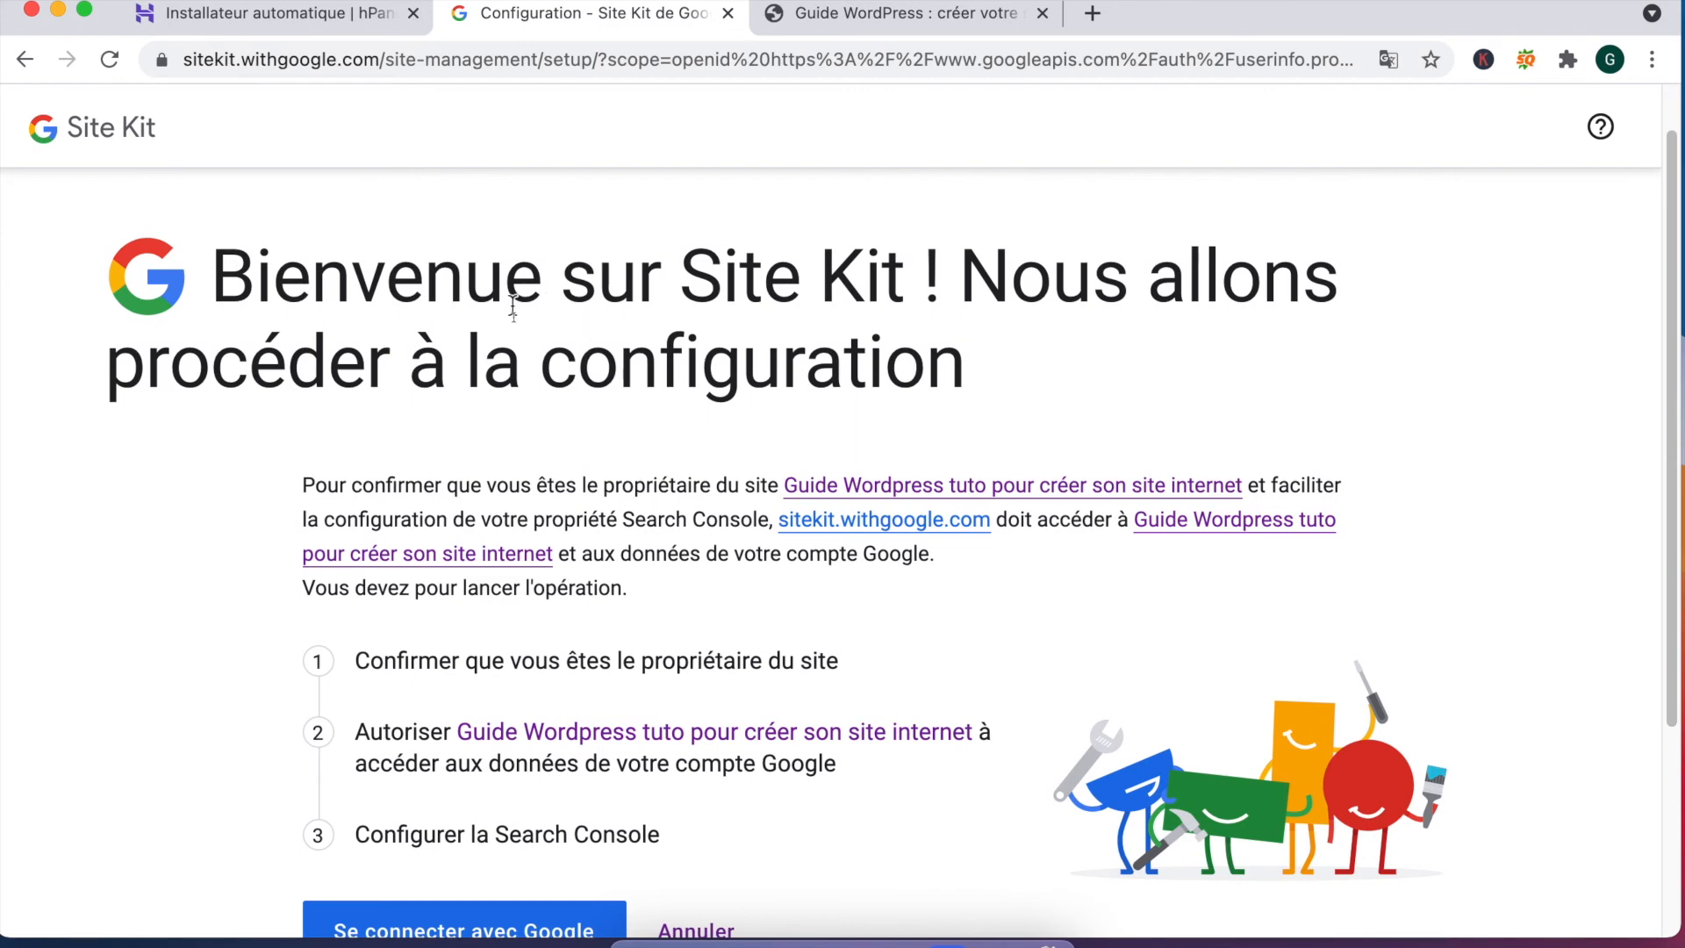
{"action": "scroll", "coordinate": [628, 495], "scroll_direction": "down", "scroll_amount": 3}
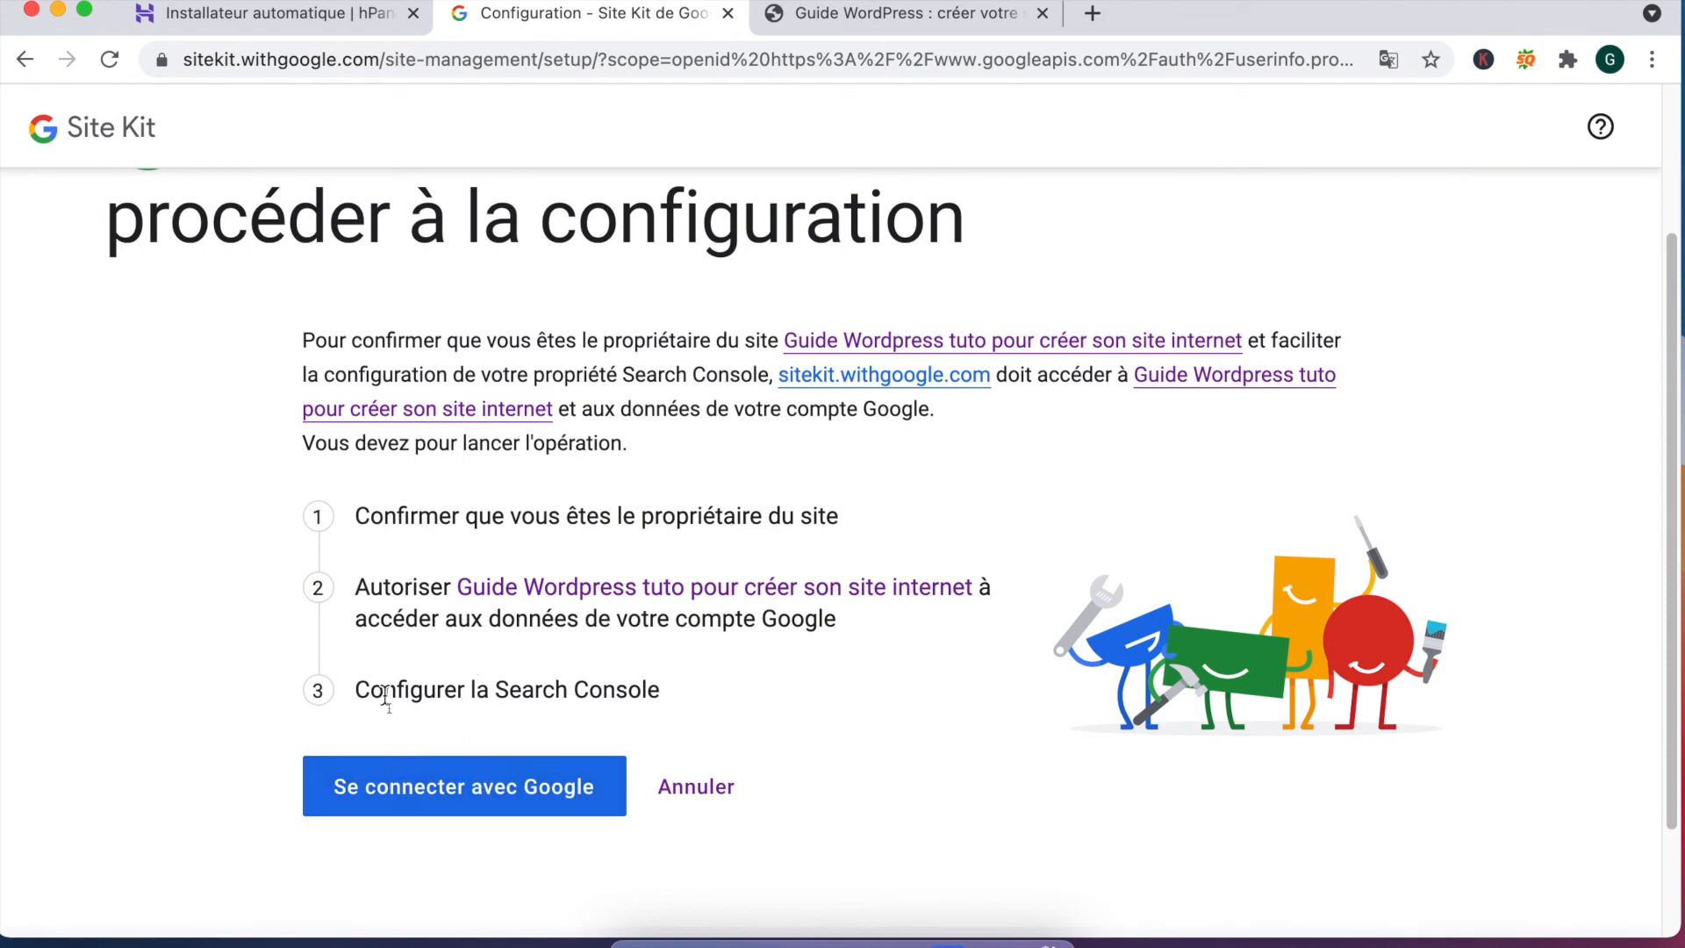
{"action": "left_click_drag", "start_coordinate": [409, 690], "coordinate": [667, 690]}
{"action": "left_click", "coordinate": [502, 790]}
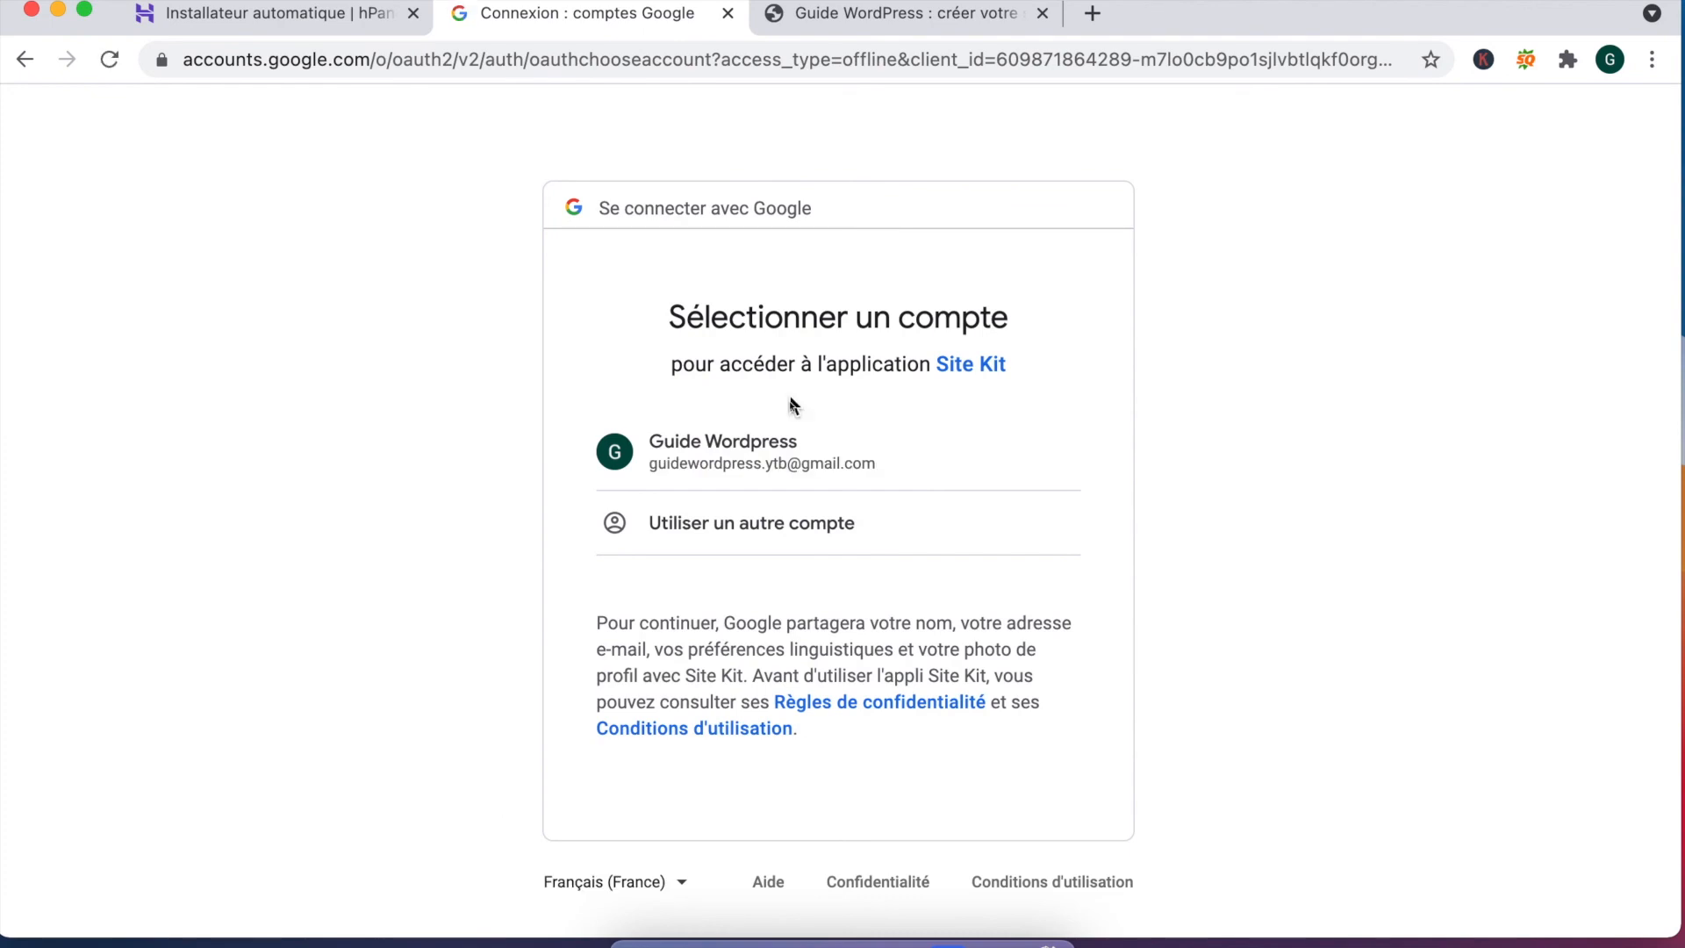
Step: Choose the site's Google account, grant Site Kit access and reach the Site Kit dashboard
{"action": "left_click", "coordinate": [784, 450]}
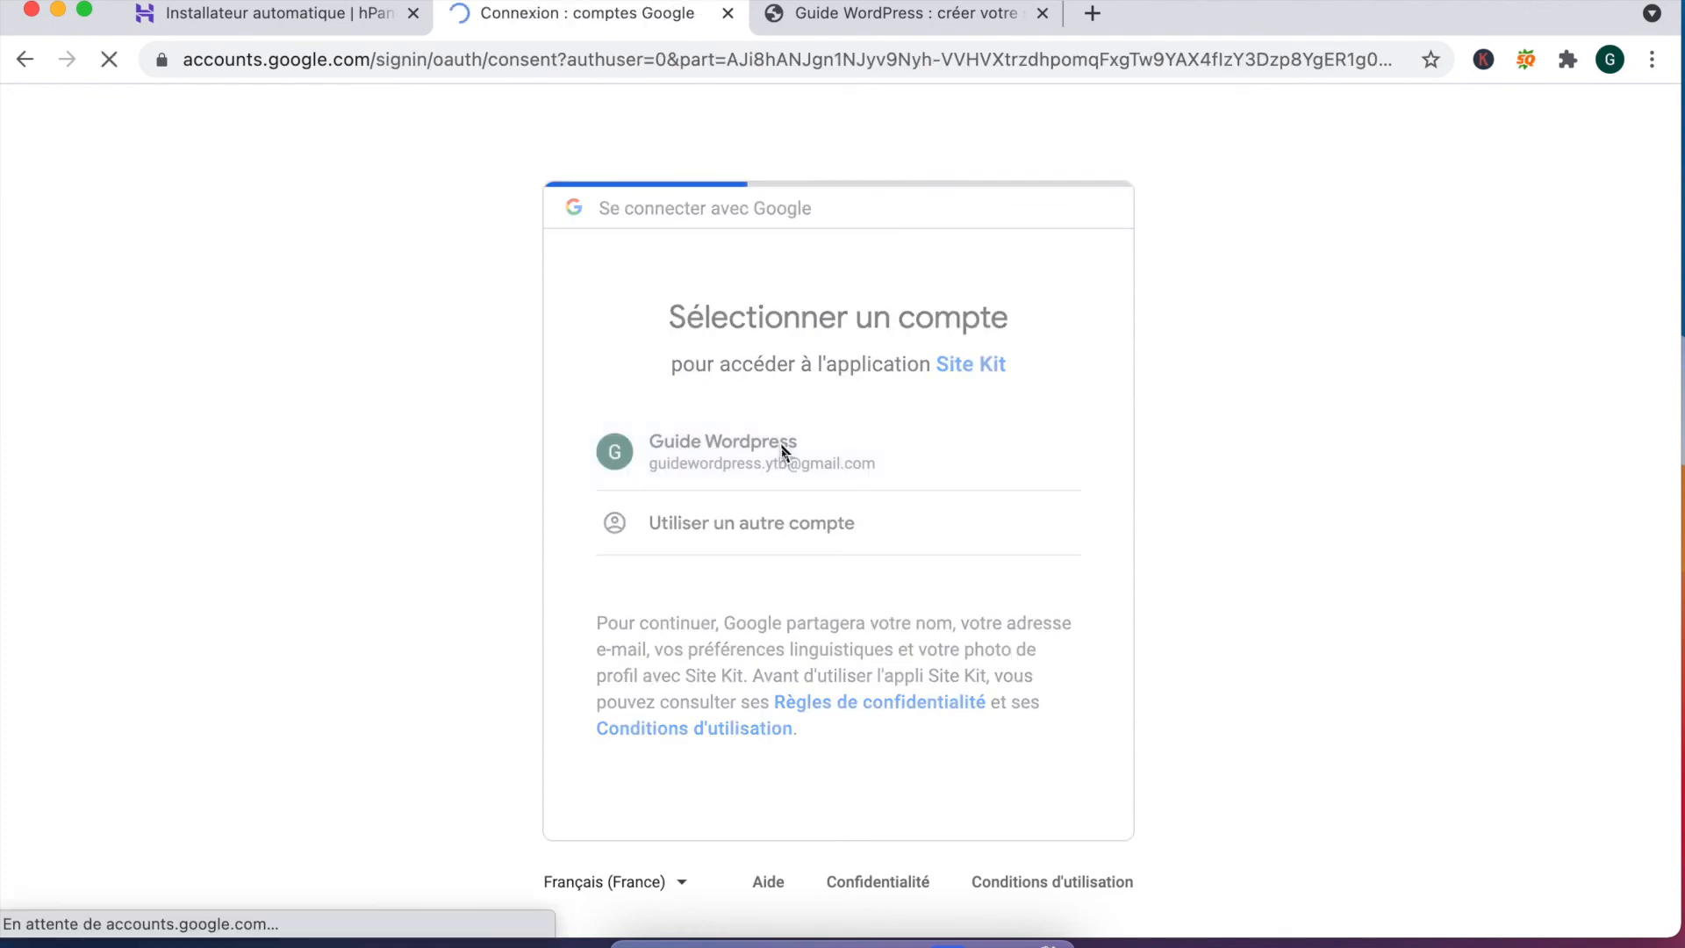
{"action": "scroll", "coordinate": [702, 457], "scroll_direction": "down", "scroll_amount": 3}
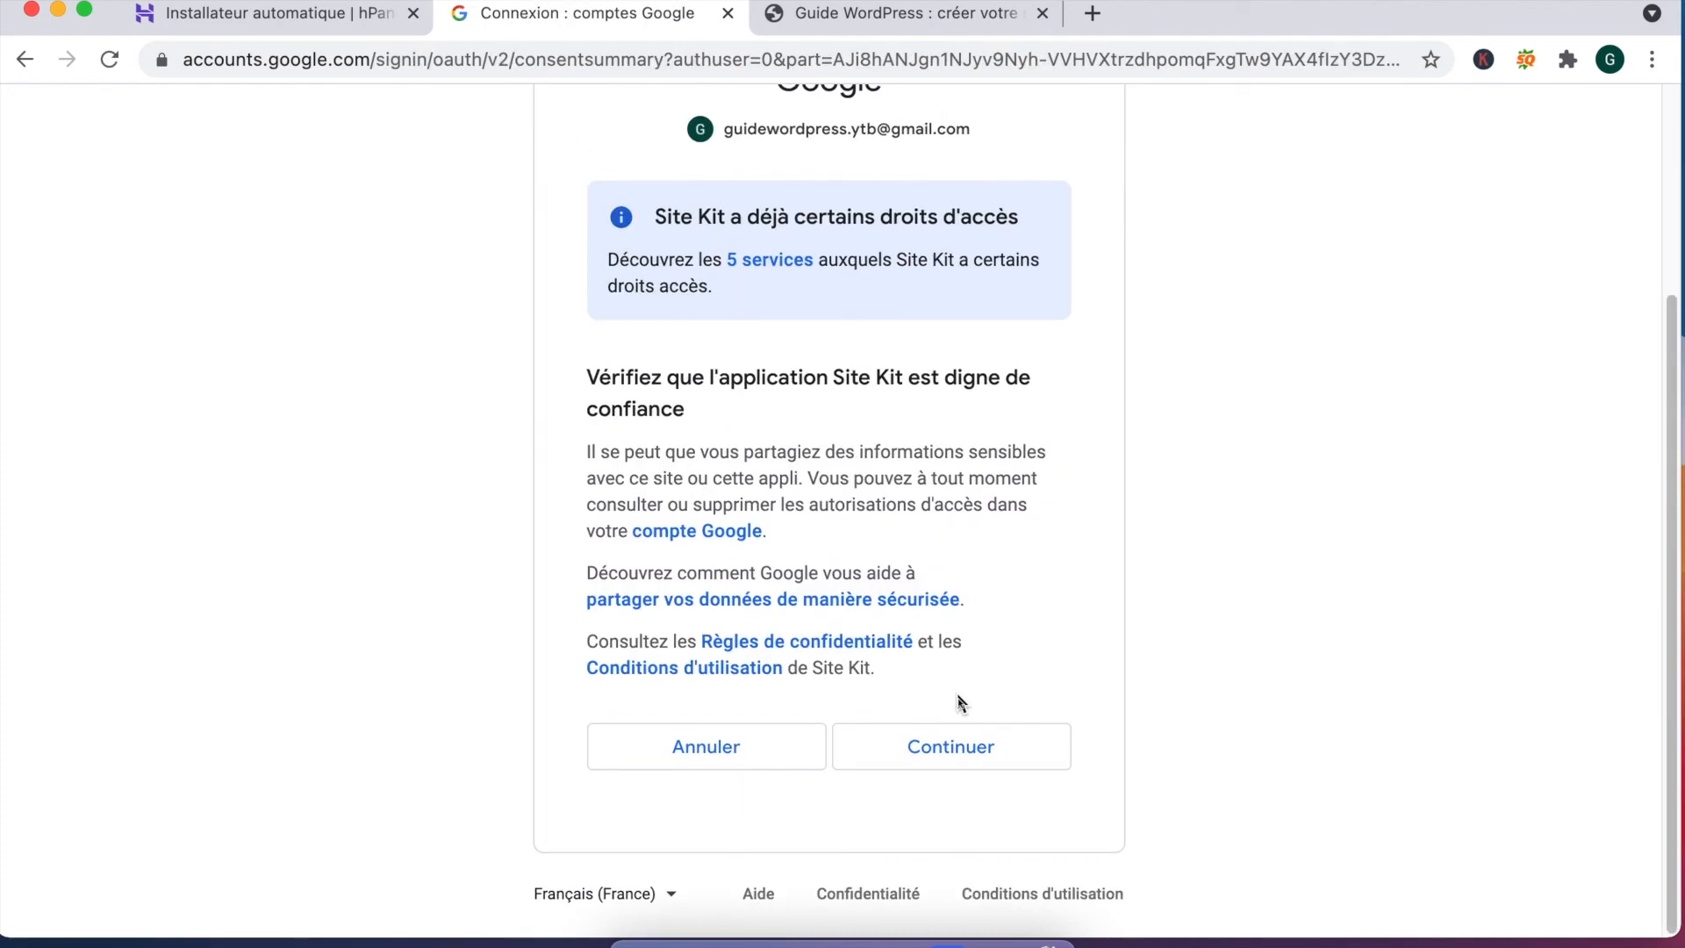
{"action": "left_click", "coordinate": [945, 753]}
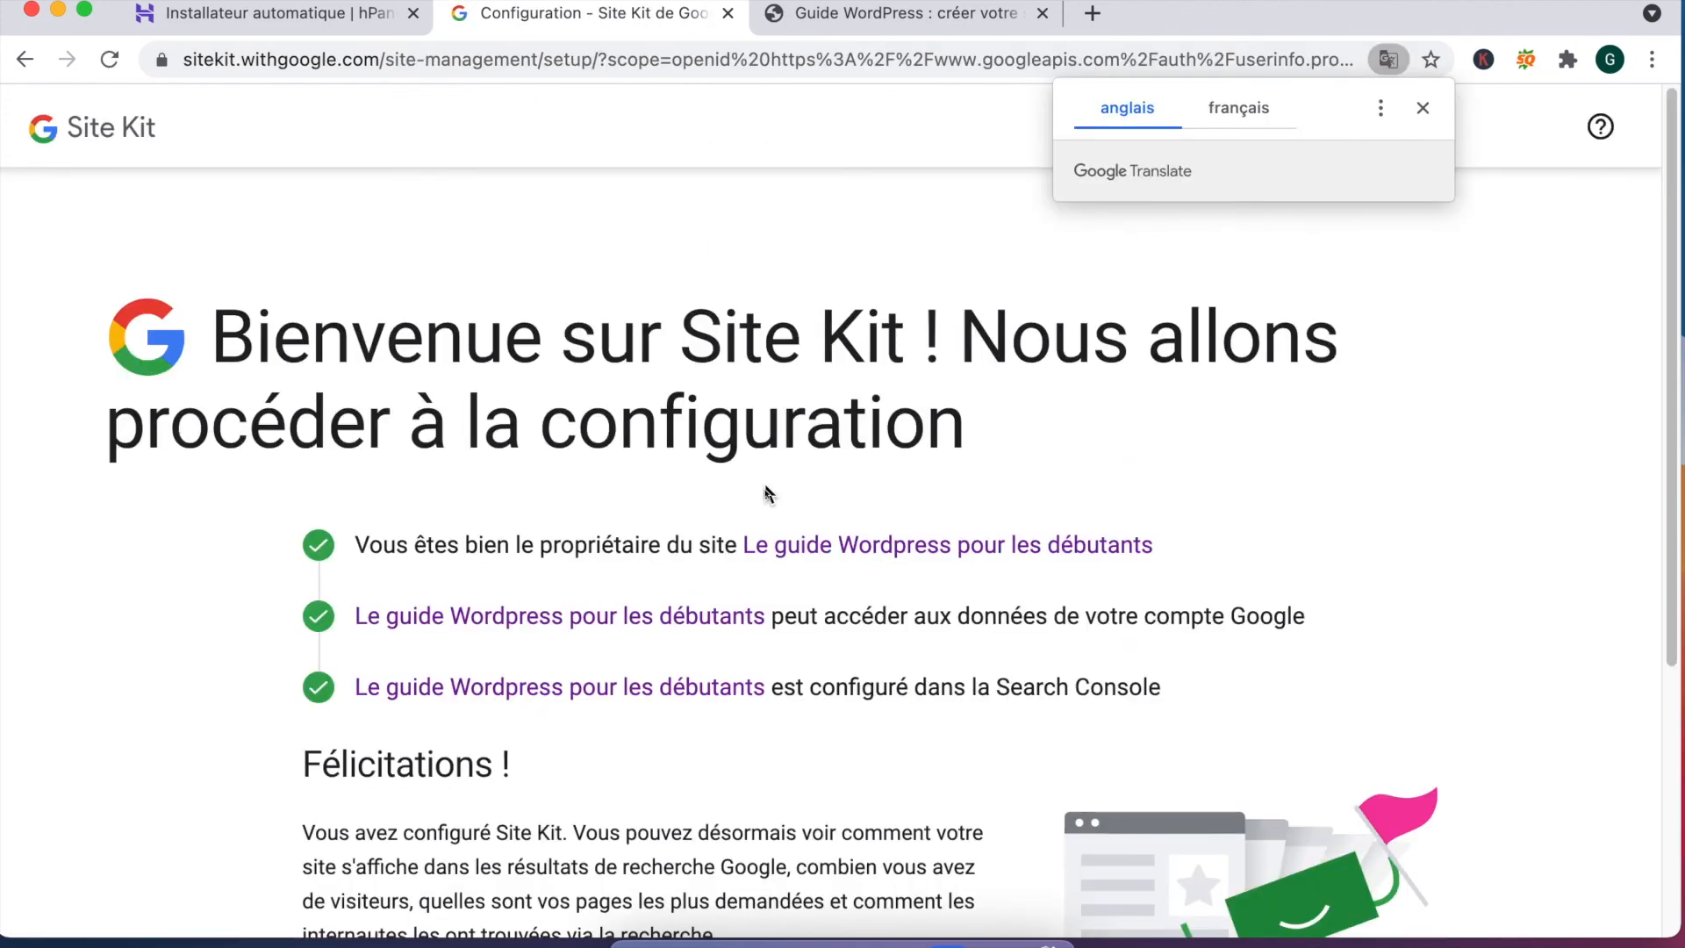
{"action": "scroll", "coordinate": [440, 459], "scroll_direction": "down", "scroll_amount": 3}
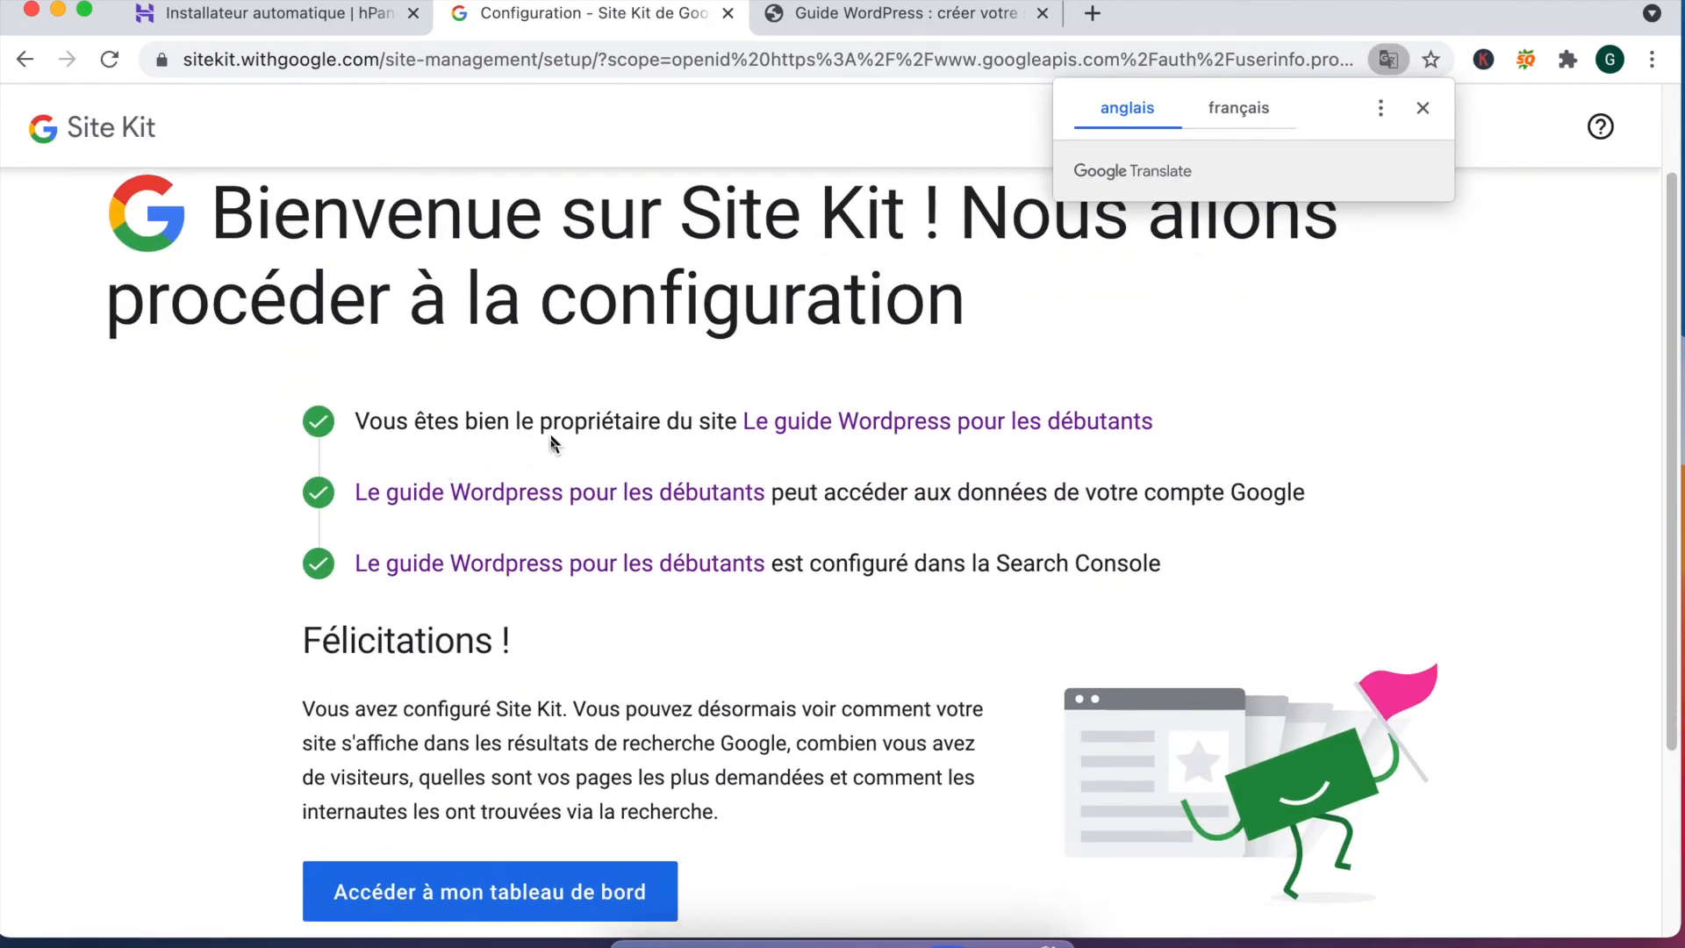
{"action": "scroll", "coordinate": [556, 446], "scroll_direction": "down", "scroll_amount": 5}
{"action": "left_click", "coordinate": [518, 693]}
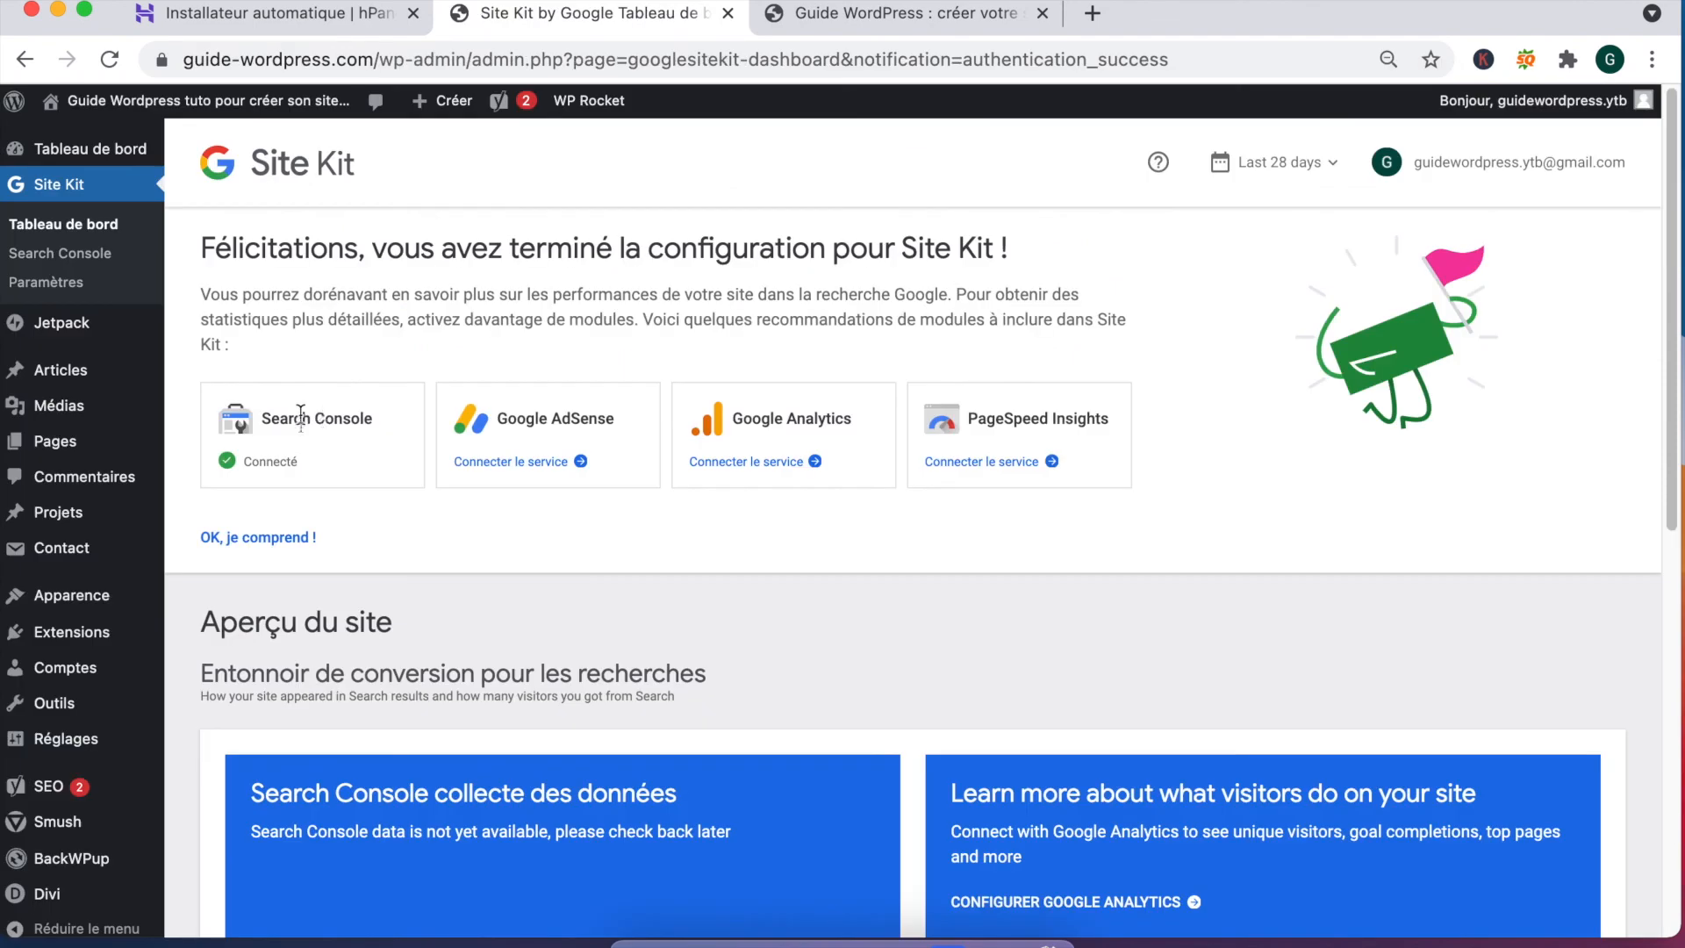
Step: Dismiss the Site Kit congratulations banner and authorise Google Analytics with the site's Google account
{"action": "left_click", "coordinate": [267, 536]}
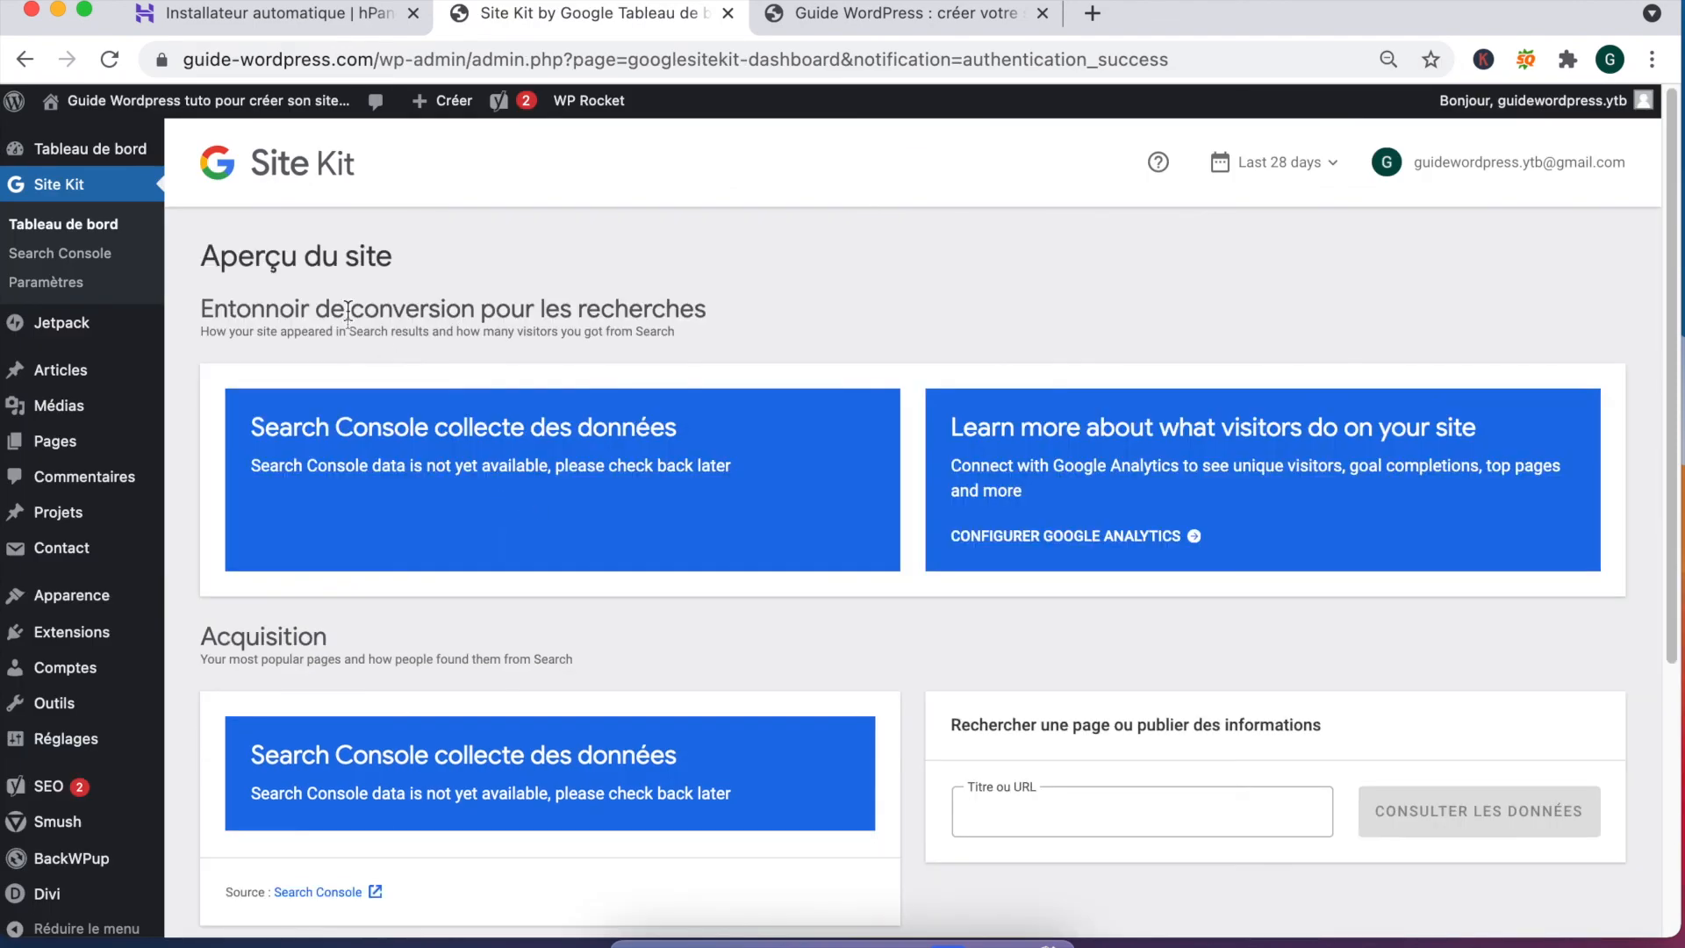
{"action": "left_click", "coordinate": [65, 227]}
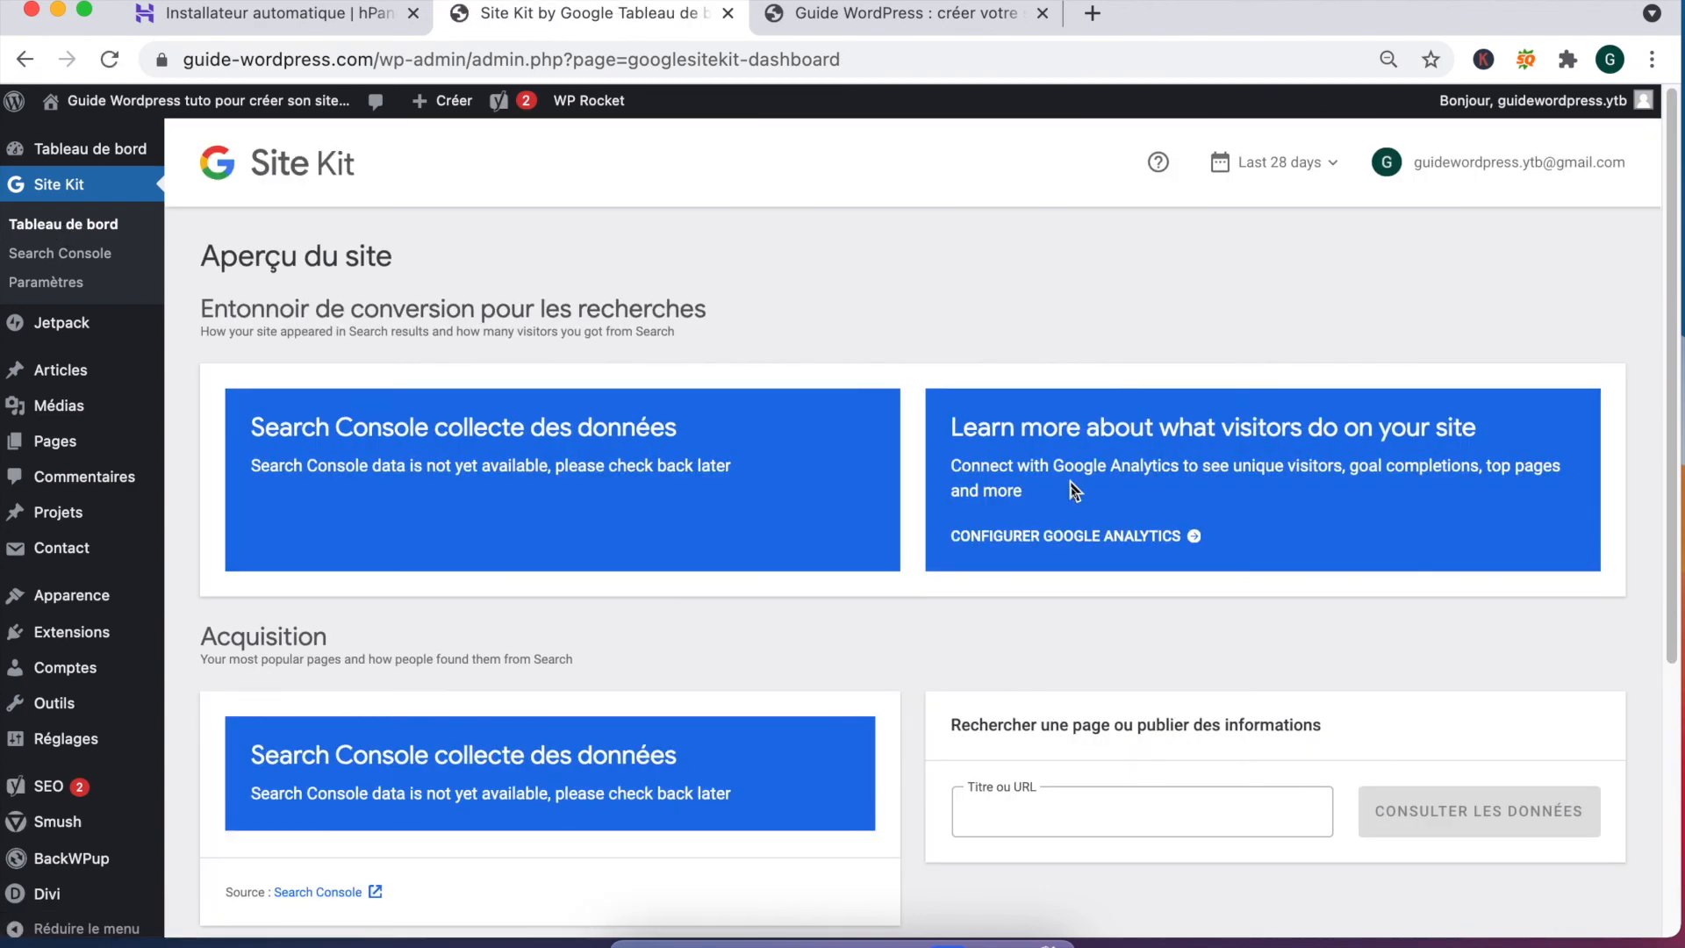
{"action": "left_click", "coordinate": [1048, 539]}
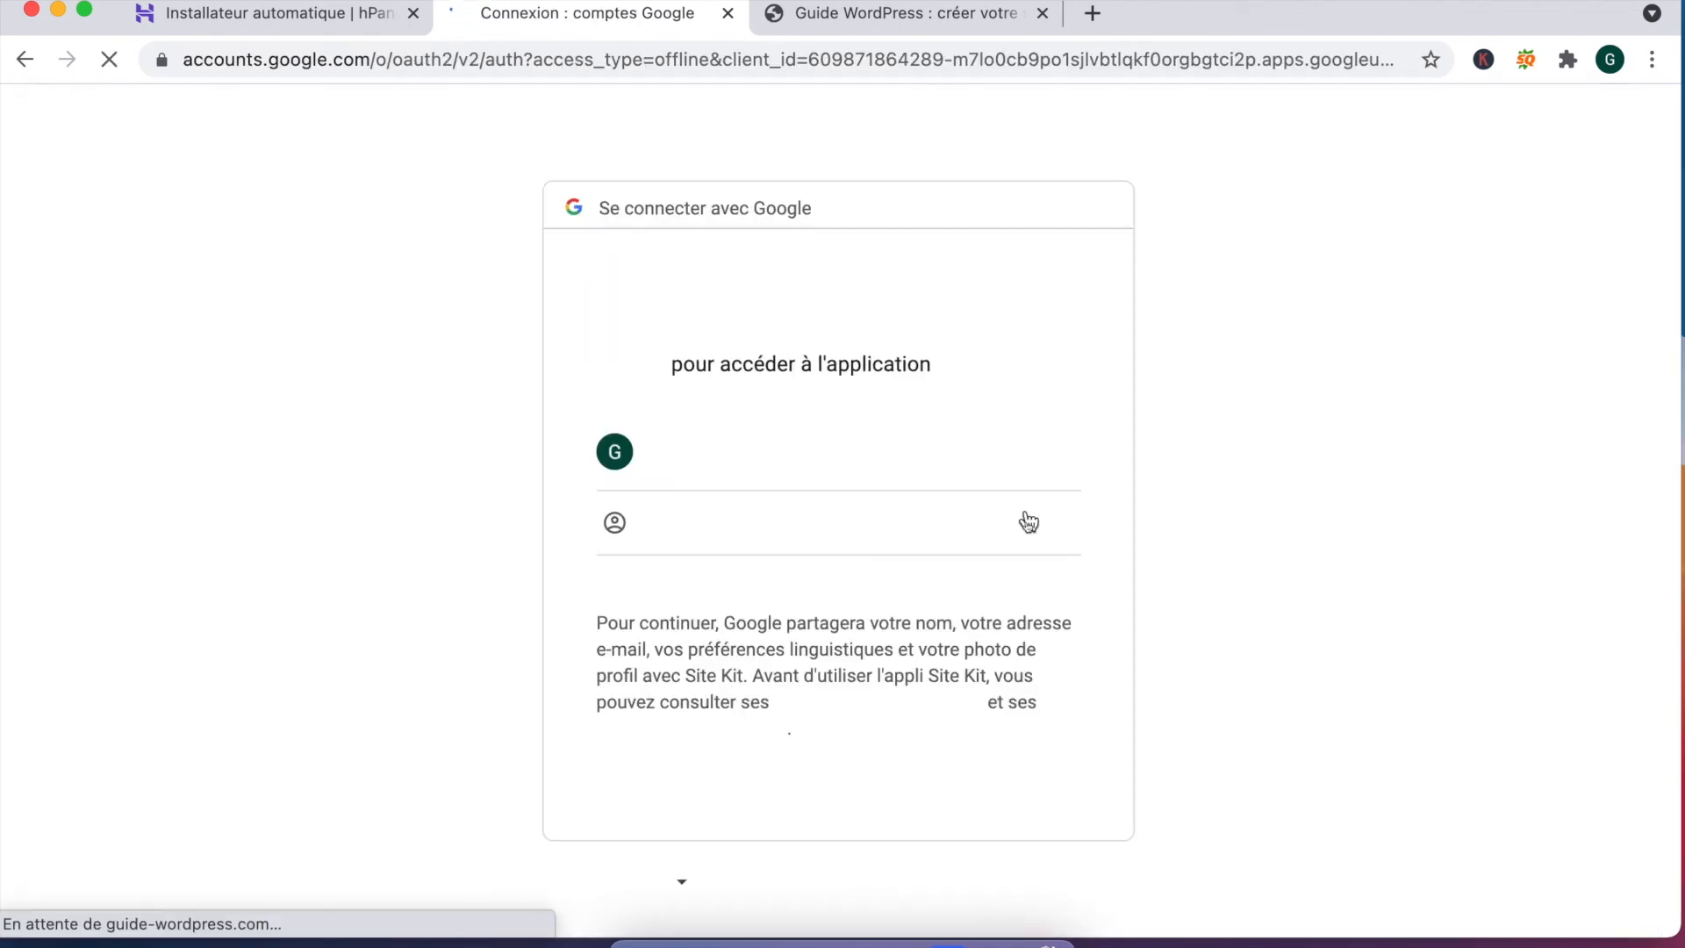
{"action": "left_click", "coordinate": [823, 436]}
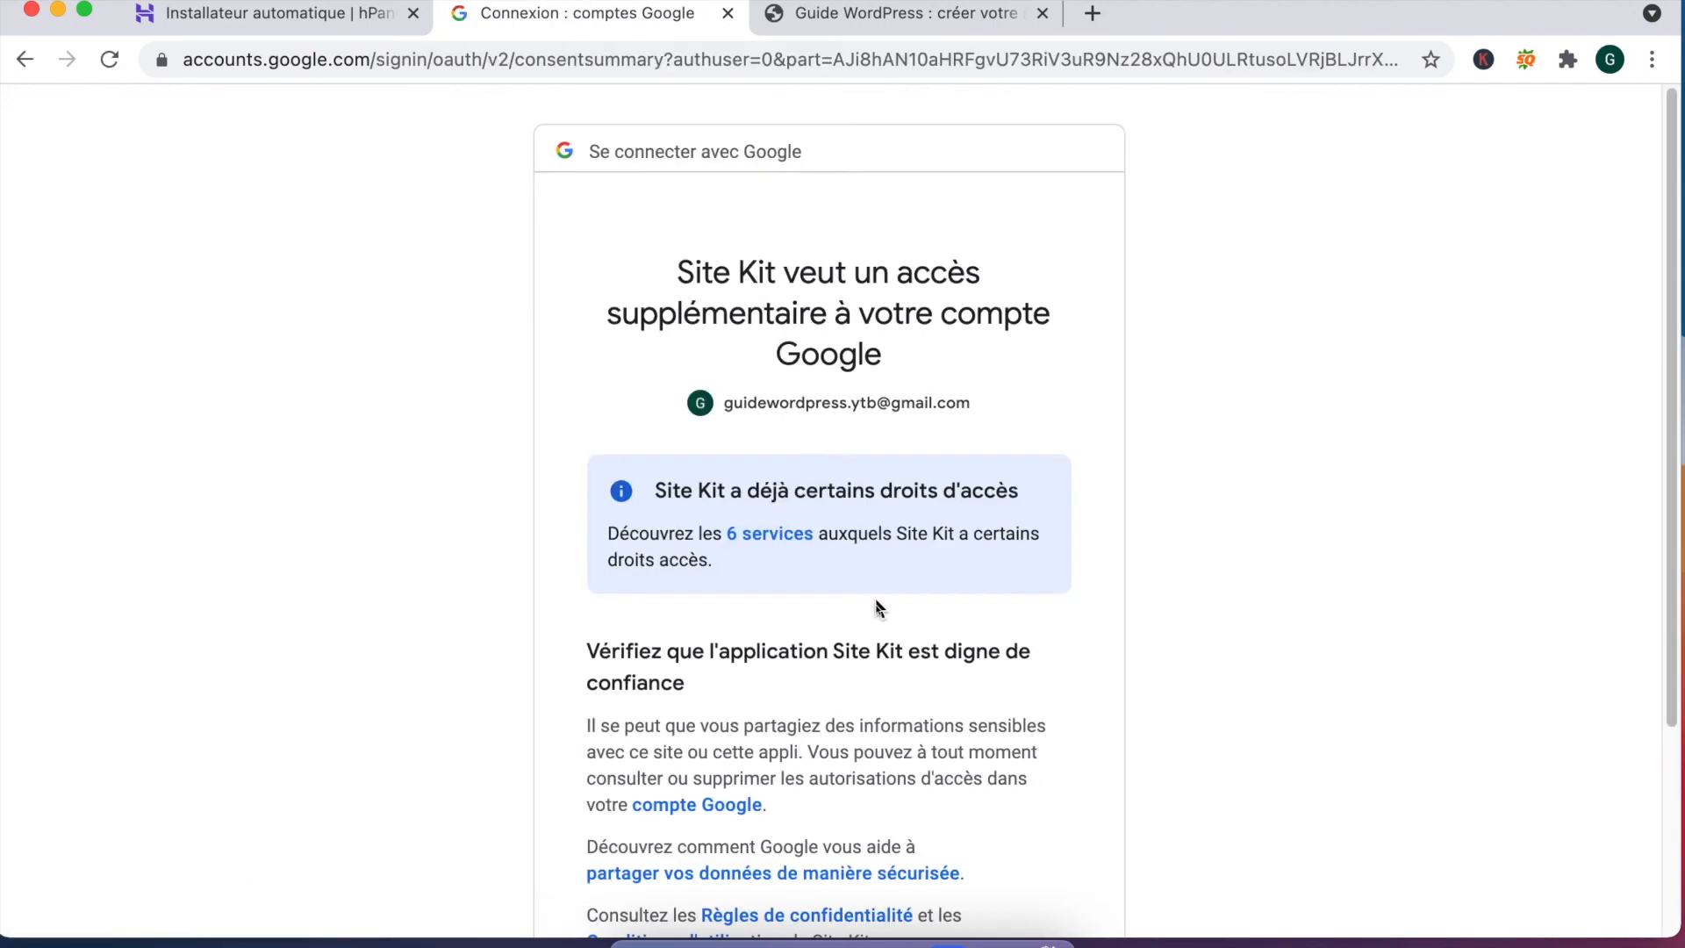
{"action": "scroll", "coordinate": [876, 603], "scroll_direction": "down", "scroll_amount": 3}
{"action": "left_click", "coordinate": [971, 762]}
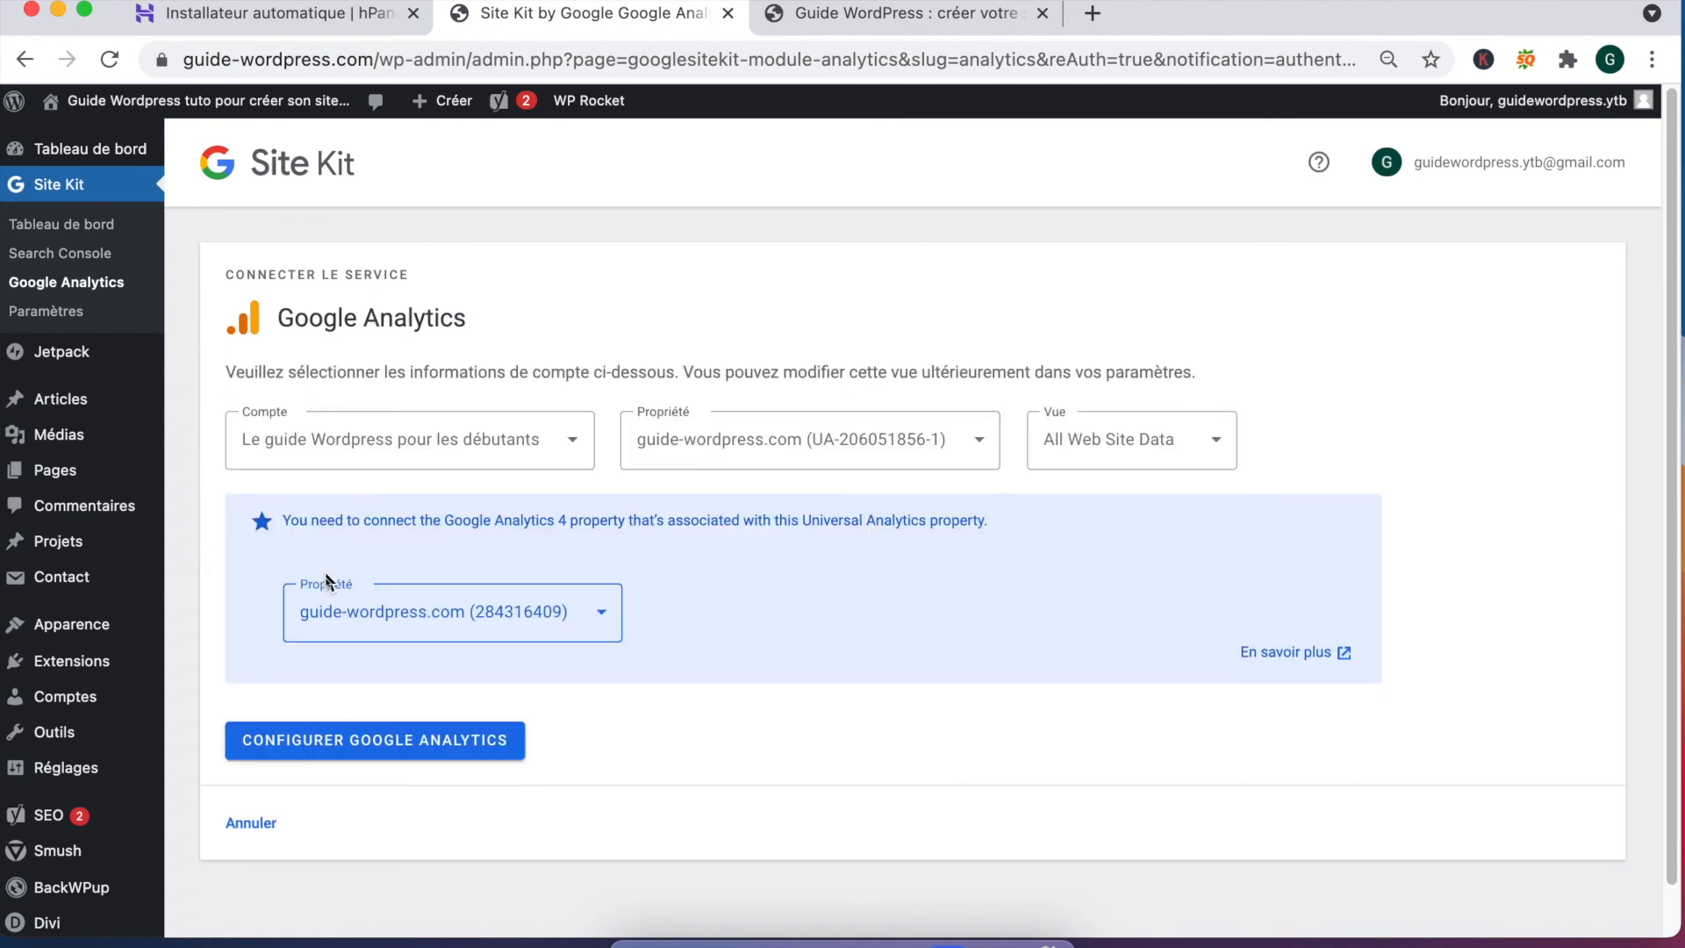
Step: Finish the Google Analytics setup with the chosen property and connect PageSpeed Insights
{"action": "left_click", "coordinate": [411, 739]}
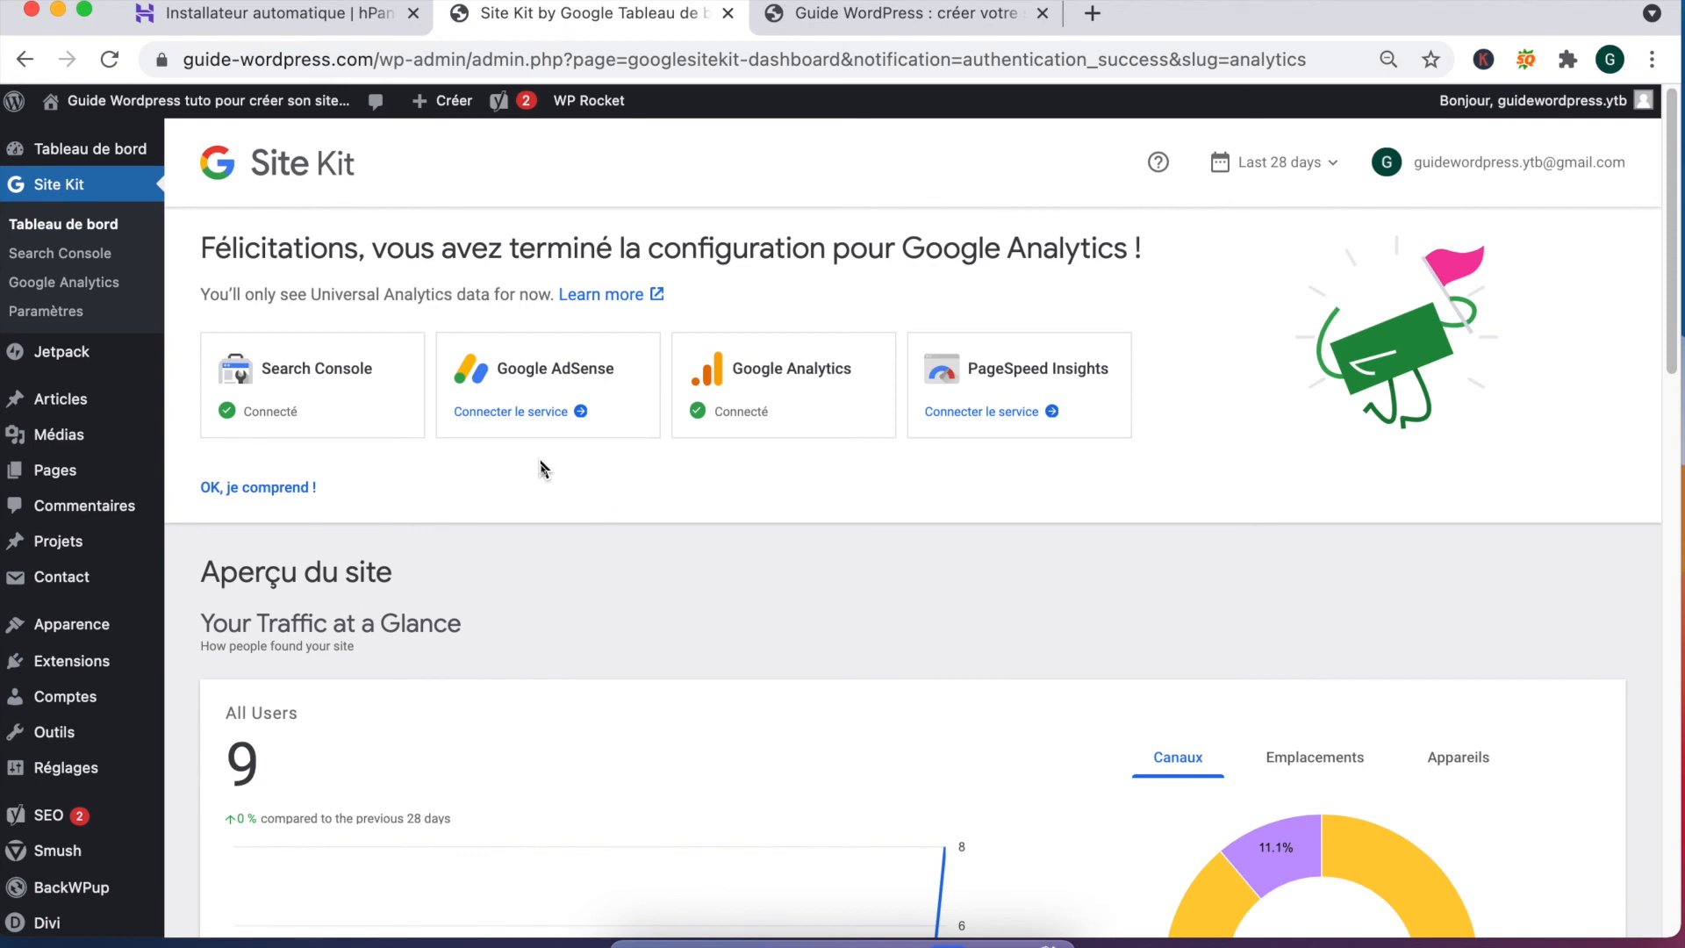
{"action": "scroll", "coordinate": [545, 466], "scroll_direction": "down", "scroll_amount": 1}
{"action": "scroll", "coordinate": [671, 518], "scroll_direction": "up", "scroll_amount": 1}
{"action": "left_click", "coordinate": [1005, 416]}
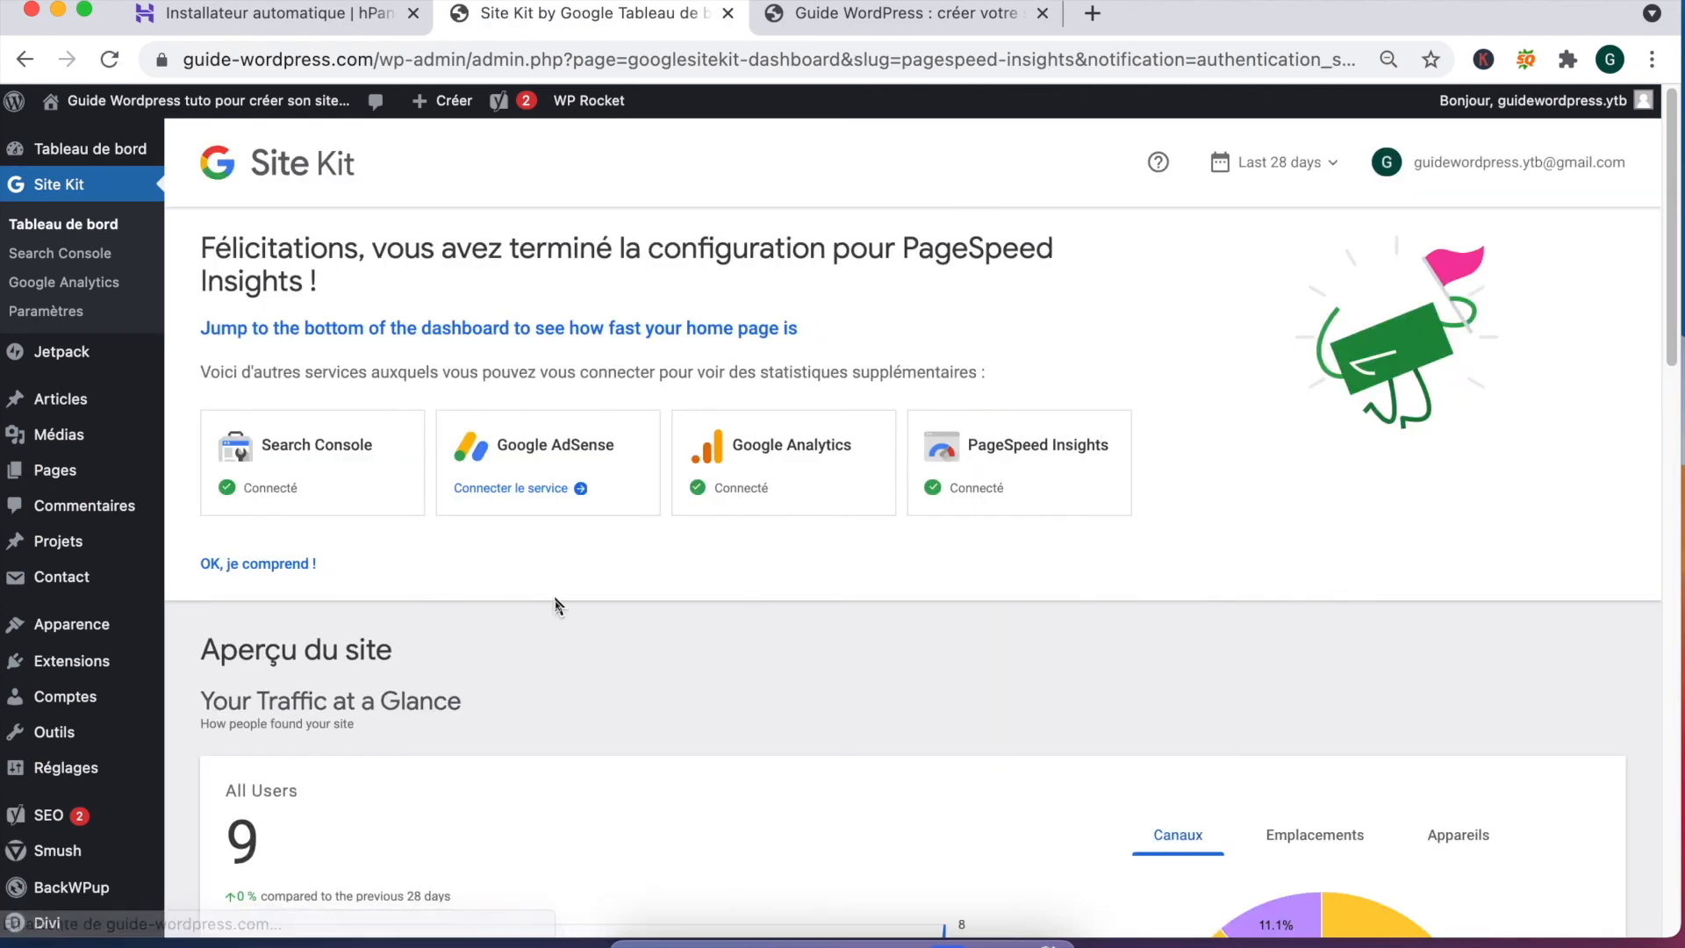
Step: Review the PageSpeed lab and field data, then rerun the desktop speed test
{"action": "scroll", "coordinate": [556, 606], "scroll_direction": "down", "scroll_amount": 5}
{"action": "scroll", "coordinate": [555, 606], "scroll_direction": "down", "scroll_amount": 15}
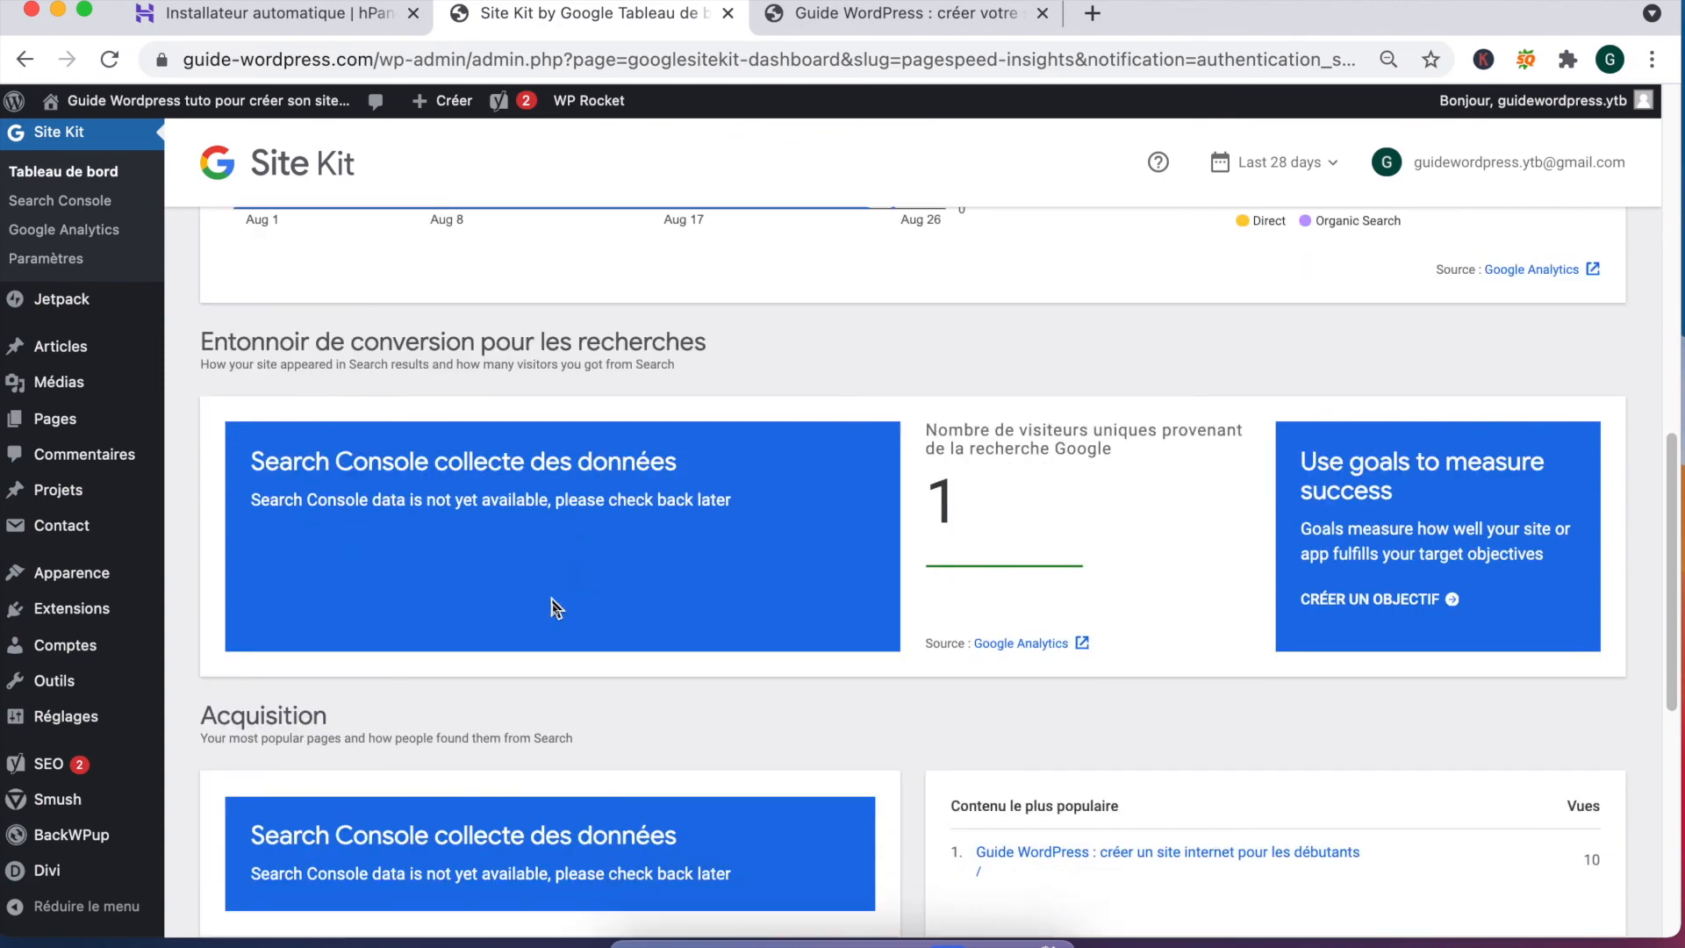
{"action": "scroll", "coordinate": [554, 608], "scroll_direction": "up", "scroll_amount": 18}
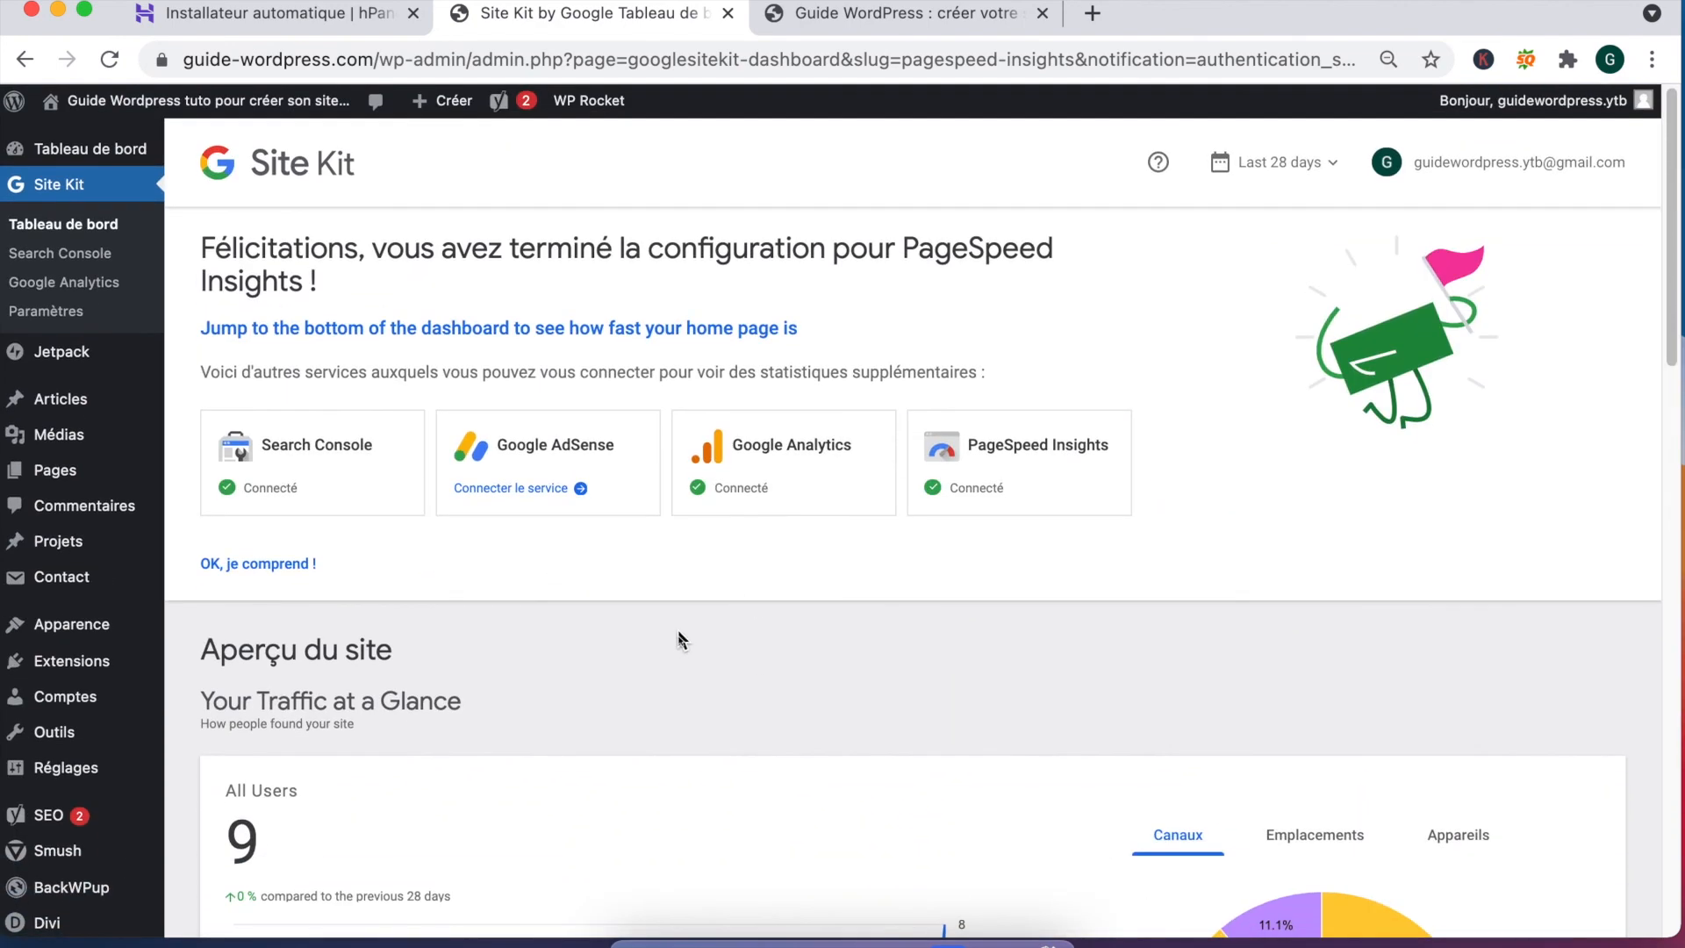
{"action": "scroll", "coordinate": [677, 639], "scroll_direction": "down", "scroll_amount": 10}
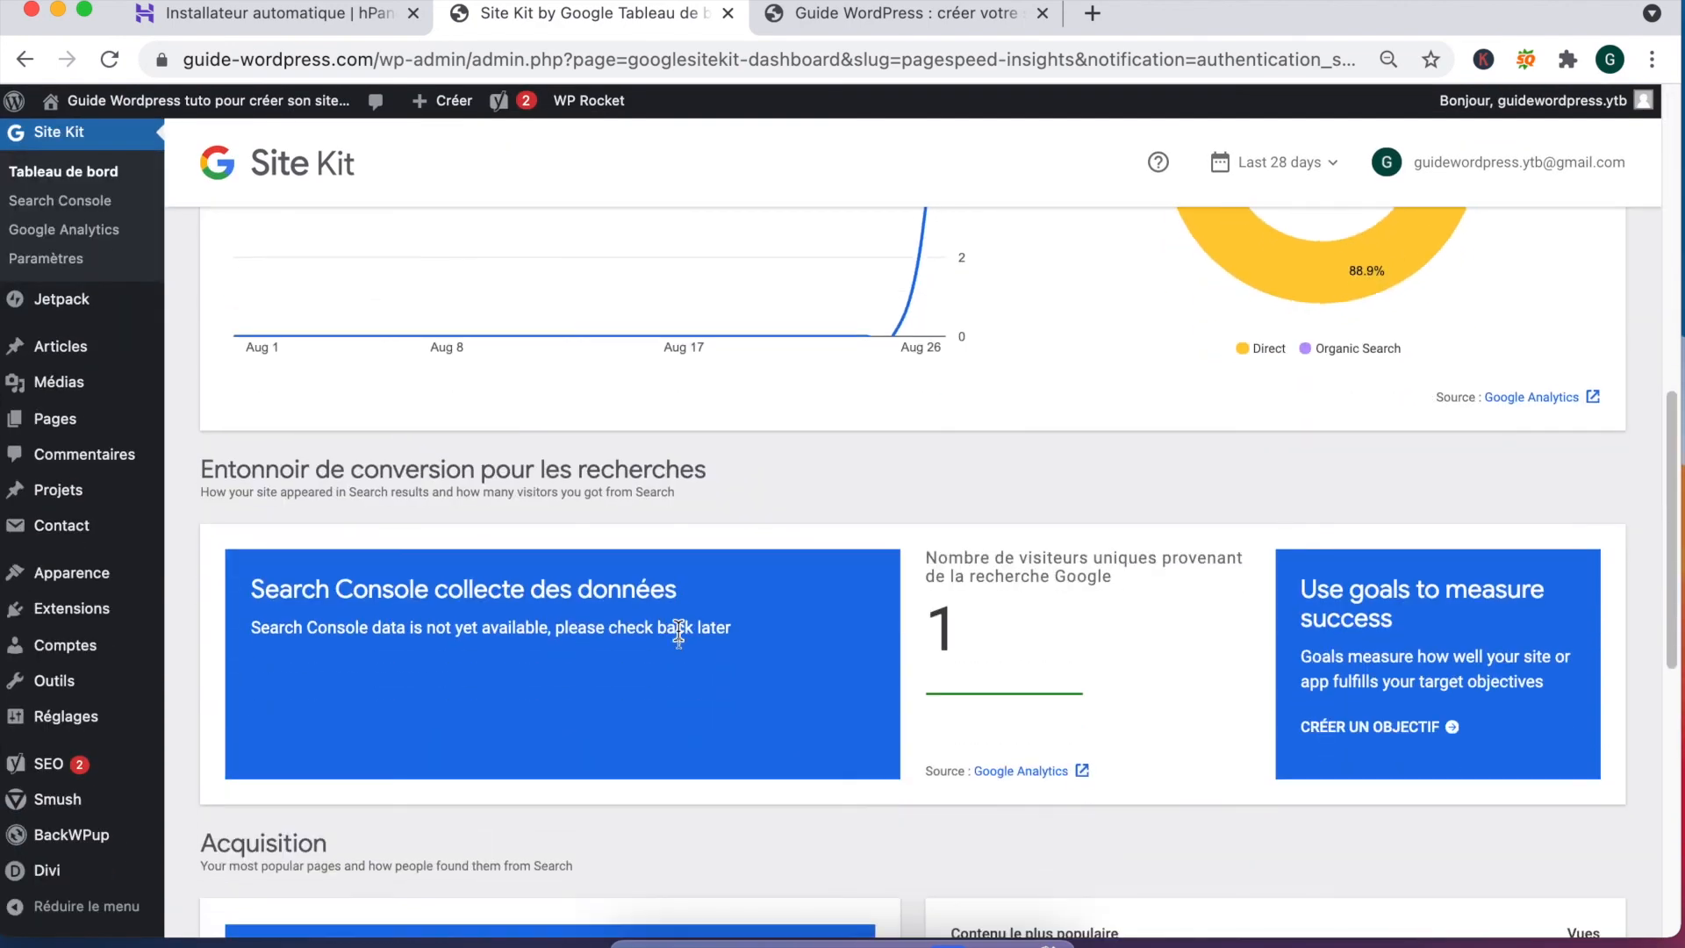
{"action": "scroll", "coordinate": [677, 635], "scroll_direction": "down", "scroll_amount": 8}
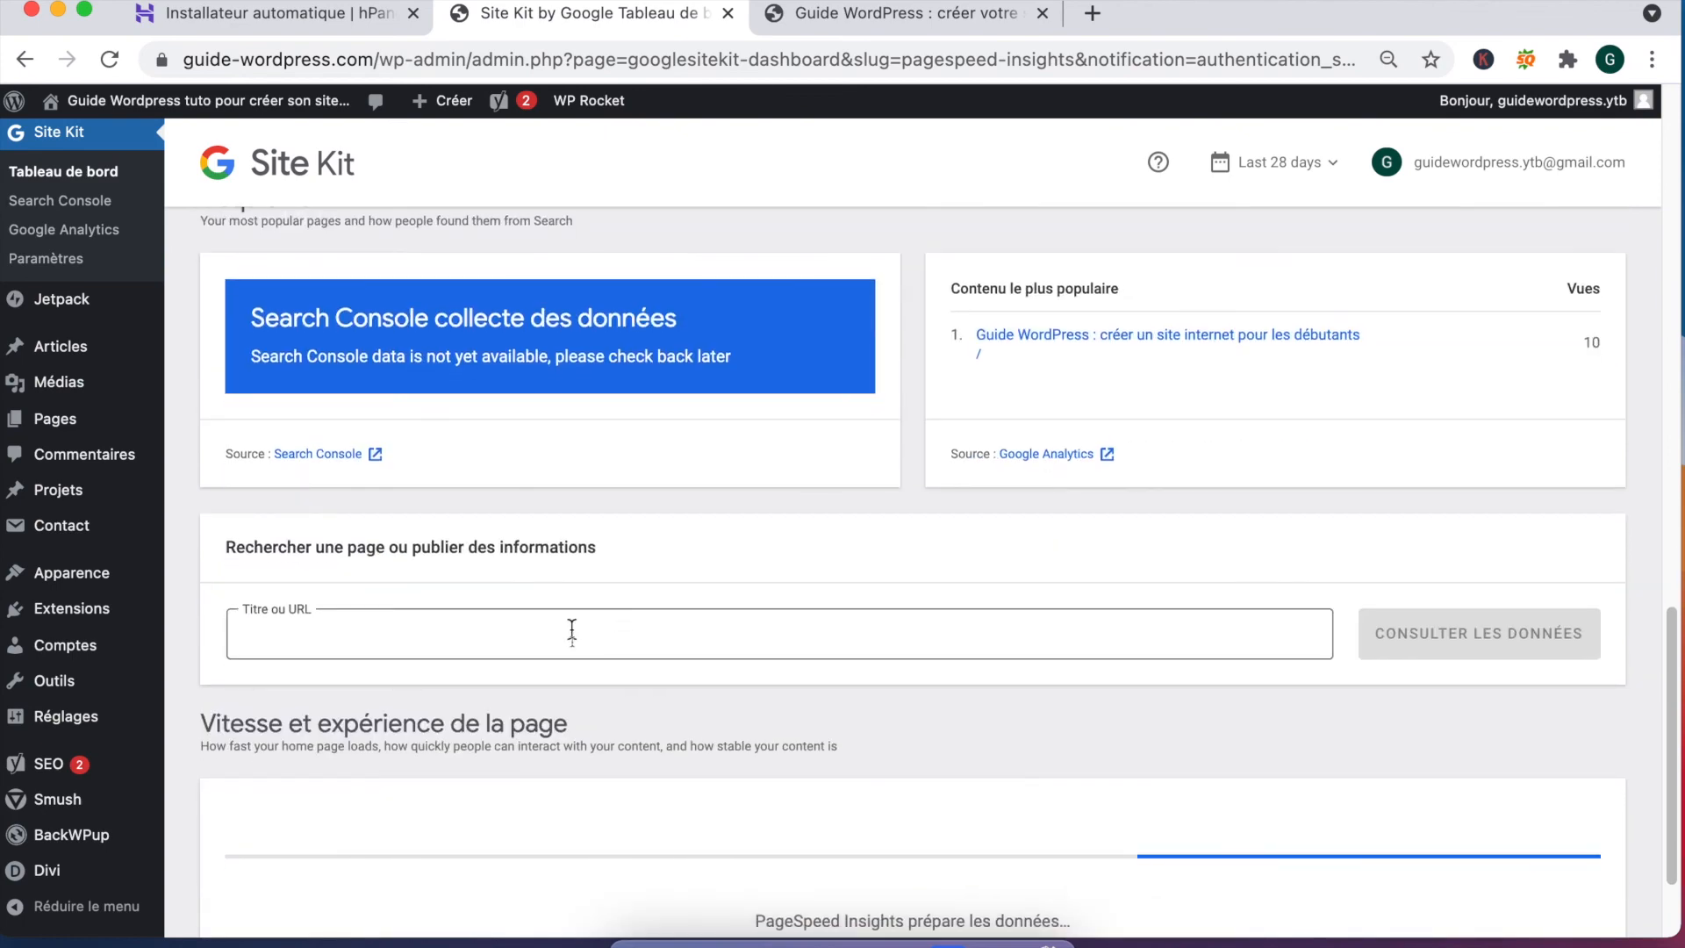
{"action": "scroll", "coordinate": [573, 630], "scroll_direction": "down", "scroll_amount": 3}
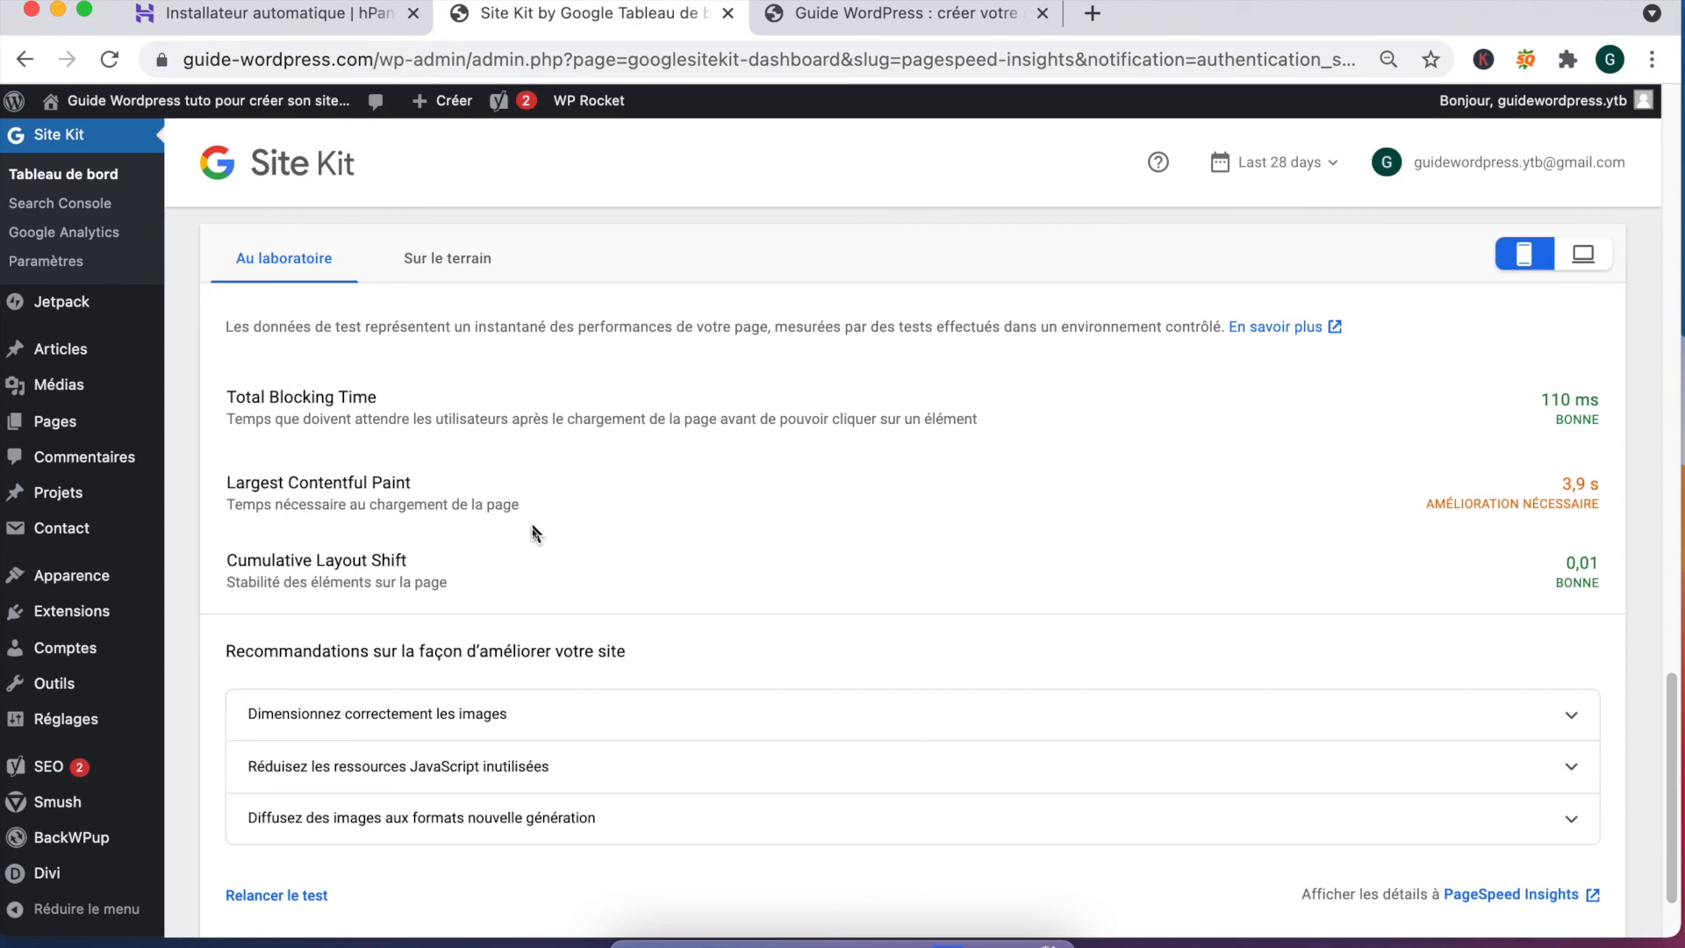
{"action": "left_click", "coordinate": [455, 263]}
{"action": "left_click", "coordinate": [253, 263]}
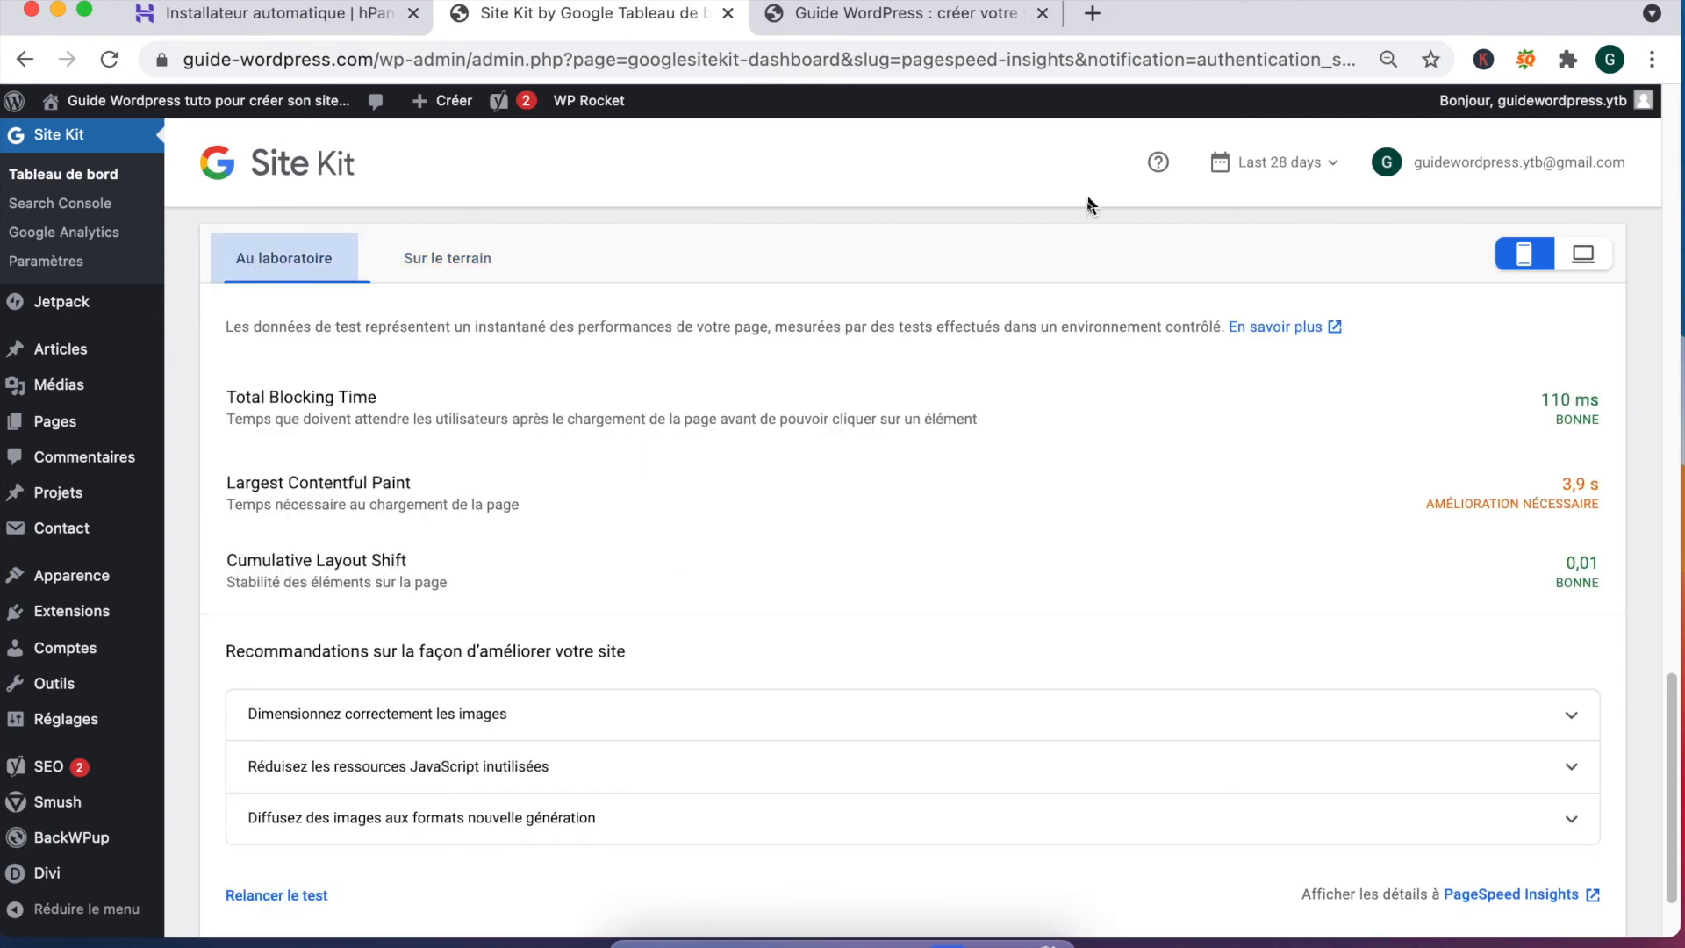
{"action": "left_click", "coordinate": [1582, 256]}
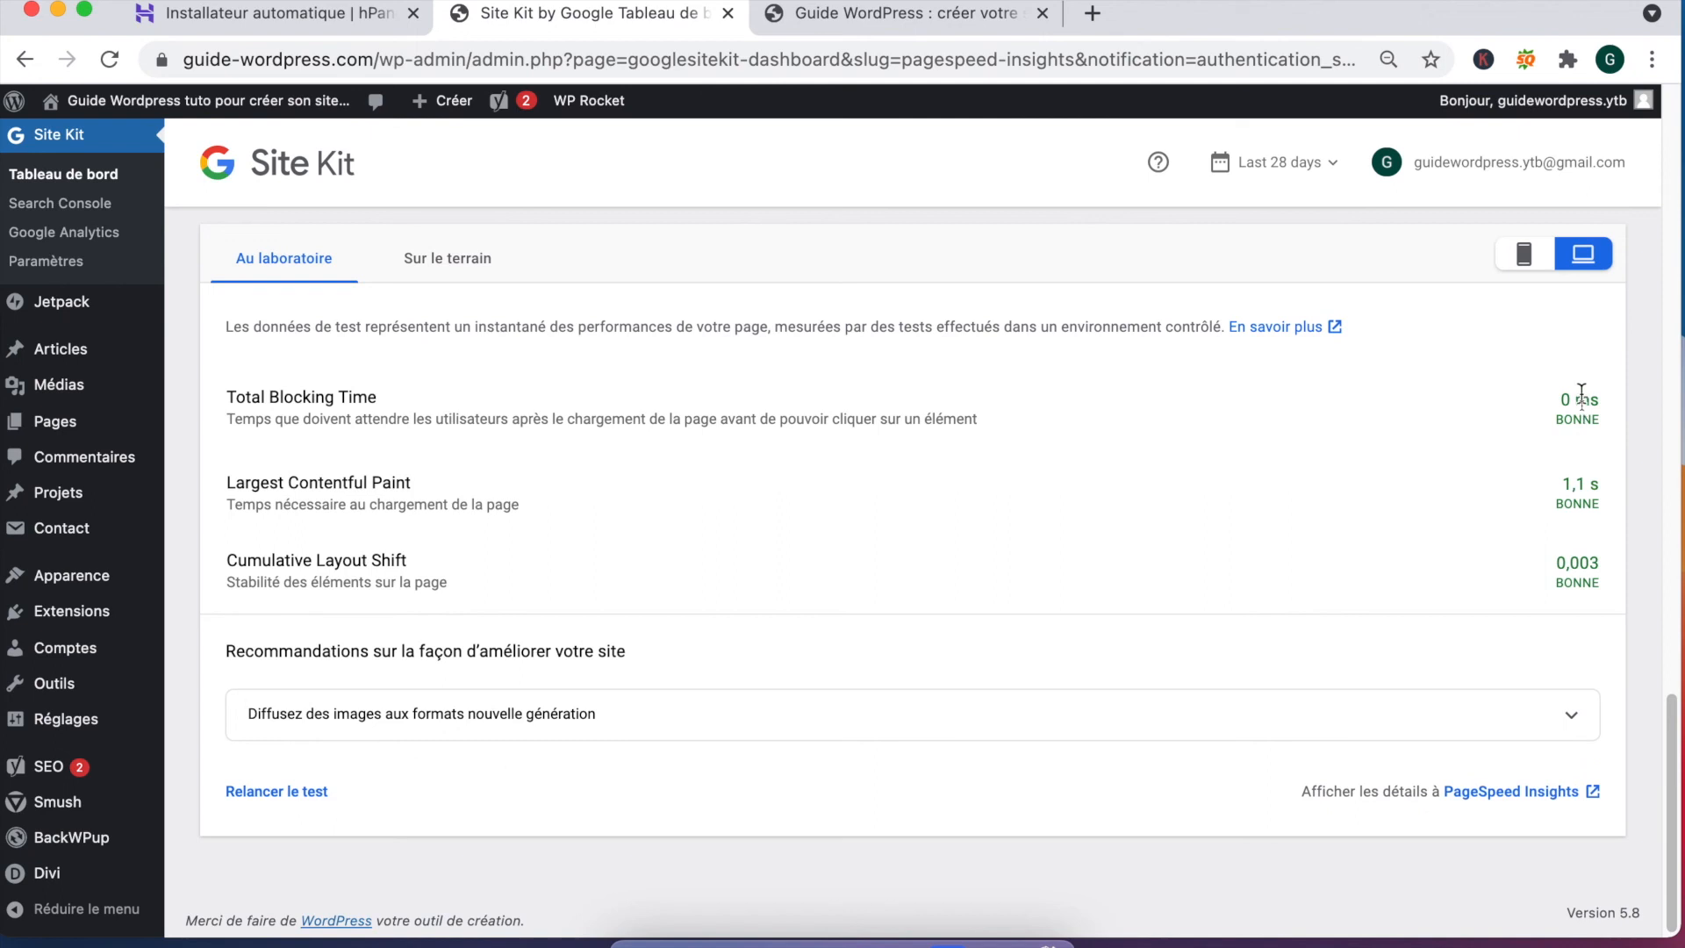
{"action": "left_click", "coordinate": [292, 791]}
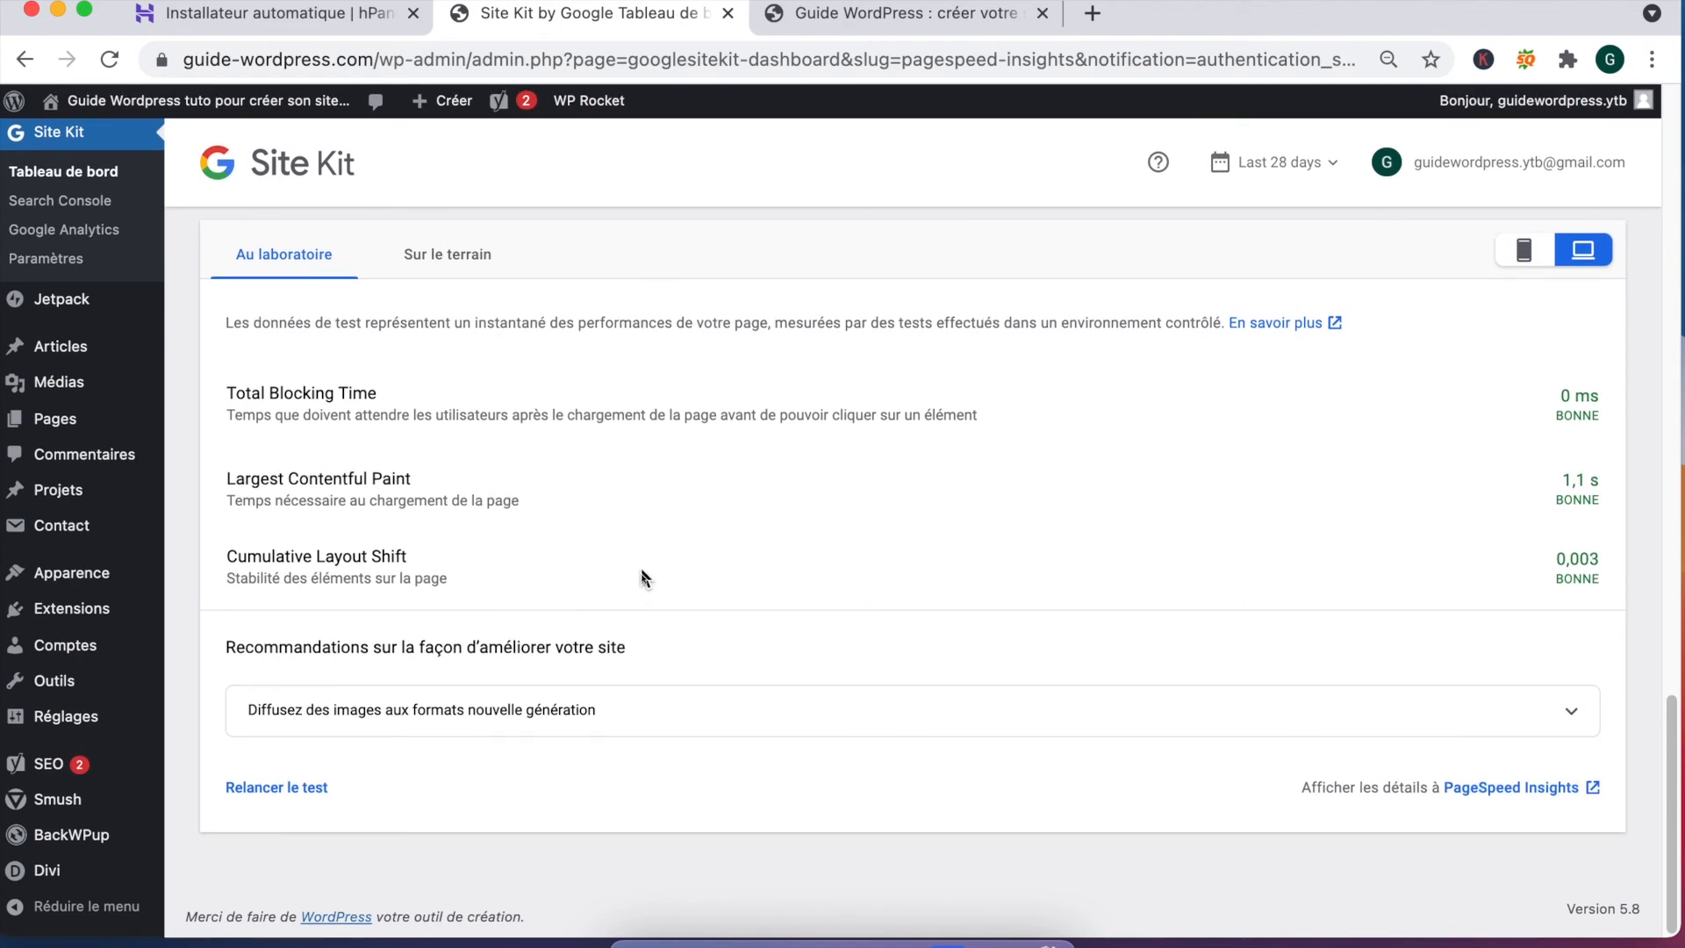
Step: Go to Site Kit's Paramètres page listing the connected services
{"action": "scroll", "coordinate": [641, 571], "scroll_direction": "up", "scroll_amount": 1}
{"action": "scroll", "coordinate": [641, 578], "scroll_direction": "up", "scroll_amount": 2}
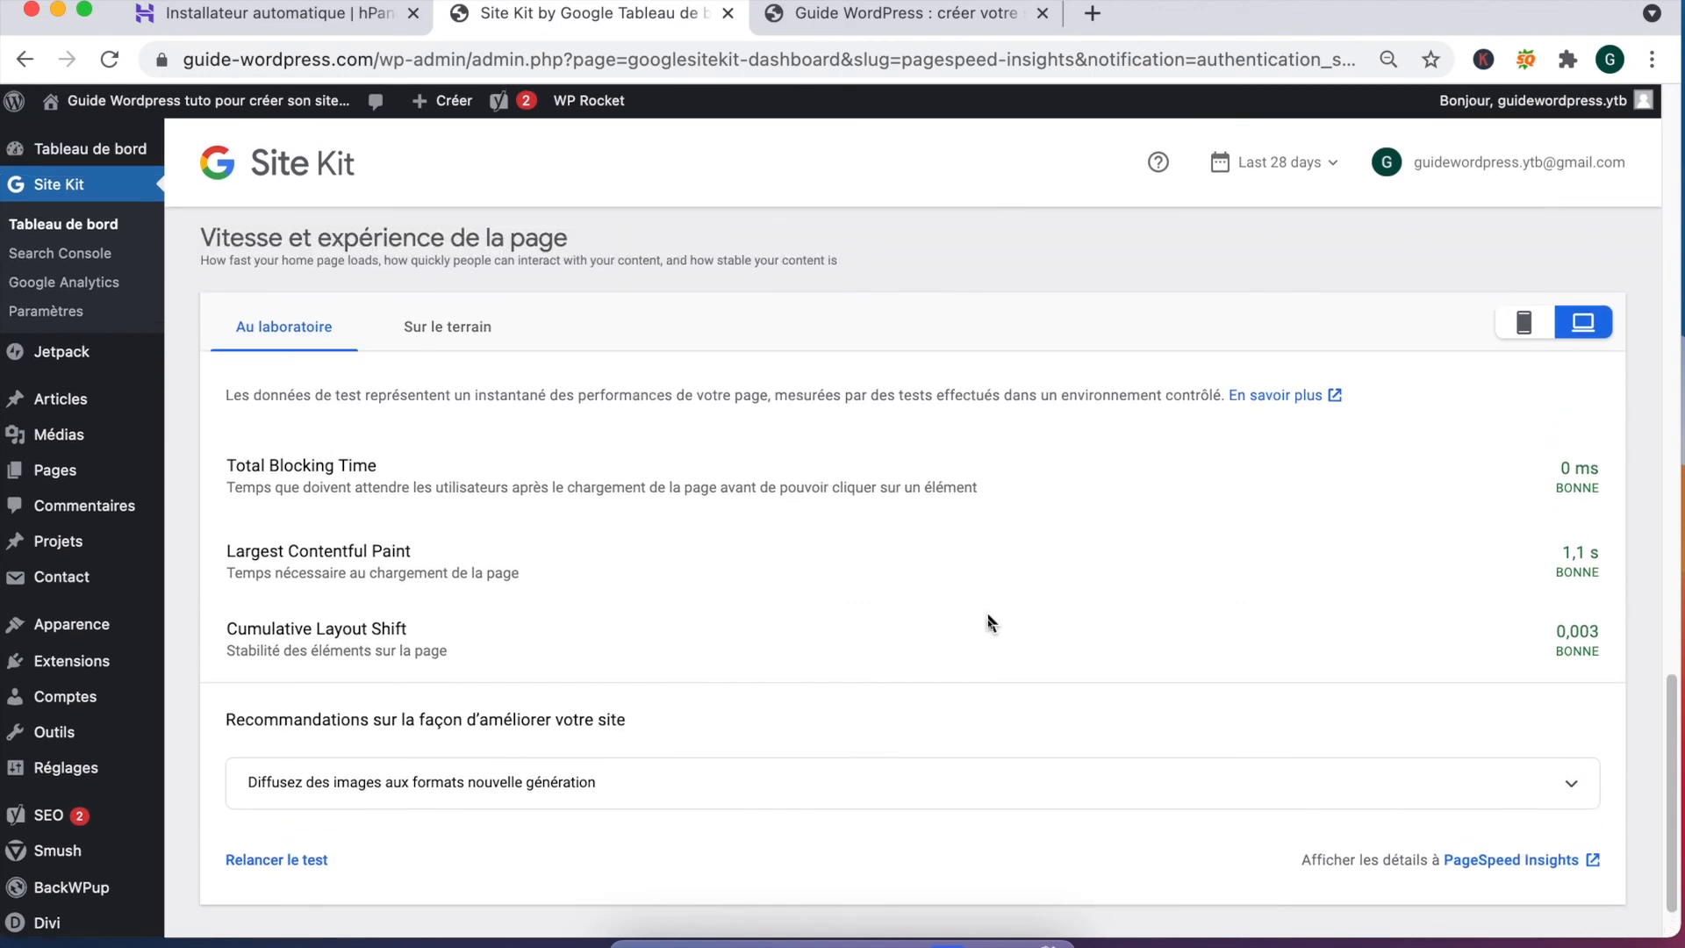
{"action": "scroll", "coordinate": [893, 463], "scroll_direction": "up", "scroll_amount": 6}
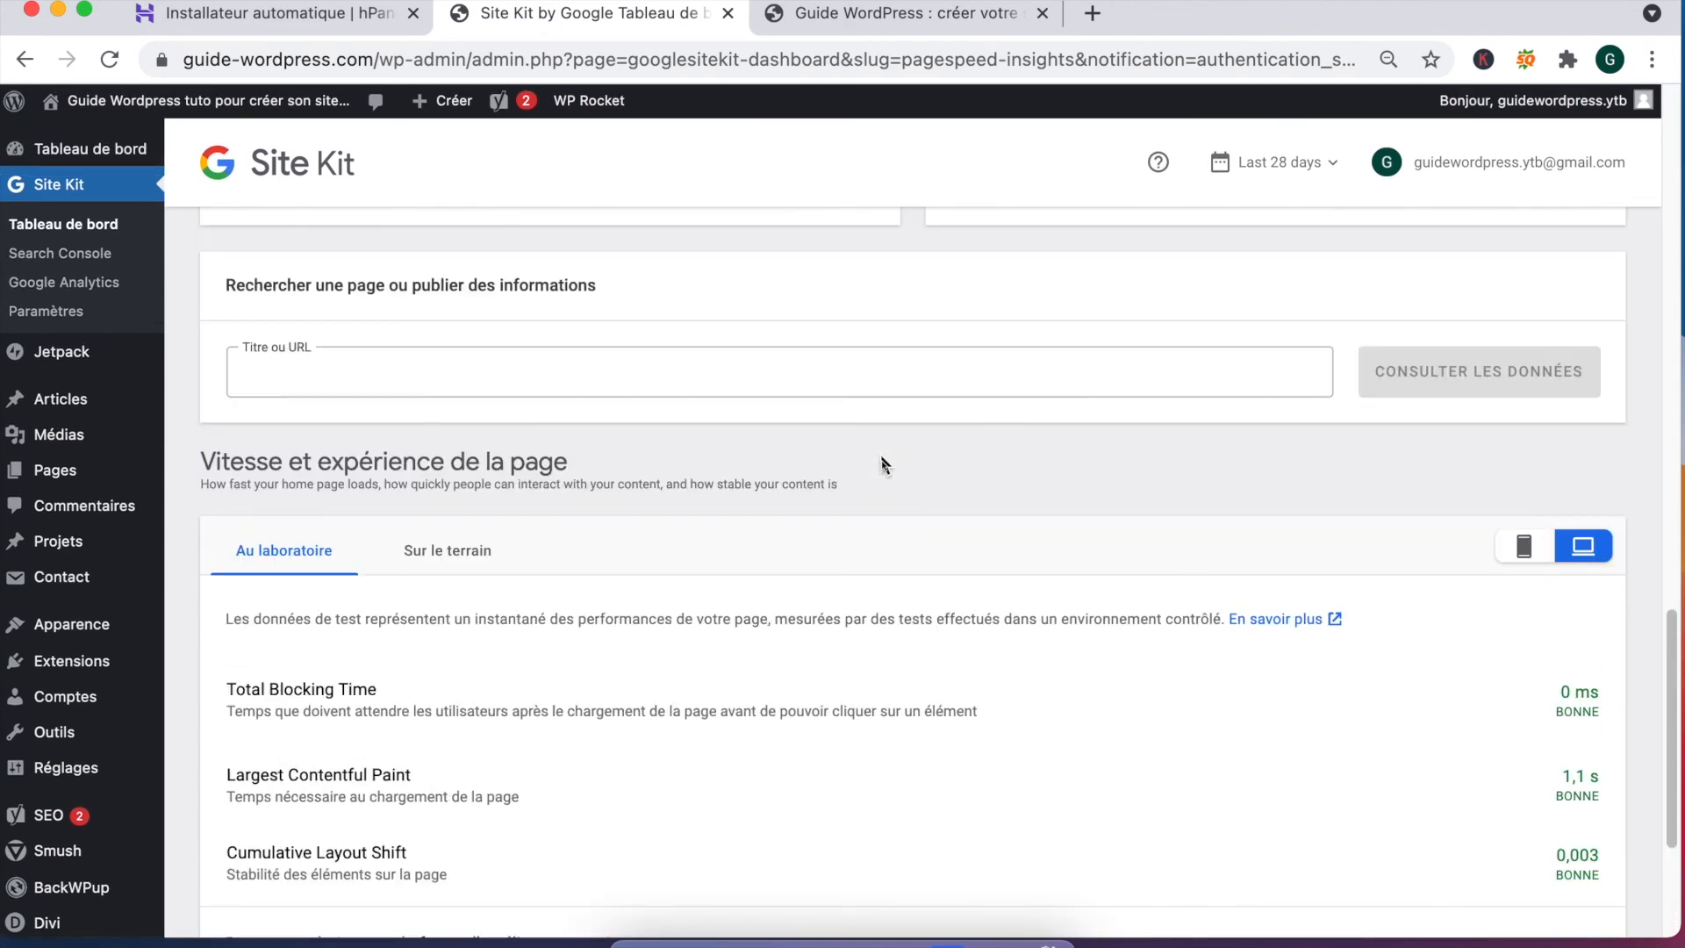
{"action": "scroll", "coordinate": [884, 465], "scroll_direction": "up", "scroll_amount": 8}
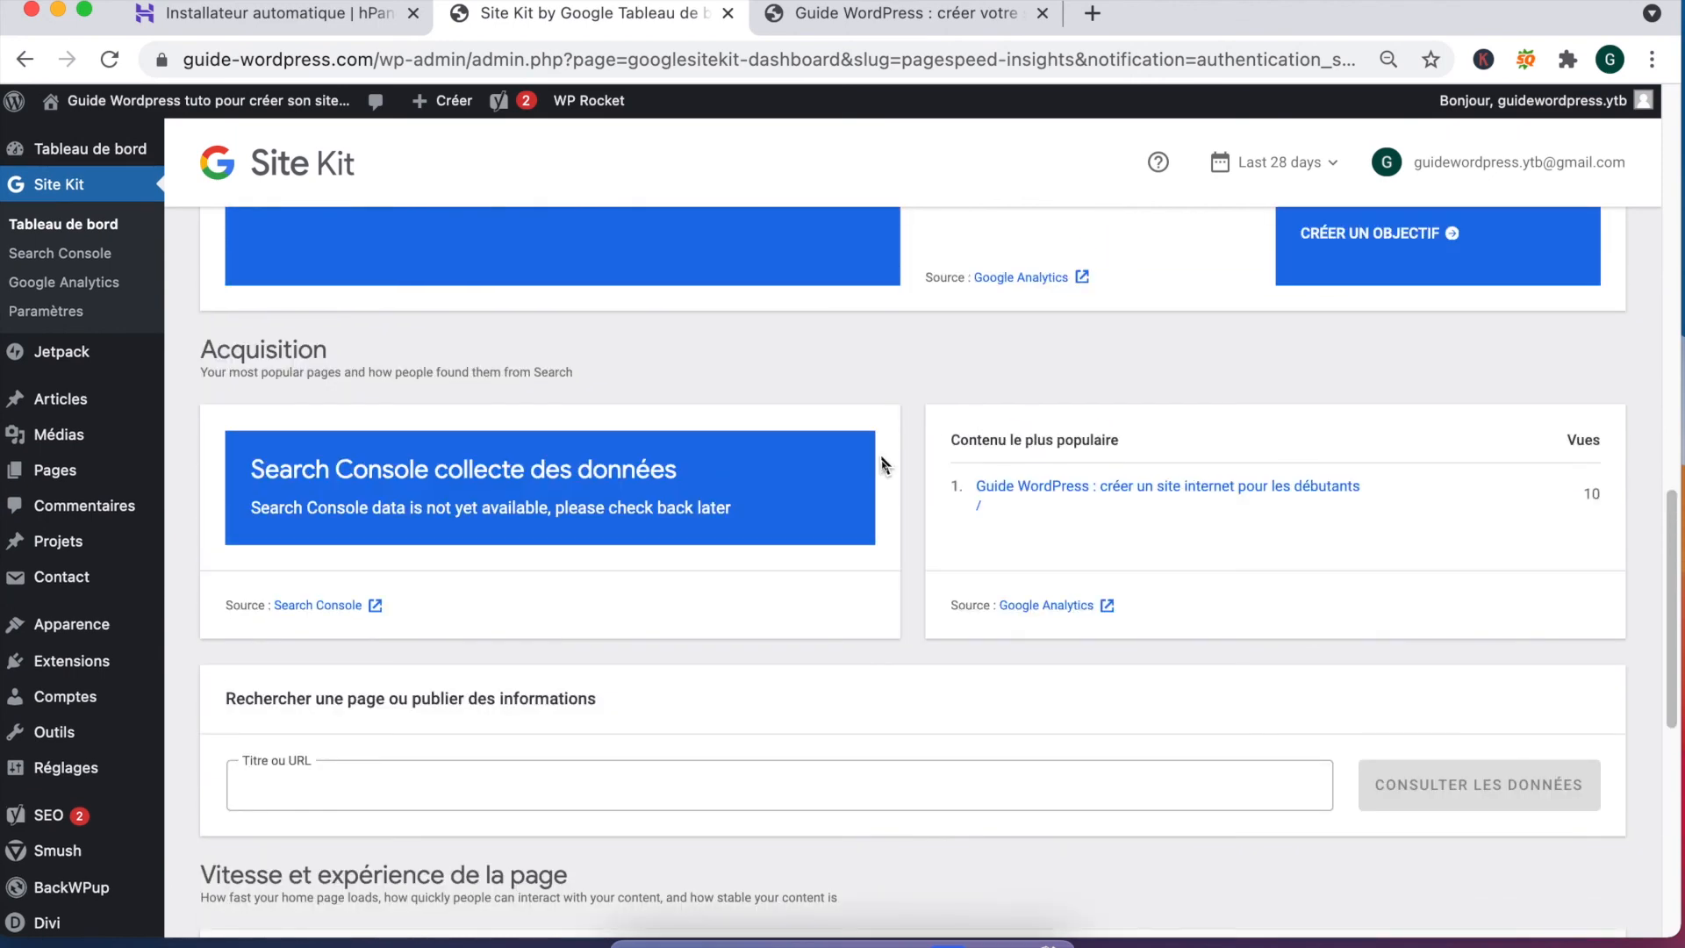
{"action": "left_click", "coordinate": [45, 311]}
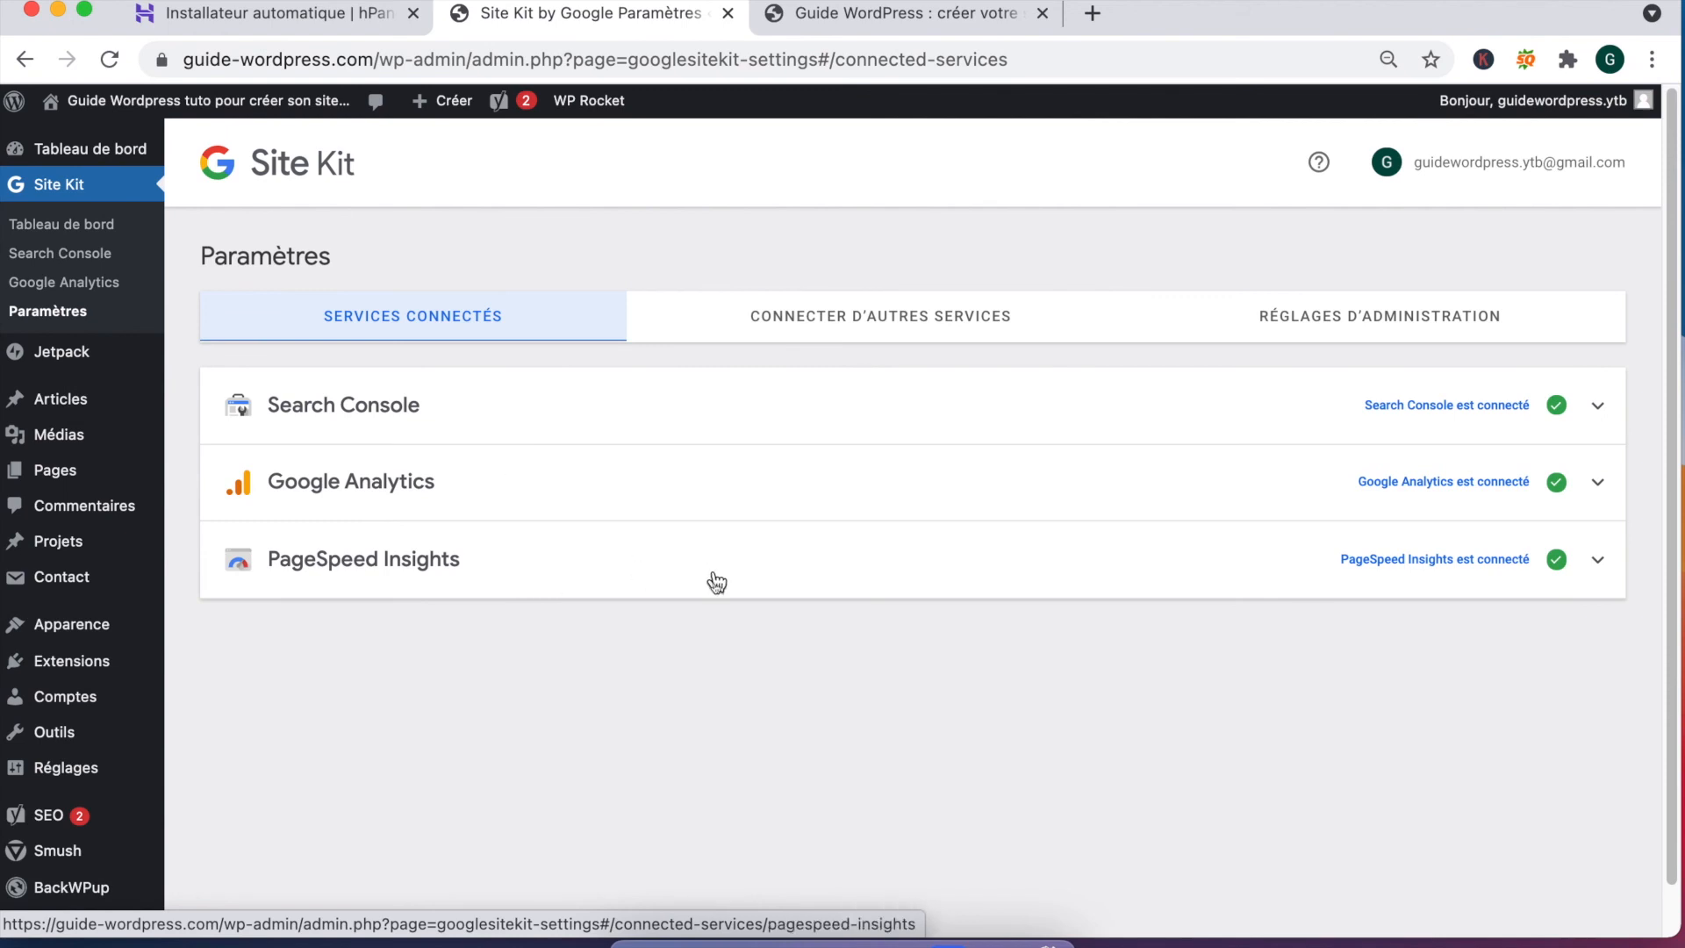
{"action": "left_click", "coordinate": [1448, 411]}
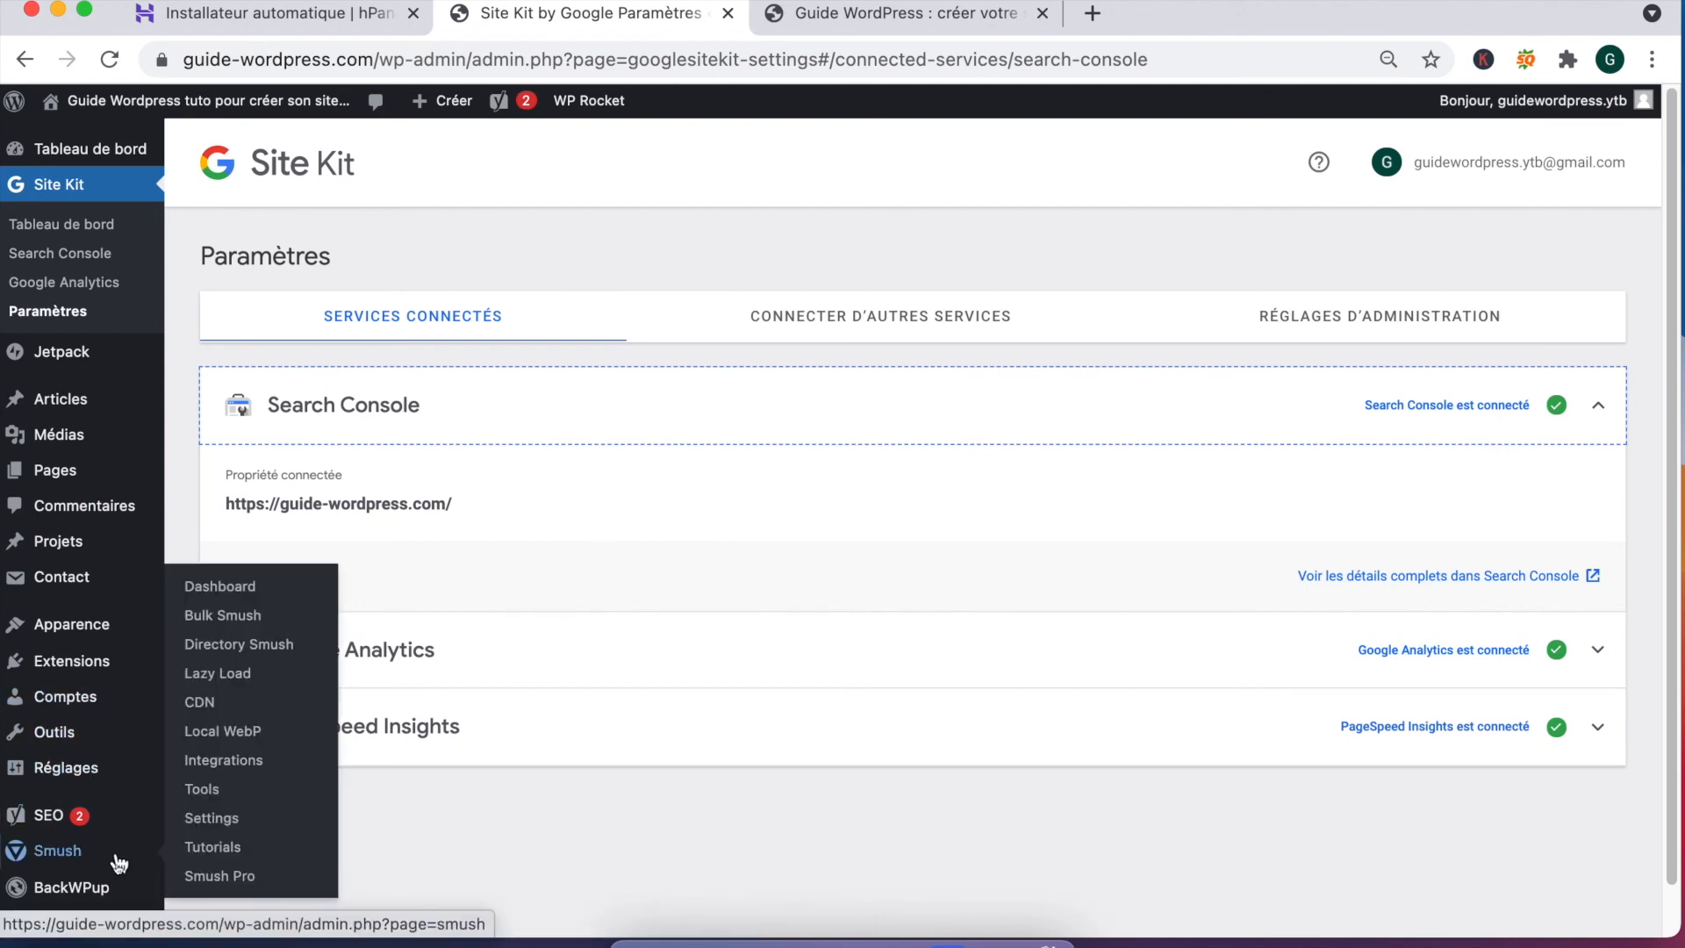
{"action": "mouse_move", "coordinate": [160, 766]}
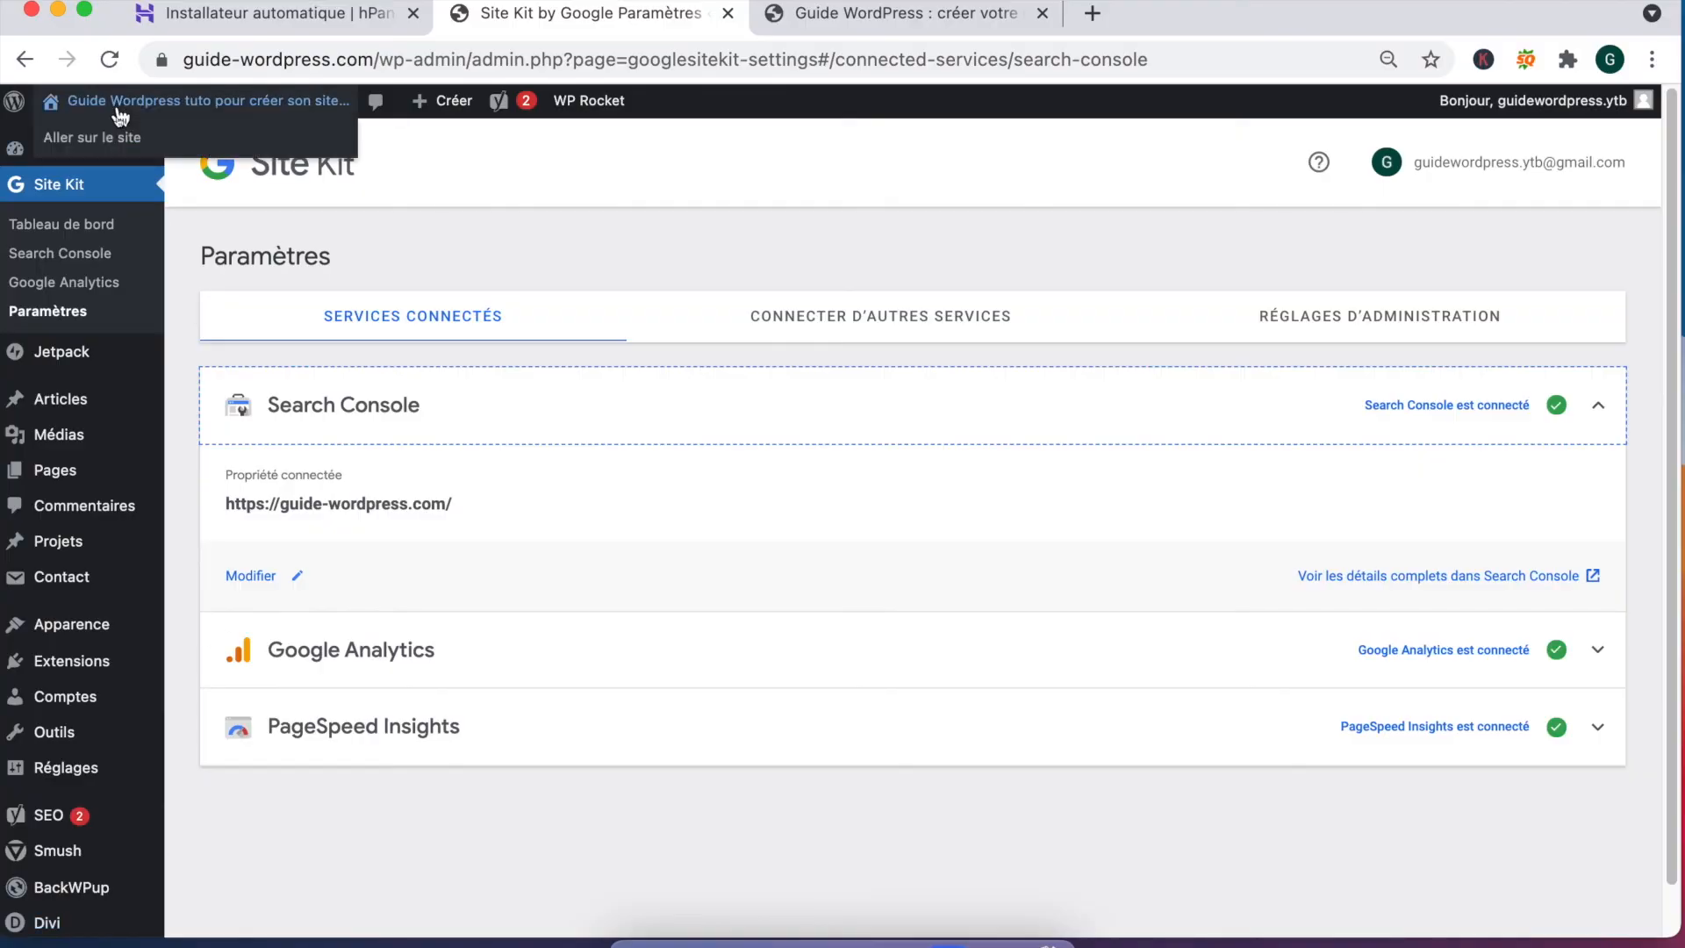
{"action": "mouse_move", "coordinate": [24, 365]}
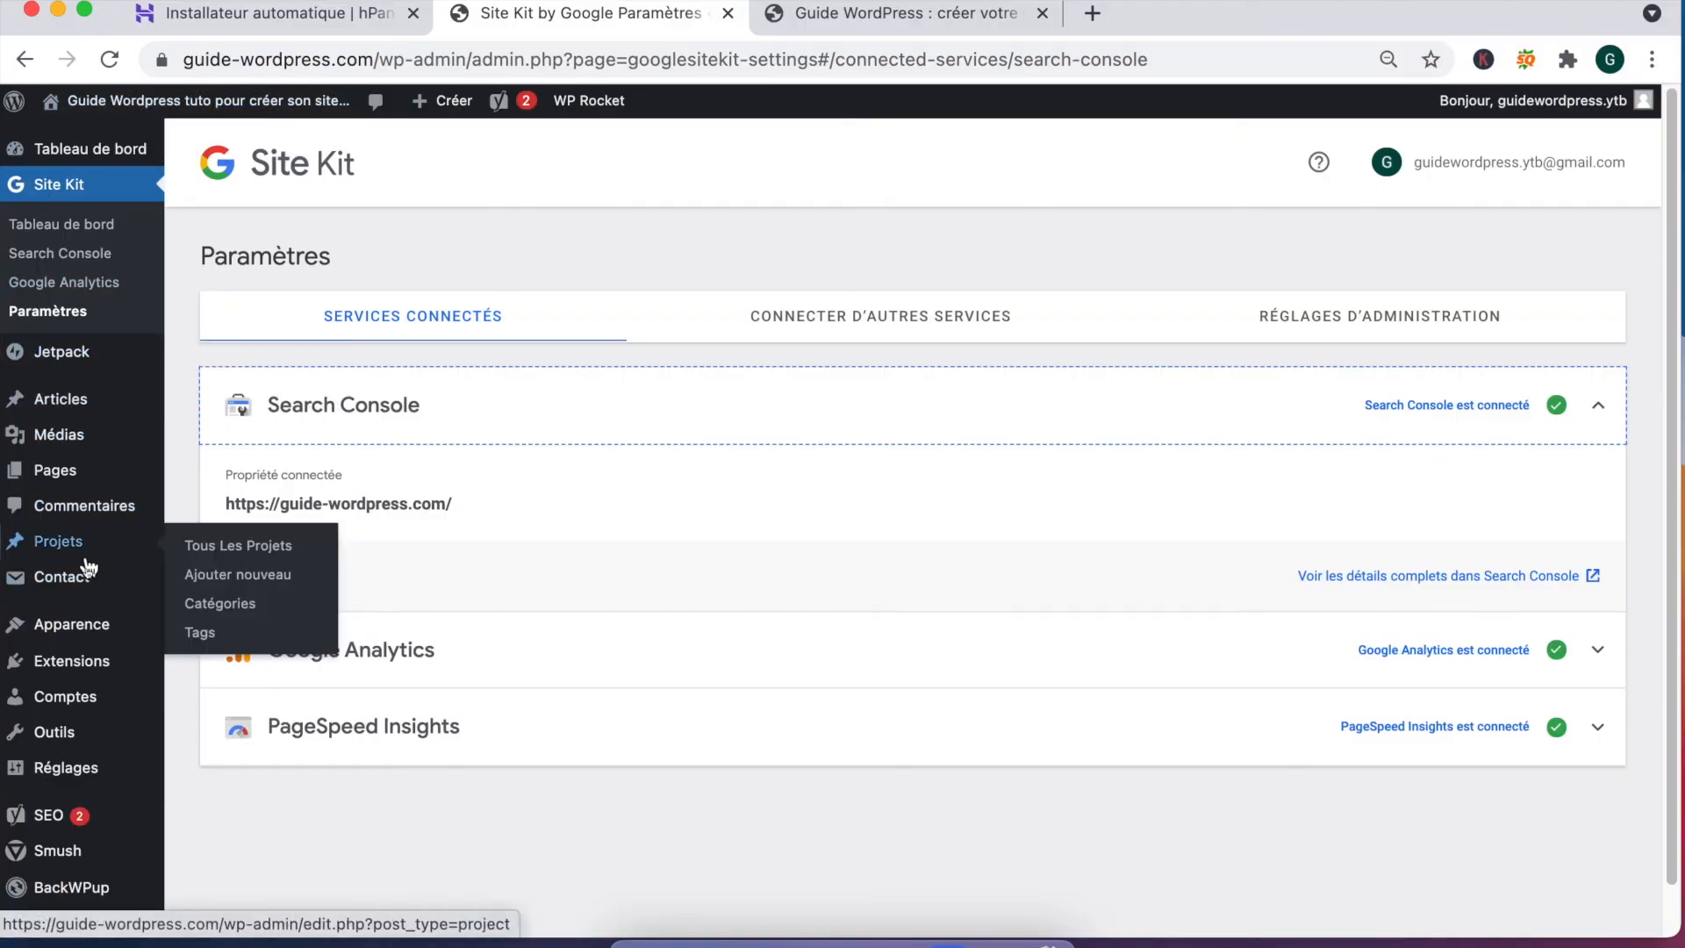
{"action": "mouse_move", "coordinate": [85, 624]}
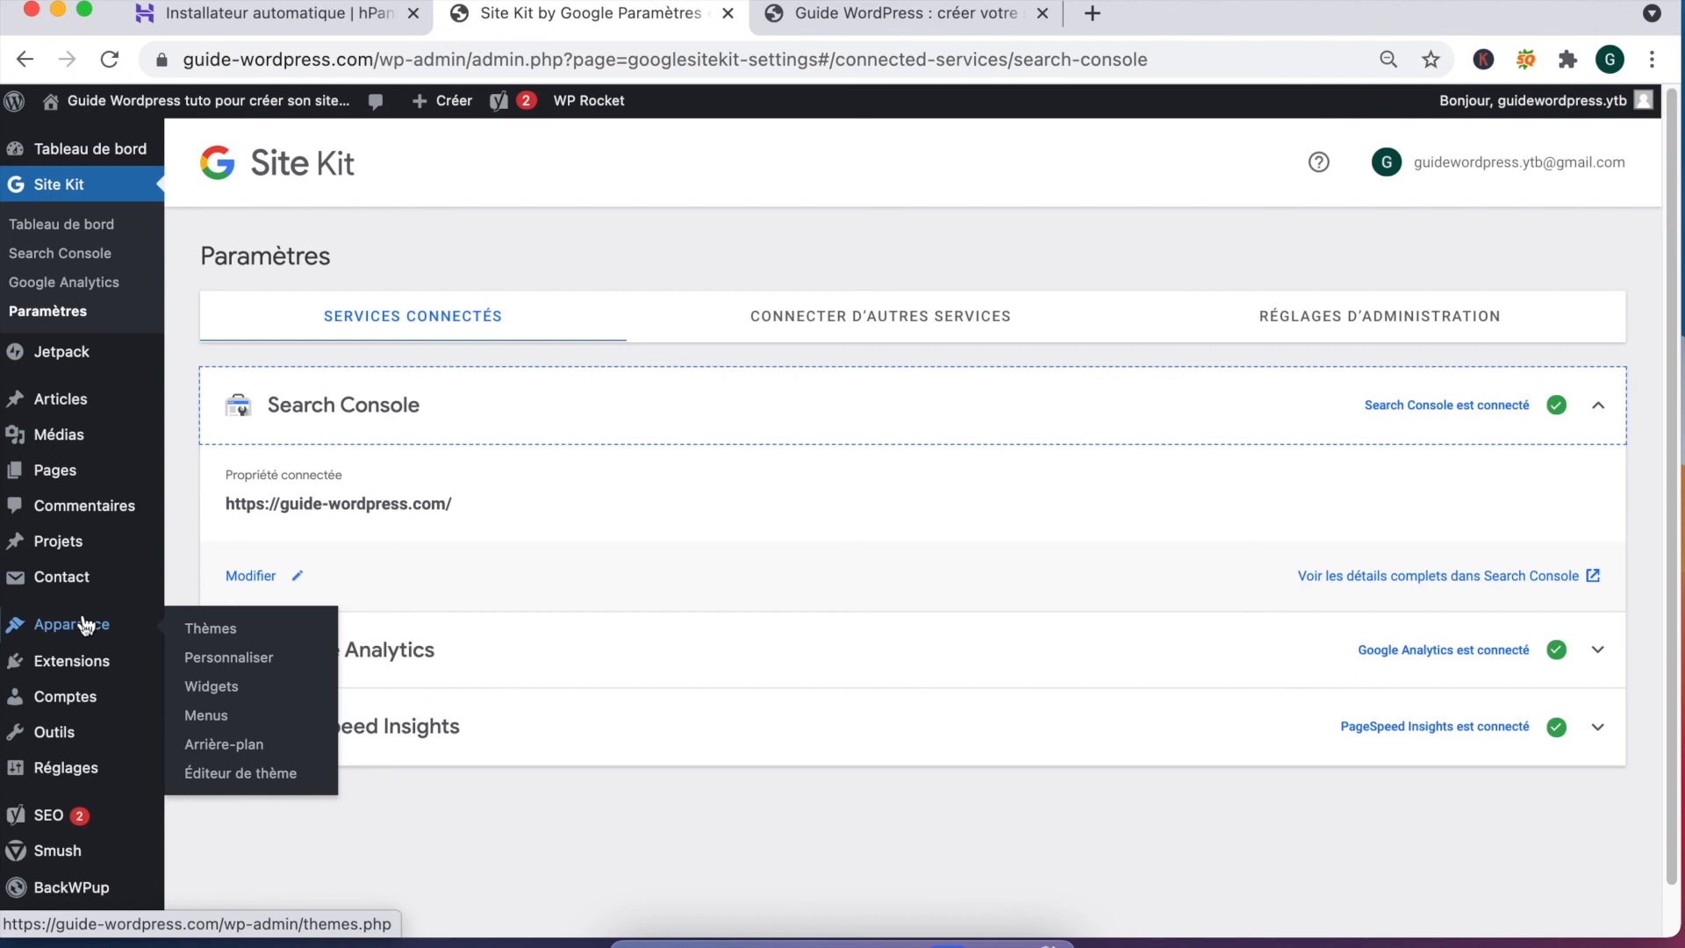
{"action": "mouse_move", "coordinate": [86, 704]}
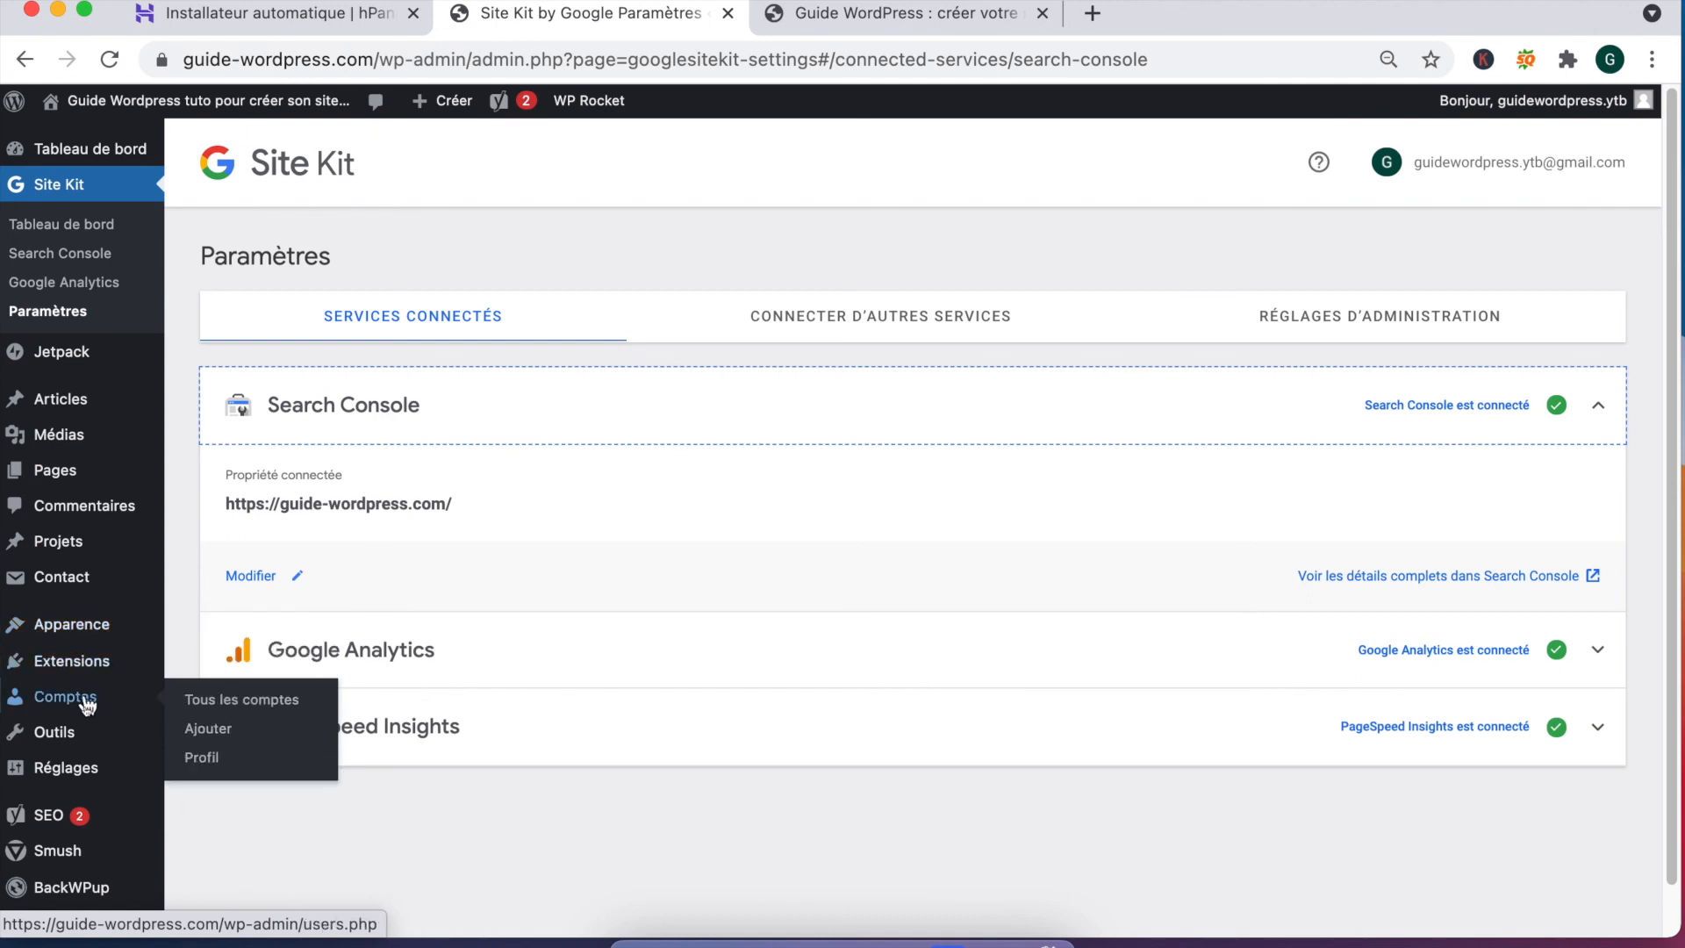
{"action": "mouse_move", "coordinate": [73, 776]}
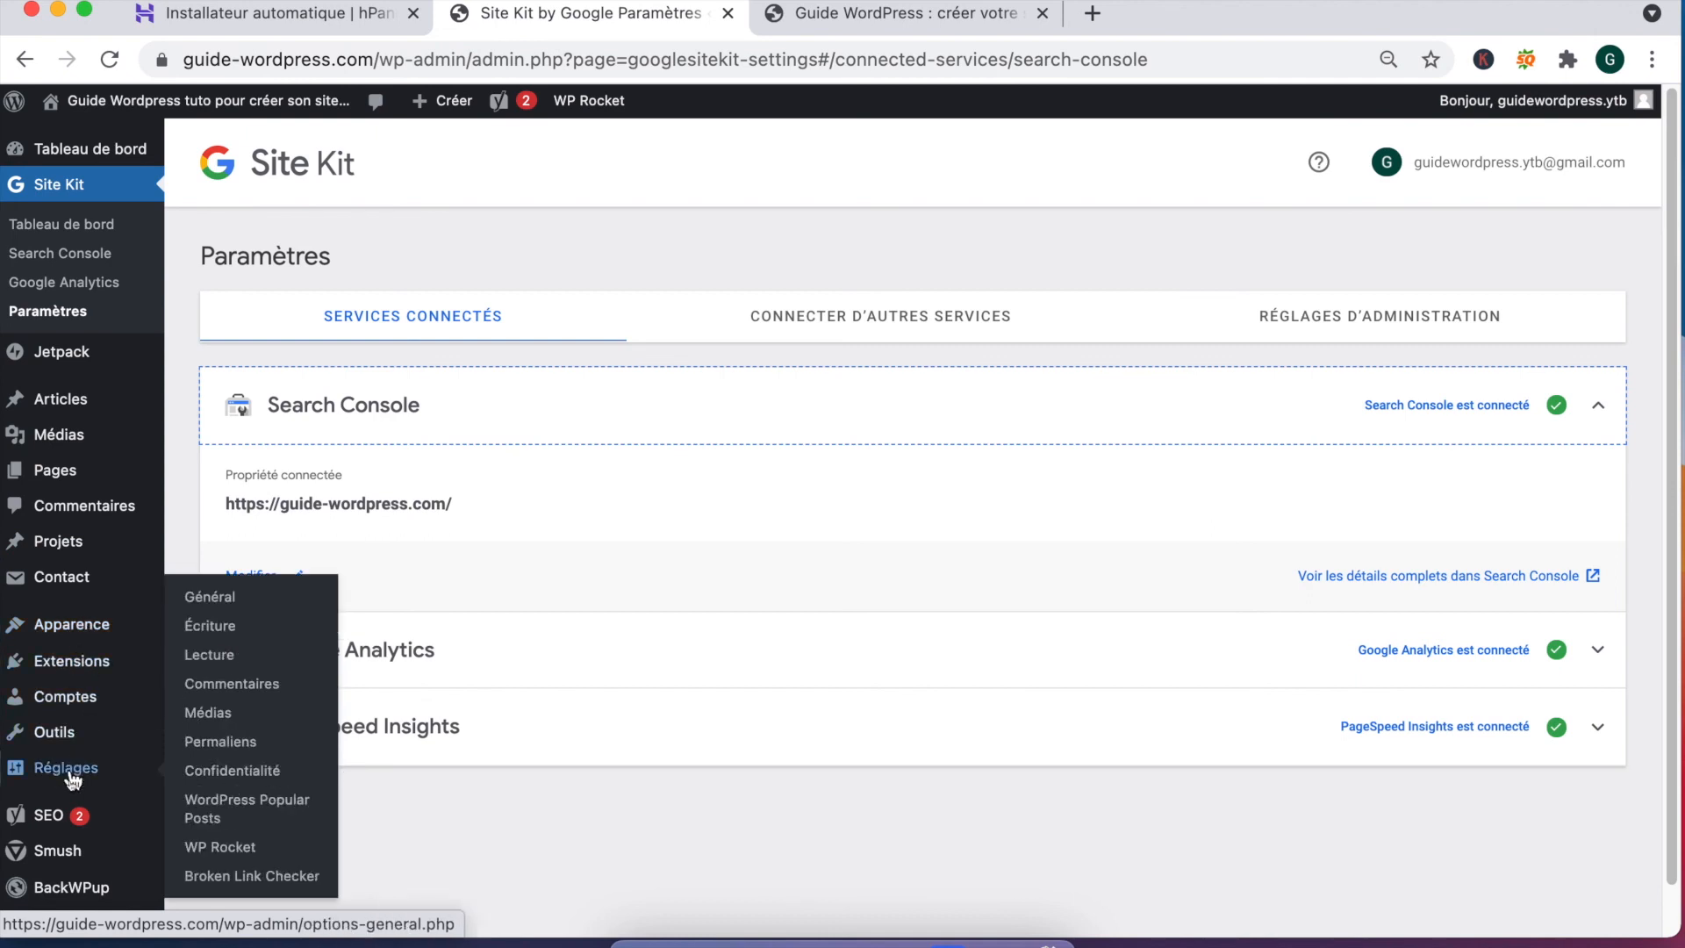
{"action": "left_click", "coordinate": [221, 604]}
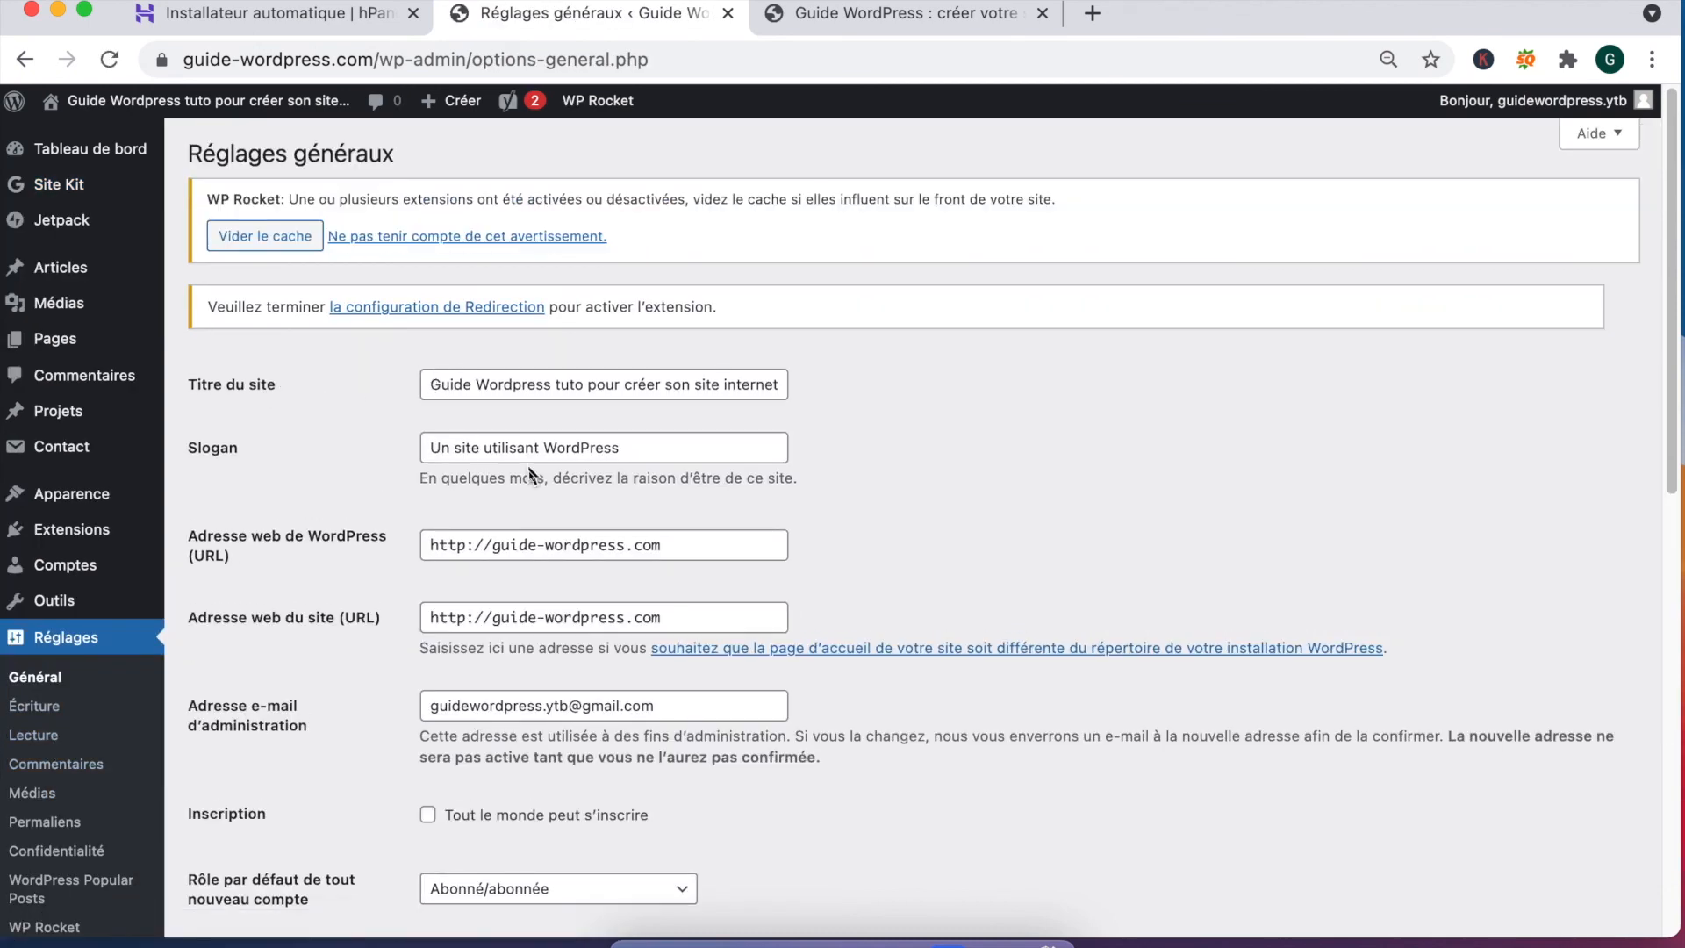
Step: Change the slogan to 'Guide Wordpress pour les débutants' and save the General settings
{"action": "triple_click", "coordinate": [466, 447]}
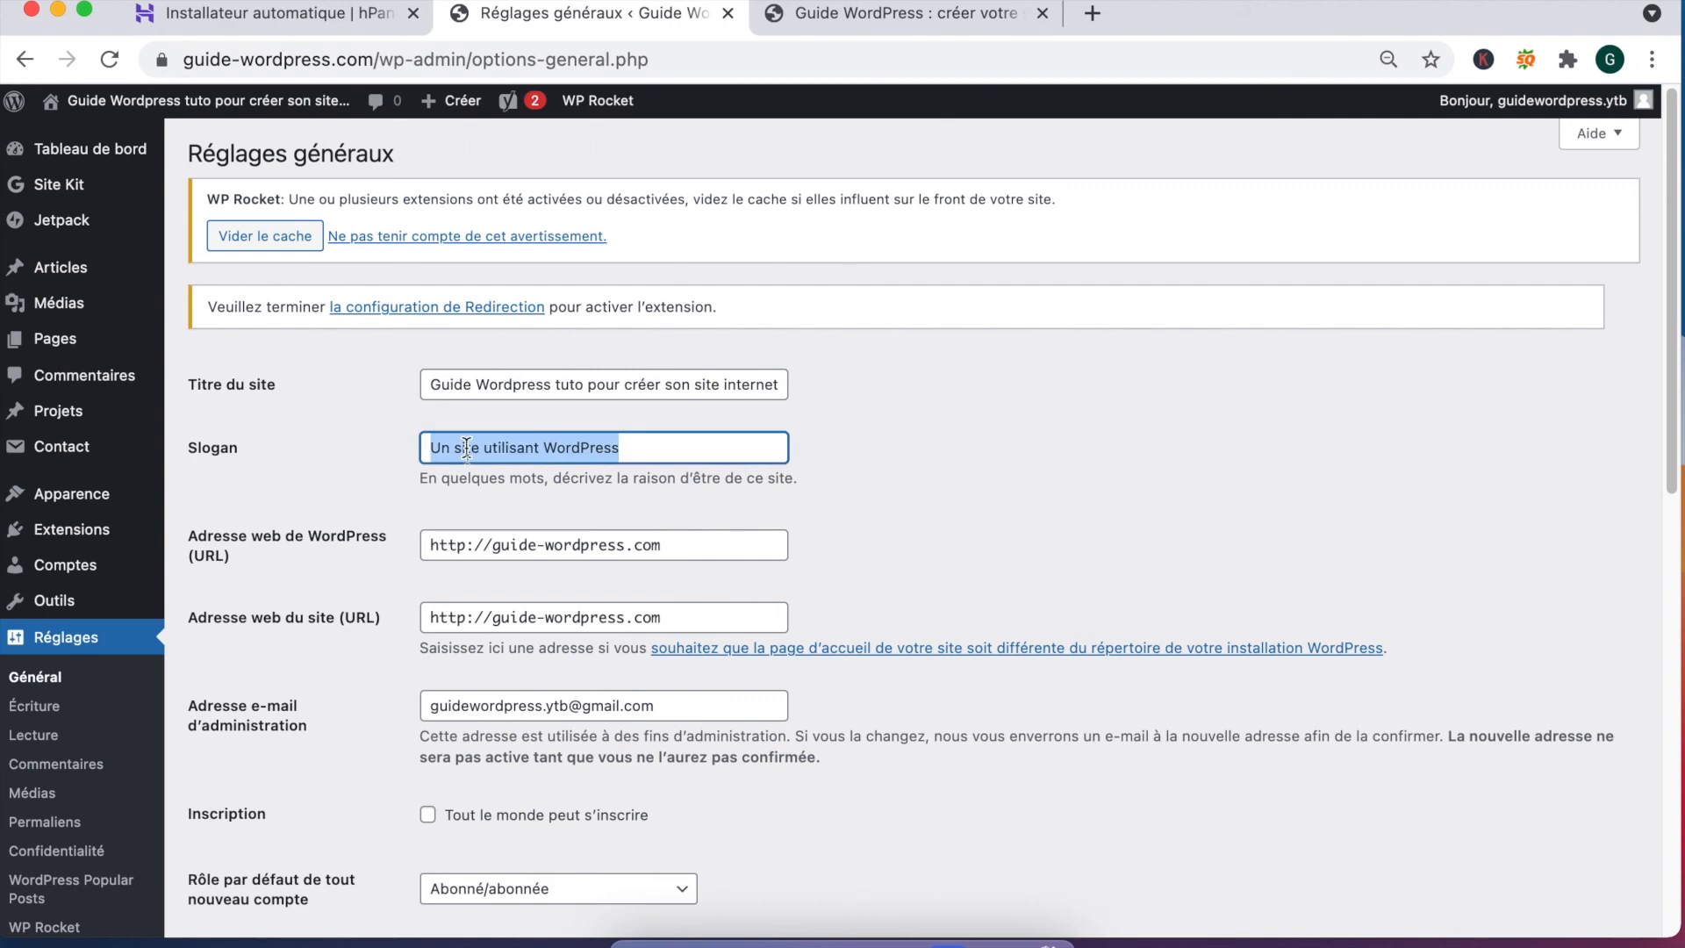
{"action": "type", "text": "Guide Wordpress pour les débutants"}
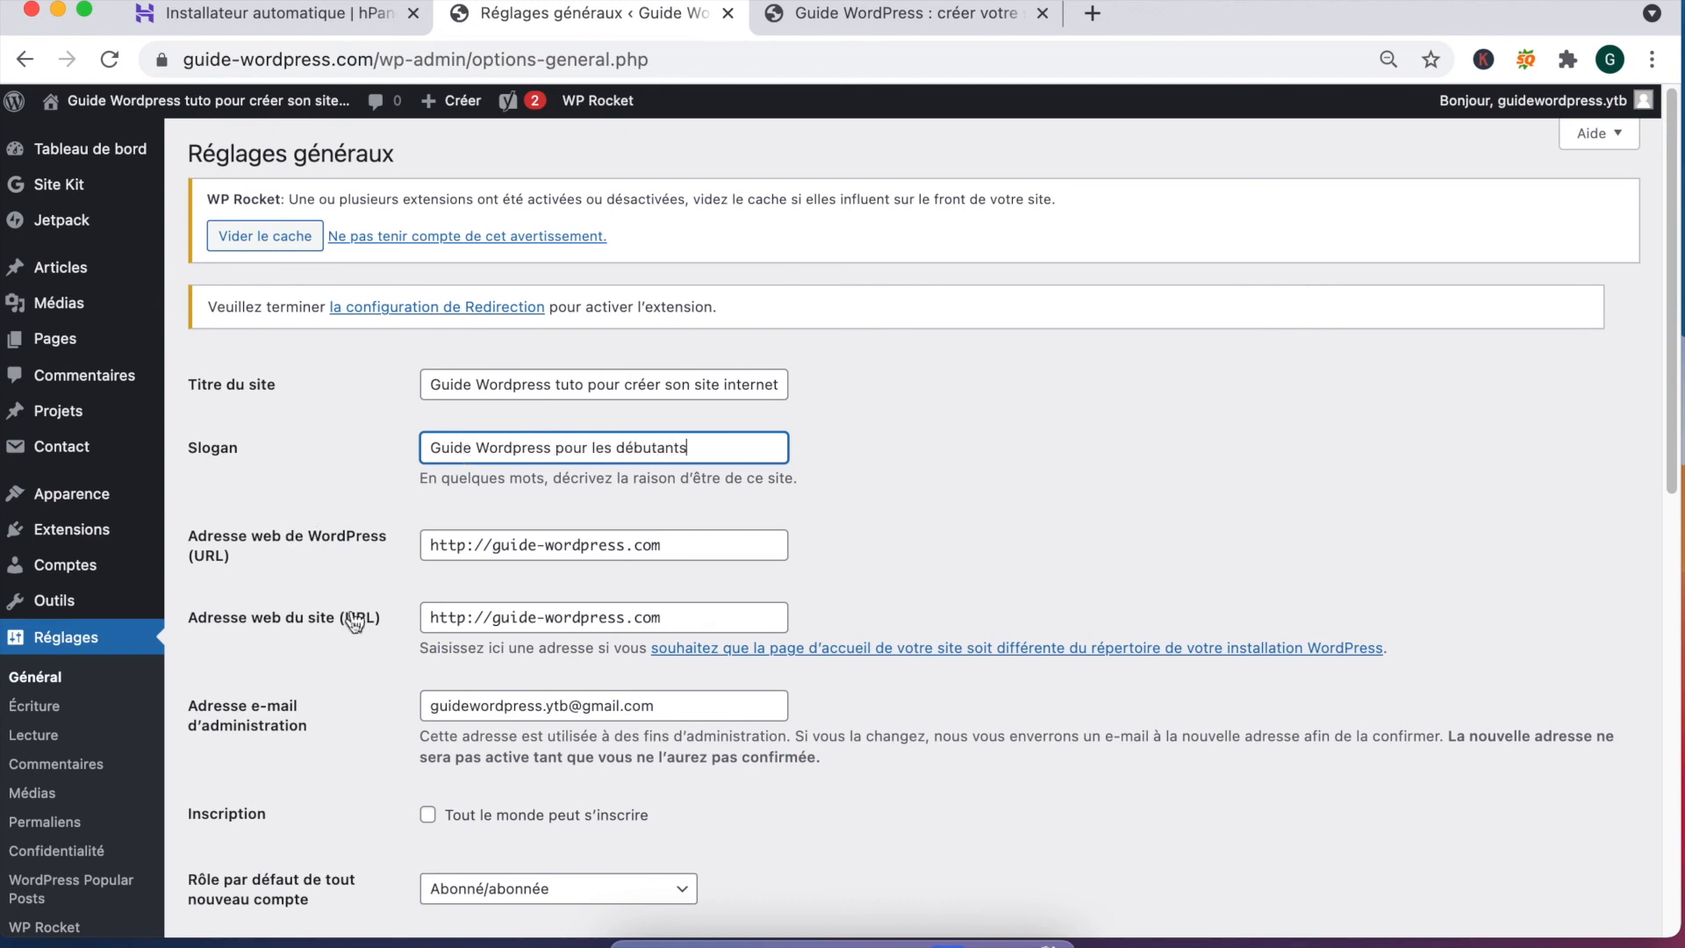
{"action": "scroll", "coordinate": [351, 614], "scroll_direction": "down", "scroll_amount": 5}
{"action": "scroll", "coordinate": [356, 621], "scroll_direction": "down", "scroll_amount": 3}
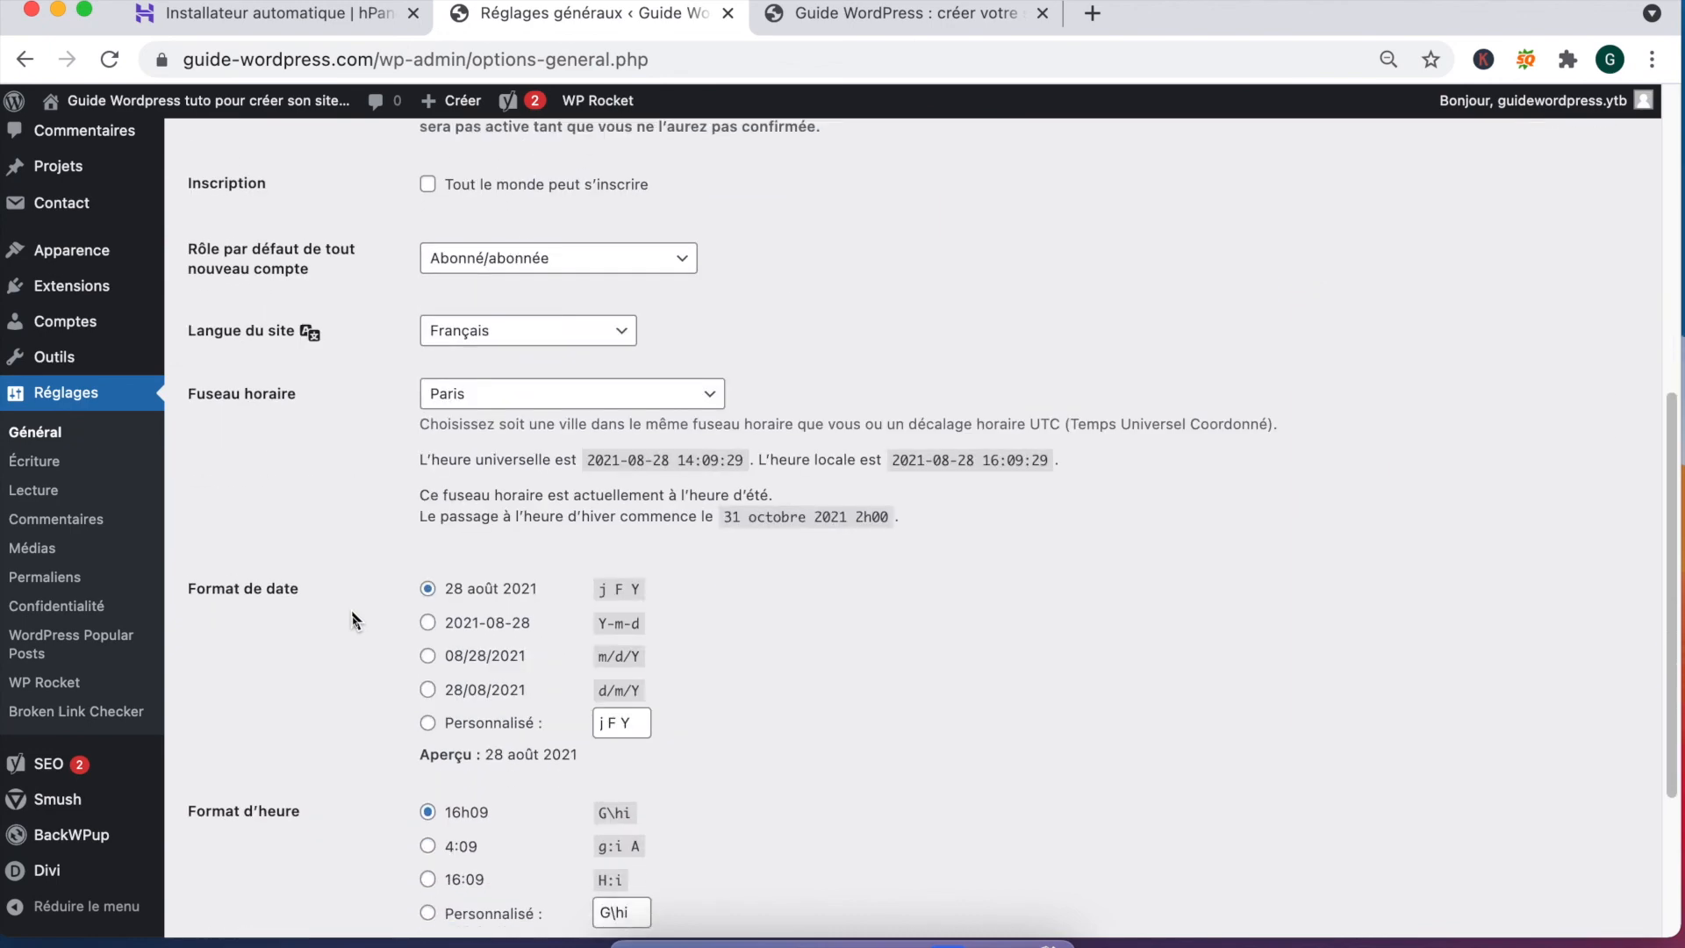
{"action": "scroll", "coordinate": [479, 595], "scroll_direction": "down", "scroll_amount": 3}
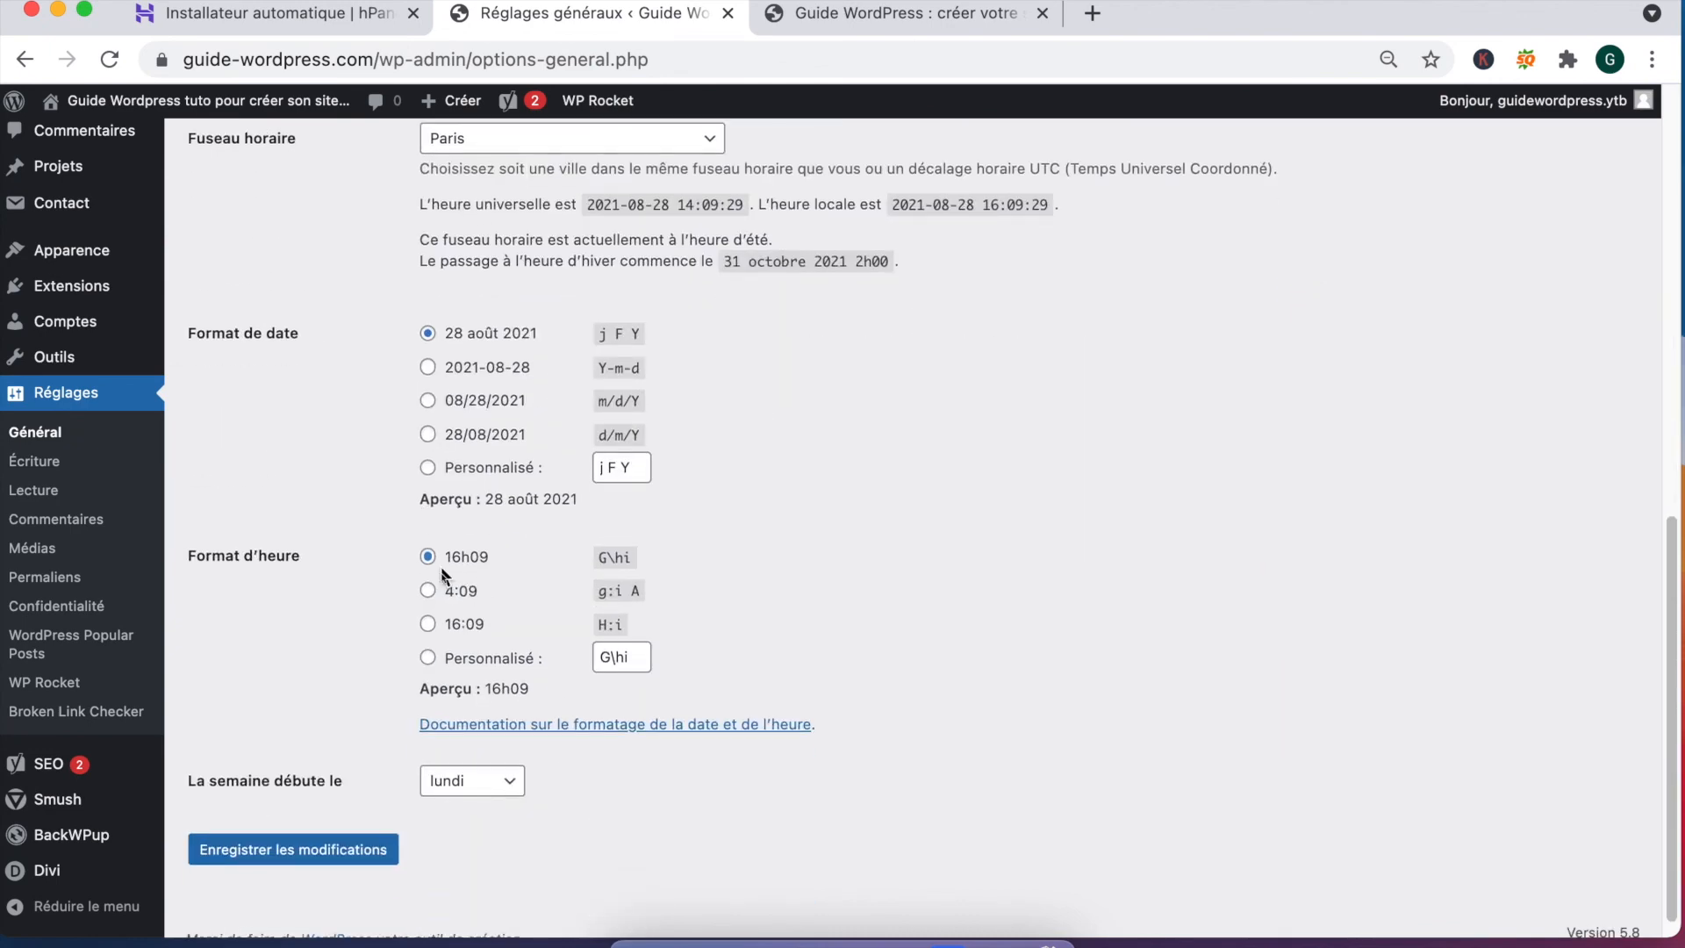
{"action": "scroll", "coordinate": [440, 761], "scroll_direction": "up", "scroll_amount": 3}
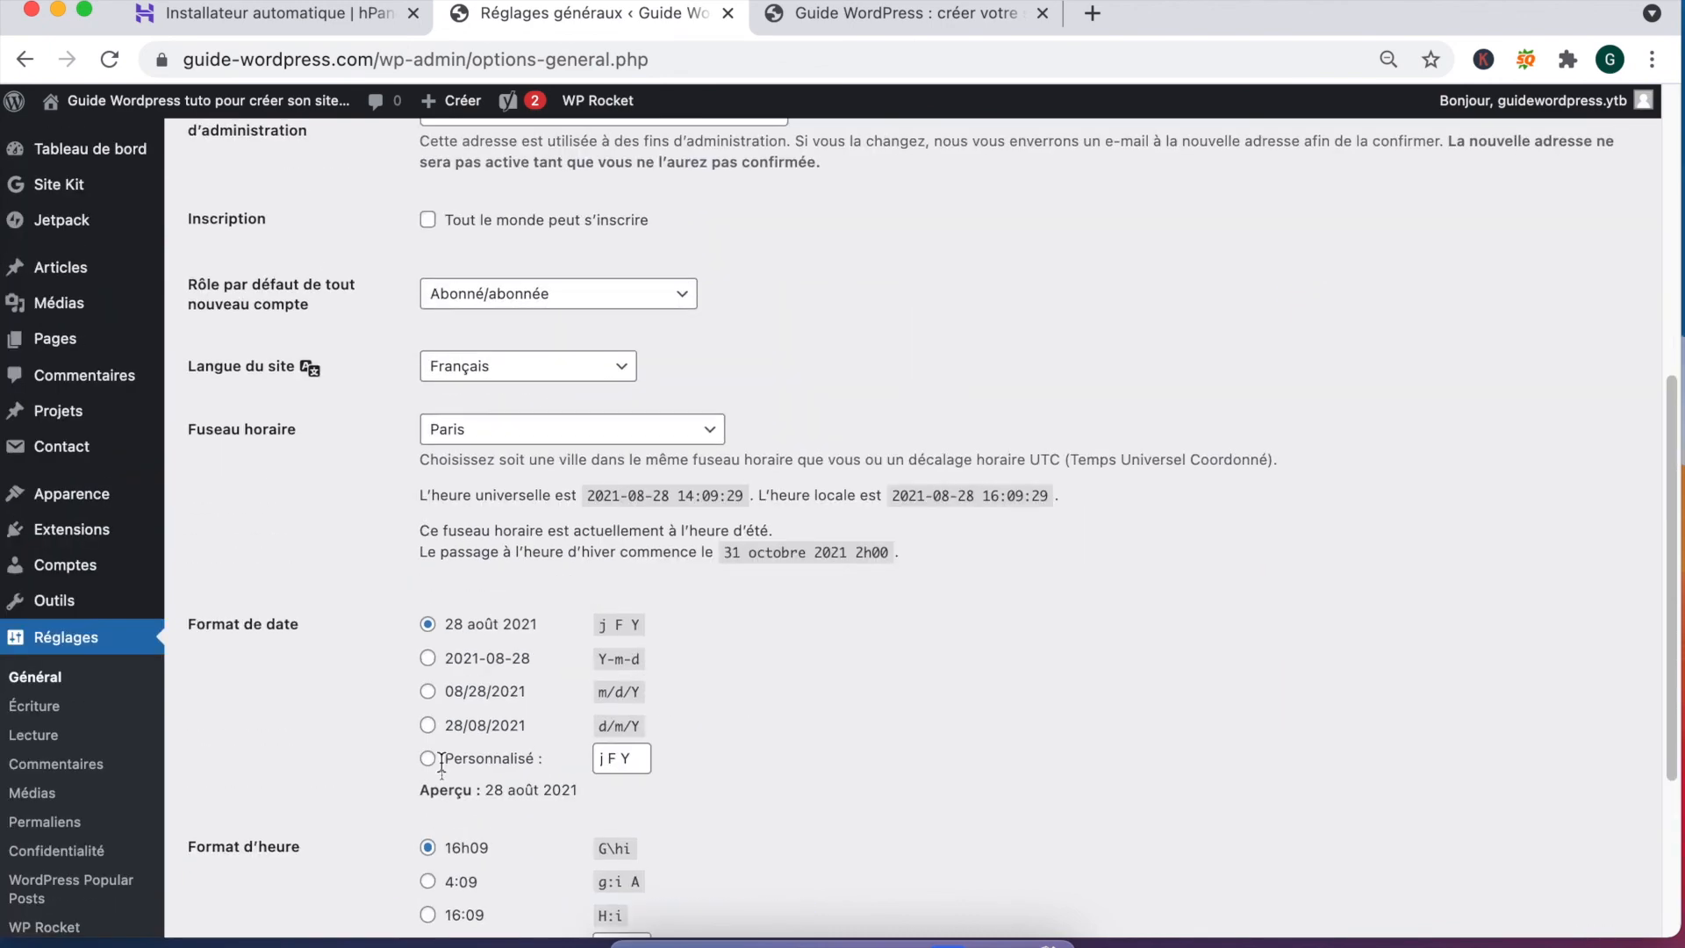
{"action": "scroll", "coordinate": [297, 476], "scroll_direction": "up", "scroll_amount": 1}
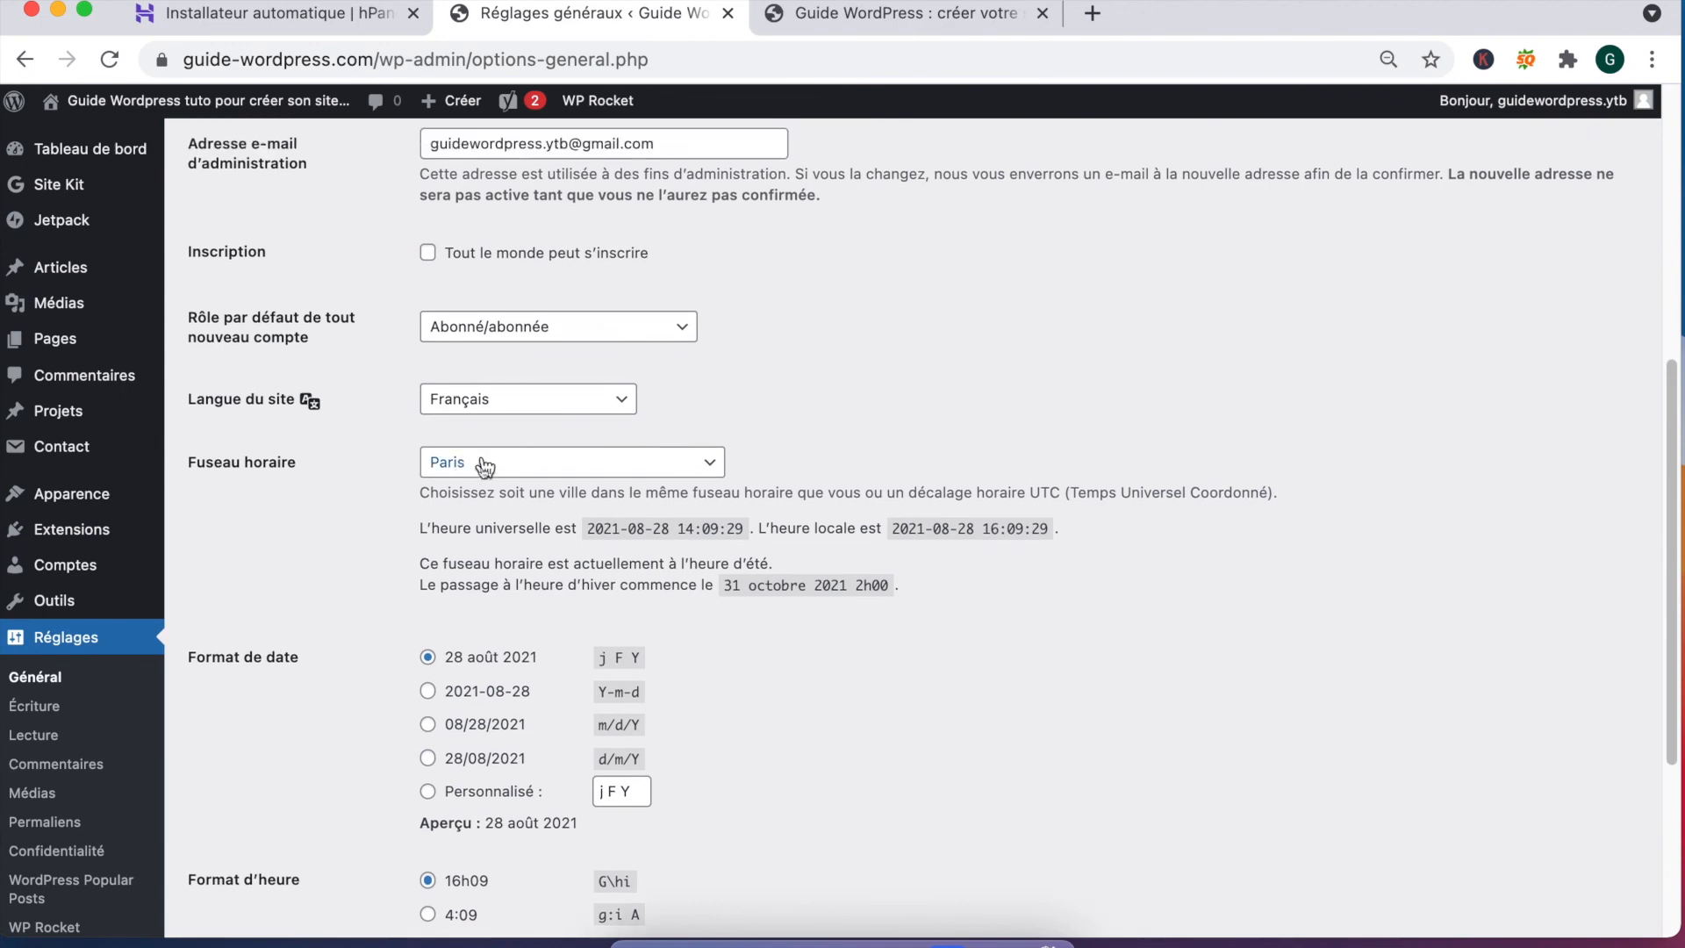
{"action": "scroll", "coordinate": [391, 516], "scroll_direction": "down", "scroll_amount": 3}
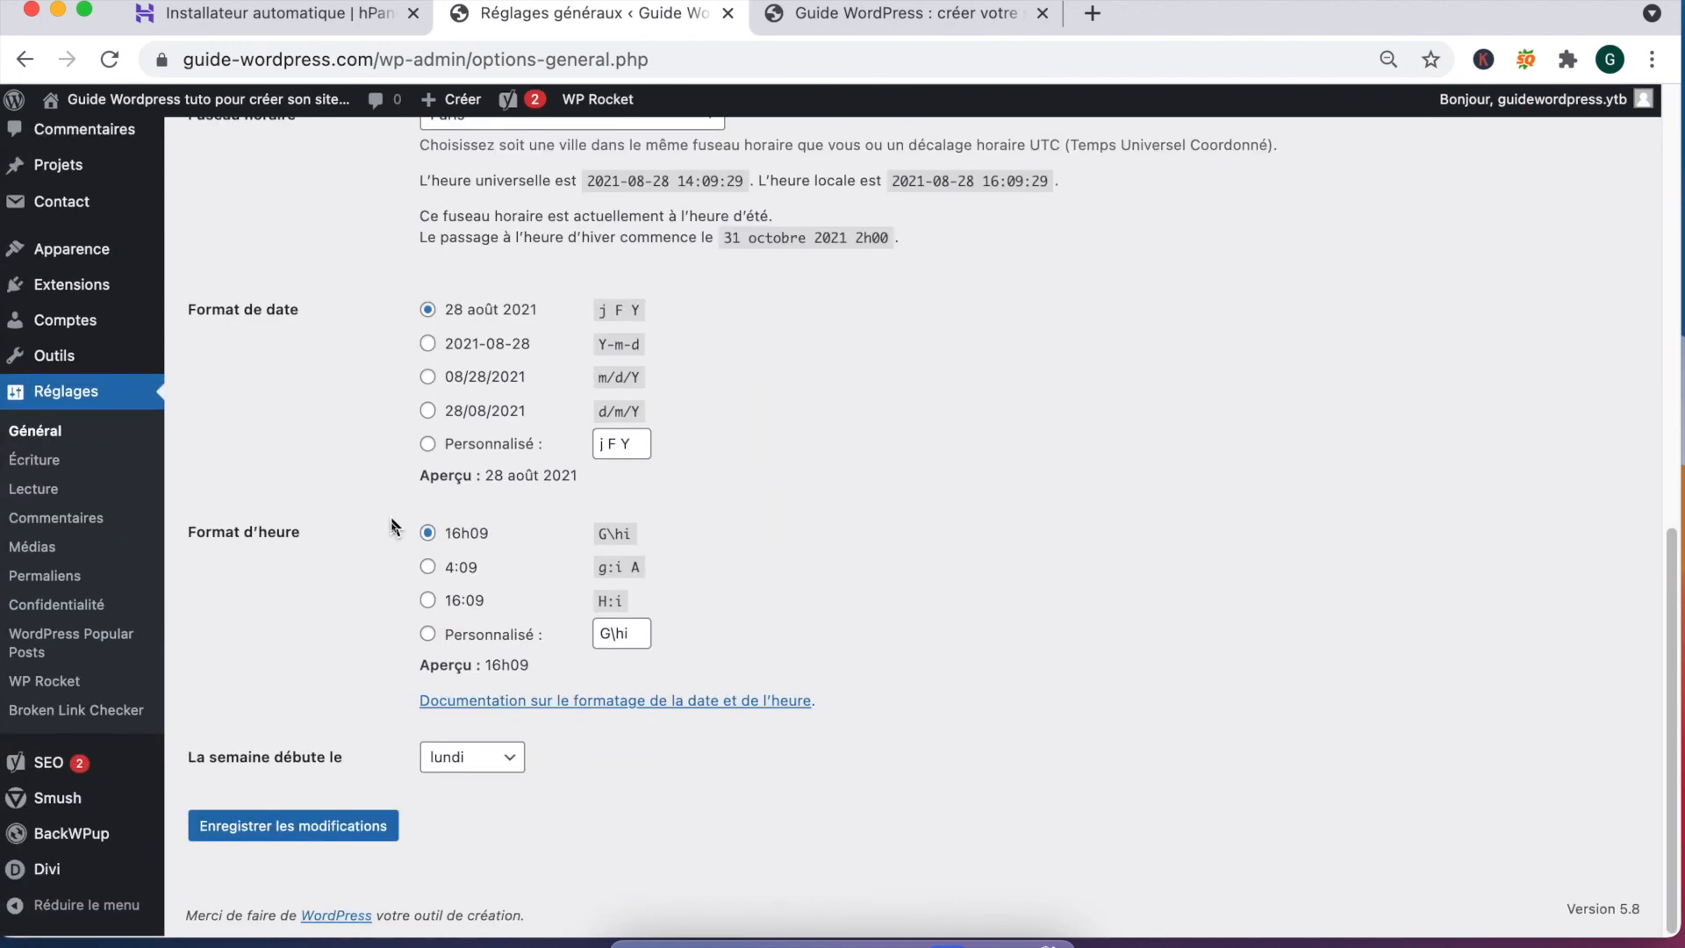
{"action": "left_click", "coordinate": [296, 834]}
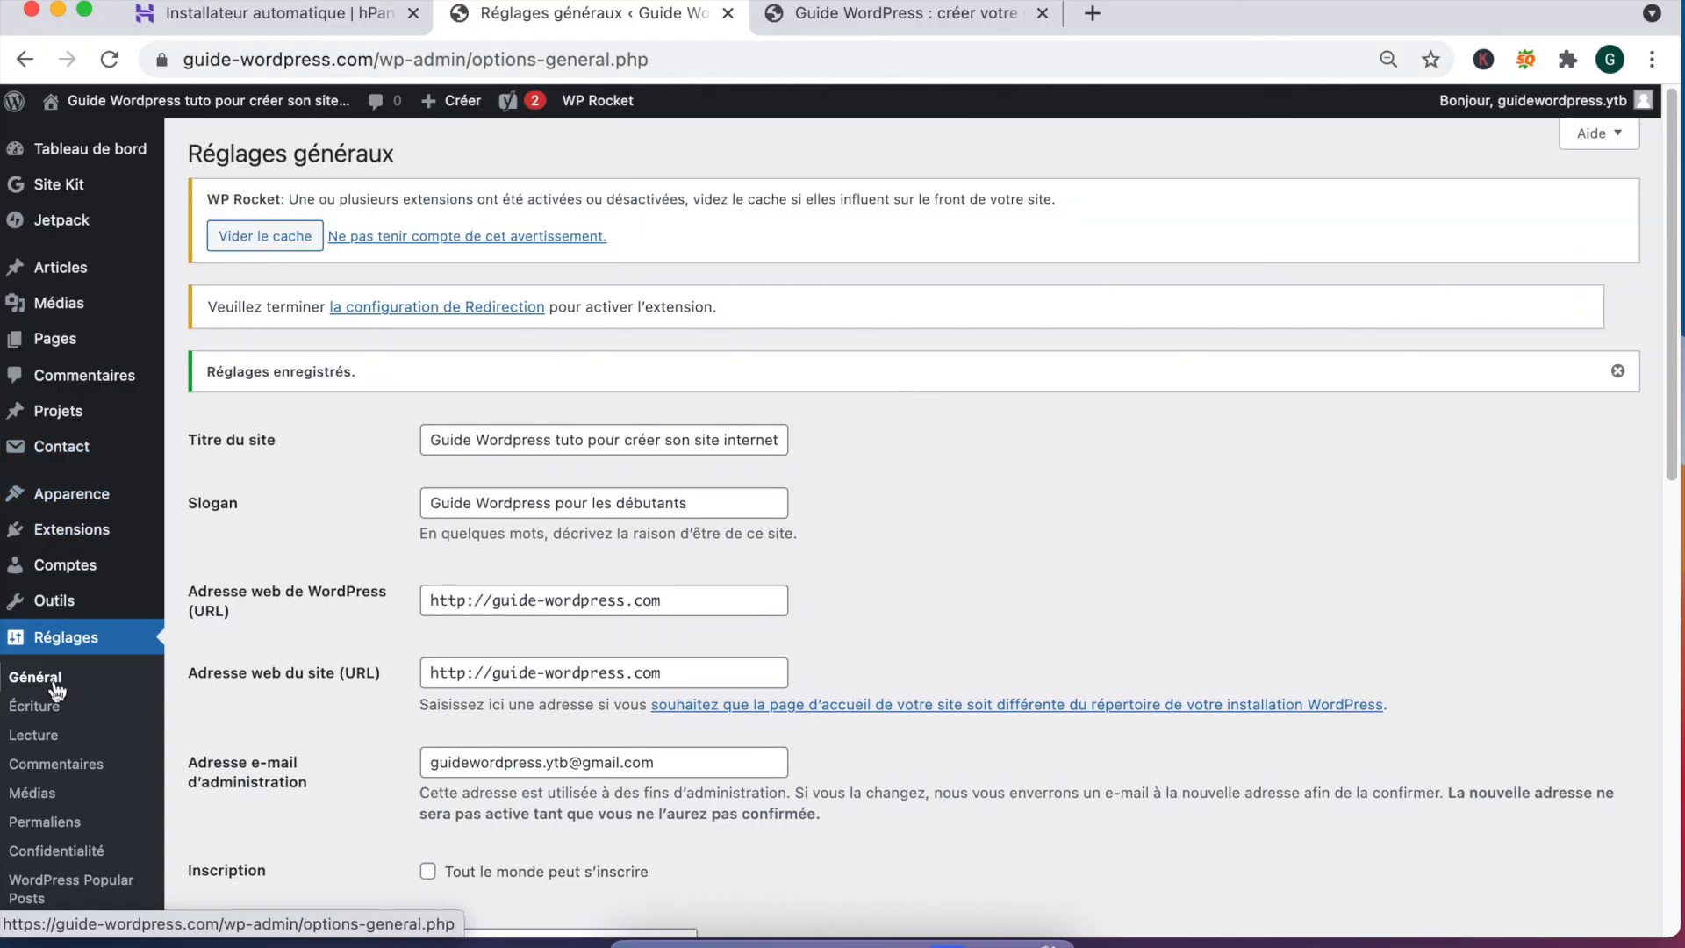
{"action": "left_click", "coordinate": [48, 707]}
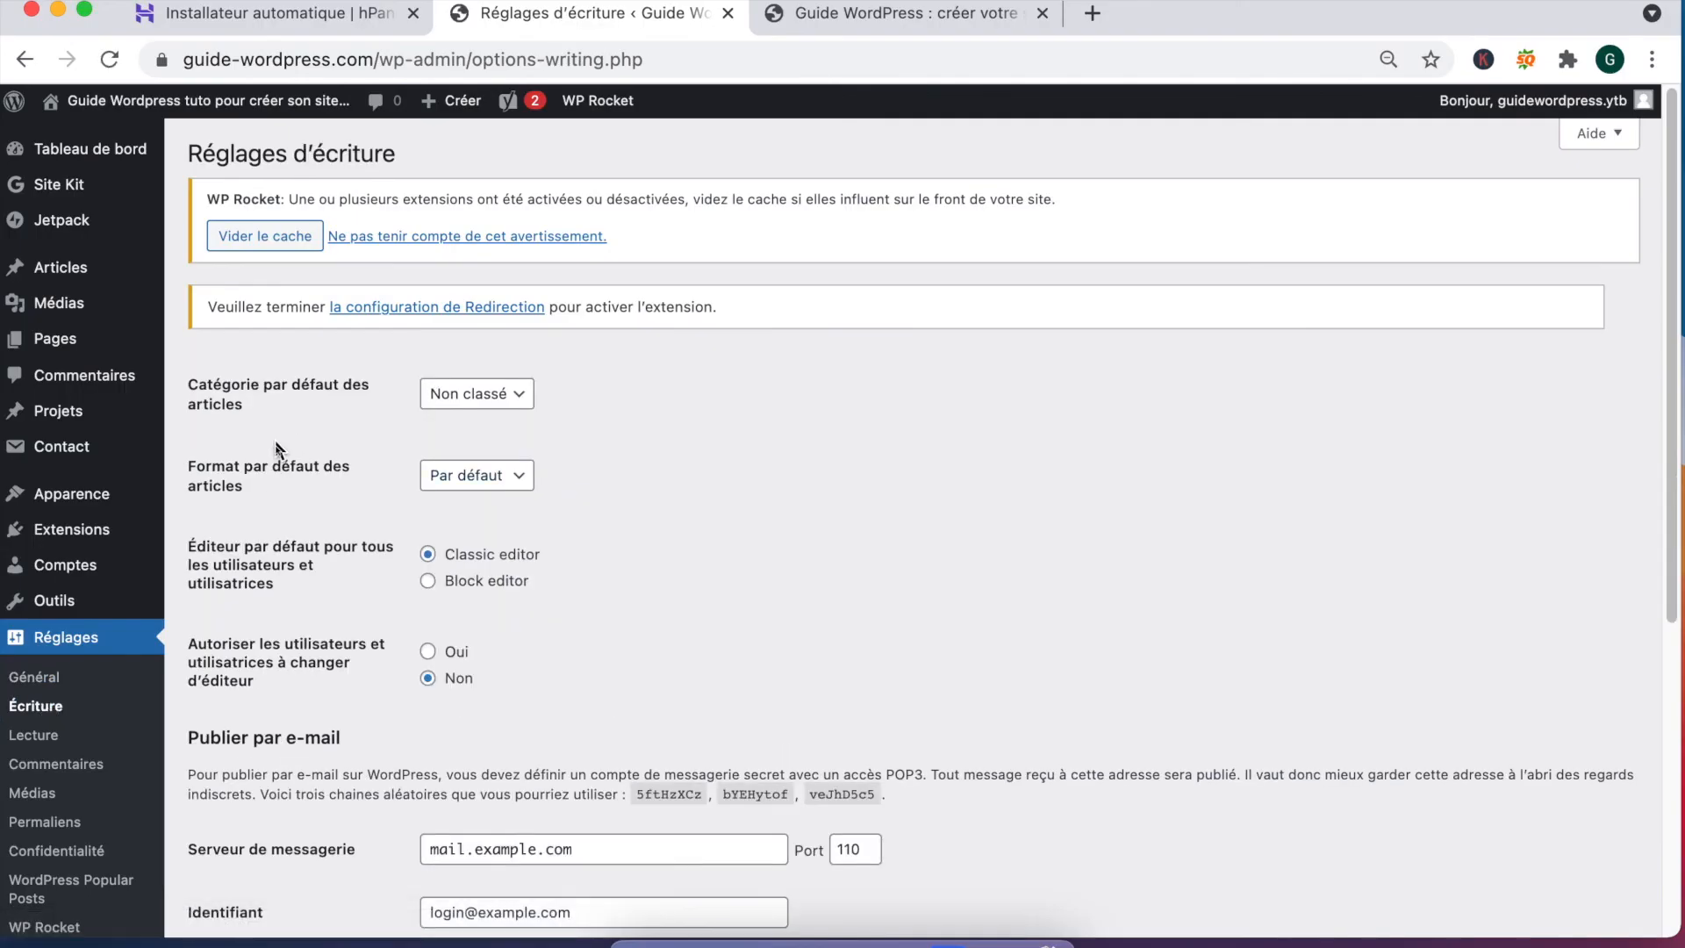
Step: Check the default post category options in Writing settings, leaving Non classé selected
{"action": "left_click", "coordinate": [460, 393]}
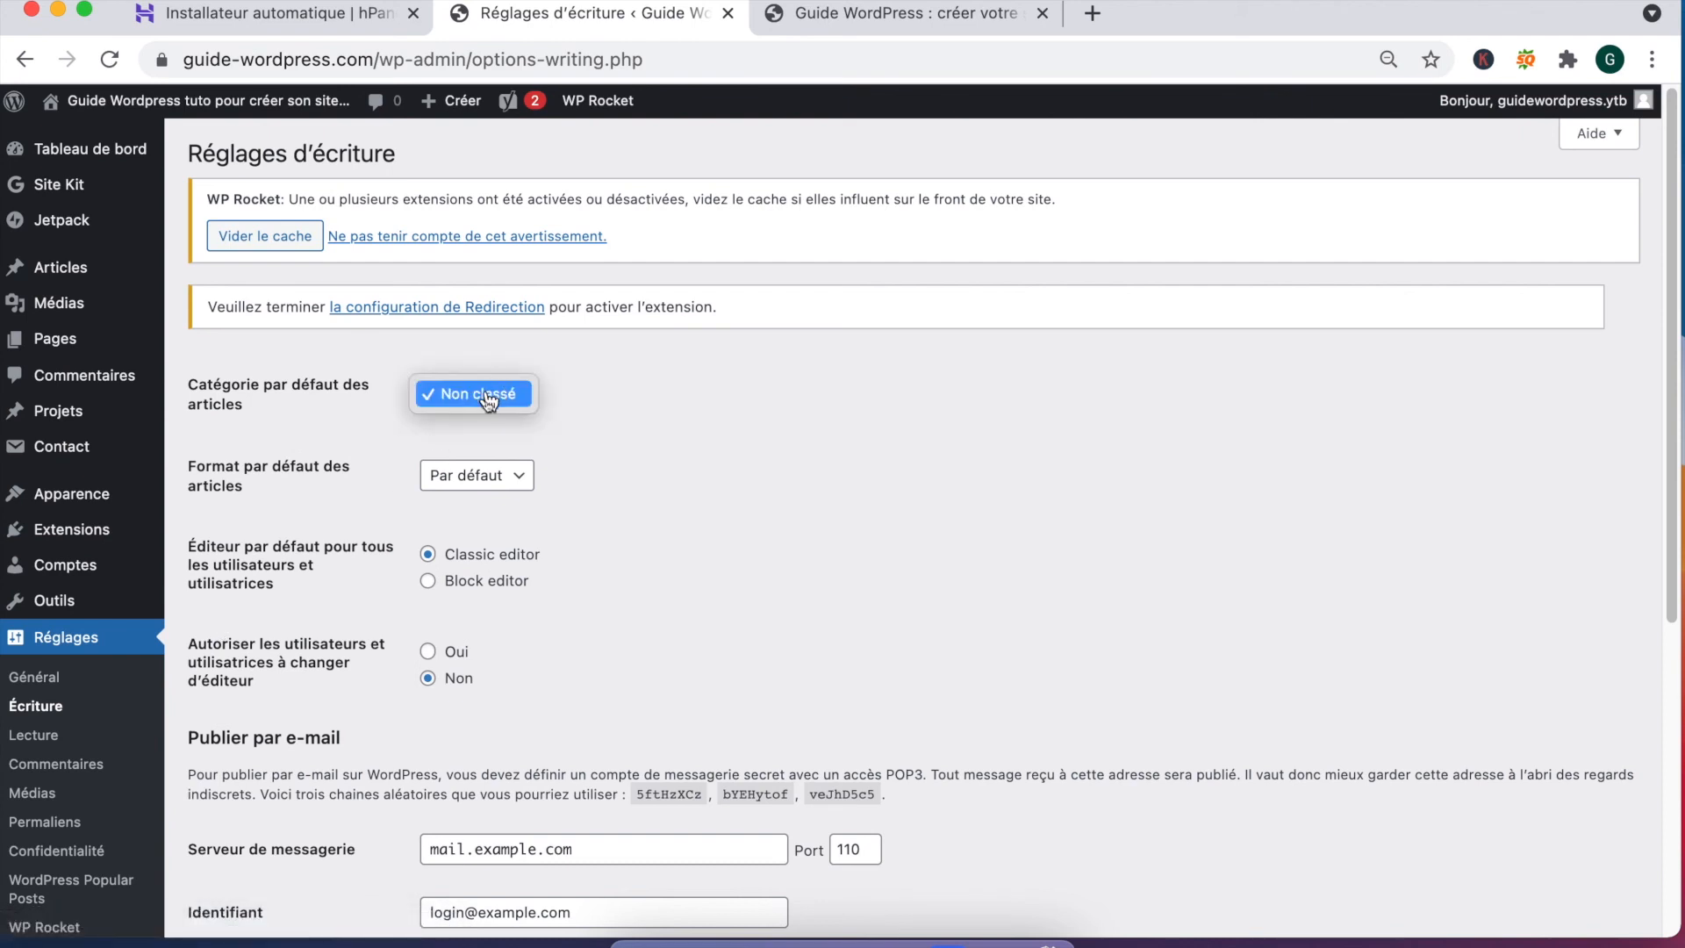
{"action": "left_click", "coordinate": [360, 412]}
{"action": "scroll", "coordinate": [351, 413], "scroll_direction": "down", "scroll_amount": 5}
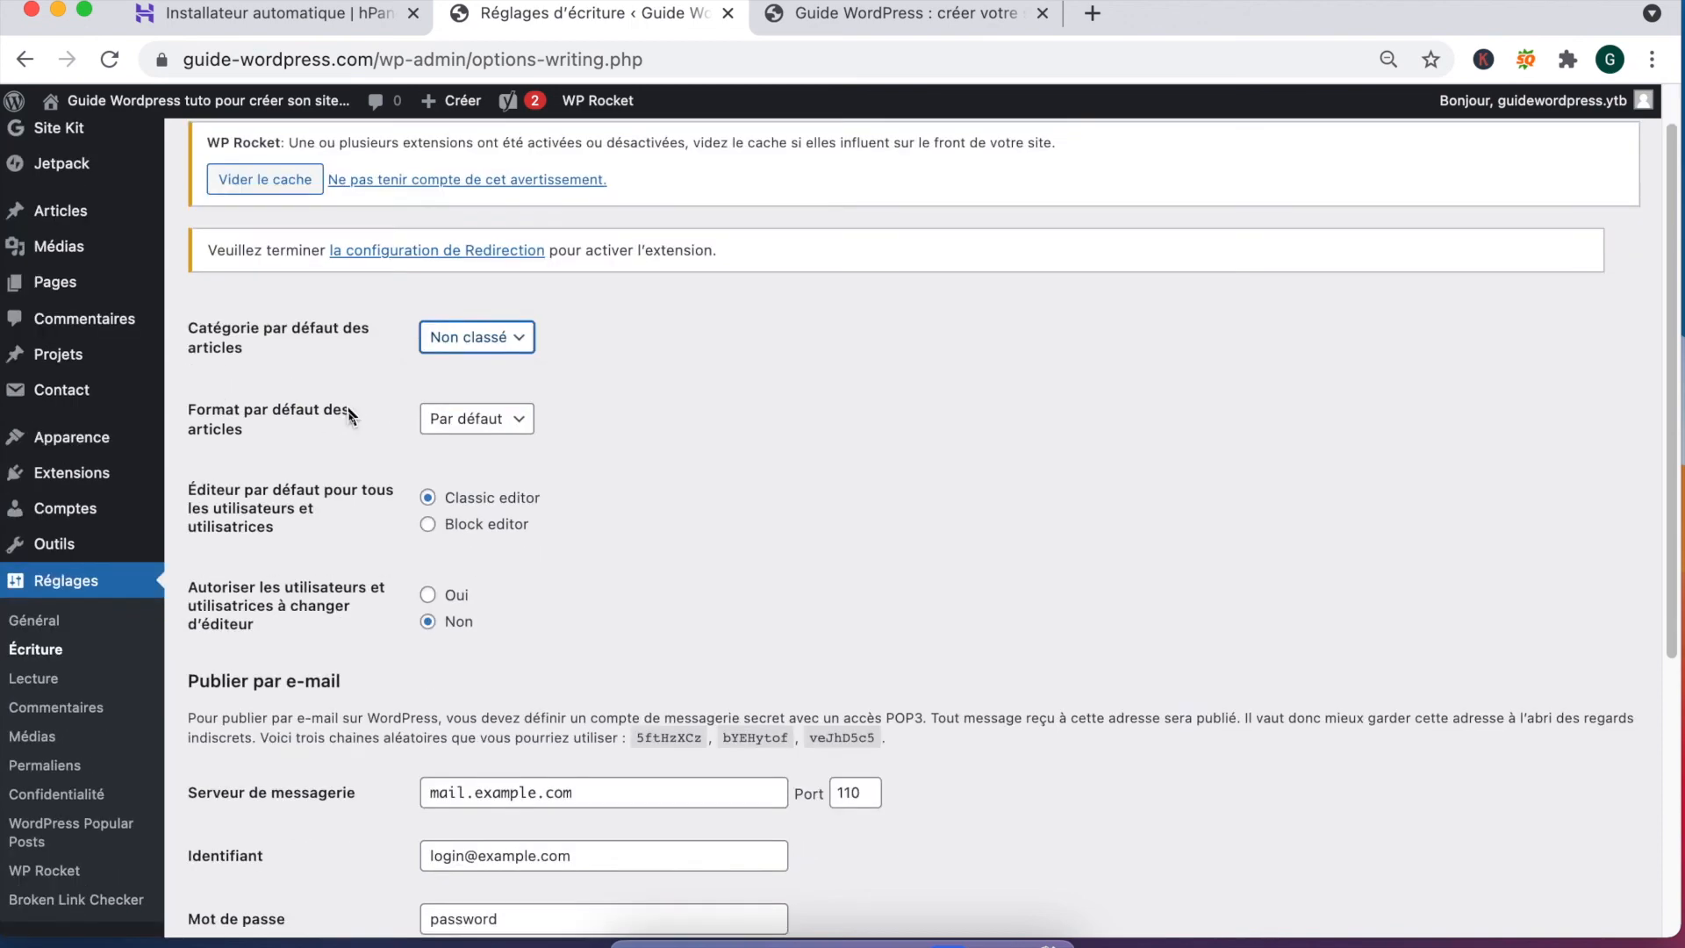
{"action": "left_click", "coordinate": [35, 485]}
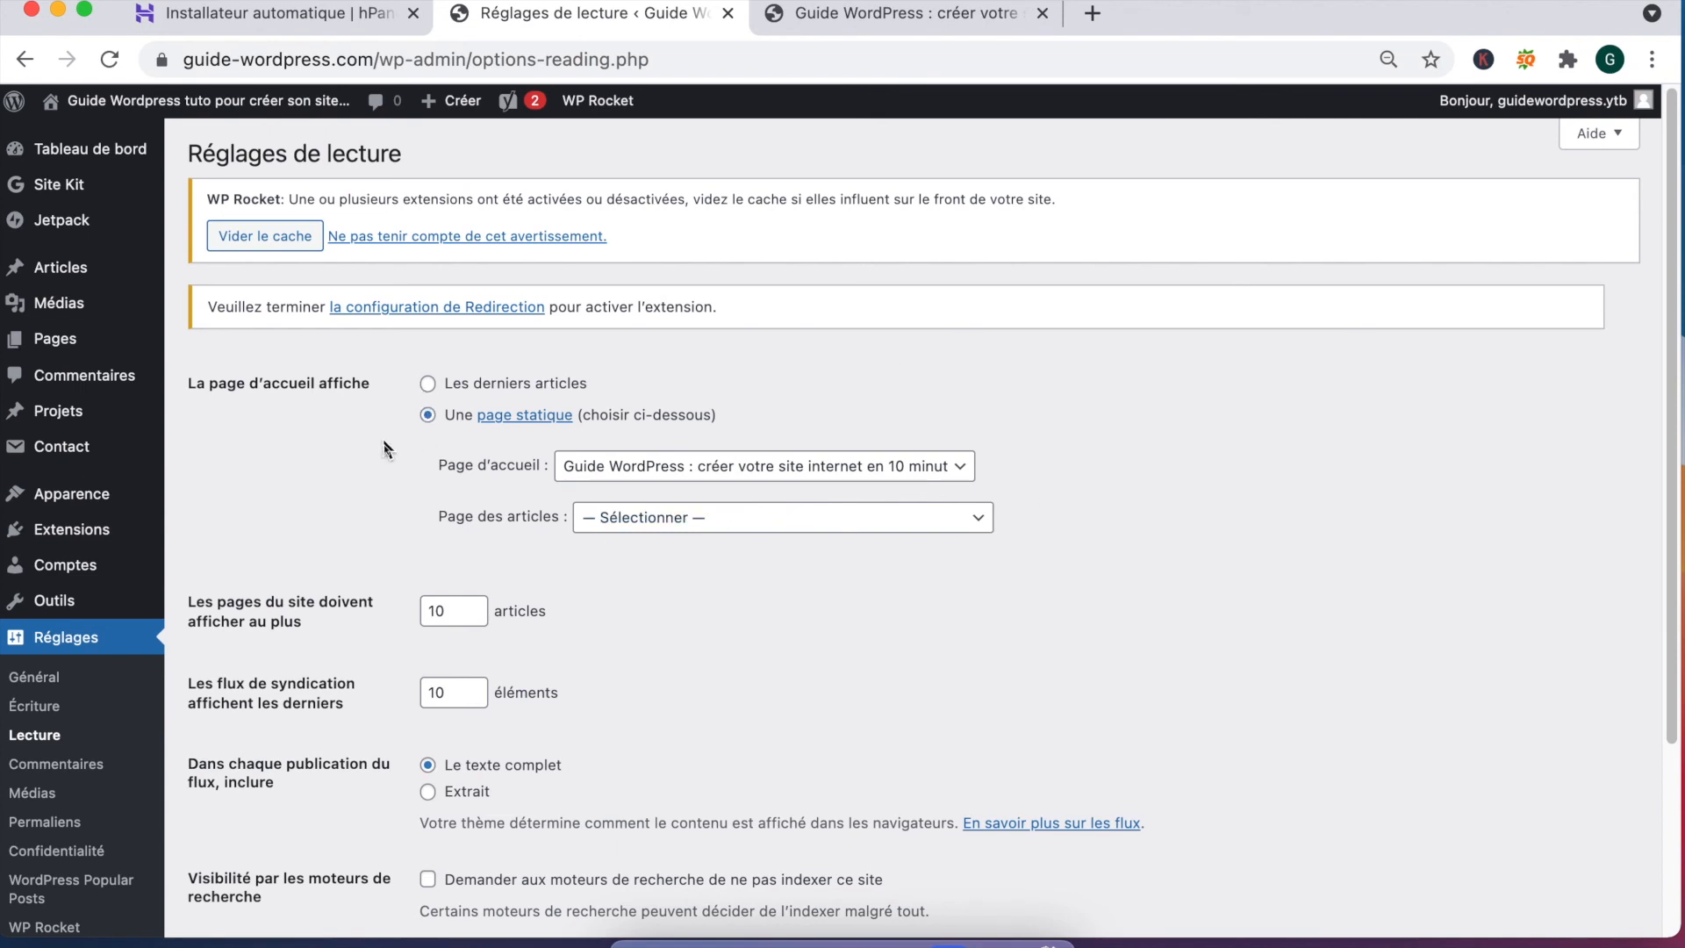
Step: Tick 'Demander aux moteurs de recherche de ne pas indexer ce site' and save Reading settings
{"action": "scroll", "coordinate": [386, 450], "scroll_direction": "down", "scroll_amount": 1}
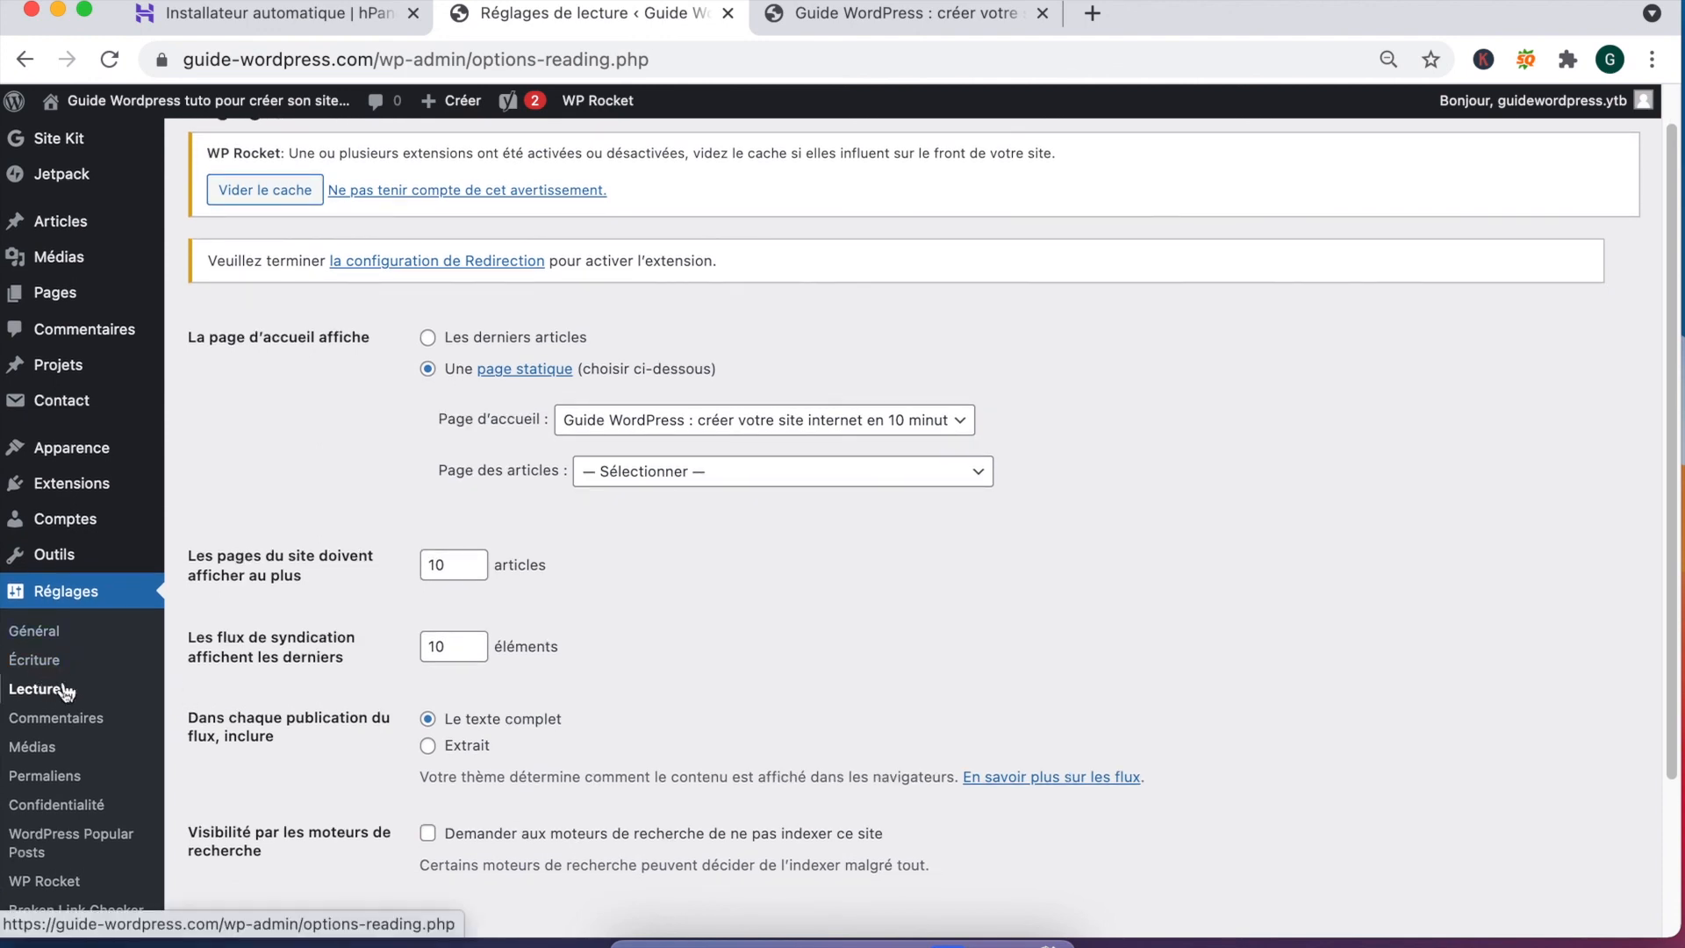
{"action": "scroll", "coordinate": [307, 660], "scroll_direction": "down", "scroll_amount": 4}
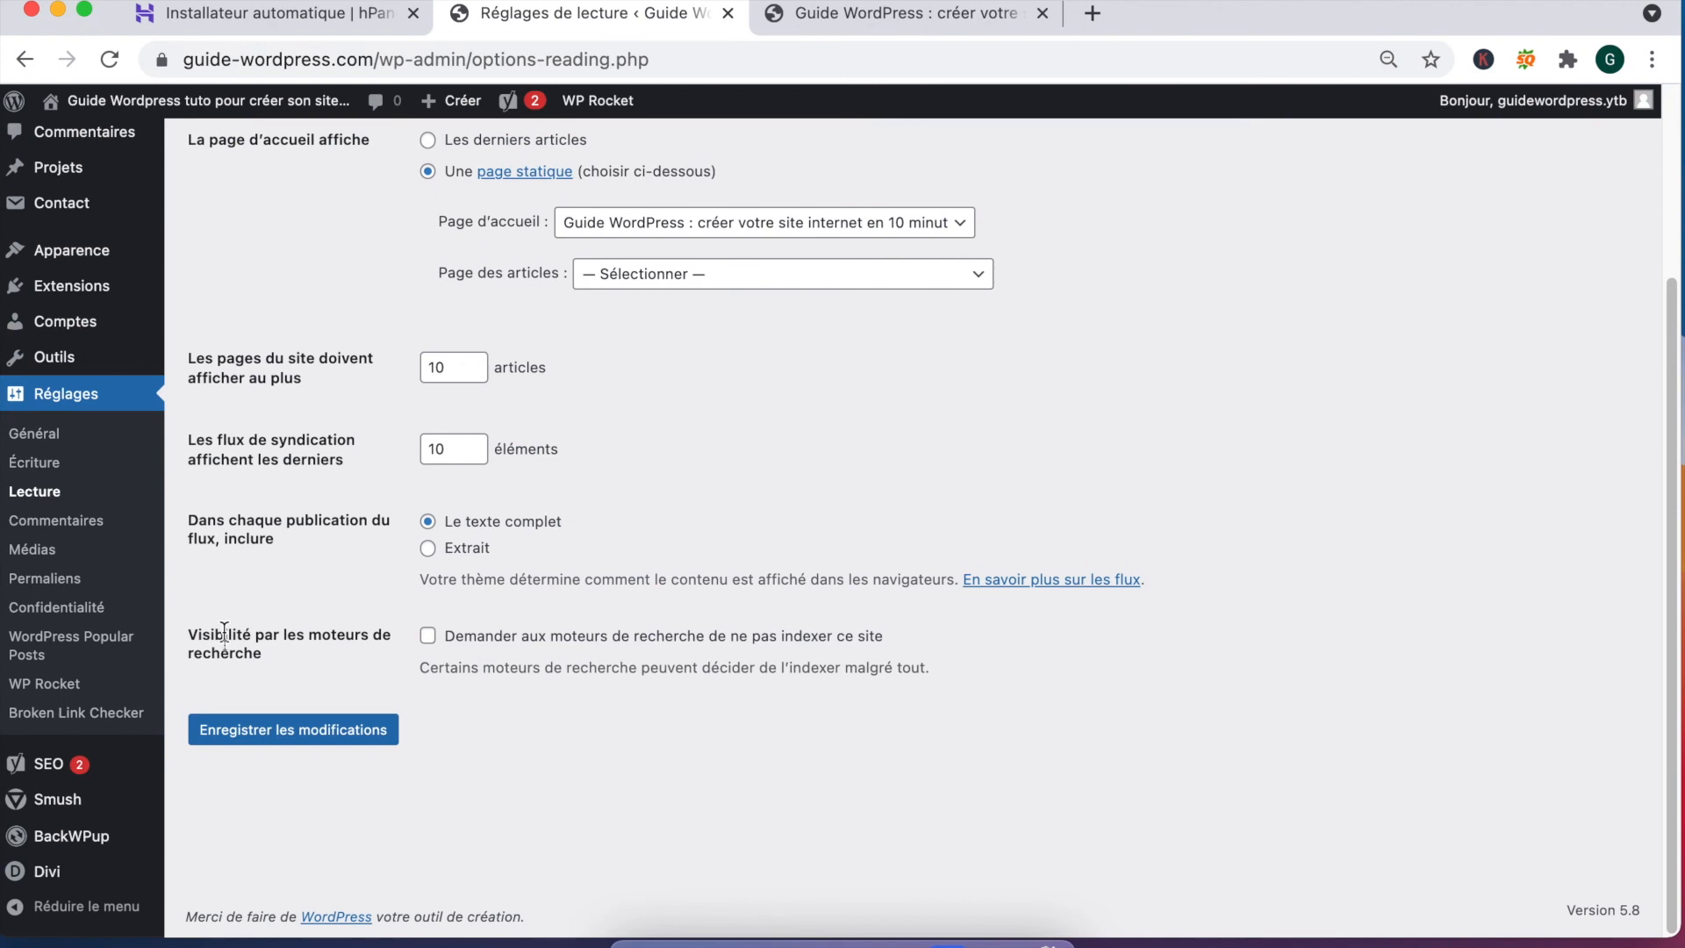
{"action": "left_click_drag", "start_coordinate": [226, 634], "coordinate": [394, 654]}
{"action": "left_click", "coordinate": [428, 637]}
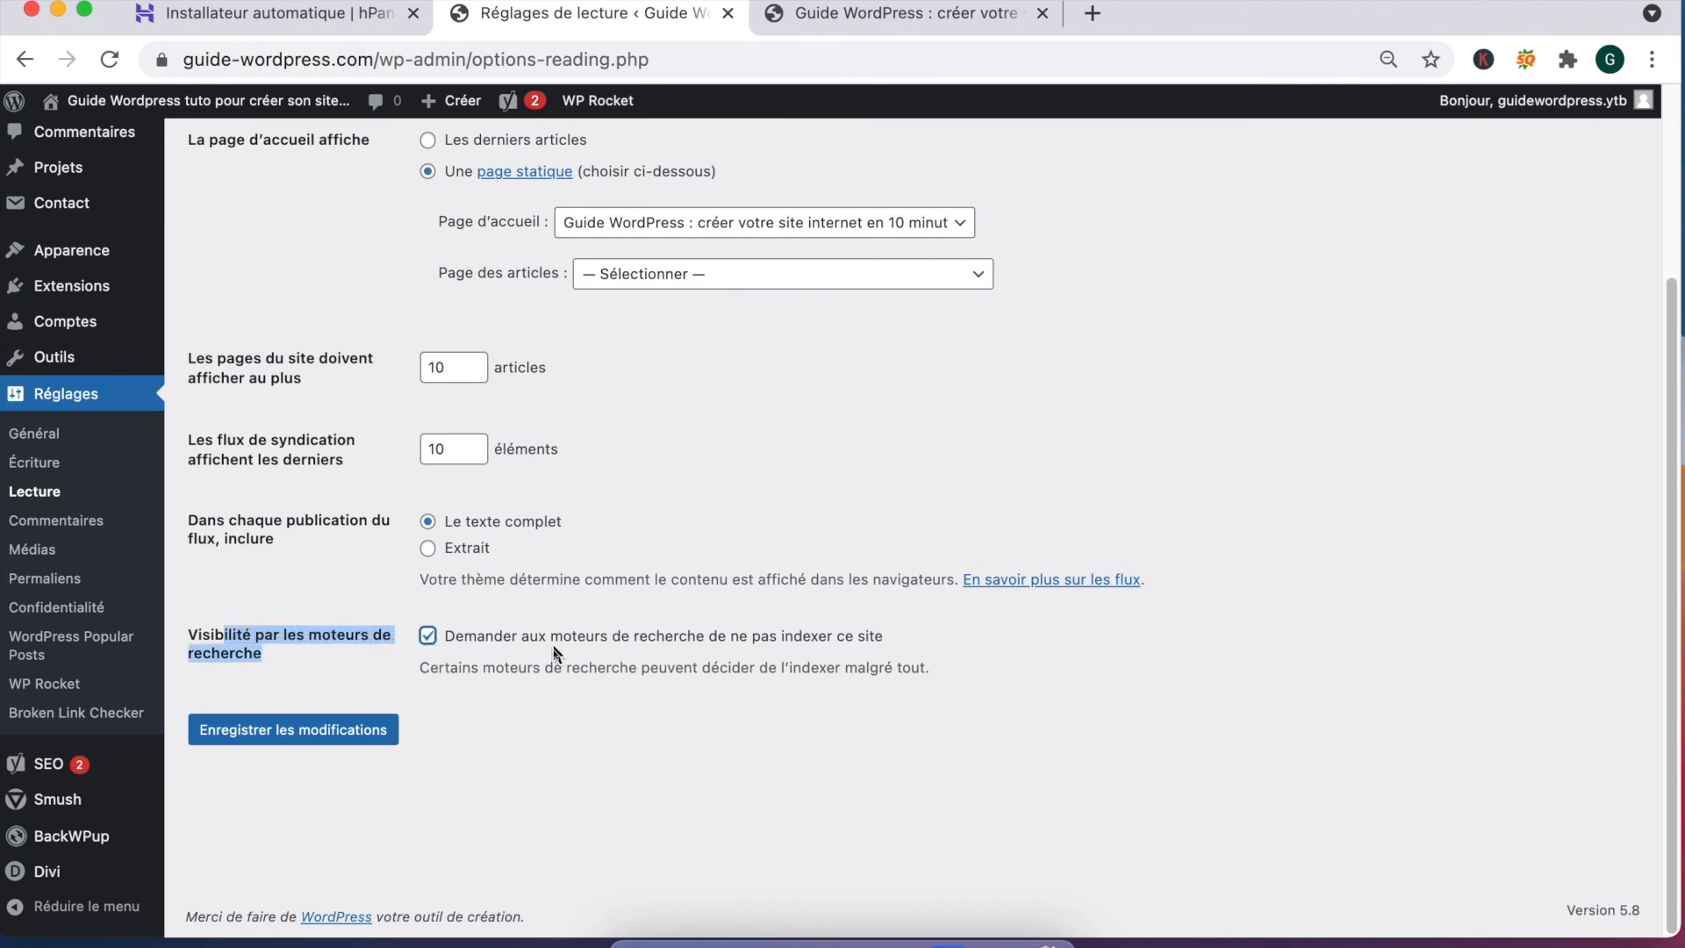
{"action": "left_click", "coordinate": [290, 736]}
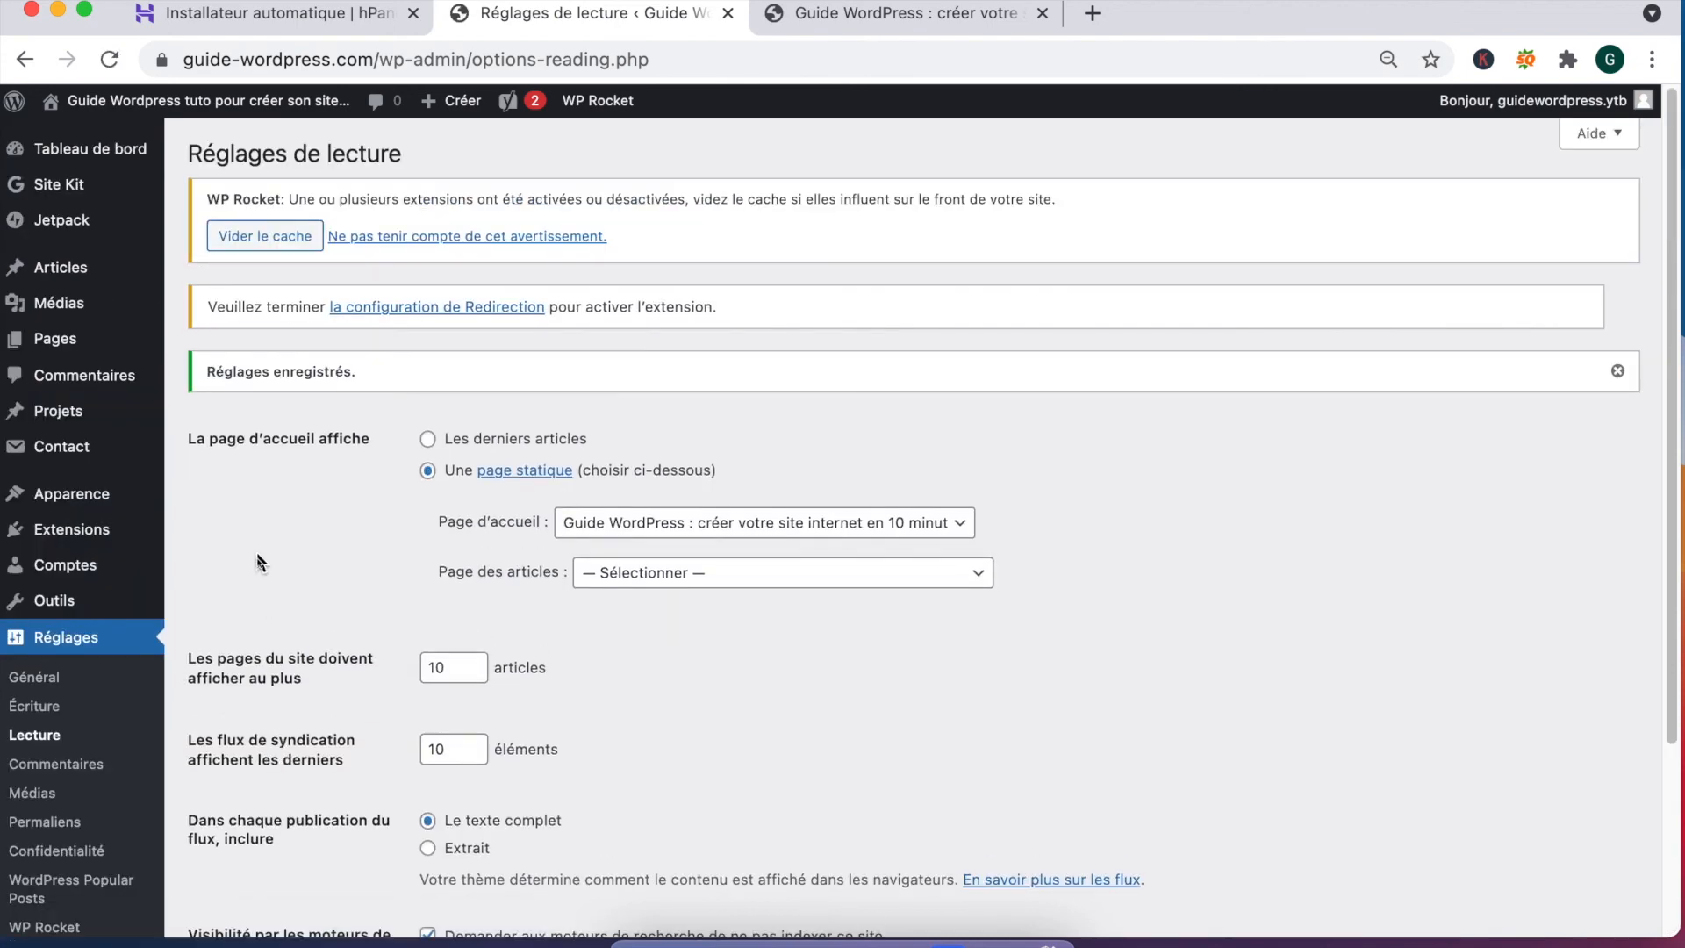
{"action": "scroll", "coordinate": [263, 570], "scroll_direction": "down", "scroll_amount": 3}
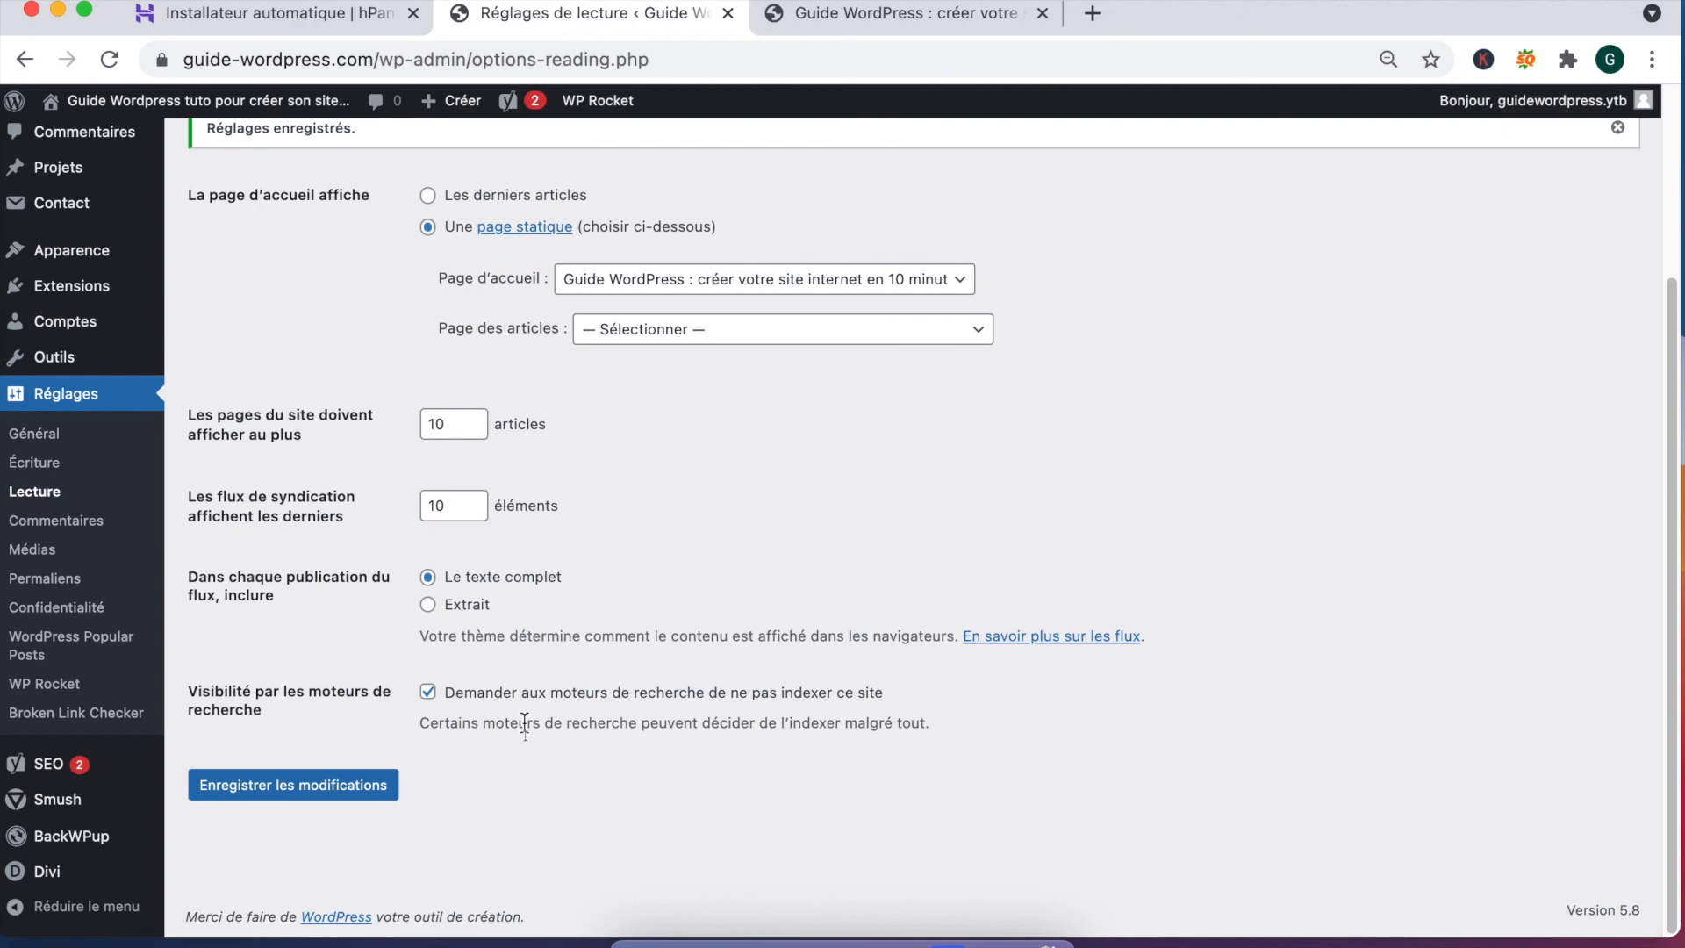
{"action": "left_click", "coordinate": [56, 520]}
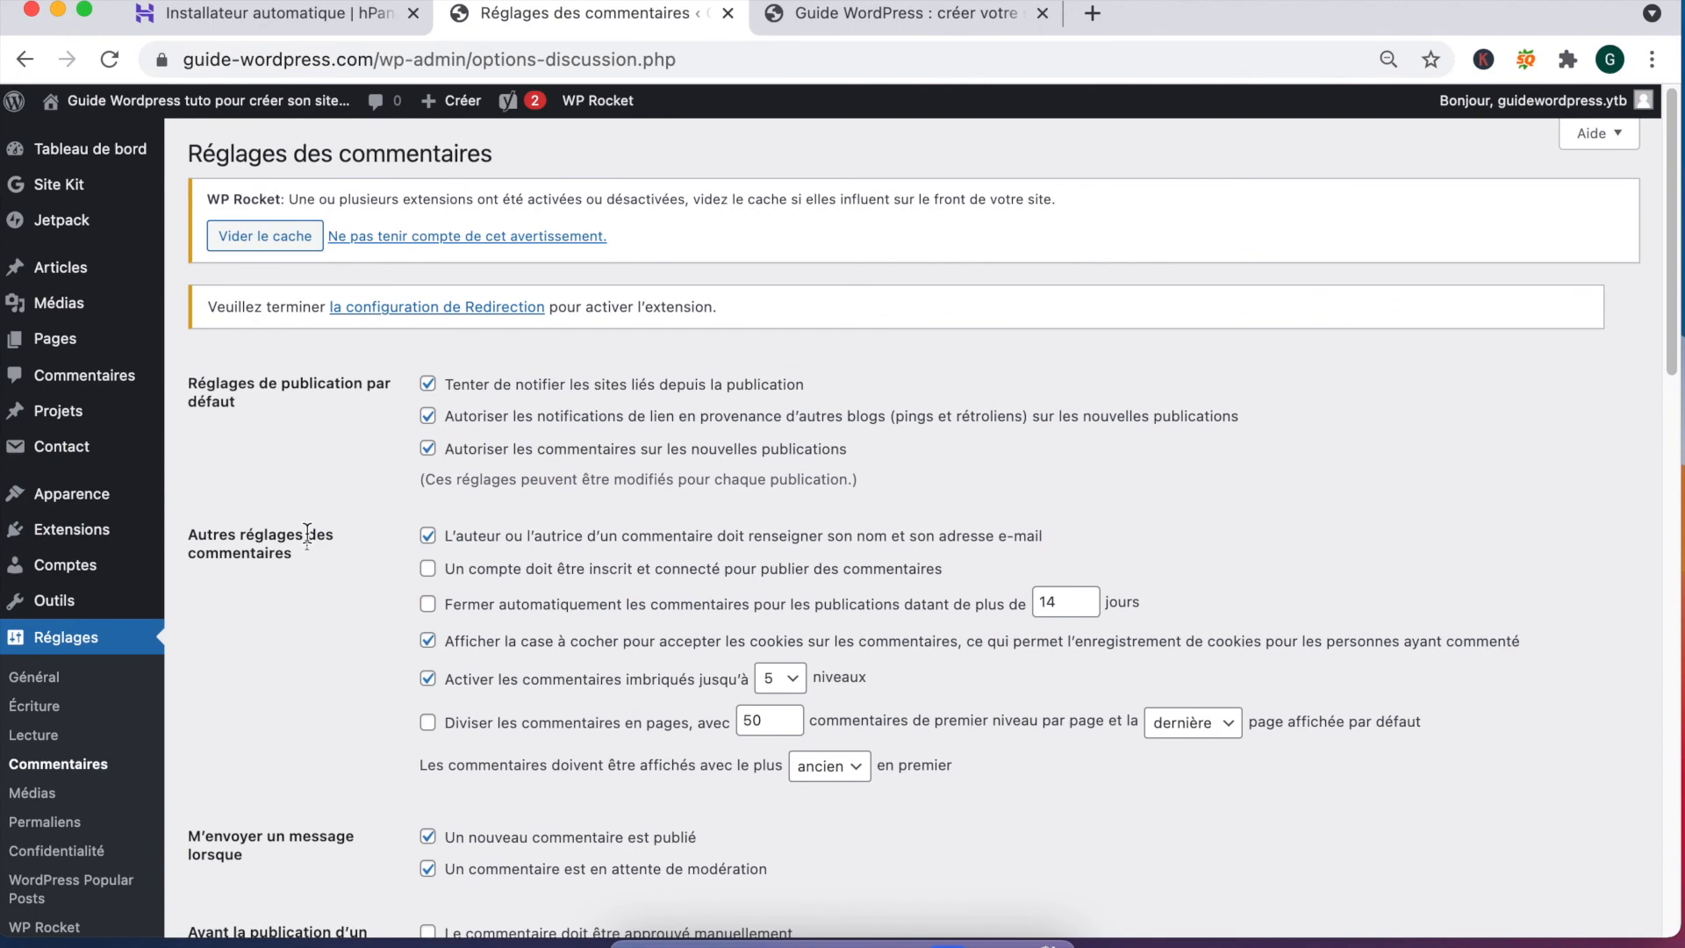
Step: In Réglages > Commentaires, untick pingbacks/trackbacks from other blogs and the comment cookies option
{"action": "scroll", "coordinate": [330, 493], "scroll_direction": "down", "scroll_amount": 3}
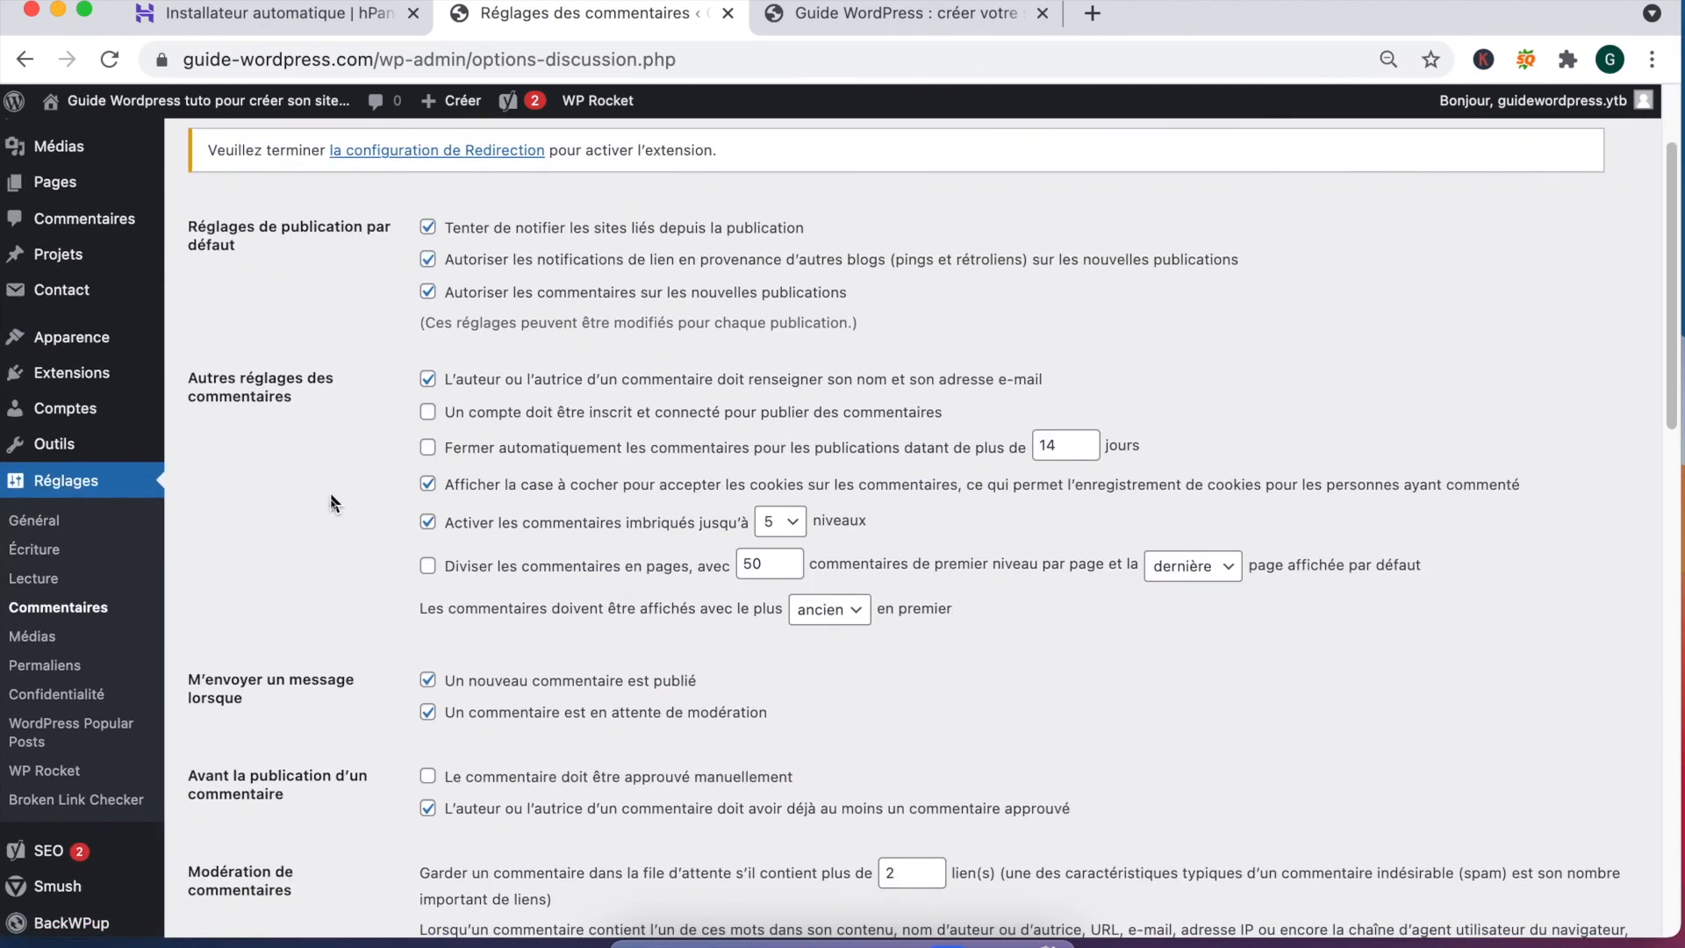
{"action": "scroll", "coordinate": [332, 481], "scroll_direction": "up", "scroll_amount": 2}
{"action": "scroll", "coordinate": [329, 478], "scroll_direction": "up", "scroll_amount": 2}
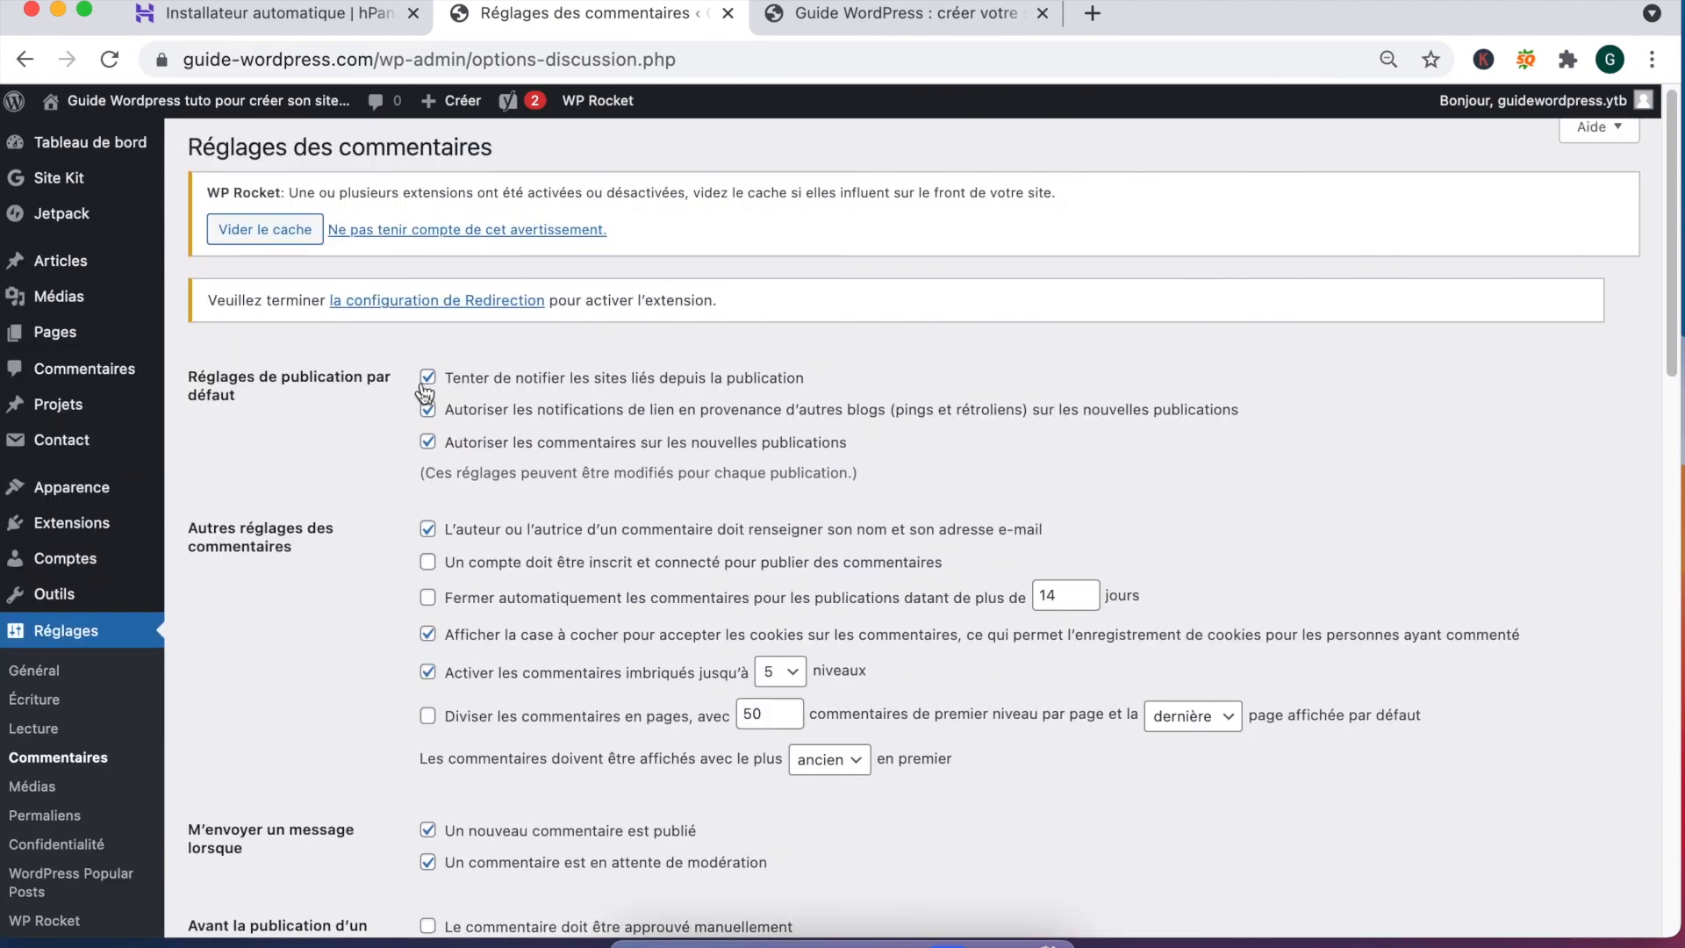
{"action": "left_click", "coordinate": [429, 409]}
{"action": "left_click", "coordinate": [428, 409]}
{"action": "left_click", "coordinate": [428, 410]}
{"action": "scroll", "coordinate": [612, 459], "scroll_direction": "down", "scroll_amount": 1}
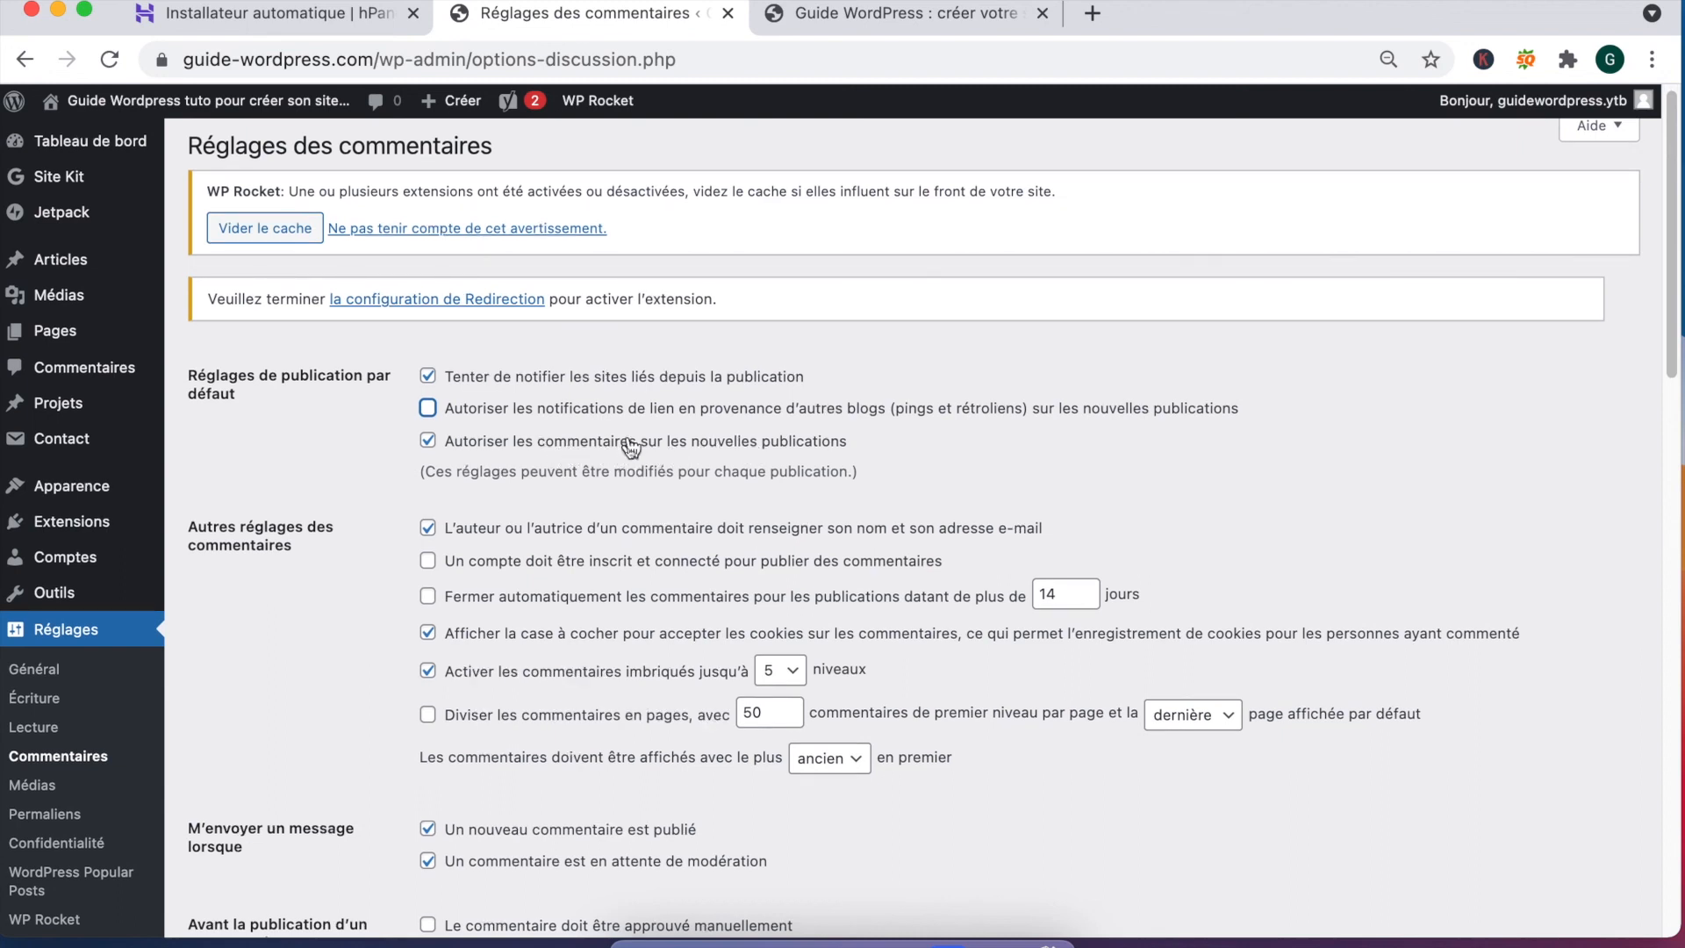
{"action": "scroll", "coordinate": [632, 456], "scroll_direction": "down", "scroll_amount": 4}
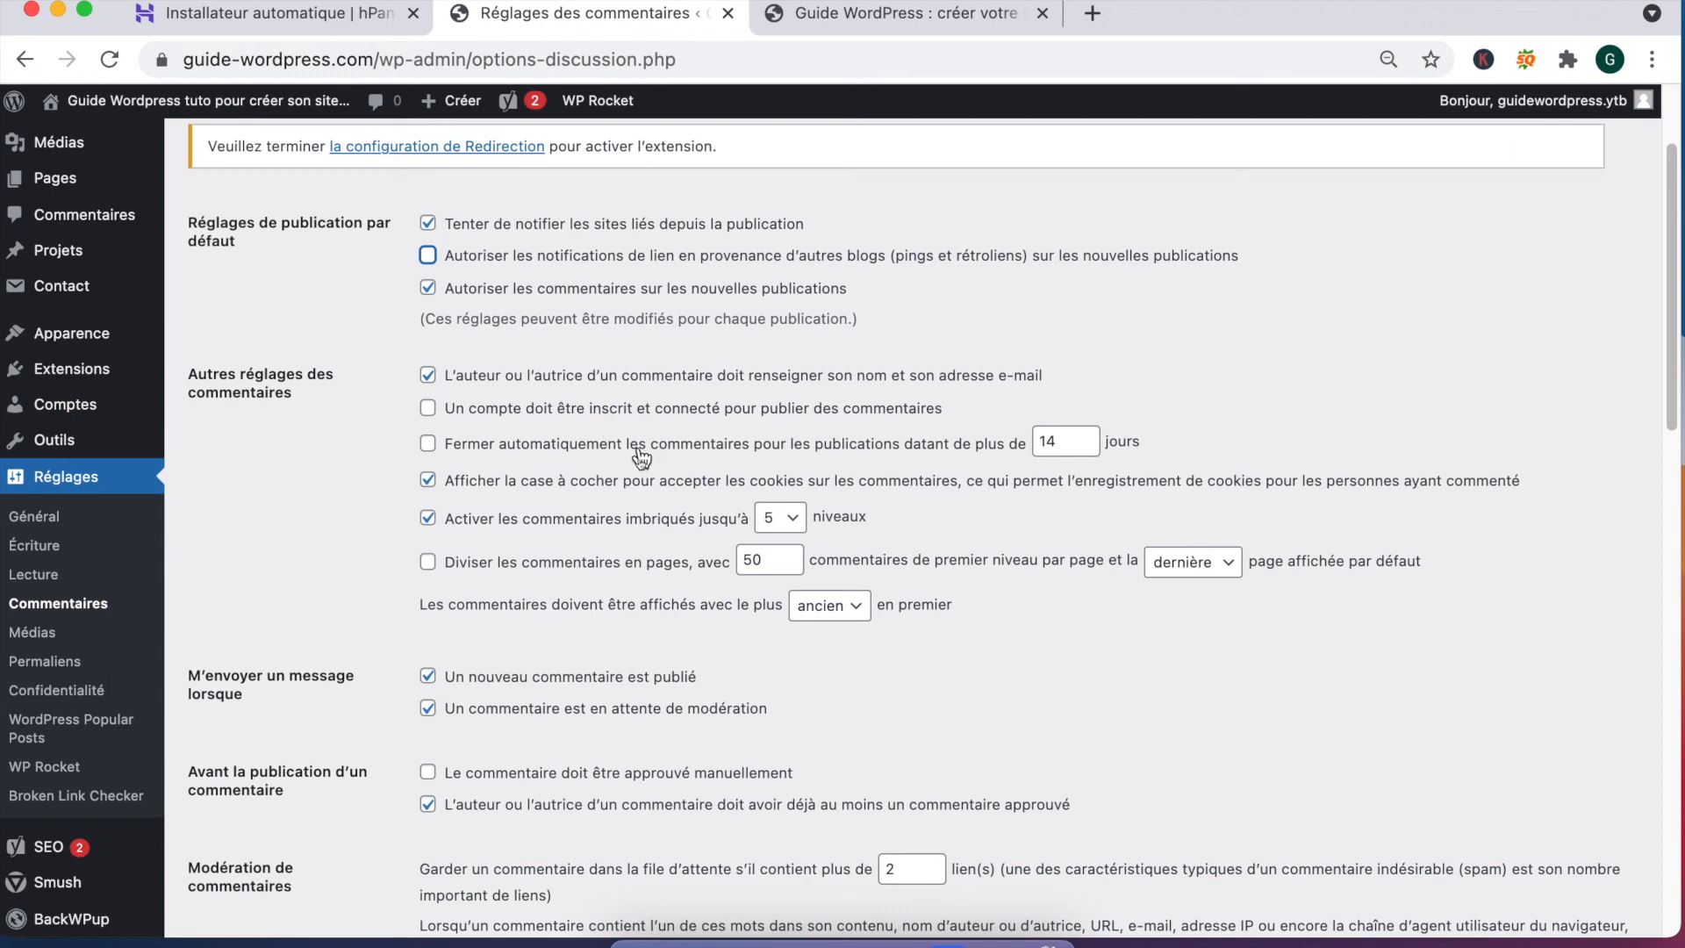
{"action": "scroll", "coordinate": [641, 457], "scroll_direction": "down", "scroll_amount": 3}
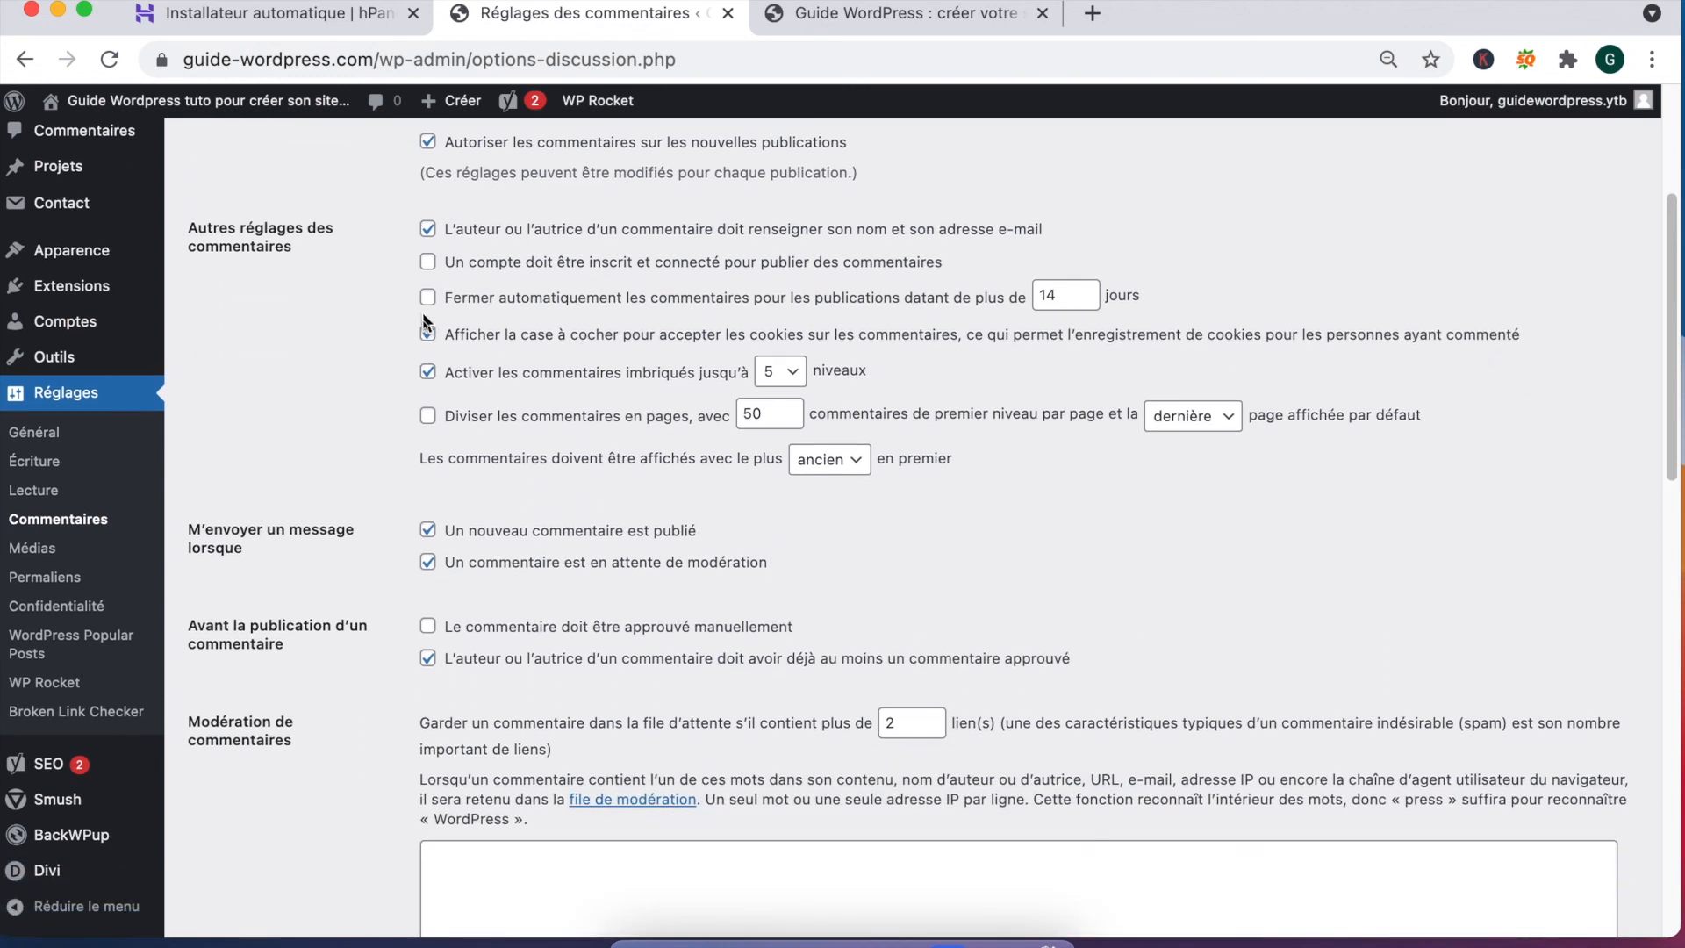
{"action": "scroll", "coordinate": [413, 351], "scroll_direction": "down", "scroll_amount": 4}
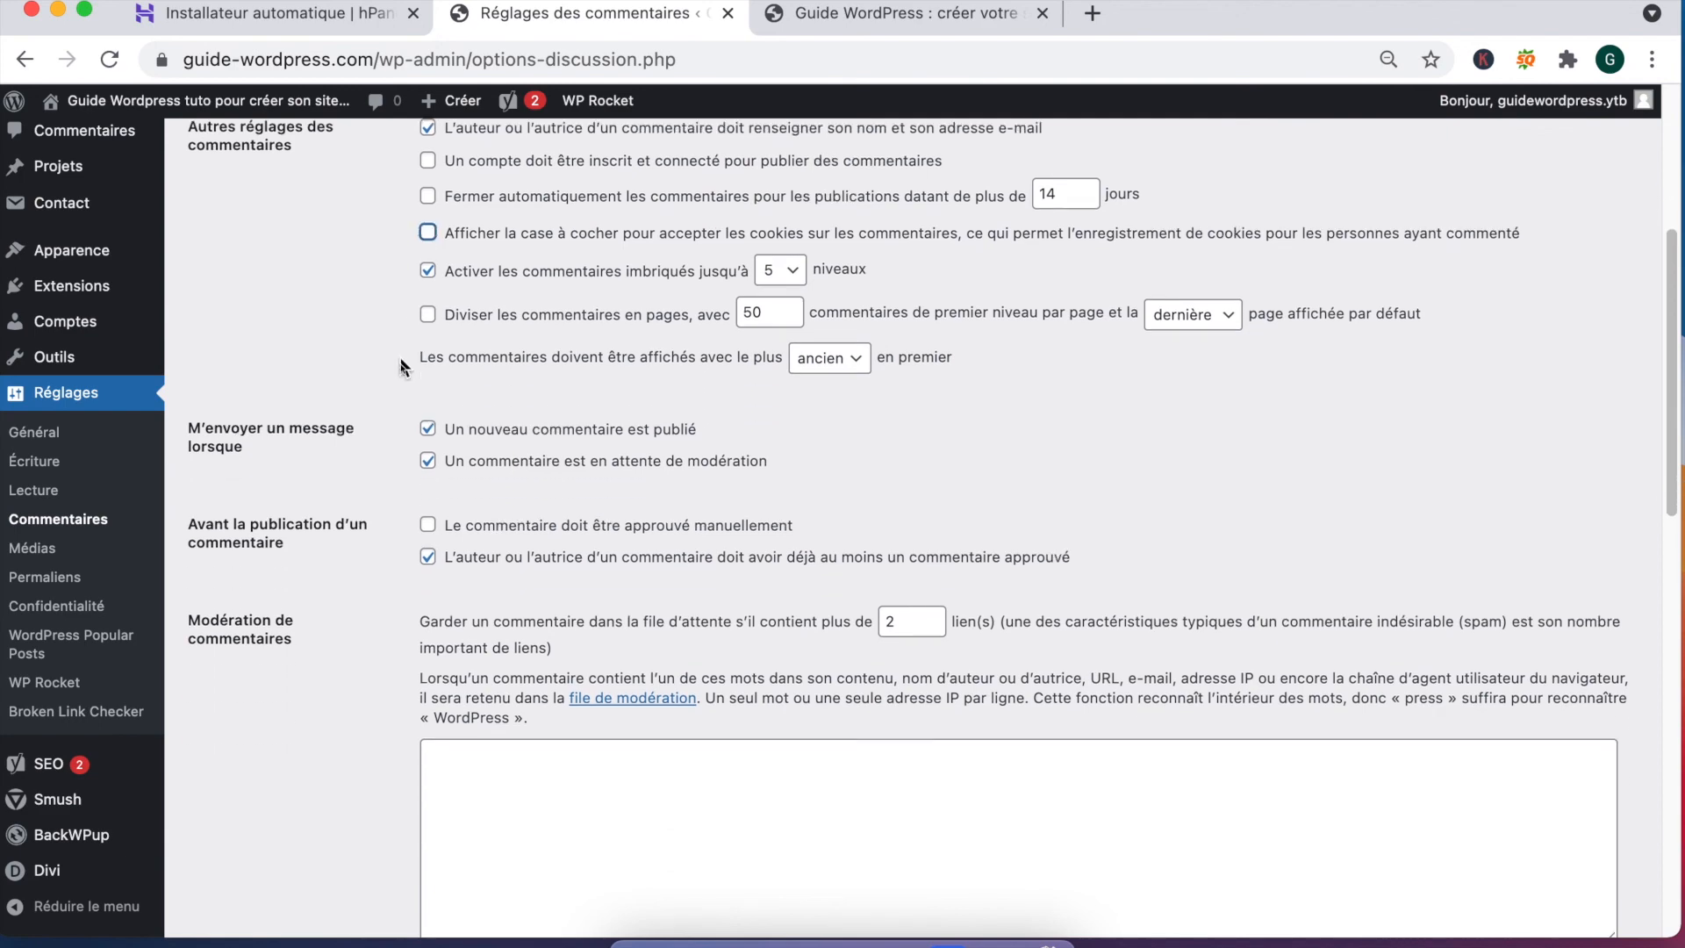
{"action": "scroll", "coordinate": [458, 275], "scroll_direction": "up", "scroll_amount": 2}
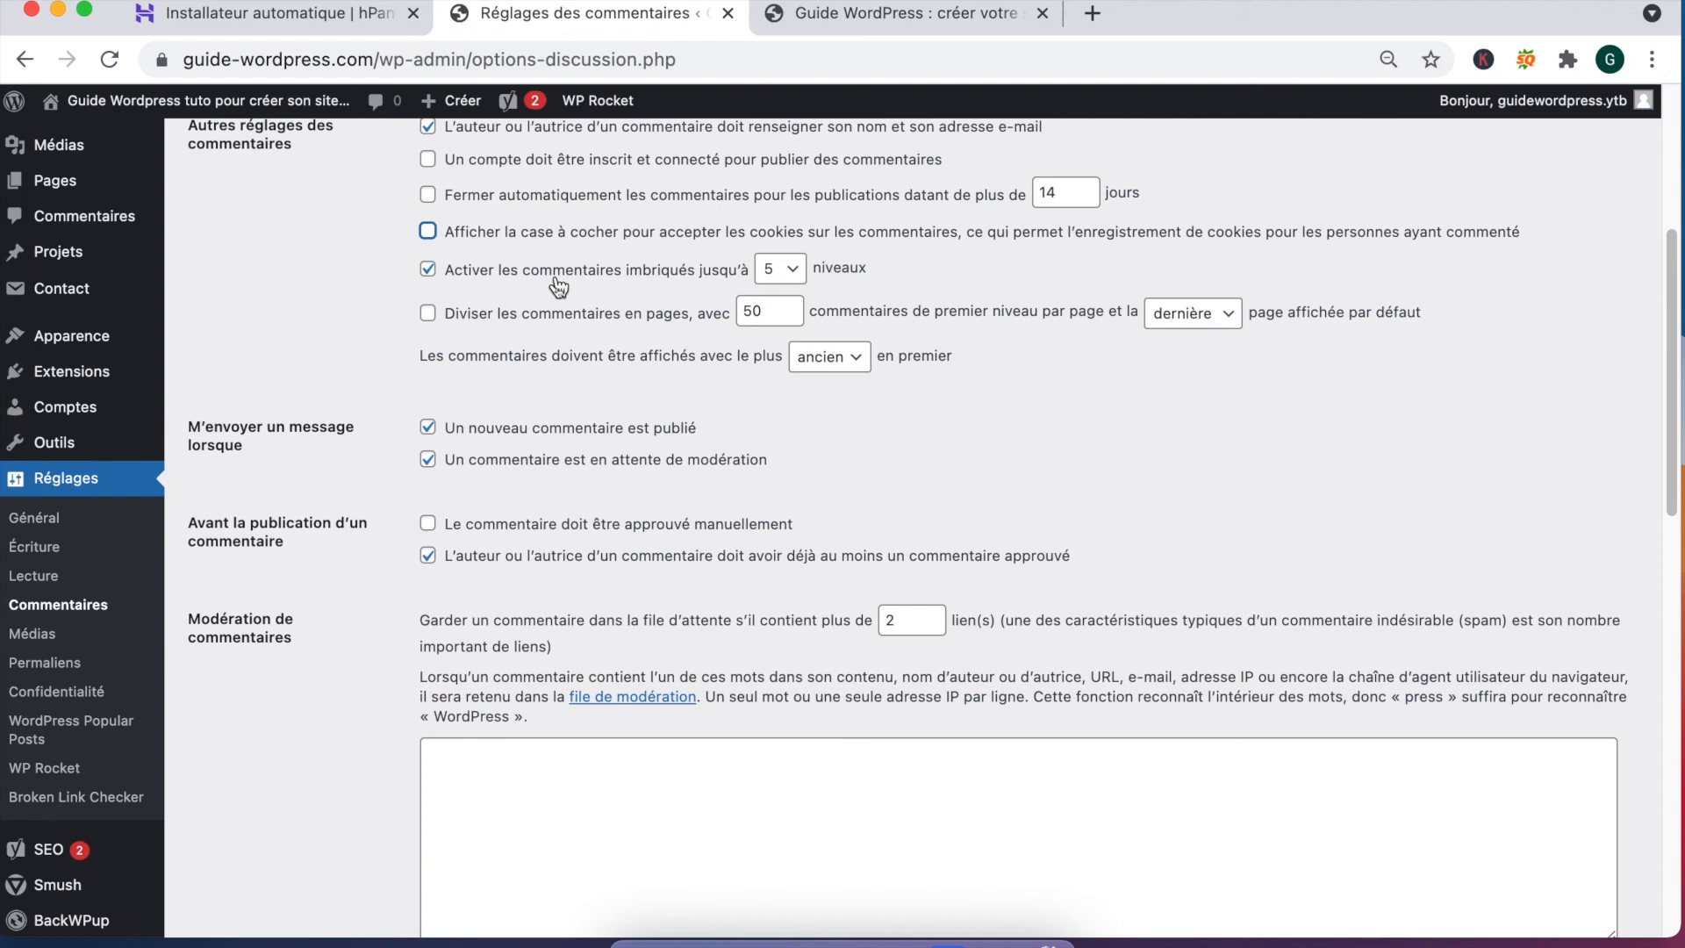
Step: Limit nested comments to 2 levels deep
{"action": "left_click", "coordinate": [784, 271]}
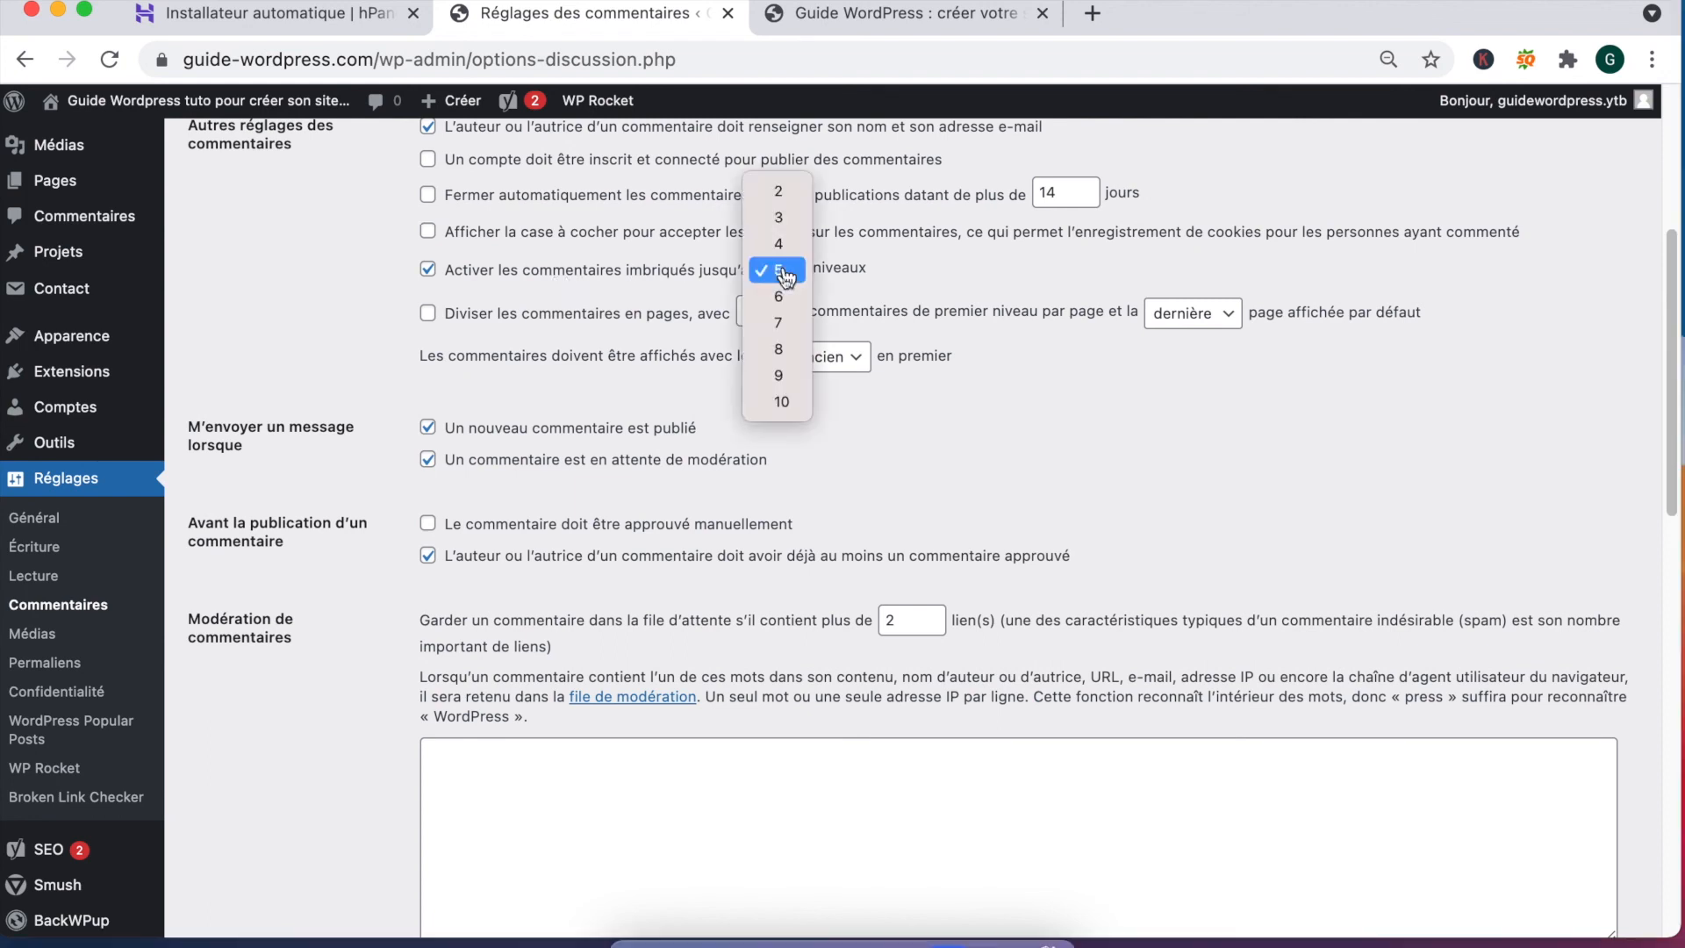
{"action": "left_click", "coordinate": [784, 193]}
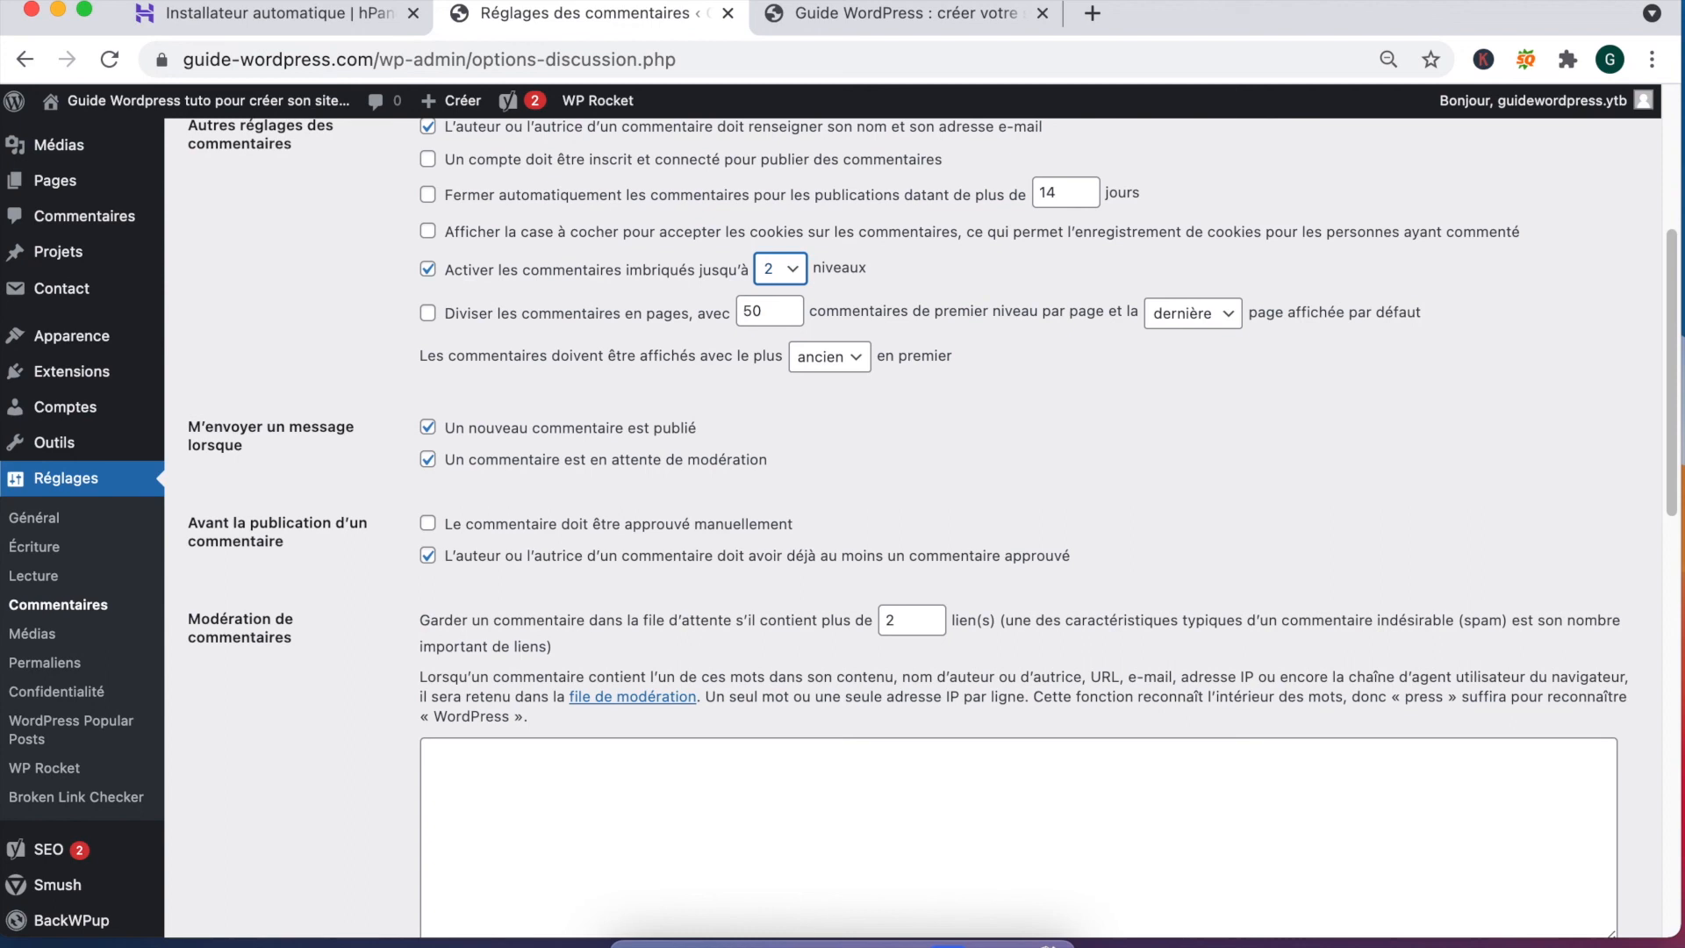
{"action": "left_click", "coordinate": [427, 269]}
Step: Turn off comment e-mail notifications and require manual approval for every comment
{"action": "scroll", "coordinate": [388, 434], "scroll_direction": "down", "scroll_amount": 2}
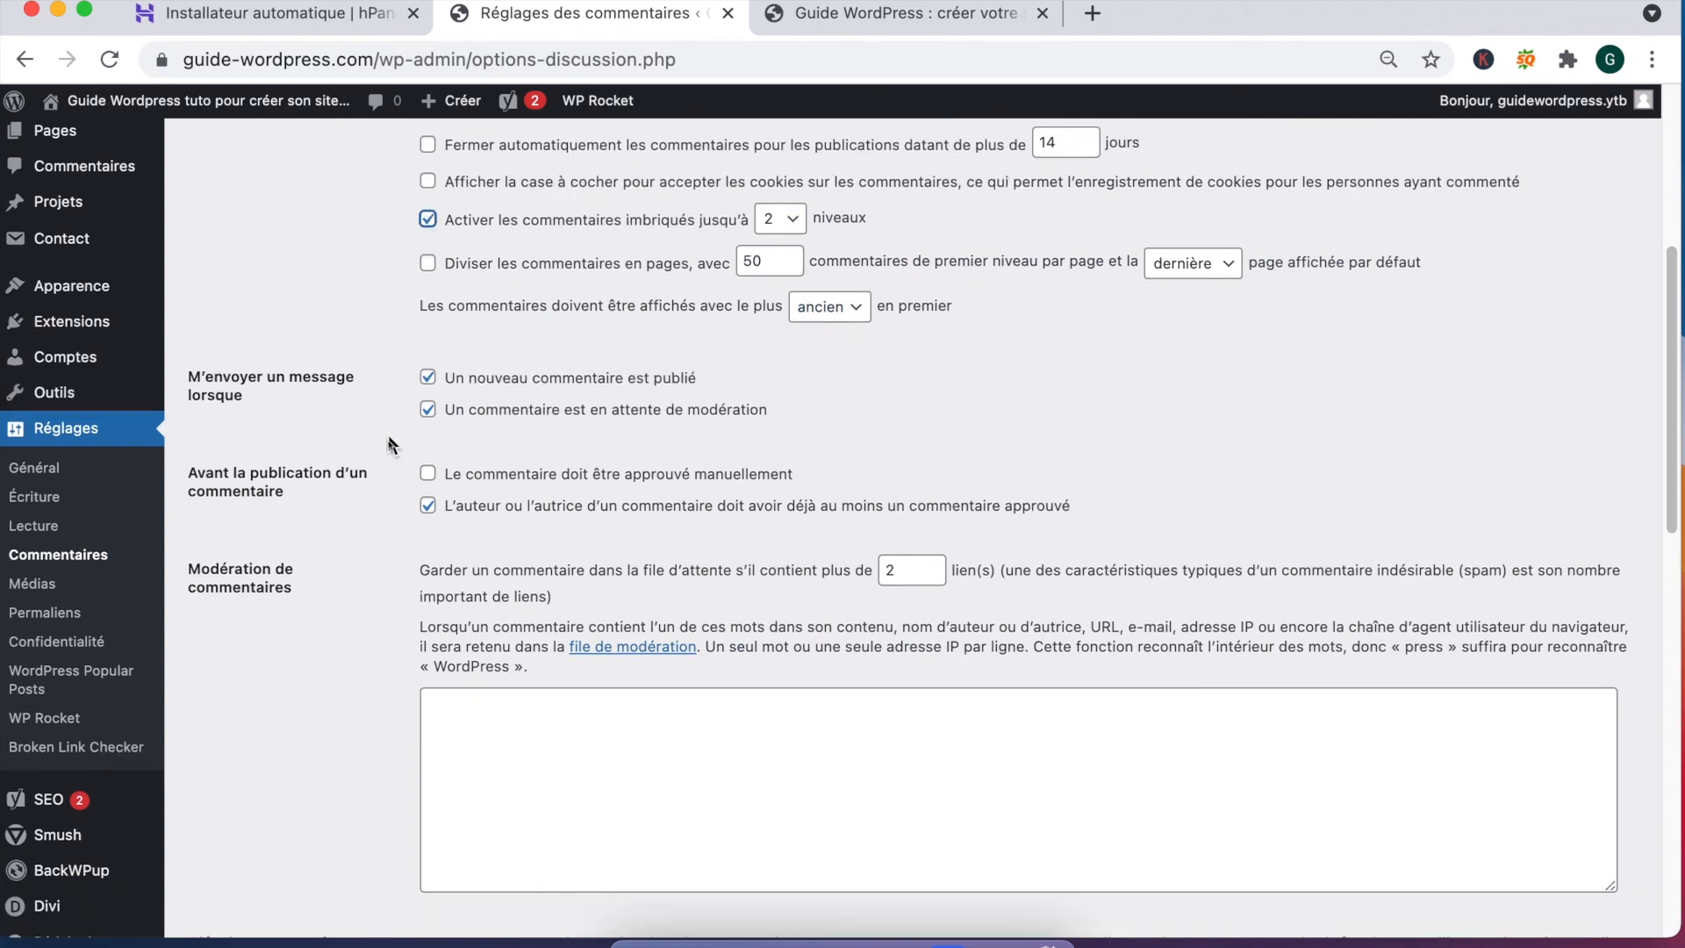
{"action": "left_click", "coordinate": [427, 403]}
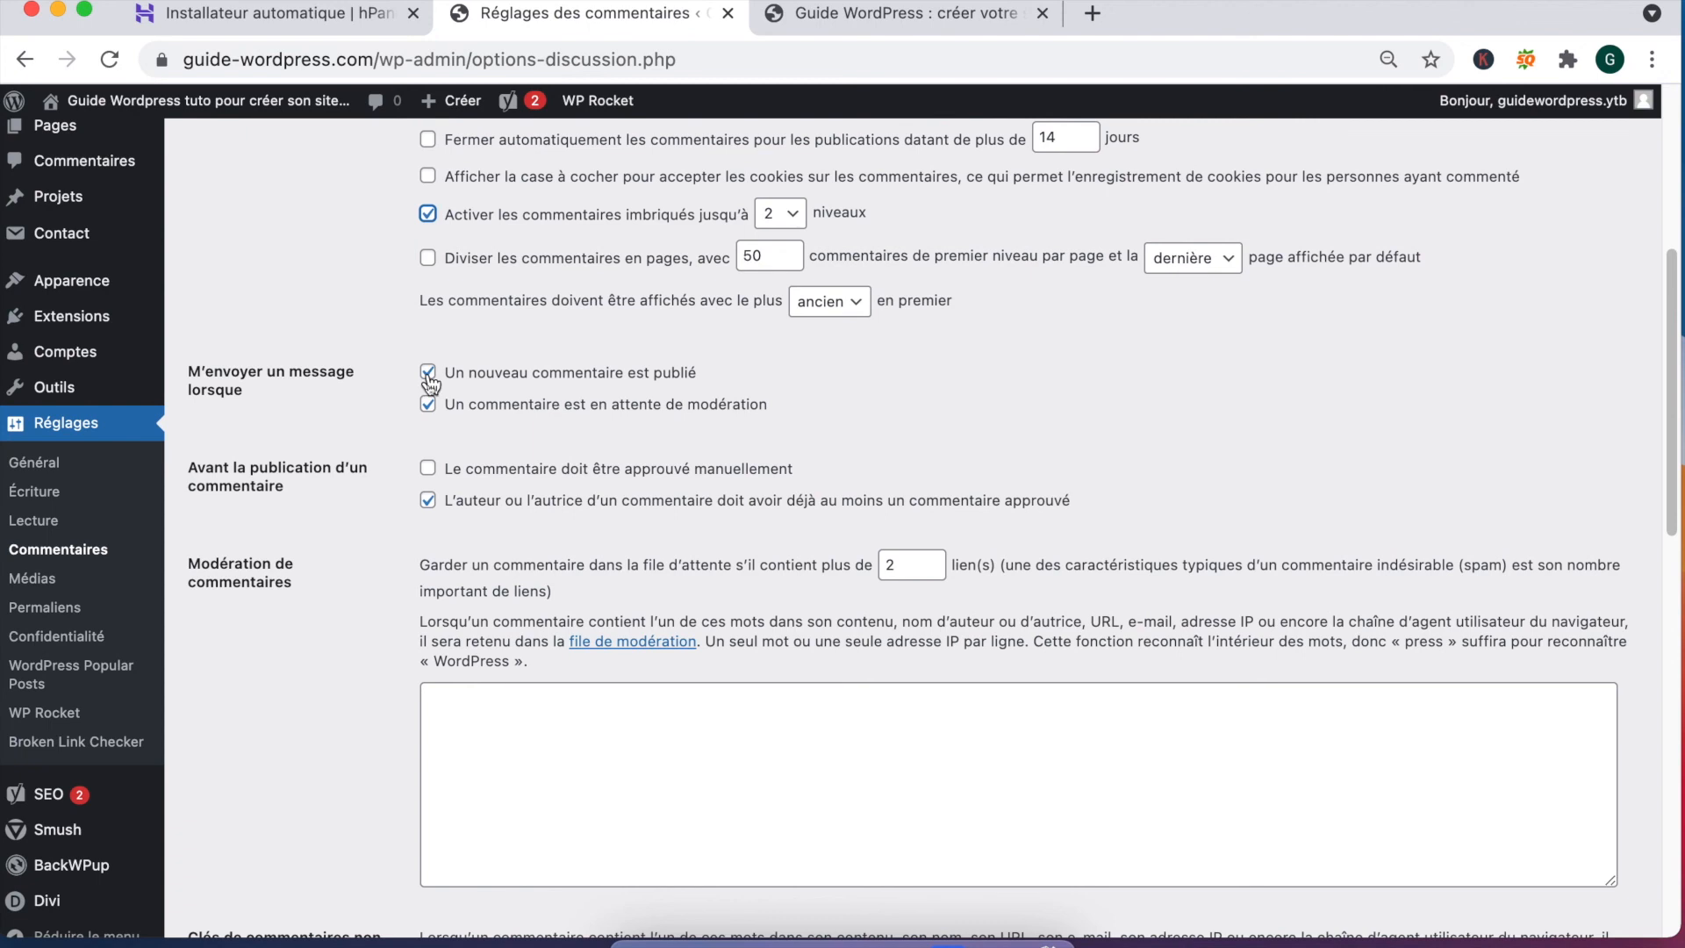
{"action": "left_click", "coordinate": [428, 375]}
{"action": "left_click", "coordinate": [427, 405]}
{"action": "scroll", "coordinate": [434, 408], "scroll_direction": "down", "scroll_amount": 3}
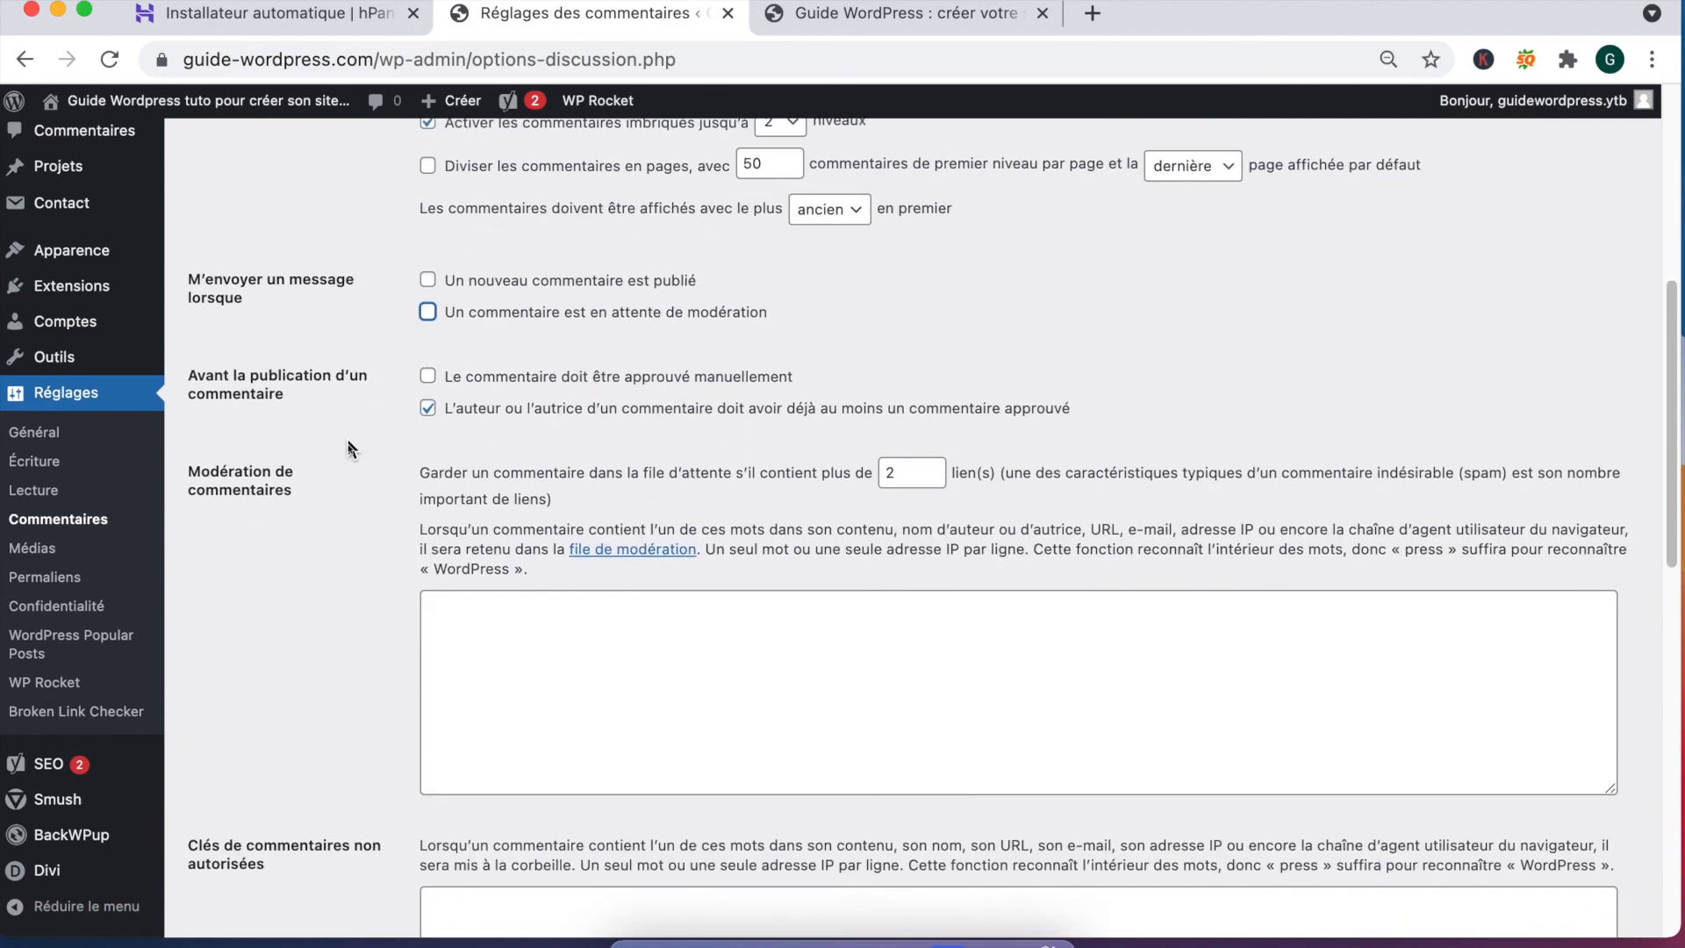
{"action": "left_click", "coordinate": [427, 375]}
{"action": "left_click", "coordinate": [428, 406]}
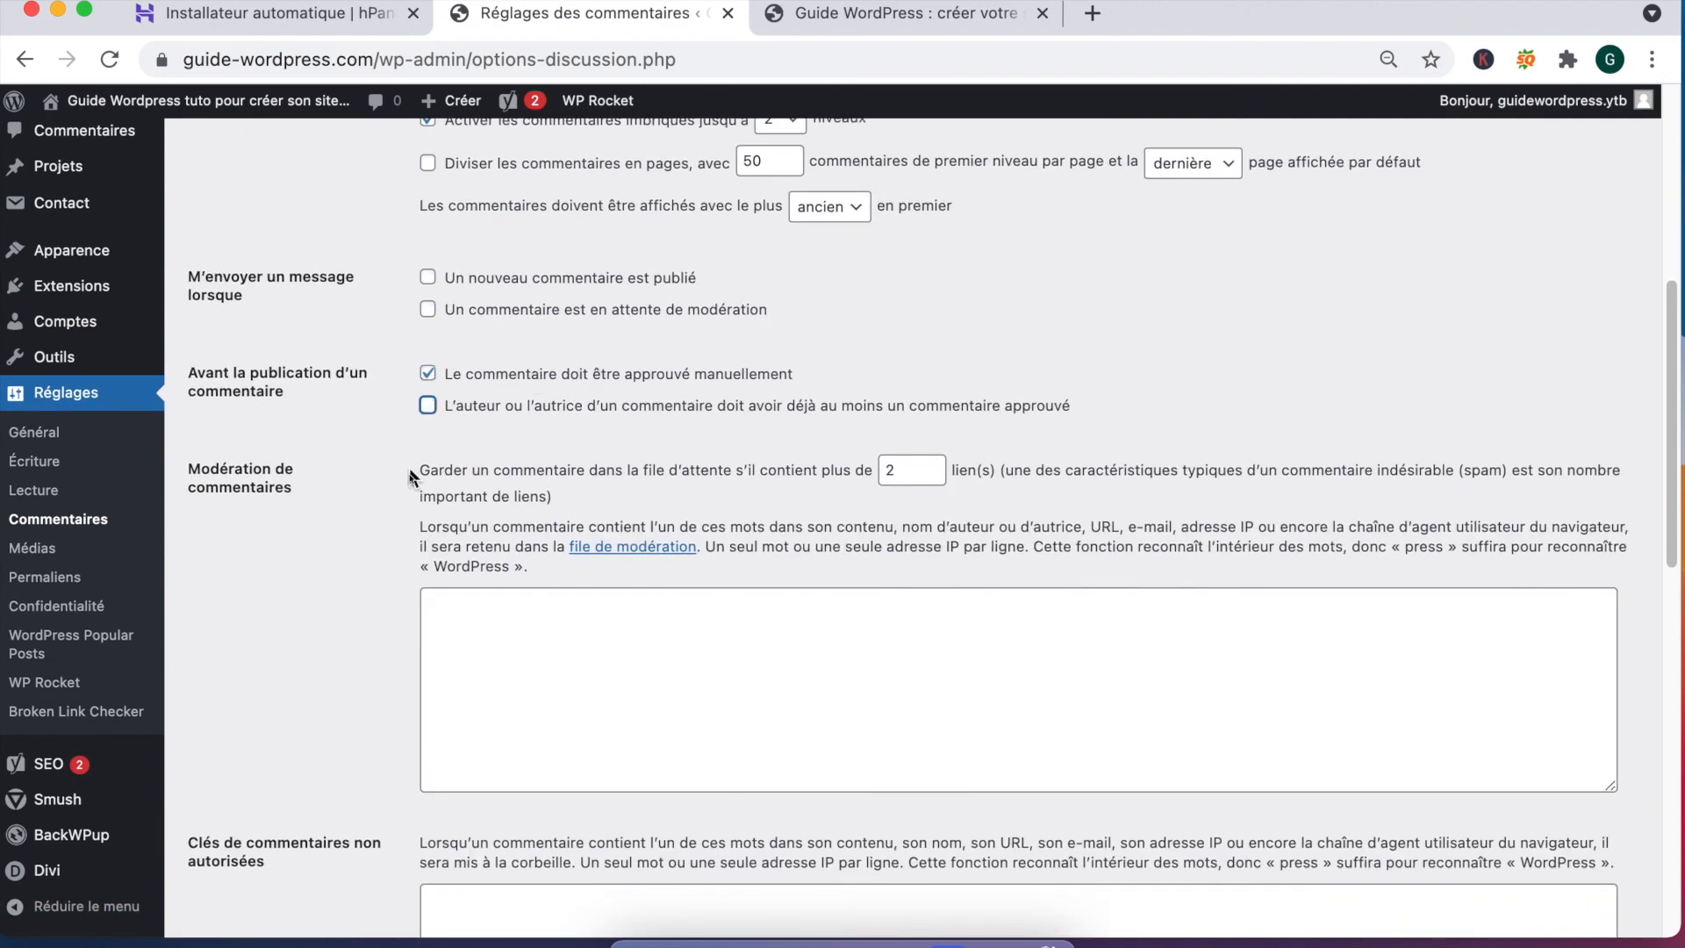
Step: Stop showing avatars next to comments and save the discussion settings
{"action": "scroll", "coordinate": [361, 633], "scroll_direction": "down", "scroll_amount": 10}
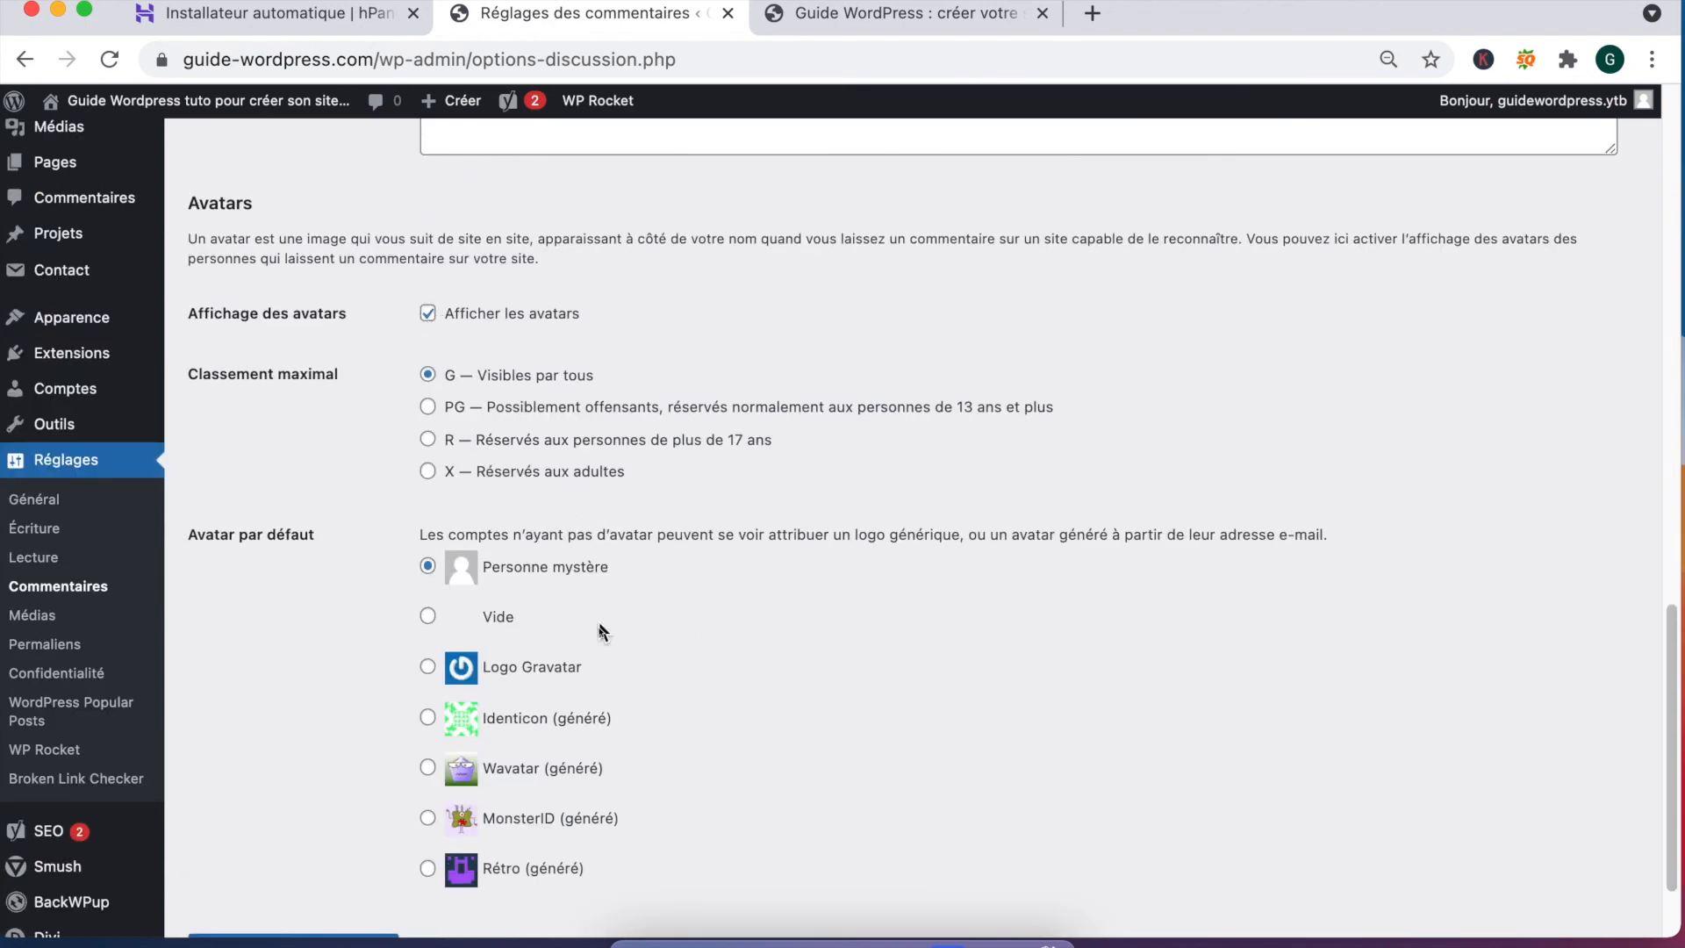
{"action": "left_click", "coordinate": [427, 314]}
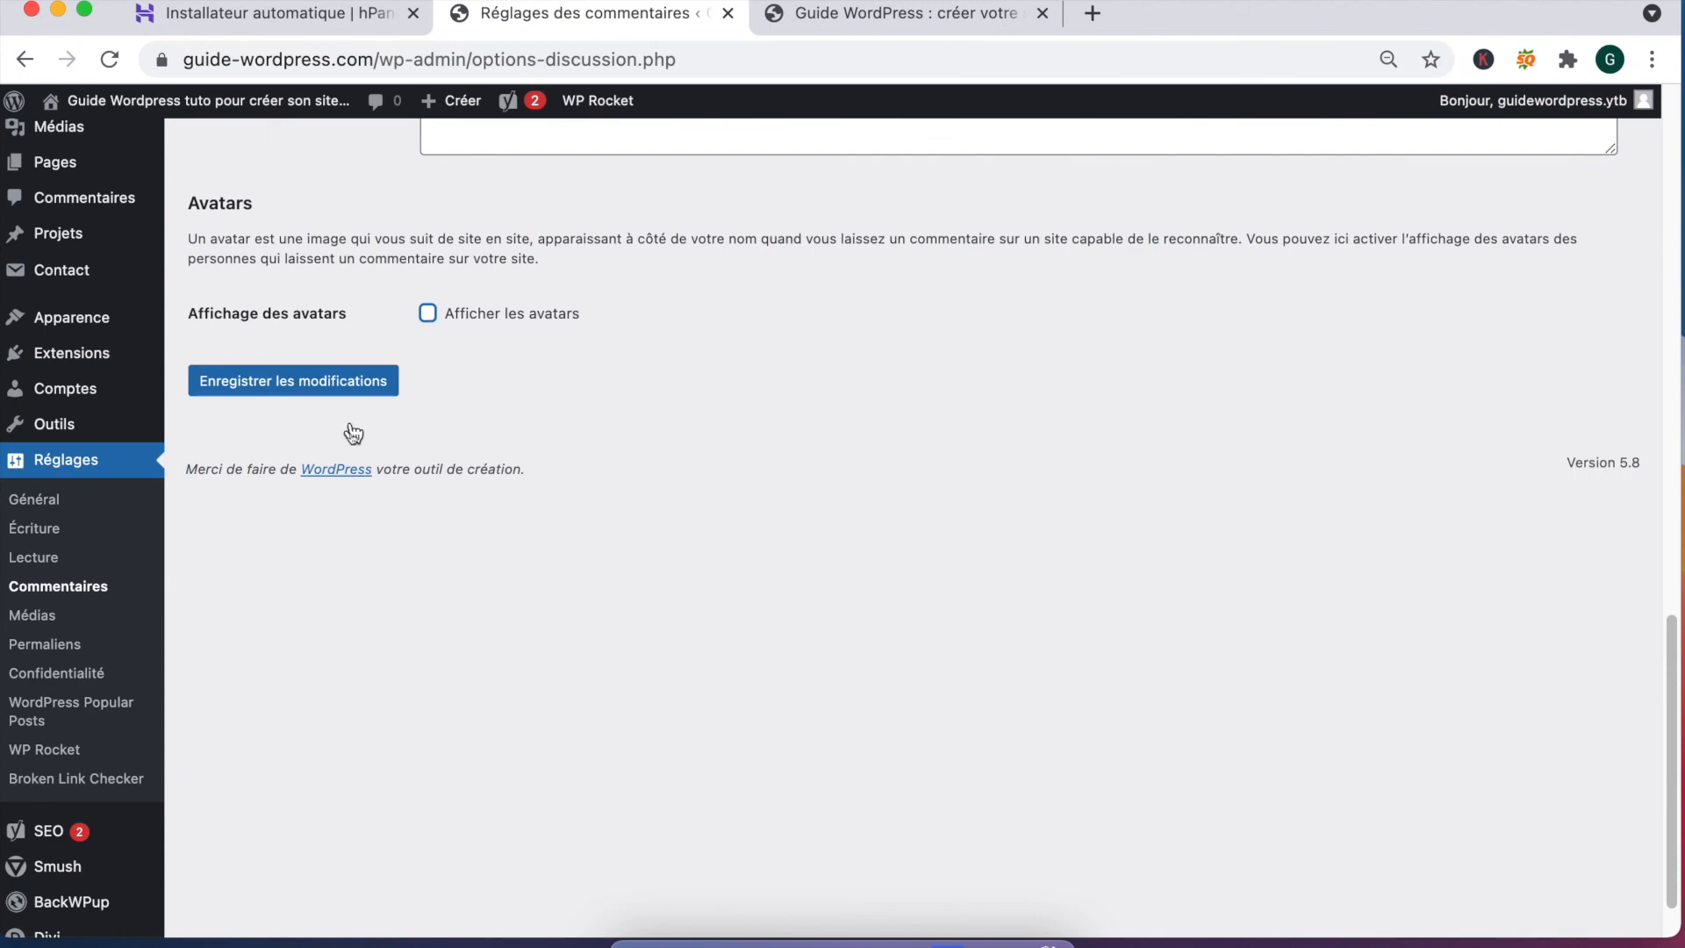
{"action": "left_click", "coordinate": [349, 381]}
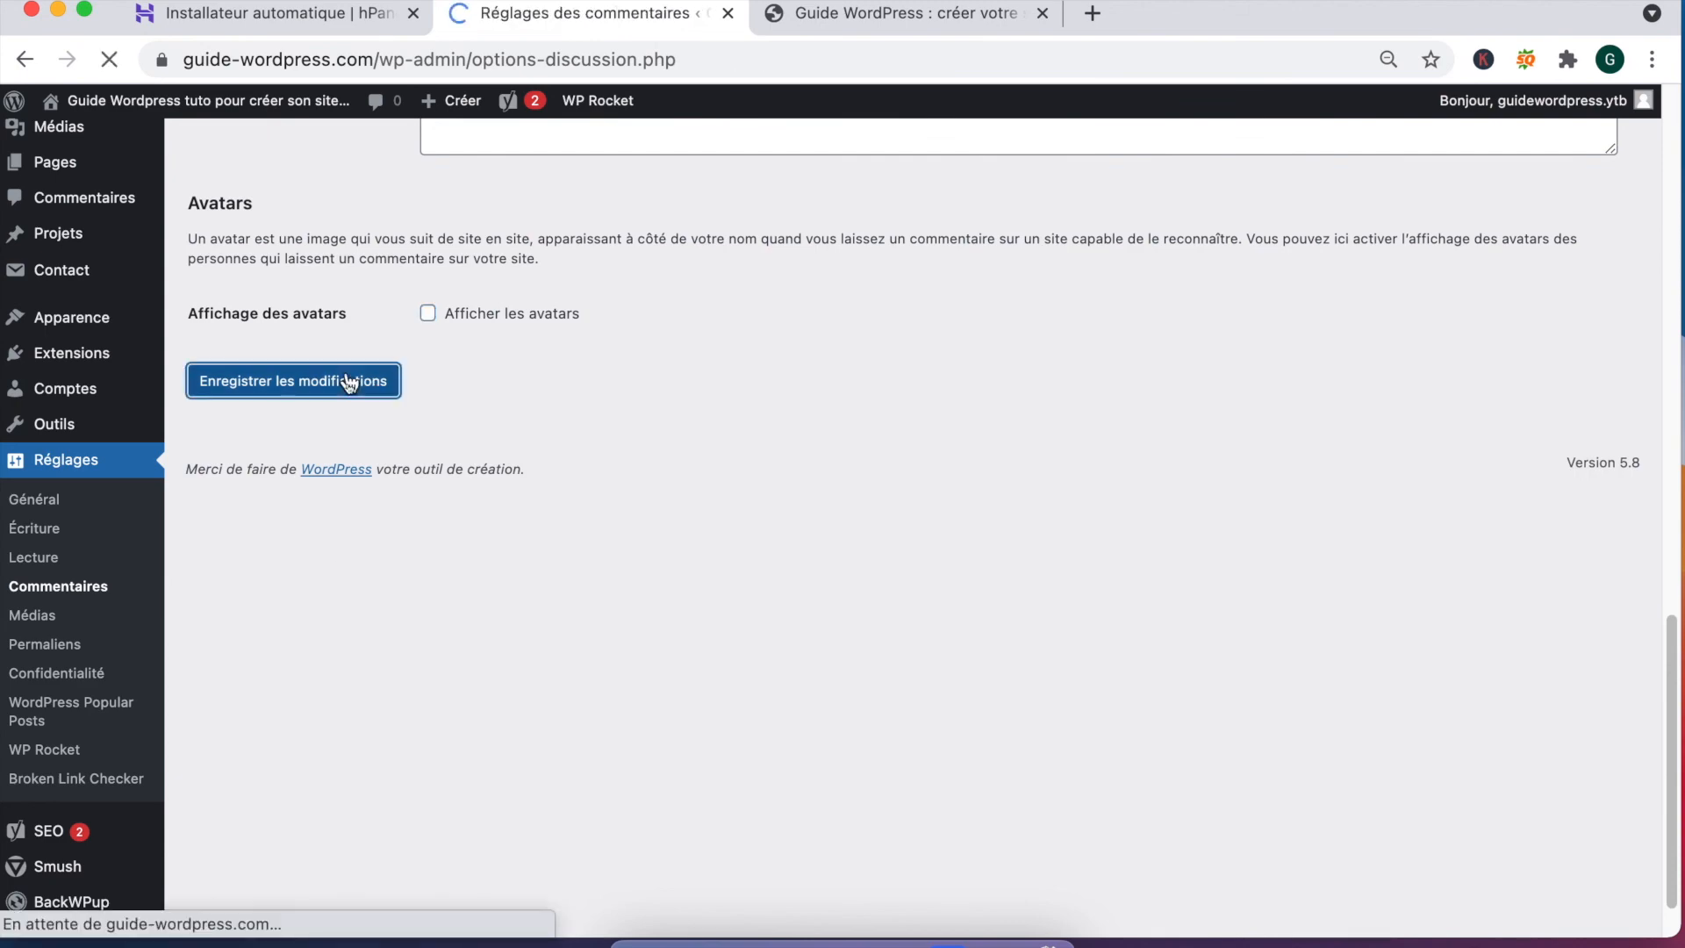
{"action": "scroll", "coordinate": [224, 528], "scroll_direction": "down", "scroll_amount": 3}
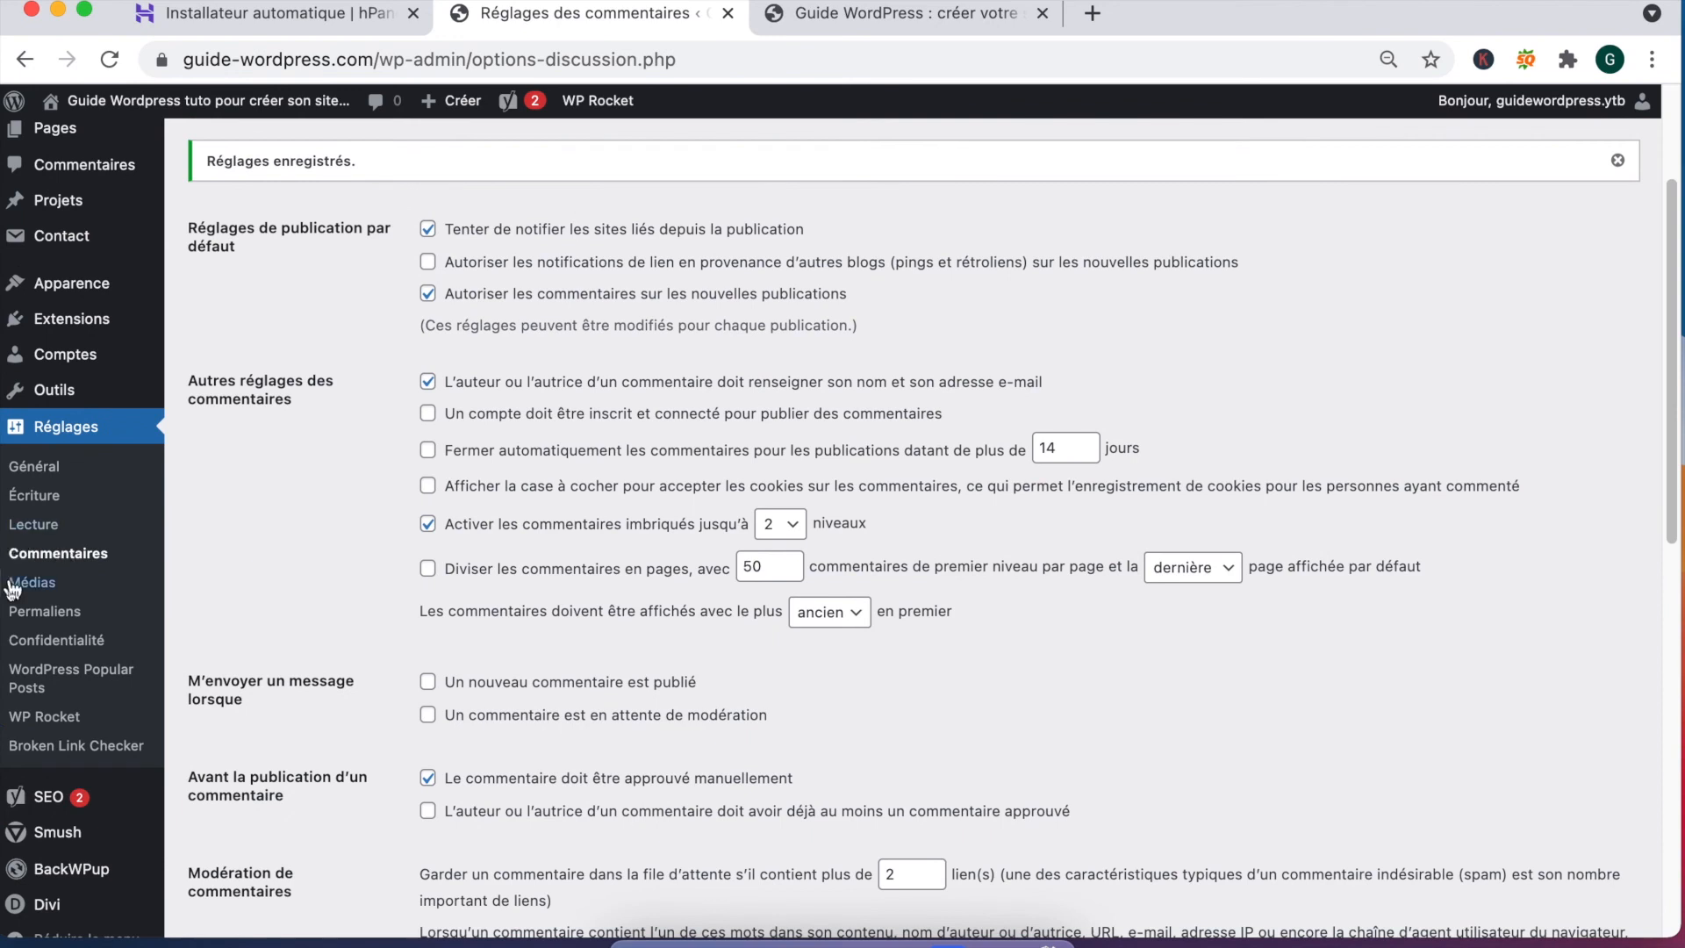
Step: Create a Politique de confidentialité page from Réglages > Confidentialité and publish it with the suggested text
{"action": "left_click", "coordinate": [77, 647]}
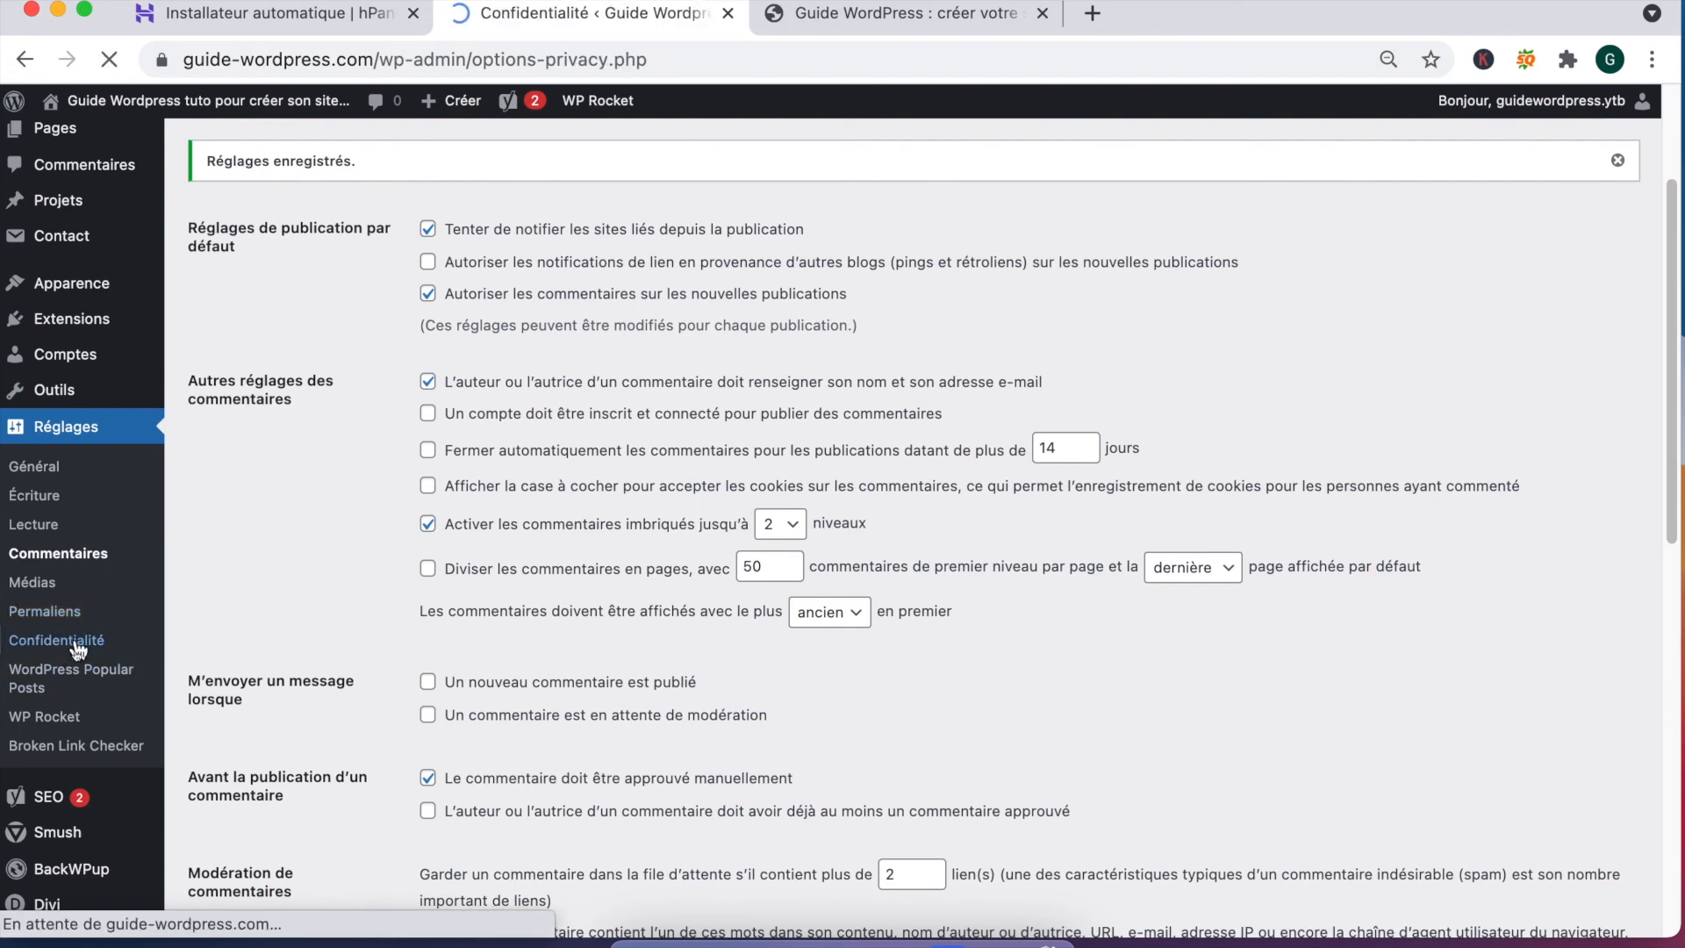
{"action": "scroll", "coordinate": [710, 733], "scroll_direction": "down", "scroll_amount": 3}
{"action": "scroll", "coordinate": [710, 733], "scroll_direction": "down", "scroll_amount": 1}
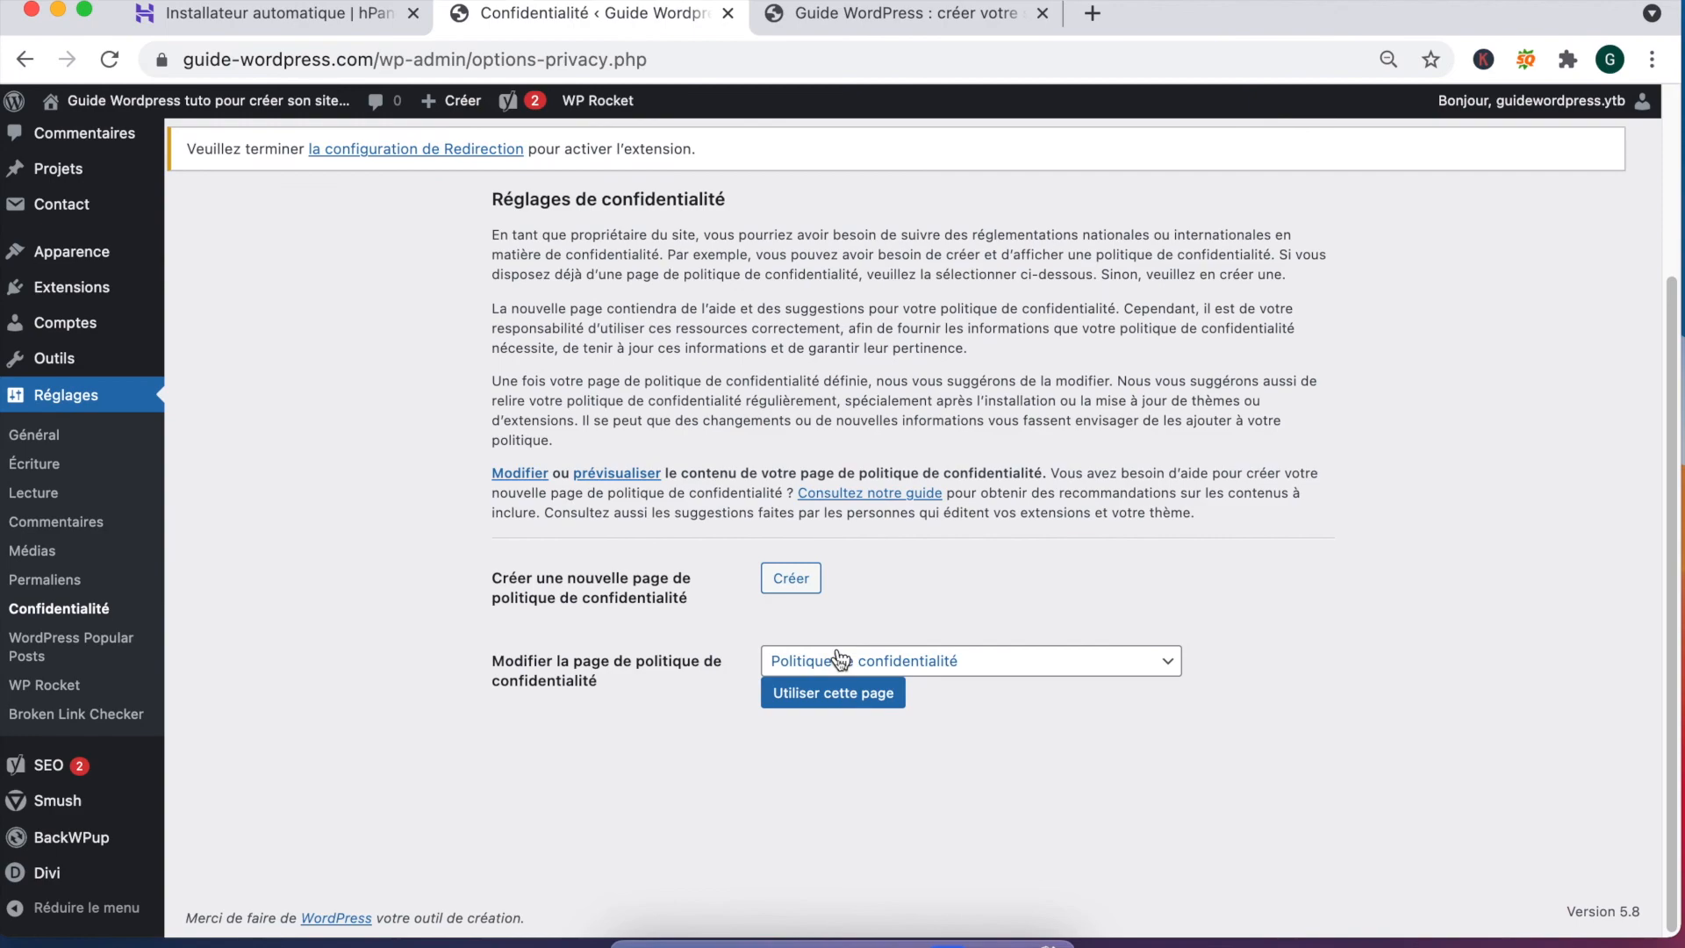
{"action": "left_click", "coordinate": [789, 579]}
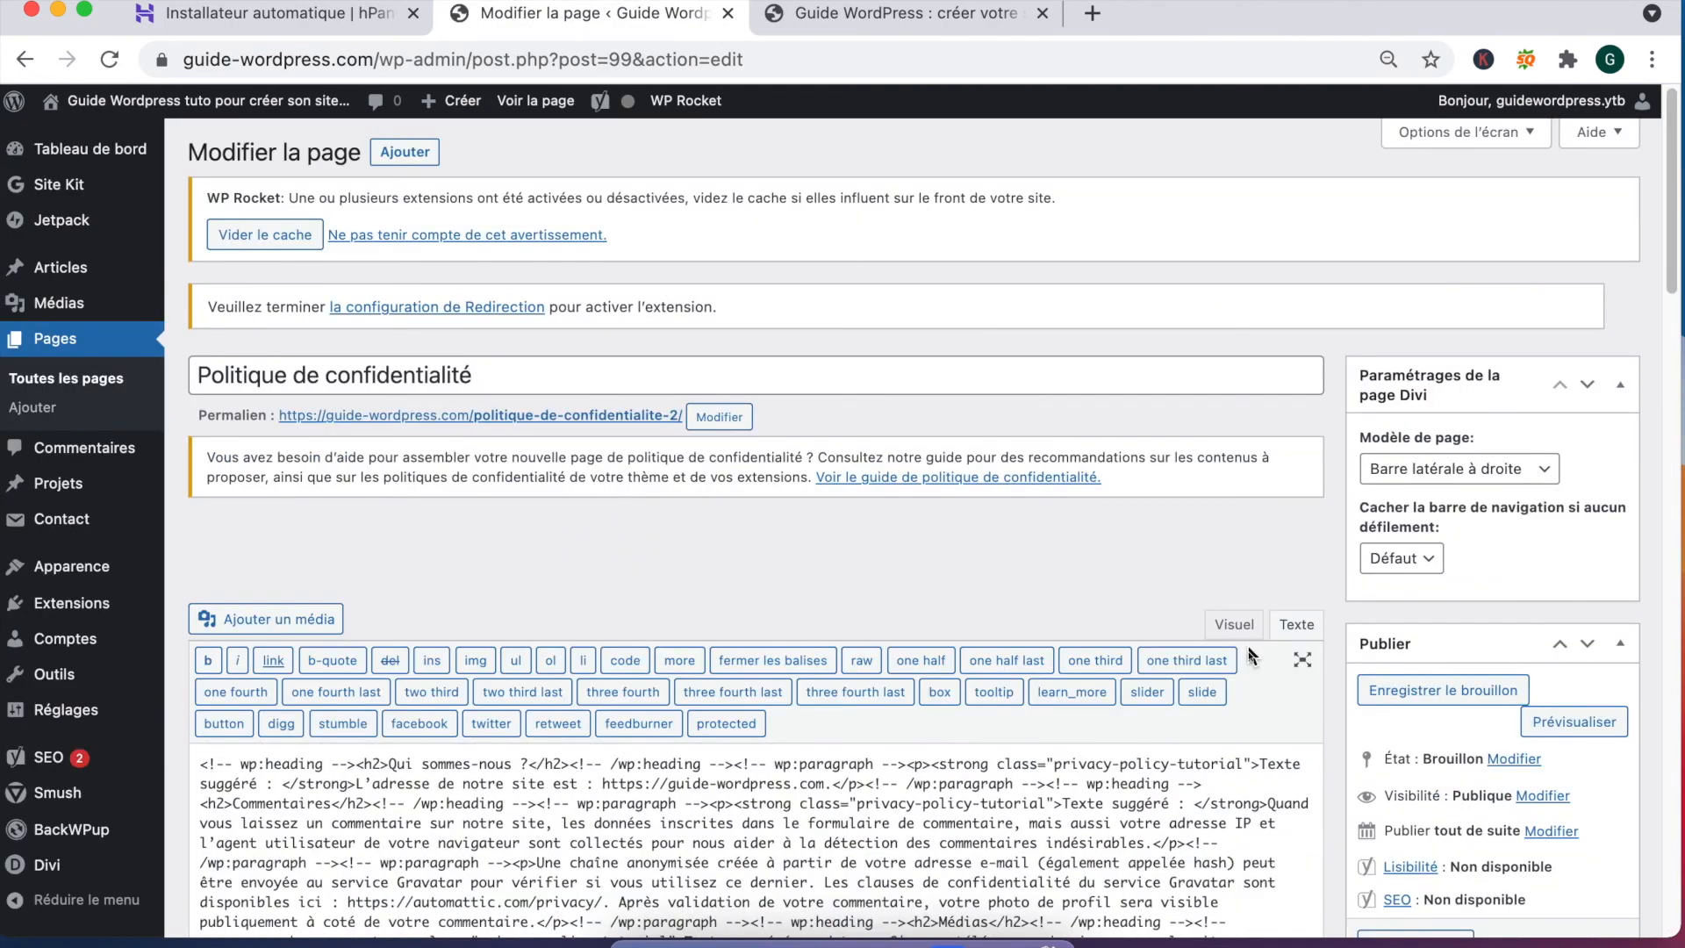
{"action": "scroll", "coordinate": [1212, 668], "scroll_direction": "down", "scroll_amount": 5}
{"action": "scroll", "coordinate": [1061, 423], "scroll_direction": "up", "scroll_amount": 4}
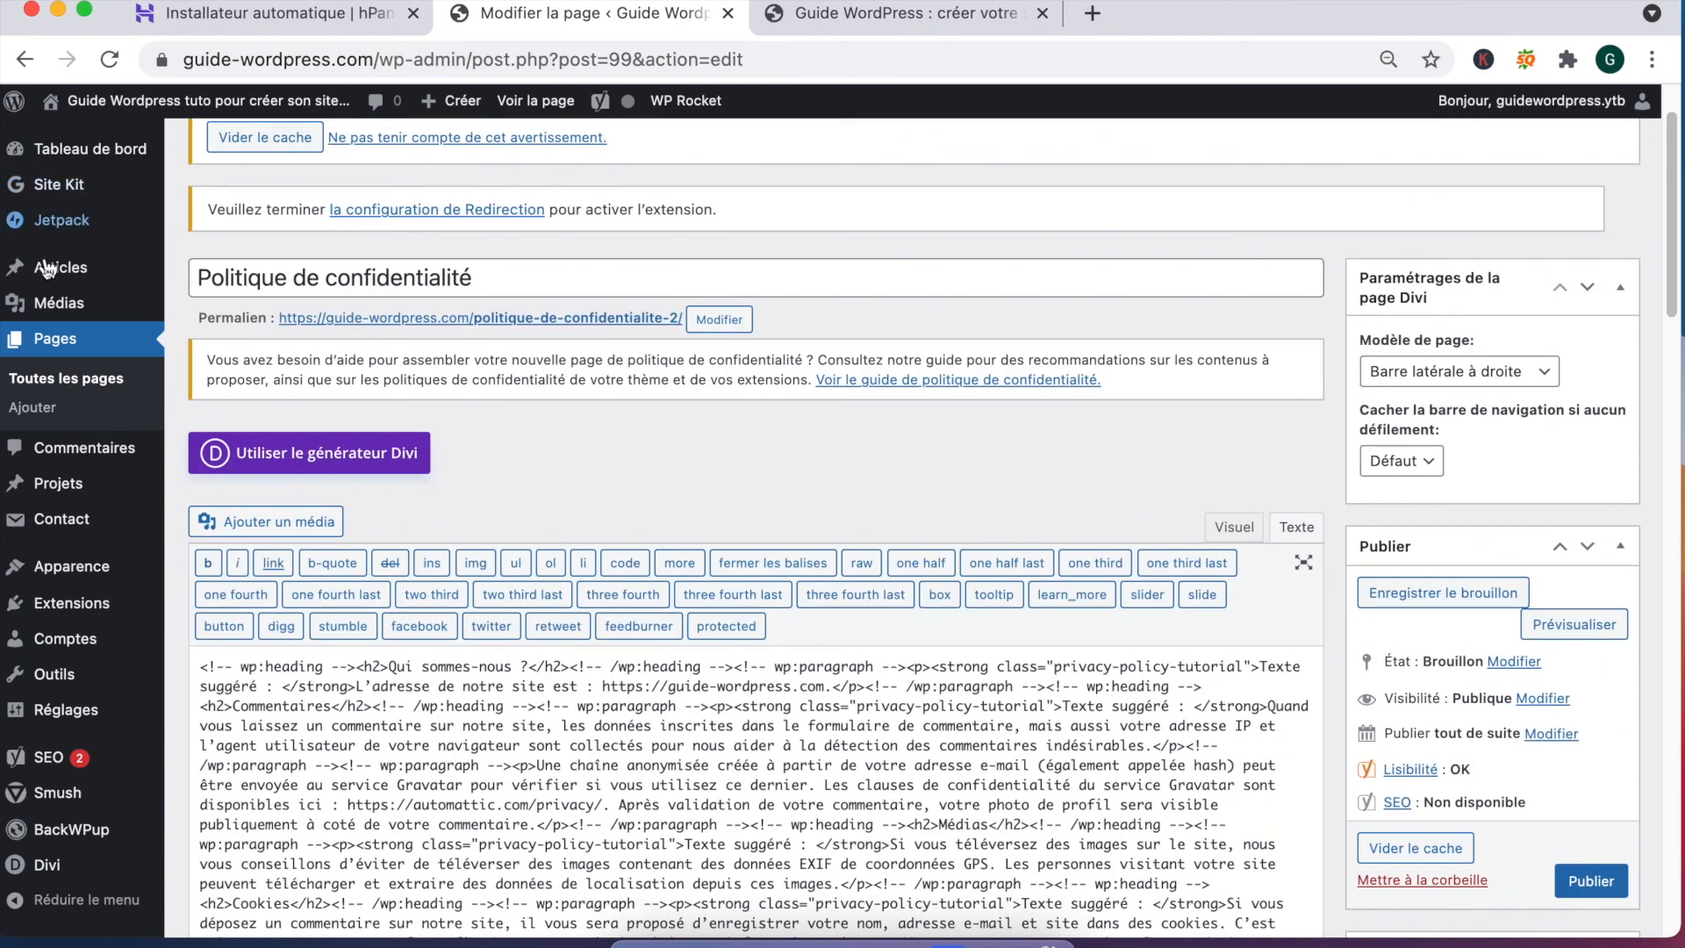
{"action": "mouse_move", "coordinate": [58, 483]}
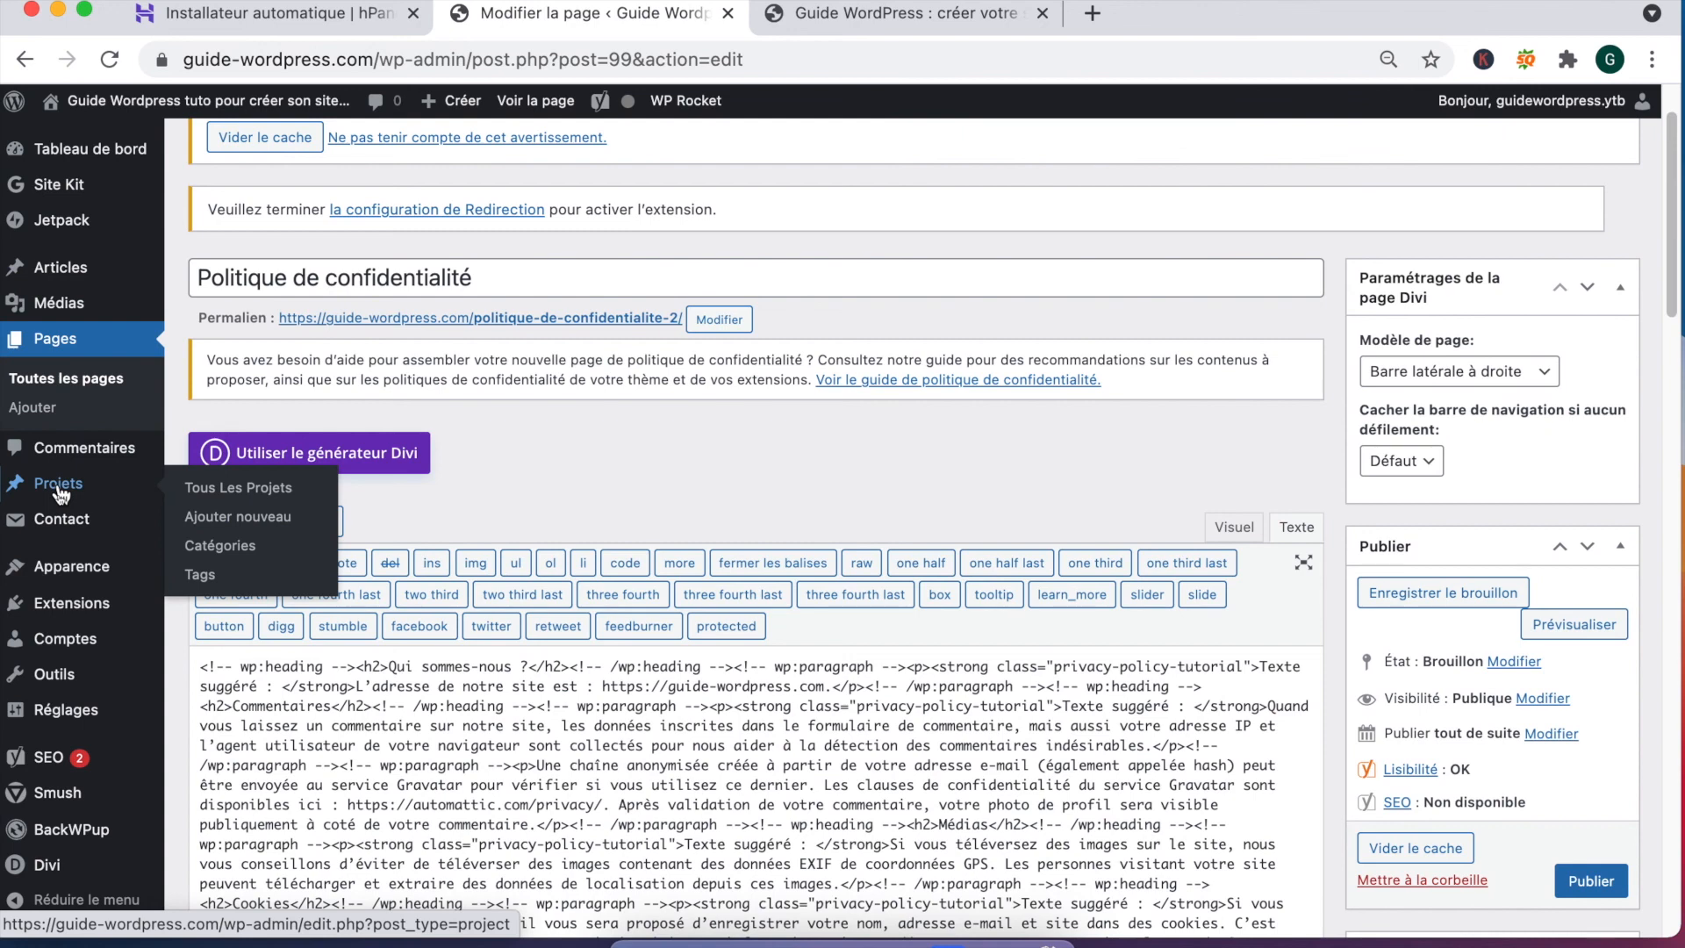
{"action": "left_click", "coordinate": [1592, 880]}
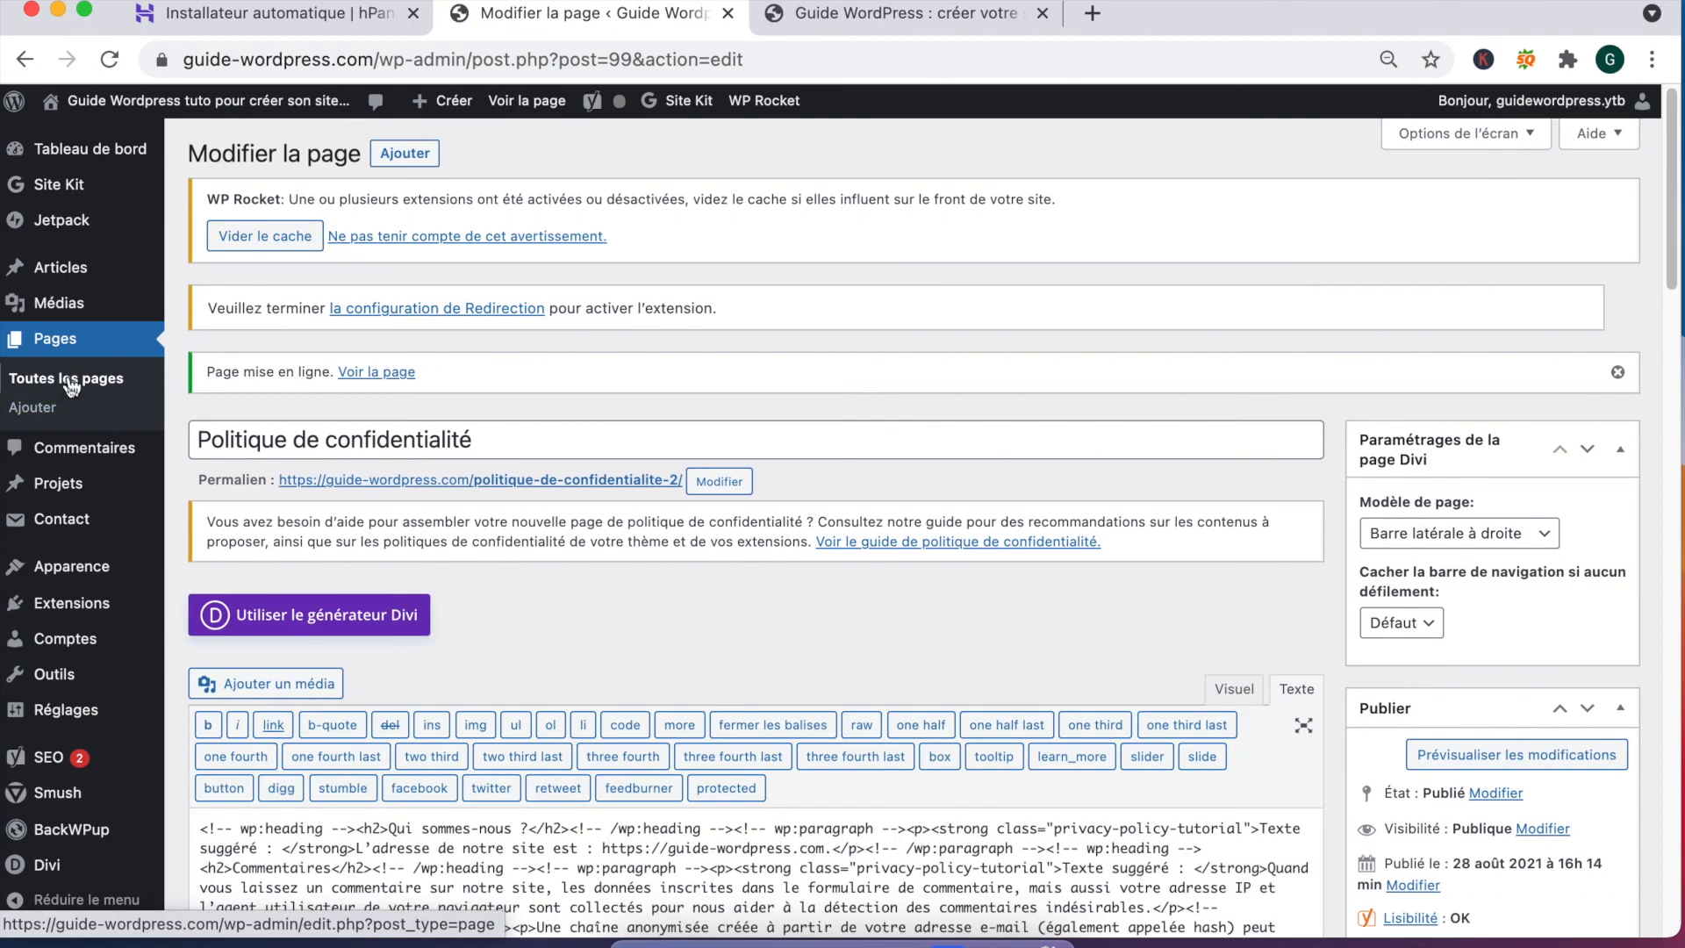
Step: Move the old draft Politique de confidentialité page to the trash
{"action": "left_click", "coordinate": [70, 381]}
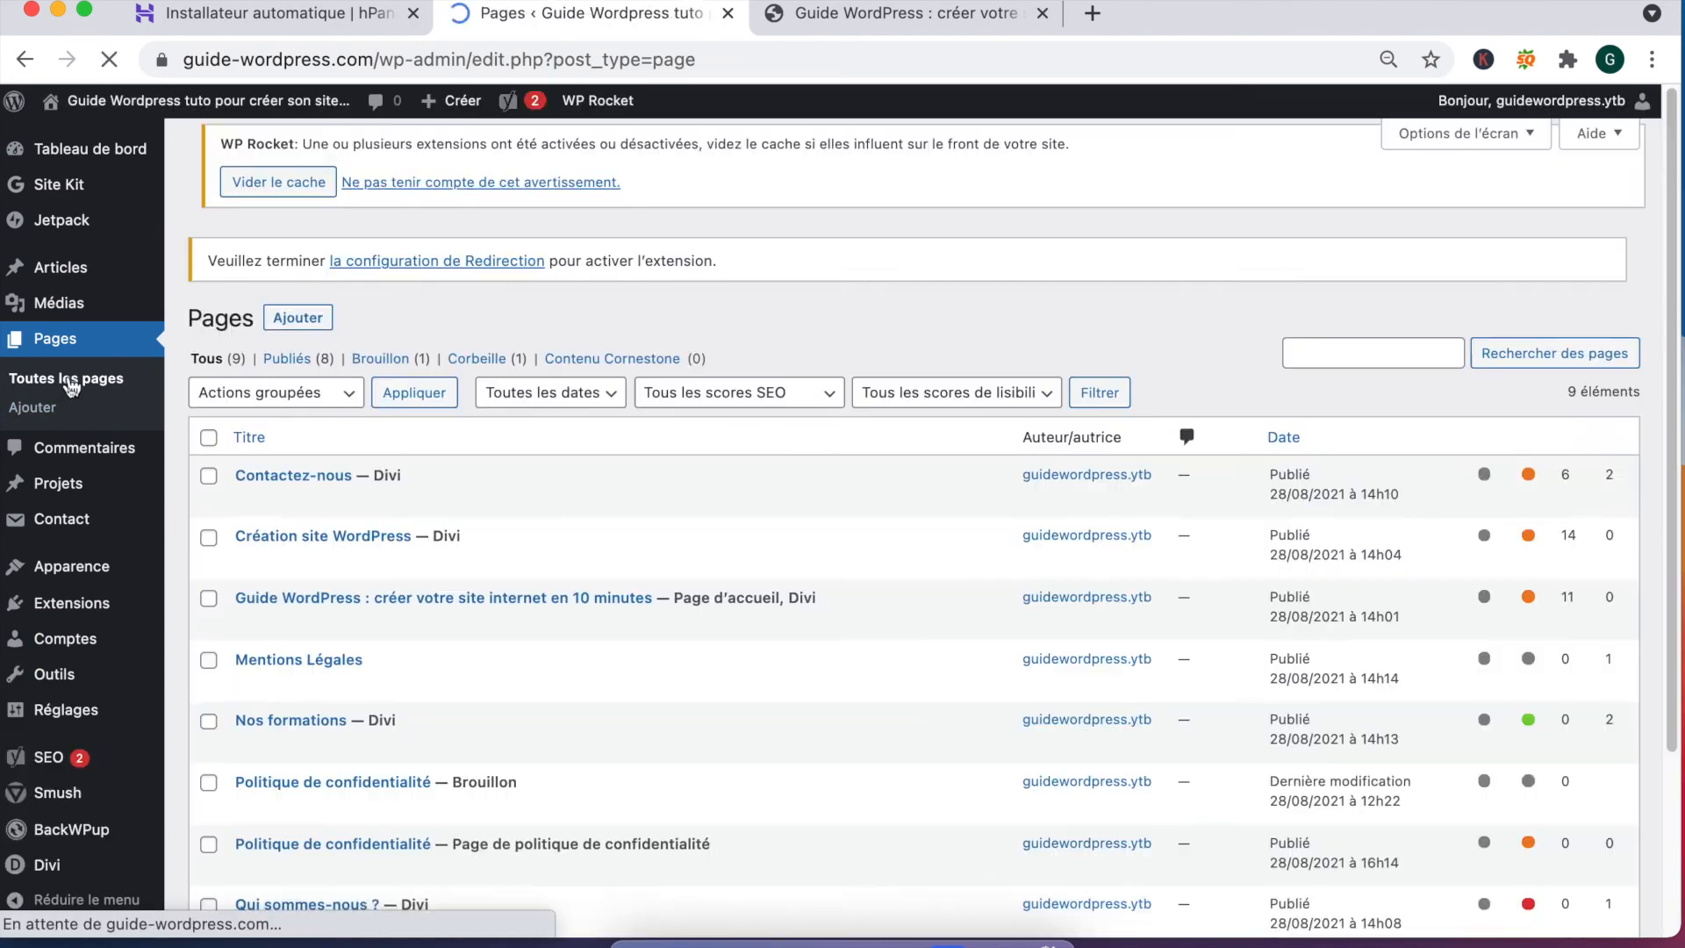
{"action": "scroll", "coordinate": [591, 459], "scroll_direction": "down", "scroll_amount": 5}
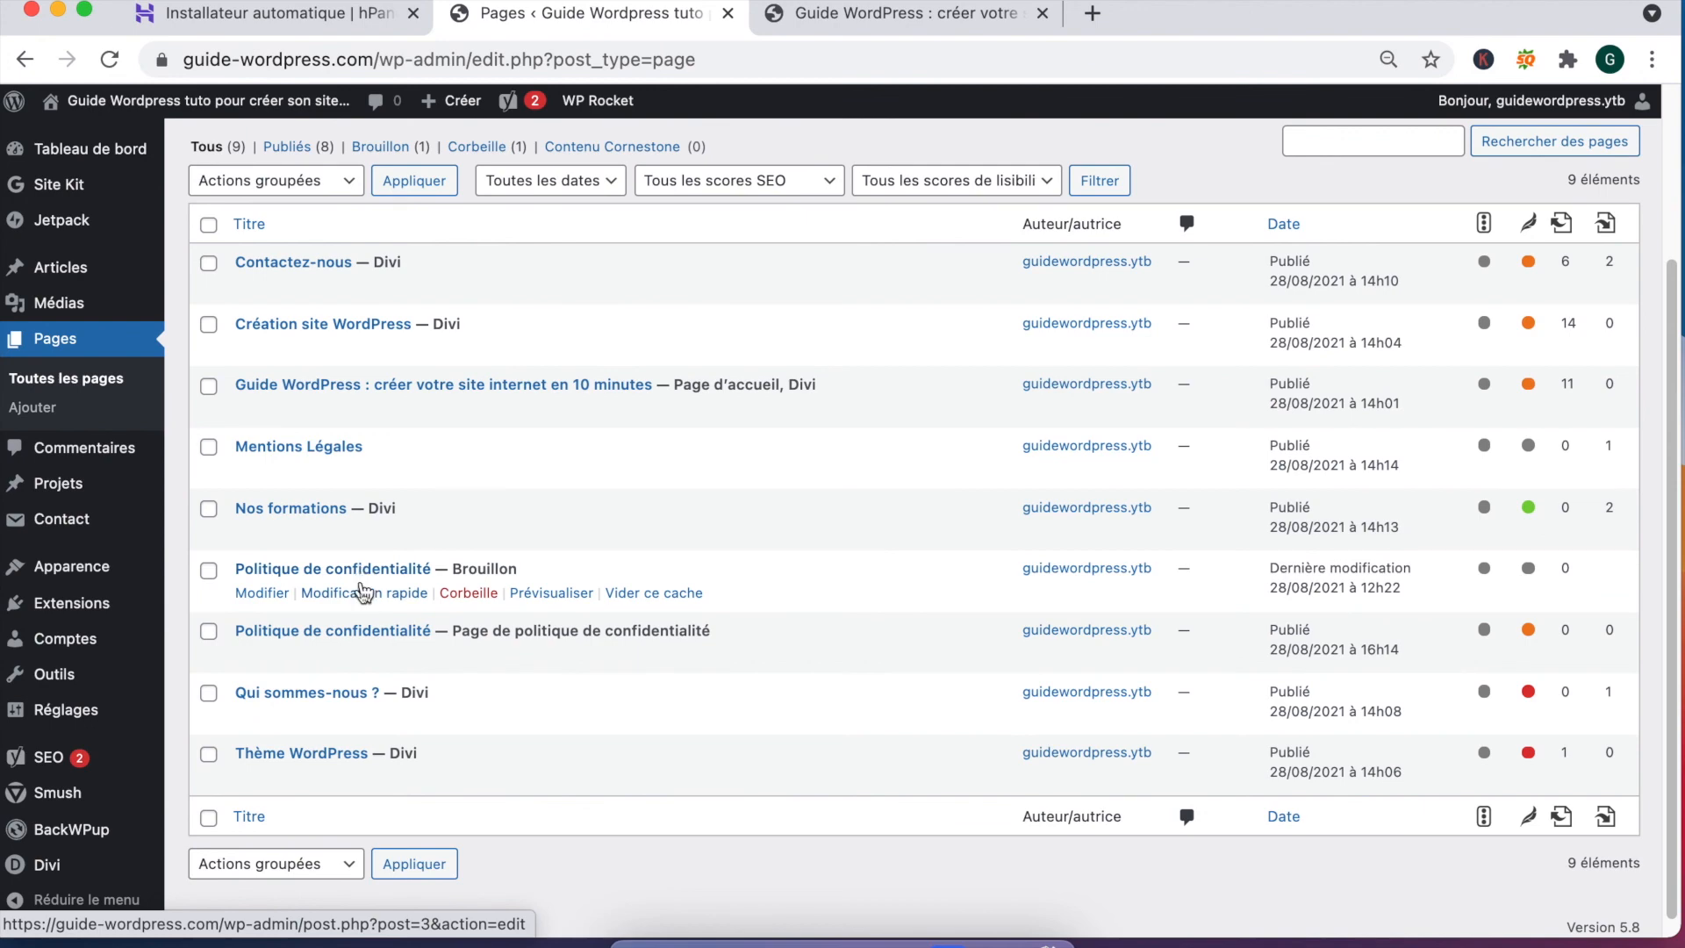
{"action": "right_click", "coordinate": [365, 570]}
{"action": "left_click", "coordinate": [330, 570]}
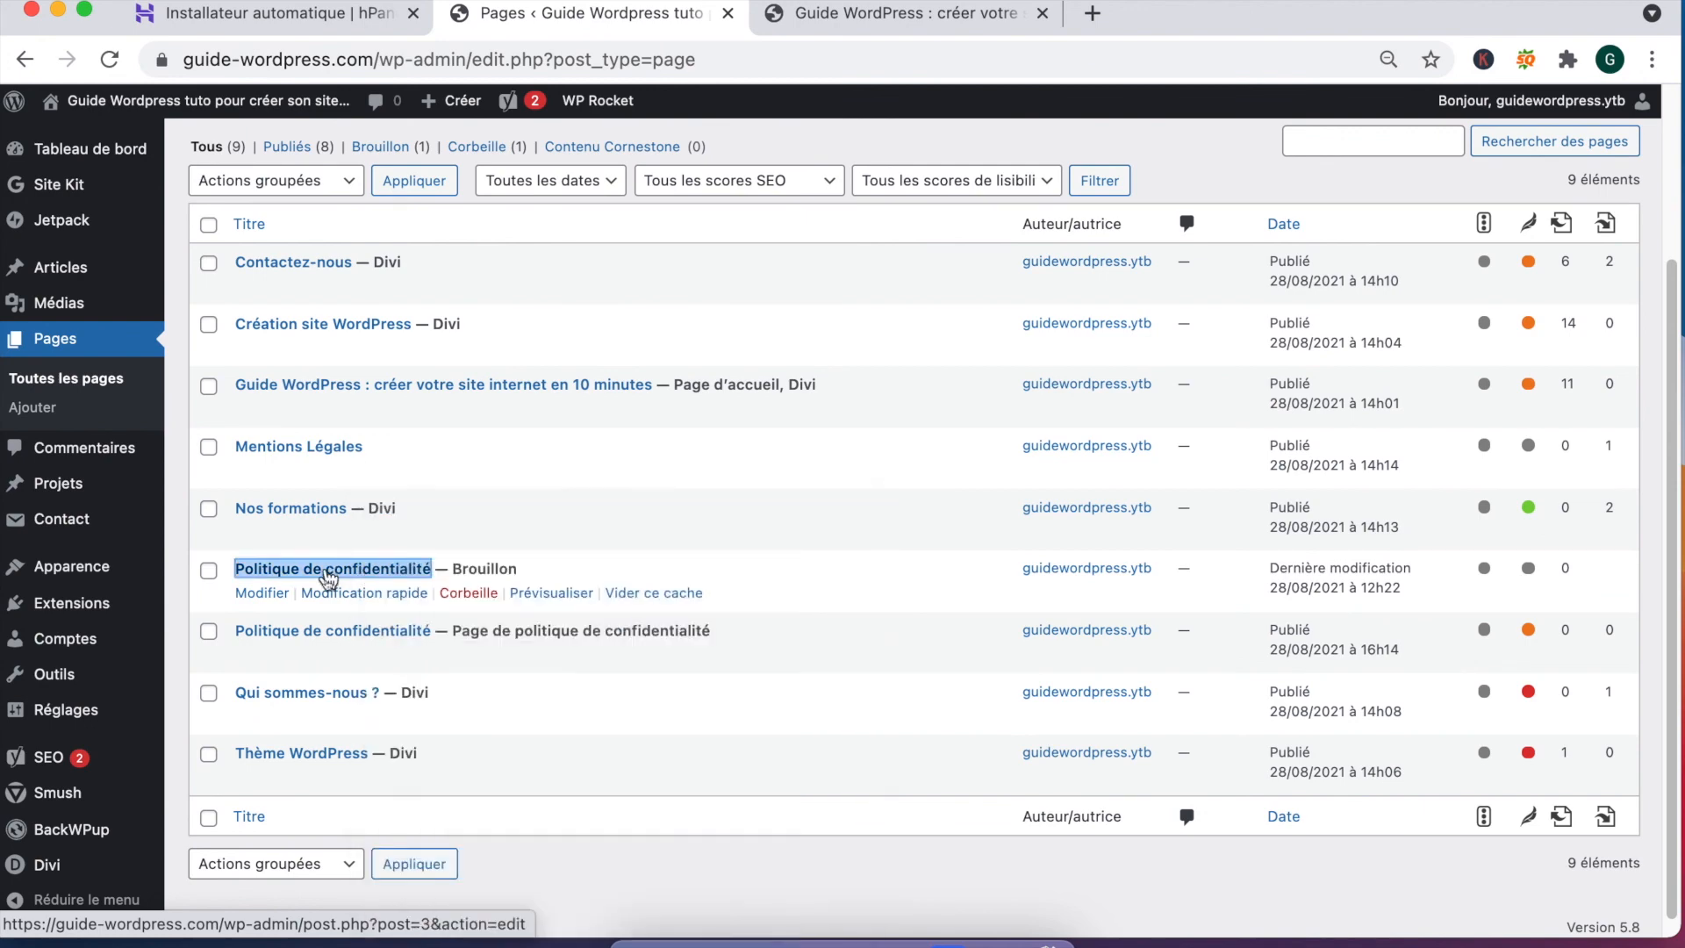
{"action": "left_click", "coordinate": [330, 571]}
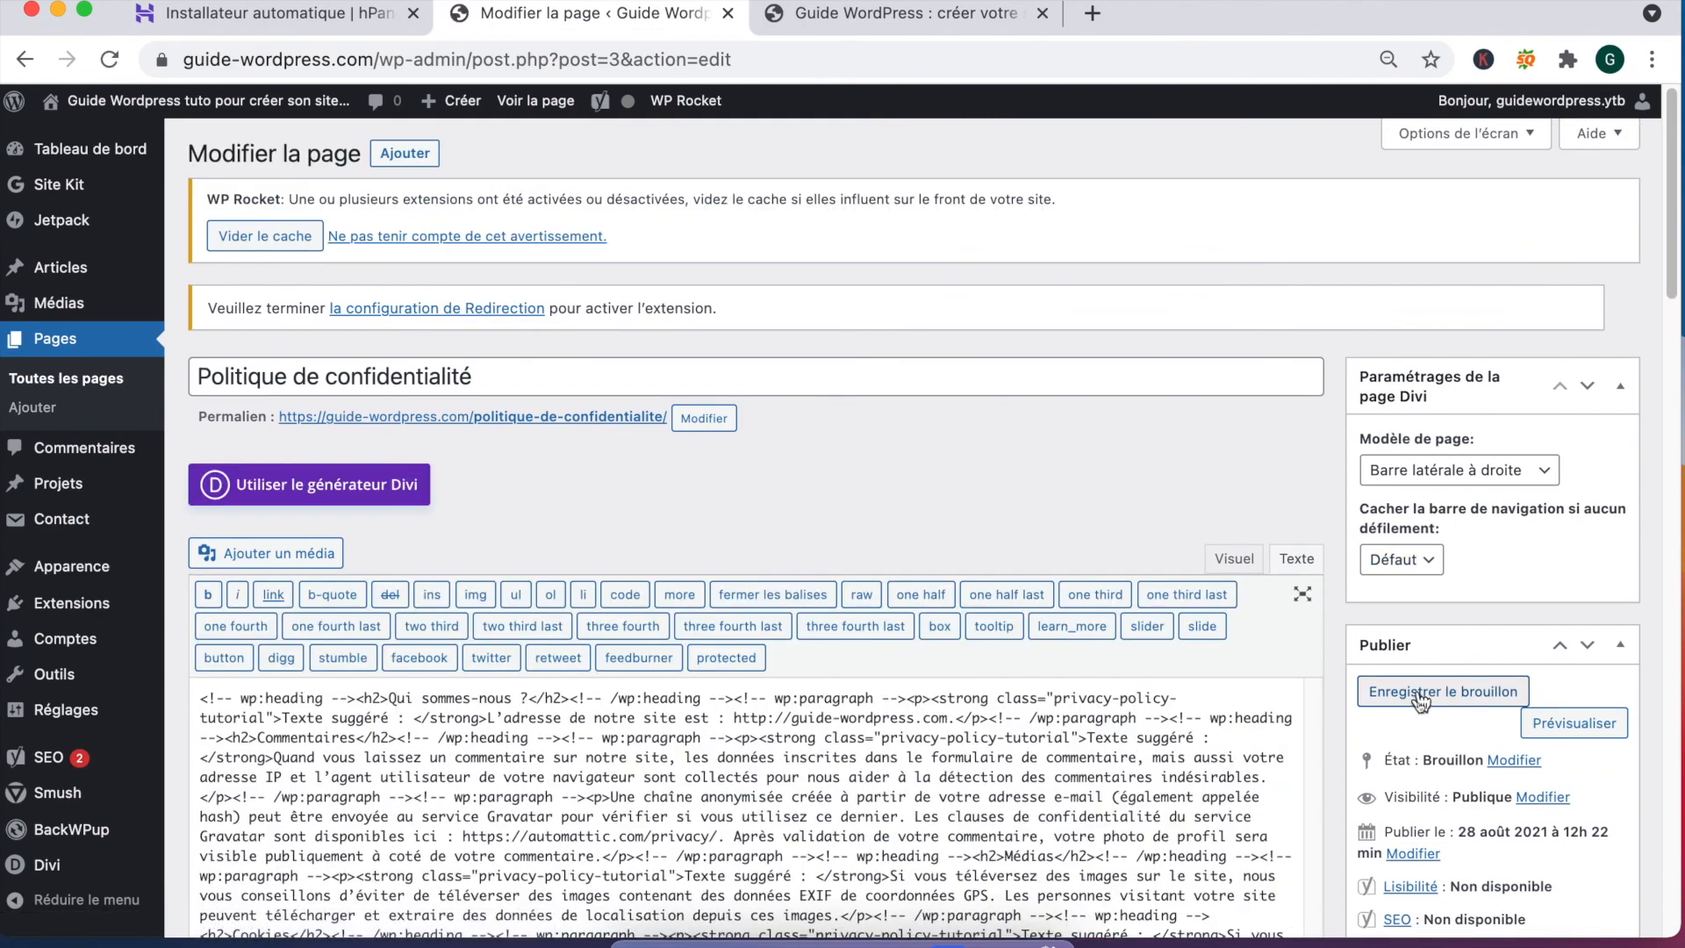
{"action": "scroll", "coordinate": [1419, 700], "scroll_direction": "down", "scroll_amount": 3}
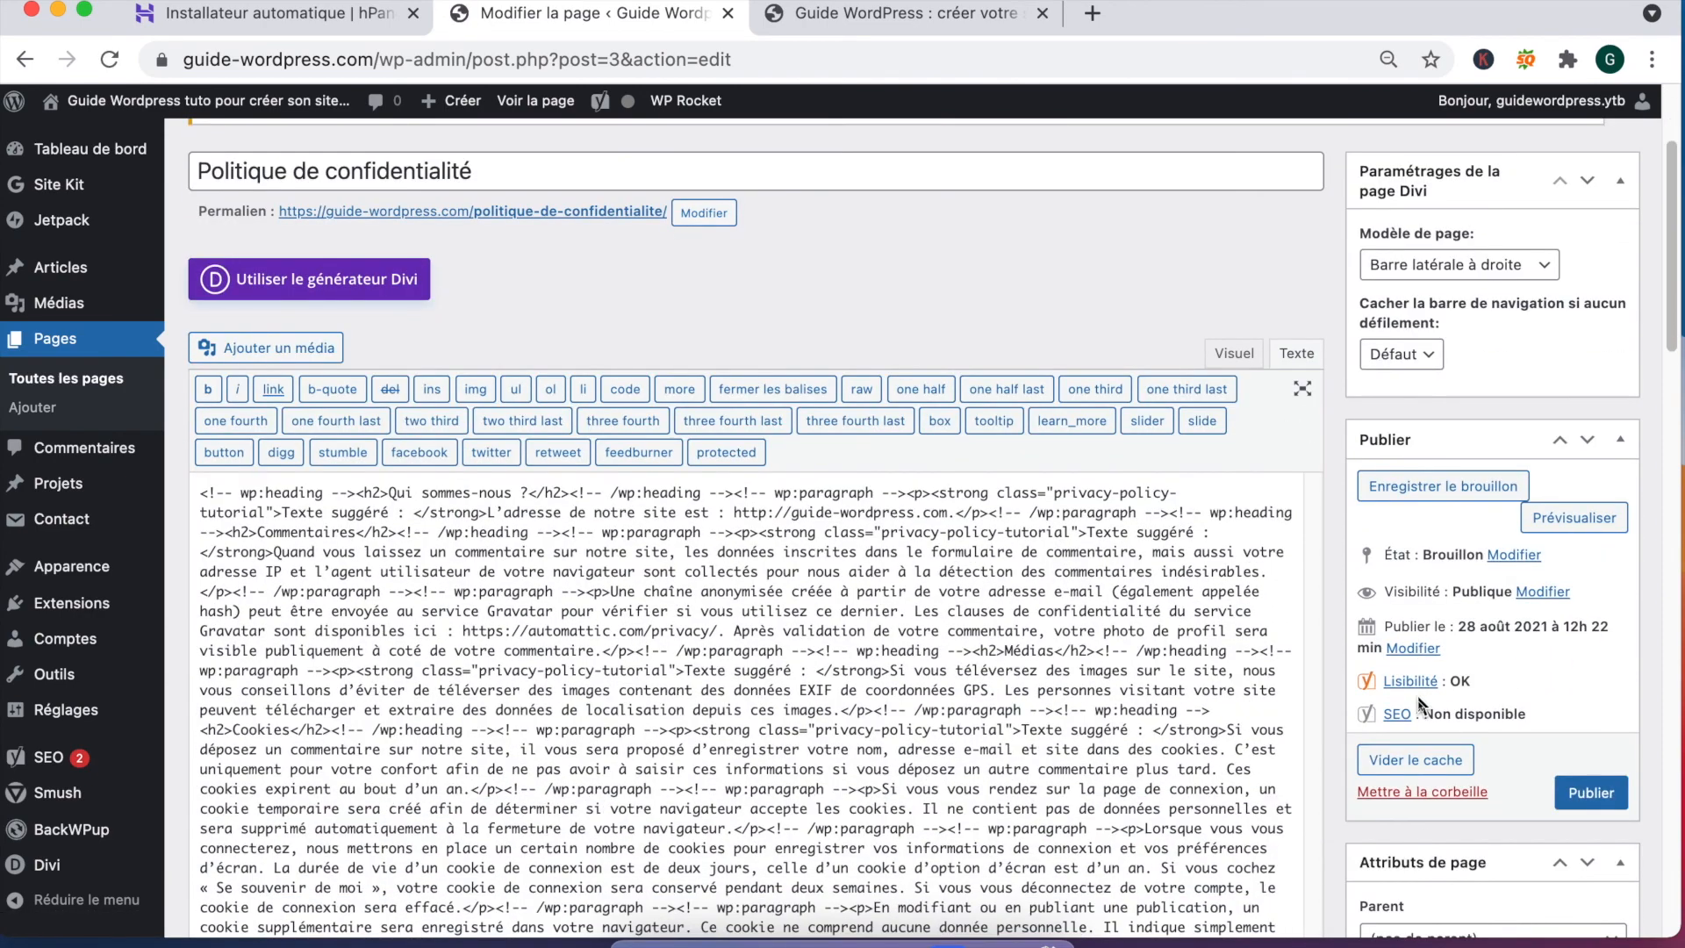
{"action": "left_click", "coordinate": [1406, 793]}
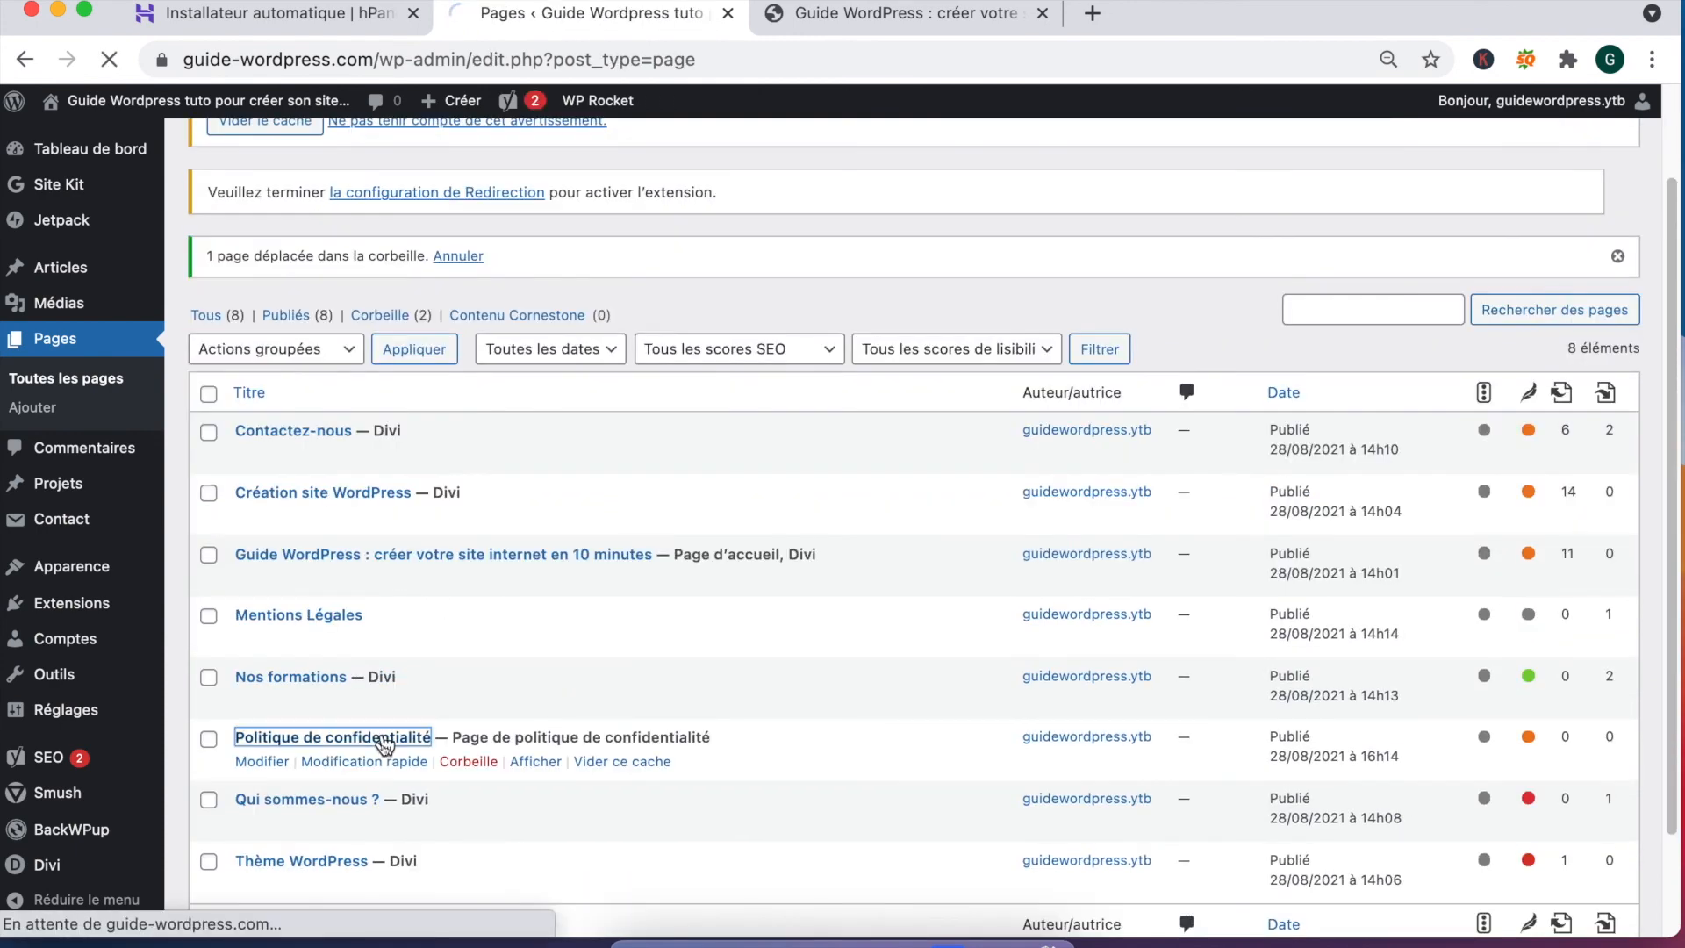
Step: Change the published page's permalink to politique-de-confidentialite, dropping '-2', and update the page
{"action": "left_click", "coordinate": [384, 740]}
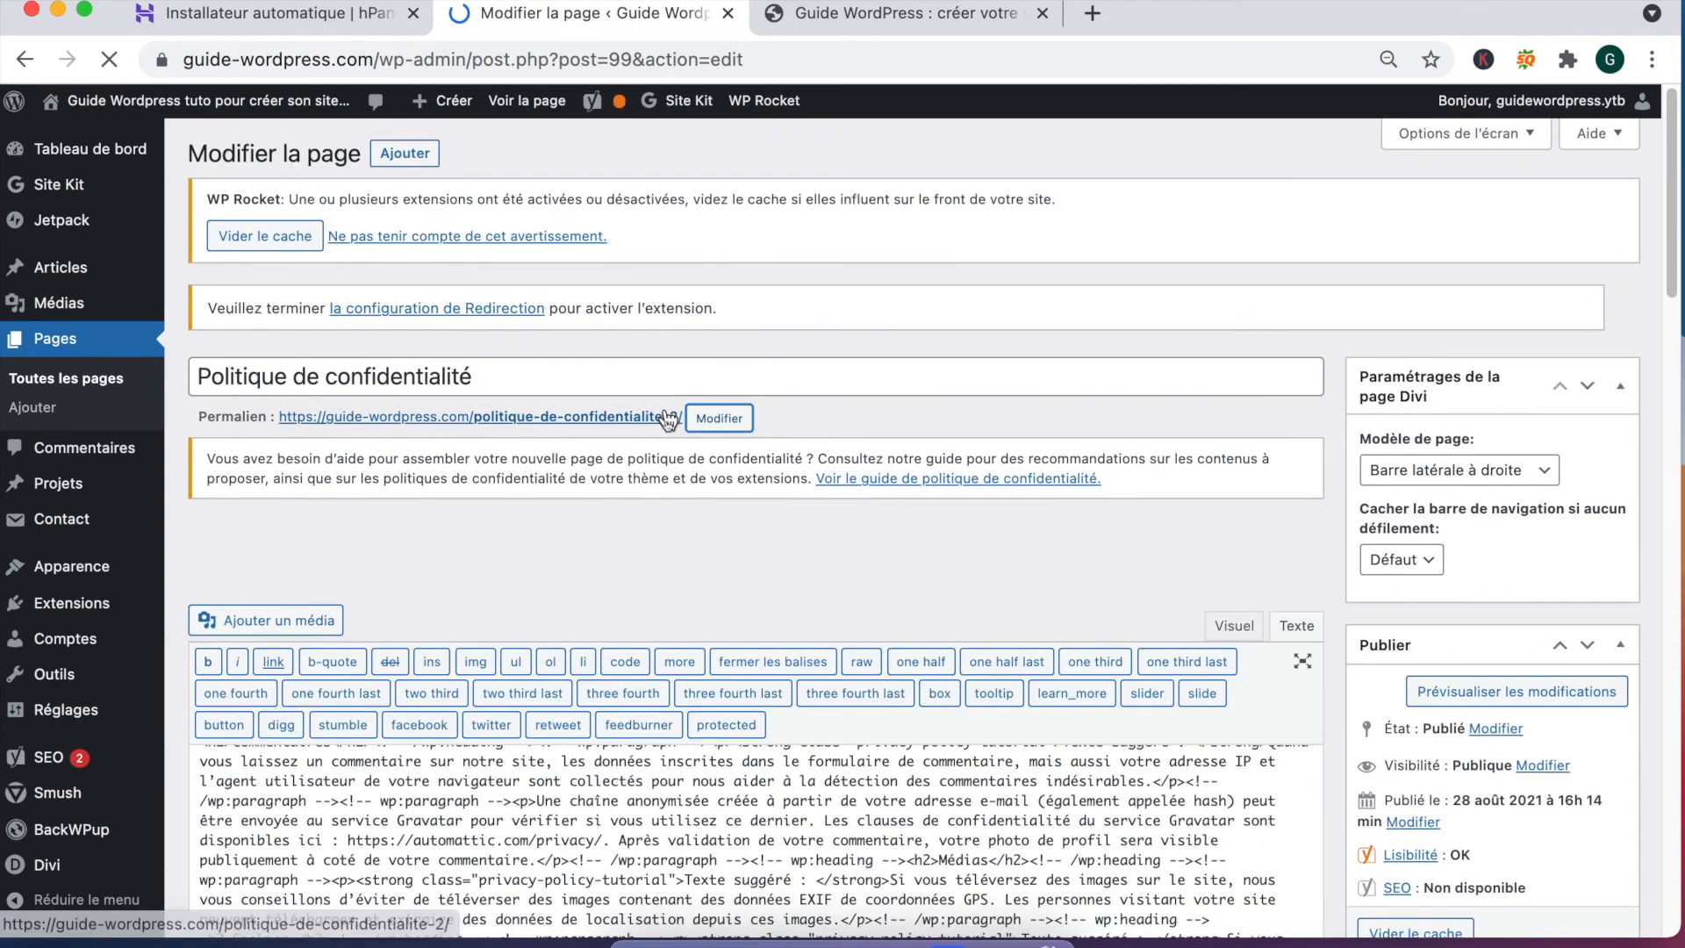
{"action": "left_click", "coordinate": [698, 419]}
{"action": "key", "text": "BackSpace"}
{"action": "key", "text": "BackSpace"}
{"action": "left_click", "coordinate": [719, 420]}
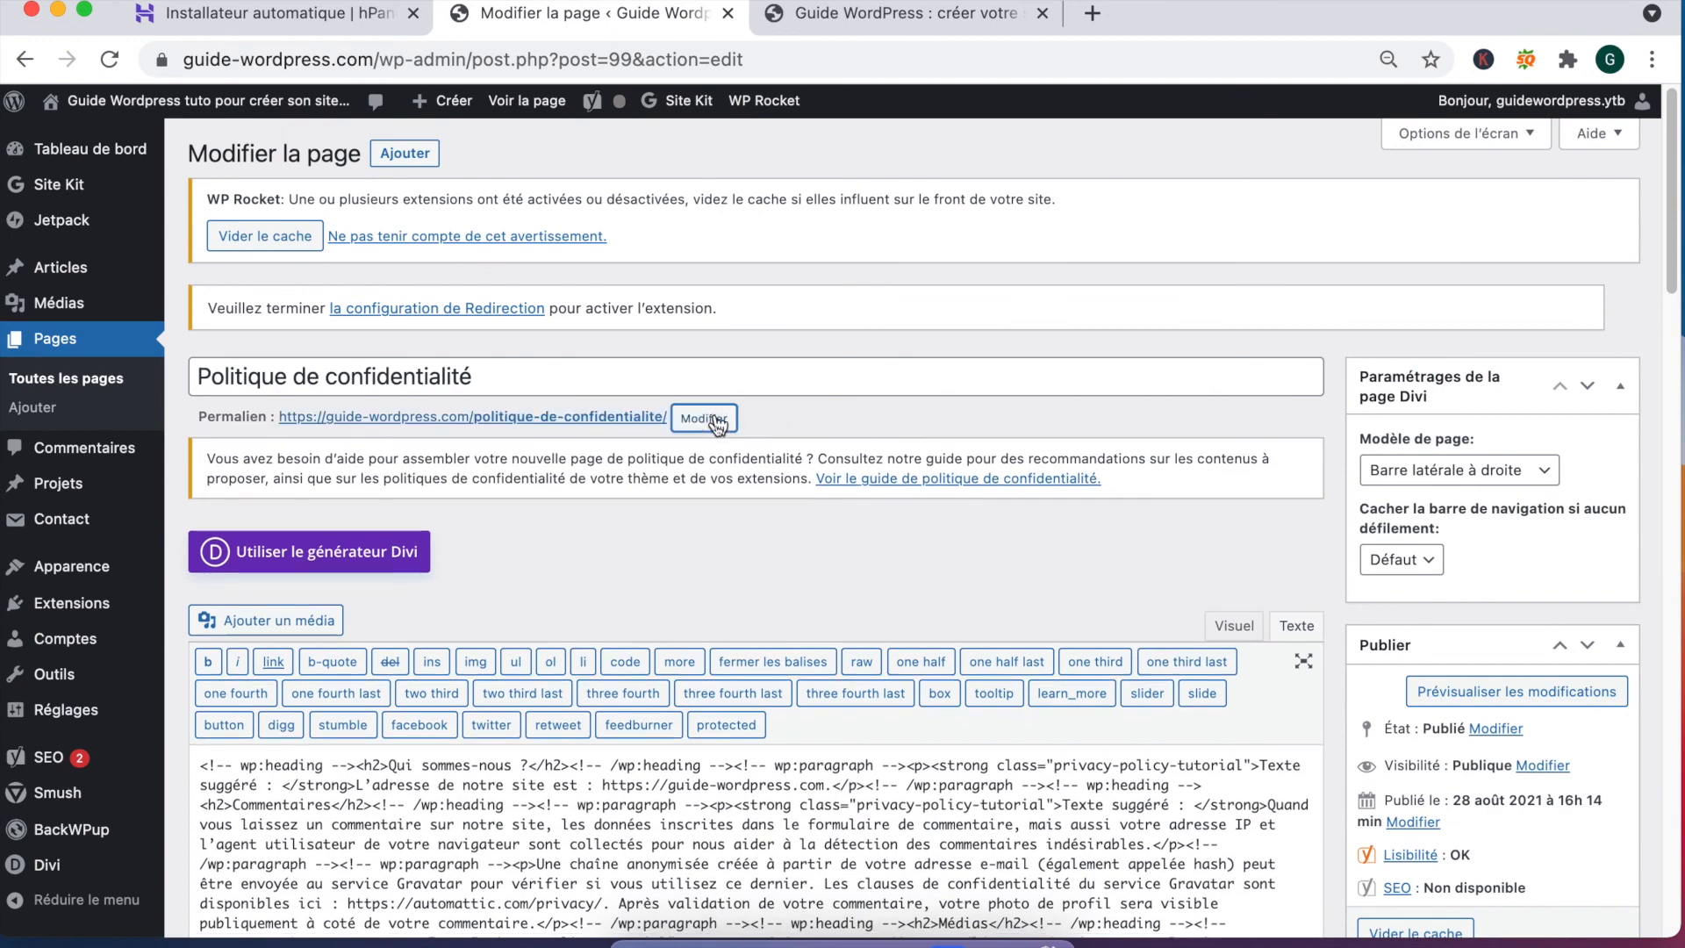
{"action": "scroll", "coordinate": [1513, 743], "scroll_direction": "down", "scroll_amount": 3}
{"action": "left_click", "coordinate": [1576, 883]}
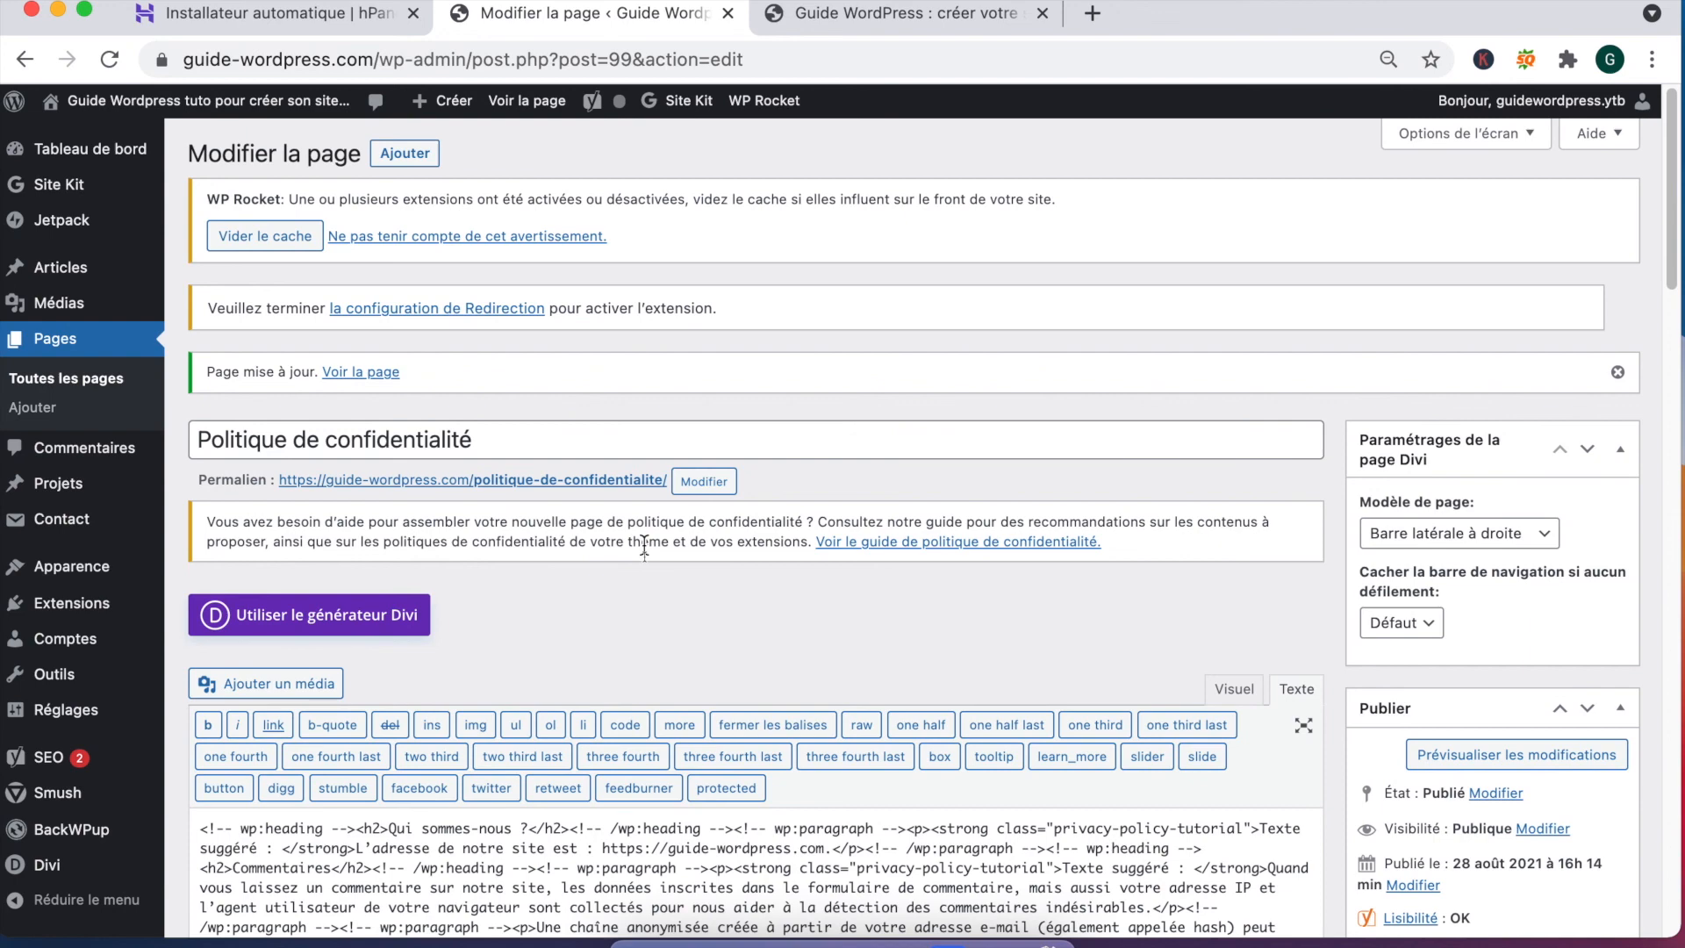
{"action": "scroll", "coordinate": [673, 614], "scroll_direction": "down", "scroll_amount": 2}
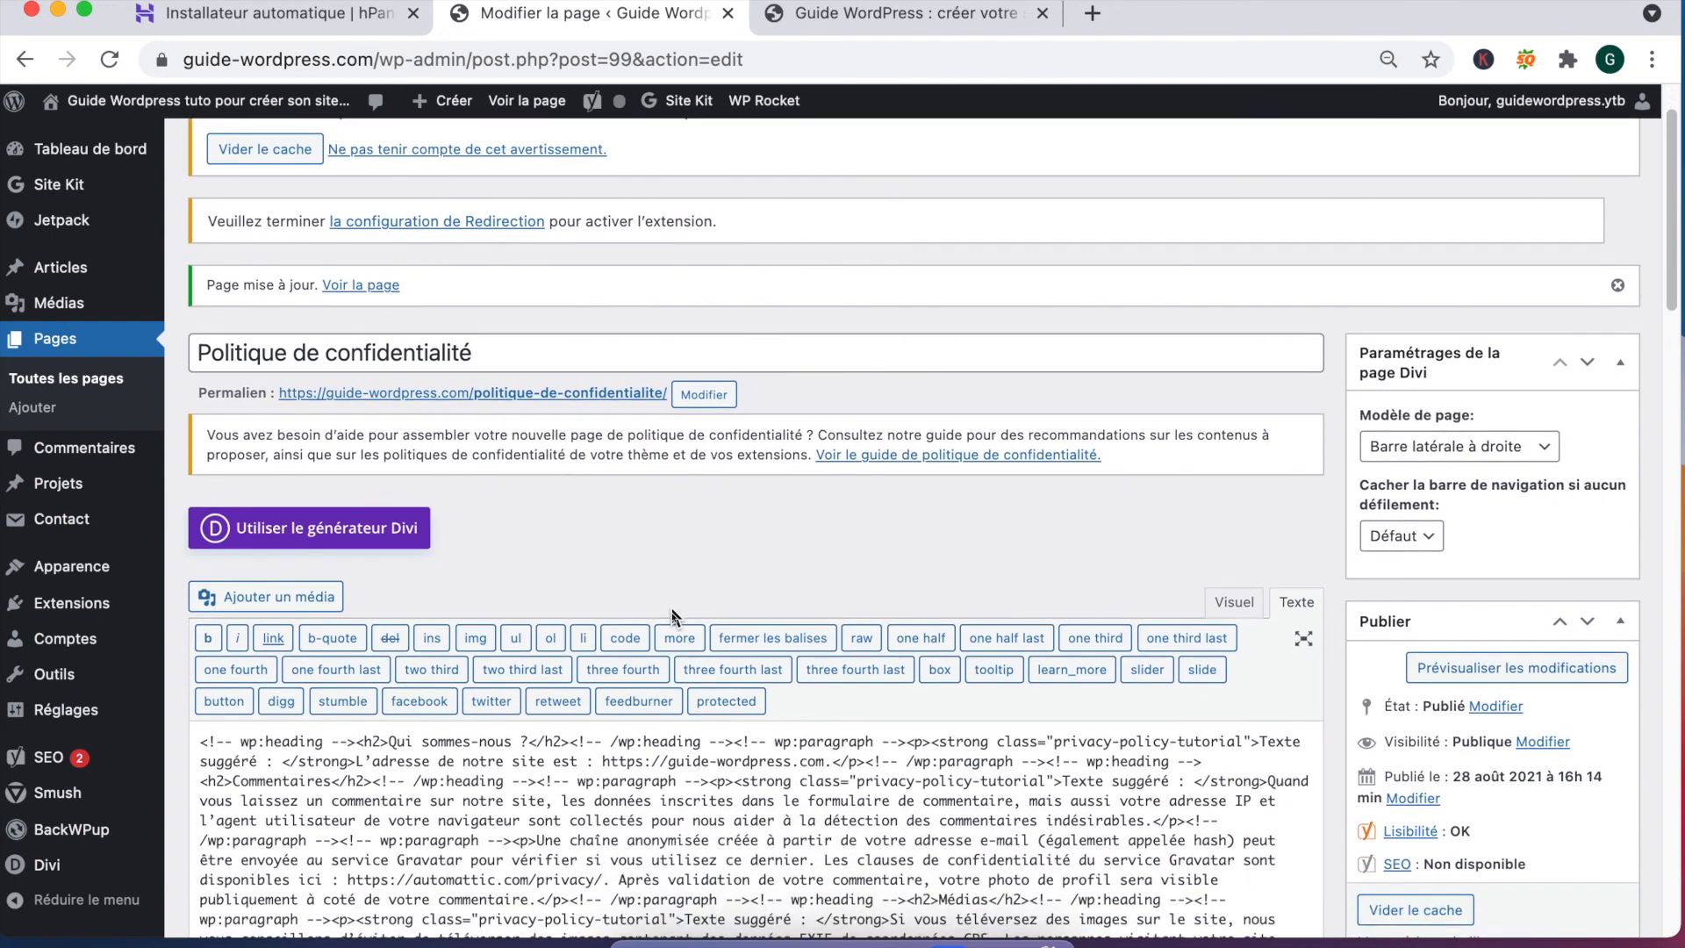
{"action": "mouse_move", "coordinate": [65, 795]}
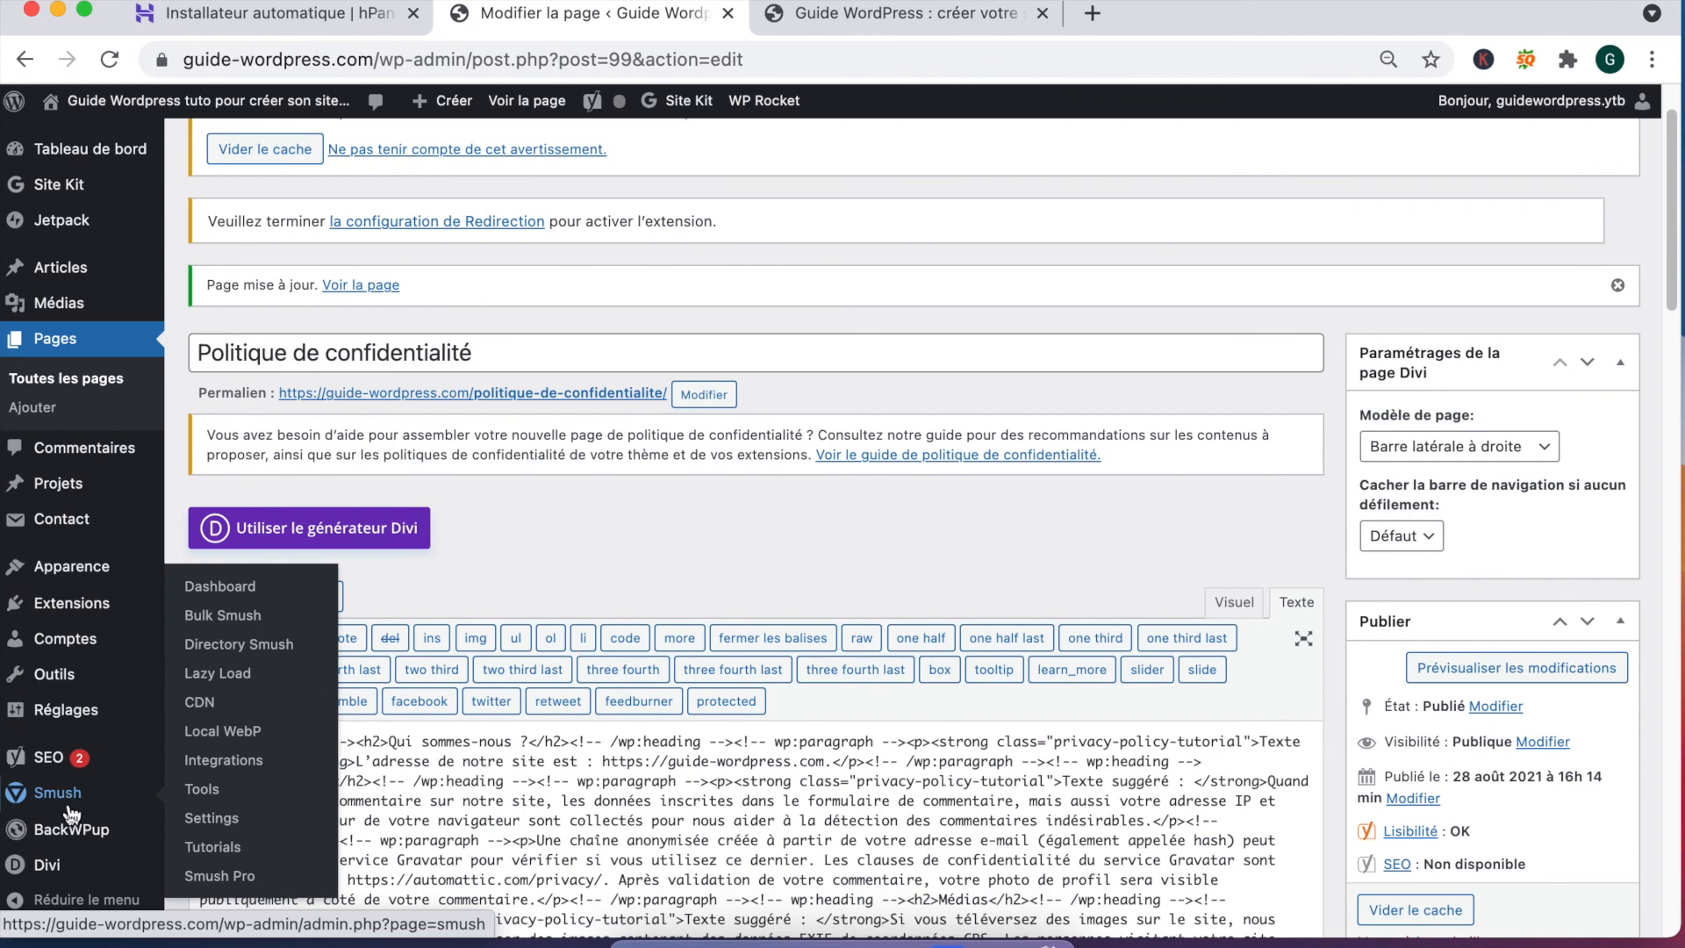
{"action": "mouse_move", "coordinate": [72, 841]}
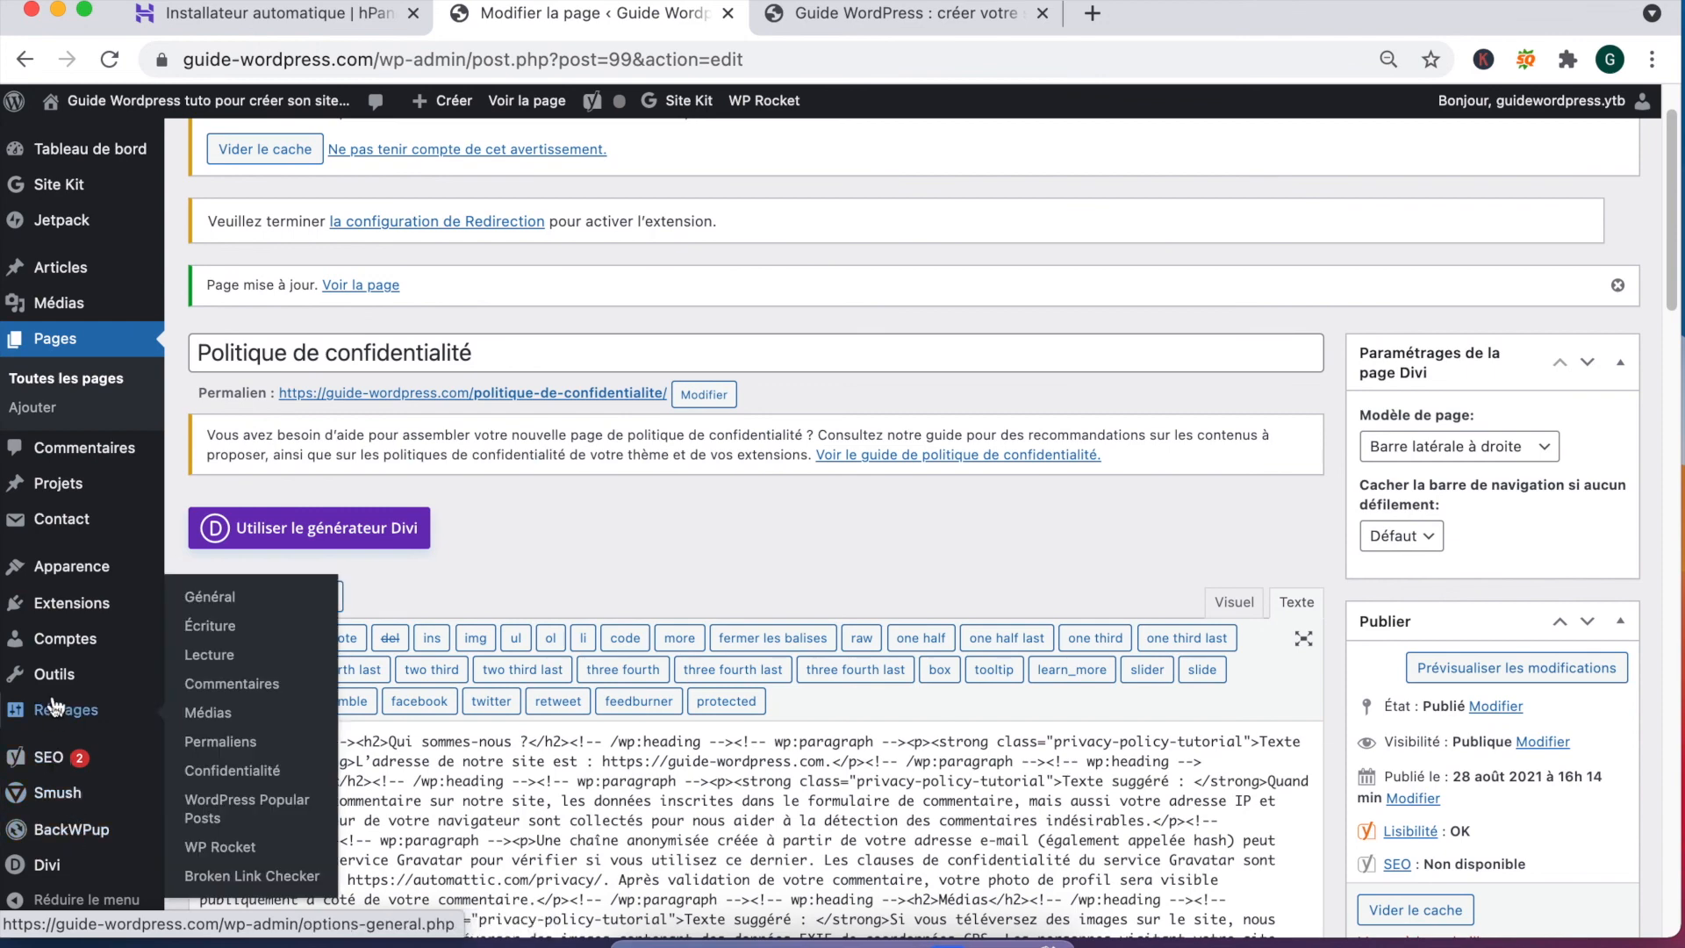
{"action": "mouse_move", "coordinate": [54, 683]}
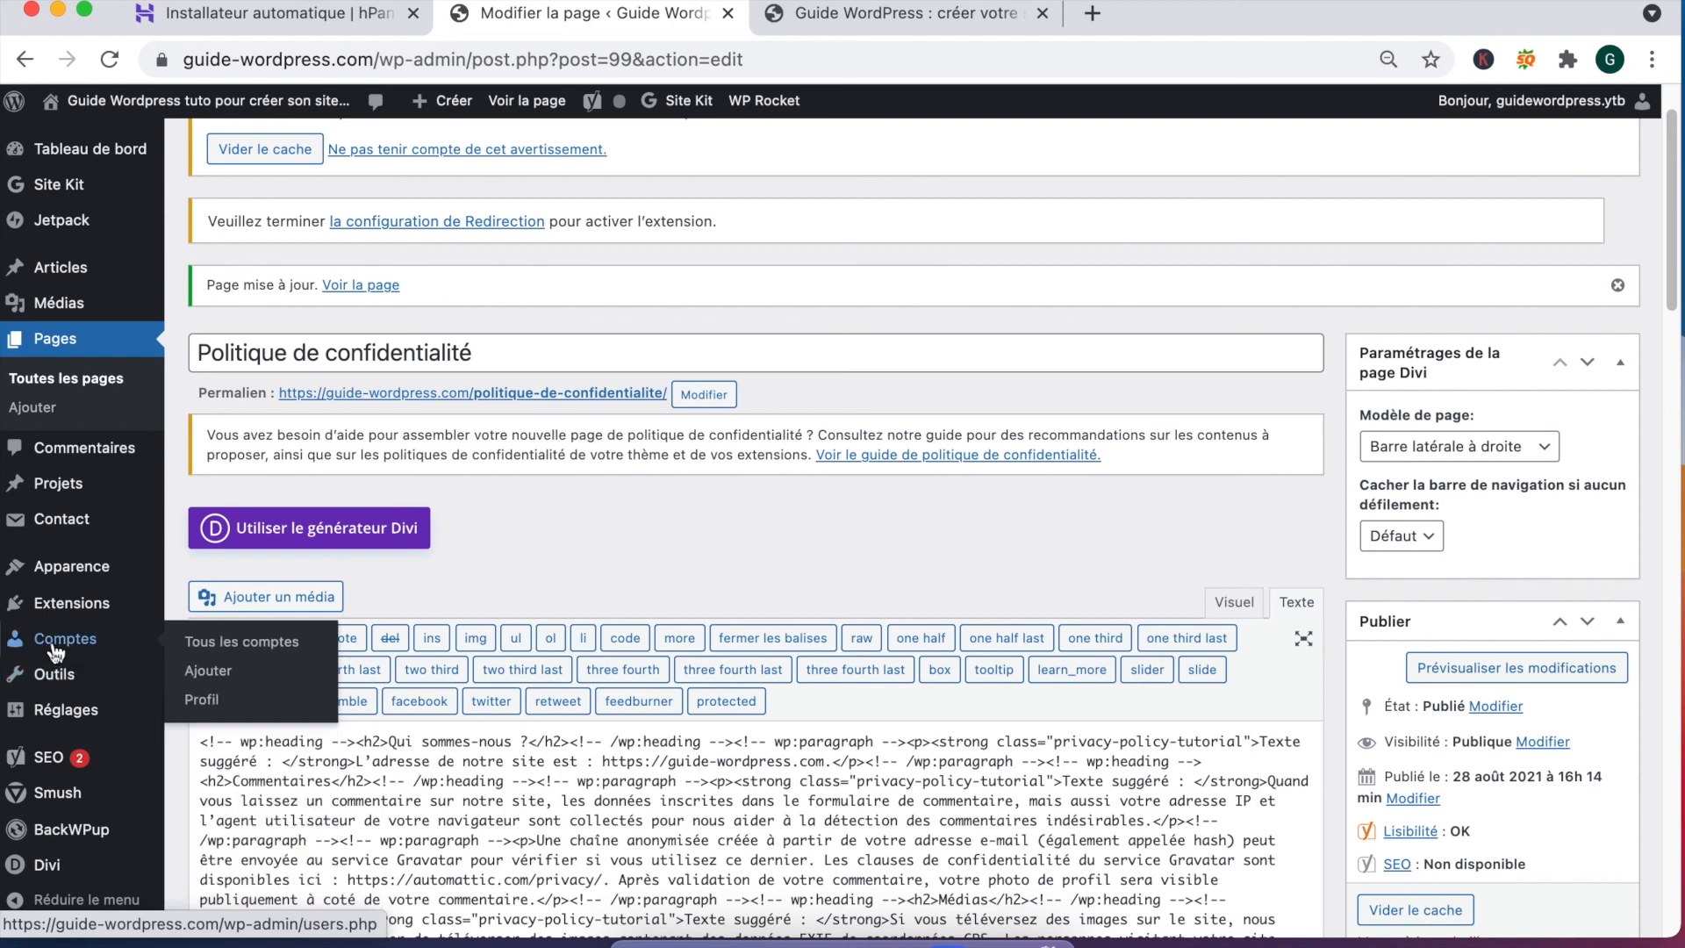
{"action": "mouse_move", "coordinate": [58, 612]}
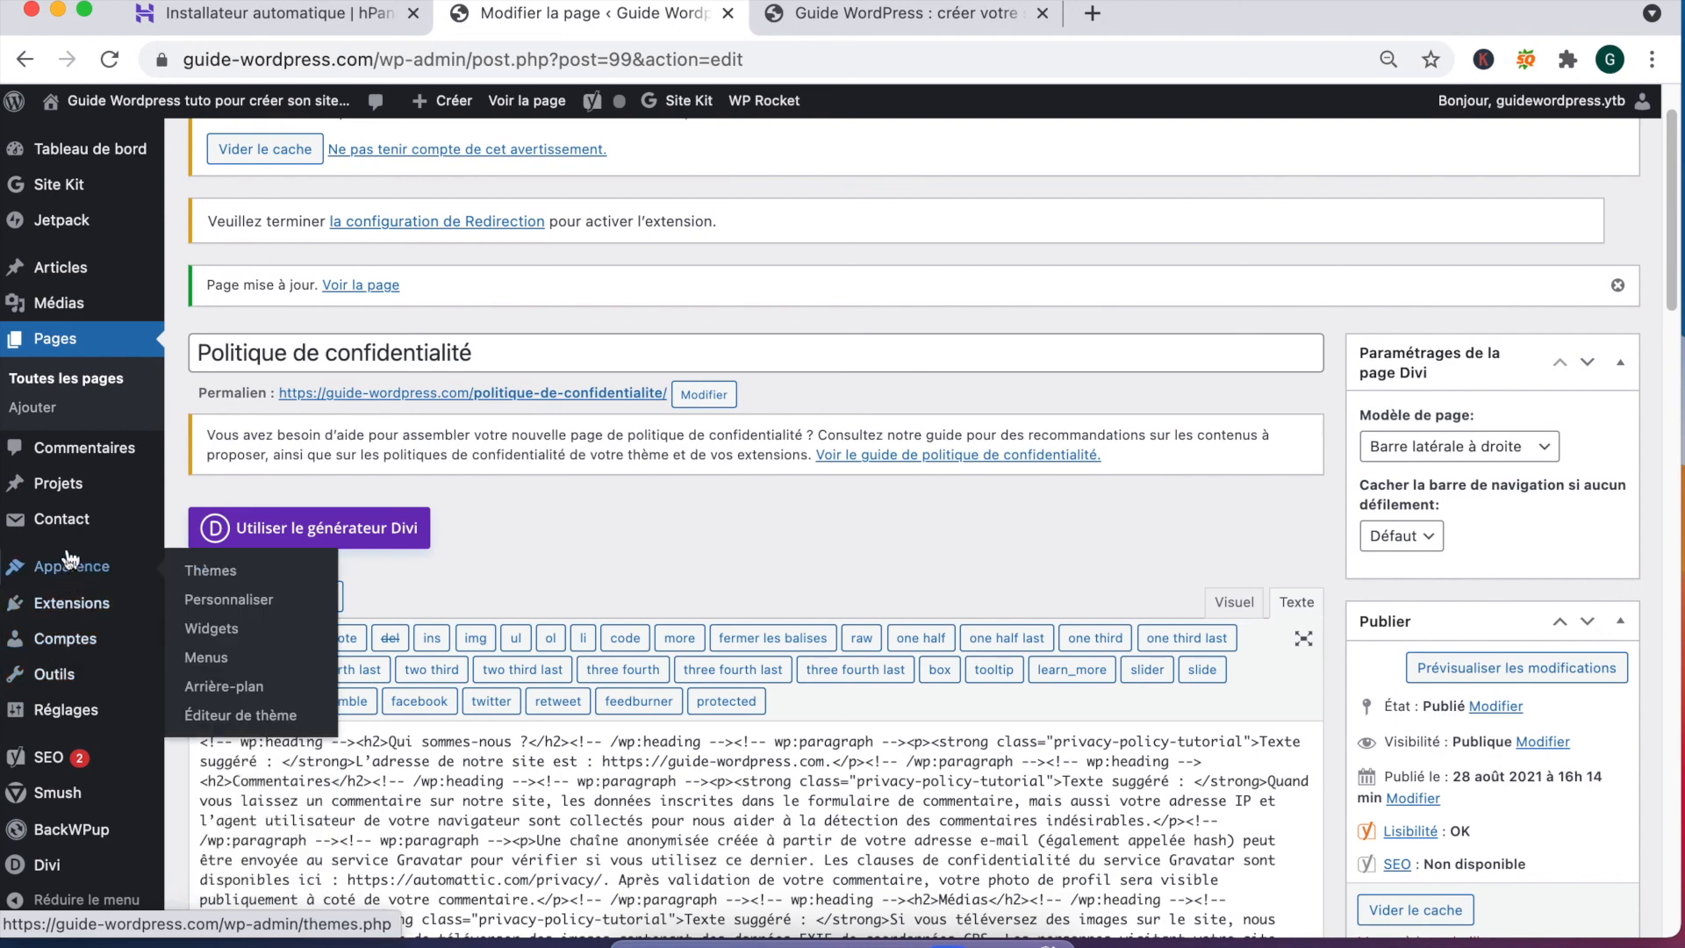
{"action": "mouse_move", "coordinate": [114, 520]}
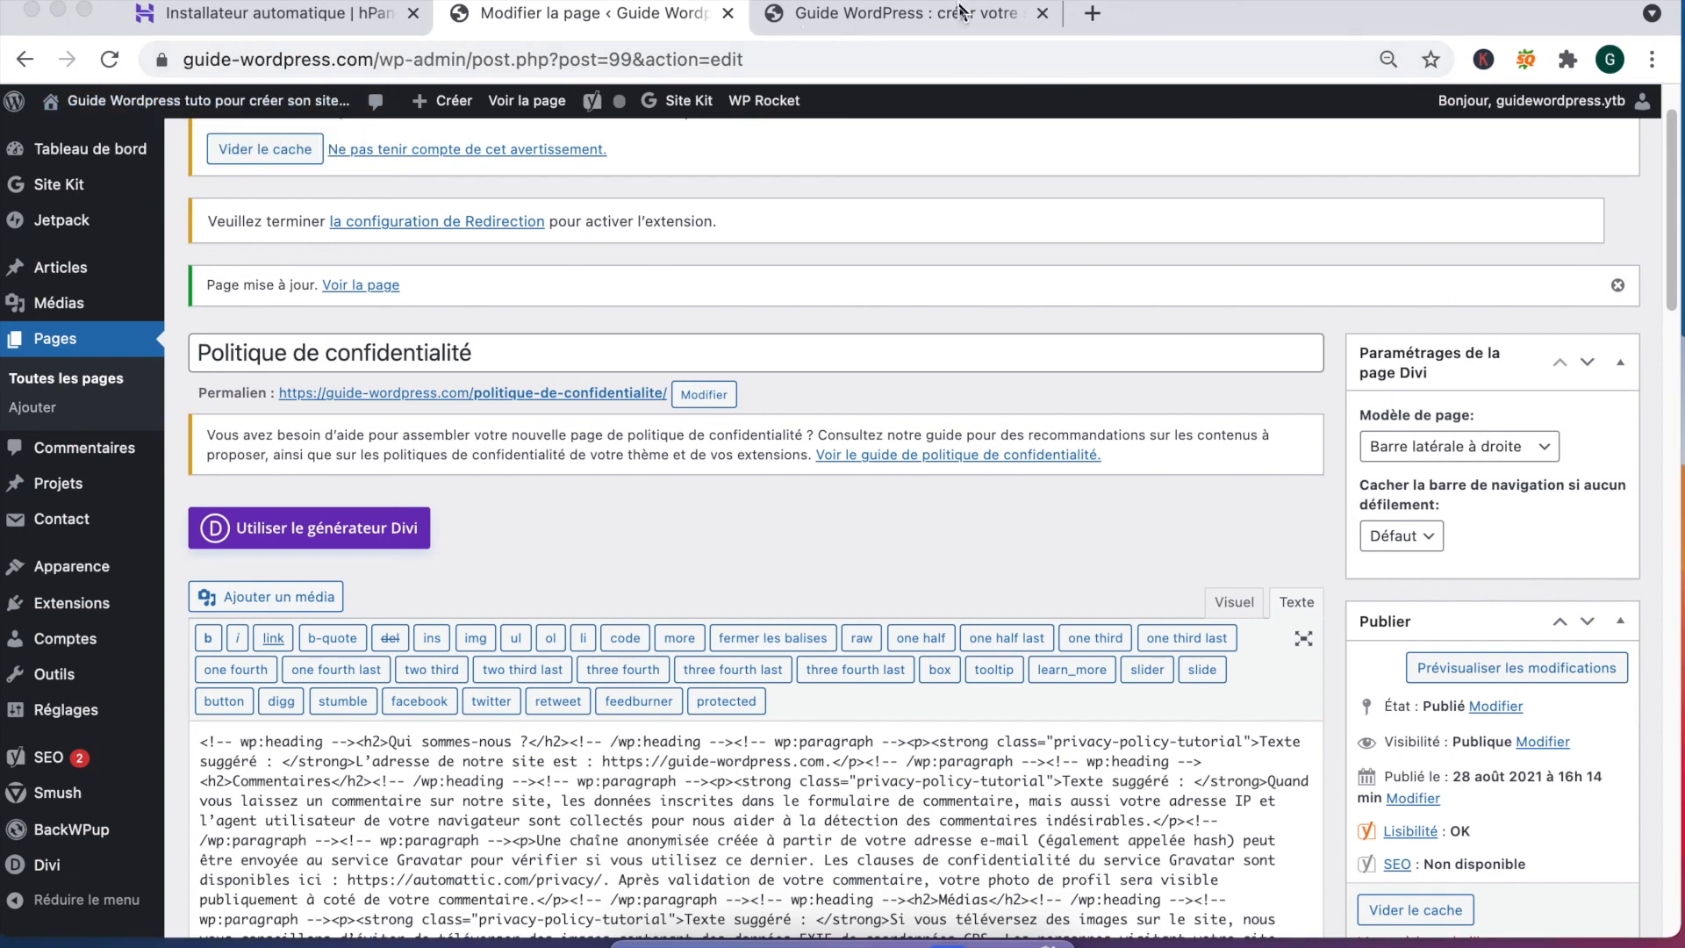
Step: Switch to the live site's browser tab and scroll to the top of the home page
{"action": "left_click", "coordinate": [825, 12]}
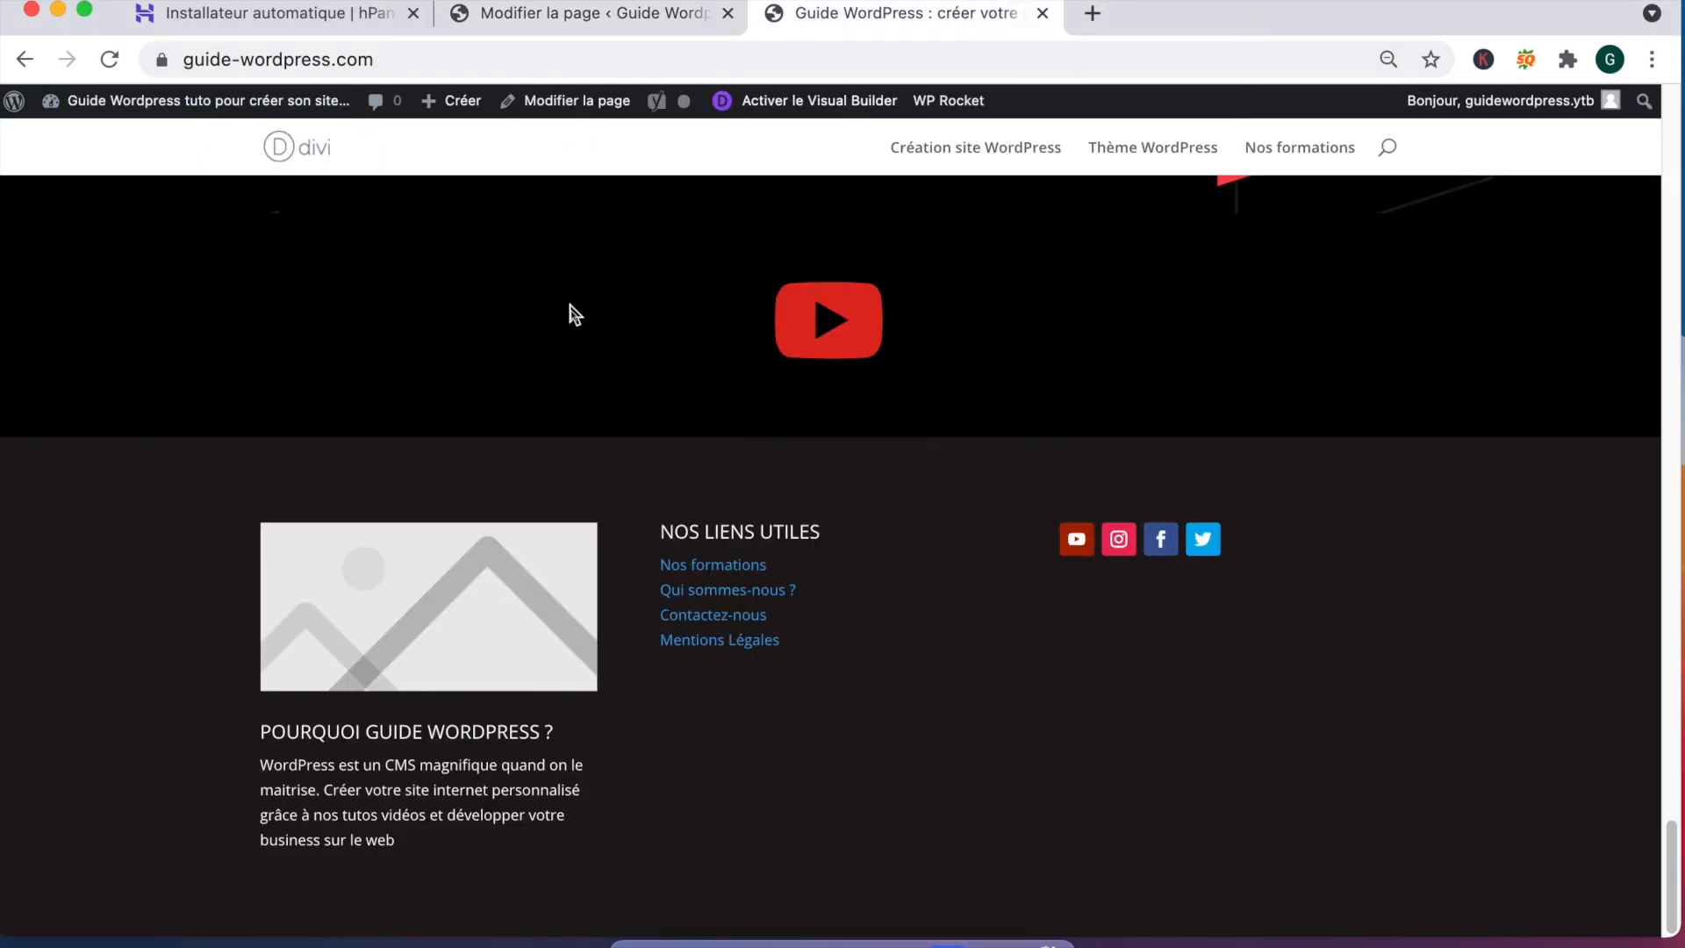
{"action": "scroll", "coordinate": [565, 318], "scroll_direction": "up", "scroll_amount": 20}
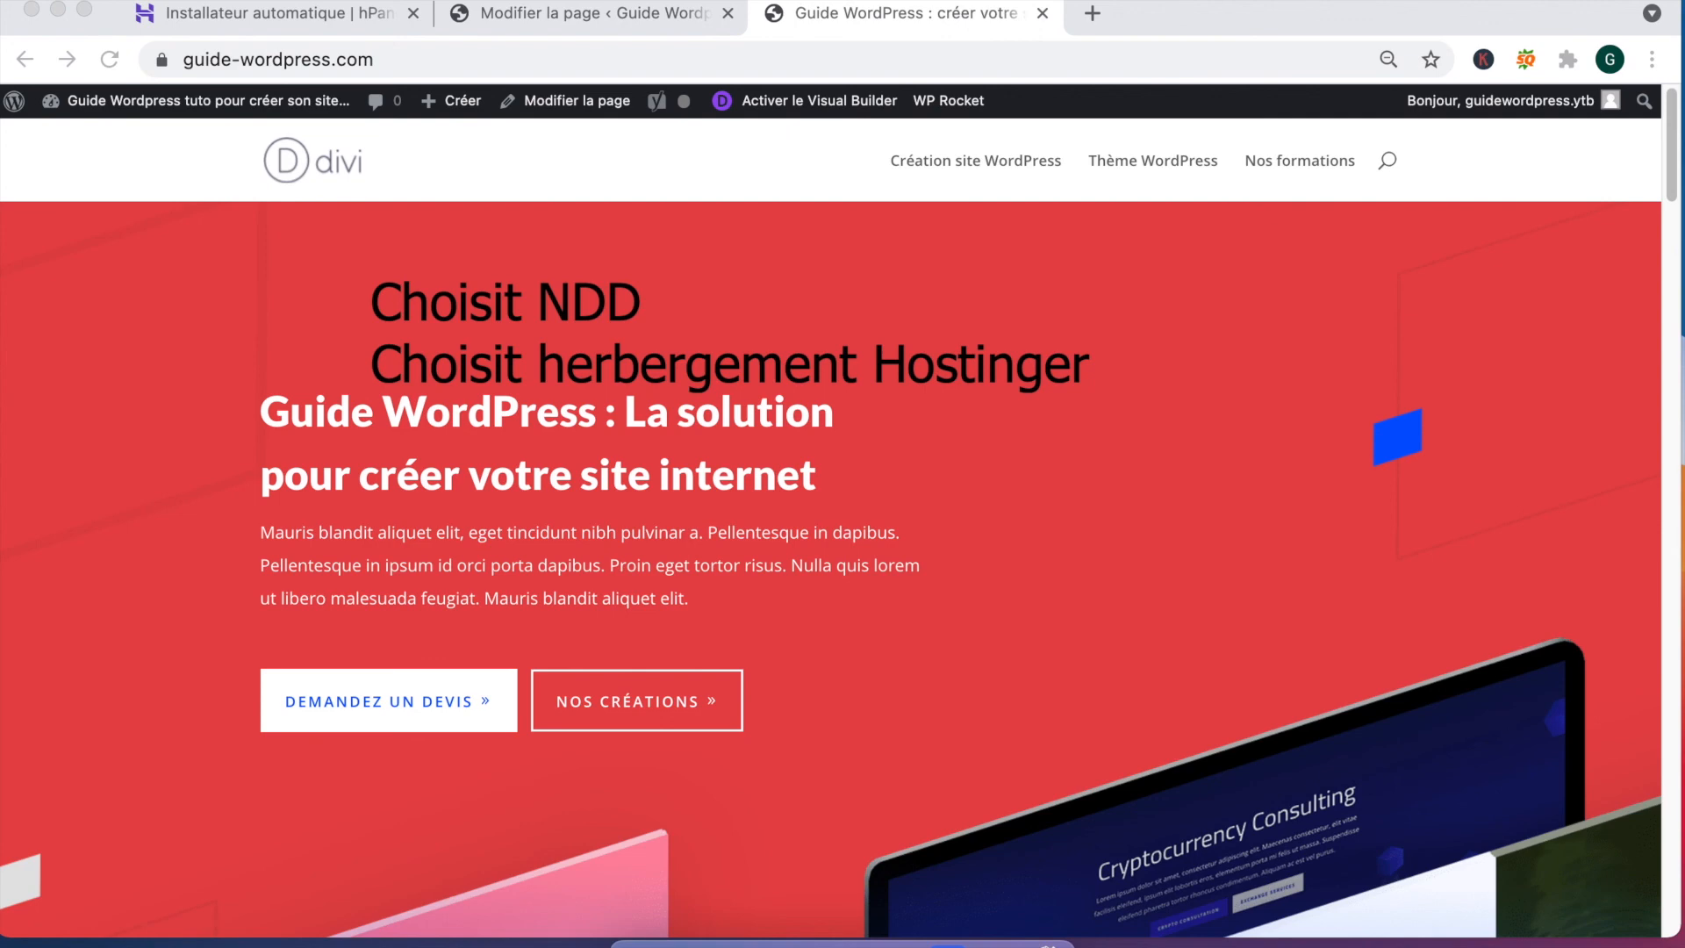
Step: Add the recap lines 'Theme : DIVI' and 'Installation WP & Hostinger'
{"action": "type", "text": "Theme : DIVI"}
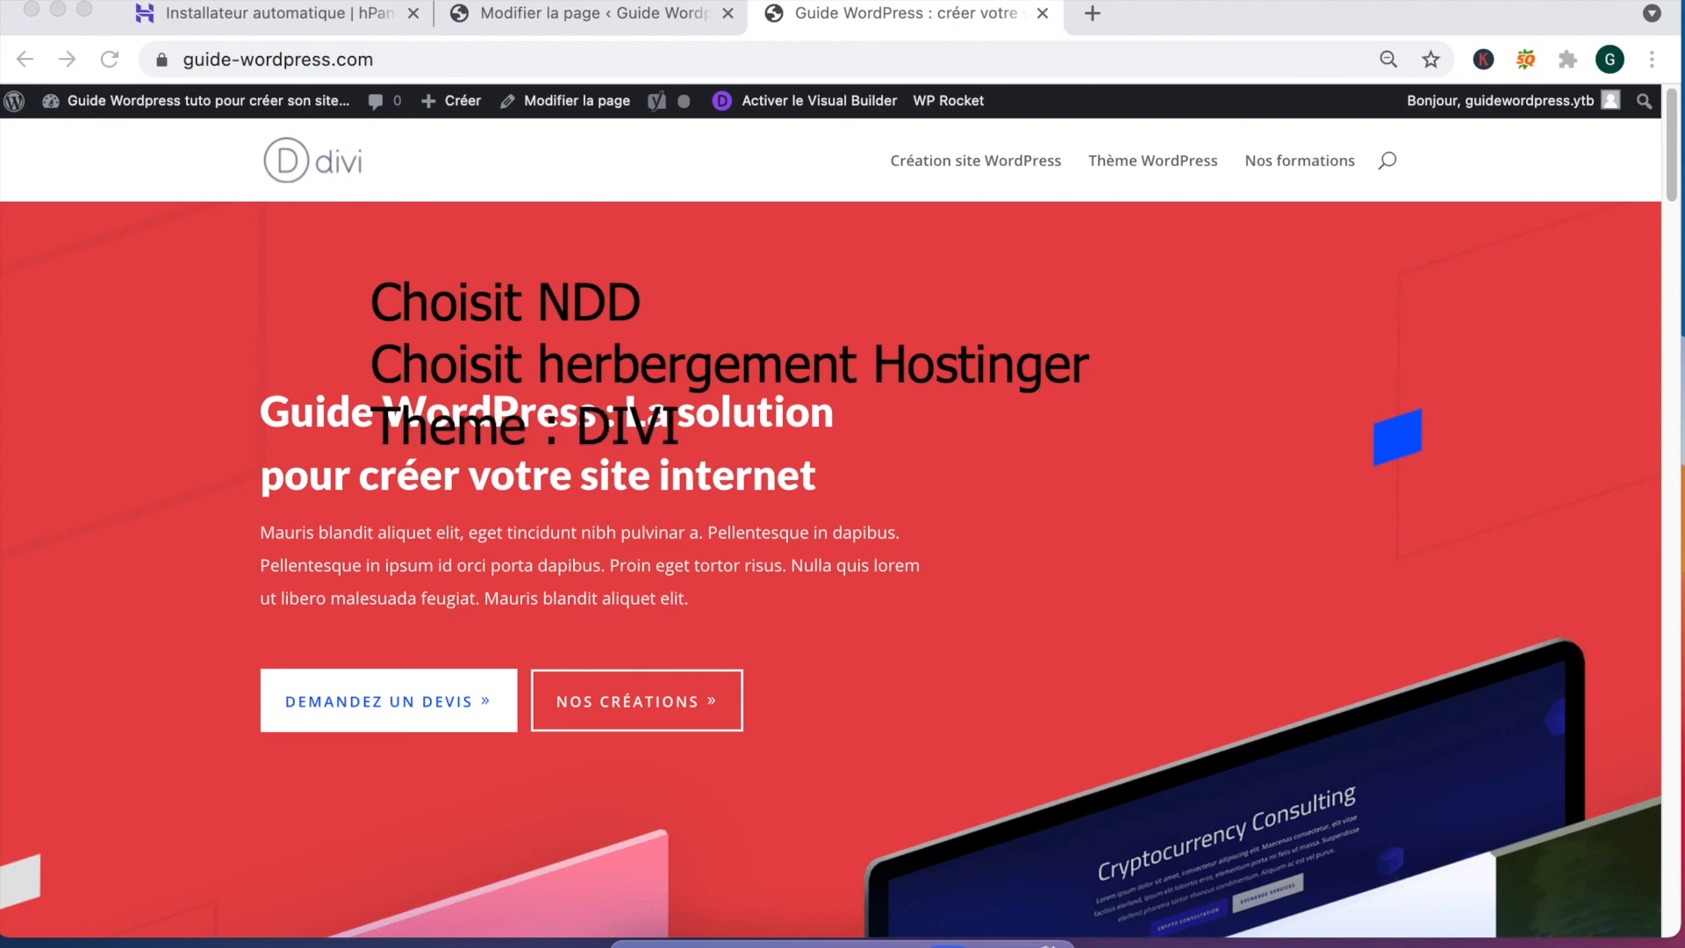
{"action": "key", "text": "Return"}
{"action": "type", "text": "Installation WP"}
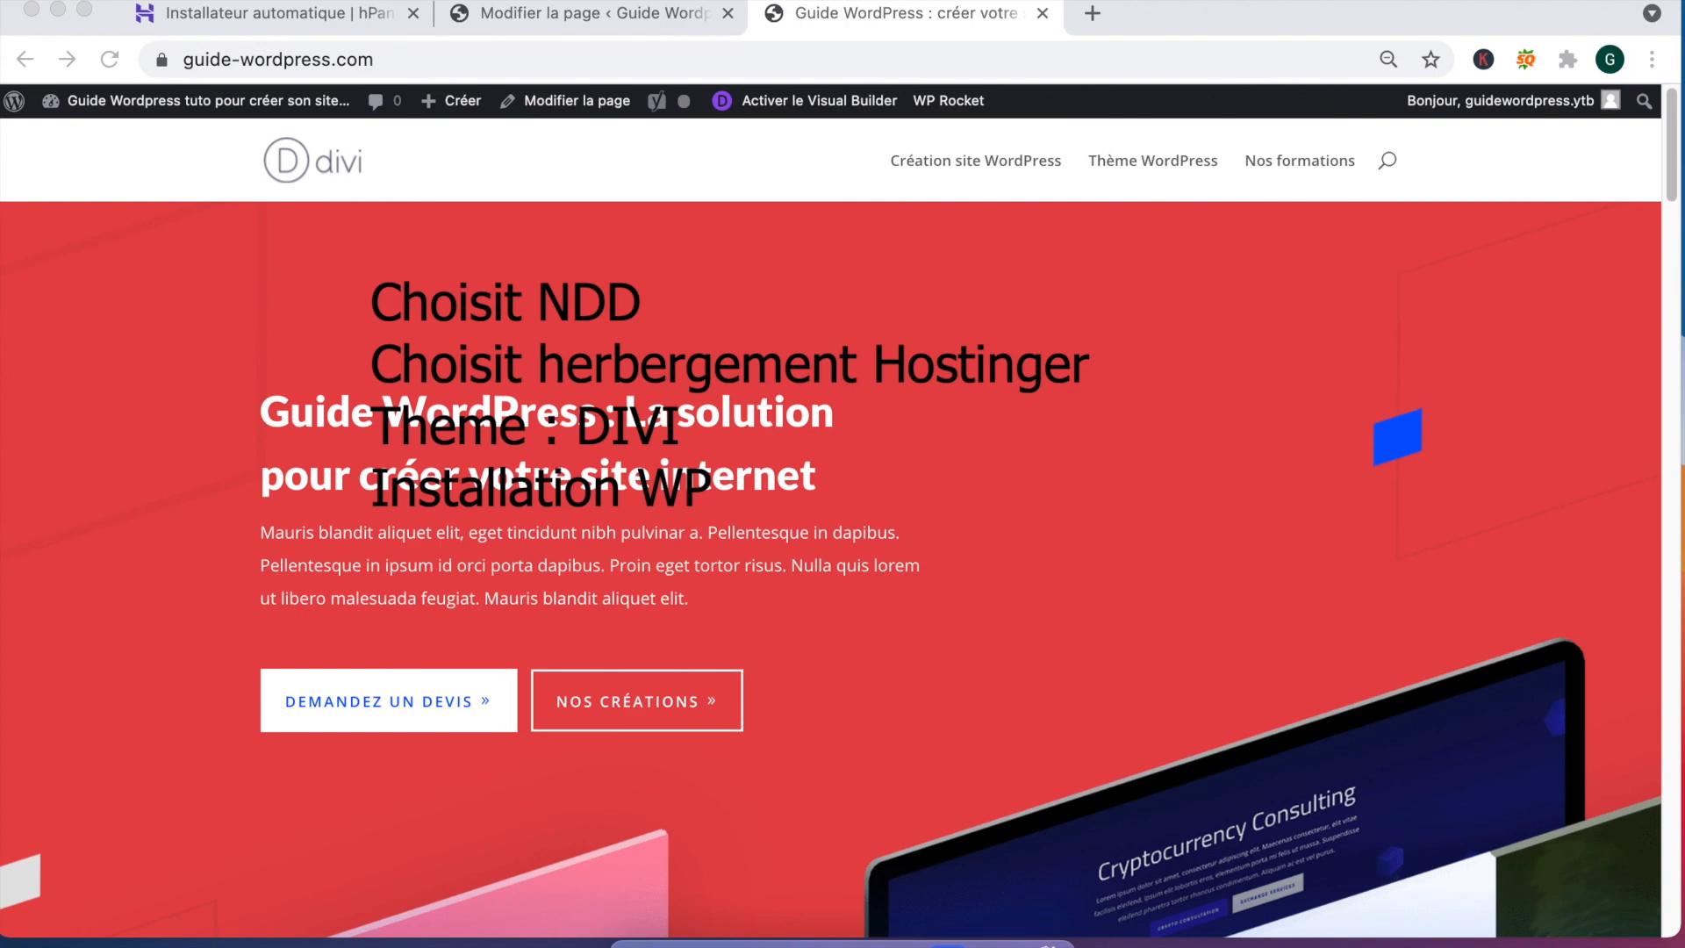
{"action": "type", "text": " & Hostinger"}
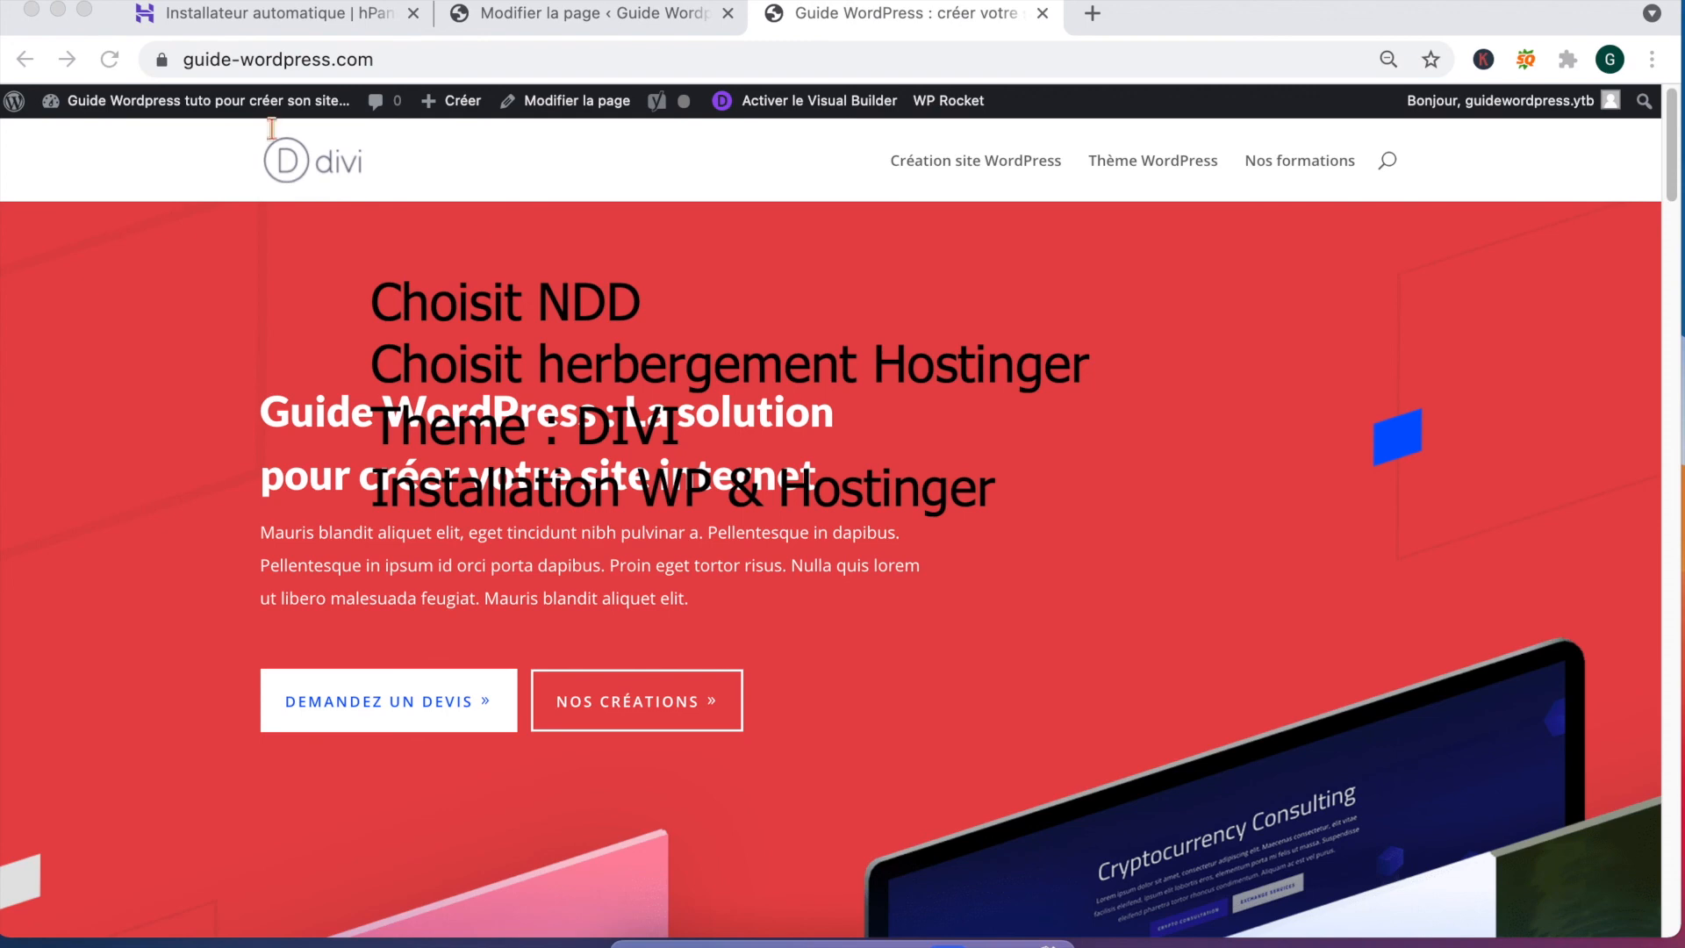
Step: Add costs: domain 1 euros, Hostinger 2,89e, DIVI 222 euros, installation 0 euros
{"action": "left_click", "coordinate": [685, 293]}
{"action": "type", "text": "1 euros"}
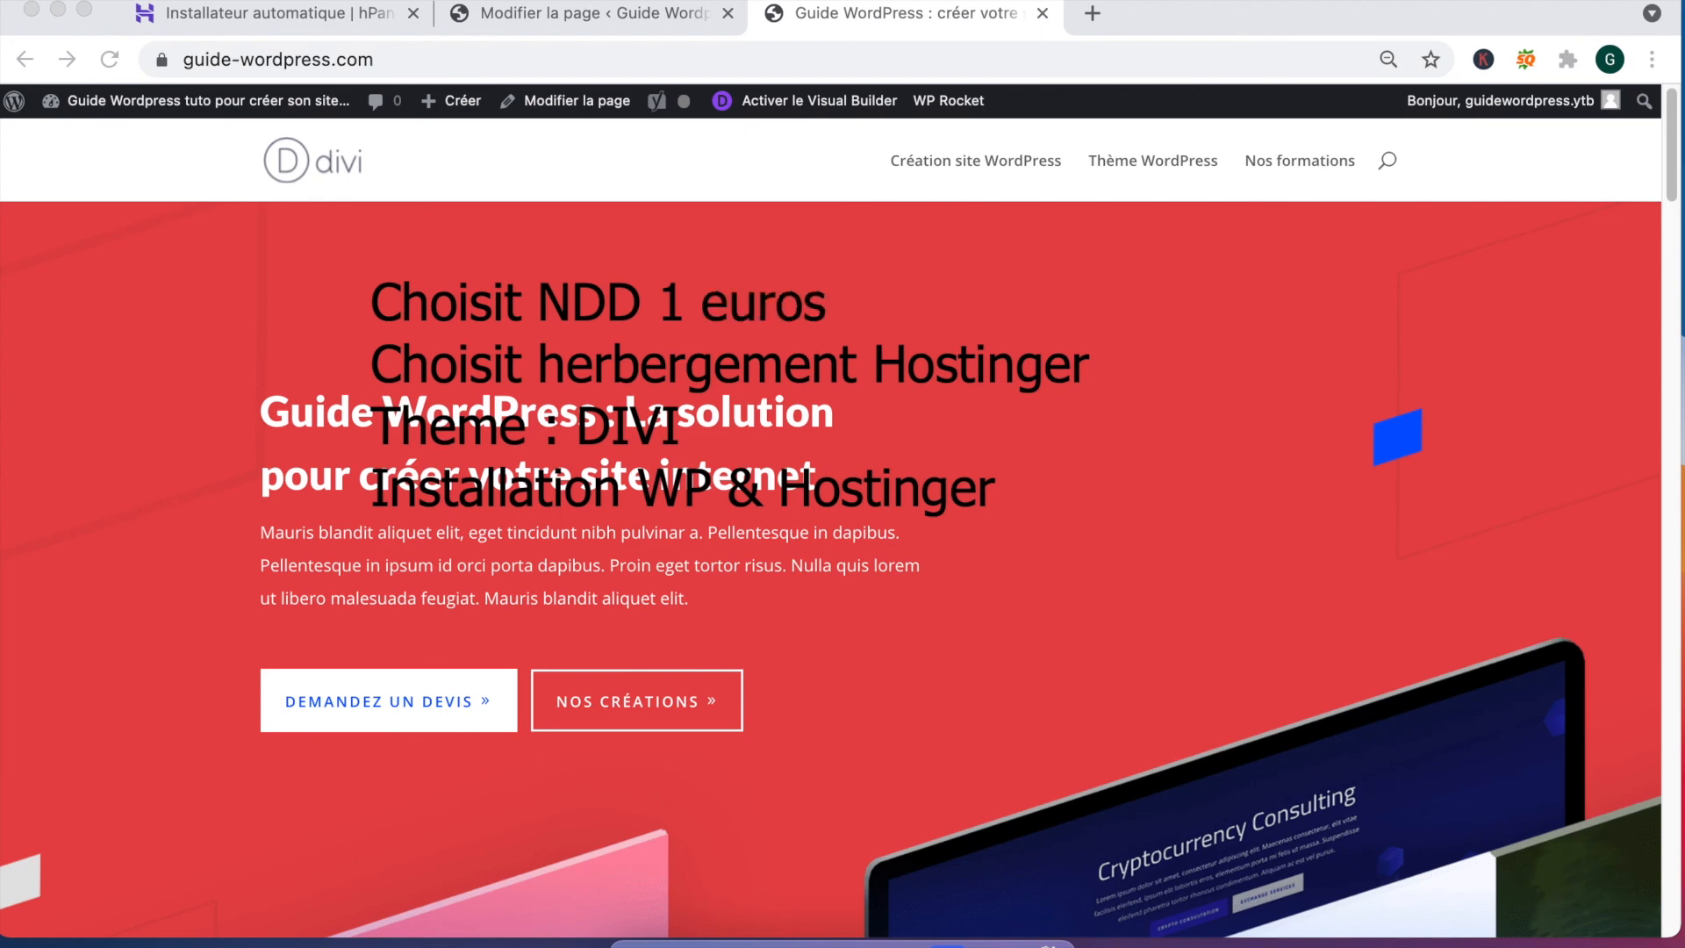
{"action": "left_click", "coordinate": [1089, 367]}
{"action": "type", "text": "3"}
{"action": "key", "text": "BackSpace"}
{"action": "type", "text": "é,89"}
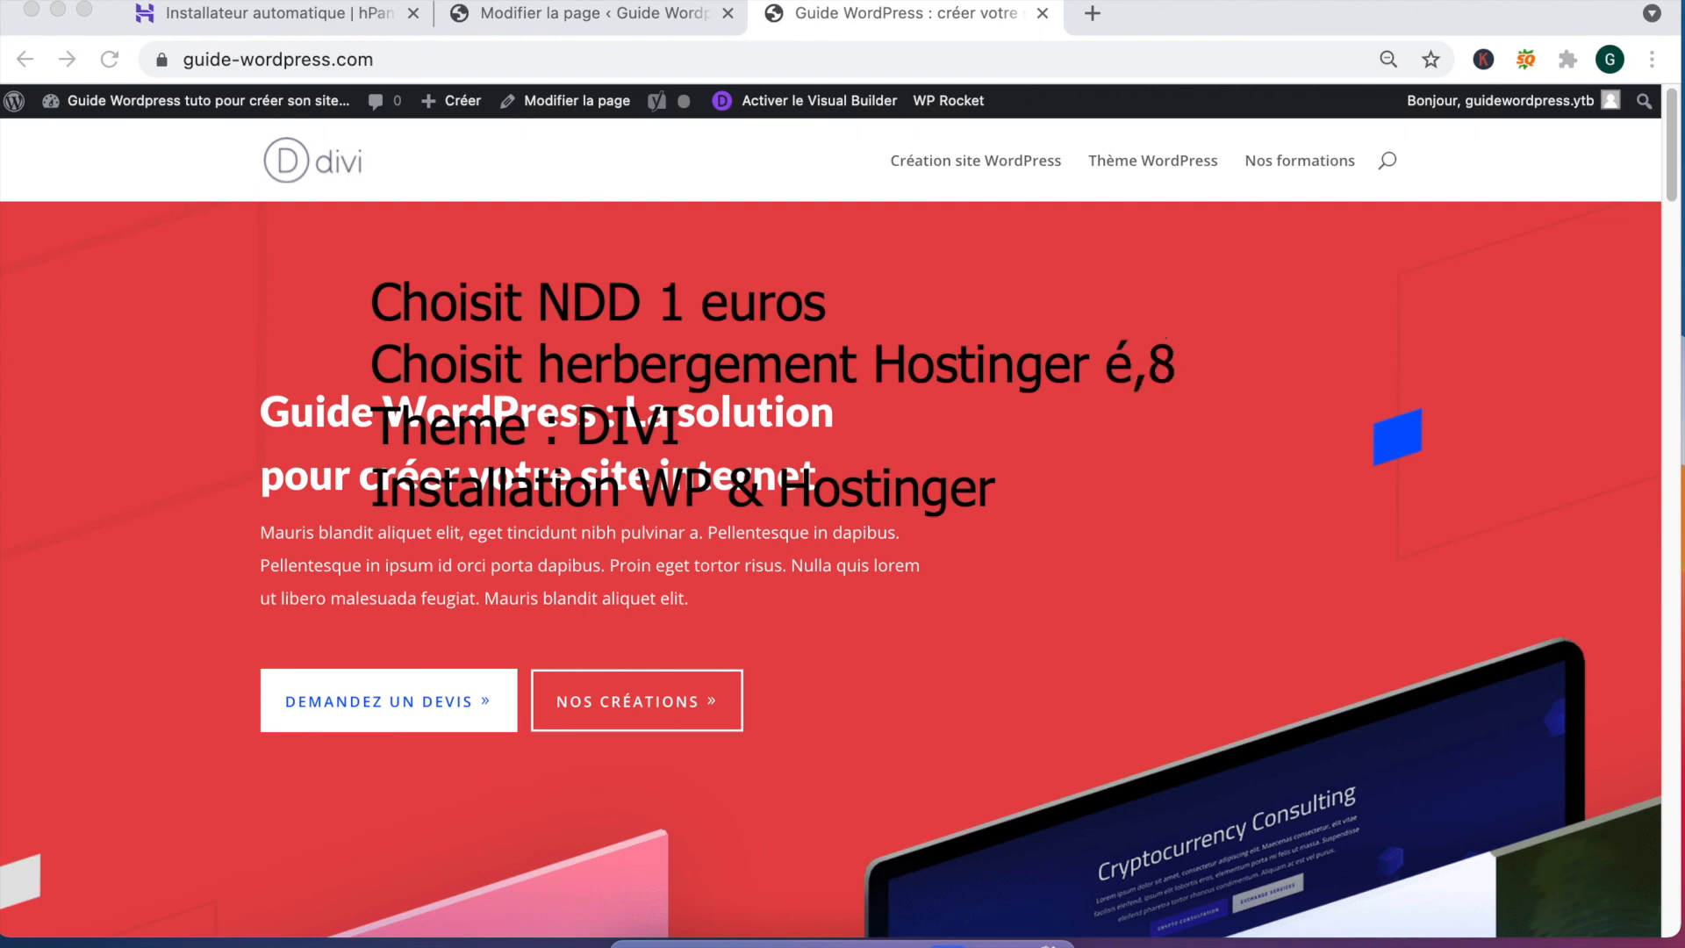
{"action": "key", "text": "BackSpace"}
{"action": "key", "text": "BackSpace"}
{"action": "key", "text": "BackSpace"}
{"action": "key", "text": "BackSpace"}
{"action": "type", "text": "2,89"}
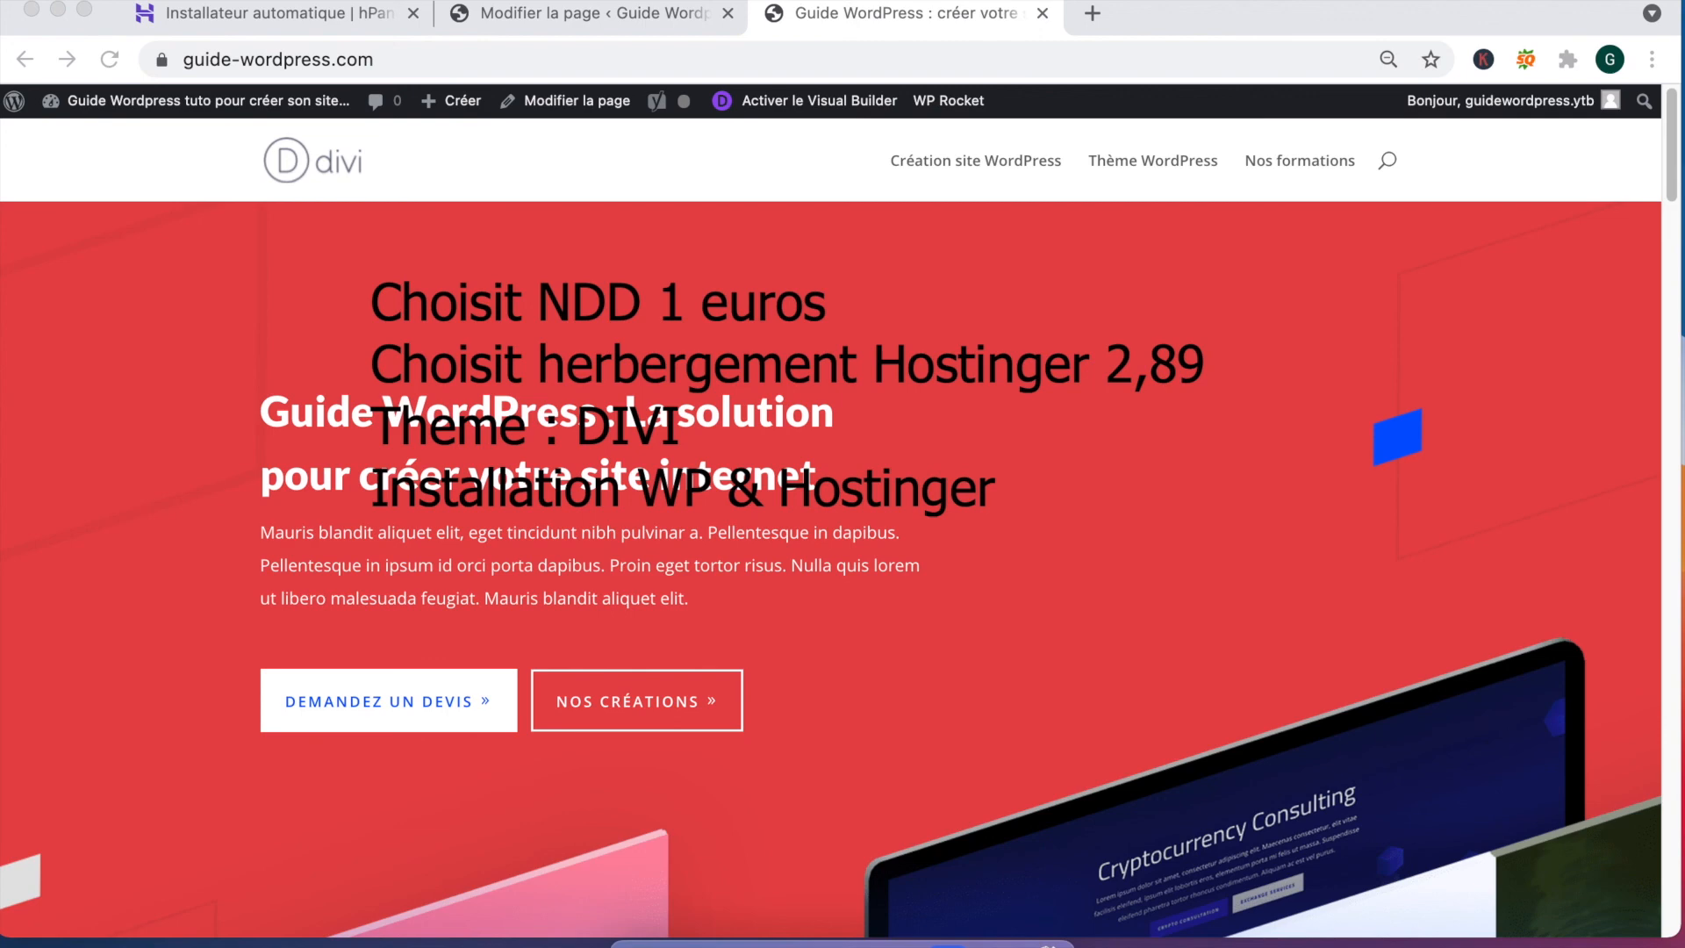
{"action": "type", "text": "222 euros"}
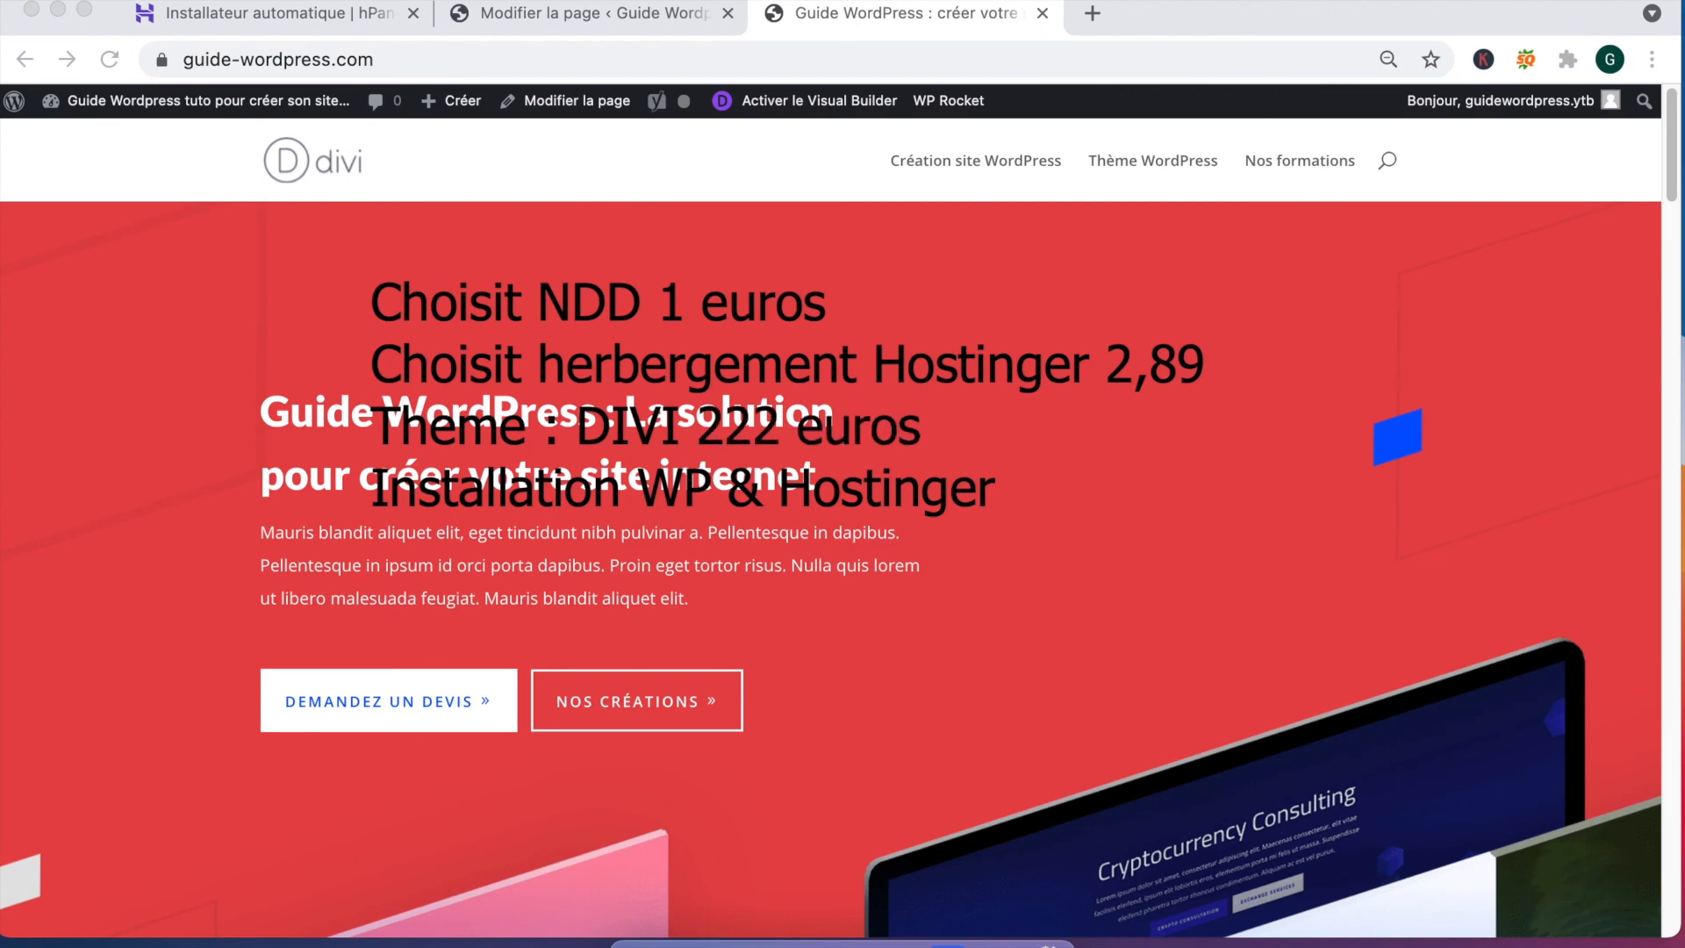
{"action": "left_click", "coordinate": [1199, 367]}
{"action": "type", "text": "e"}
{"action": "left_click", "coordinate": [1051, 489]}
{"action": "type", "text": "0 euros"}
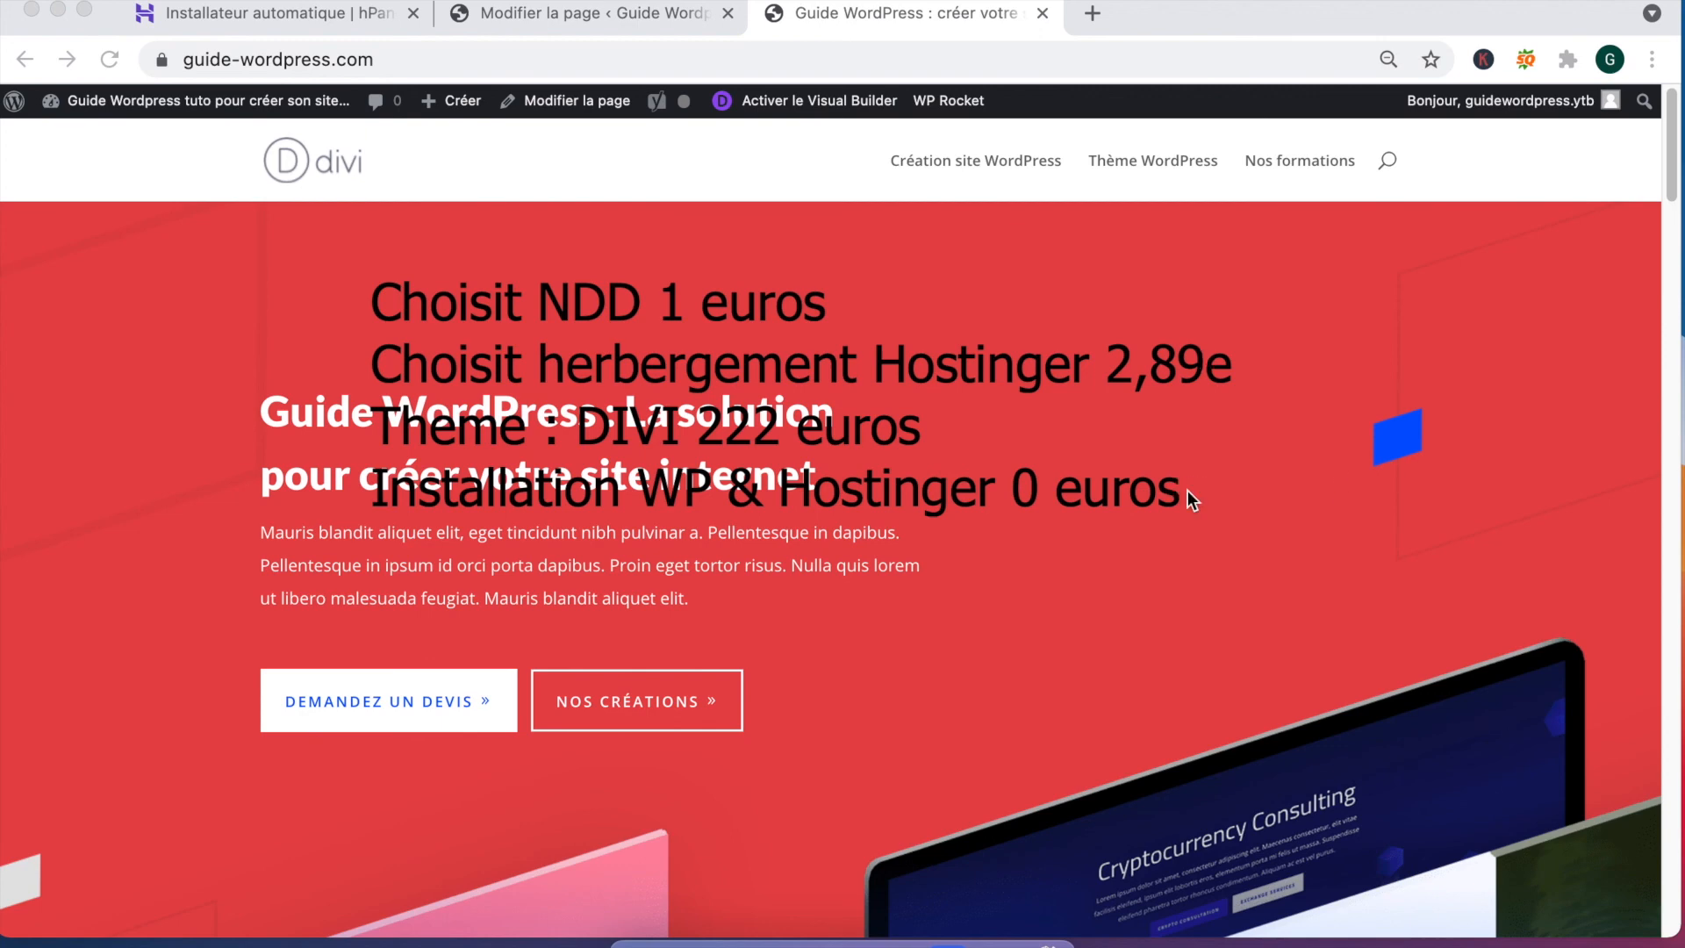
Step: Add recap lines 'Prendre en main WP', 'Plugin a installer ABSOLUMENT' and institutional/service page creation
{"action": "key", "text": "Return"}
{"action": "type", "text": "Prendre en main"}
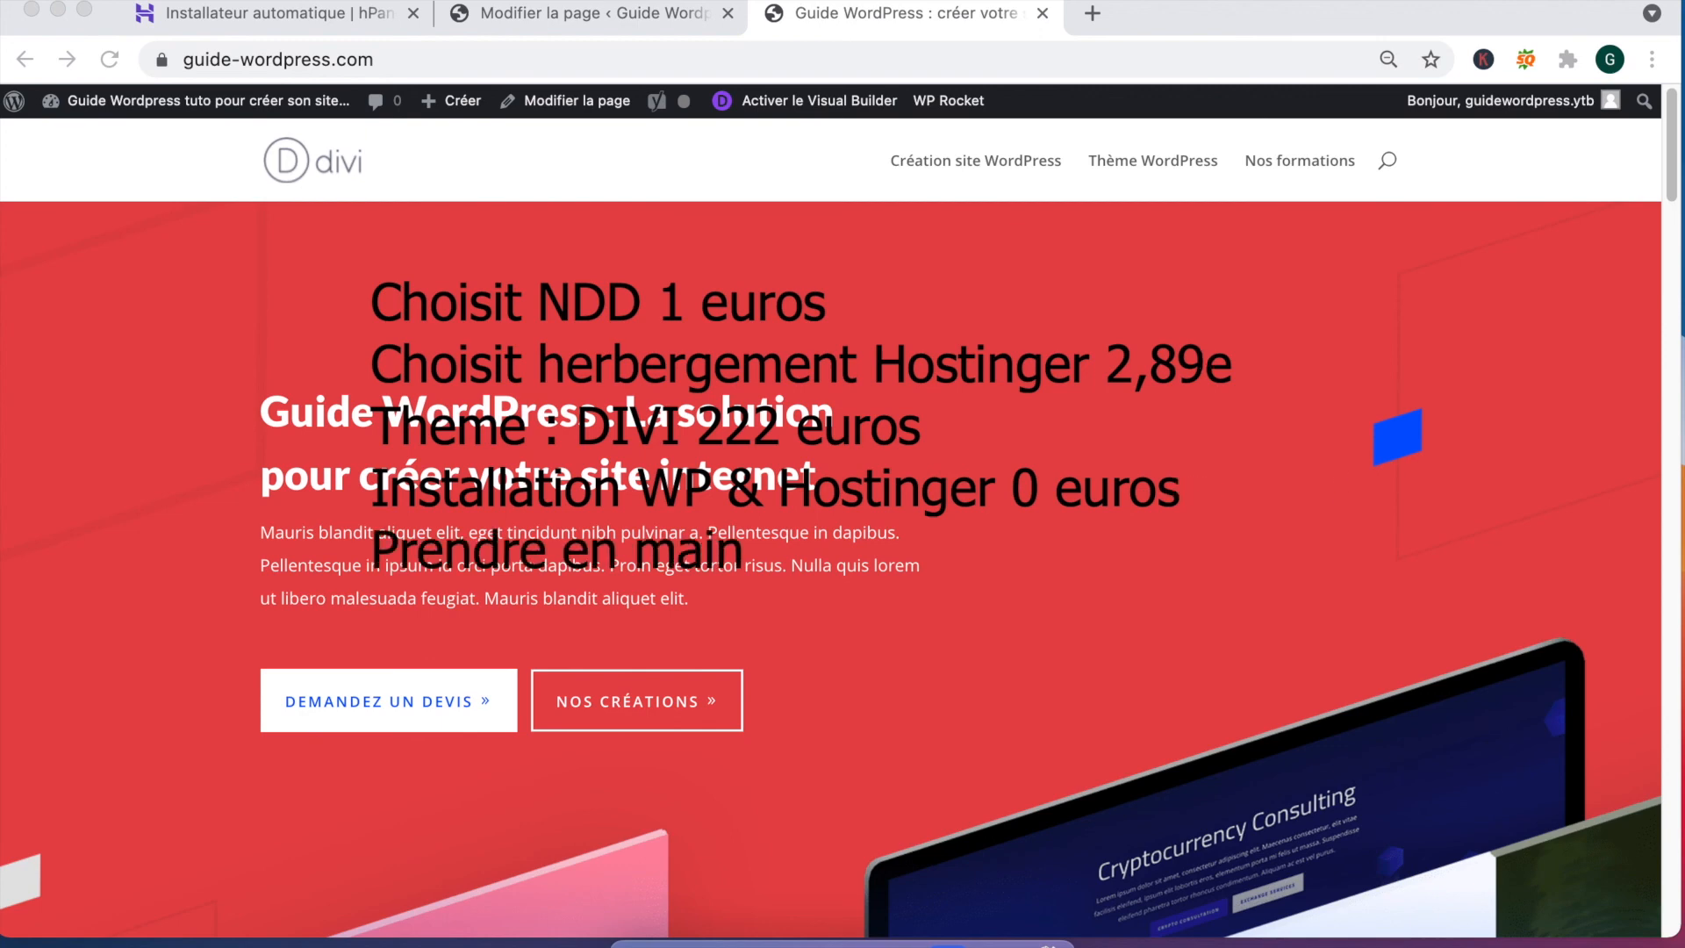
{"action": "type", "text": " WP"}
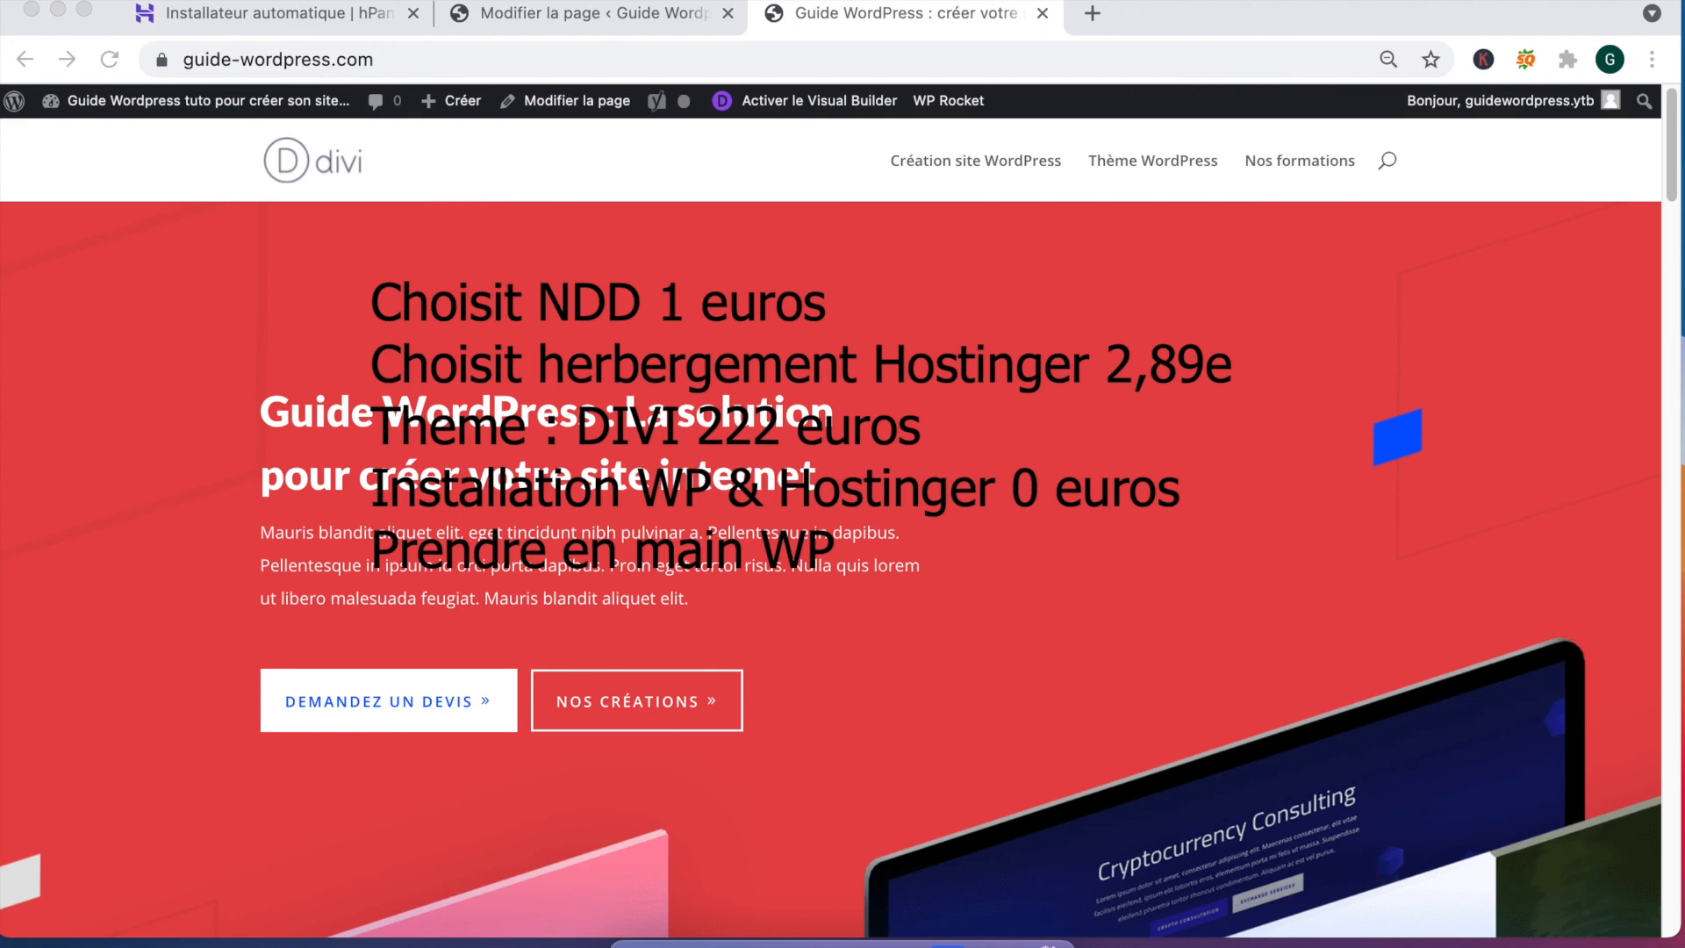
{"action": "key", "text": "Return"}
{"action": "type", "text": "Plugin a insta"}
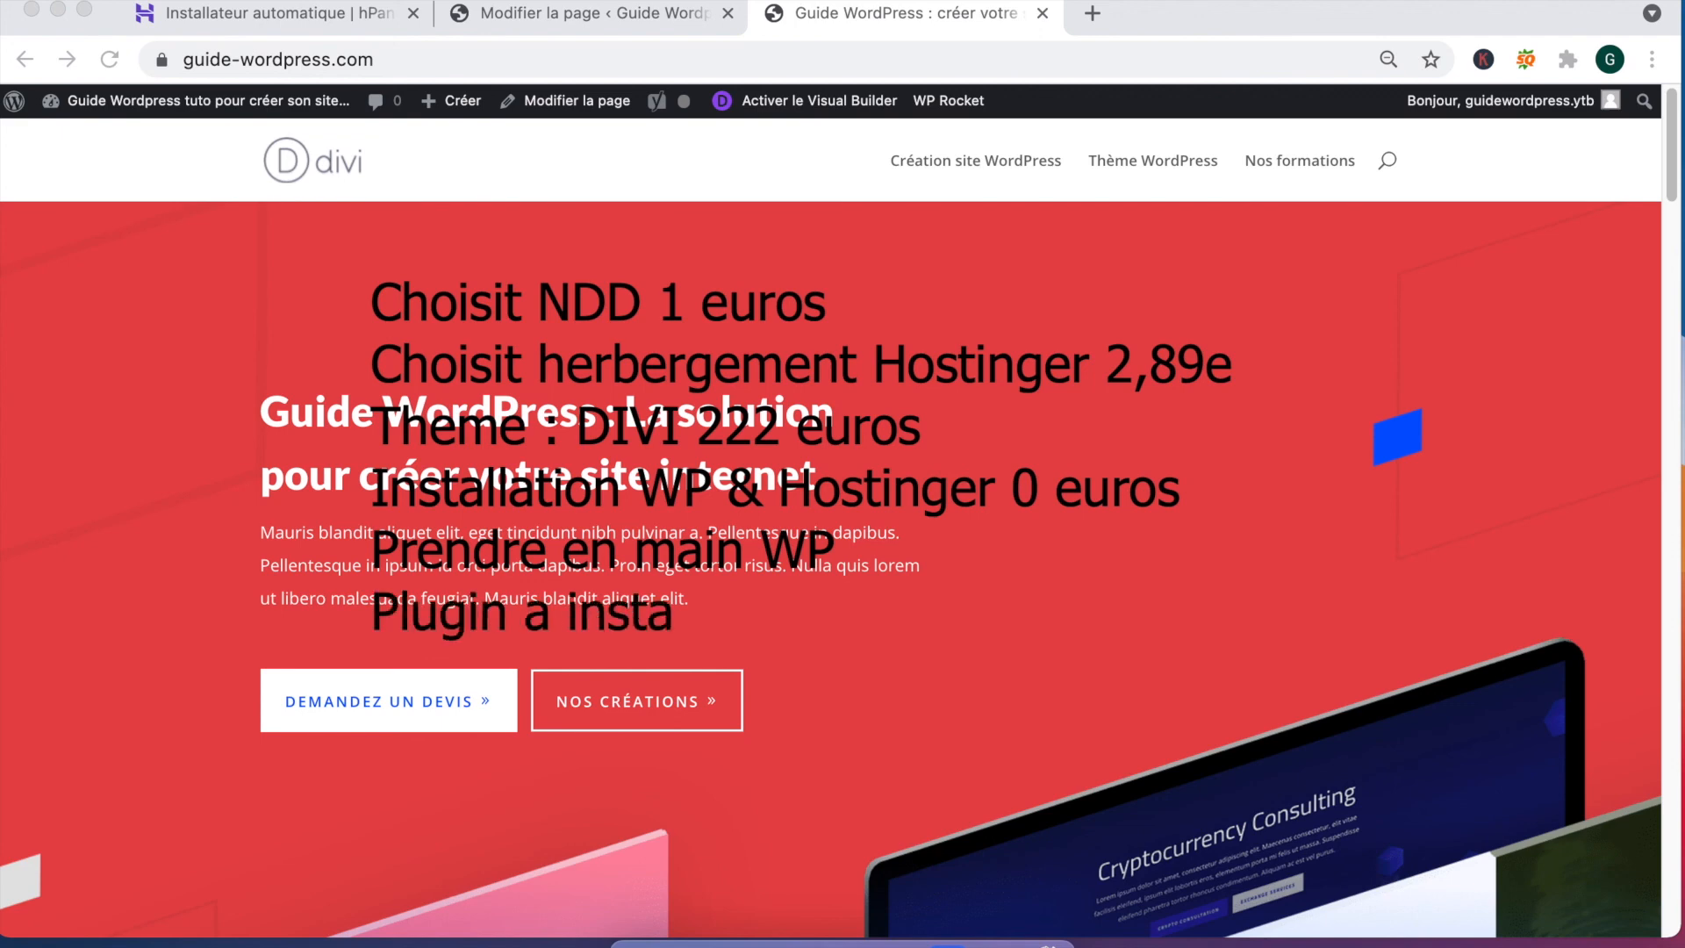
{"action": "type", "text": "ller ABSO"}
{"action": "key", "text": "BackSpace"}
{"action": "type", "text": "ABSOLU"}
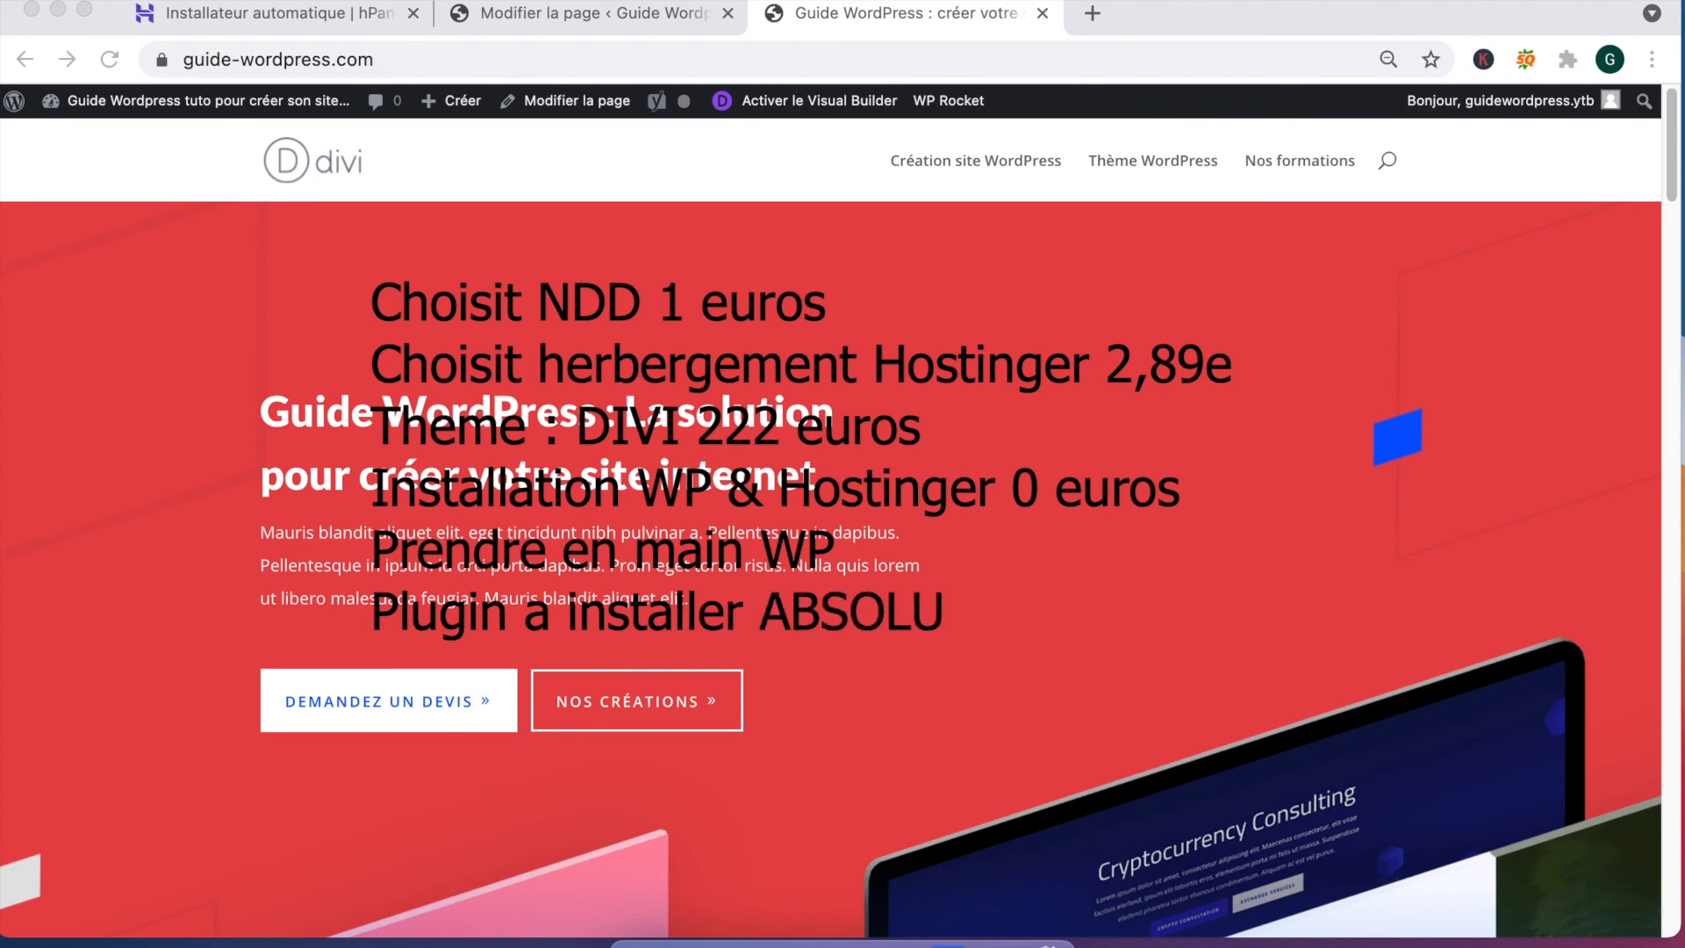
{"action": "type", "text": "MENT"}
{"action": "key", "text": "Return"}
{"action": "type", "text": "Cre"}
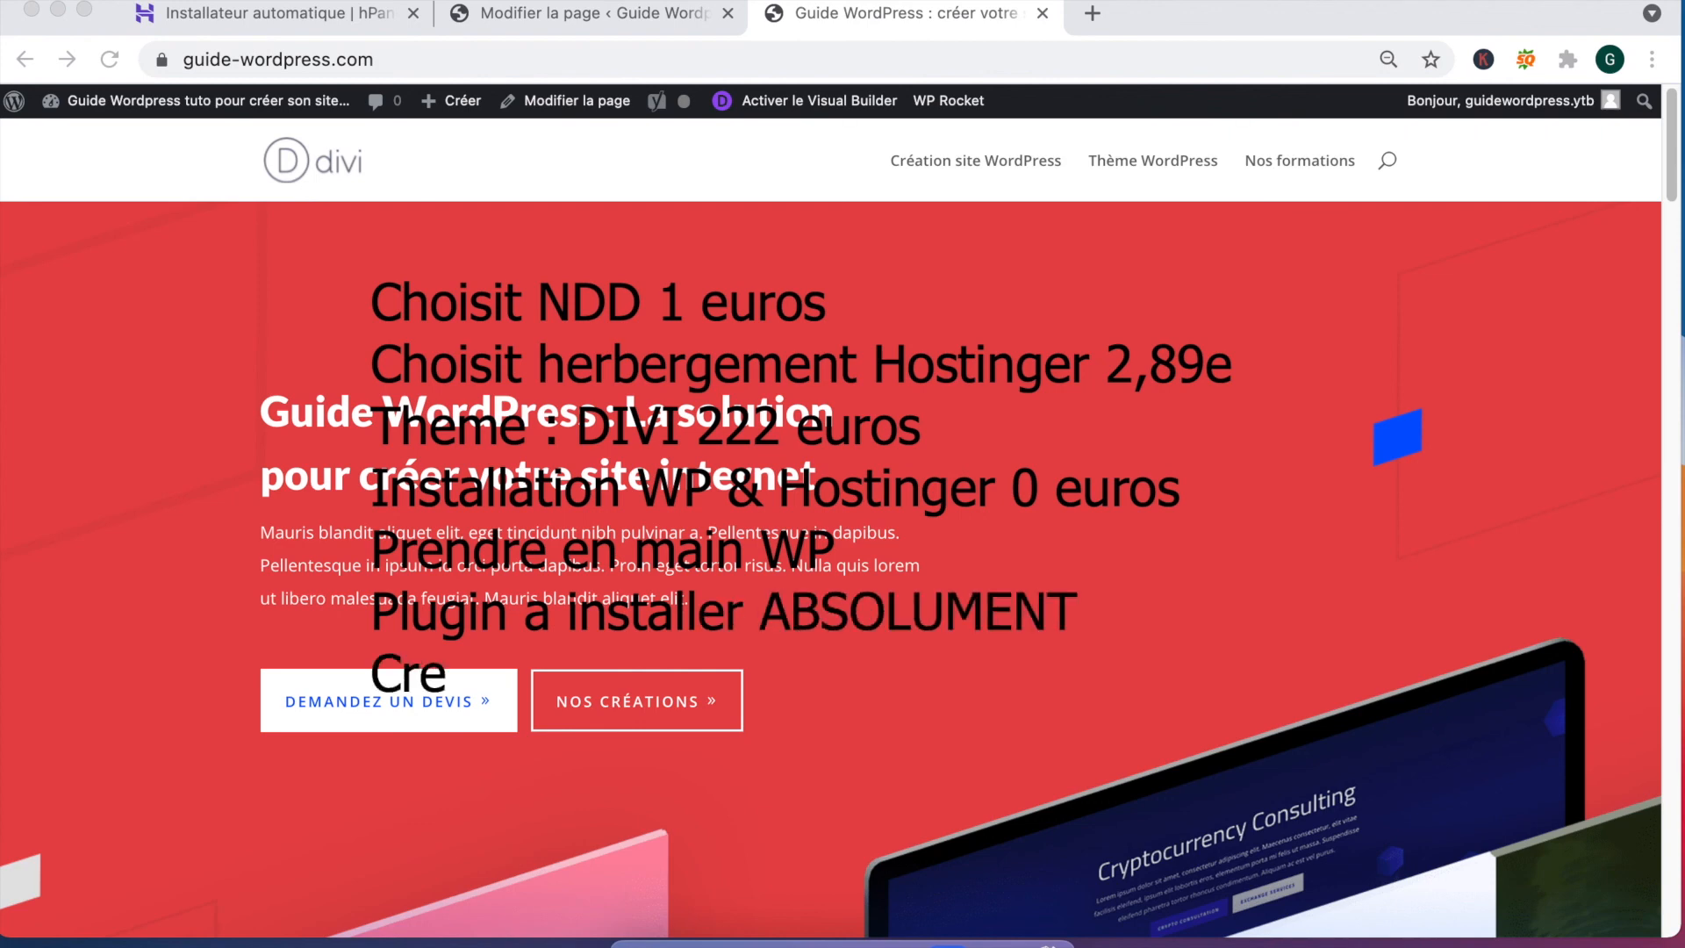
{"action": "type", "text": "ation de page"}
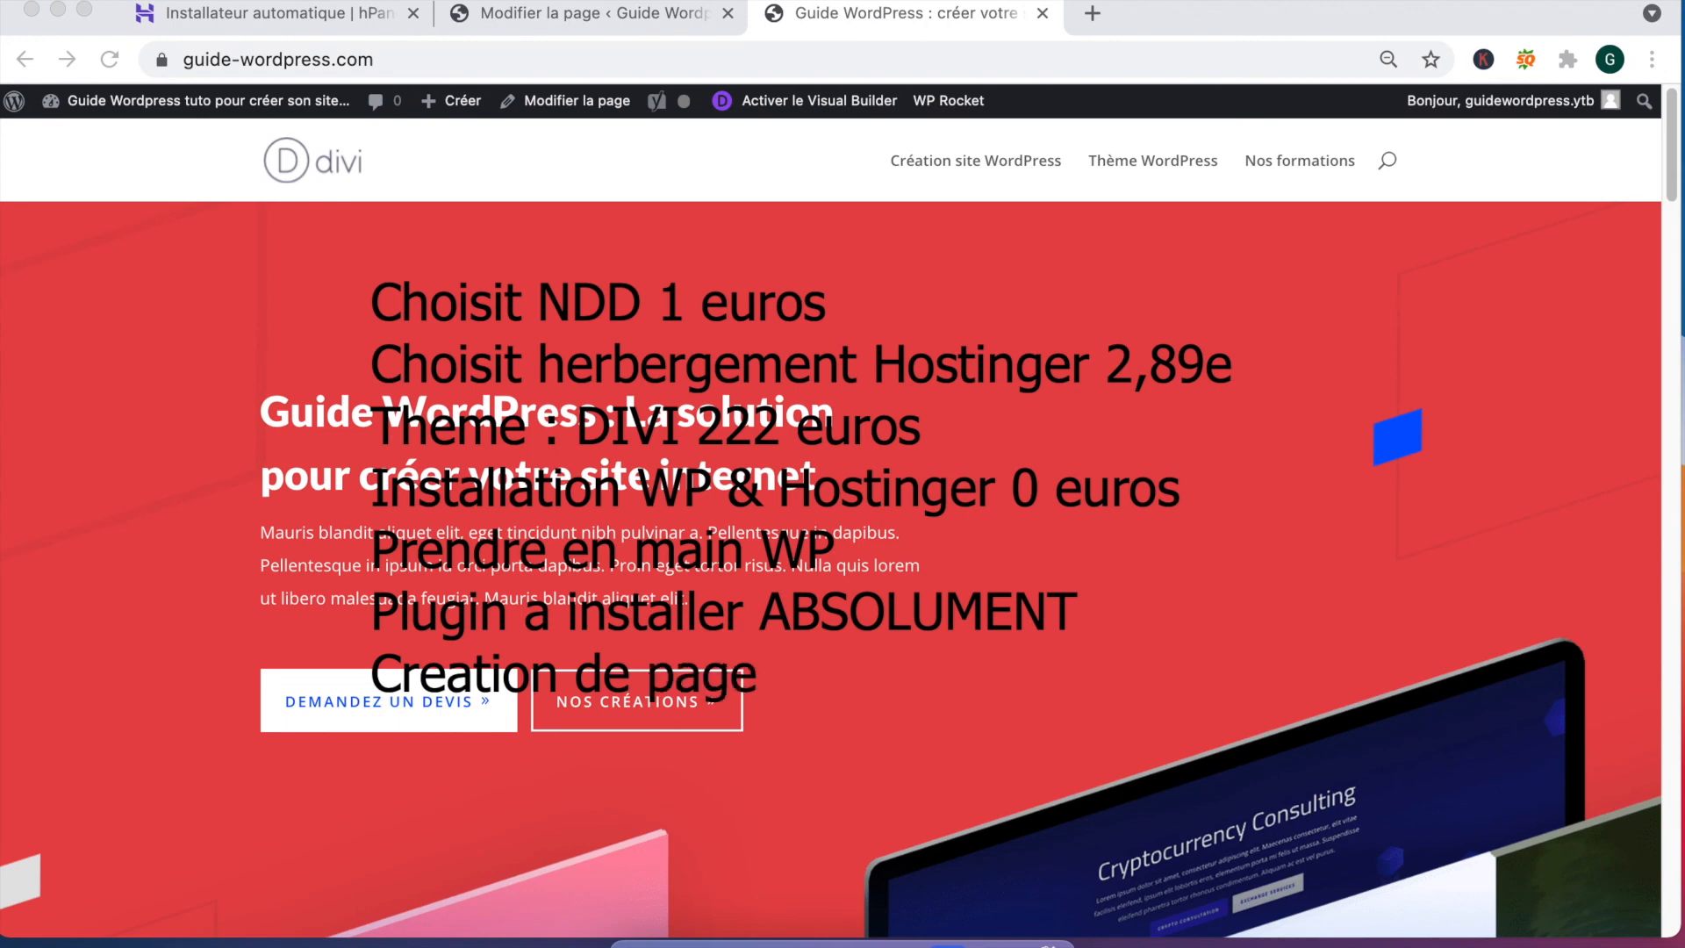
{"action": "type", "text": " institutionnel"}
{"action": "type", "text": " et ser"}
{"action": "key", "text": "BackSpace"}
{"action": "key", "text": "BackSpace"}
{"action": "key", "text": "BackSpace"}
{"action": "type", "text": "de services"}
Step: Add 'Connecter A google analytics & search console' and 'Menu & footer & contact formulaire' lines
{"action": "key", "text": "Return"}
{"action": "type", "text": "Connecter"}
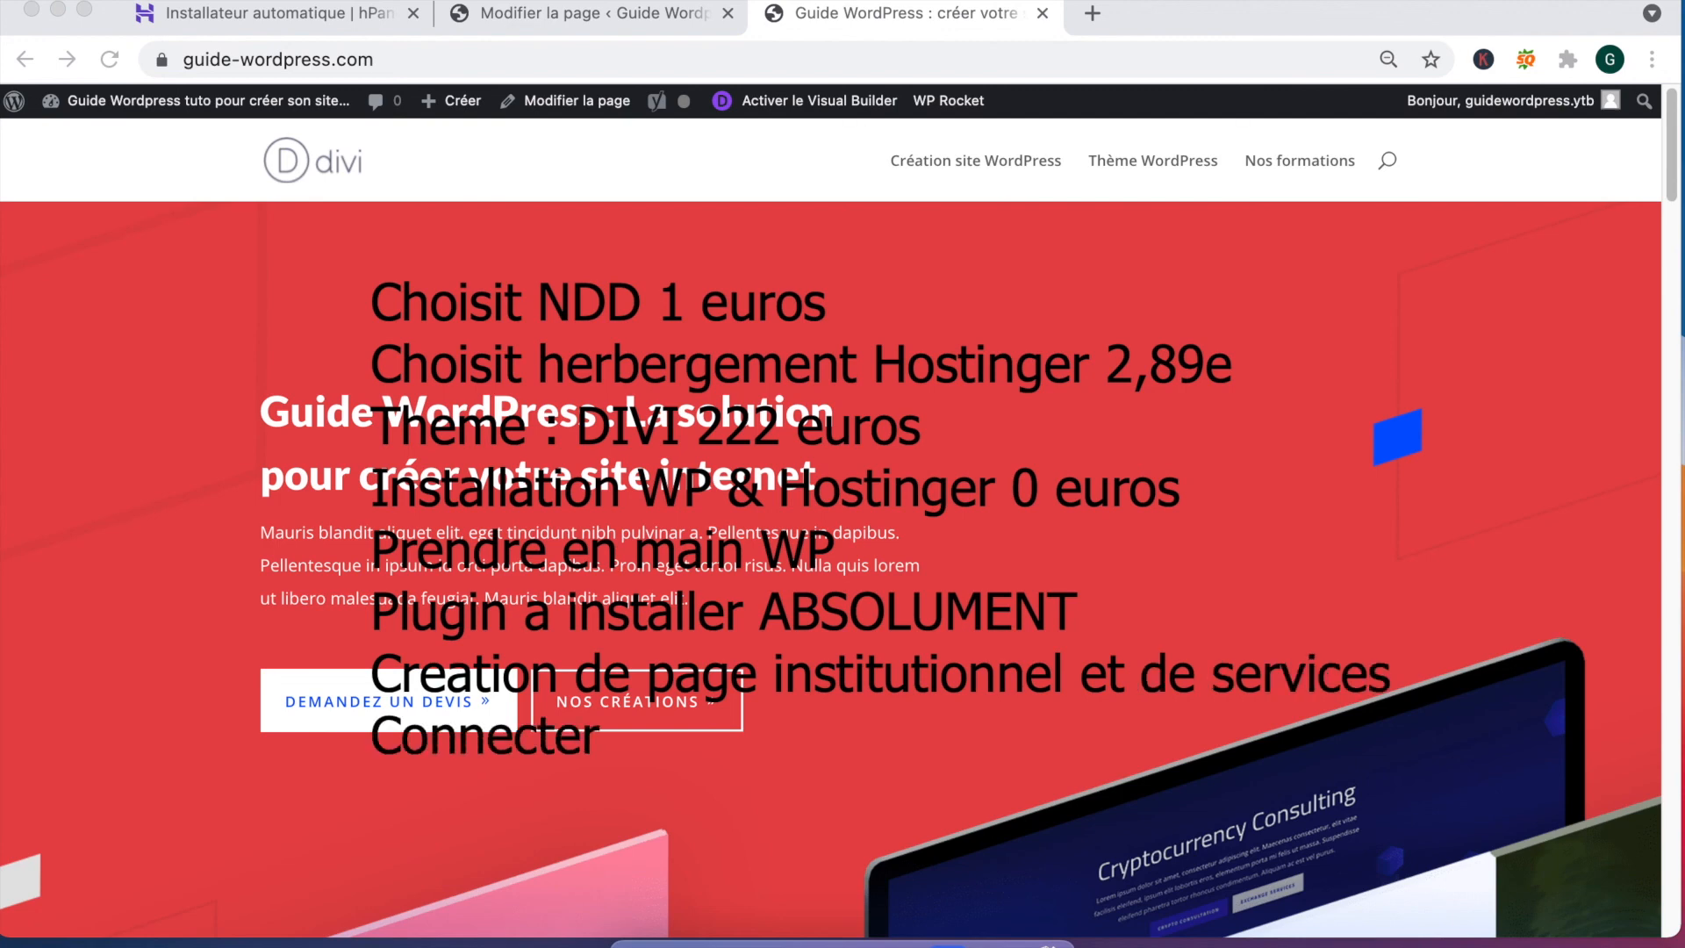
{"action": "type", "text": " A google analytics"}
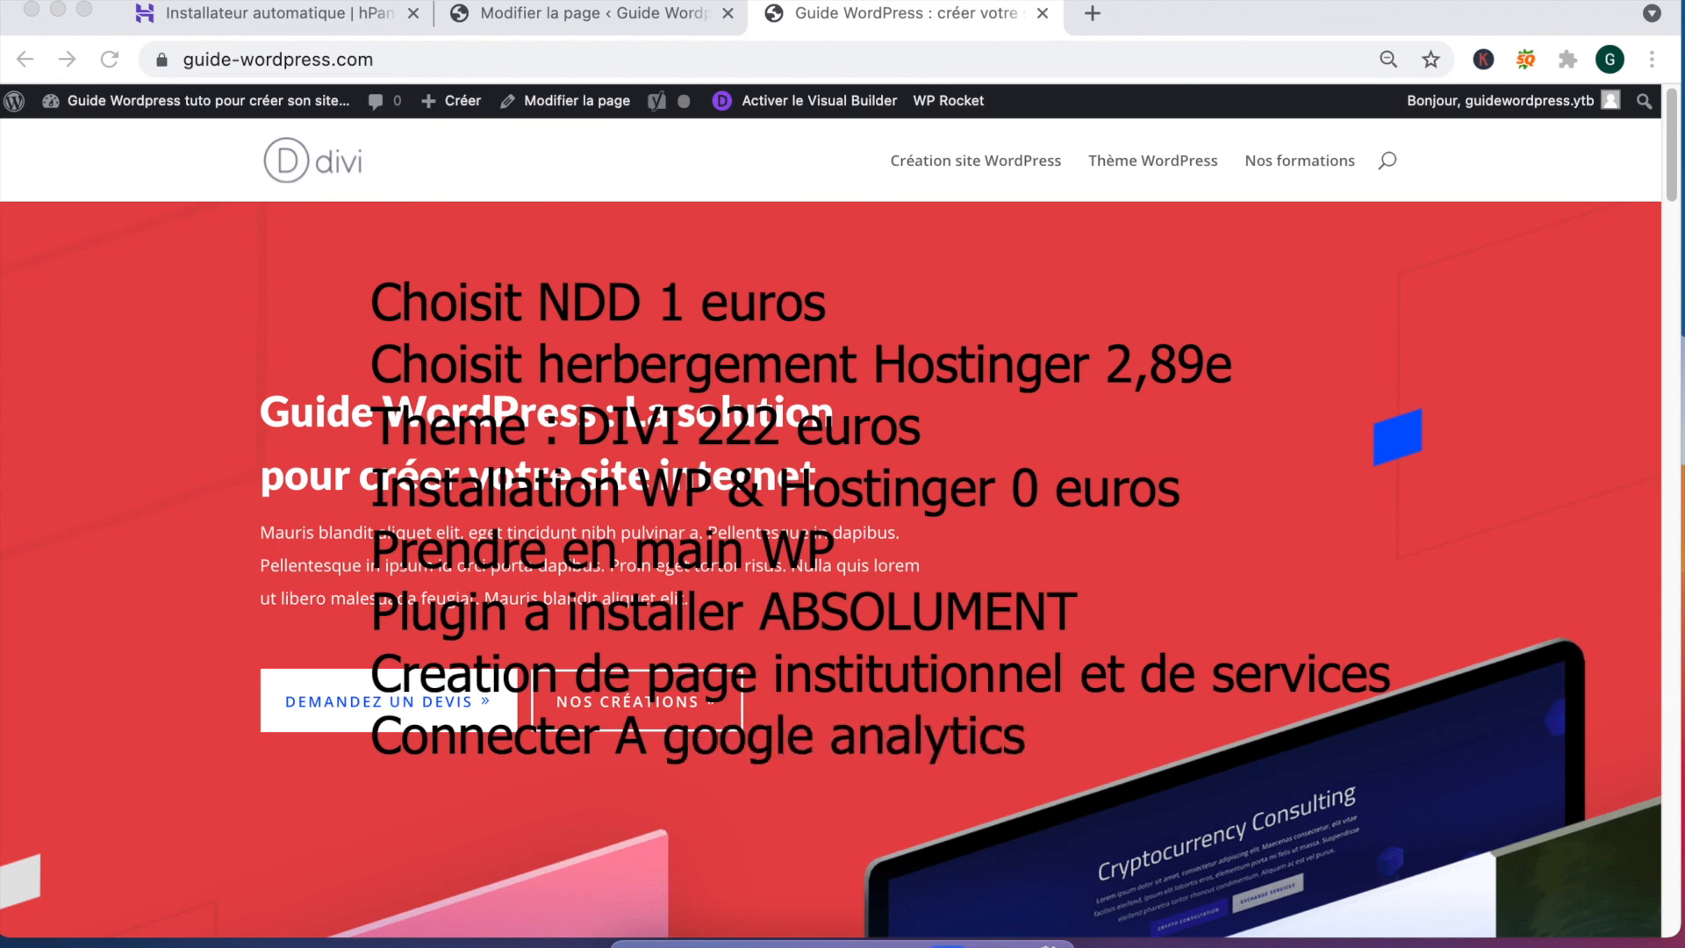
{"action": "type", "text": " @ search console"}
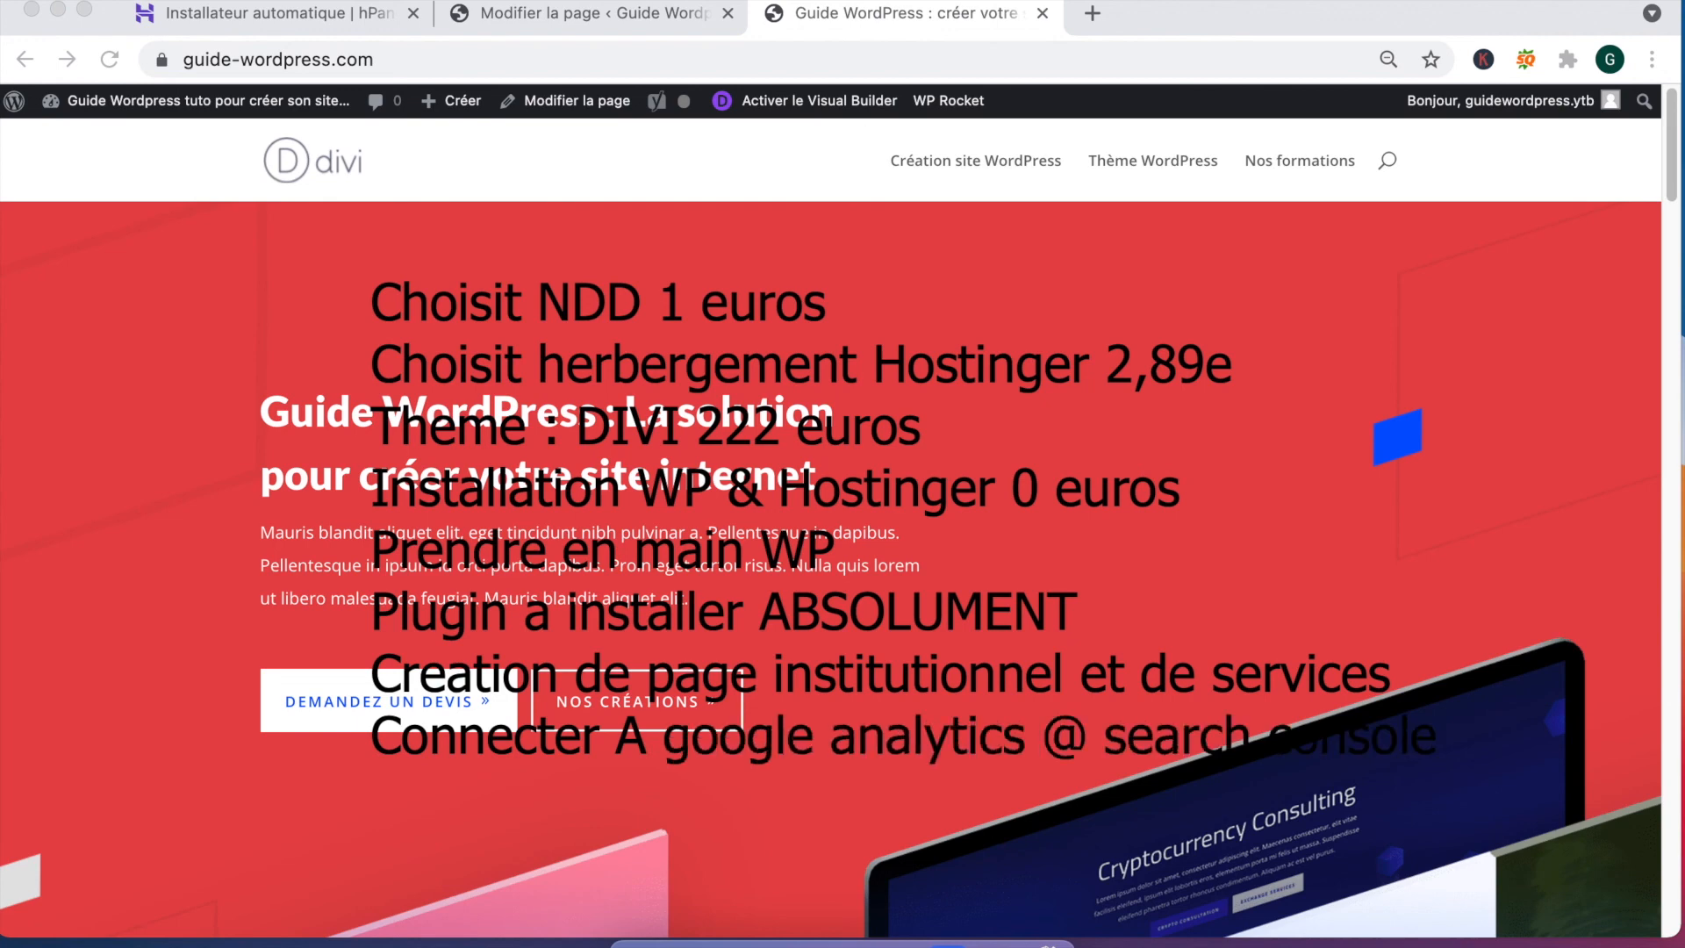
{"action": "left_click", "coordinate": [1082, 737]}
{"action": "key", "text": "BackSpace"}
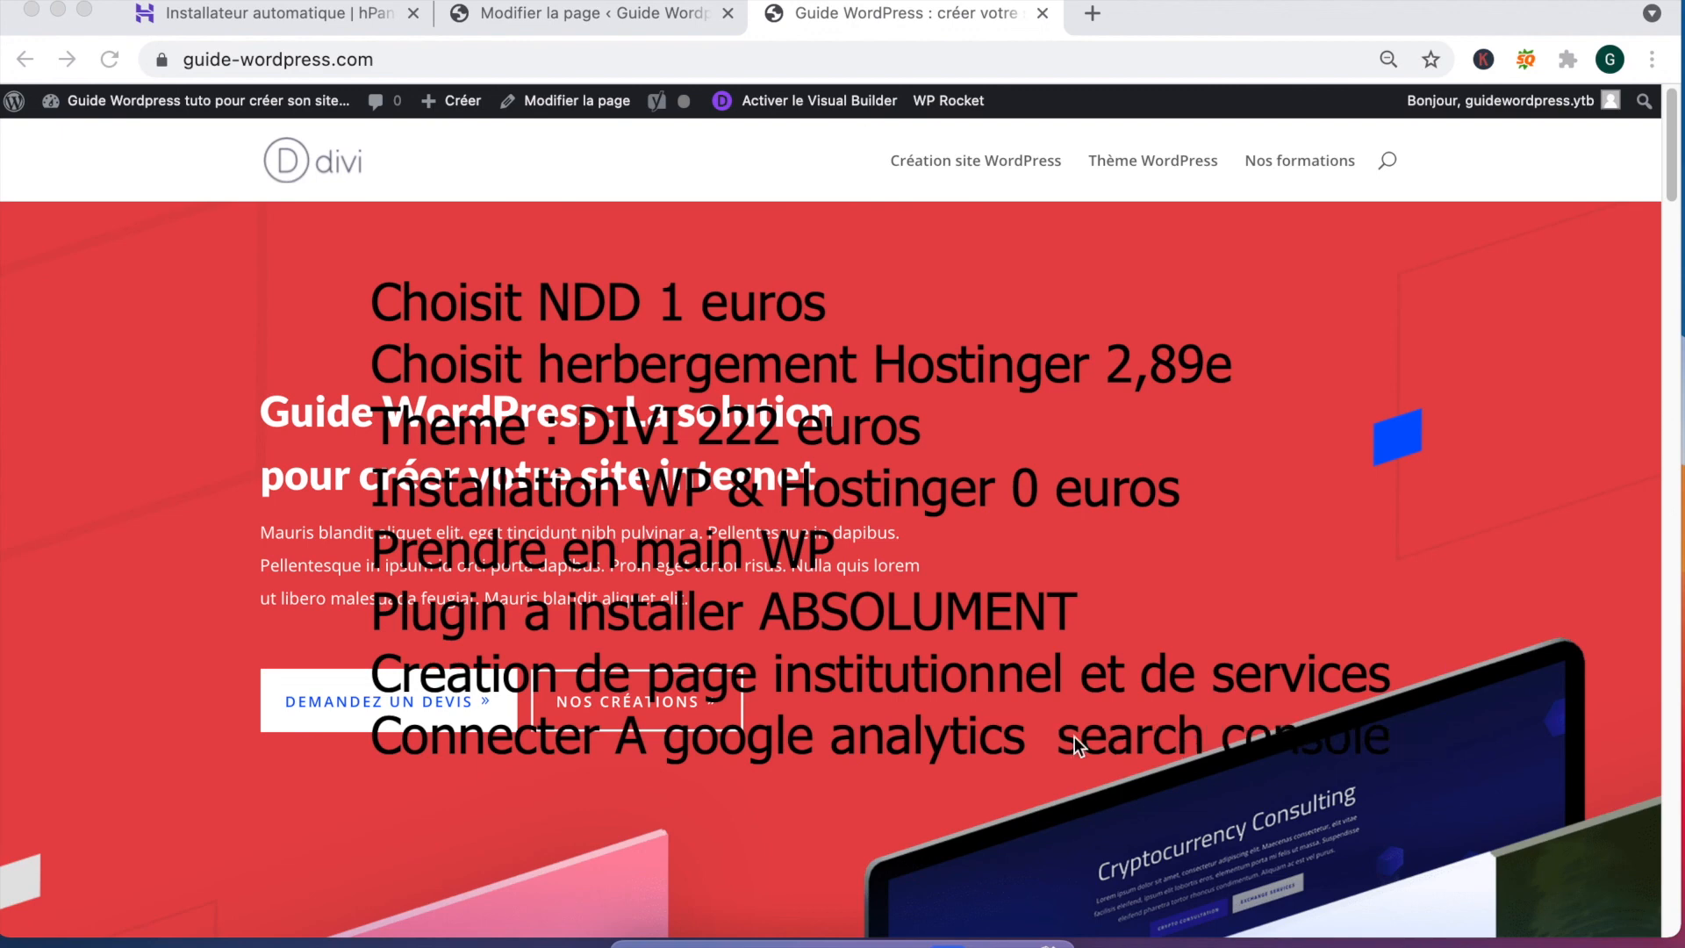
{"action": "type", "text": "&"}
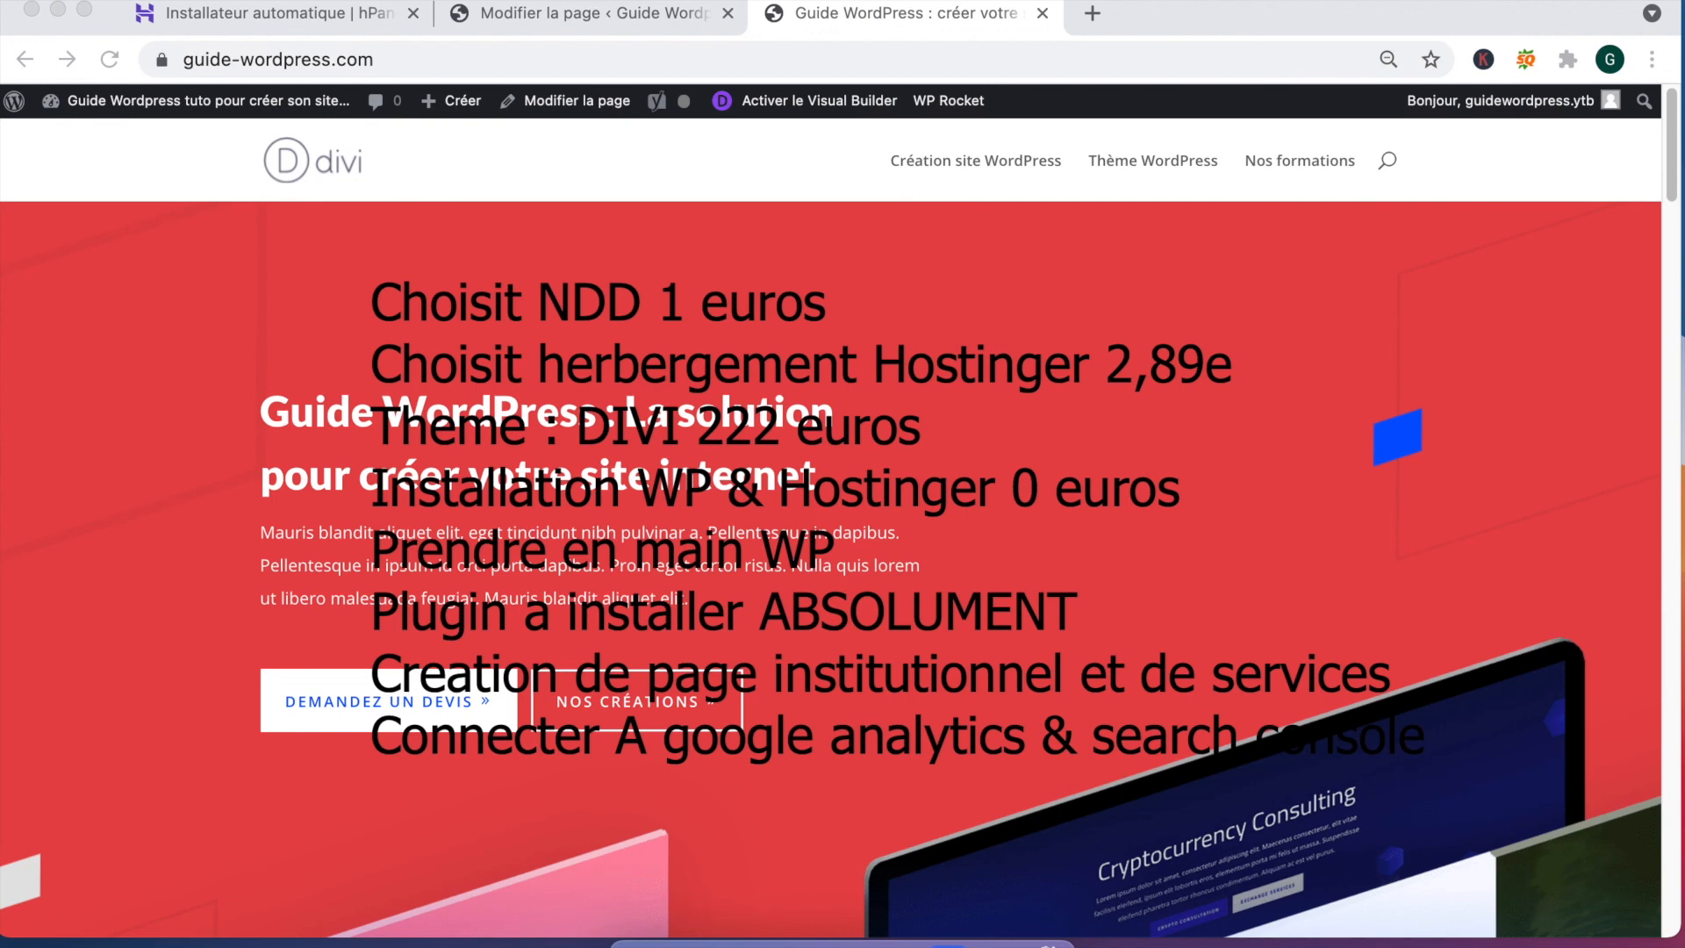
{"action": "left_click", "coordinate": [1420, 741]}
{"action": "key", "text": "Return"}
{"action": "type", "text": "Menu"}
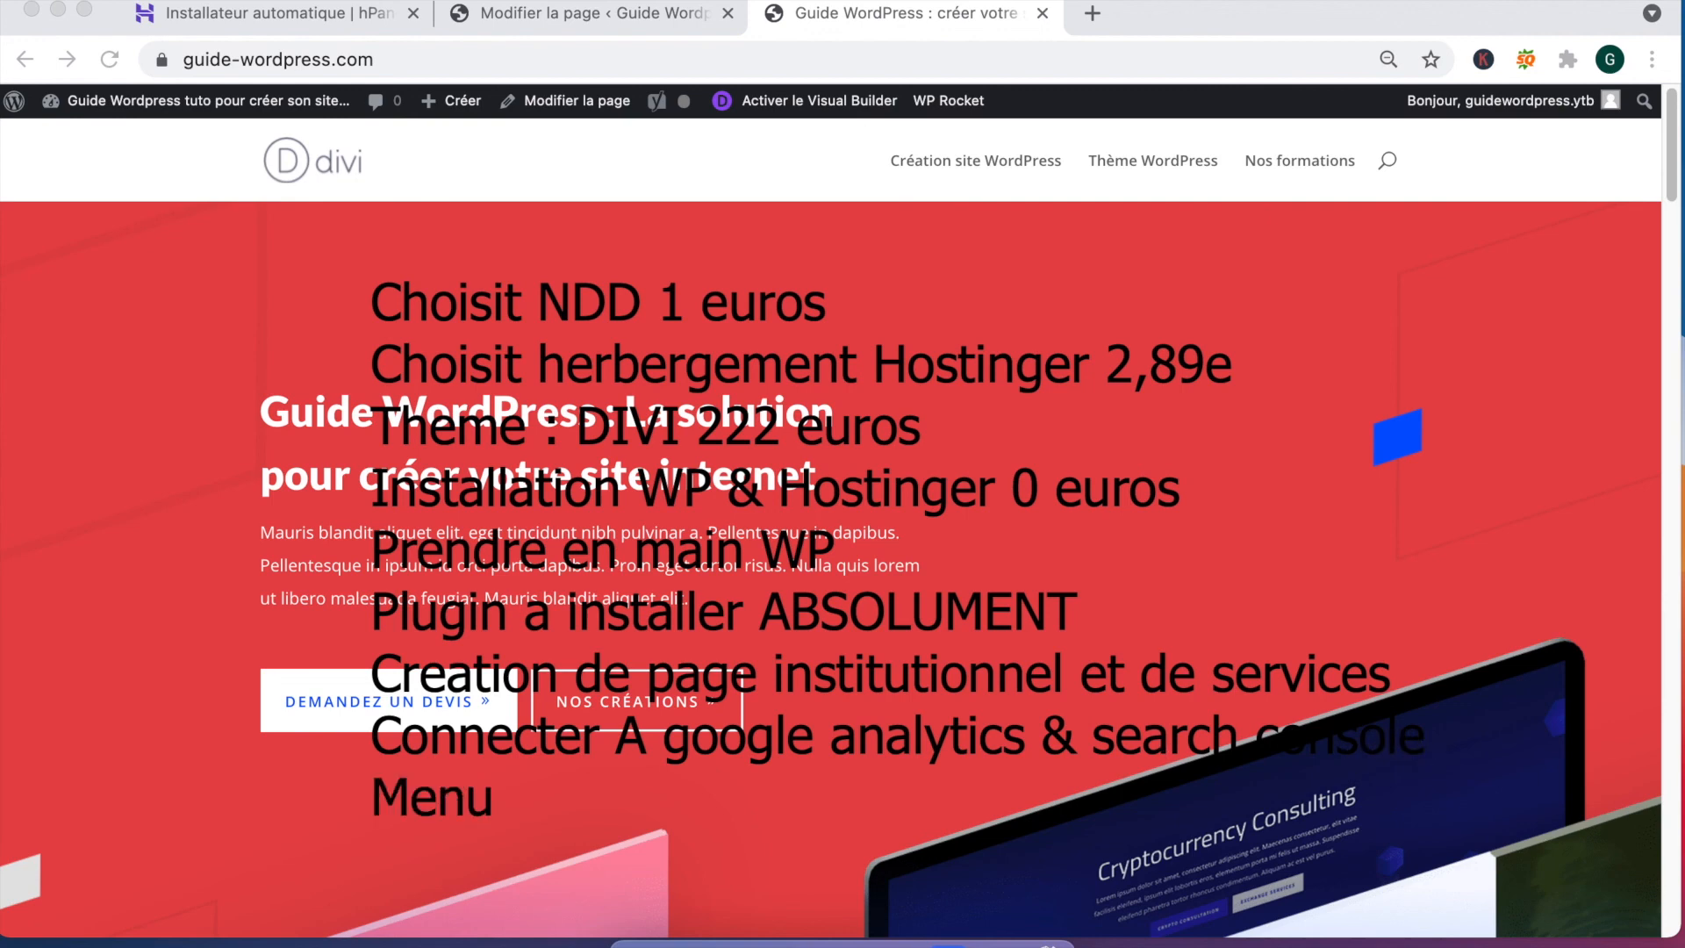
{"action": "type", "text": " & footer"}
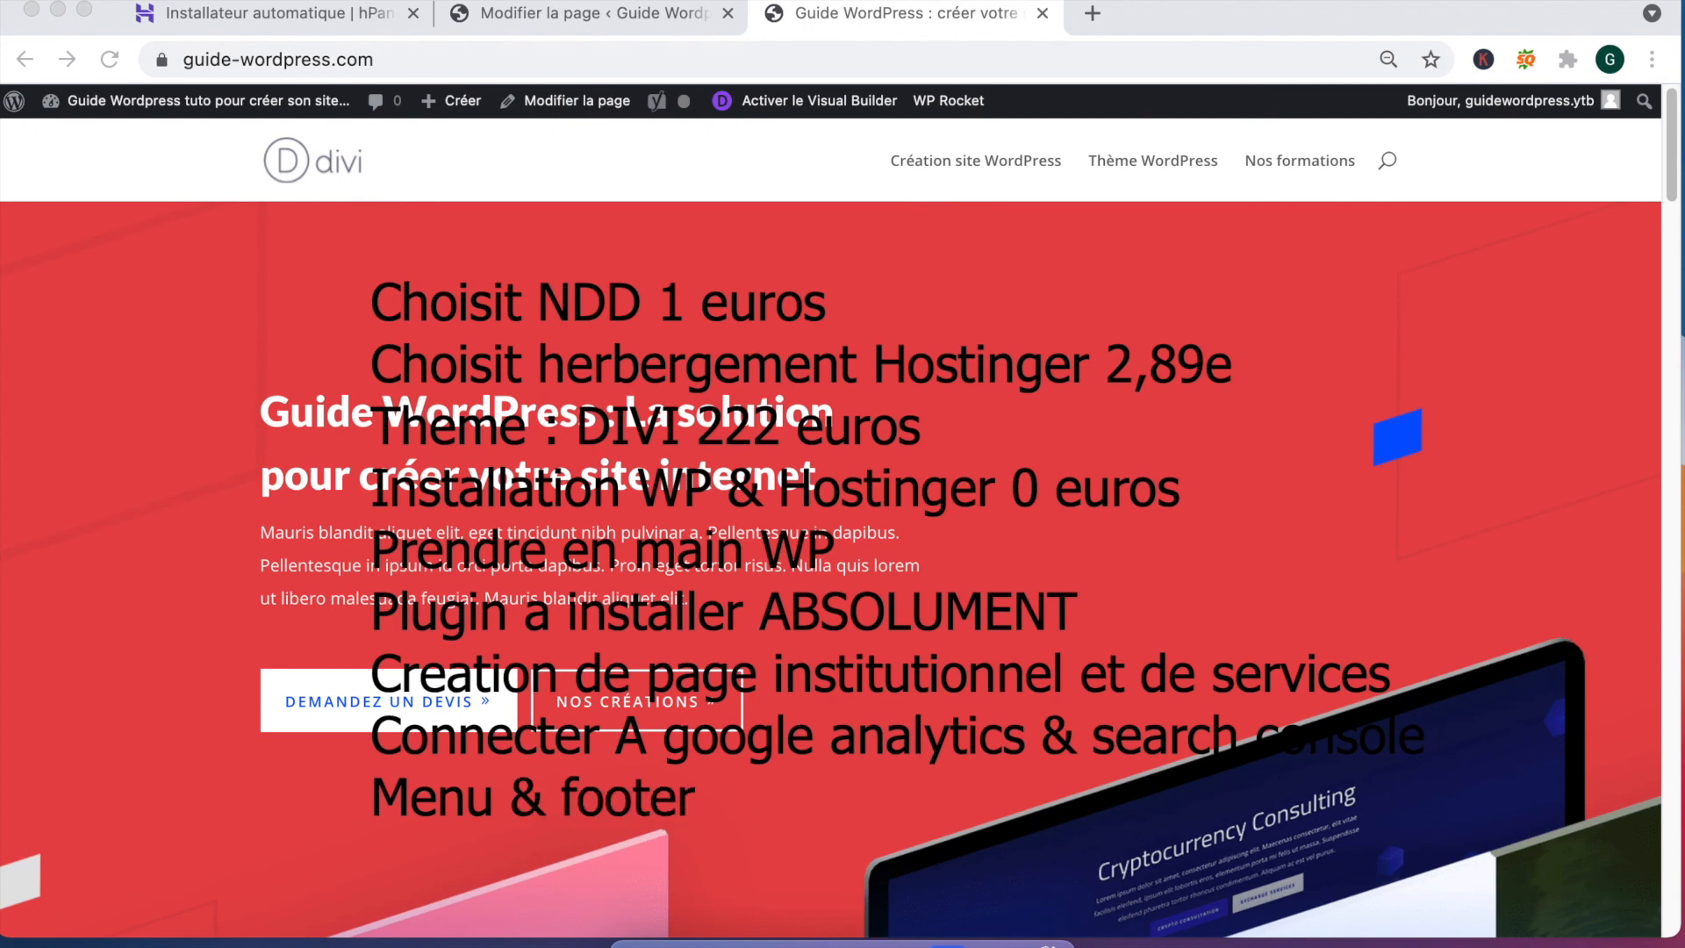
{"action": "type", "text": " & contact"}
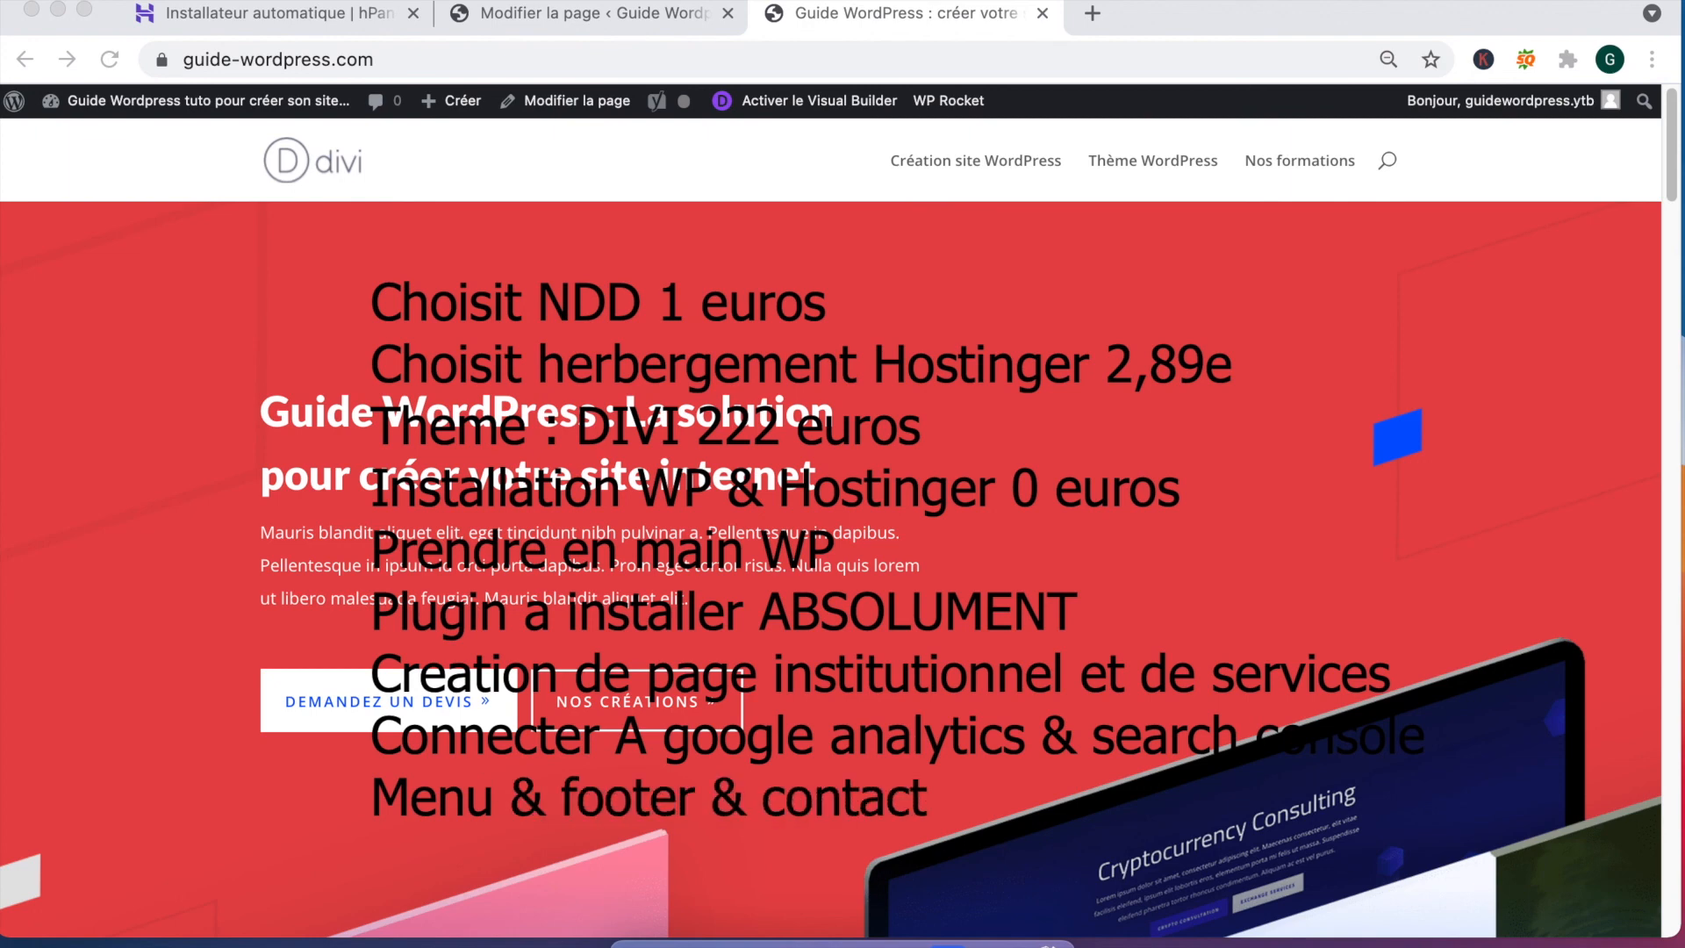
{"action": "type", "text": " formulaire"}
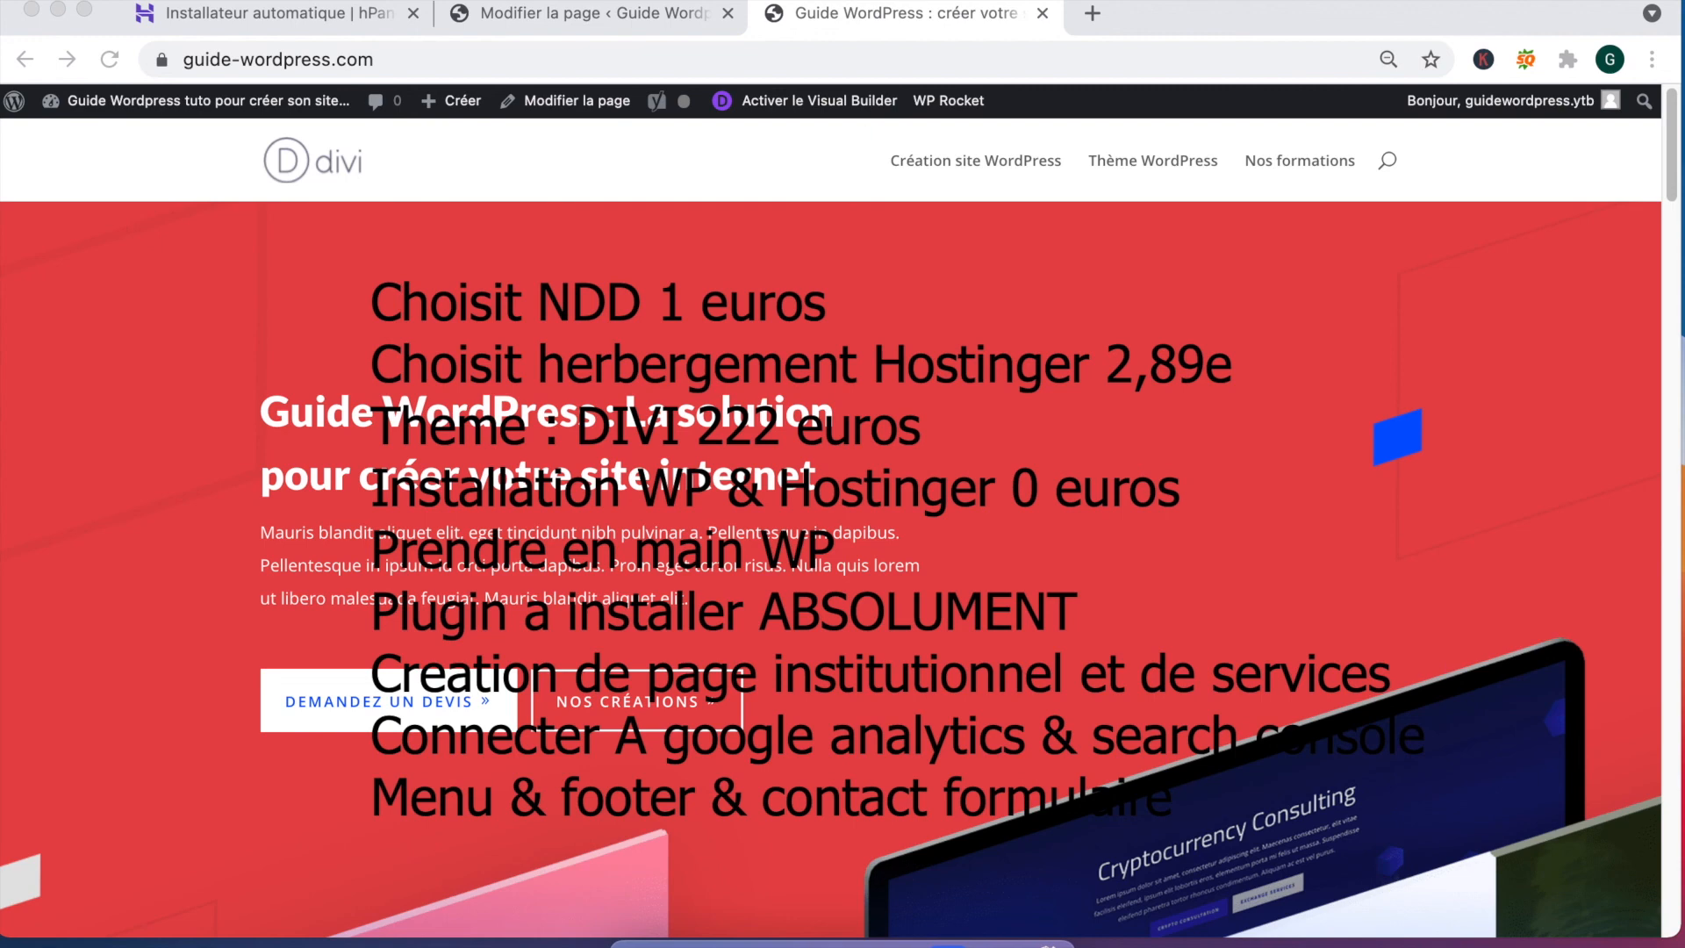
Step: Change the domain cost to '1 euro' and add 'Wp rocket : 44 euros a l'année' under DIVI
{"action": "key", "text": "BackSpace"}
{"action": "left_click", "coordinate": [951, 421]}
{"action": "key", "text": "Return"}
{"action": "type", "text": "W"}
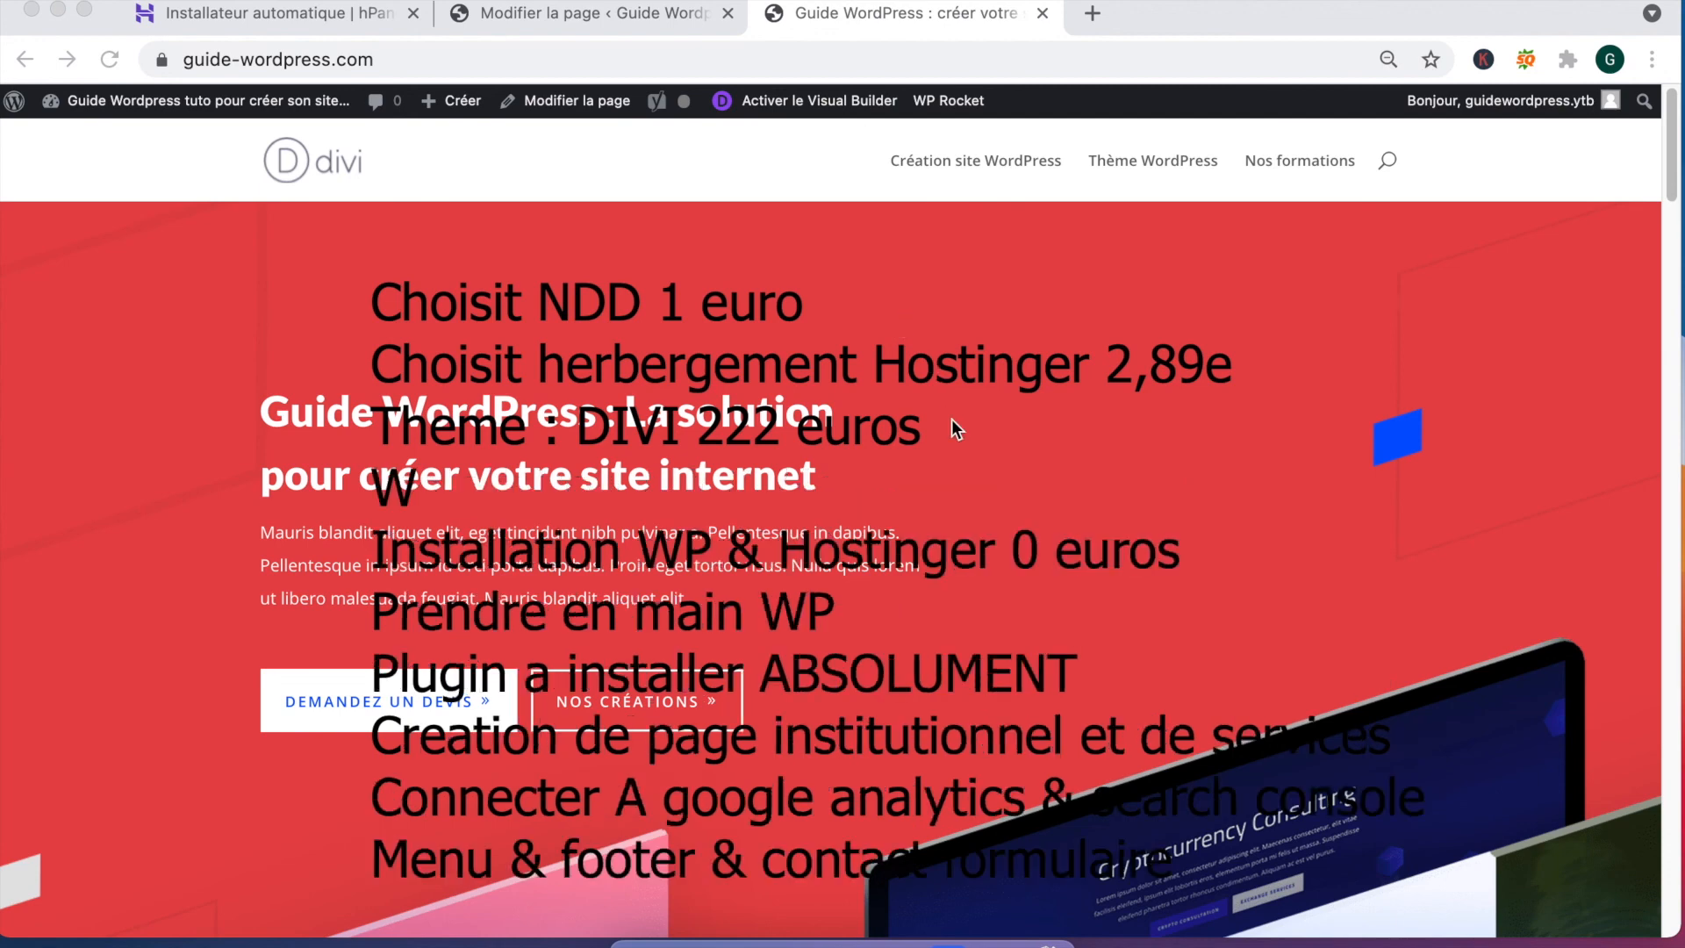
{"action": "type", "text": "p rocket :"}
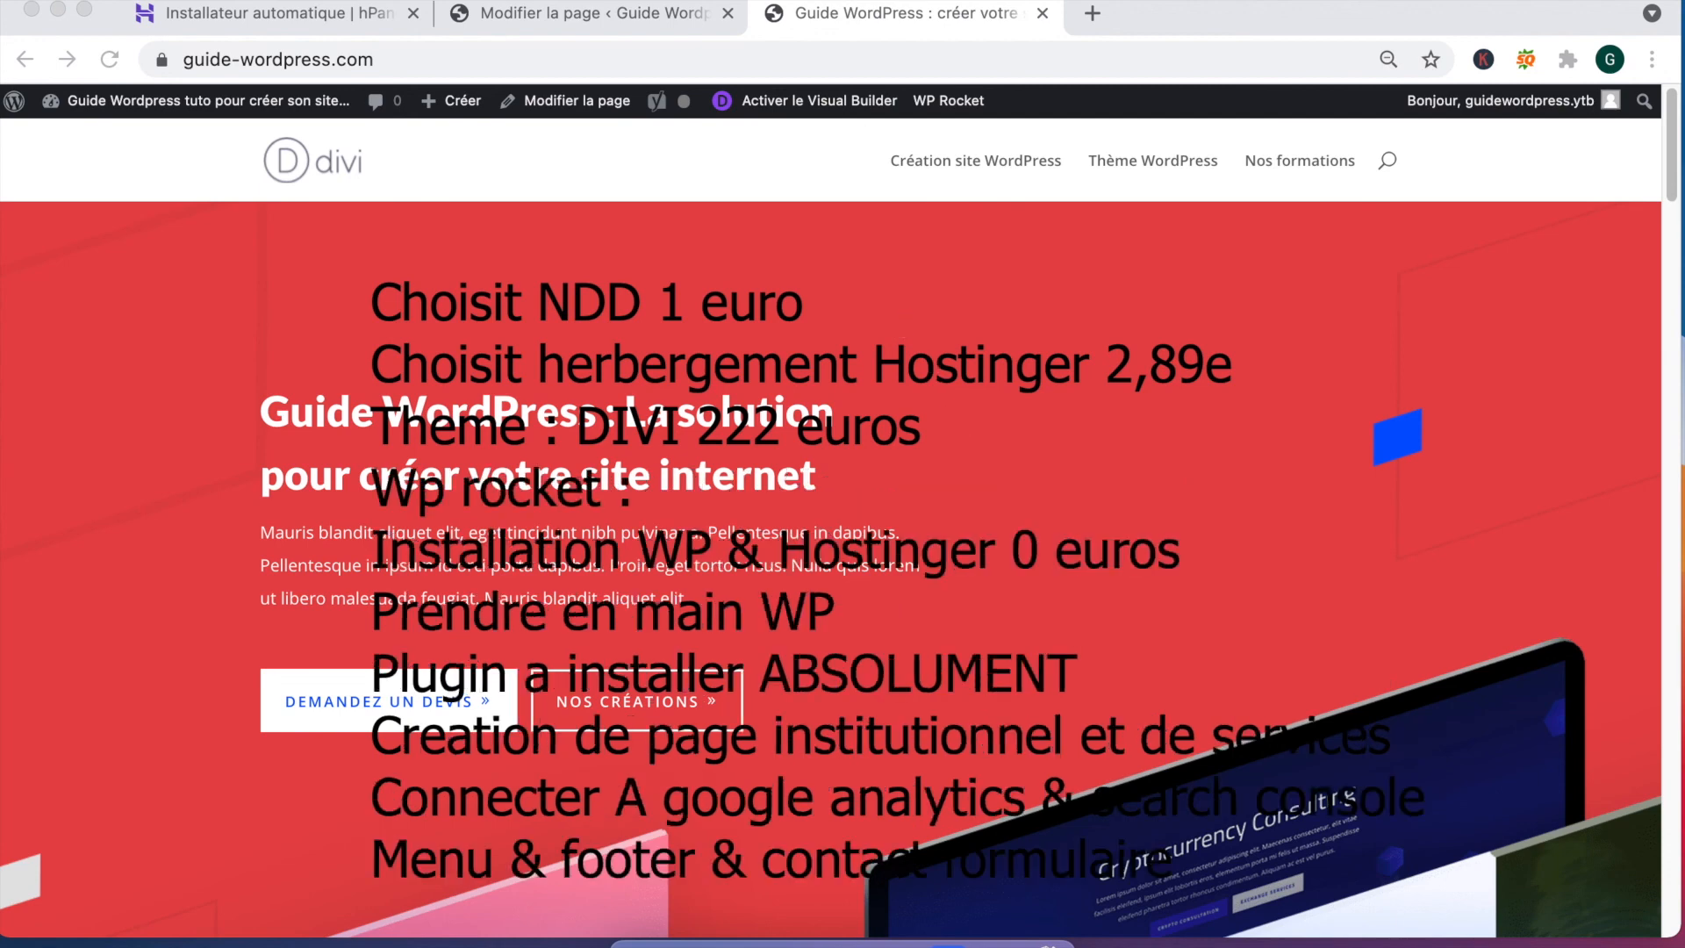
{"action": "type", "text": " 49"}
{"action": "key", "text": "BackSpace"}
{"action": "key", "text": "BackSpace"}
{"action": "type", "text": "44 eu"}
{"action": "type", "text": "ros"}
{"action": "type", "text": " a `lan"}
{"action": "key", "text": "BackSpace"}
{"action": "key", "text": "BackSpace"}
{"action": "key", "text": "BackSpace"}
{"action": "key", "text": "BackSpace"}
{"action": "type", "text": "l'a"}
{"action": "type", "text": "nnée"}
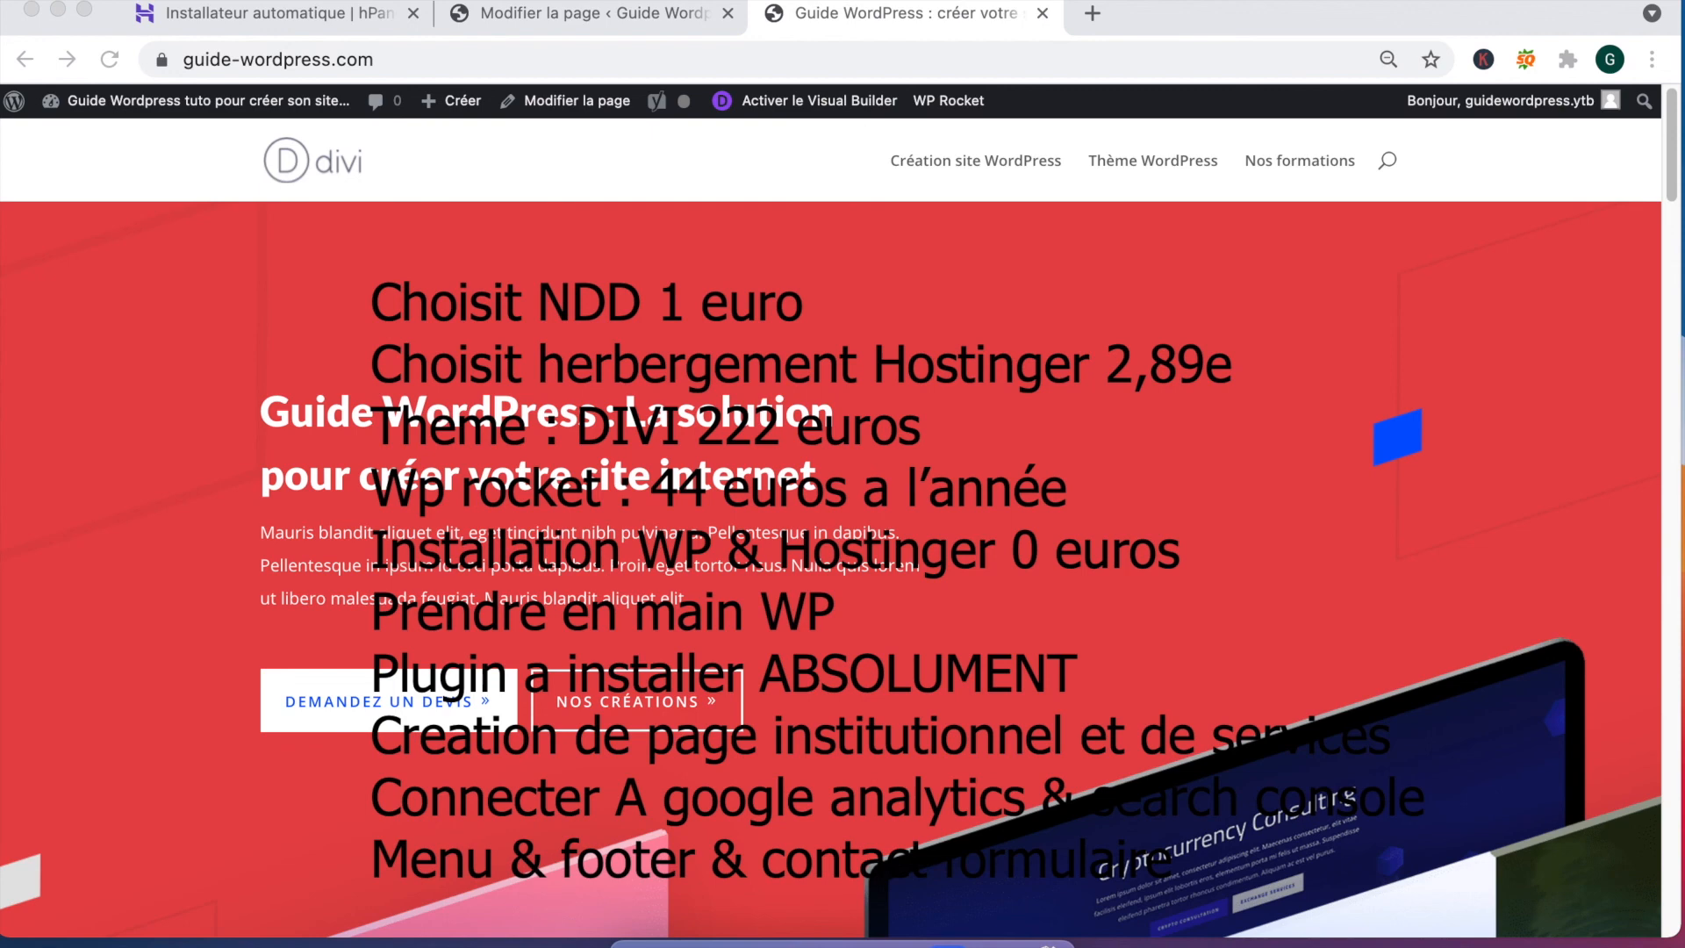